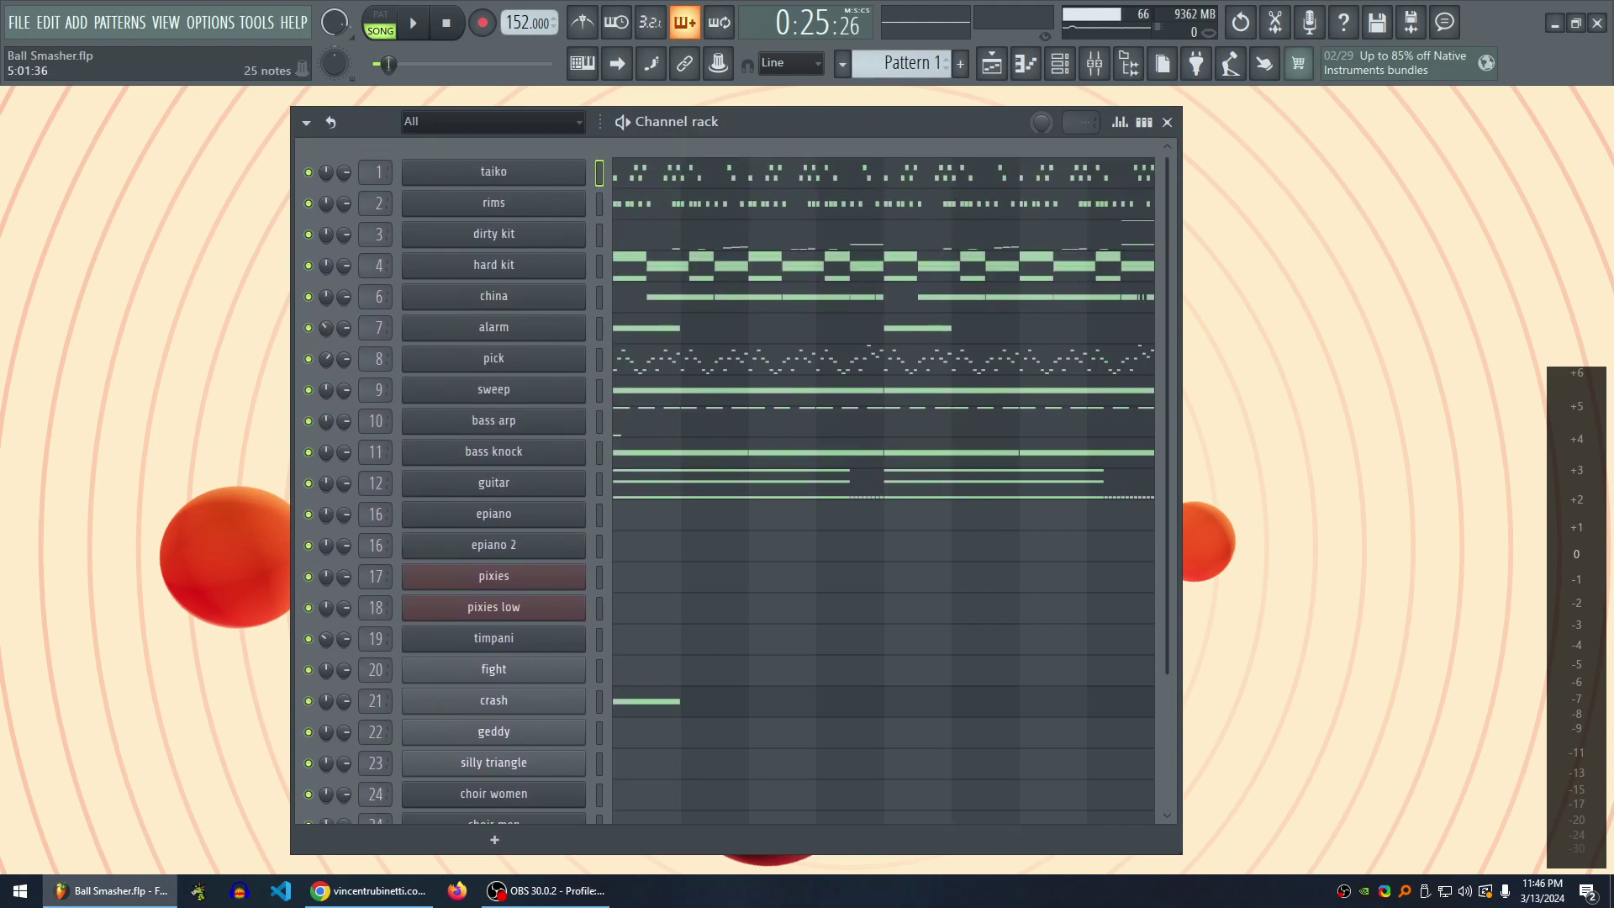
- Look through the full list of instrument channels in the channel rack, from taiko down to mute
scroll(882, 479, "down", 4)
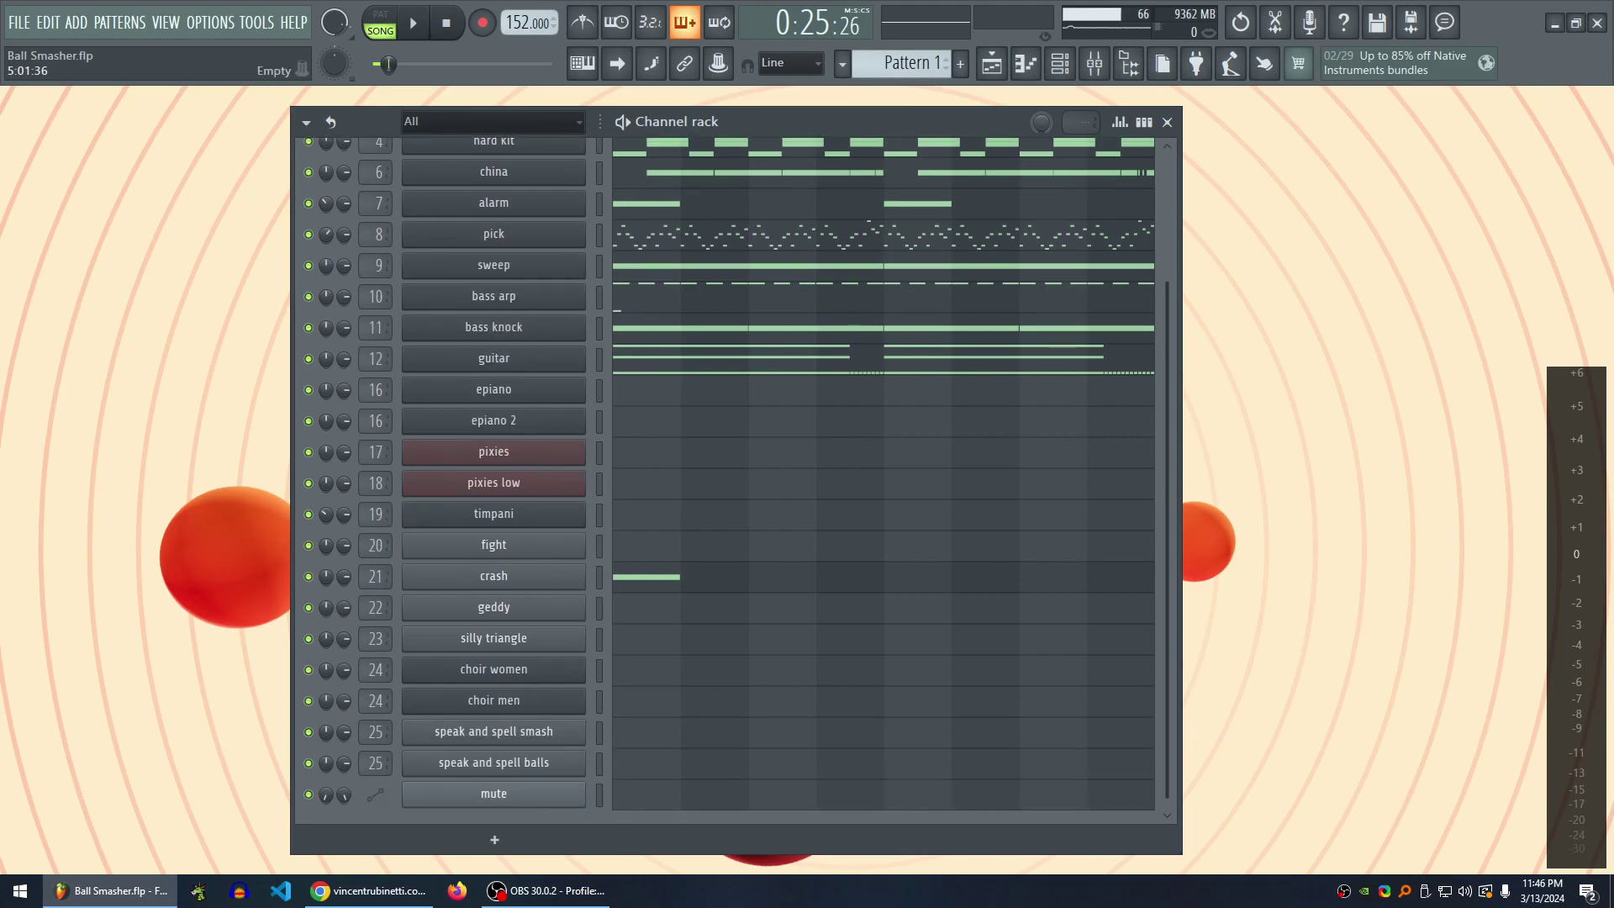
scroll(883, 479, "up", 4)
scroll(882, 479, "down", 4)
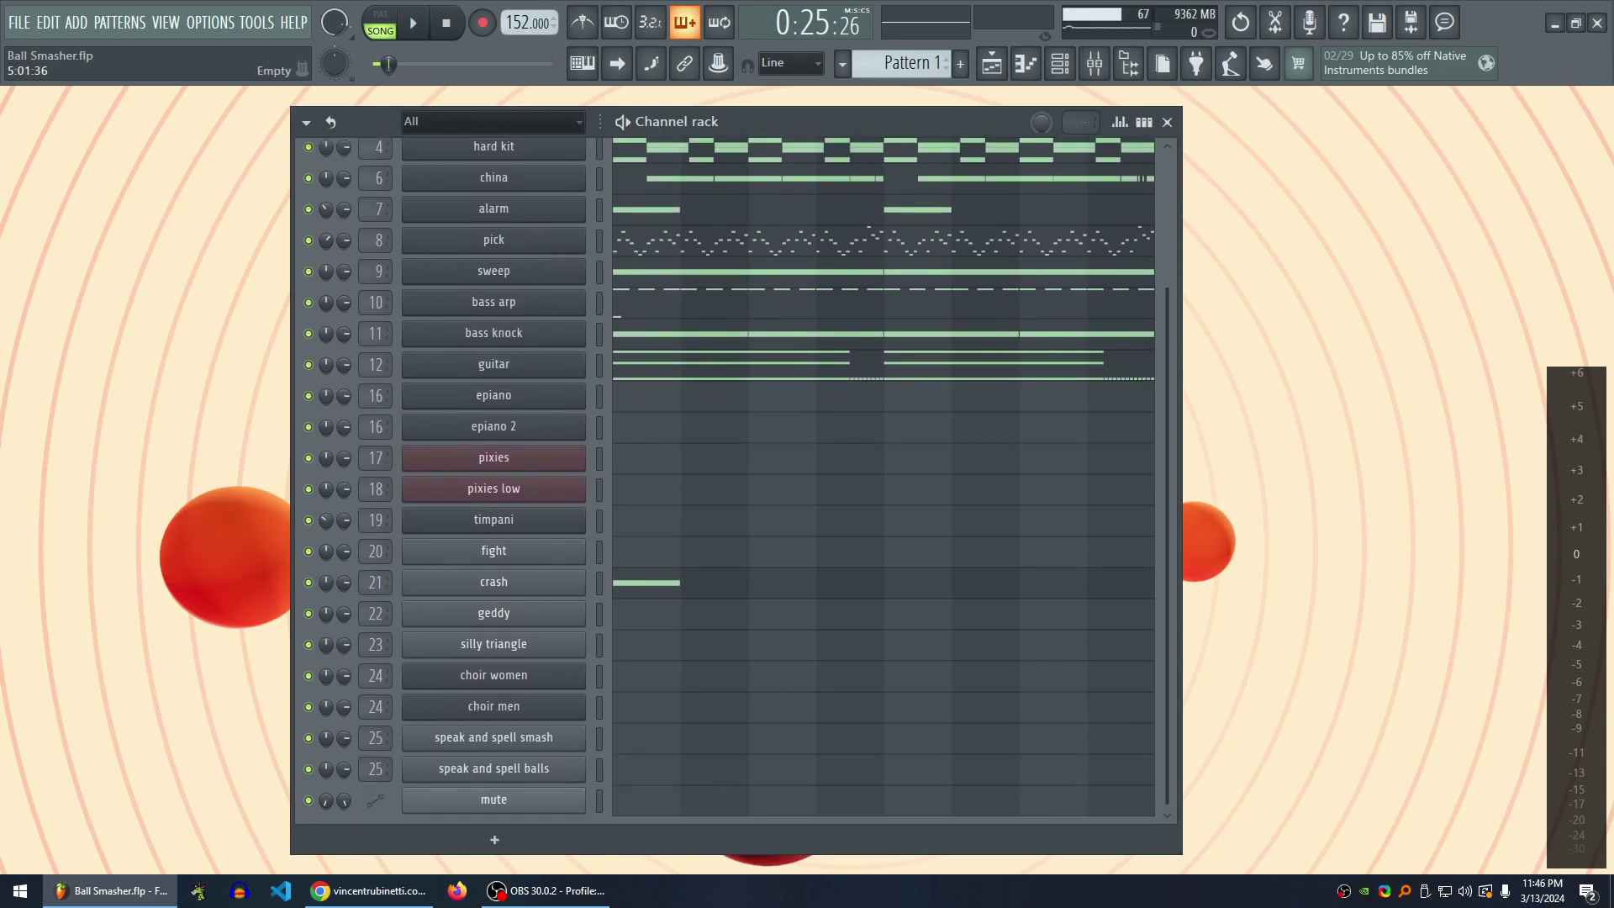
scroll(883, 479, "up", 4)
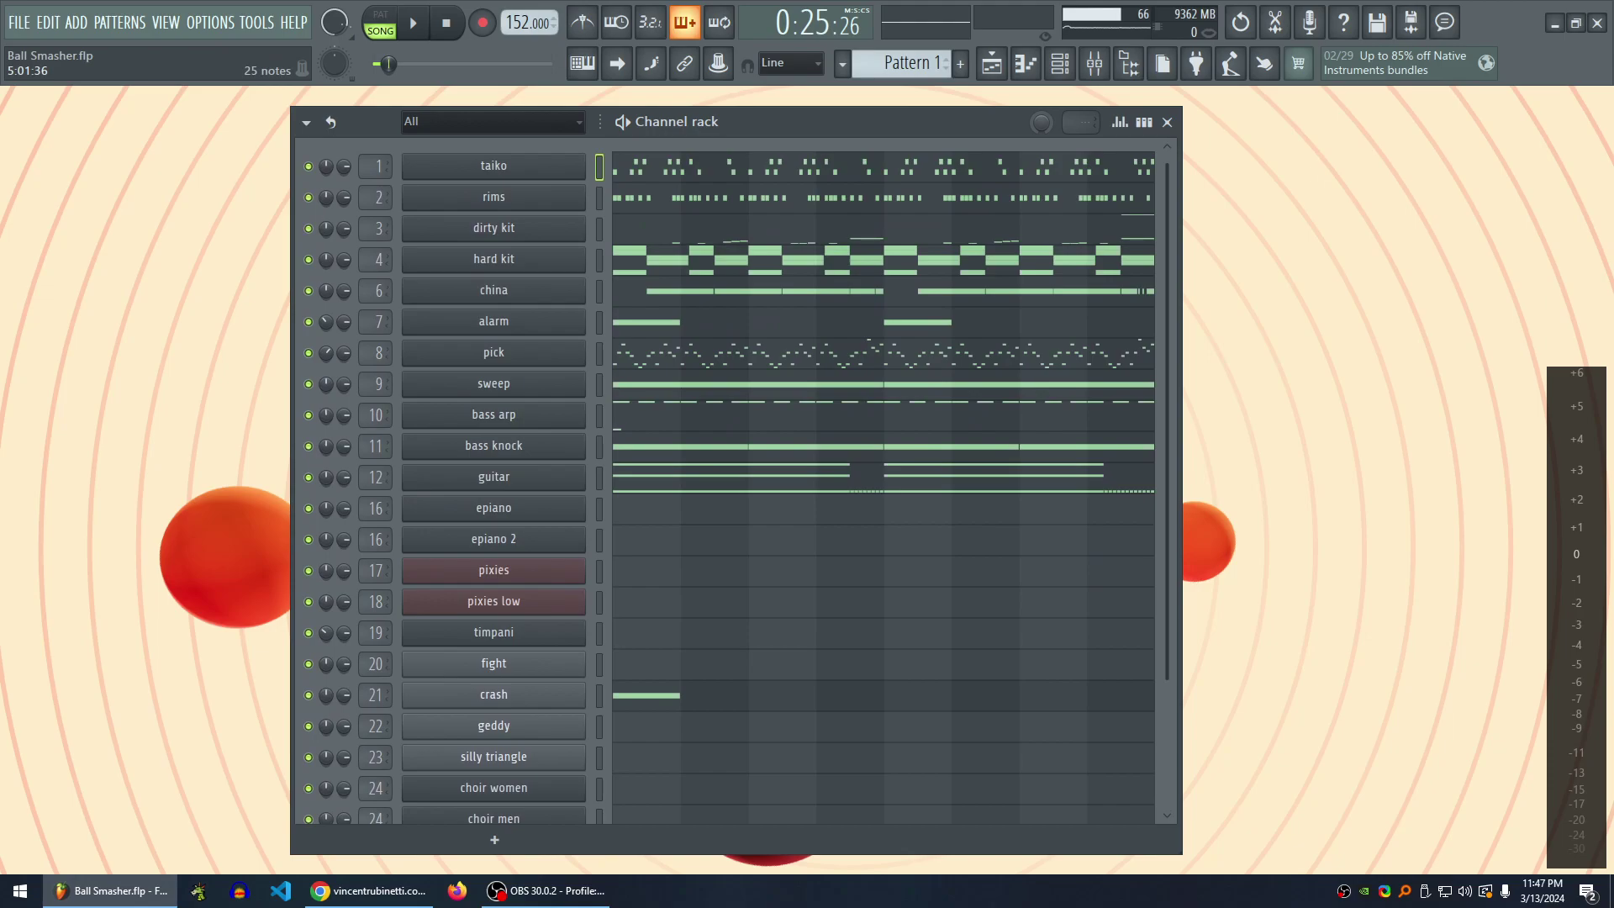
scroll(883, 479, "down", 4)
scroll(883, 479, "up", 4)
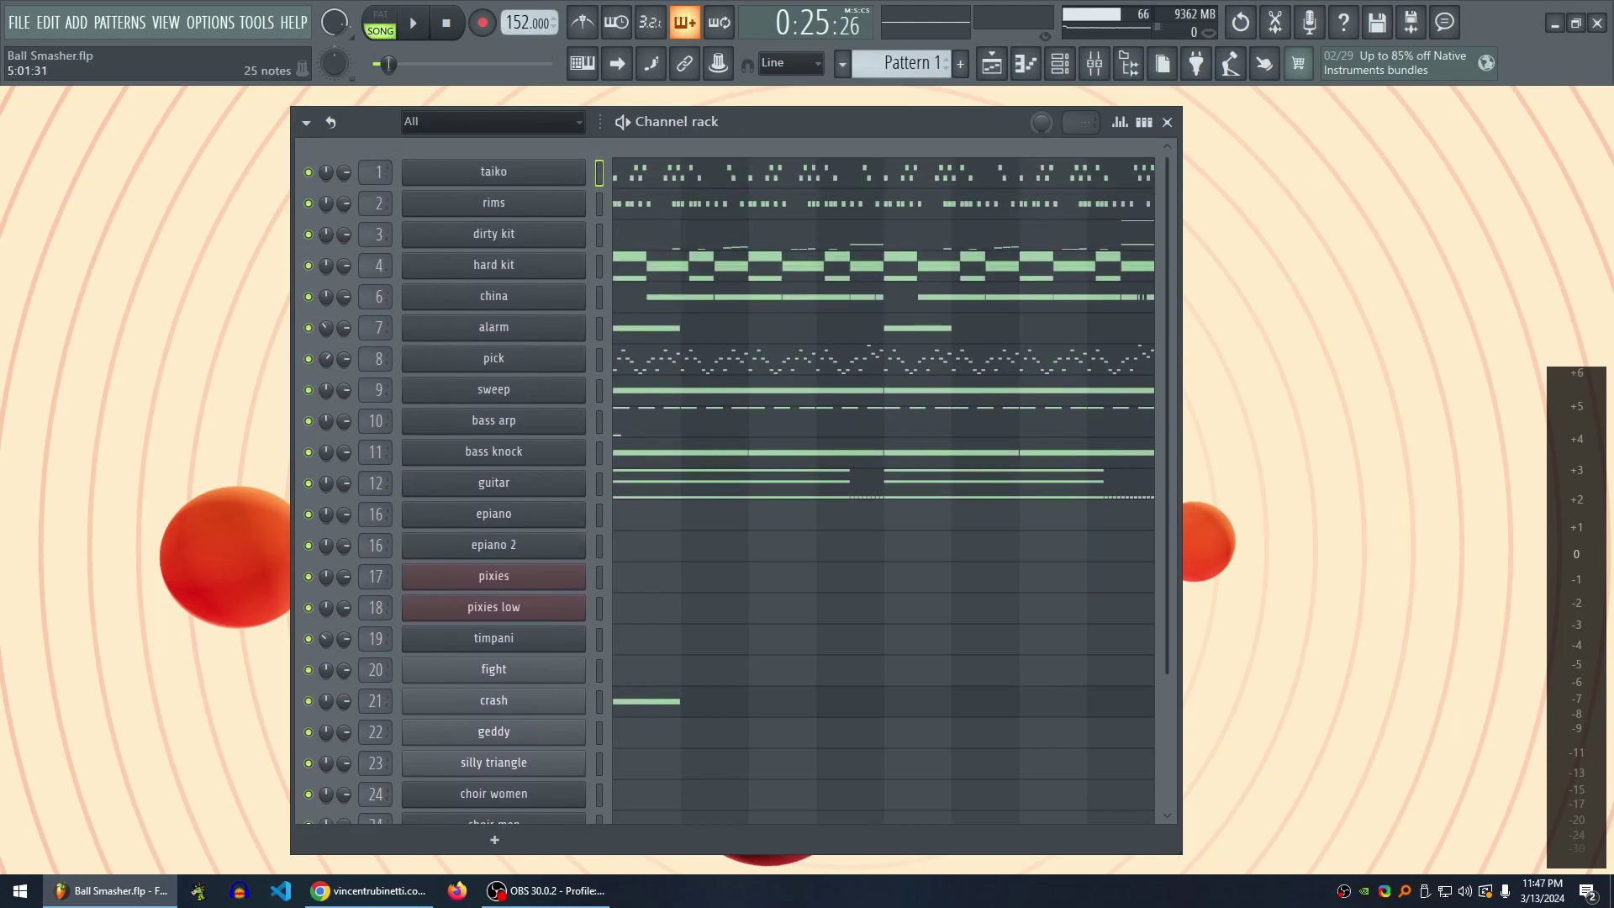
scroll(882, 479, "down", 4)
scroll(882, 479, "up", 4)
scroll(882, 479, "down", 4)
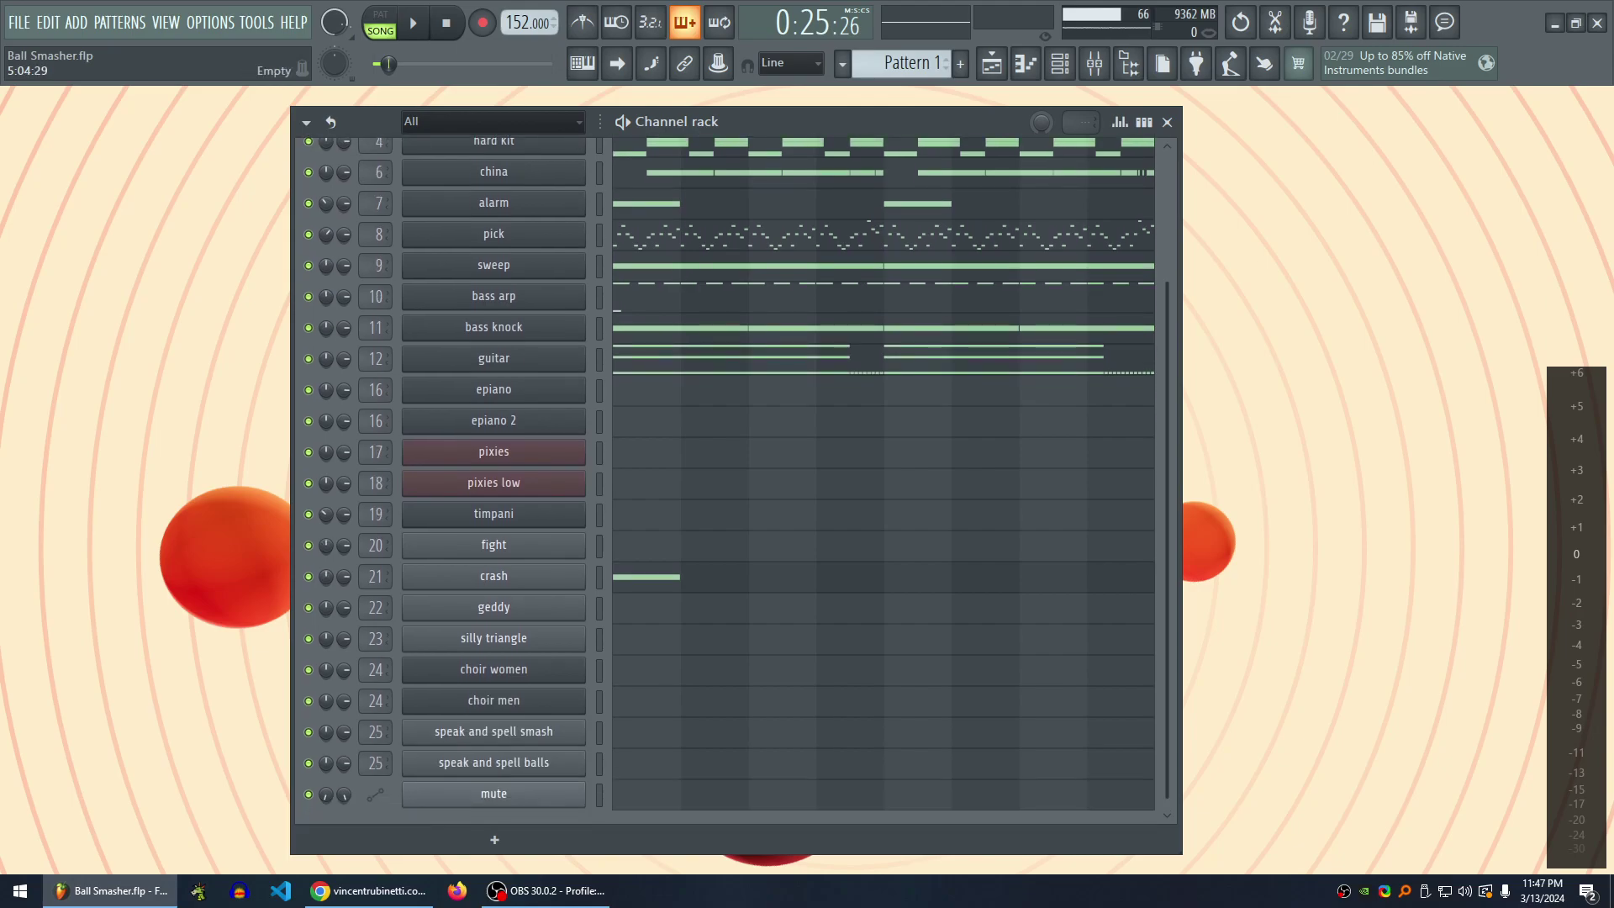
scroll(883, 479, "up", 4)
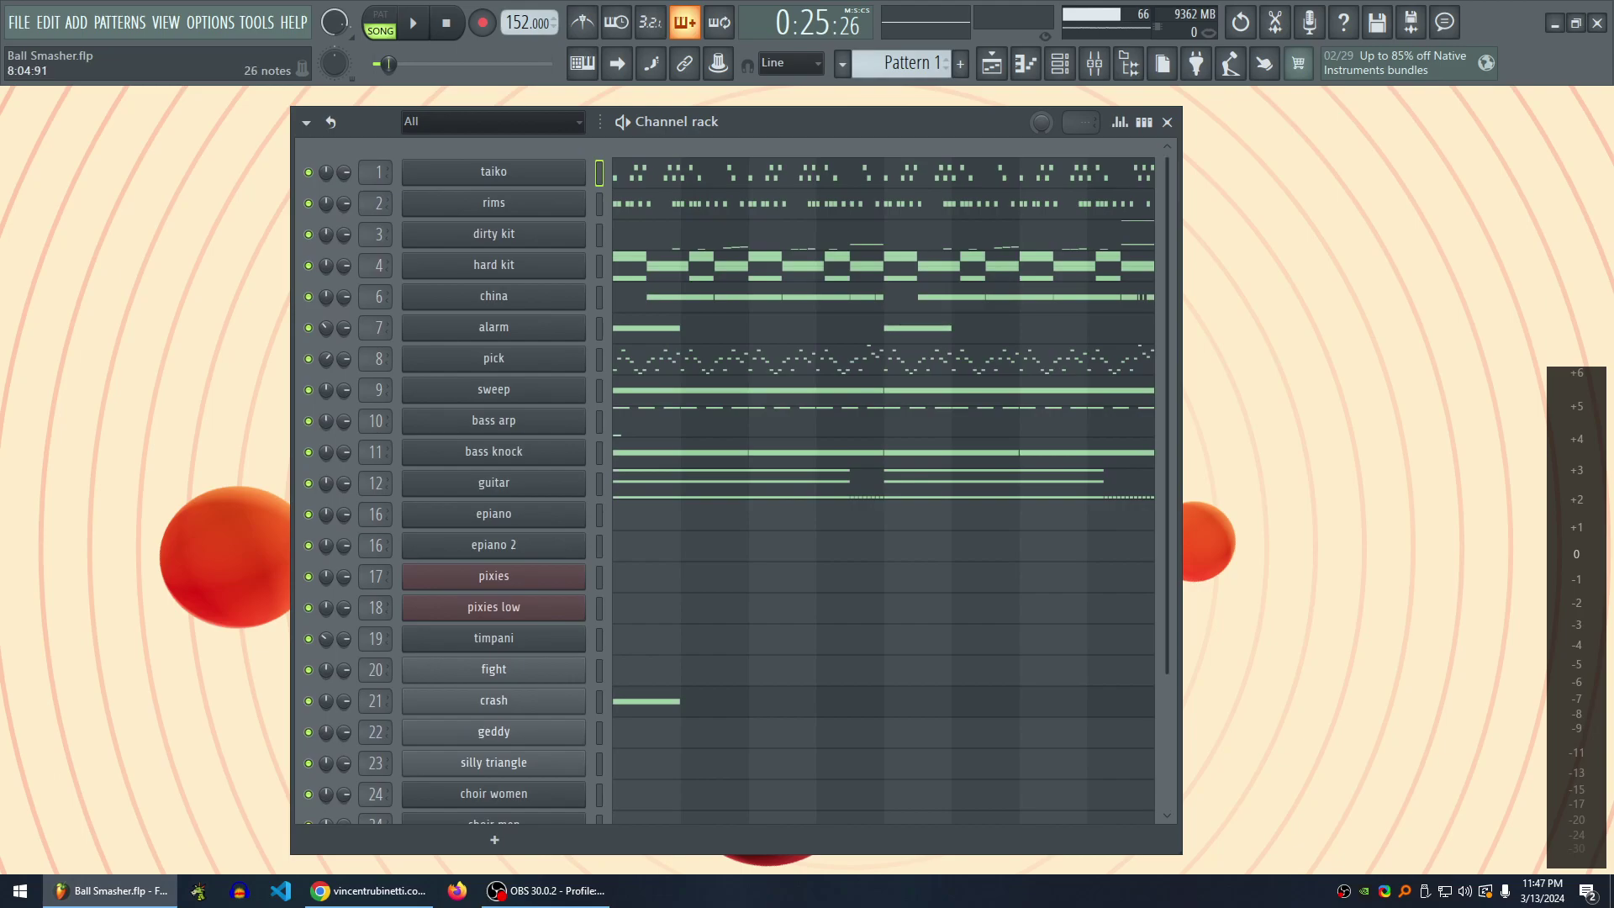
- Narrow the channel rack window and recentre it in the workspace
left_click_drag(1180, 479, 1093, 479)
mouse_move(841, 121)
left_mouse_down()
mouse_move(953, 116)
mouse_move(868, 118)
left_mouse_up()
scroll(706, 471, "down", 4)
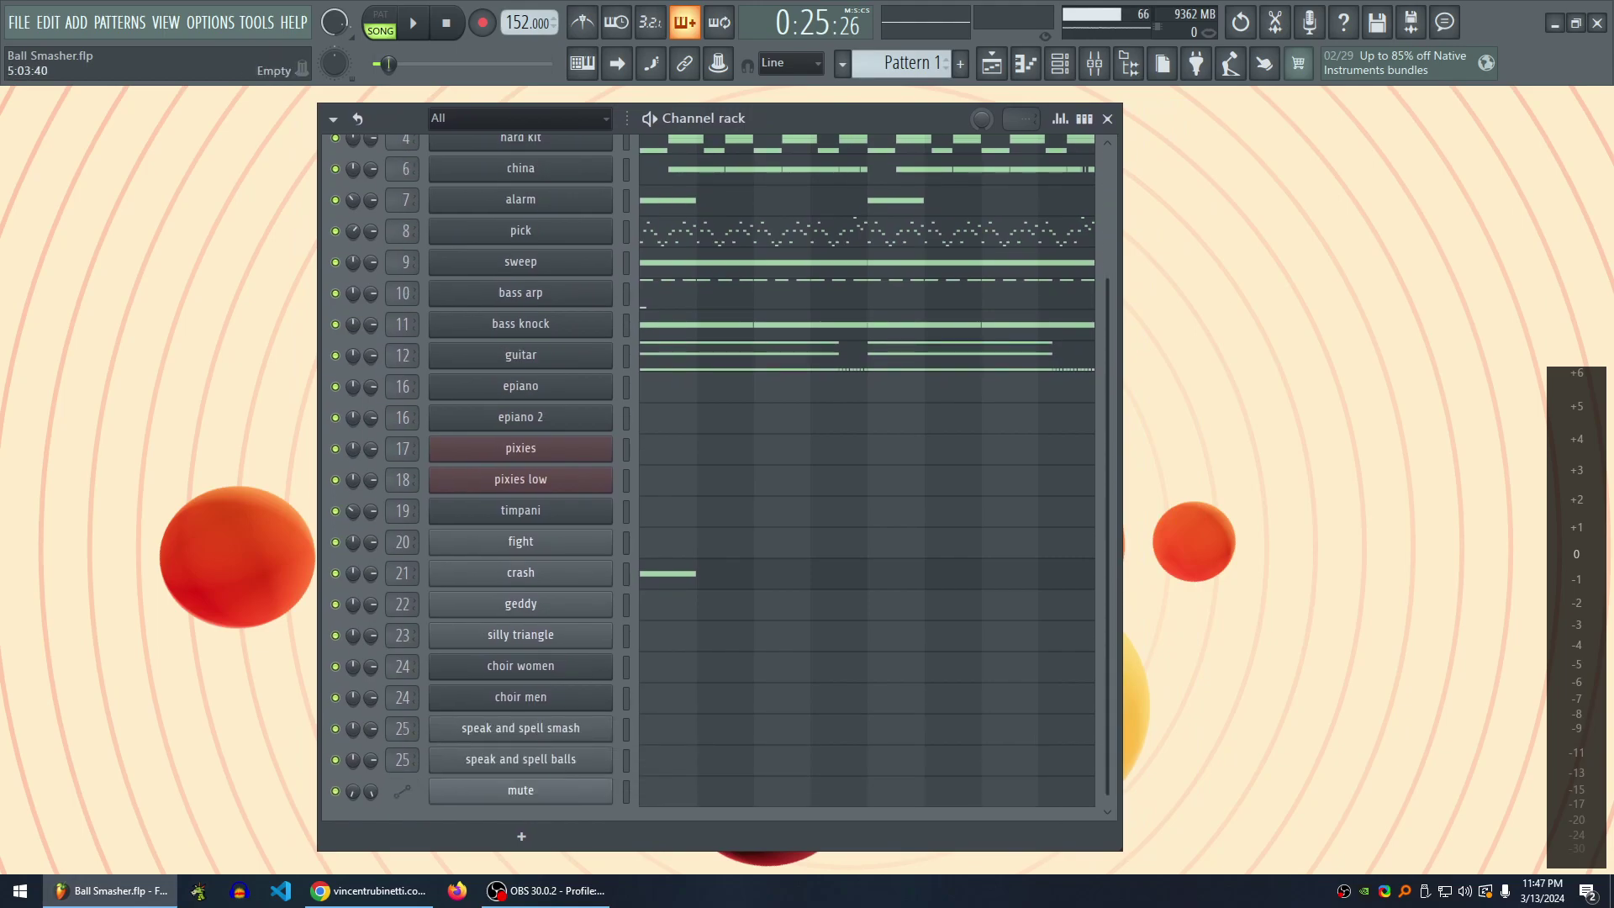
- Switch to Chrome, hide the bookmarks bar and go from the viz page up to its parent stems/ball-smasher folder
left_click(369, 890)
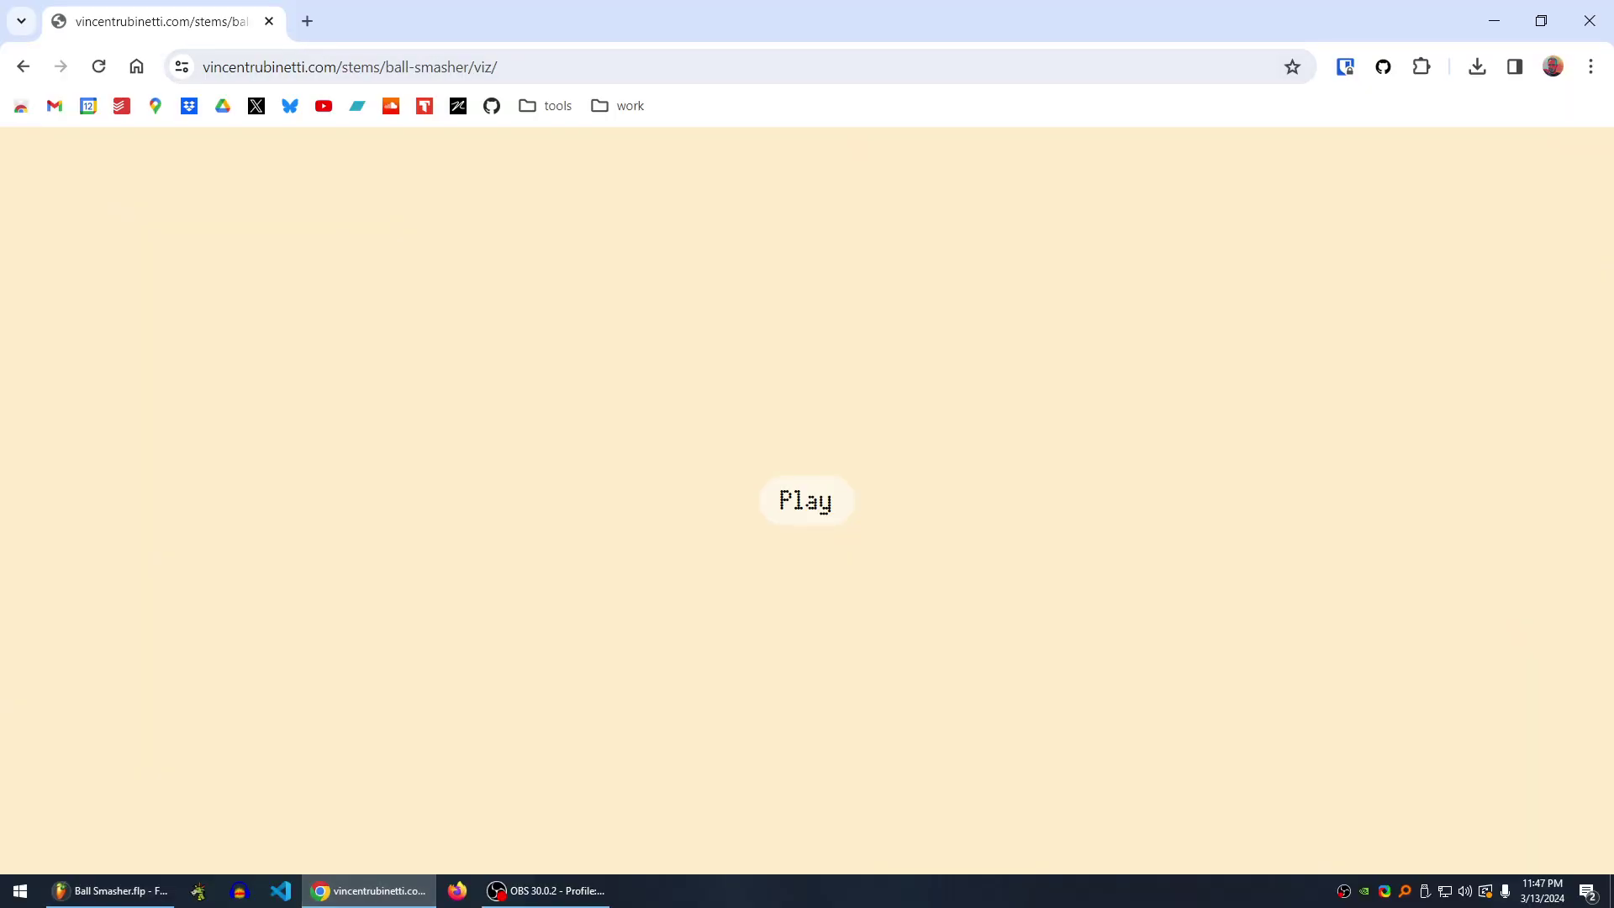
key("ctrl+shift+b")
key("ctrl+l")
key("End")
key("ctrl+shift+Left")
key("BackSpace")
key("Return")
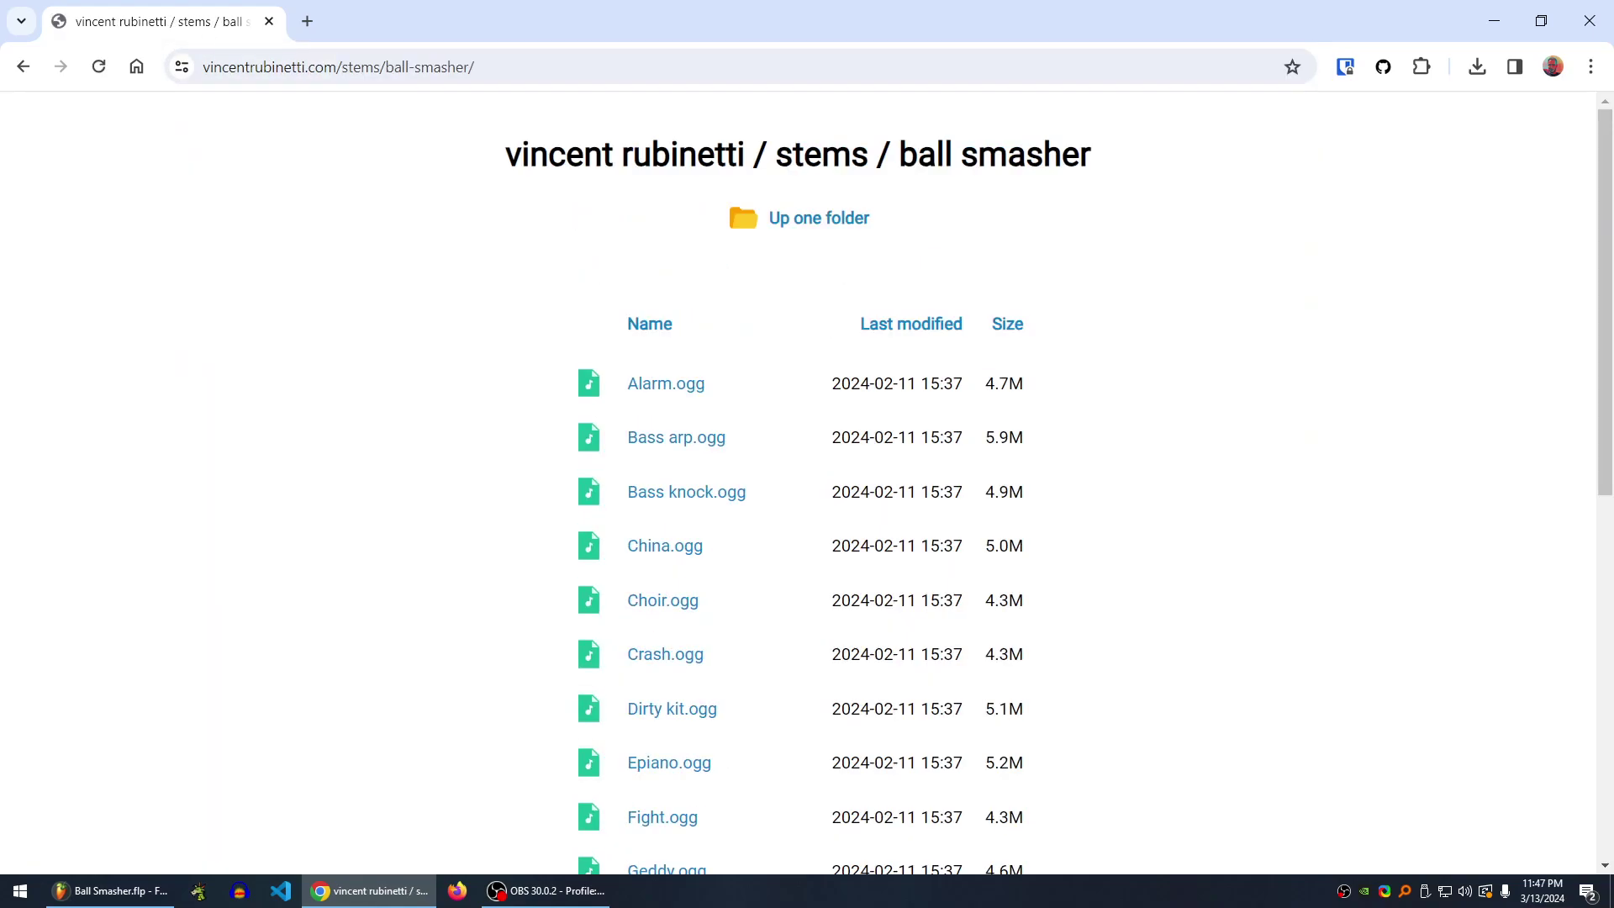
- Examine the list of OGG stem files in the ball smasher folder, down to the Viz folder
key("End")
key("Home")
key("End")
key("Home")
key("End")
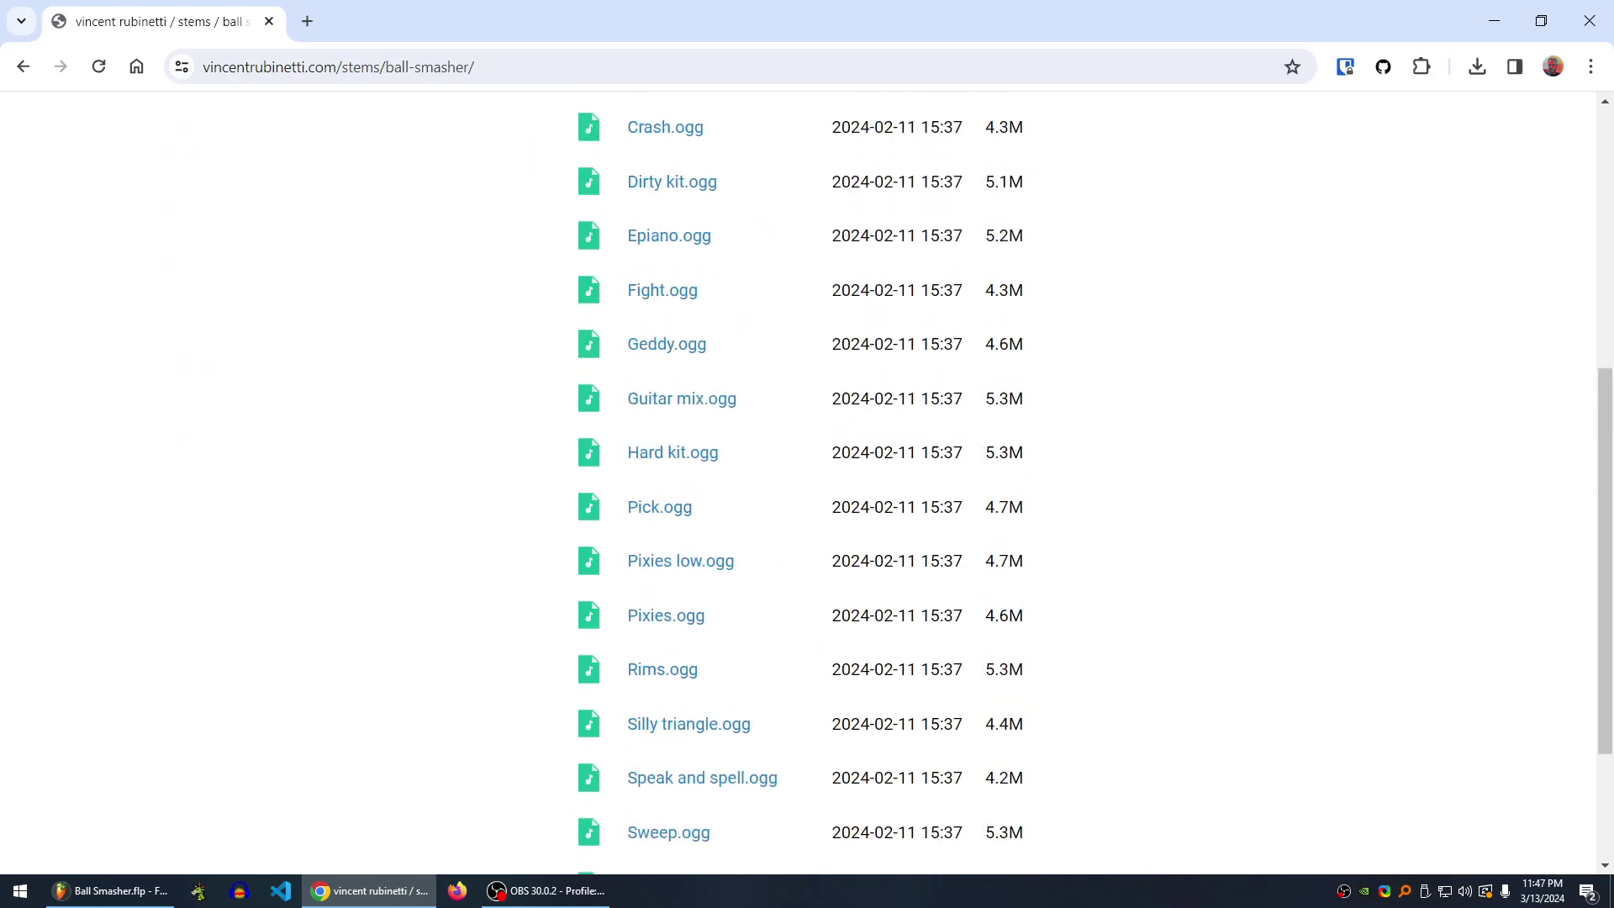
scroll(798, 471, "up", 6)
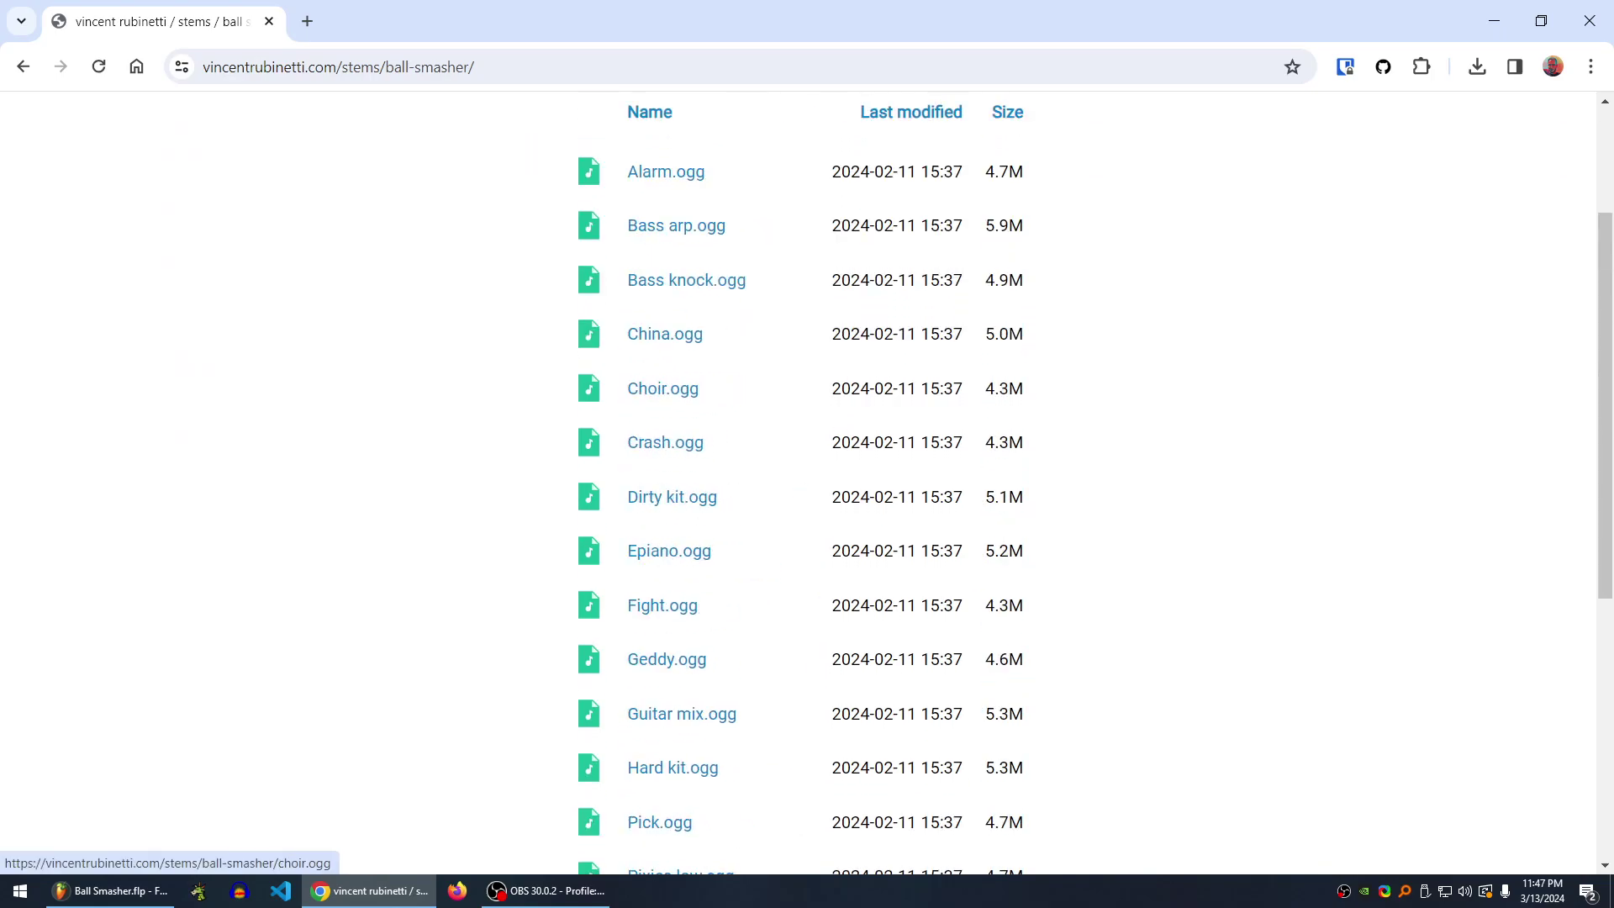
scroll(798, 470, "down", 4)
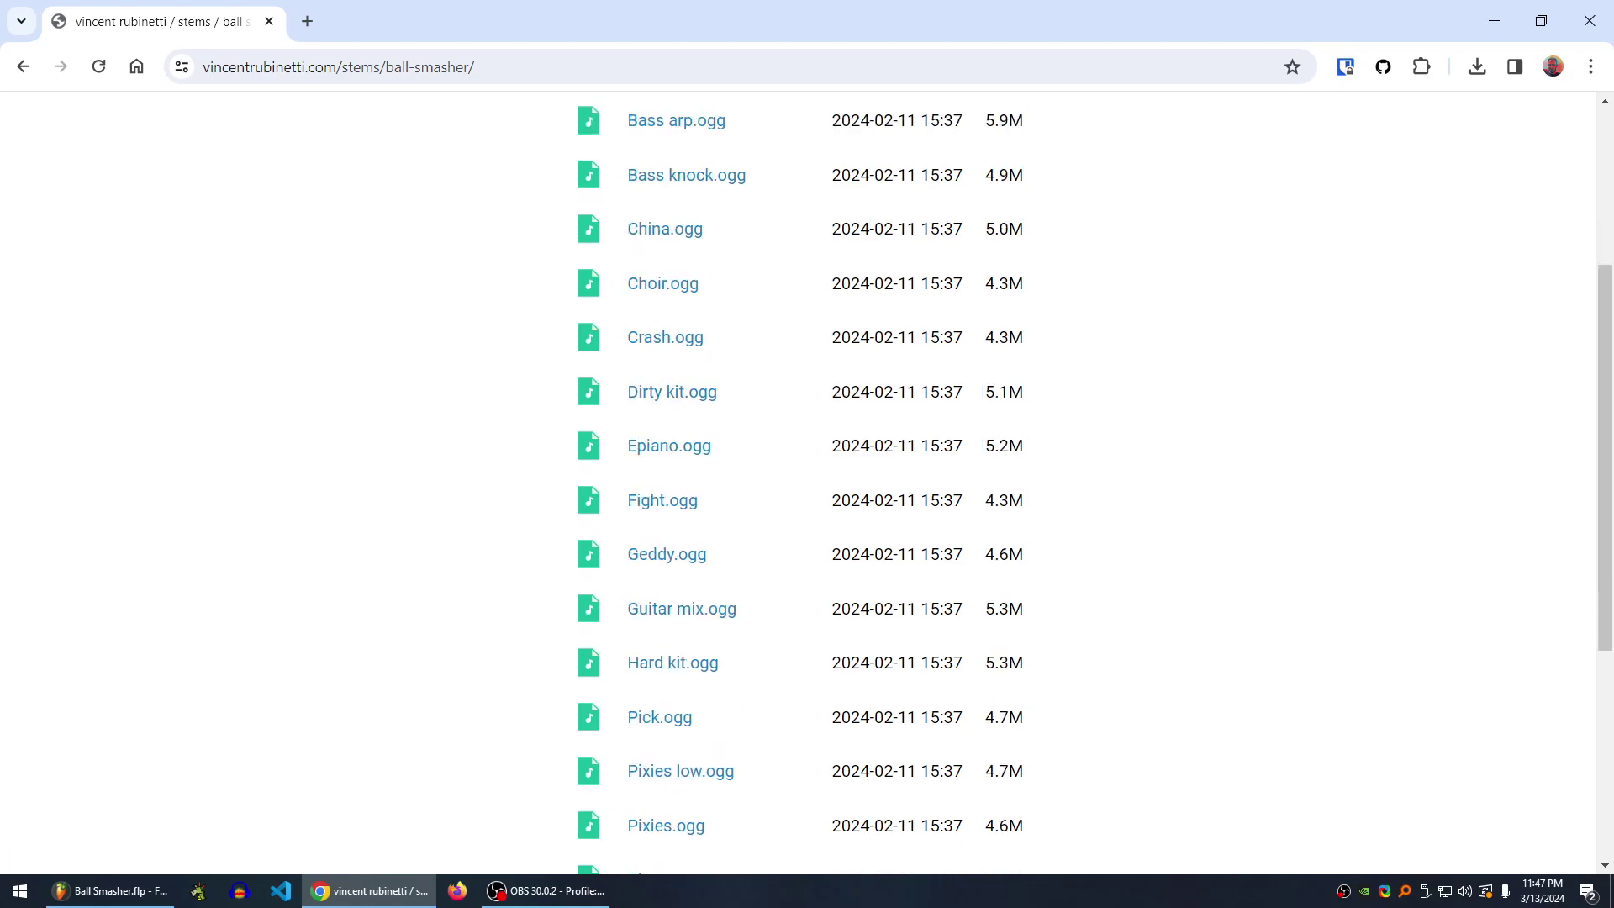
scroll(799, 471, "down", 3)
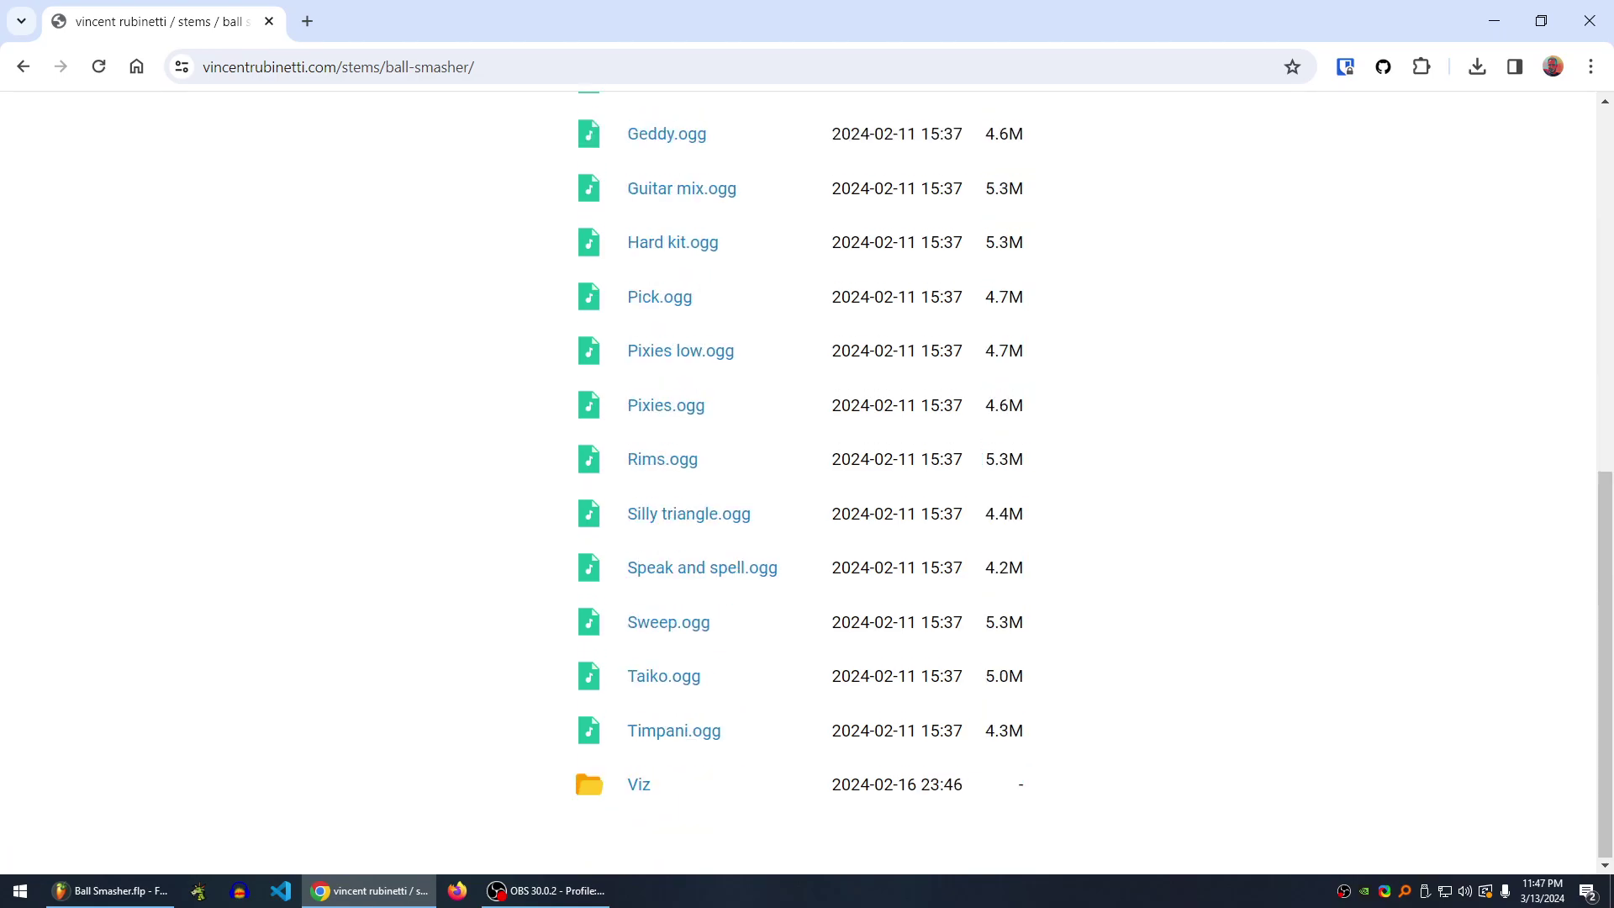
scroll(798, 471, "up", 4)
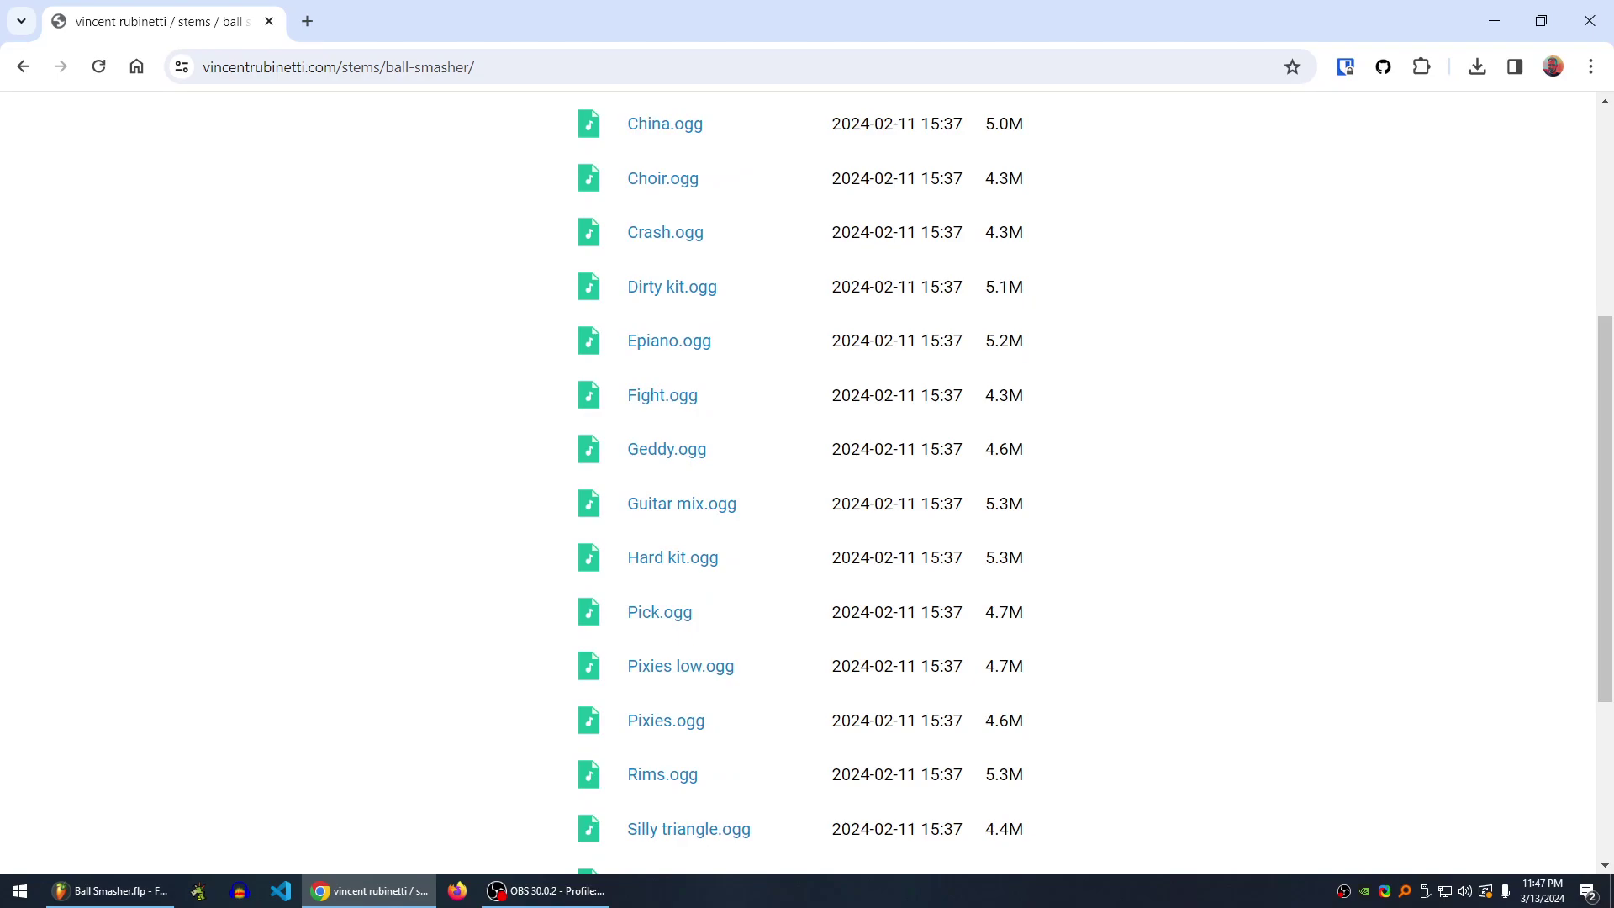
scroll(681, 398, "down", 1)
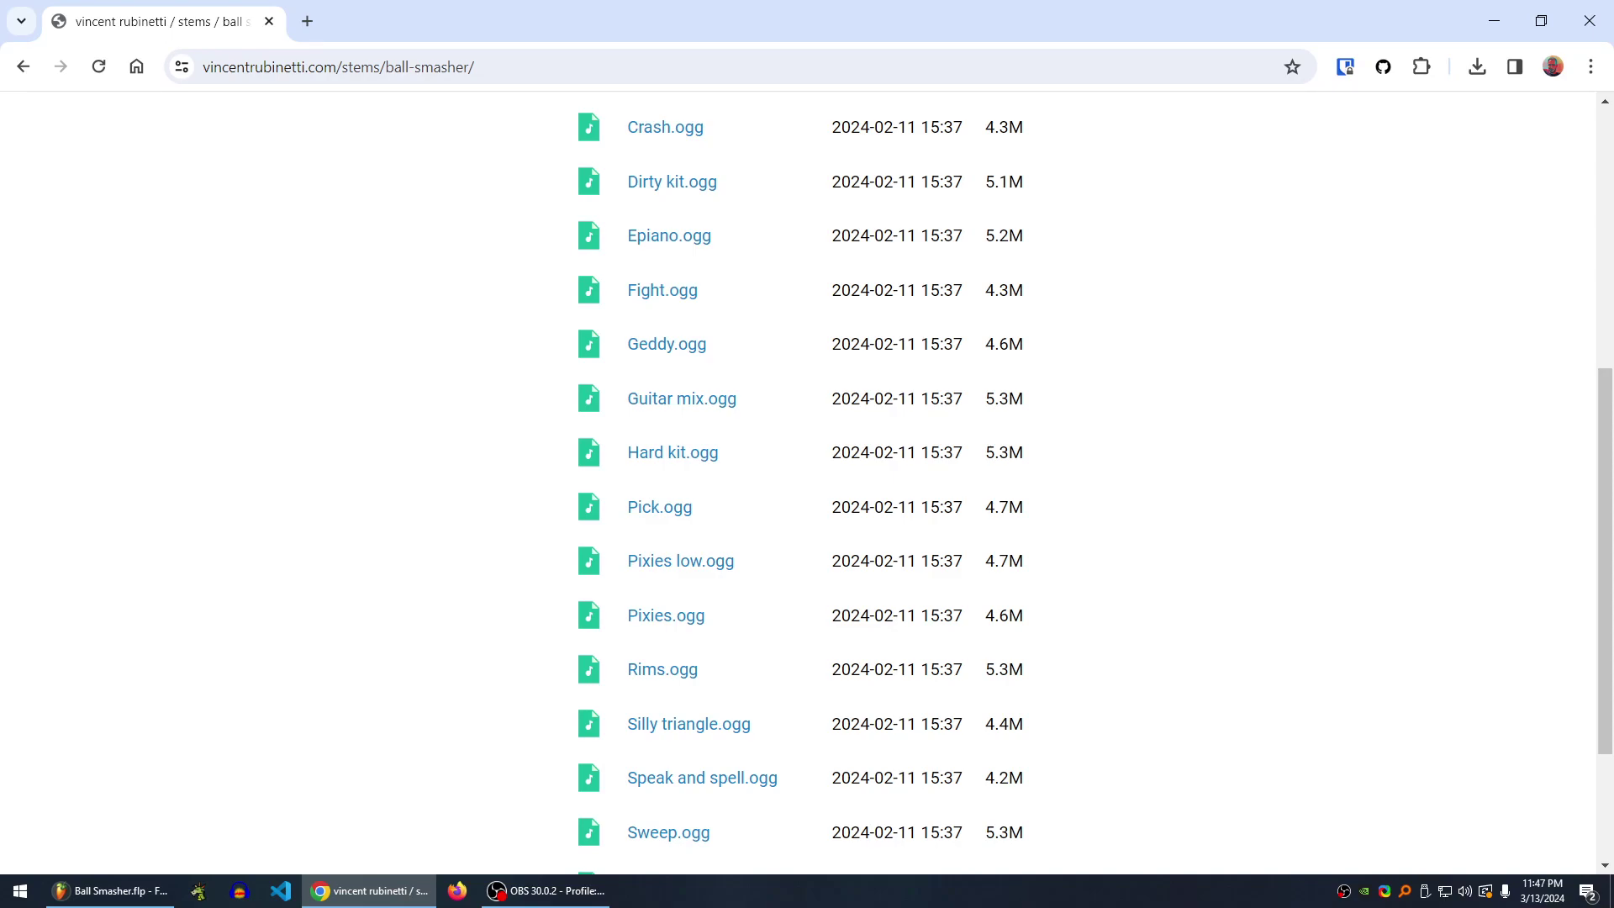
scroll(799, 479, "down", 2)
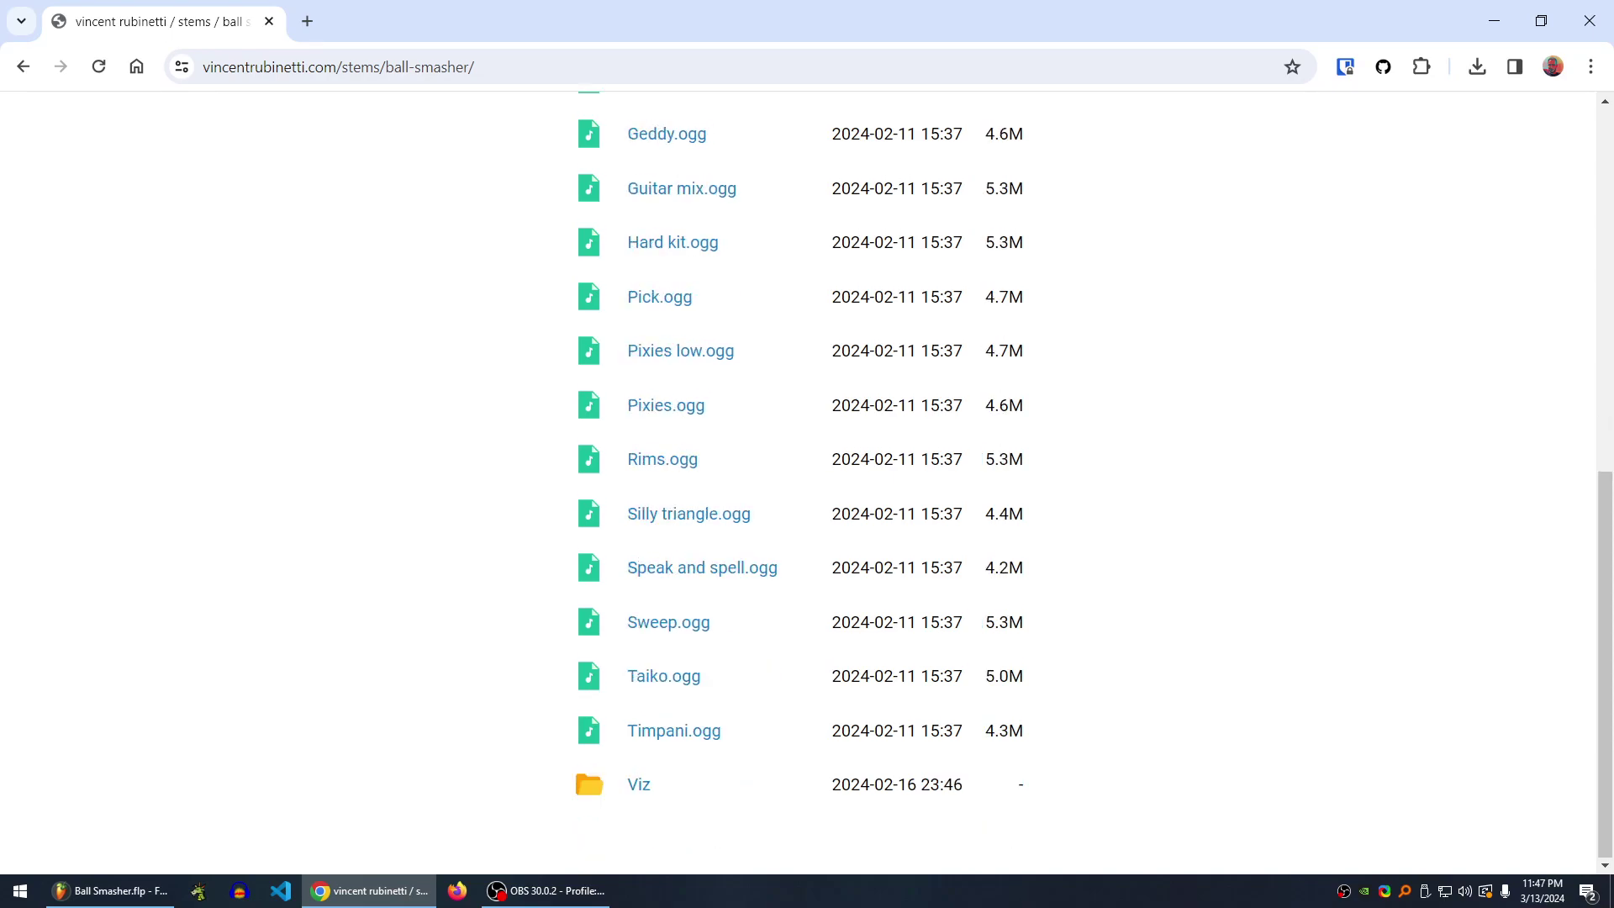
- Open the Viz folder and play its visualization, closing the browser window when done
left_click(639, 785)
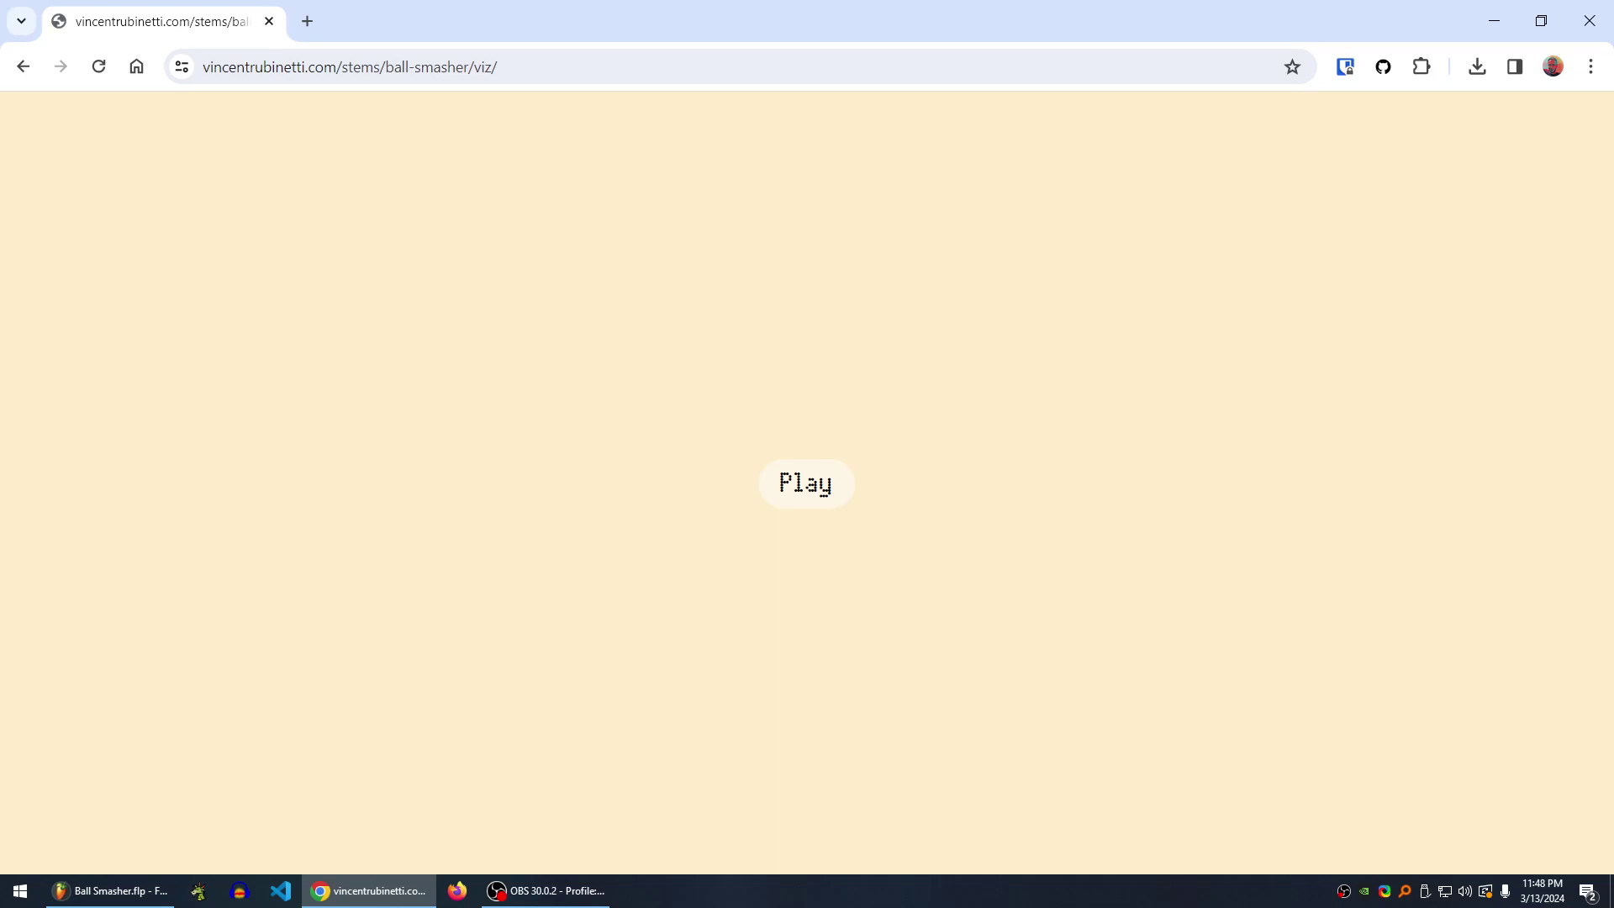
left_click(806, 484)
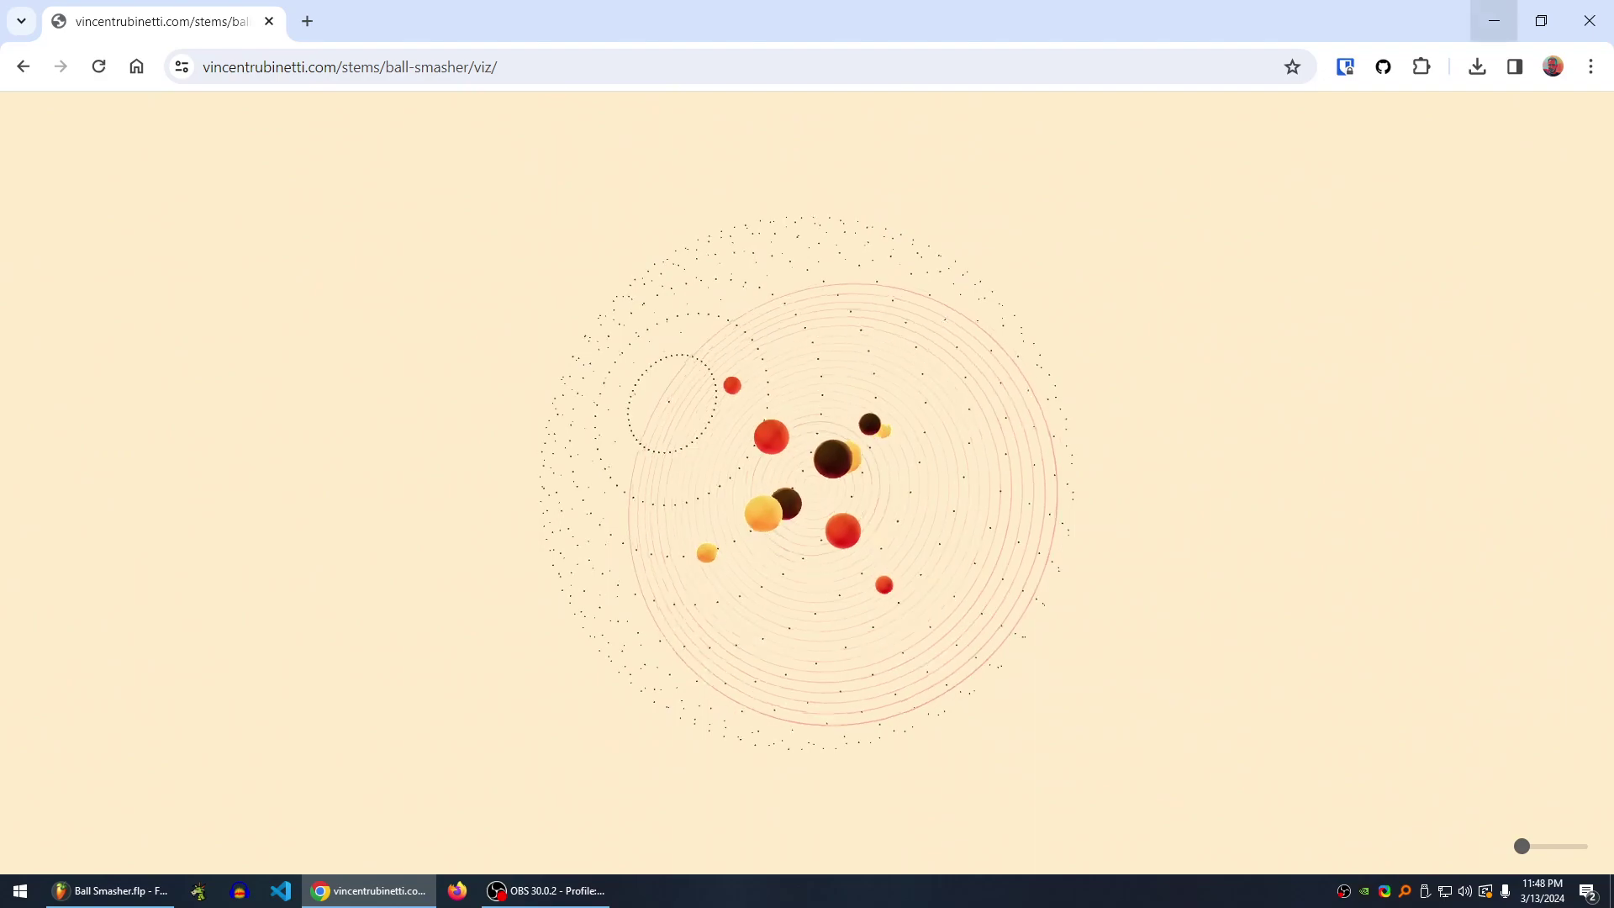
left_click(1589, 20)
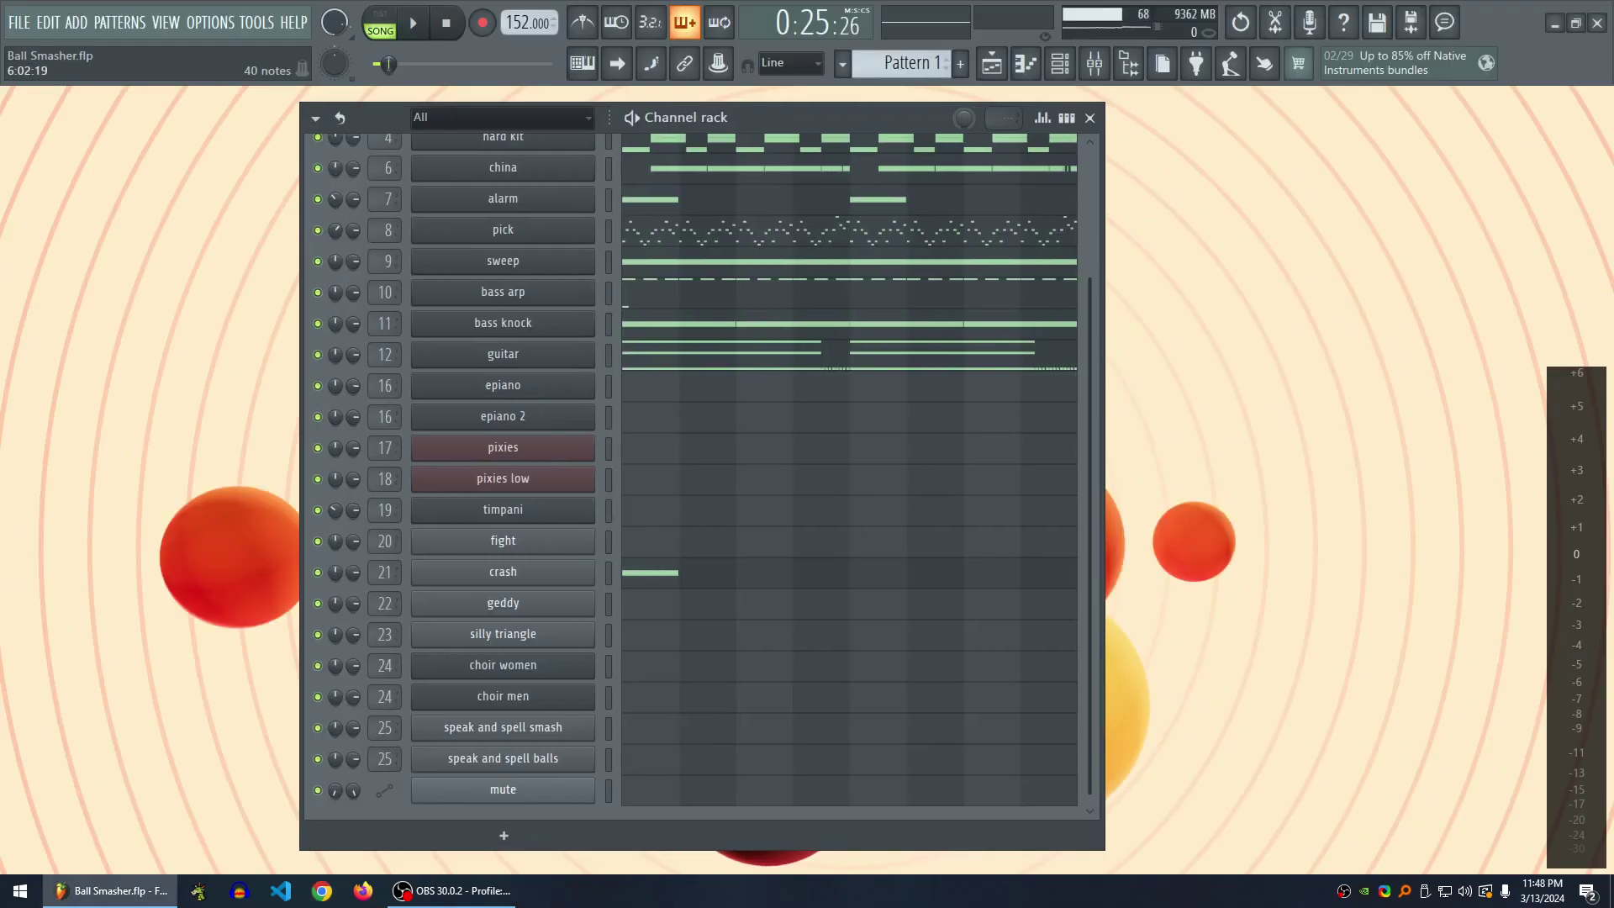
- Solo the taiko channel in pattern playback mode and centre the channel rack in the workspace
scroll(835, 488, "up", 4)
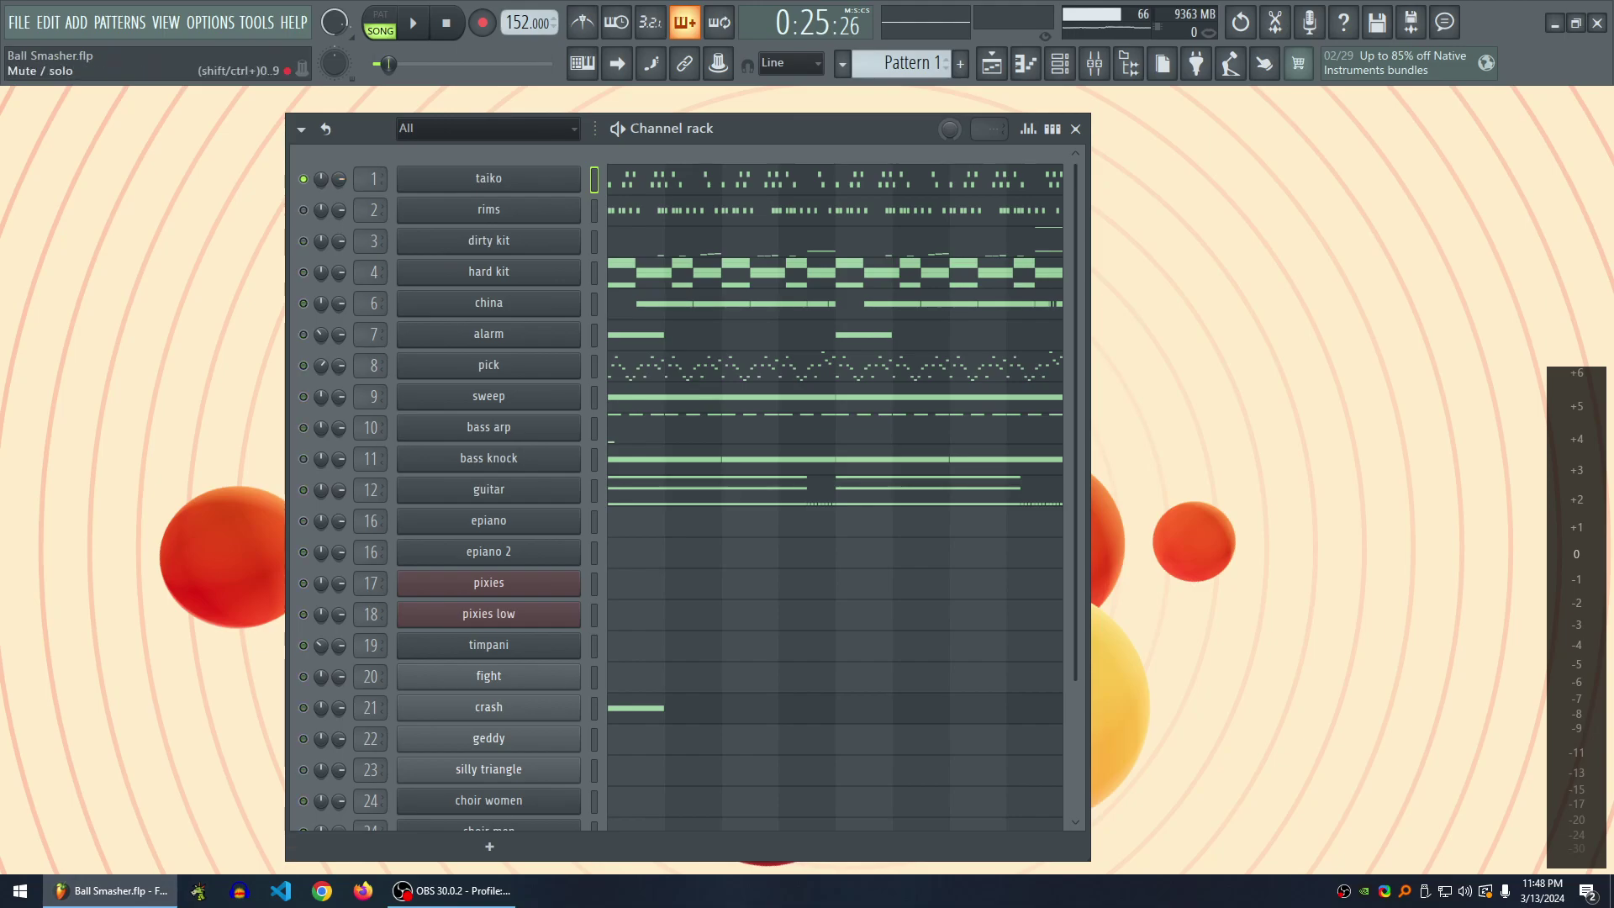
key("l")
left_click_drag(798, 128, 848, 118)
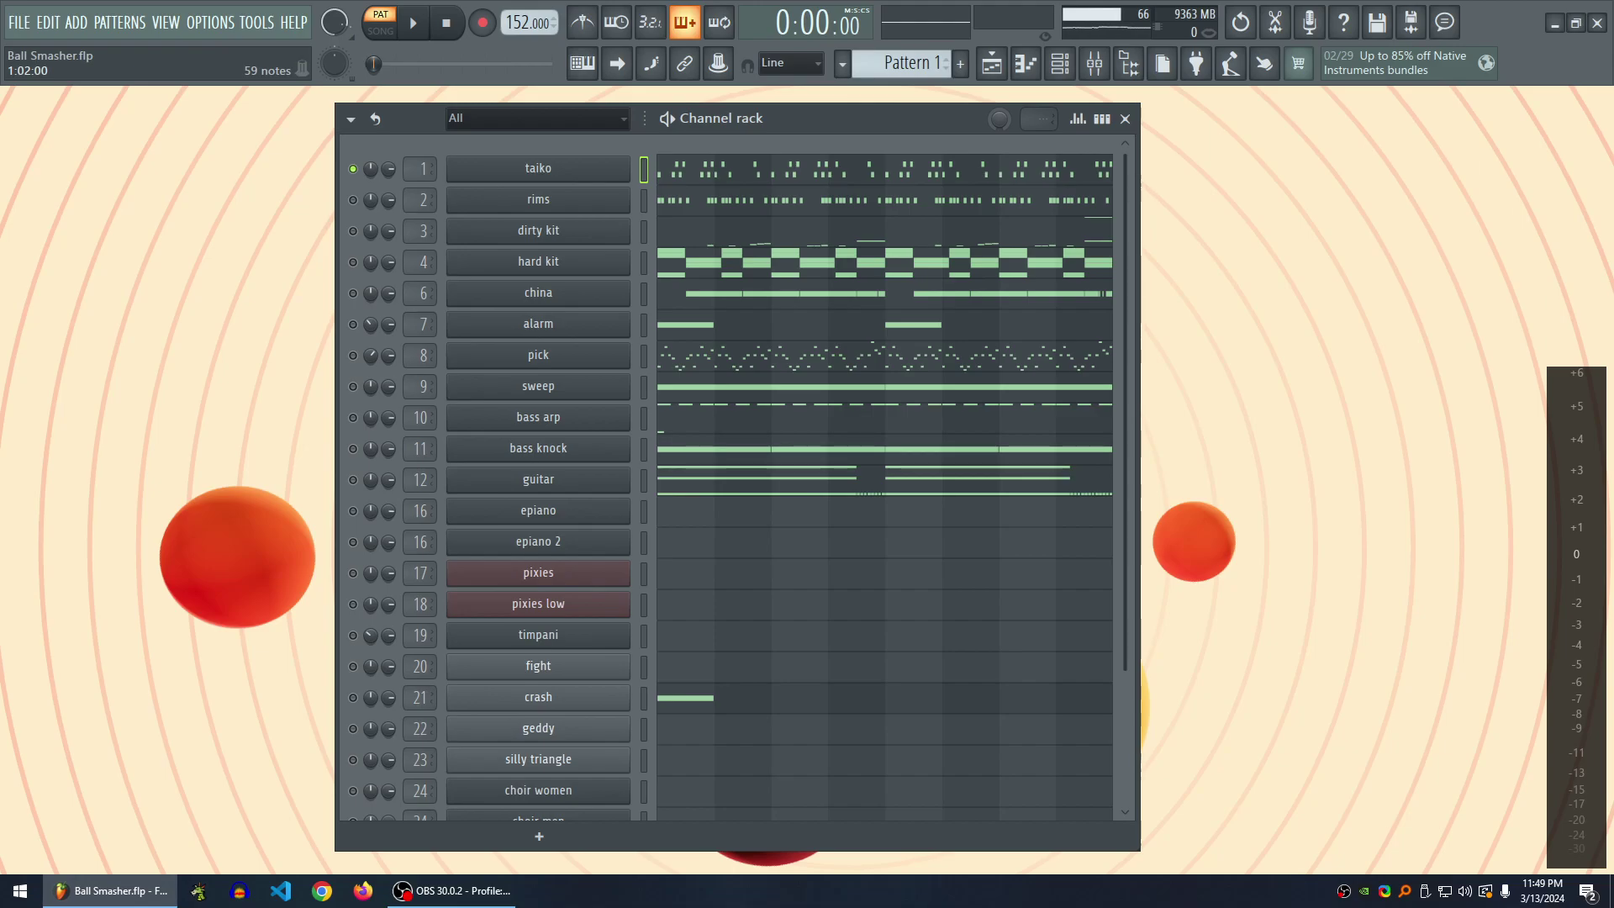
left_click_drag(841, 119, 870, 118)
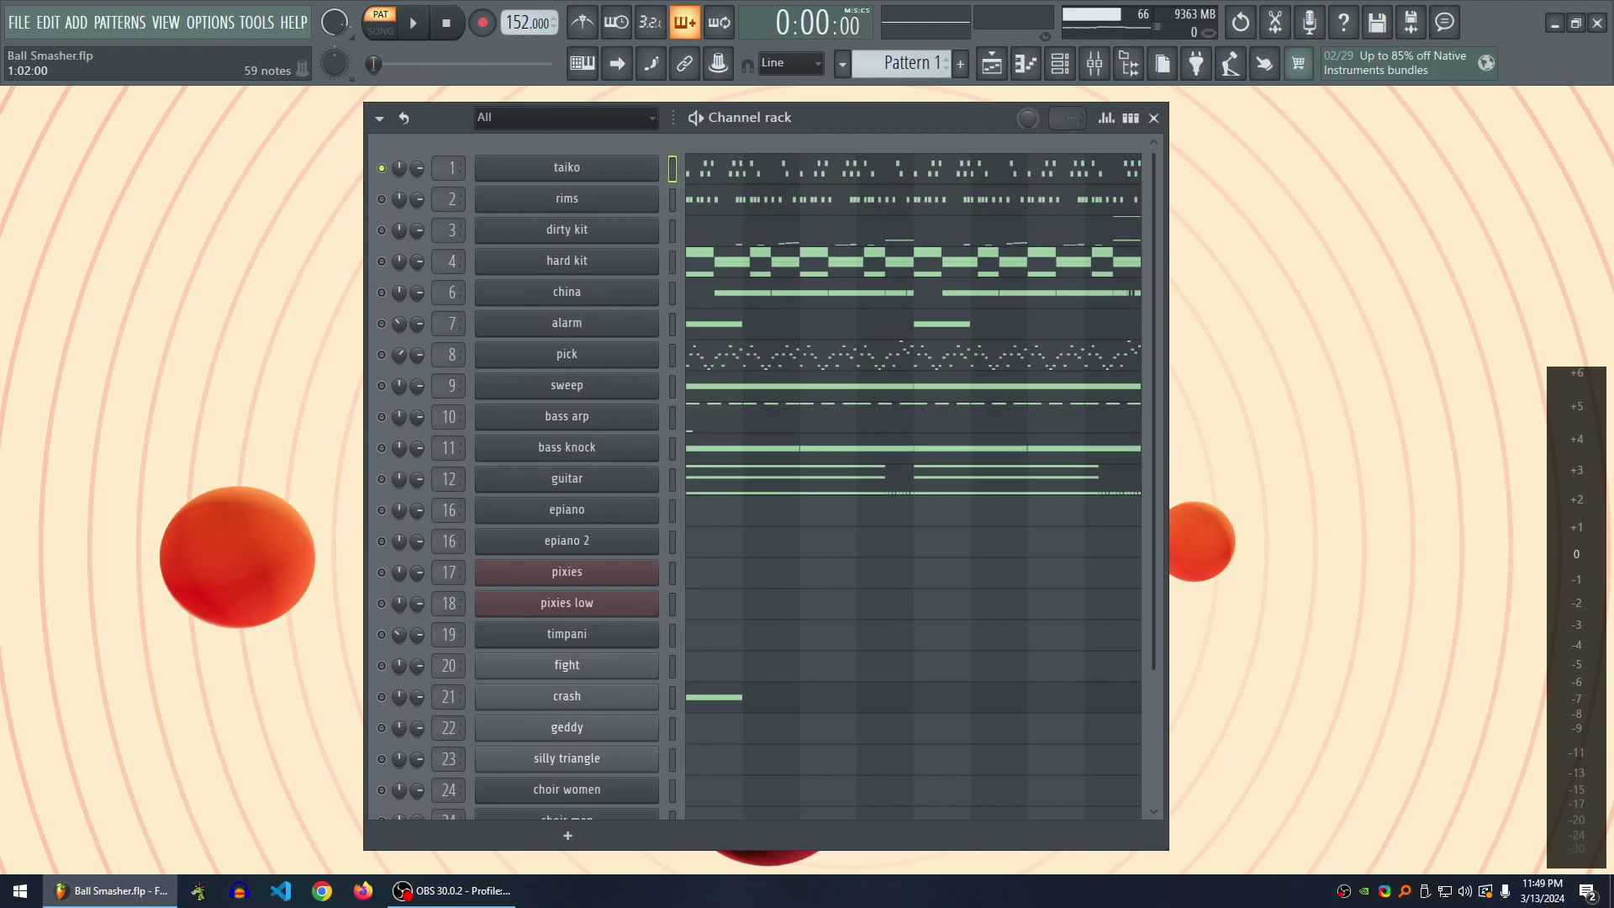
- Play Pattern 1 with only the taiko channel soloed, and again with only the rims channel soloed
key("space")
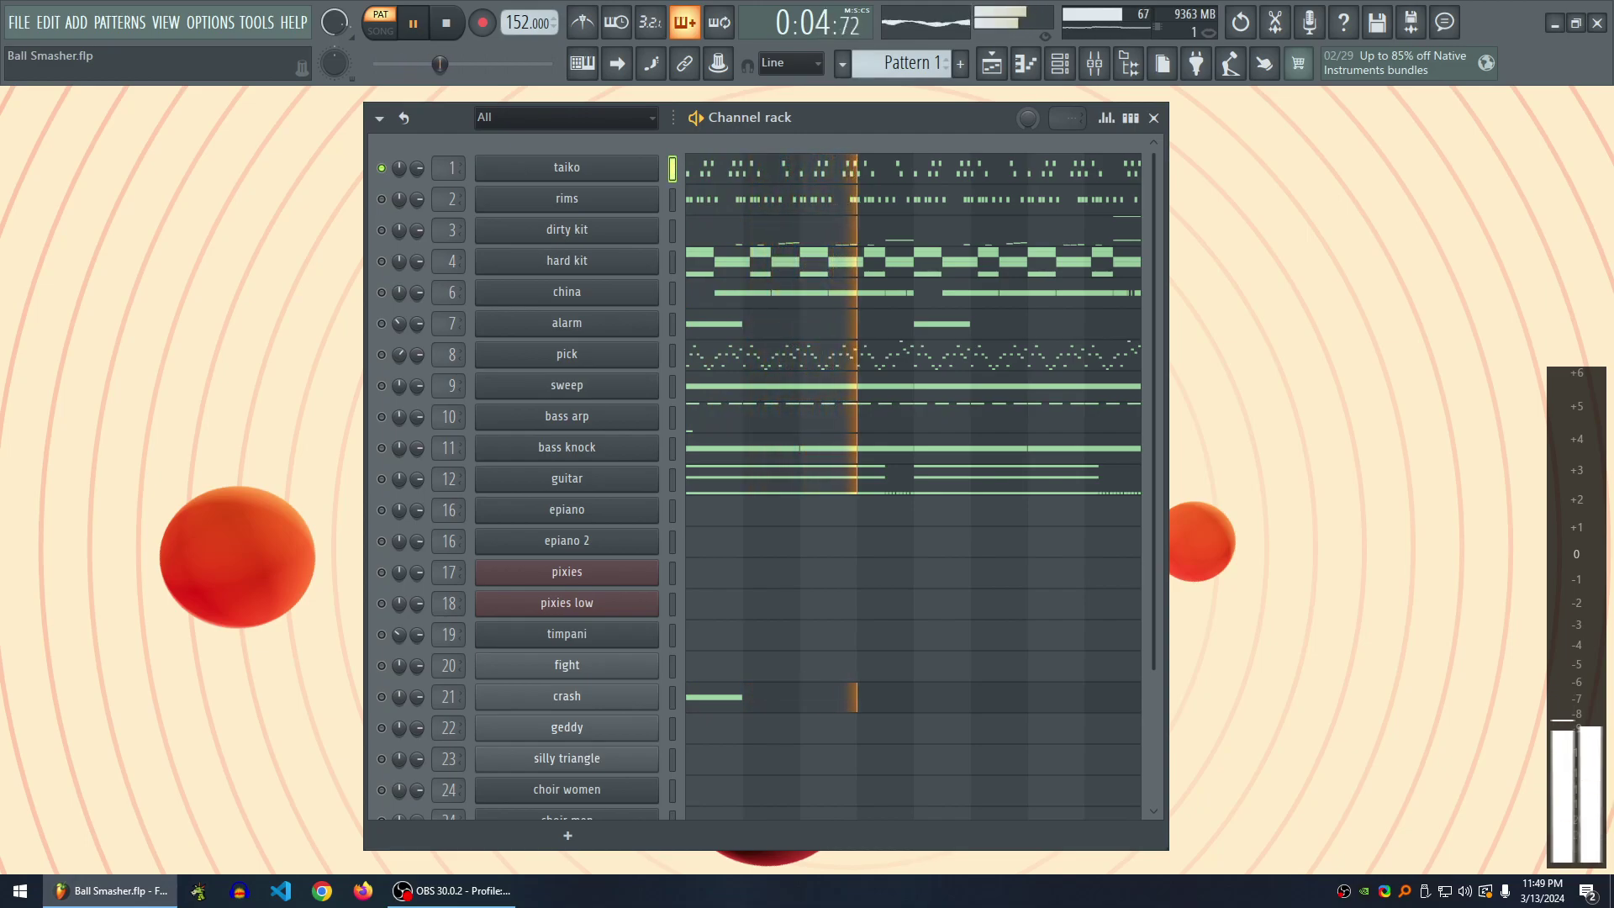
key("space")
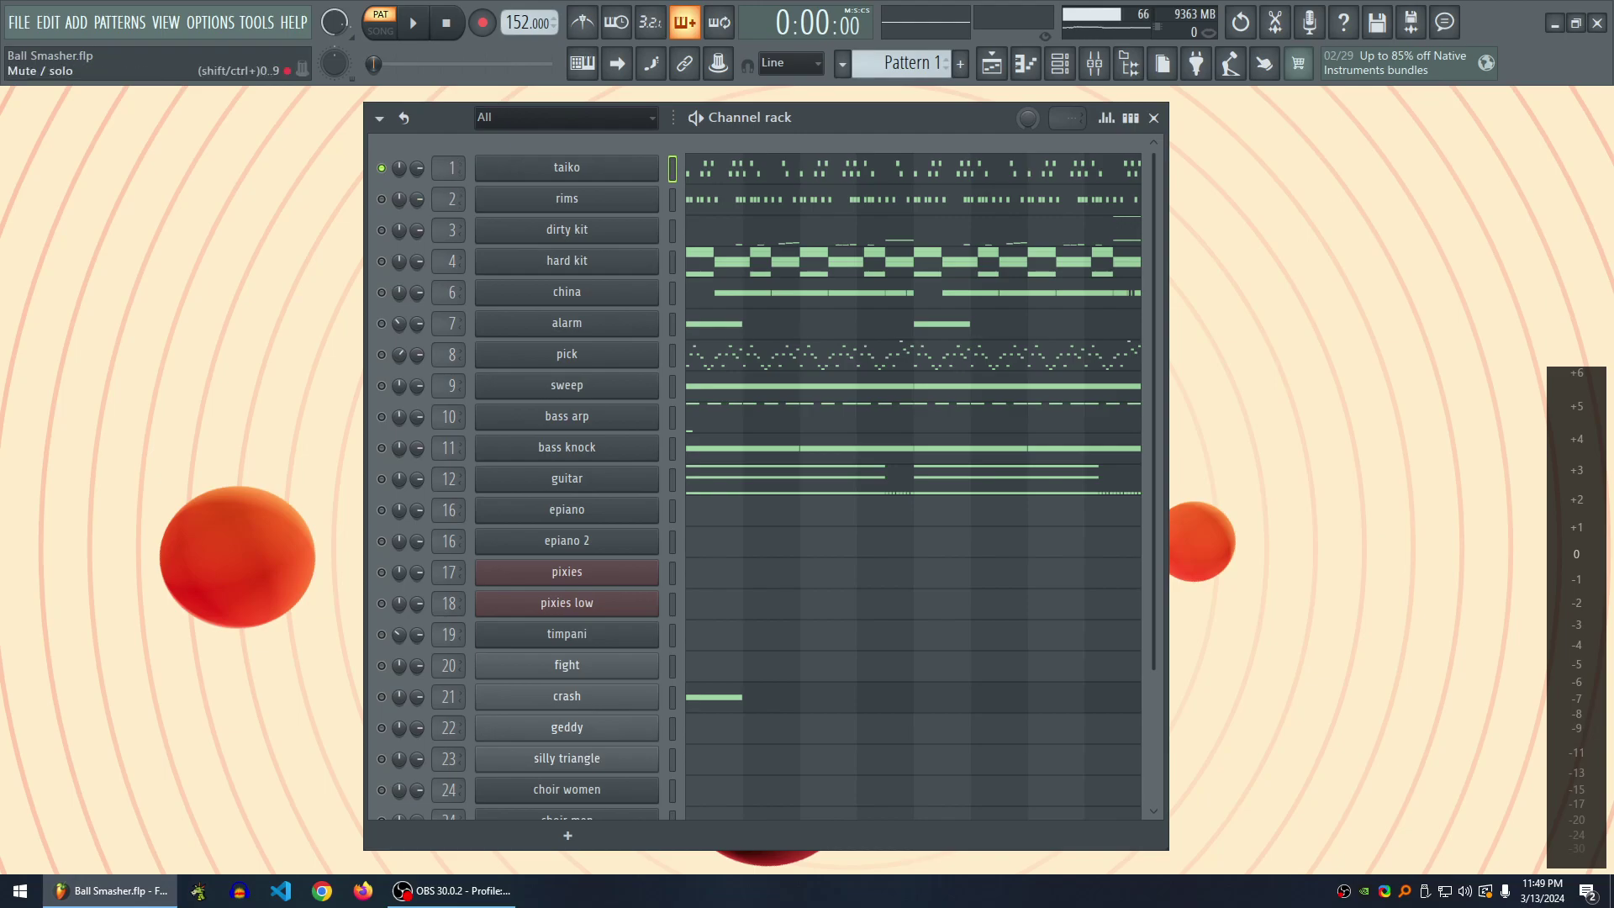
key("space")
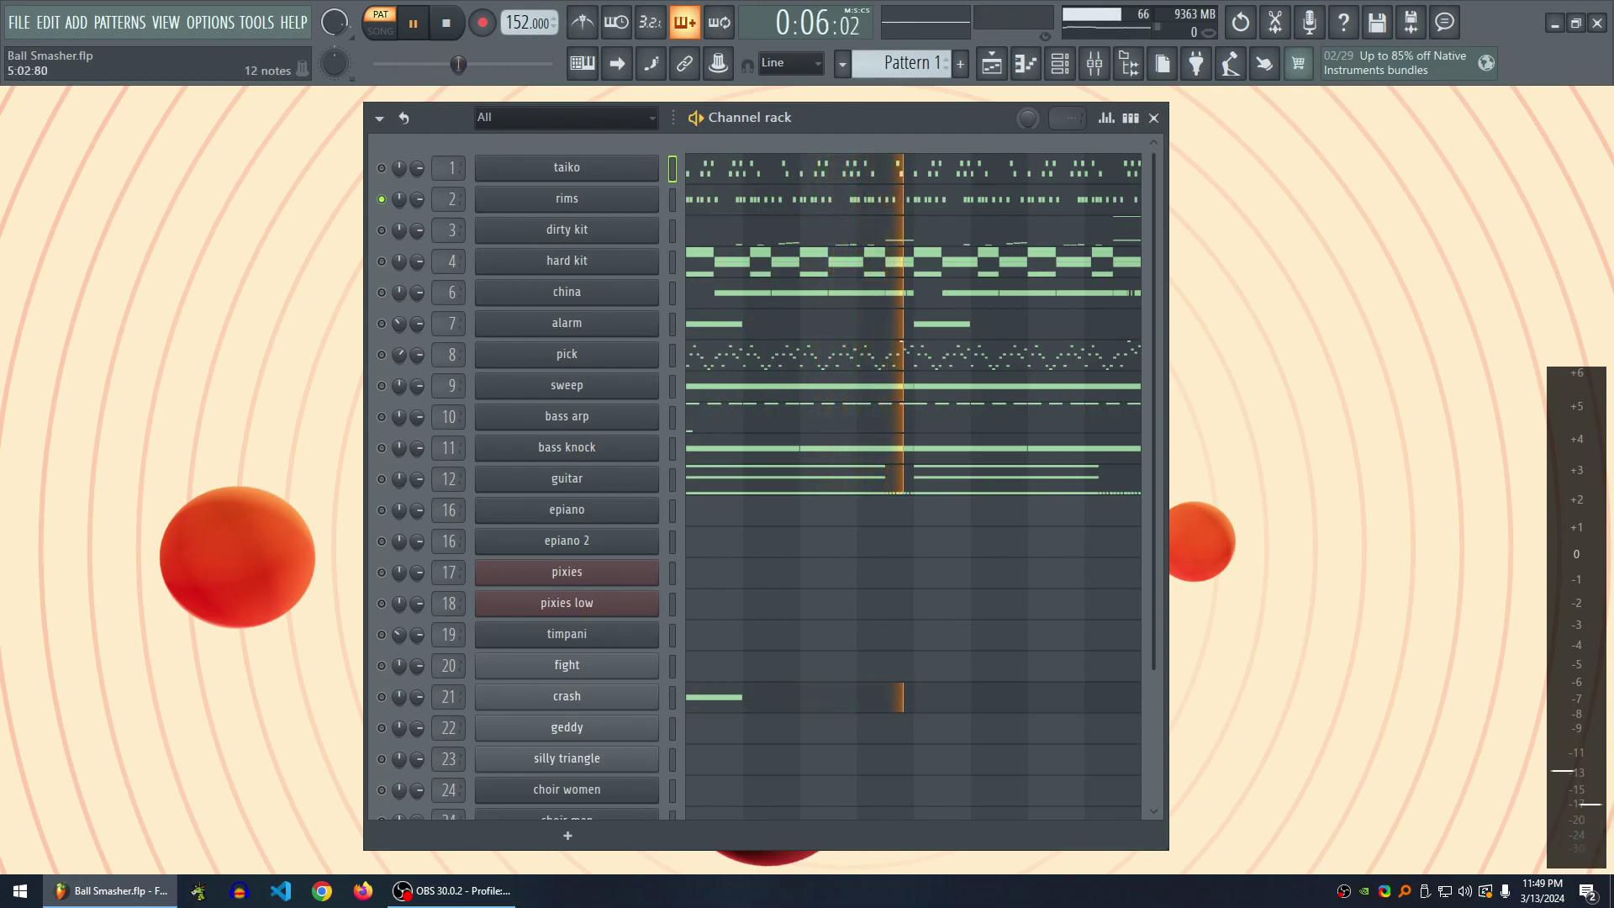
key("space")
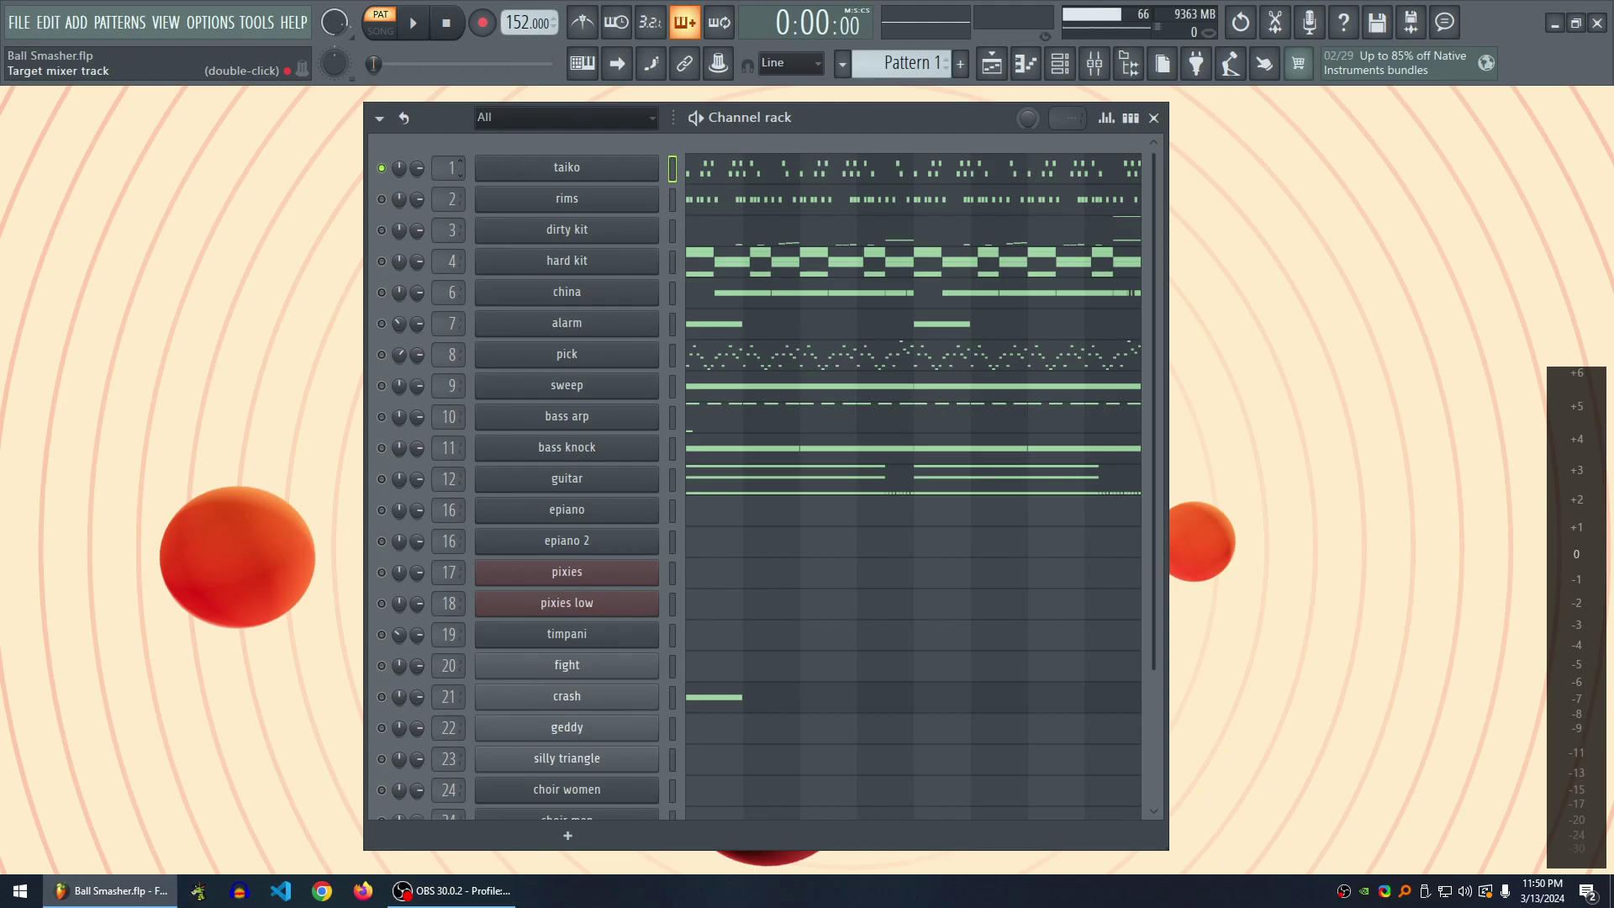
- Open the taiko channel's Kontakt plugin over the channel rack and look through the ensemble instruments loaded in it
left_click_drag(882, 118, 865, 118)
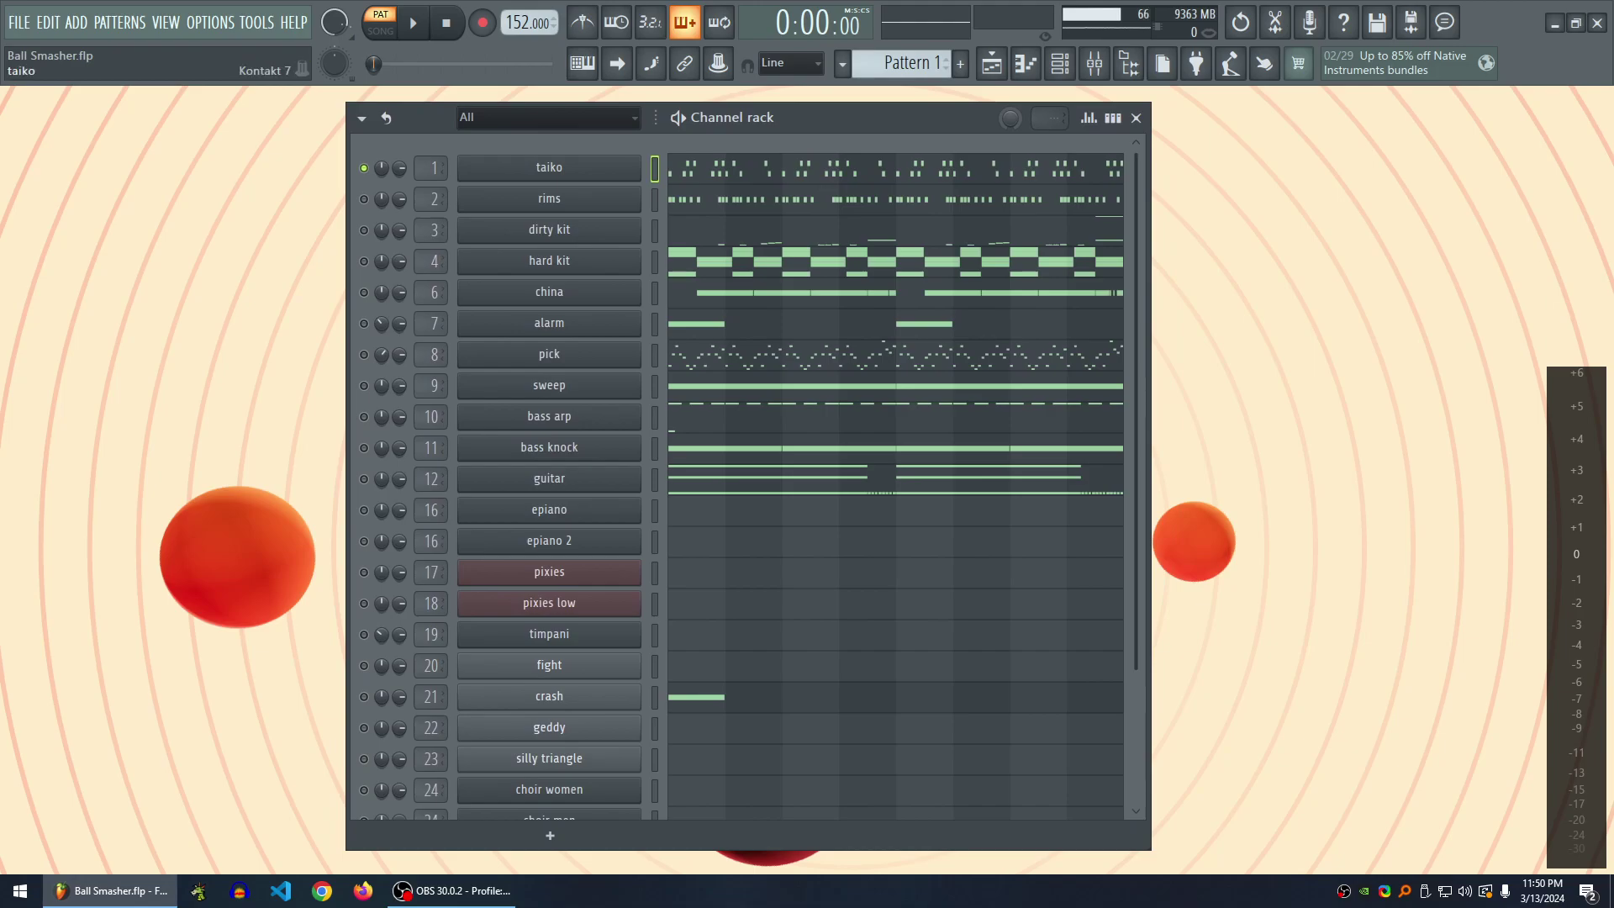
left_click(548, 168)
left_click_drag(757, 169, 527, 124)
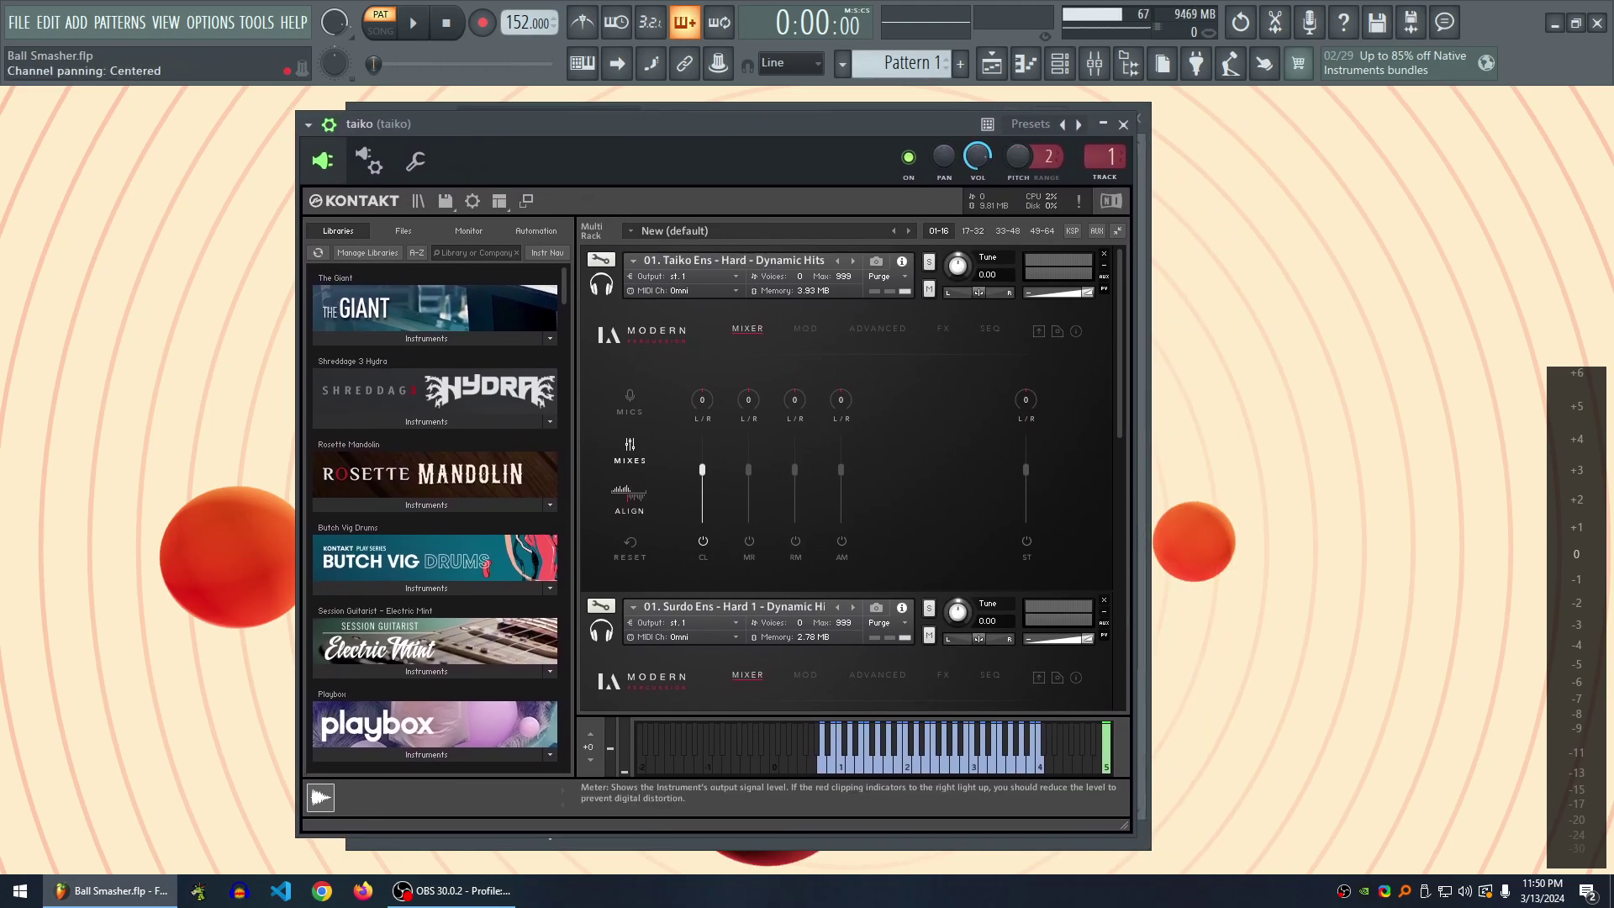
mouse_move(757, 123)
left_mouse_down()
mouse_move(843, 348)
mouse_move(812, 281)
mouse_move(415, 189)
mouse_move(451, 214)
mouse_move(750, 131)
left_mouse_up()
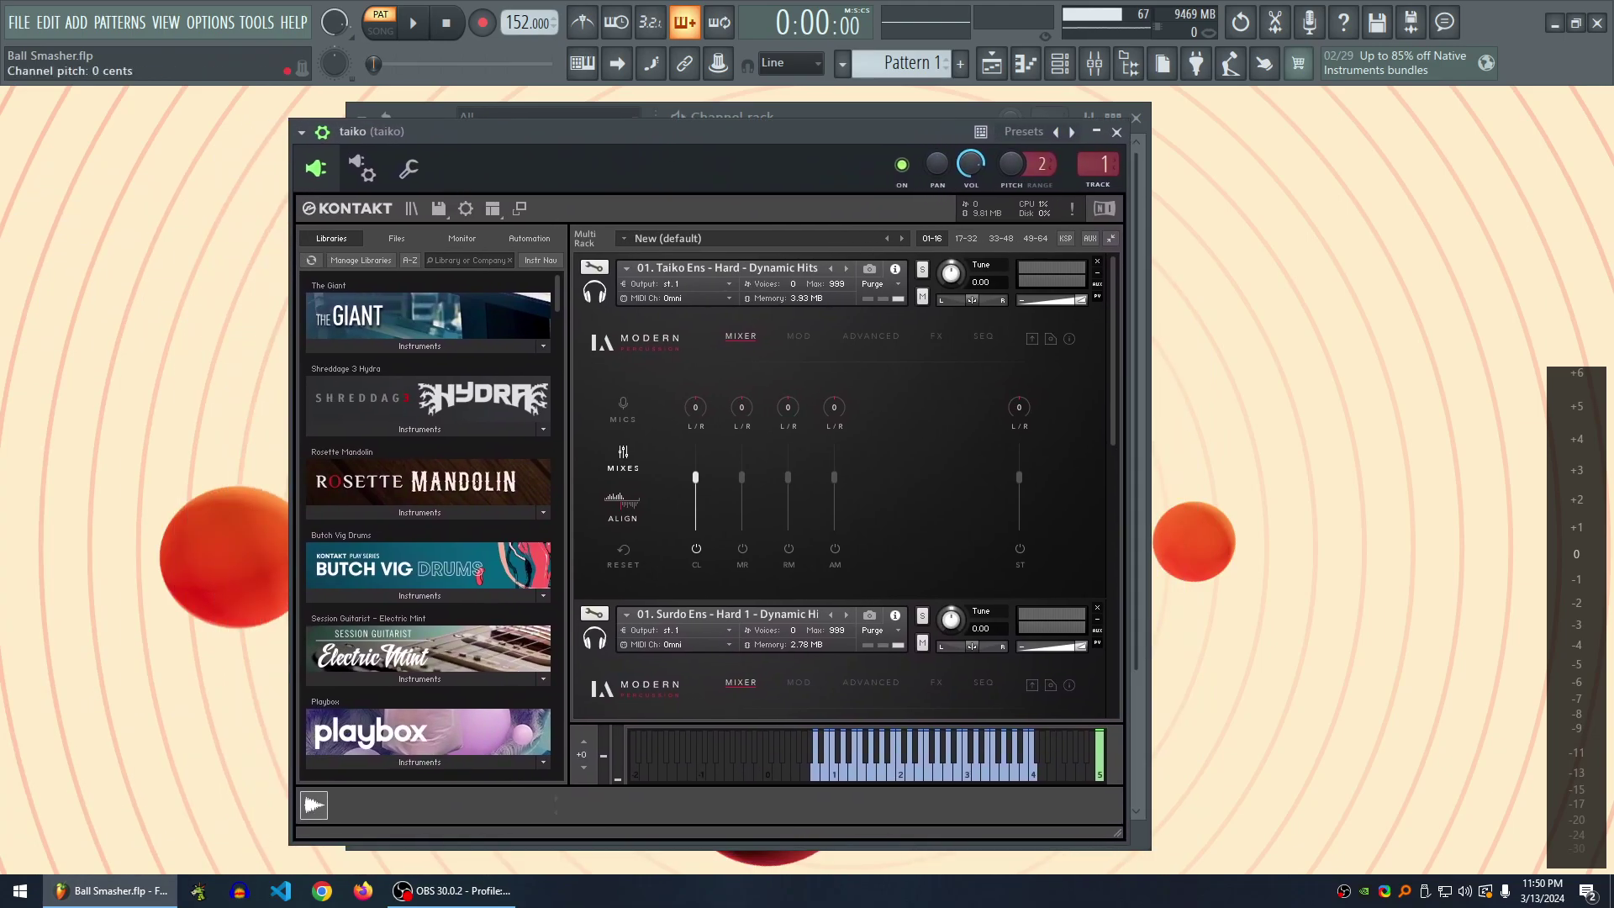
scroll(840, 483, "down", 8)
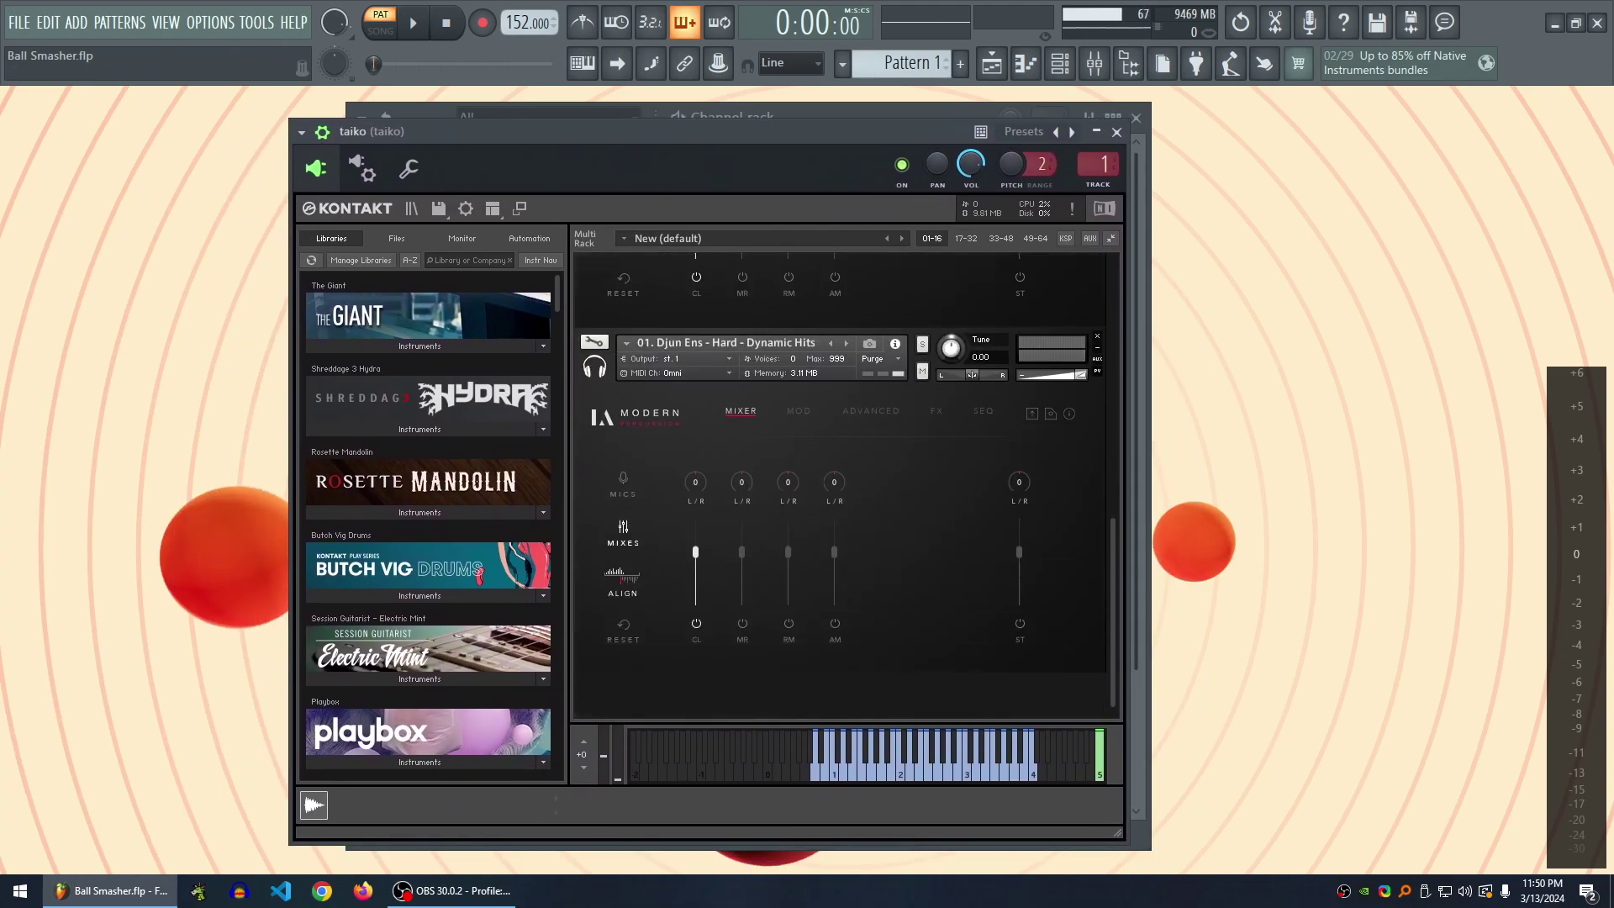
scroll(840, 484, "up", 7)
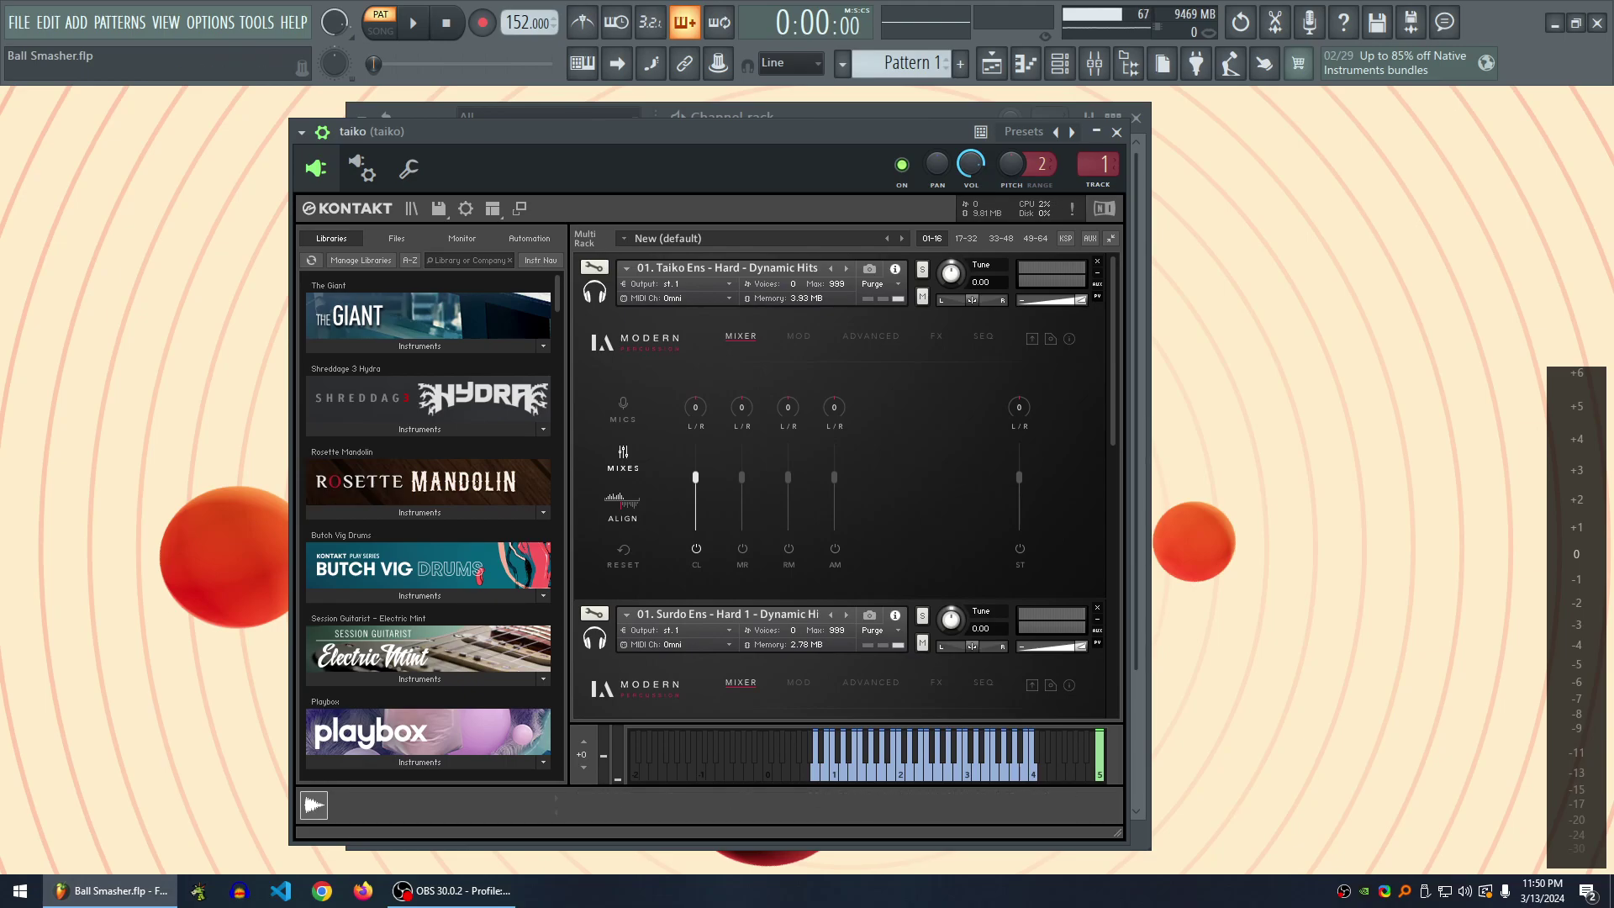
- Play Pattern 1 and solo the Taiko Ens instrument in the taiko channel's Kontakt plugin to audition it alone
key("F6")
key("space")
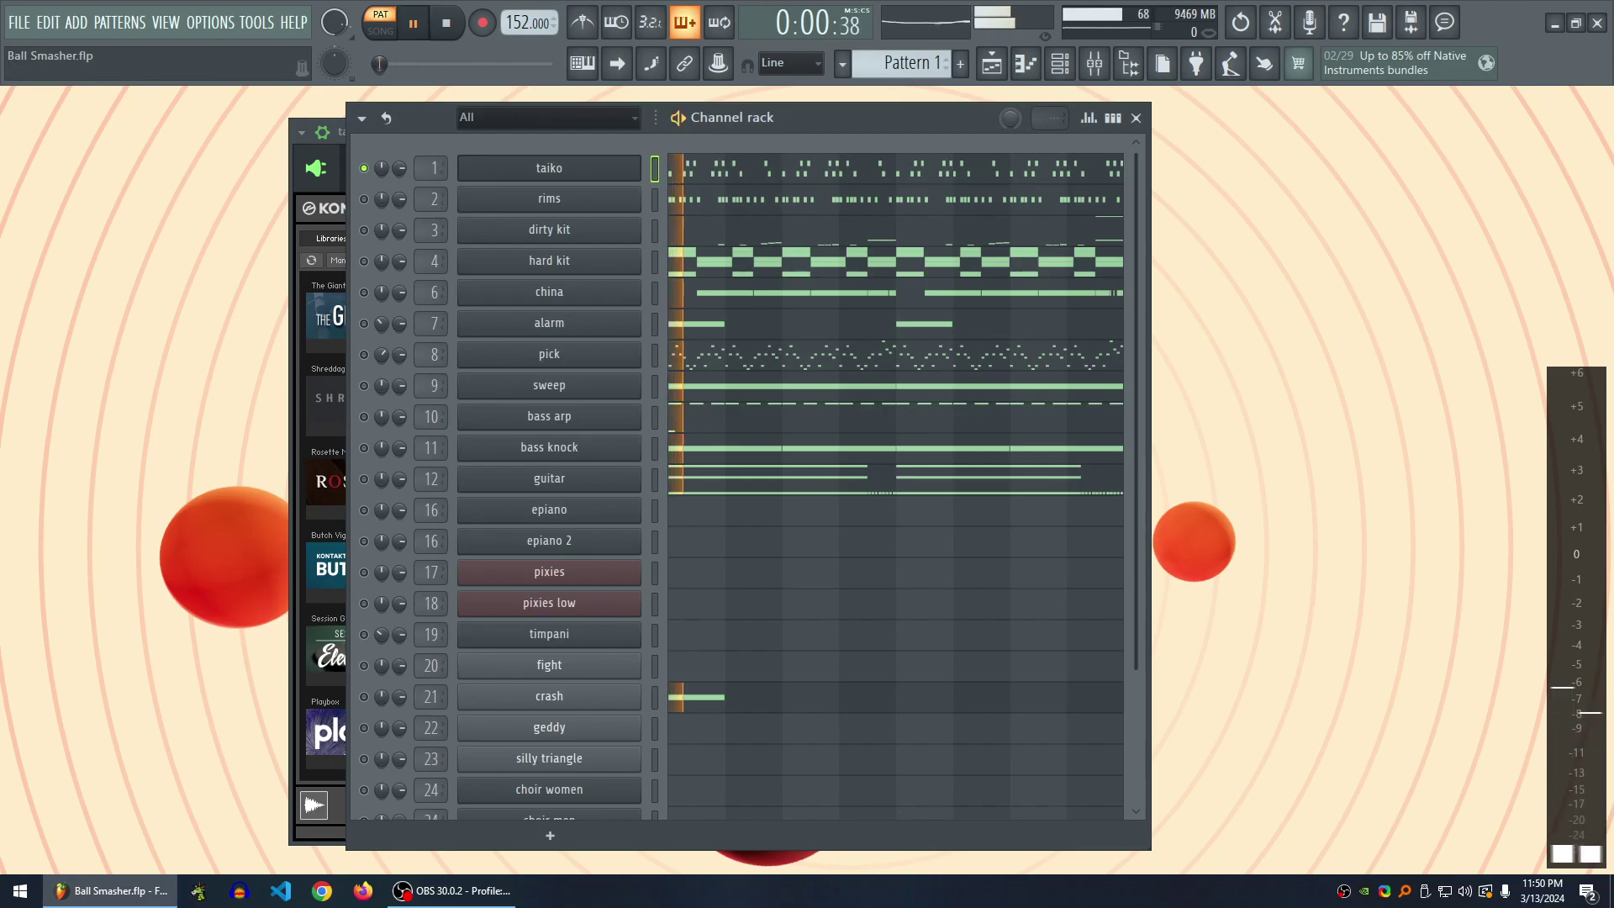
key("F6")
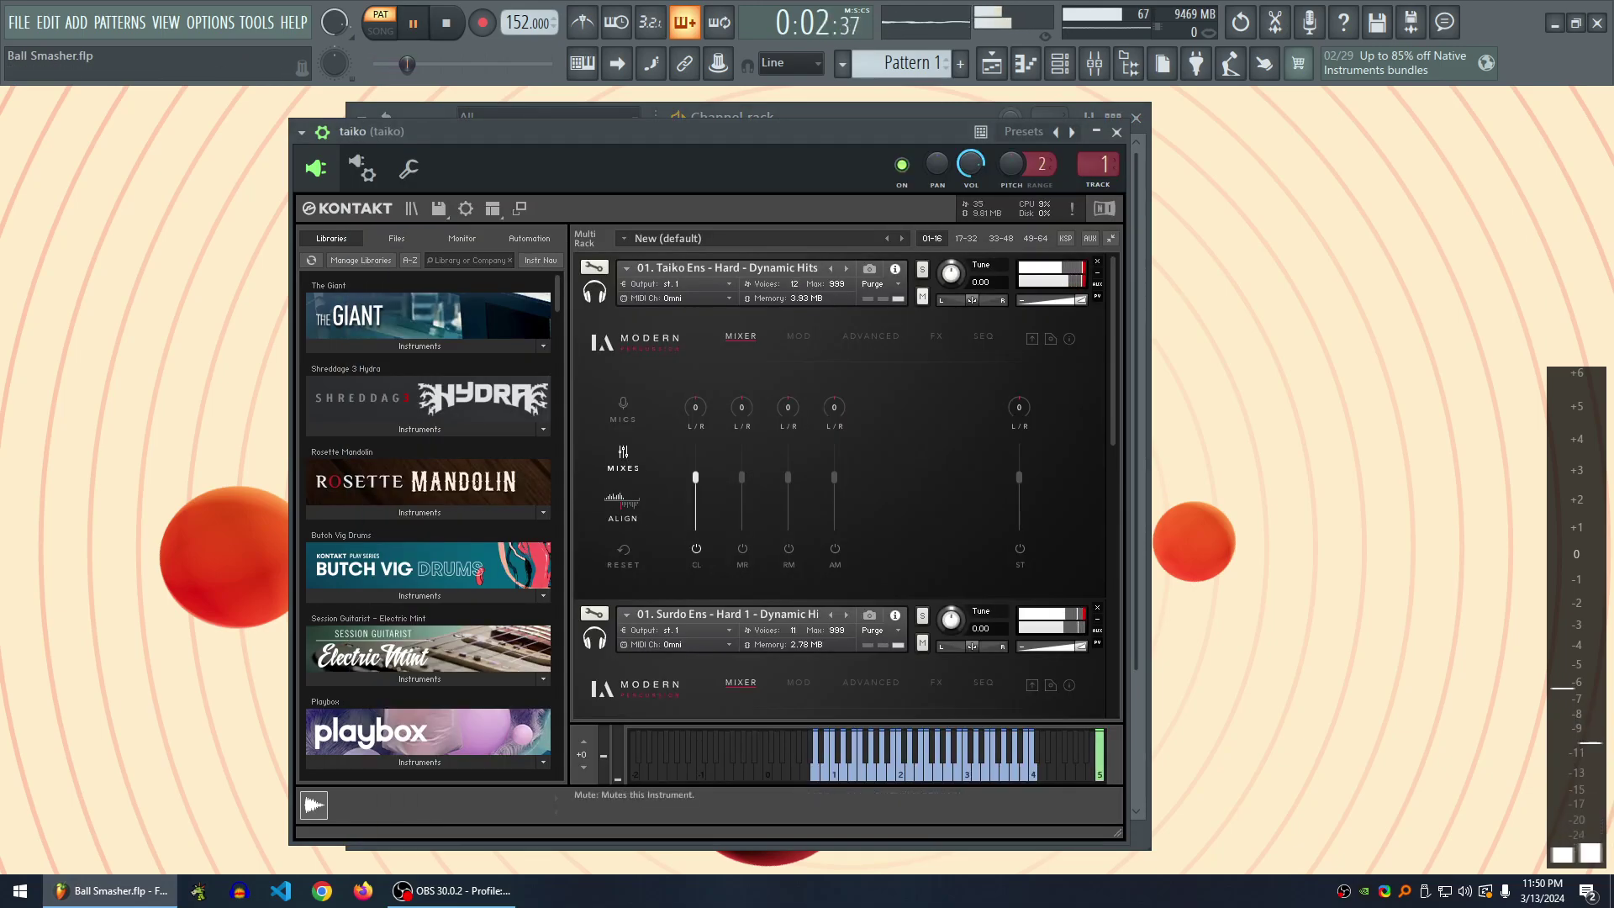
left_click(922, 268)
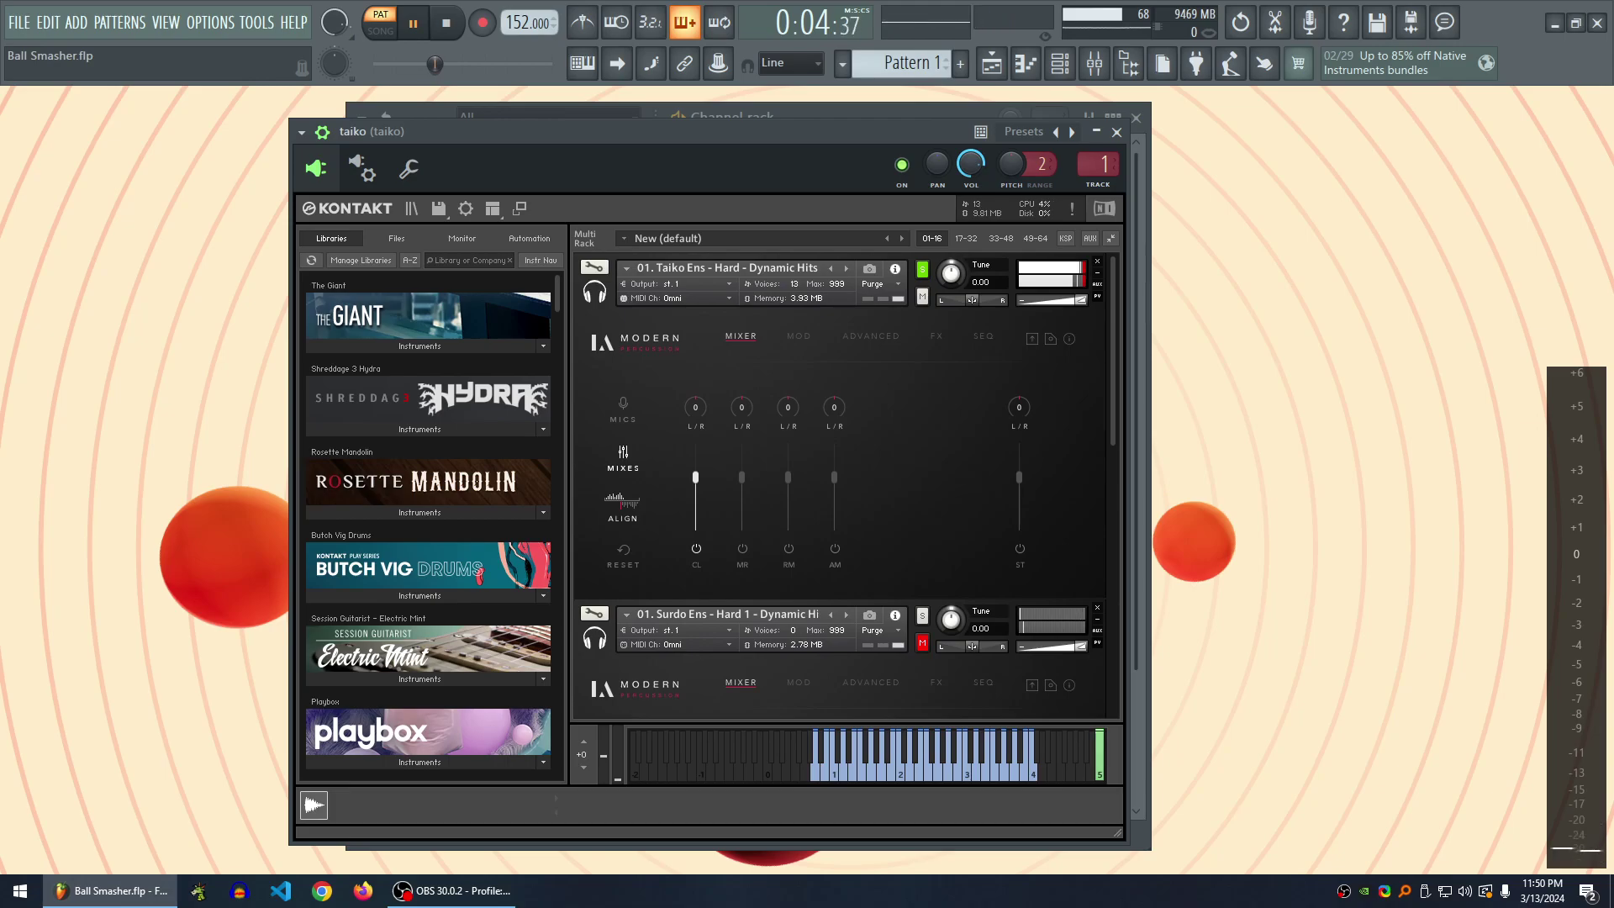
- Switch the Kontakt solo to the Surdo Ens instrument to audition it alone, and stop playback
scroll(840, 485, "down", 3)
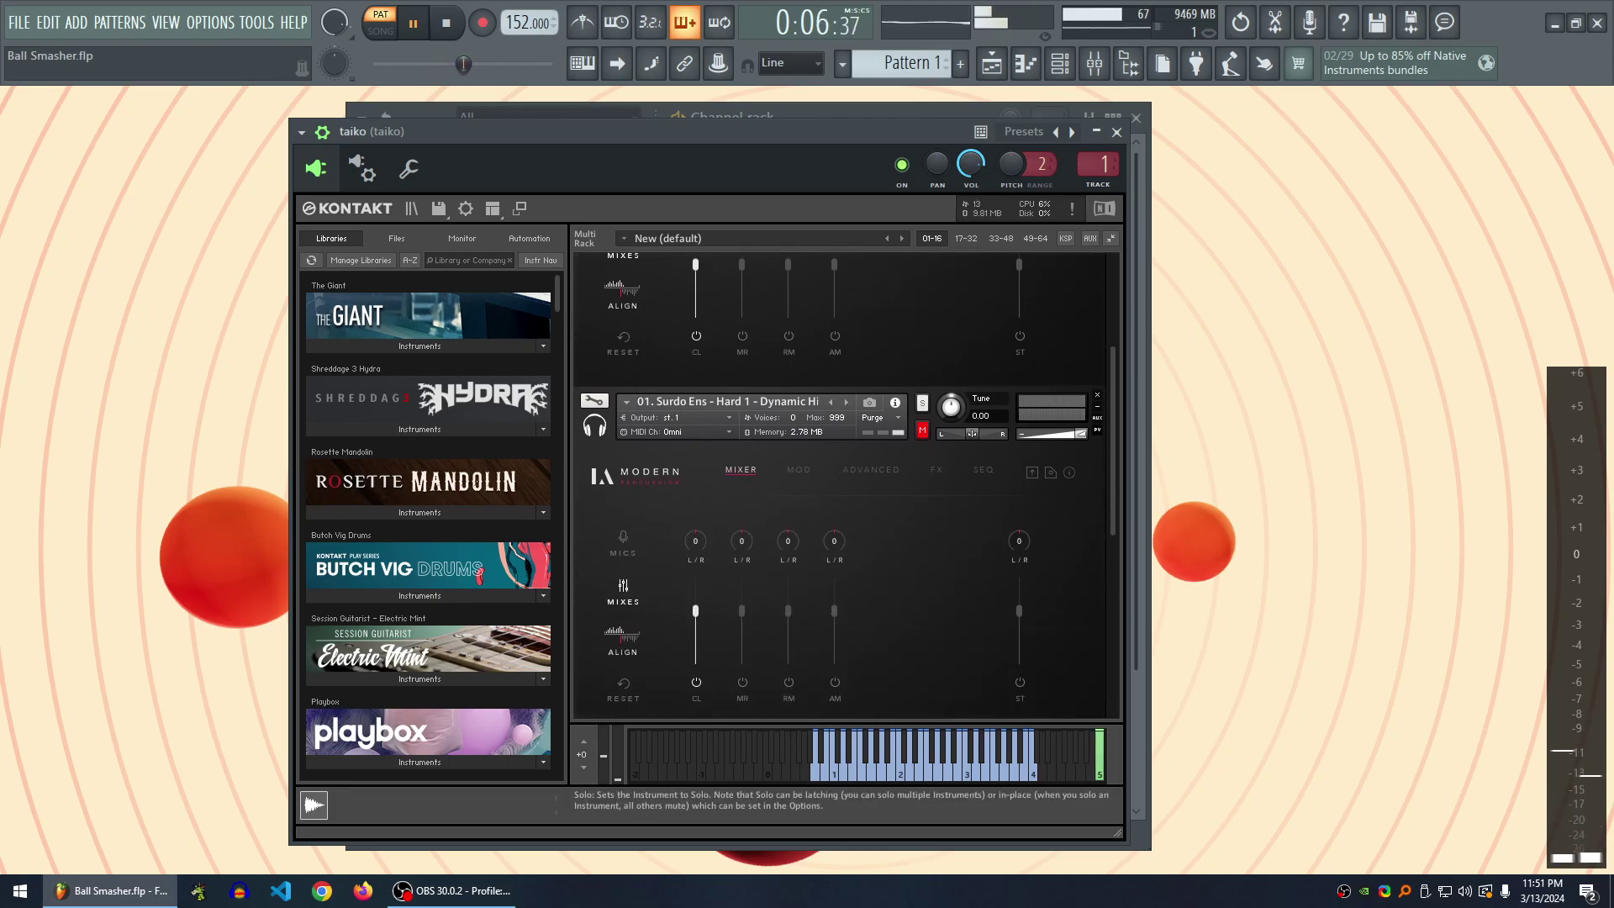
left_click(922, 402)
scroll(841, 488, "down", 1)
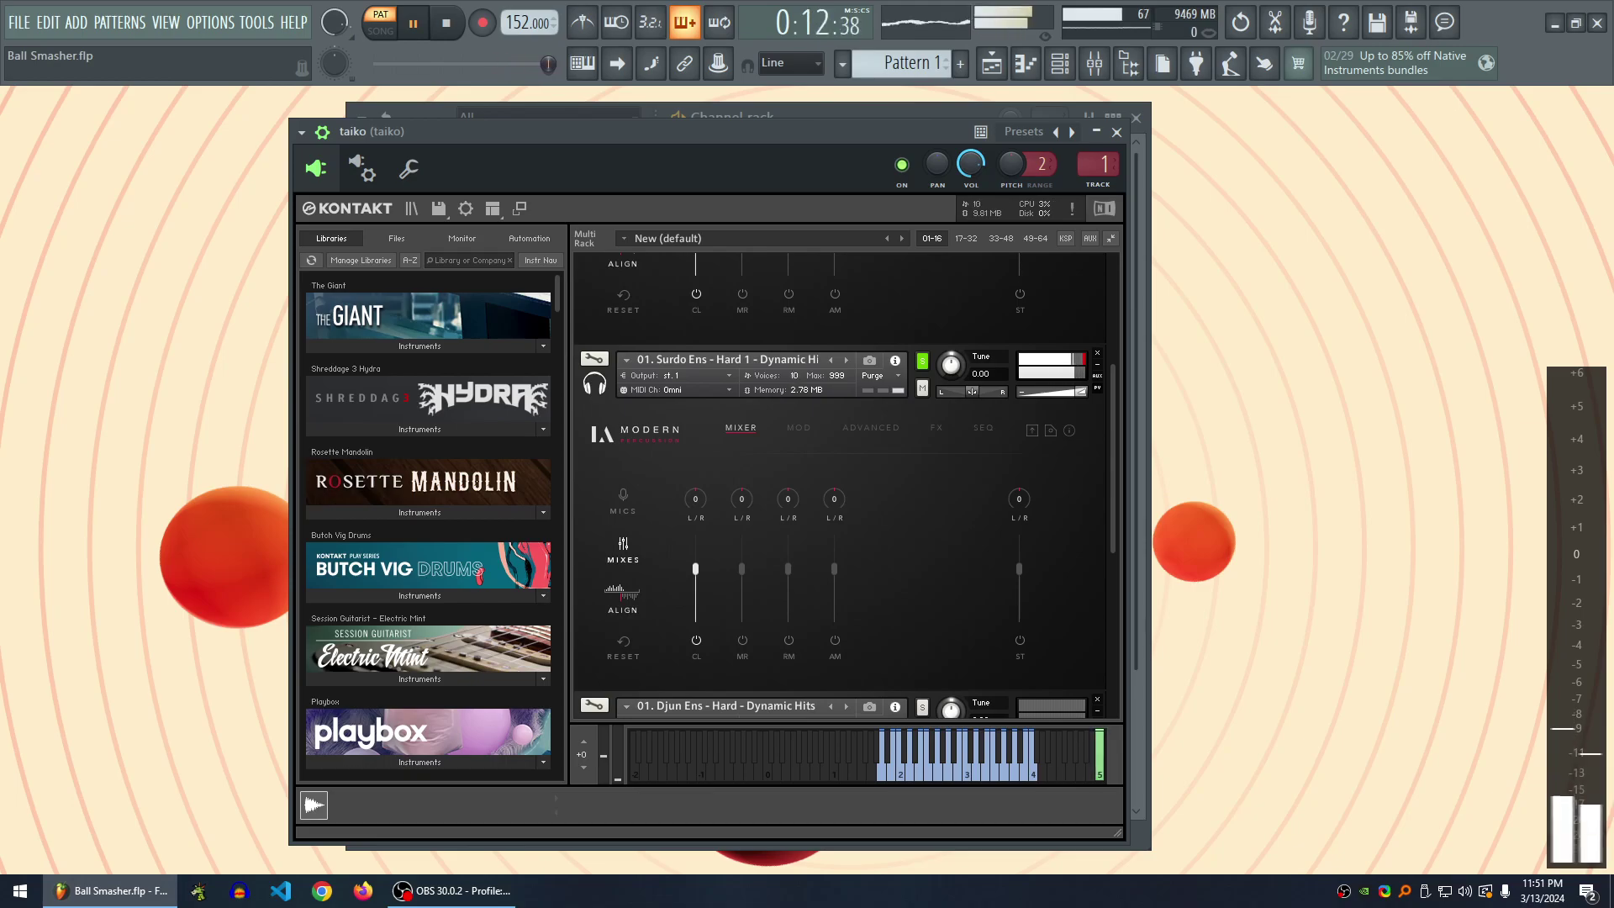
scroll(841, 487, "down", 2)
key("space")
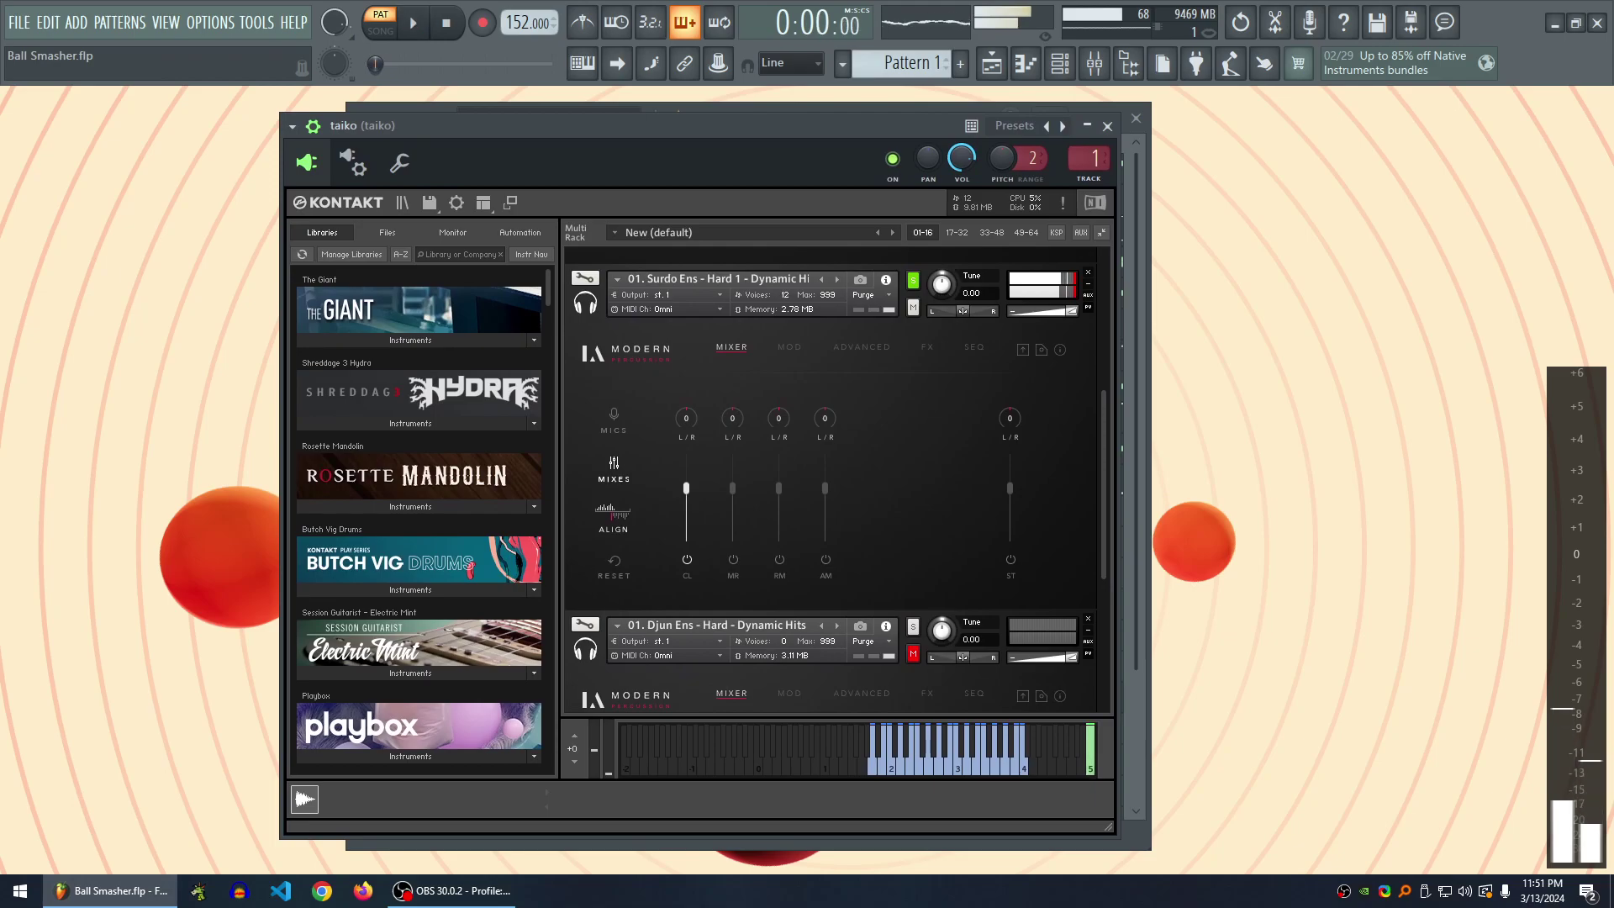
- Solo the Djun Ens instrument in Kontakt and play Pattern 1 to hear only that layer
left_click(912, 626)
key("space")
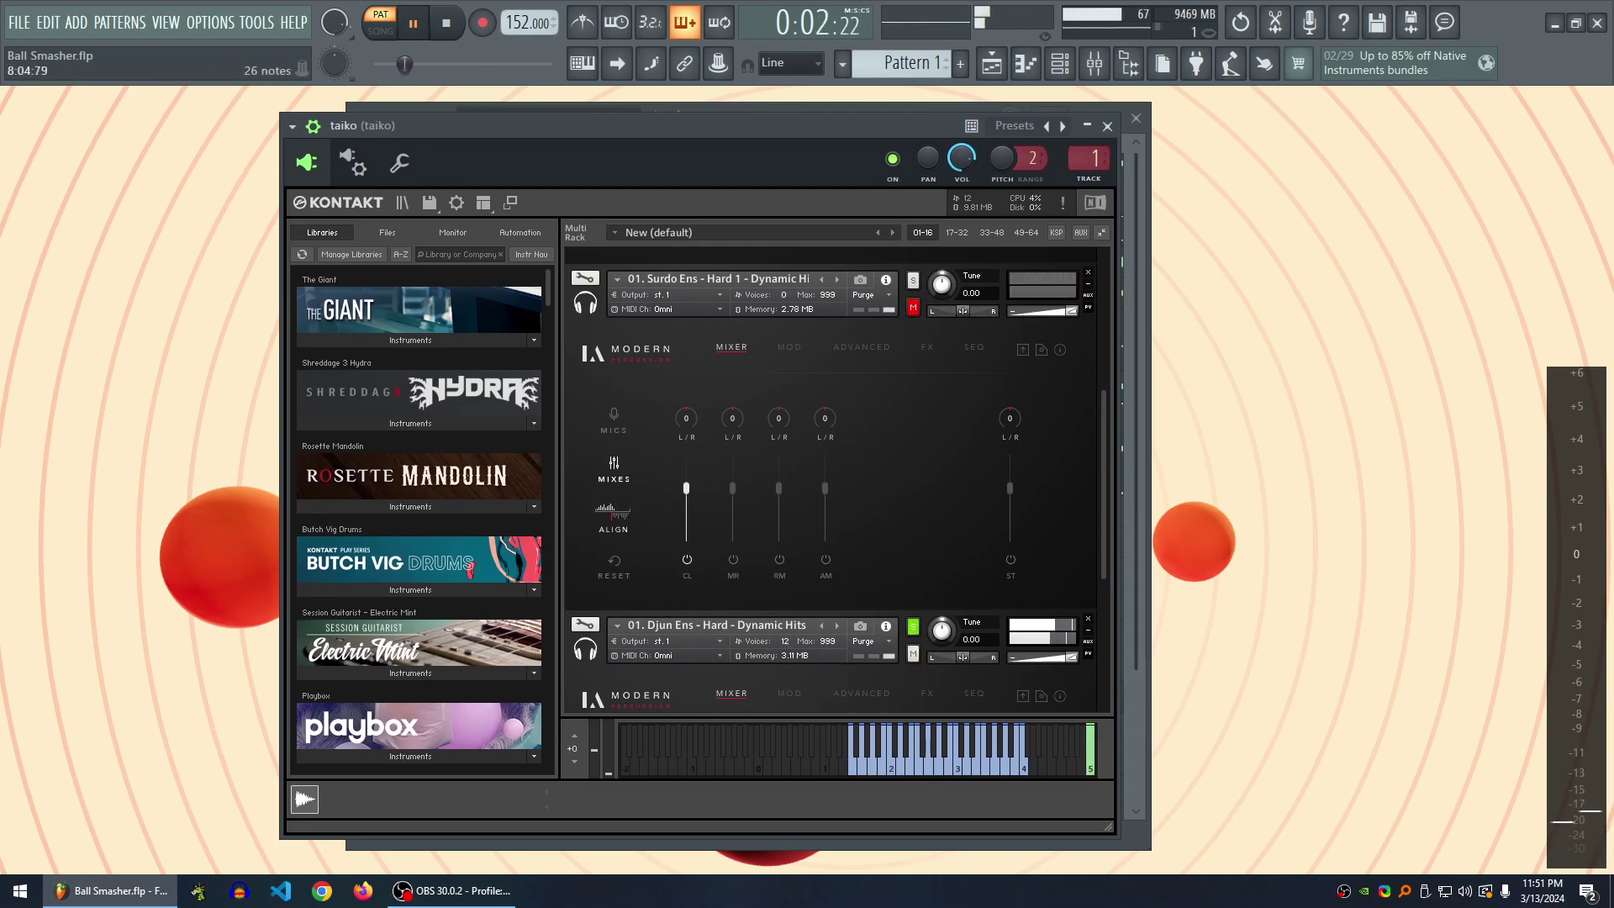
key("space")
- Open the Djun Ens instrument's edit view in Kontakt, look through its settings and return to the multi rack
scroll(830, 479, "down", 3)
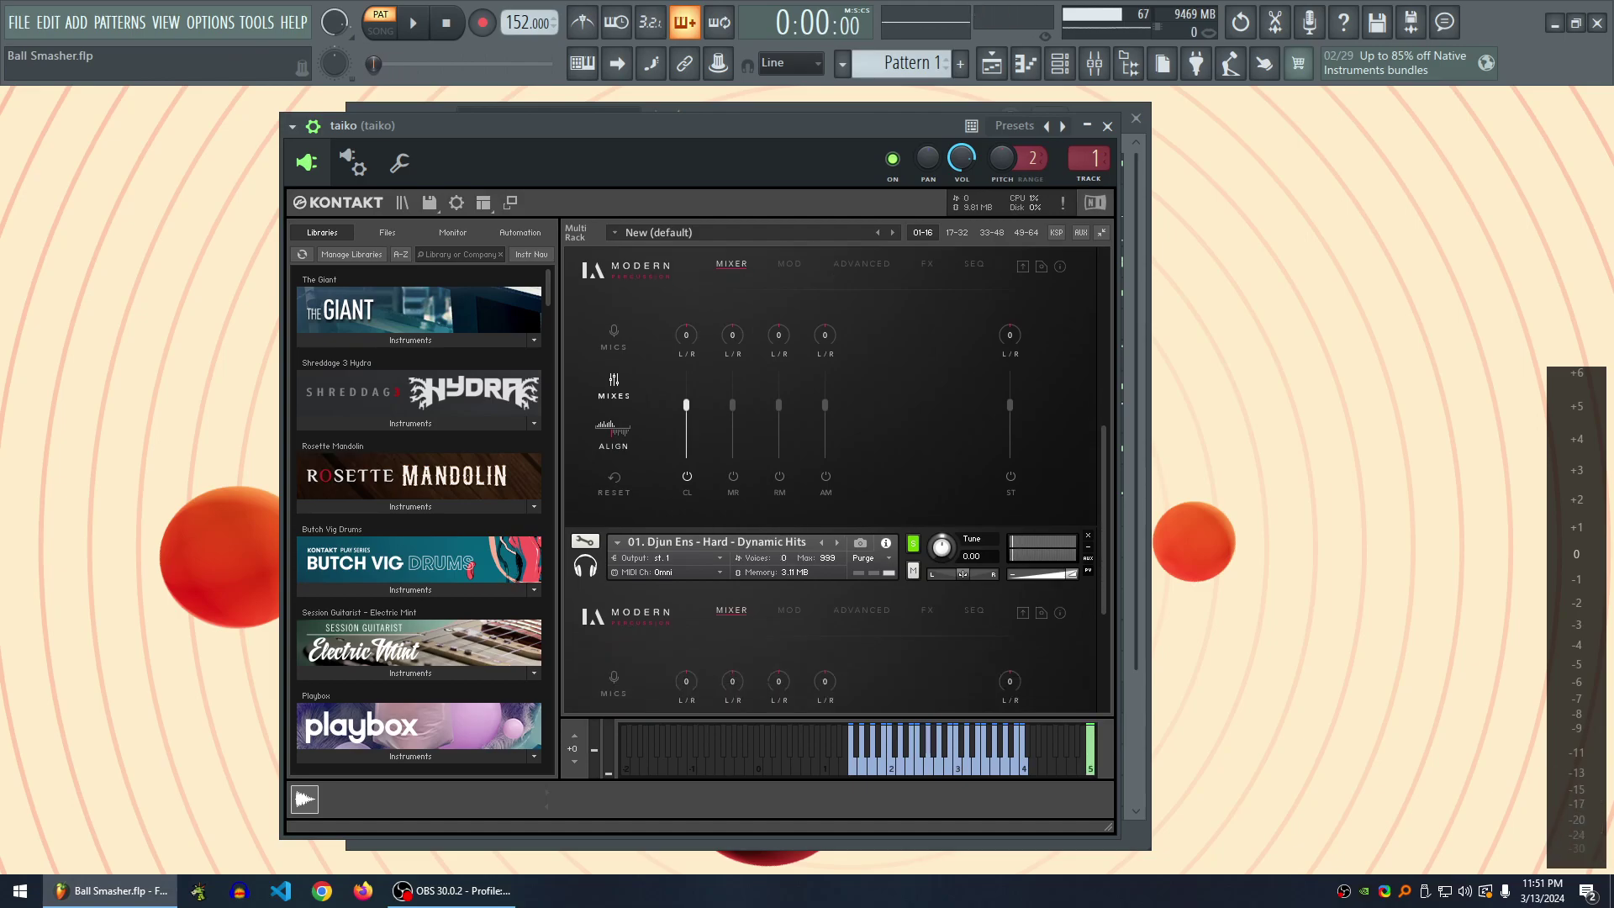
scroll(829, 479, "down", 4)
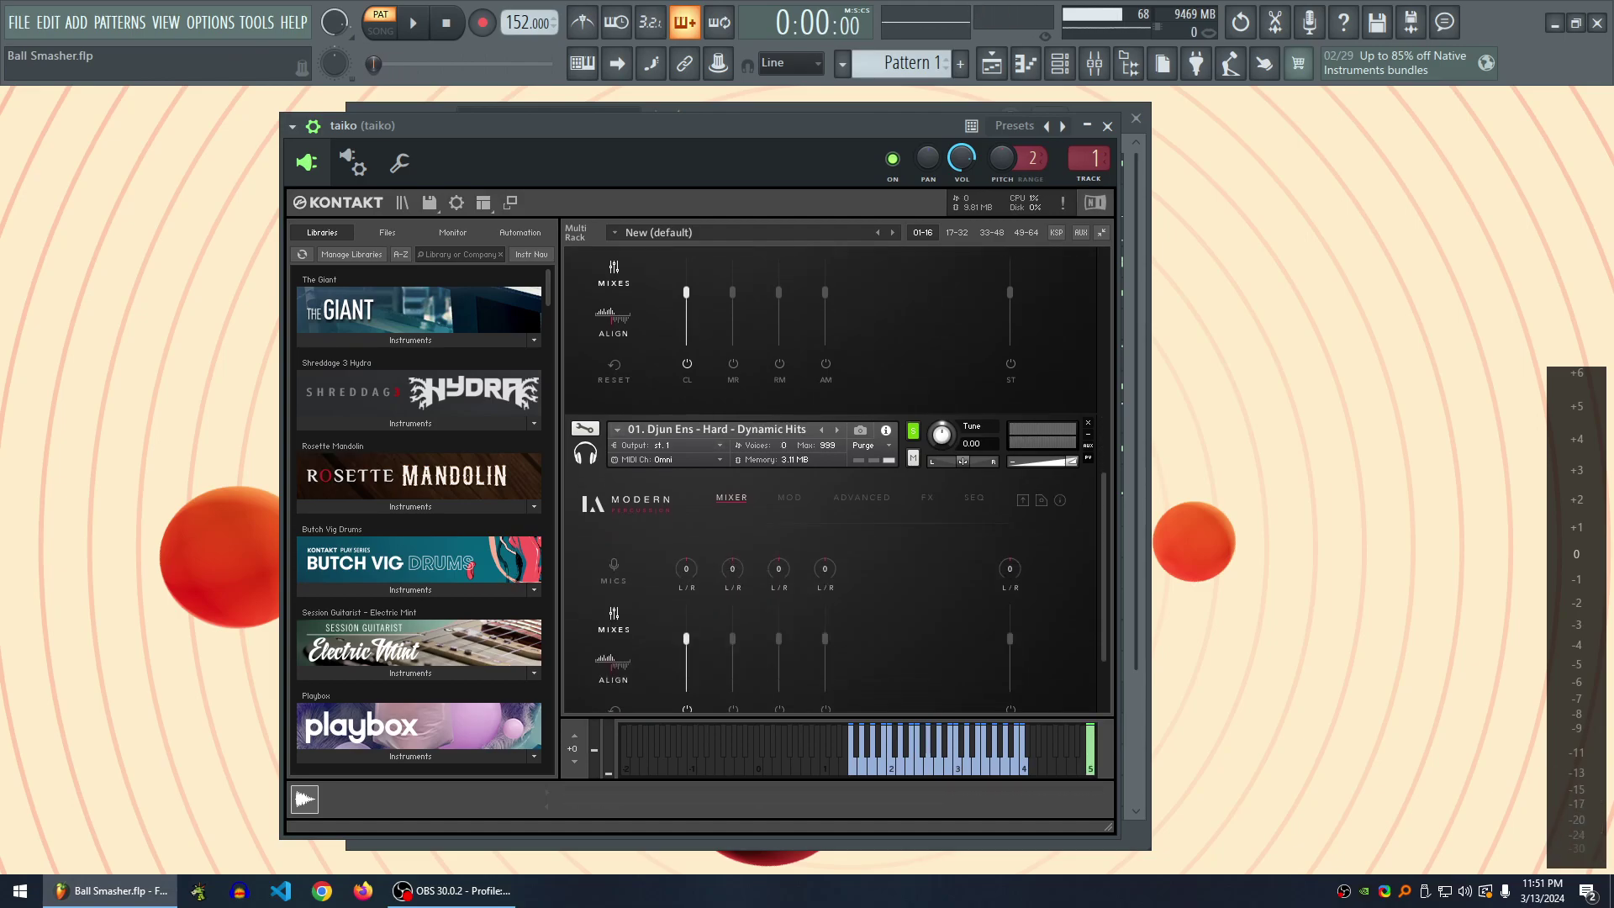
left_click(585, 428)
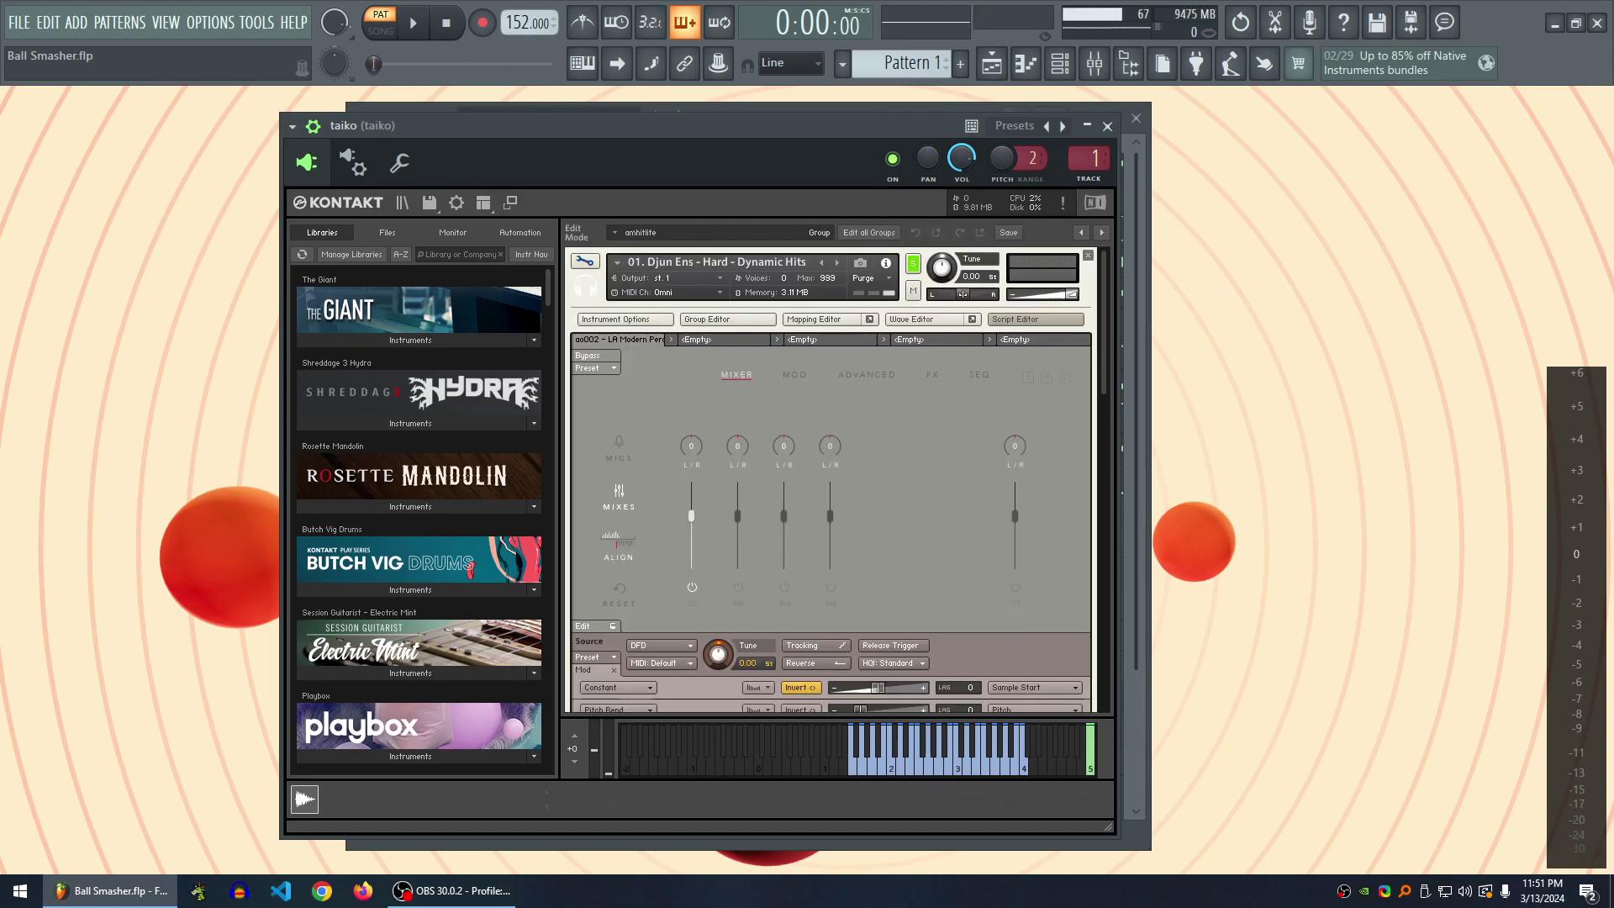
scroll(831, 480, "down", 10)
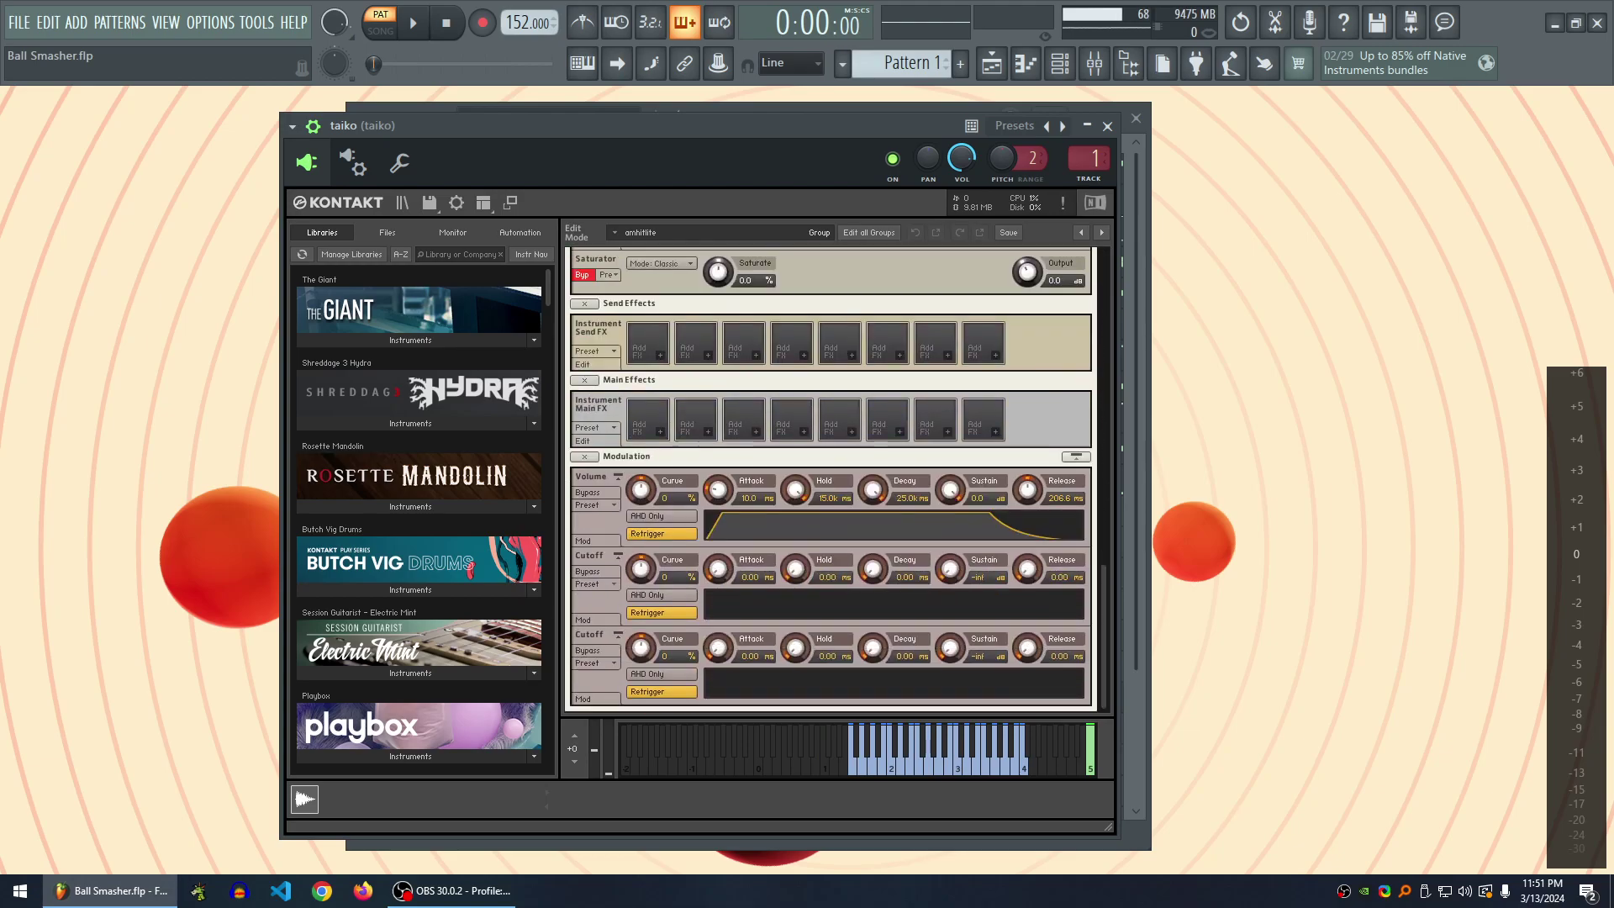
scroll(830, 480, "up", 10)
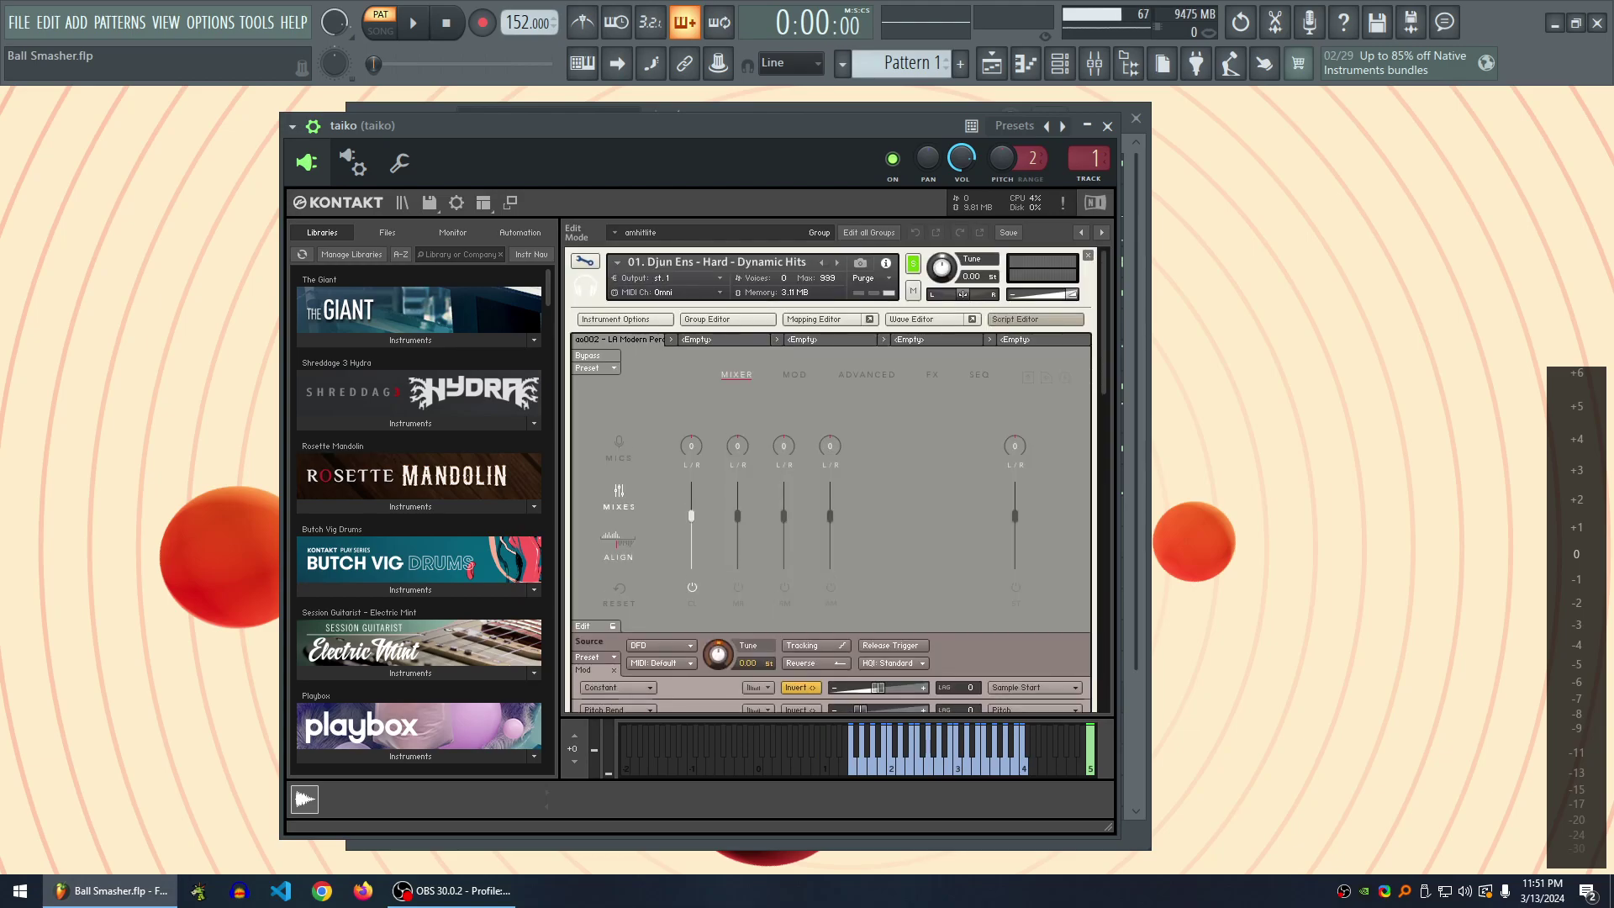
left_click(585, 262)
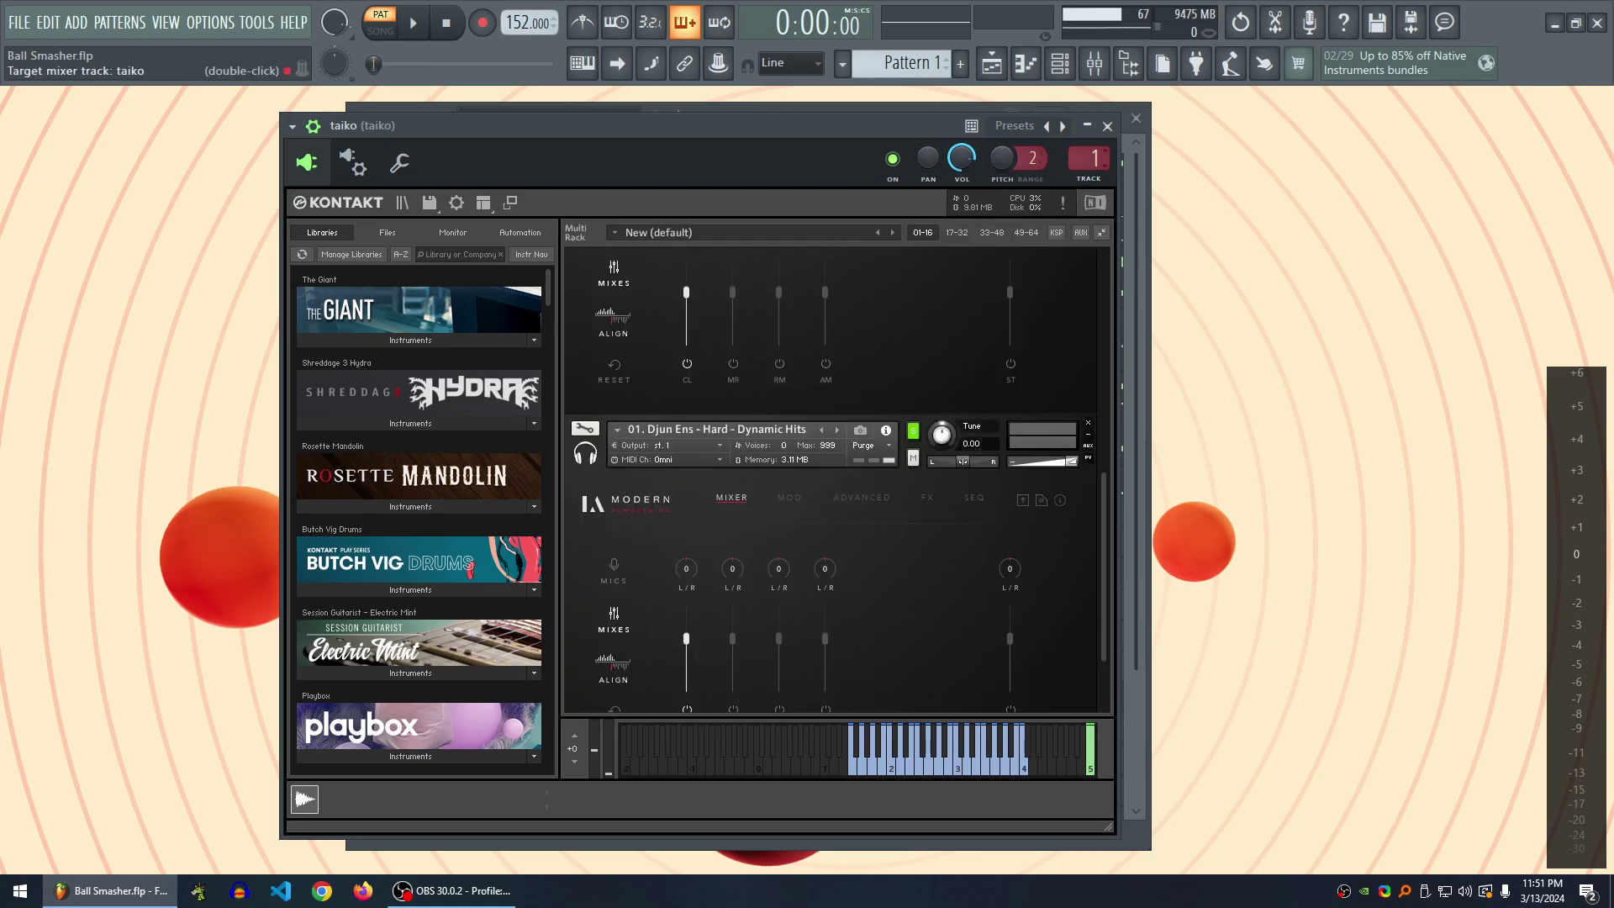
- Open the Maximus effect on the taiko mixer track, close the mixer and place Maximus over the Kontakt window
key("F9")
left_click_drag(1059, 128, 927, 126)
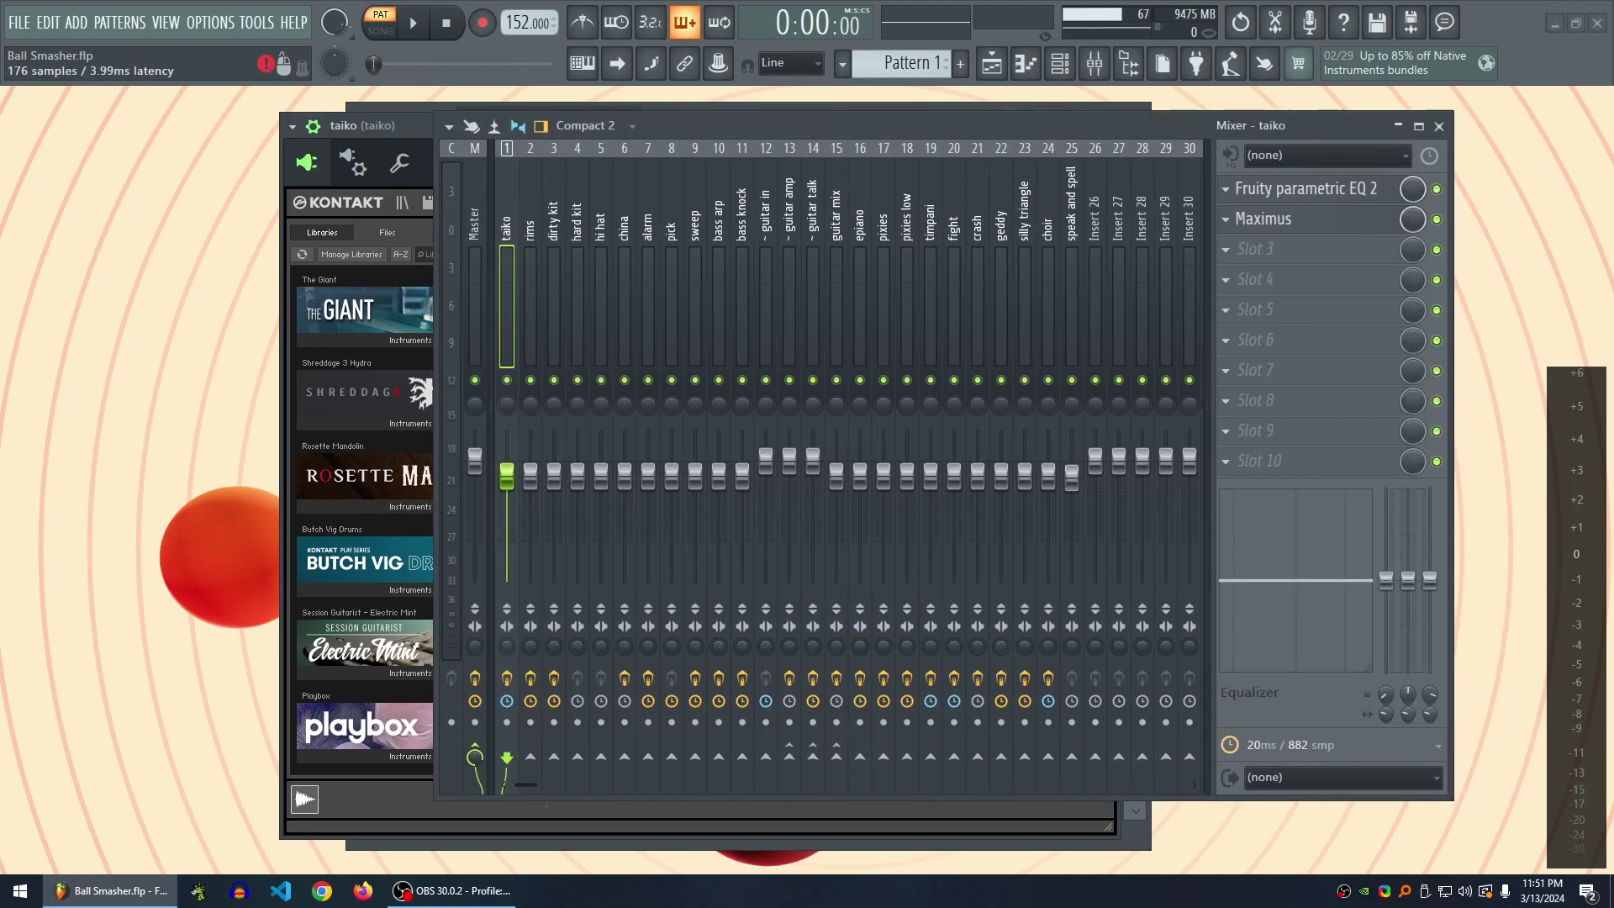
left_click_drag(1009, 117, 836, 116)
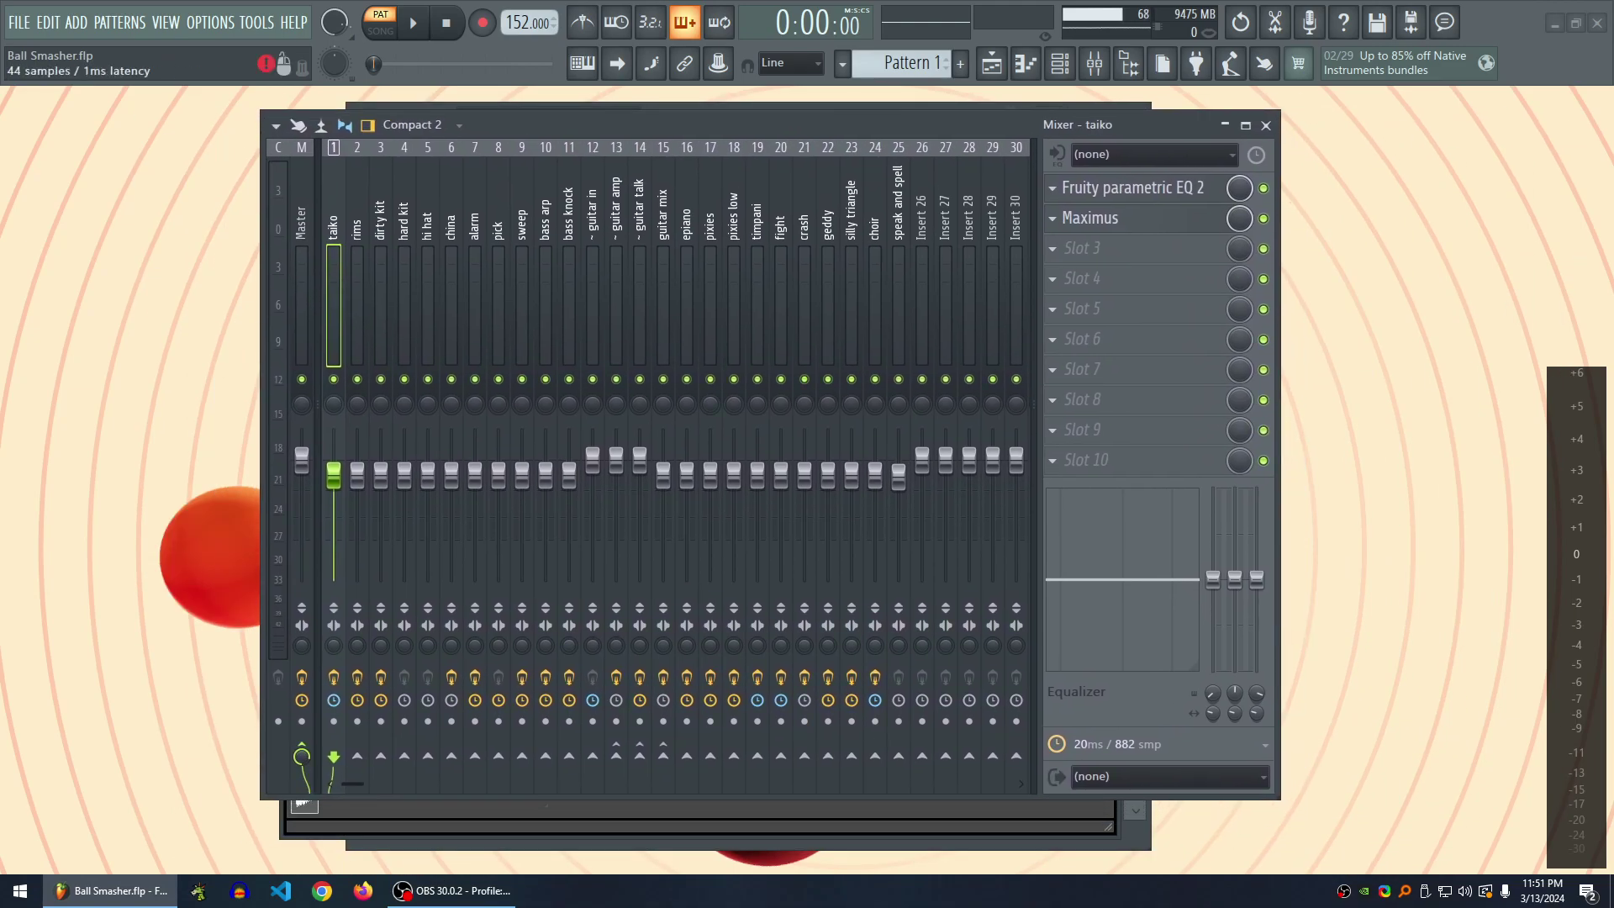
left_click(1135, 217)
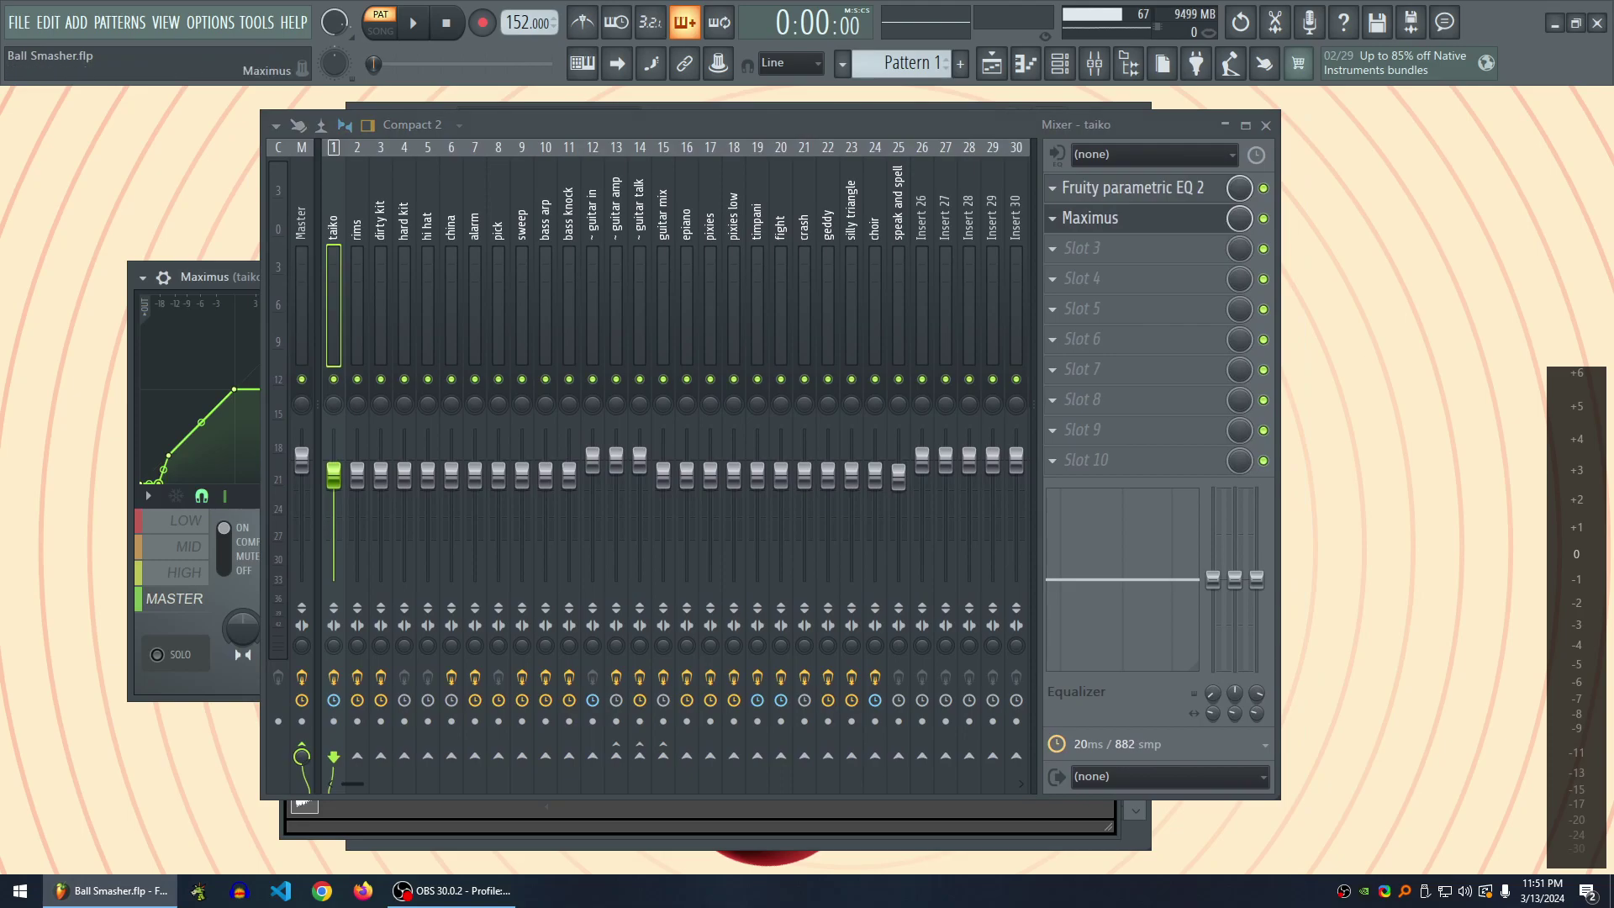
left_click_drag(235, 647, 371, 633)
key("Escape")
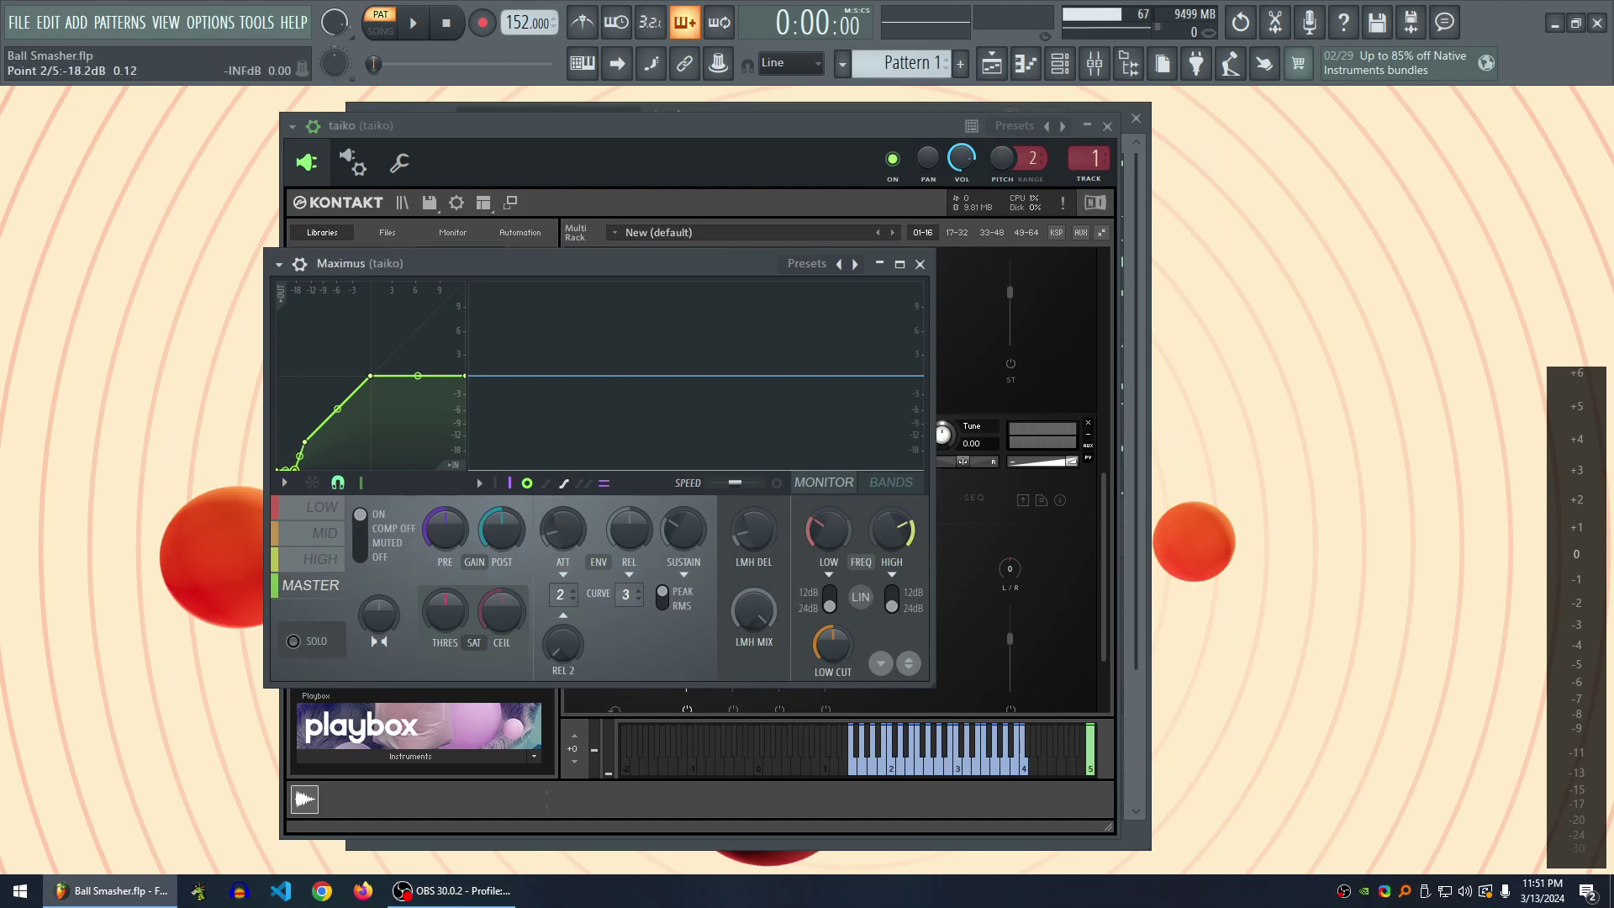
left_click_drag(371, 634, 404, 623)
- Play the pattern and try the Maximus master curve with its second point deleted
key("space")
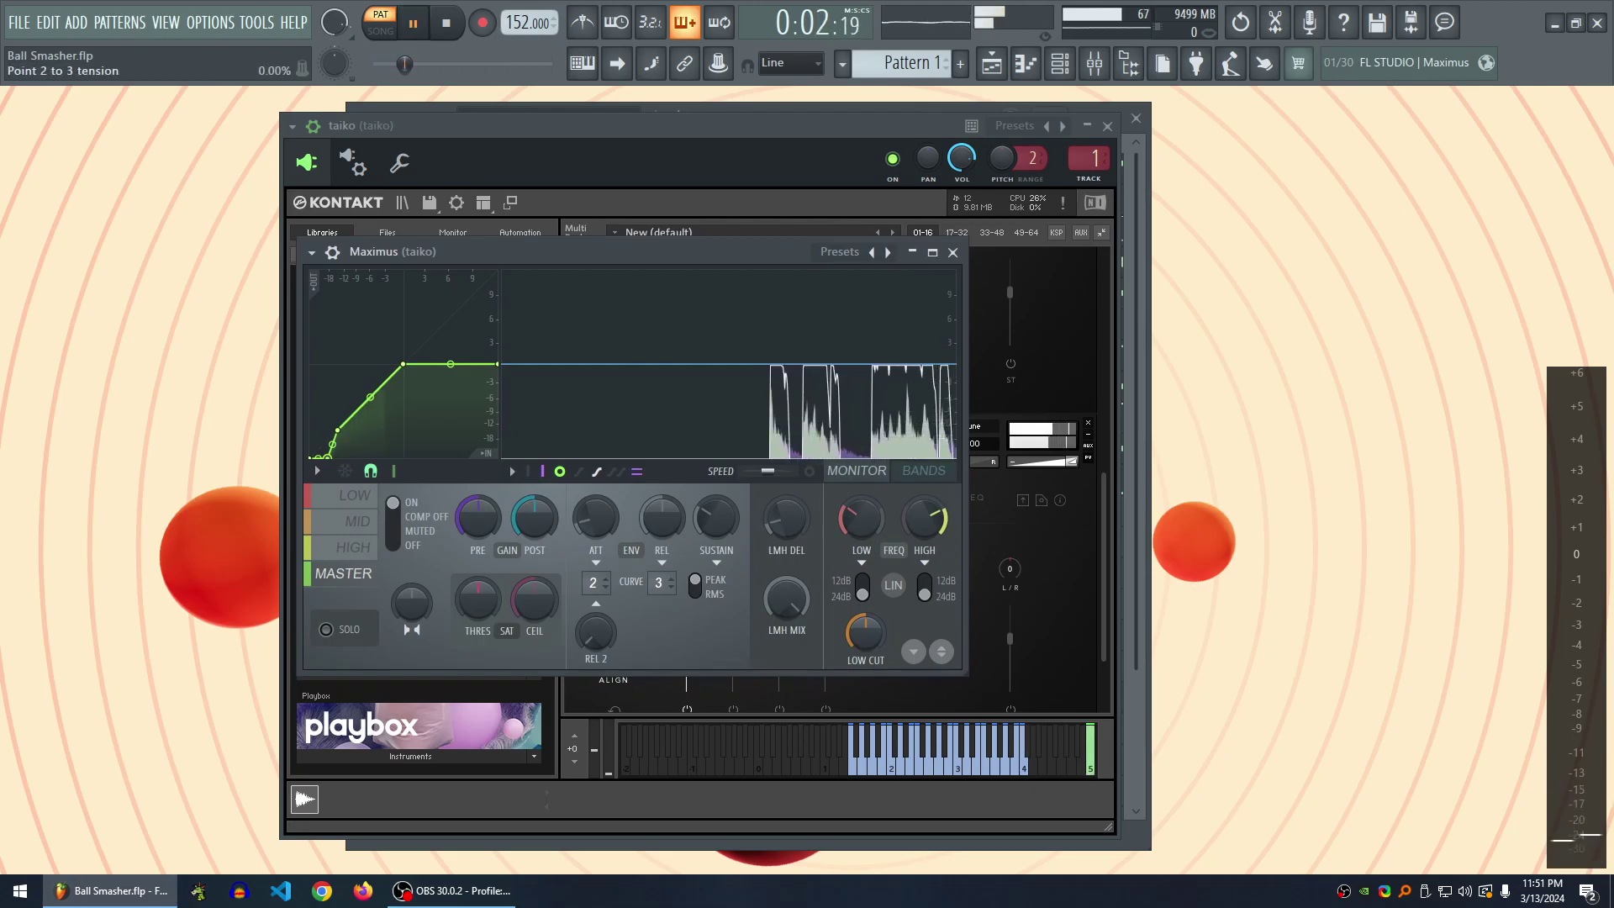
right_click(328, 458)
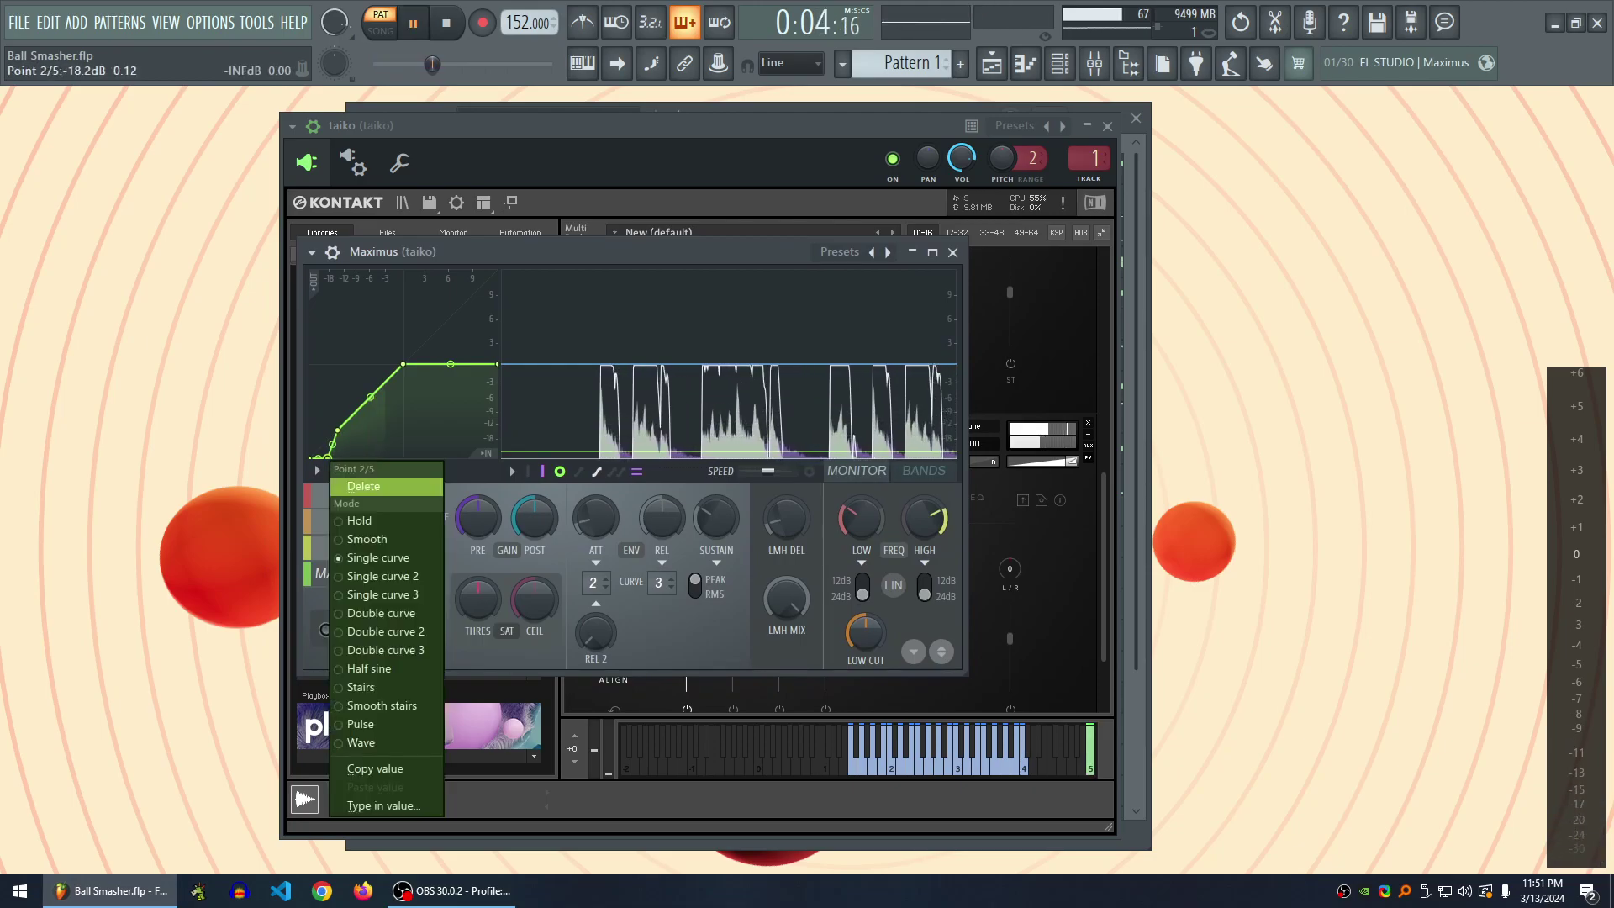
left_click(363, 486)
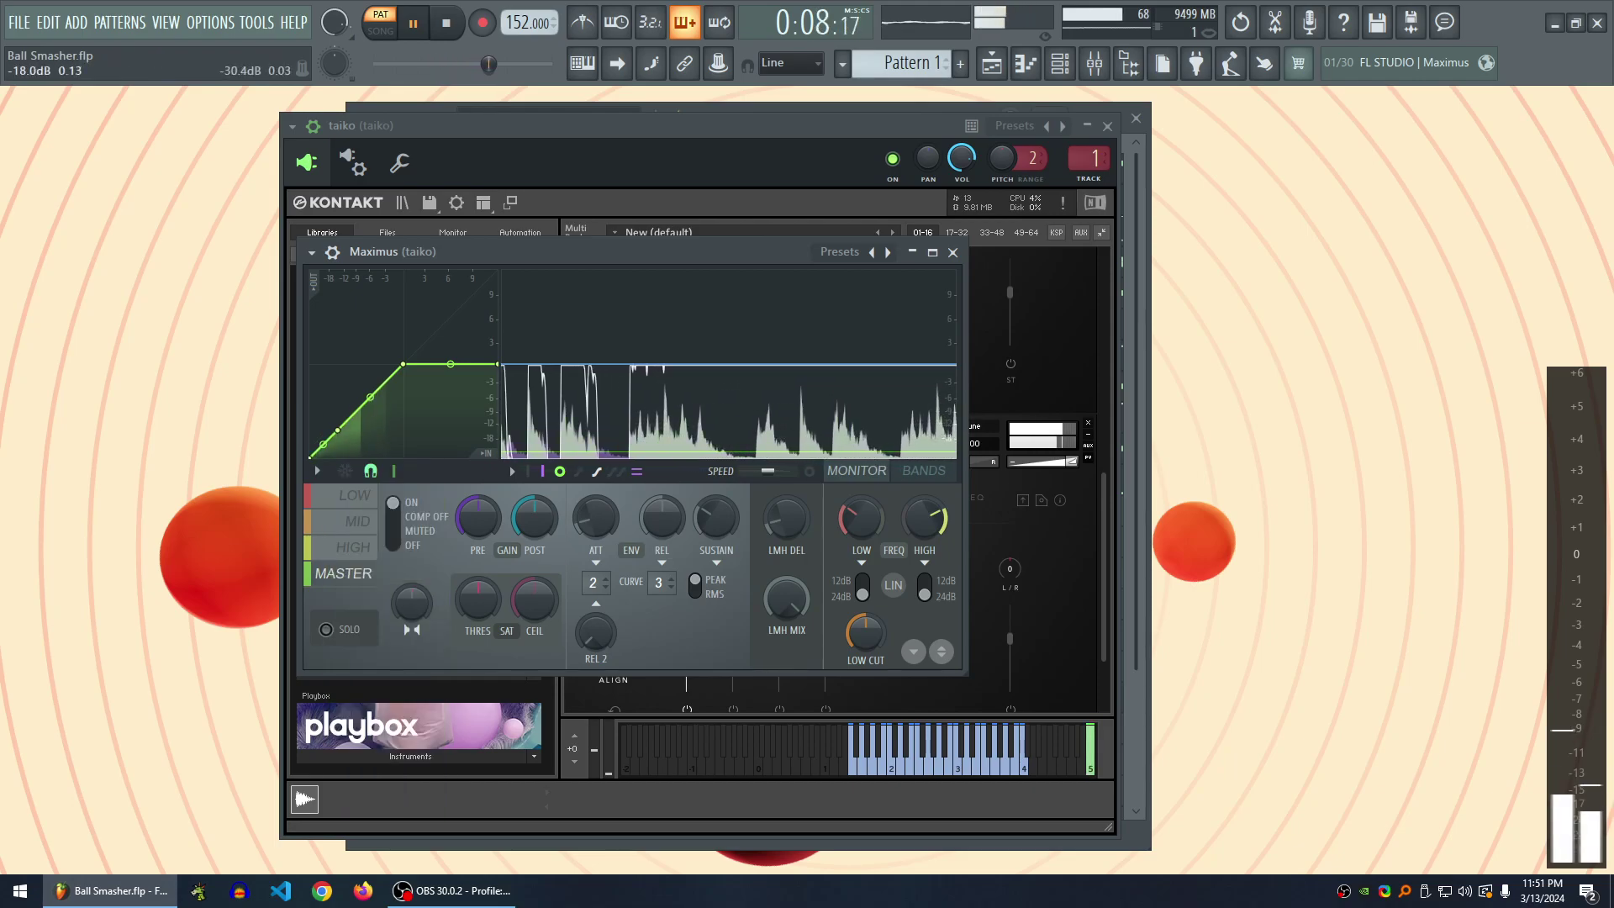
key("space")
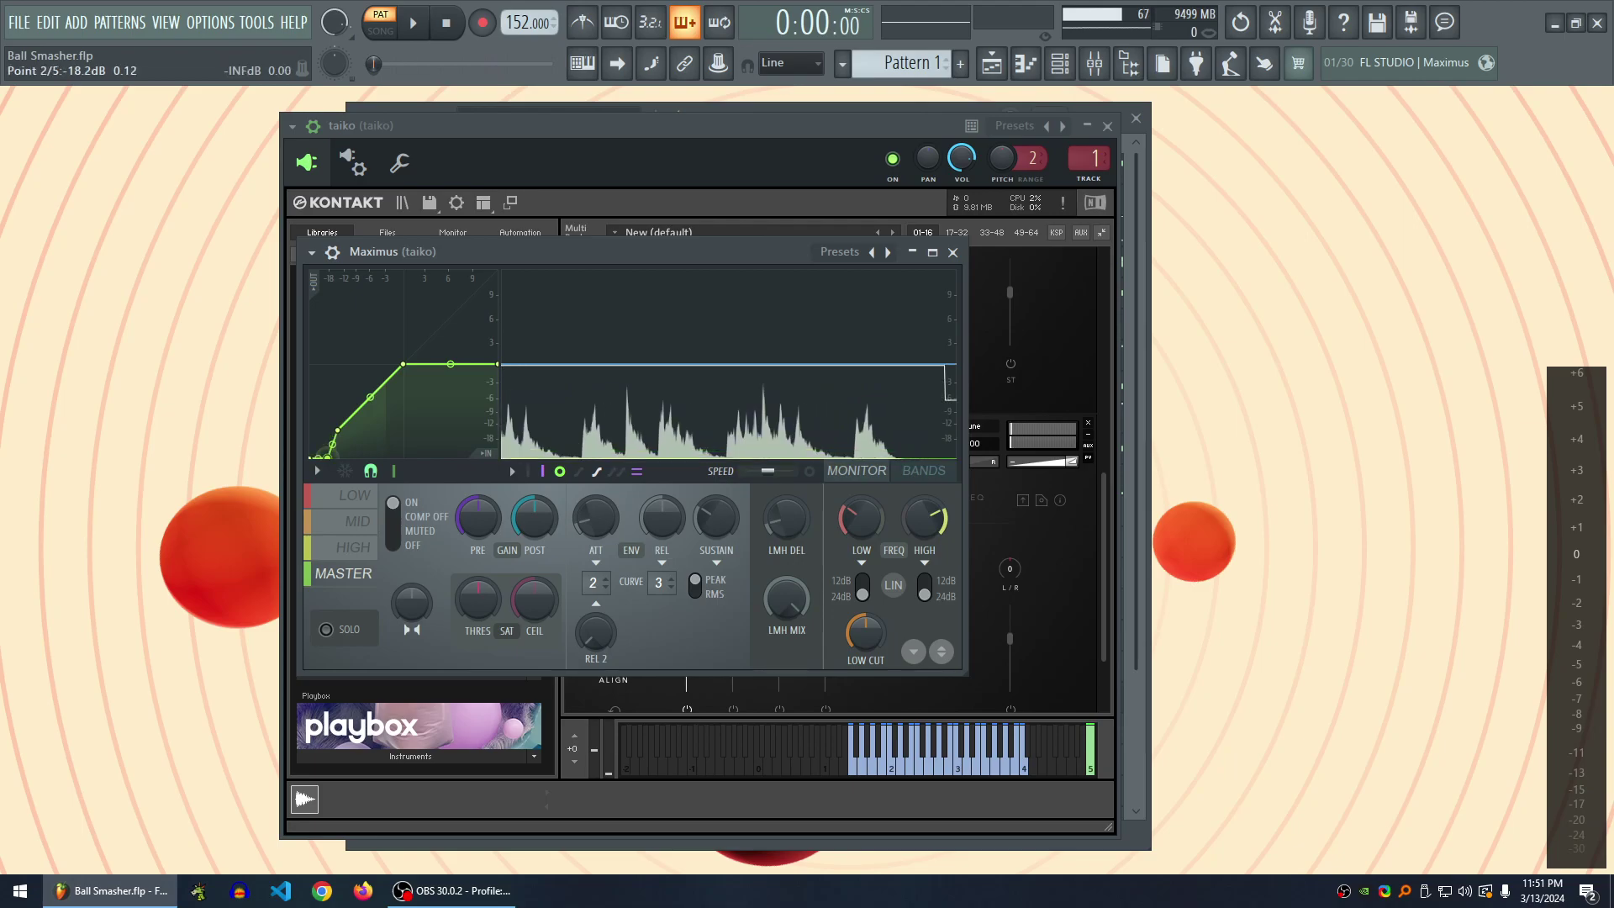
- Move the Maximus and Kontakt windows apart and unsolo the Djun Ens instrument so all three ensembles sound together
left_click_drag(404, 622, 382, 622)
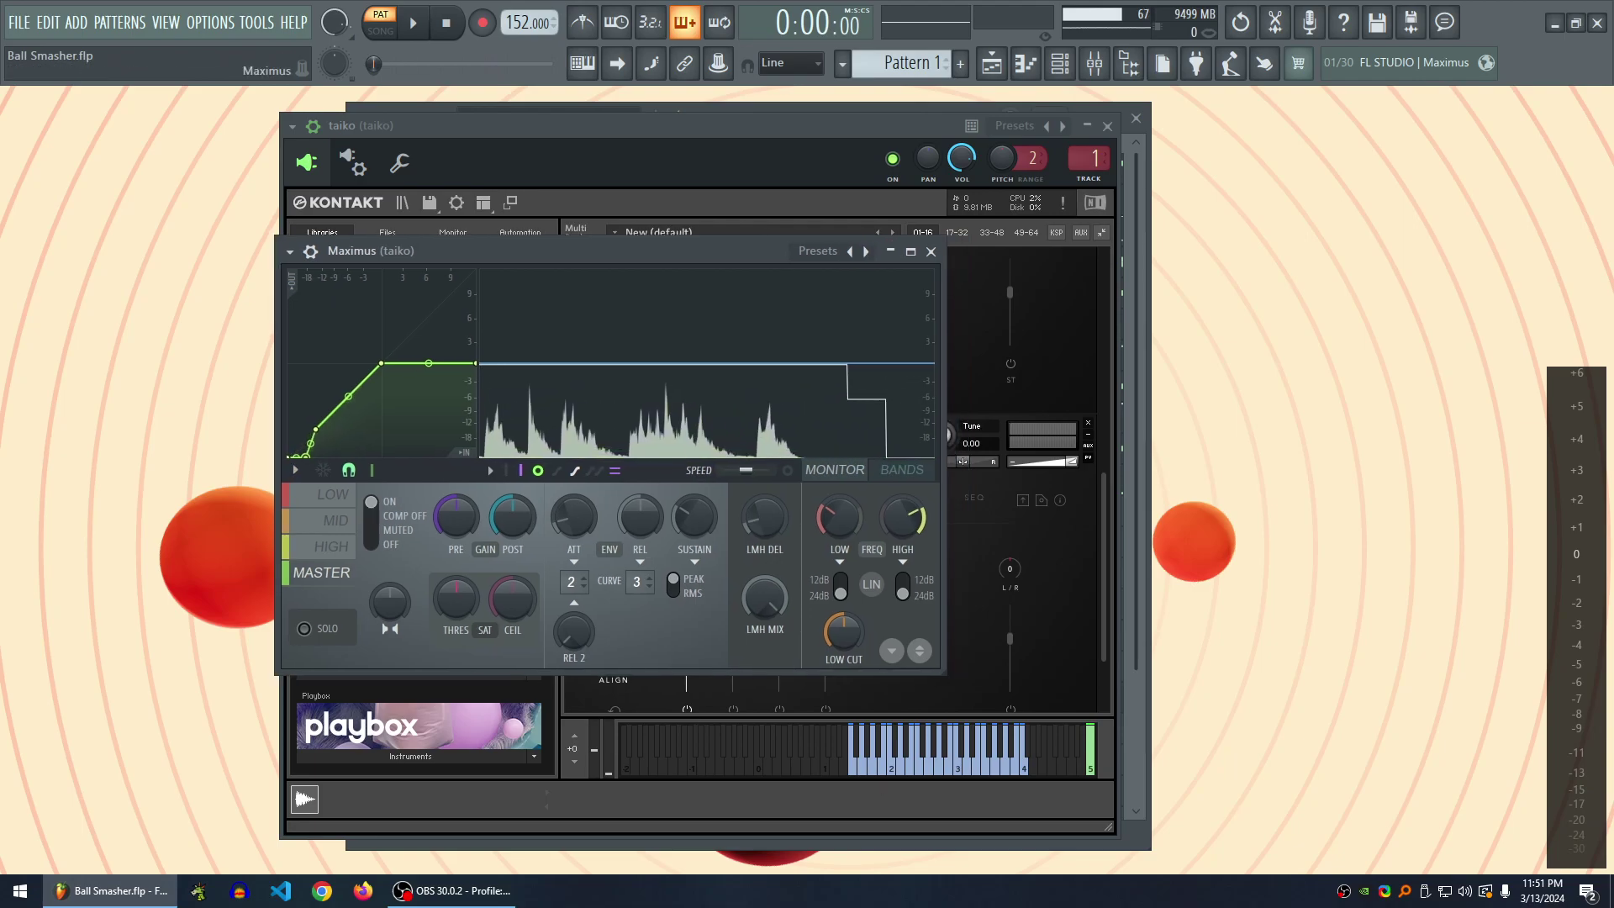
left_click_drag(588, 250, 571, 250)
left_click_drag(672, 125, 669, 112)
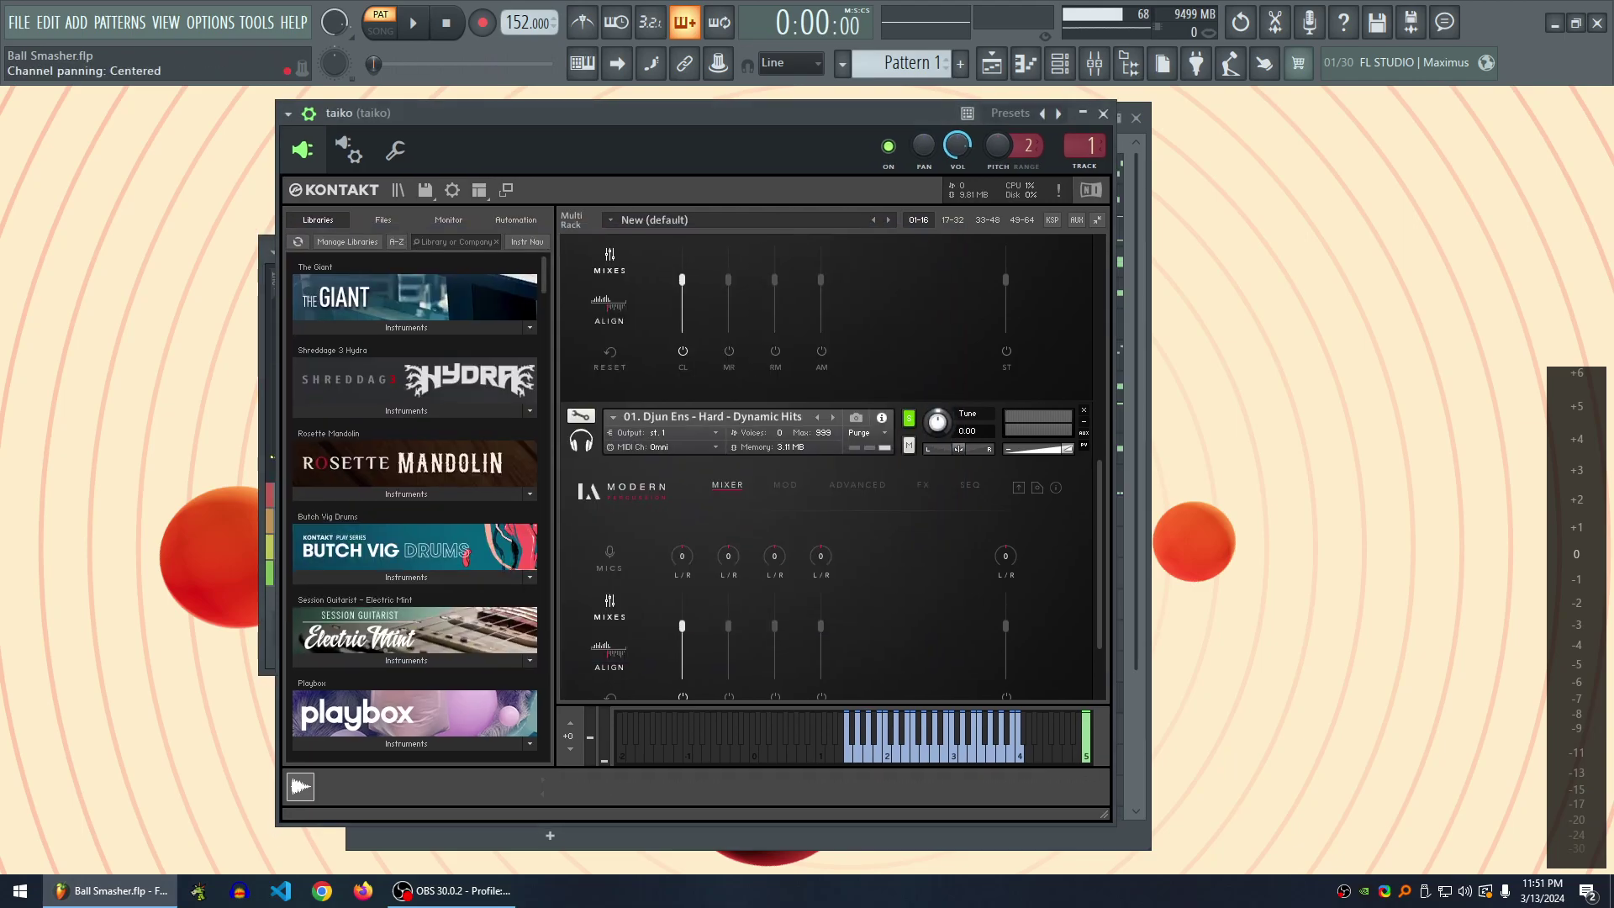
left_click(909, 417)
scroll(791, 445, "up", 1)
scroll(715, 449, "up", 4)
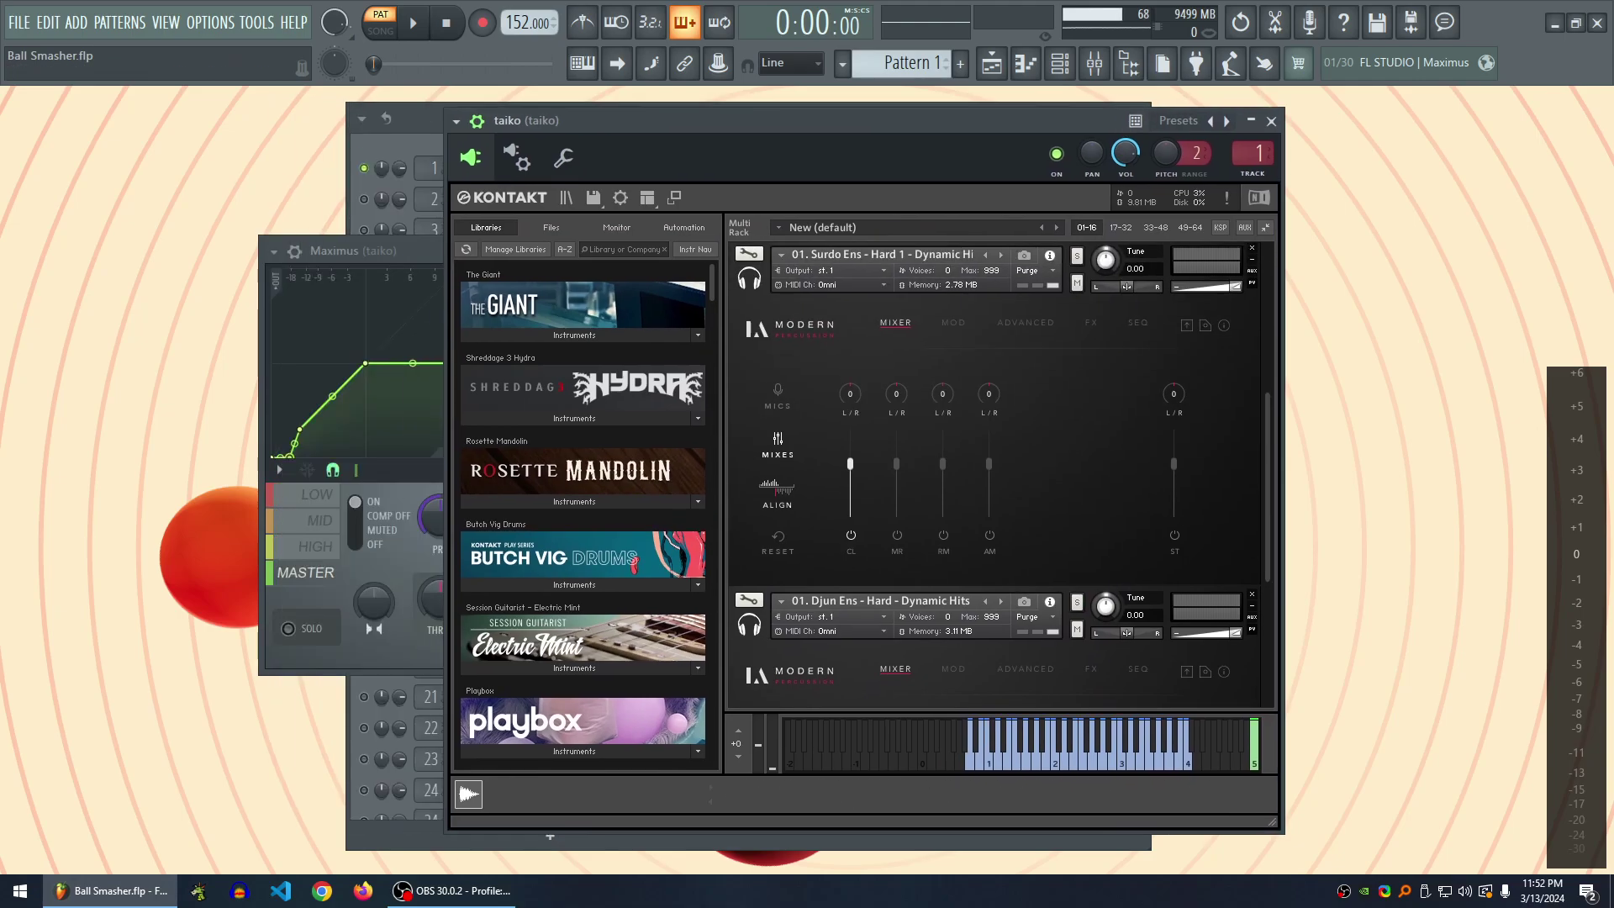
- Play Pattern 1 with all taiko layers while watching Maximus and the taiko mixer track's level, and stop playback
left_click_drag(366, 622, 309, 629)
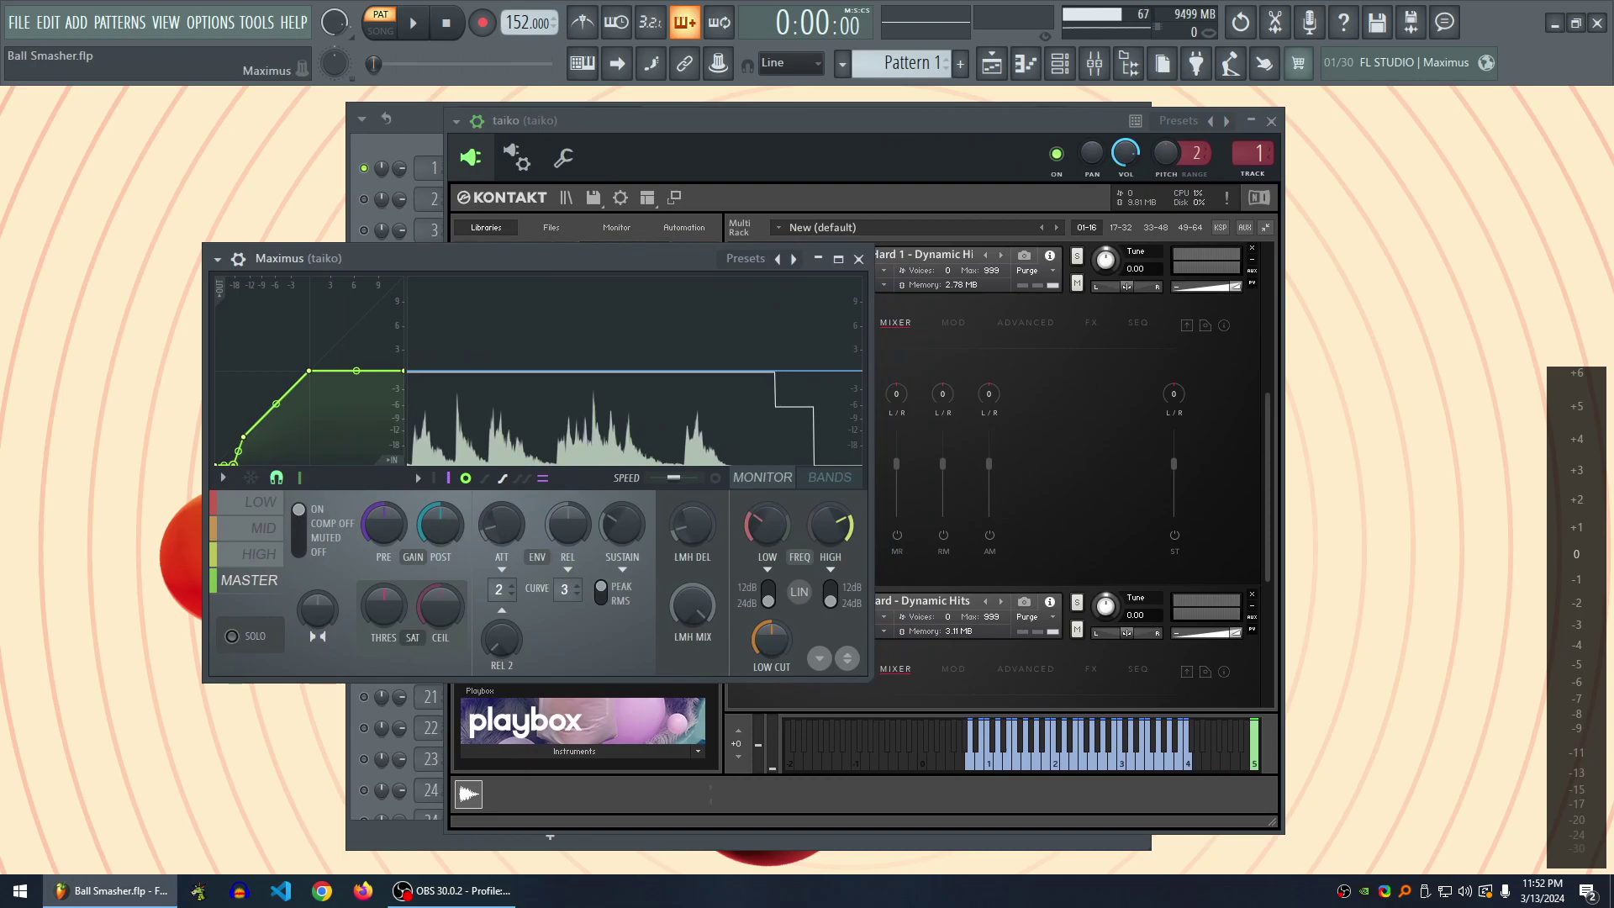
key("space")
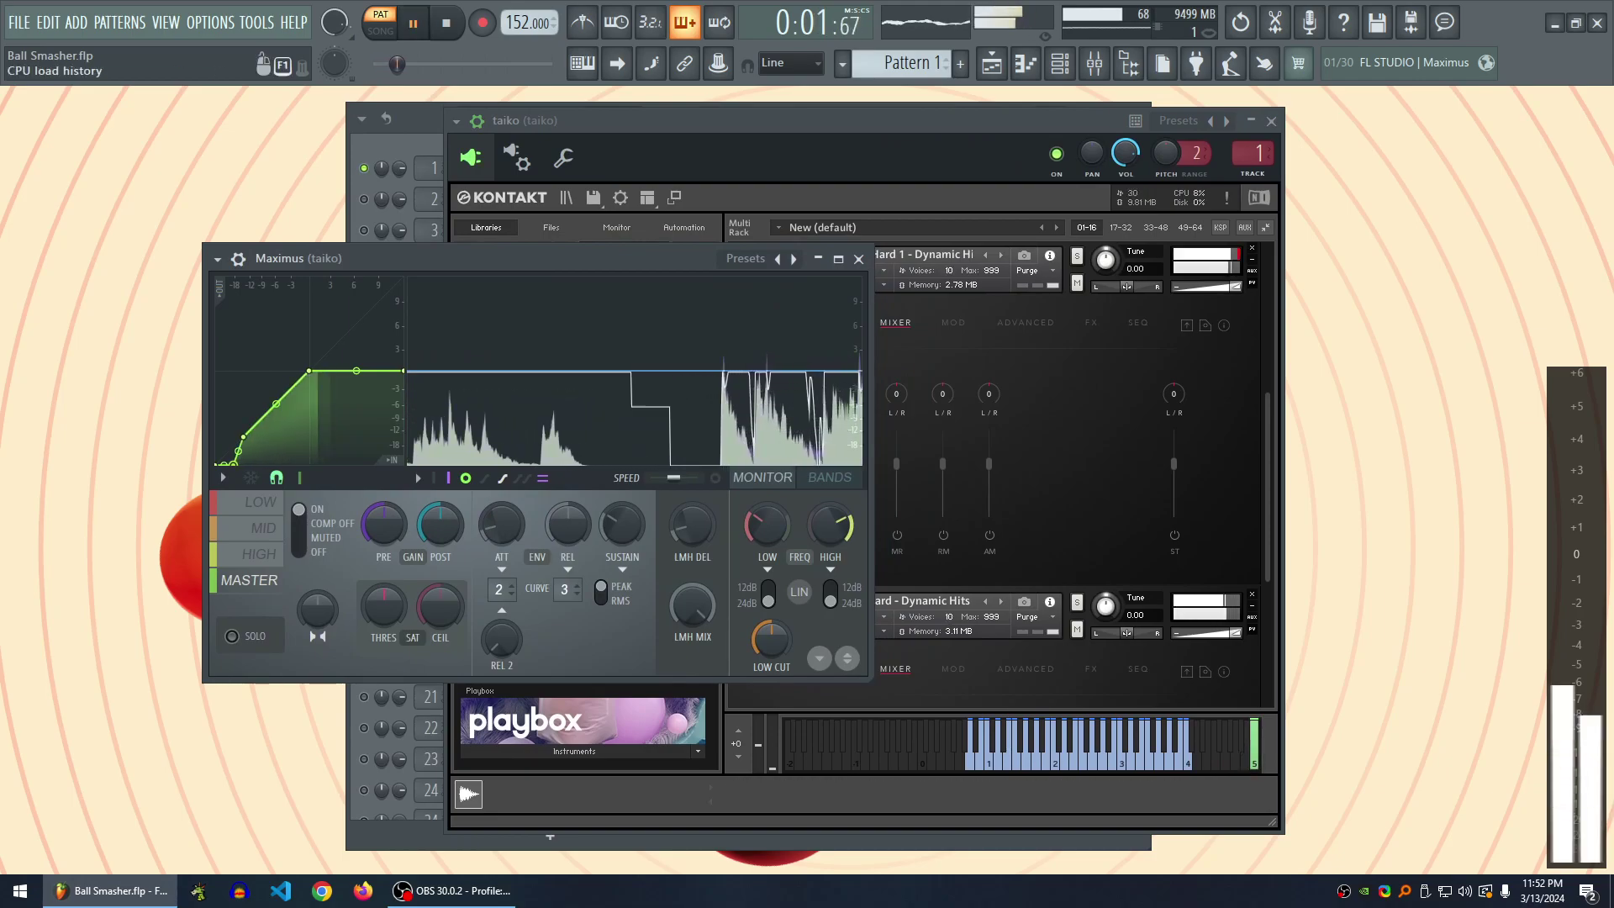
key("F9")
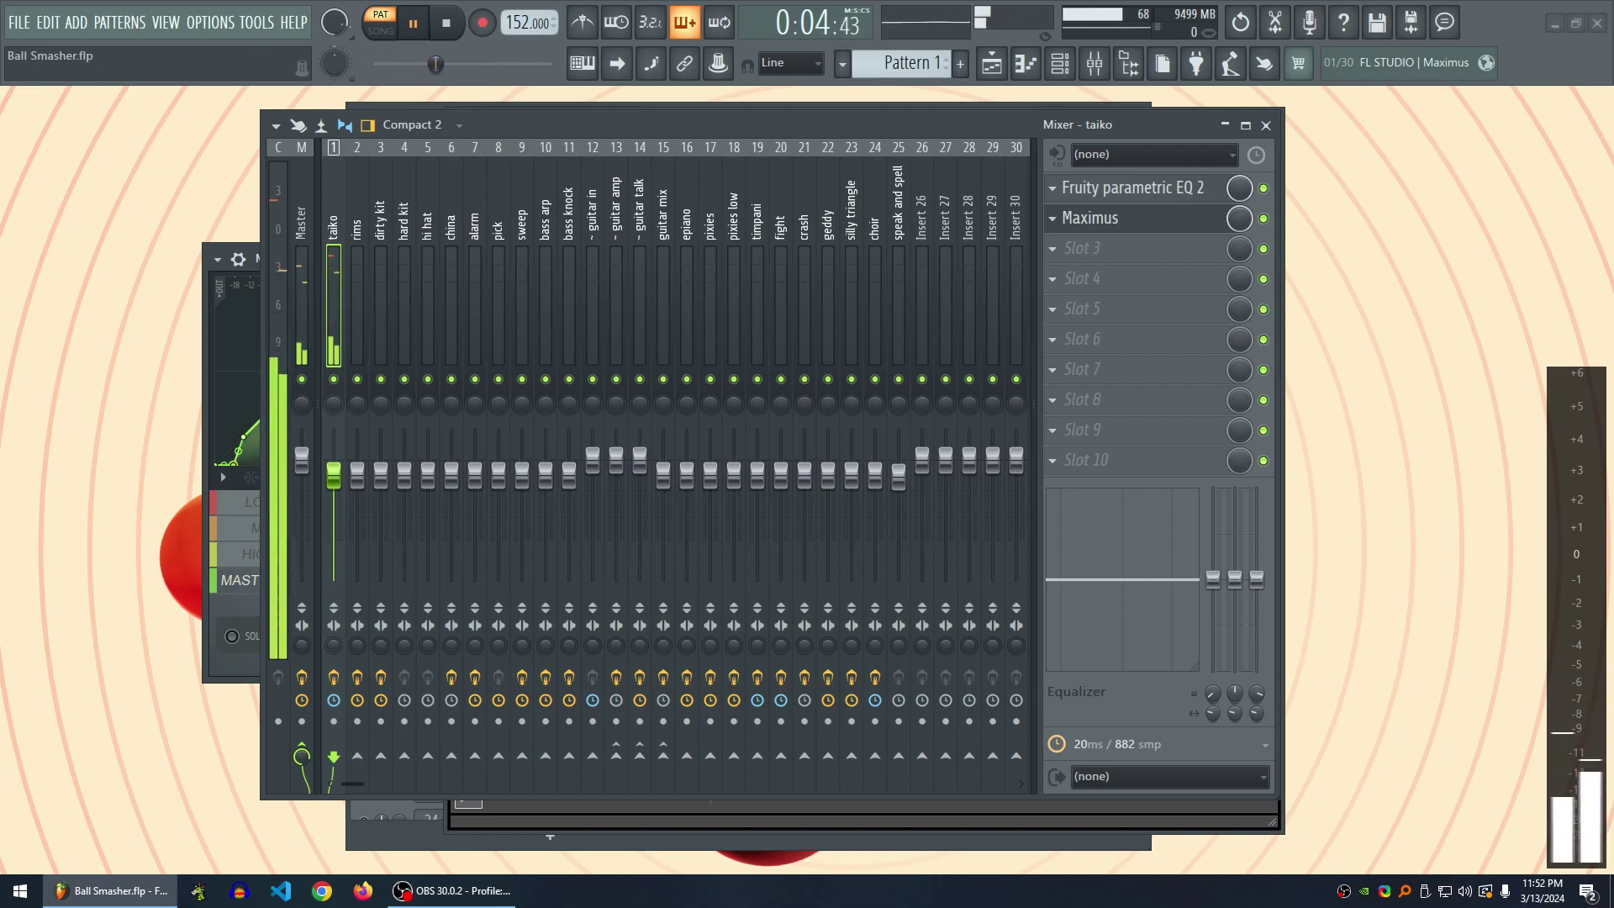
key("space")
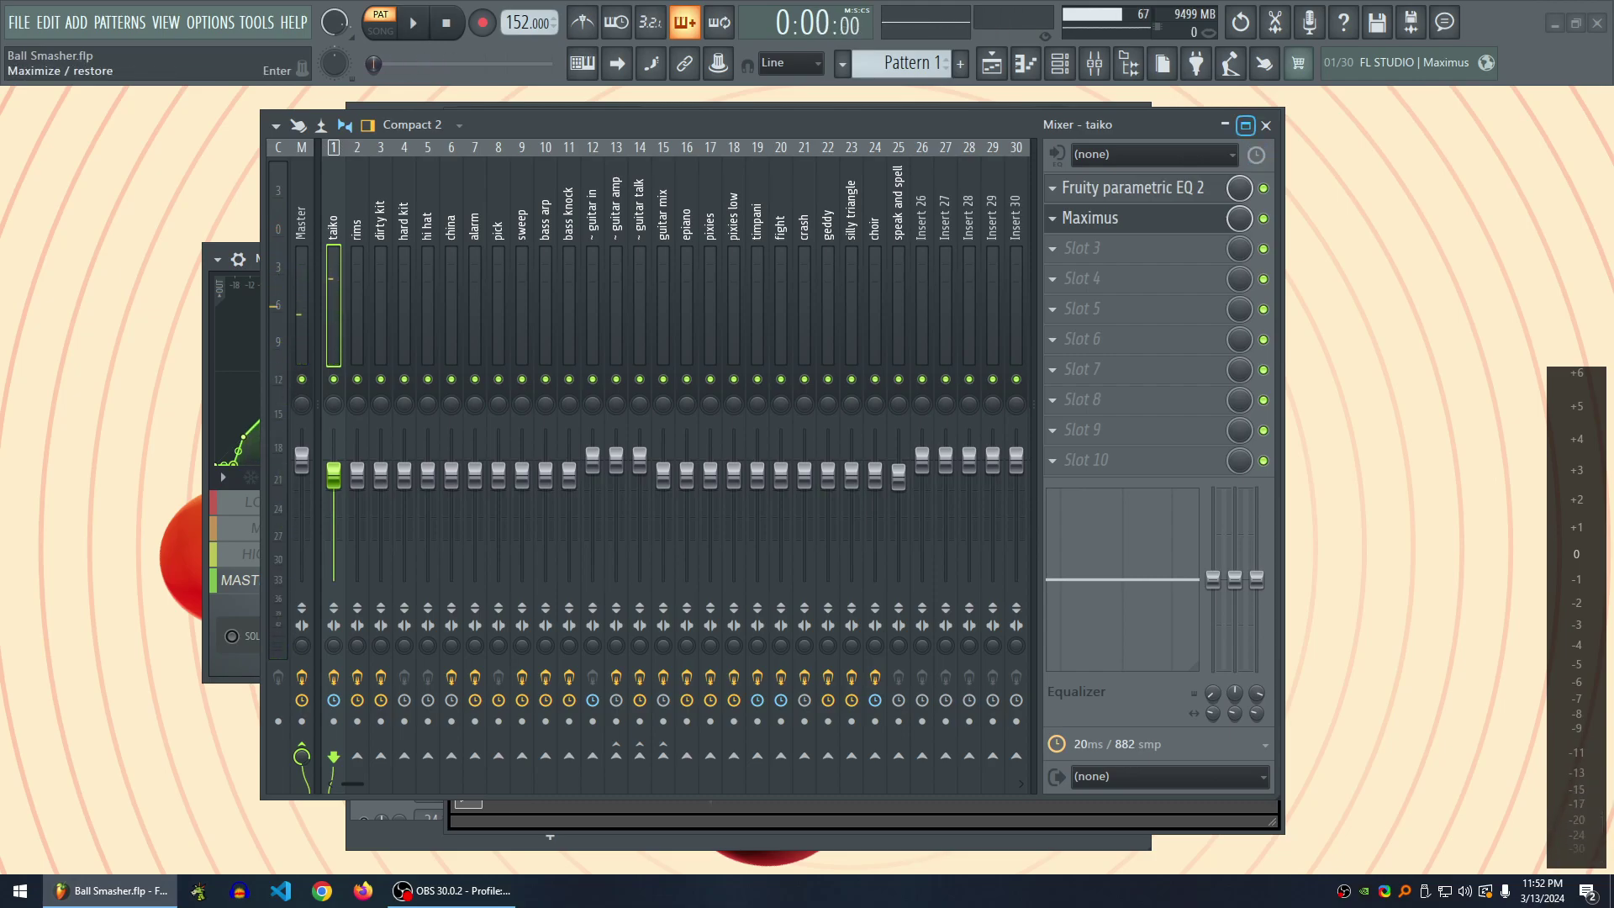
- Close the mixer, Maximus and the taiko Kontakt plugin, and solo the rims channel in the channel rack
left_click(1265, 125)
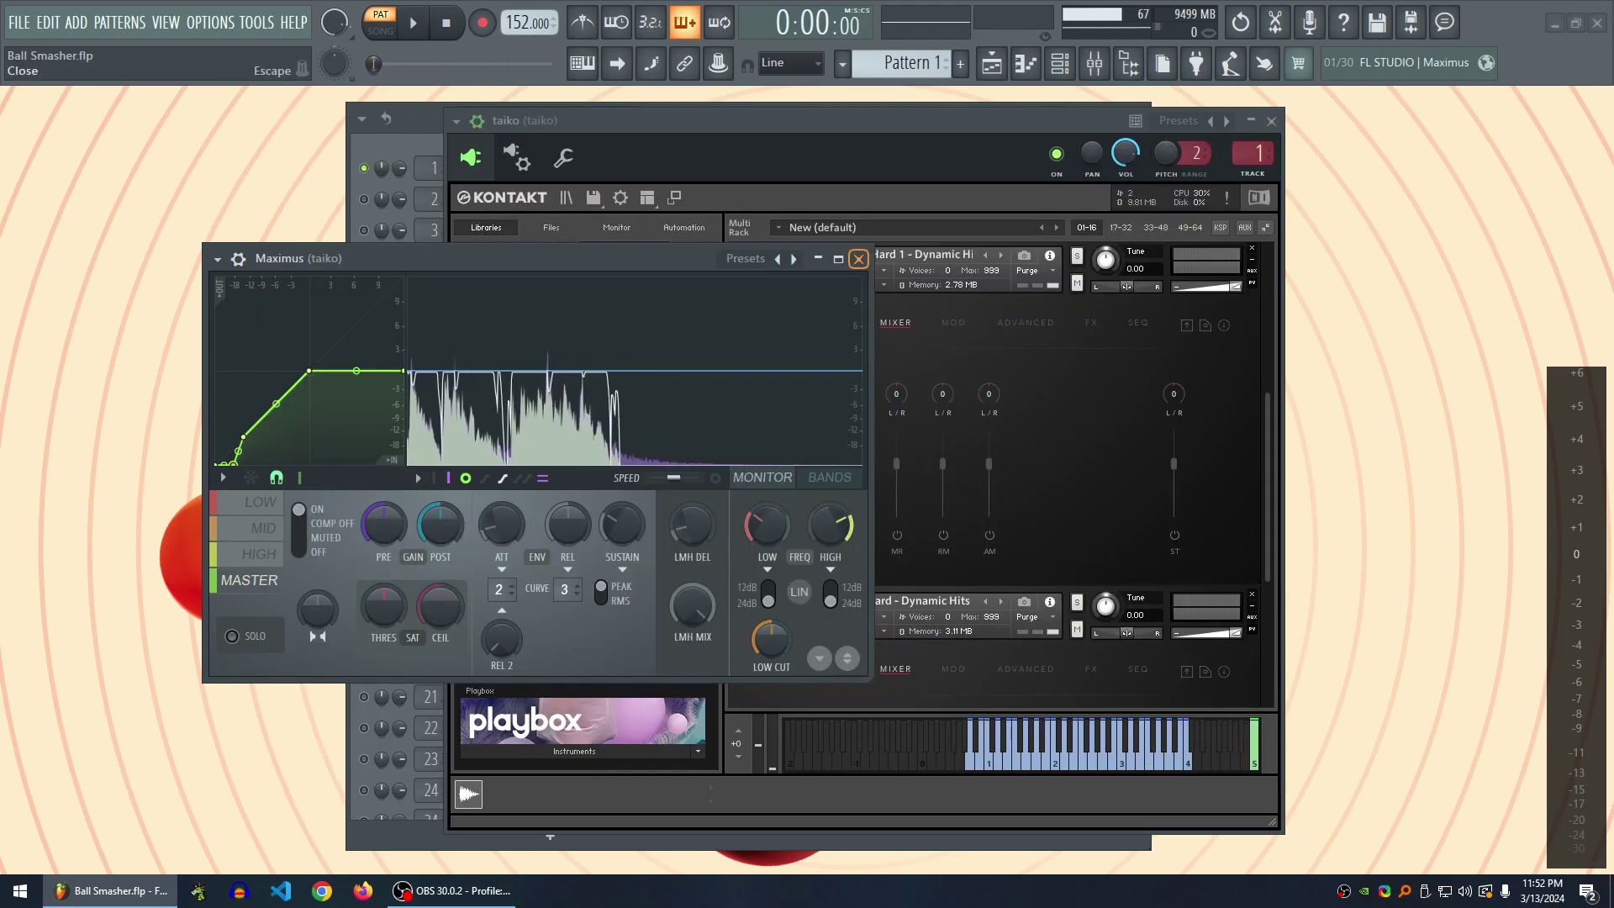
left_click(862, 253)
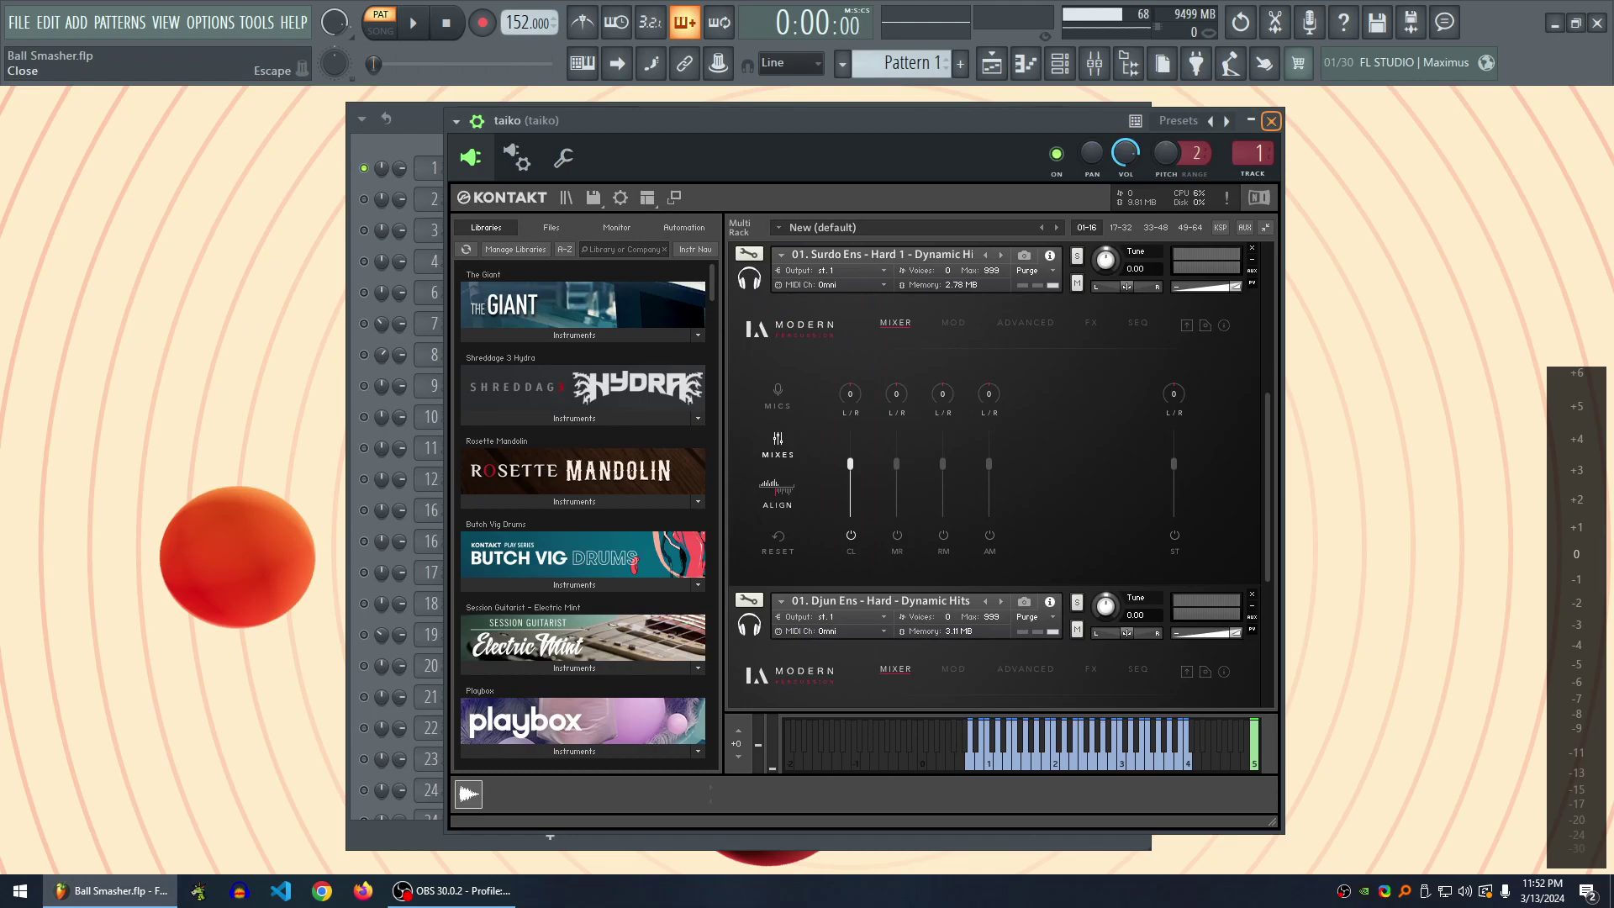
left_click(1271, 121)
key("Escape")
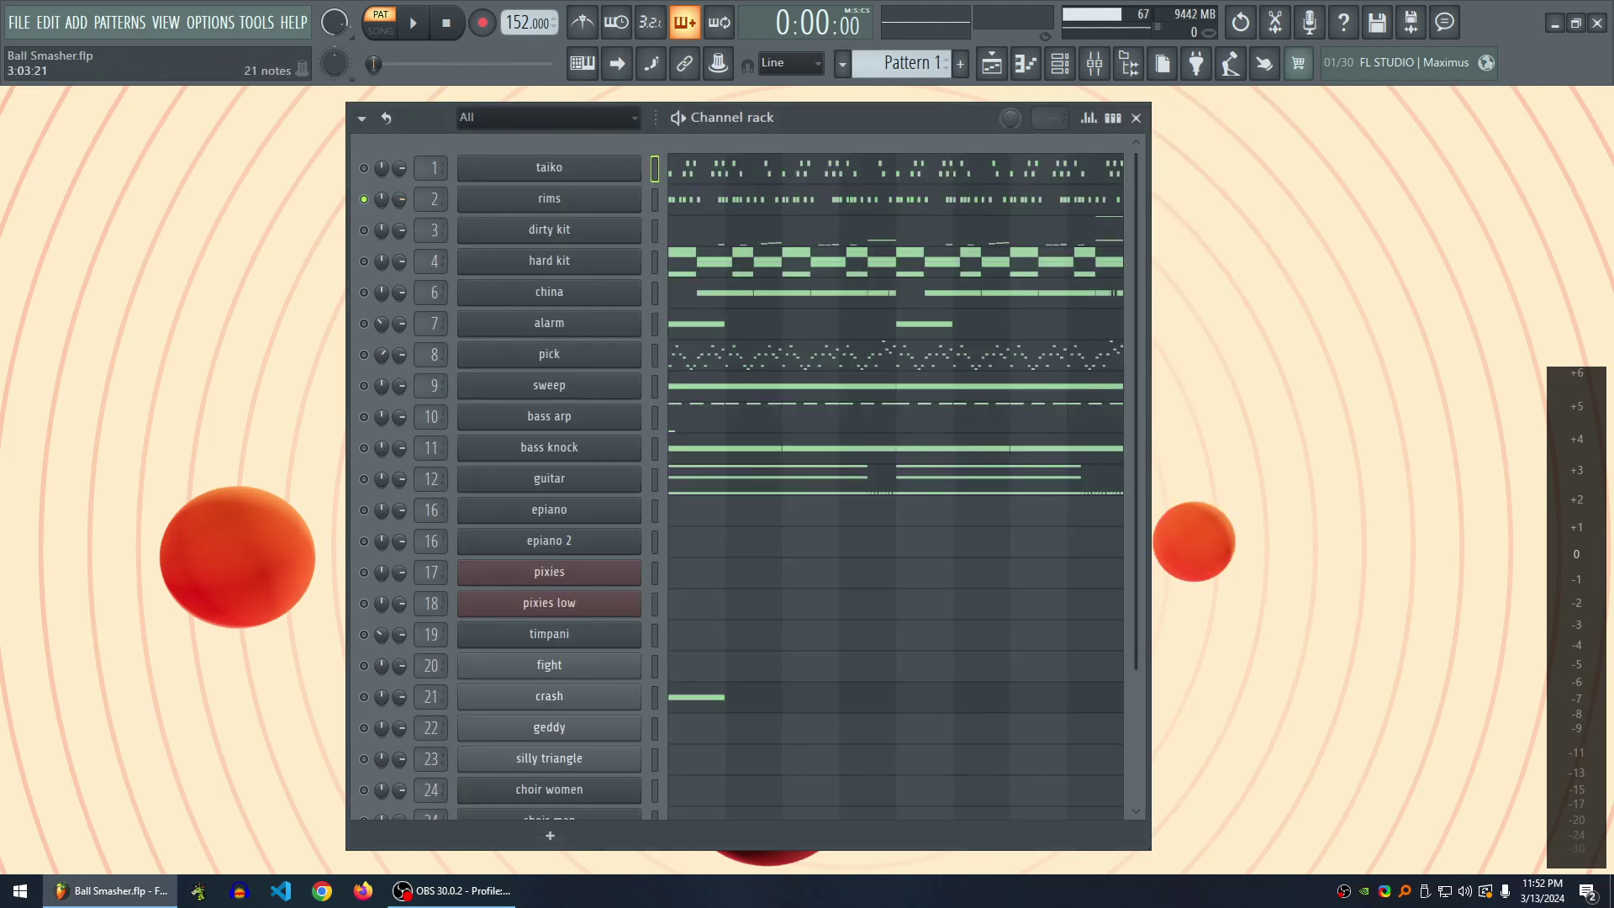
- Play Pattern 1 with only the rims channel soloed and view the Maximus effect on the rims mixer track
key("space")
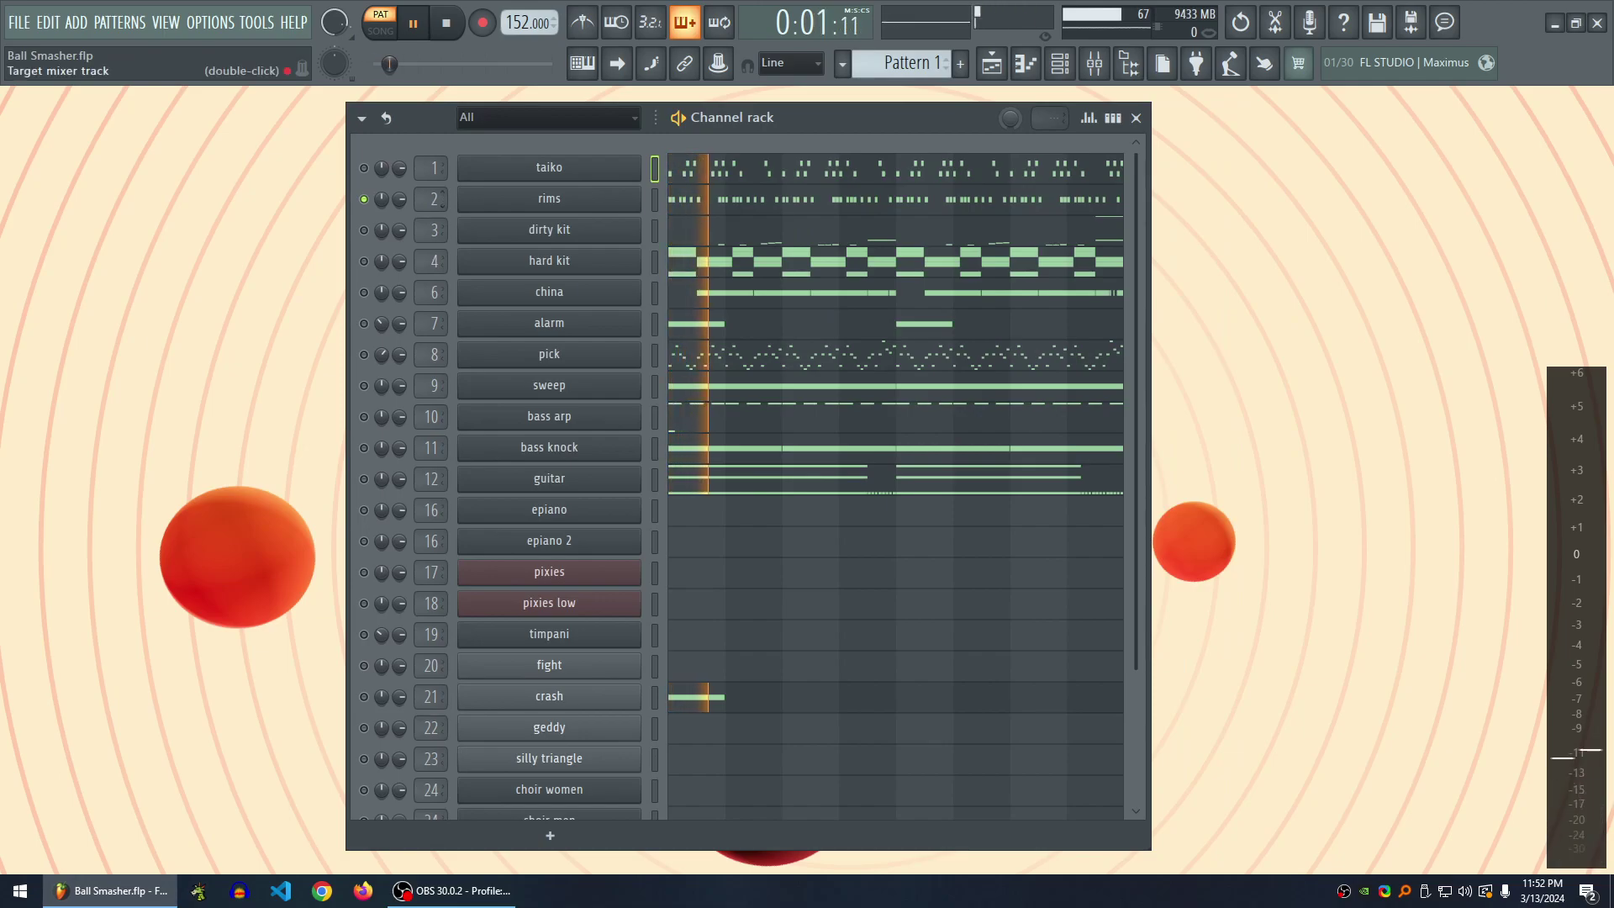
key("F9")
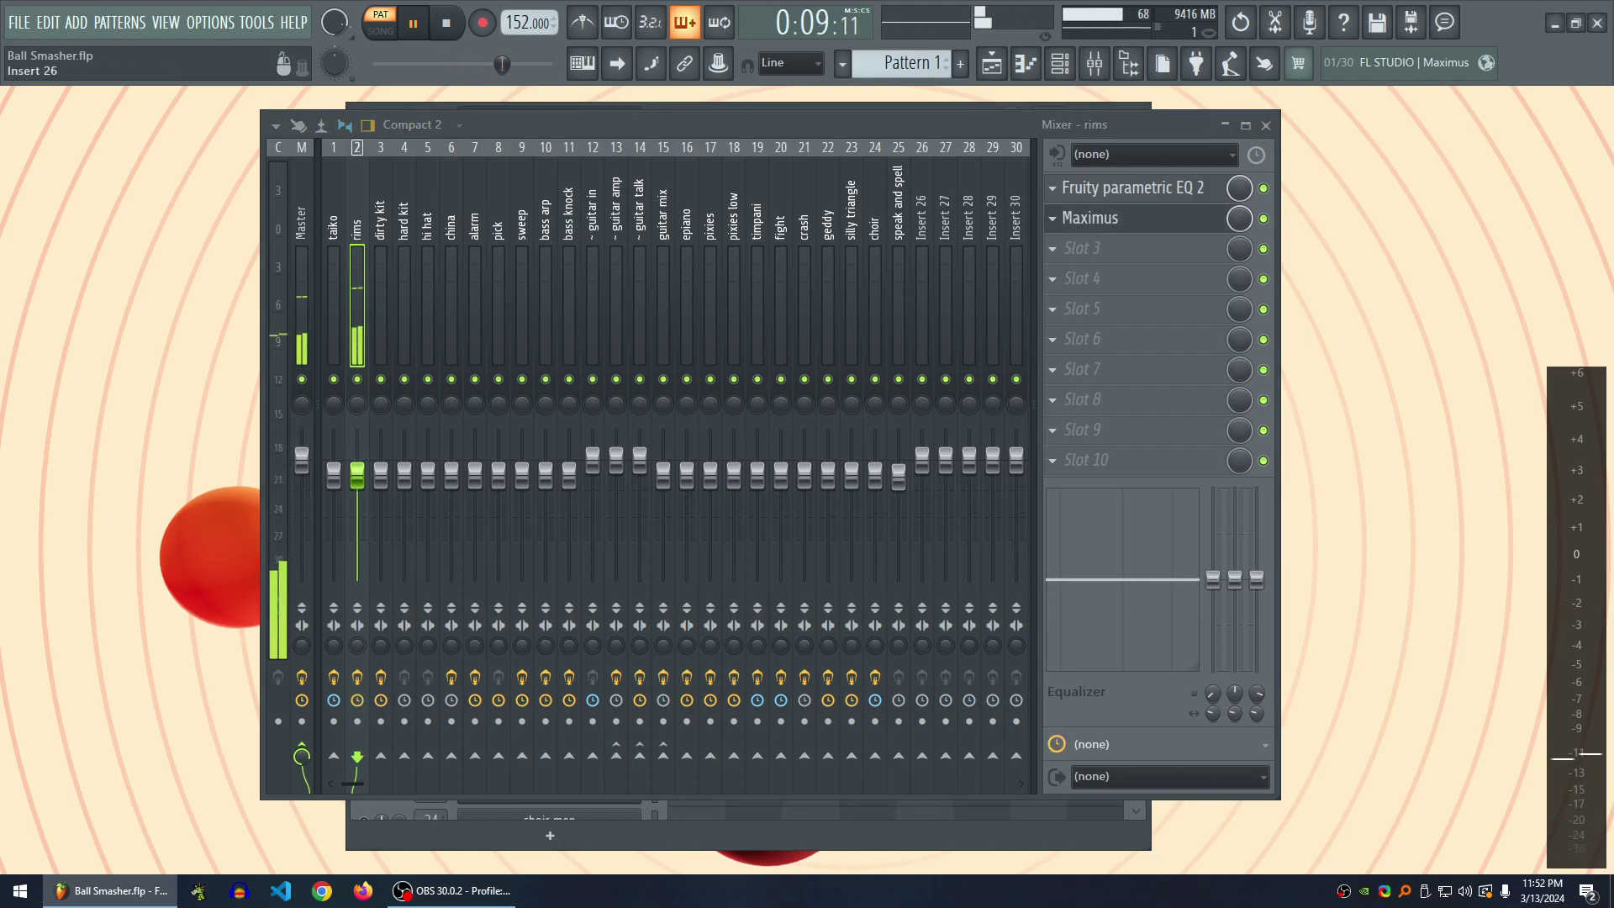
key("F9")
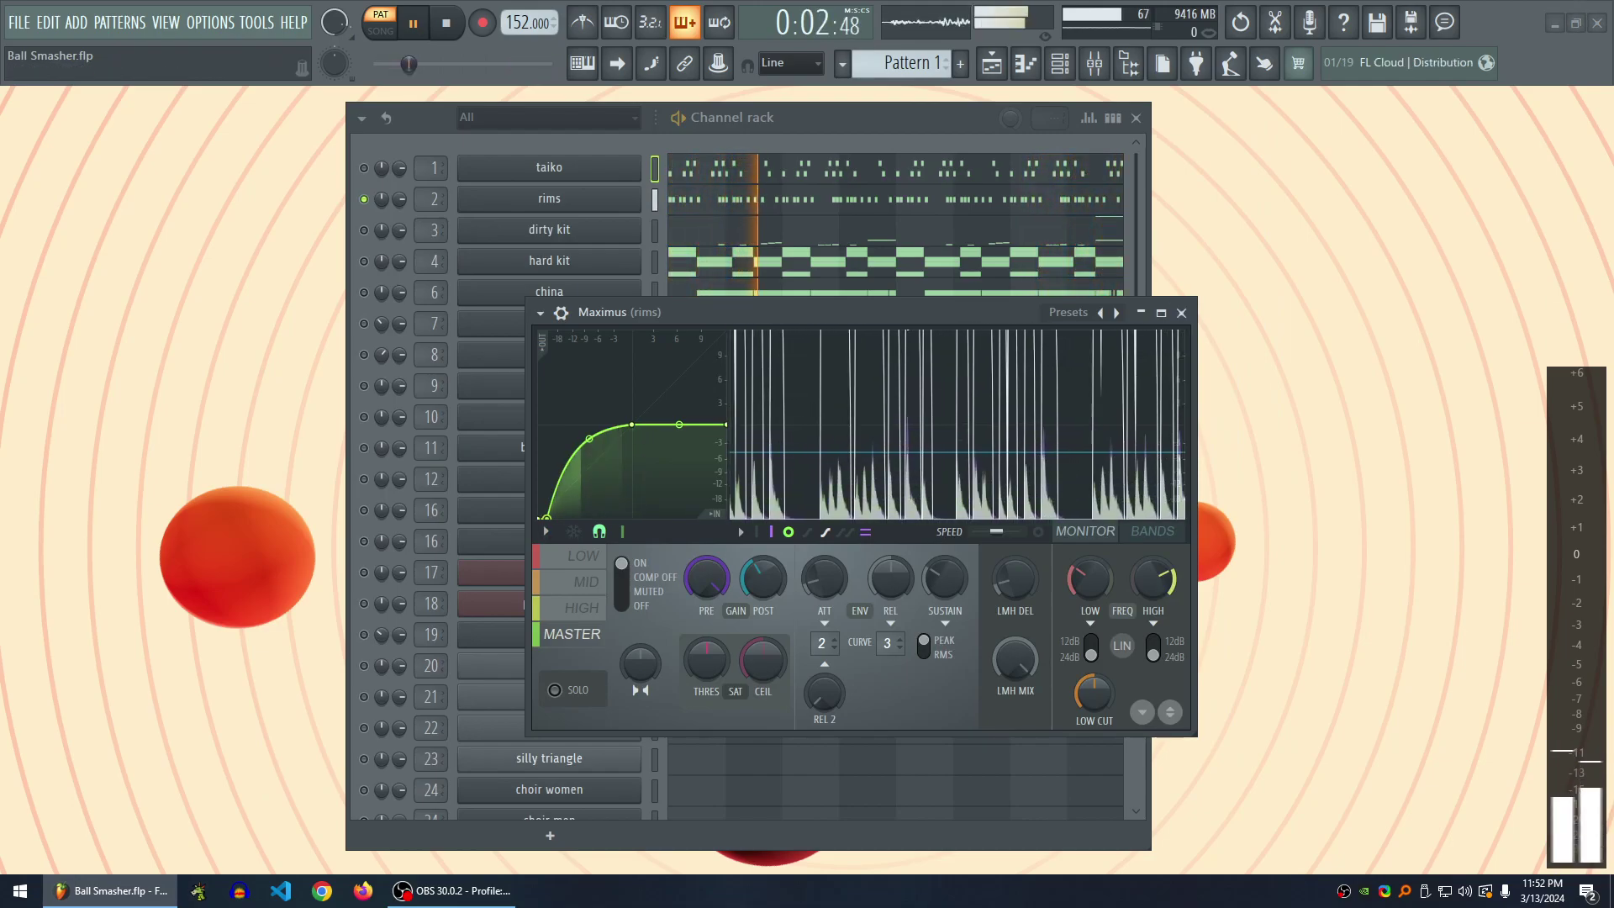
- Close the rims Maximus effect, stop playback and open the rims channel's Kontakt plugin
left_click(1181, 312)
key("space")
left_click(548, 199)
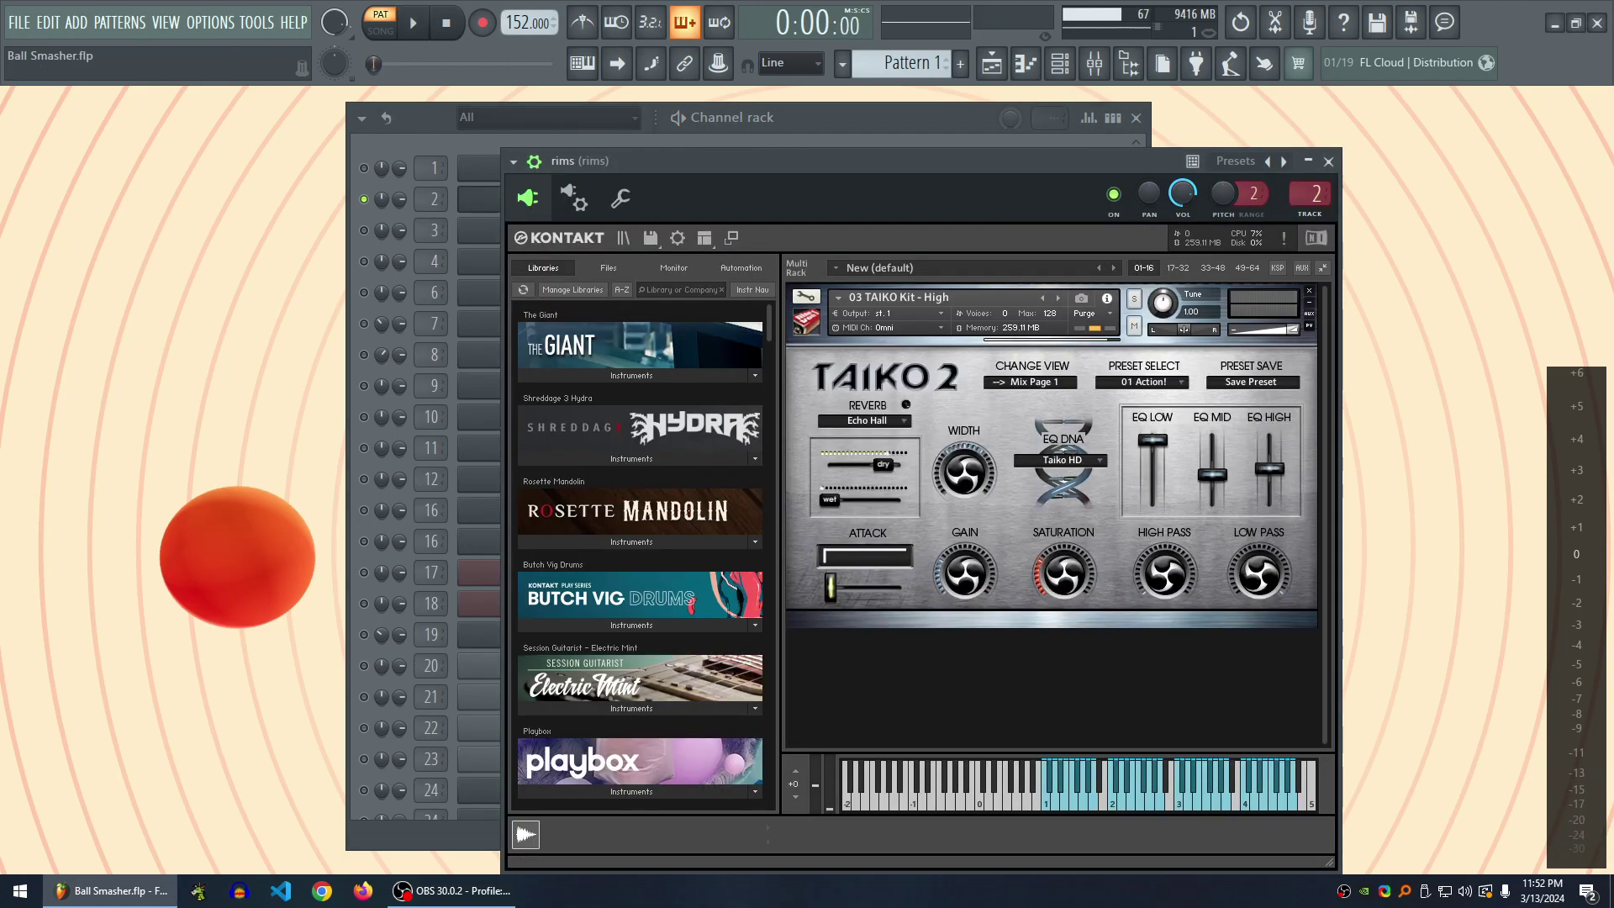
- Close the rims Kontakt plugin, enable the taiko channel alongside rims, and play Pattern 1 with both before stopping playback
left_click_drag(673, 160, 548, 115)
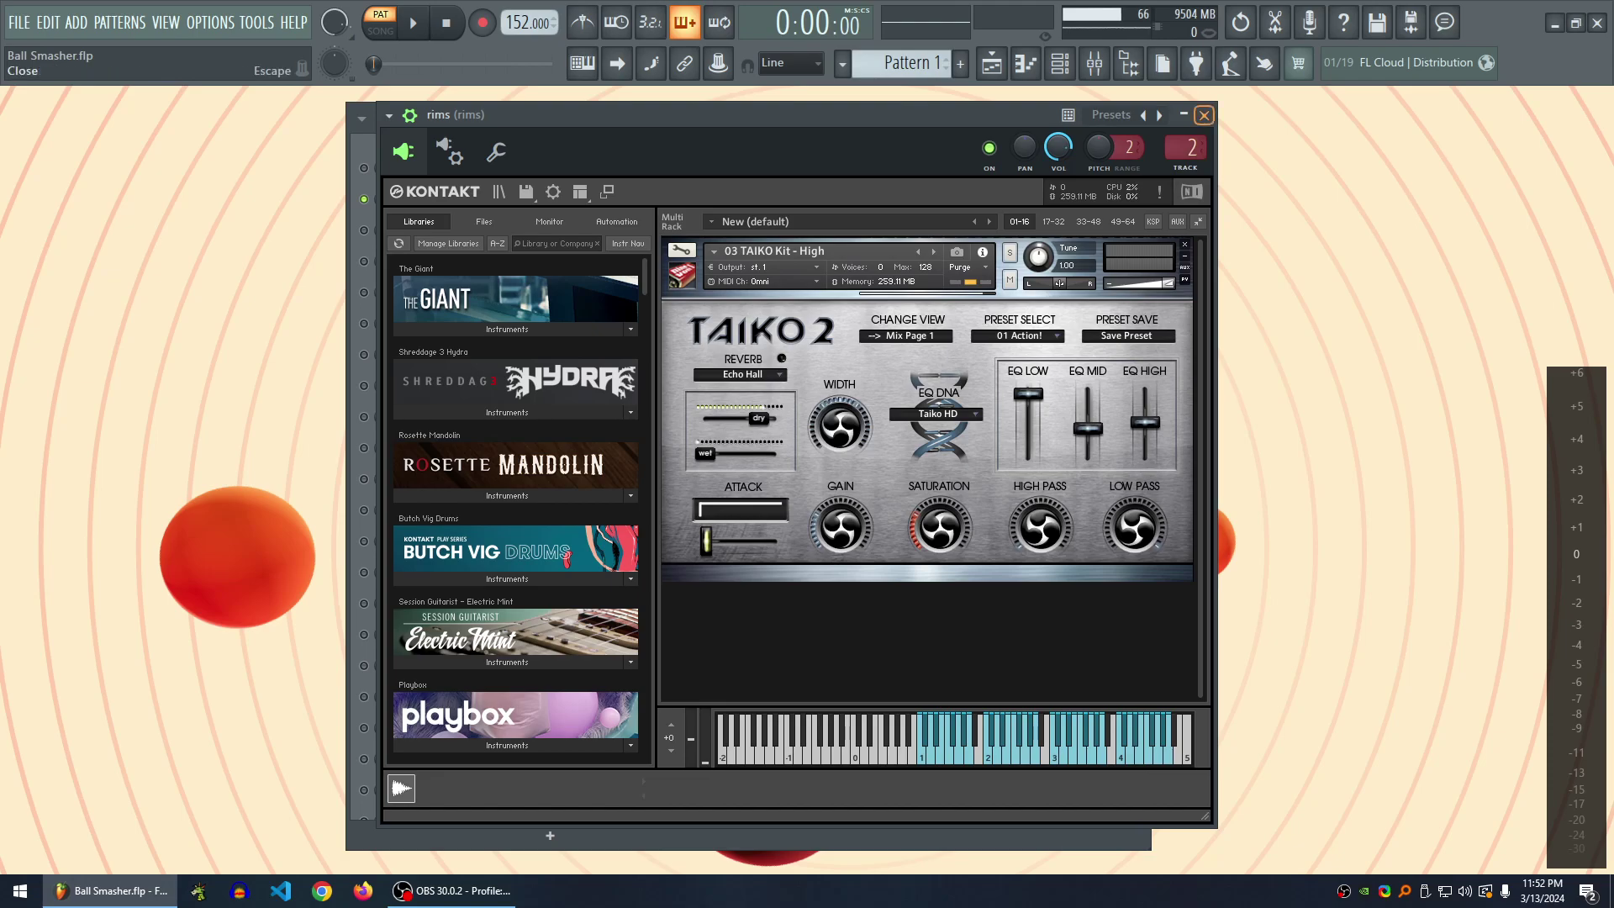
left_click(1204, 116)
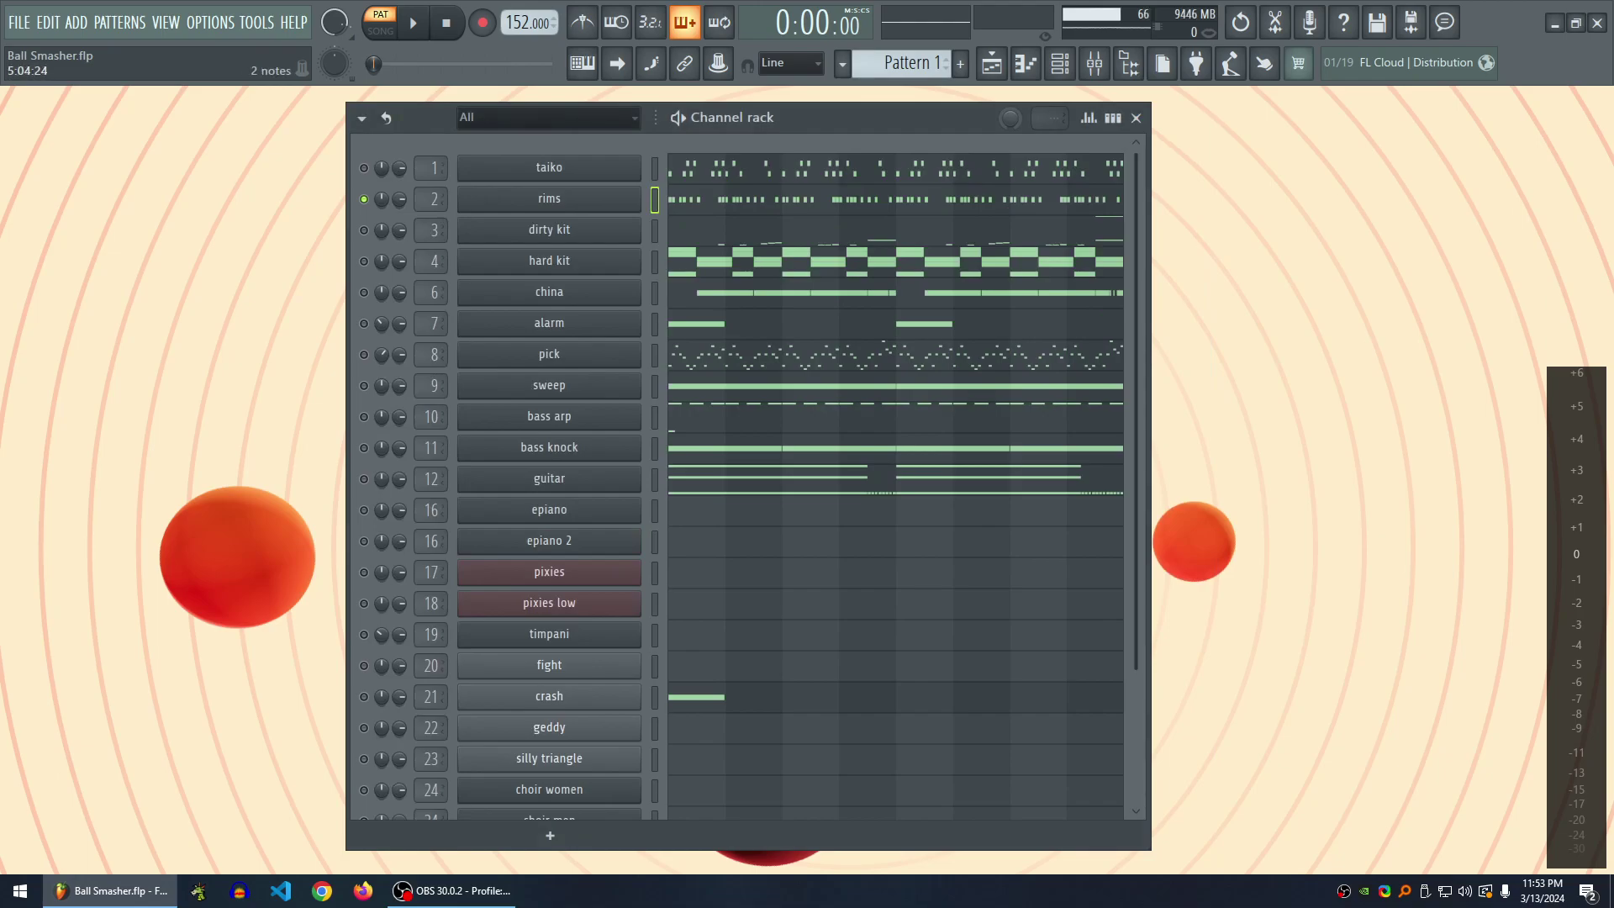
left_click_drag(848, 118, 824, 117)
scroll(820, 476, "down", 3)
scroll(819, 475, "up", 3)
scroll(526, 479, "up", 2)
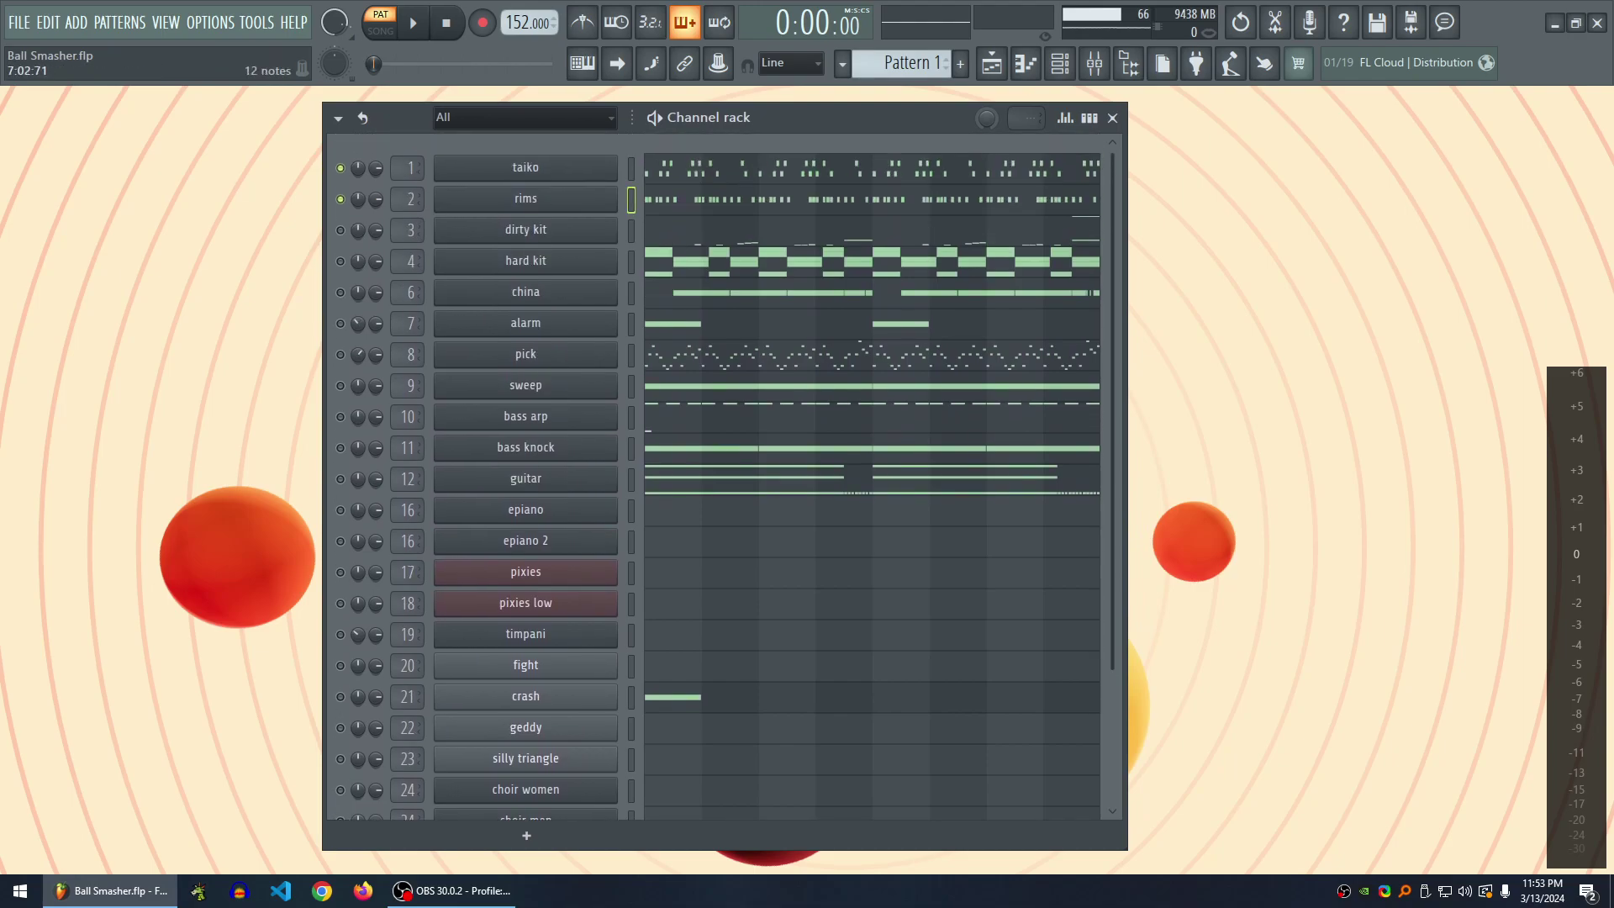
key("space")
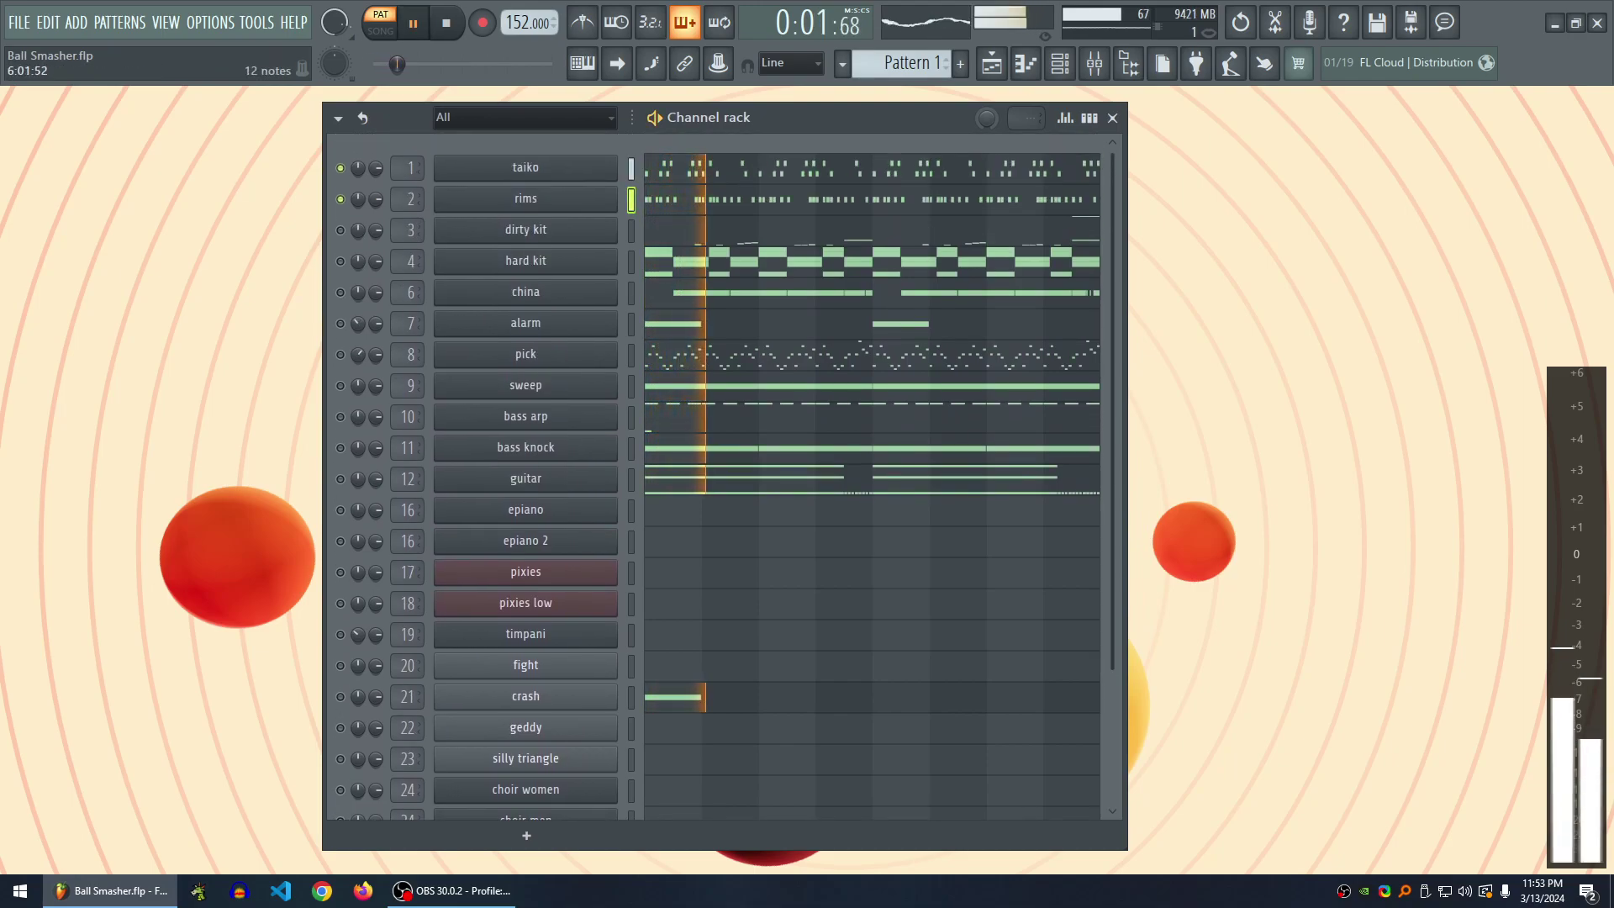
key("space")
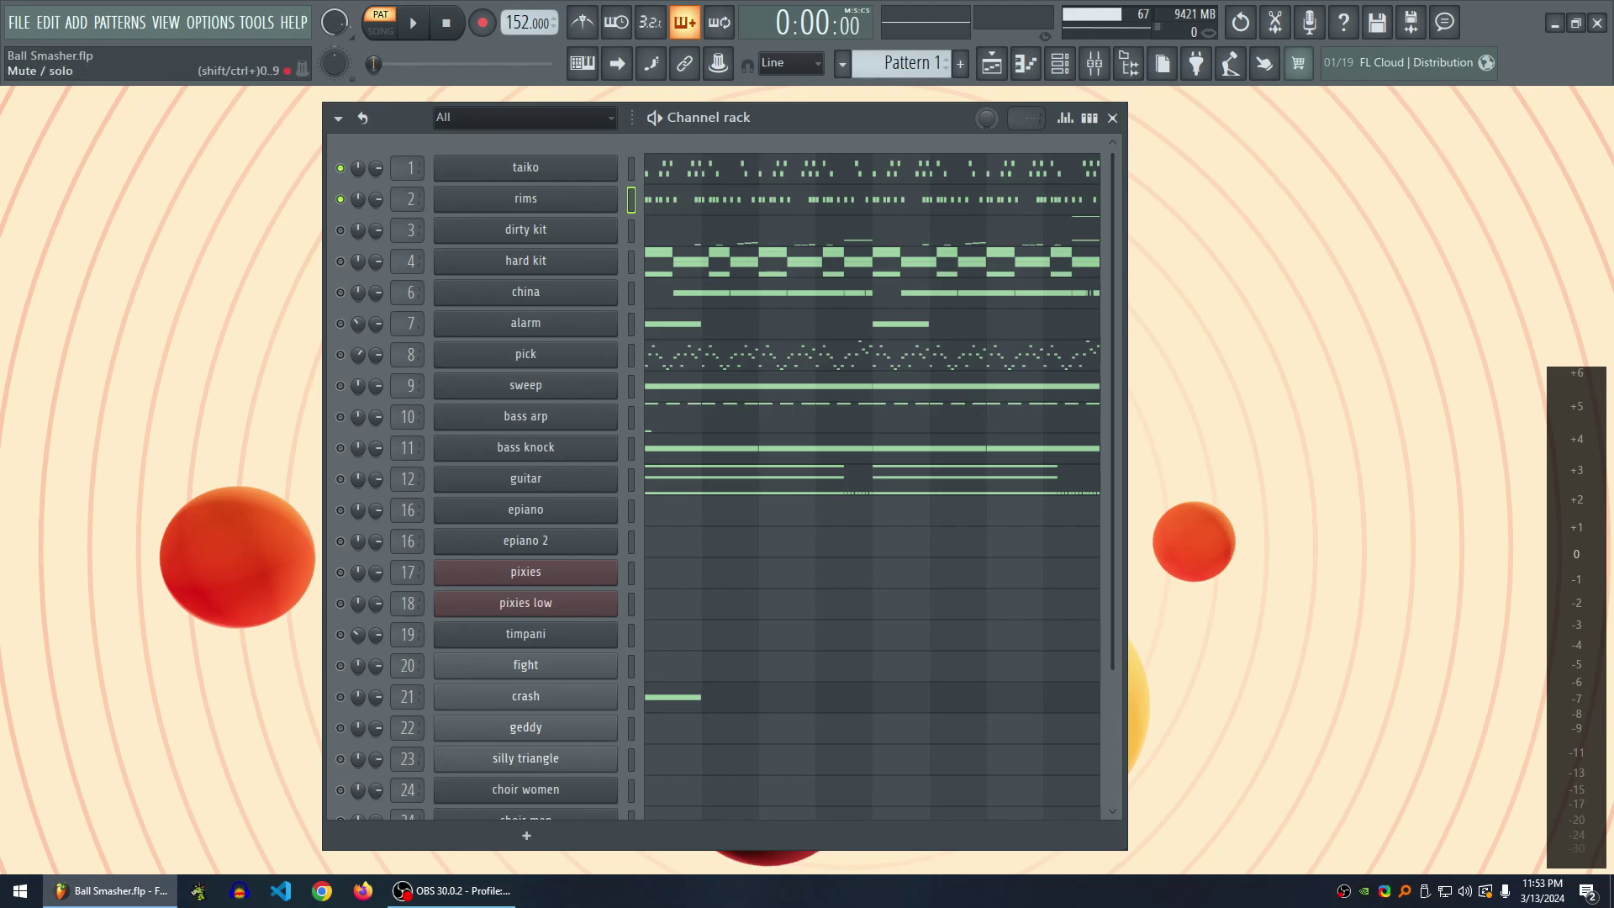
- Solo the china channel in the channel rack and play Pattern 1
right_click(340, 291)
left_click_drag(840, 116, 816, 111)
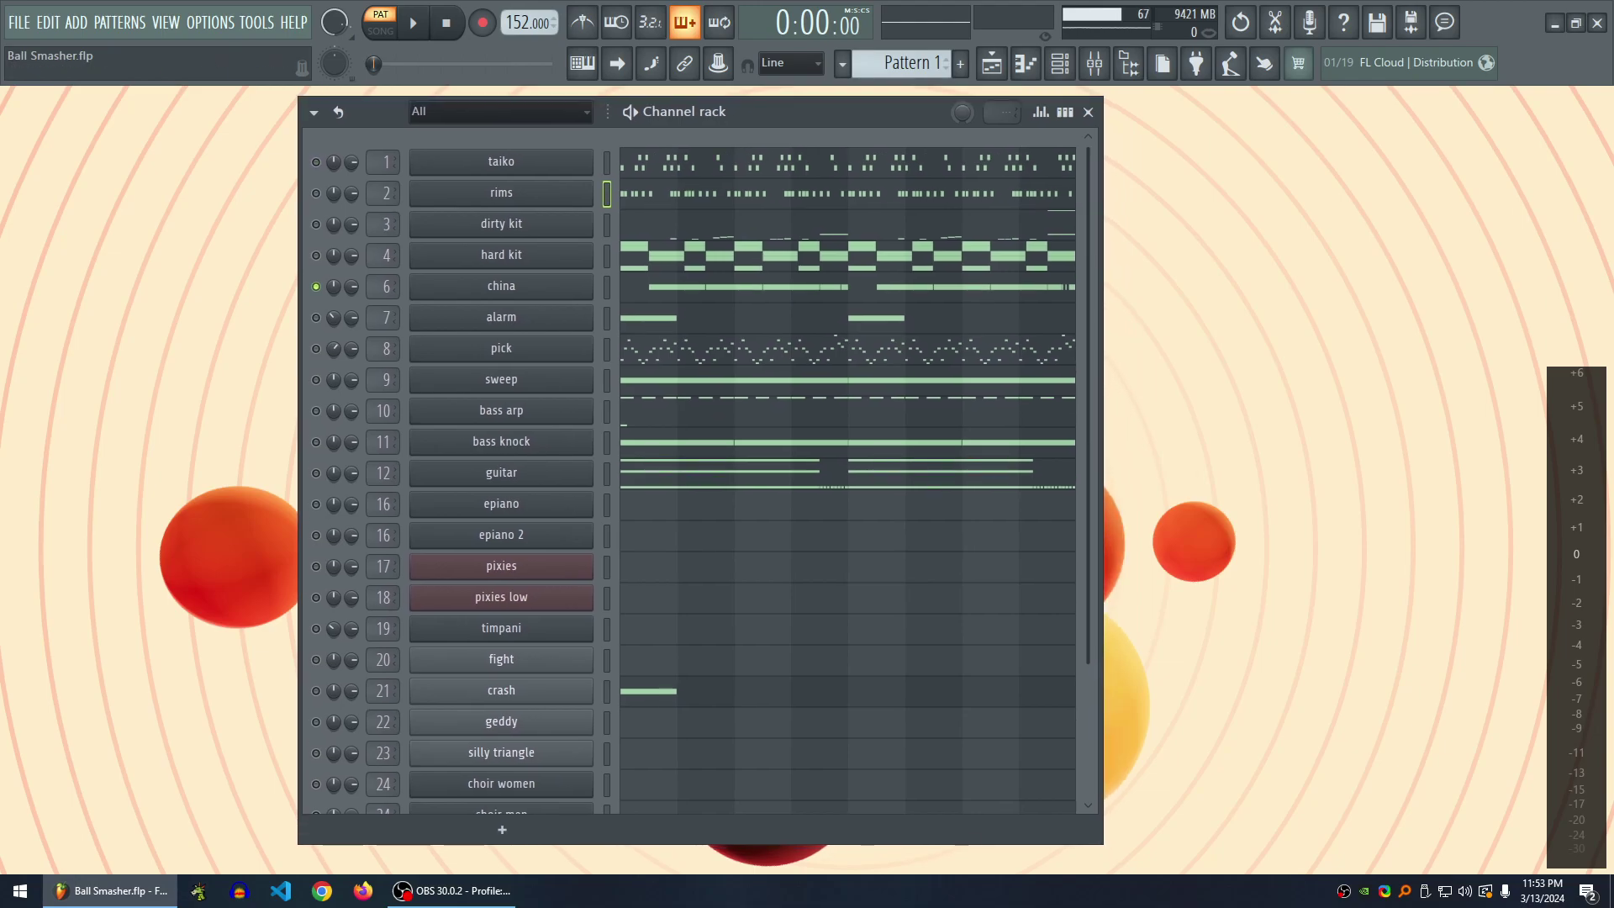
key("space")
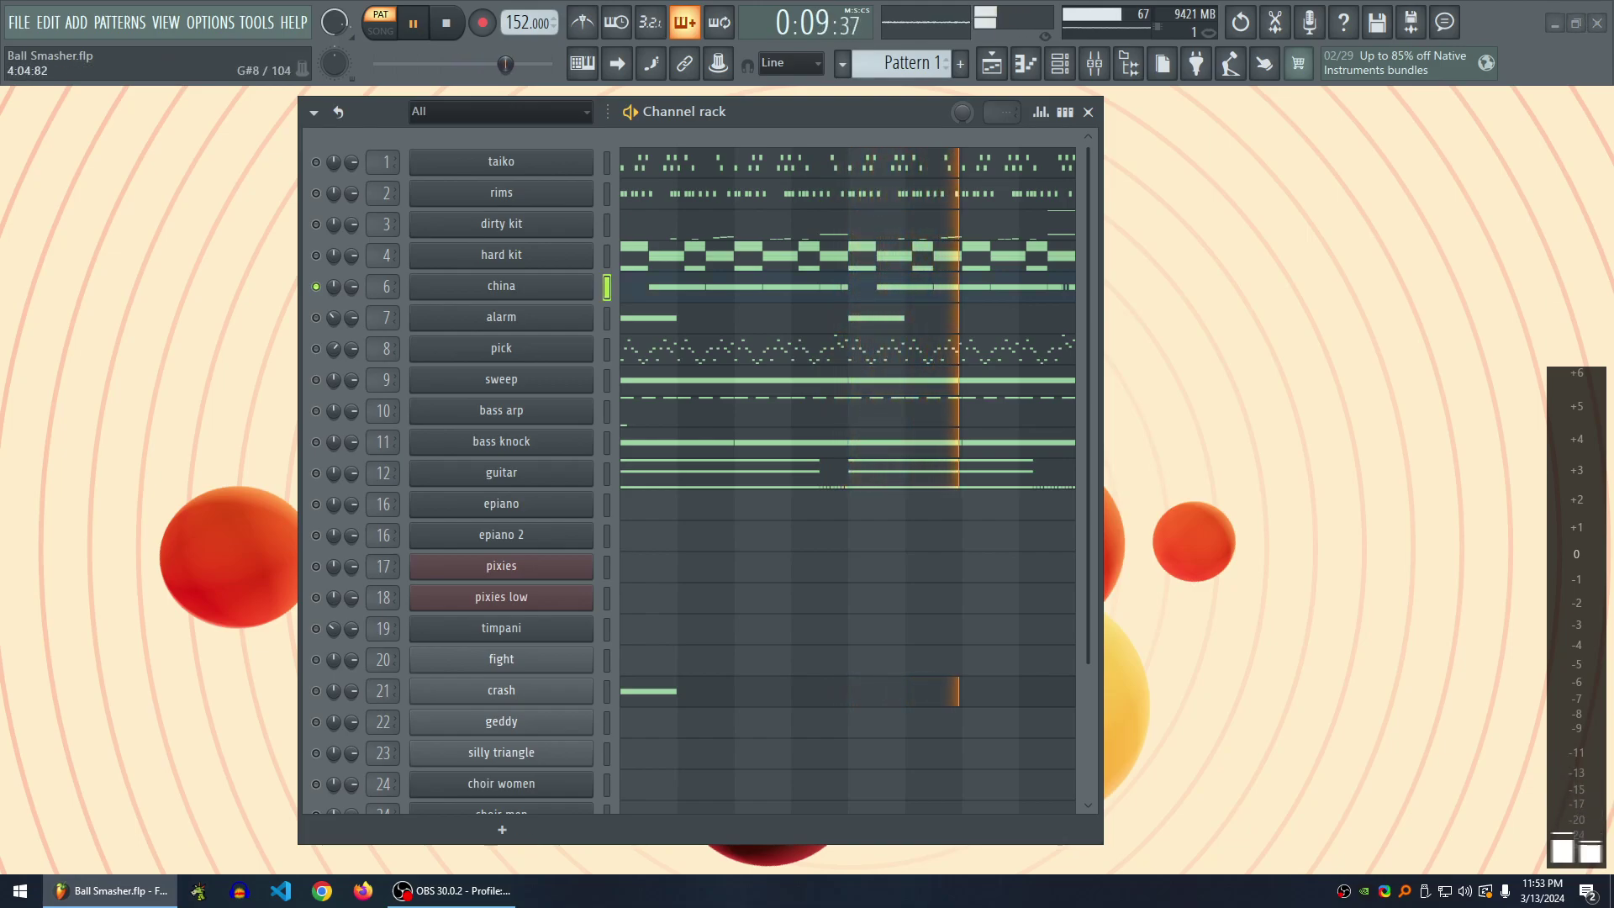
- View the china notes in the piano roll, stop playback, and place the playhead at the short C#8 notes ending bar 8
key("F7")
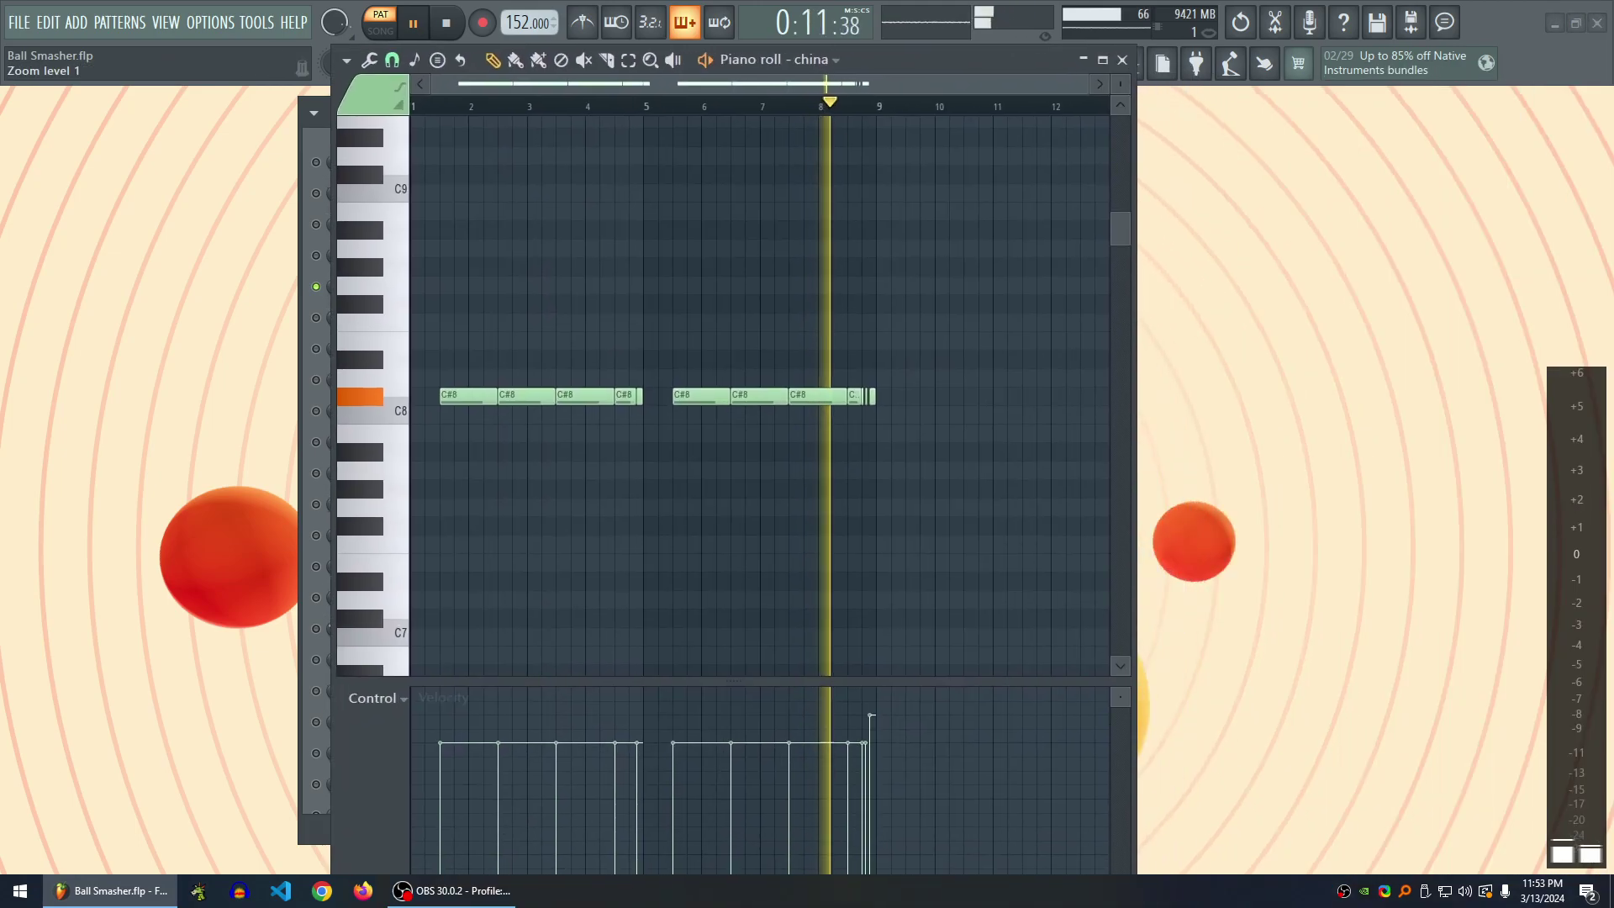
key("Return")
key("space")
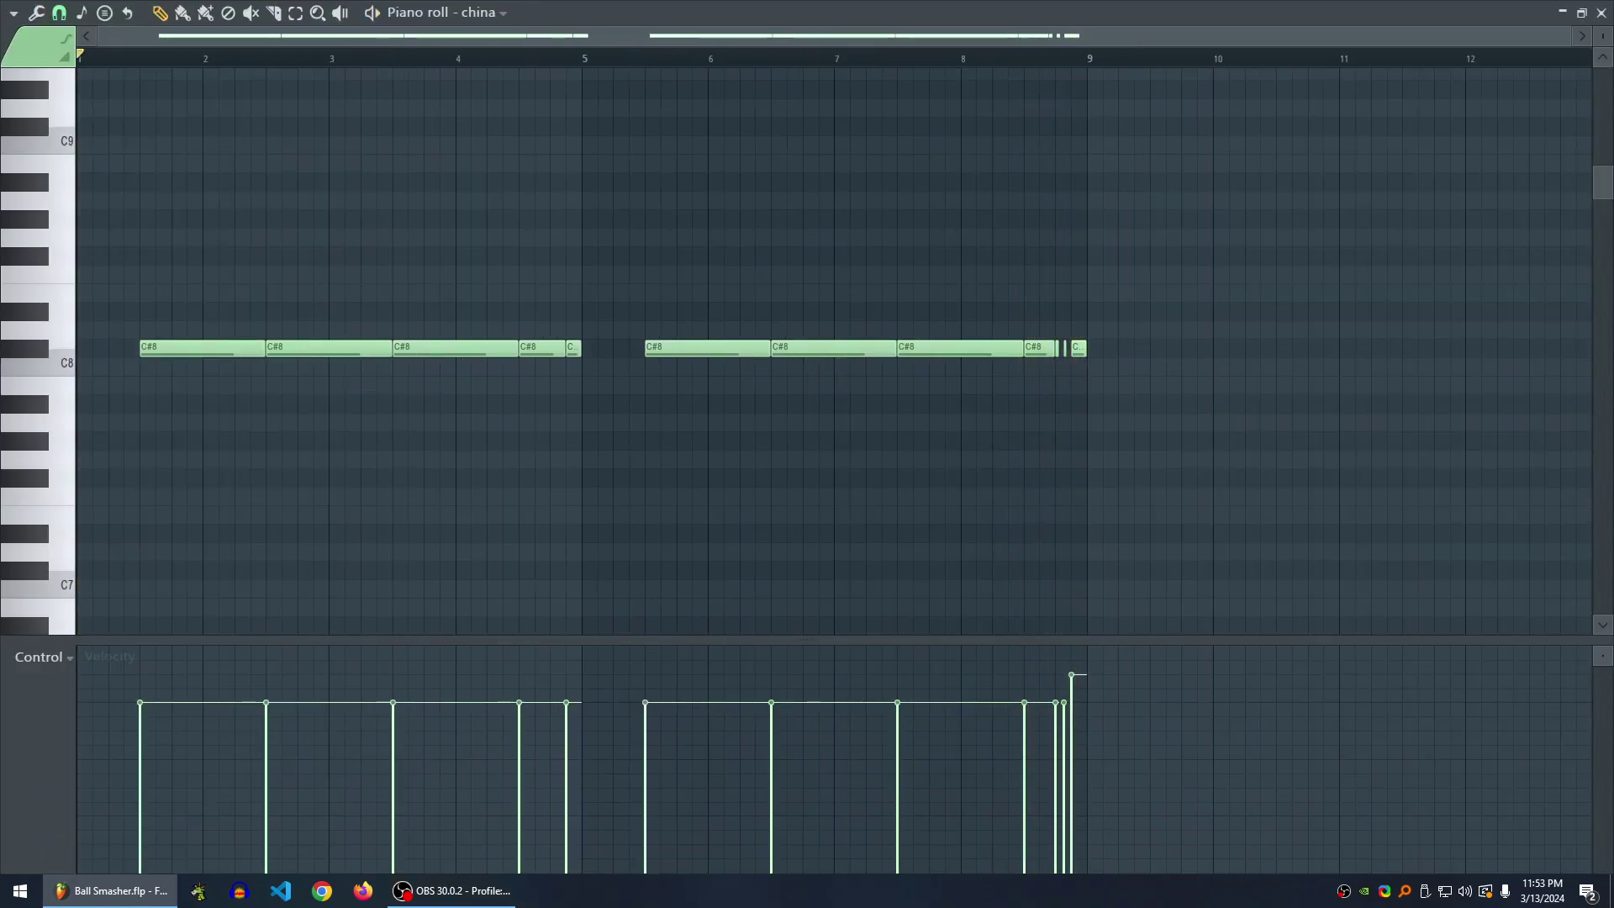
scroll(1102, 348, "up", 4)
scroll(929, 348, "up", 2)
left_click(702, 56)
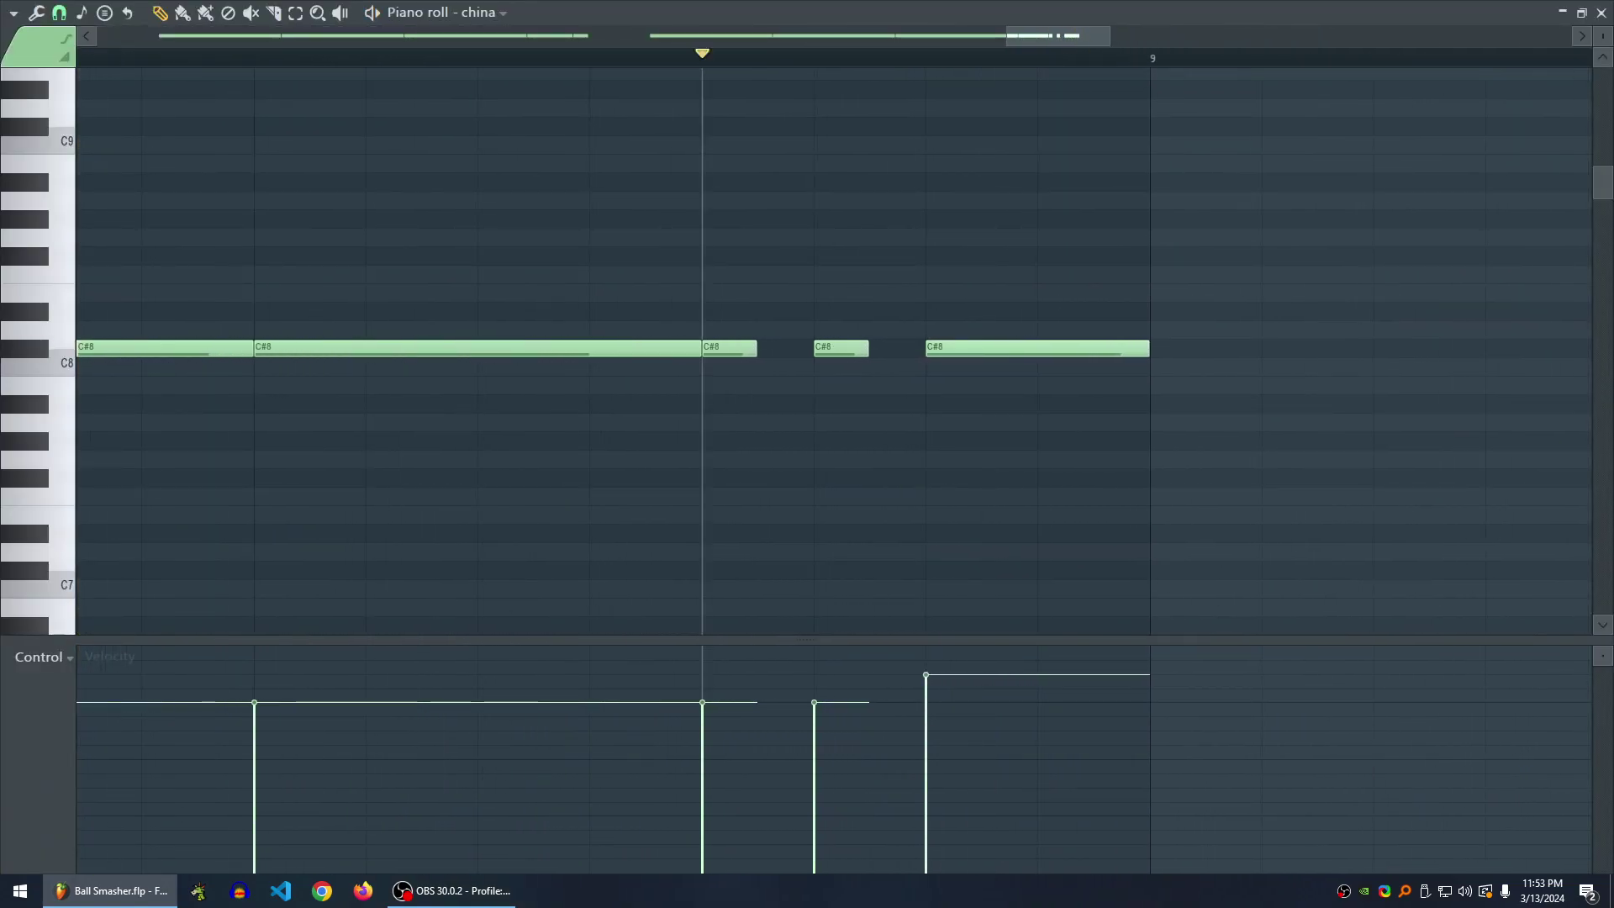
scroll(858, 348, "down", 5)
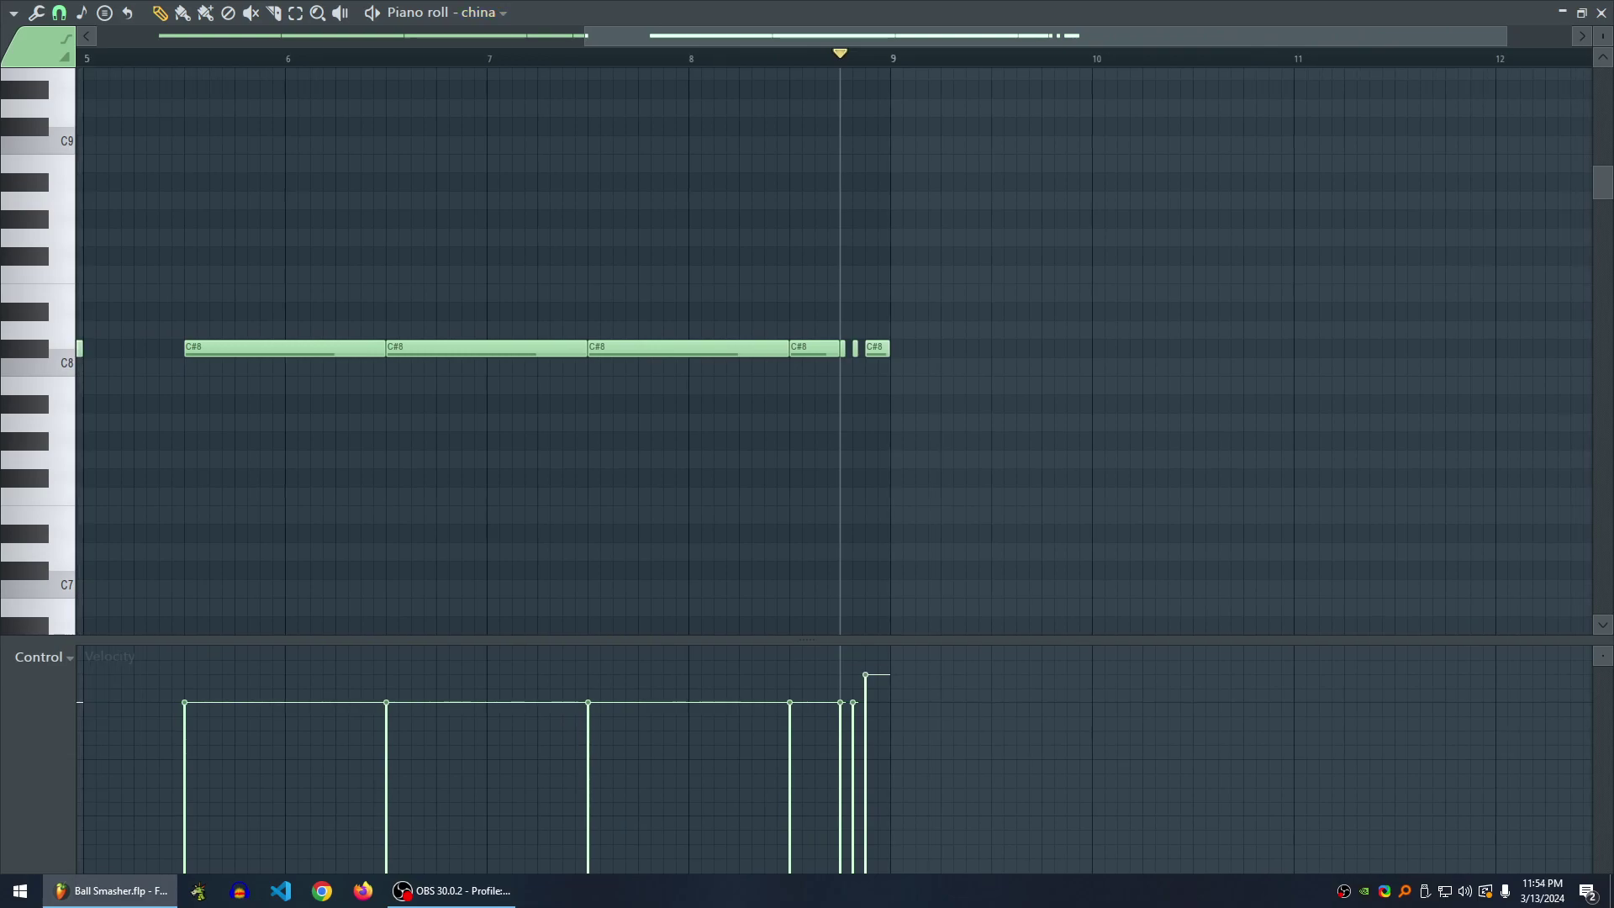
- Play the second half of the china part, close its piano roll and stop playback
key("space")
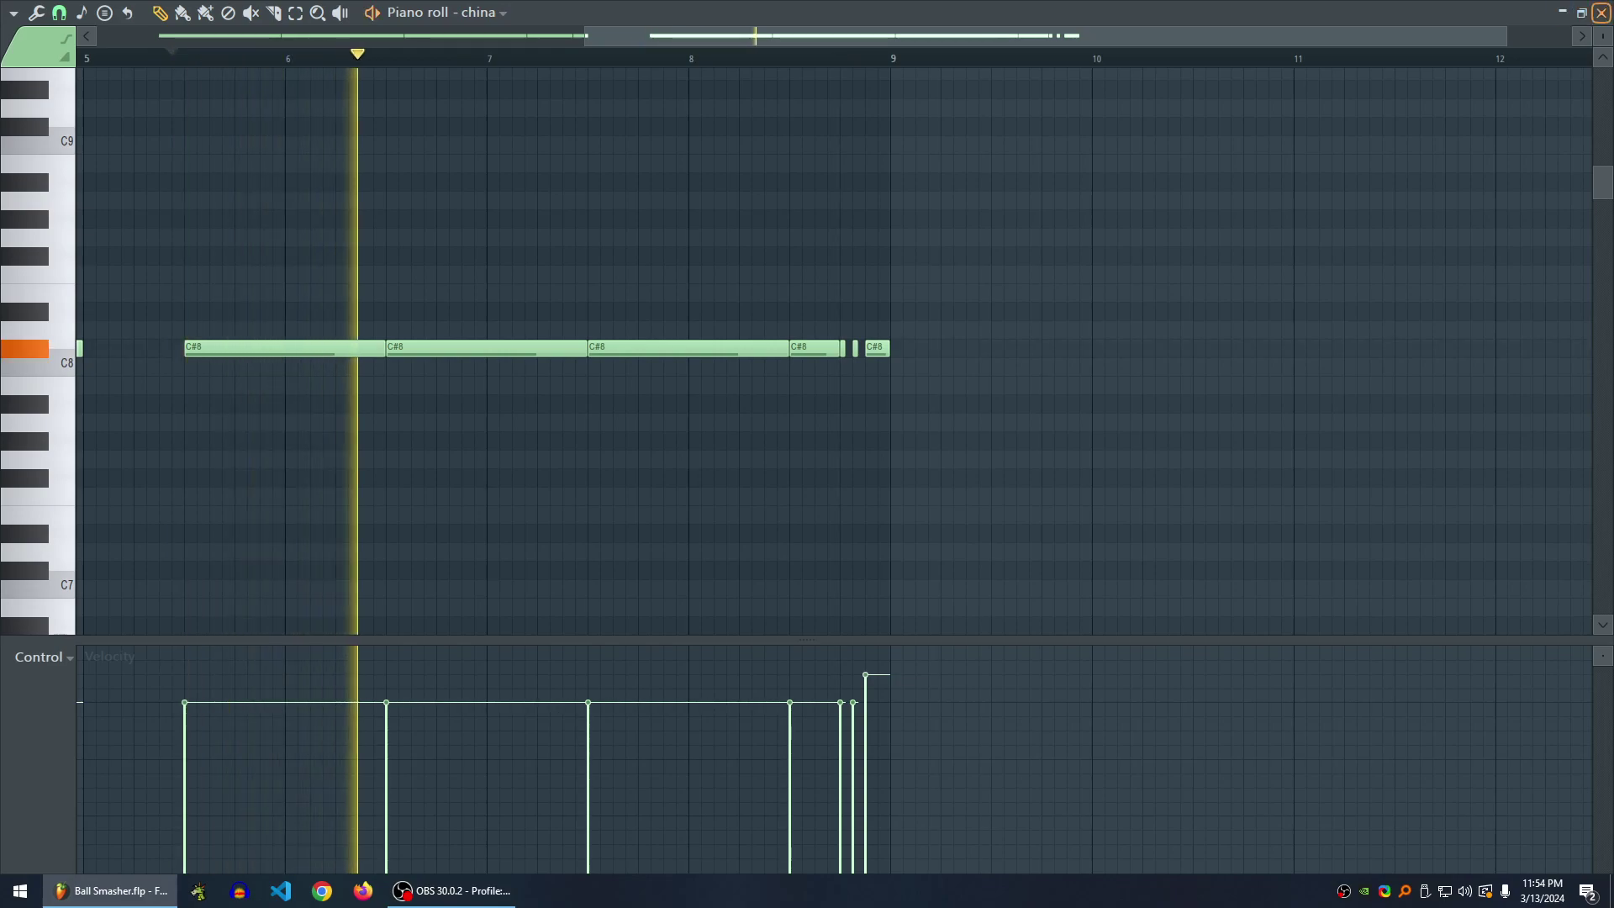
key("Escape")
left_click_drag(790, 111, 808, 110)
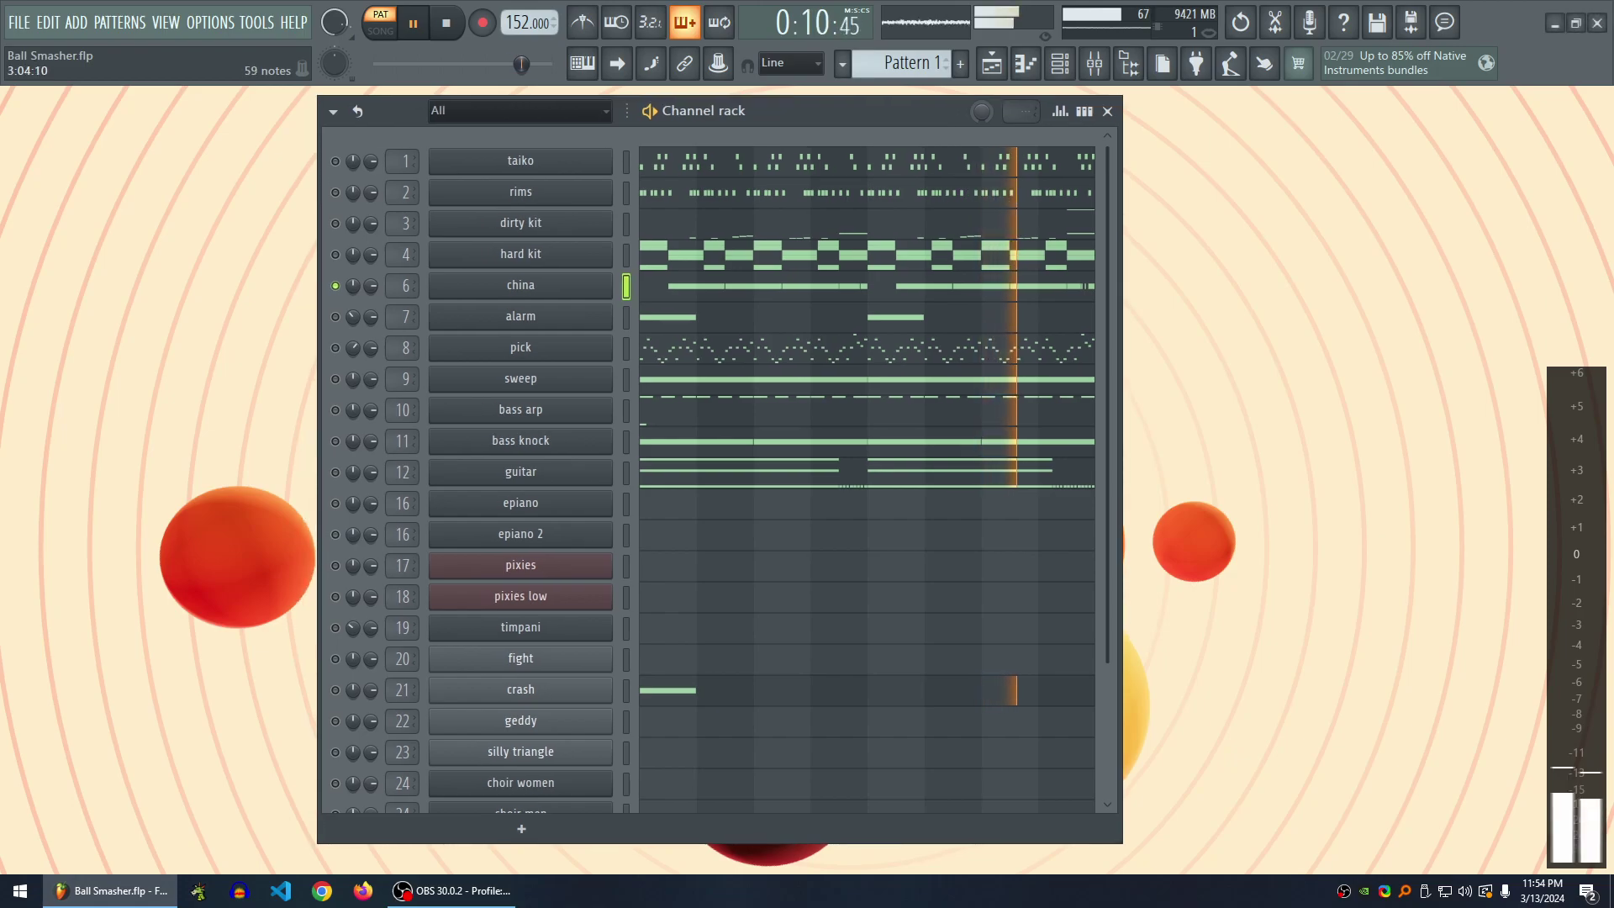
key("space")
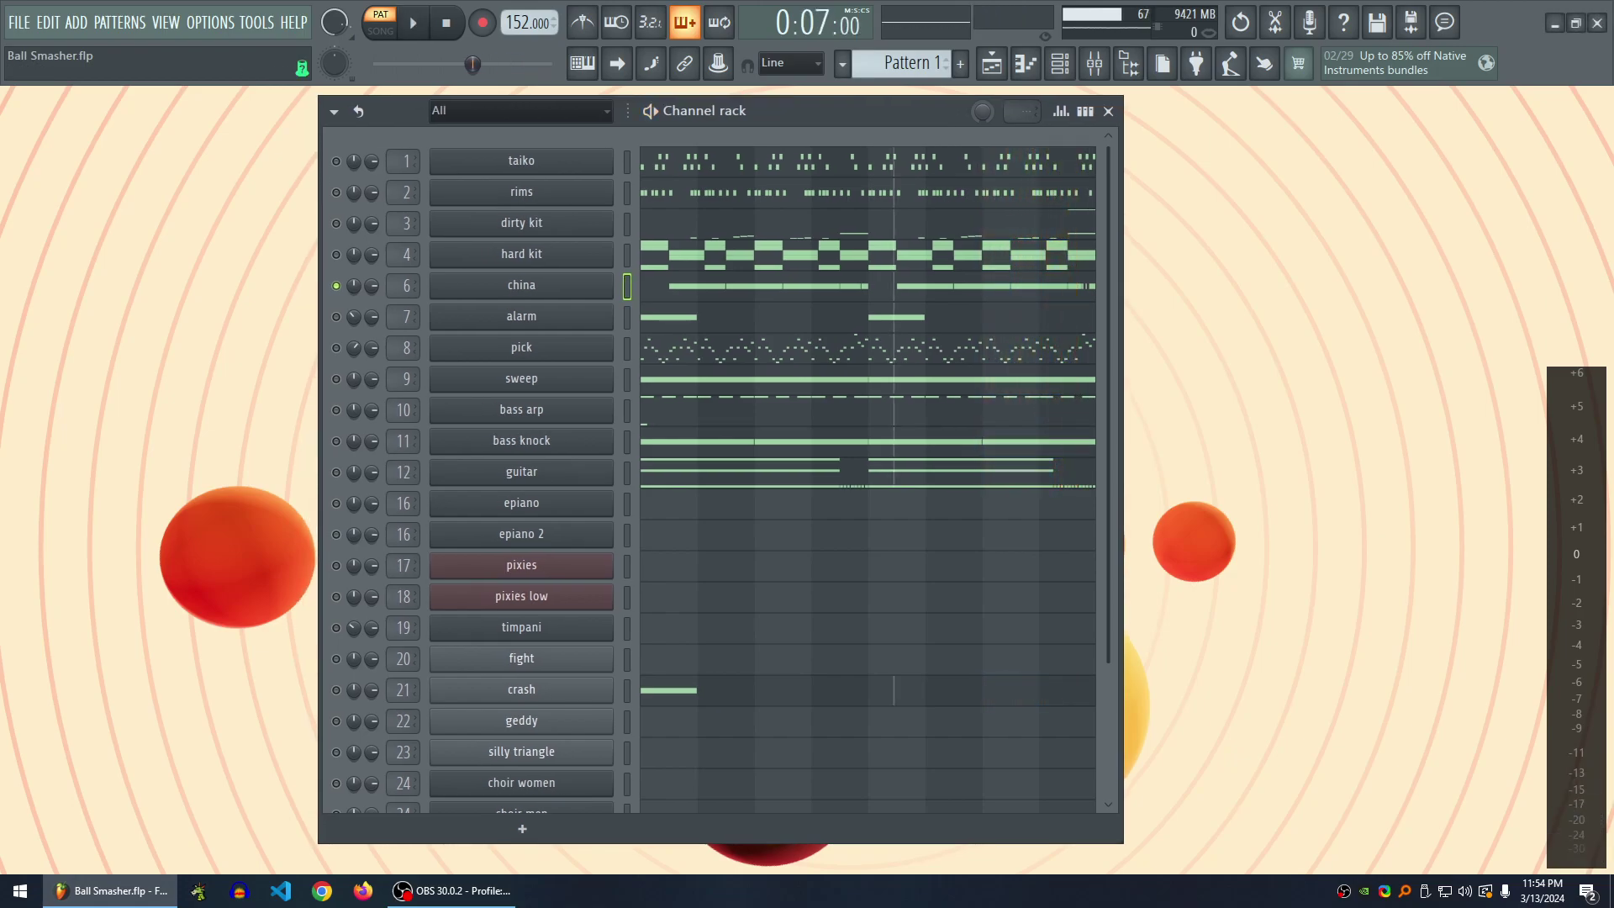
- Unmute taiko and rims alongside china, return the playhead to the start, and play Pattern 1 before stopping it
left_click(335, 161)
left_click(335, 192)
left_click(445, 23)
left_click_drag(812, 110, 850, 115)
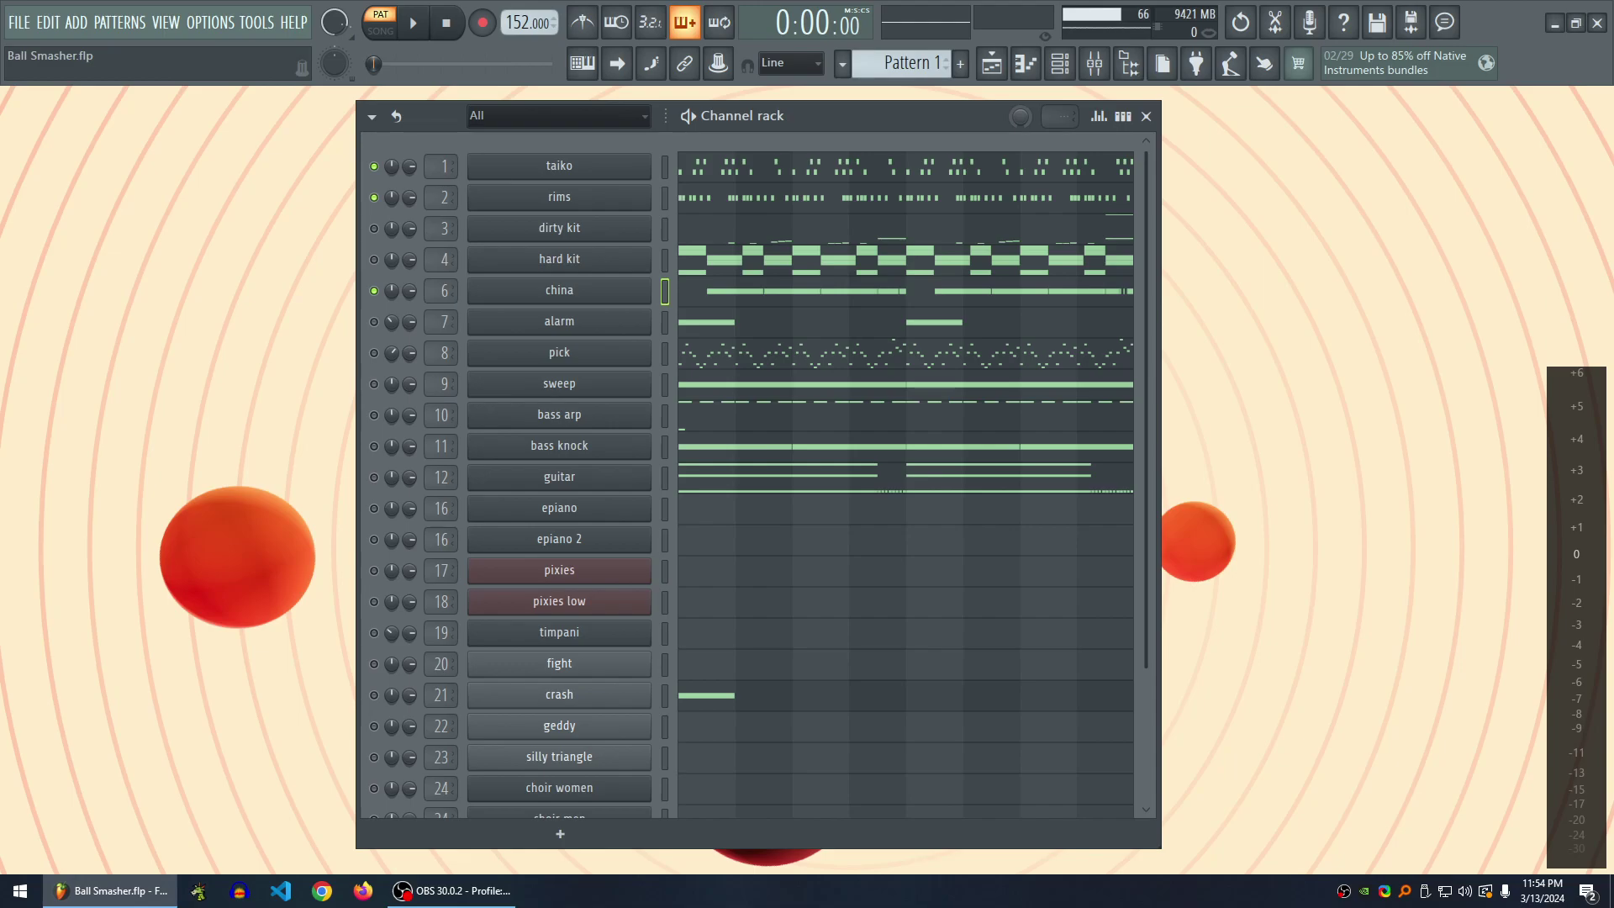
key("space")
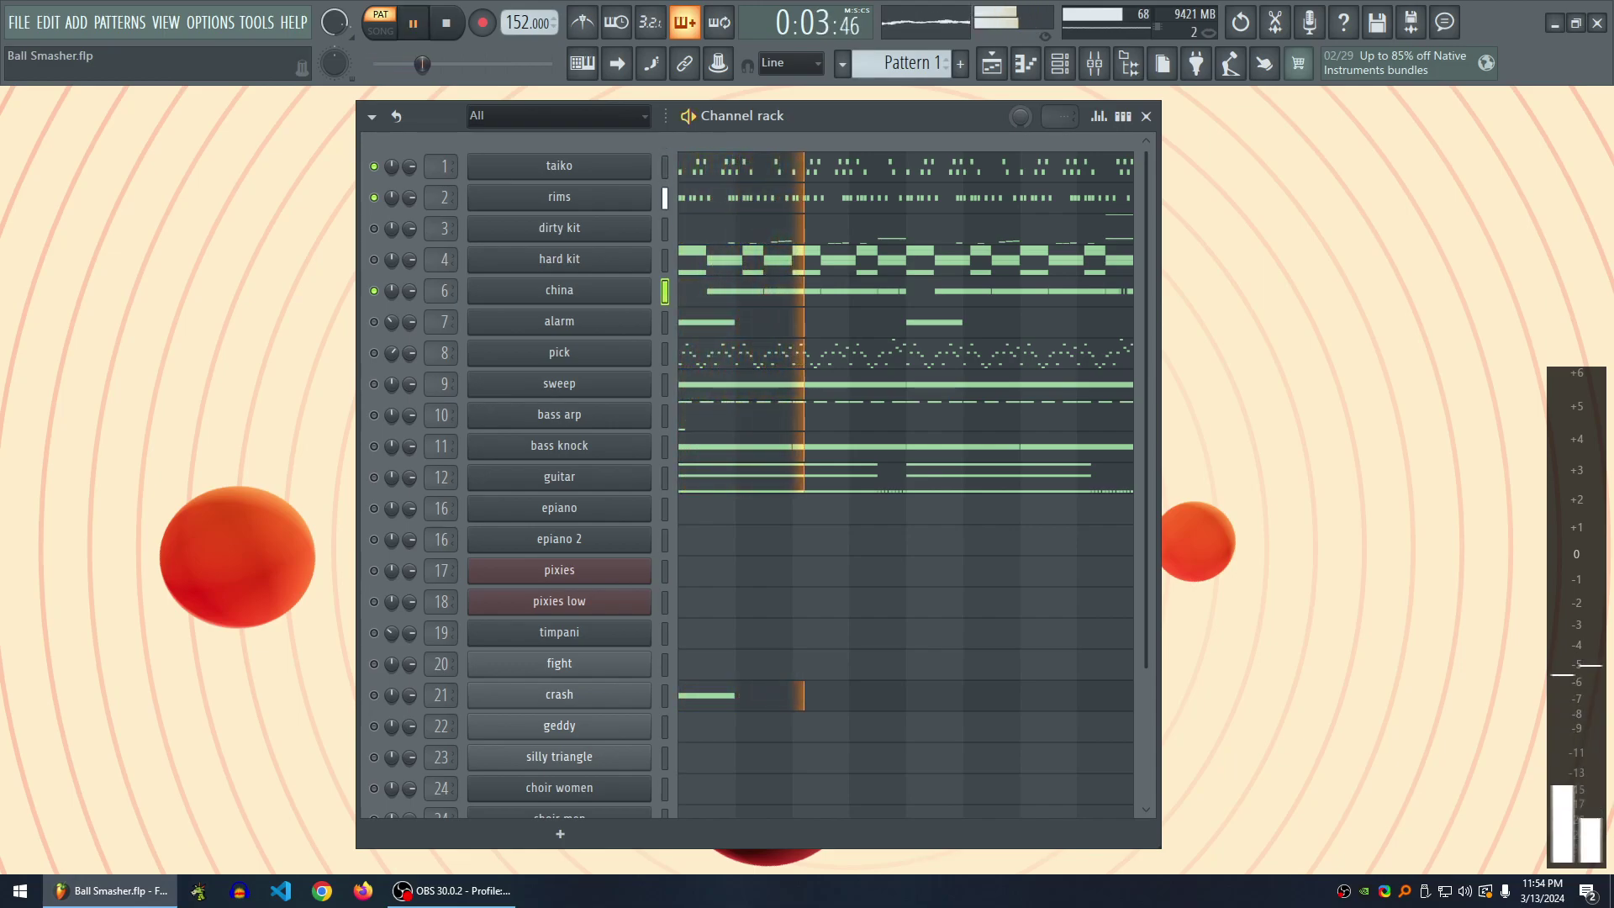
key("space")
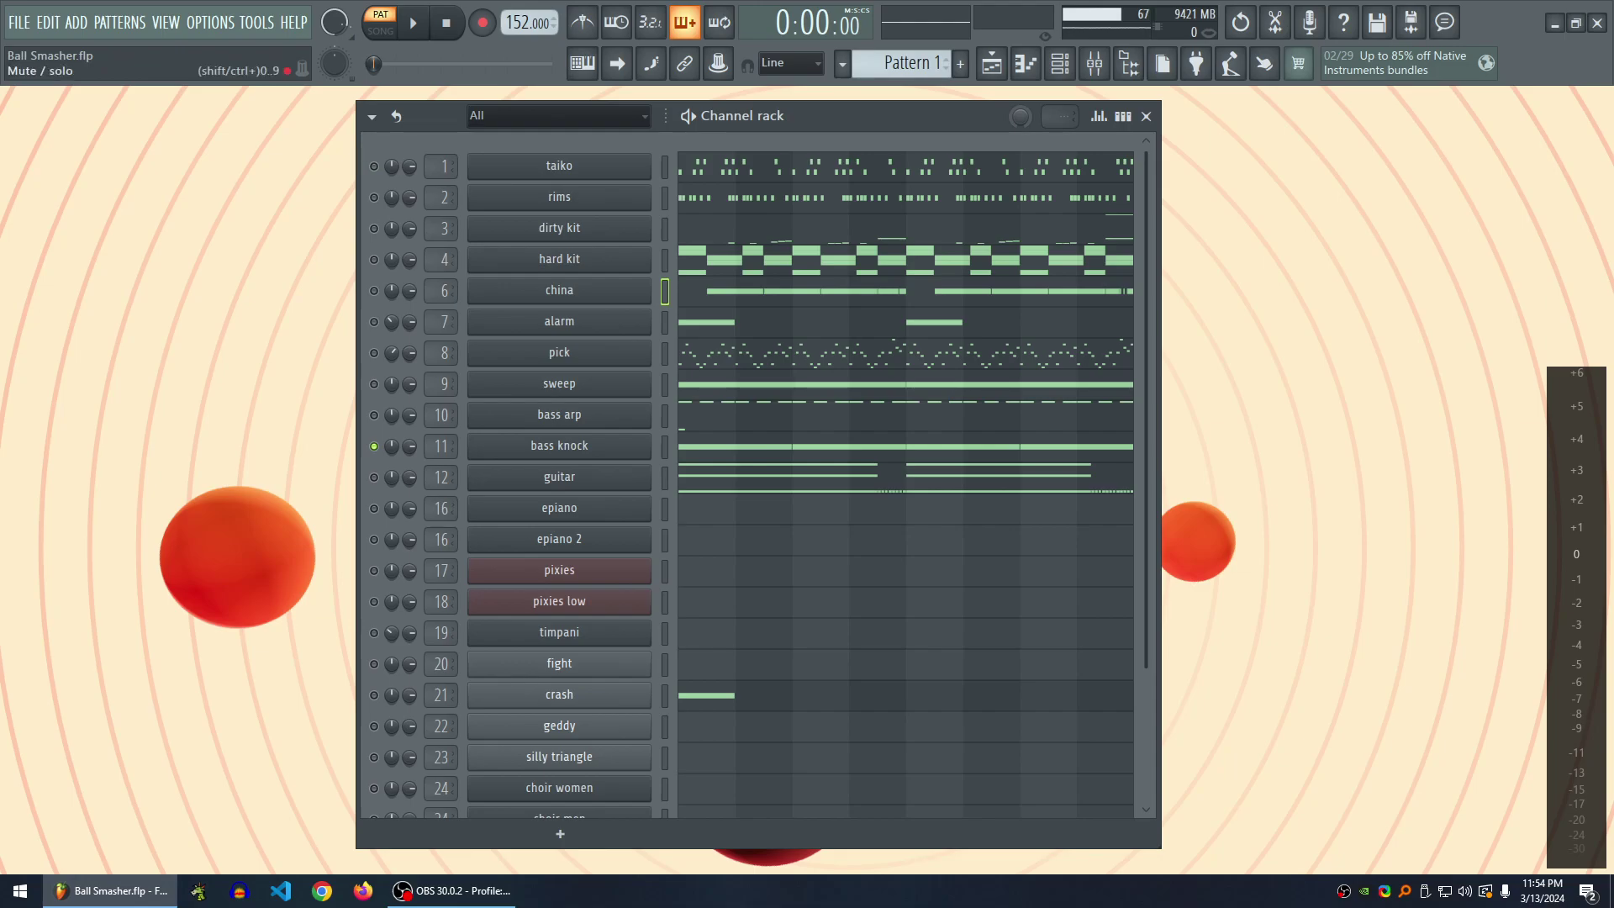
- Play Pattern 1 with only the bass arp and bass knock channels enabled, and stop playback
scroll(753, 471, "down", 4)
scroll(752, 471, "up", 4)
scroll(743, 446, "down", 4)
scroll(743, 445, "up", 4)
scroll(559, 476, "down", 2)
scroll(559, 476, "up", 2)
scroll(559, 471, "down", 1)
scroll(559, 290, "up", 2)
key("space")
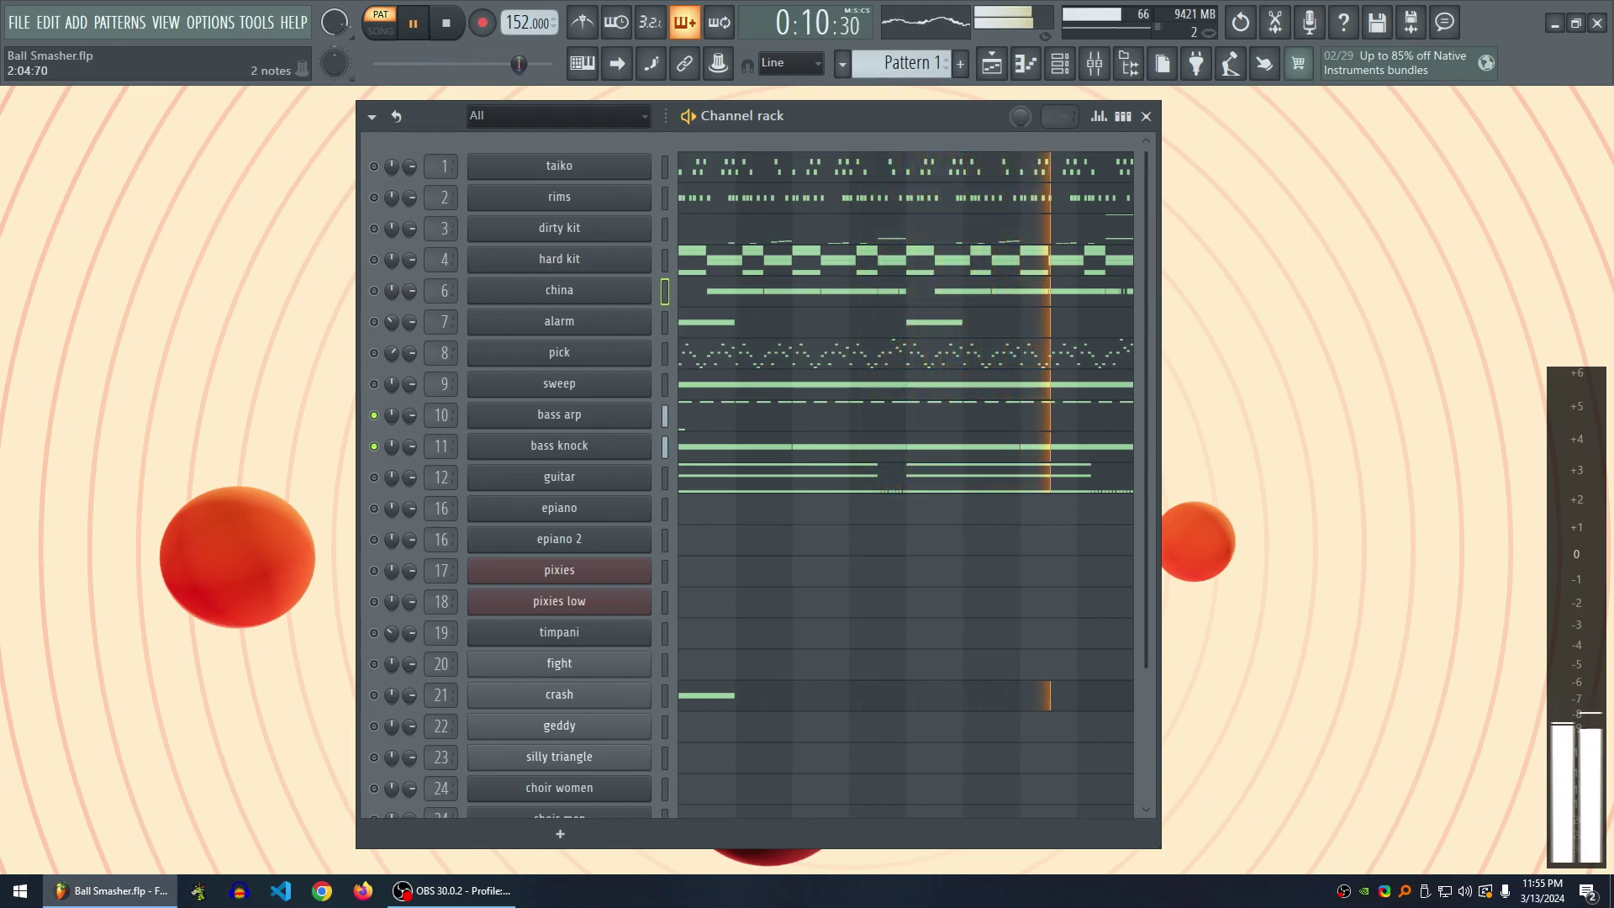
key("space")
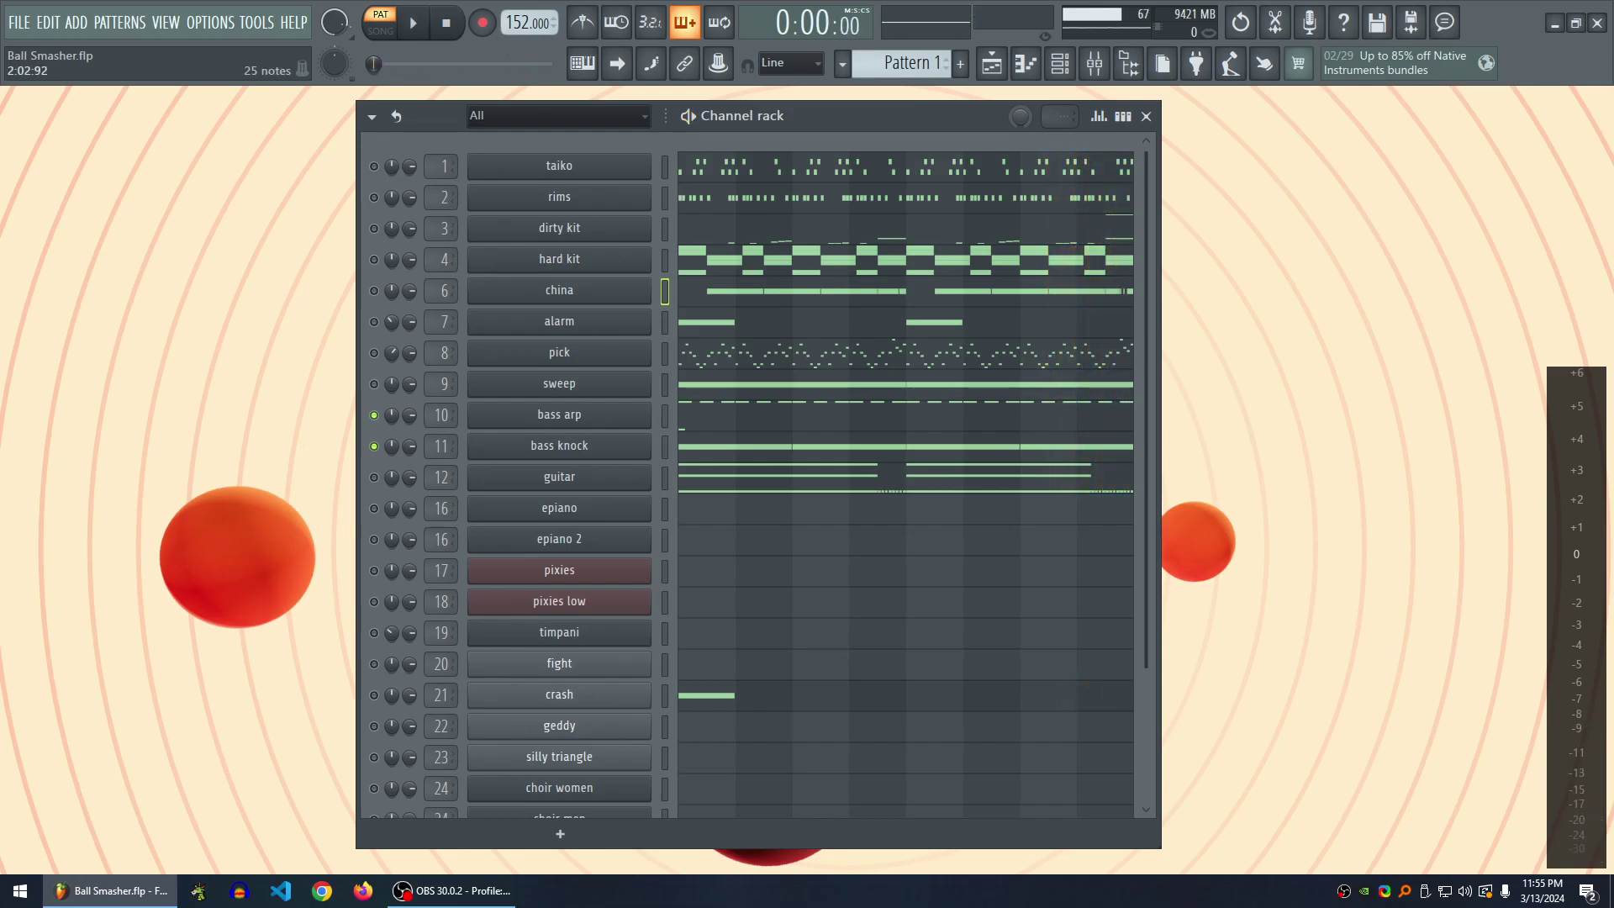
- View the bass arp channel's piano roll, close it, and mute the bass knock channel
left_click(739, 415)
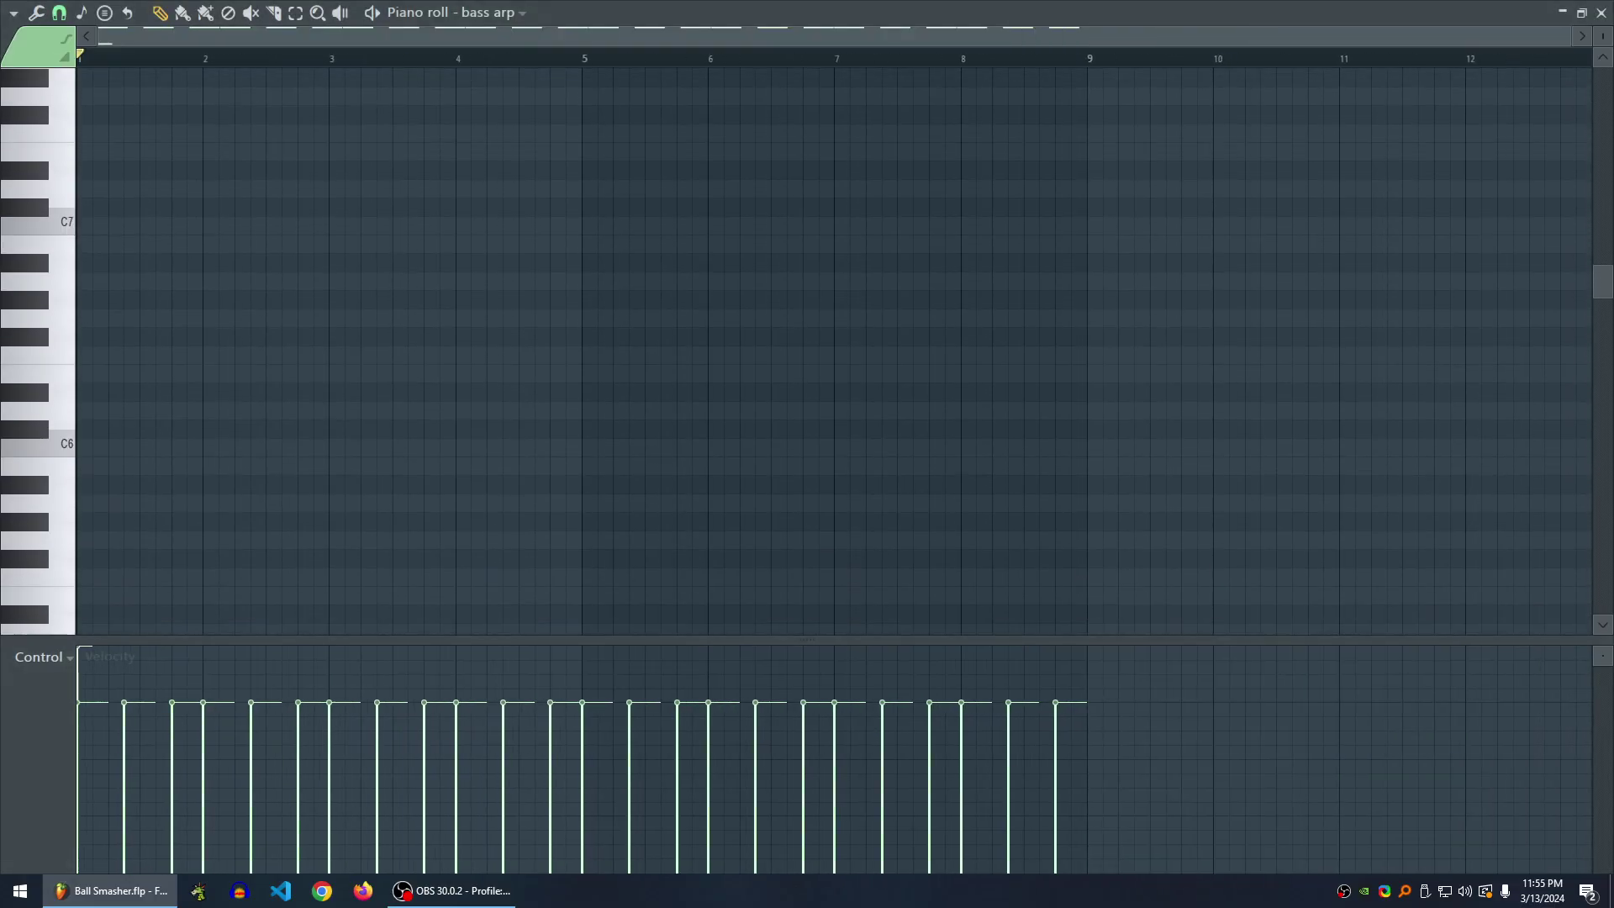
left_click(1601, 13)
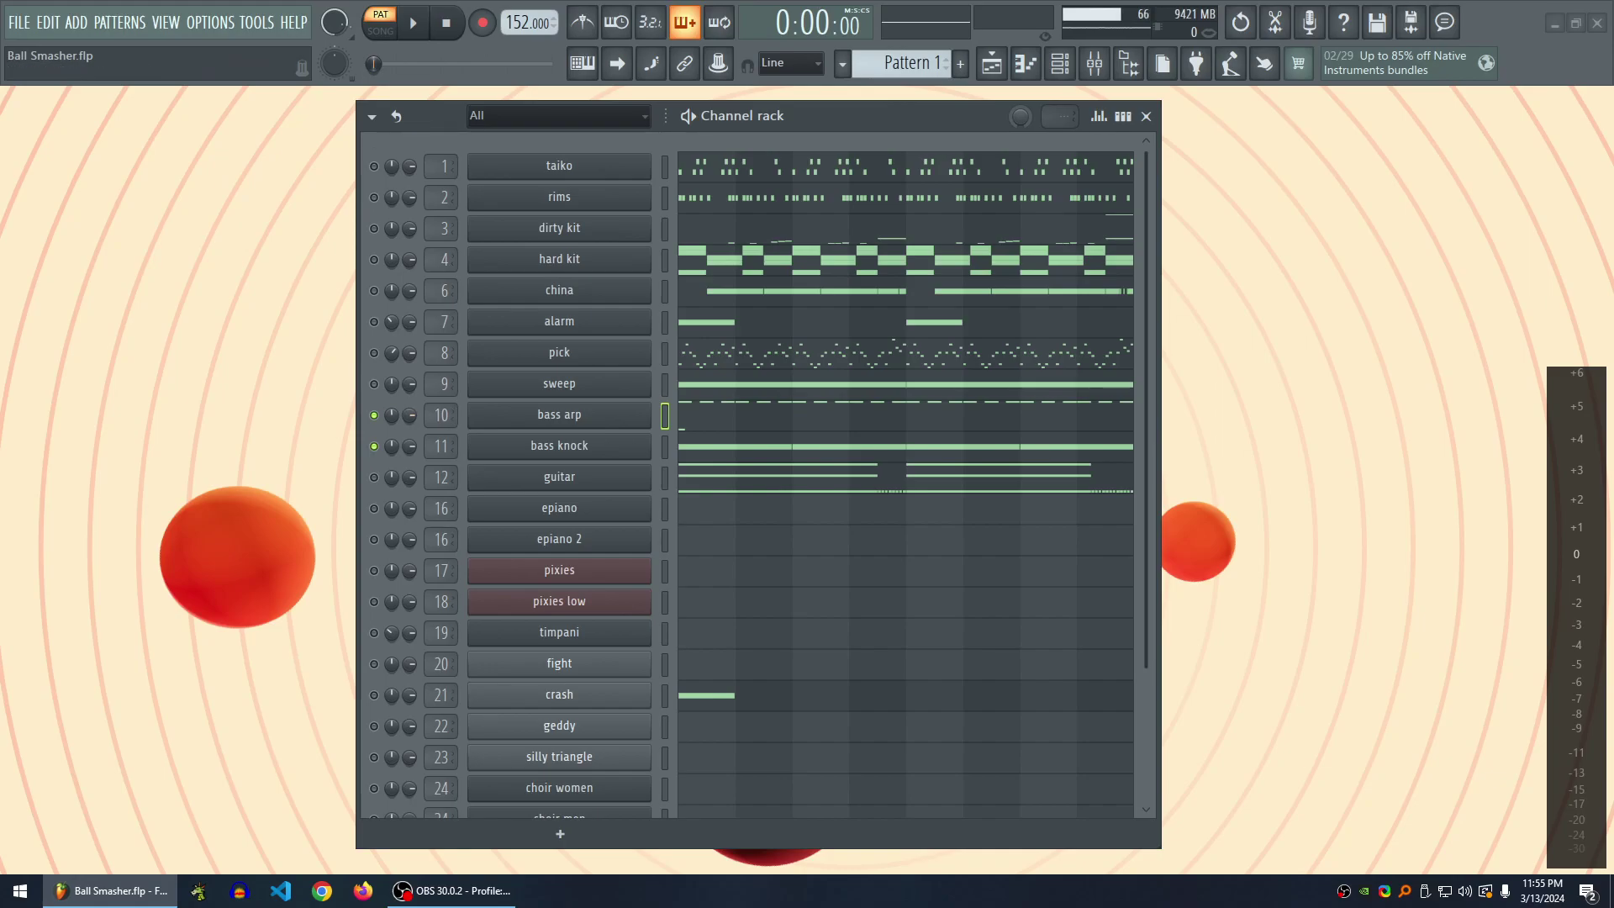
left_click(373, 445)
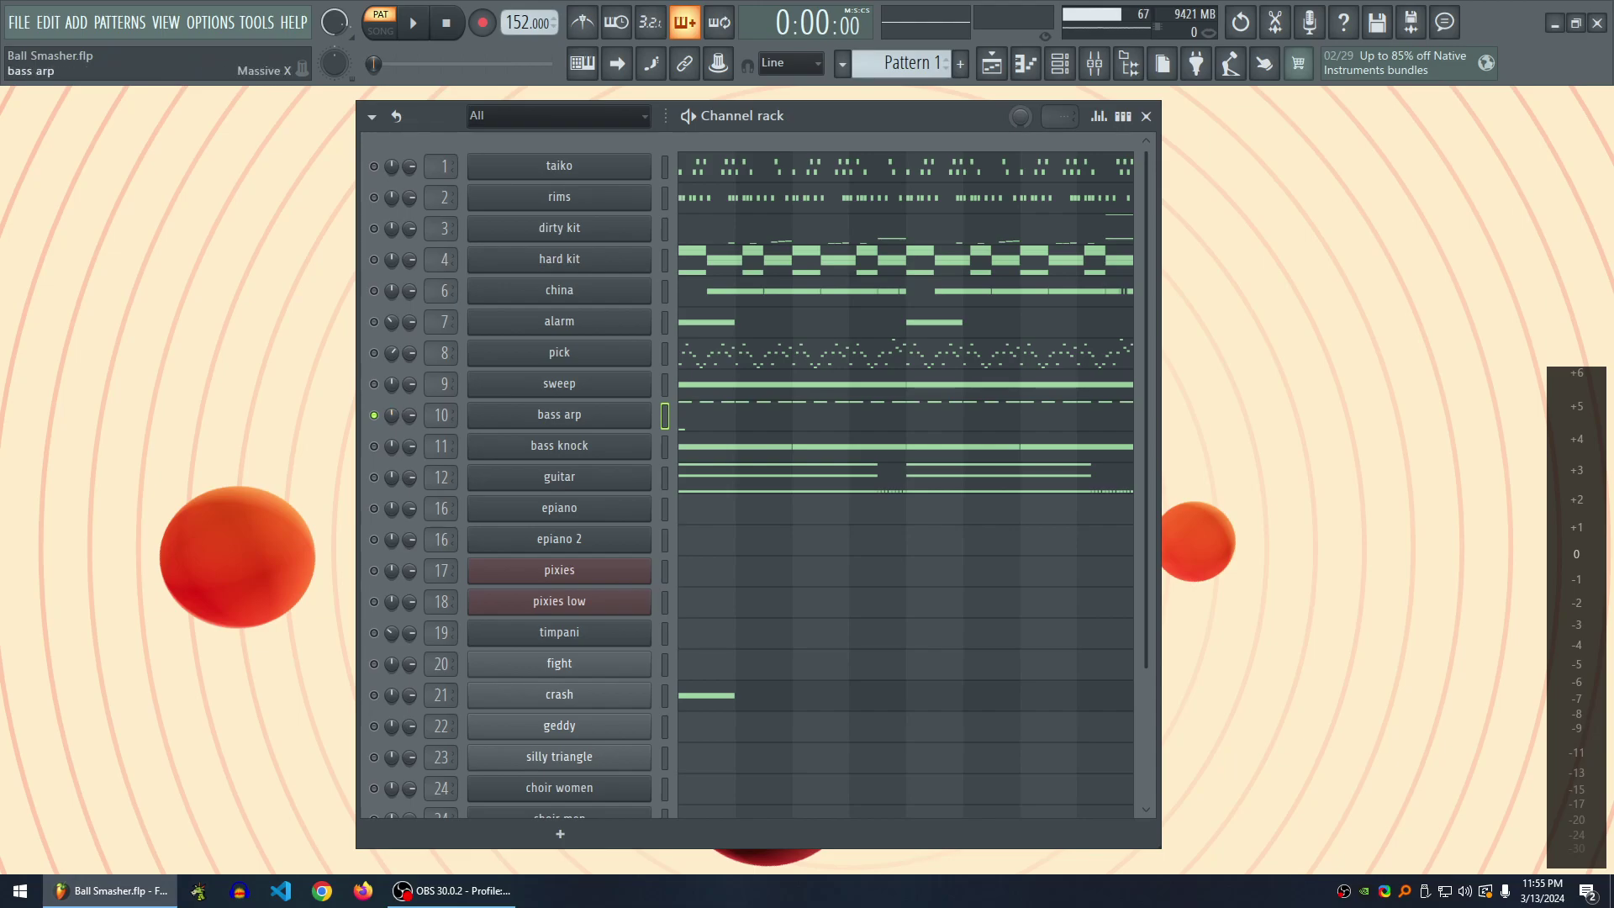
- Open the bass arp channel's Massive X plugin and play Pattern 1 with bass arp alone, stopping playback at the end
left_click(559, 415)
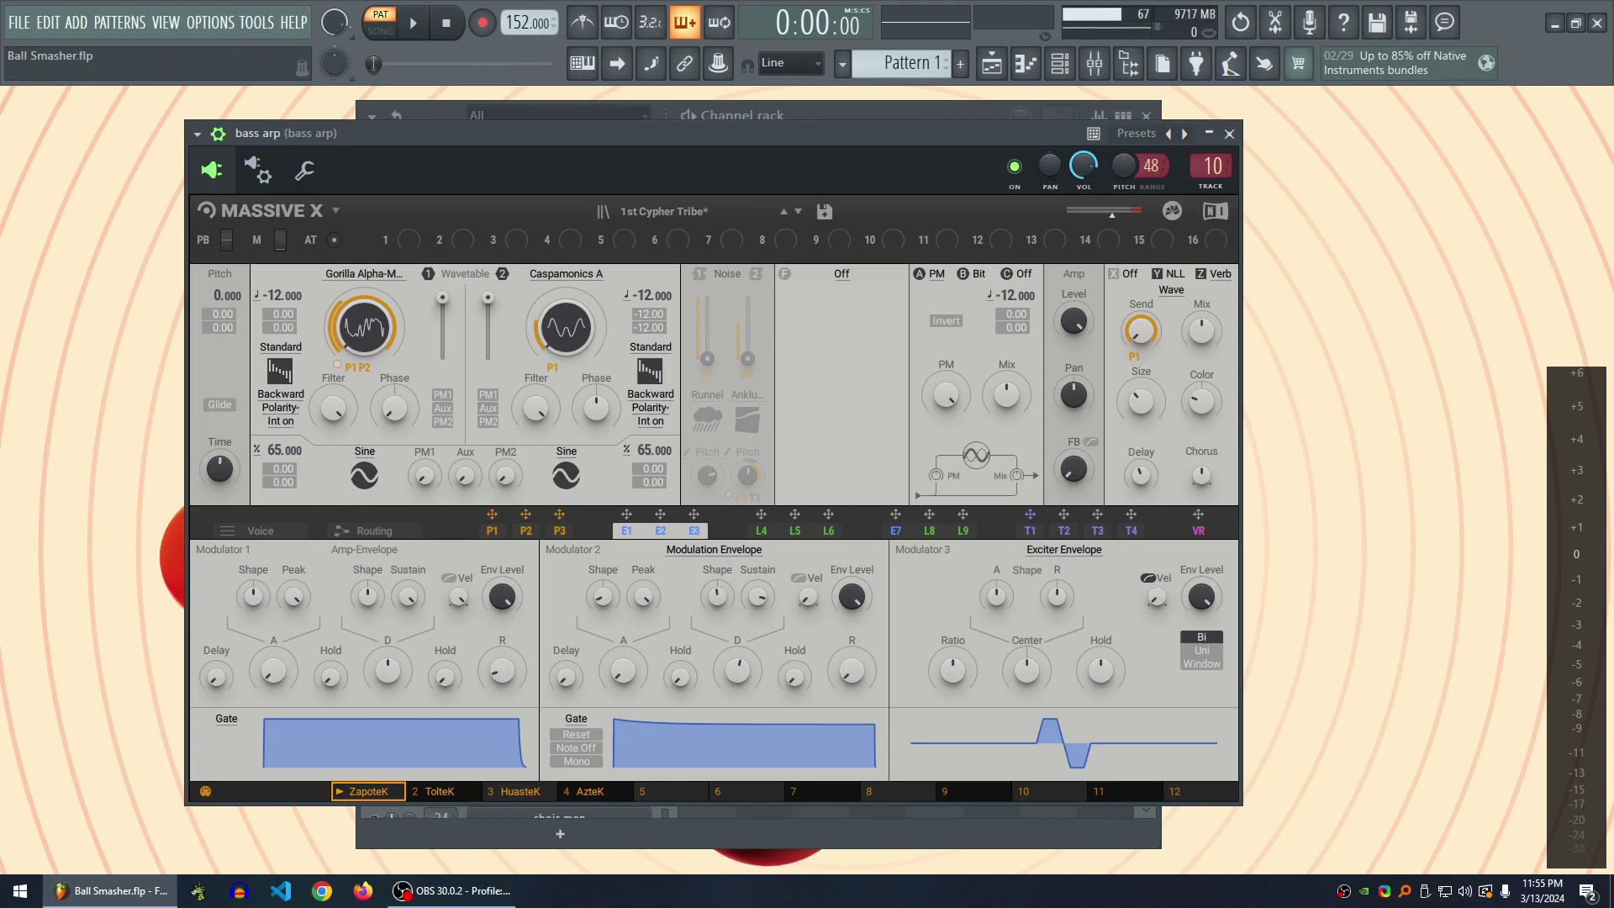
left_click_drag(715, 133, 786, 158)
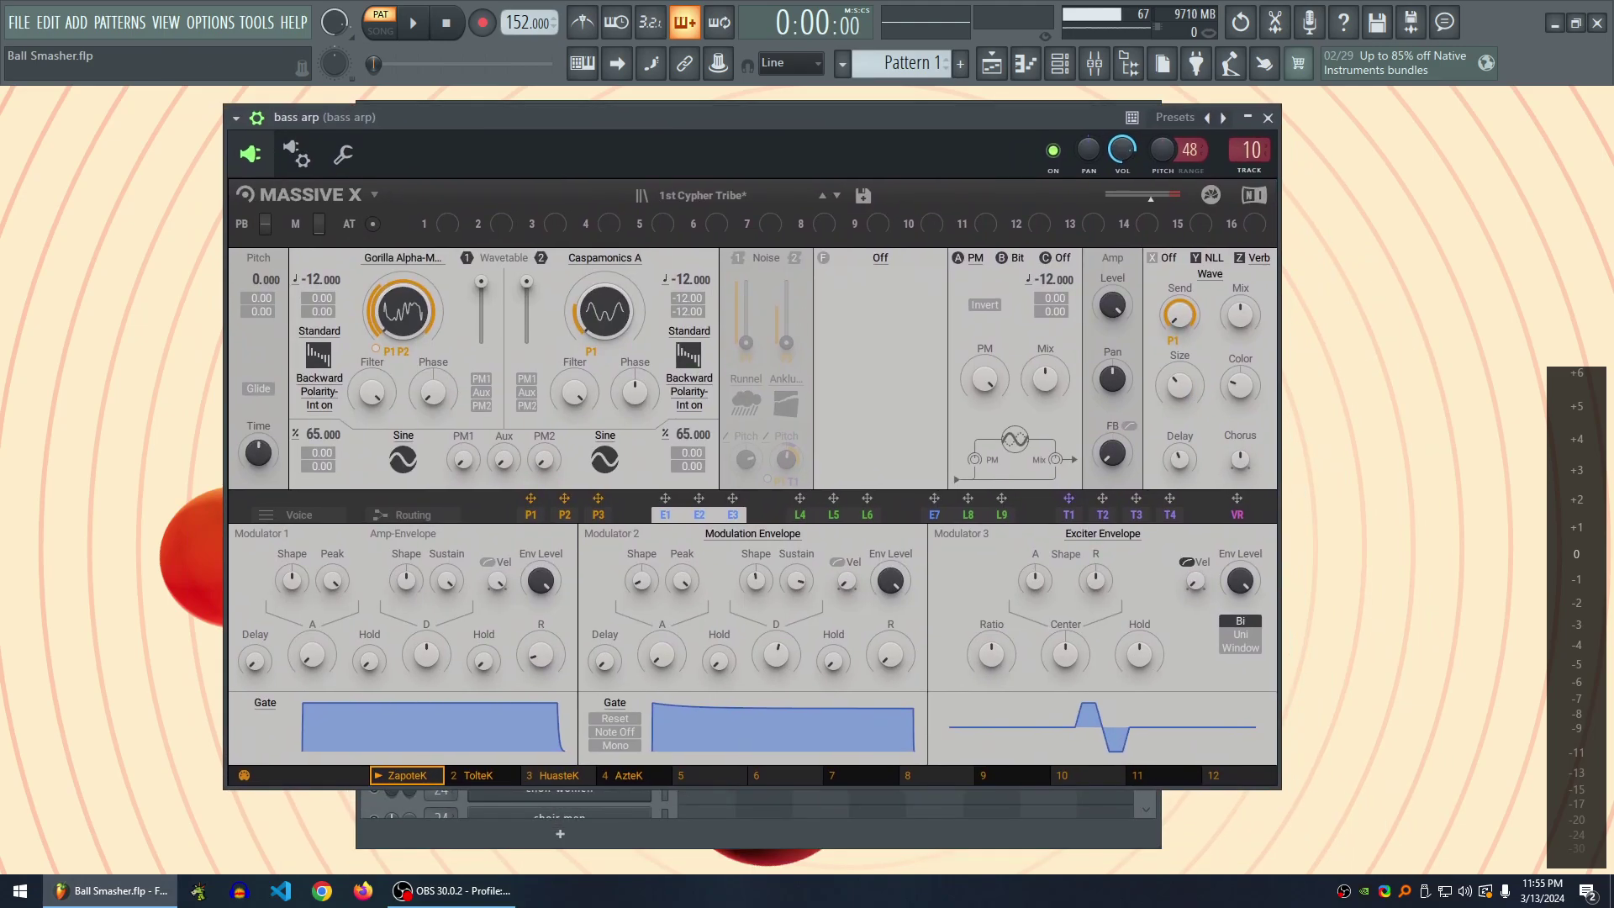
left_click_drag(751, 117, 801, 118)
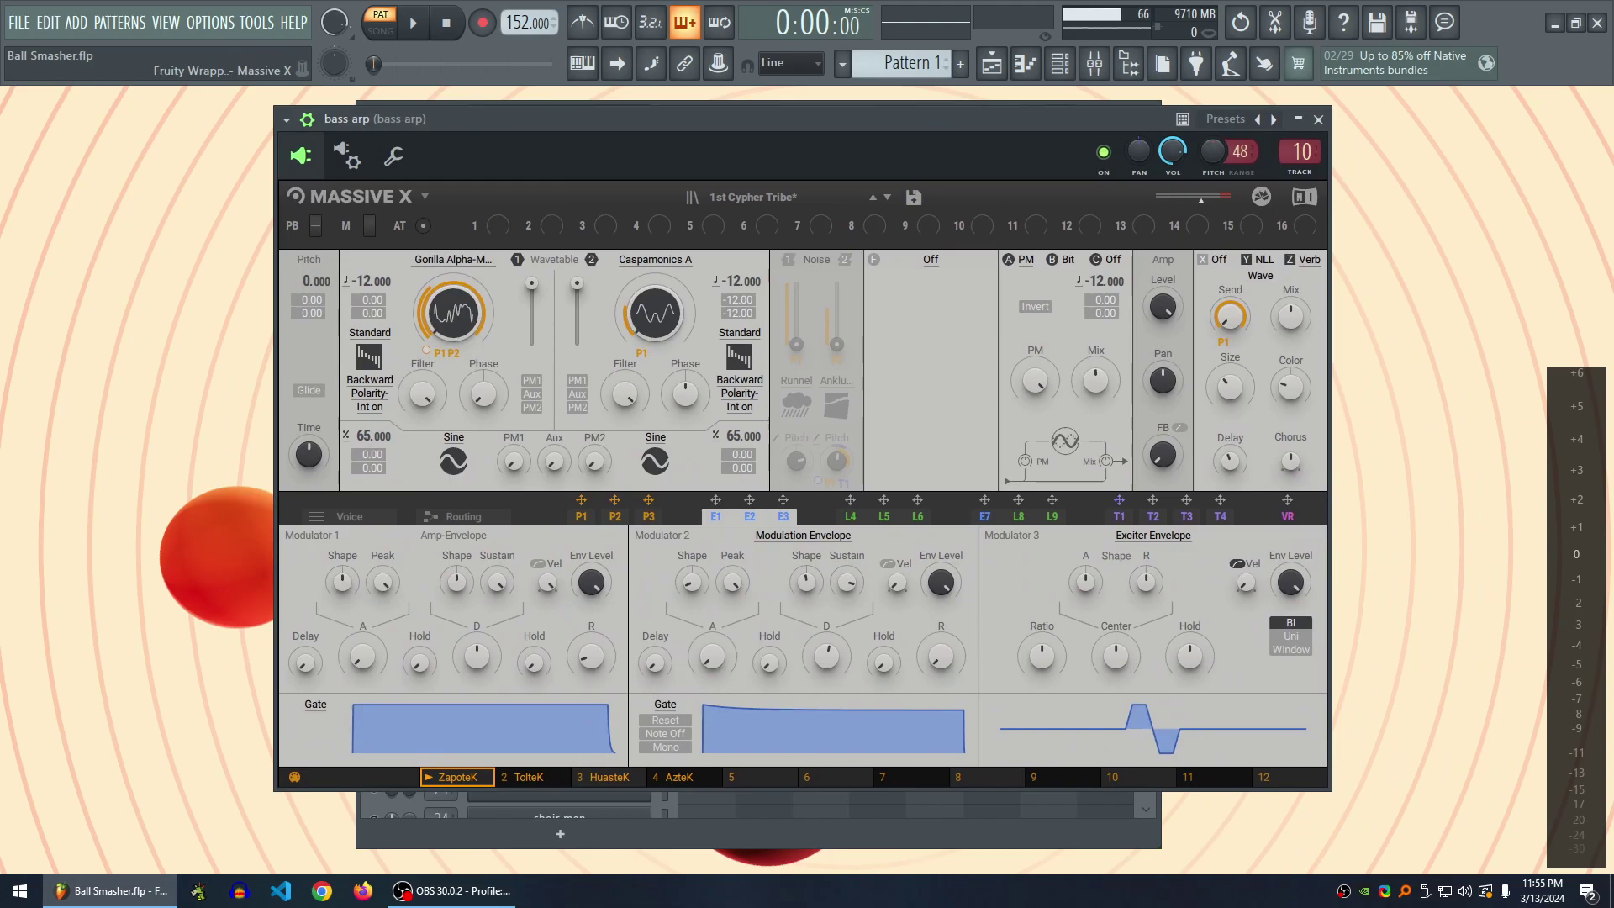
key("space")
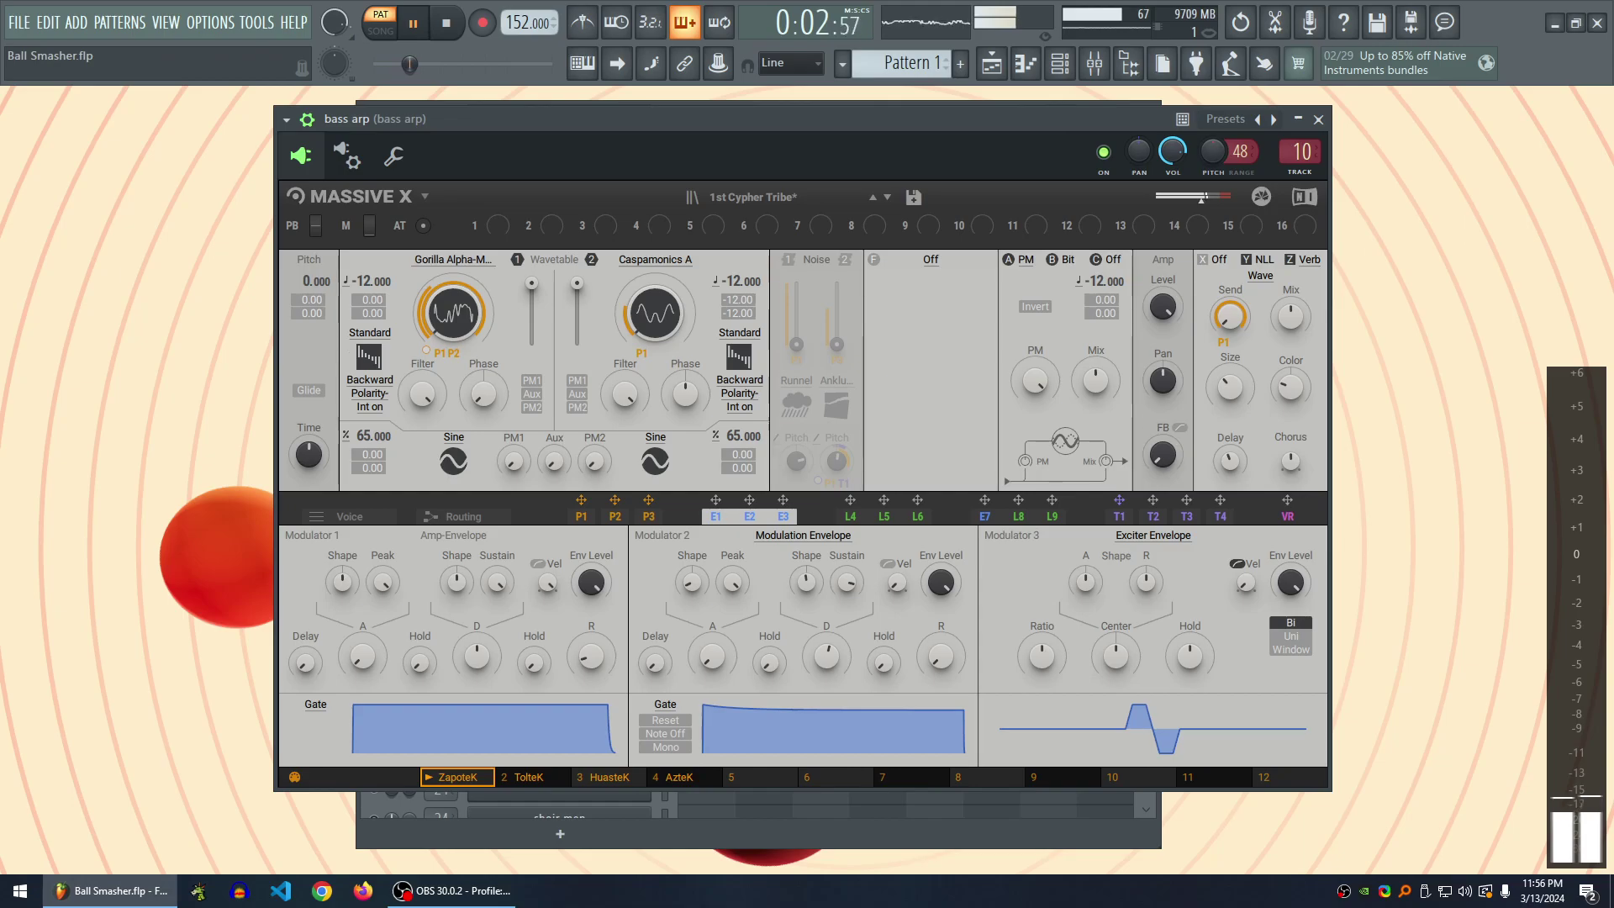
key("space")
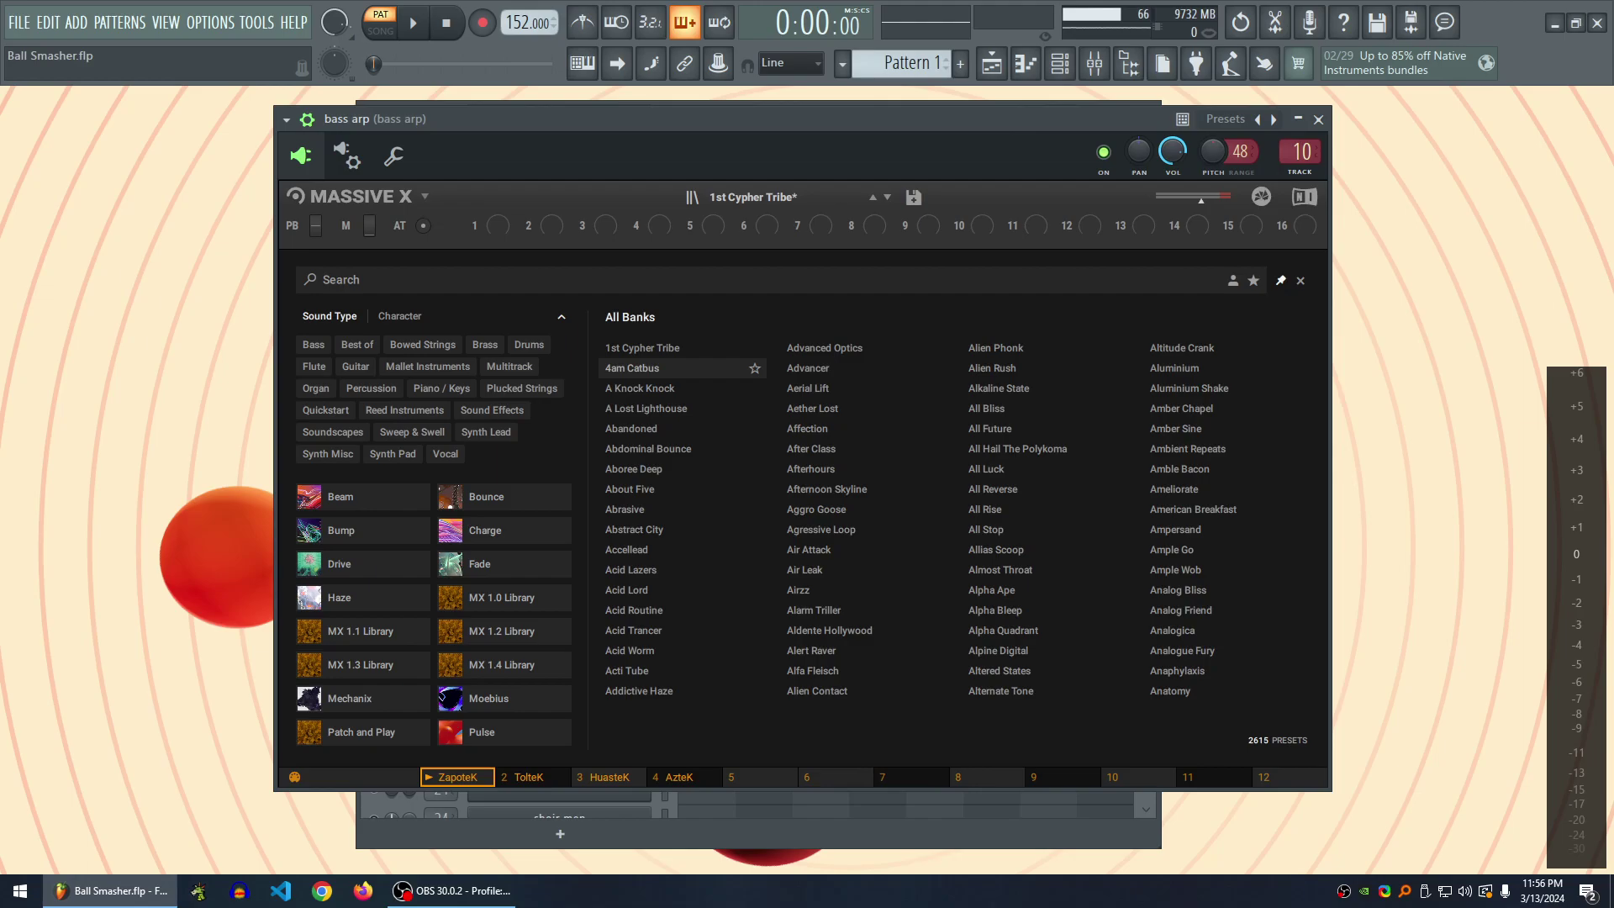
- Load the 4am Catbus preset in Massive X, switch to the original 1st Cypher Tribe preset, and audition it with Pattern 1
left_click(639, 367)
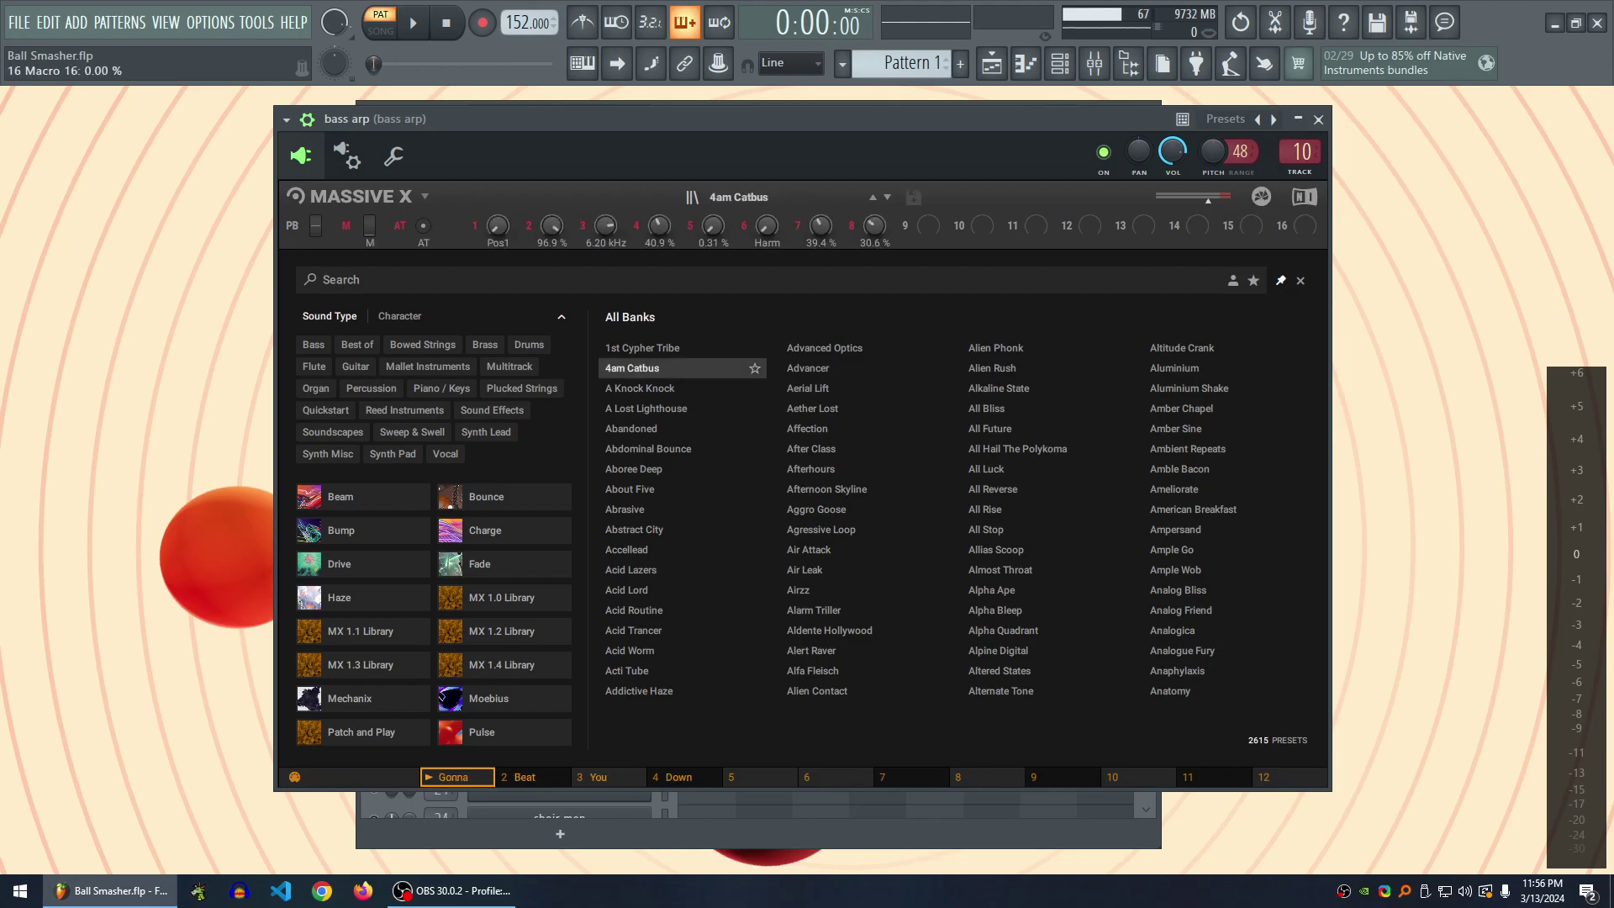
left_click(639, 347)
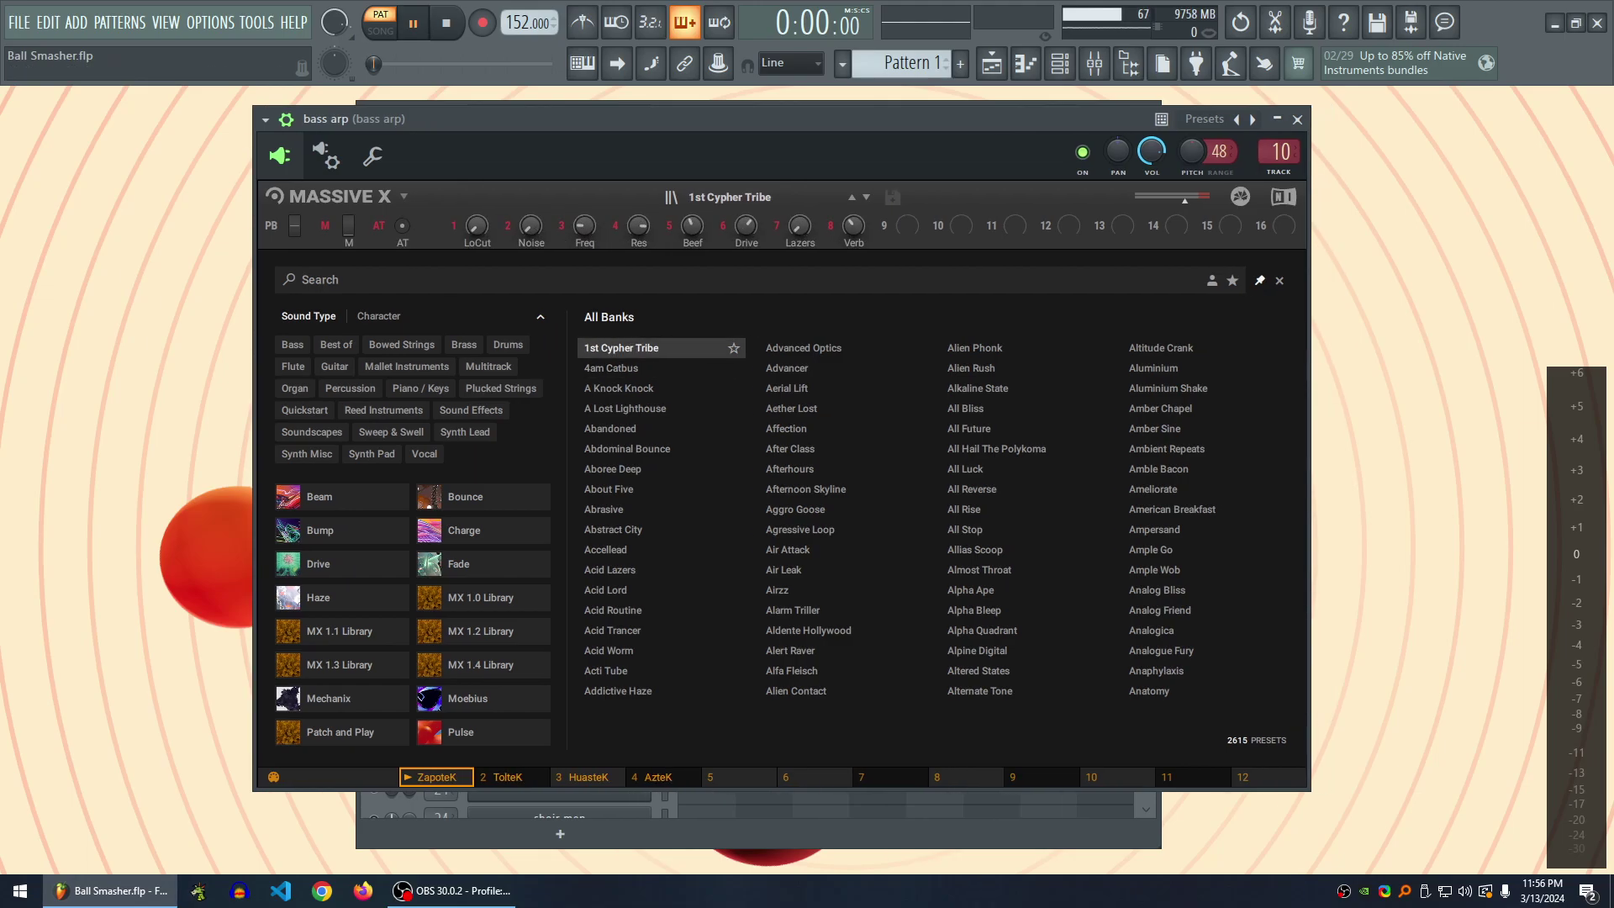
key("space")
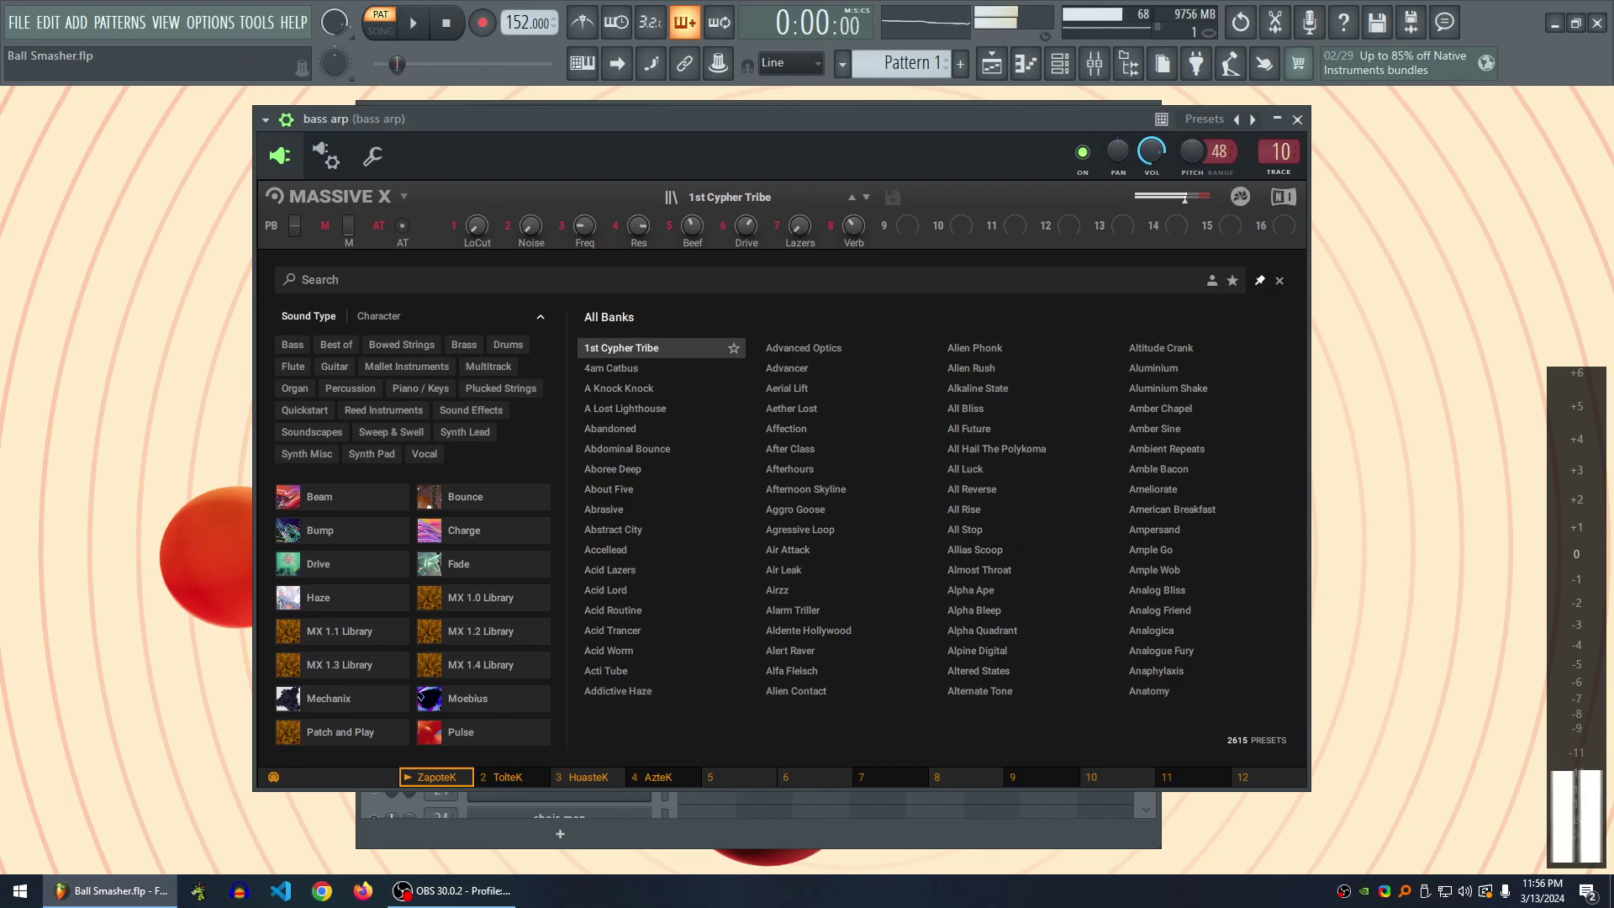
key("space")
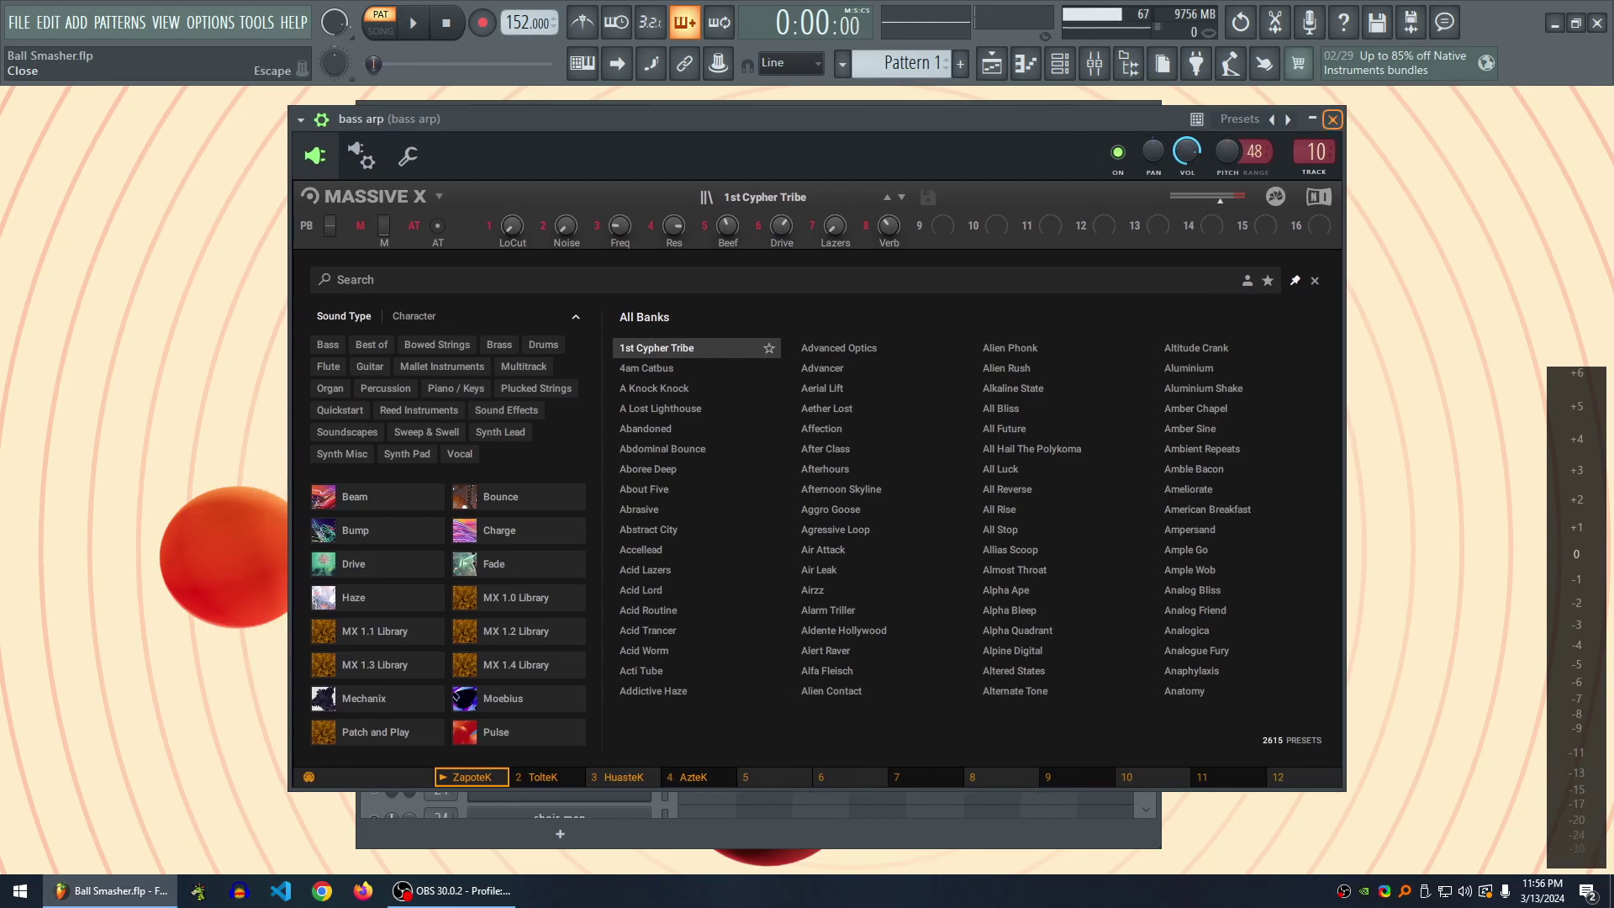
- Close Massive X, transpose all bass arp E3 notes up two octaves to E5 in the piano roll, play them and deselect
left_click(1332, 119)
left_click(820, 416)
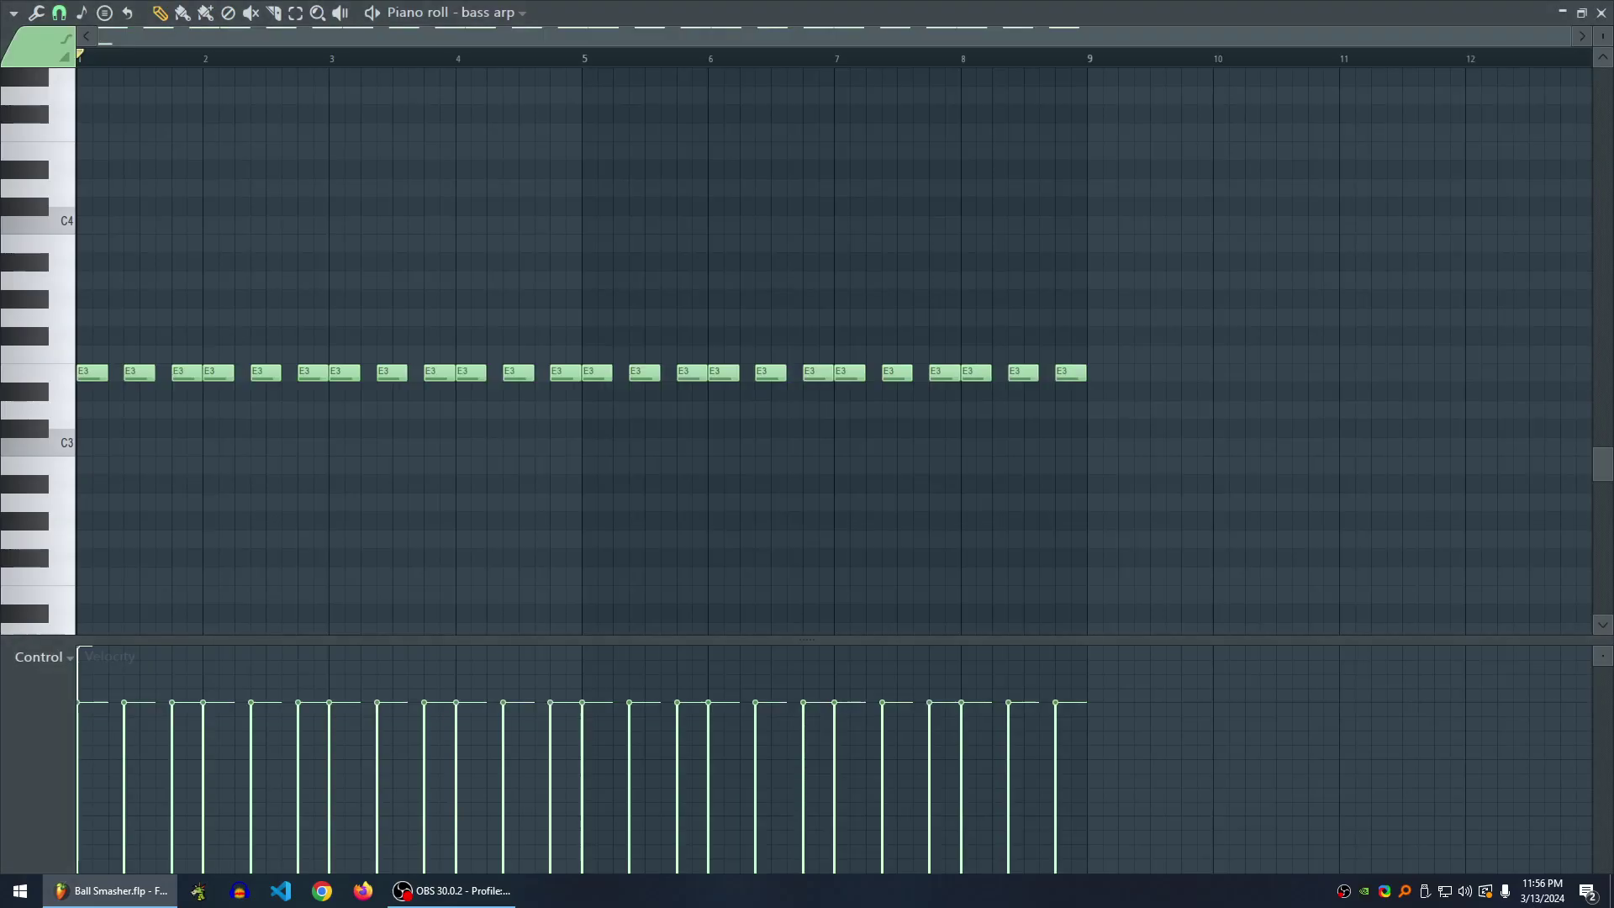
left_click_drag(1209, 317, 77, 383)
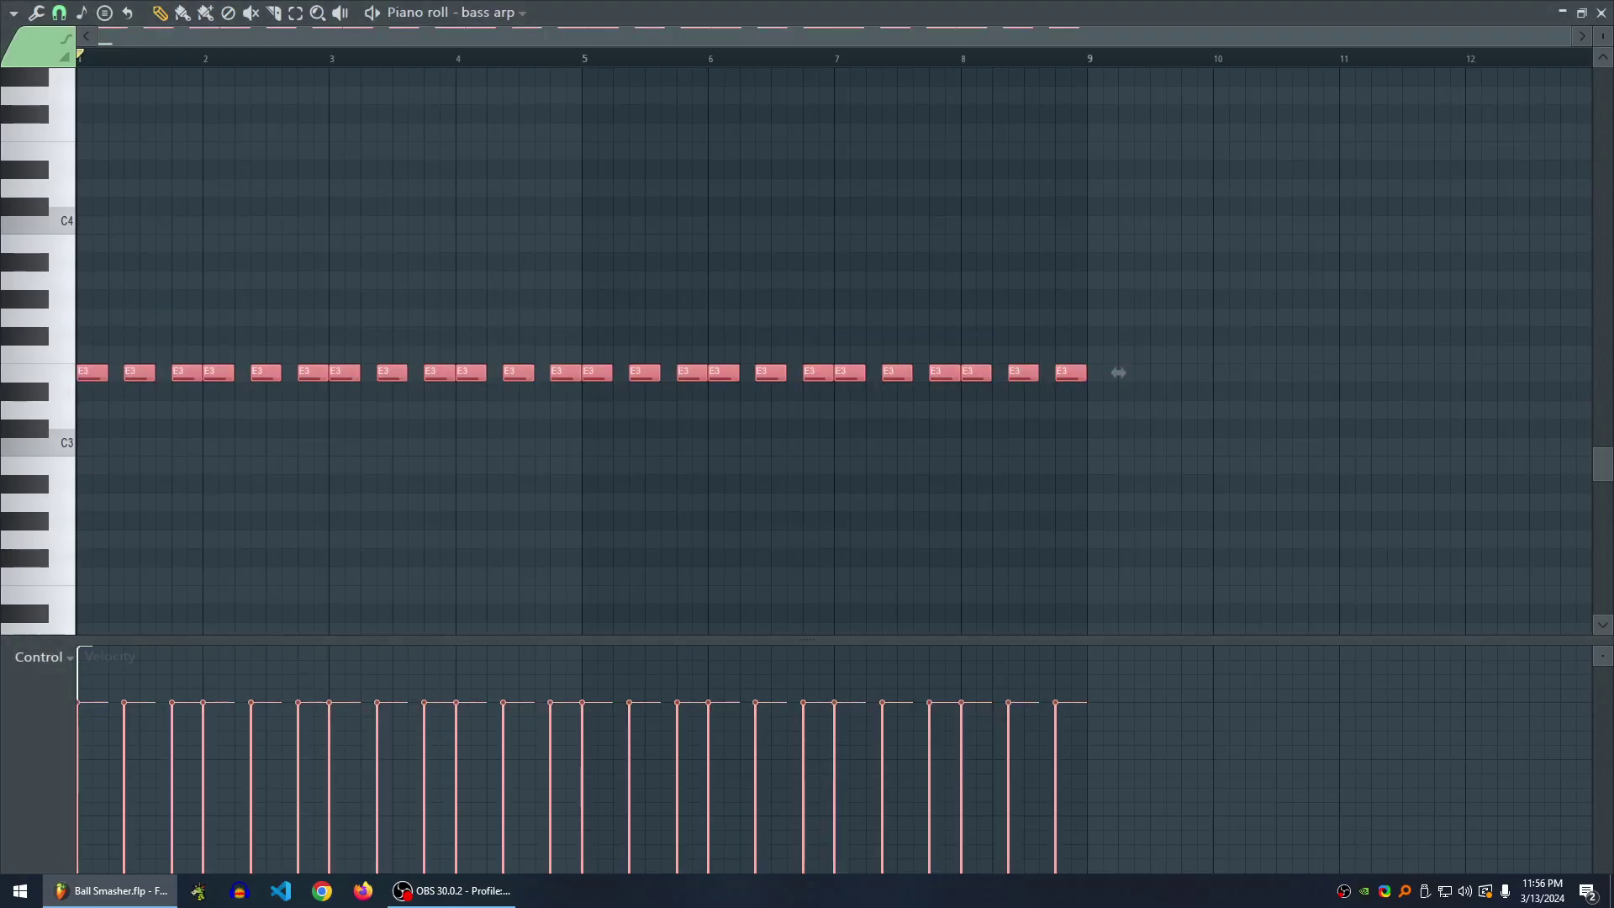
key("ctrl+Up")
key("ctrl+Up")
key("space")
scroll(833, 351, "up", 2)
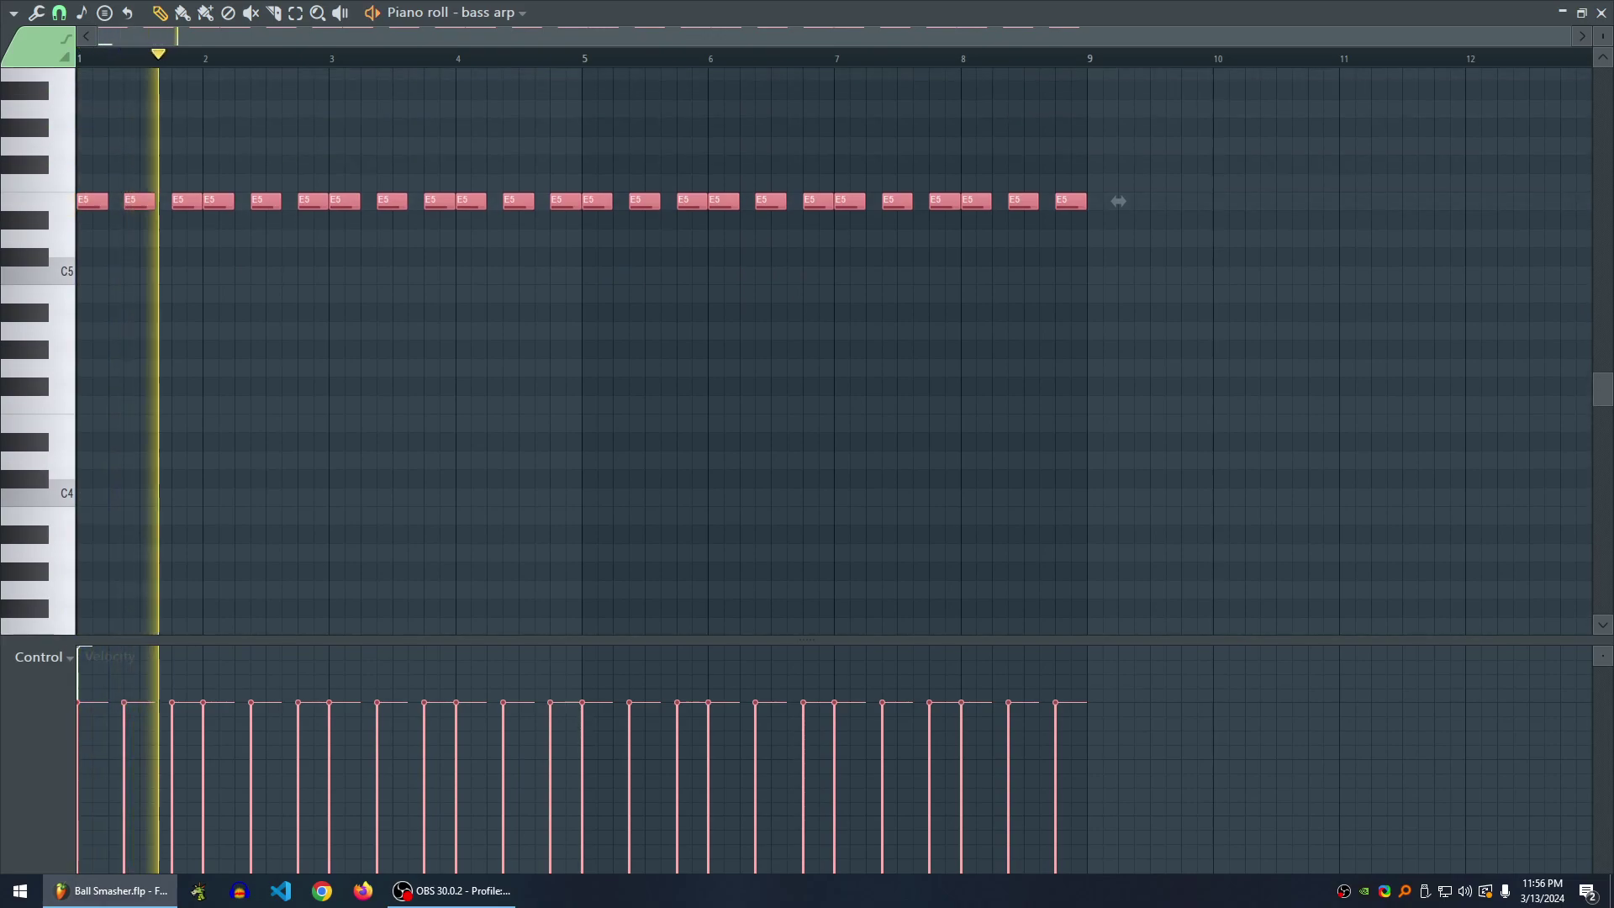
key("ctrl+d")
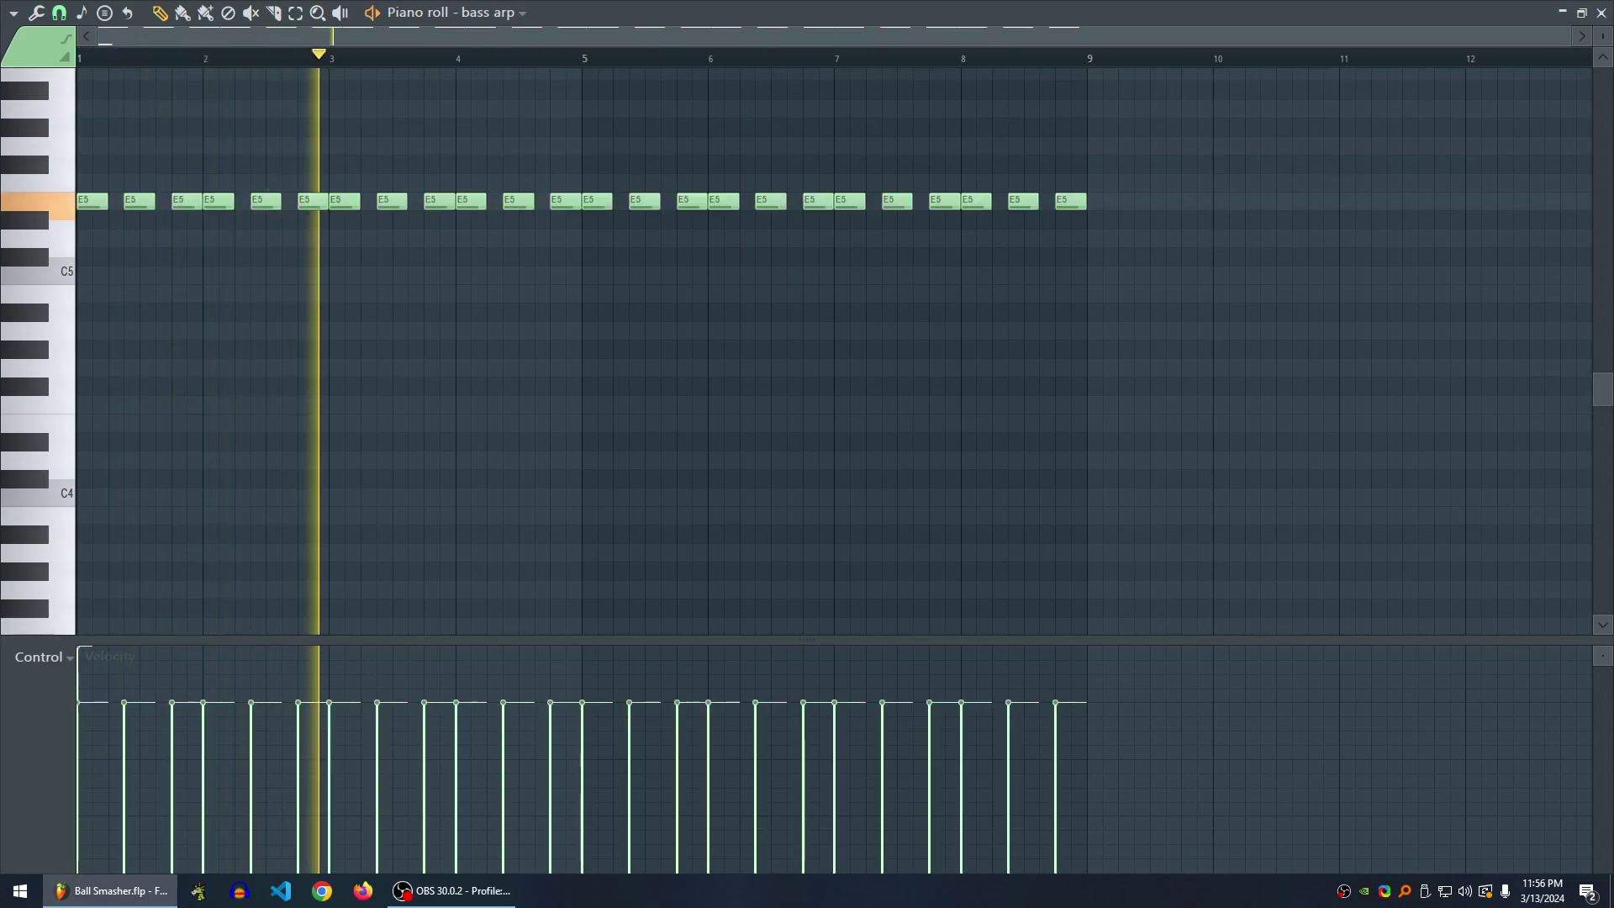
- Stop playback, close and reopen the bass arp piano roll, and transpose all its notes down two octaves
key("space")
key("Escape")
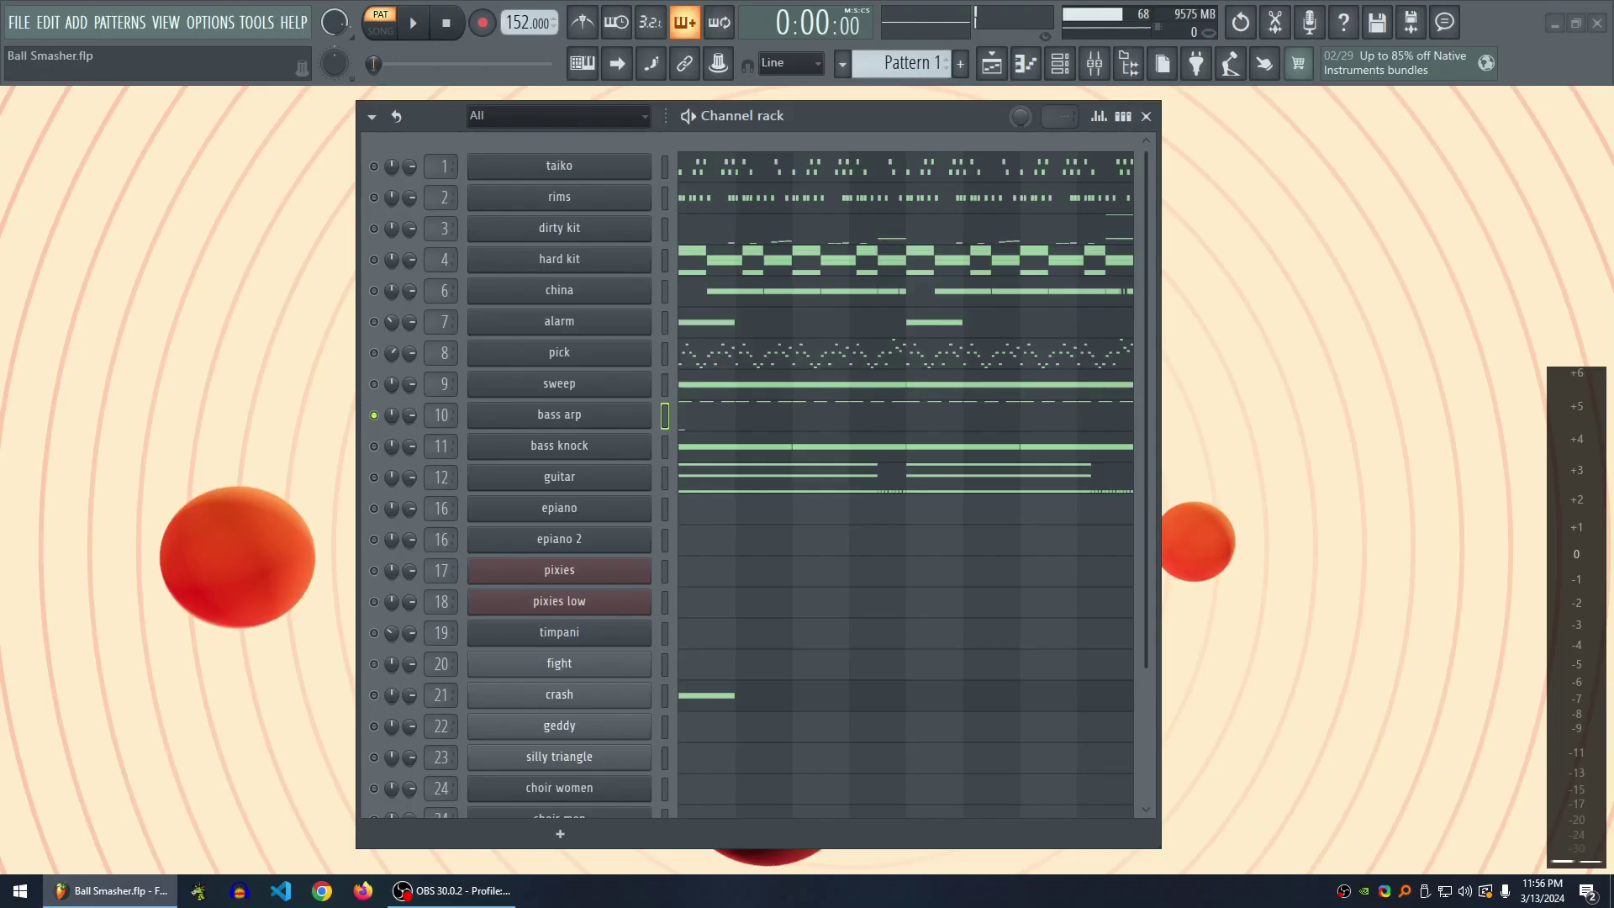
key("F7")
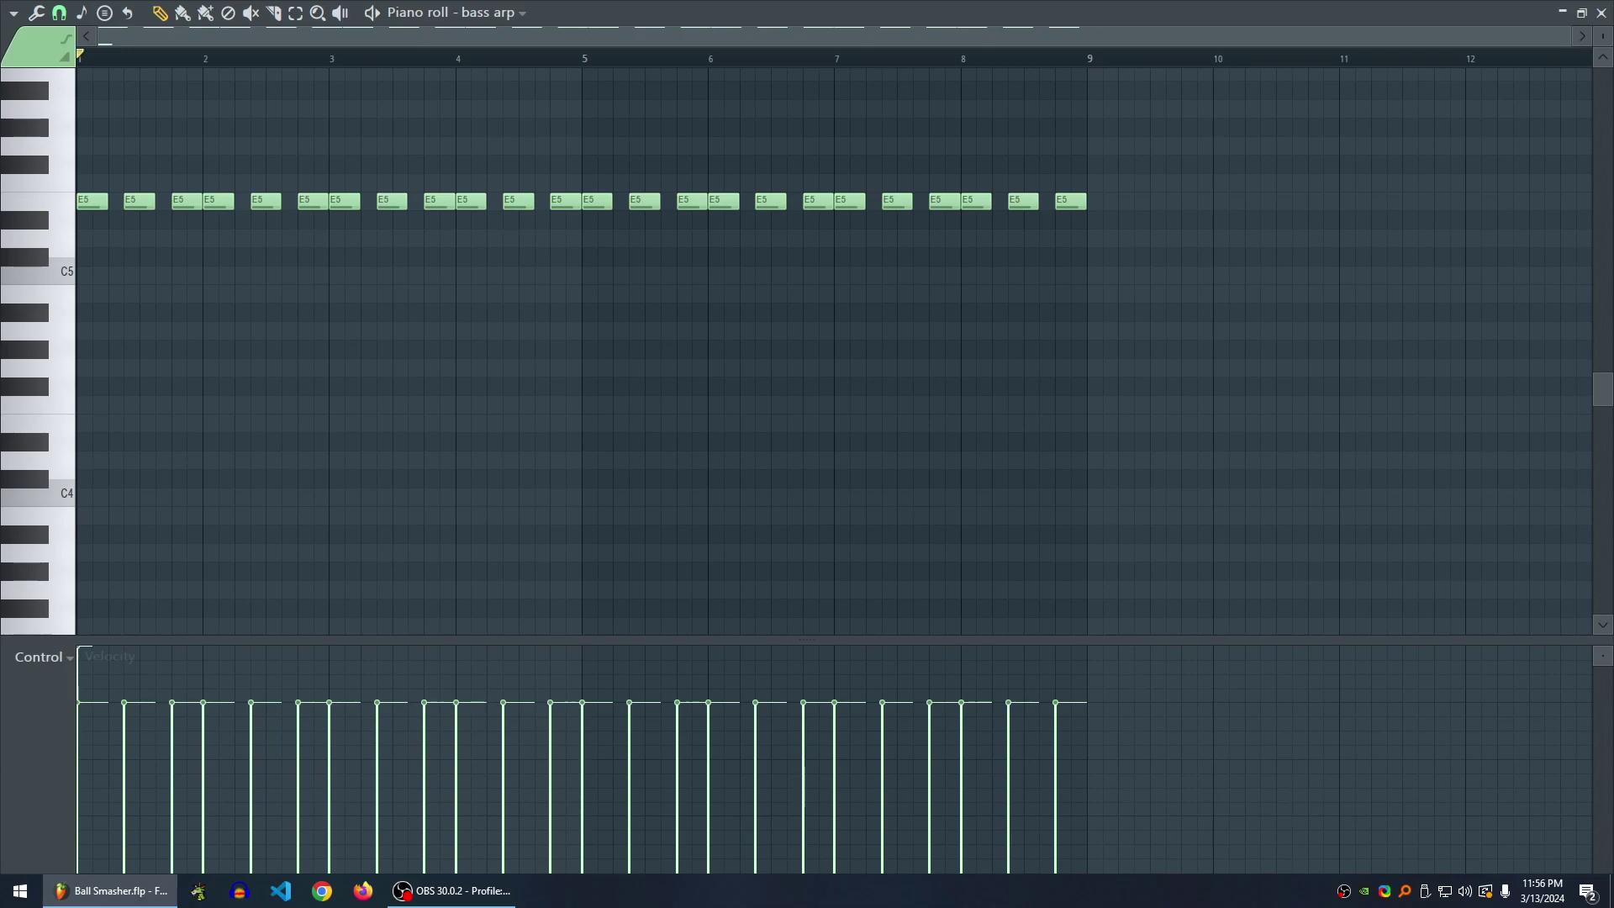
key("ctrl+a")
key("ctrl+Down")
key("ctrl+Down")
key("F7")
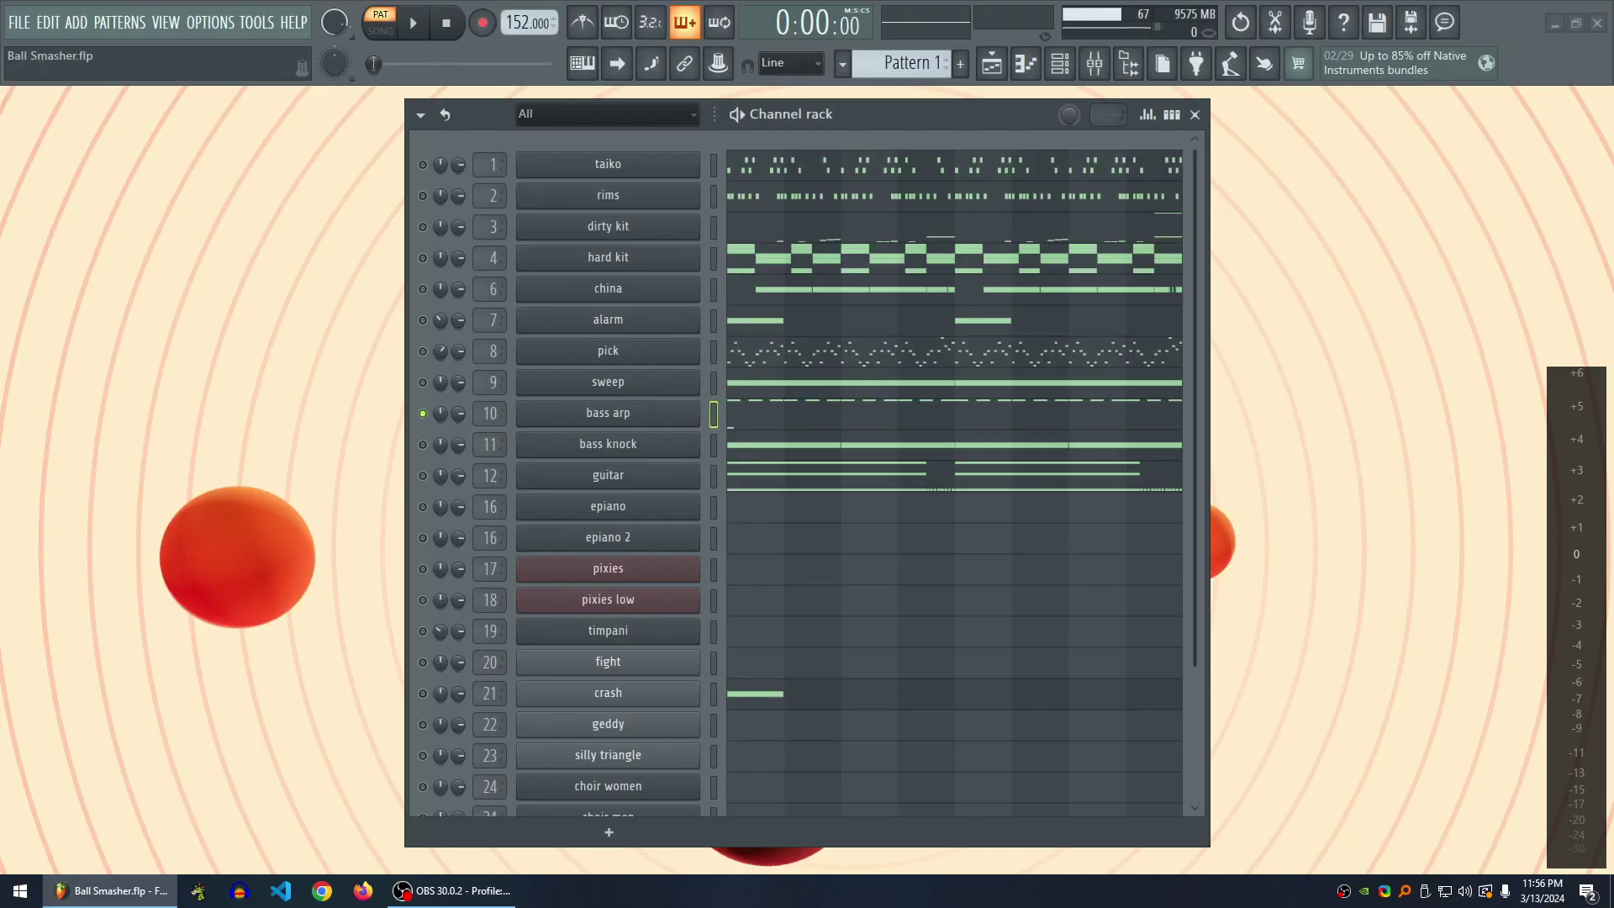
- Undo the recent knob tweaks in the bass arp's Massive X plugin and audition the customised 1st Cypher Tribe sound with Pattern 1
left_click(607, 412)
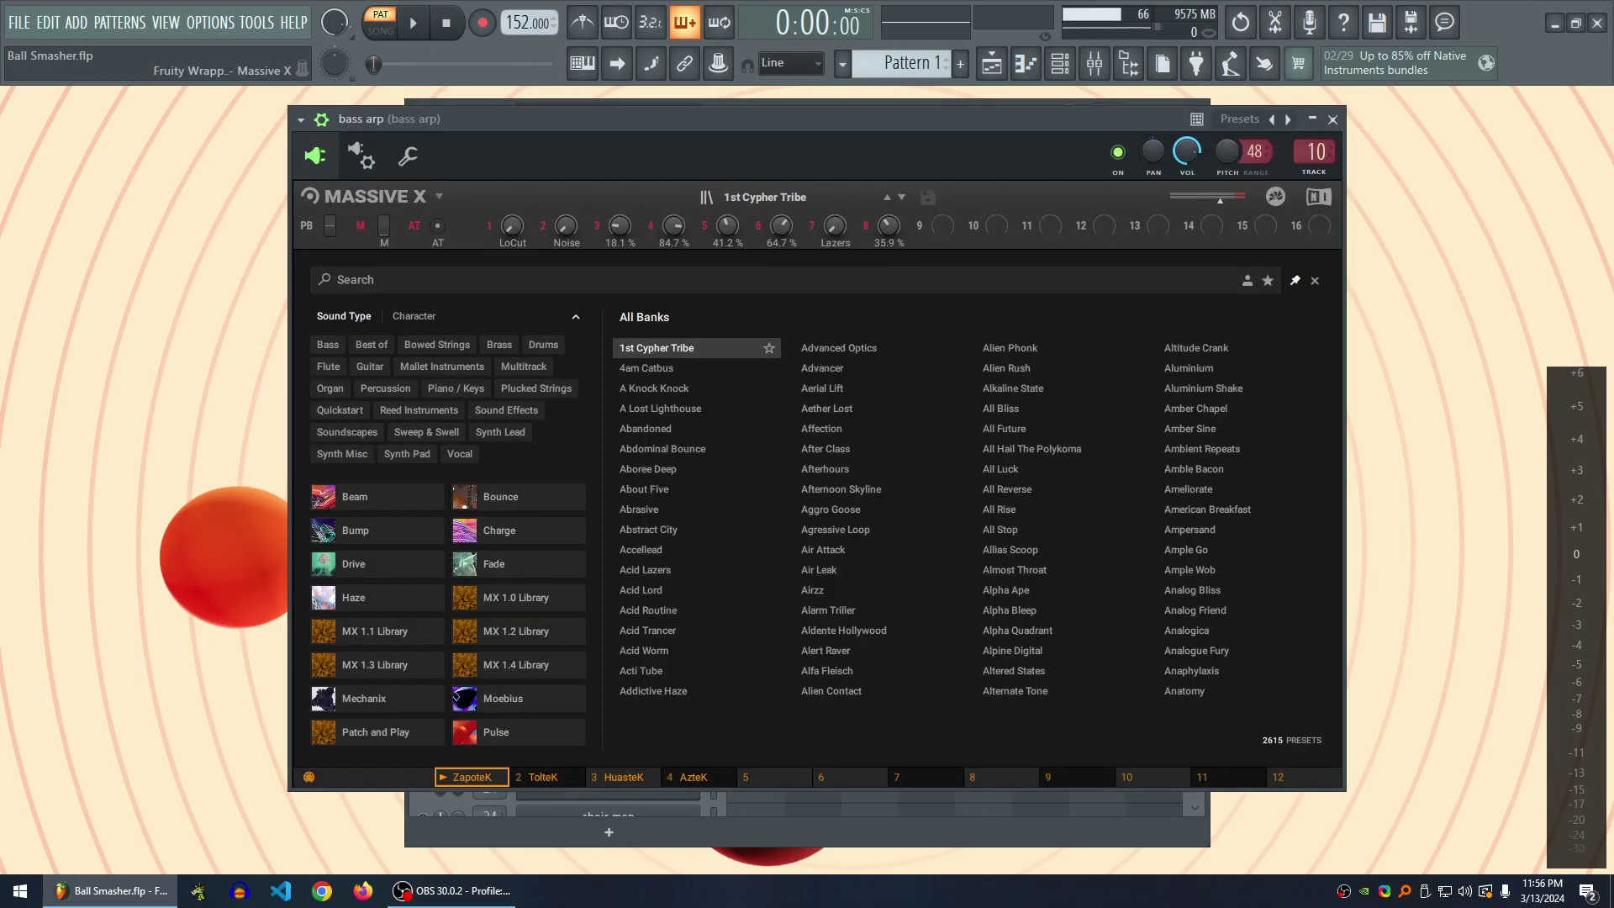
key("ctrl+z")
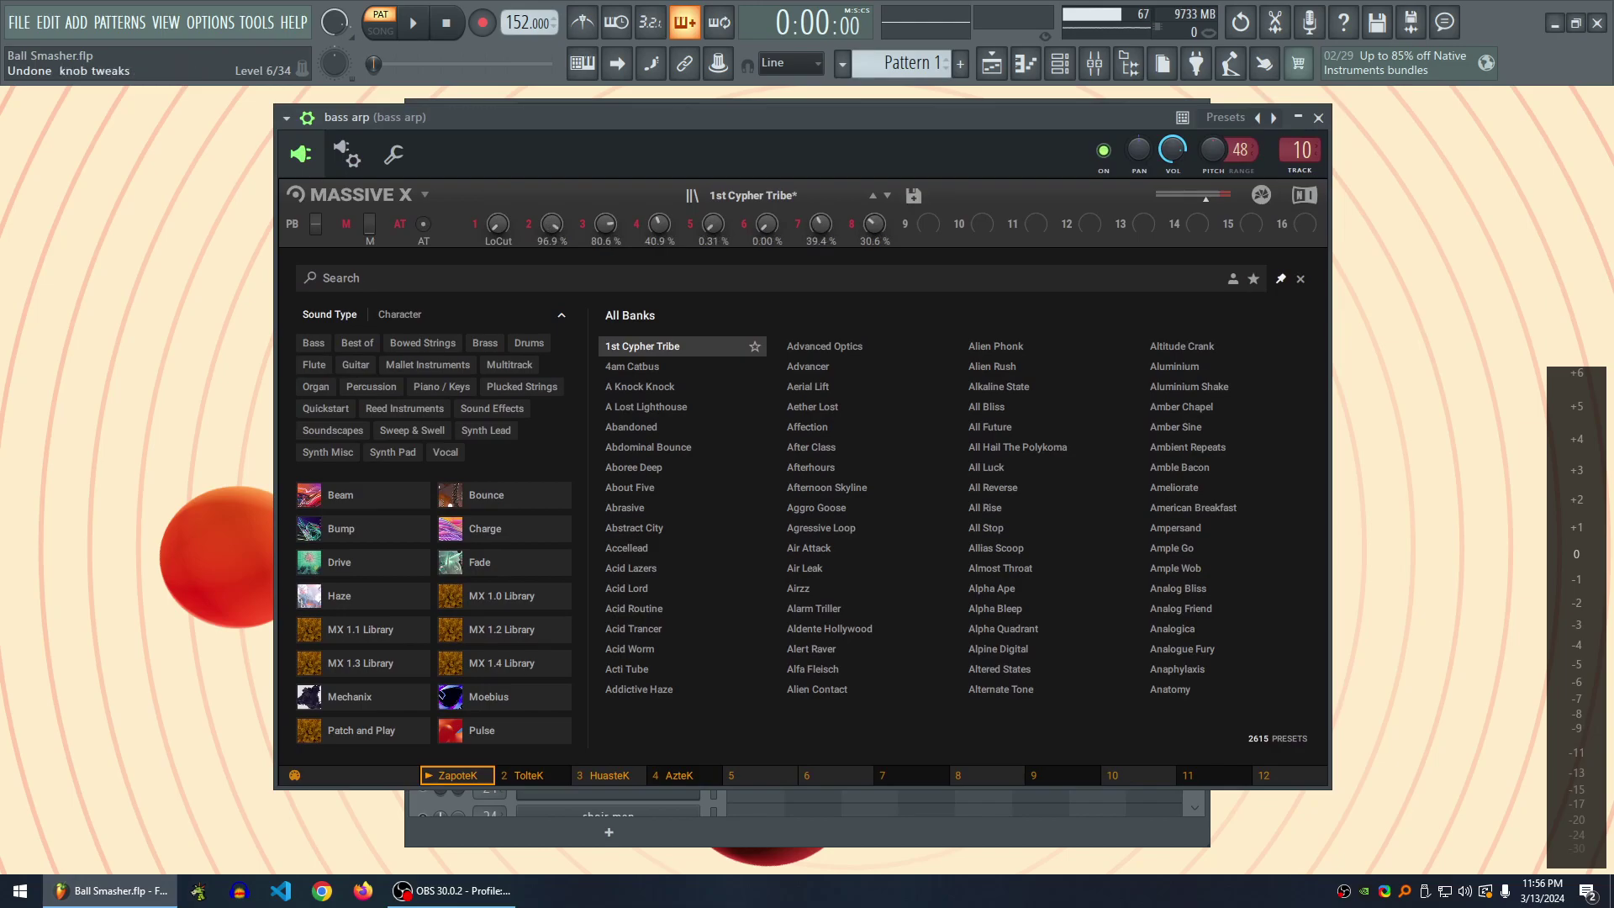
key("space")
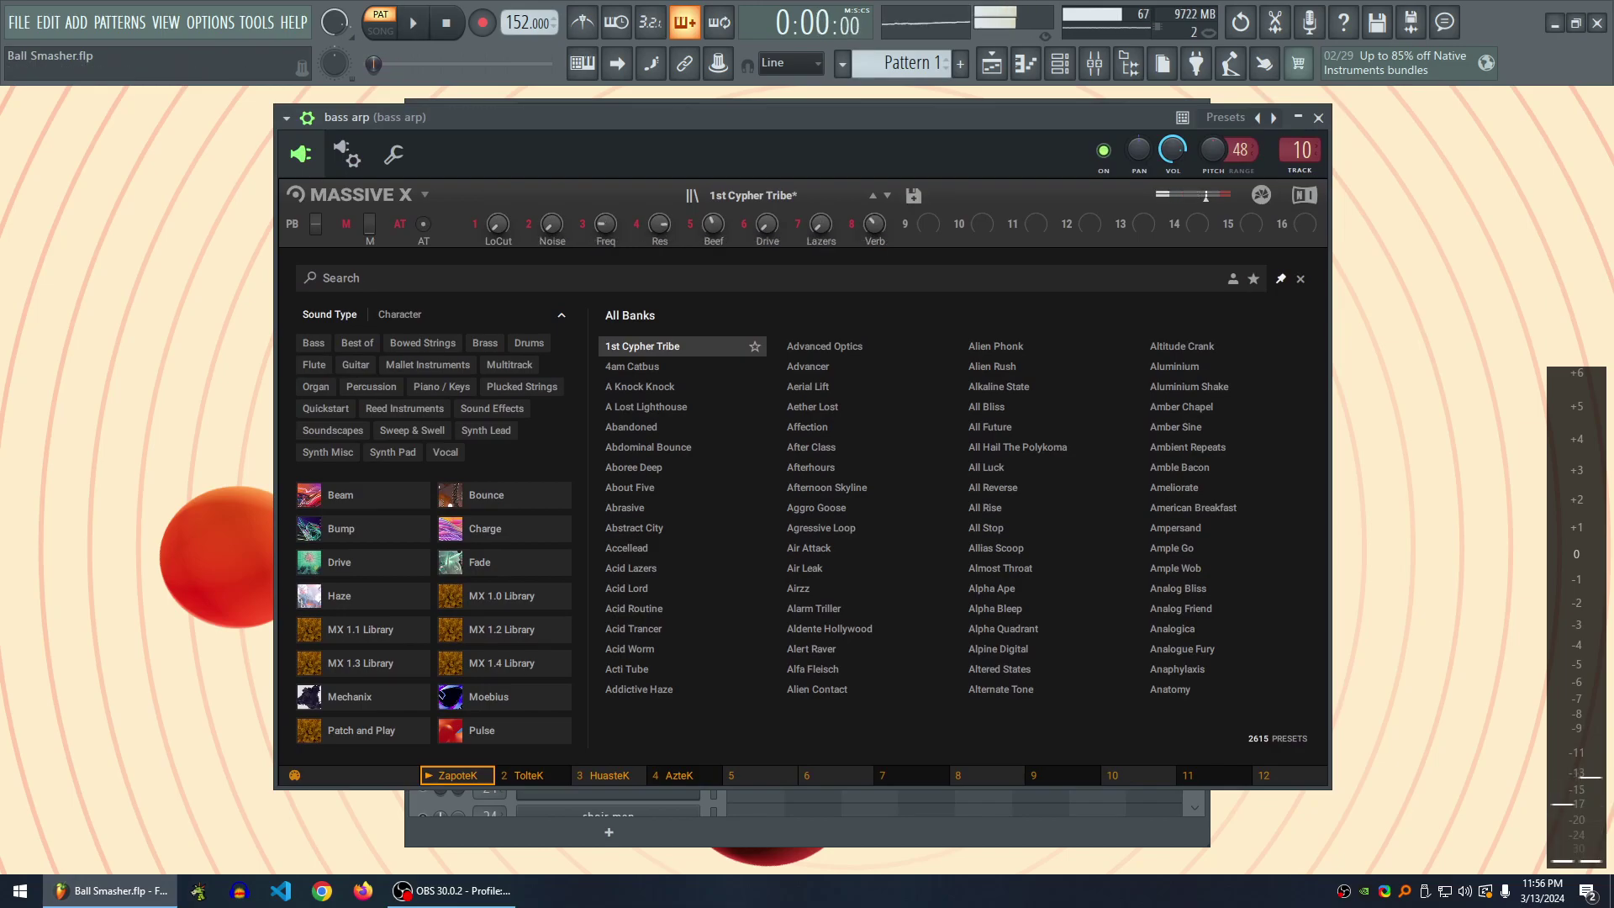
key("space")
left_click_drag(803, 117, 780, 167)
key("ctrl+z")
key("space")
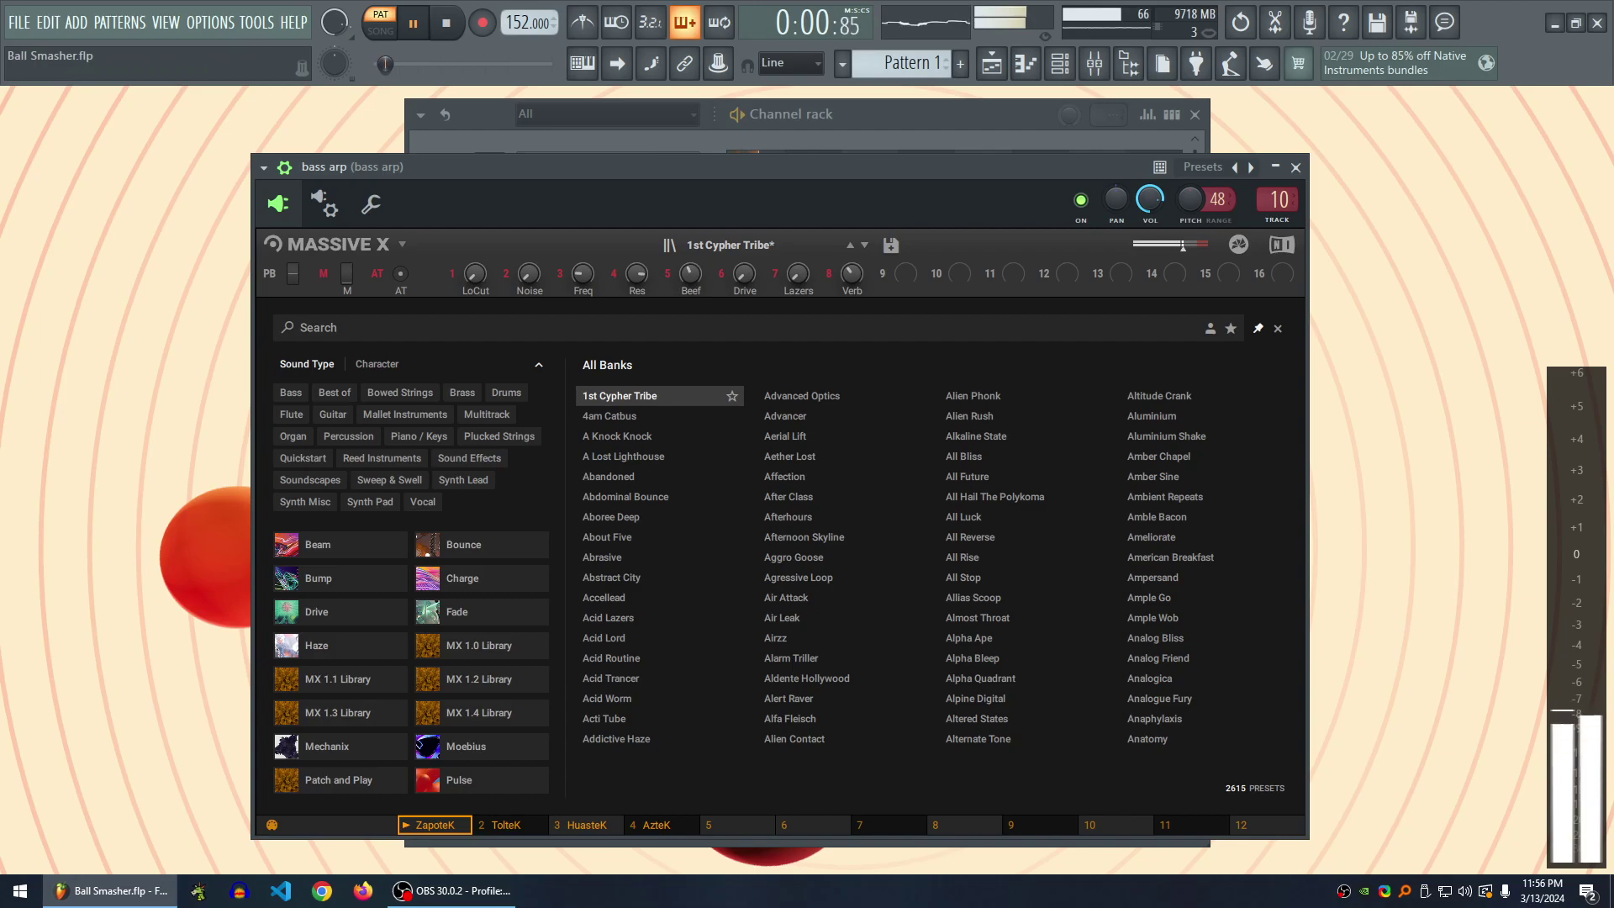
key("space")
key("space")
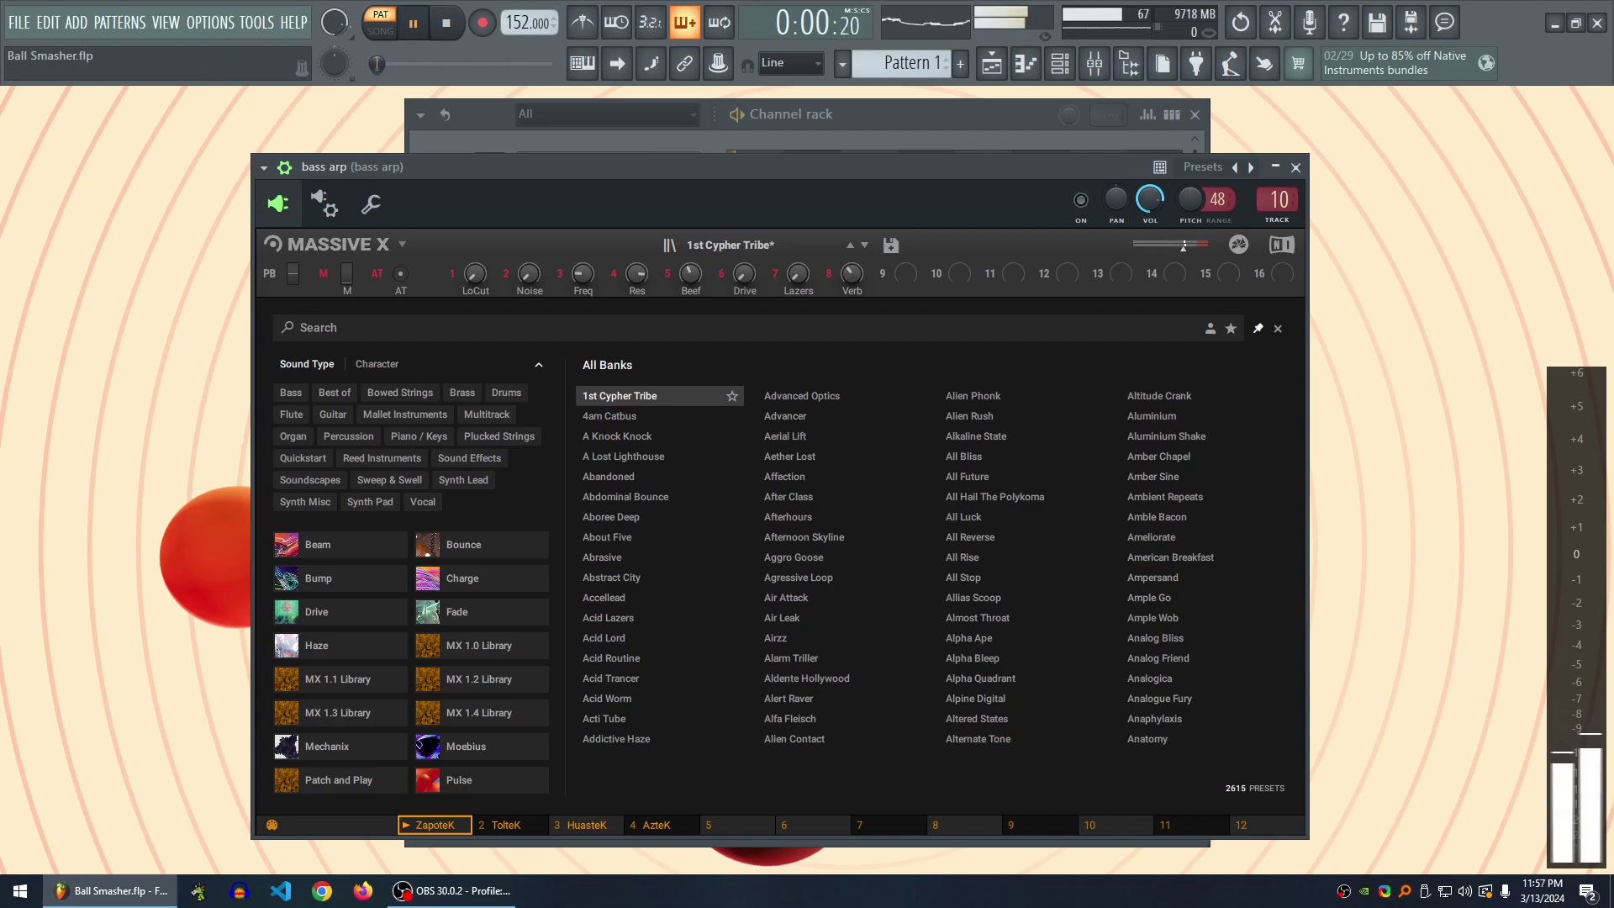
key("space")
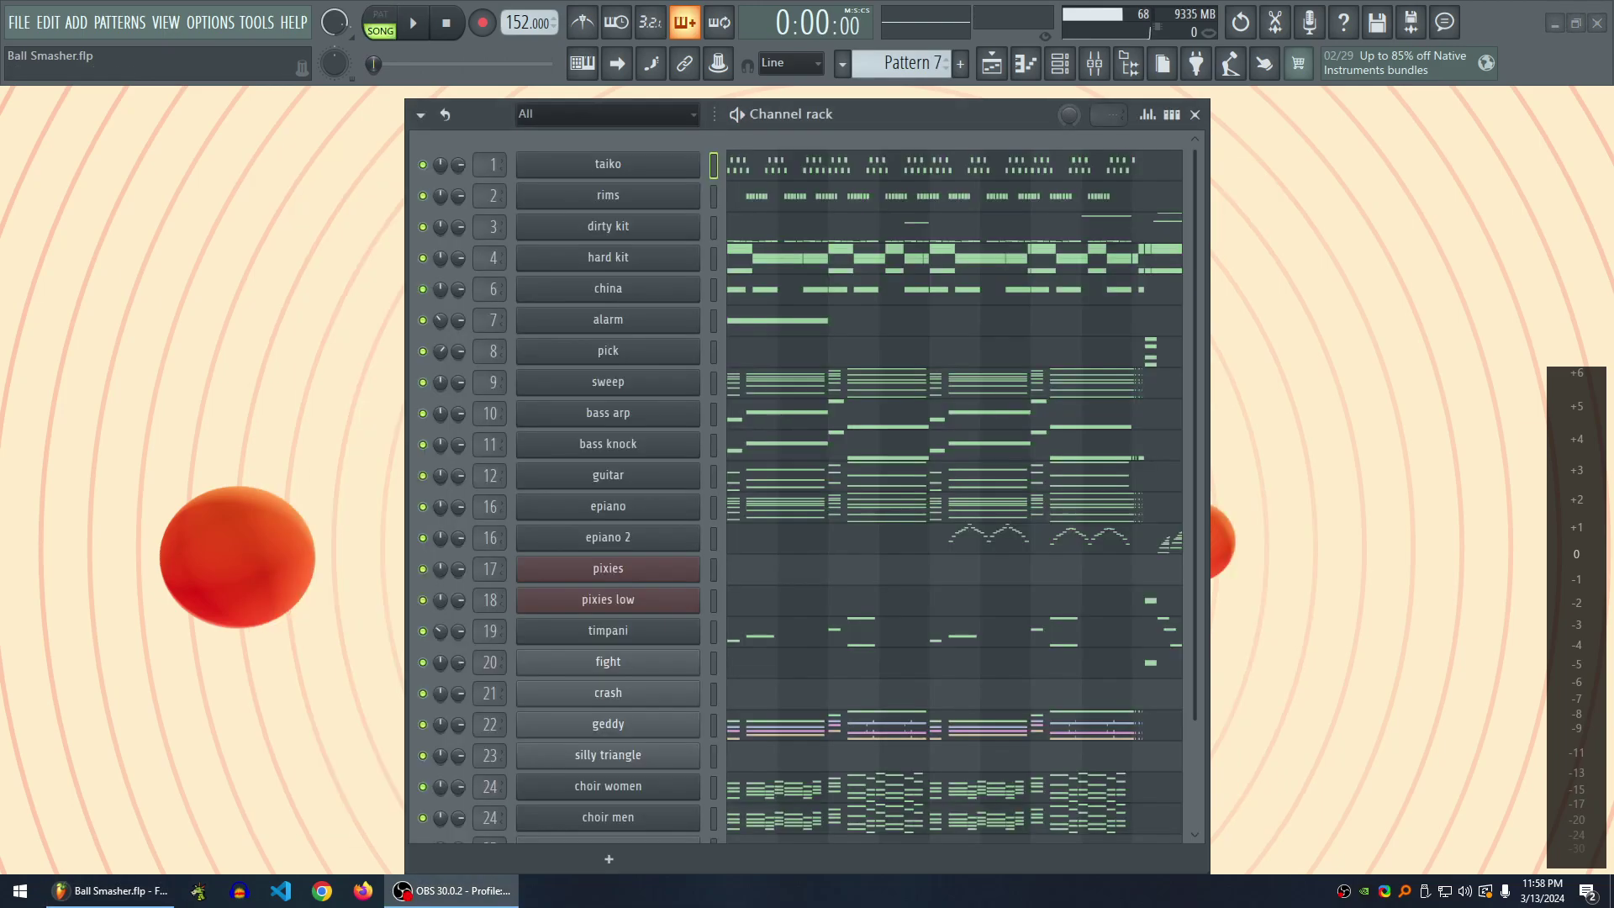
- Reposition the channel rack and switch to Pattern 1 with only the bass arp channel selected
left_click_drag(788, 114, 718, 115)
key("1")
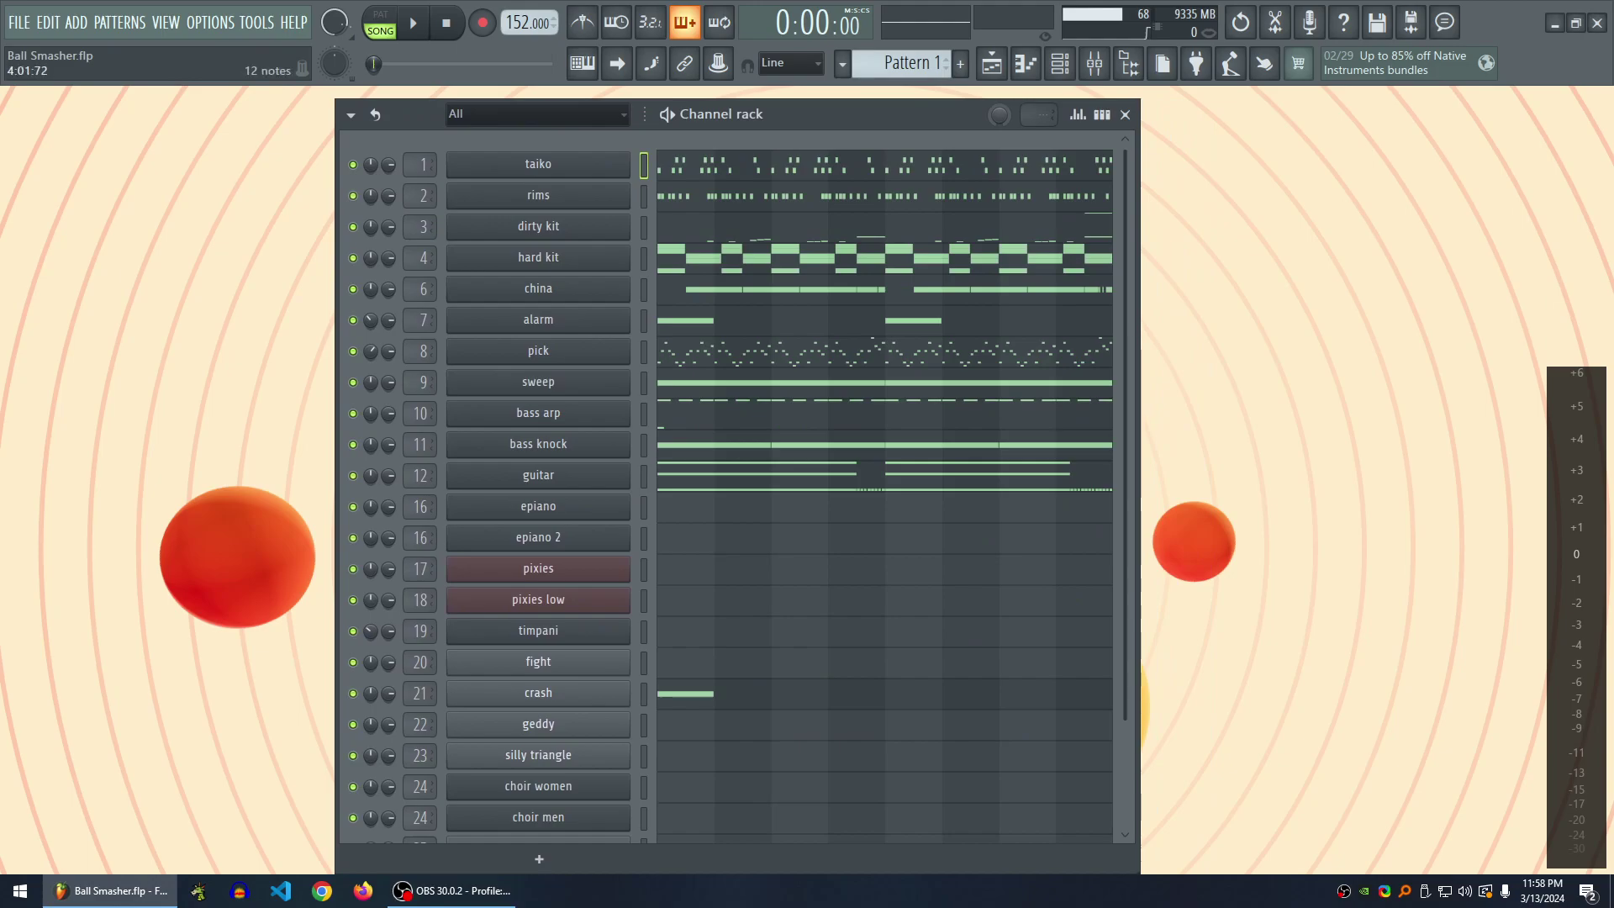
scroll(738, 487, "down", 2)
scroll(731, 487, "up", 1)
left_click(643, 413)
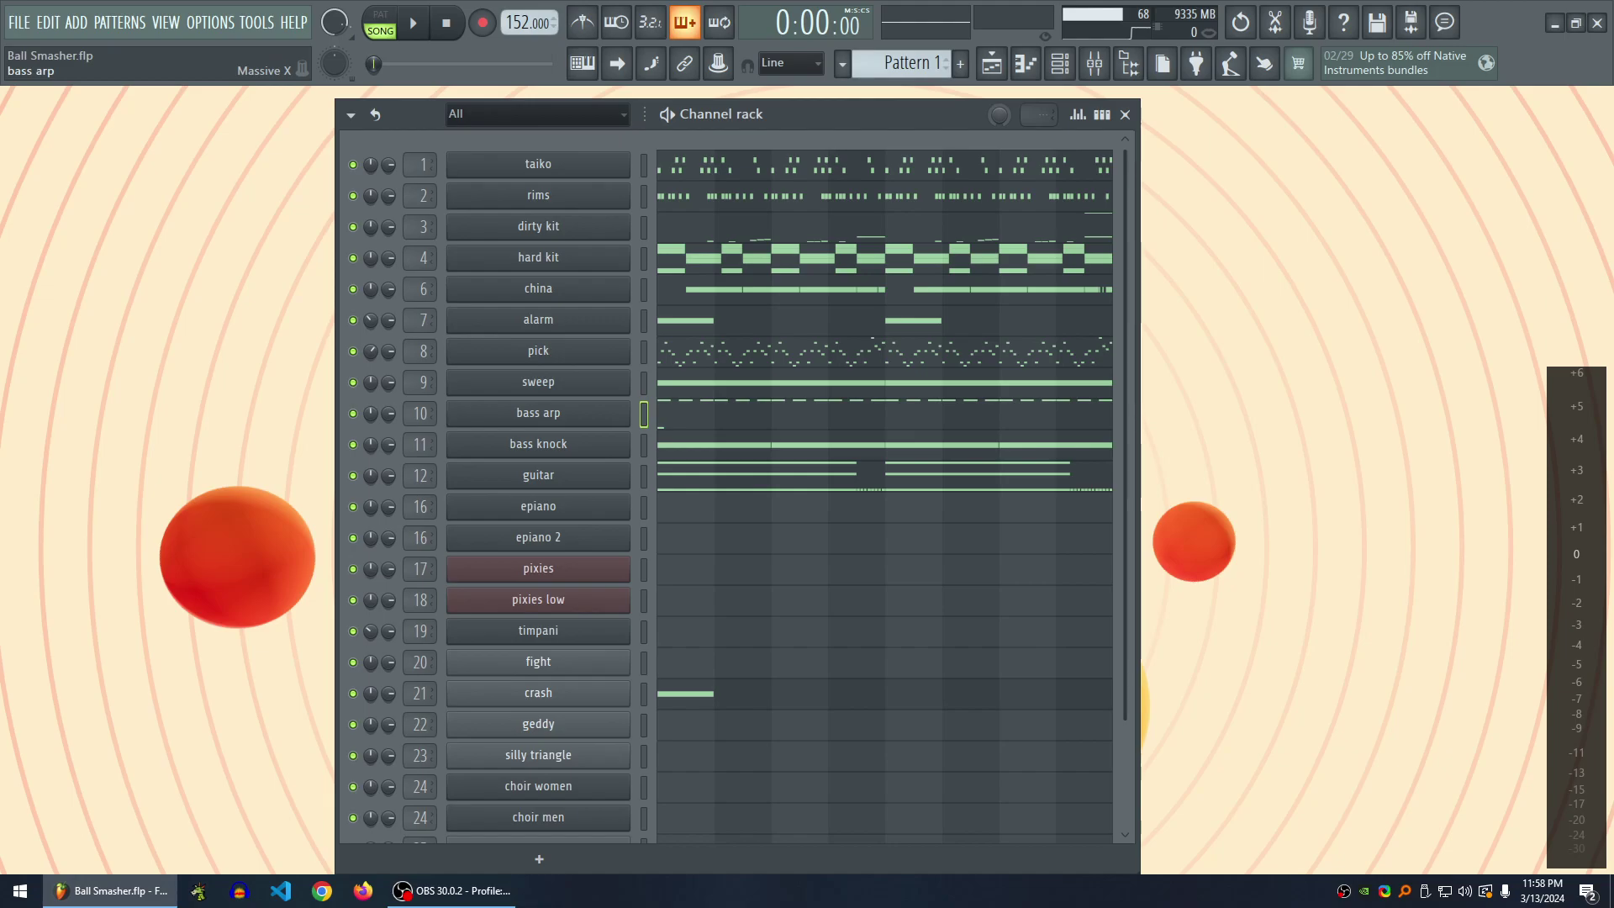
- Inspect the P1 performer, E1–E3 envelopes and L4–L6 LFOs in the bass arp's Massive X plugin and close it
left_click(537, 413)
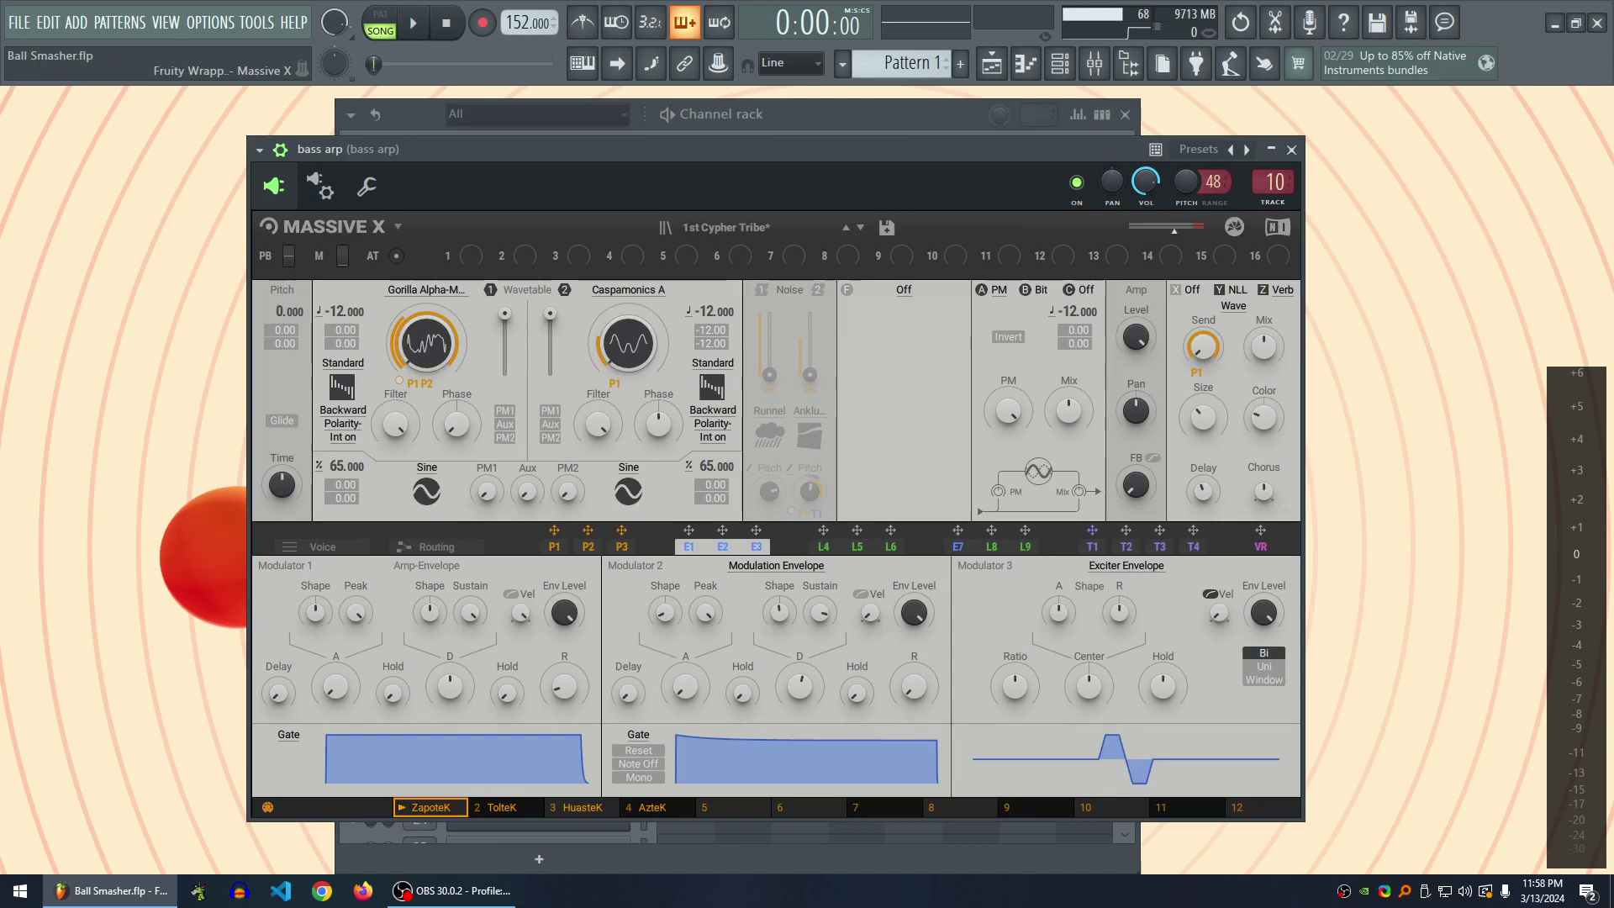
left_click_drag(538, 149, 472, 117)
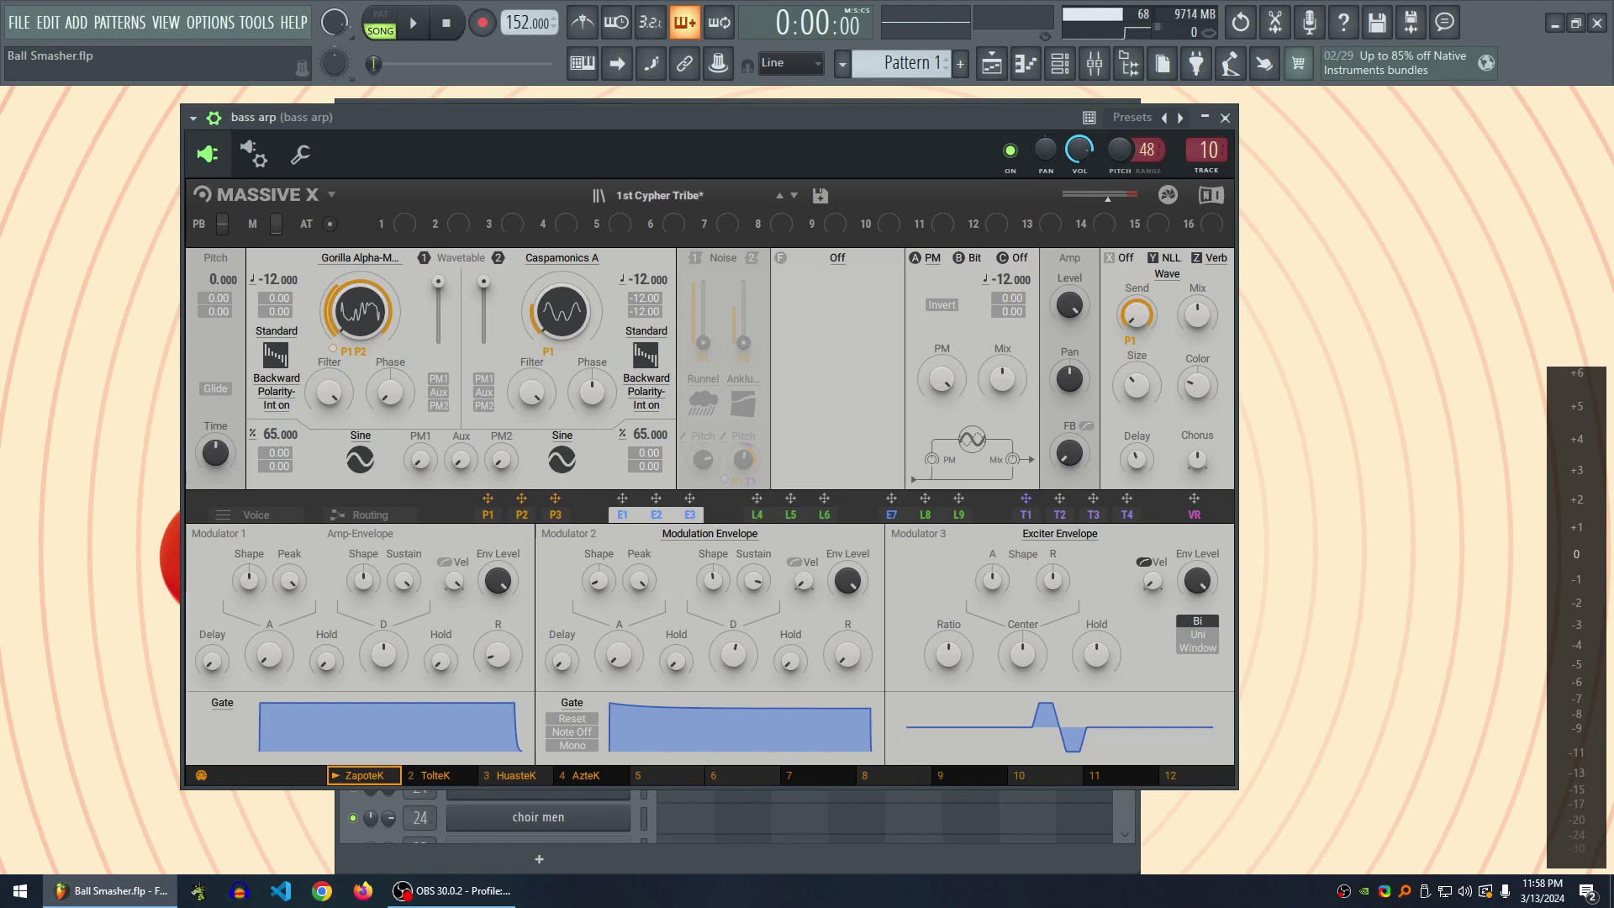
left_click_drag(708, 117, 746, 143)
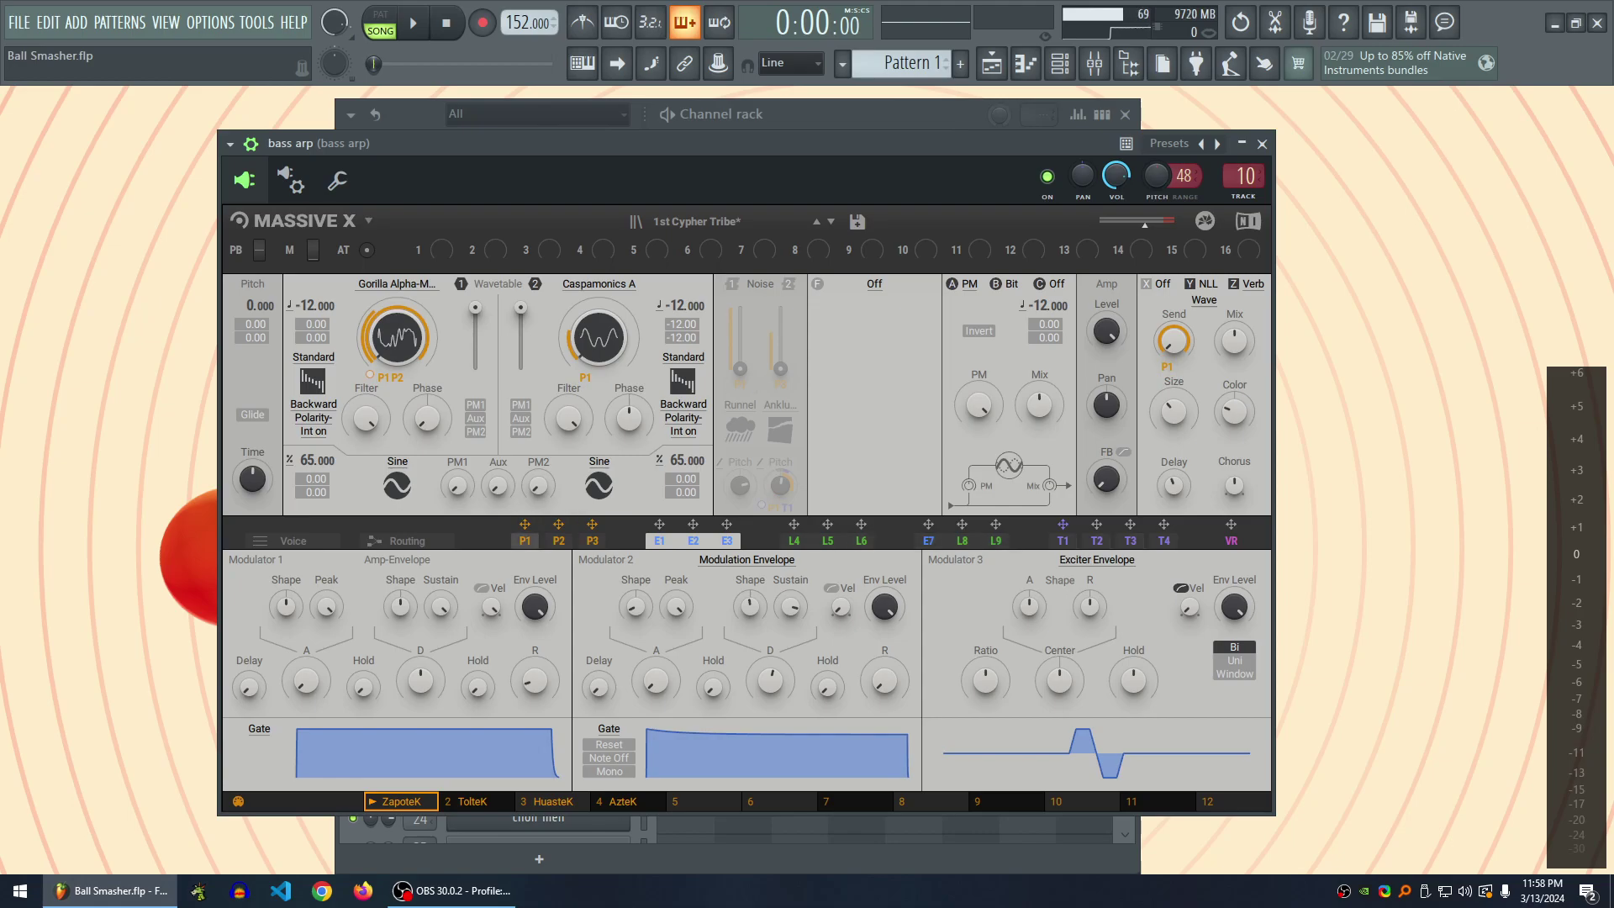
left_click(524, 540)
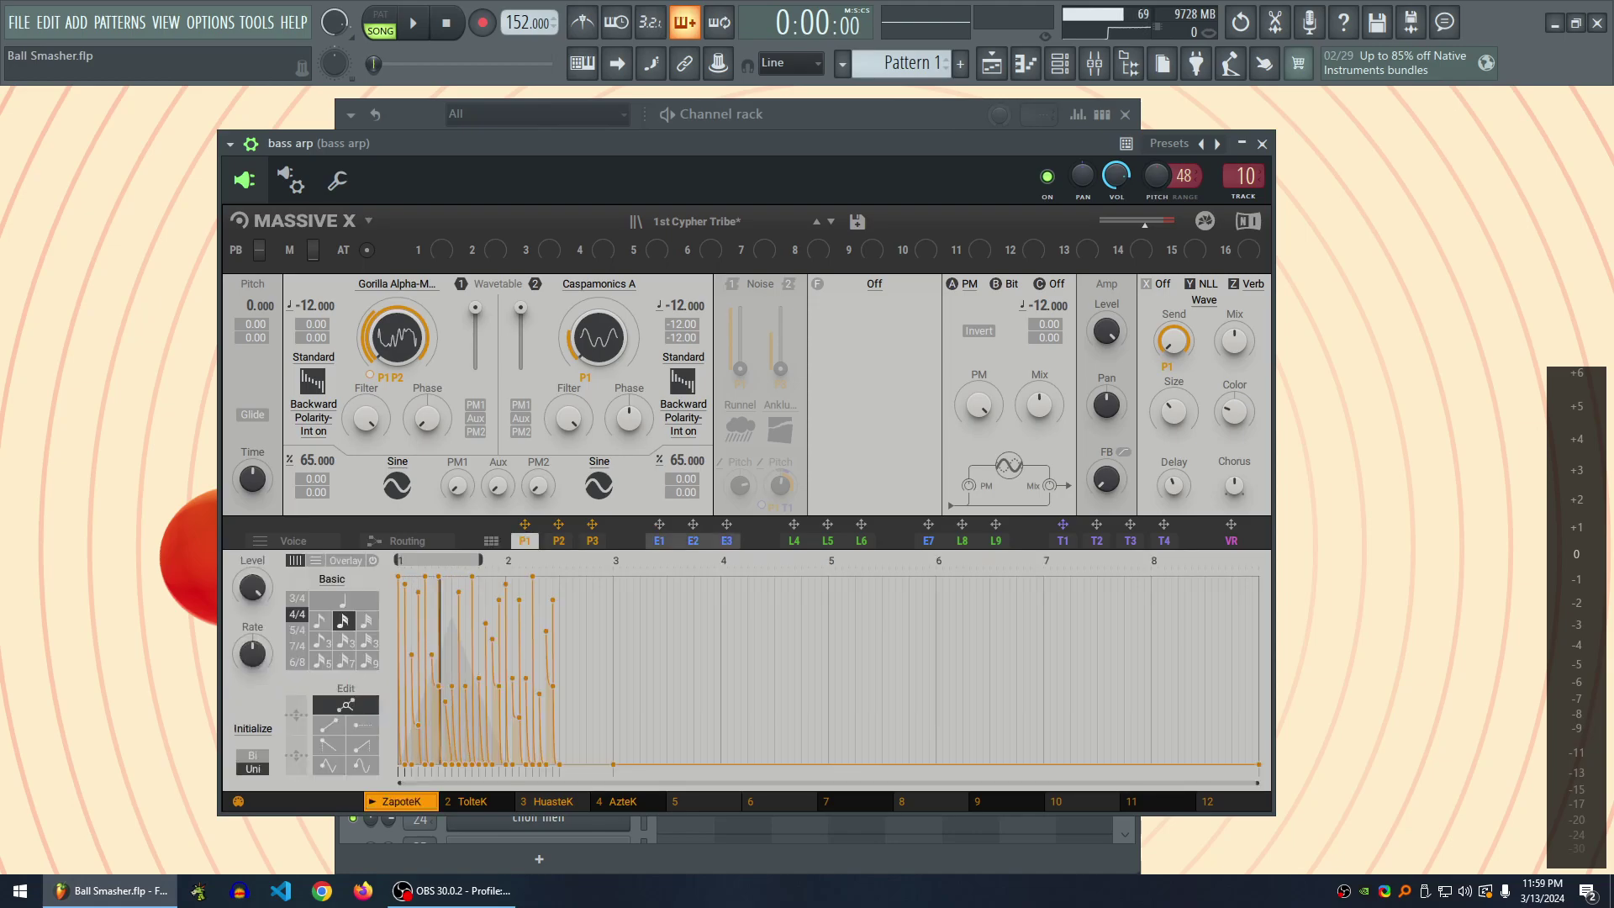
left_click(693, 540)
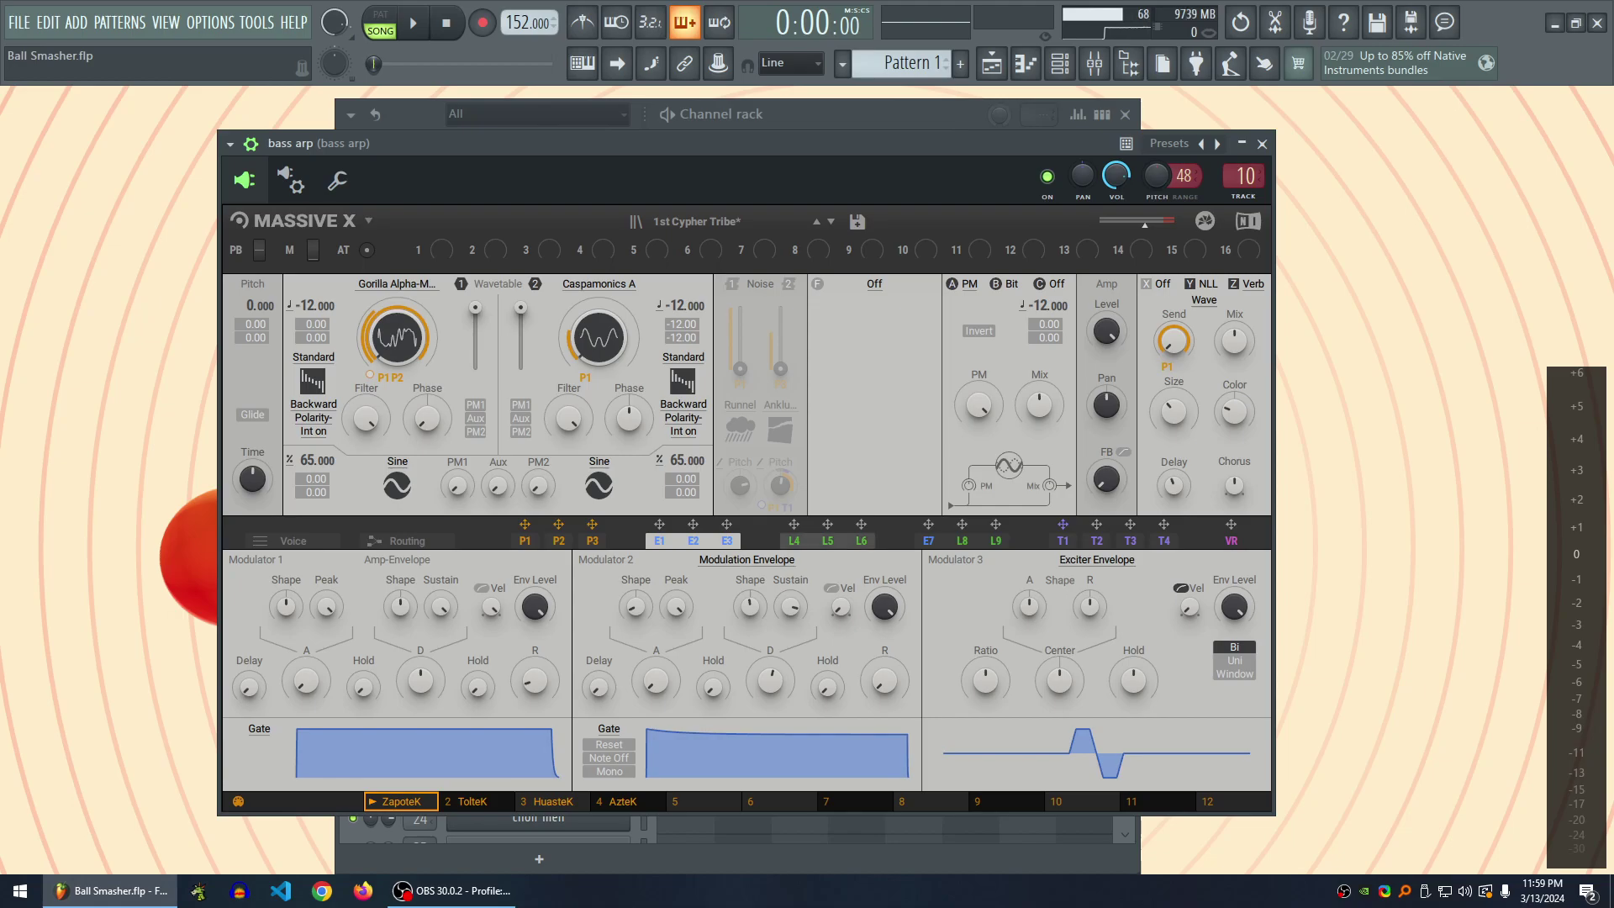
left_click(827, 540)
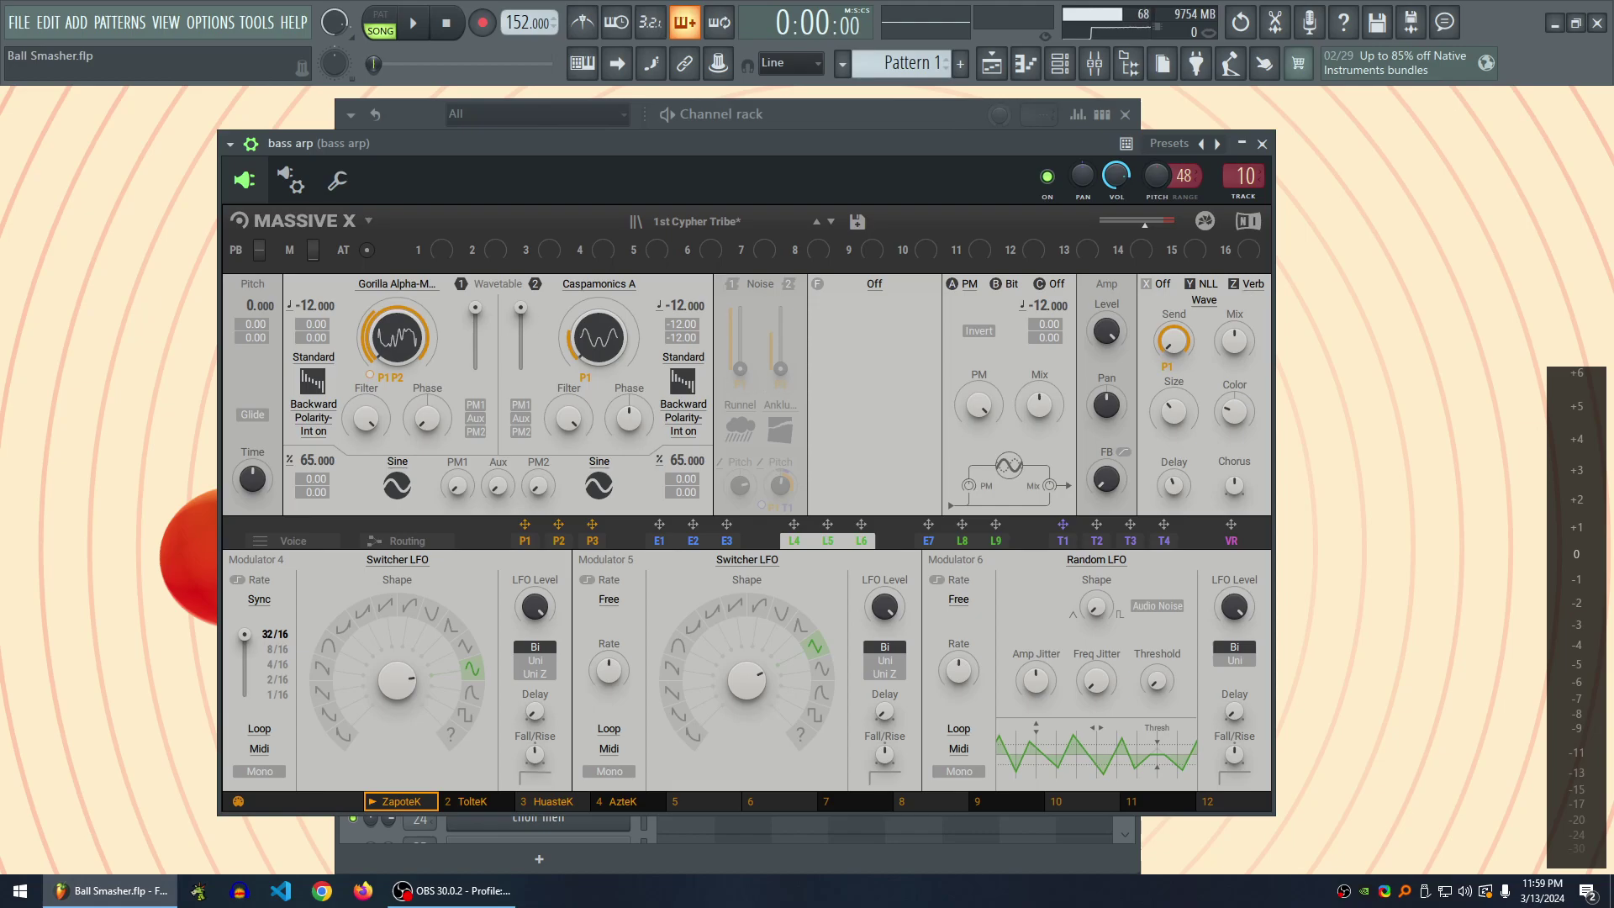
left_click_drag(698, 143, 731, 188)
left_click(1295, 189)
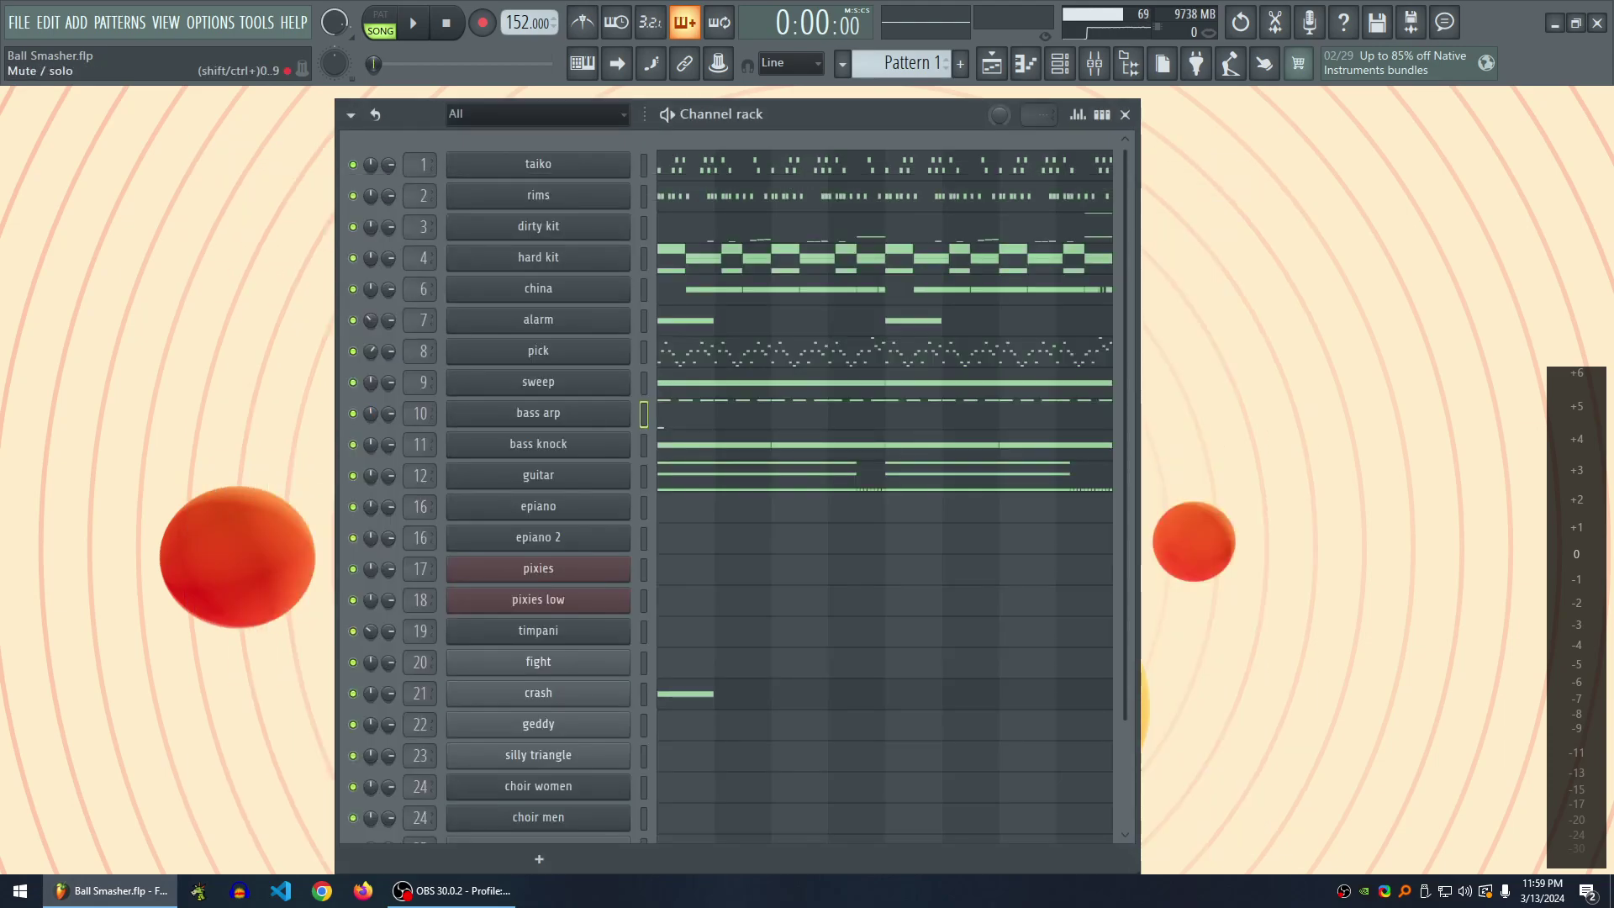
- Solo the bass arp channel, and switch the solo over to the sweep channel in Pattern 1
right_click(353, 413)
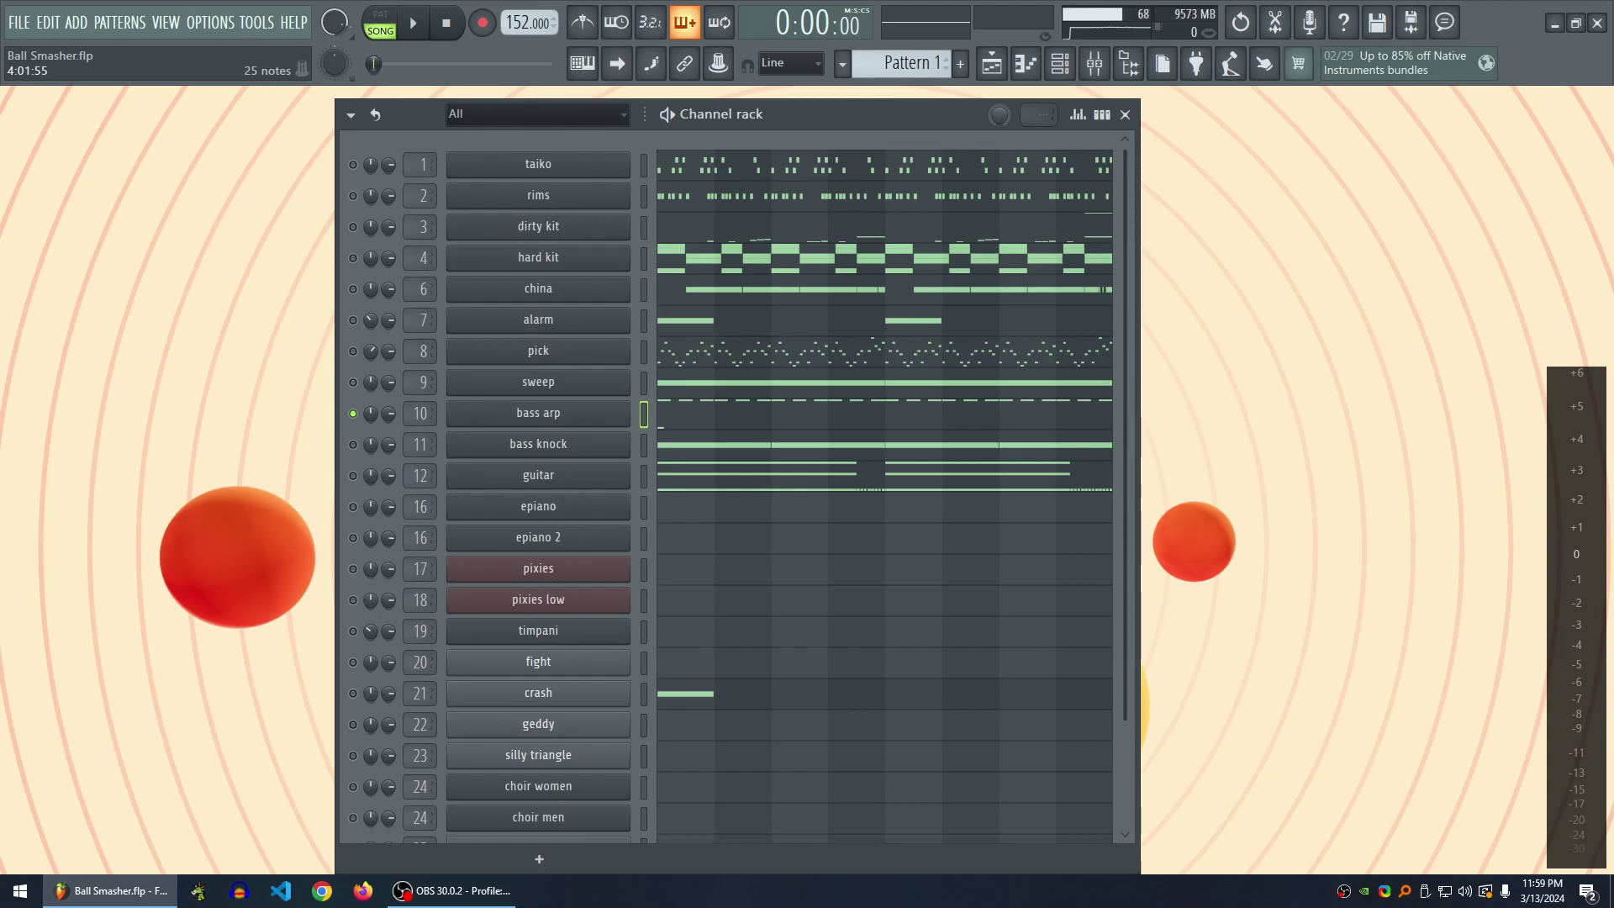
scroll(831, 488, "down", 4)
scroll(830, 487, "up", 3)
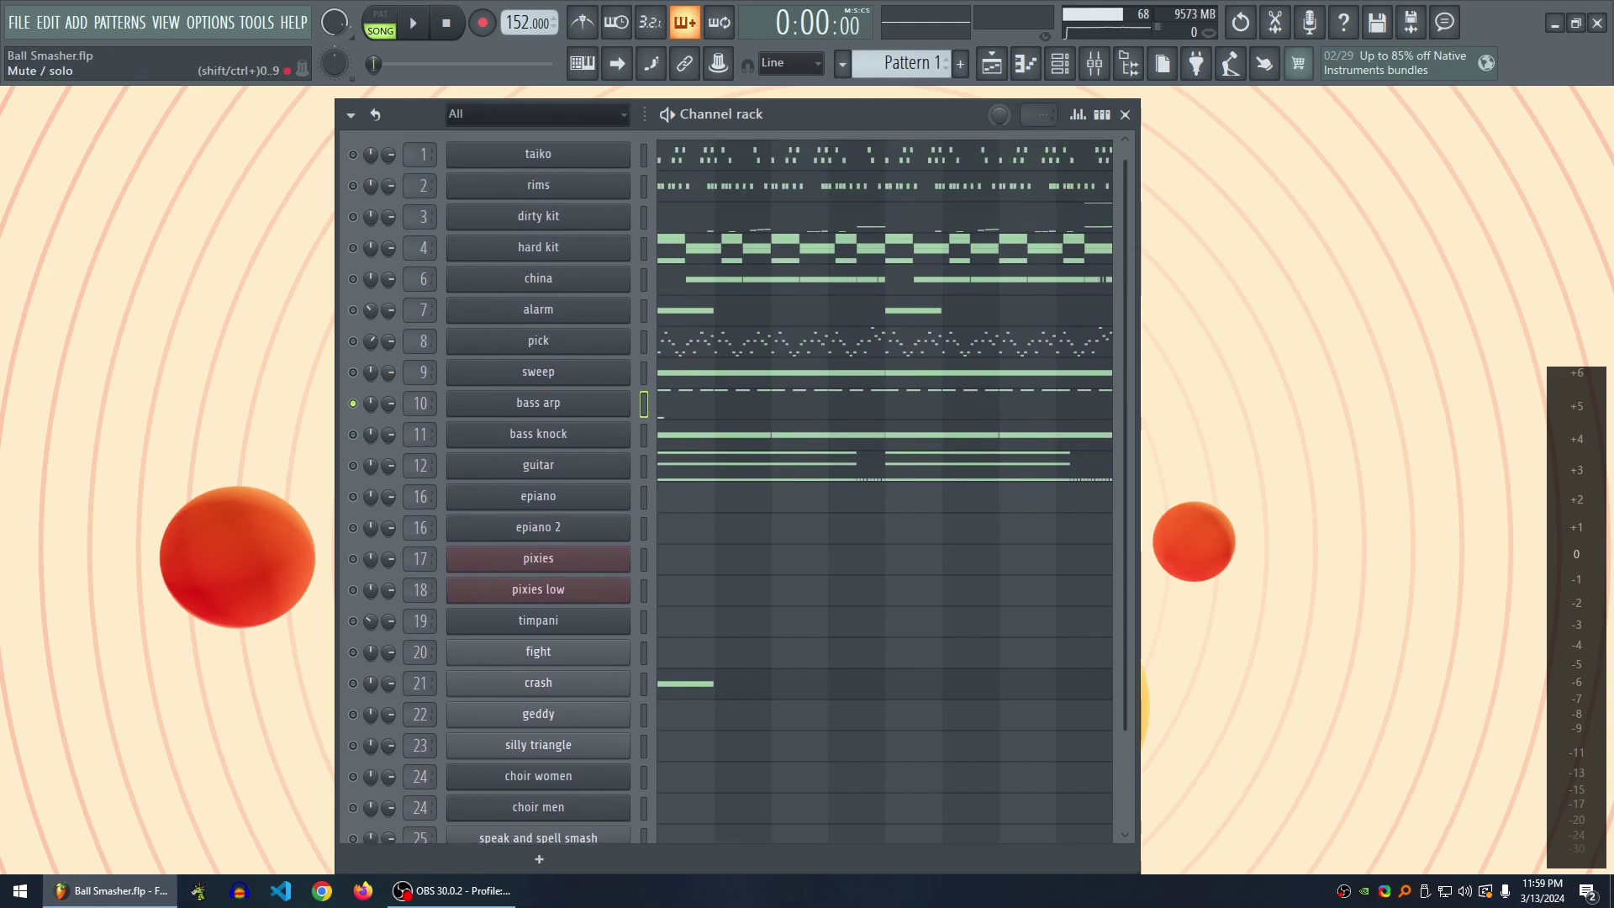
scroll(839, 444, "up", 1)
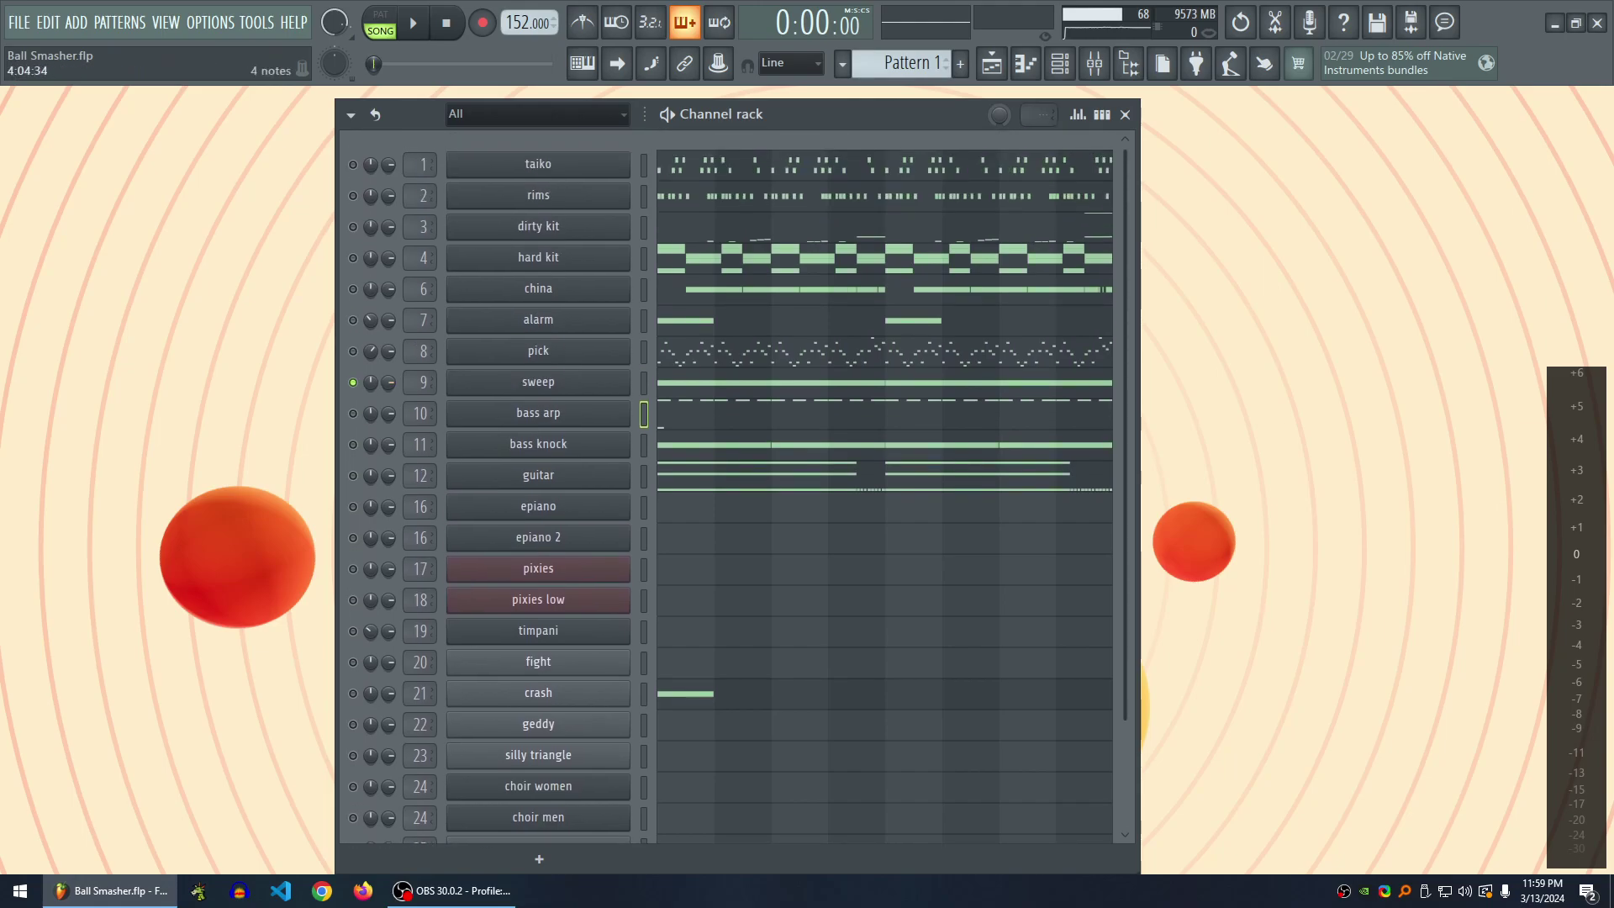
scroll(839, 444, "down", 3)
scroll(839, 444, "up", 3)
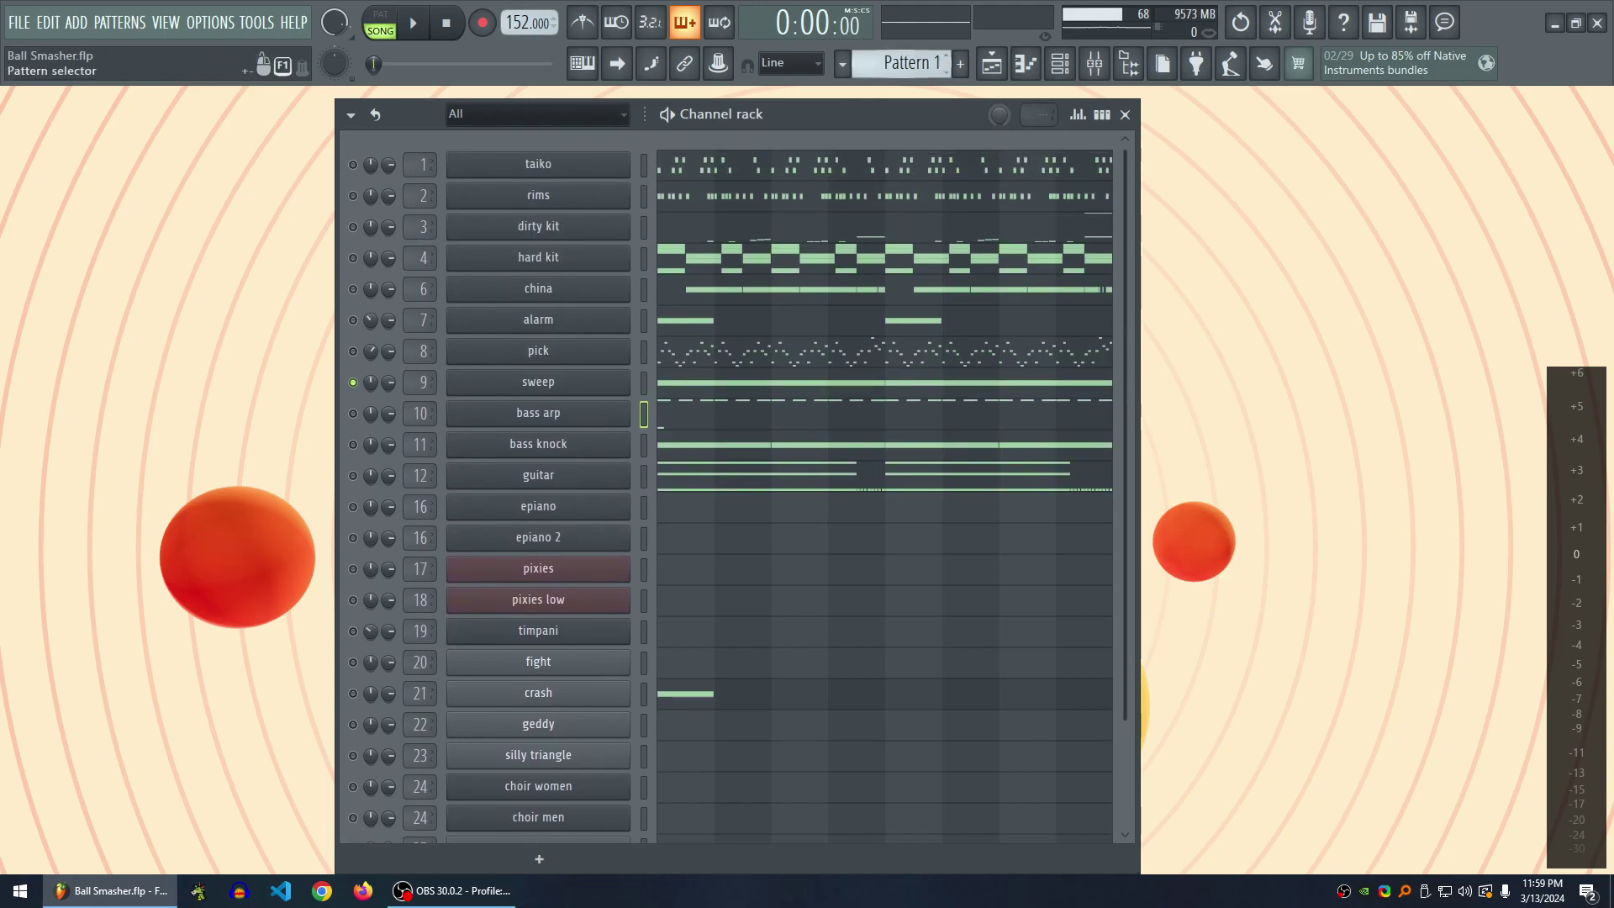
- Open the playlist and zoom out to examine the full song arrangement of pattern clips
left_click(991, 63)
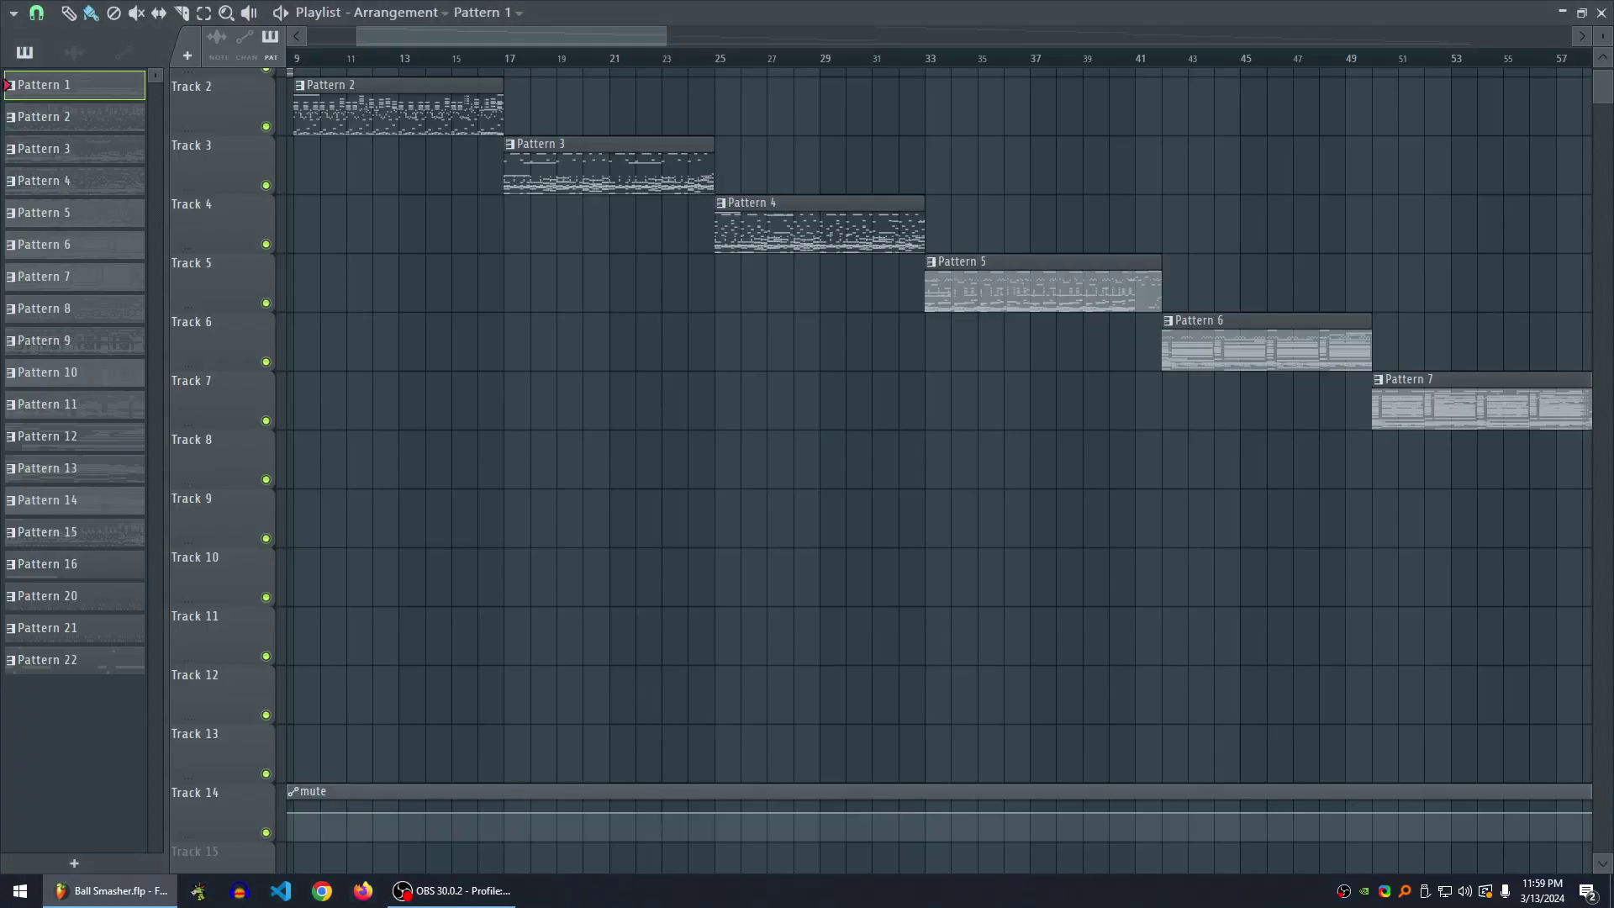
scroll(939, 471, "down", 4)
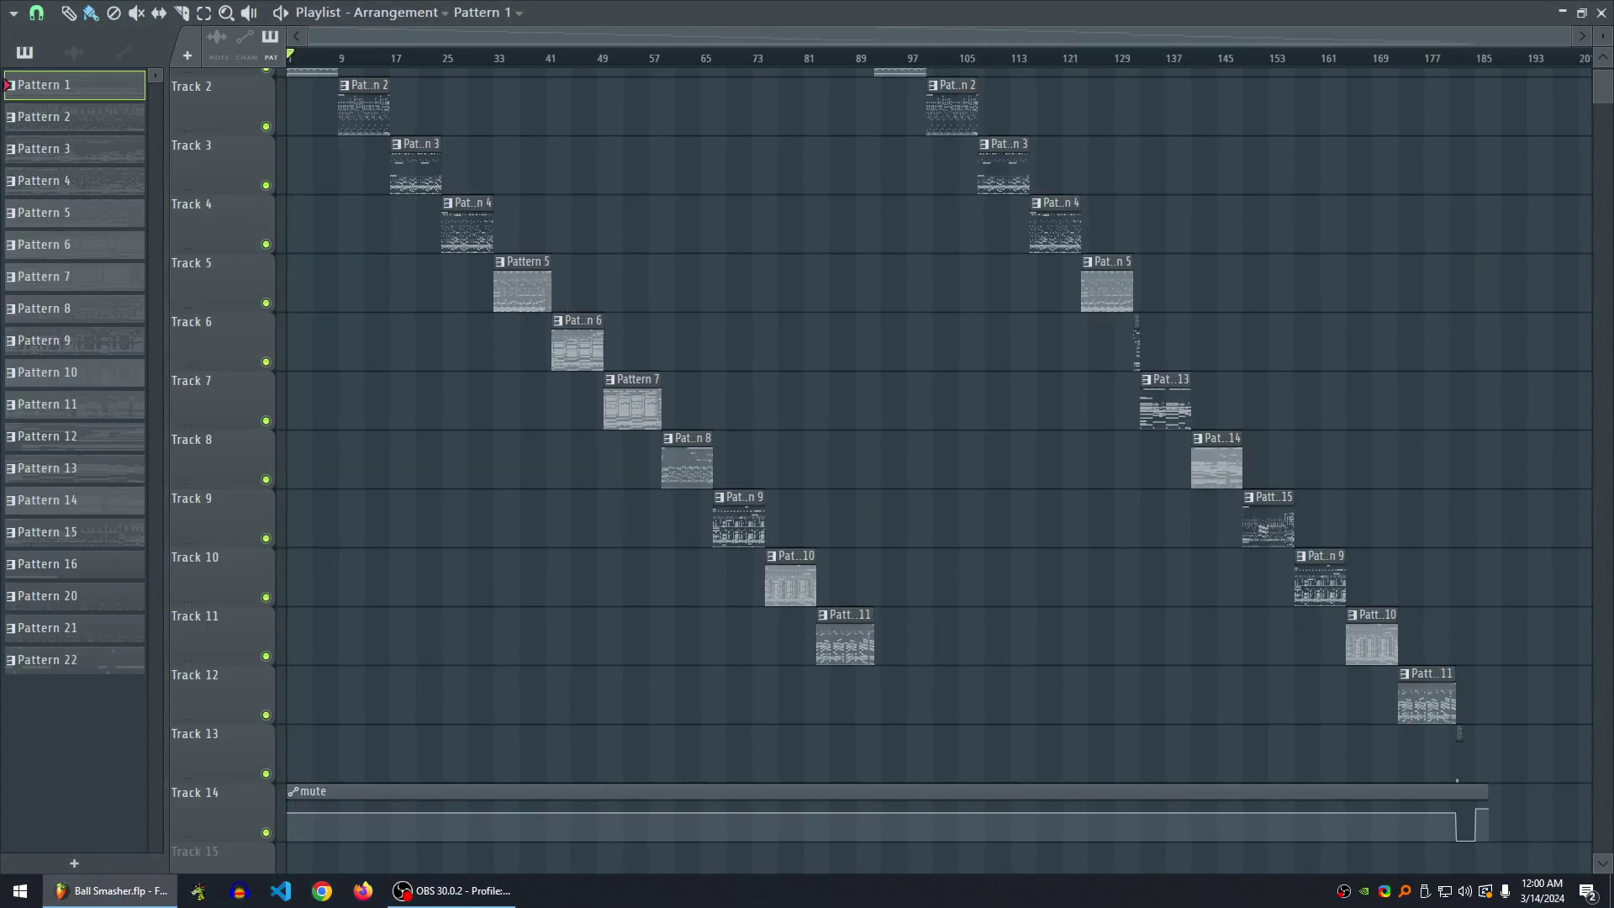
scroll(939, 426, "up", 1)
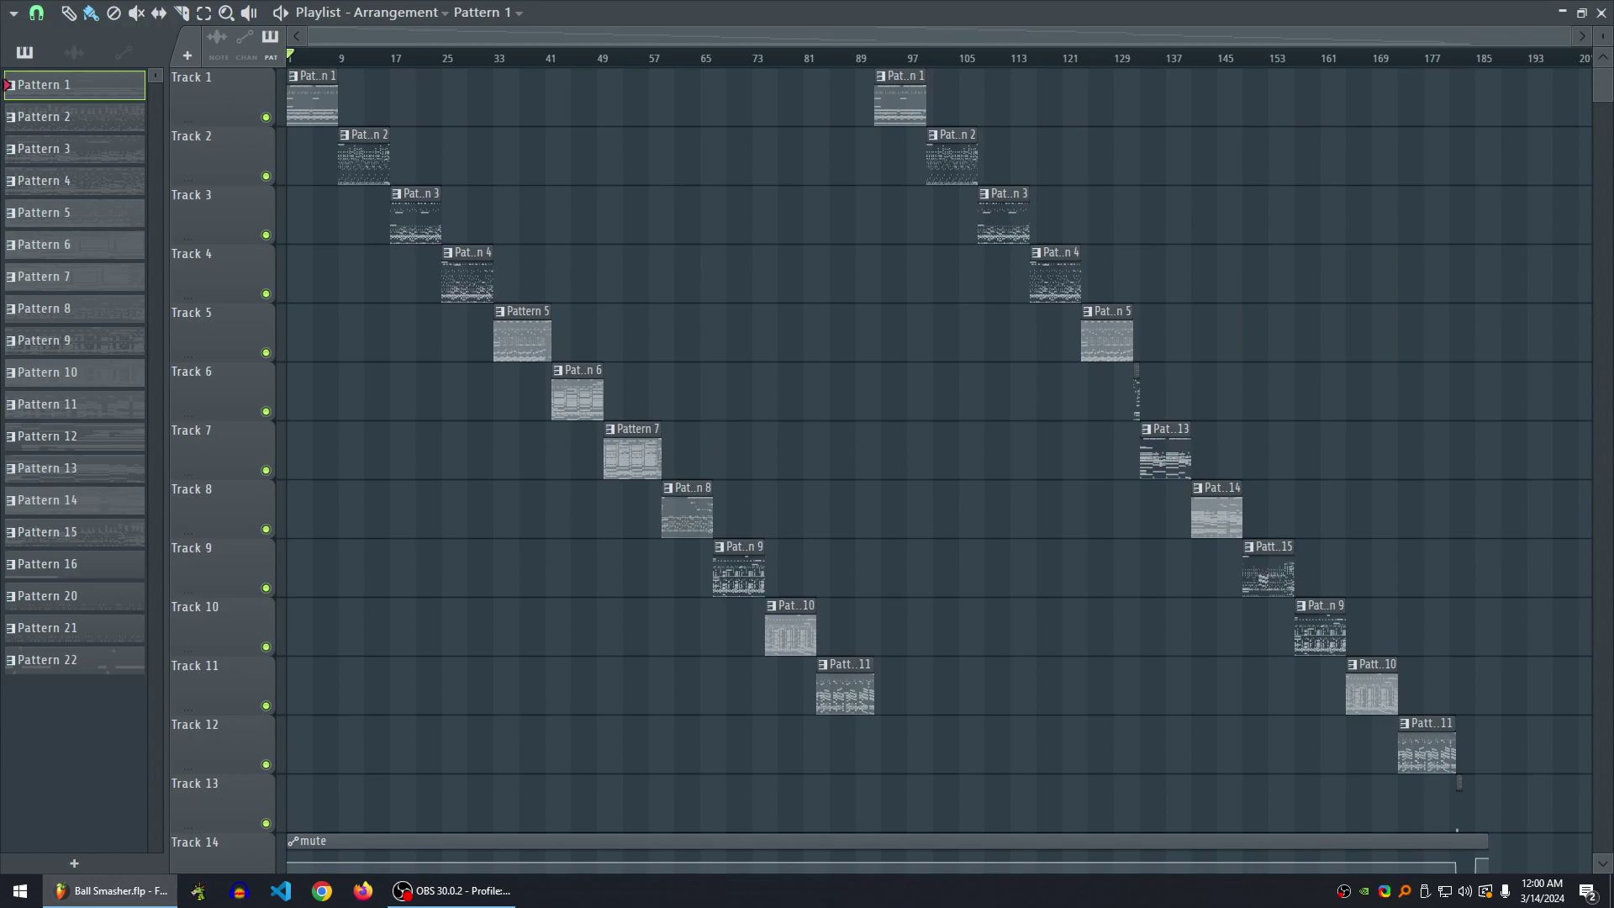
scroll(1091, 454, "up", 1)
scroll(1091, 454, "down", 1)
- Try moving the Pattern 6 clip below Pattern 3 on Track 4 and the Pattern 4 clip to Track 5, and undo both moves
key("p")
left_click_drag(577, 370, 416, 255)
left_click_drag(466, 254, 462, 314)
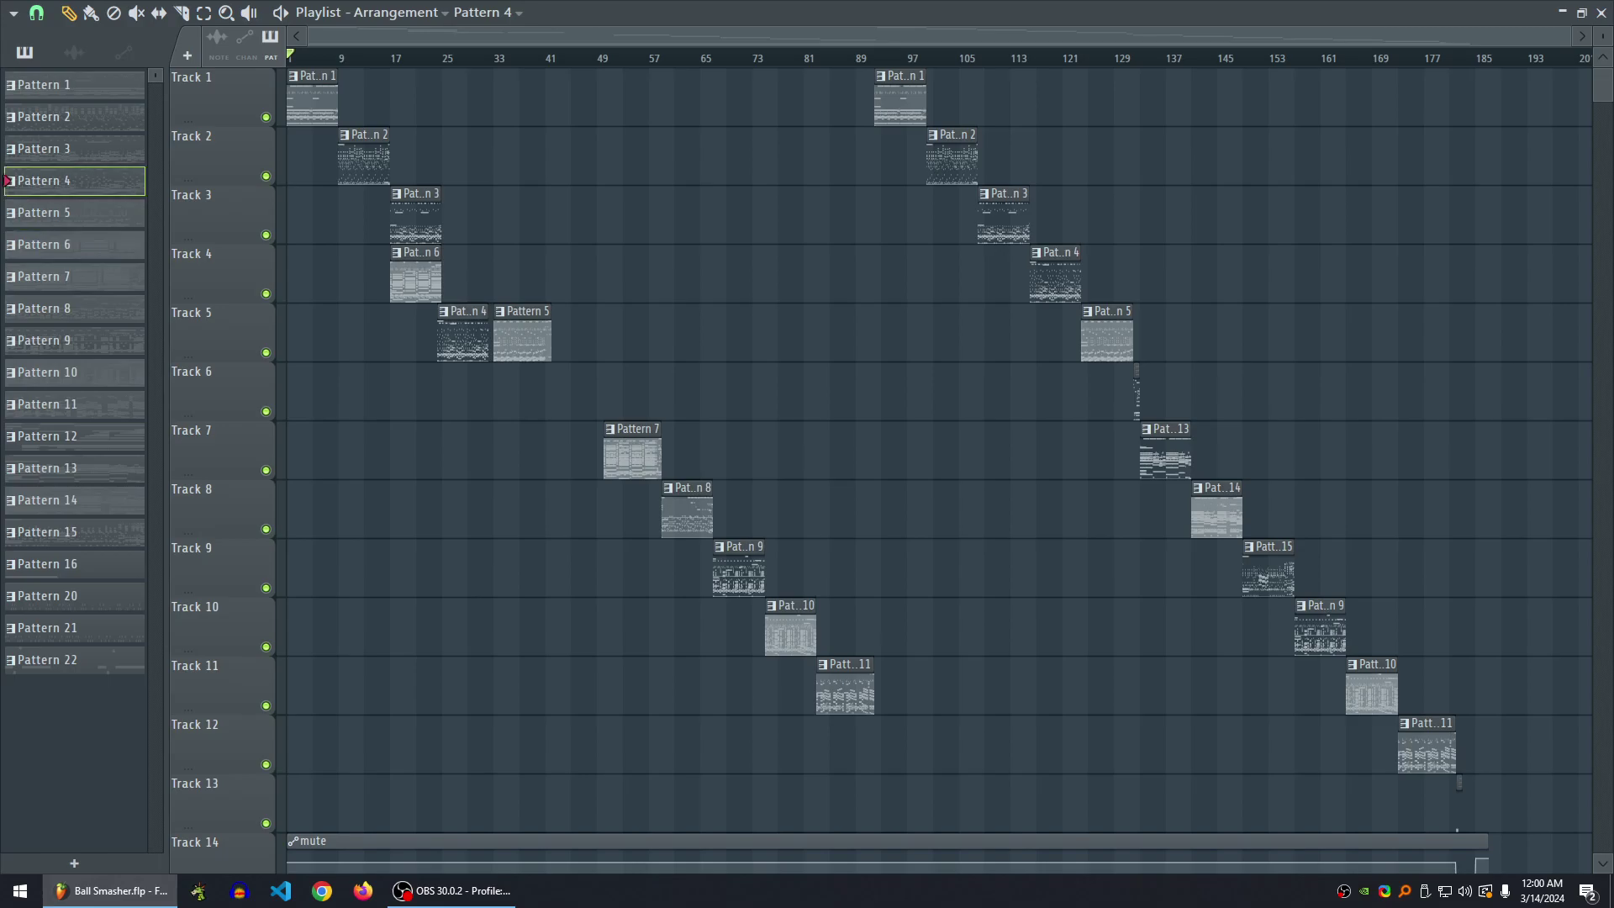
key("ctrl+z")
key("ctrl+z")
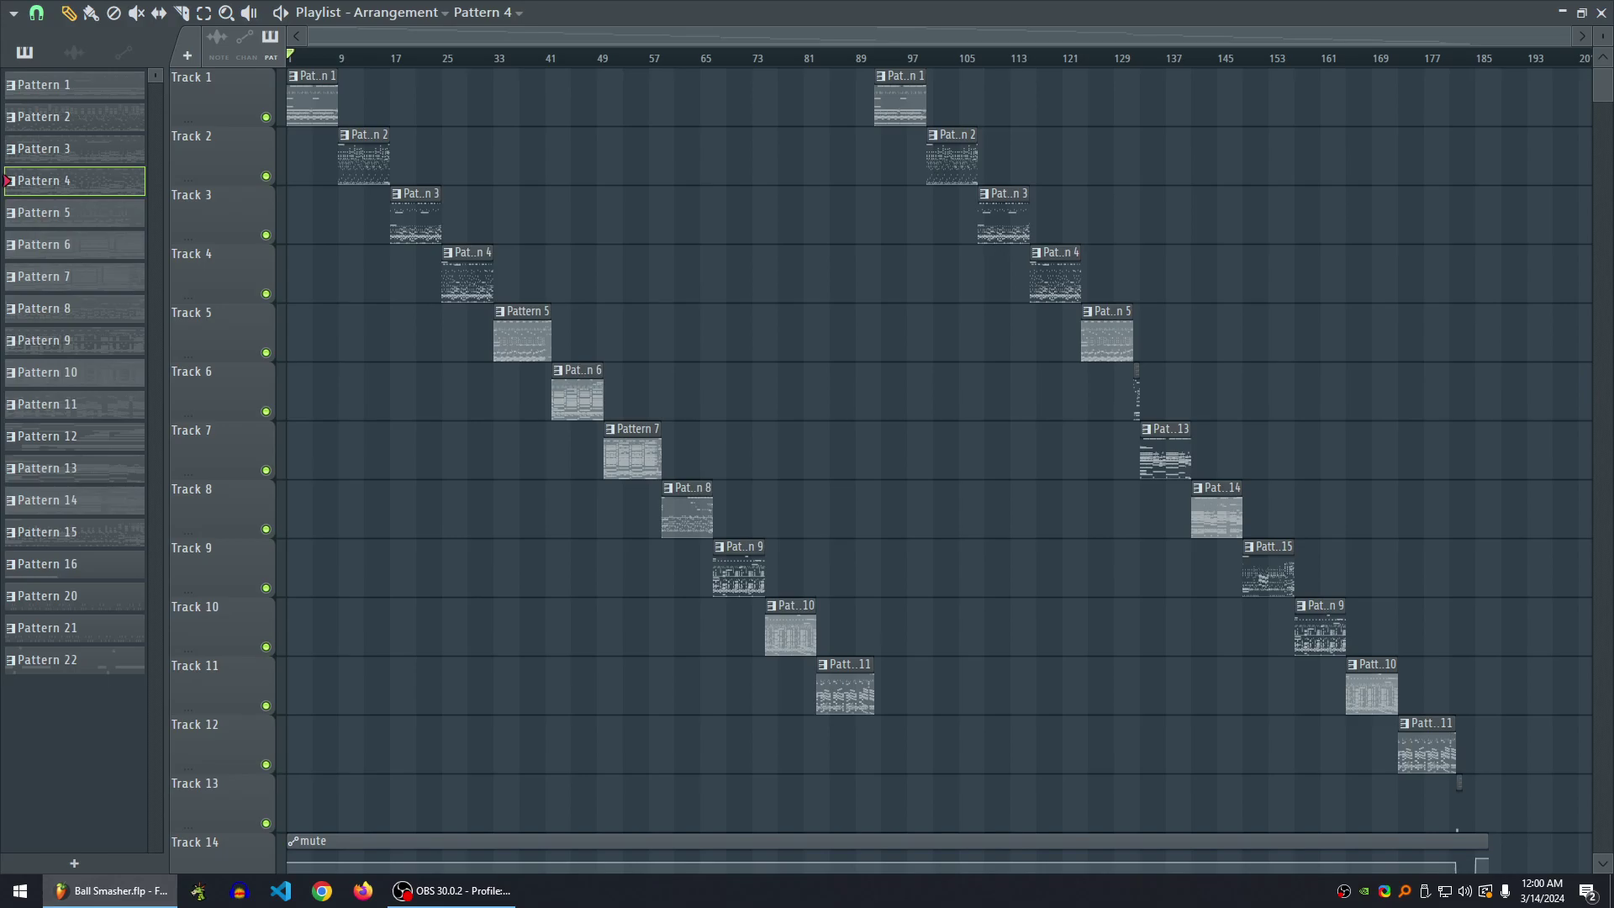
- Examine the arrangement across all tracks, select the Pattern 5 clip on Track 5, and close the playlist
scroll(930, 470, "down", 4)
scroll(930, 470, "up", 4)
scroll(931, 454, "down", 2)
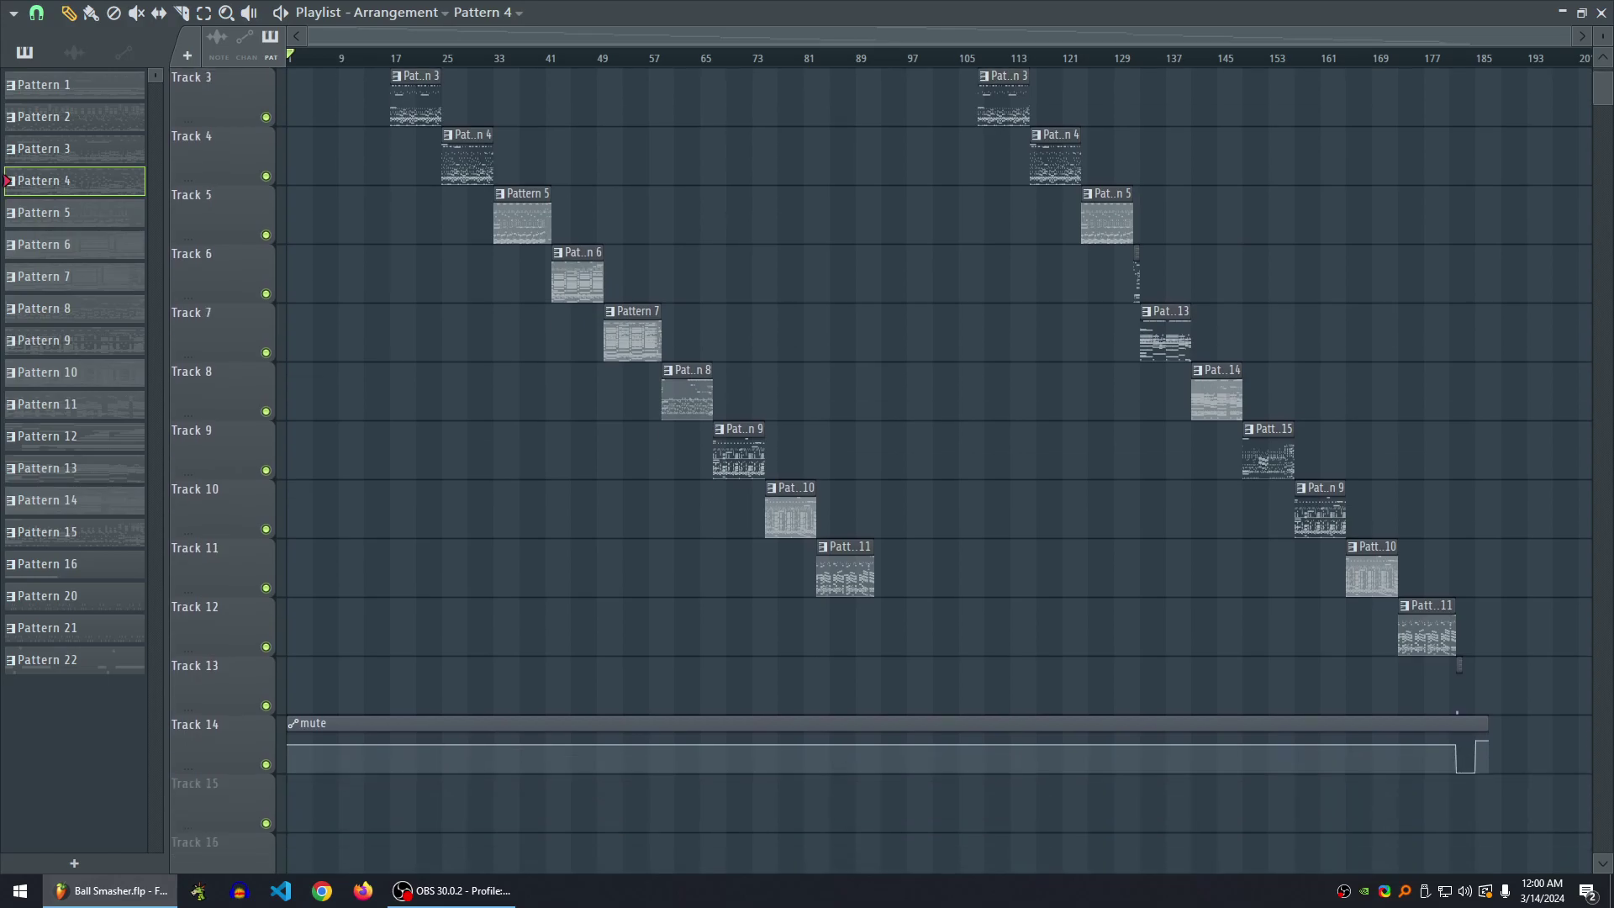
mouse_move(521, 214)
left_mouse_down()
mouse_move(395, 215)
mouse_move(521, 215)
left_mouse_up()
scroll(931, 454, "up", 2)
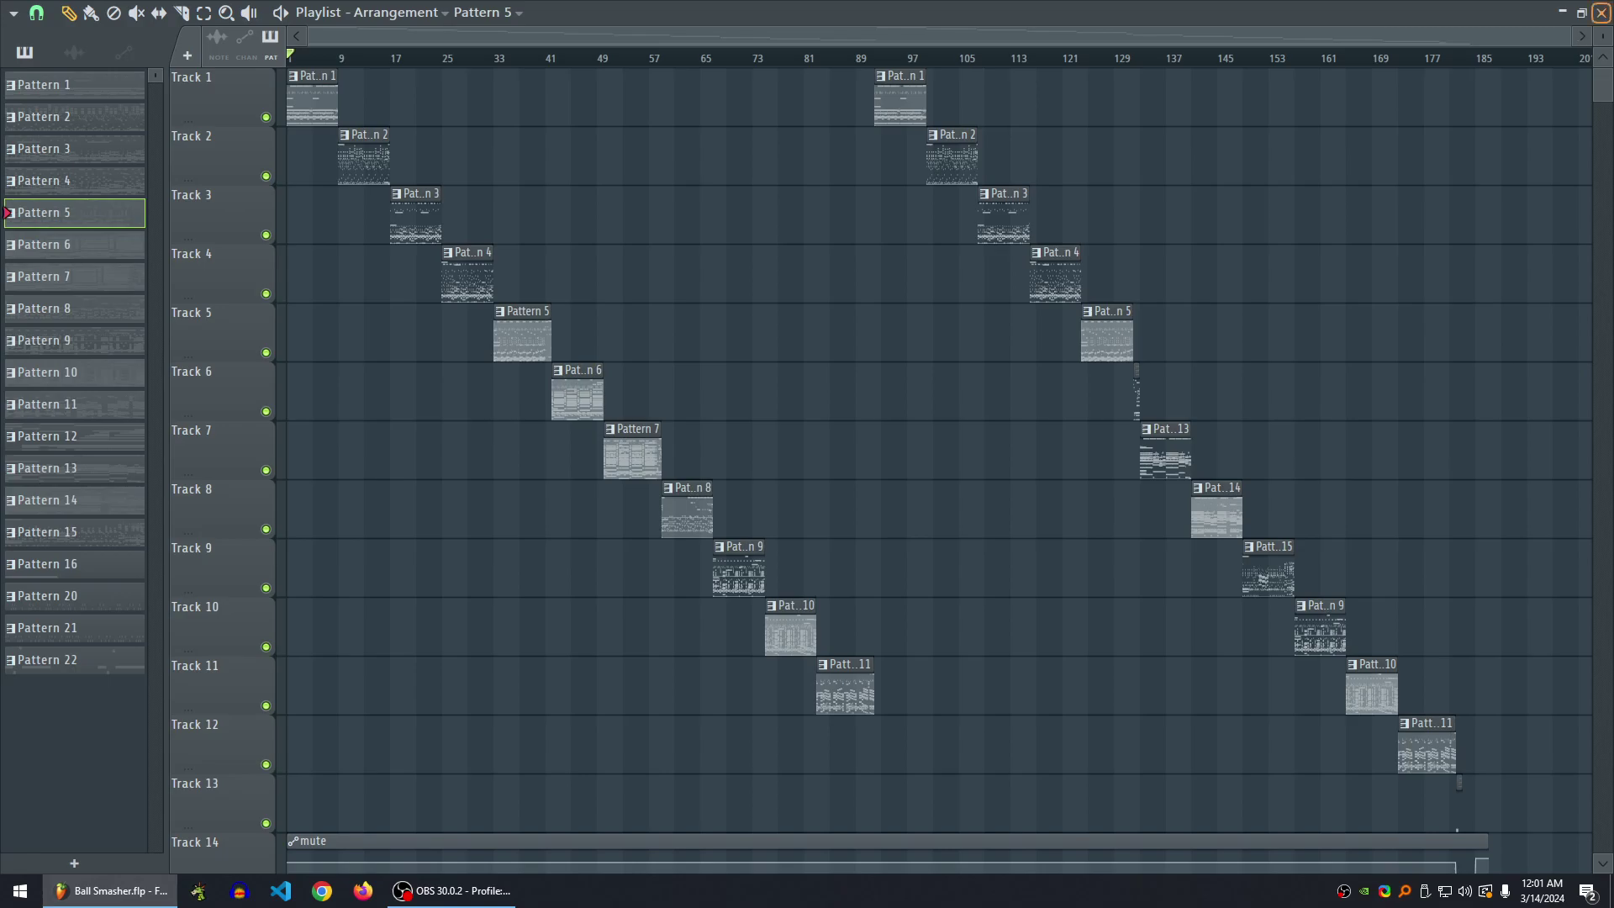
left_click(1601, 12)
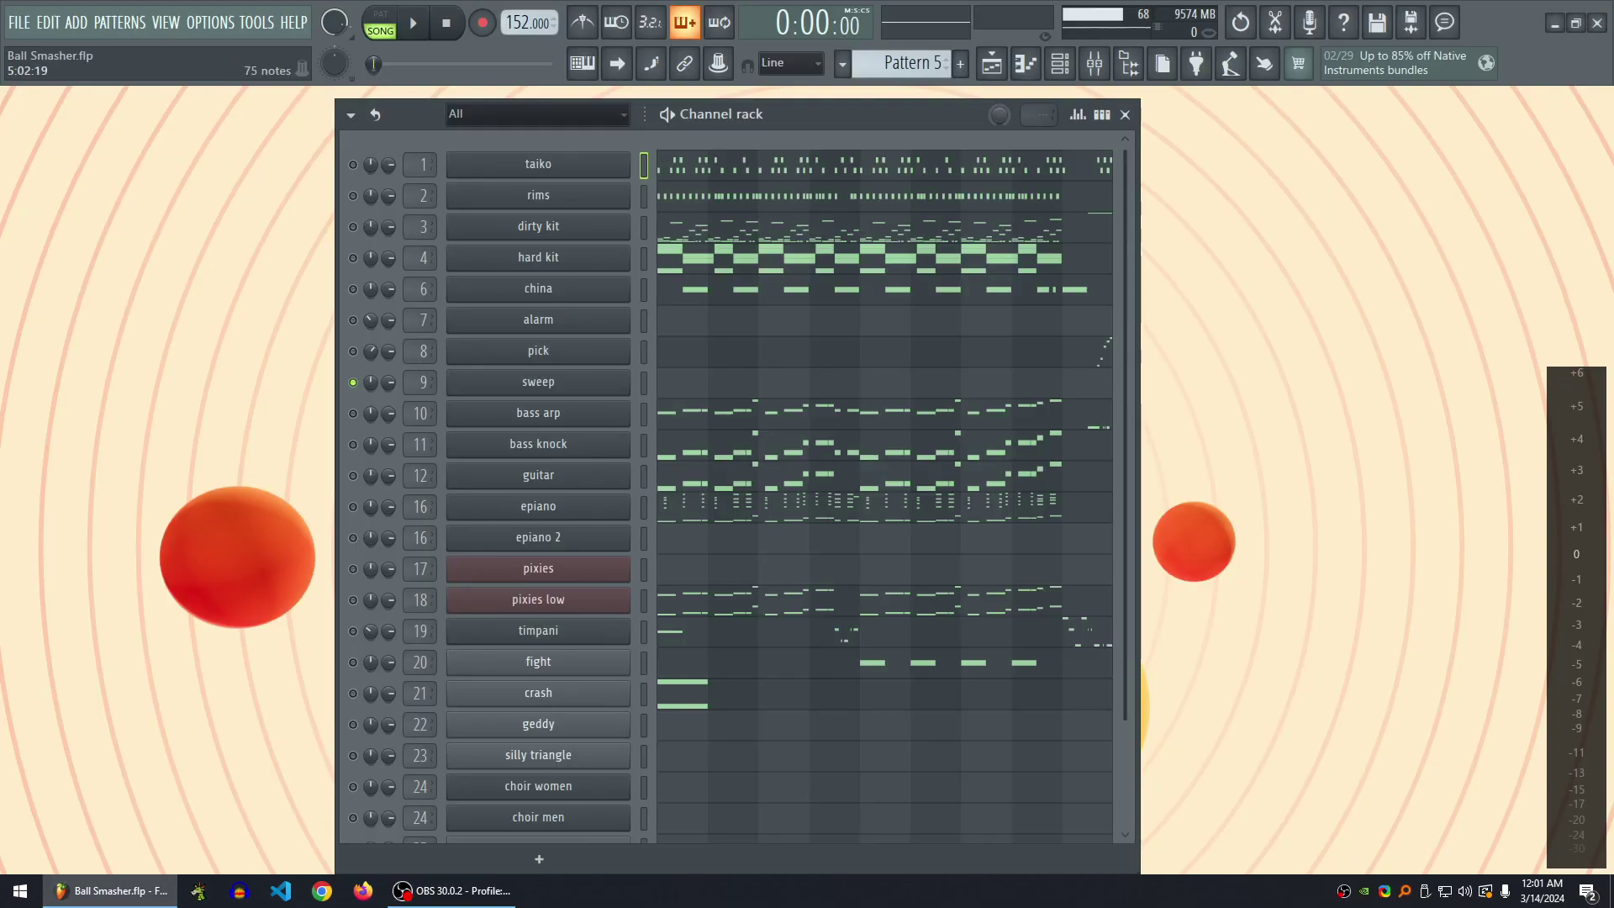
- Switch back to Pattern 1 and play a short part of the song with the sweep channel soloed
key("1")
key("space")
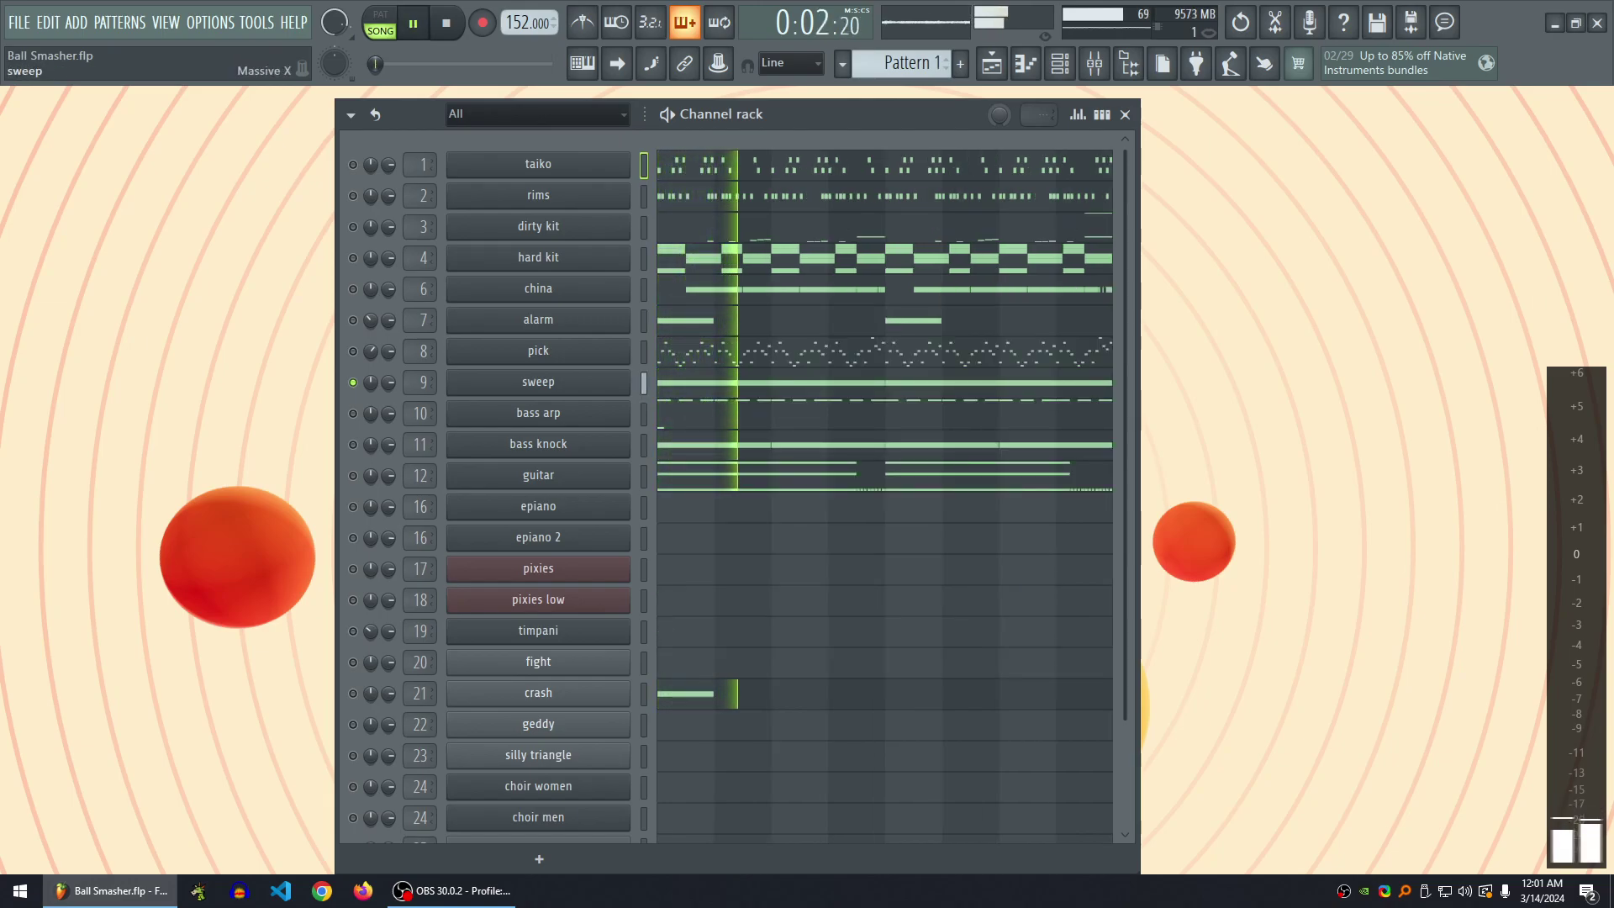
key("space")
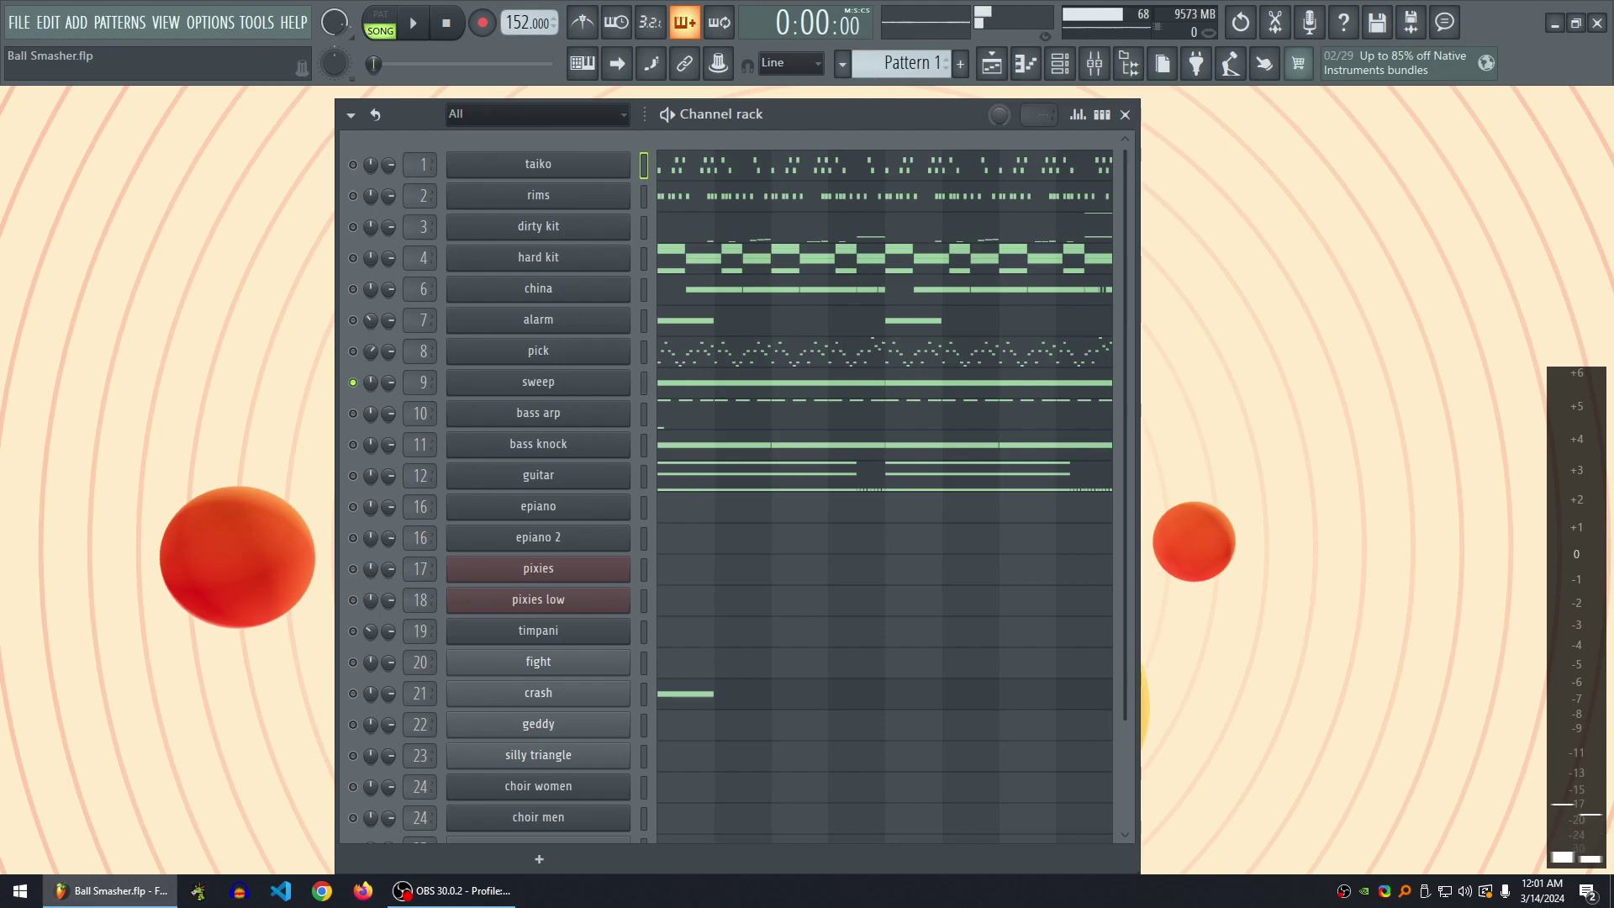
- View the sweep channel's Massive X plugin with the modified Galaxy Quest preset, close it, and clone the channel
left_click(537, 381)
left_click_drag(757, 133, 585, 137)
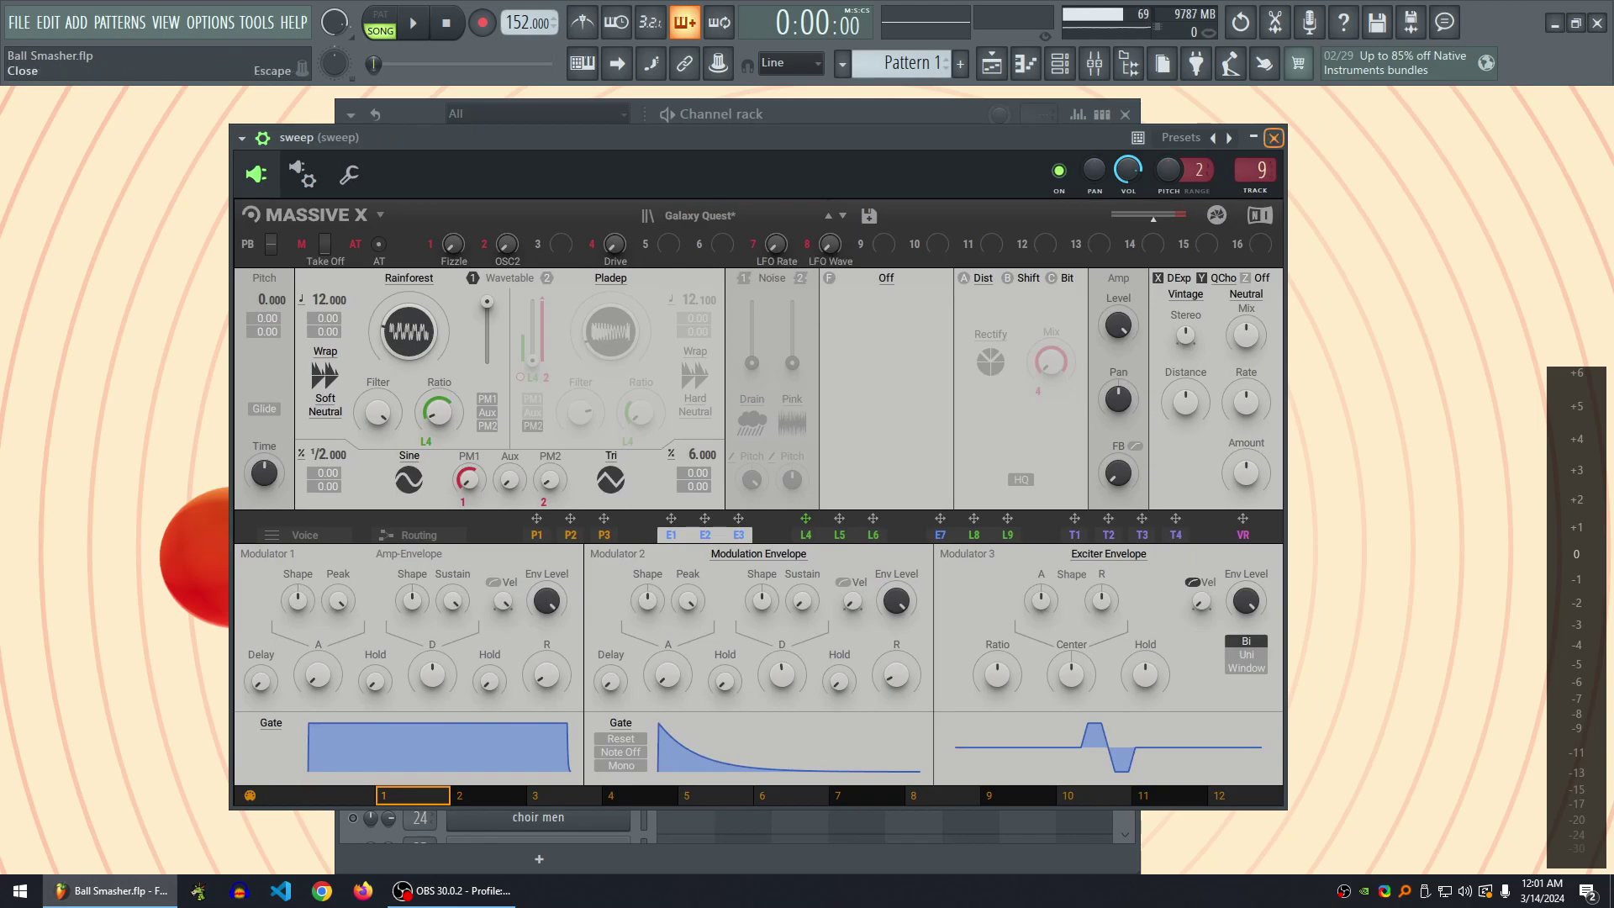
left_click(1273, 137)
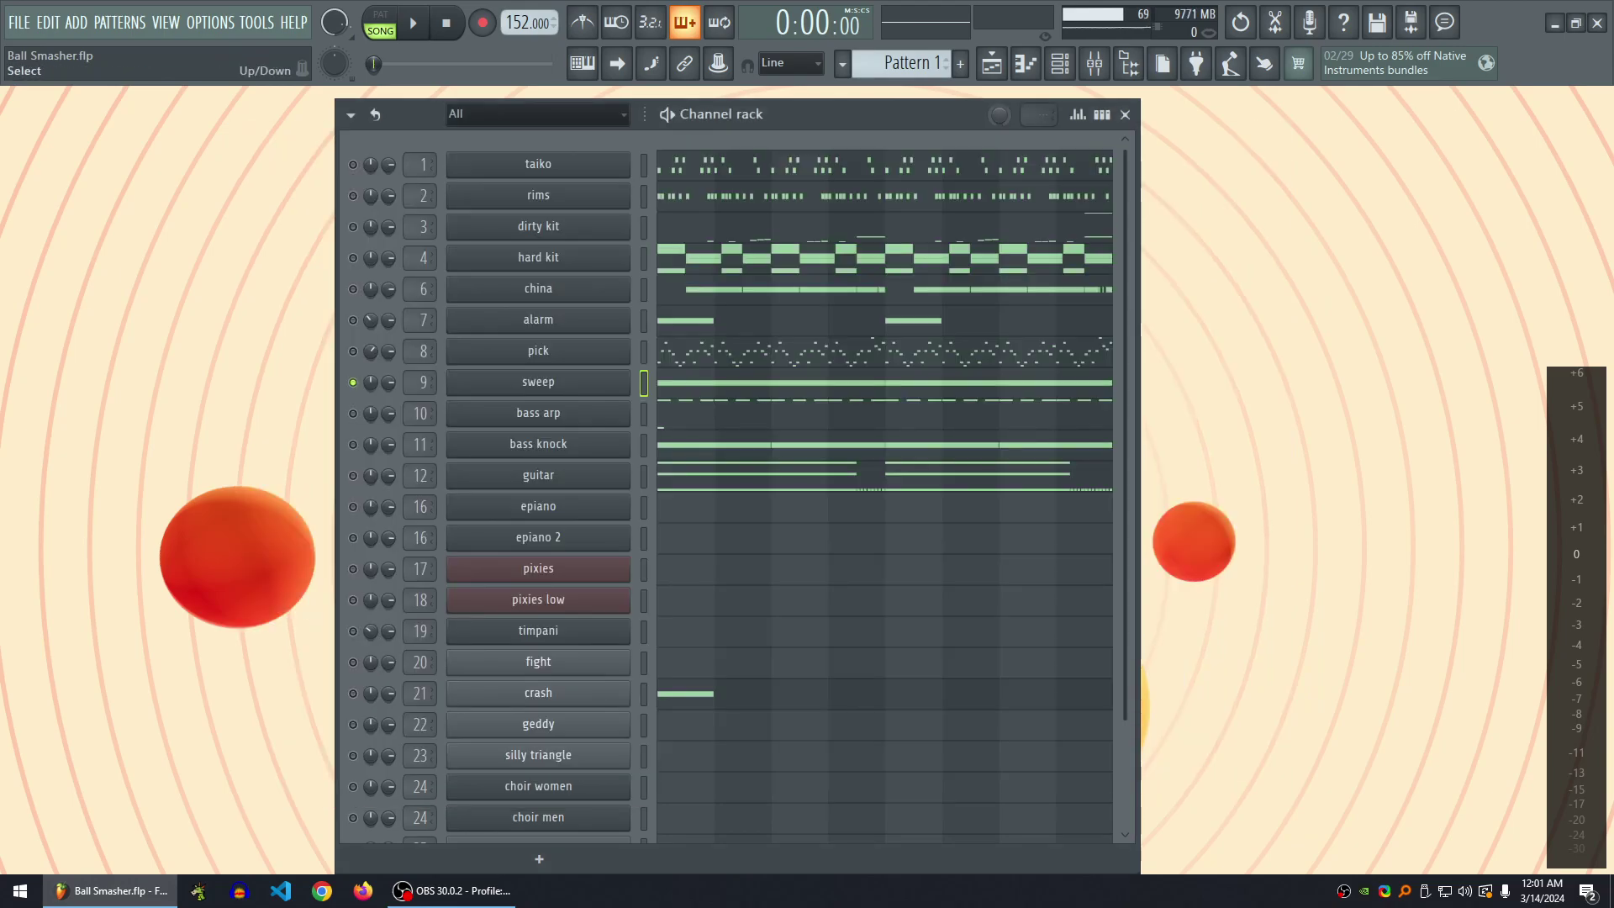
left_click(537, 382)
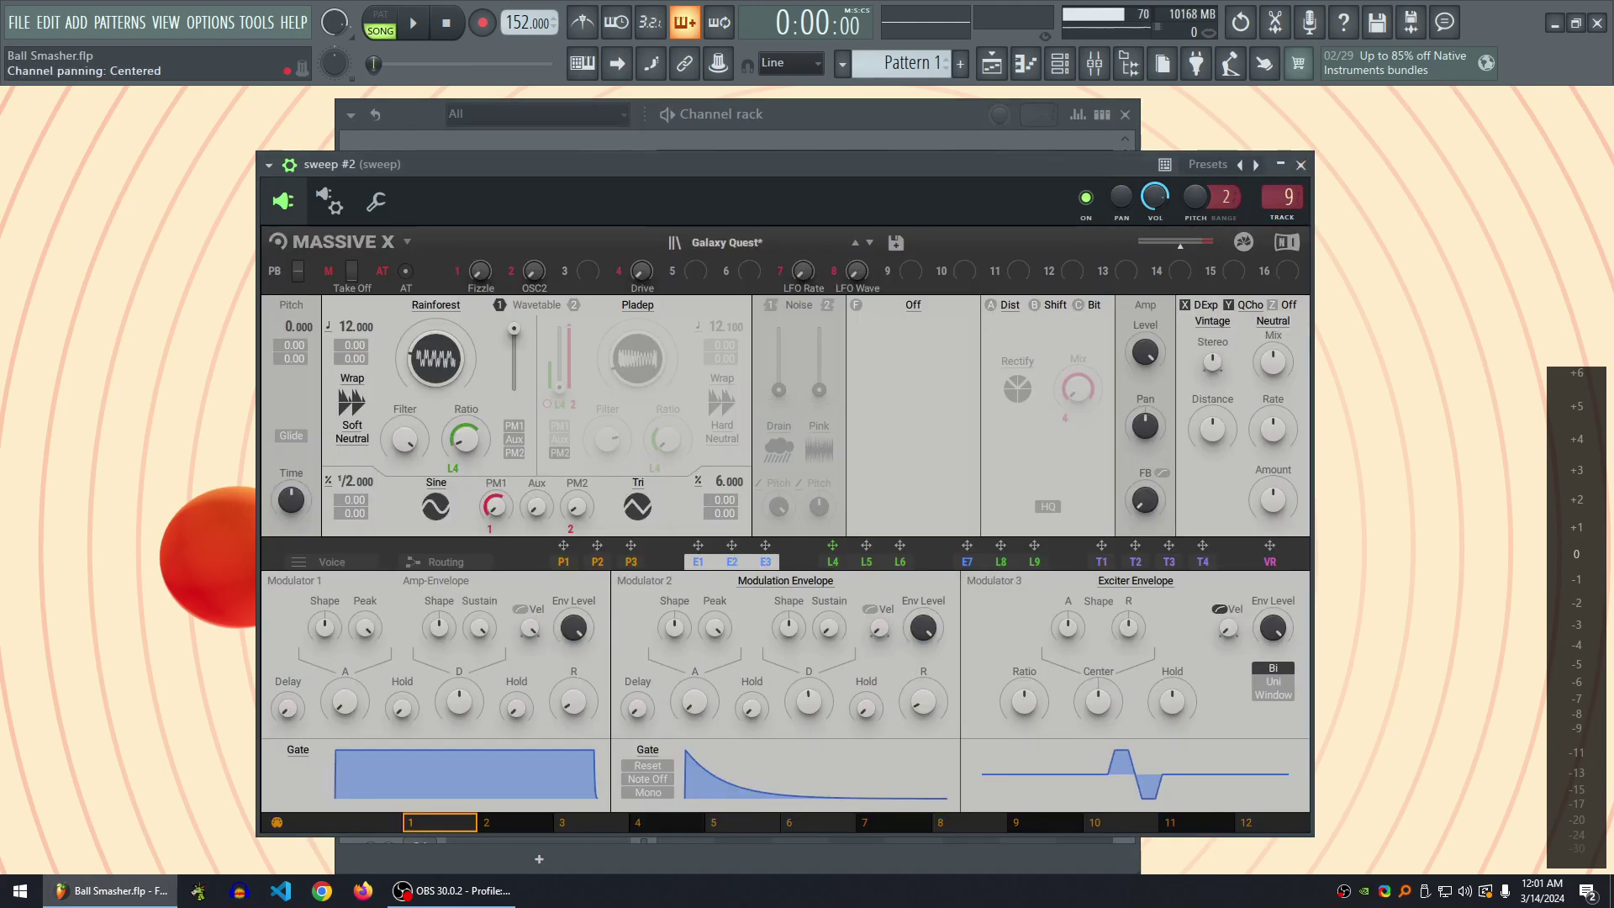
- Search the cloned sweep's Massive X presets for "galaxy", load the original Galaxy Quest preset, and close the plugin
left_click(726, 242)
type("galaxy")
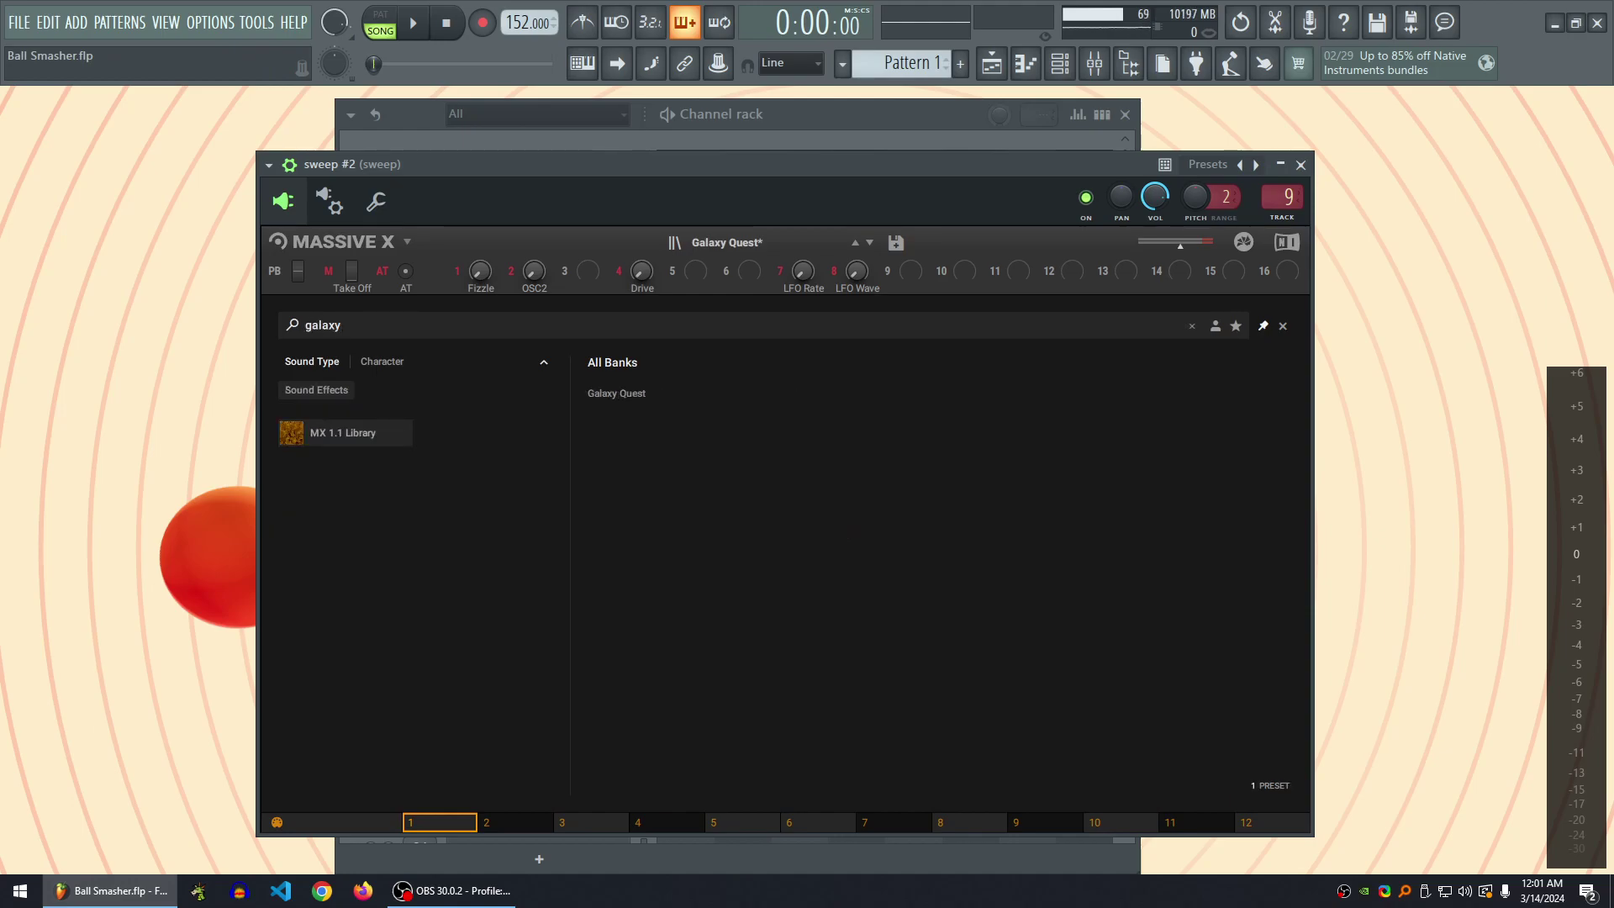
left_click(622, 393)
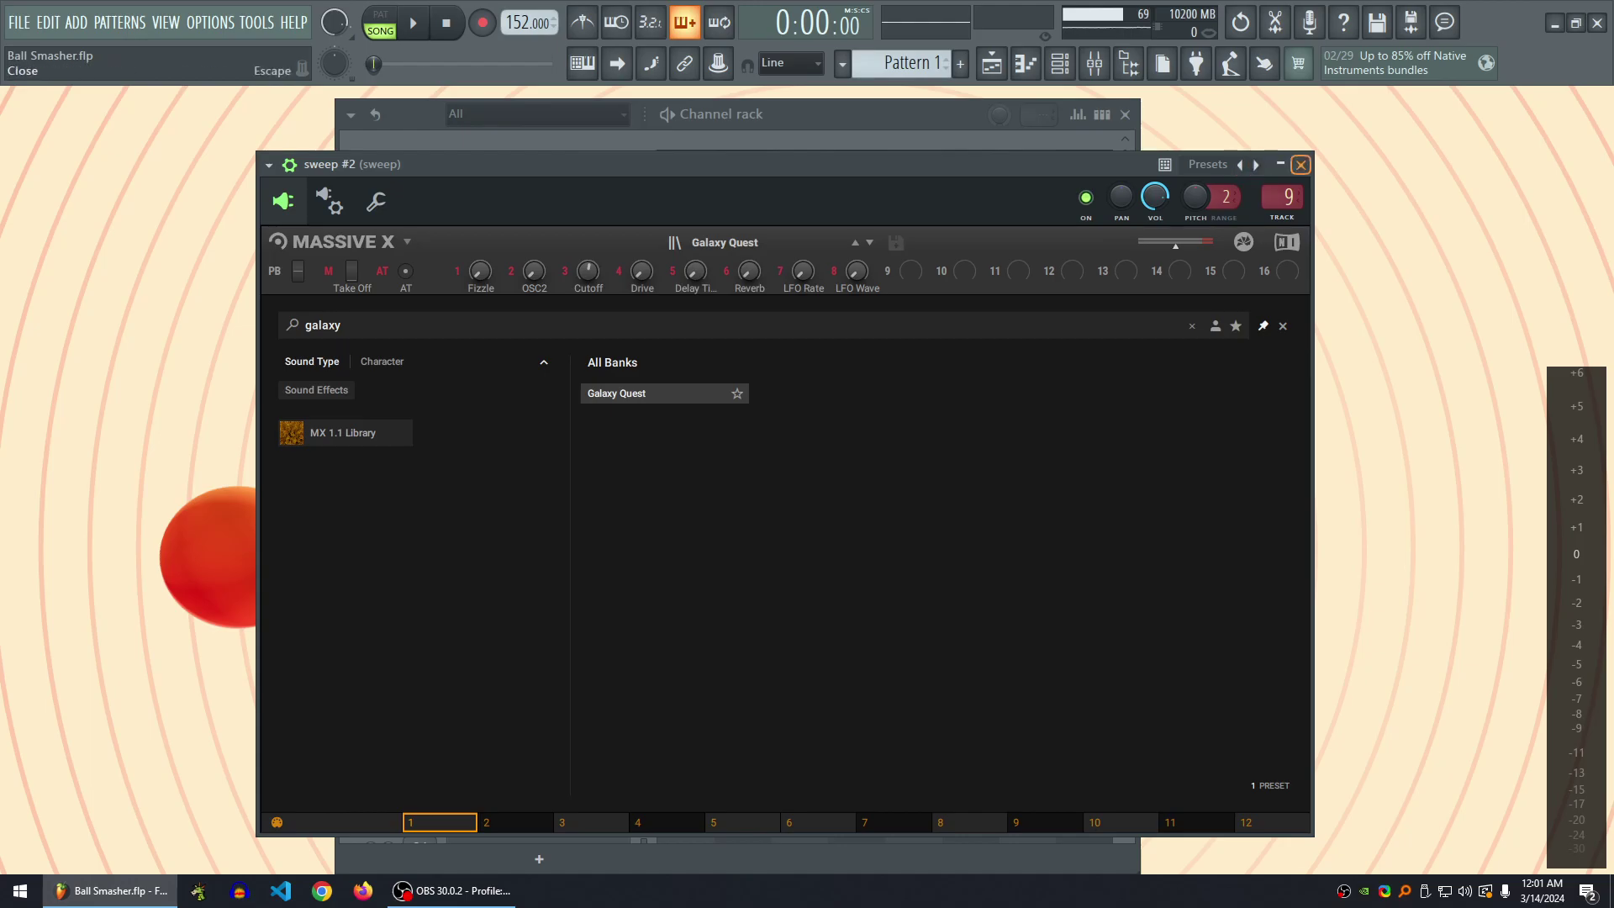
left_click(1300, 165)
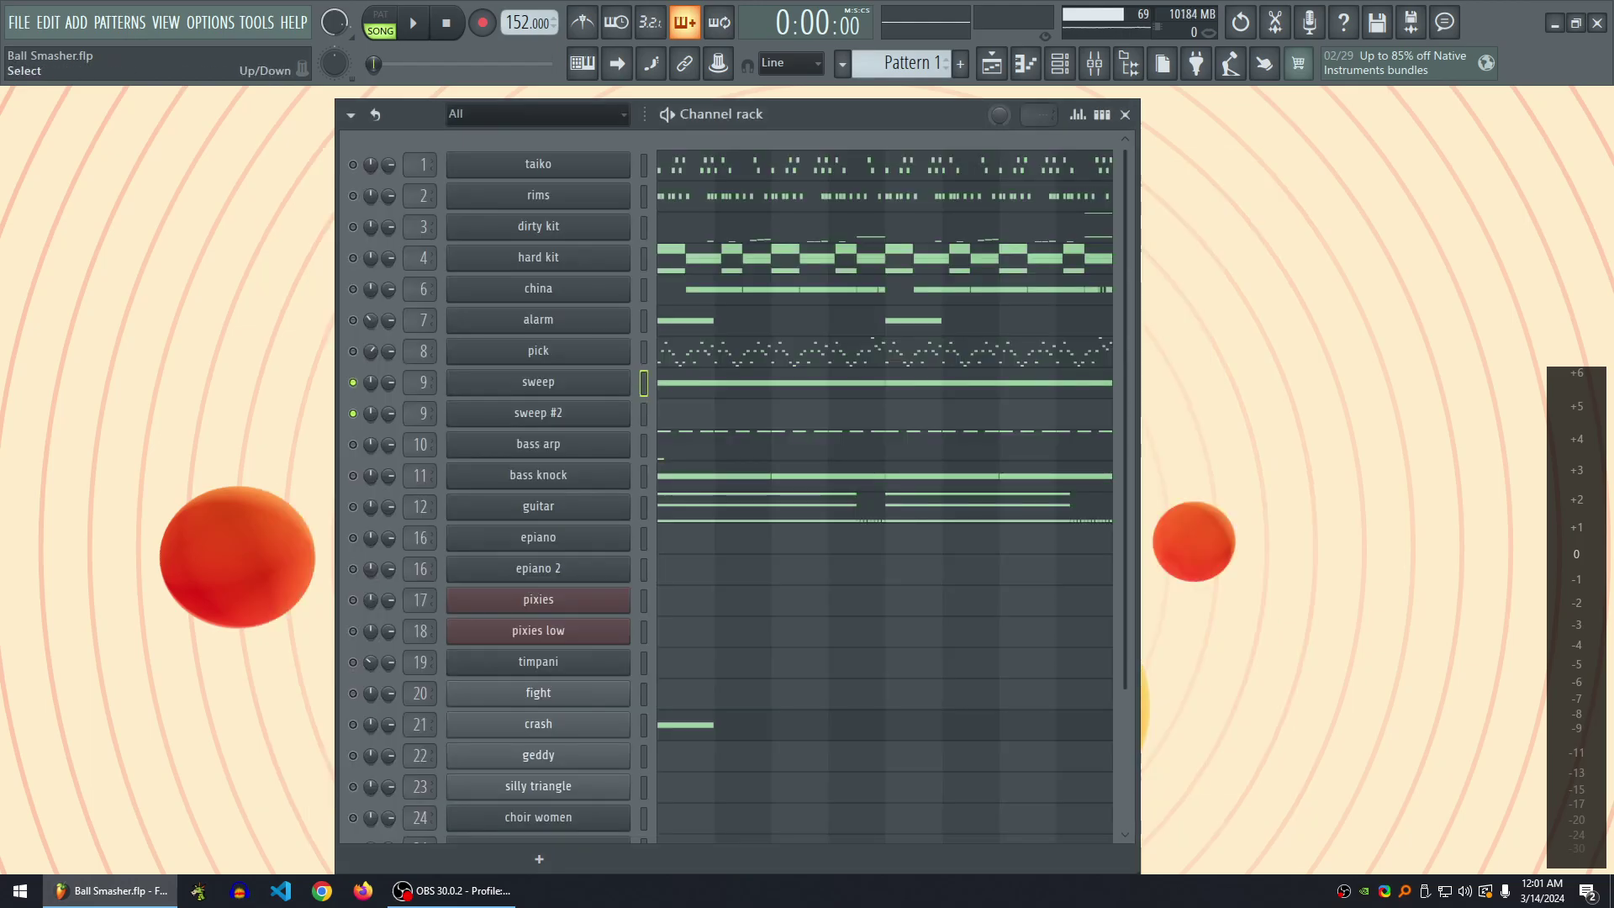
- Compare the two sweep sounds by playing a short part of the song with the clone soloed and again with the original soloed
key("space")
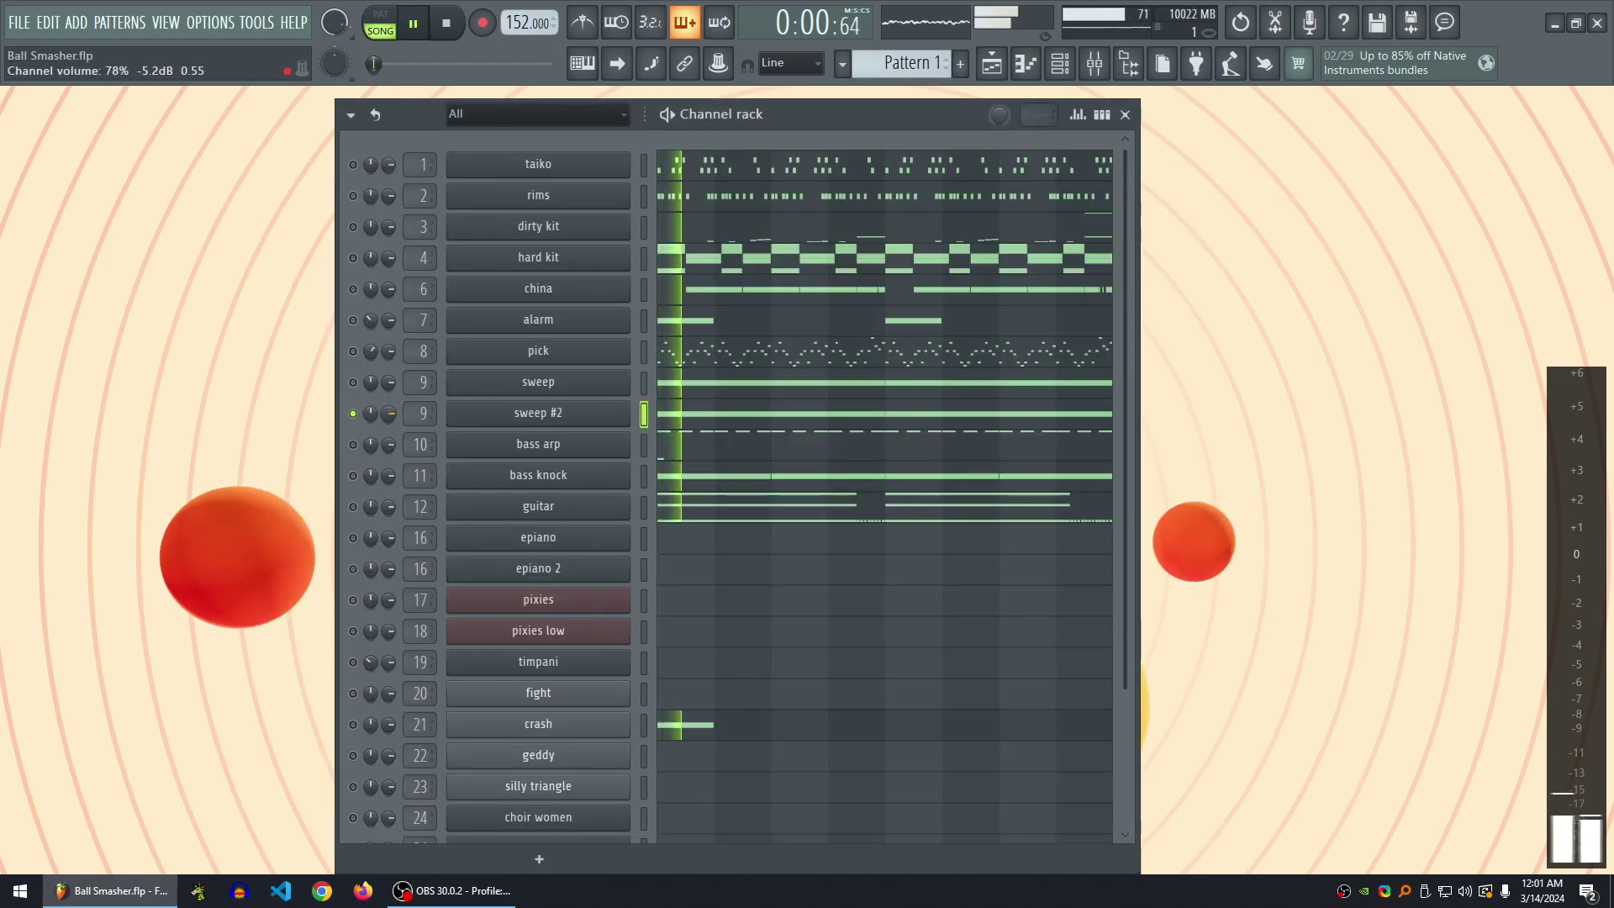
key("space")
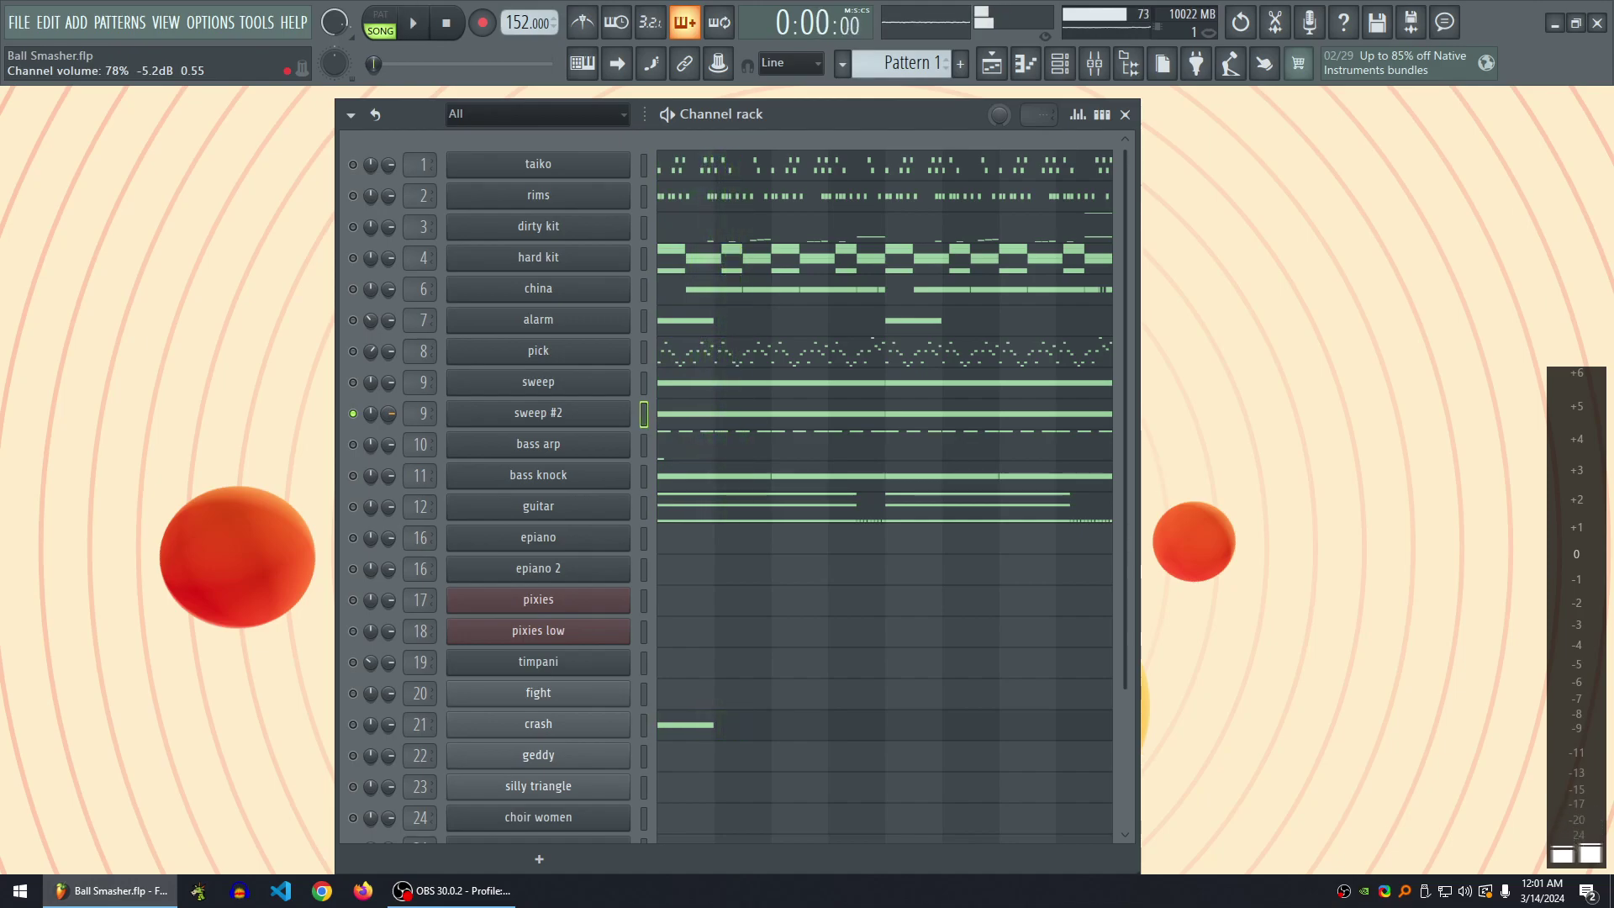
right_click(354, 381)
key("space")
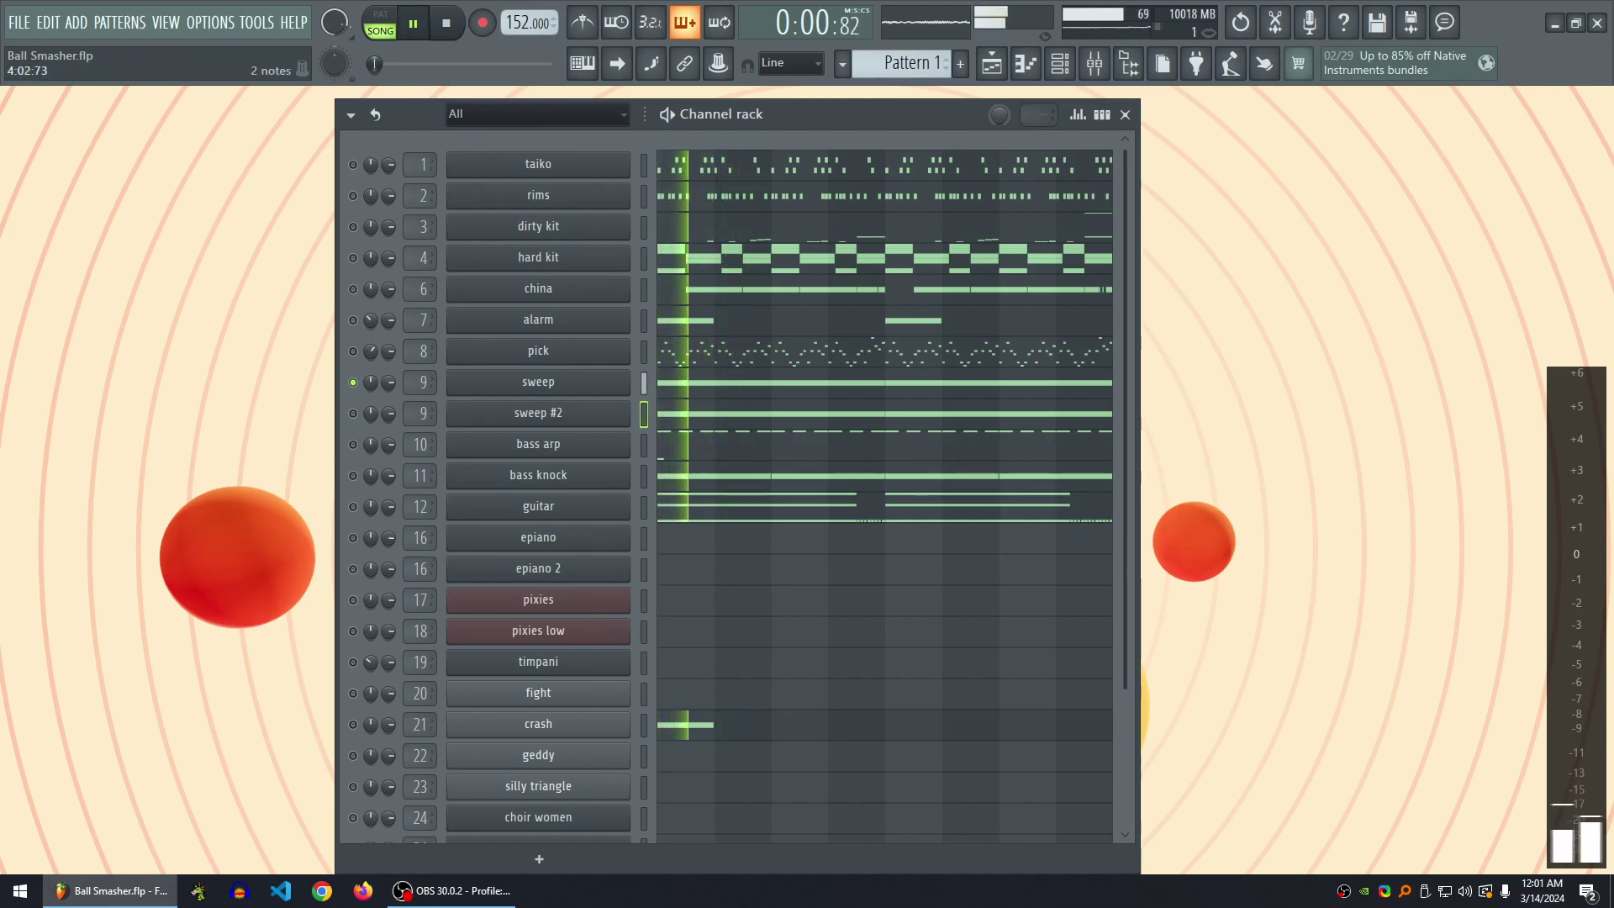
key("space")
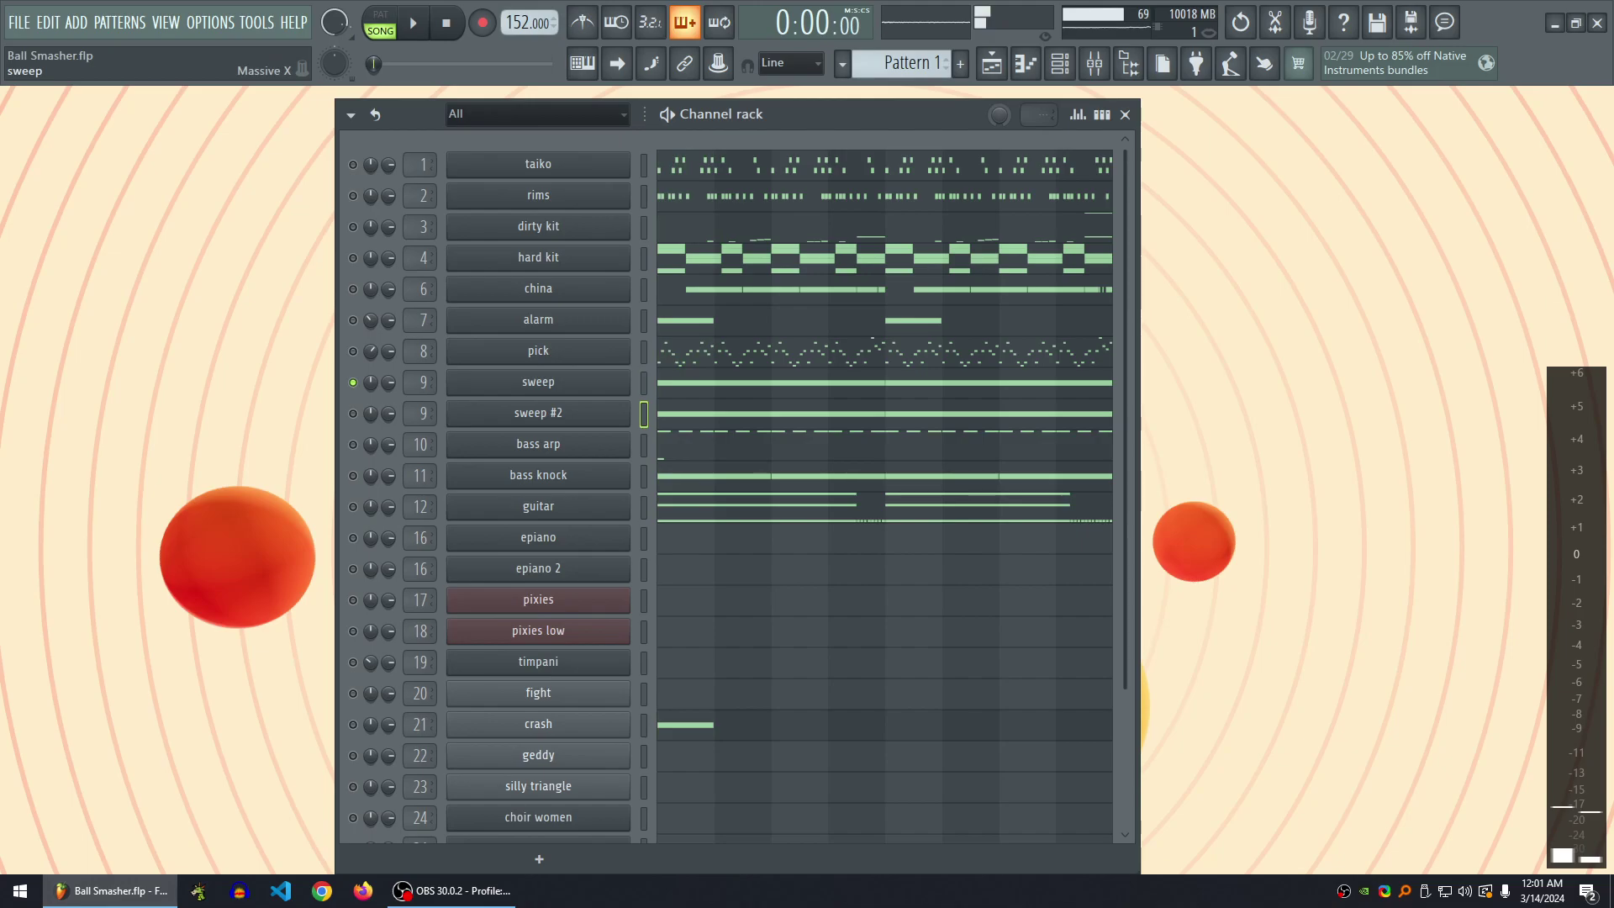
- View the original sweep's Massive X settings, close the plugin, and delete the cloned sweep channel
left_click(537, 381)
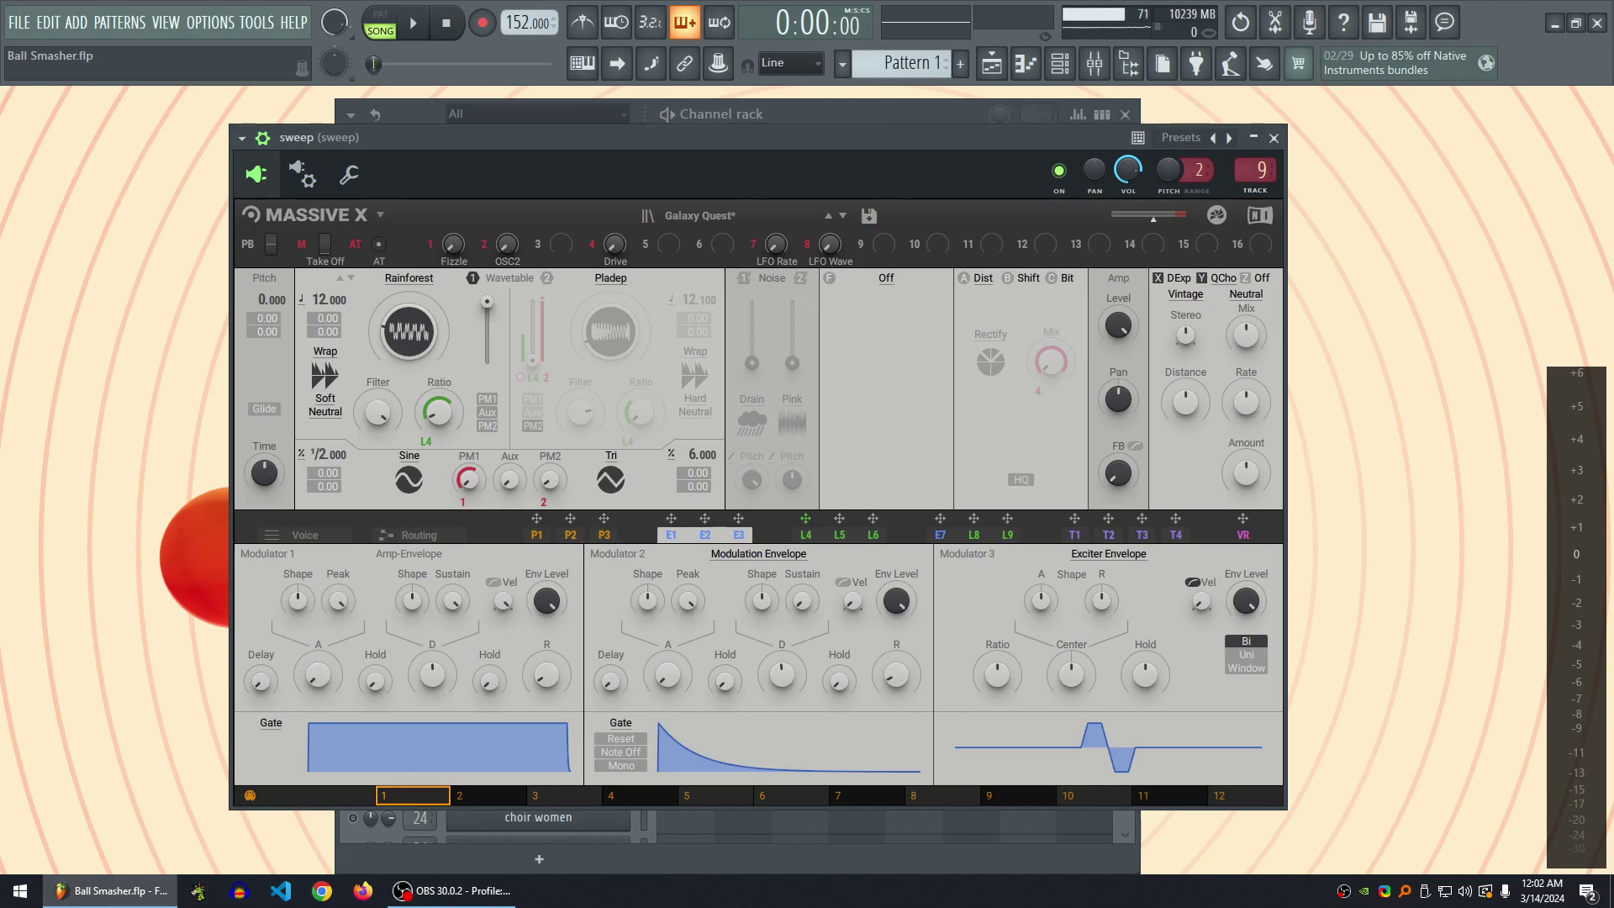
left_click(1273, 138)
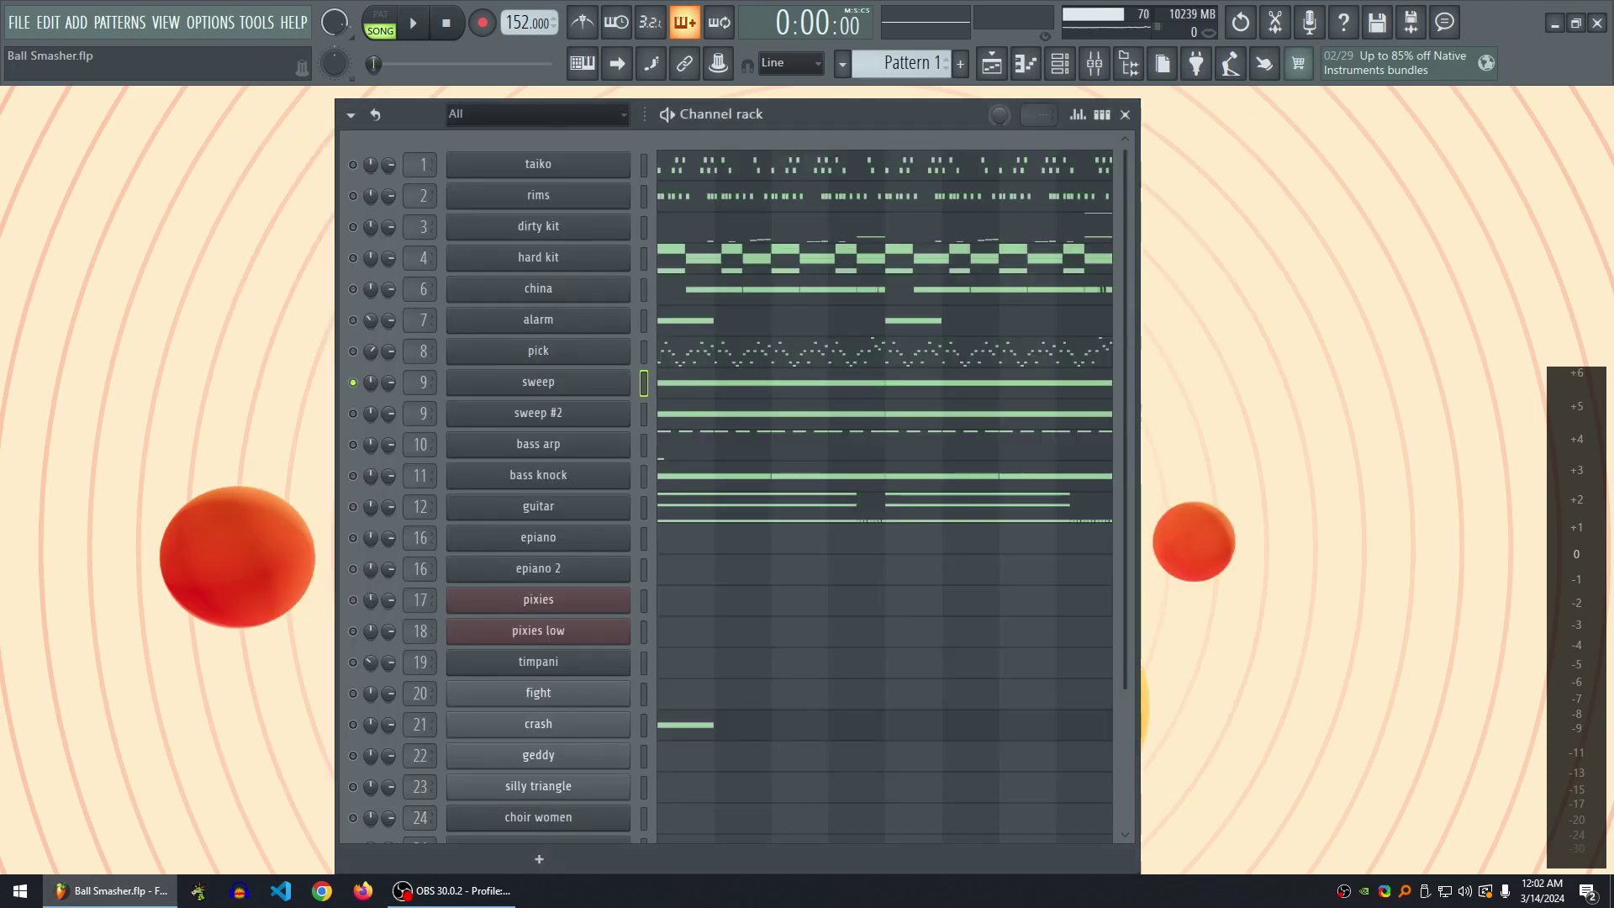
key("alt+Delete")
key("Return")
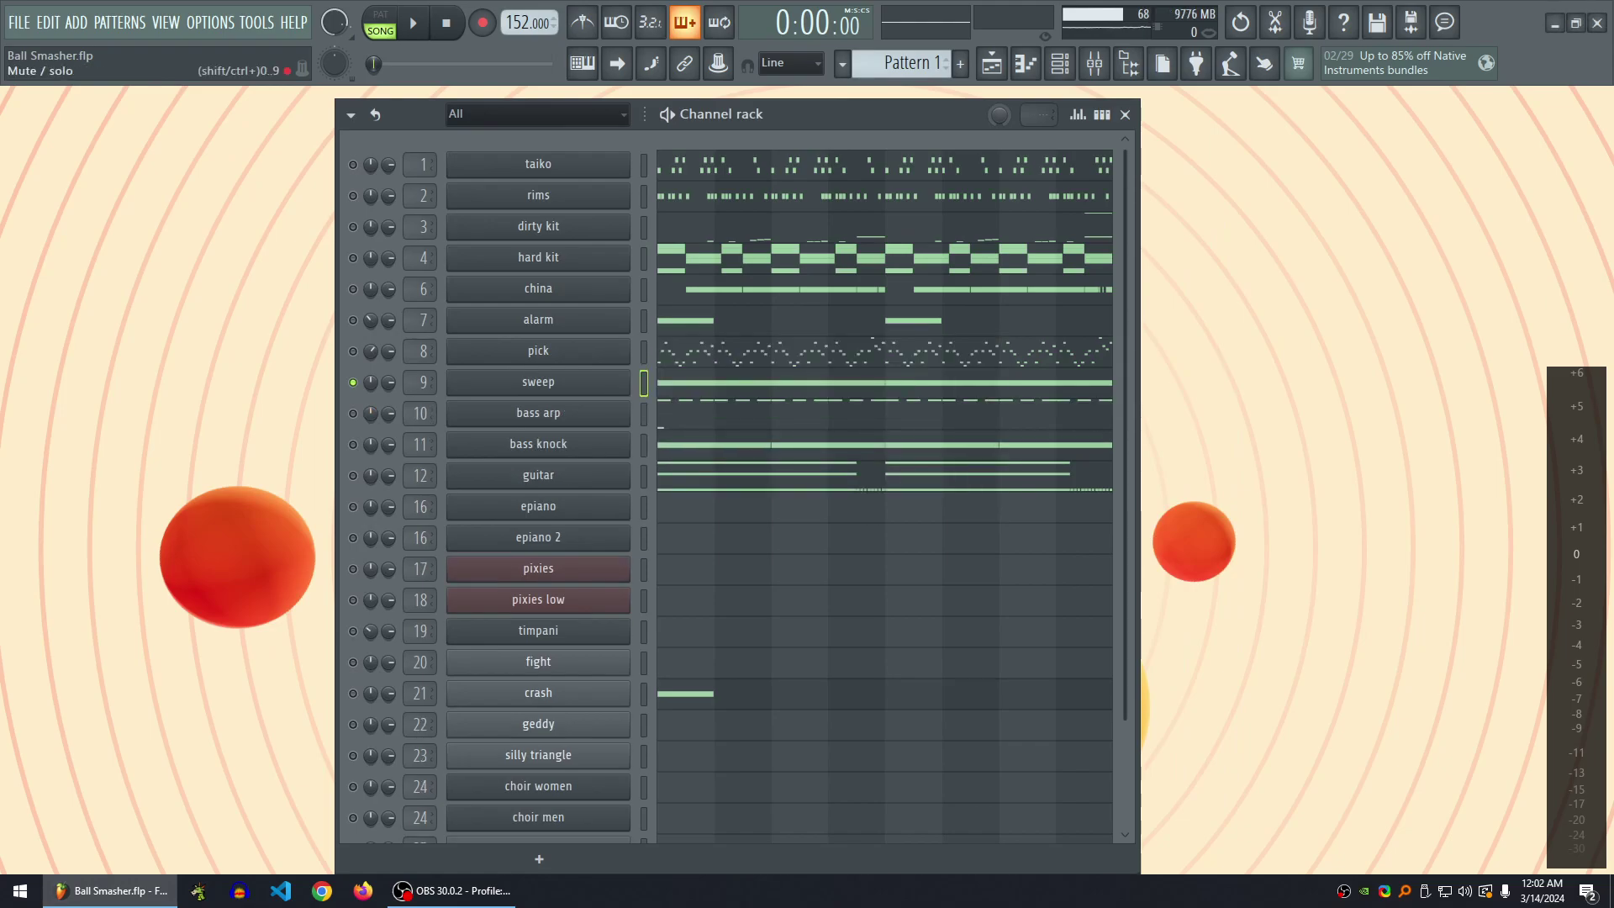
- Clone the bass knock channel, view its Massive X settings, and paste the bass knock notes into the clone
left_click(538, 444)
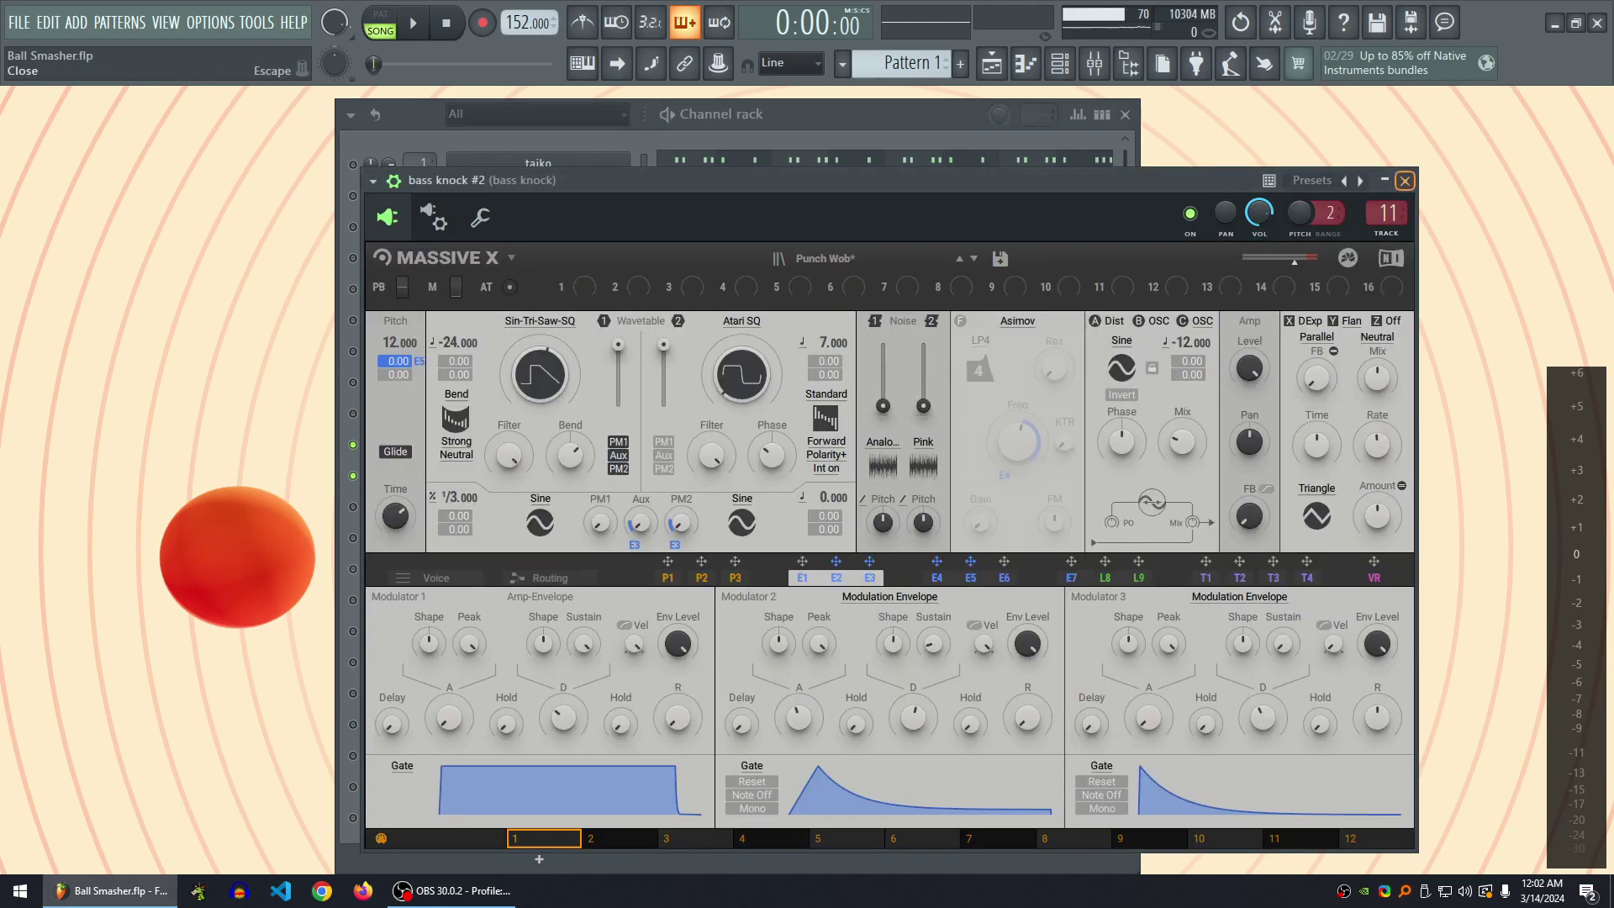
left_click(1404, 180)
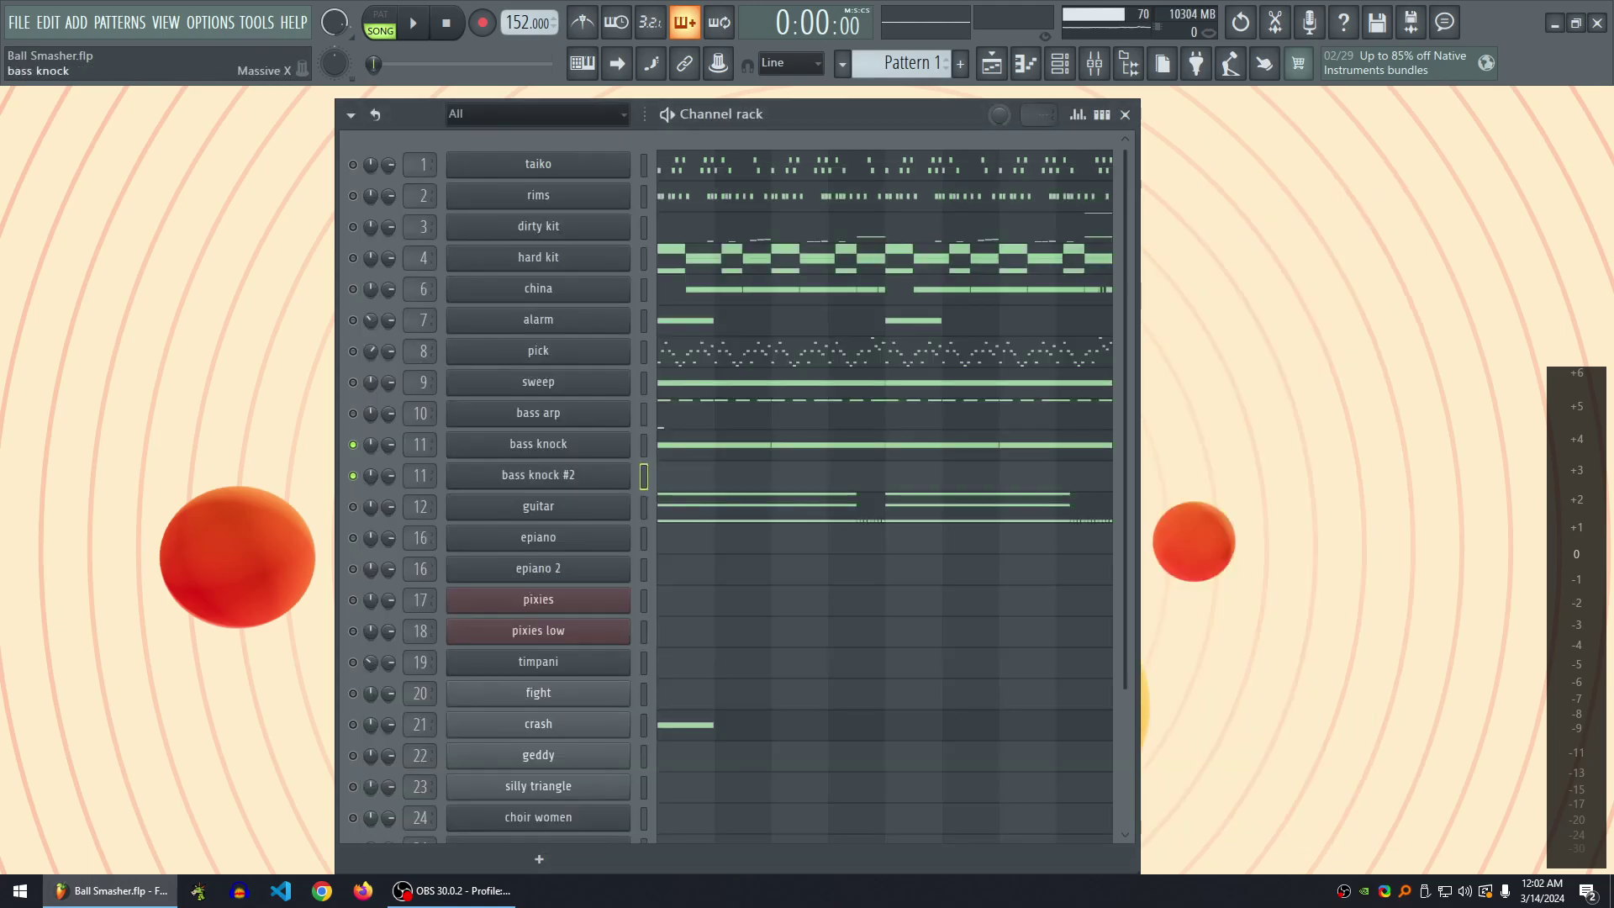
key("ctrl+v")
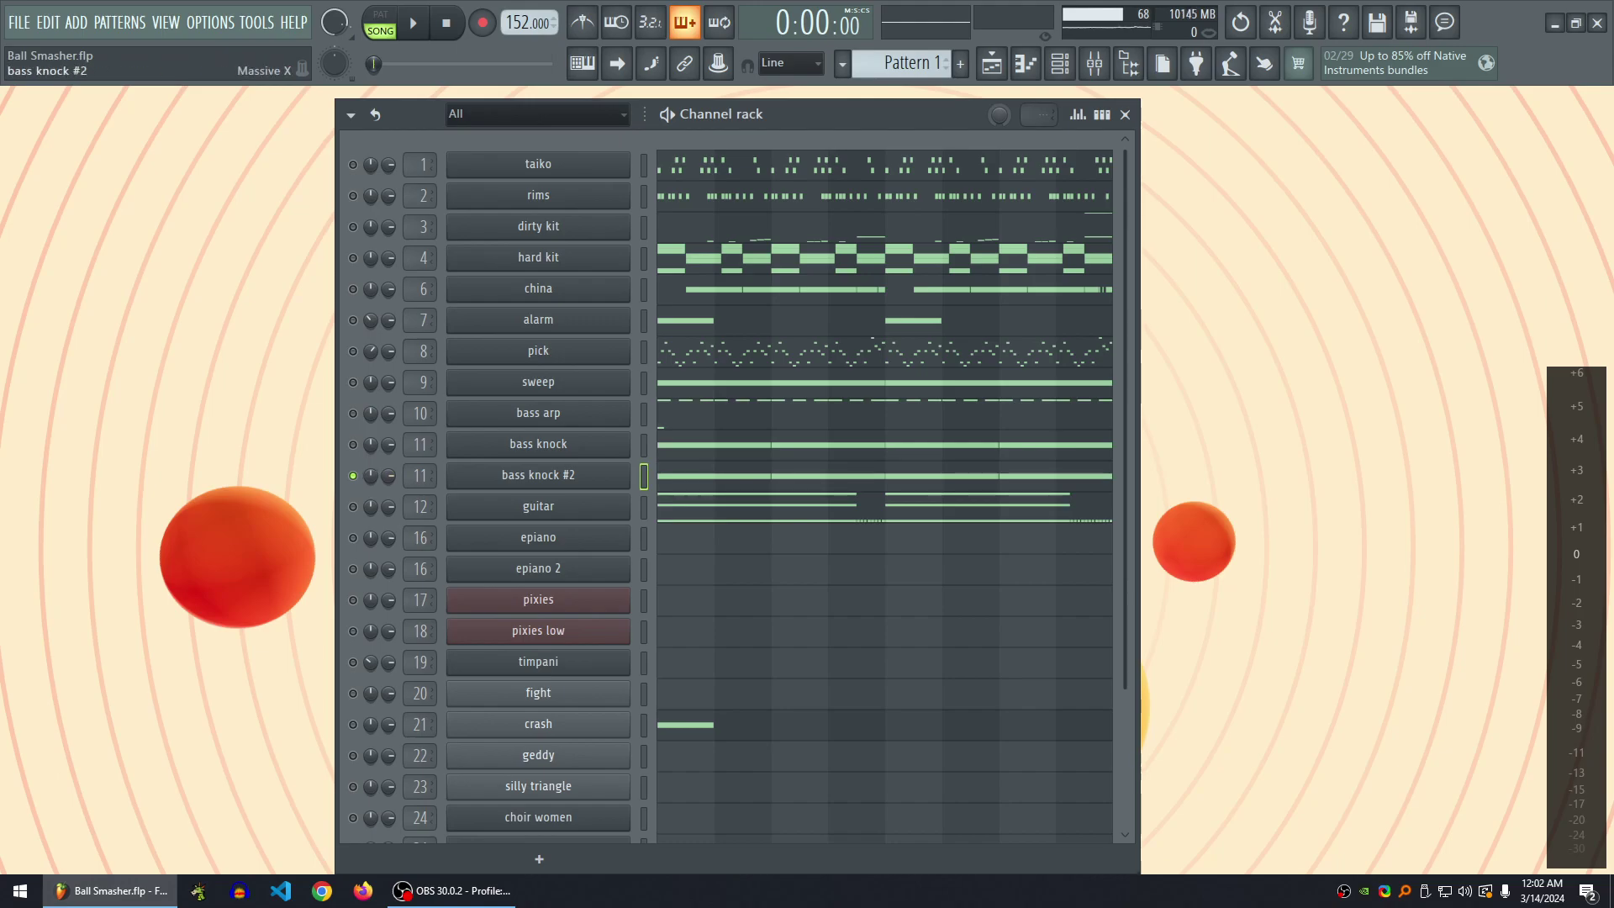
- Search the cloned bass knock's Massive X presets for "wob" and load the original Punch Wob preset
left_click(538, 475)
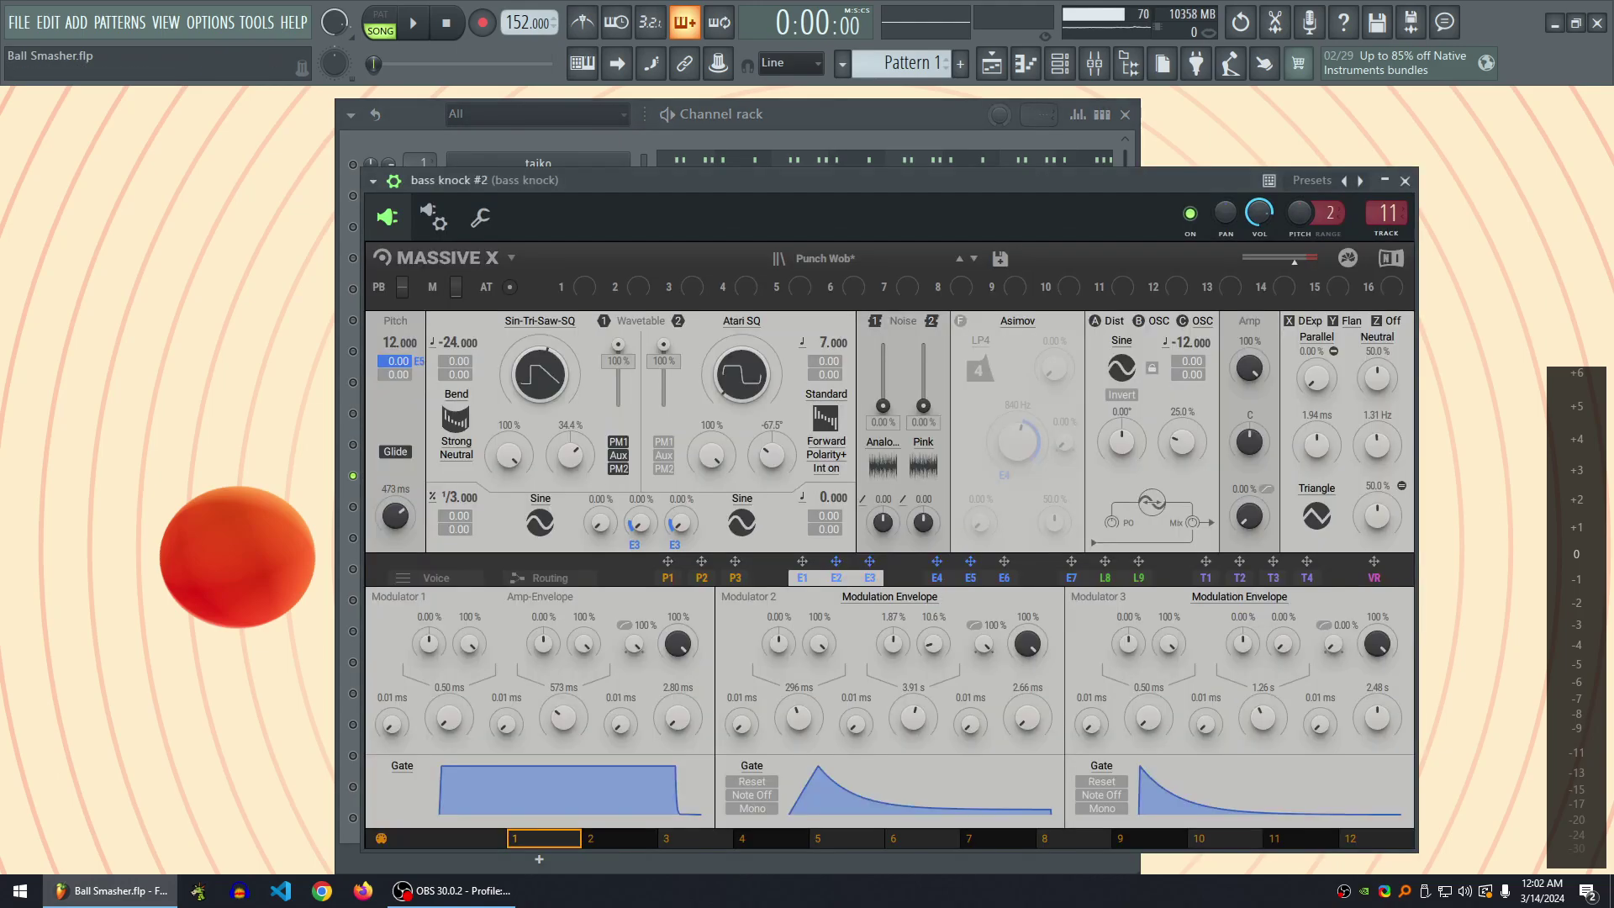
left_click(825, 258)
type("wob")
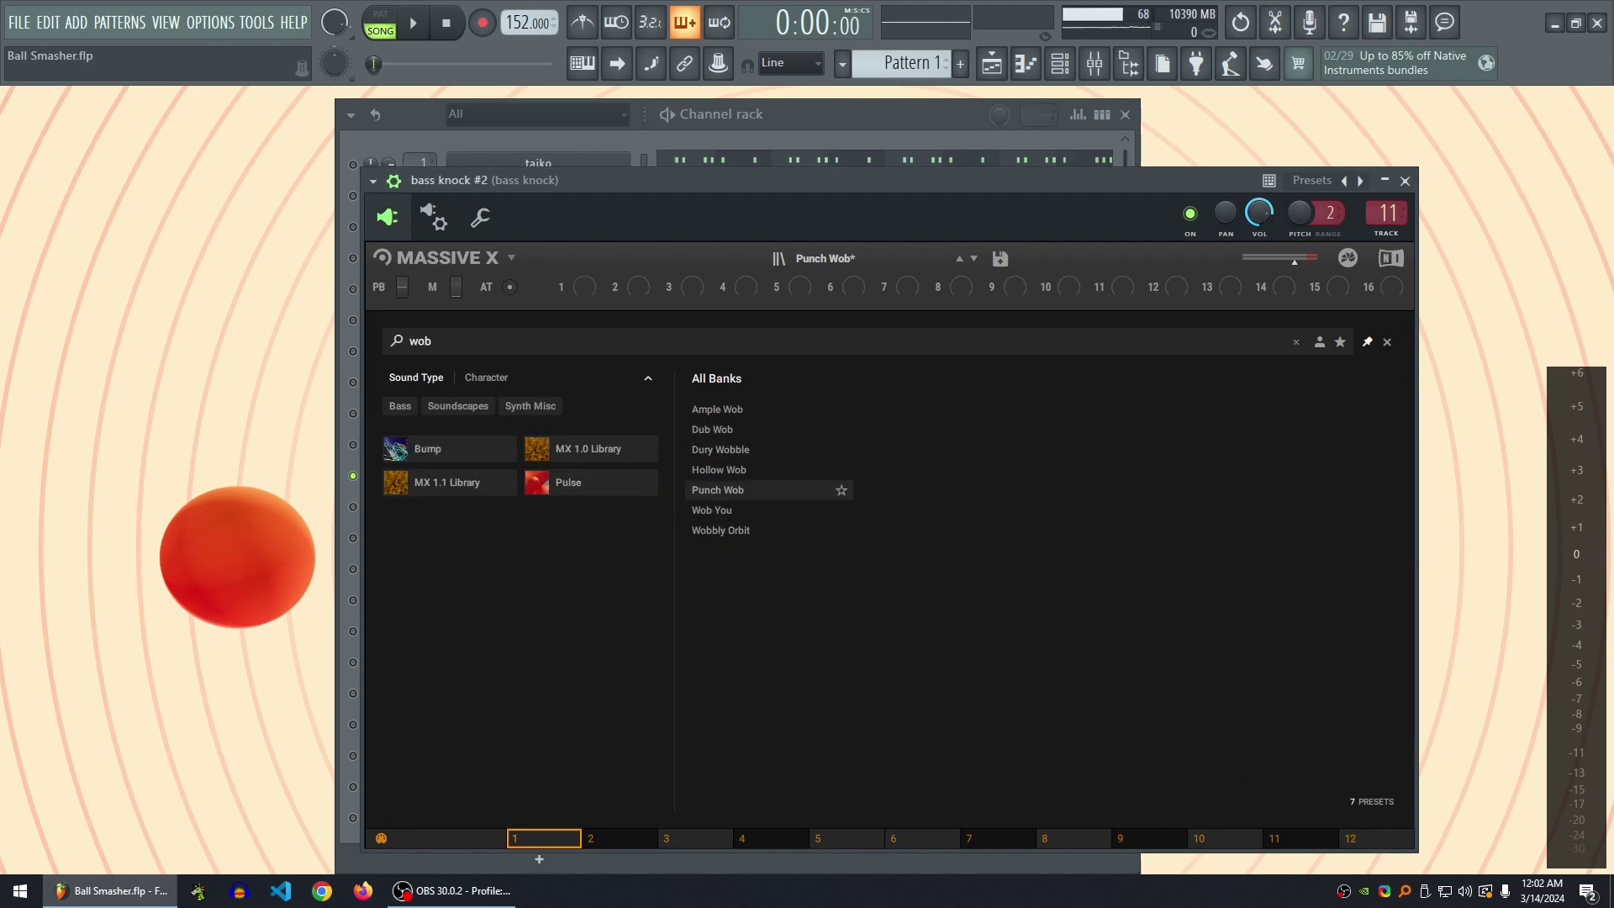
left_click(757, 490)
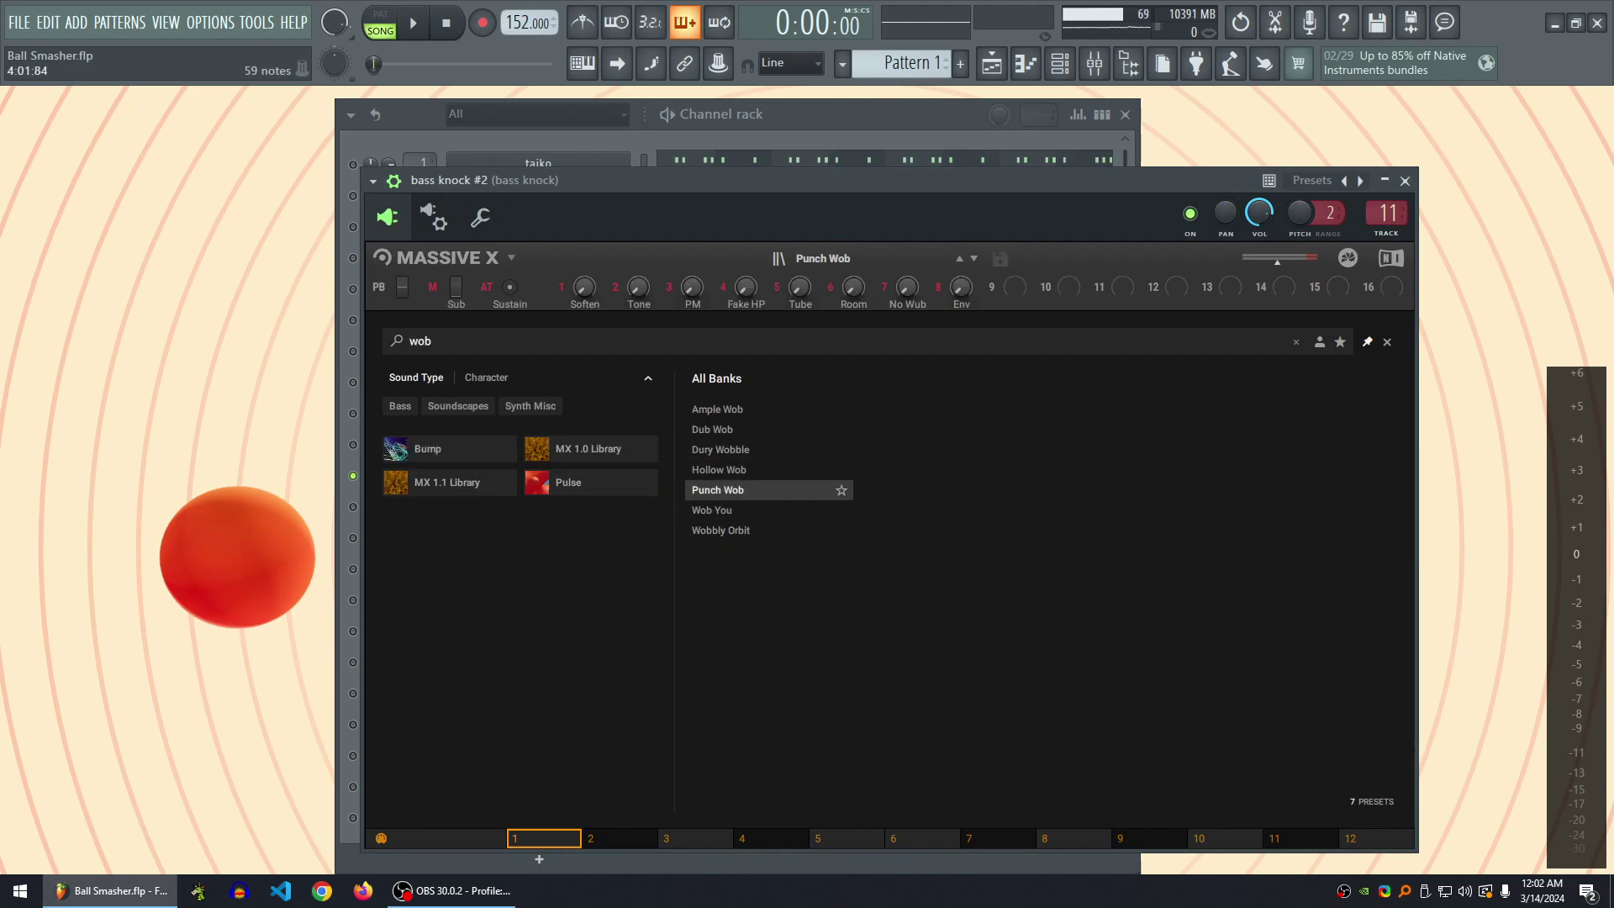
- Return to the channel rack and repeatedly play the opening of the song with the cloned bass knock soloed
left_click(828, 118)
left_click(644, 445)
left_click(644, 475)
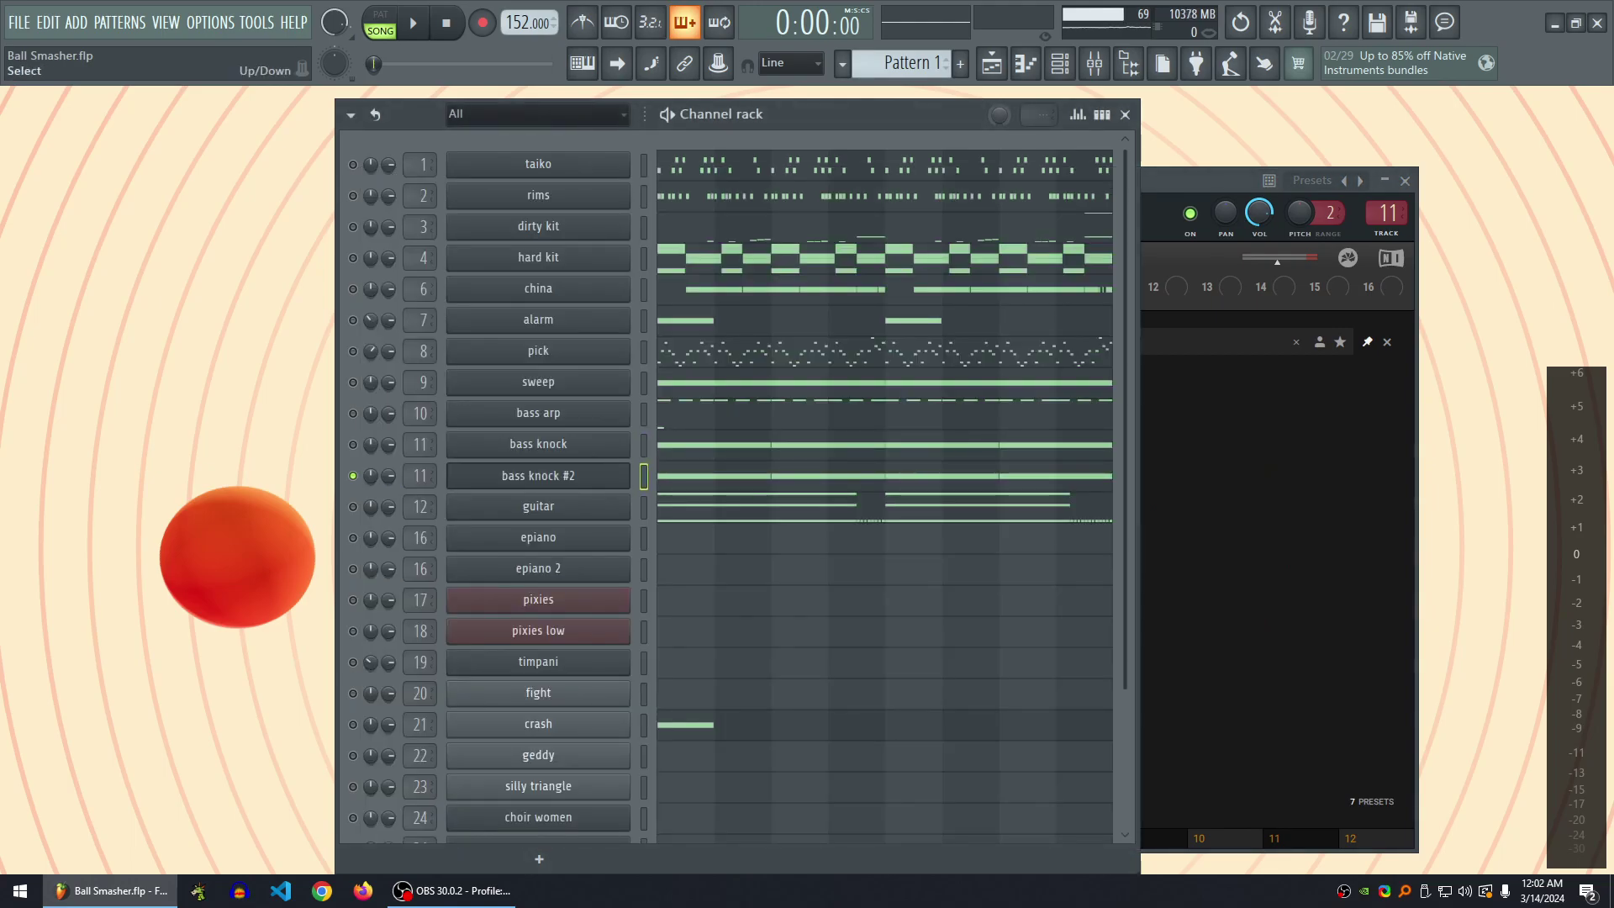
key("space")
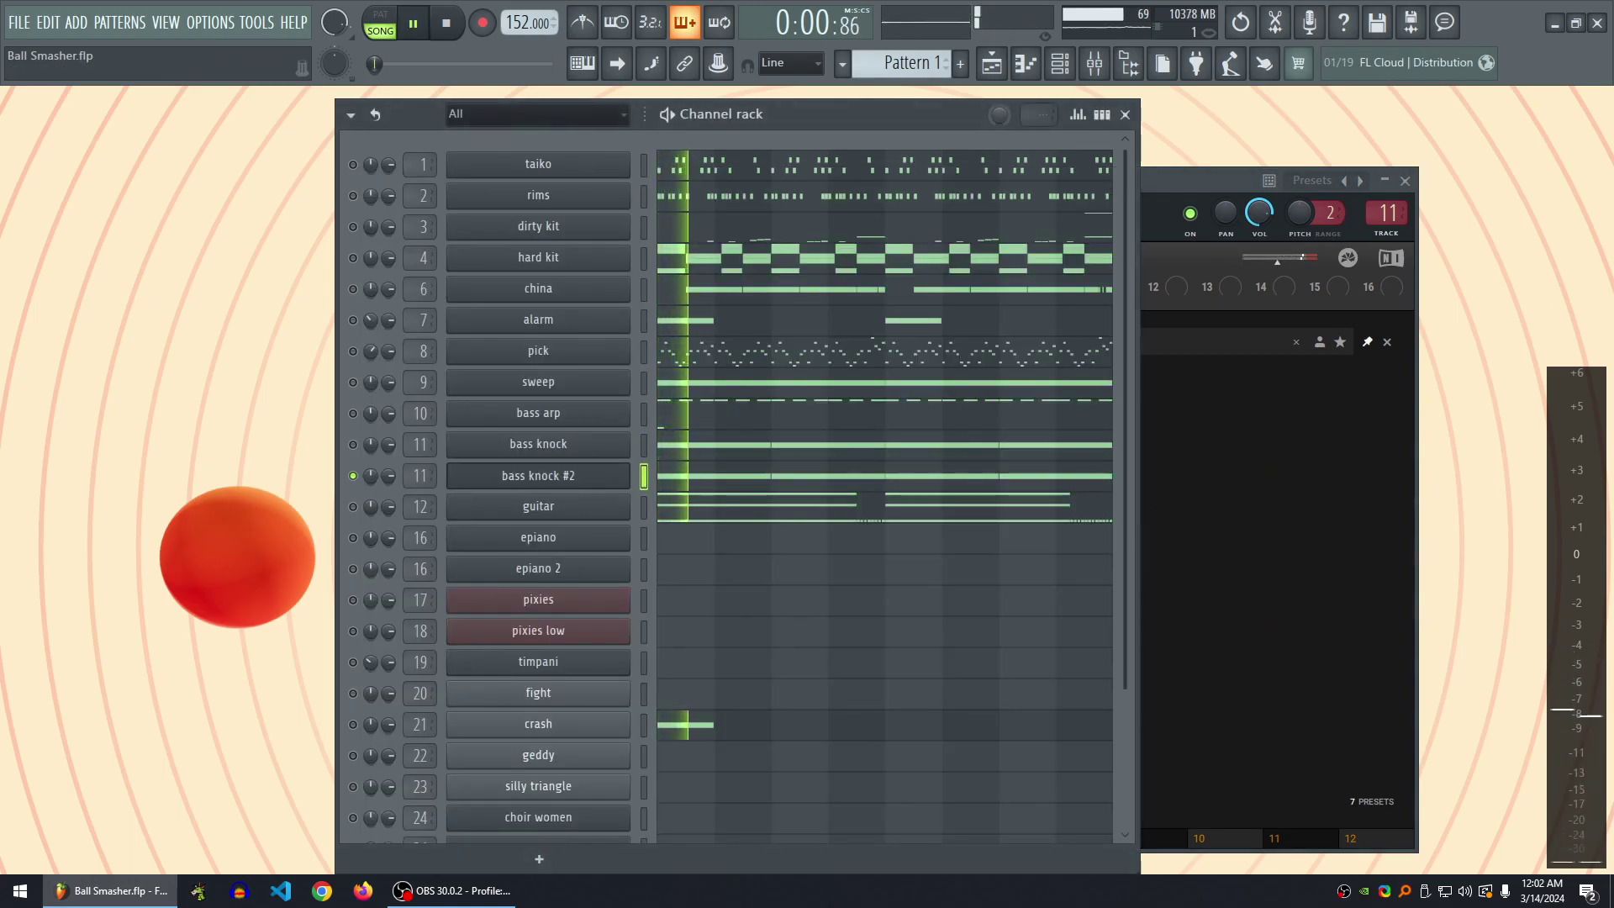
key("space")
key("space")
key("space")
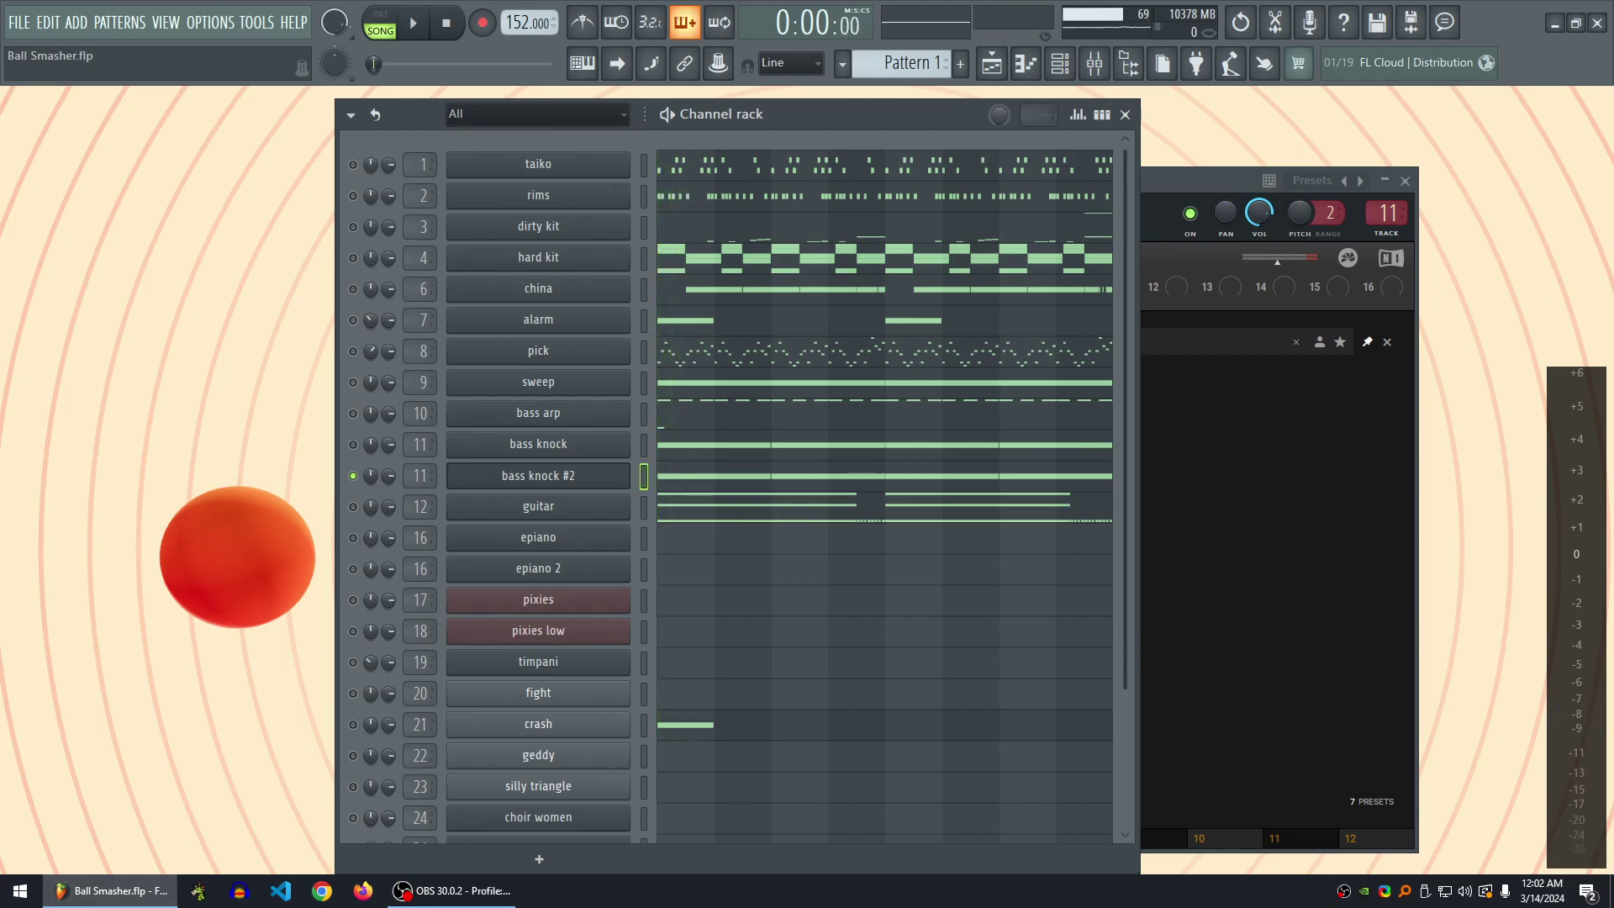
key("space")
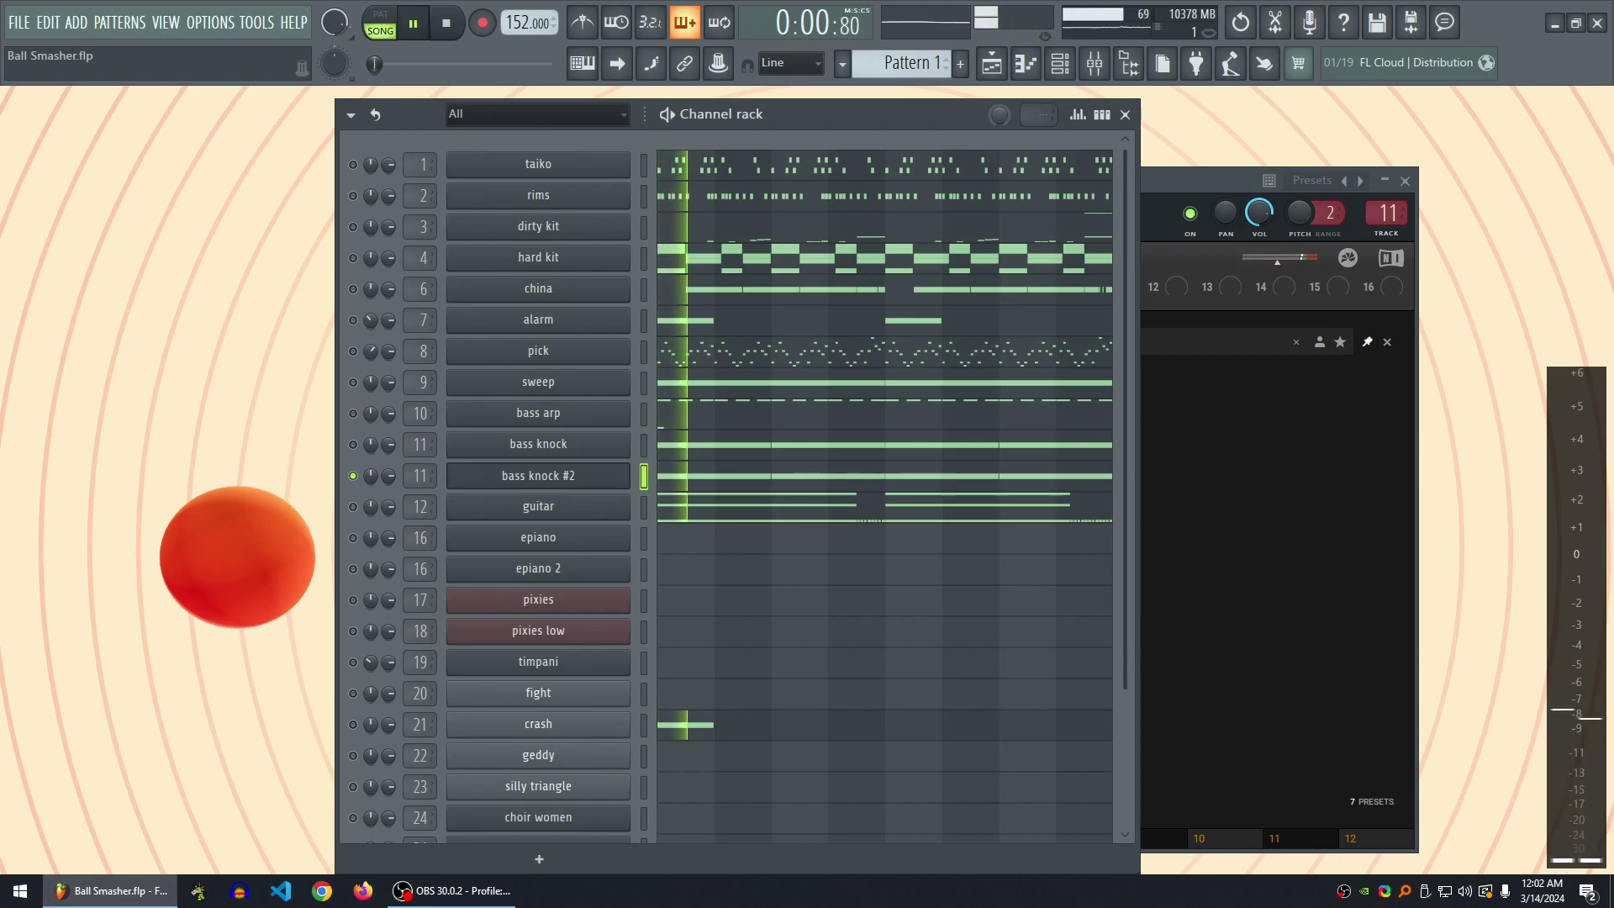
key("space")
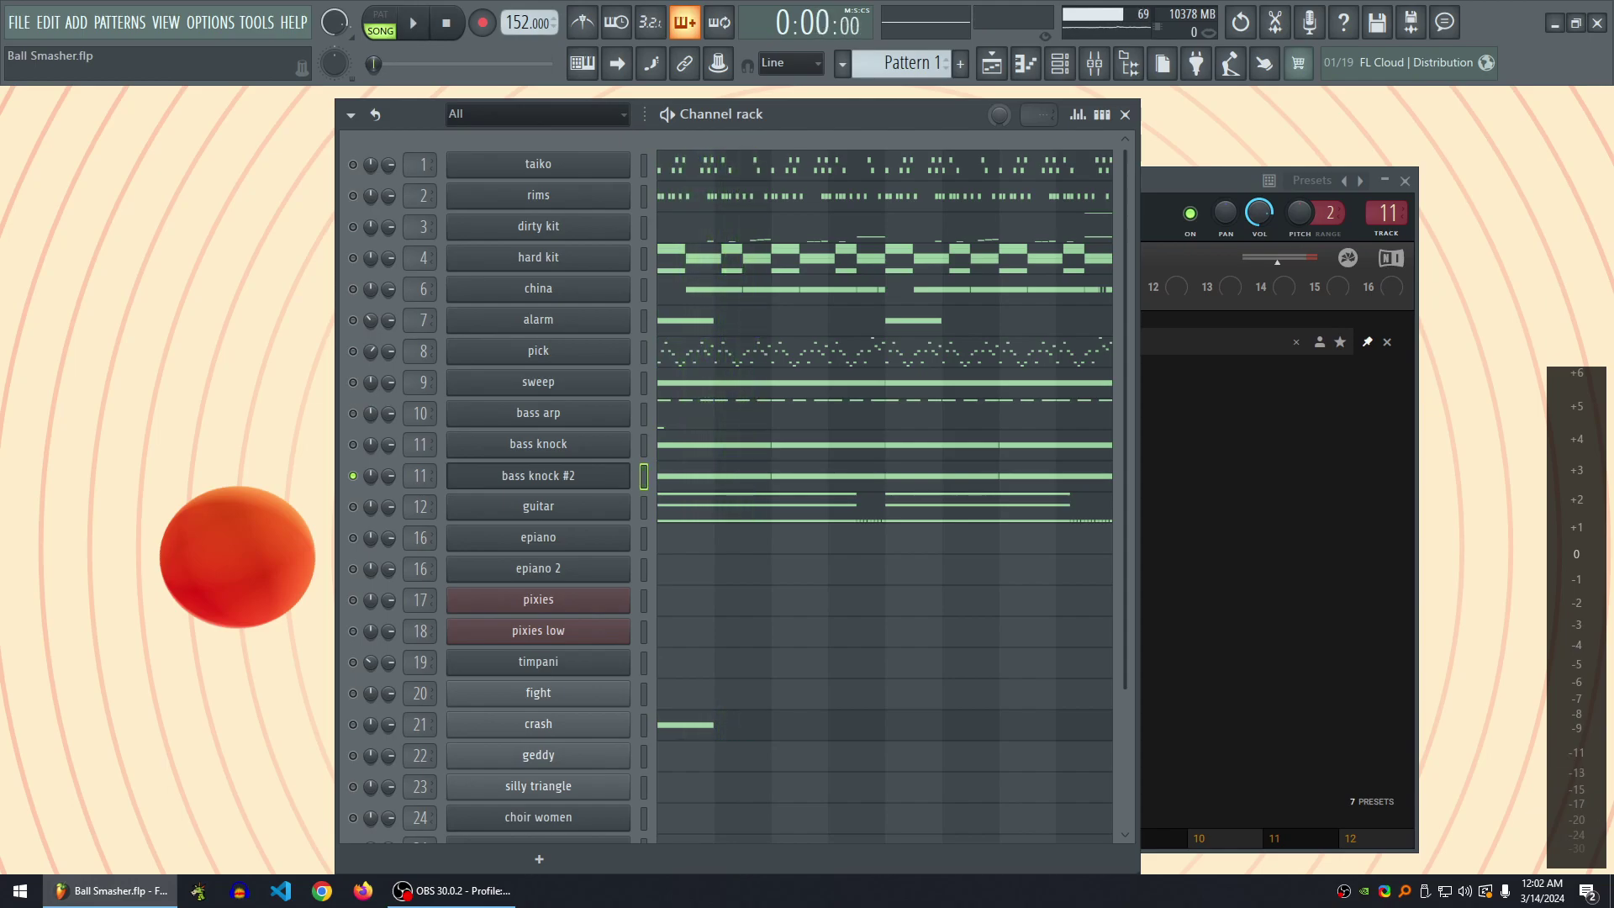
key("space")
key("space")
- Solo the original bass knock, play a short part of the song for comparison, and delete the cloned channel
right_click(352, 444)
key("space")
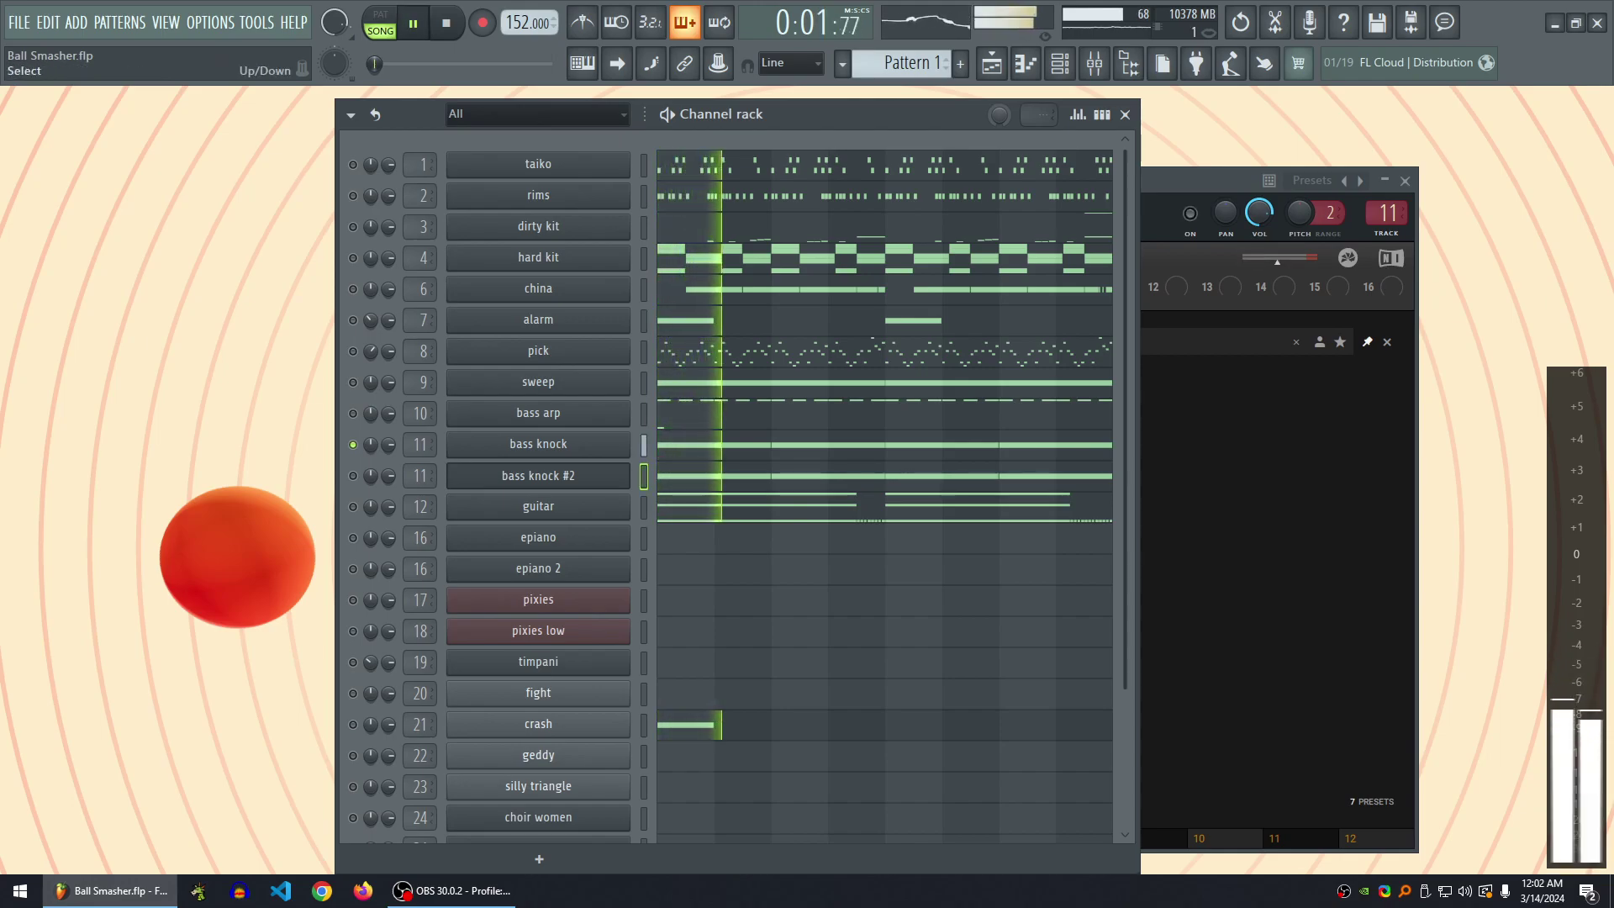
key("space")
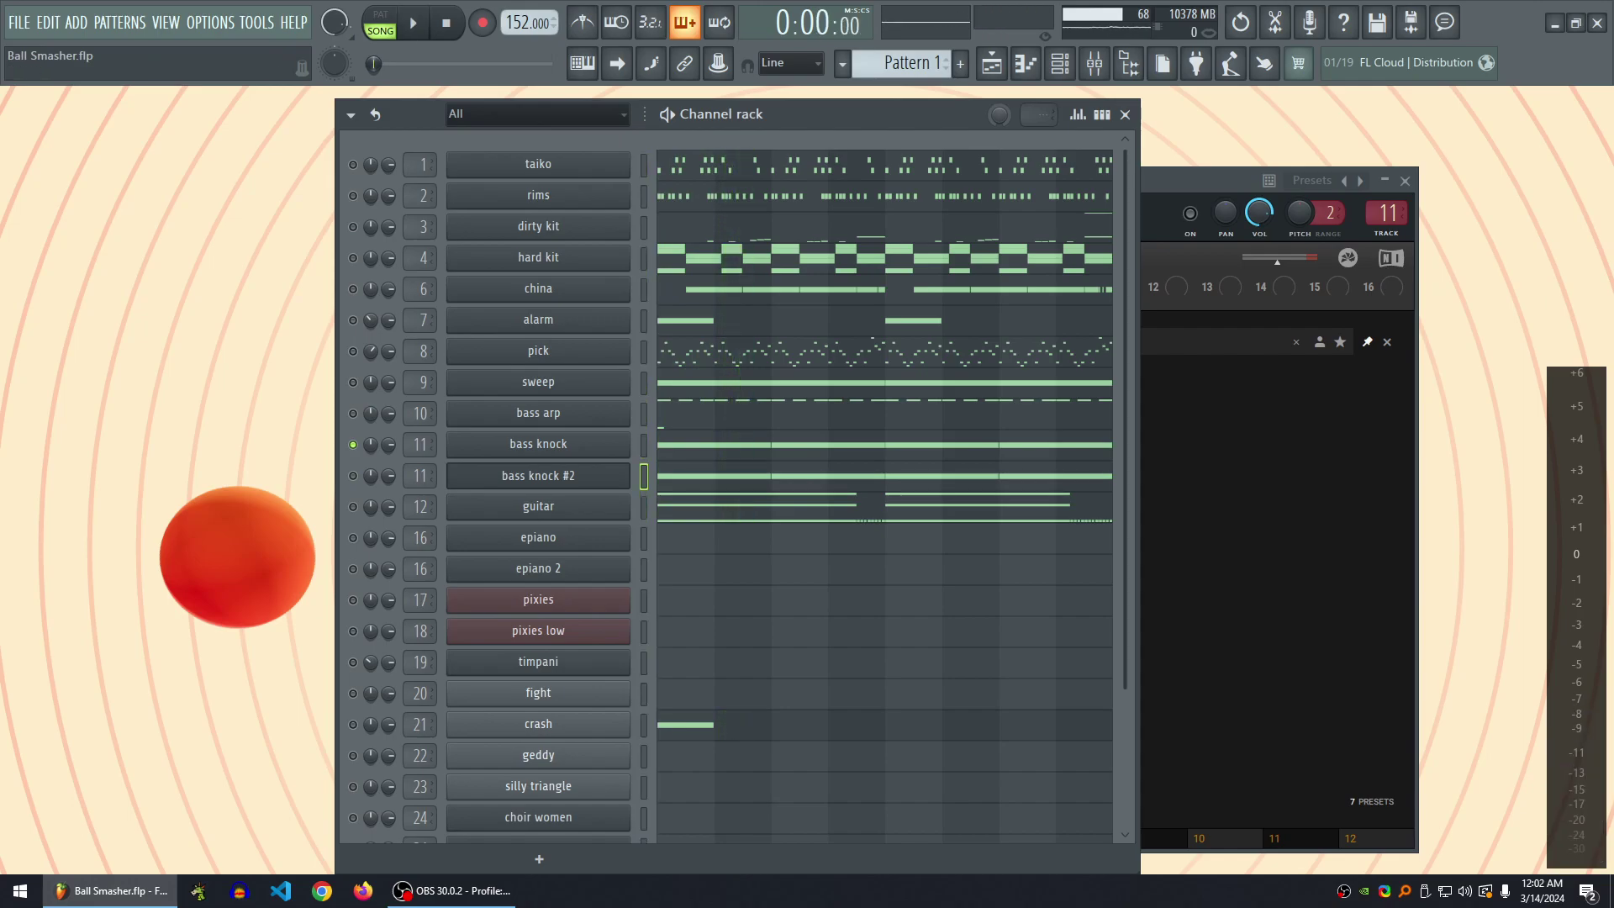
key("alt+Delete")
key("Return")
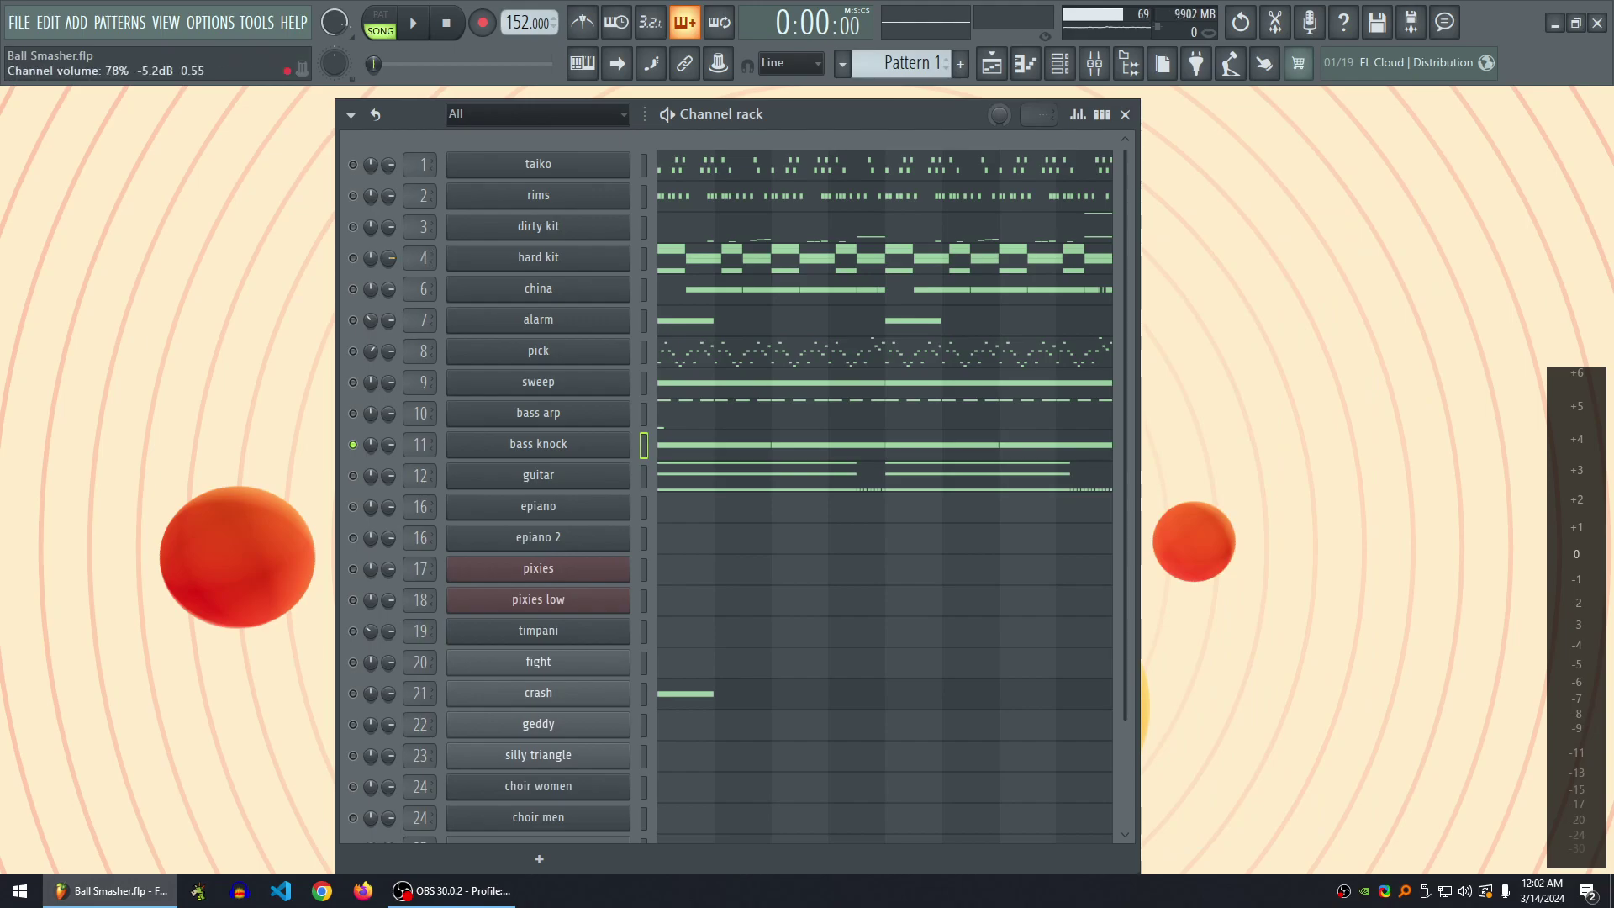
- Solo the dirty kit channel, view its notes in the piano roll, and play its part of the song
left_click(353, 226)
left_click(740, 226)
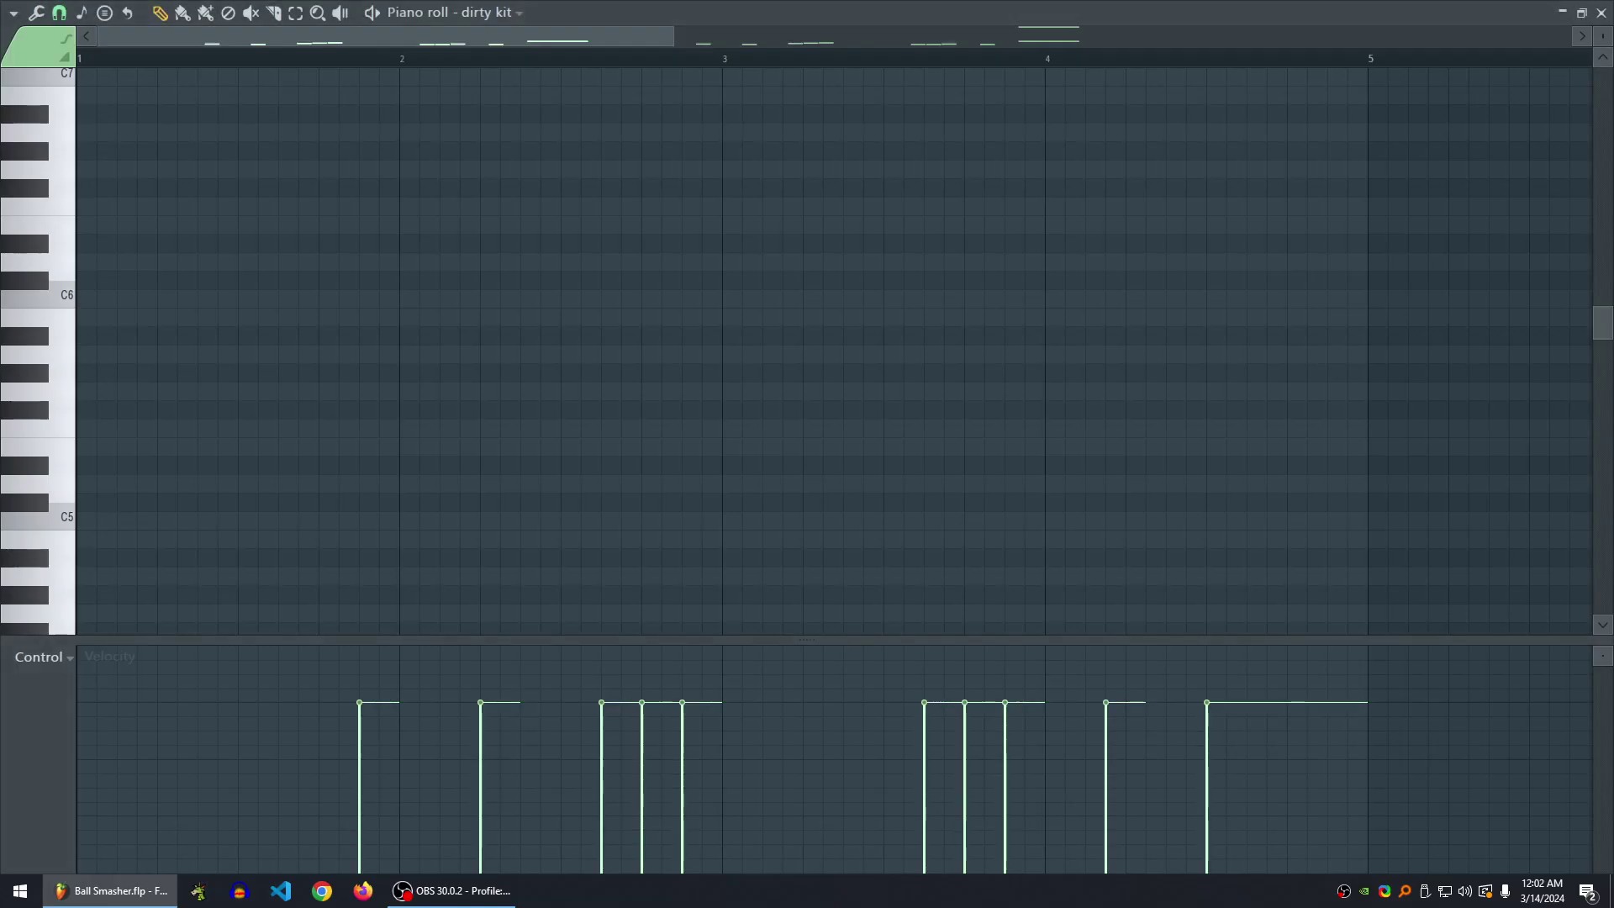
scroll(739, 226, "up", 3)
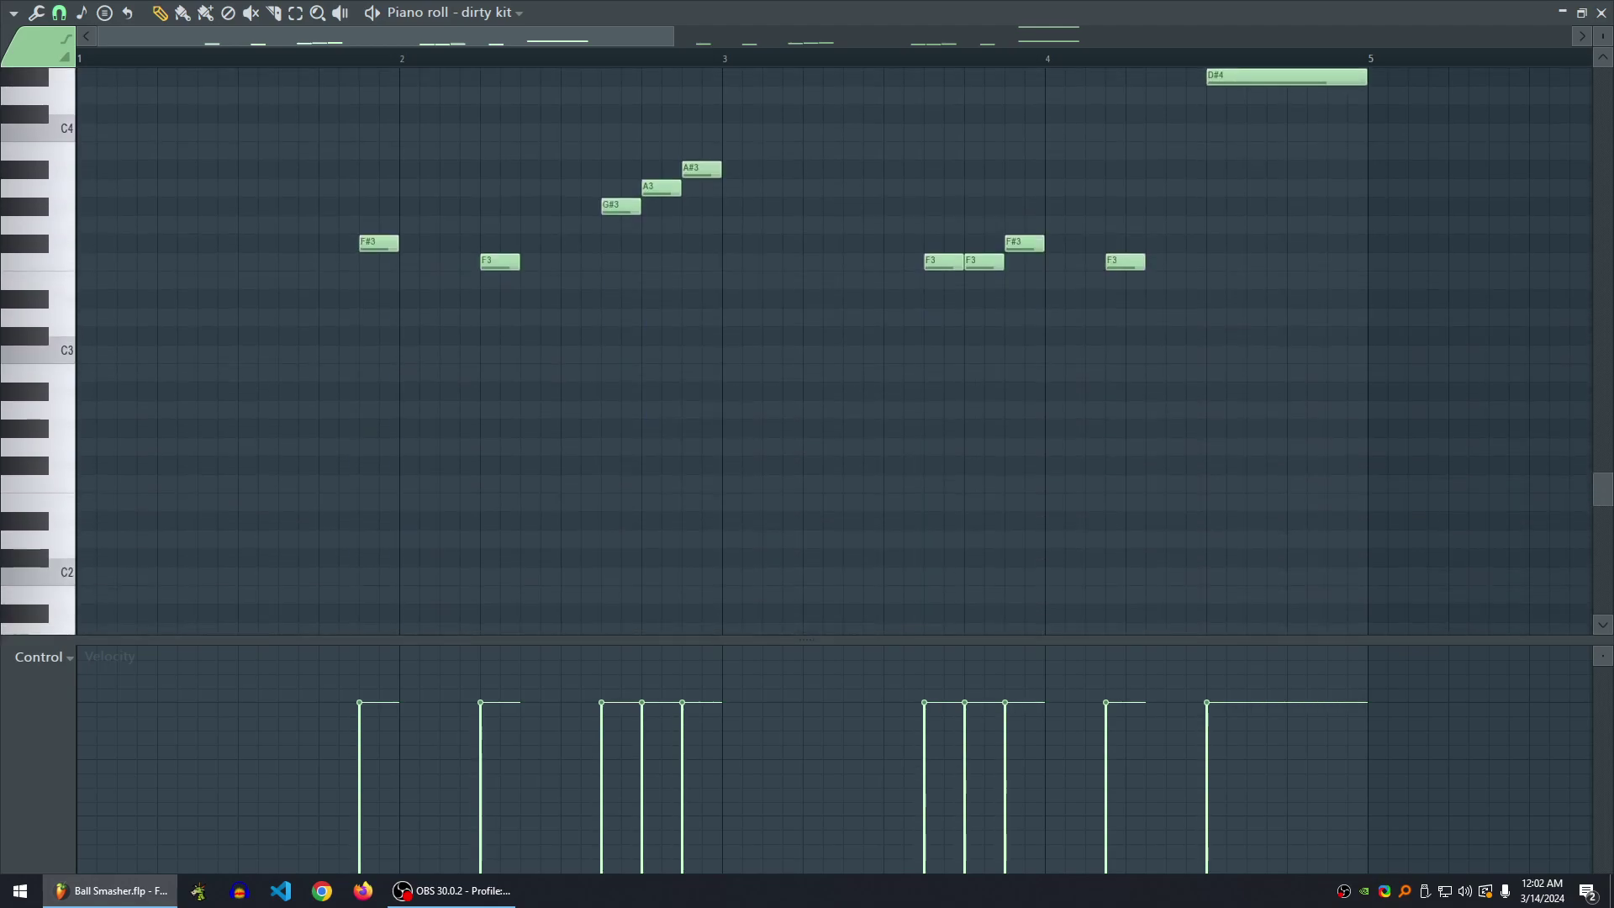
left_click(1601, 13)
key("space")
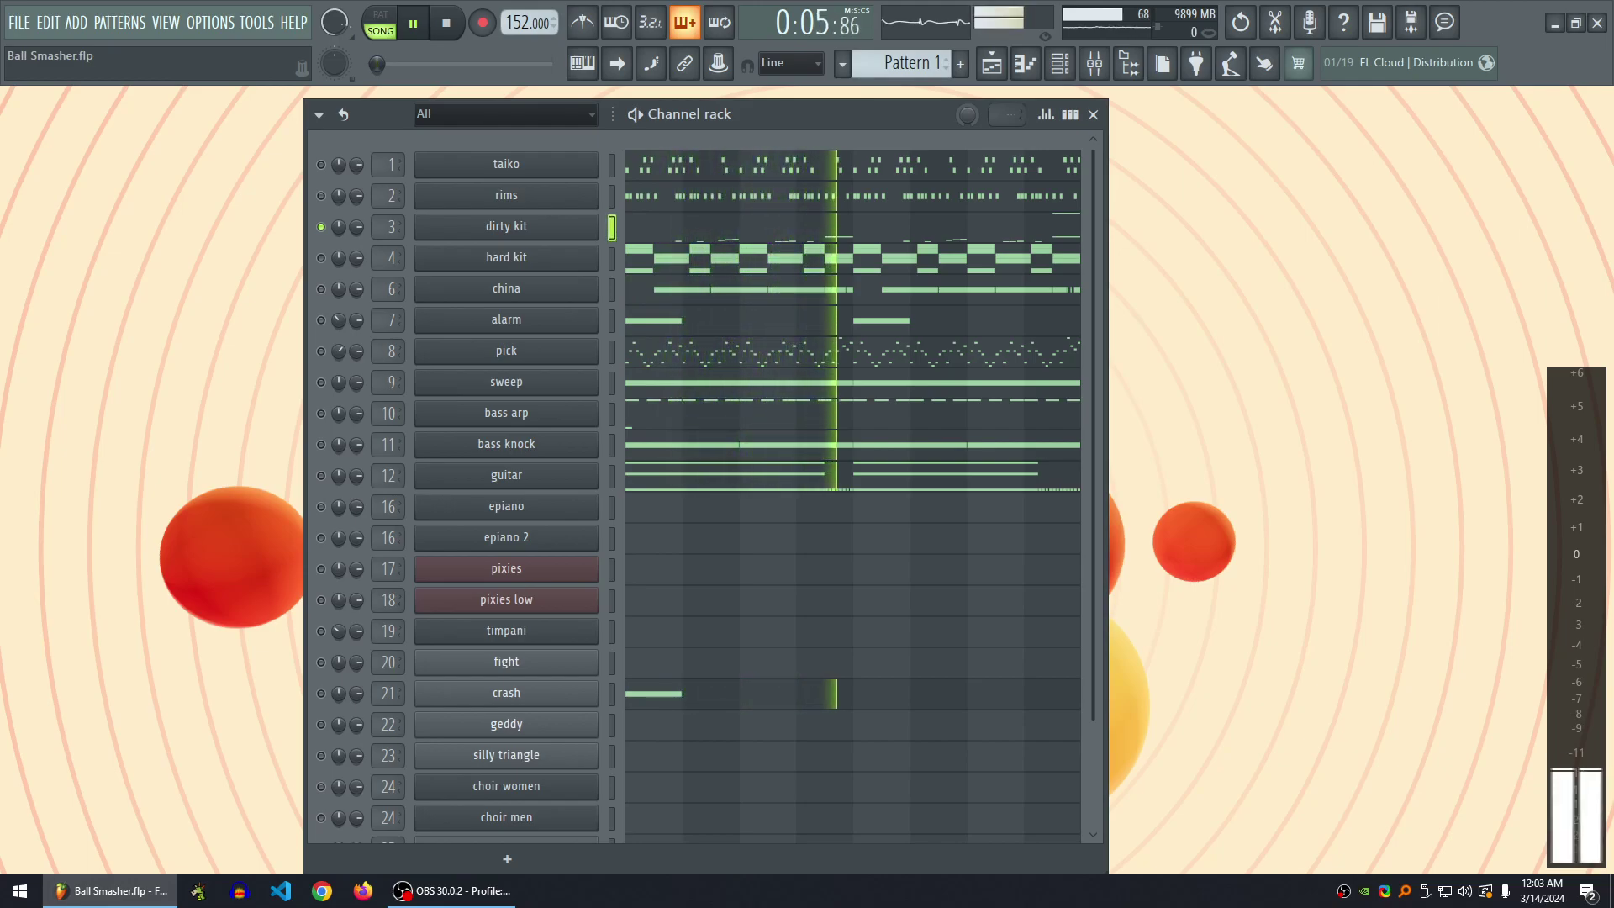
key("space")
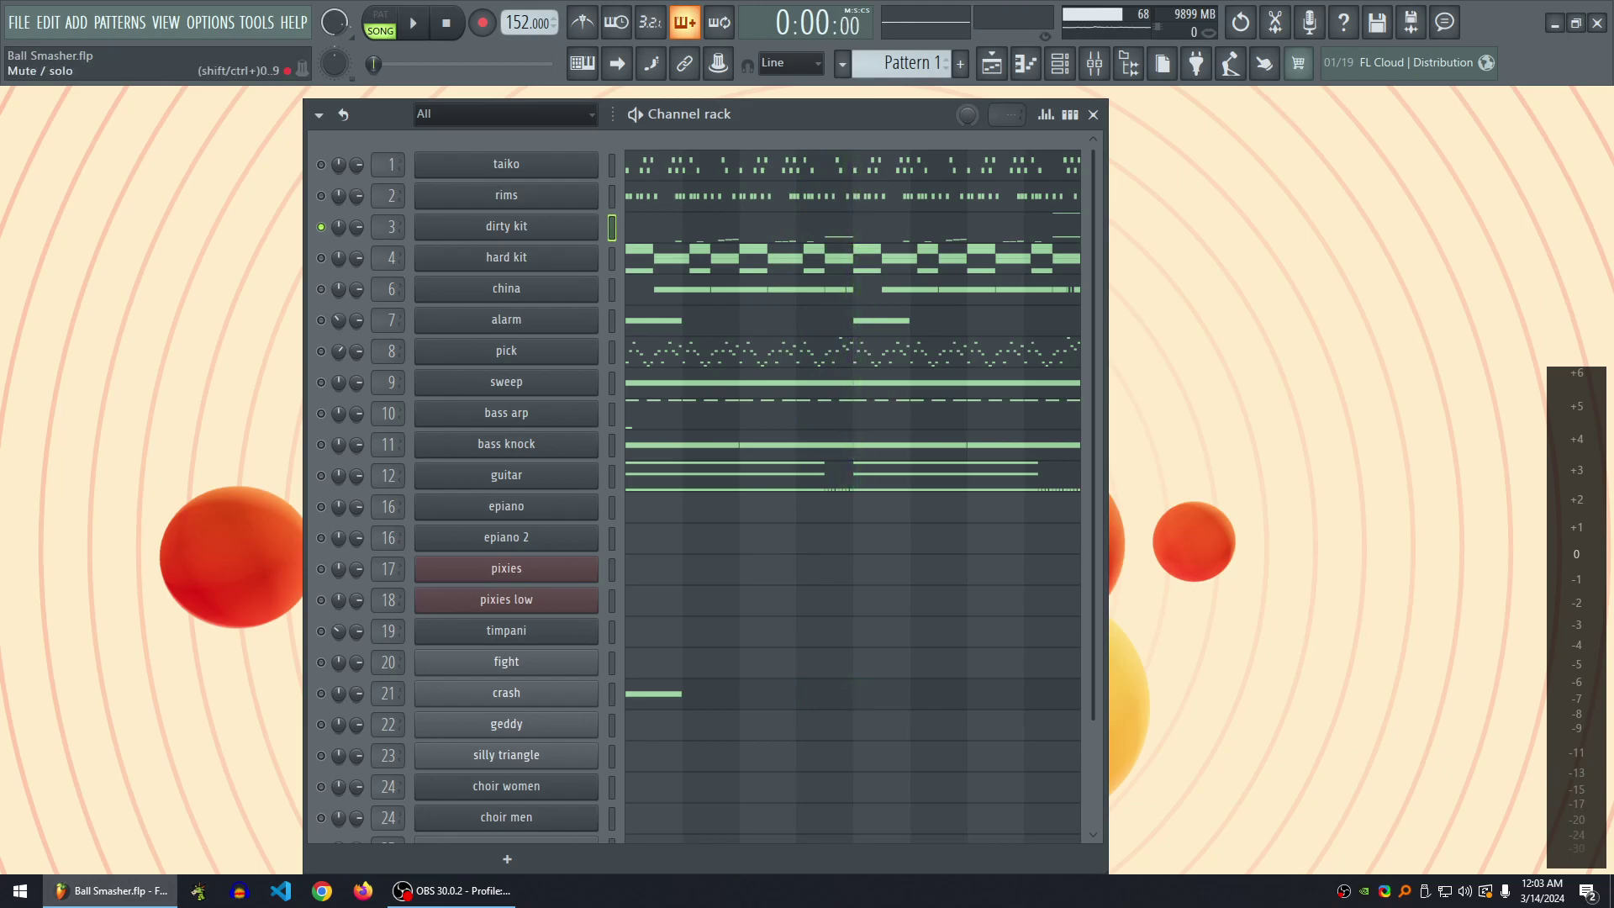
- Play the taiko, rims and dirty kit channels together, and review the dirty kit's notes in the piano roll
key("space")
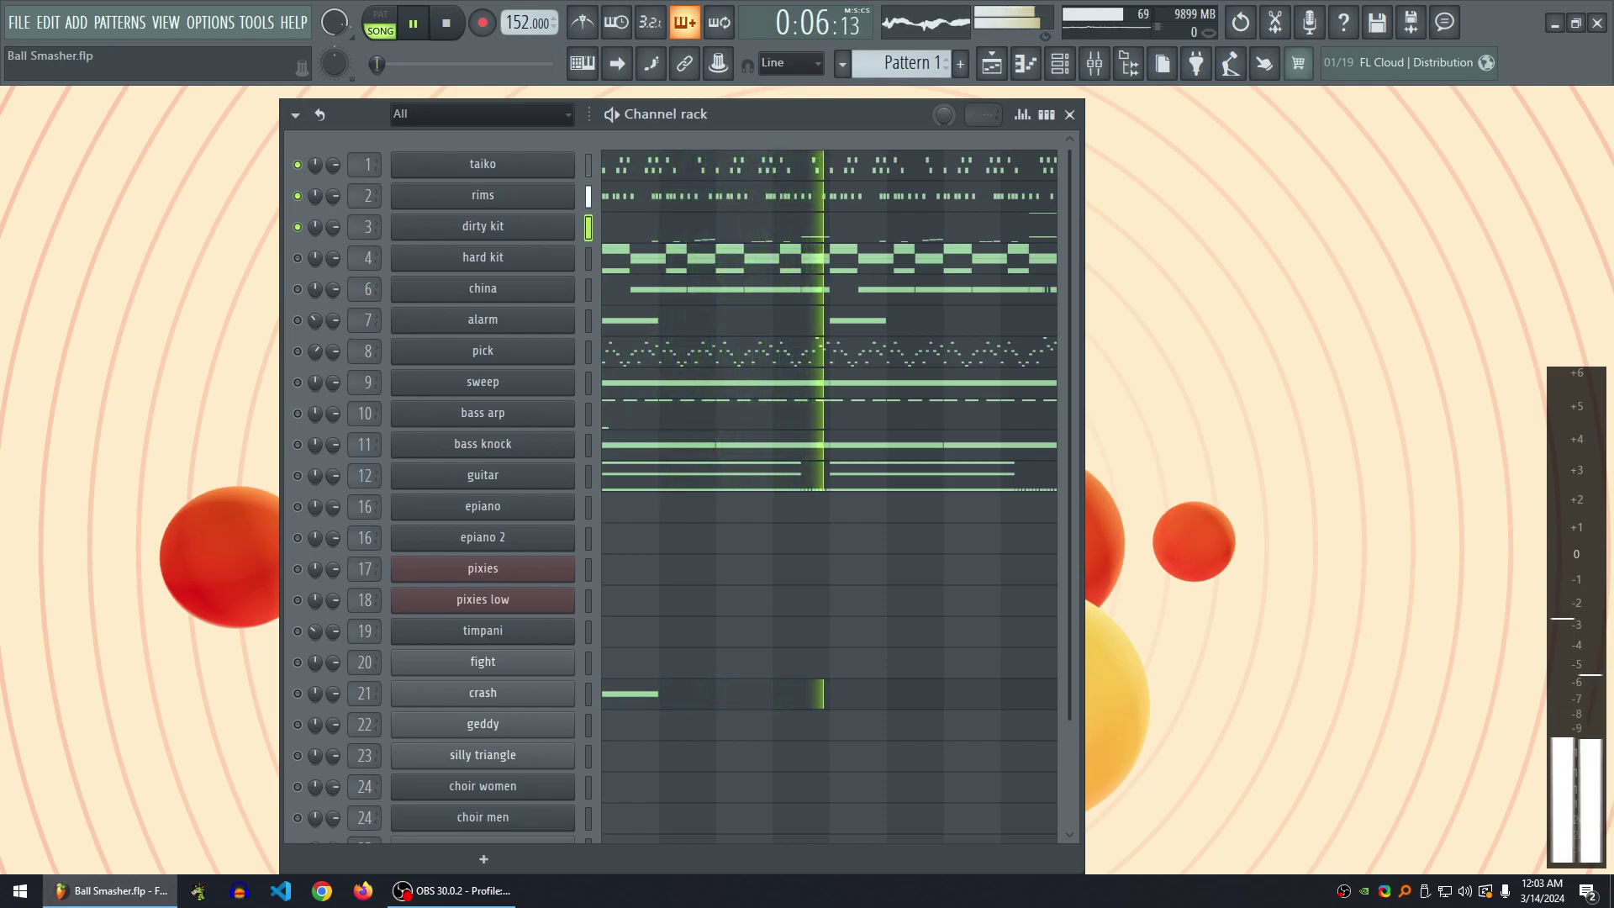
key("space")
key("F7")
scroll(833, 350, "up", 5)
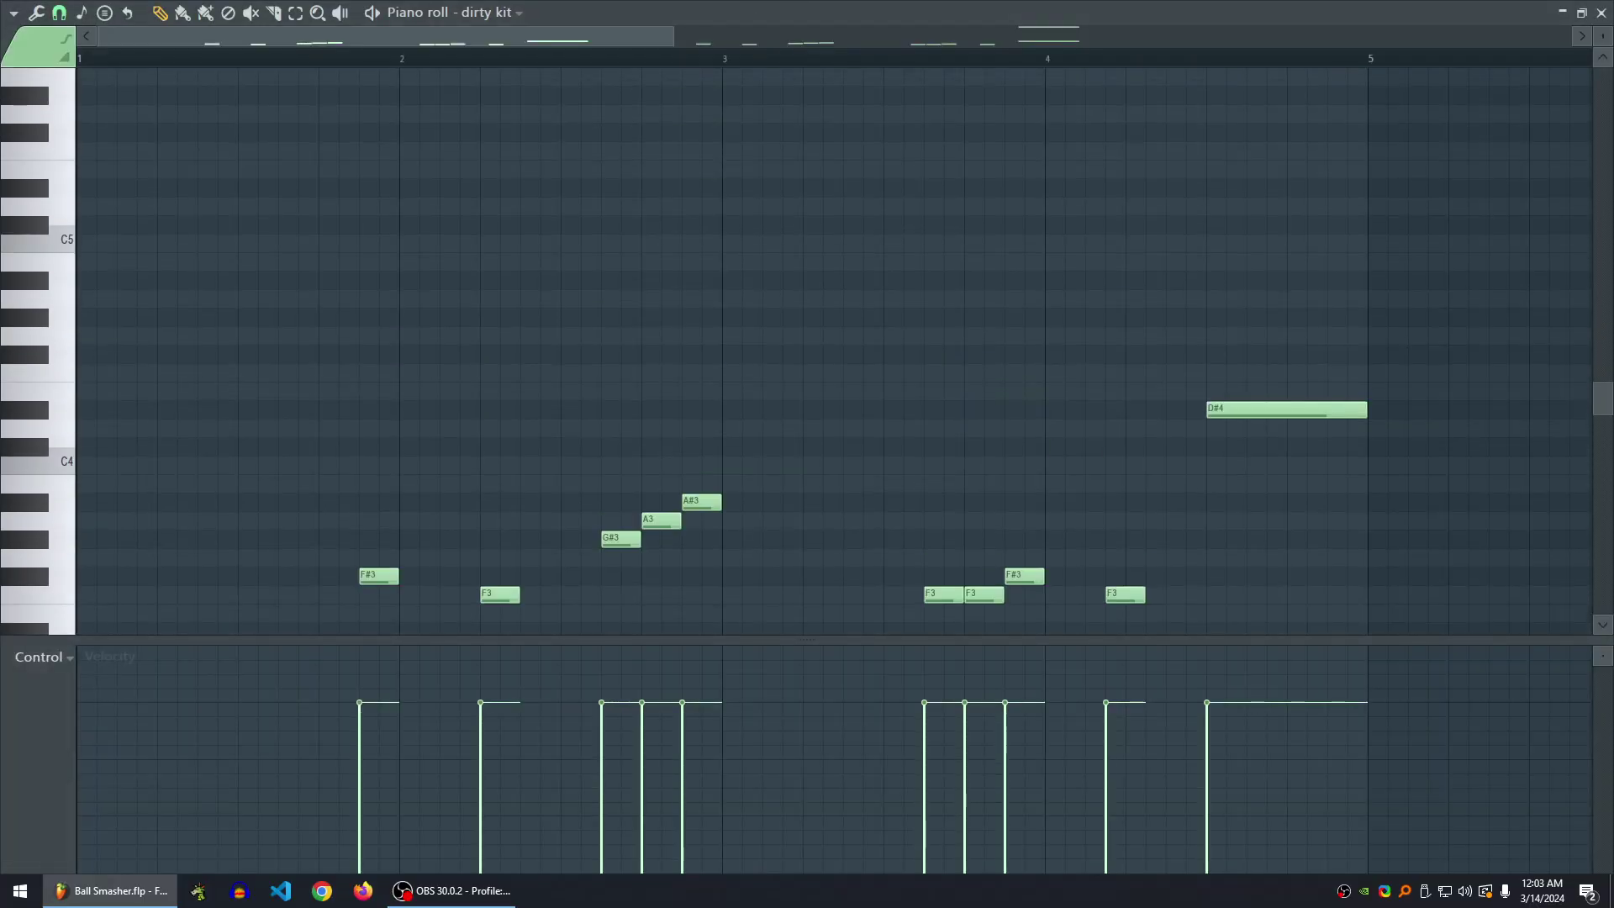
left_click(1600, 12)
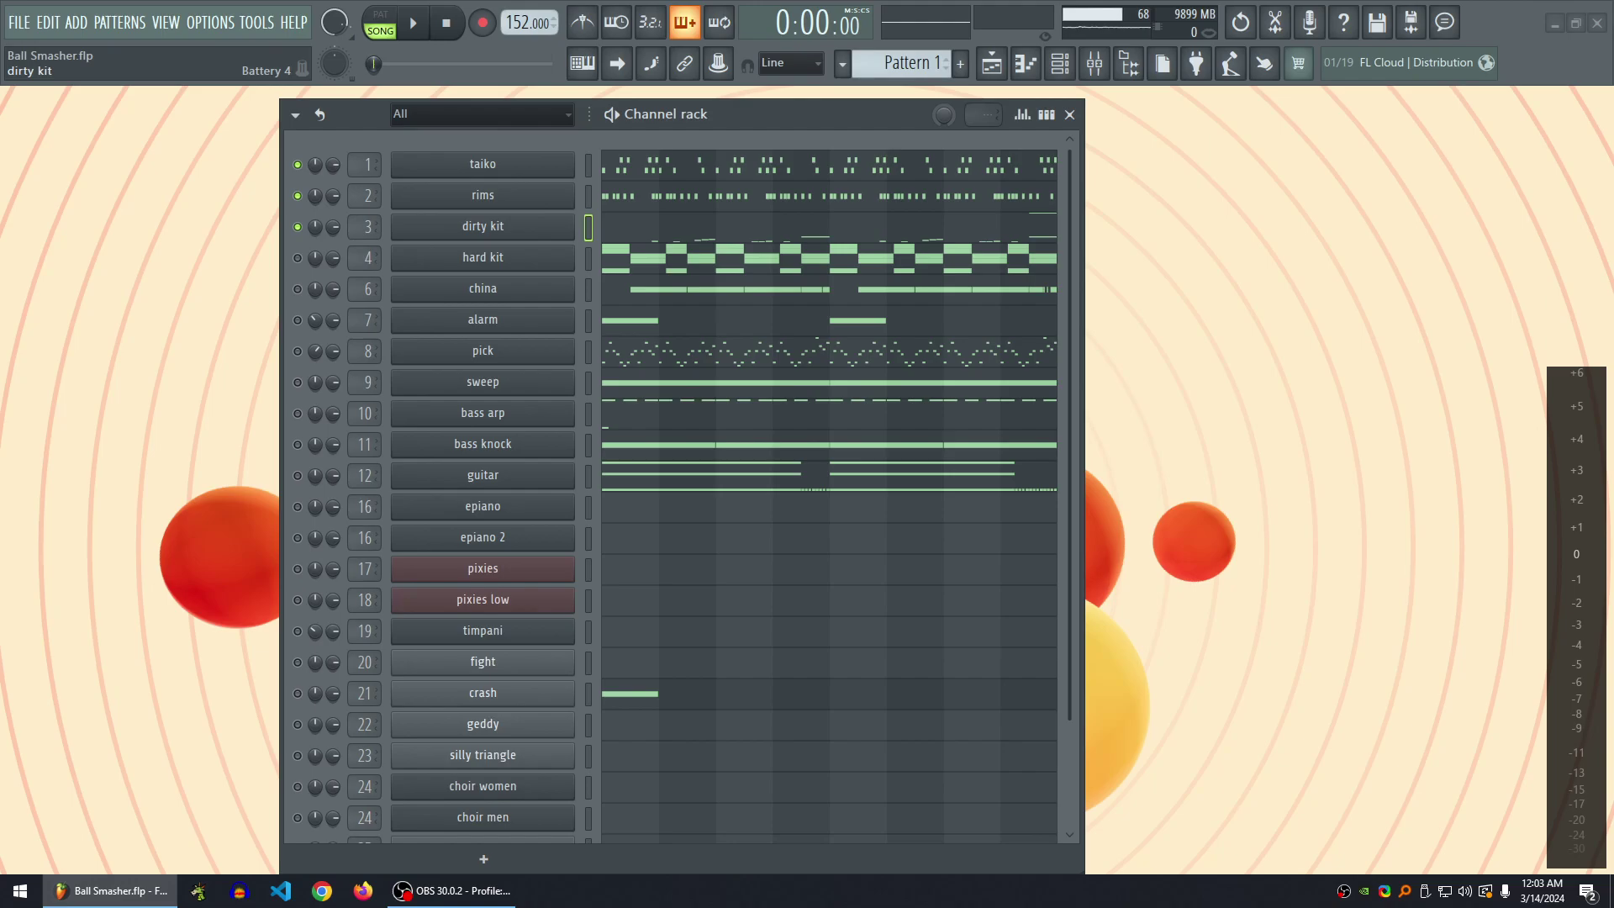
- Open the dirty kit's Battery plugin and audition the second Ride cell and the SFX SciFi 2, 3, 4, 6, 7 and 8 cells
left_click(482, 226)
left_click_drag(482, 227, 444, 173)
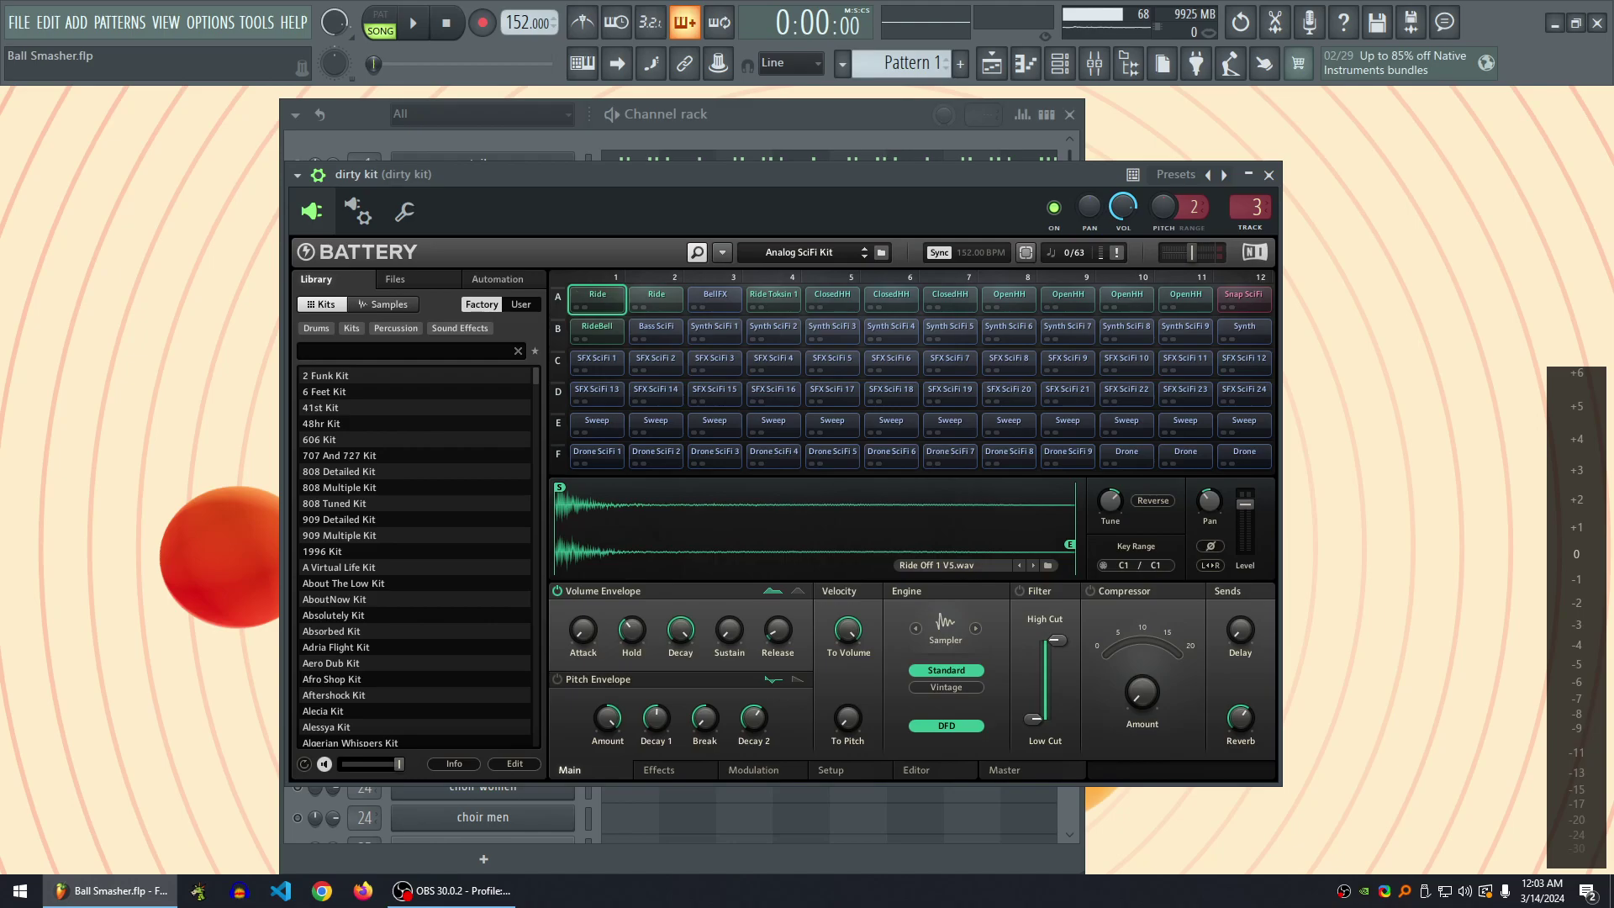
left_click(655, 299)
left_click(772, 363)
left_click(890, 363)
left_click(949, 363)
left_click(1008, 363)
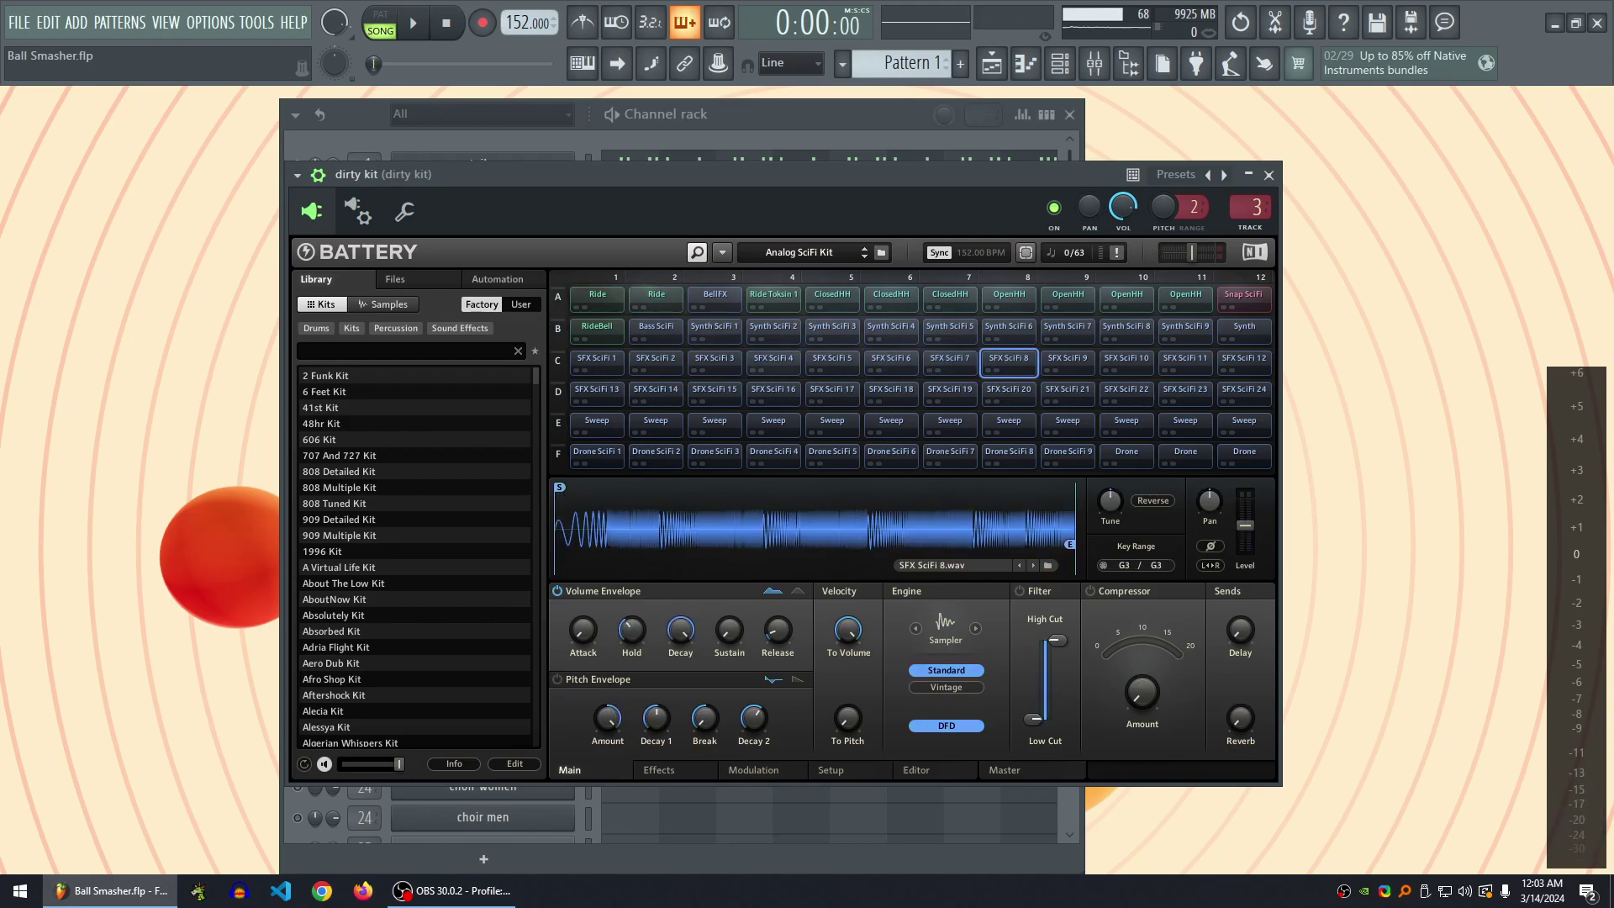
left_click(772, 363)
left_click(714, 363)
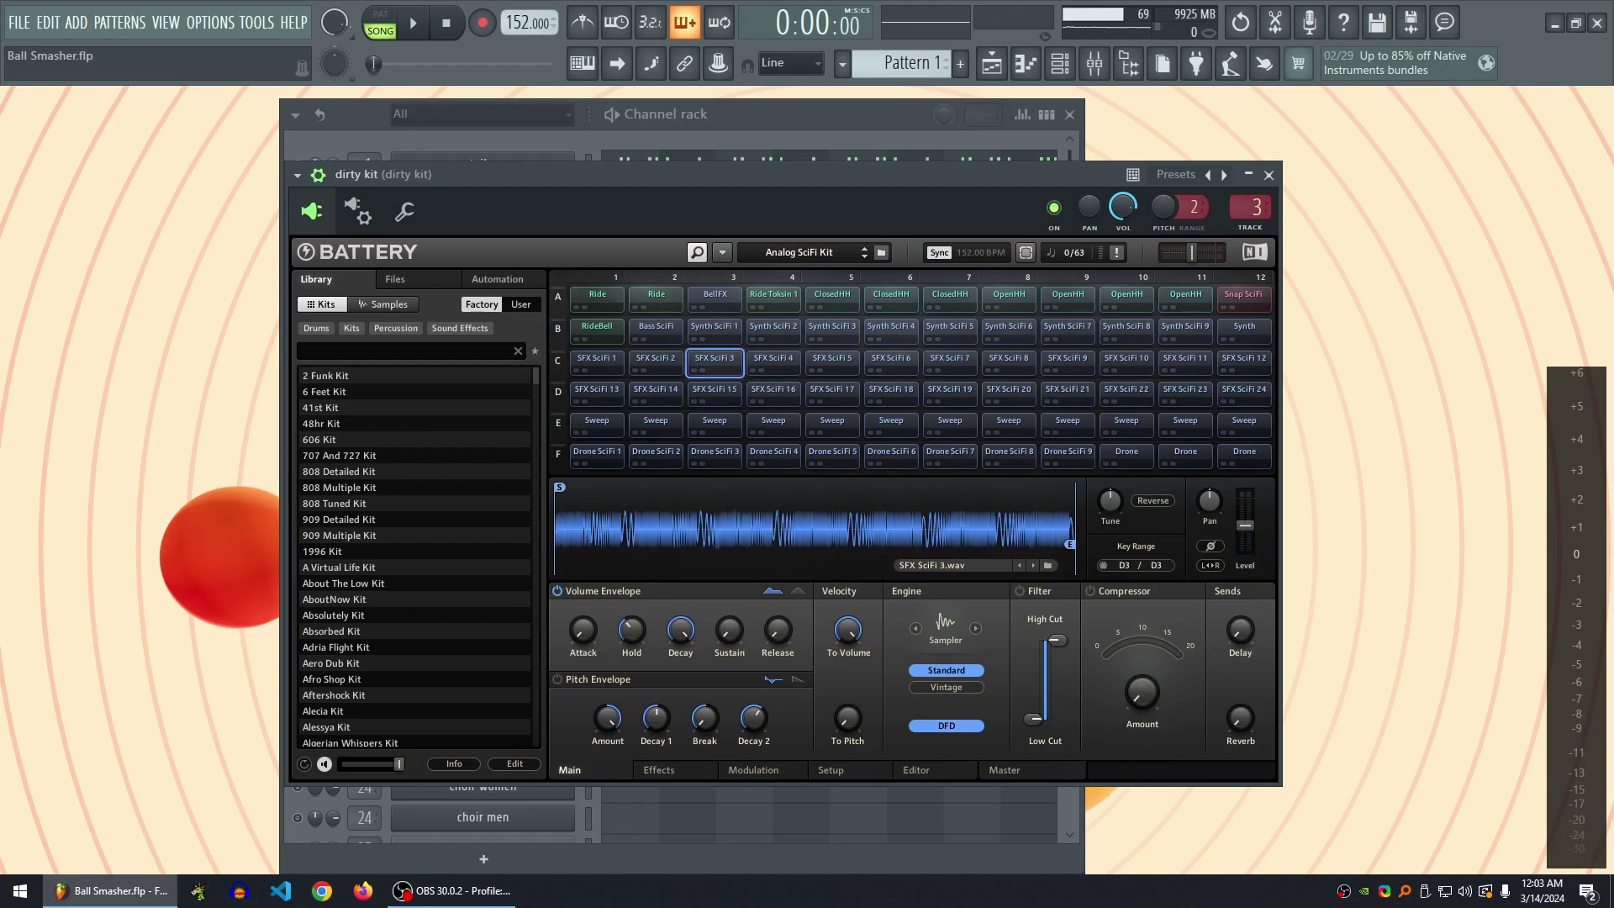
left_click(655, 363)
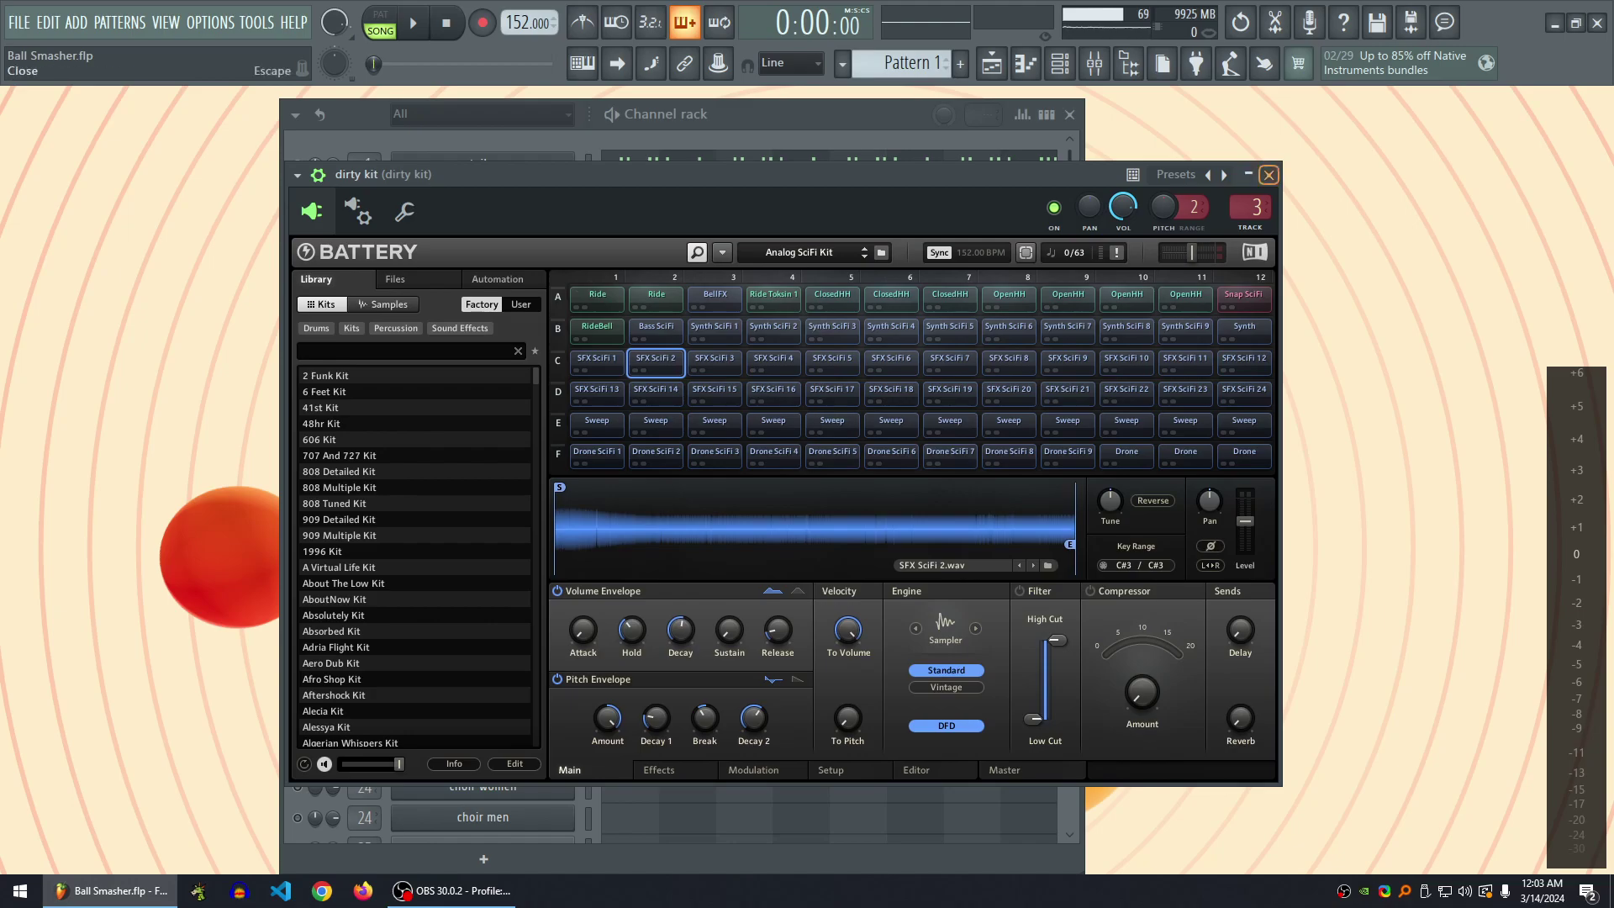
- Close the dirty kit's plugin, solo the hard kit channel, view its notes in the piano roll, and play its part of the song
left_click(1269, 174)
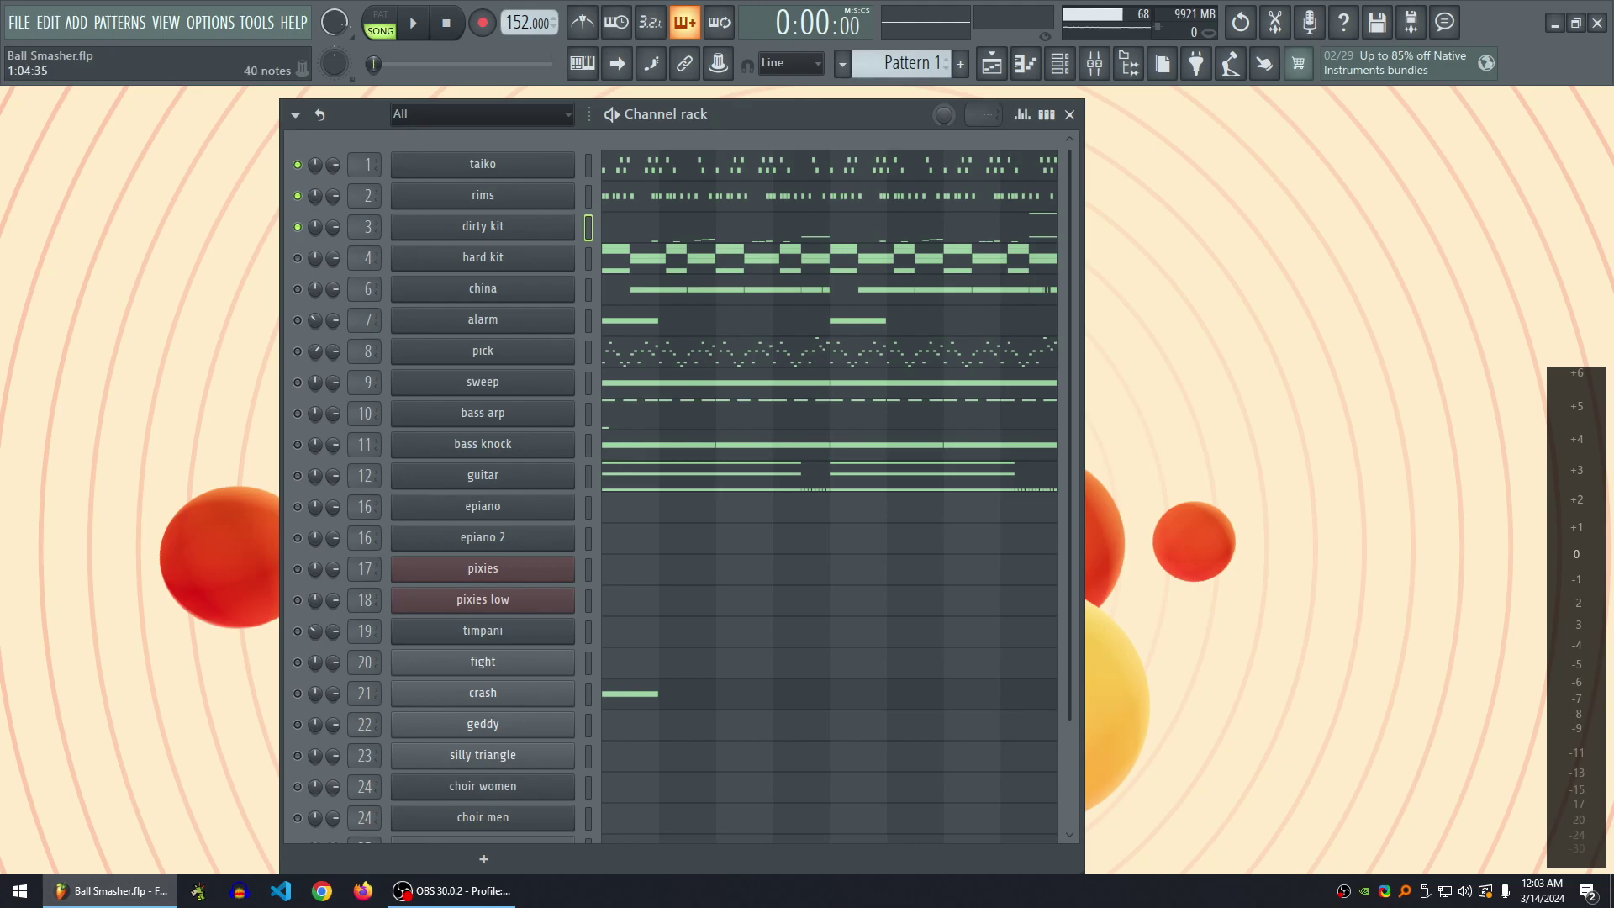
right_click(297, 258)
mouse_move(833, 115)
left_mouse_down()
mouse_move(859, 126)
mouse_move(793, 104)
mouse_move(804, 114)
left_mouse_up()
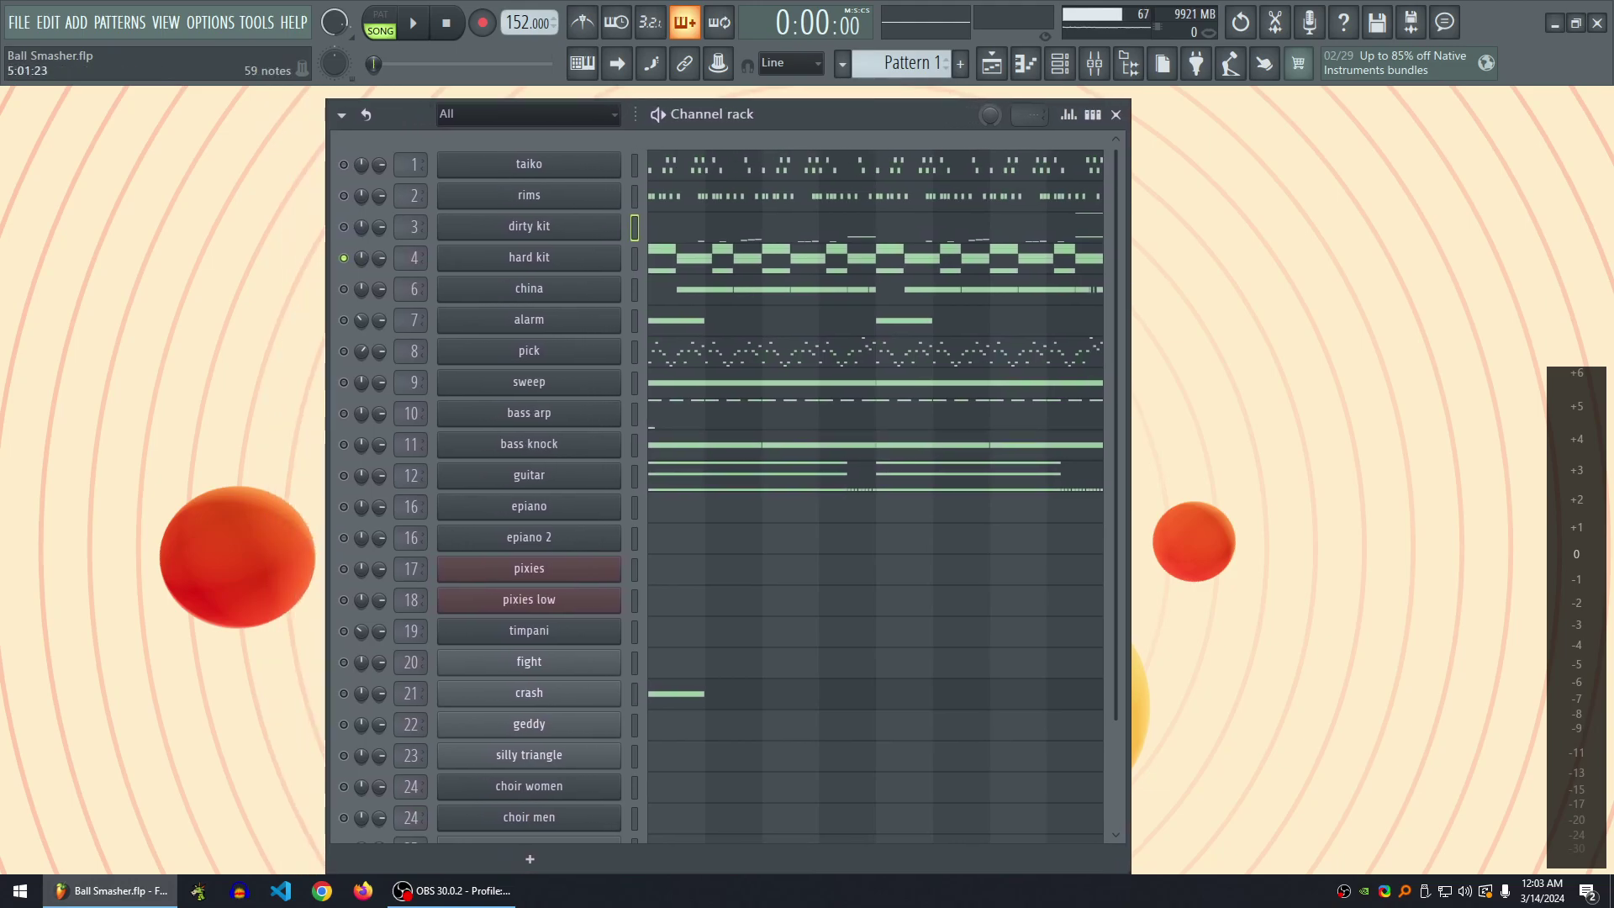
left_click(821, 258)
scroll(820, 350, "down", 3)
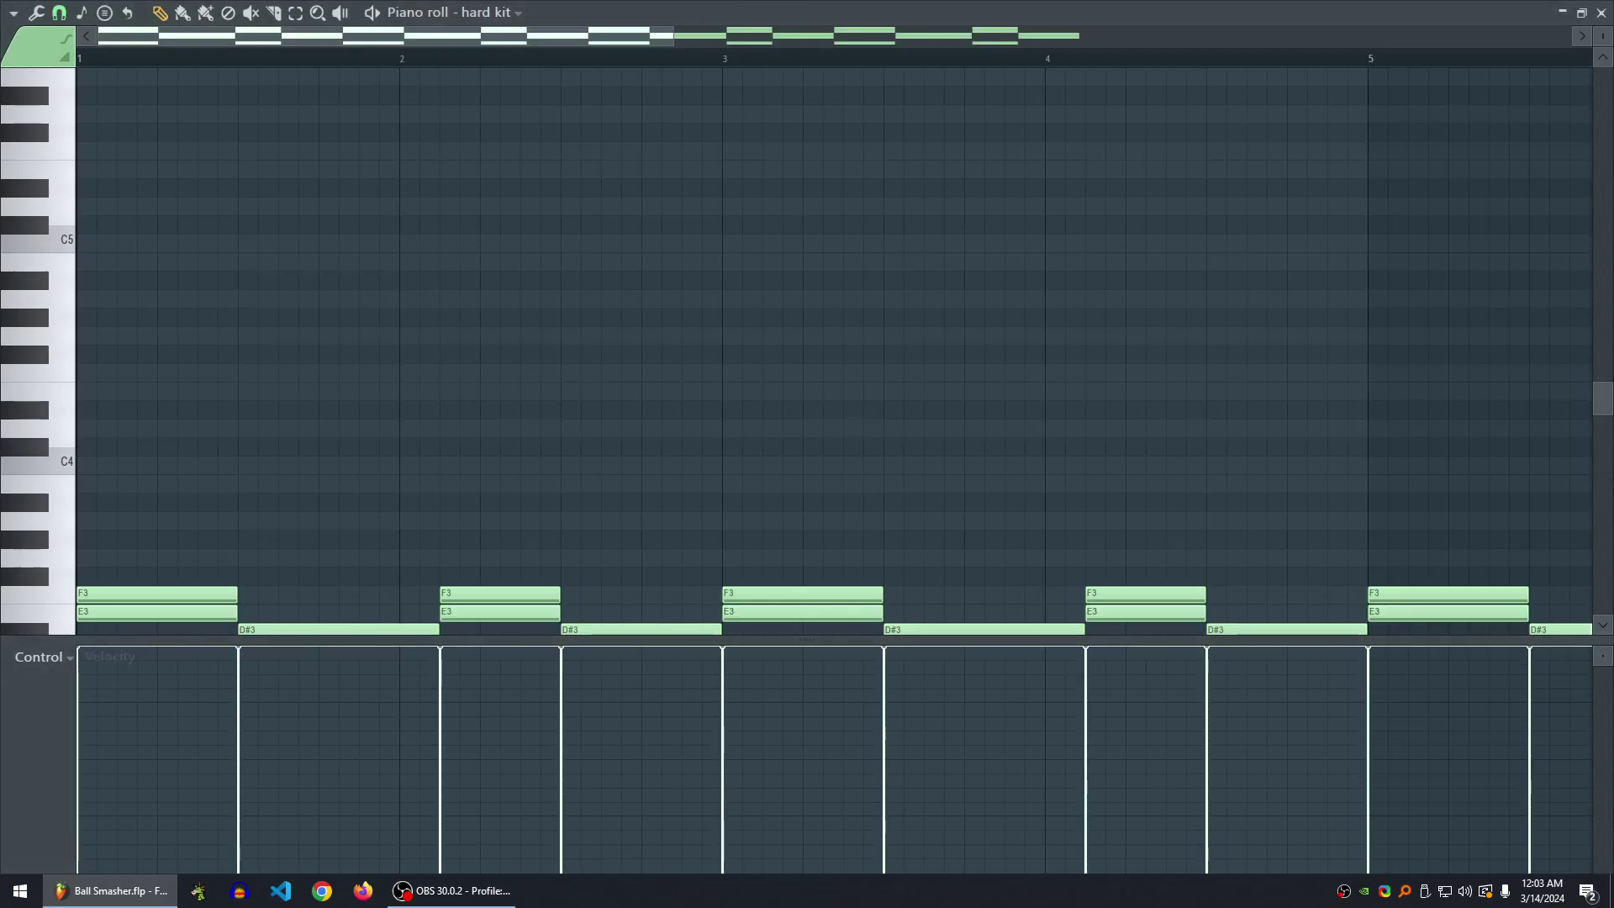
scroll(821, 351, "down", 5)
key("space")
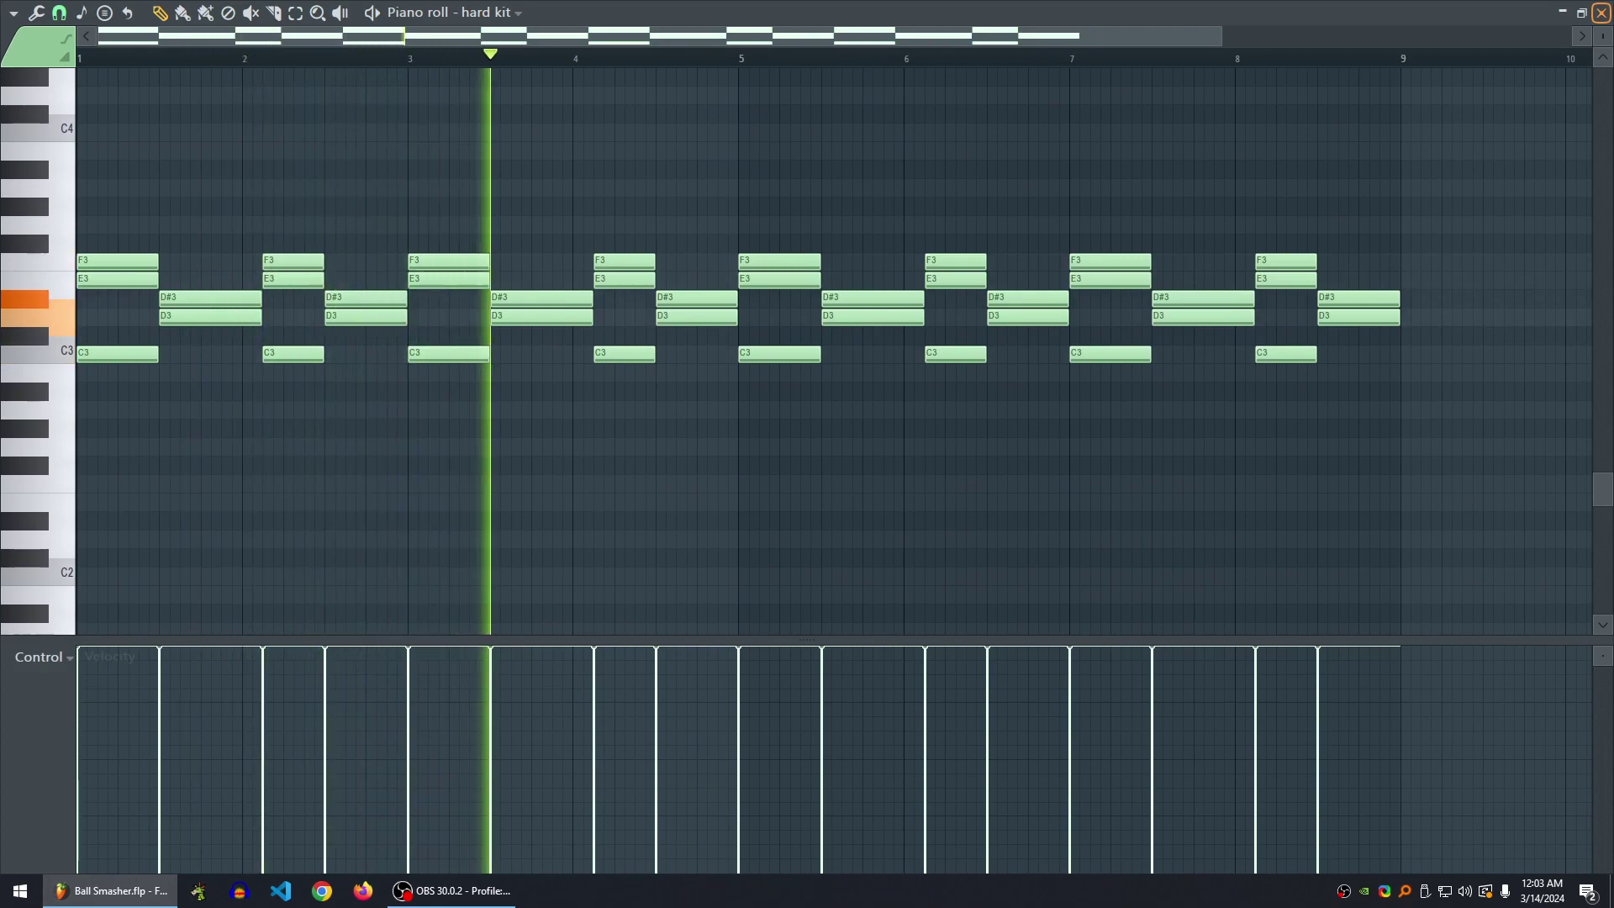
key("F7")
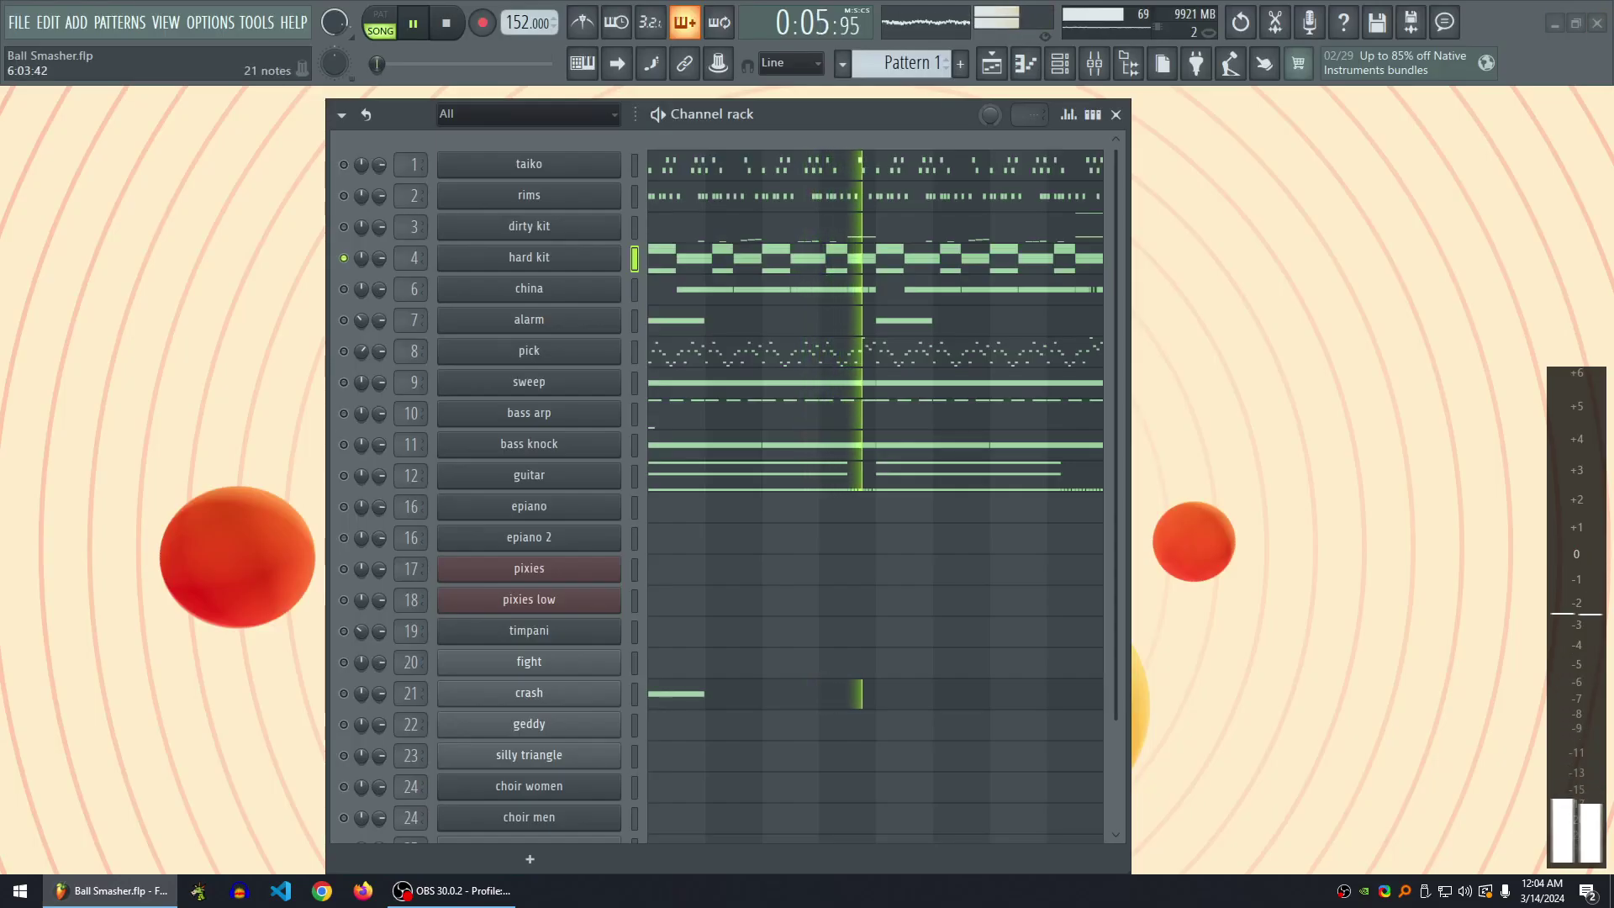
key("space")
- Open the hard kit's Battery plugin and audition the Kick Industriality 3 and Kick Industriality 4 cells
left_click(528, 257)
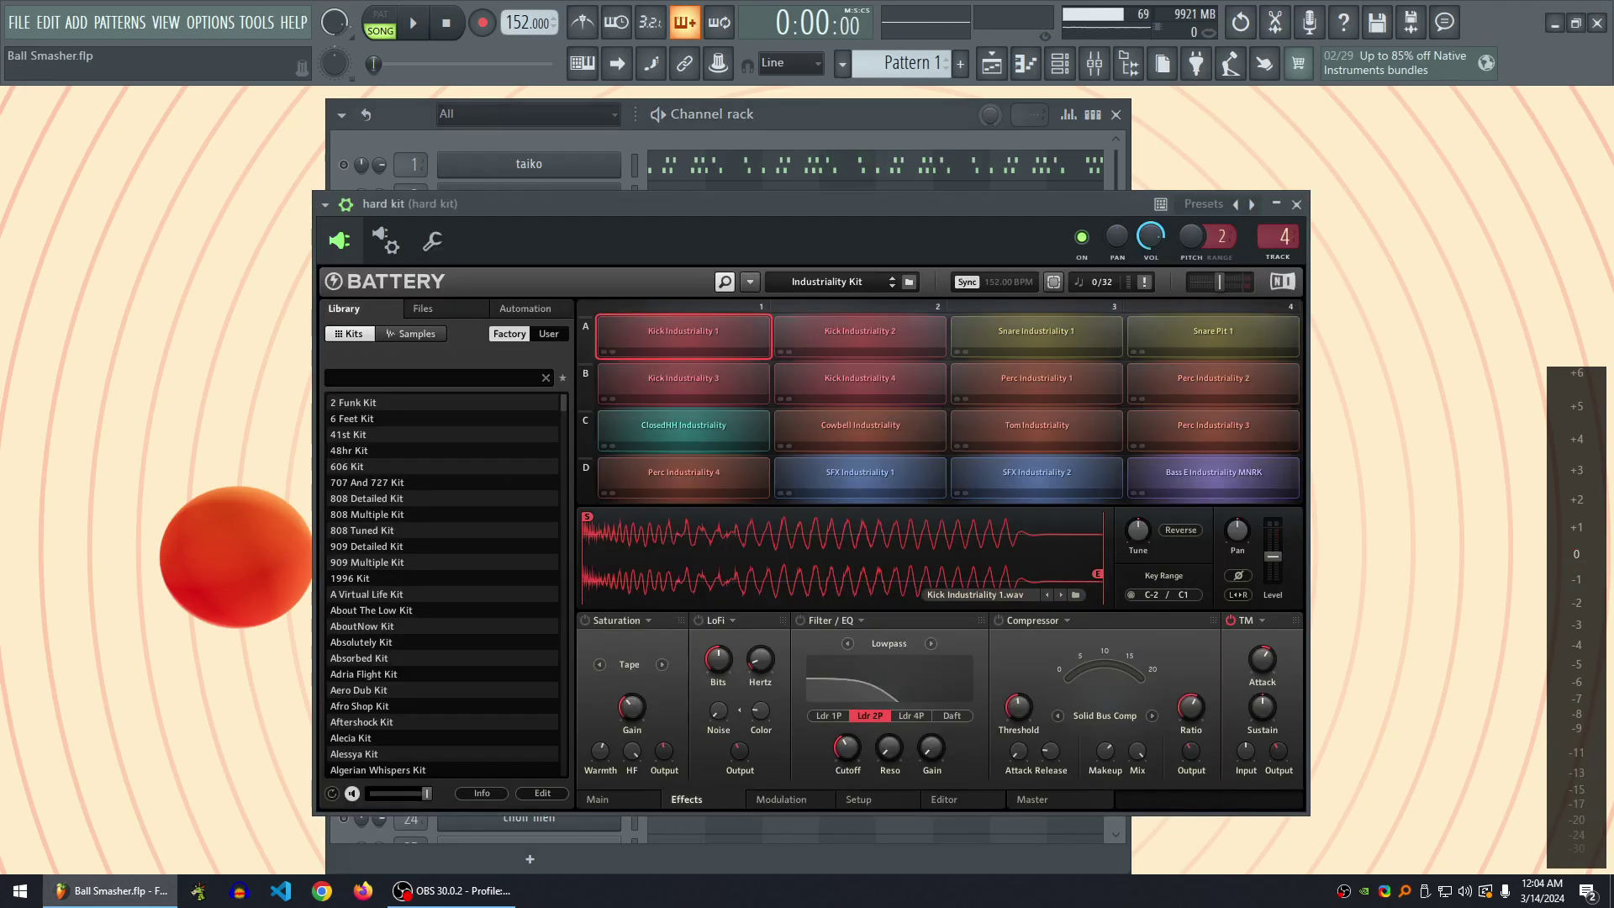
left_click_drag(756, 204, 695, 176)
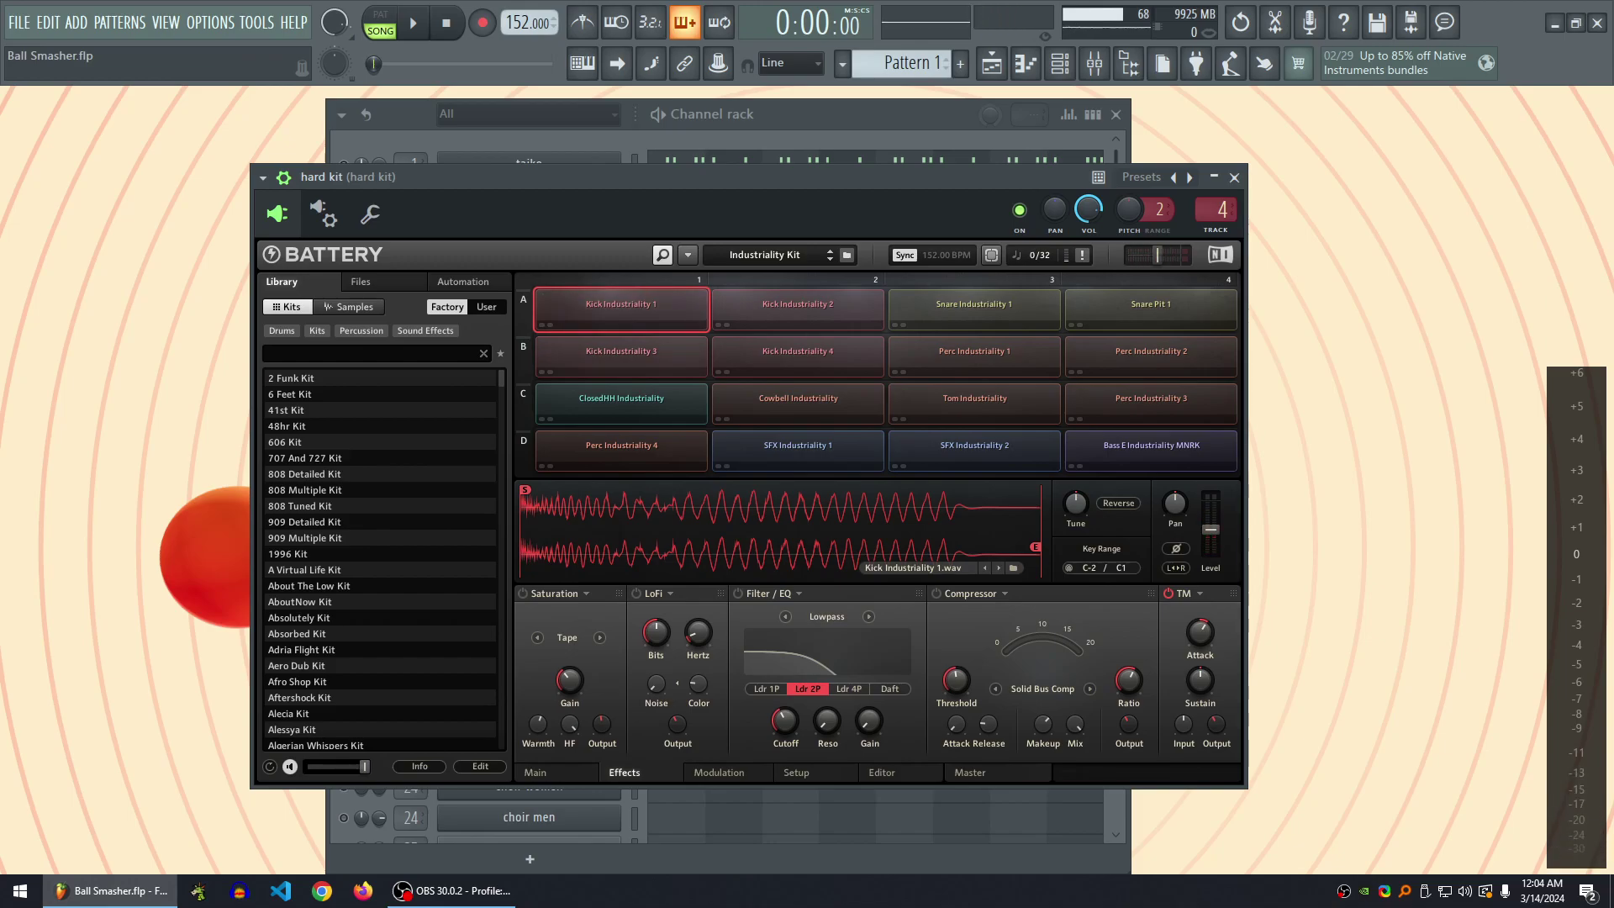
left_click(621, 356)
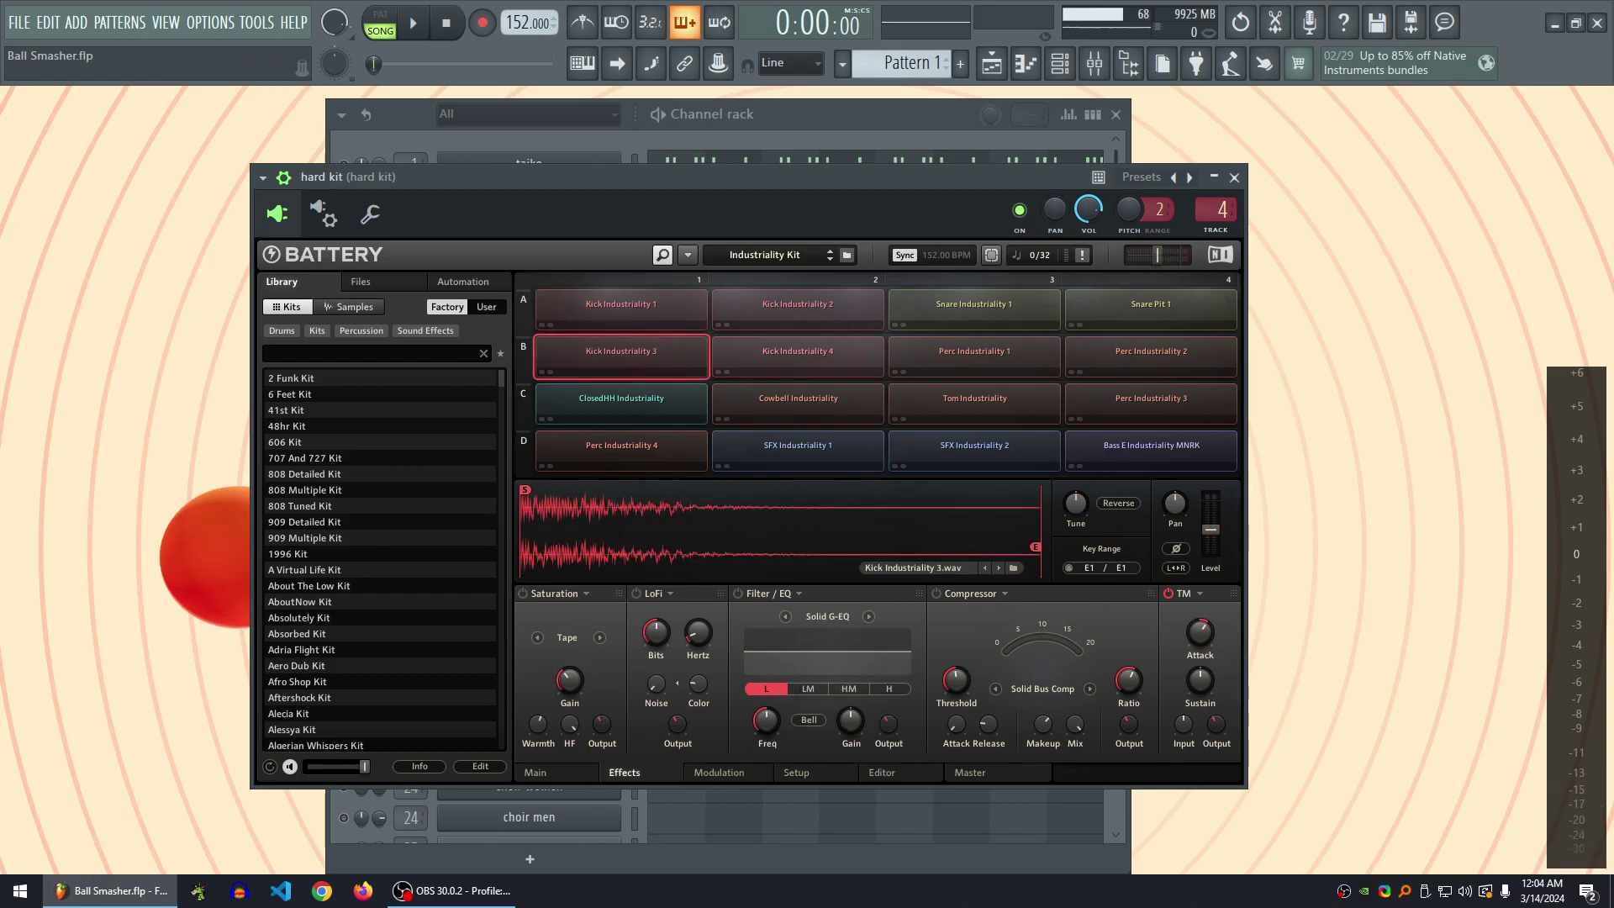
left_click(798, 362)
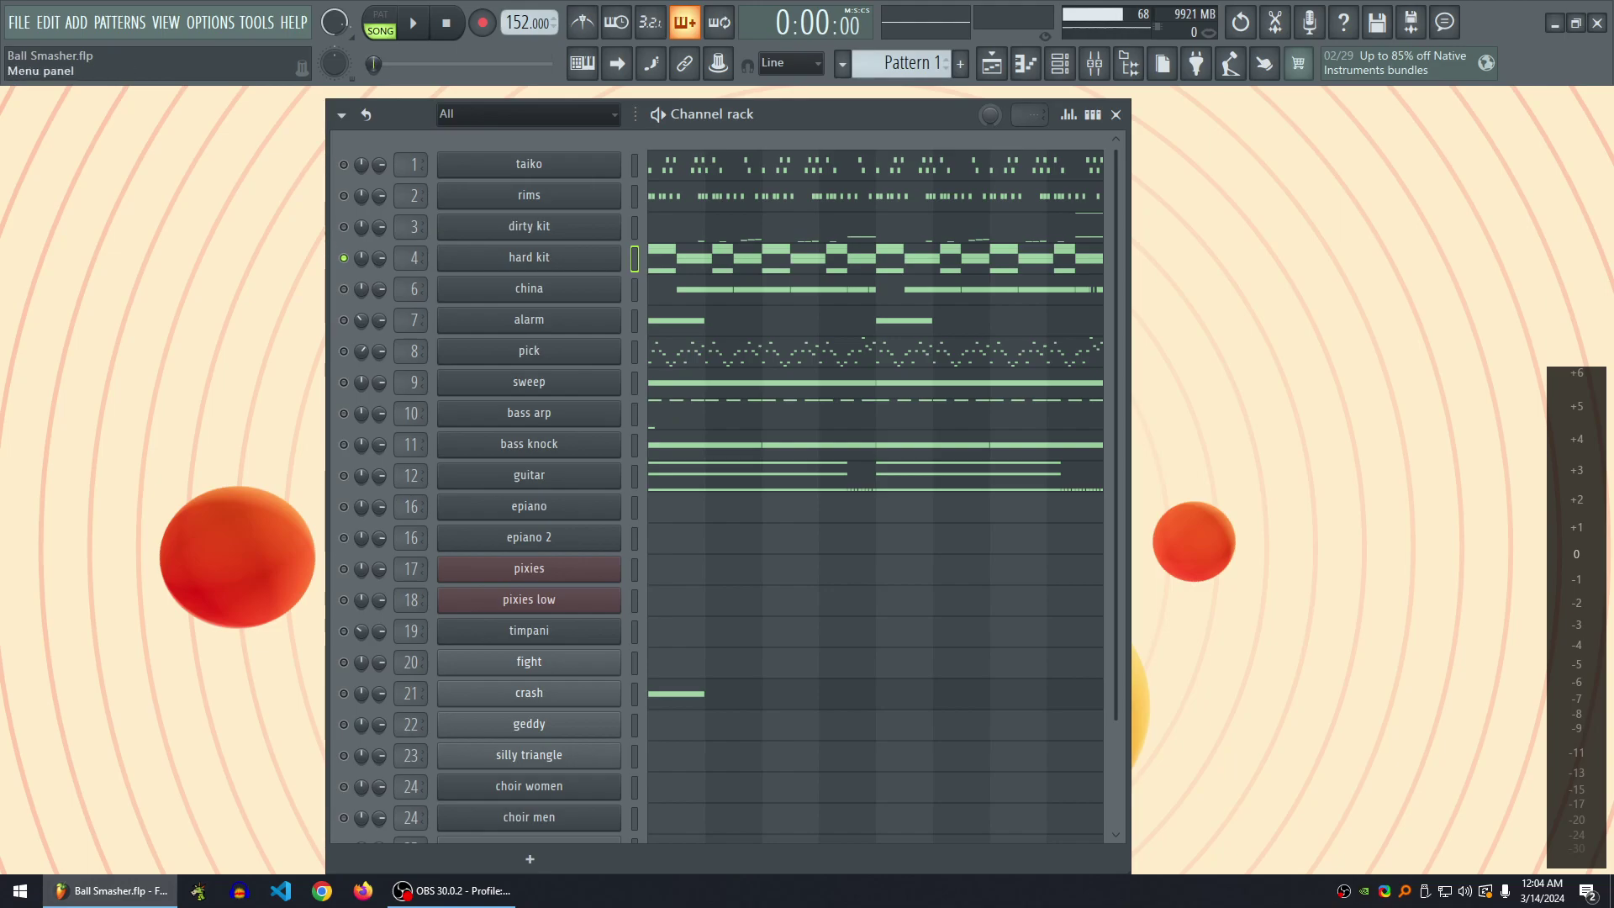
- Check the project's start date, working time and statistics in the project info settings, and close the settings
left_click(210, 23)
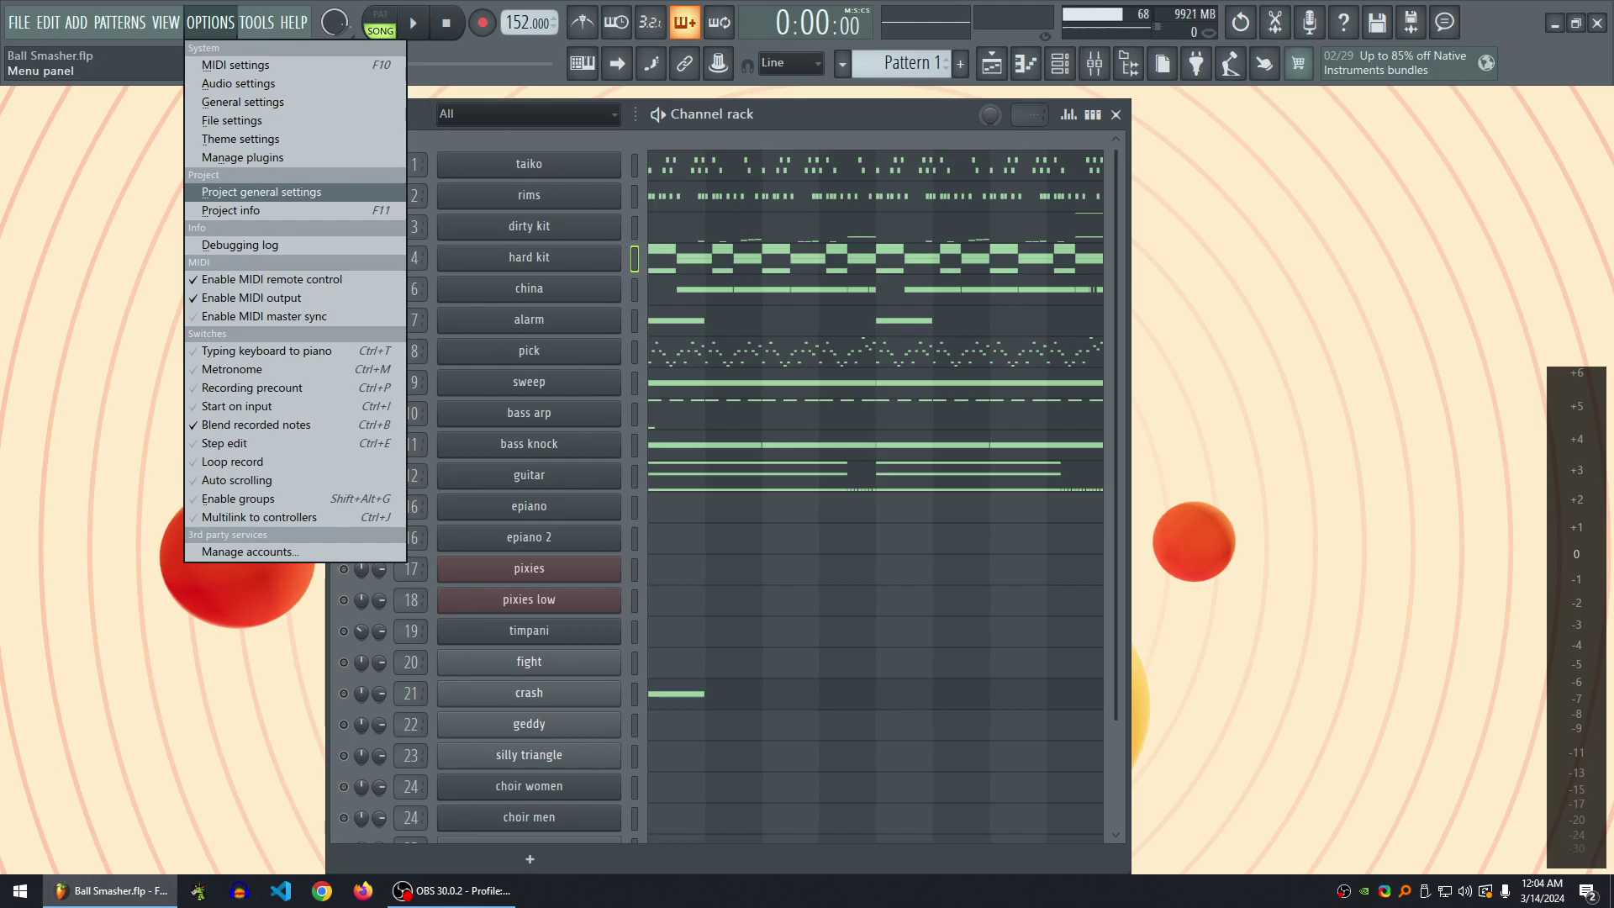
left_click(260, 192)
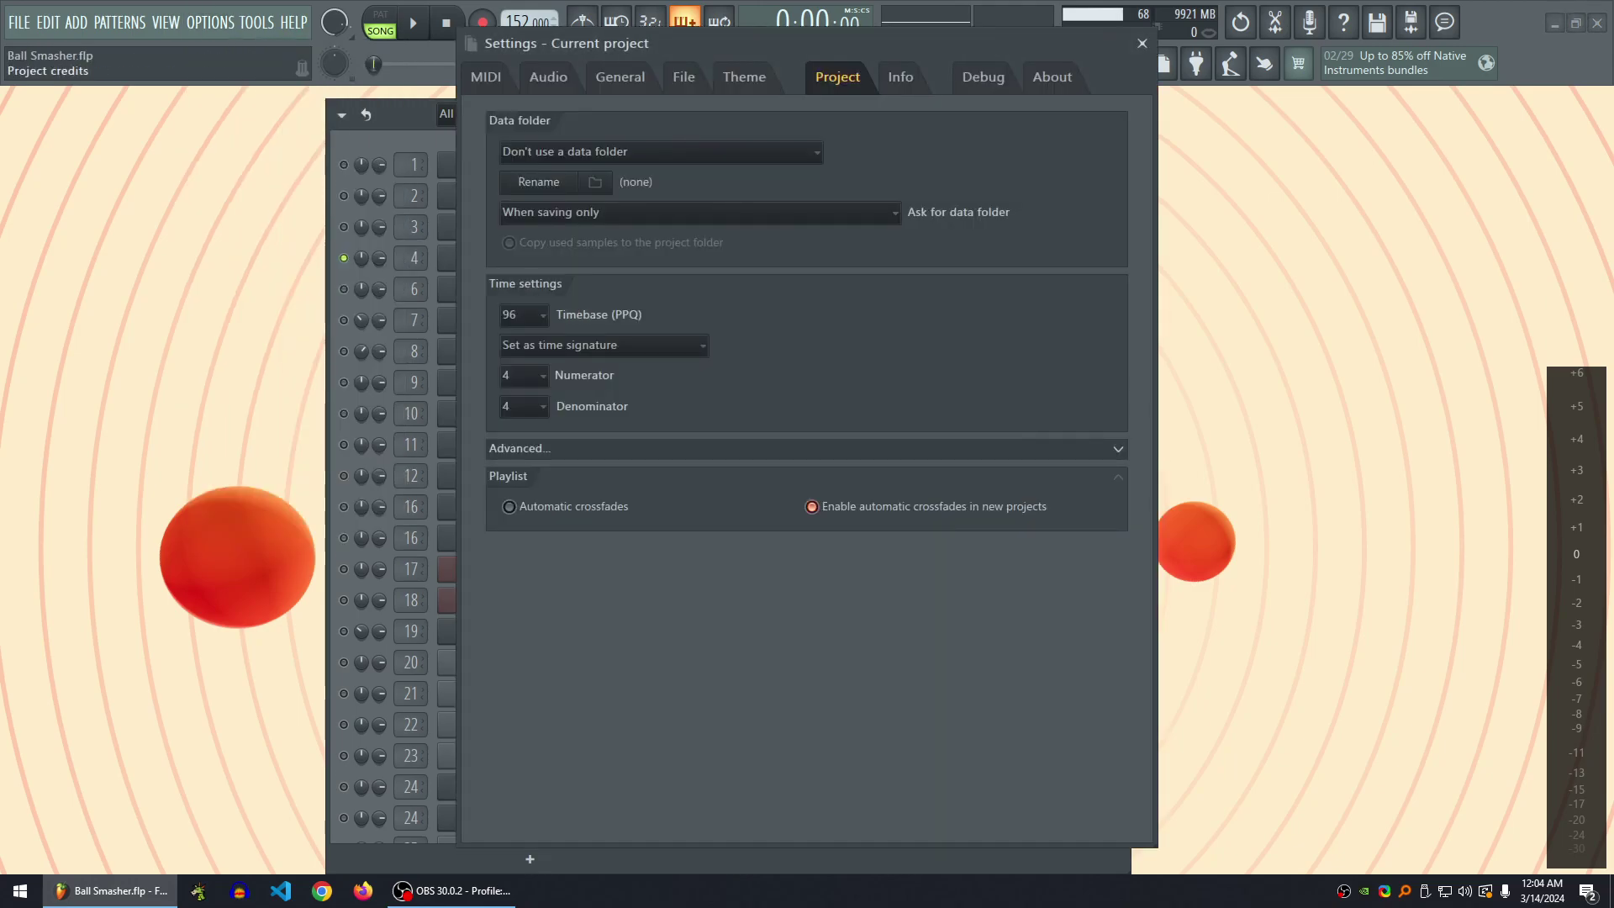
left_click(899, 77)
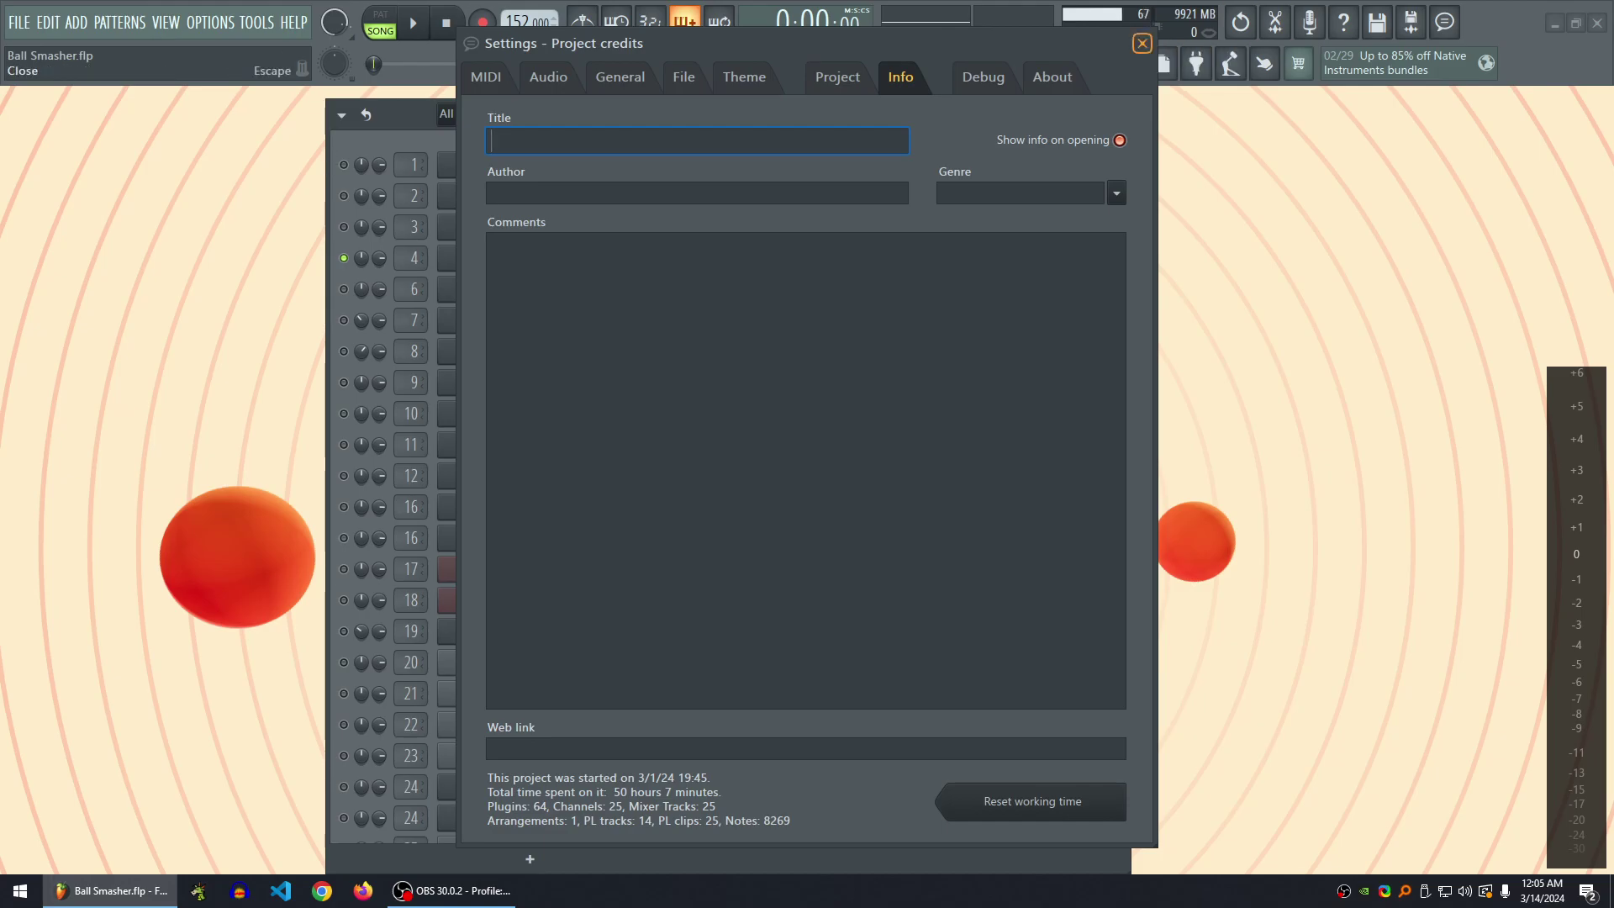
left_click(1142, 43)
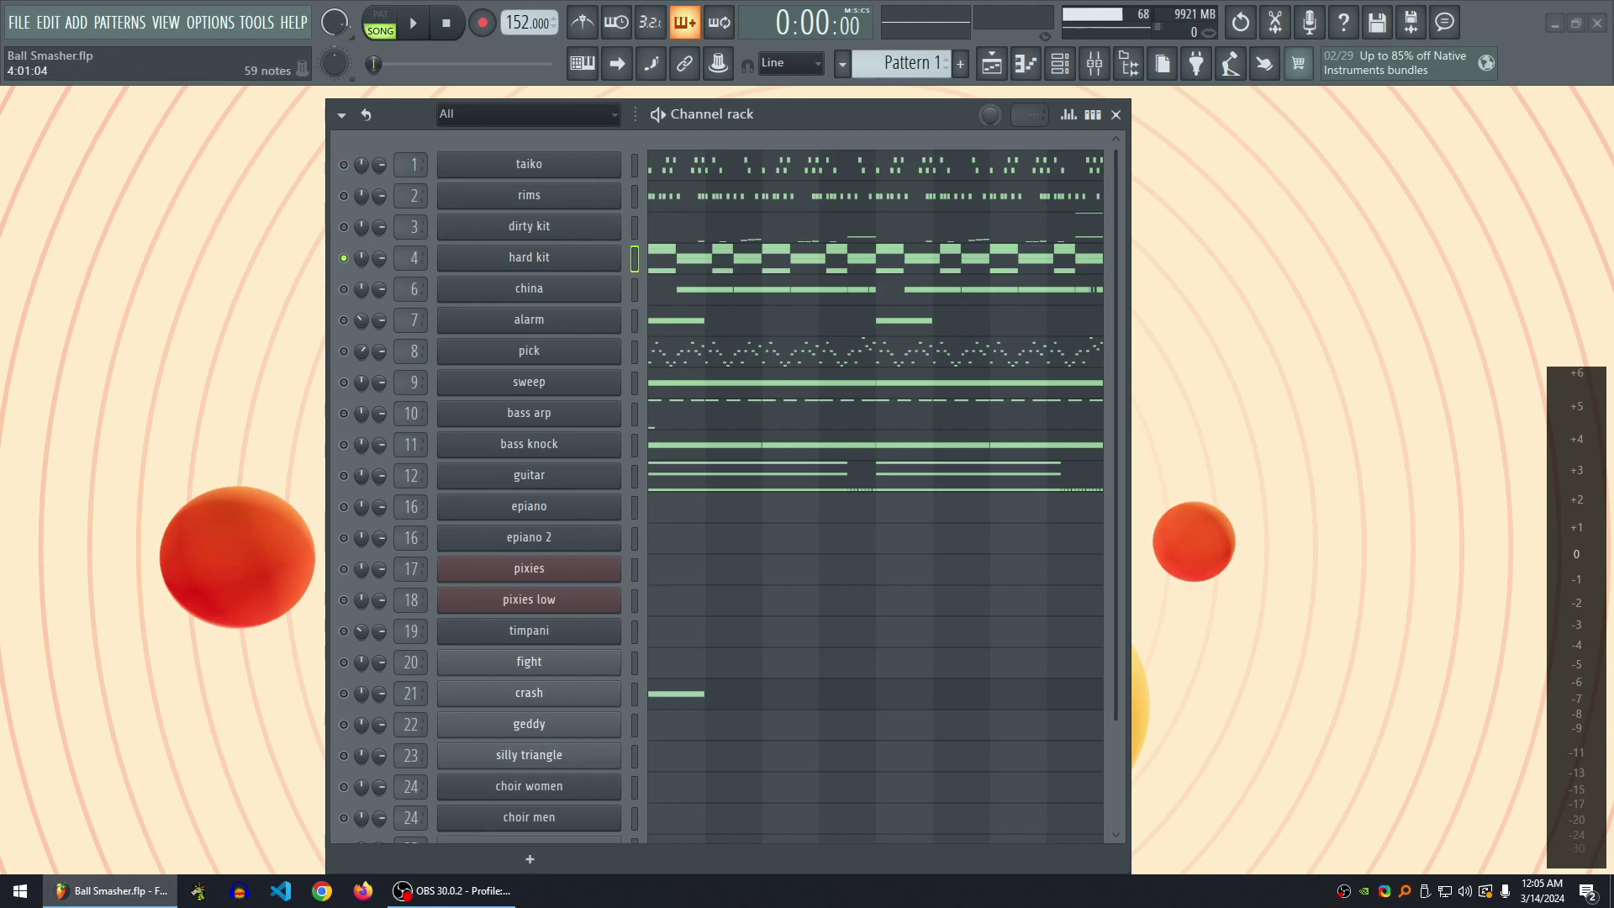
- Take another look at the hard kit's Industriality Kit in Battery, and close the plugin
left_click_drag(820, 114, 849, 114)
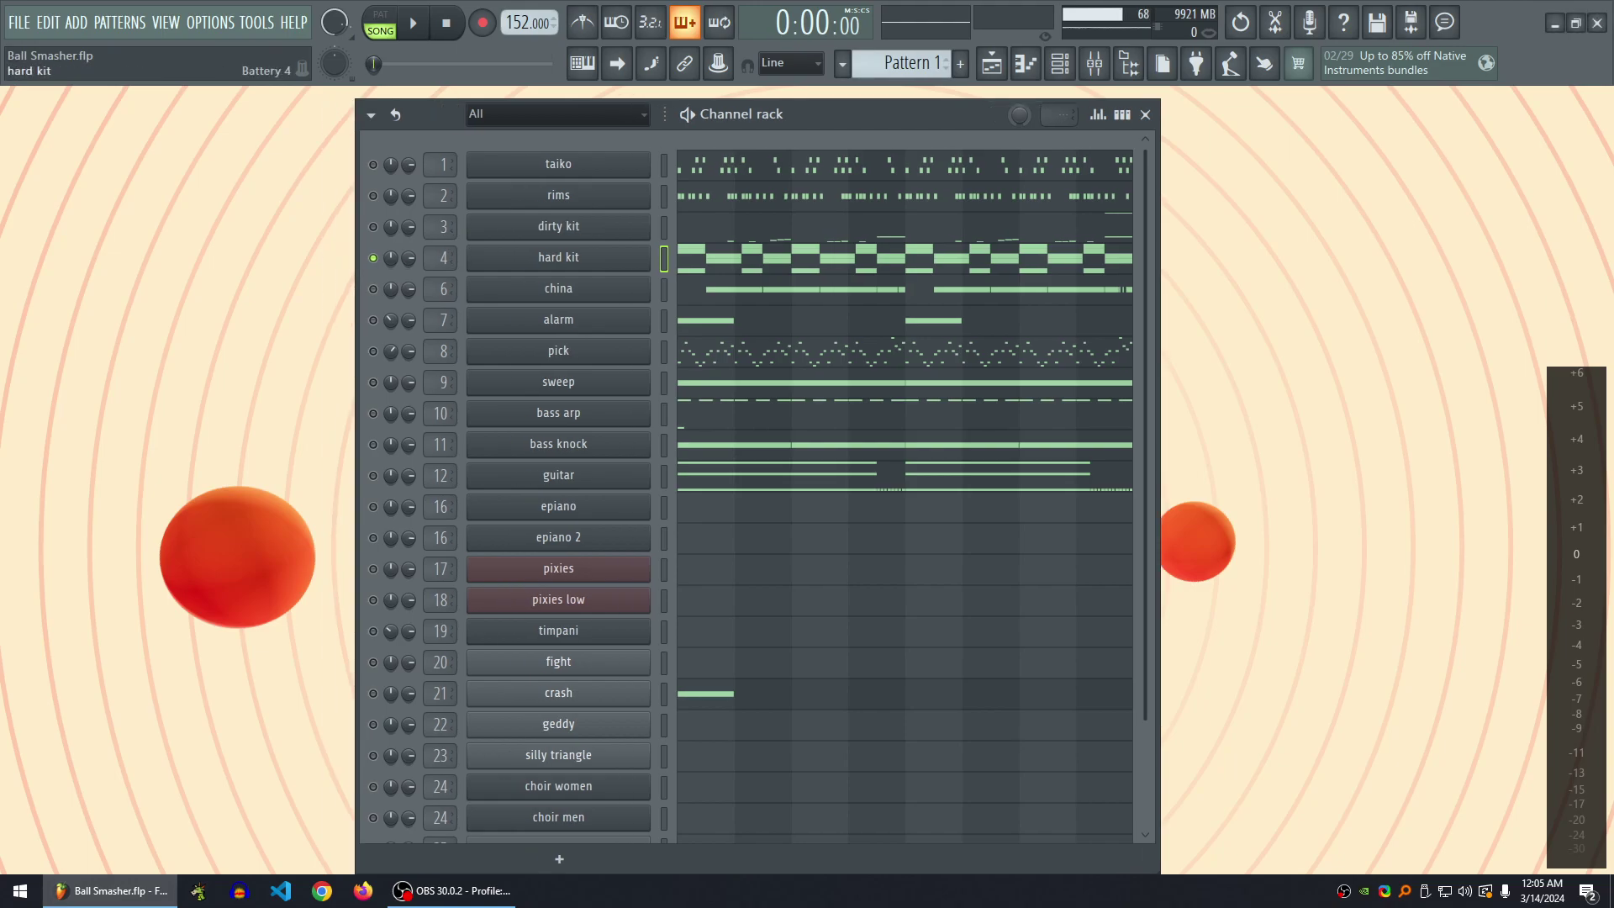
left_click(557, 257)
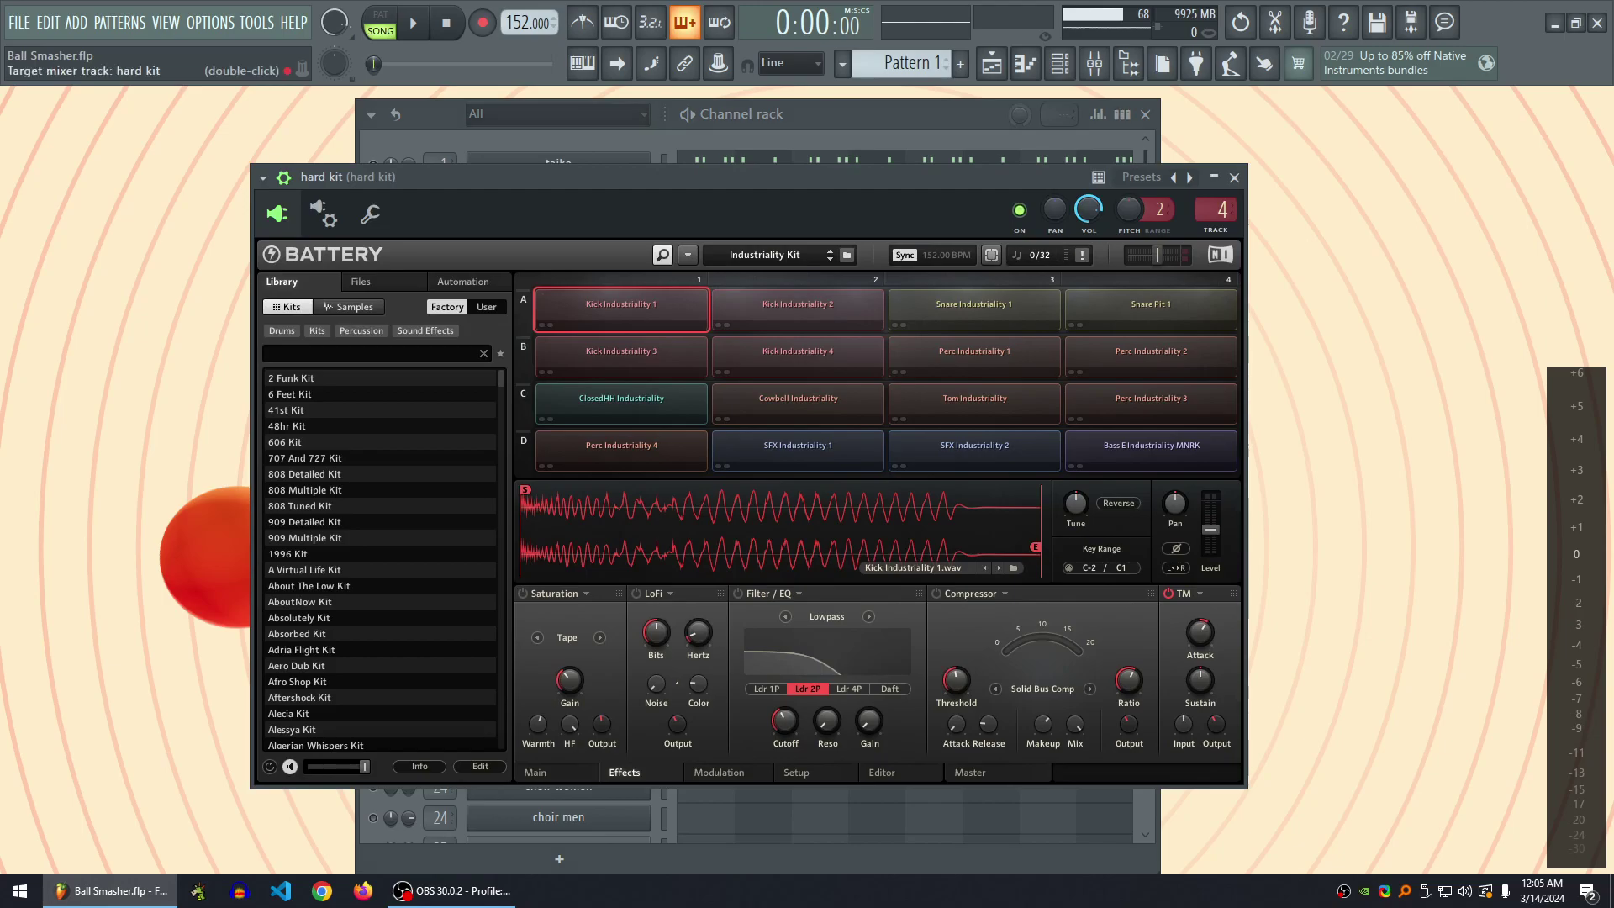
left_click(1233, 177)
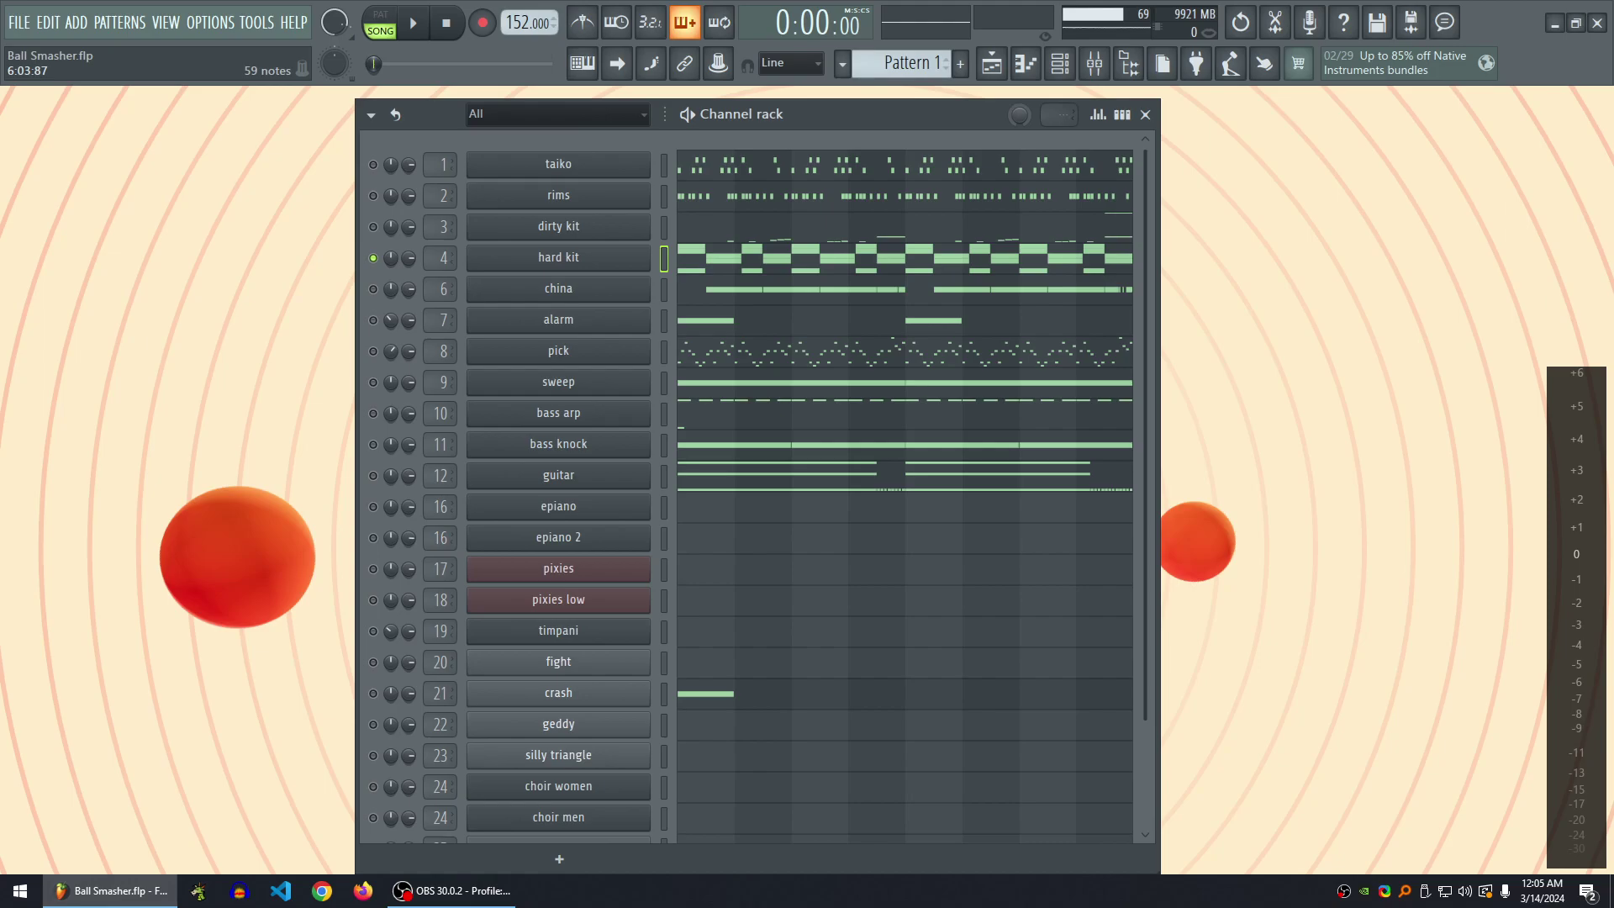
- Enable the china channel with the hard kit and play the song, switching each of the two channels off and on for comparison
left_click(372, 288)
left_click_drag(840, 114, 829, 113)
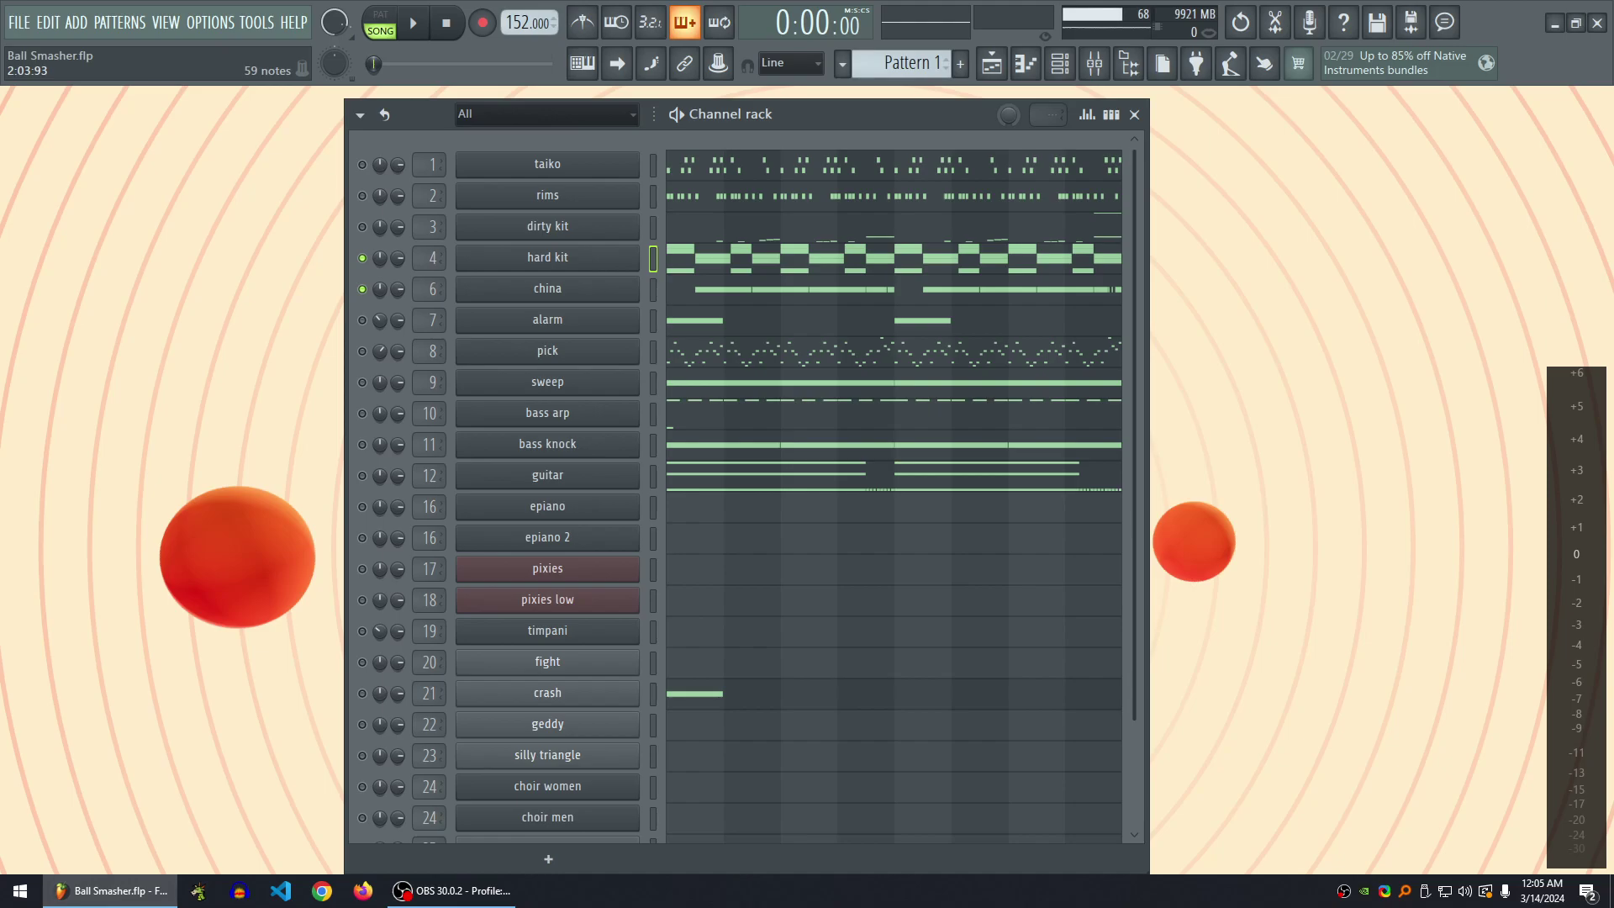
mouse_move(882, 114)
left_mouse_down()
mouse_move(924, 101)
mouse_move(914, 114)
left_mouse_up()
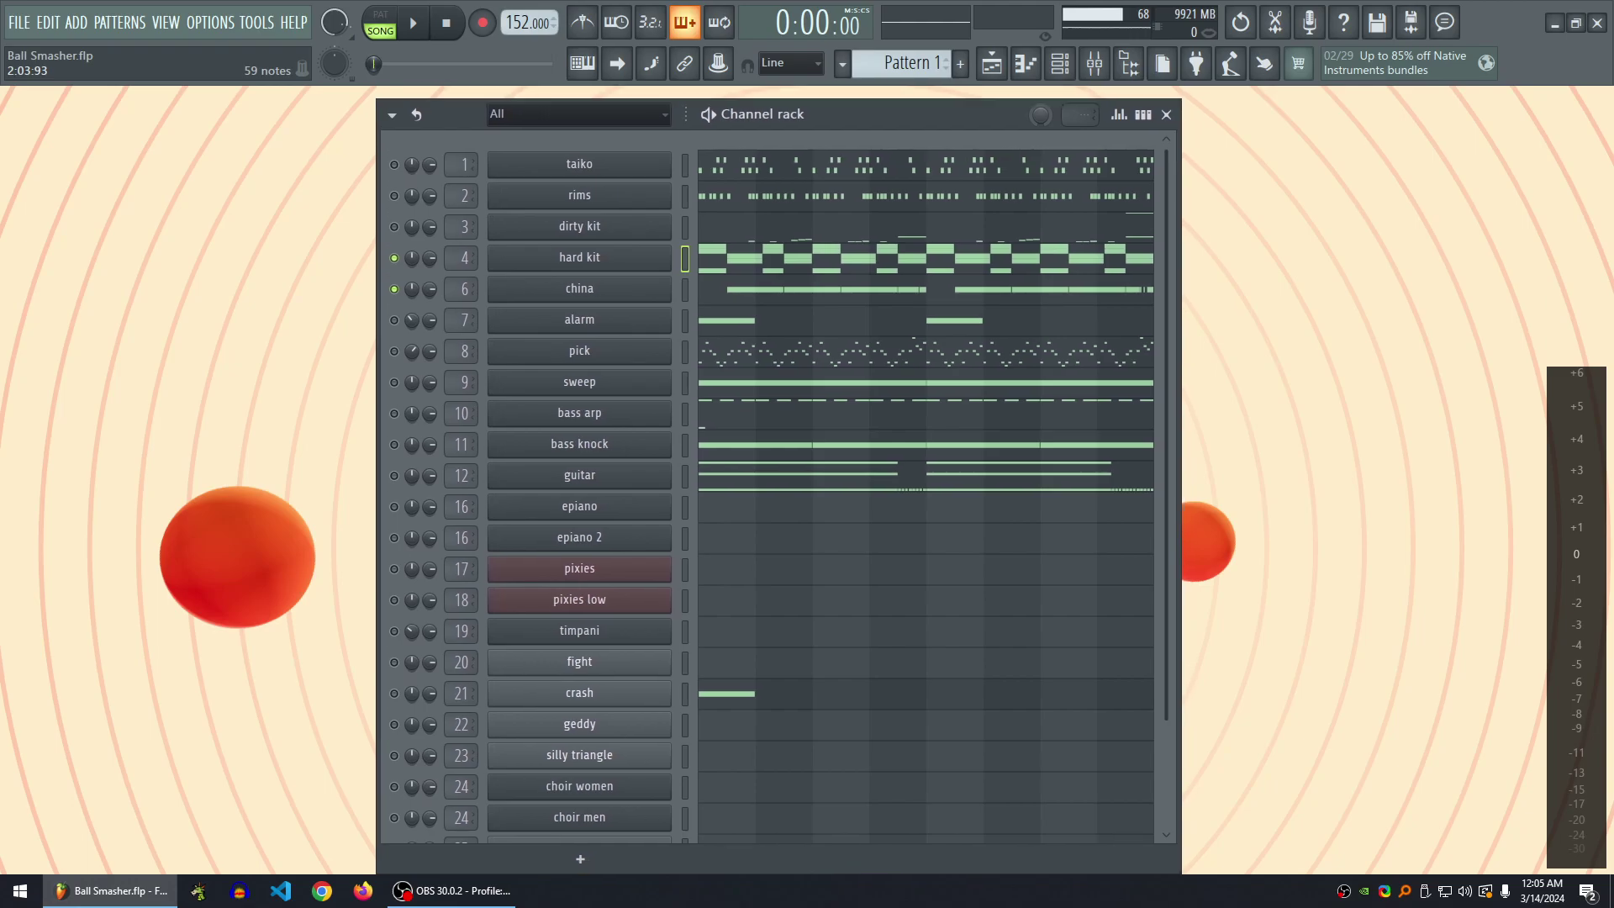
key("space")
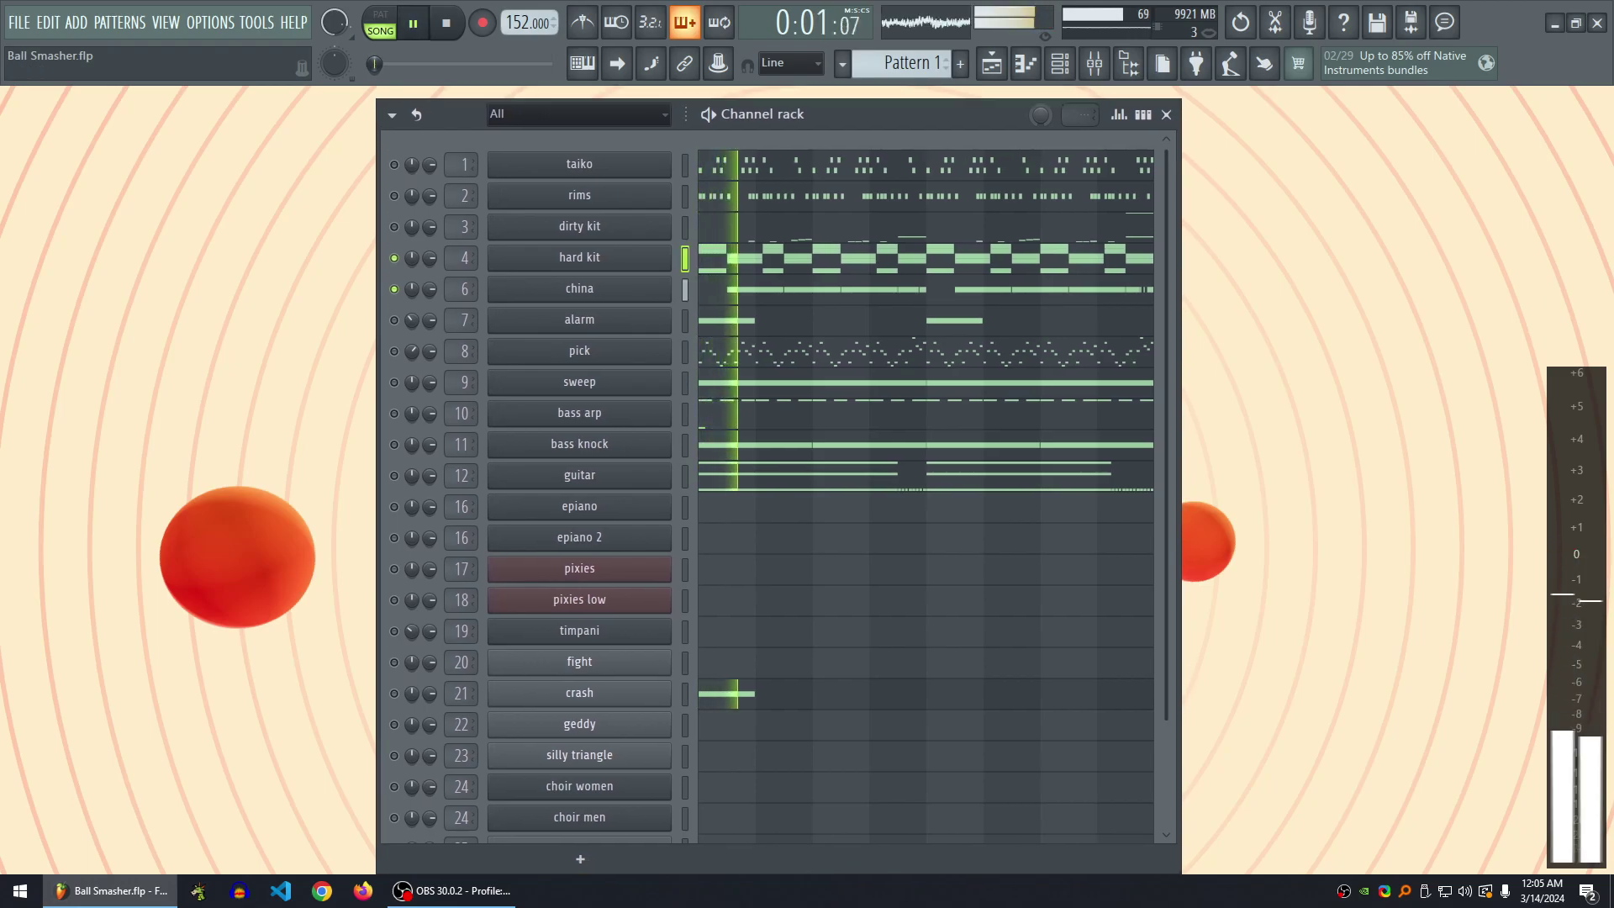
left_click(393, 257)
left_click(394, 257)
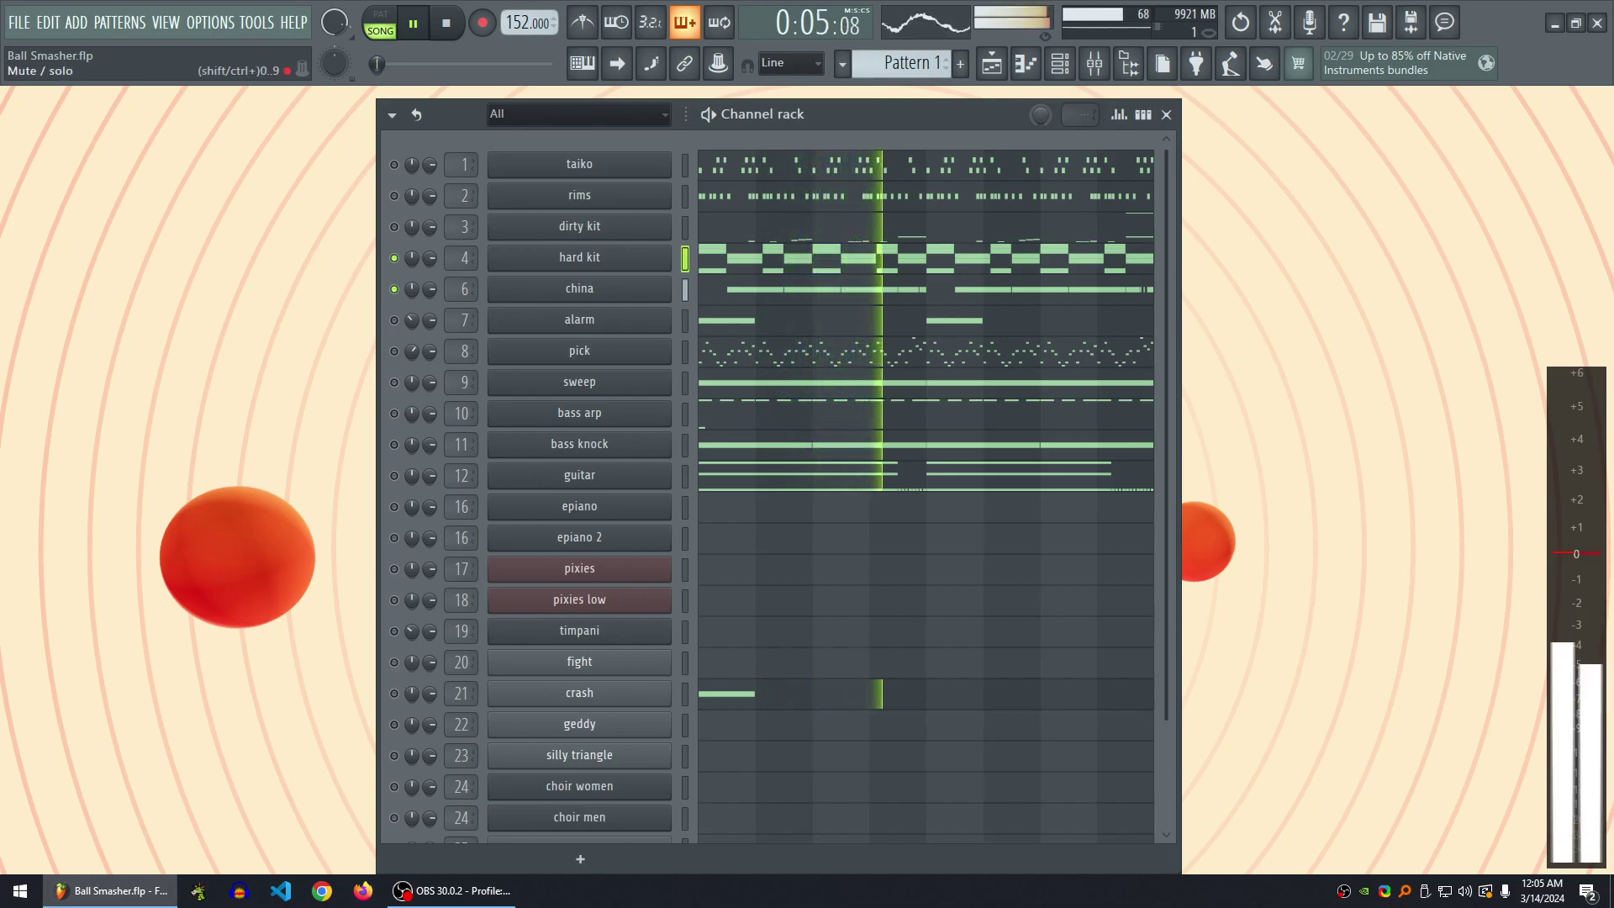
left_click(393, 289)
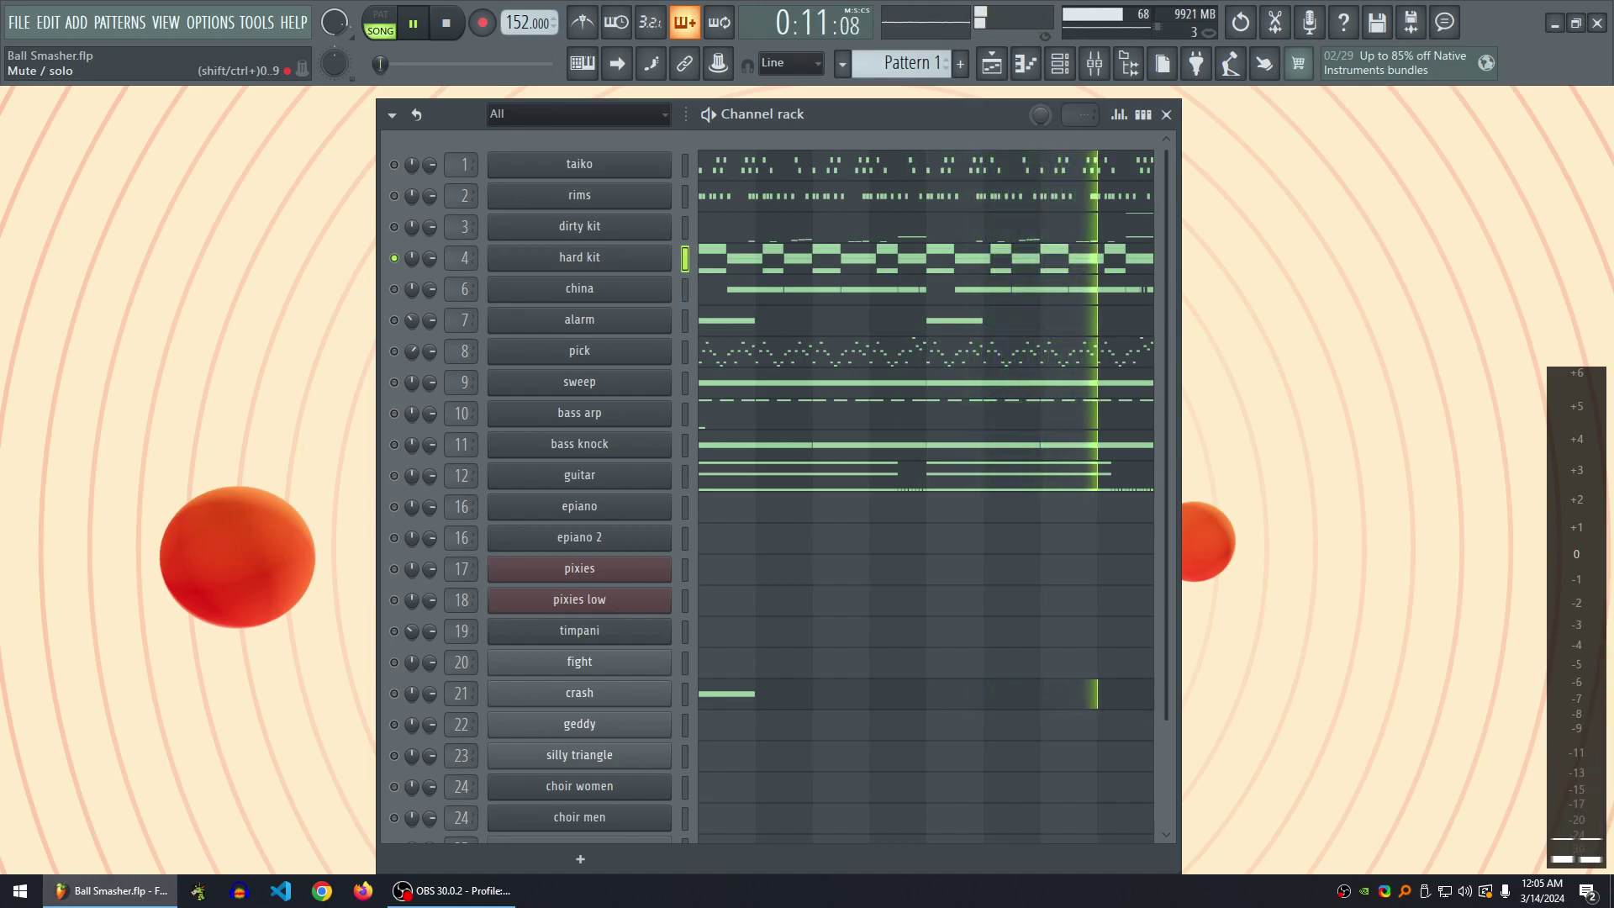
key("space")
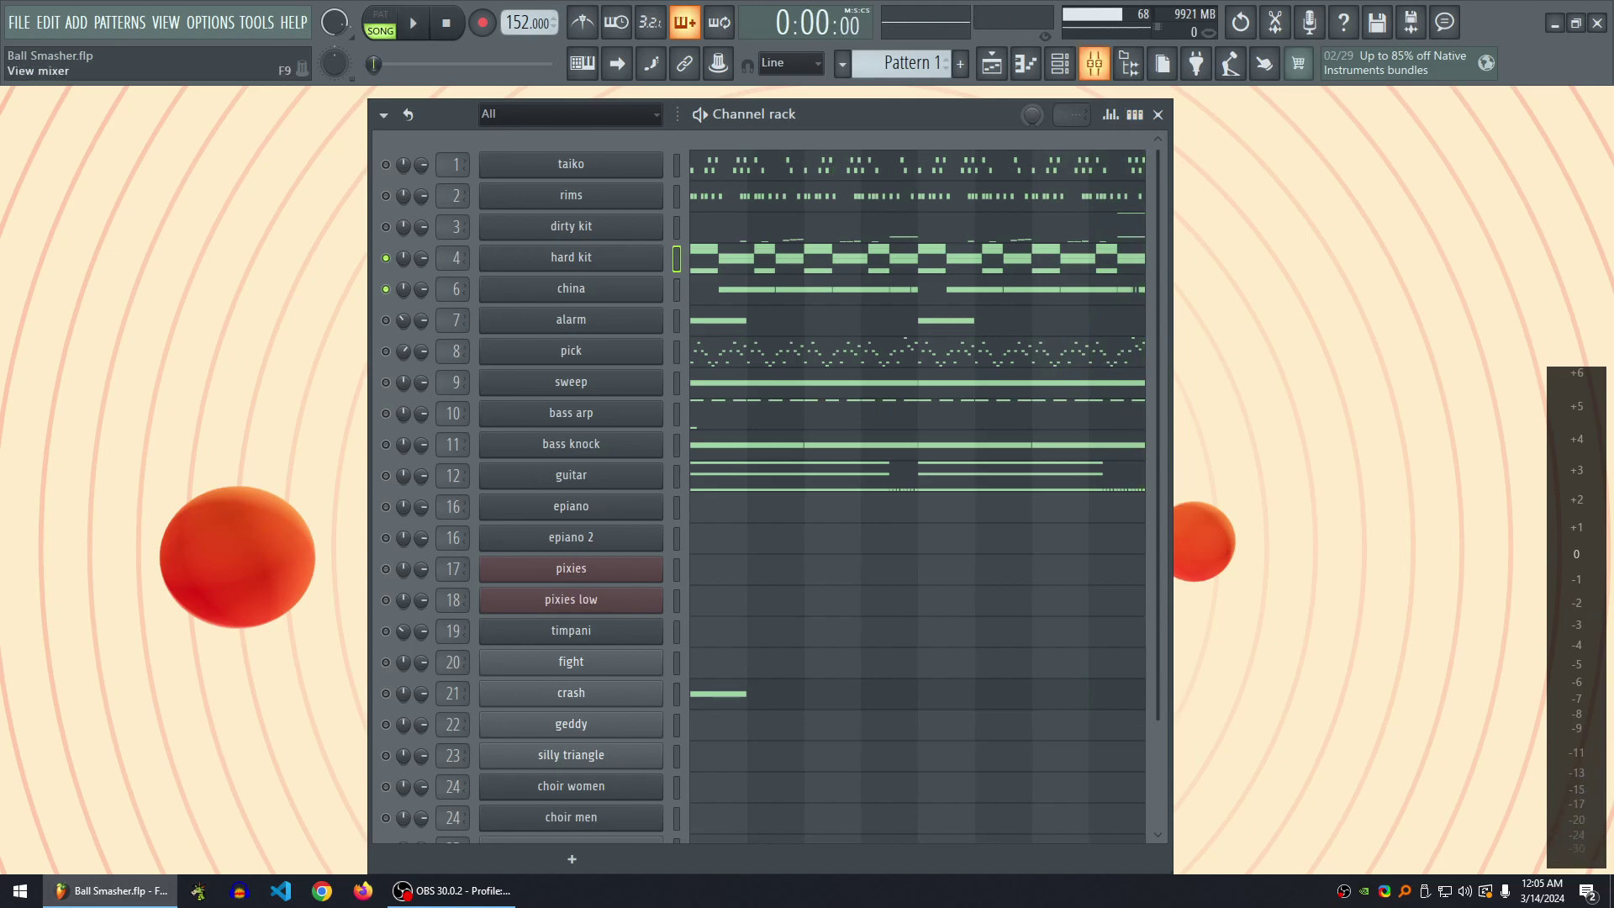
- Add Fruity Parametric EQ 2 to slot 1 of the Master mixer track, and arrange its window beside the mixer
left_click(1094, 63)
left_click(301, 222)
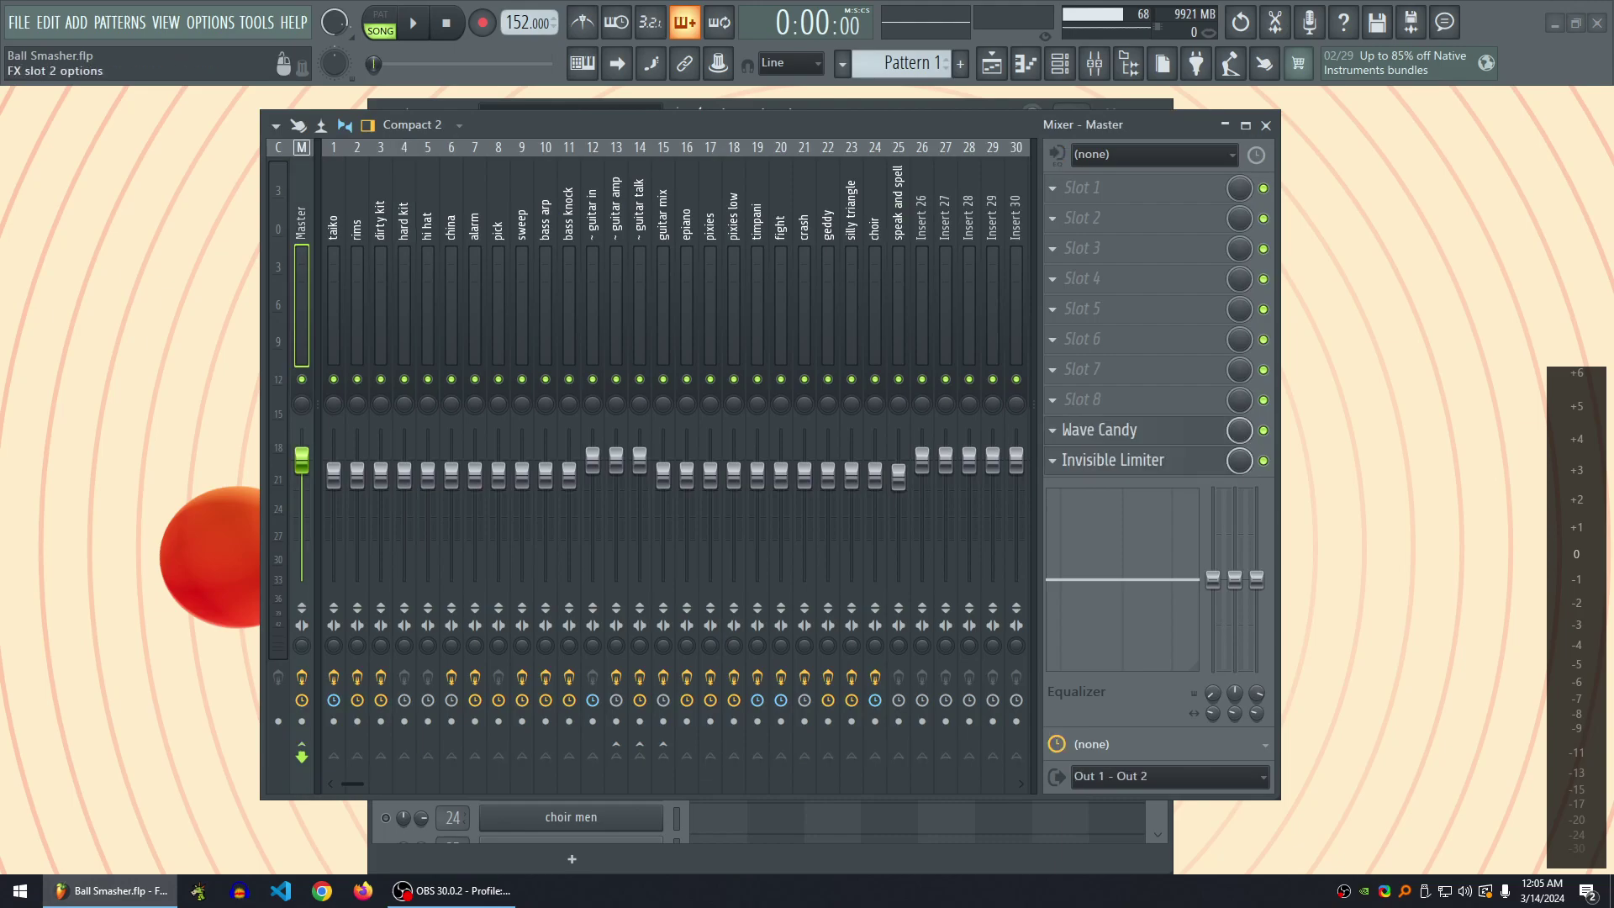
left_click(1052, 187)
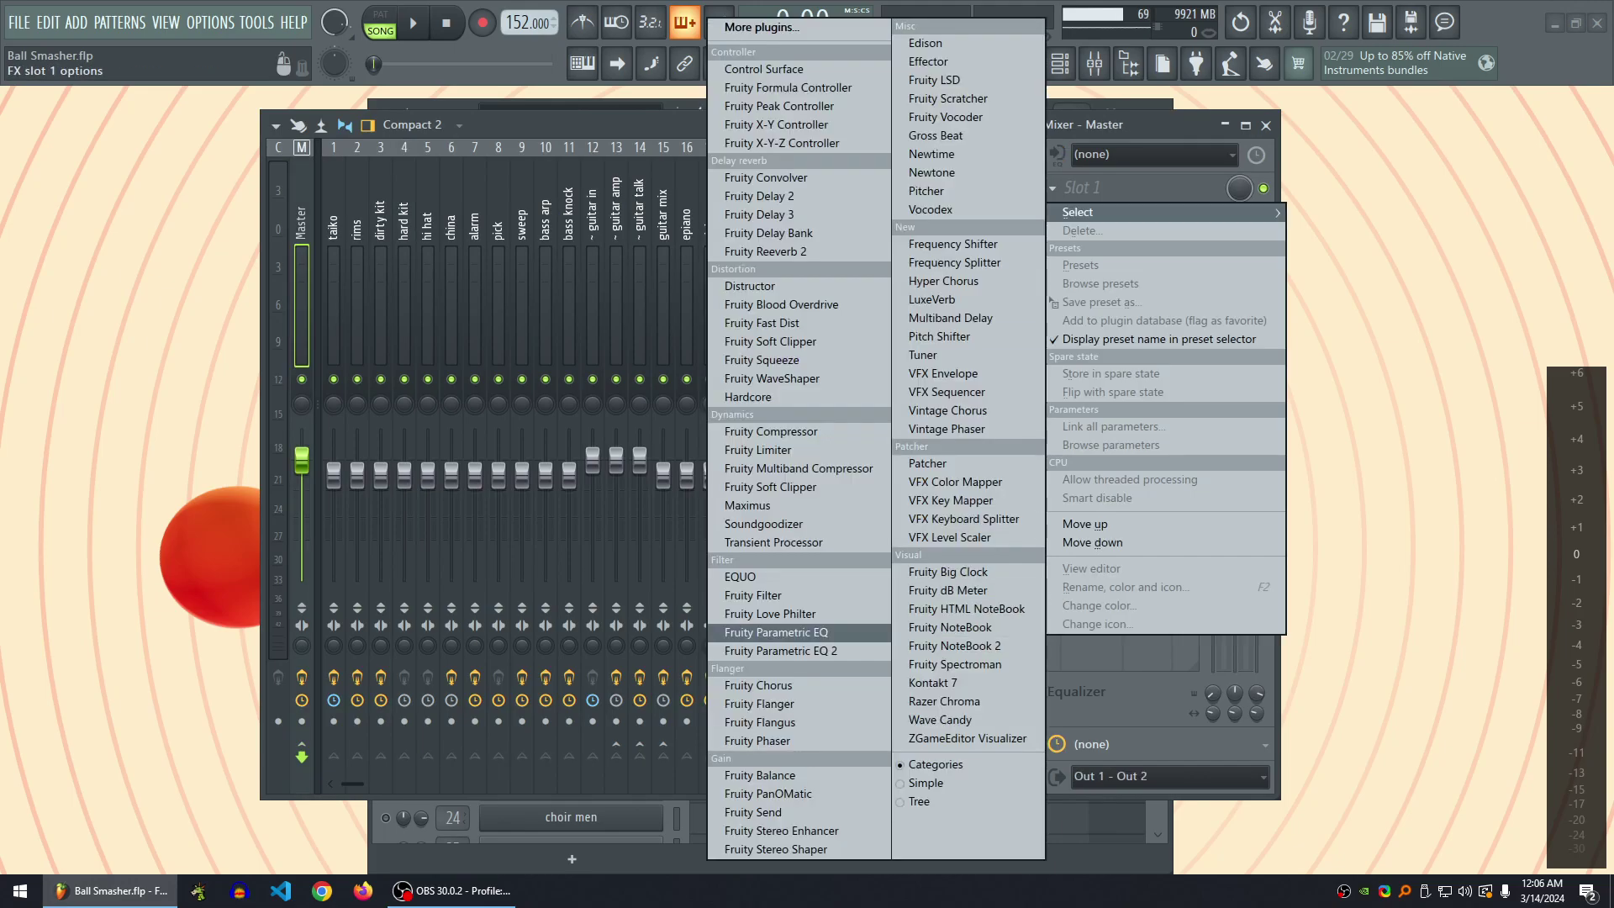
left_click(782, 650)
left_click_drag(176, 229, 134, 311)
left_click_drag(505, 124, 608, 125)
left_click_drag(315, 311, 48, 240)
left_click_drag(314, 418, 314, 443)
left_click_drag(277, 240, 106, 252)
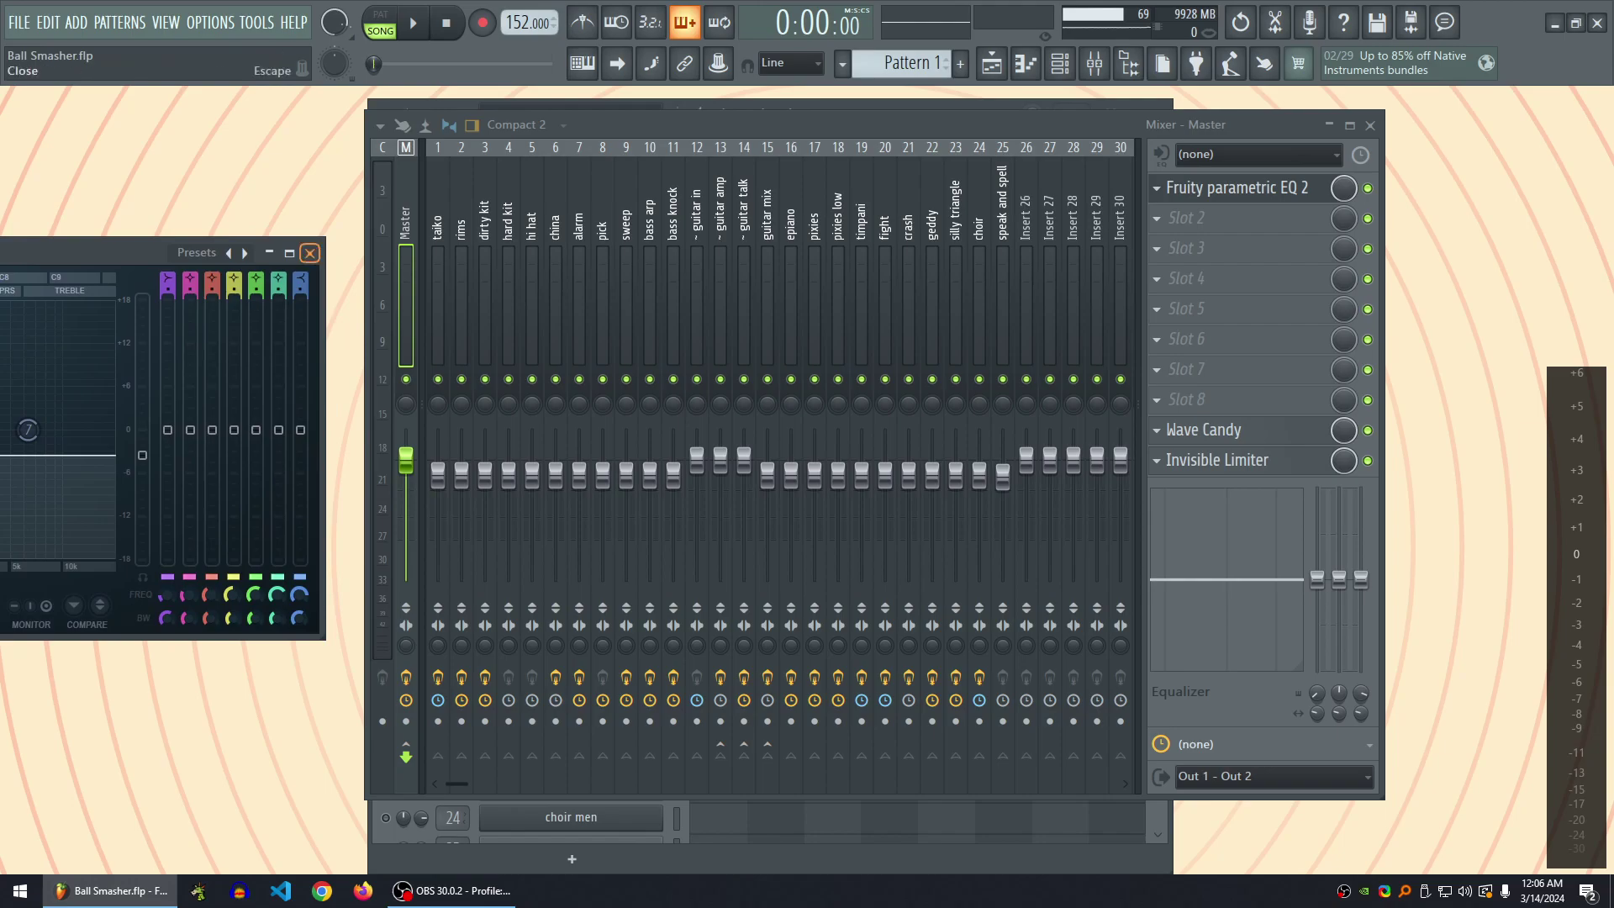
- Raise the main level of the Master track's parametric EQ slightly, and close the EQ and the mixer
left_click_drag(142, 455, 142, 452)
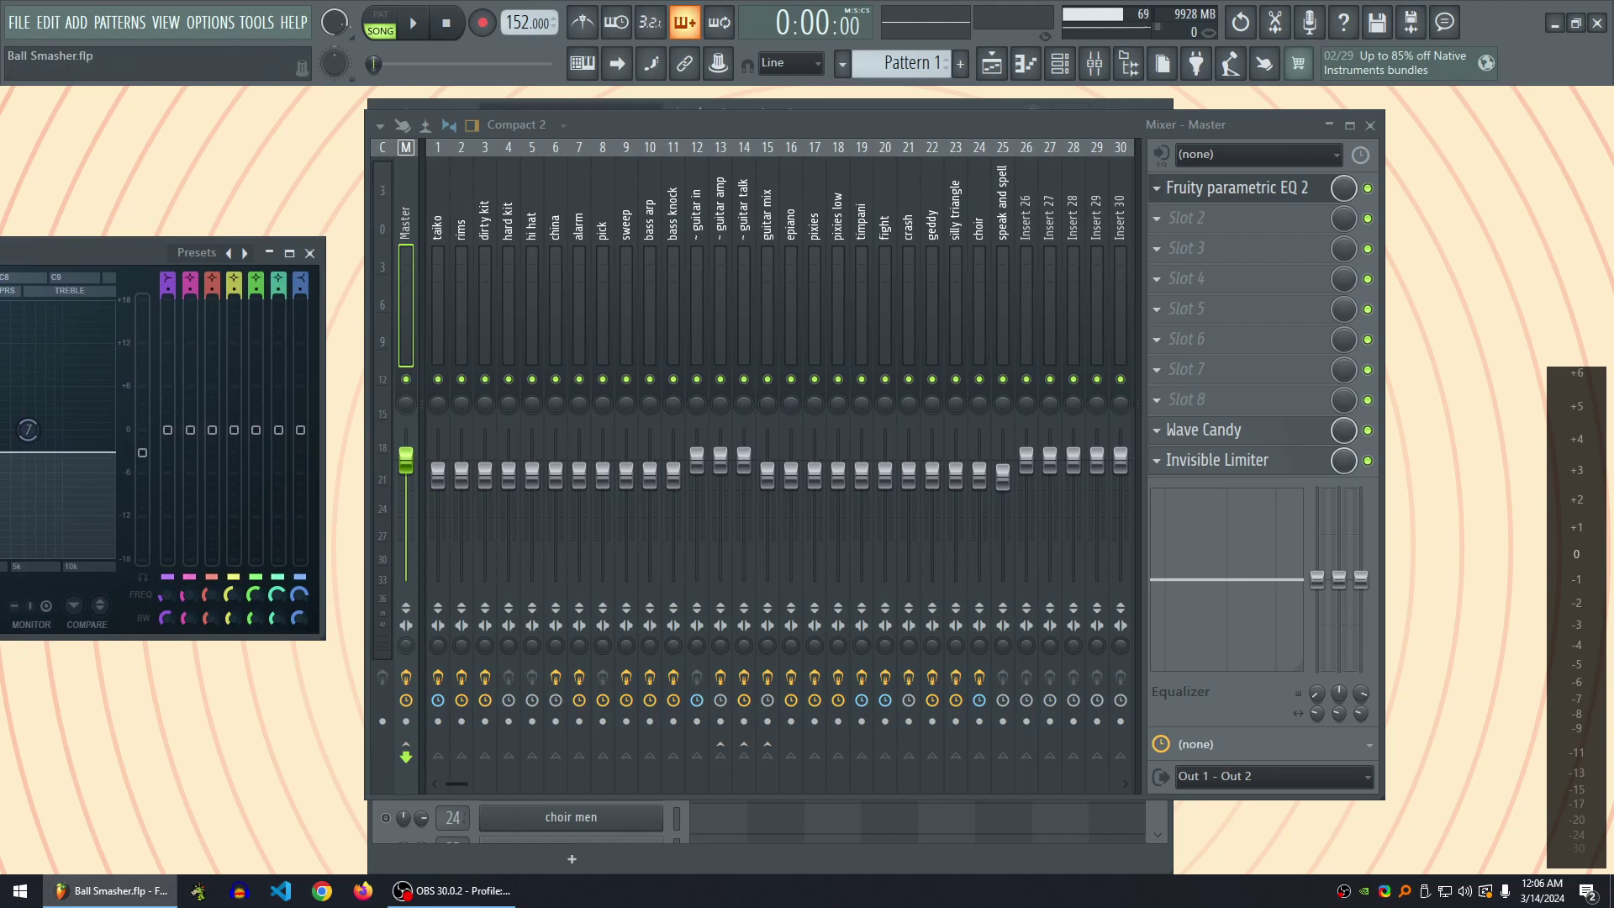
left_click(309, 253)
left_click(1370, 124)
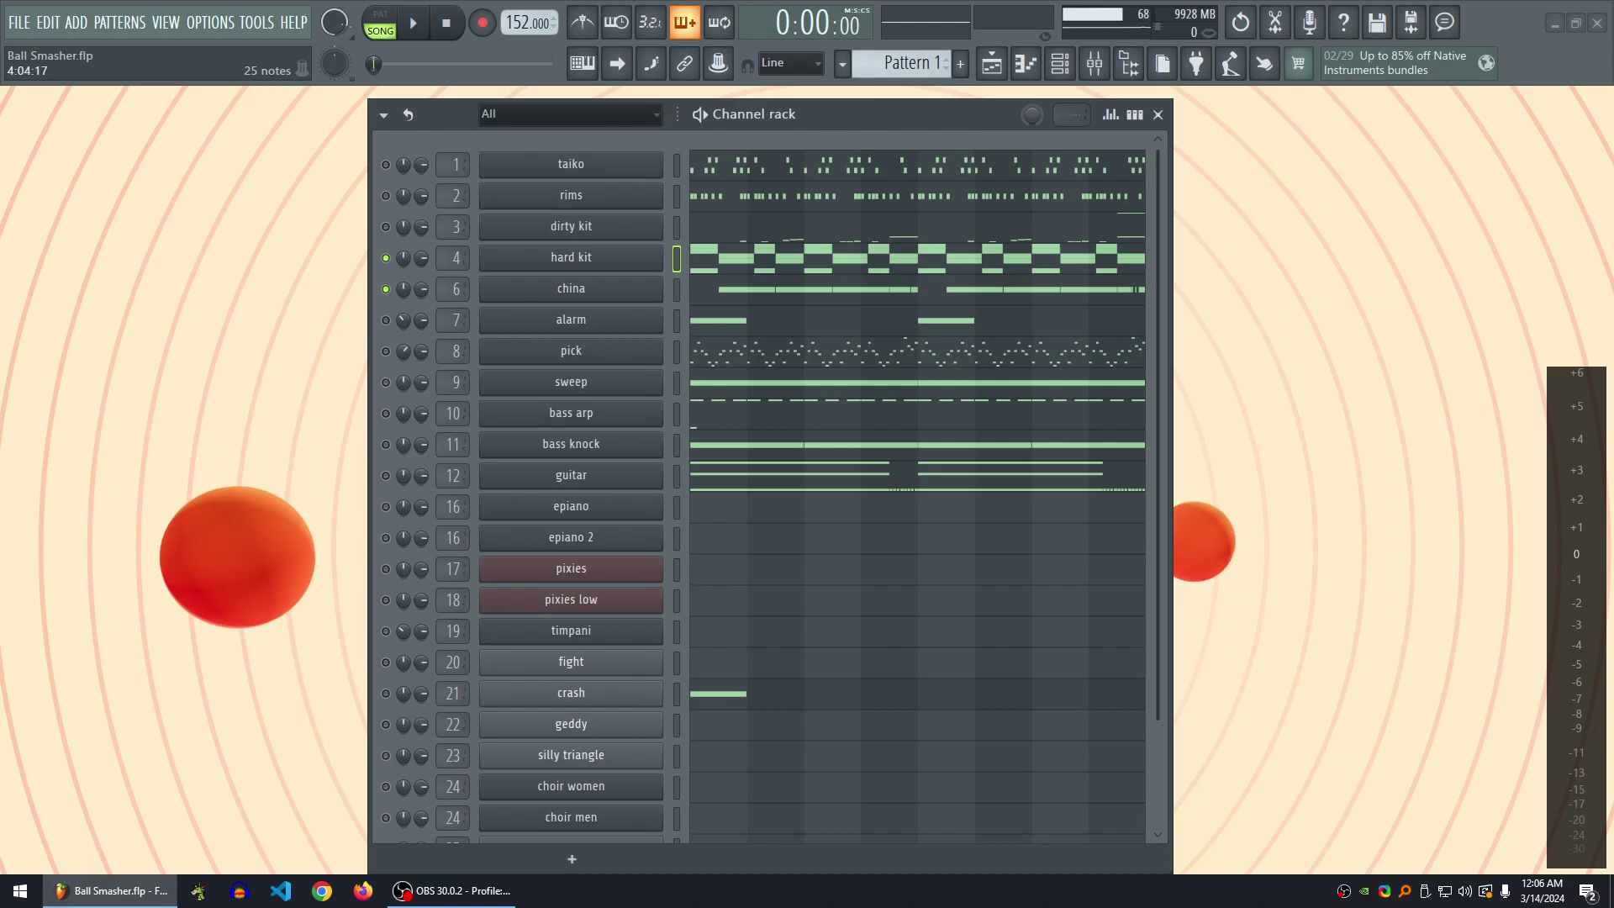
- Solo the alarm channel, play its part of the song, and view its Massive X plugin with the Eddy Hoover preset
right_click(386, 319)
left_click_drag(908, 114, 887, 113)
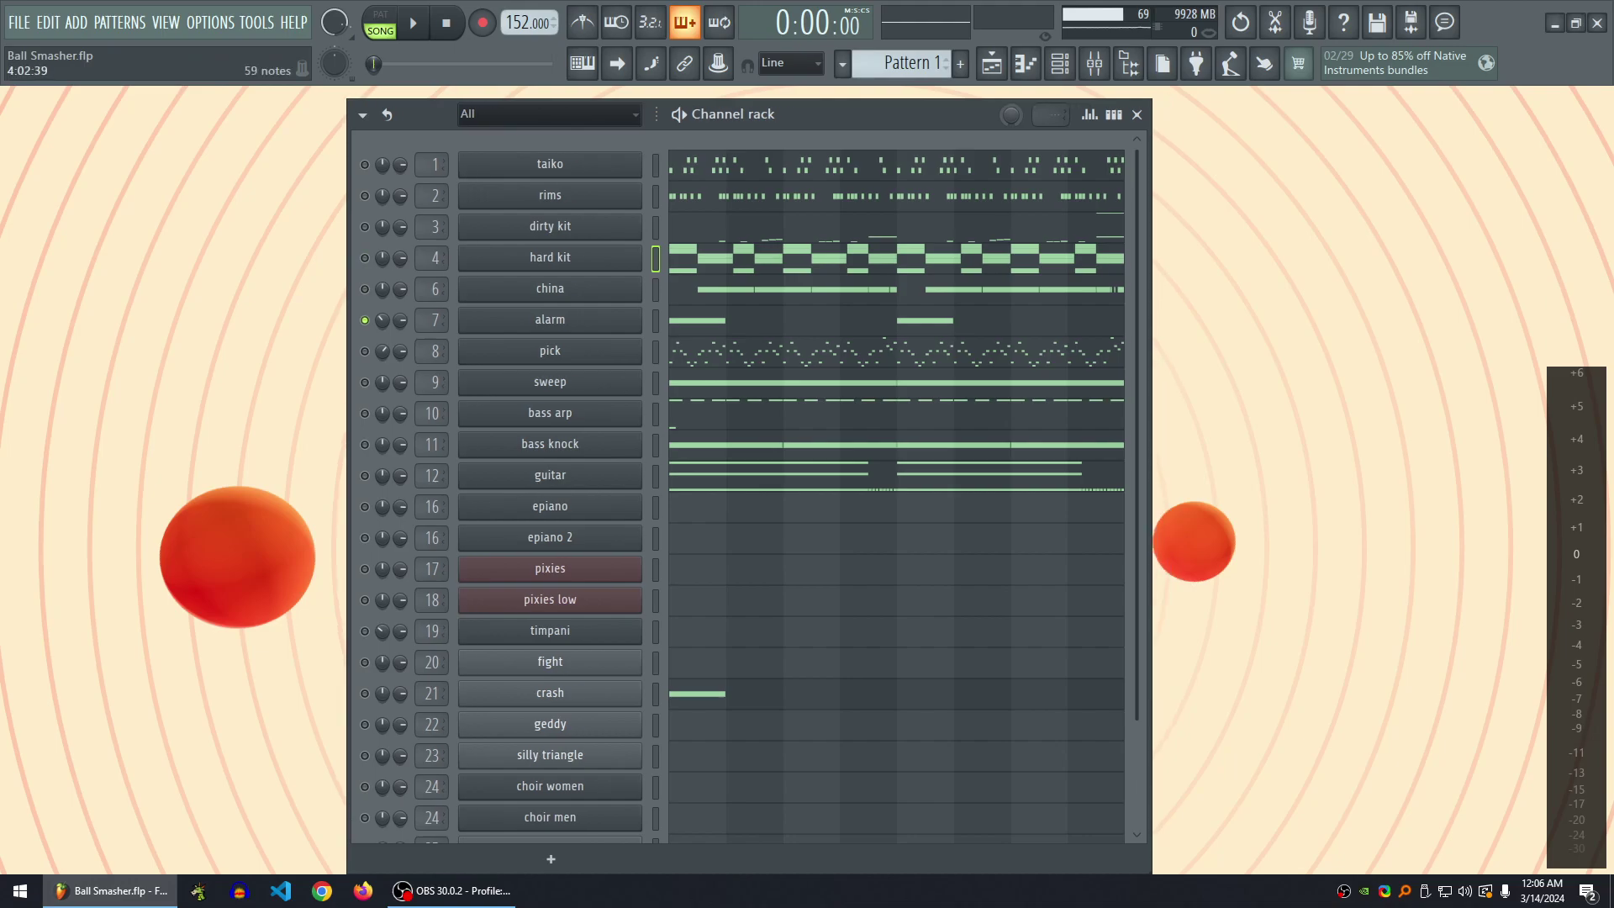
key("space")
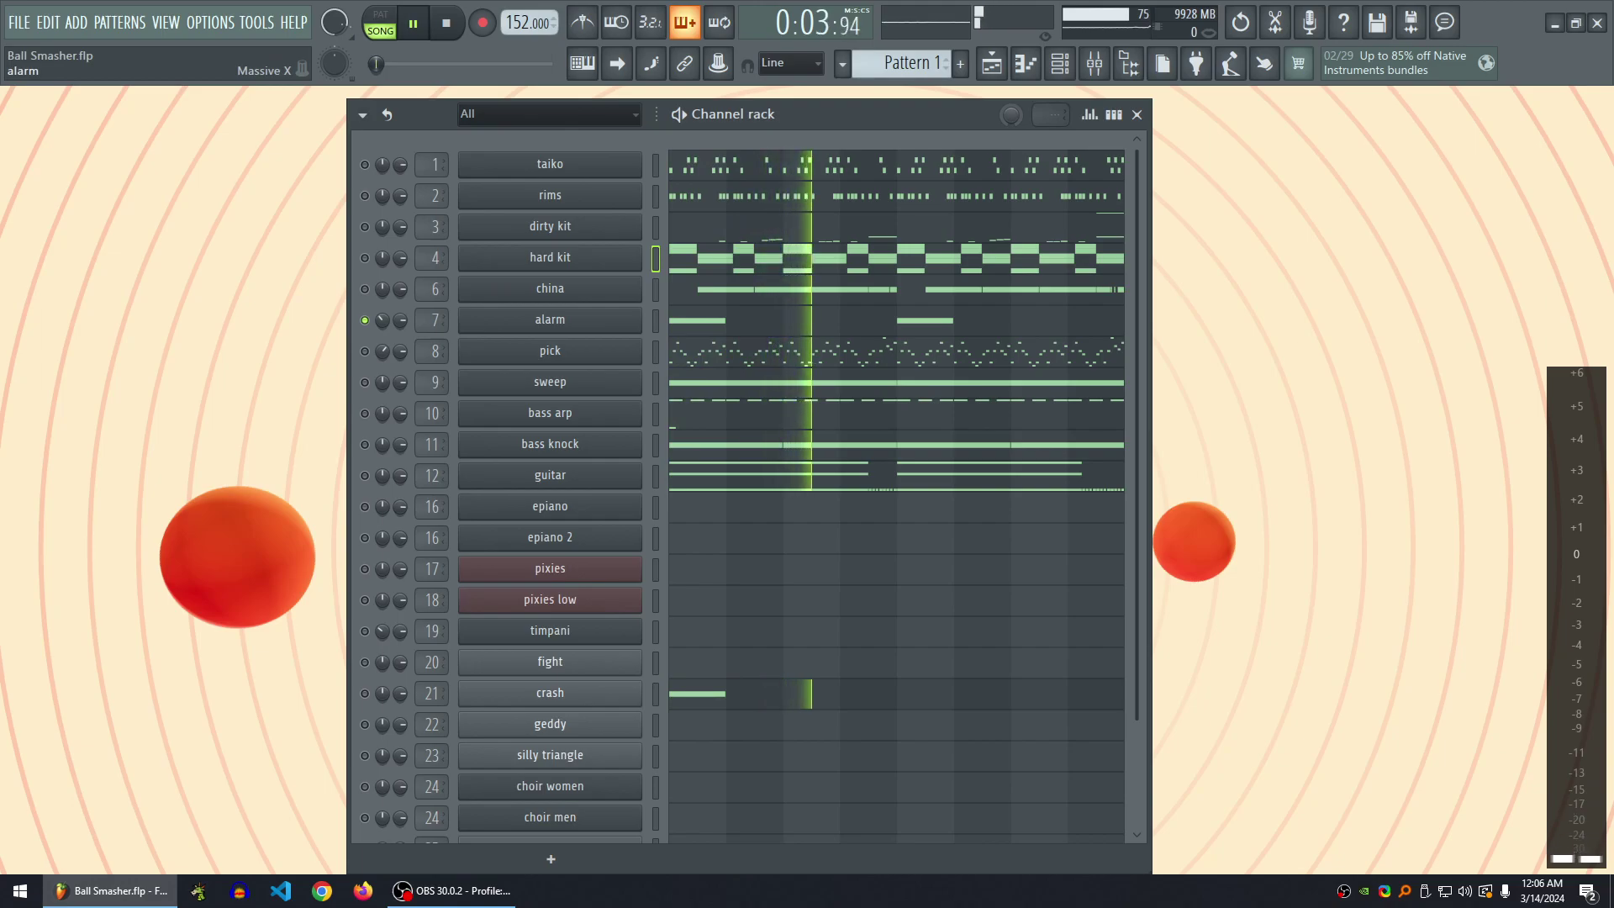
left_click(550, 320)
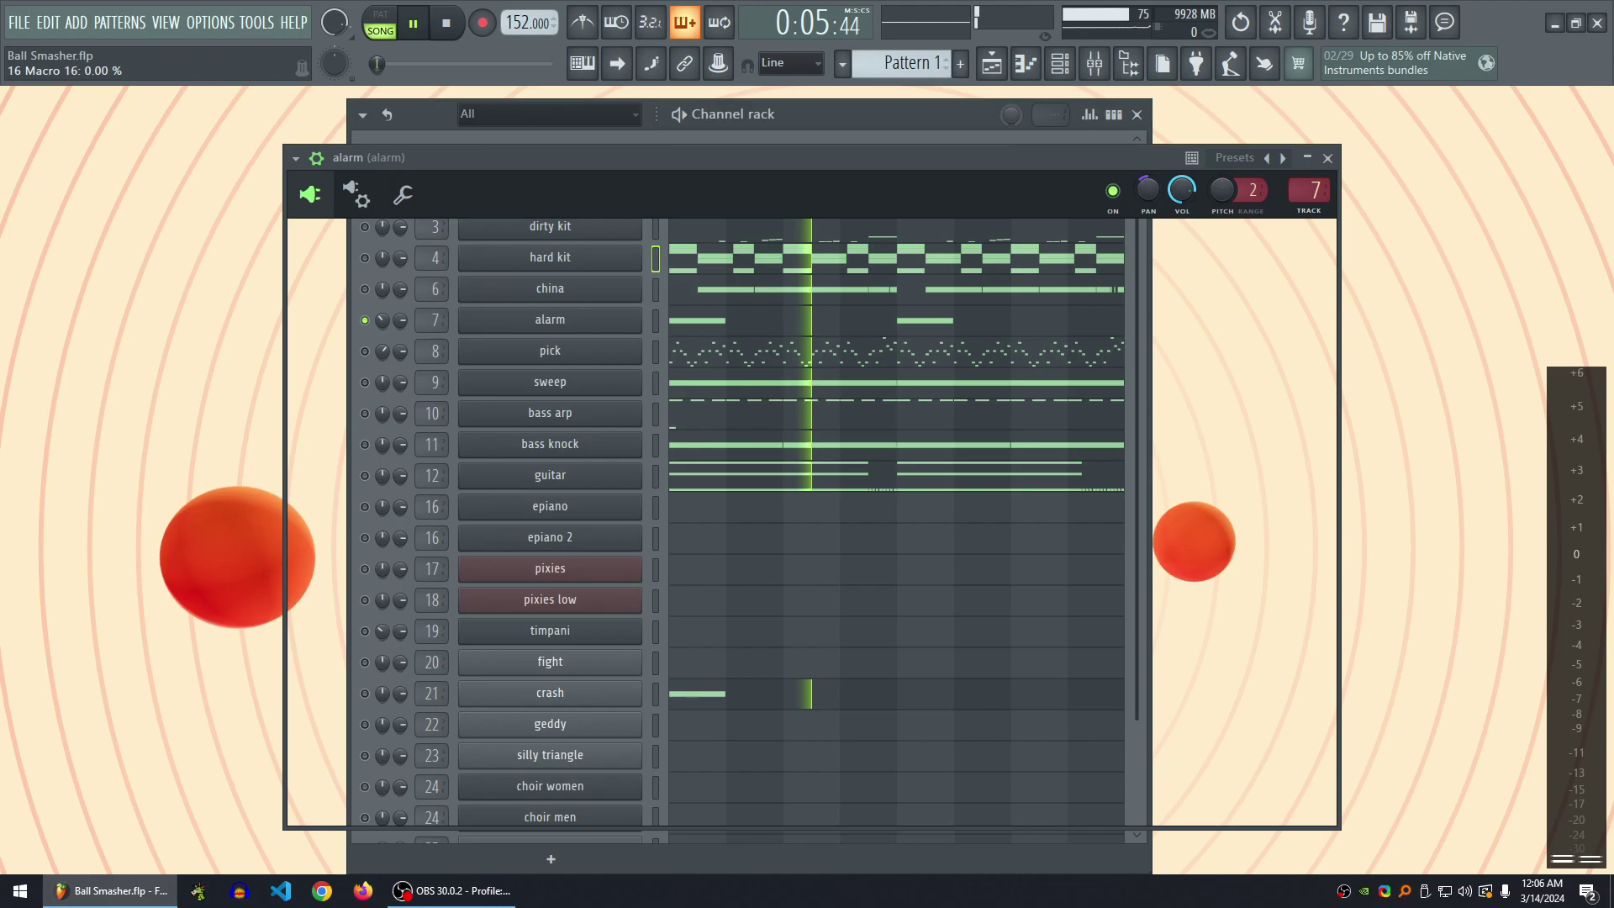
key("space")
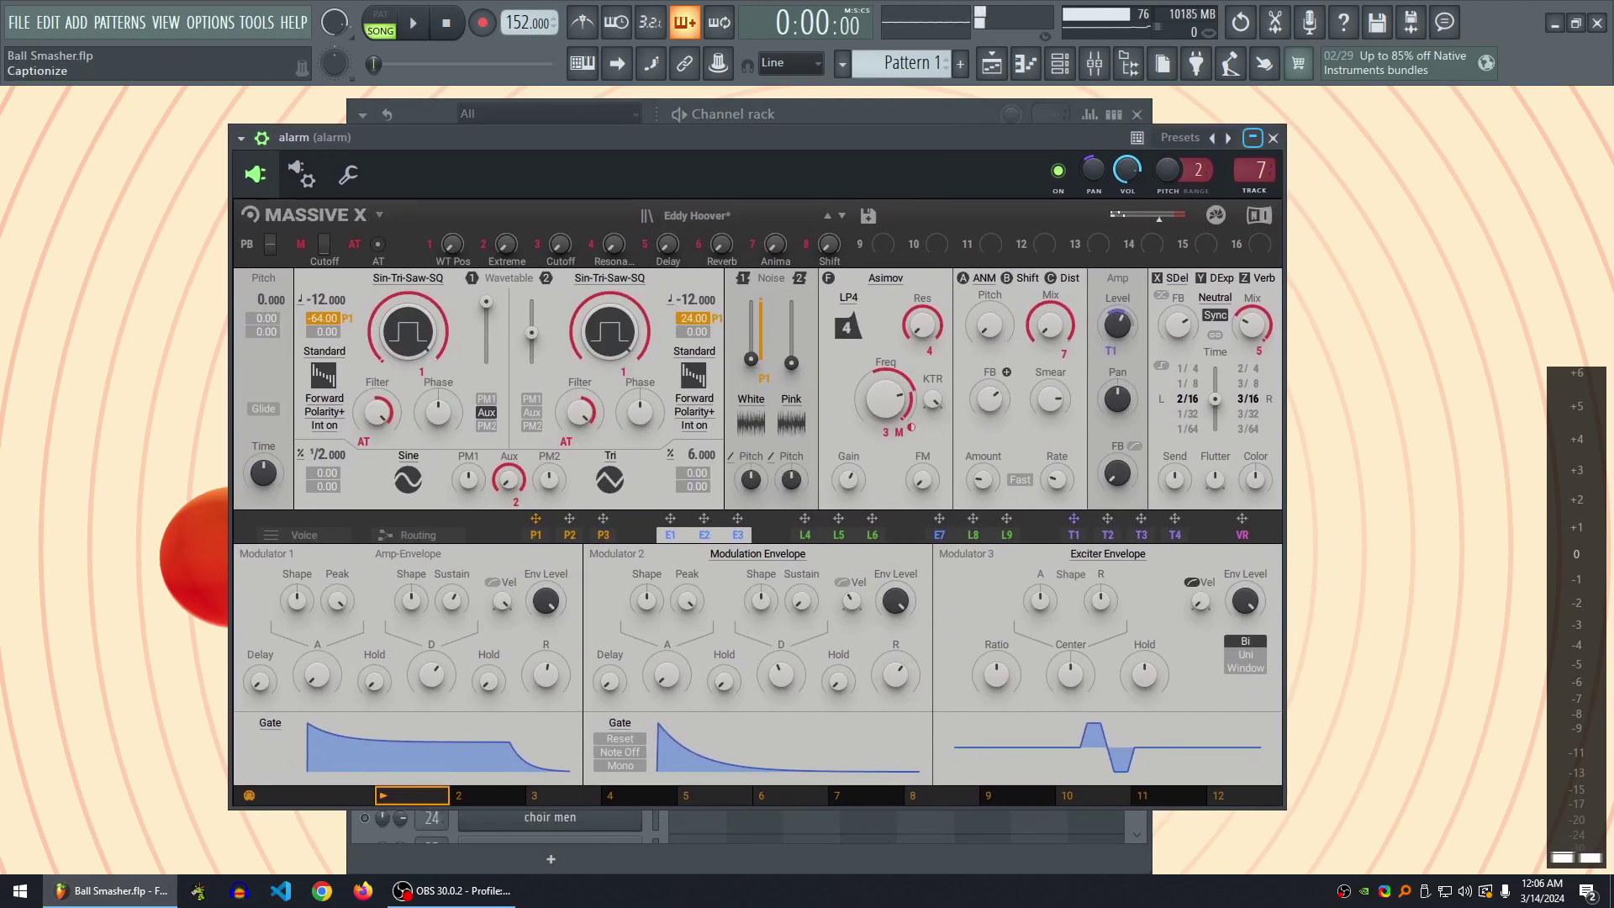
left_click(1272, 137)
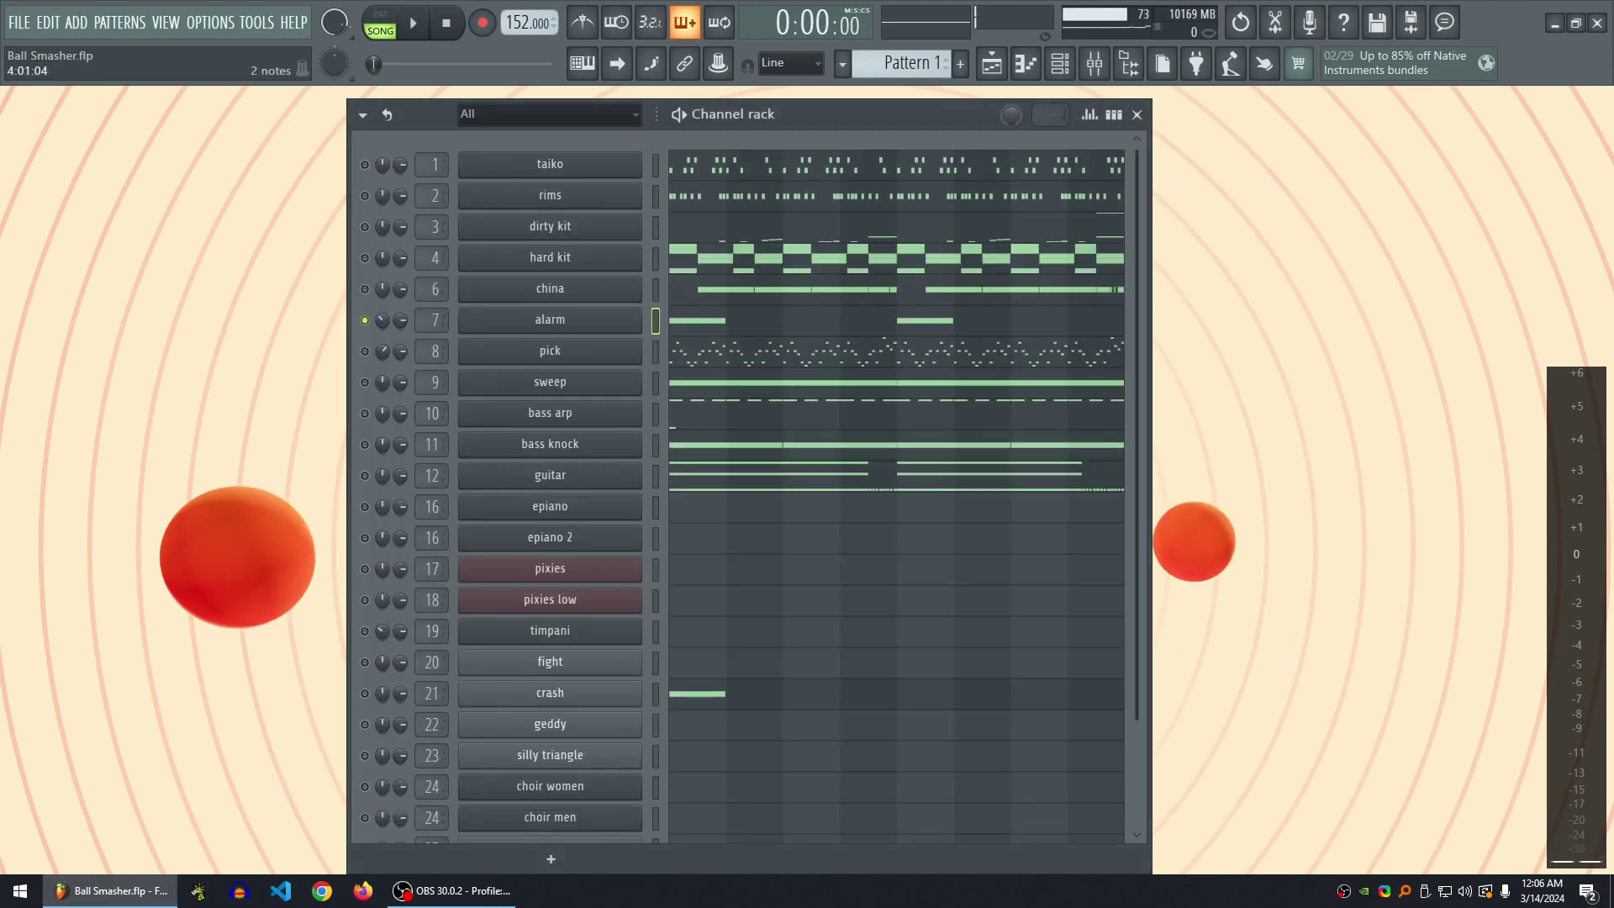
- Solo the pick channel, play its part of the song, and view its notes in the piano roll
scroll(740, 495, "down", 3)
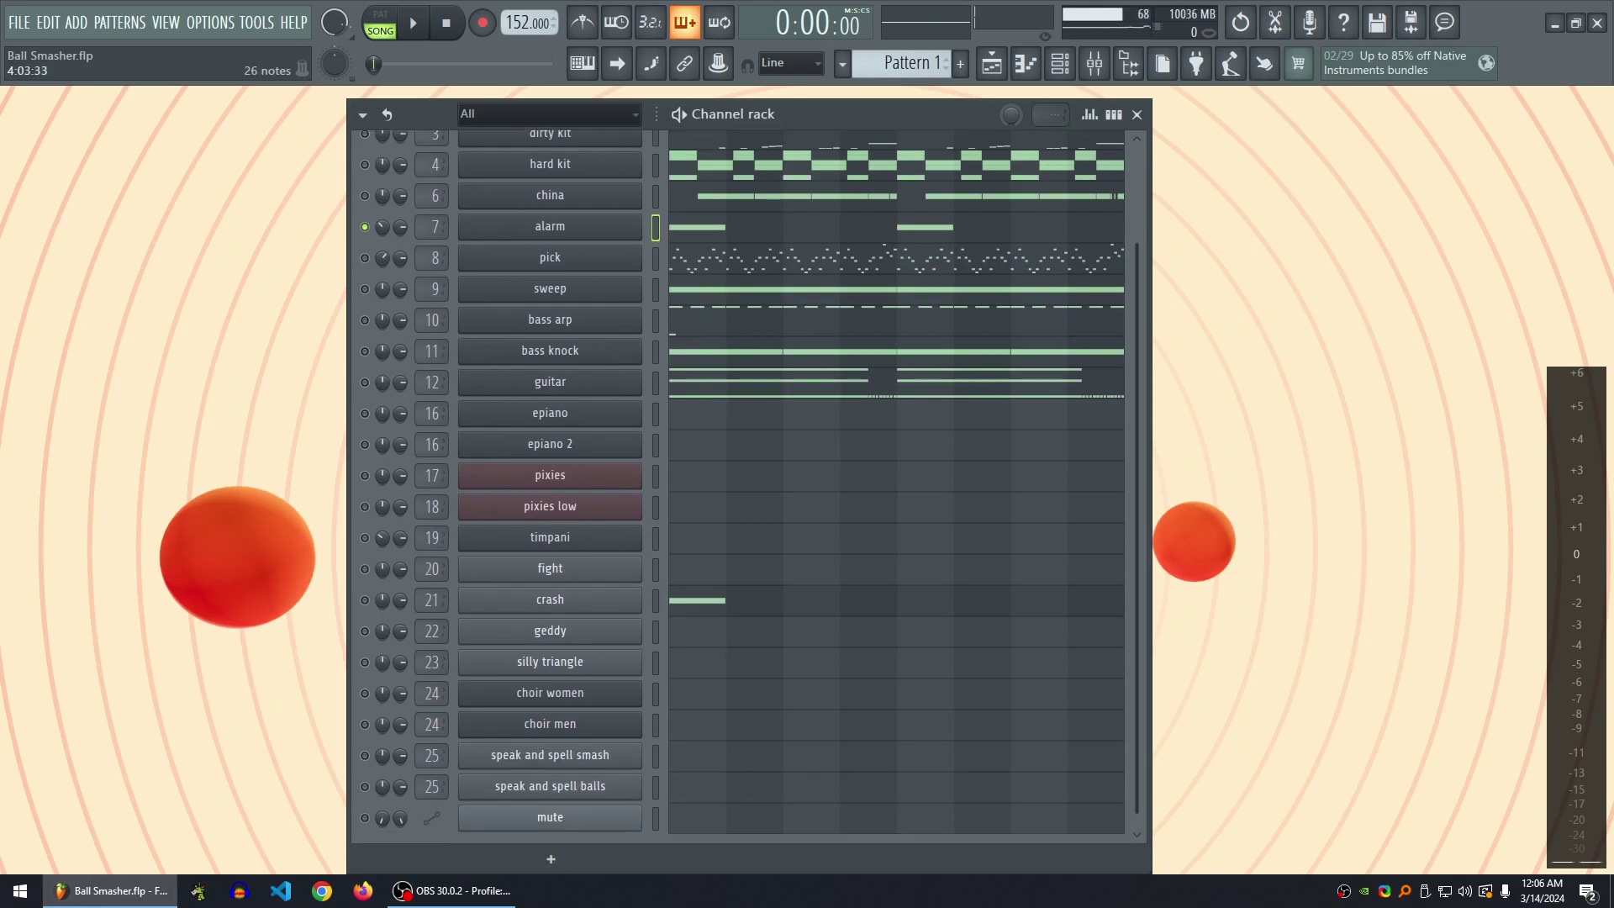
scroll(740, 496, "up", 3)
right_click(365, 351)
key("space")
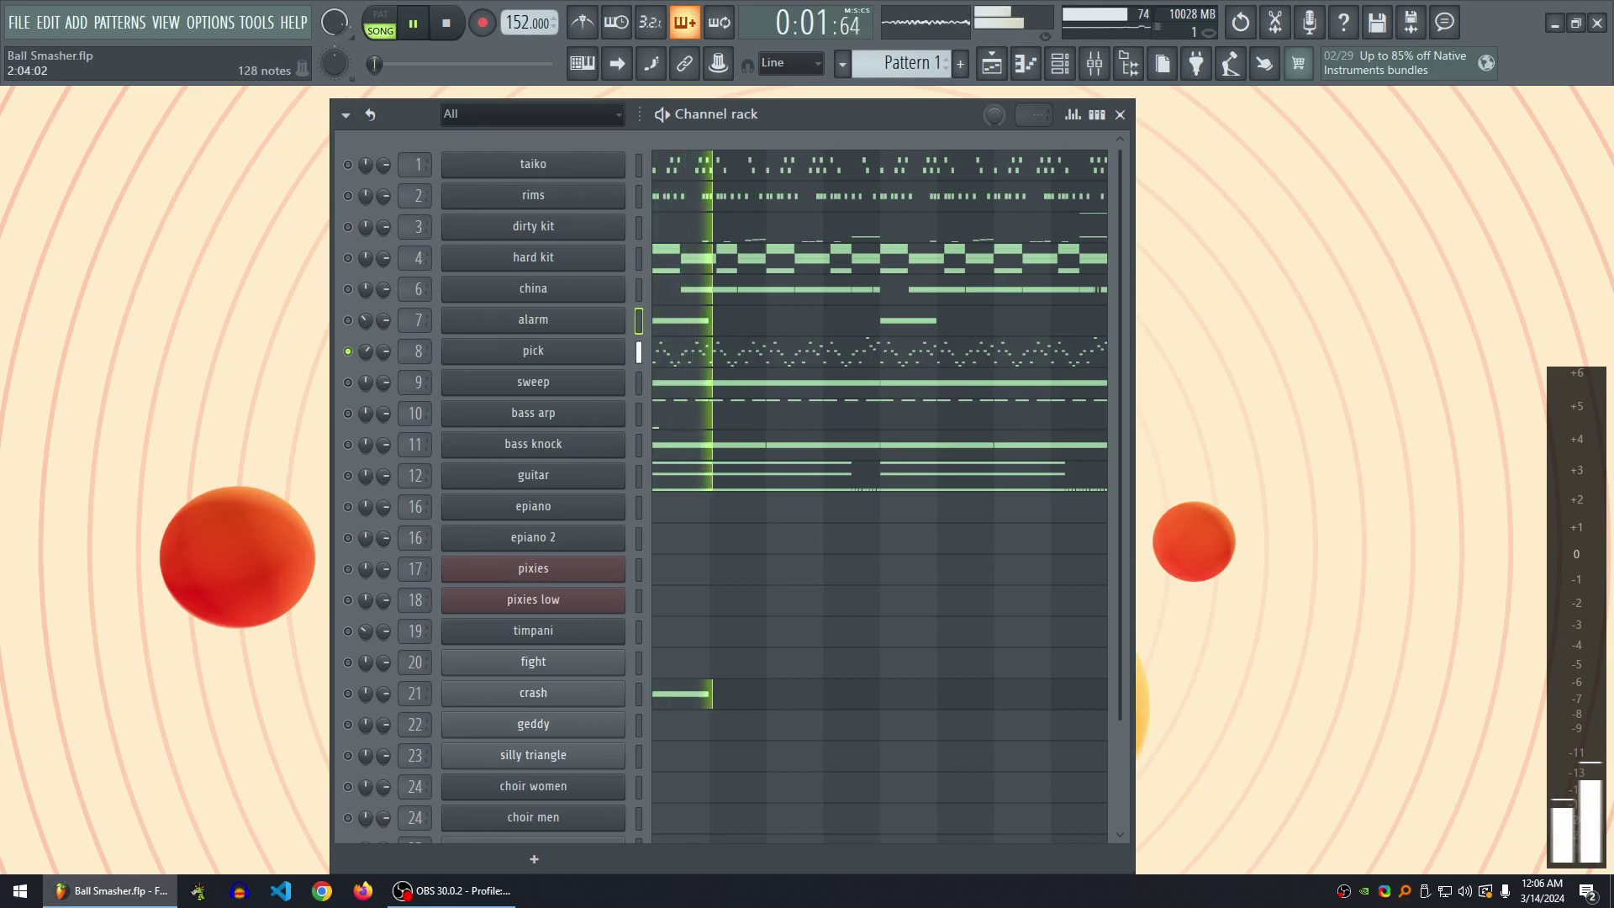
key("F7")
scroll(387, 352, "up", 1)
scroll(386, 351, "down", 2)
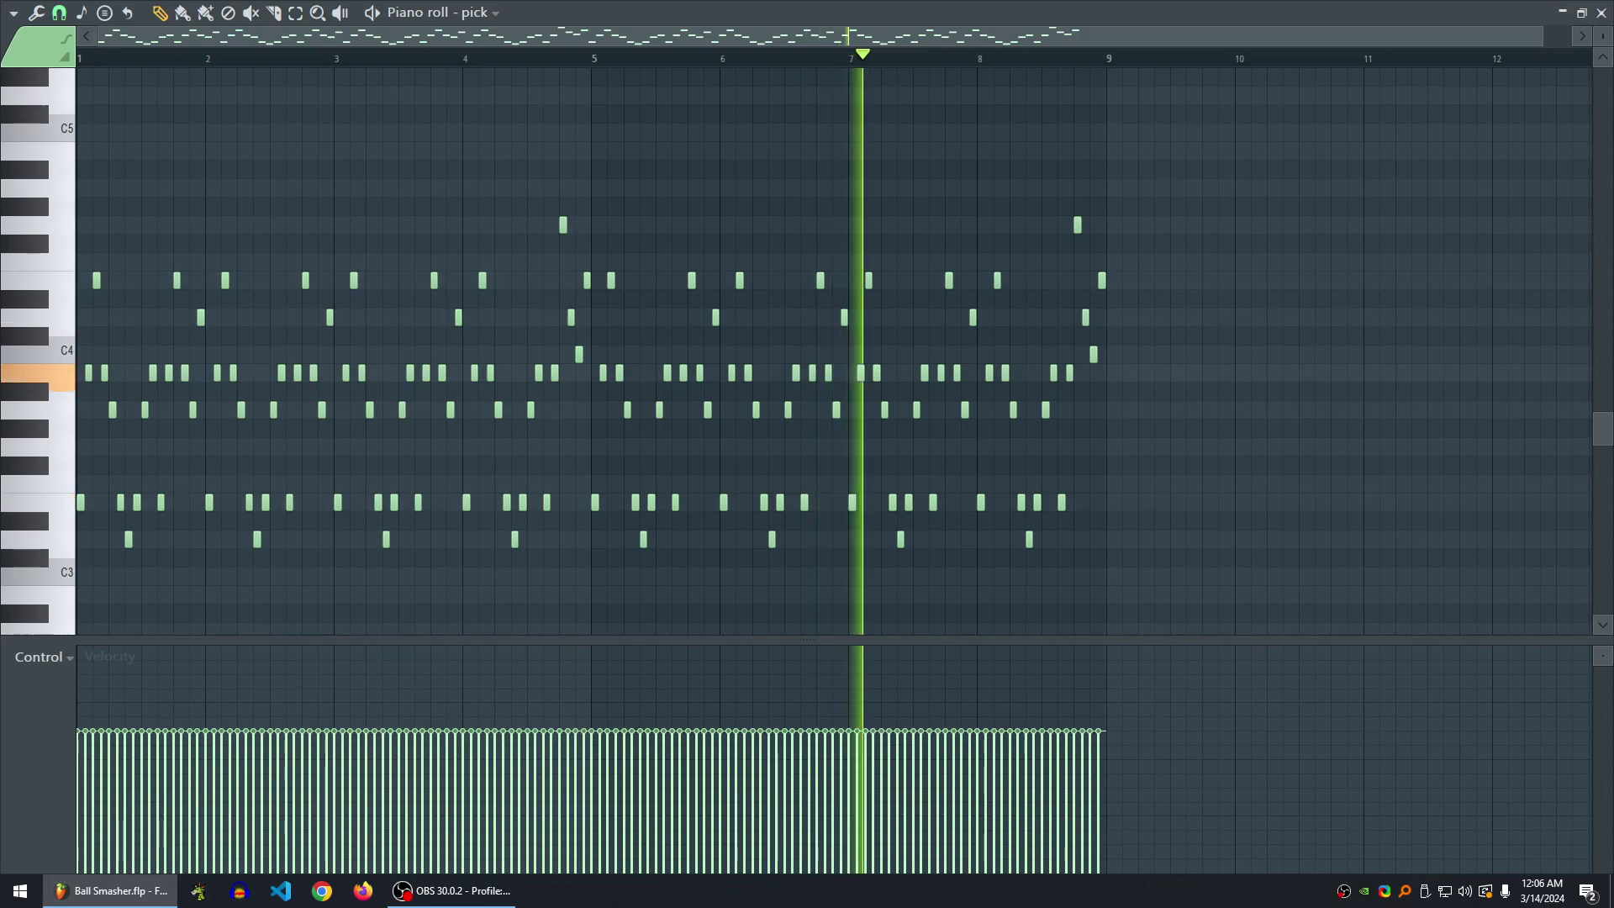
- Stop the song, close the pick notes, and view the pick channel's Massive X plugin with its Routing page
key("space")
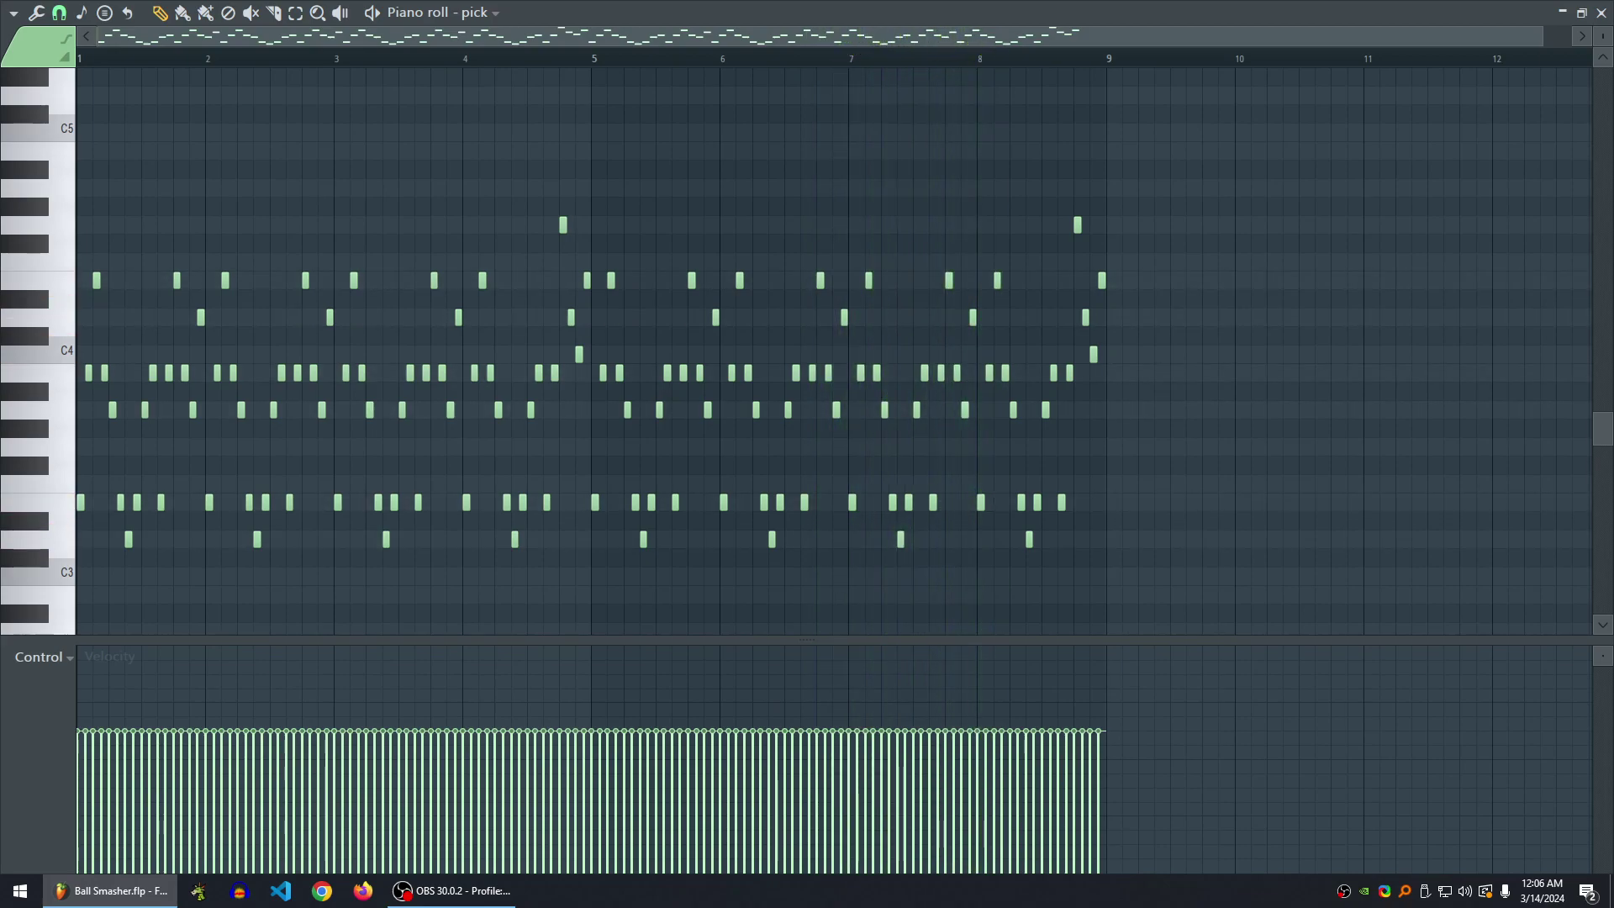
left_click(1601, 13)
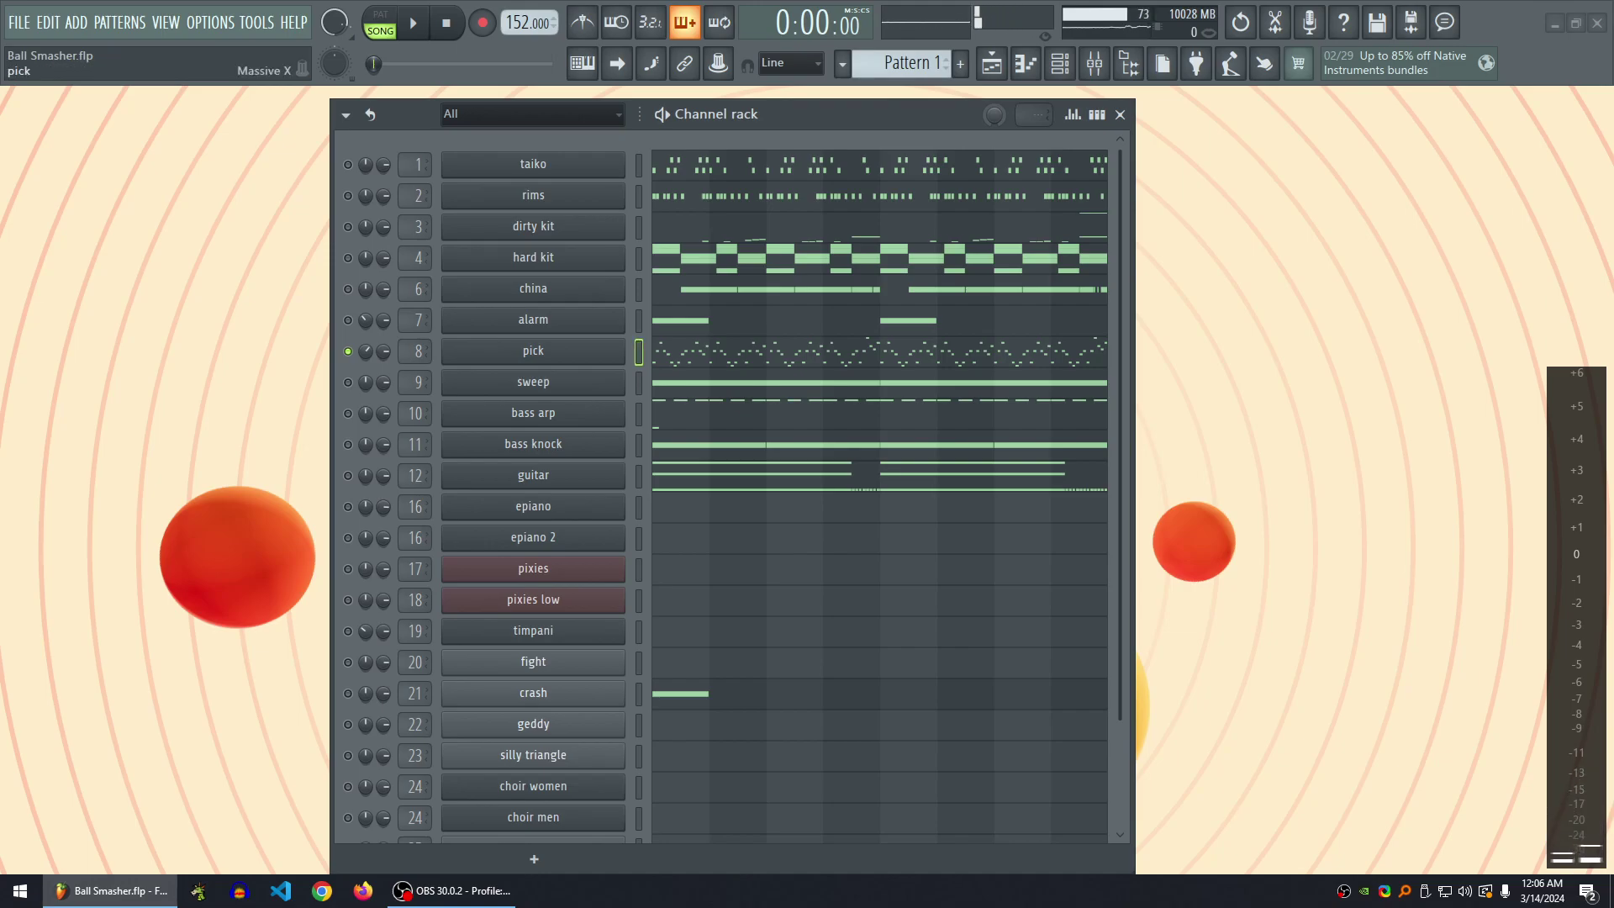
left_click(533, 350)
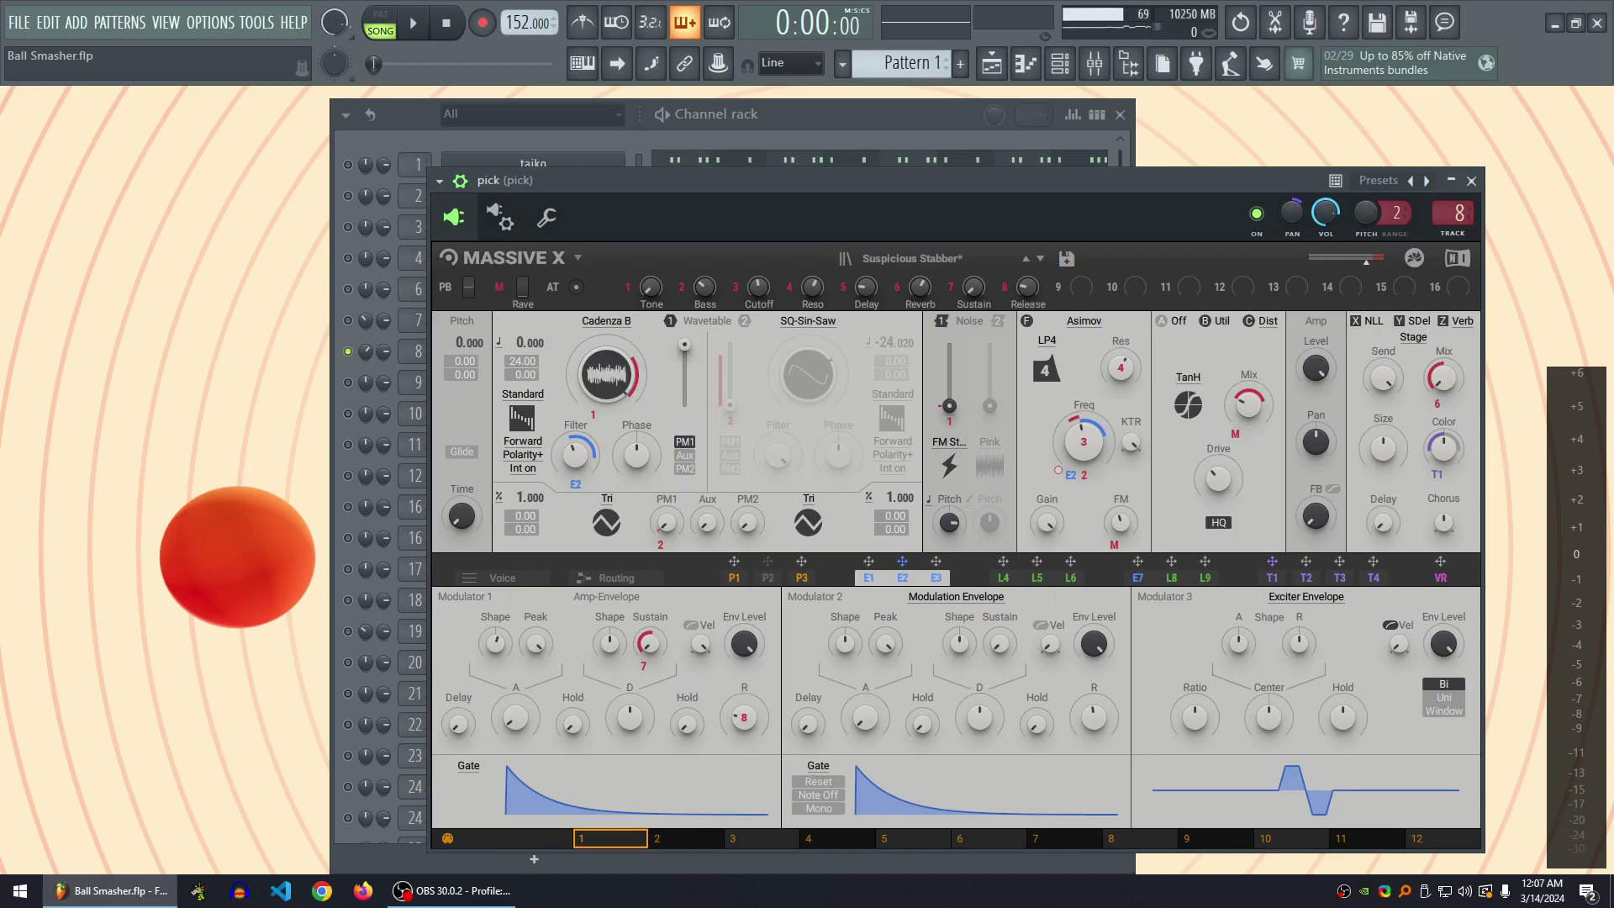
left_click(616, 578)
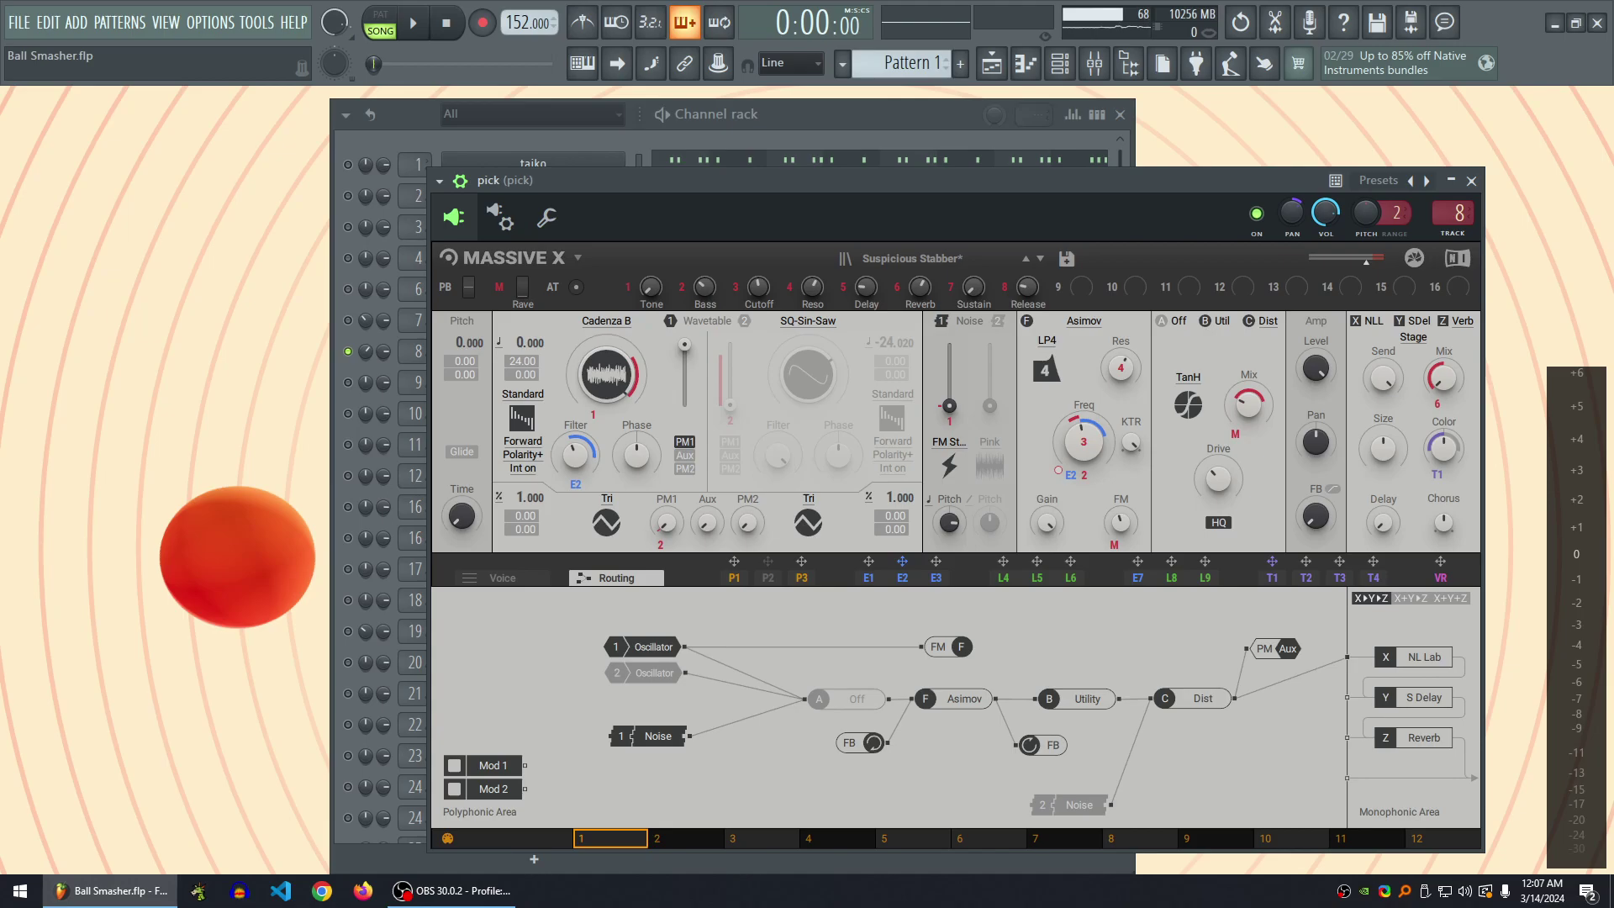
left_click_drag(1009, 179, 907, 134)
left_click(1370, 135)
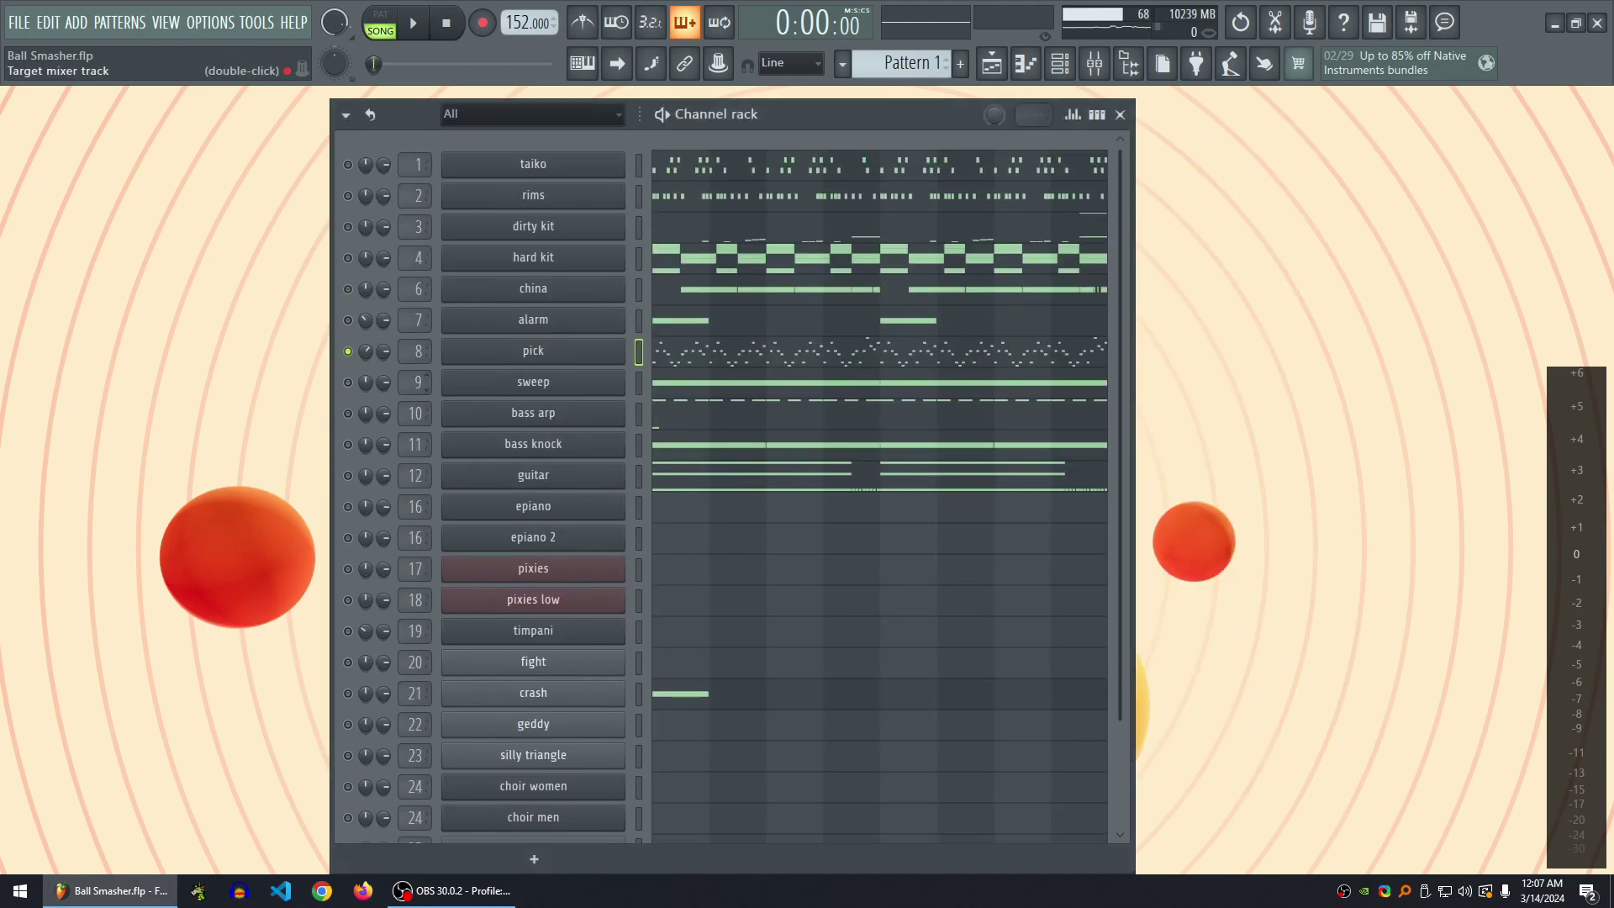
- Solo the guitar channel, play its part of the song, and view the guitar tracks' levels in the mixer
scroll(879, 491, "down", 2)
scroll(879, 491, "up", 2)
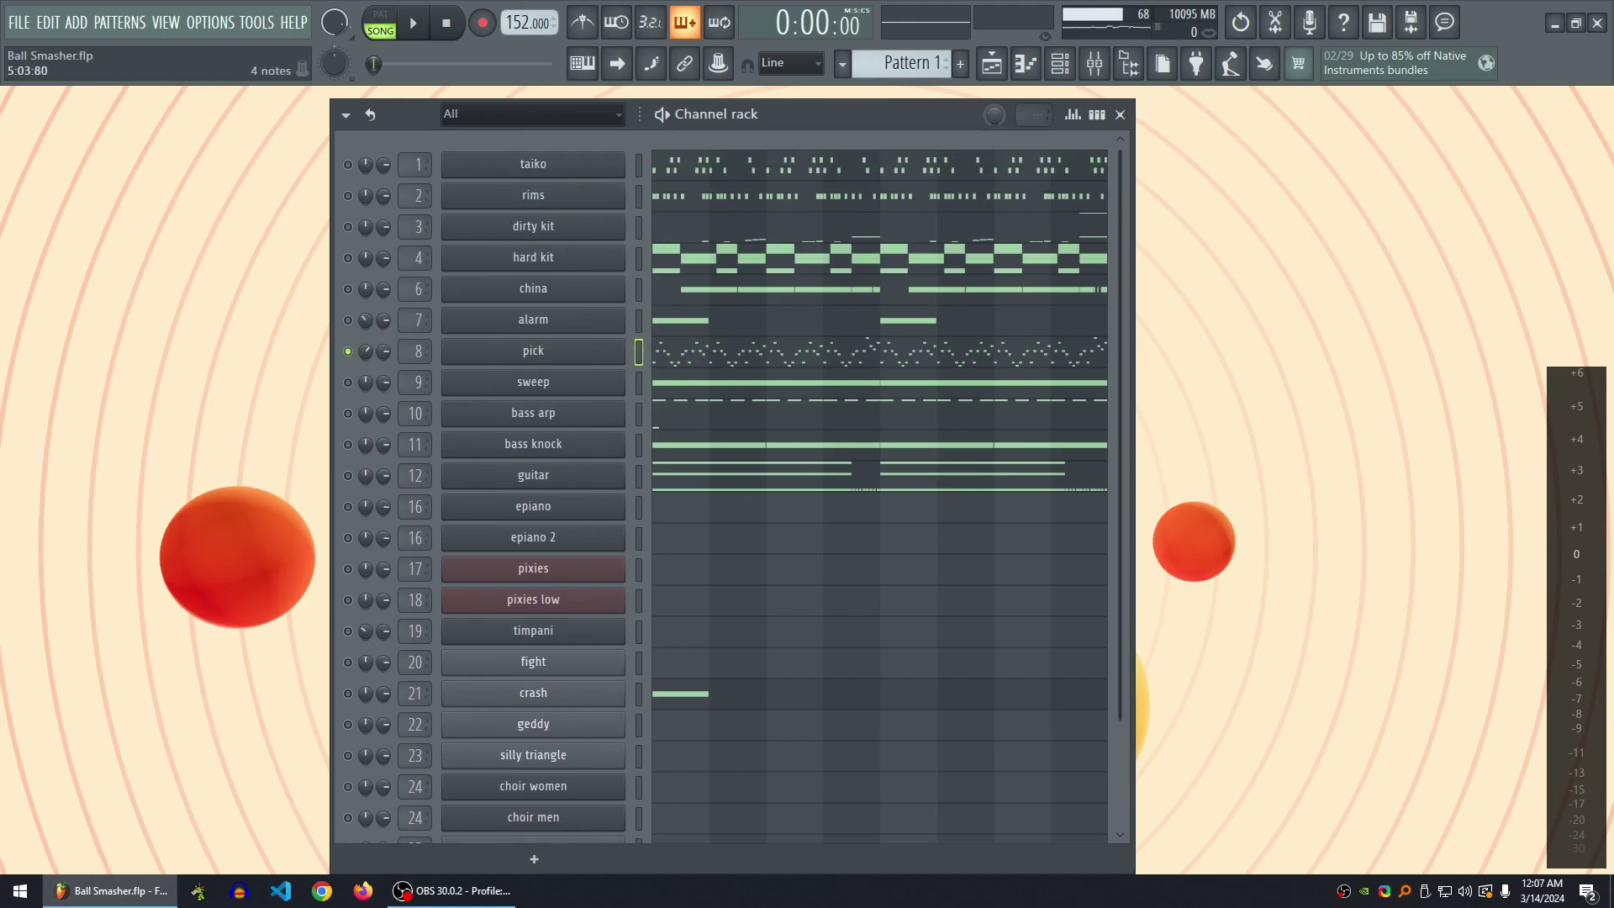
scroll(878, 487, "down", 2)
scroll(878, 488, "up", 2)
right_click(347, 475)
left_click_drag(882, 115, 914, 102)
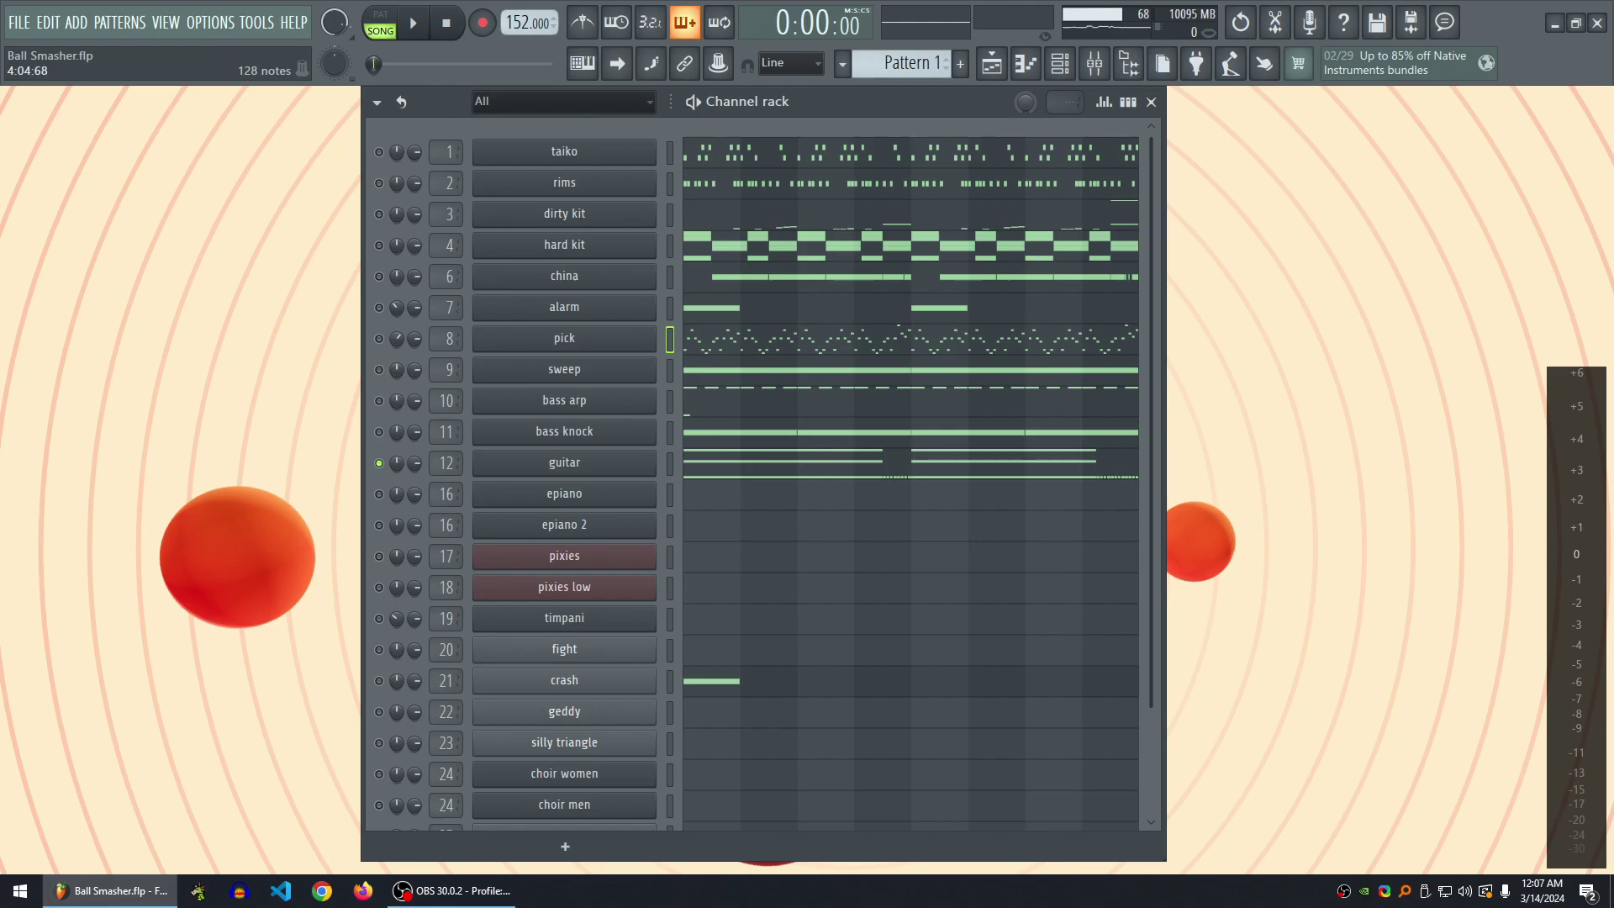
key("space")
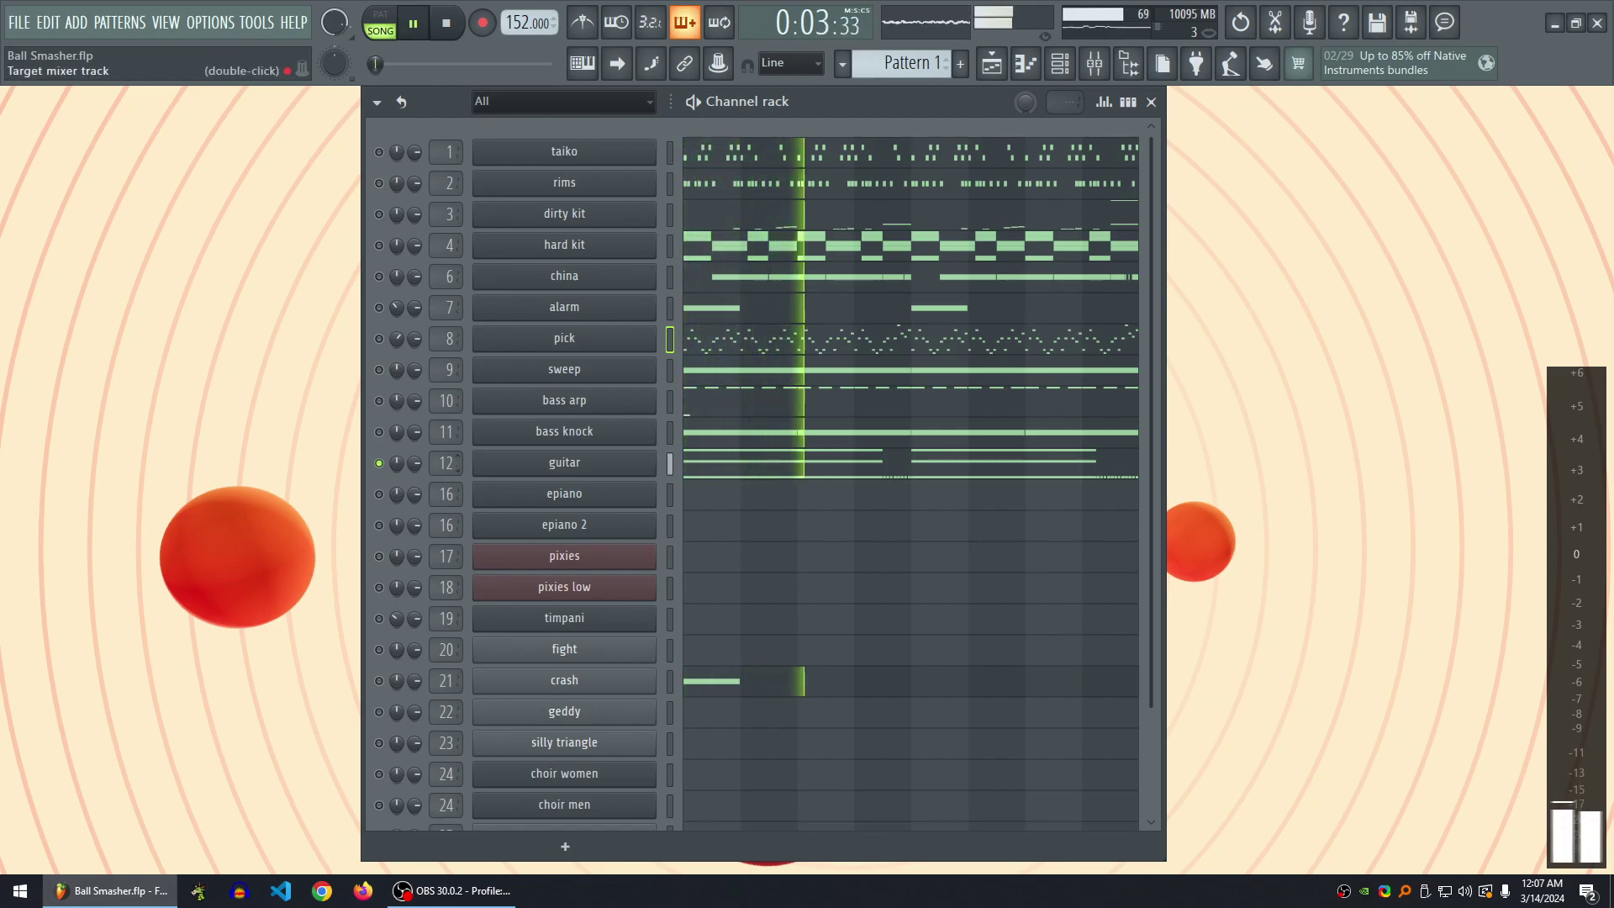
key("F9")
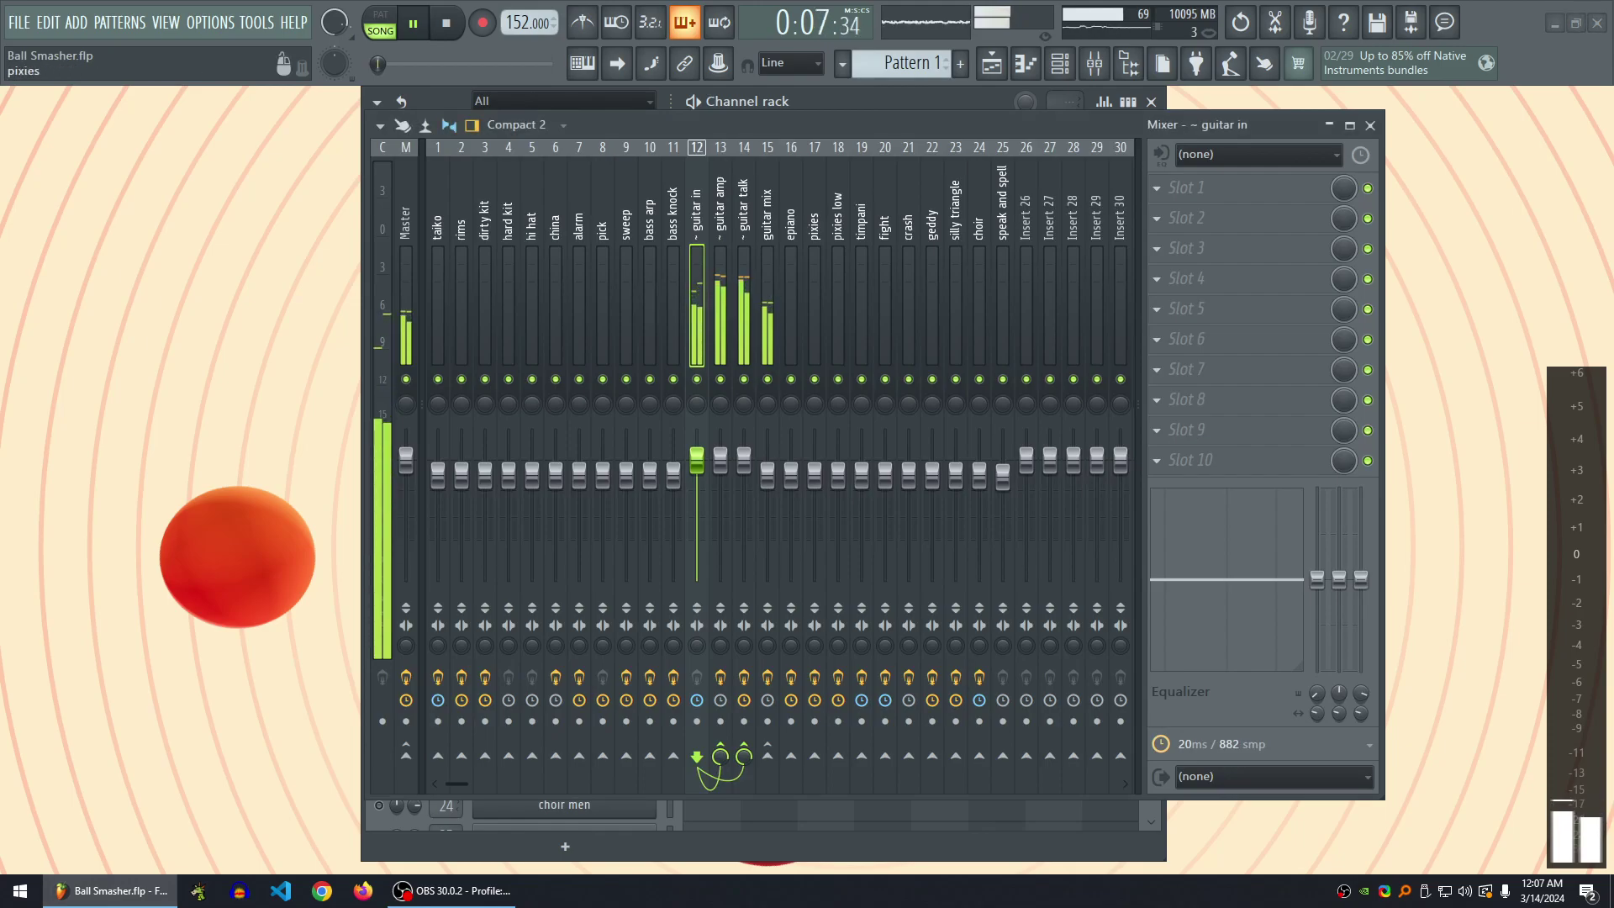
key("space")
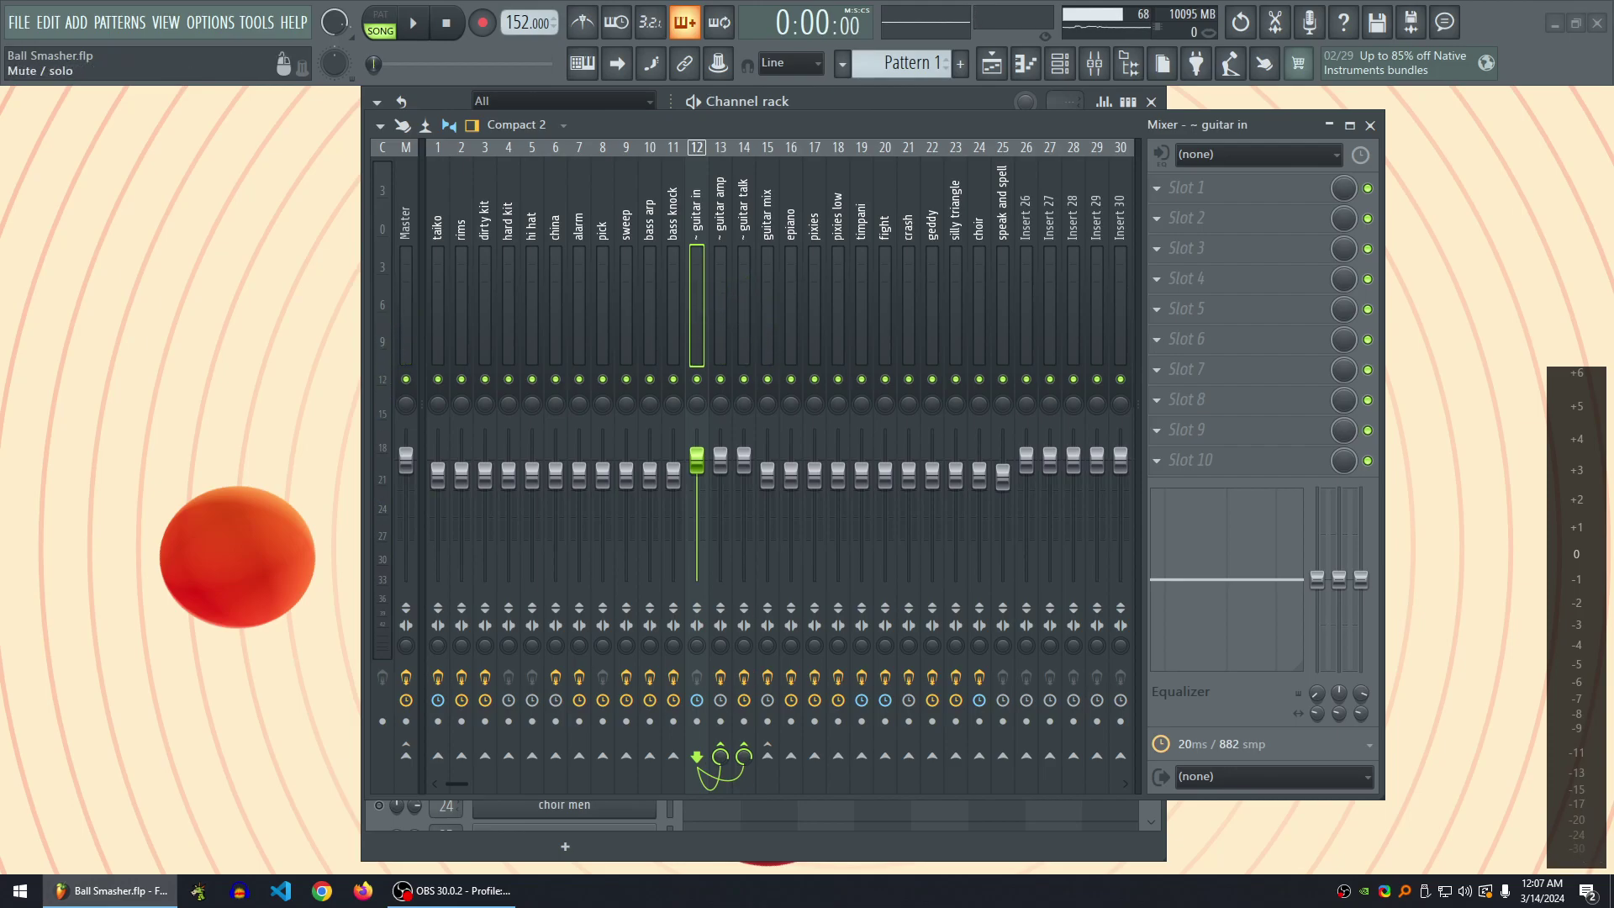
- Mute the guitar talk mixer track and play the song to hear the guitar amp track alone
left_click(744, 379)
key("space")
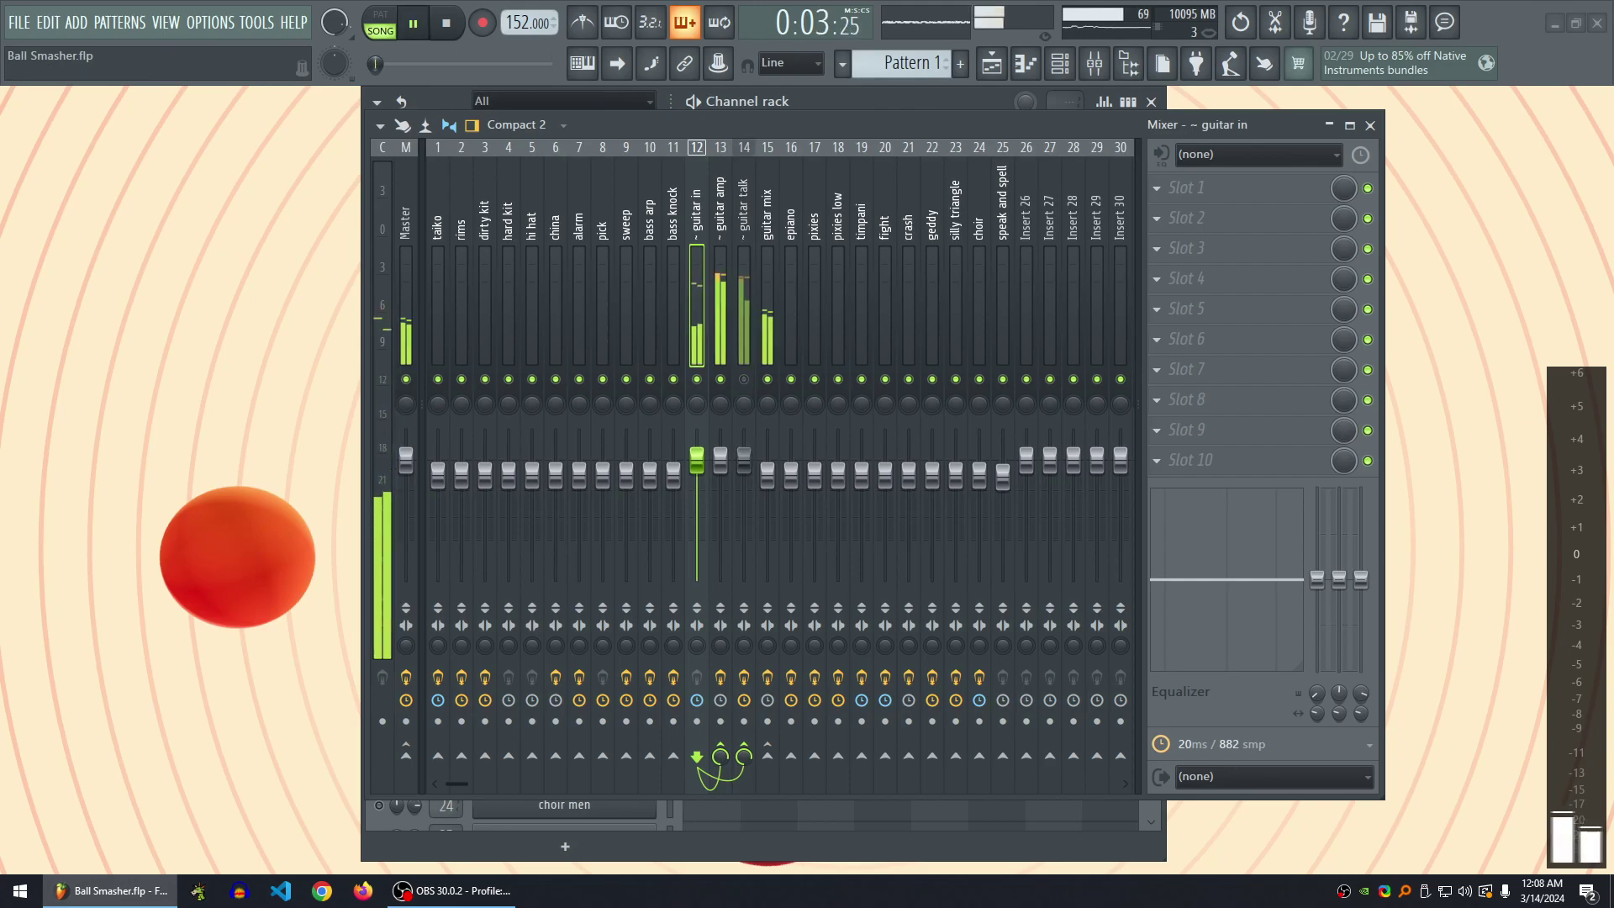
key("space")
- View the guitar amp track's Fruity Parametric EQ 2, arranging its window beside the mixer
left_click(719, 218)
left_click(1235, 218)
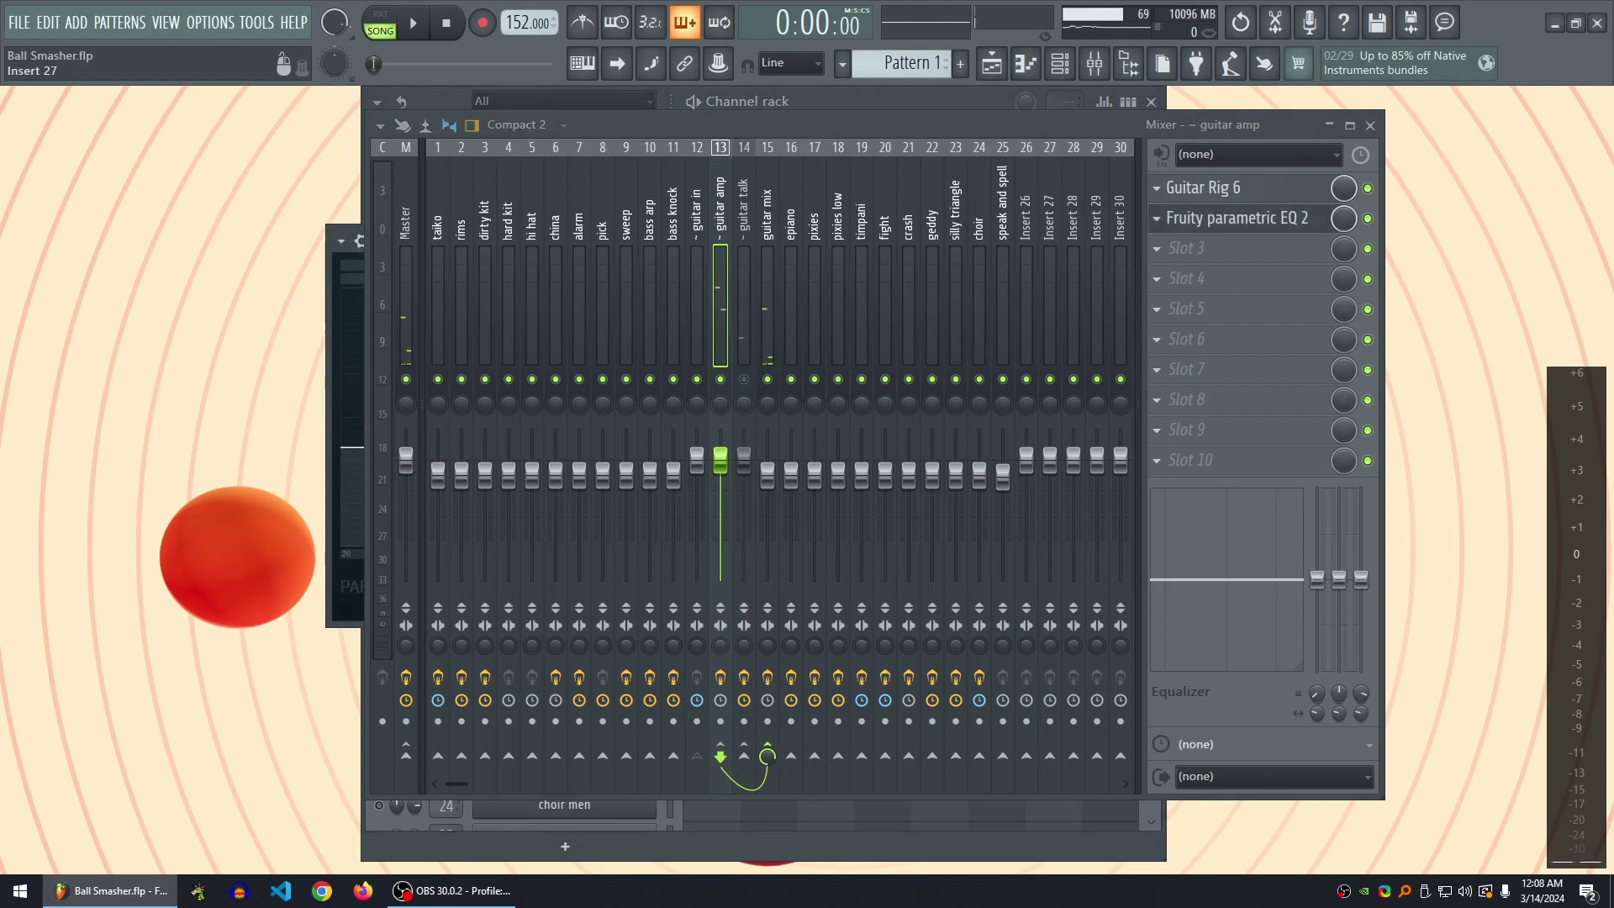
left_click_drag(673, 124, 797, 167)
left_click_drag(433, 240, 150, 233)
mouse_move(703, 167)
left_mouse_down()
mouse_move(832, 144)
mouse_move(689, 140)
left_mouse_up()
mouse_move(361, 234)
left_mouse_down()
mouse_move(285, 228)
mouse_move(376, 231)
left_mouse_up()
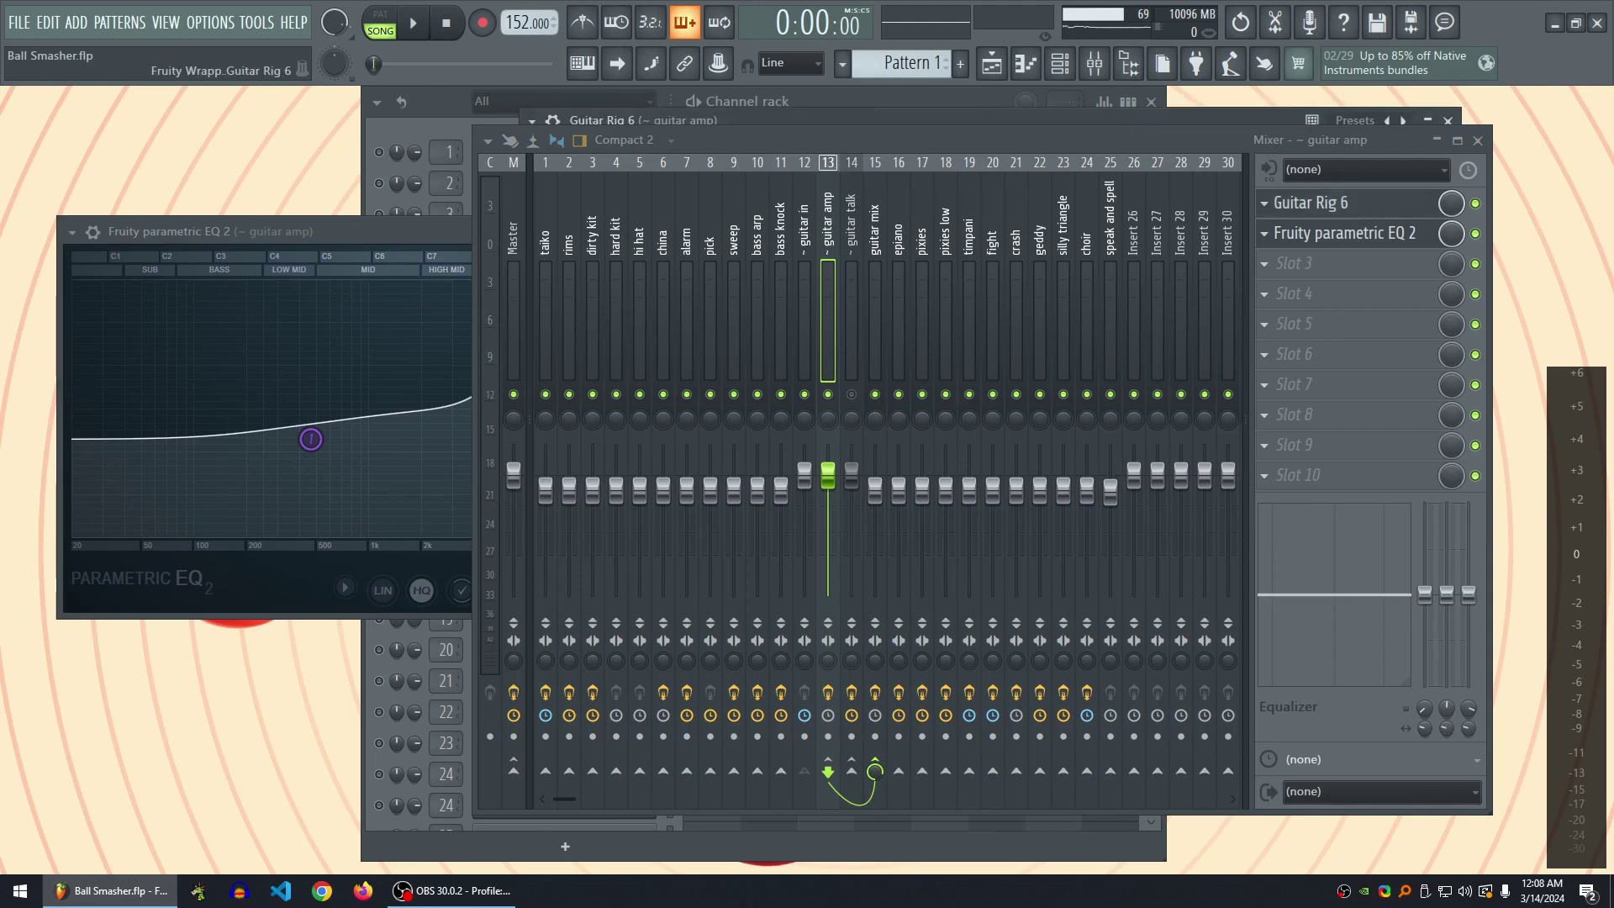
- Examine the guitar amp track's Guitar Rig 6 rack, including the Hot Plex amps, AC Box cabinets, Split Mix, Dirt and TransAmp modules, and close it
left_click(1311, 203)
left_click(1477, 140)
scroll(789, 521, "down", 3)
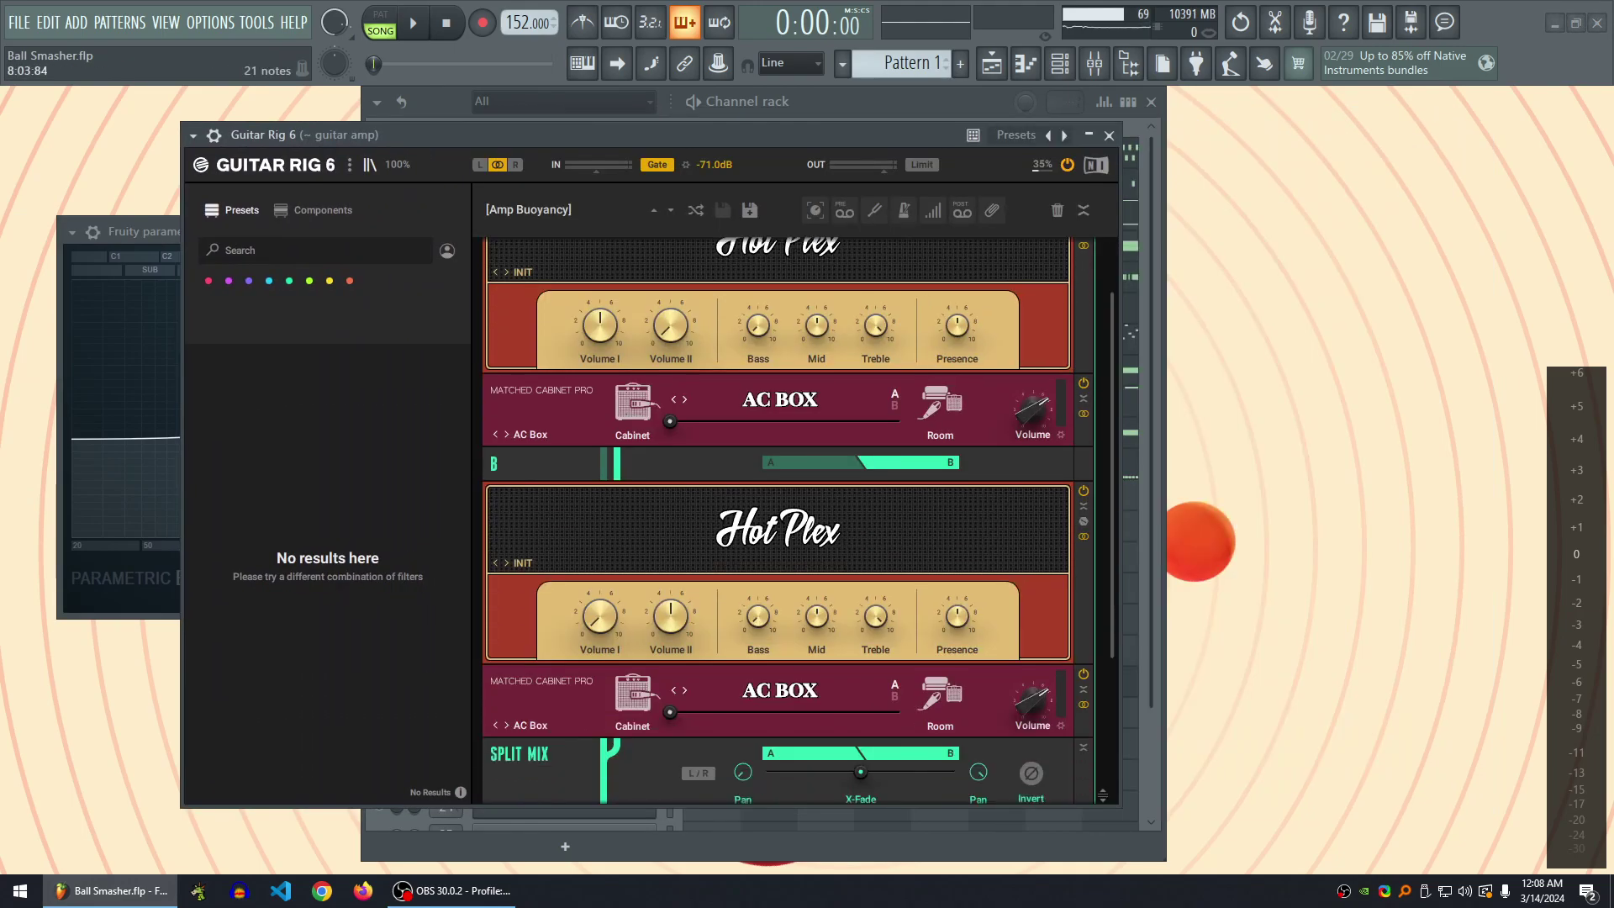
scroll(788, 521, "down", 3)
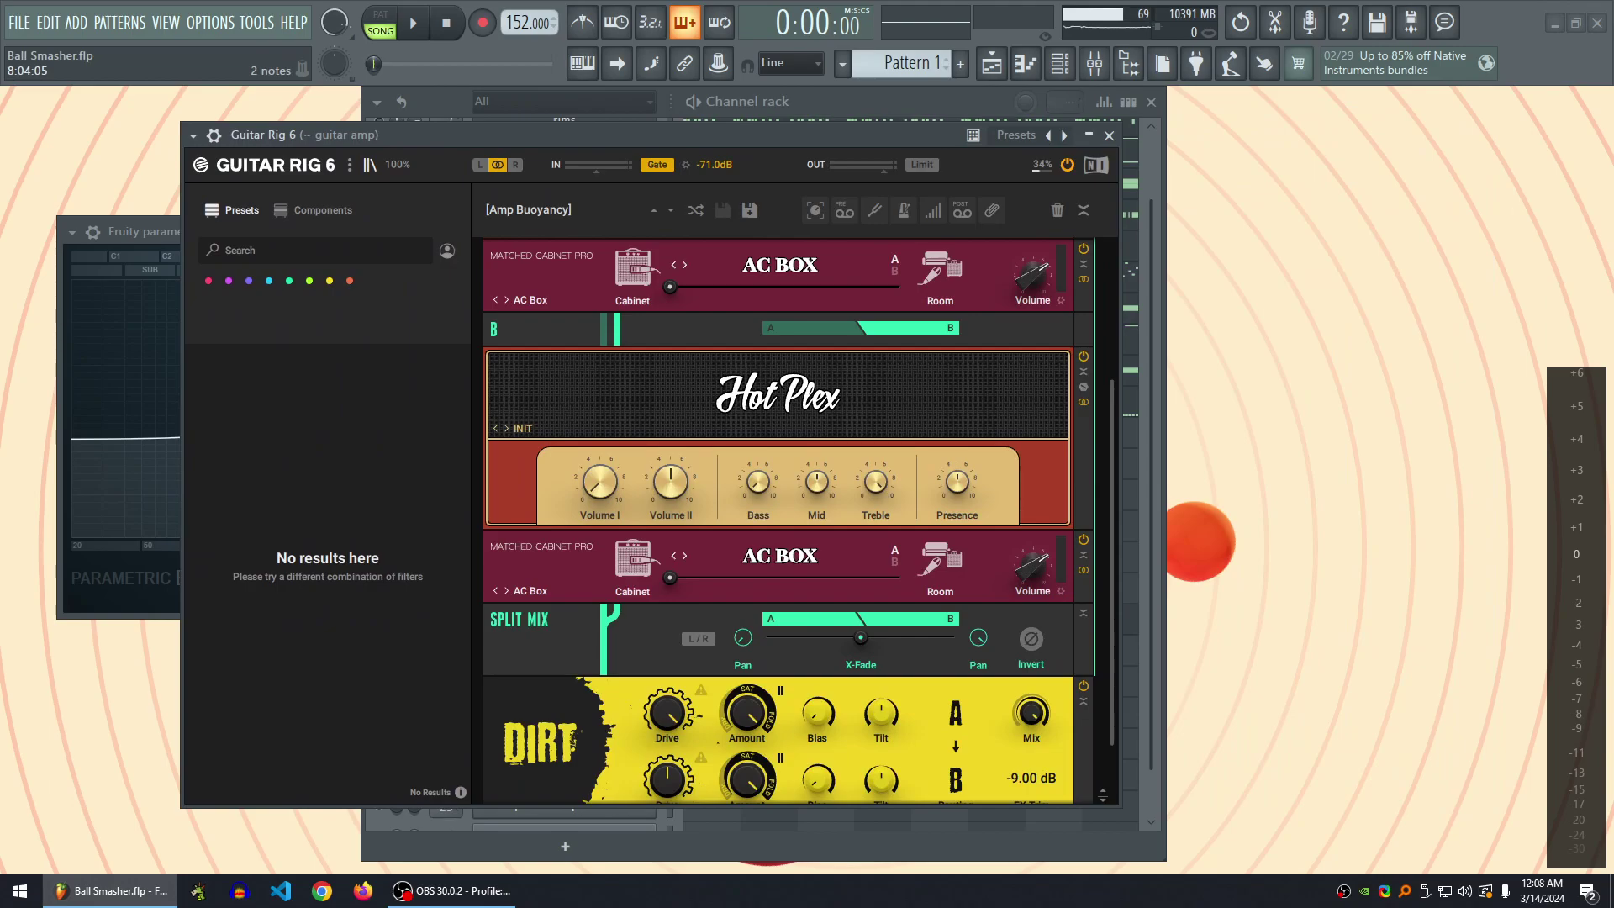
scroll(787, 521, "up", 4)
scroll(788, 521, "down", 4)
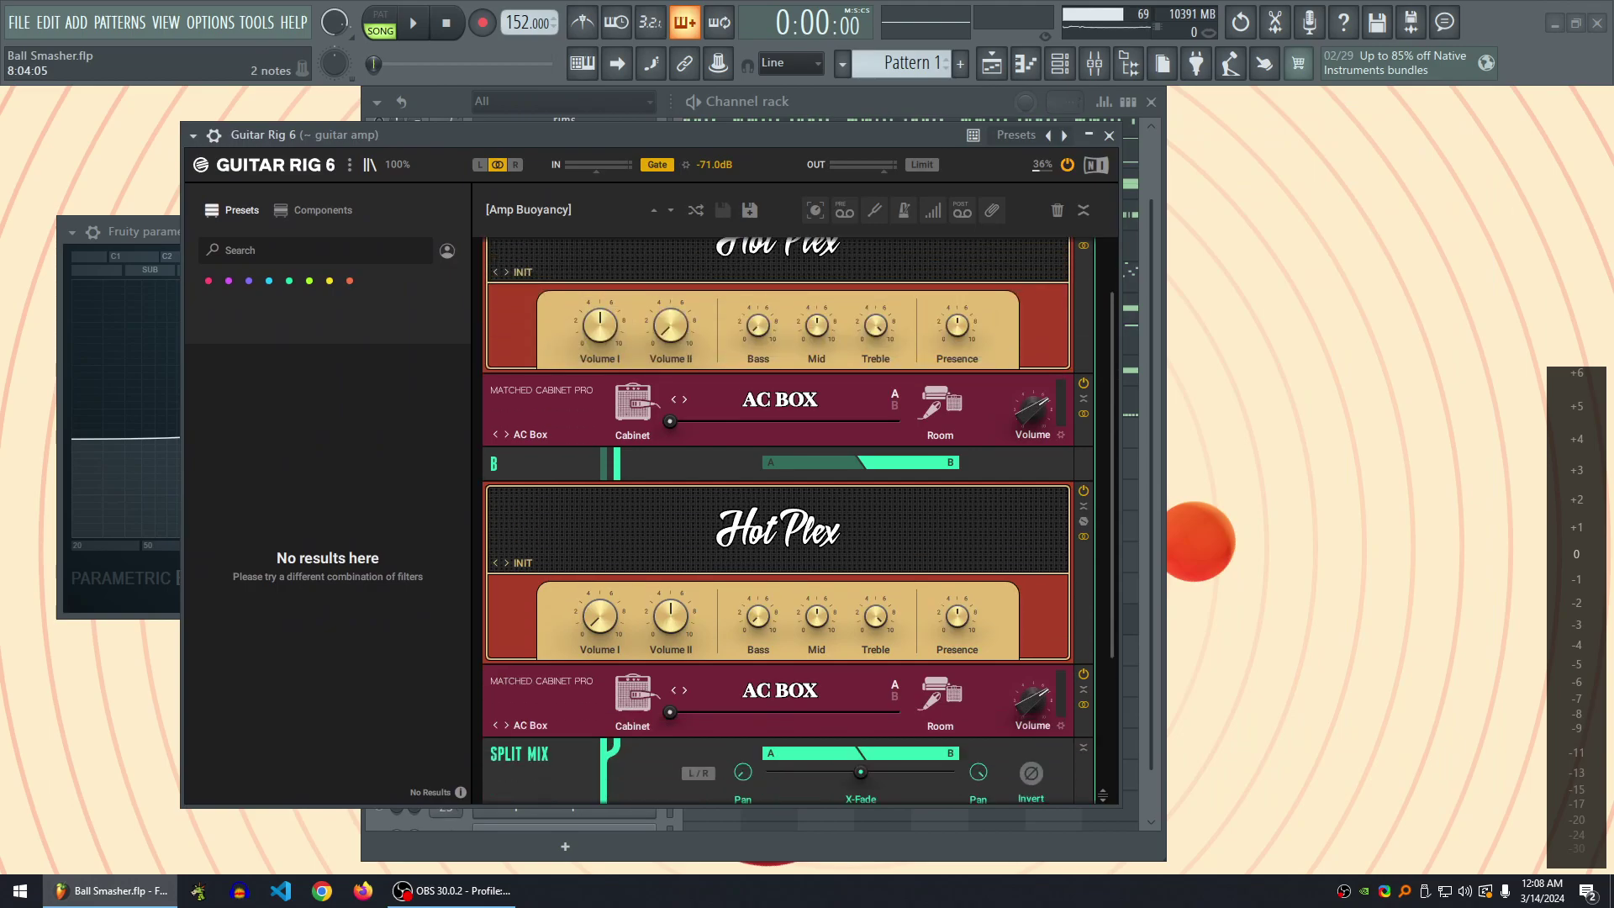
scroll(787, 521, "up", 2)
scroll(787, 521, "down", 1)
scroll(787, 521, "down", 2)
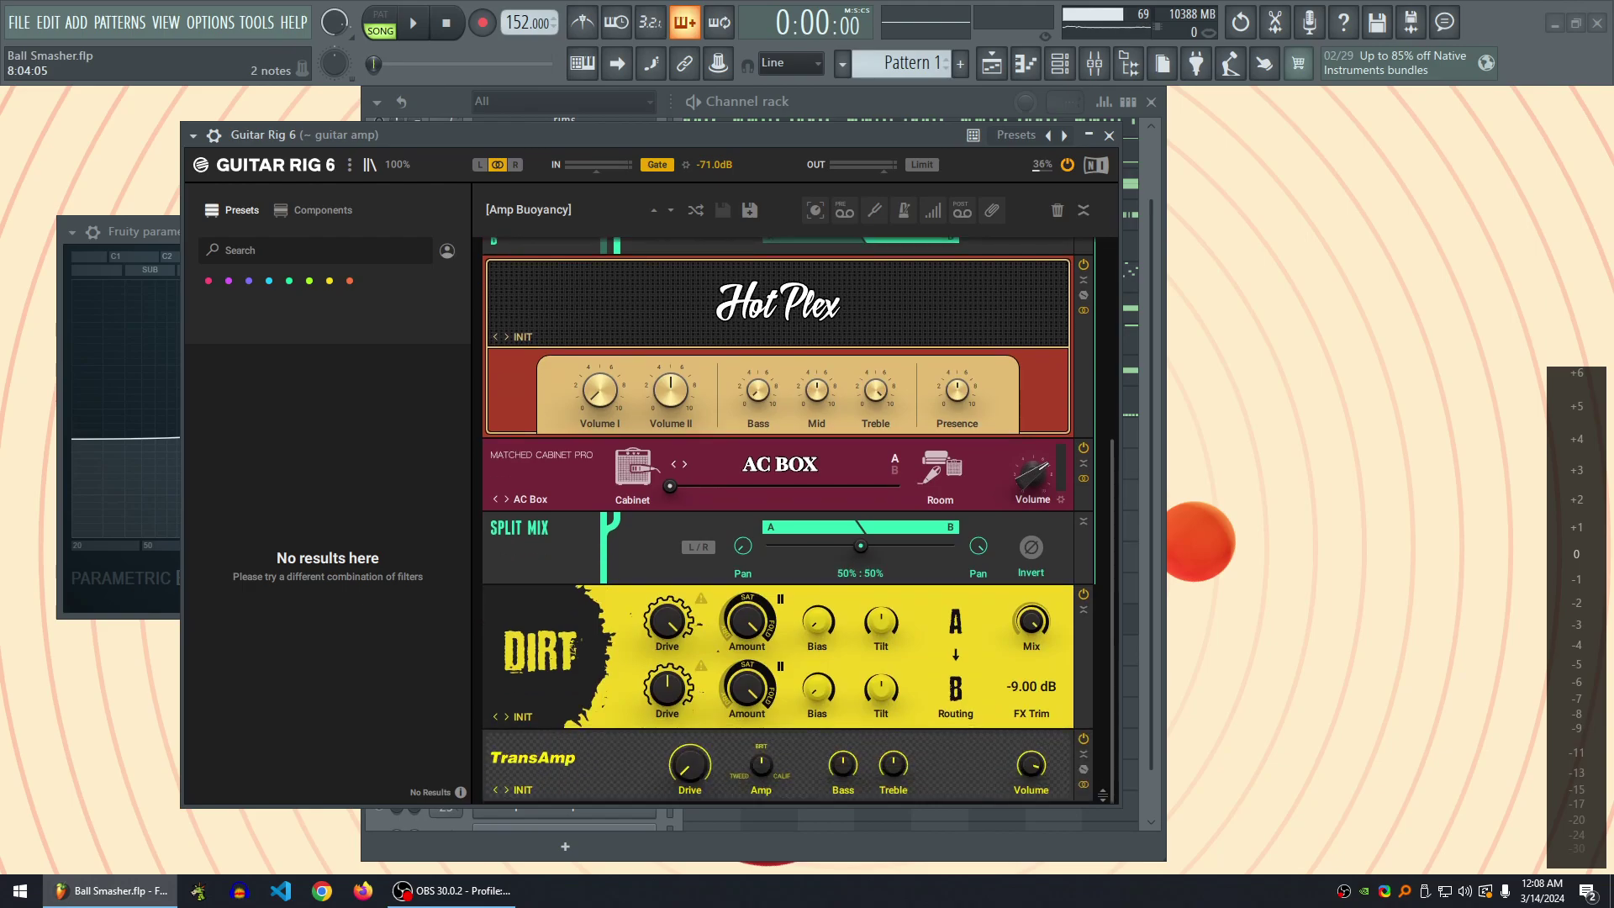
scroll(788, 521, "up", 4)
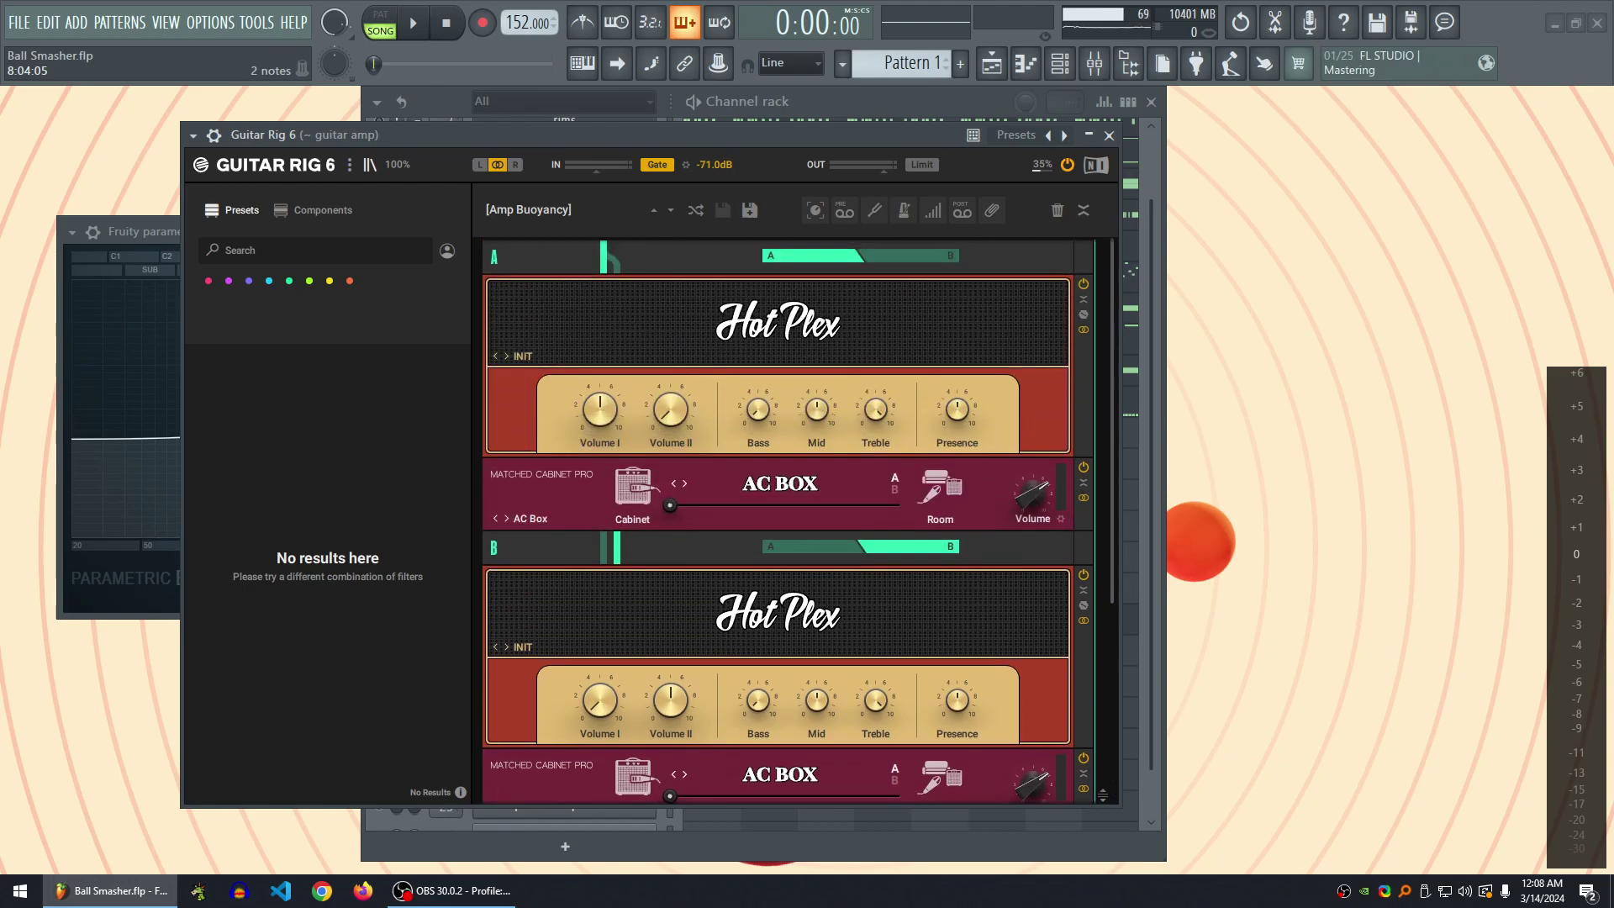
scroll(788, 521, "down", 4)
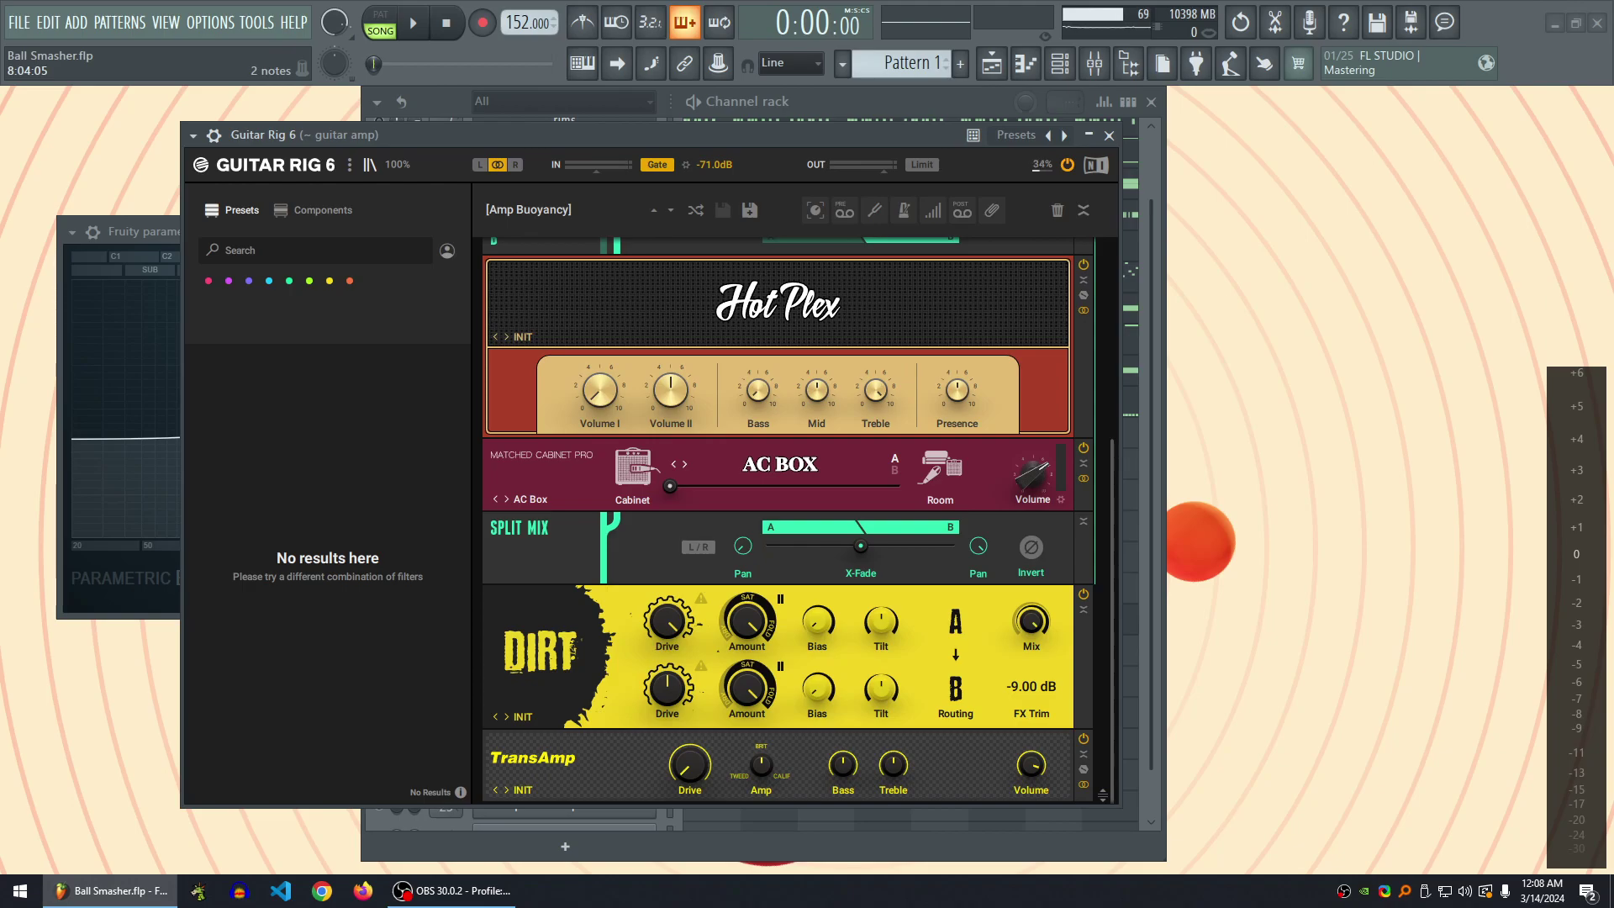
scroll(778, 521, "up", 2)
scroll(777, 521, "down", 2)
scroll(787, 521, "up", 2)
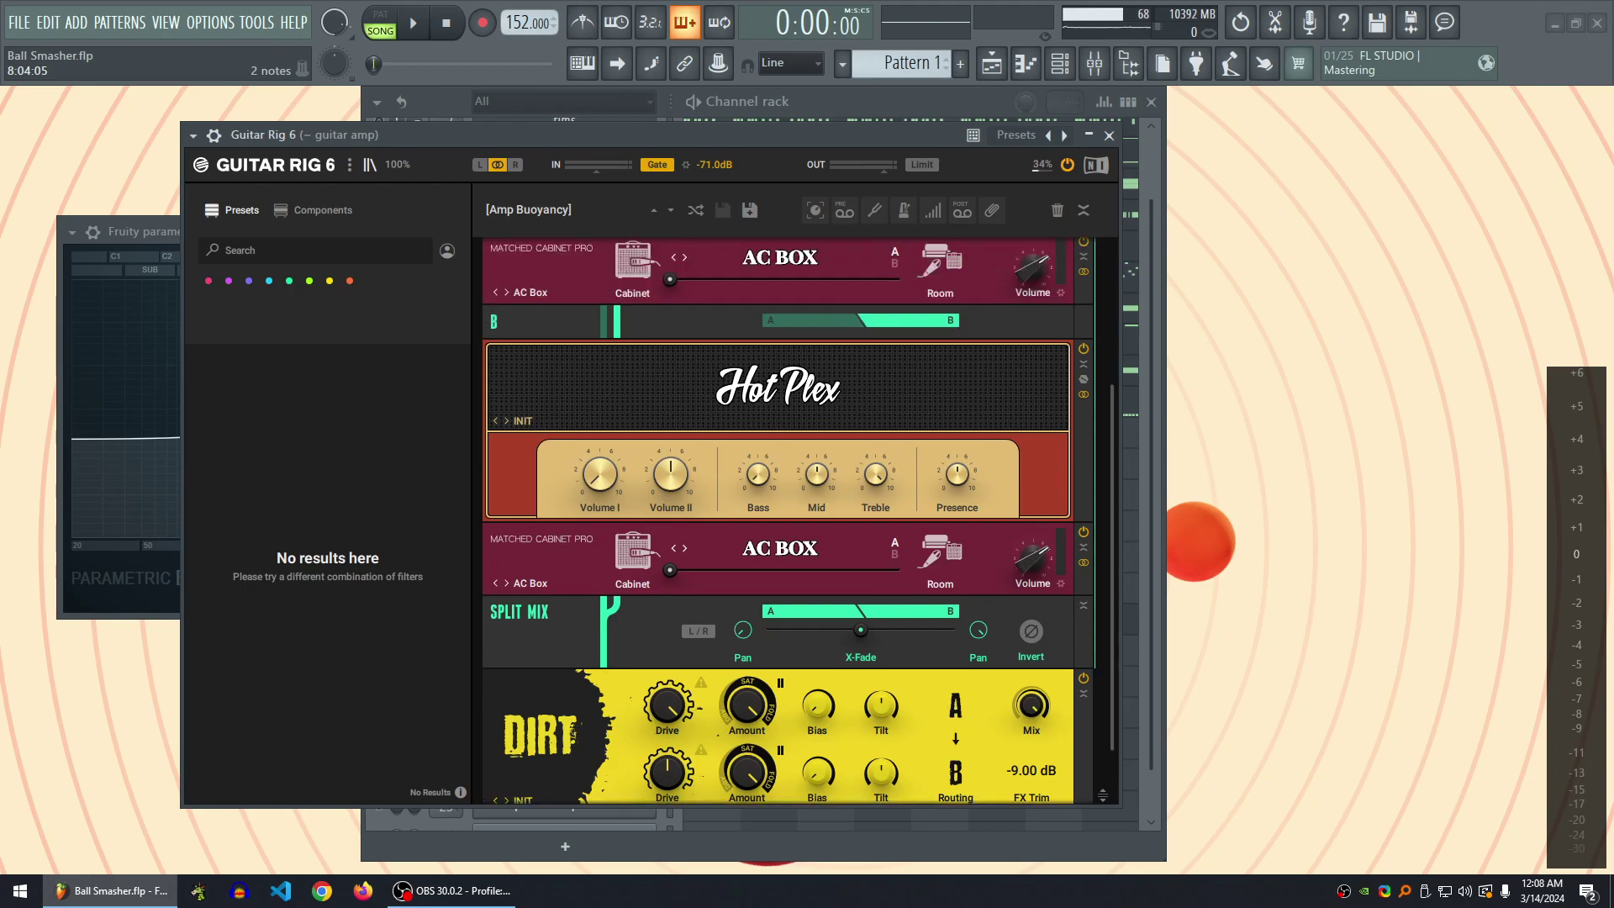
left_click(1107, 135)
left_click(790, 231)
- Unmute the guitar talk mixer track, mute guitar amp, and play the song to hear guitar talk alone
left_click(1094, 63)
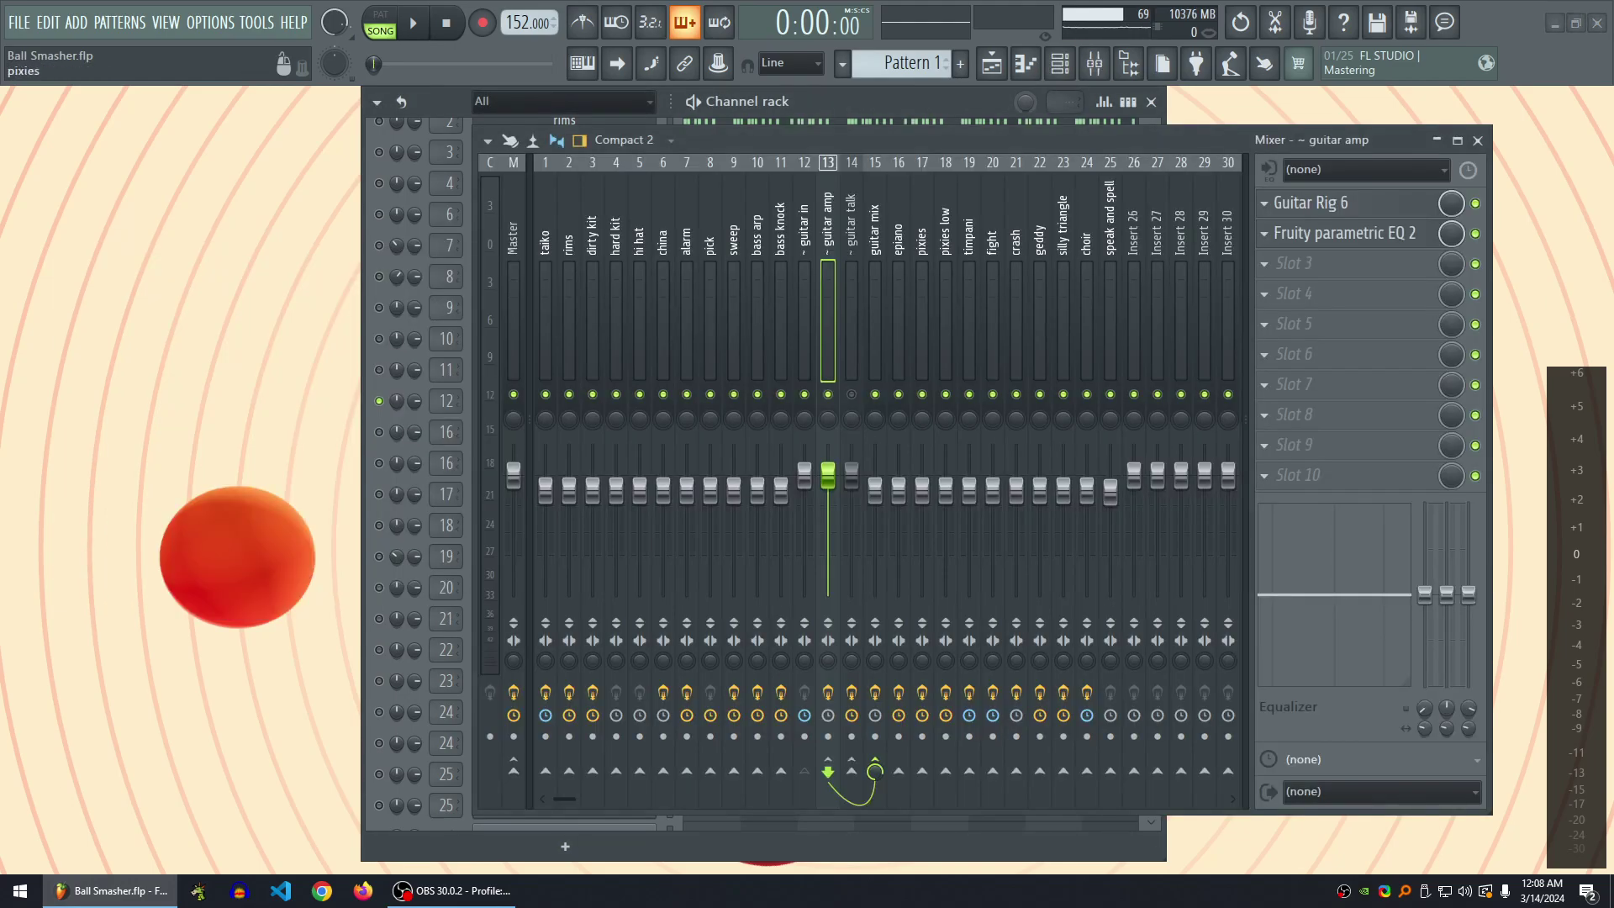
left_click(851, 395)
left_click(828, 394)
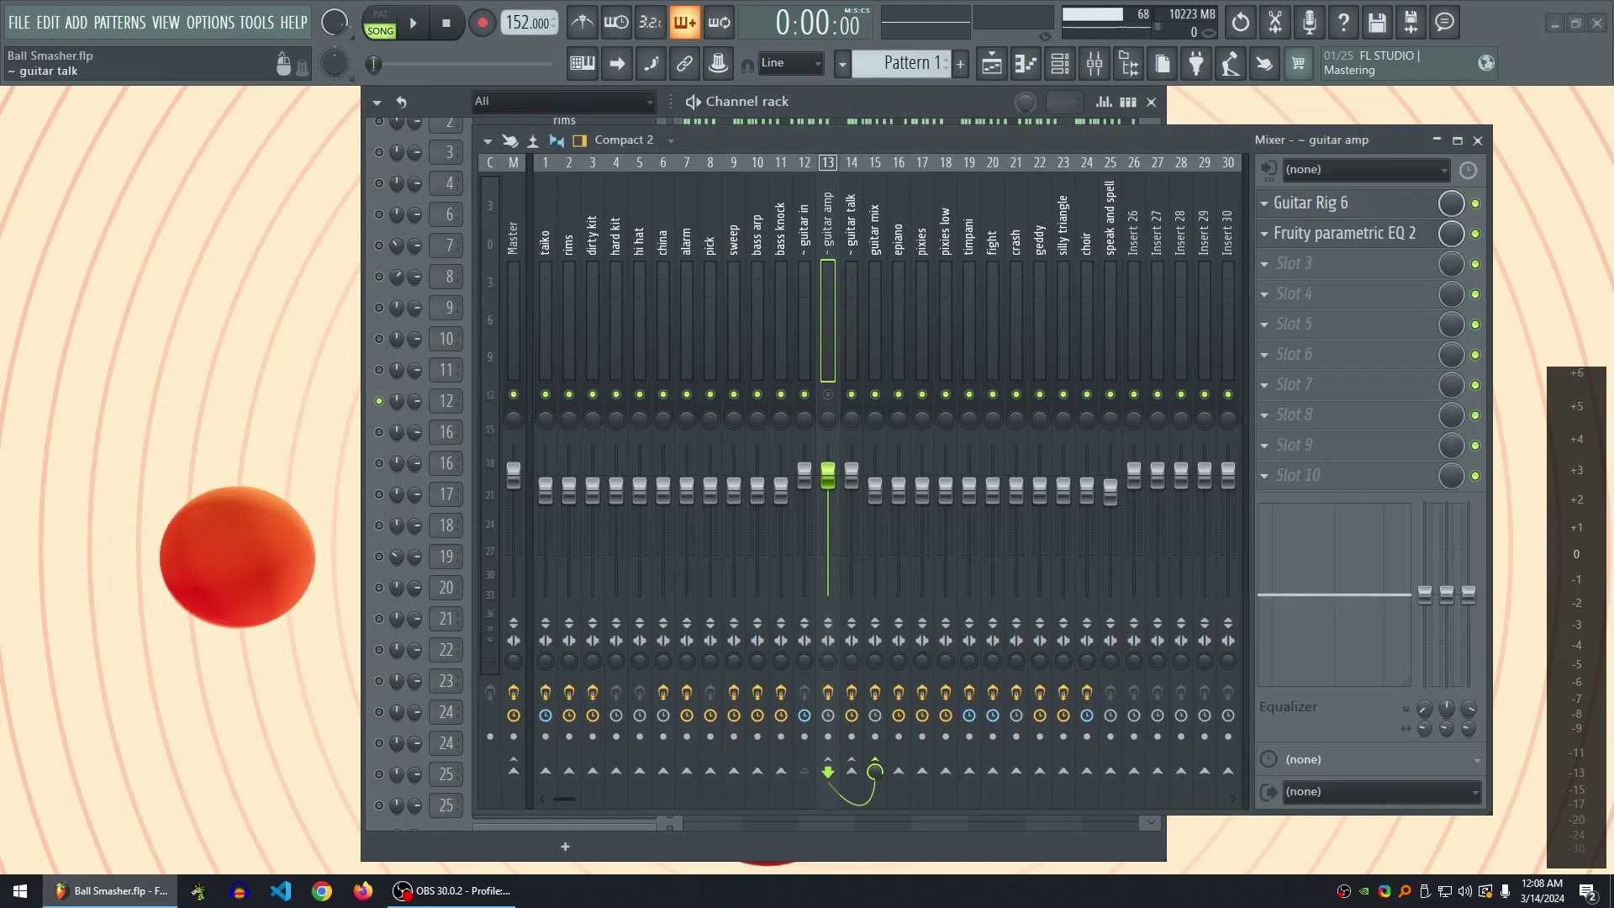
left_click(852, 320)
left_click_drag(907, 126, 766, 141)
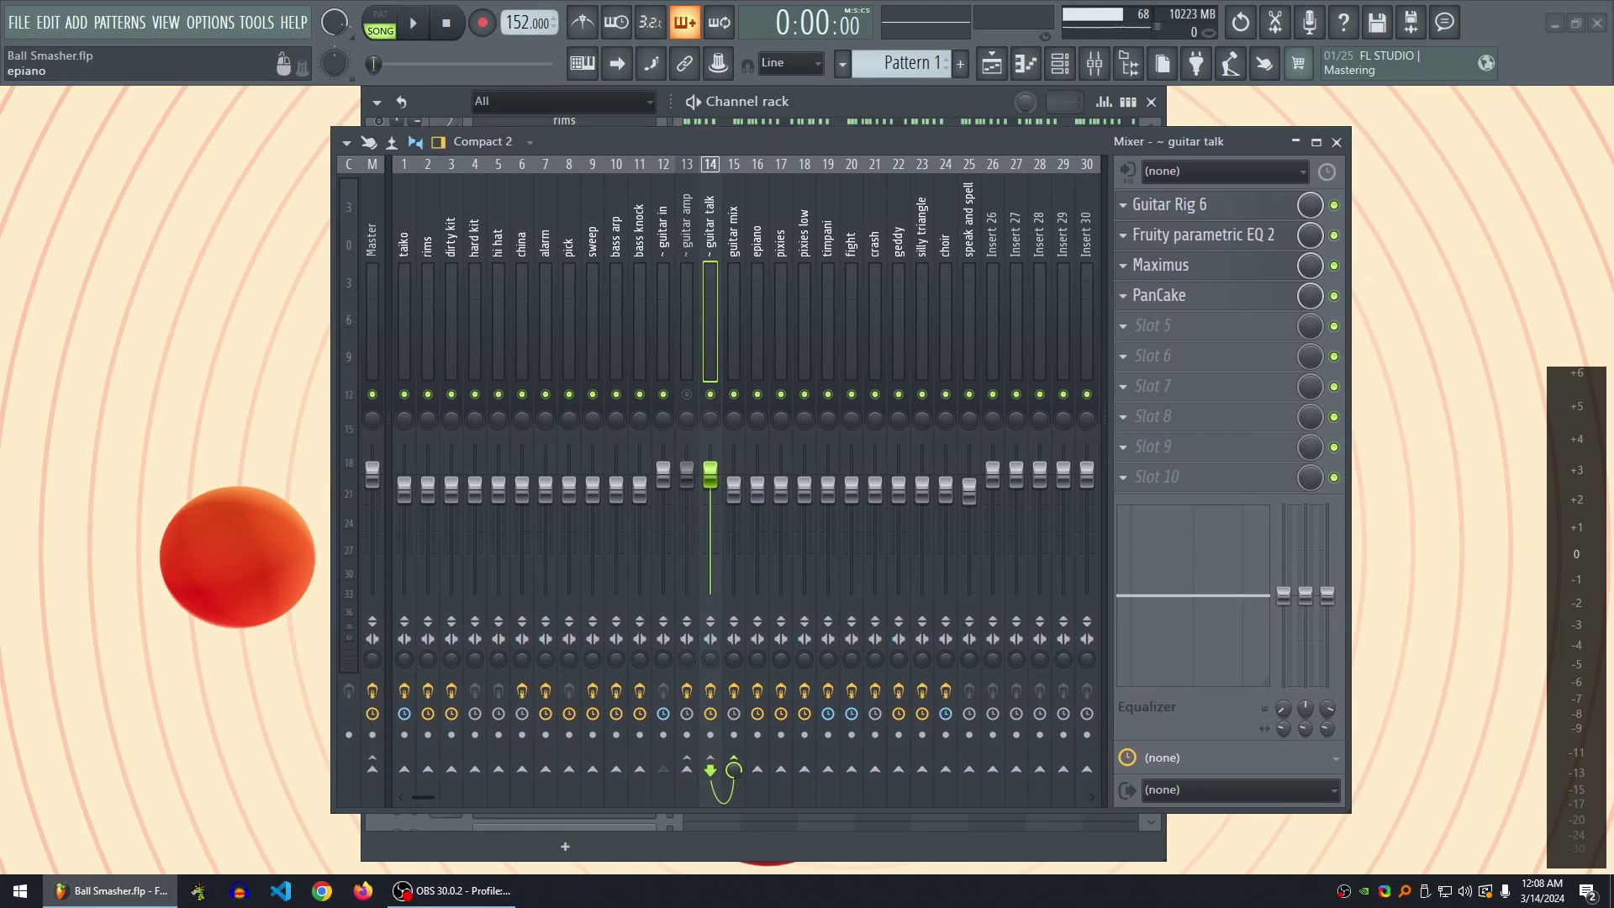
key("space")
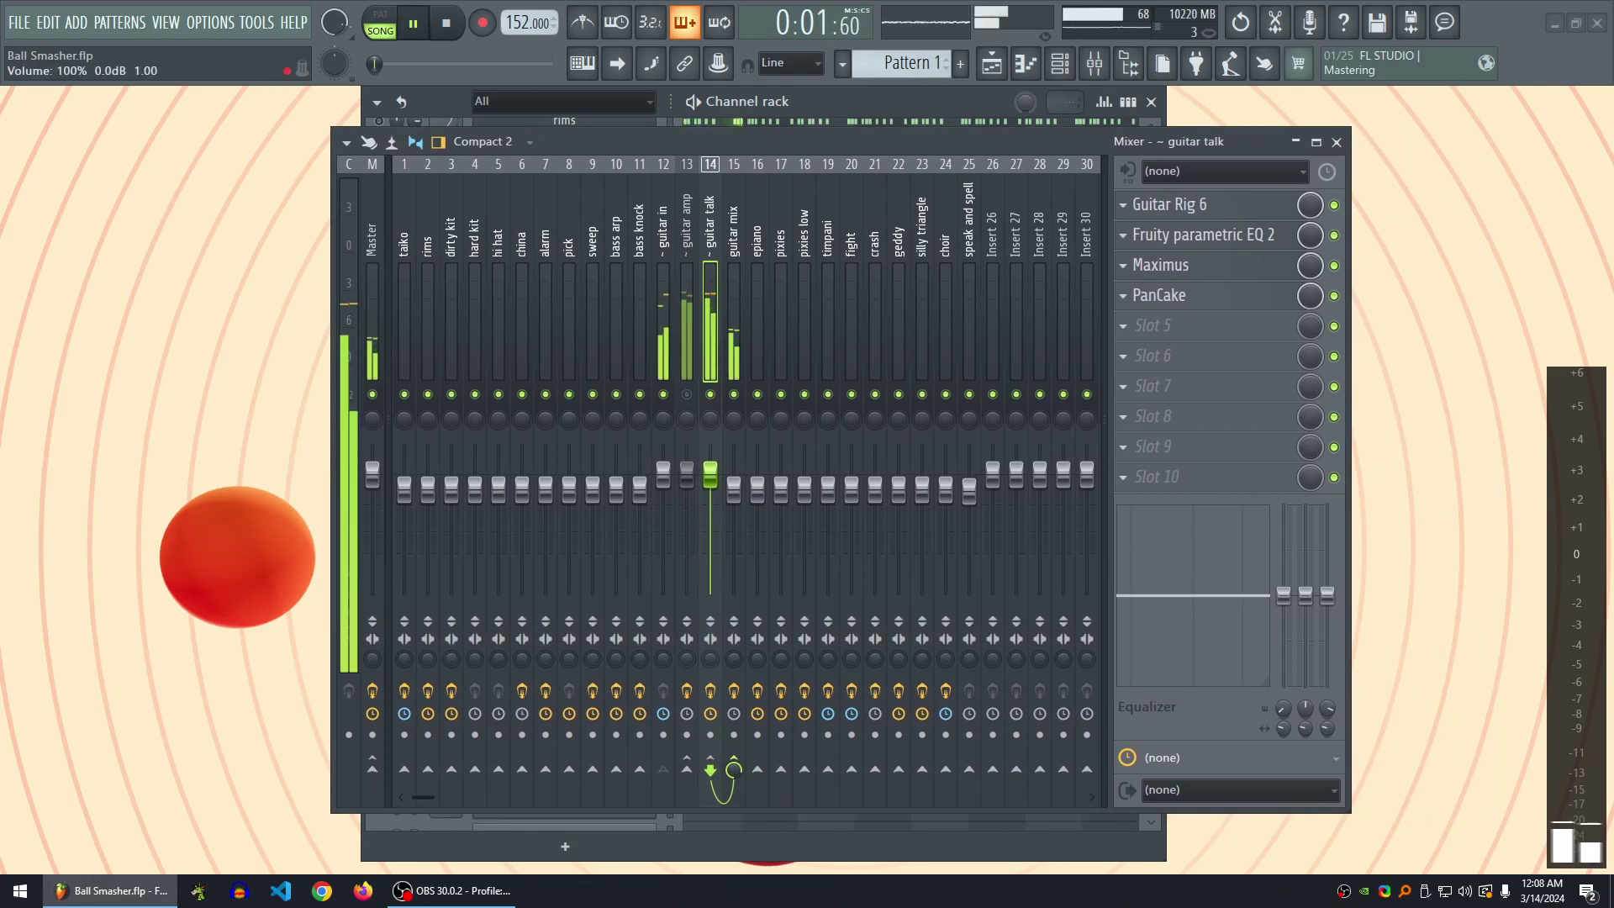
left_click_drag(828, 142, 834, 159)
left_click_drag(1210, 159, 1294, 157)
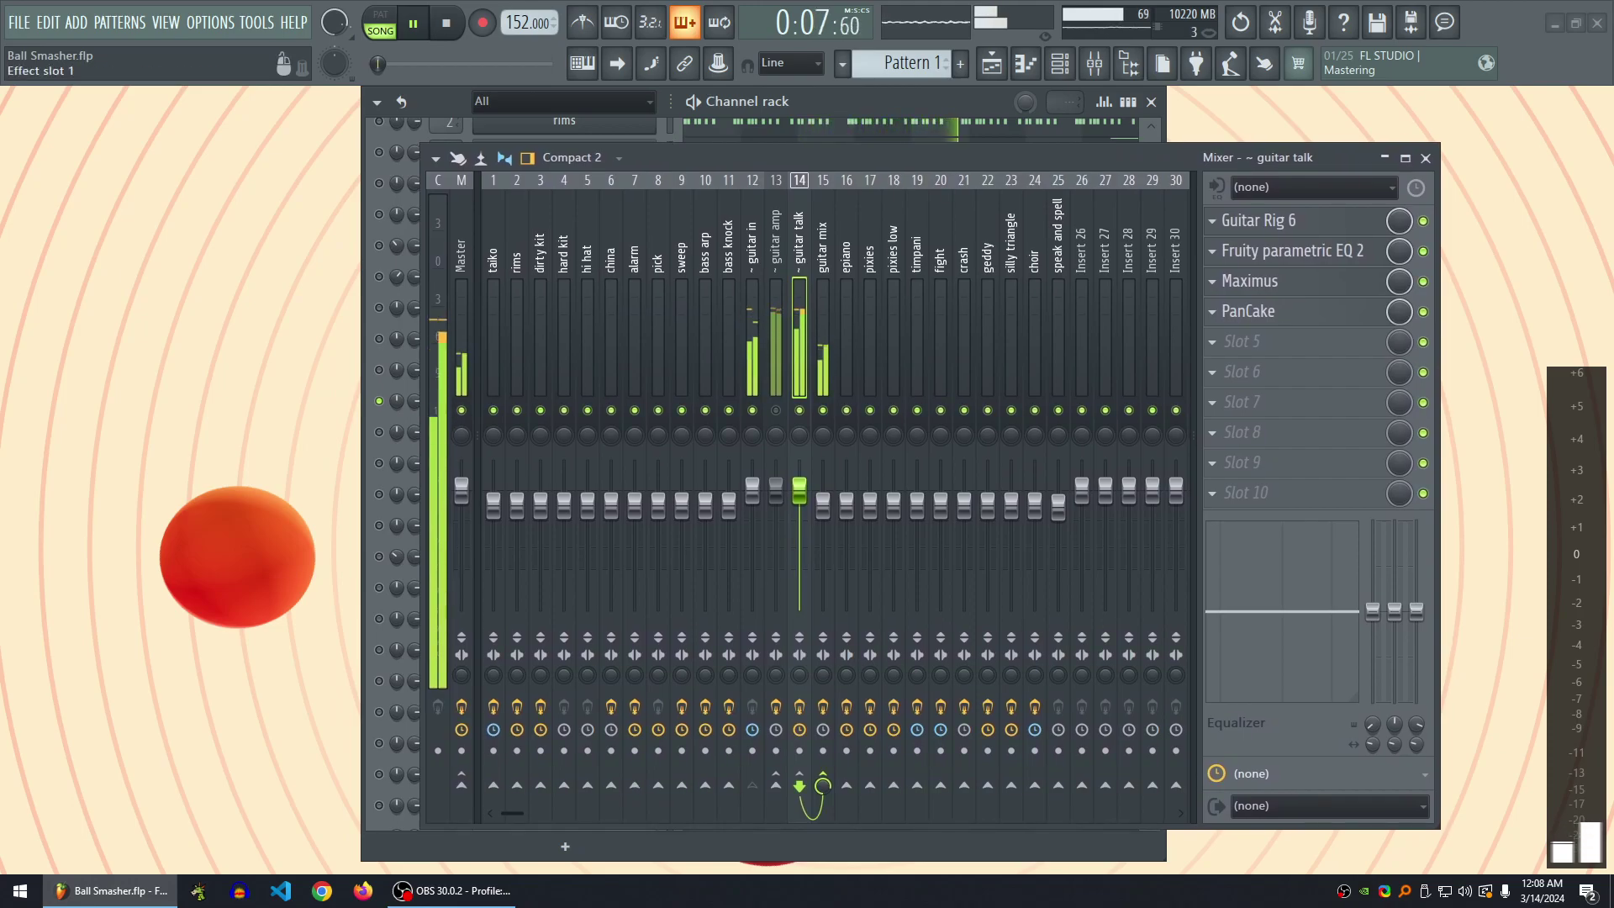
key("space")
- View the guitar talk track's Guitar Rig 6 with the Fuzzy Formants preset, and close it
left_click(1261, 220)
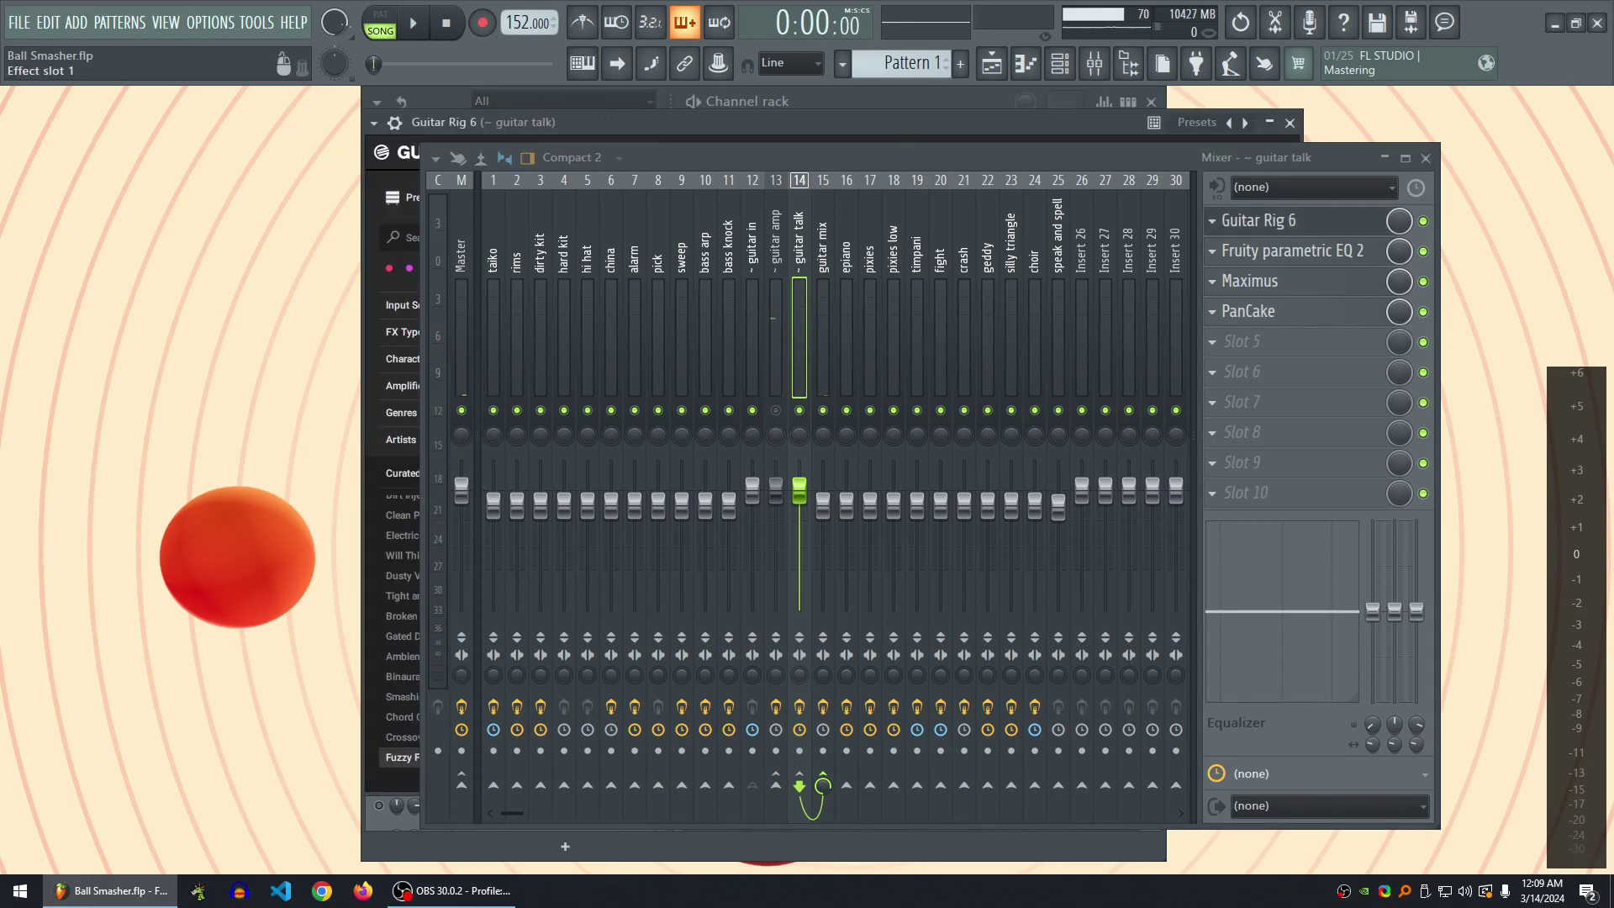
left_click(1425, 158)
left_click_drag(840, 121, 813, 123)
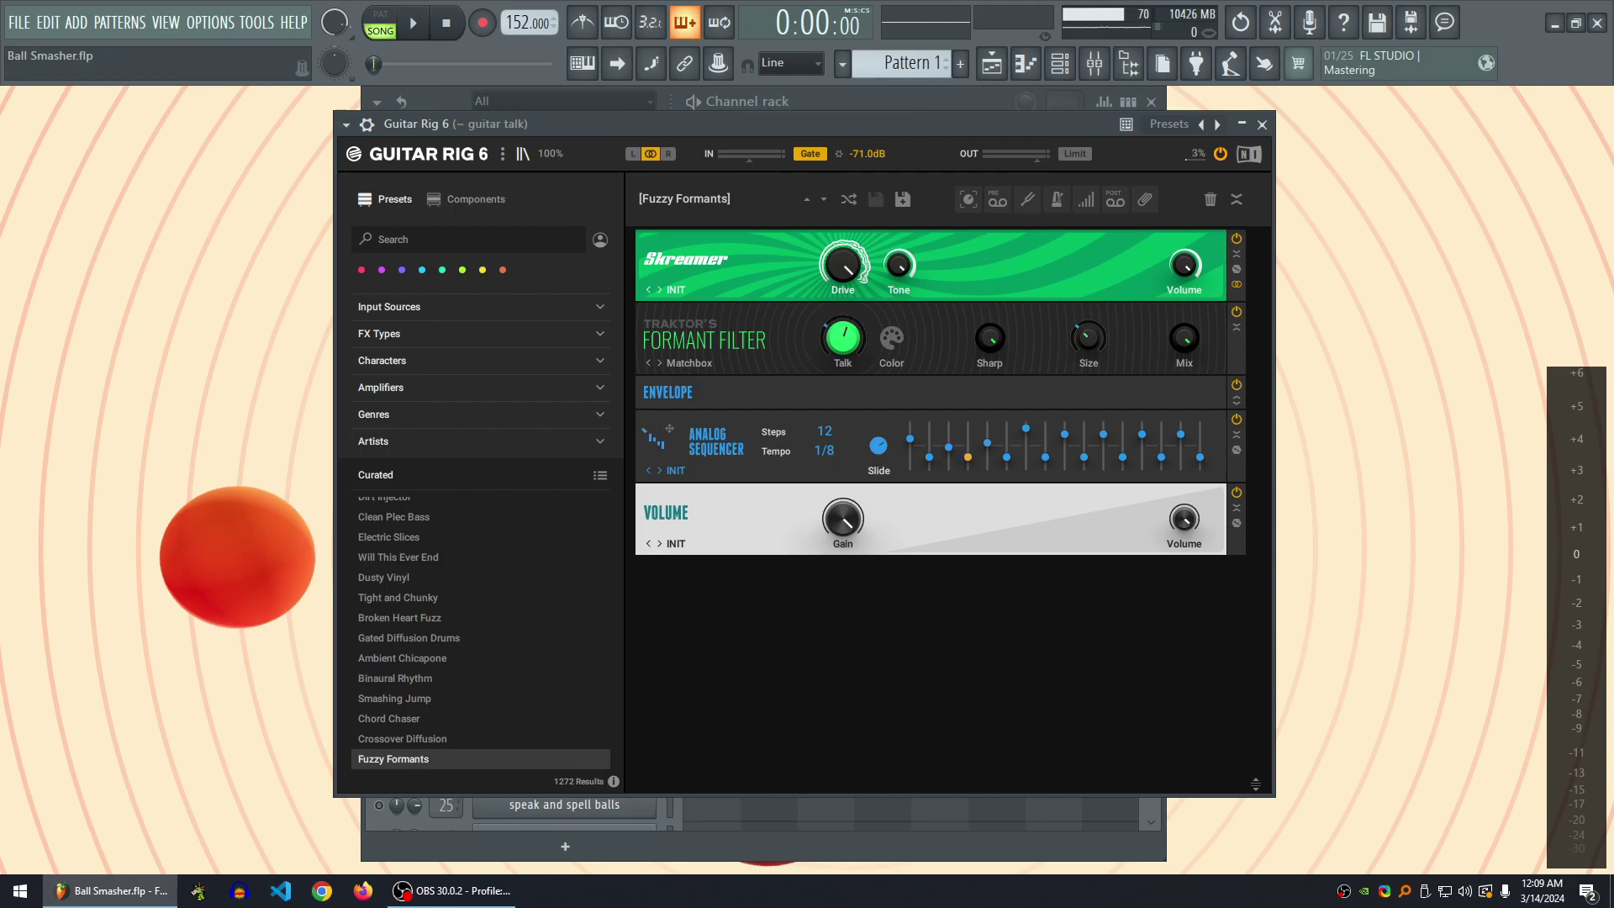
left_click_drag(967, 124, 903, 121)
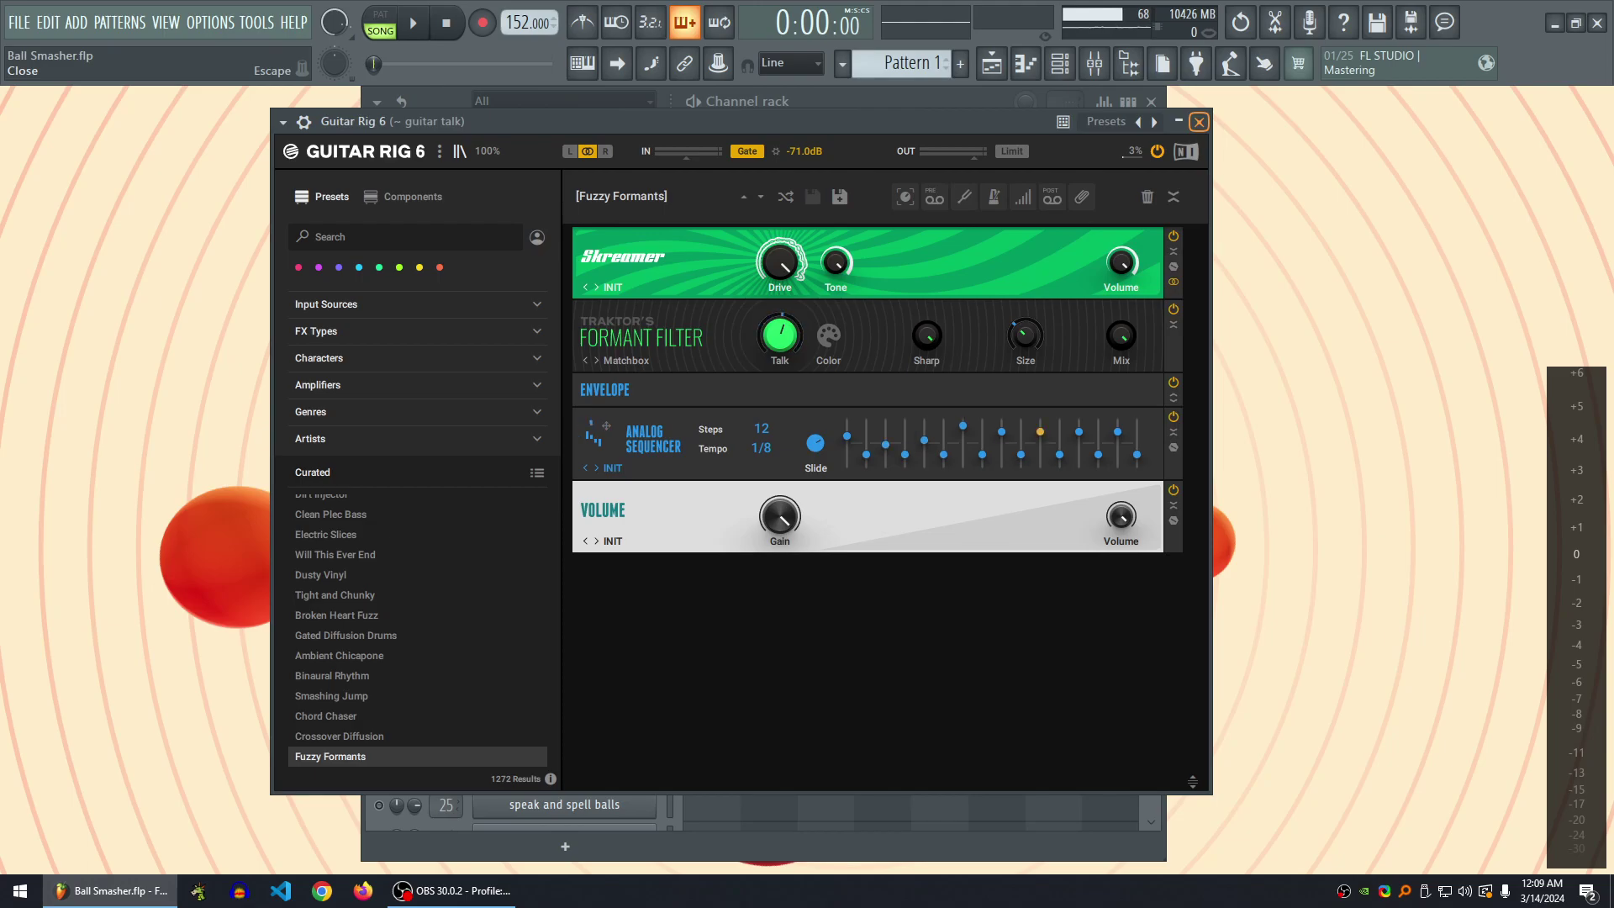
left_click(1198, 122)
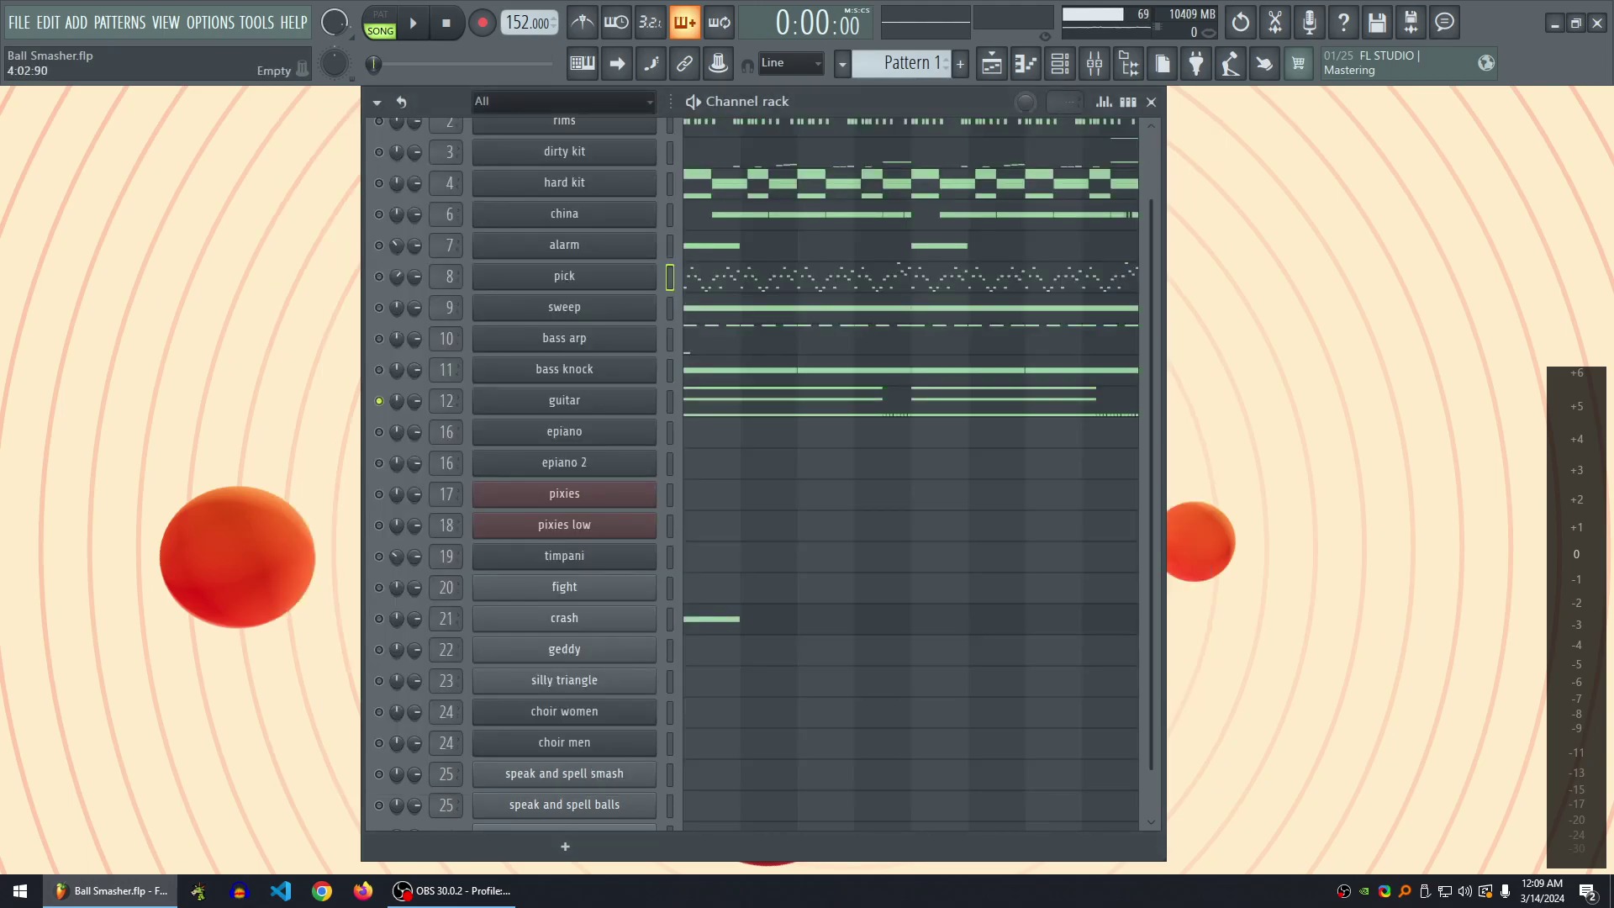
- Unmute the guitar amp mixer track, and view the guitar mix track's effects and Guitar Rig 6 before closing the windows
left_click(1094, 63)
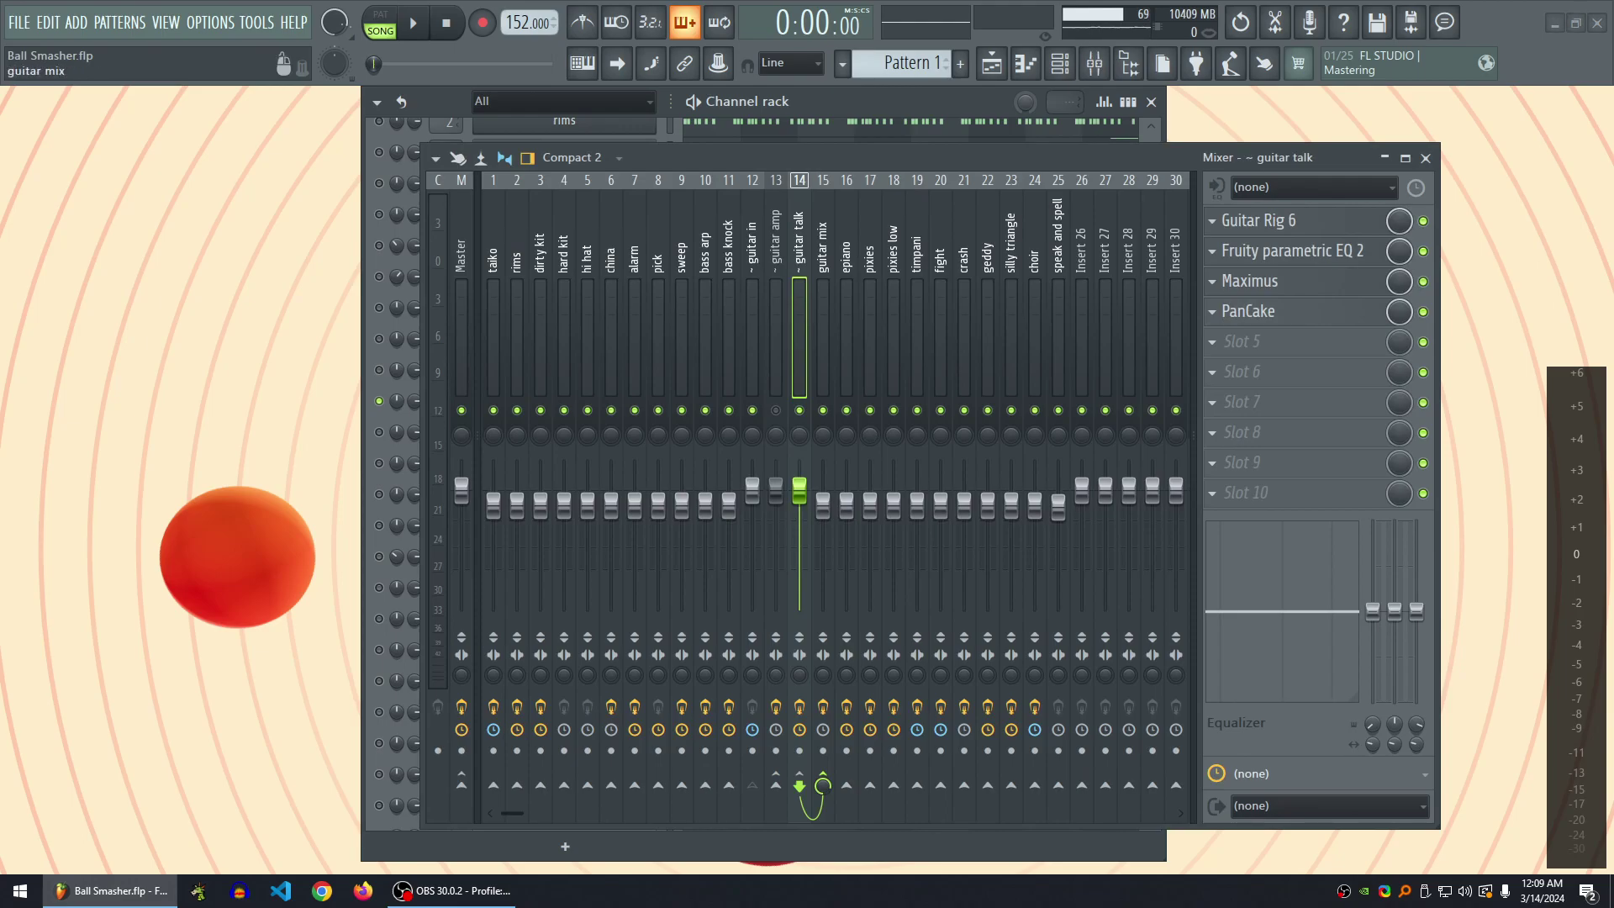
right_click(776, 410)
right_click(775, 410)
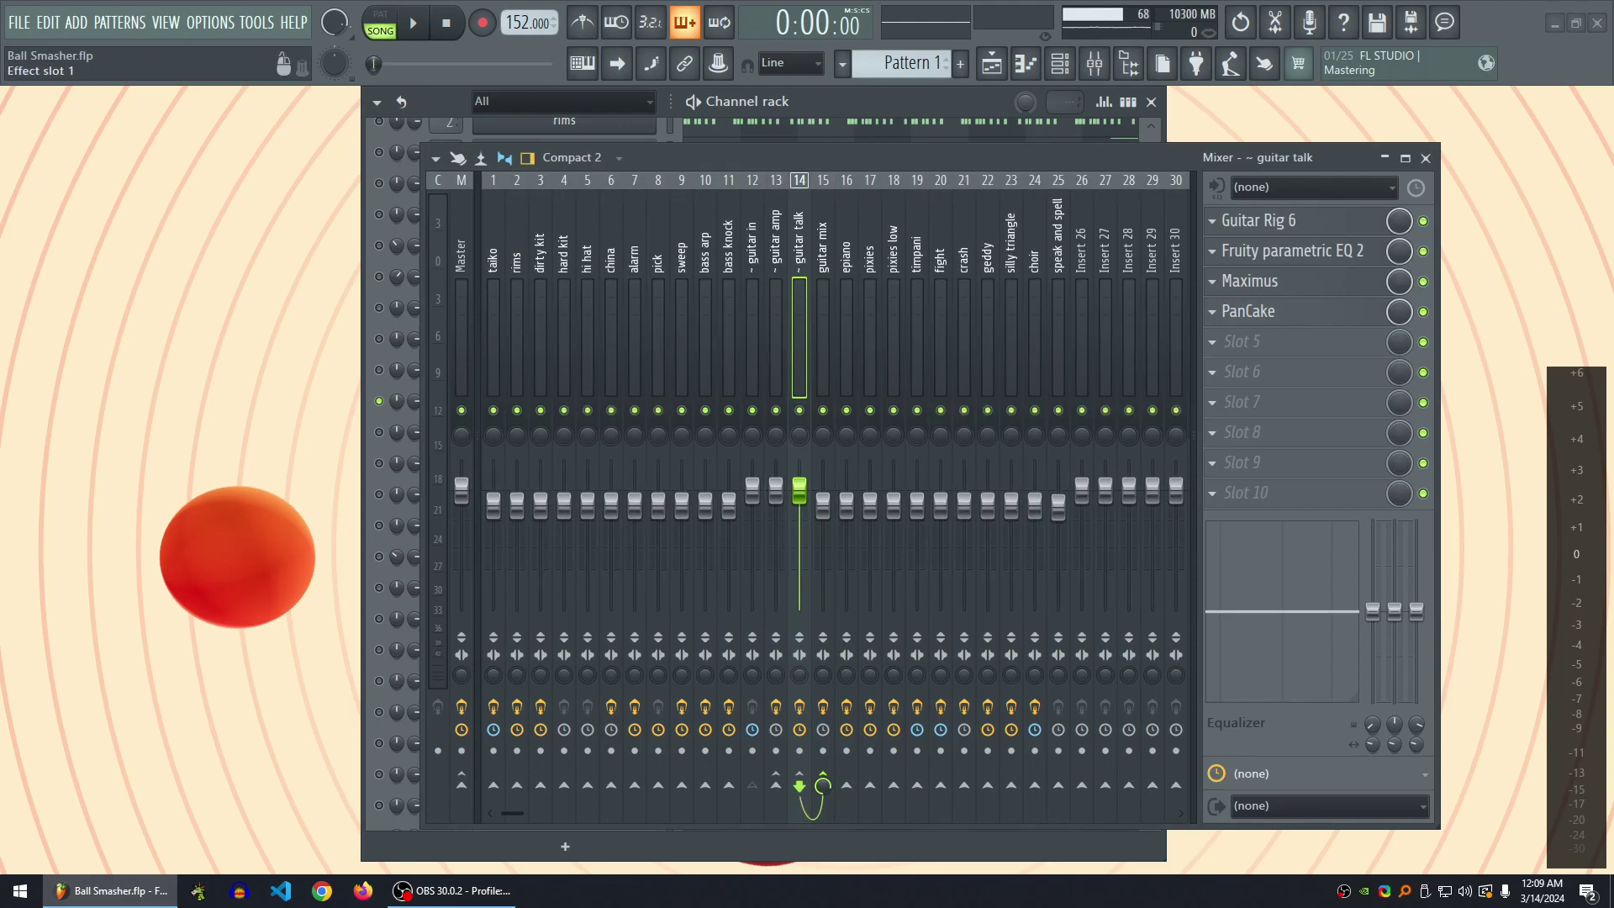
left_click(823, 336)
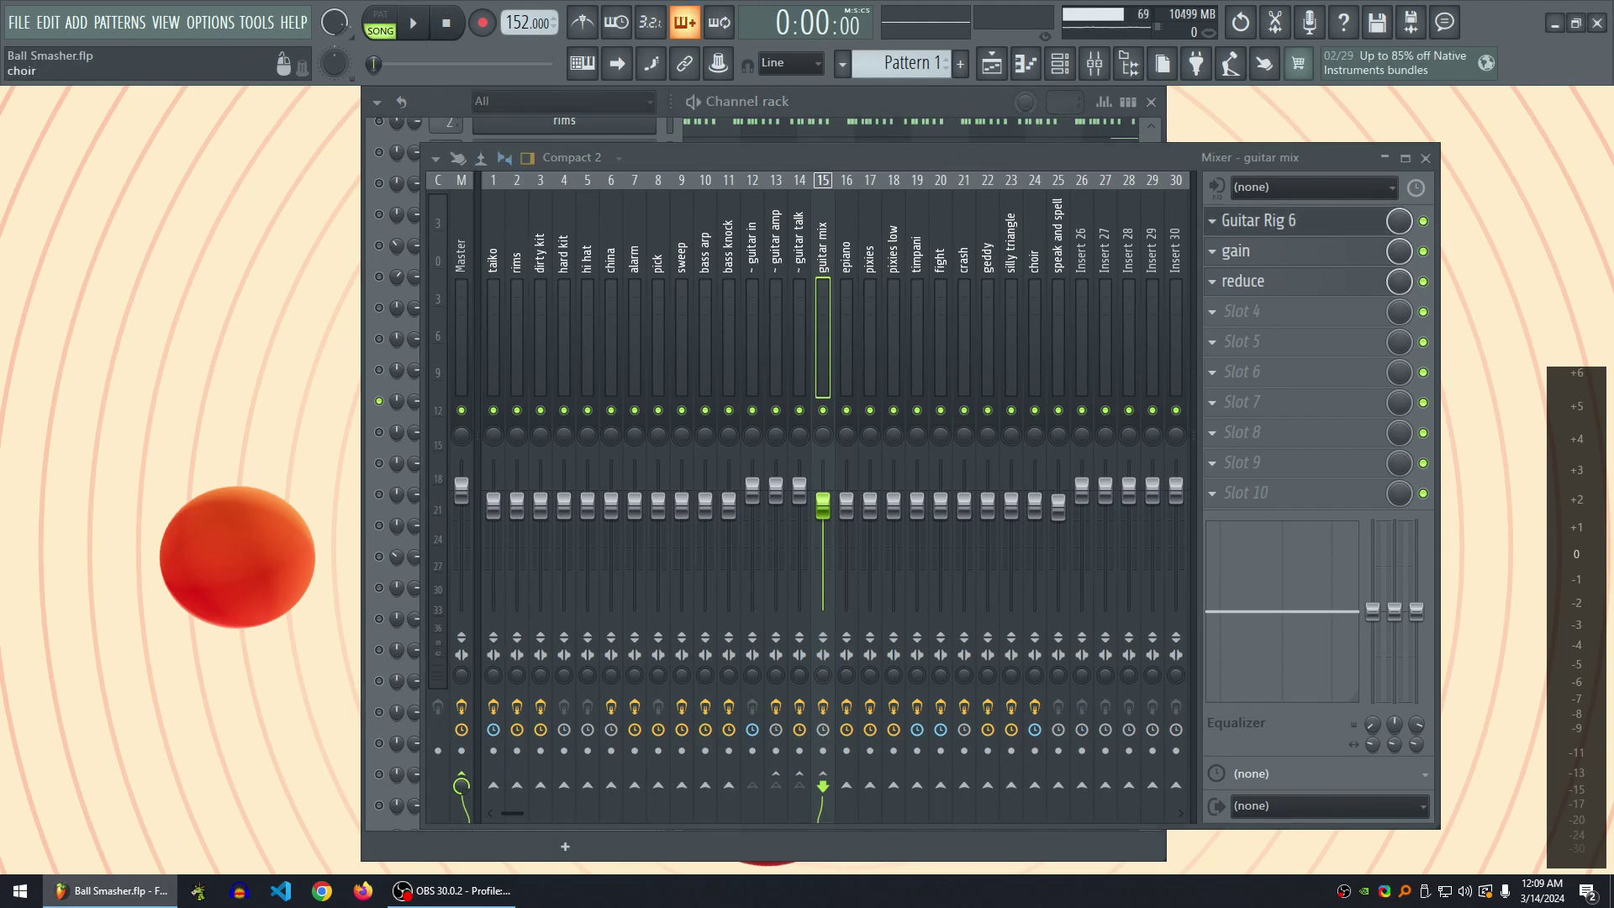
left_click_drag(840, 157, 780, 184)
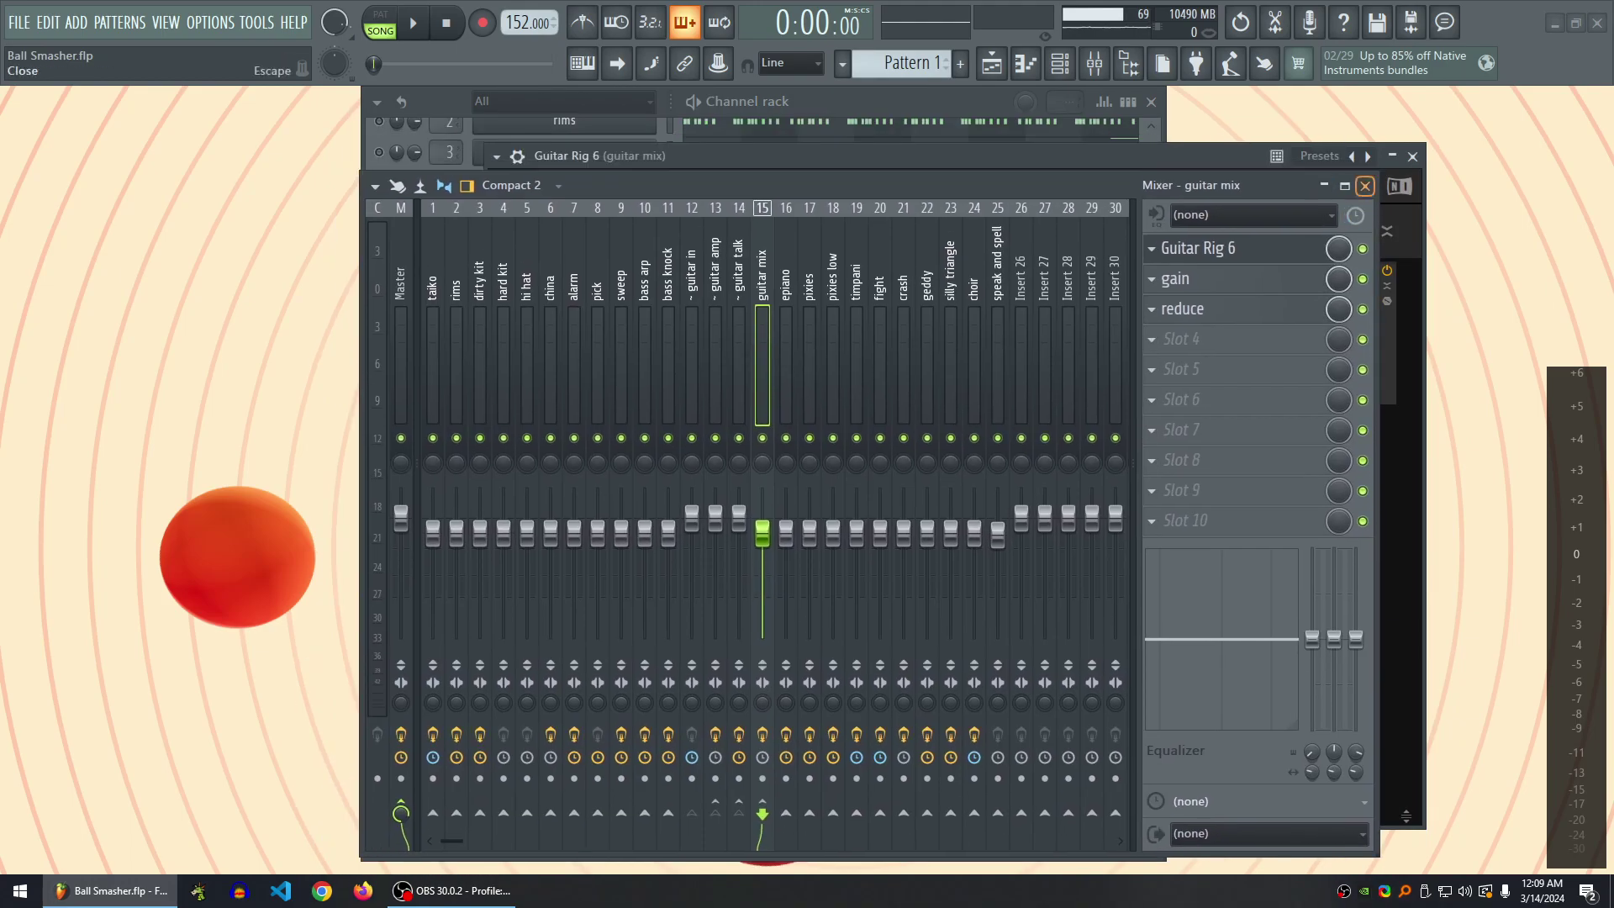
left_click(1364, 185)
key("Escape")
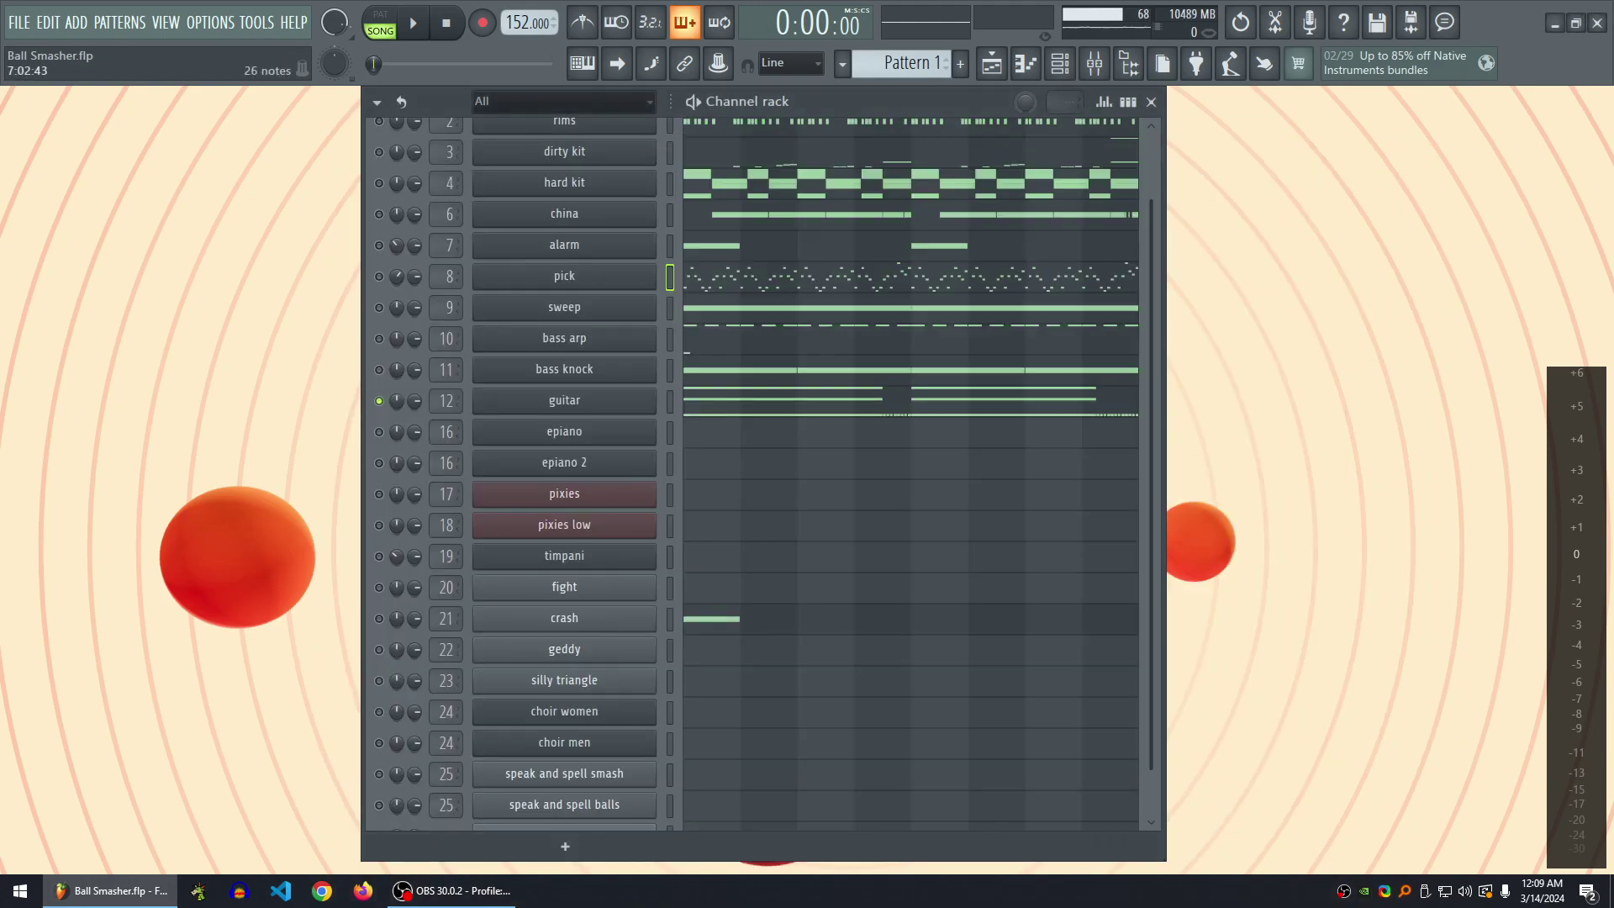
- Solo the crash channel and play its part of the song
right_click(379, 680)
key("space")
key("space")
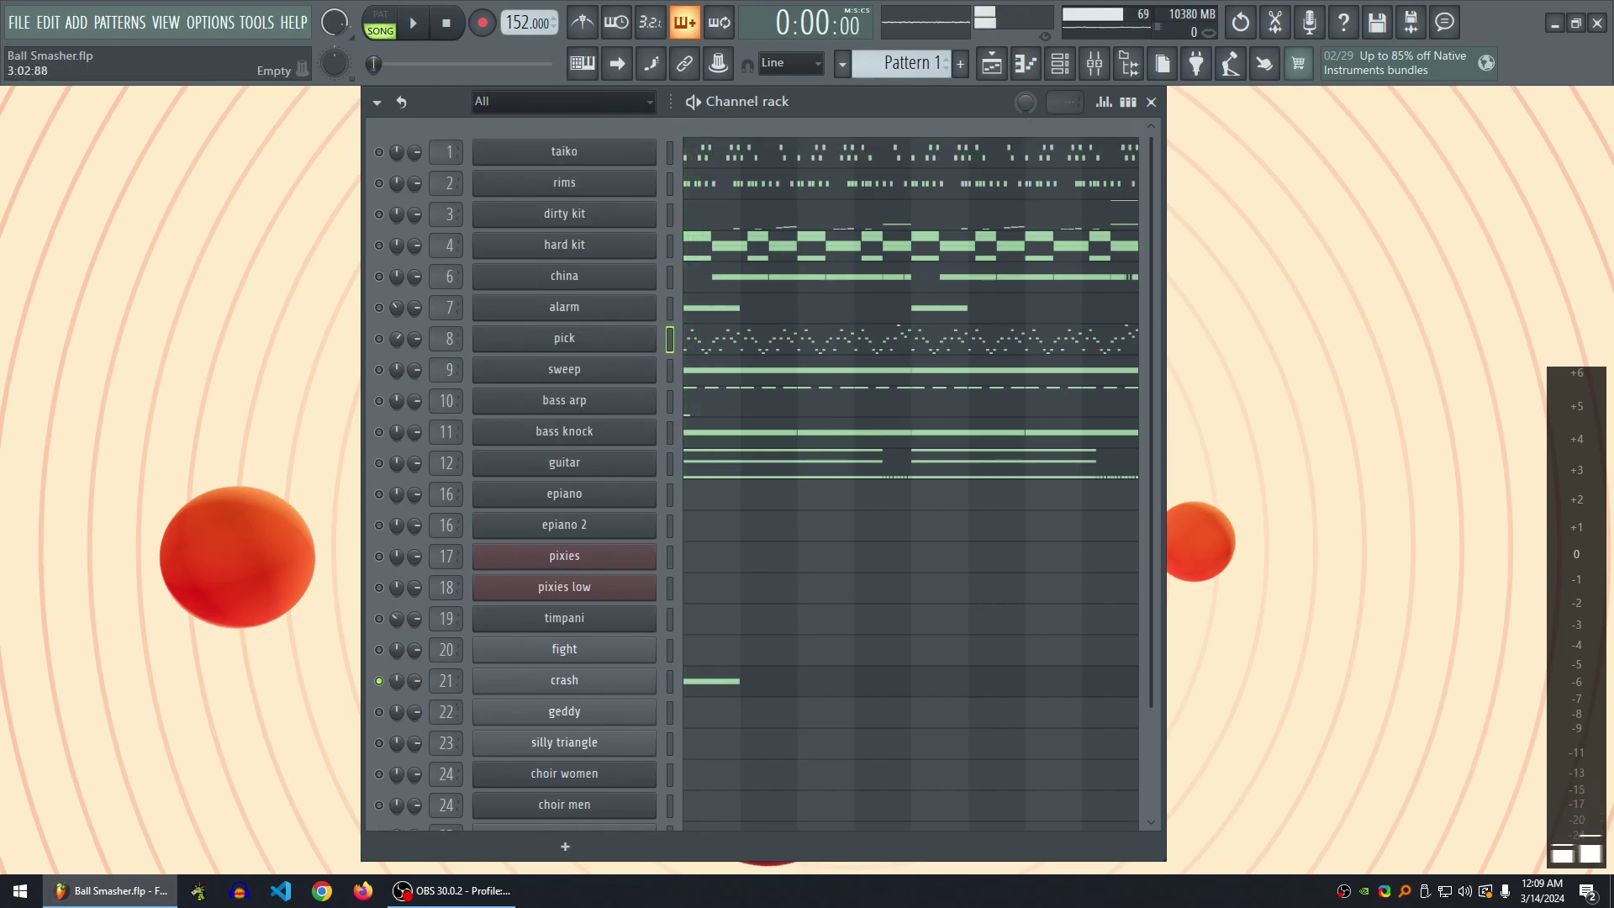
- Unsolo the crash channel, and switch the channel rack from Pattern 1 to Pattern 2
scroll(805, 338, "down", 3)
scroll(806, 338, "up", 3)
right_click(378, 680)
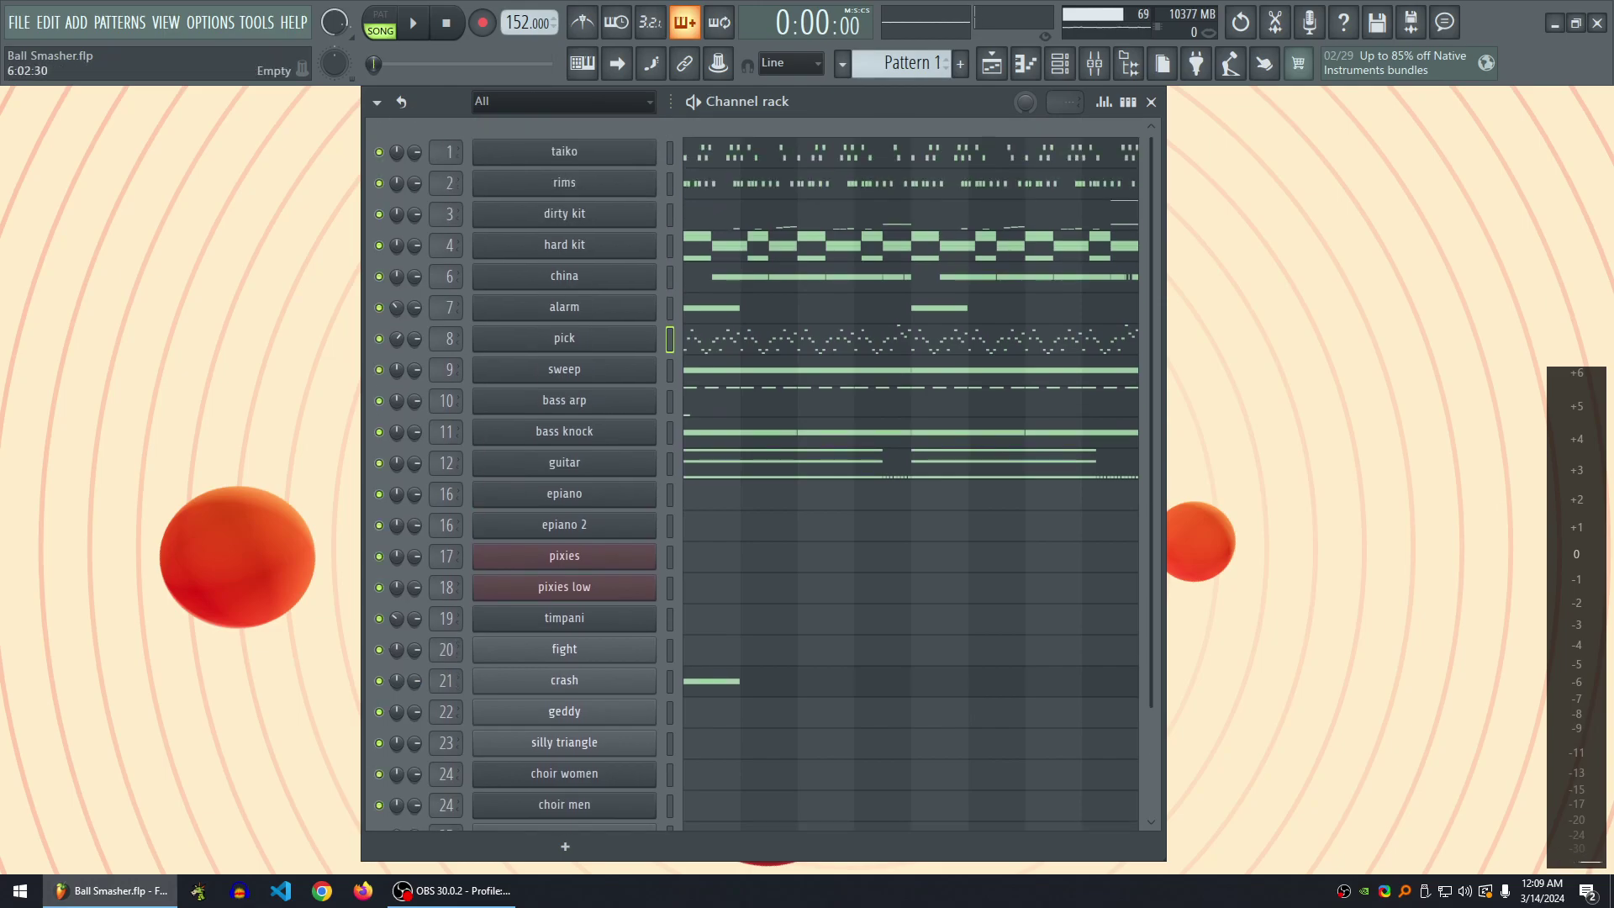
key("plus")
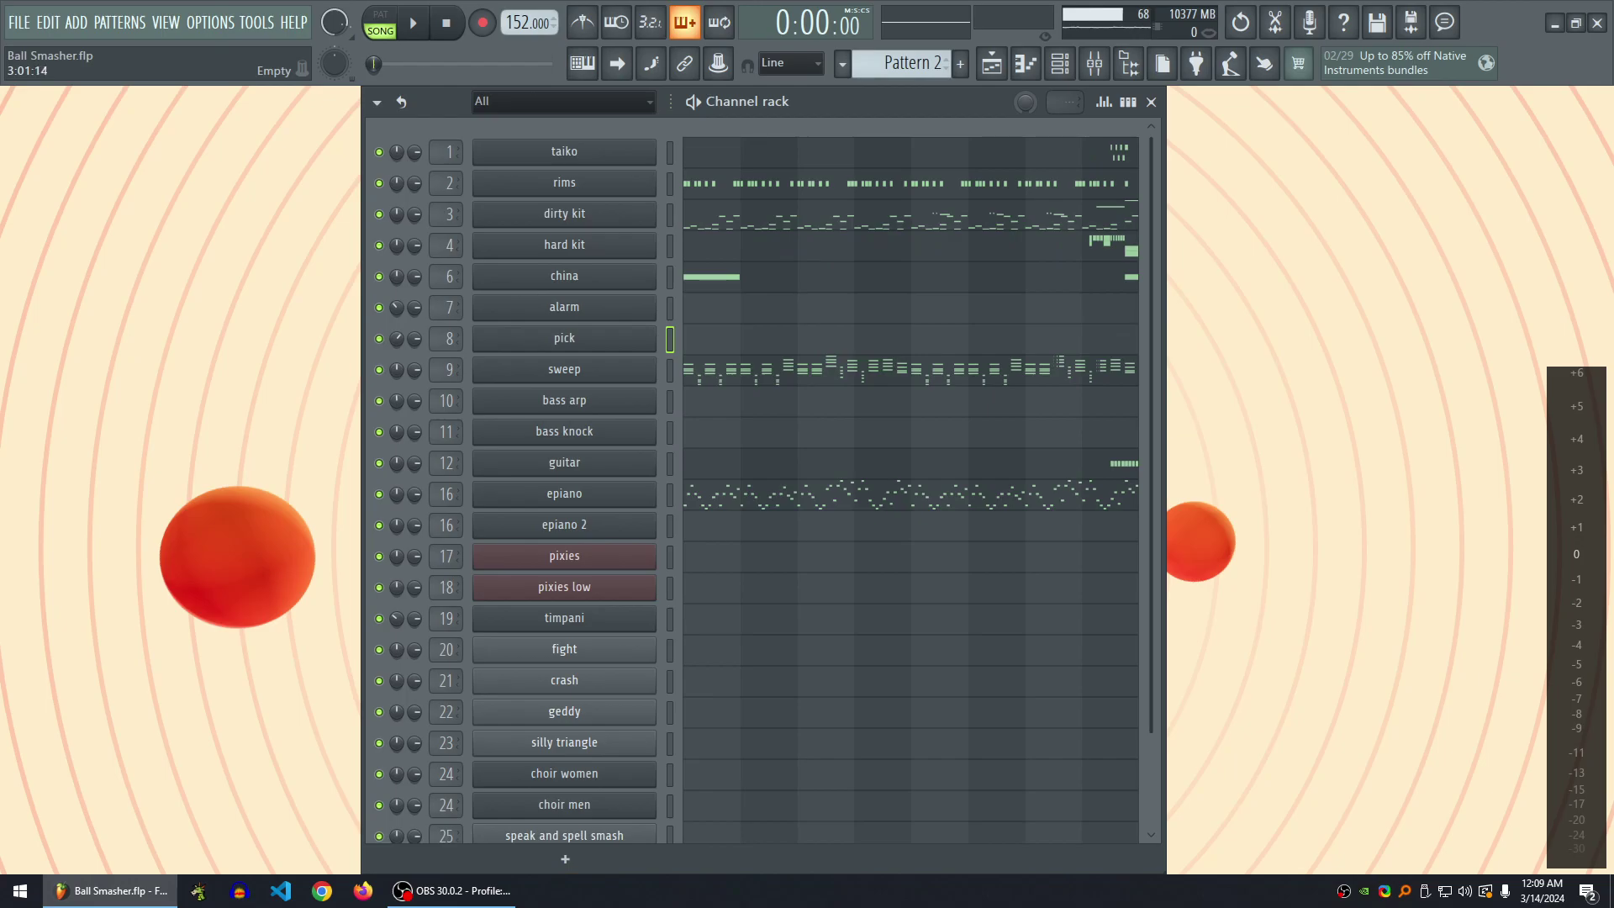
left_click_drag(868, 102, 911, 102)
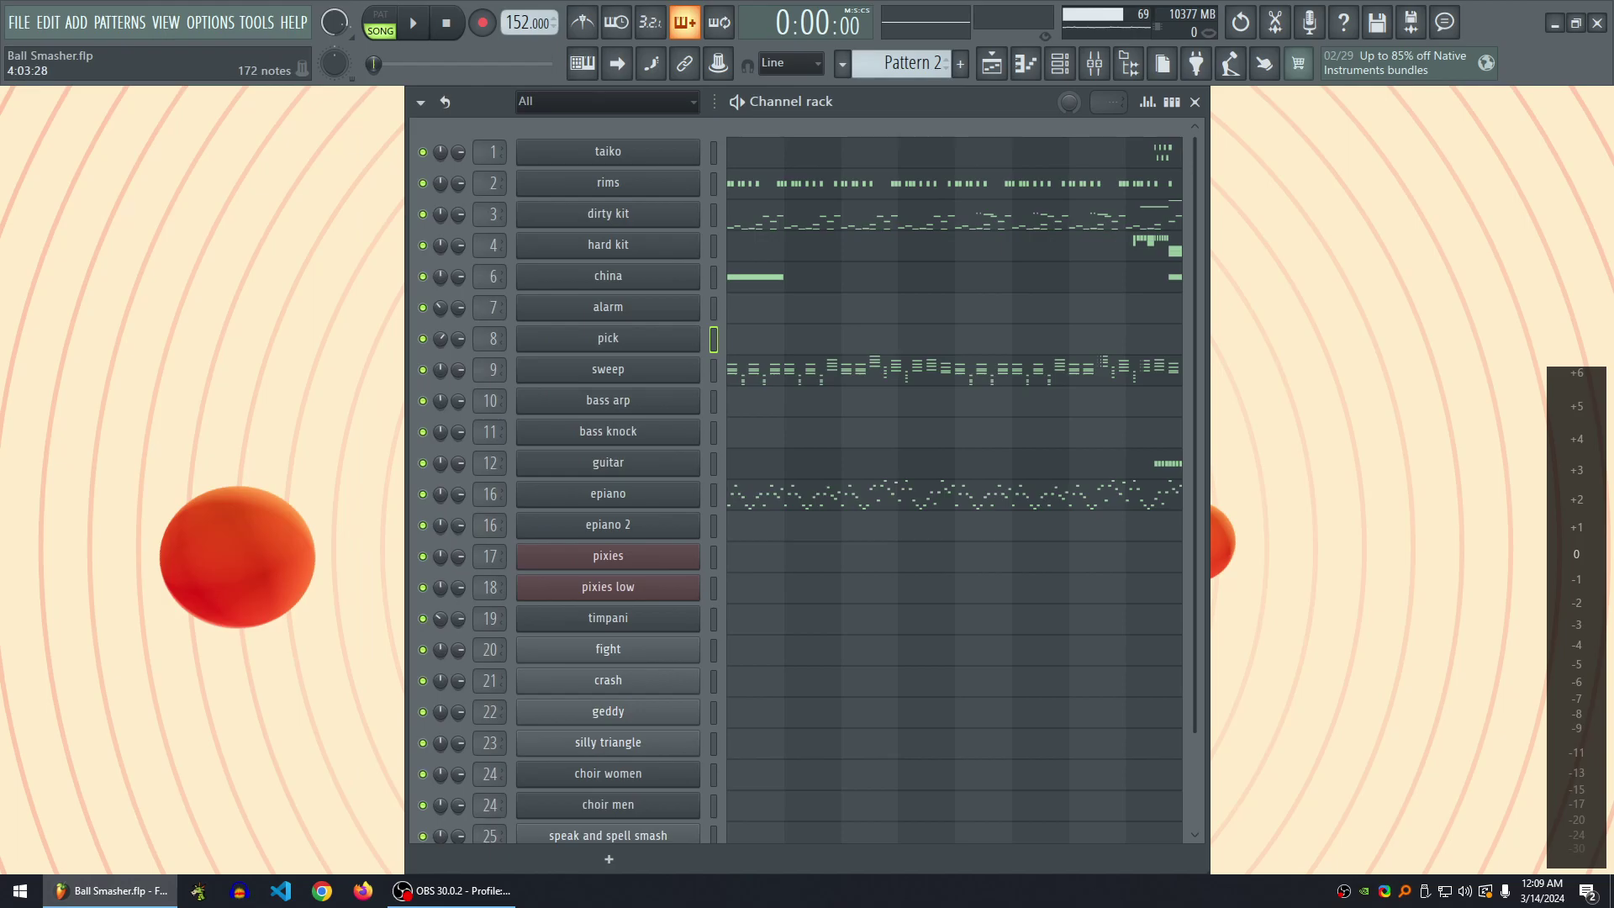
- Change playback from song mode to pattern mode, and play Pattern 2 with all channels on
scroll(795, 489, "down", 2)
scroll(794, 489, "up", 2)
key("space")
key("space")
key("l")
key("space")
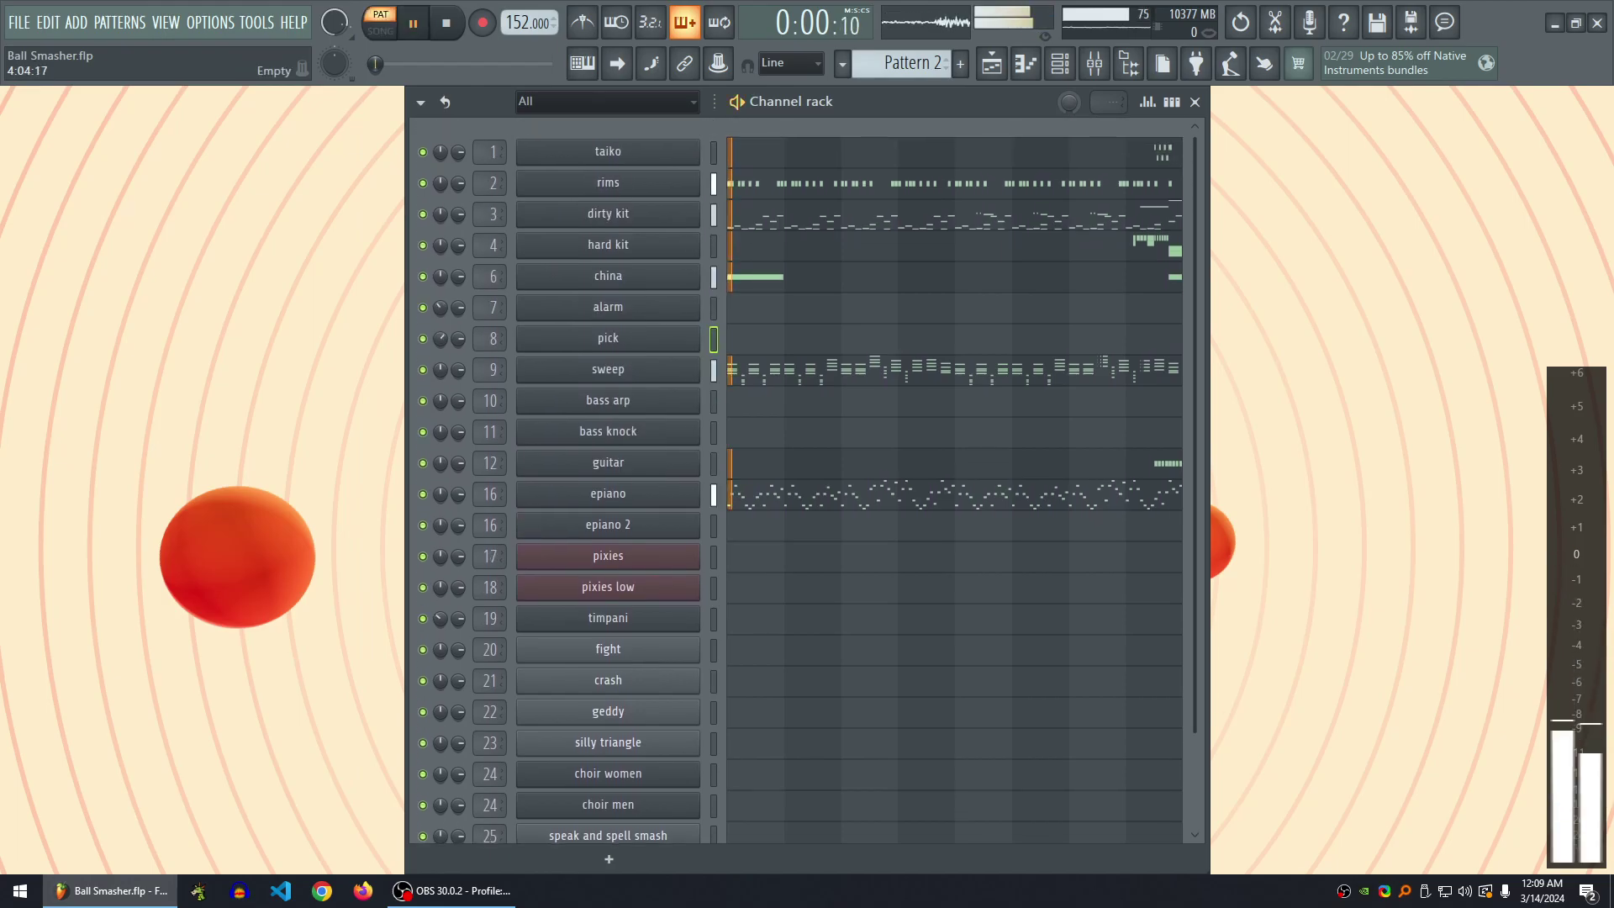
- View the sweep channel's notes in the piano roll while Pattern 2 plays, then stop playback and close it
left_click(953, 369)
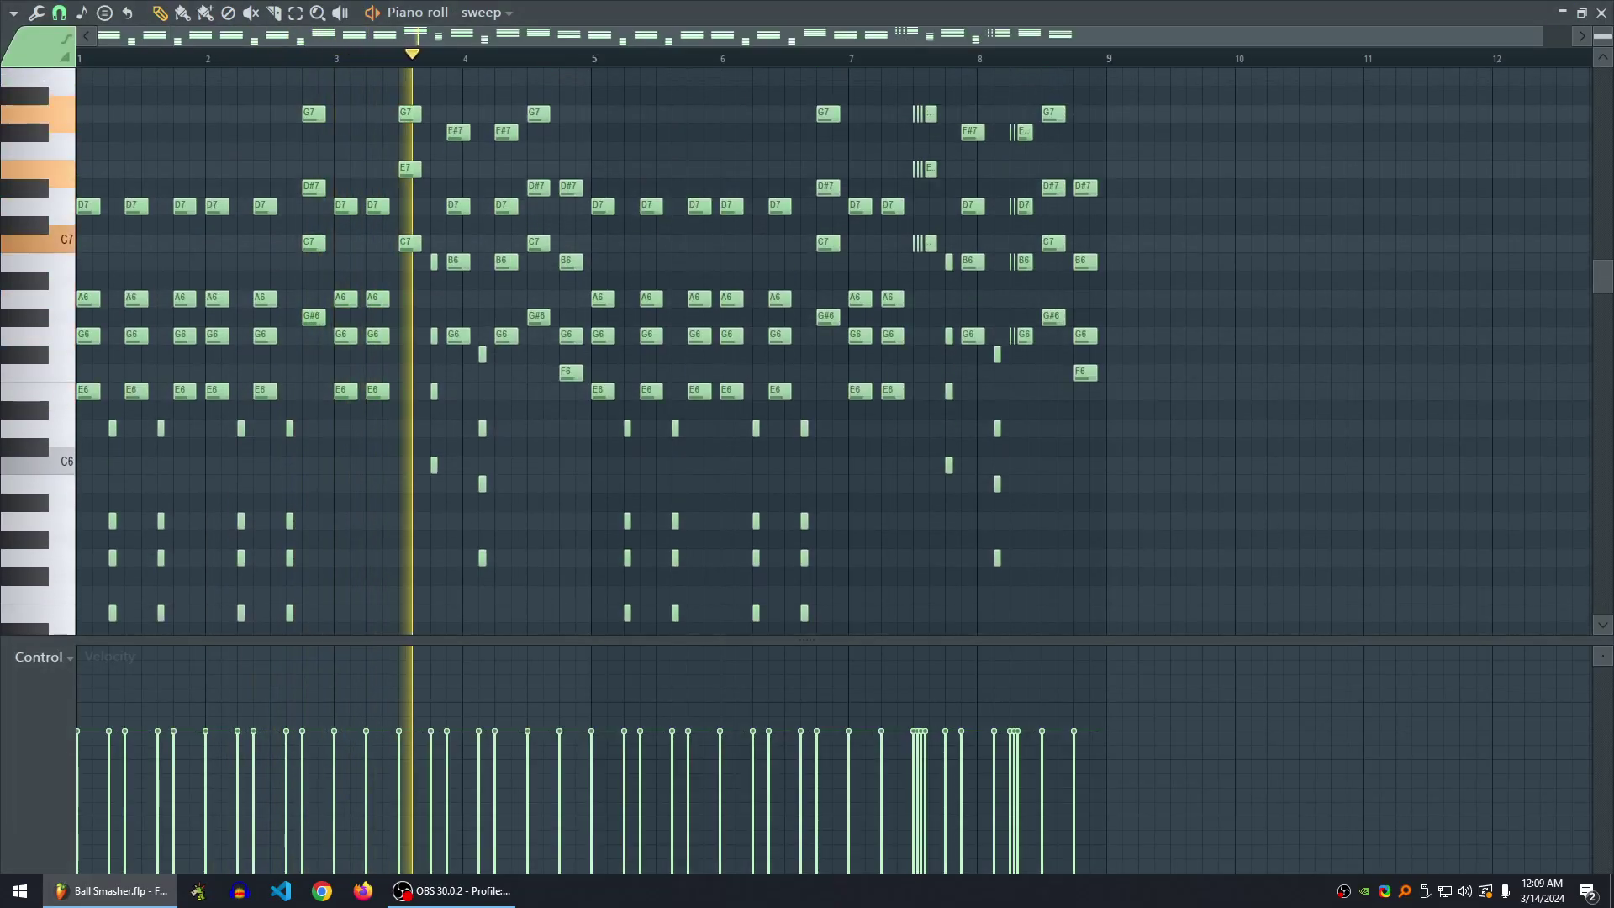
scroll(833, 351, "down", 2)
scroll(833, 350, "down", 1)
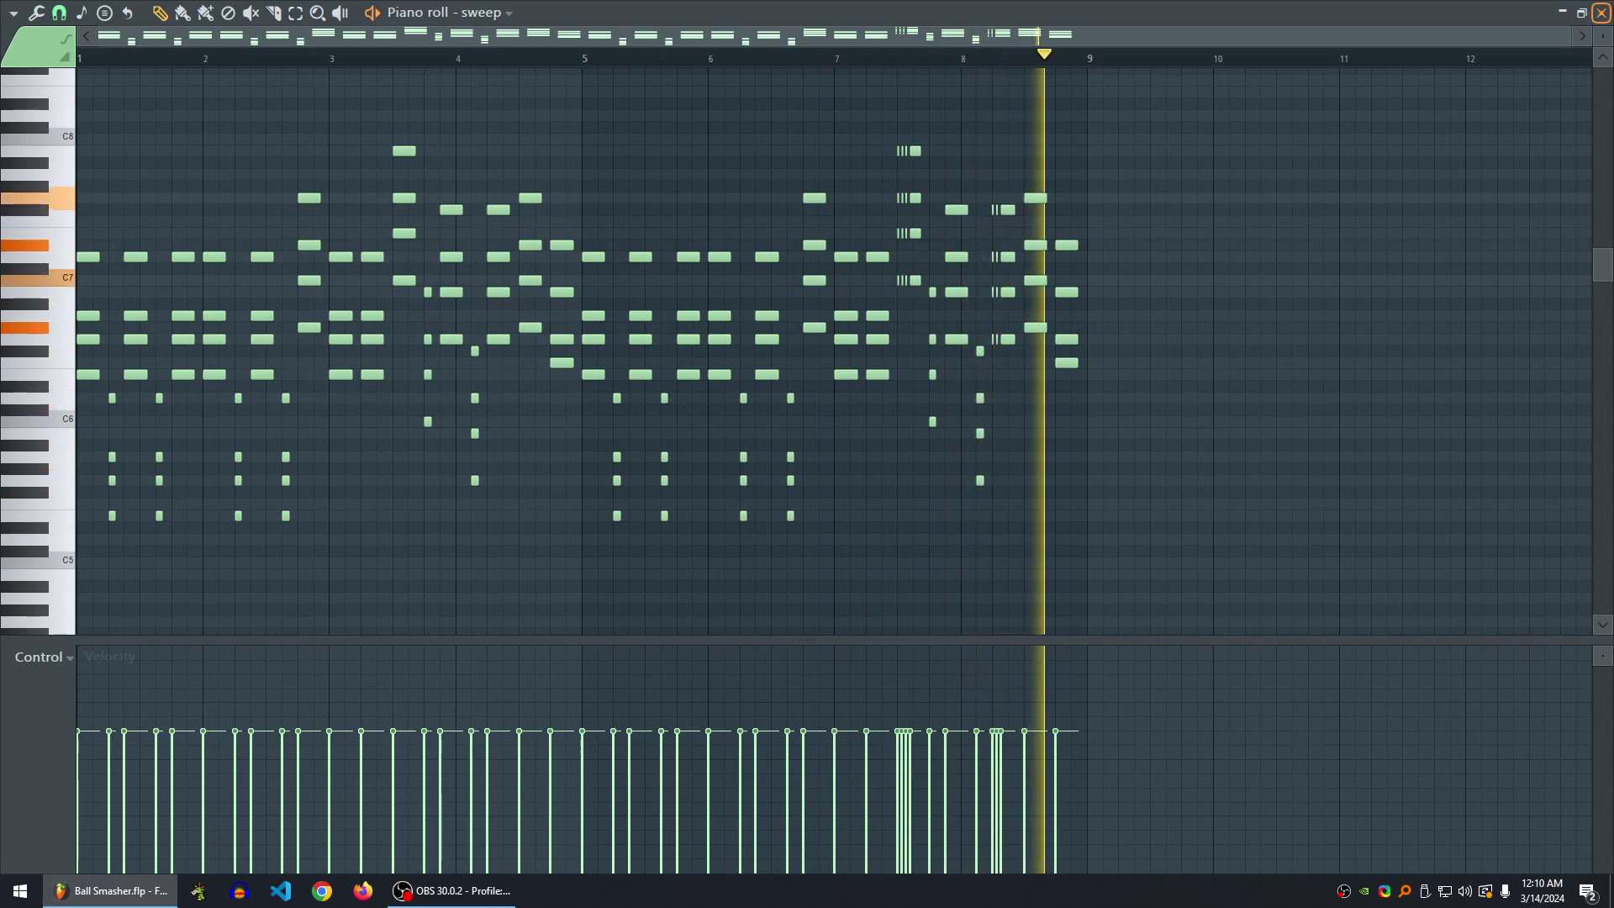
key("space")
left_click(1601, 13)
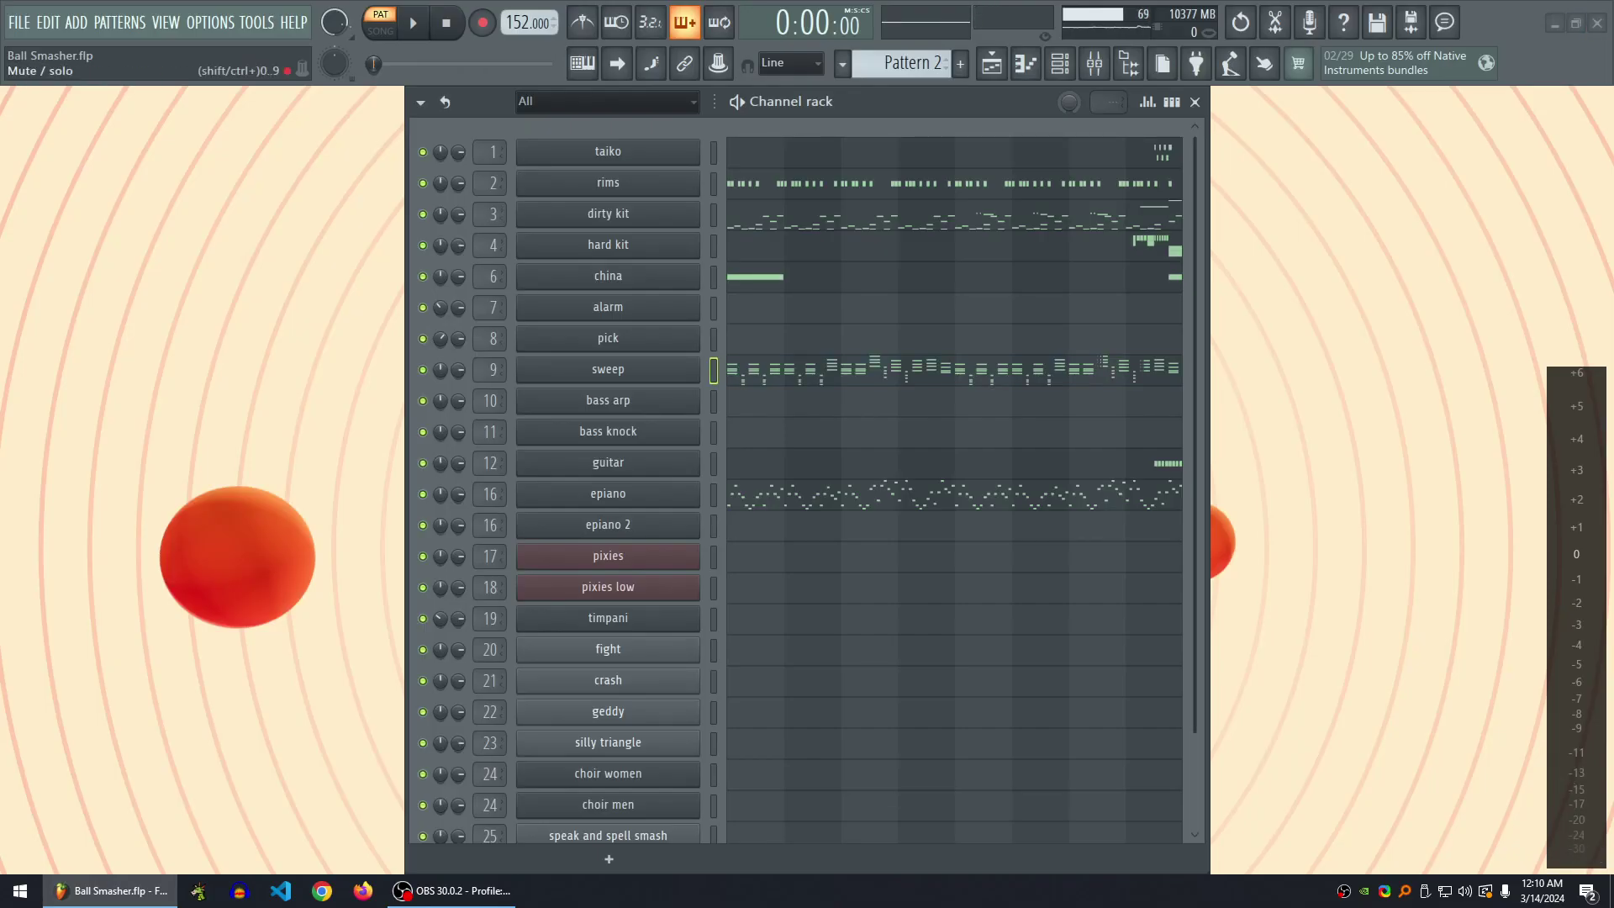
- Solo the rims channel and play its part of Pattern 2 twice
key("space")
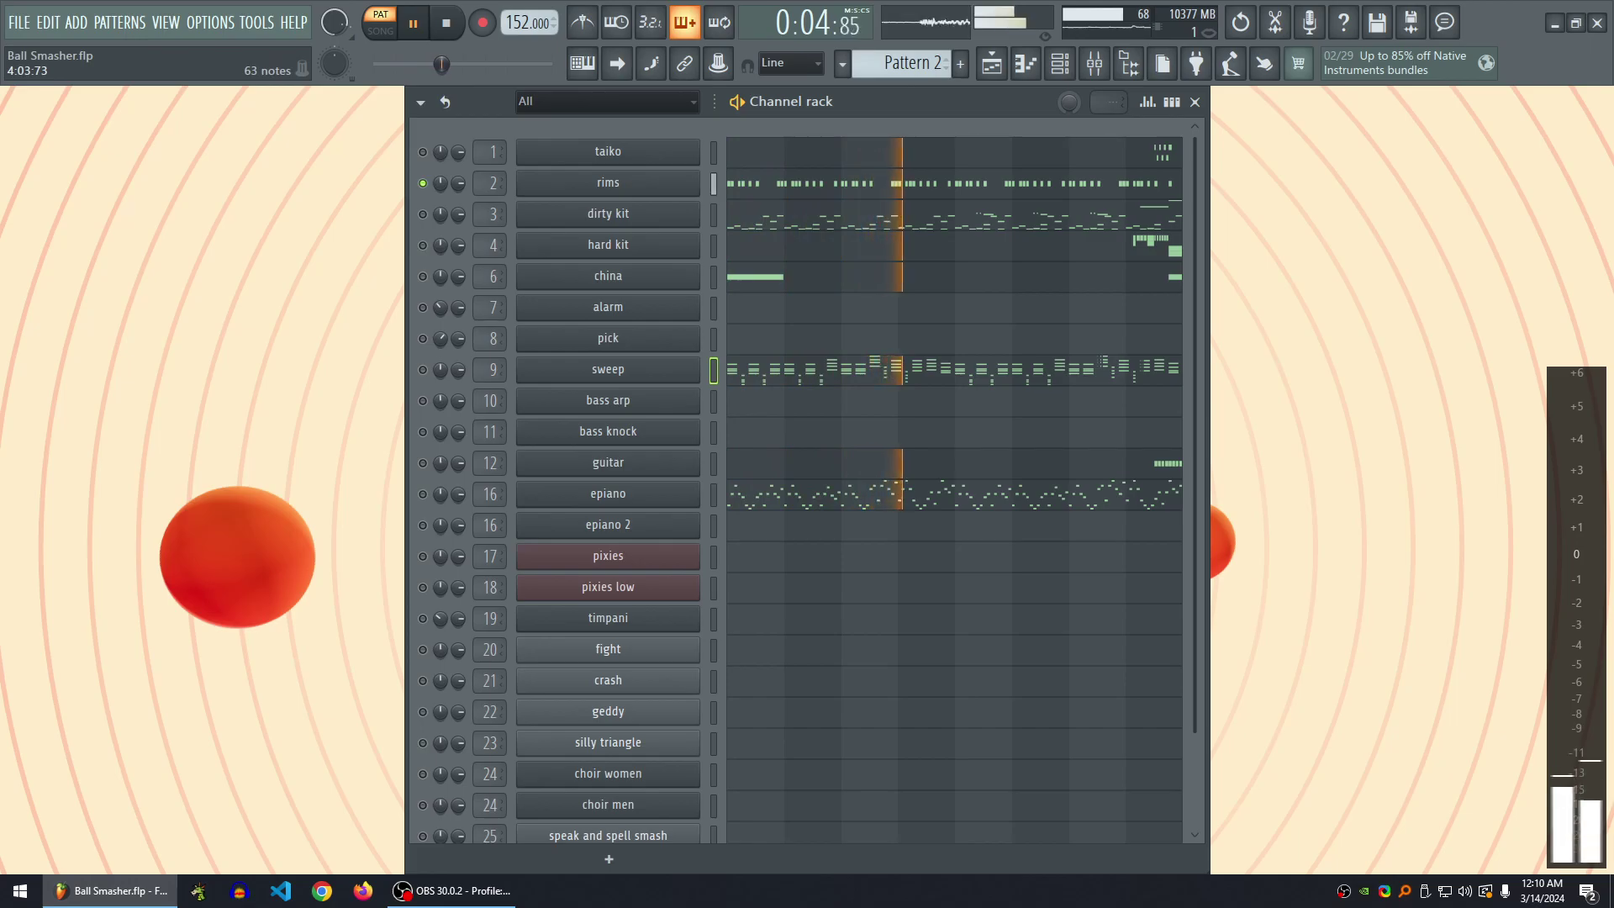
key("space")
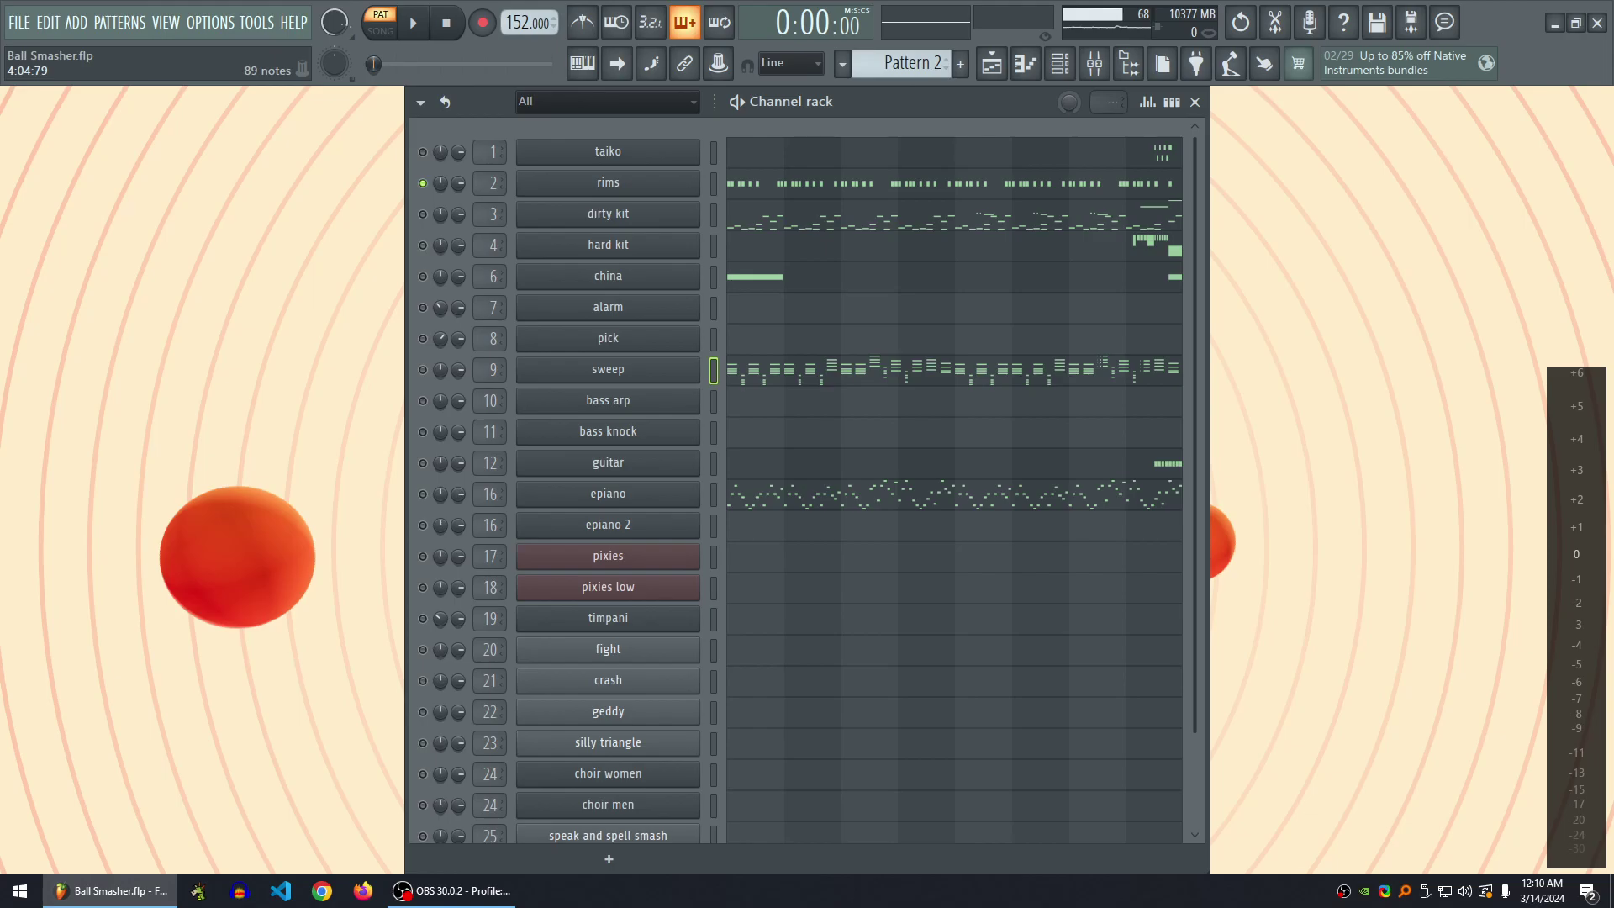
left_click_drag(924, 101, 955, 101)
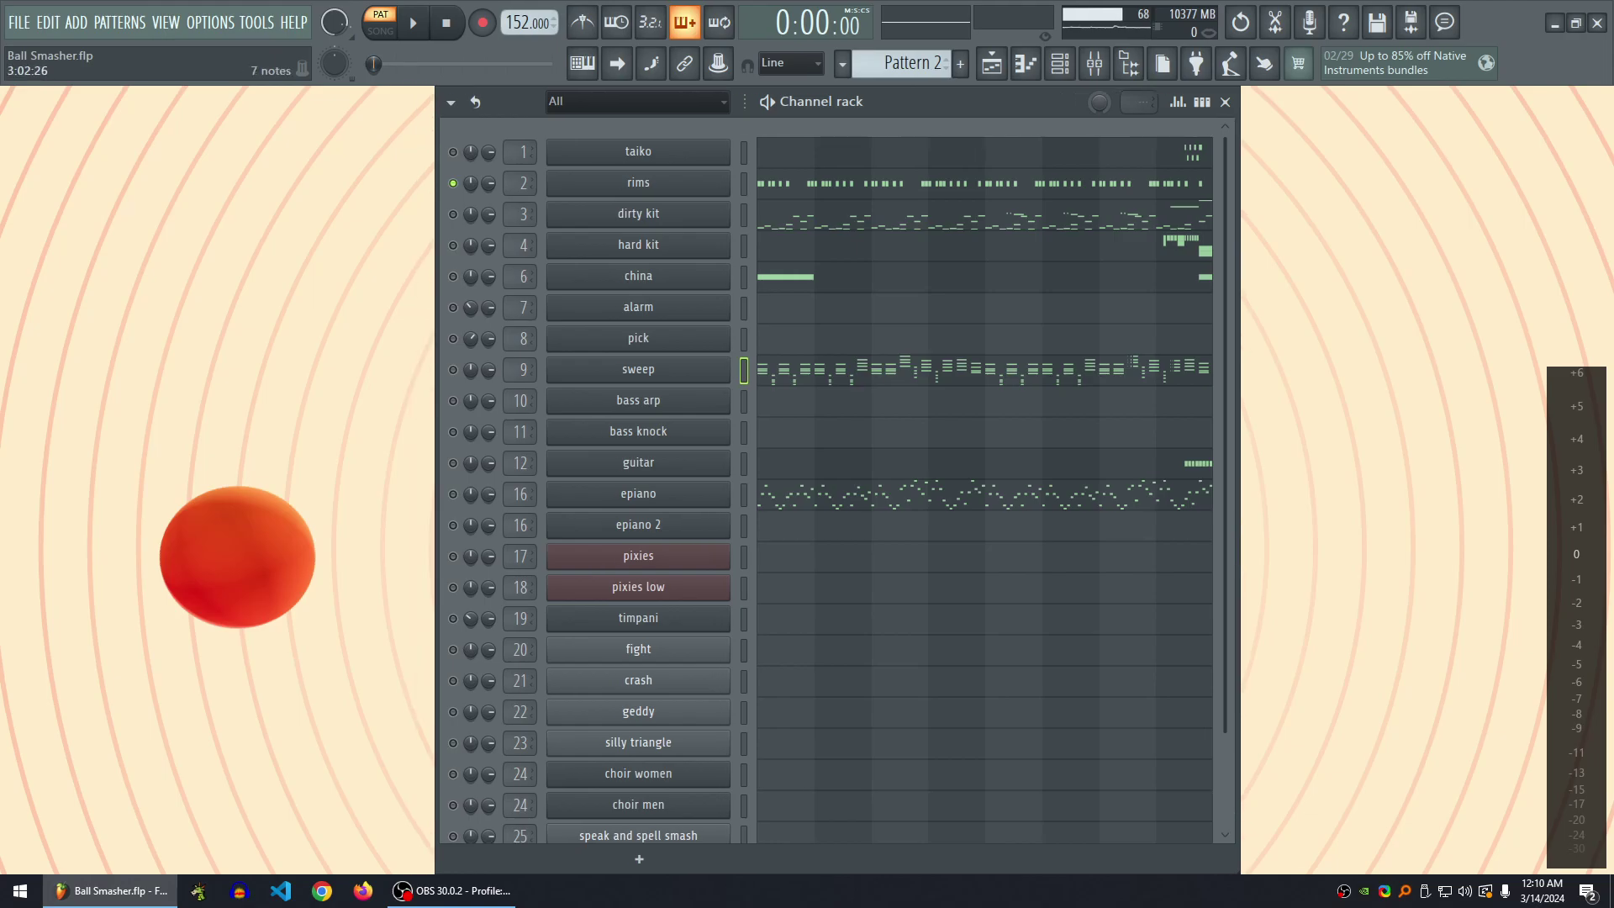
key("space")
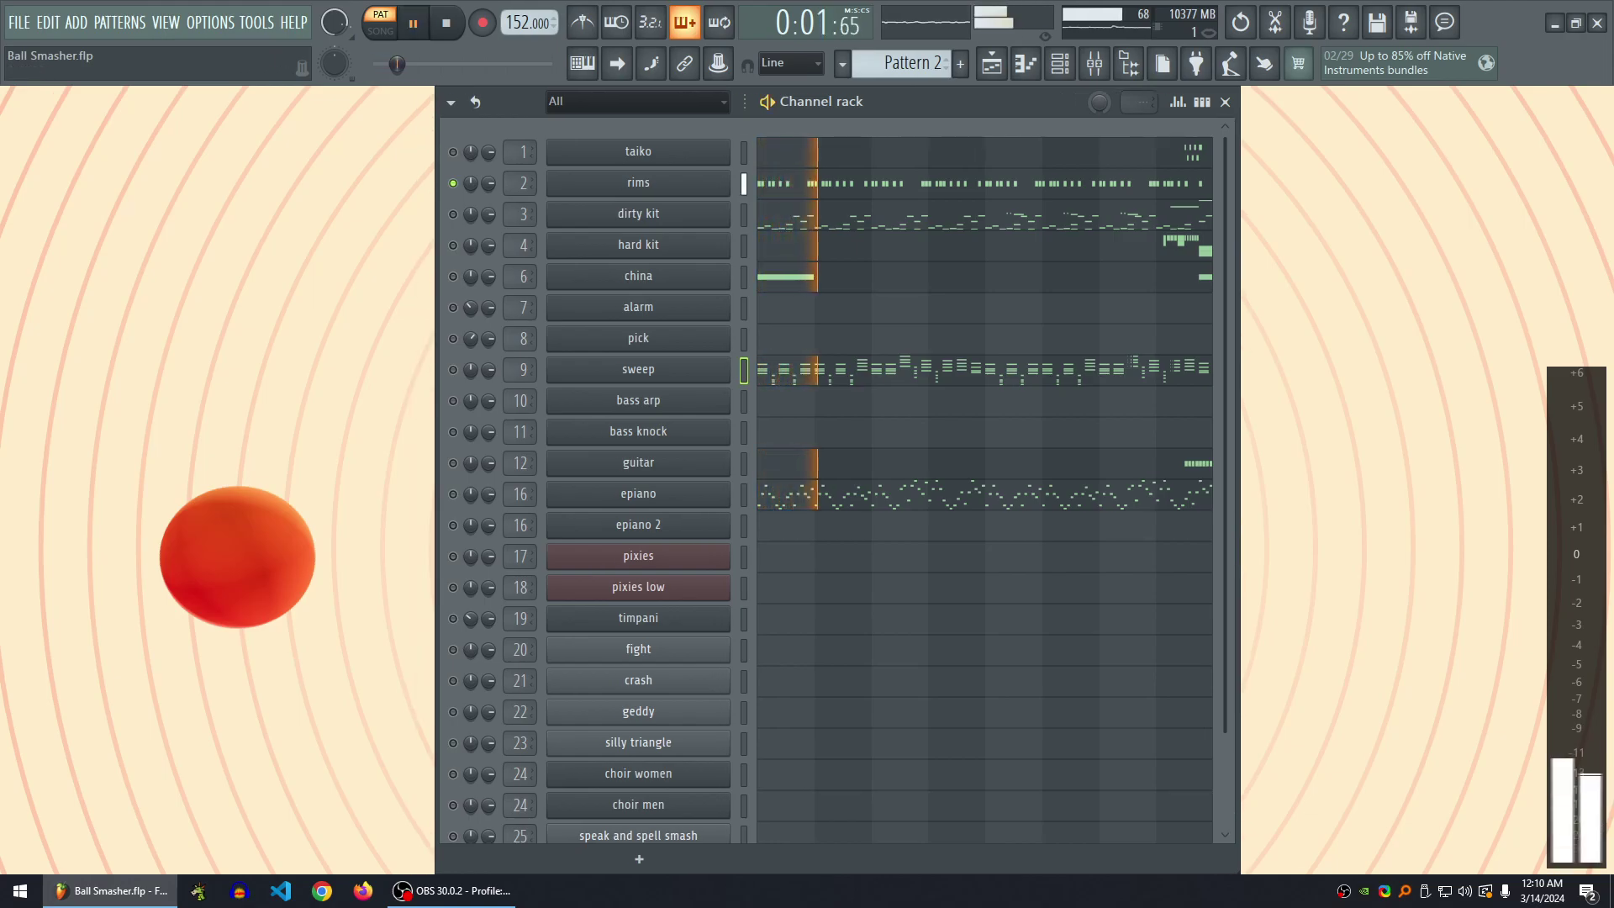
key("space")
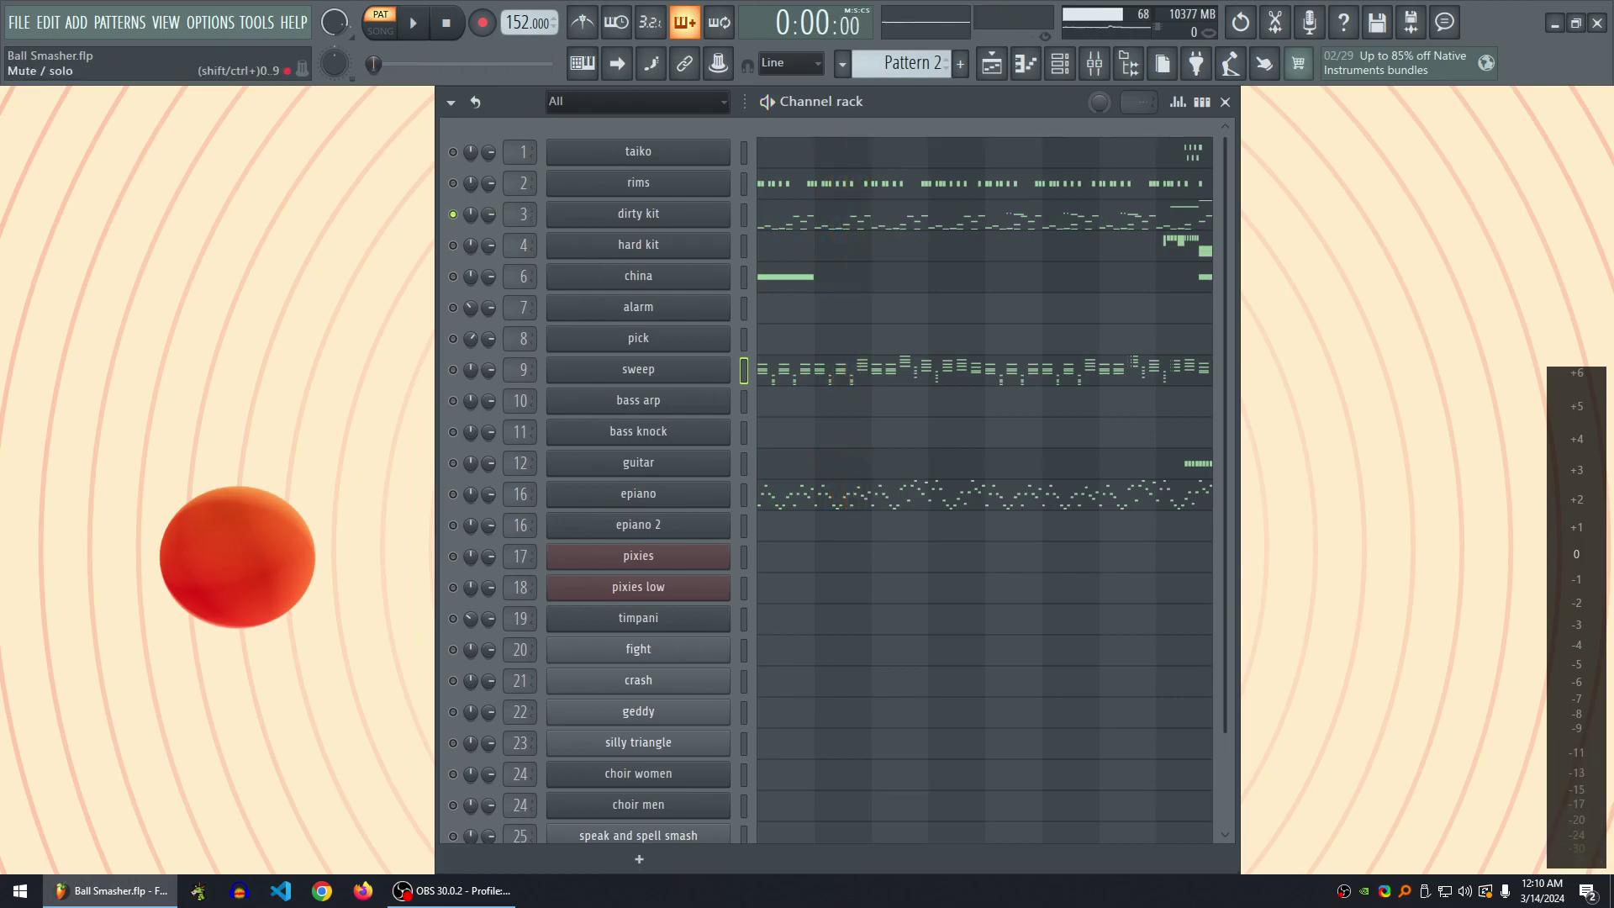
- View the soloed dirty kit's notes in the piano roll, play them through, and close the piano roll
left_click(841, 213)
scroll(832, 353, "down", 10)
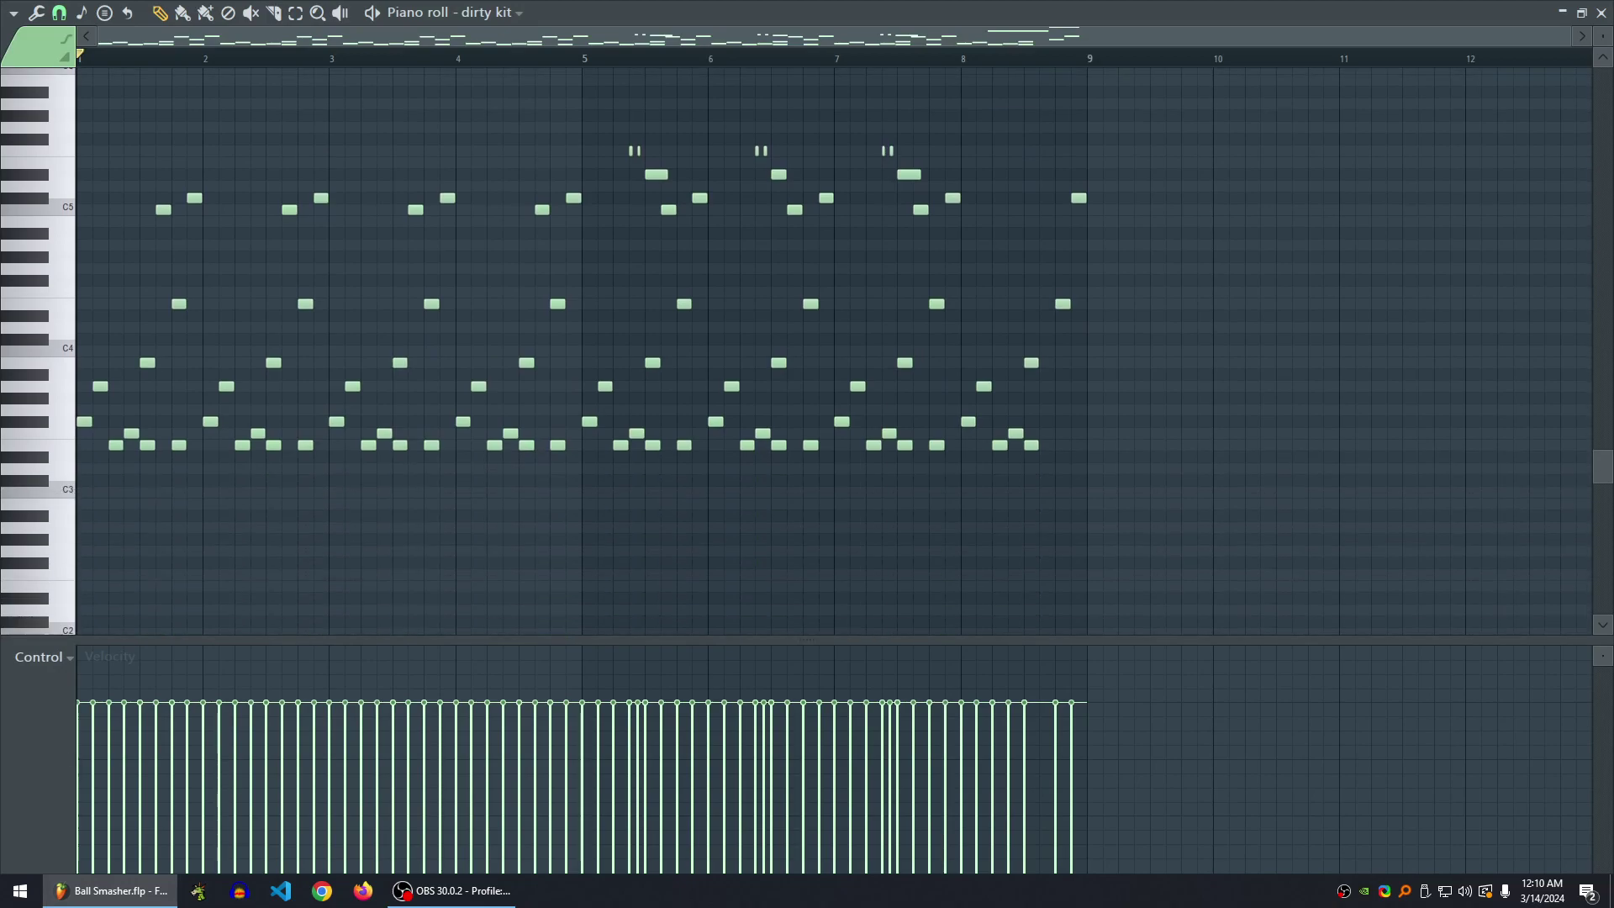
key("space")
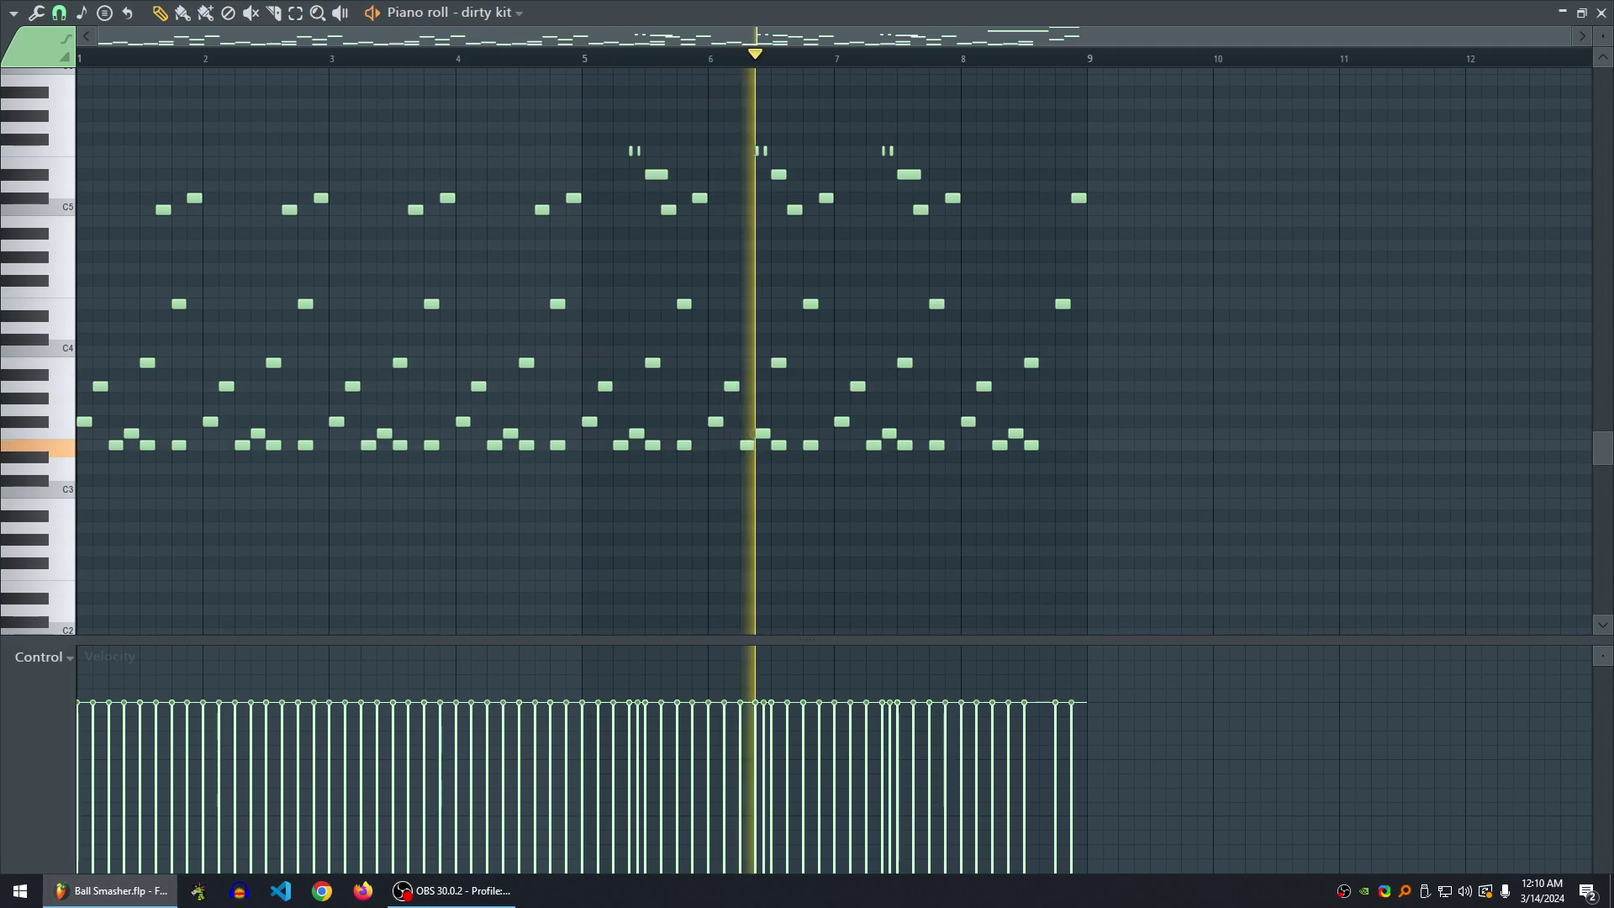
key("space")
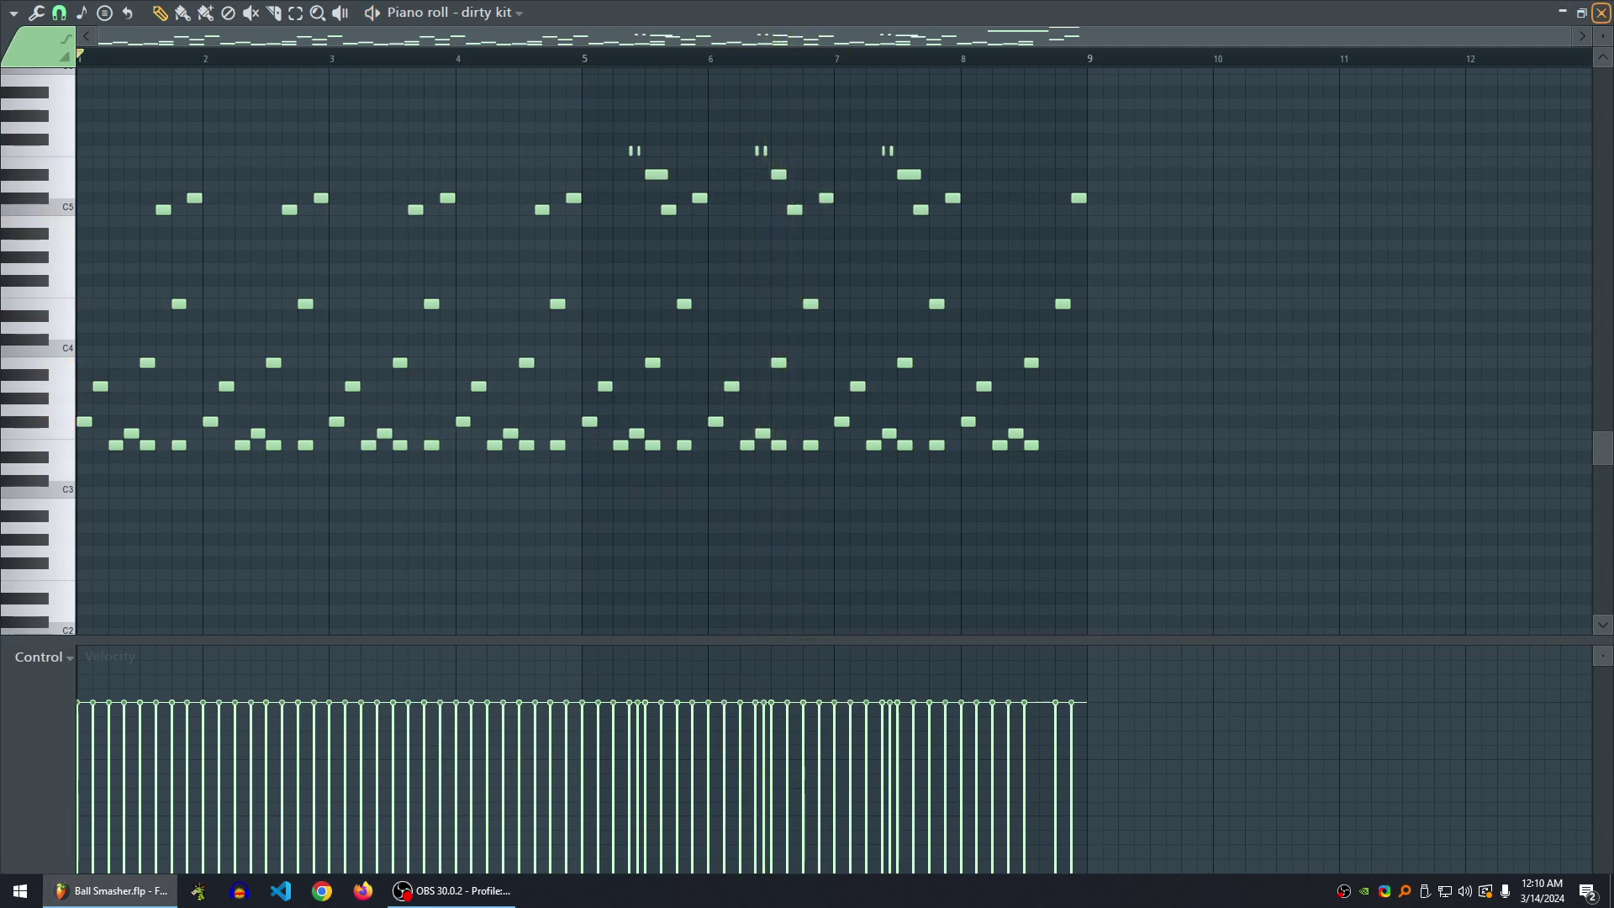
left_click(1562, 12)
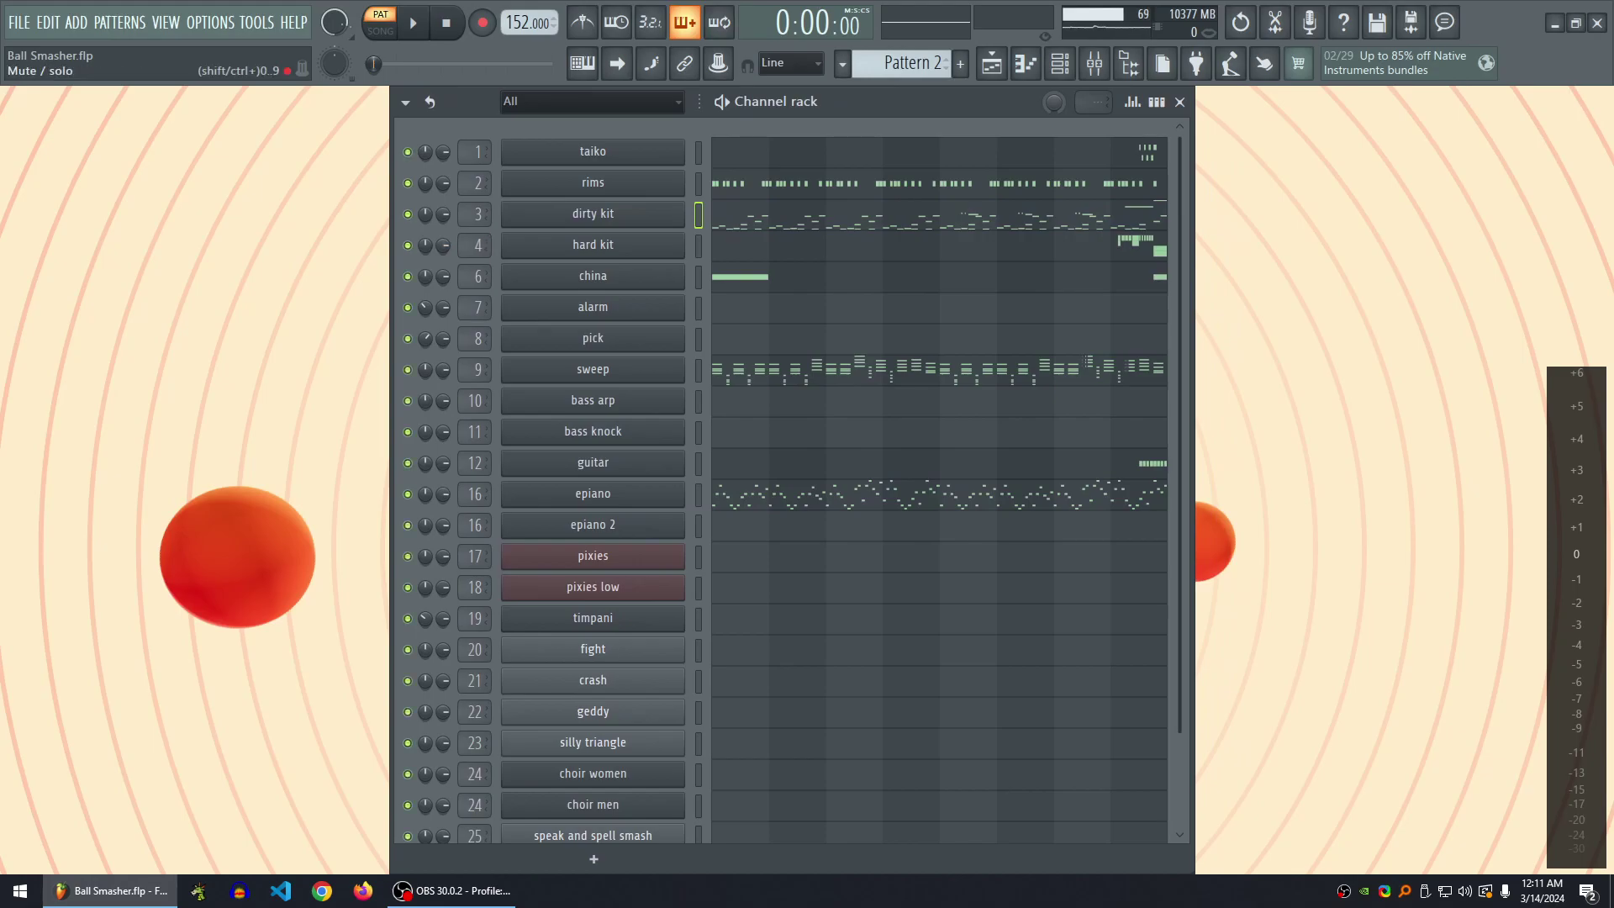
- Play Pattern 2 with all channels unmuted to hear the dirty kit in context
left_click(408, 214)
key("space")
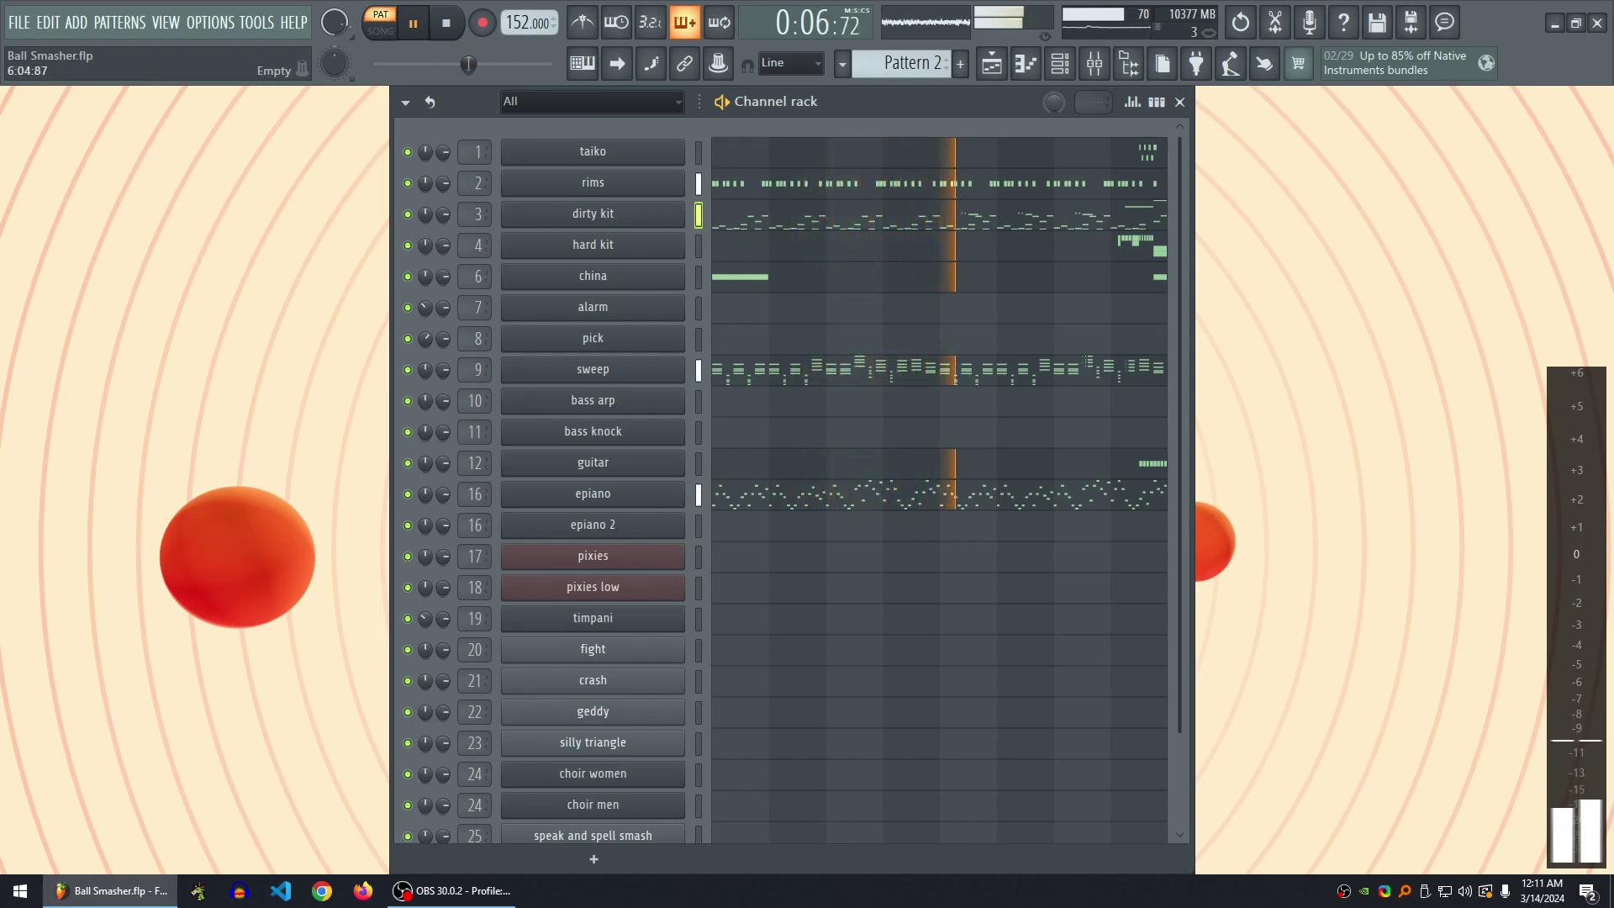
key("space")
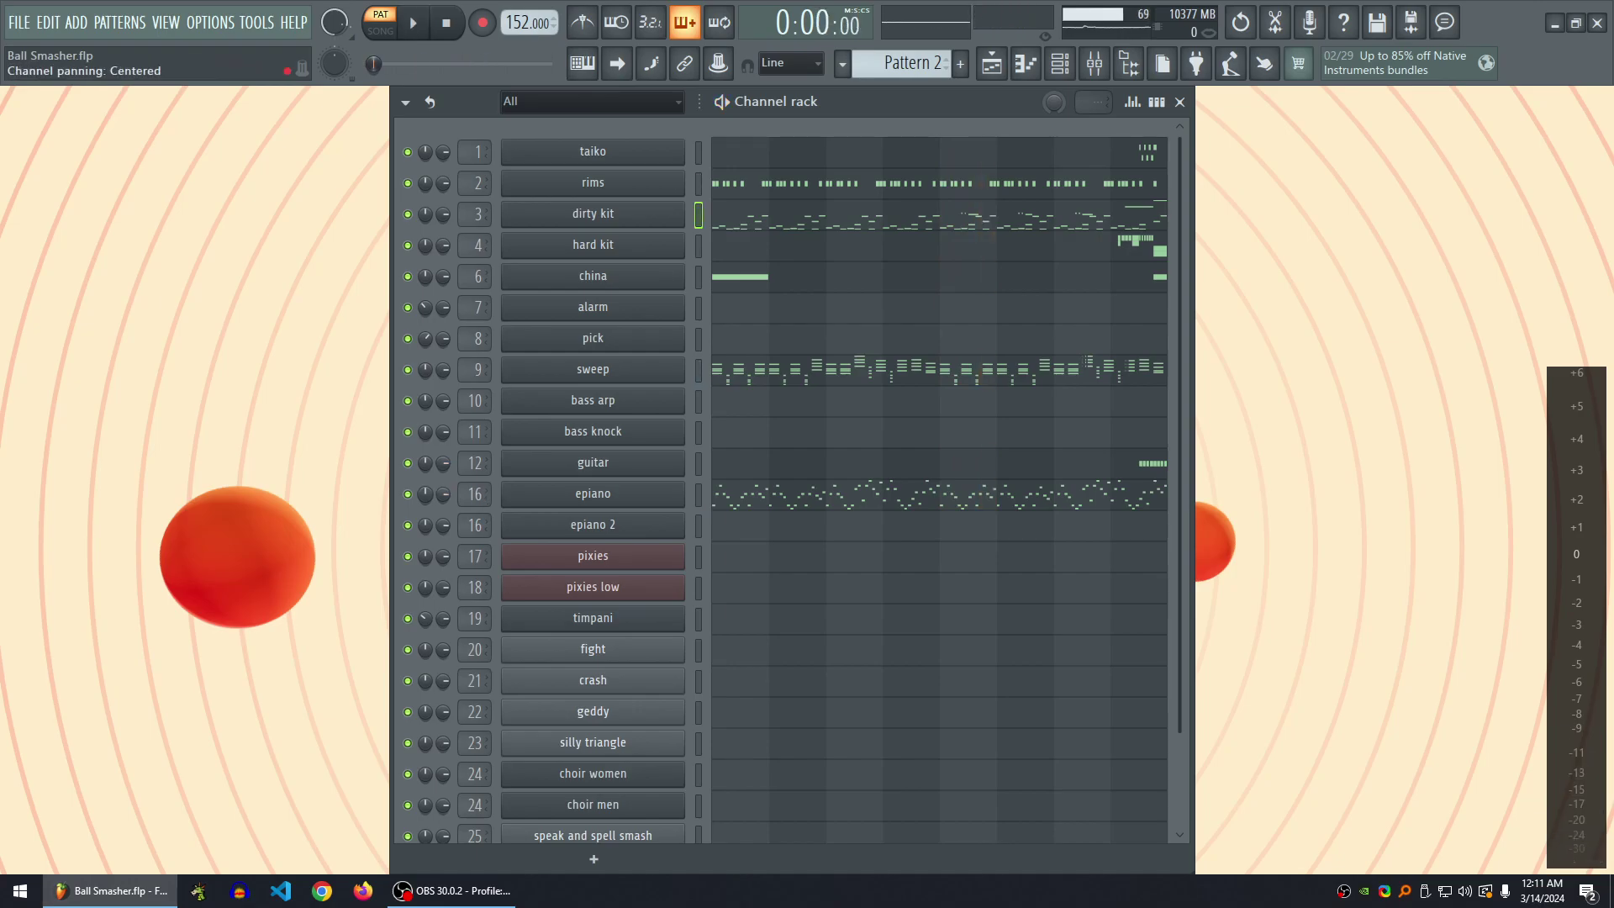
- Copy all of the epiano notes from Pattern 2, and show Pattern 1's ghost notes in the piano roll
left_click(738, 493)
scroll(738, 494, "up", 3)
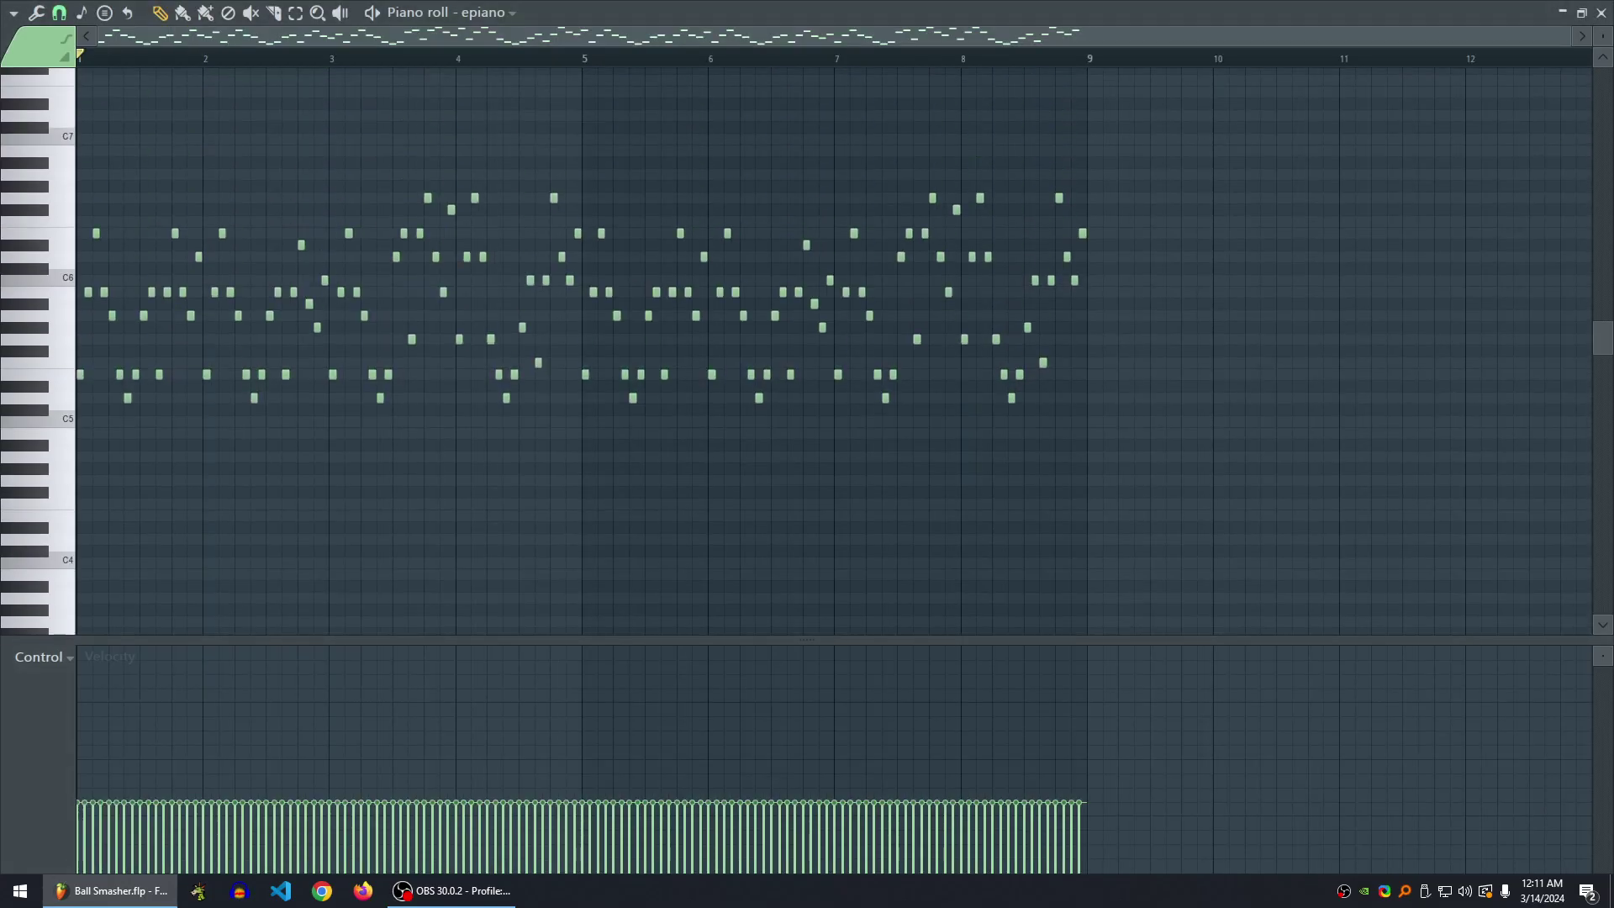
key("ctrl+a")
key("Delete")
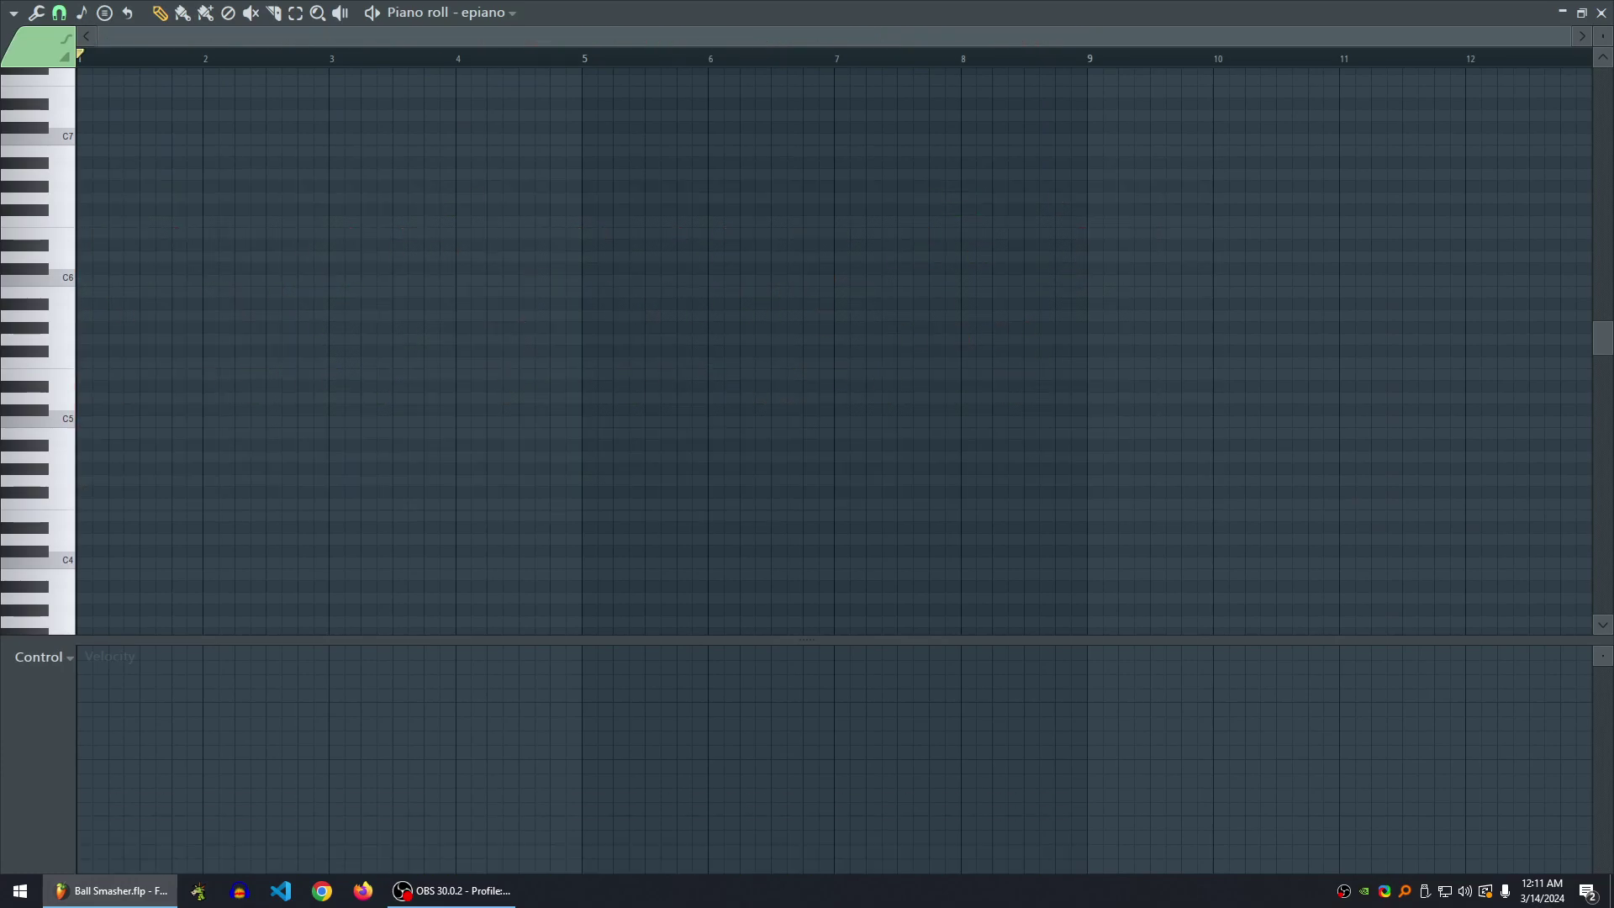
key("alt+v")
scroll(1118, 298, "up", 5)
scroll(1117, 297, "down", 6)
scroll(1118, 298, "down", 2)
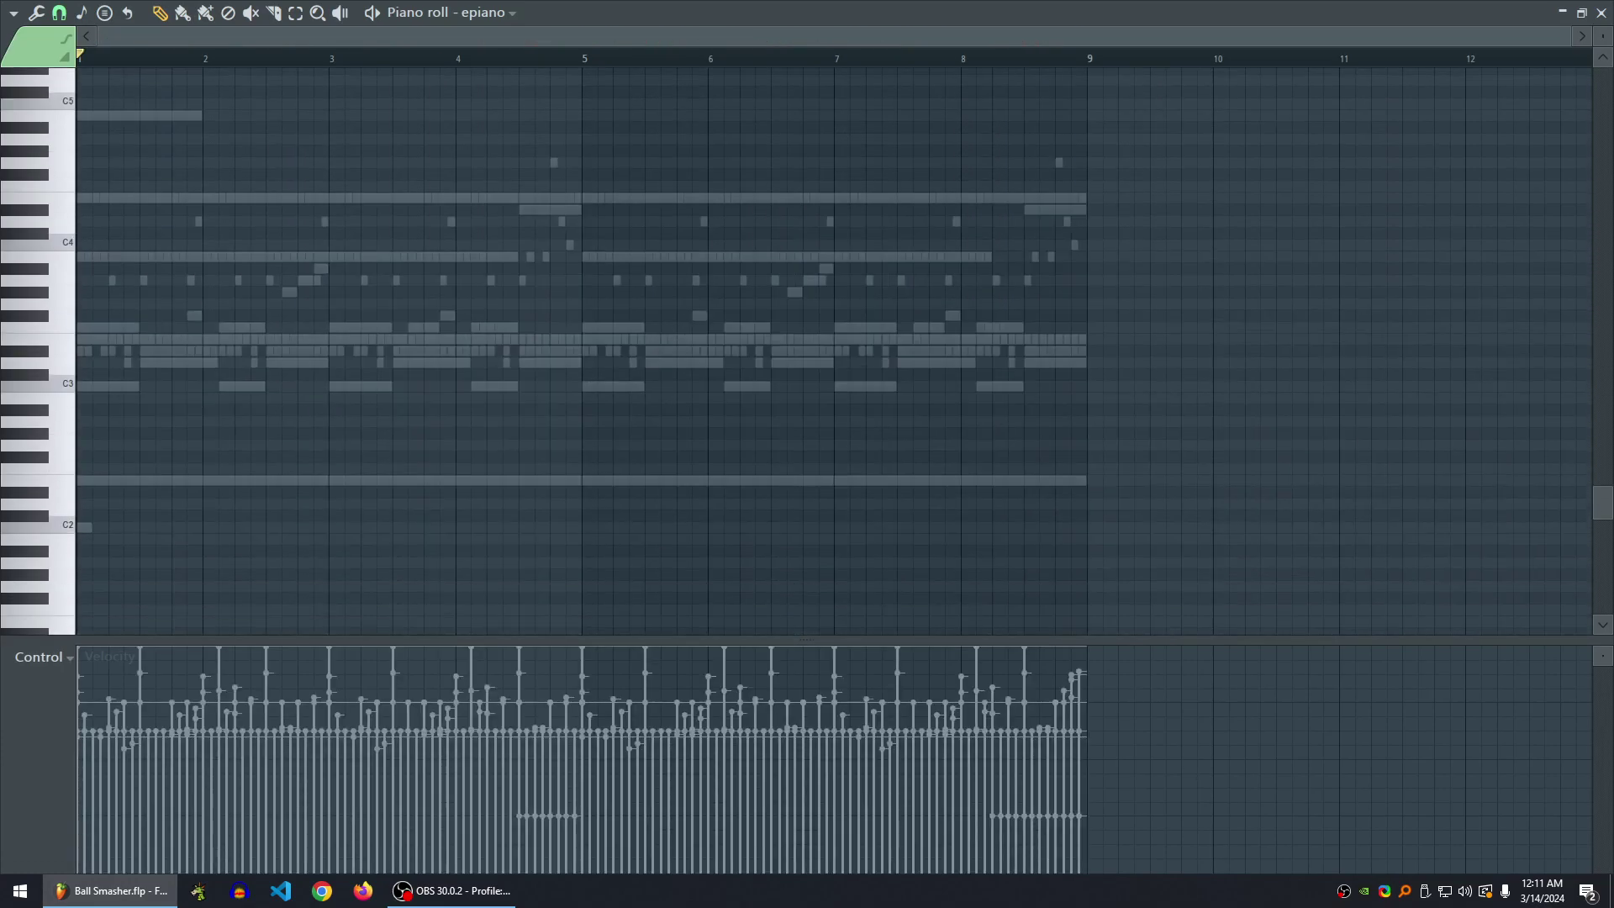
- Paste the epiano notes into Pattern 1's pick channel and transpose them down two octaves for comparison
left_click(486, 12)
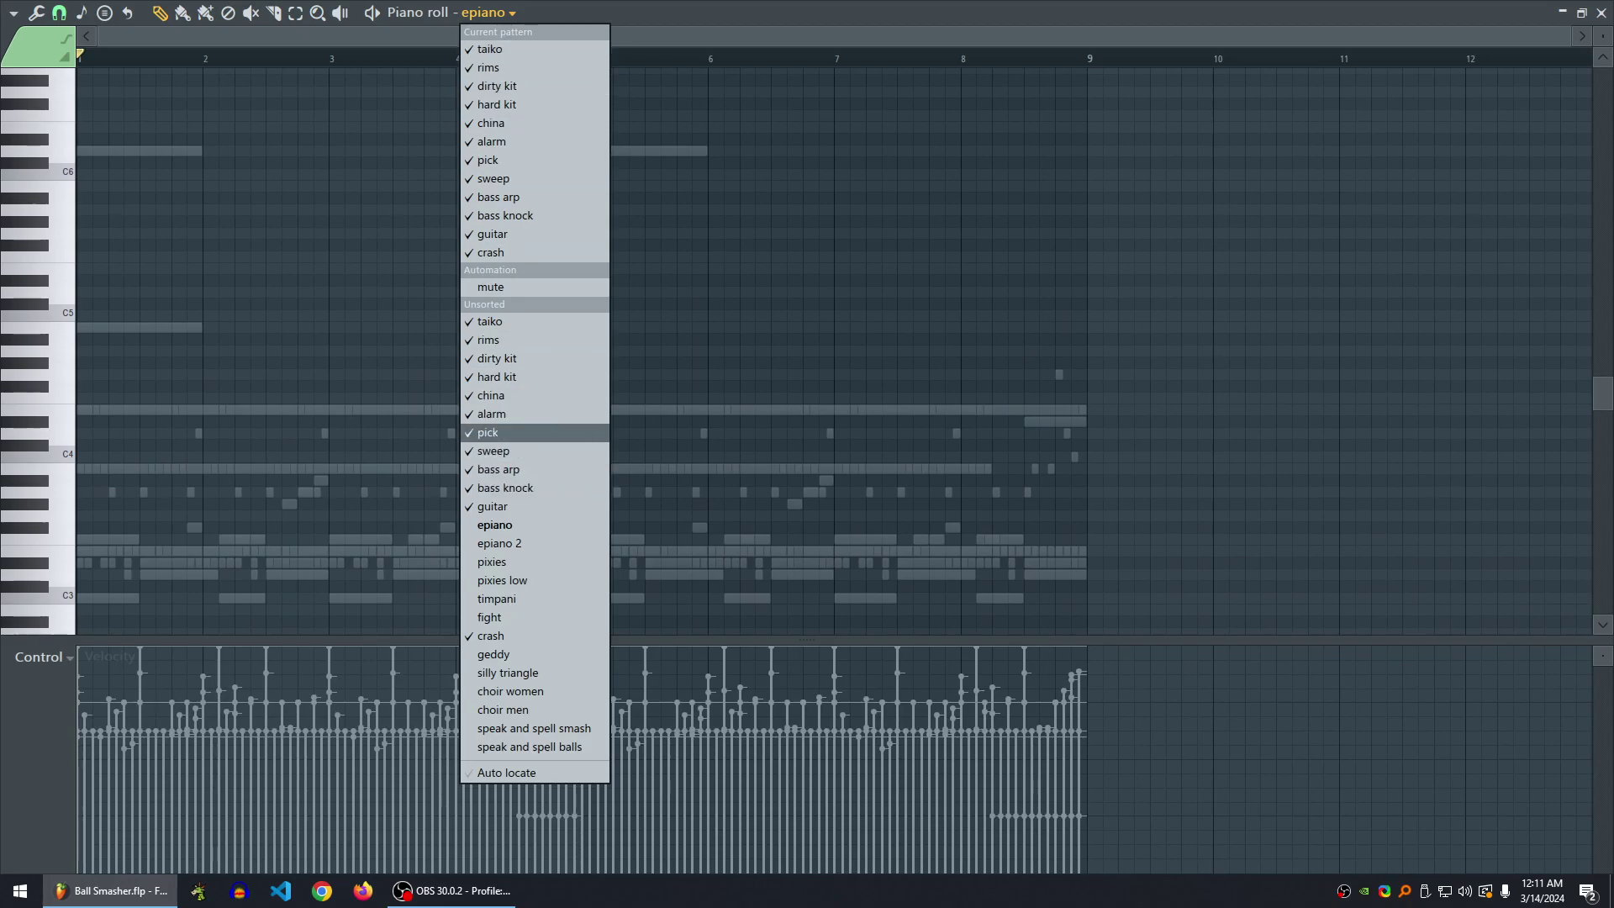
left_click(488, 432)
key("alt+v")
key("ctrl+v")
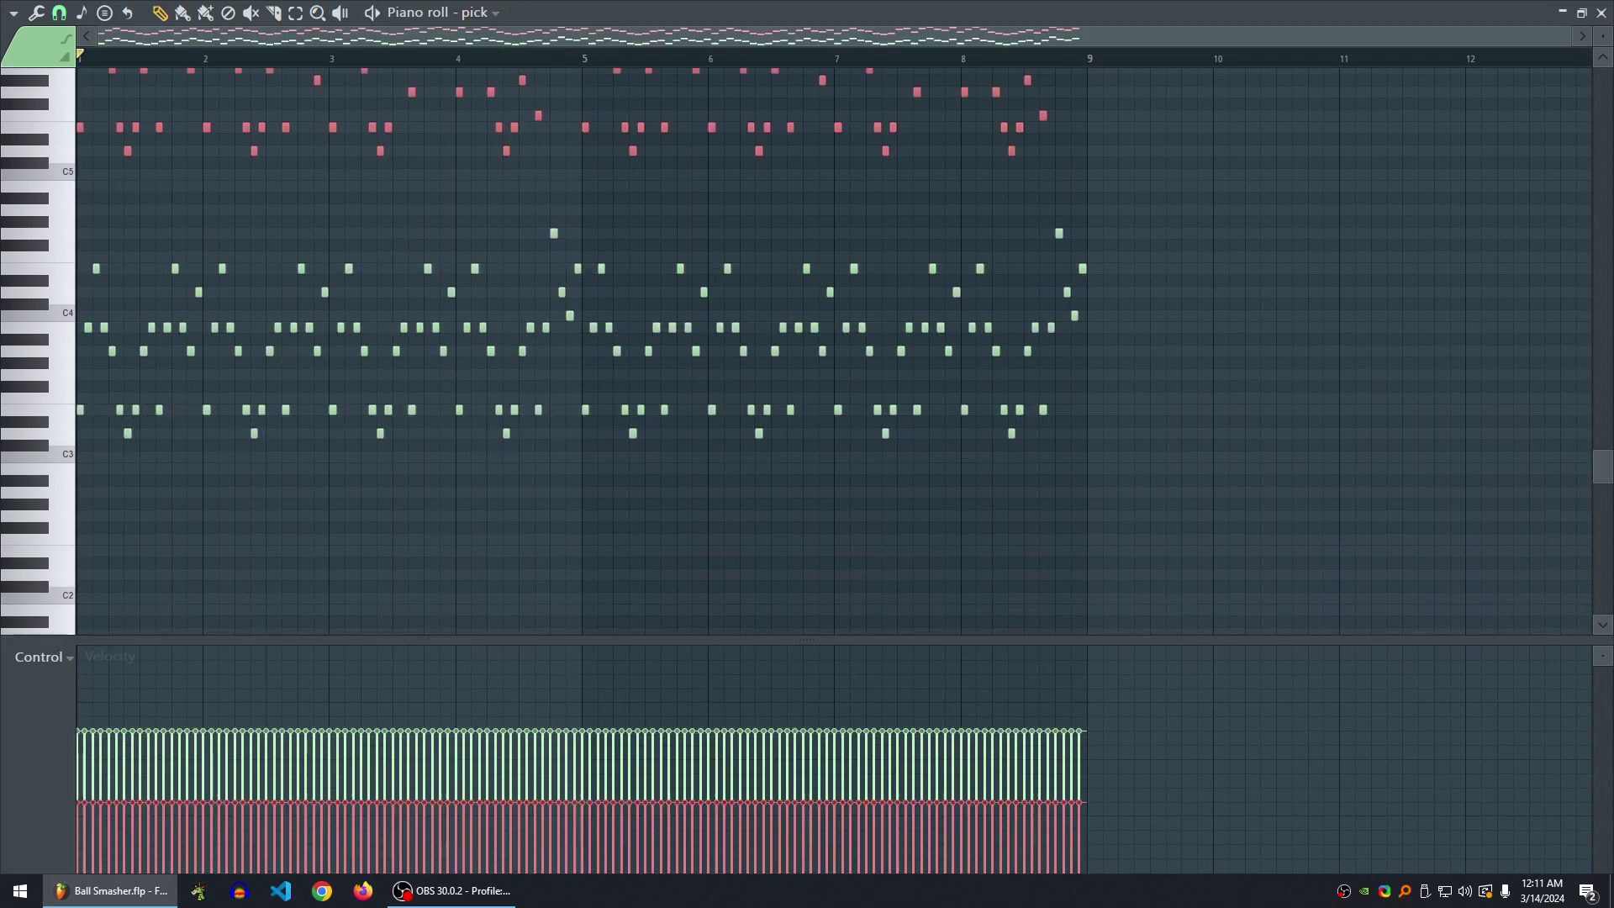
key("ctrl+Down")
key("ctrl+Down")
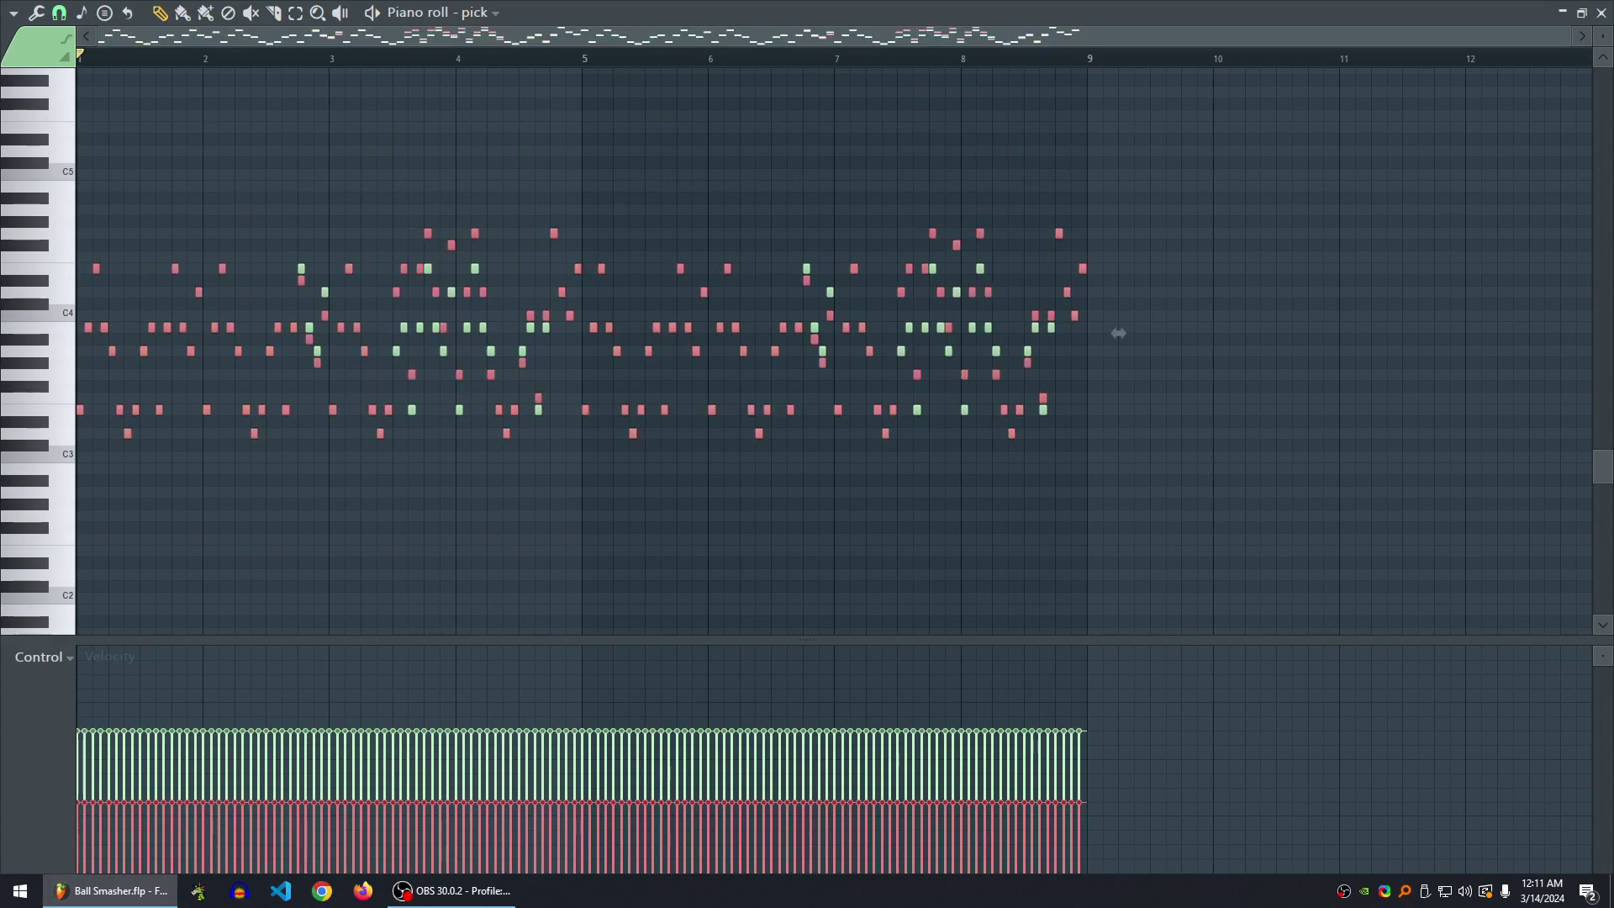
- Delete the pasted notes from the pick channel, return to Pattern 2, and close the piano roll
key("Delete")
key("Delete")
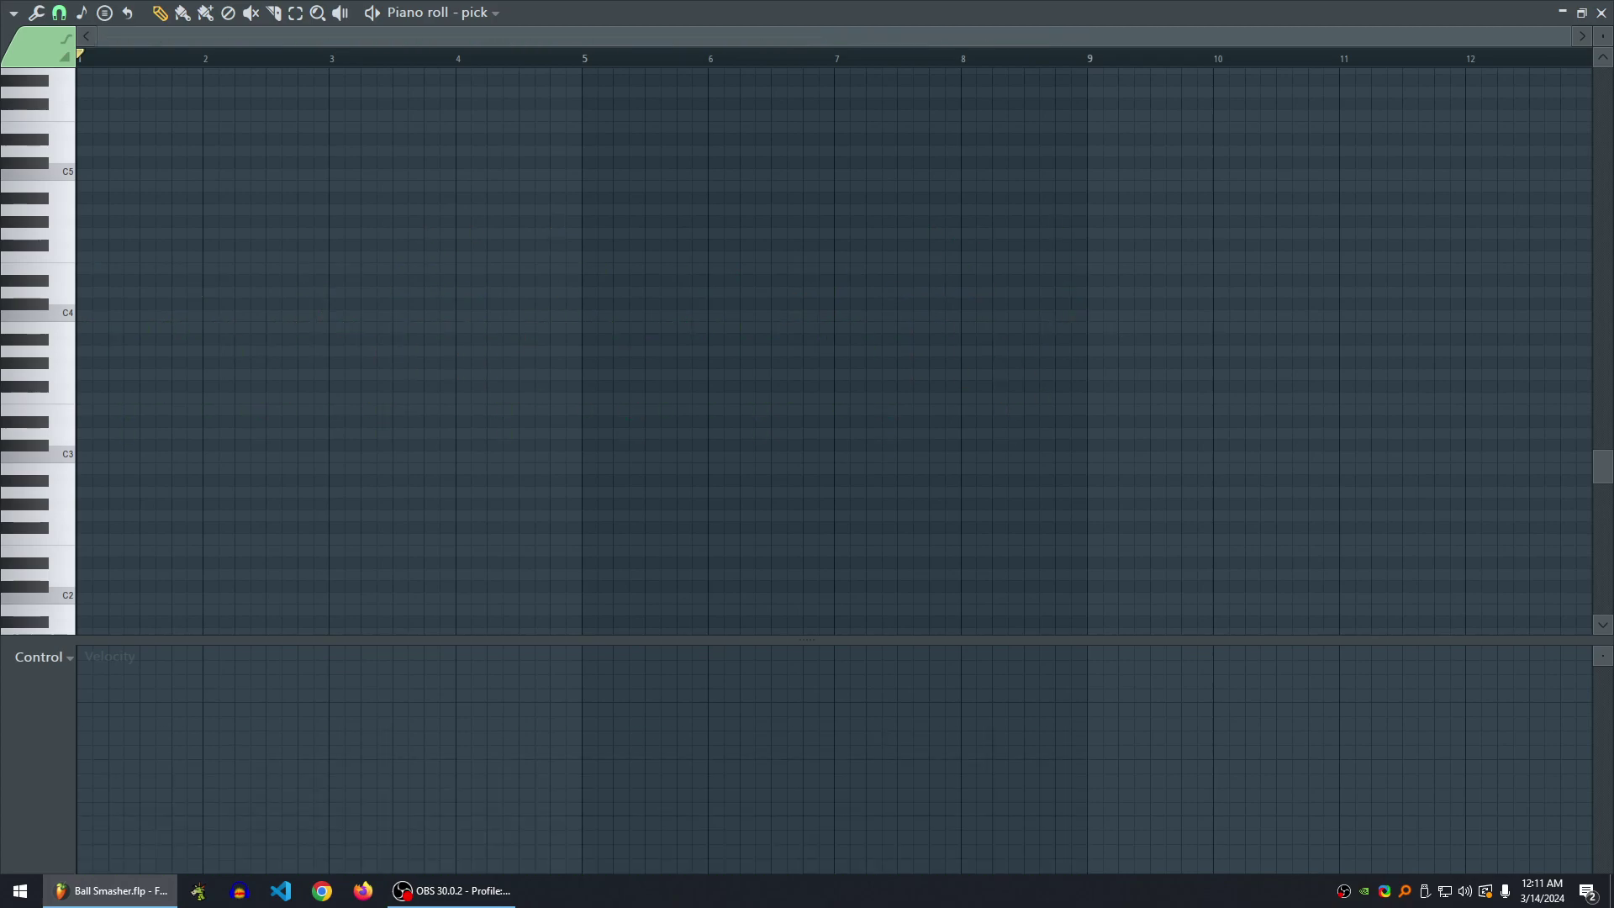
left_click(1601, 13)
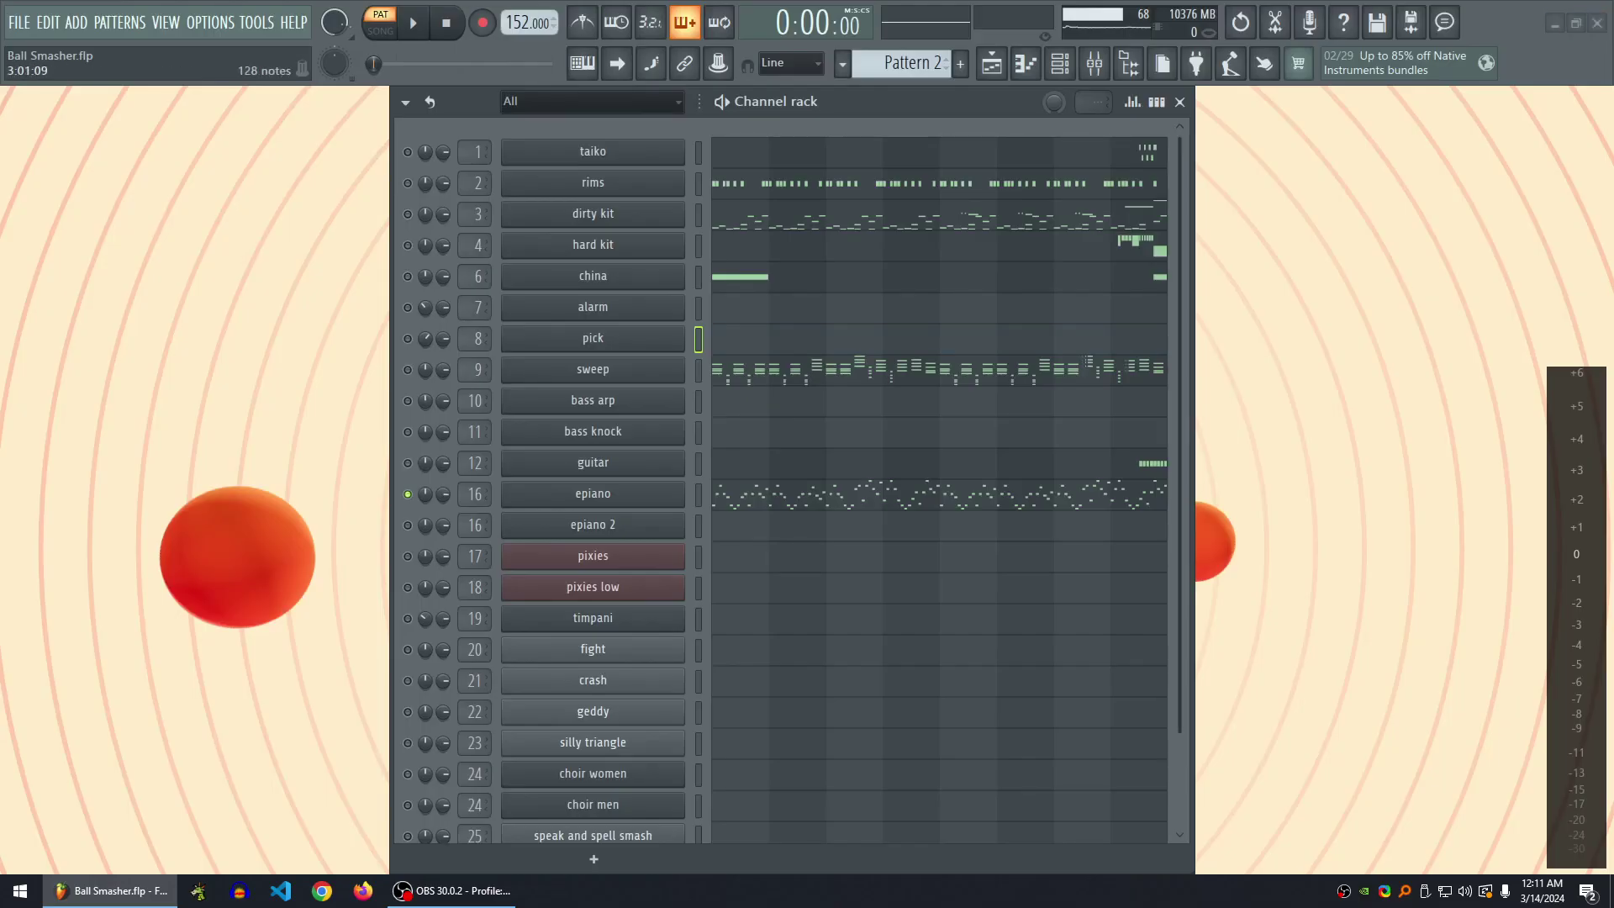
- View the epiano channel's notes of Pattern 2 in the piano roll, and close it
left_click(721, 493)
scroll(834, 351, "up", 6)
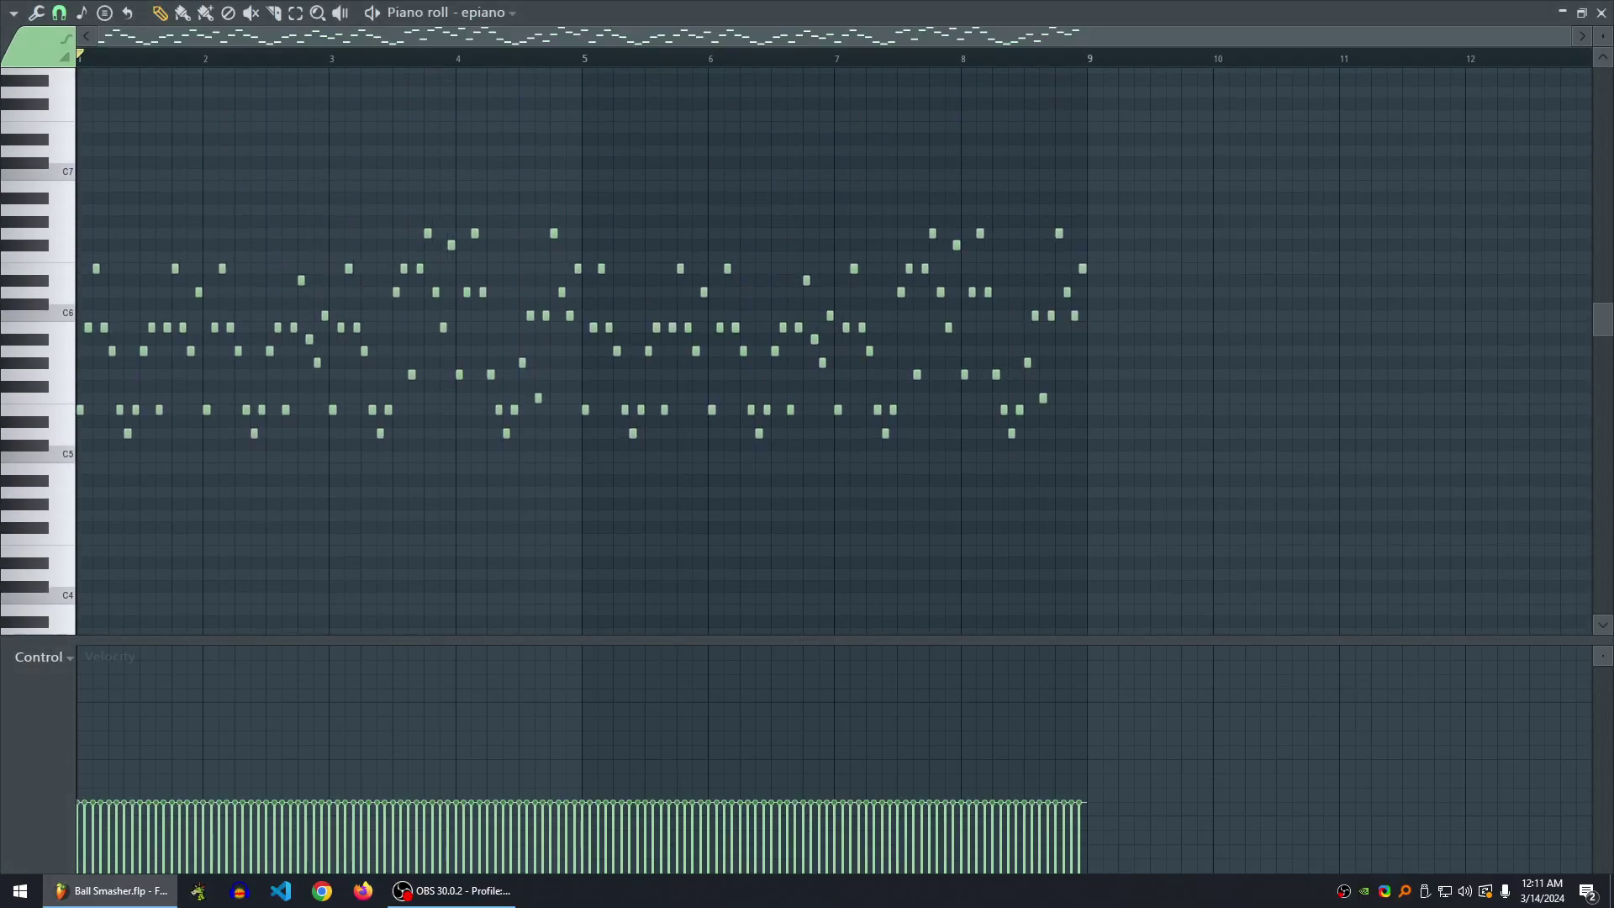
left_click(1601, 13)
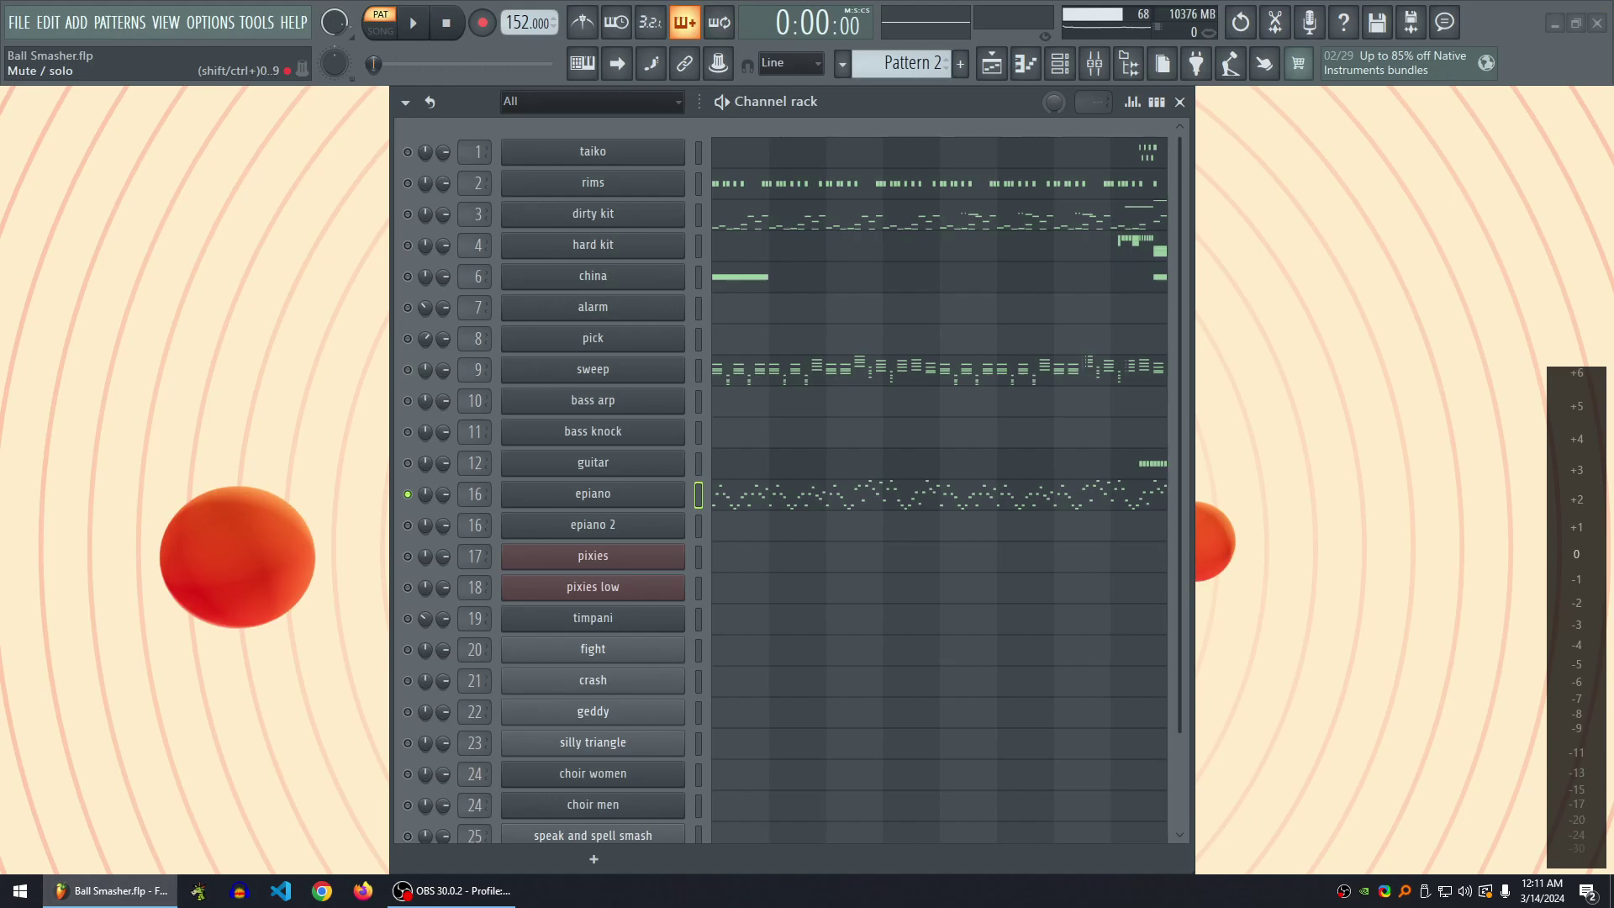
- Unsolo the epiano channel, and switch solo on and off again for the sweep channel
left_click(407, 369)
right_click(406, 369)
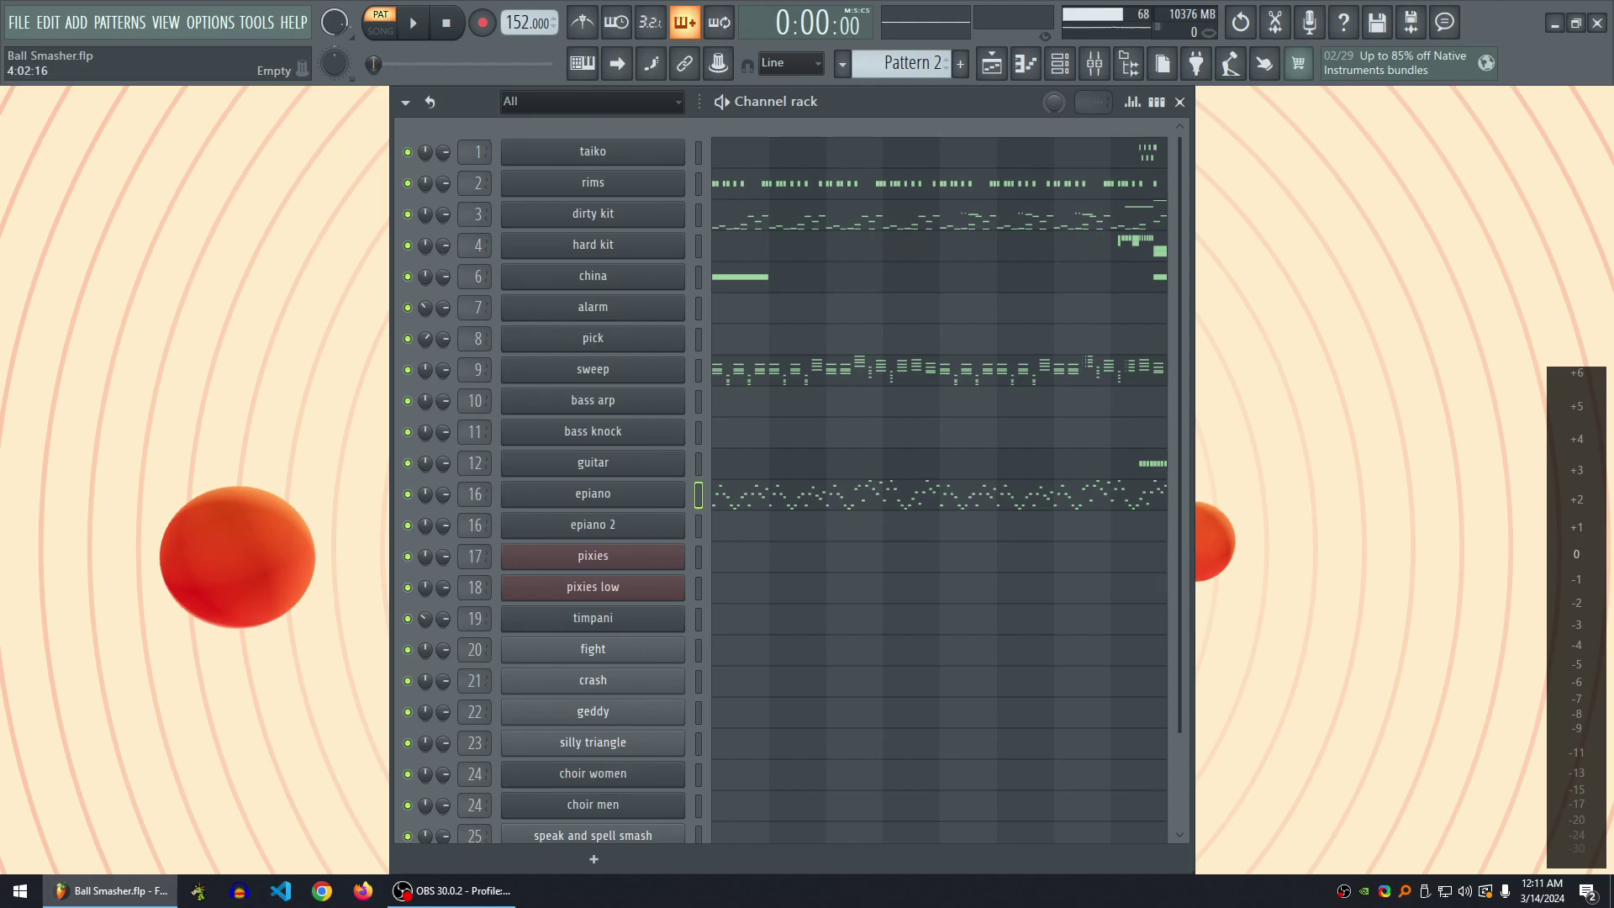
right_click(408, 368)
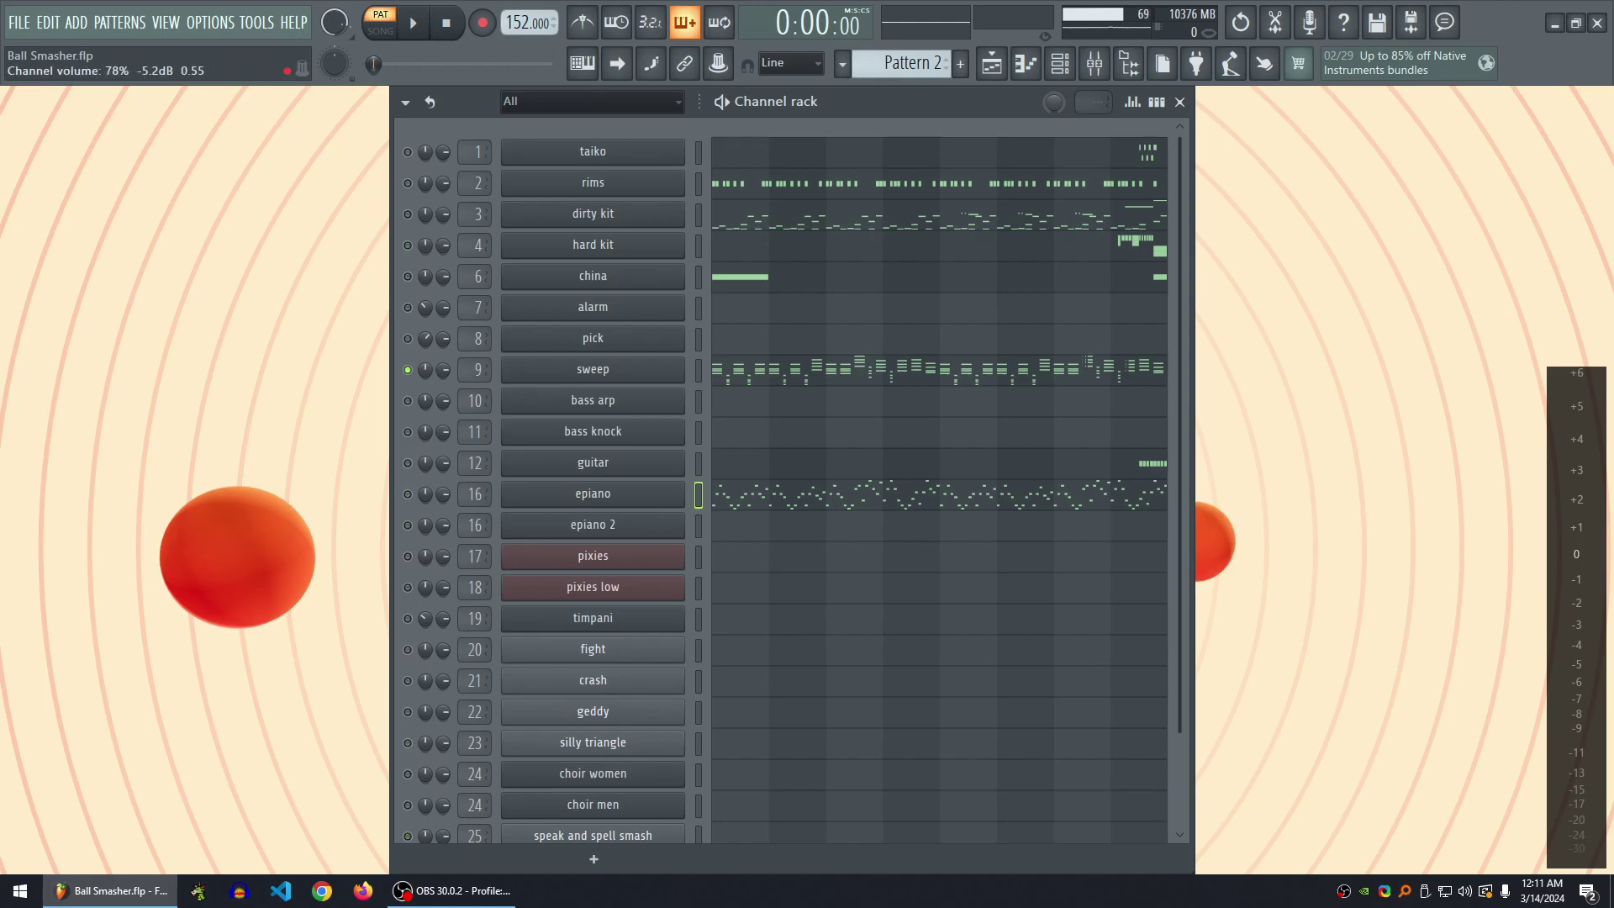
right_click(408, 369)
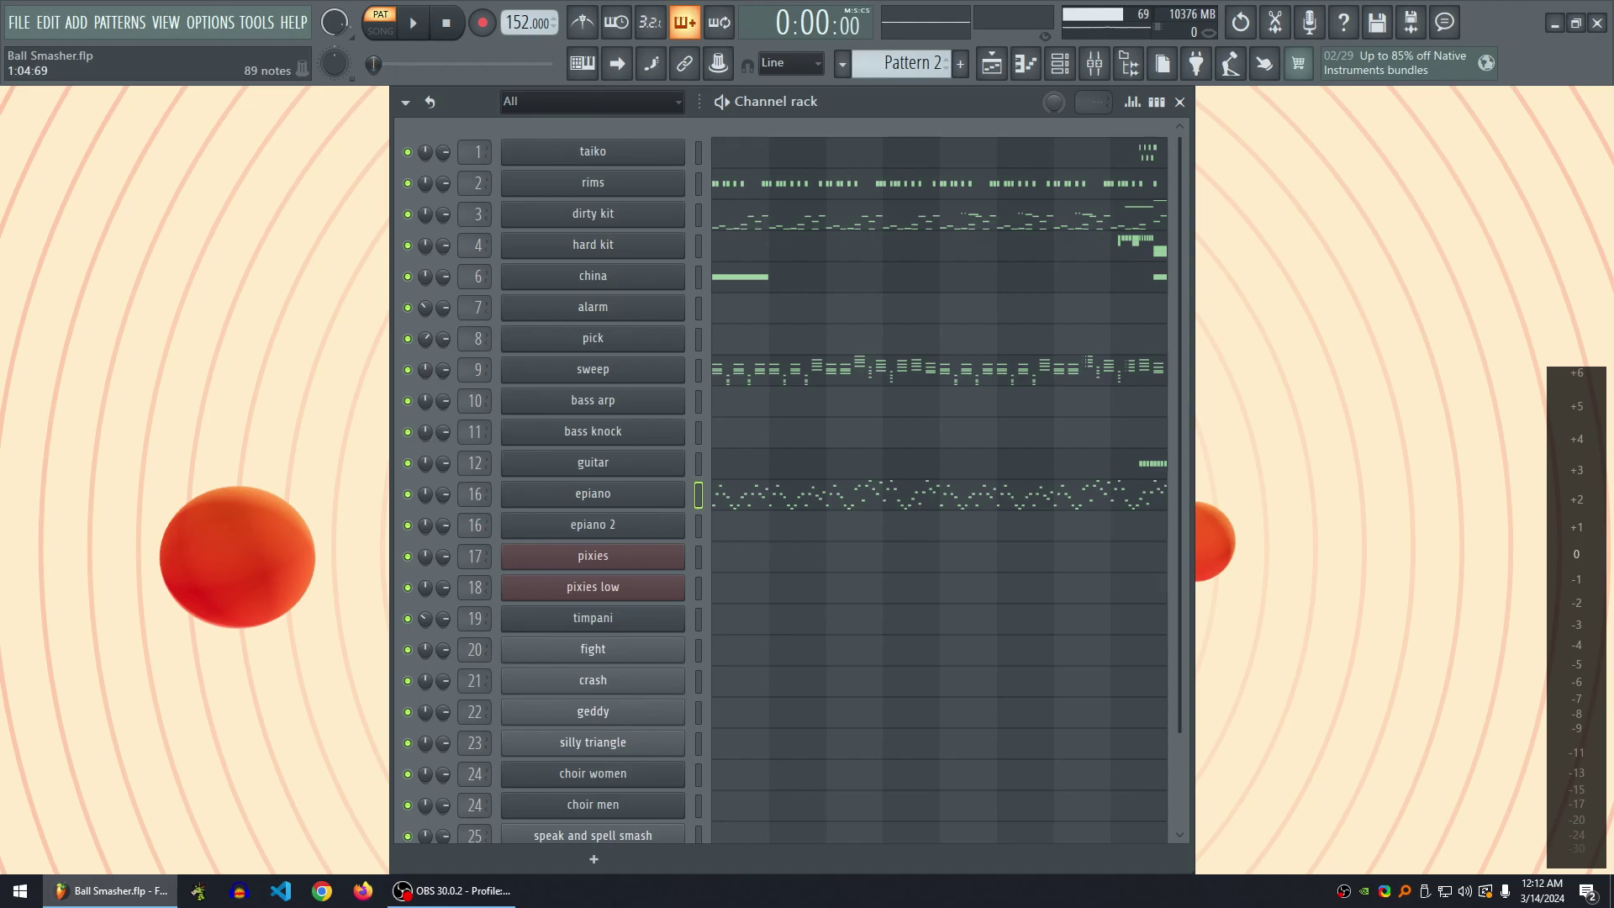
- Play Pattern 2 in full, soloing the epiano and the sweep in turn, and stop playback
key("space")
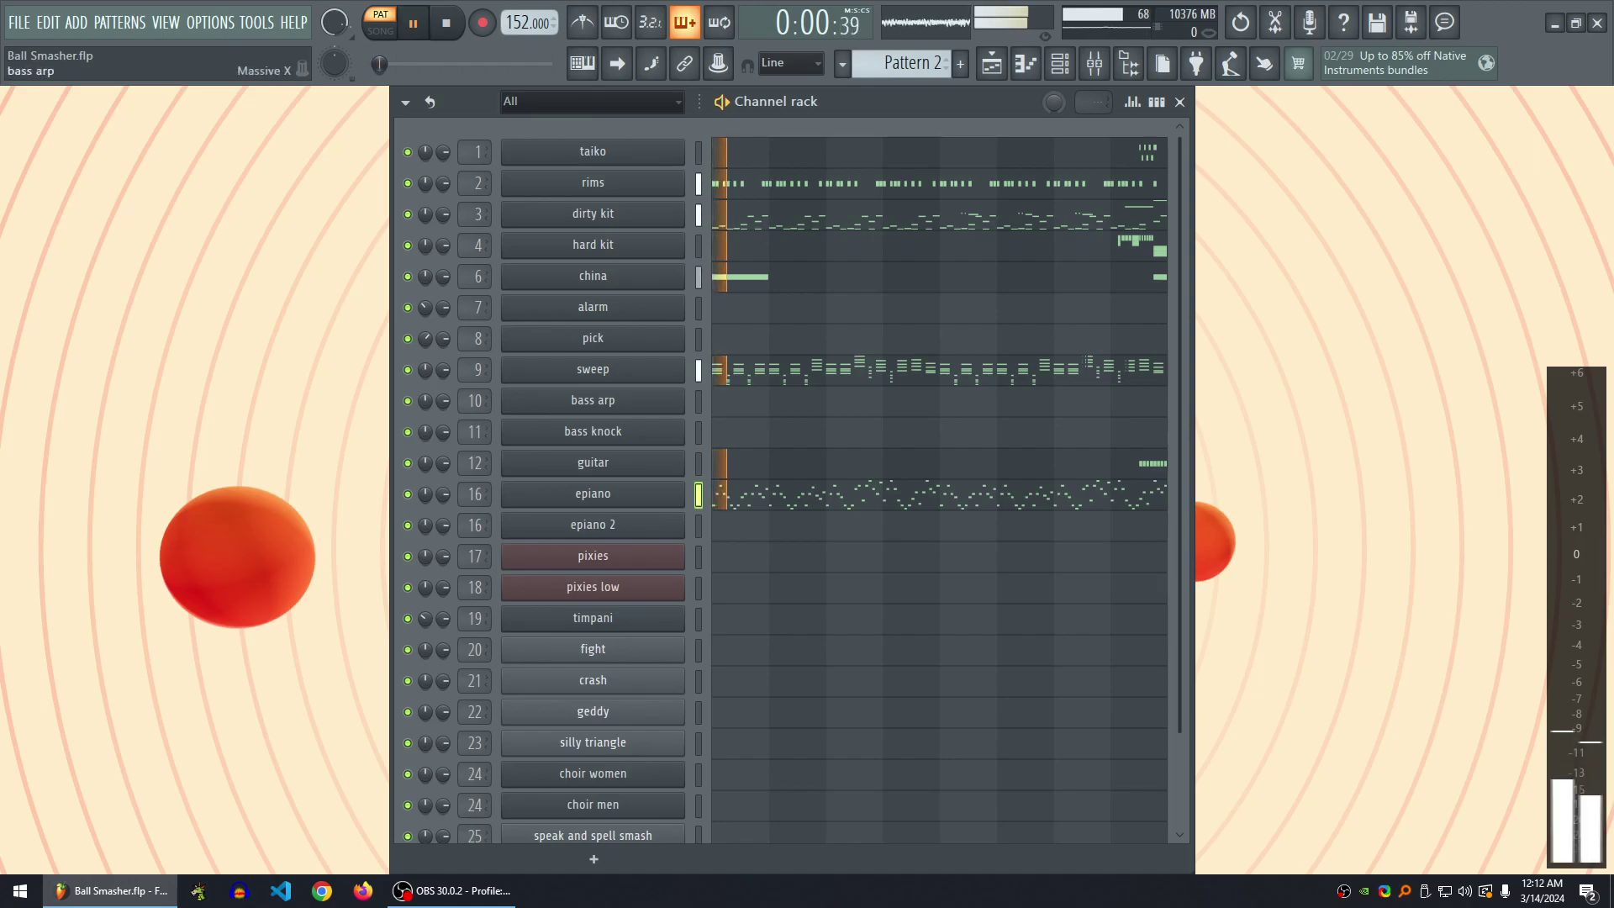
right_click(408, 493)
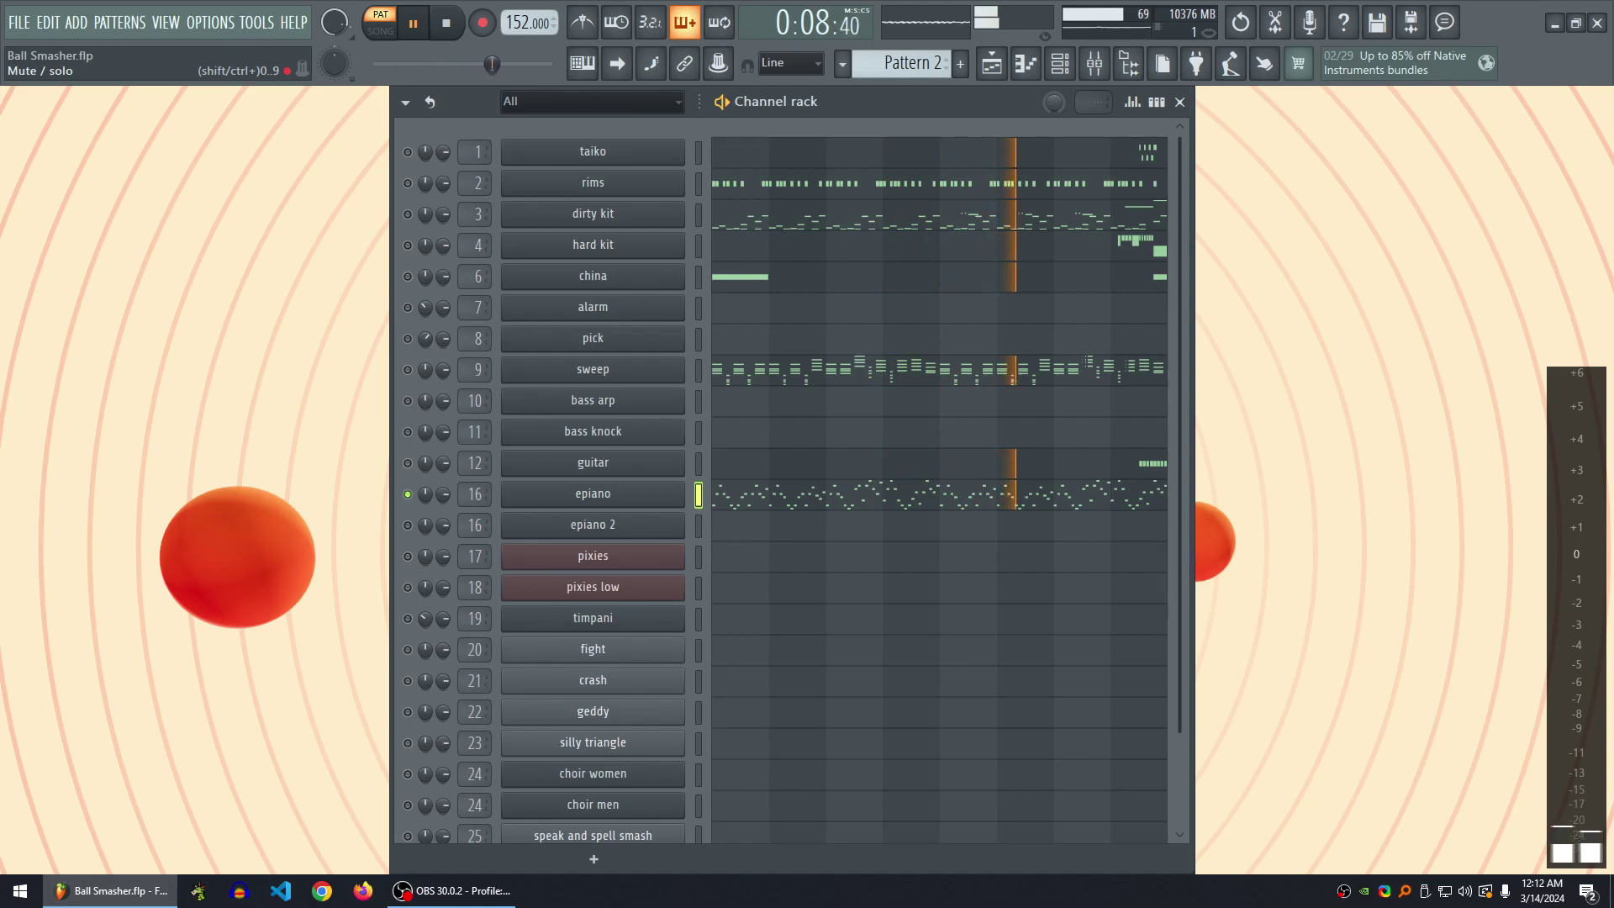
right_click(407, 369)
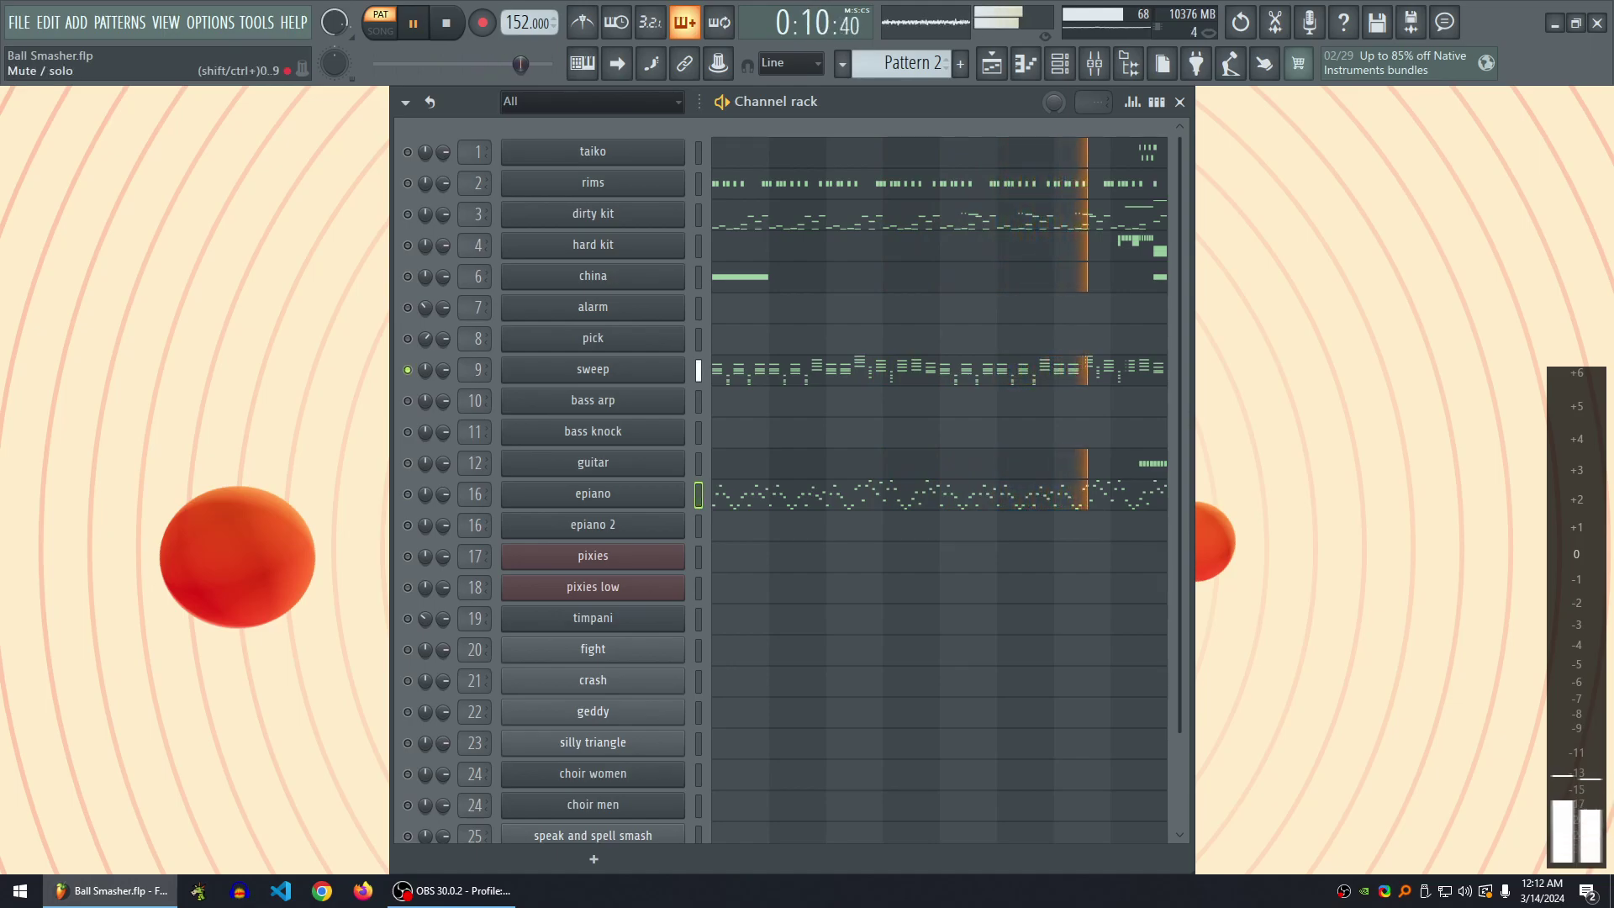
key("space")
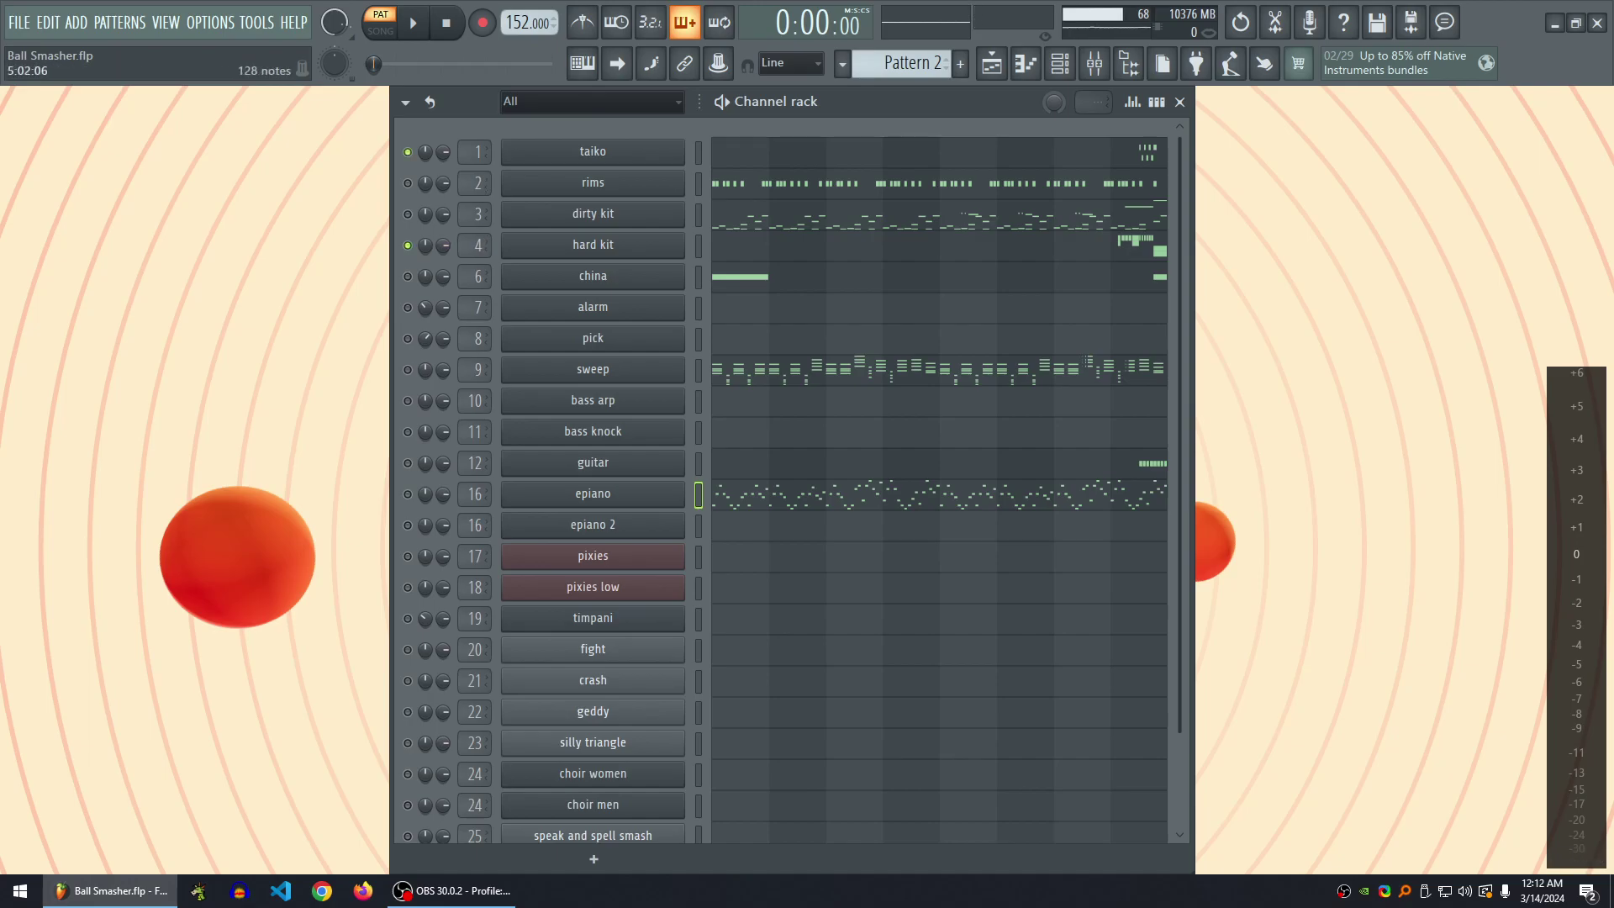
- View the taiko channel's notes of Pattern 2 in the piano roll, play them from bar 8, and close it
left_click(761, 152)
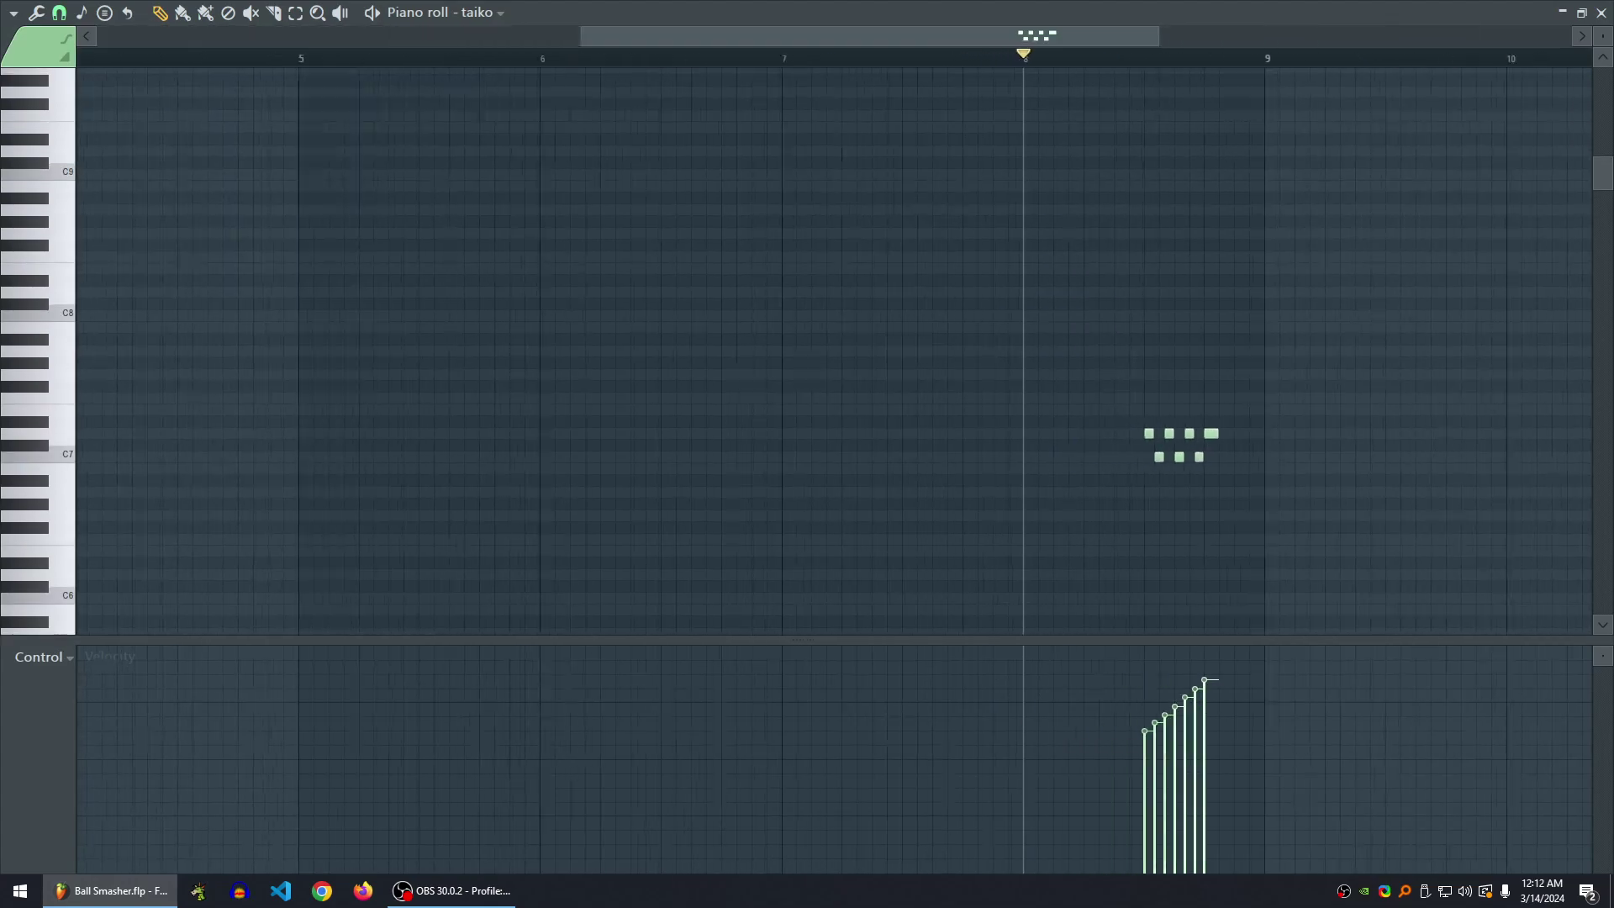
scroll(821, 351, "down", 3)
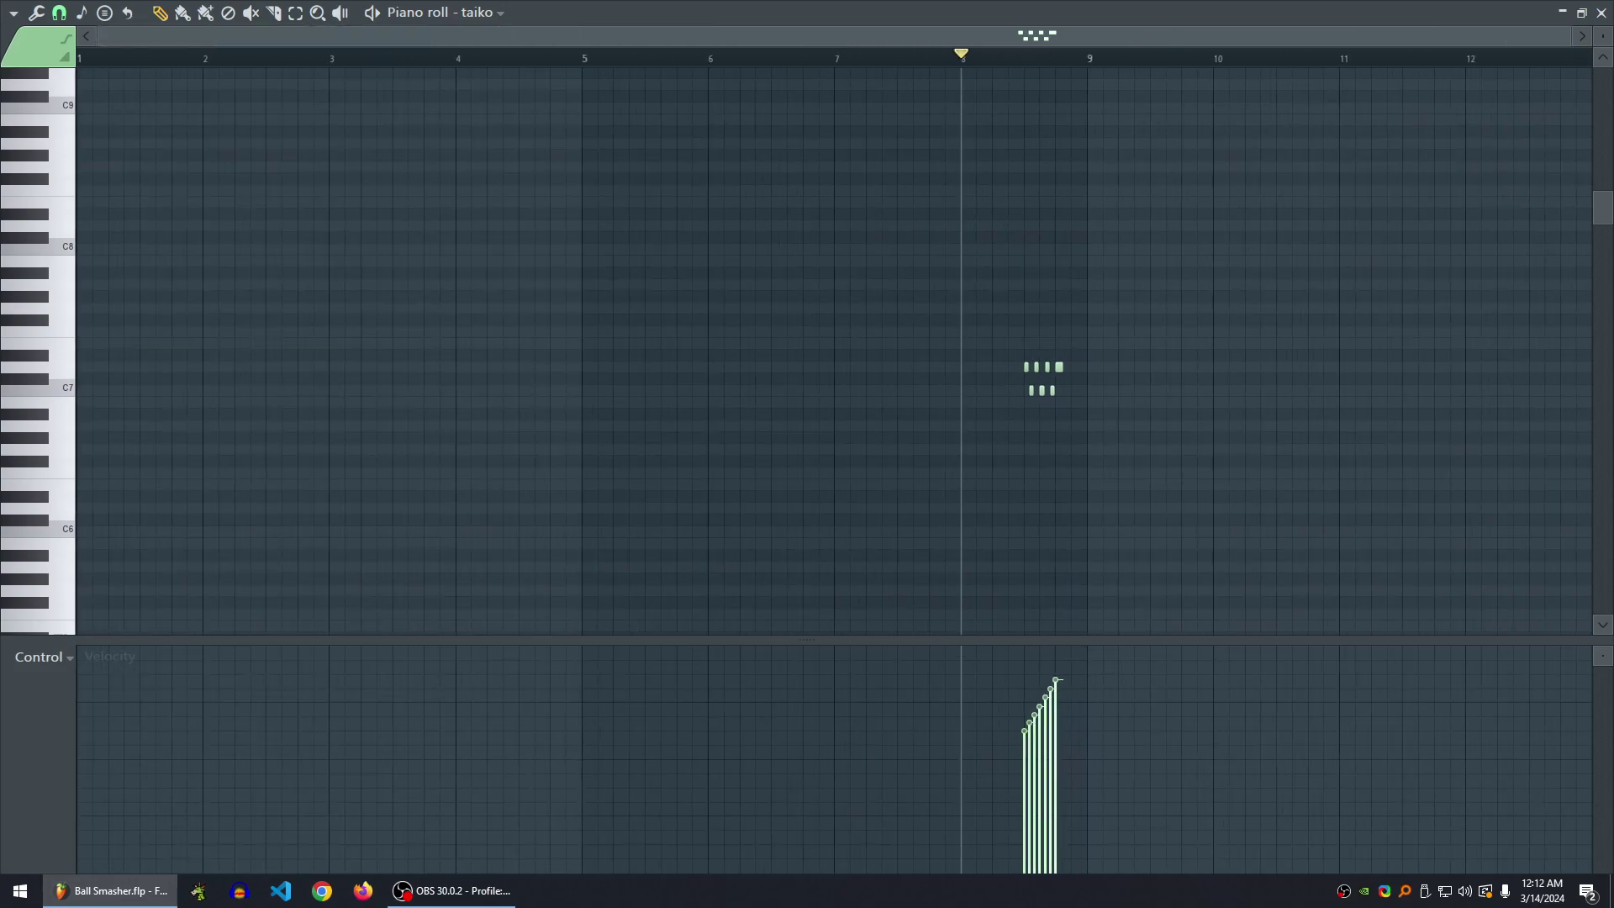
key("space")
key("space")
left_click(1581, 13)
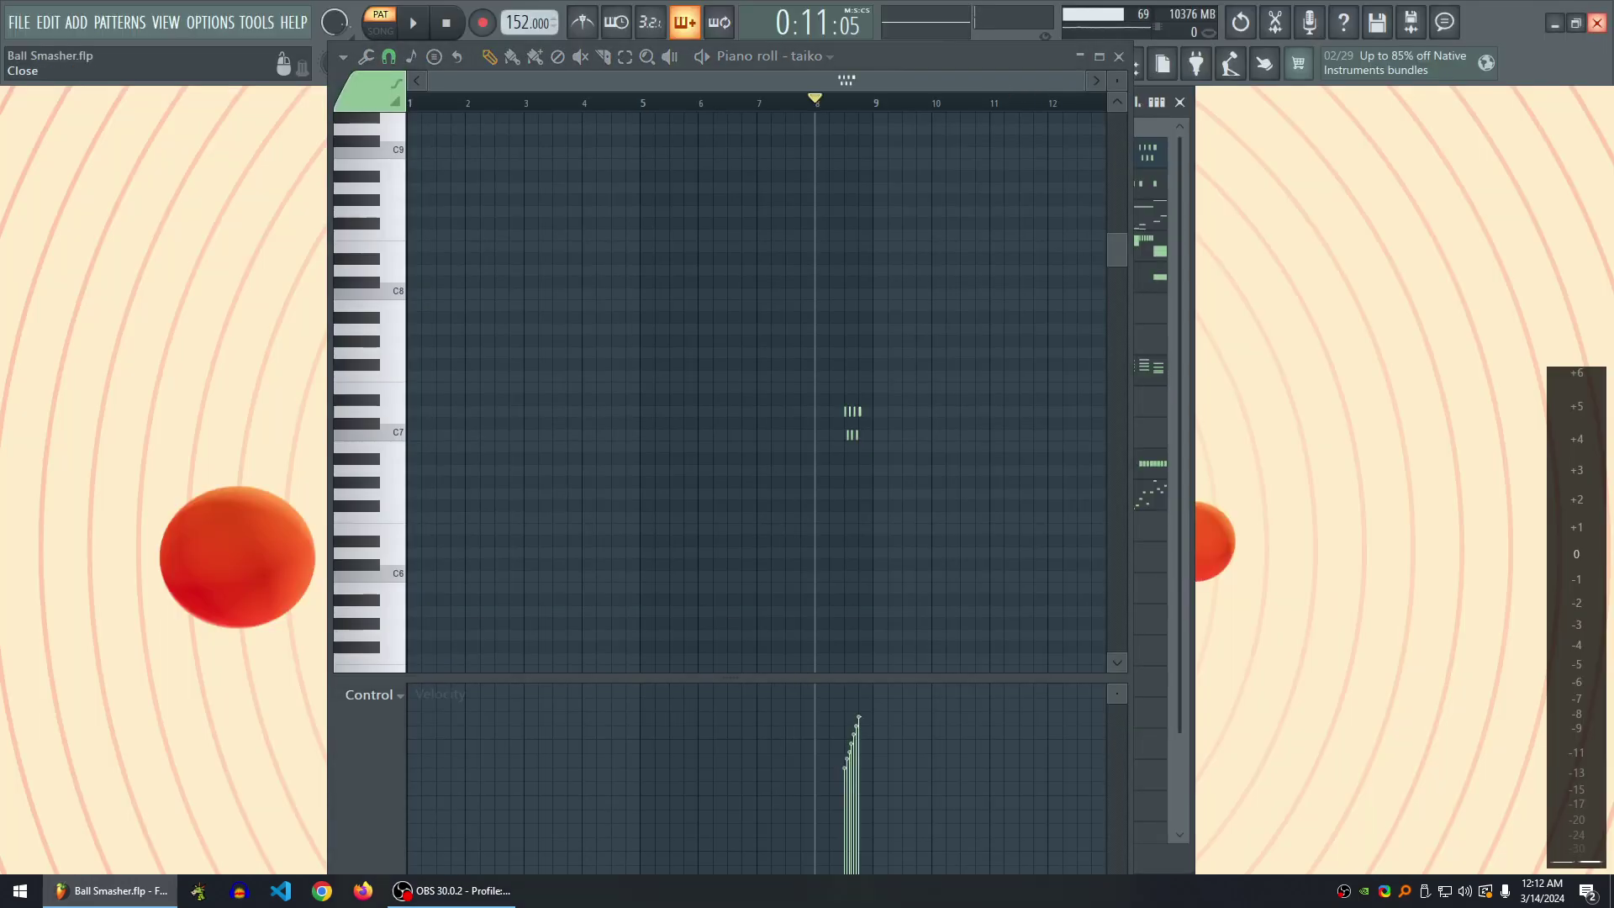
left_click(1118, 56)
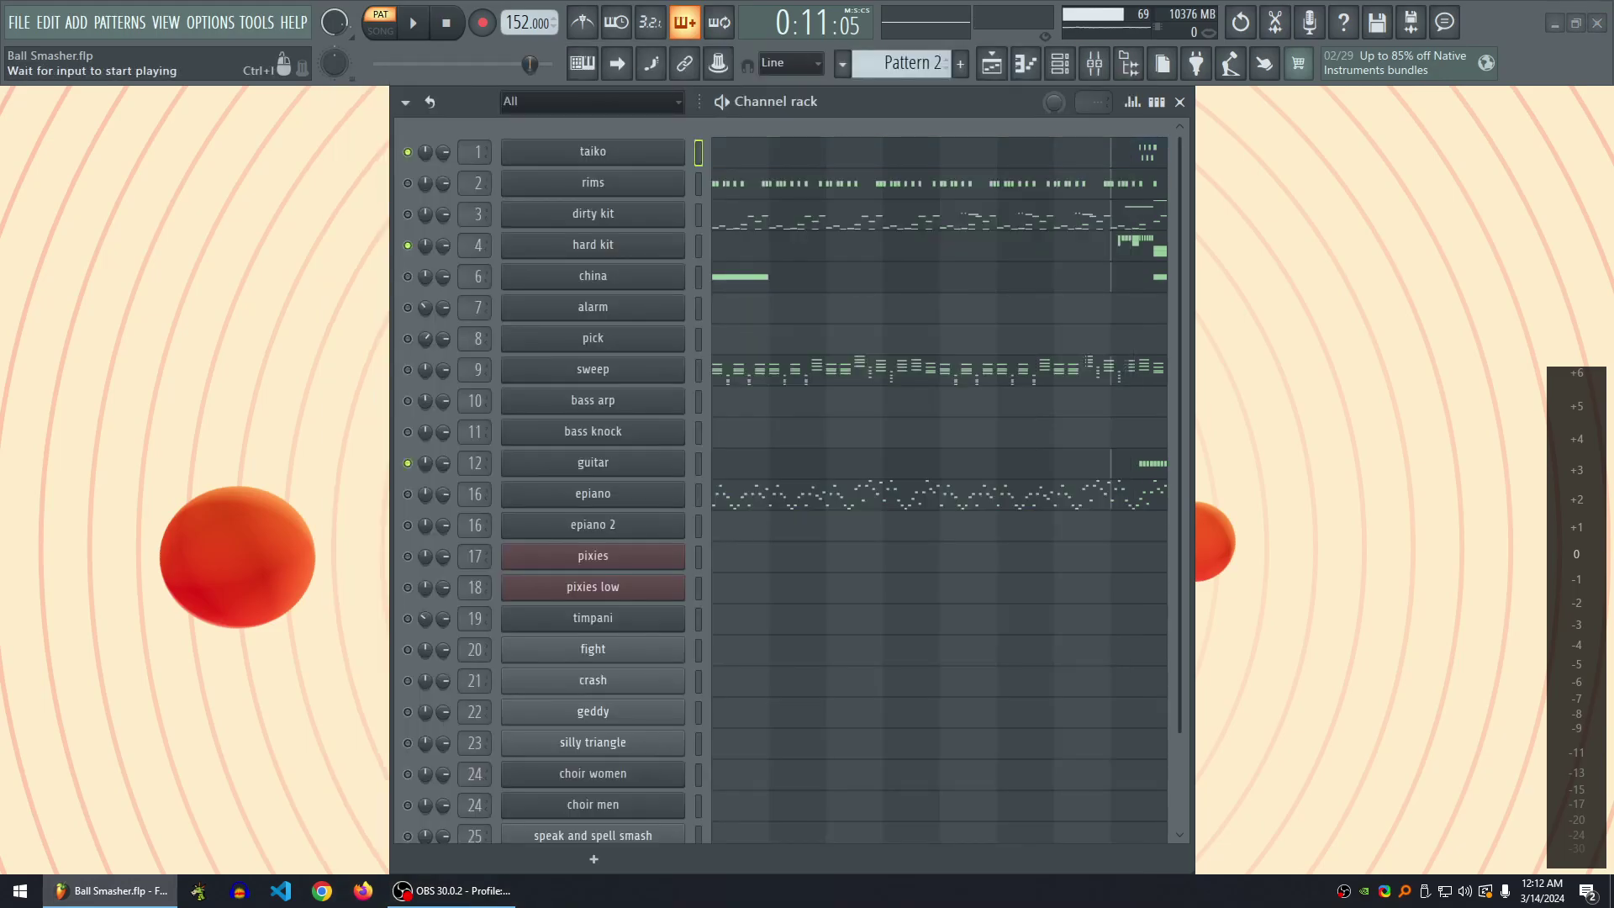
- Play the end of Pattern 2 from bar 8 with the metronome on for the taiko, hard kit and guitar, and solo the china channel
key("space")
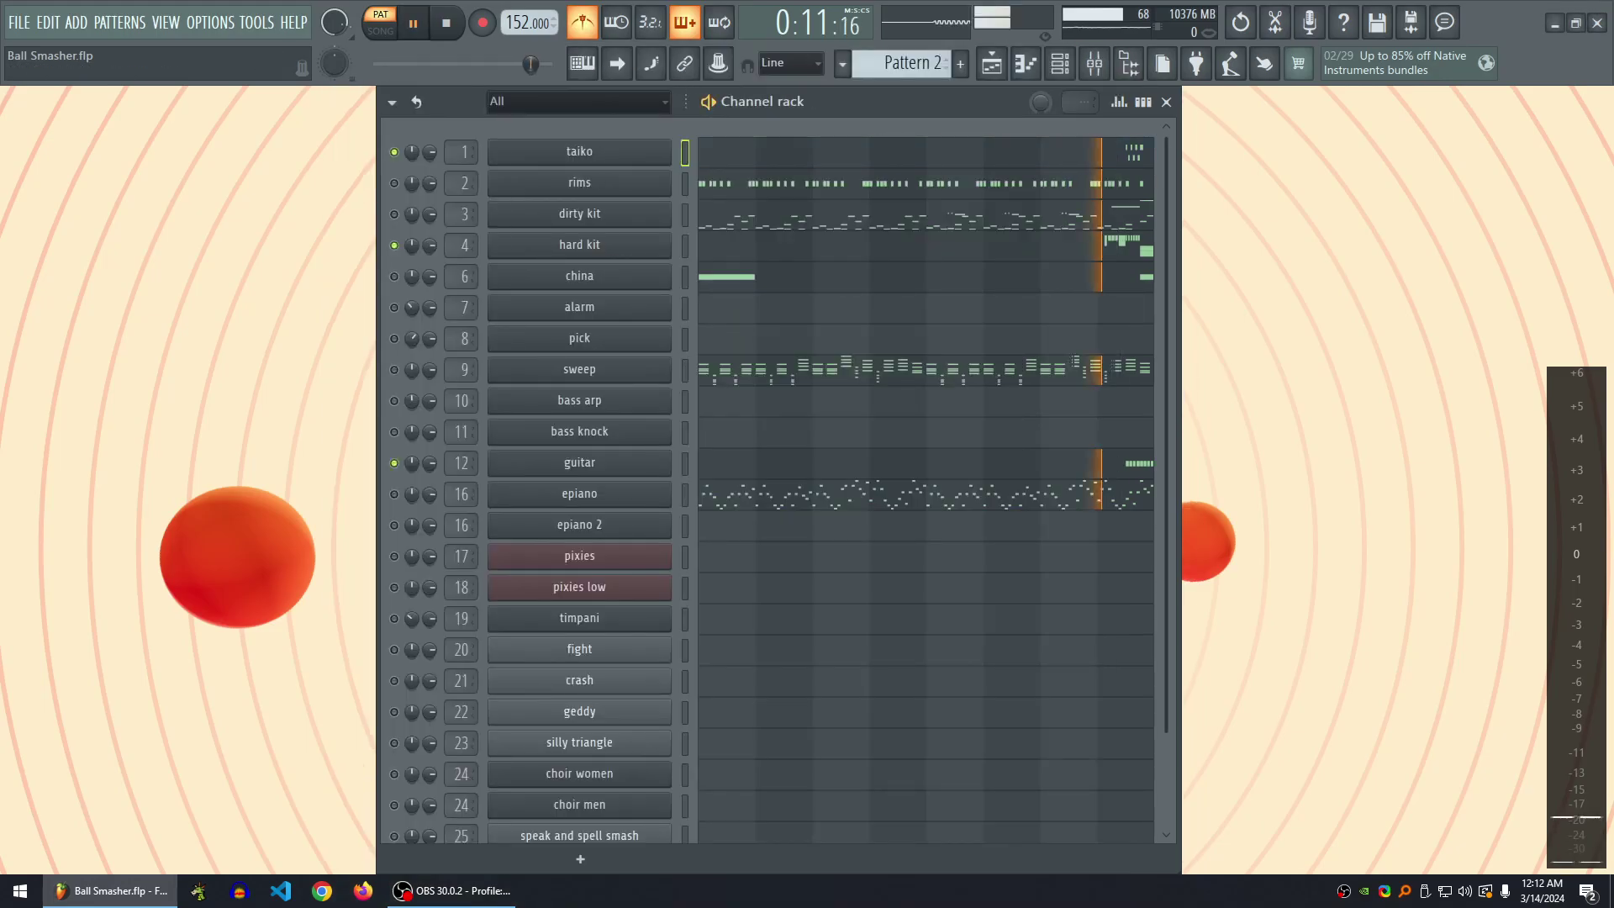
key("space")
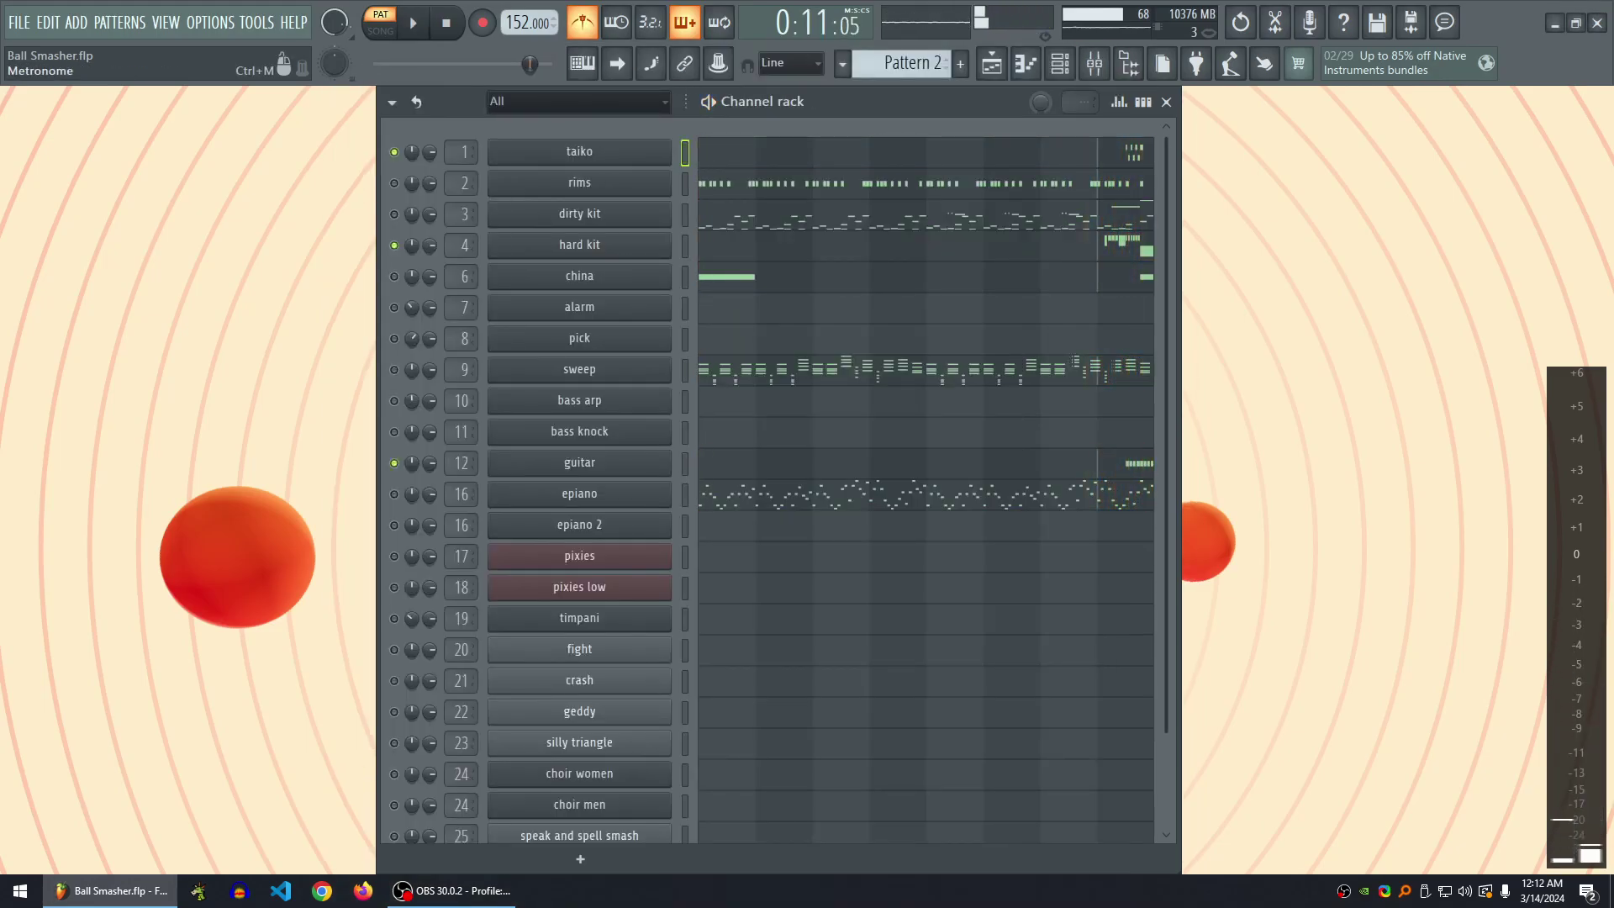
key("space")
key("space")
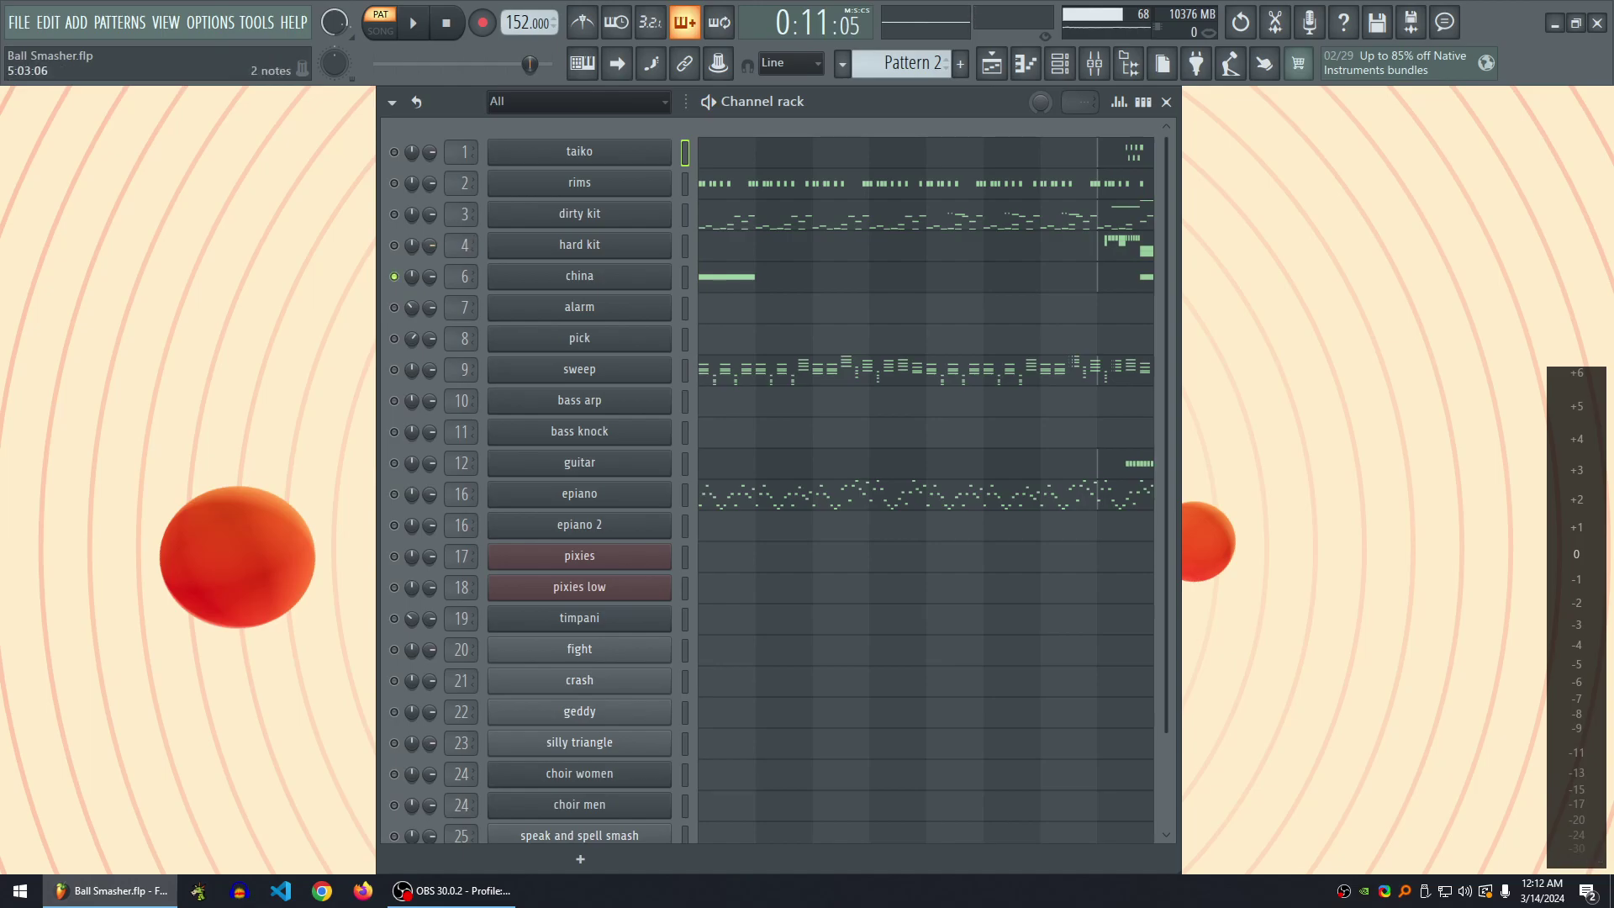
- Solo the dirty kit channel, play its part in Pattern 2, and check its notes in the piano roll
right_click(393, 213)
key("space")
key("space")
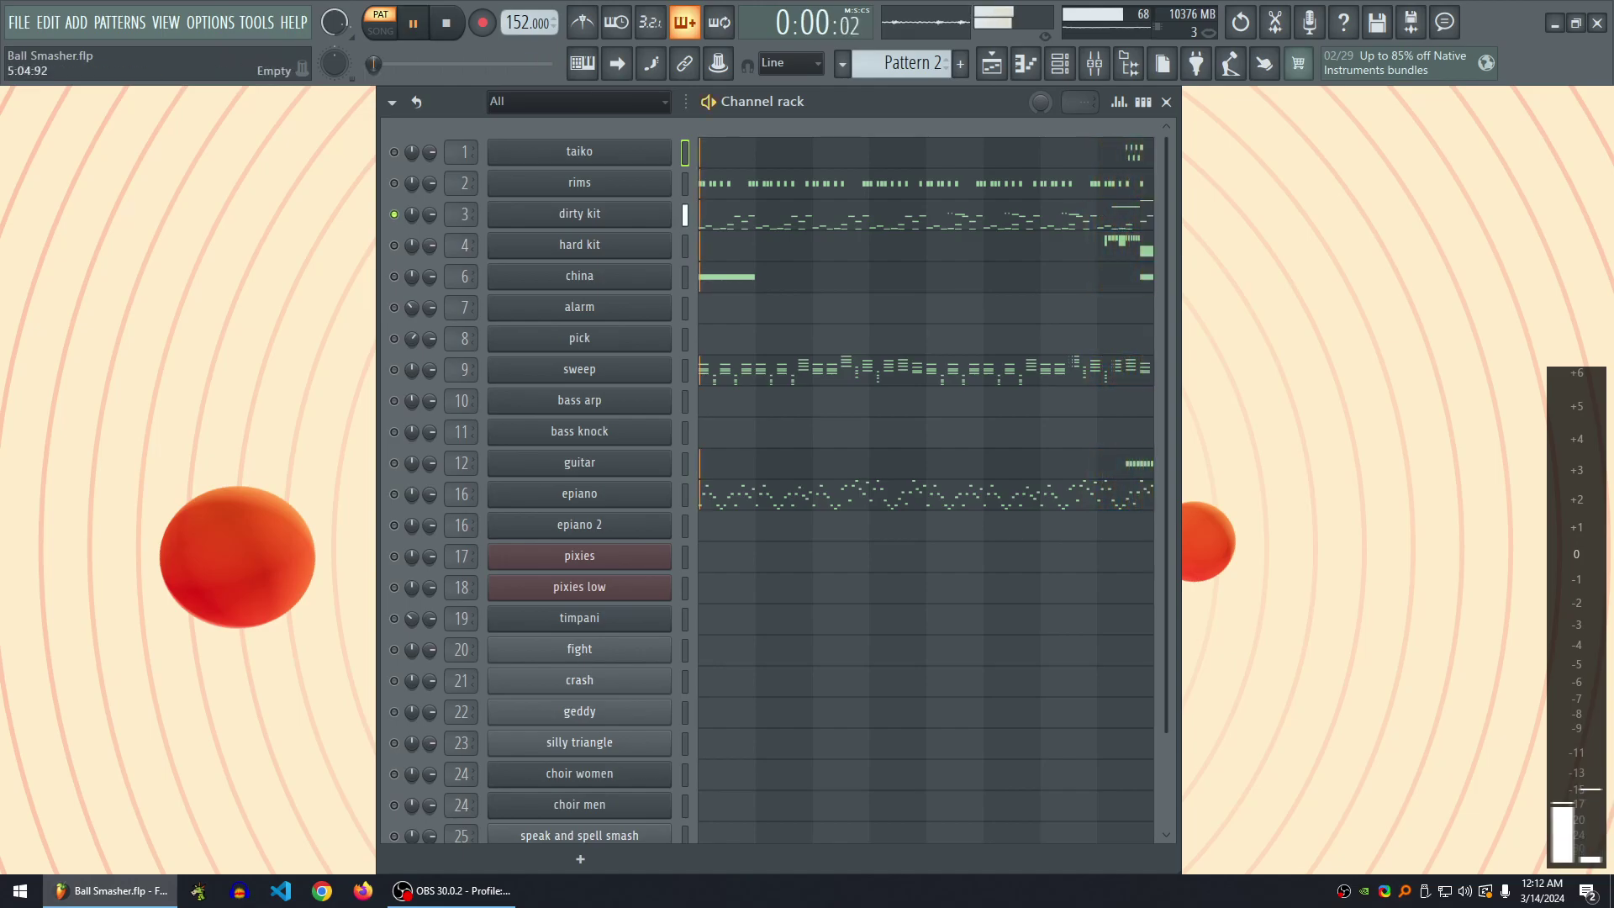
left_click(882, 213)
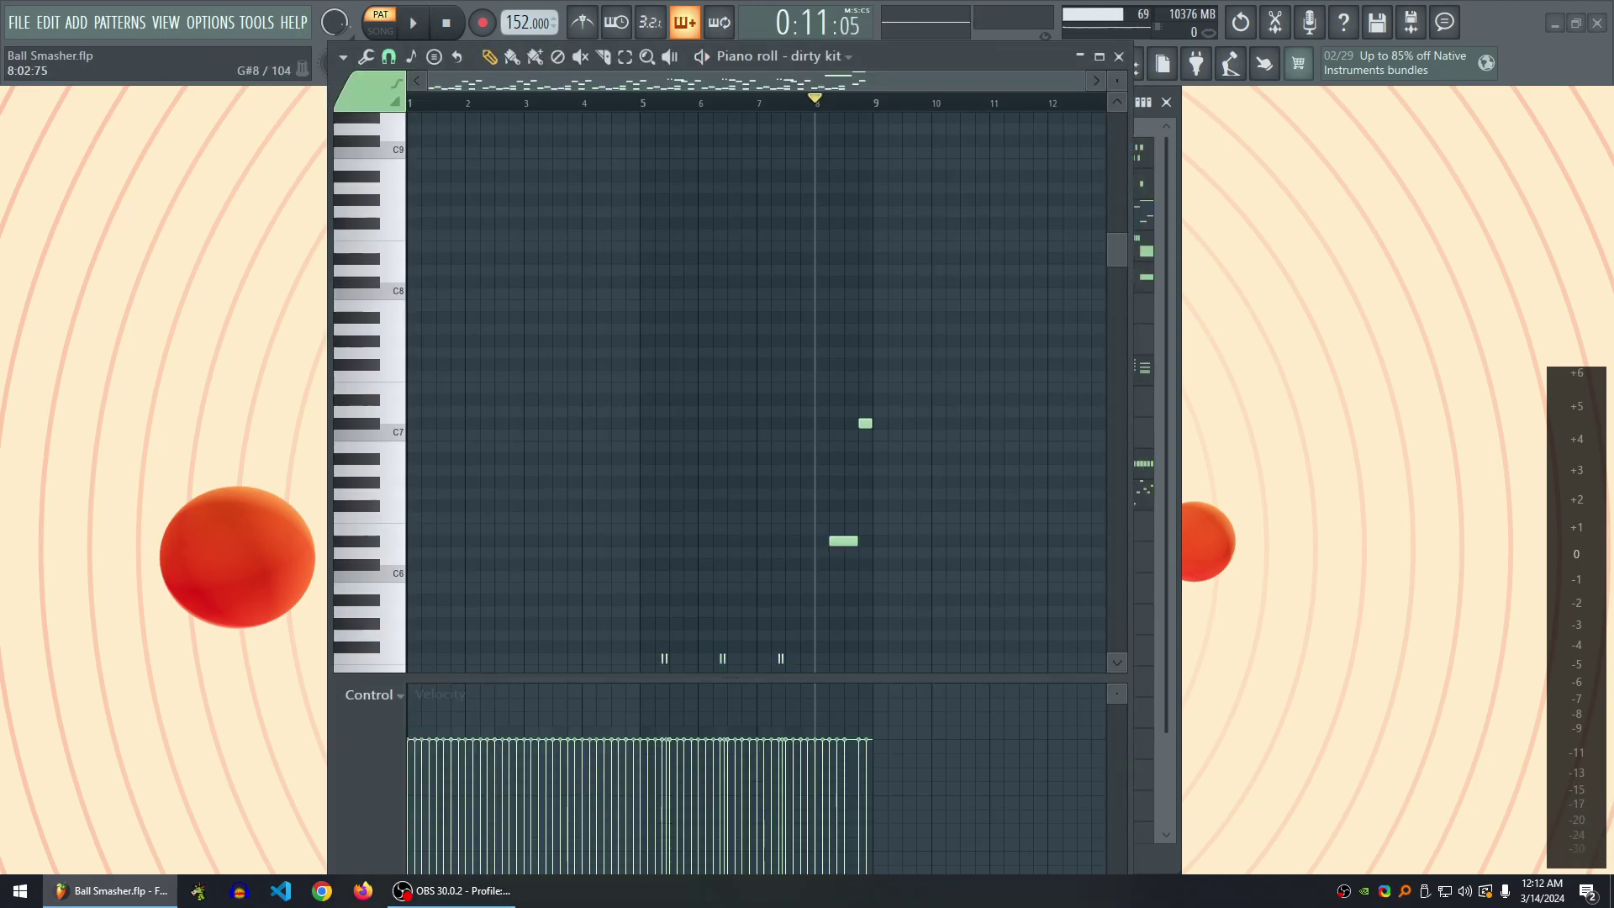
left_click(1118, 56)
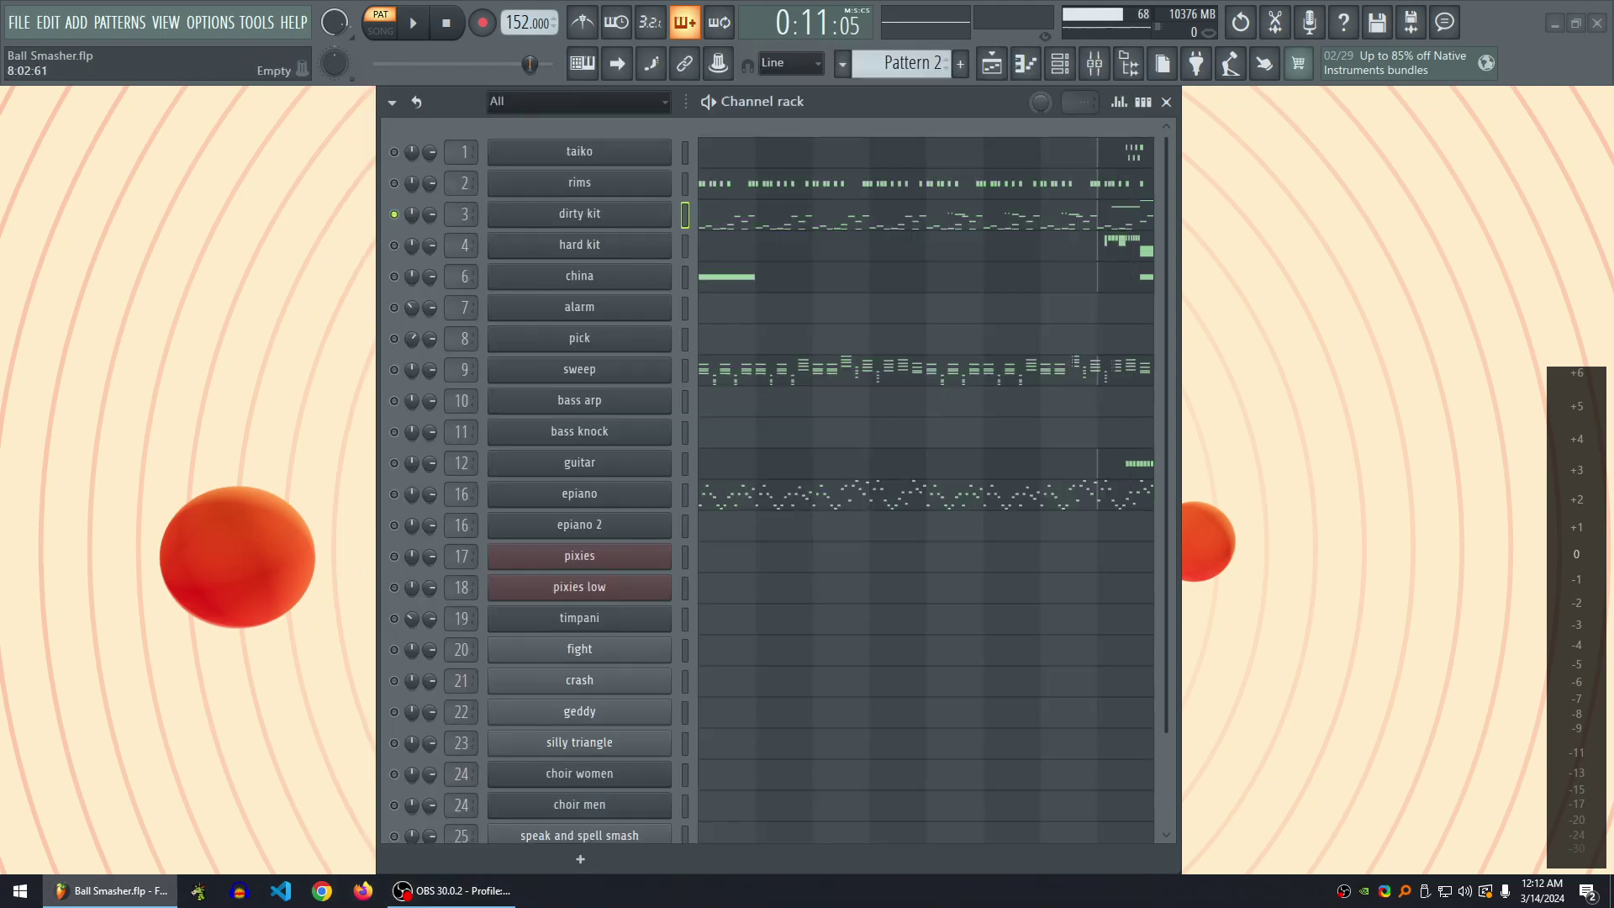
left_click_drag(967, 102, 950, 101)
key("space")
key("space")
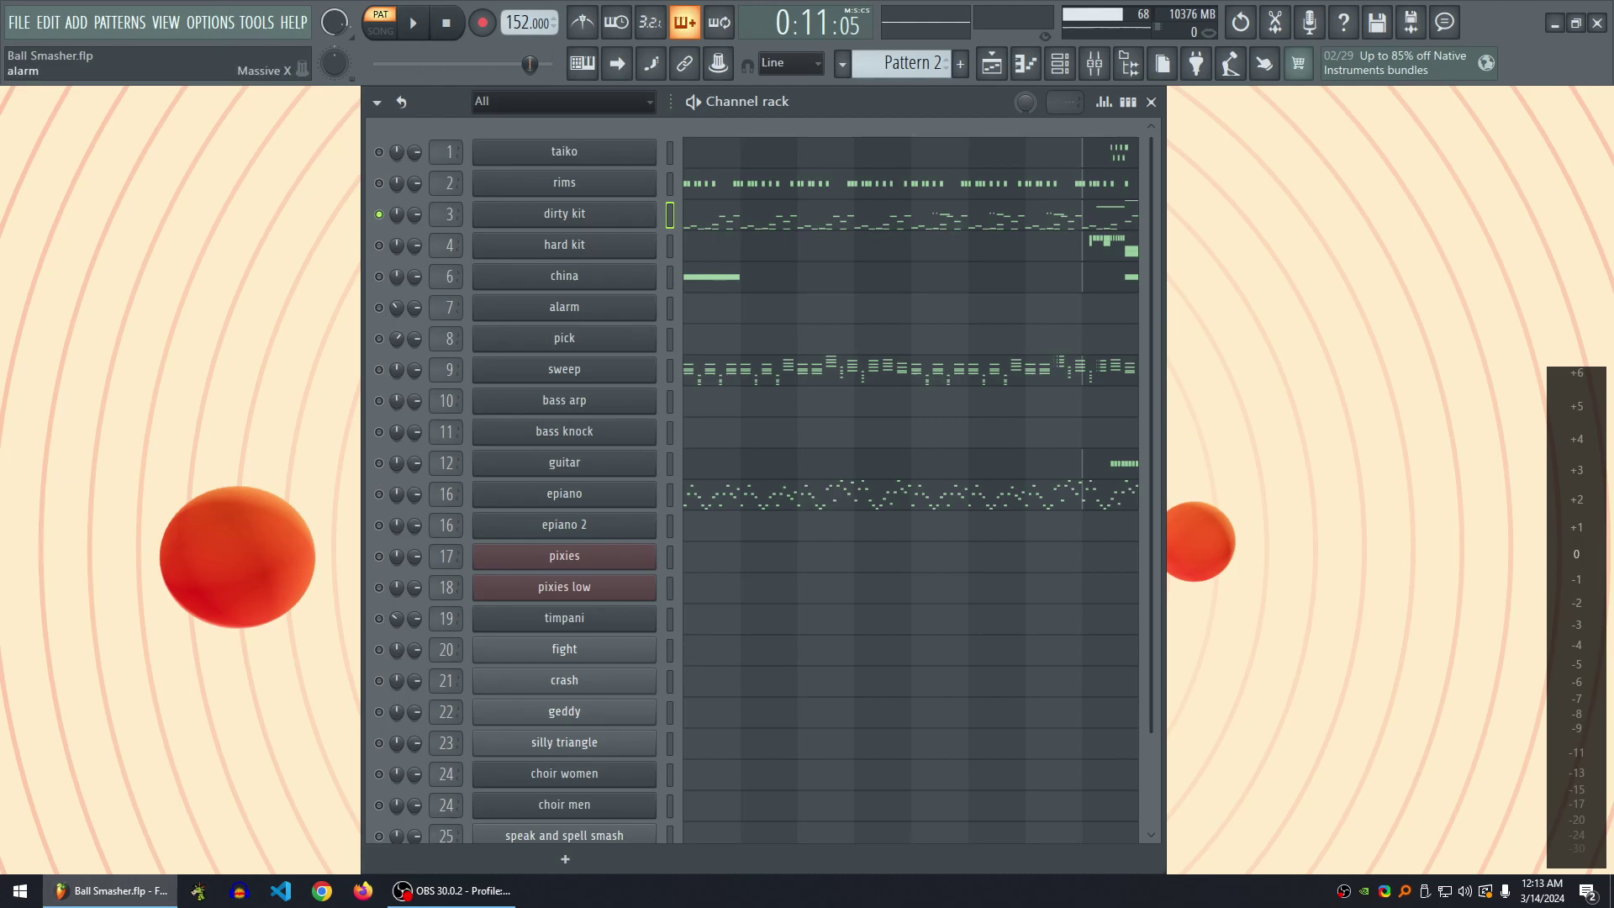
- Switch to Pattern 3, play it with all channels enabled, and look over the channel rack
key("KP_Add")
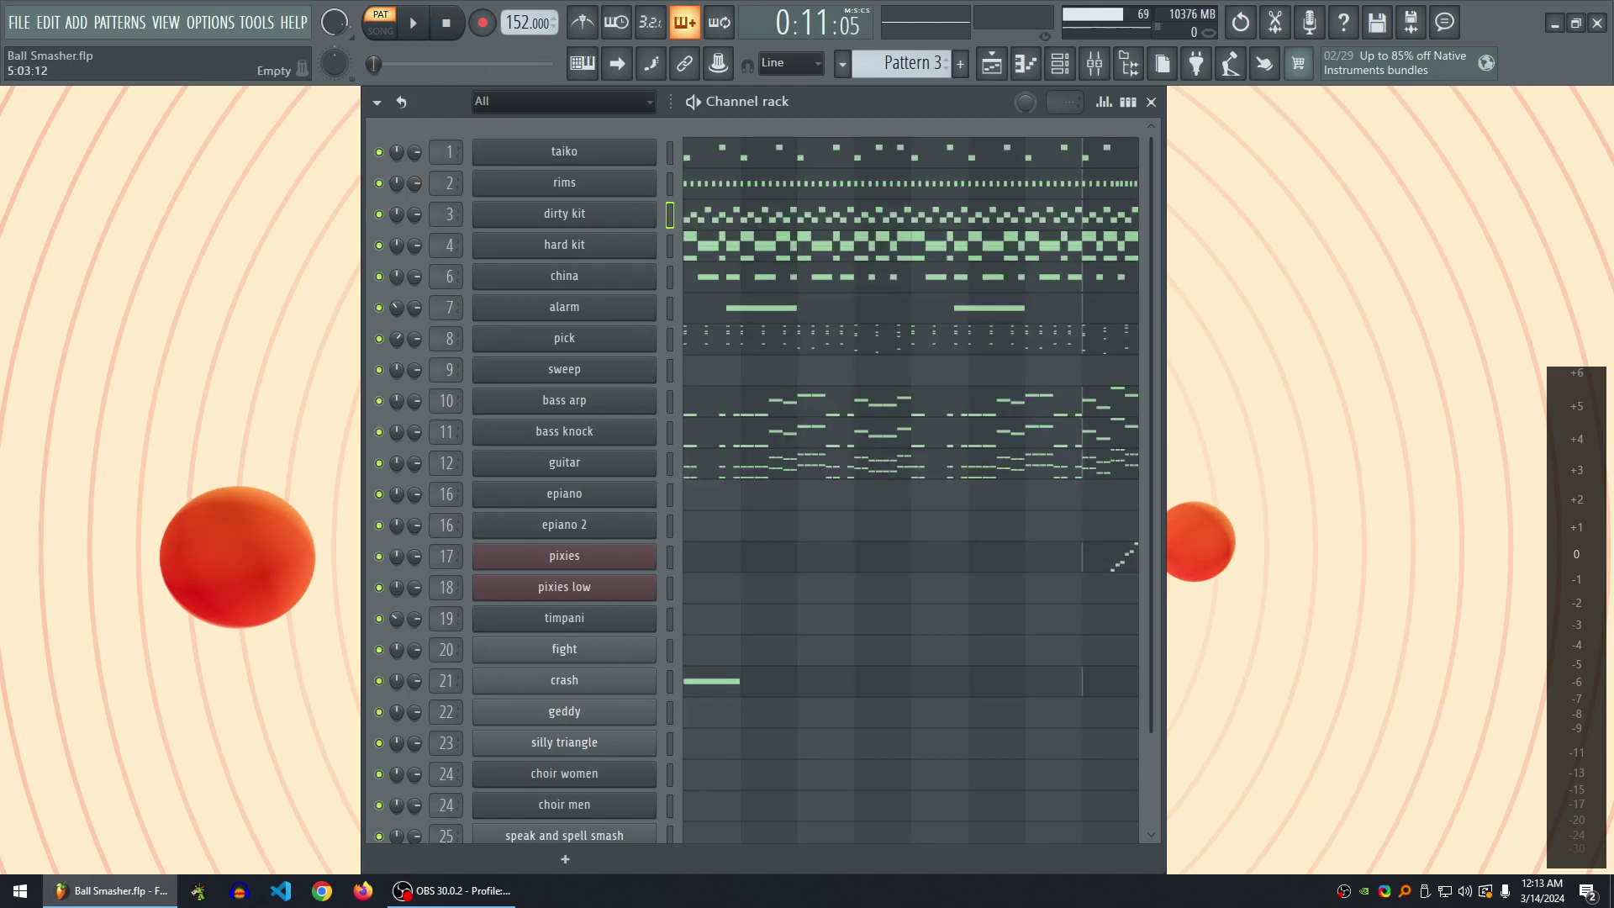
left_click_drag(811, 101, 838, 119)
key("space")
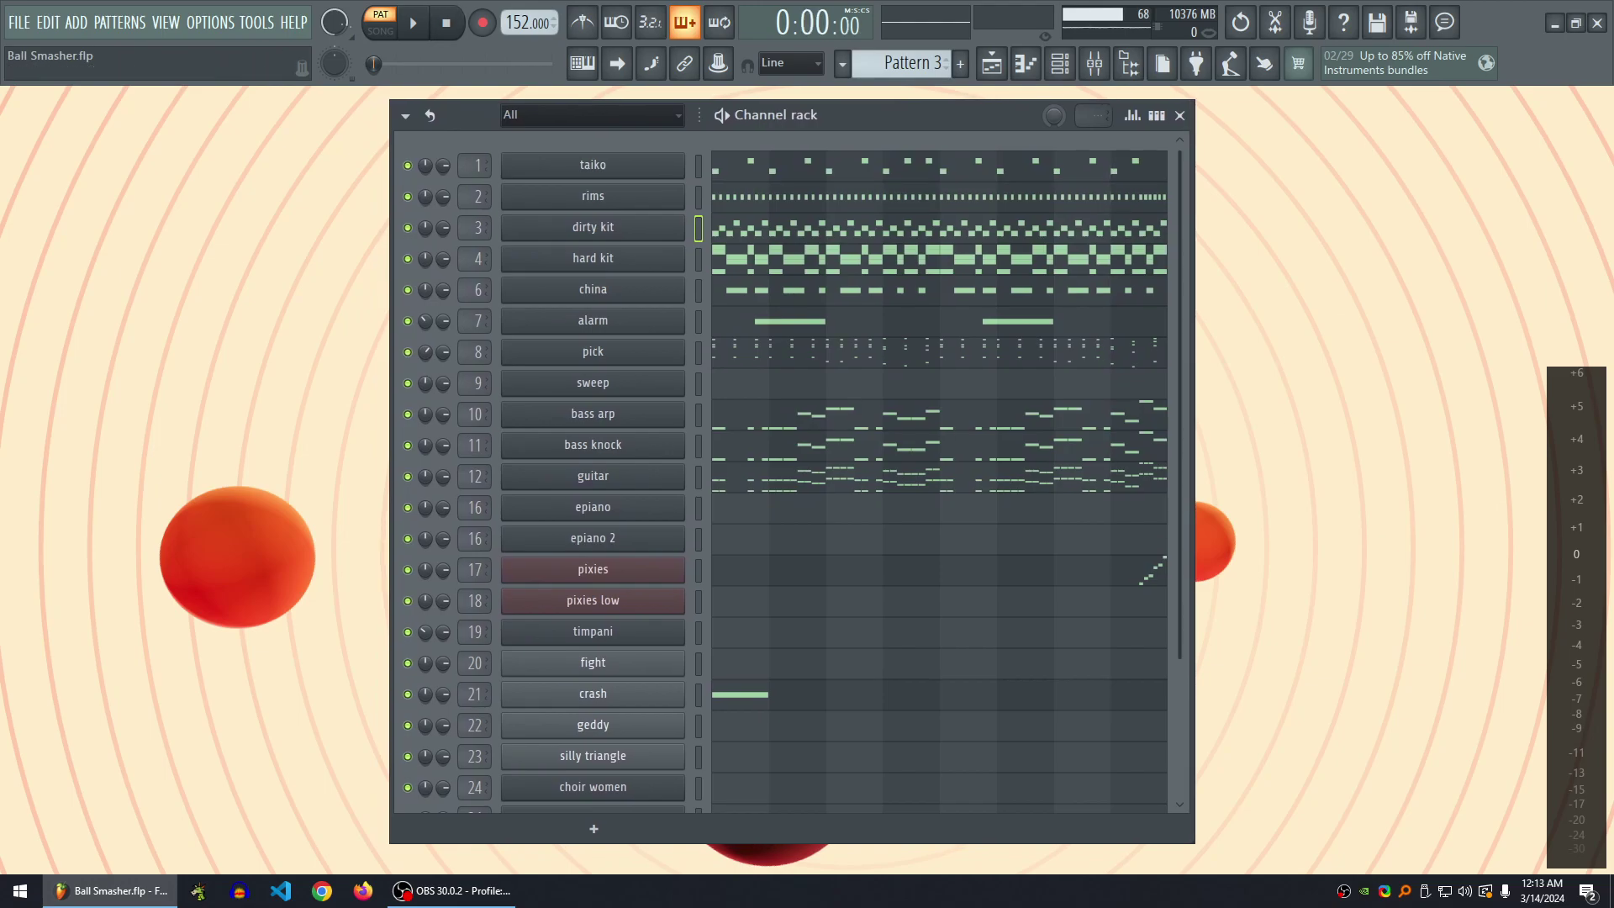
scroll(939, 471, "down", 4)
scroll(939, 470, "up", 4)
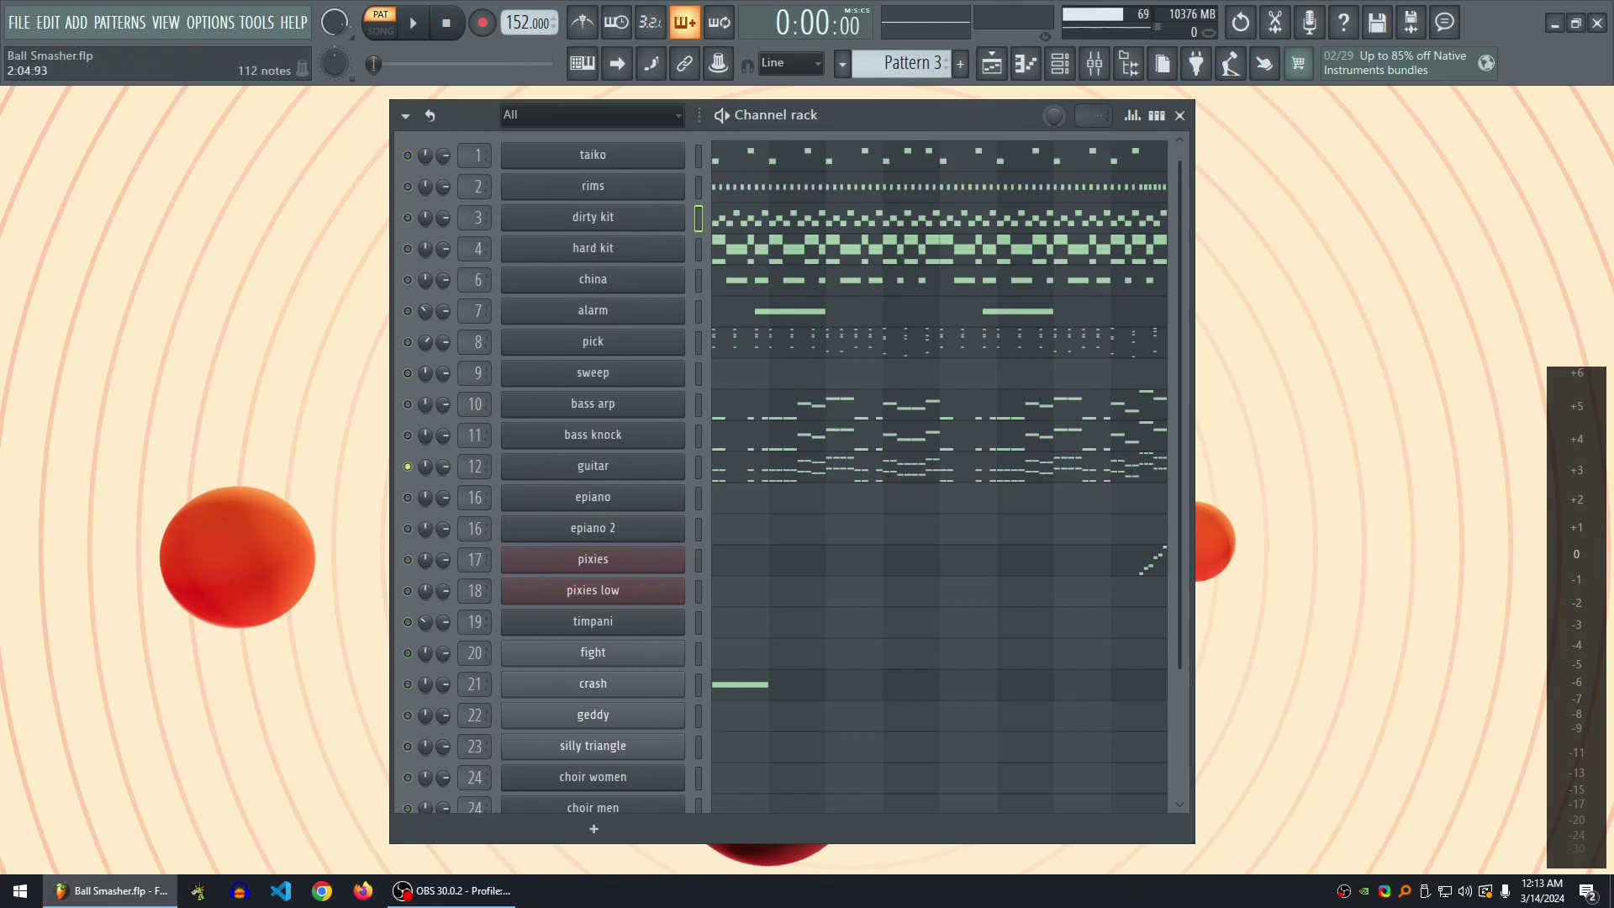
- Solo the guitar channel, examine its Pattern 3 notes in the piano roll, and close it
left_click(792, 466)
left_click(1099, 57)
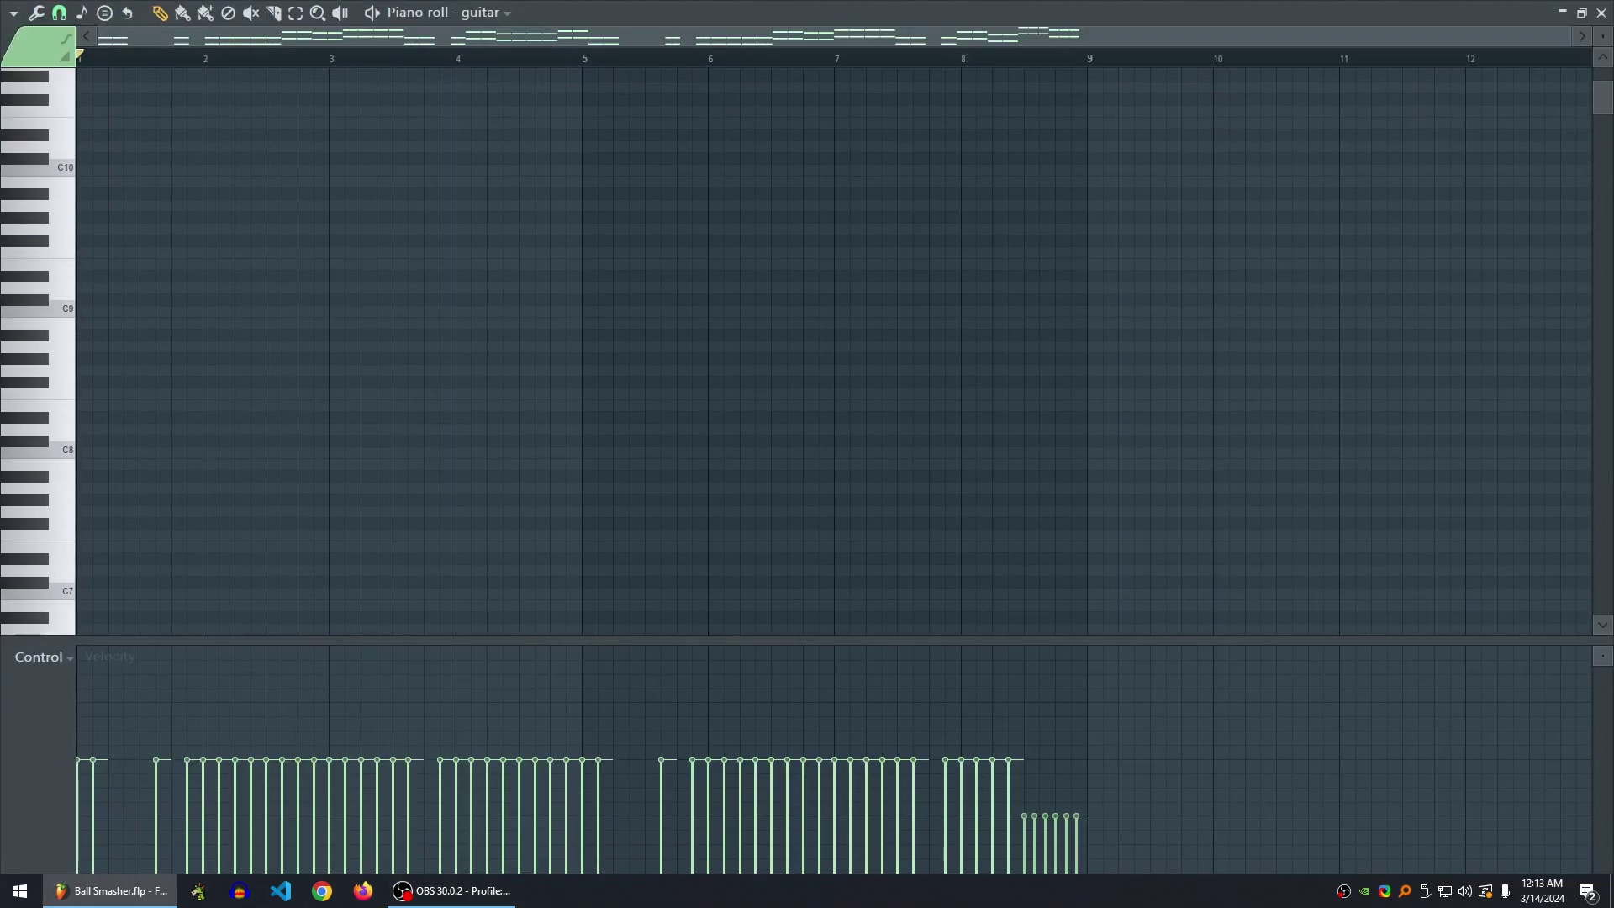
scroll(832, 345, "down", 3)
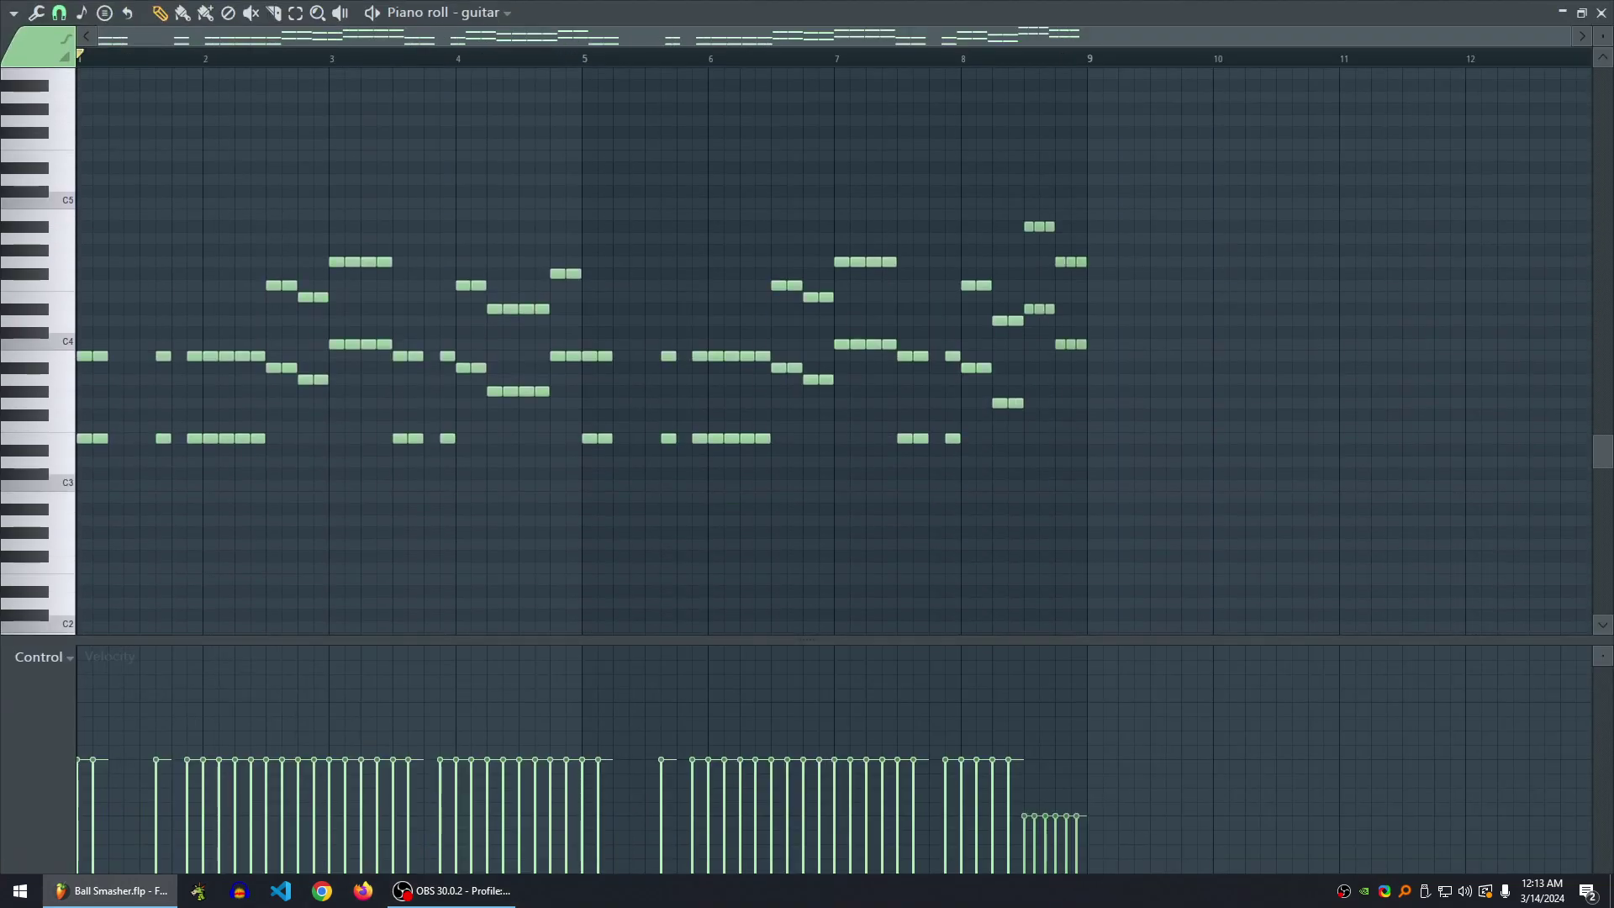
left_click(1602, 13)
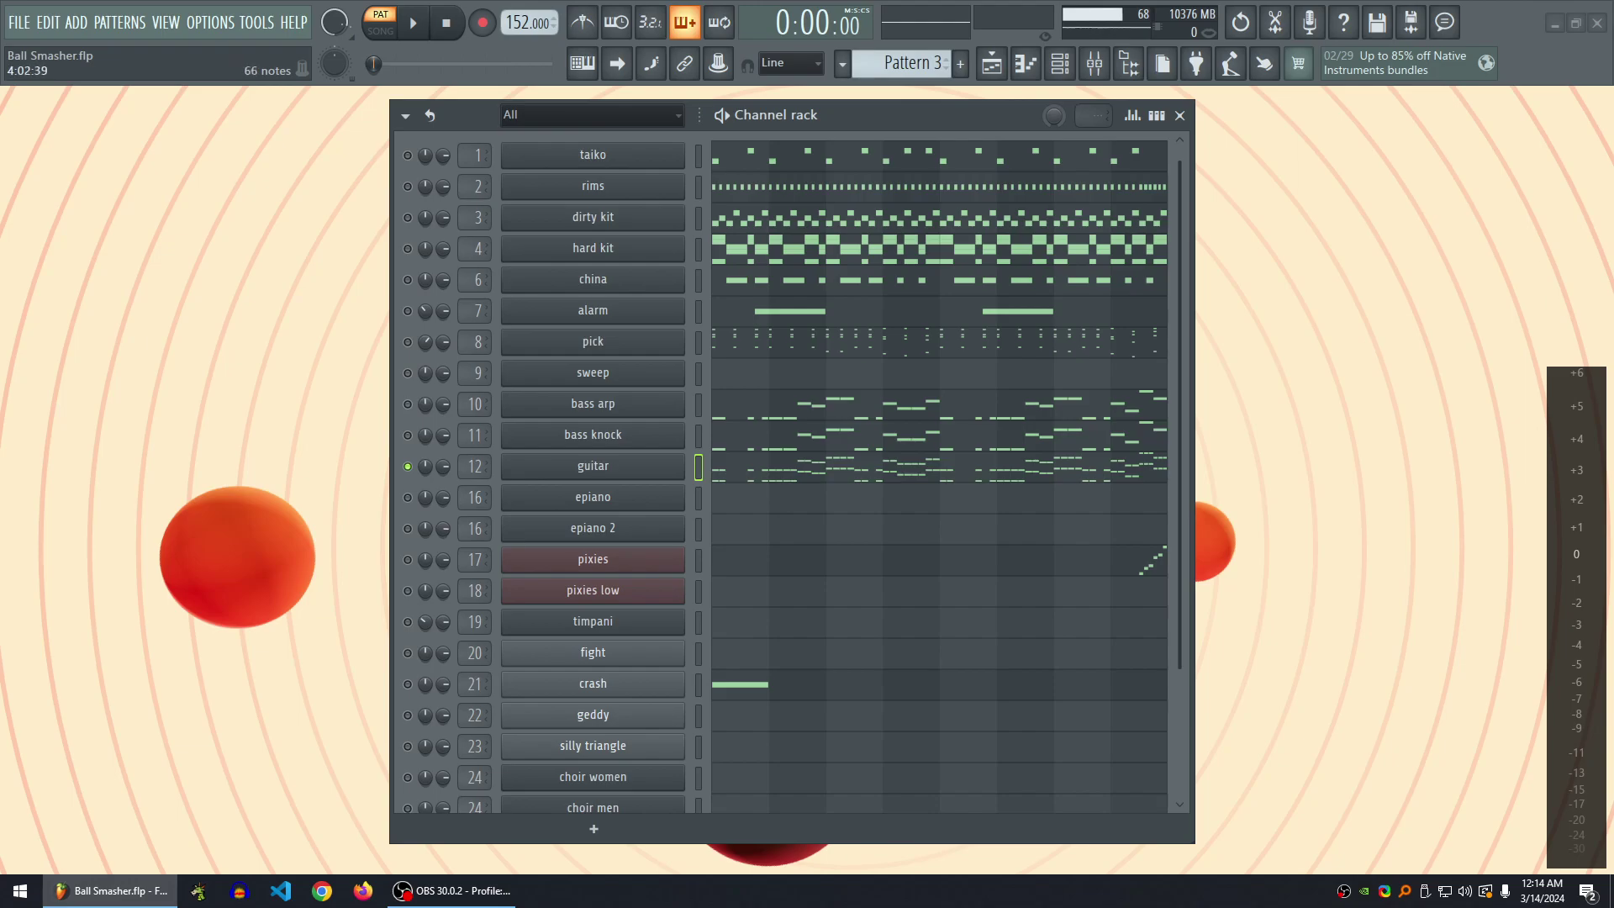
key("F7")
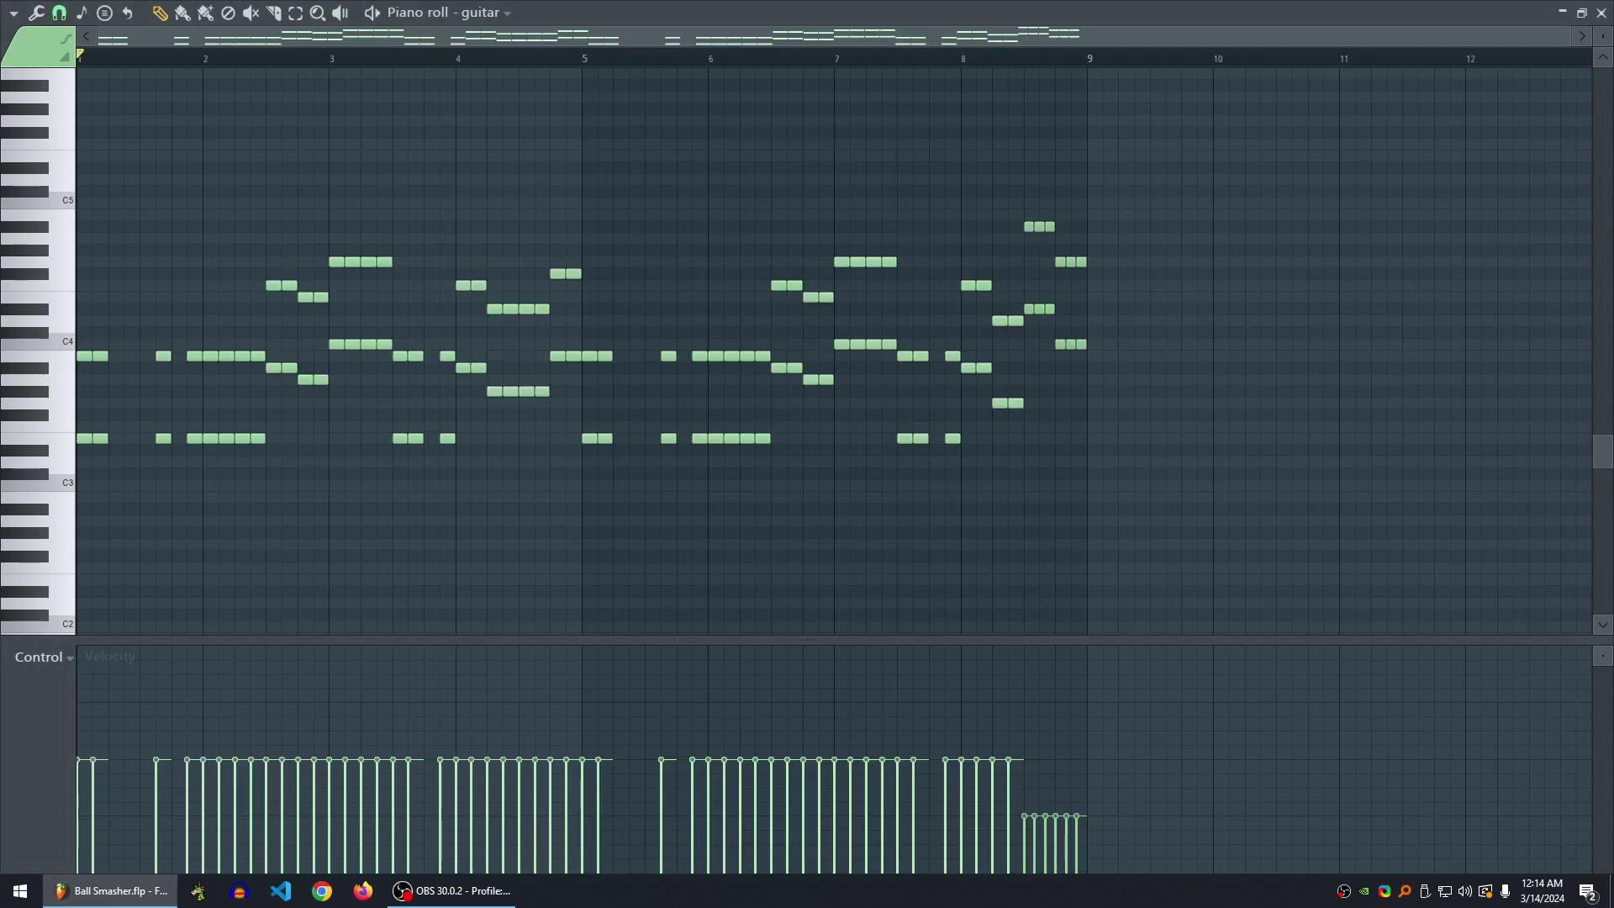
scroll(807, 353, "up", 1)
scroll(806, 353, "down", 2)
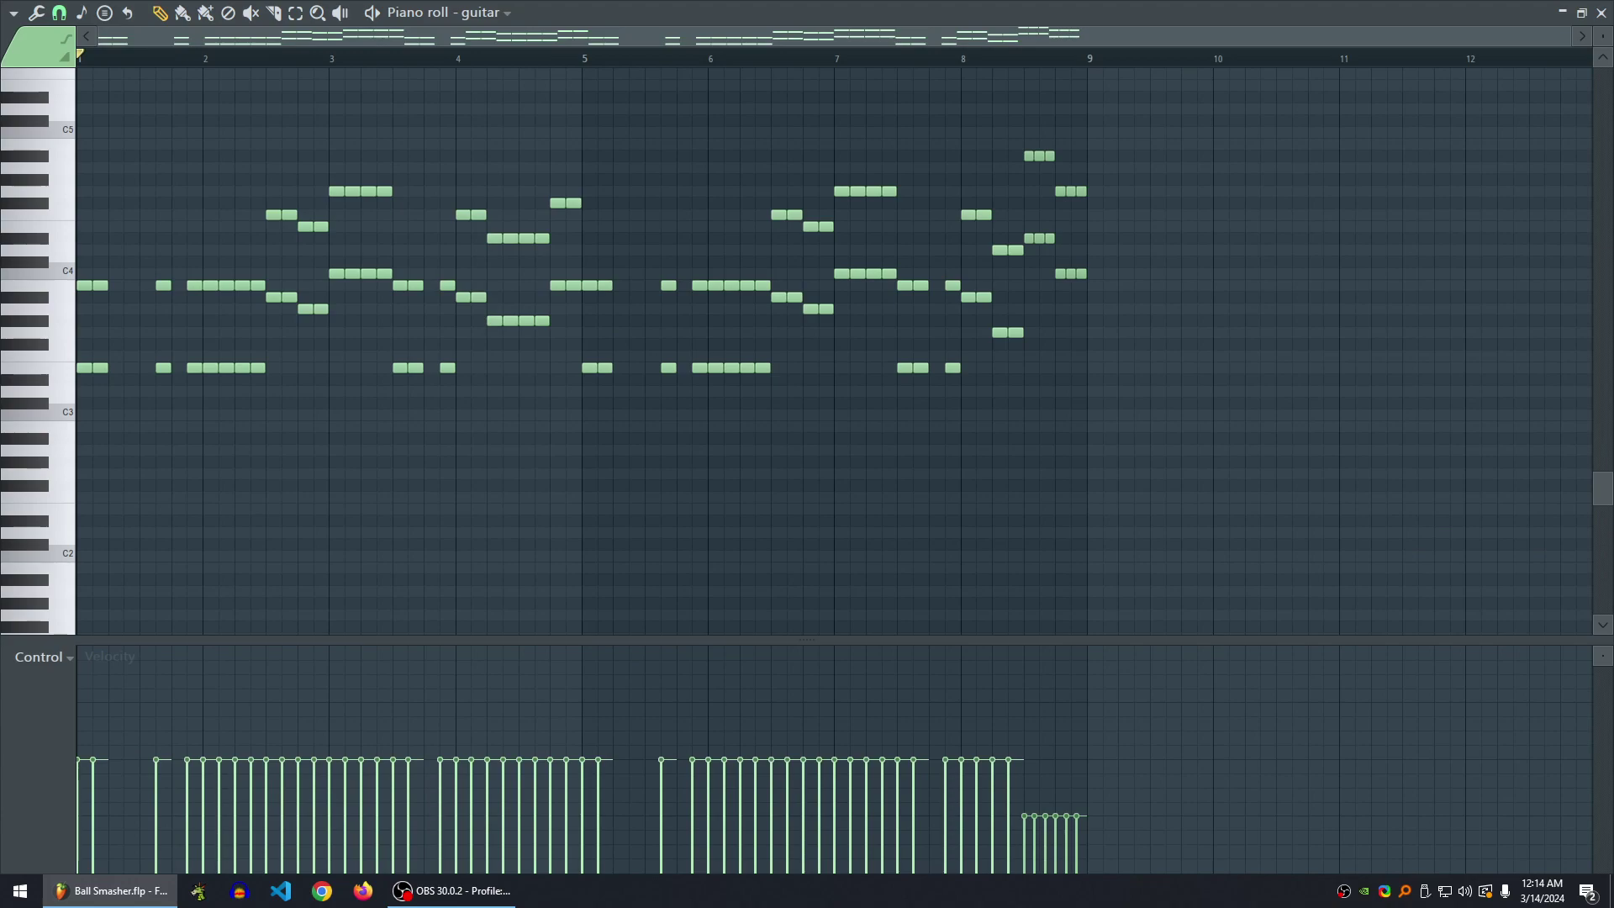
scroll(807, 351, "up", 3)
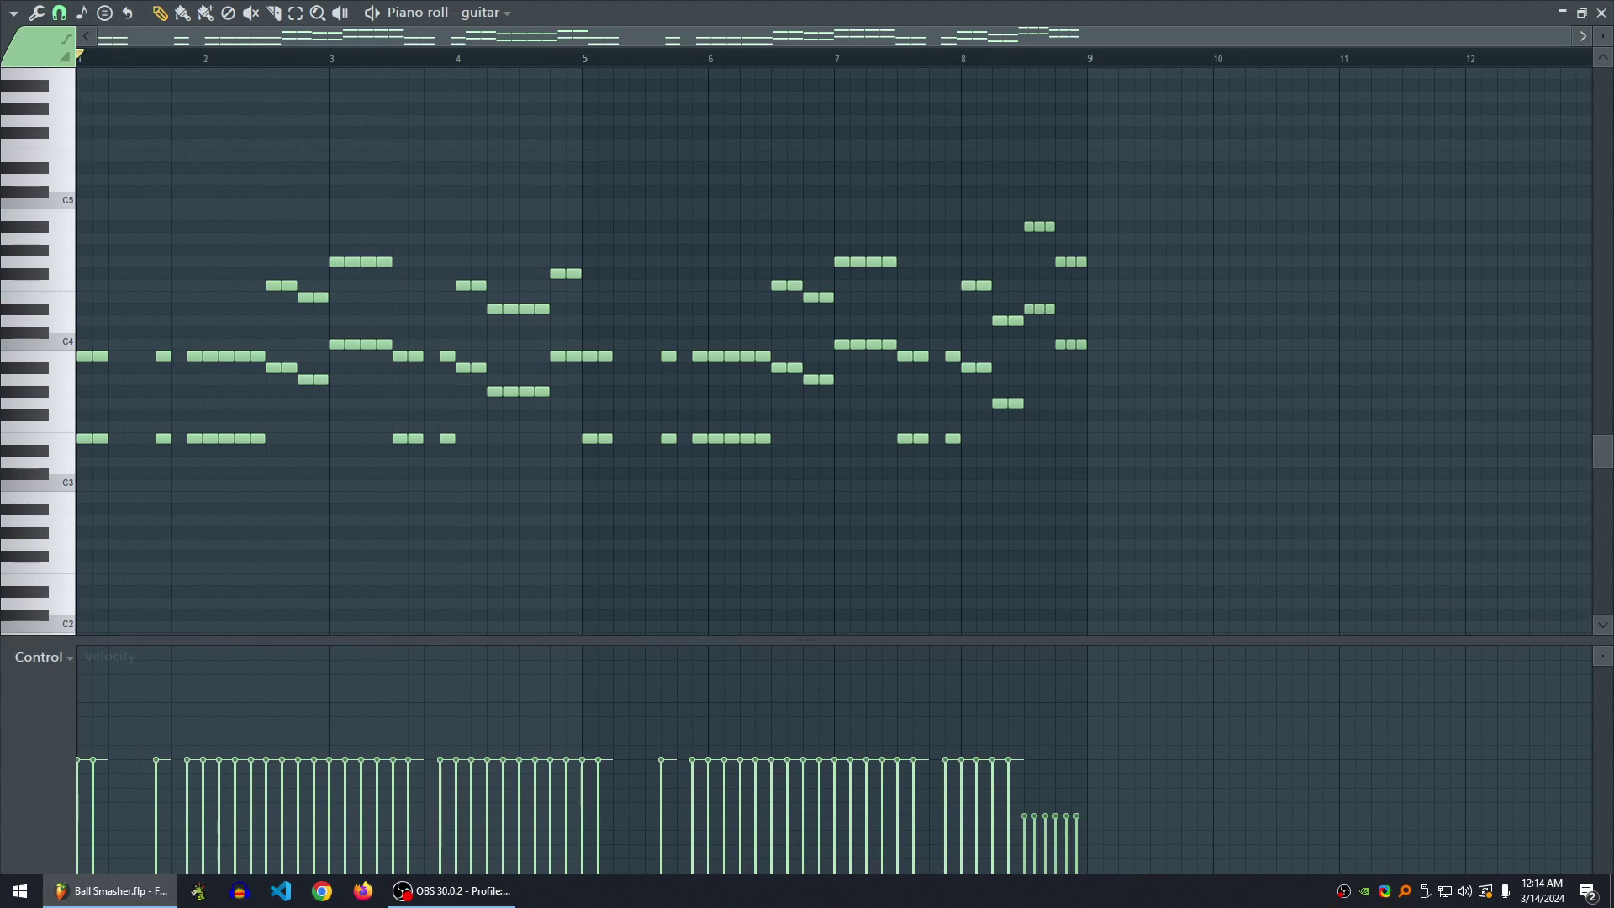
left_click(1601, 13)
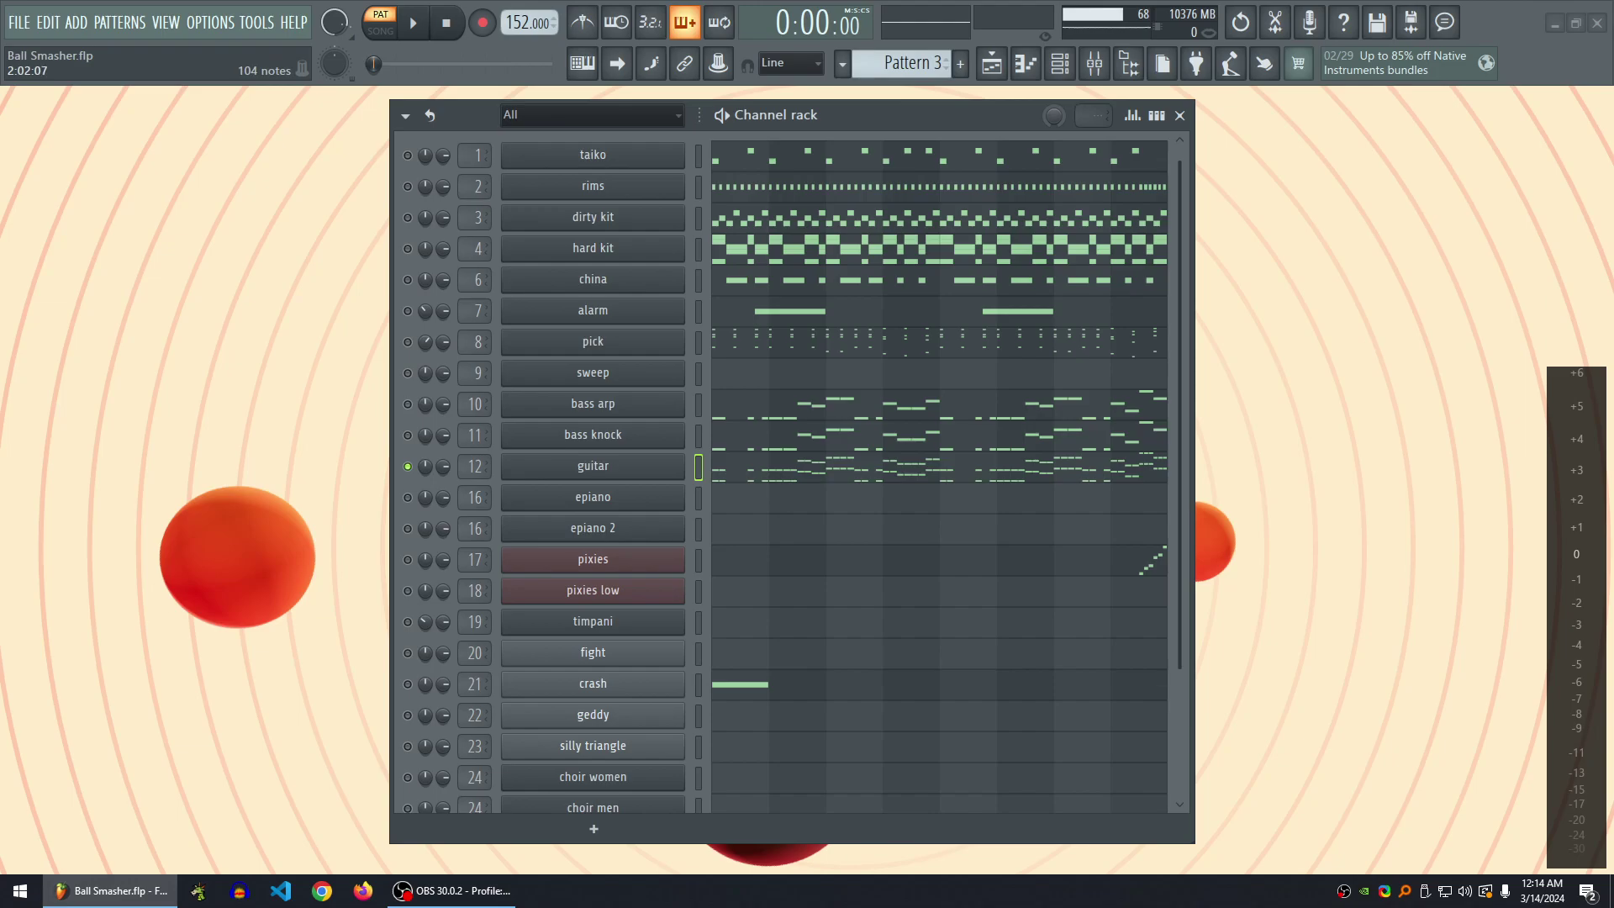
- Enable the bass arp and bass knock alongside the guitar, play them together while checking the guitar's notes, and stop playback
left_click(408, 434)
left_click(408, 404)
key("space")
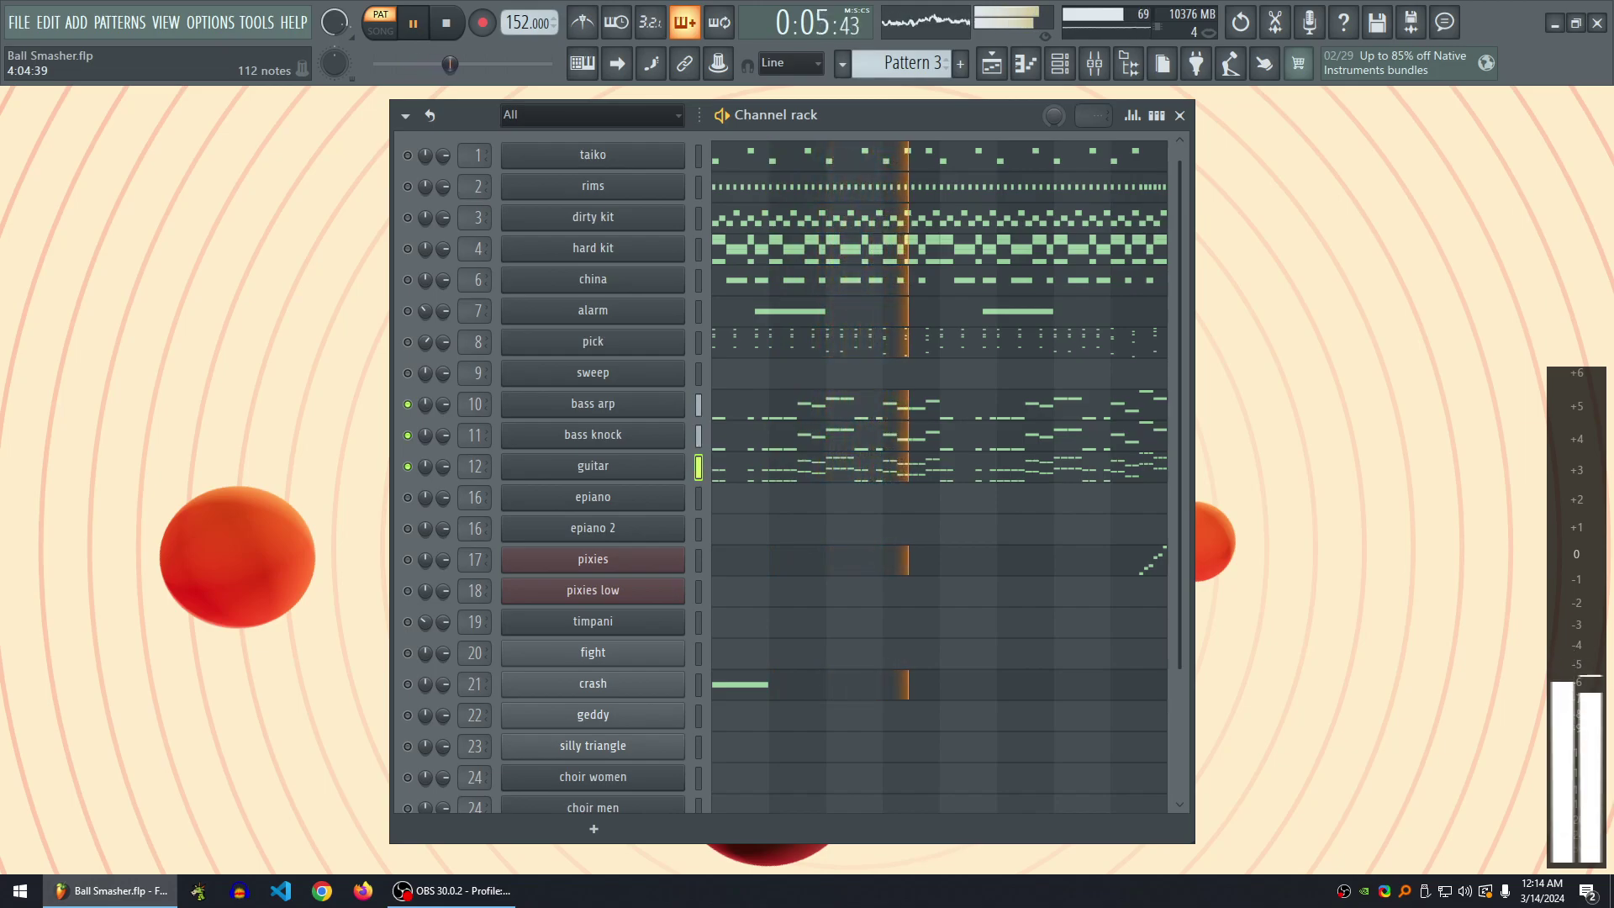
key("F7")
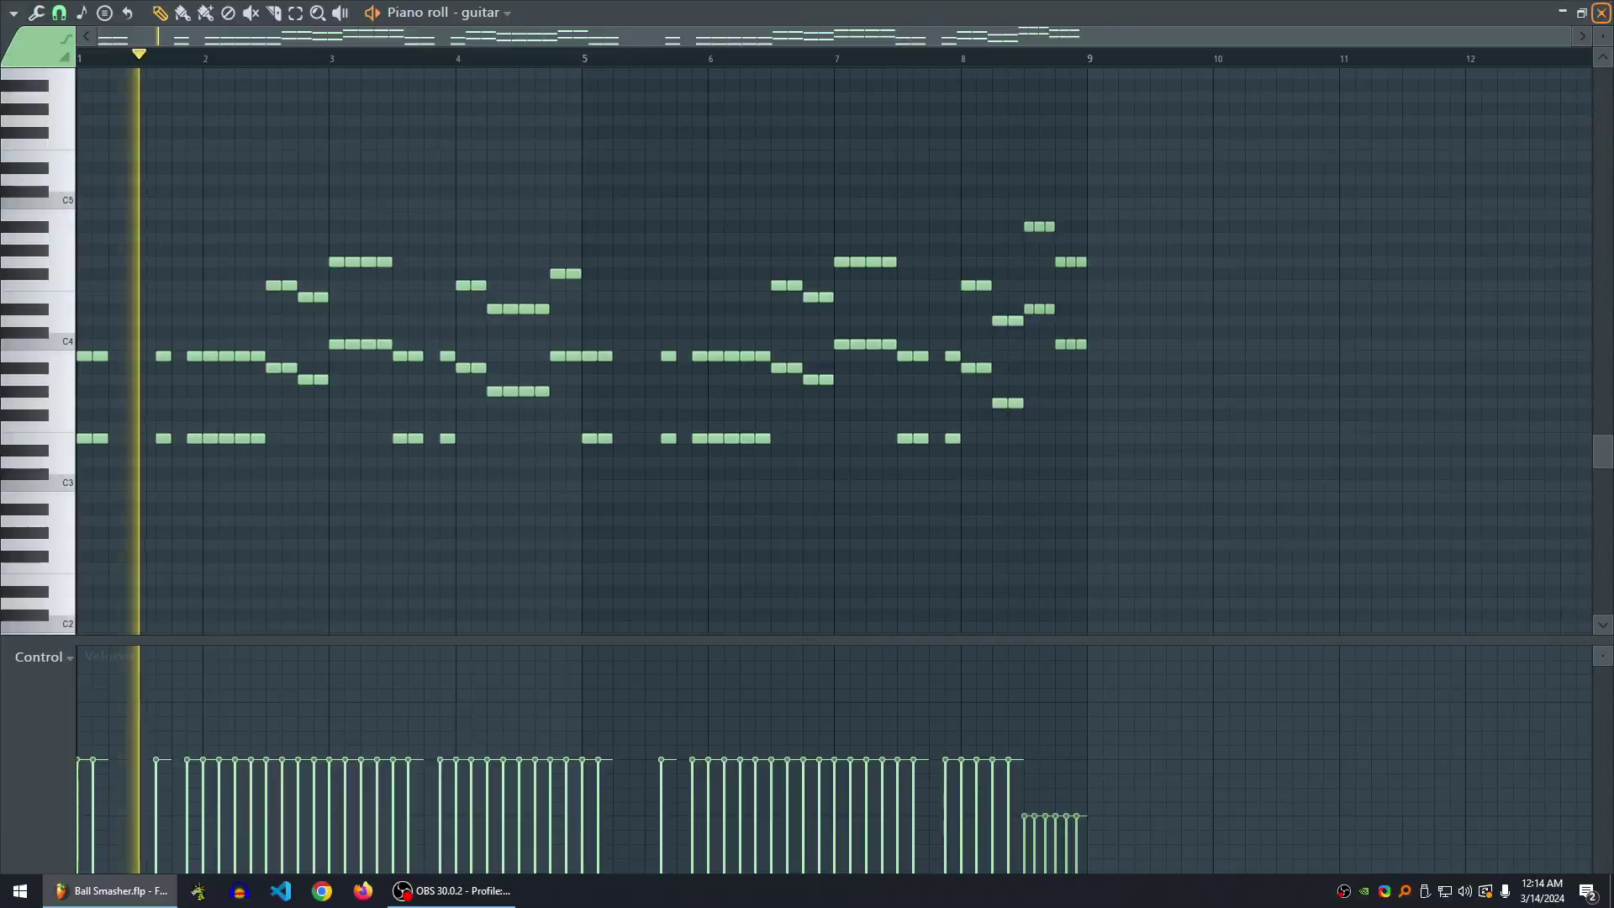
key("F7")
key("space")
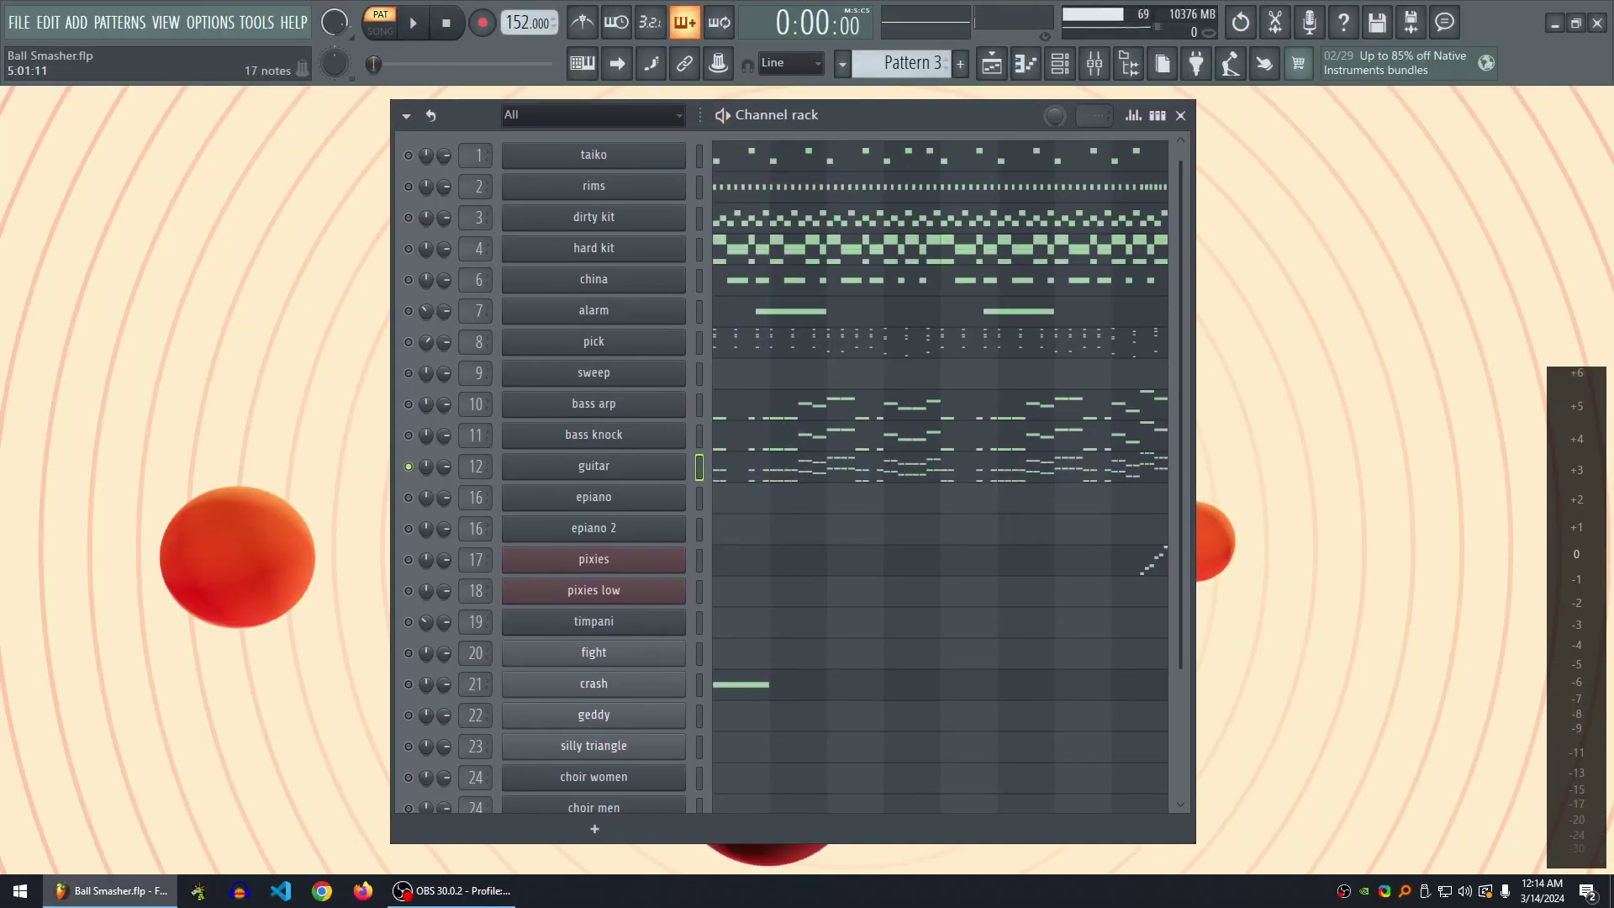
- Audition the guitar, bass knock and bass arp channels separately in Pattern 3, and enable all three together again
key("space")
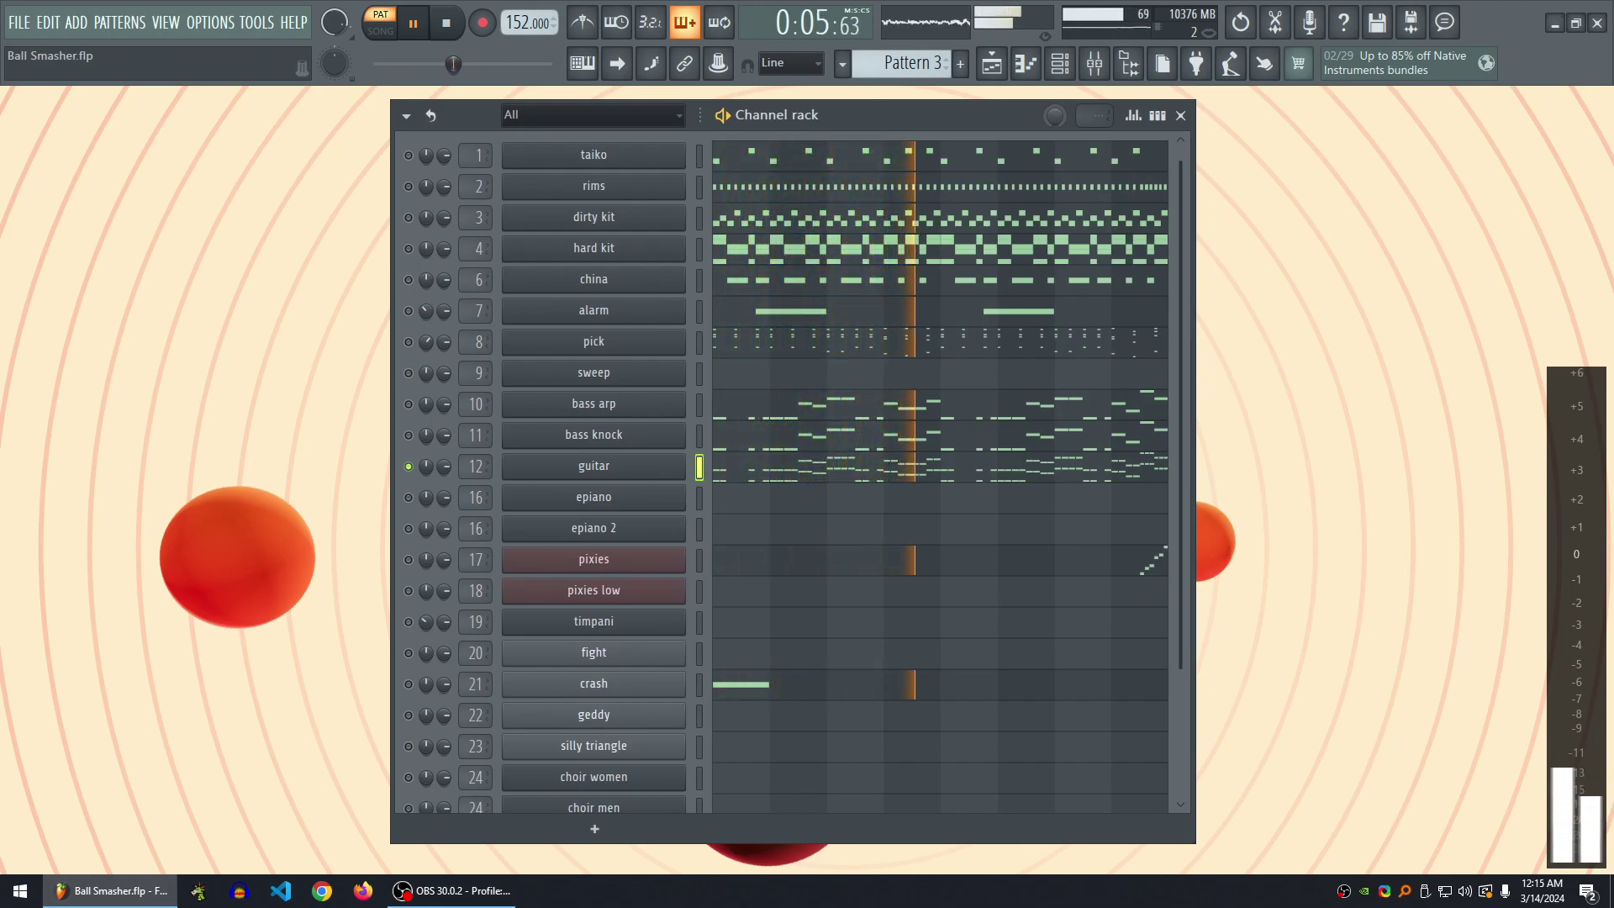
key("space")
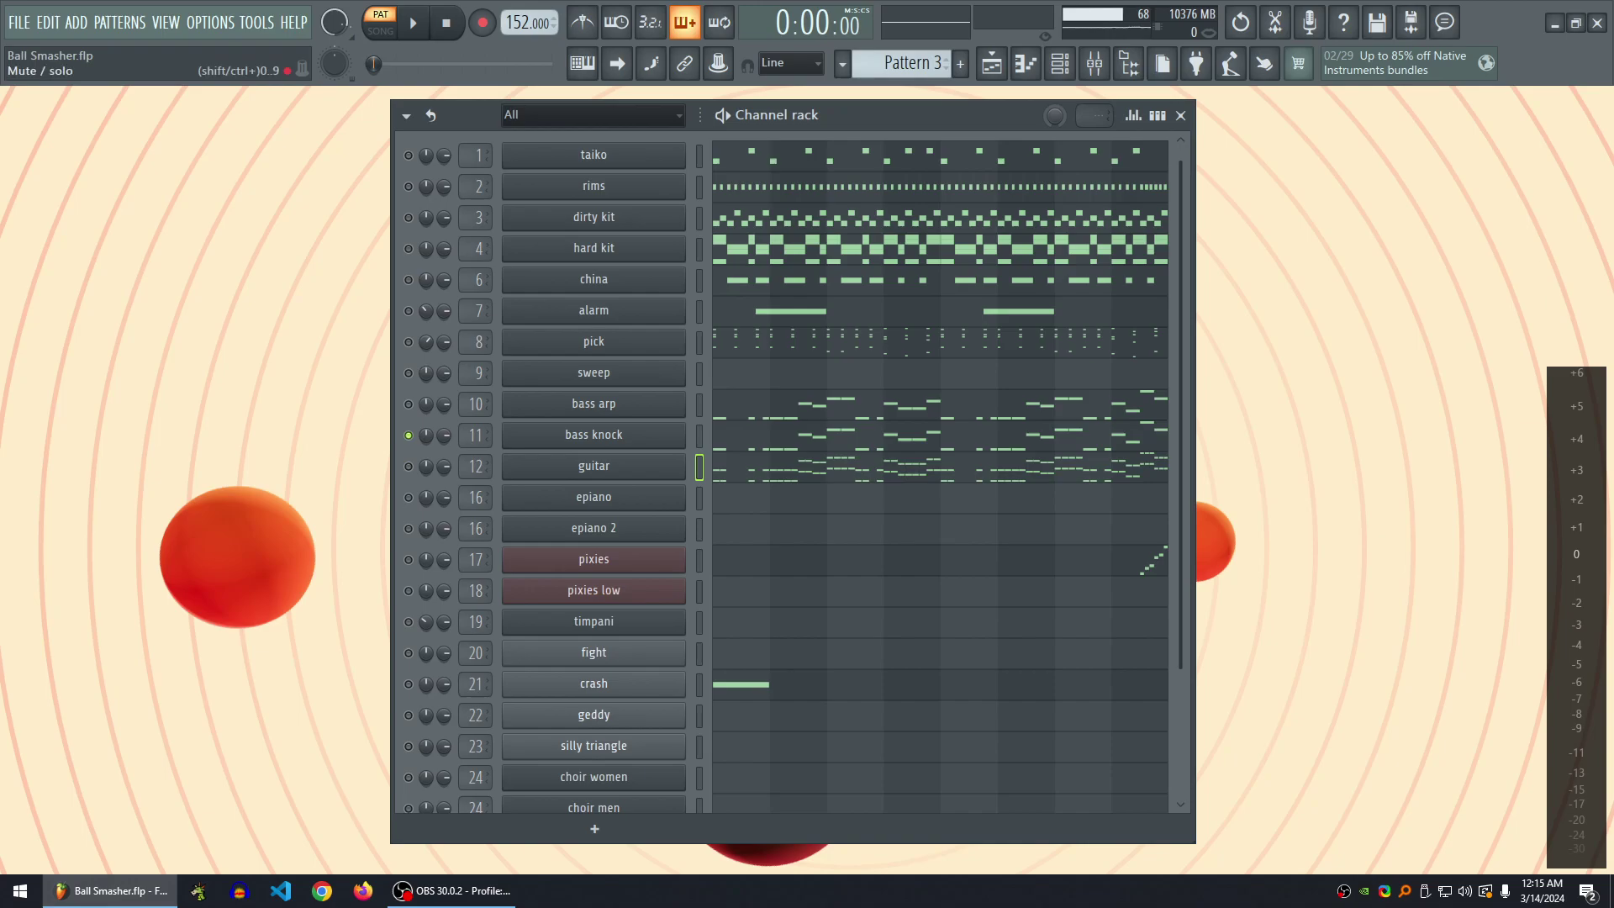
key("space")
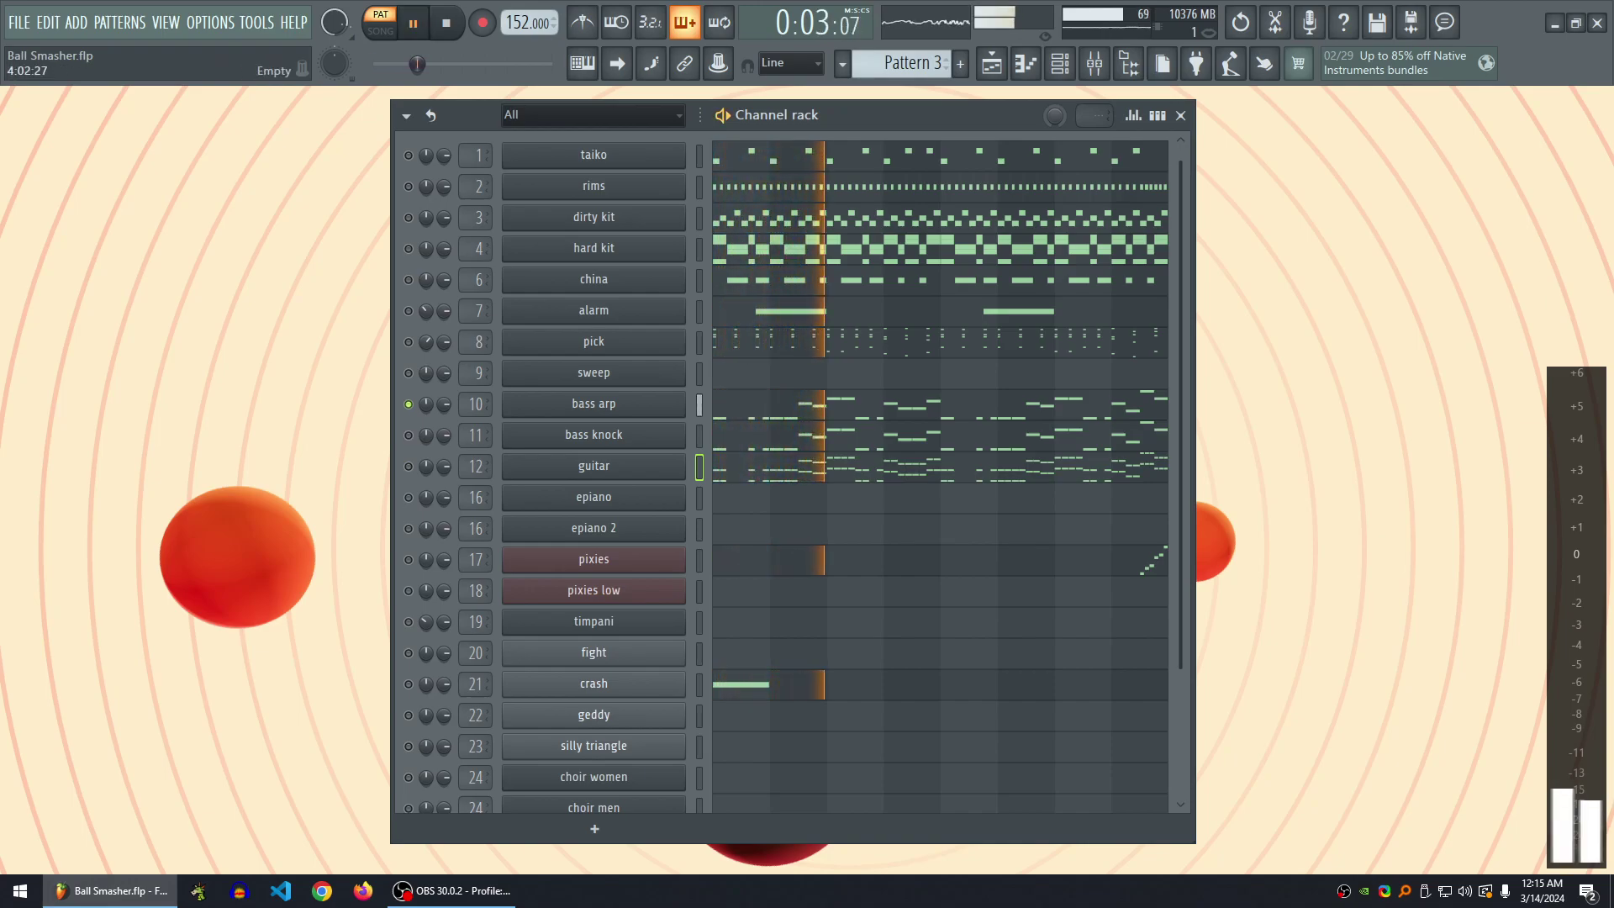
key("space")
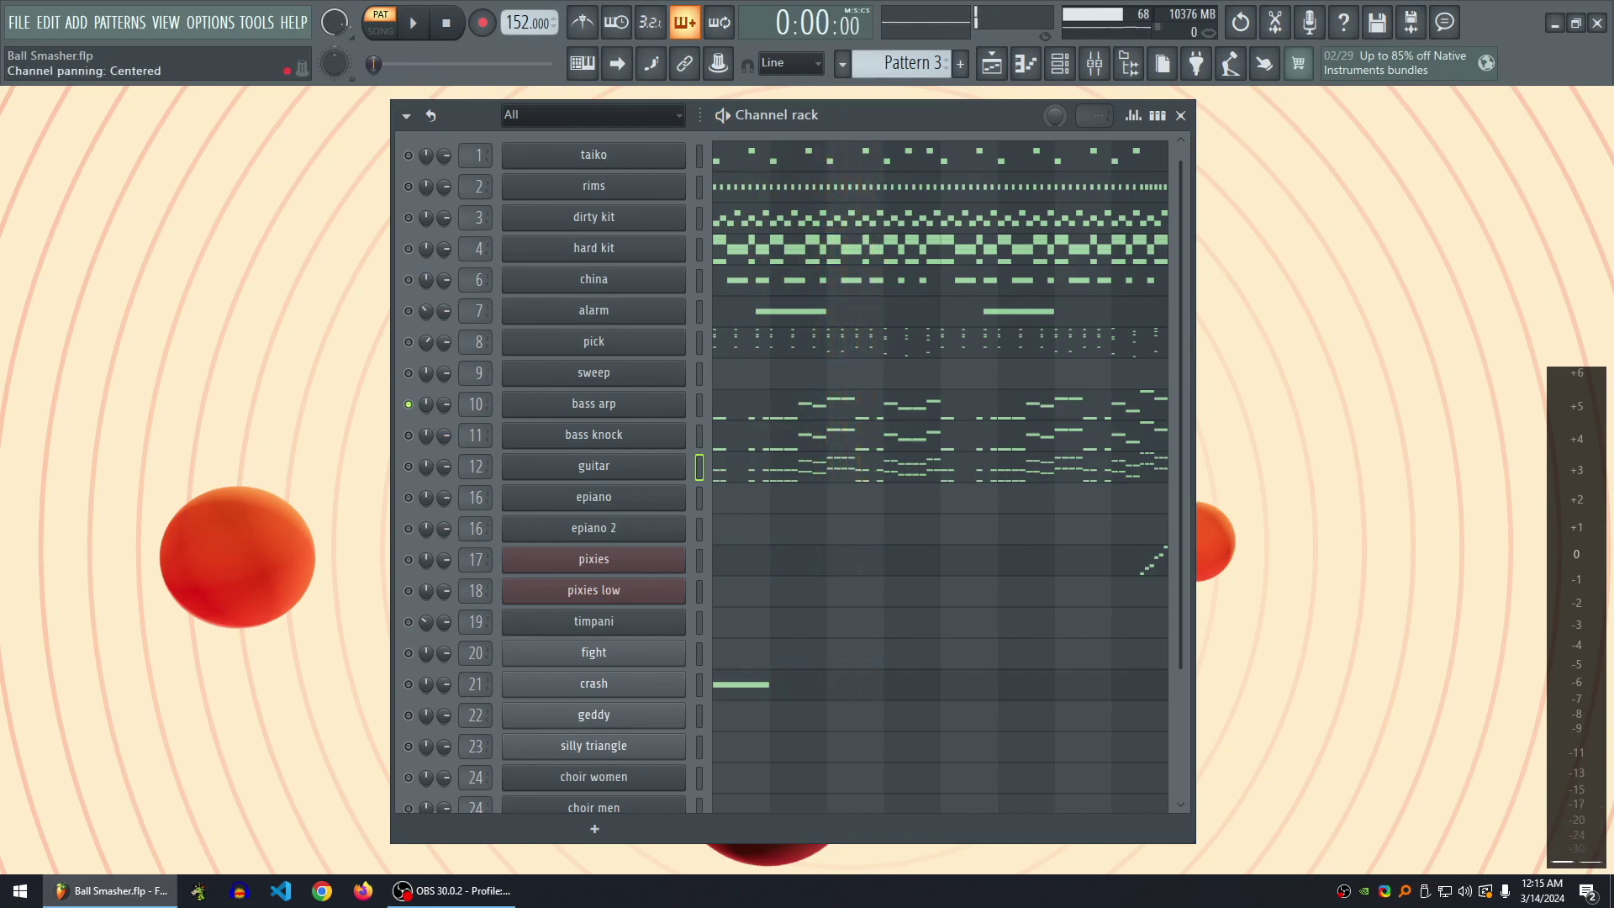
left_click(409, 467)
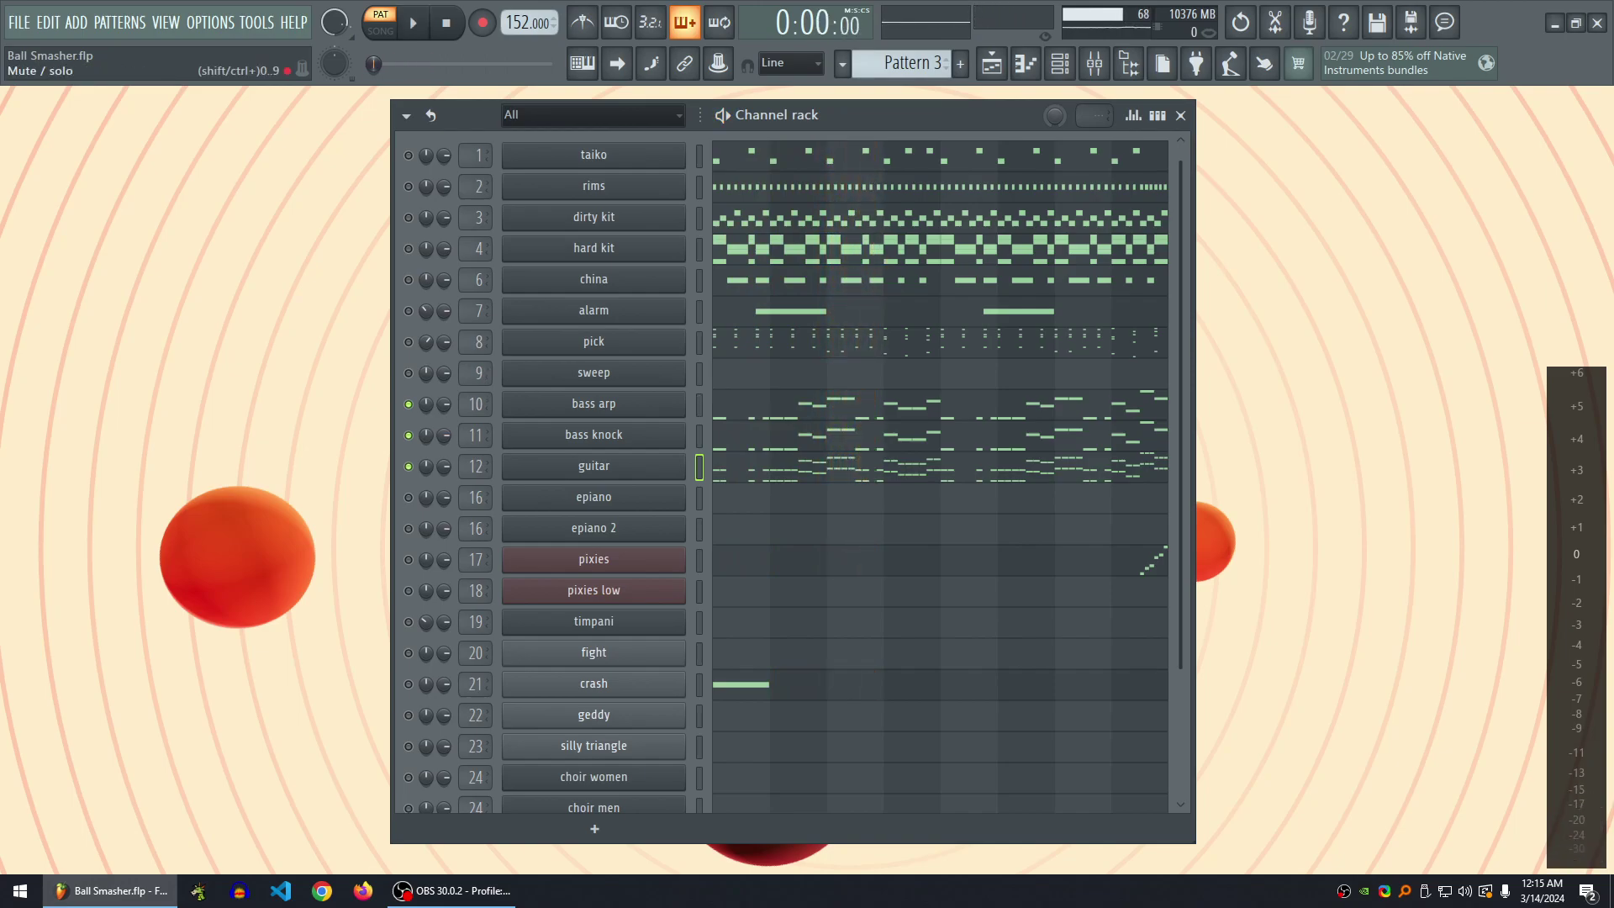
- Turn on every channel except bass arp and play Pattern 3 to hear the mix without it
right_click(408, 404)
left_click(408, 404)
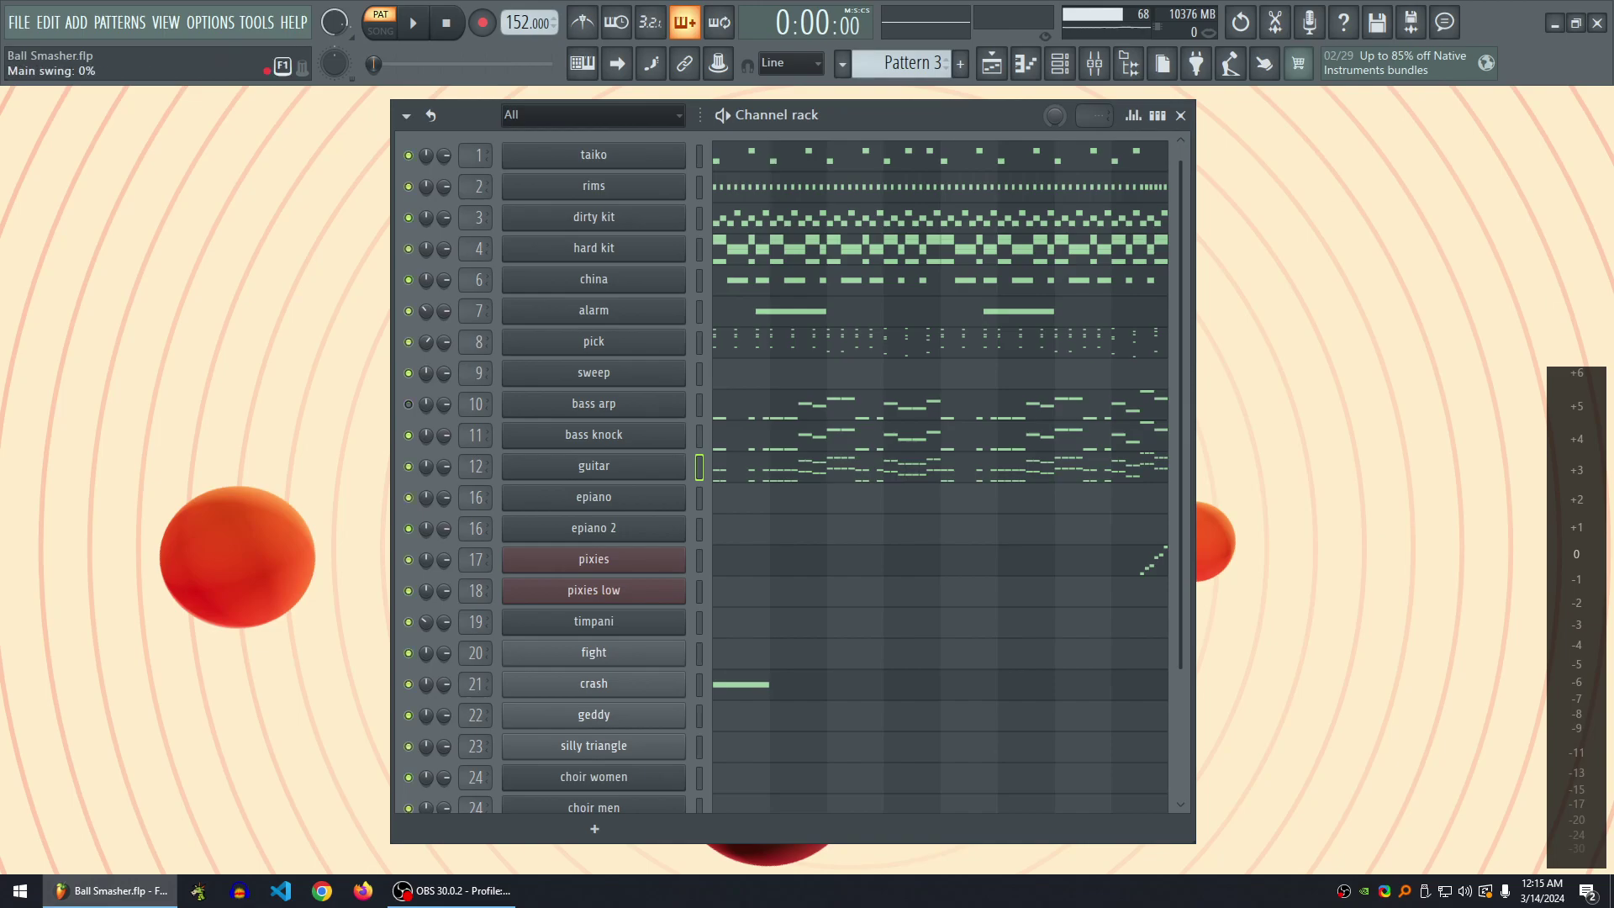
key("space")
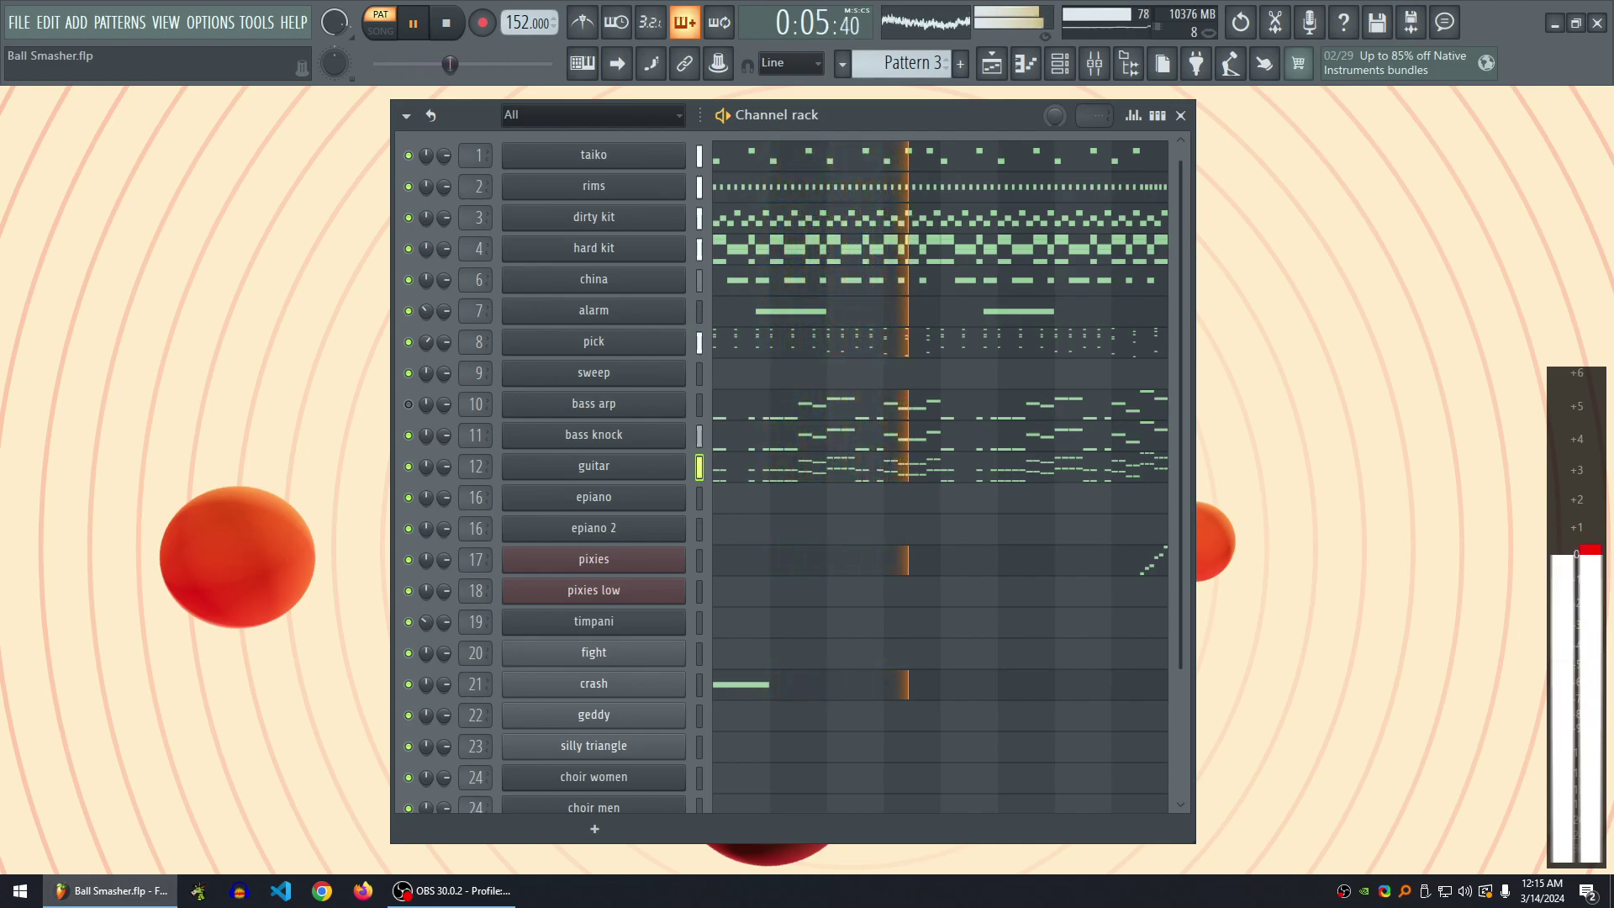
key("space")
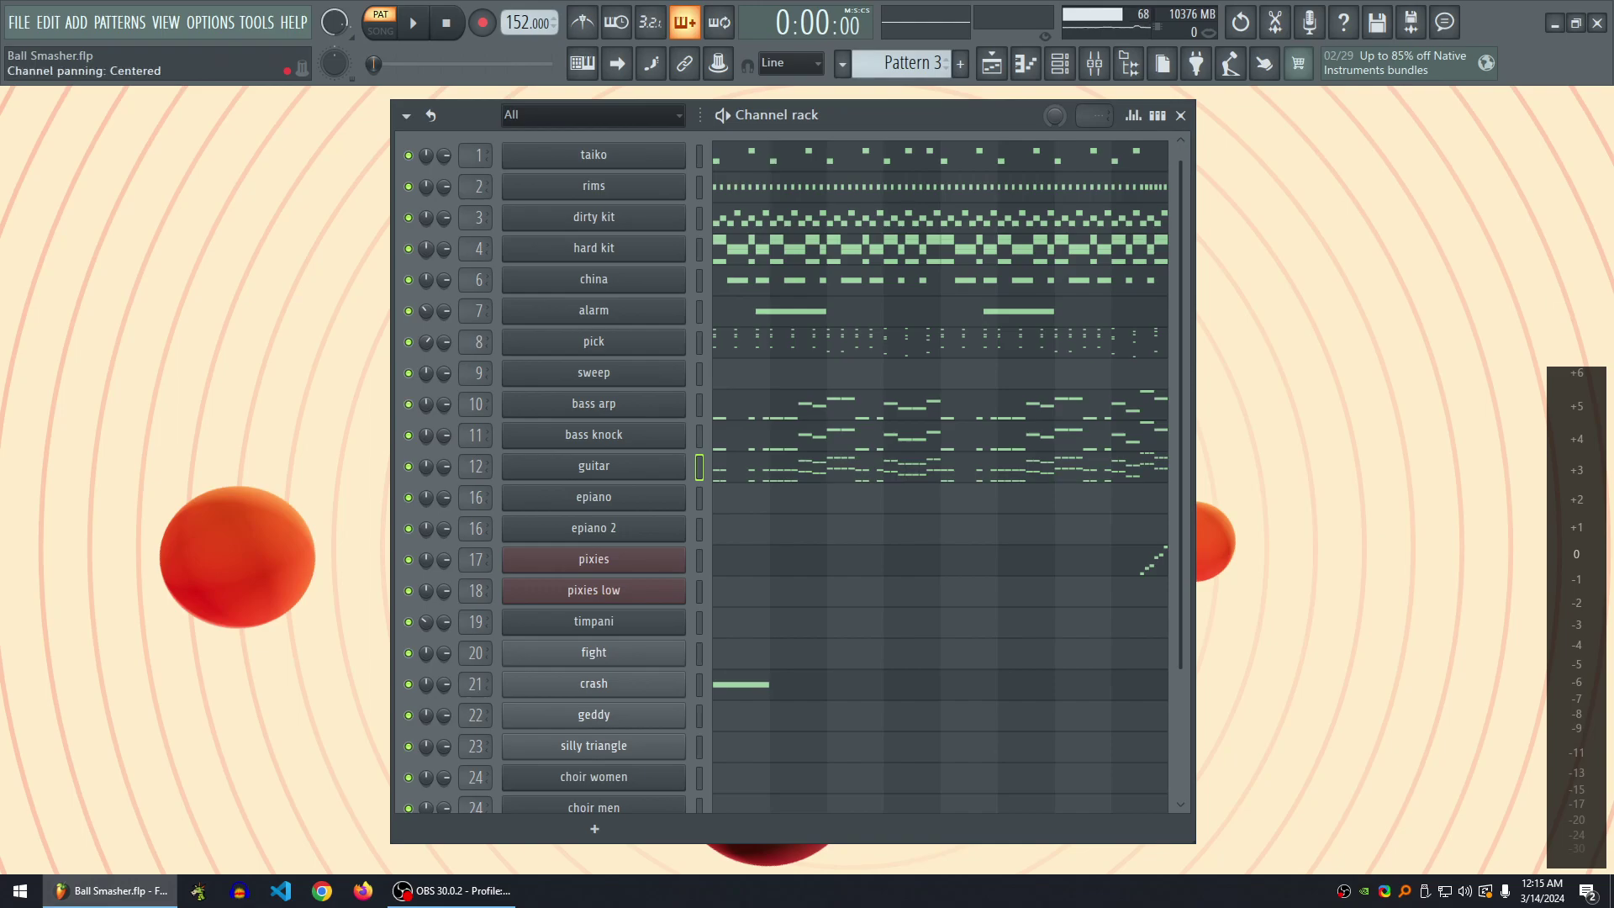
- Solo the hard kit channel and play it while viewing its notes in the piano roll, closing the piano roll when finished
right_click(408, 249)
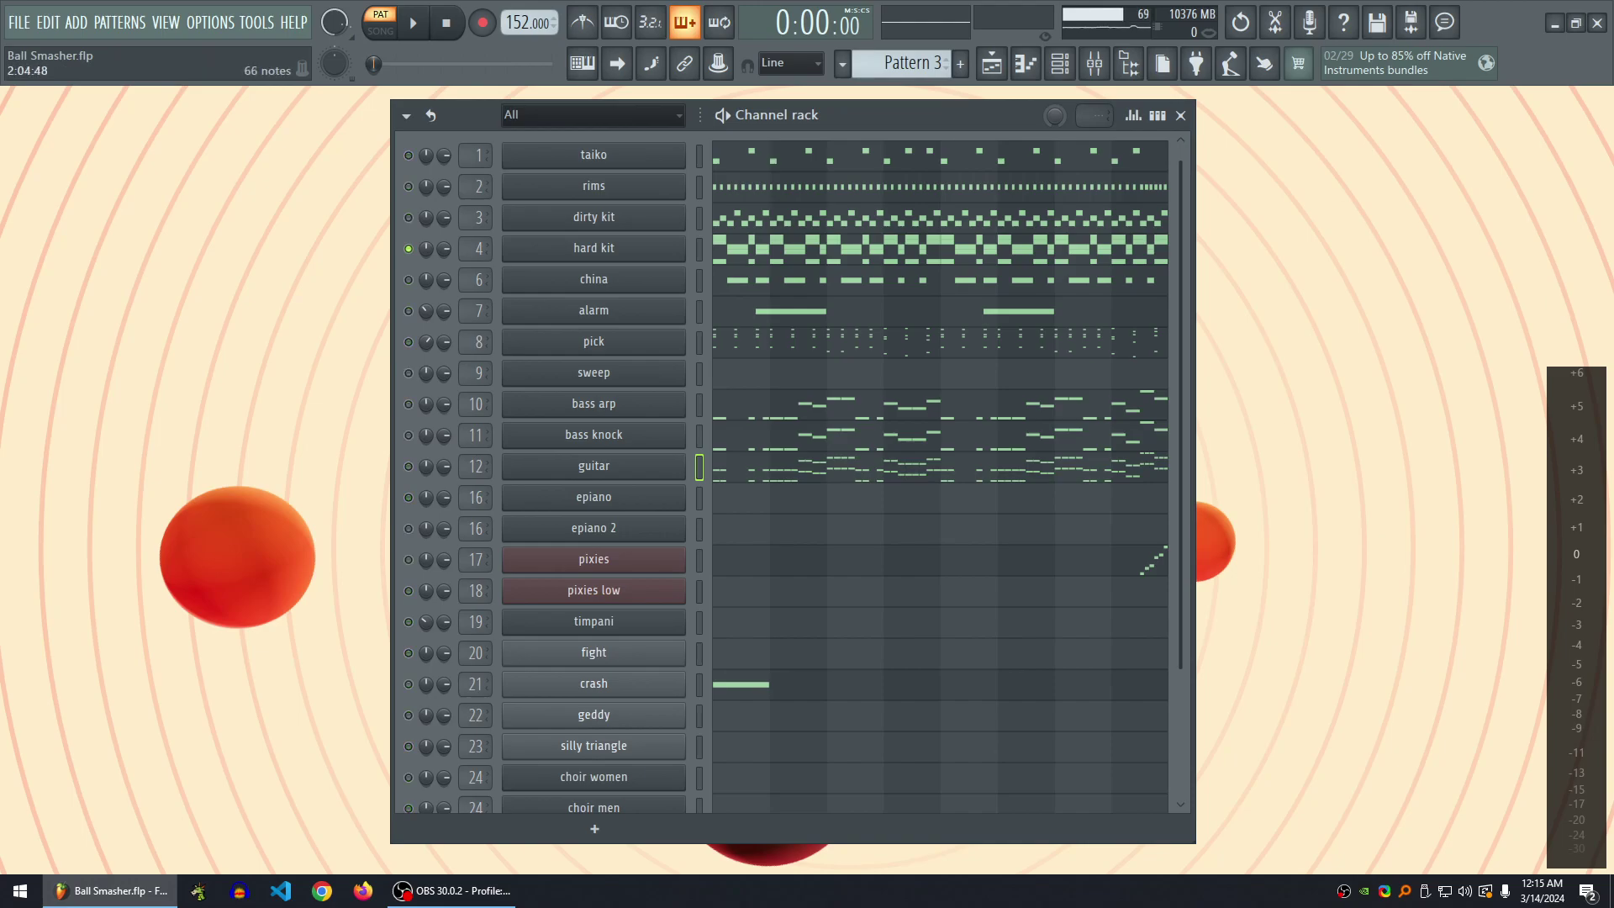
left_click(772, 248)
key("space")
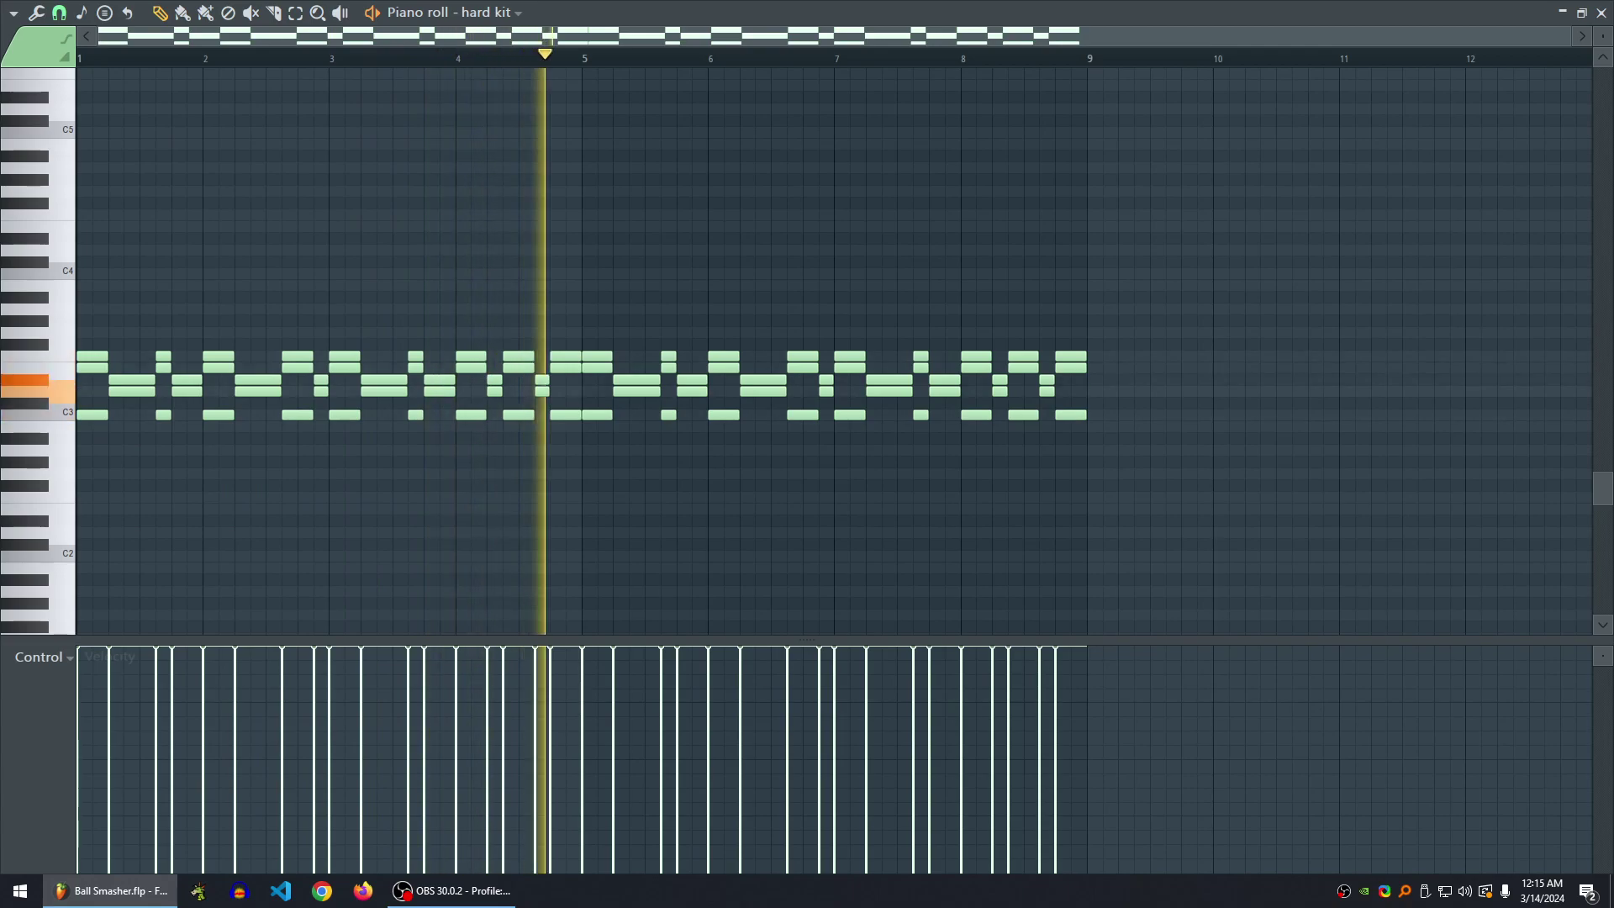
key("space")
left_click(1602, 12)
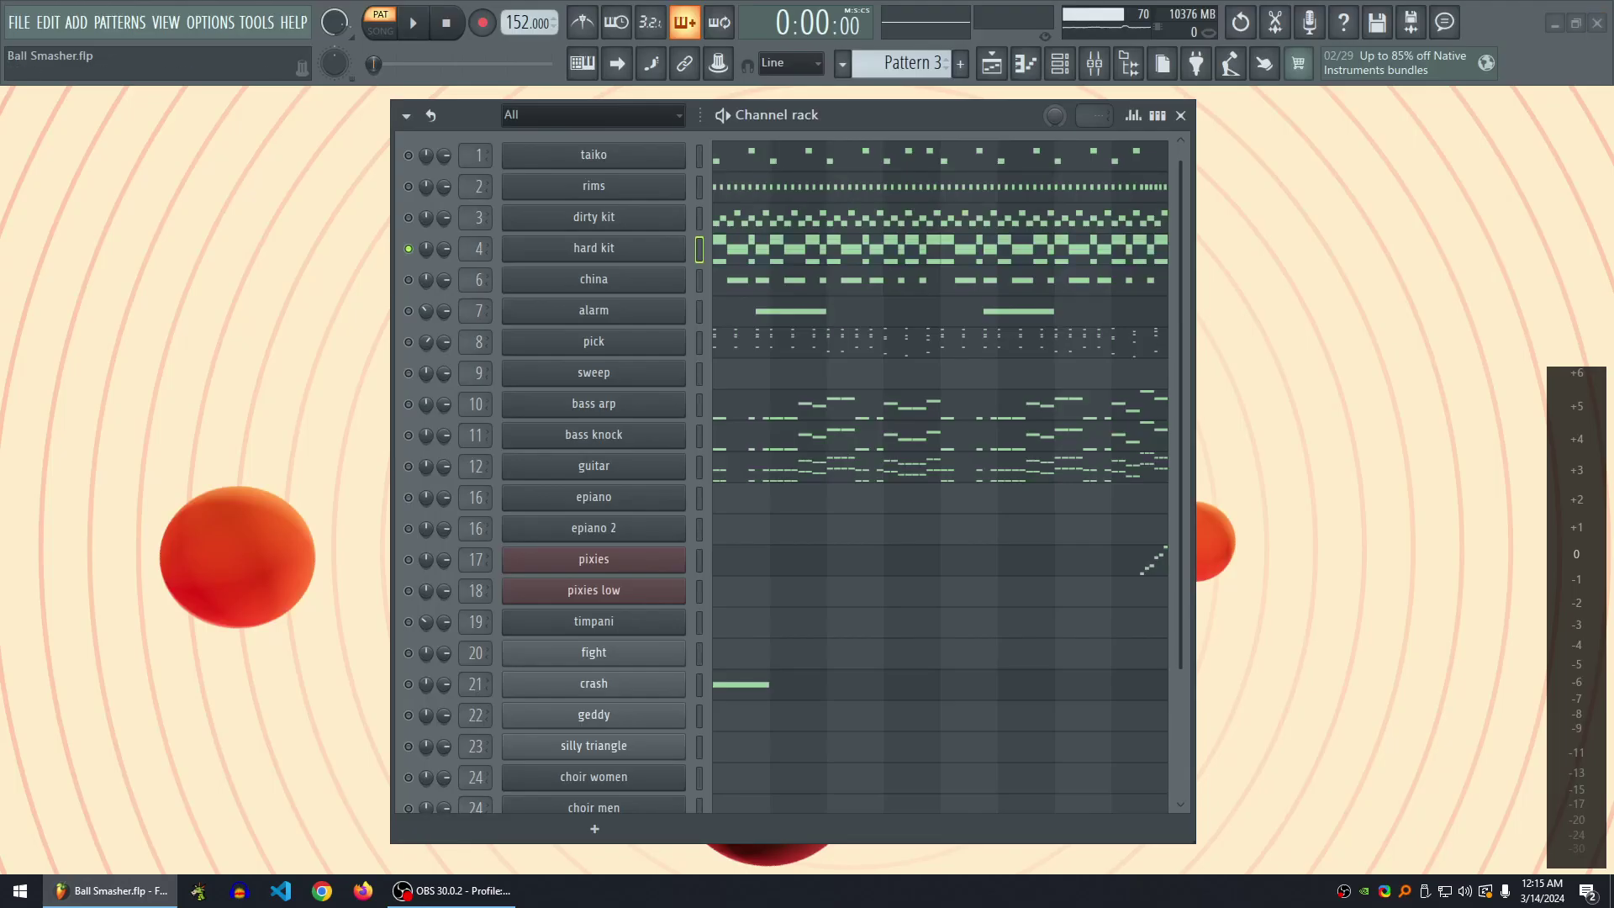
- Play Pattern 3 with only the taiko, rims and dirty kit channels on
right_click(418, 217)
key("space")
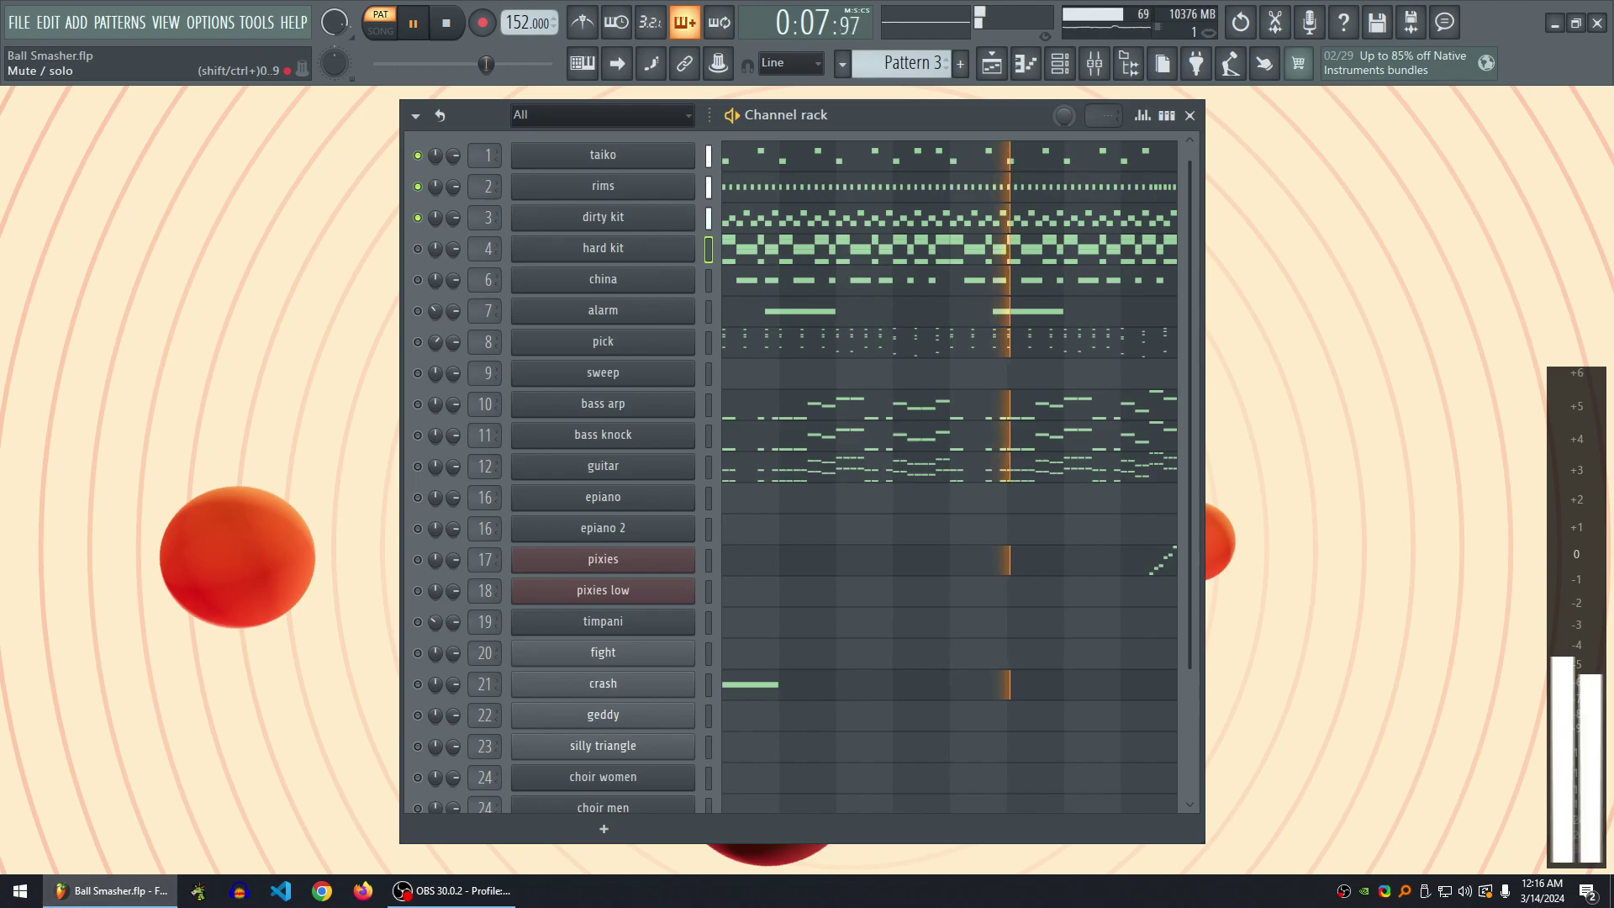
key("space")
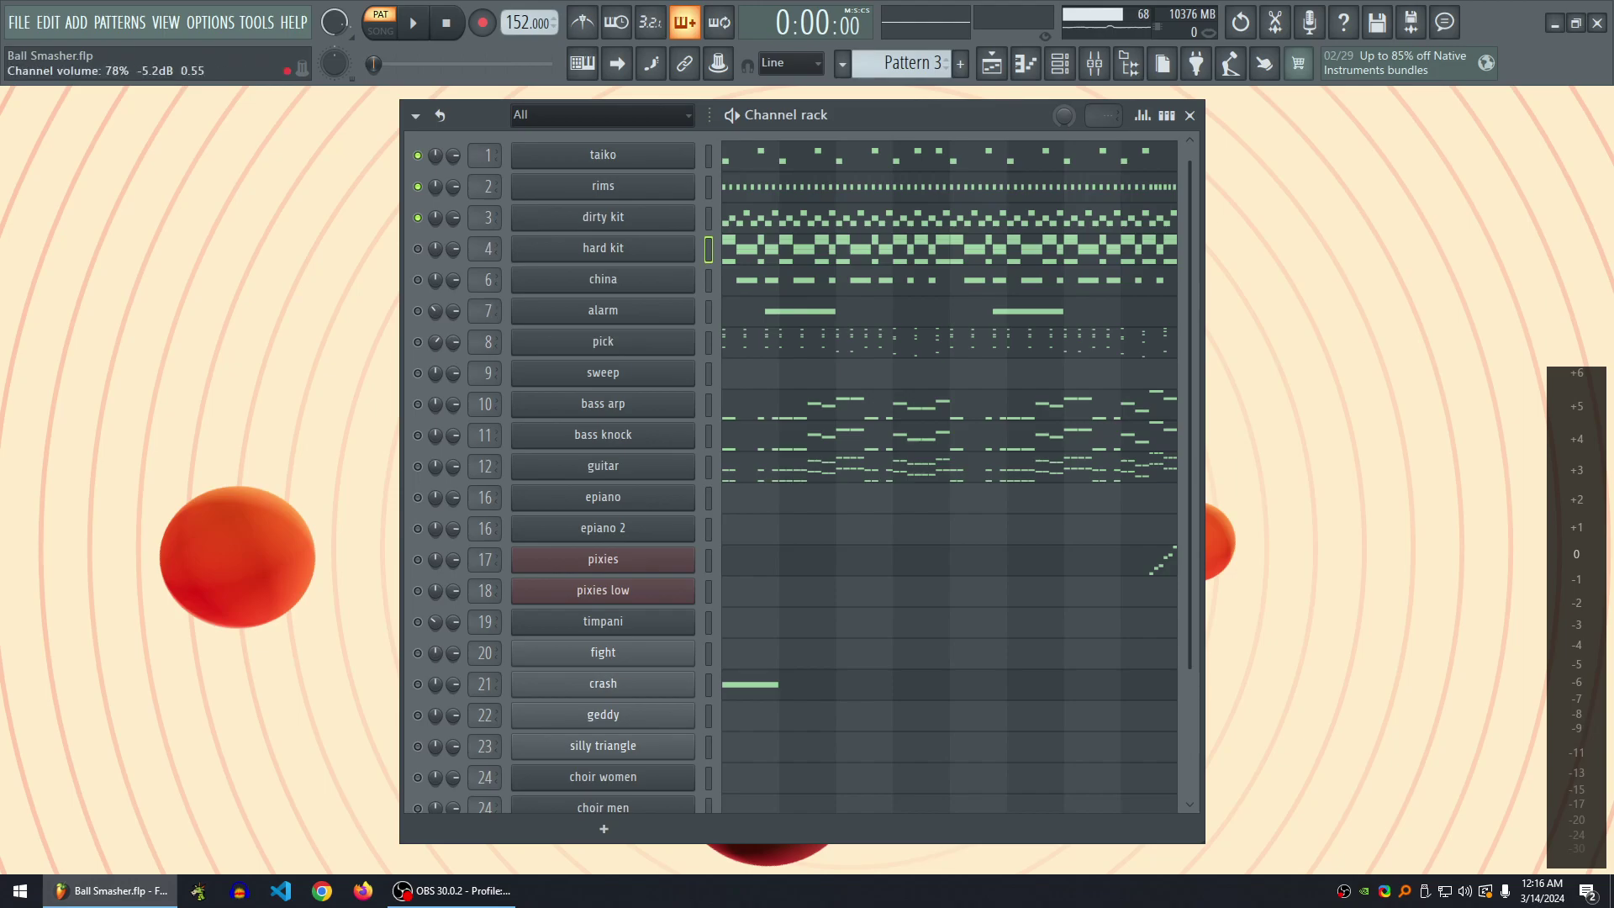
- Solo the pick channel and play it while viewing its chords in the piano roll
right_click(417, 342)
key("space")
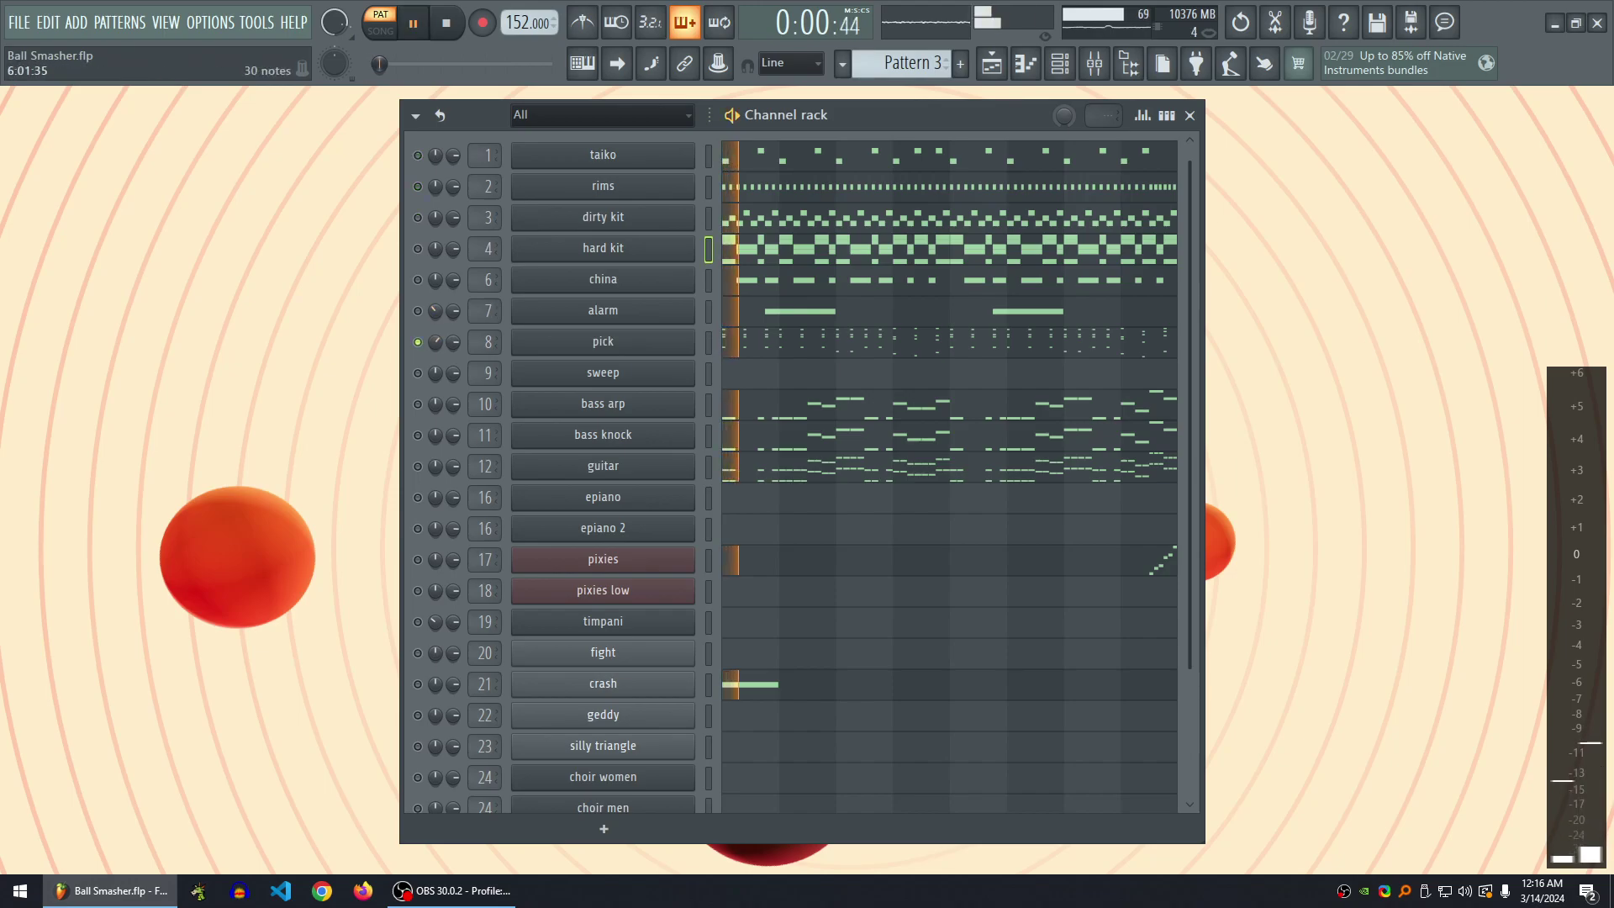
key("F7")
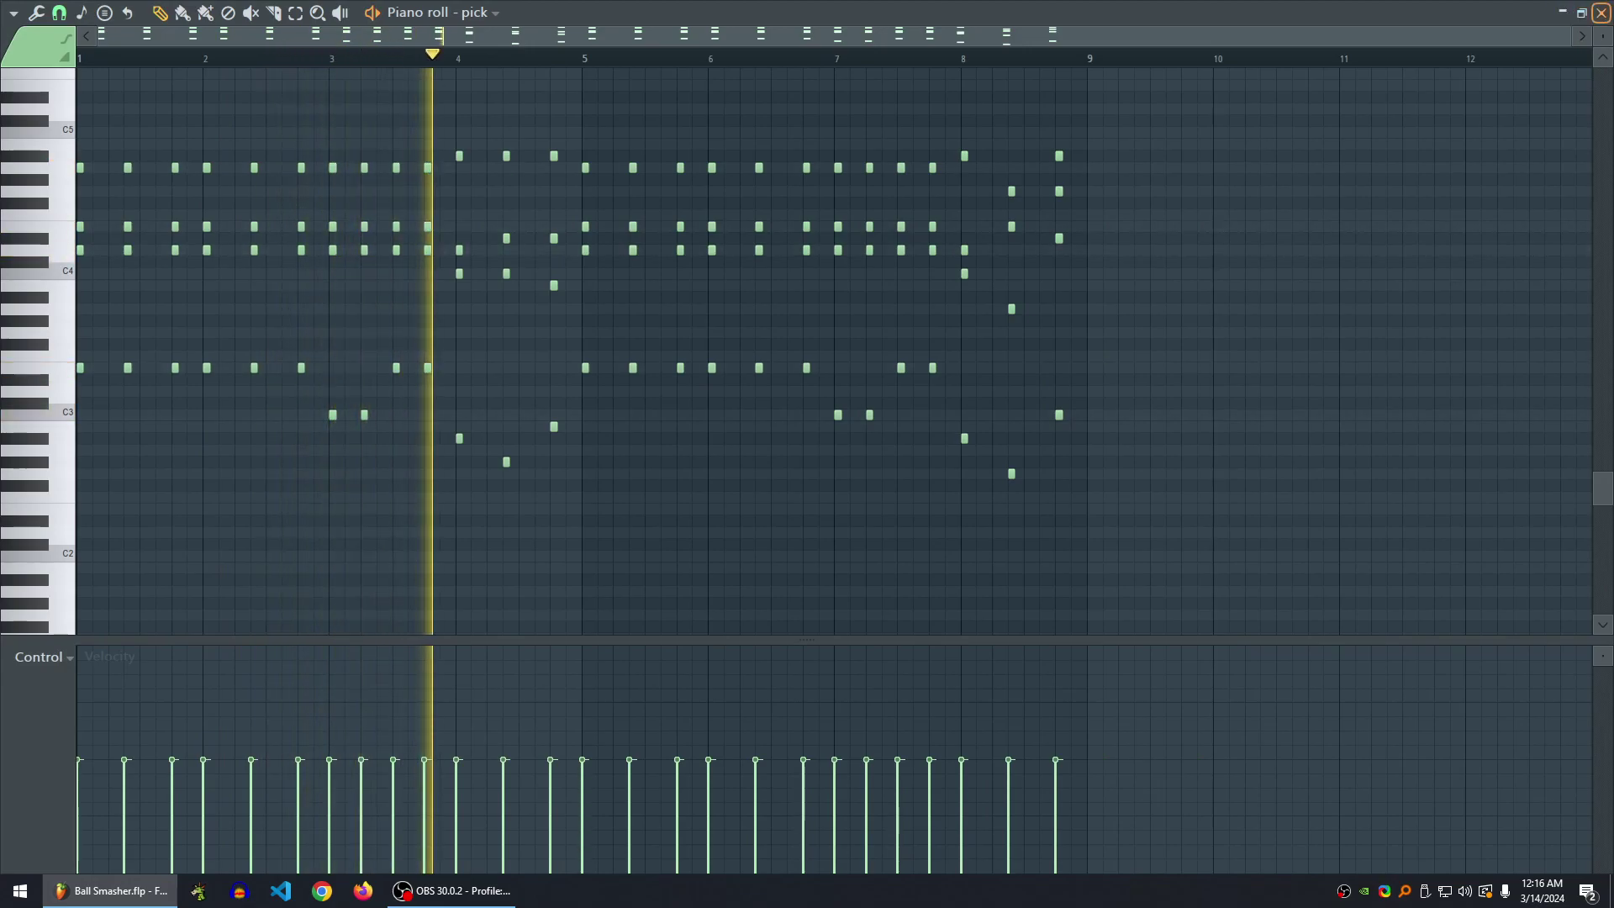
left_click(1601, 13)
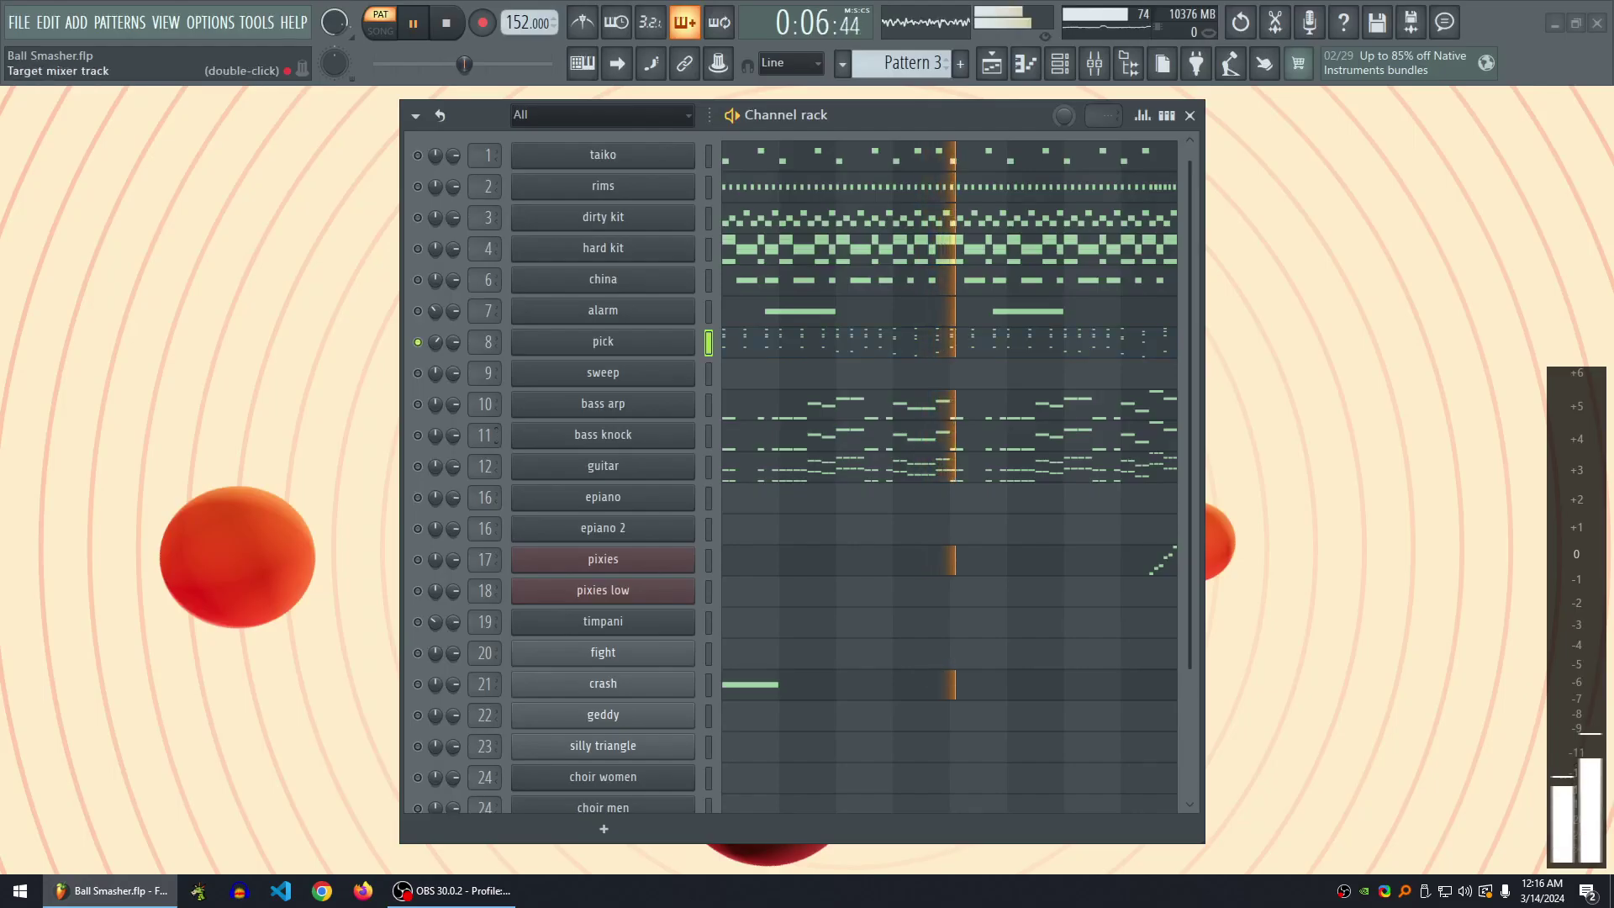
- Bring the guitar, bass arp and bass knock channels into the running playback and mute pick
left_click(417, 467)
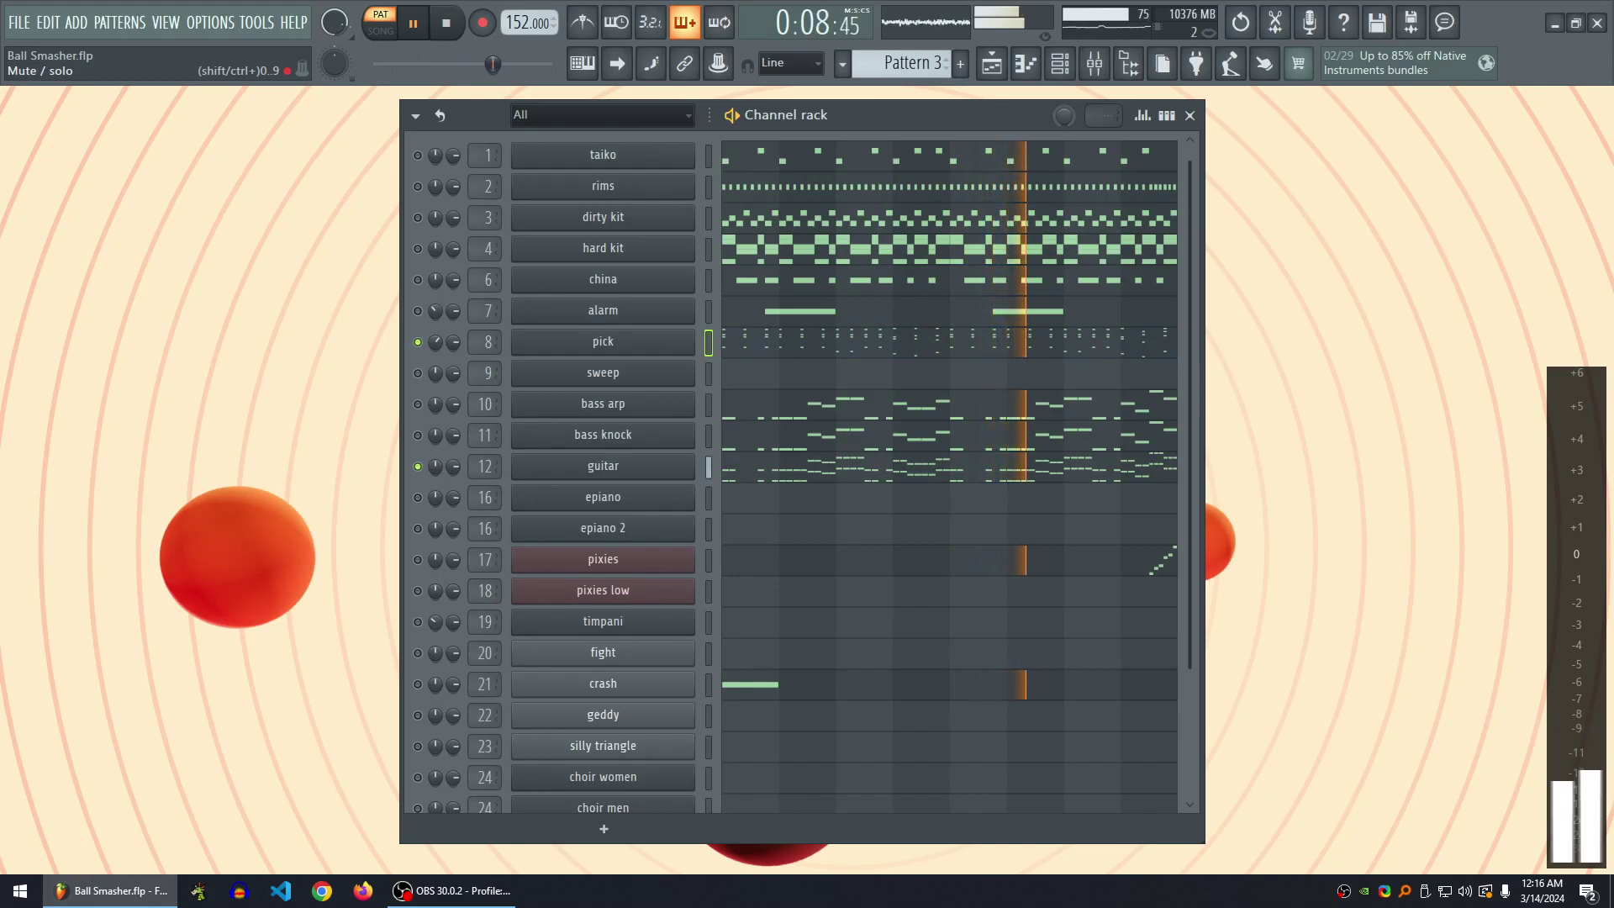
left_click(417, 405)
left_click(417, 435)
left_click(416, 342)
- Solo the pixies channel, stop playback and open its Pattern 4 notes in the piano roll
right_click(417, 560)
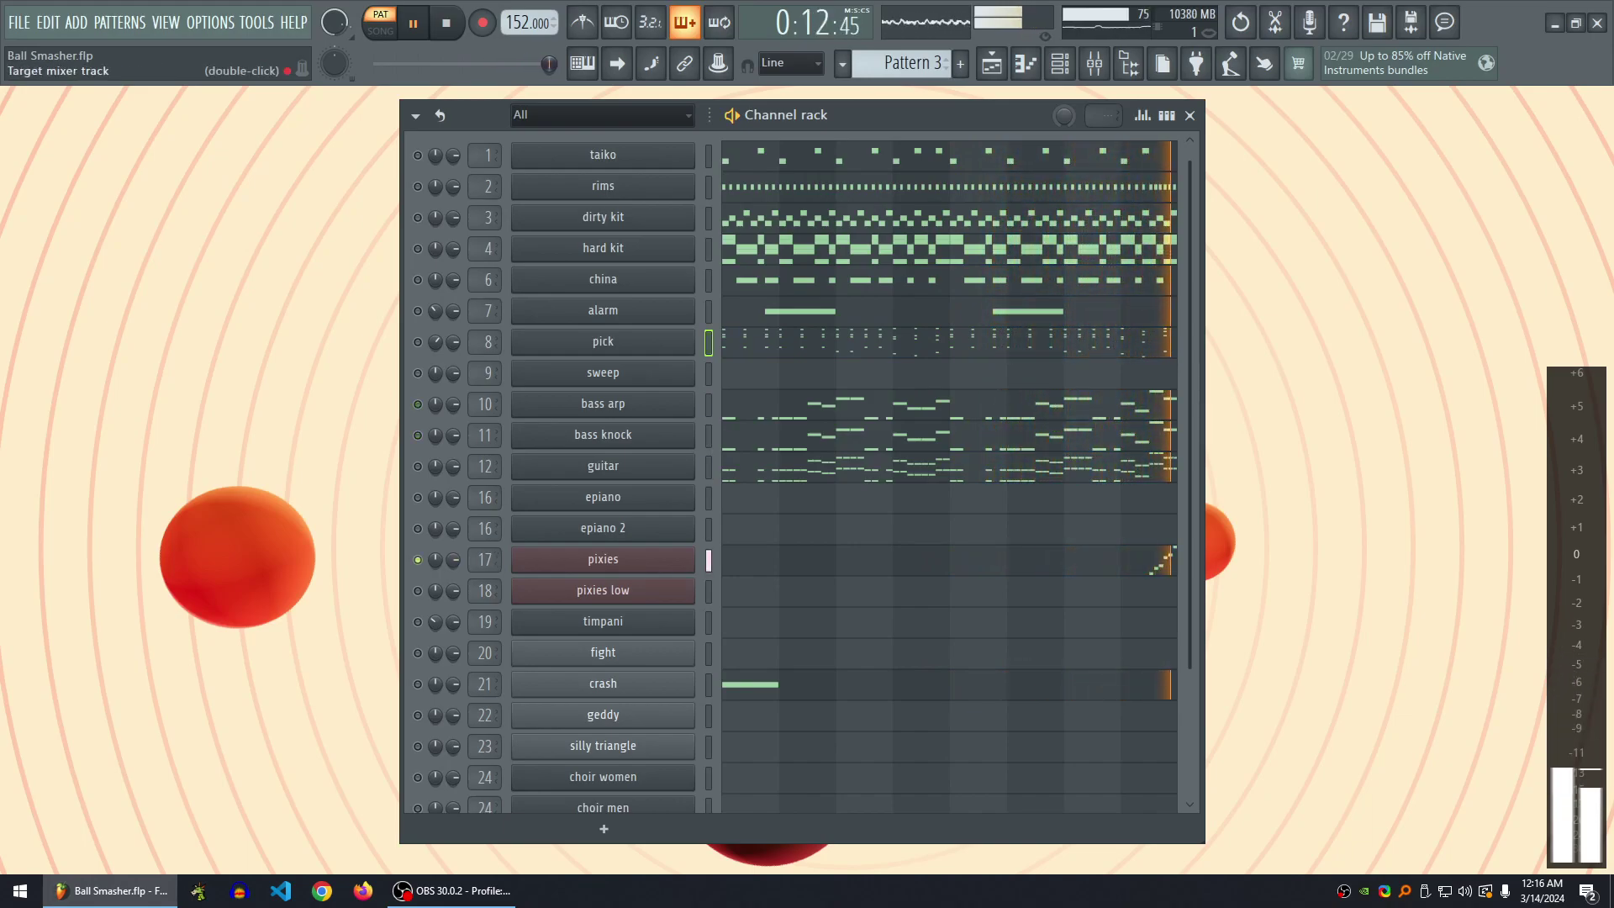
key("space")
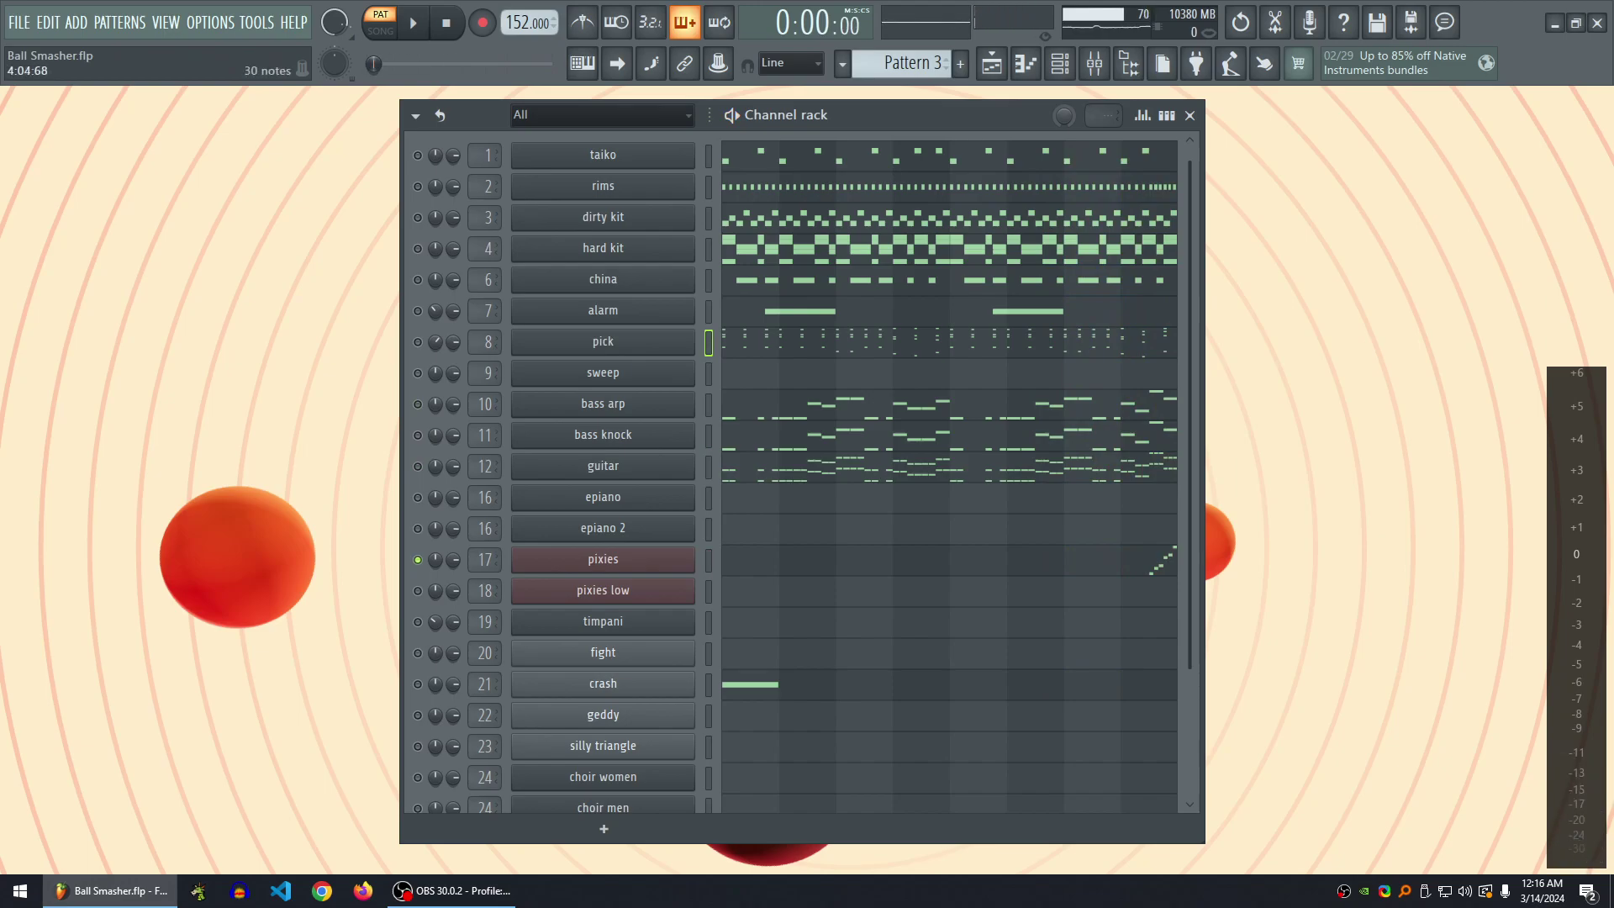
scroll(790, 471, "down", 2)
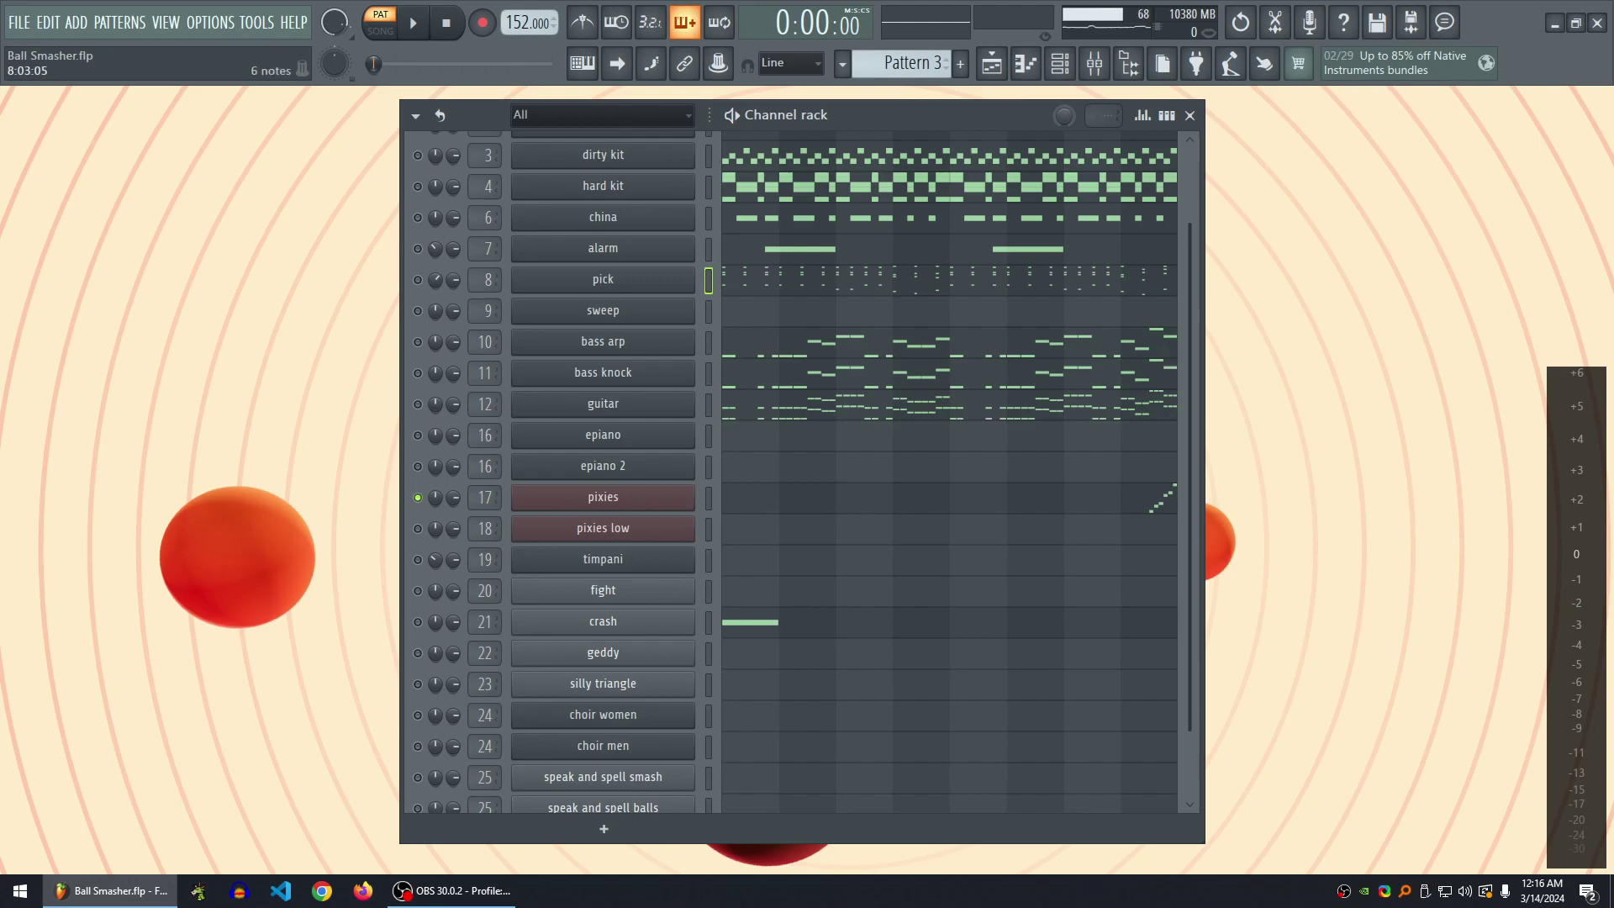
key("KP_Add")
left_click(952, 496)
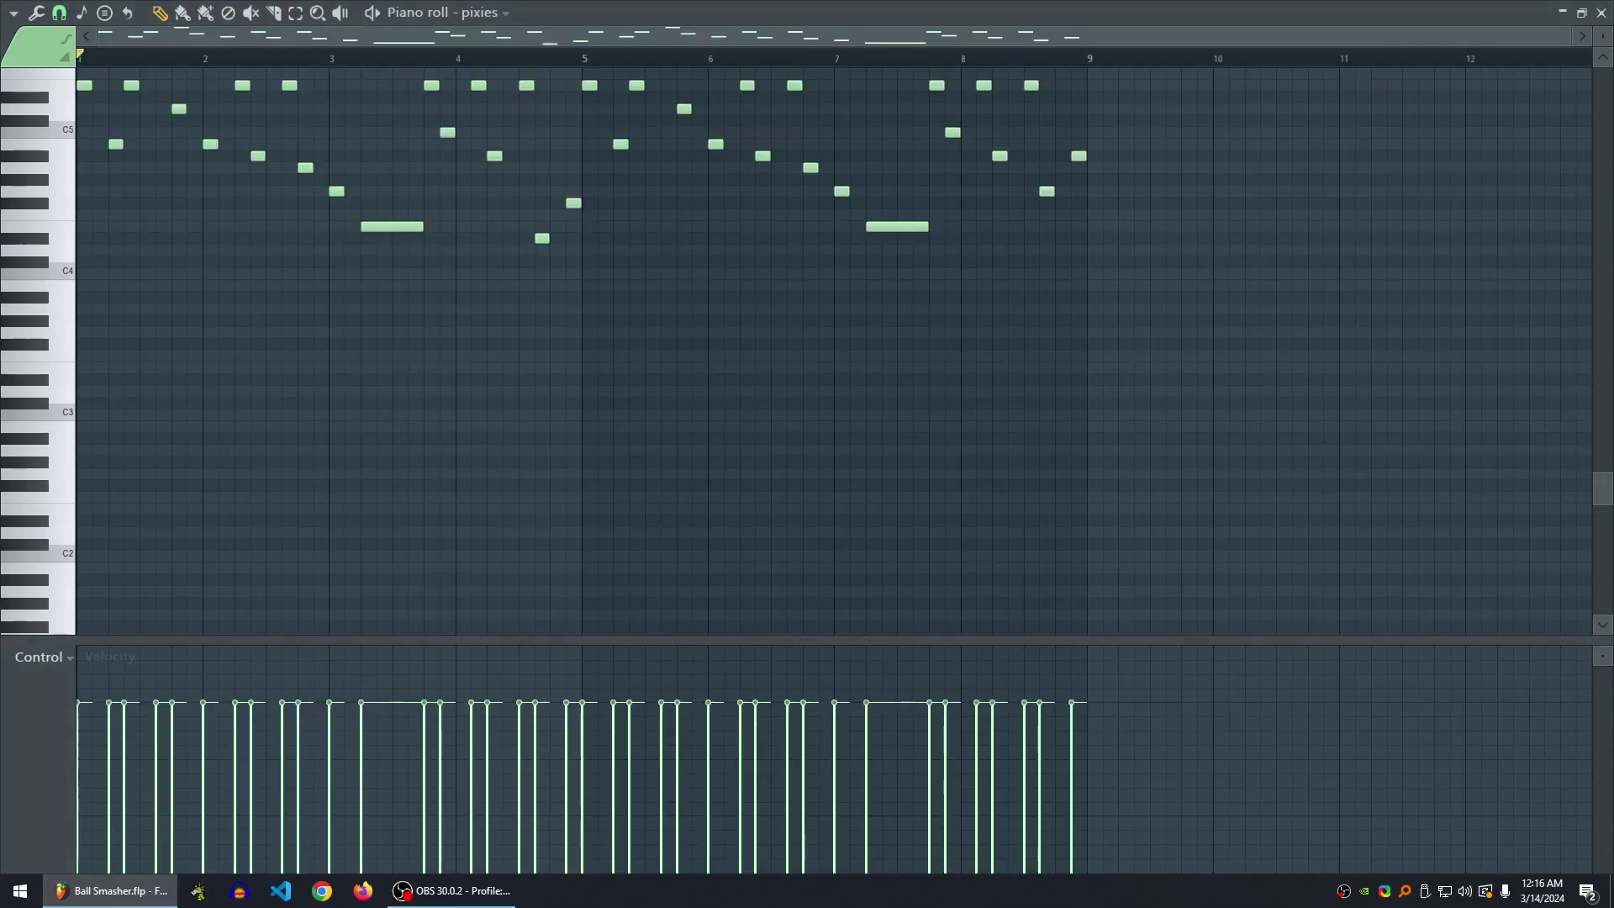
- Play and examine the pixies melody of Pattern 4 in the piano roll, closing it when finished
scroll(834, 351, "up", 3)
scroll(163, 351, "up", 3)
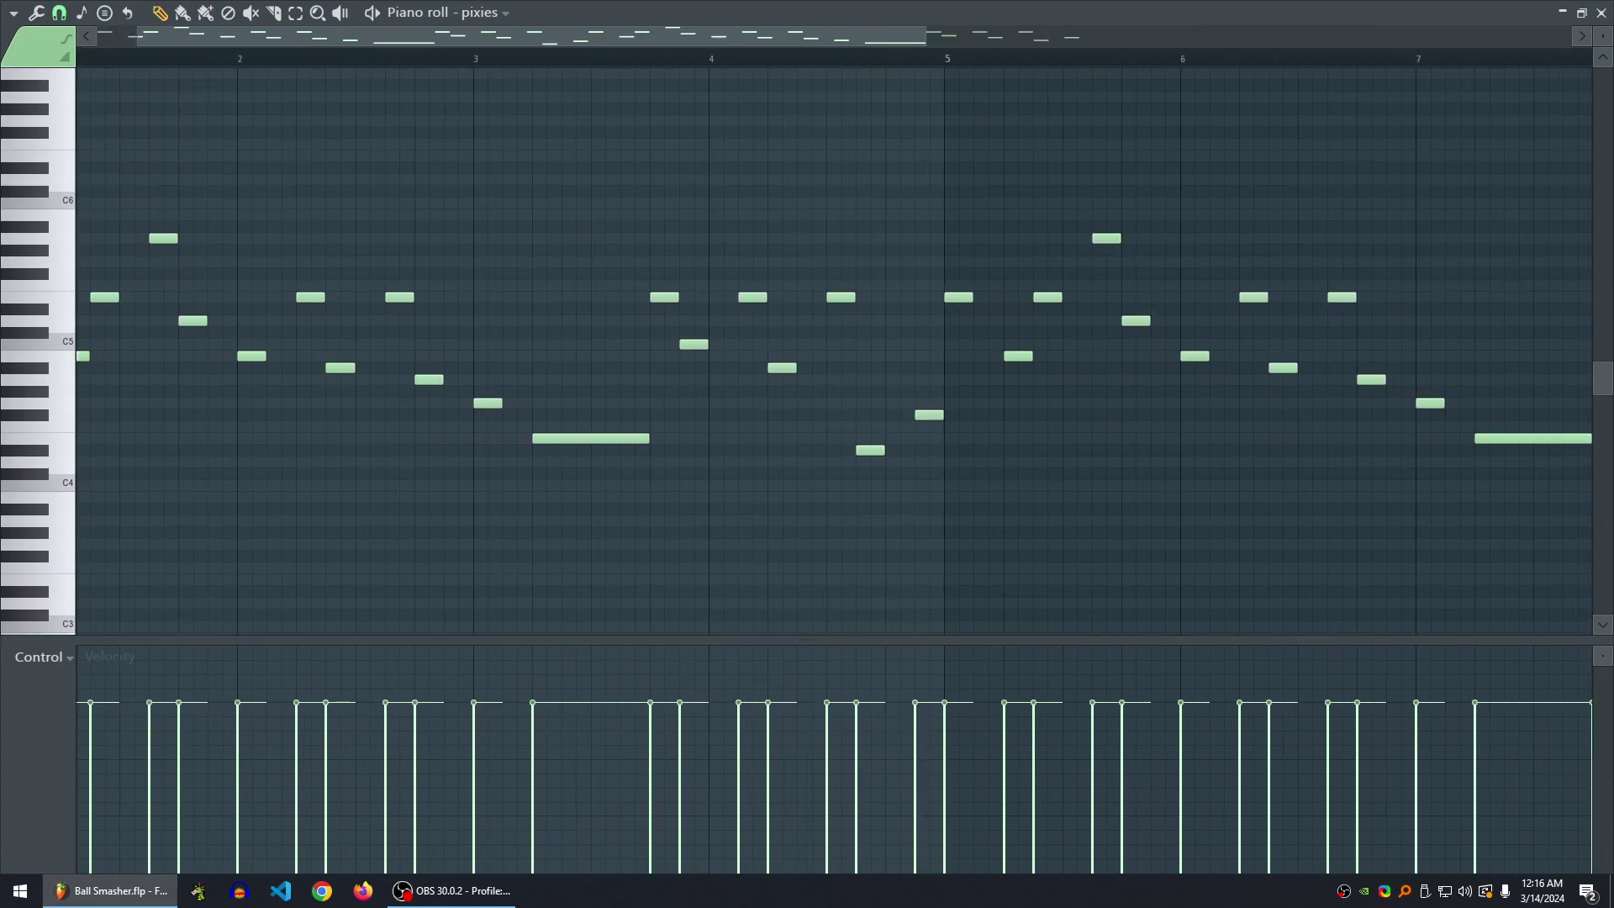
scroll(163, 351, "left", 1)
scroll(163, 351, "up", 1)
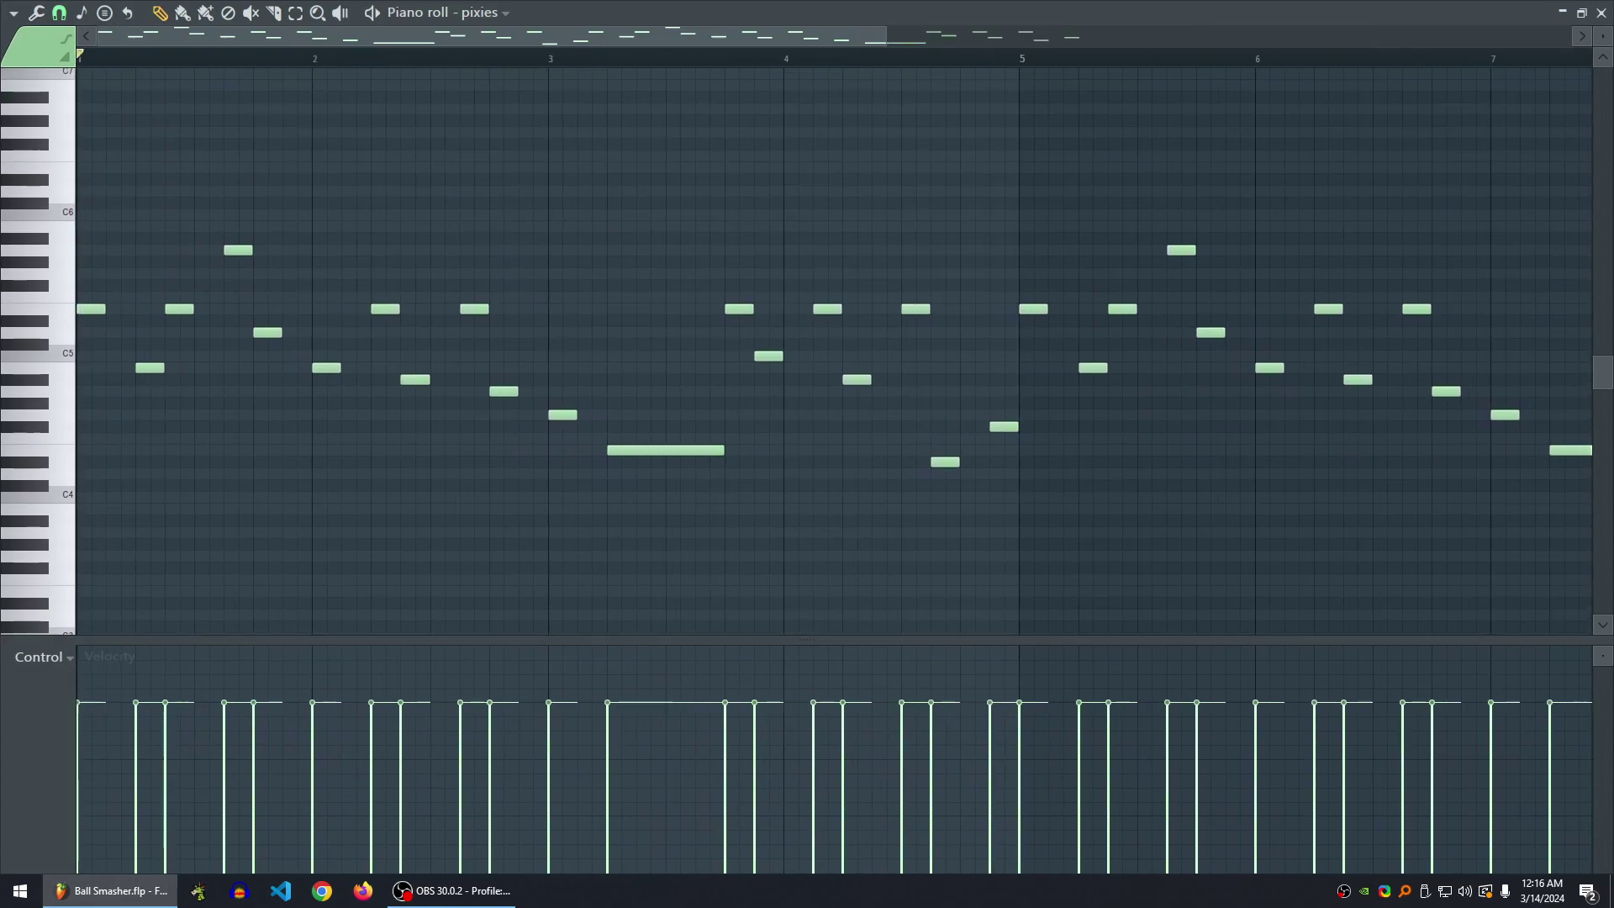
key("space")
scroll(459, 353, "up", 1)
left_click_drag(458, 353, 523, 366)
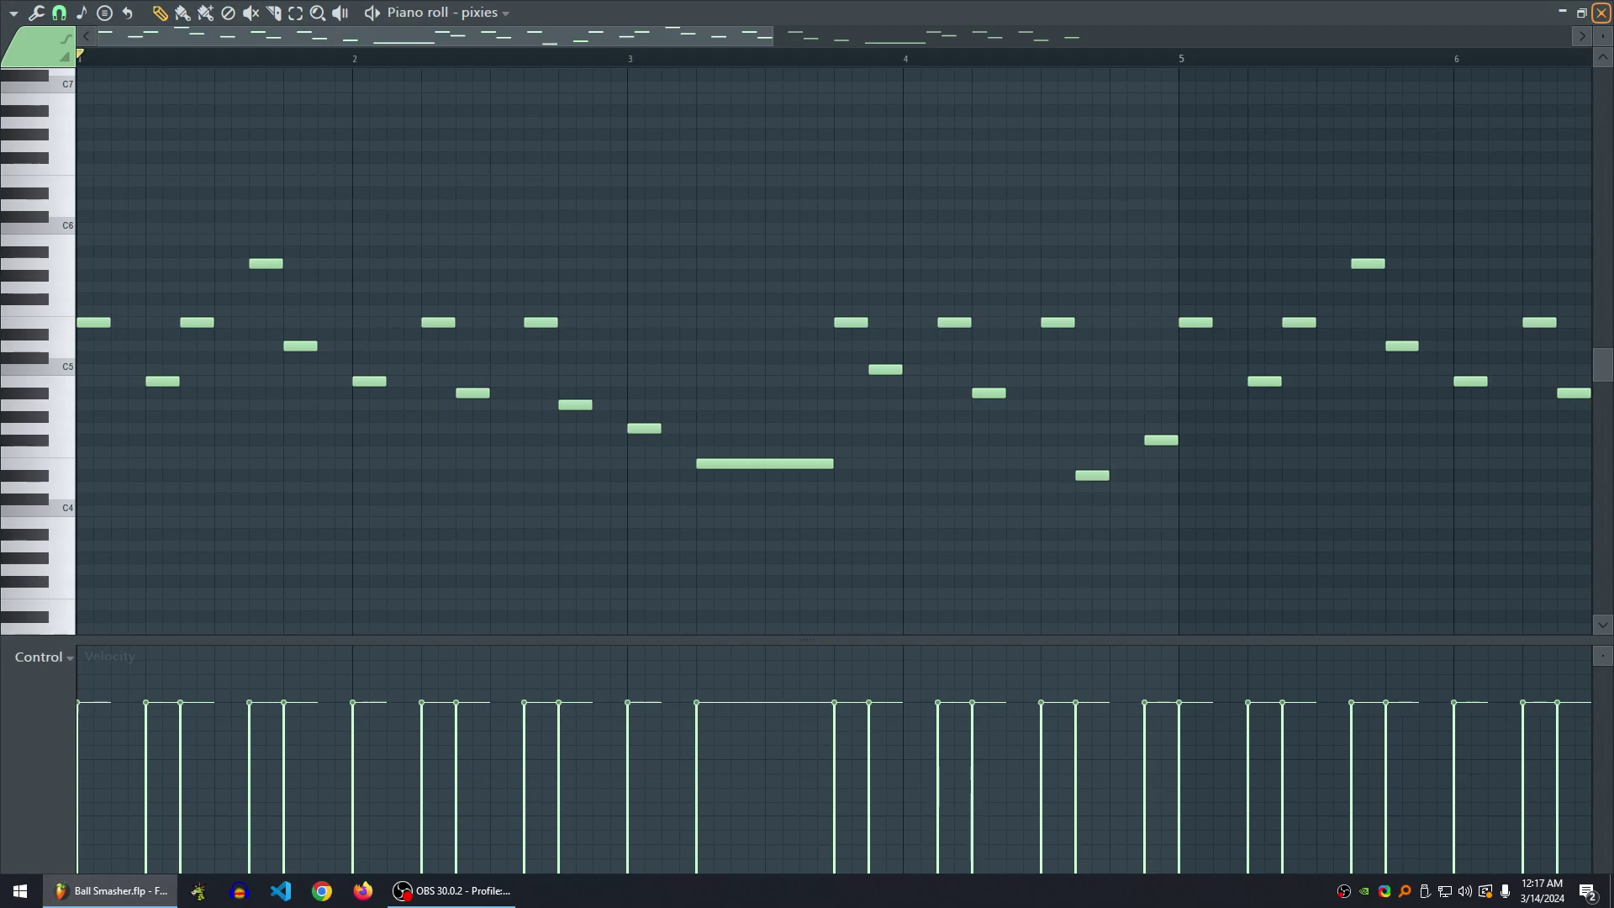
left_click(1602, 13)
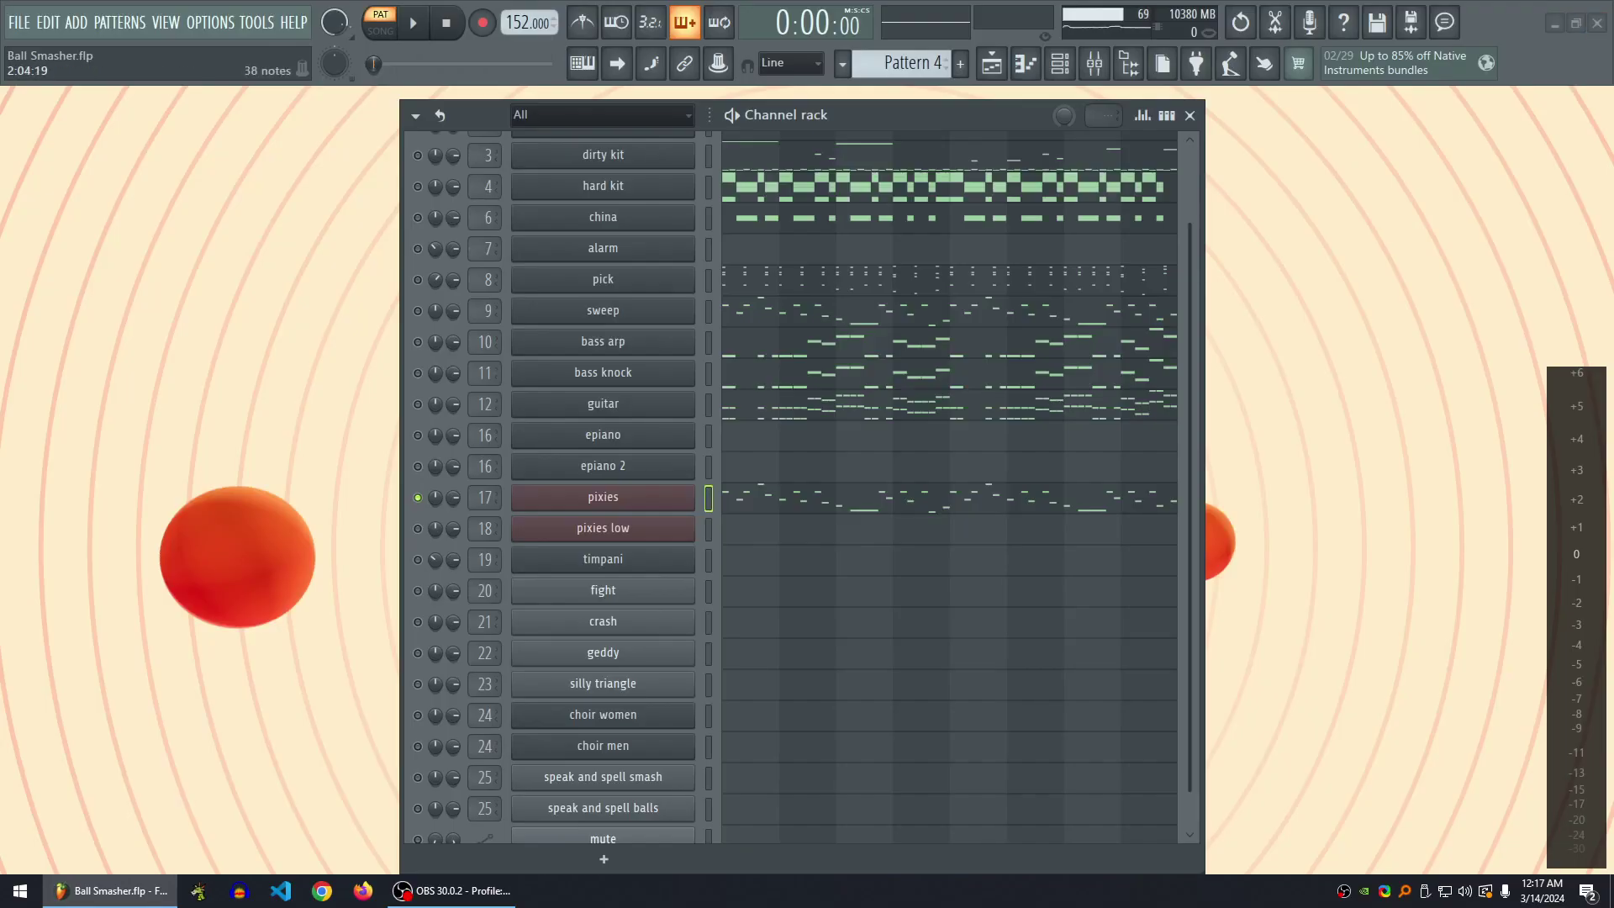
key("F7")
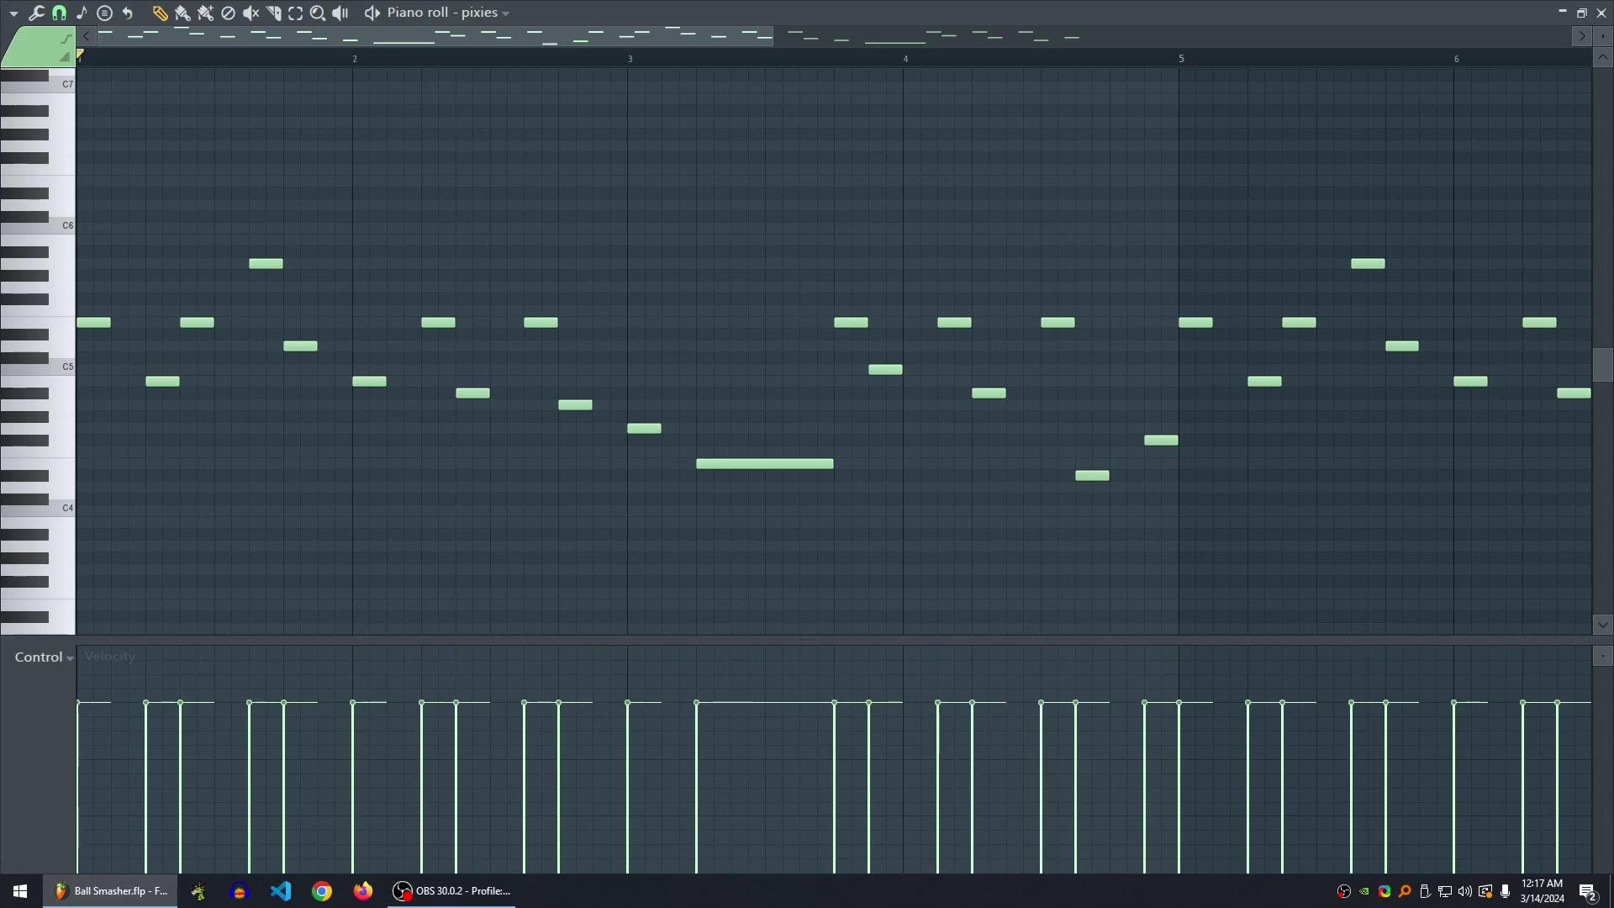
left_click(1601, 13)
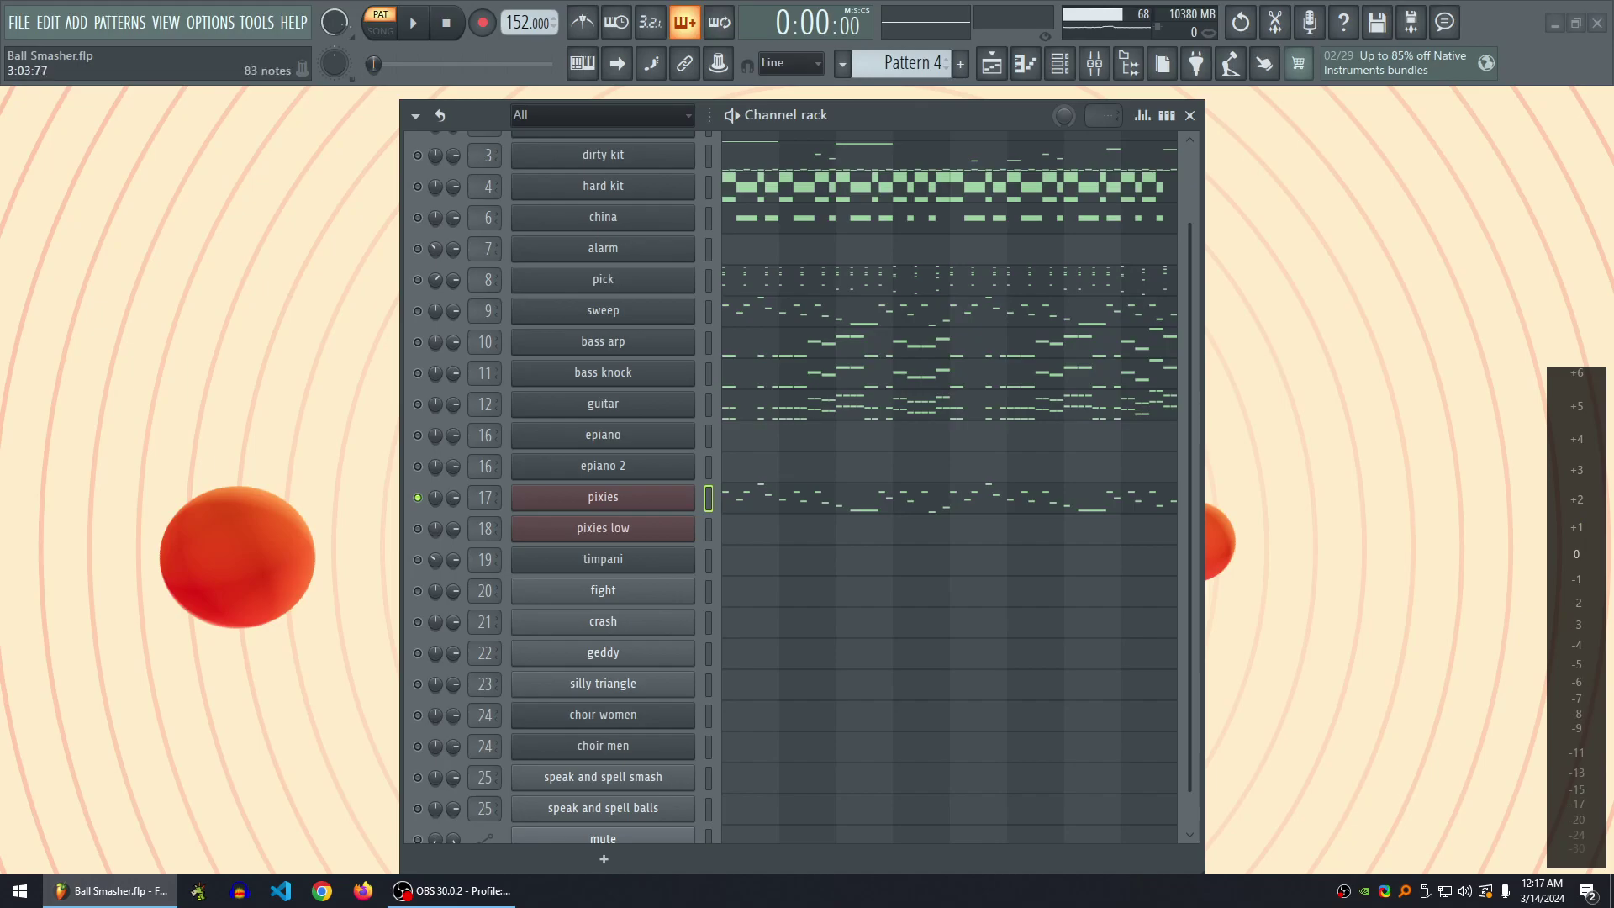
- Play Pattern 4 with only pixies soloed and shift the channel rack window slightly
key("space")
left_click_drag(925, 114, 956, 100)
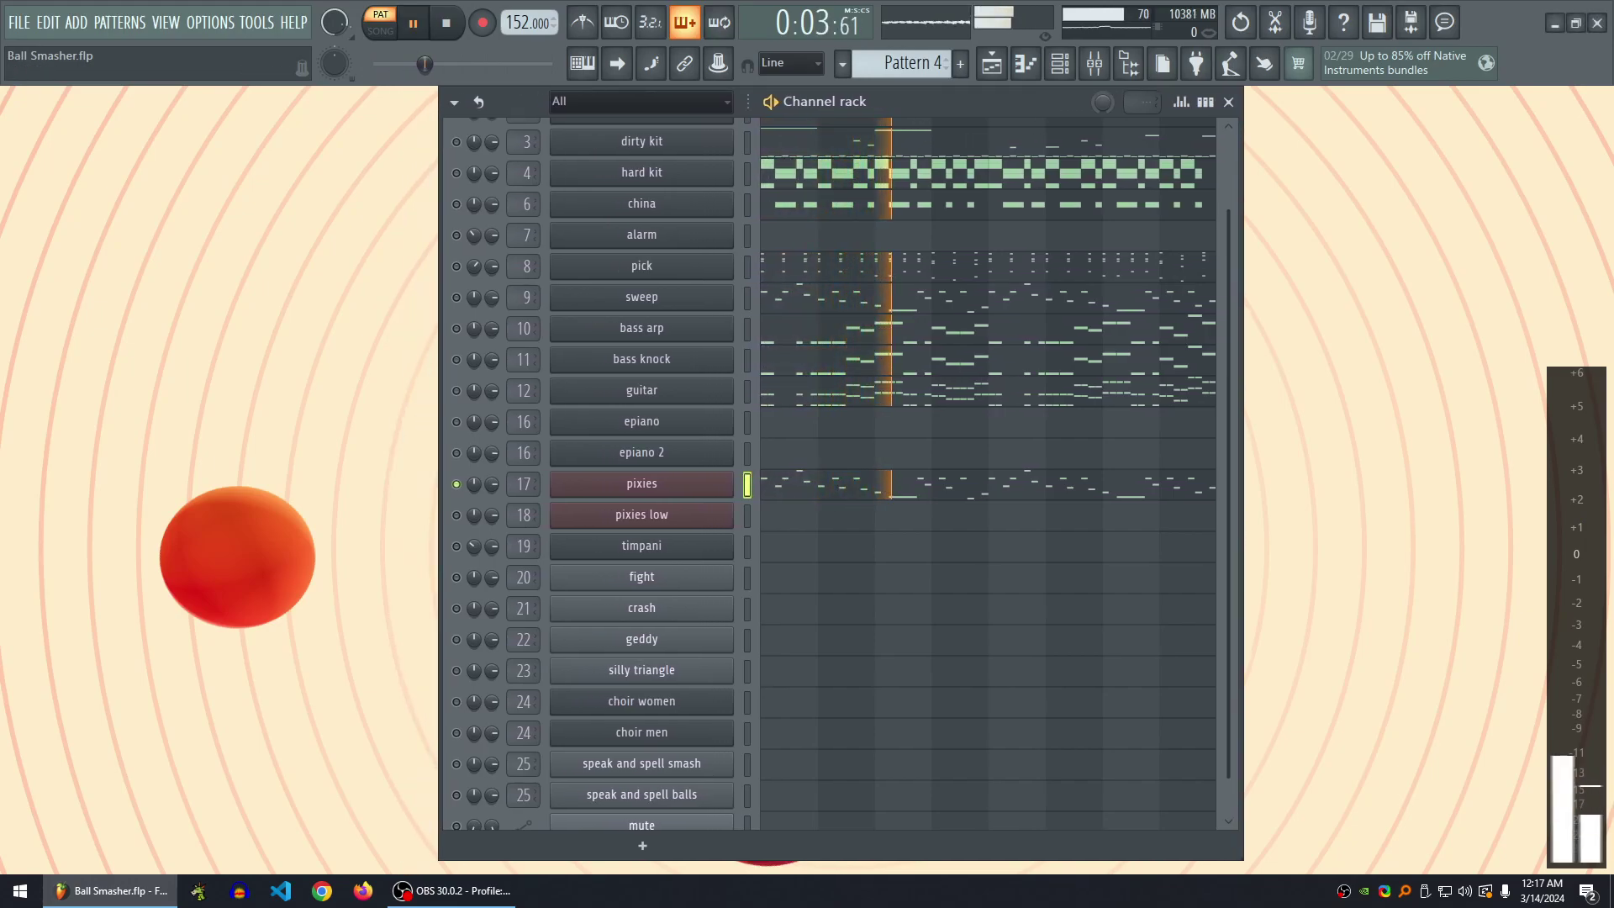
key("space")
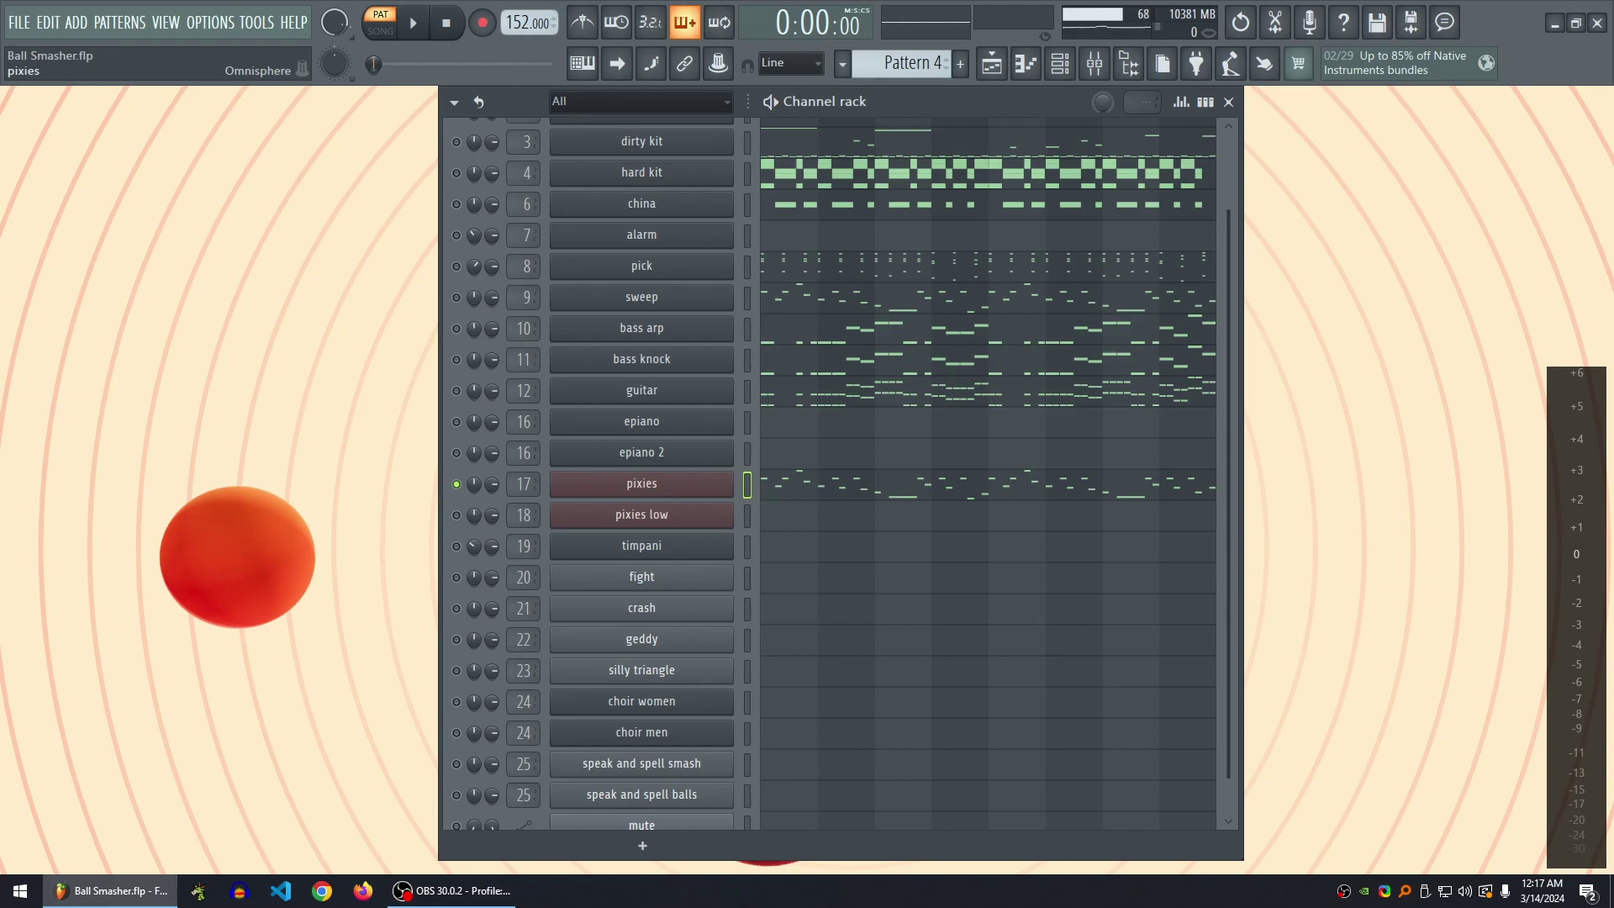
- Open the pixies Omnisphere instrument and inspect its multi mixer and the edit page of part 1, Jazz Combo Stacks 2
left_click(641, 483)
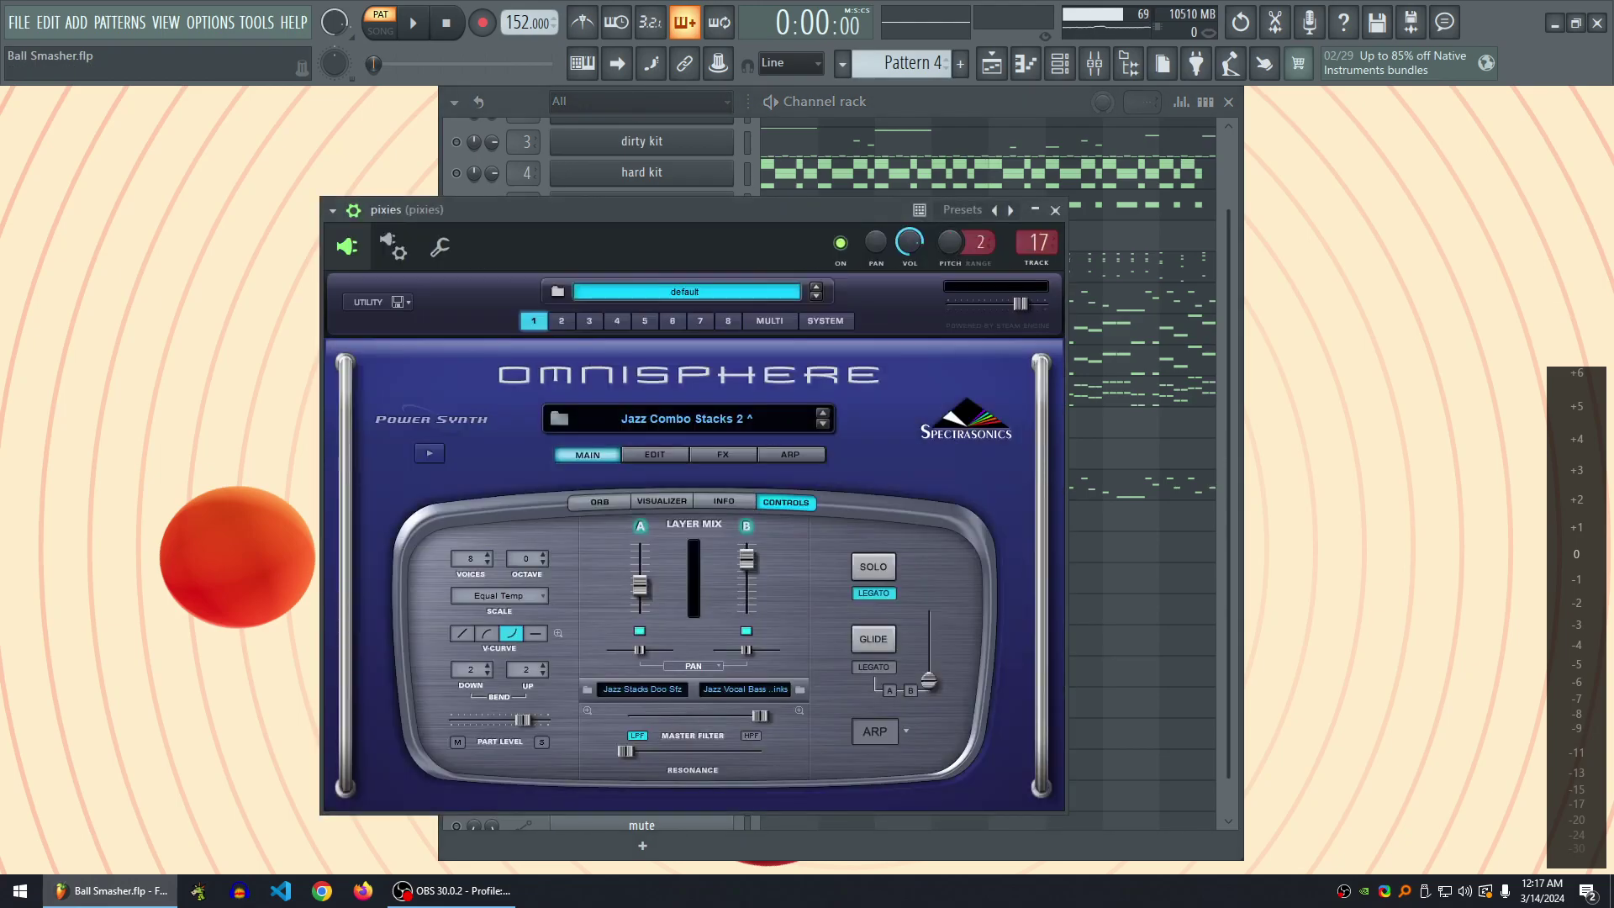
left_click(768, 320)
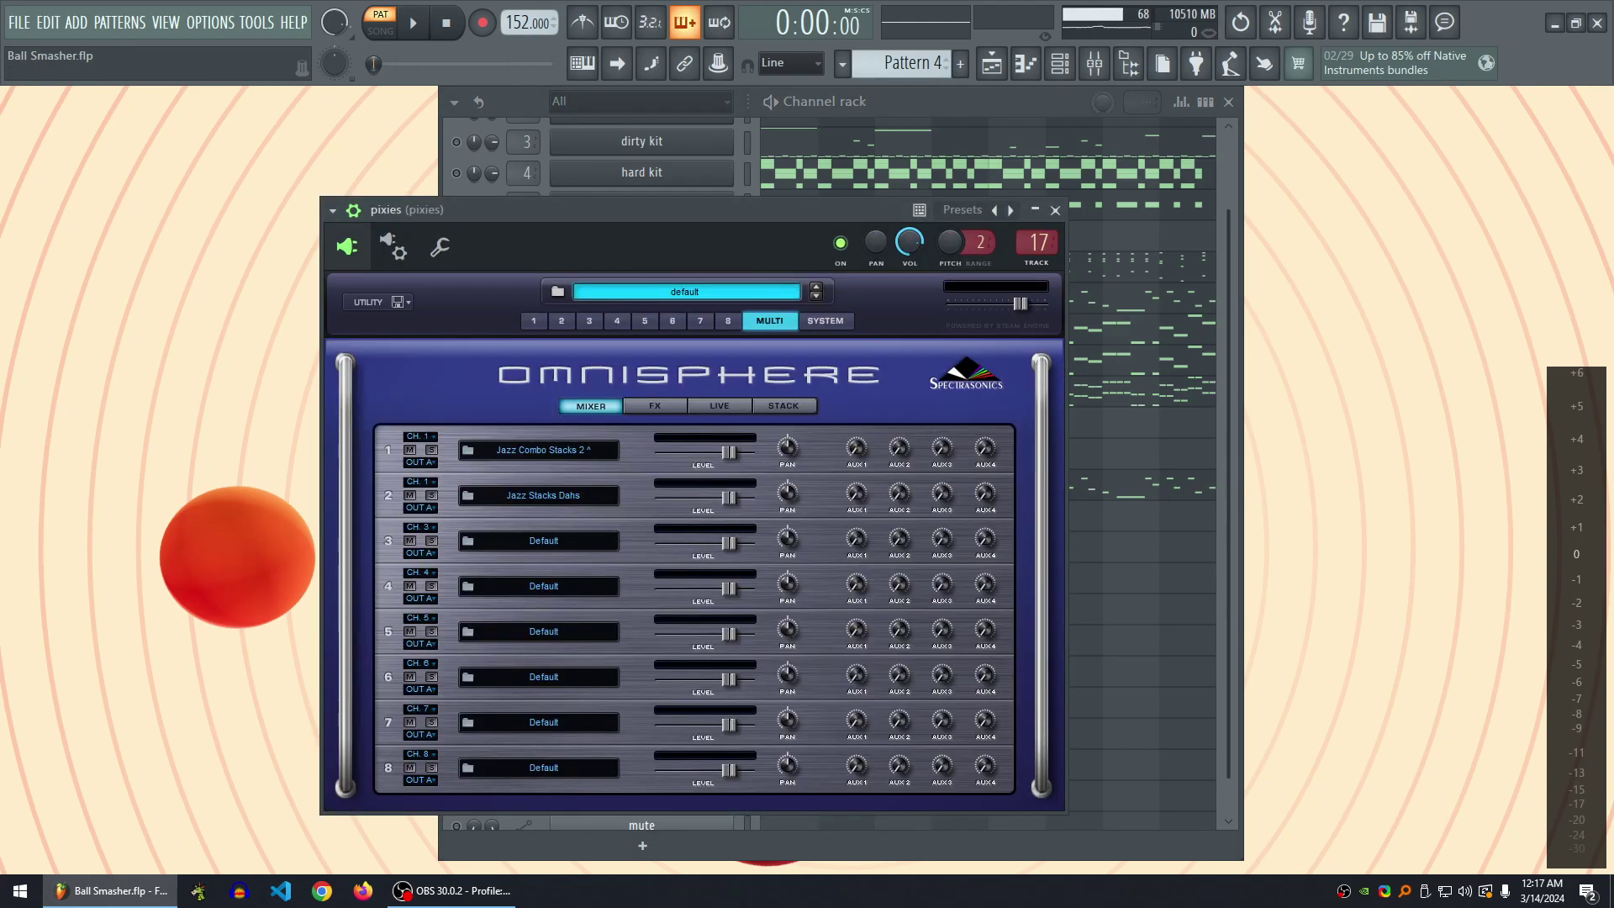
left_click(533, 321)
left_click(654, 453)
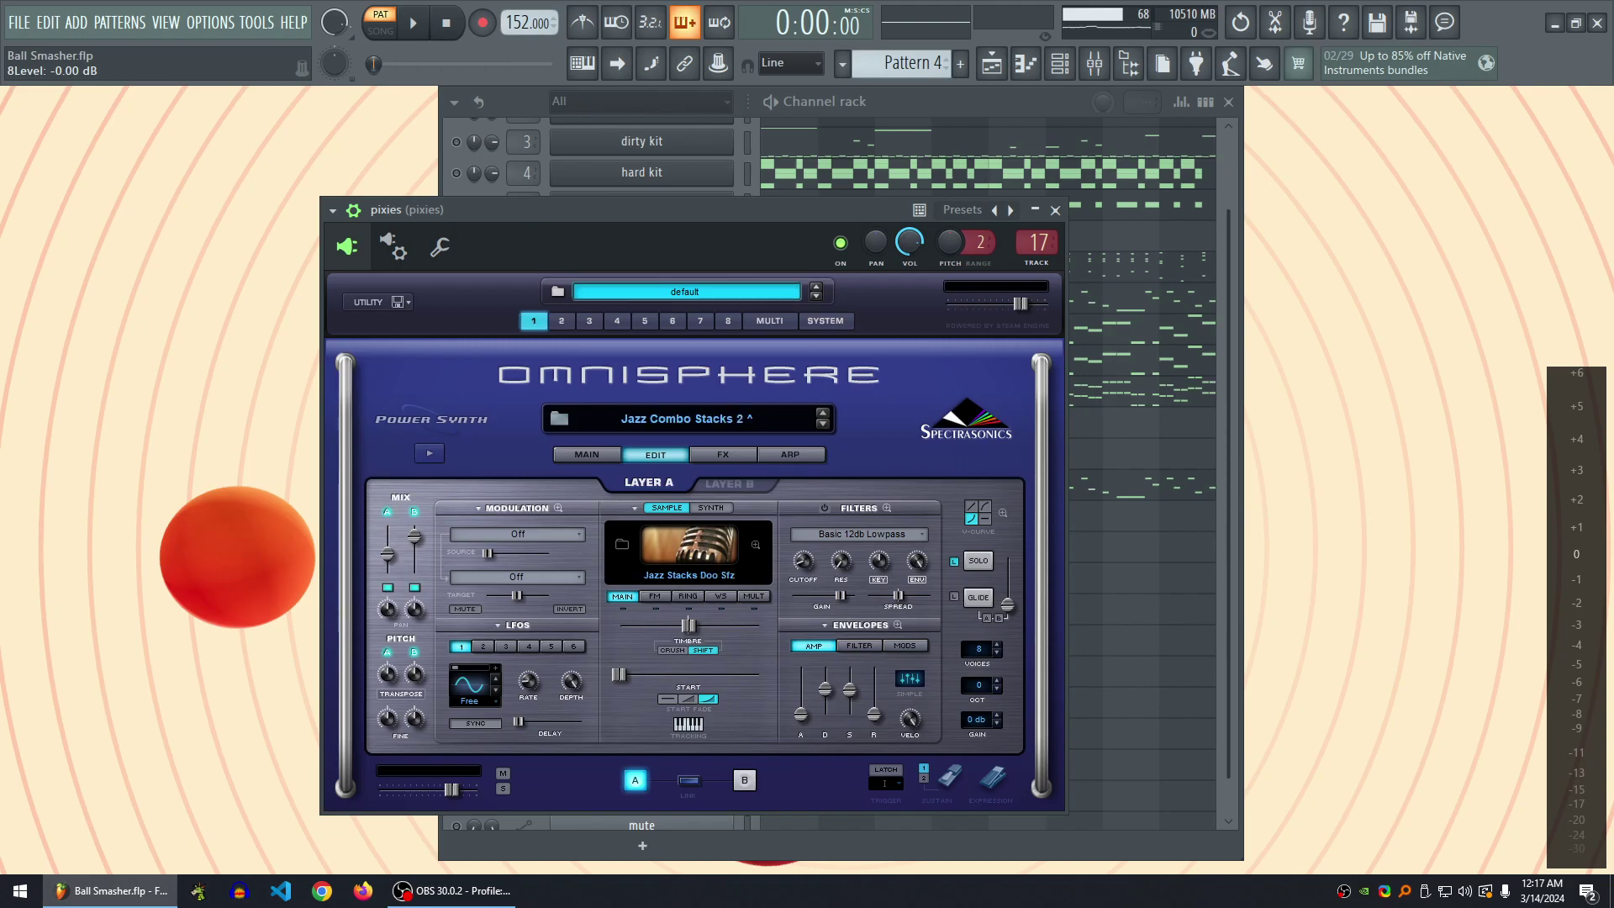
left_click(769, 320)
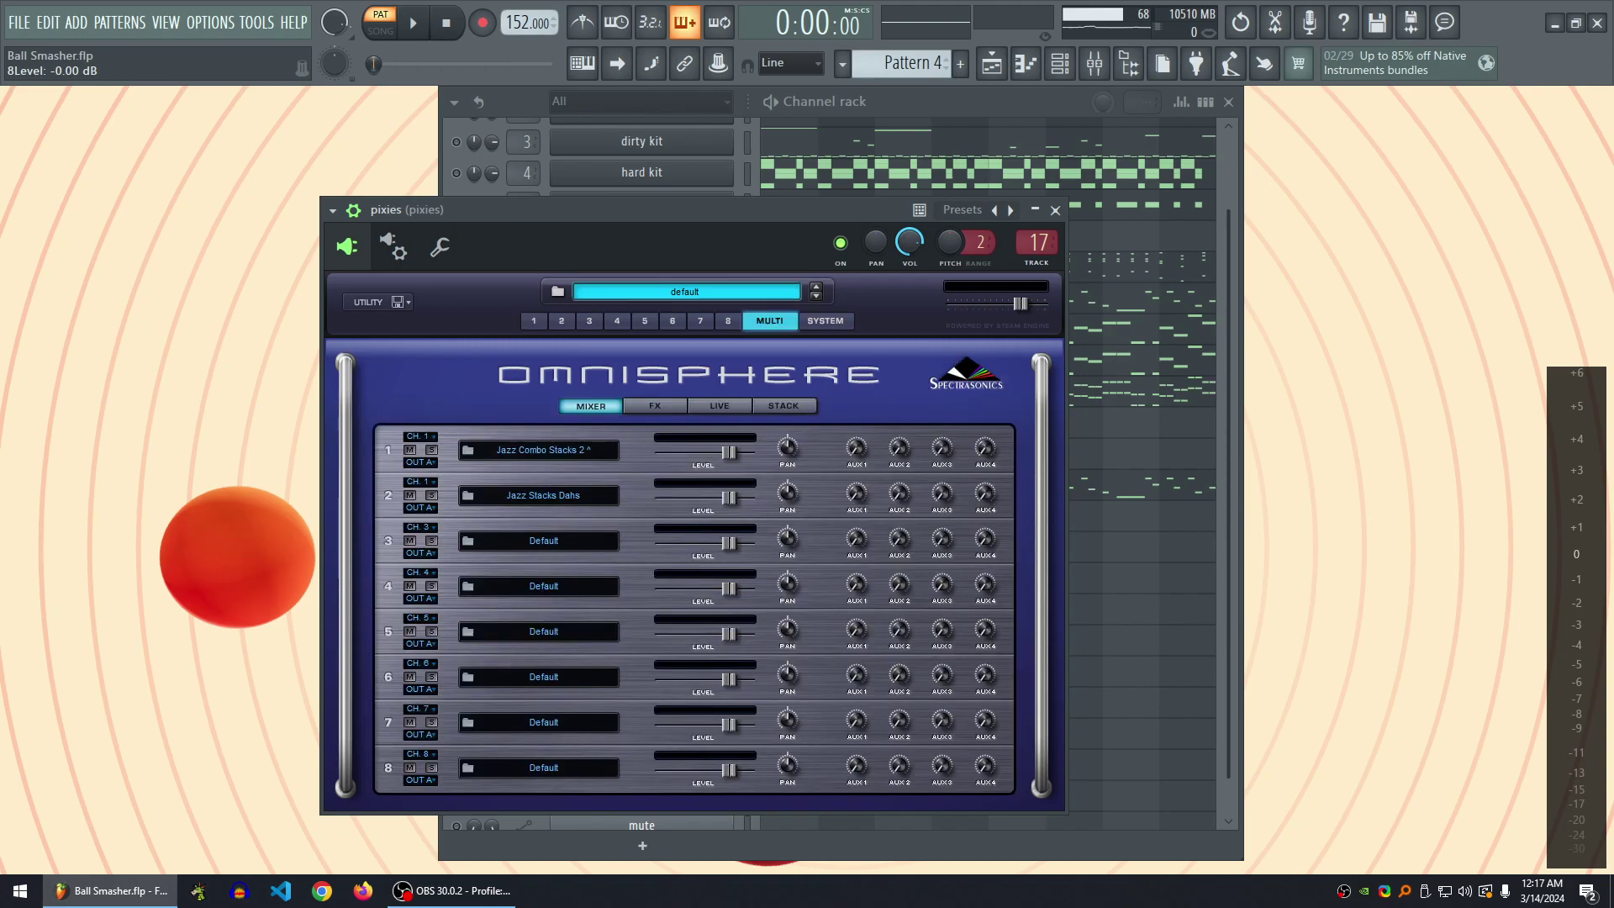
- Solo part 1 in the multi mixer and return to its edit page with only layer A enabled
left_click(430, 450)
left_click_drag(655, 210, 647, 202)
left_click(525, 313)
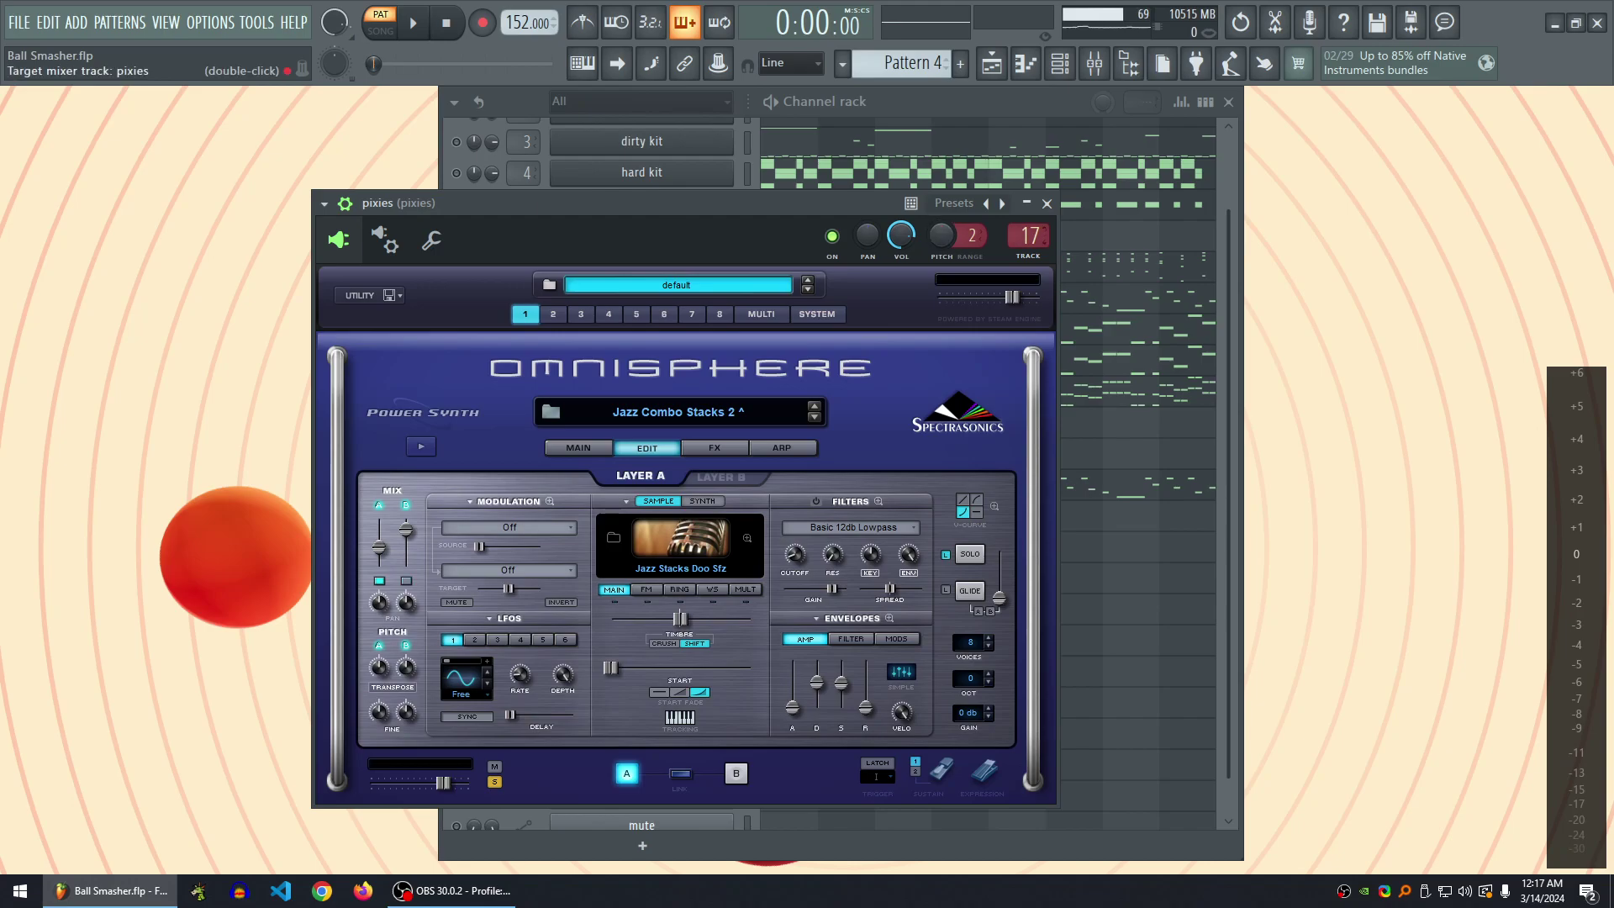
- Disable the Guitar Rig 6 effect on the pixies mixer track and close the mixer
double_click(1028, 236)
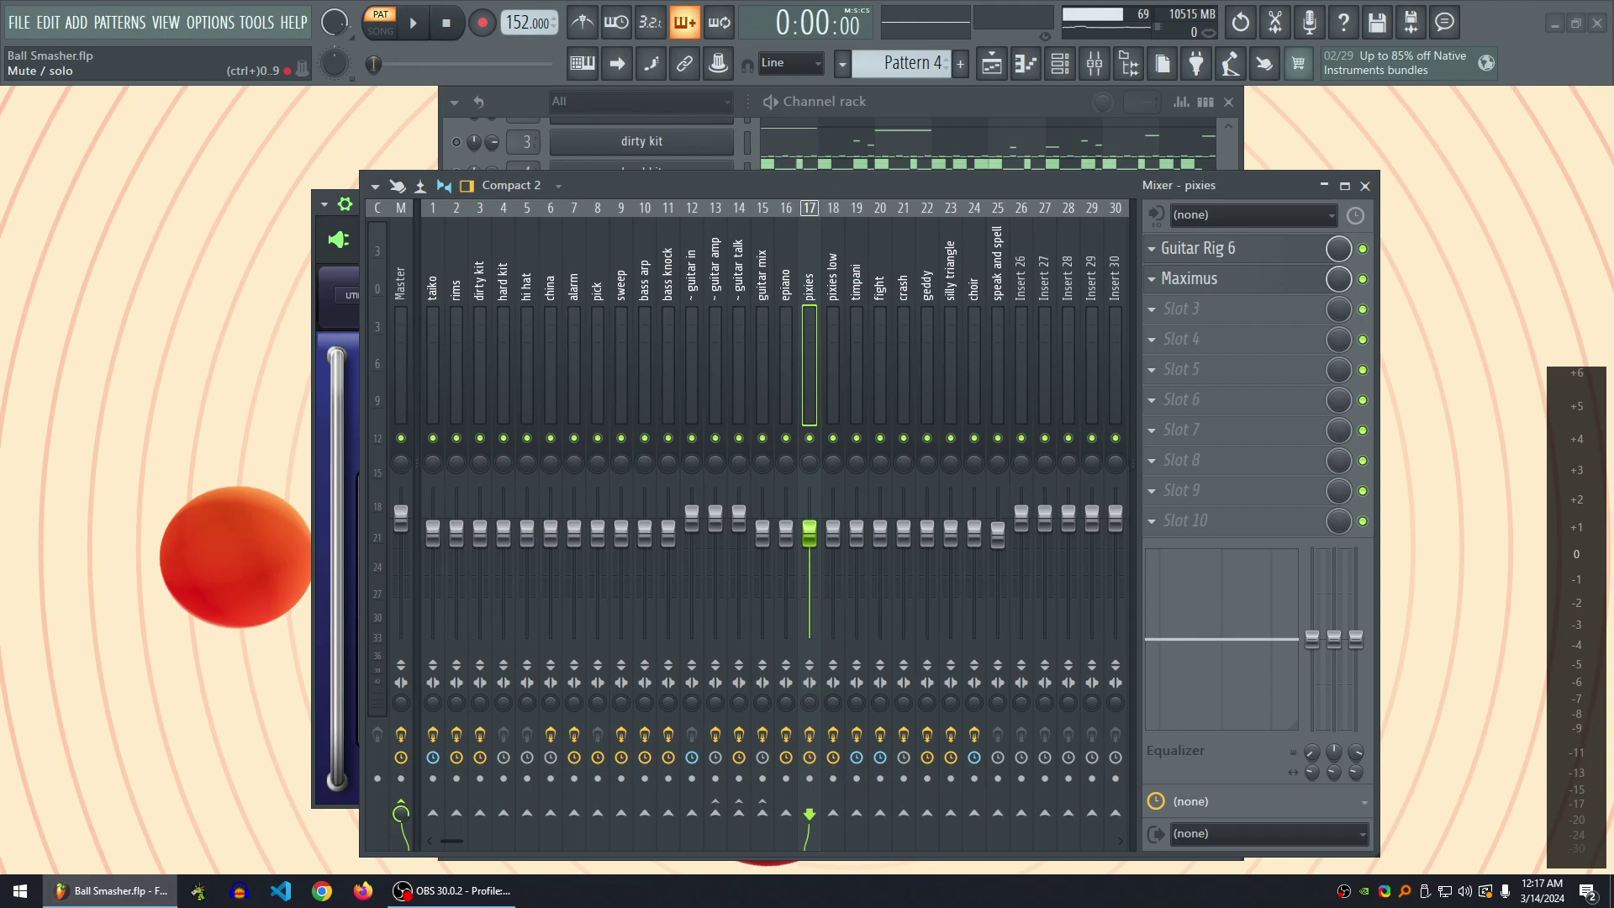
left_click_drag(1067, 185, 1083, 174)
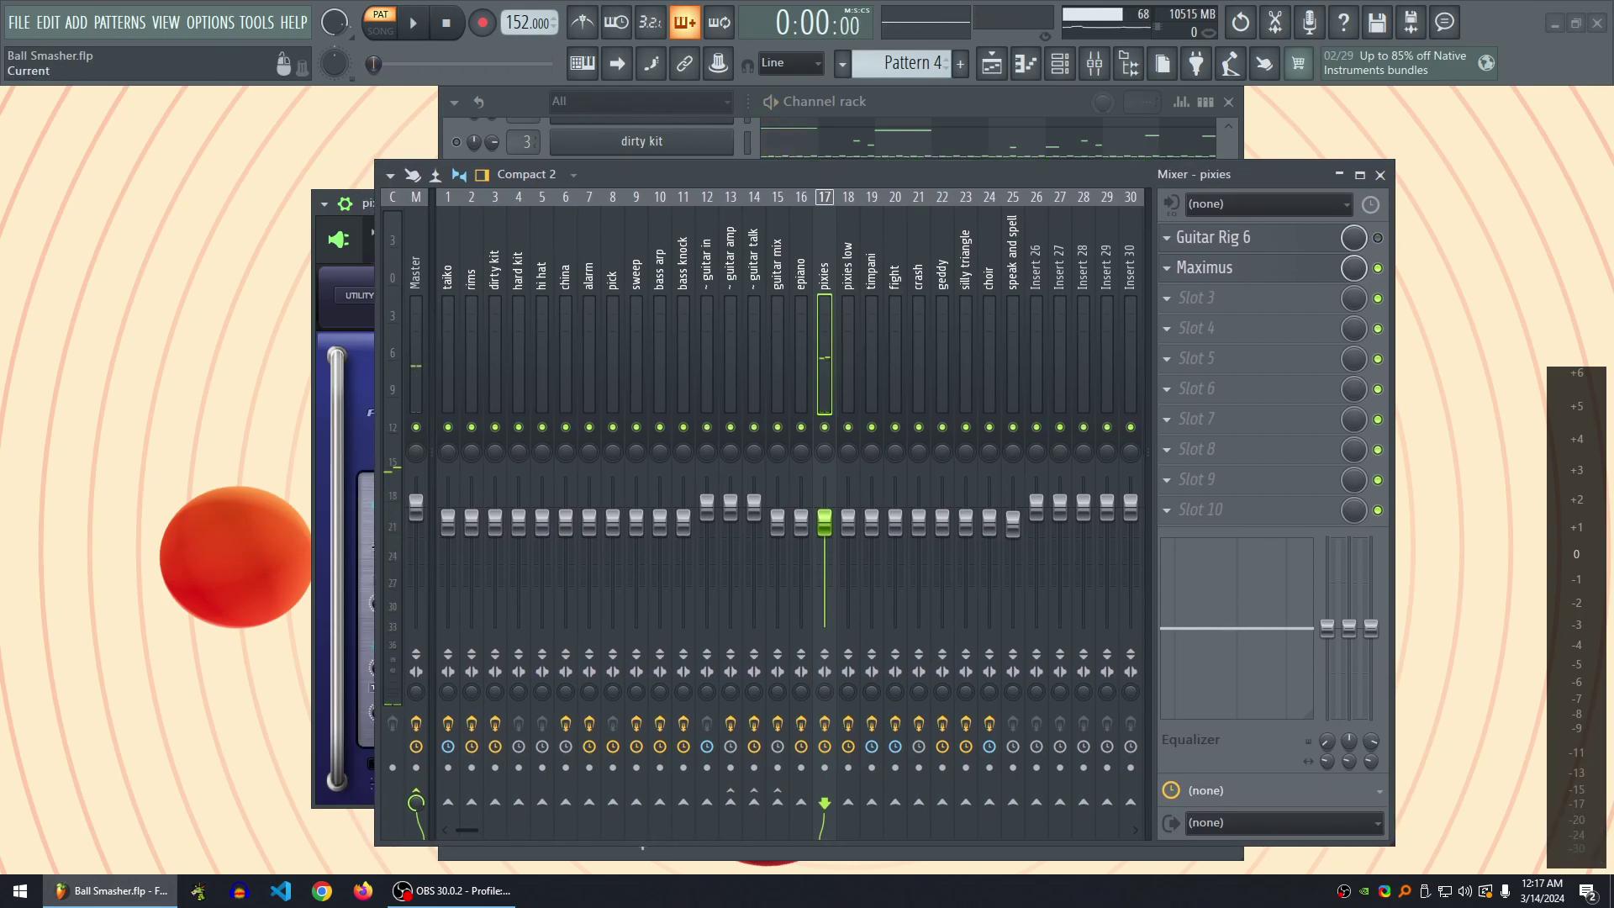
left_click(1379, 175)
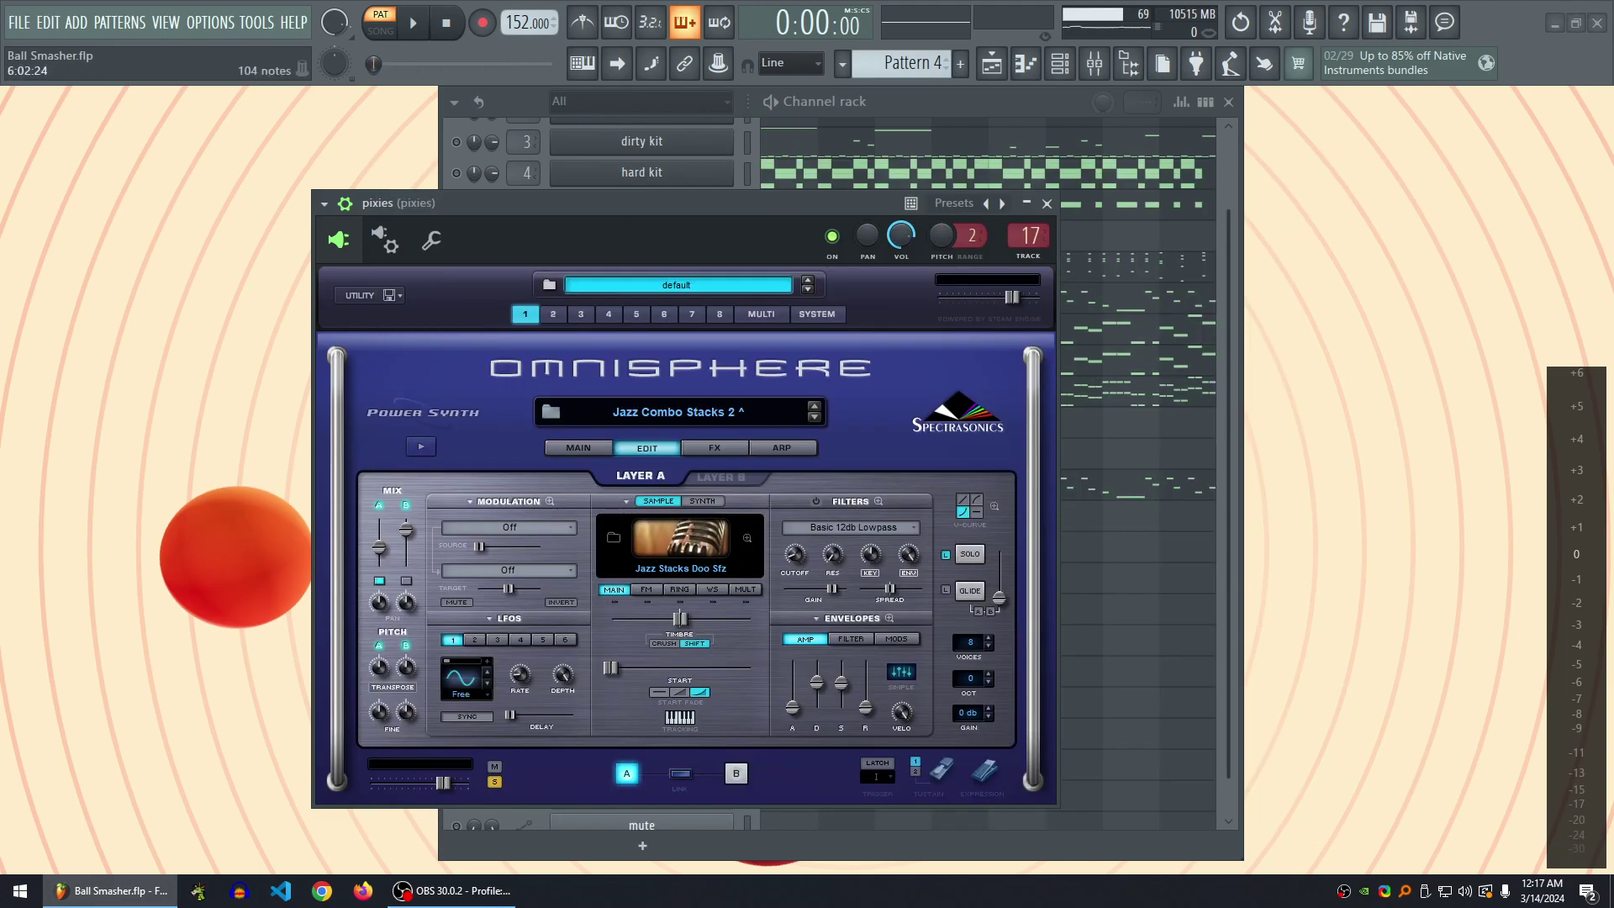
- Play Pattern 4 to hear layer A of the pixies patch, and repeat with layer B, Jazz Vocal Bass Bangs+Binks
left_click_drag(639, 203, 627, 202)
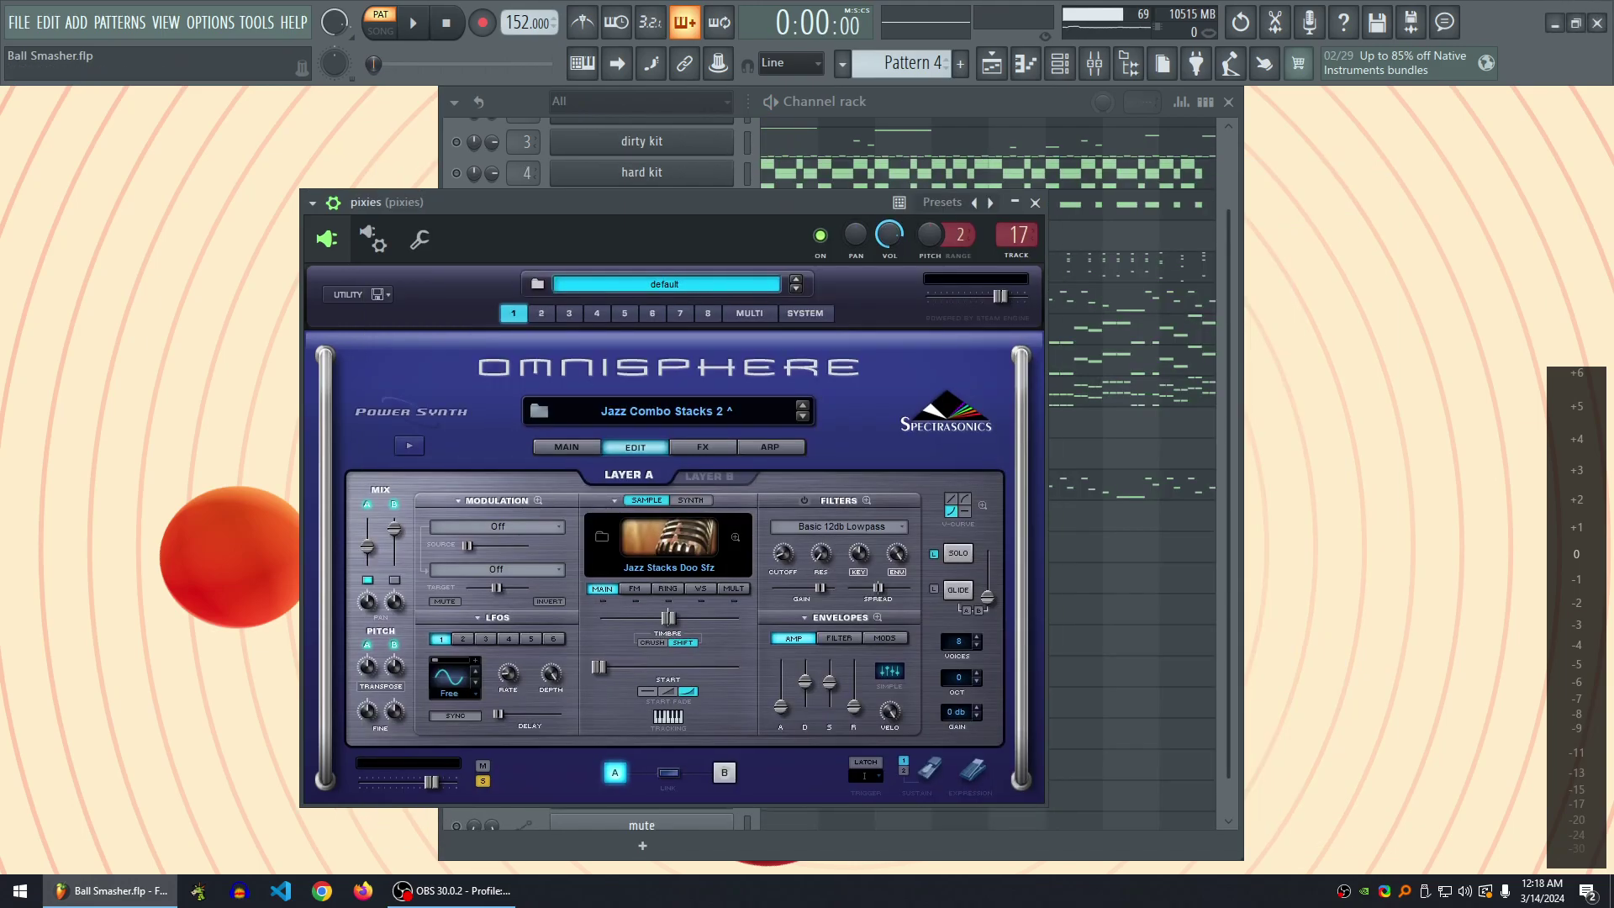
key("space")
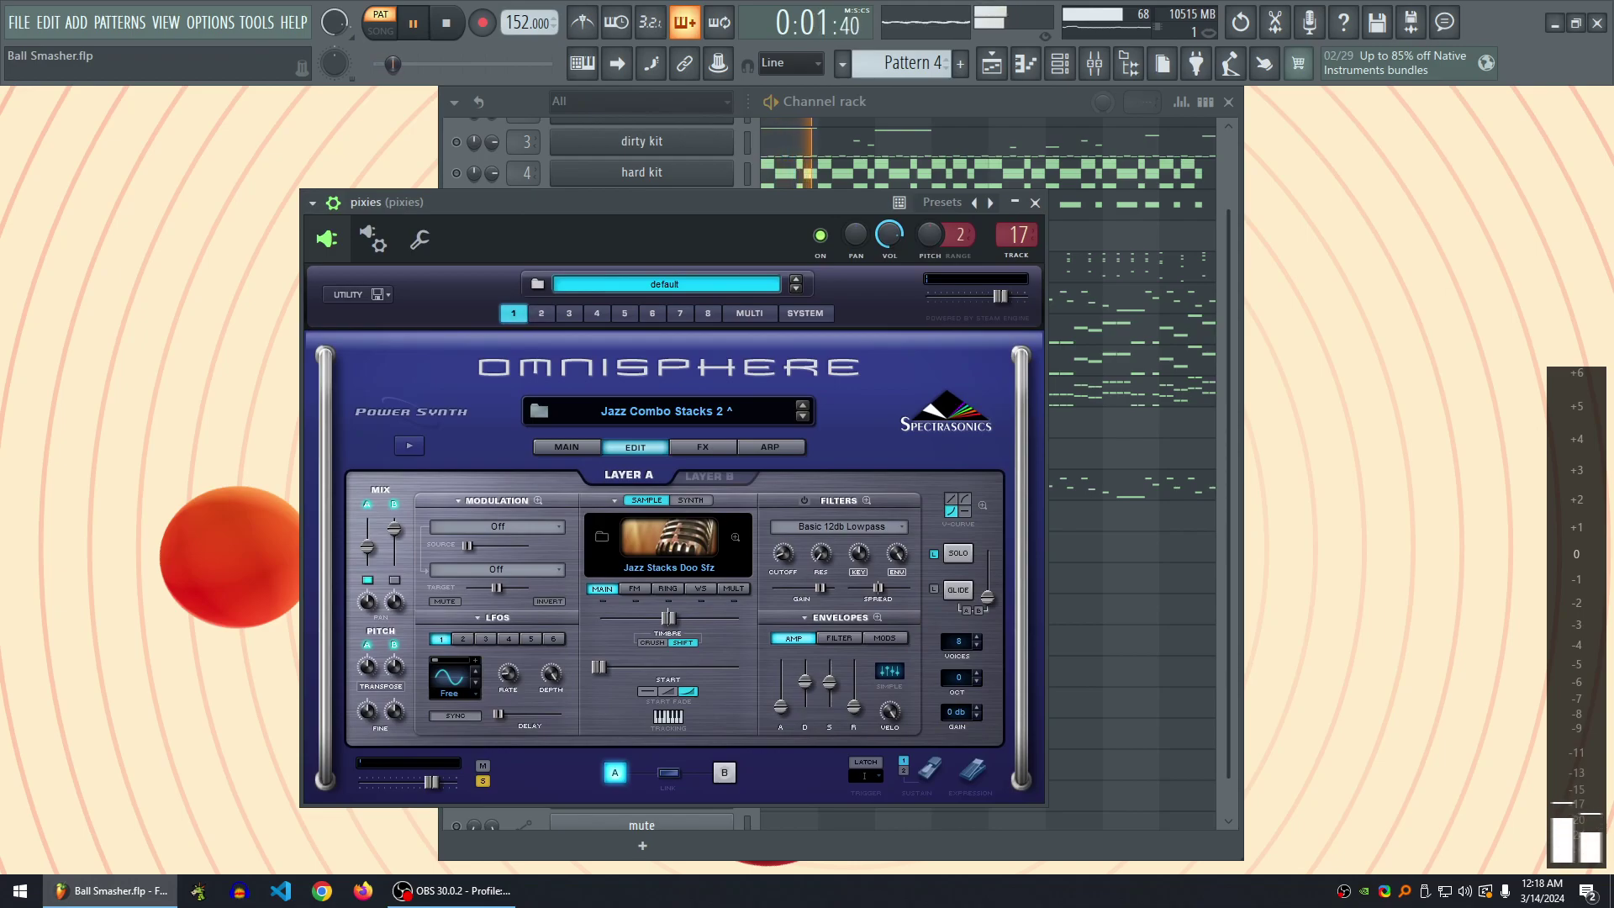
key("space")
left_click(708, 475)
key("space")
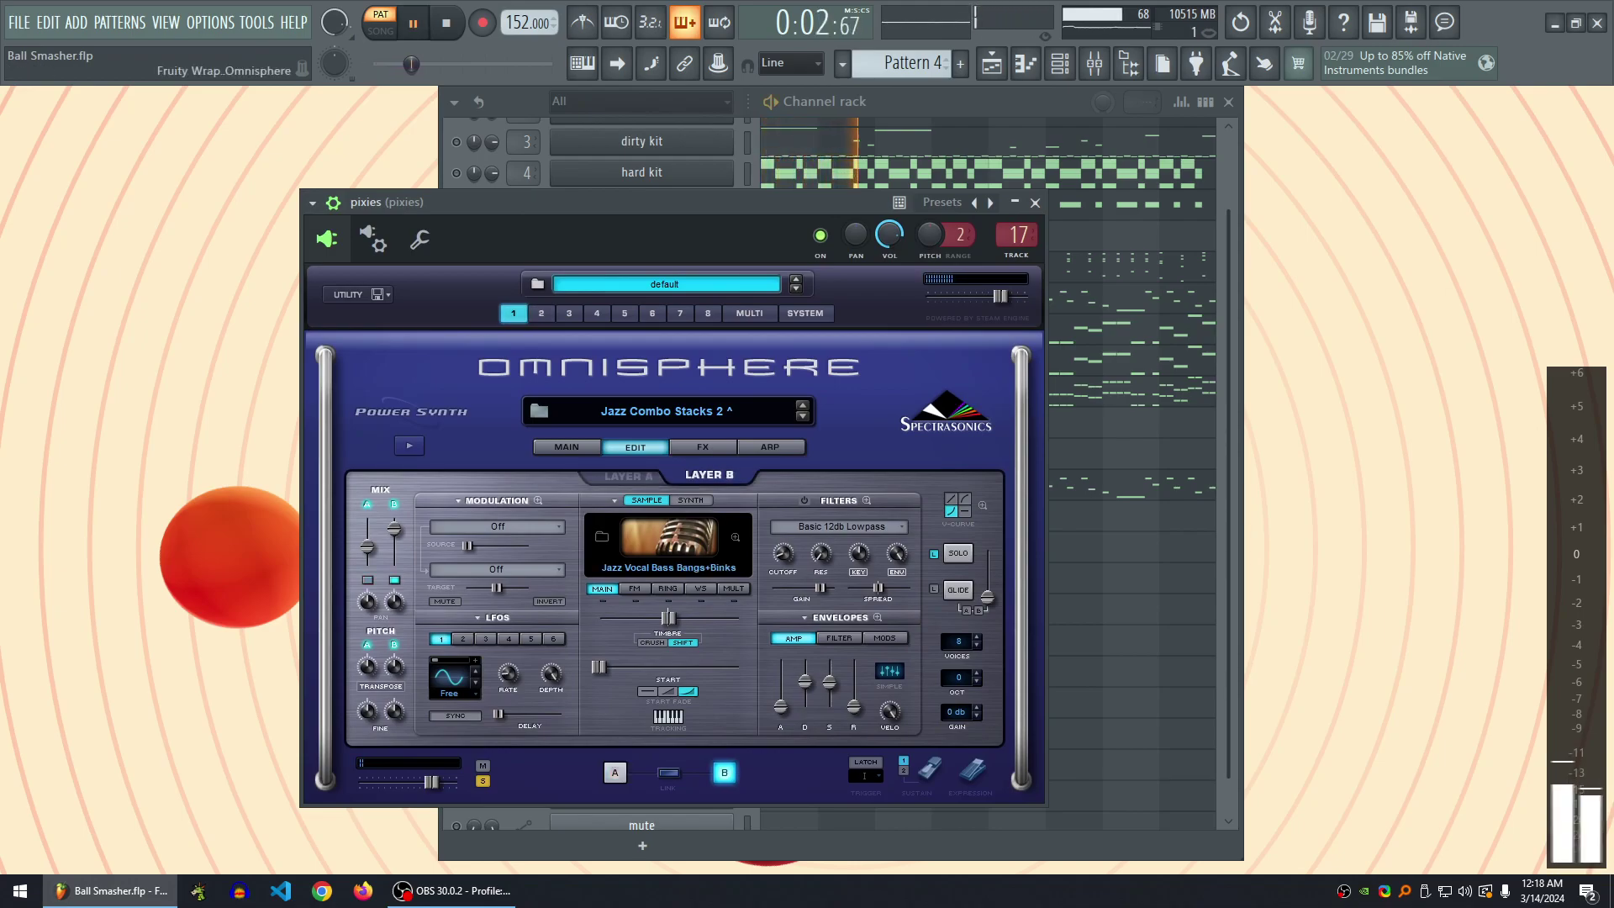
- Re-enable layer A of part 1, Jazz Combo Stacks 2, and play Pattern 4 with both layers sounding
key("space")
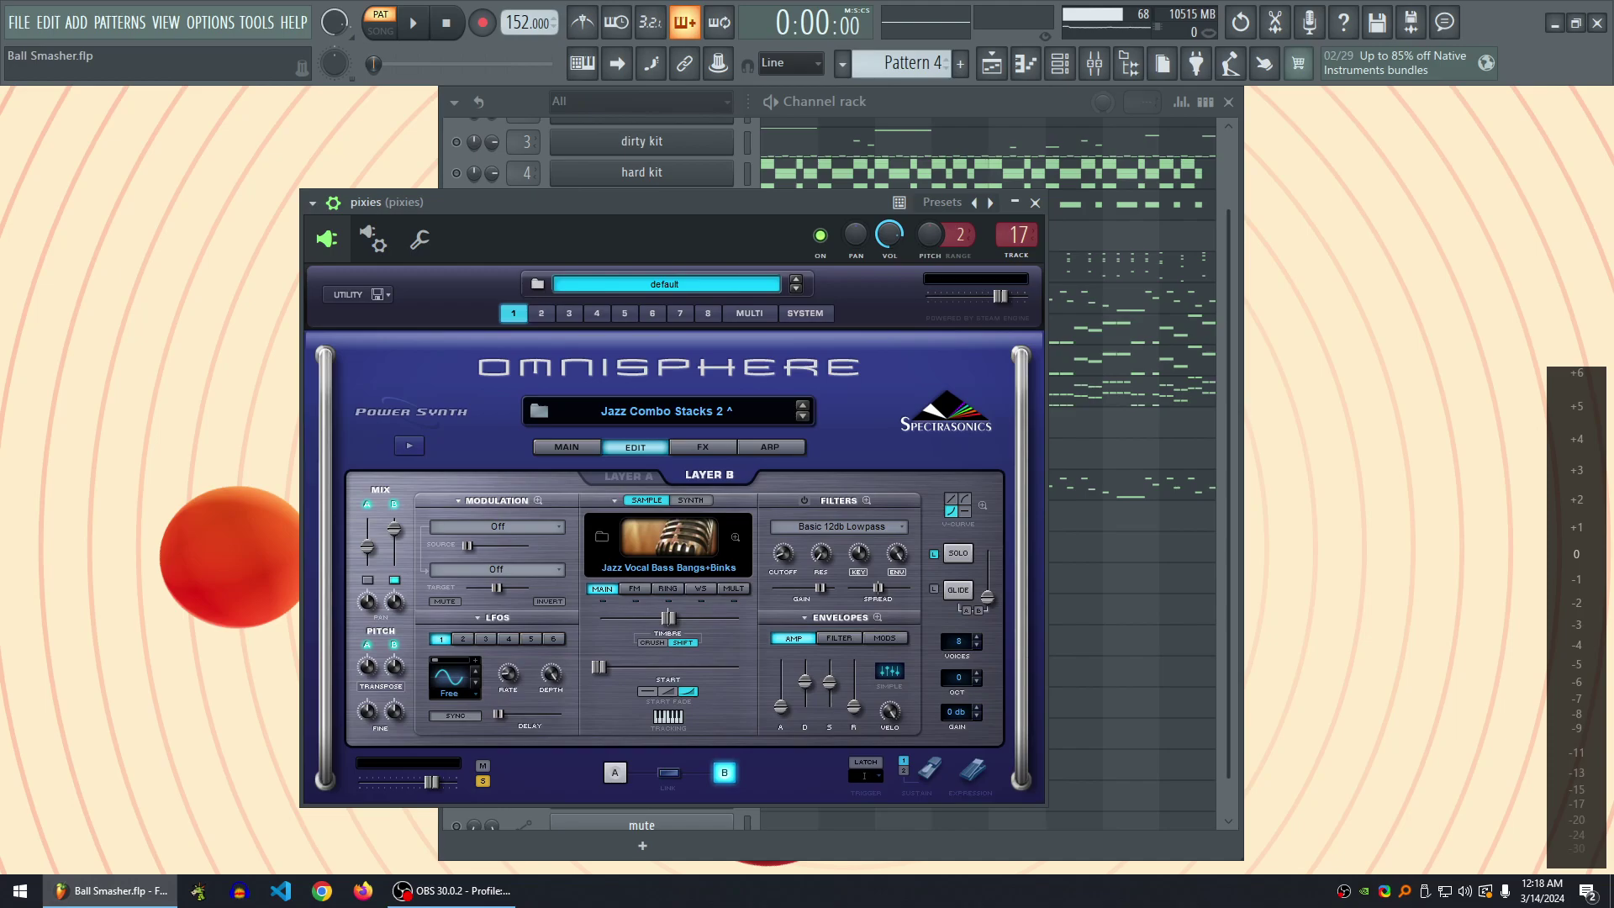
left_click(368, 579)
key("space")
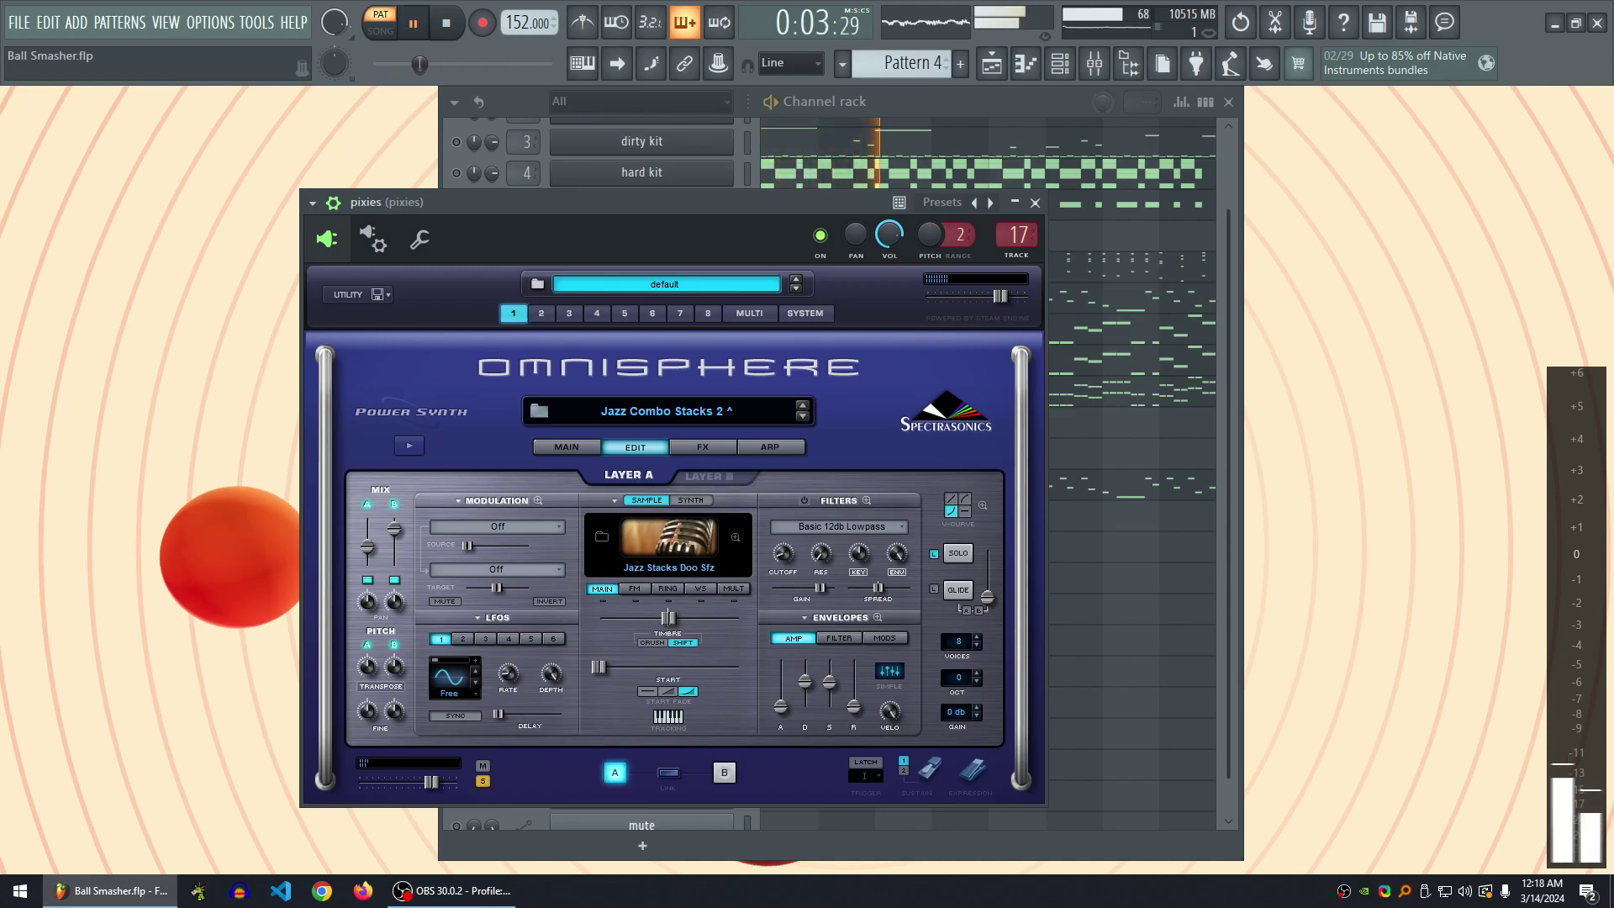
key("space")
- Clear the solo on part 1 in the multi mixer and play Pattern 4 with parts 1 and 2 together
left_click(748, 312)
left_click(411, 443)
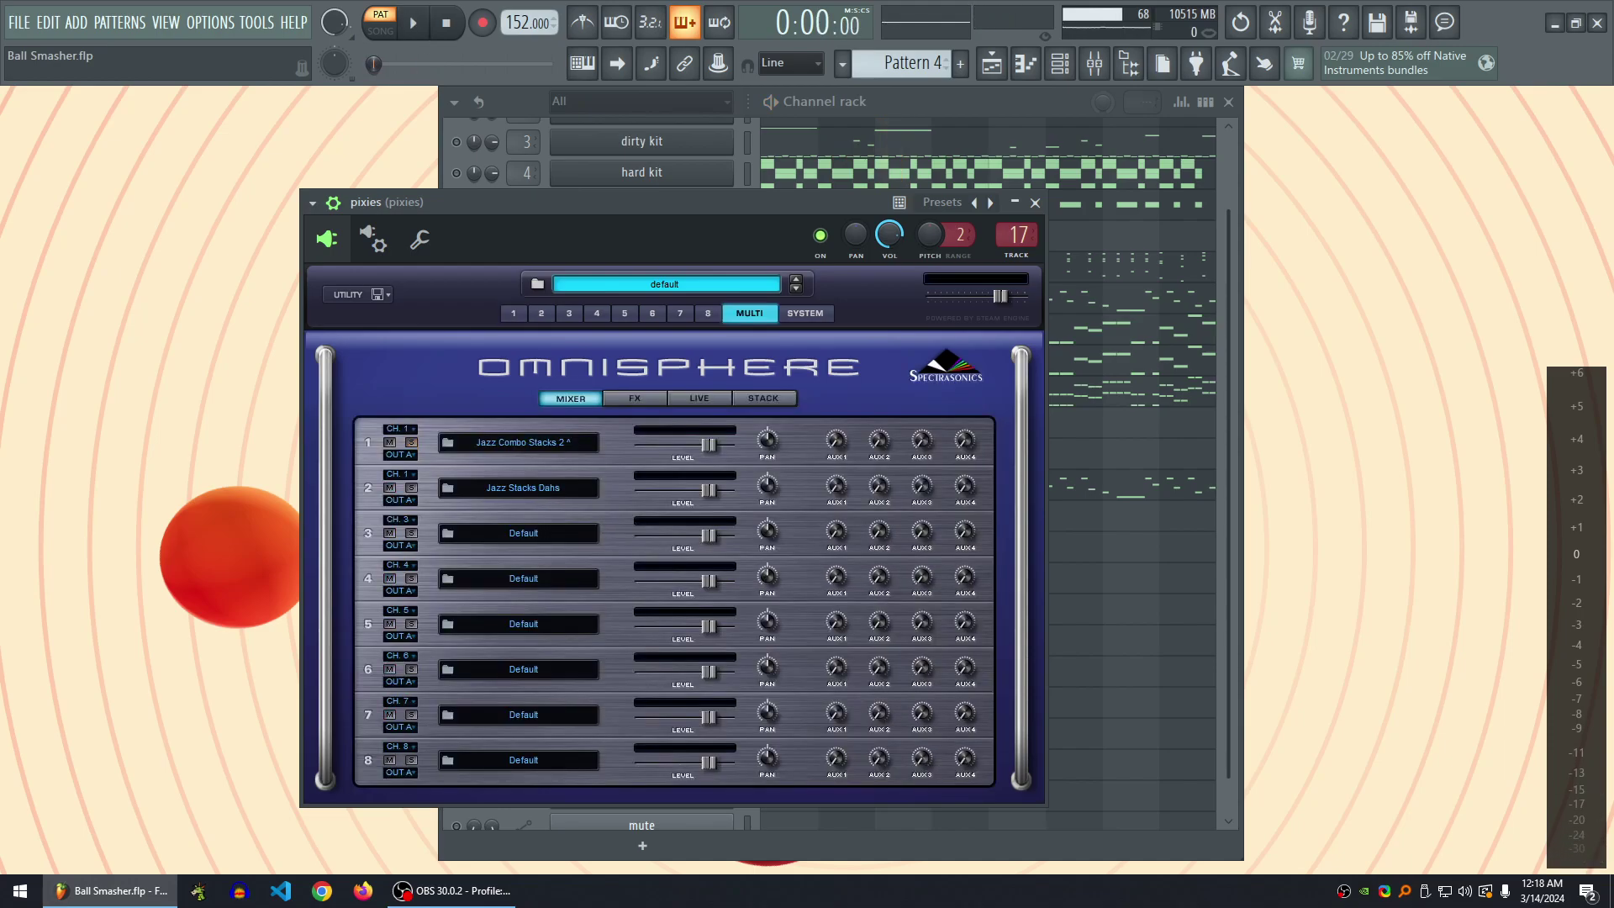
left_click(540, 313)
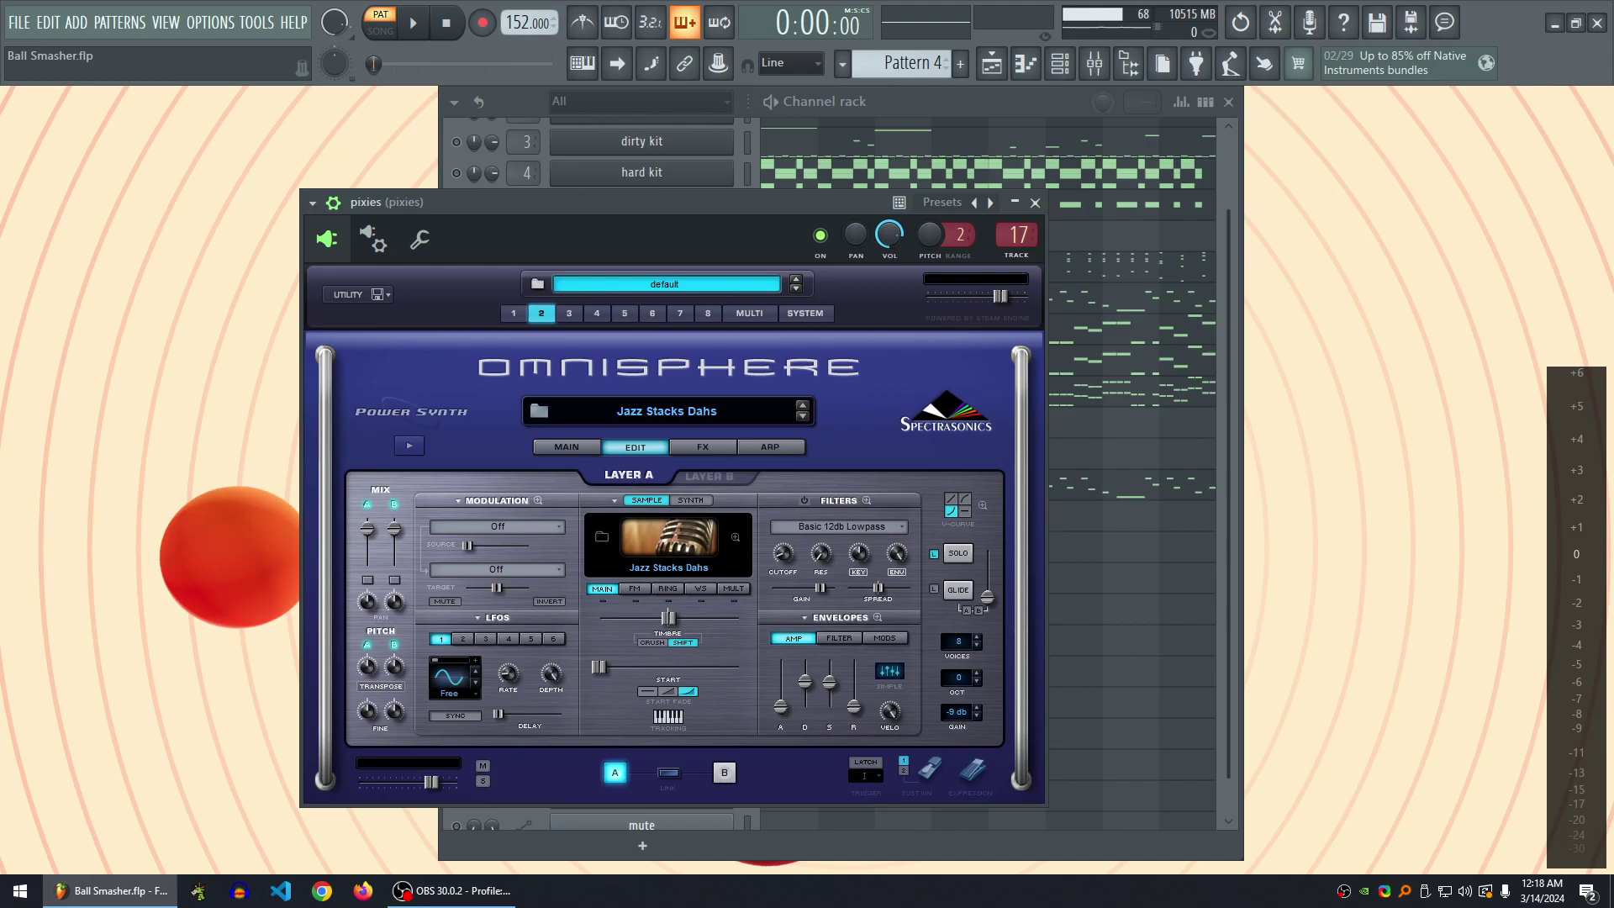
key("space")
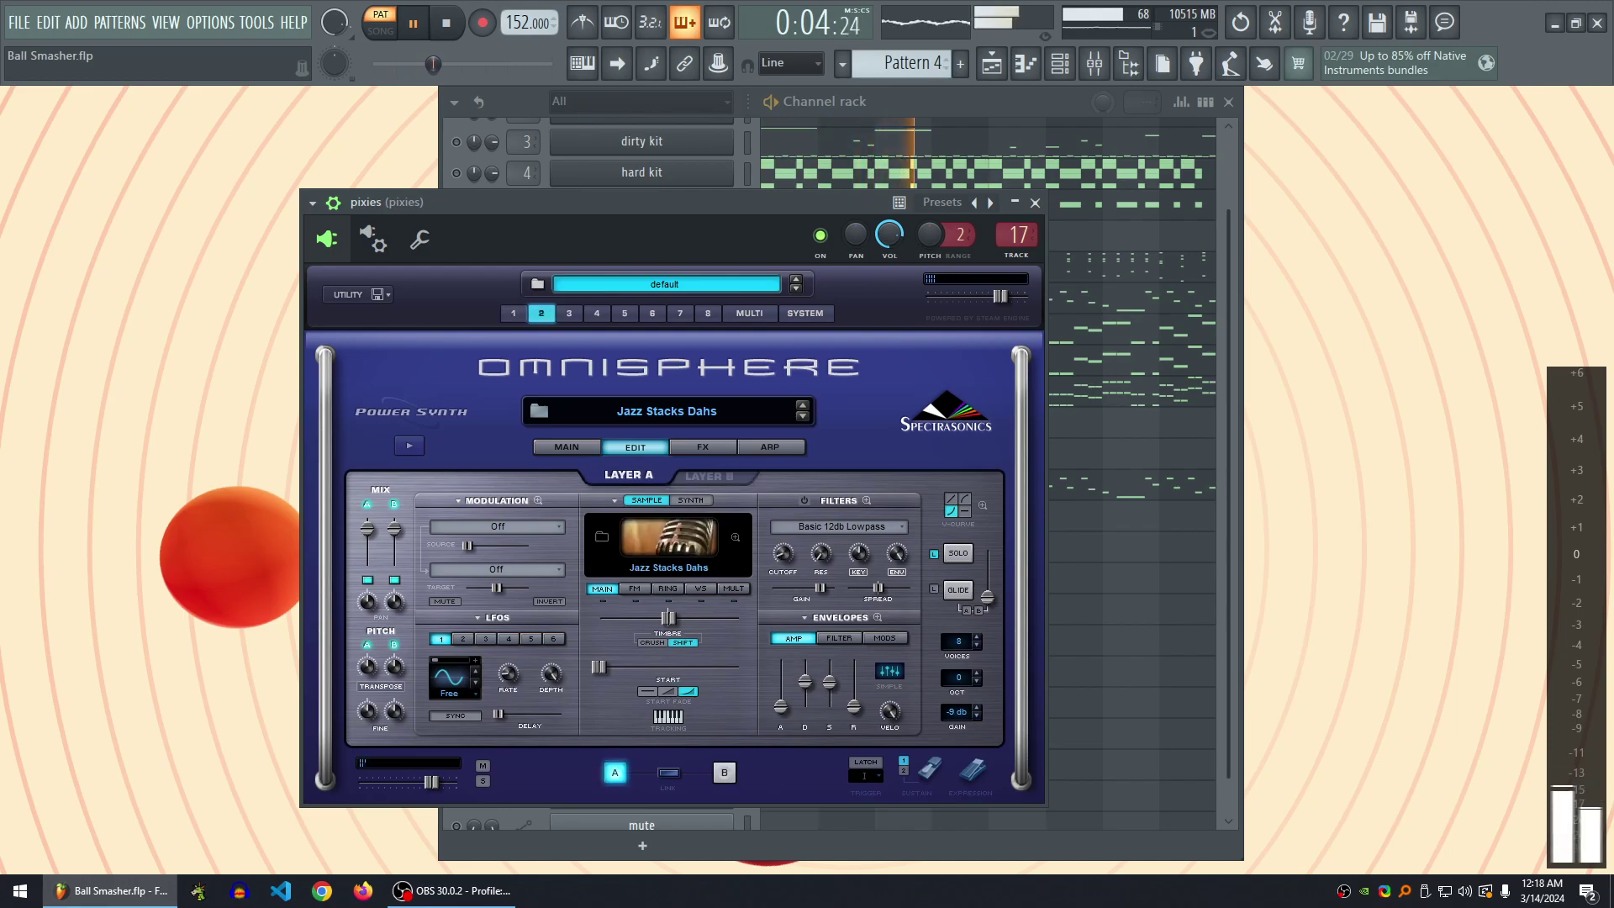
left_click(748, 313)
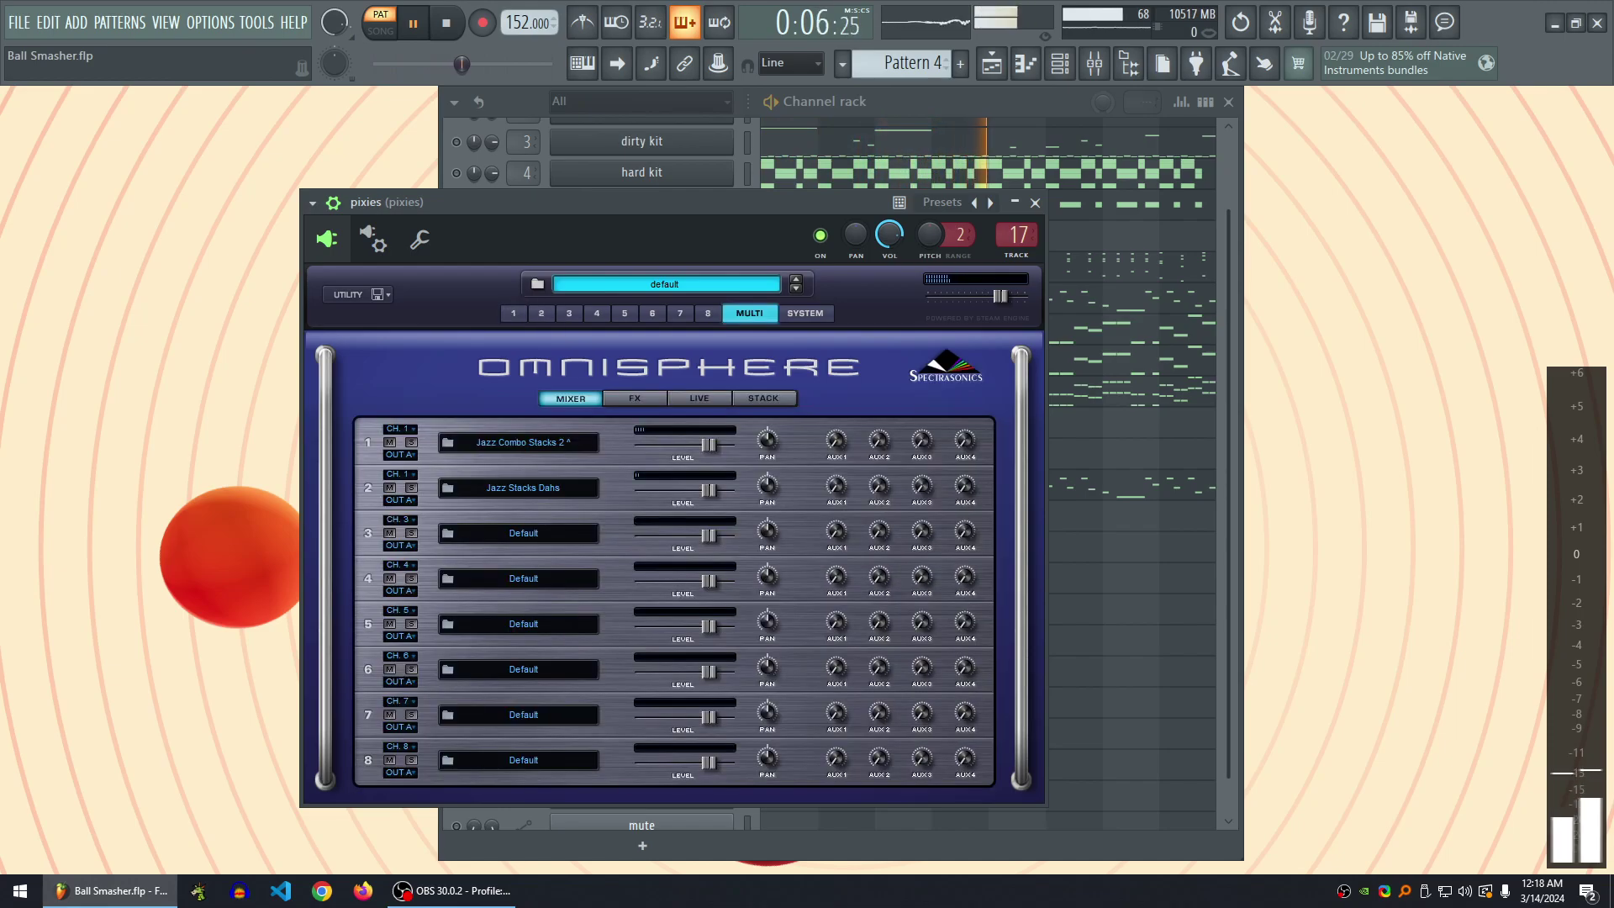
left_click(513, 312)
key("space")
- Display layer B of part 2, Pop Female2 Ahs1, reposition the instrument window slightly higher, and briefly play Pattern 4
left_click(708, 475)
left_click(540, 313)
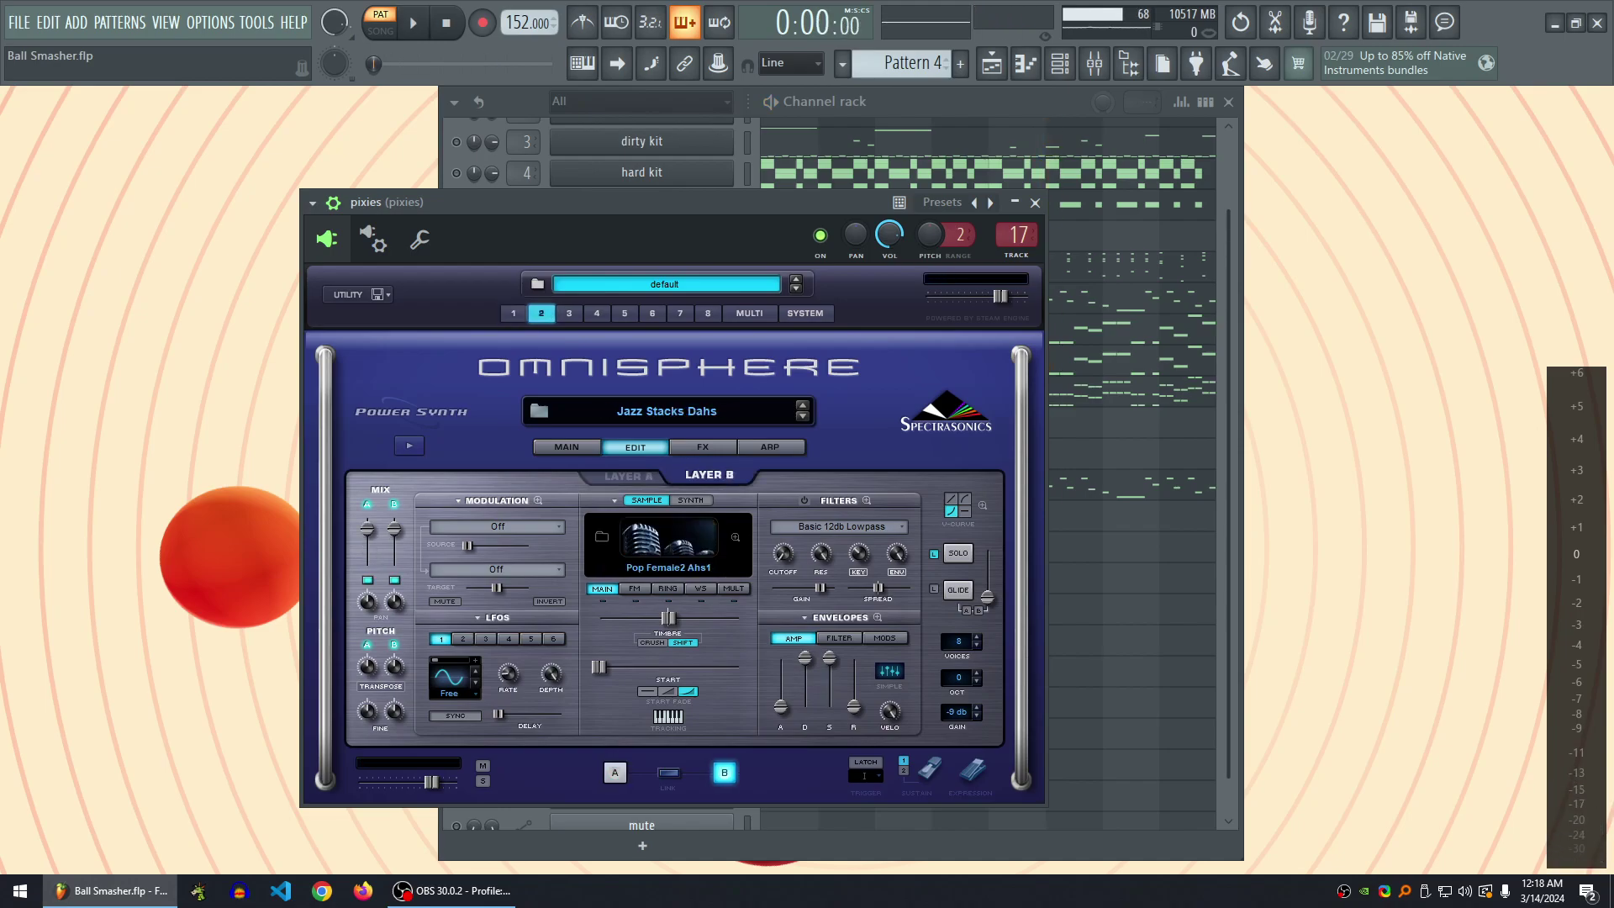
left_click_drag(672, 201, 696, 177)
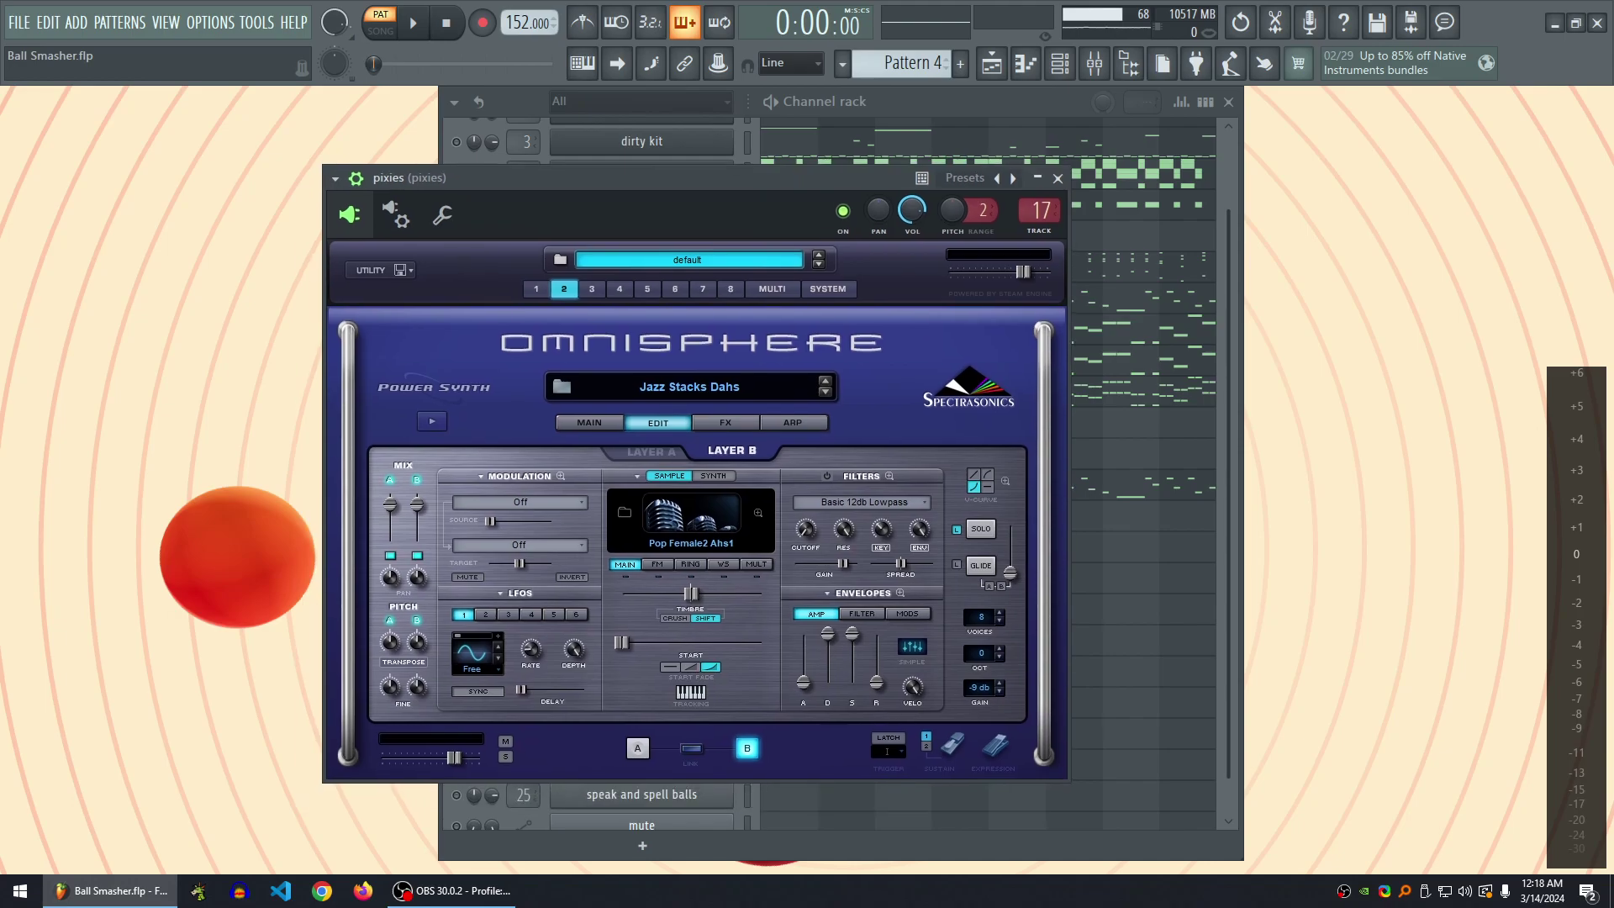
left_click_drag(695, 177, 674, 174)
key("space")
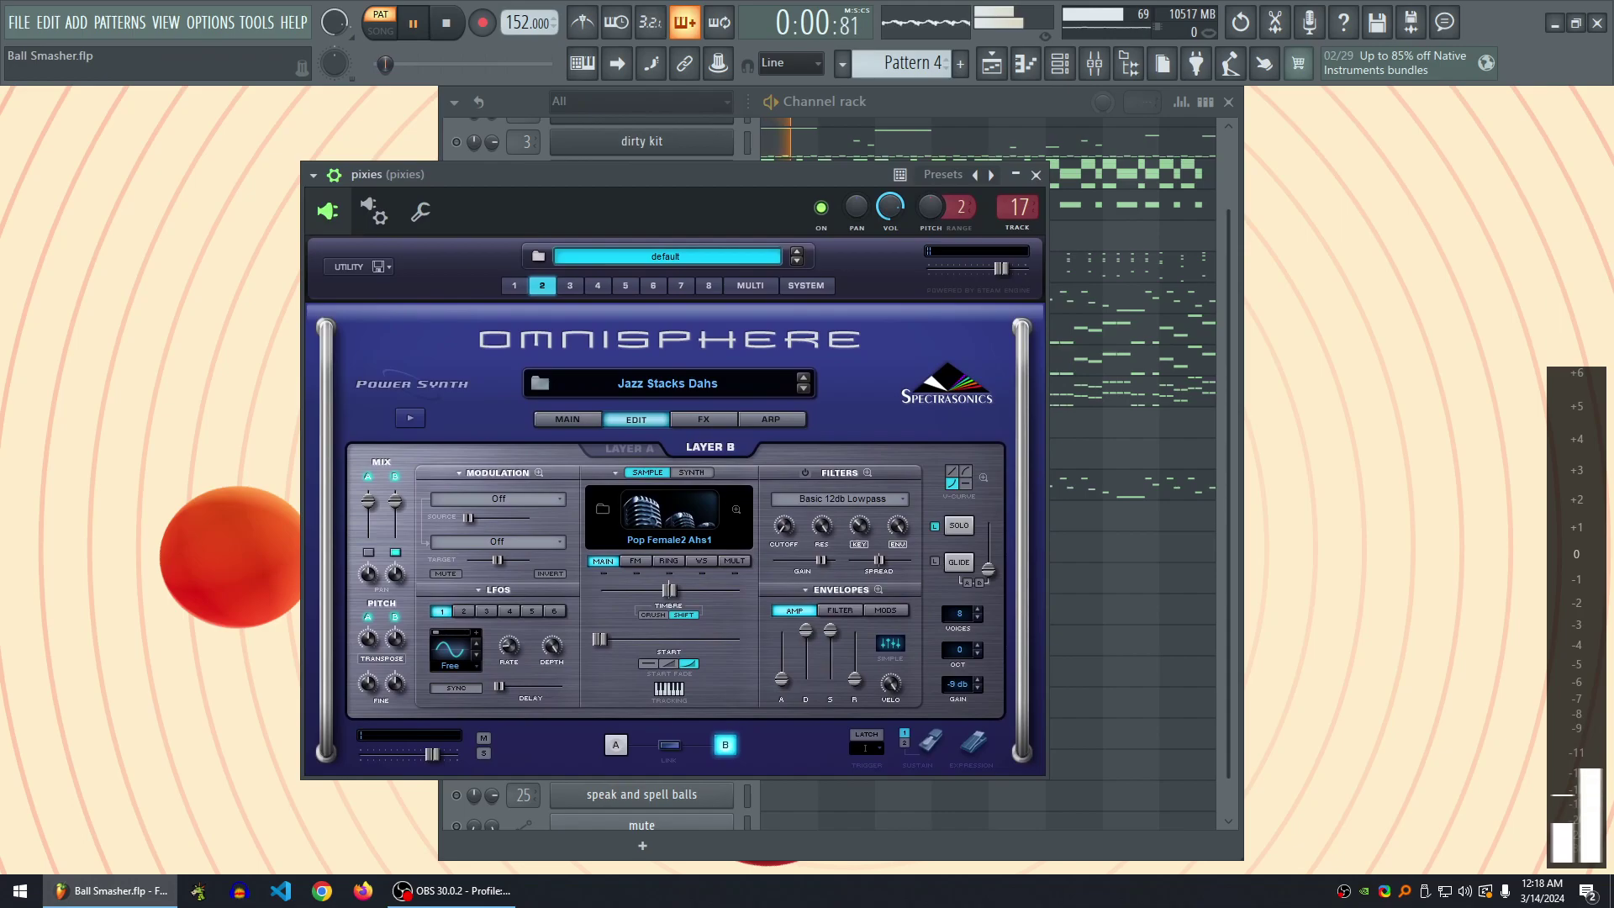
key("space")
- Play the start of Pattern 4 while viewing part 2's layer A, Jazz Stacks Dahs, and compare it with part 1's layers
left_click(629, 448)
key("space")
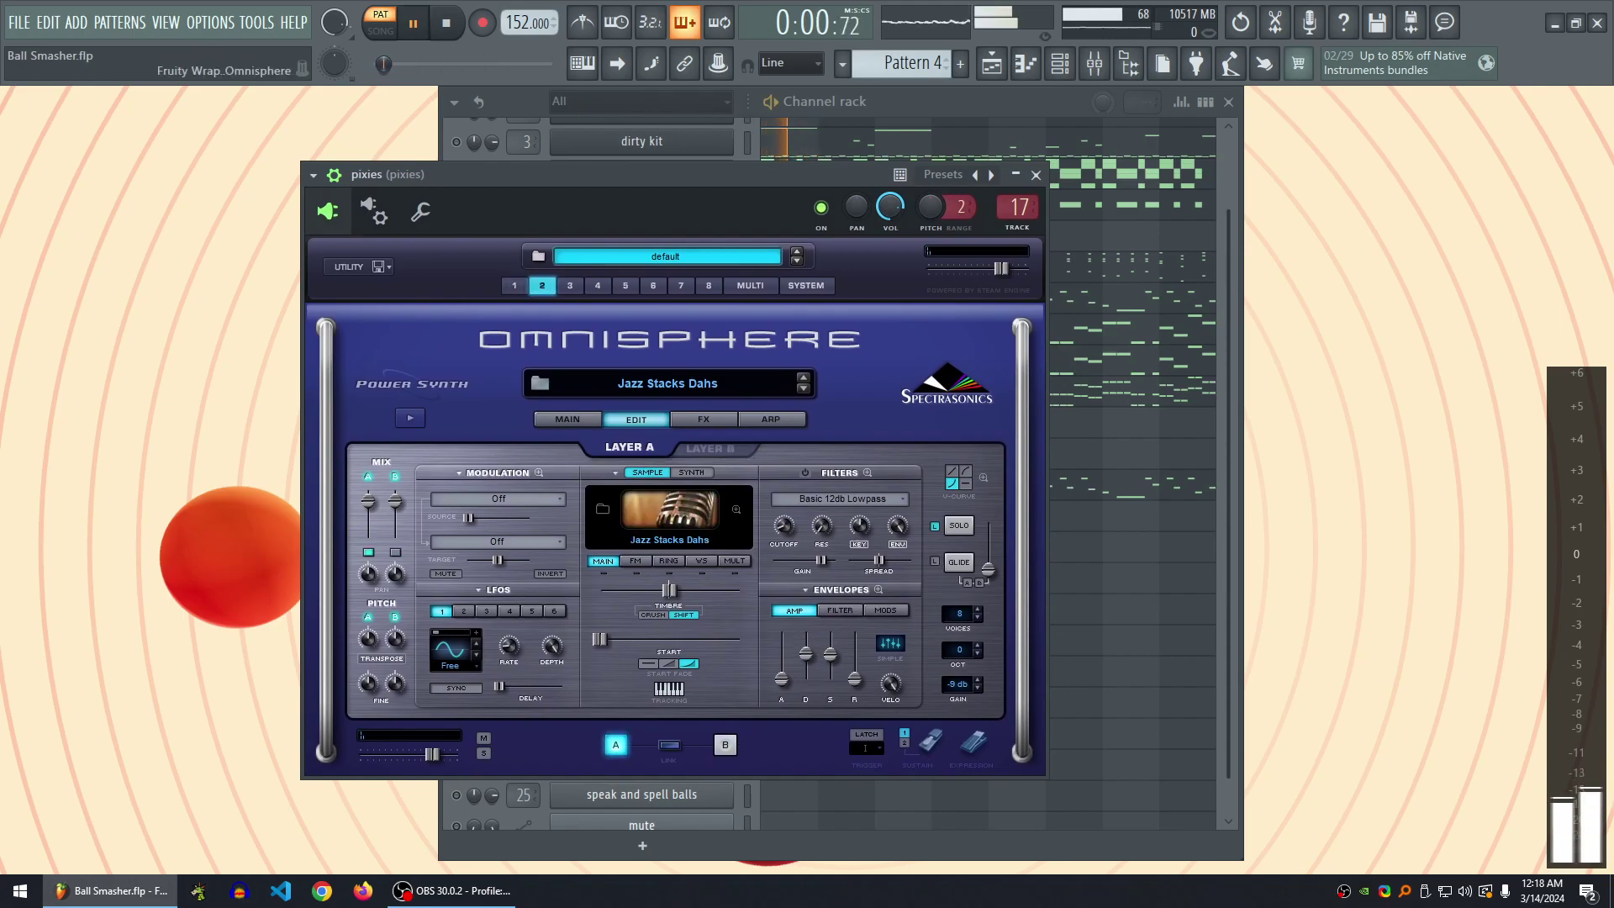
key("space")
left_click(709, 447)
left_click(513, 285)
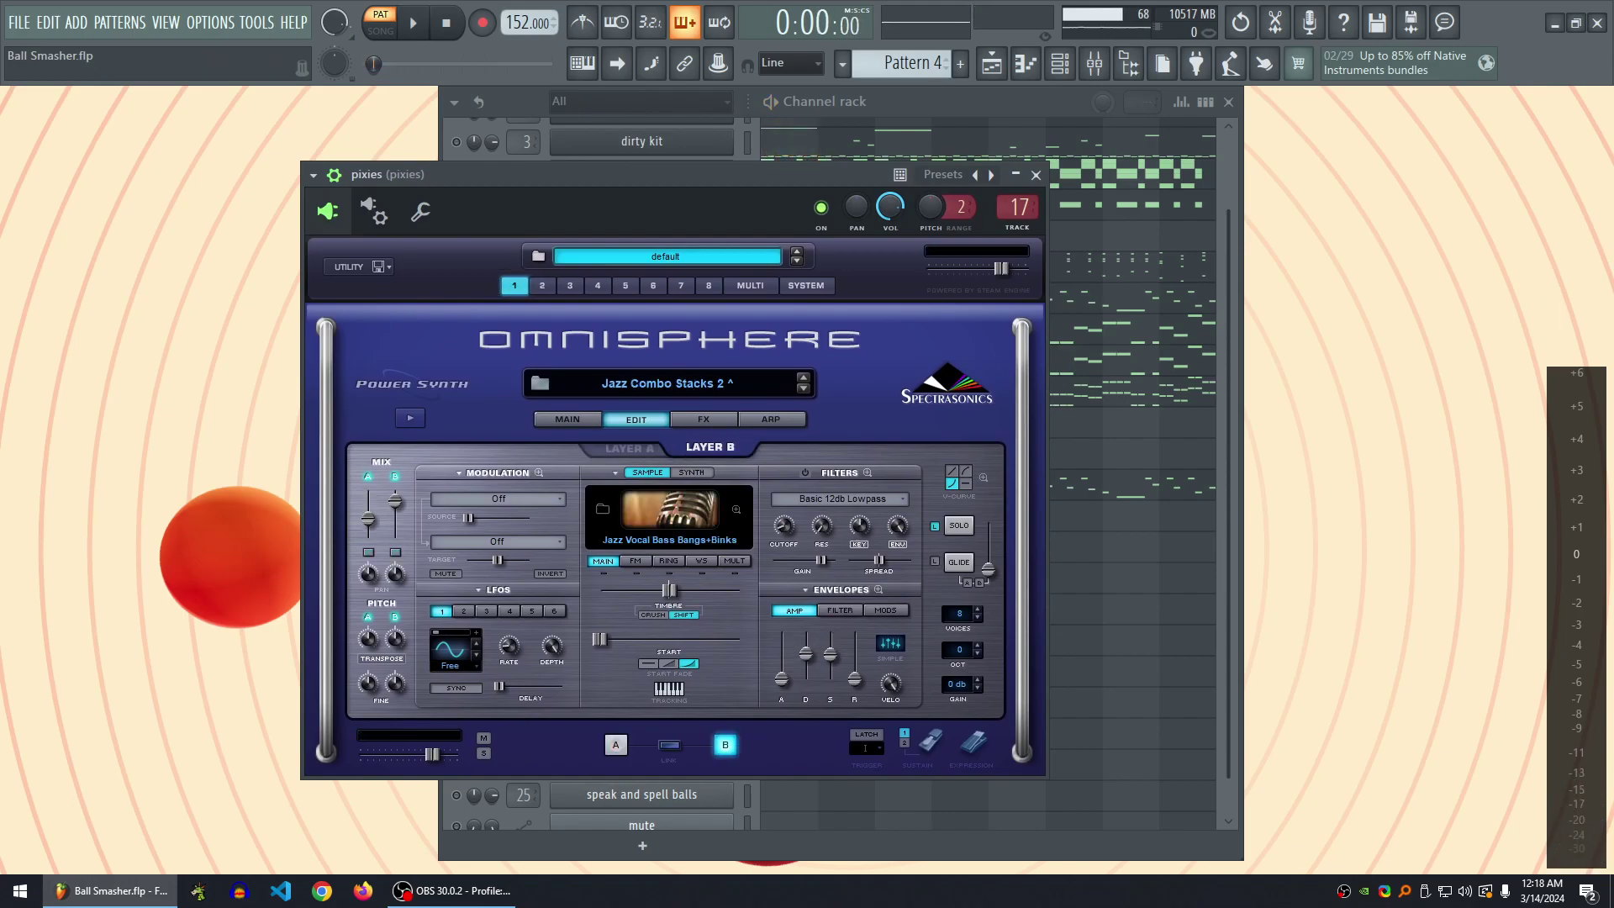
left_click(629, 447)
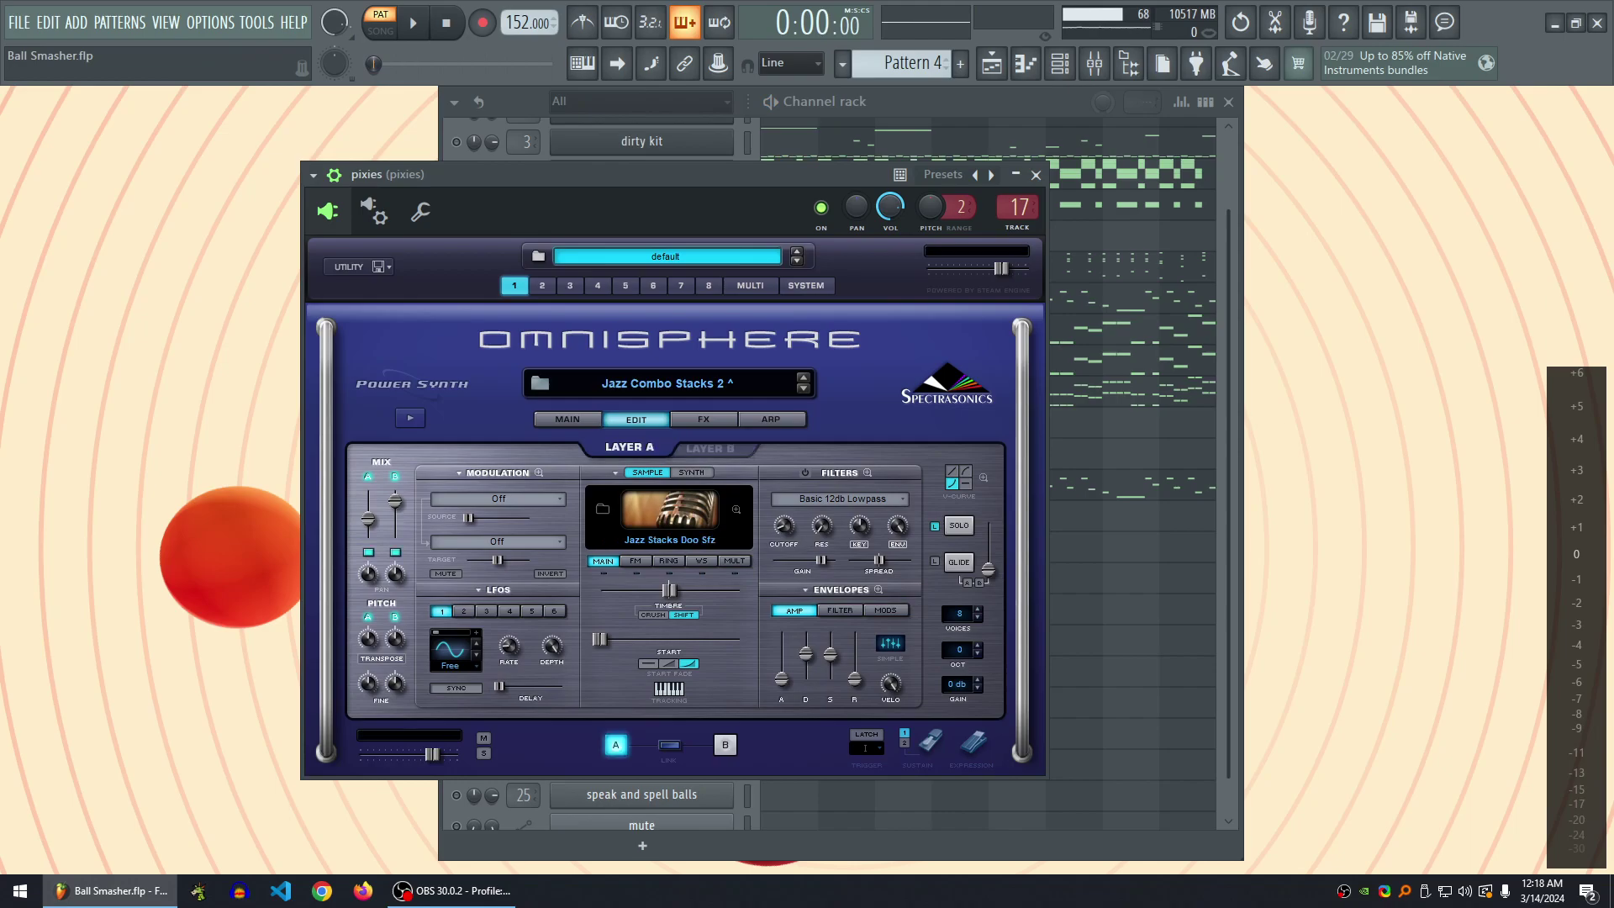
- Return to the multi mixer, check the effects on the pixies mixer track, and play the start of Pattern 4
left_click(750, 285)
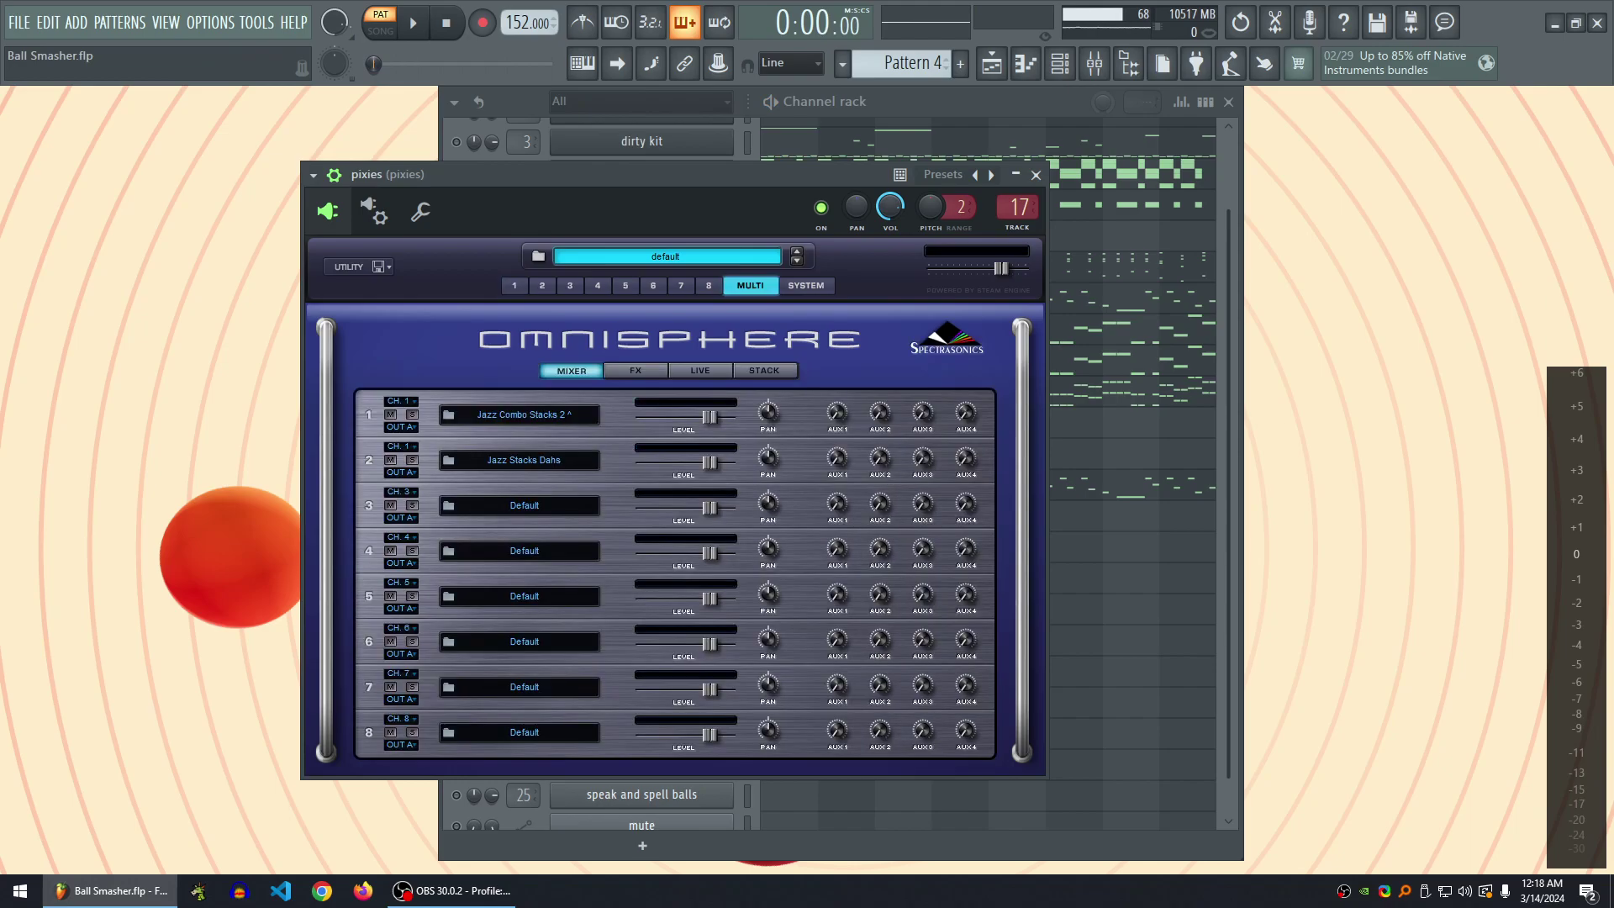
key("F9")
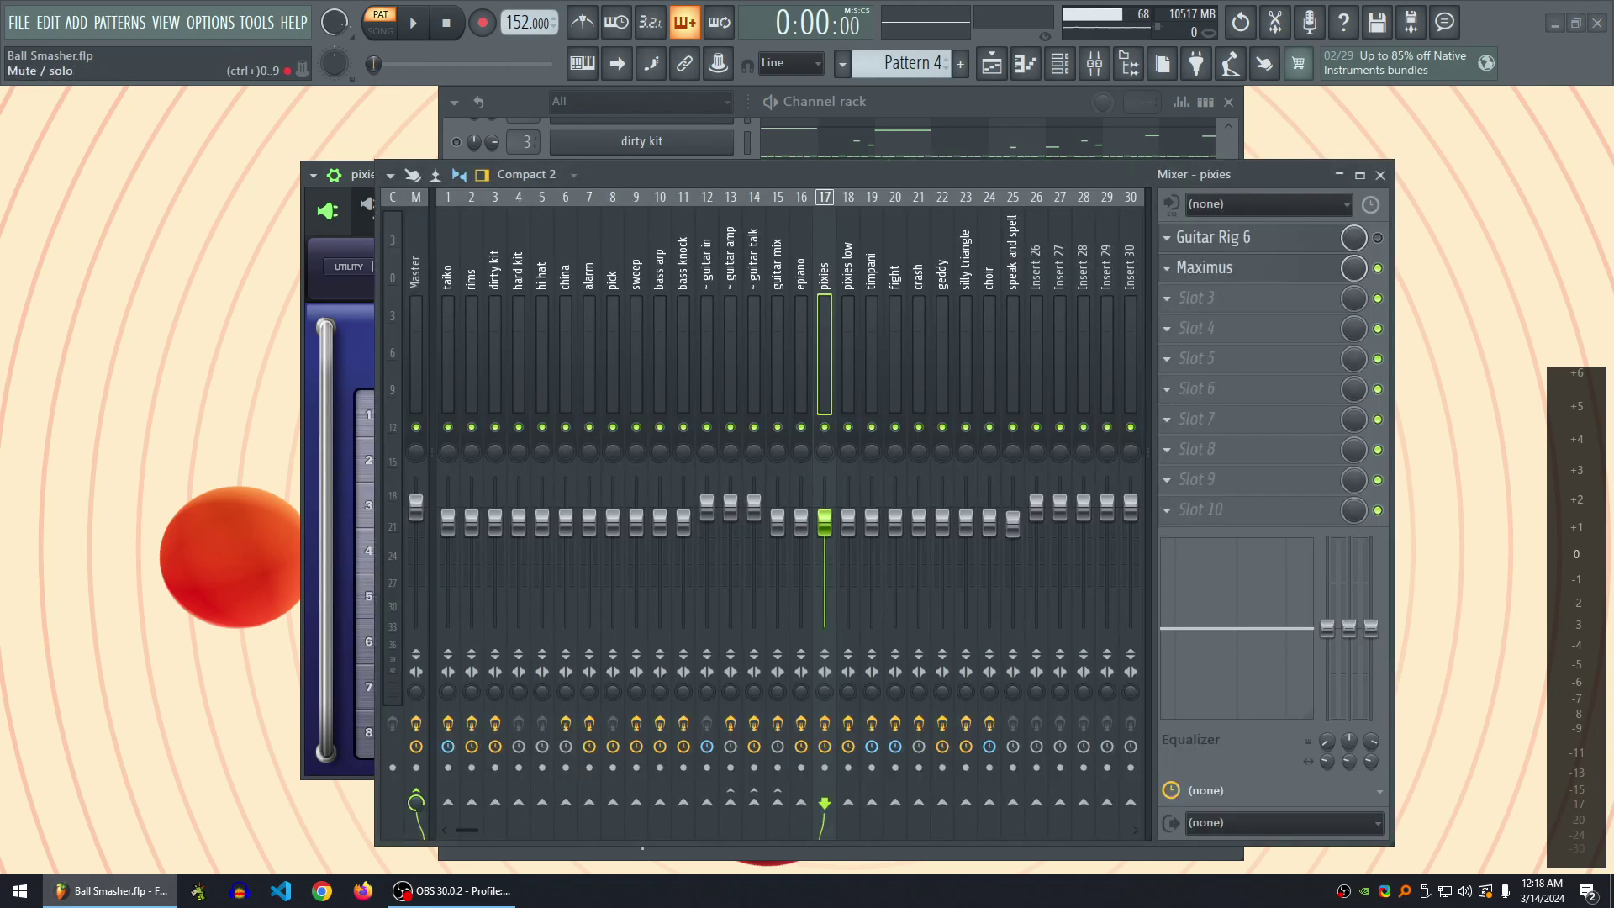
key("F9")
key("space")
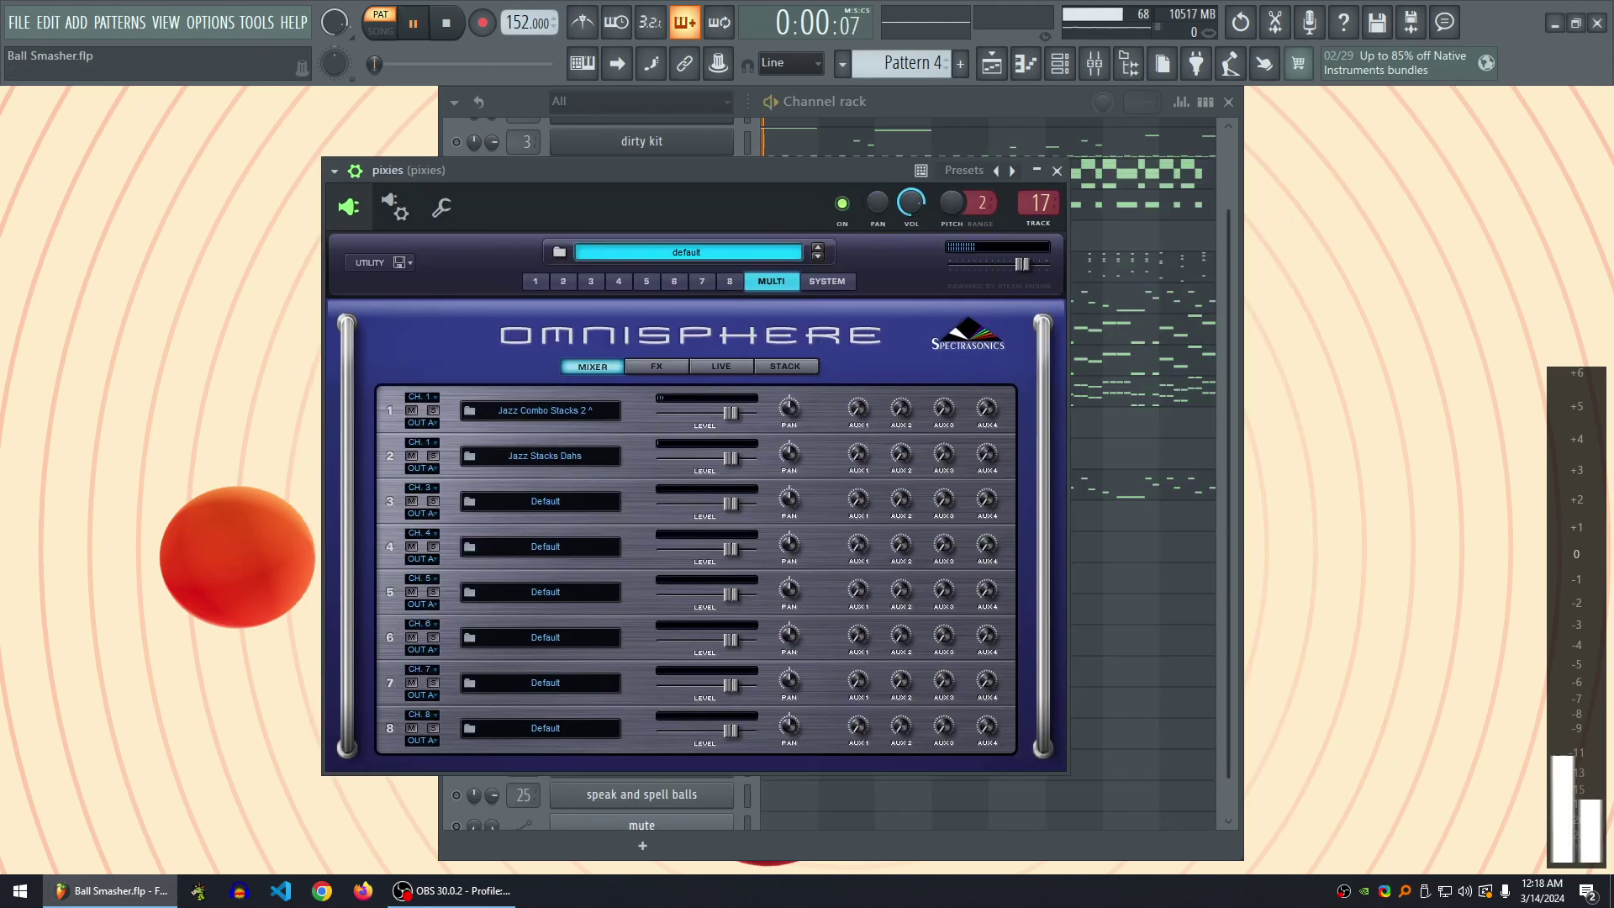
key("space")
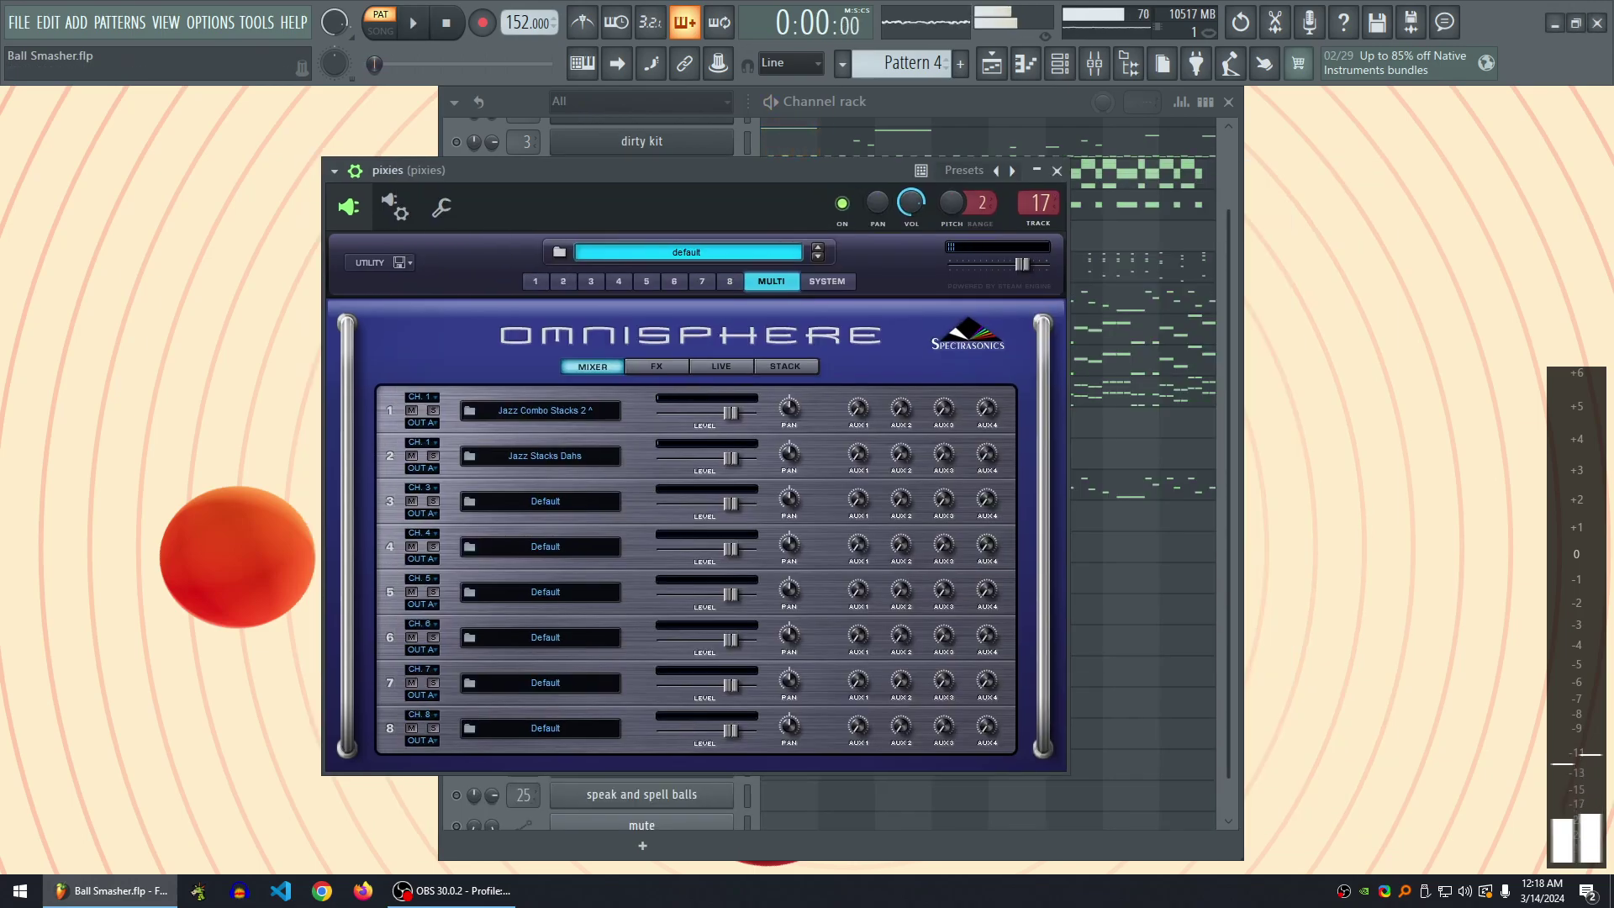
- Review part 2's Pop Female2 Ahs1 layer, followed by both layers of part 1, Jazz Combo Stacks 2
left_click(562, 281)
left_click(730, 443)
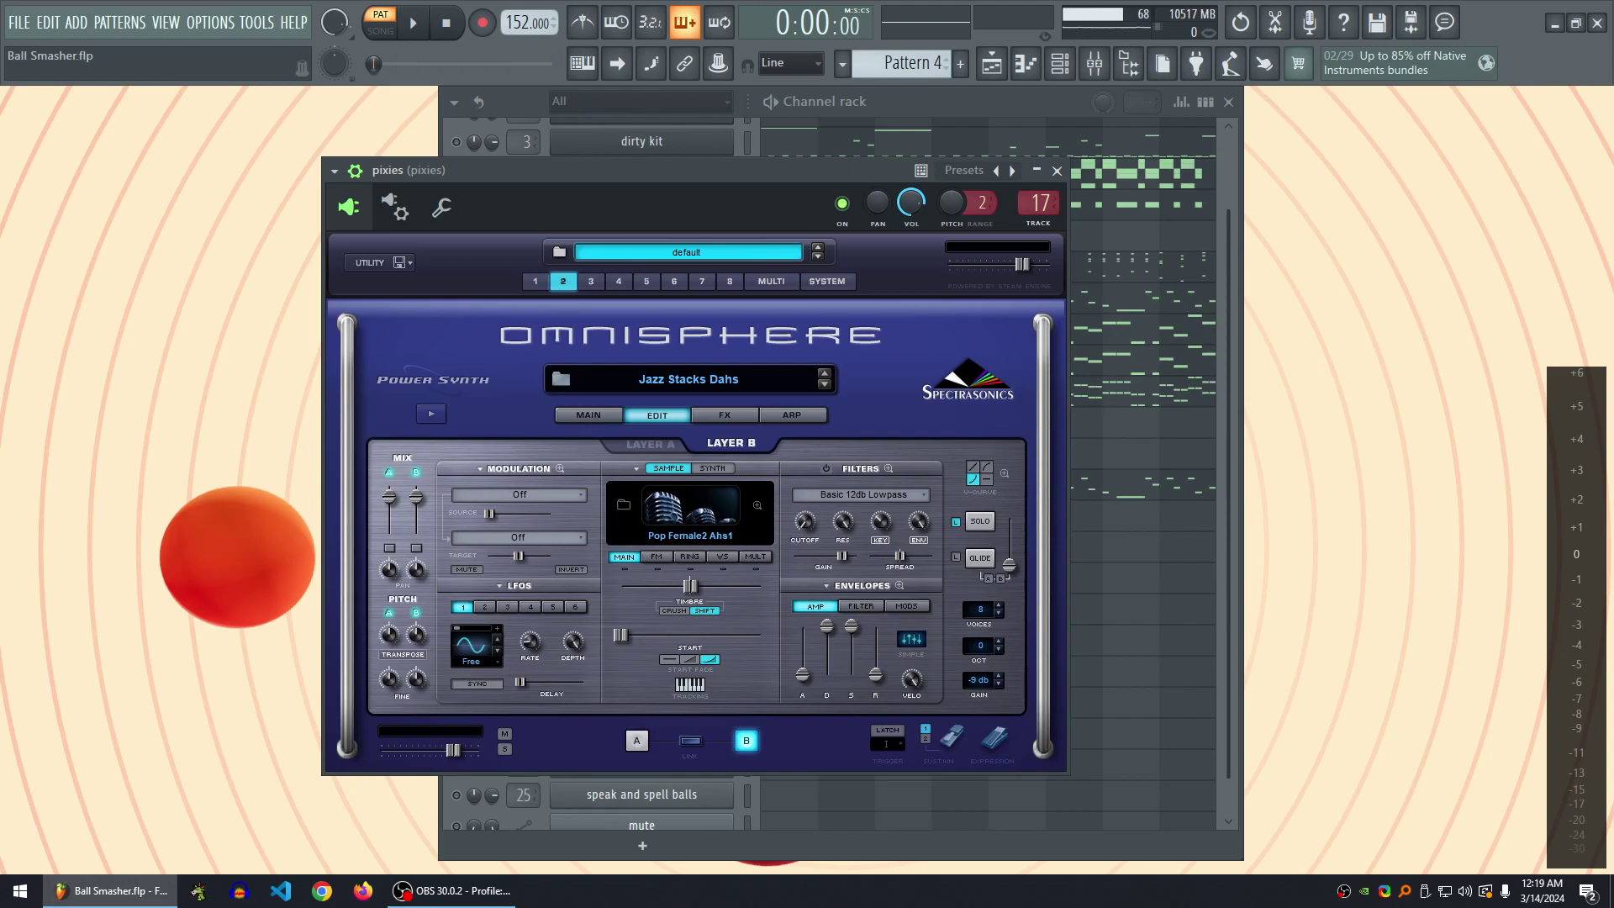
left_click(534, 280)
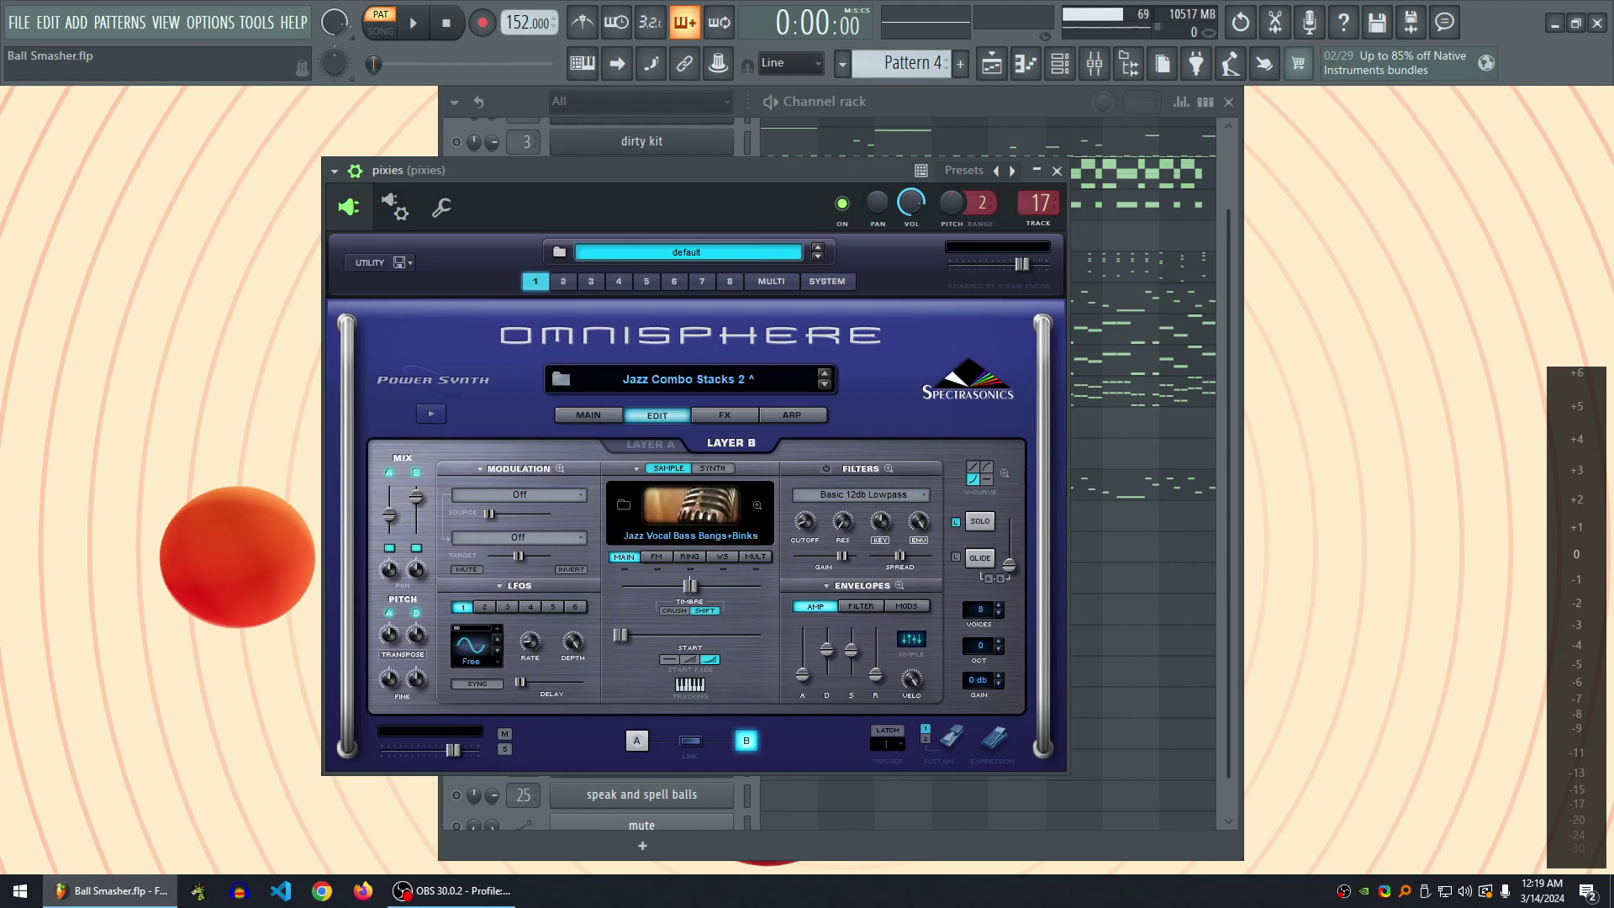
left_click(650, 443)
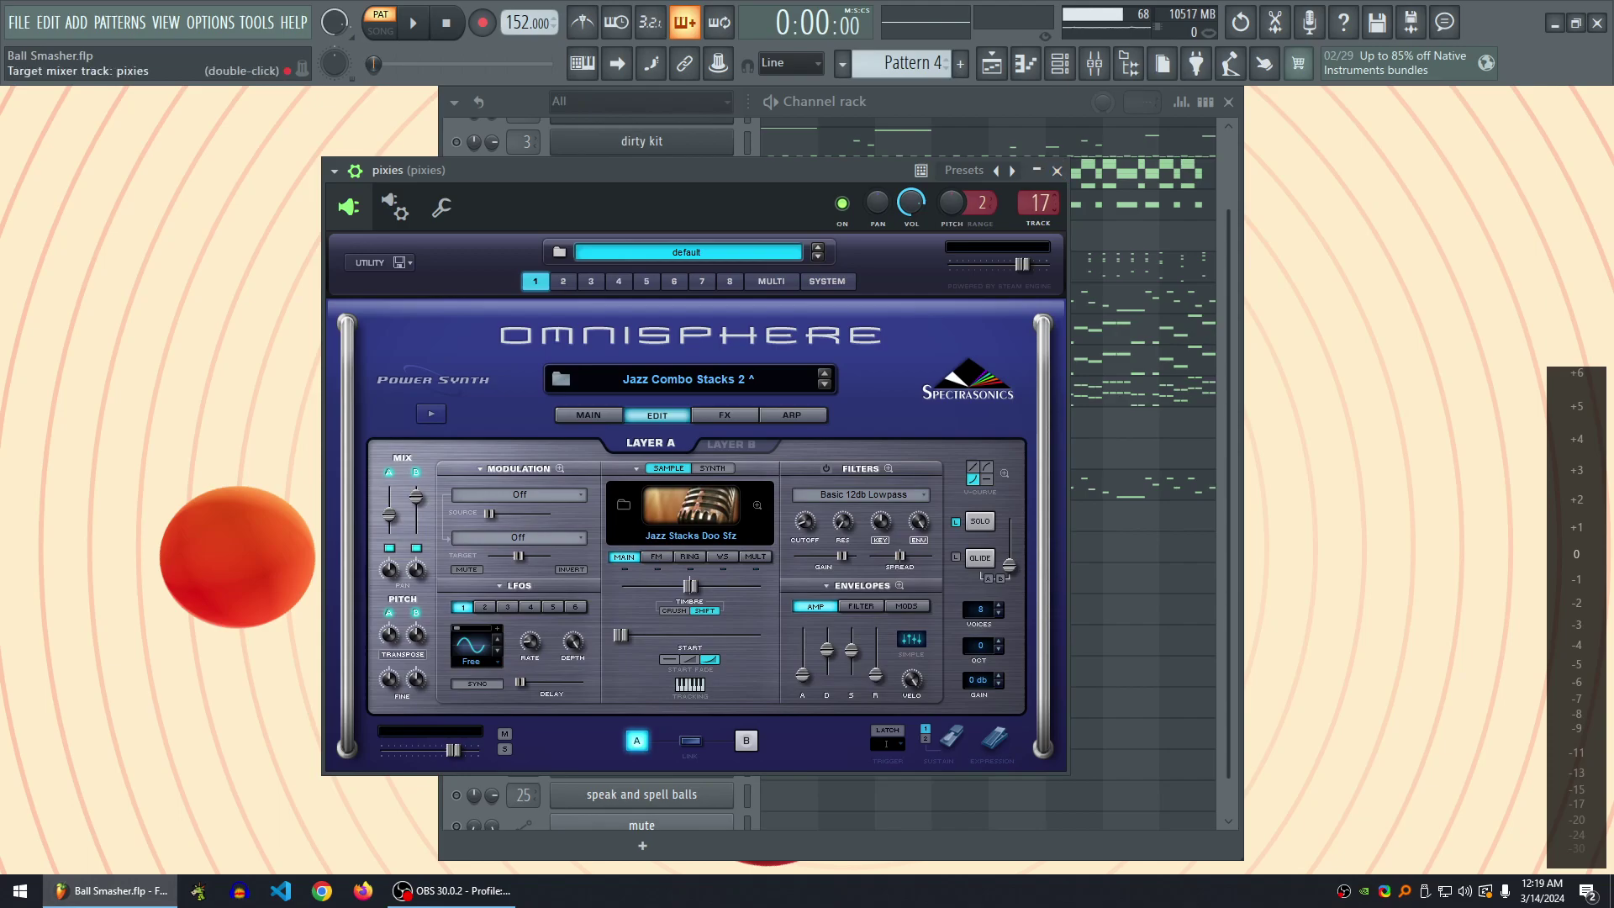
- Turn Guitar Rig 6 back on for the pixies mixer track, close the mixer and the instrument, and play Pattern 4
double_click(1038, 202)
left_click(1381, 172)
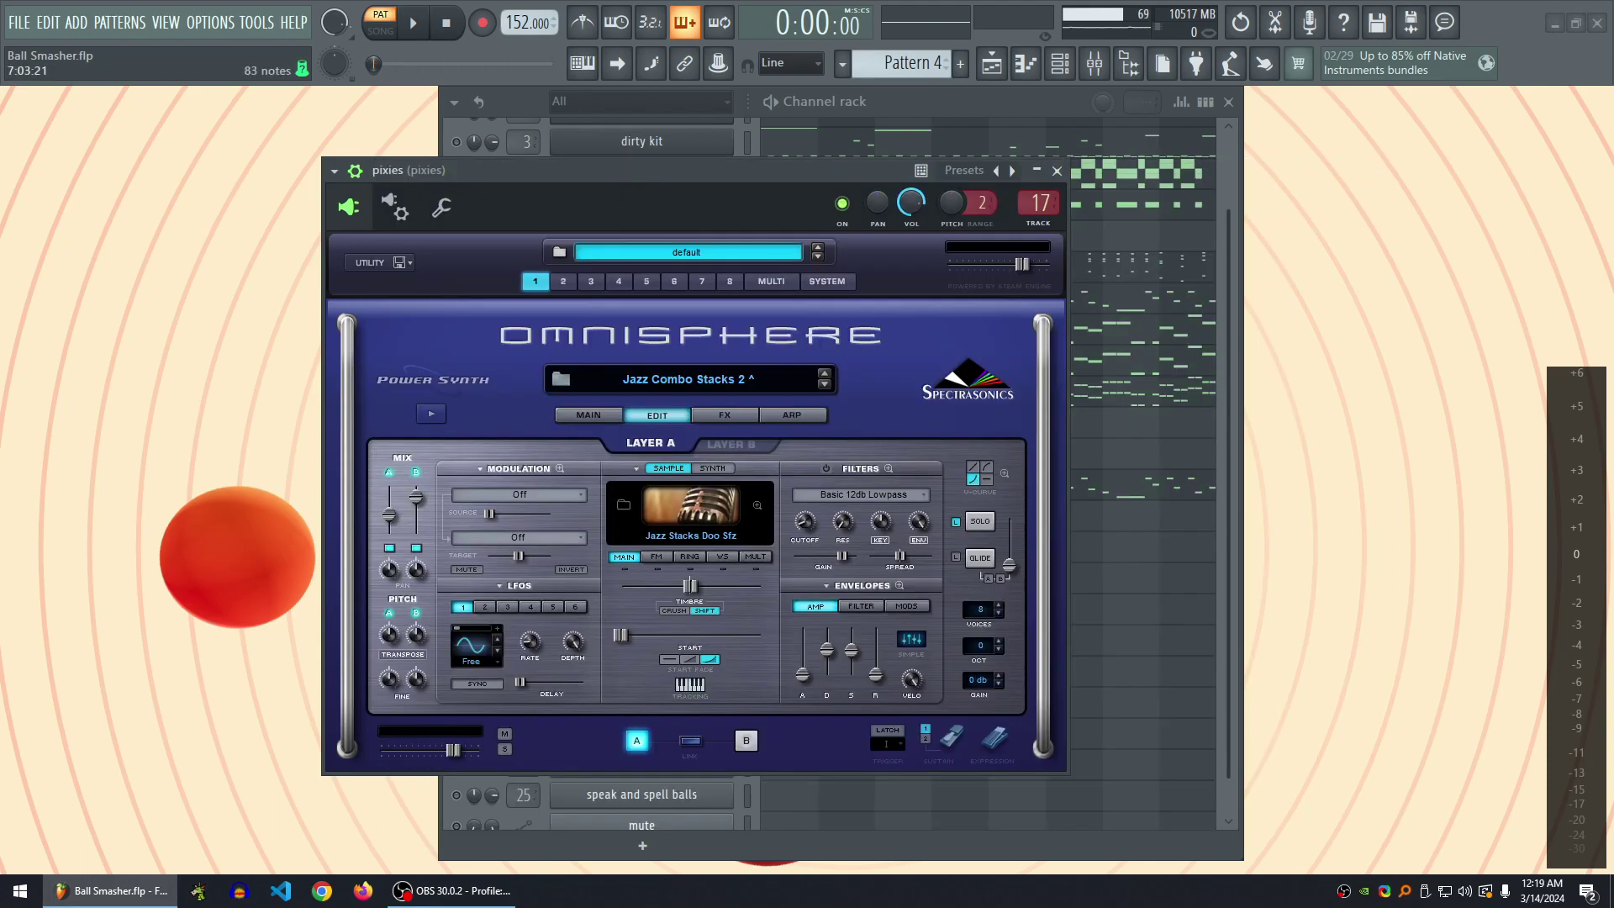
left_click(1056, 170)
key("space")
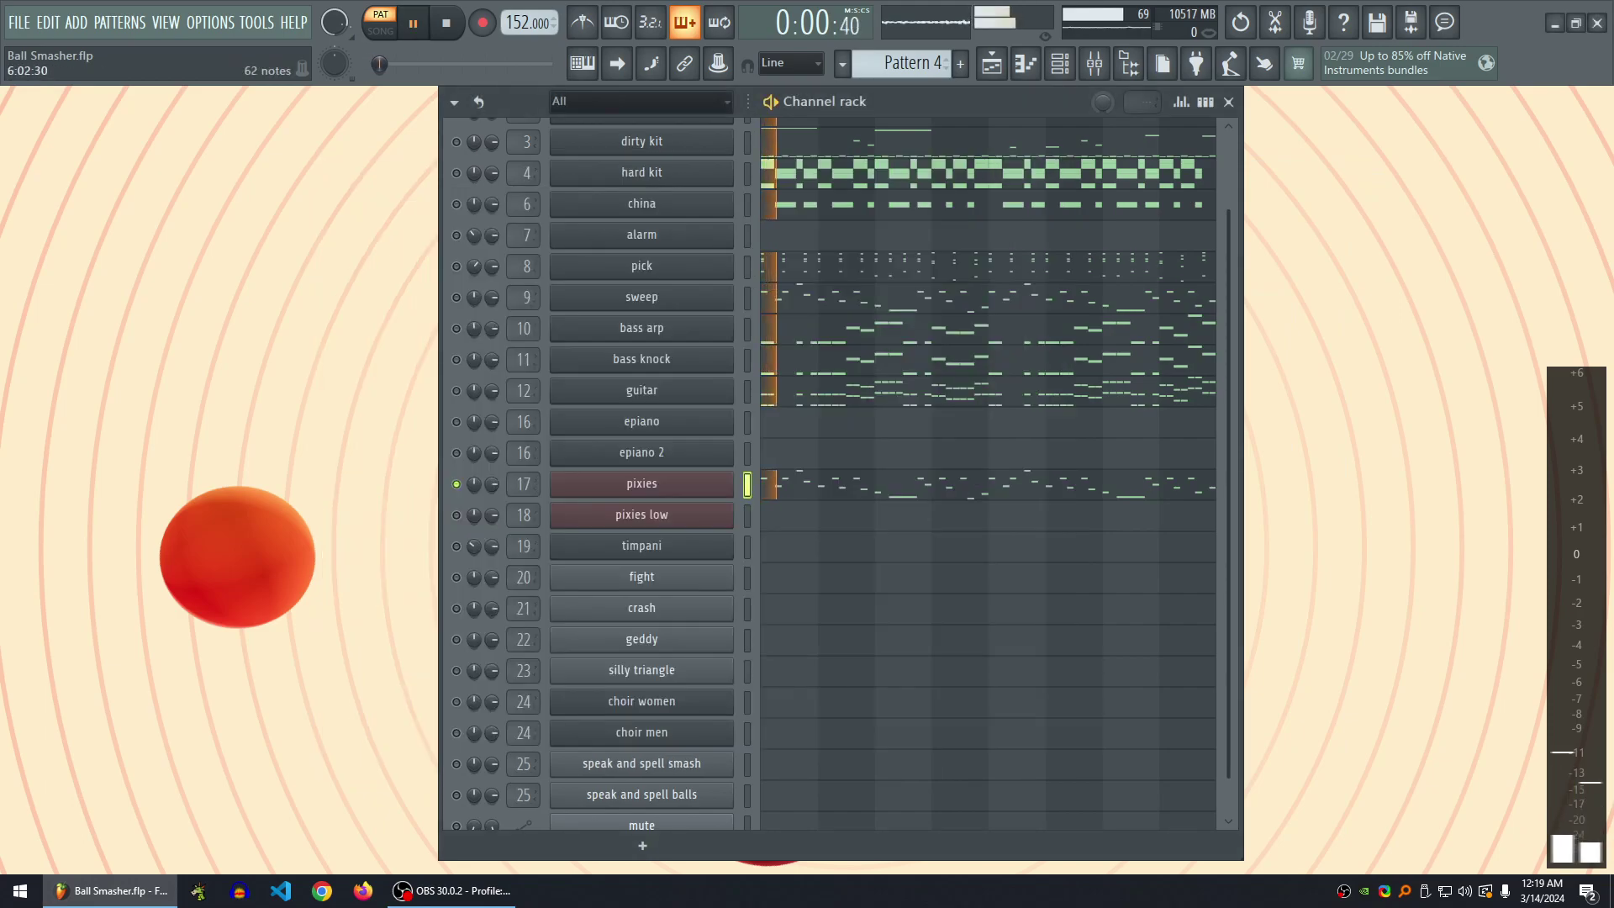
- Open Guitar Rig 6 from the pixies mixer track, close the mixer, and stop playback
key("F9")
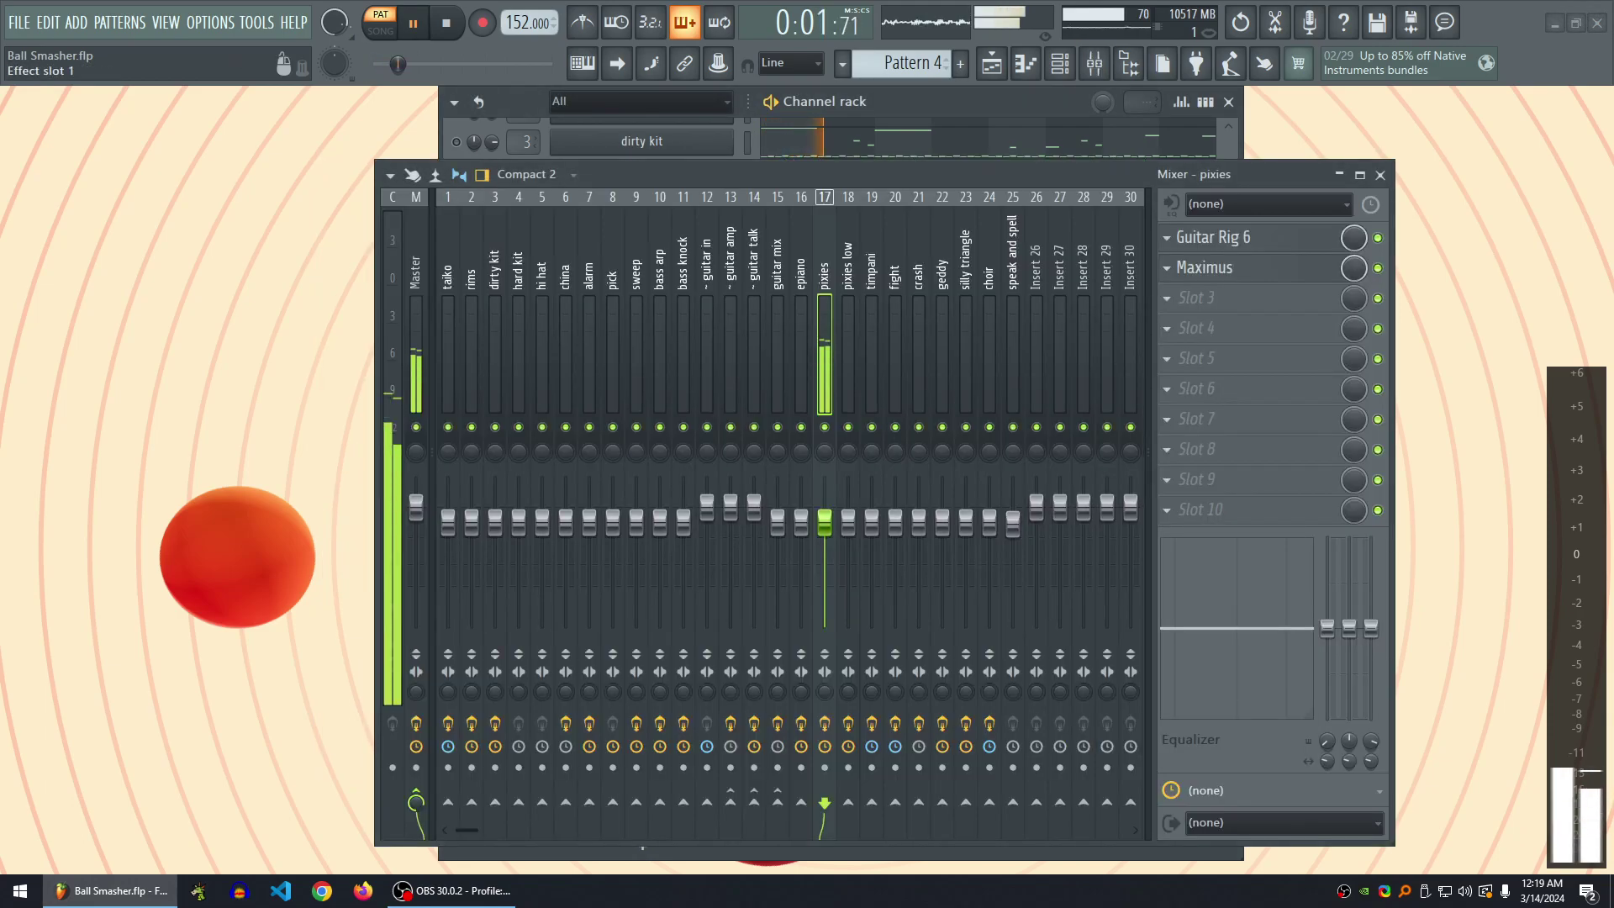
left_click(1210, 237)
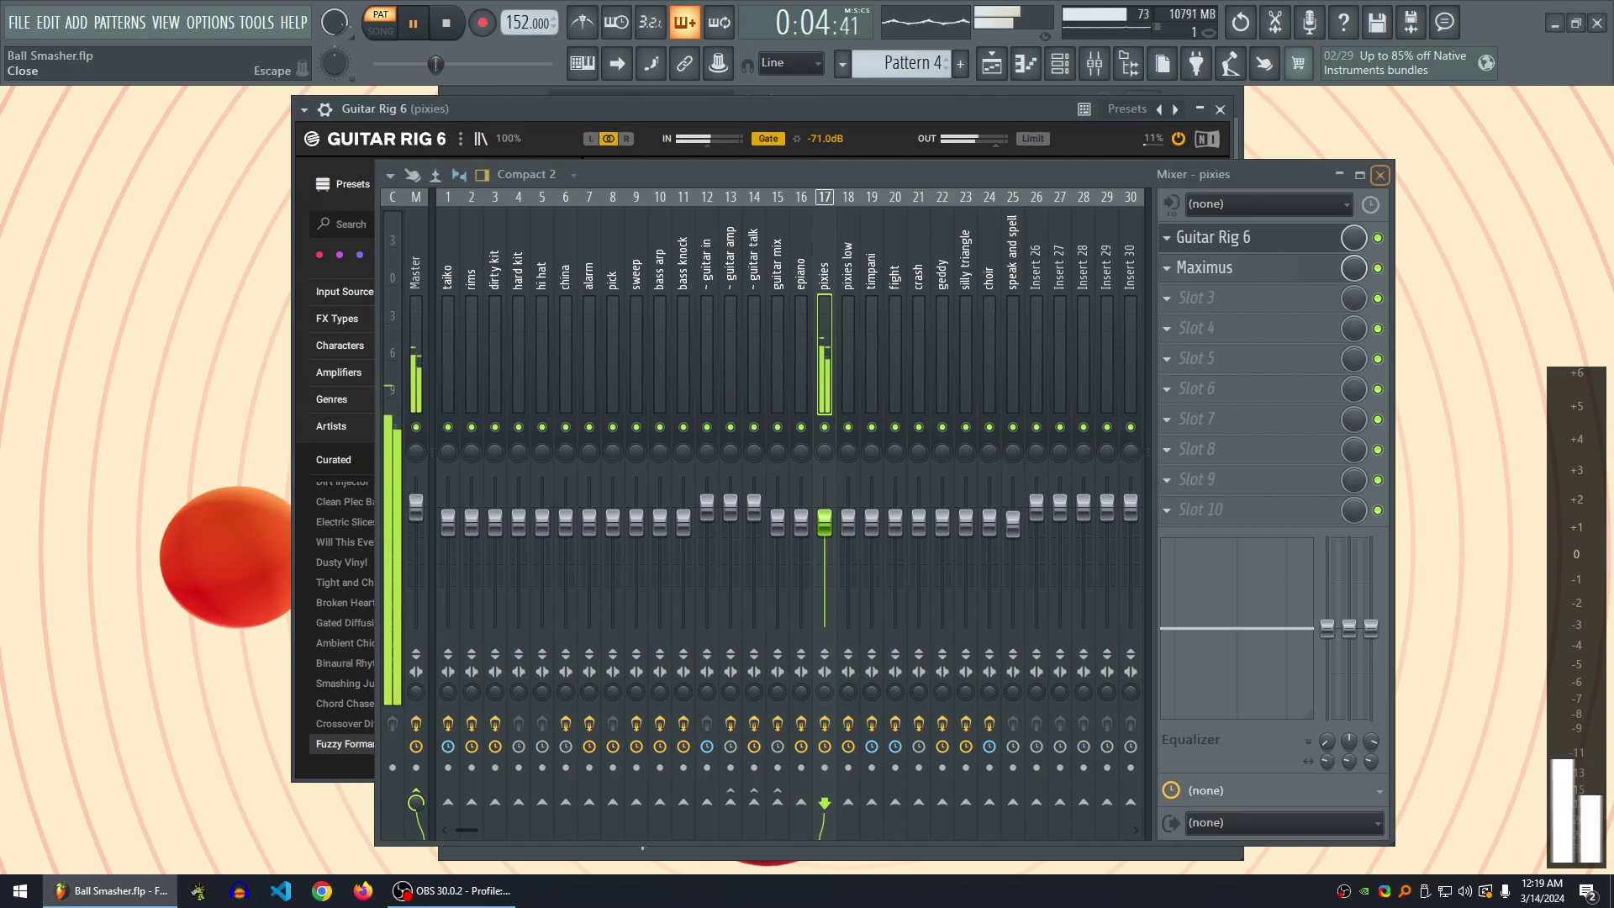
left_click(1380, 175)
key("space")
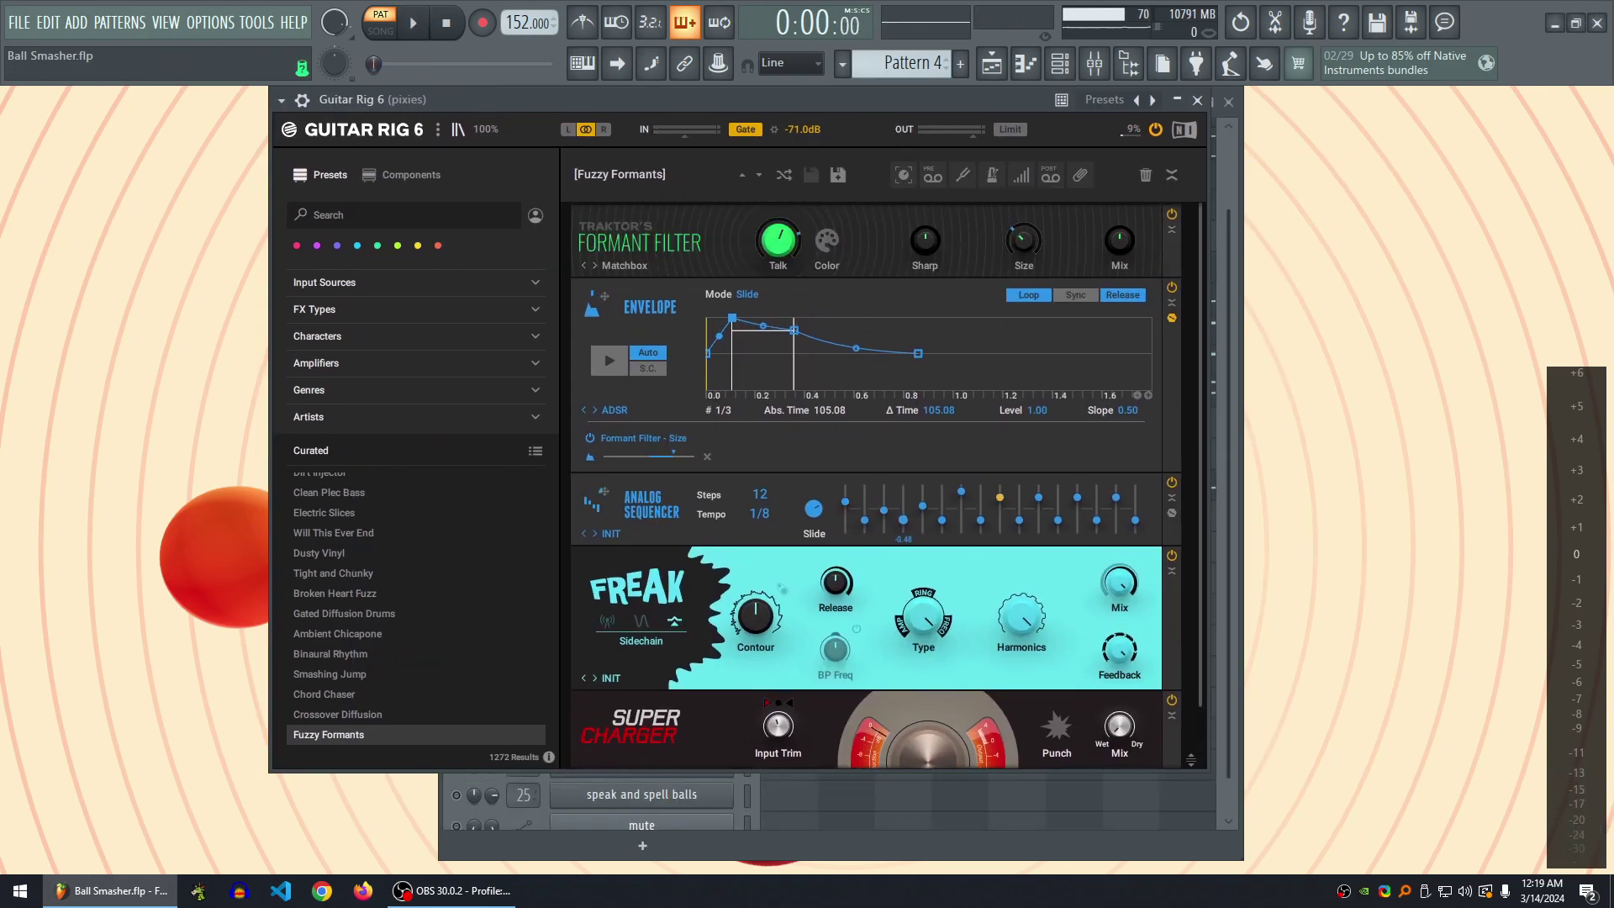
- Examine the Fuzzy Formants rack from Formant Filter through Envelope, Analog Sequencer and Freak to Super Charger, and close the effect
scroll(882, 485, "down", 1)
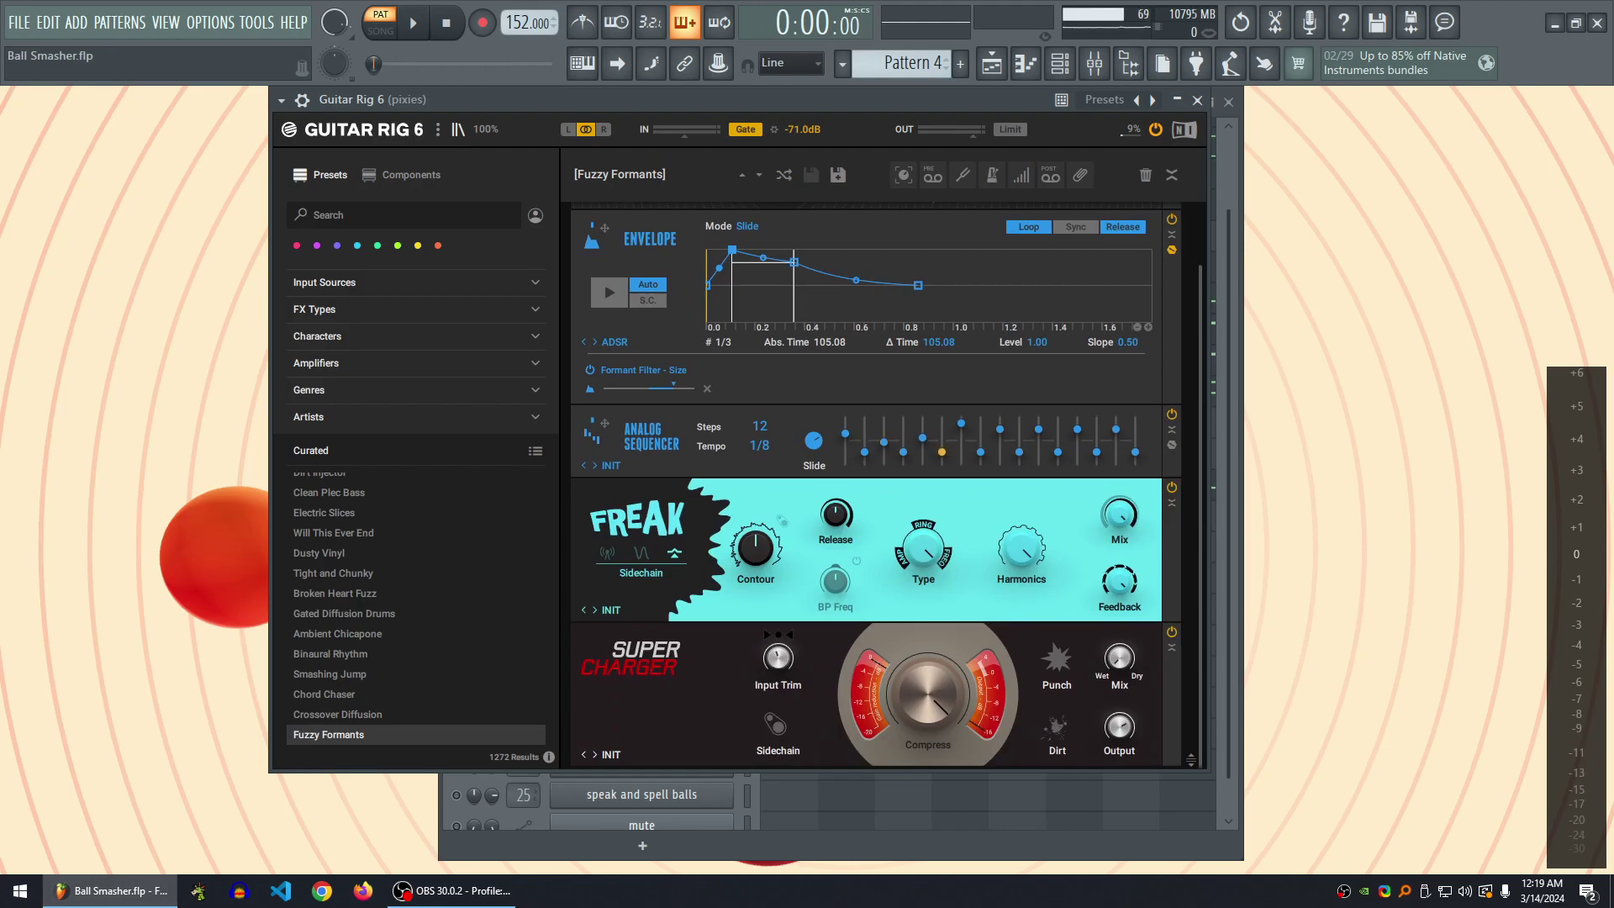
scroll(883, 485, "up", 1)
scroll(883, 485, "down", 1)
mouse_move(755, 550)
scroll(865, 485, "up", 2)
scroll(866, 485, "down", 2)
left_click(1197, 100)
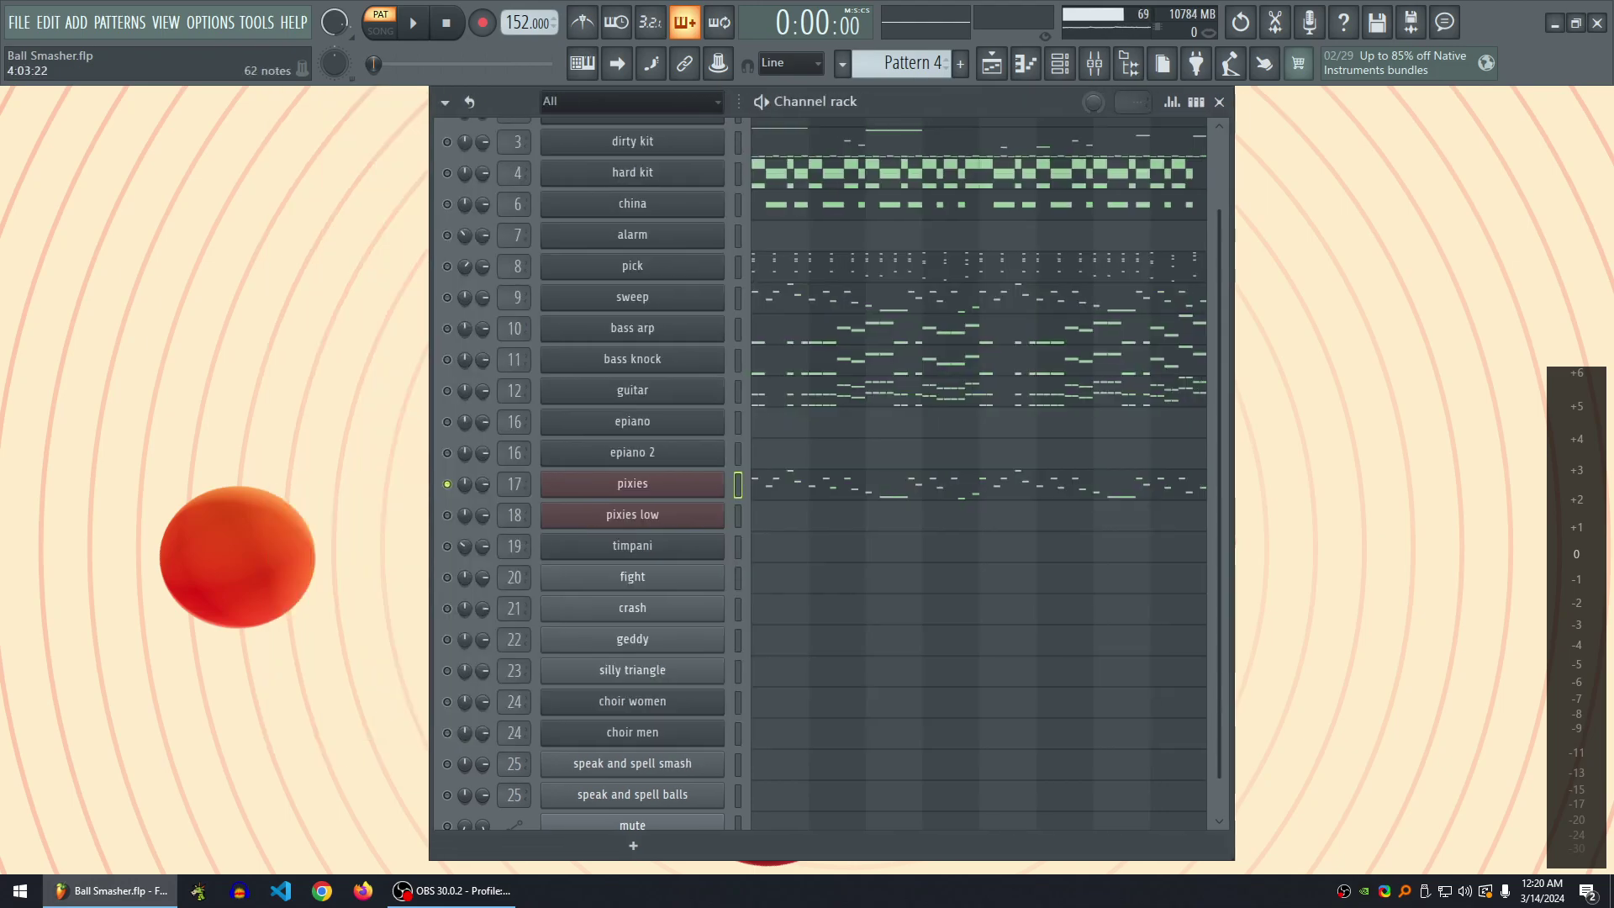
- Play Pattern 4 briefly and examine the pixies melody across its eight bars in the piano roll
key("space")
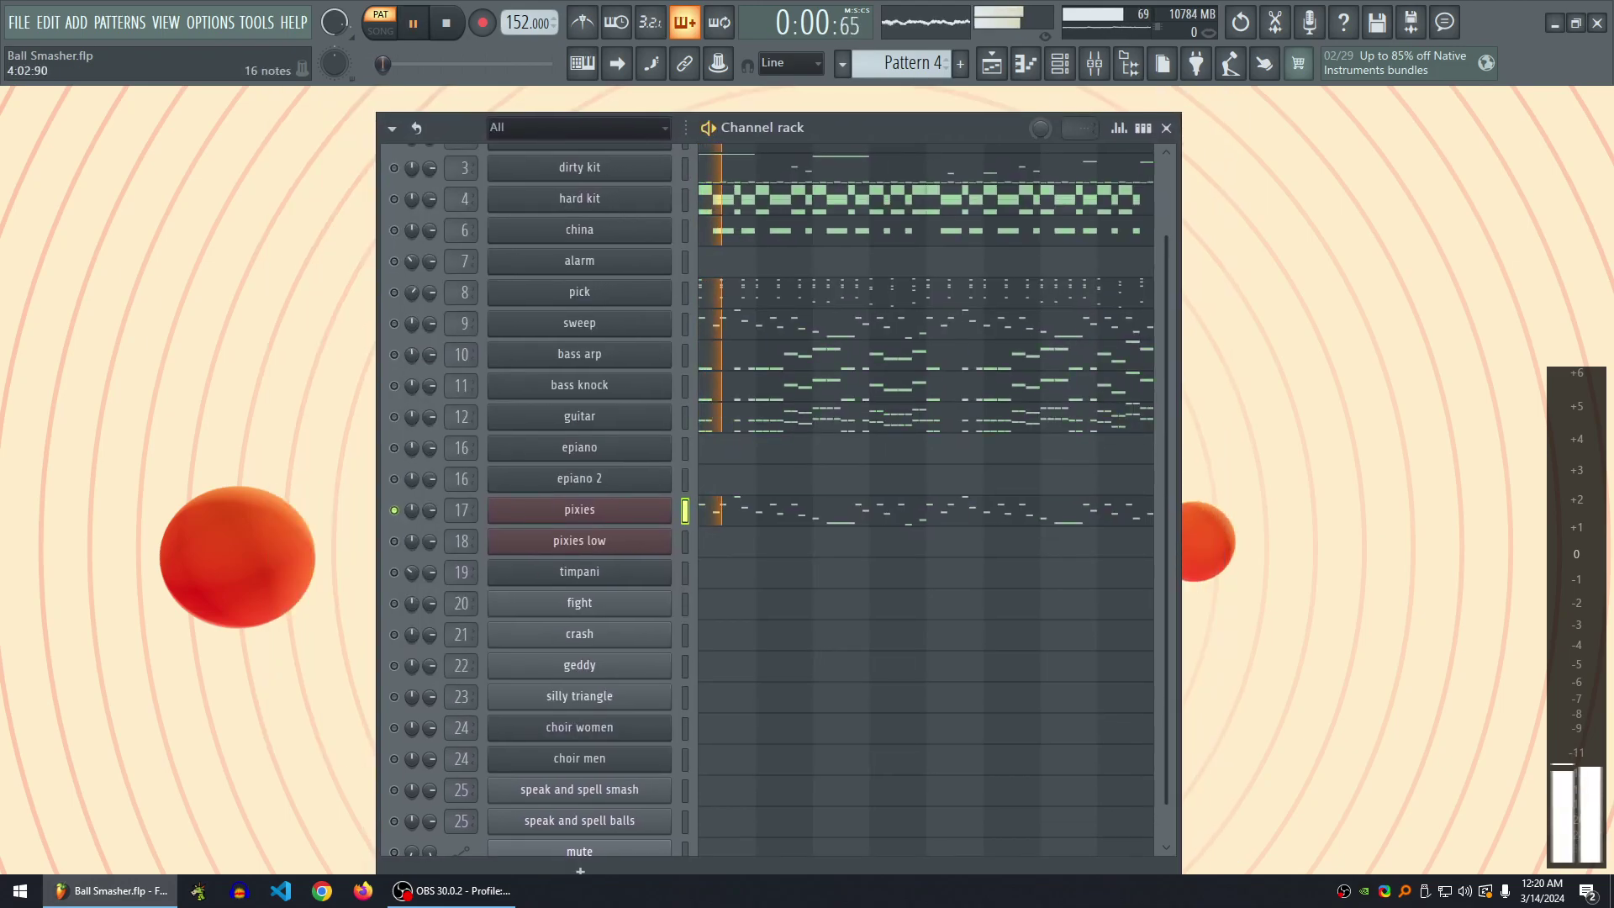
key("space")
key("F7")
scroll(833, 351, "down", 2)
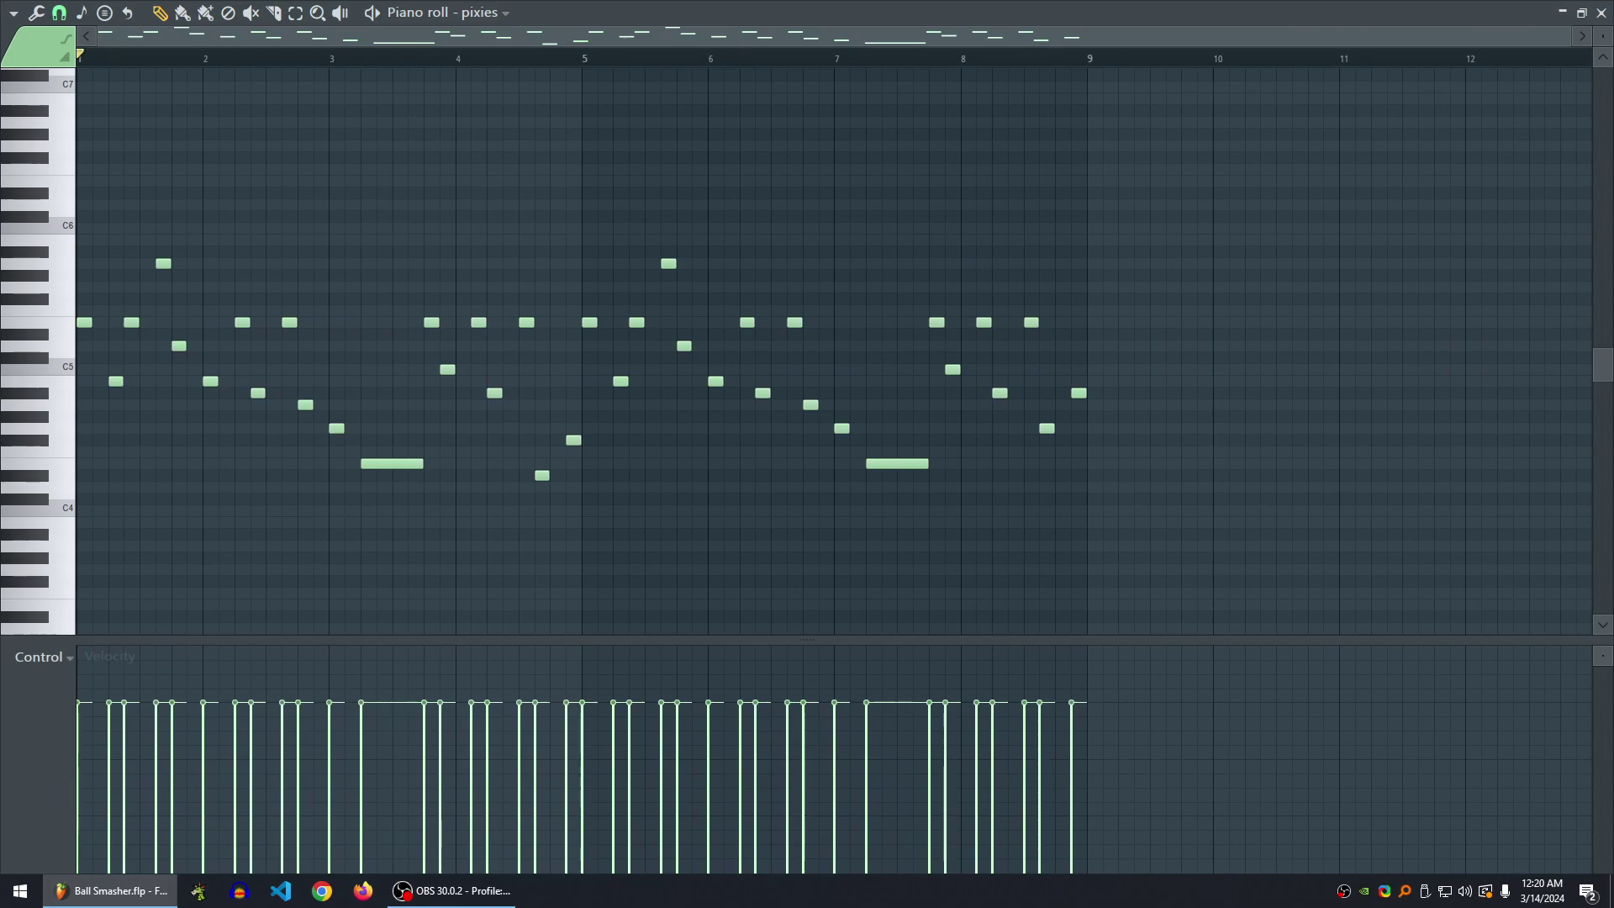
scroll(163, 351, "up", 3)
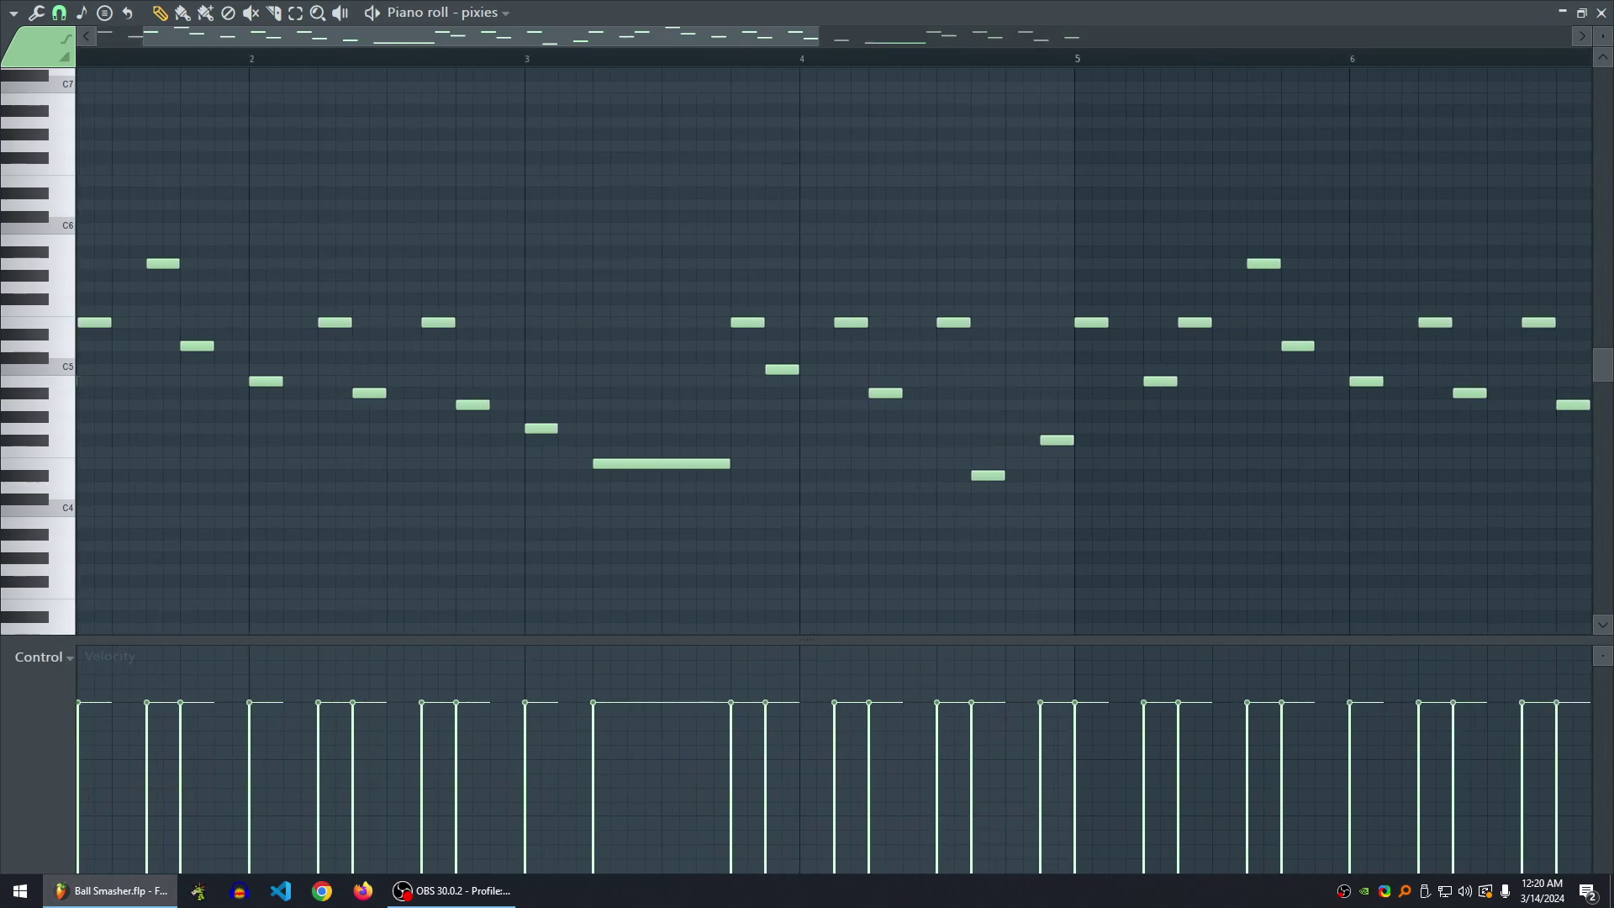
scroll(163, 351, "left", 1)
scroll(833, 352, "down", 2)
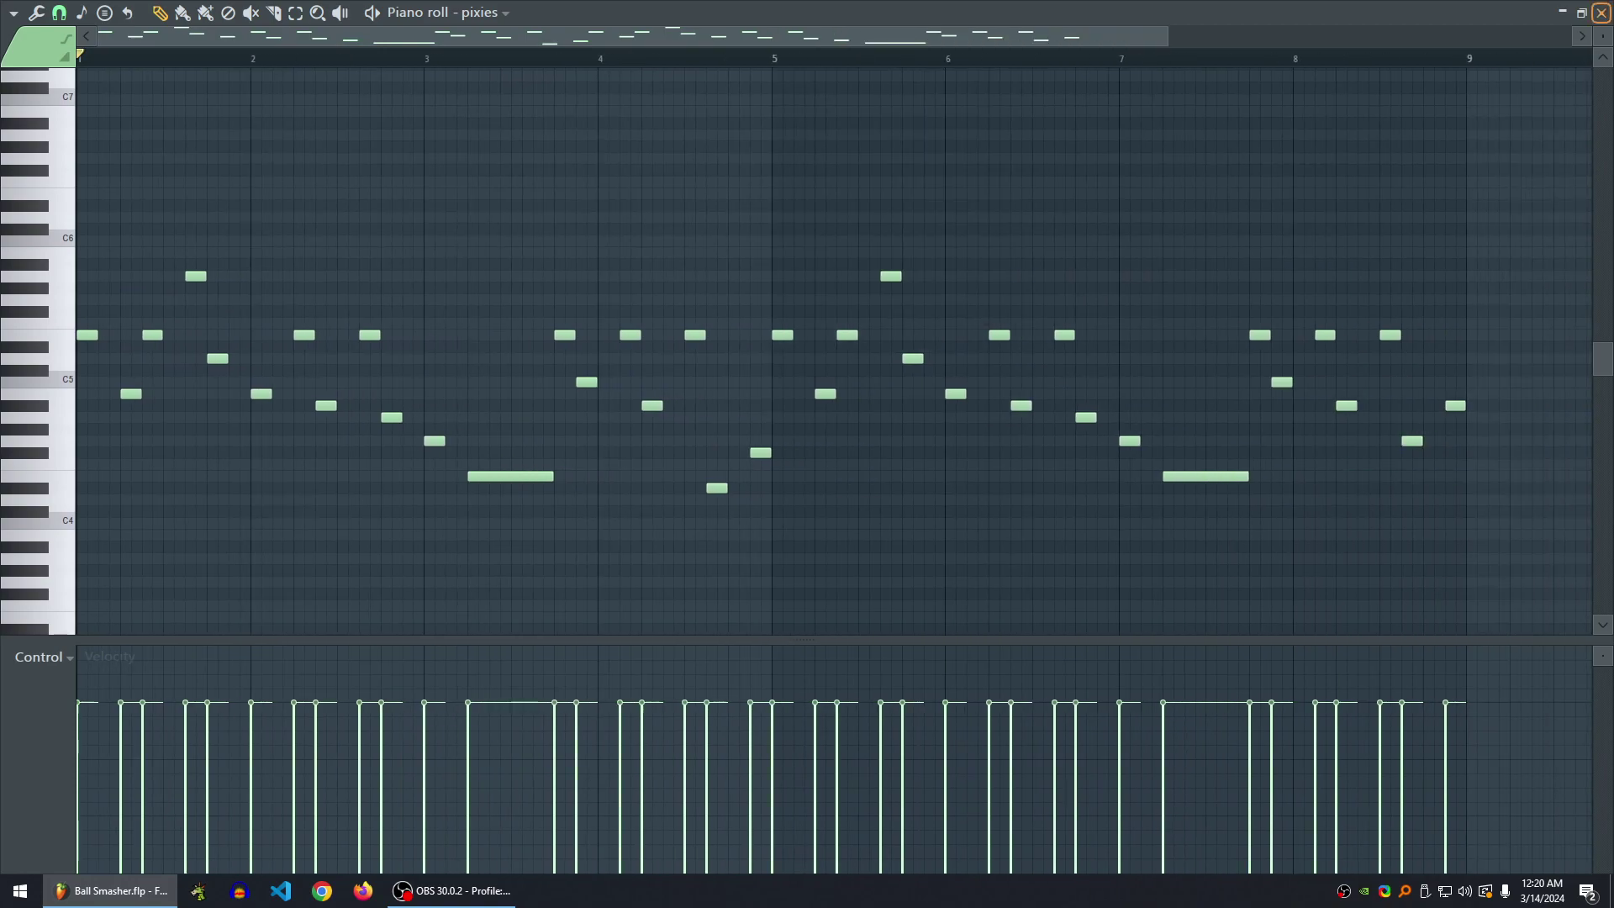
left_click(1601, 13)
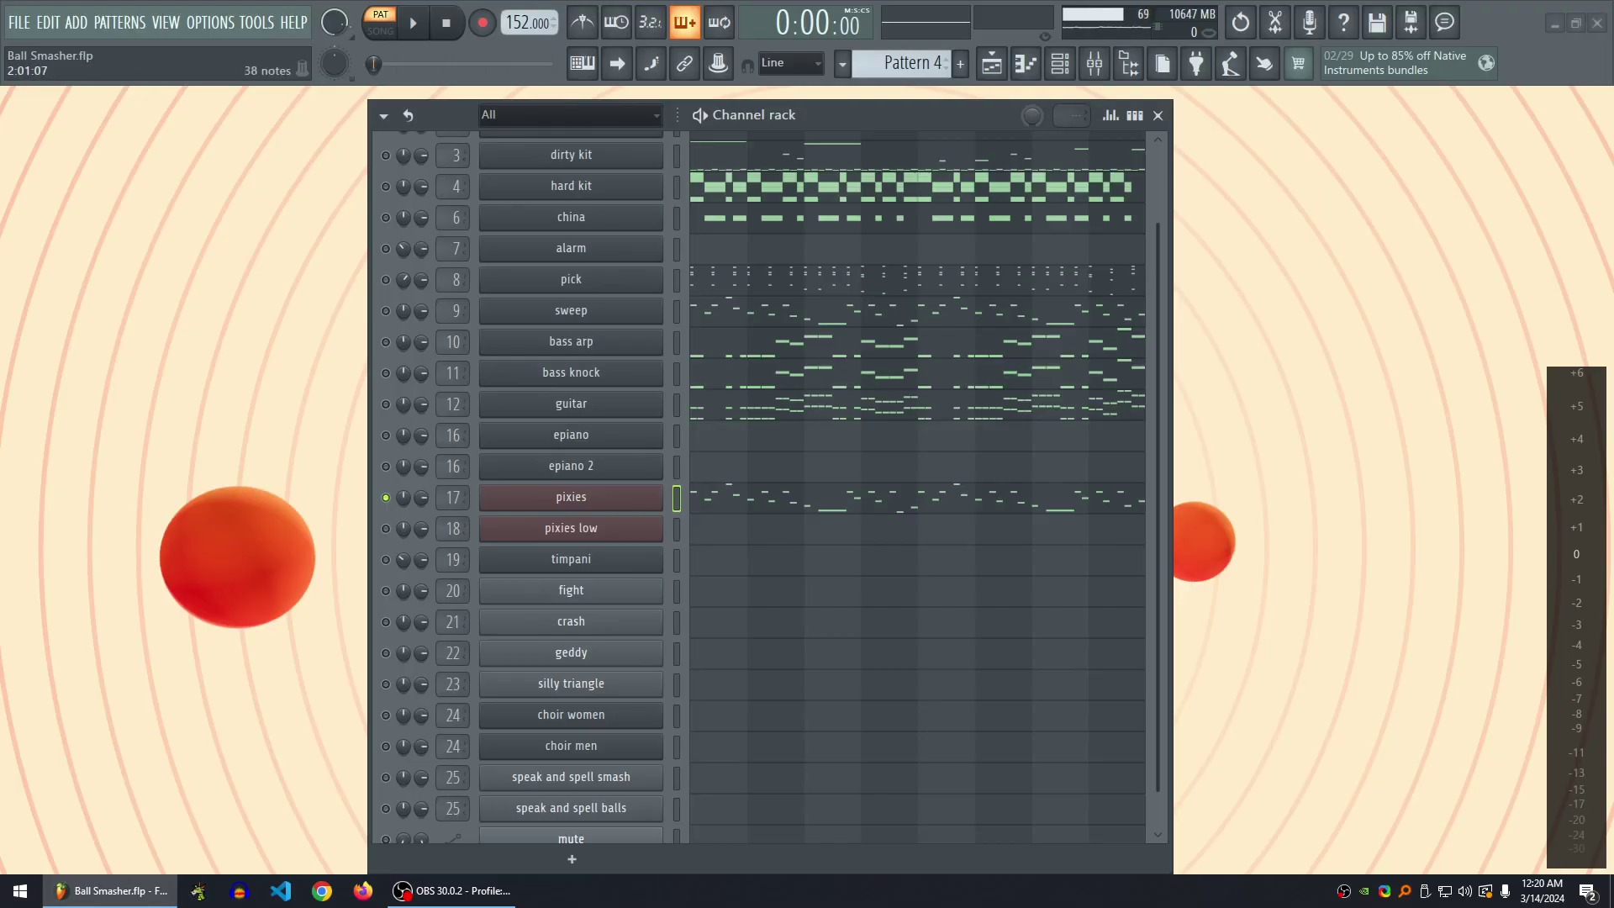
key("F7")
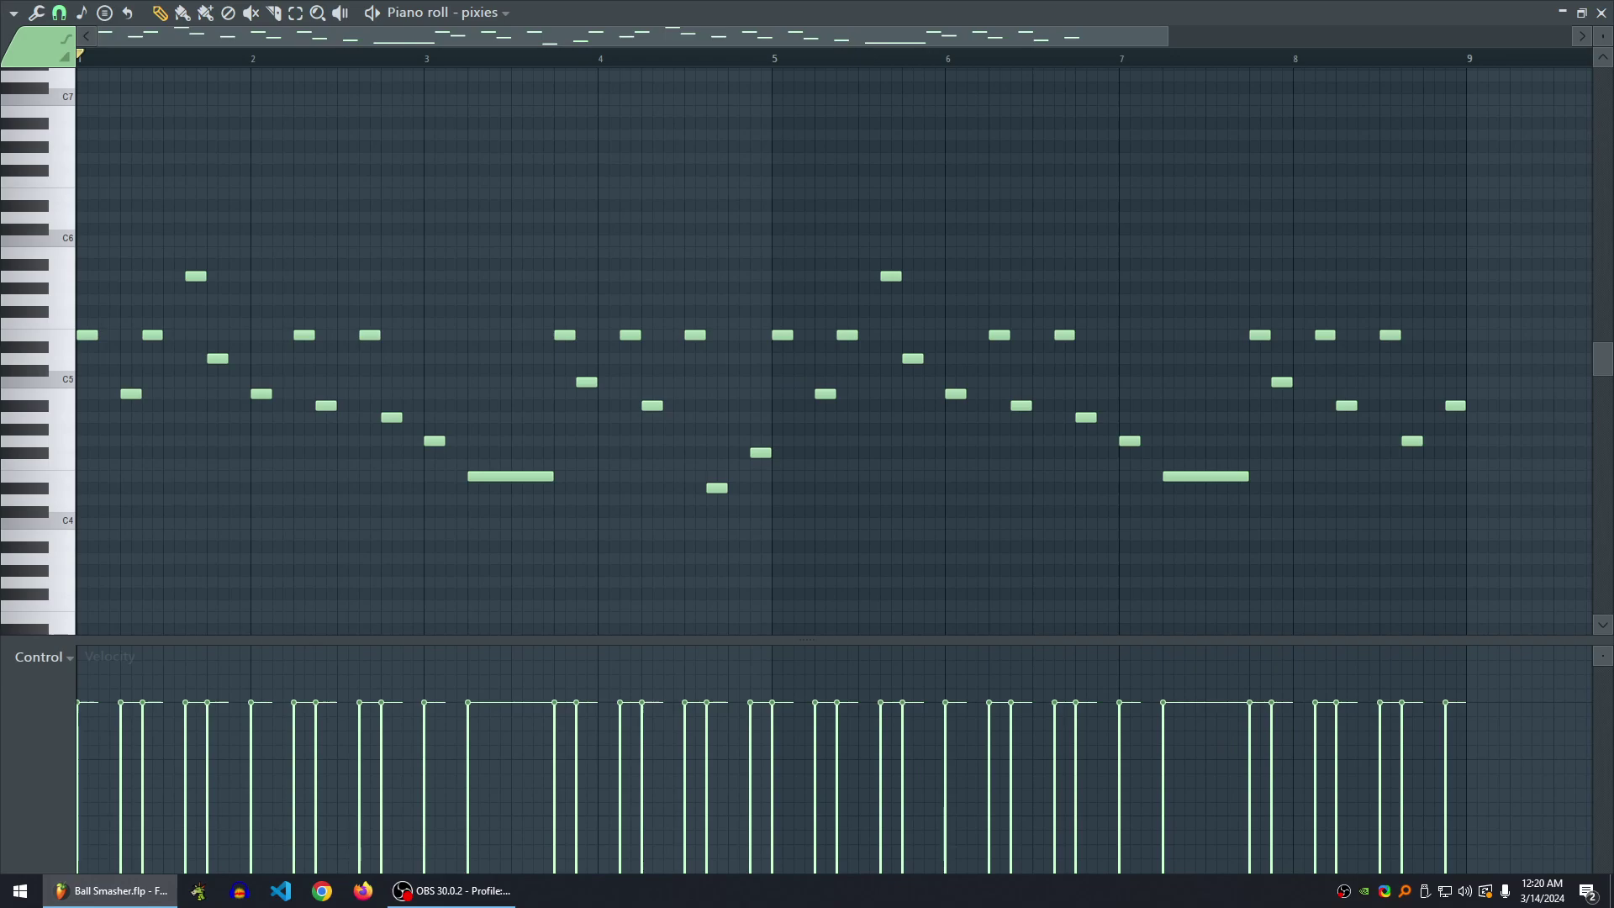
left_click(1601, 12)
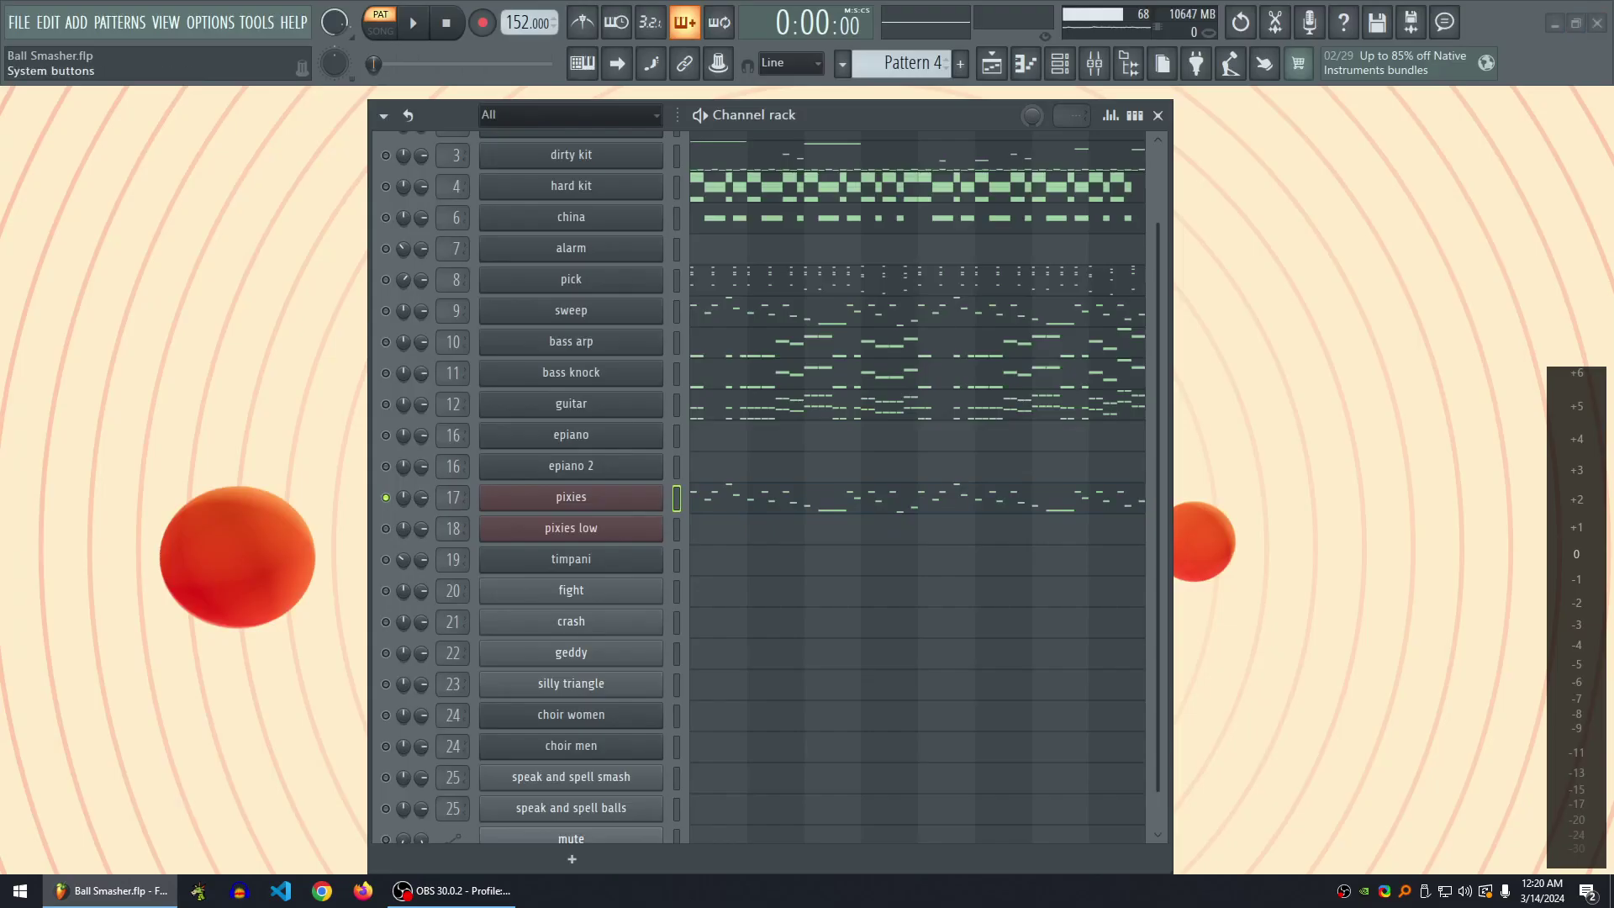
- Solo the sweep channel and play Pattern 4 to hear it alone
scroll(756, 487, "up", 2)
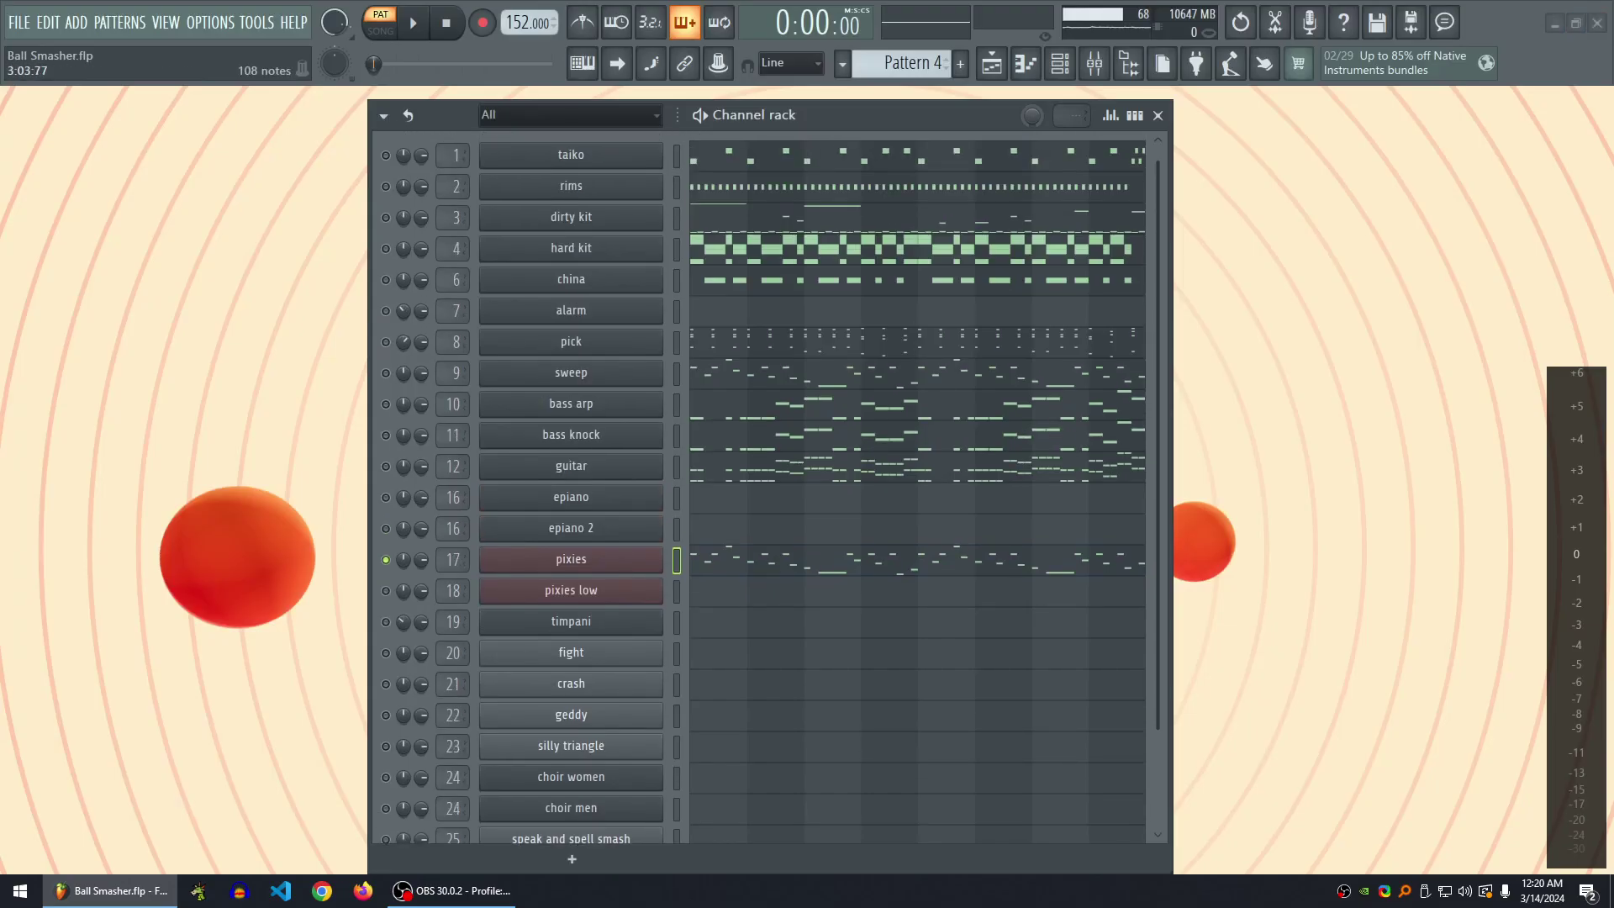
scroll(386, 505, "up", 1)
key("space")
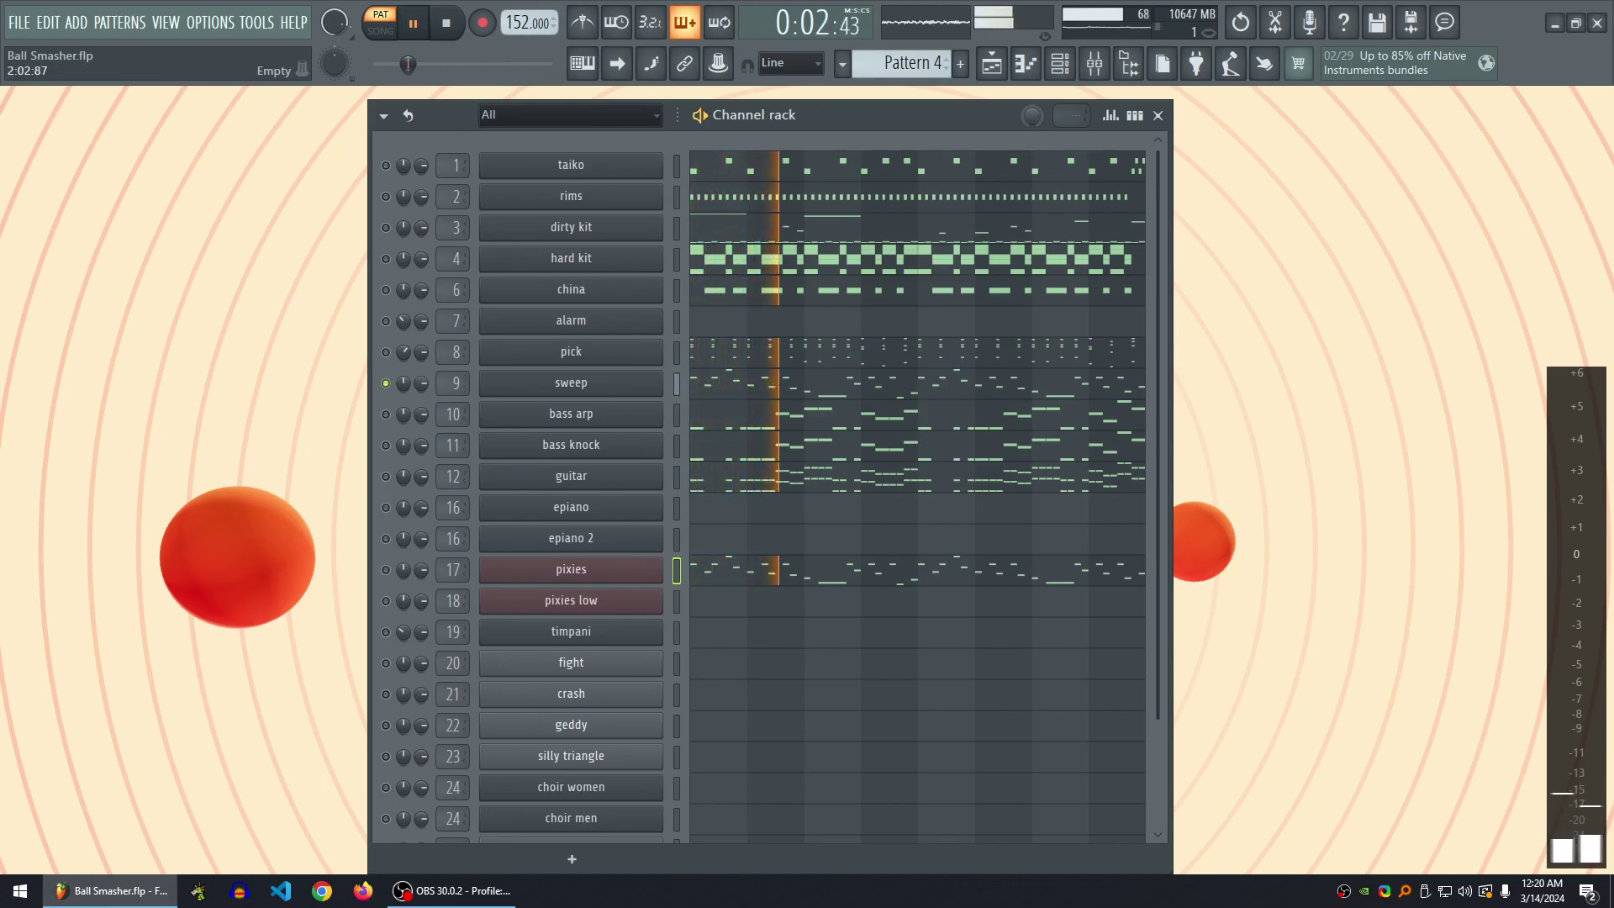
- Stop the soloed sweep playback, re-enable all channels, and play Pattern 4 with the full arrangement
key("space")
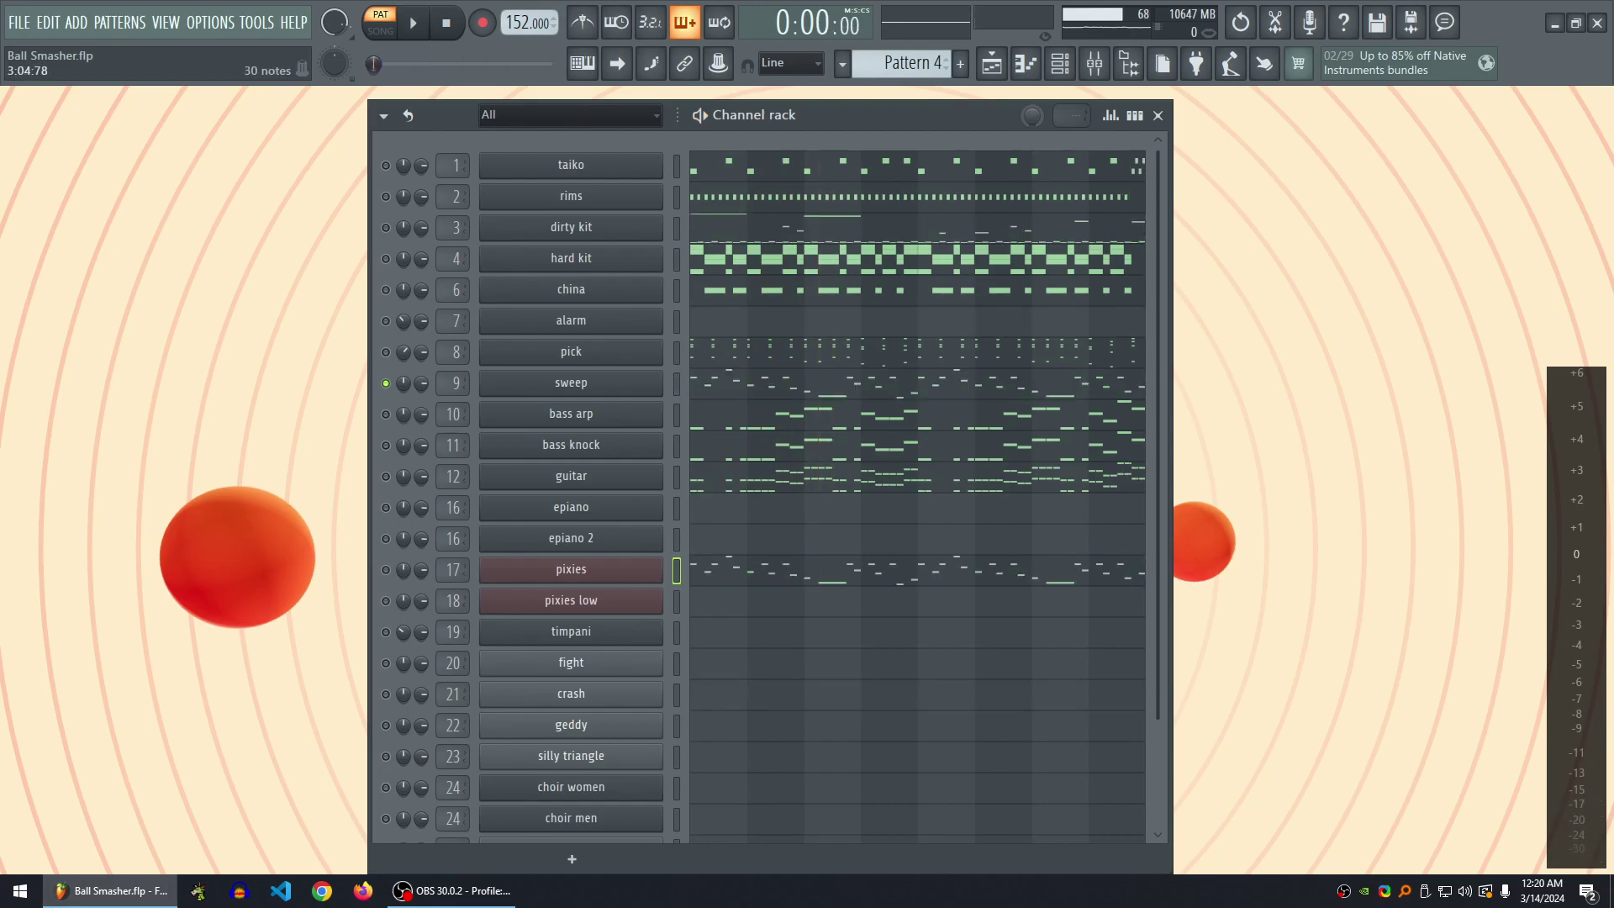
right_click(386, 570)
right_click(386, 570)
key("space")
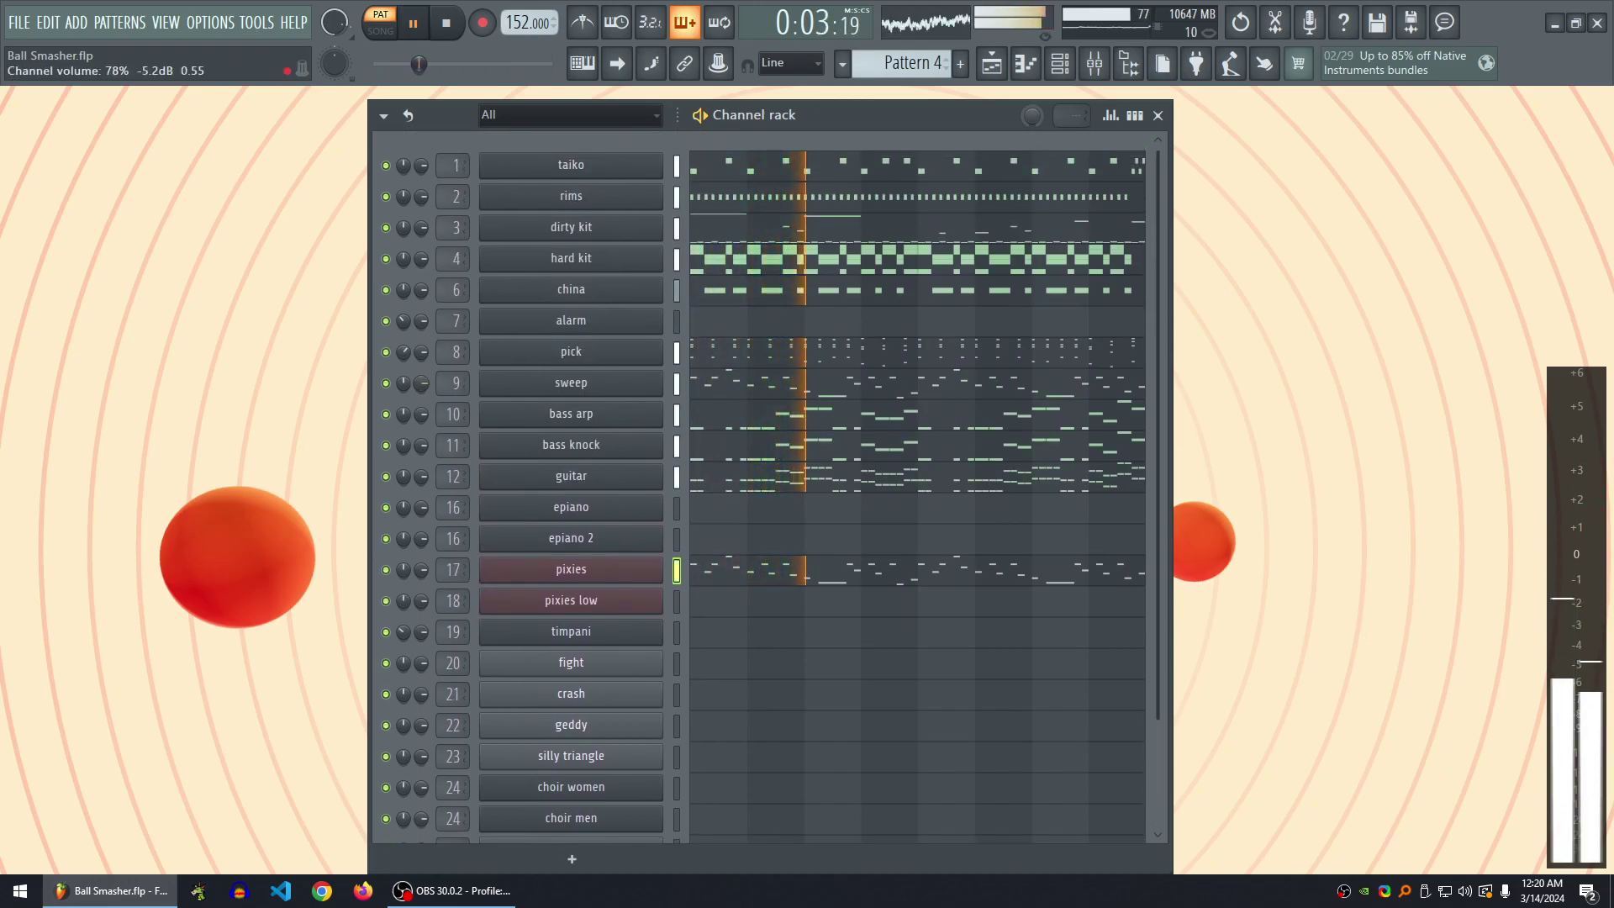
- Solo the pick channel and the pixies channel in turn to hear each one alone in Pattern 4
right_click(386, 352)
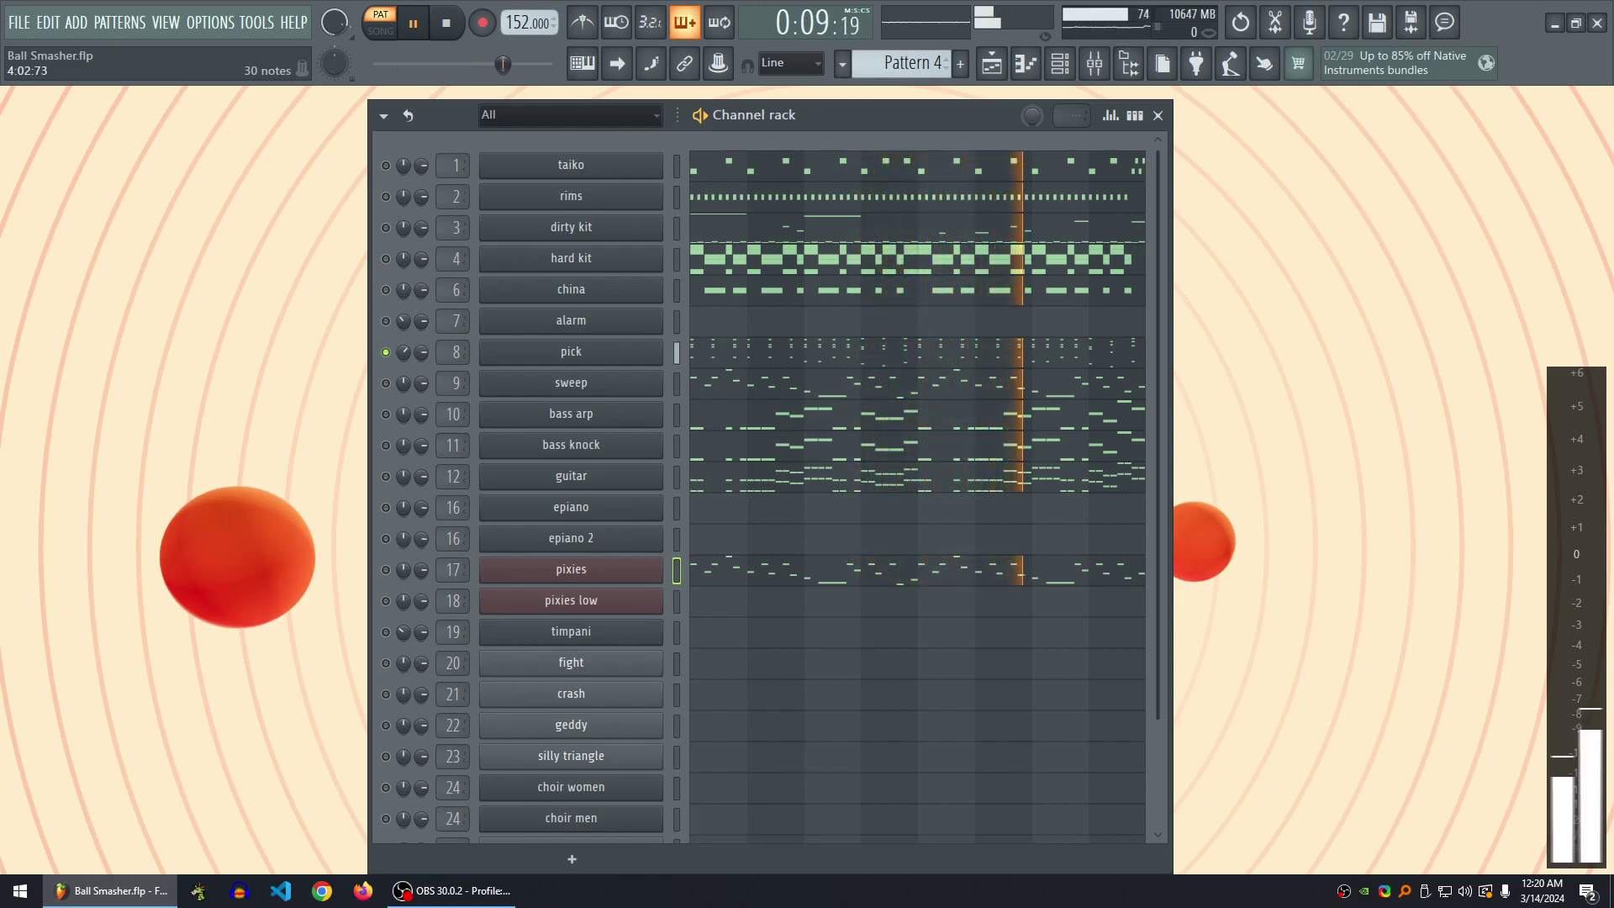
key("space")
right_click(386, 570)
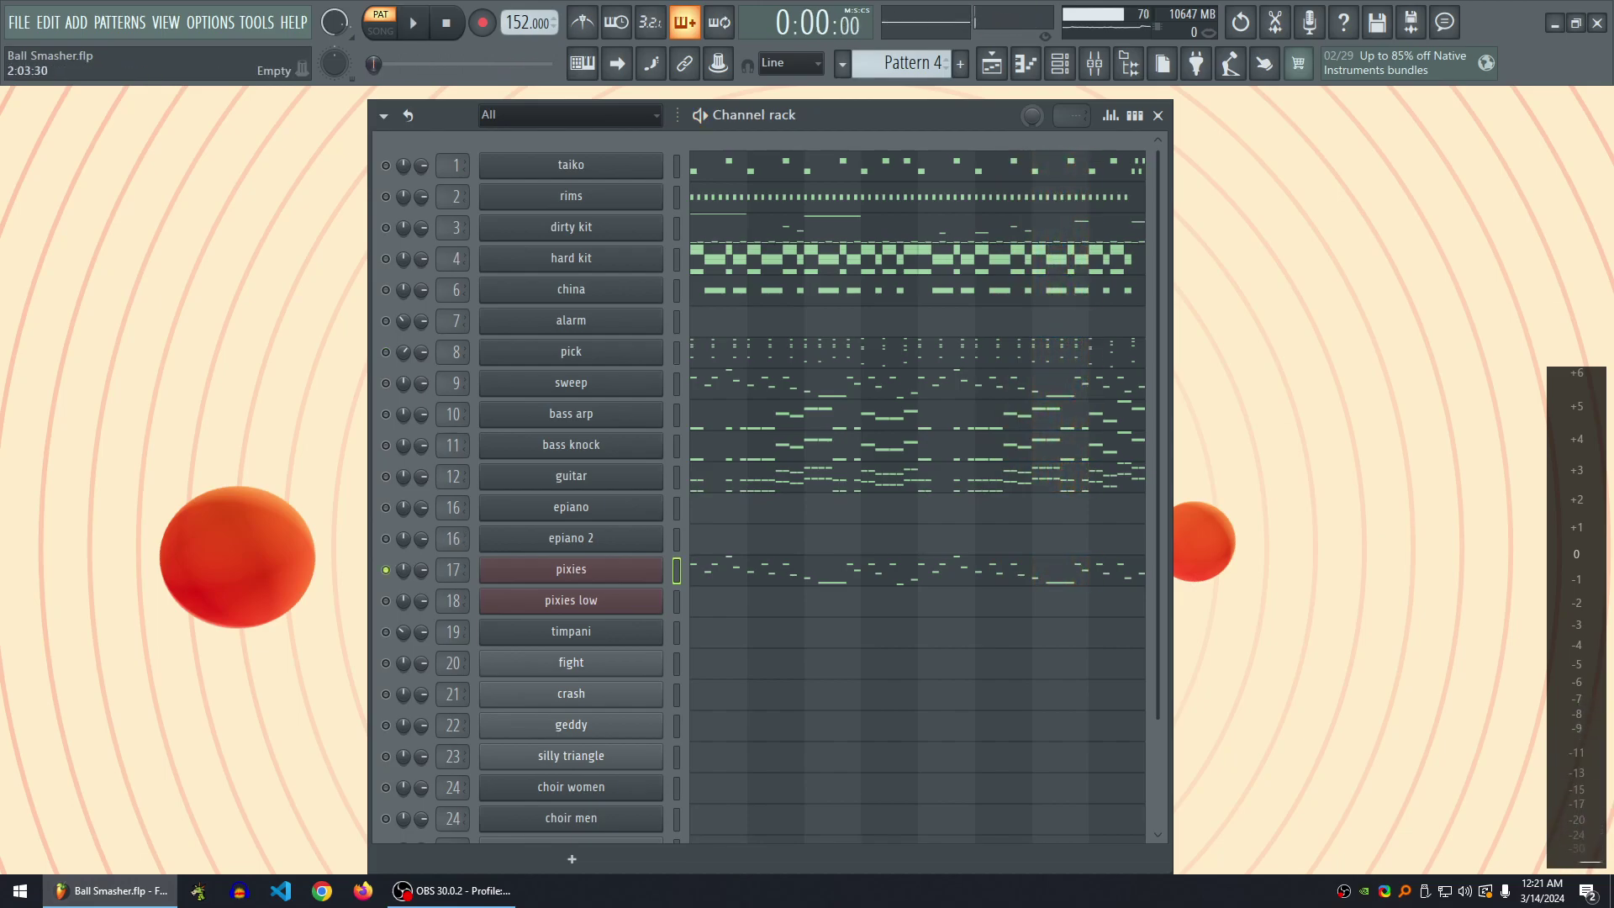
key("space")
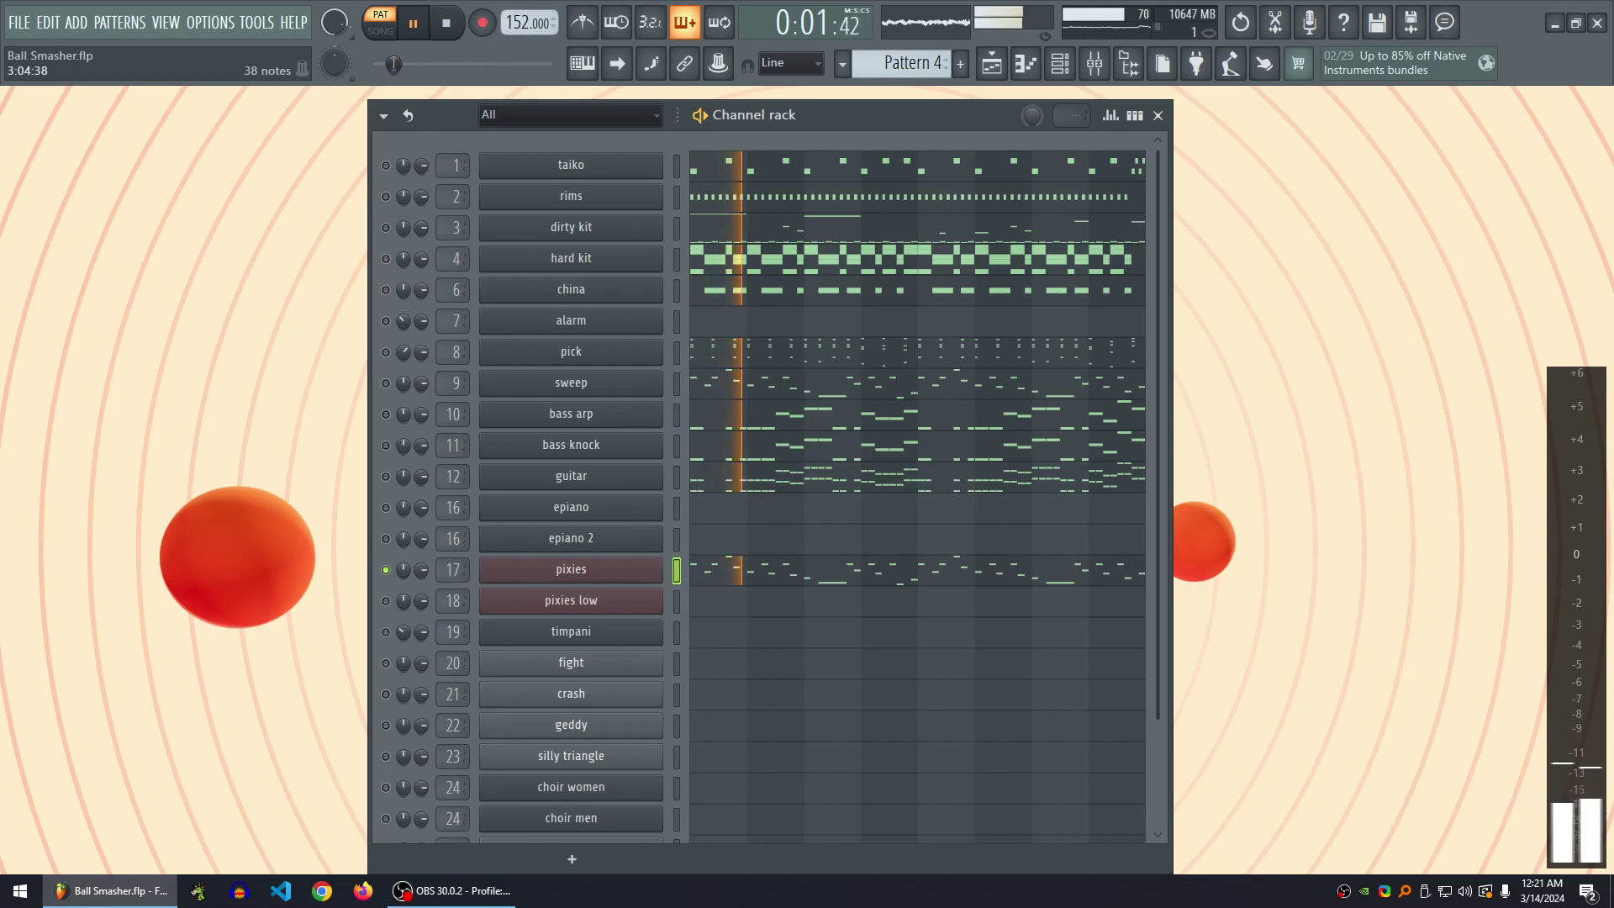
key("space")
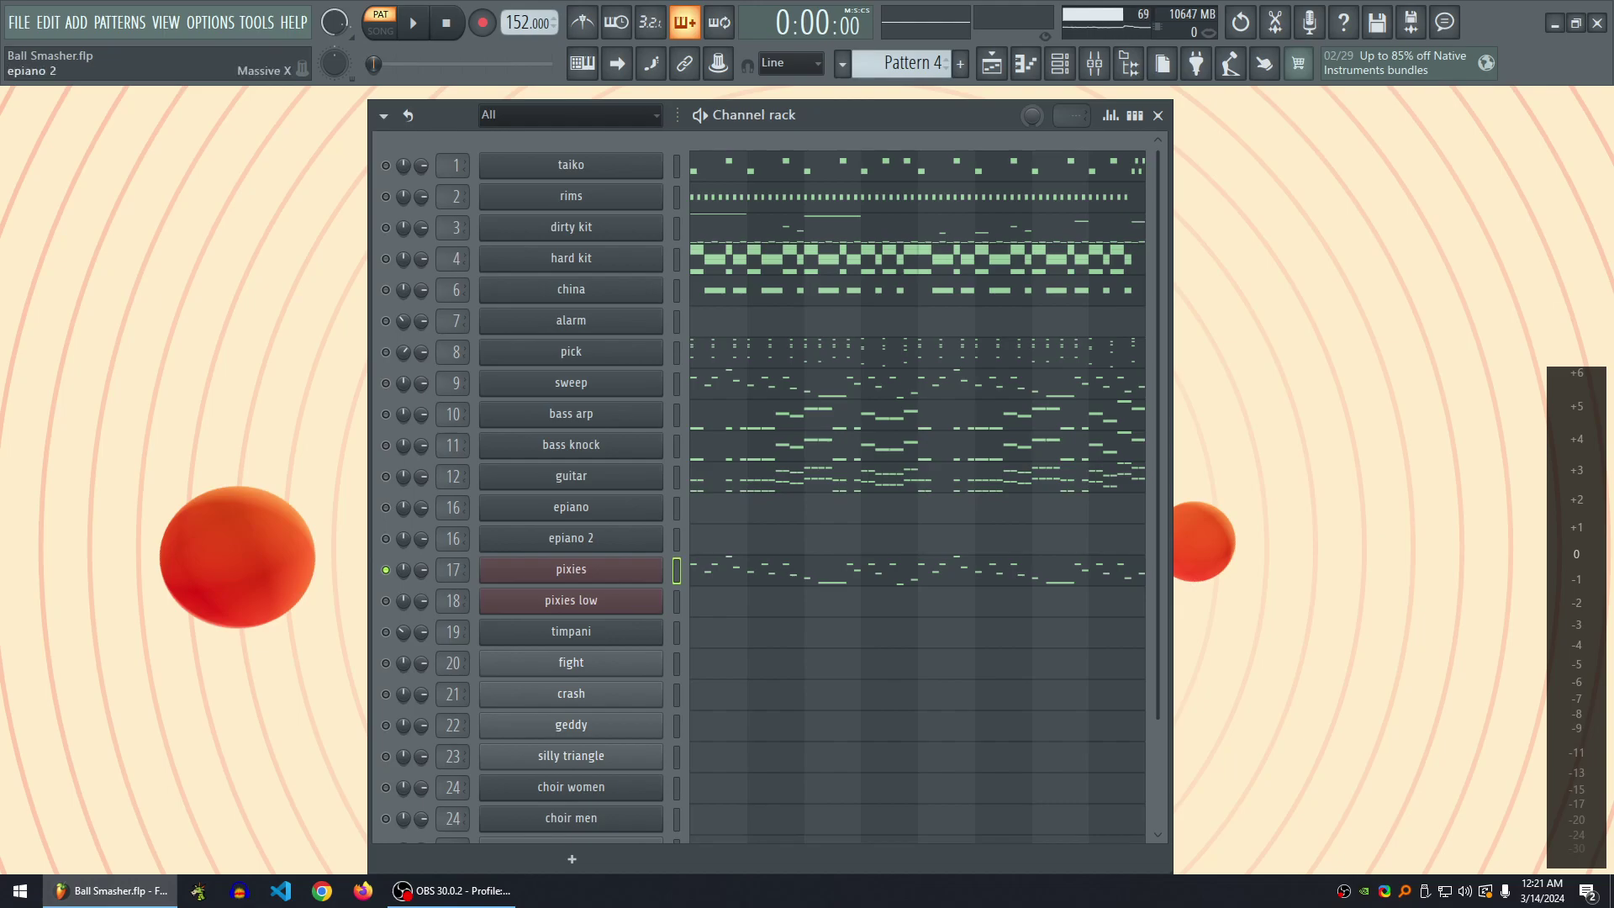
- Play the dirty kit channel alone in Pattern 4, open its notes in the piano roll, and stop playback
key("space")
key("space")
key("space")
key("F7")
scroll(833, 351, "up", 7)
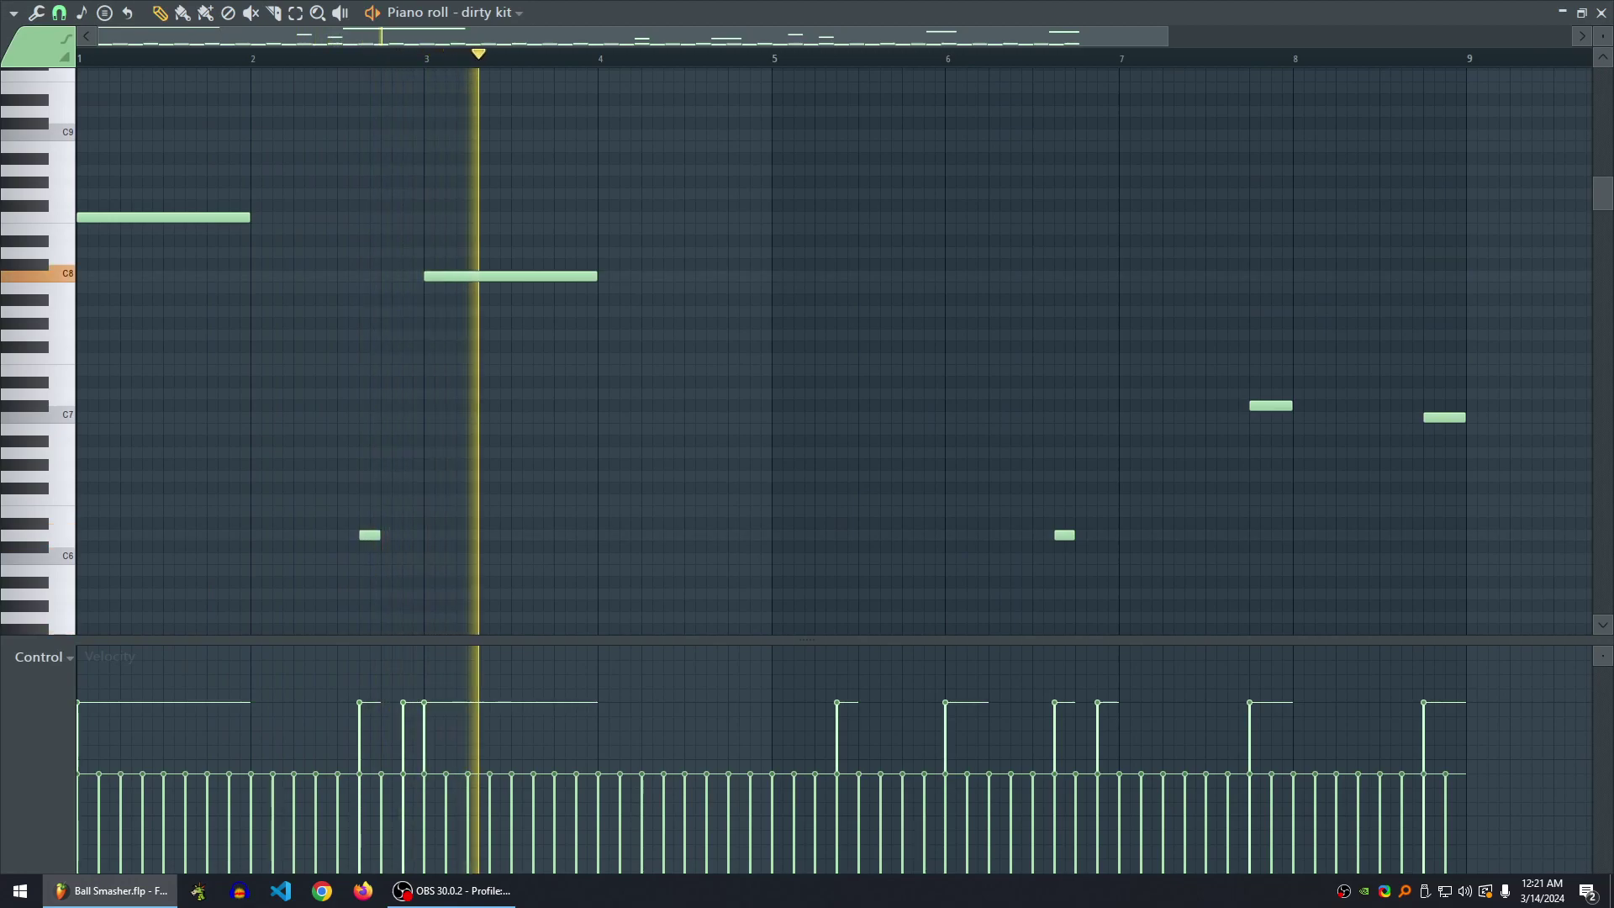
key("space")
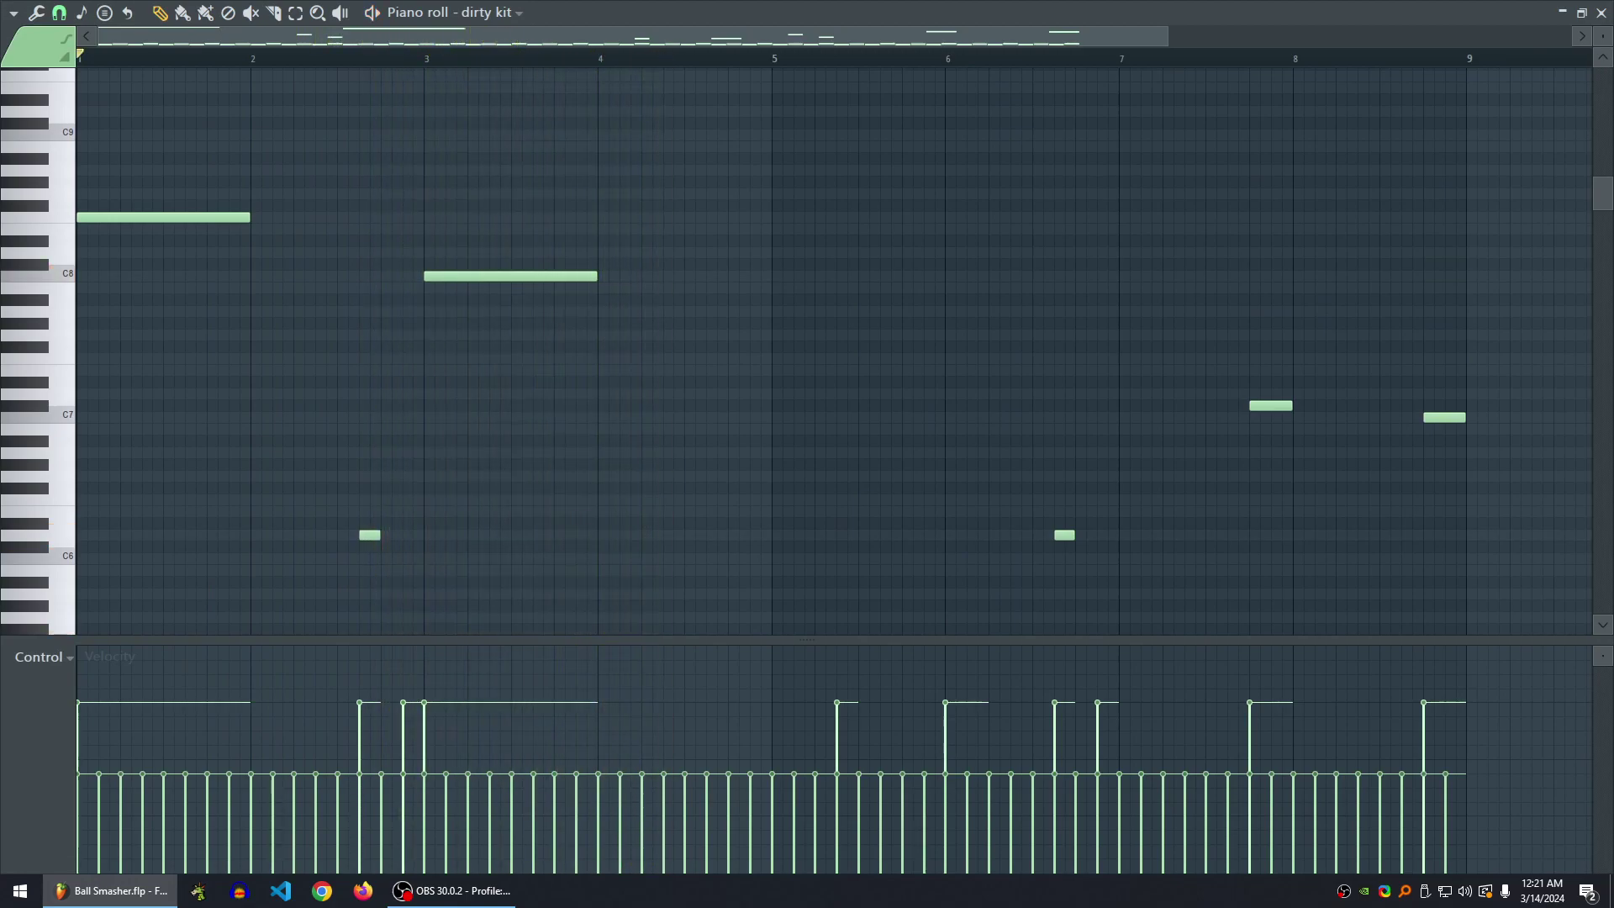
- Examine the dirty kit notes across the C5 to C8 octaves in the piano roll and close it
scroll(832, 353, "down", 3)
scroll(832, 353, "up", 2)
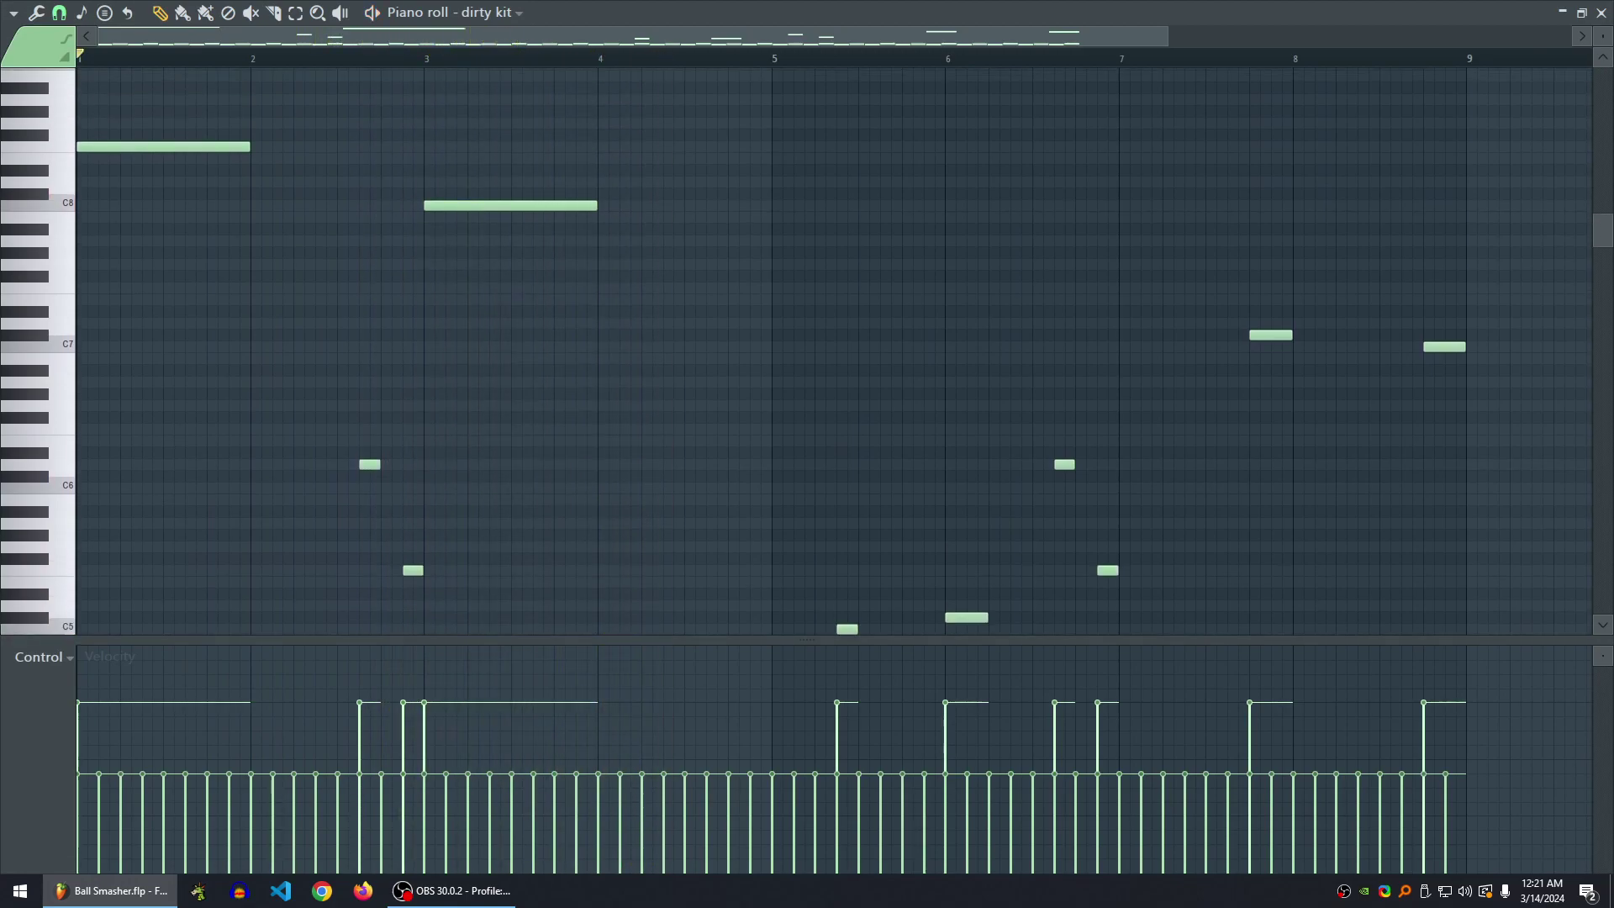
left_click(1601, 13)
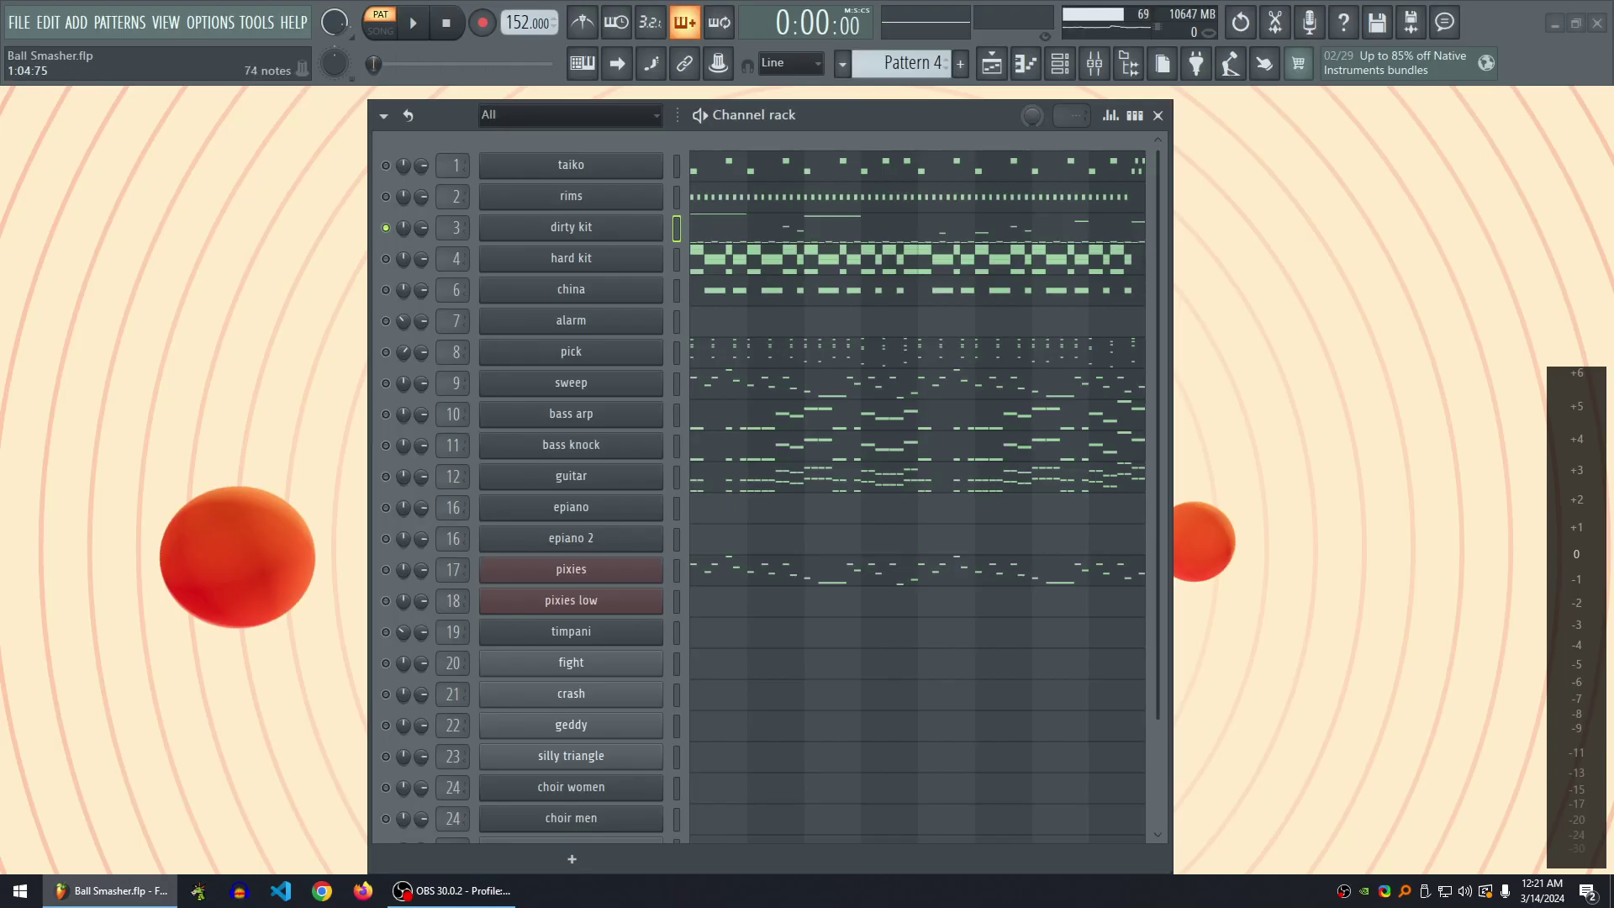
key("F7")
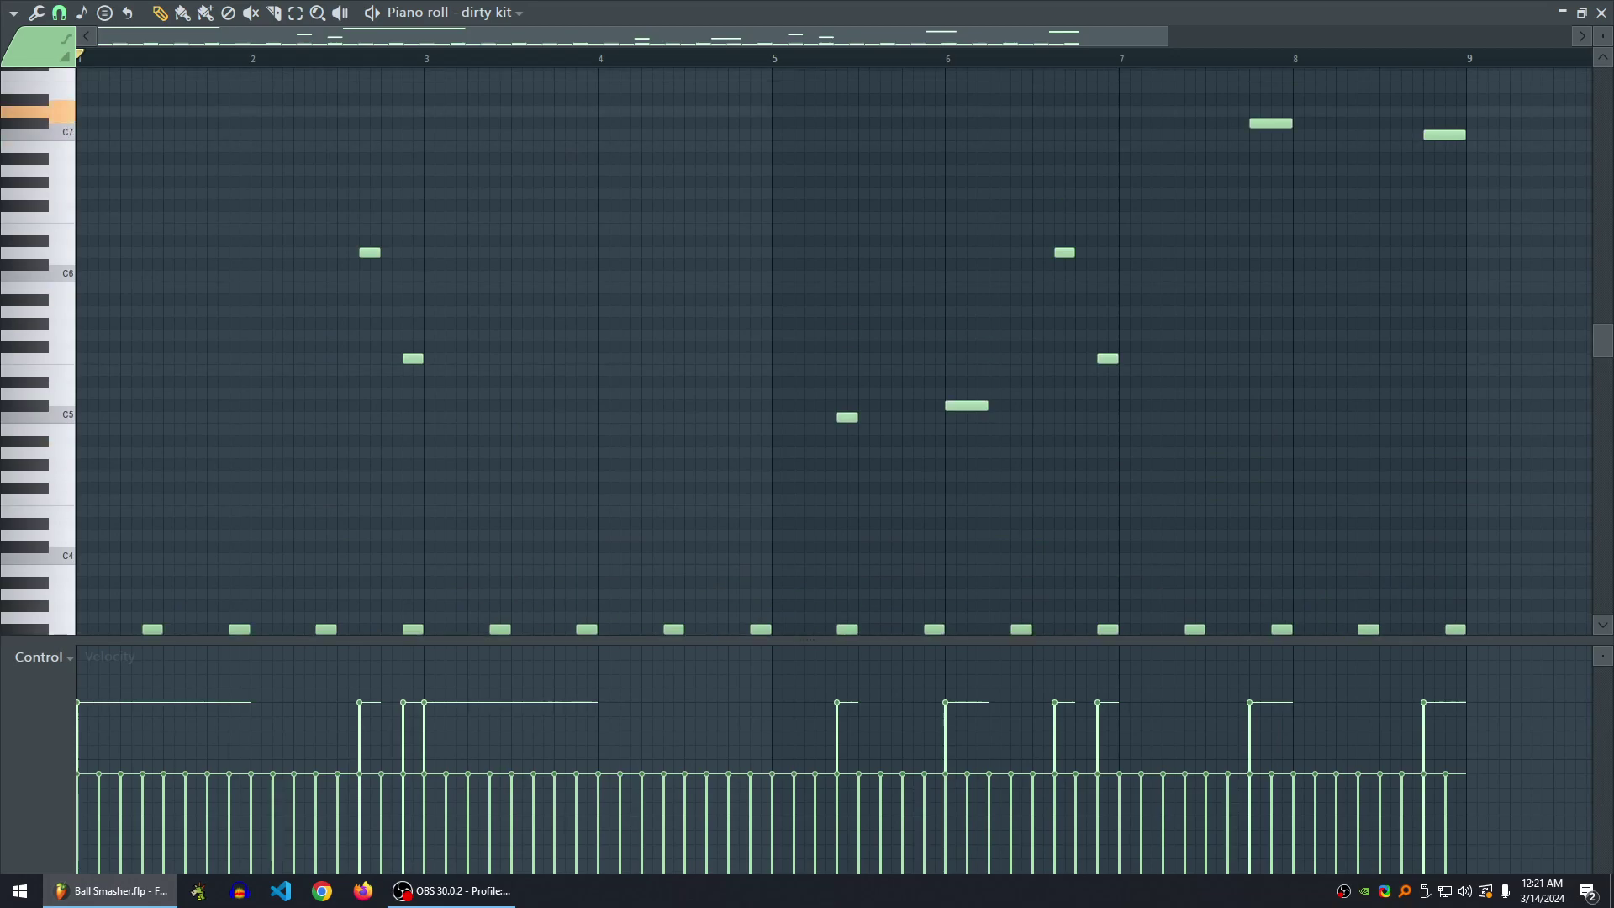
scroll(832, 351, "up", 2)
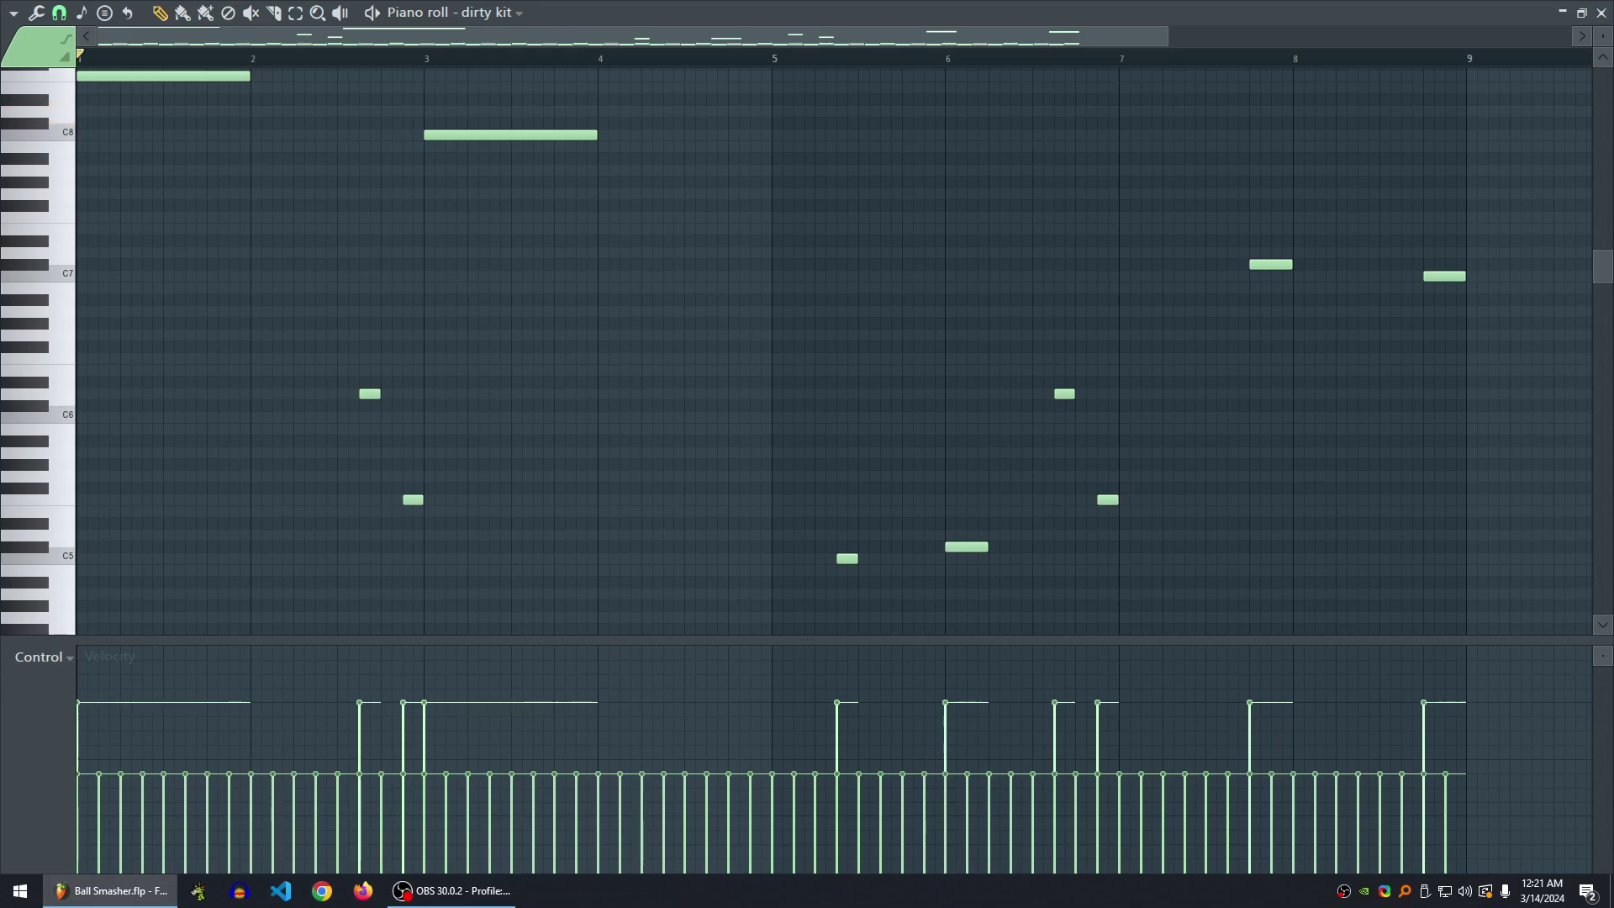
left_click(1601, 13)
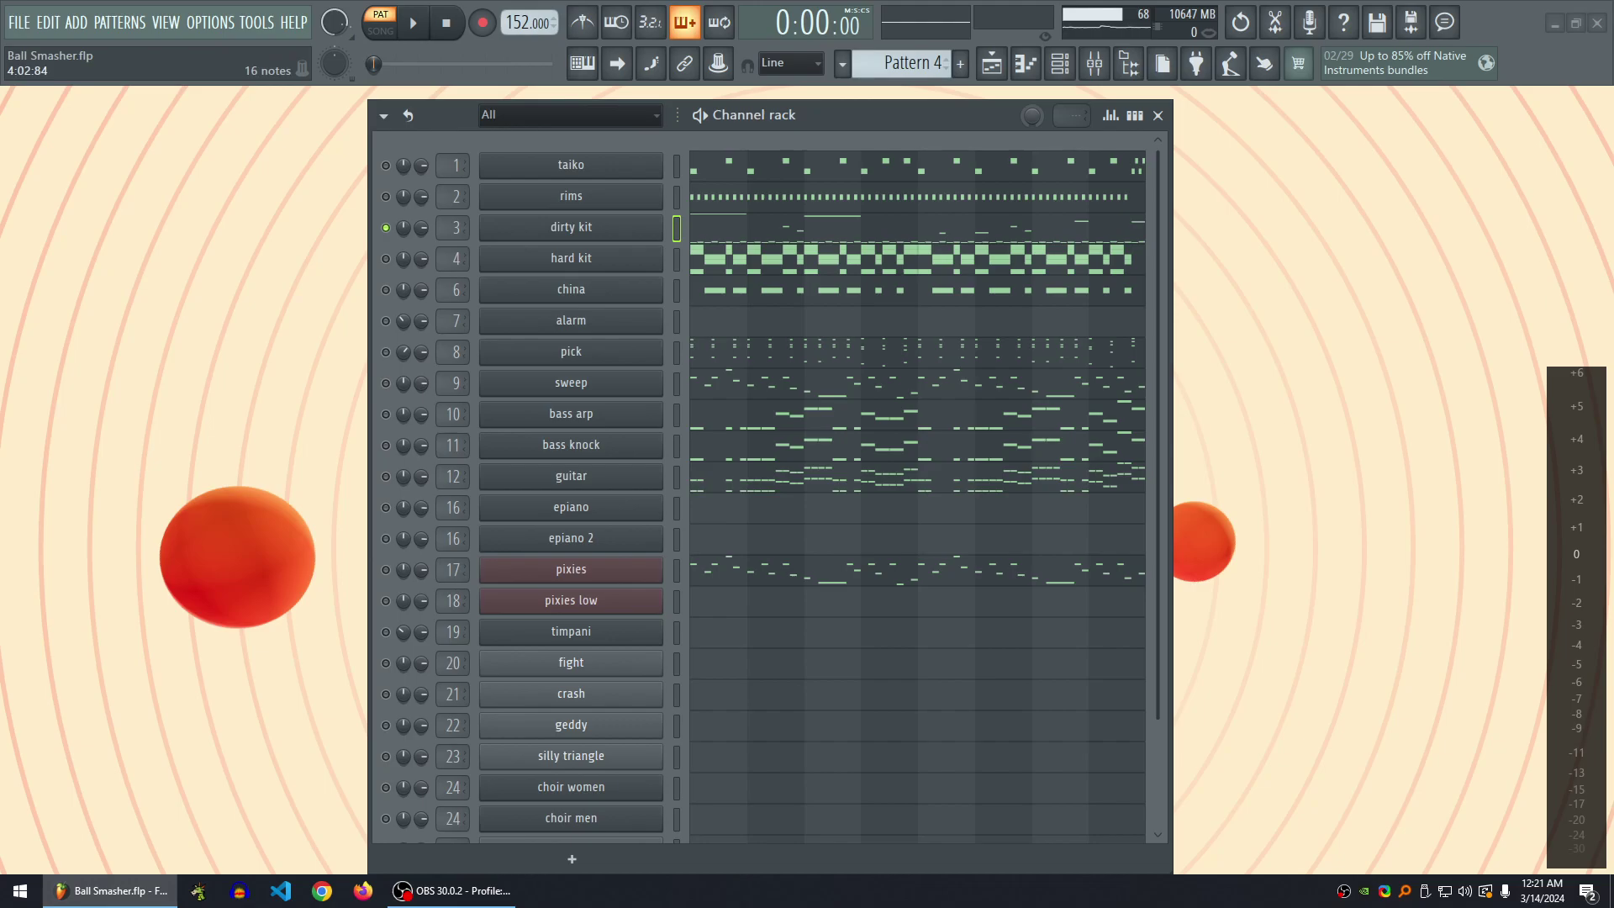
- Shift the channel rack slightly, re-enable all channels, and play Pattern 4 to hear everything together
left_click_drag(840, 115, 824, 115)
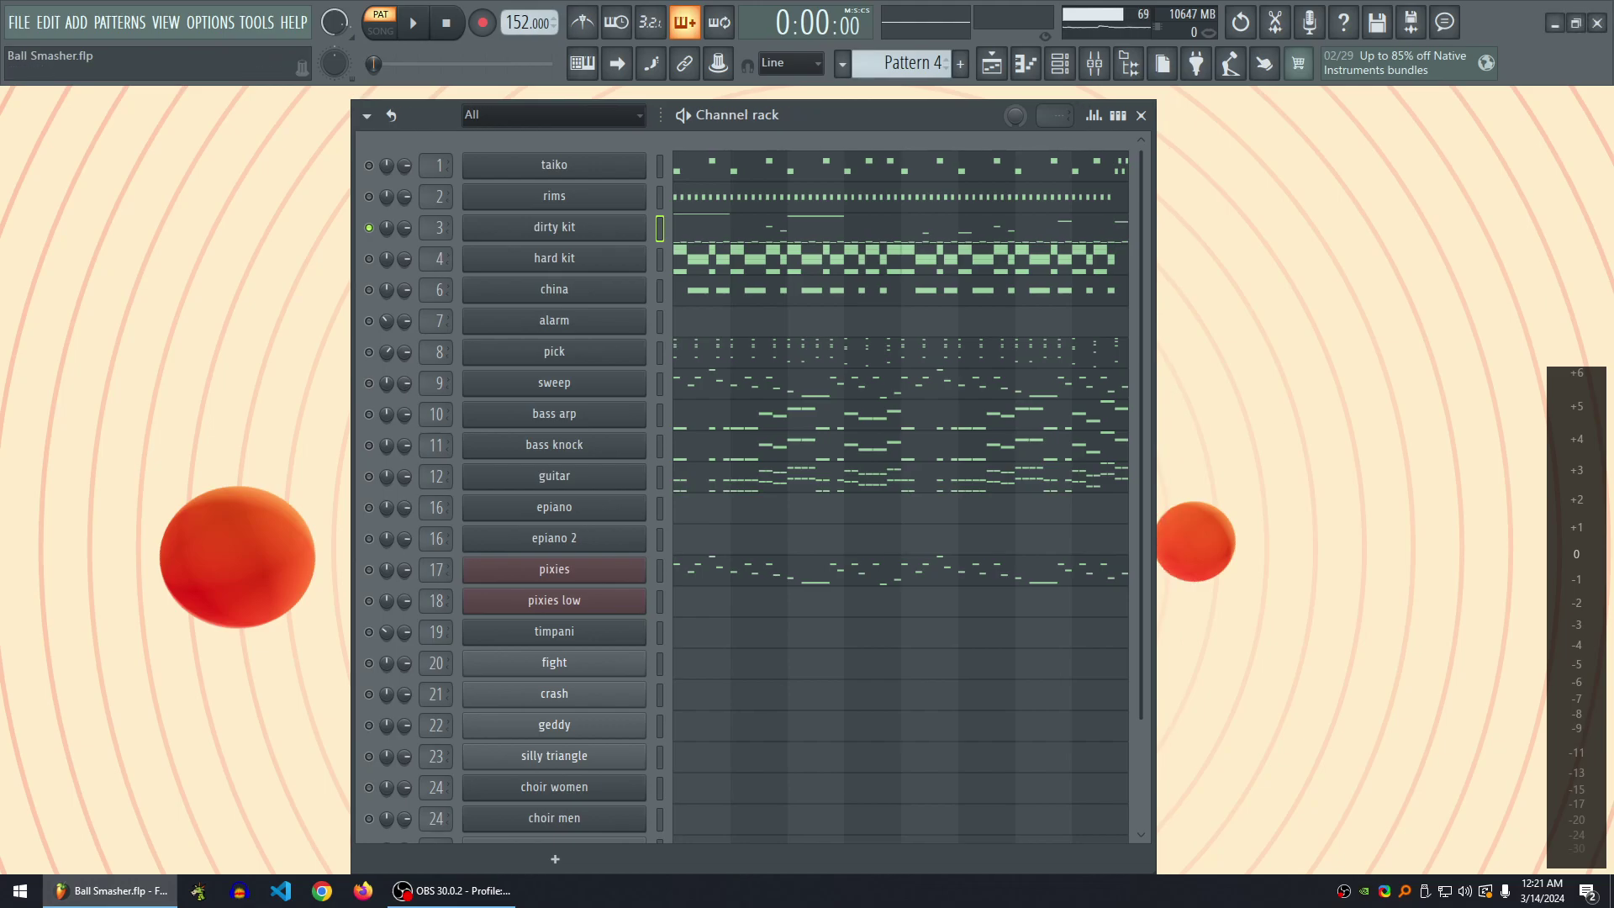
key("space")
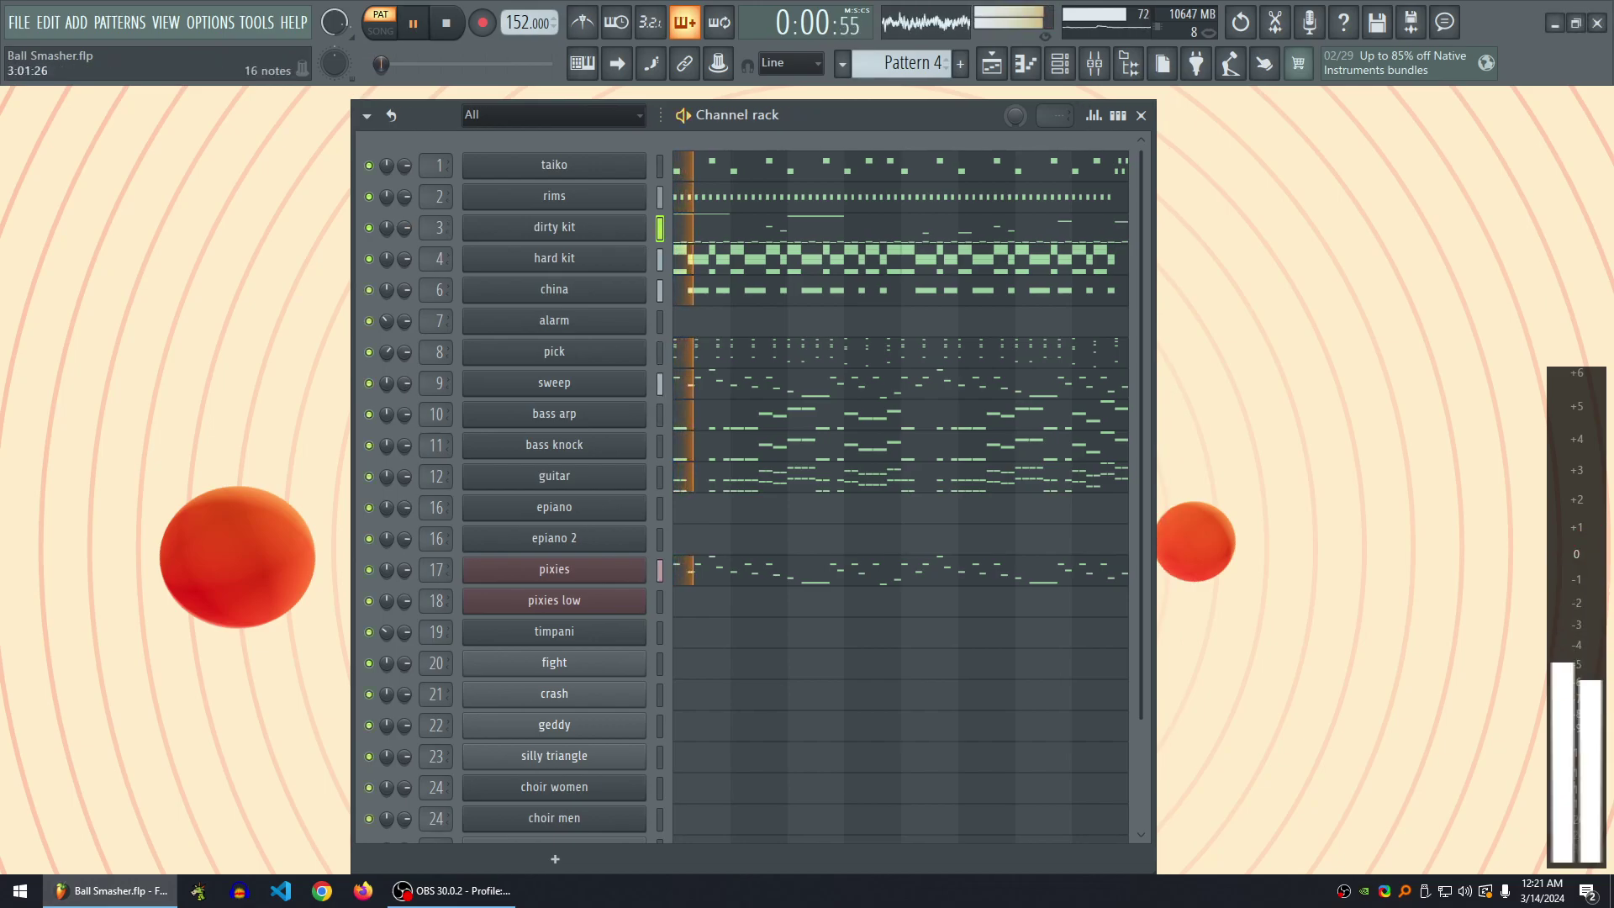
scroll(744, 479, "down", 3)
scroll(744, 479, "up", 3)
scroll(744, 479, "down", 3)
scroll(743, 480, "up", 3)
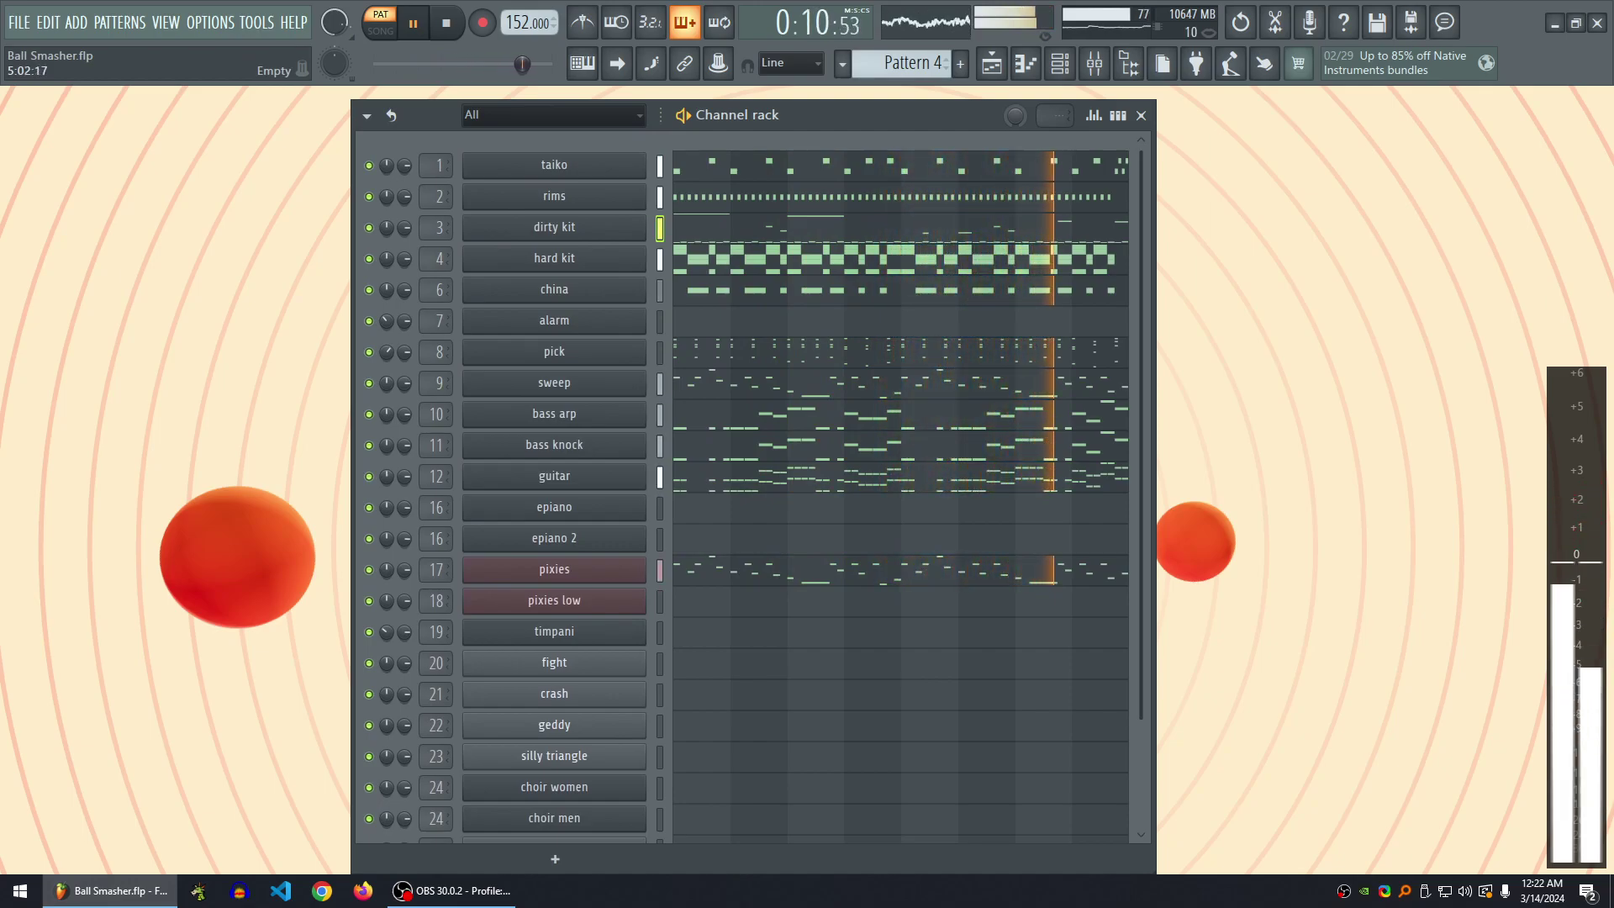
- Open the bass arp notes of Pattern 4 in the piano roll and stop playback
left_click(900, 413)
scroll(833, 350, "up", 1)
scroll(833, 350, "down", 6)
key("space")
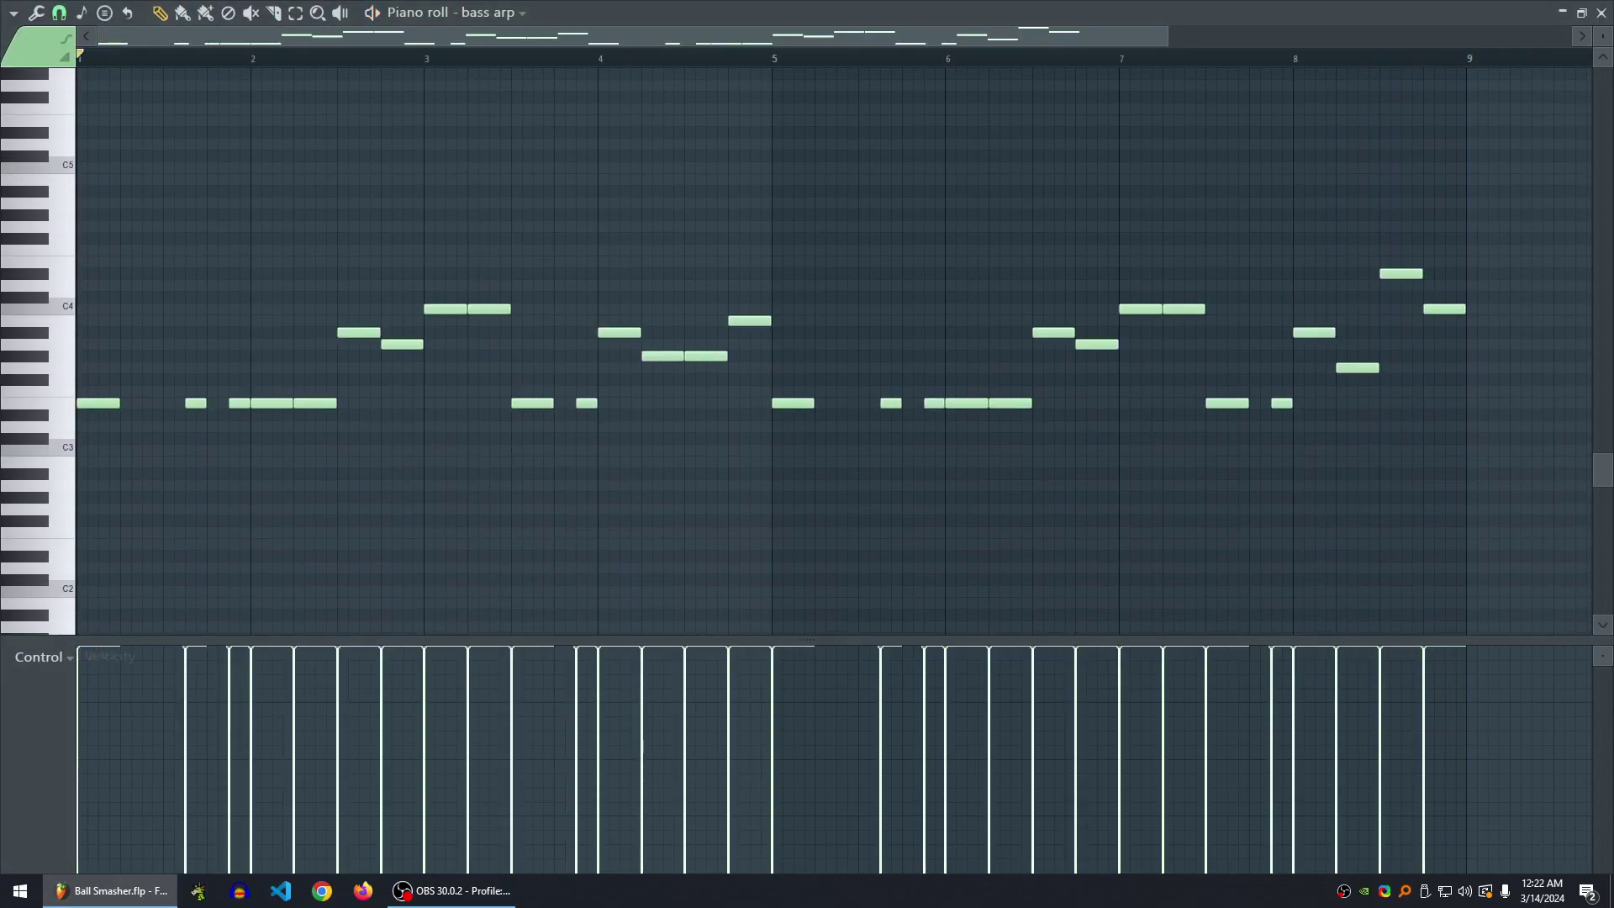
- Switch to Pattern 5, close the piano roll, and play the pattern with all channels enabled
key("KP_Add")
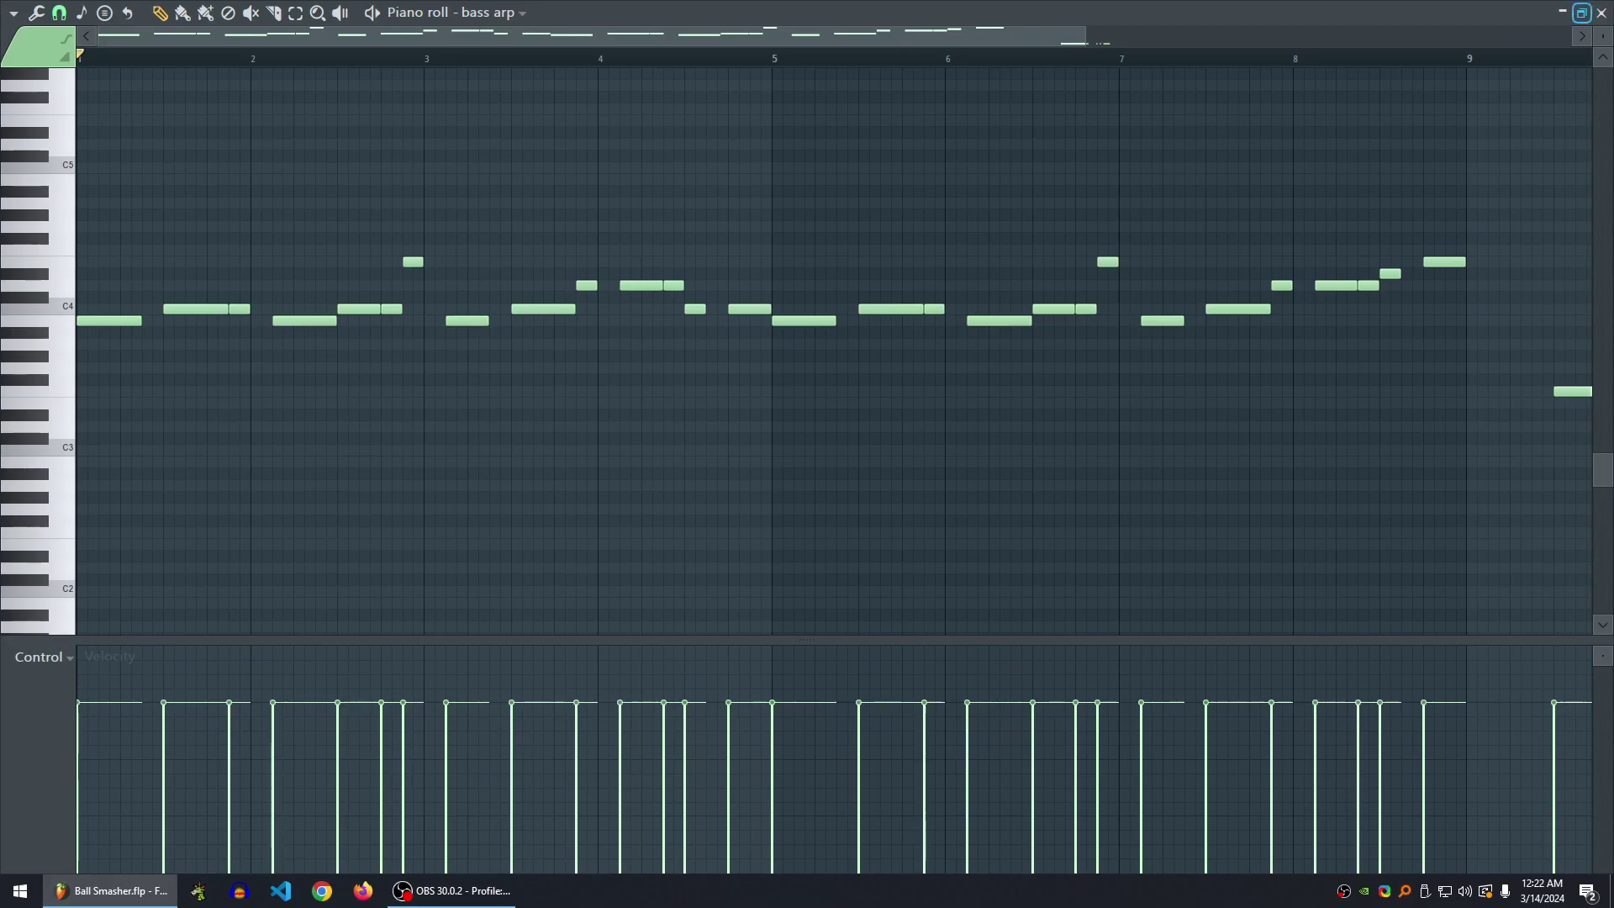
left_click(1599, 13)
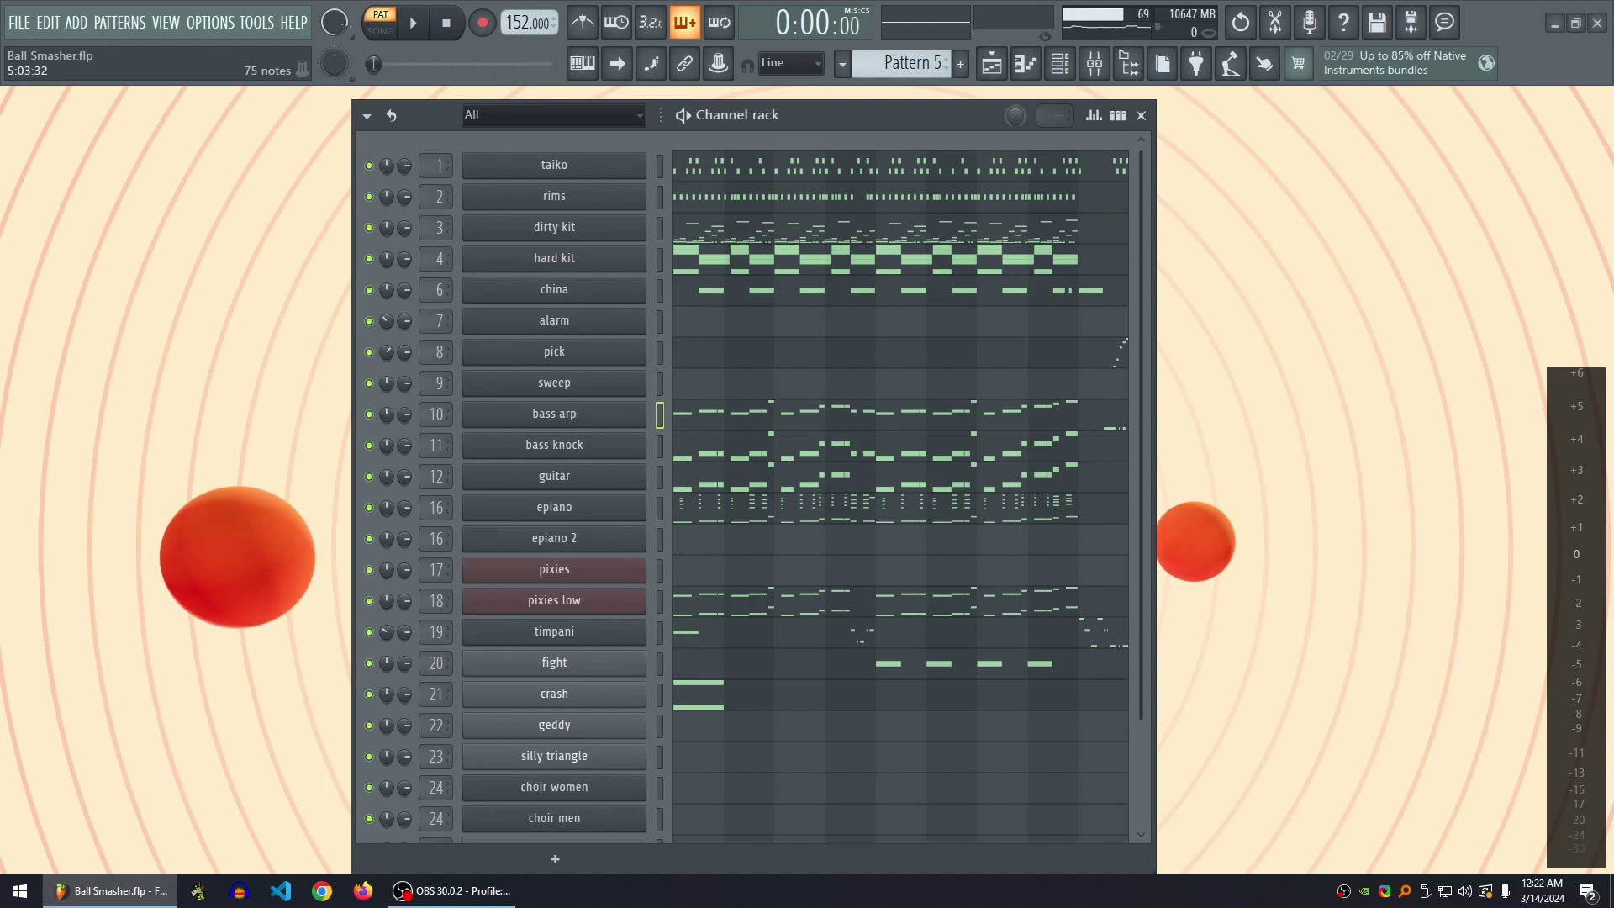
key("space")
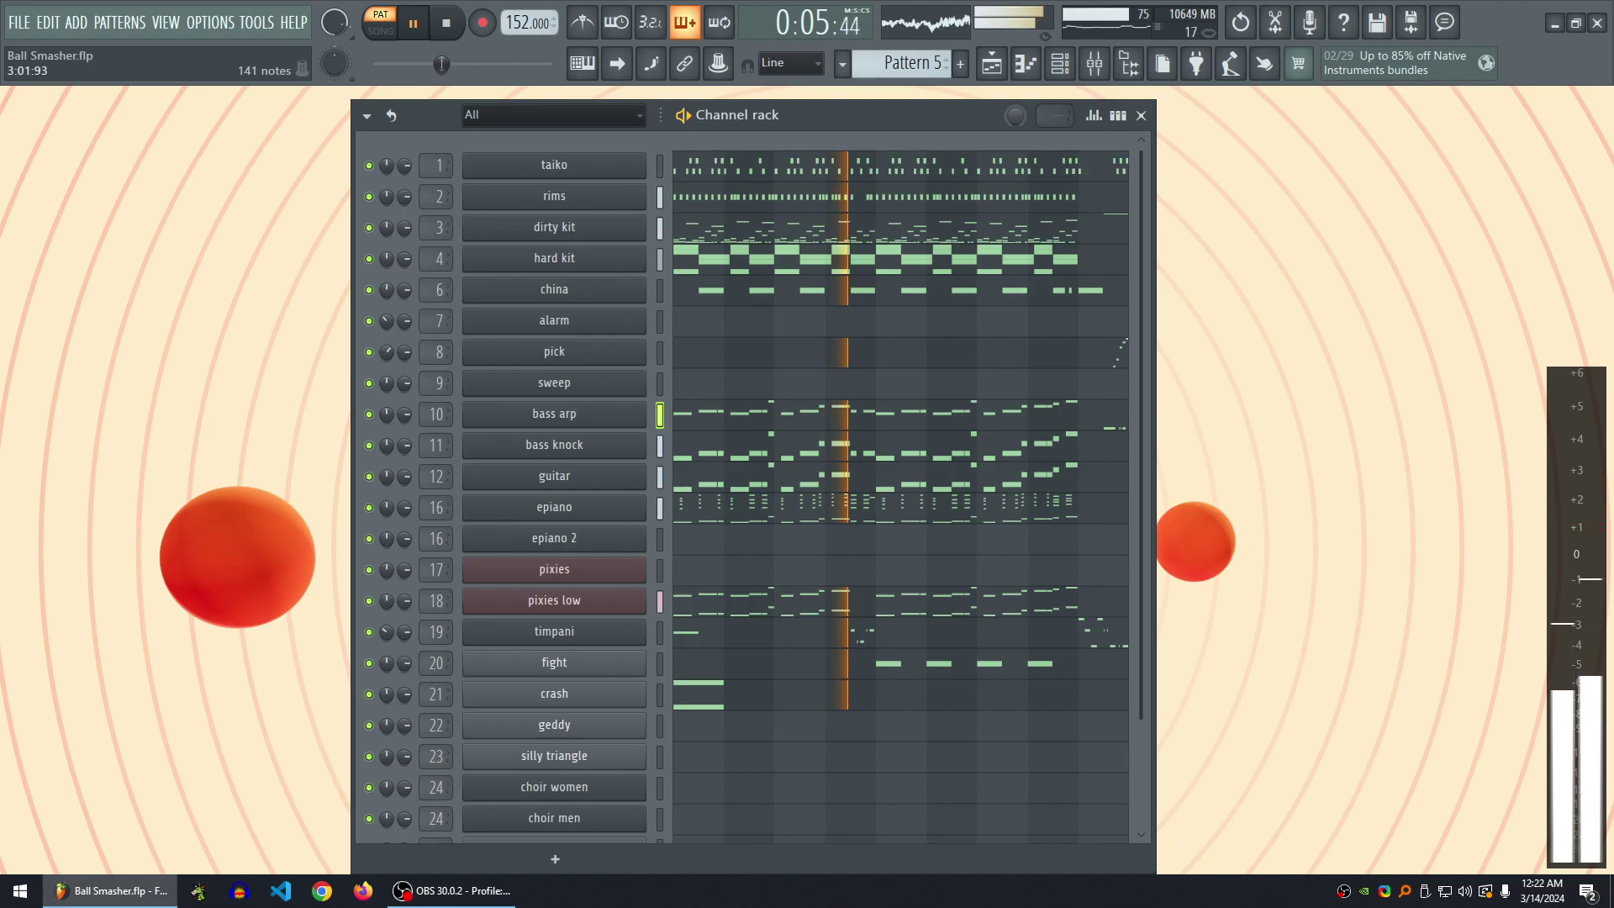
key("space")
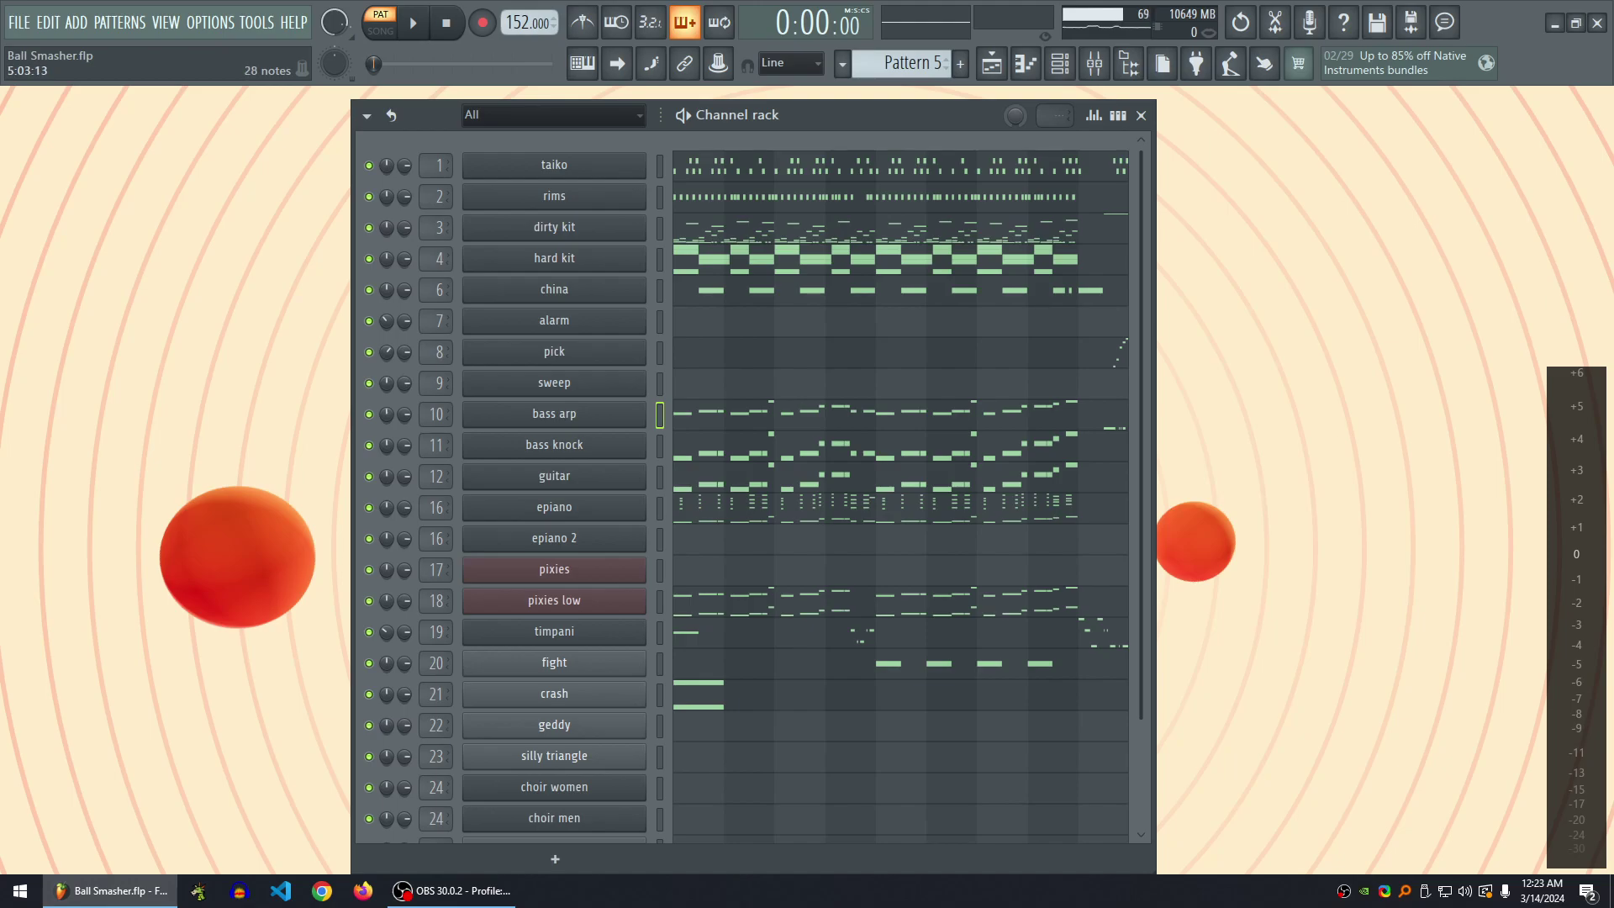
- Audition the taiko channel alone in Pattern 5, and again together with the rims channel
scroll(748, 487, "down", 2)
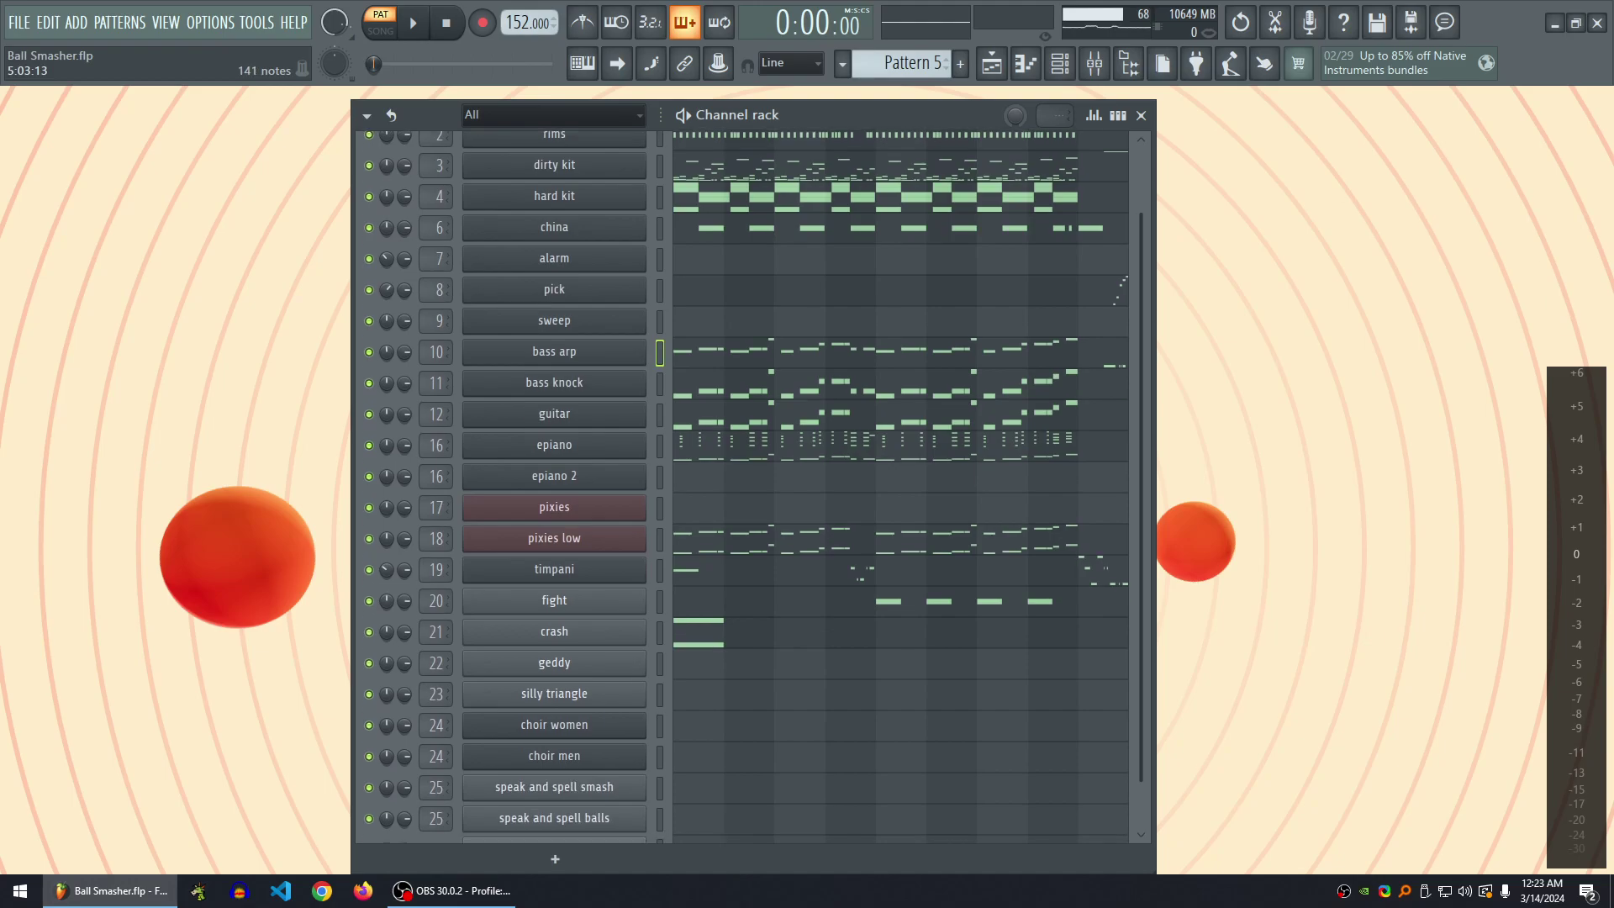
scroll(748, 488, "up", 2)
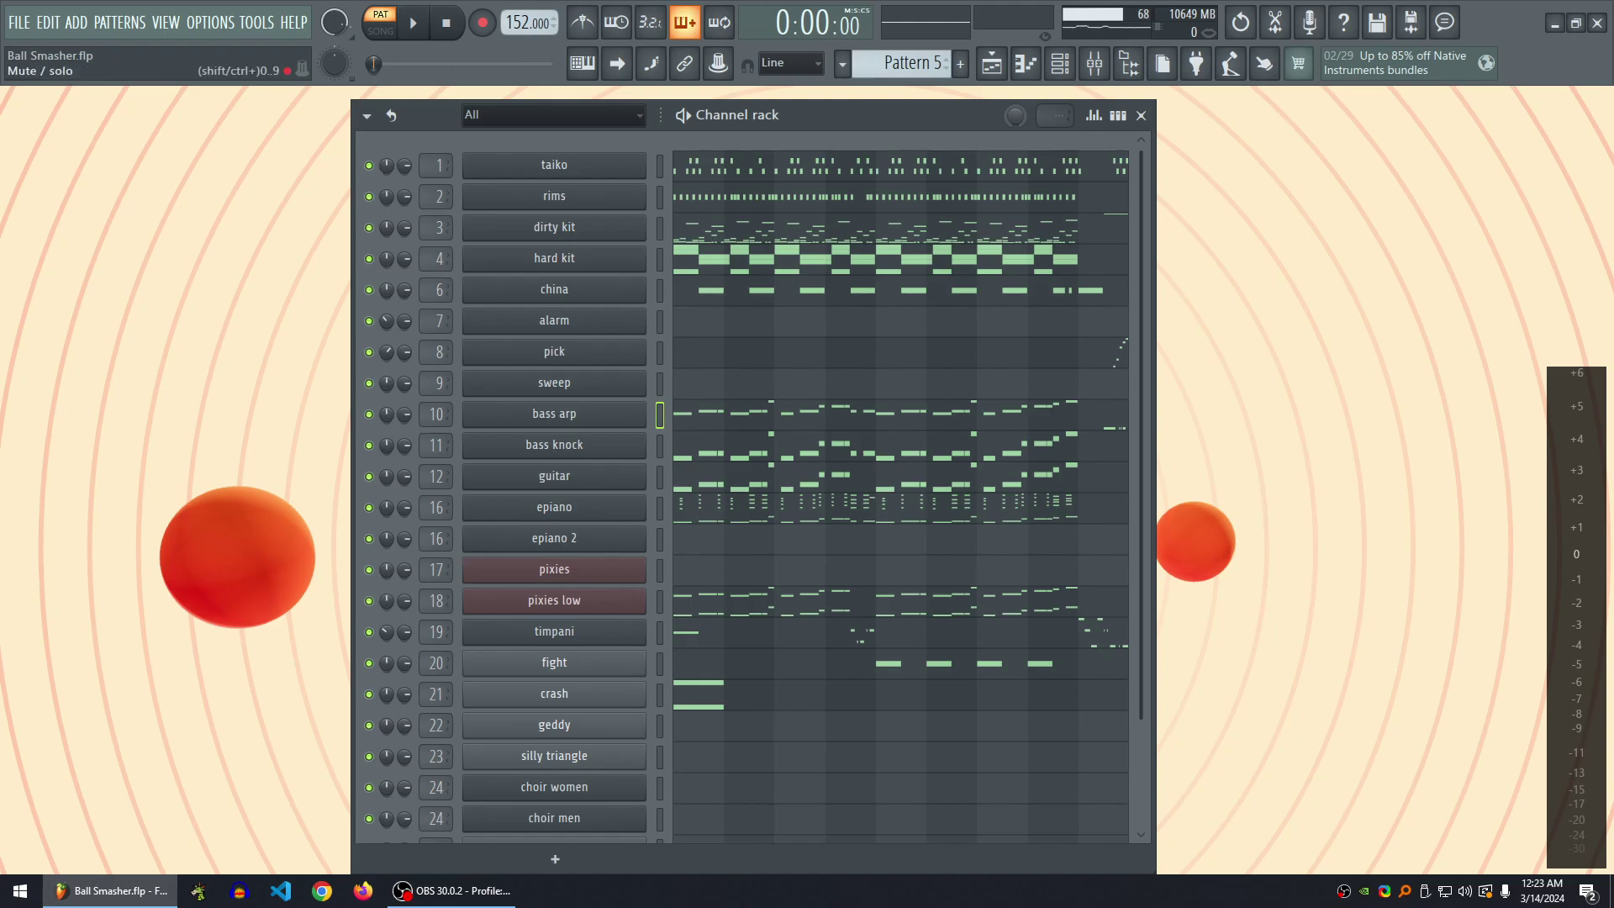
key("space")
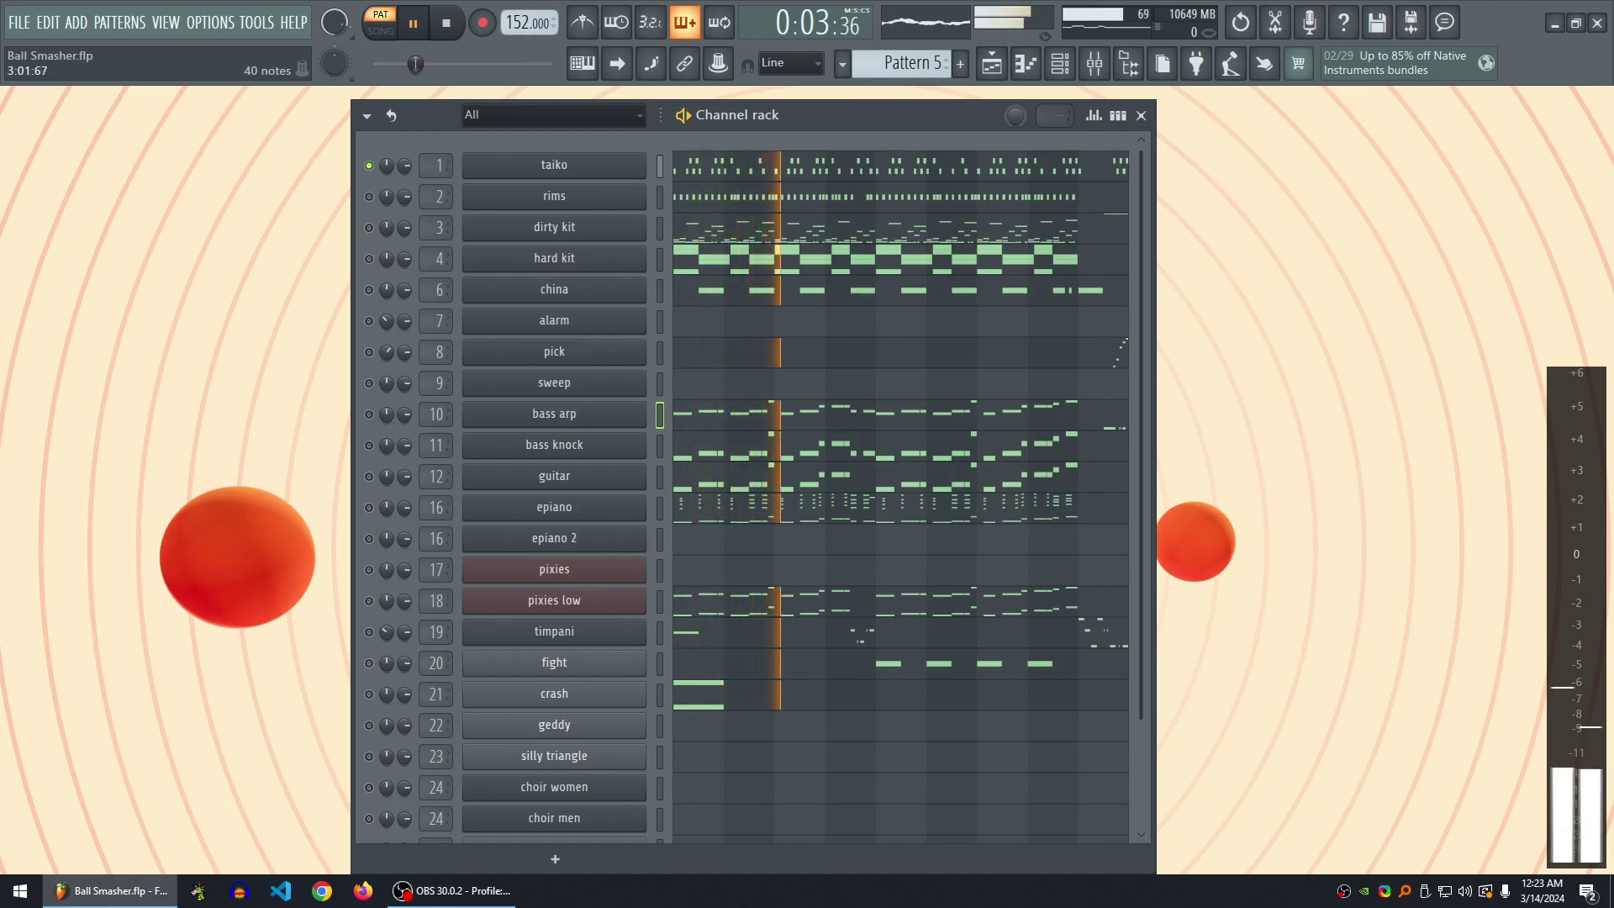
key("space")
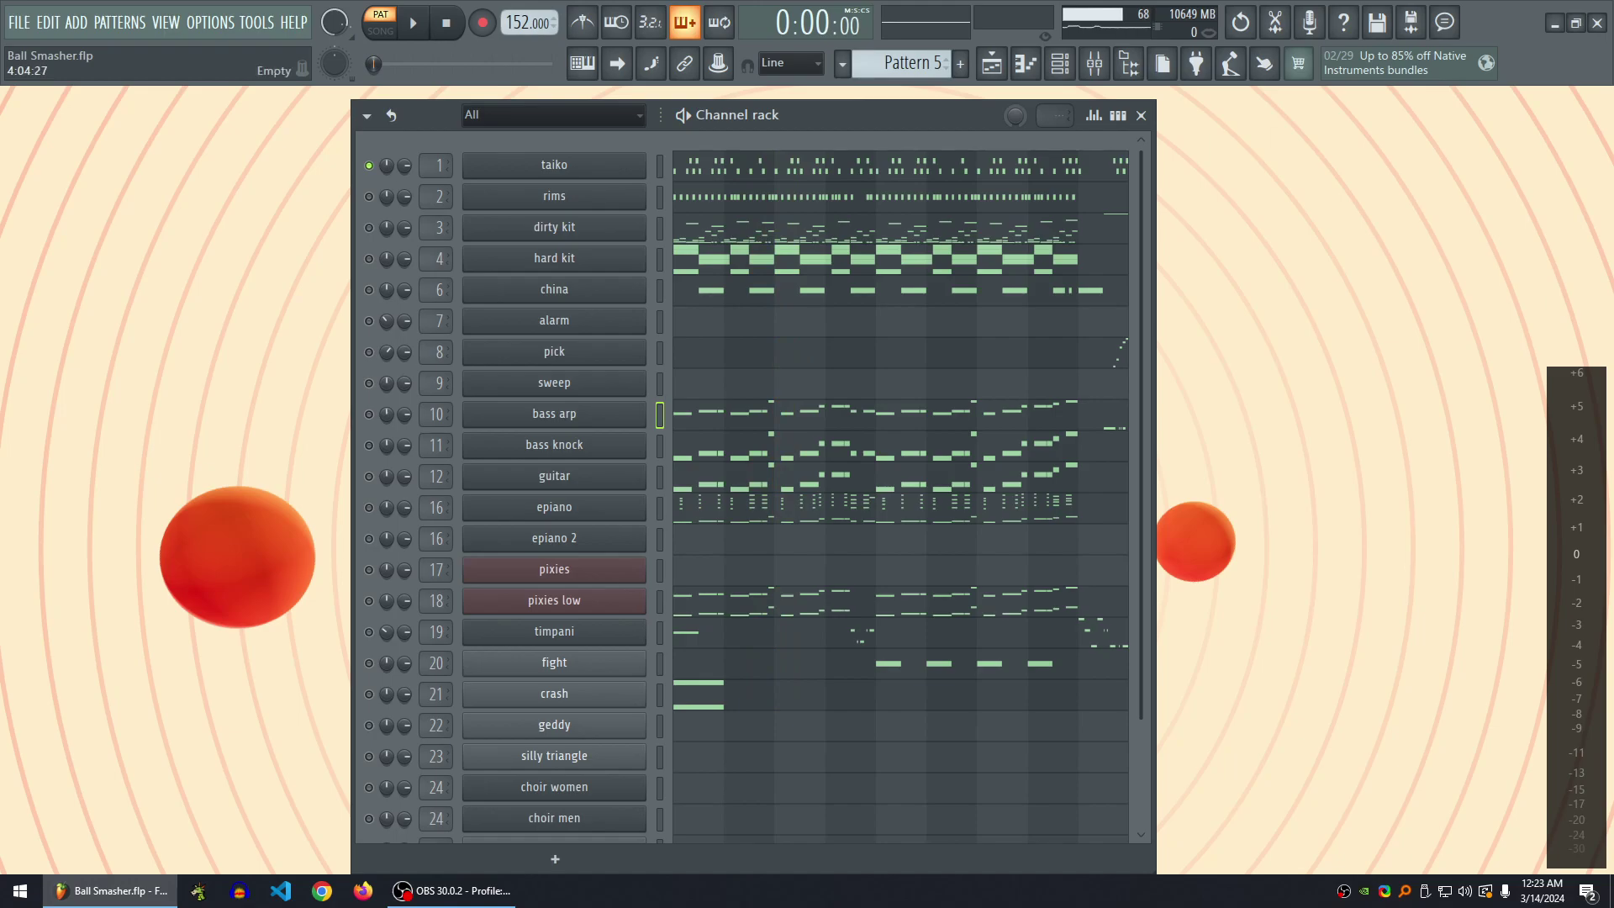
key("space")
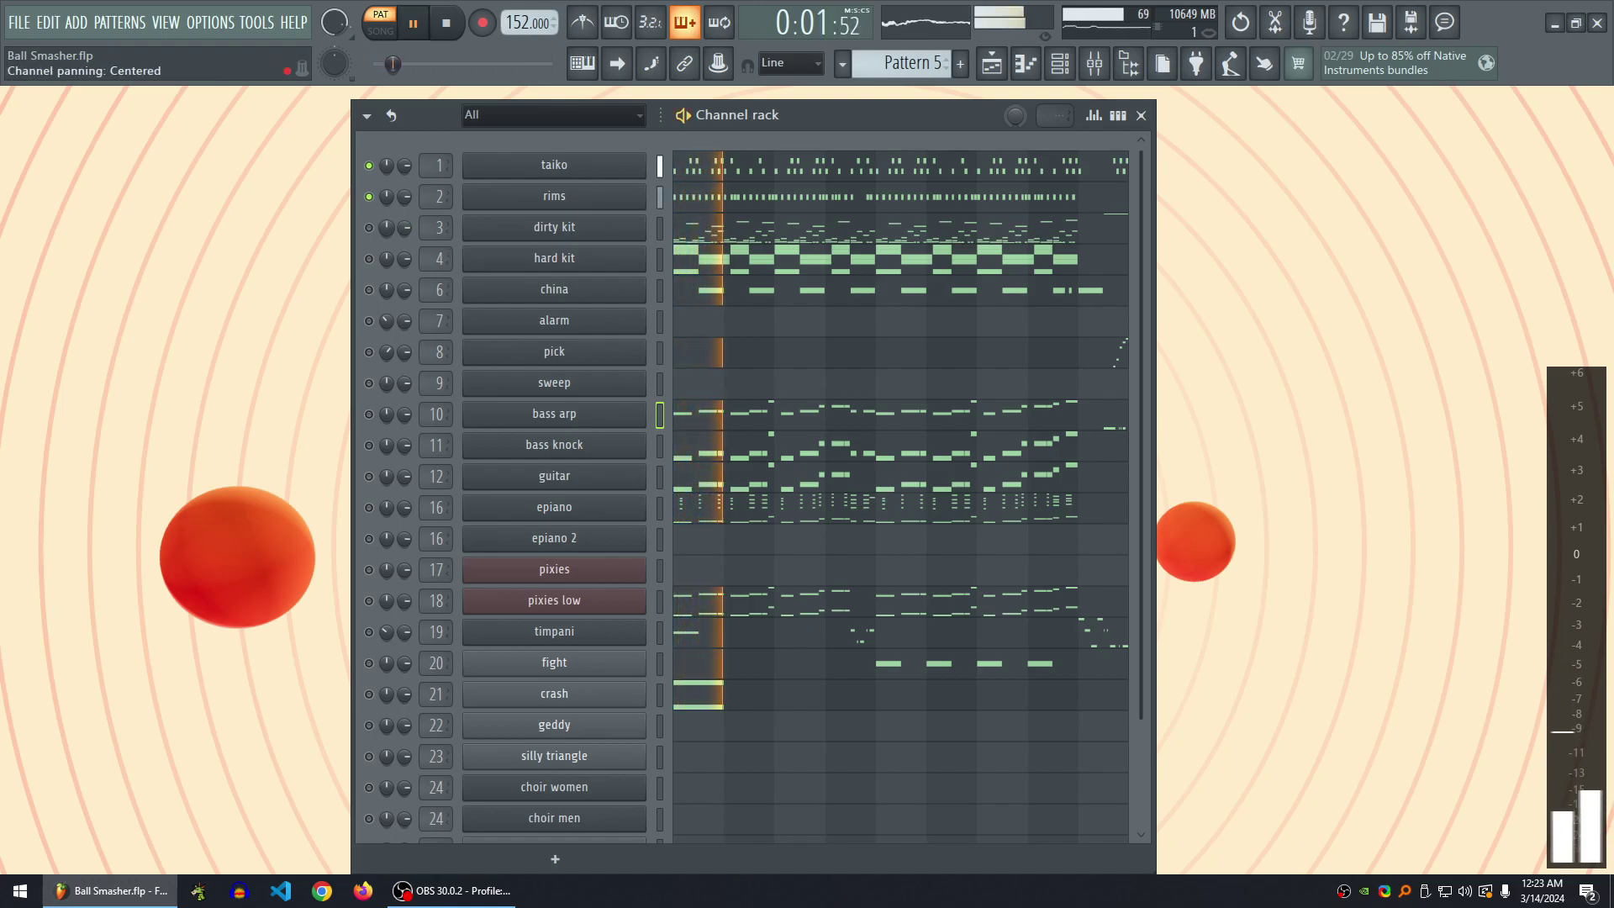
key("space")
- Solo the dirty kit channel, play Pattern 5 while examining its notes in the piano roll, and close it
right_click(368, 226)
key("space")
left_click(900, 227)
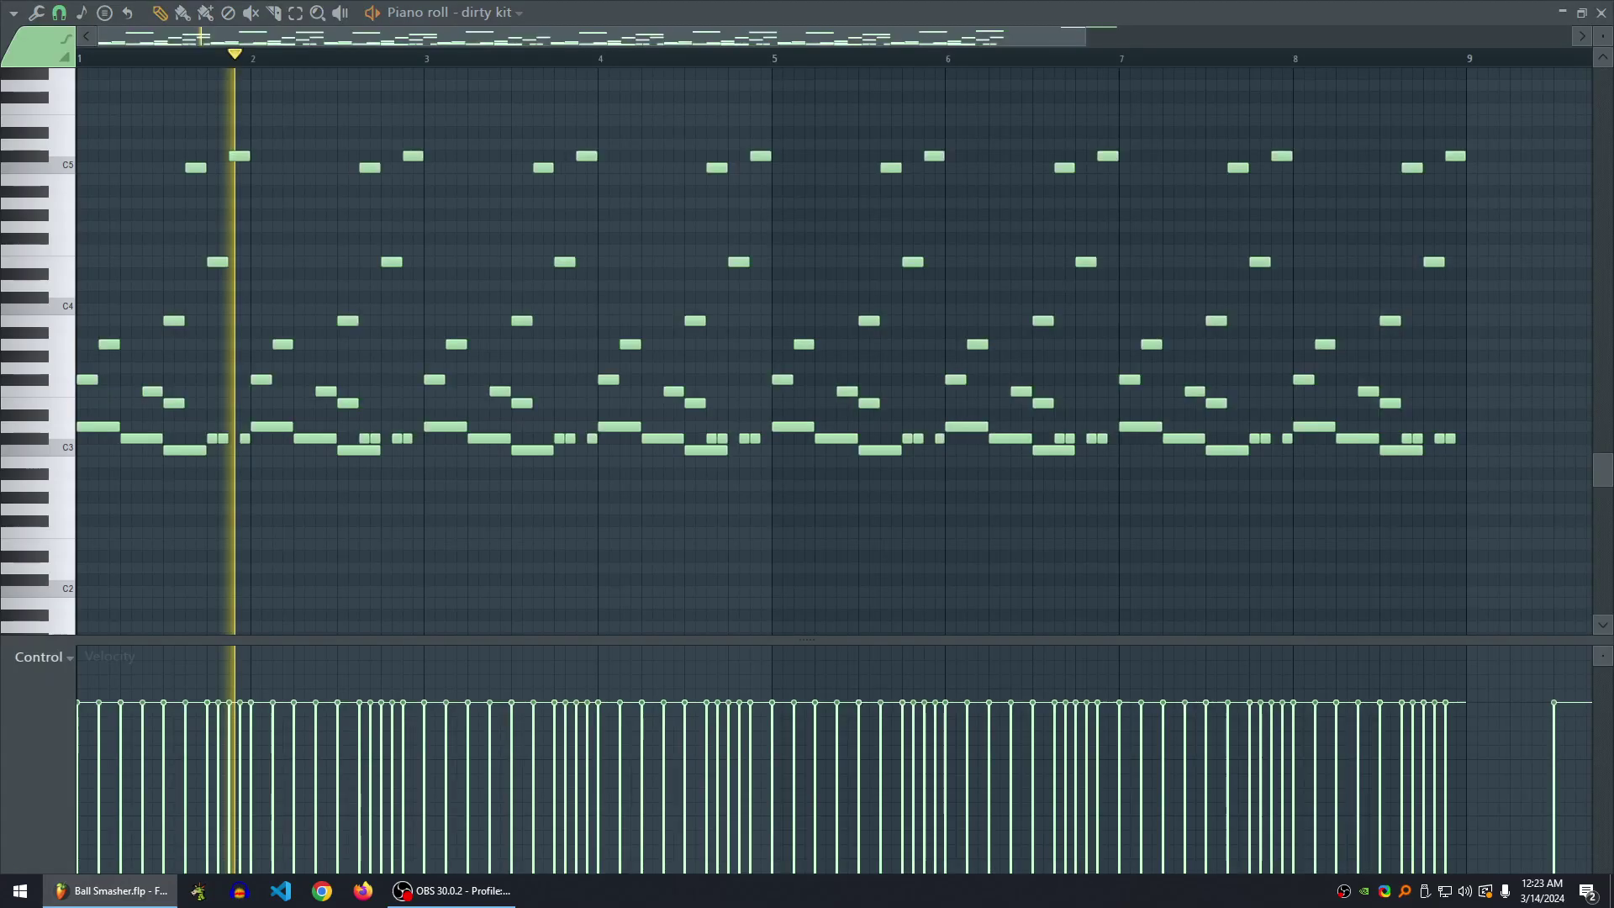
scroll(832, 351, "down", 1)
key("space")
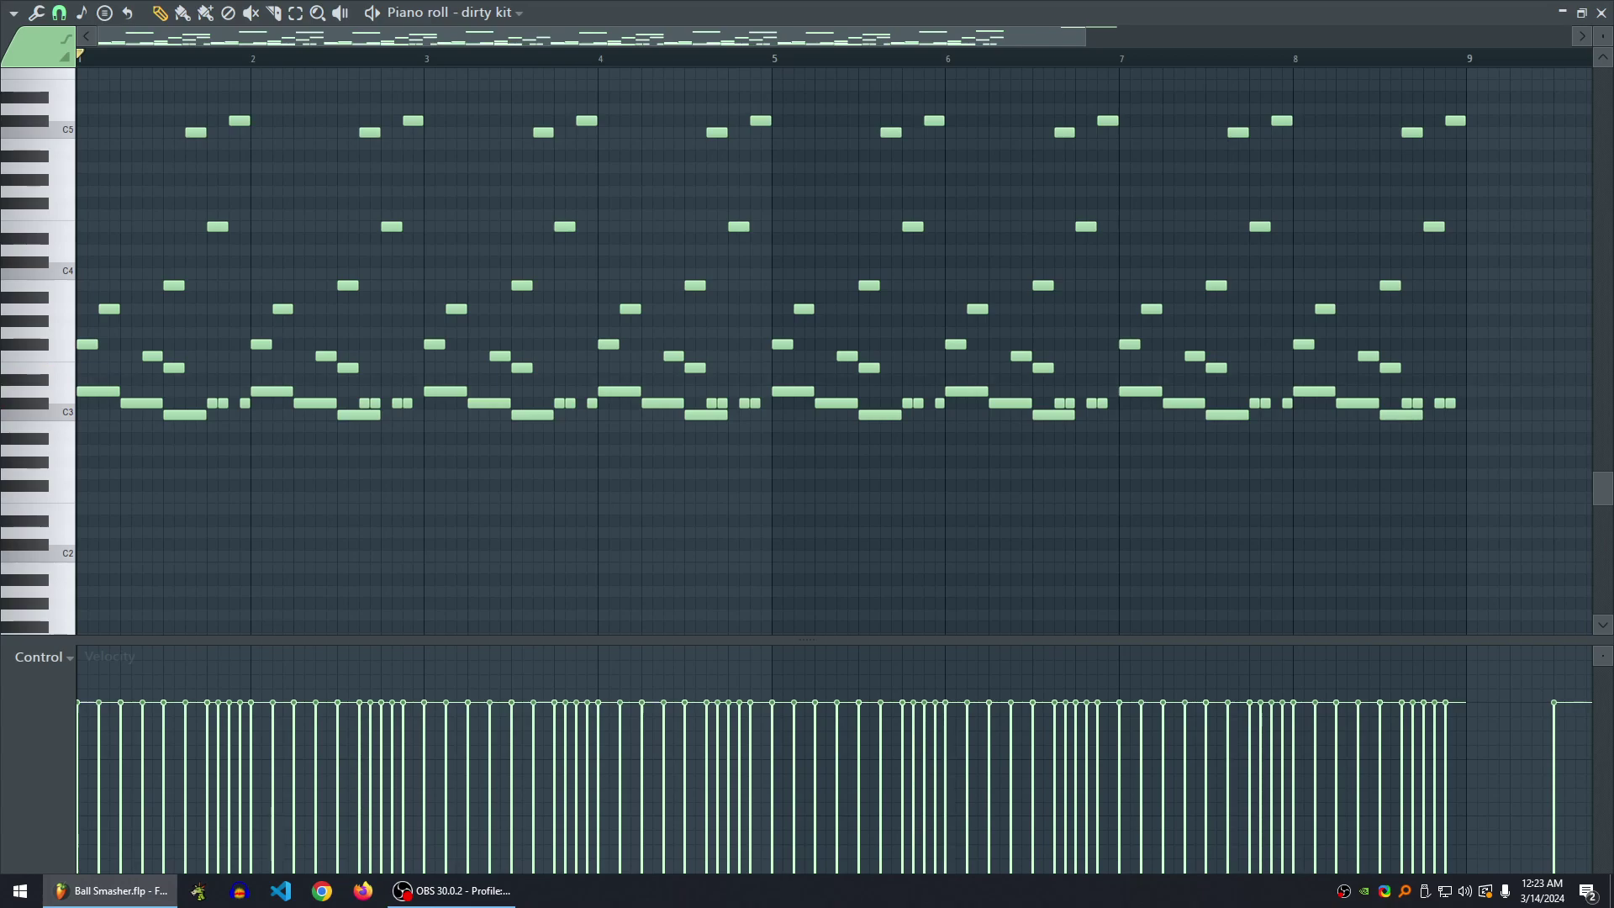
left_click(1601, 13)
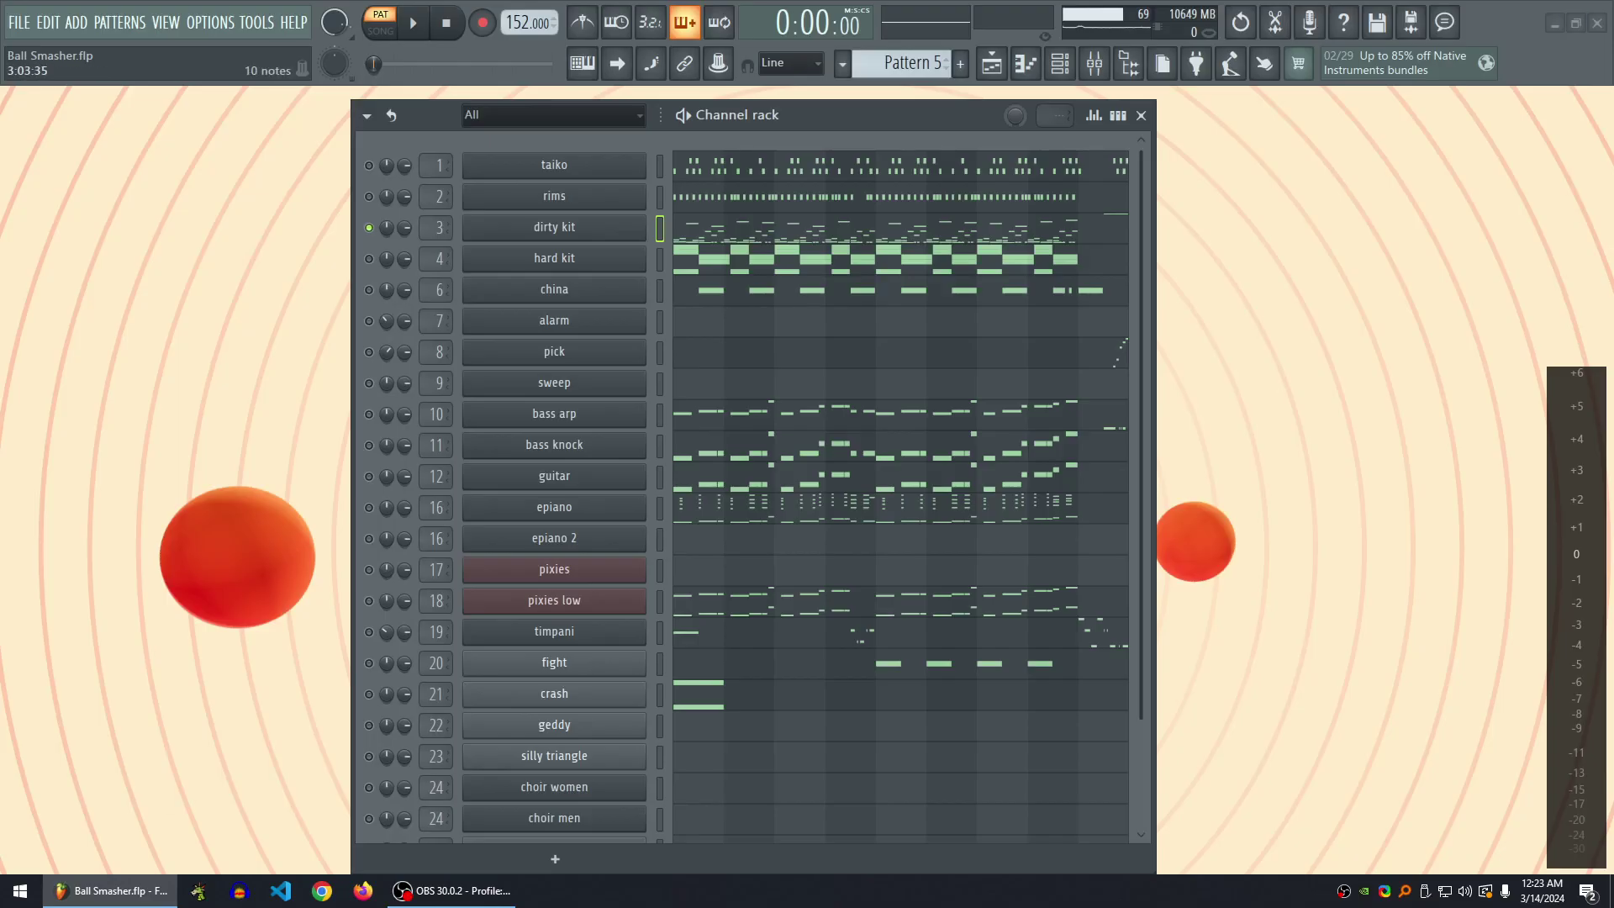
- Play the hard kit channel alone in Pattern 5, add the china channel, and stop playback
key("space")
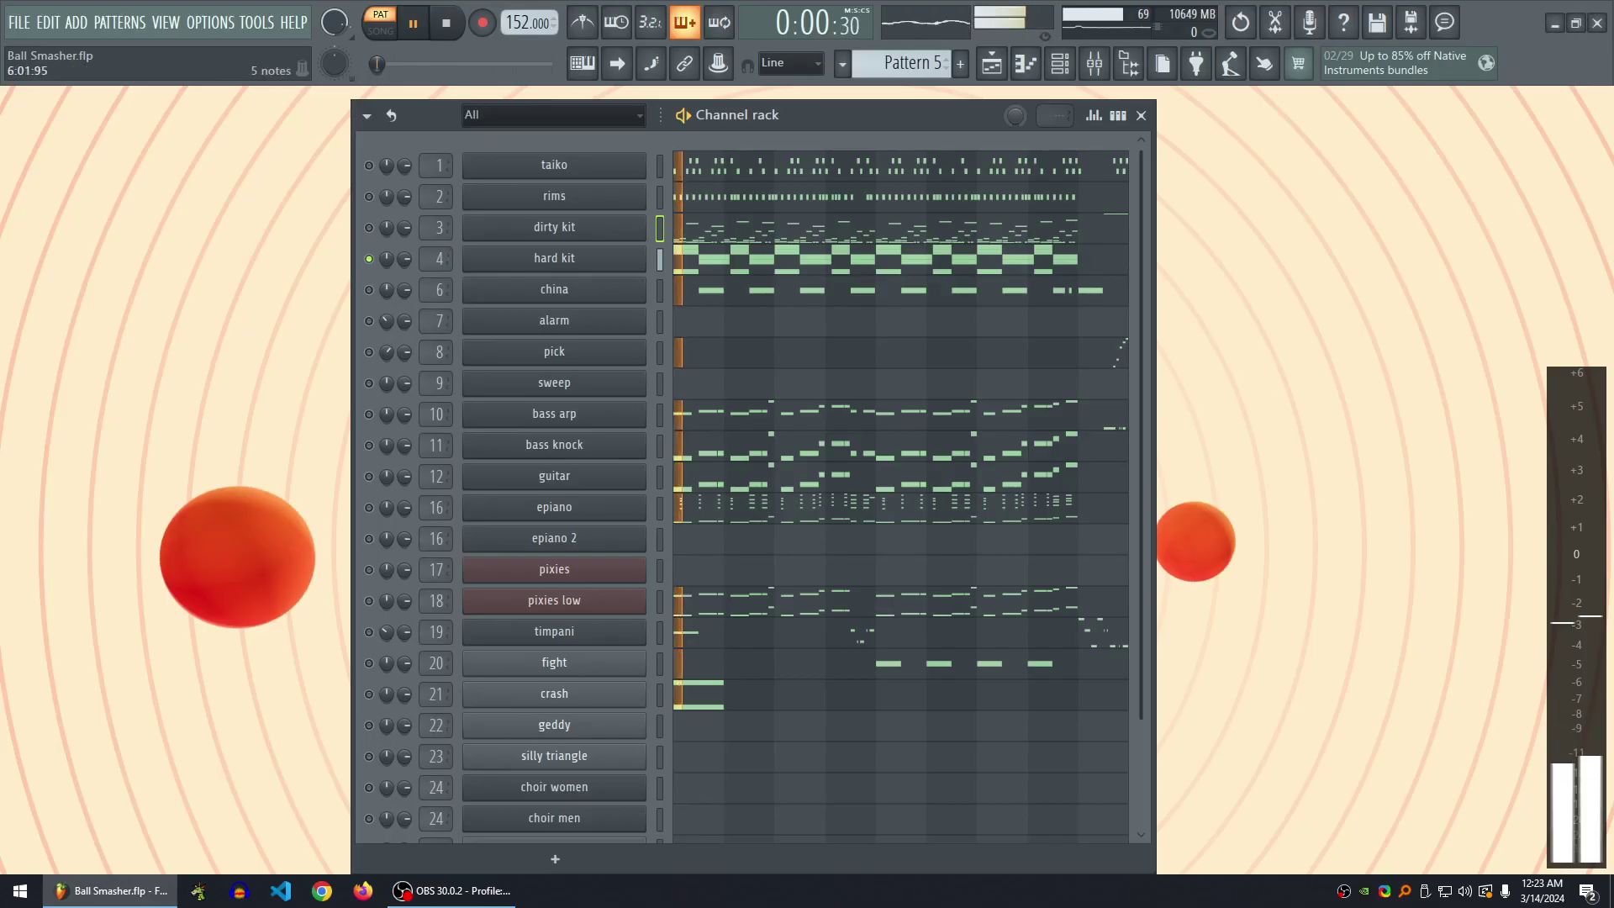
left_click(368, 289)
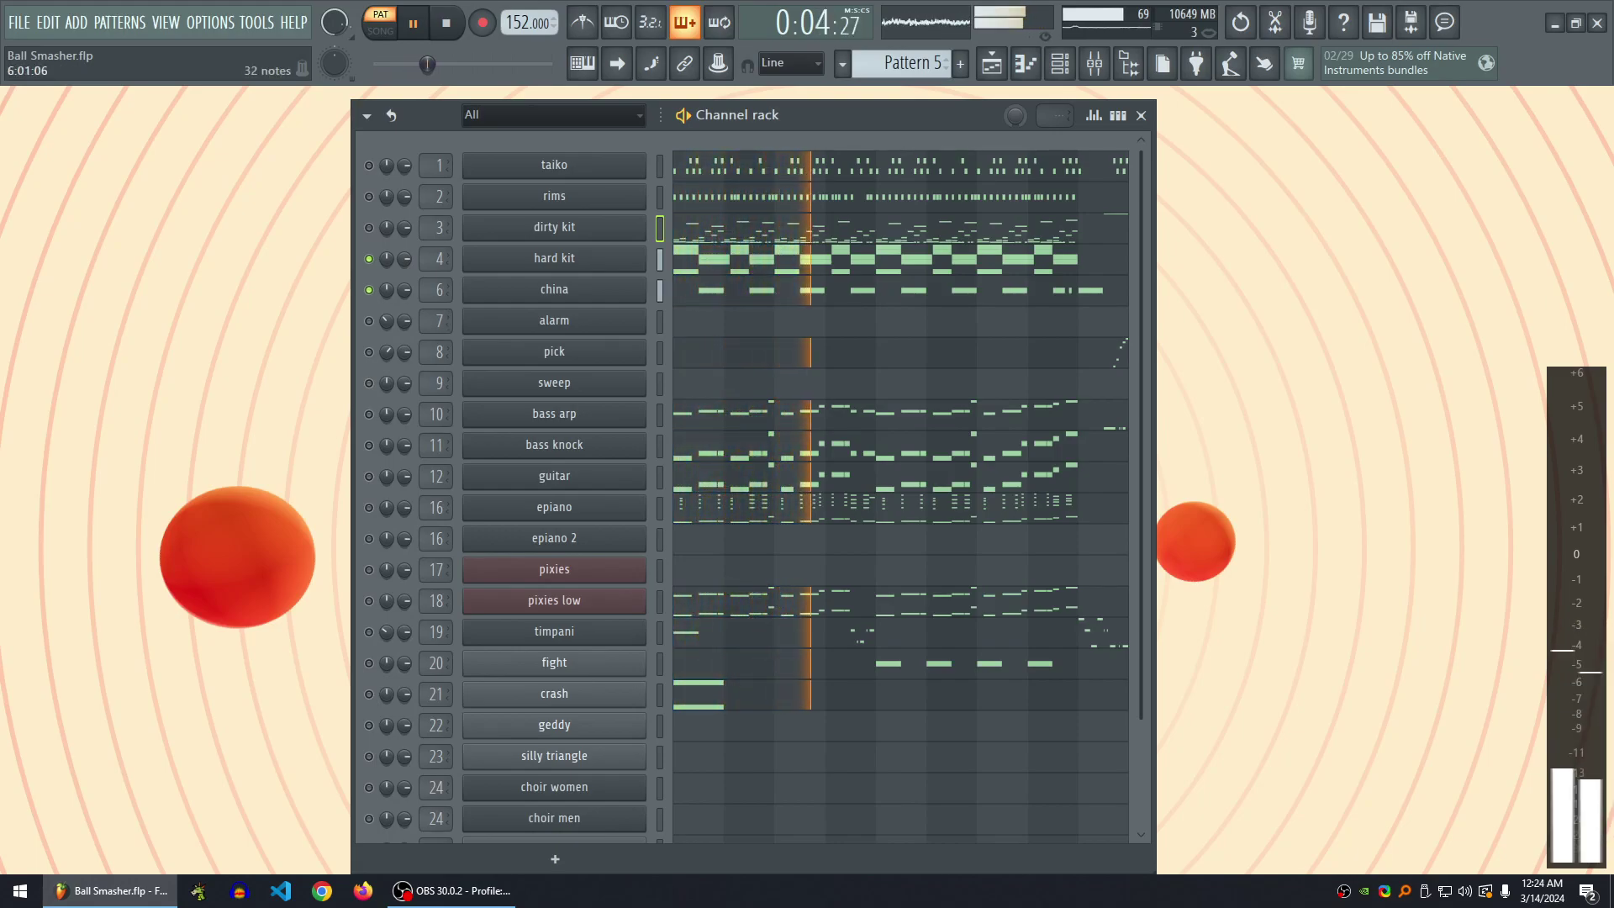
key("space")
- Enable only the bass arp, bass knock, guitar and epiano channels, and open the epiano notes in the piano roll
right_click(368, 414)
left_click(368, 444)
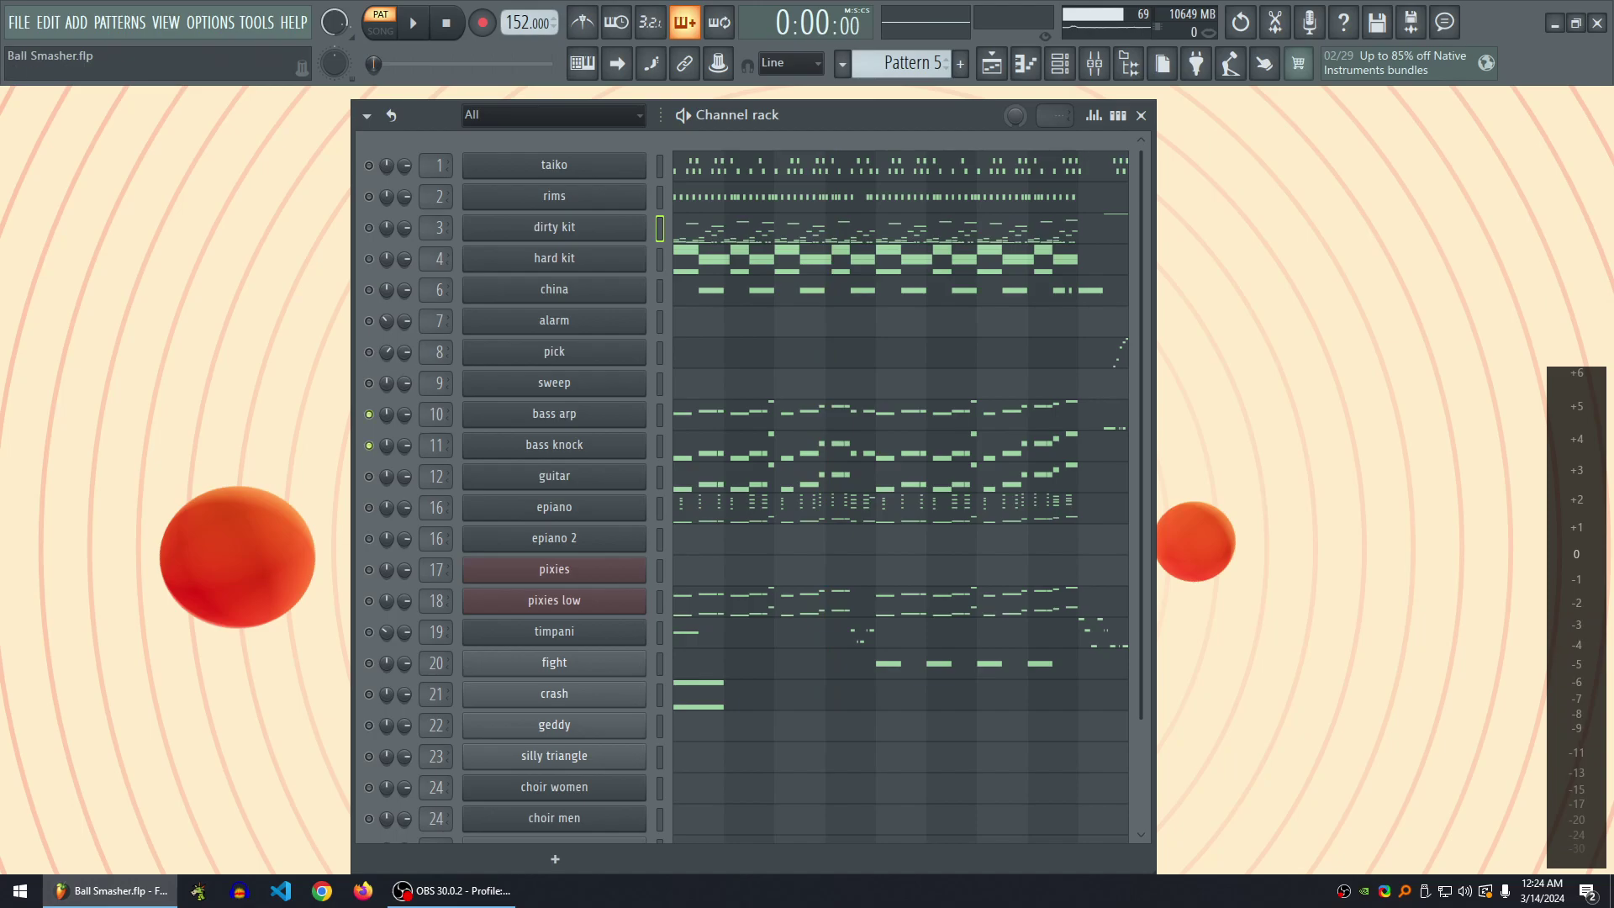
left_click(368, 476)
scroll(753, 485, "down", 2)
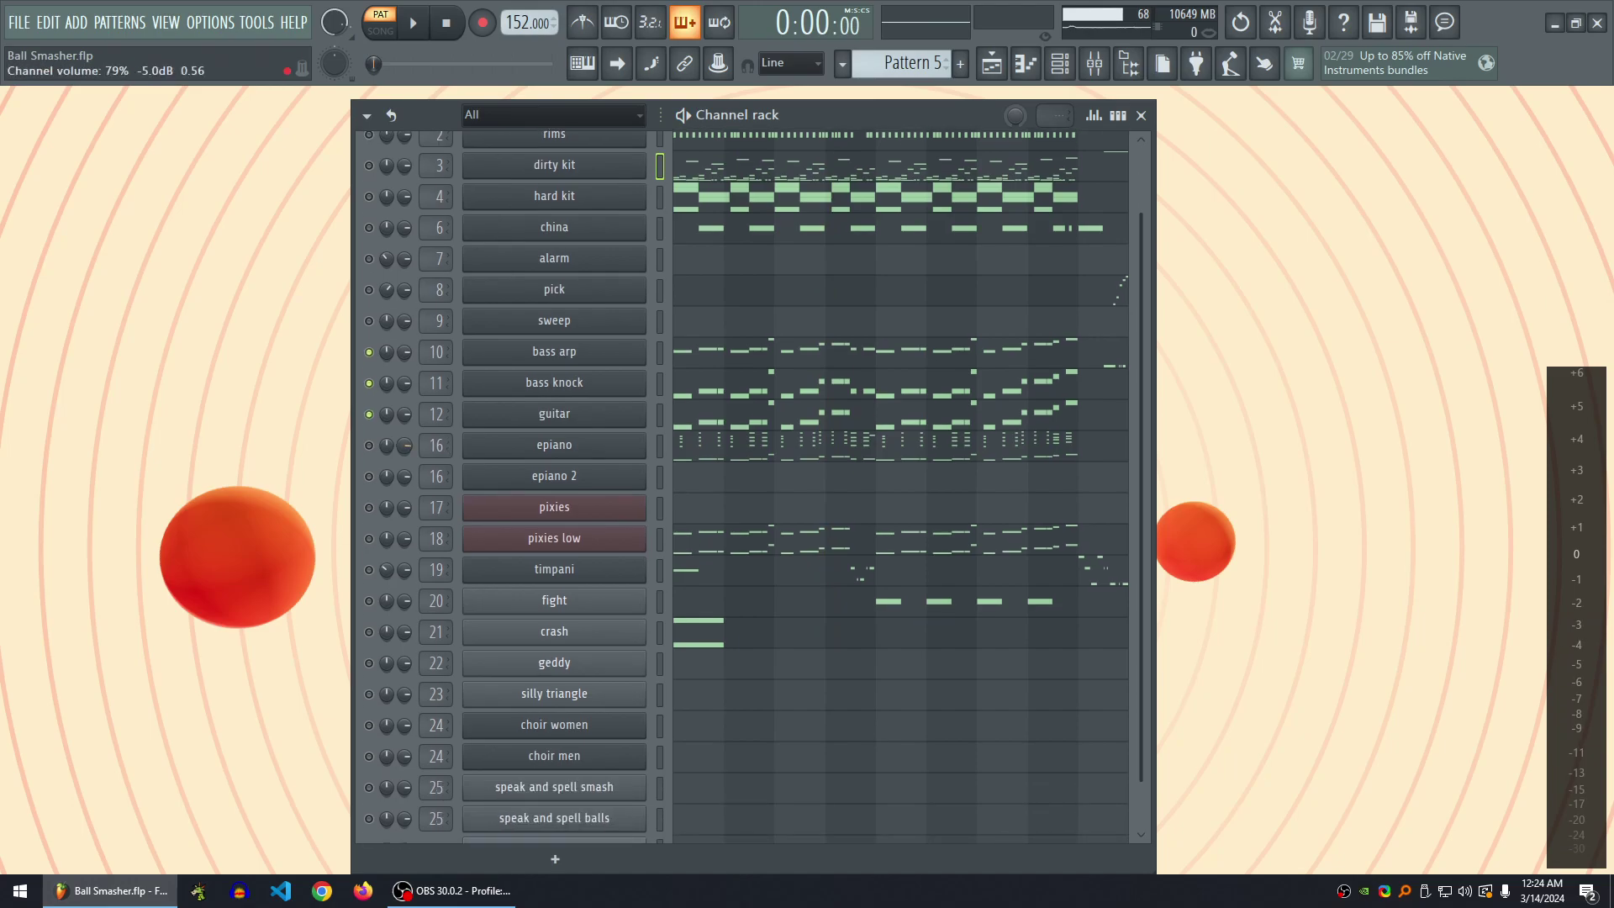
scroll(697, 414, "down", 1)
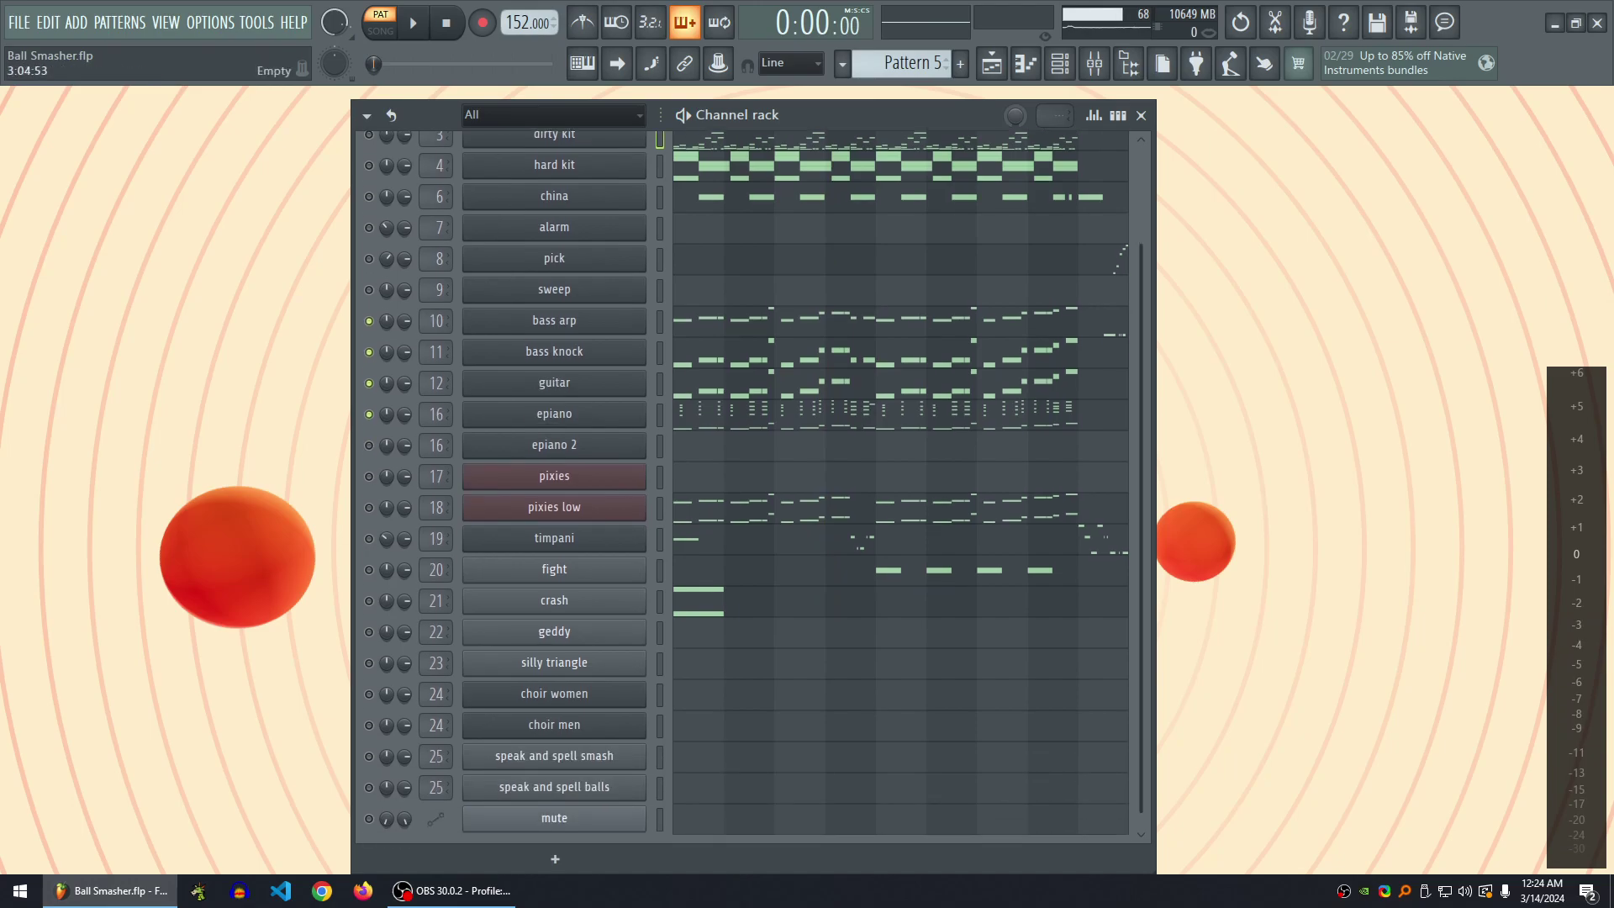
left_click(696, 415)
scroll(807, 348, "up", 7)
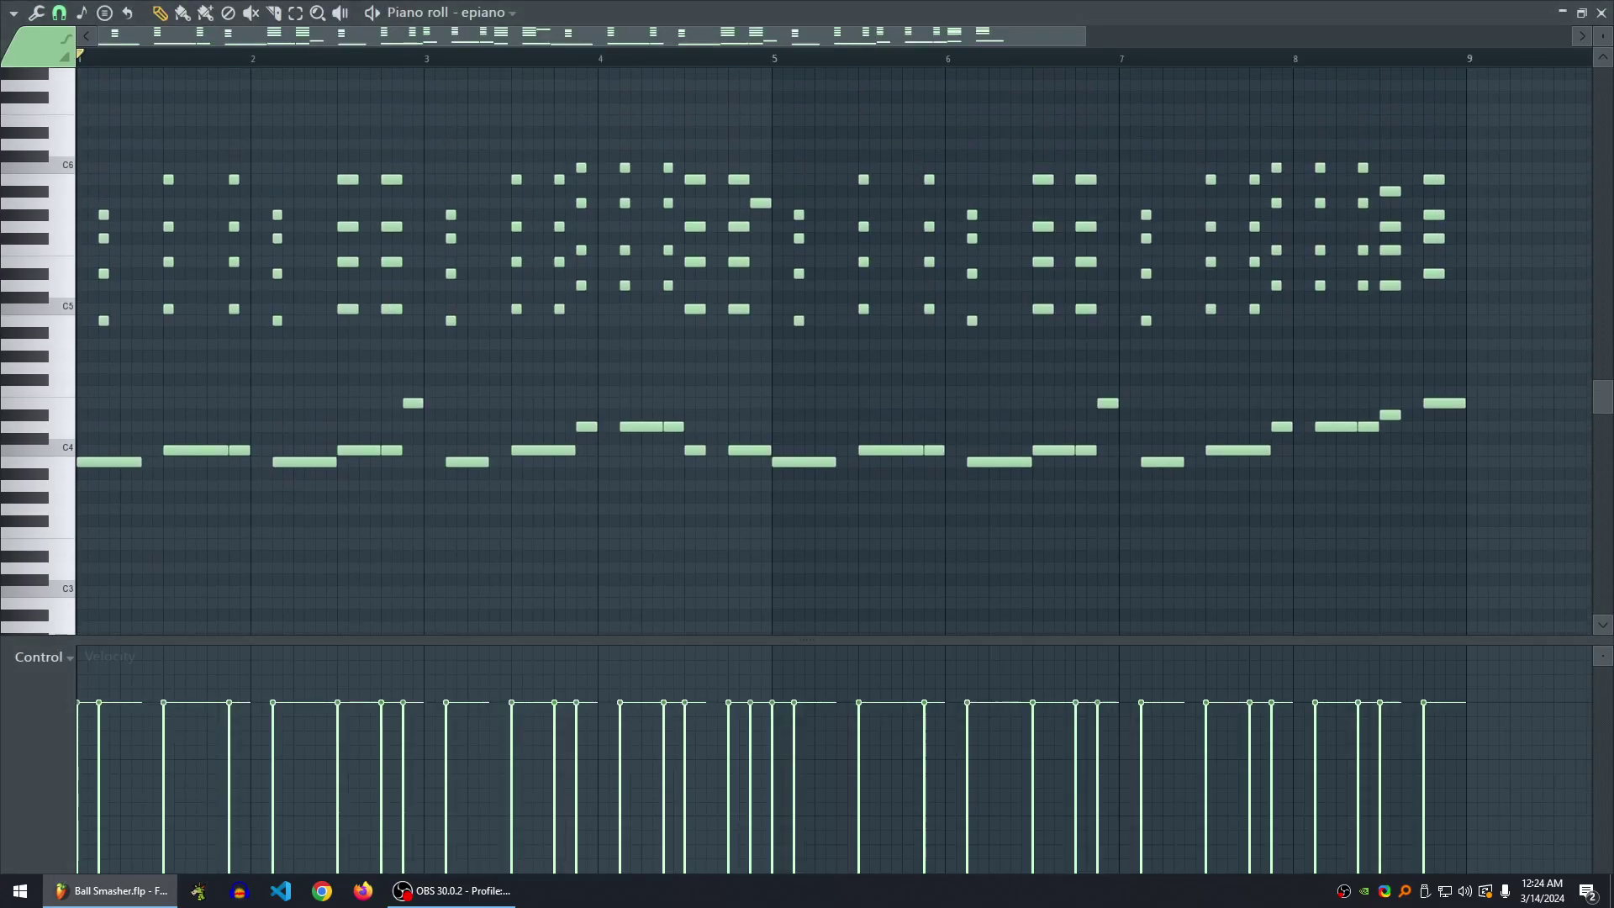
- Play Pattern 5 with the epiano notes in view, close them, and mute the epiano channel
scroll(807, 348, "up", 3)
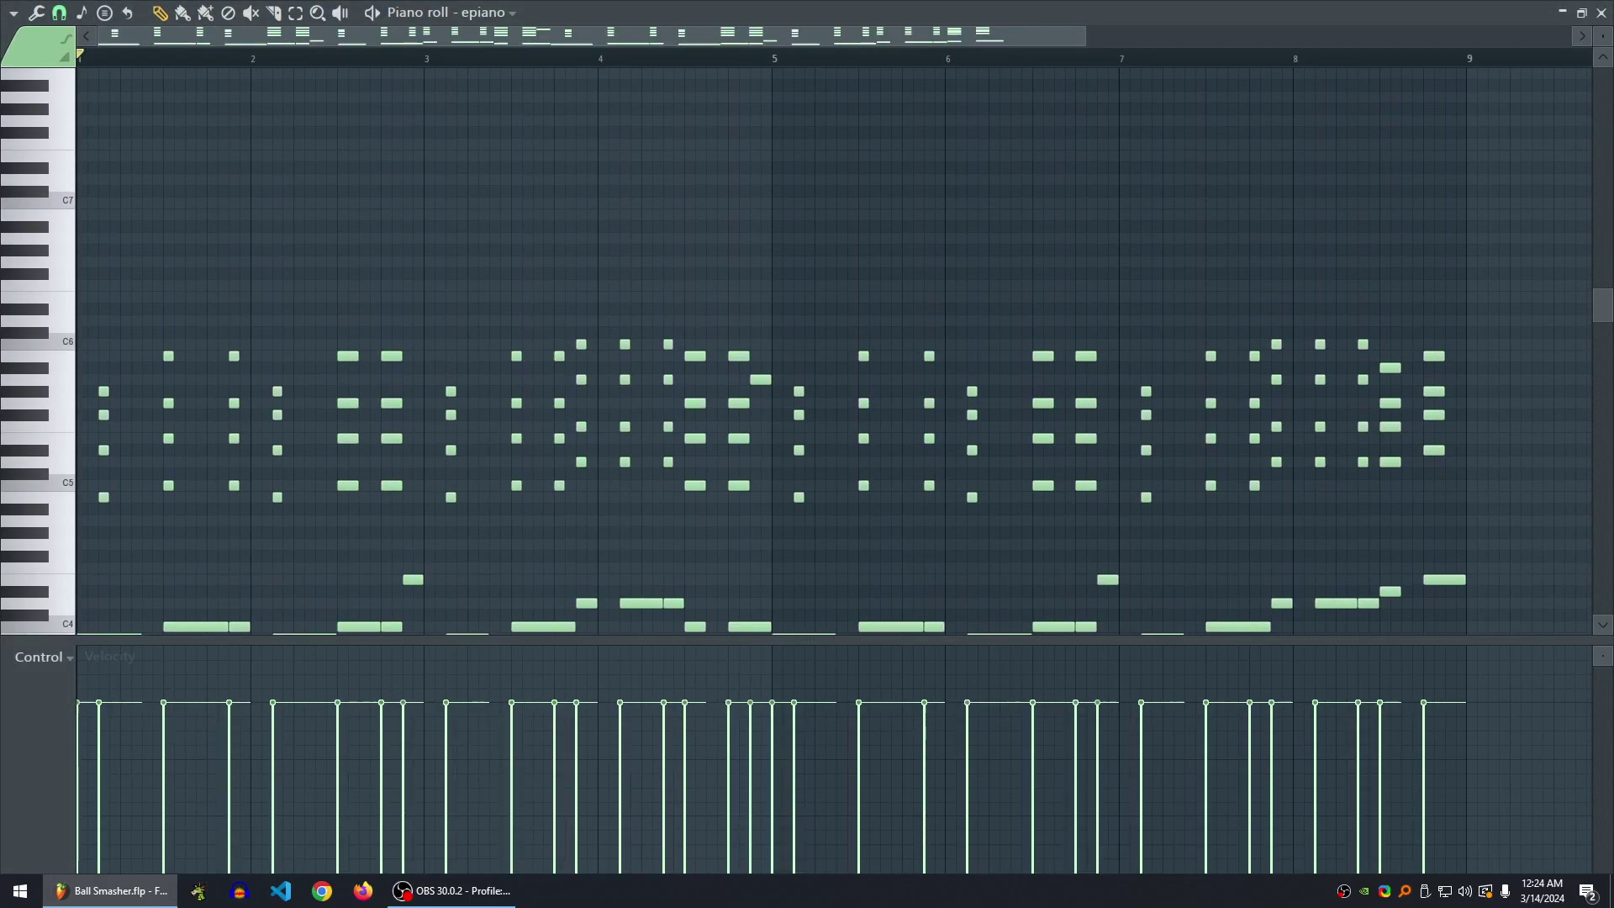
key("space")
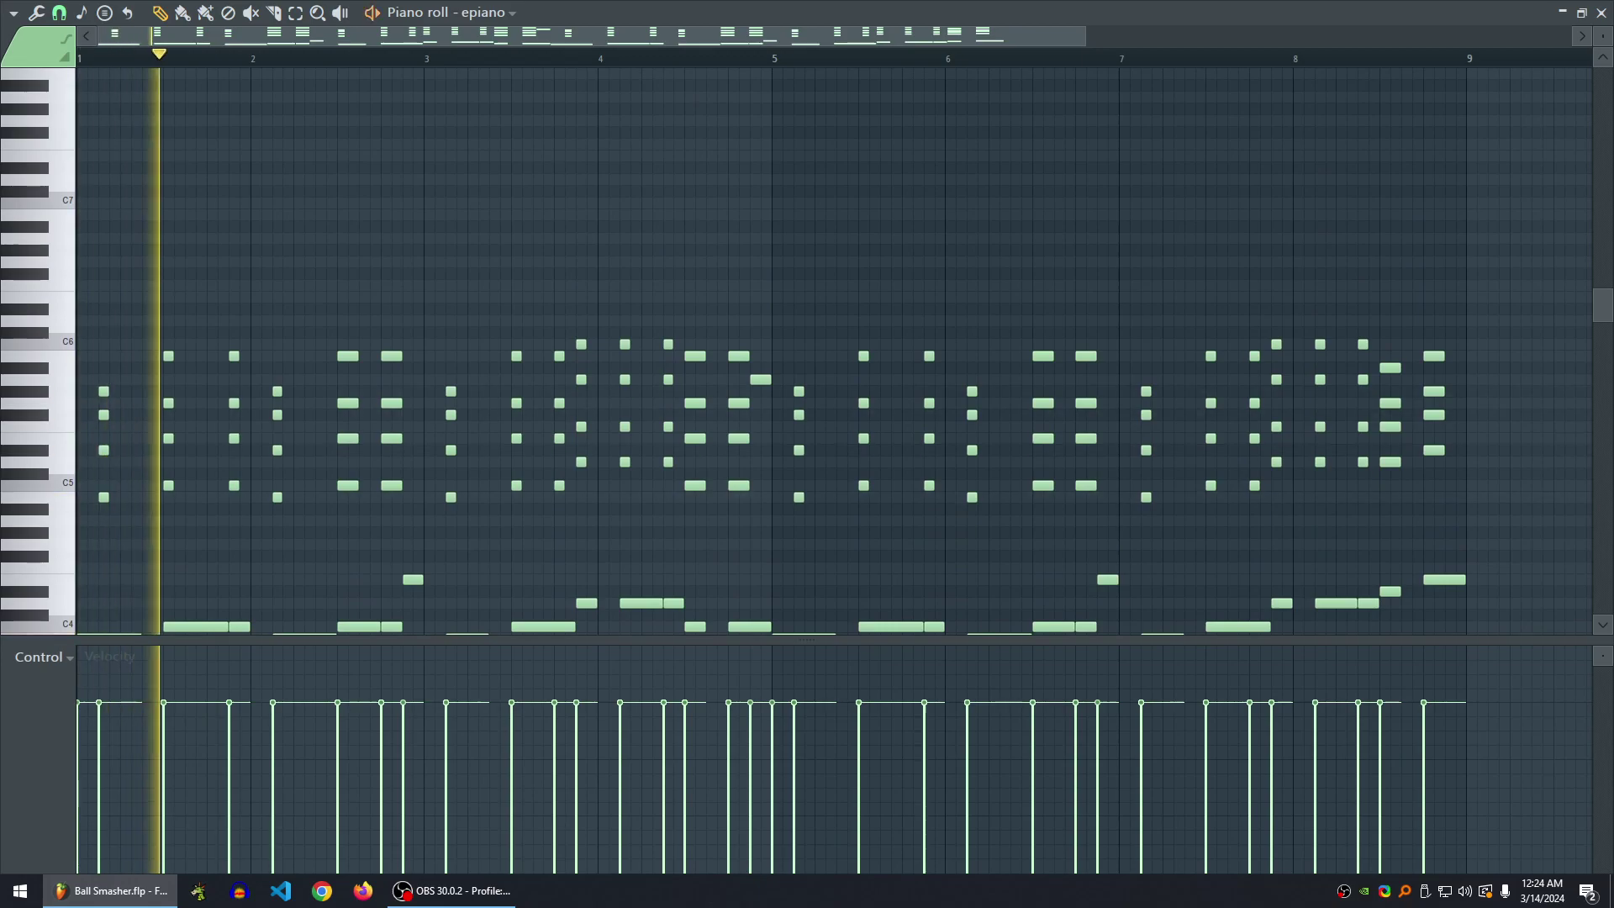
left_click(1601, 13)
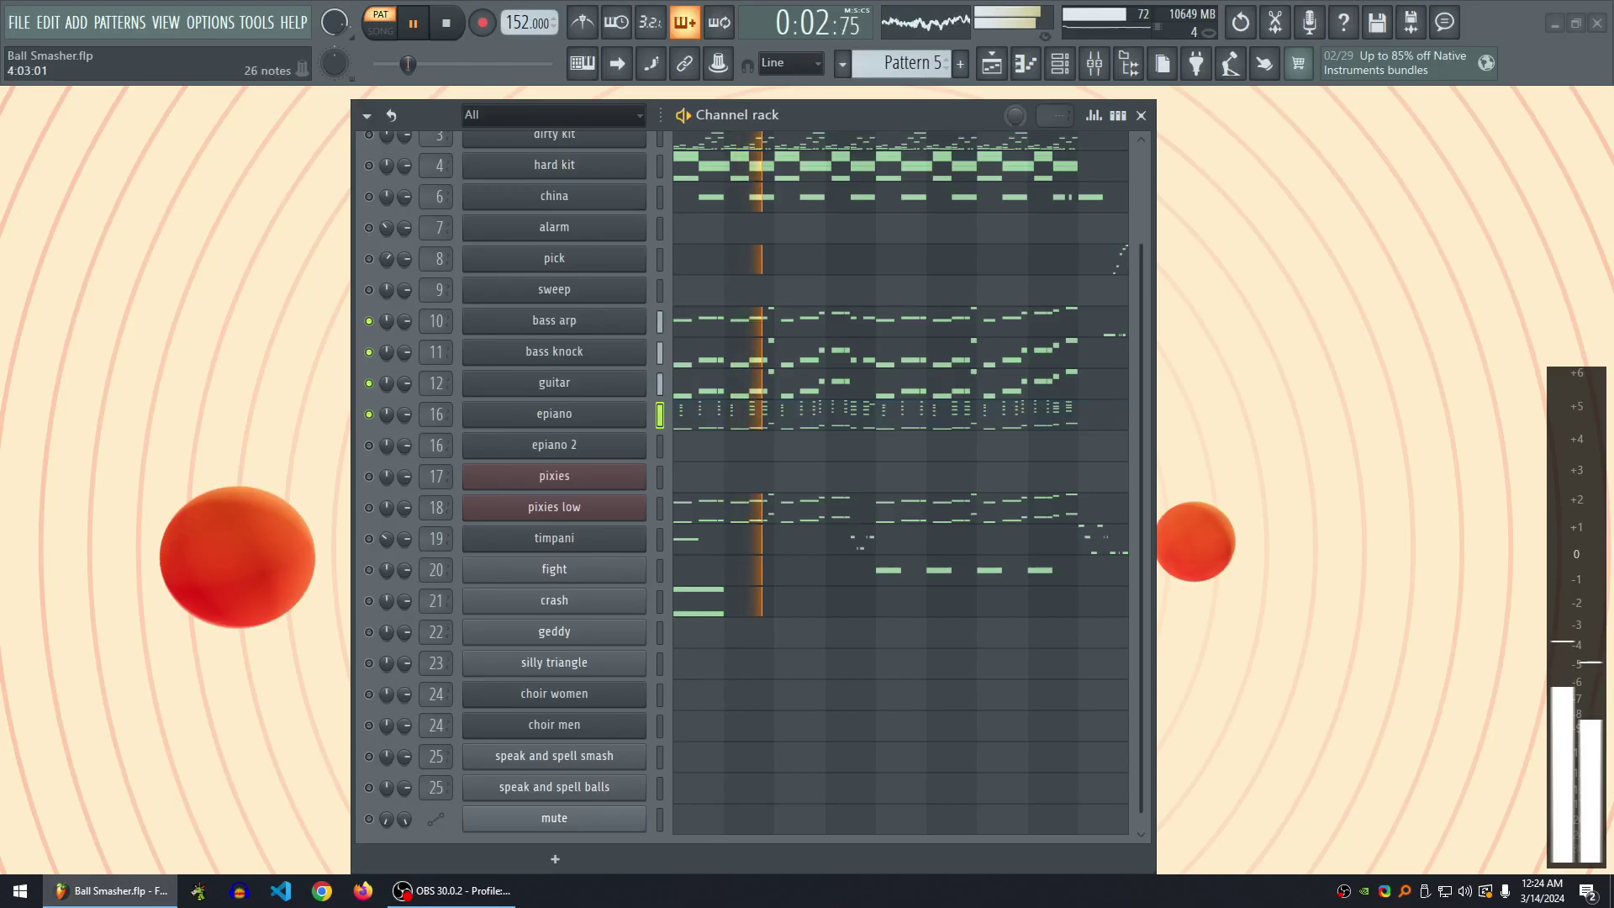
left_click_drag(406, 414, 406, 411)
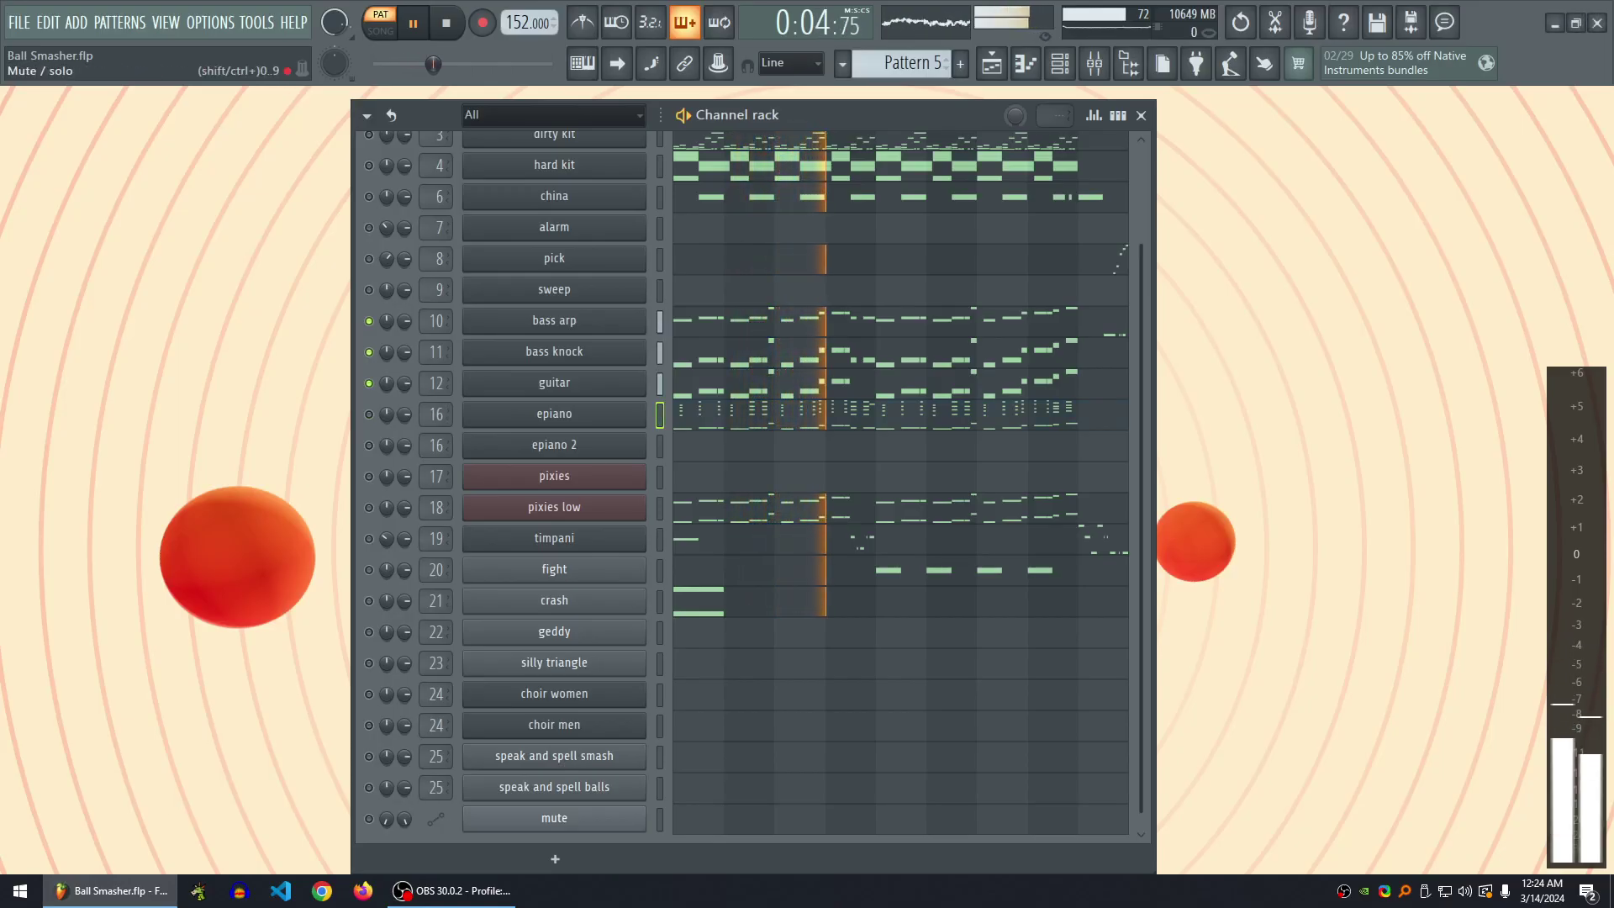
- Examine the bass knock notes in the piano roll during playback and close them
left_click(748, 352)
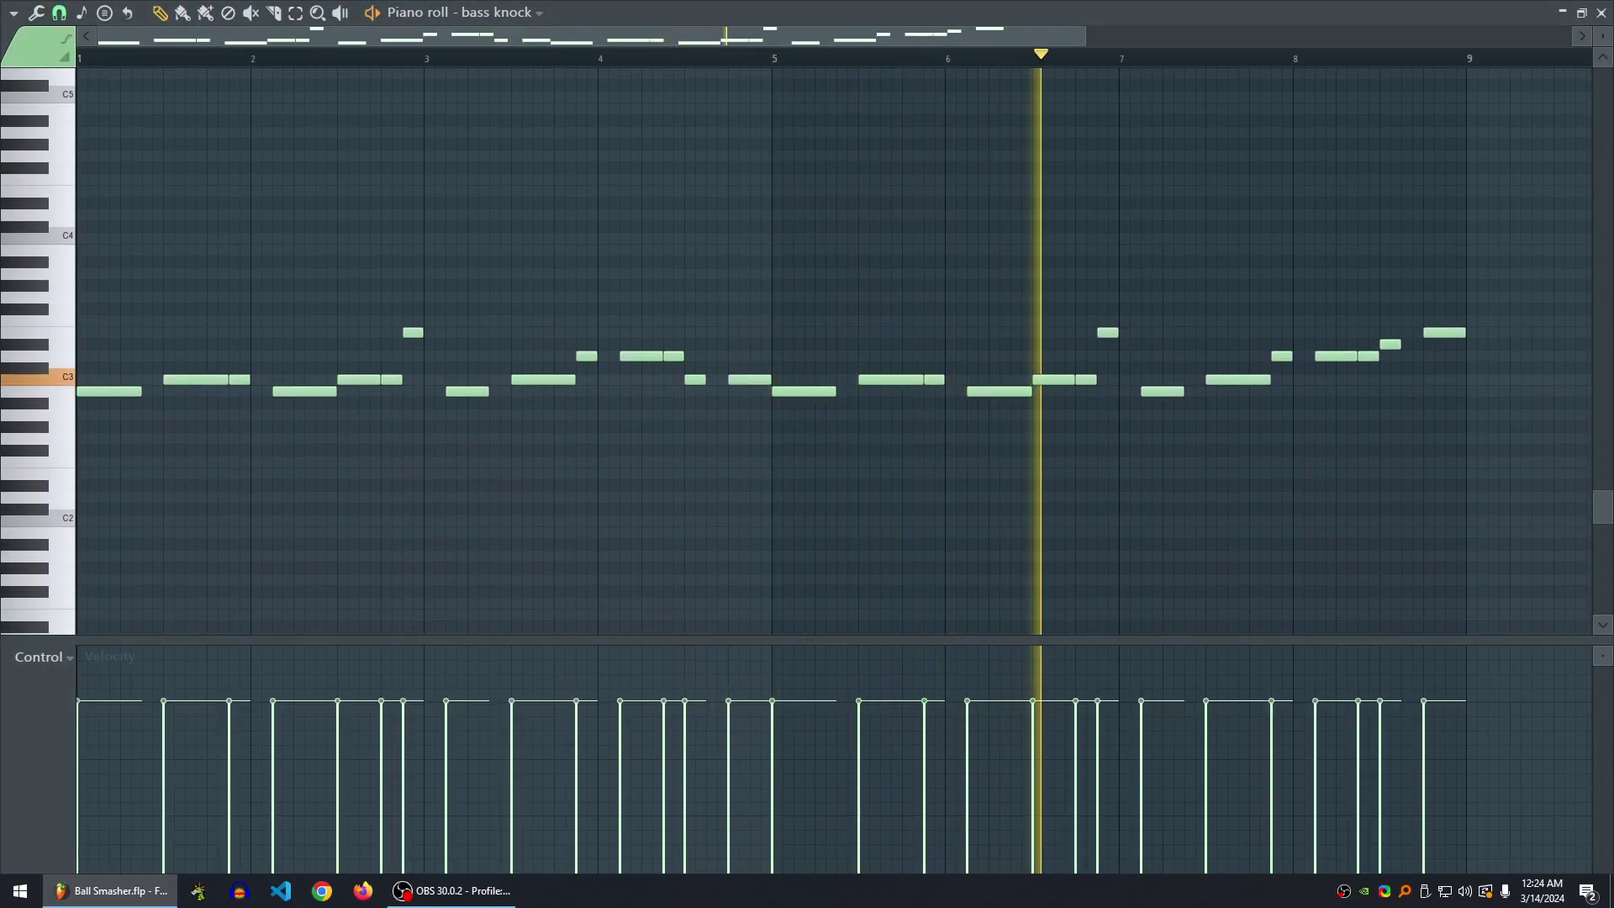
key("space")
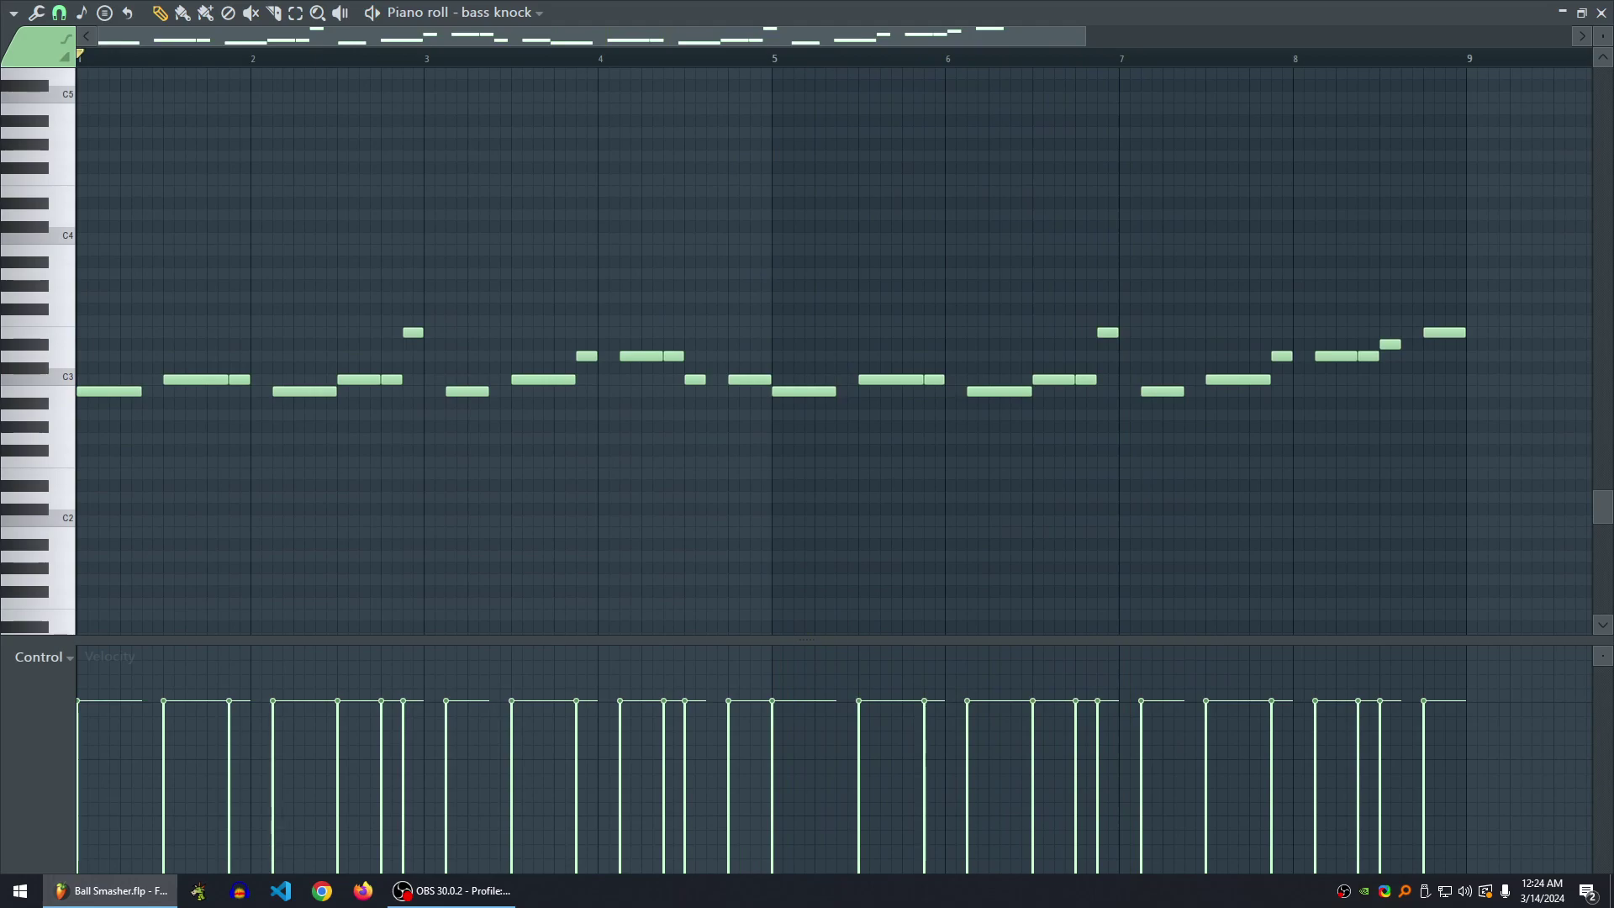
key("space")
left_click(1601, 12)
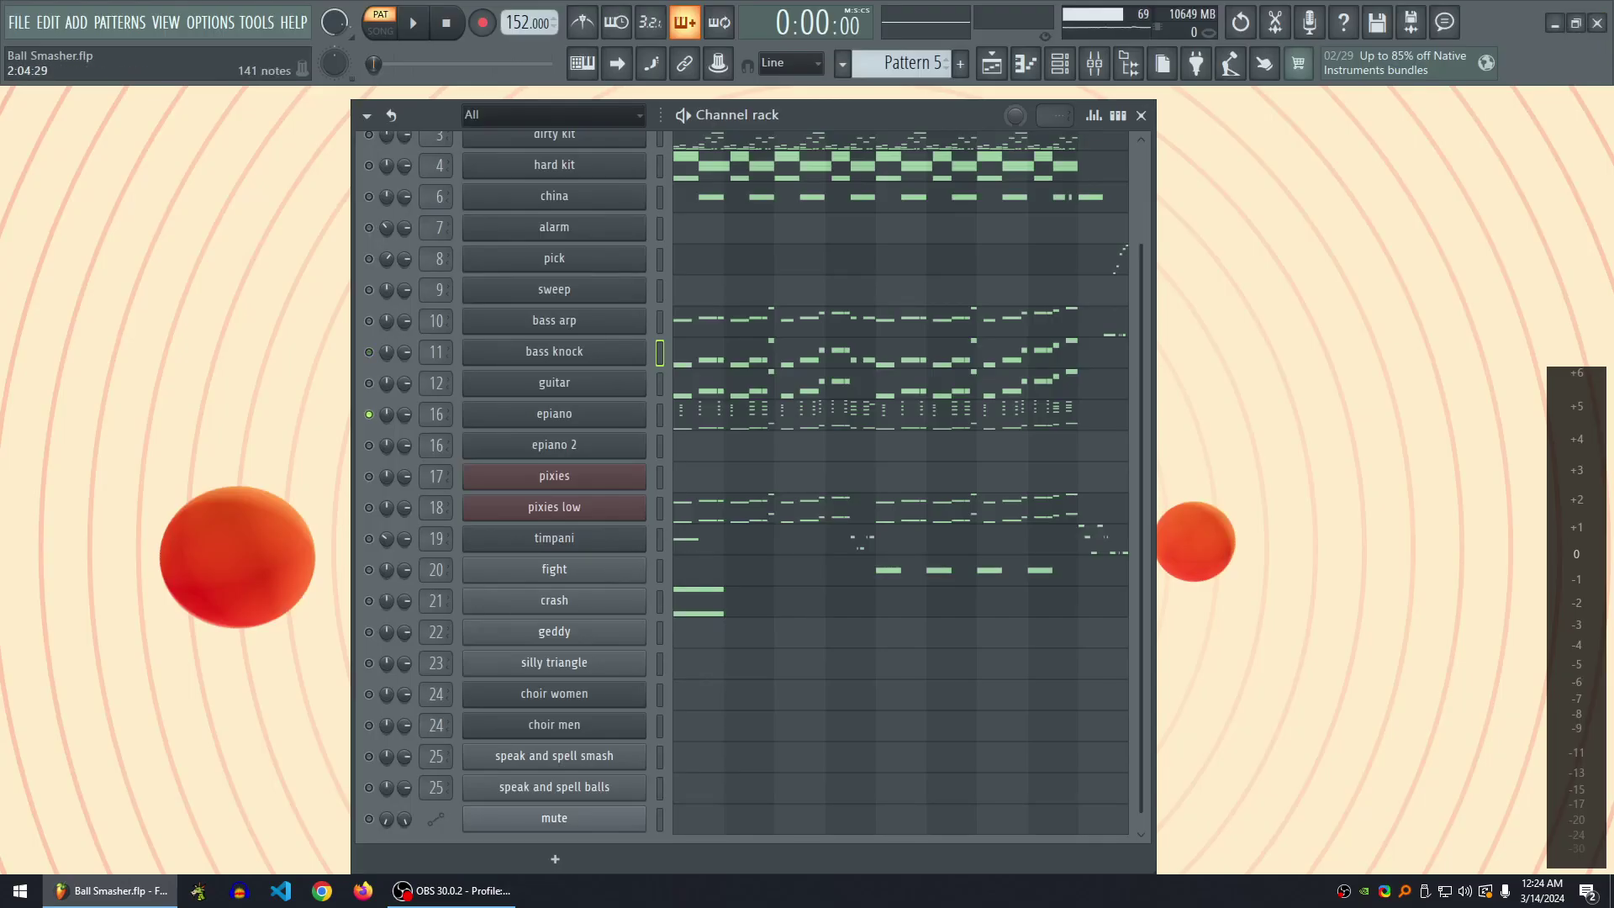
- Examine the chord and bass notes of the soloed epiano channel in the piano roll, and close it
left_click(734, 414)
scroll(734, 413, "up", 5)
scroll(833, 352, "down", 1)
key("space")
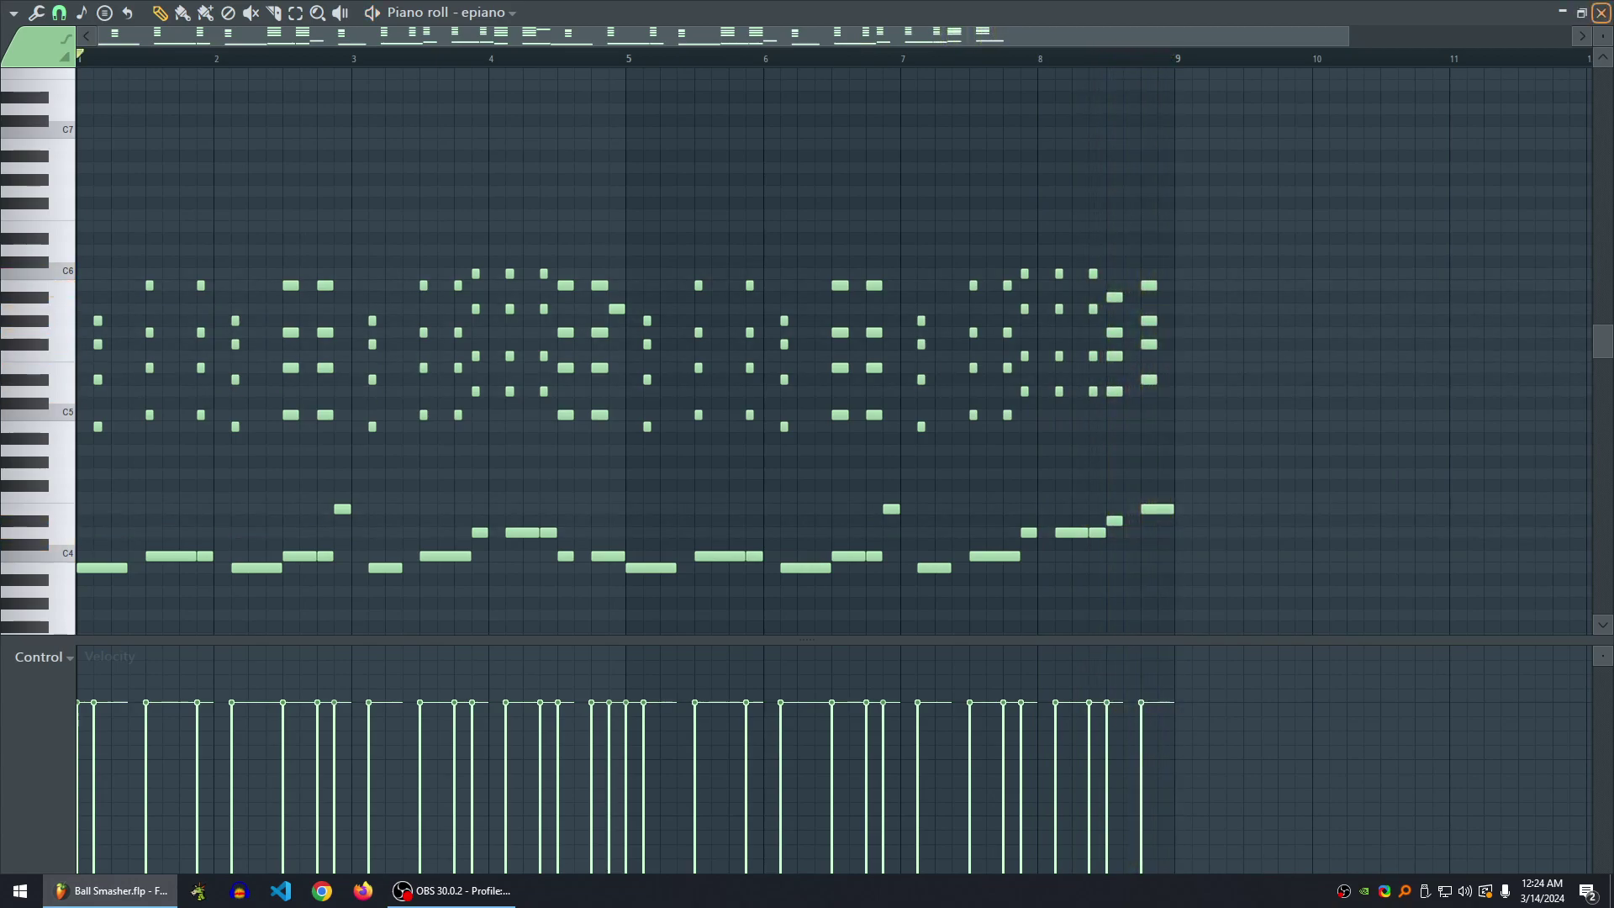
scroll(832, 351, "down", 2)
scroll(832, 350, "up", 2)
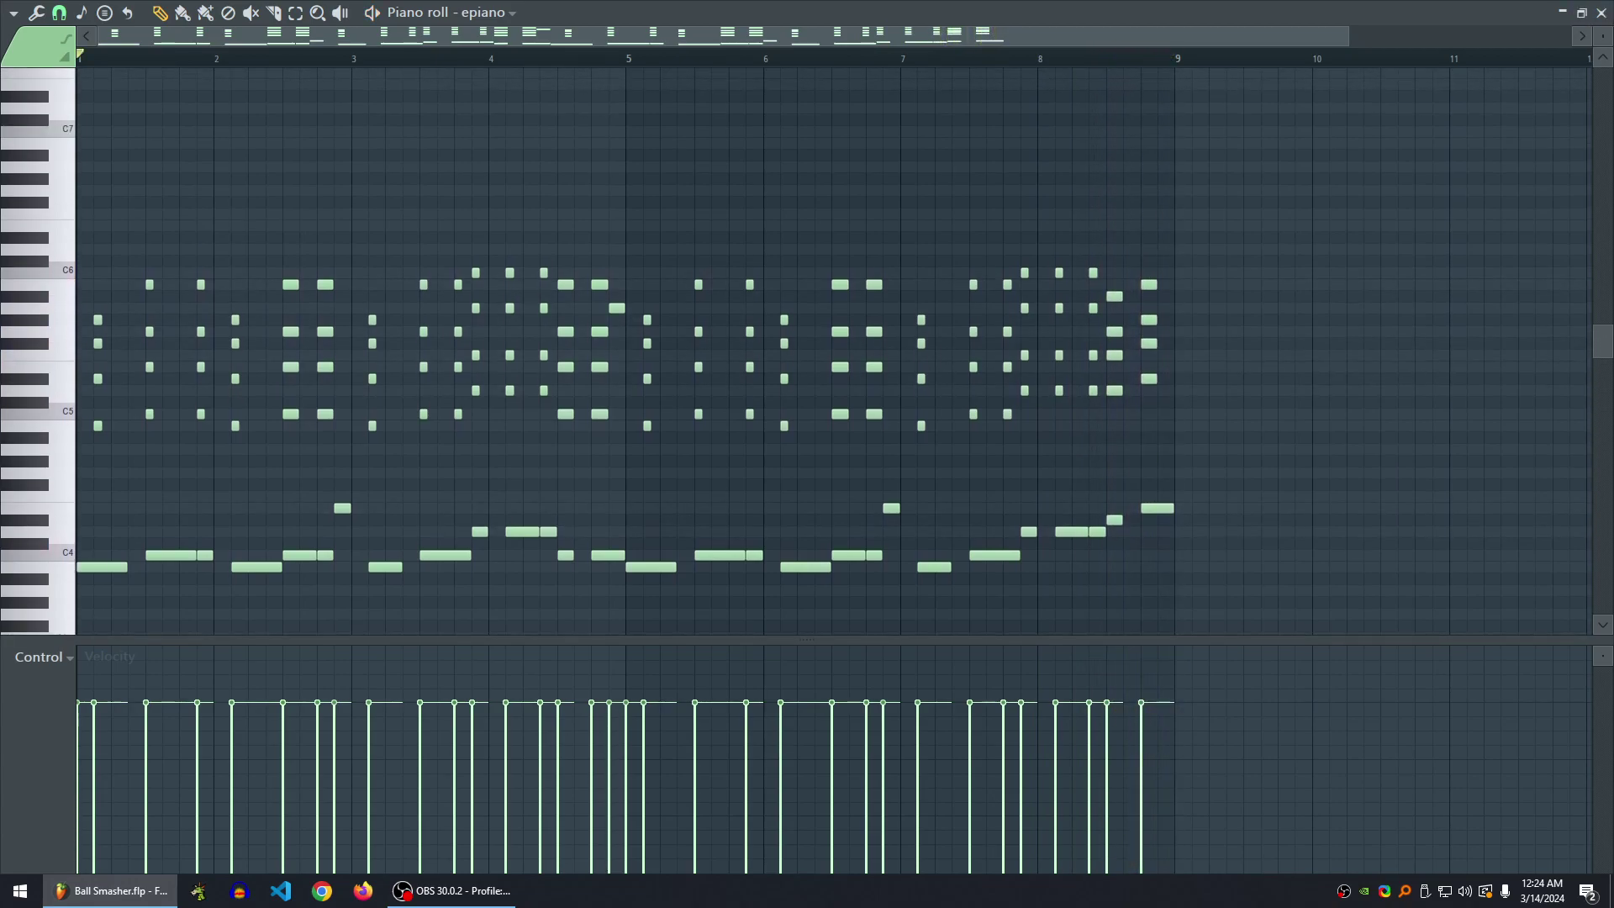
scroll(833, 351, "down", 2)
scroll(832, 351, "up", 2)
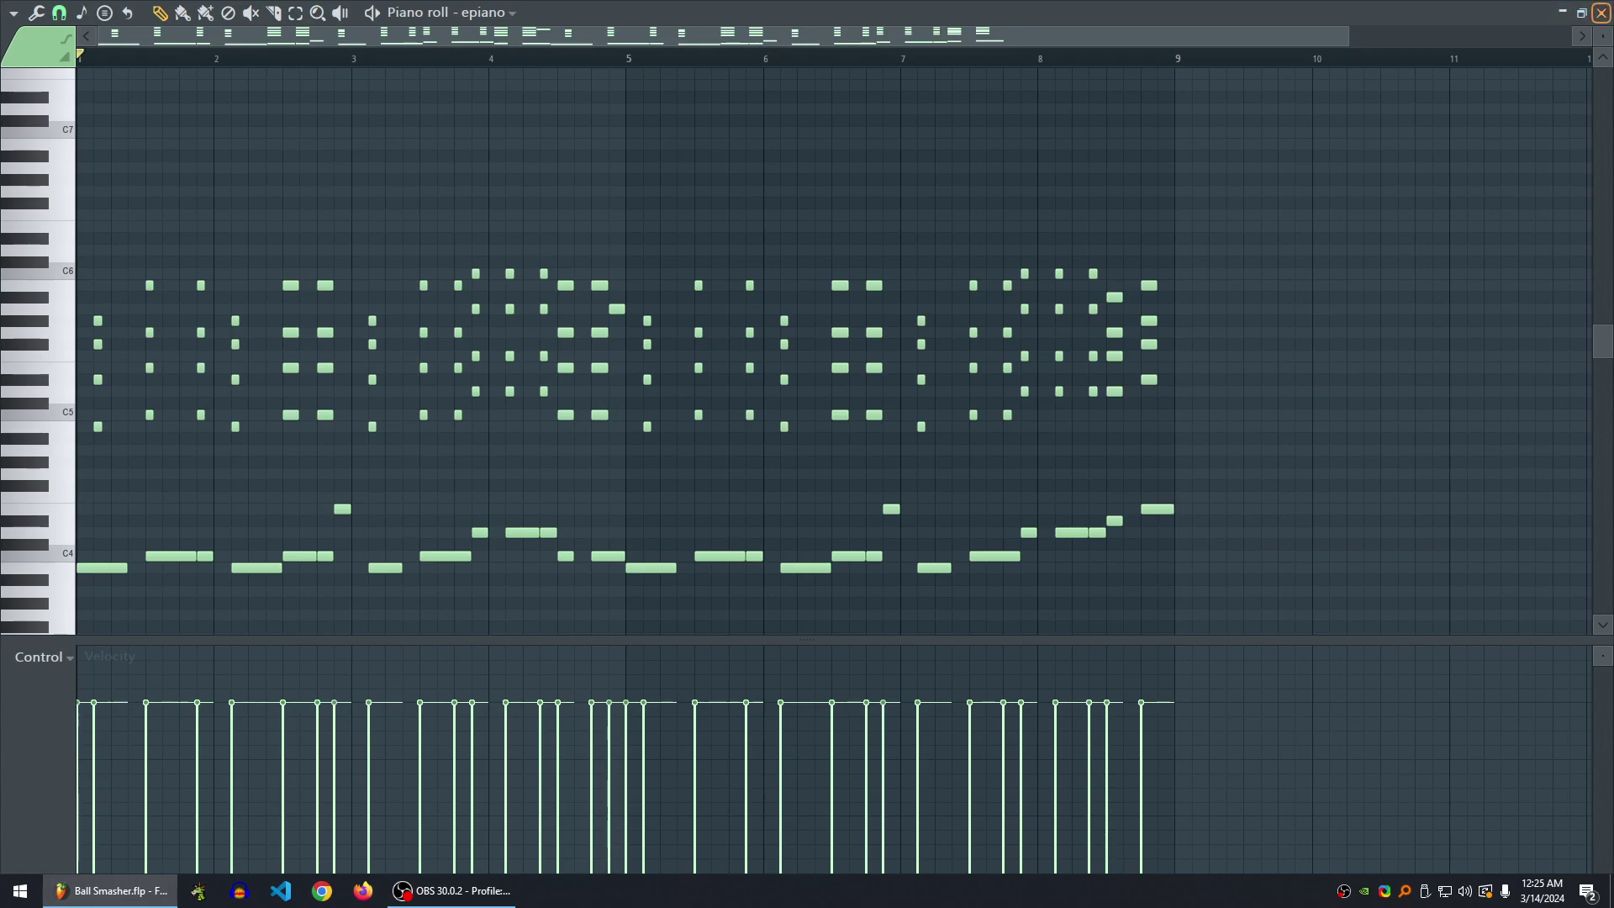
left_click(1601, 12)
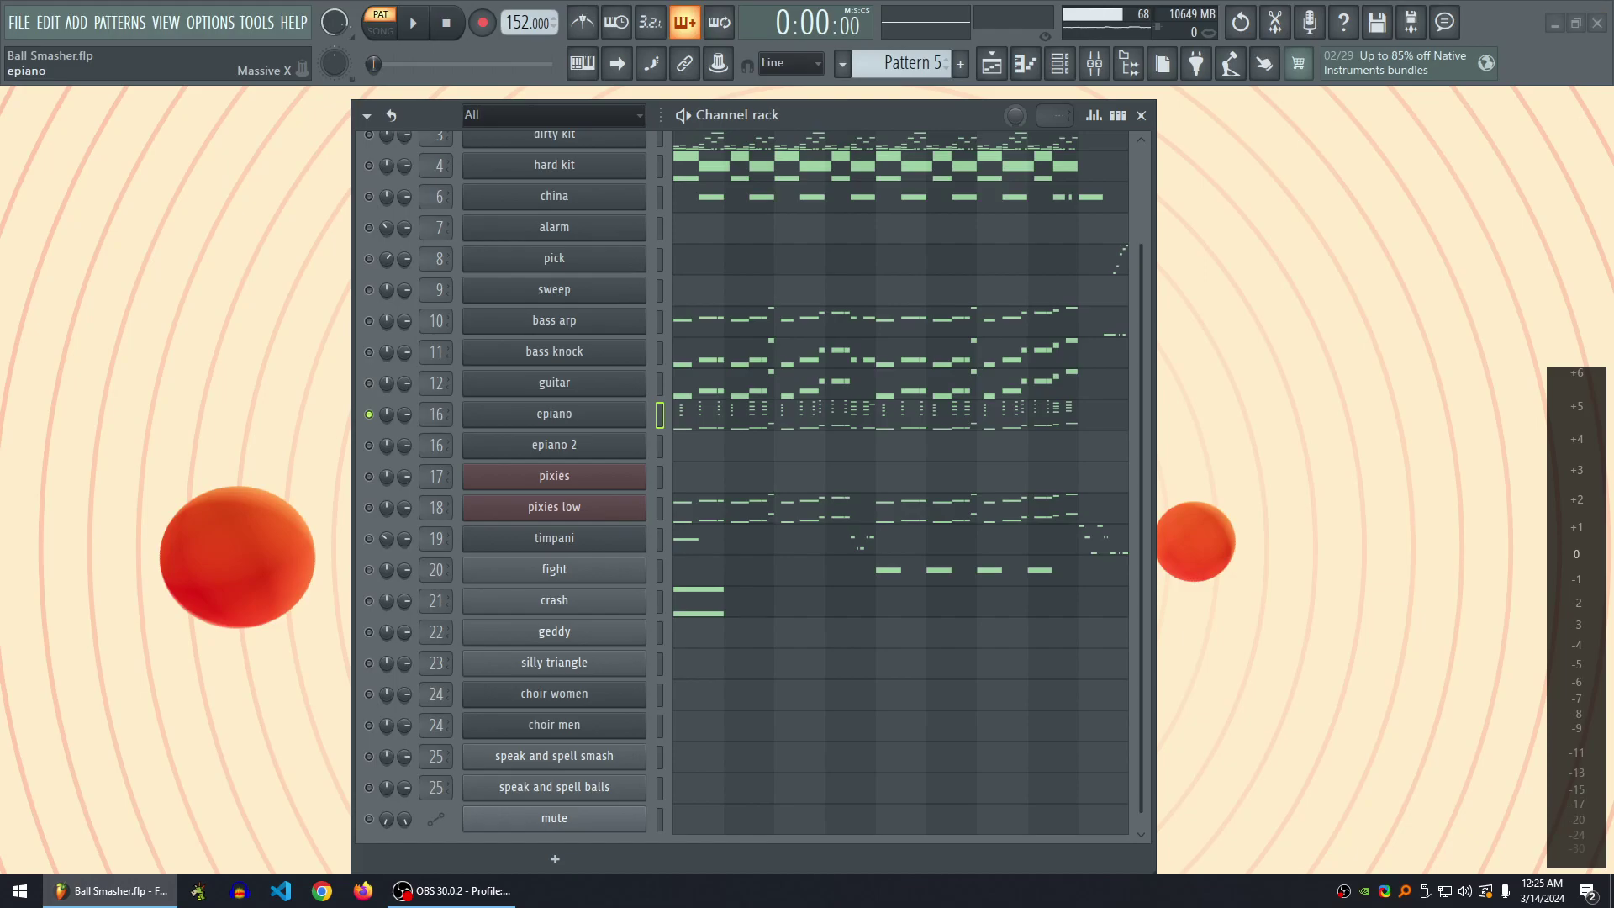
- Open the epiano channel's Massive X instrument, move it aside, and briefly play Pattern 5 from the channel rack
left_click(553, 414)
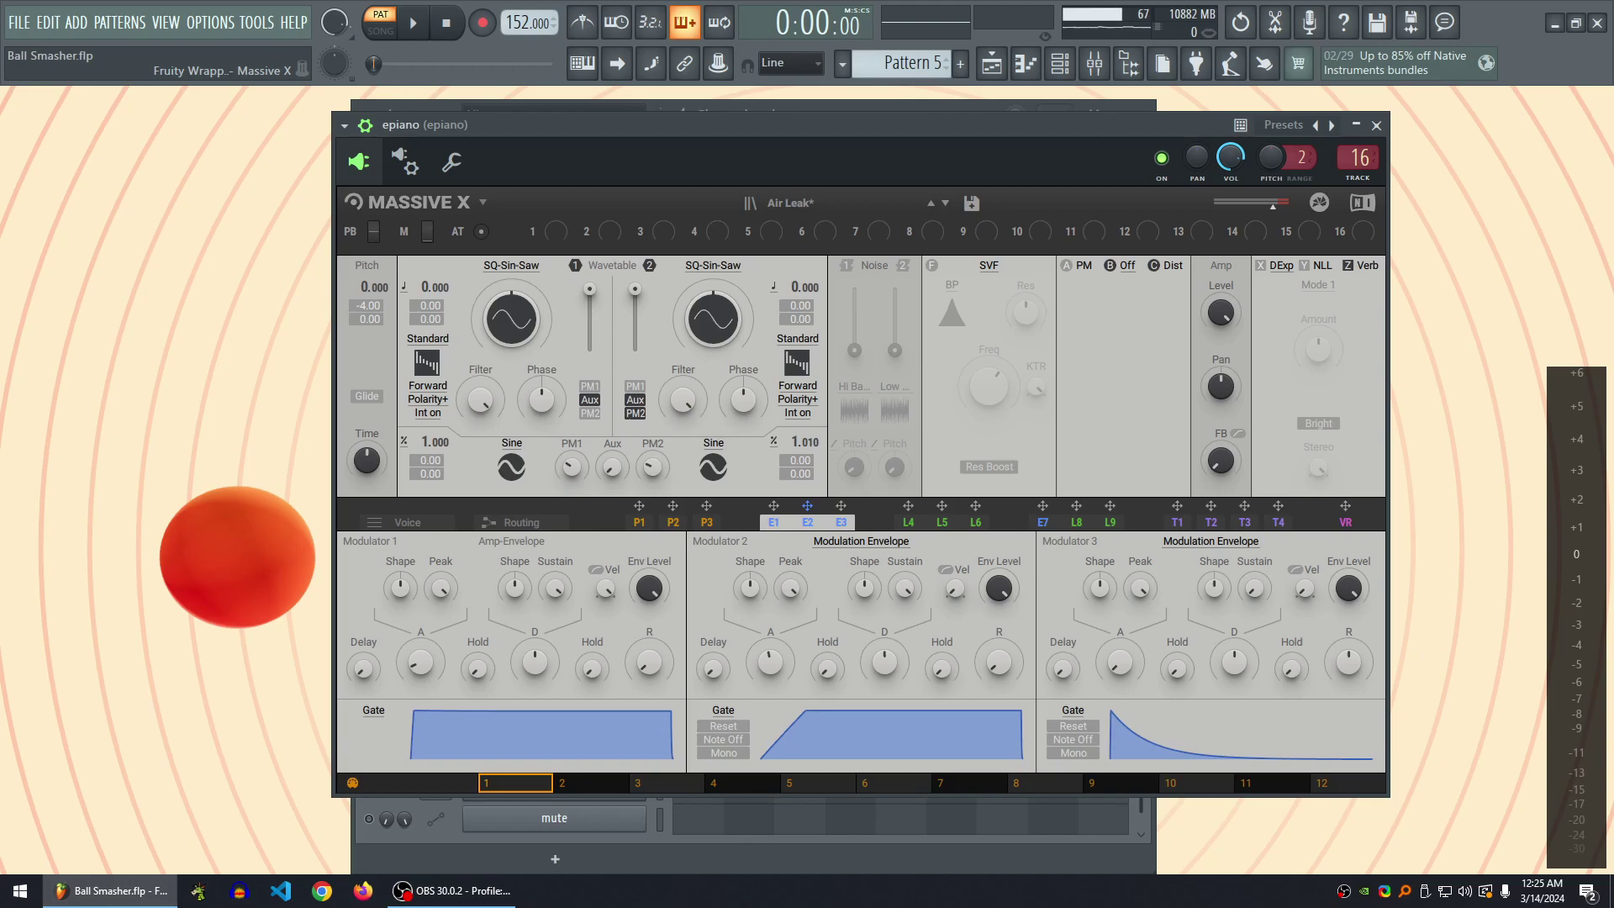
left_click_drag(841, 124, 676, 182)
left_click_drag(785, 182, 776, 175)
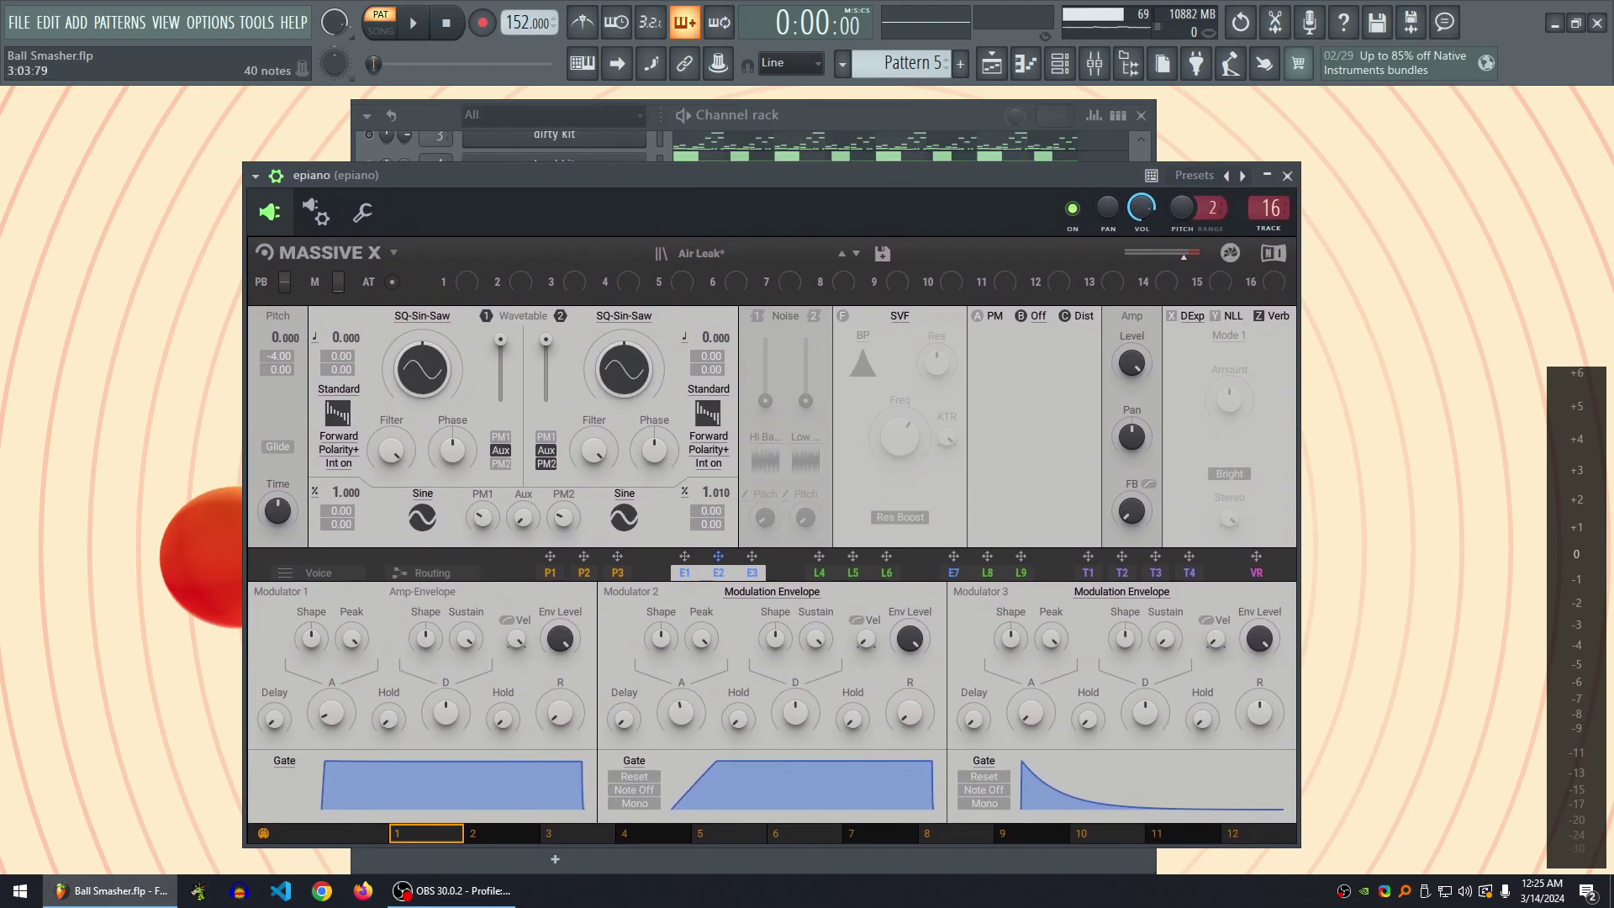
left_click(832, 115)
key("space")
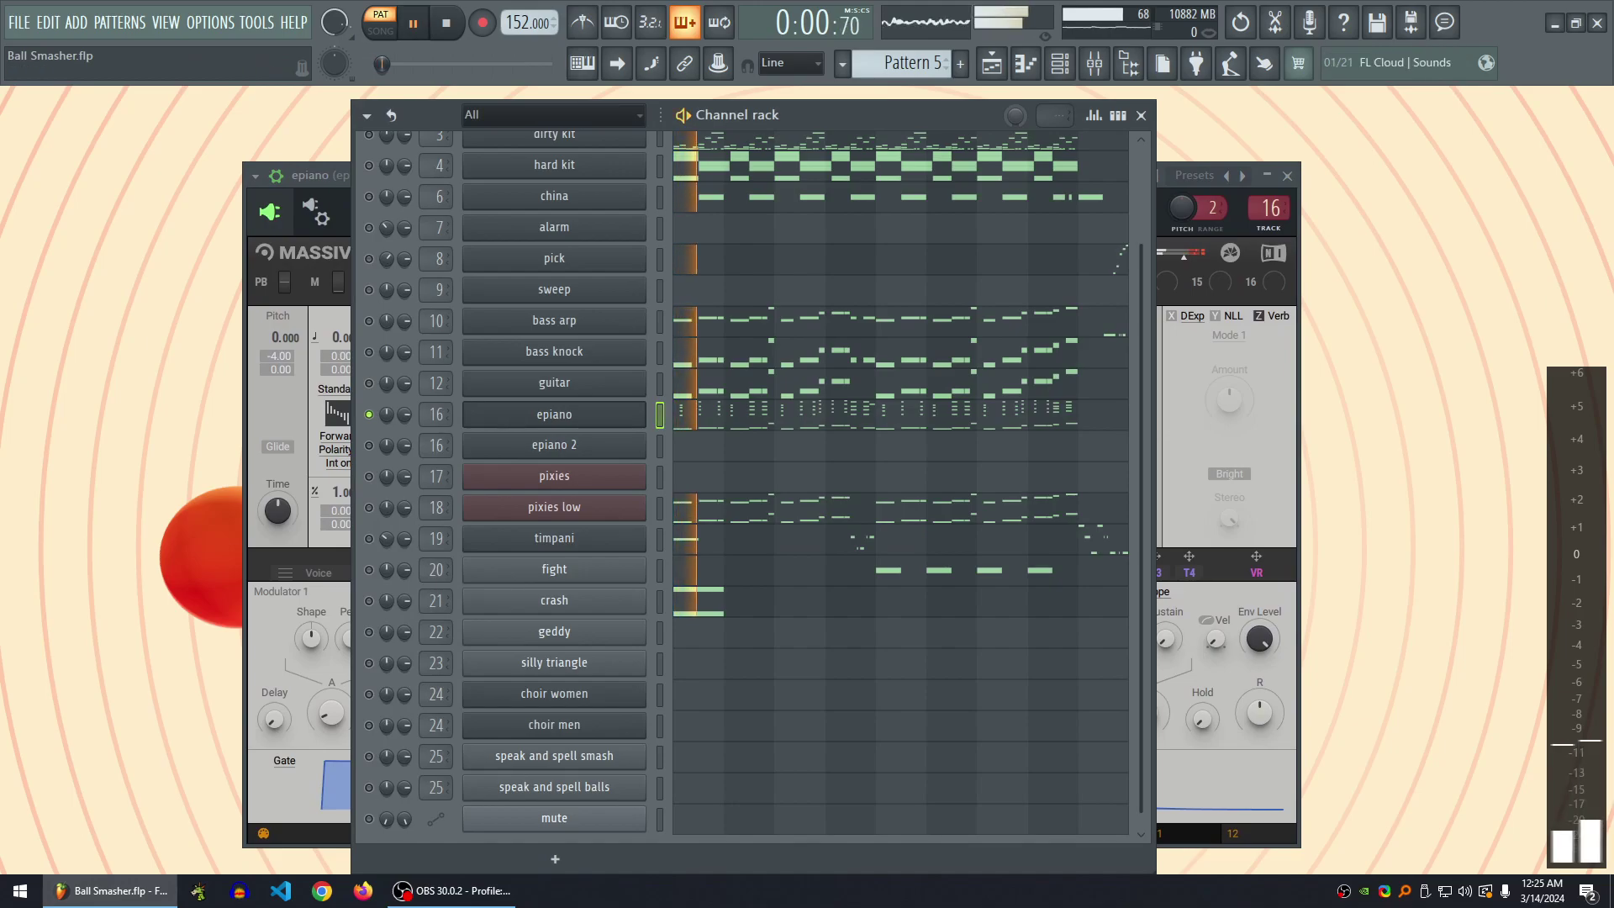
key("space")
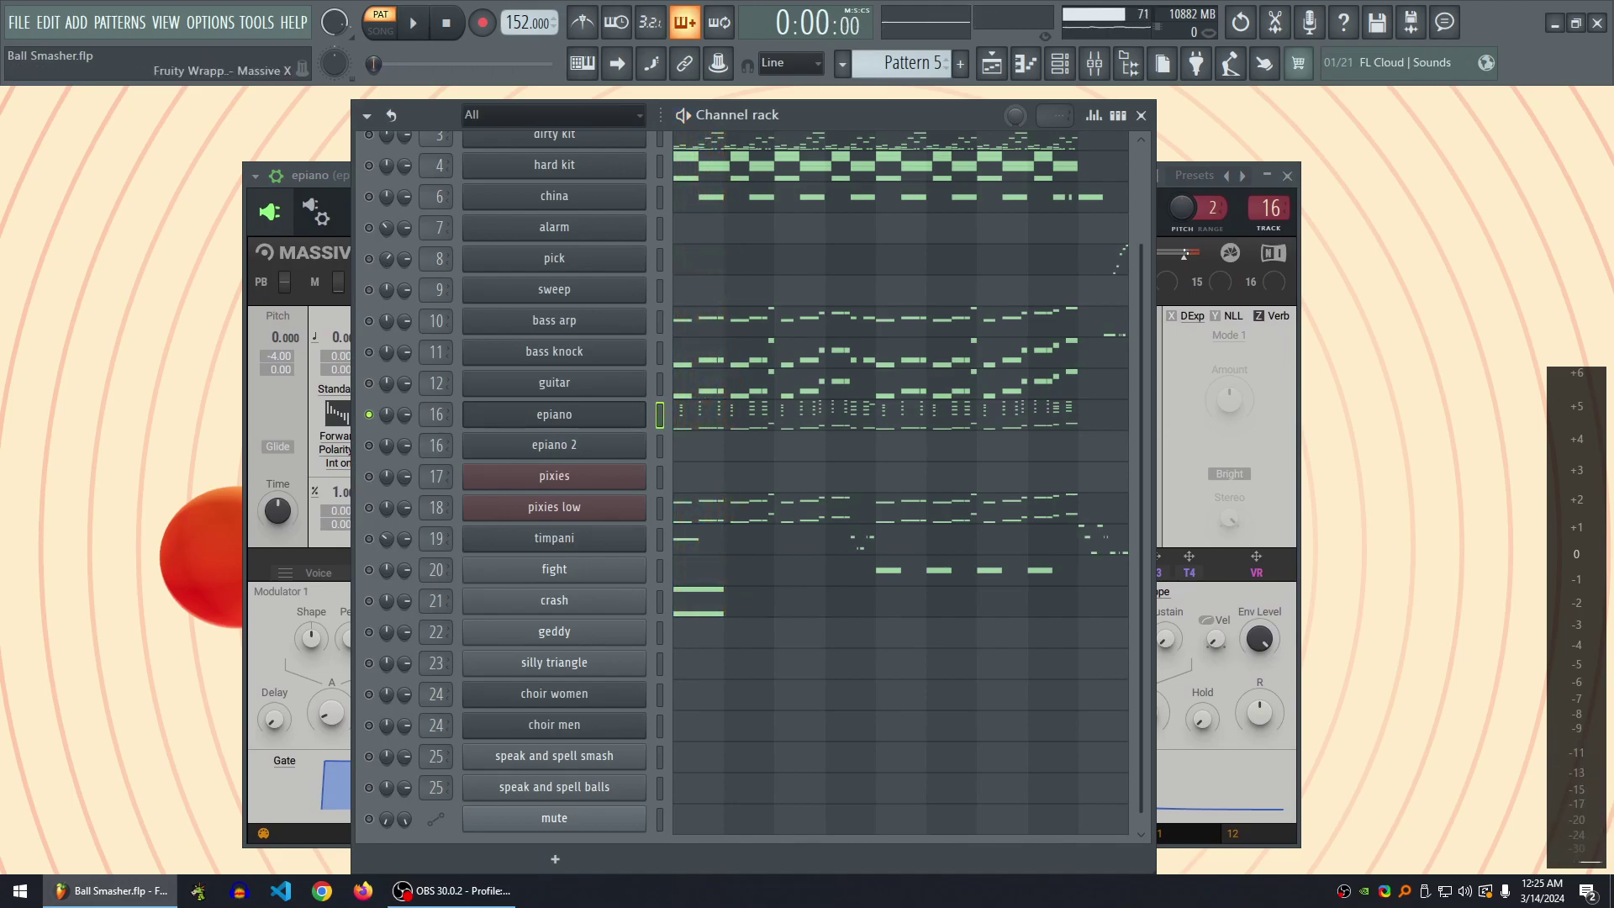
- Show the Verb effect settings in the epiano's Massive X and play test notes on the channel
left_click(296, 175)
left_click_drag(295, 175, 265, 153)
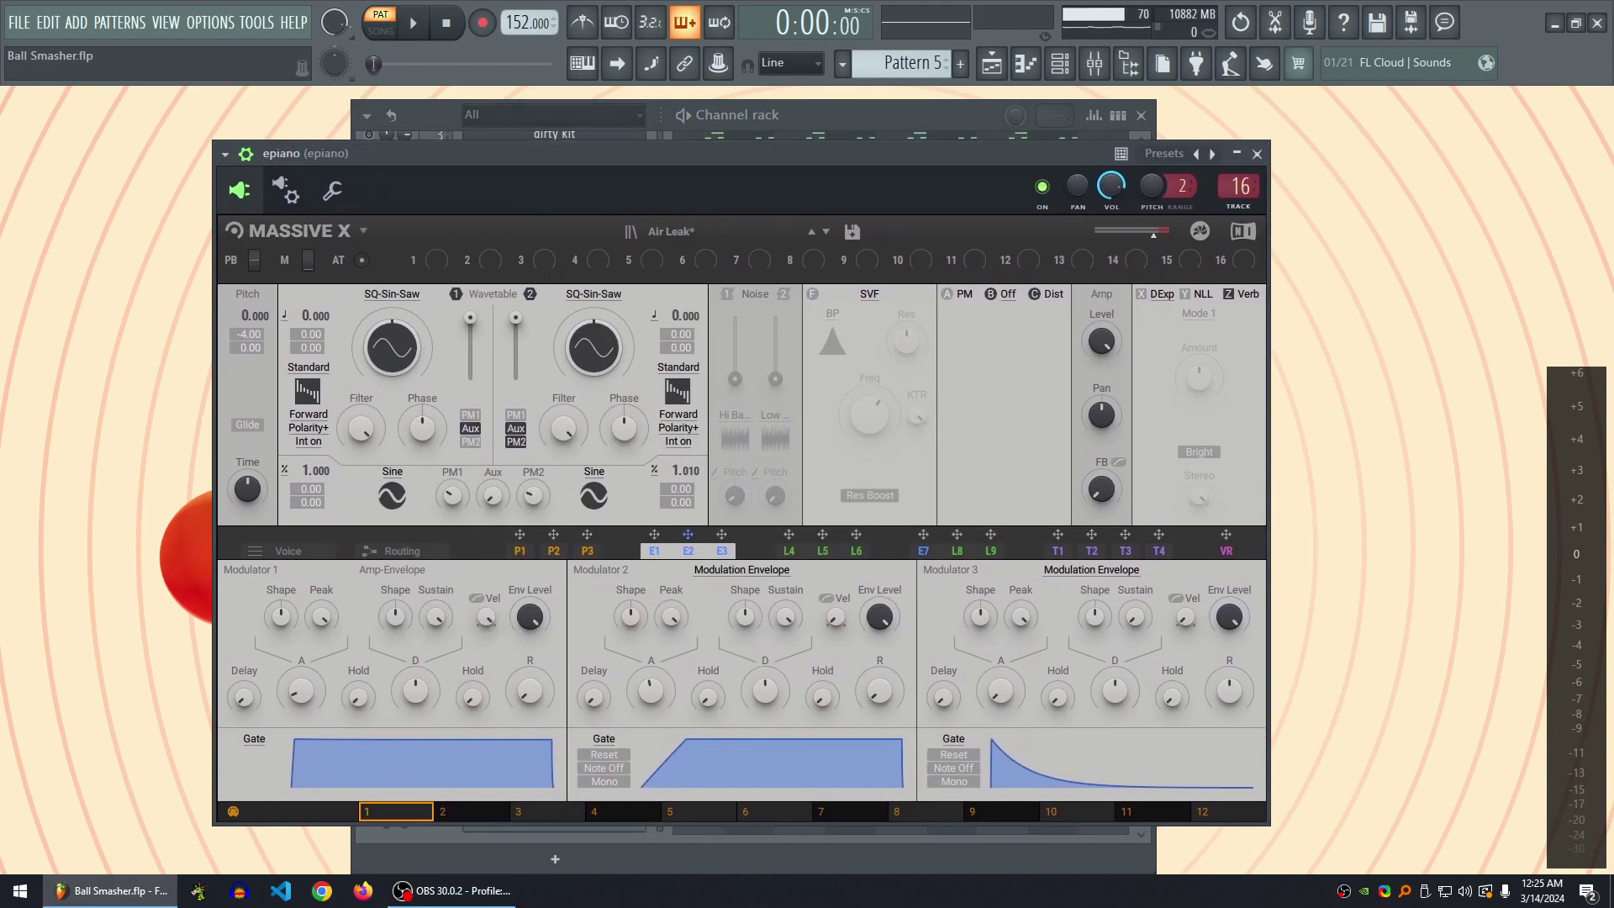
left_click(1246, 293)
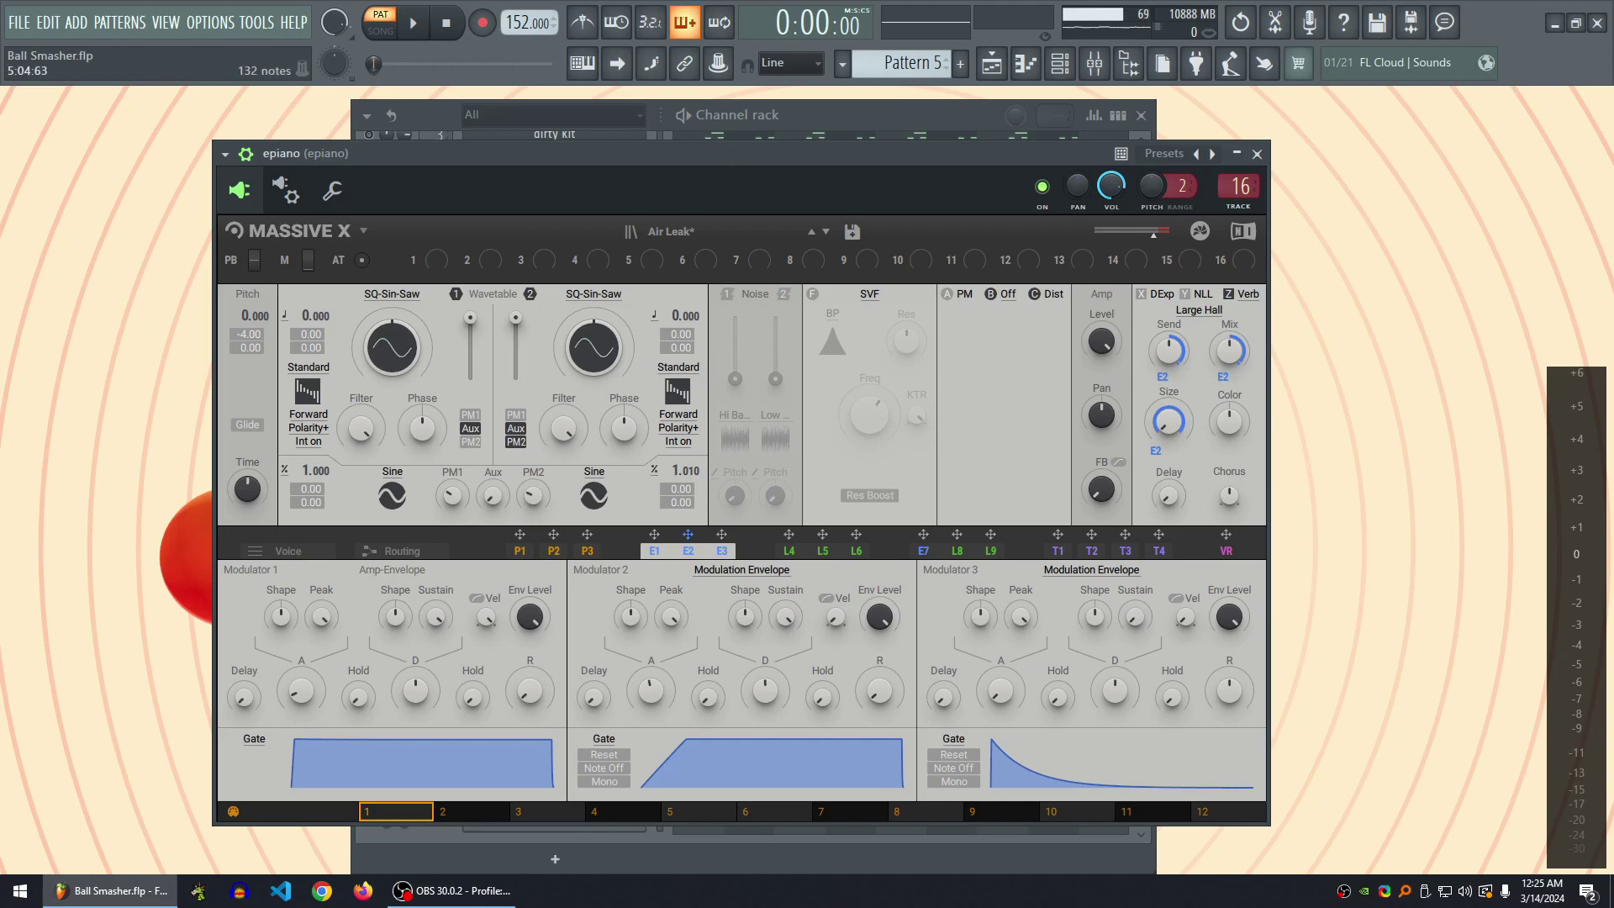
left_click(886, 134)
key("z")
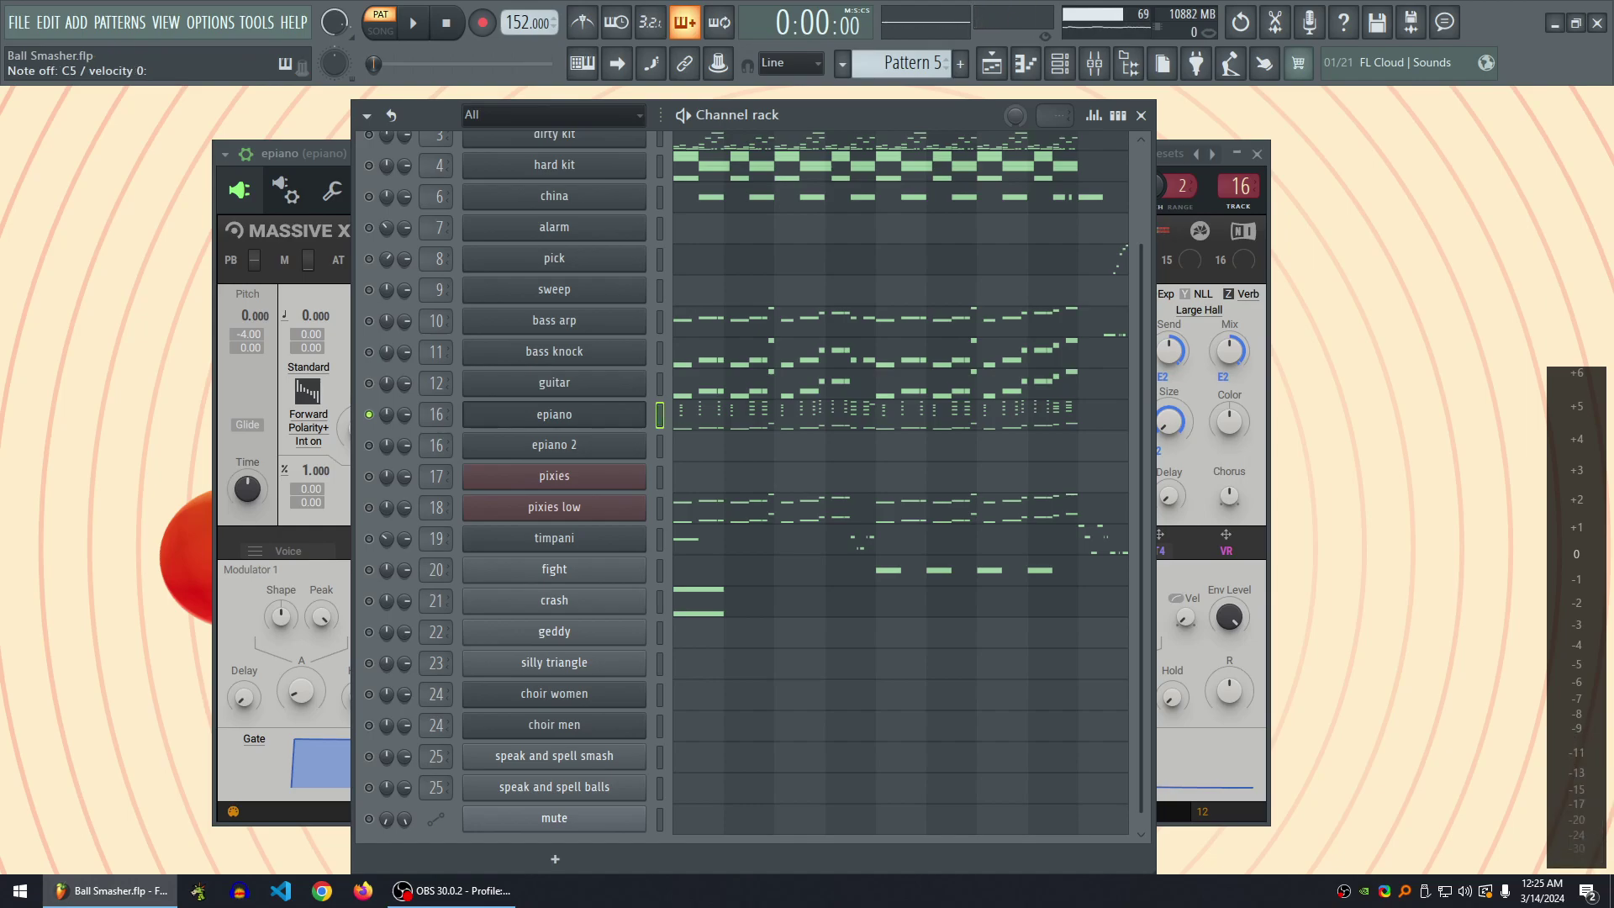
key("z")
- Reopen the epiano notes in the piano roll, inspect the chords closely, and play the opening bars
key("F7")
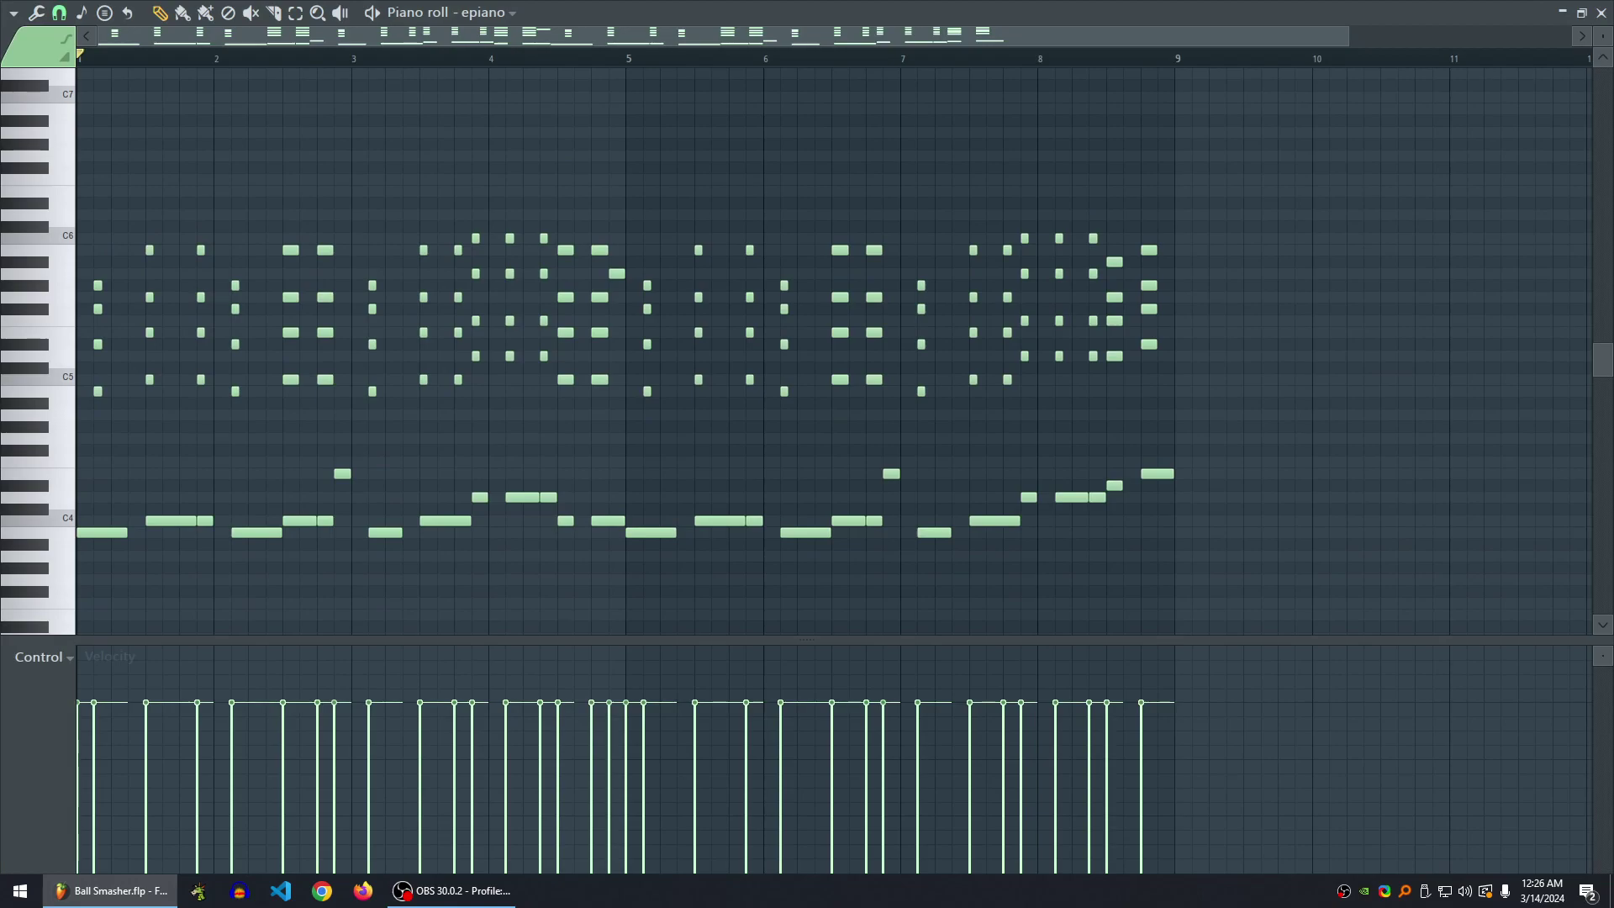
key("z")
scroll(832, 350, "up", 3)
scroll(832, 350, "down", 1)
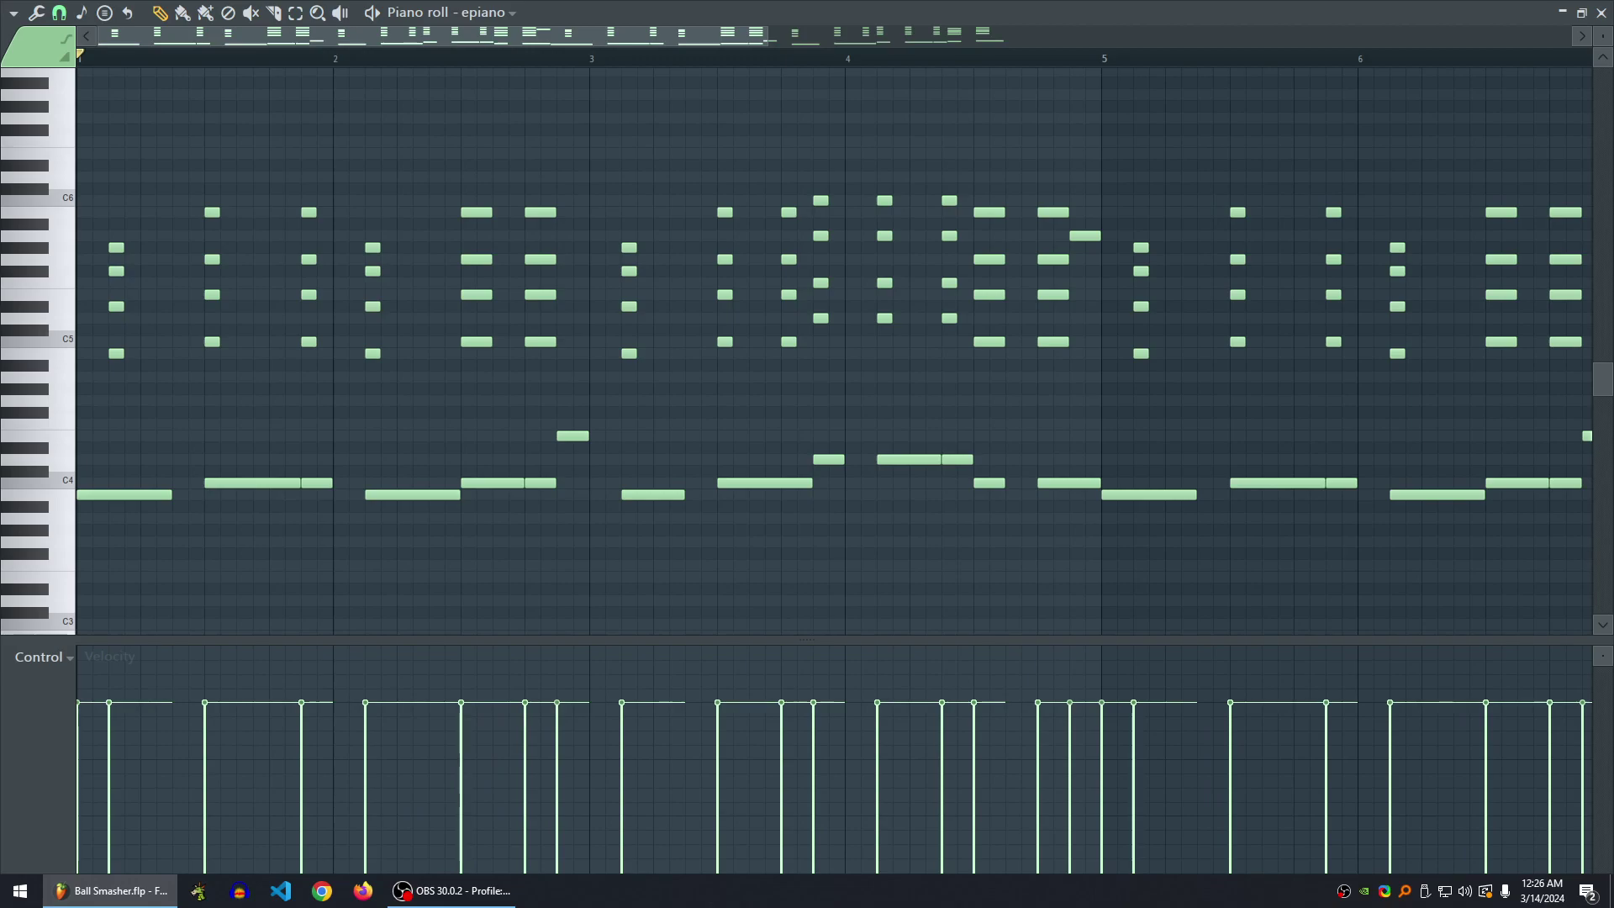
scroll(832, 353, "up", 4)
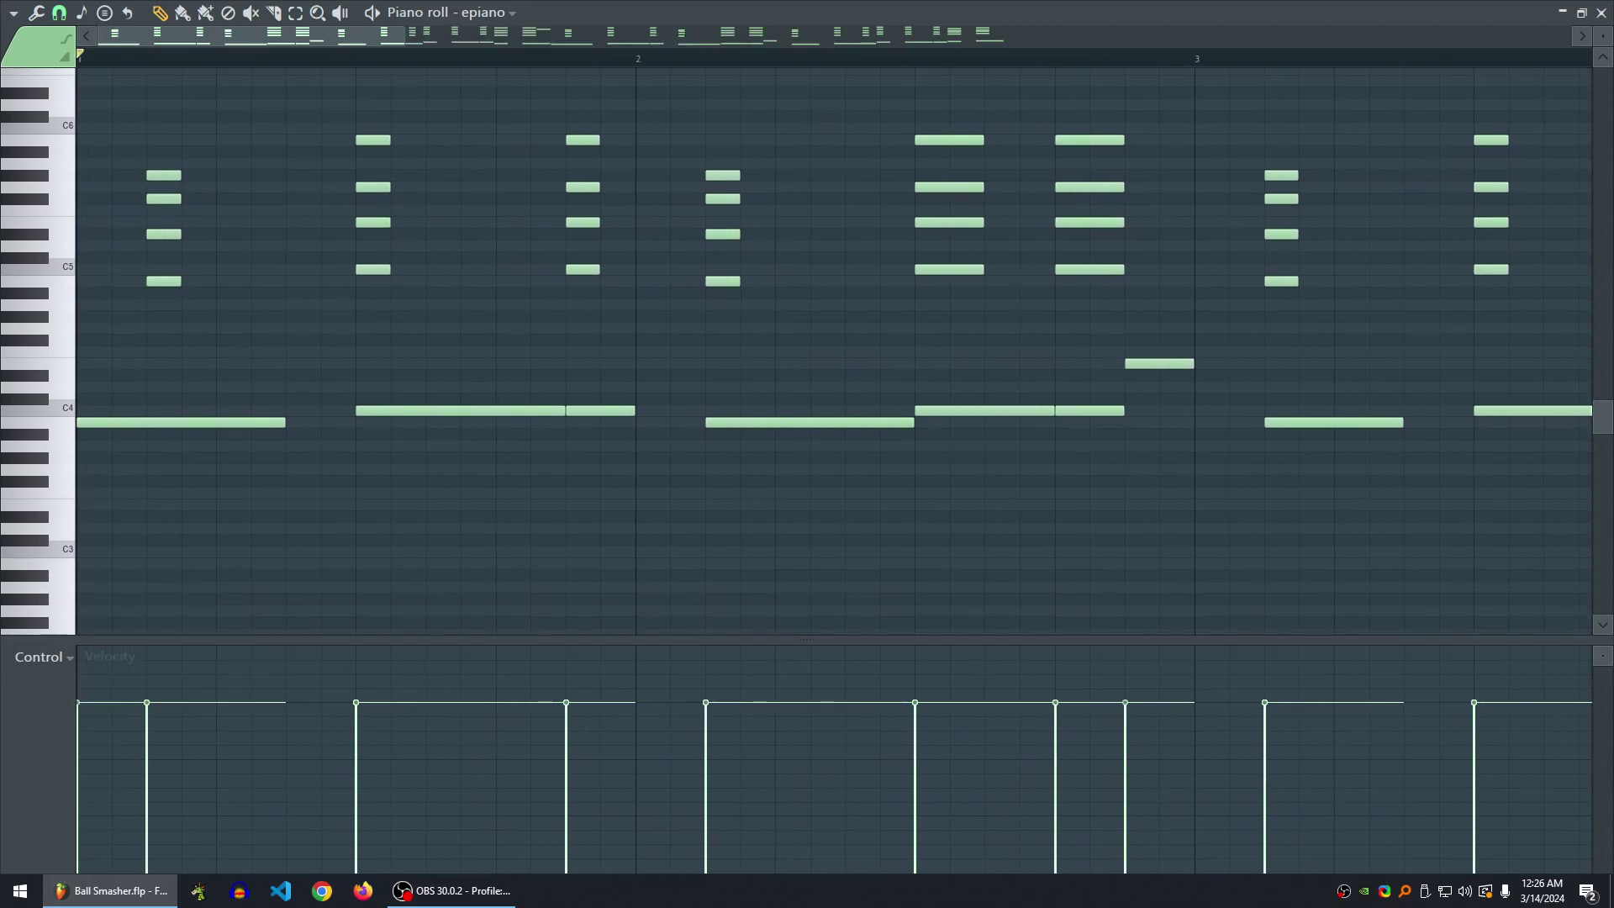
scroll(832, 353, "up", 3)
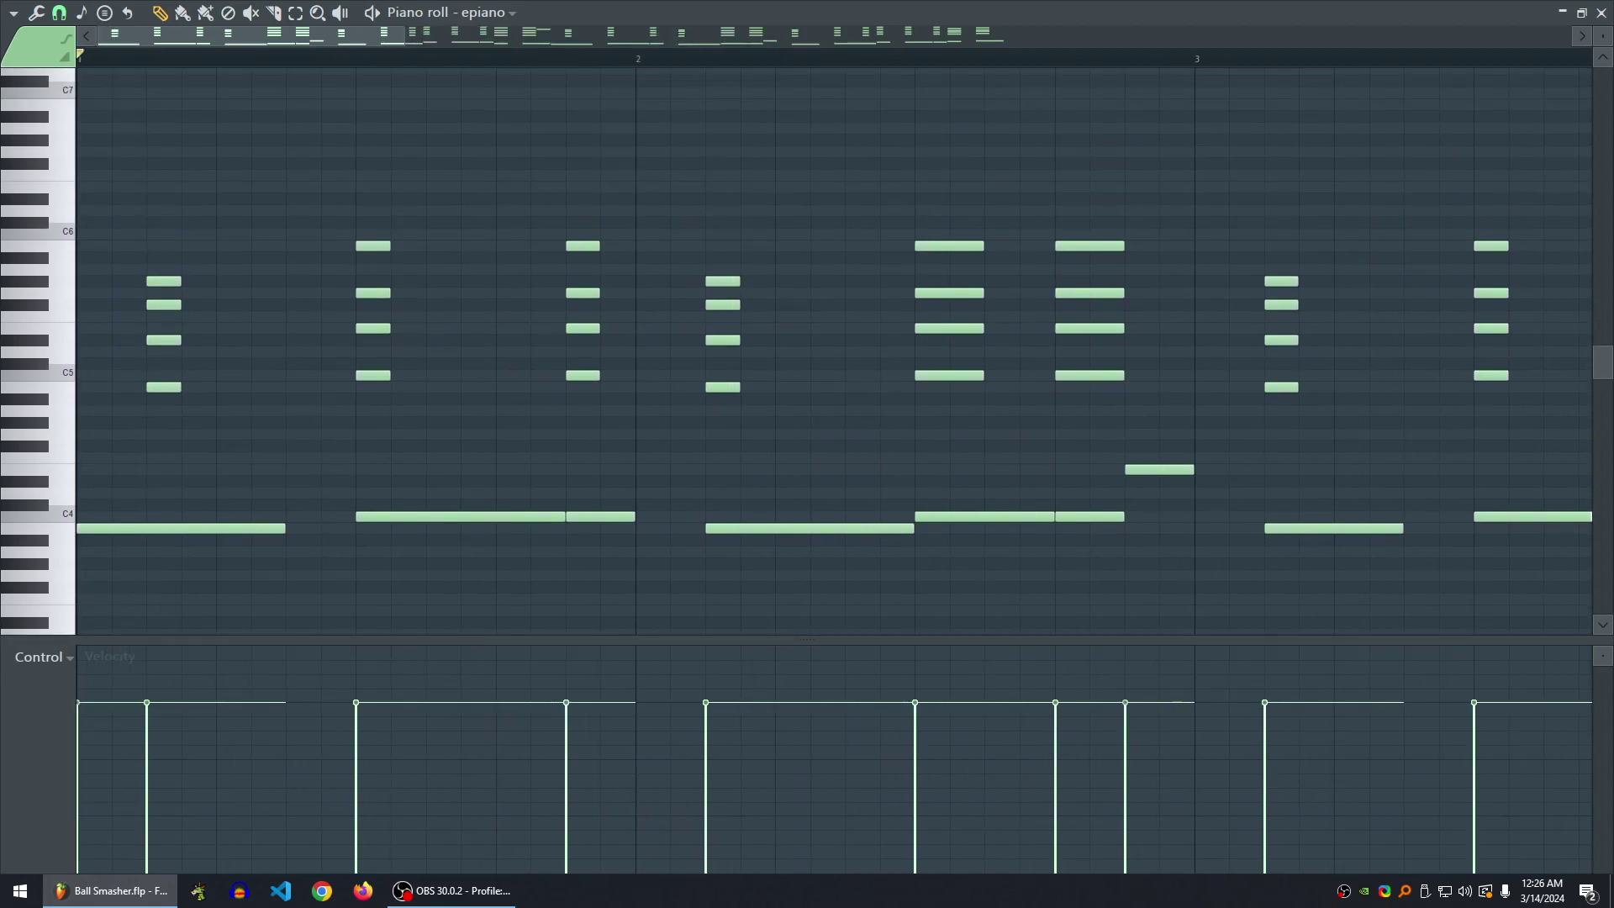
scroll(1291, 721, "down", 5)
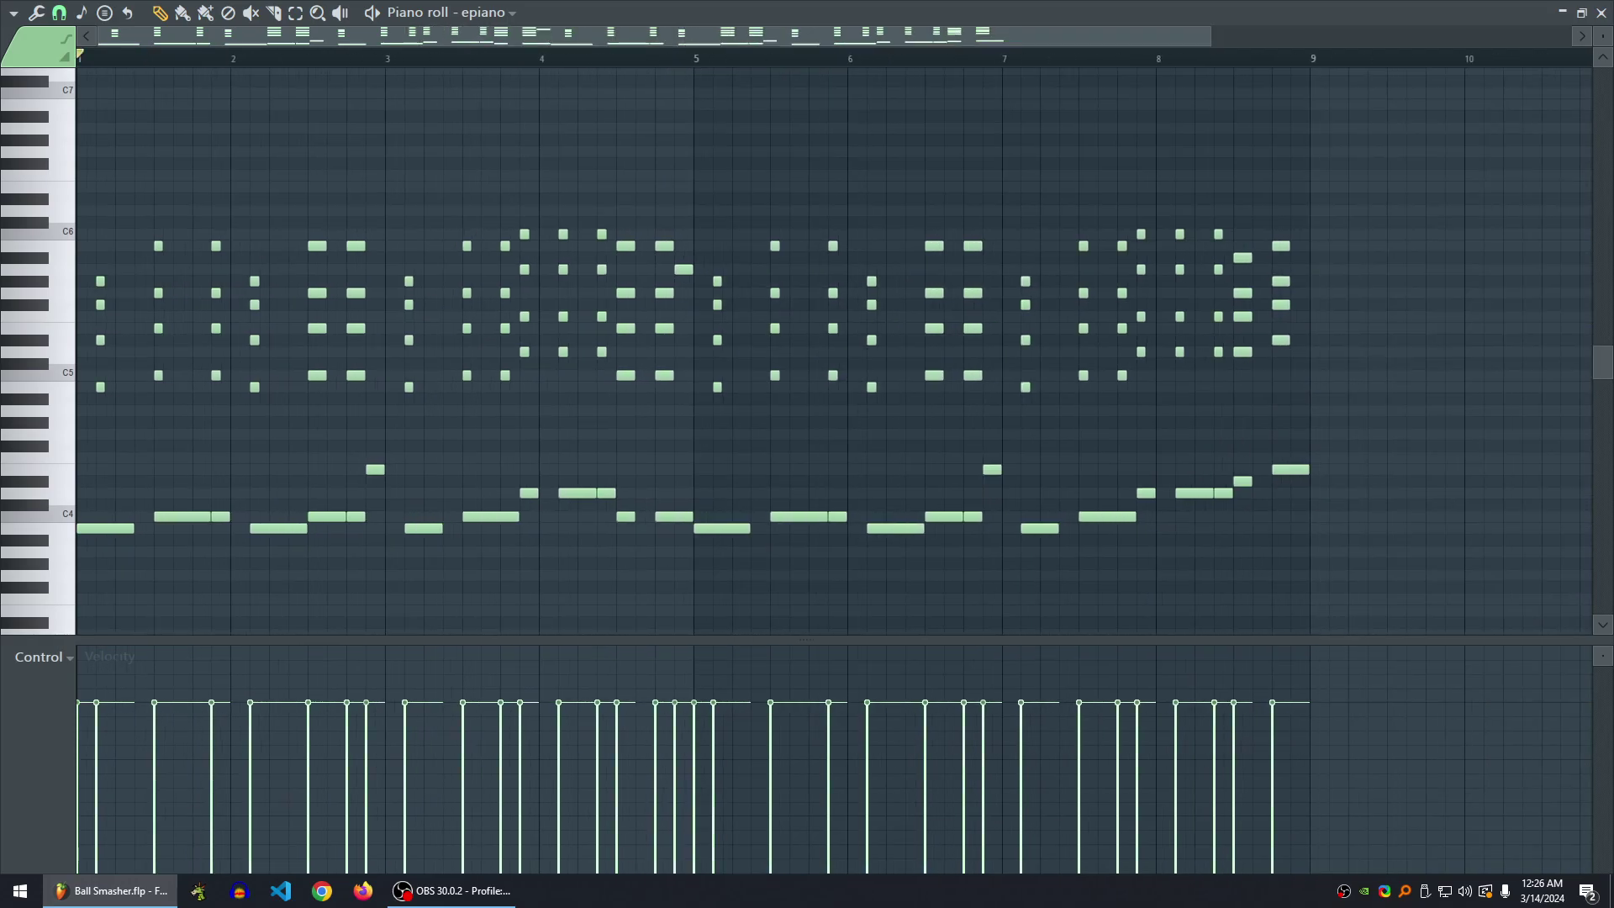
key("space")
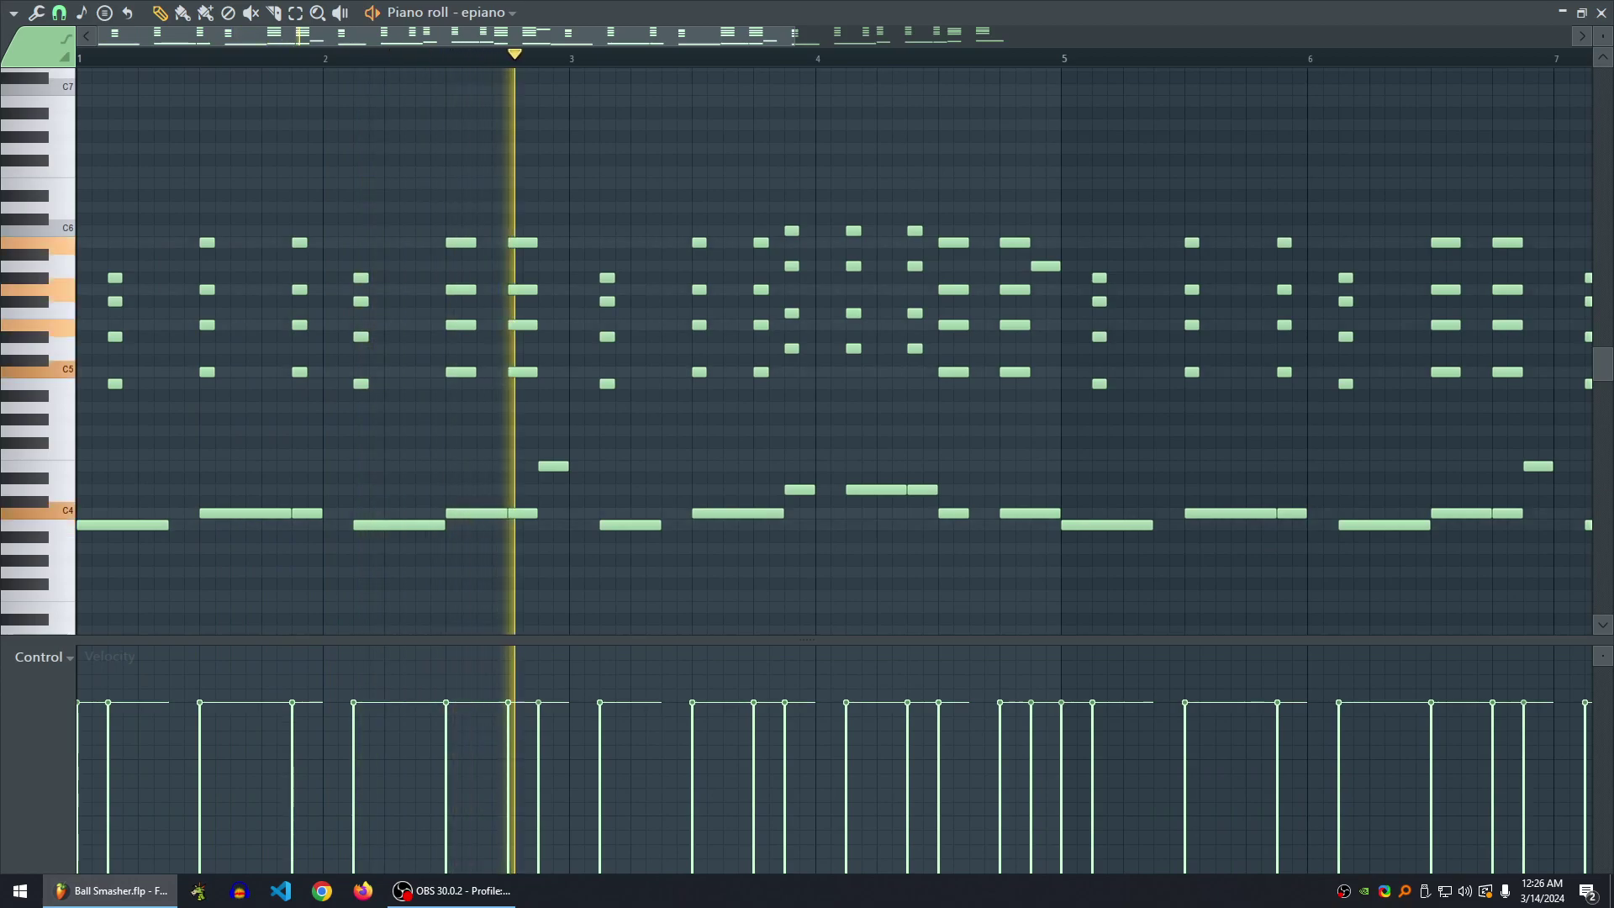
key("space")
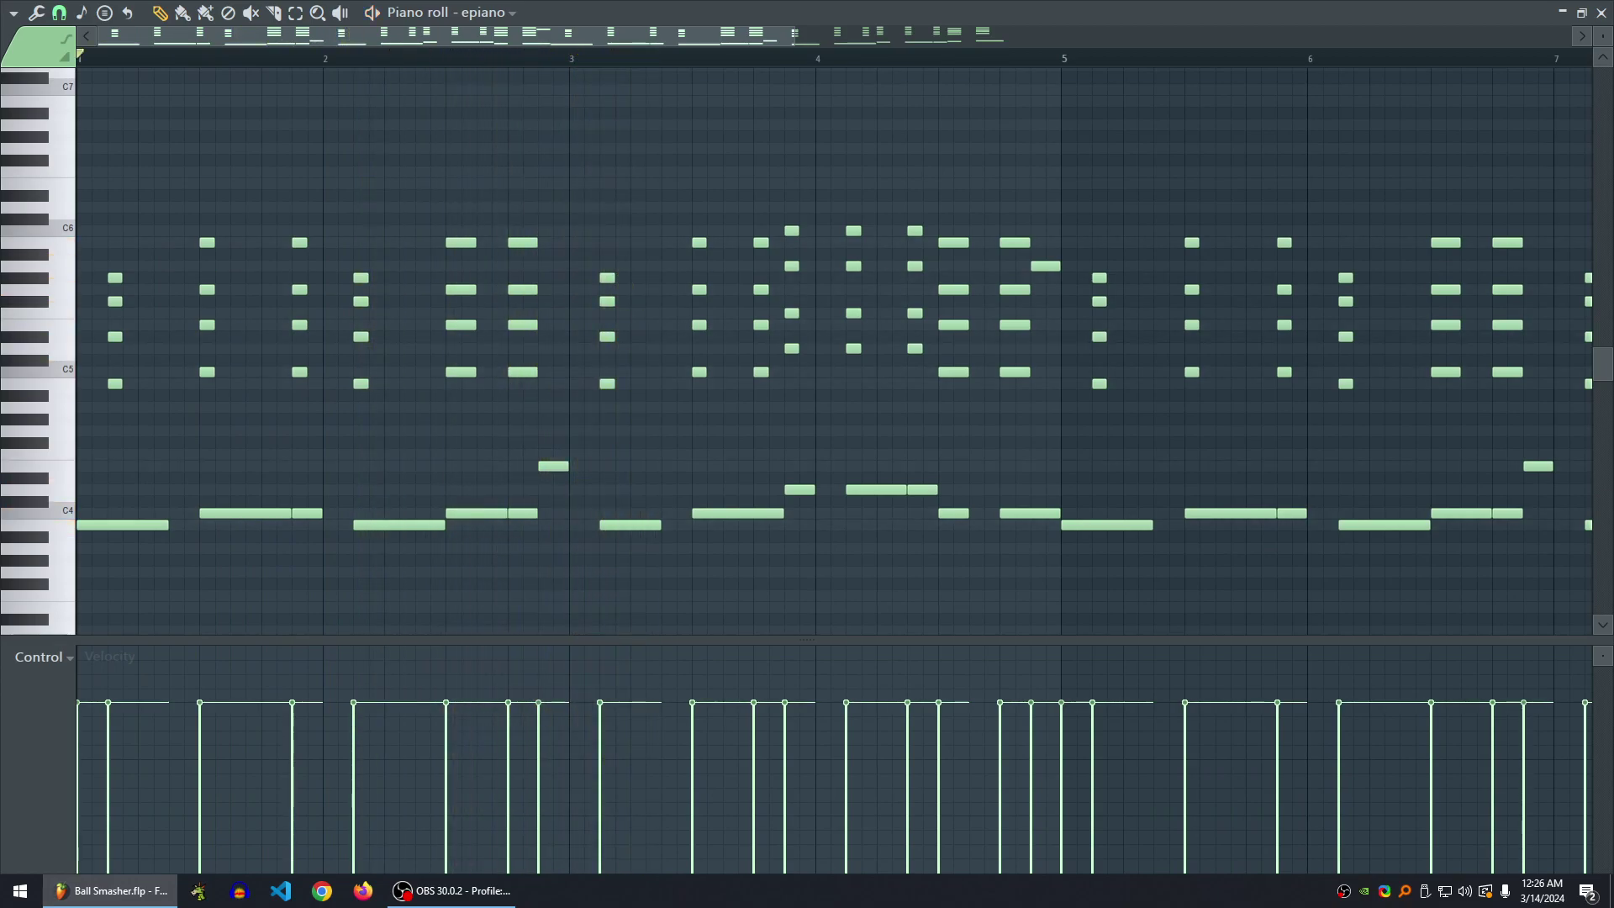
- Try quick legato on all the epiano notes and play the result
key("ctrl+l")
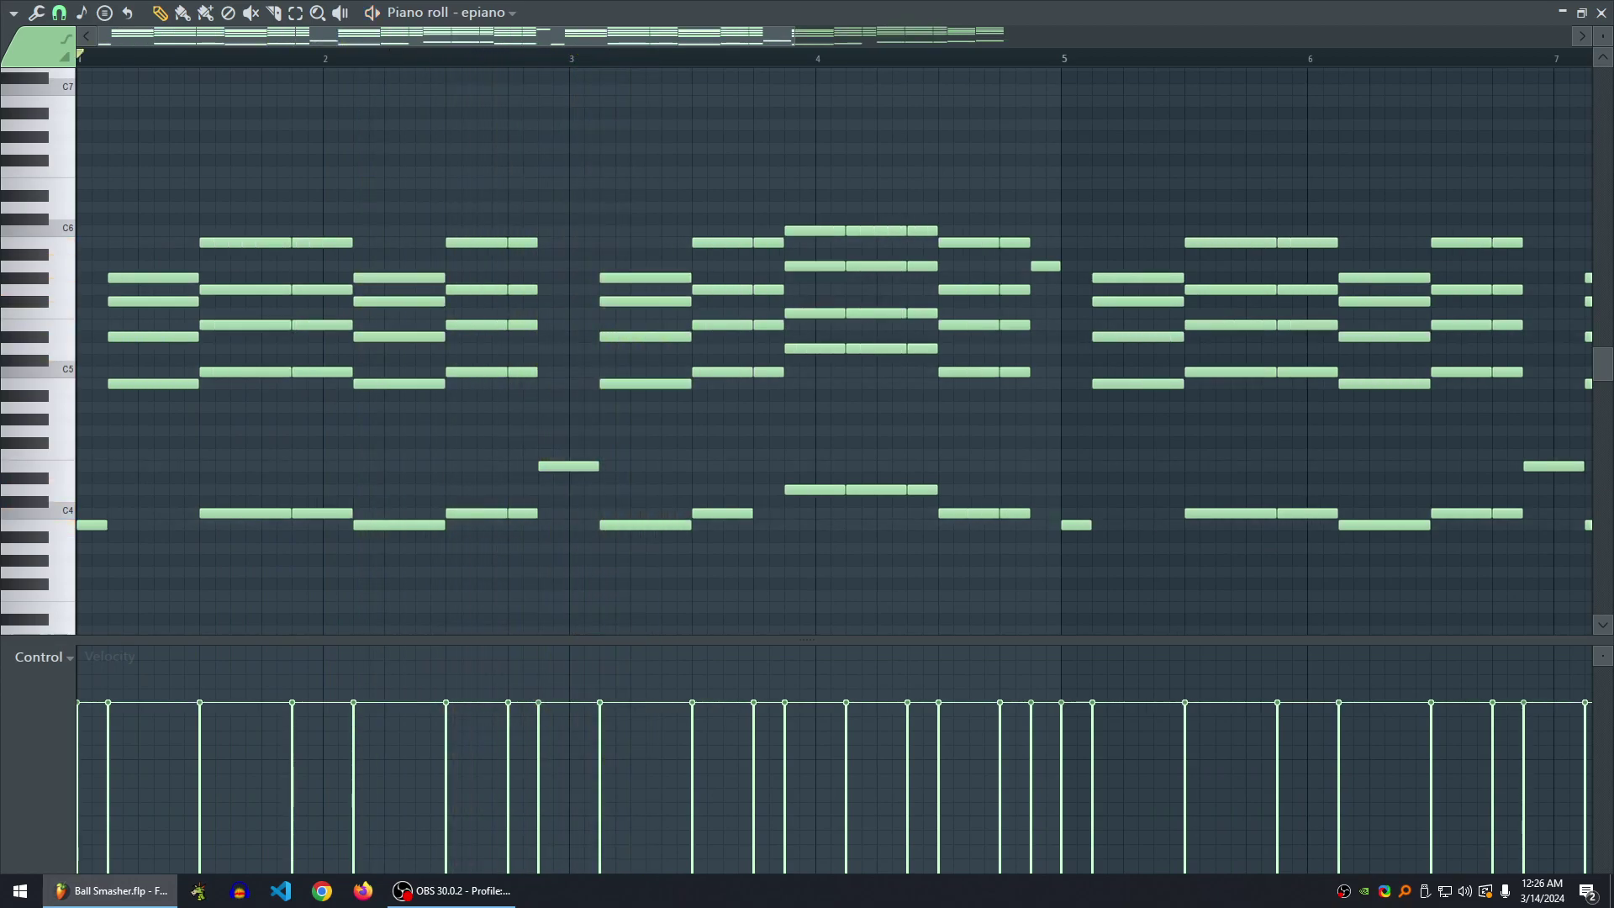
key("space")
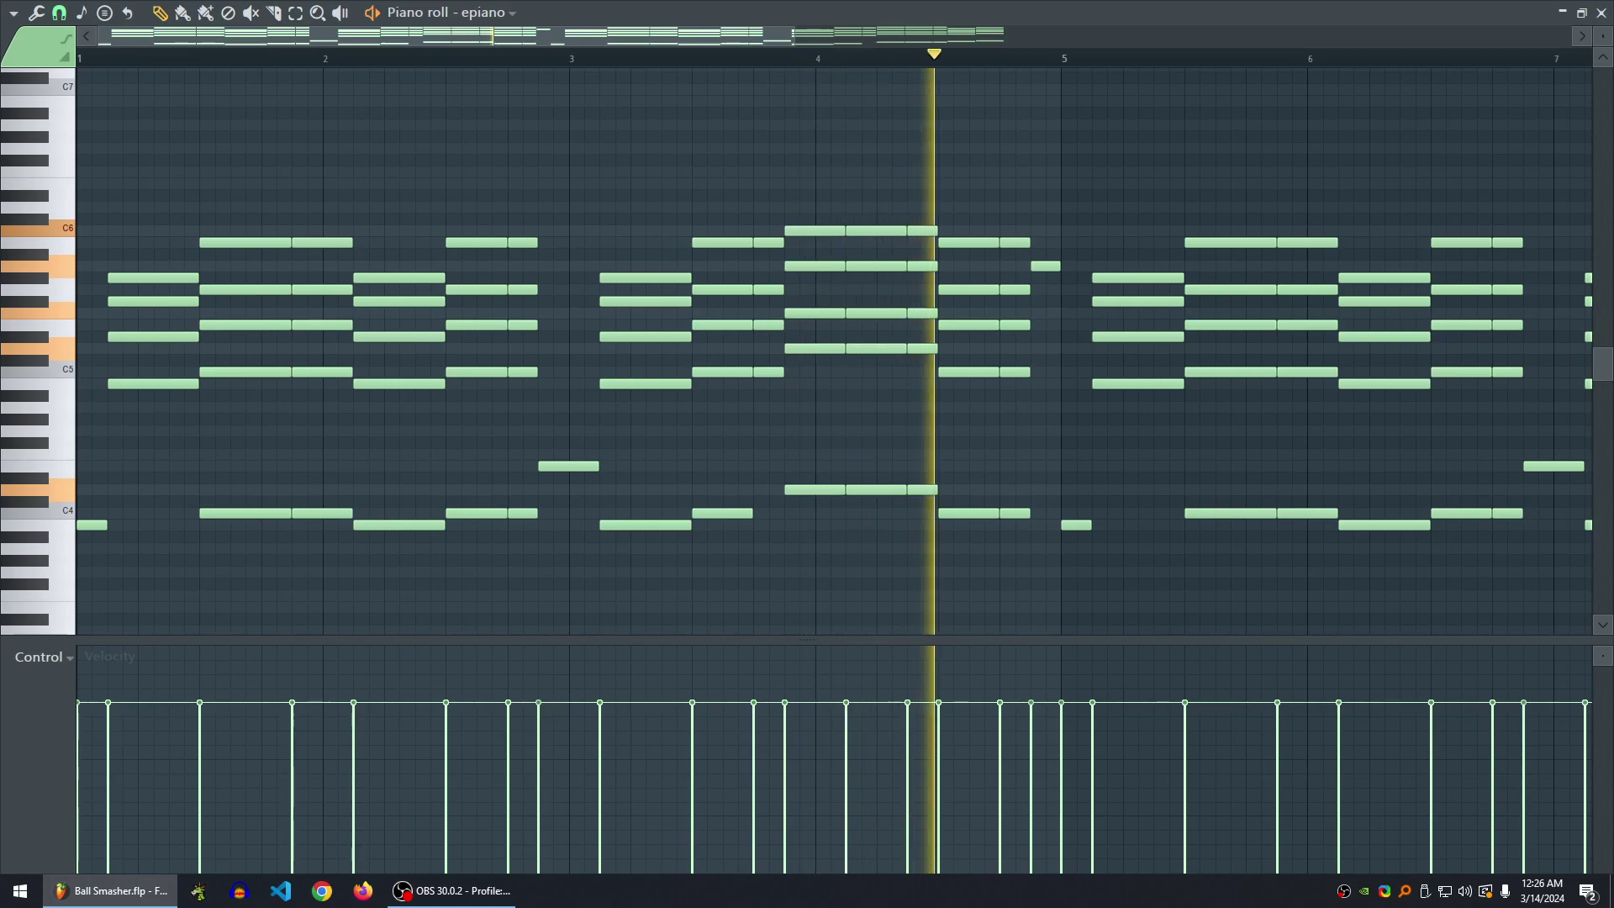
key("space")
- Shorten all the epiano notes together by several increments, deselect them, and play the result
key("ctrl+a")
key("shift+Left")
key("shift+Left")
key("shift+Left")
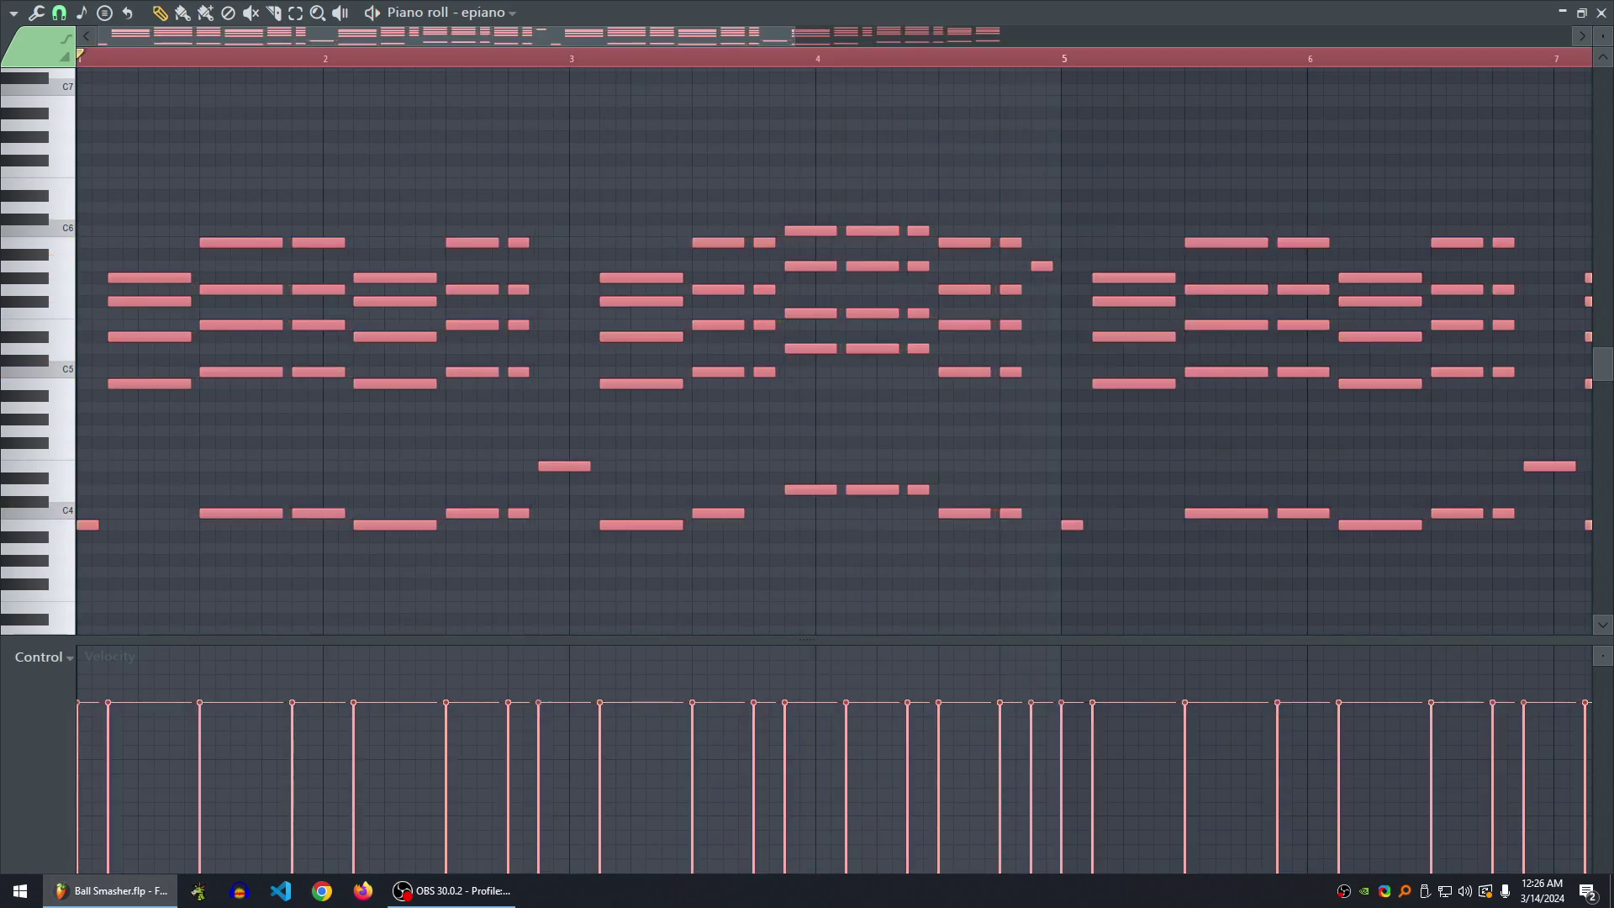
key("shift+Left")
key("shift+Left")
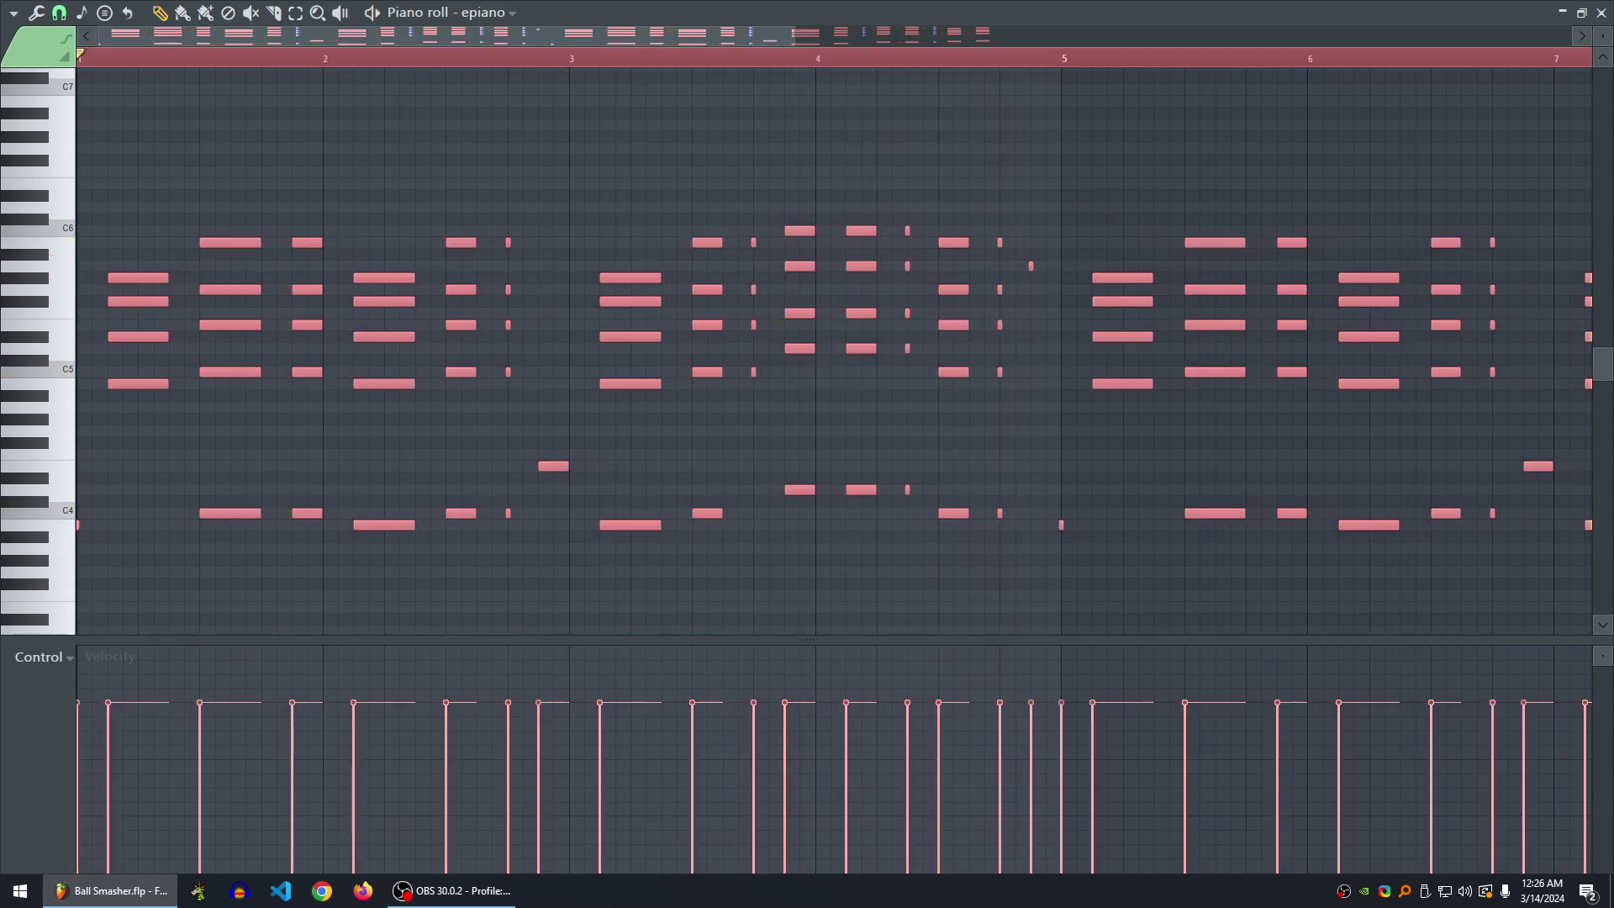
key("ctrl+d")
key("space")
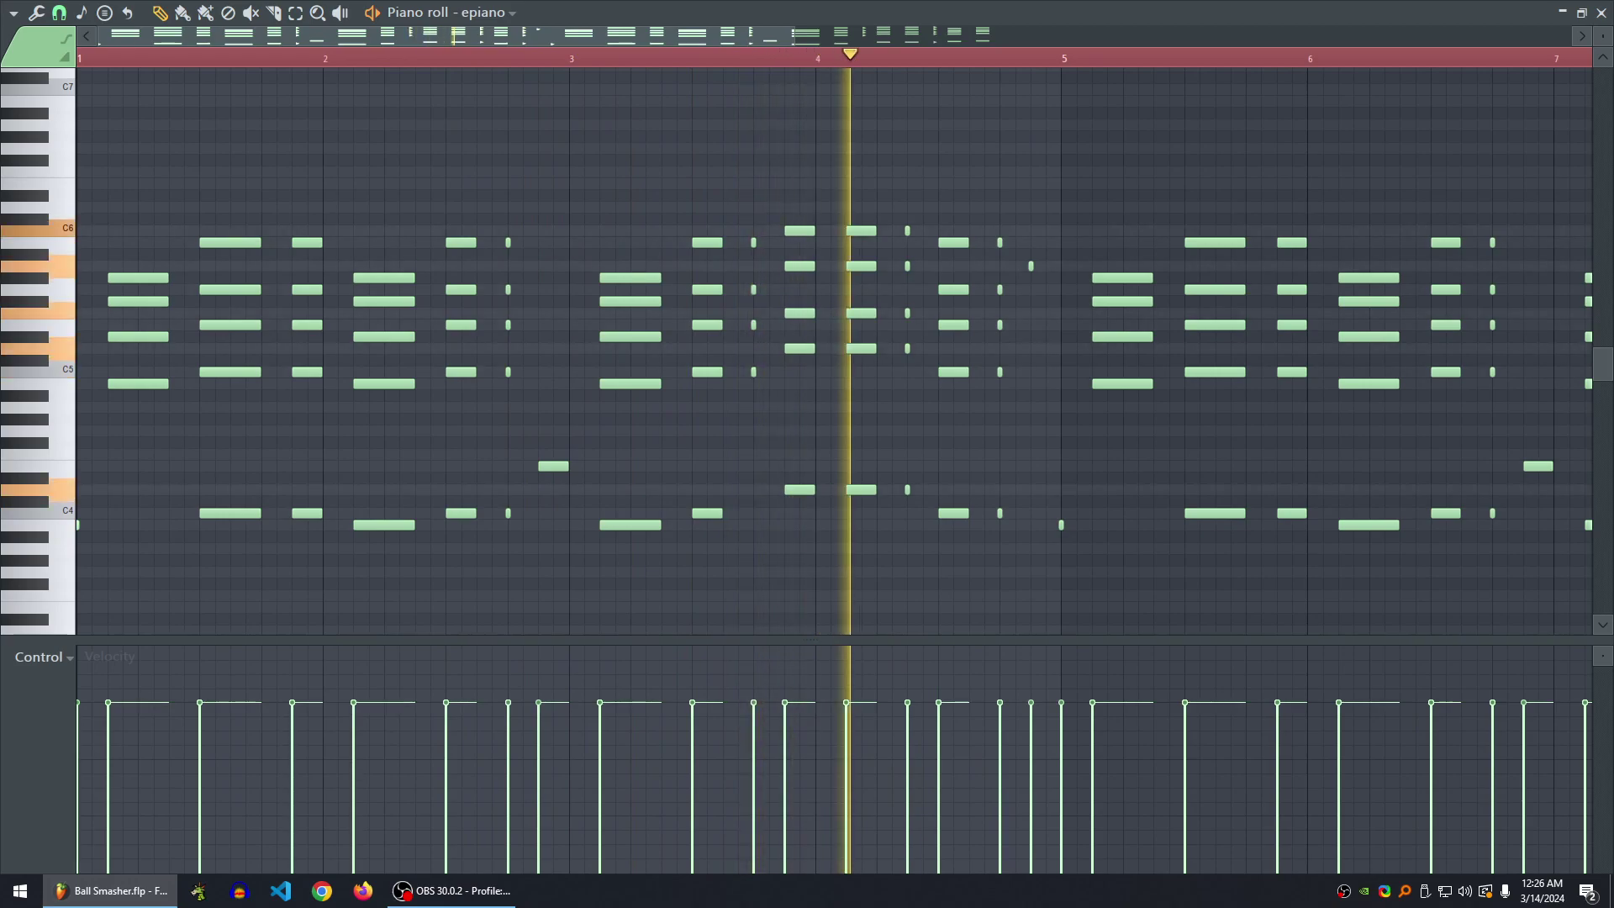
key("space")
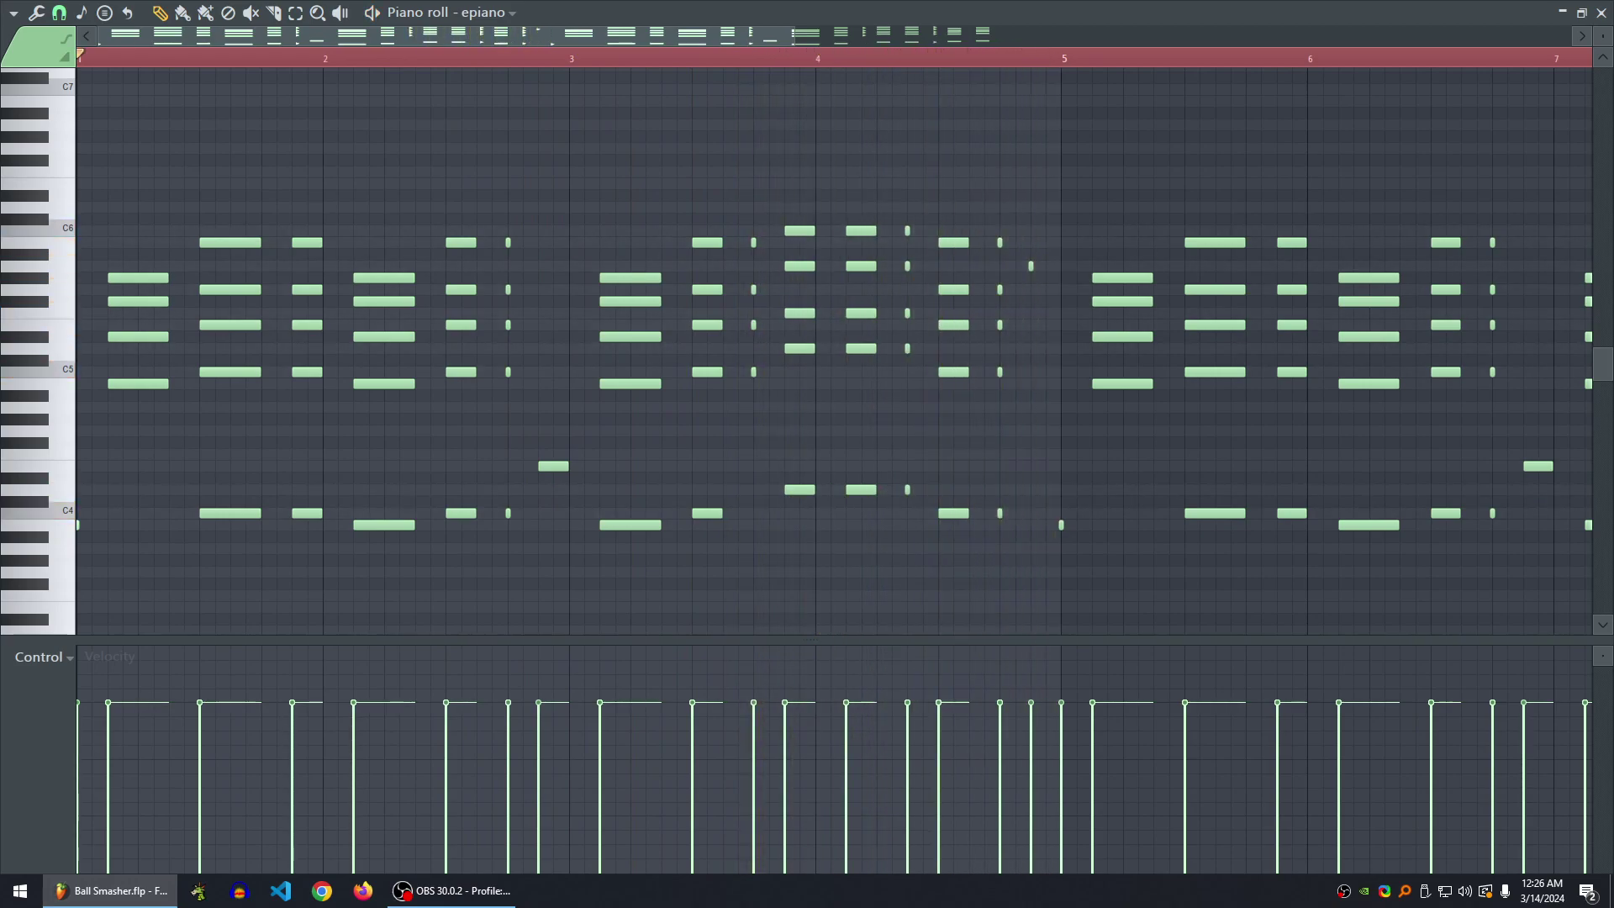
key("space")
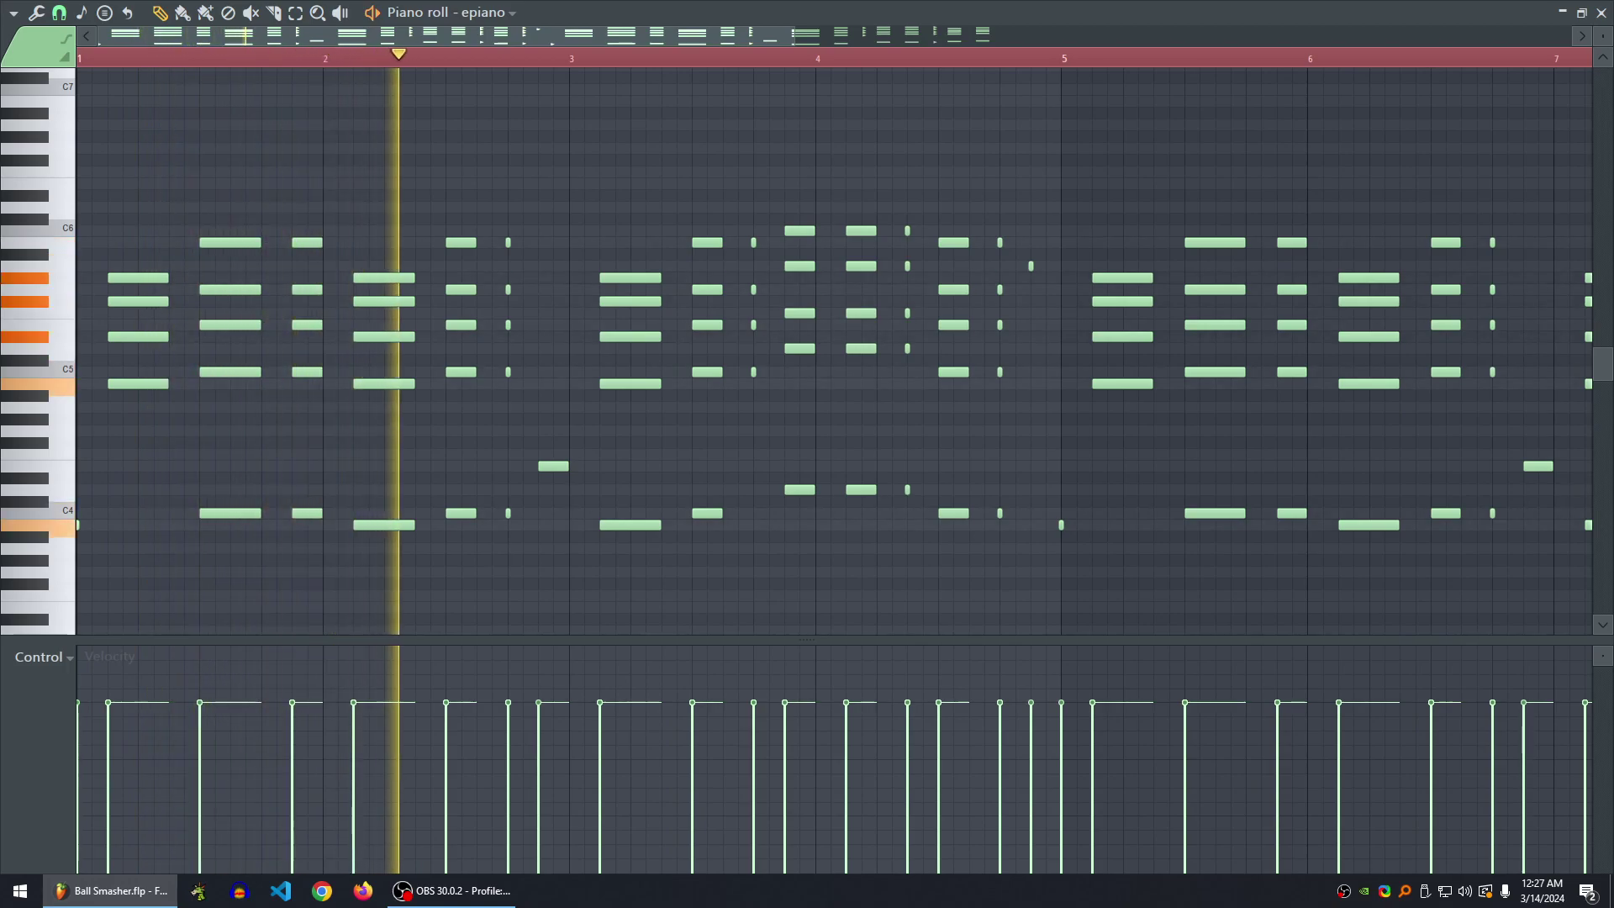
key("space")
- Select the epiano chords from bar 1 to the start of bar 2, shorten them further, and play the result
left_click_drag(378, 270, 108, 634)
scroll(834, 352, "up", 3)
mouse_move(413, 317)
left_mouse_down()
mouse_move(388, 317)
mouse_move(415, 317)
left_mouse_up()
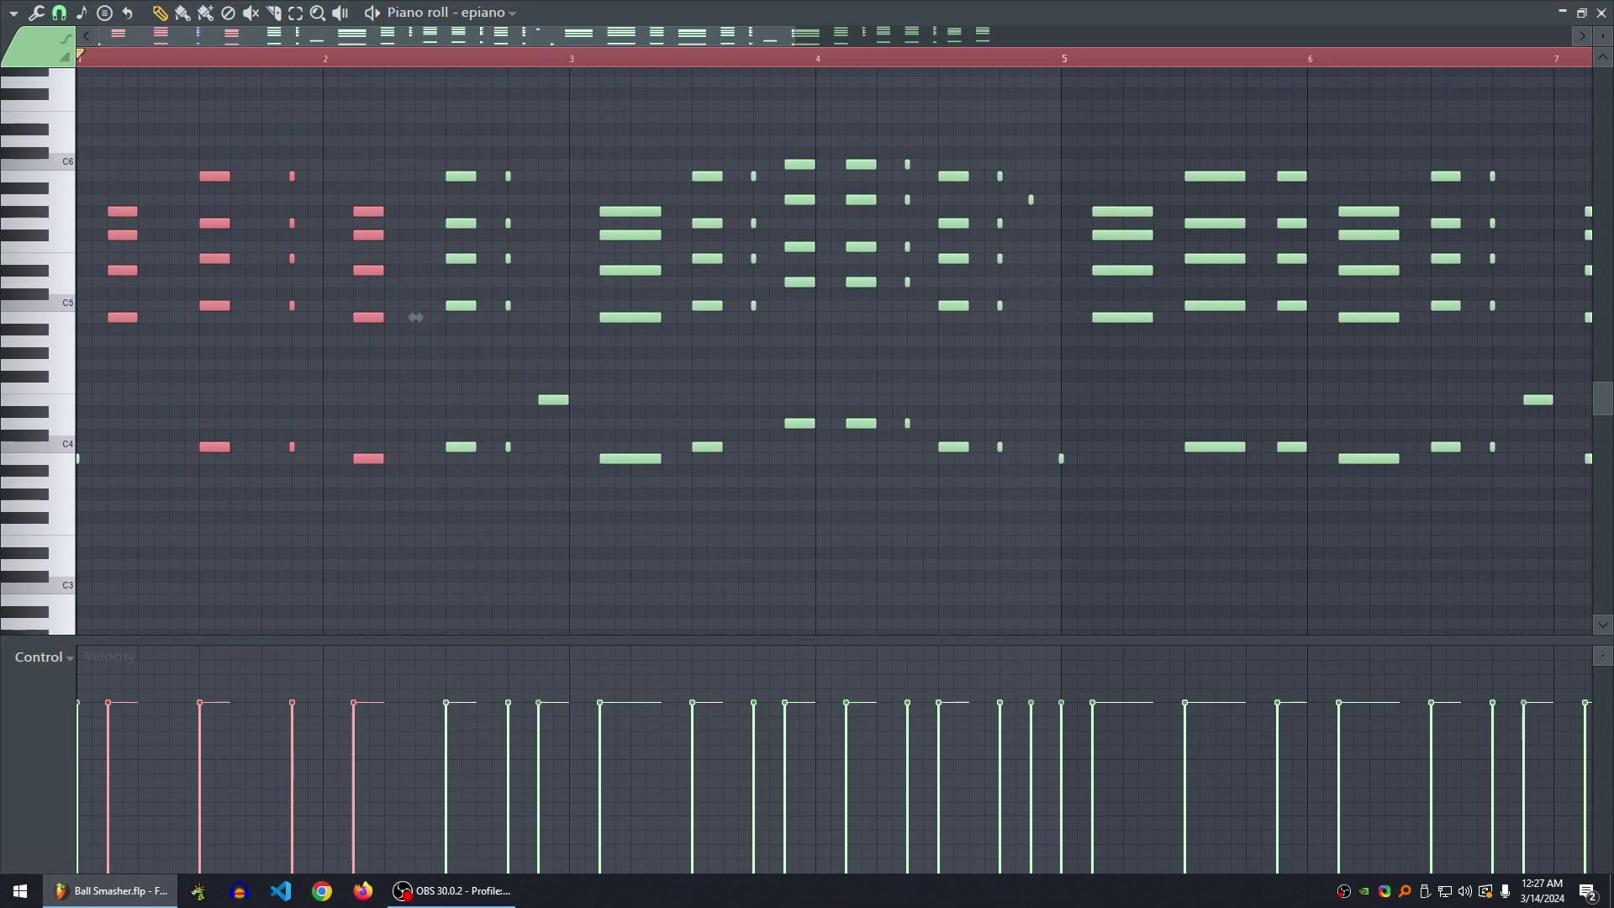
key("space")
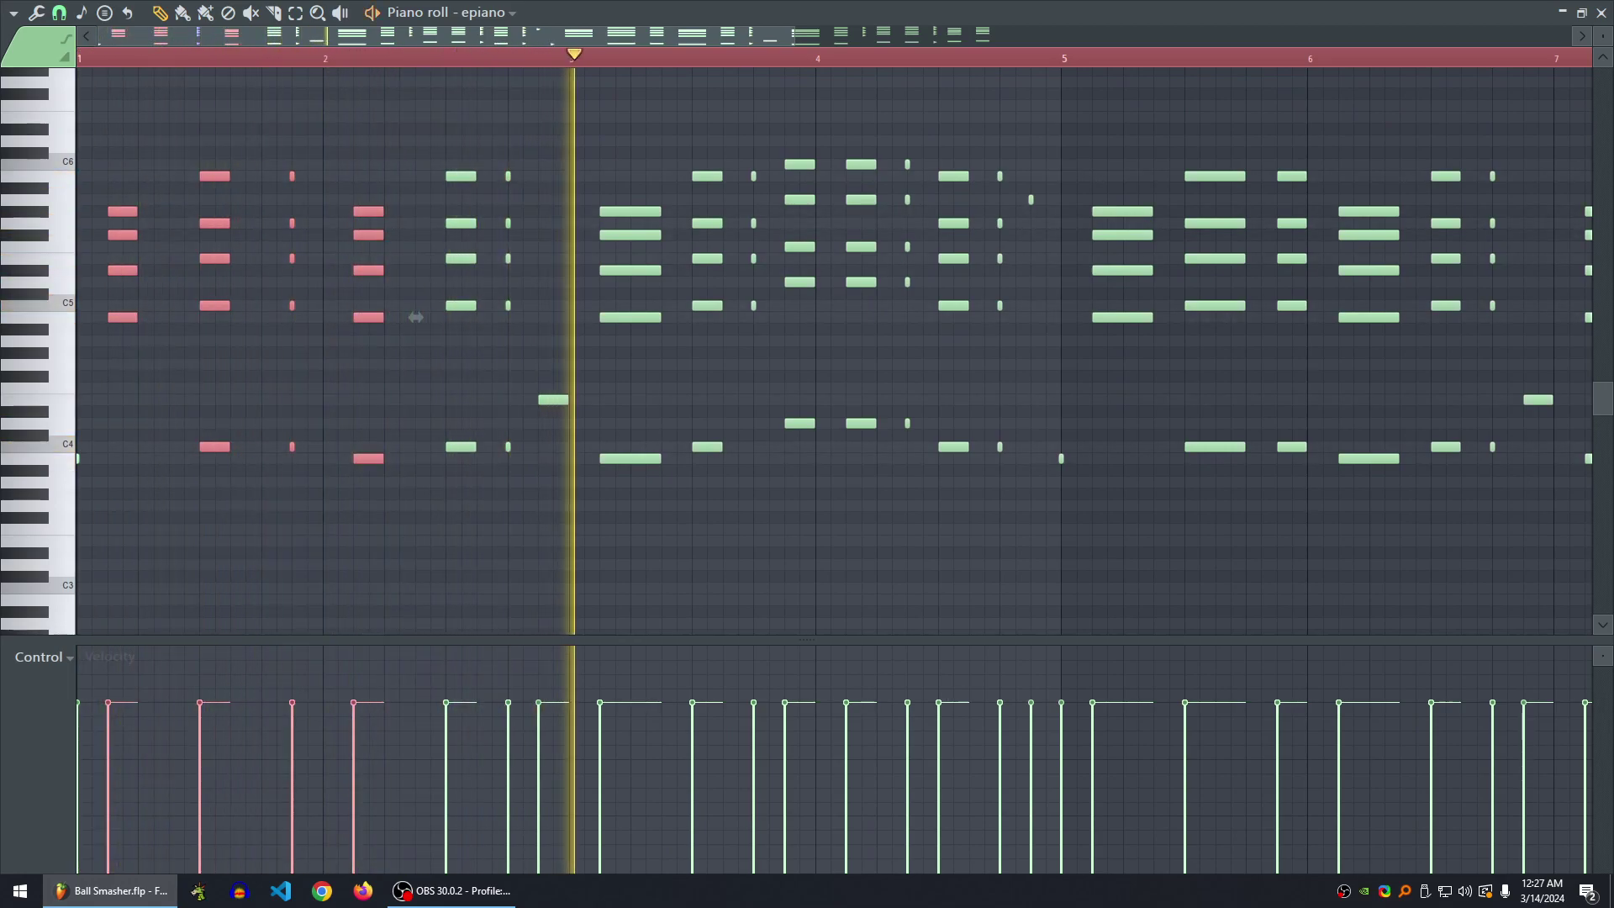
key("space")
- Deselect the epiano chords and undo the trial shortening and legato edits, bringing back the original note lengths
key("ctrl+d")
key("ctrl+z")
key("ctrl+z")
key("ctrl+z")
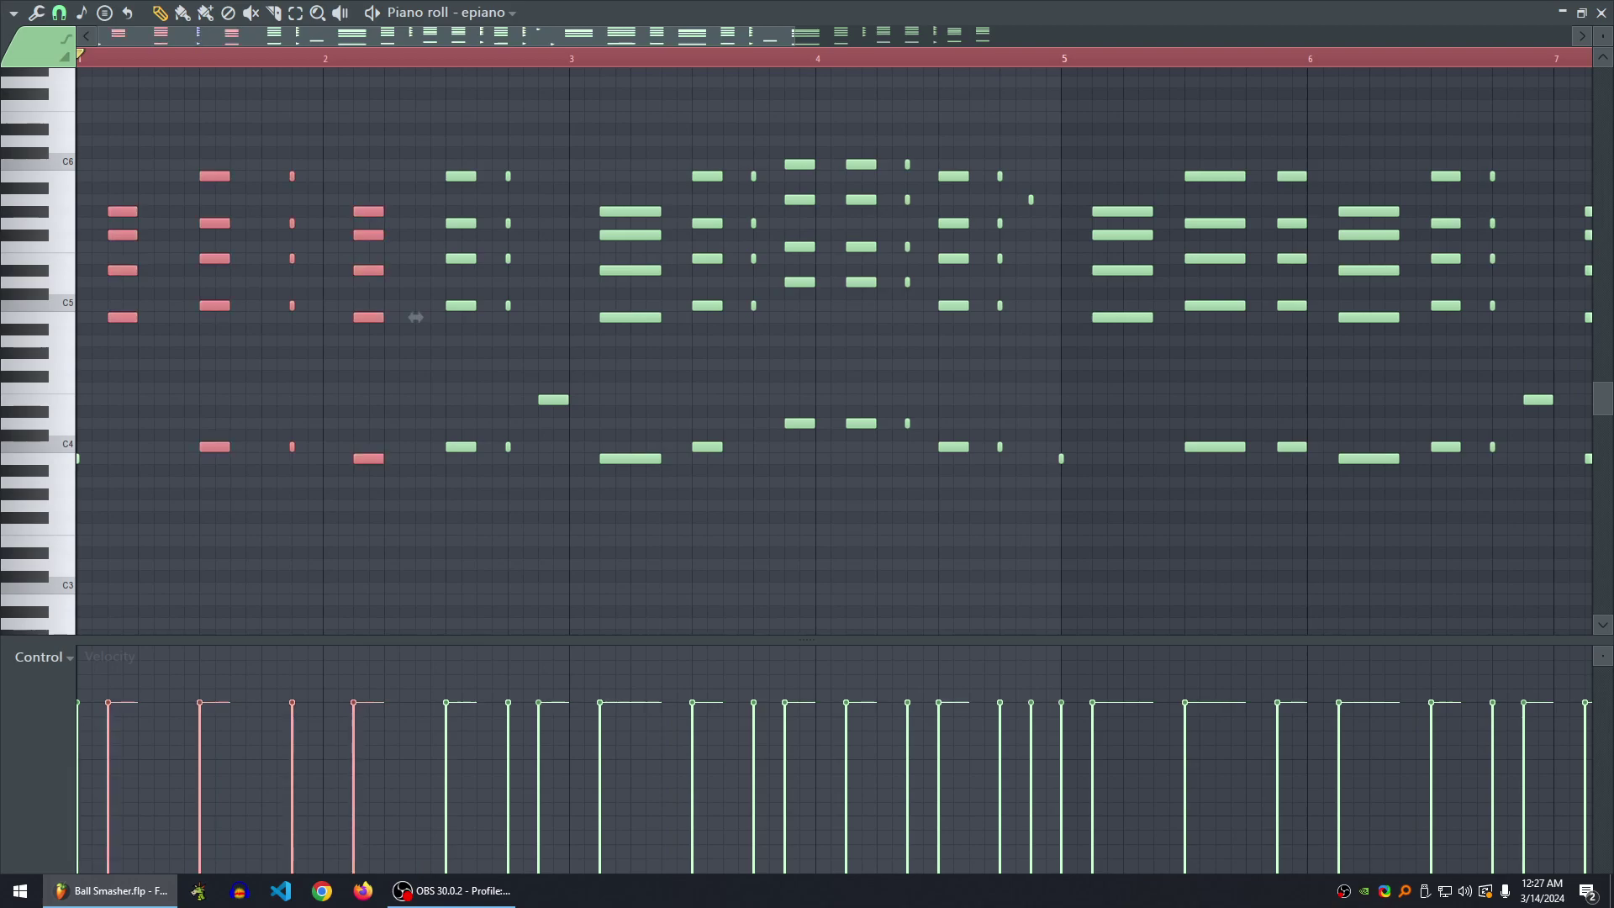
key("ctrl+a")
key("ctrl+l")
key("ctrl+z")
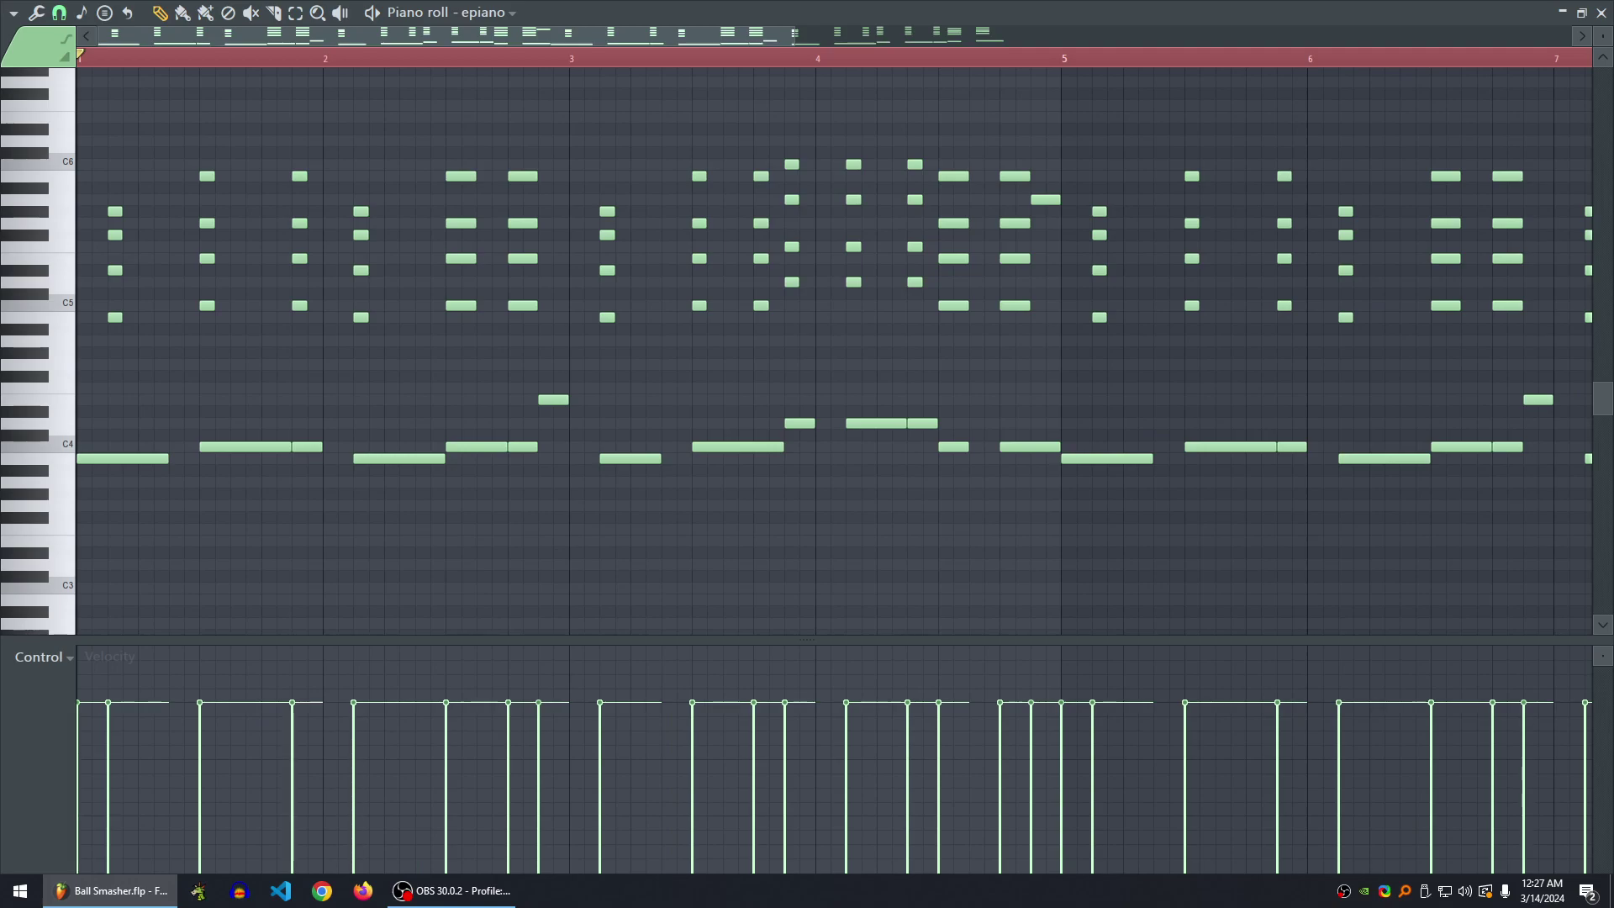
- Play the epiano part with its original note lengths, following it from the channel rack and in the piano roll
key("space")
key("space")
left_click(1600, 13)
left_click(368, 414)
key("space")
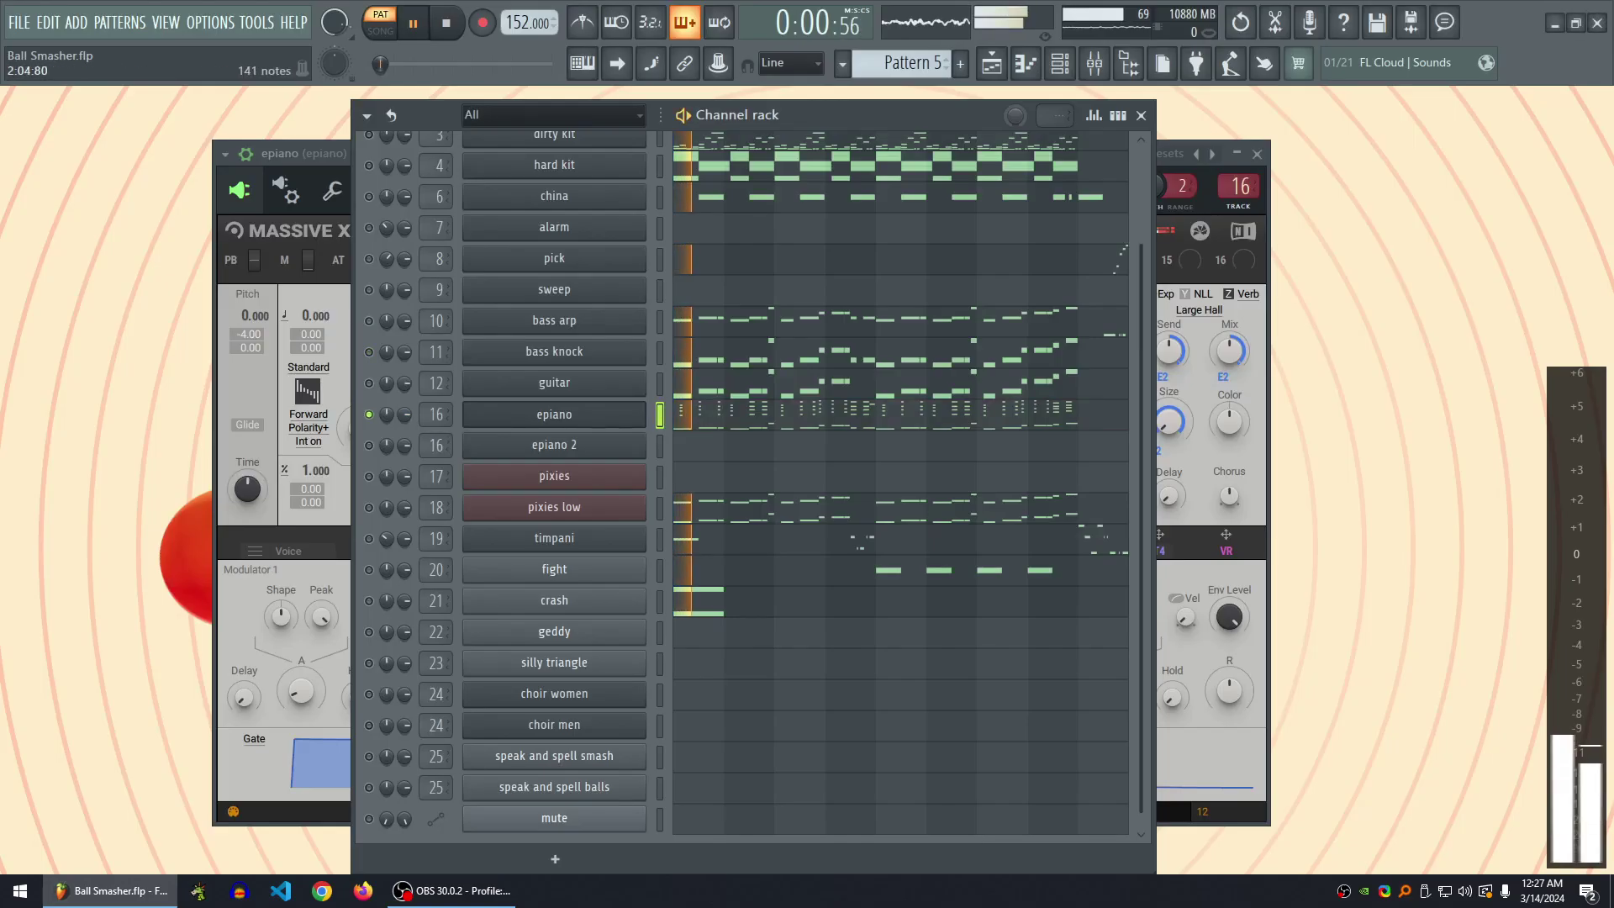
left_click(777, 413)
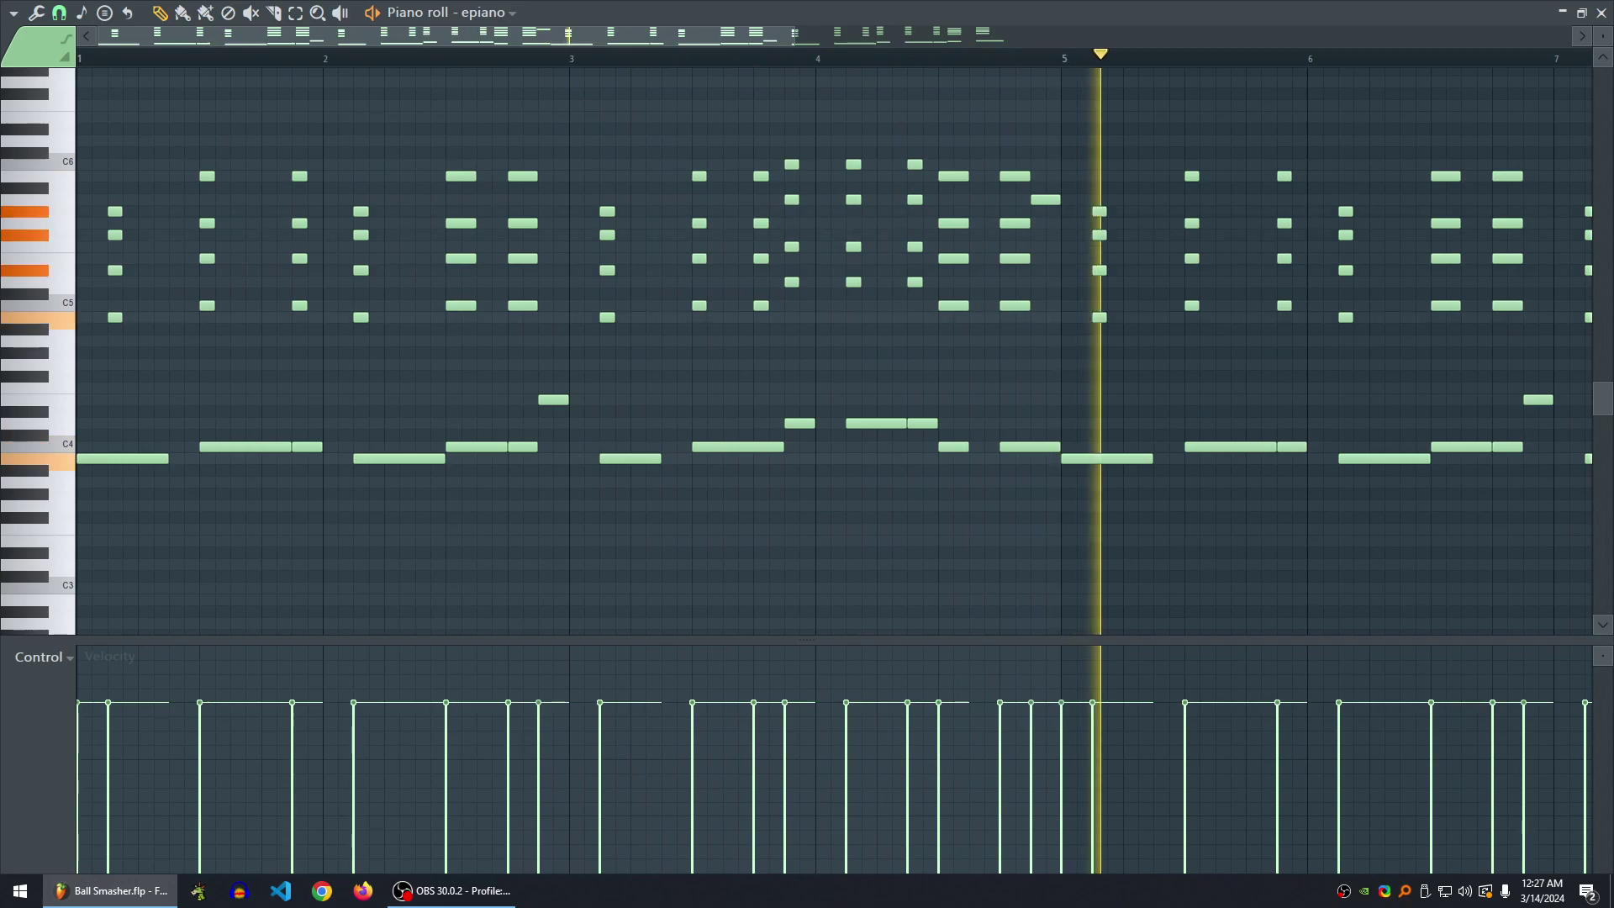
key("space")
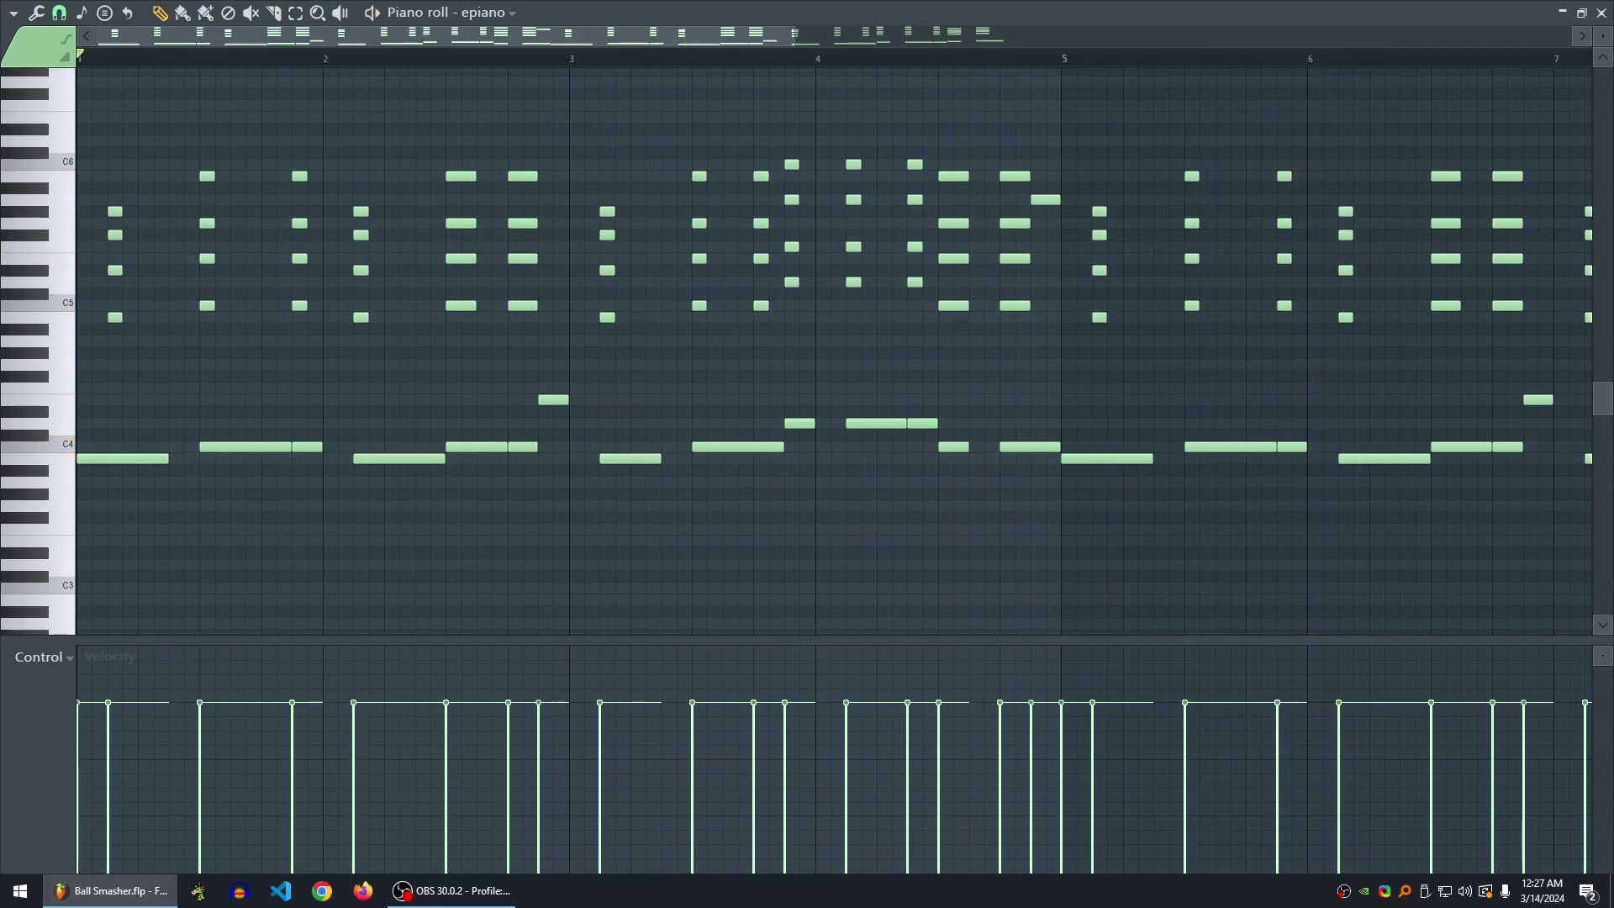
- Look over the full eight bars of epiano notes and close the piano roll and the Massive X window
scroll(834, 351, "down", 2)
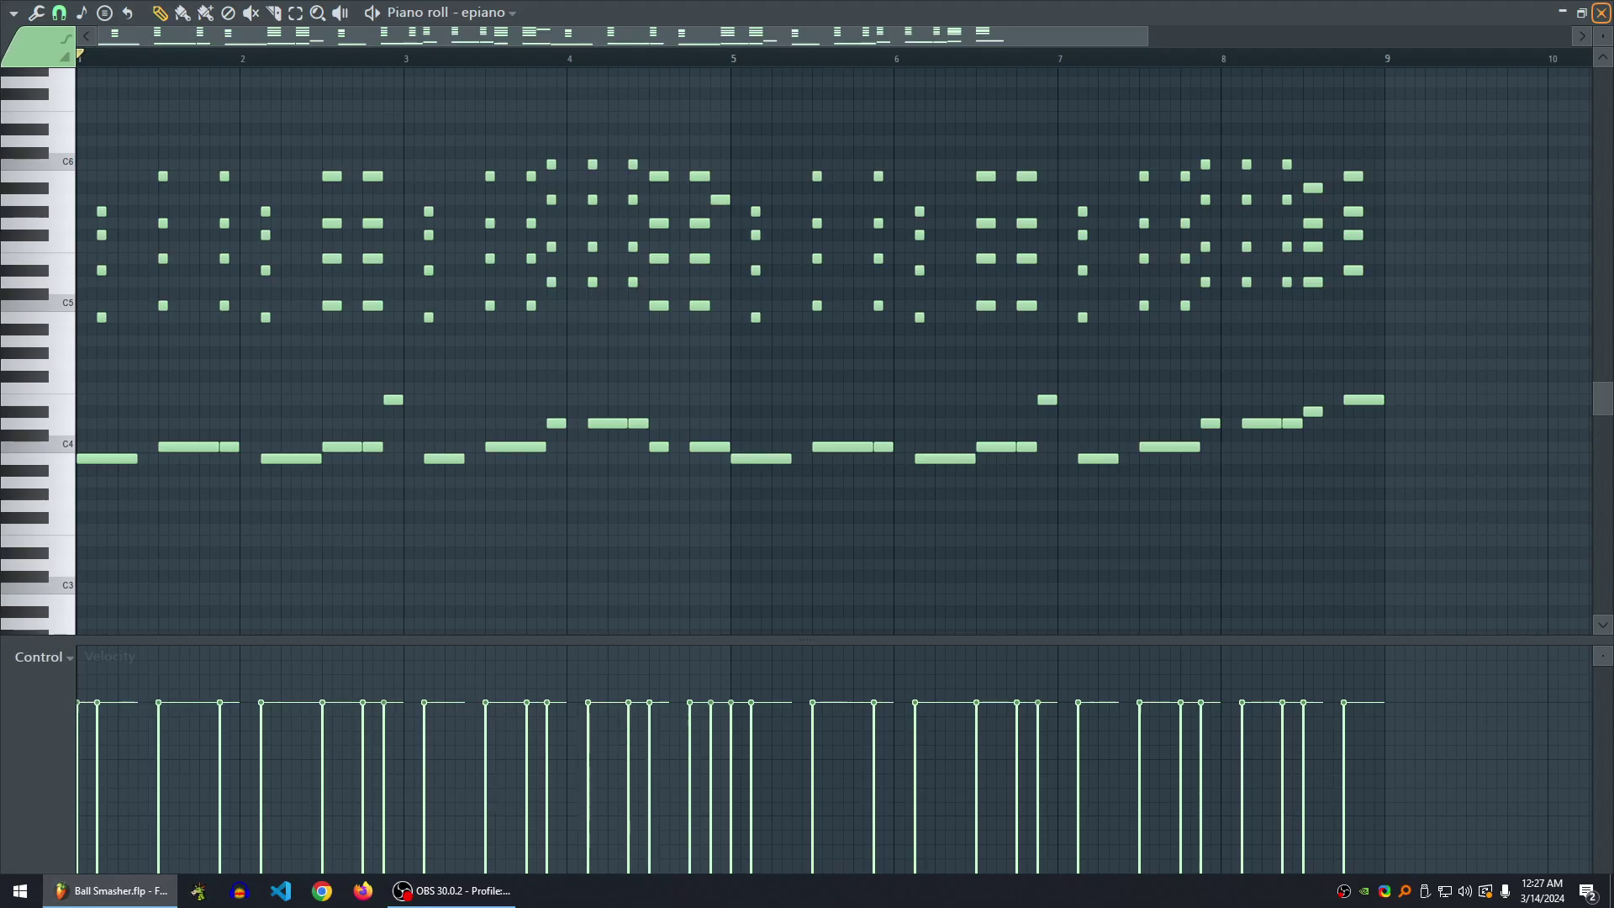
left_click(1601, 12)
left_click(1256, 154)
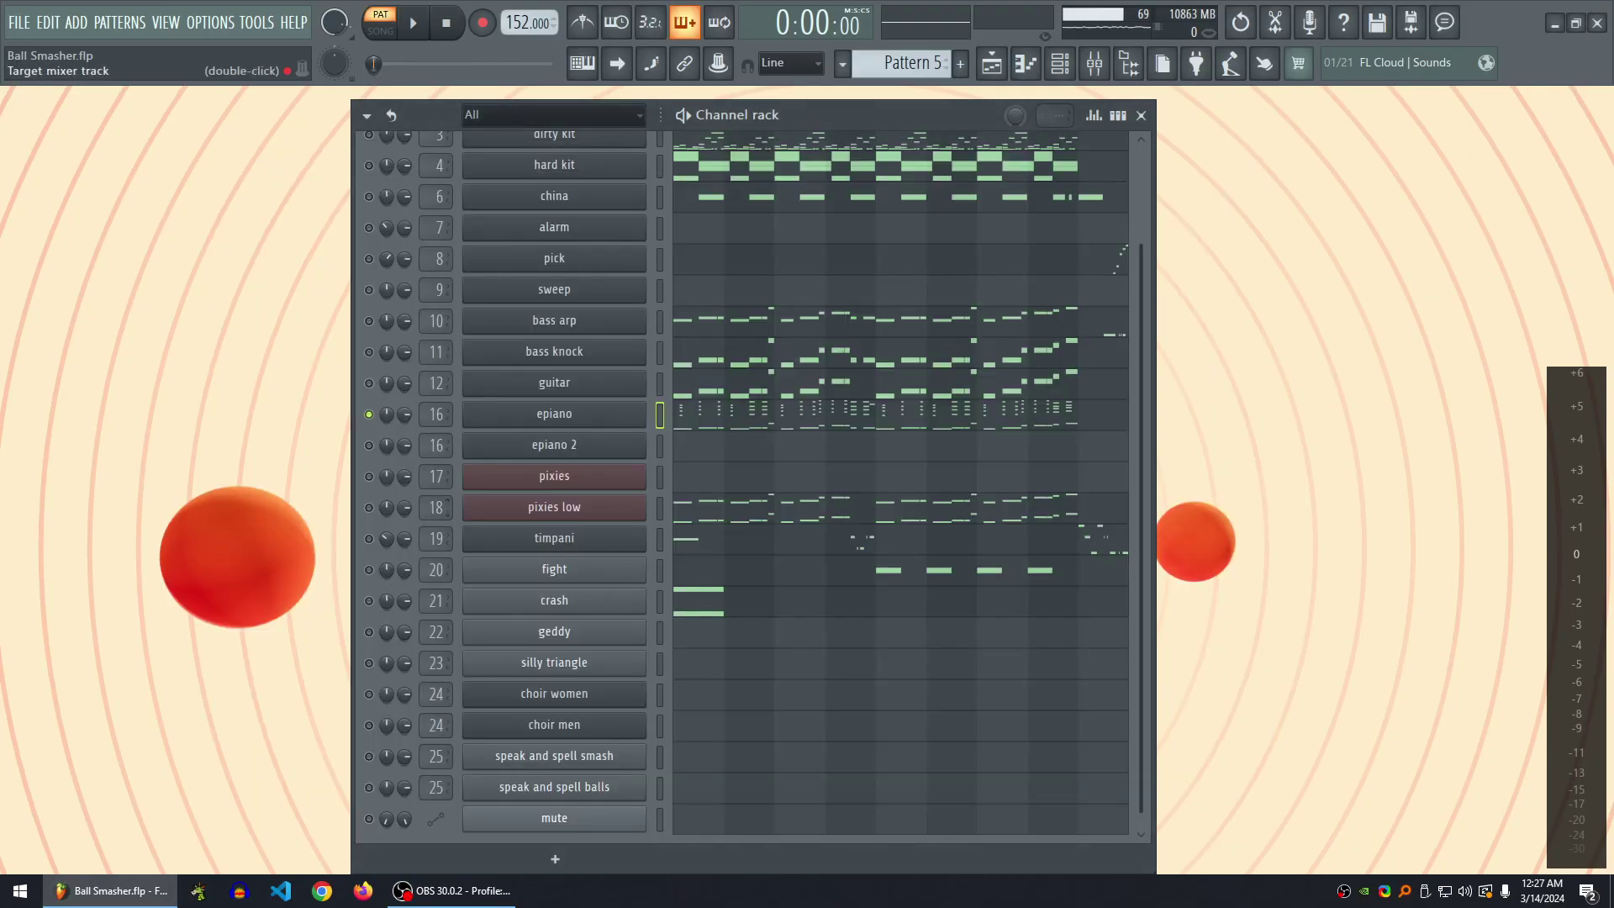
- Solo the pixies low channel, view its notes in the piano roll, and play the part
right_click(368, 506)
scroll(790, 505, "down", 1)
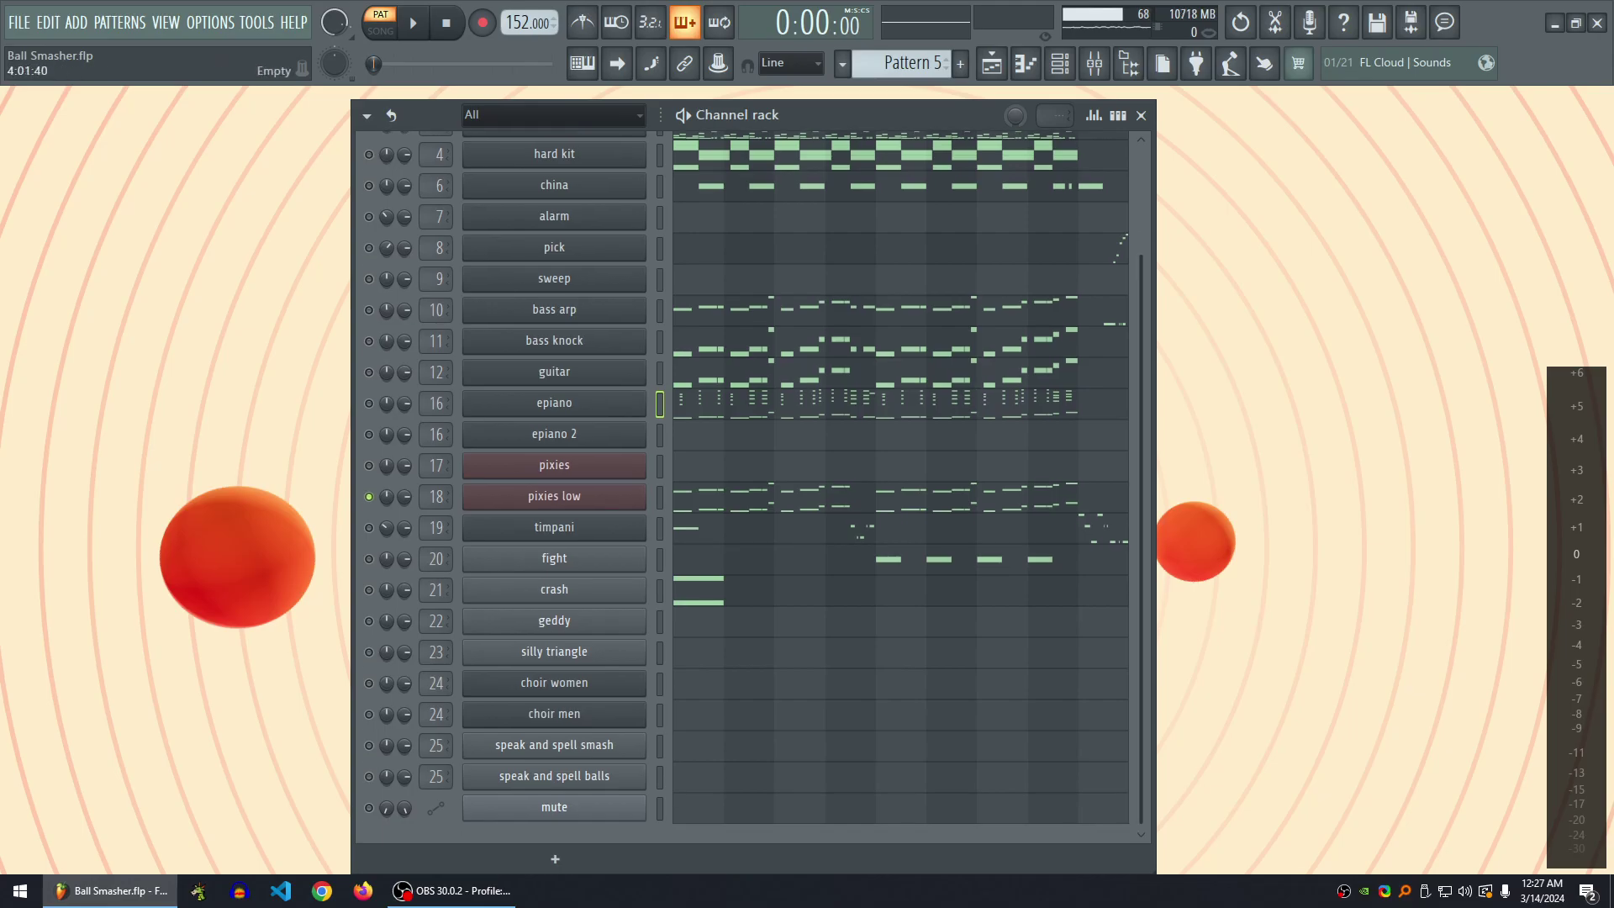
left_click(791, 498)
scroll(832, 350, "down", 3)
key("space")
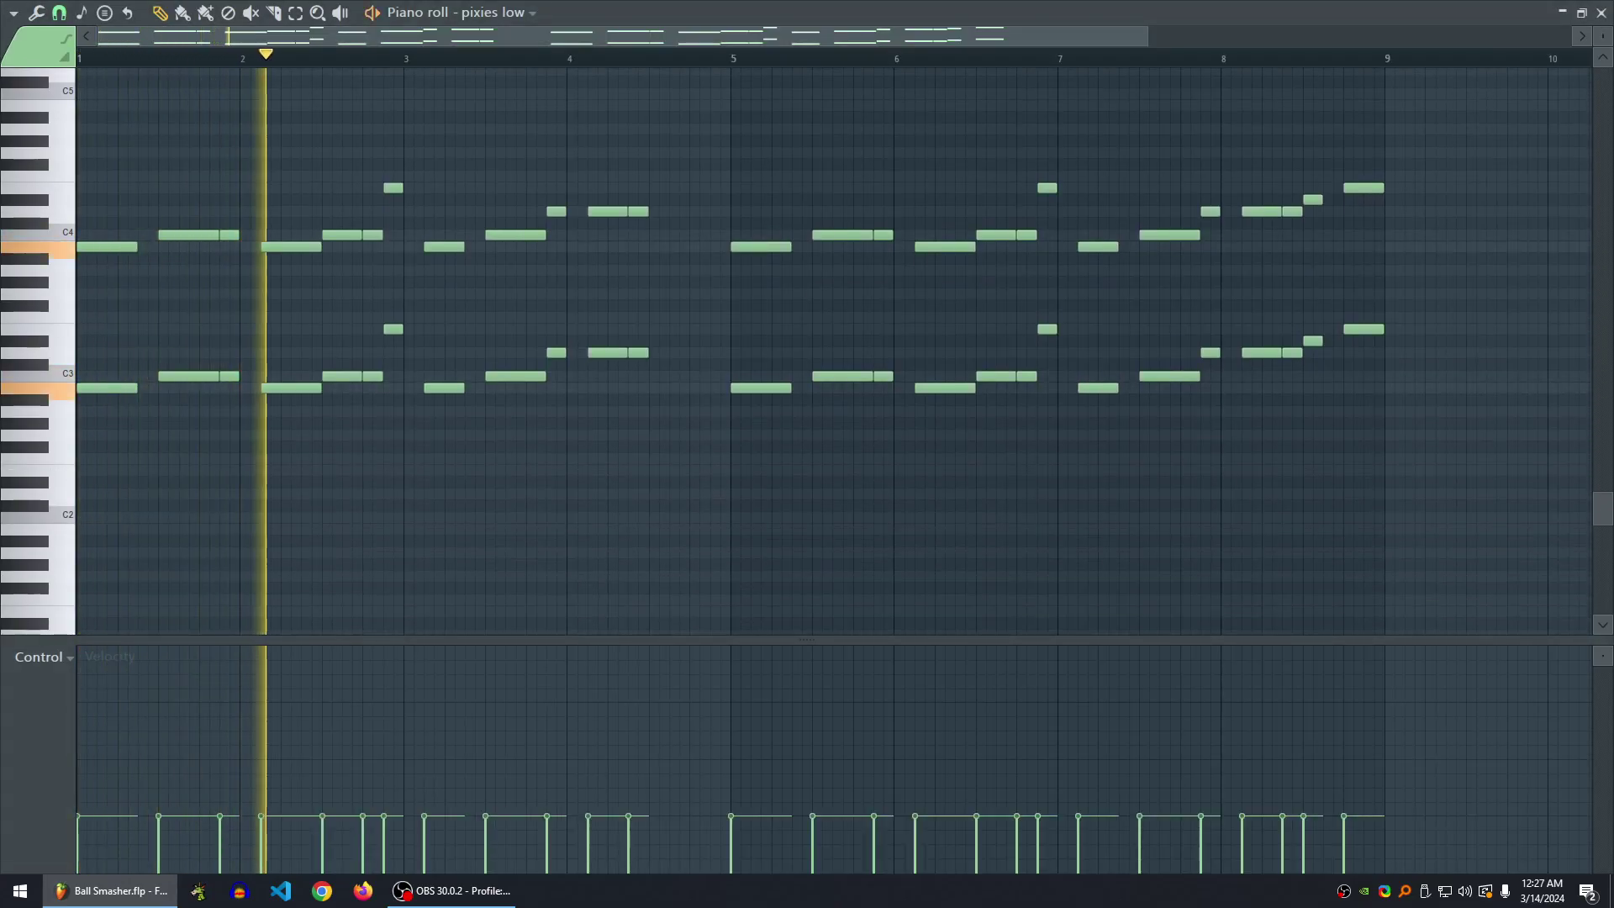
left_click(1600, 12)
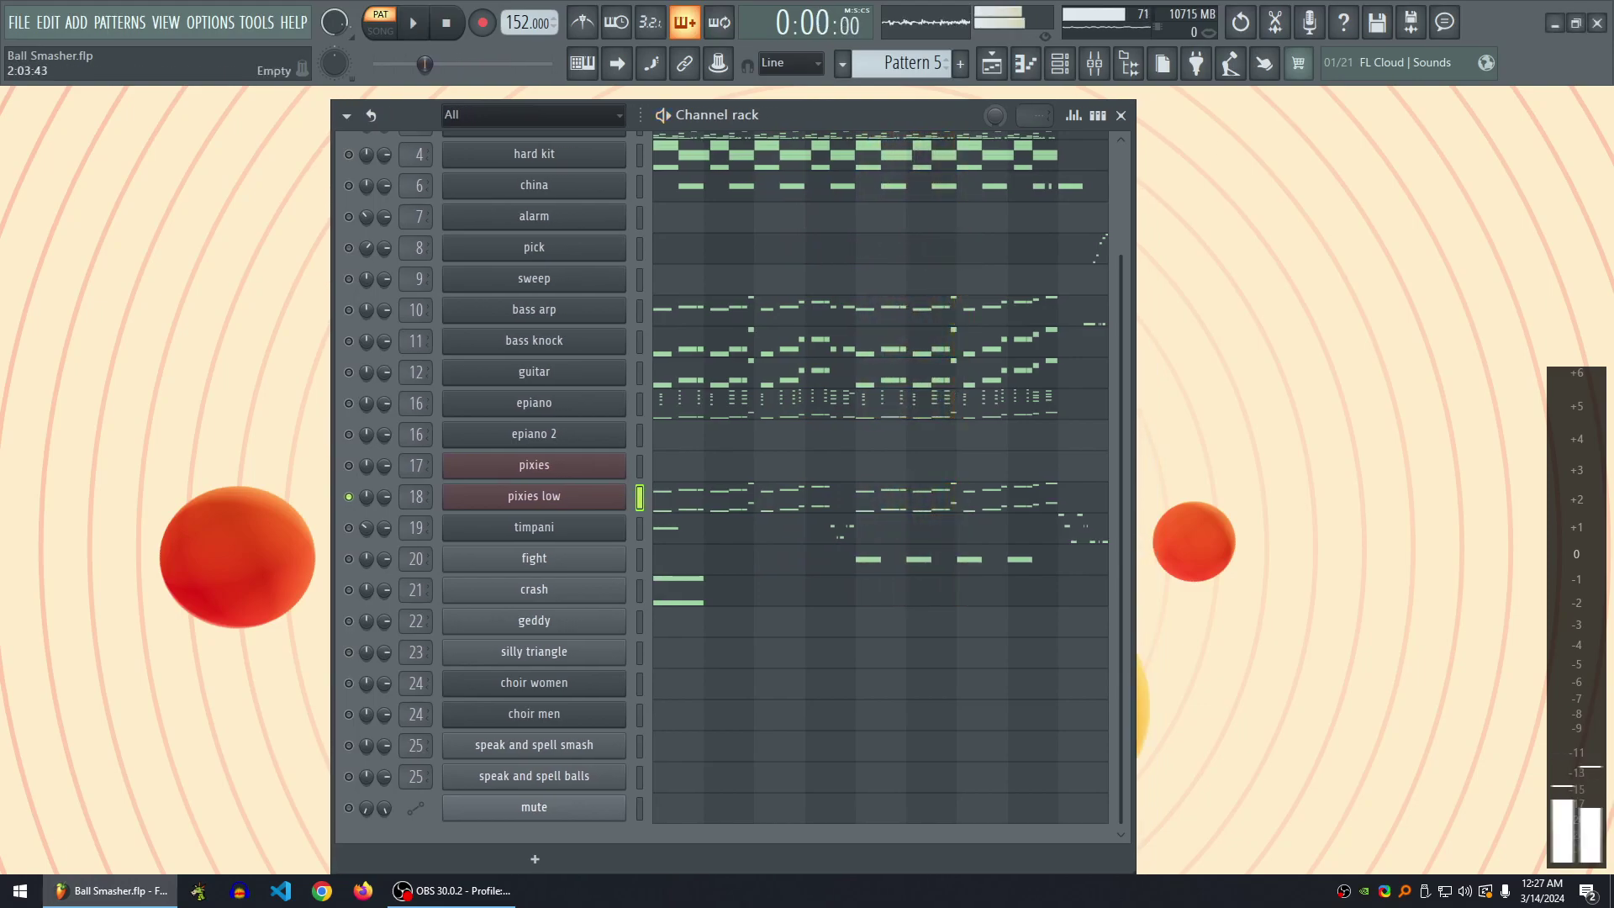
key("space")
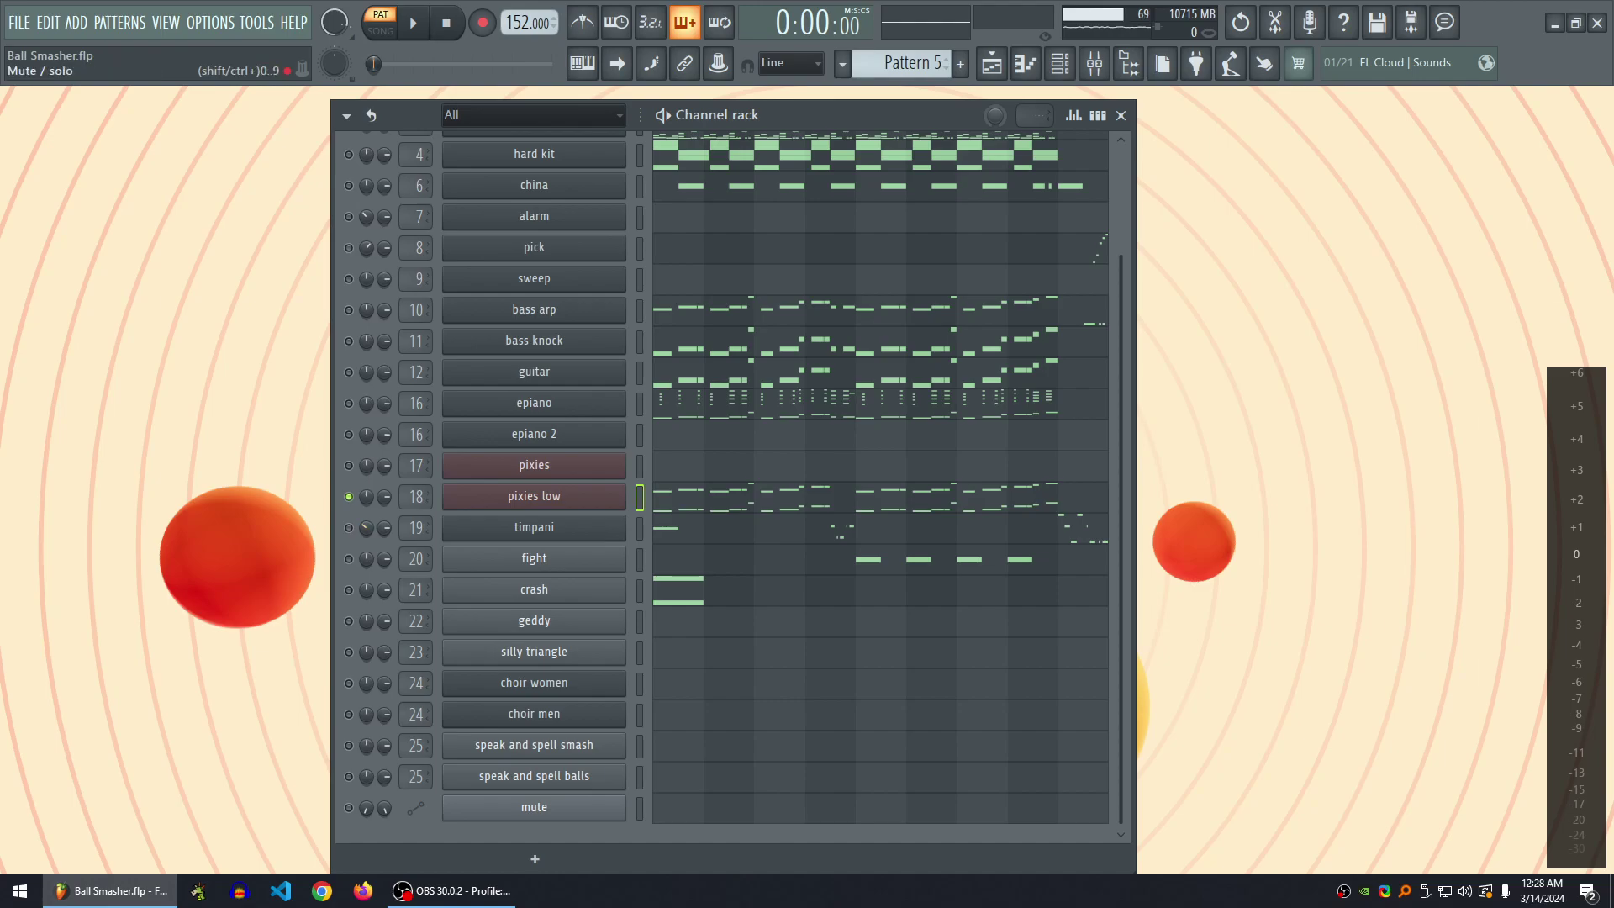
- View the timpani notes in the piano roll, play the opening hit and the start of the bar 4 fill
left_click(678, 527)
scroll(832, 351, "down", 3)
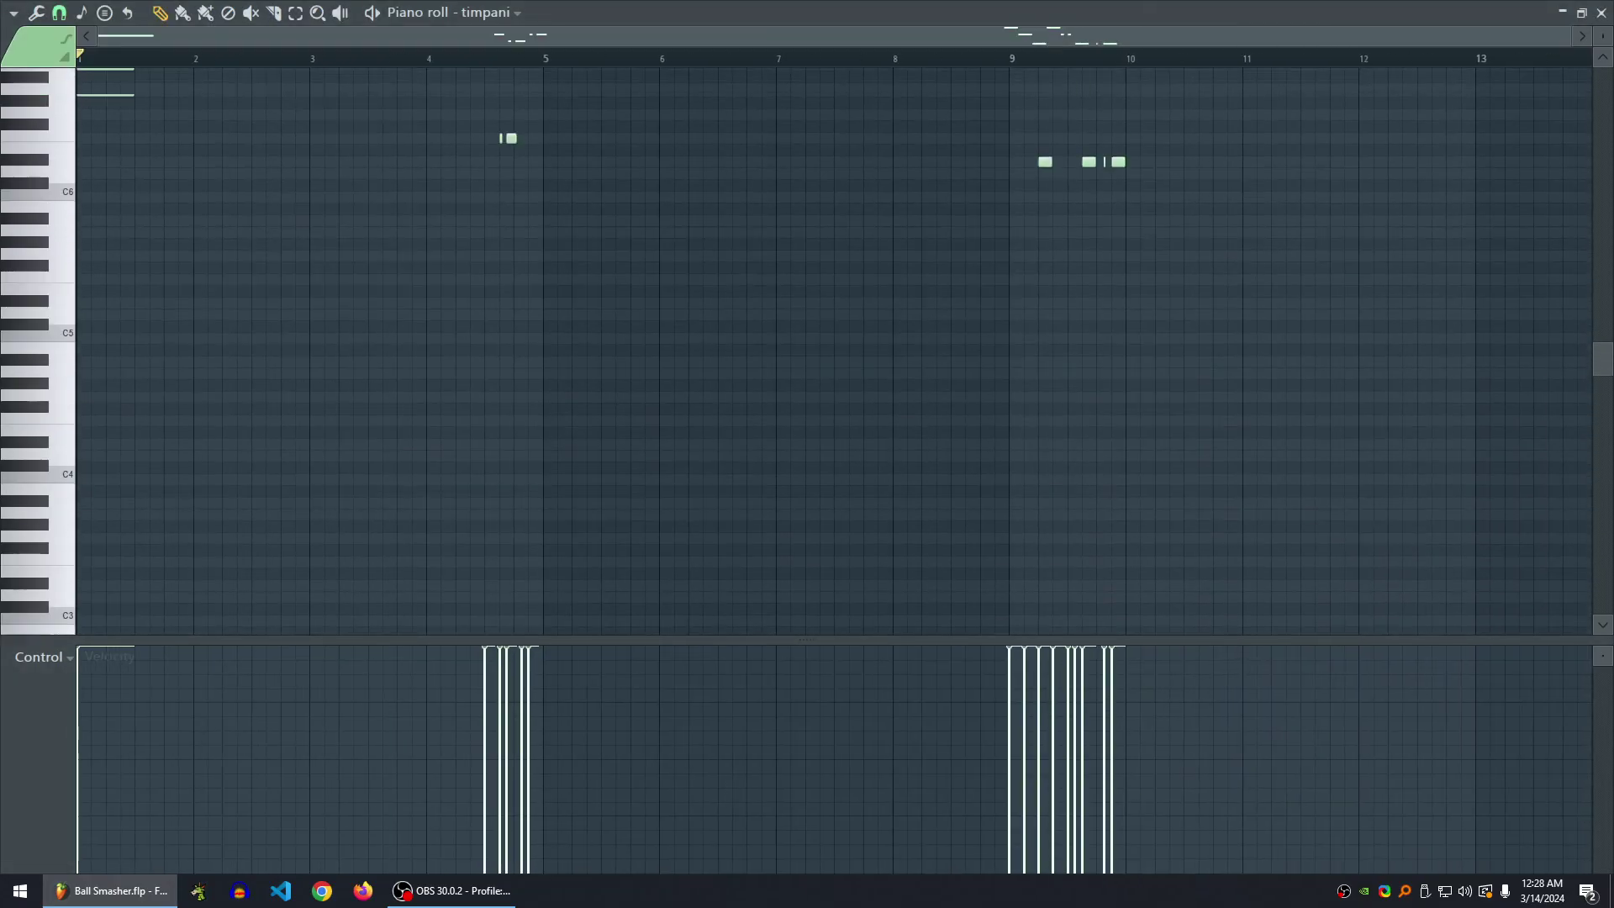
key("space")
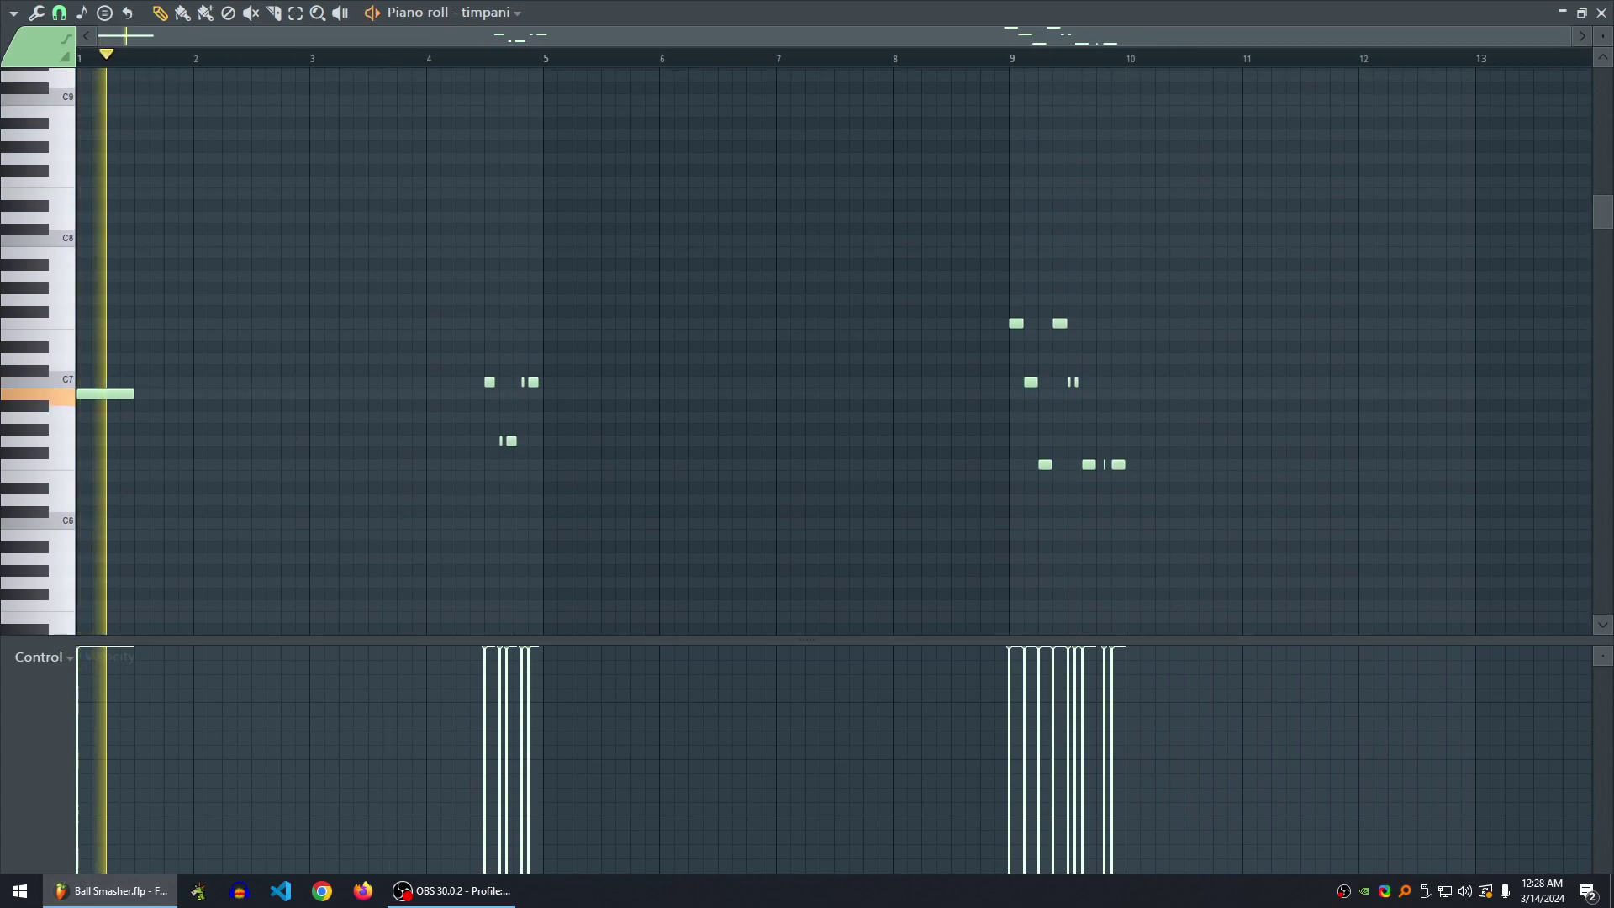
key("space")
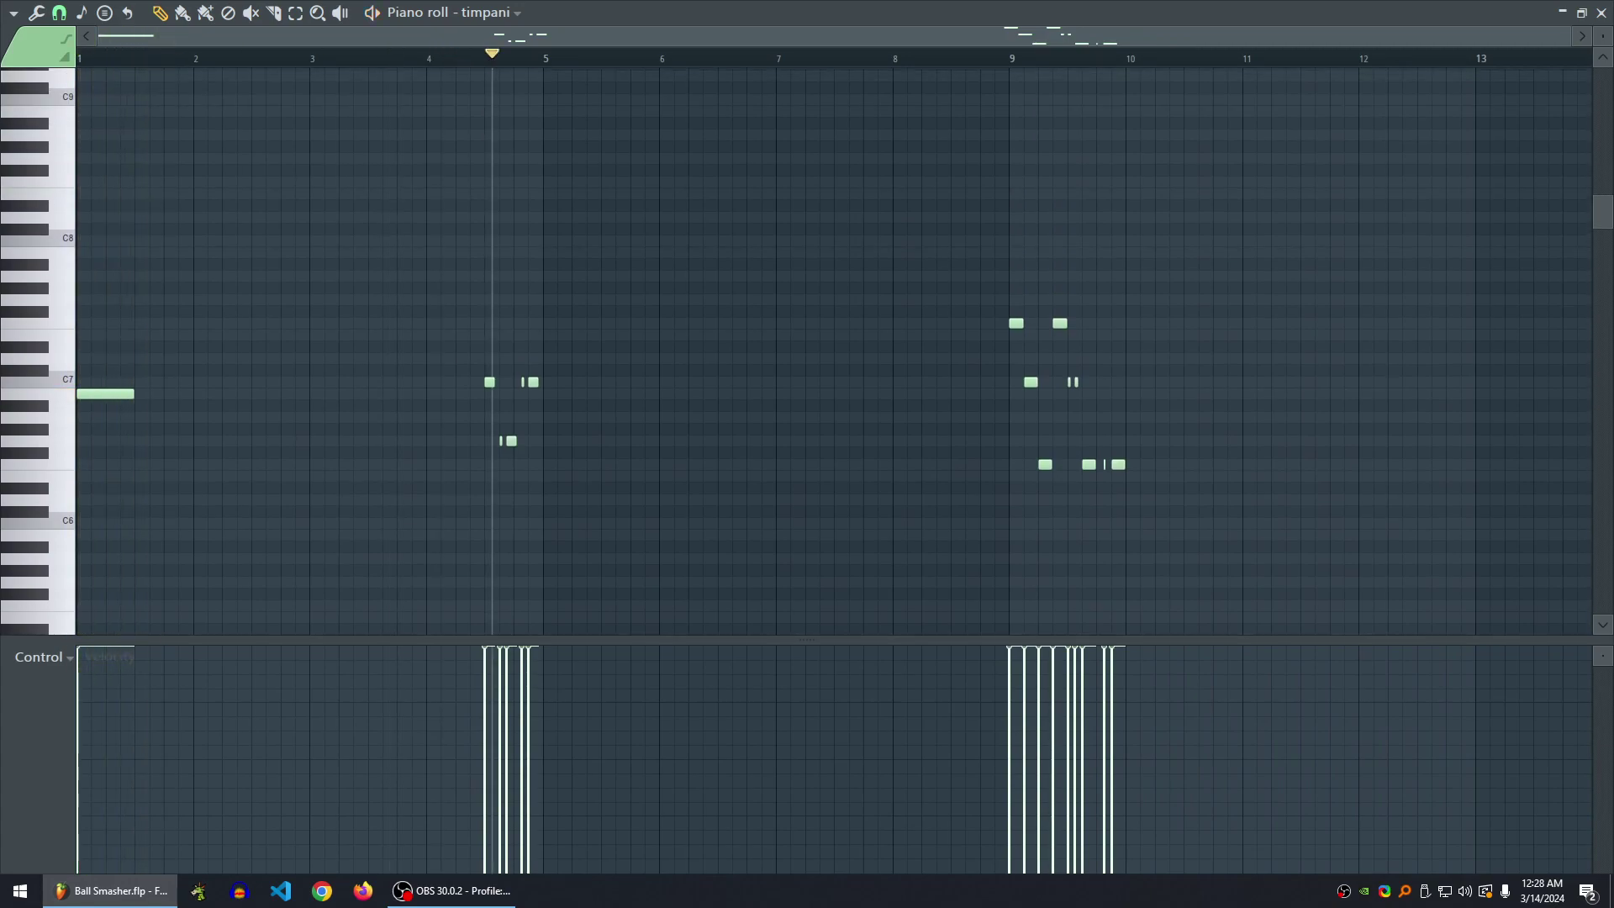
key("space")
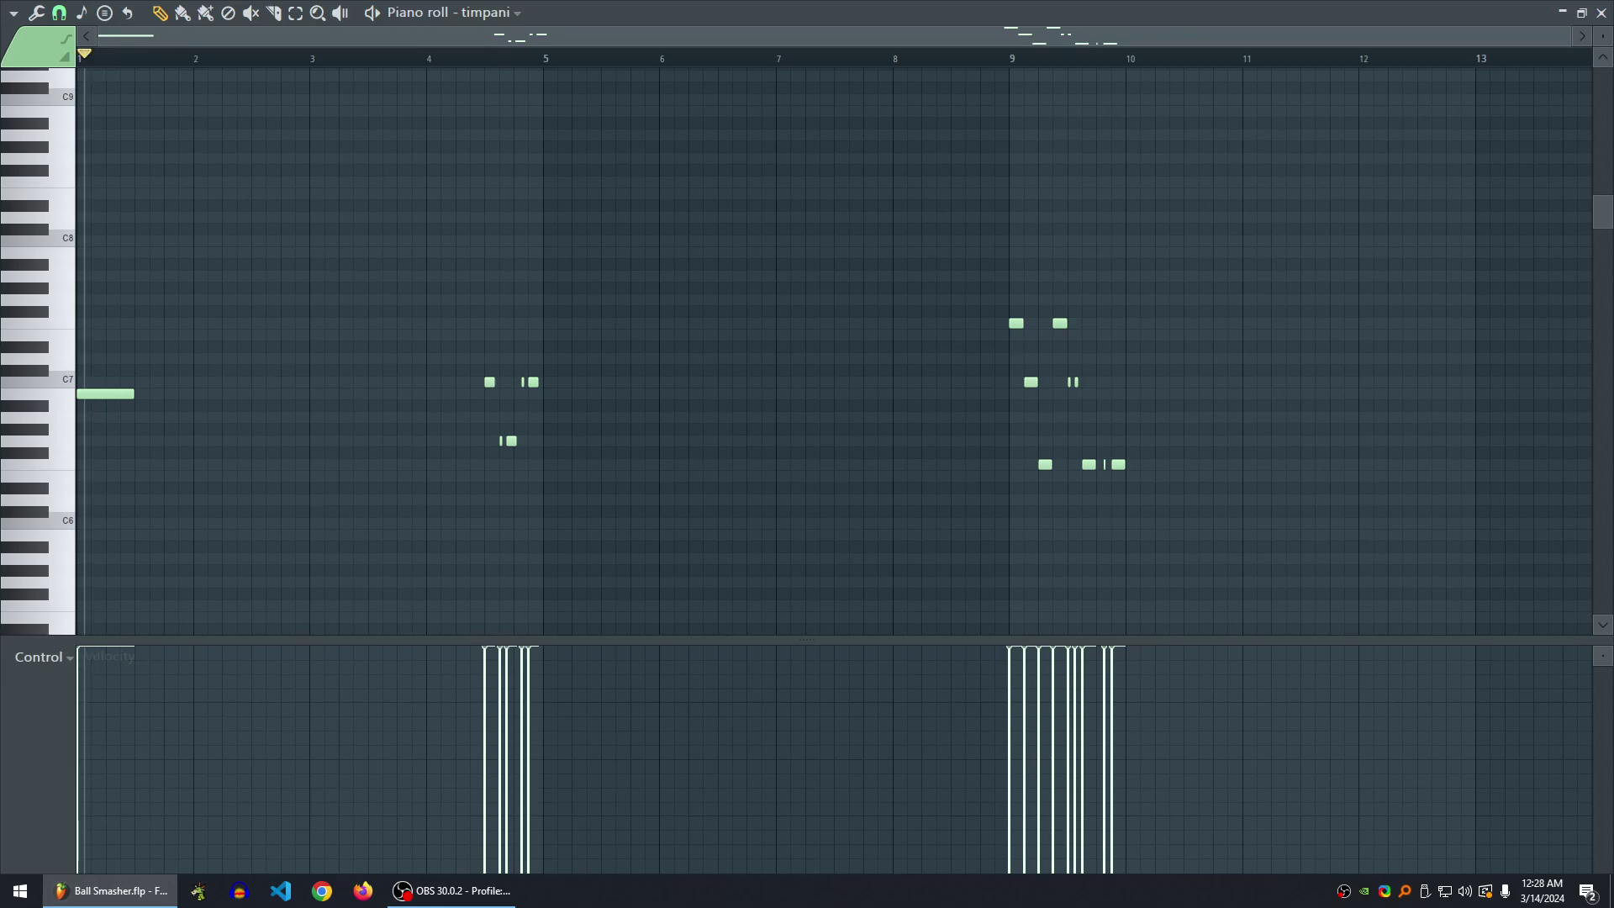
left_click(1601, 13)
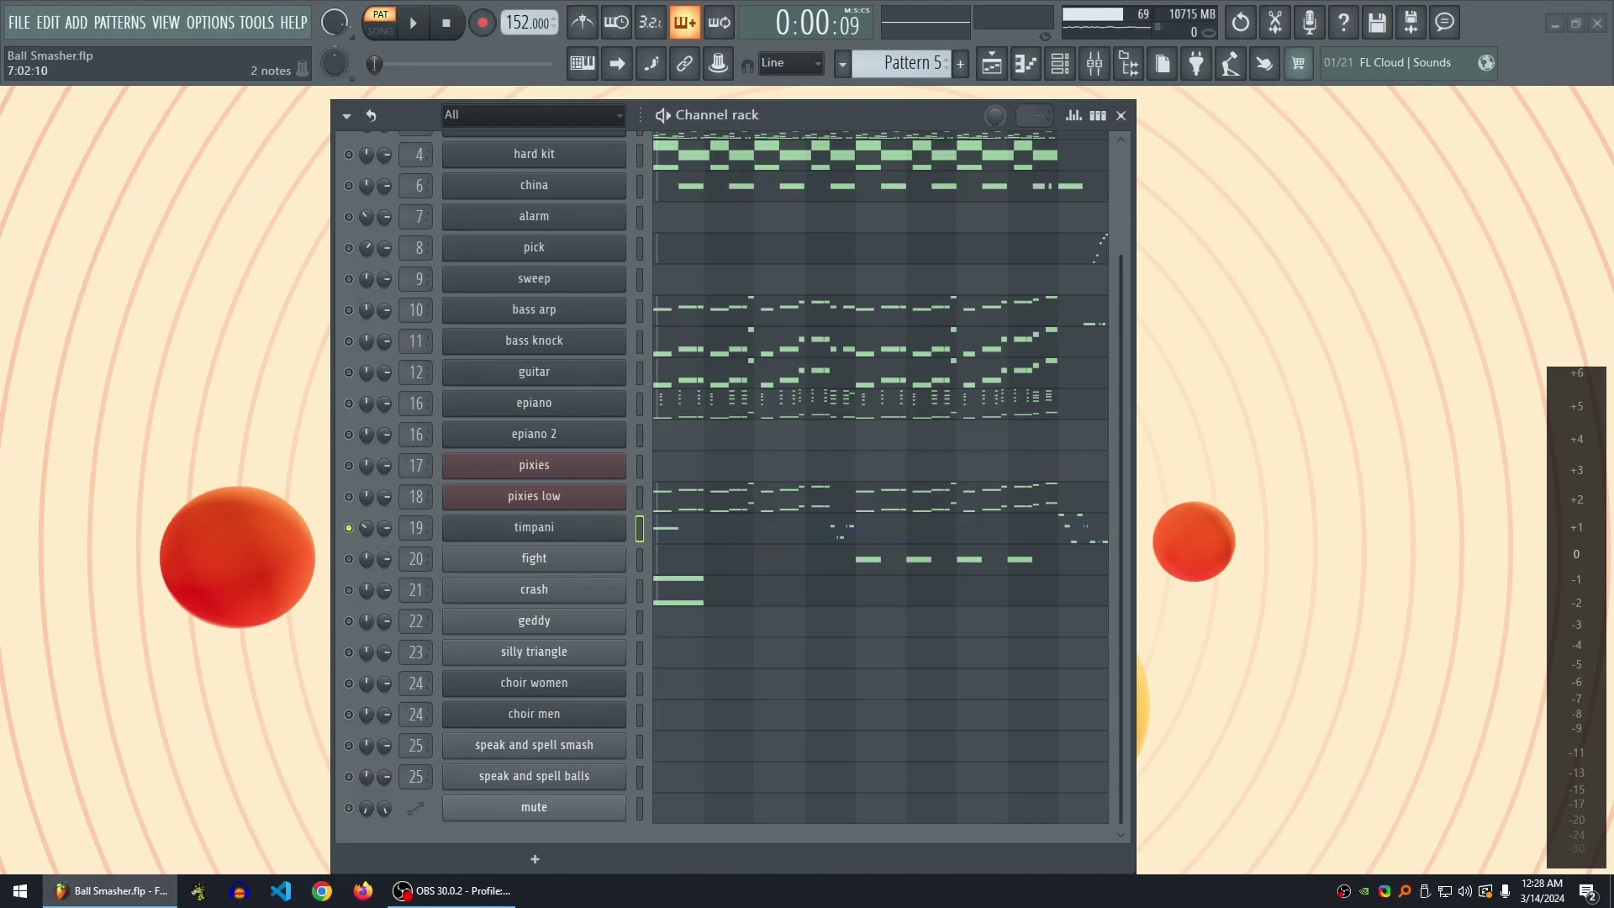
- Place the playhead in bar 4 just before the timpani fill and return to the channel rack
key("F7")
left_click(470, 56)
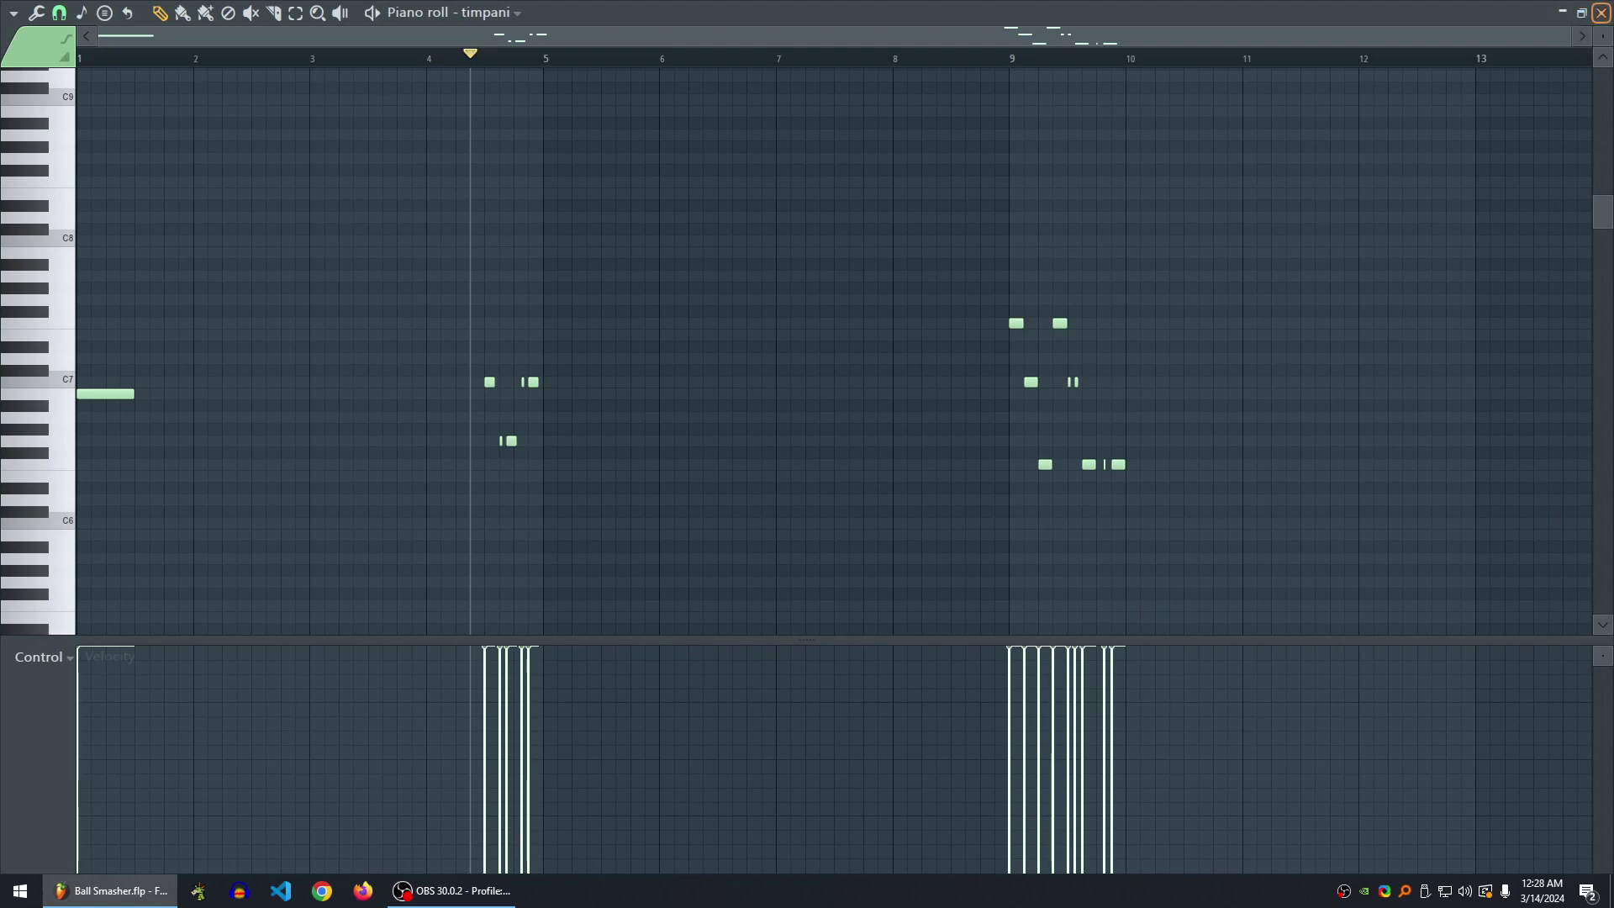
left_click(1601, 13)
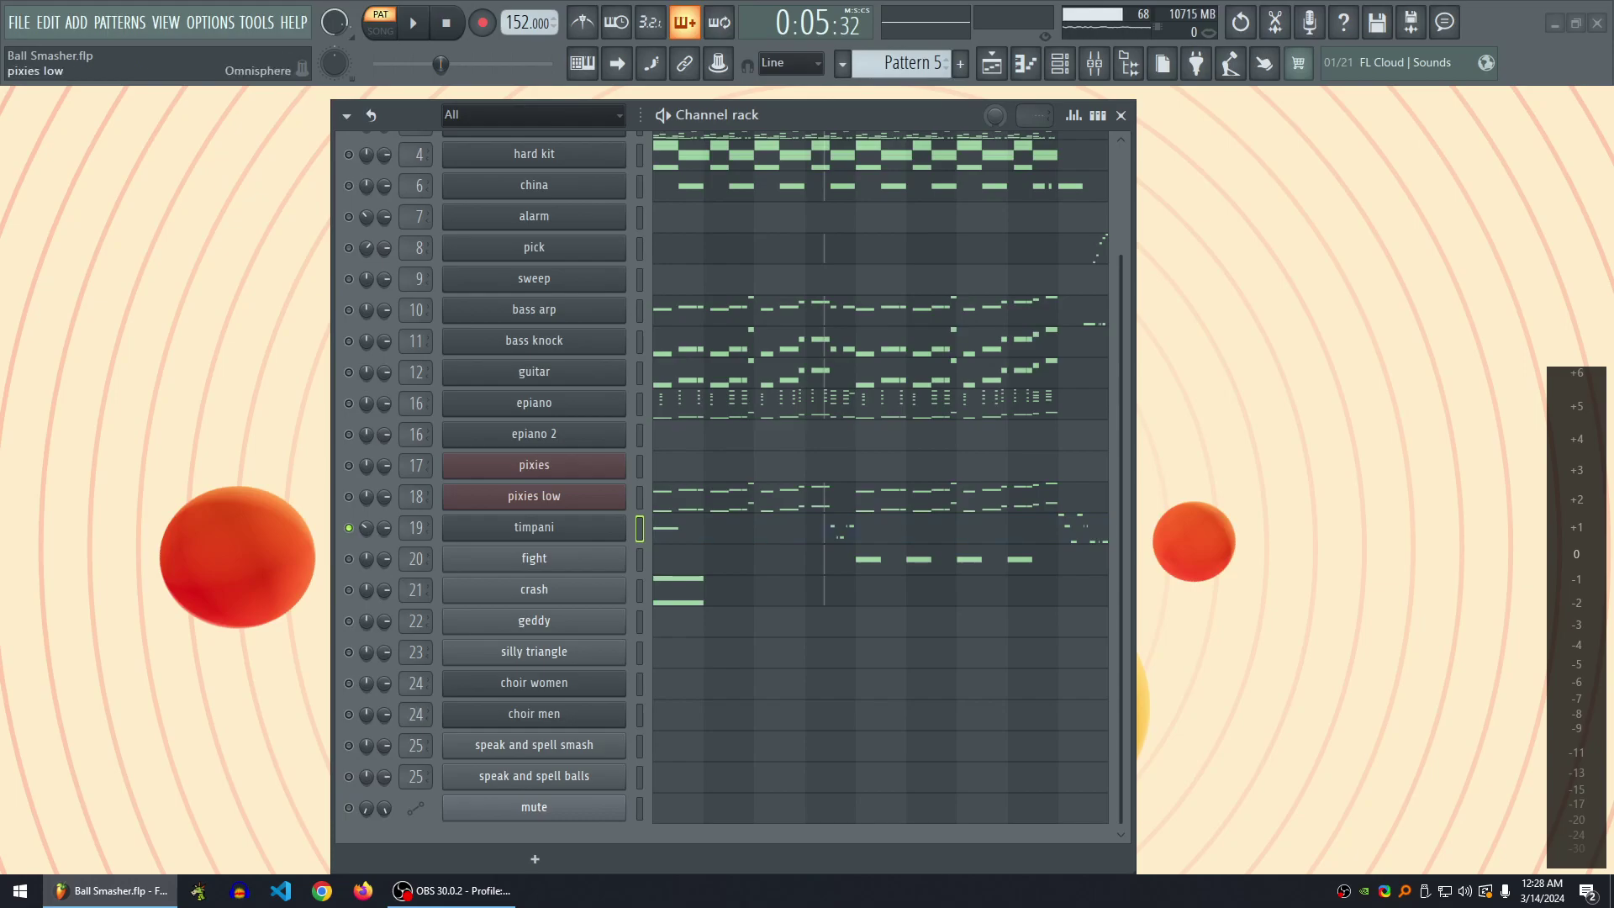
- Open the timpani's Kontakt instrument, examine the edit settings of Timp_Baroque_Single_Hits, and close the plugin window
left_click(533, 527)
left_click_drag(840, 183, 799, 135)
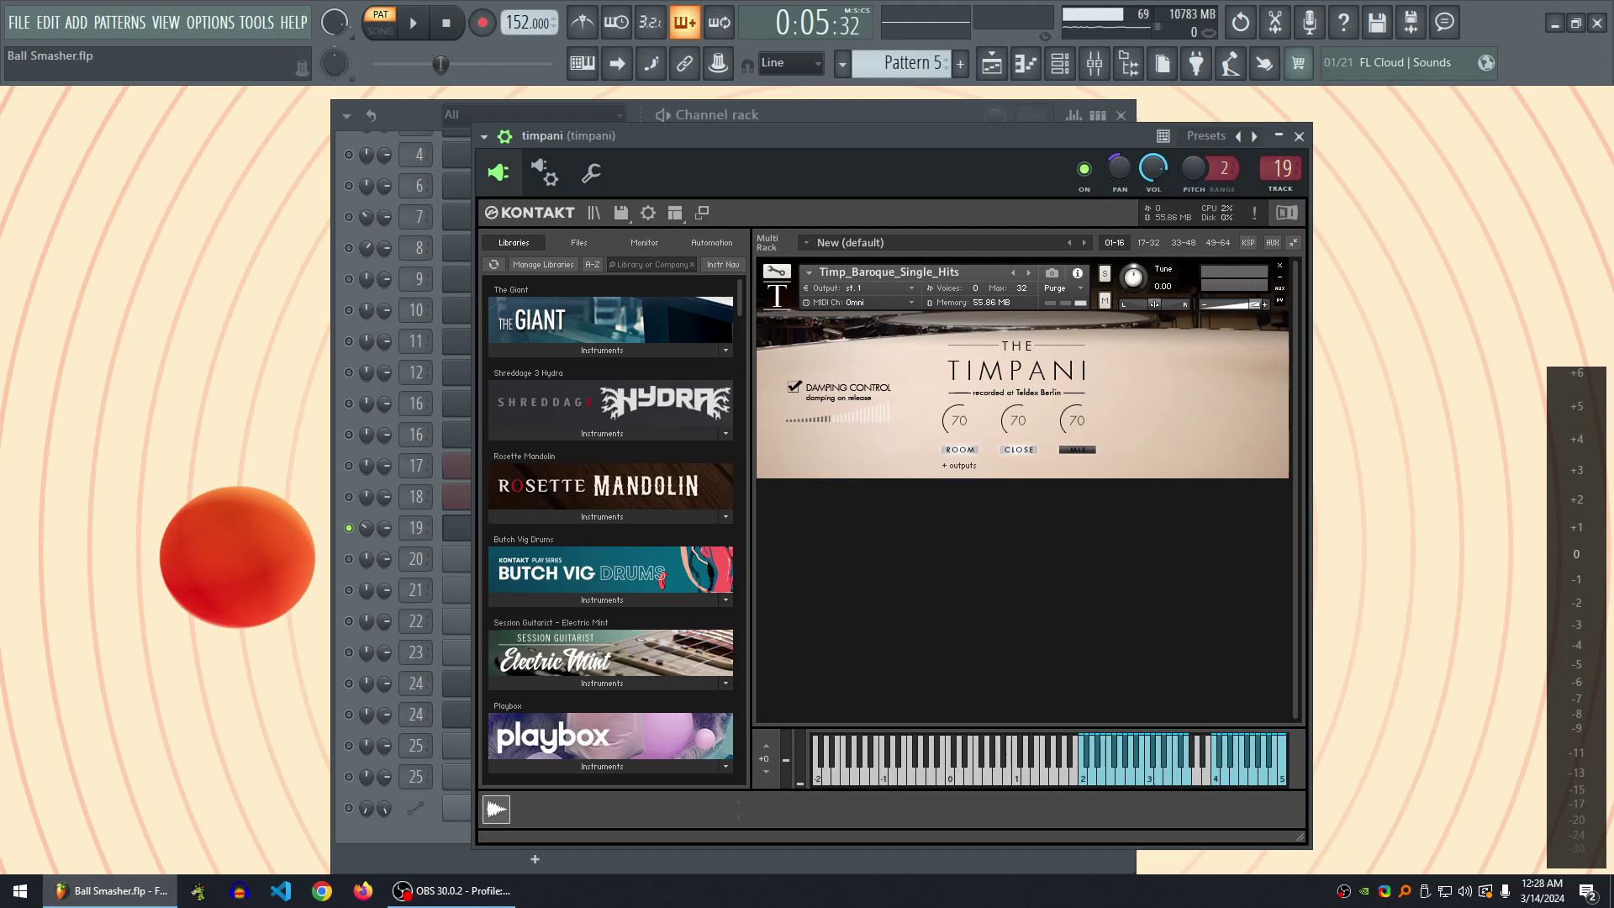
left_click_drag(799, 135, 760, 127)
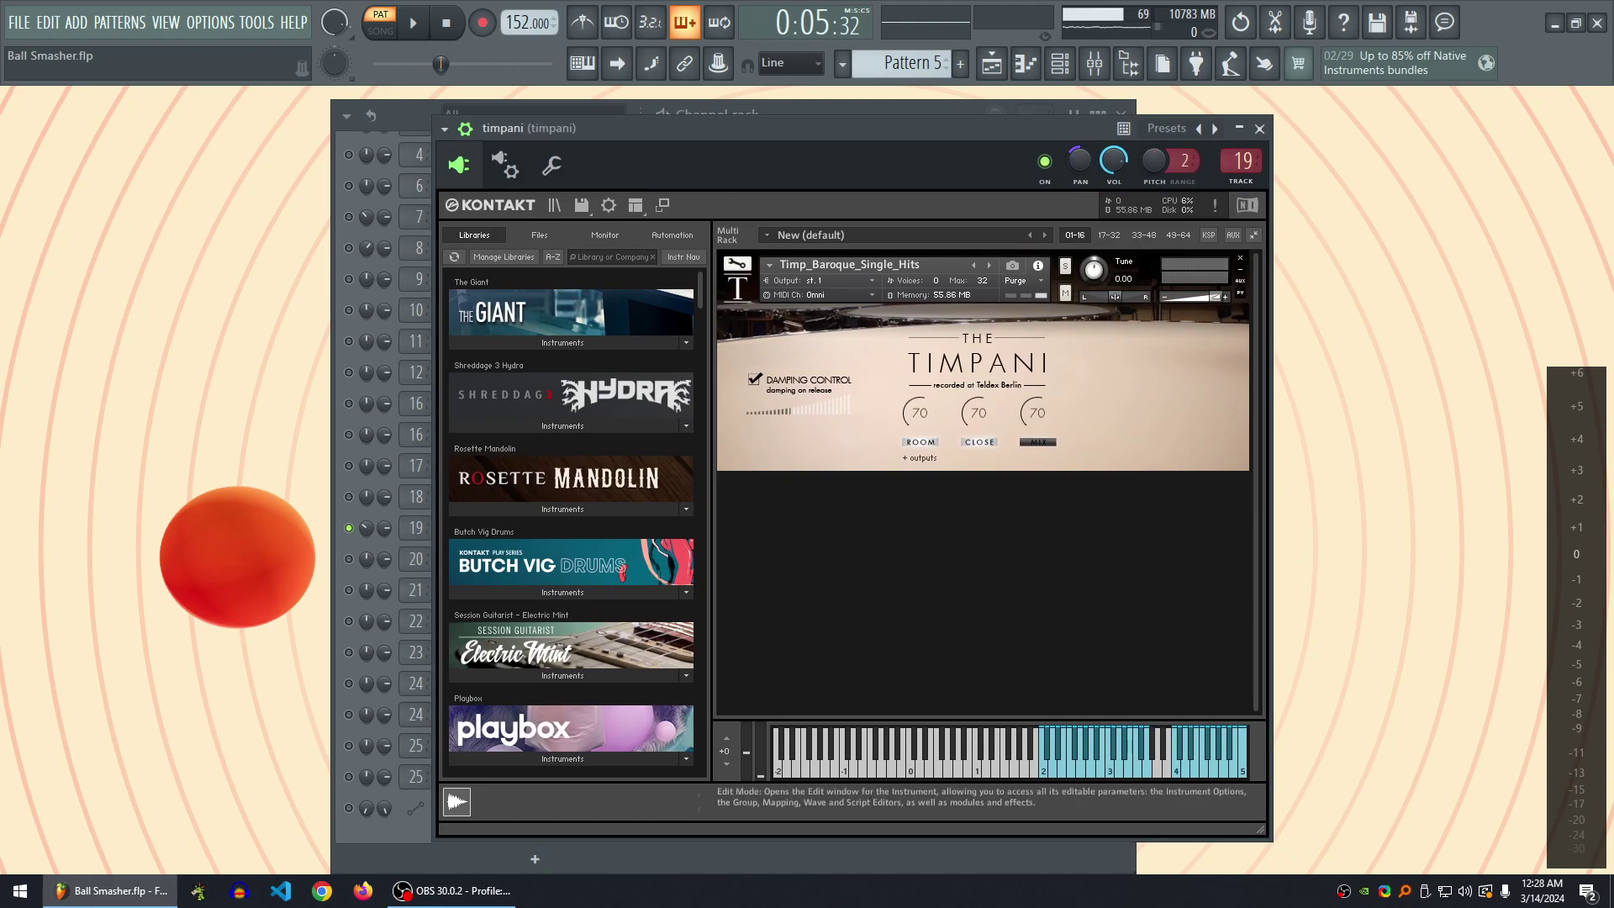
left_click(737, 264)
scroll(981, 481, "down", 10)
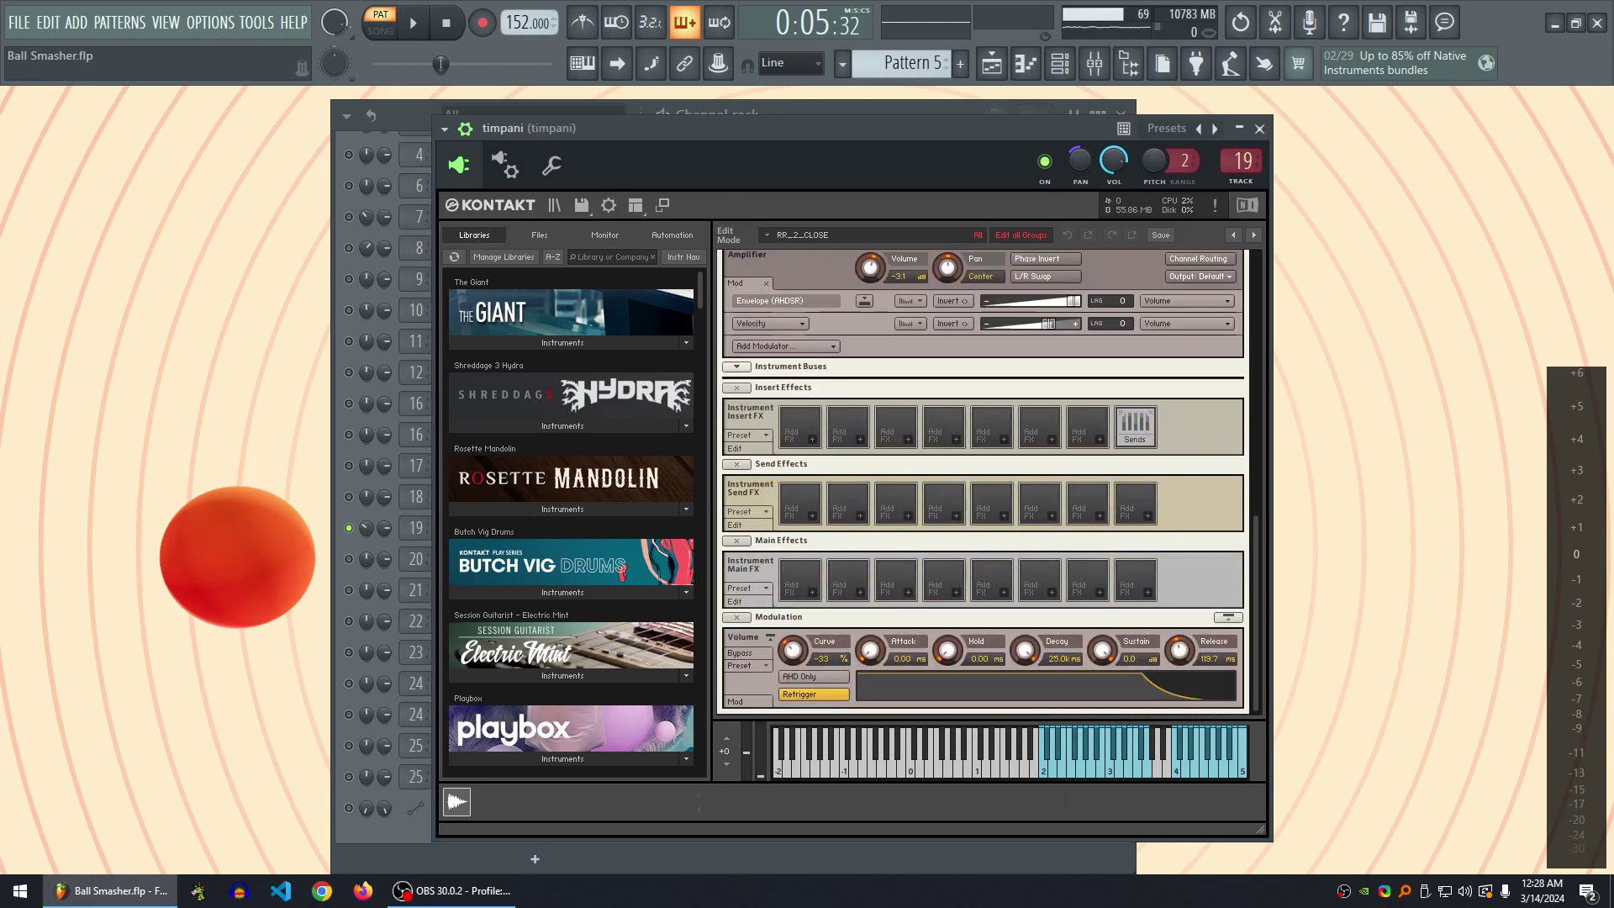
scroll(984, 483, "up", 10)
left_click(1259, 127)
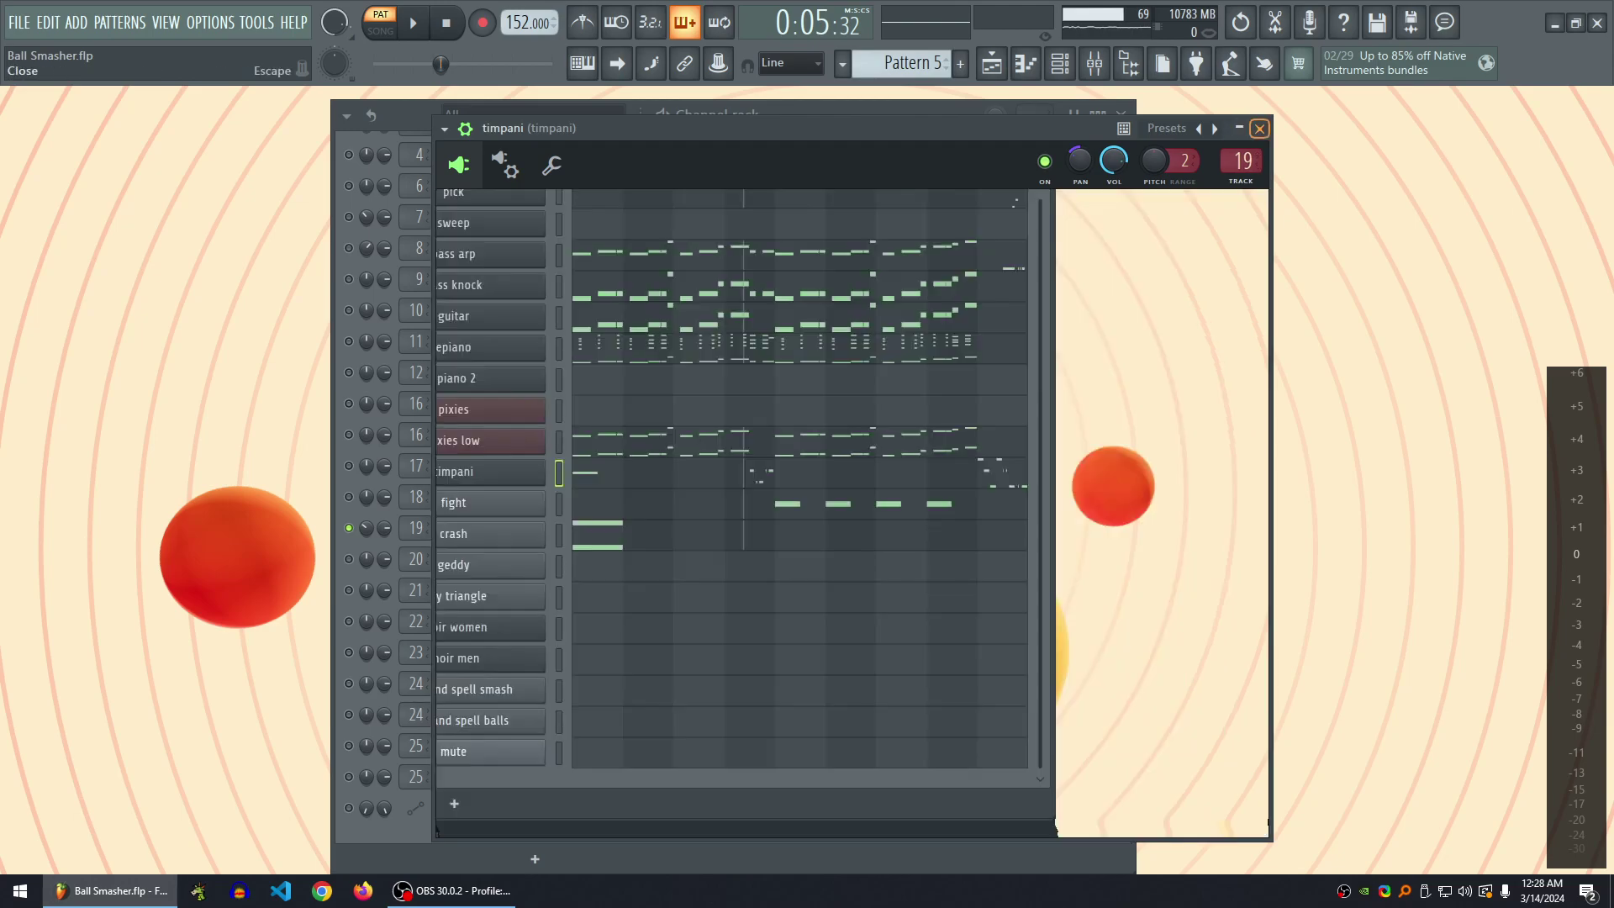
- Open the timpani notes in the piano roll and play the bar 4 fill at close range
left_click(731, 527)
scroll(424, 379, "down", 8)
scroll(424, 378, "up", 2)
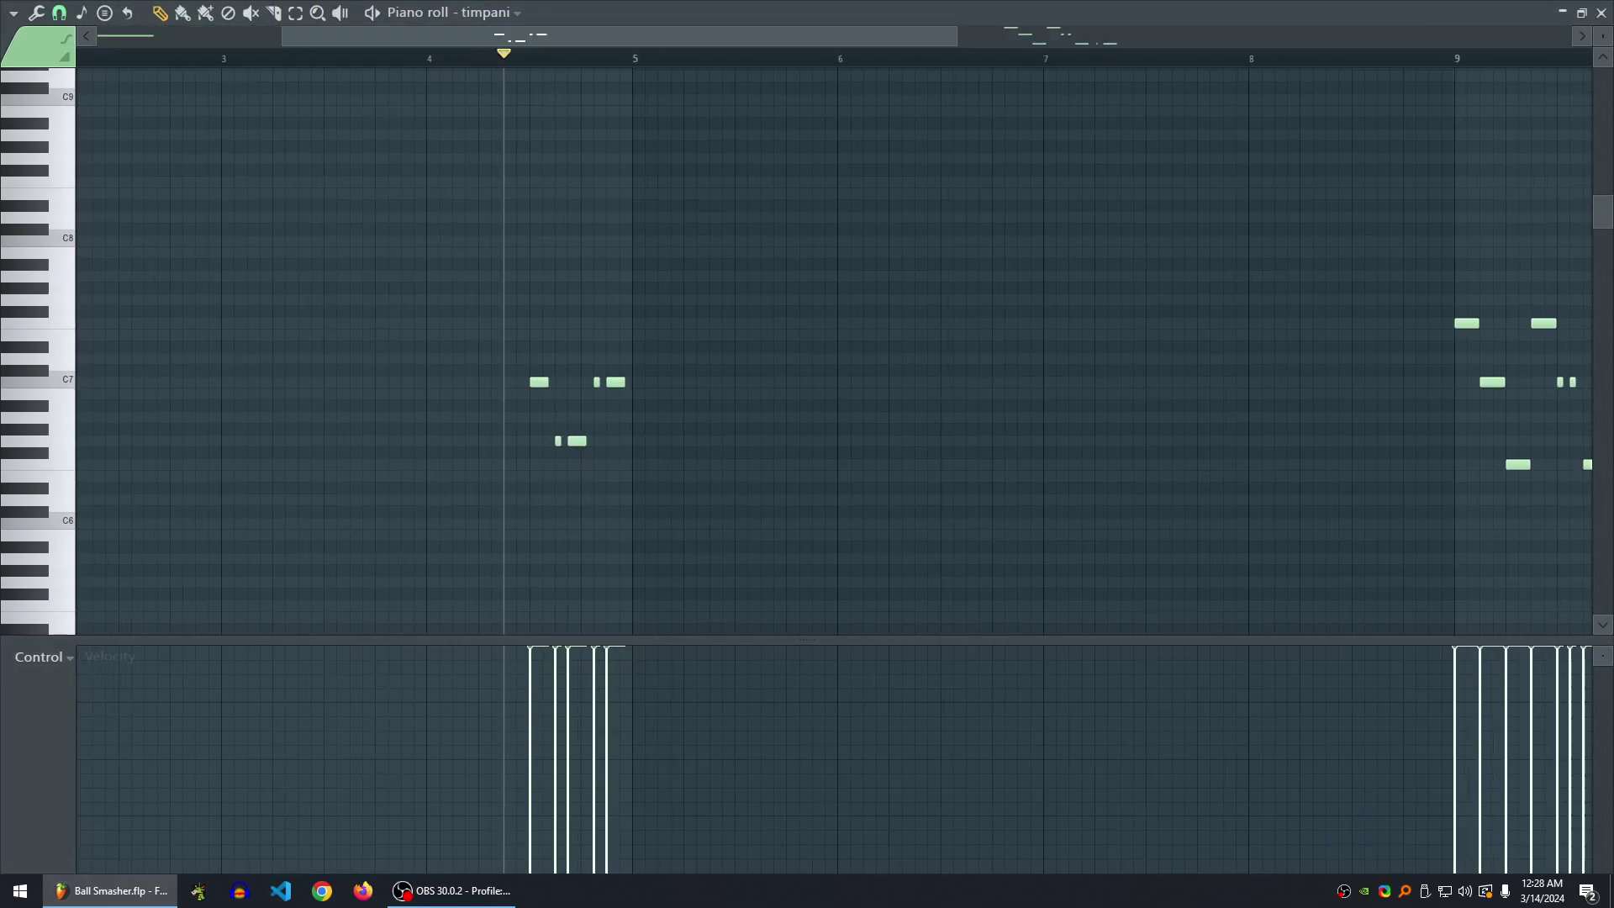
scroll(533, 440, "up", 5)
key("space")
key("space")
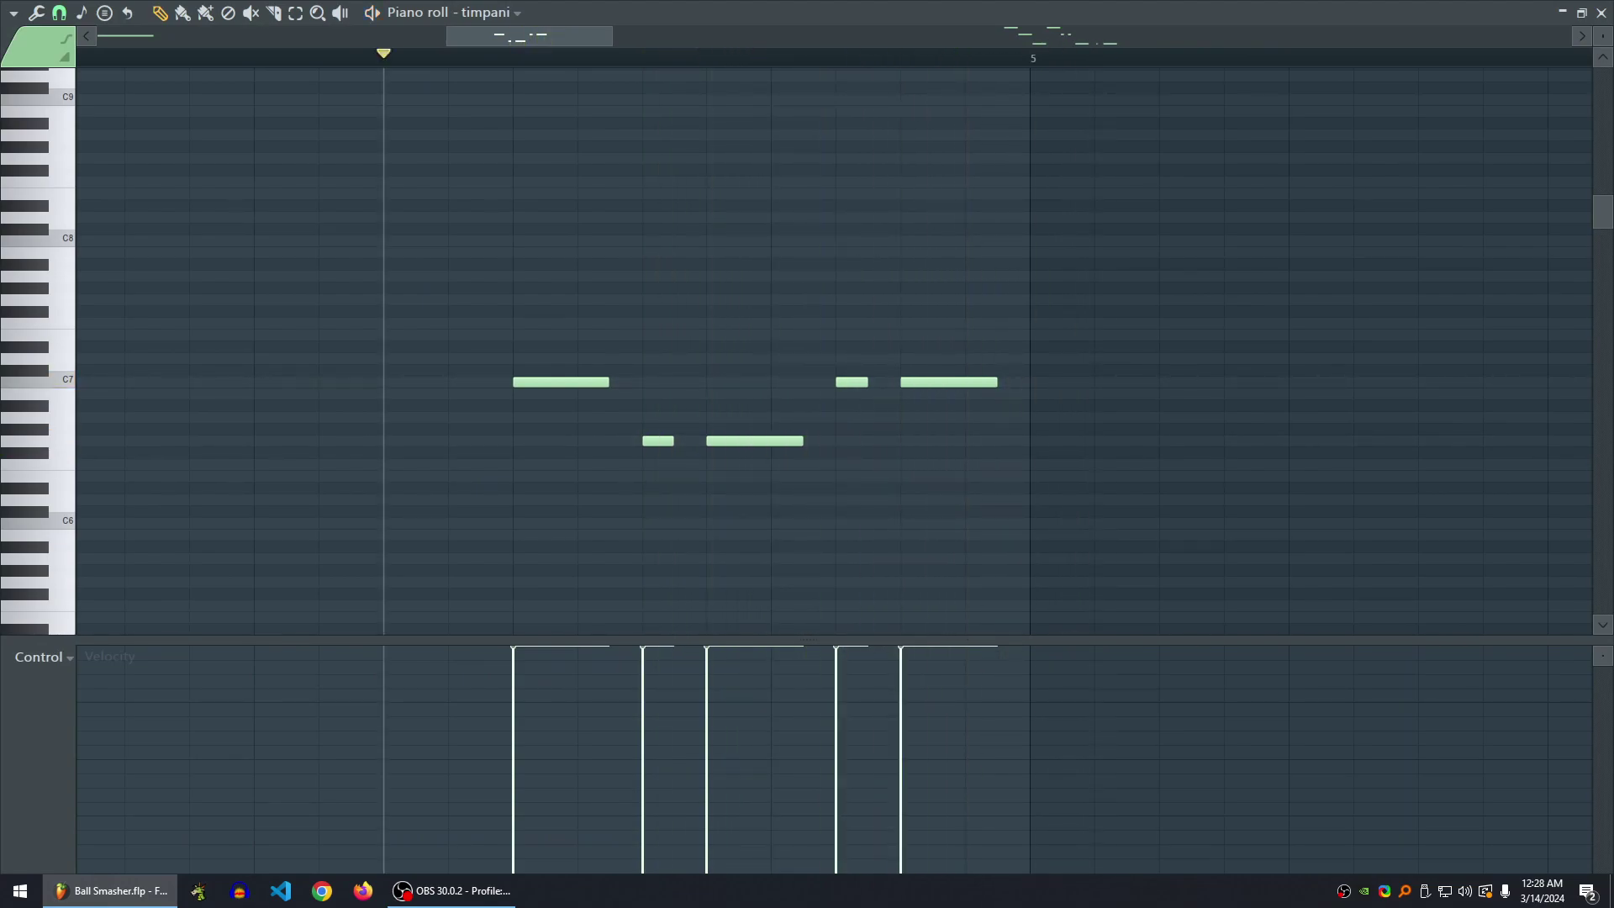
- Examine the rhythm of the timpani's bar 4 fill, replay it, and close the piano roll
scroll(504, 440, "down", 6)
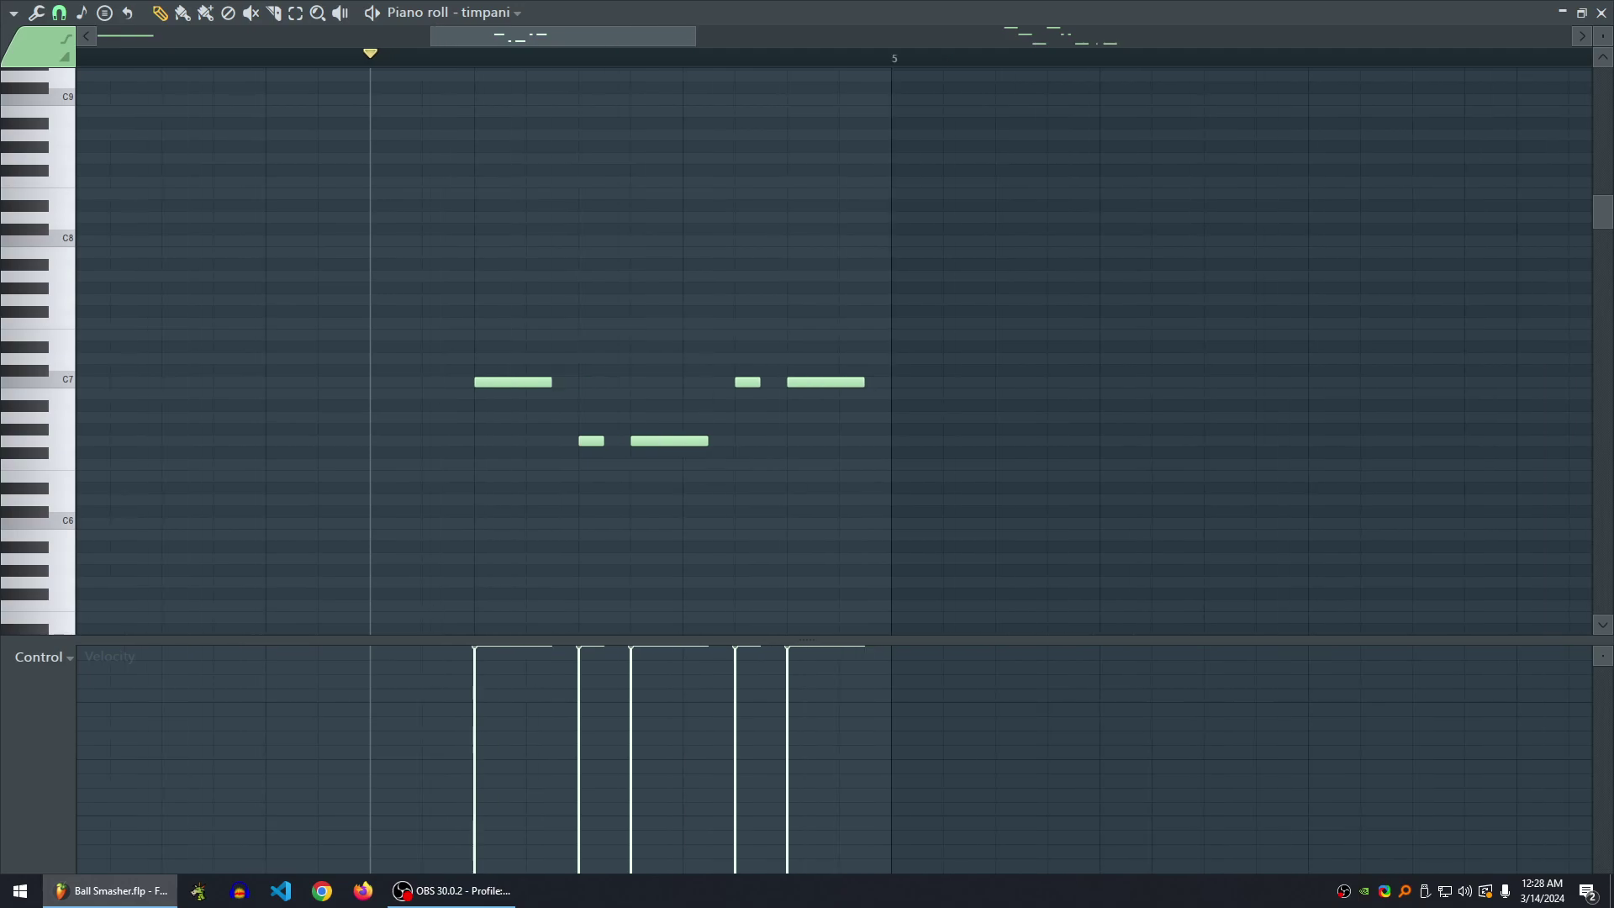
scroll(504, 441, "up", 5)
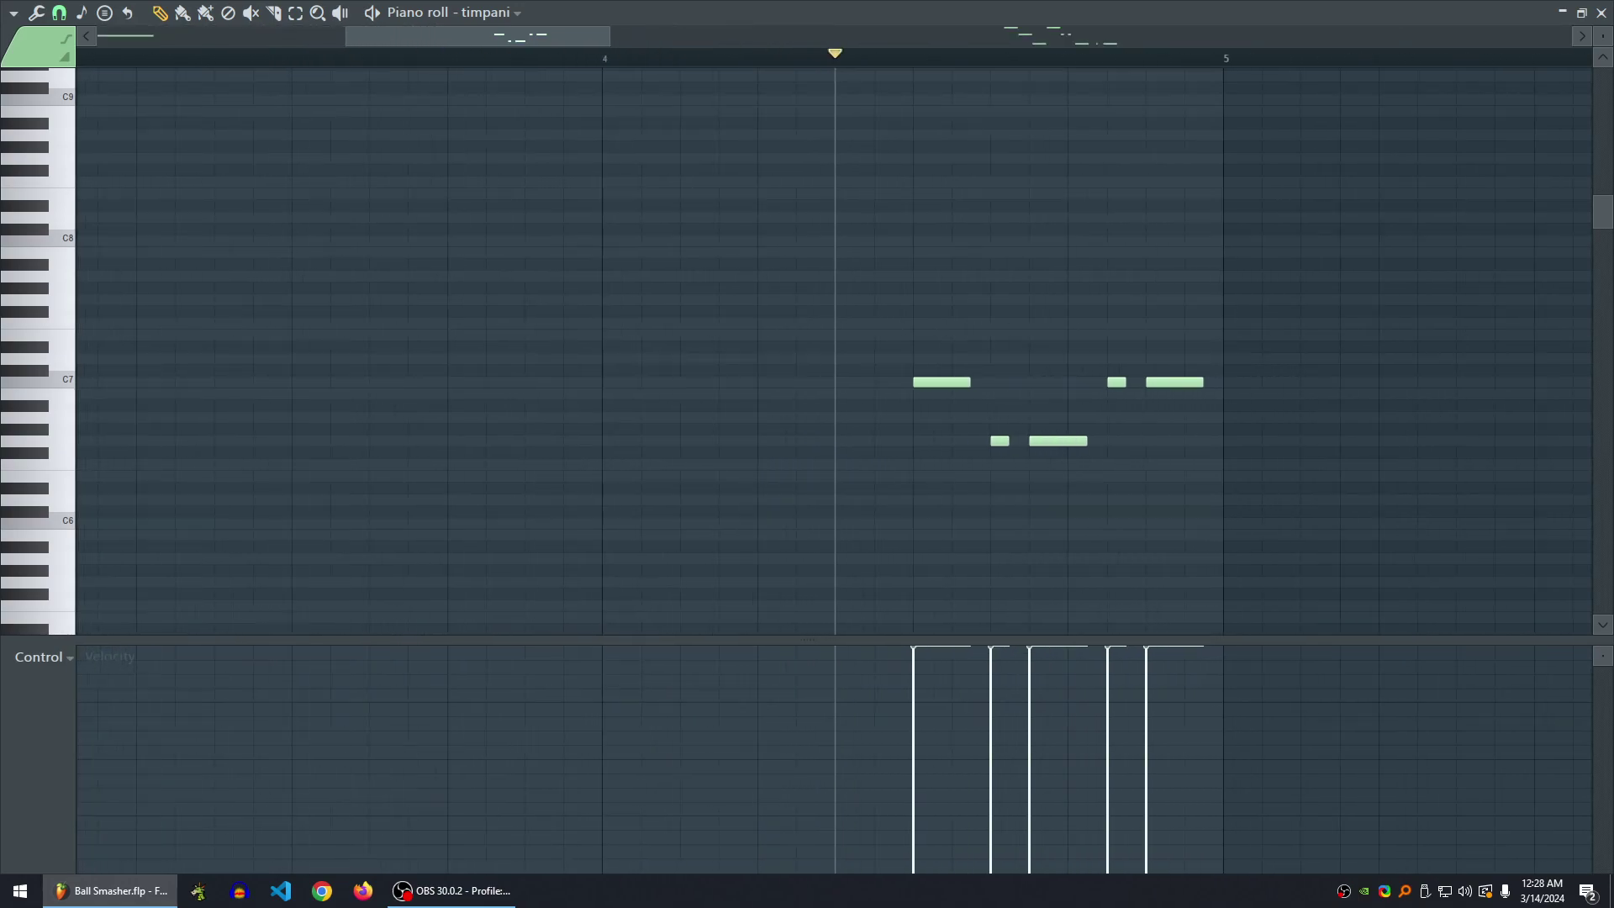
scroll(833, 351, "right", 3)
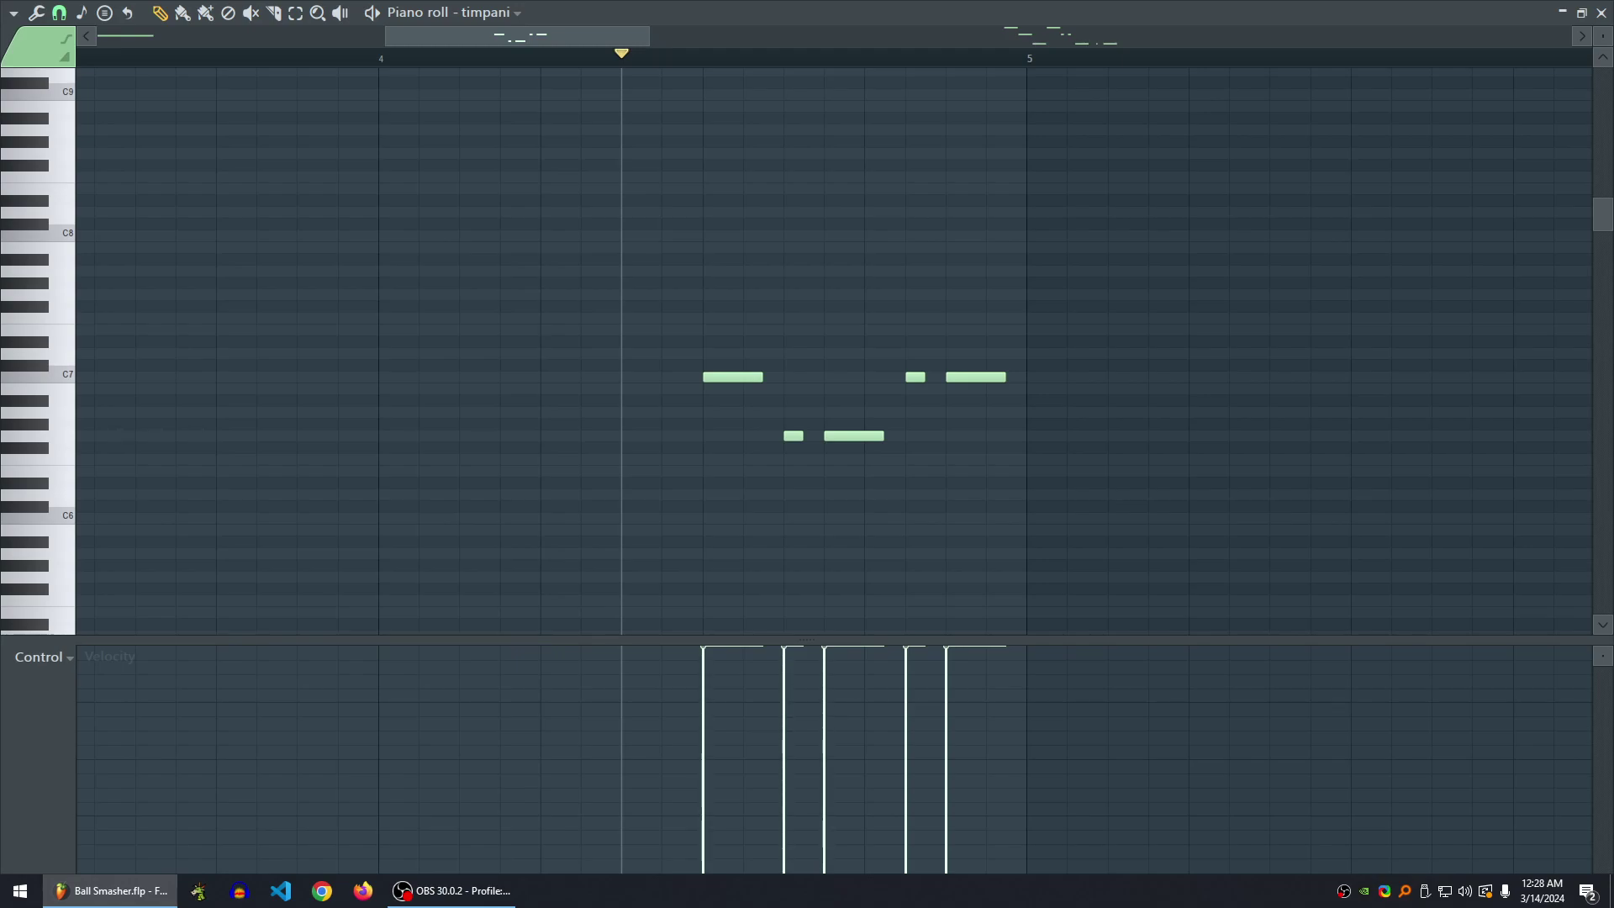
scroll(690, 351, "down", 3)
key("space")
scroll(690, 351, "down", 3)
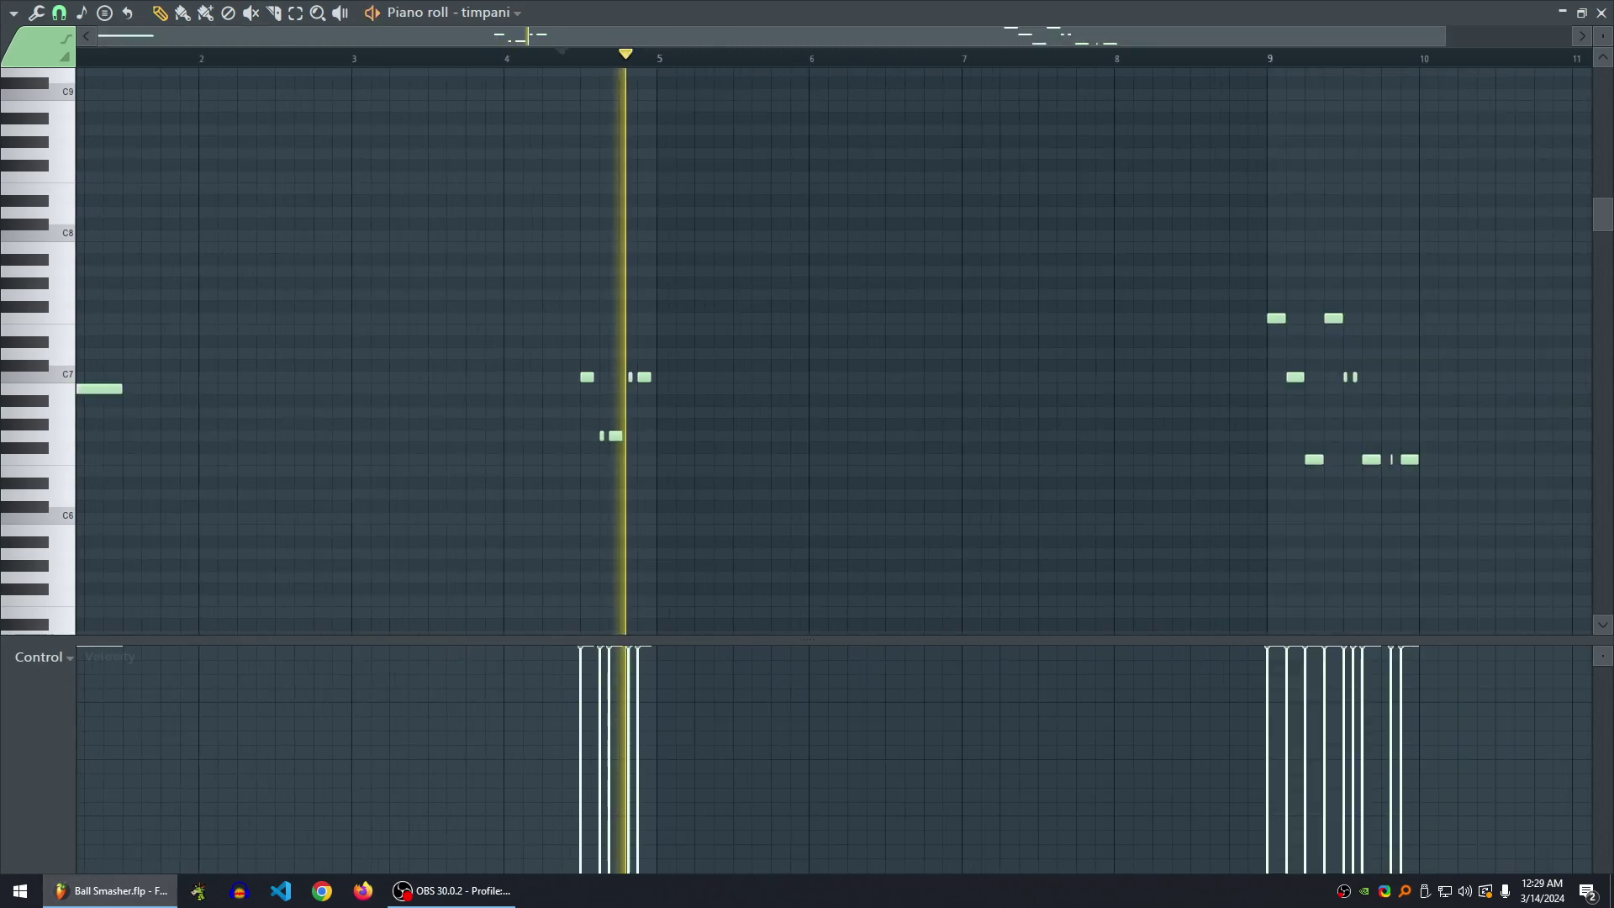
key("space")
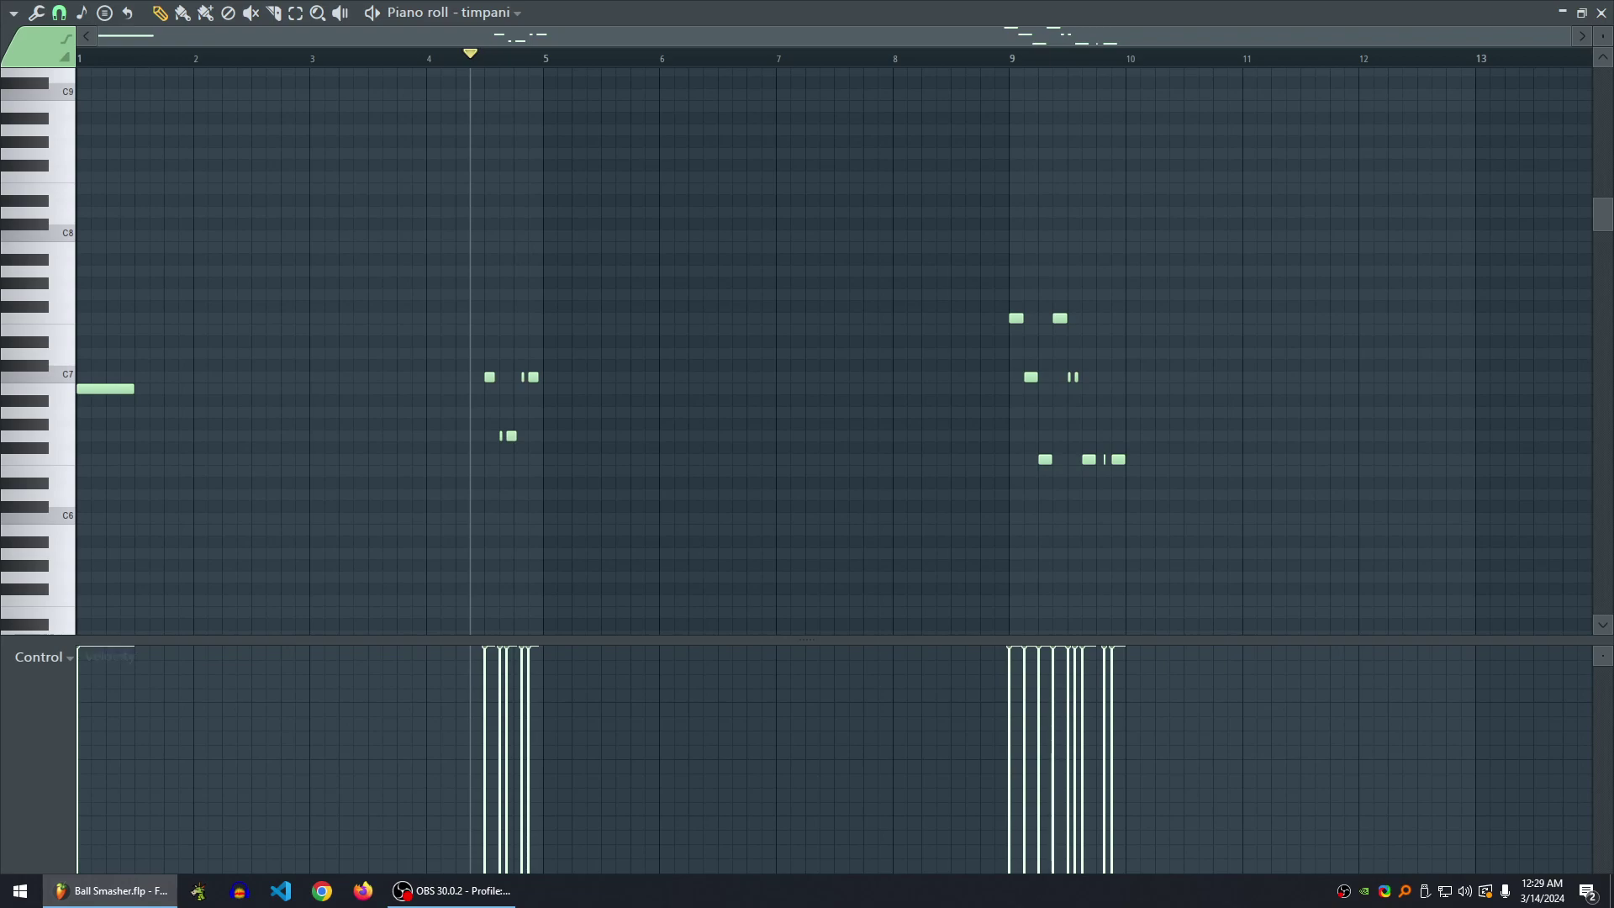
left_click(1601, 13)
- Open the pixies low notes in the piano roll, play from the playhead in bar 4, and return to the channel rack
scroll(732, 488, "up", 3)
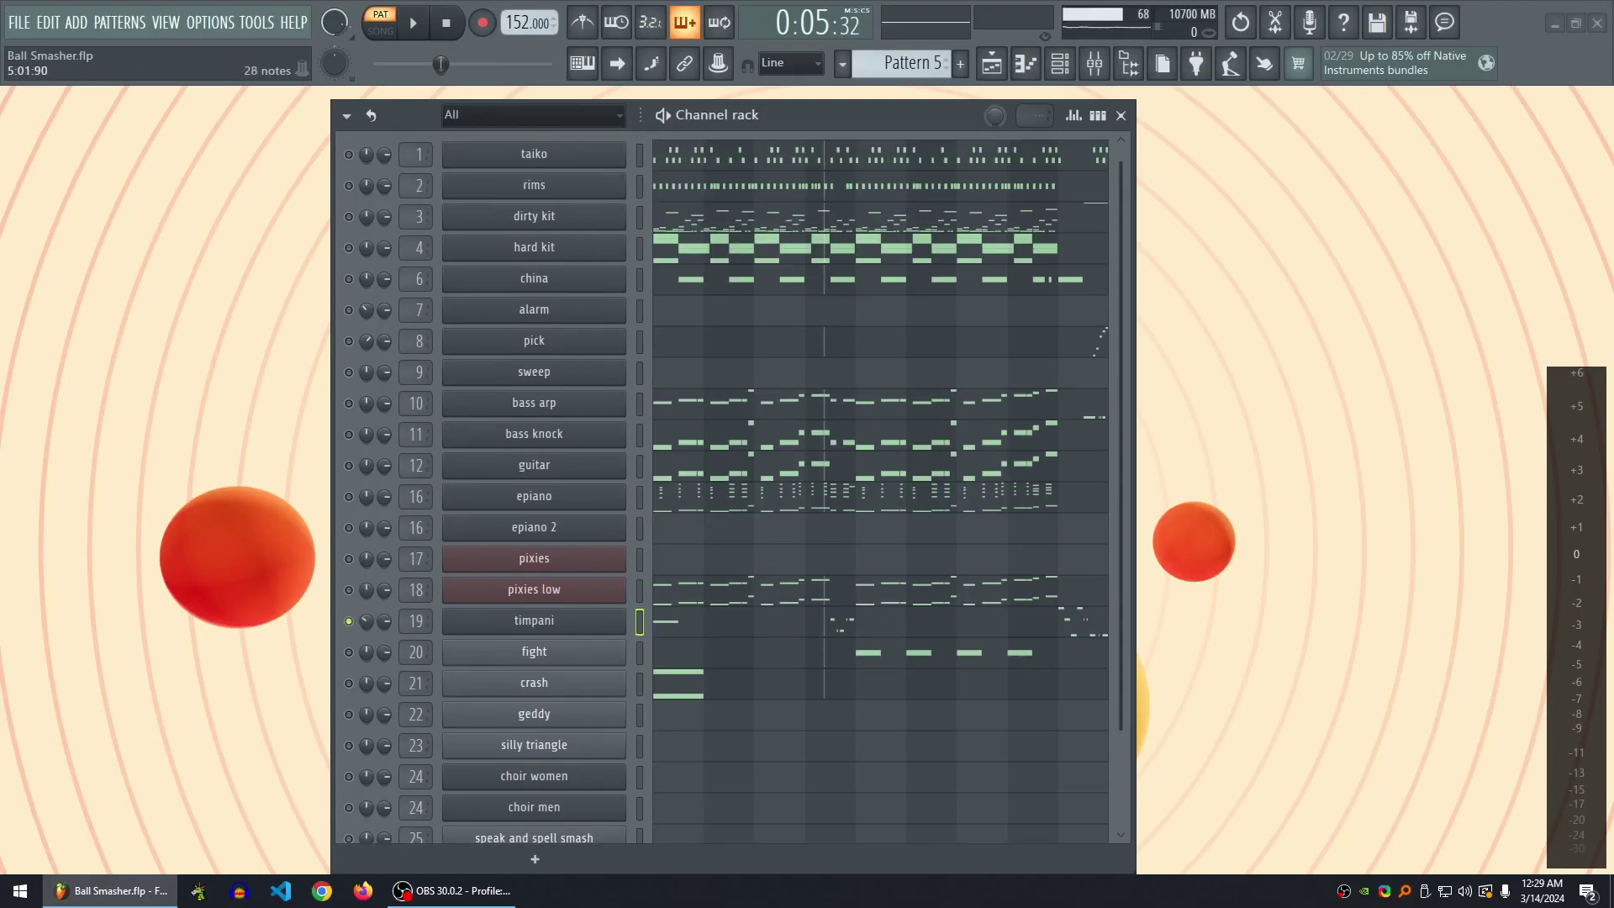
left_click(731, 590)
scroll(807, 351, "down", 3)
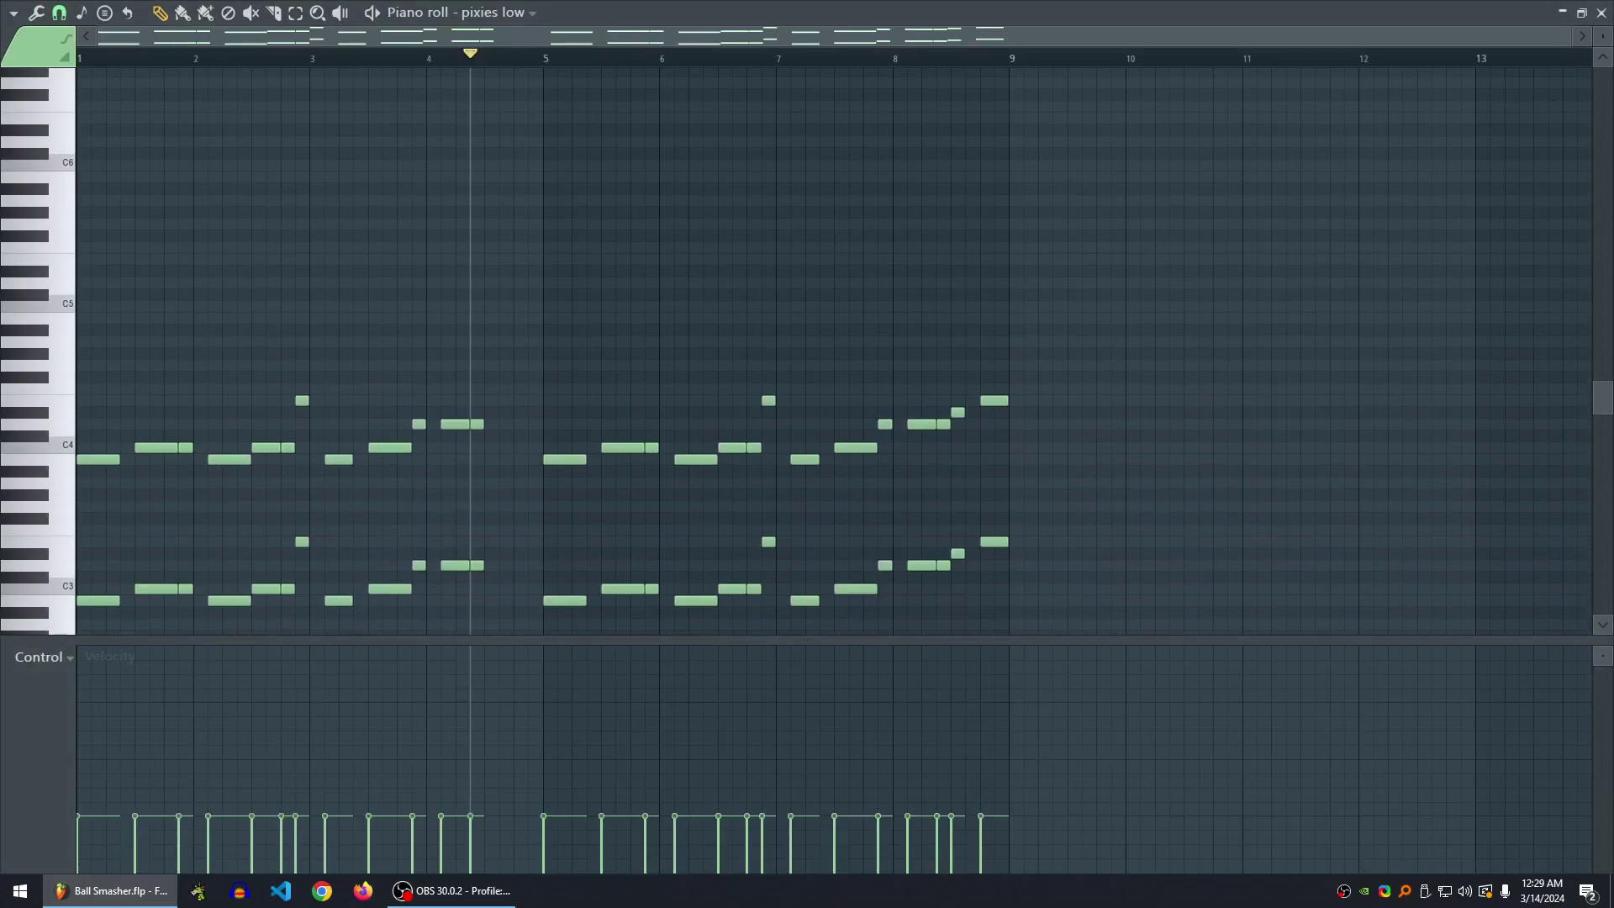
key("space")
key("space")
left_click(1601, 12)
scroll(731, 488, "up", 1)
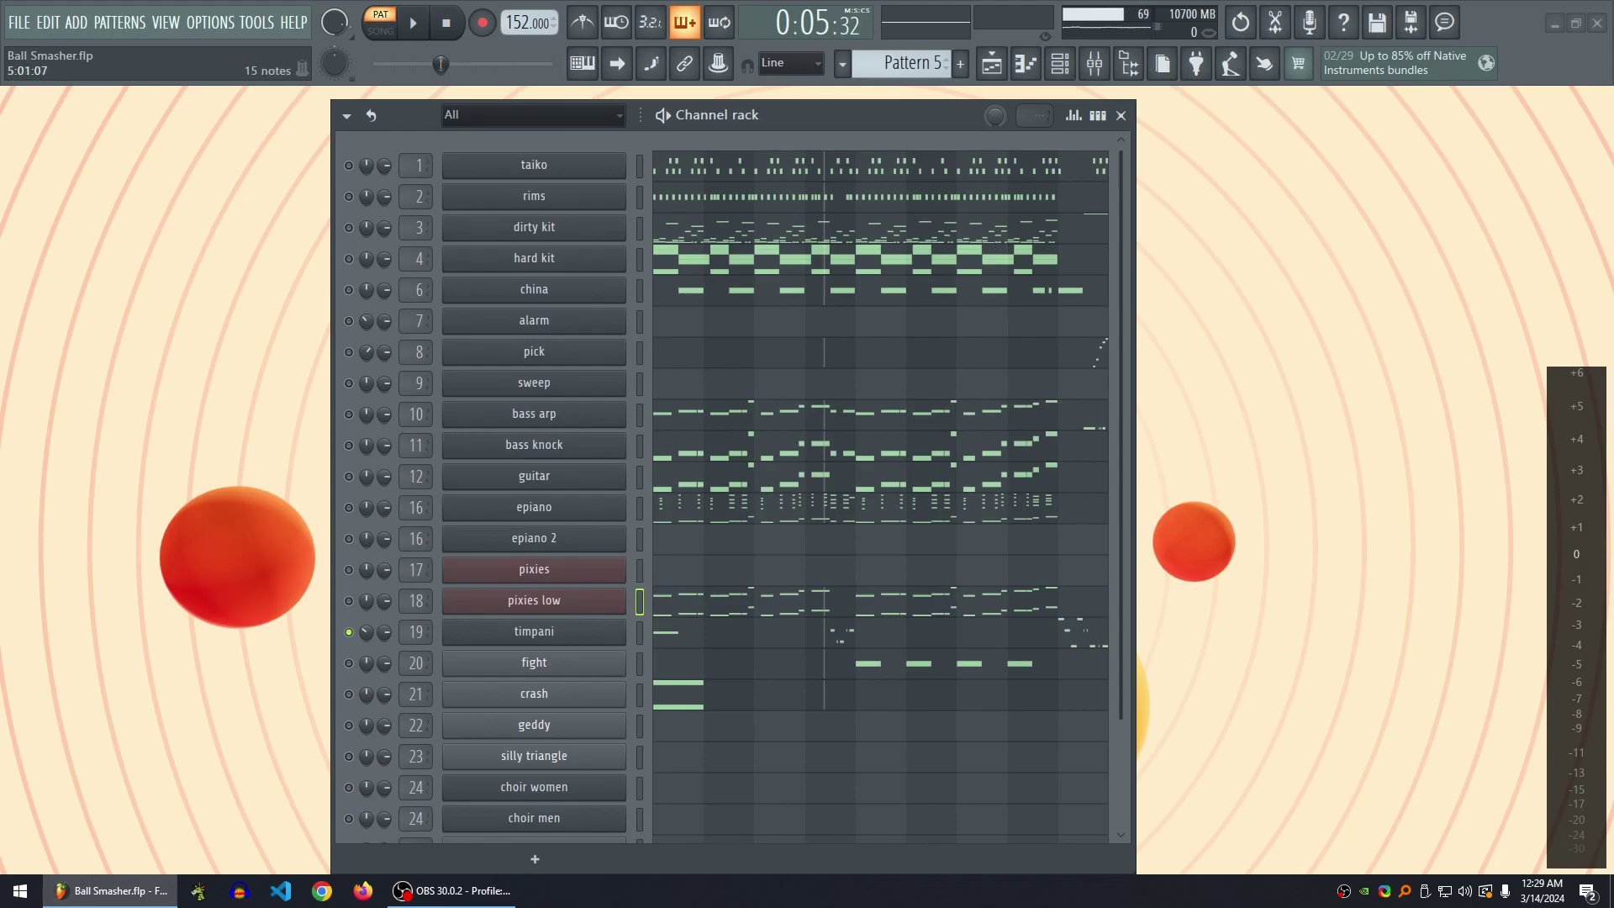
scroll(534, 487, "down", 3)
scroll(534, 487, "up", 3)
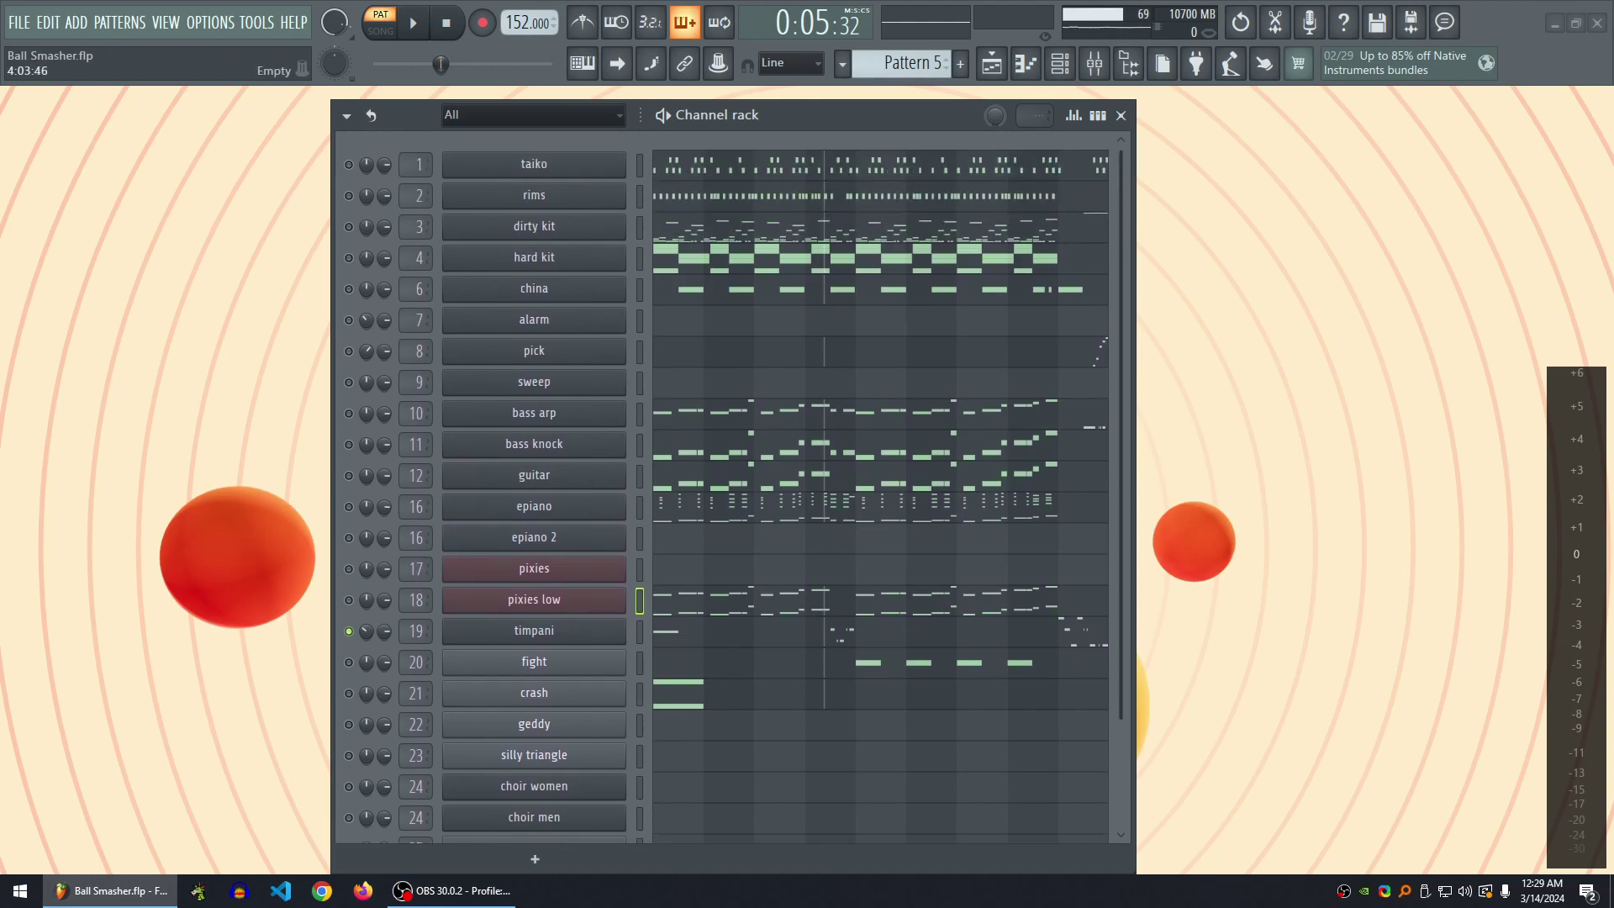
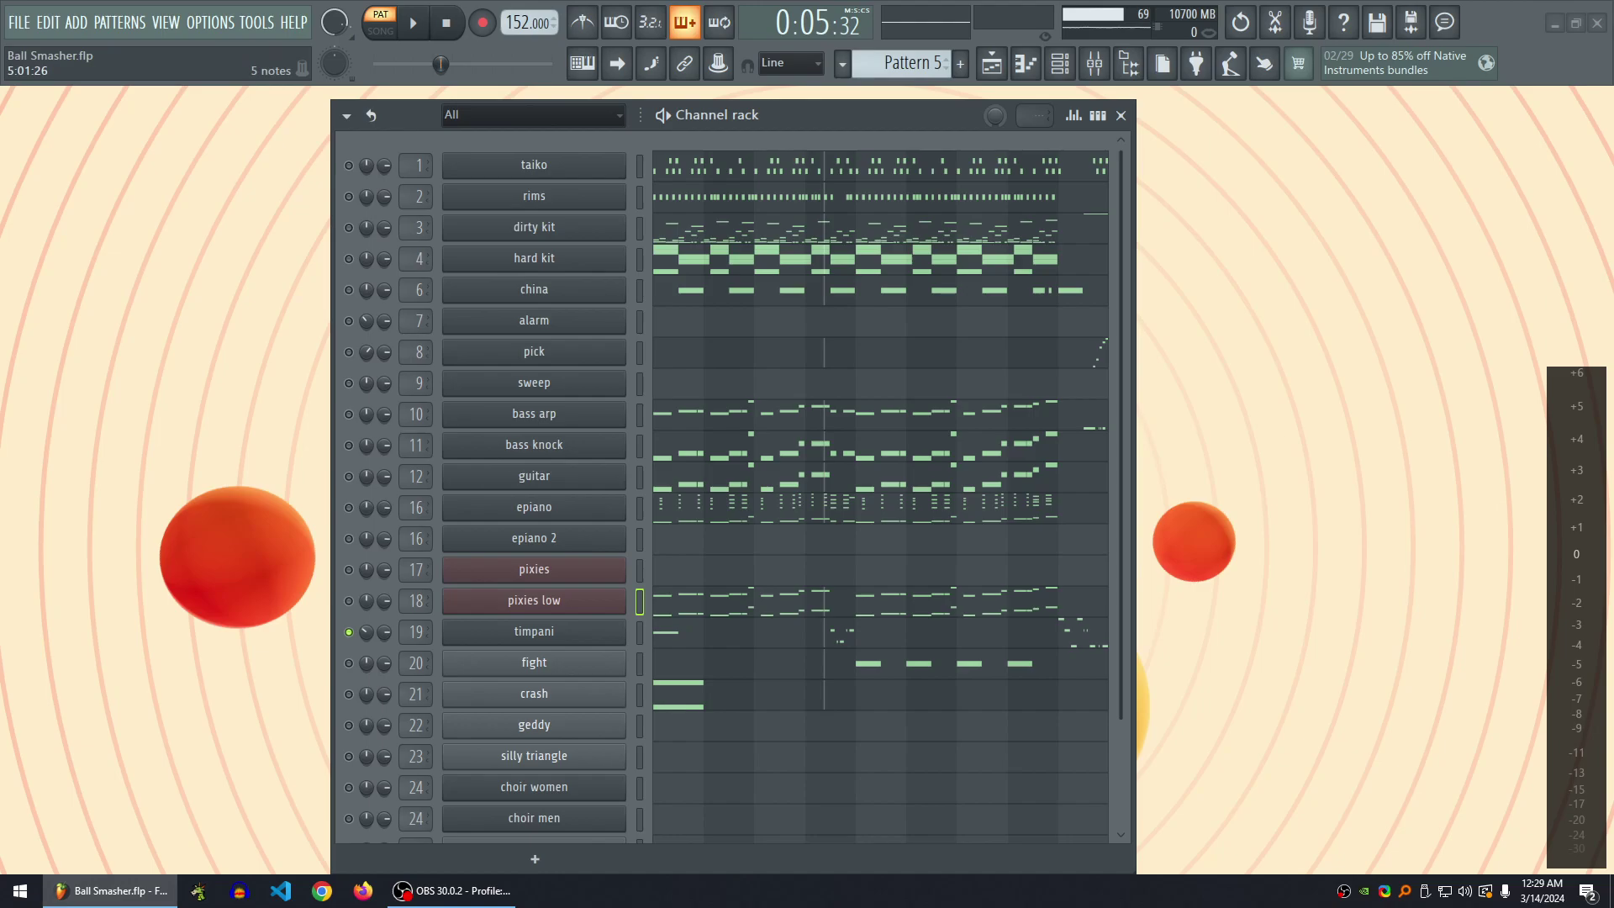
scroll(880, 496, "down", 1)
scroll(880, 496, "down", 3)
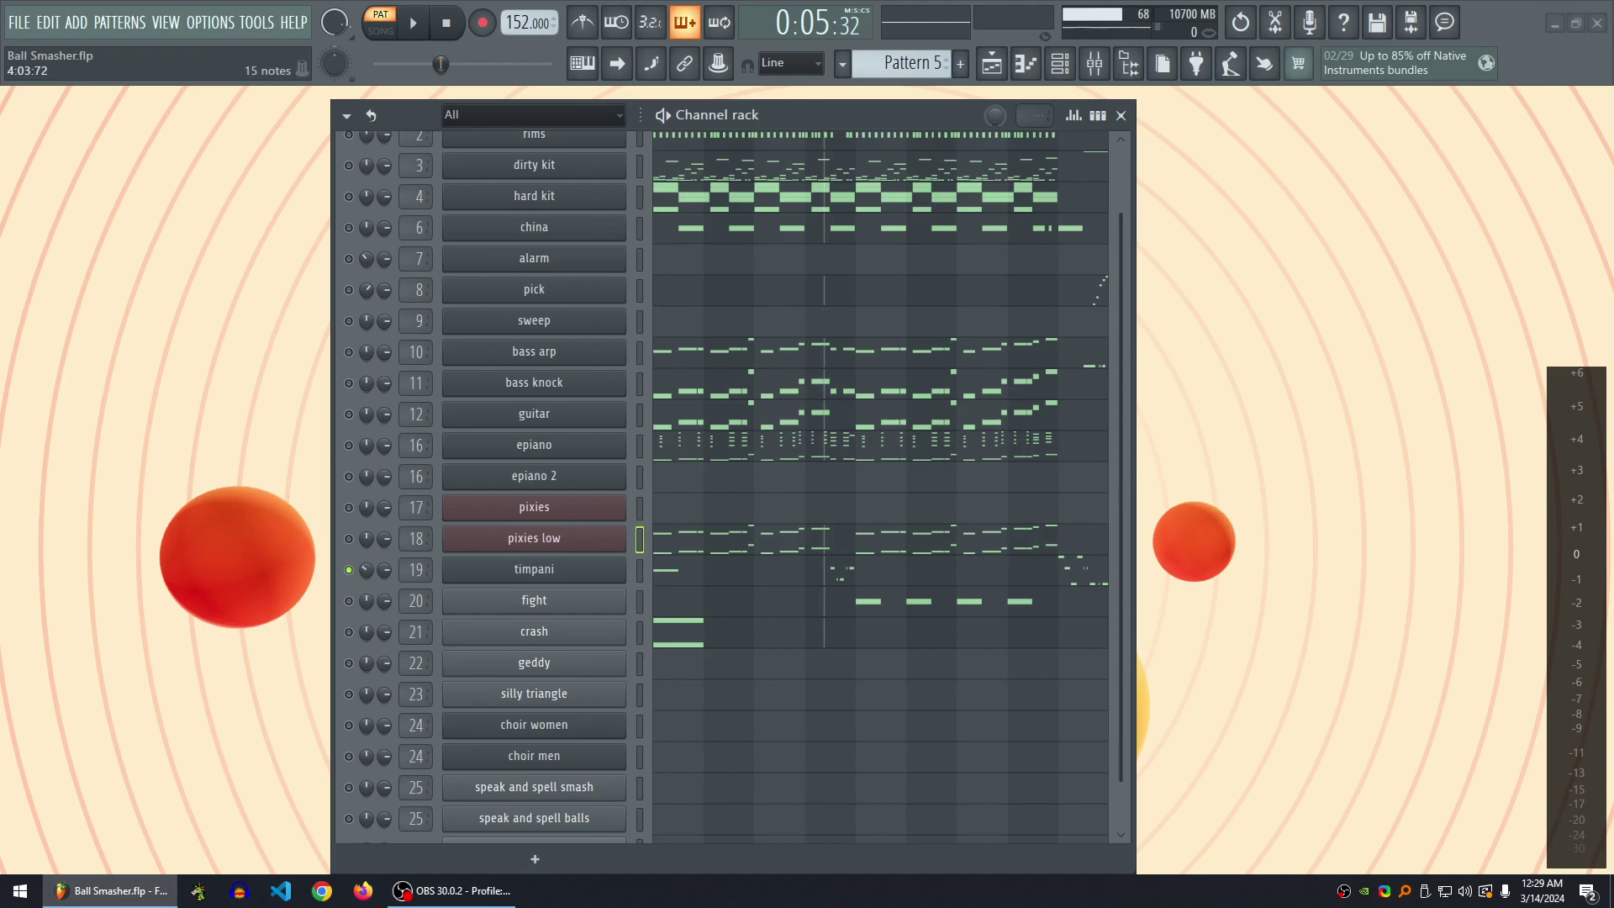
- Solo the epiano channel in Pattern 5 and play it briefly from the playhead
scroll(880, 496, "up", 3)
scroll(880, 496, "down", 3)
scroll(534, 488, "up", 2)
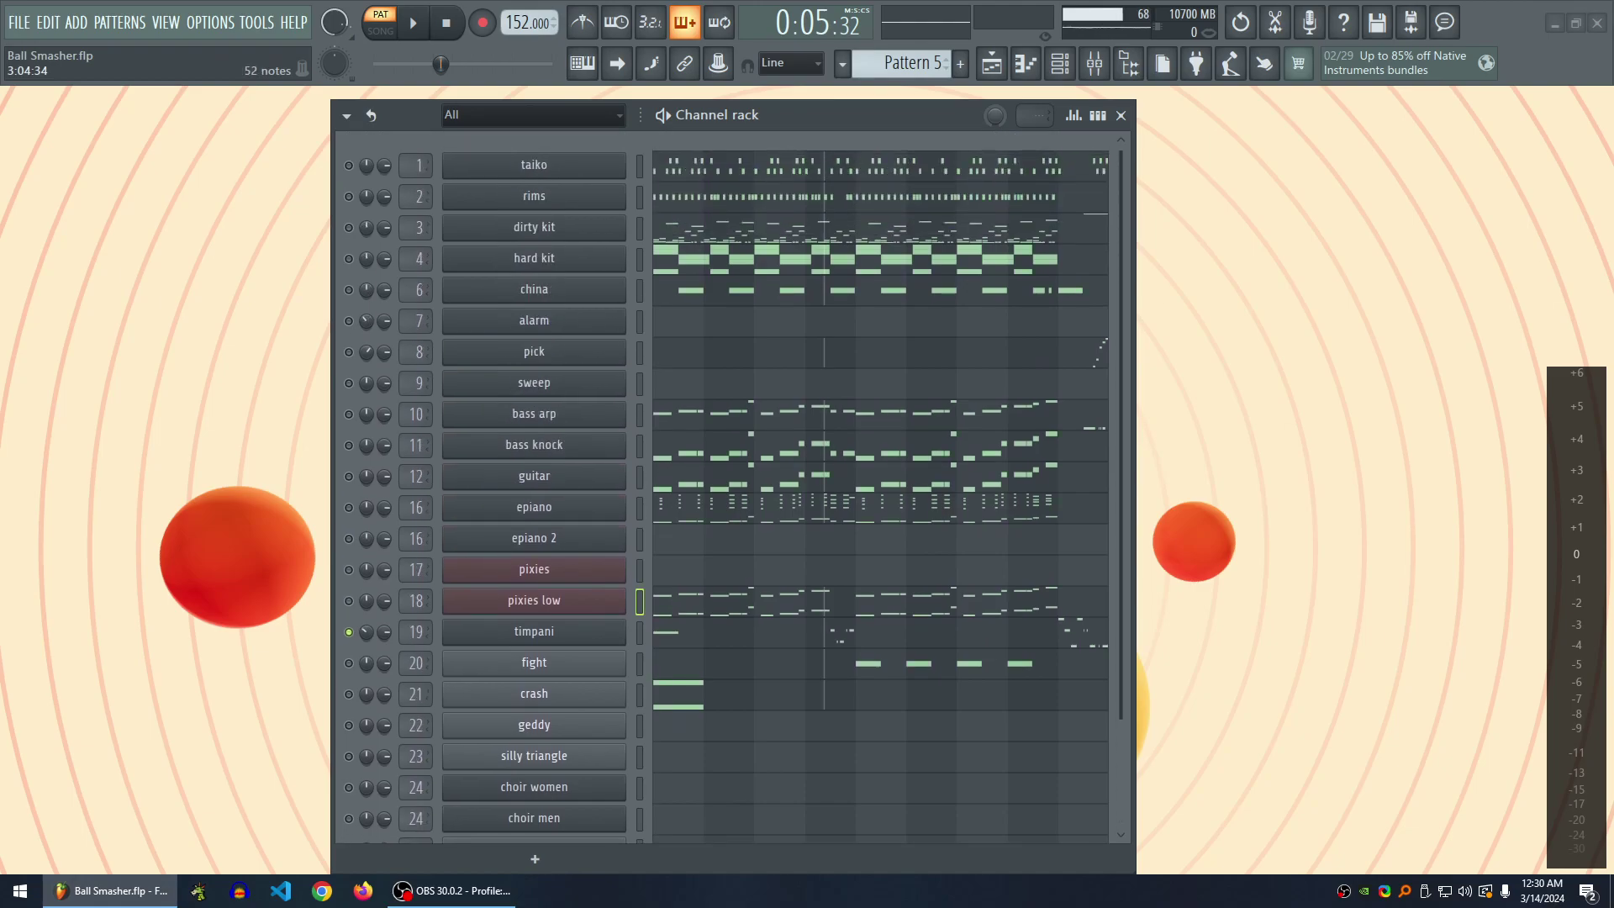
scroll(534, 488, "down", 3)
scroll(534, 488, "up", 2)
scroll(534, 487, "down", 2)
scroll(534, 487, "up", 3)
right_click(348, 507)
key("space")
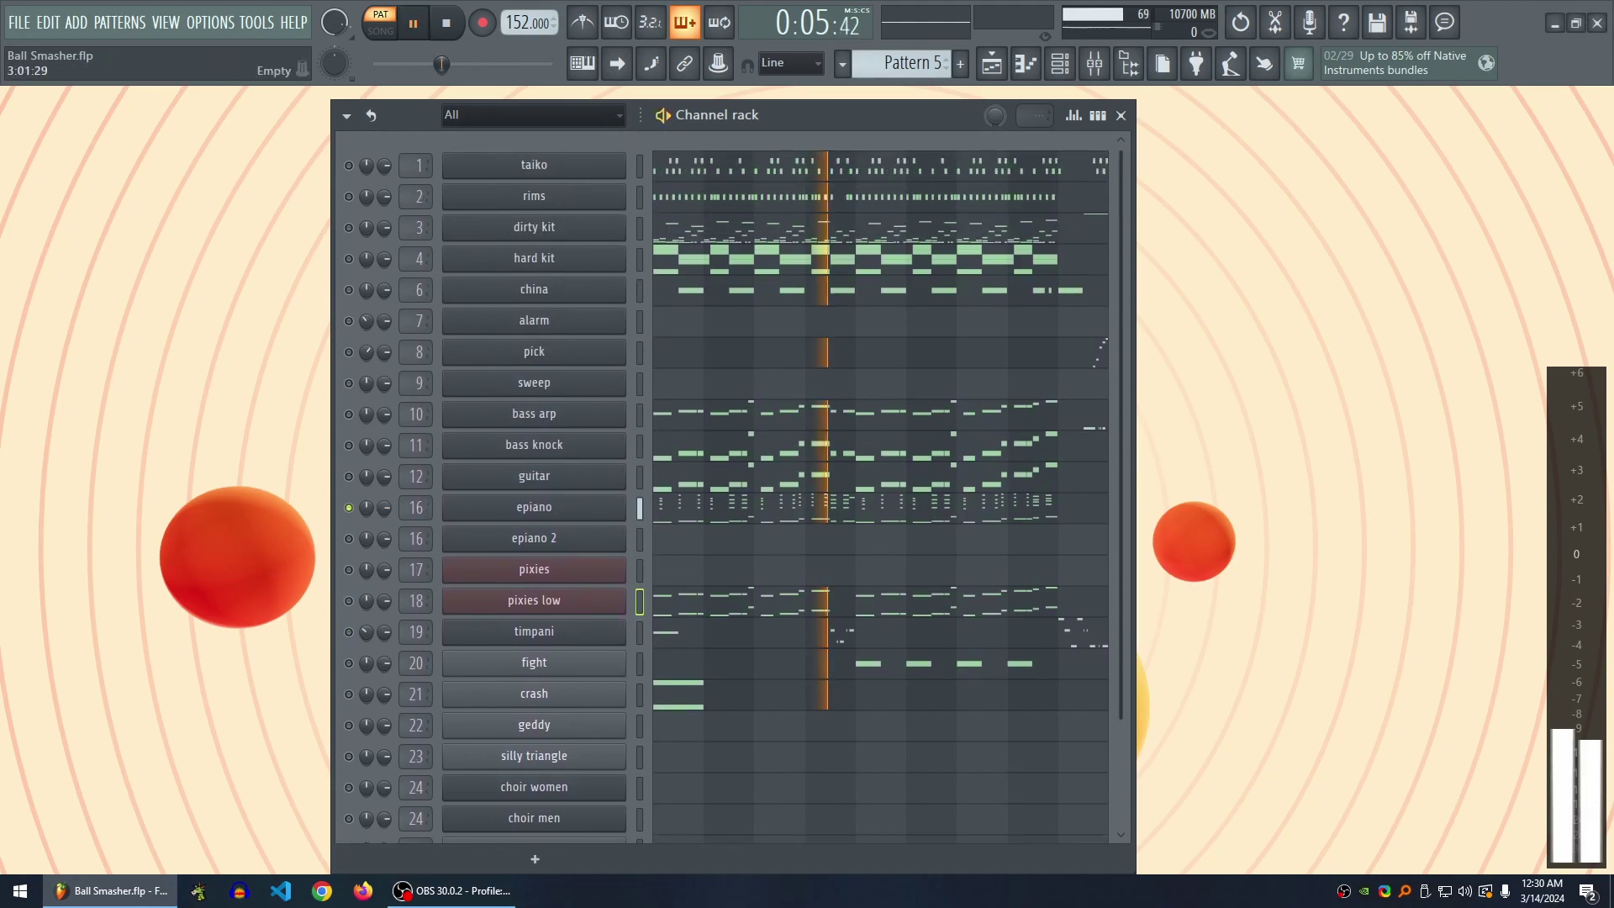
key("space")
- Solo the guitar channel and play its part from the playhead in bar 4
right_click(348, 476)
key("space")
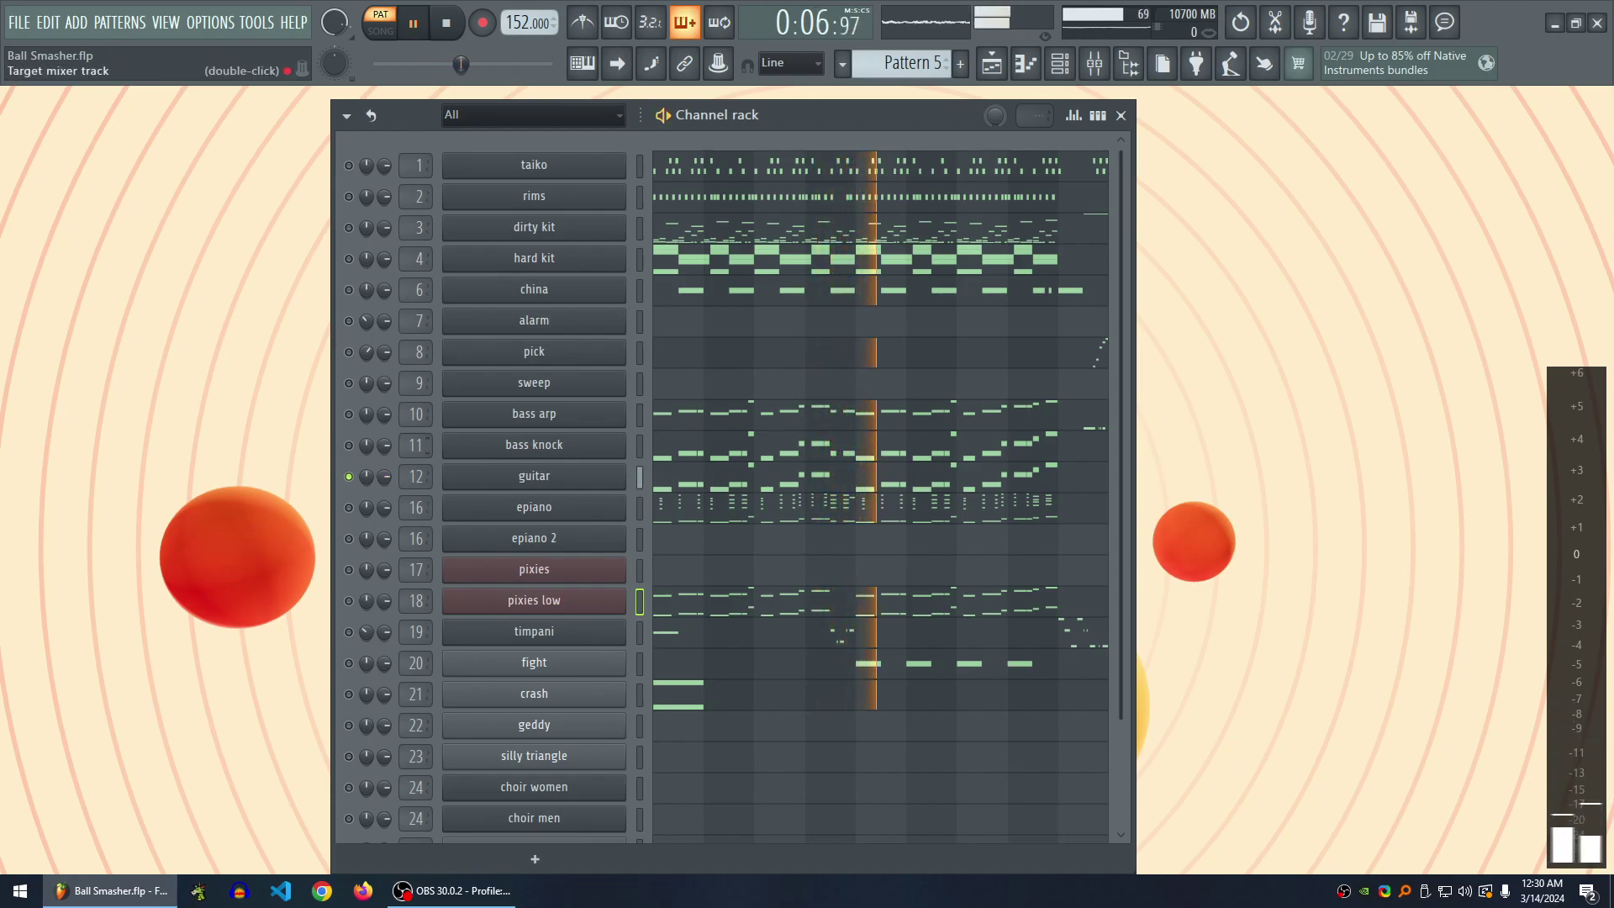
key("space")
- Solo the timpani channel and replay its part from the playhead in bar 4
scroll(534, 487, "down", 1)
scroll(733, 487, "down", 2)
right_click(348, 537)
right_click(348, 538)
key("space")
right_click(348, 538)
key("space")
key("space")
key("space")
- Solo the fight channel and play its hits from the playhead
right_click(348, 569)
key("space")
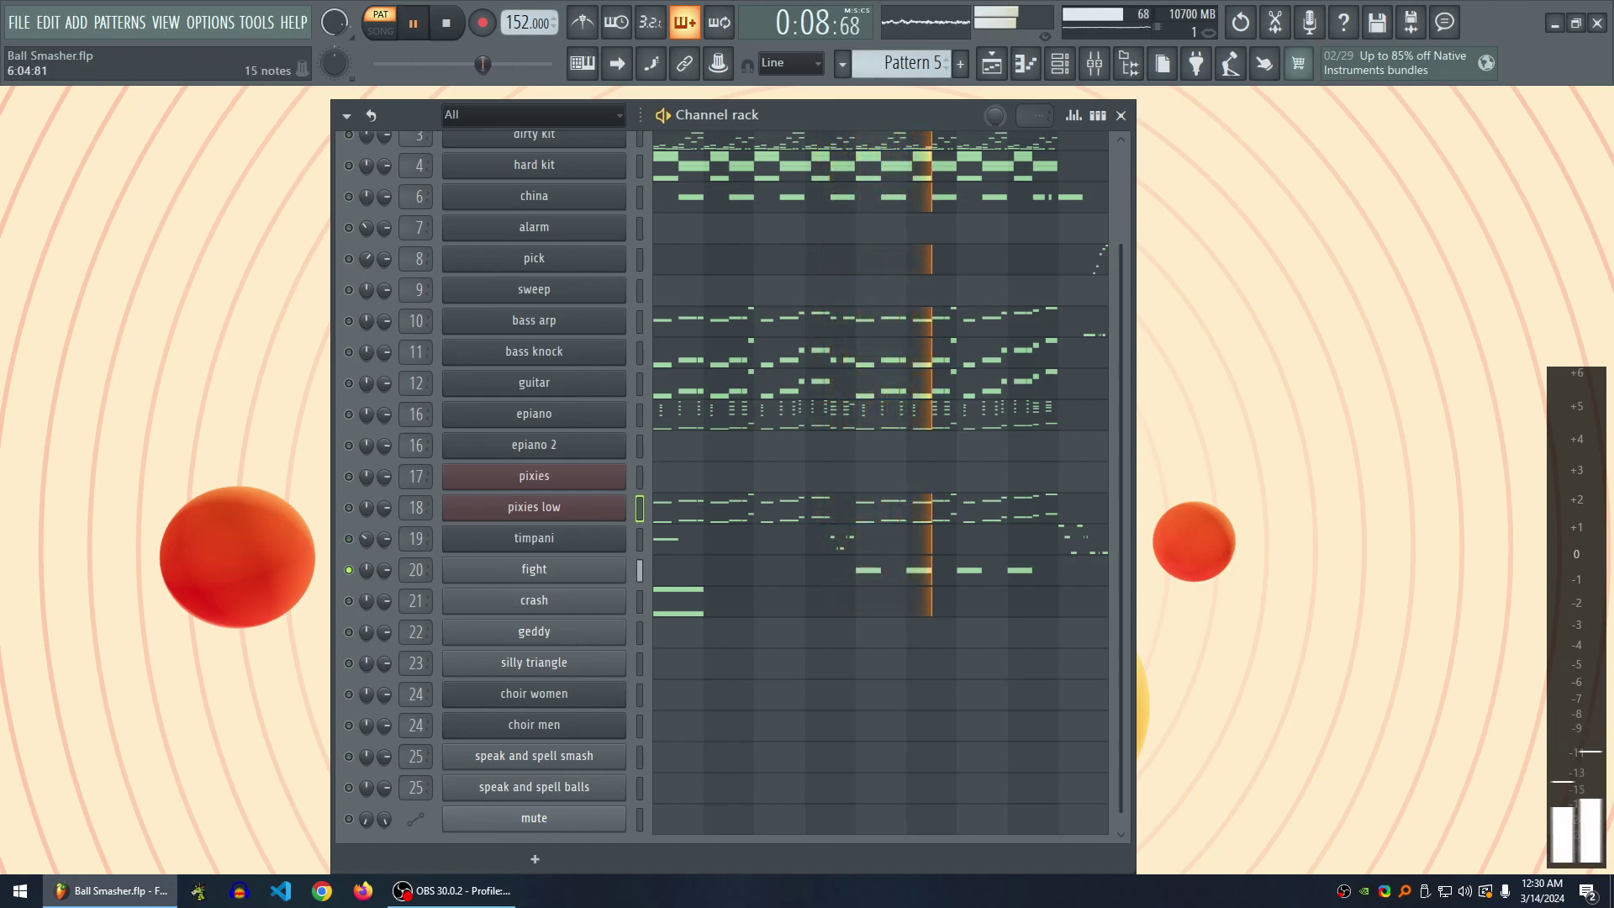
key("space")
- Open the fight channel's sampler settings, examine the loaded sample and its waveform, and close the window
left_click(533, 569)
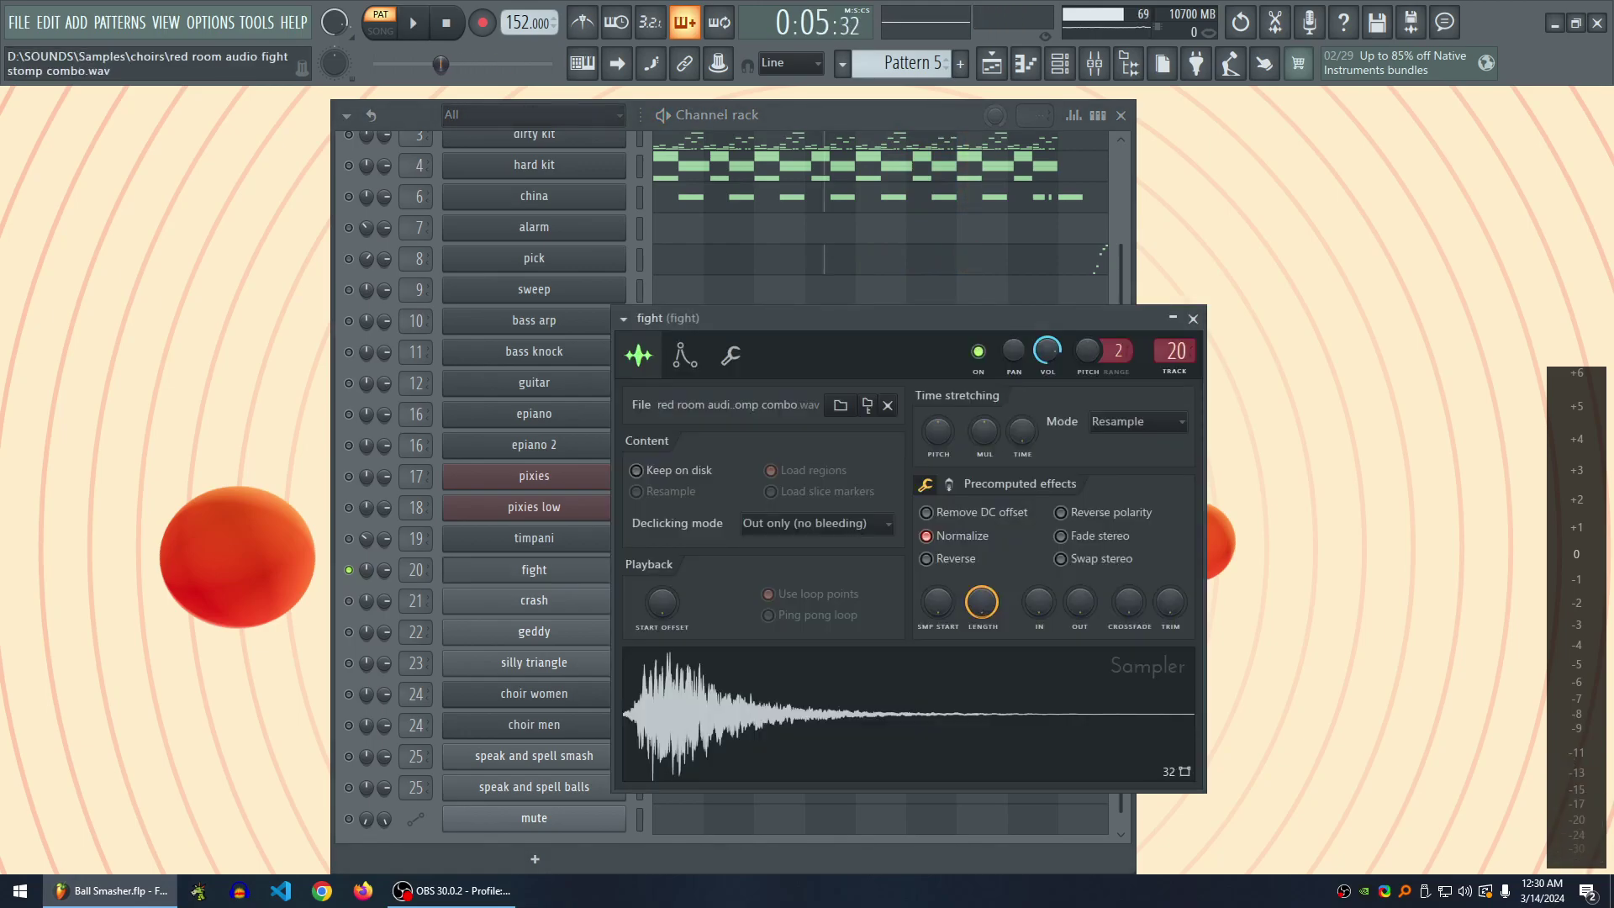
left_click_drag(1047, 318, 1004, 308)
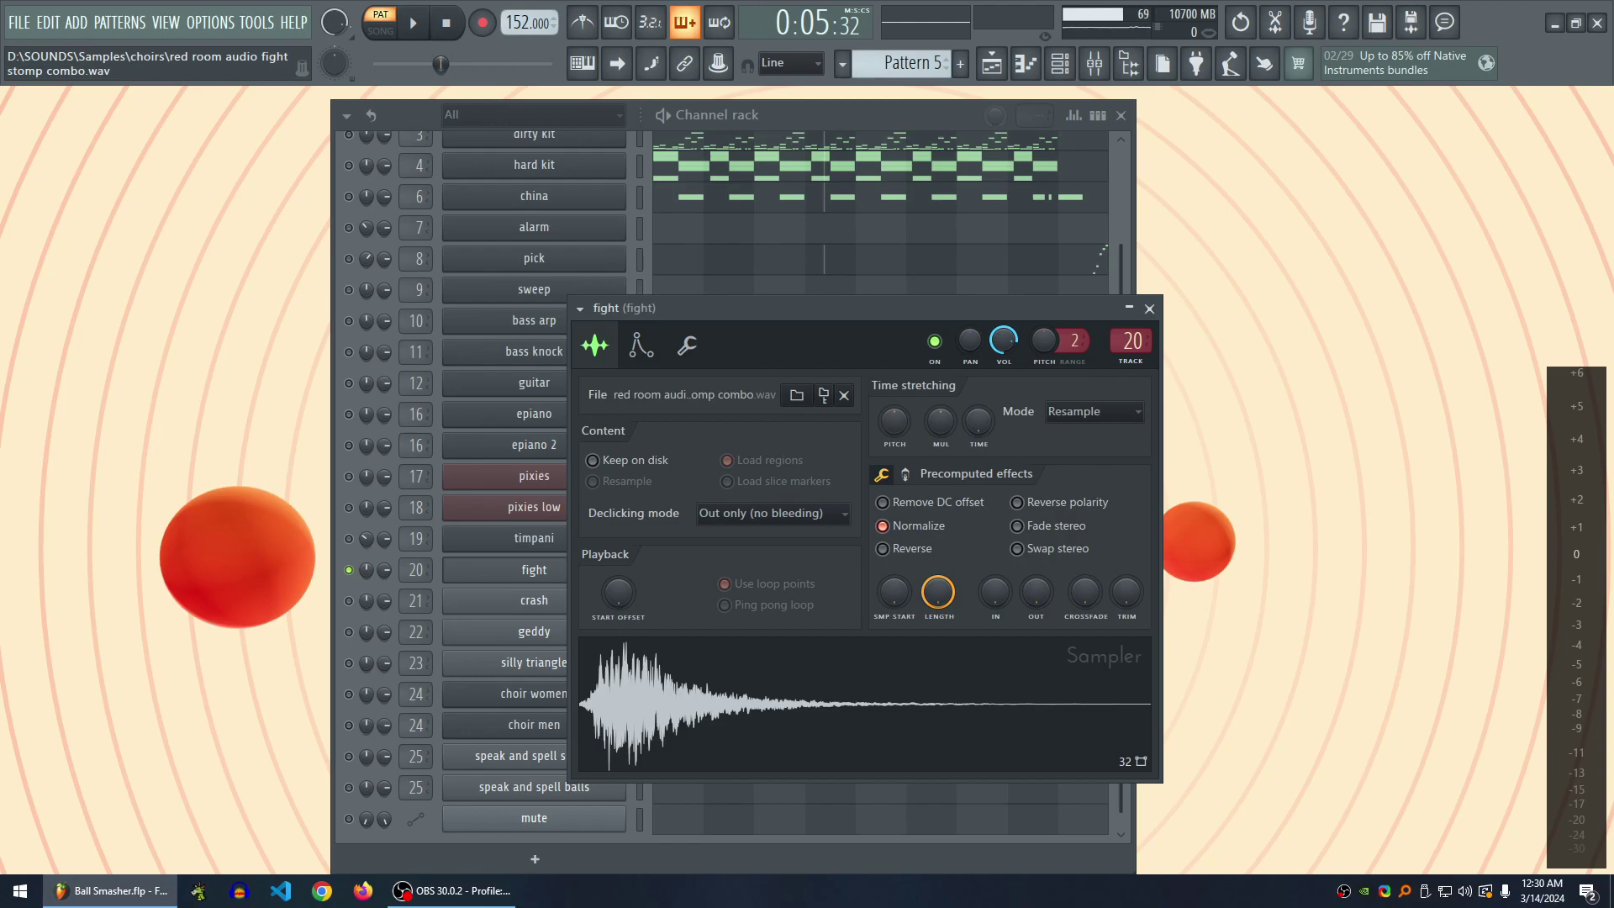
left_click_drag(864, 307, 824, 285)
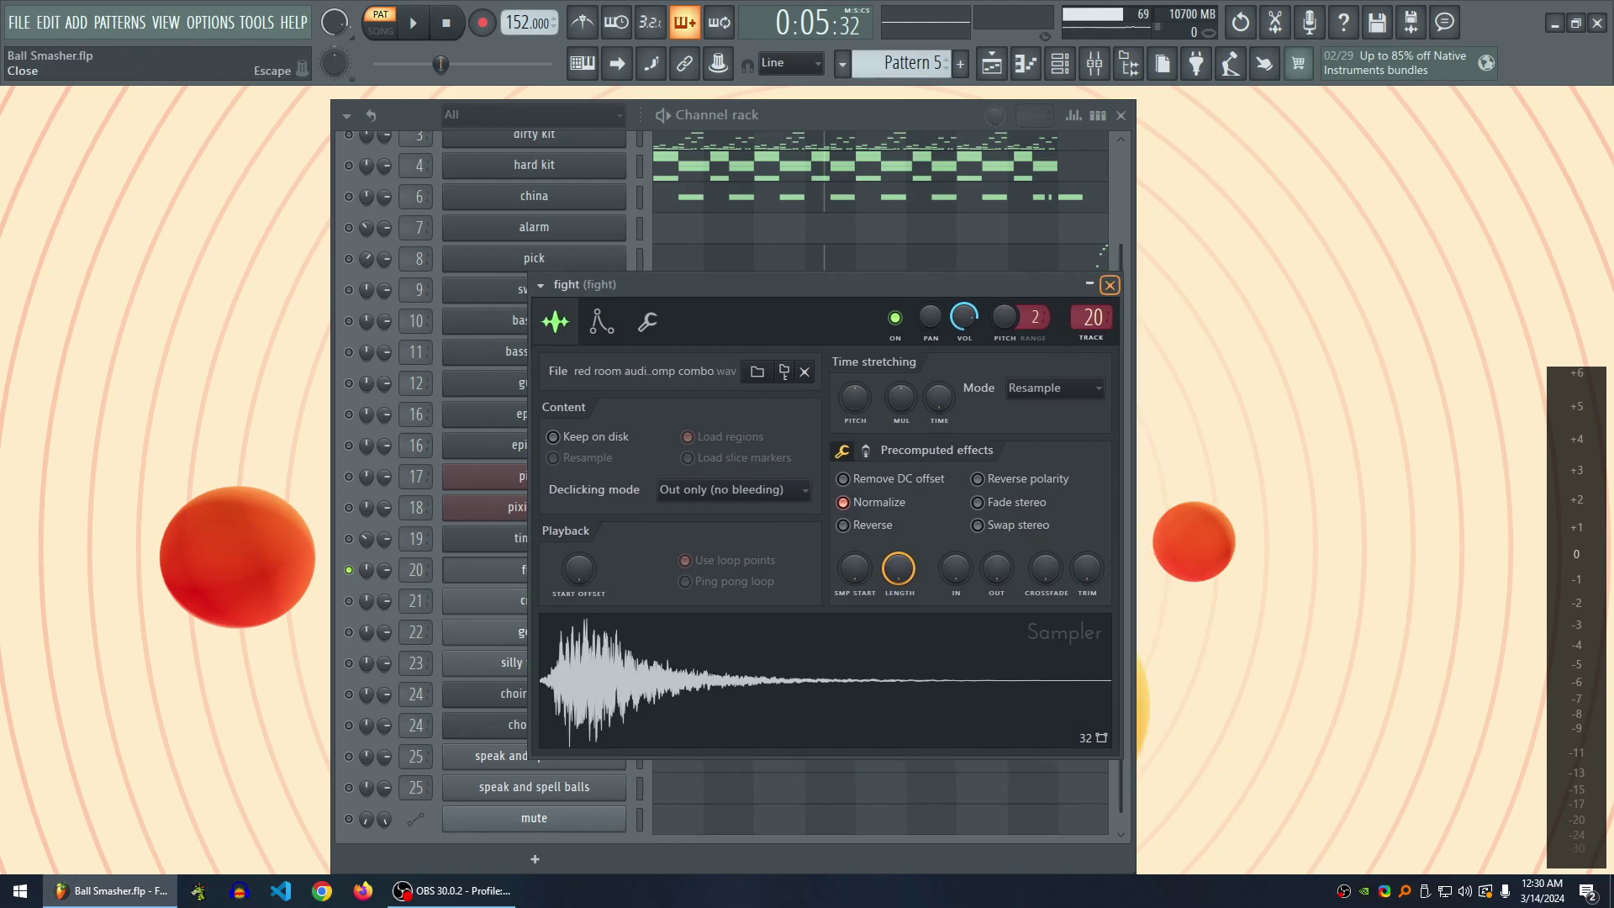
left_click(1110, 285)
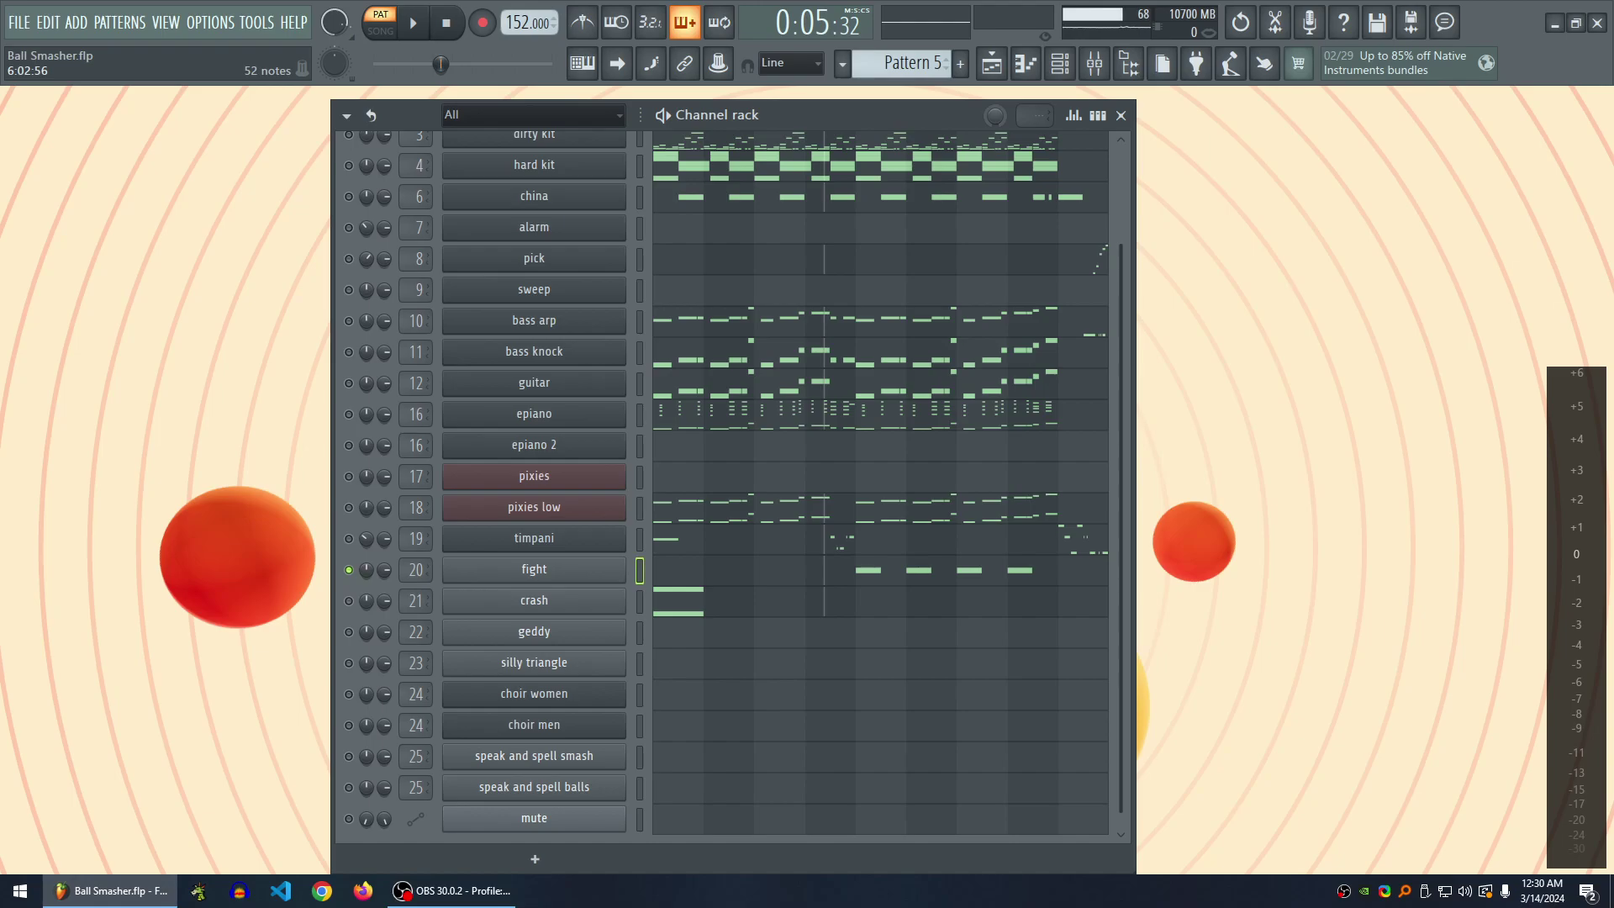
- Show the fight channel's mixer track with its effect chain and audition the soloed hits through it
scroll(418, 569, "down", 1)
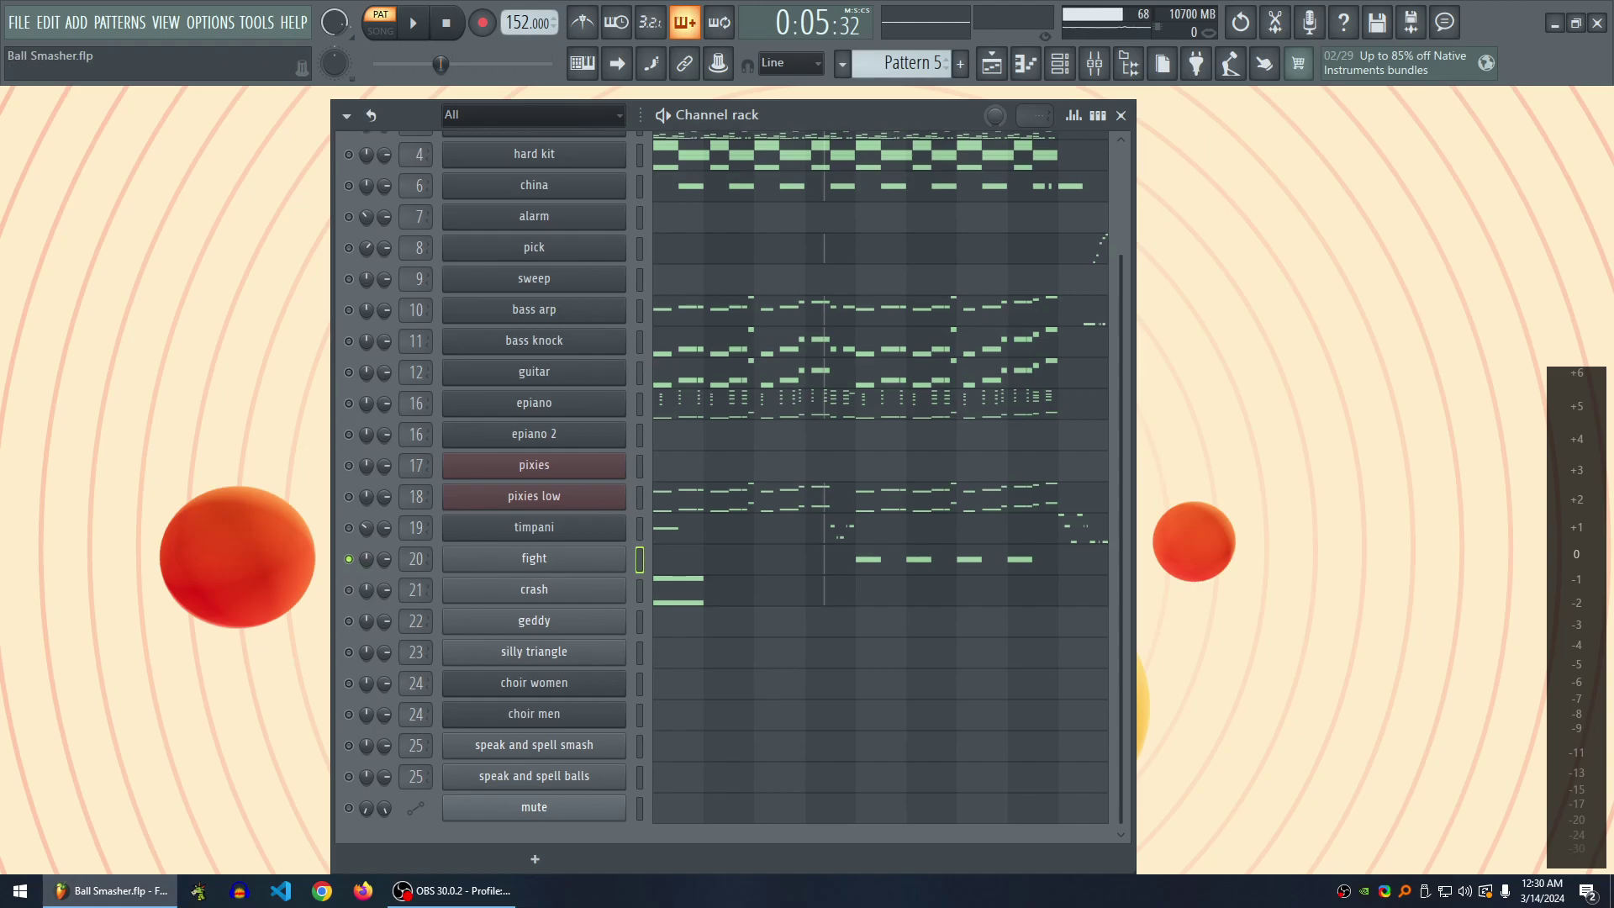
double_click(416, 558)
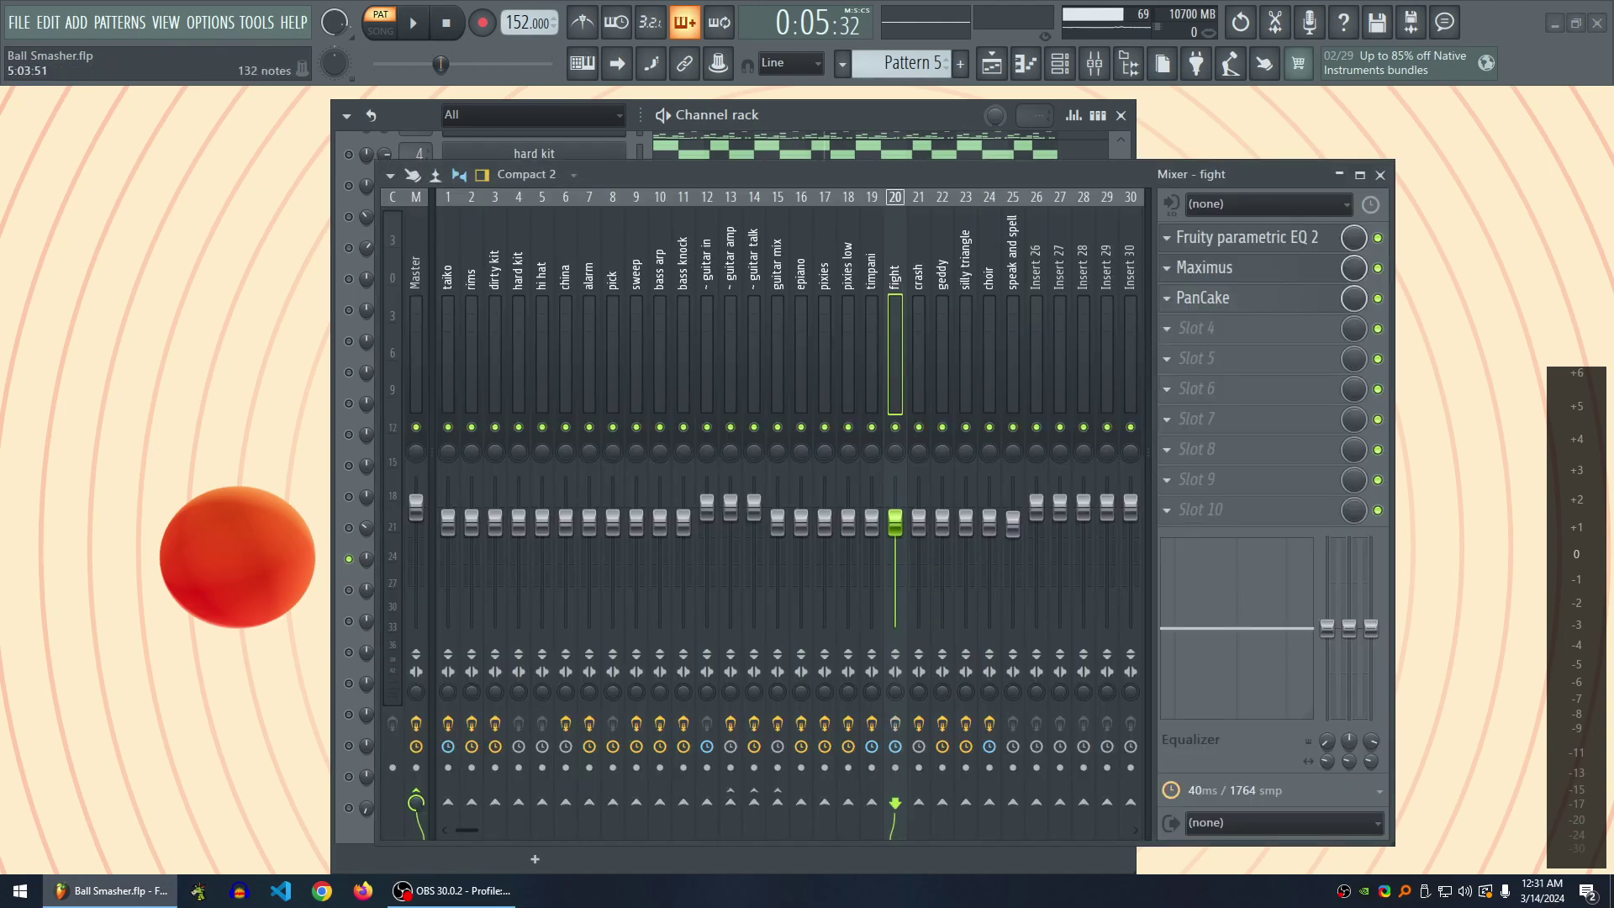
left_click_drag(814, 174, 828, 132)
key("space")
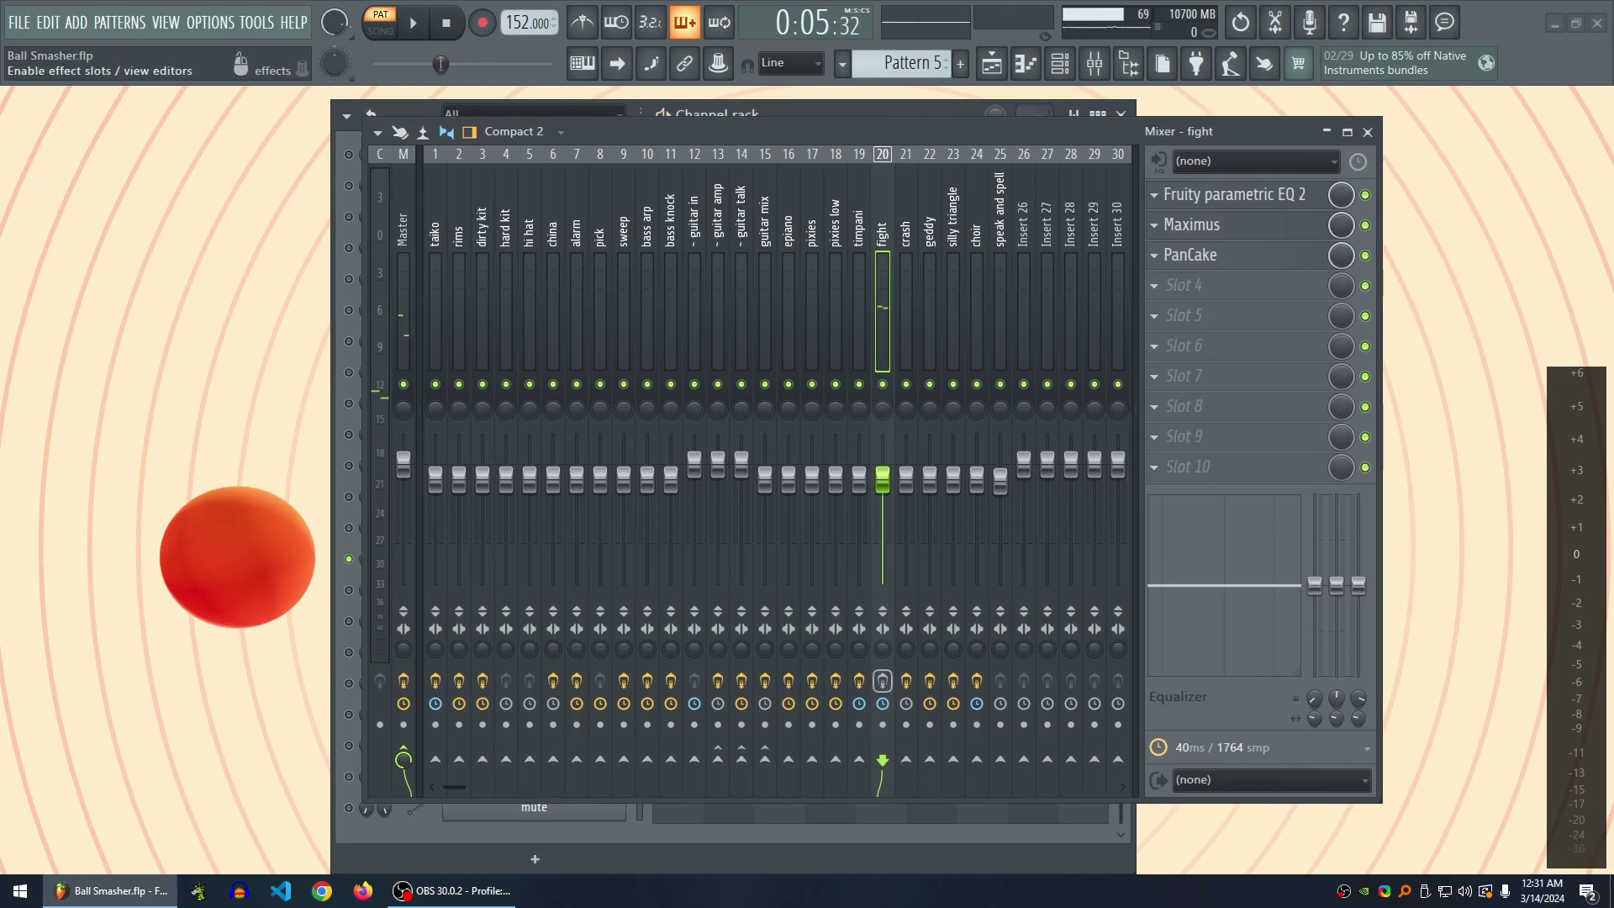
left_click_drag(953, 131, 949, 119)
key("space")
key("space")
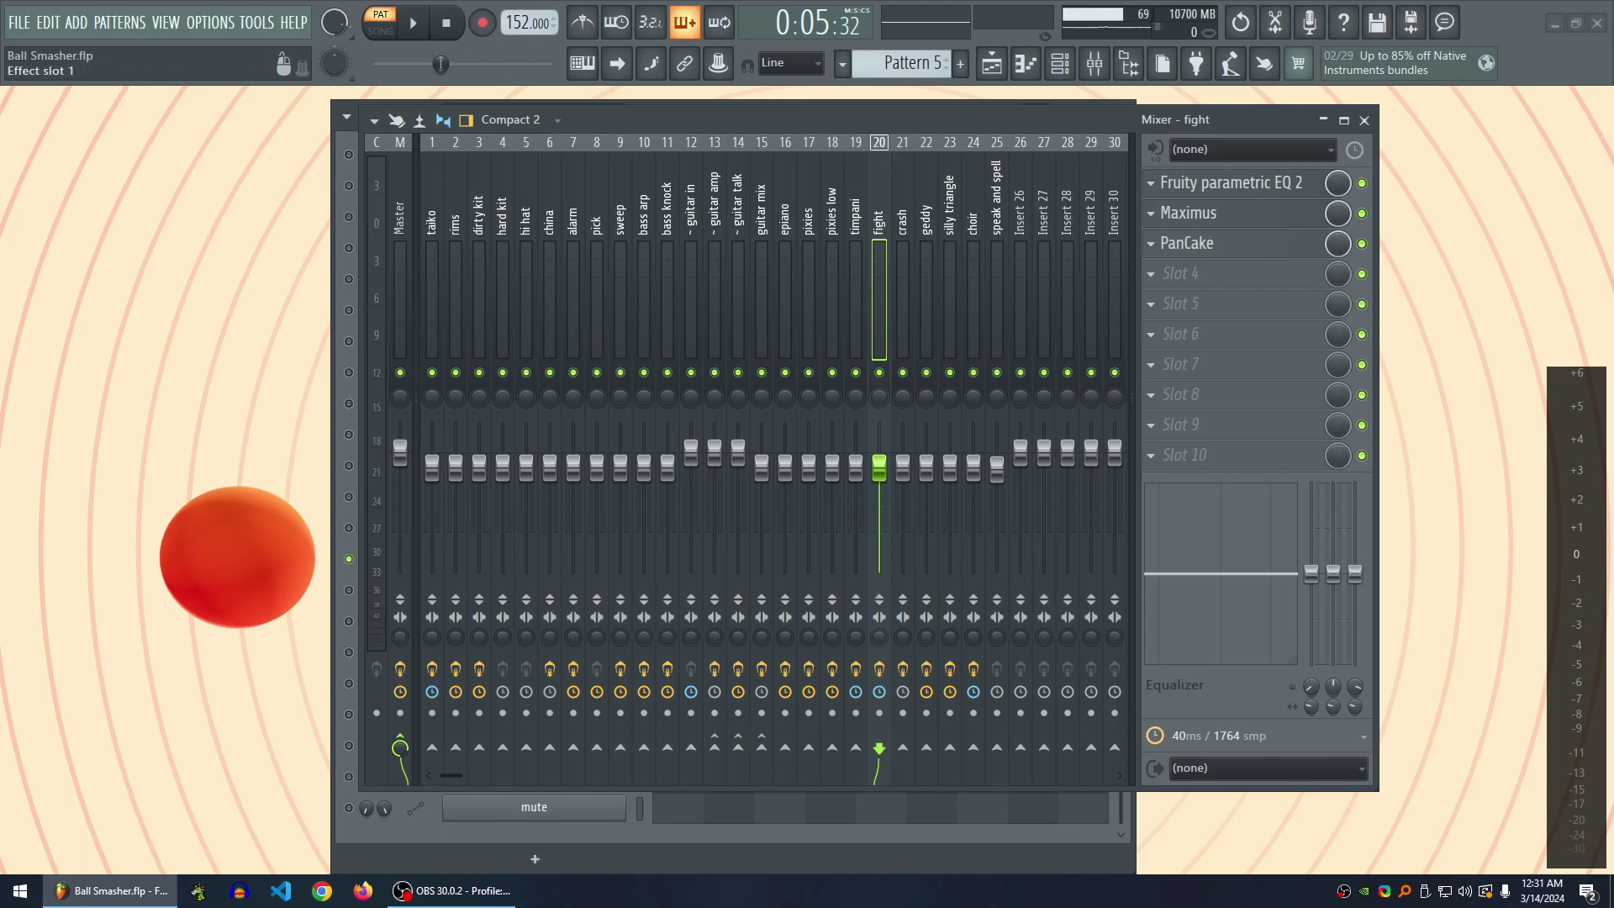
key("space")
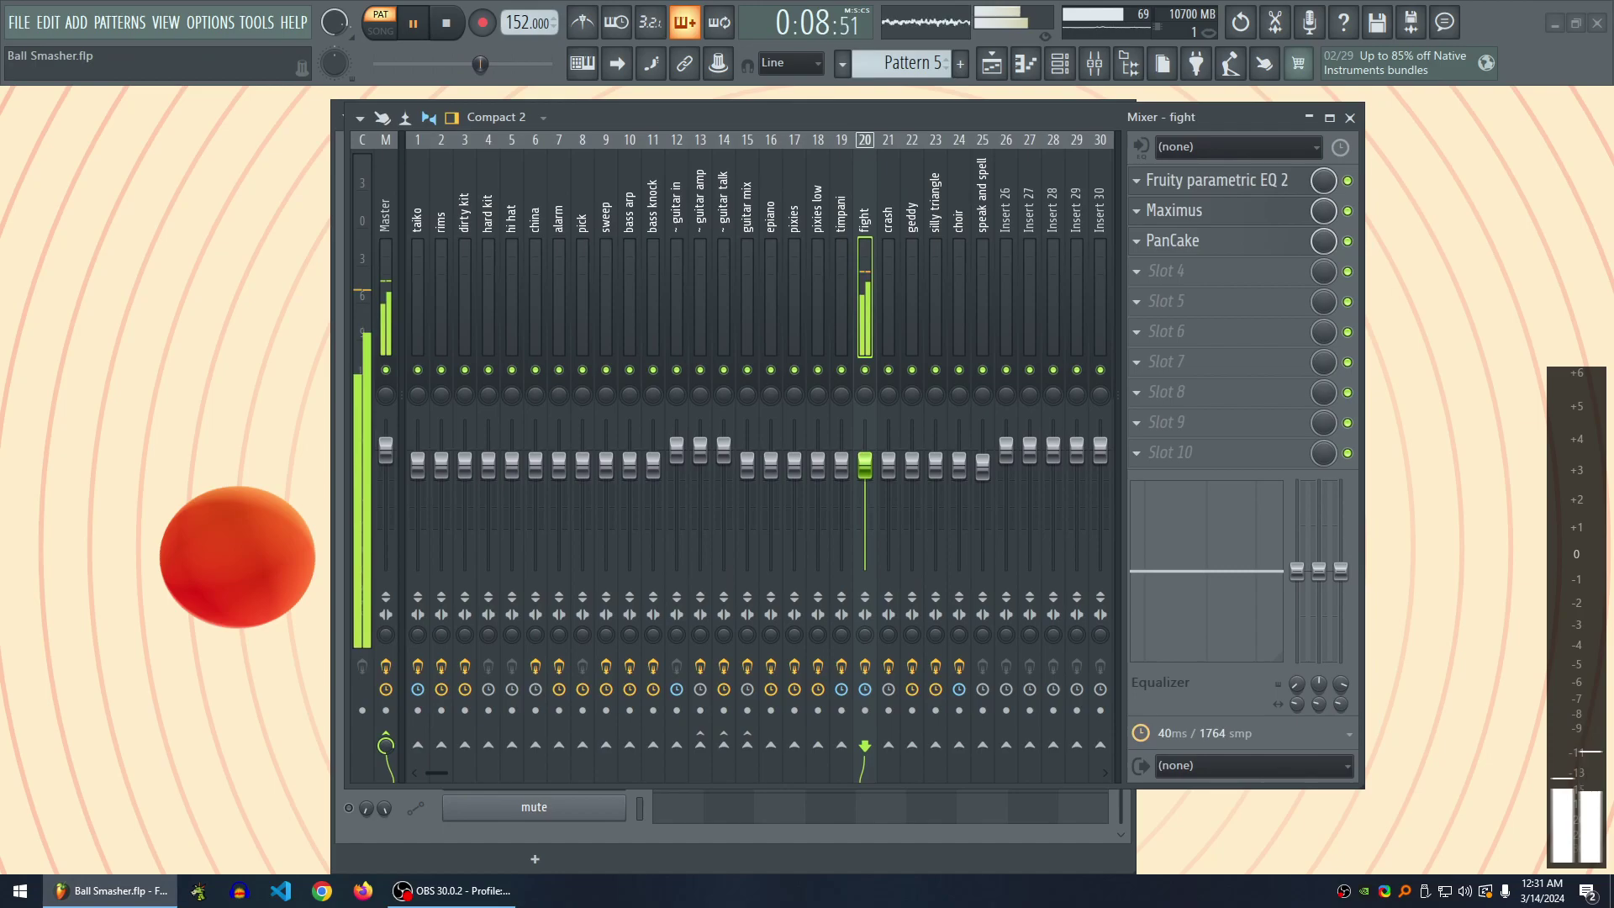
left_click(1349, 118)
key("space")
- Examine the high and master bands of the fight track's Maximus, play the hits through it, and close the plugin
key("F9")
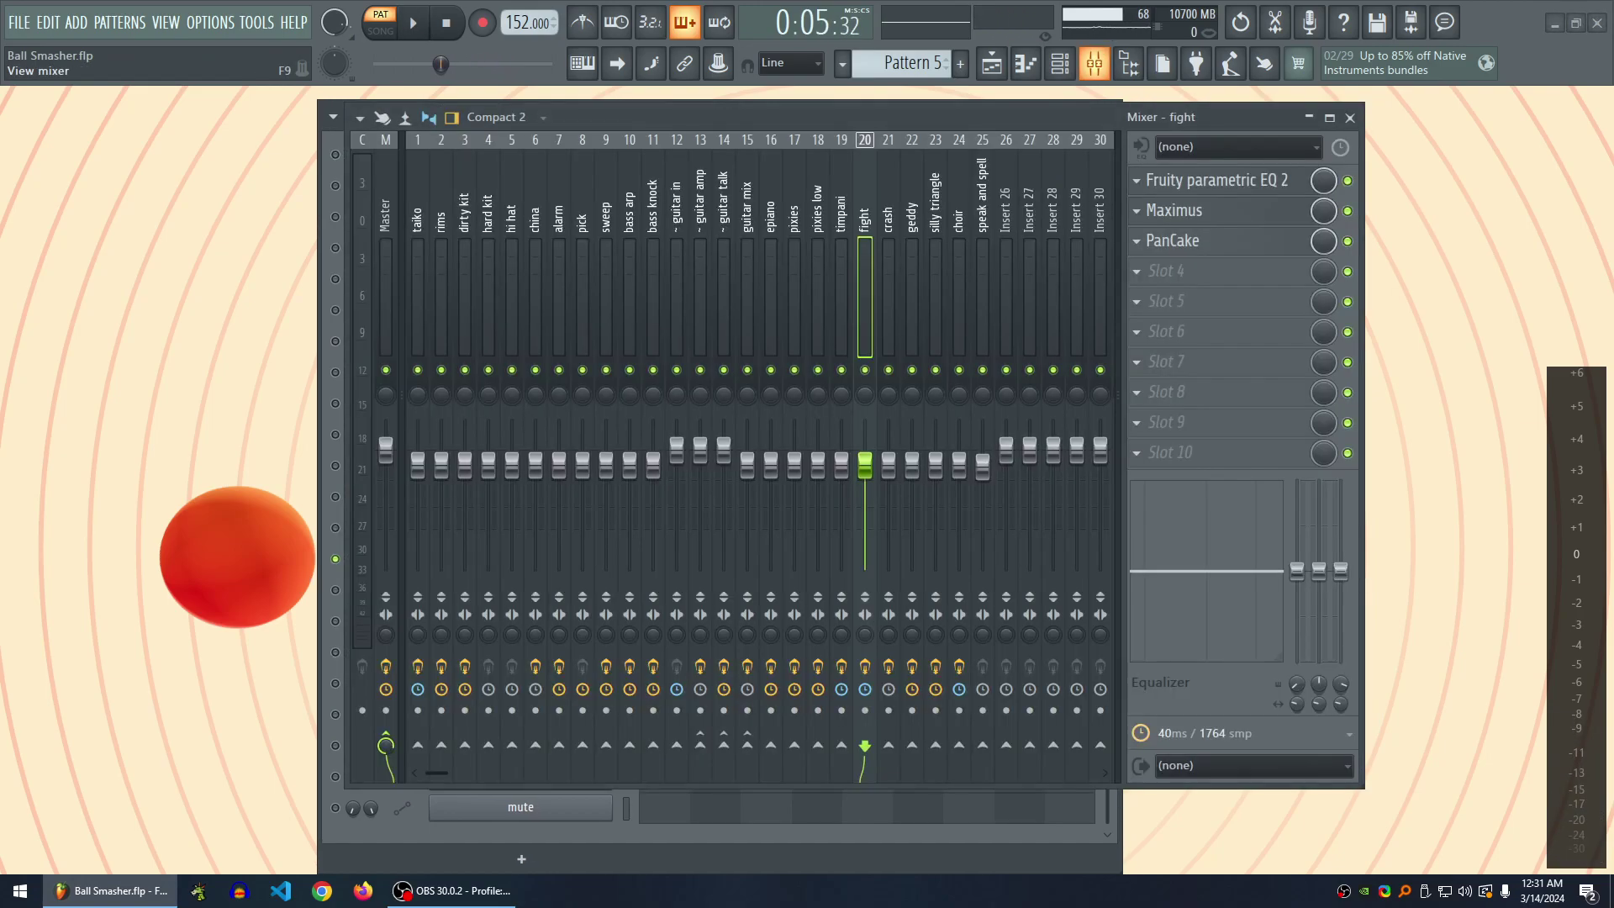
key("F9")
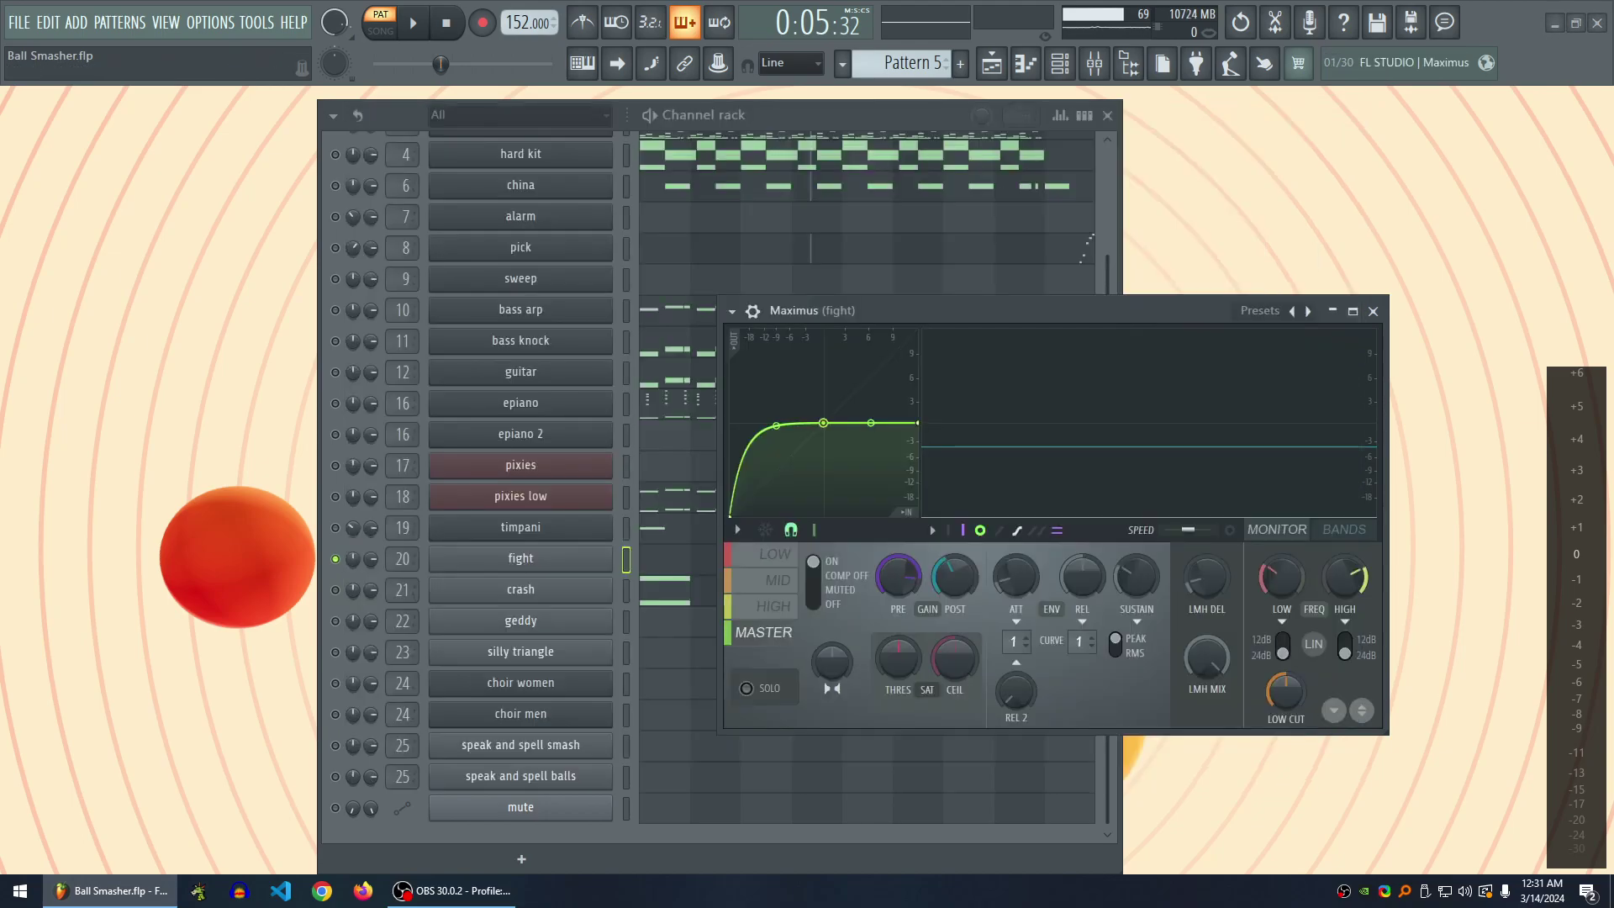
left_click_drag(762, 632, 762, 554)
scroll(760, 593, "down", 3)
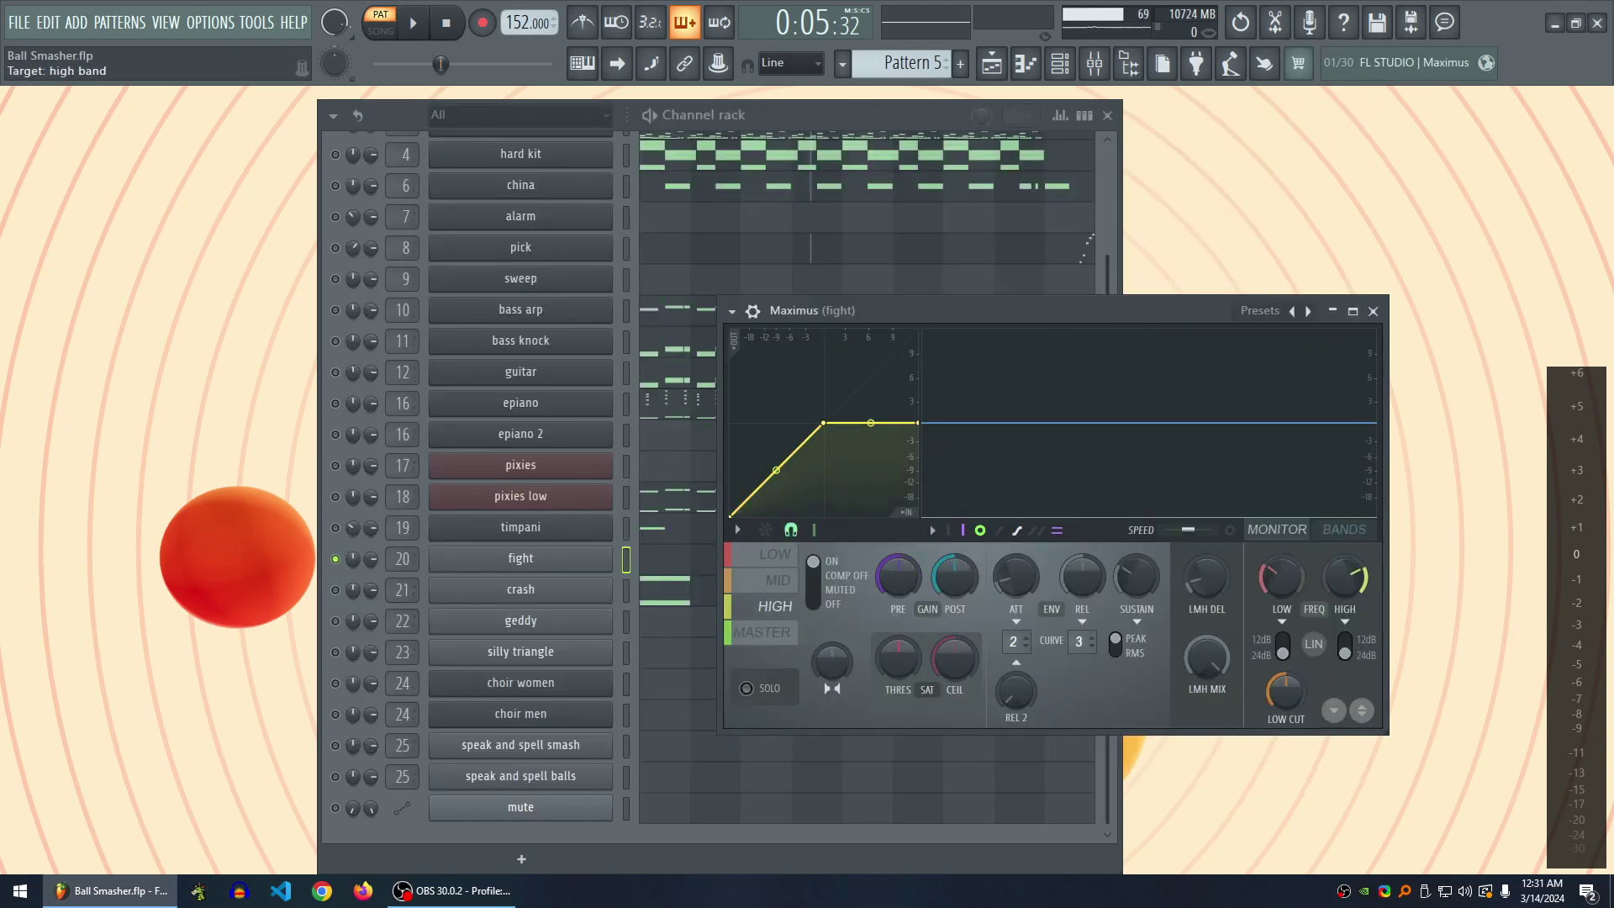
left_click_drag(824, 681, 778, 669)
key("space")
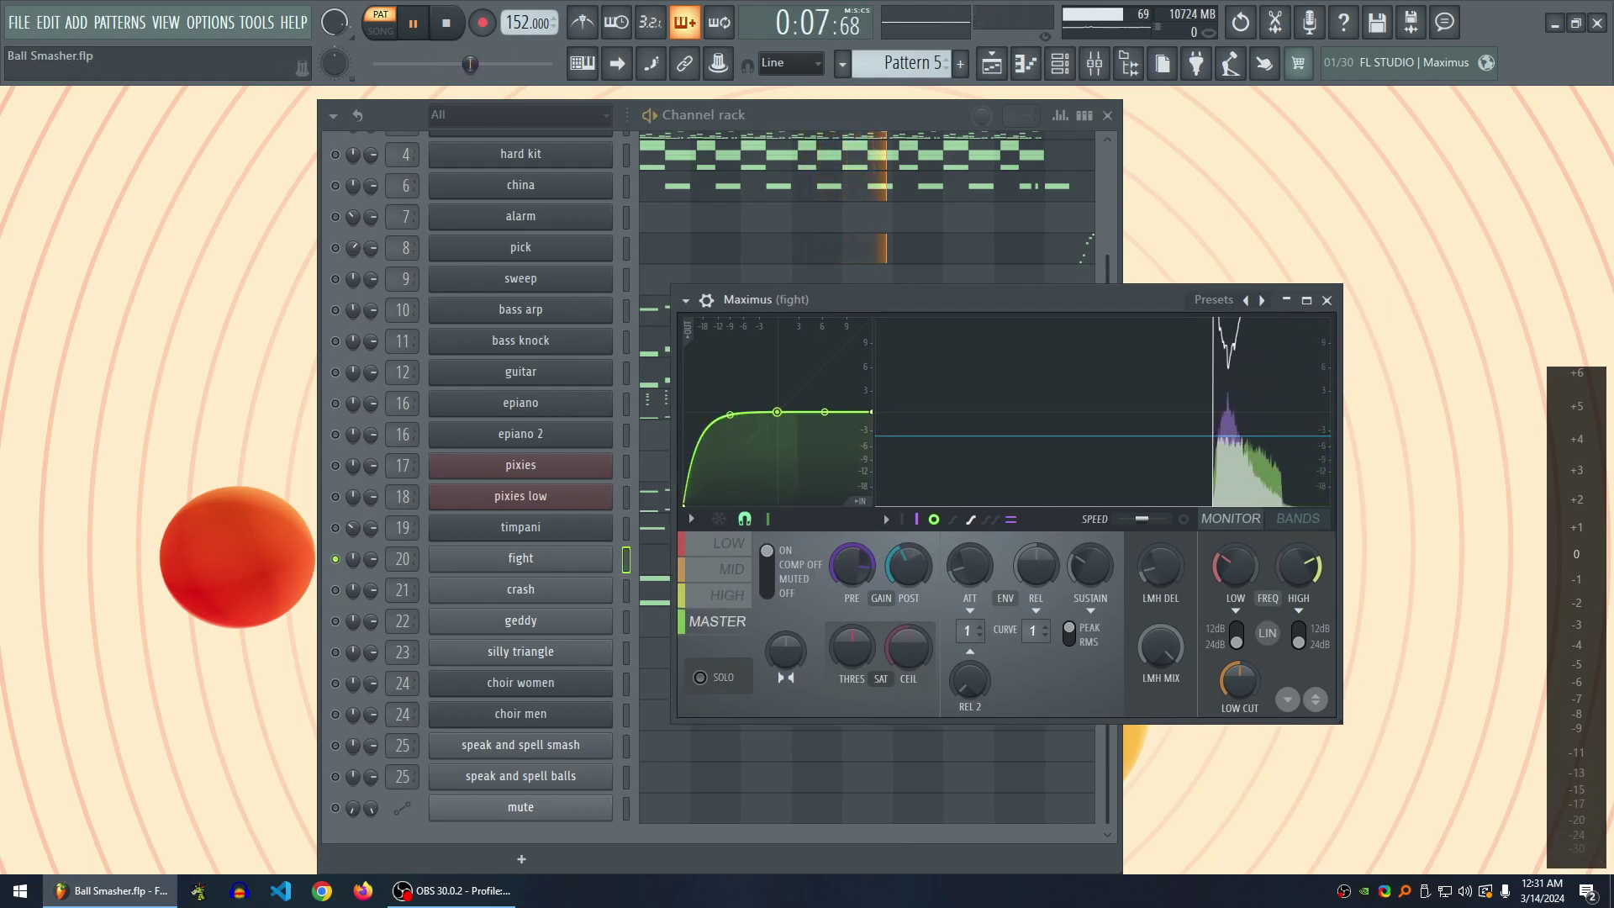
key("space")
left_click(1326, 300)
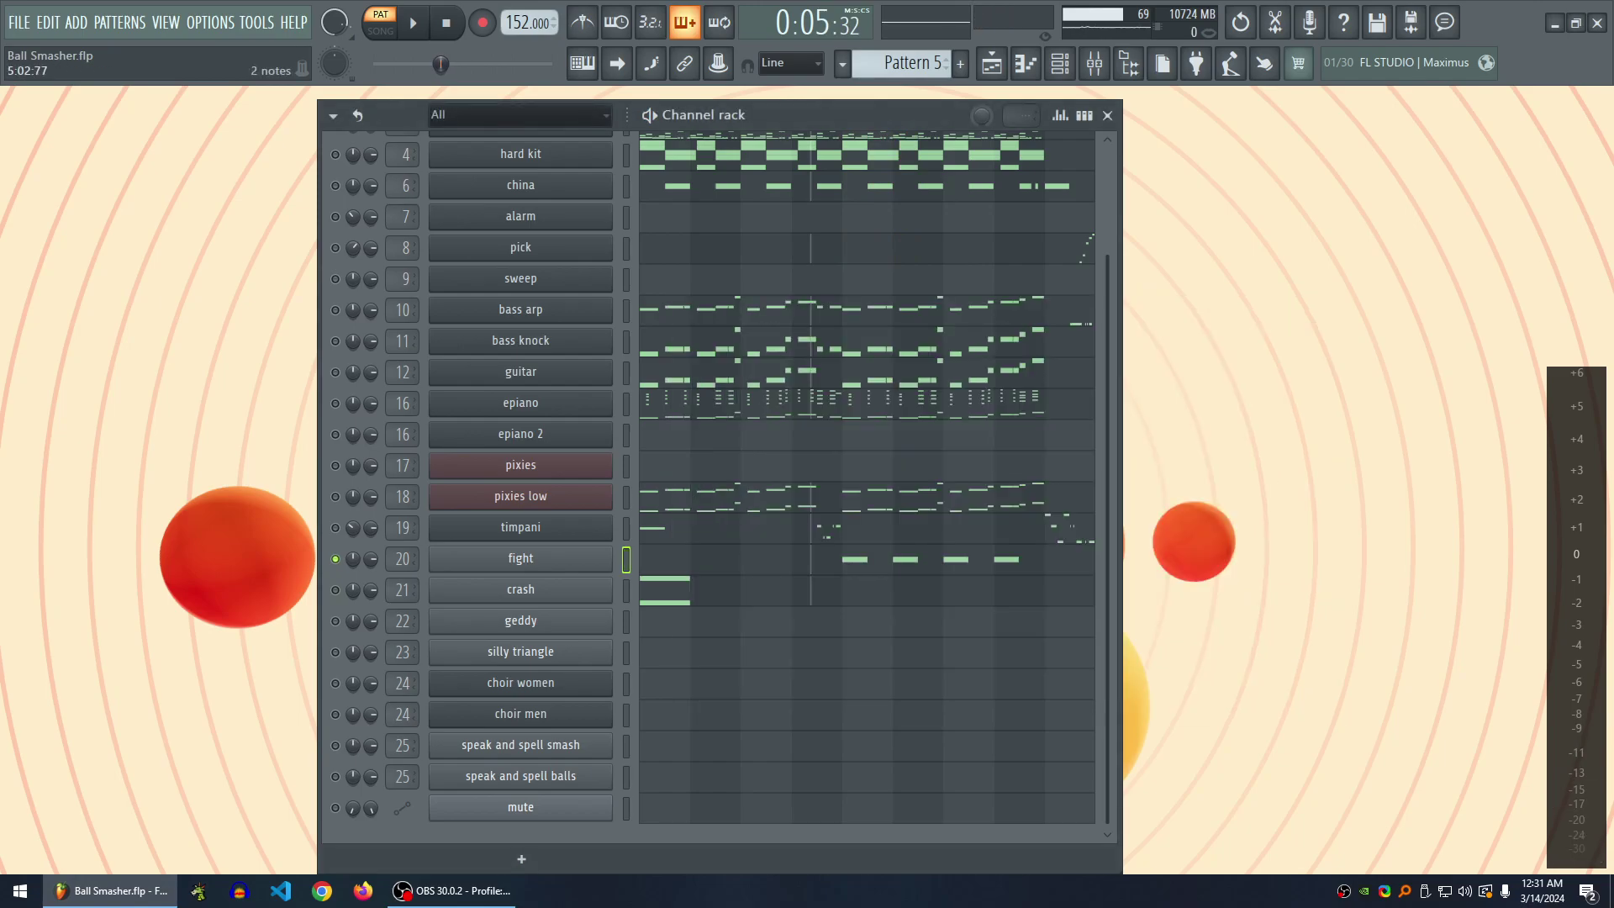
- Unsolo the fight channel, switch to Pattern 6, and reset the playhead to the start
right_click(334, 558)
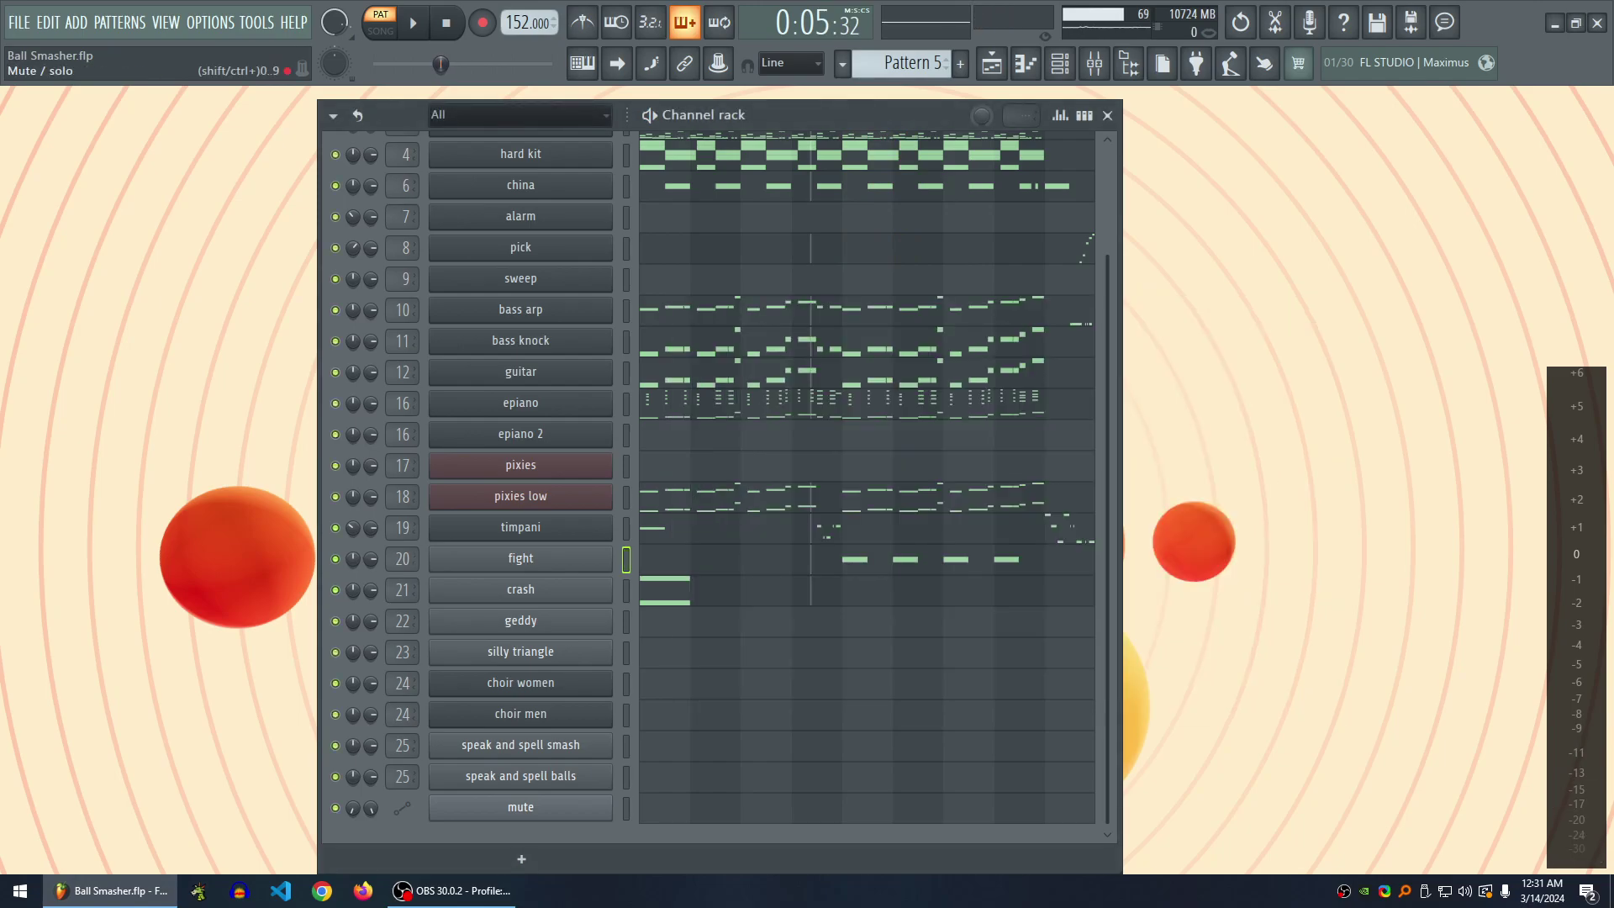
key("KP_Add")
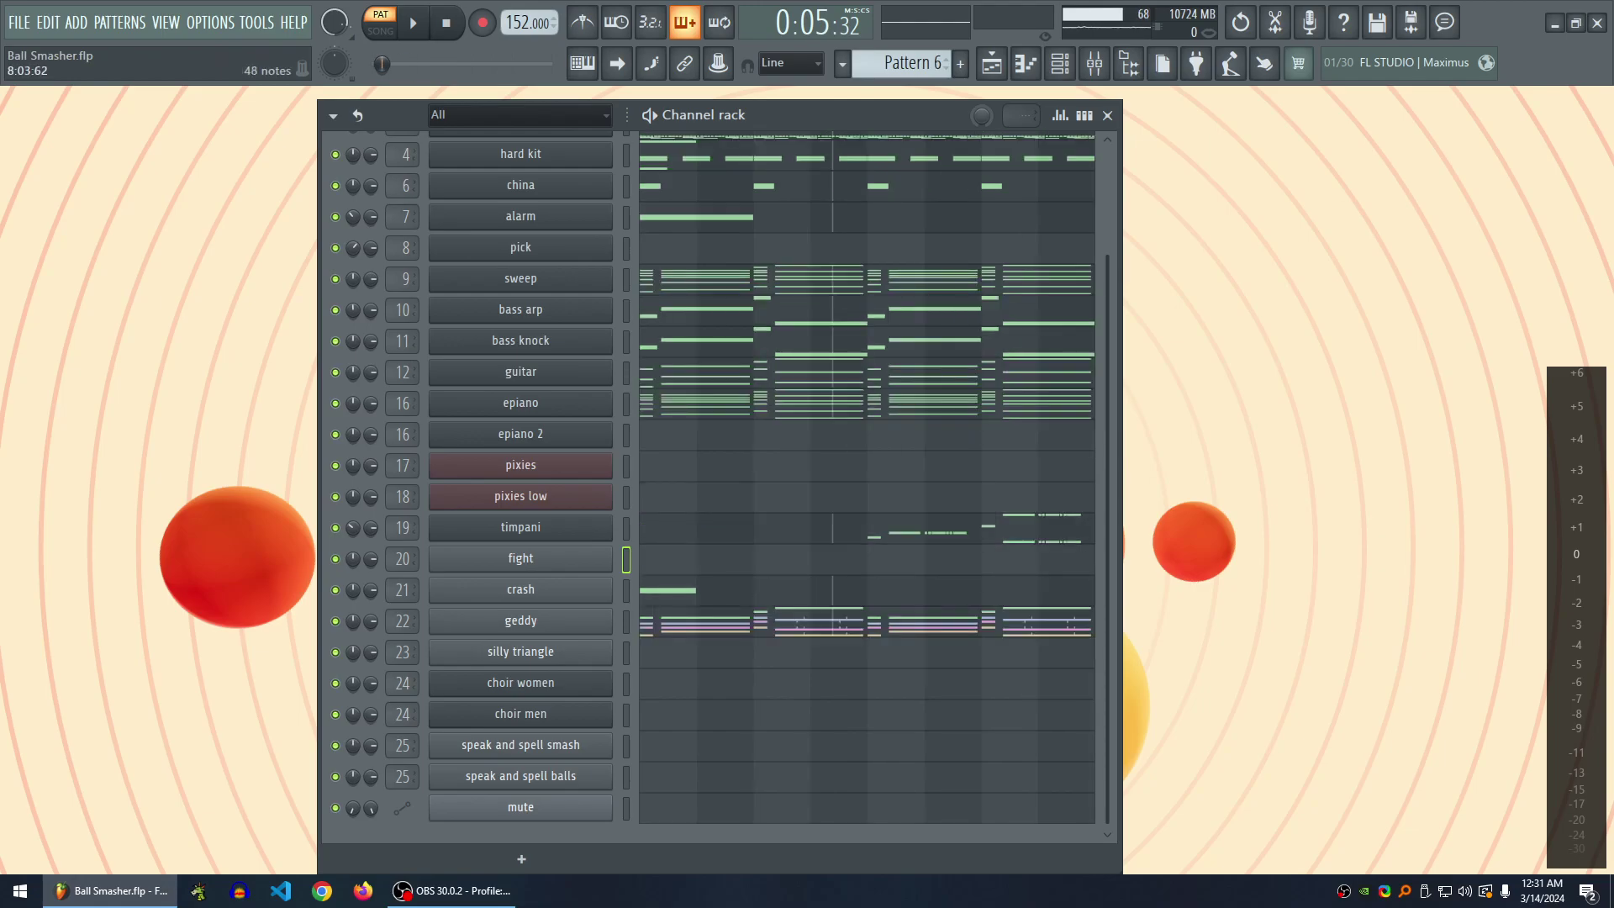
scroll(708, 485, "up", 3)
left_click(445, 22)
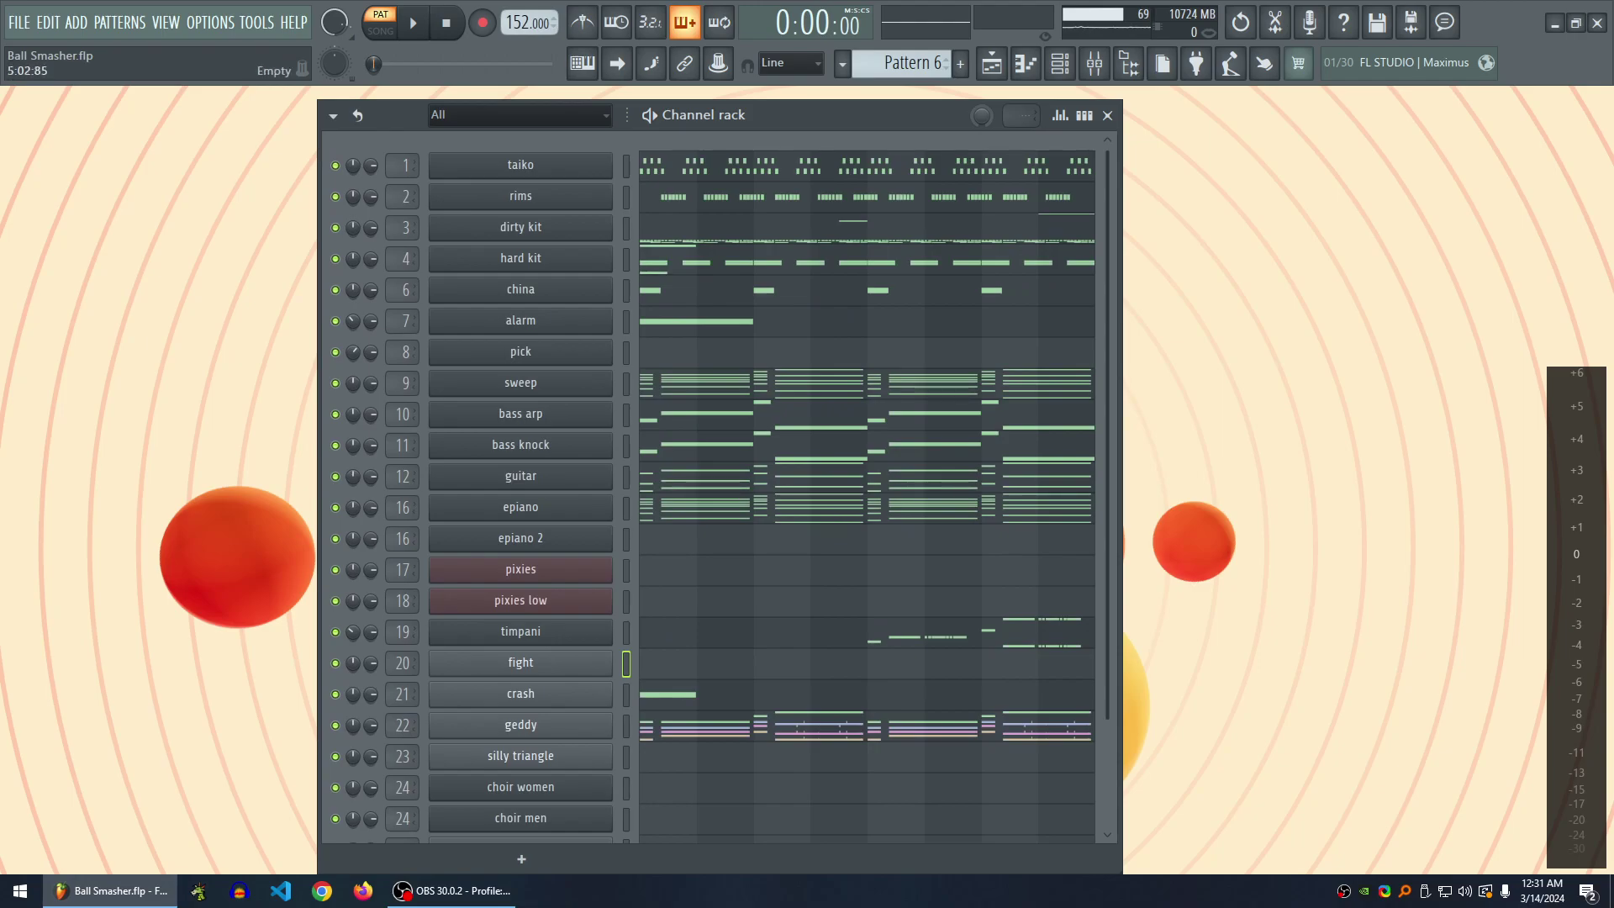
- Review Pattern 6's channels, inspect the geddy channel's sample and loop settings in the sampler, and close it
scroll(706, 479, "down", 3)
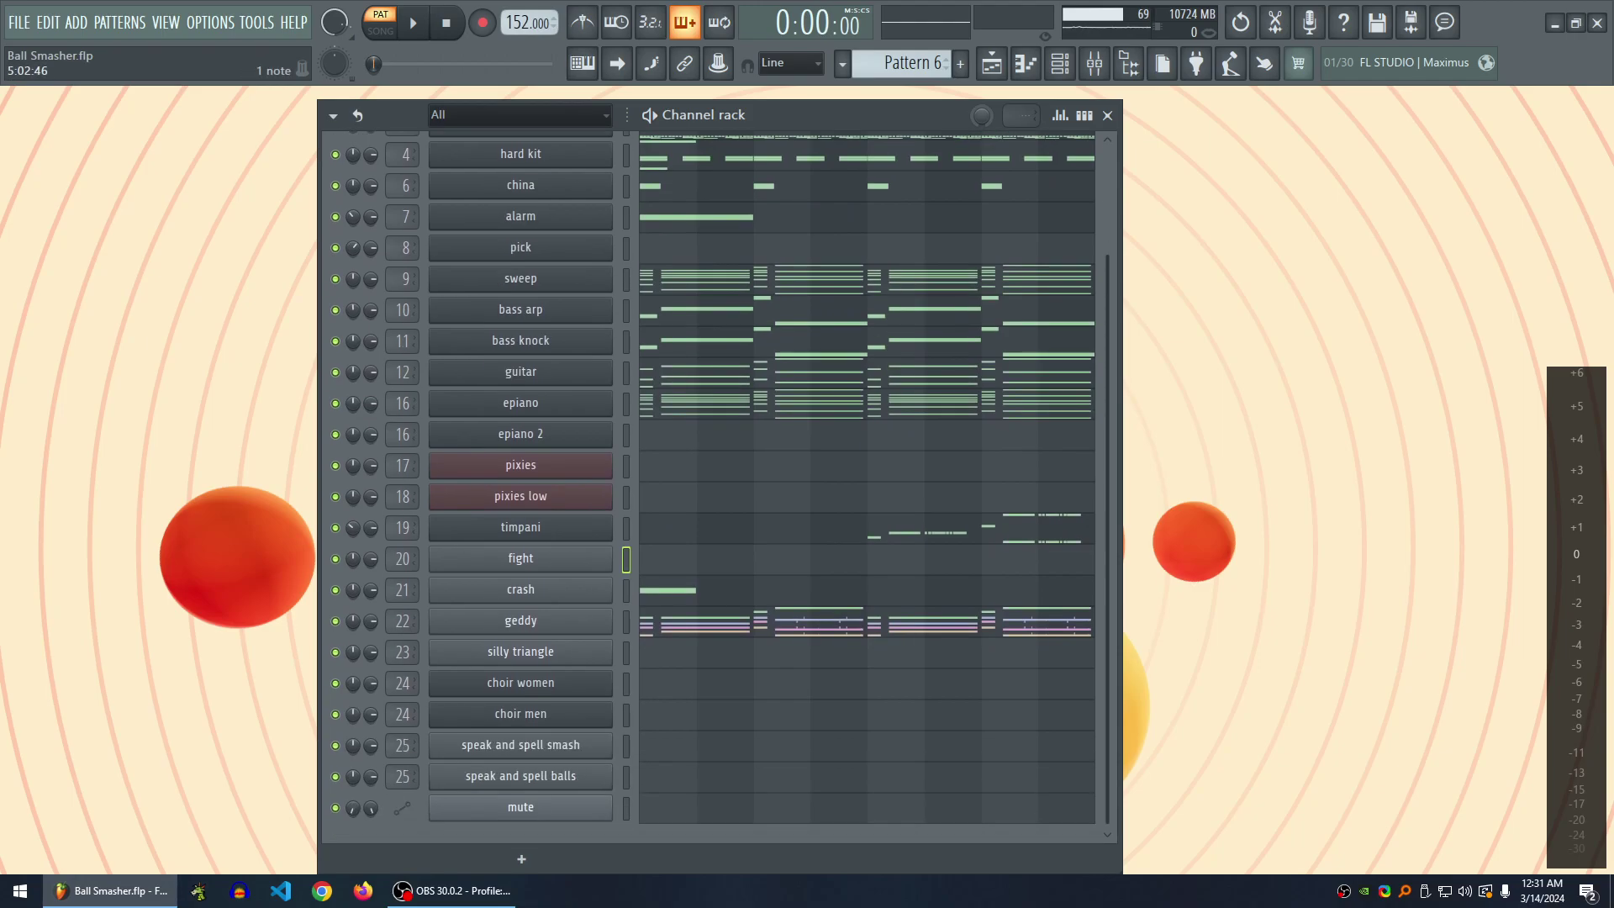
scroll(706, 479, "up", 3)
scroll(706, 479, "down", 3)
left_click(521, 620)
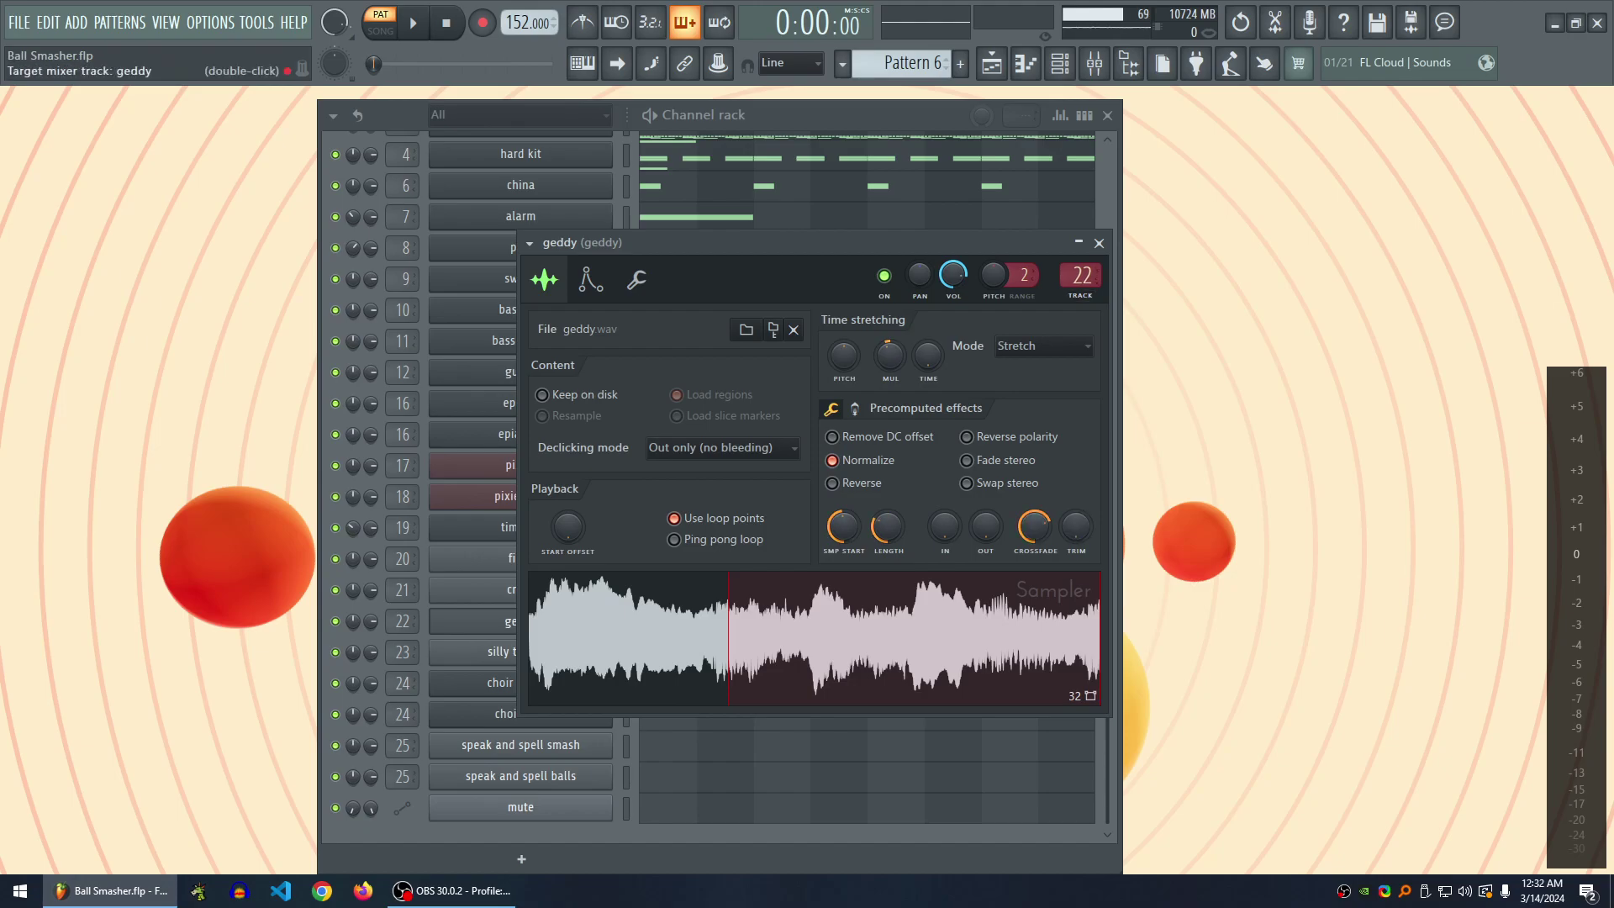
left_click(1098, 243)
- Open the geddy notes in the piano roll and examine the colour-coded chords in bars 1 to 8
left_click(769, 621)
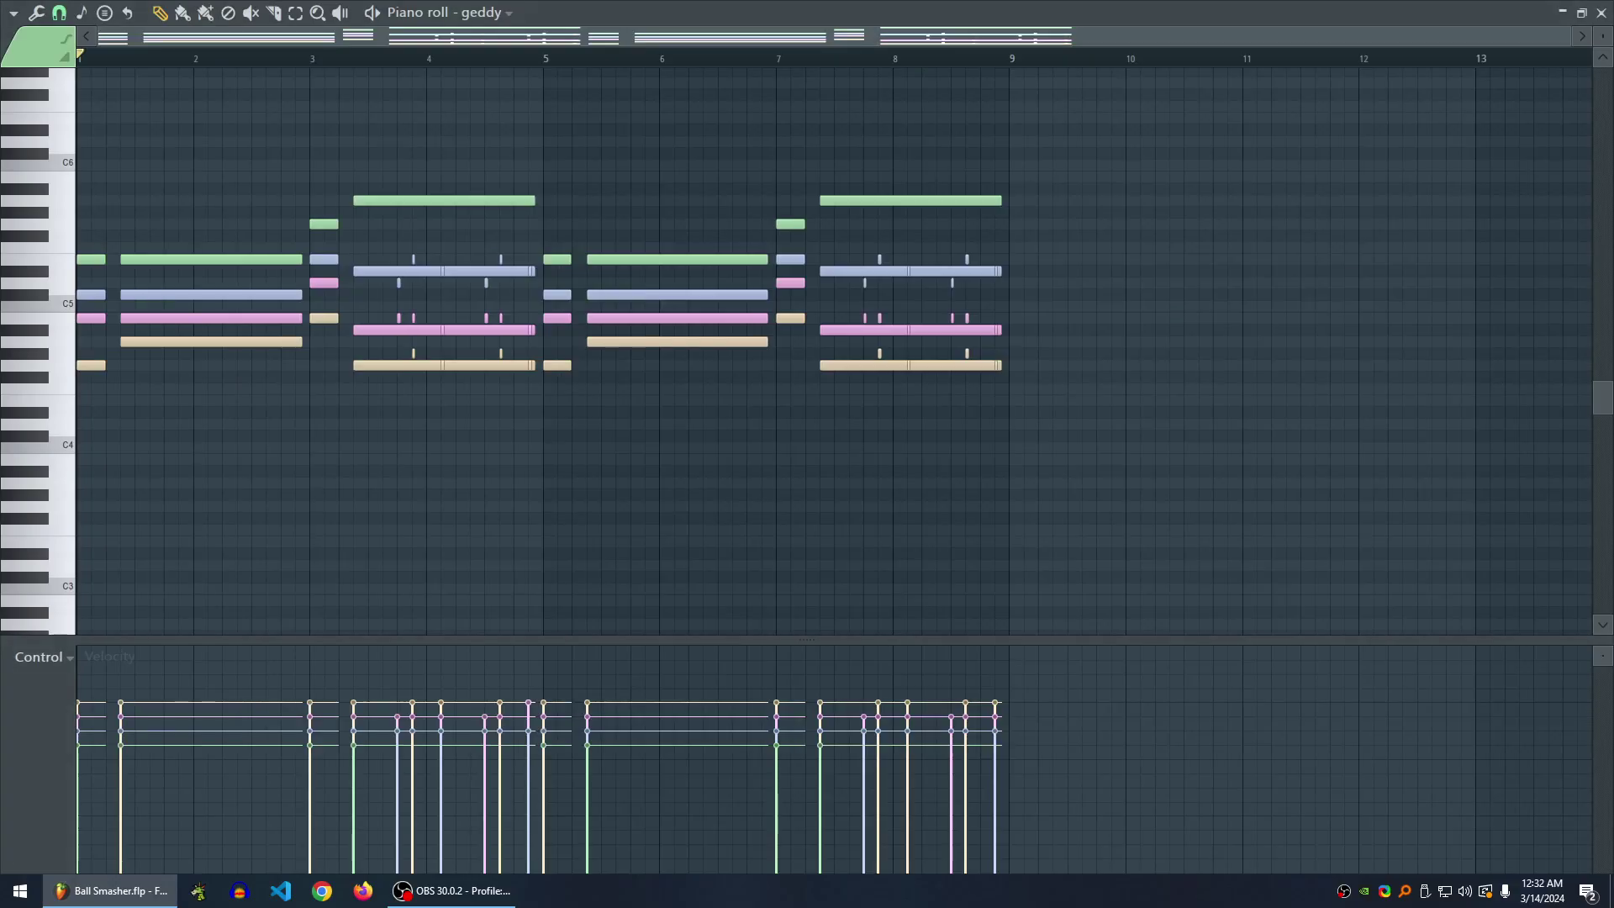
scroll(833, 352, "up", 1)
scroll(833, 352, "up", 3)
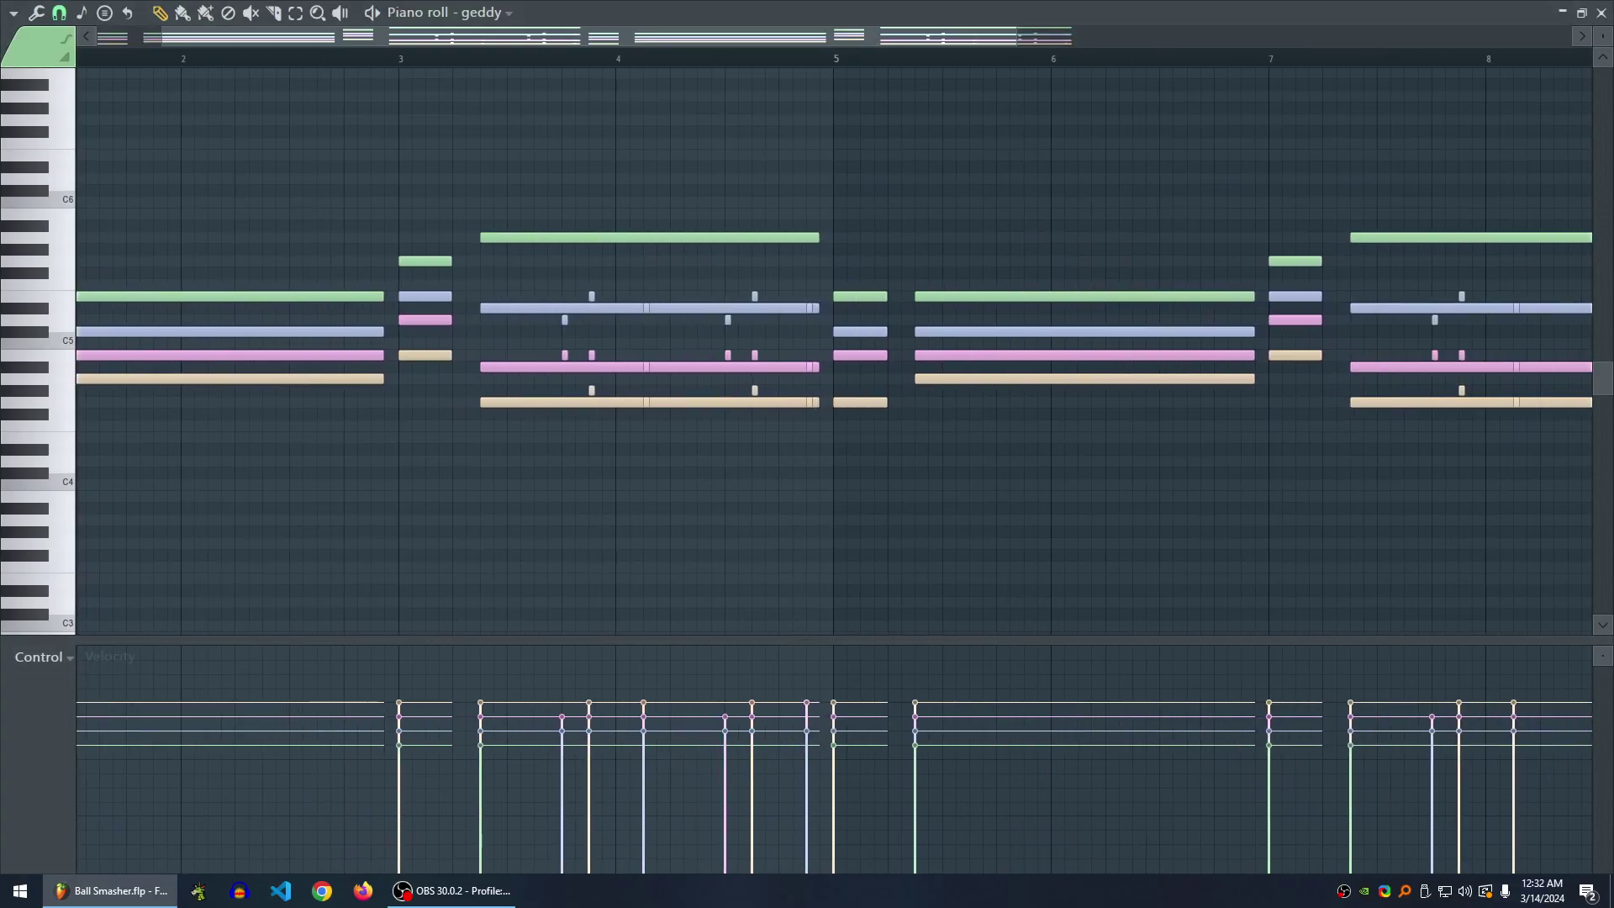
scroll(834, 351, "up", 1)
scroll(1360, 78, "down", 2)
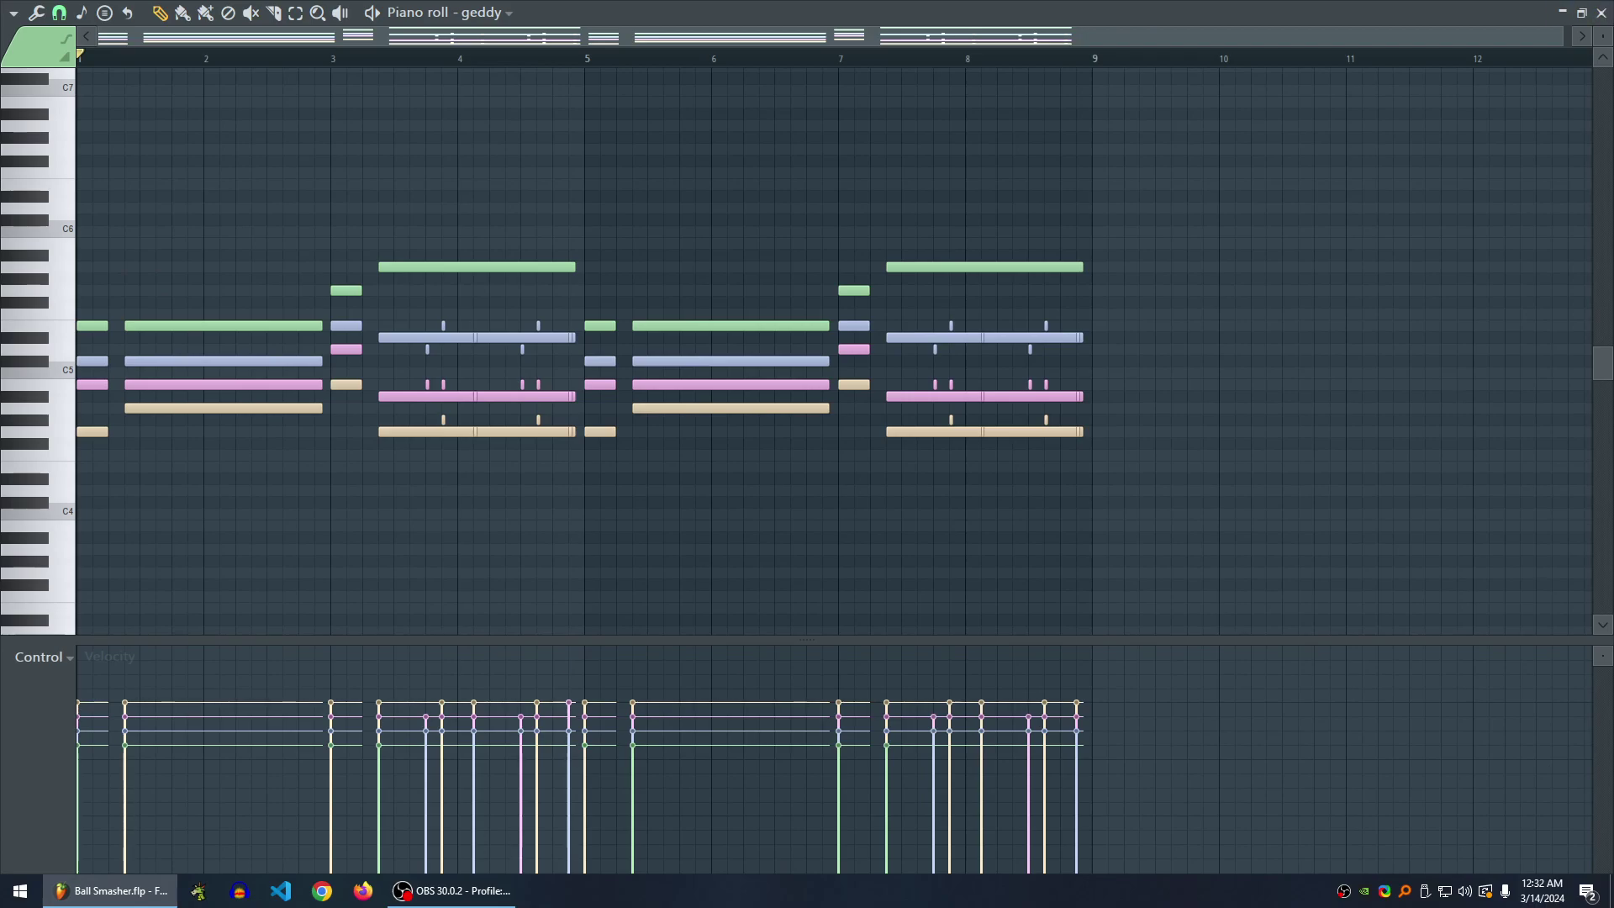
- Examine the short geddy notes between bars 3 and 5 at close range, and close the piano roll
key("i")
key("q")
key("z")
scroll(426, 351, "up", 5)
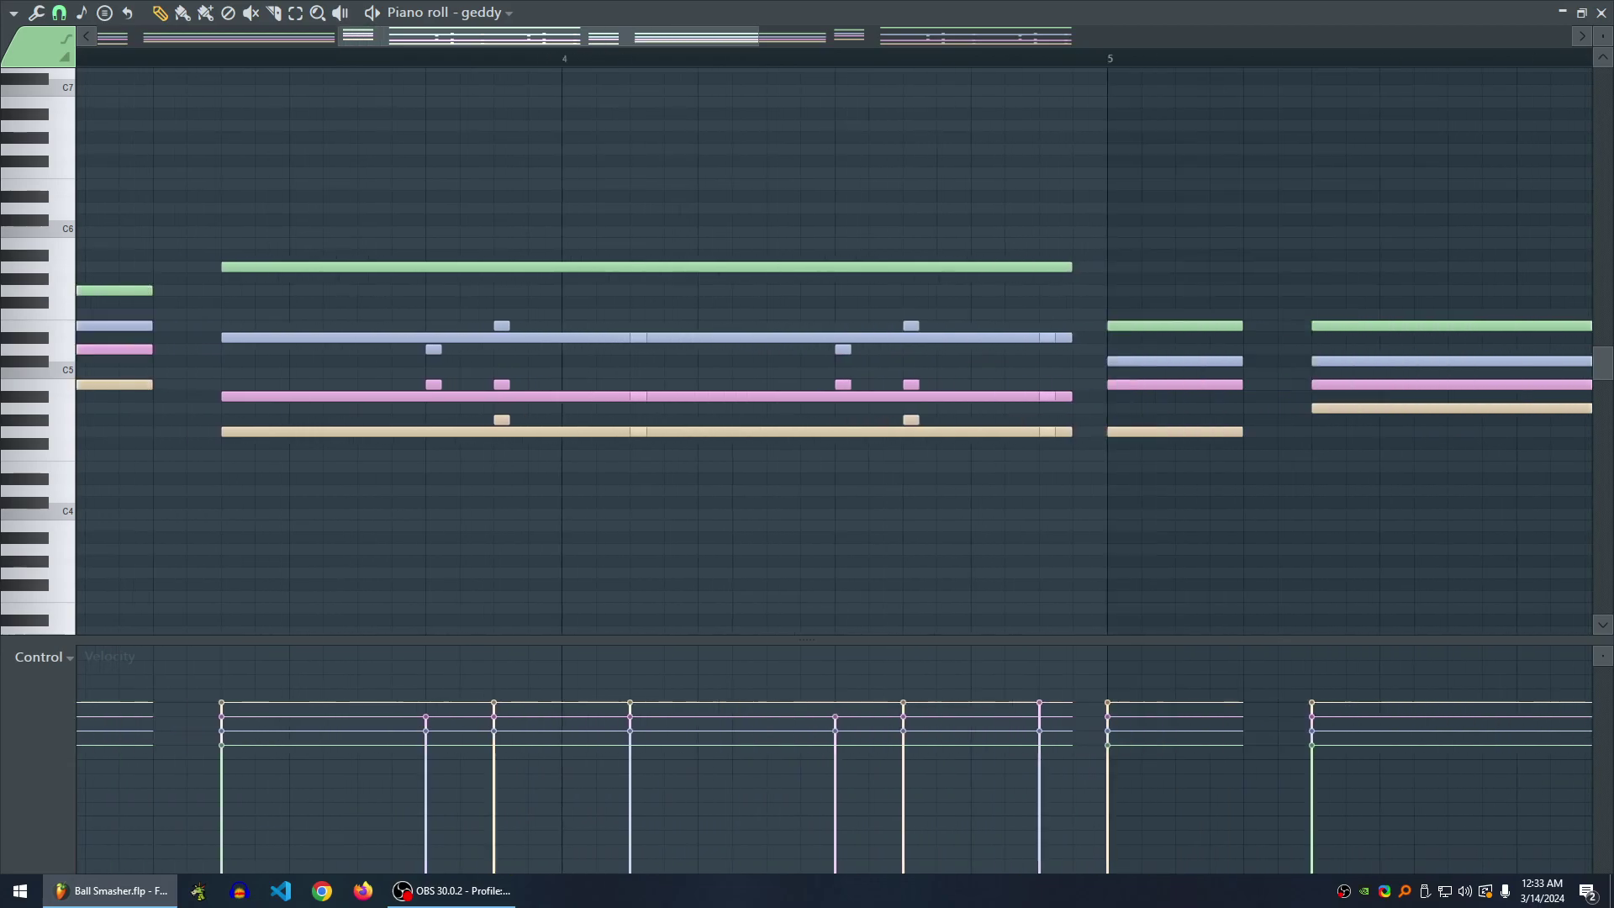
scroll(432, 336, "down", 2)
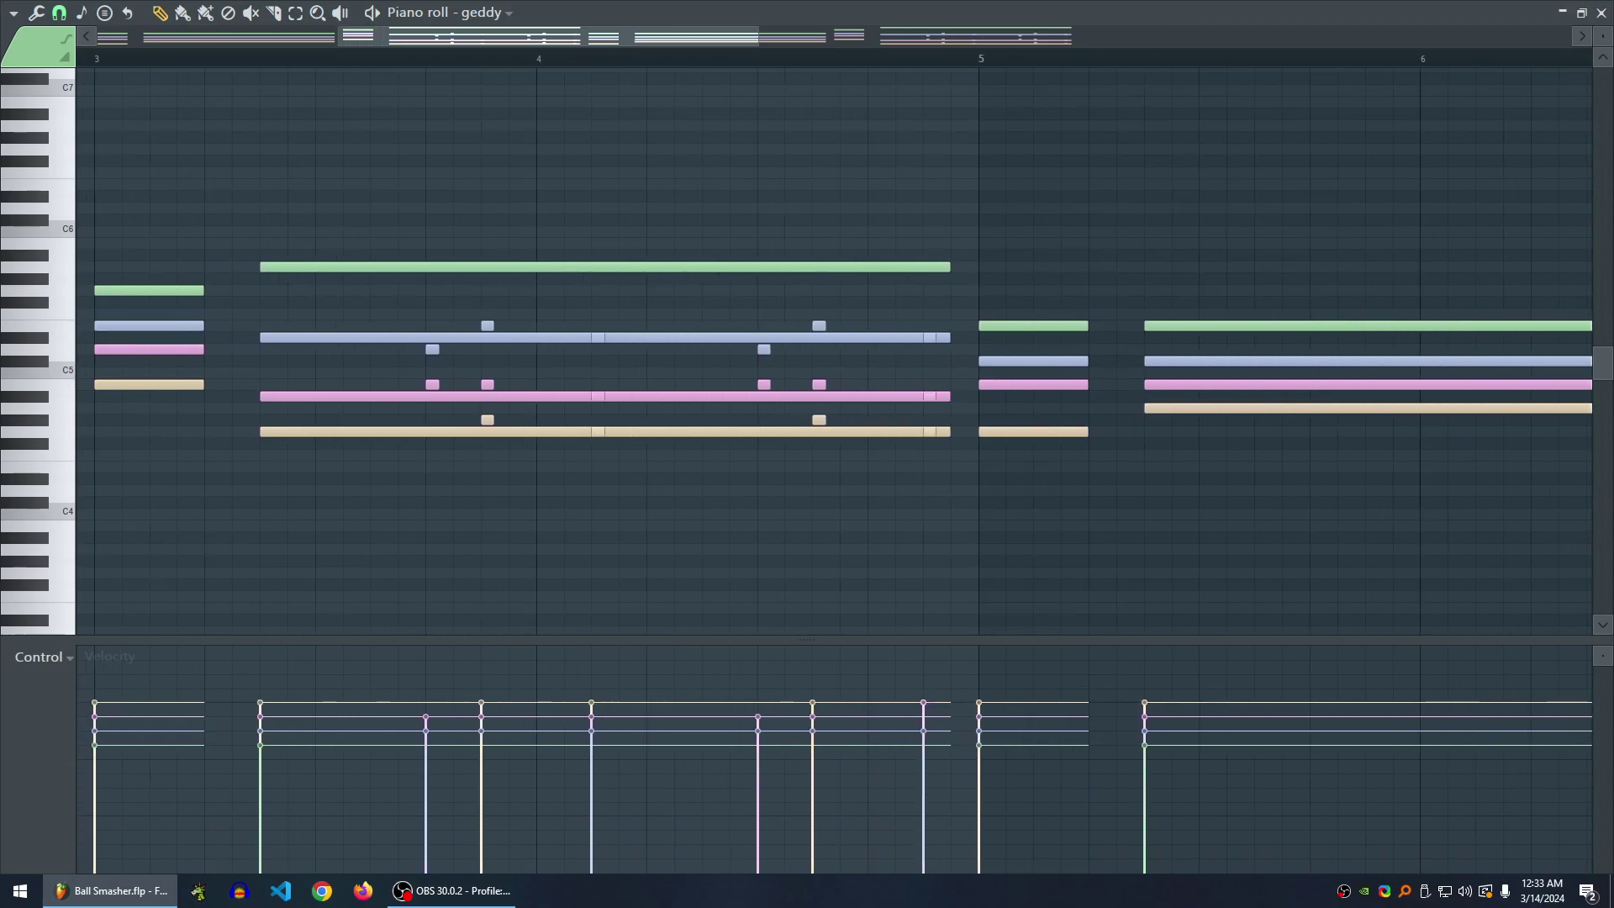
scroll(539, 336, "down", 4)
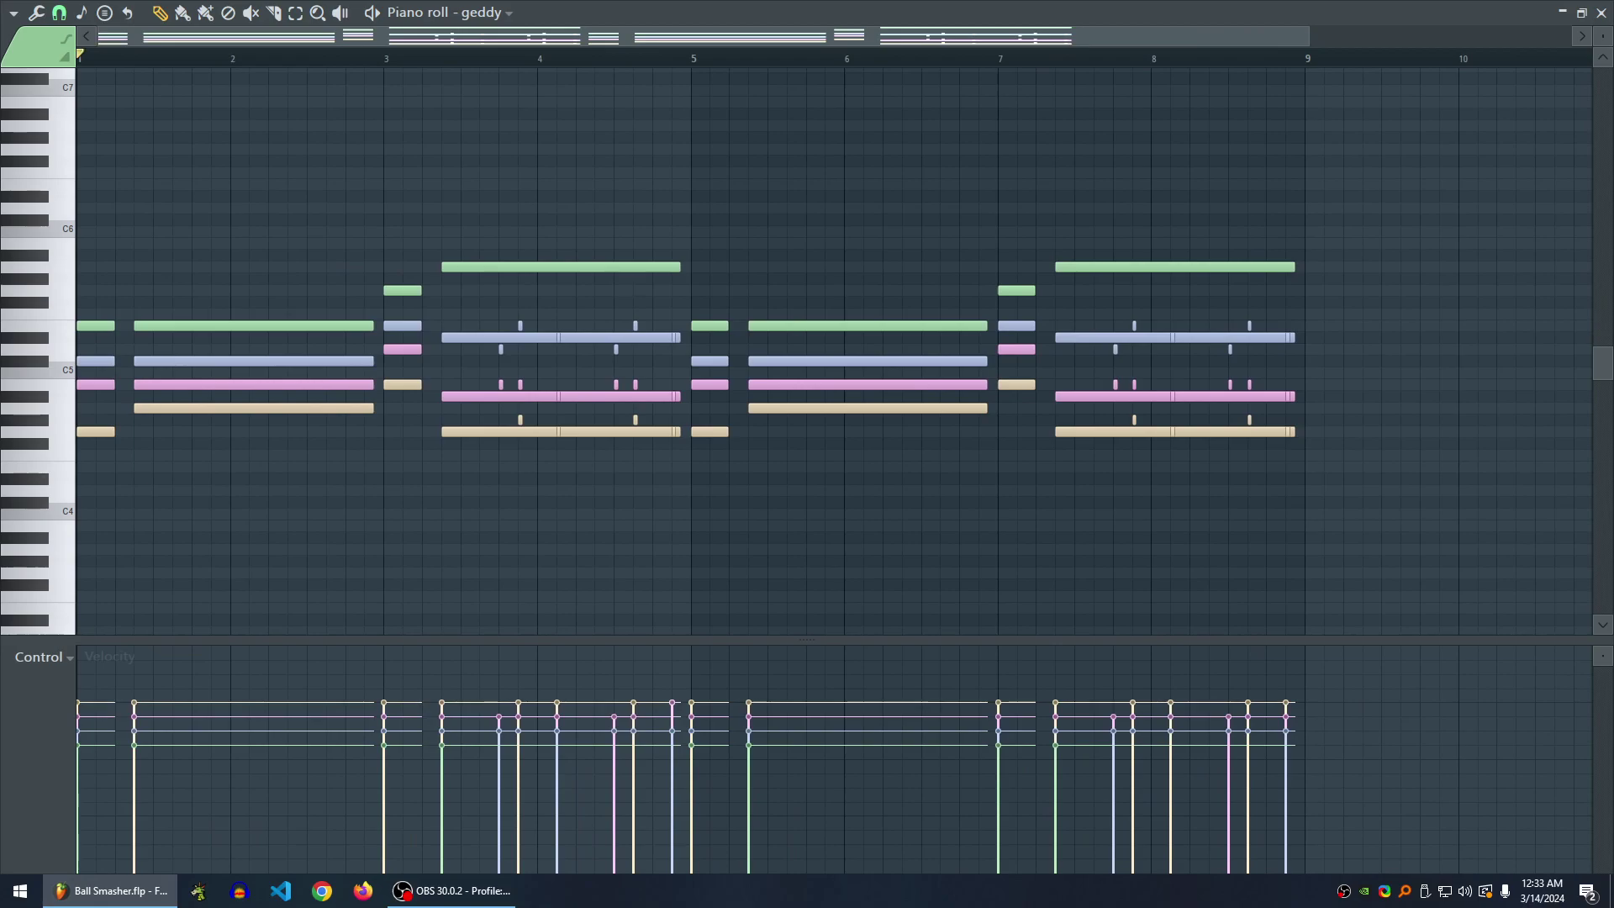
left_click(1602, 12)
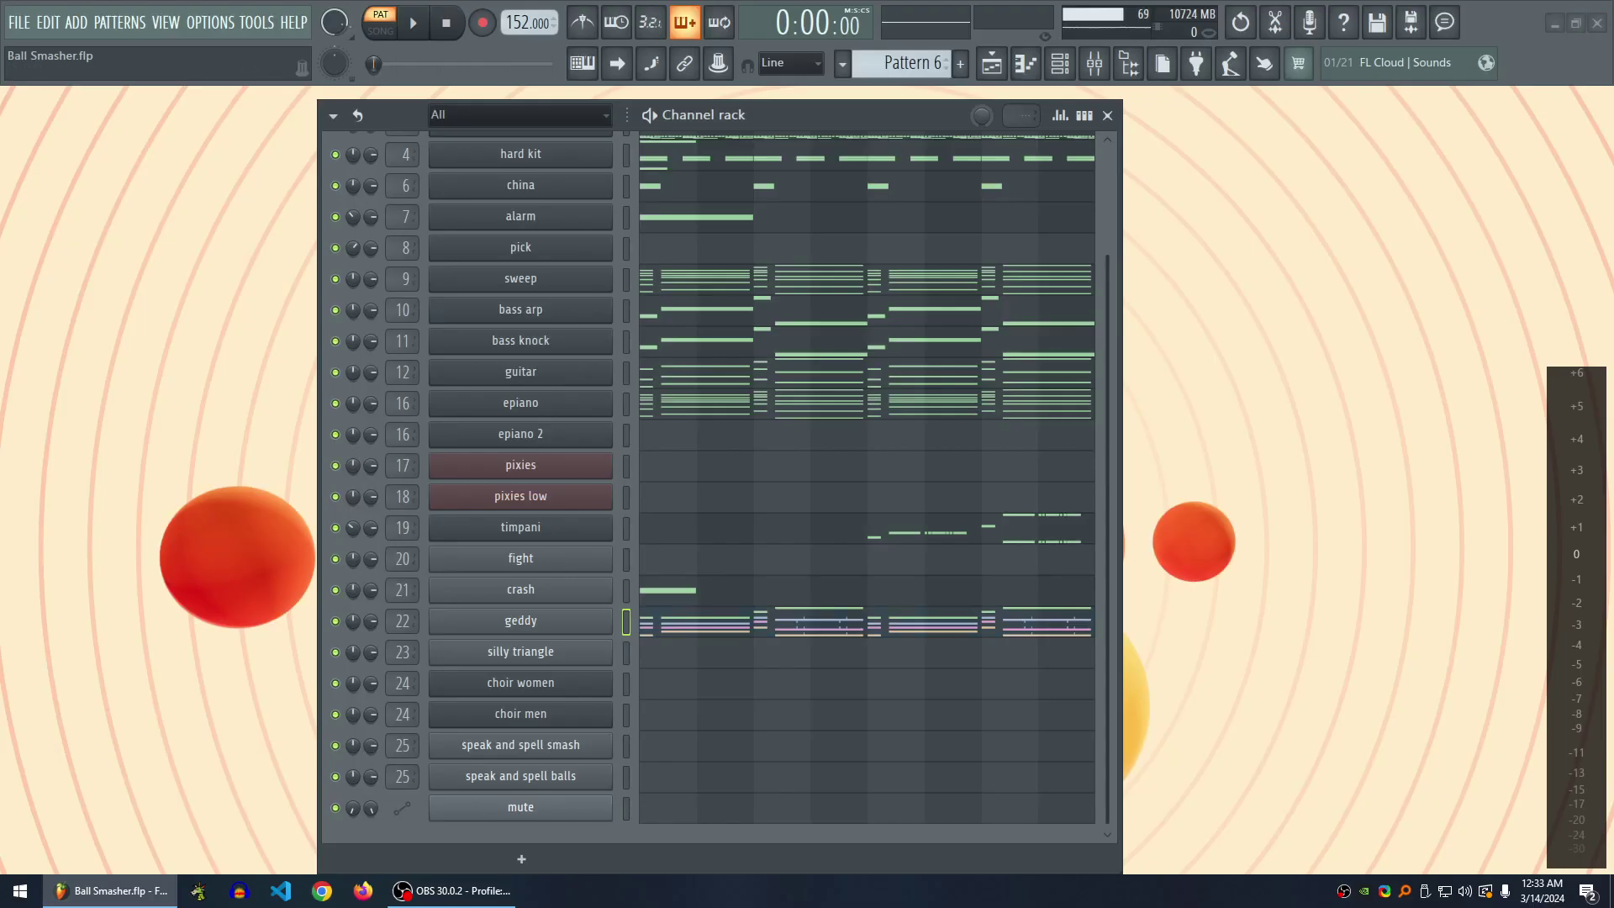
- Toggle the geddy channel's solo on and off, and play Pattern 6 from the start with all channels
right_click(335, 622)
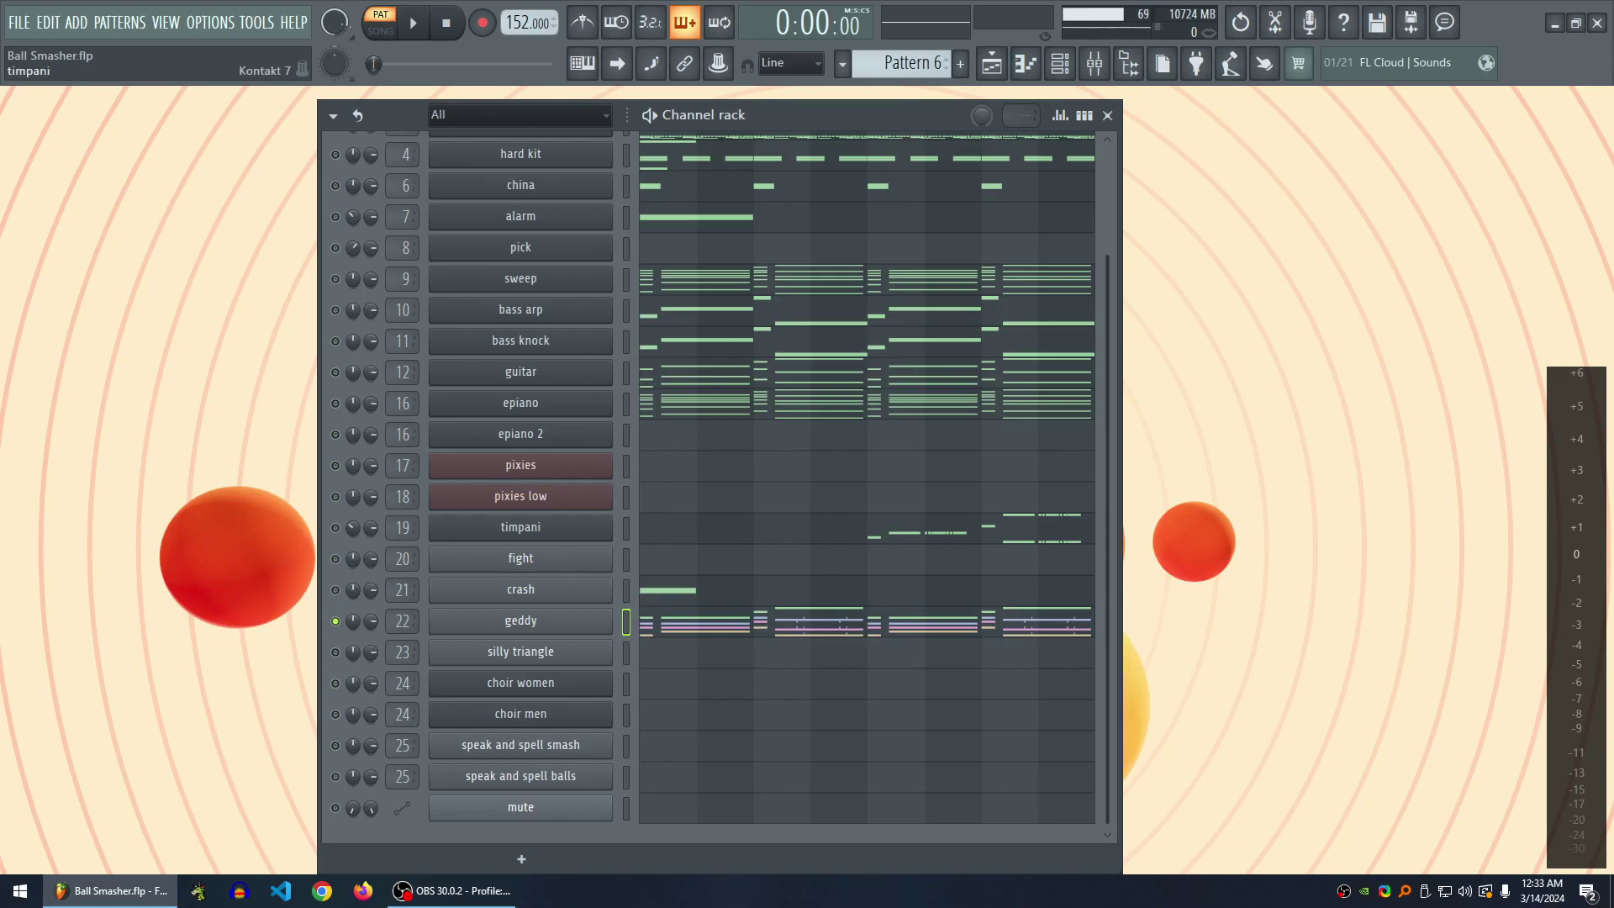
right_click(335, 621)
scroll(873, 496, "up", 3)
key("space")
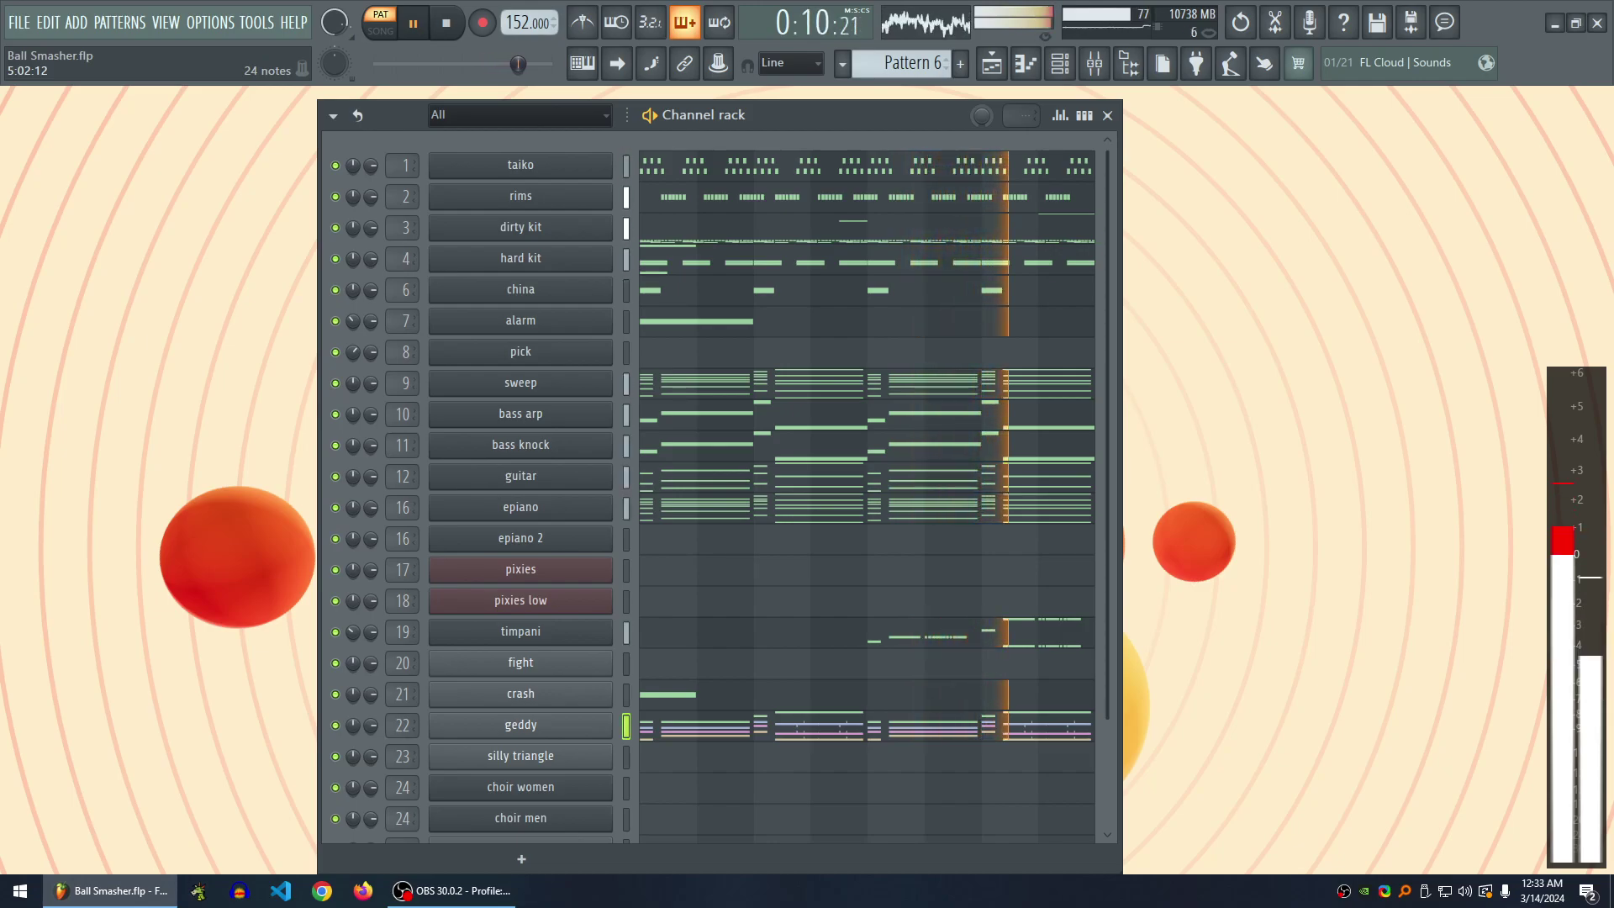
key("space")
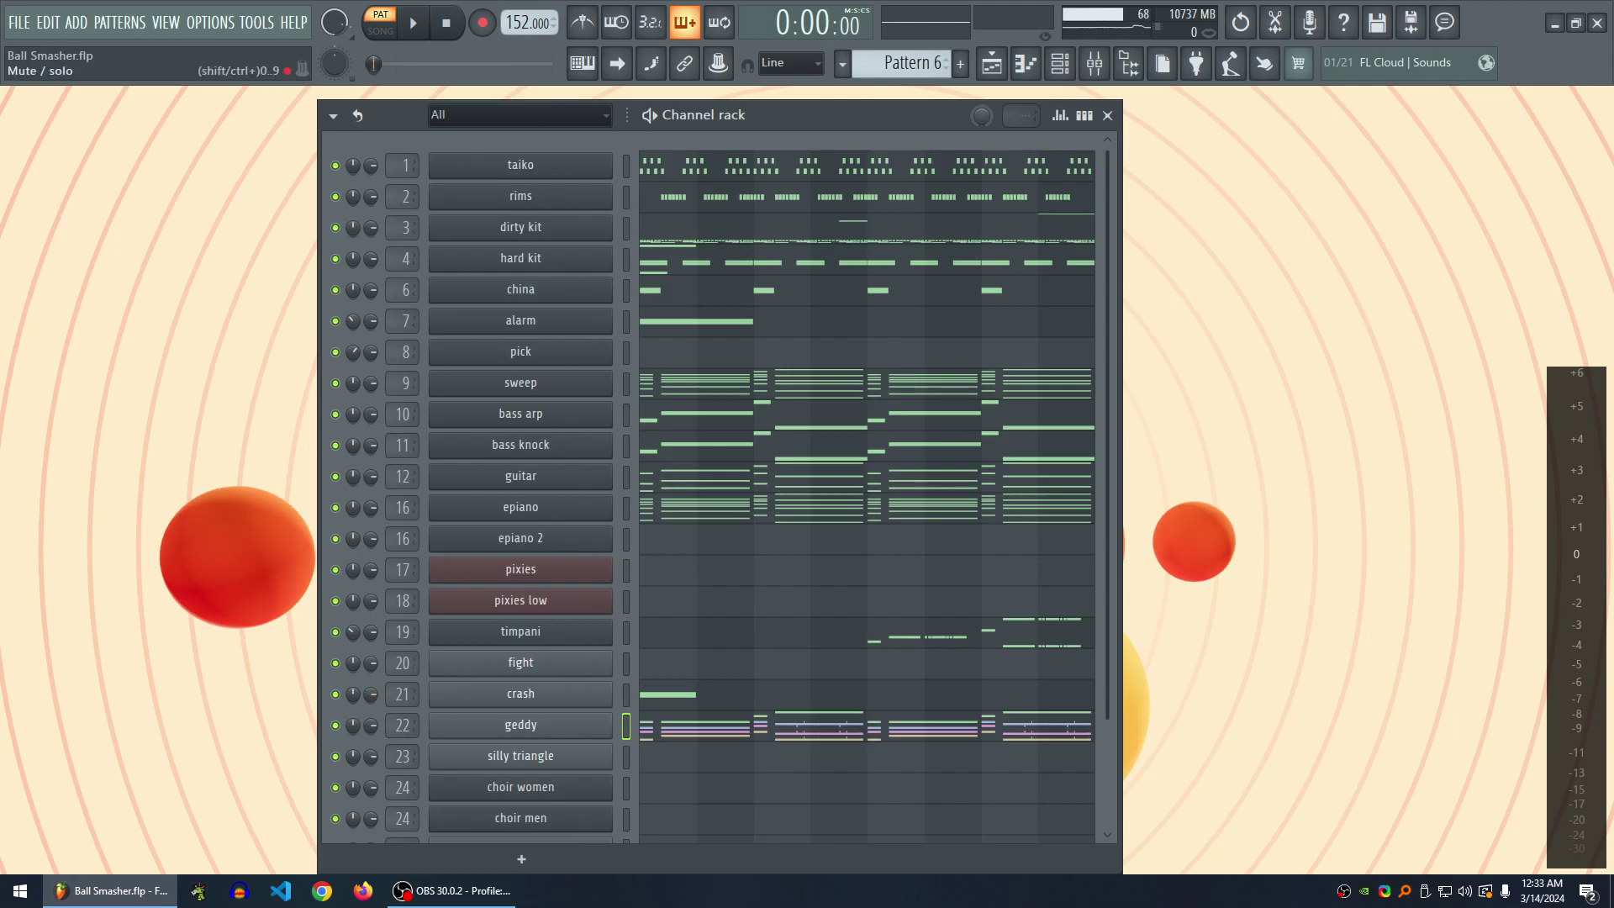
- Open Pattern 6's epiano notes in the piano roll and play from the start
left_click(698, 506)
scroll(697, 507, "down", 5)
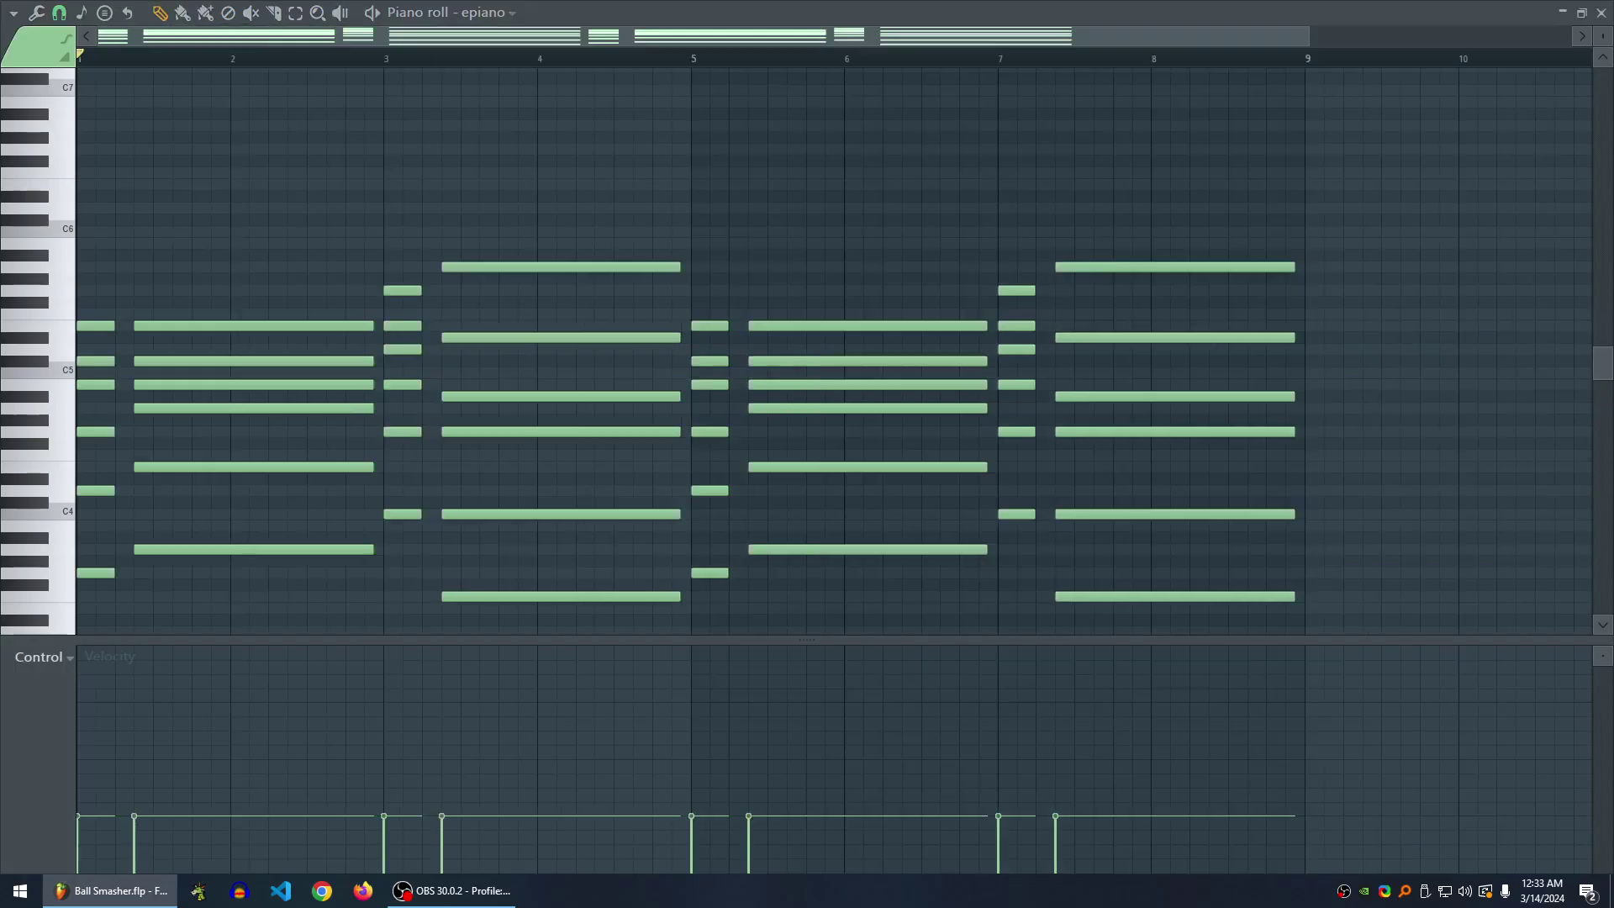
key("space")
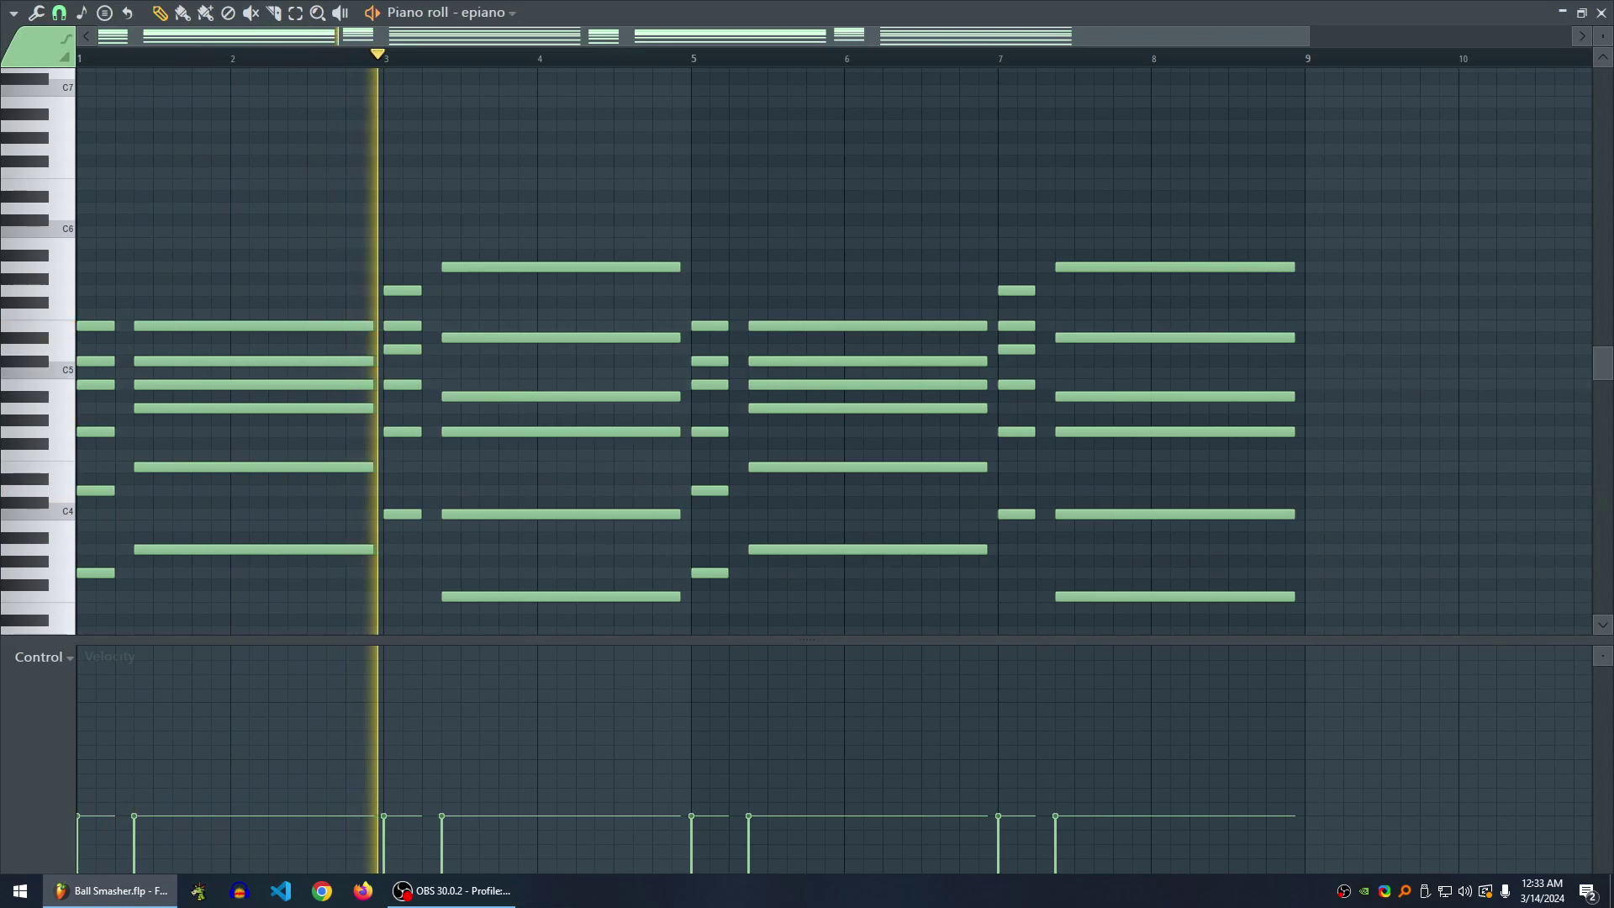
- Examine the rest of the epiano chords during playback, close the piano roll and stop playback
scroll(832, 352, "down", 1)
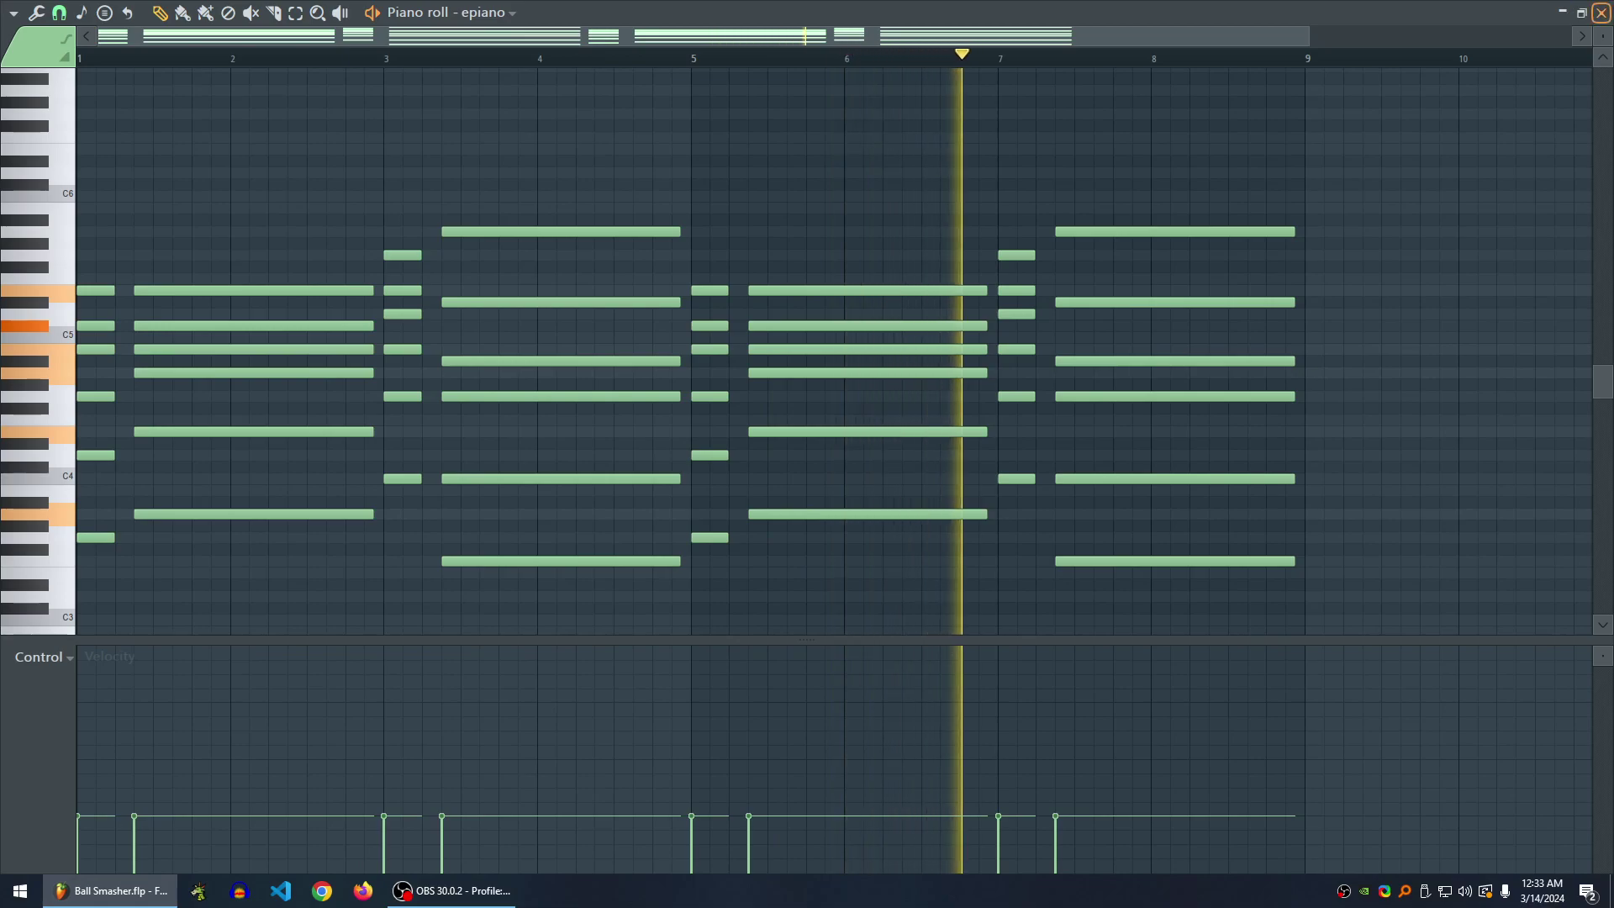
left_click(1601, 13)
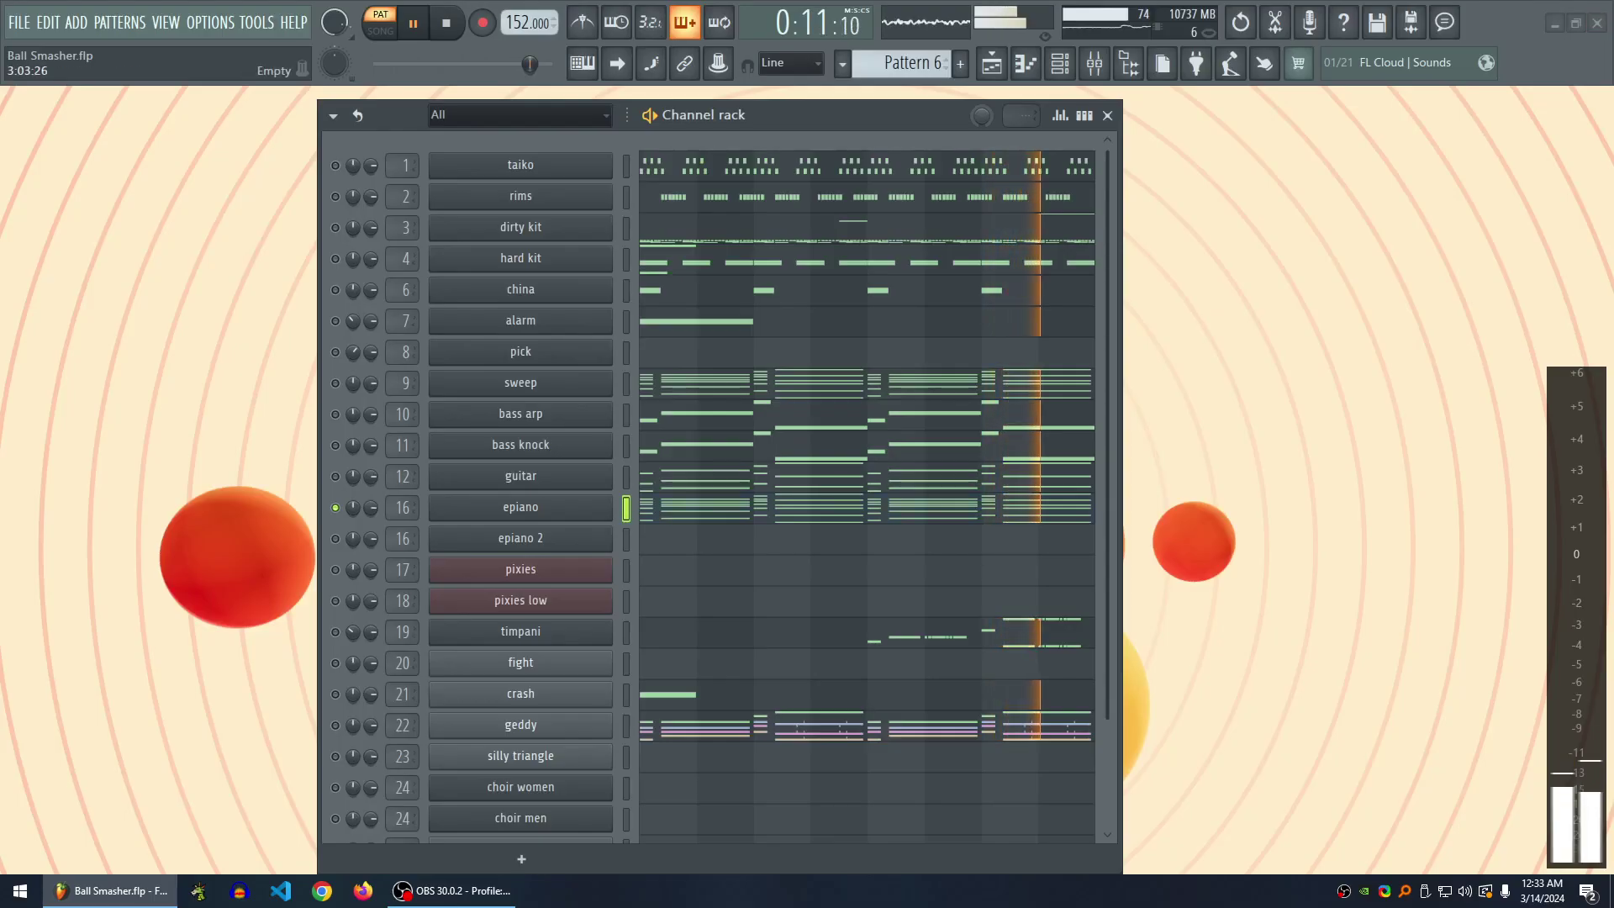
key("space")
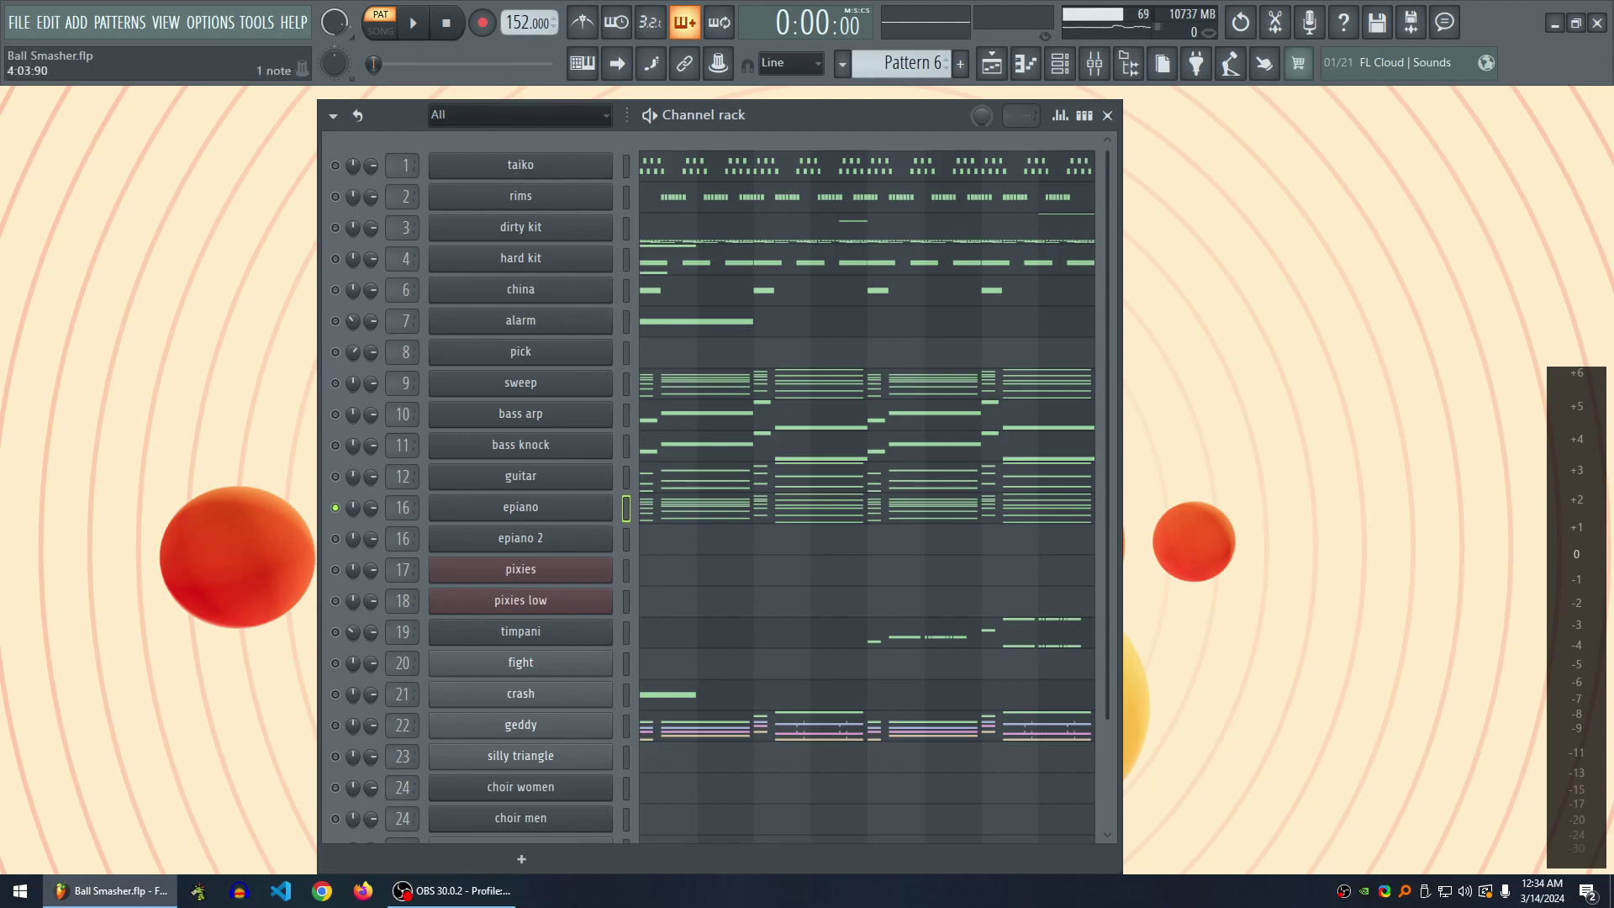
- Audition Pattern 6 from the start with only the sweep, bass arp, bass knock, guitar and epiano channels enabled
left_click(335, 414)
key("space")
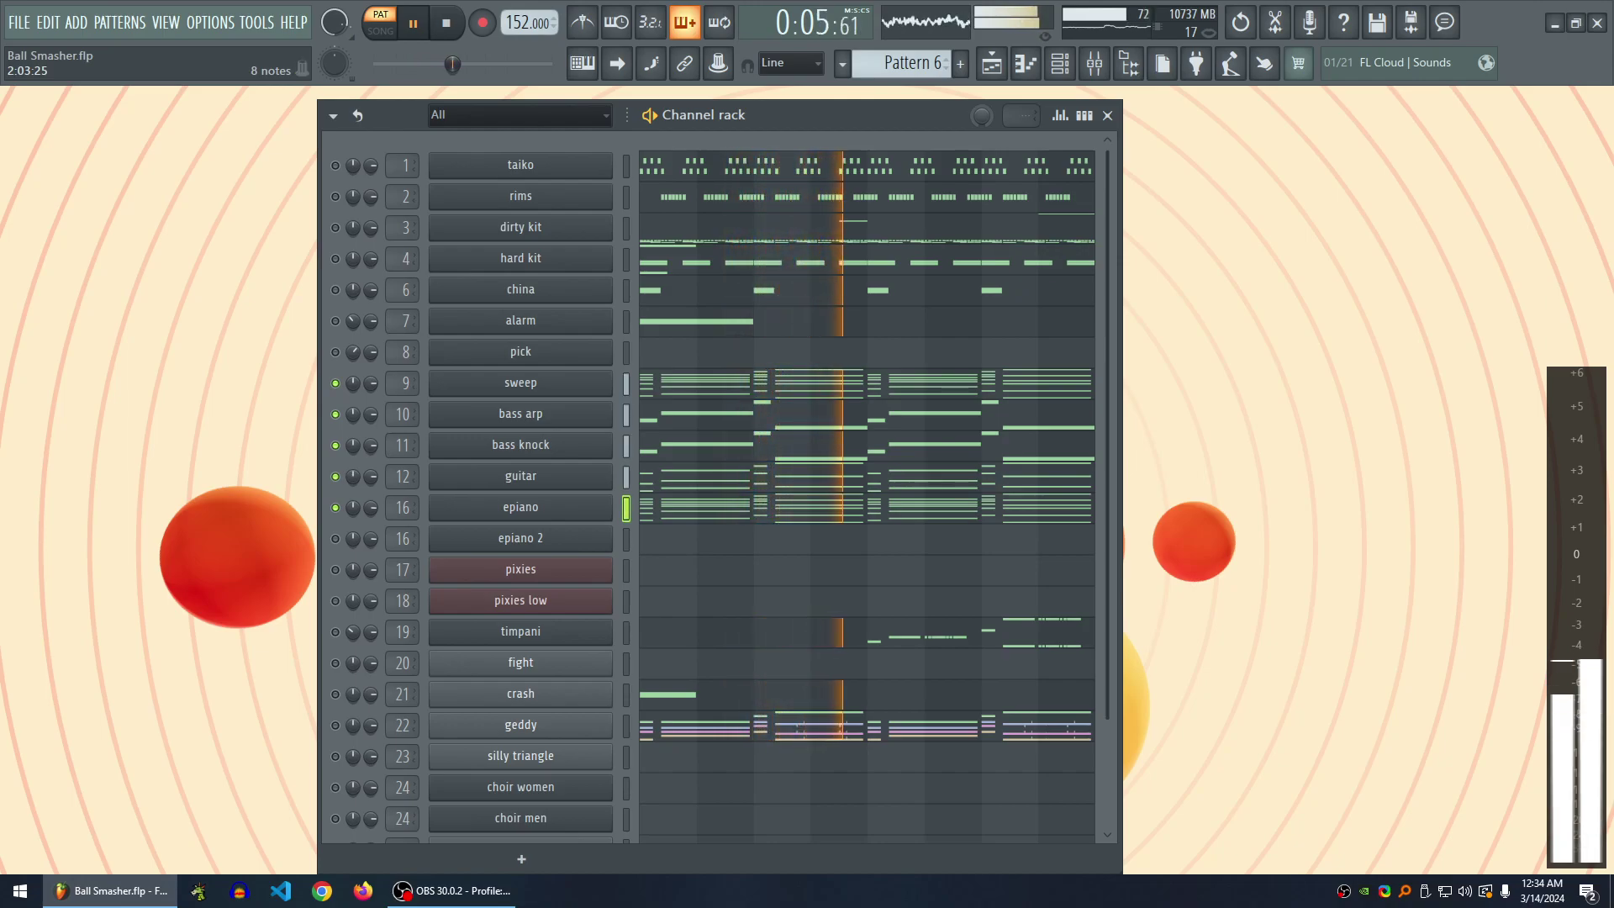
key("space")
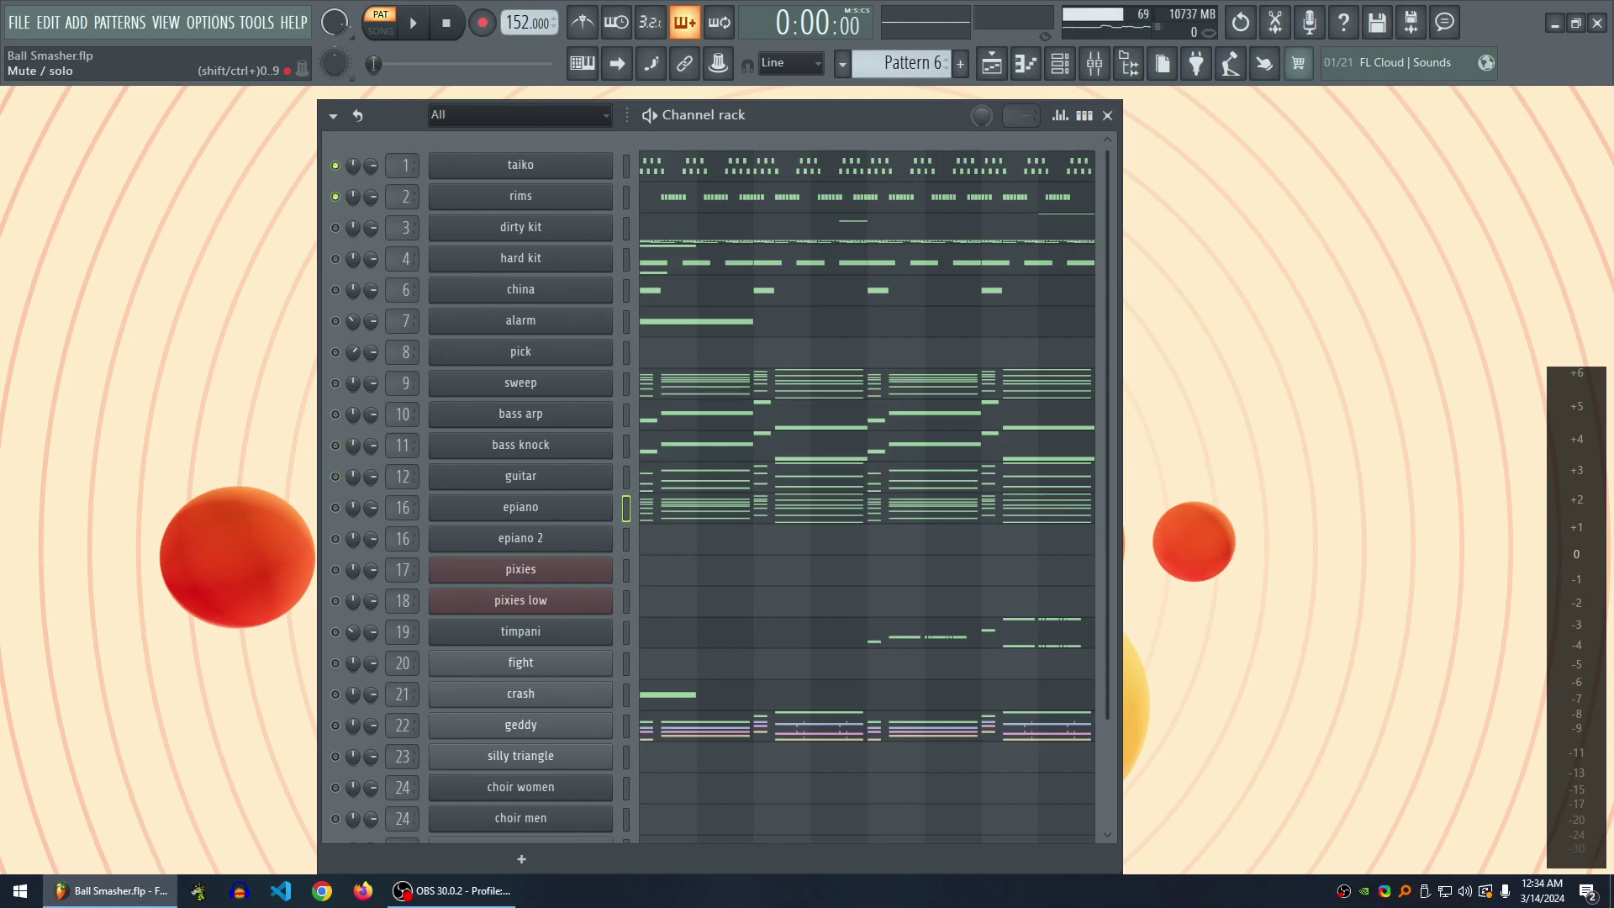
- Solo the sweep channel, play its Pattern 6 notes in the piano roll, and close the piano roll
right_click(335, 383)
left_click(866, 383)
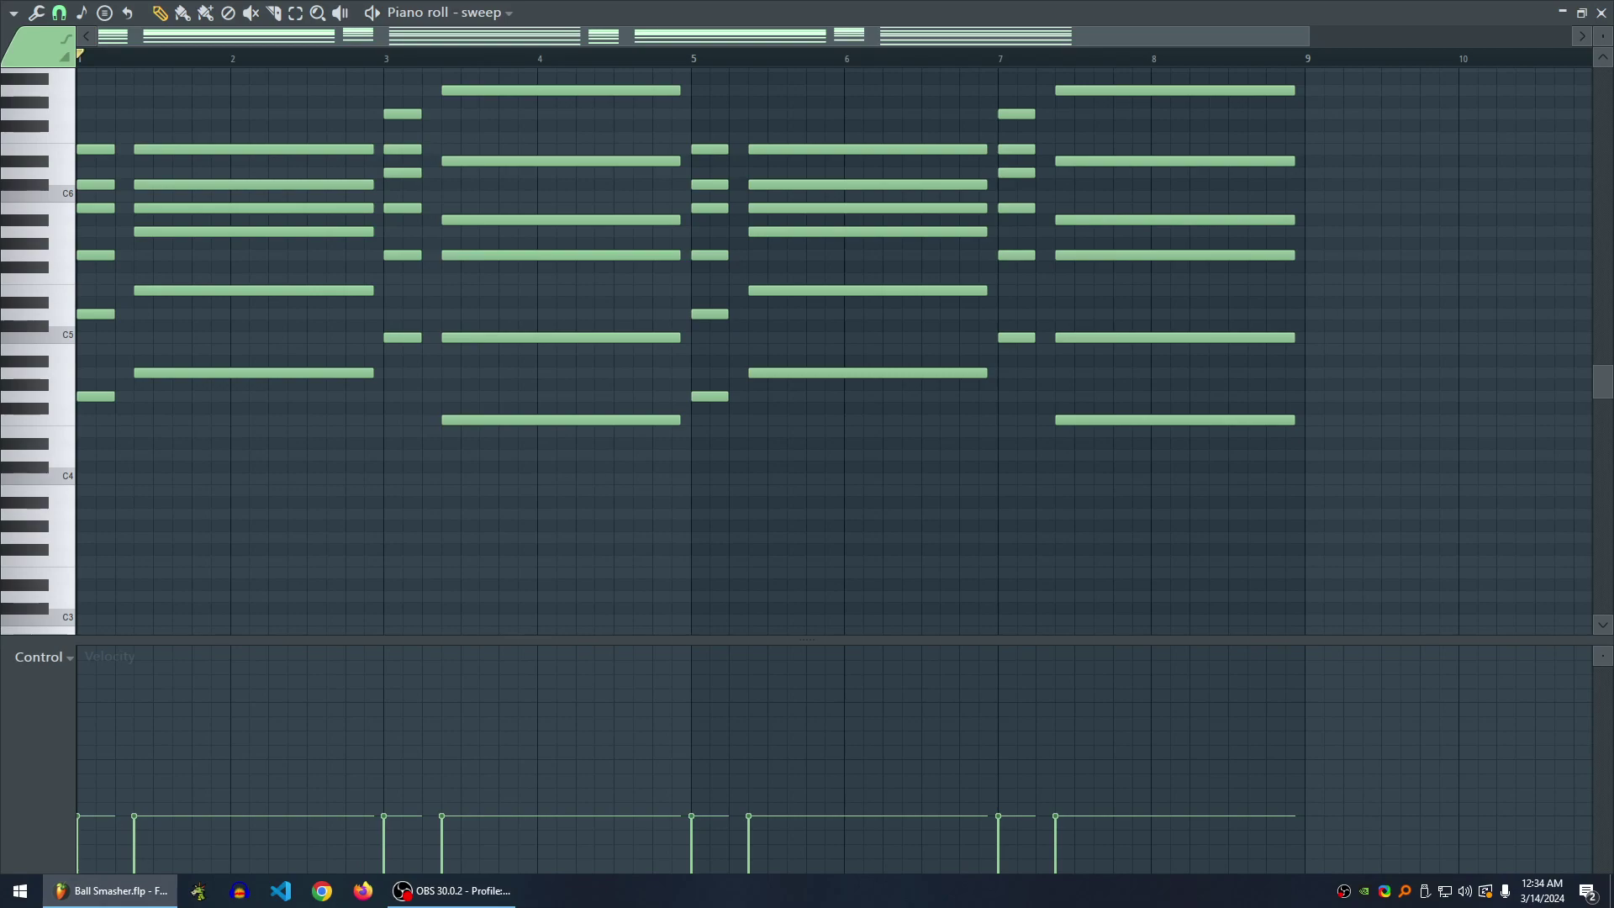
key("space")
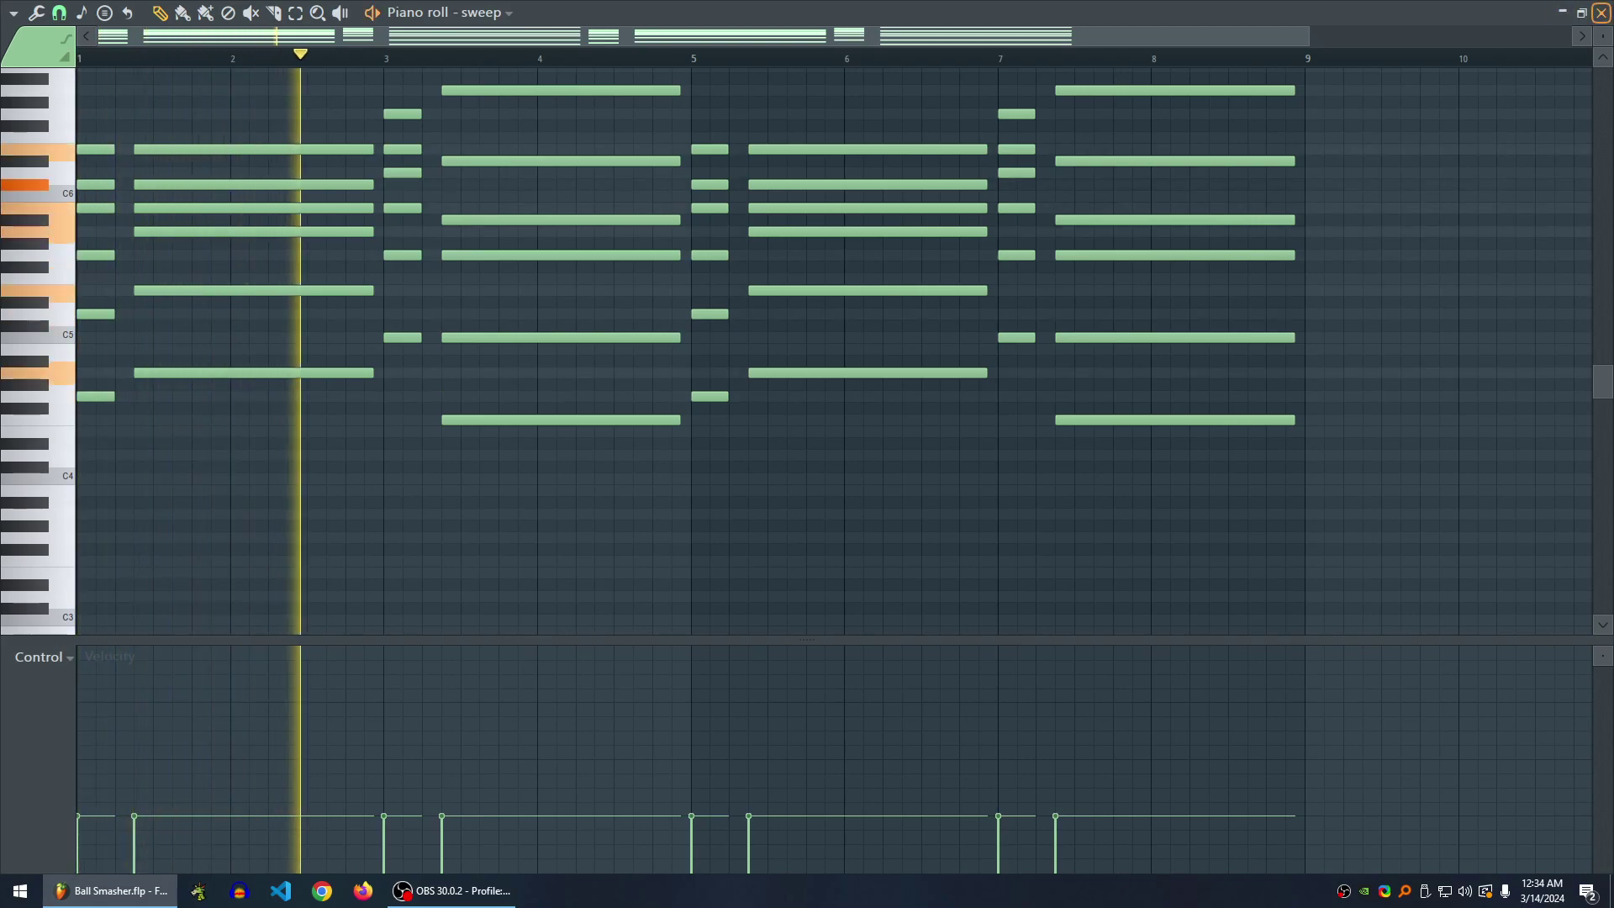
key("F7")
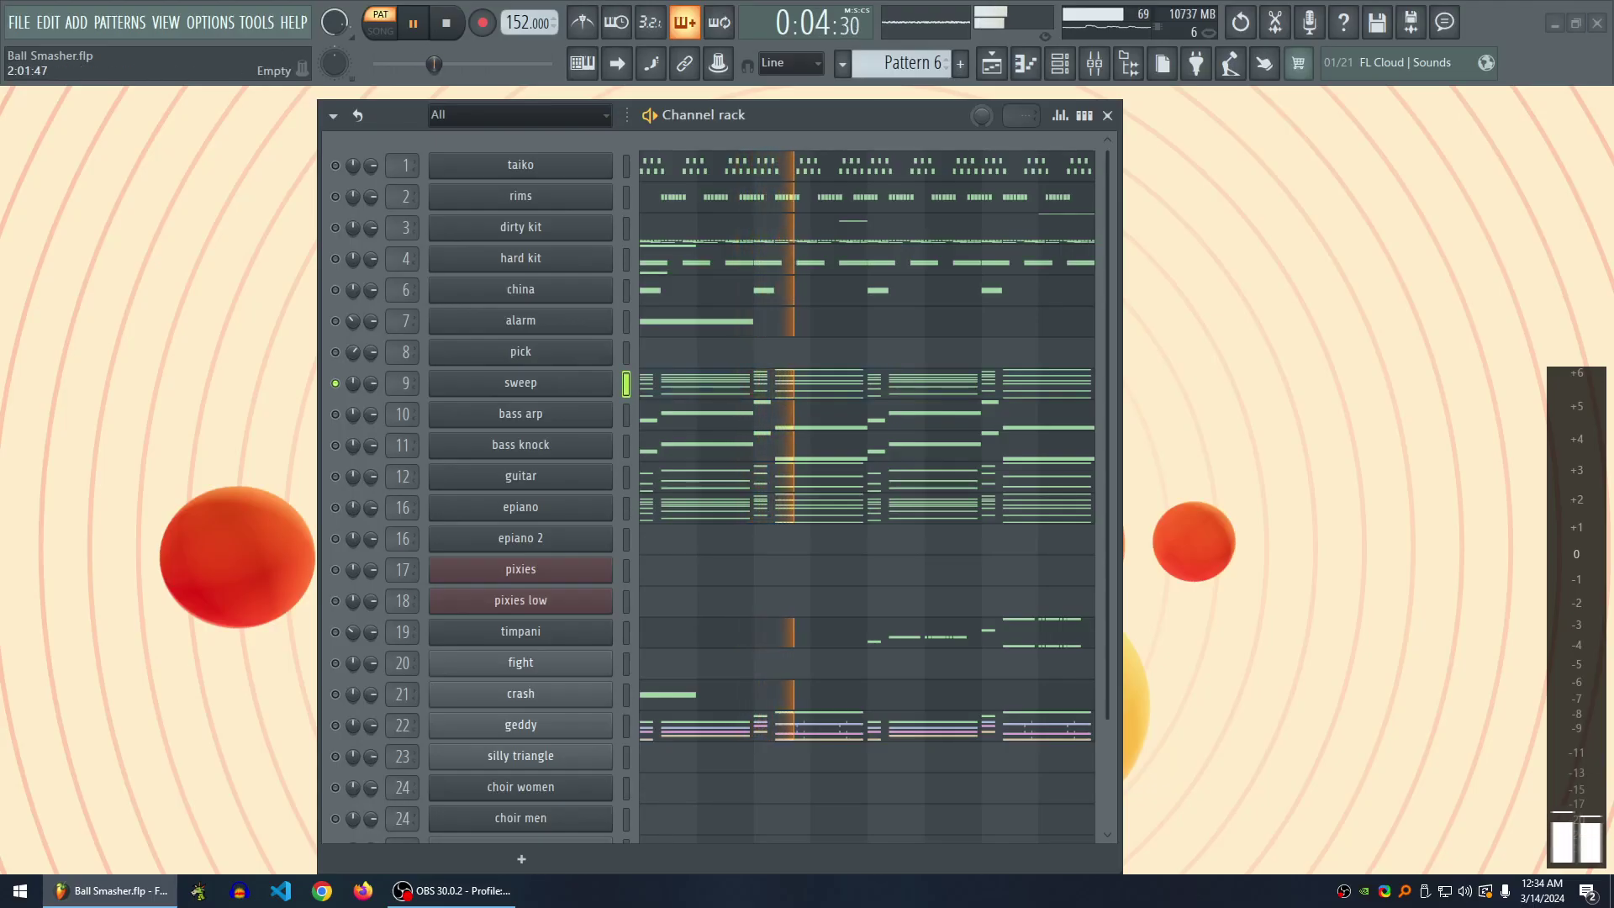
- Solo the epiano channel and play Pattern 6 from the start with the metronome on
right_click(334, 507)
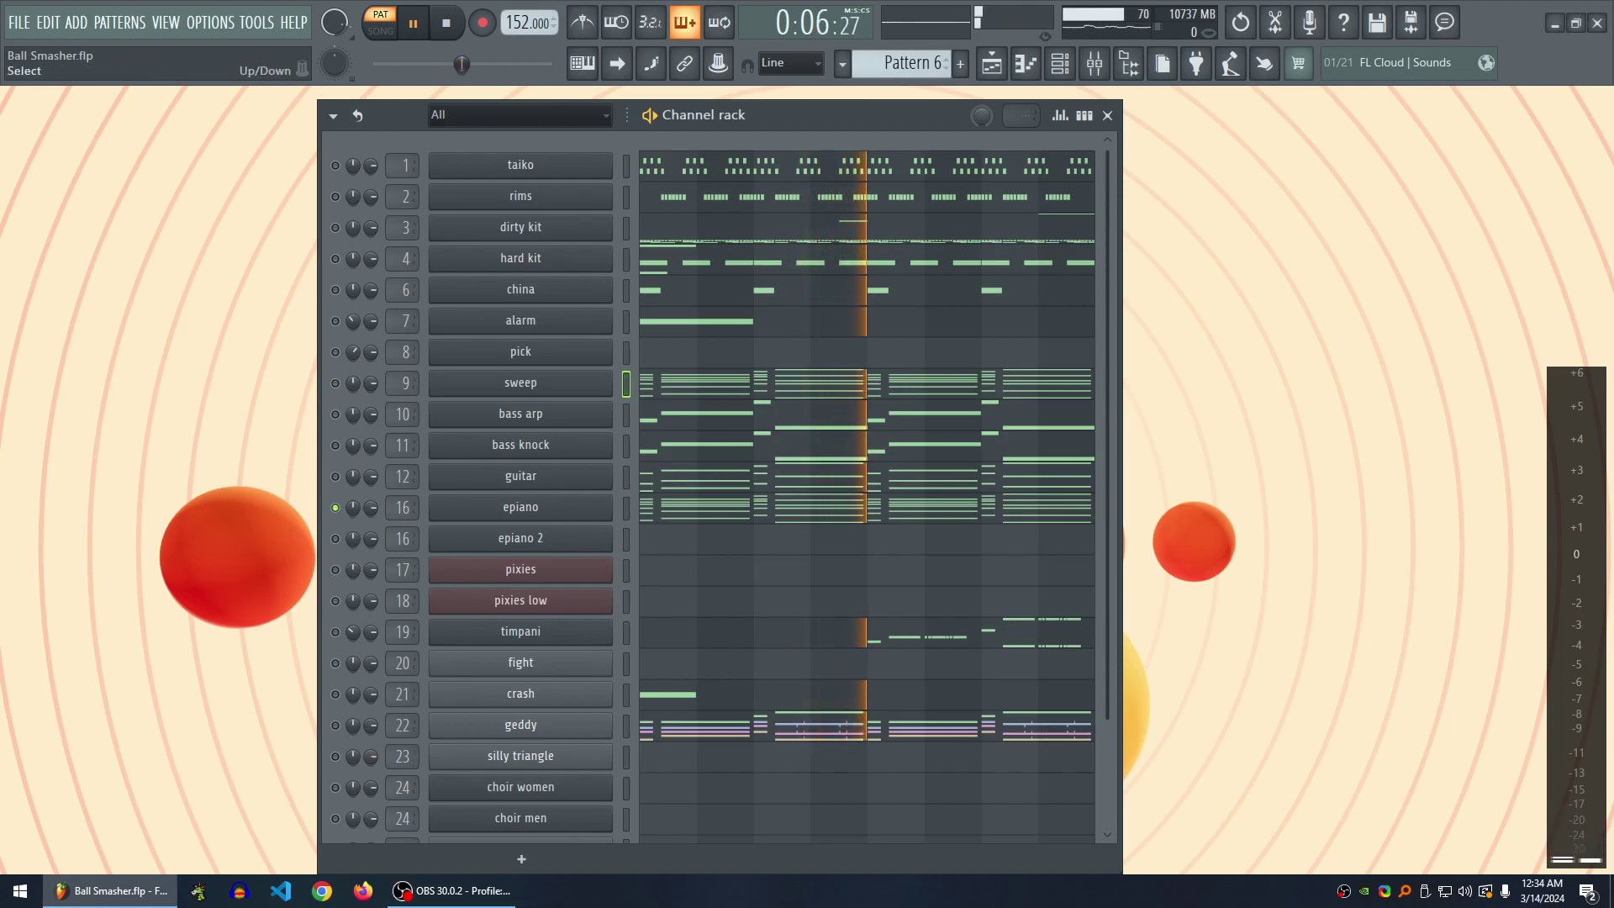
left_click_drag(807, 114, 764, 114)
key("space")
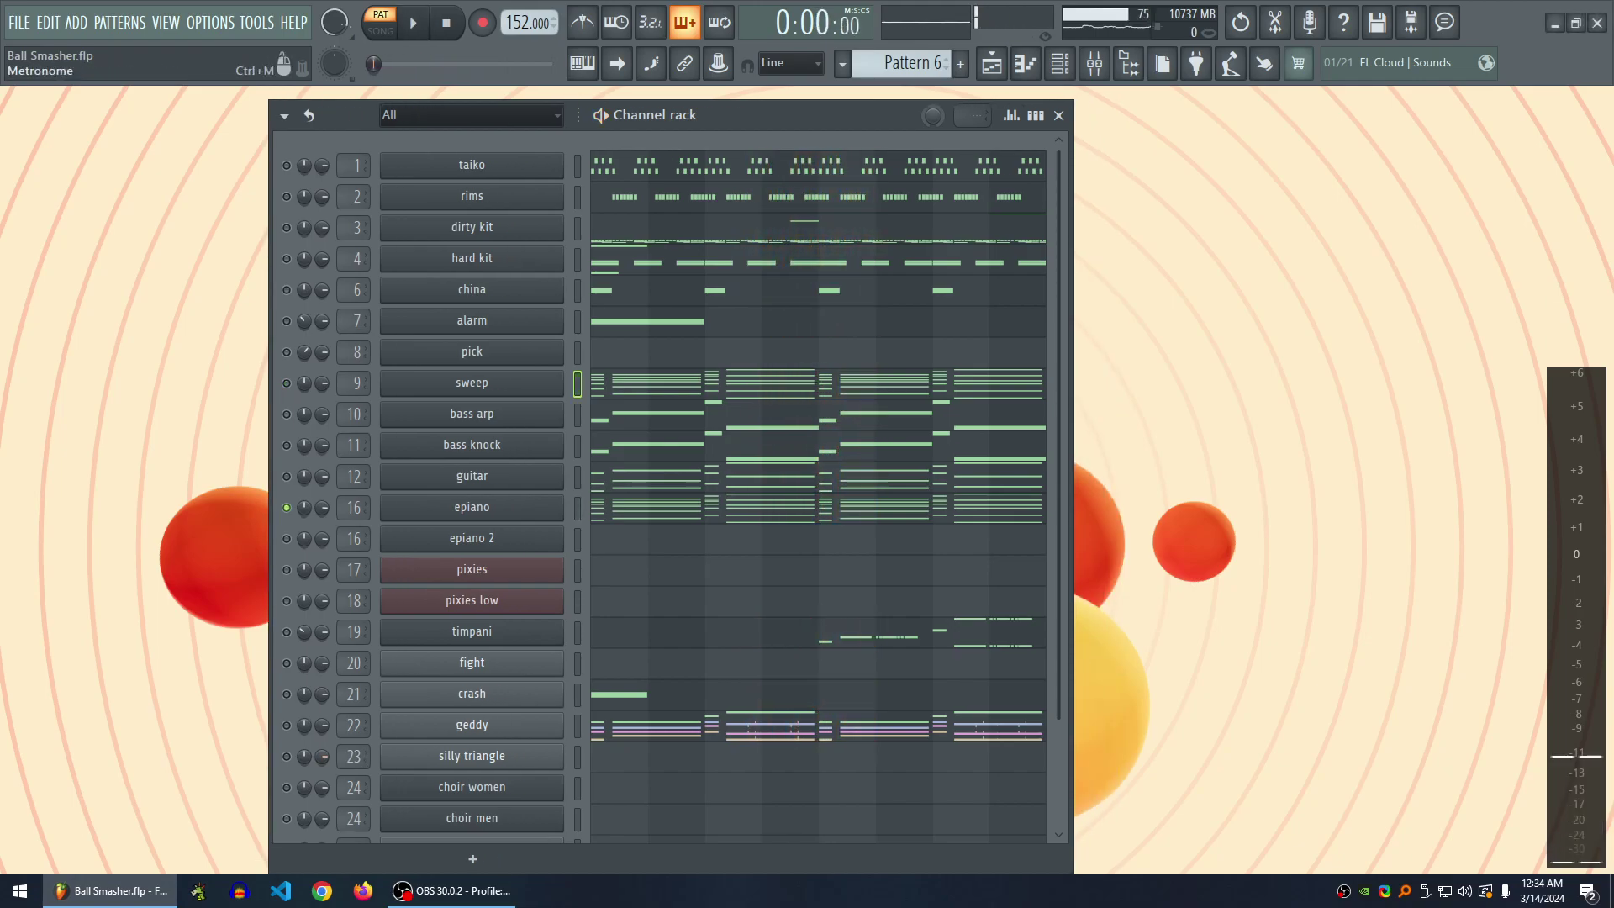
key("space")
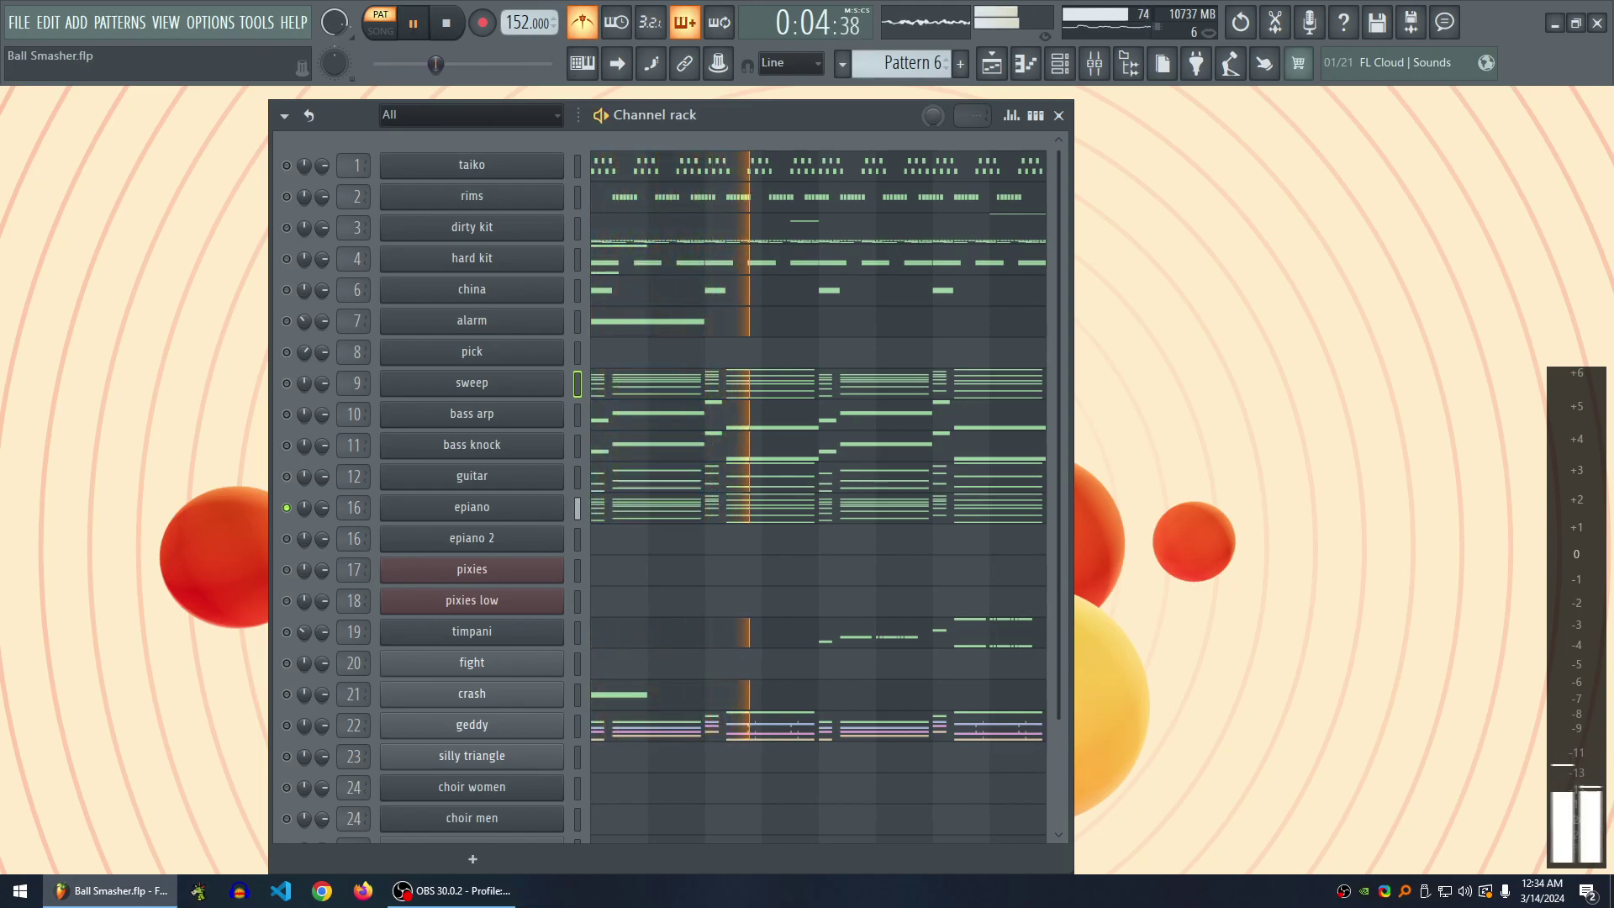
key("space")
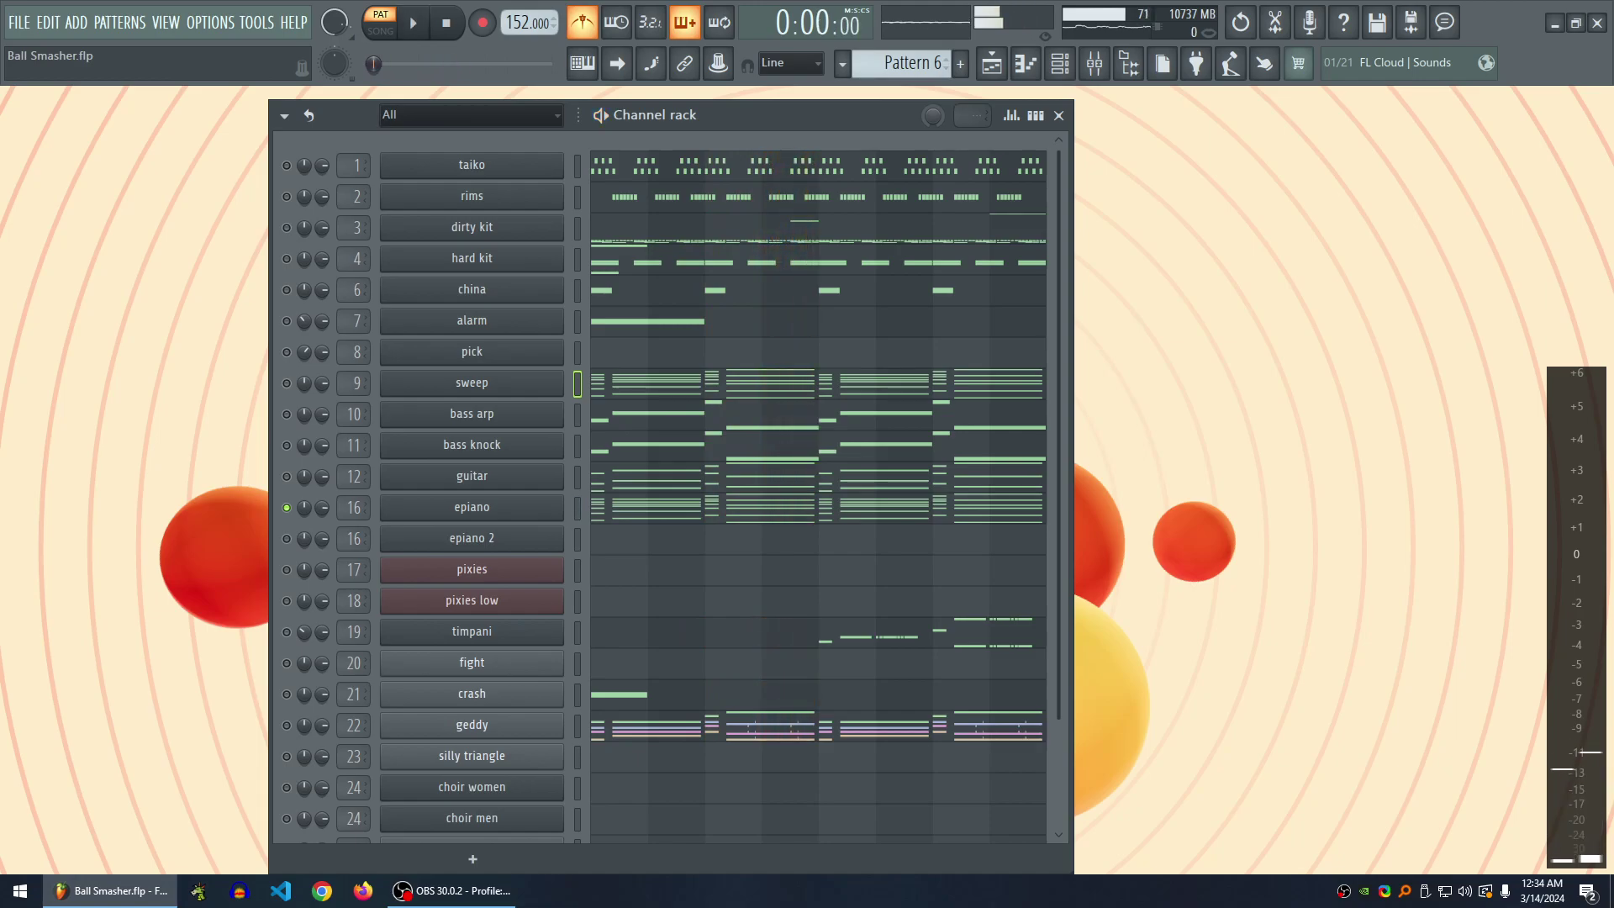
- Open Pattern 6's taiko notes in the piano roll, examine and play them soloed, and close the piano roll
left_click(594, 165)
scroll(833, 352, "up", 5)
scroll(289, 351, "down", 1)
scroll(289, 351, "up", 2)
scroll(289, 351, "left", 1)
scroll(289, 351, "down", 2)
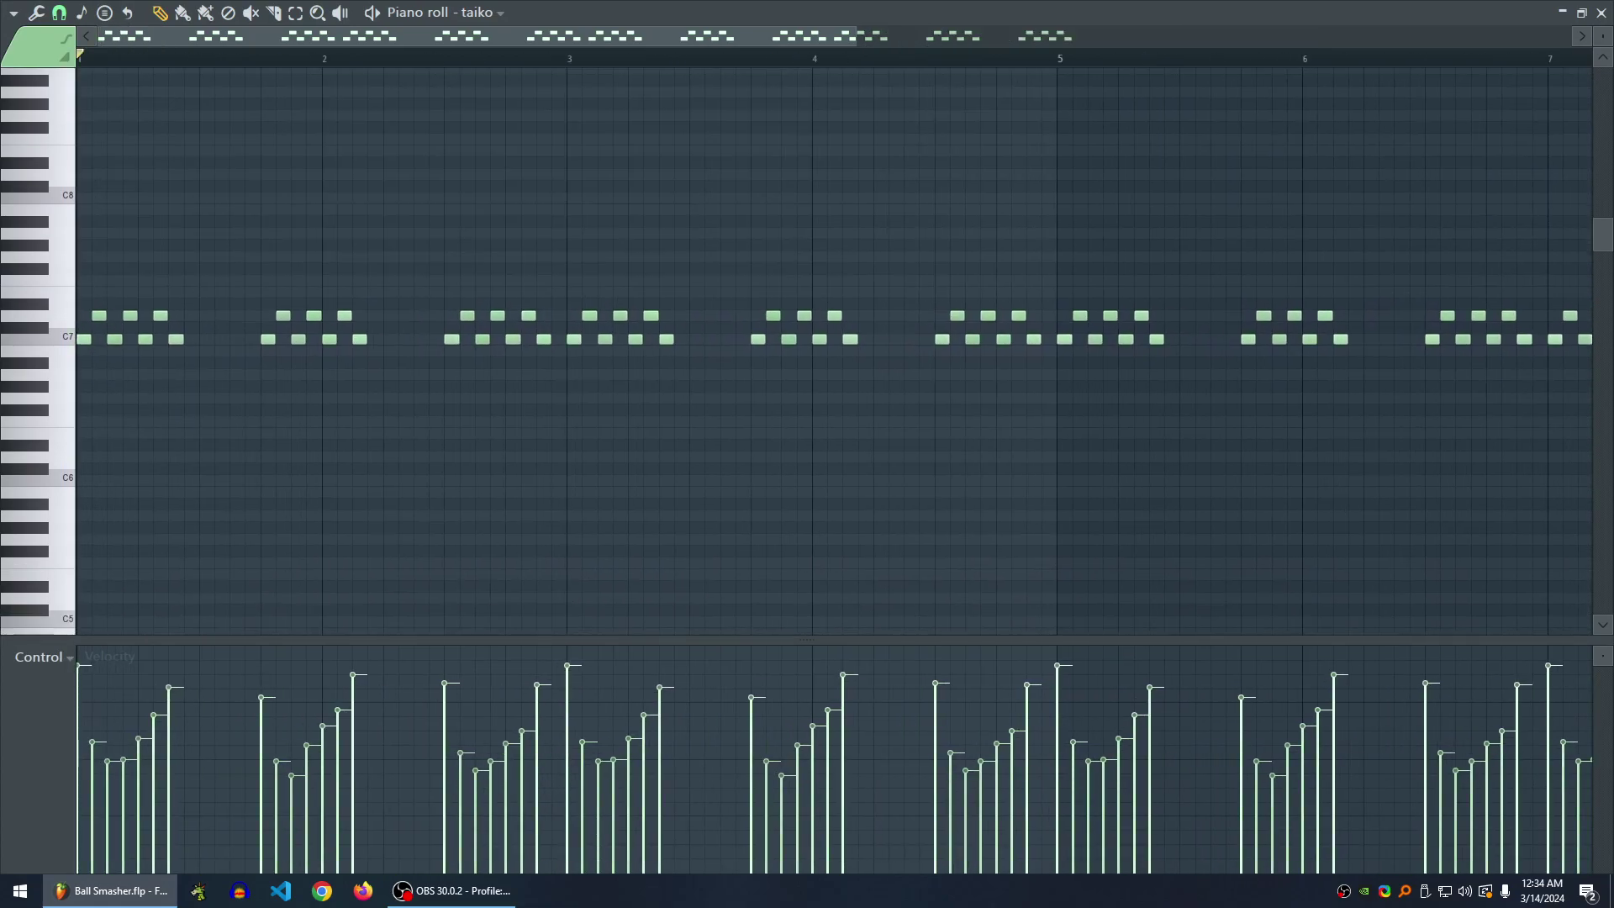
key("space")
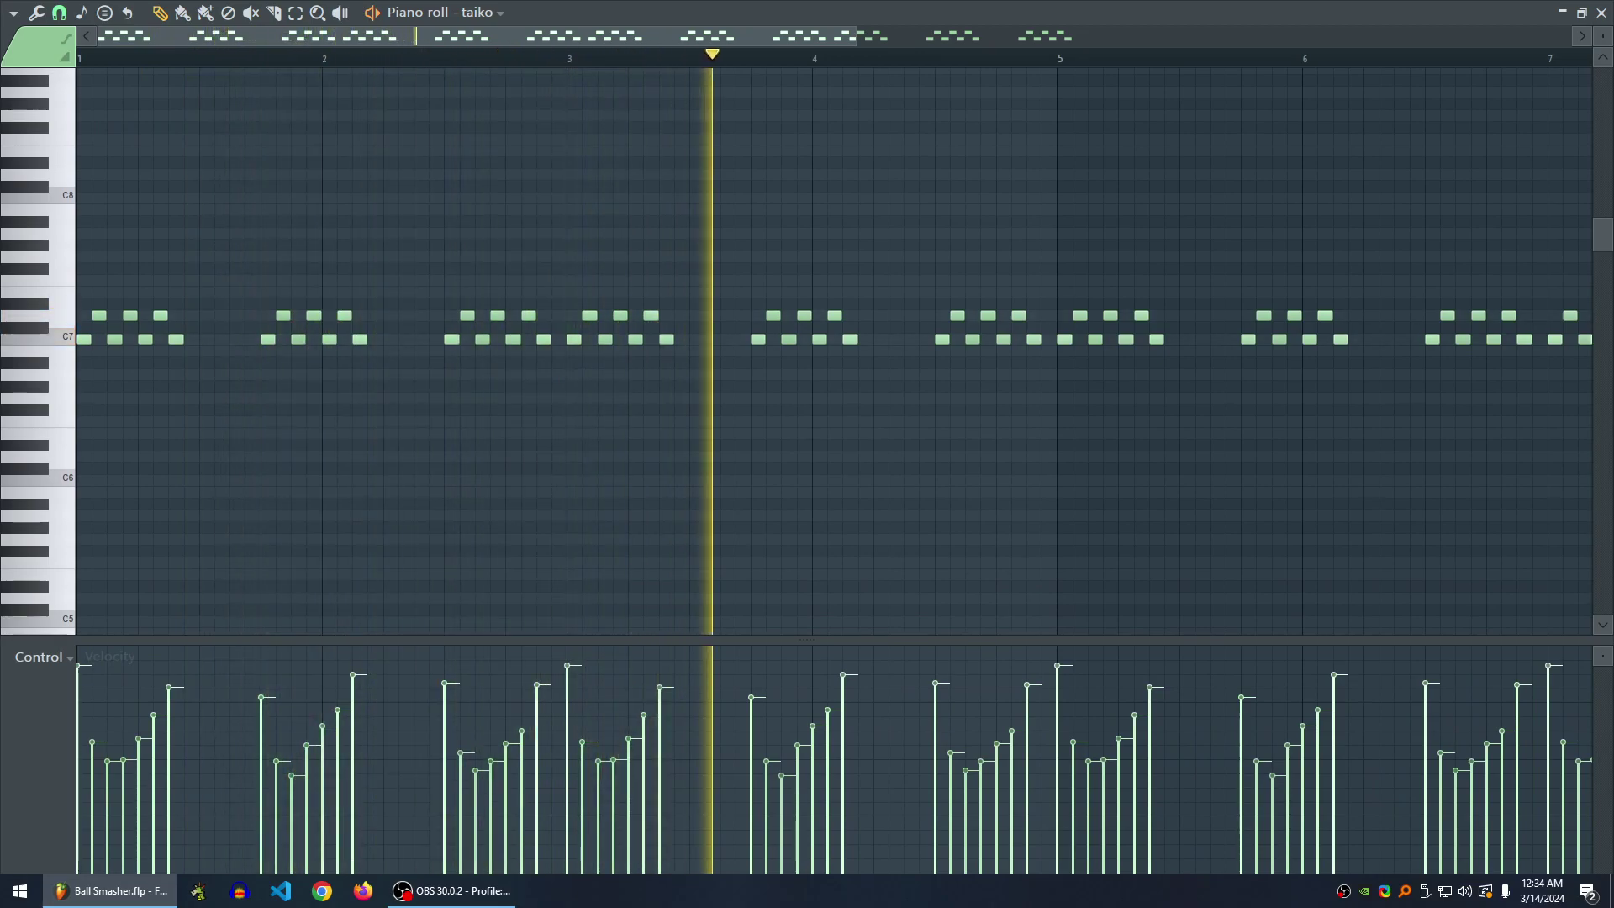
left_click(1600, 13)
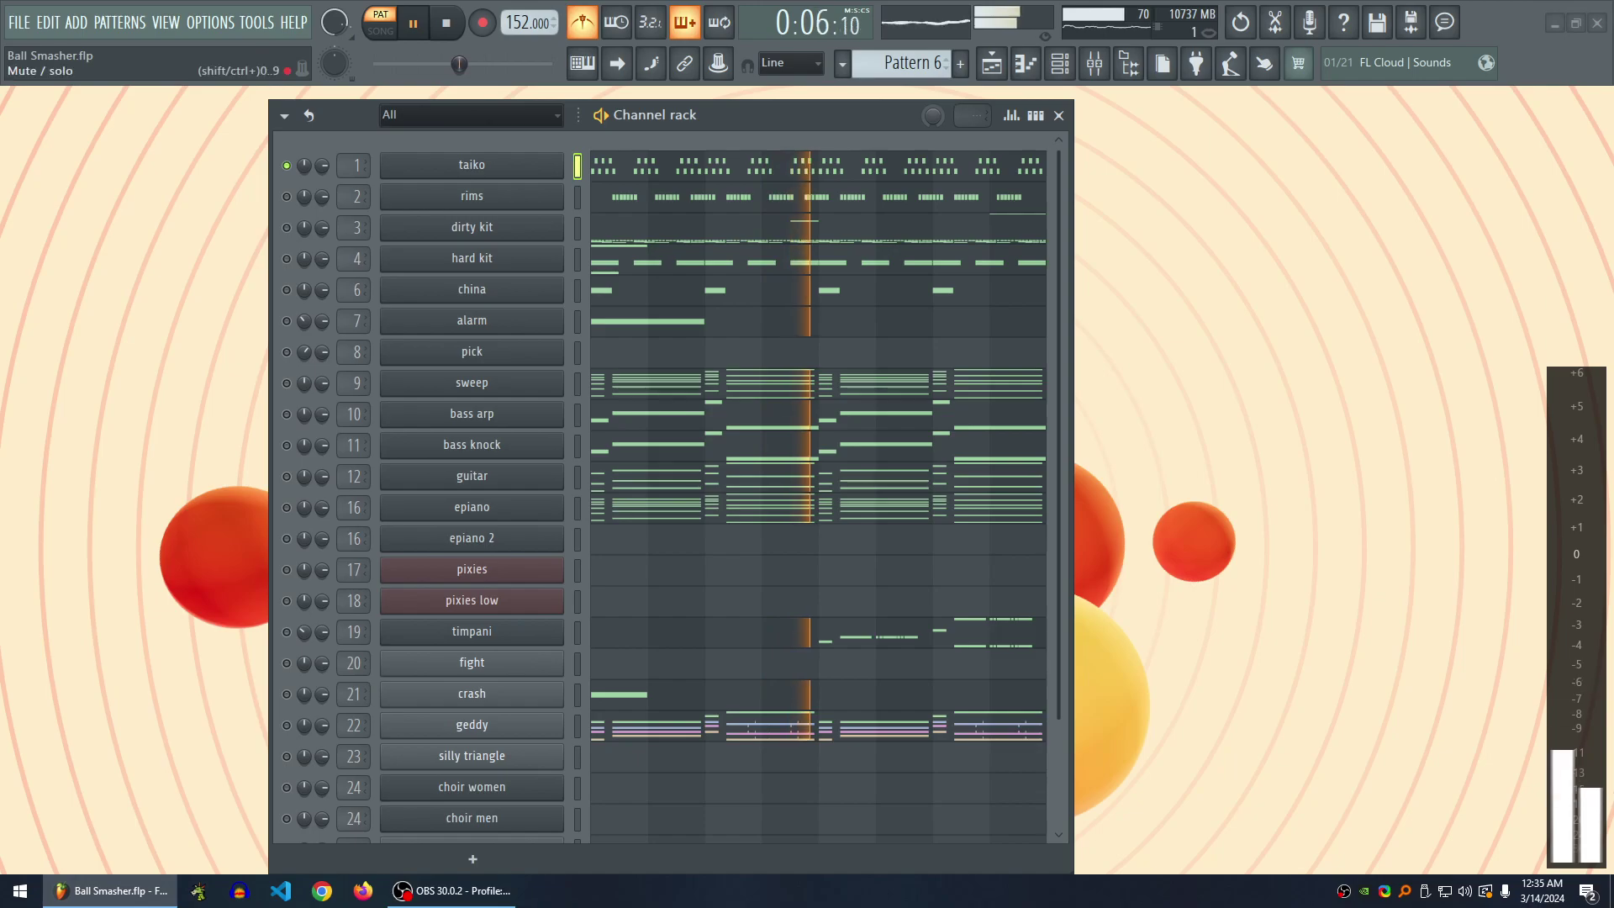
- Audition the rims together with the taiko, and play Pattern 6 from the start with all channels and the metronome off
left_click(286, 196)
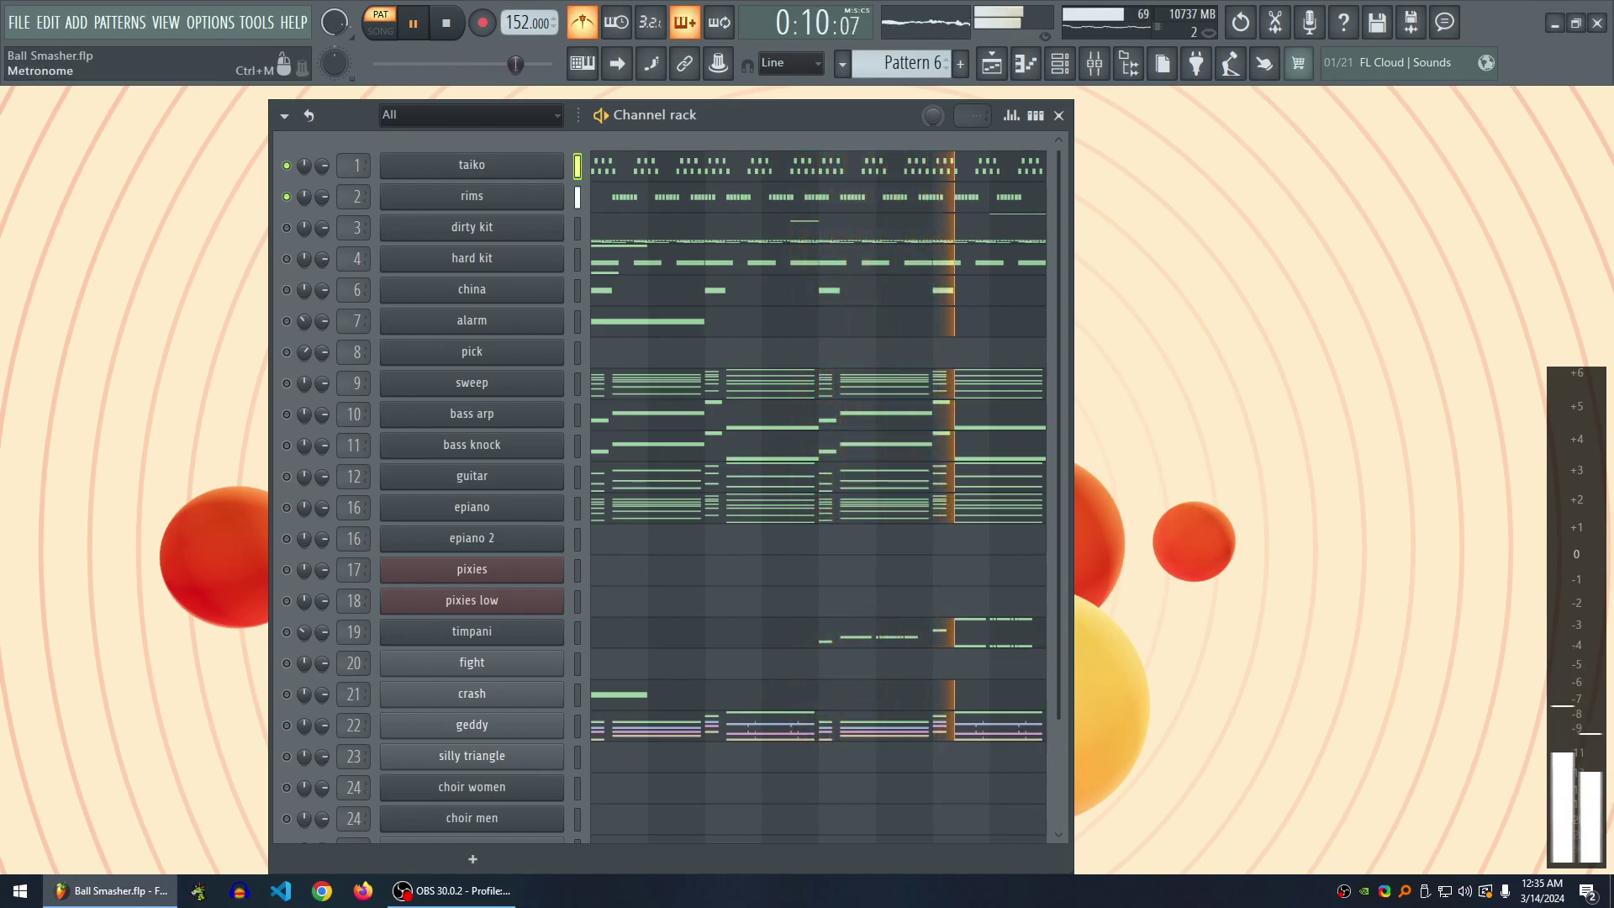
key("space")
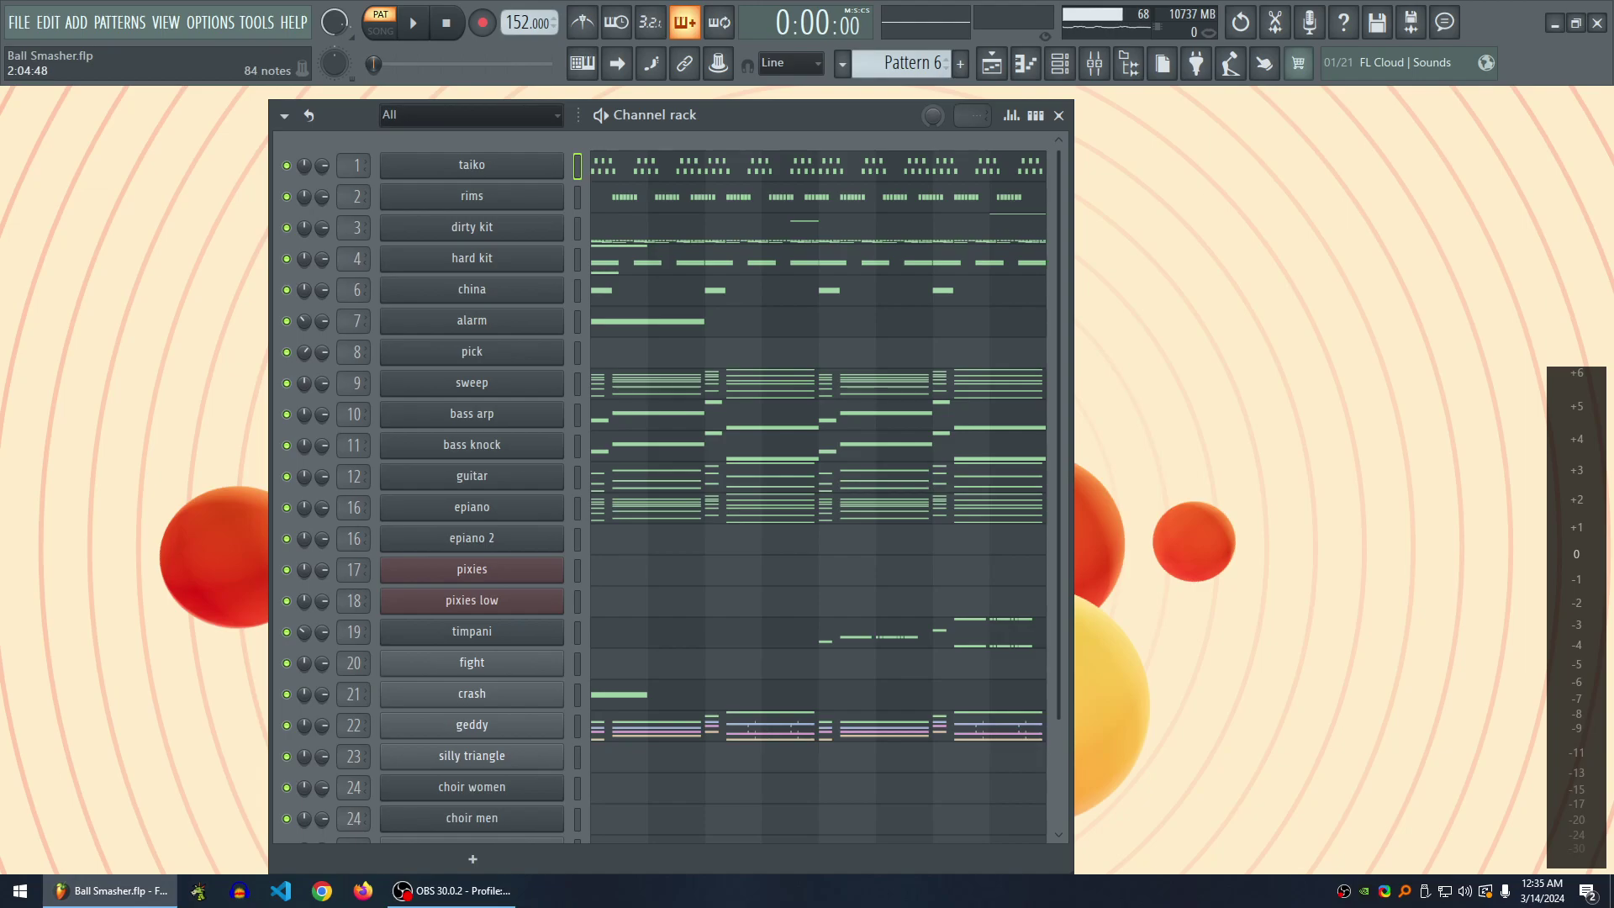
key("space")
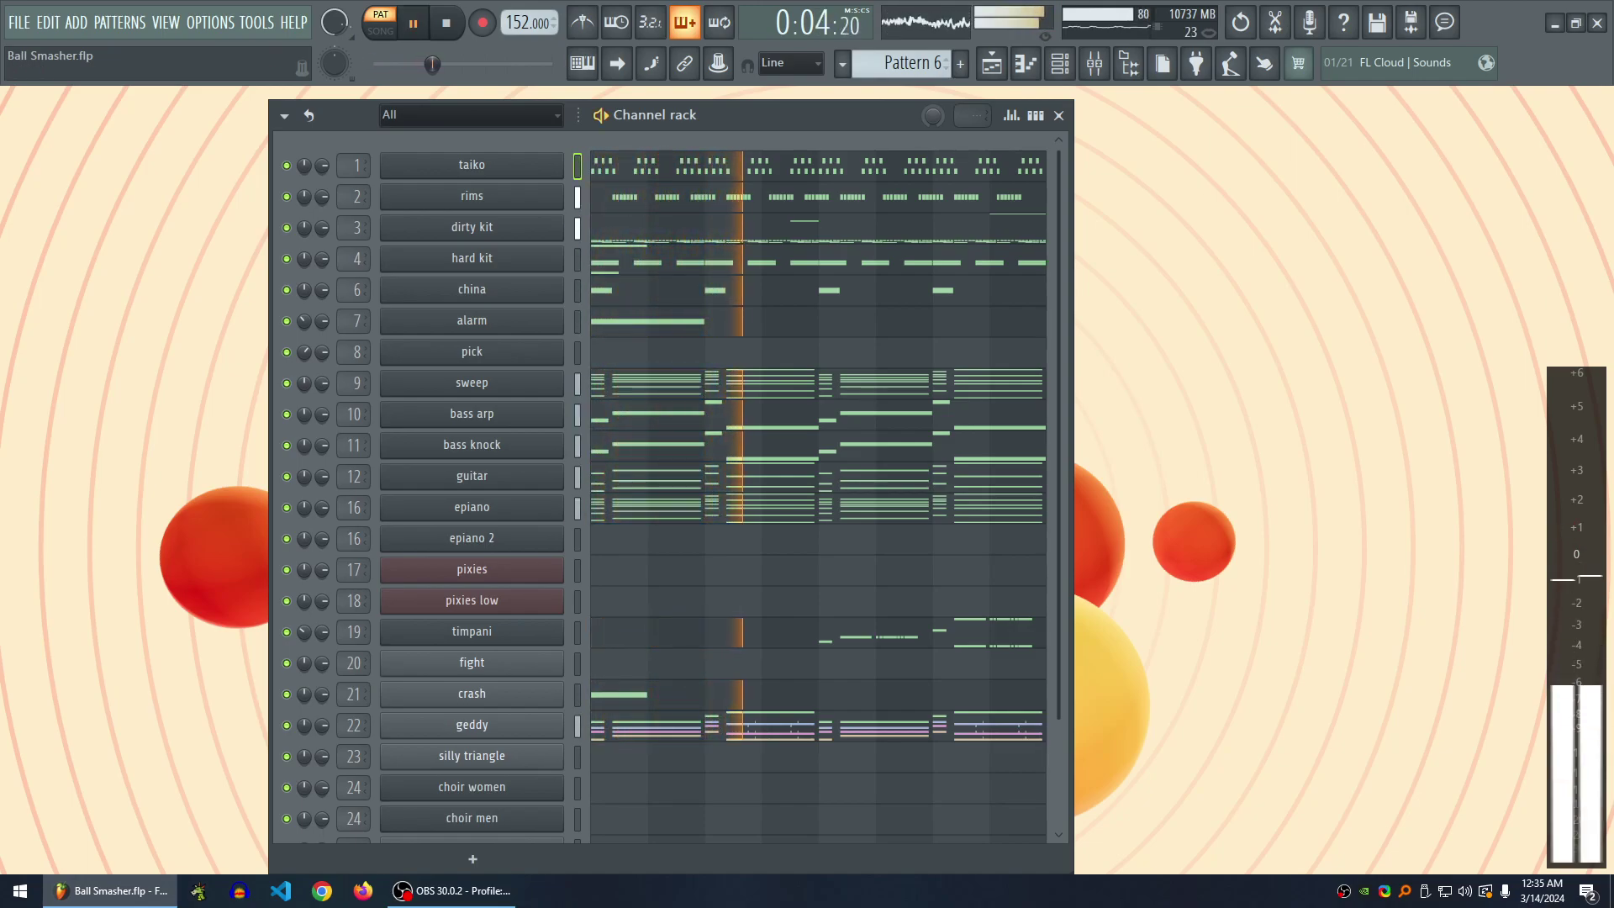
key("space")
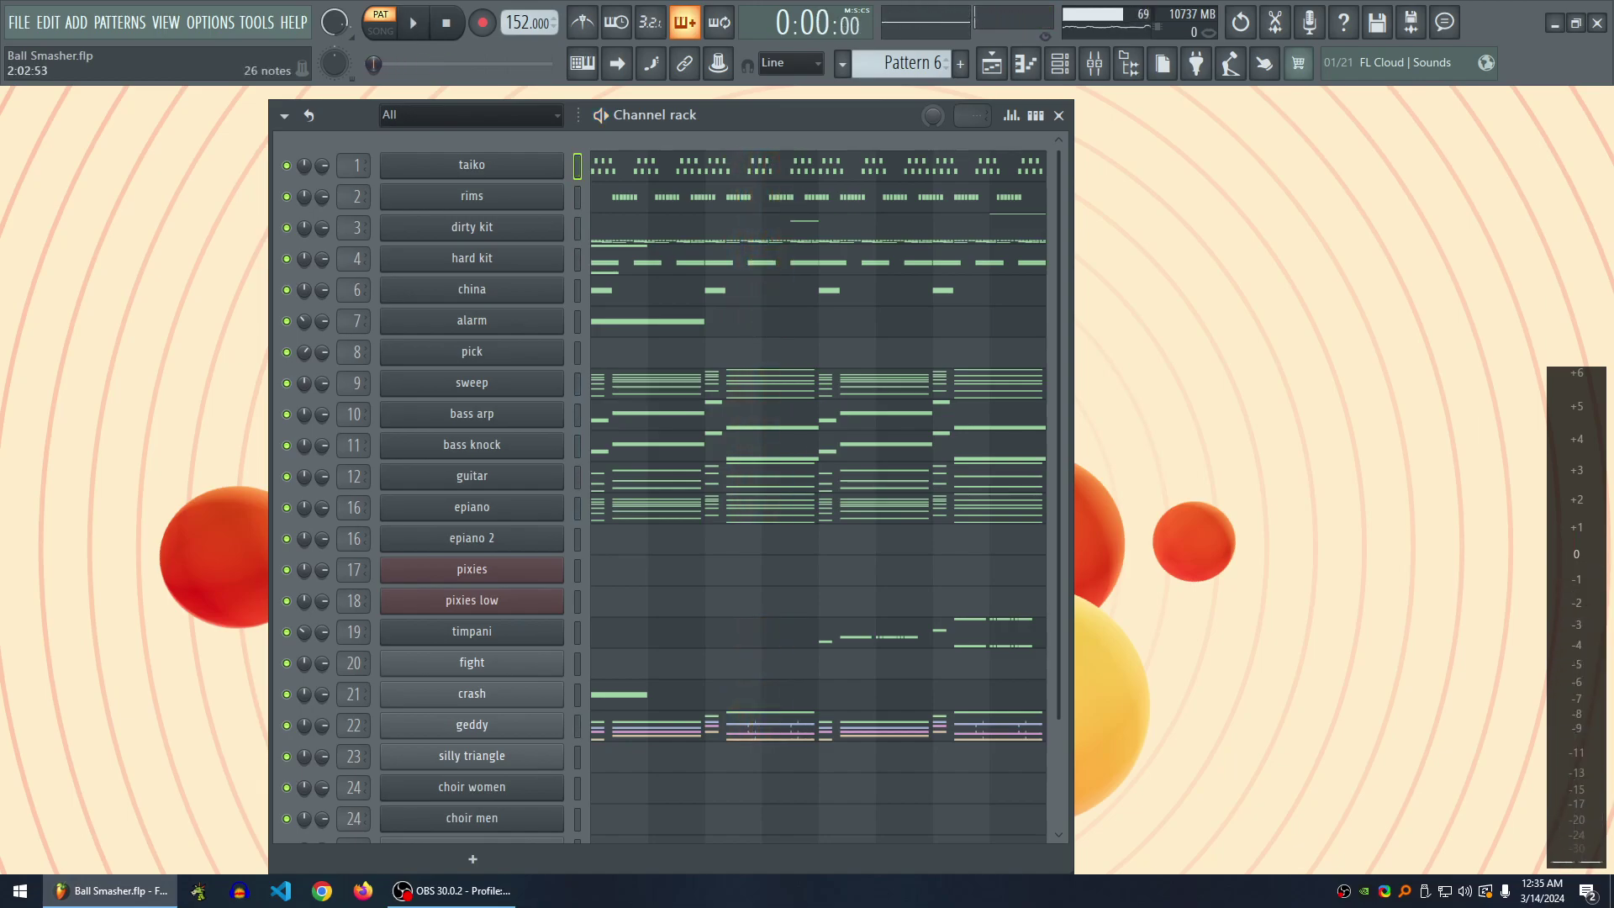
- Solo the hard kit channel, play and examine its Pattern 6 notes in the piano roll, and close the piano roll
key("space")
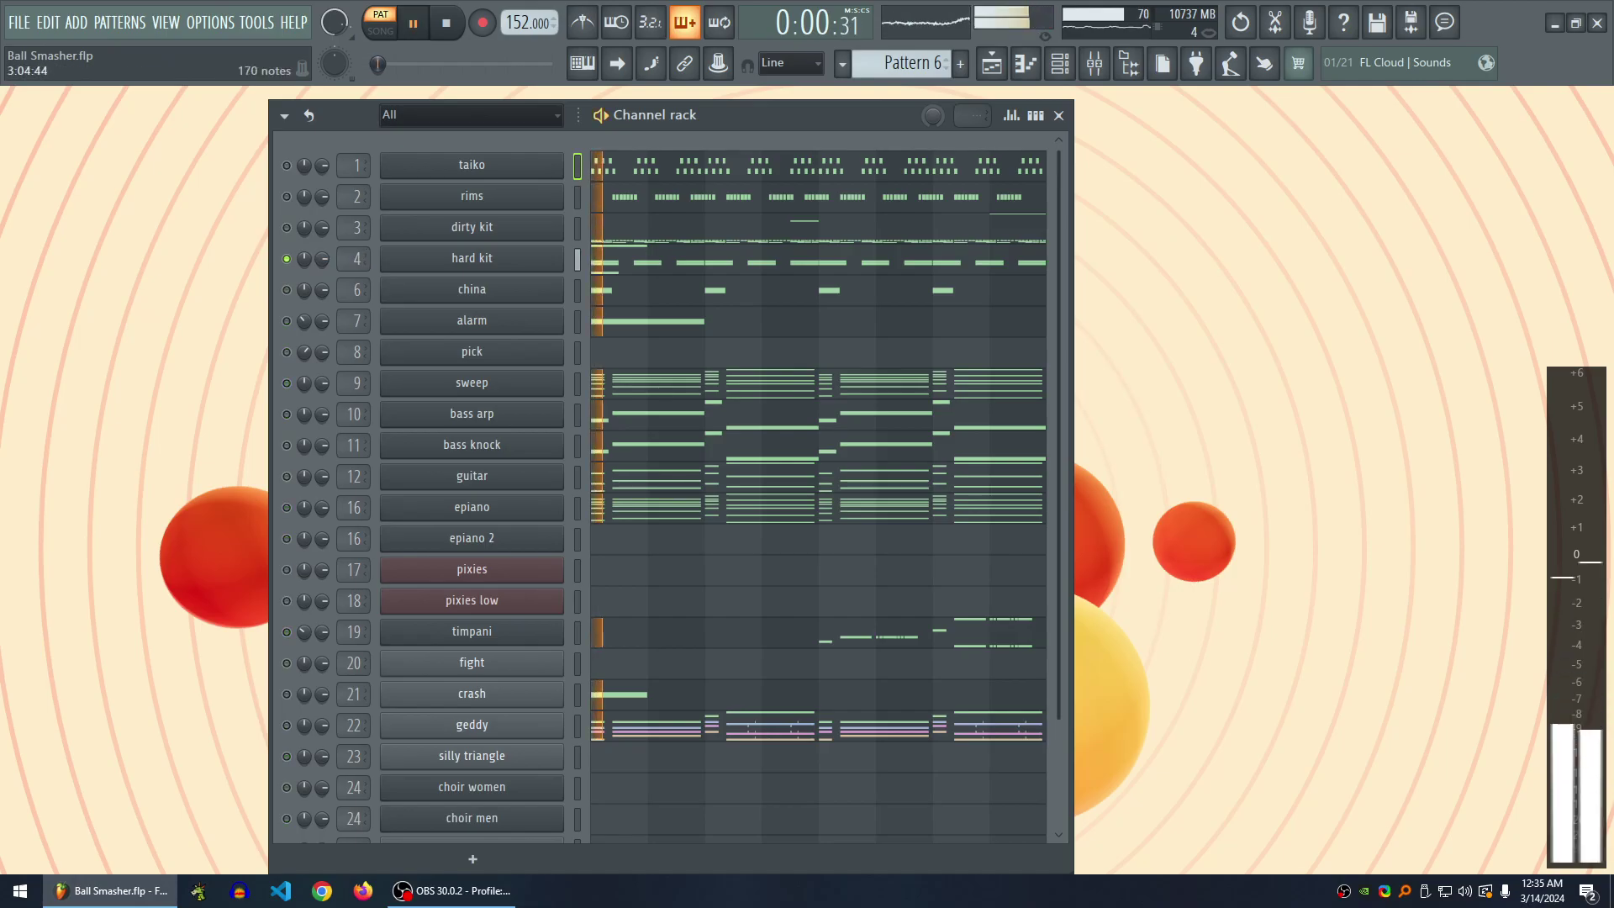
key("F7")
scroll(833, 351, "down", 5)
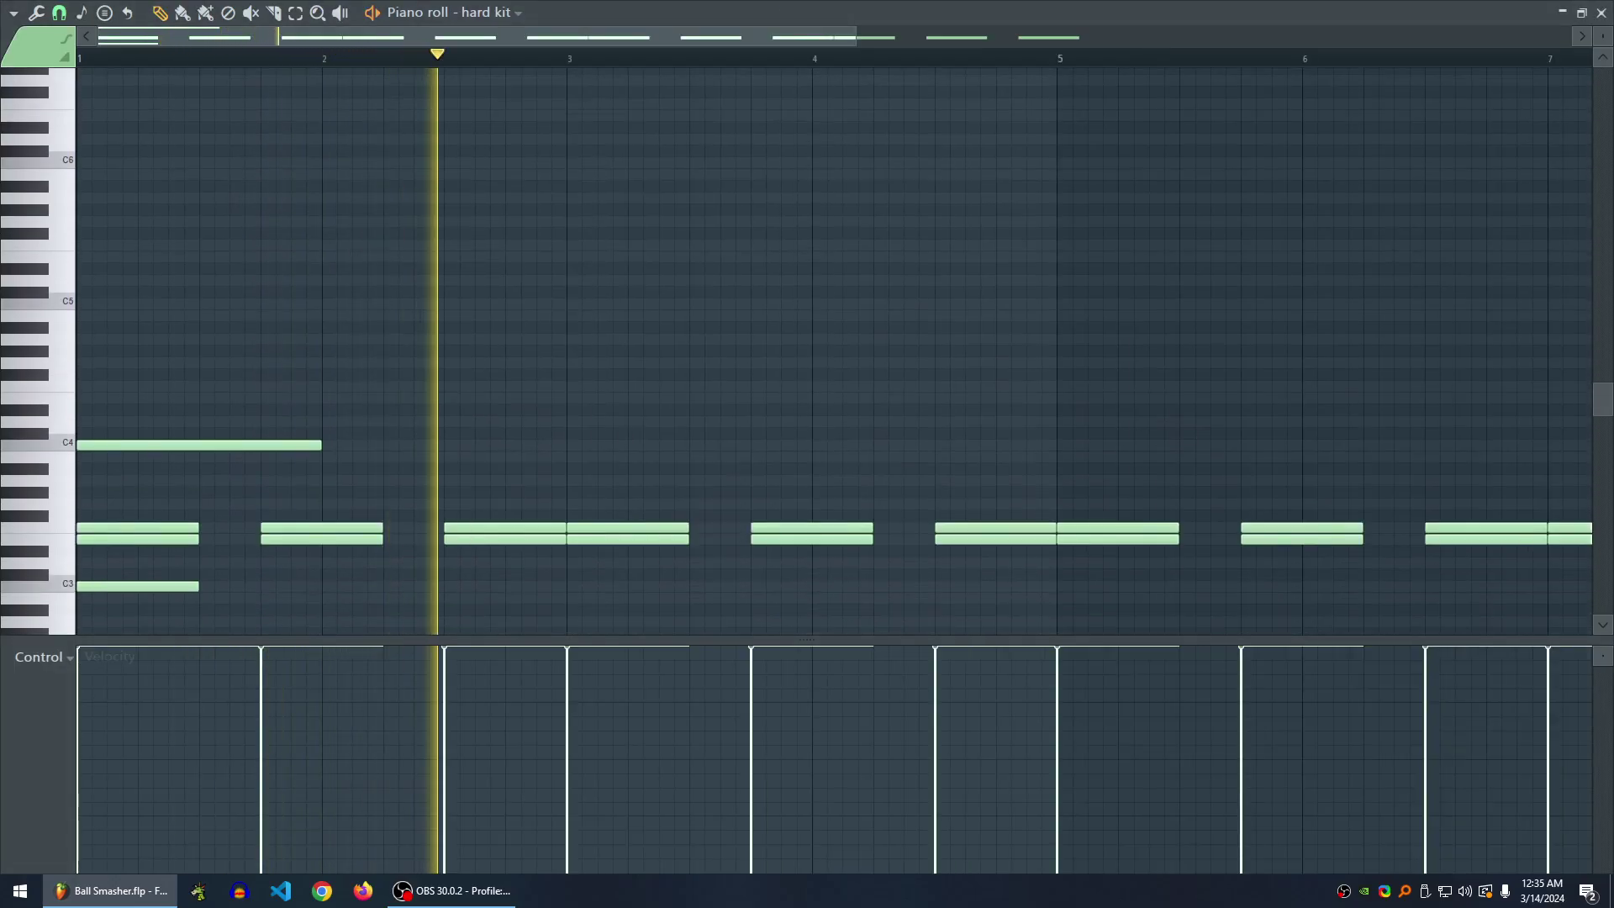
key("space")
key("F7")
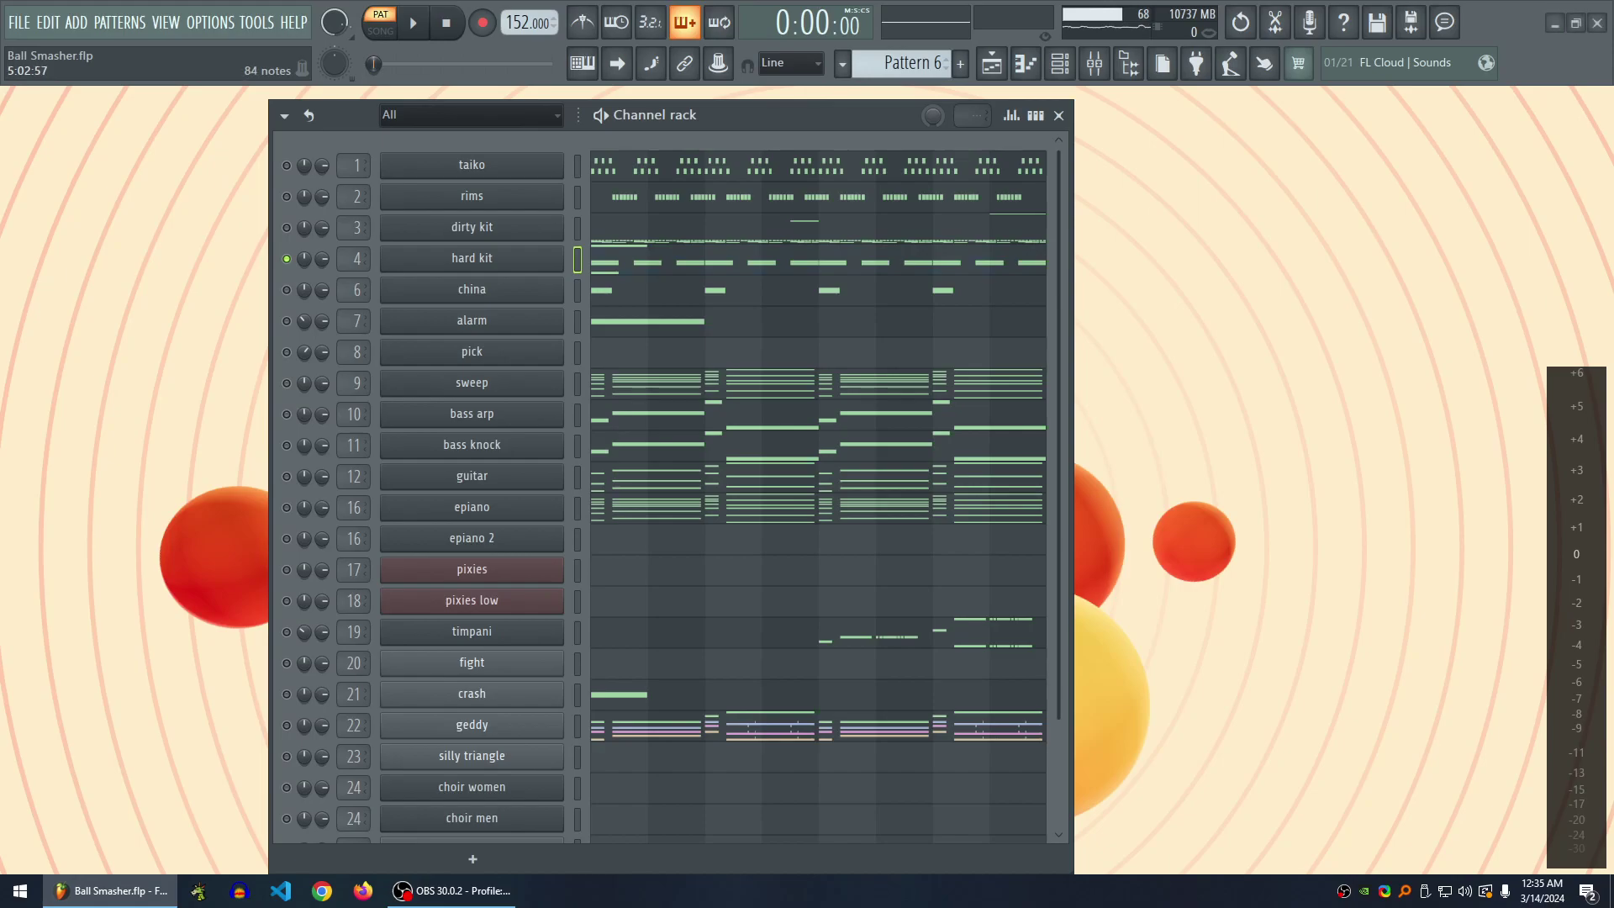
- Play Pattern 7 from the start with all channels, and solo the hard kit channel during playback
key("KP_Add")
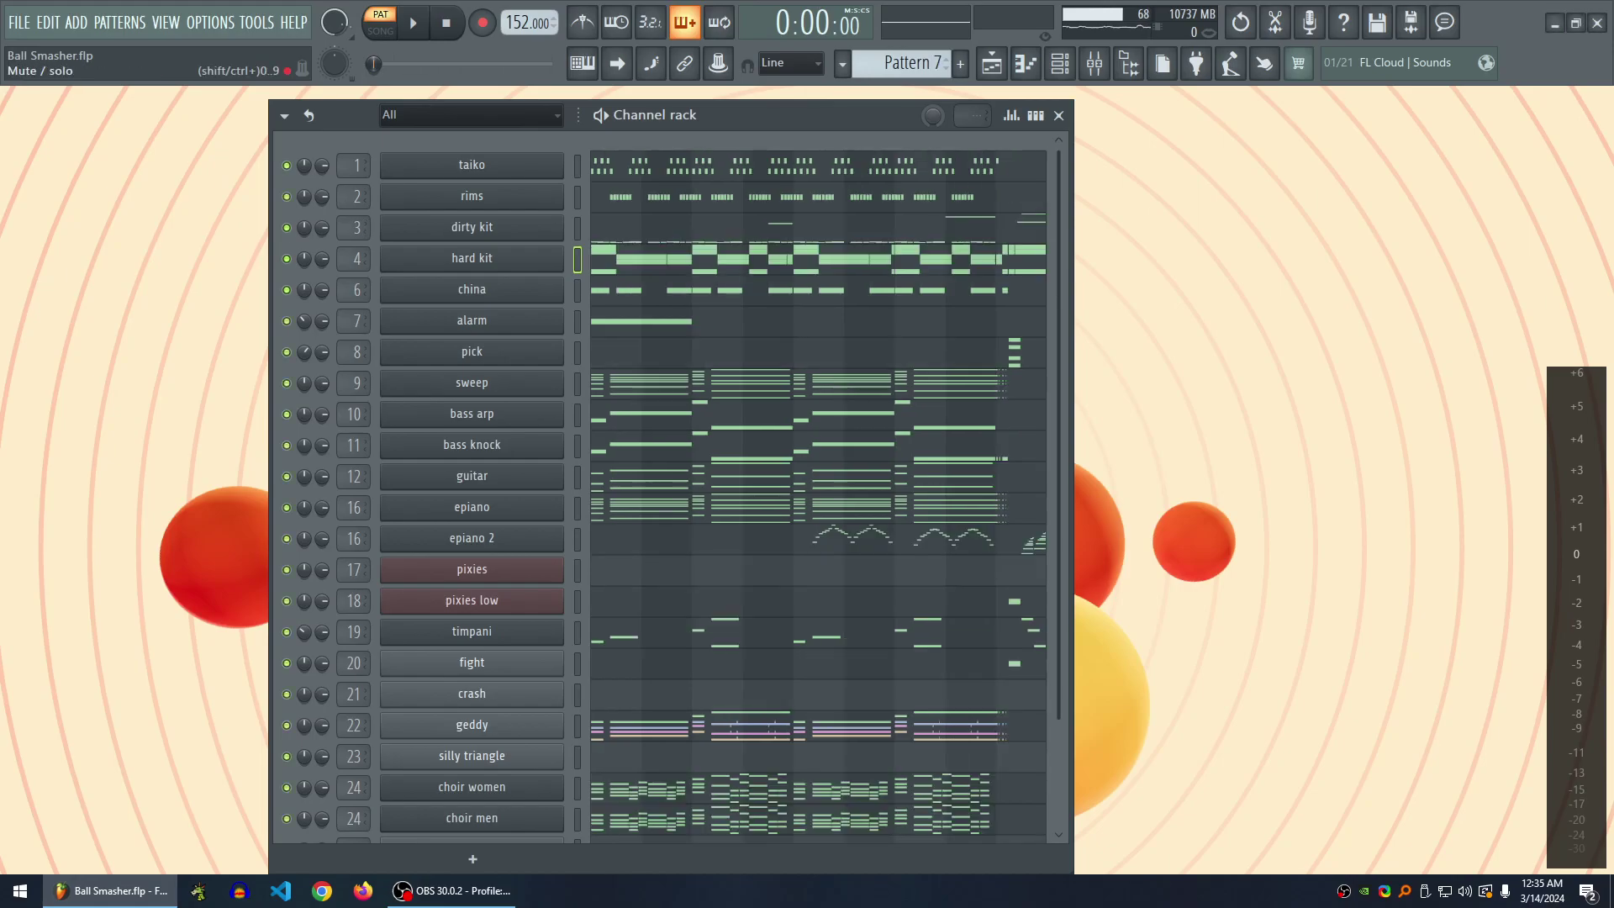
mouse_move(757, 114)
left_mouse_down()
mouse_move(811, 101)
mouse_move(735, 101)
left_mouse_up()
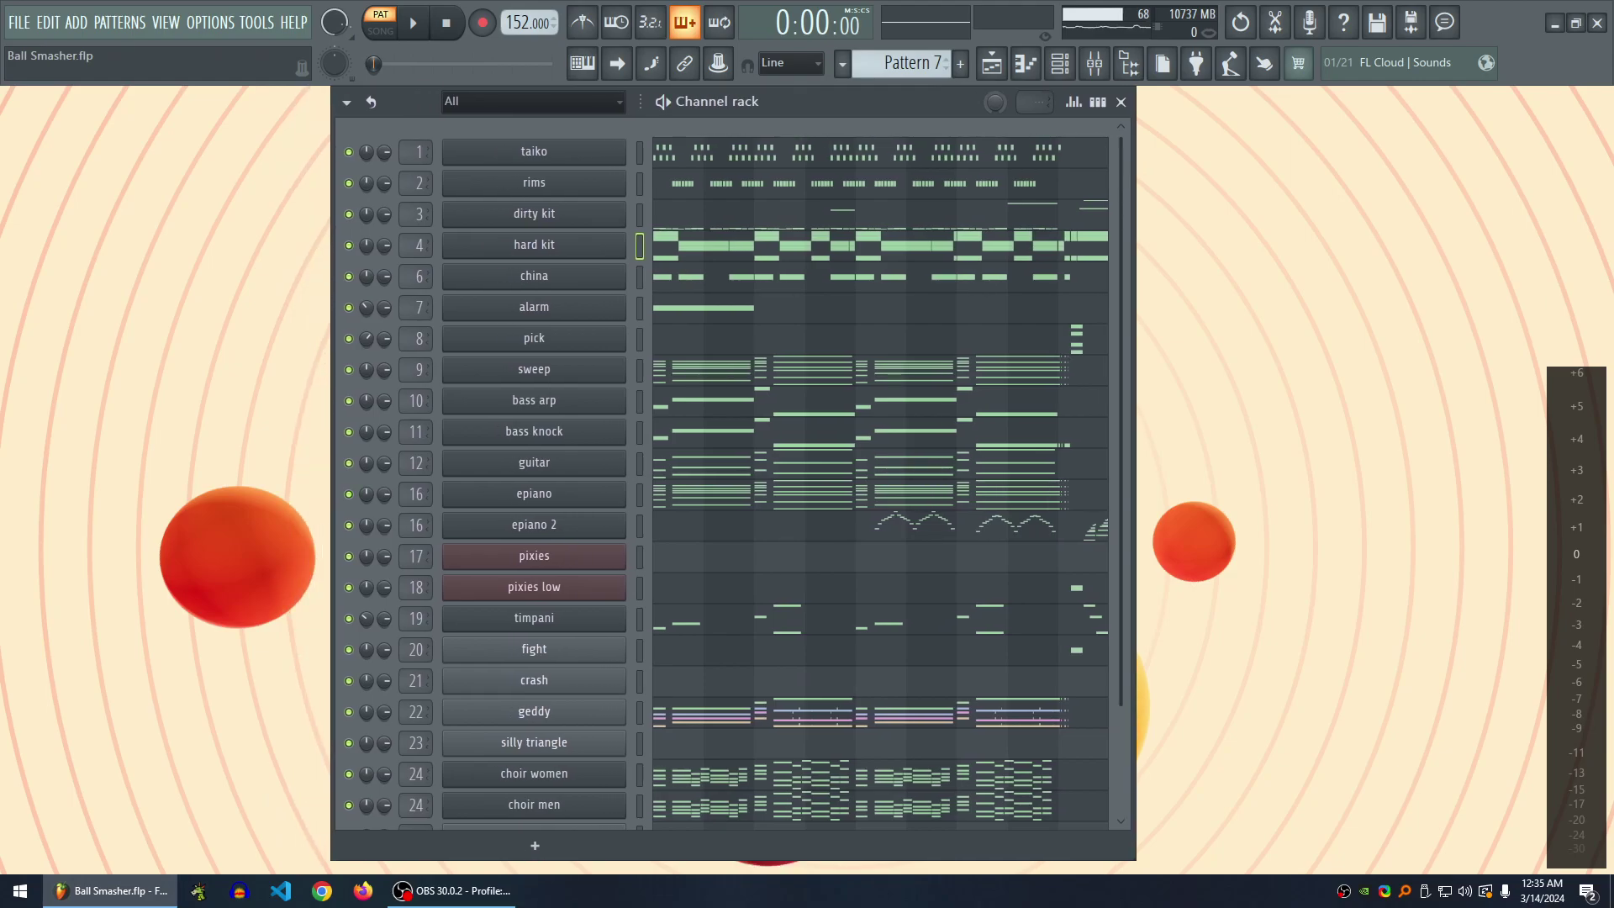
left_click_drag(734, 101, 734, 113)
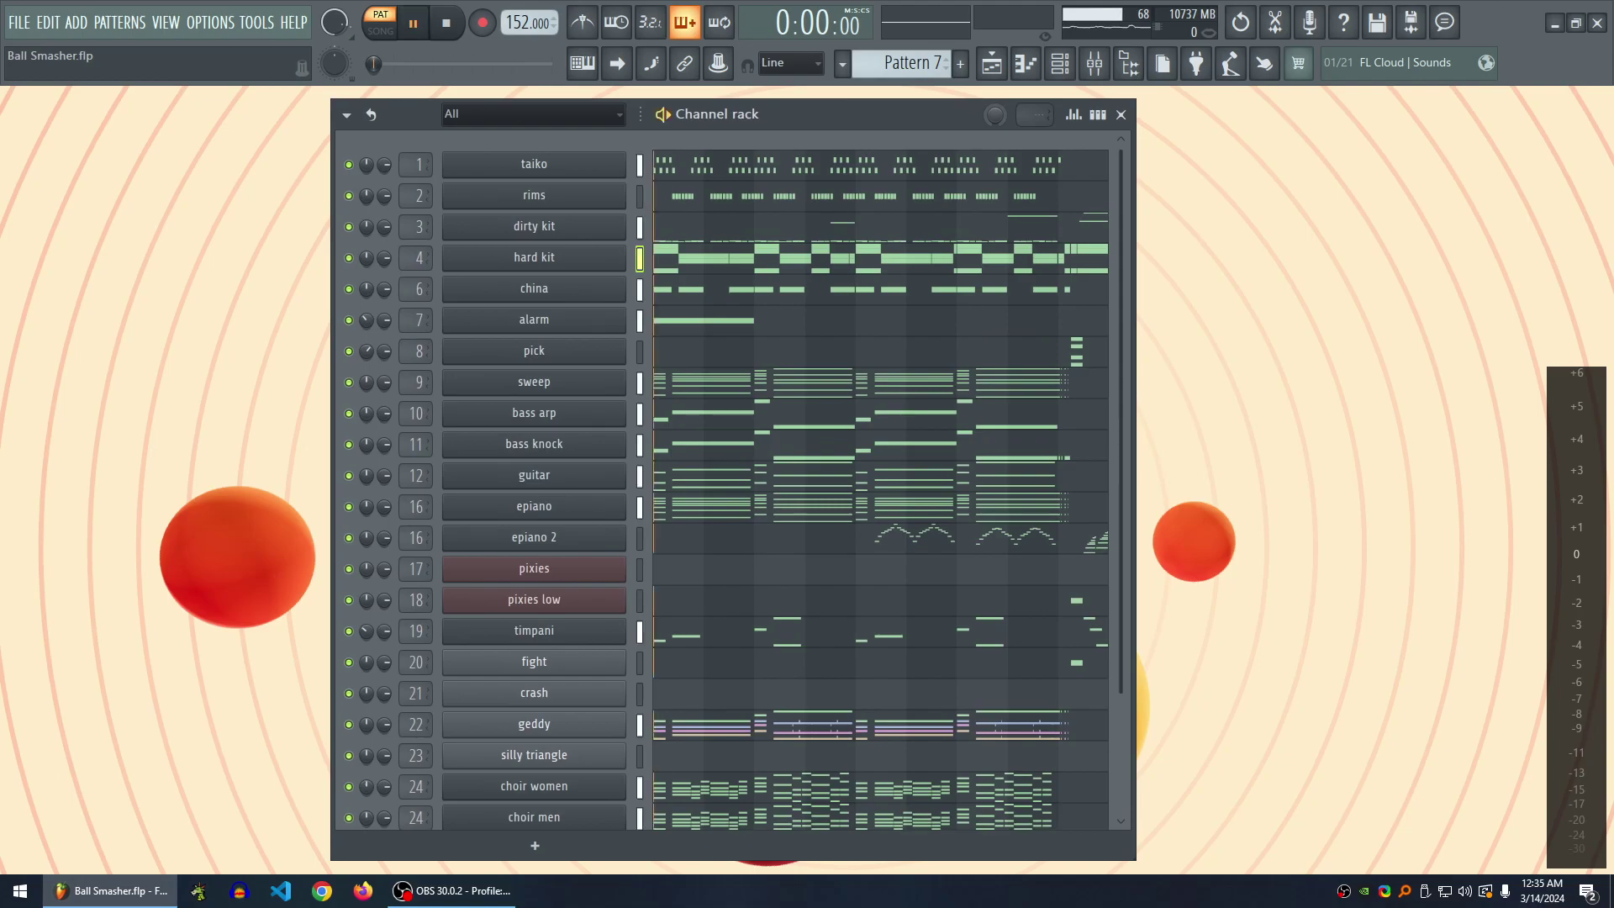
key("space")
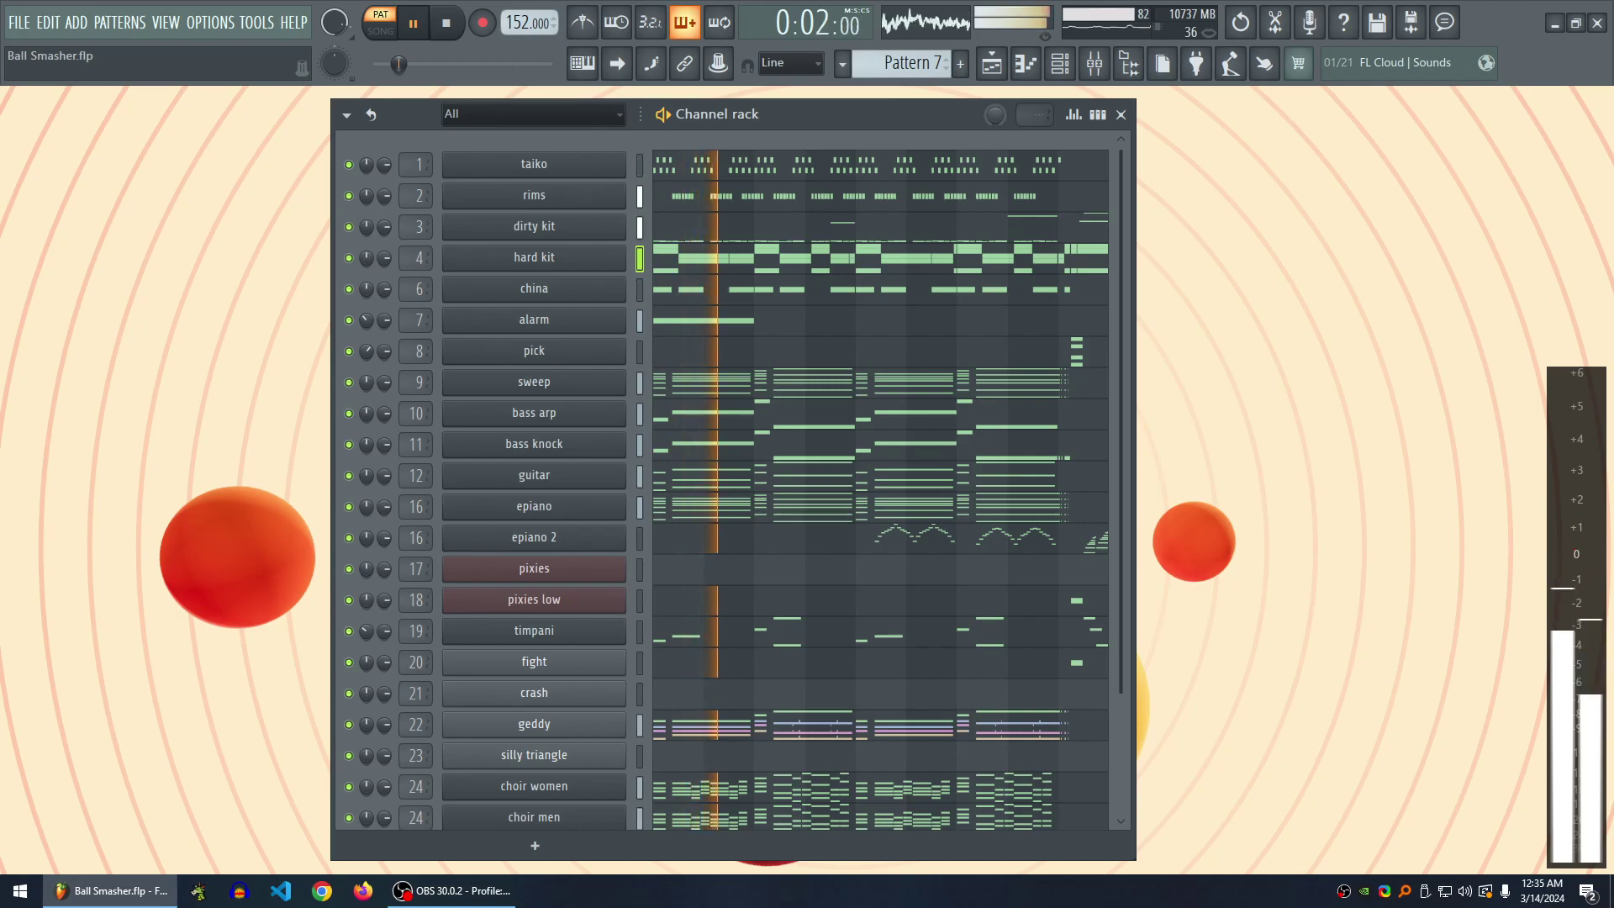
right_click(348, 258)
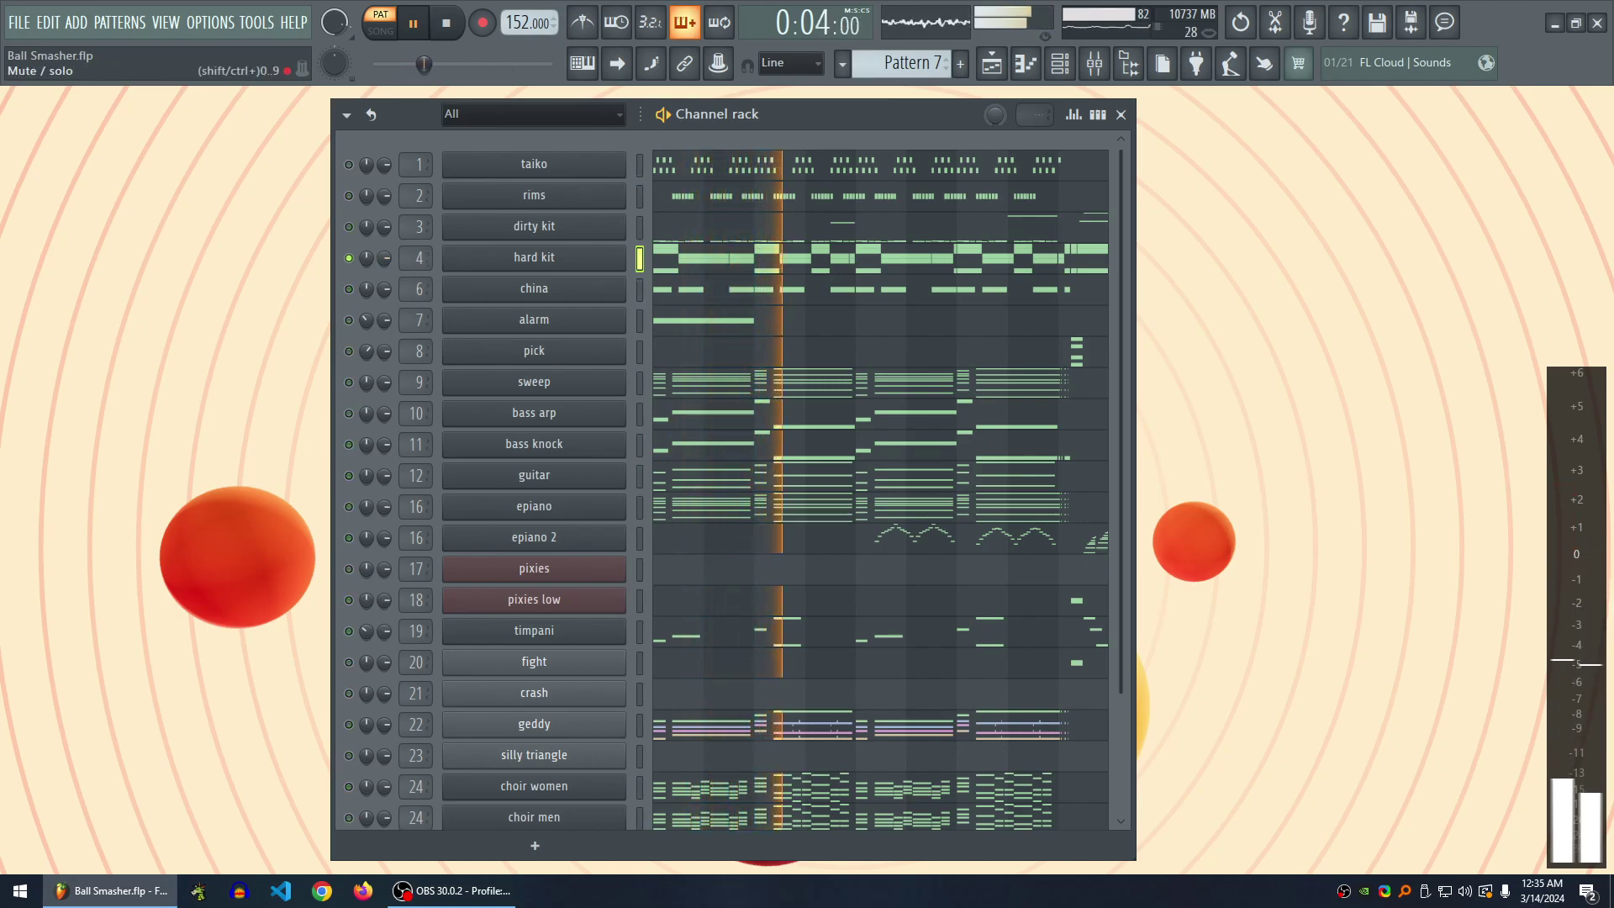
key("space")
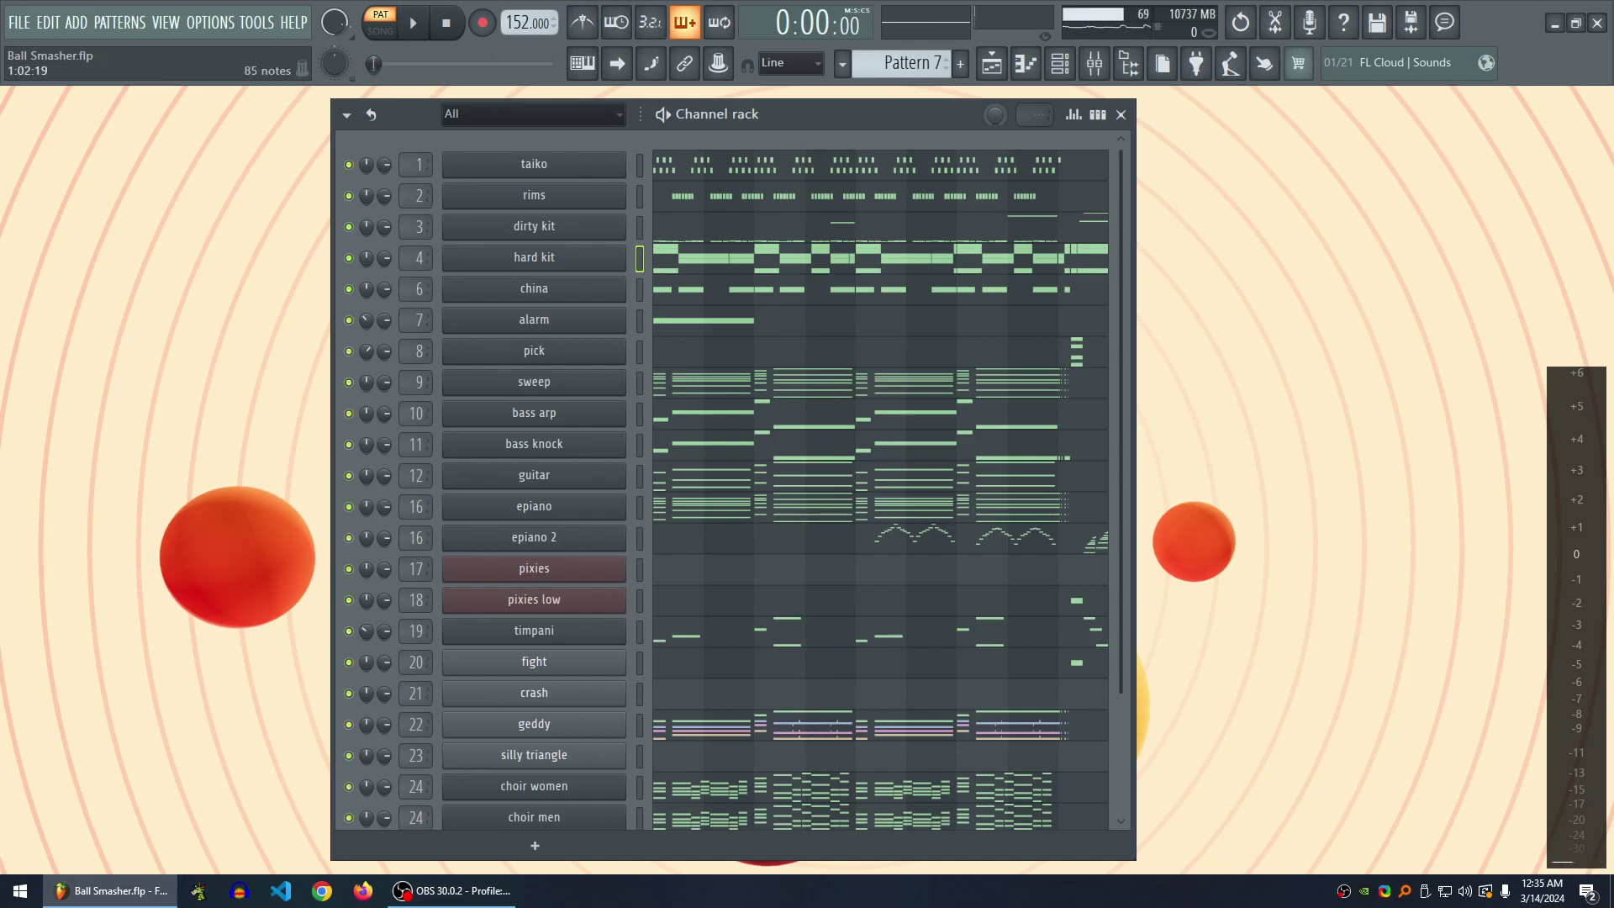
- Play Pattern 7 from the start with all channels and mute the hard kit and china channels during playback
key("space")
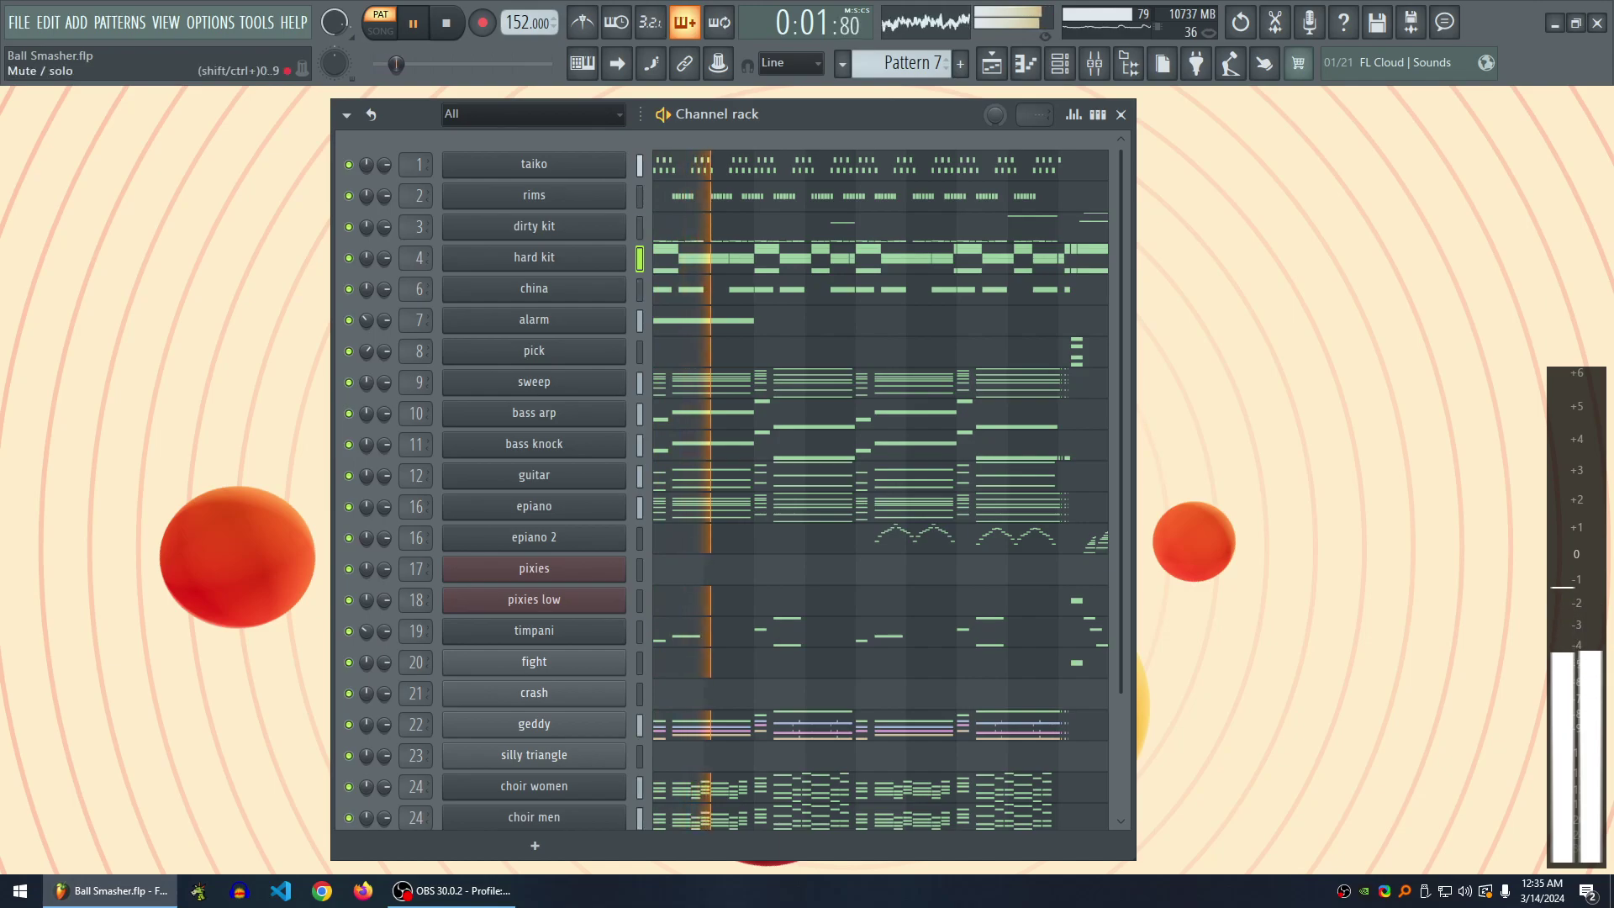
key("4")
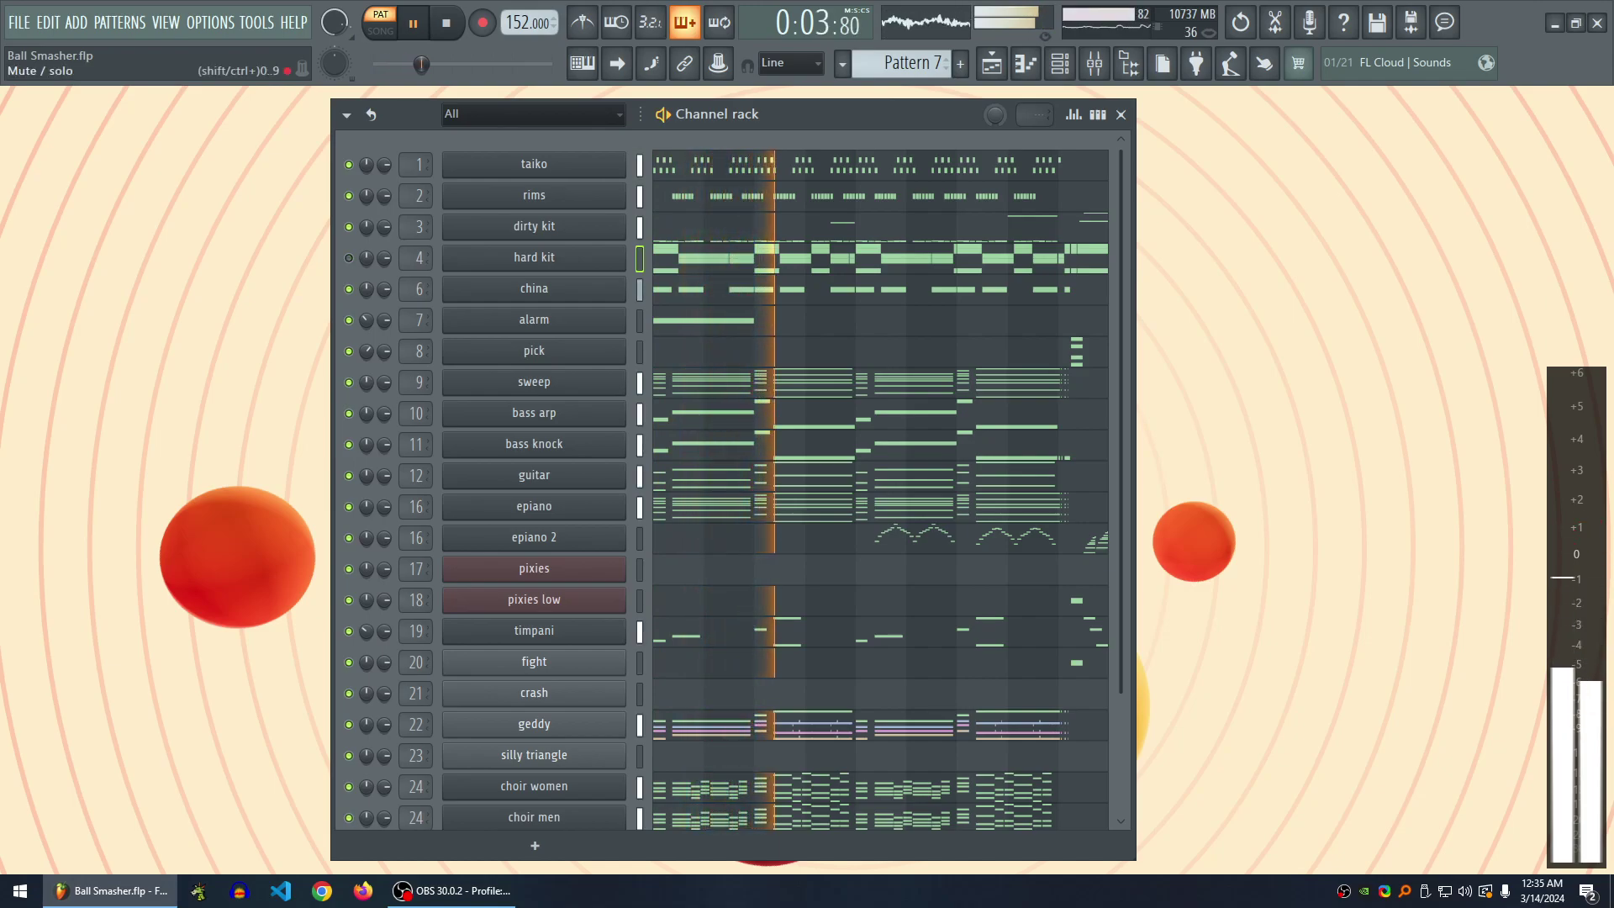
key("6")
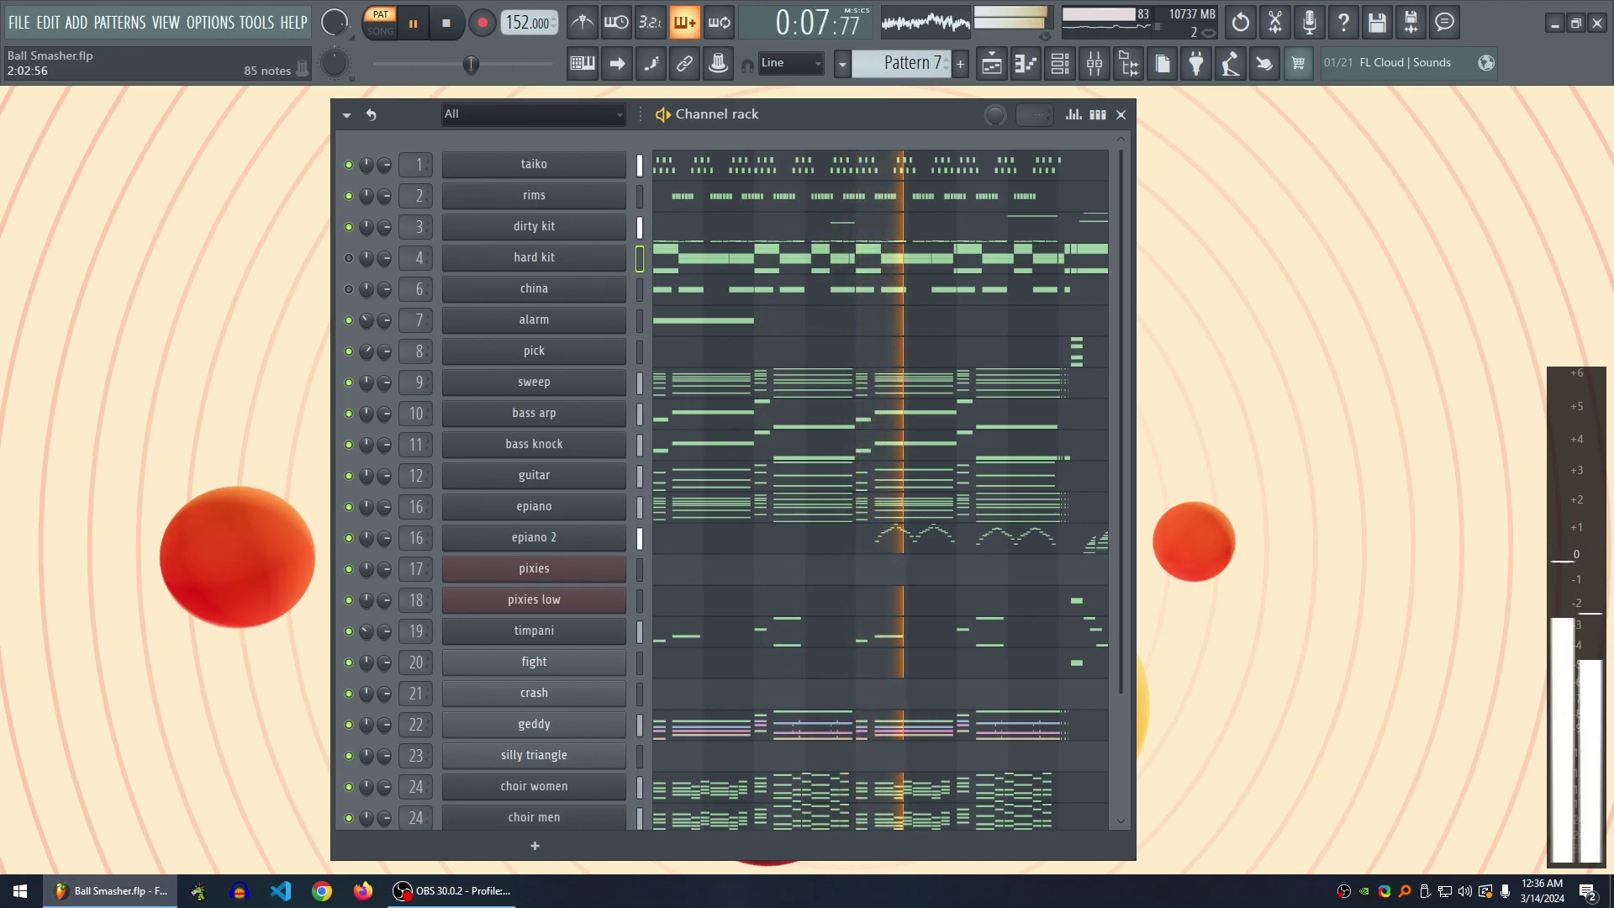
key("space")
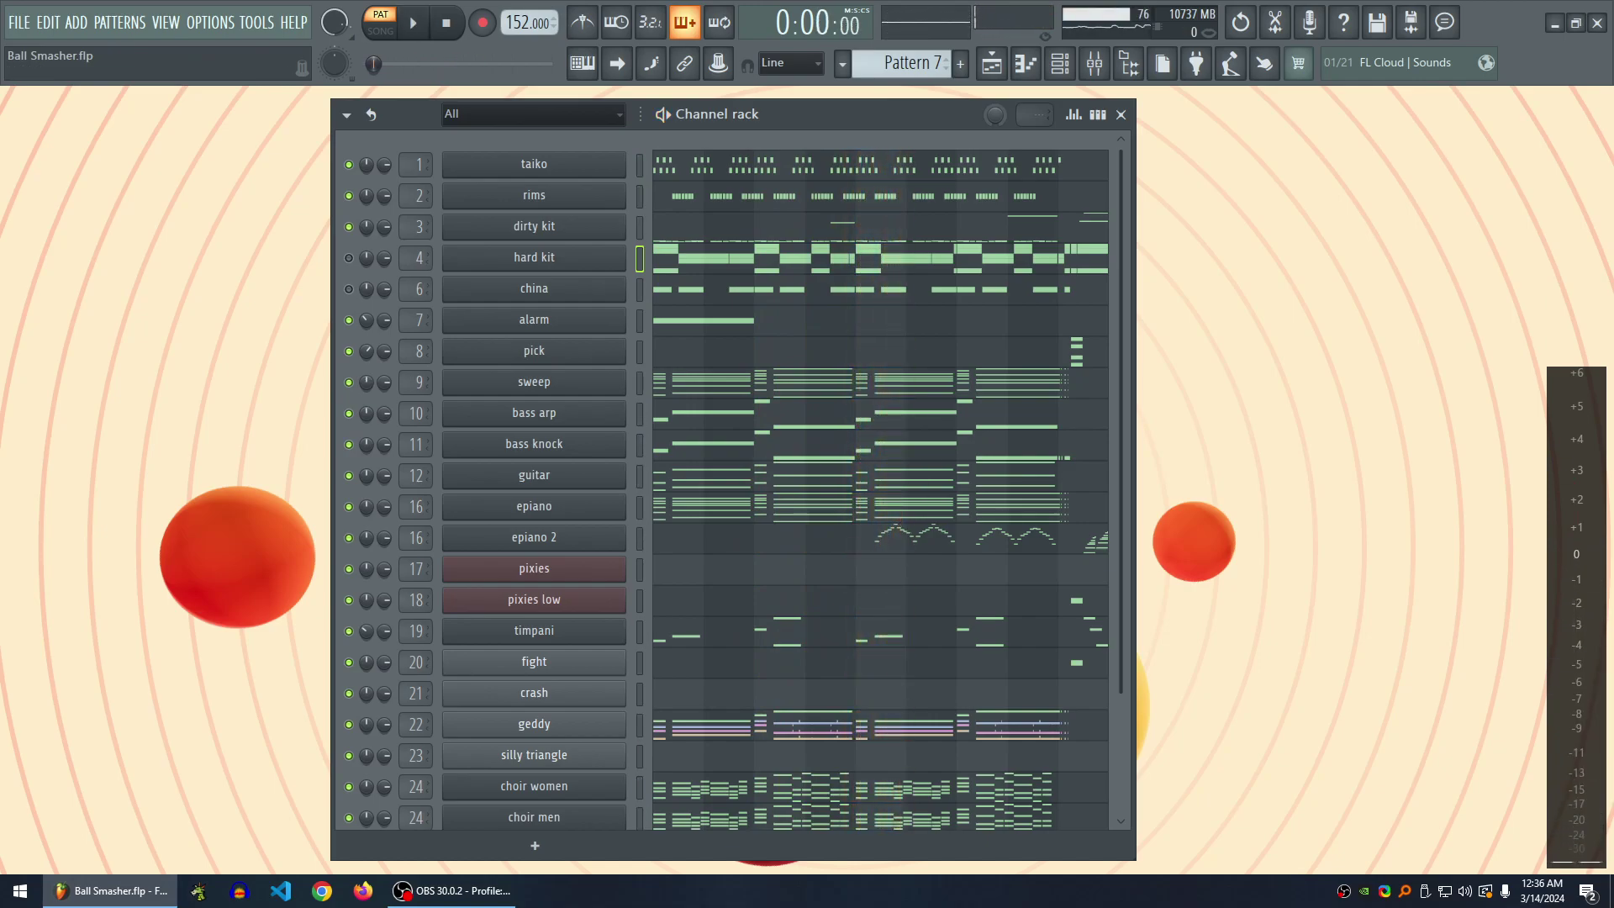
- Play Pattern 7 from the start without the hard kit and china, and replay it with the metronome on
key("space")
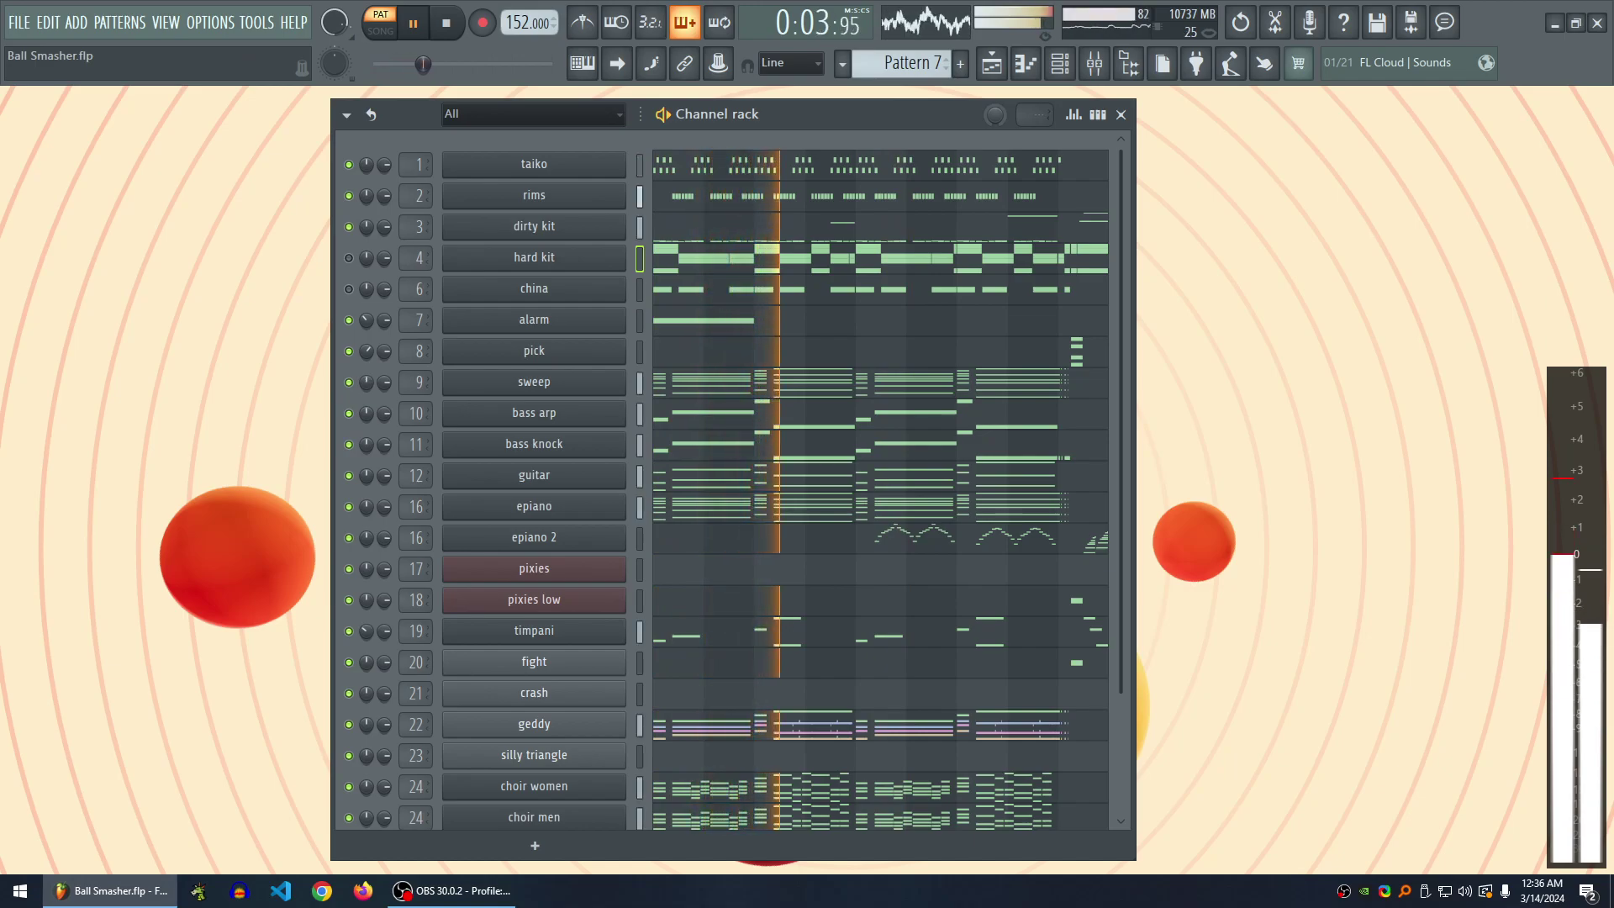
key("space")
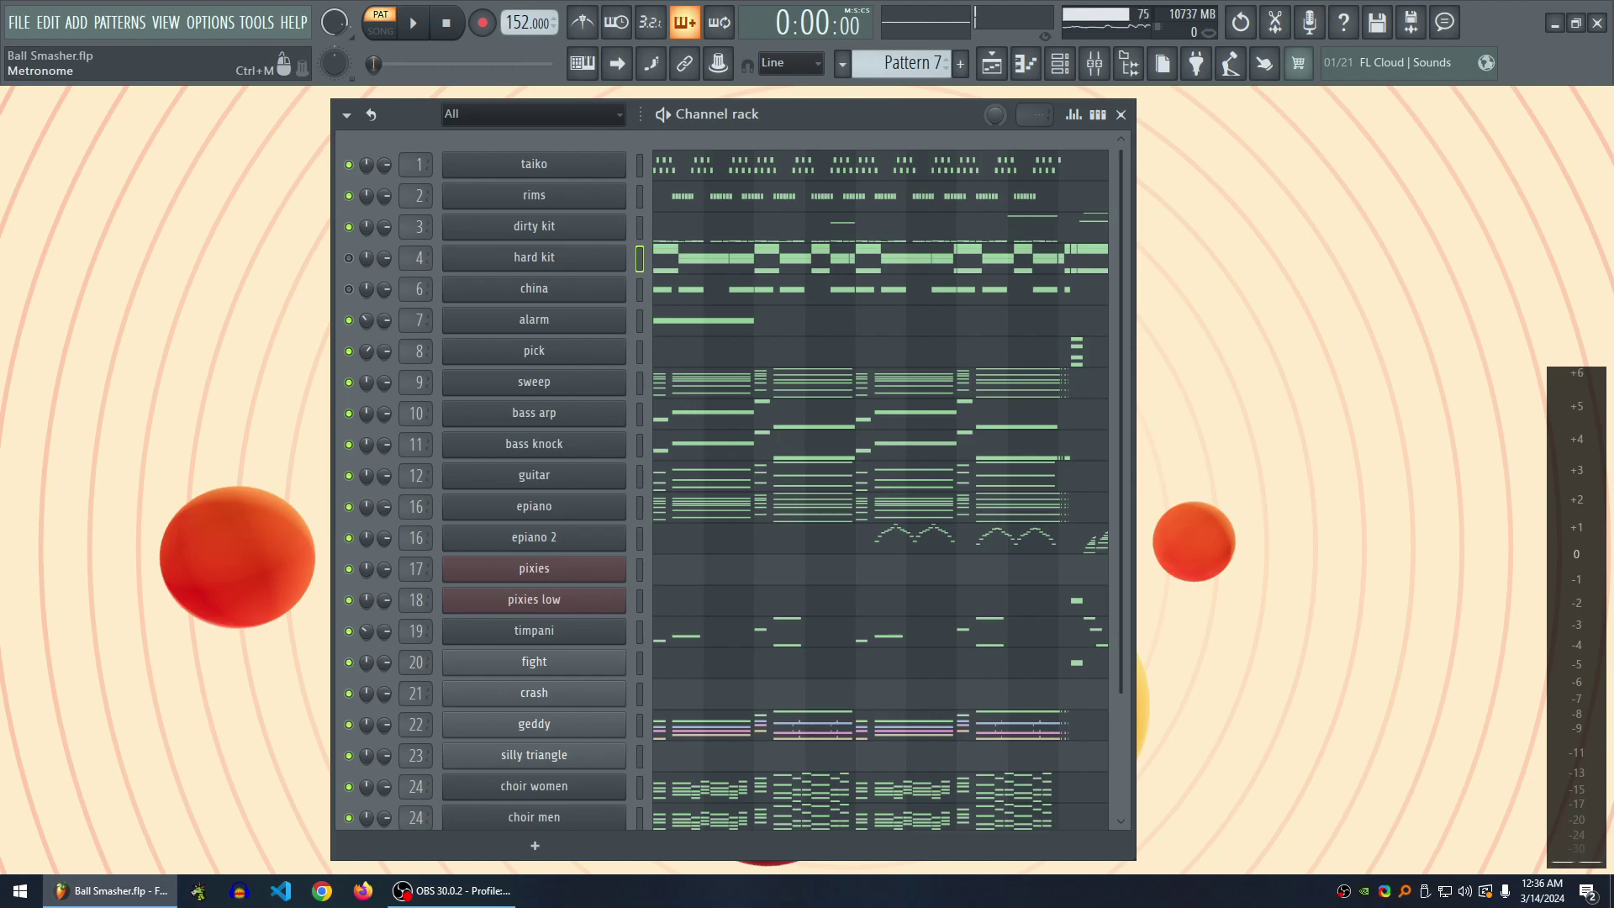
mouse_move(841, 114)
left_mouse_down()
mouse_move(822, 114)
mouse_move(839, 109)
left_mouse_up()
key("space")
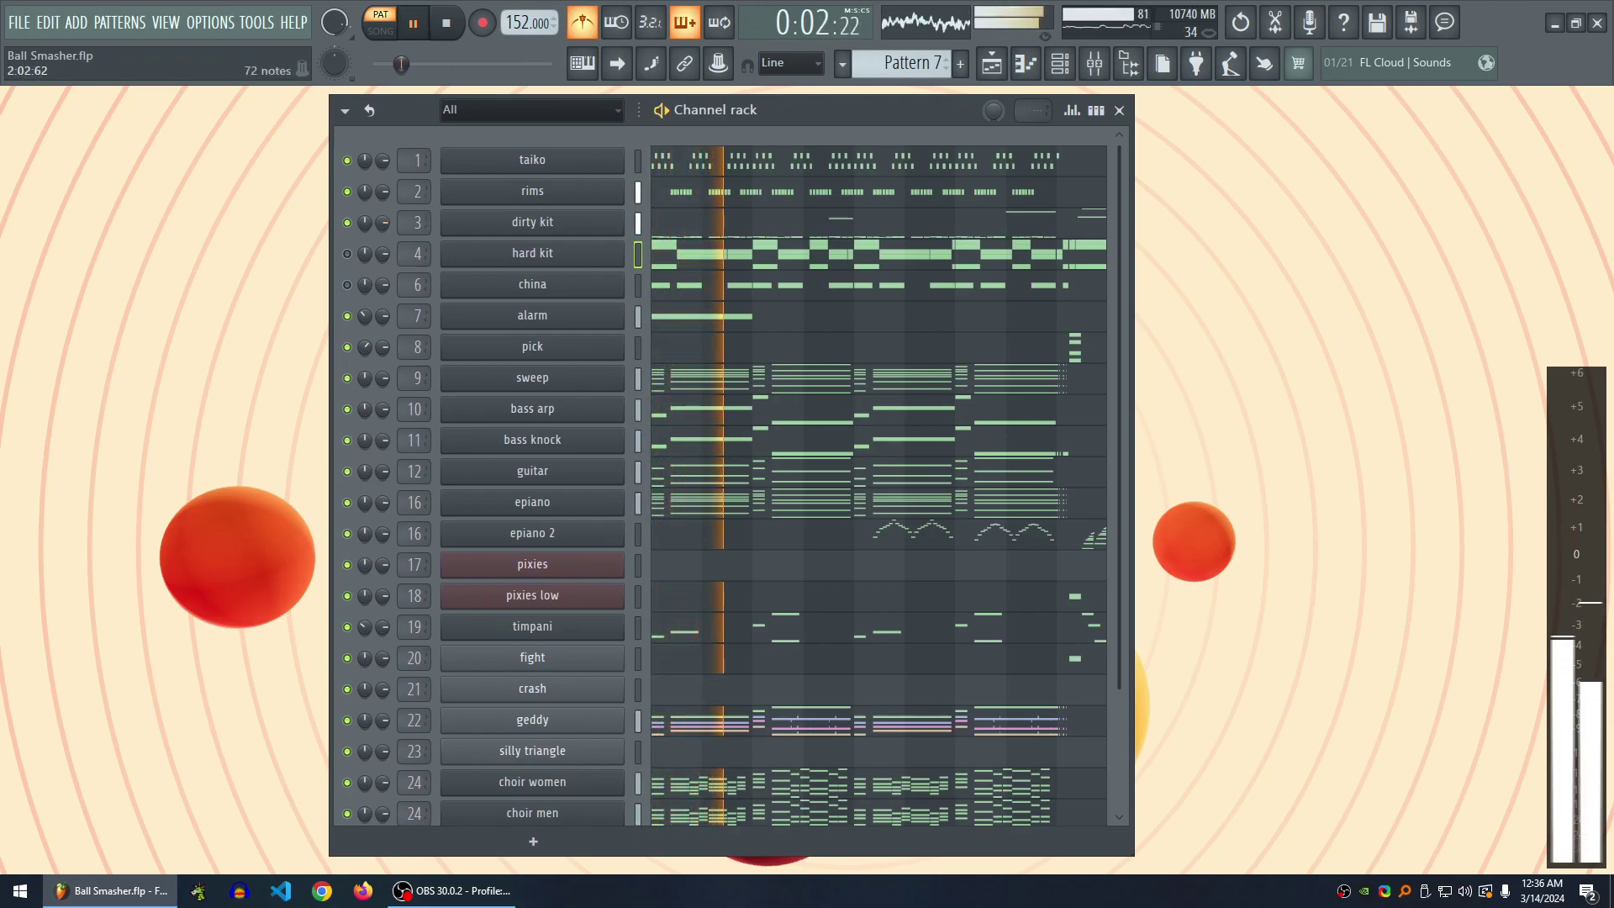
- Unmute the hard kit and china, turn off the metronome, and replay Pattern 7 from the start
key("space")
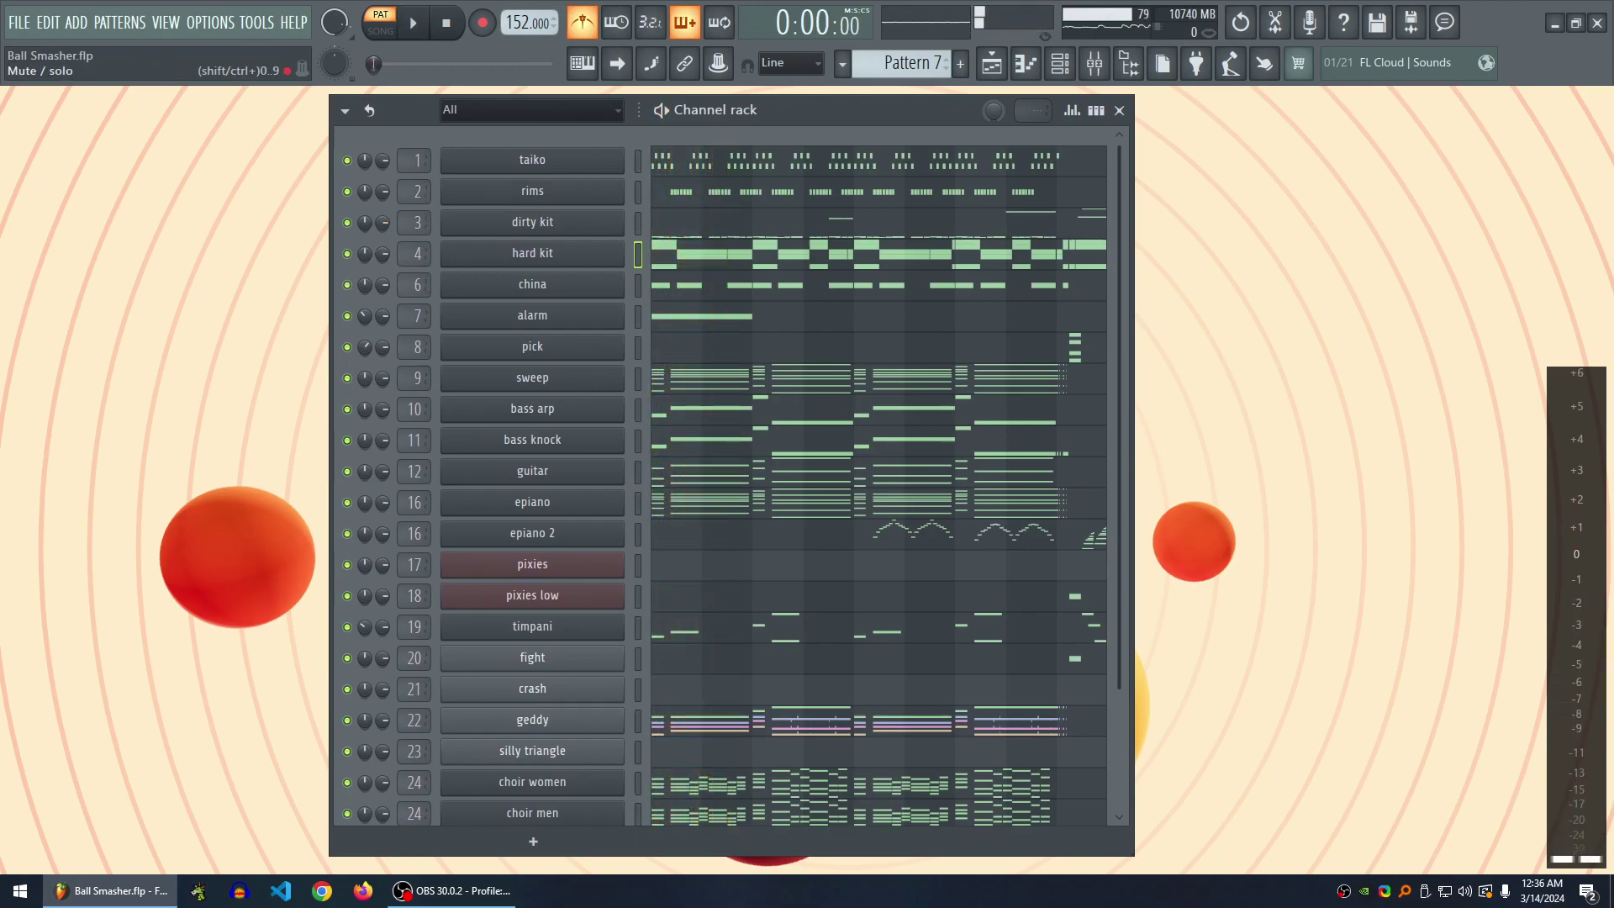
key("space")
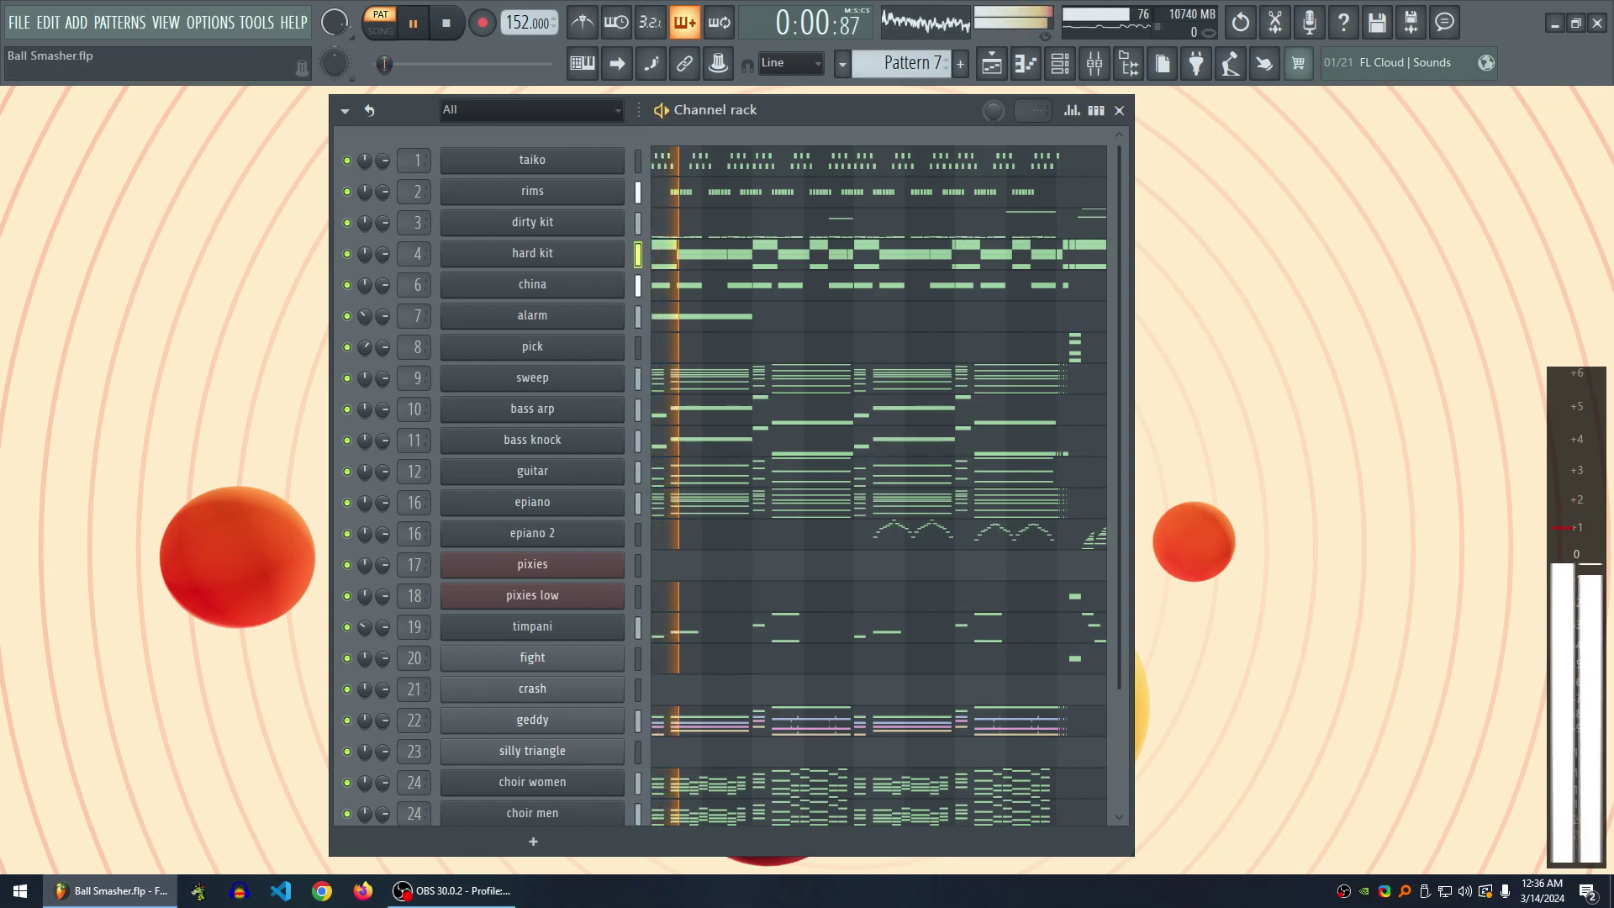
key("space")
- Solo the geddy channel in Pattern 6 and play its notes in the piano roll
key("minus")
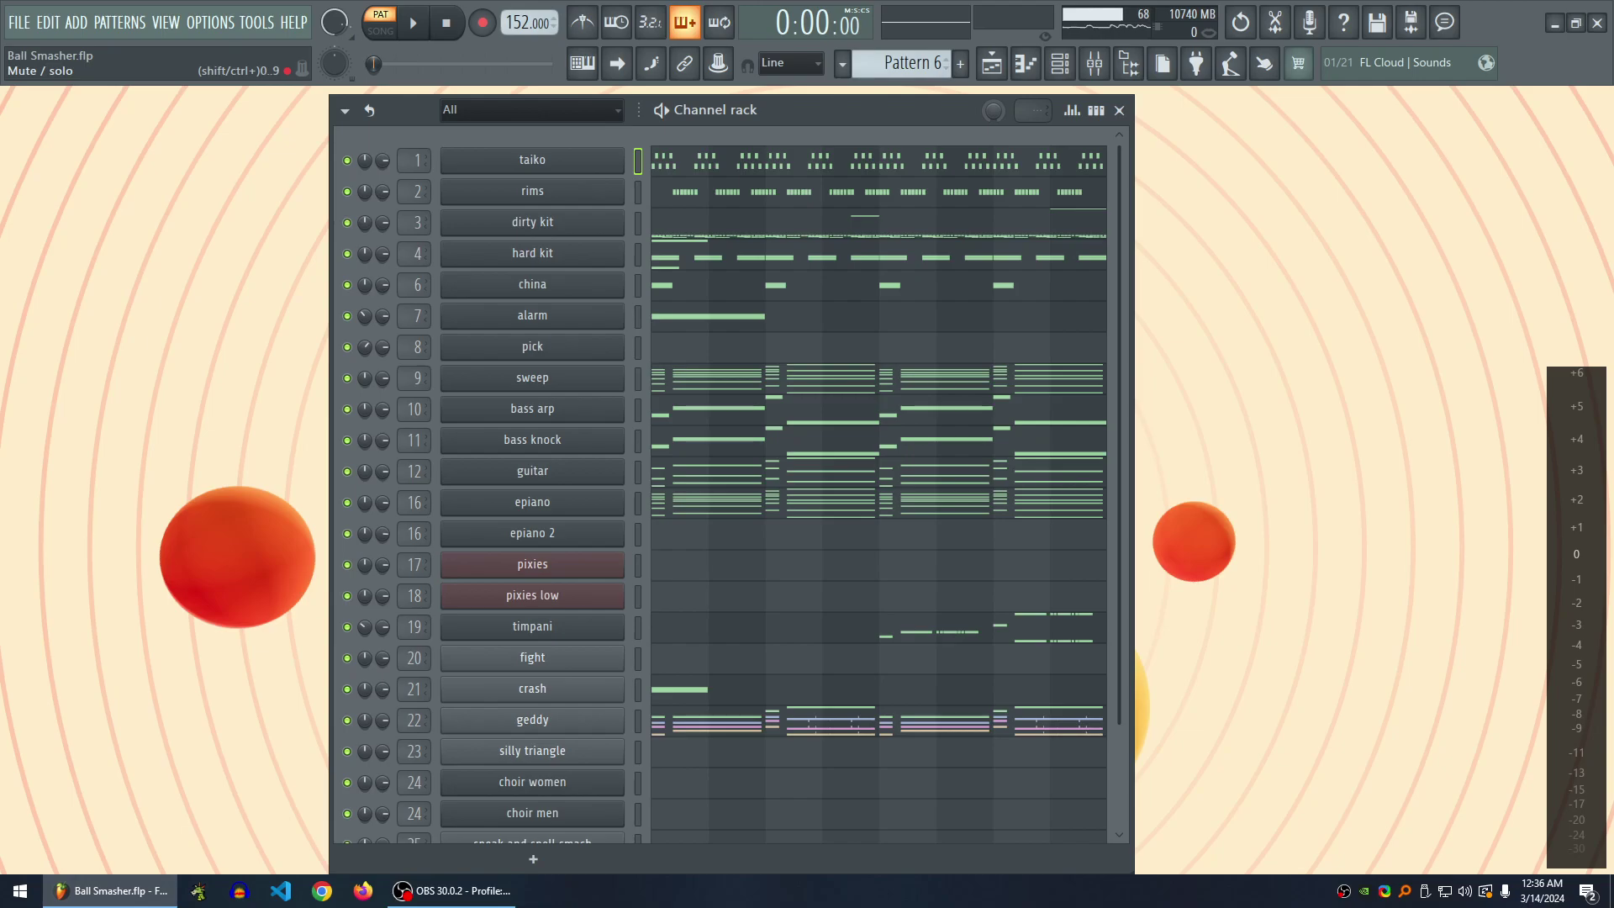
scroll(723, 488, "down", 3)
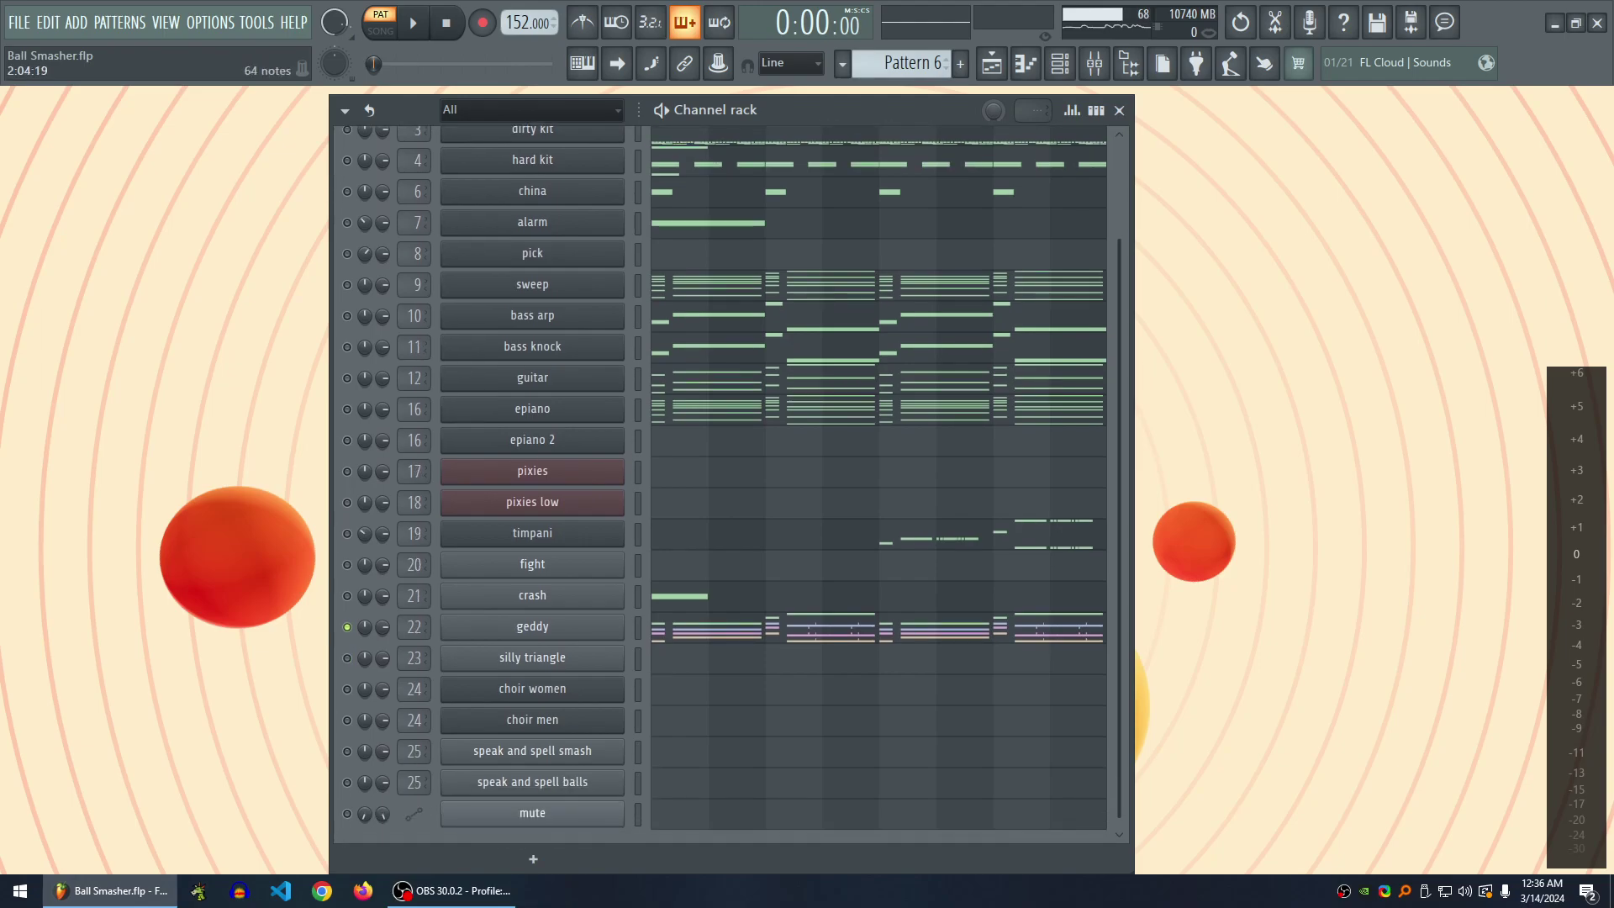
scroll(722, 488, "up", 3)
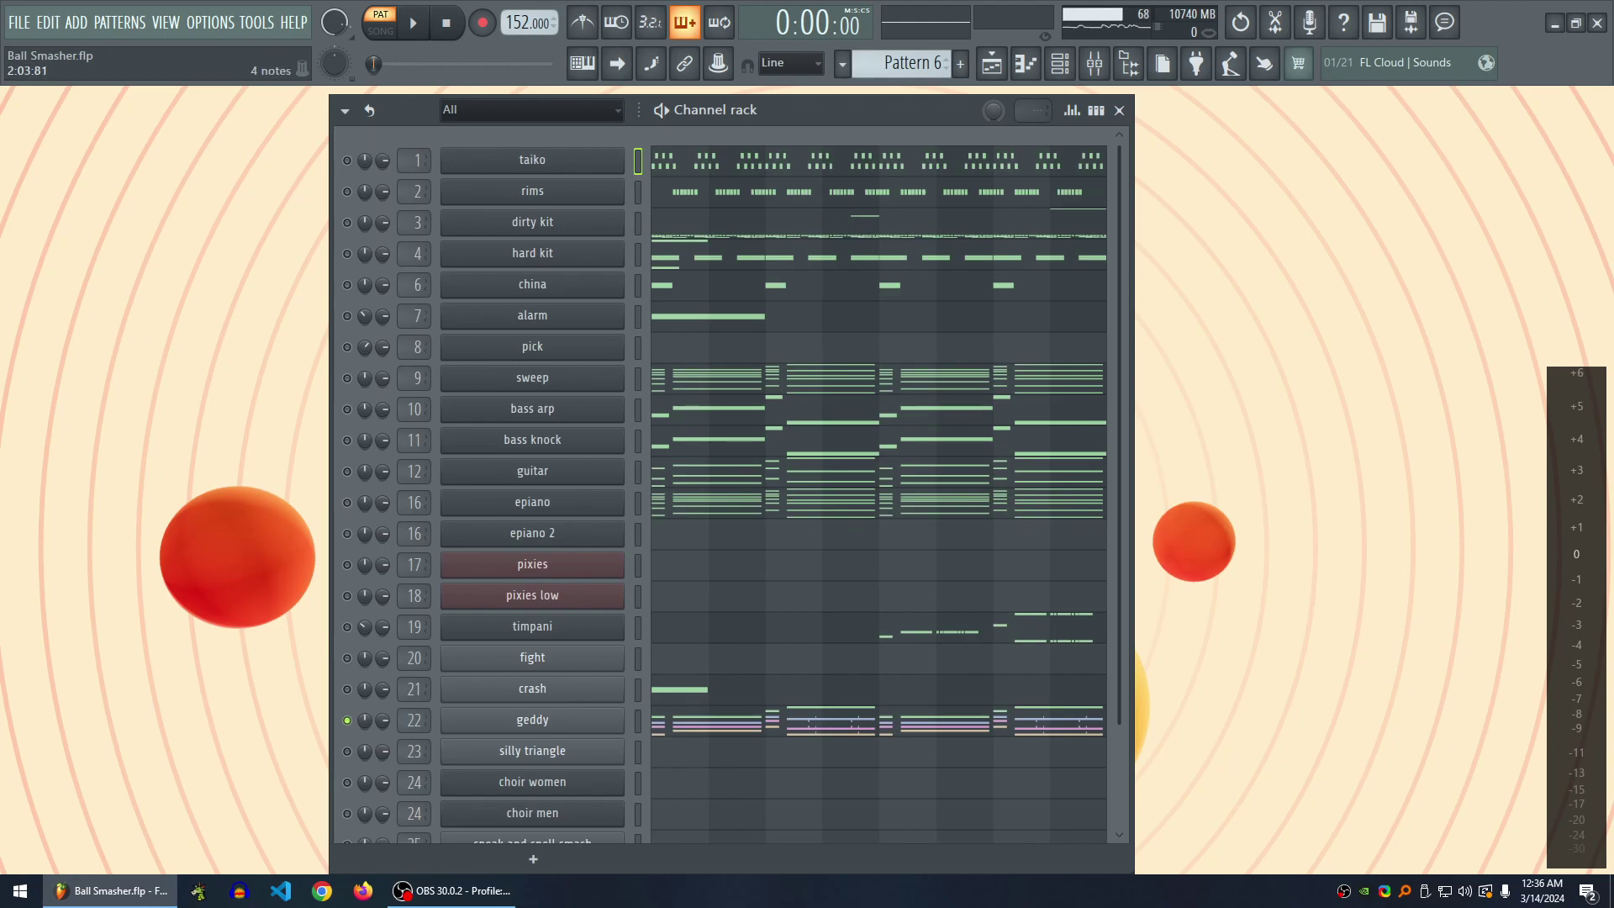
scroll(723, 488, "down", 3)
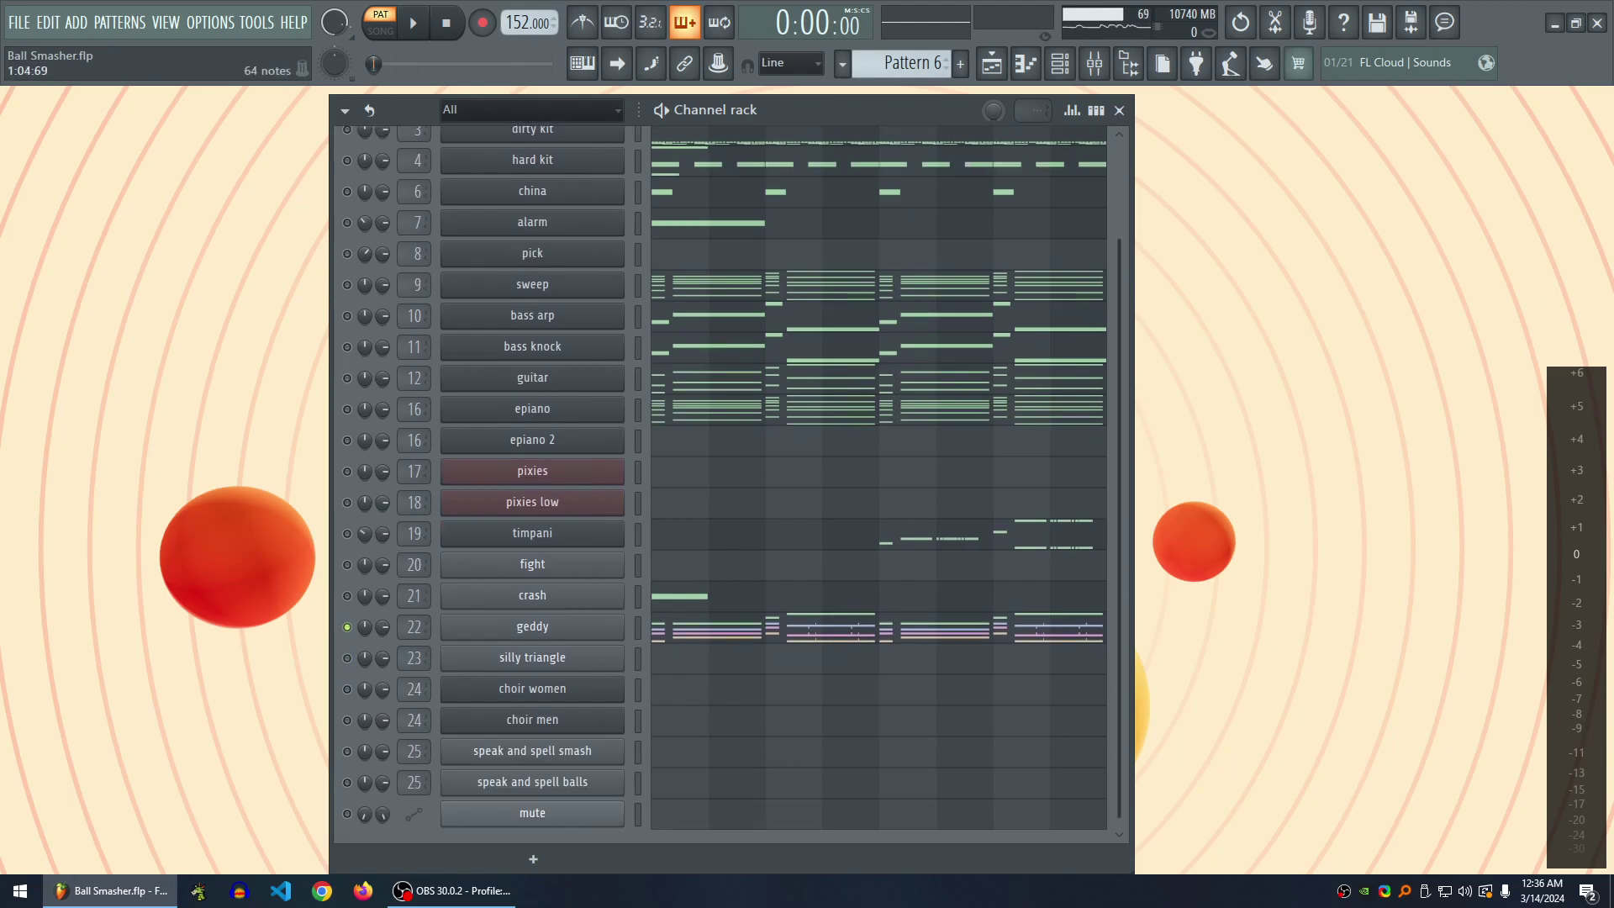
key("F7")
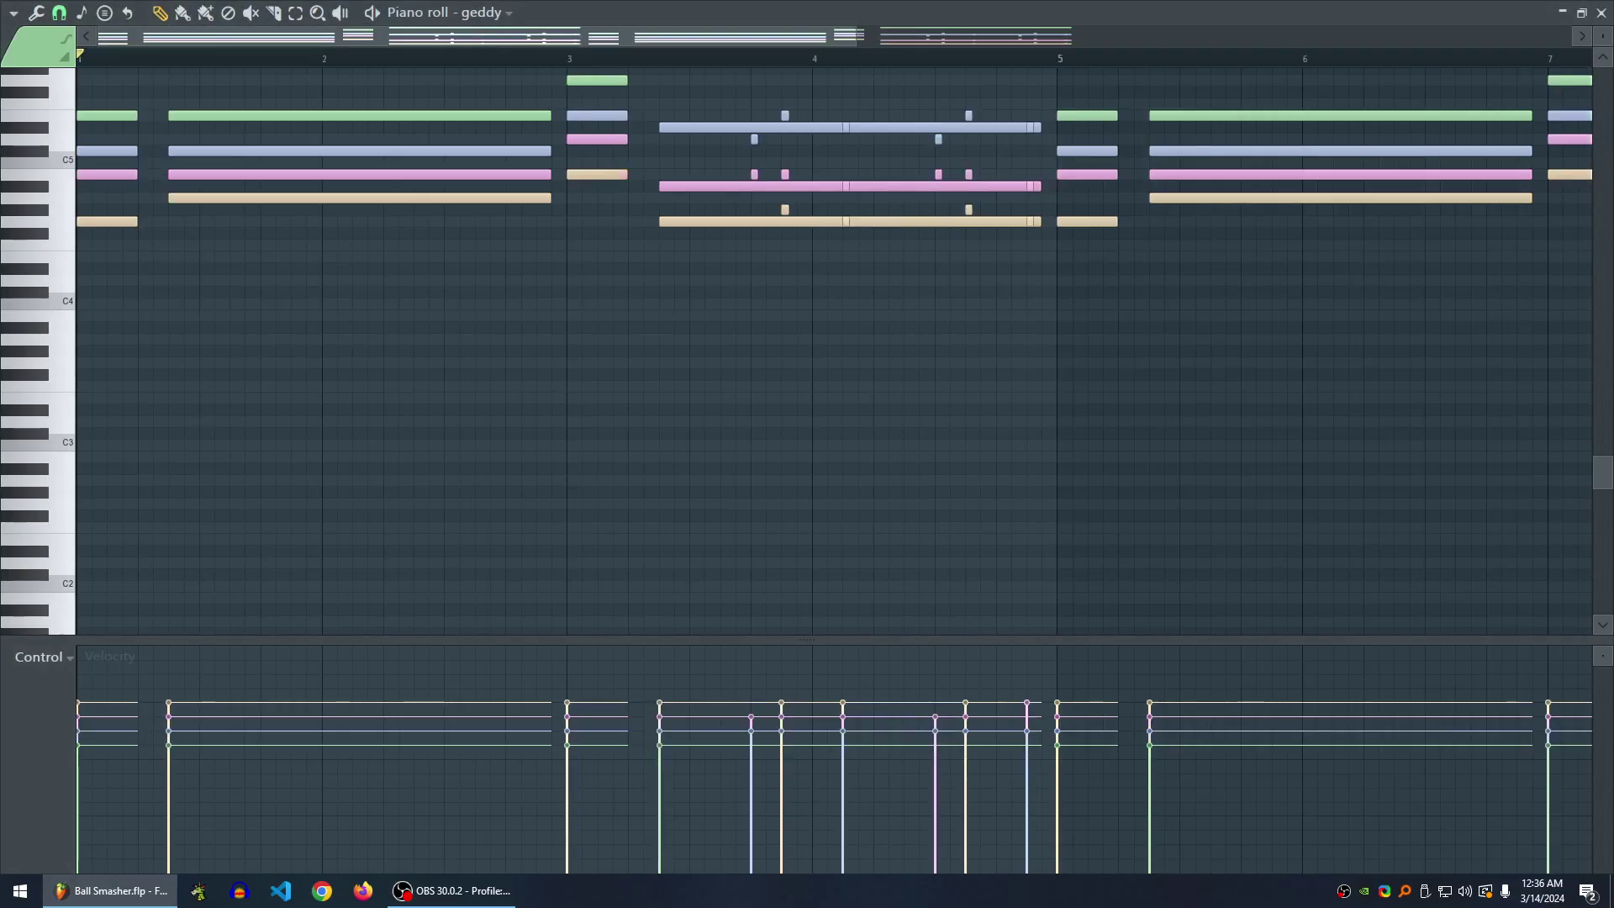
scroll(832, 344, "up", 3)
scroll(832, 344, "down", 2)
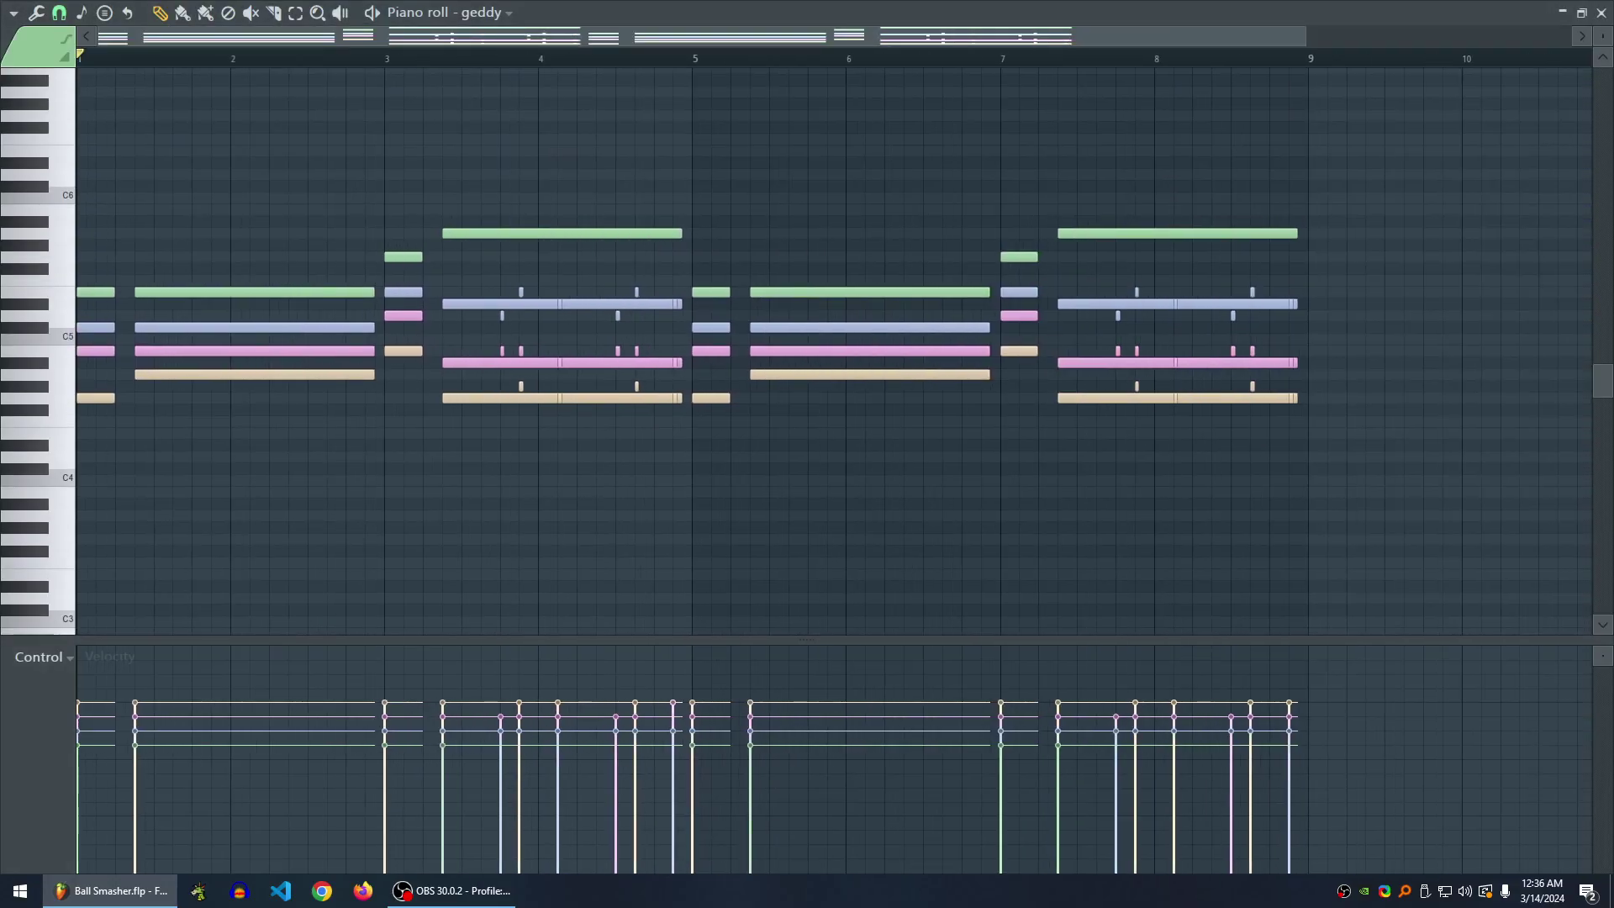
key("space")
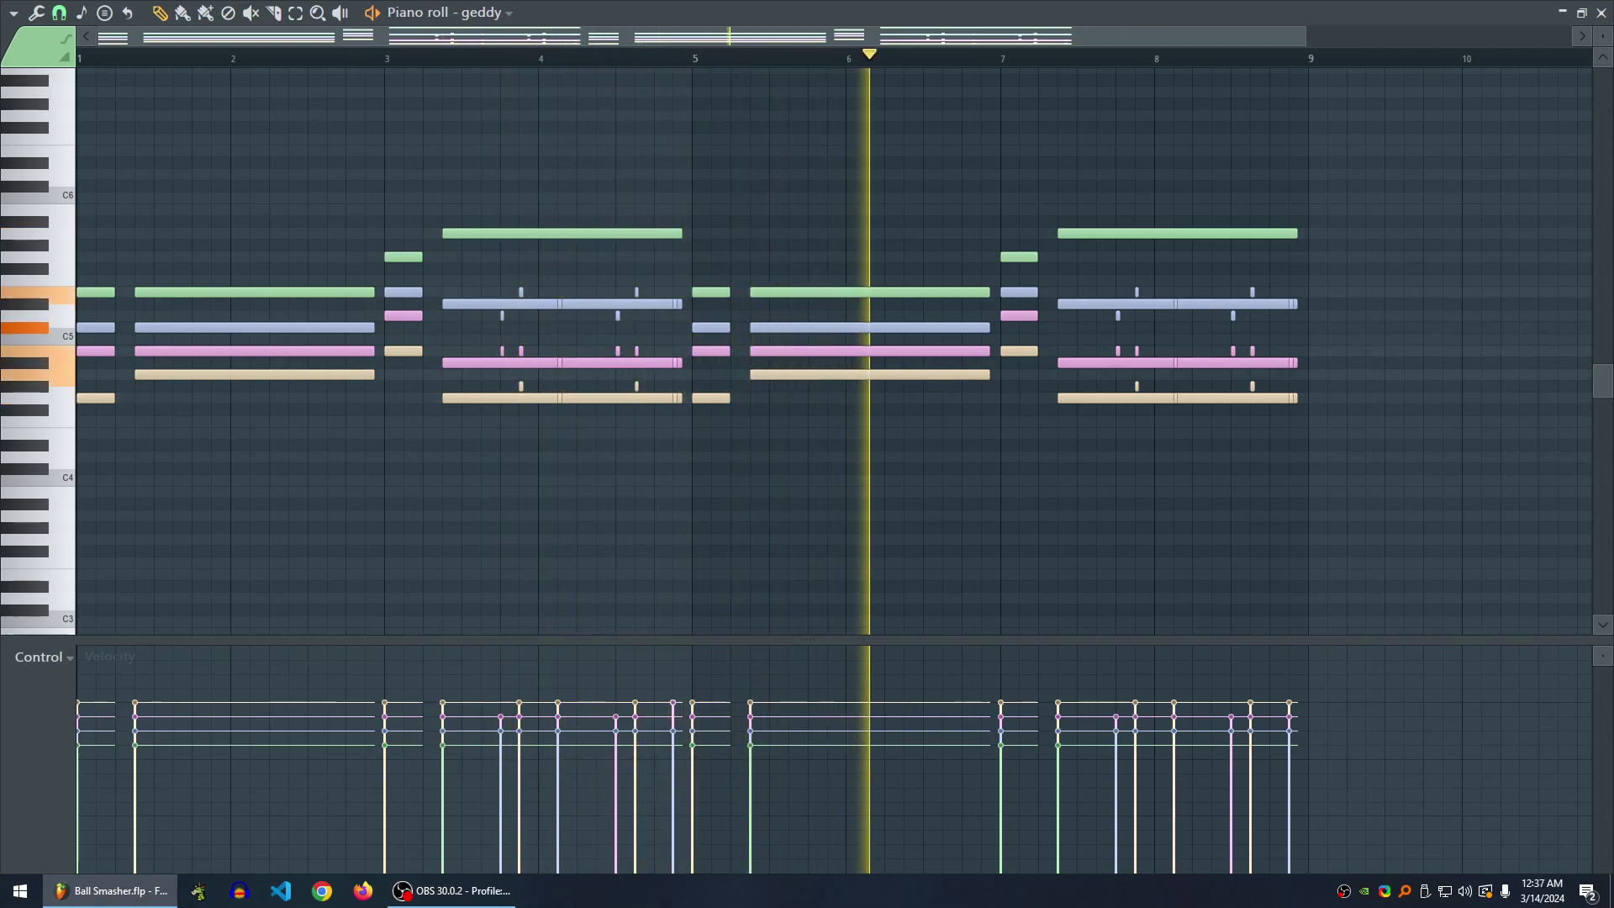
key("space")
- Delete the short ornament notes from the geddy chord in bars 3 and 4 and play the simplified part
left_click_drag(496, 310, 670, 332)
key("Delete")
left_click_drag(496, 276, 682, 296)
key("Delete")
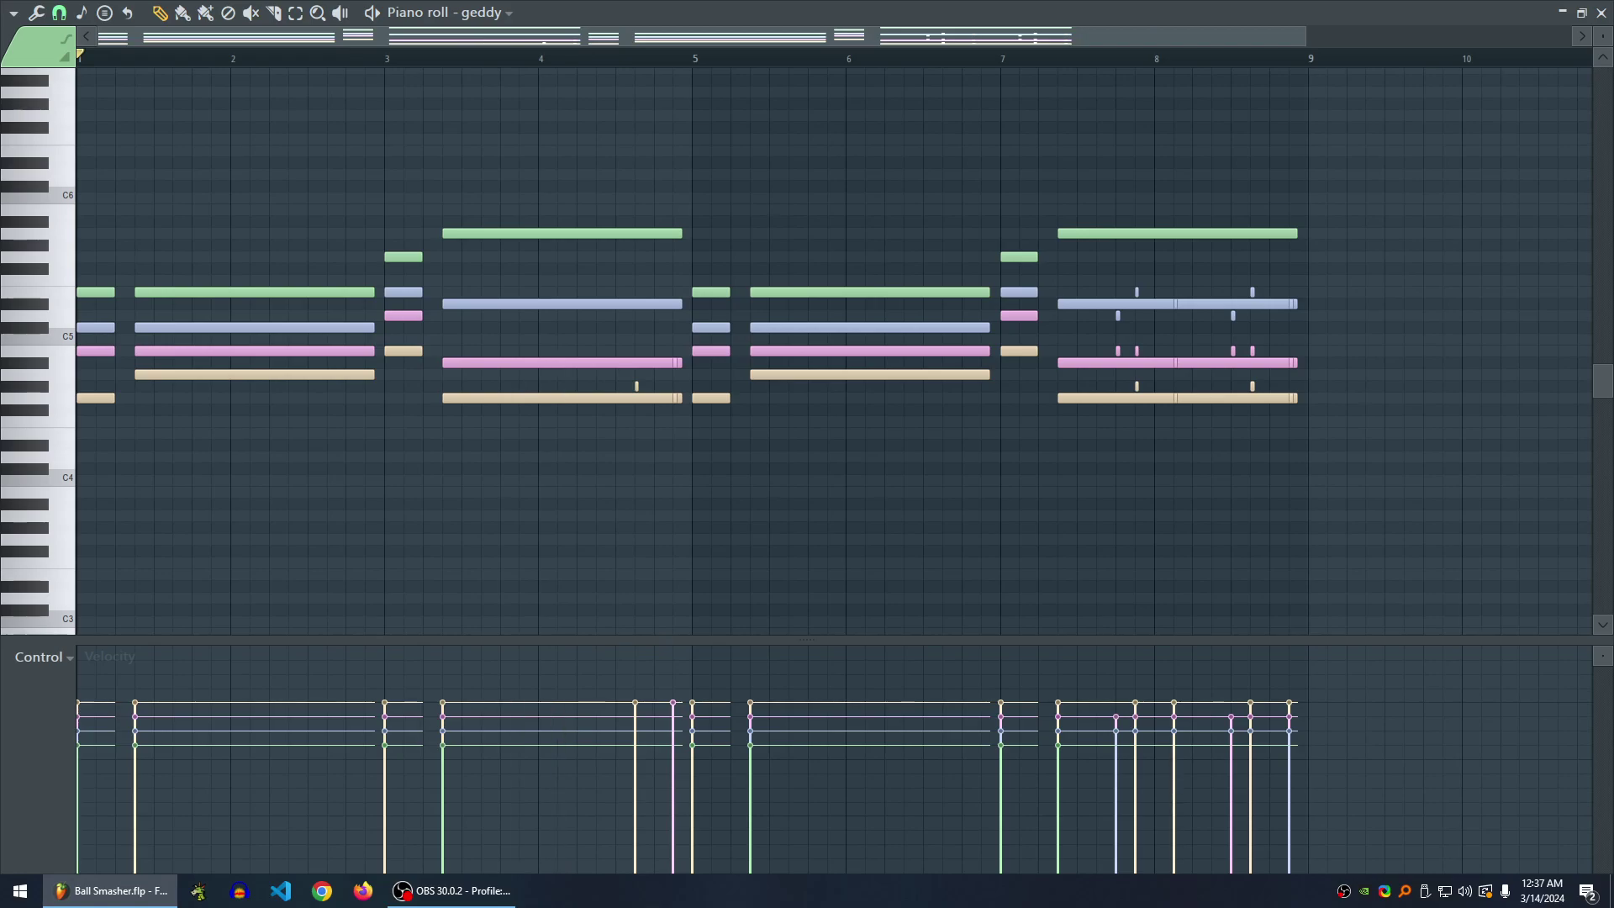
key("space")
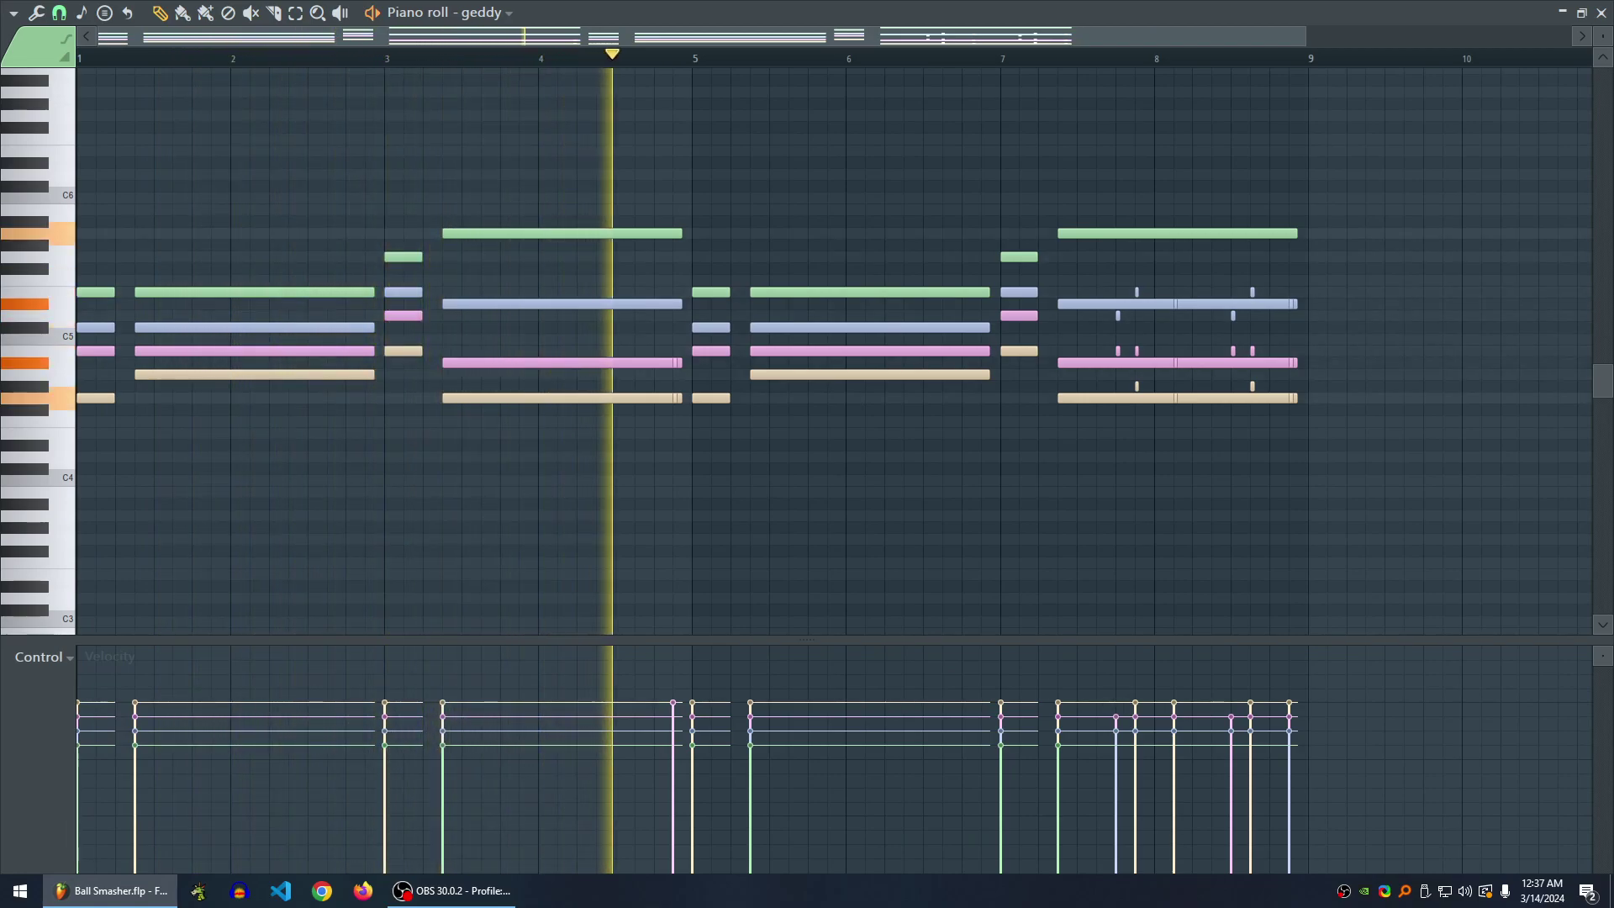
key("space")
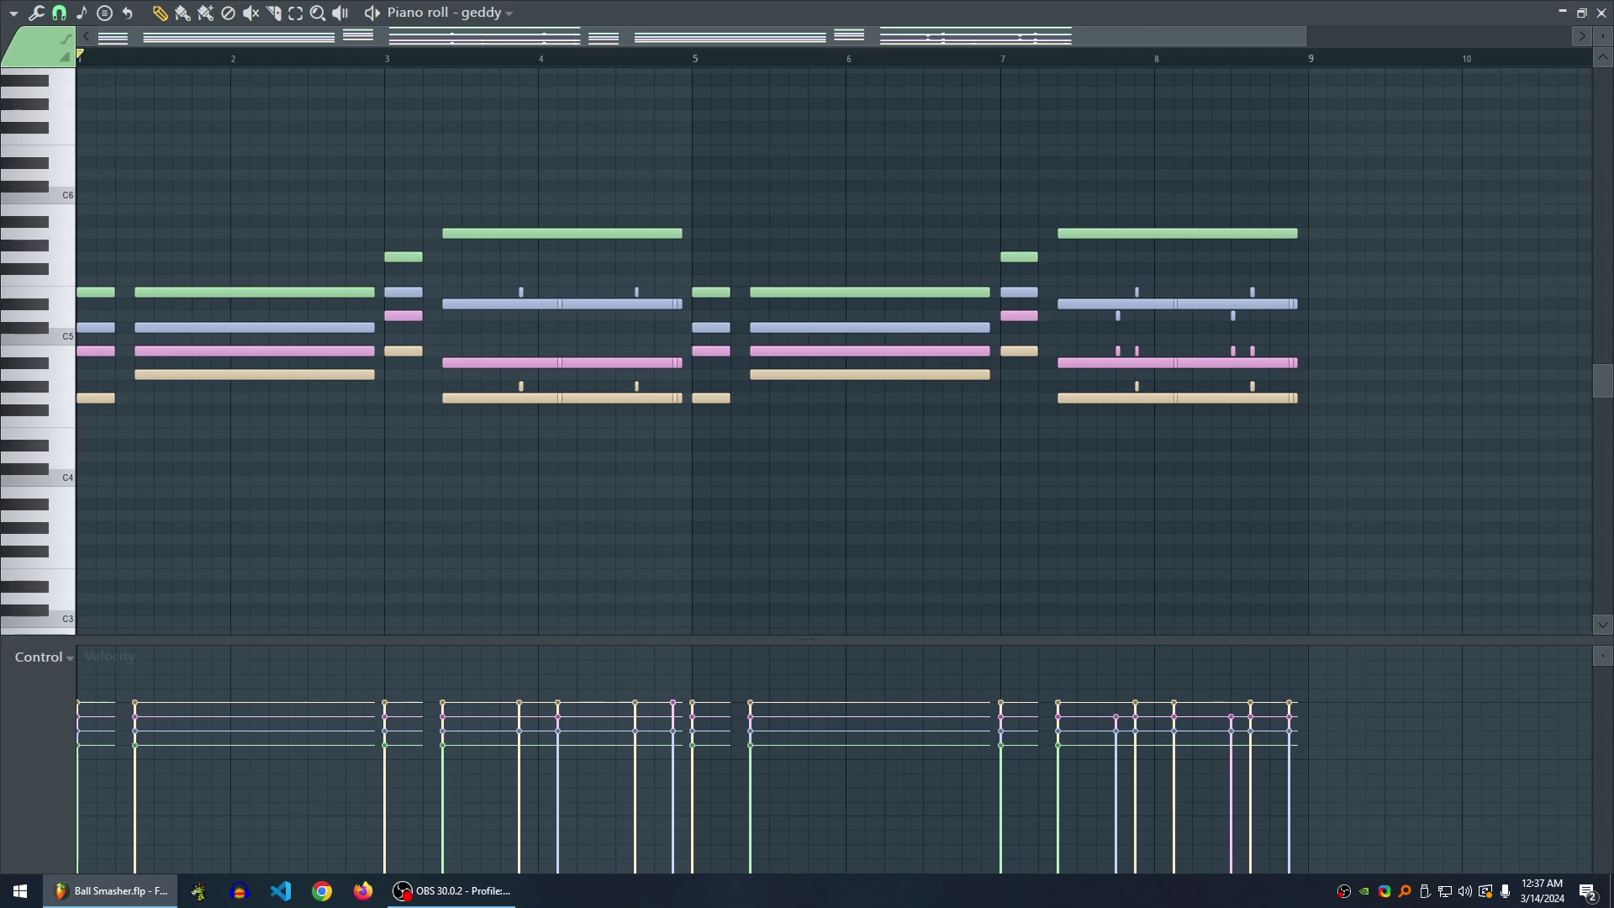
- Replay the geddy part, compare its notes across the neighbouring patterns up to Pattern 8, and close the piano roll
key("space")
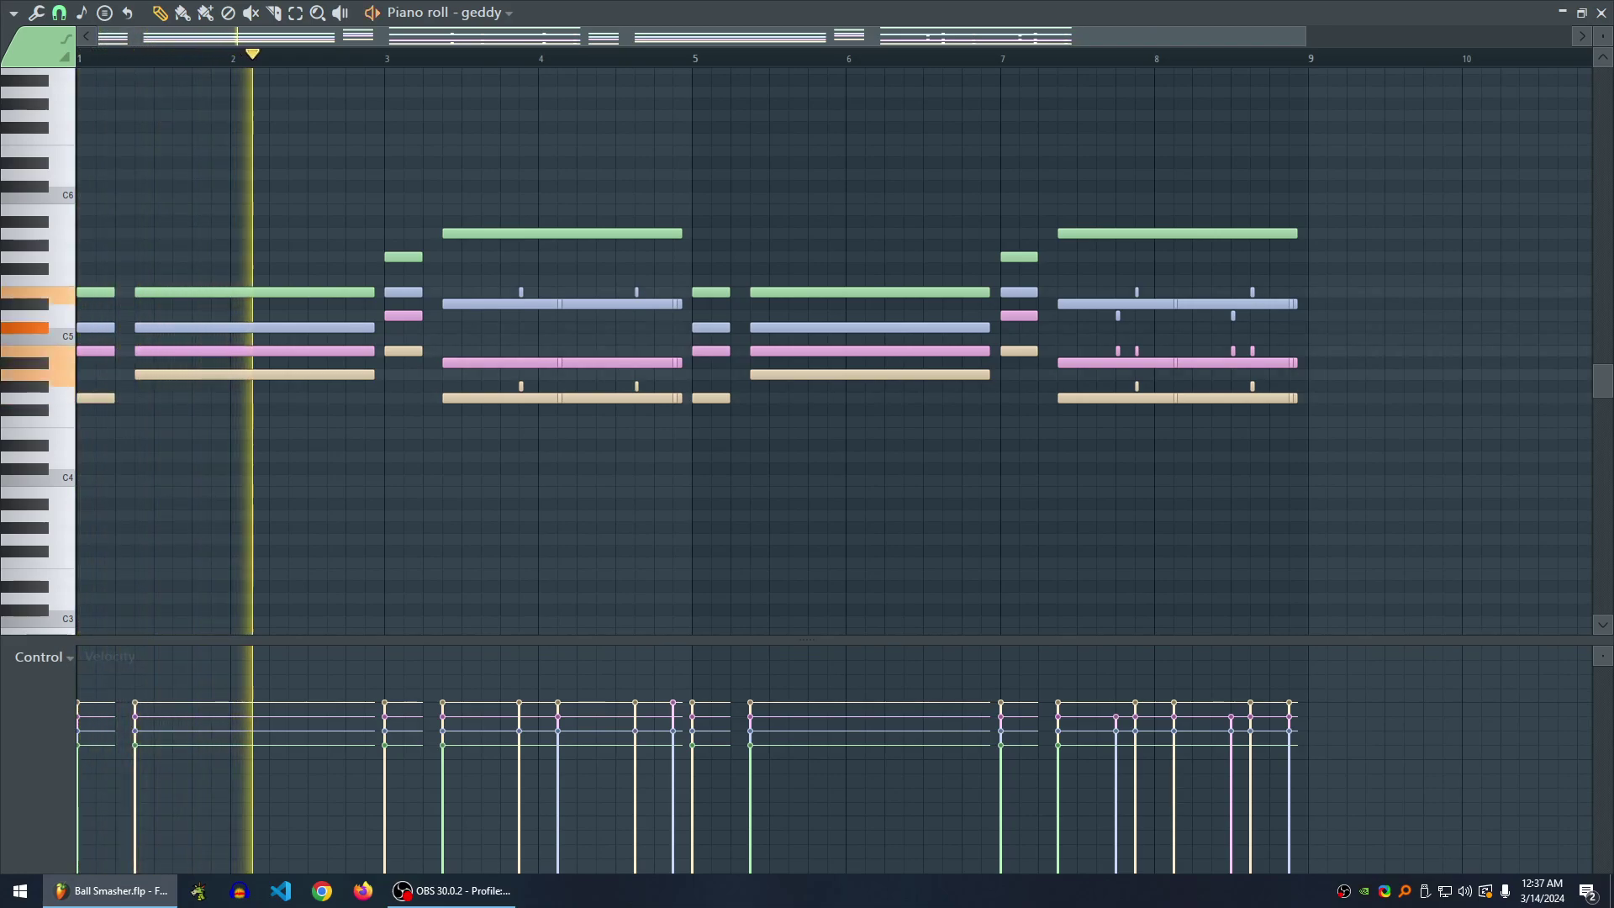
key("space")
key("plus")
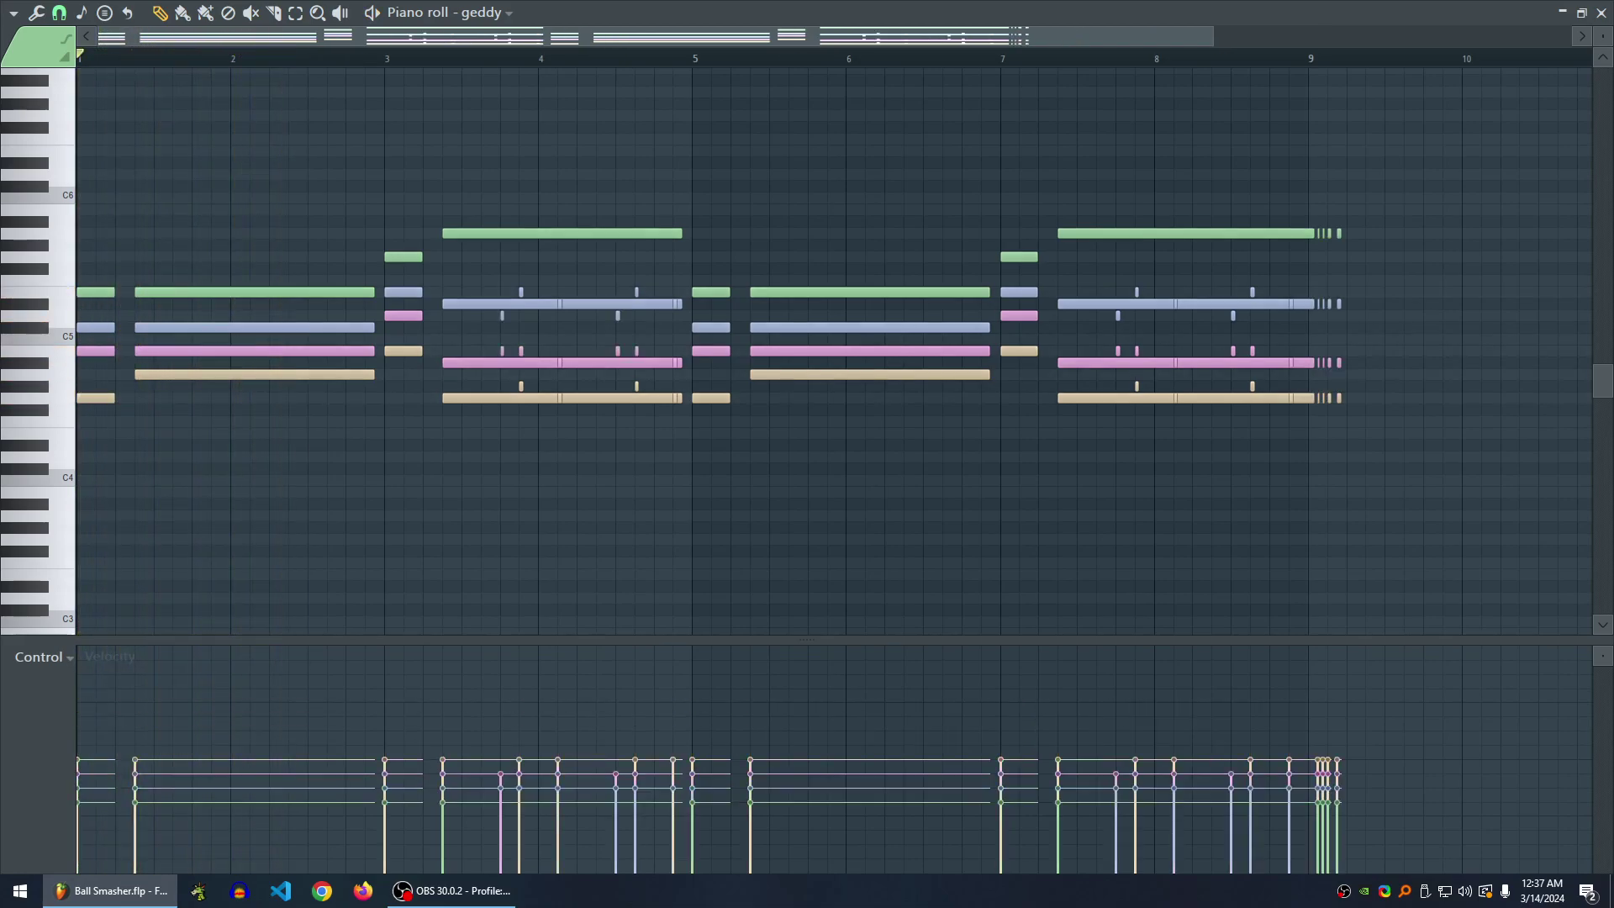
key("minus")
key("minus")
key("plus")
key("plus")
key("plus")
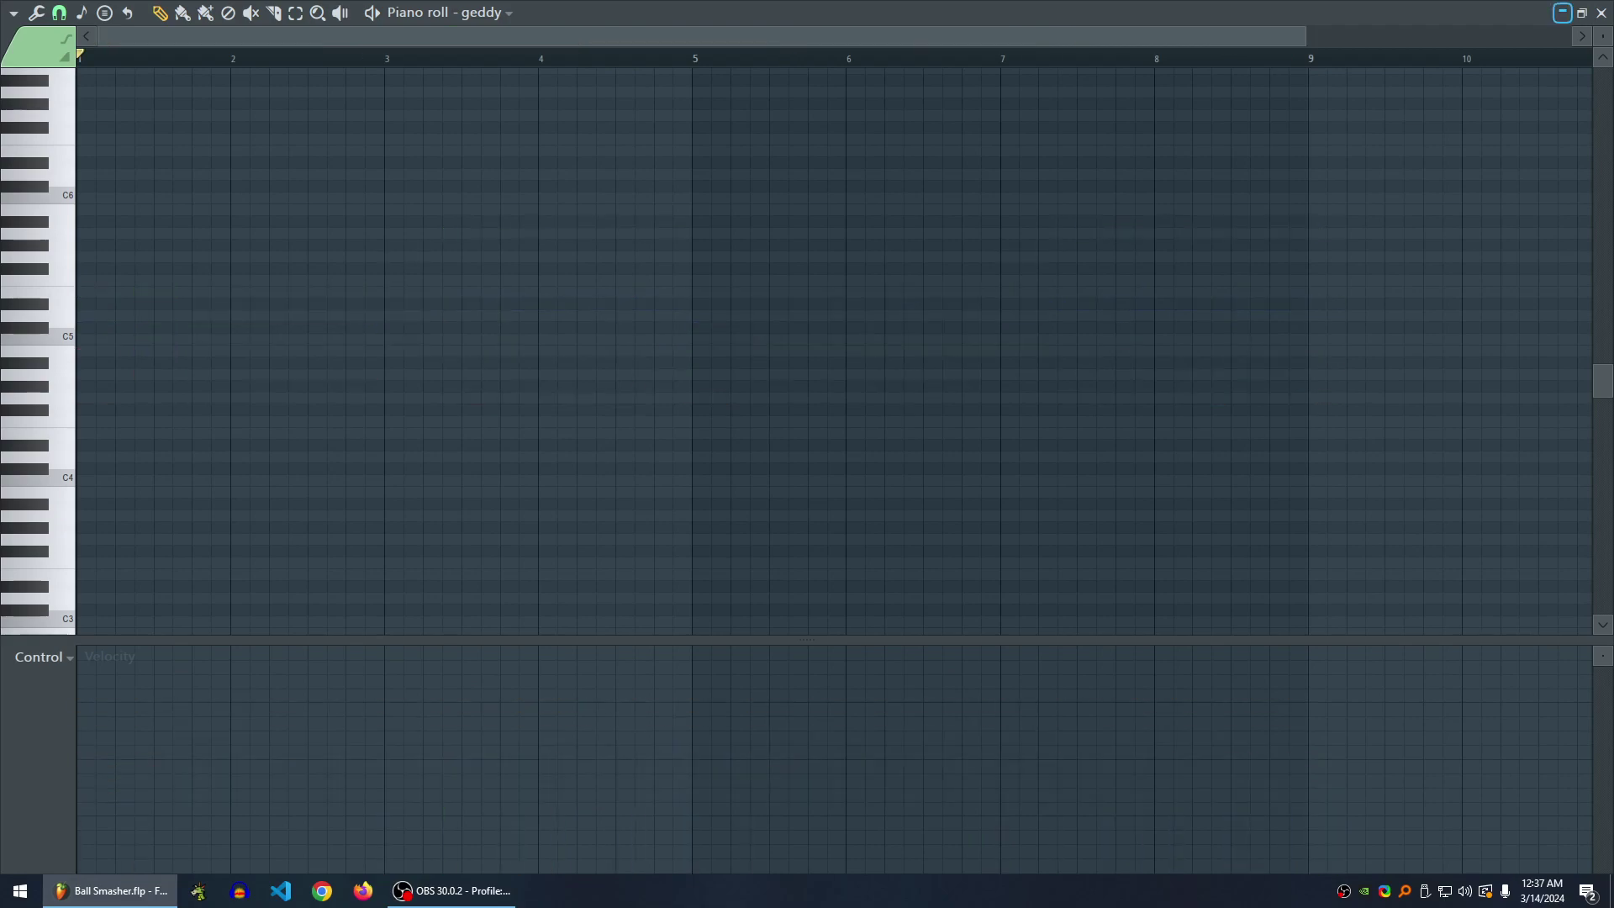
left_click(1562, 13)
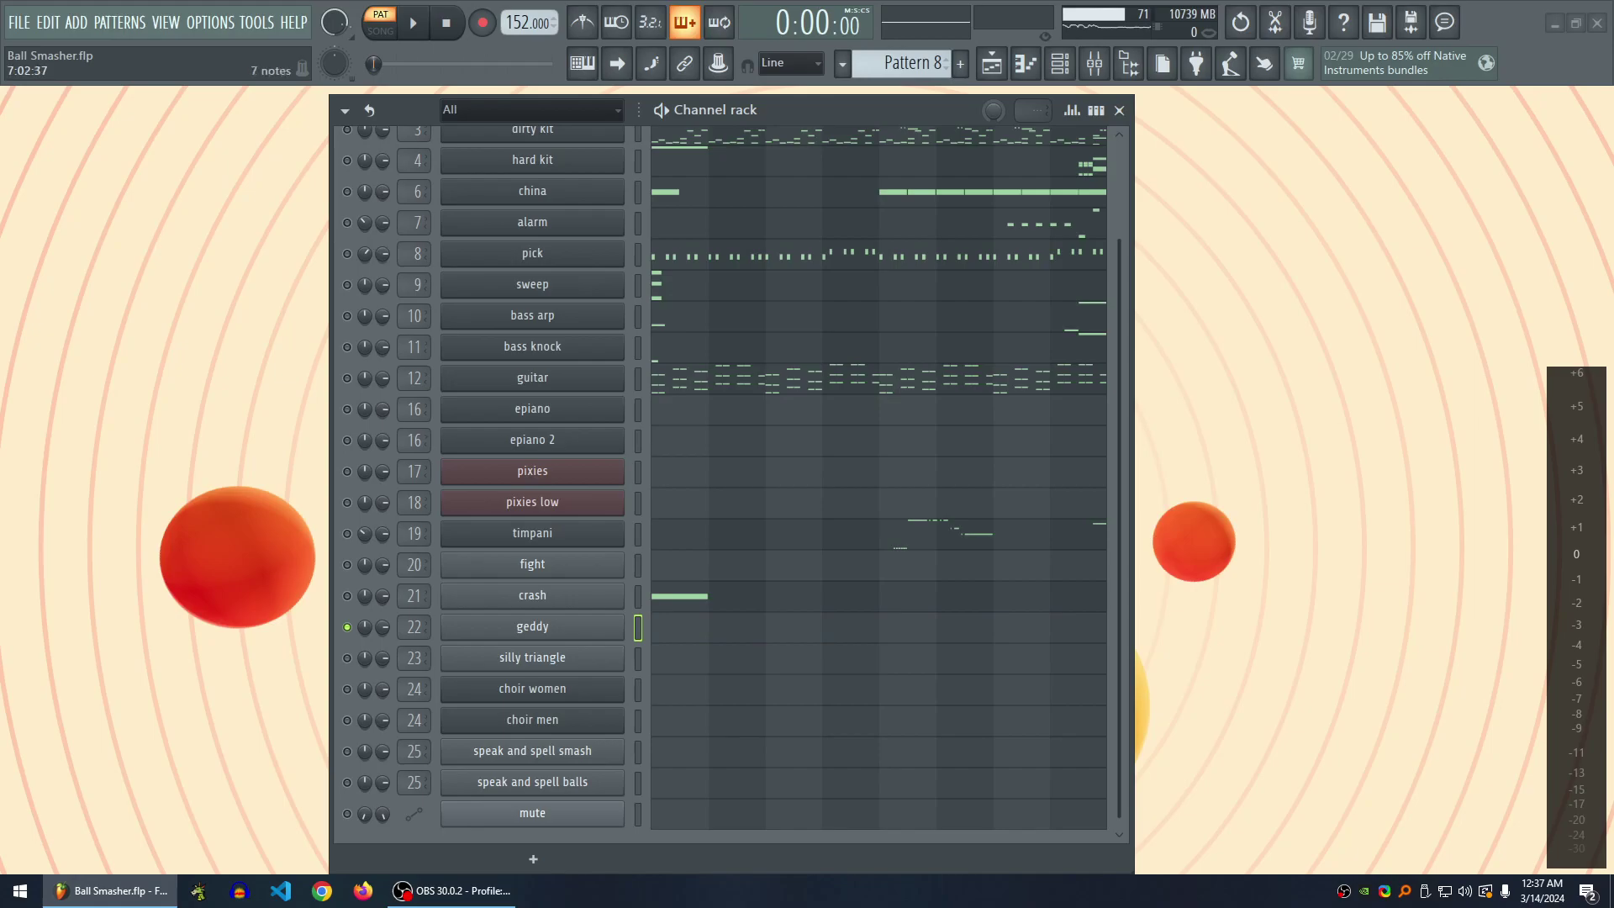
- Return to Pattern 7 and play it with only the choir women and choir men channels
key("minus")
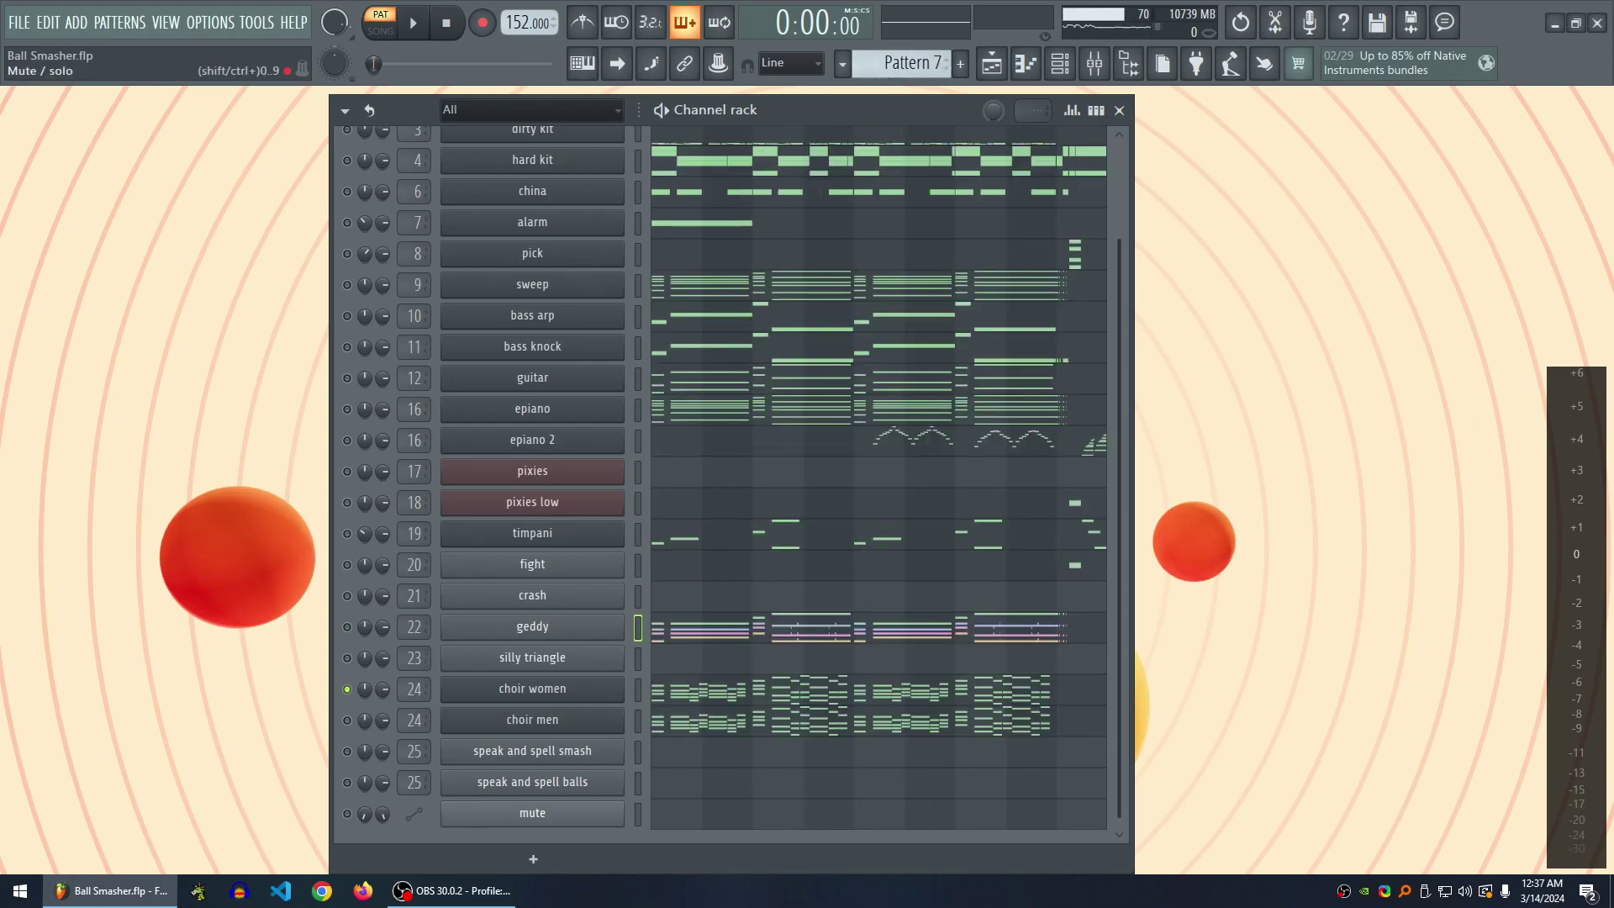
key("space")
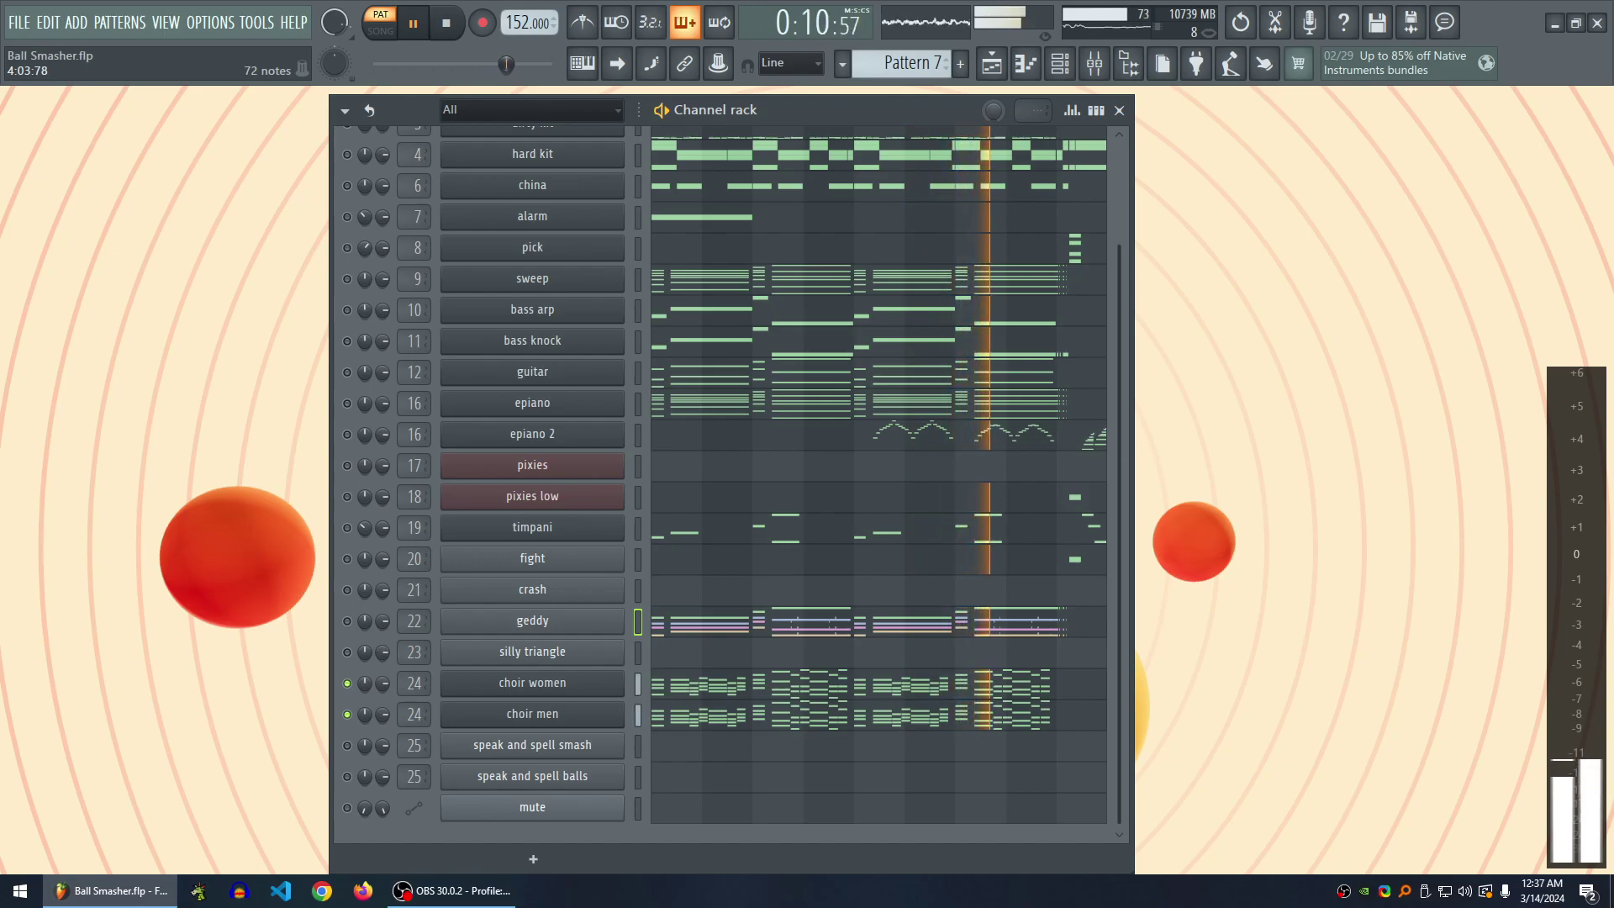
key("space")
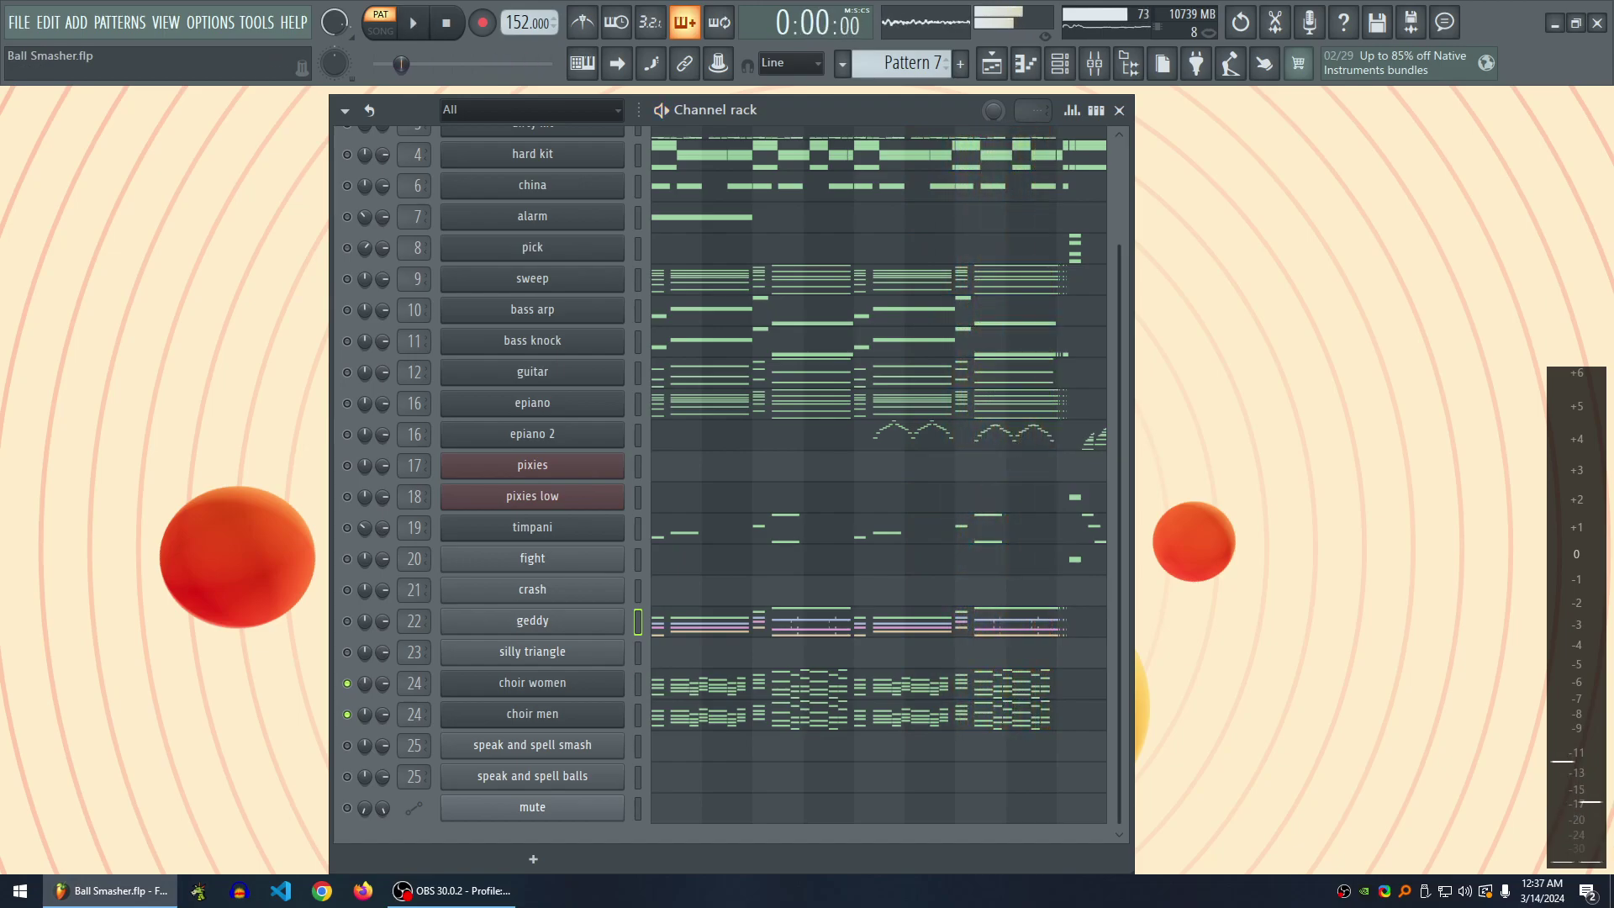
- Open the choir women instrument, examine its library browser and player pages, and close it
left_click(532, 683)
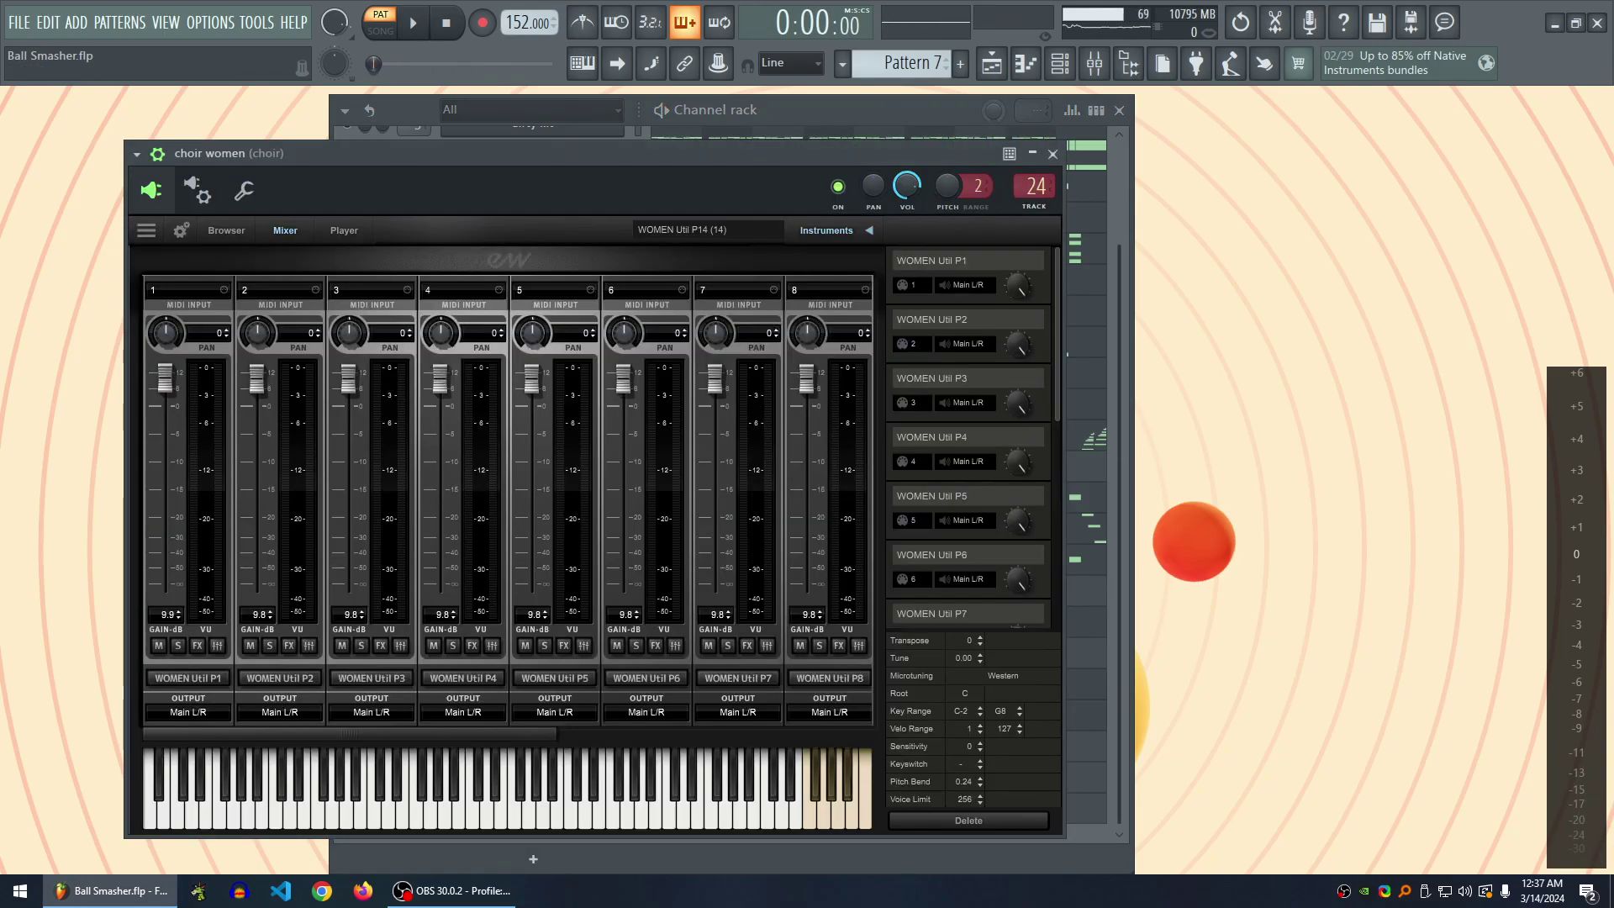
left_click(225, 229)
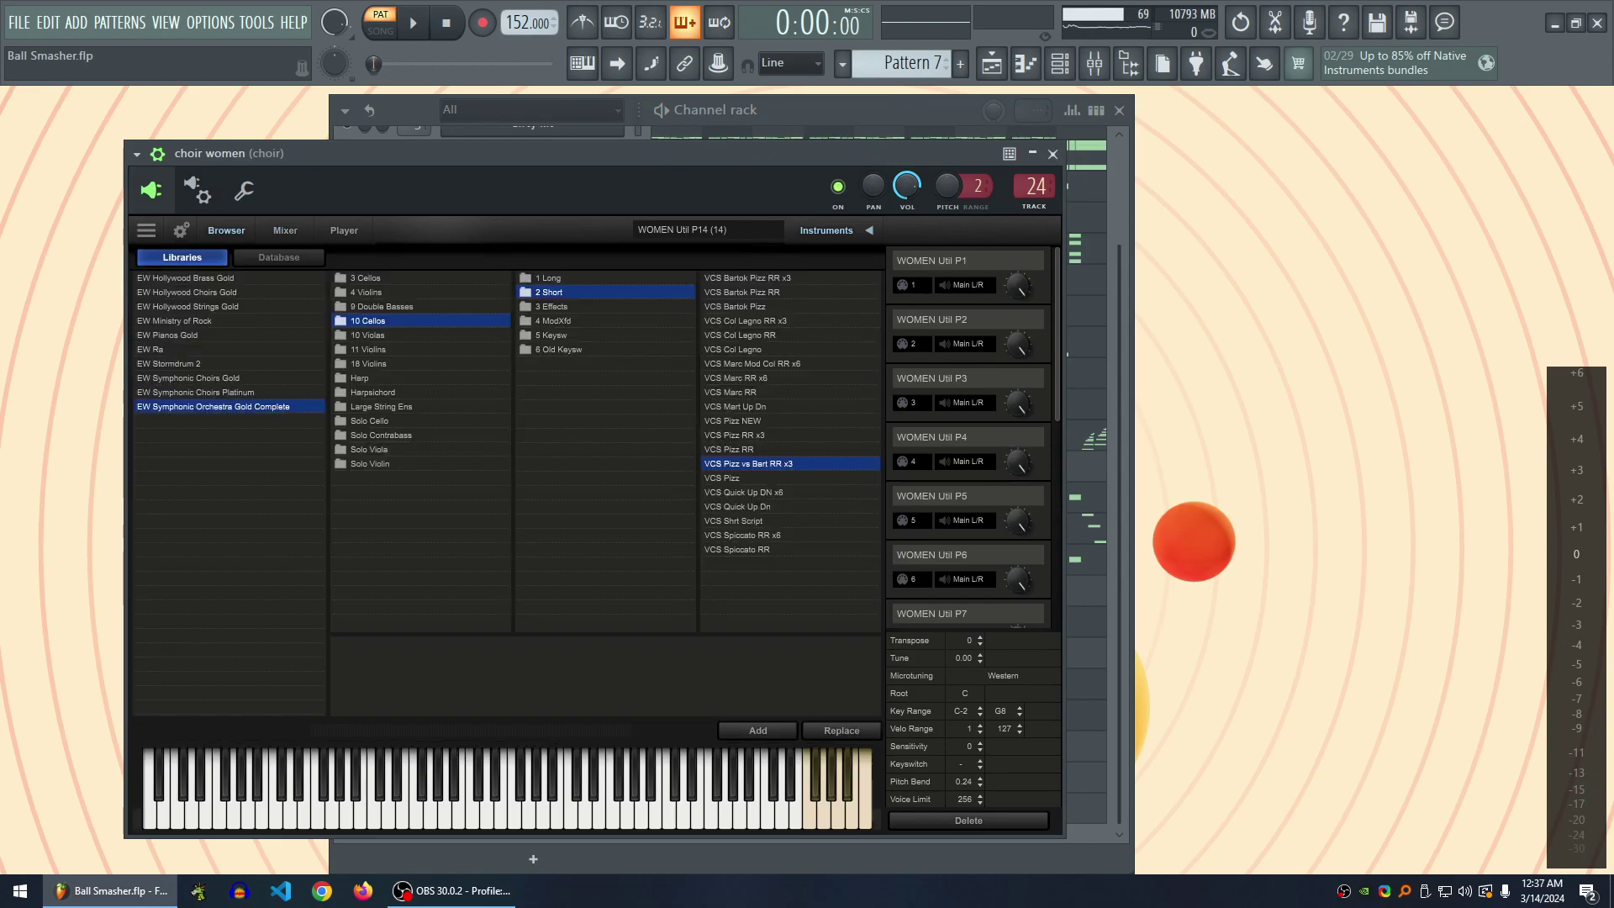
left_click(343, 229)
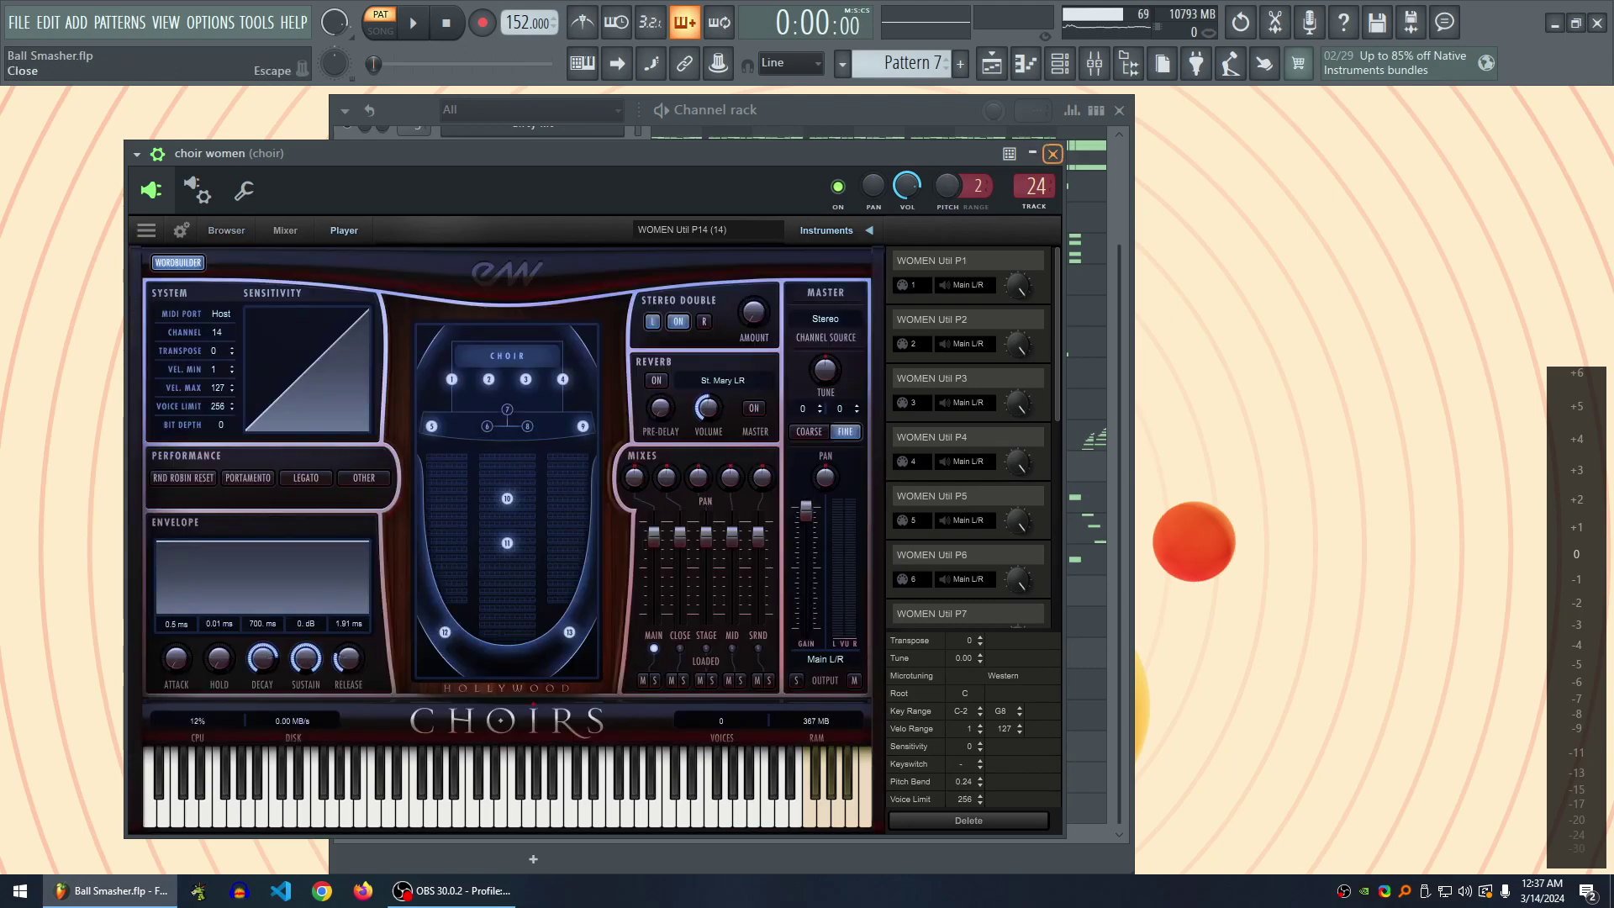
left_click(1051, 154)
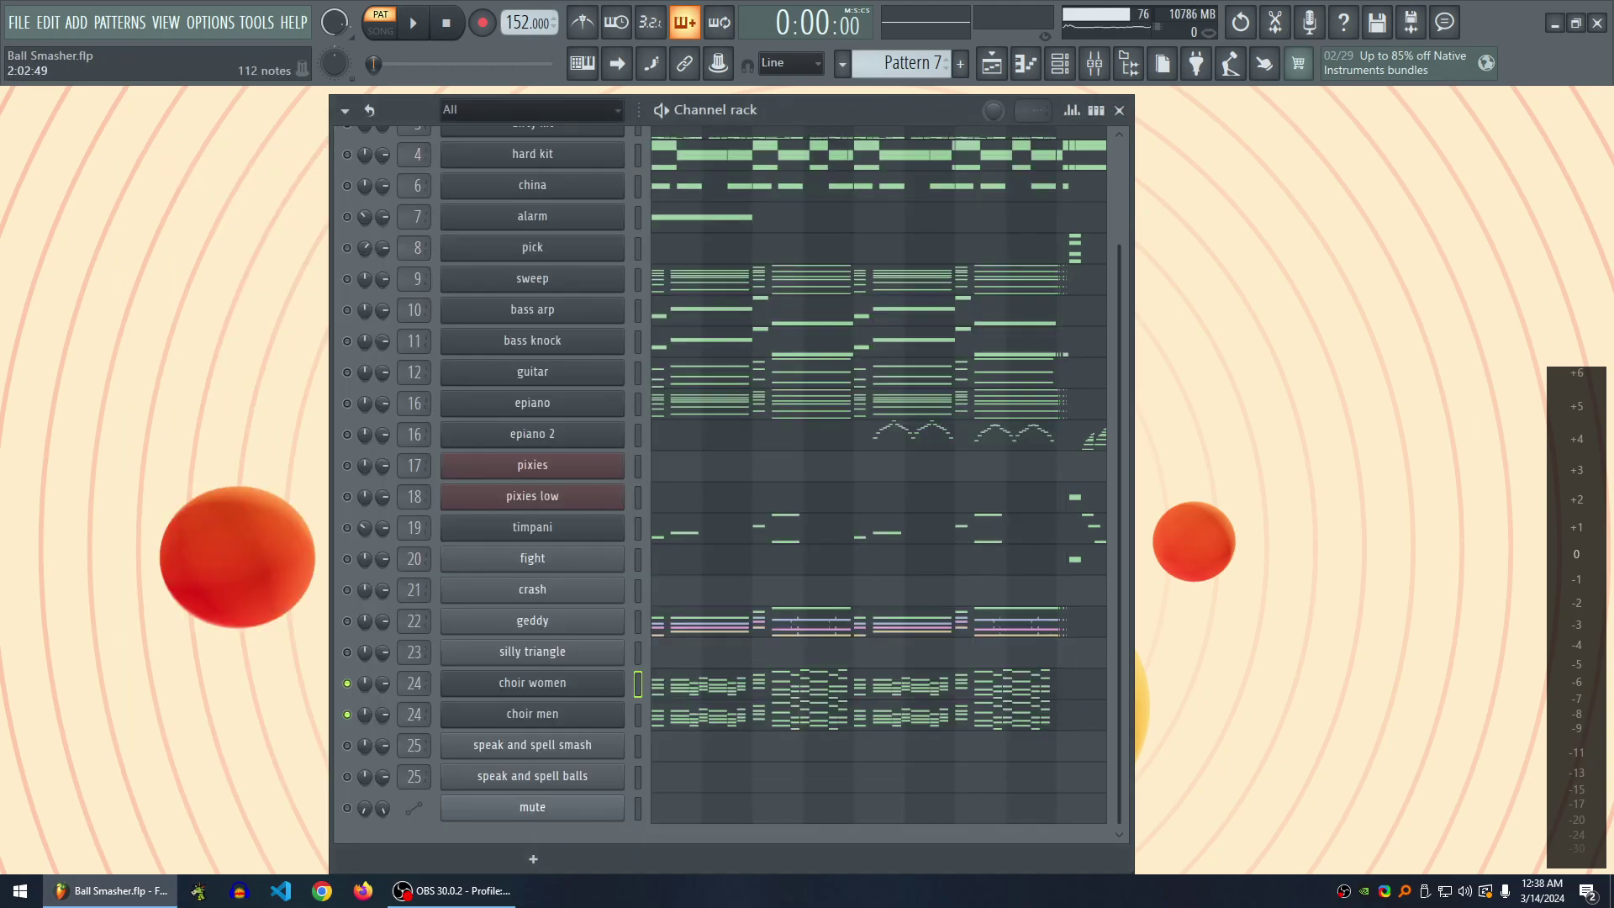
- Reopen the choir women instrument and examine the WordBuilder text that the choir sings
left_click(531, 683)
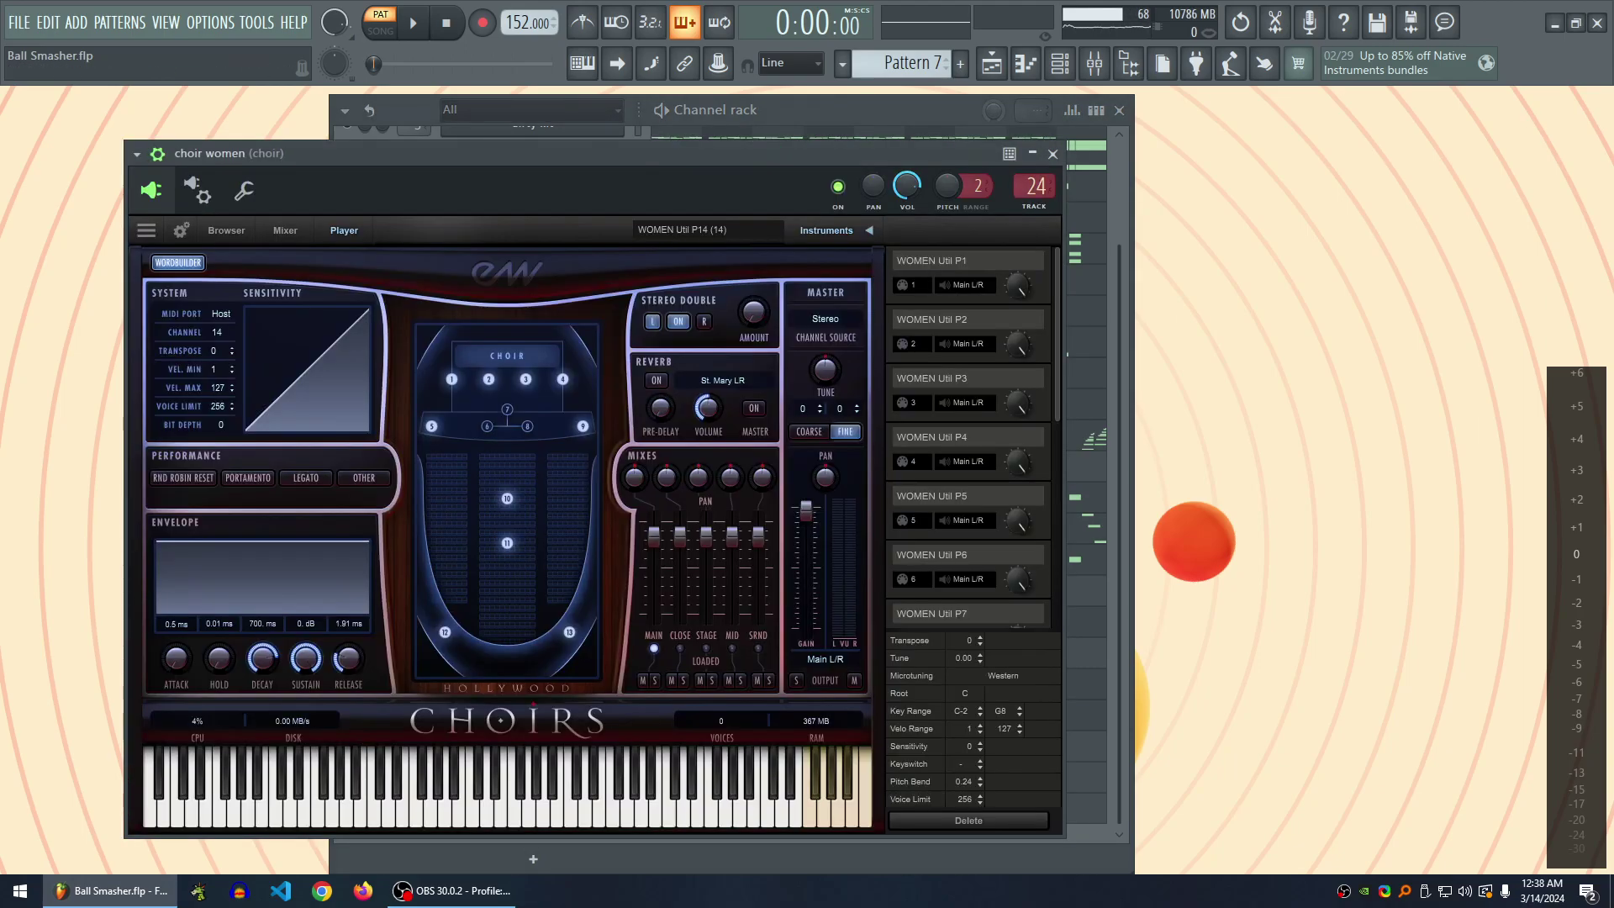
left_click(284, 230)
left_click(226, 229)
left_click(343, 229)
left_click(177, 262)
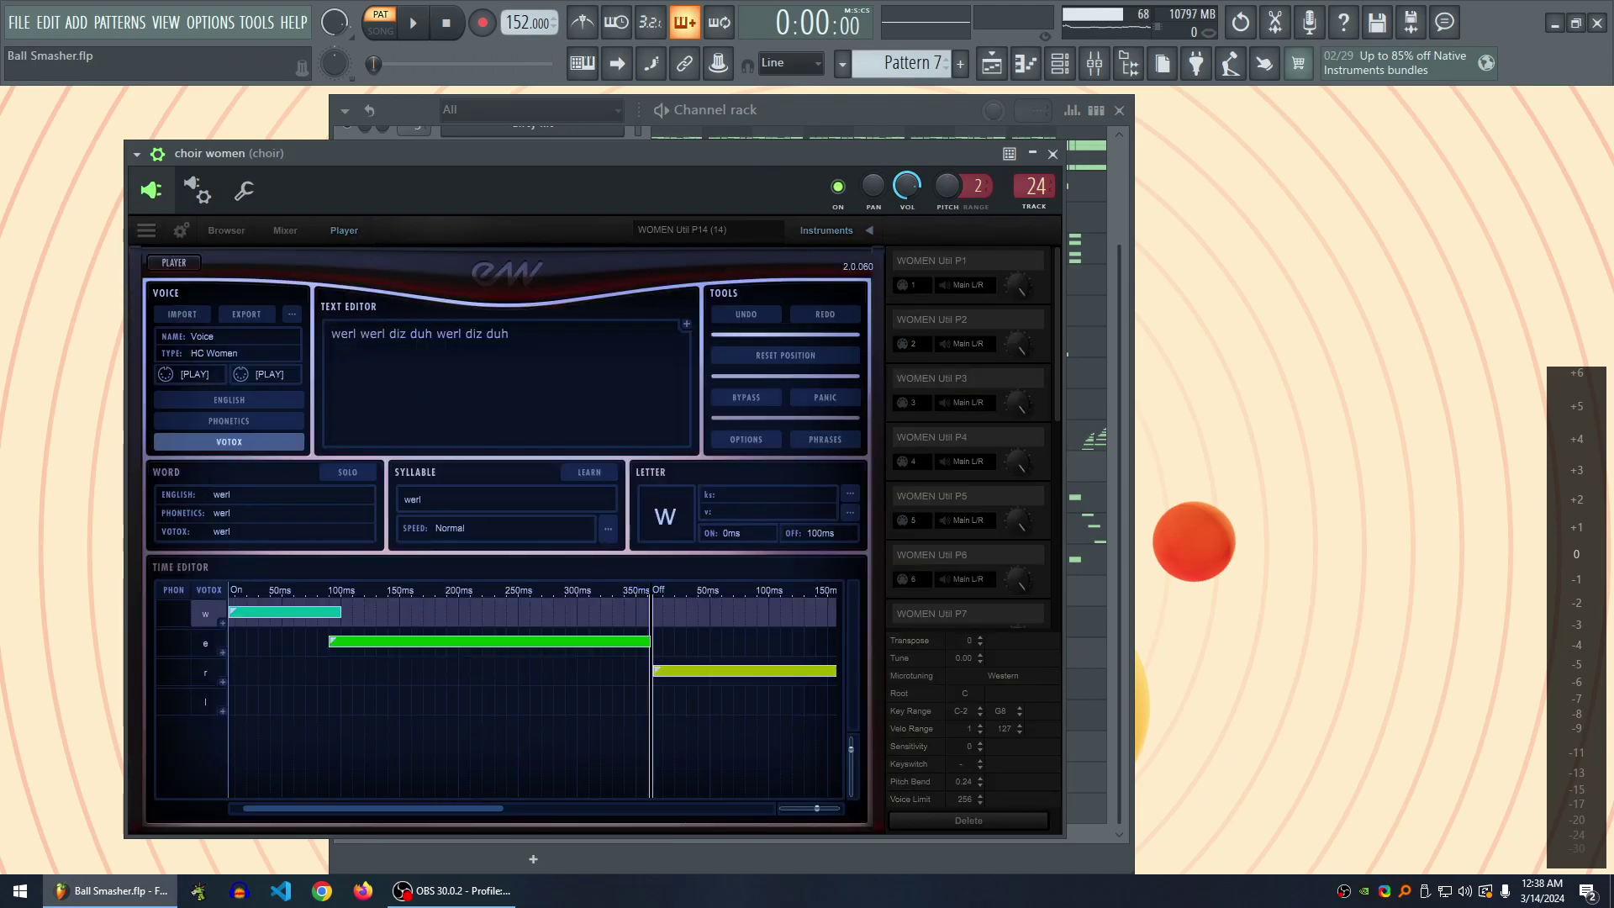
key("ctrl+a")
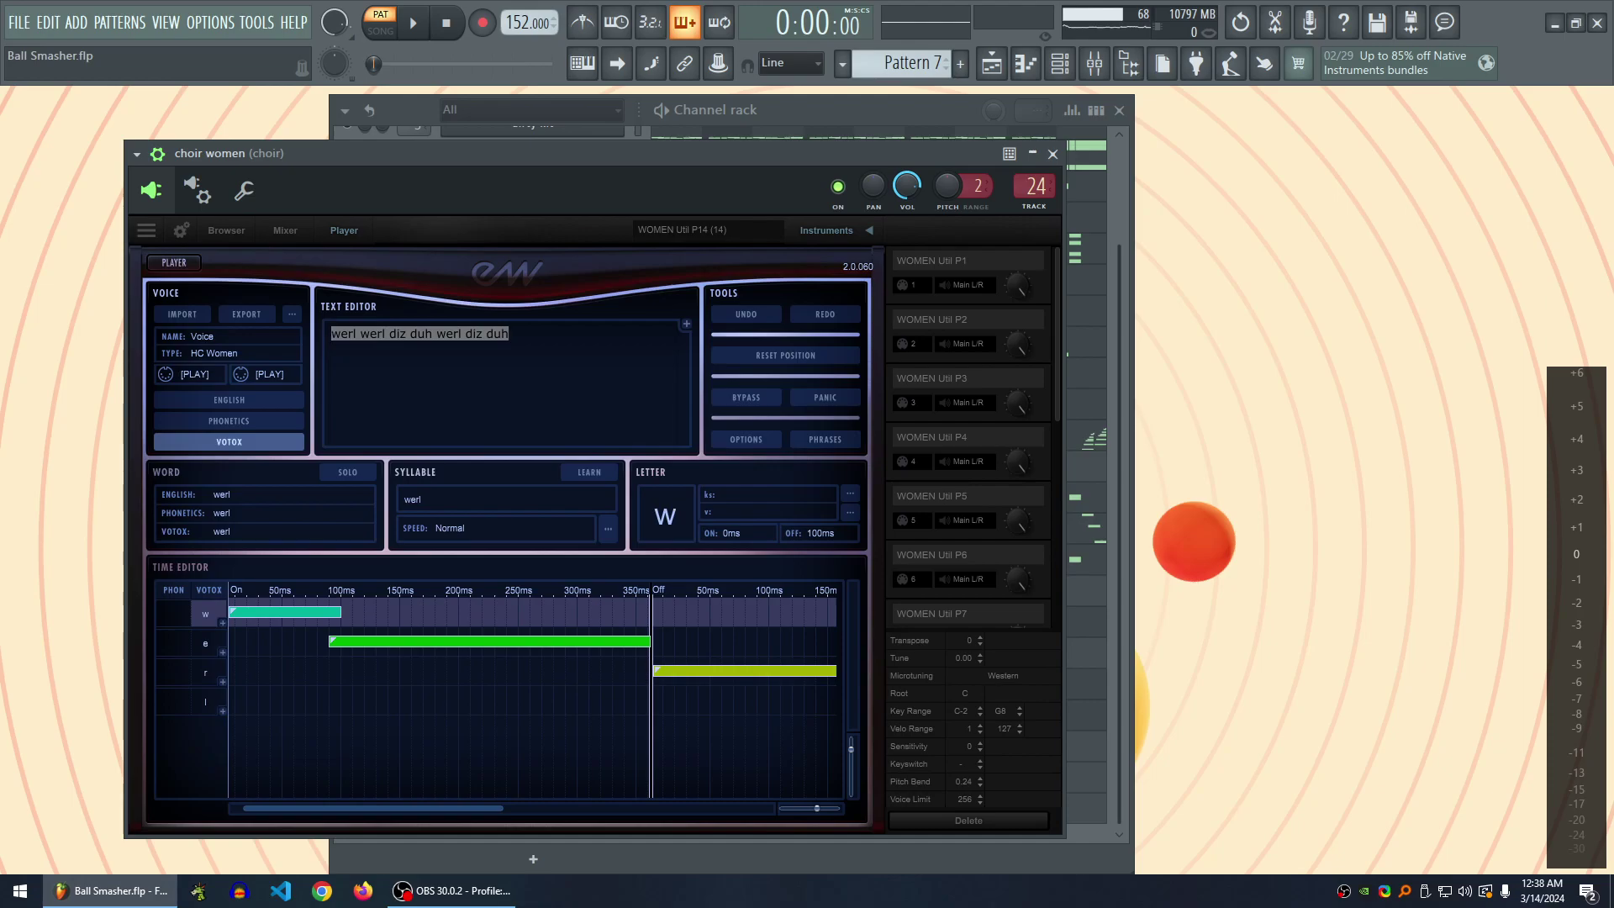
left_click(509, 333)
left_click(1052, 154)
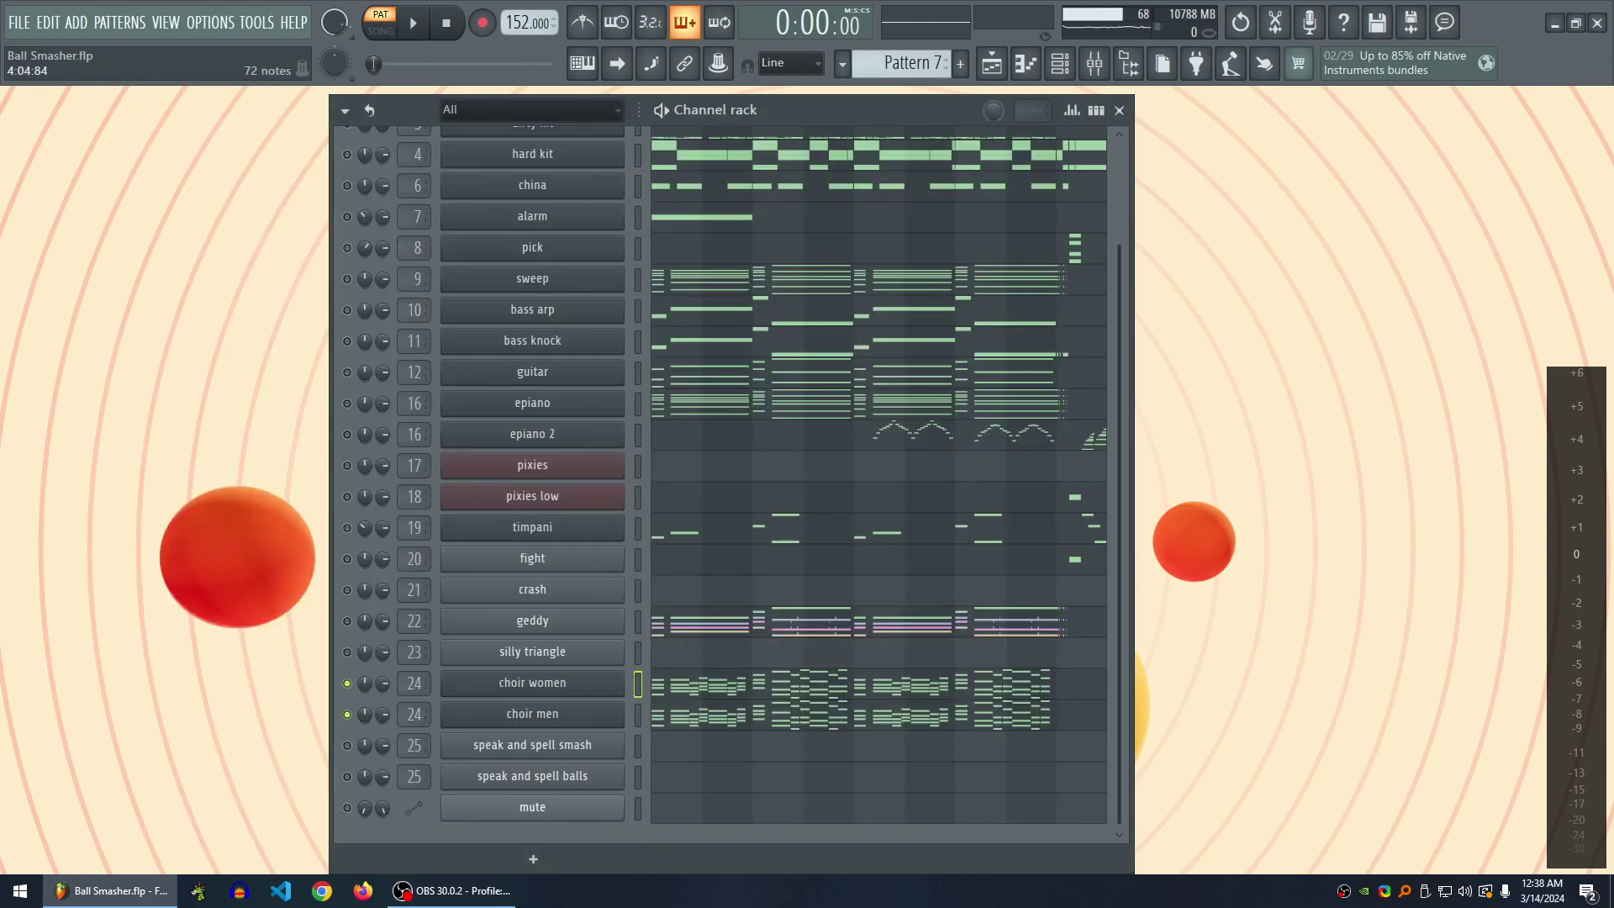
- Play Pattern 7 with the soloed choirs and bring in the geddy channel during playback
key("space")
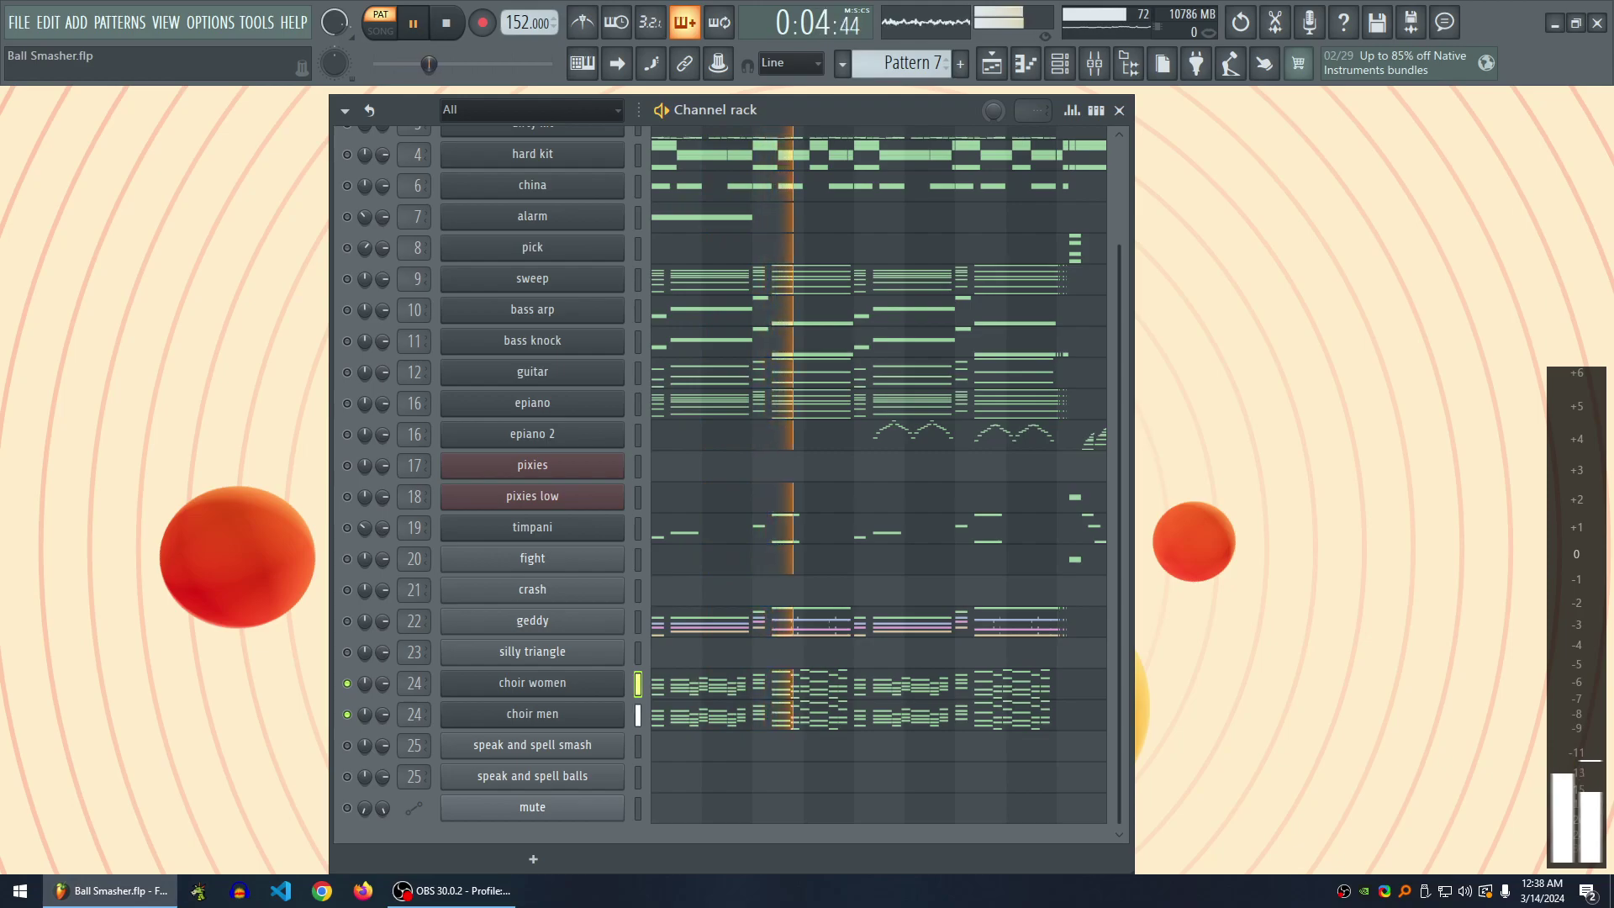
left_click(346, 620)
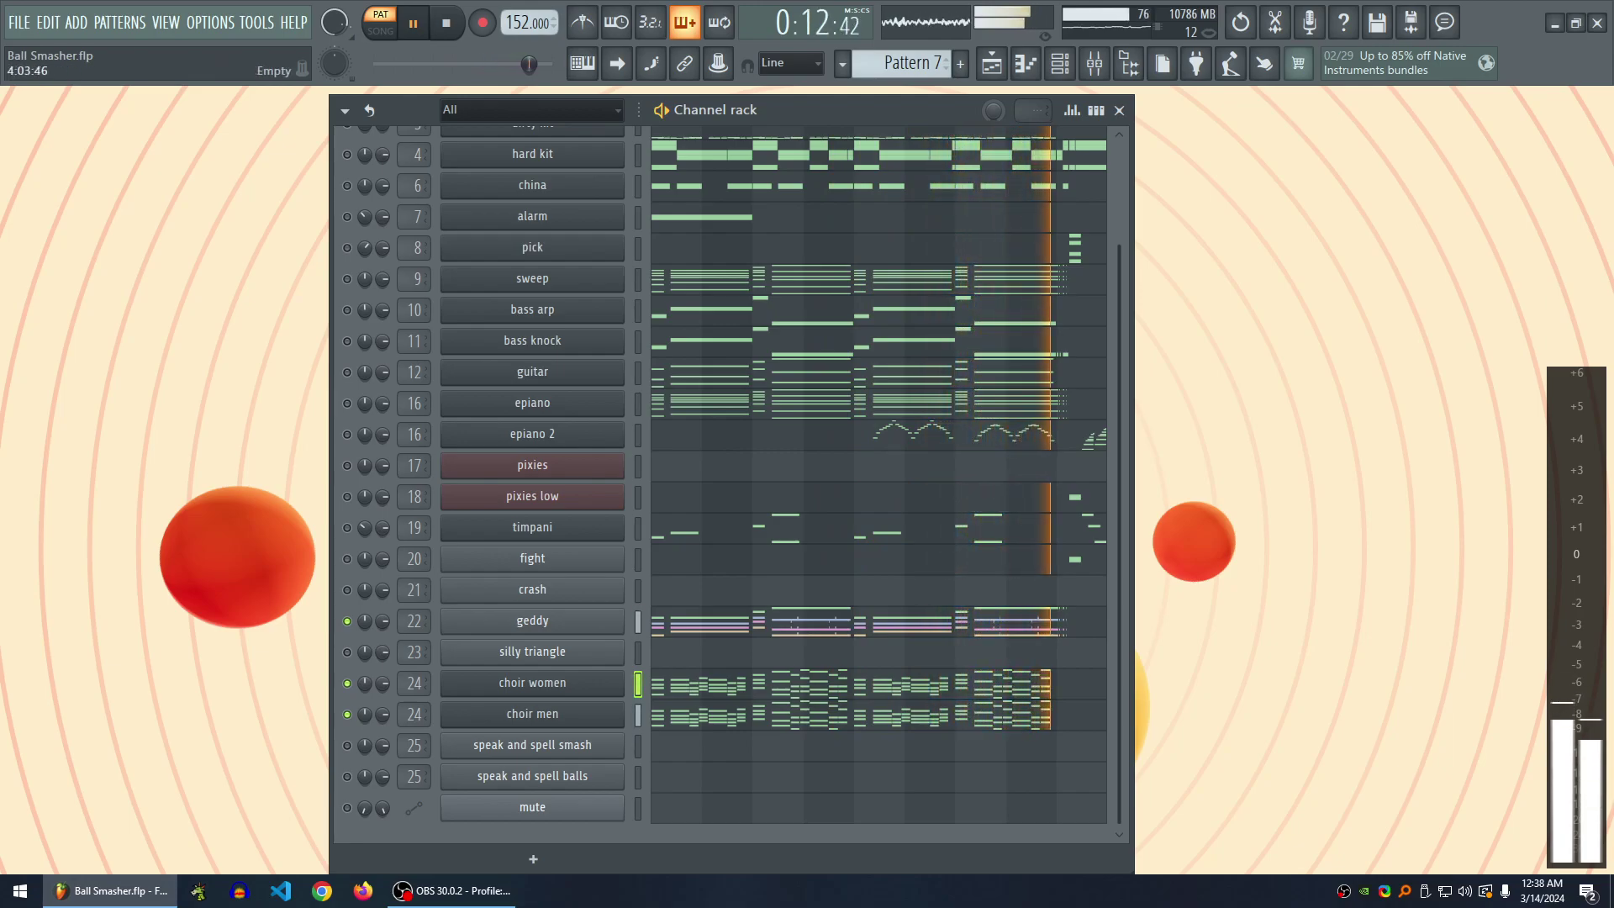
key("space")
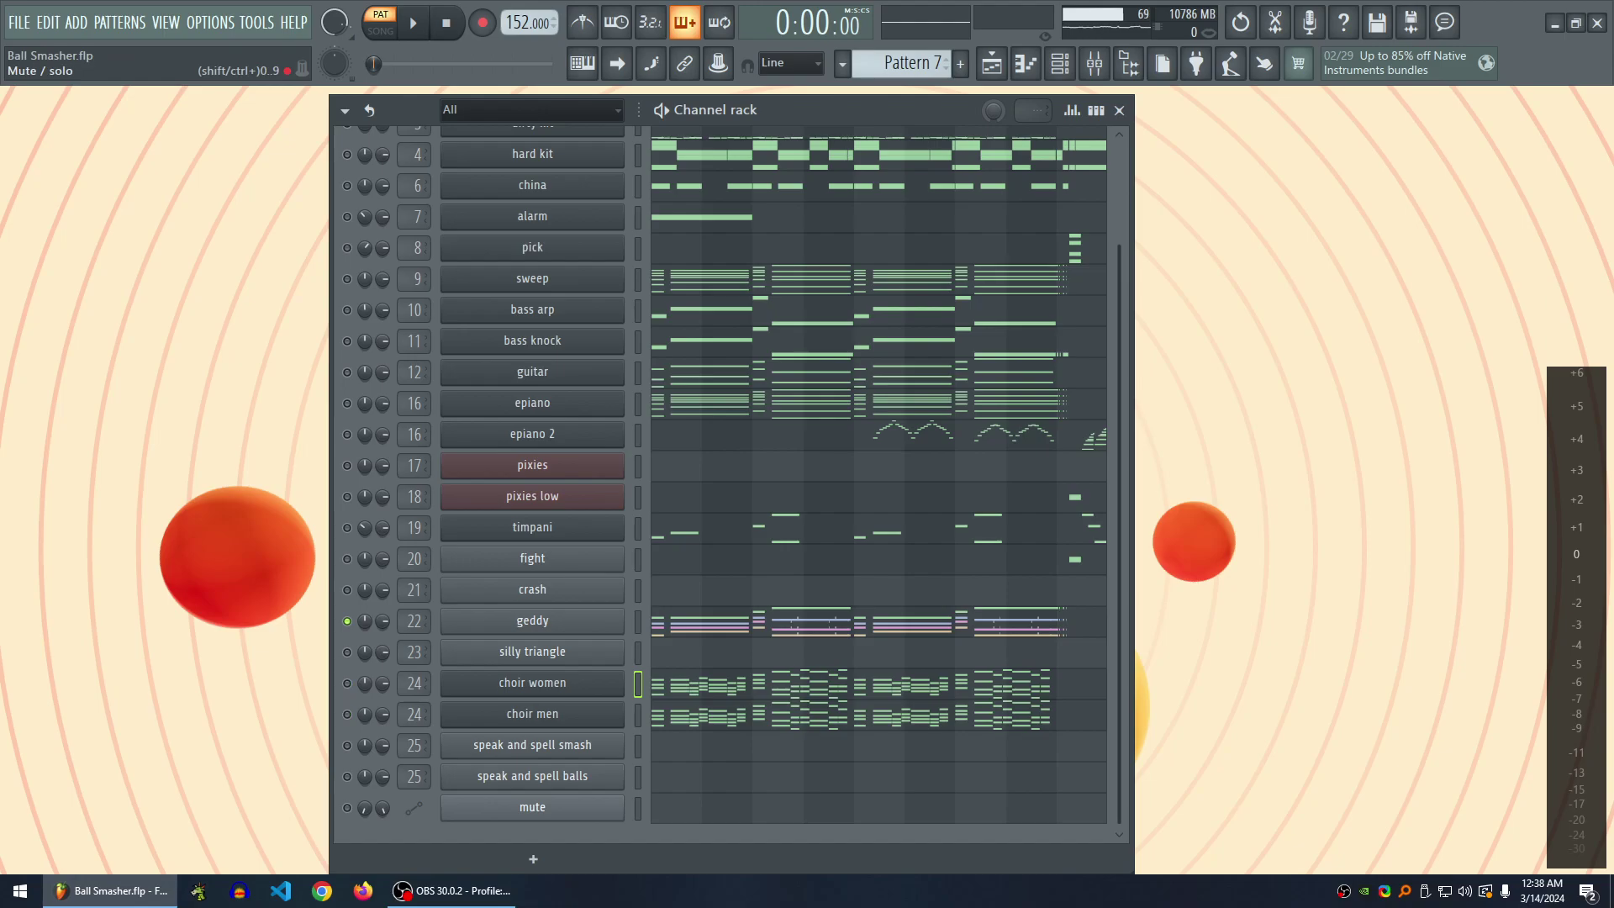
- Solo the guitar channel and play Pattern 7 from the start
left_click(346, 713)
scroll(879, 479, "up", 3)
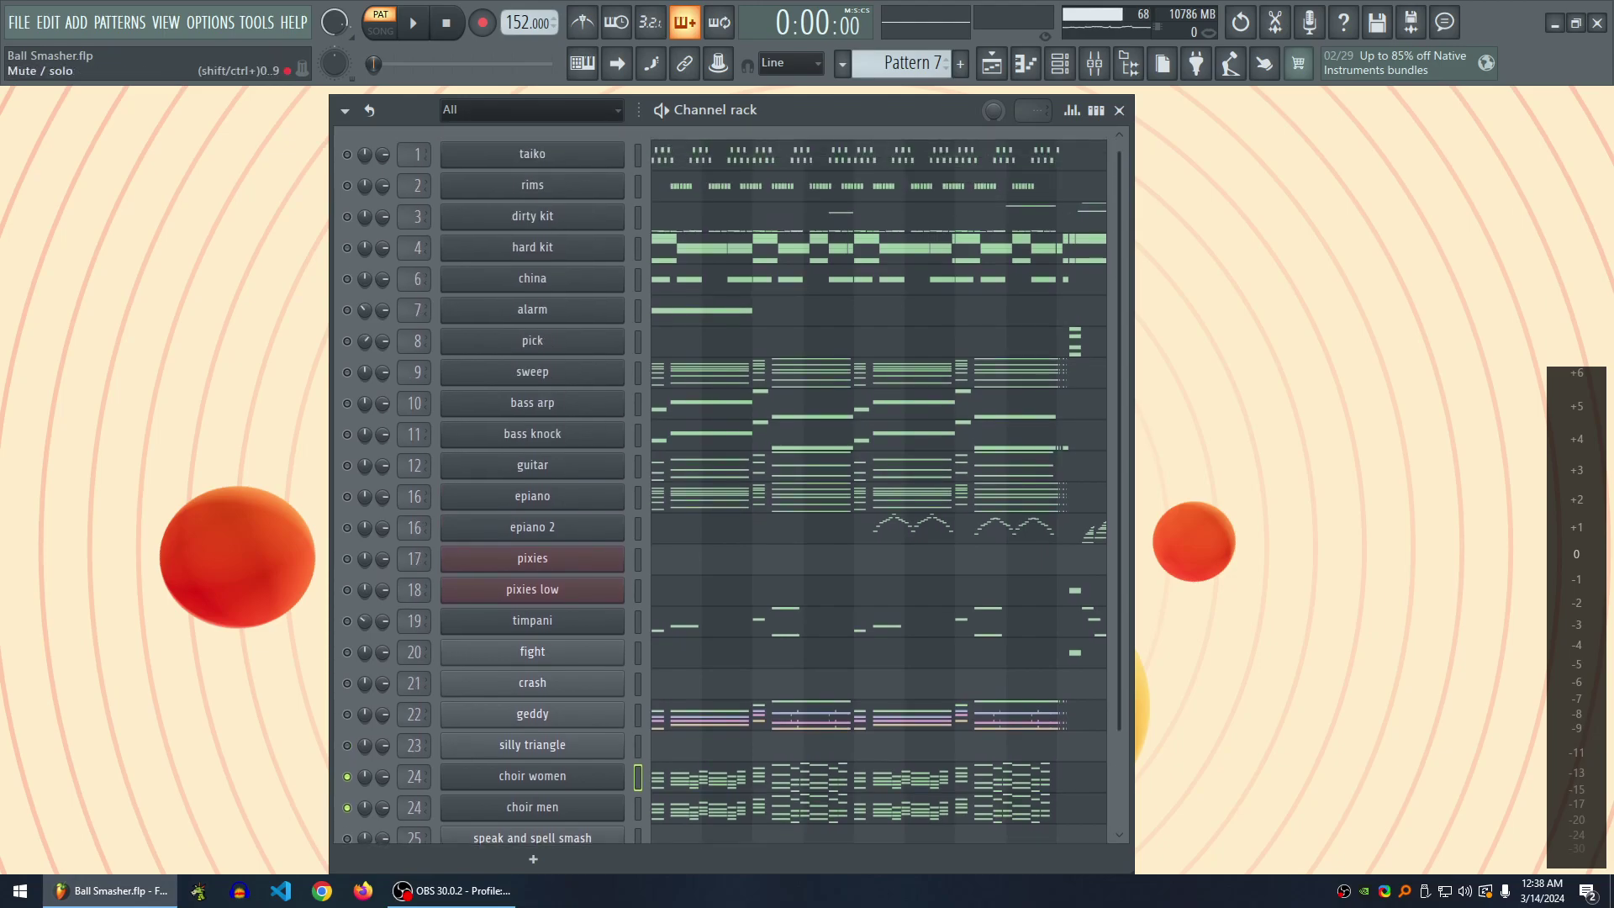
key("space")
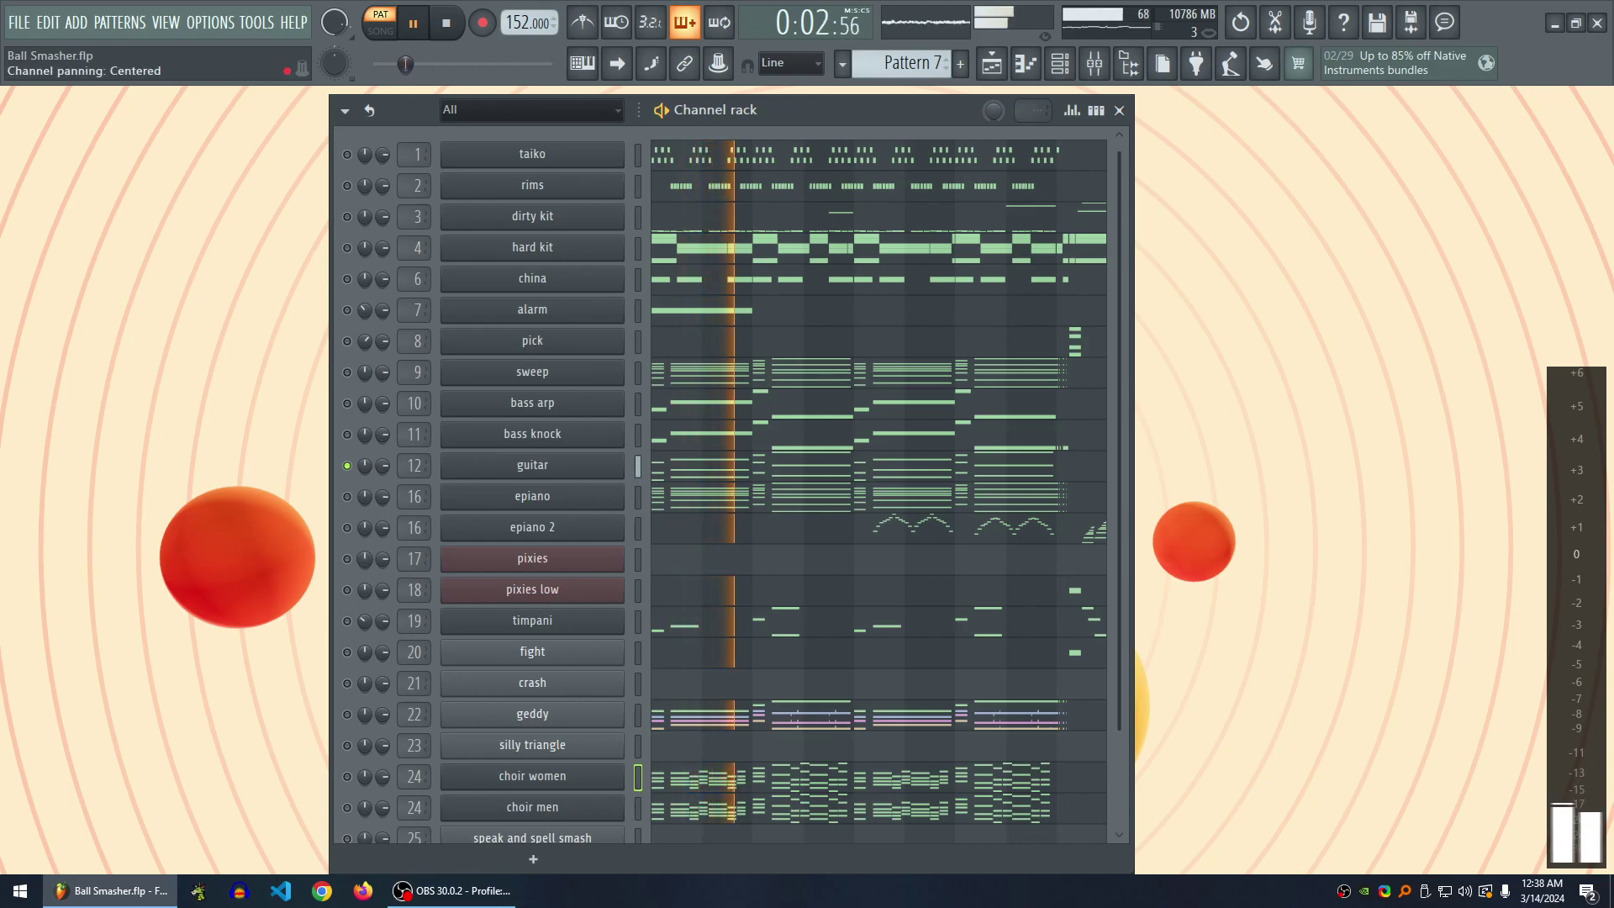
key("space")
- Solo the epiano 2 channel, play its piano roll notes from bar 5, and close the piano roll
key("F7")
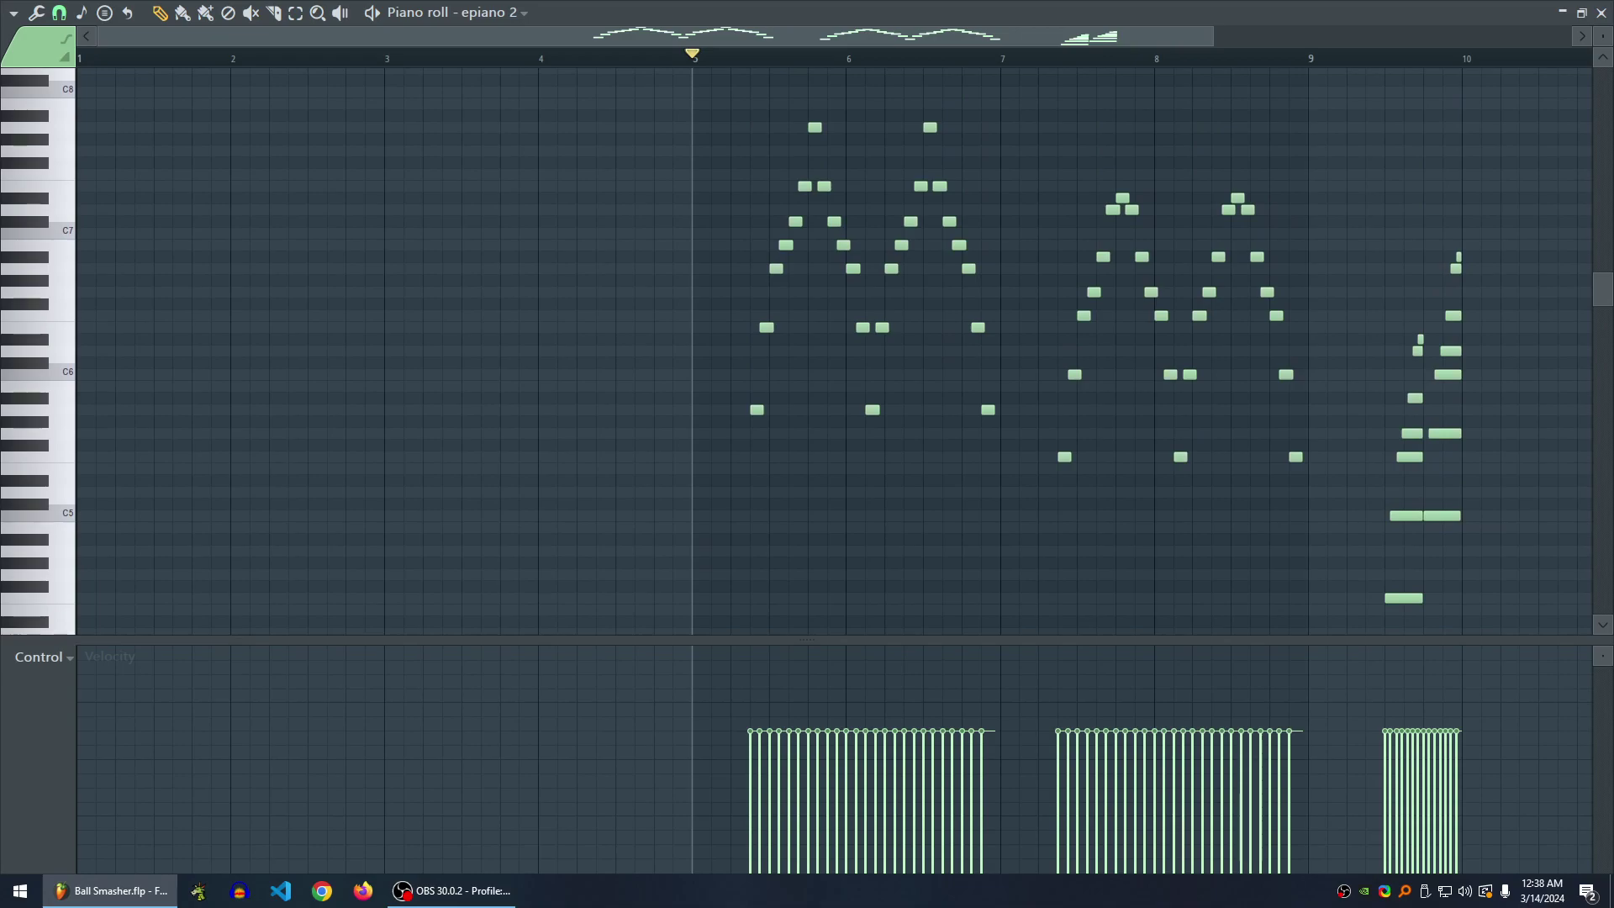
key("space")
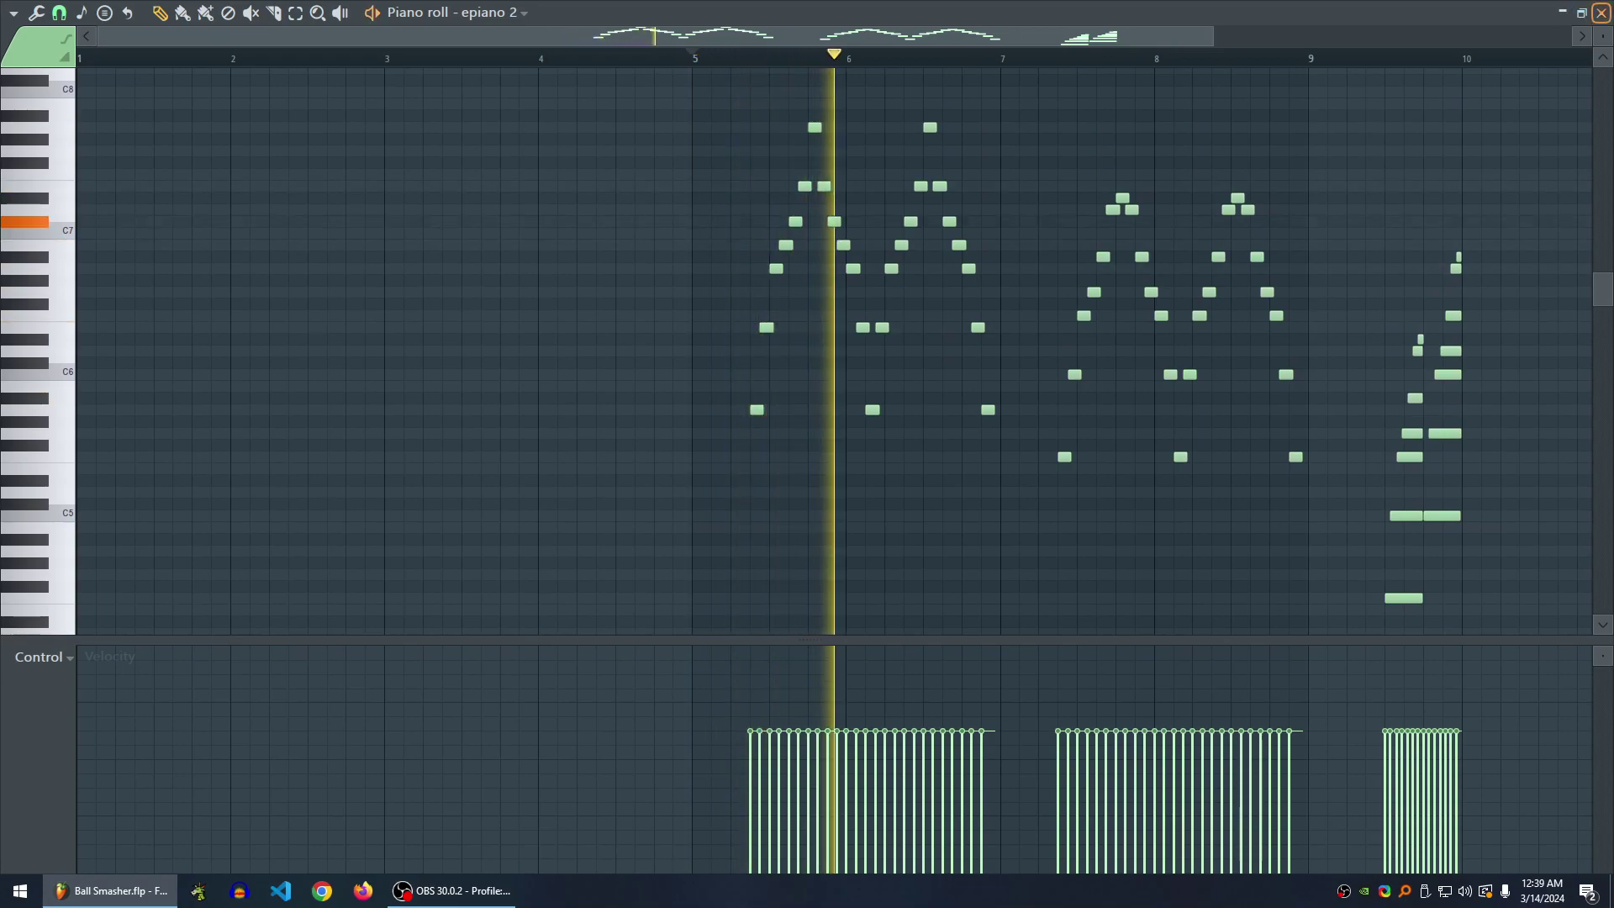
key("F7")
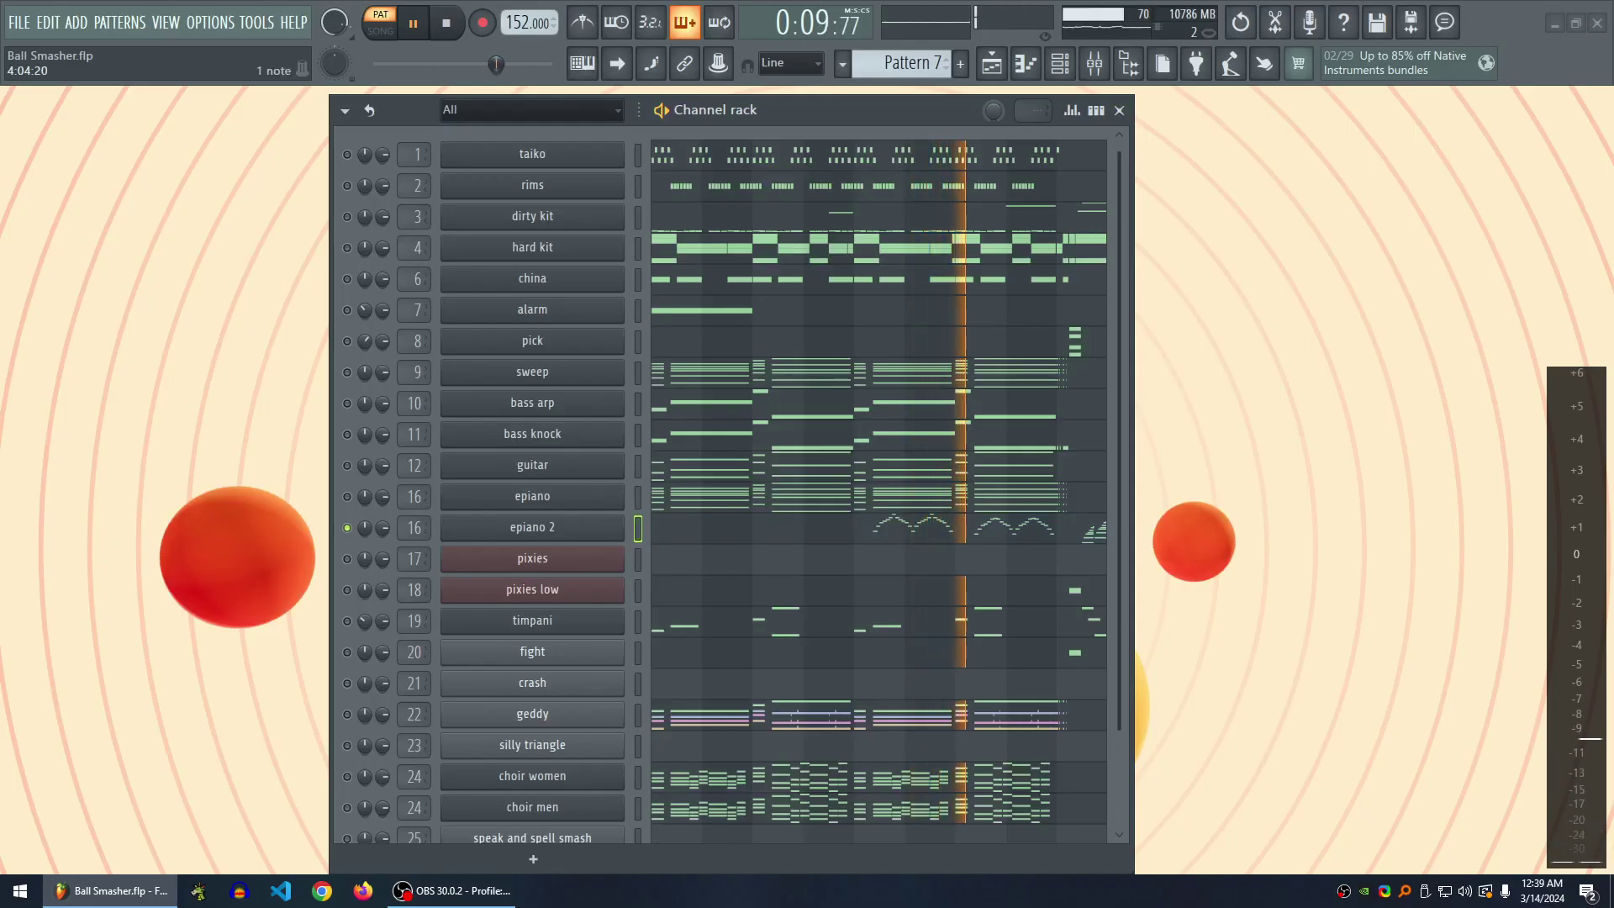
- Play the soloed epiano 2 part of Pattern 7 to its end, and play it again from bar 5 with the geddy channel enabled
scroll(878, 483, "down", 3)
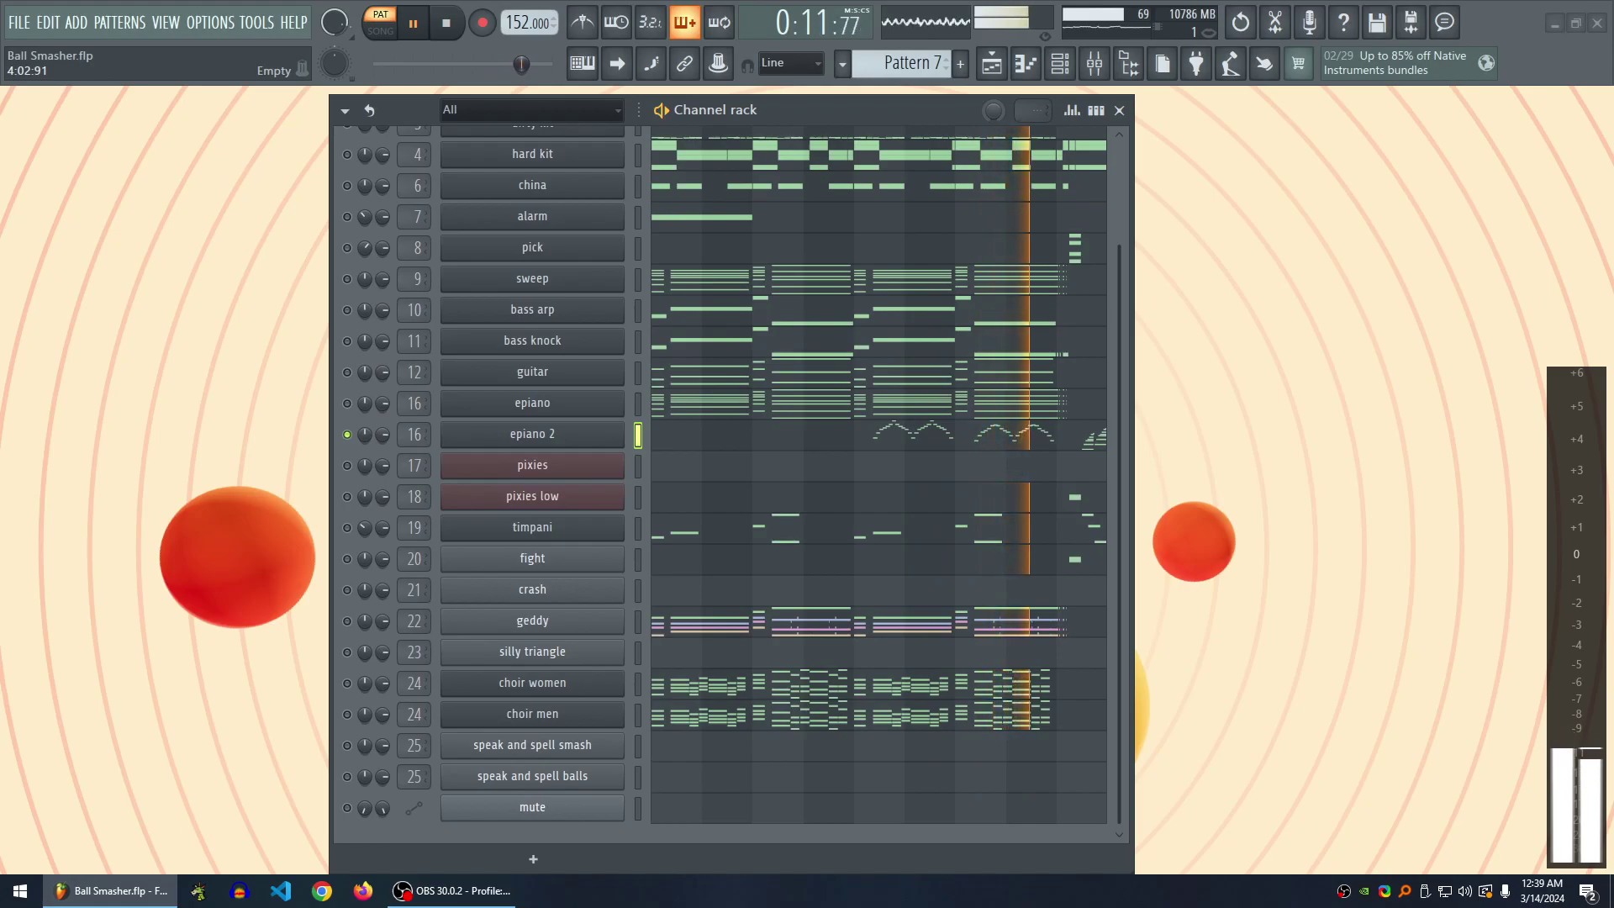
scroll(878, 483, "up", 3)
key("space")
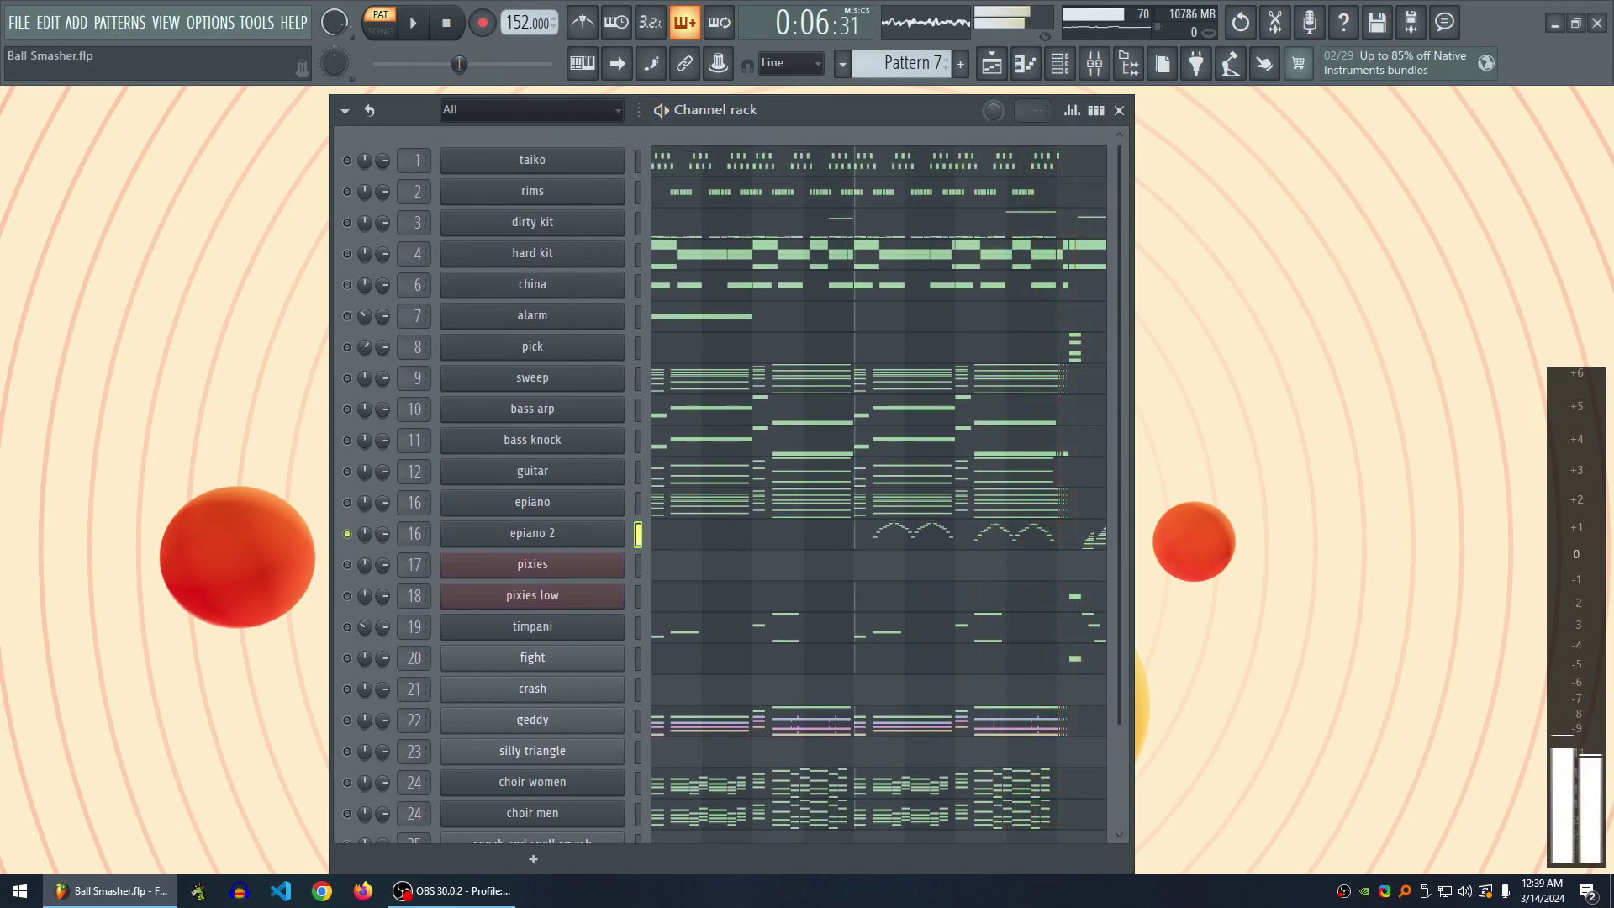
scroll(856, 484, "down", 2)
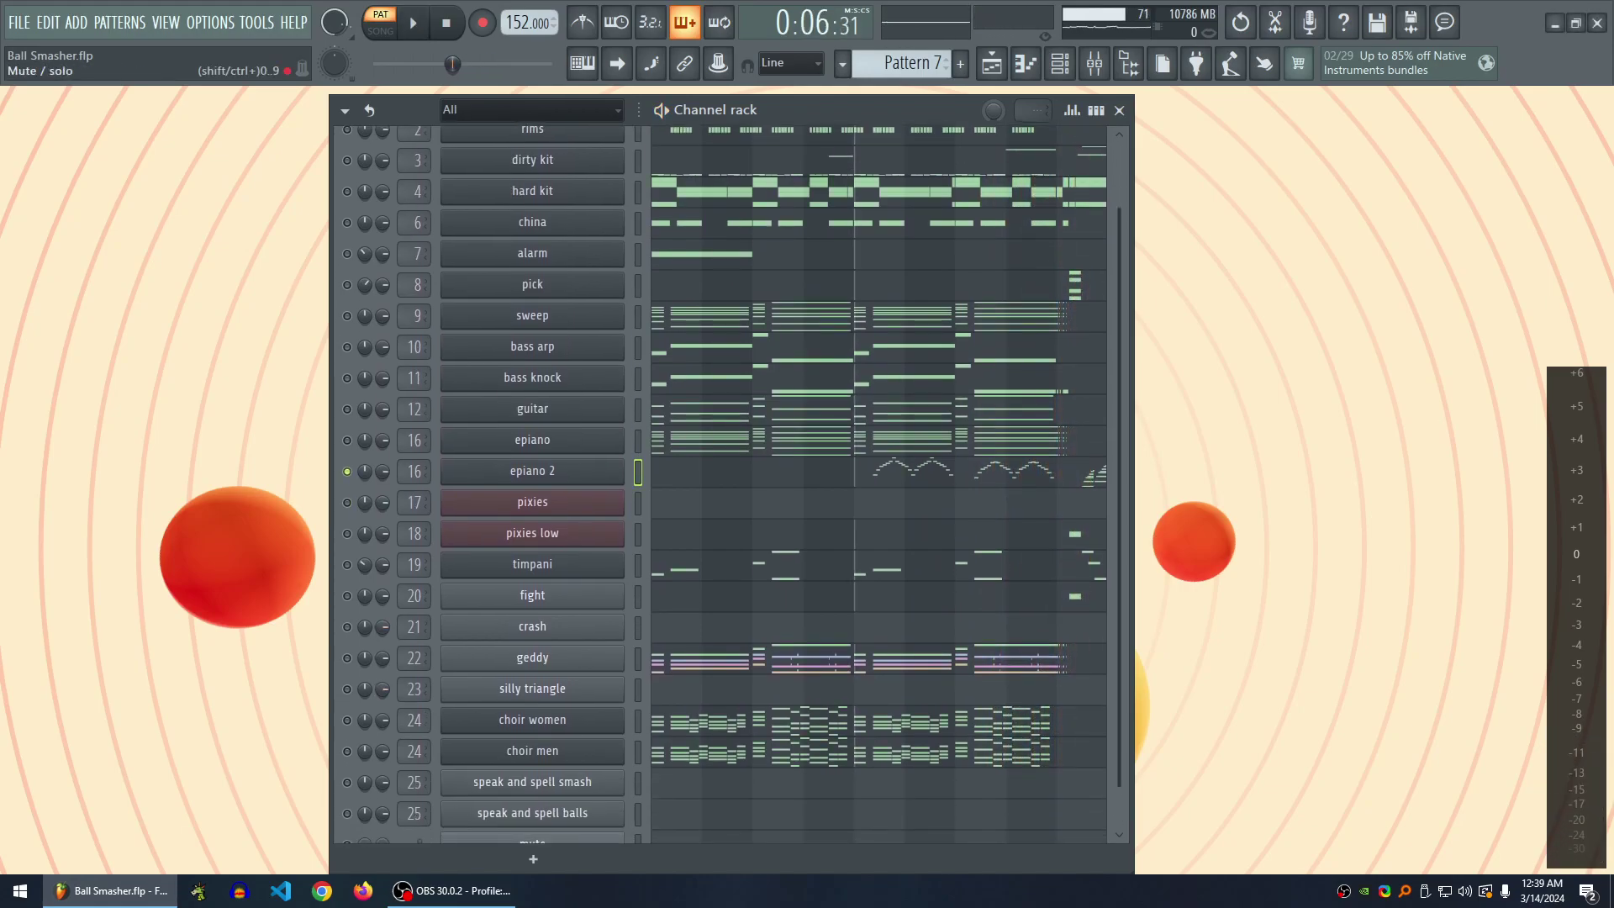
left_click(346, 658)
key("space")
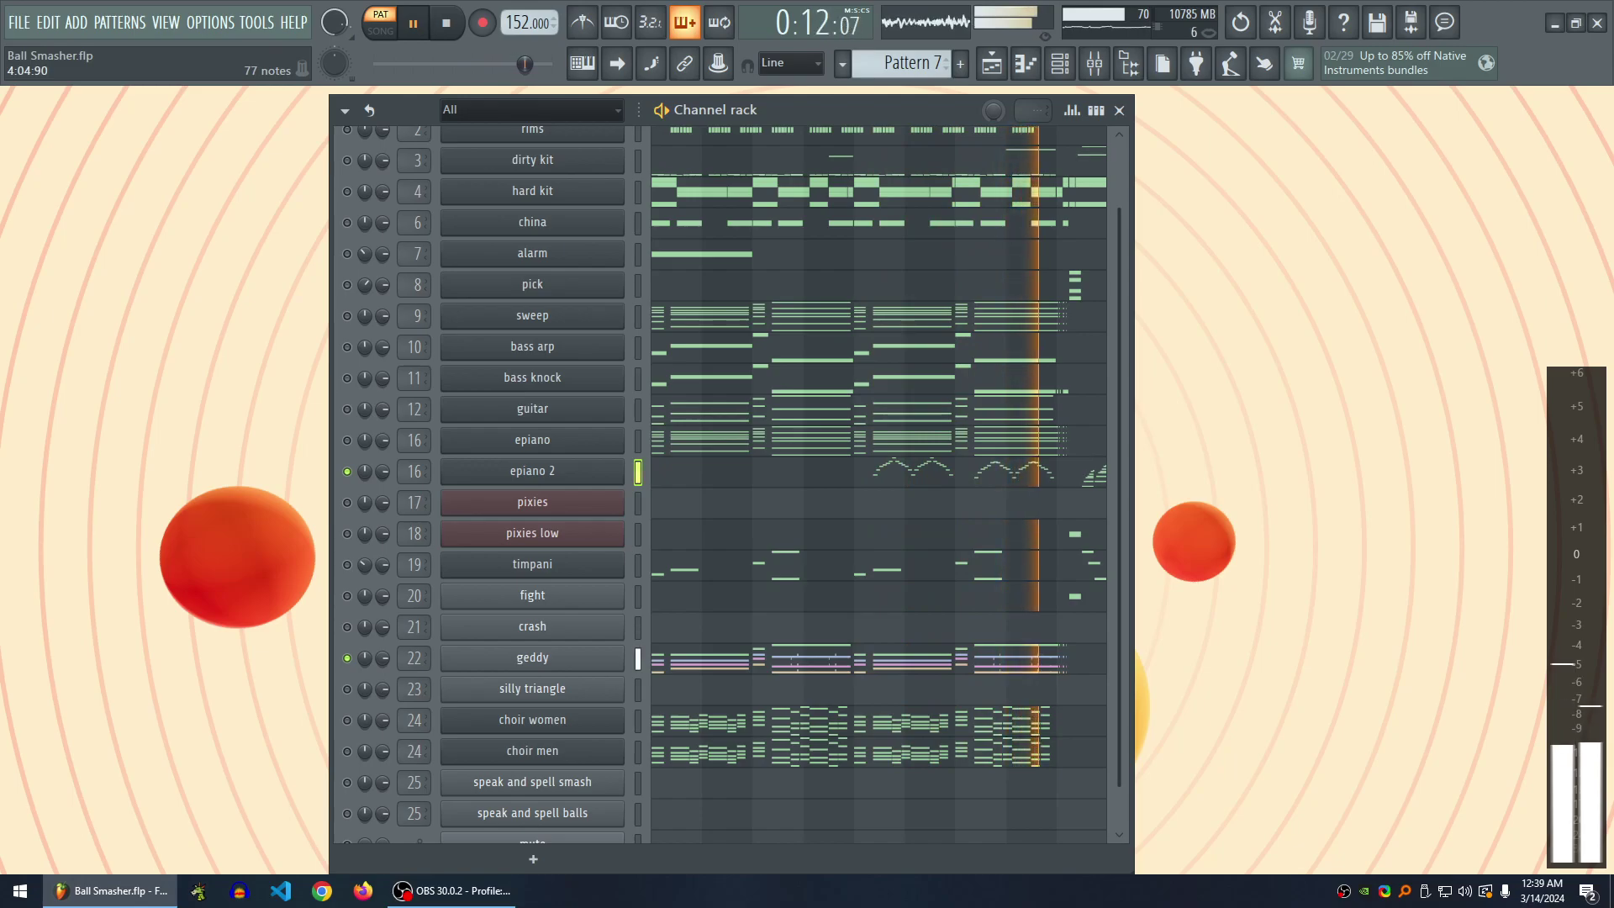
key("space")
- Set the playback start to bar 9 in the hard kit piano roll and close the piano roll
left_click(874, 191)
scroll(832, 351, "up", 3)
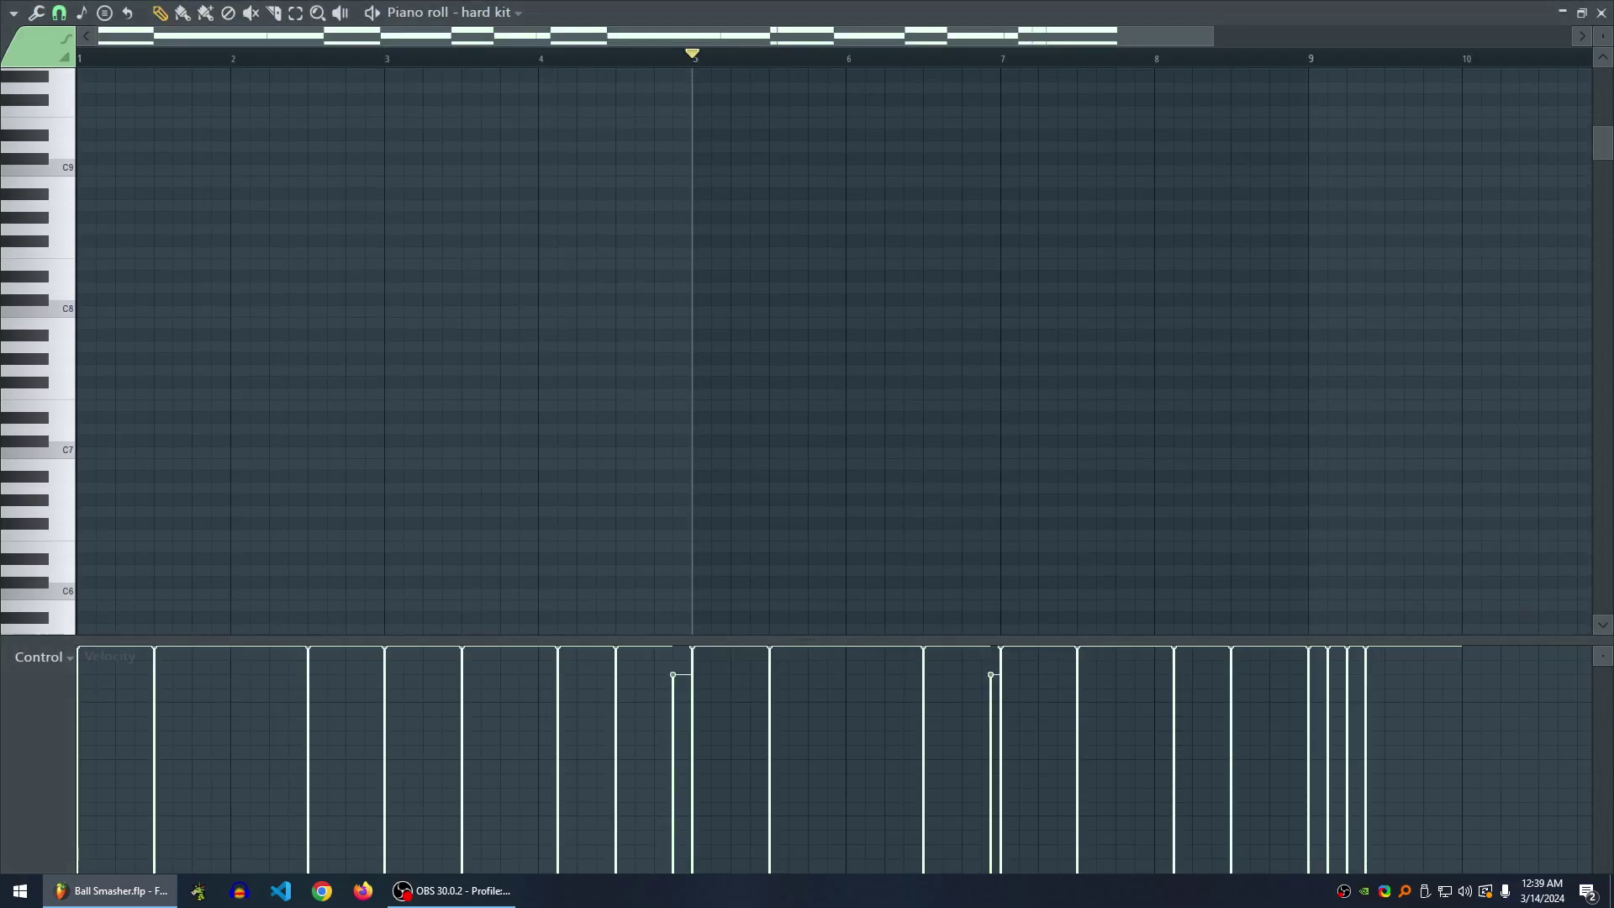
scroll(832, 351, "right", 2)
scroll(832, 351, "right", 2)
left_click(879, 58)
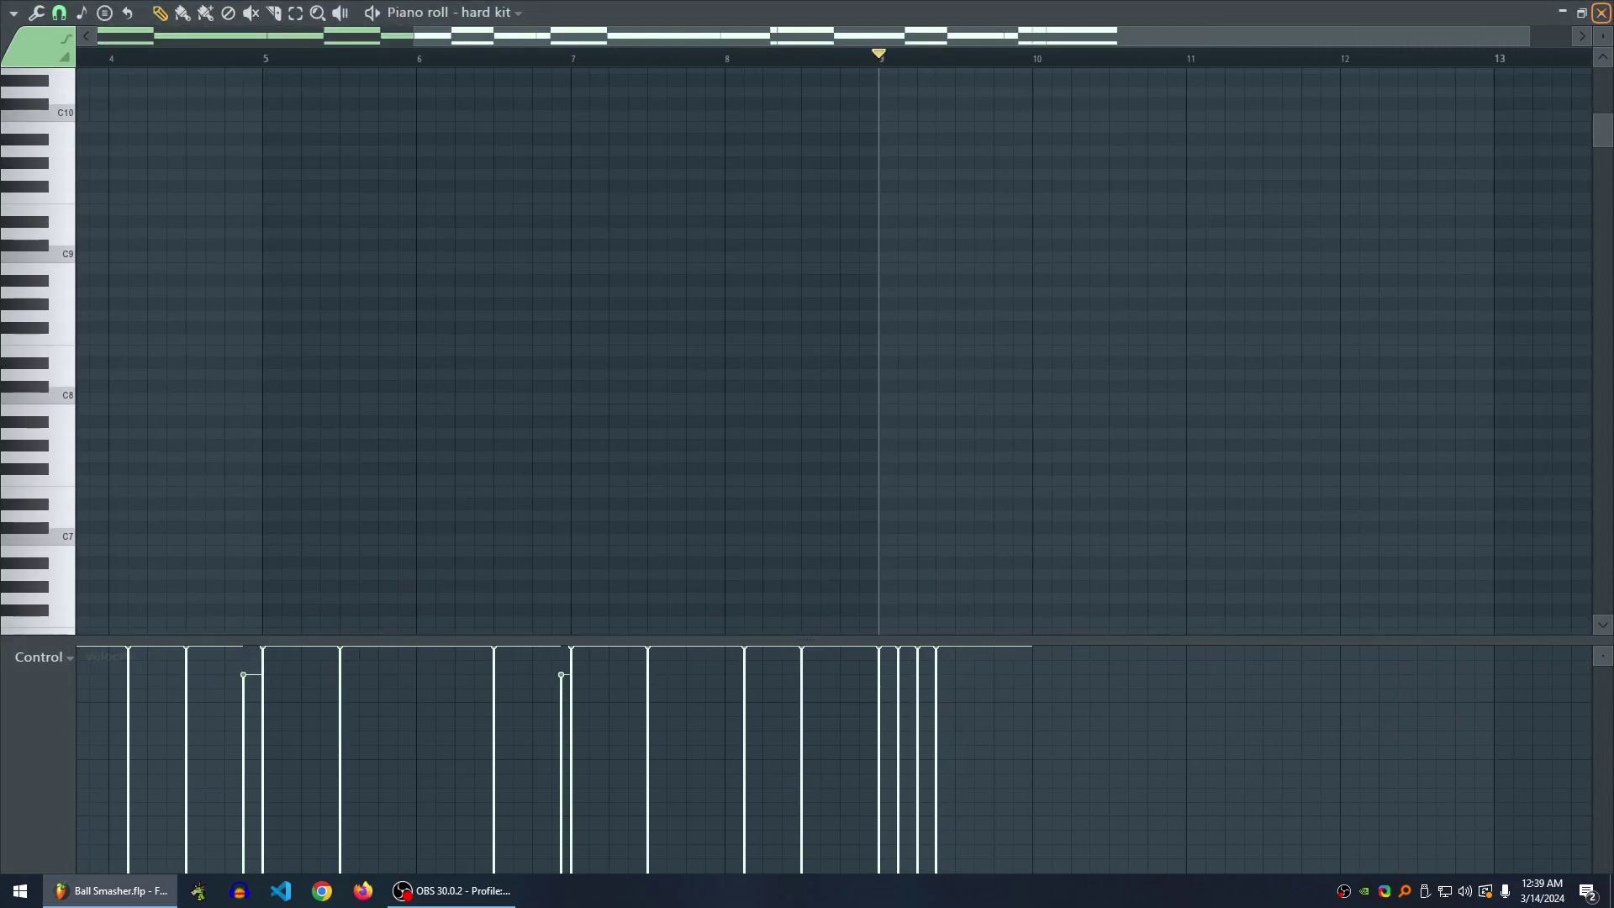
left_click(1601, 13)
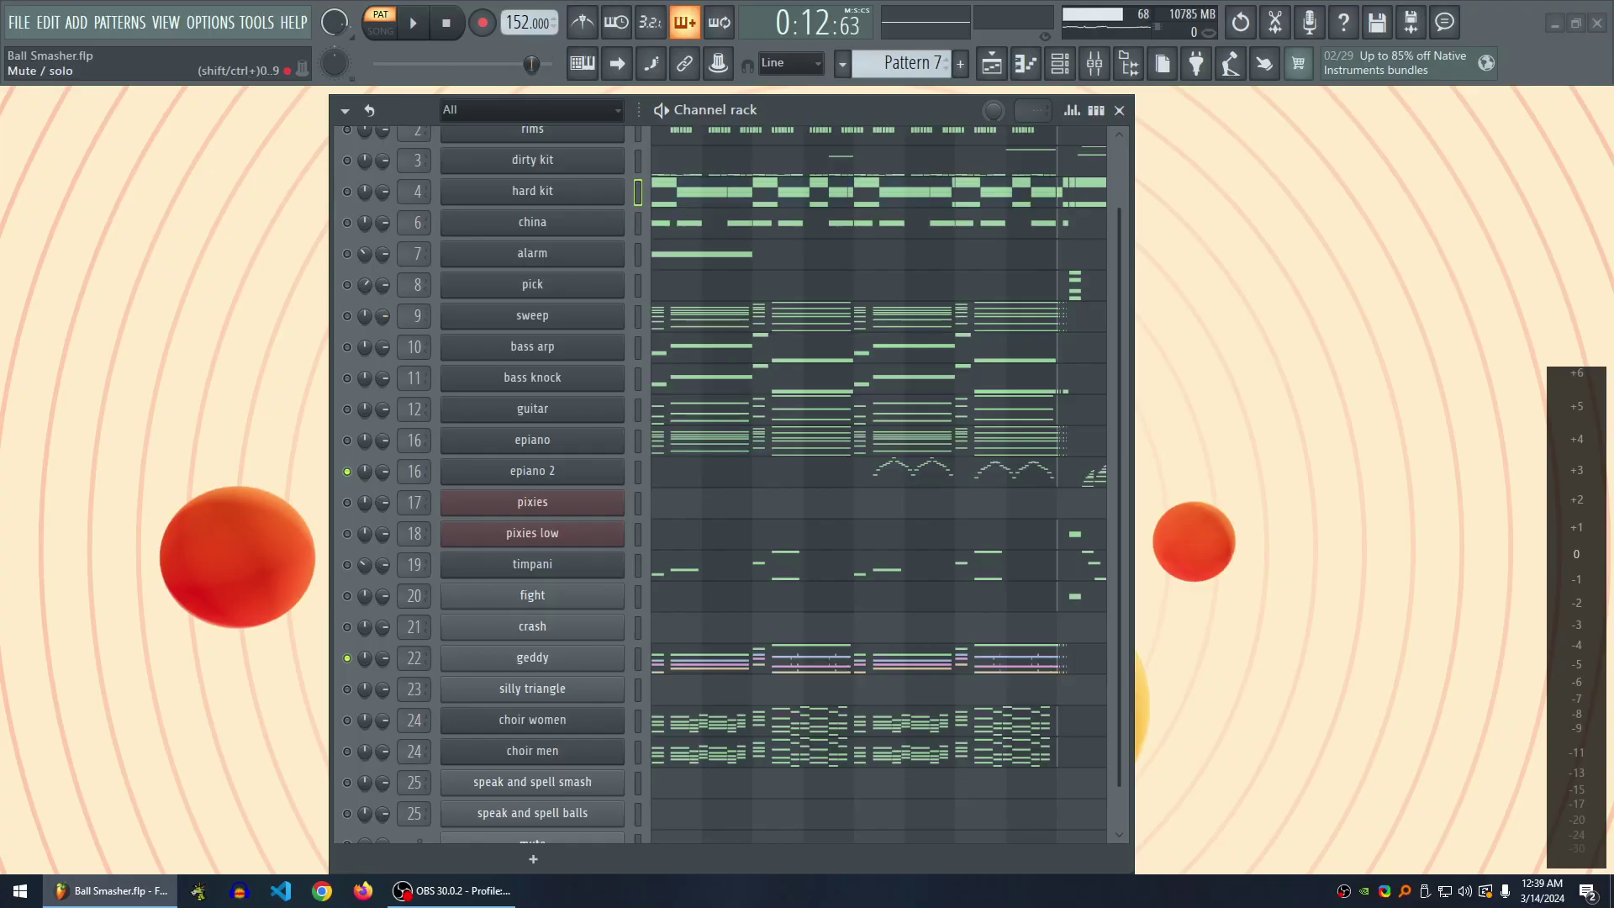
- Play Pattern 7 from bar 9 with all channels enabled, and again with only the dirty kit soloed
key("space")
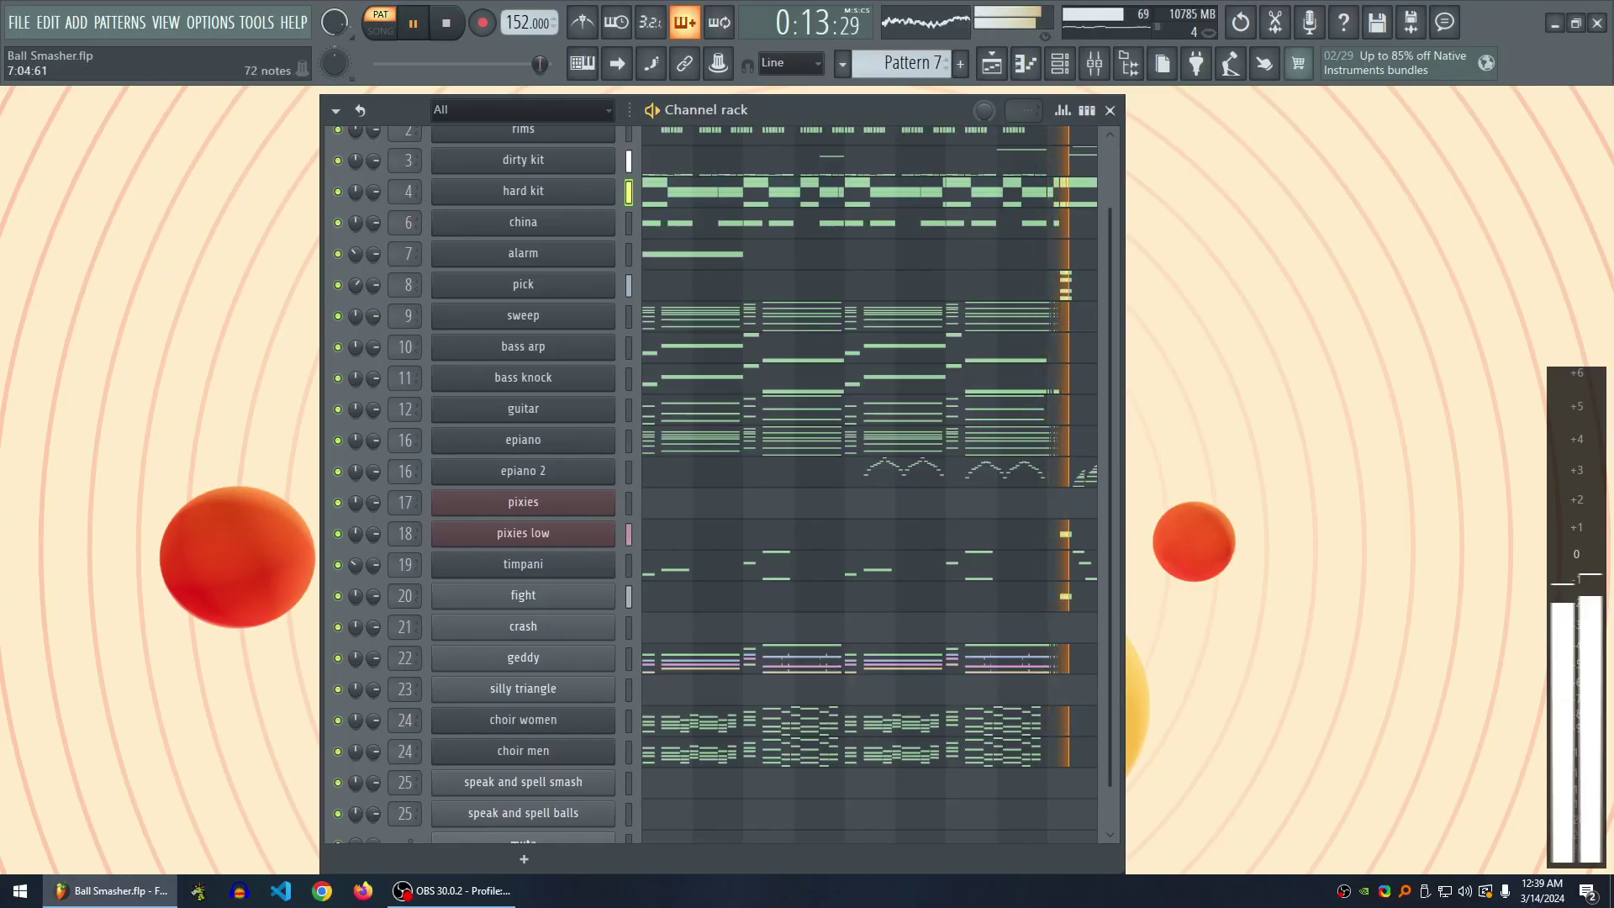
key("space")
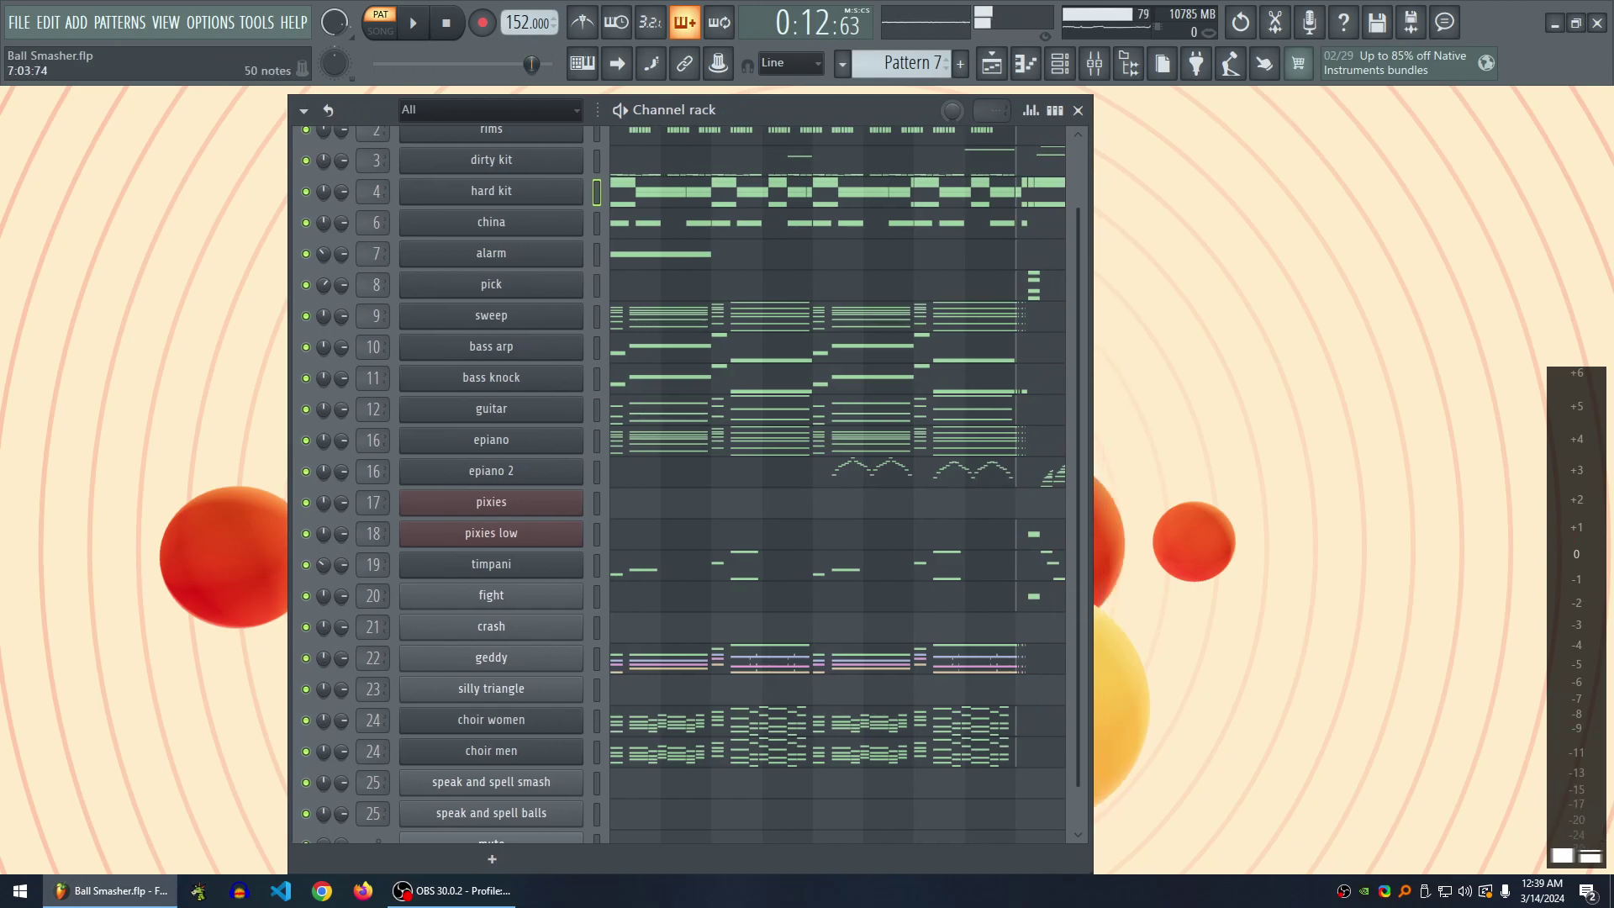
scroll(837, 484, "up", 2)
scroll(837, 484, "down", 3)
scroll(681, 487, "up", 1)
key("space")
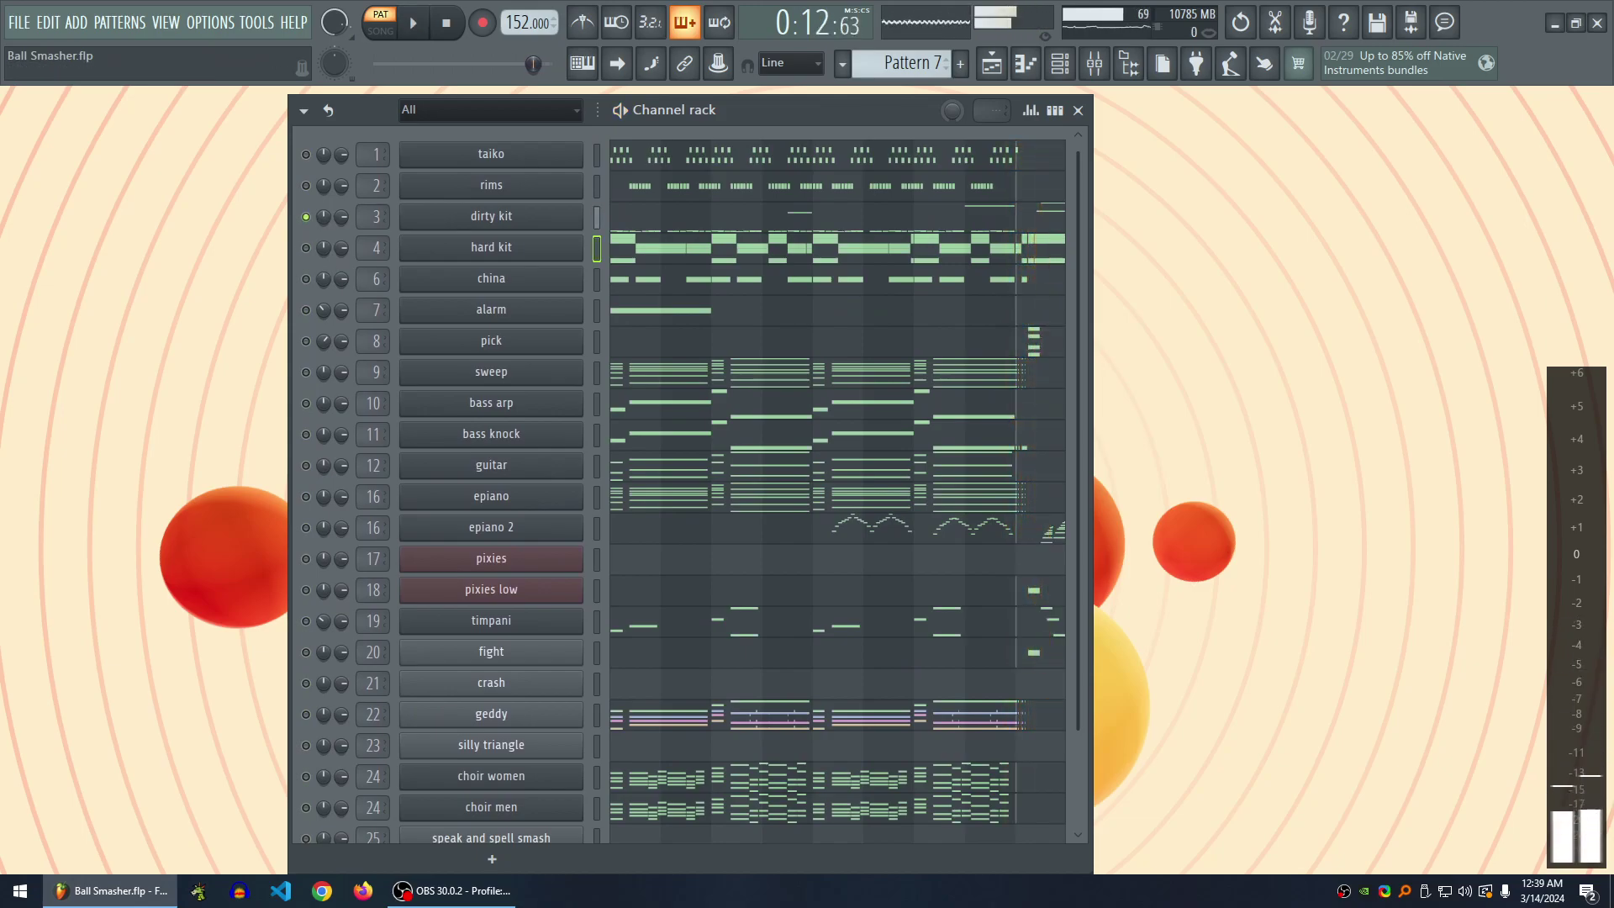
- Audition Pattern 7 from bar 9 with epiano 2 soloed, timpani soloed, and timpani together with pixies low
right_click(305, 527)
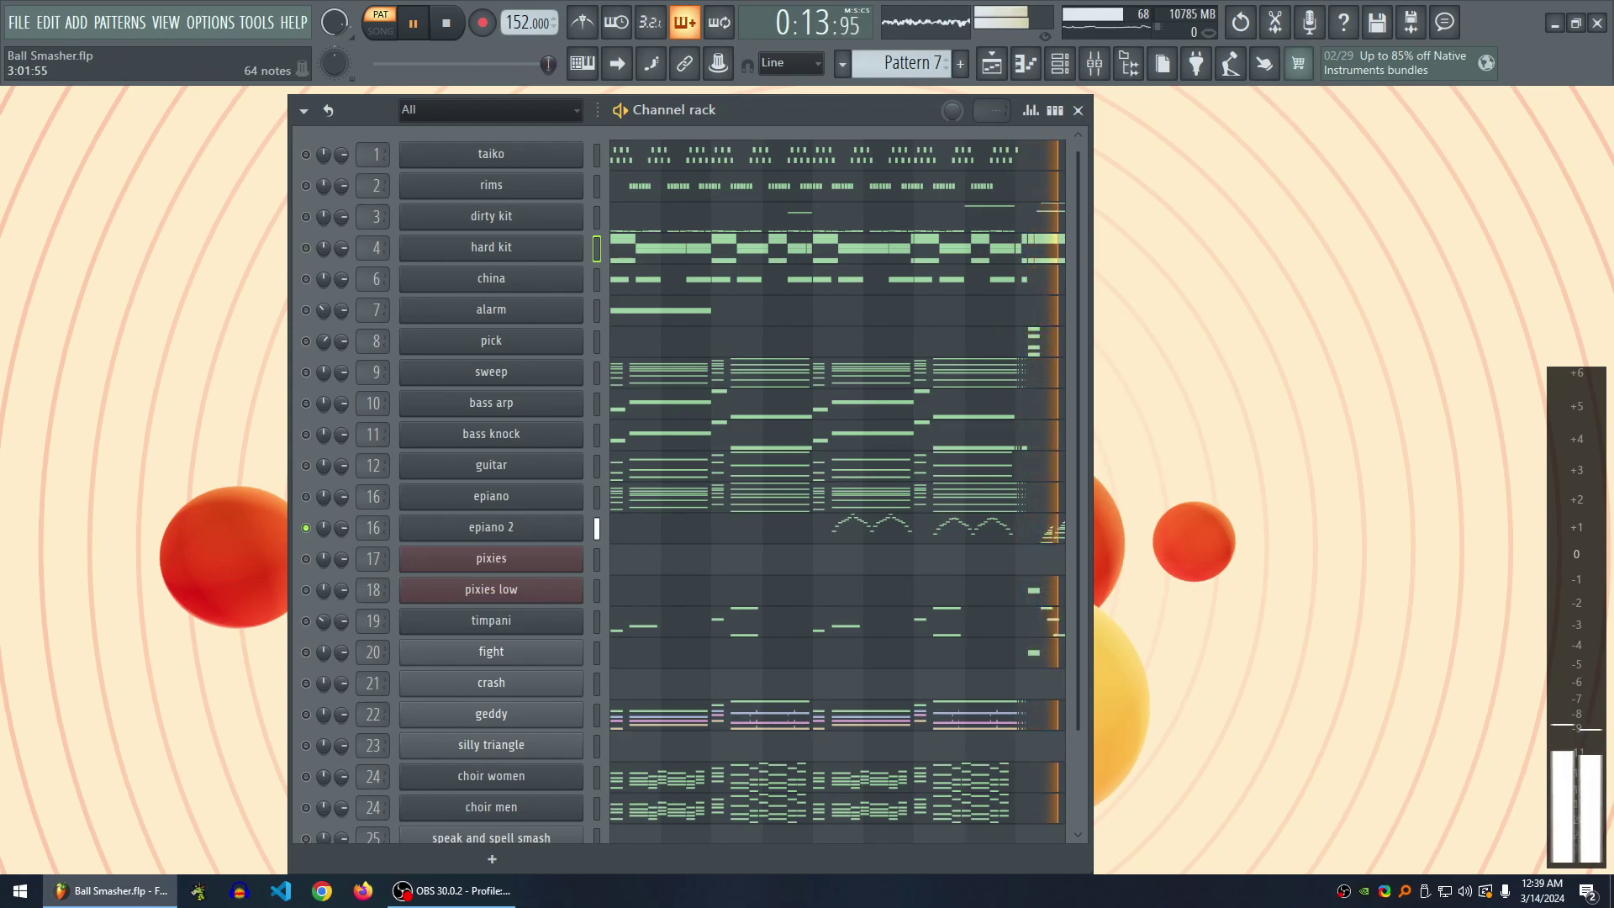
right_click(305, 620)
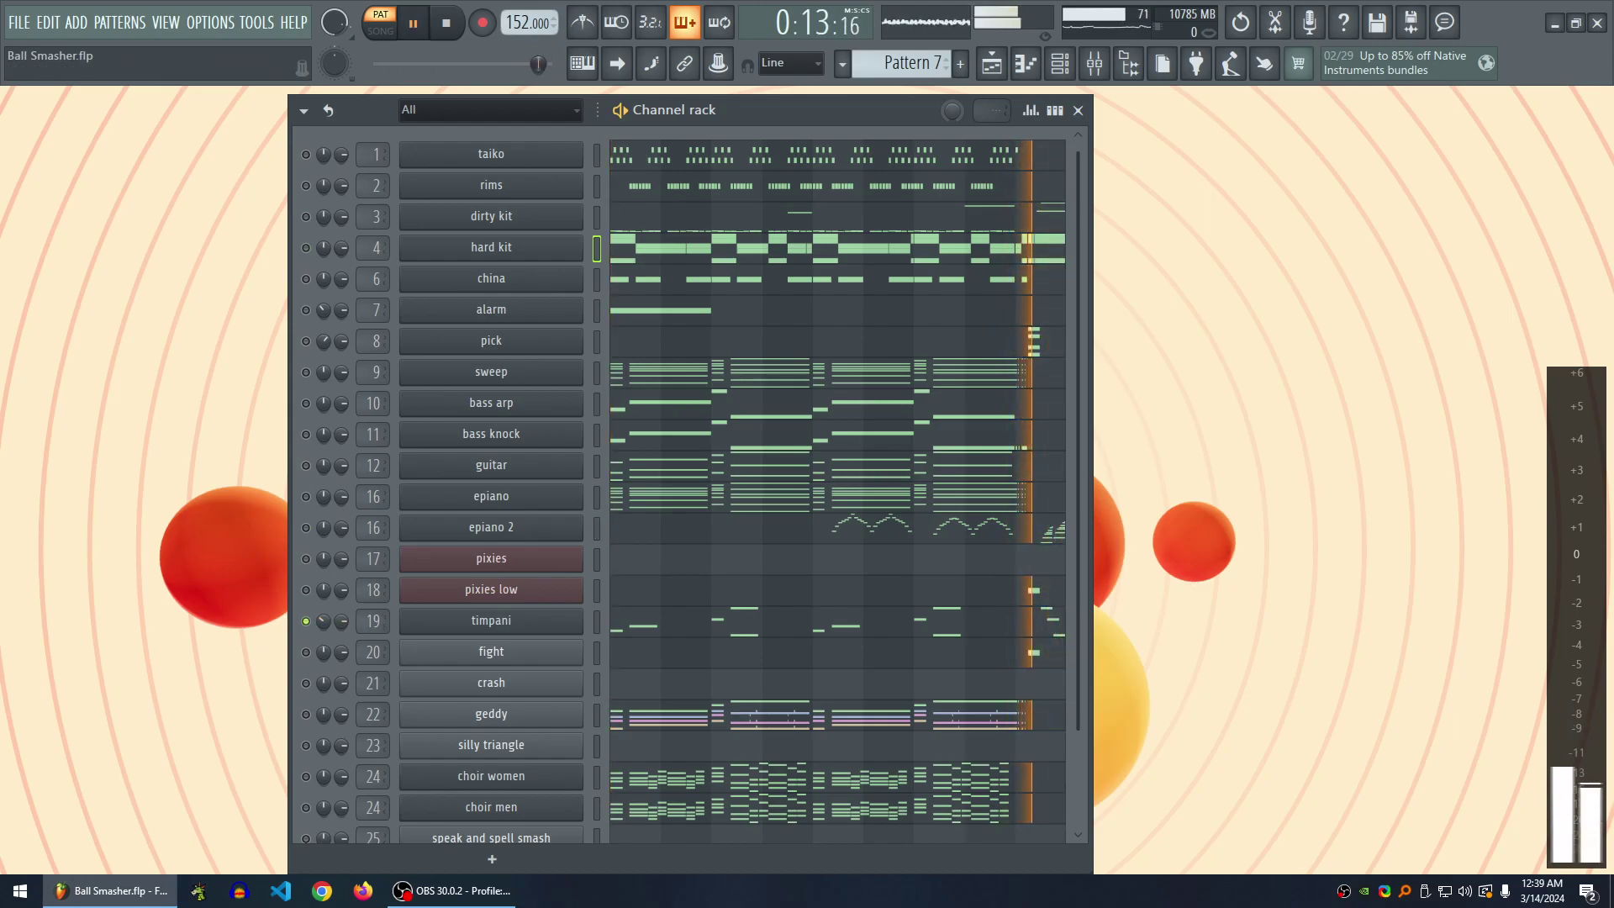
key("space")
left_click(305, 589)
key("space")
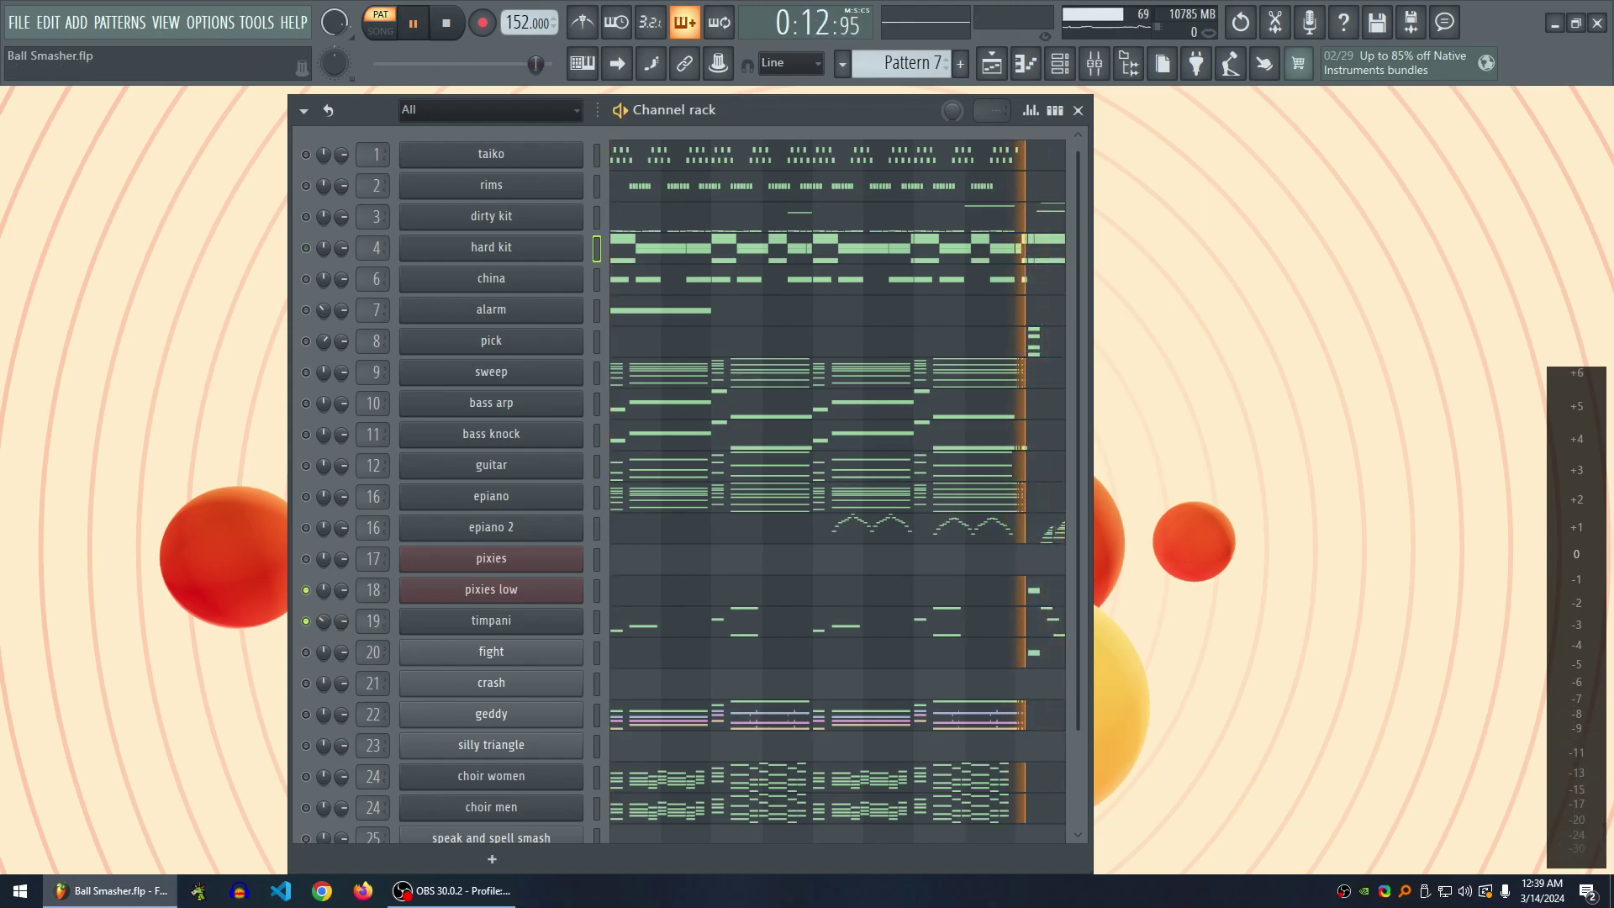
key("space")
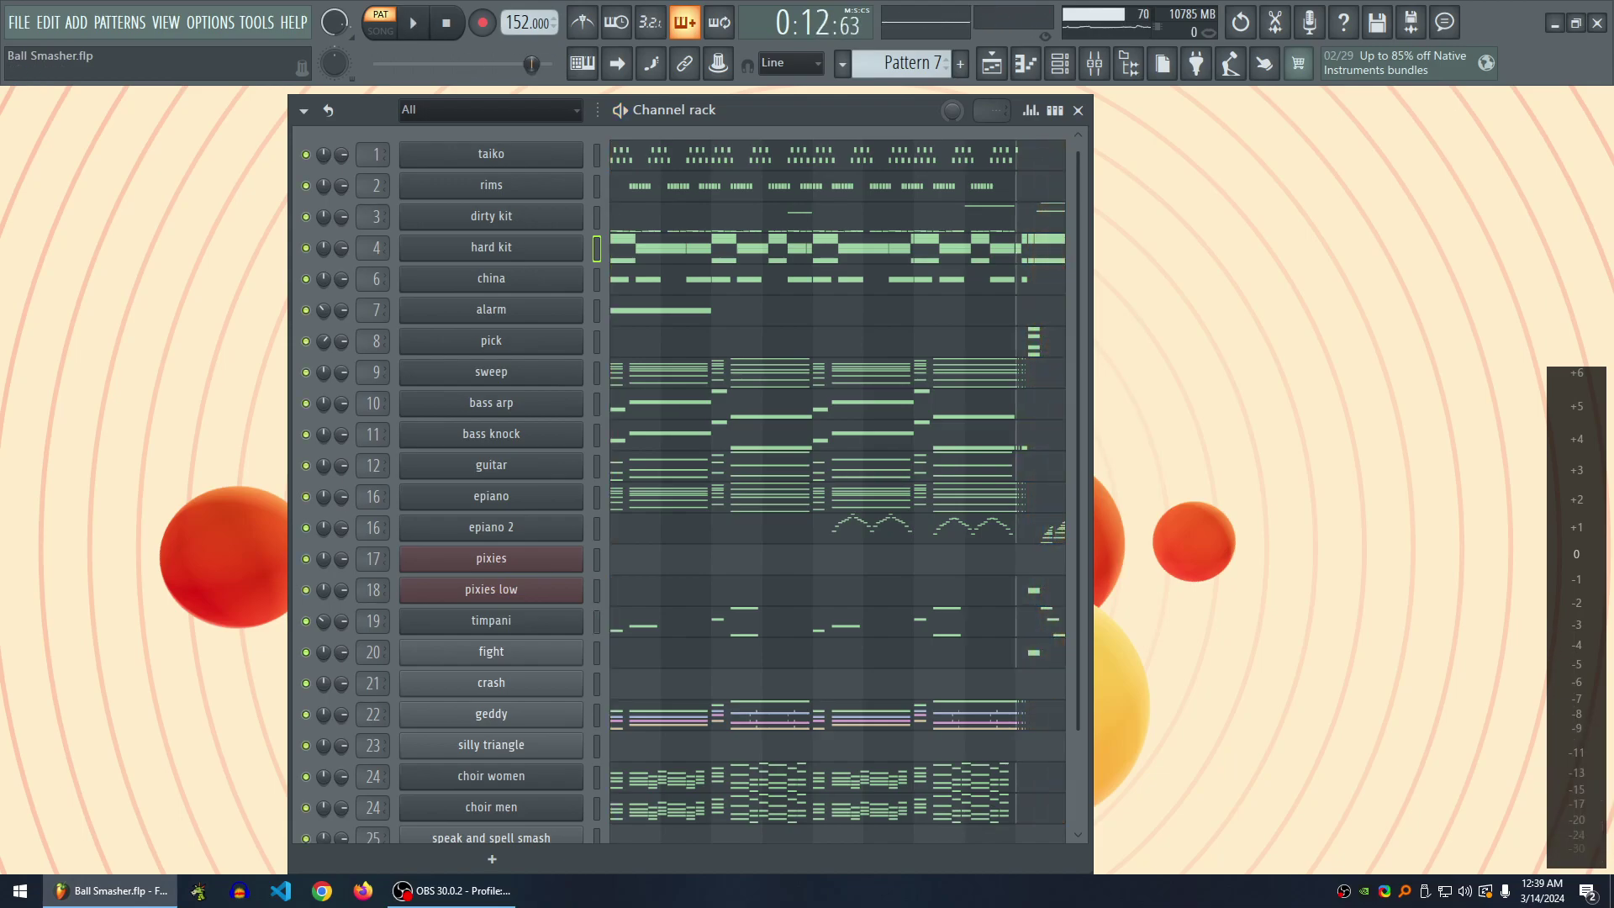
- Replay the section of Pattern 7 from bar 9 with every channel enabled
key("space")
scroll(680, 479, "down", 3)
key("space")
- Switch to Pattern 8 and play it, soloing the pick channel and the guitar channel in turn
key("KP_Add")
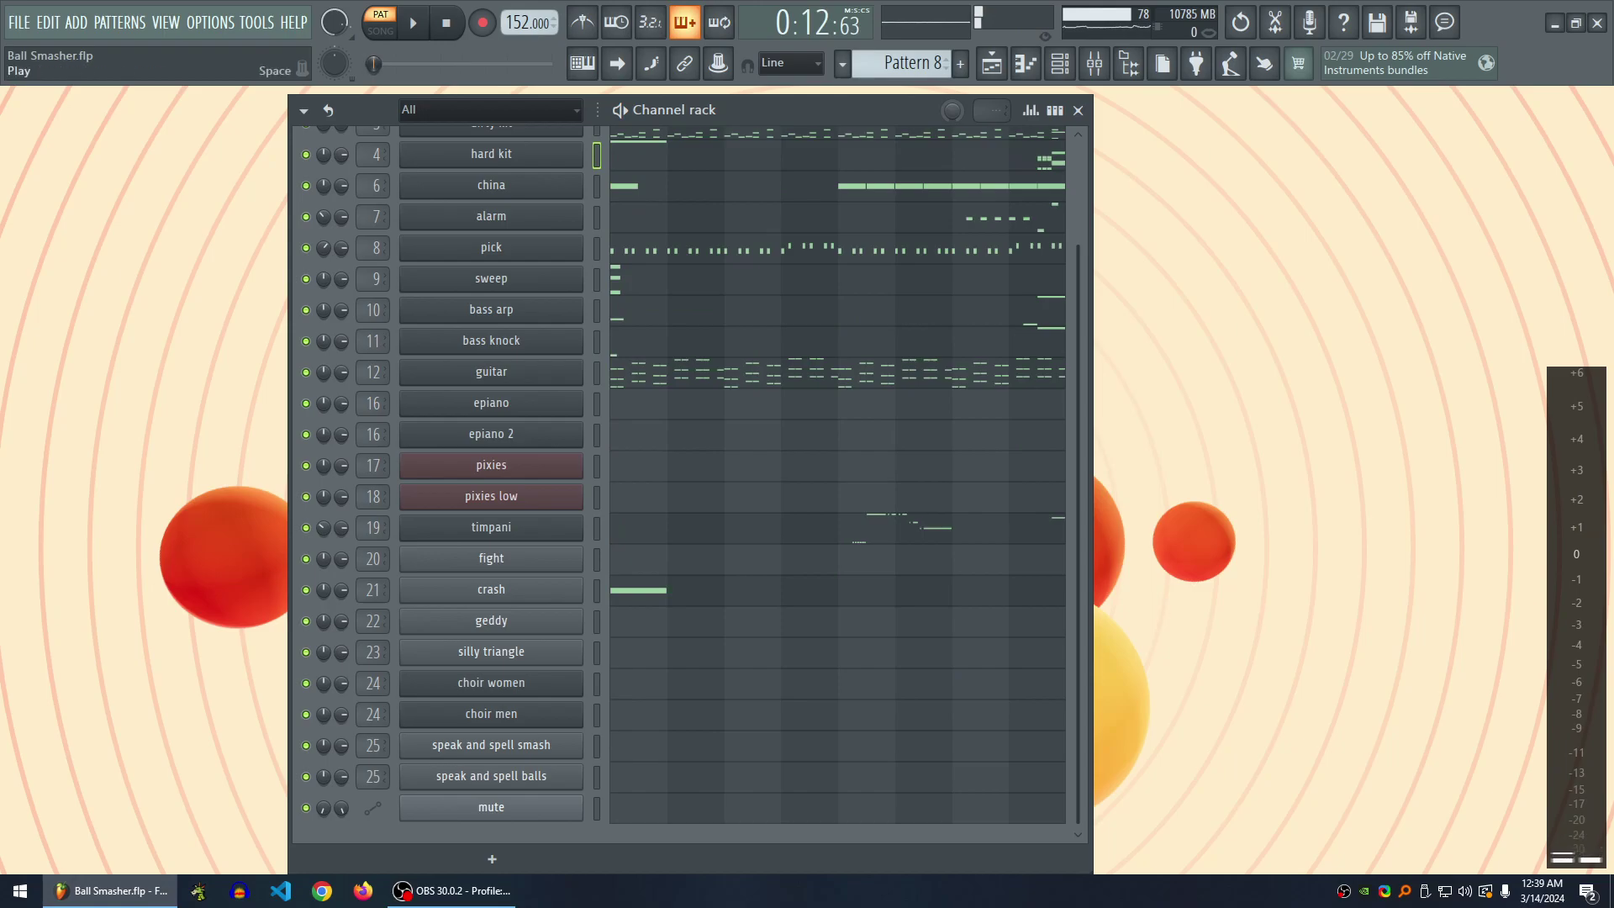
scroll(681, 479, "up", 3)
key("space")
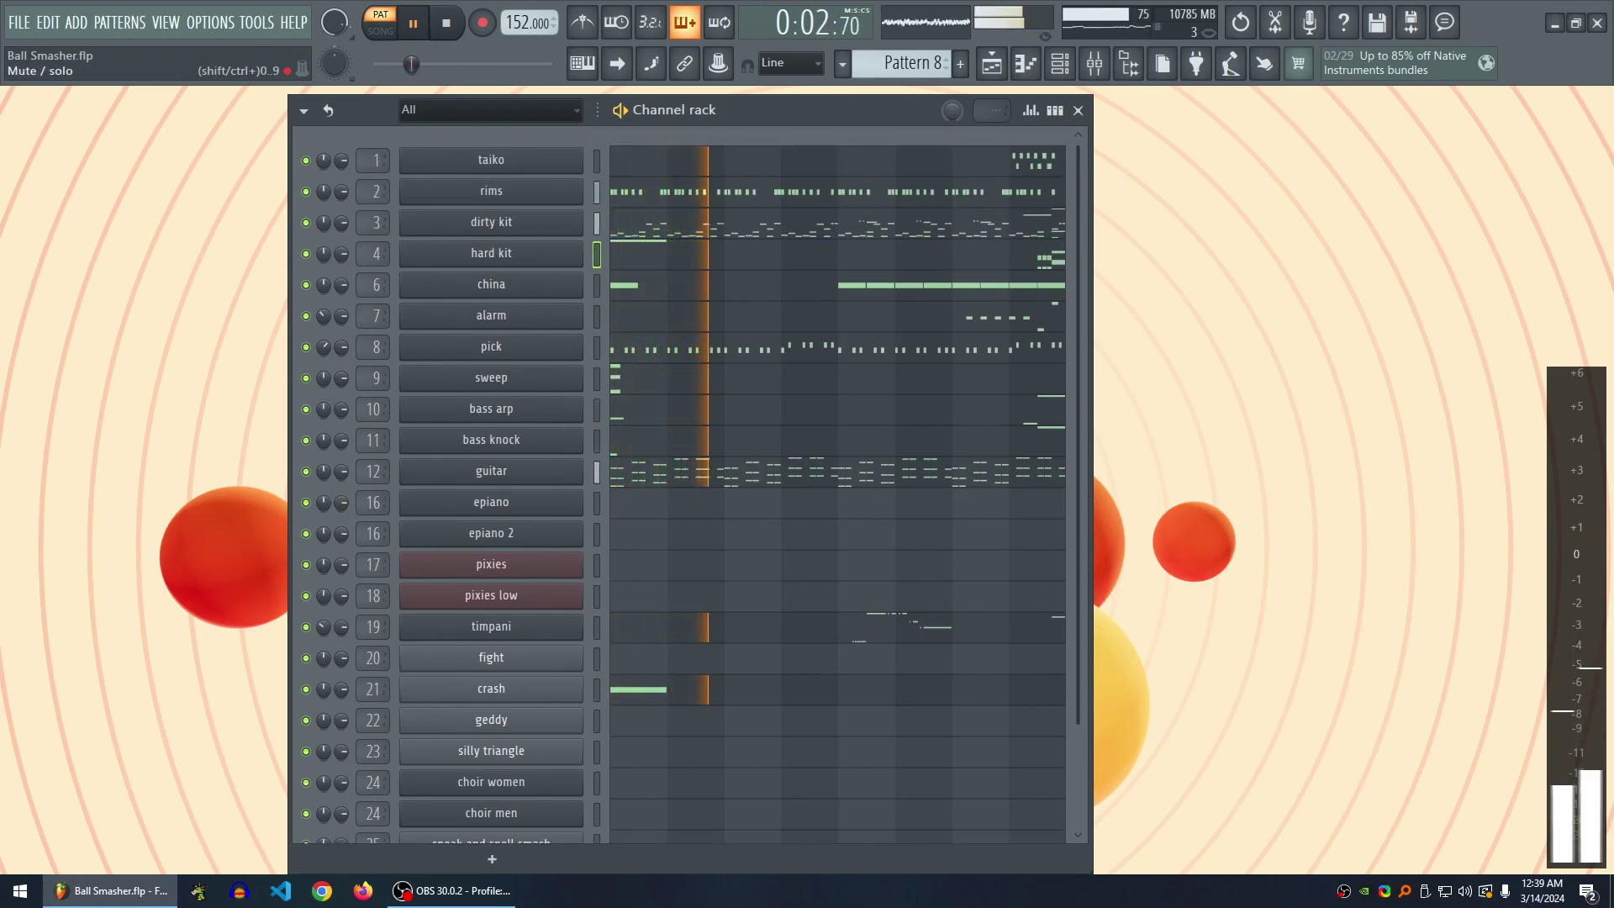
right_click(305, 346)
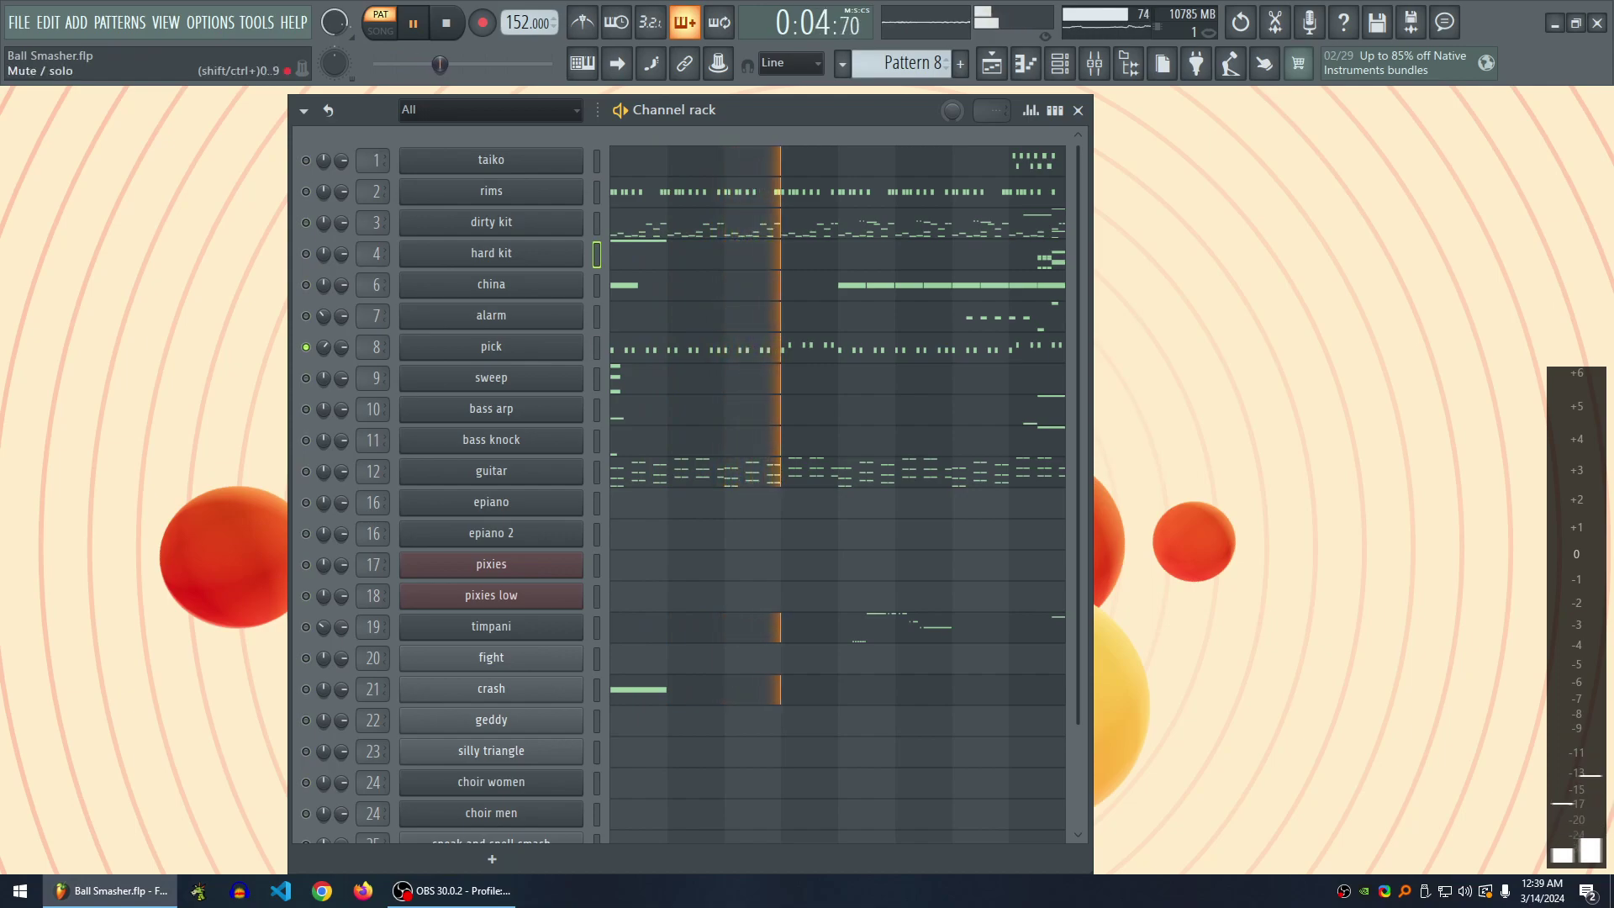
right_click(306, 470)
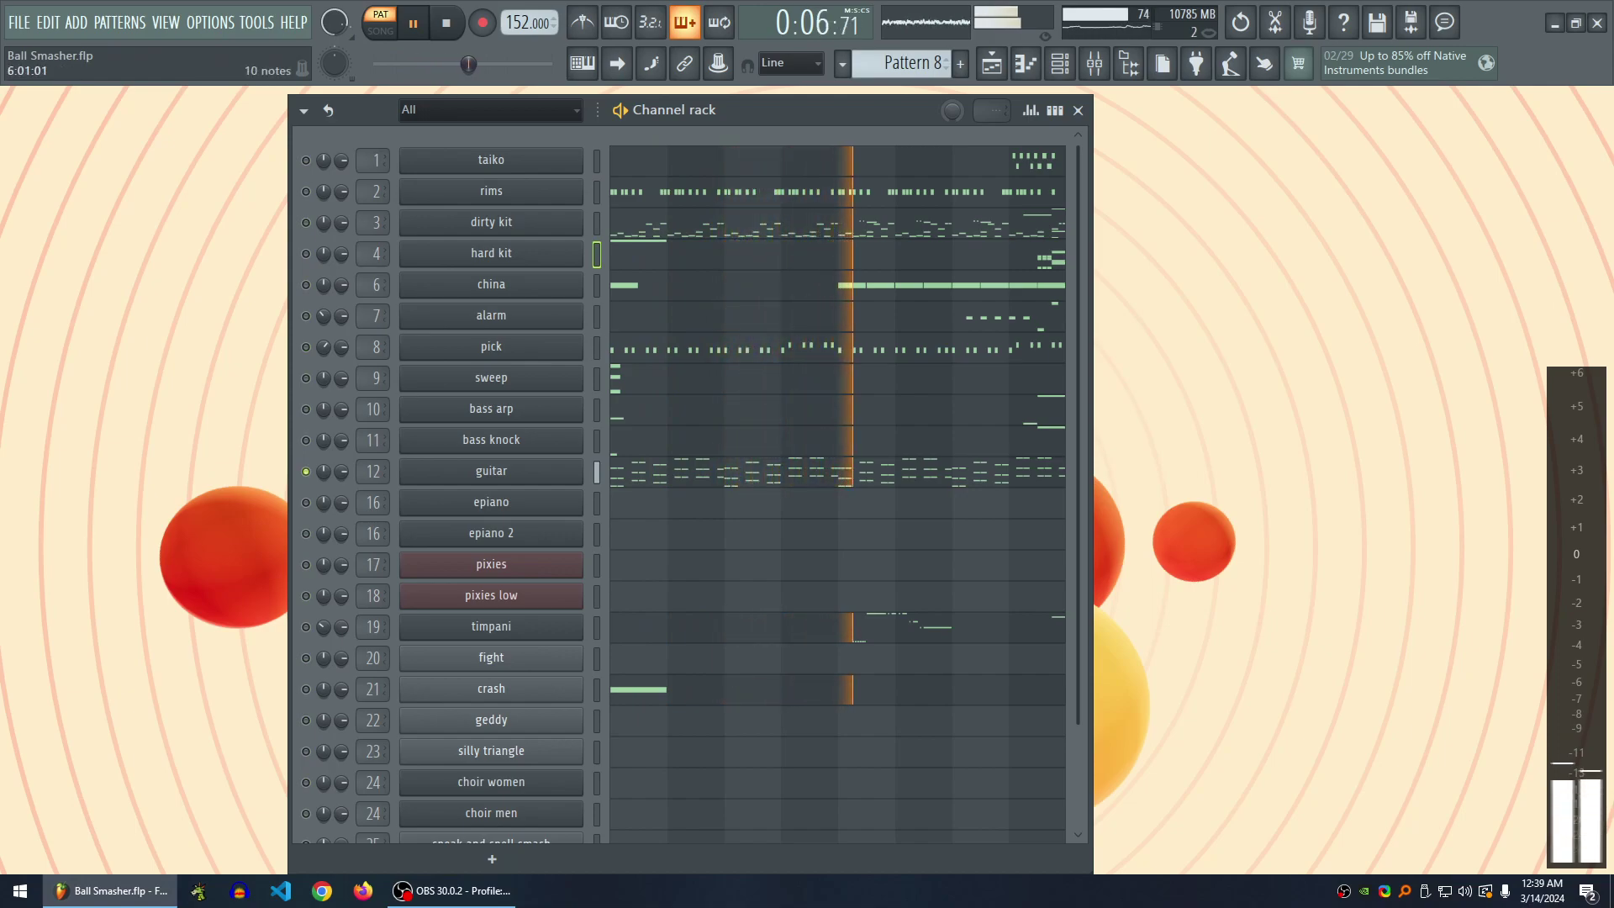
- Examine the guitar notes of Pattern 8 in the piano roll during playback, stop playback, and close the piano roll
key("F7")
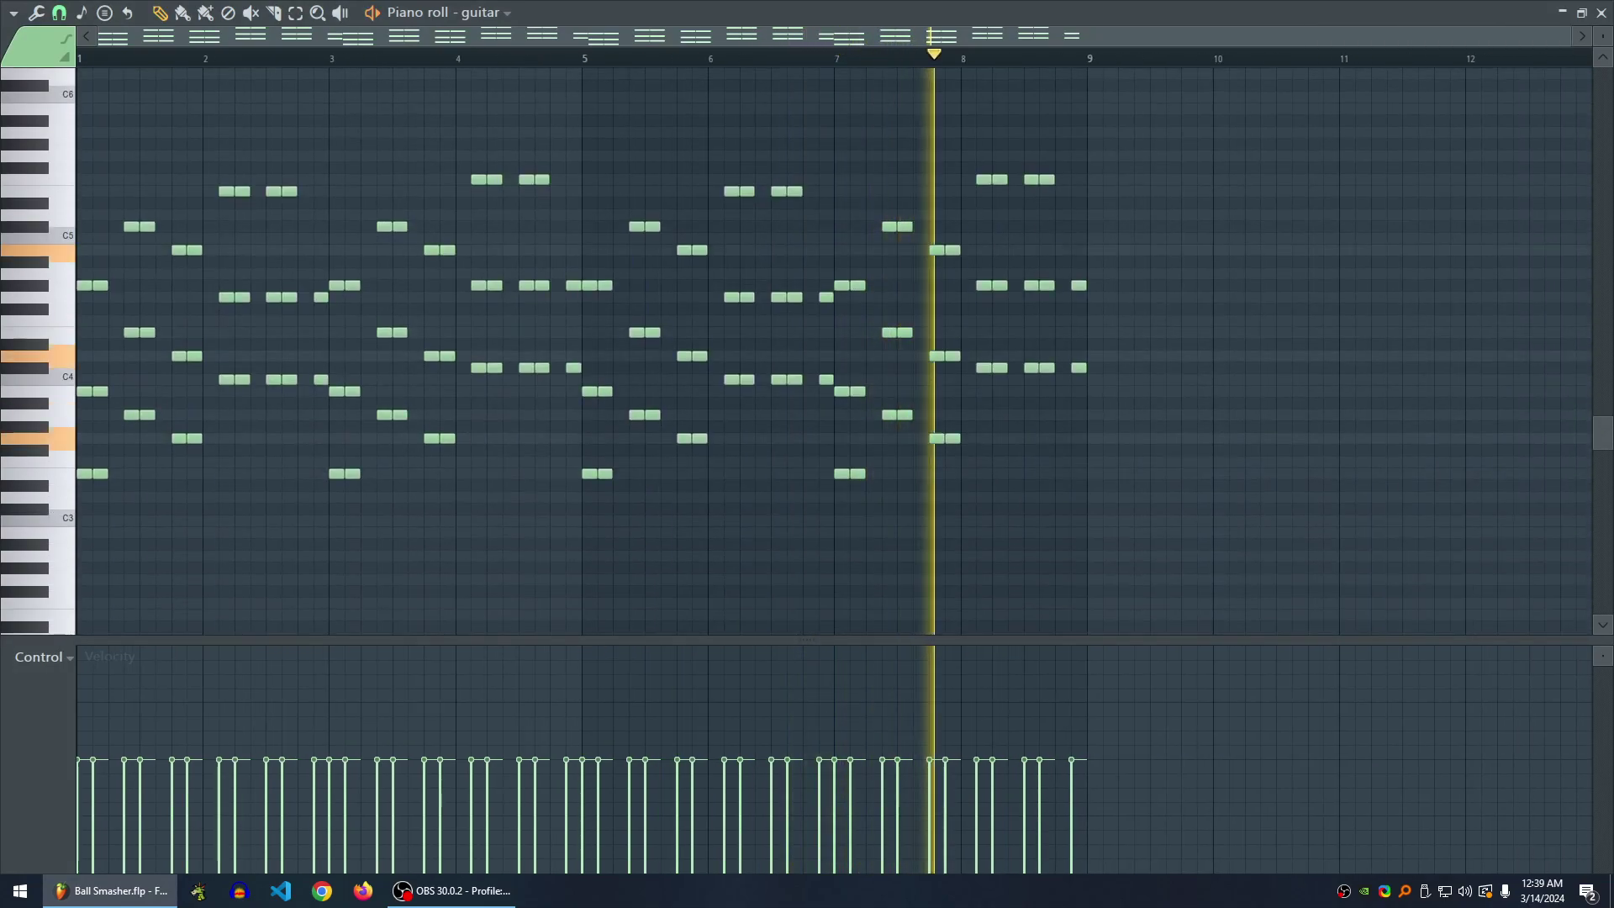
key("space")
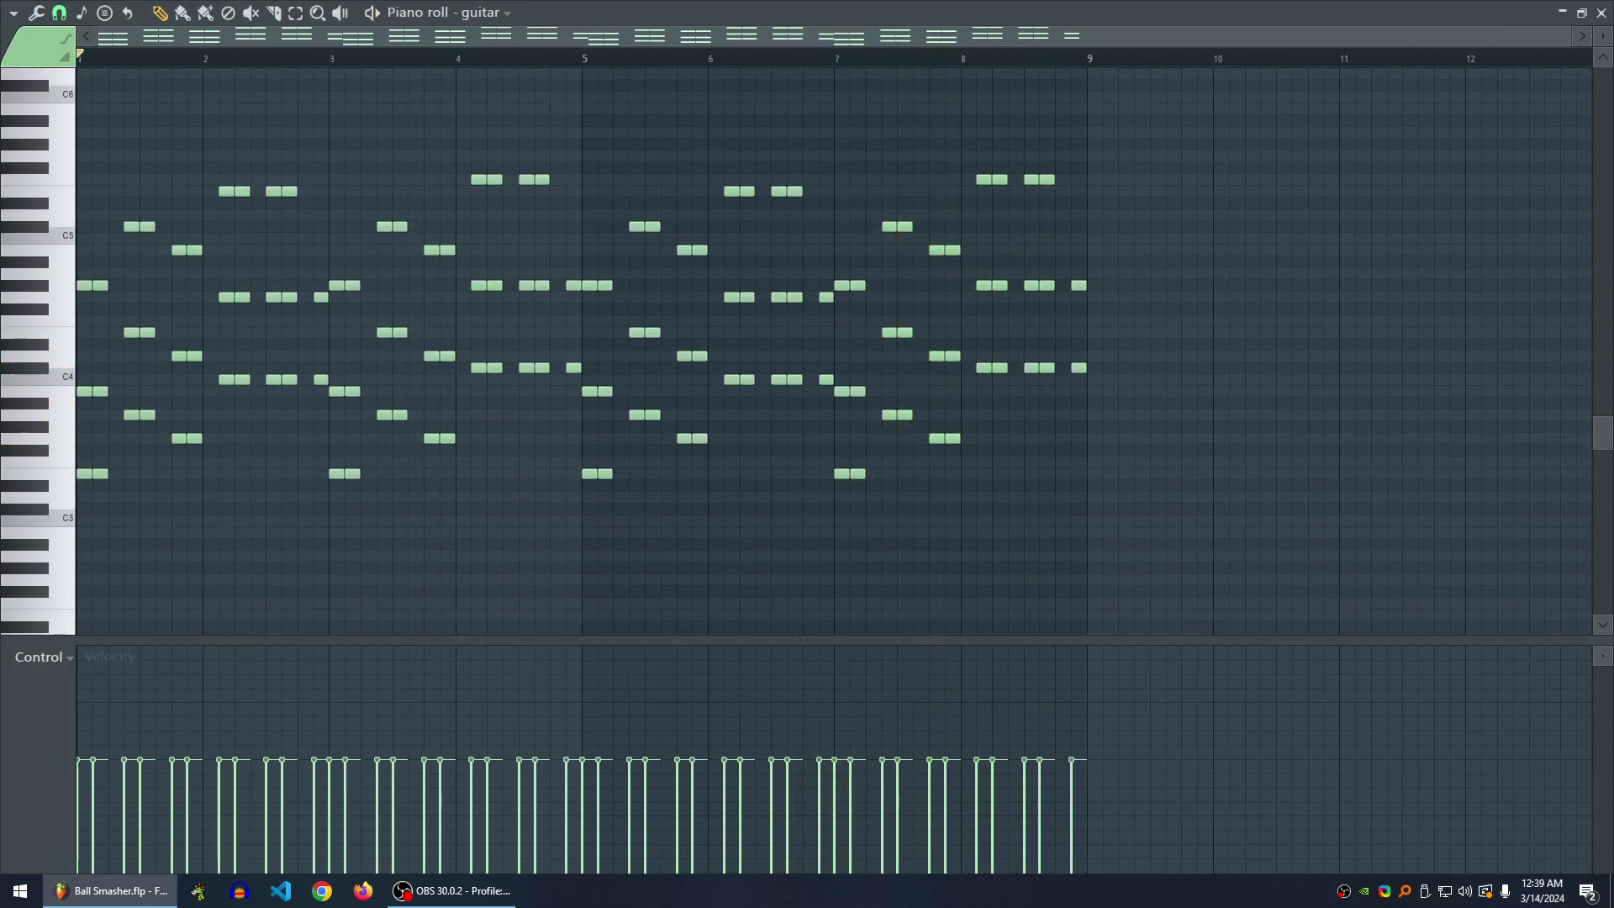
left_click(1601, 13)
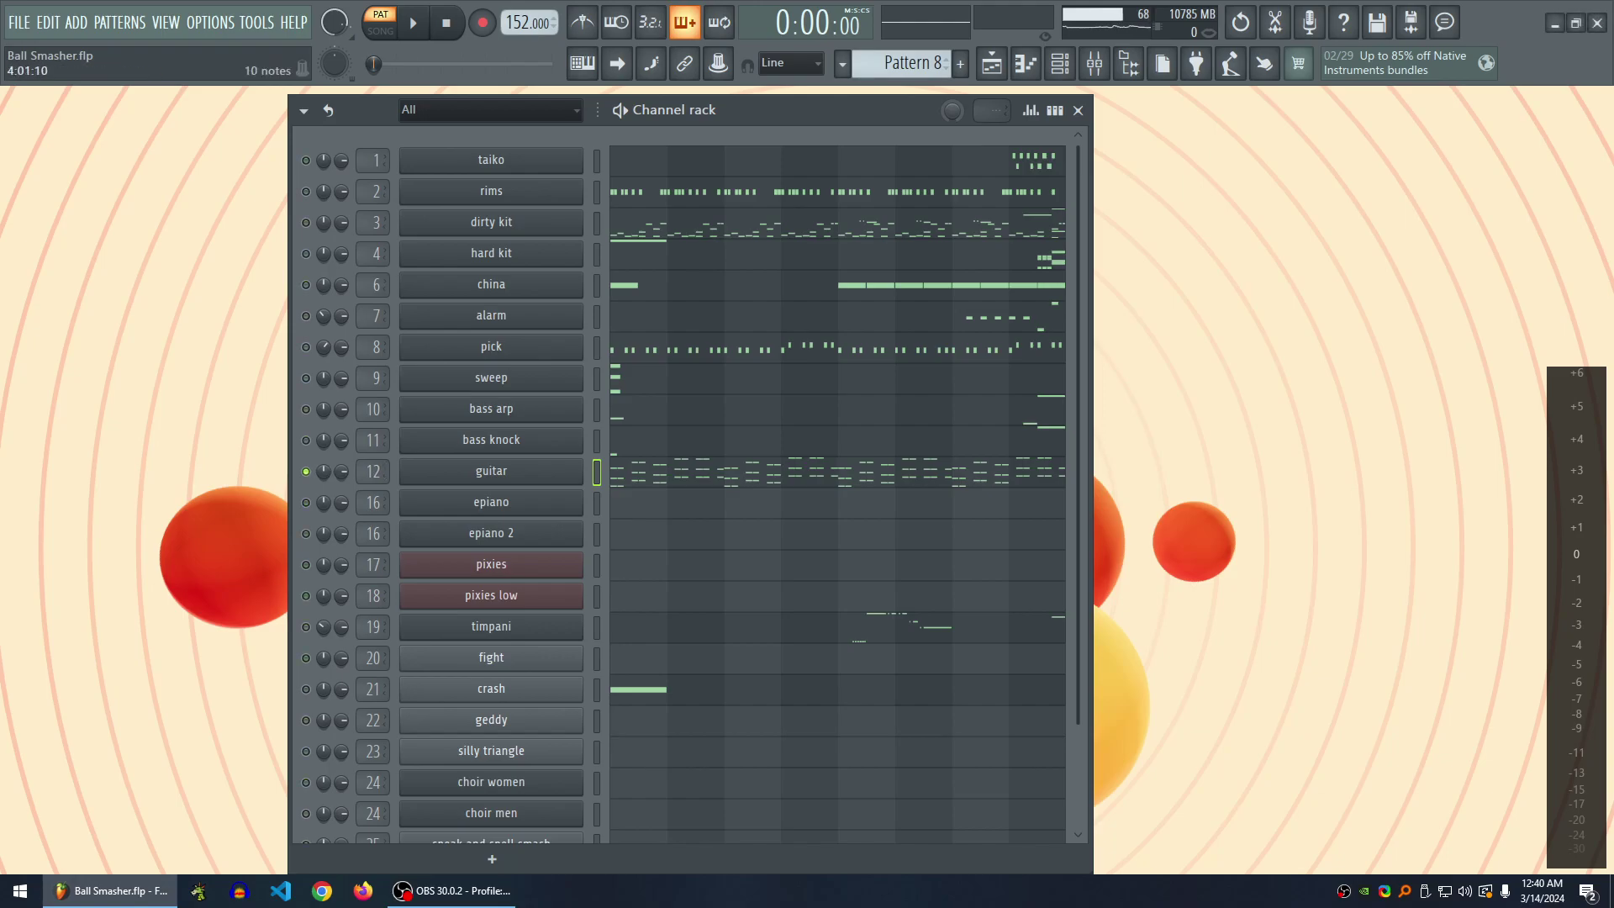
- Reposition the channel rack window and solo the timpani channel in Pattern 8
left_click_drag(784, 109, 822, 101)
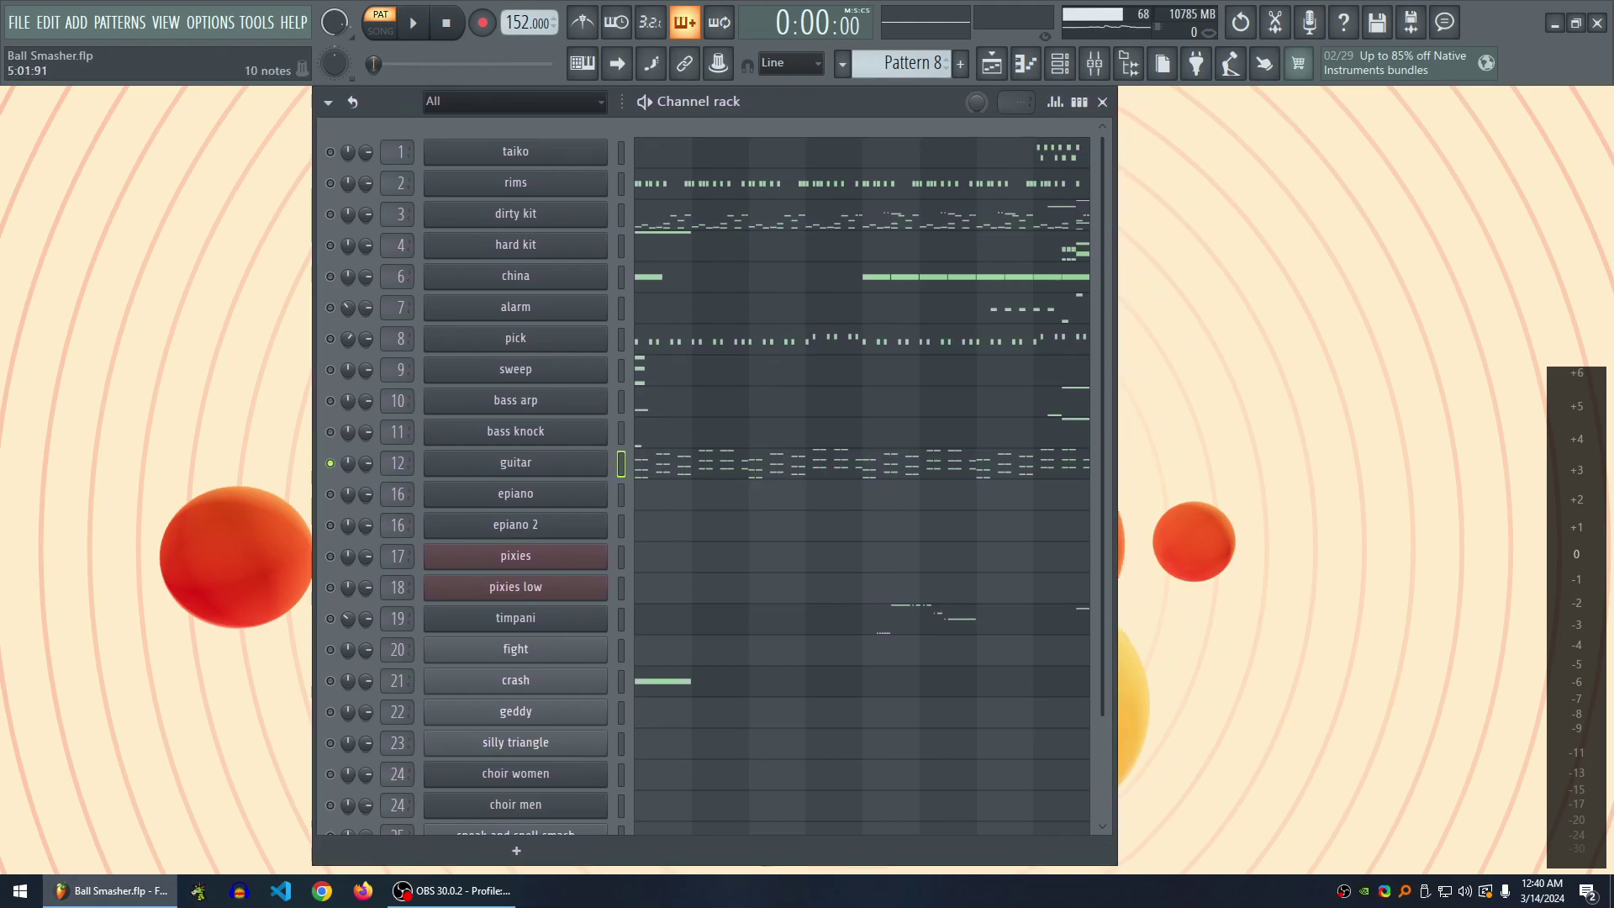
left_click_drag(865, 87, 865, 101)
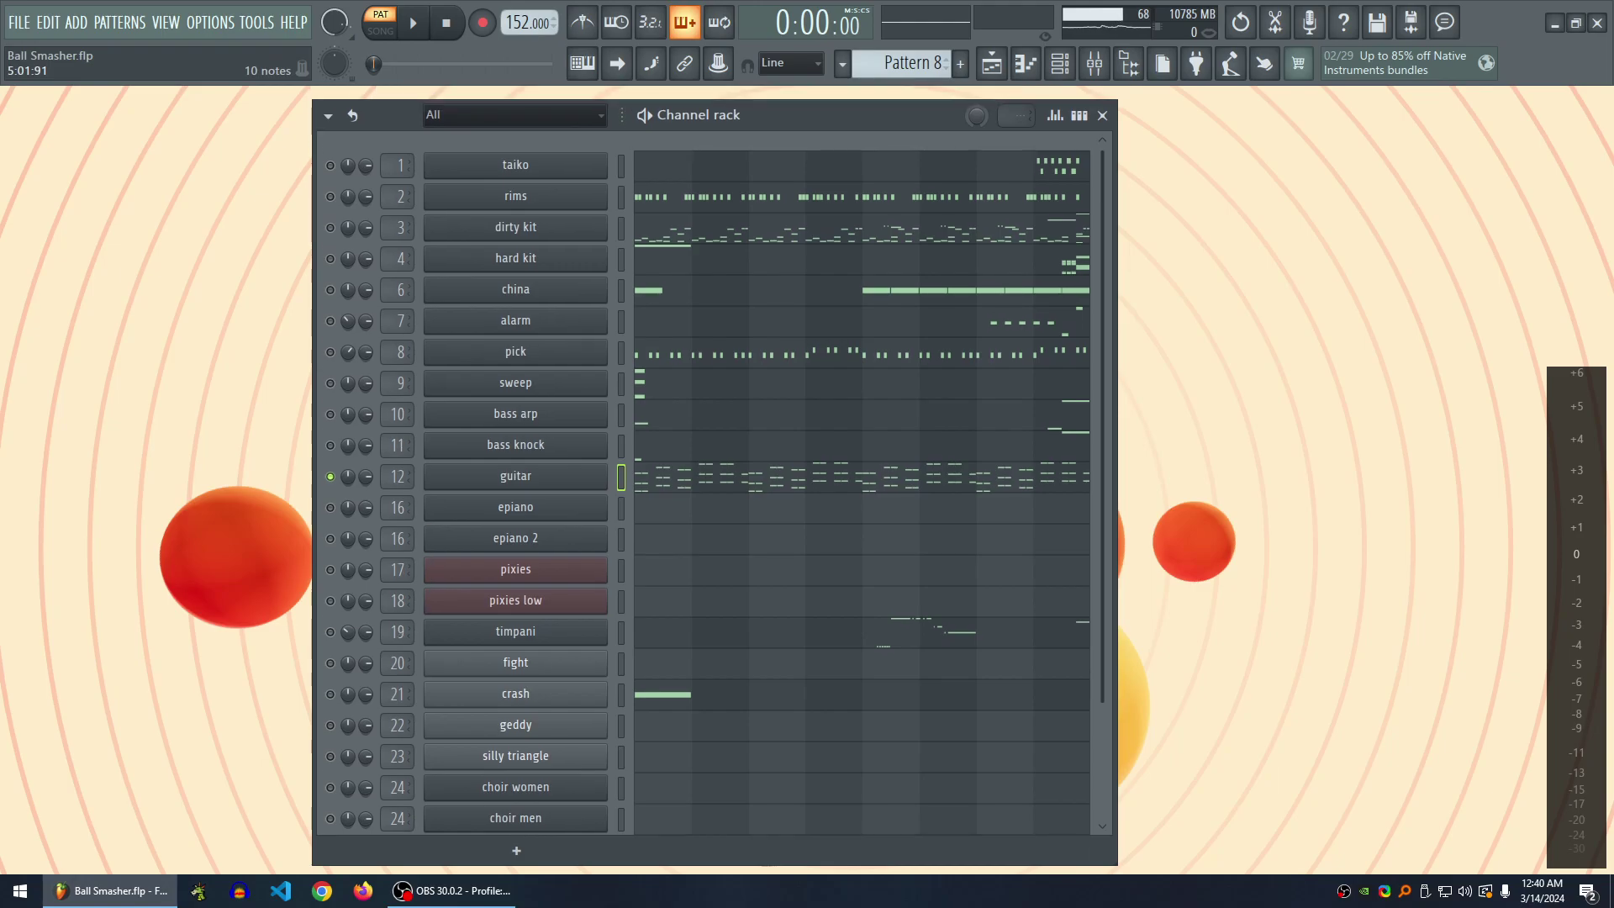
left_click_drag(823, 114, 855, 112)
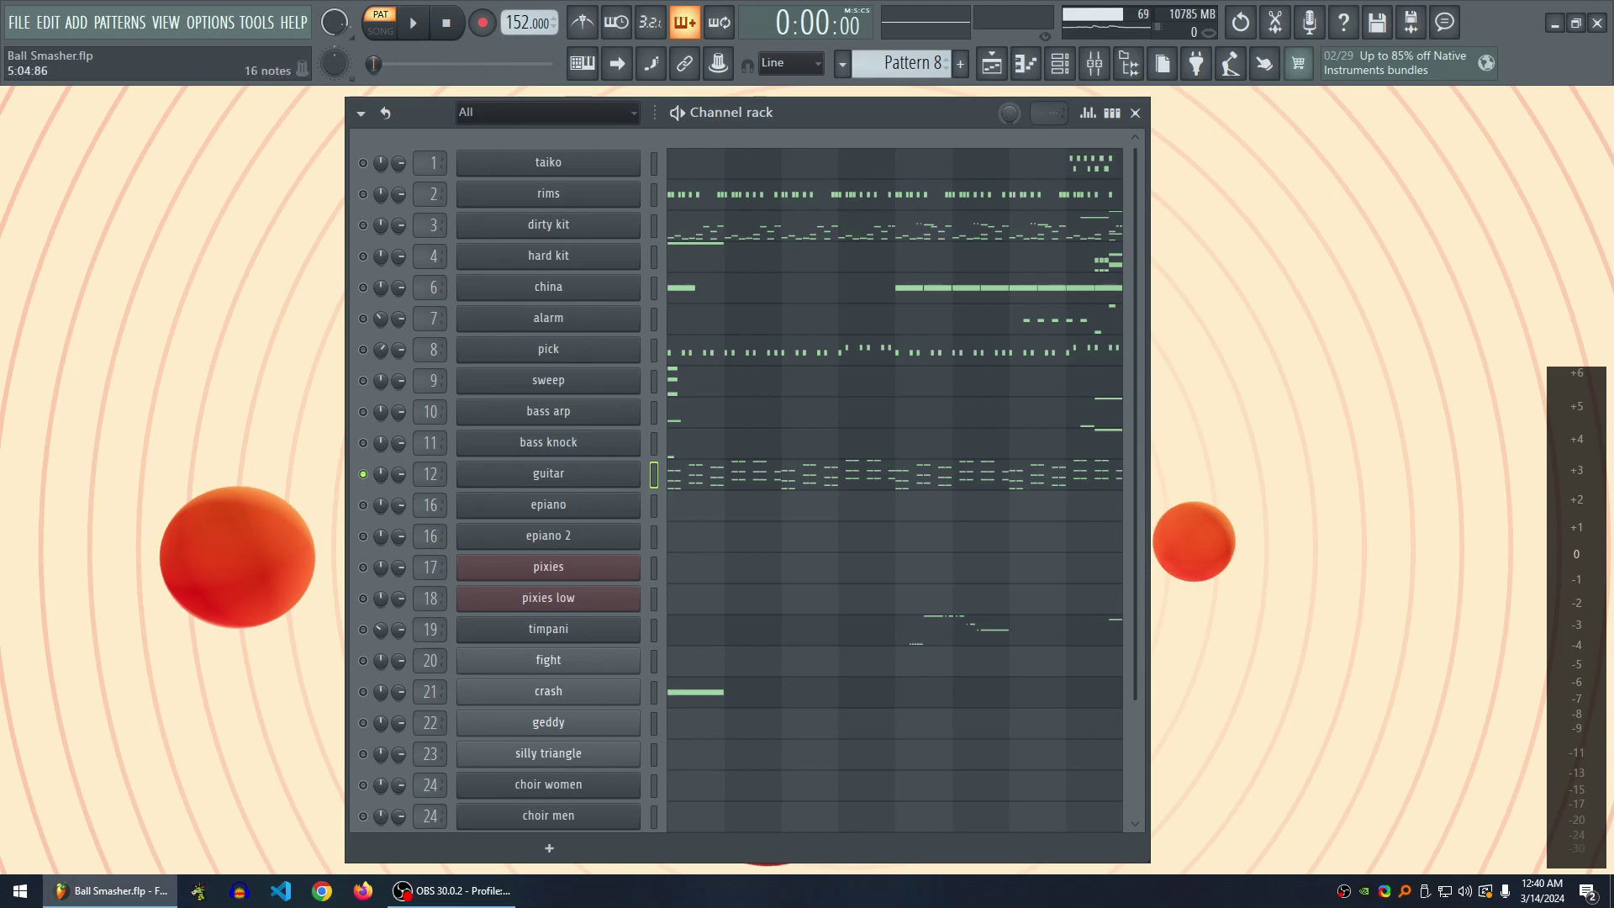
scroll(740, 479, "down", 3)
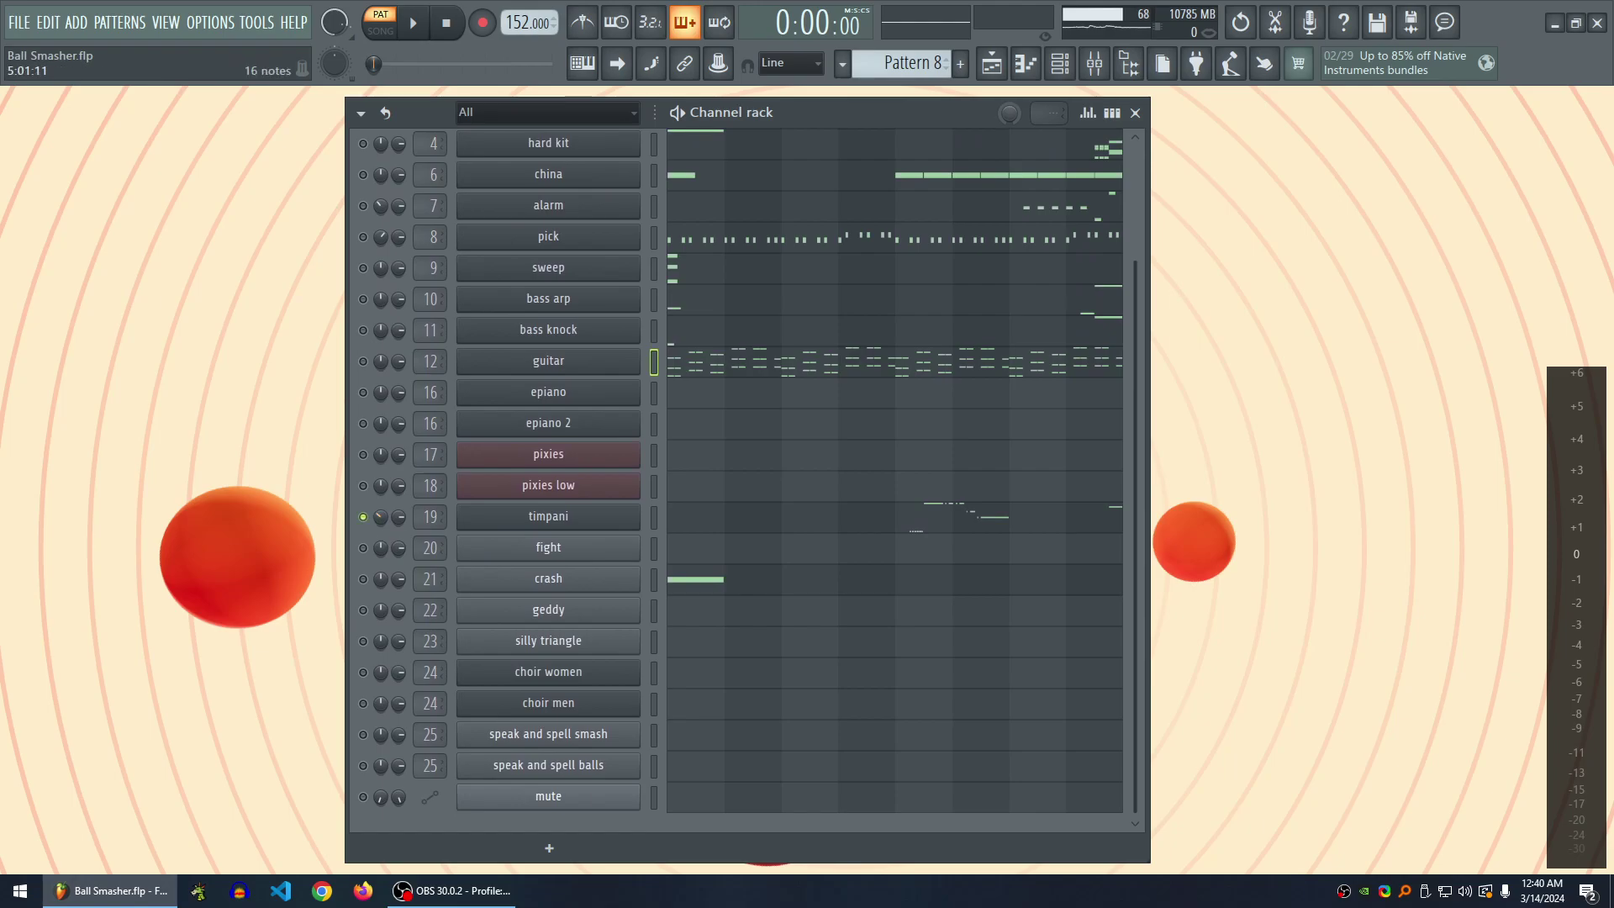
- Open the timpani notes of Pattern 8 in the piano roll and play them
scroll(897, 516, "up", 2)
left_click(898, 627)
scroll(898, 504, "down", 3)
scroll(833, 351, "up", 8)
key("space")
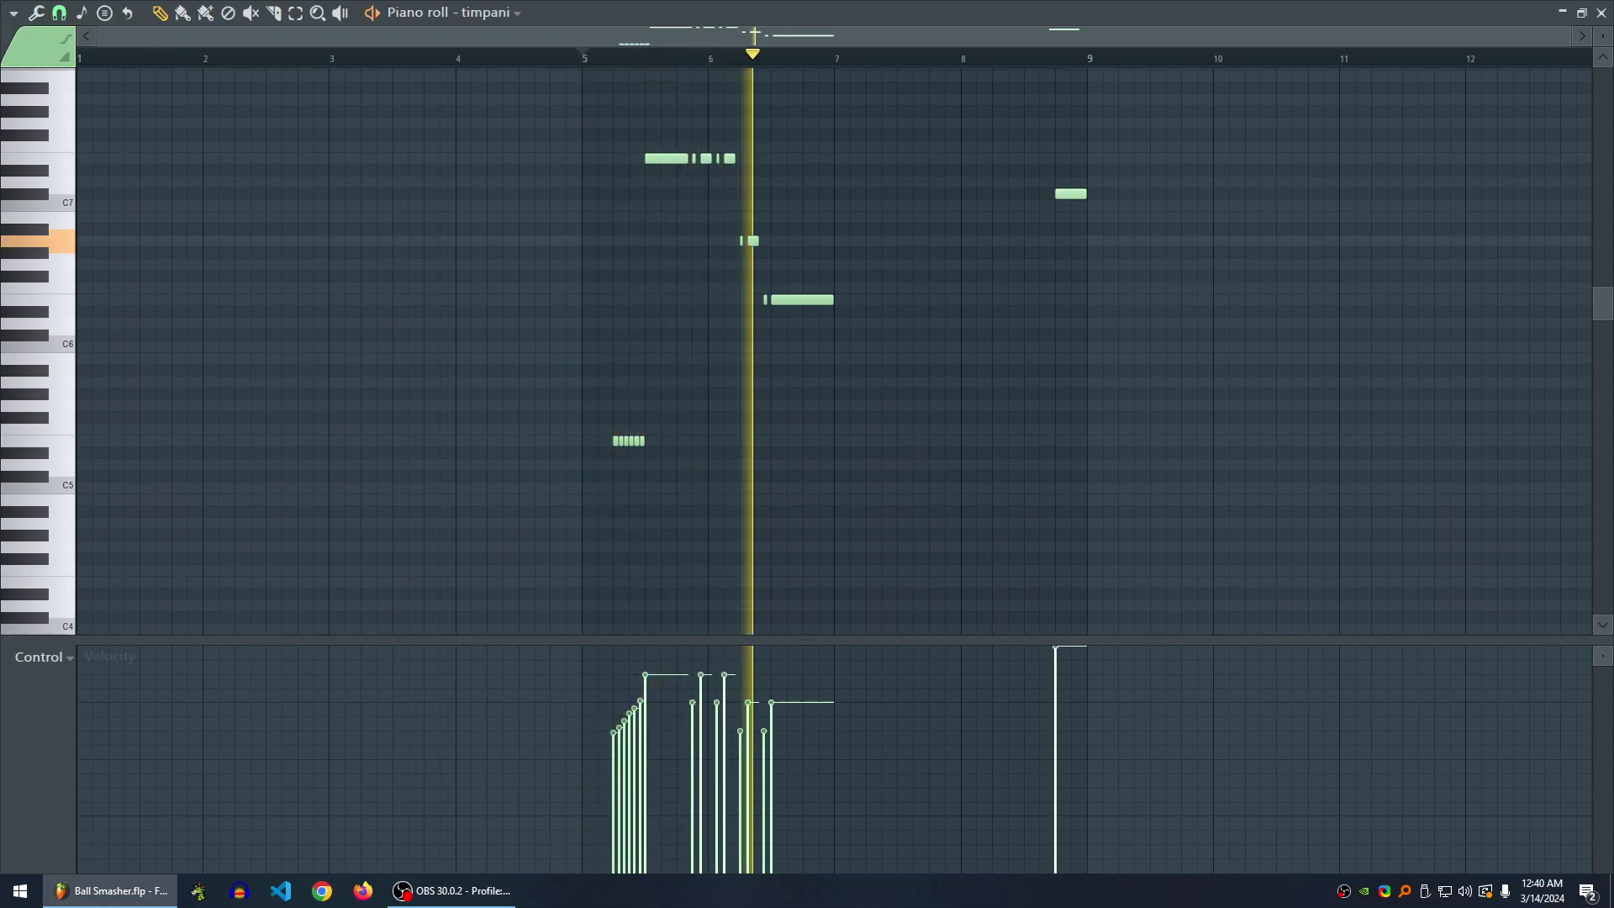
key("space")
- Examine the timpani notes in bars 5 and 6 up close and replay them from bar 5
scroll(717, 352, "up", 3)
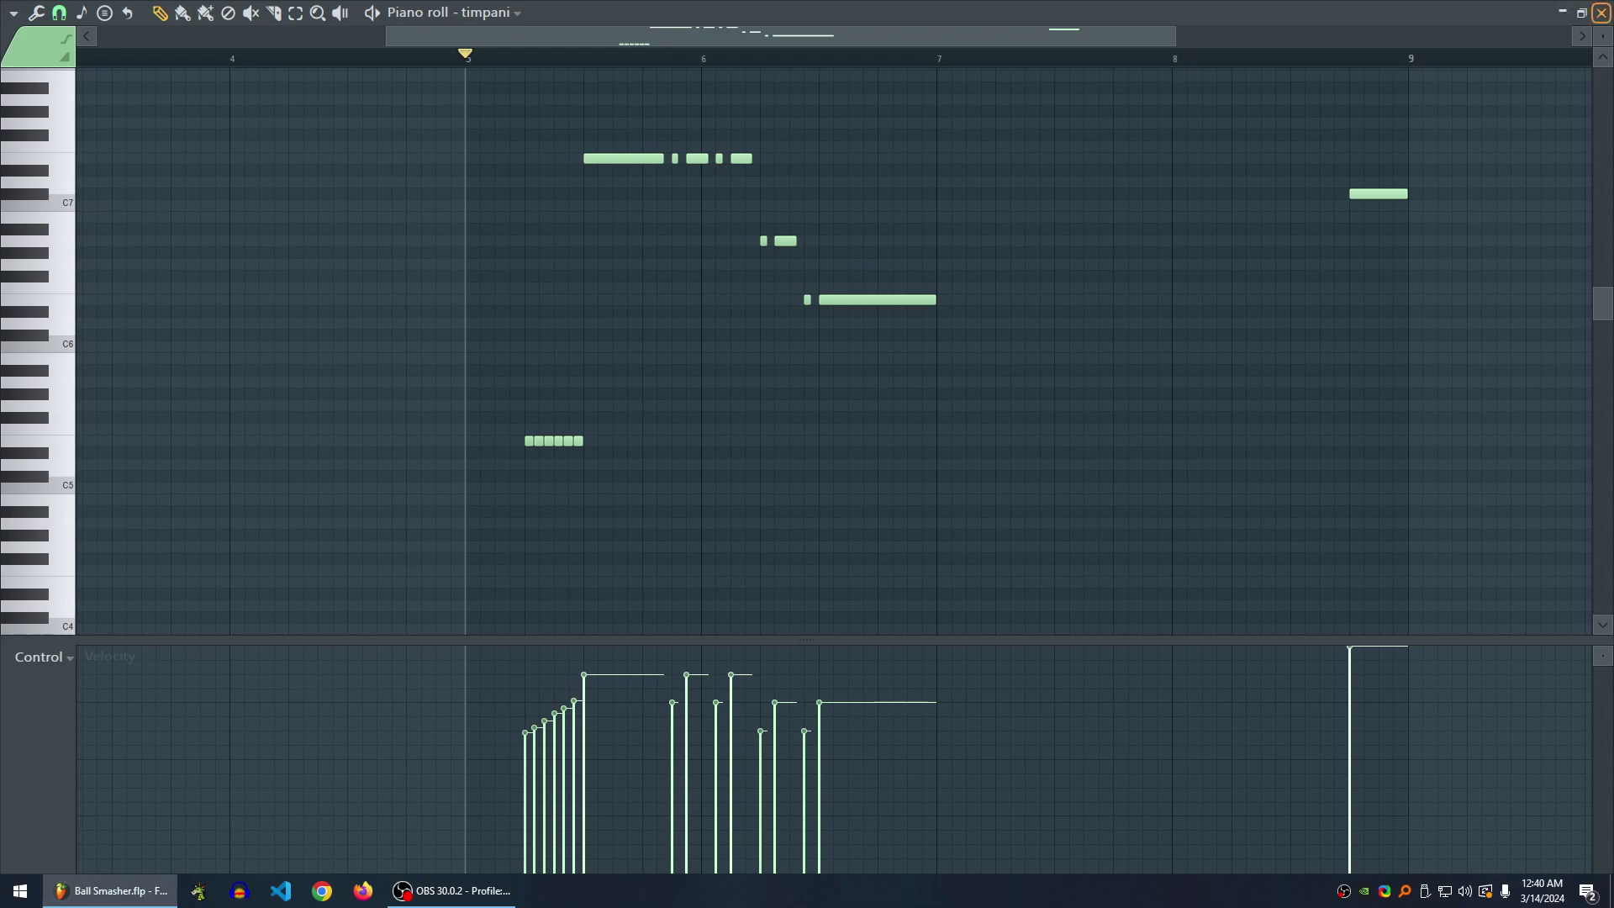
scroll(832, 351, "up", 1)
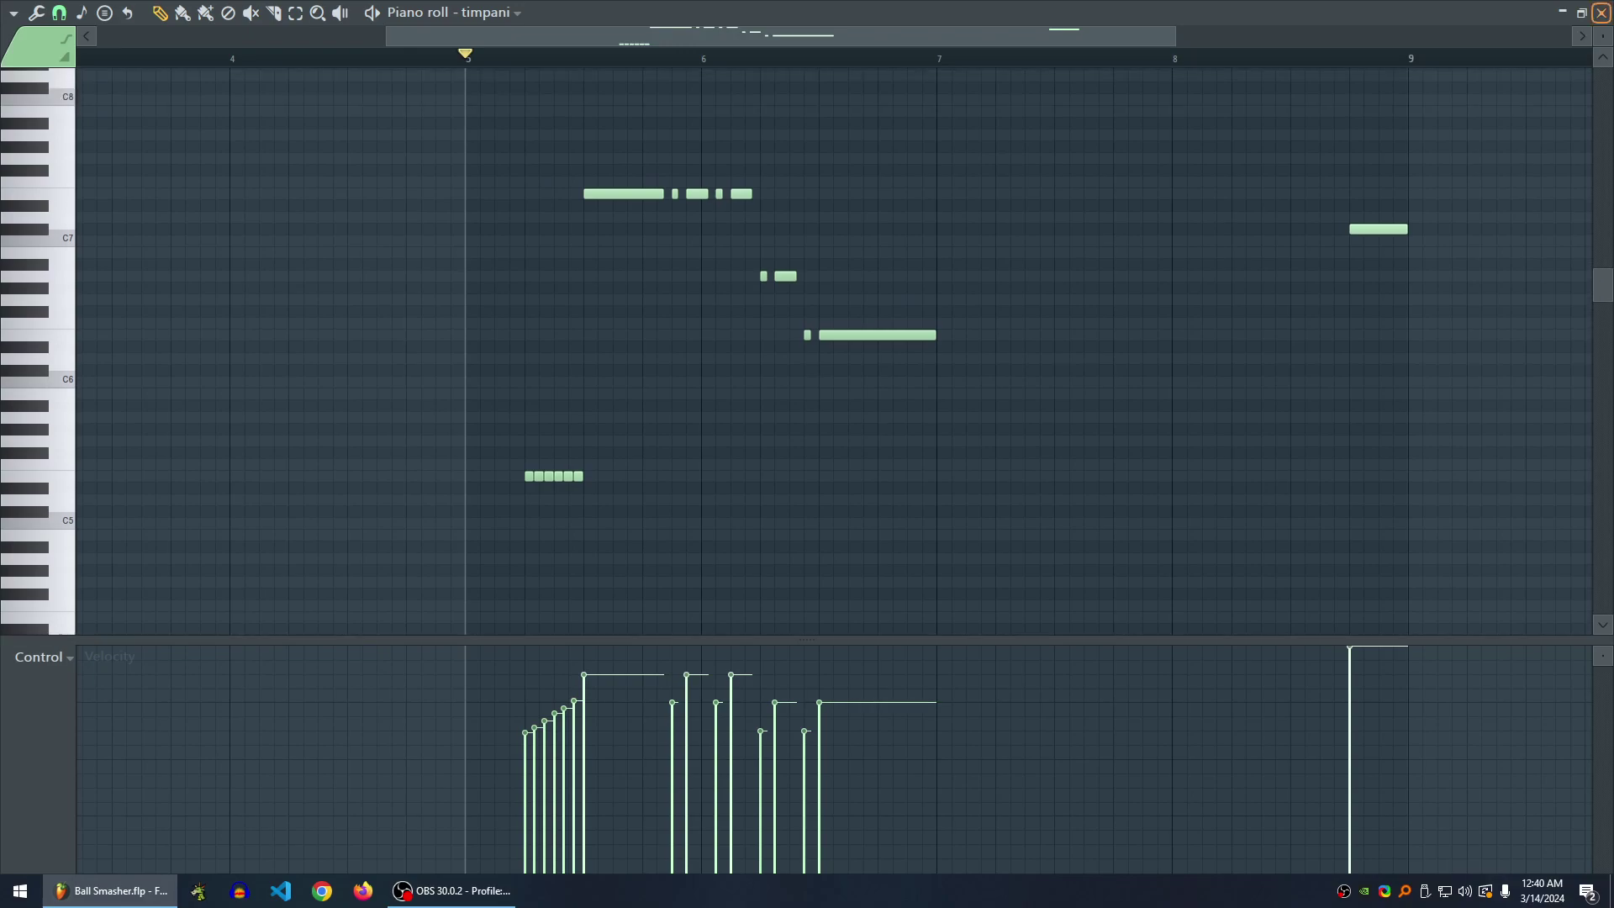
scroll(818, 351, "up", 2)
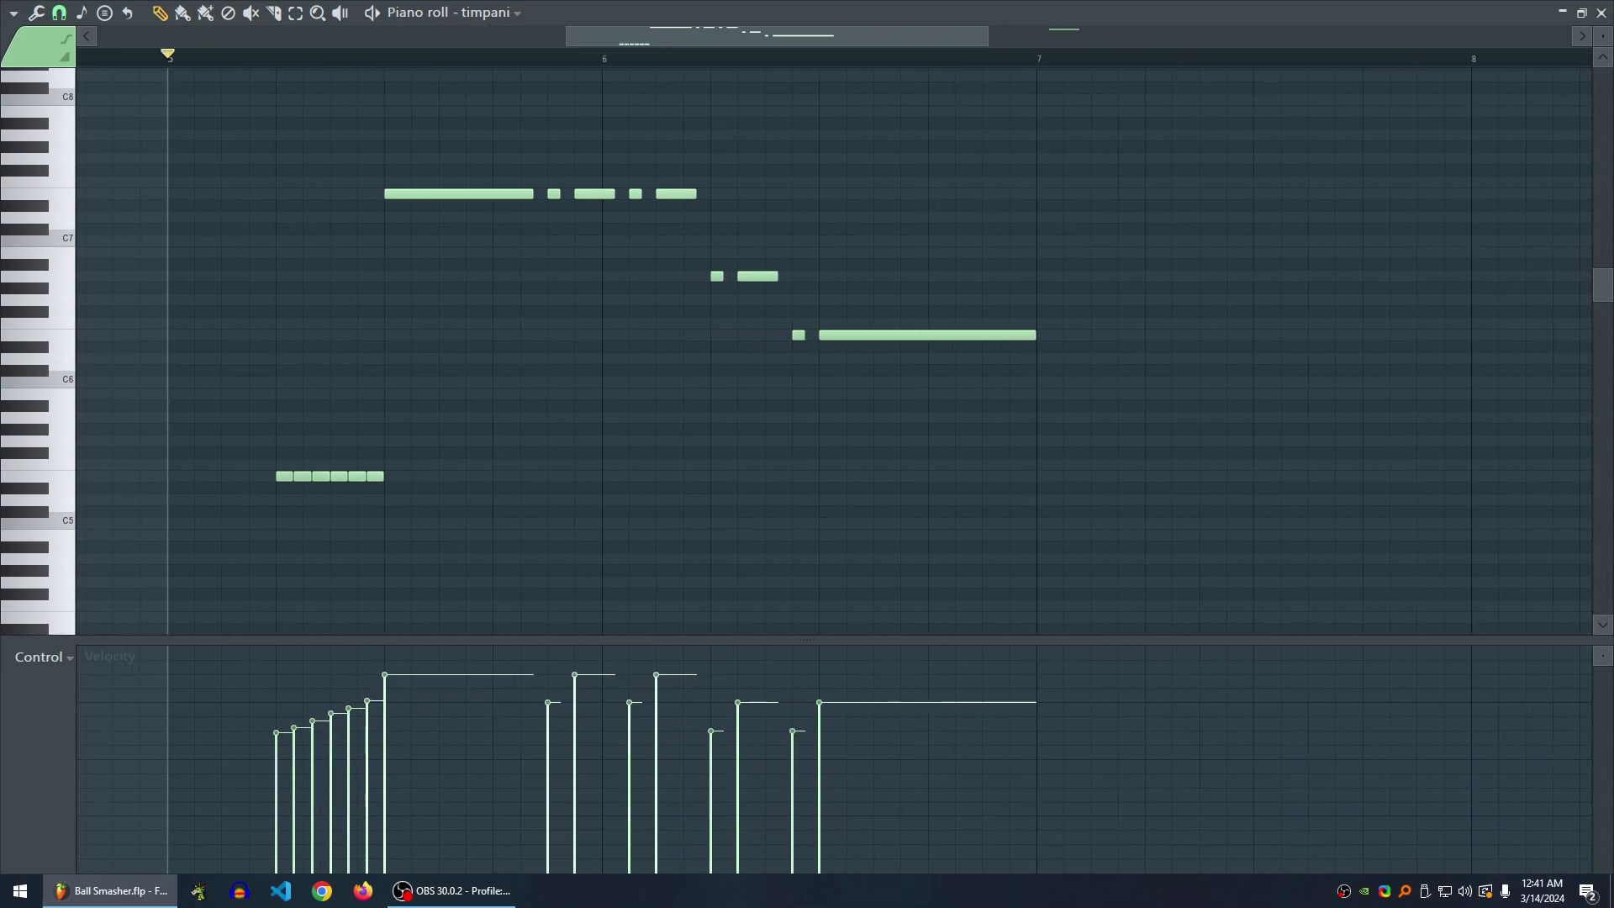
scroll(819, 352, "down", 1)
scroll(1077, 351, "up", 1)
scroll(832, 352, "down", 4)
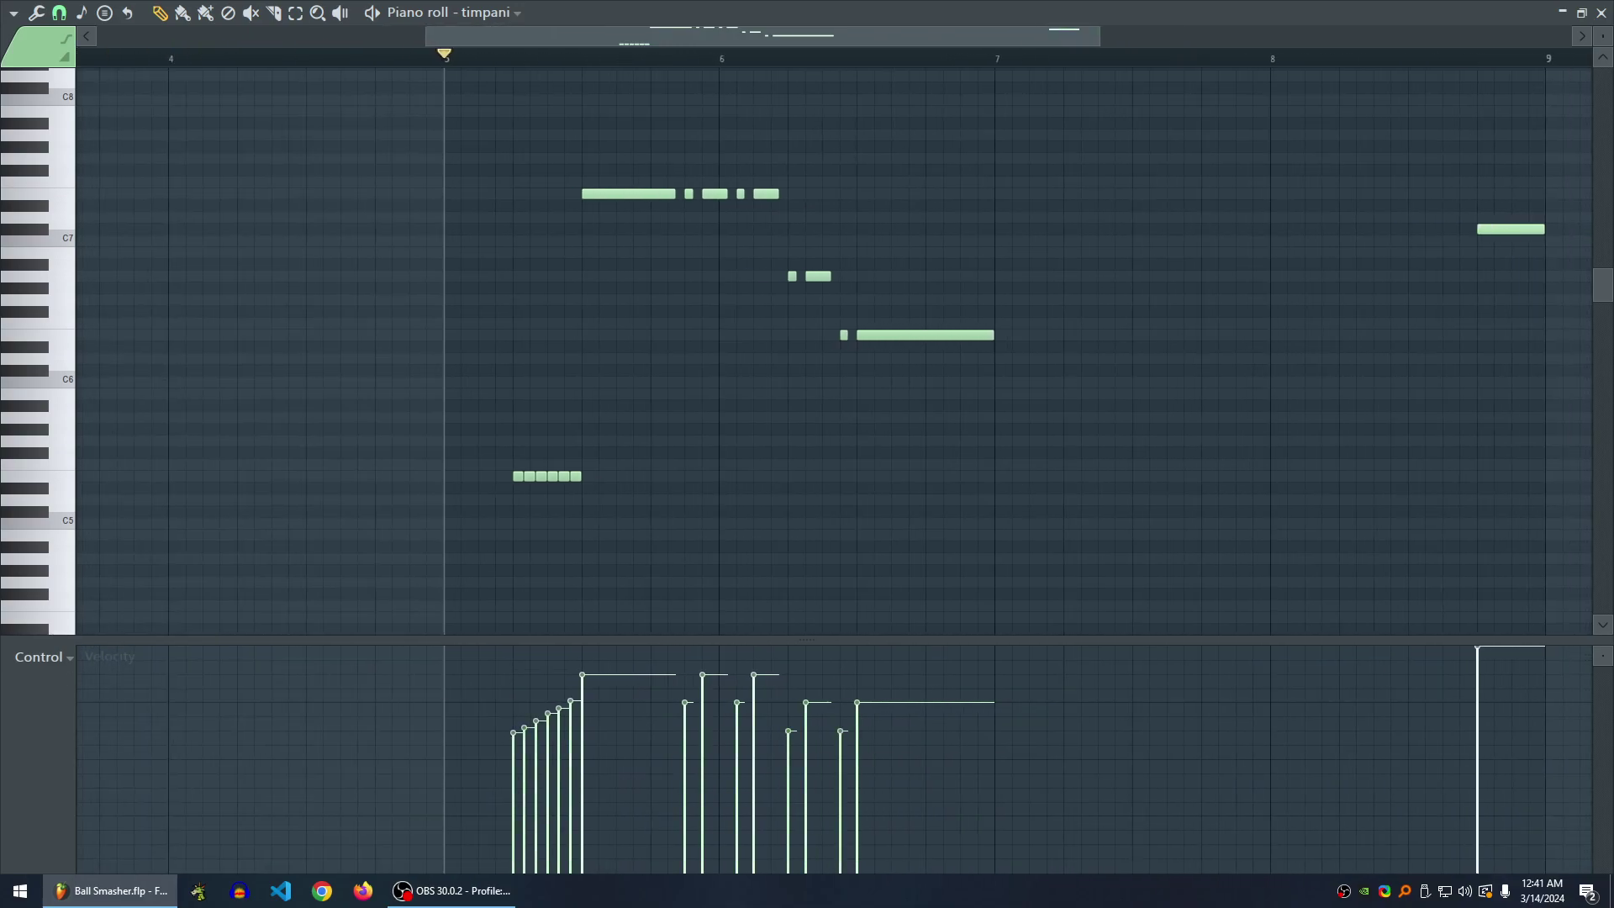
scroll(1090, 351, "up", 1)
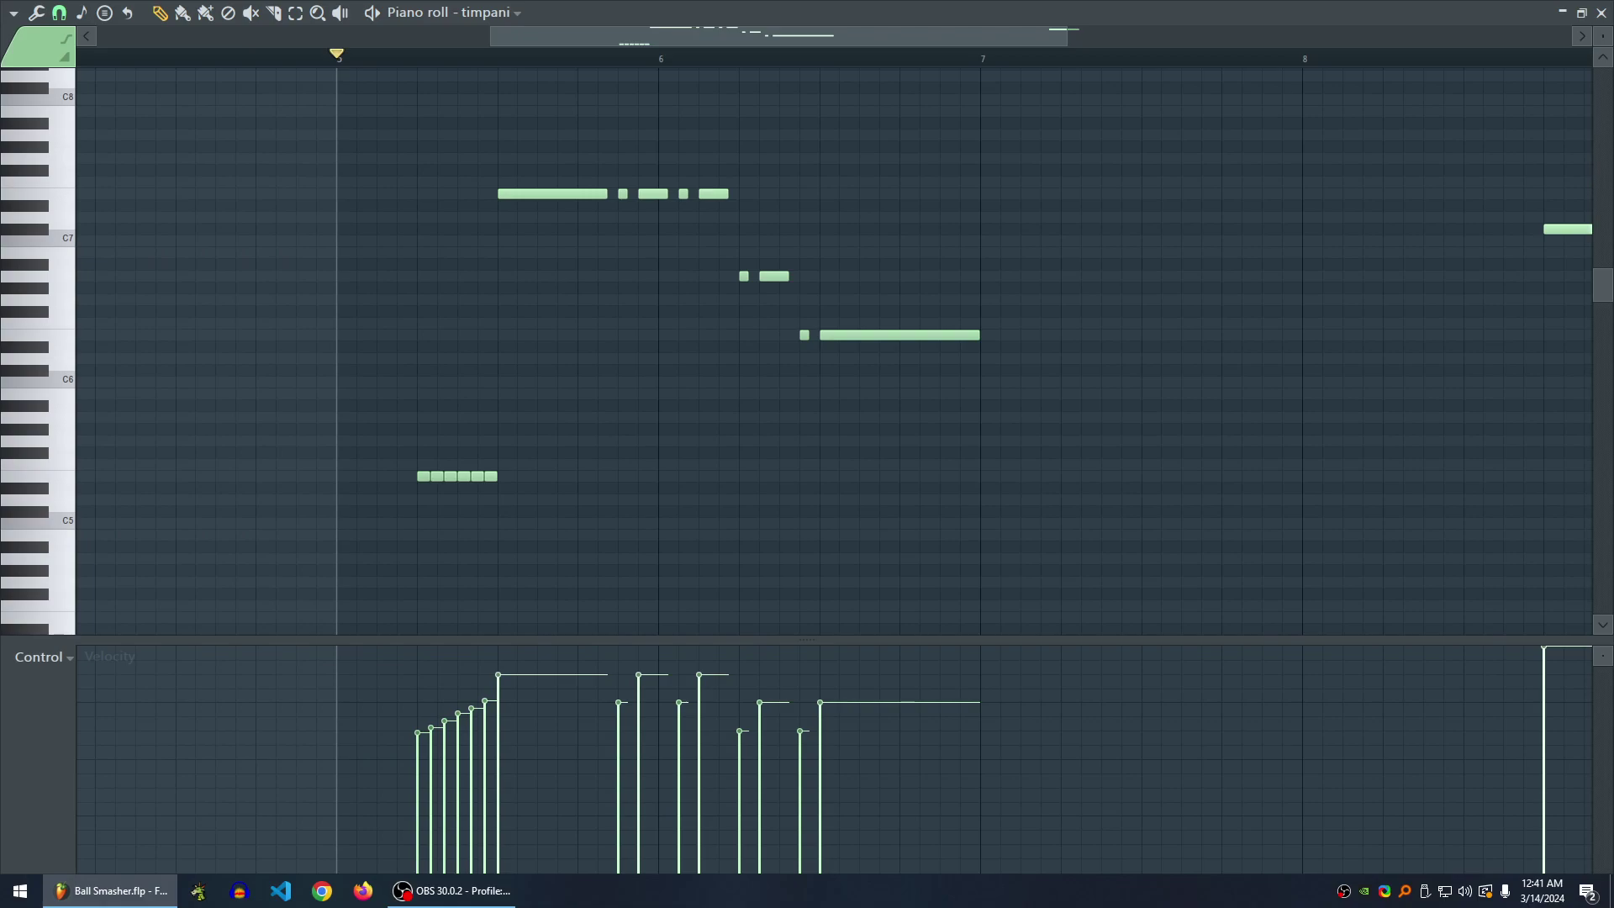
key("space")
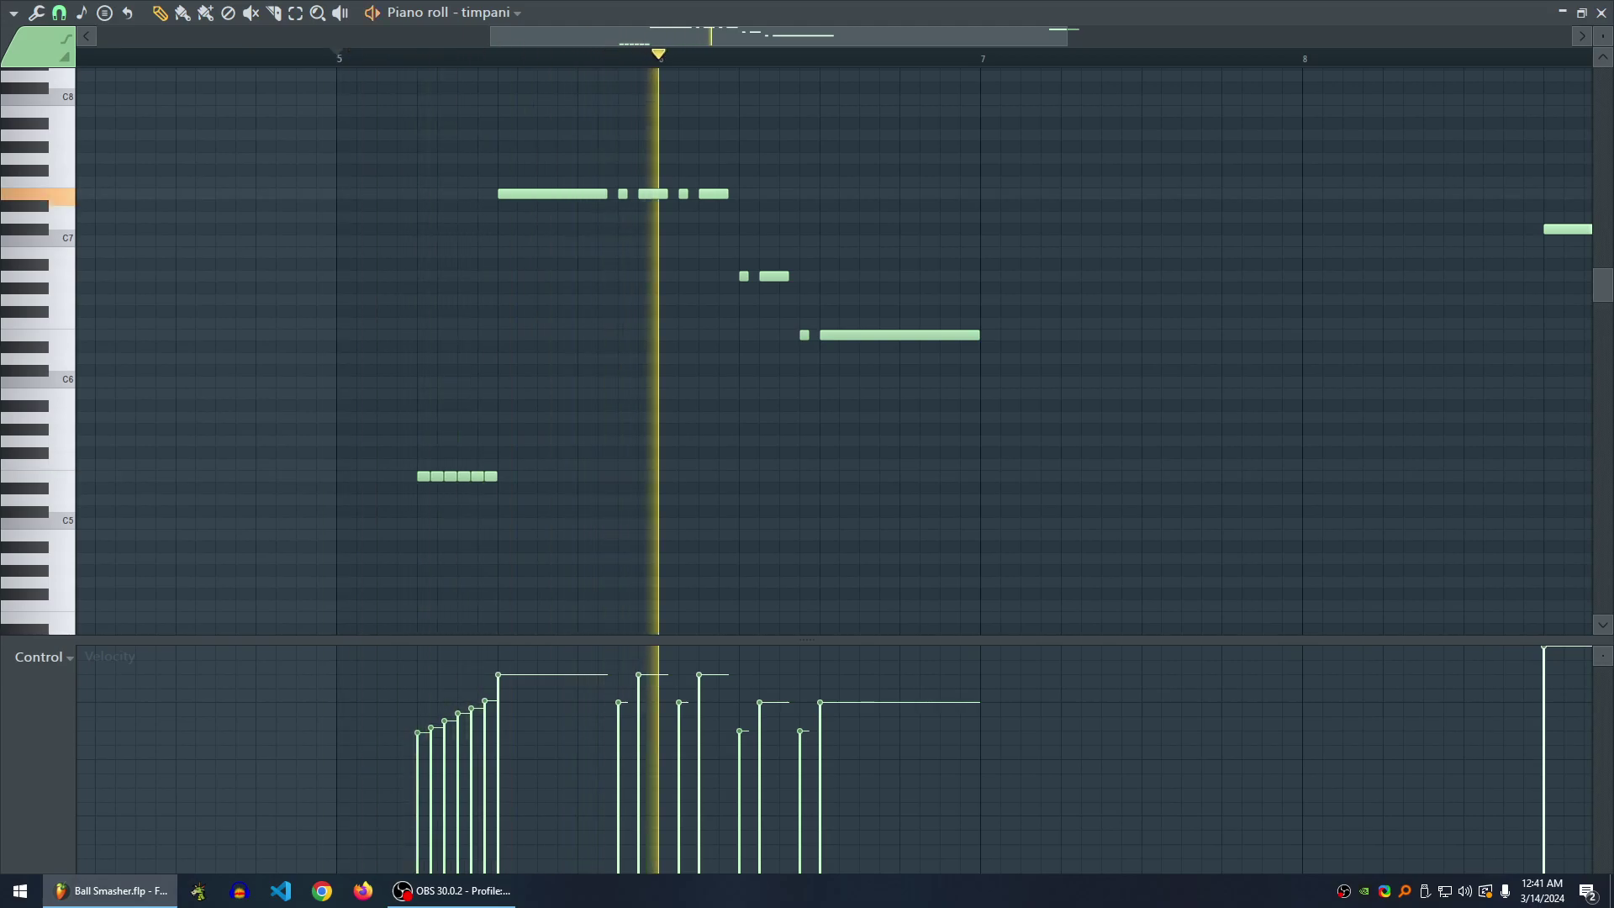
key("space")
- Return to the Channel rack and play Pattern 8 from bar 5 with all channels unmuted
key("F7")
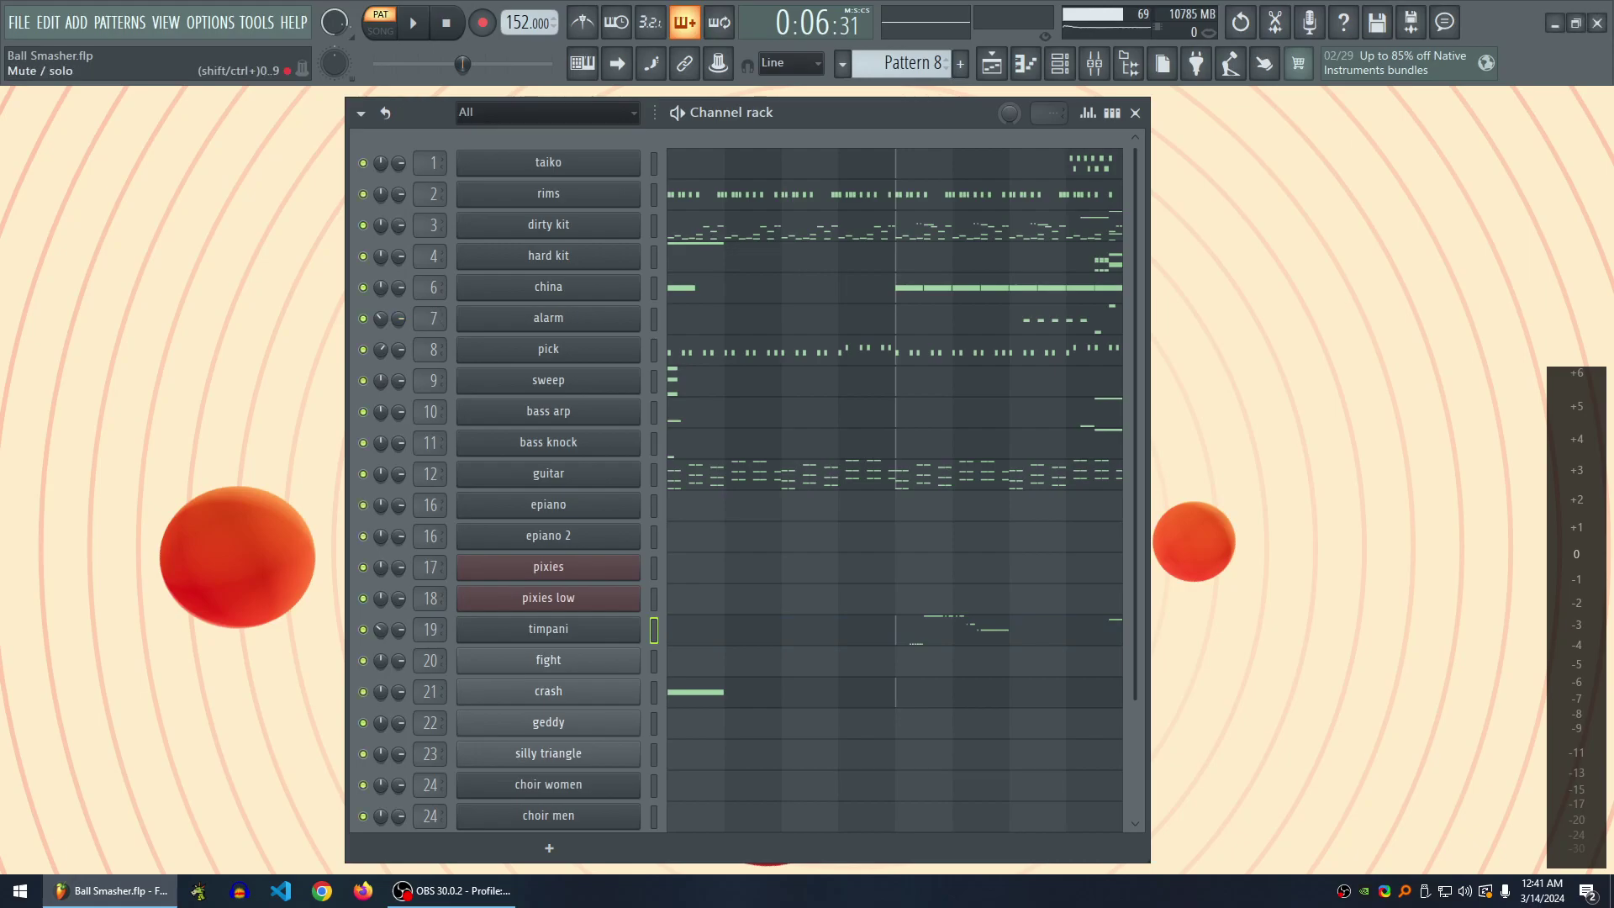
key("space")
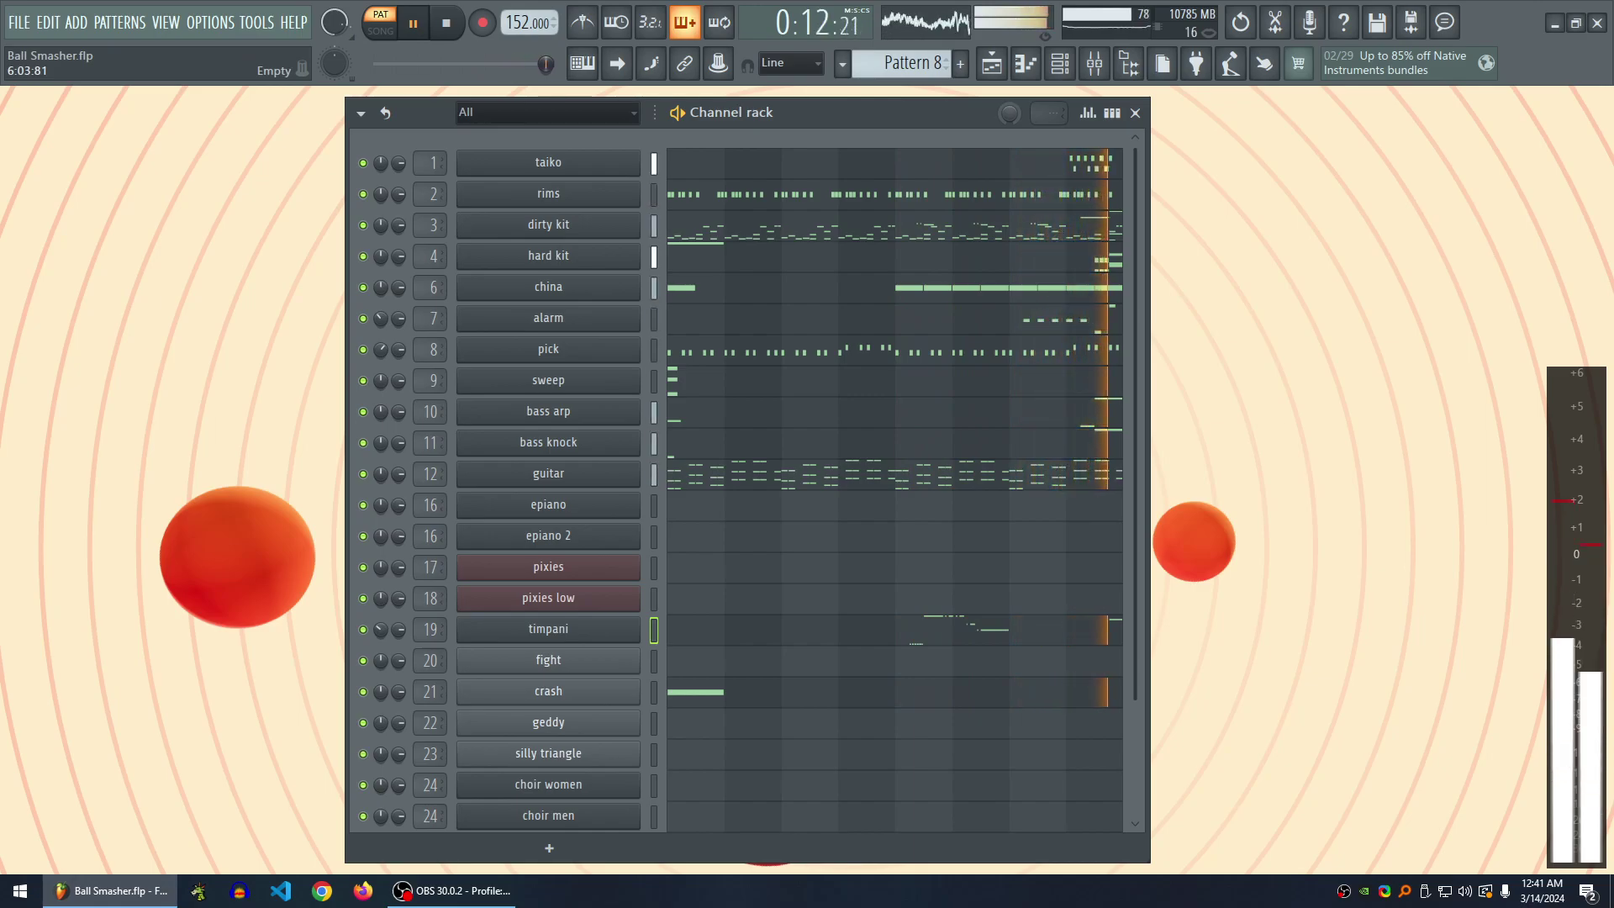
key("space")
- Open the taiko channel's notes in the piano roll, play its bar 8 fill, and return to the Channel rack
left_click(1091, 163)
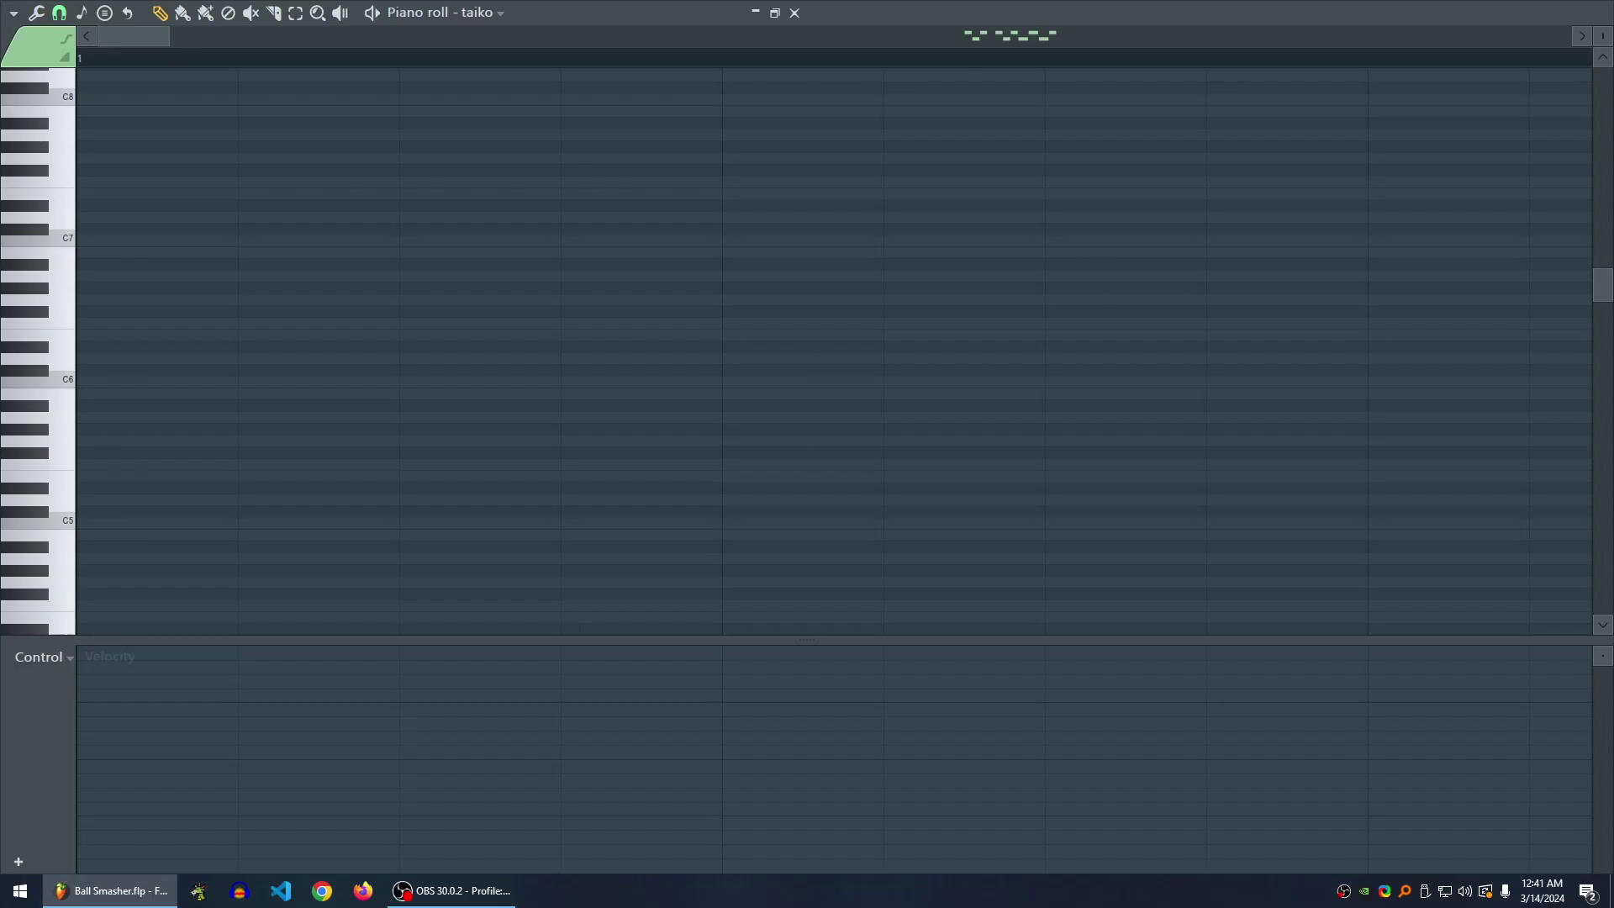
scroll(833, 351, "down", 4)
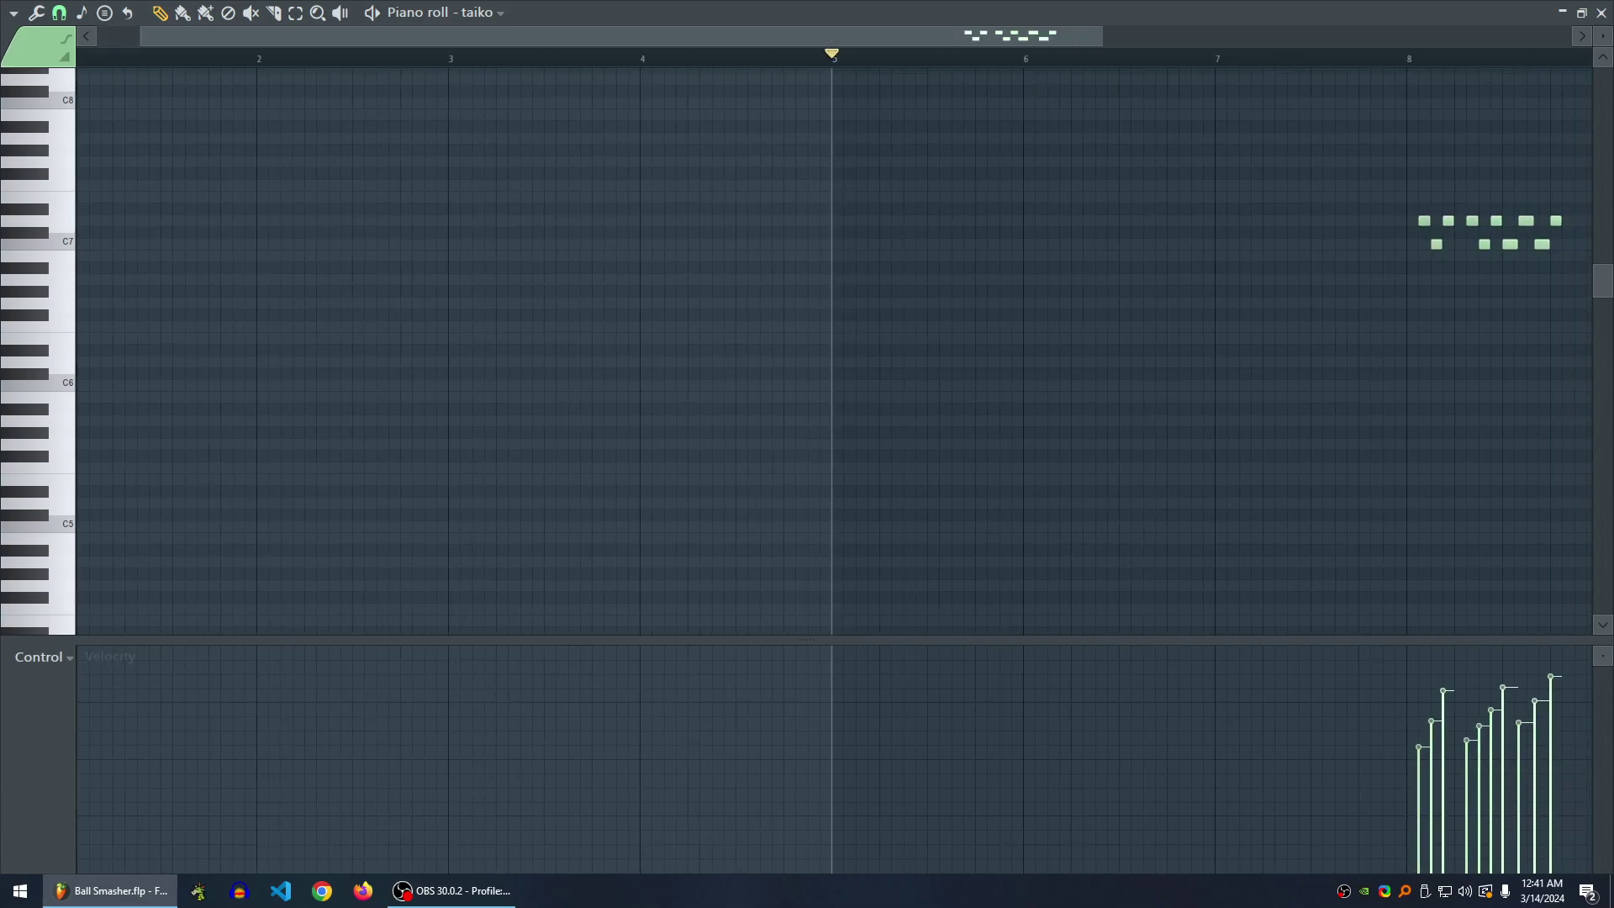
key("space")
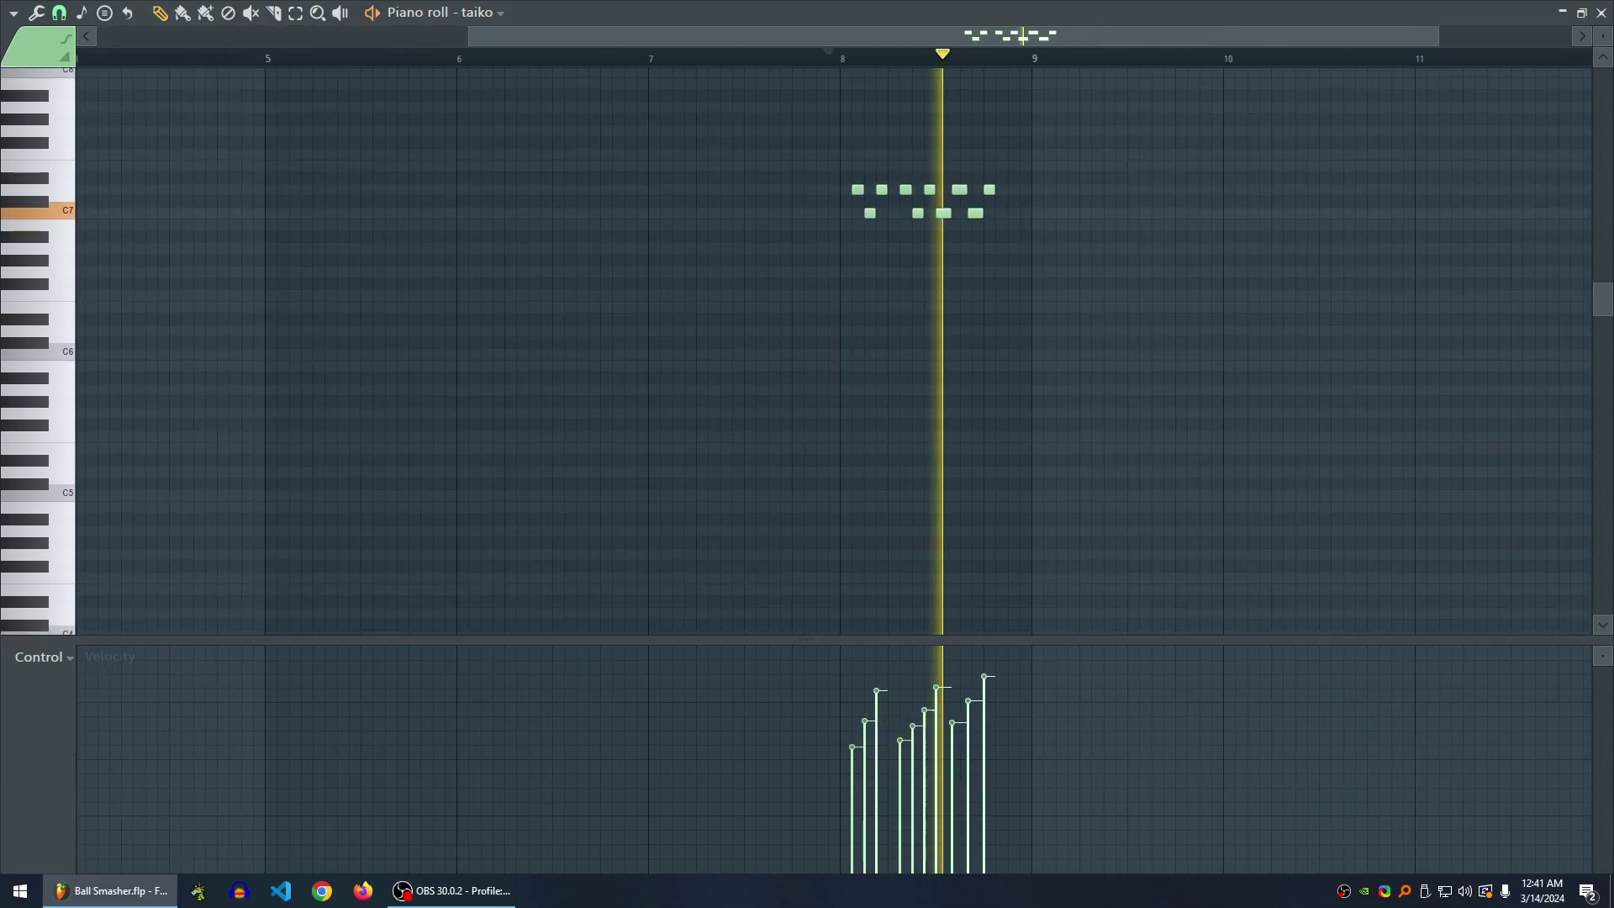
key("space")
key("F7")
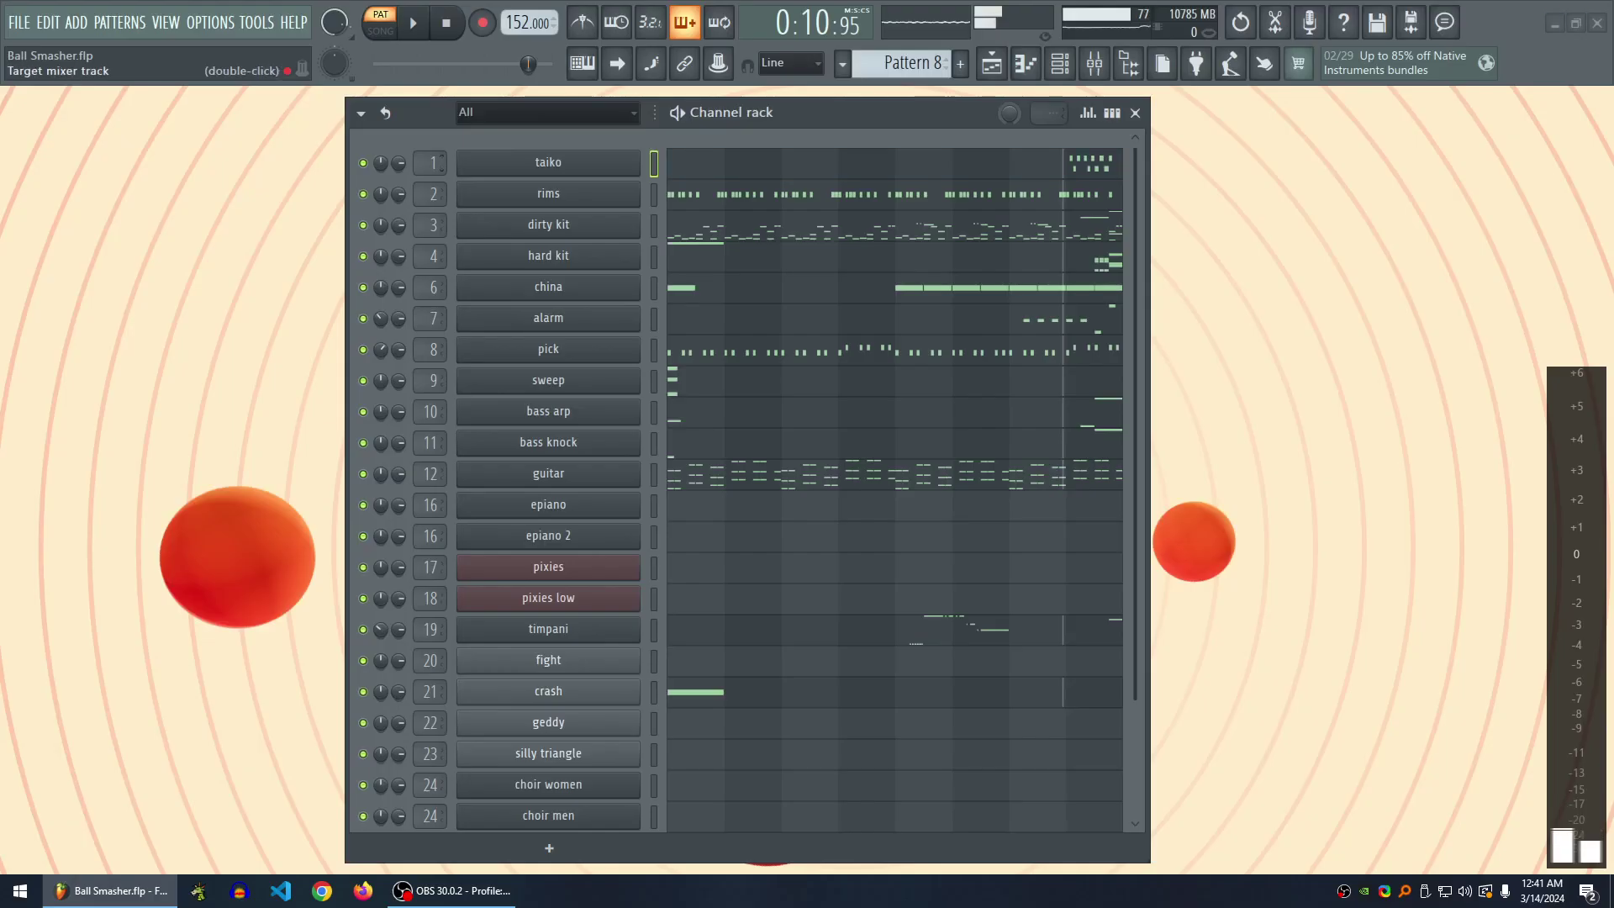
- Turn on the metronome and play the soloed taiko fill against it
key("ctrl+m")
key("space")
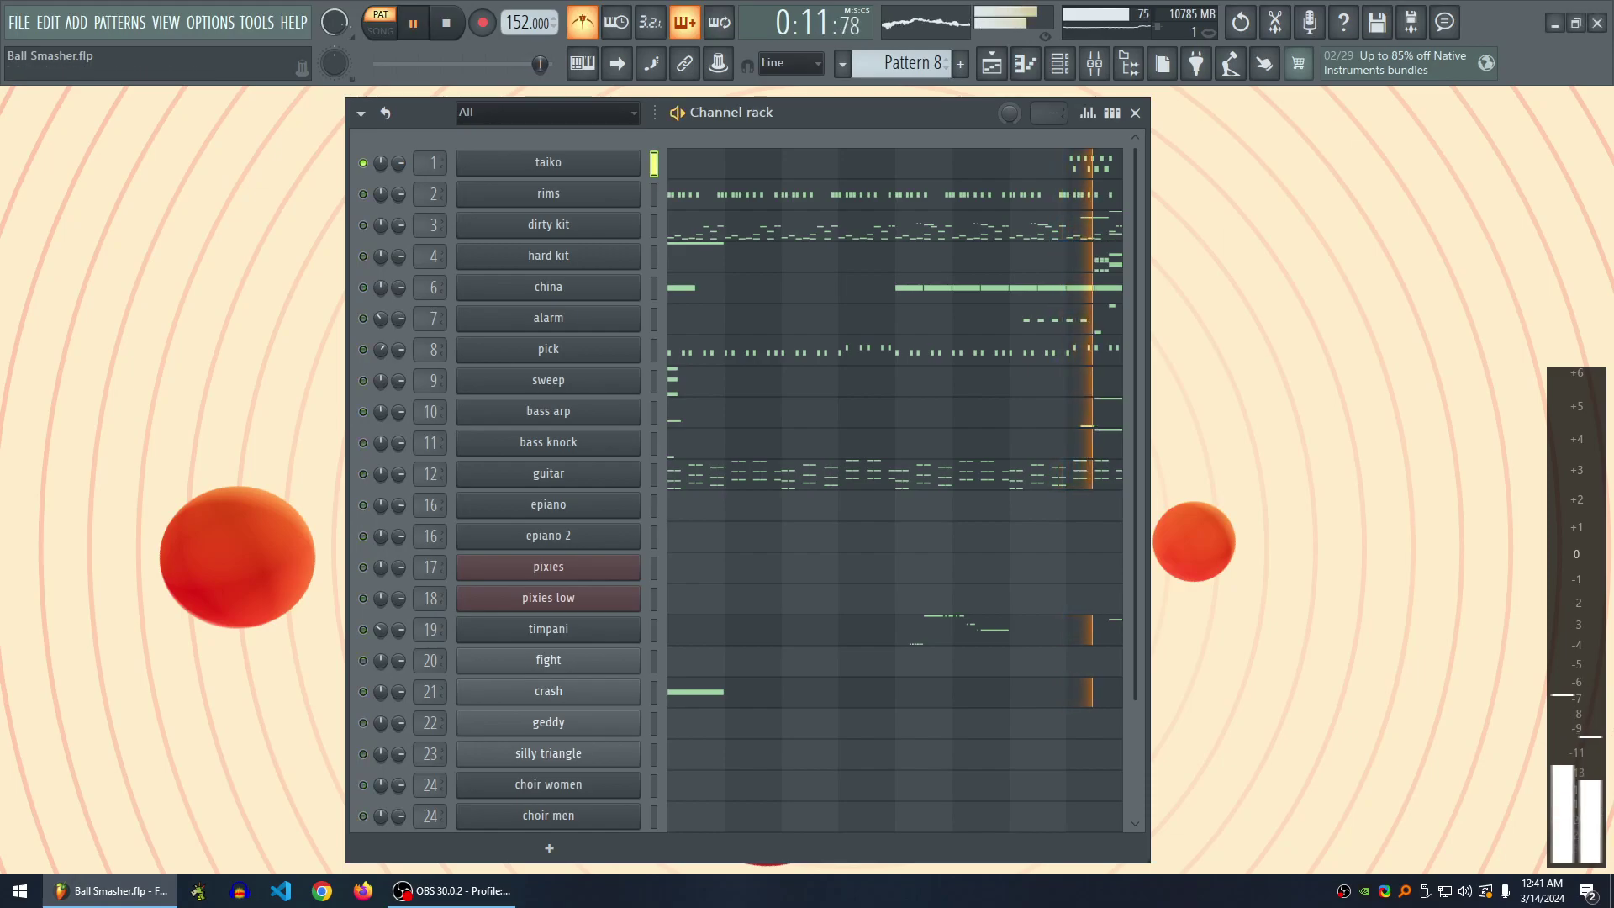
key("space")
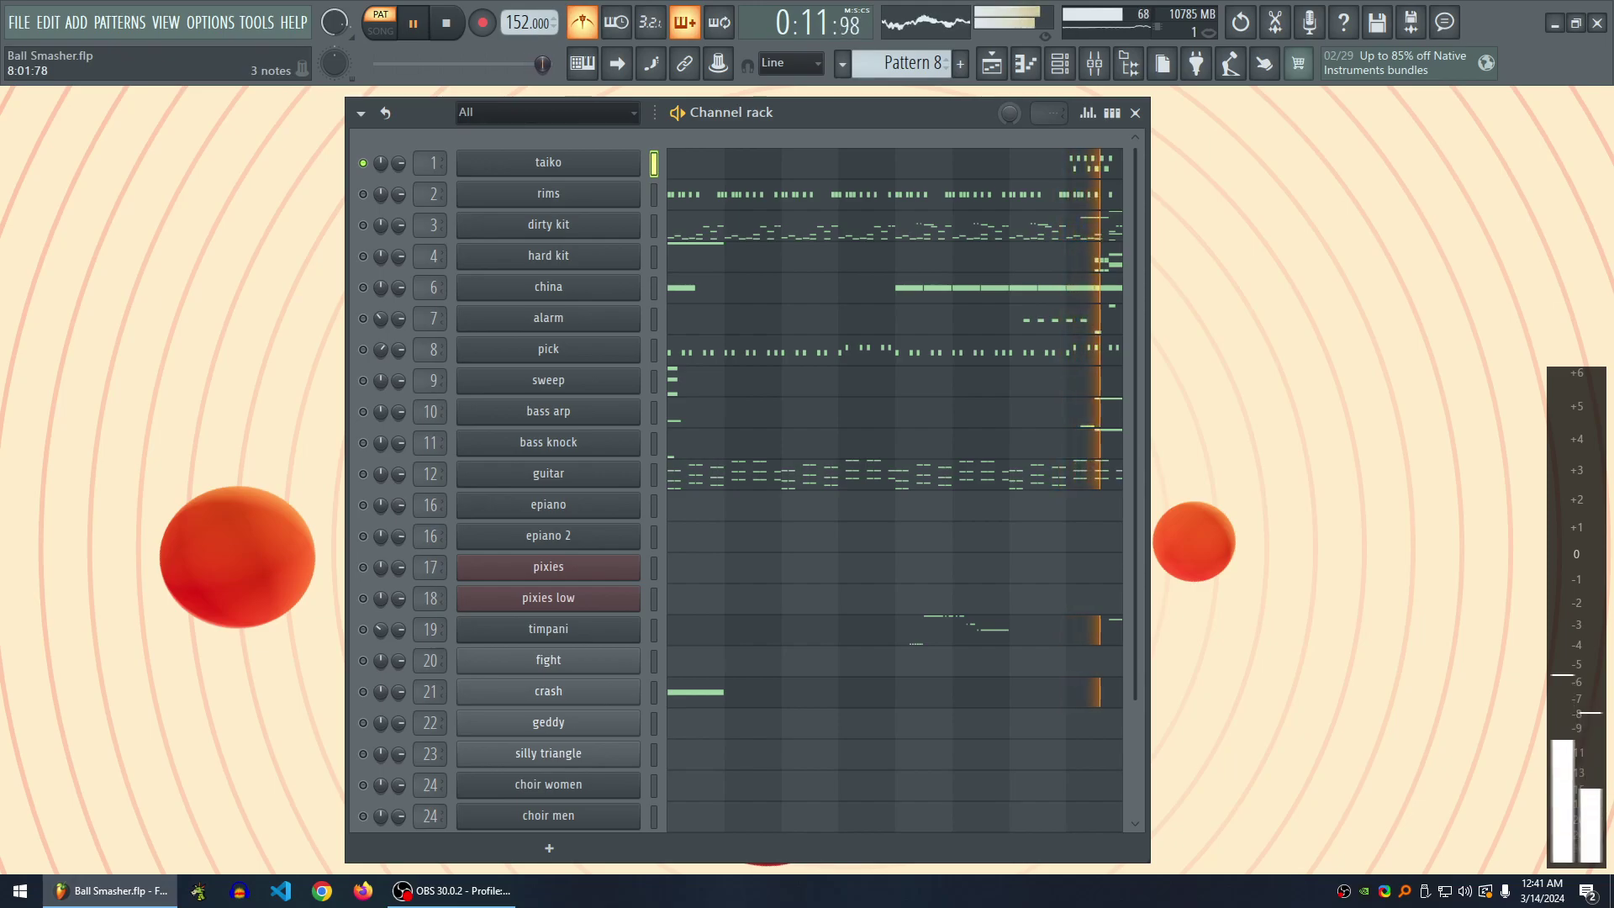
key("space")
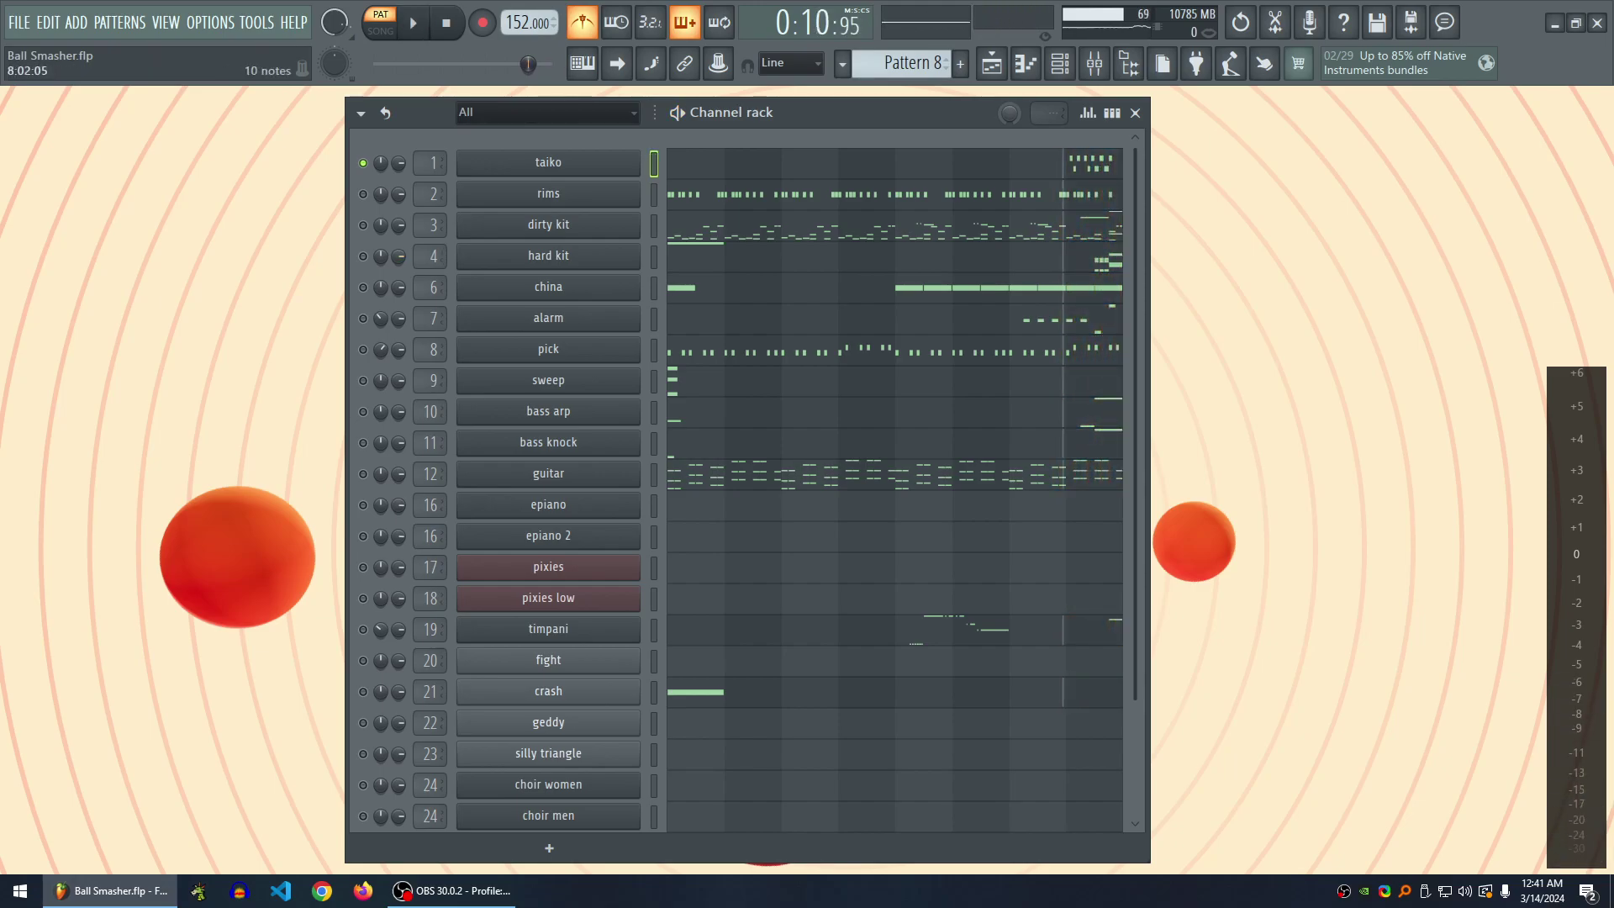
- Inspect the taiko notes in bar 8 up close and play Pattern 8 with only the drum kit channels and taiko unmuted
key("F7")
scroll(1395, 218, "up", 5)
left_click_drag(1395, 219, 367, 249)
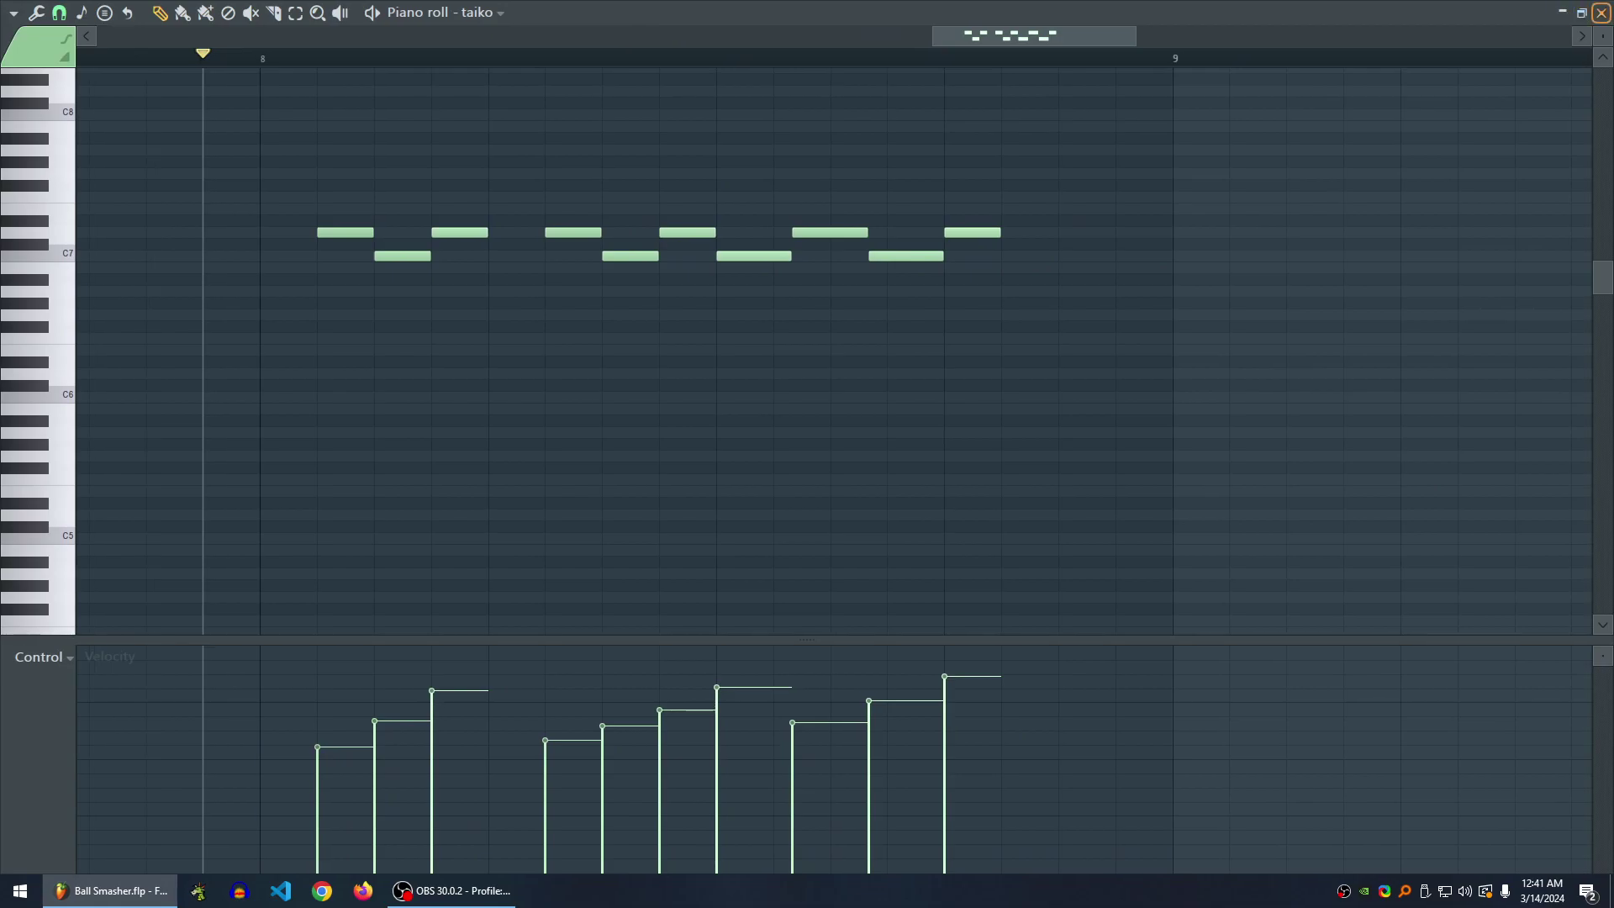
key("F7")
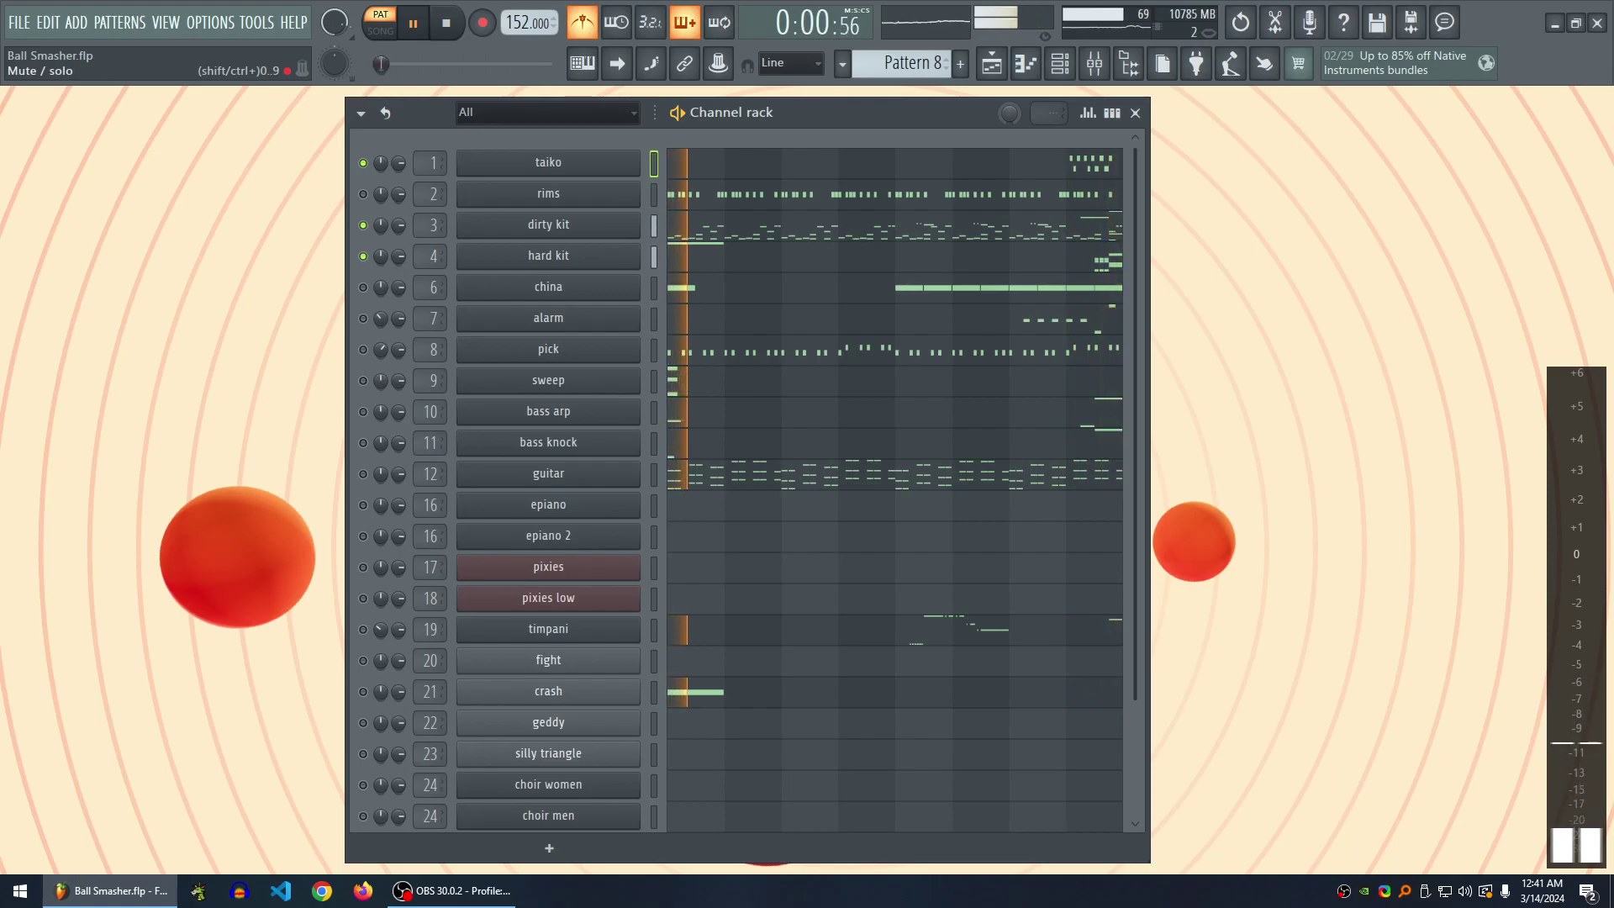
key("space")
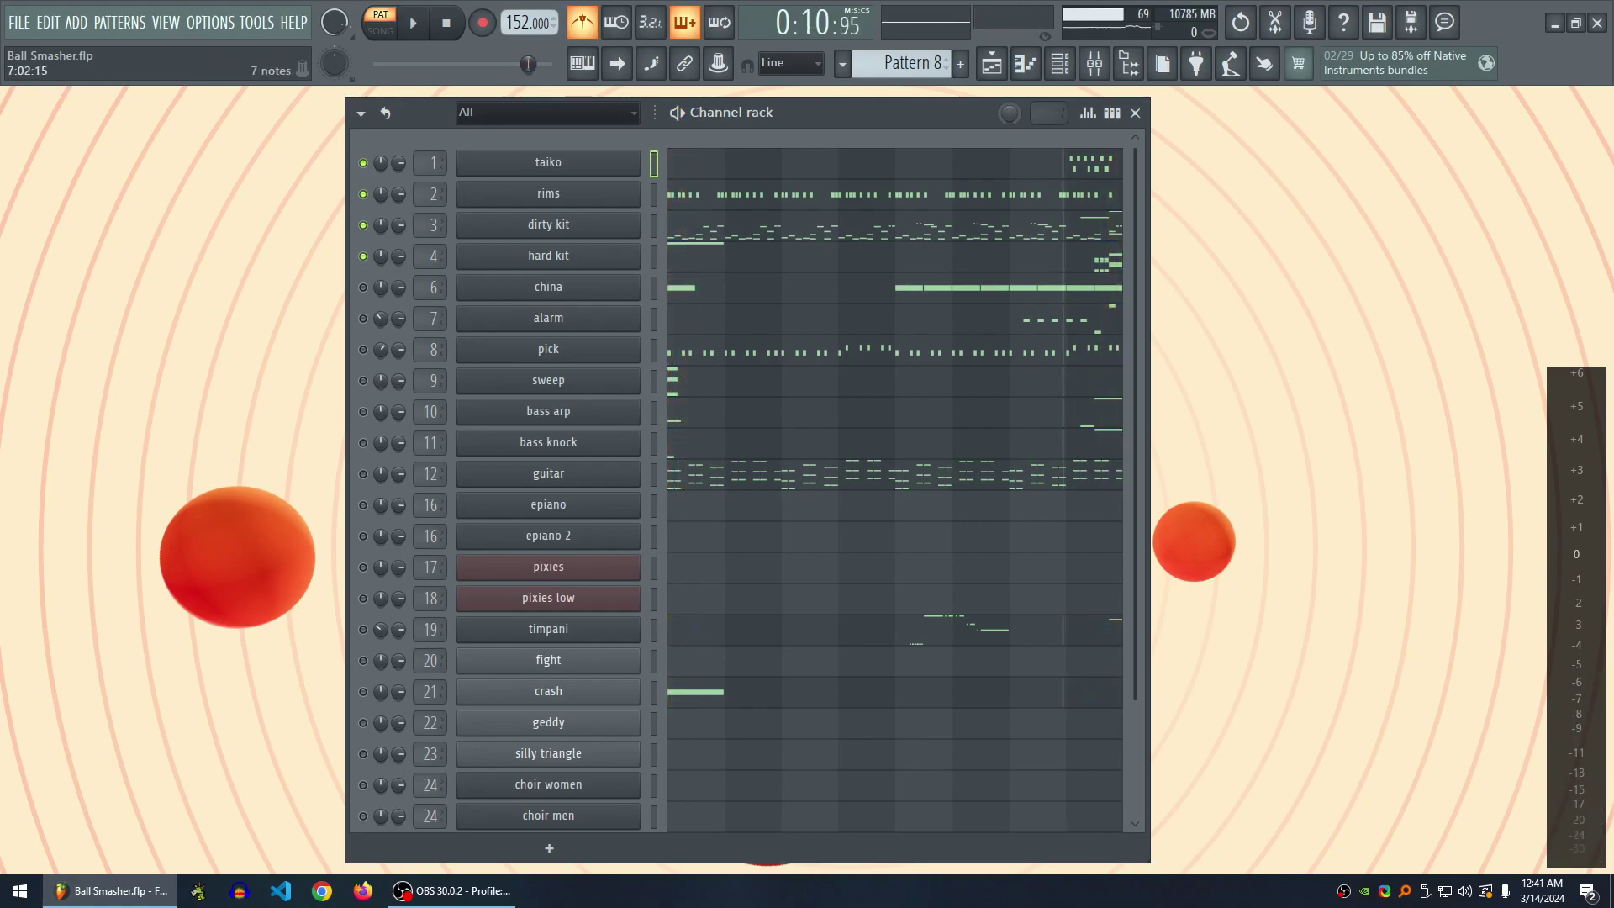
- Switch to Pattern 9 and play it with all channels unmuted
key("KP_Add")
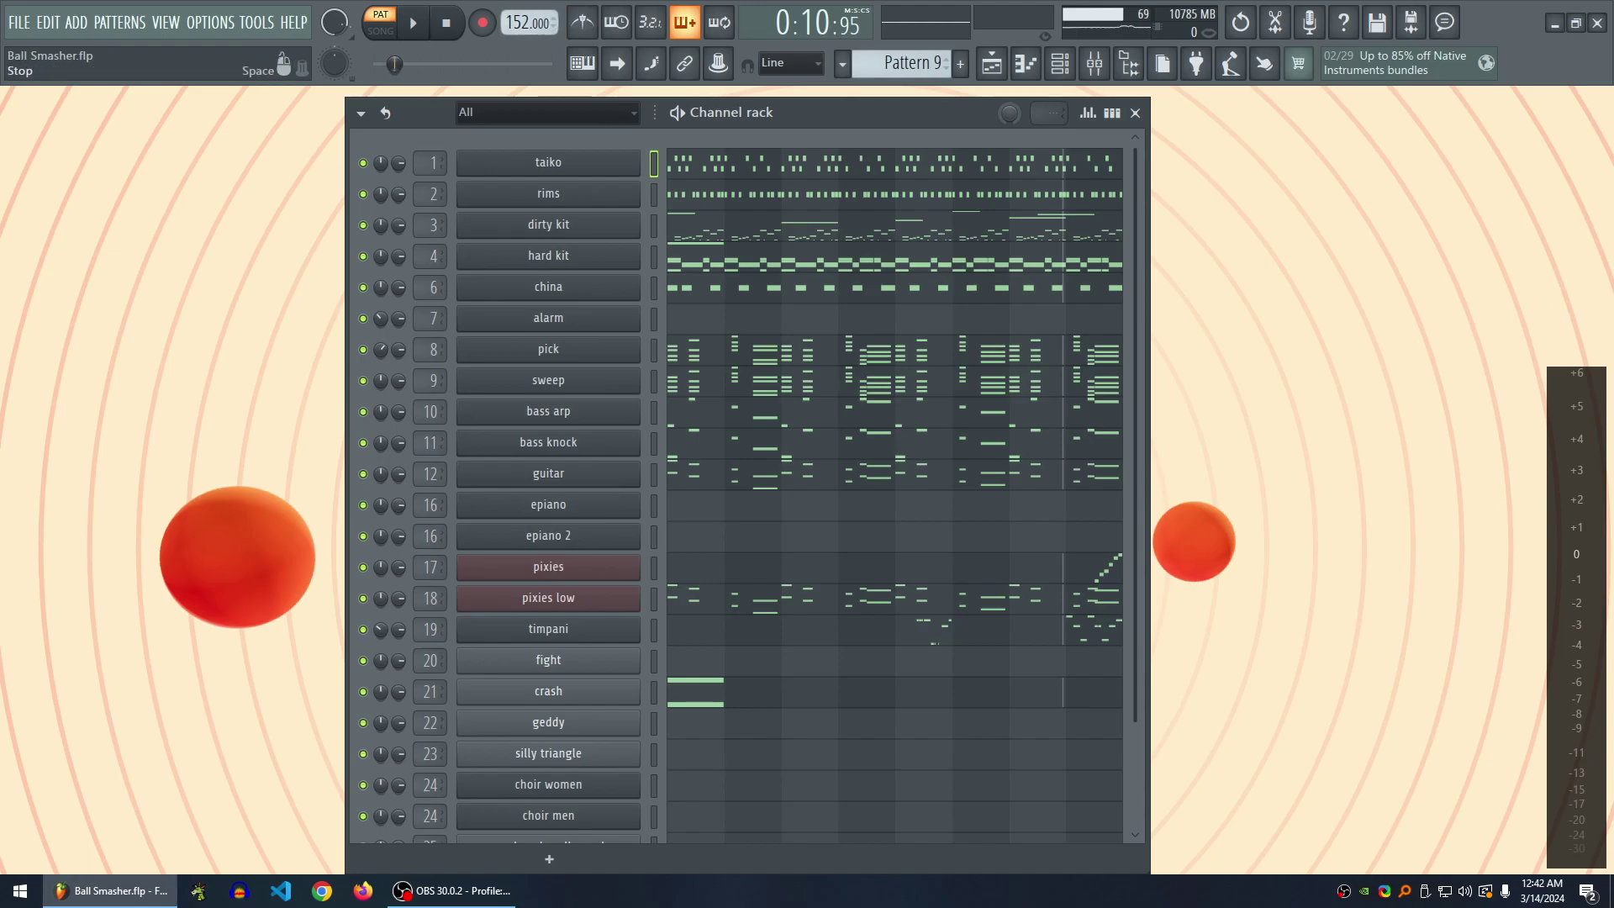
key("space")
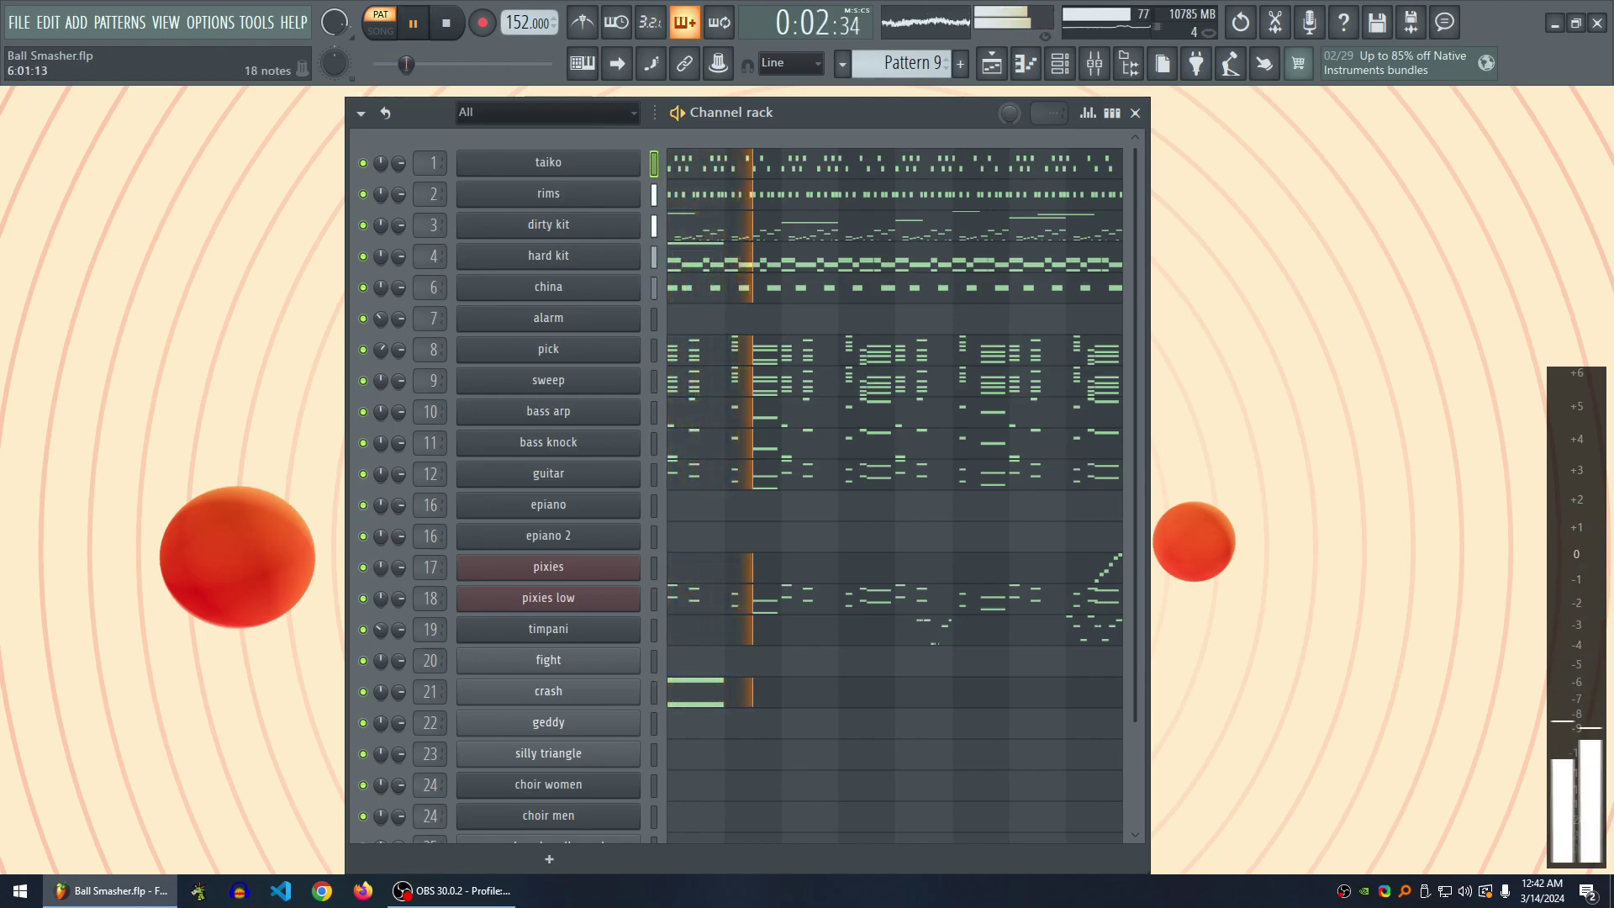
scroll(740, 470, "down", 1)
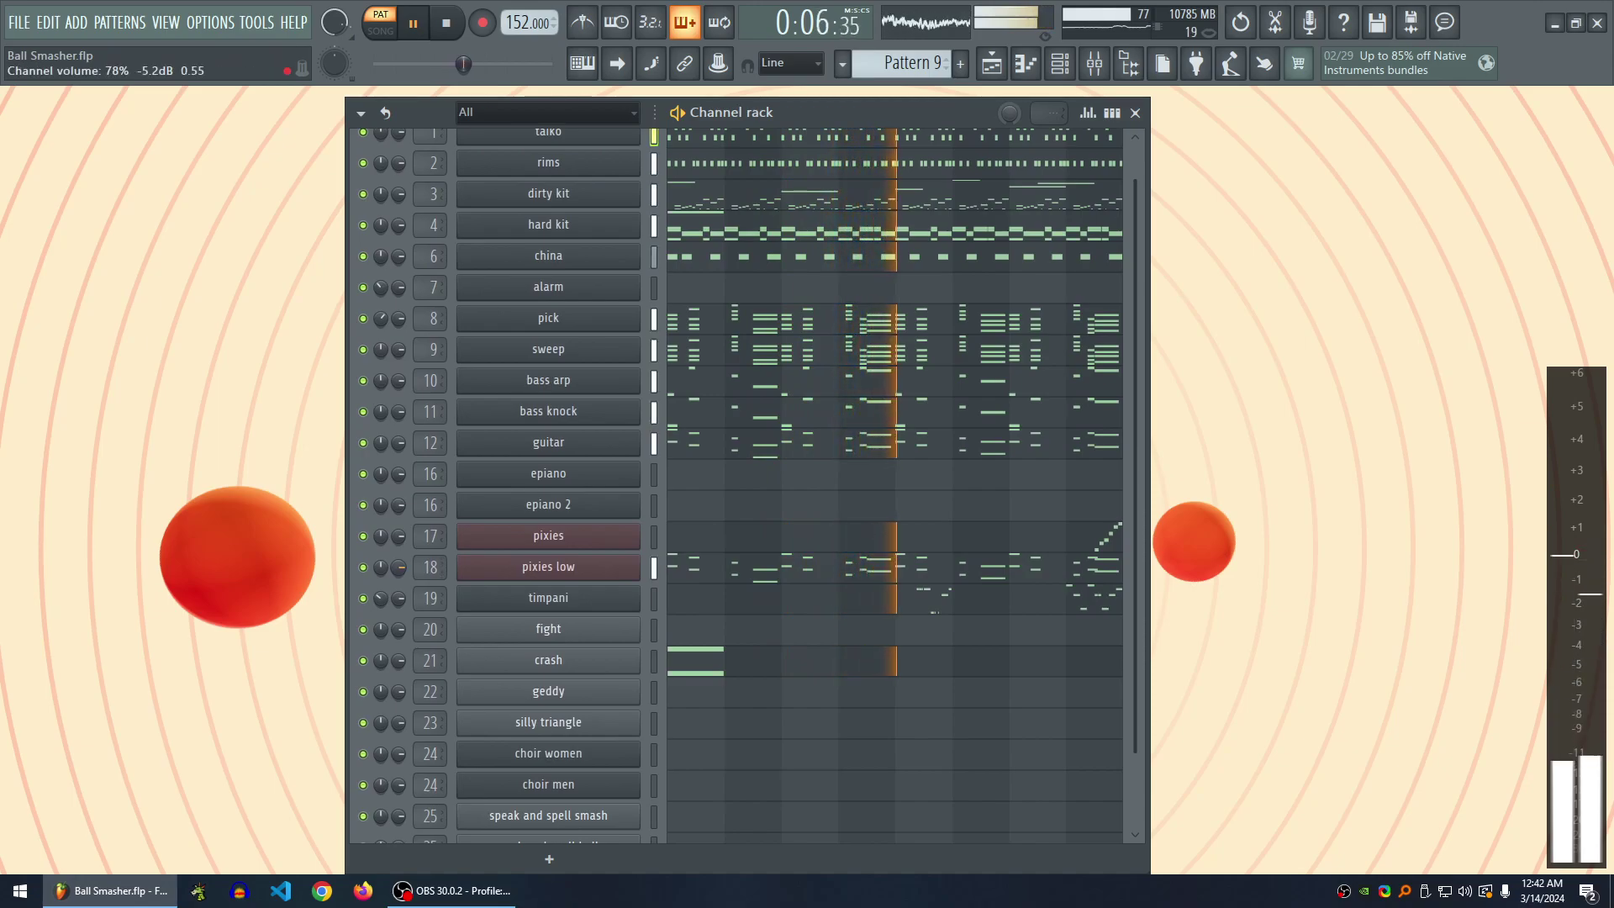
key("space")
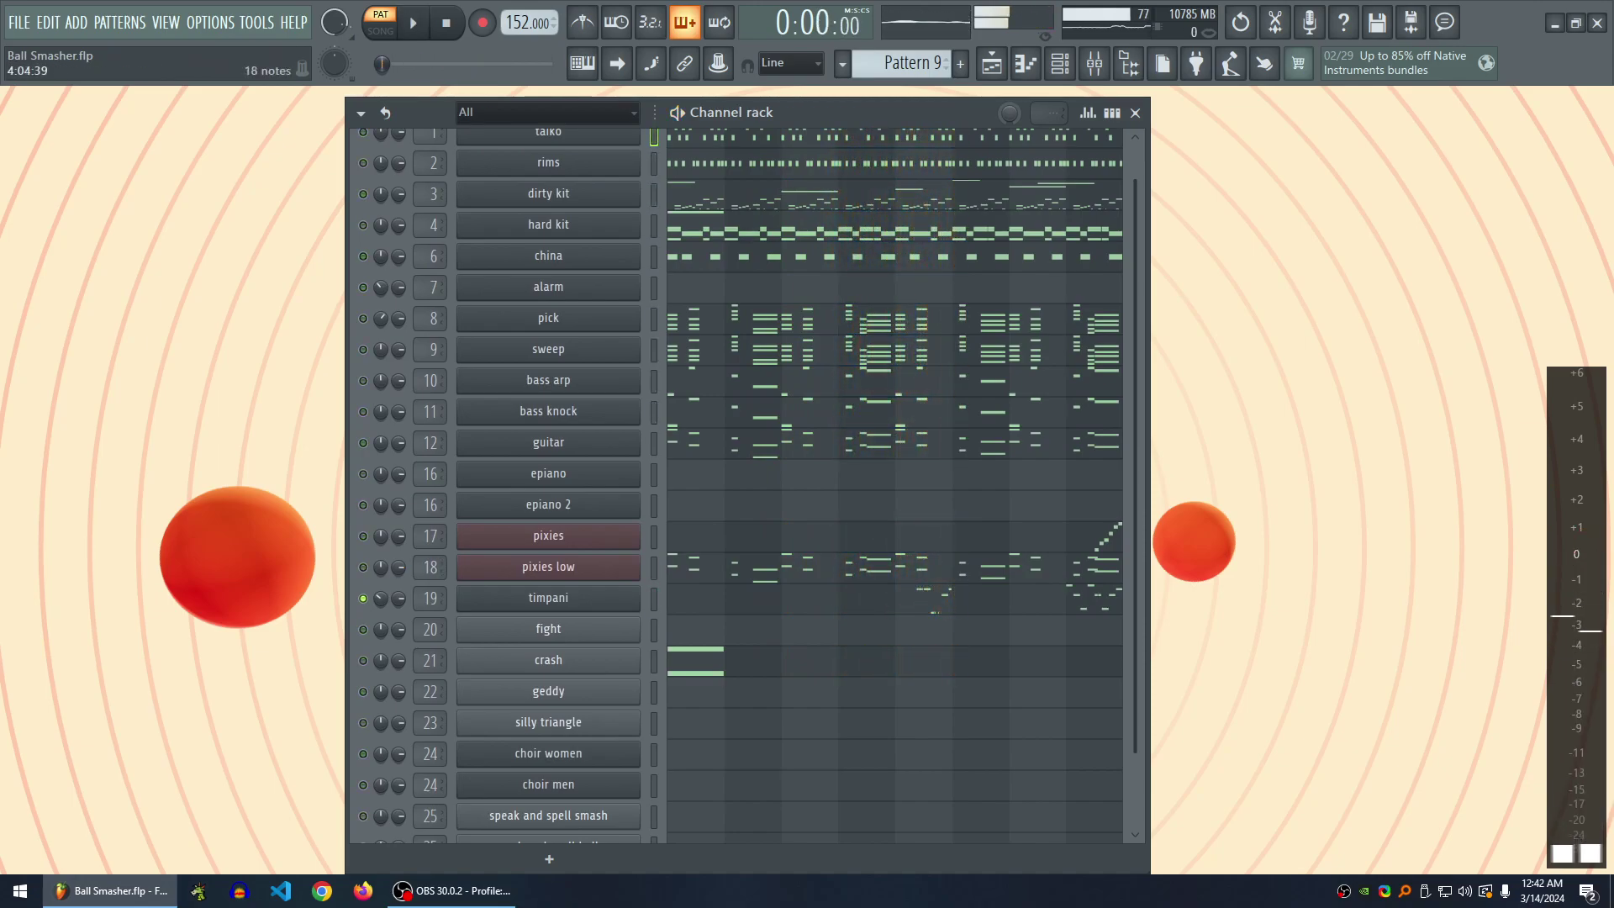
- Open the timpani notes of Pattern 9 in the piano roll and play the bar 5 phrase
key("F7")
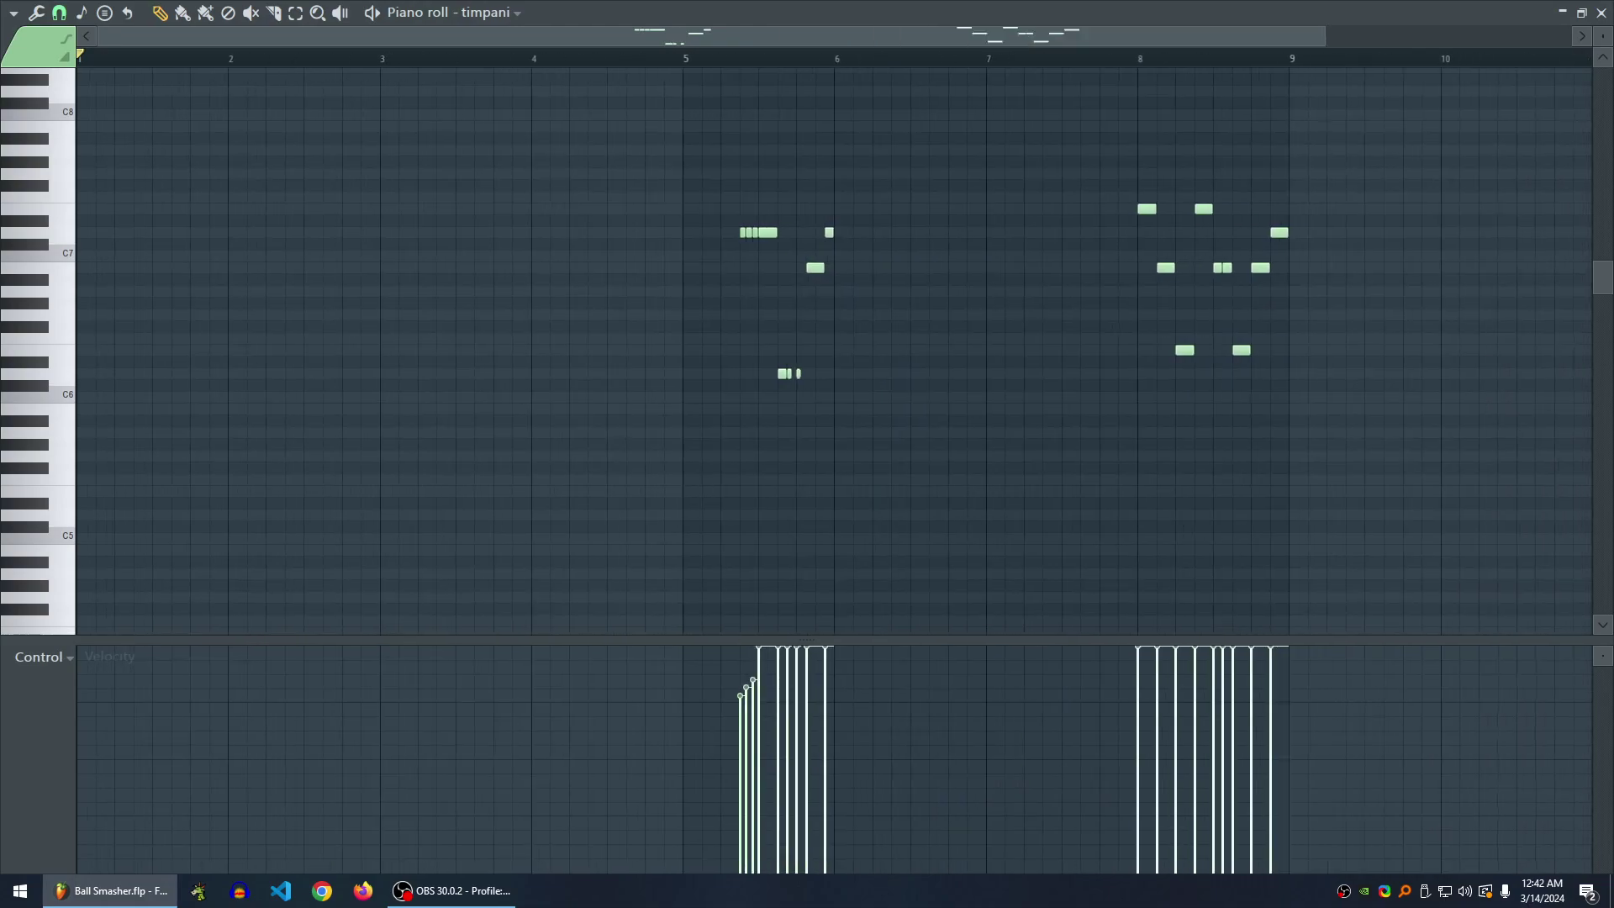
key("space")
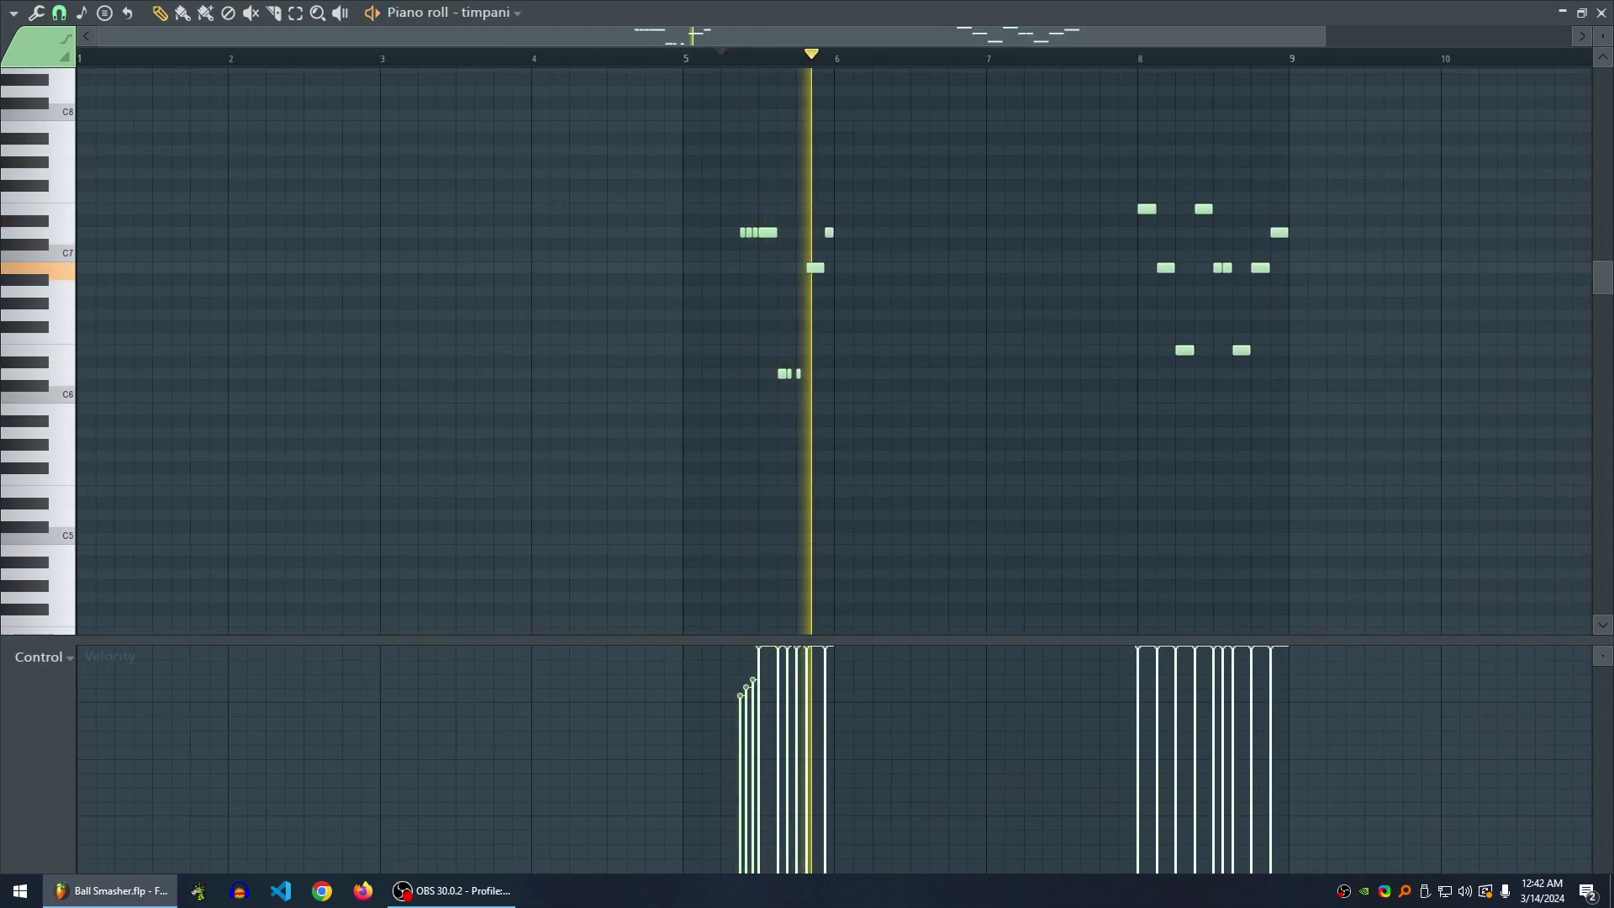
key("space")
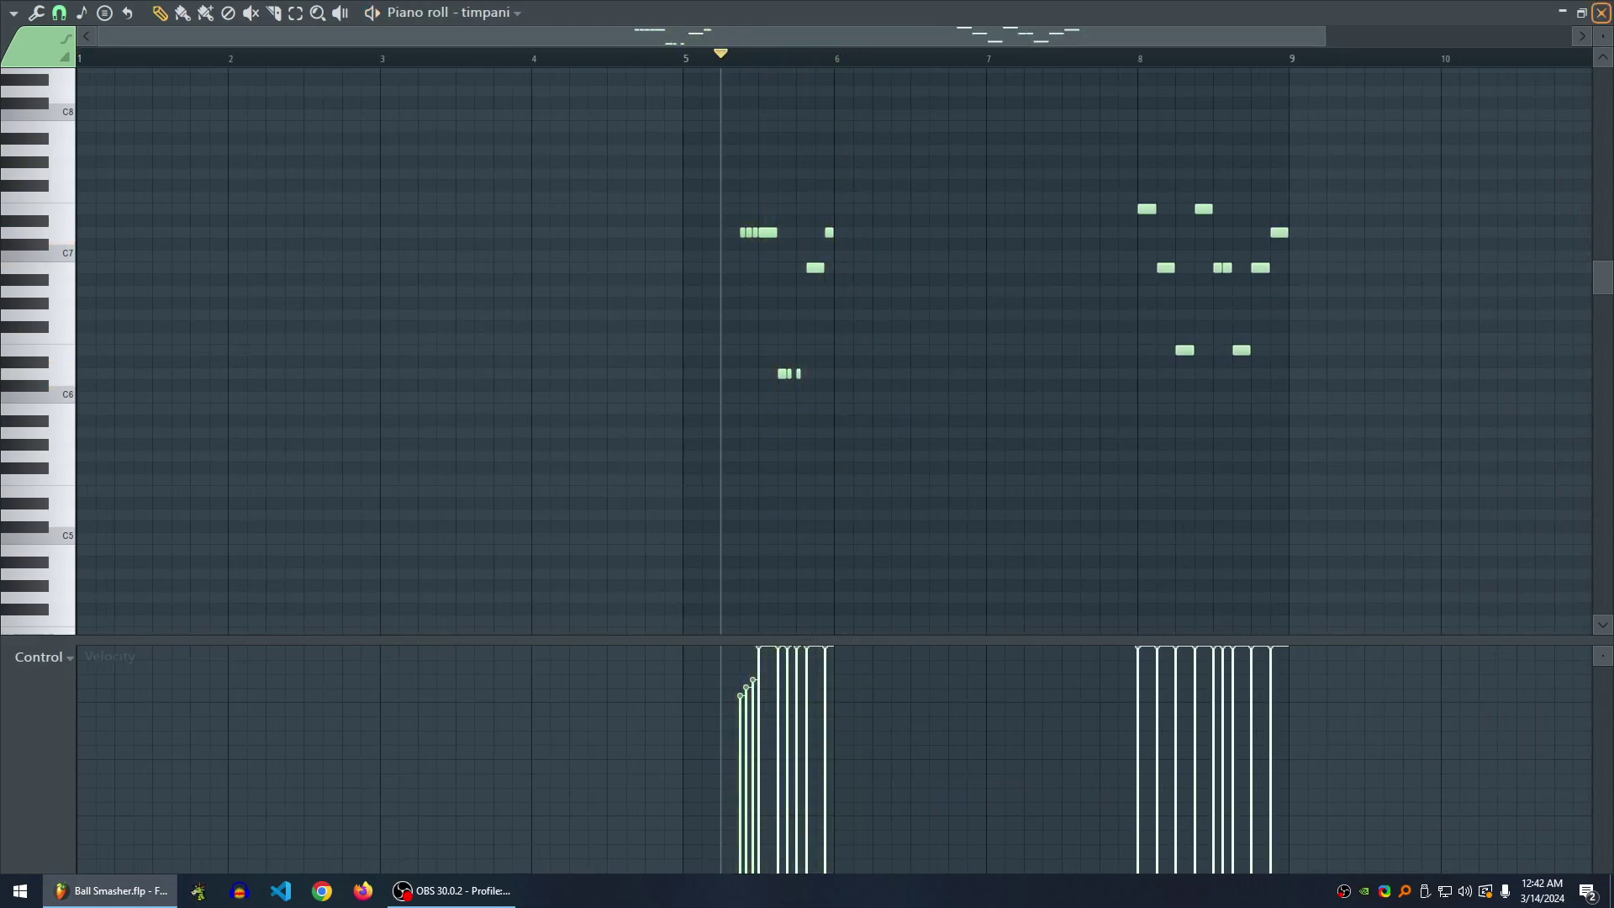
key("F7")
- Play the timpani phrase at bar 5 of Pattern 9 together with all the other channels
scroll(736, 485, "up", 1)
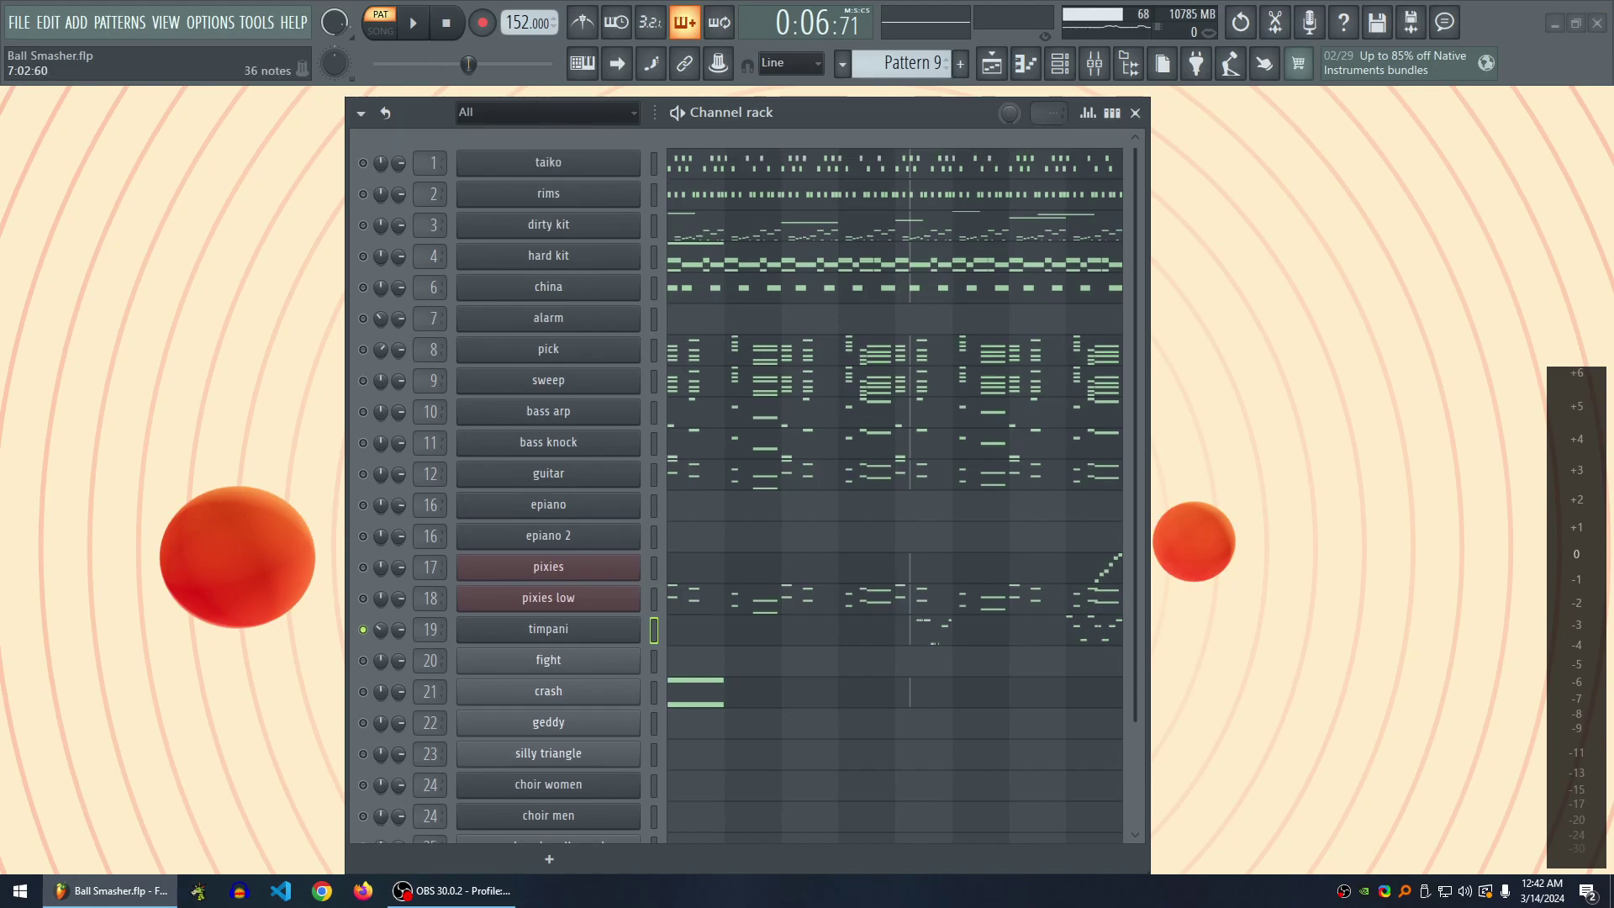
scroll(894, 483, "down", 2)
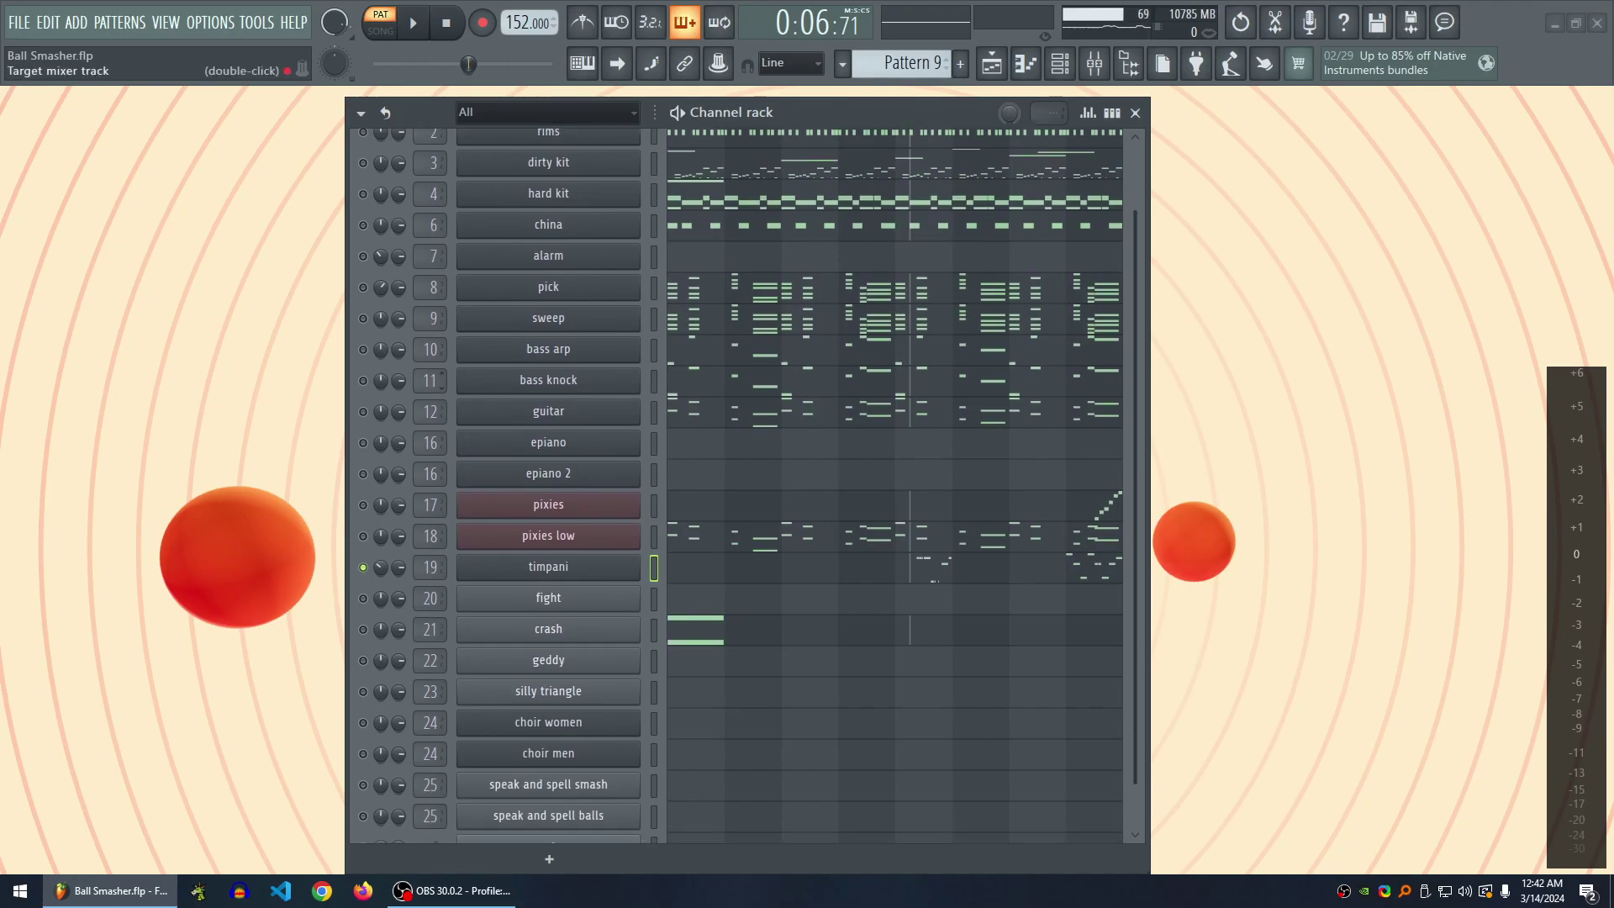
key("space")
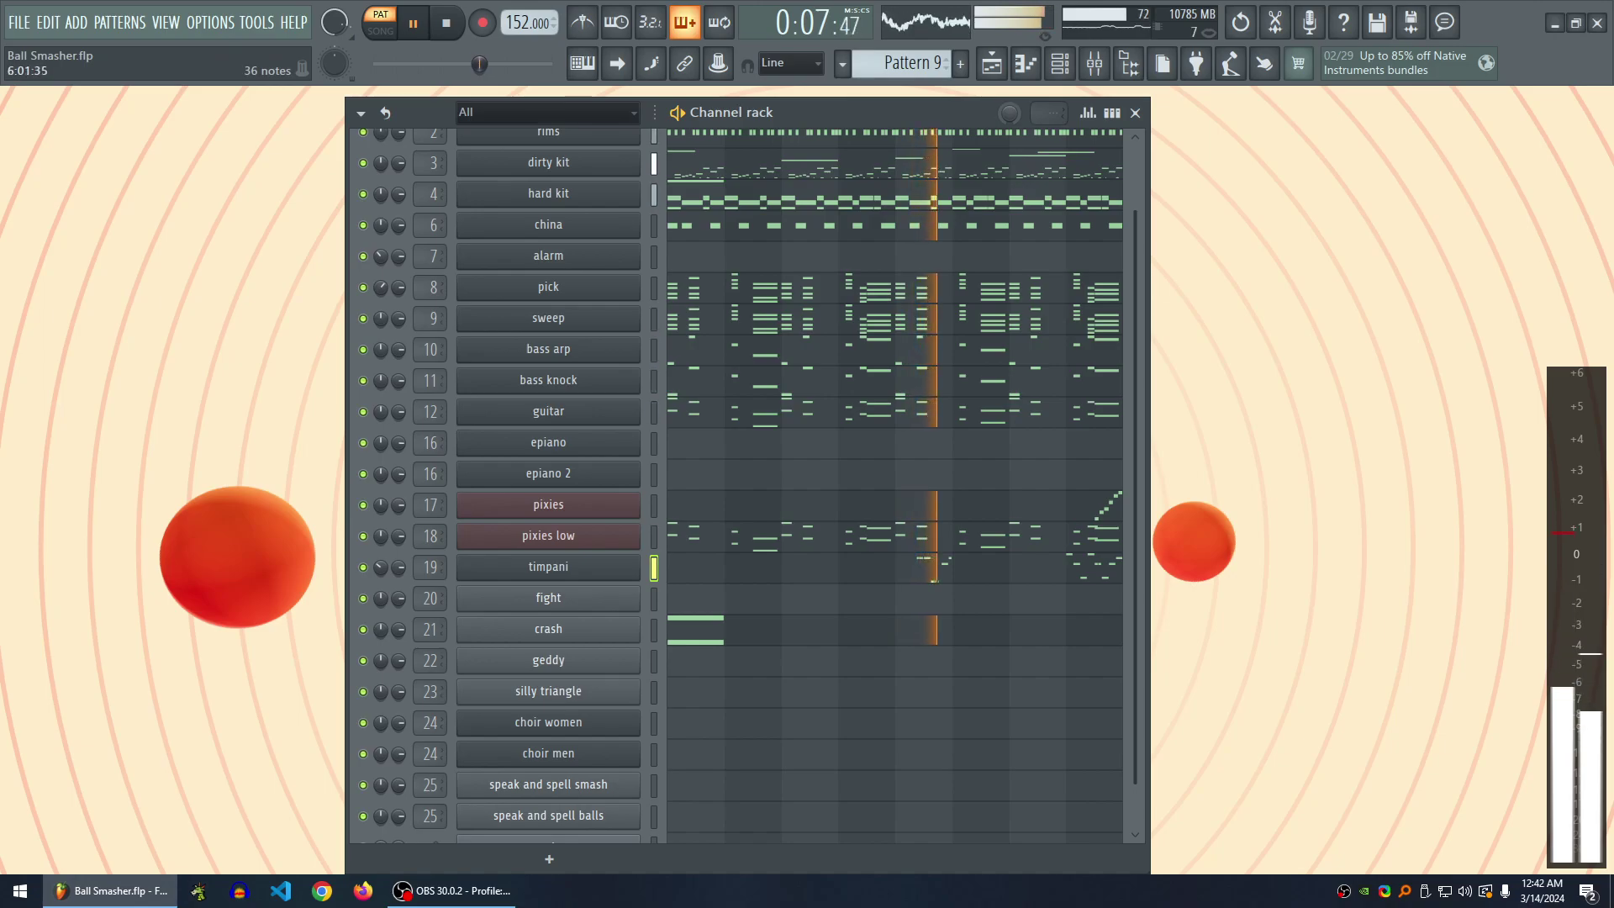
key("space")
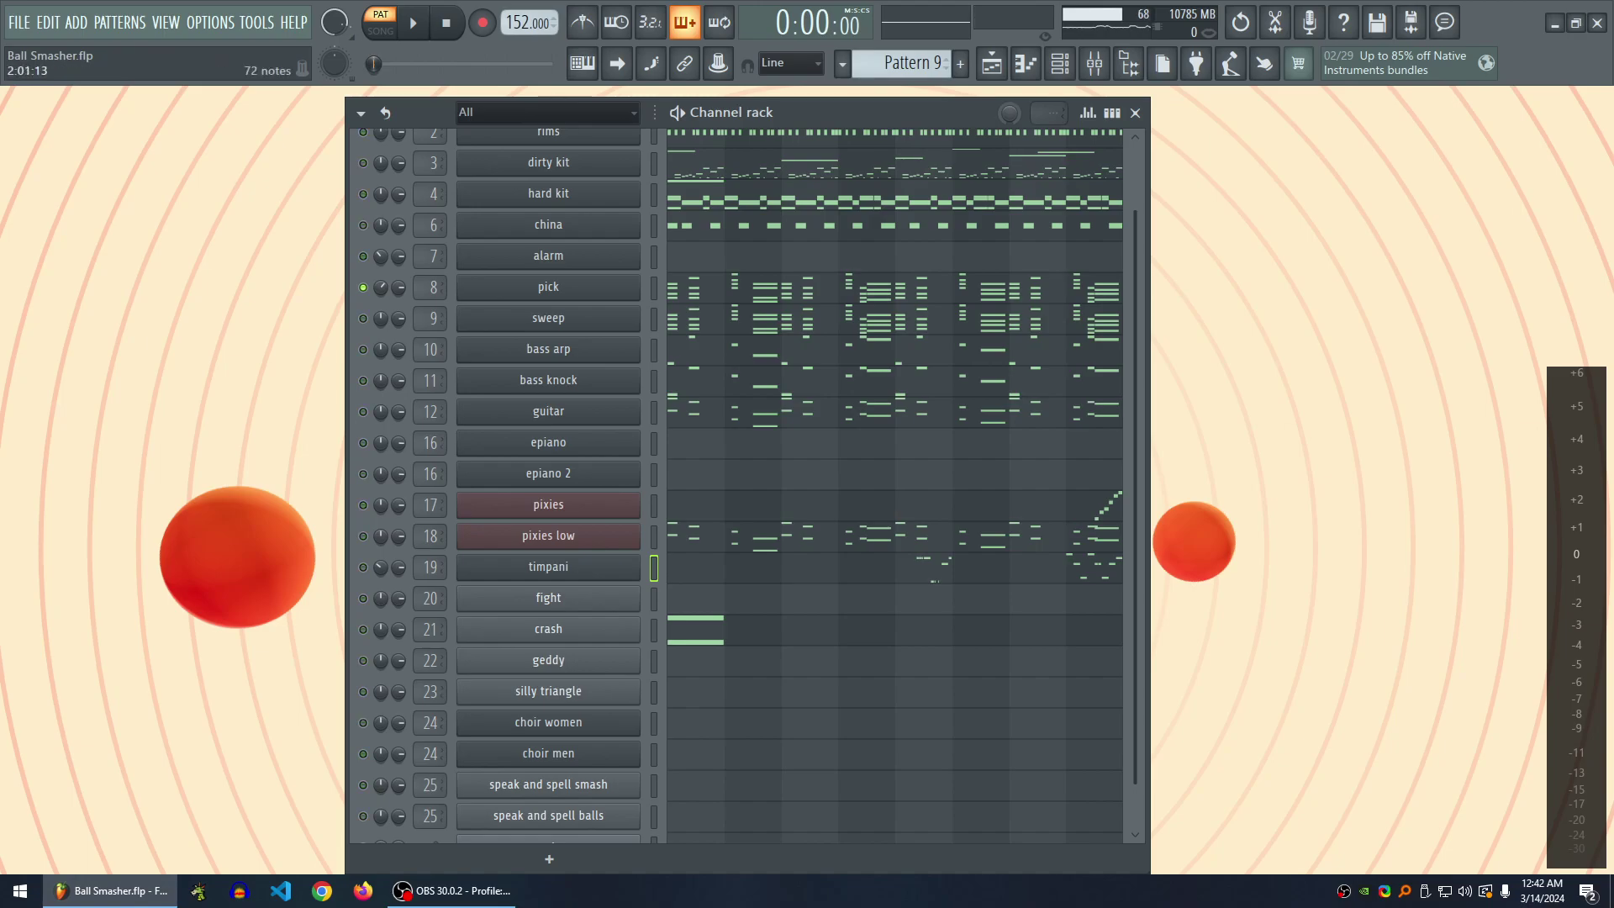
- Play the soloed pick channel's chords in the piano roll and close the piano roll
left_click(678, 287)
scroll(677, 351, "down", 6)
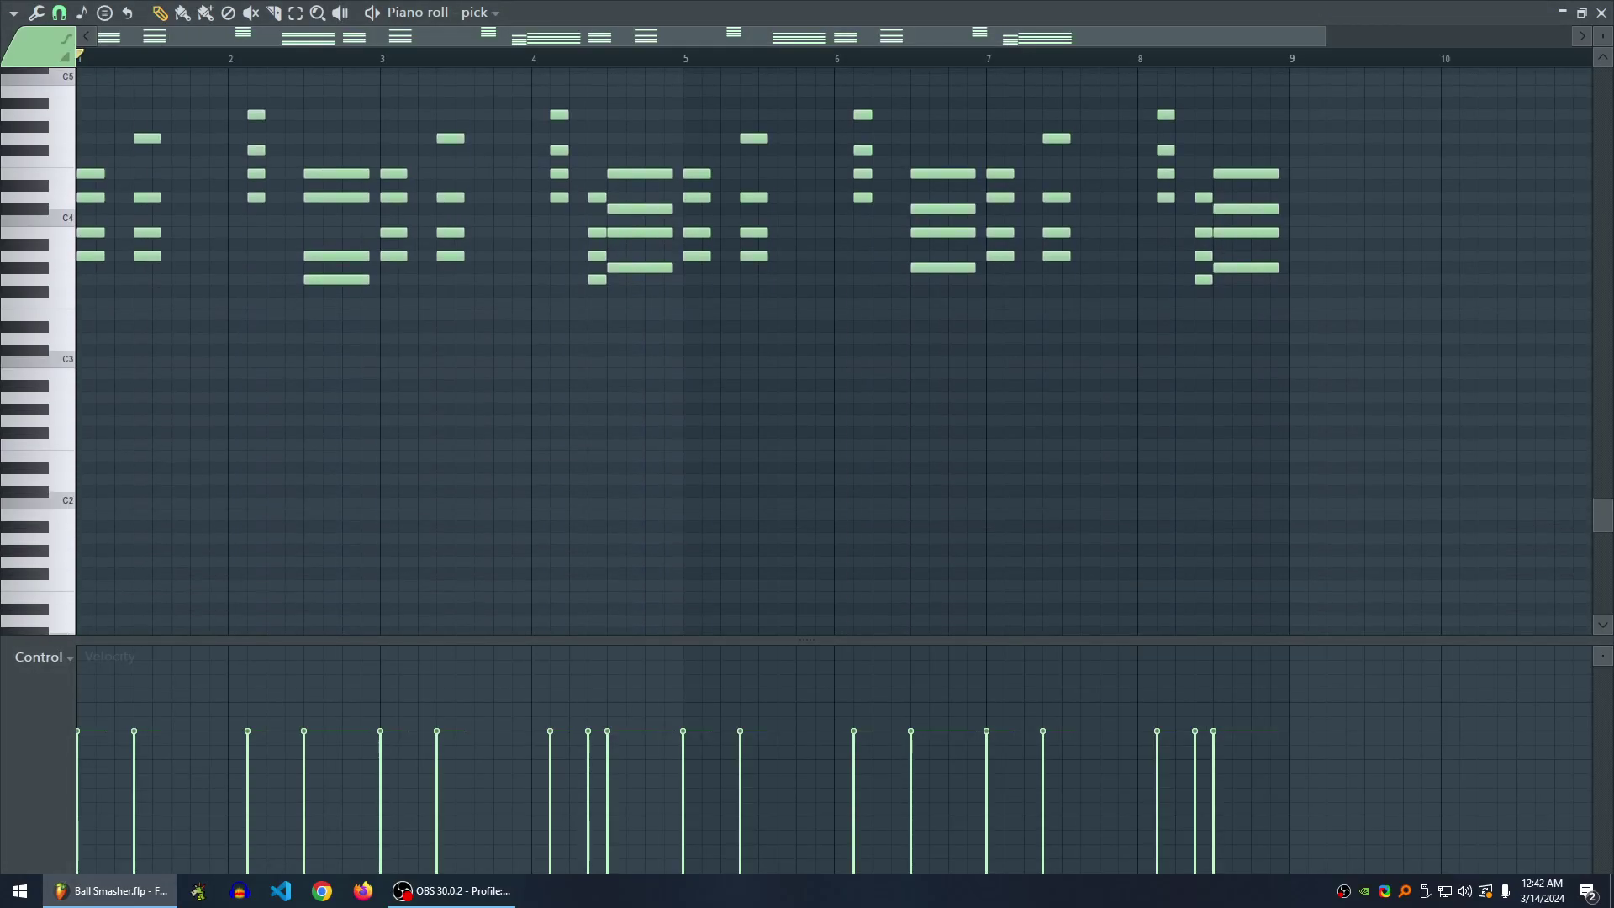
key("space")
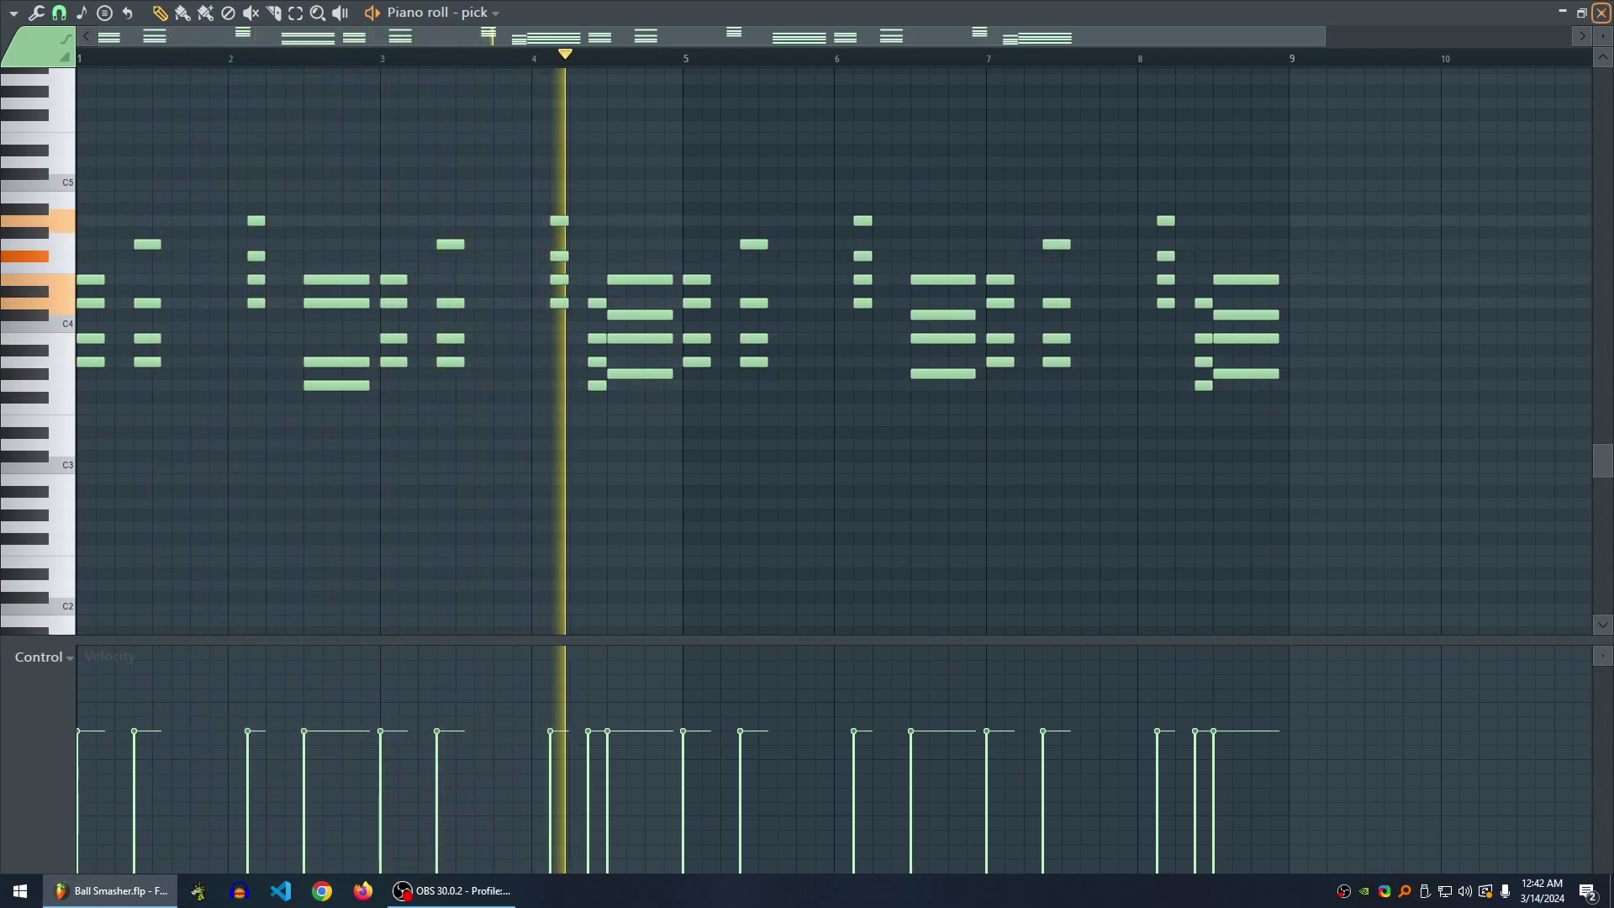
left_click(1601, 13)
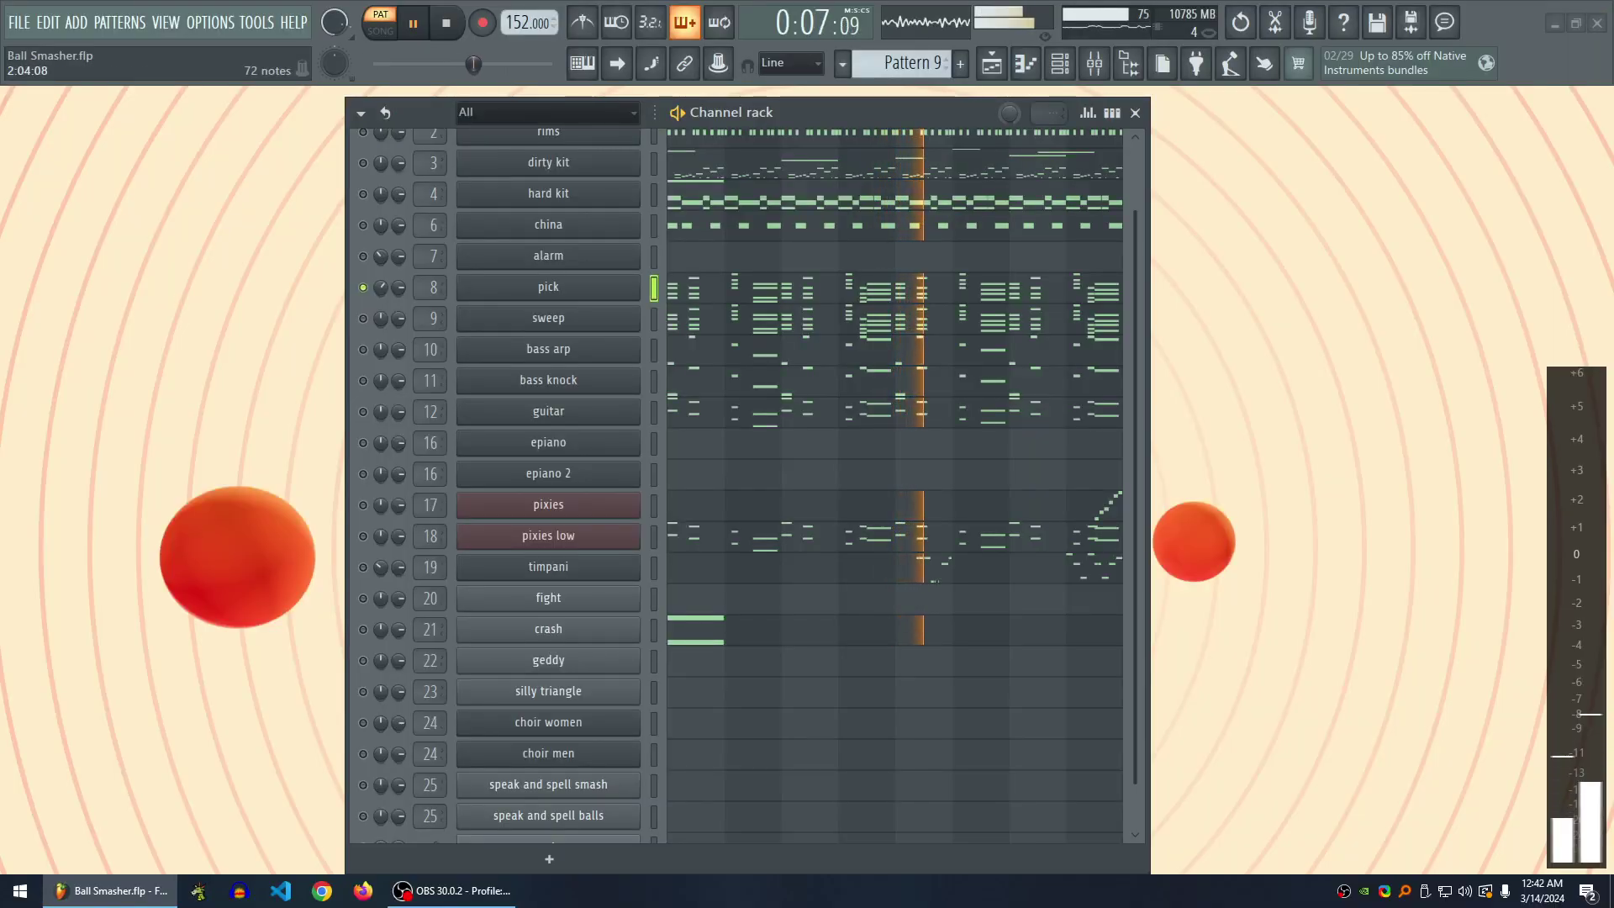
- Solo the sweep channel, and play the guitar channel along with bass arp and bass knock
right_click(363, 319)
key("space")
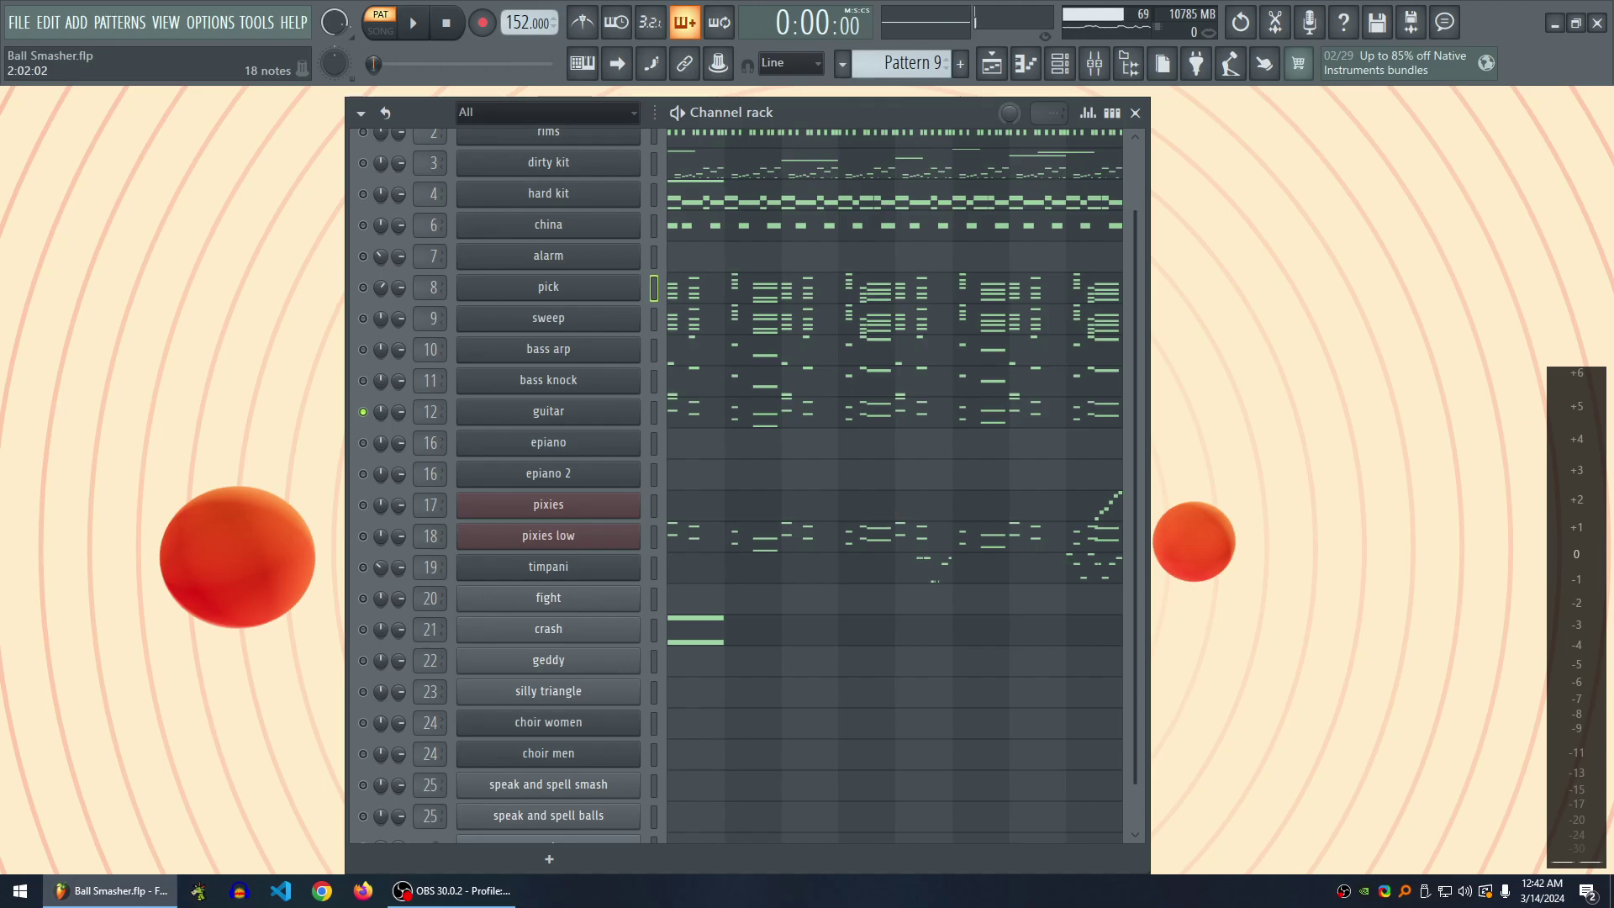
key("space")
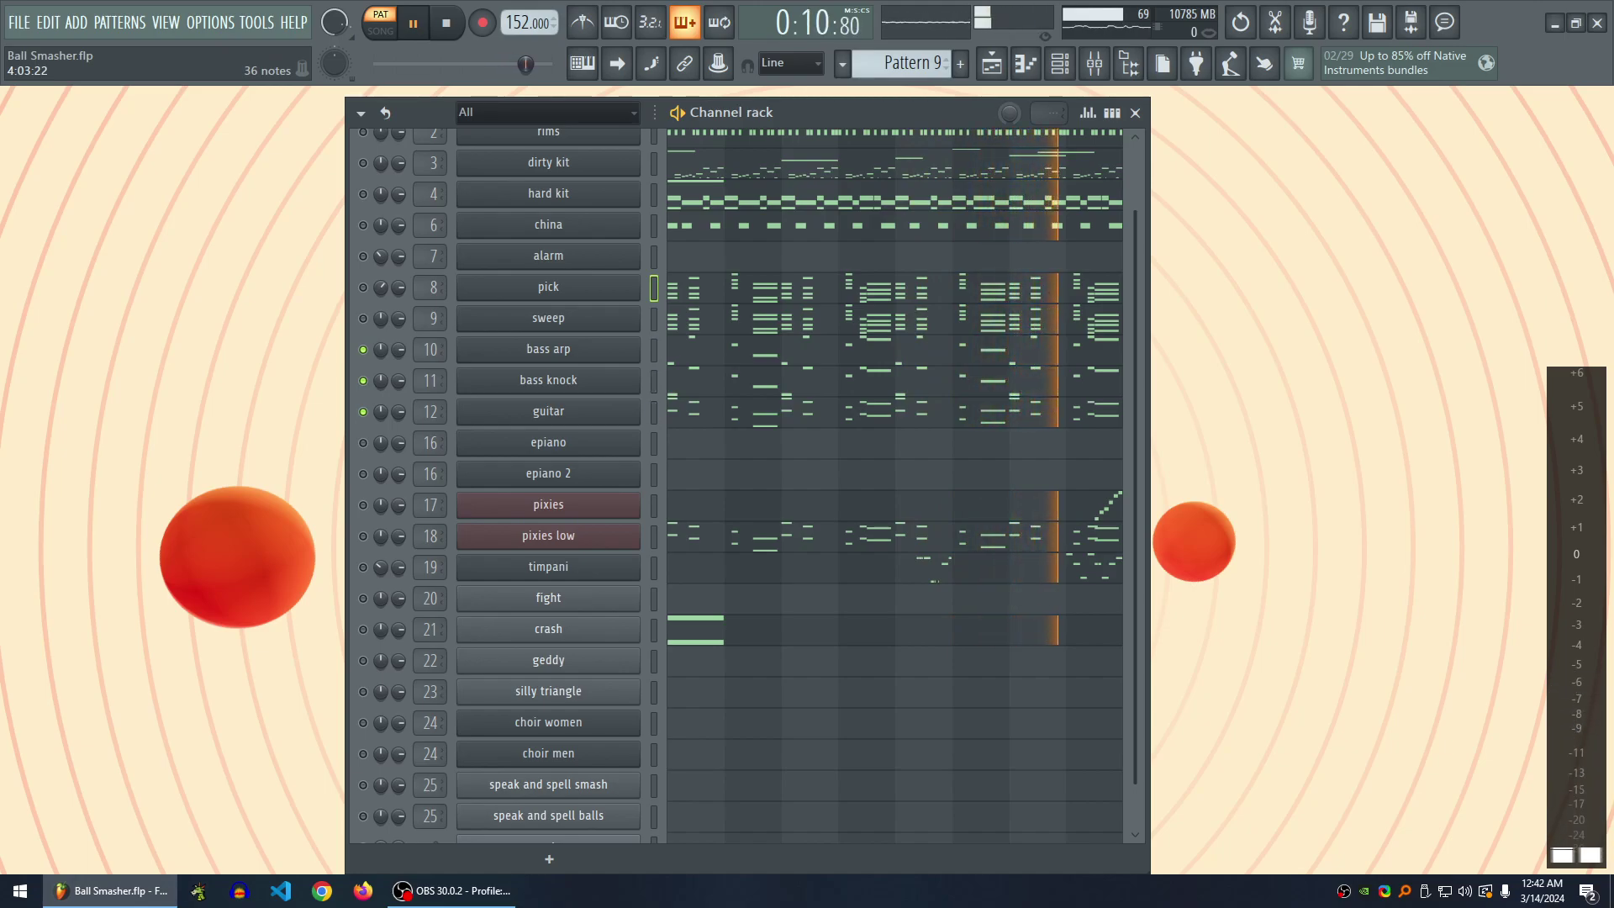
- Switch to Pattern 10, solo its pixies channel and play it briefly
key("space")
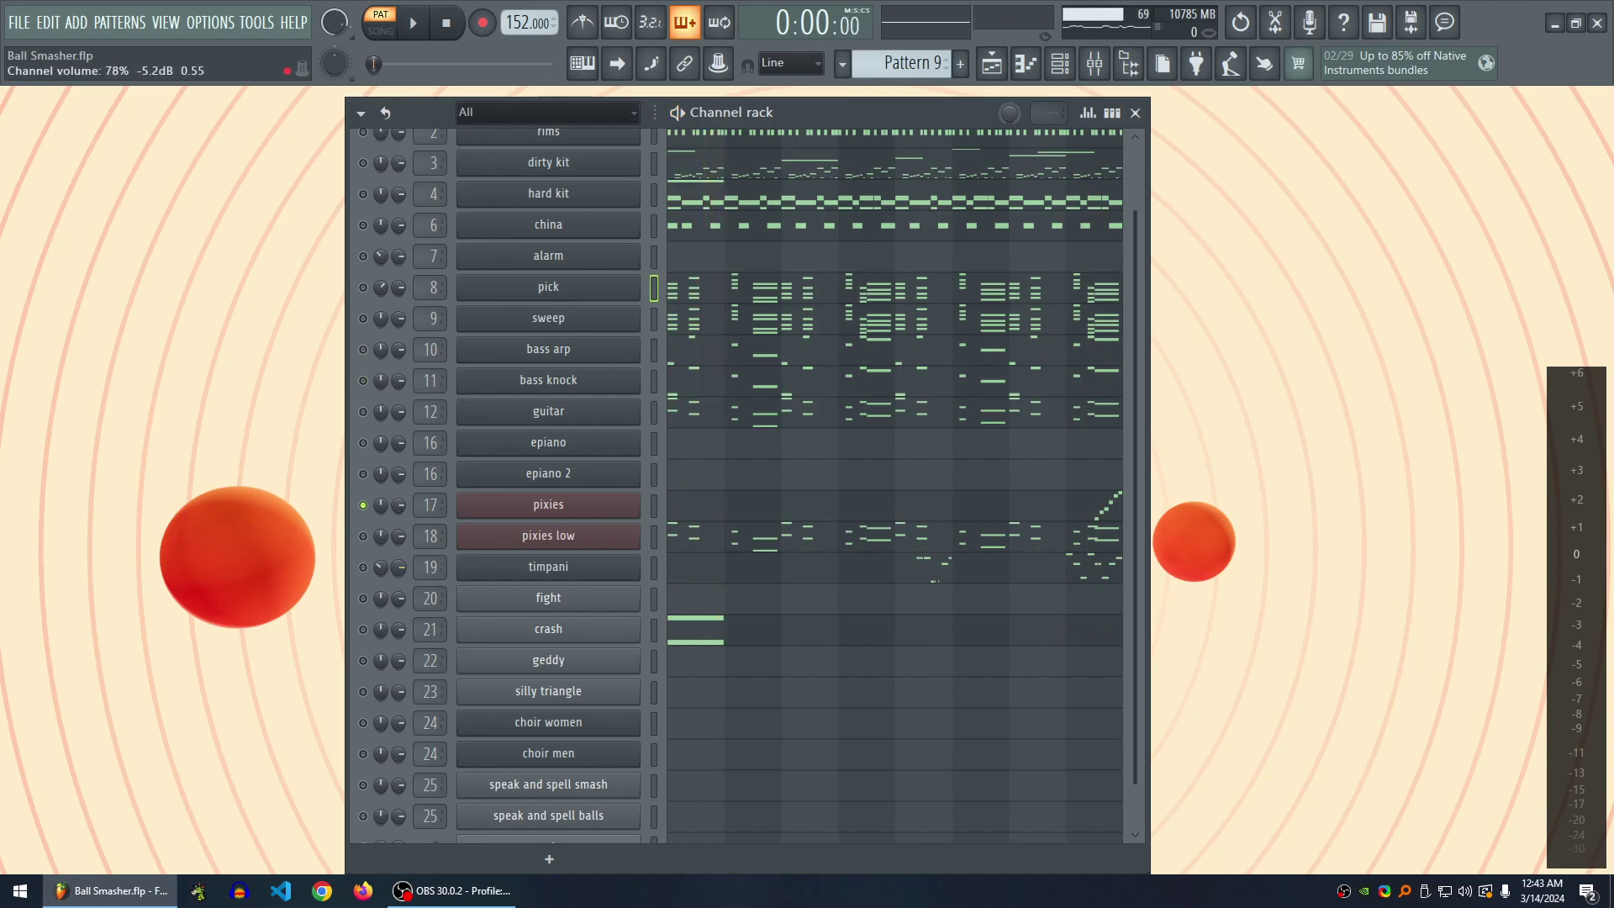
scroll(894, 485, "up", 2)
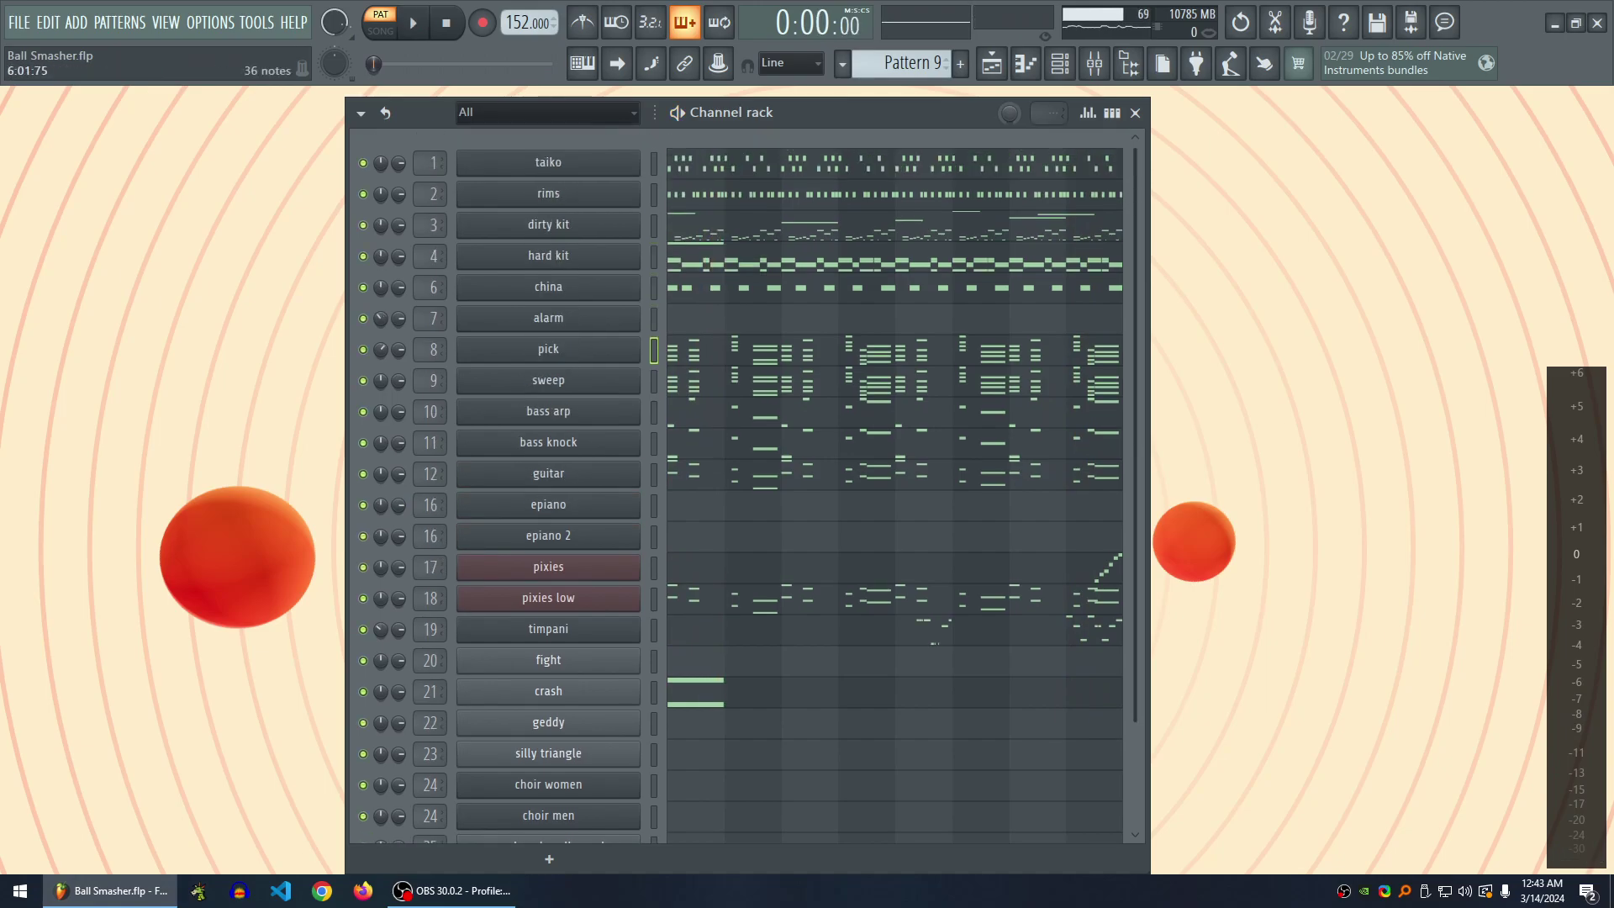
key("KP_Add")
scroll(895, 486, "down", 2)
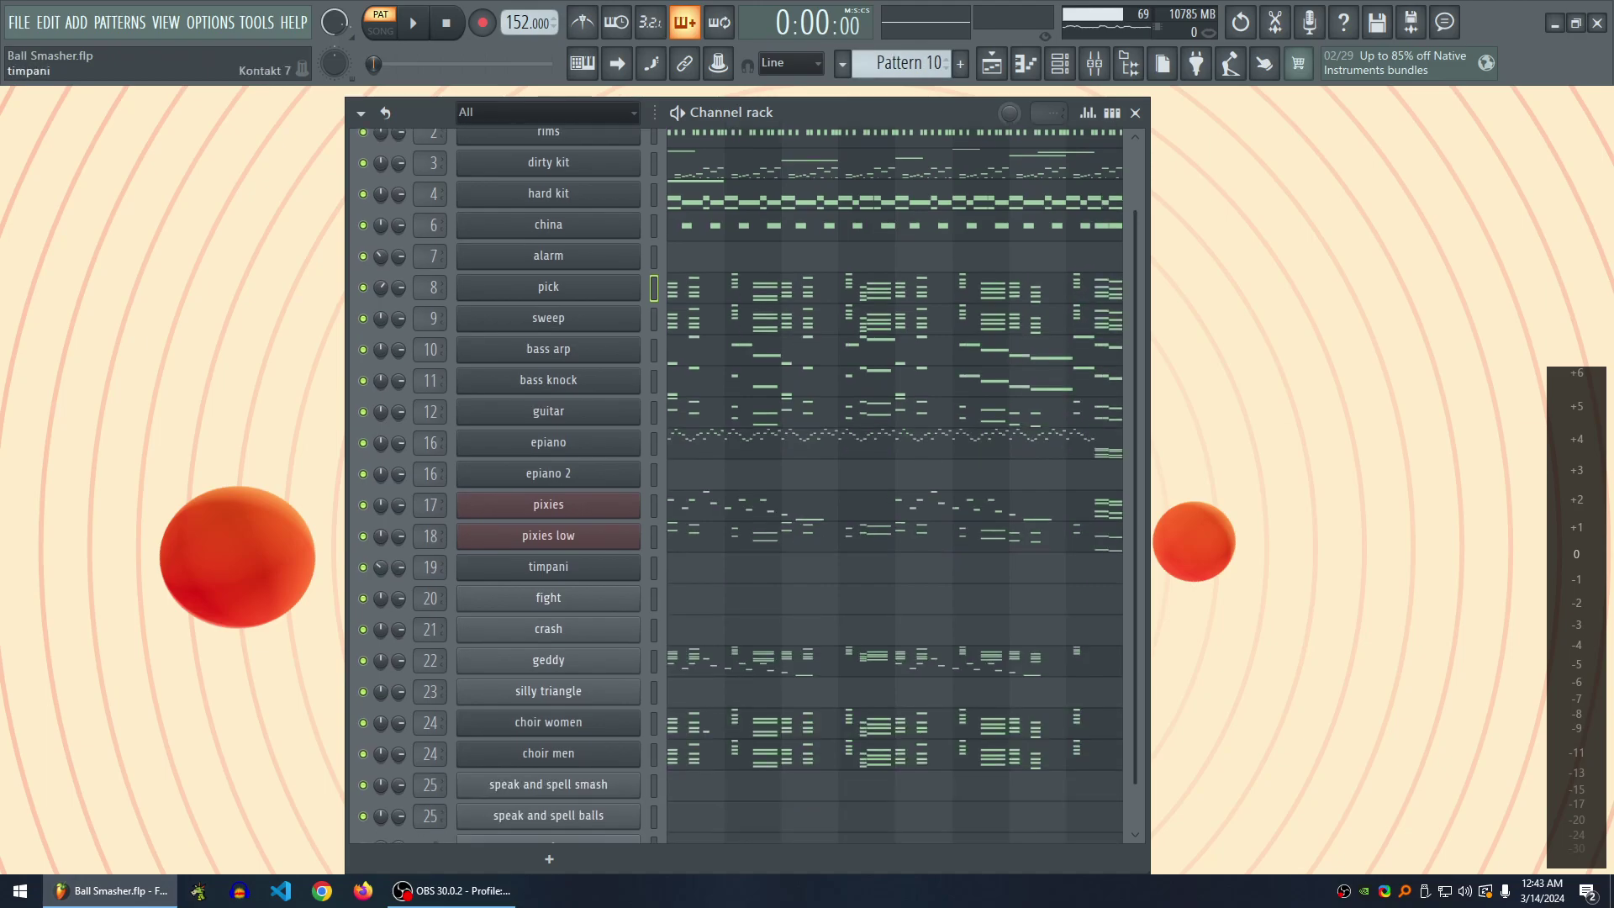
right_click(363, 504)
key("space")
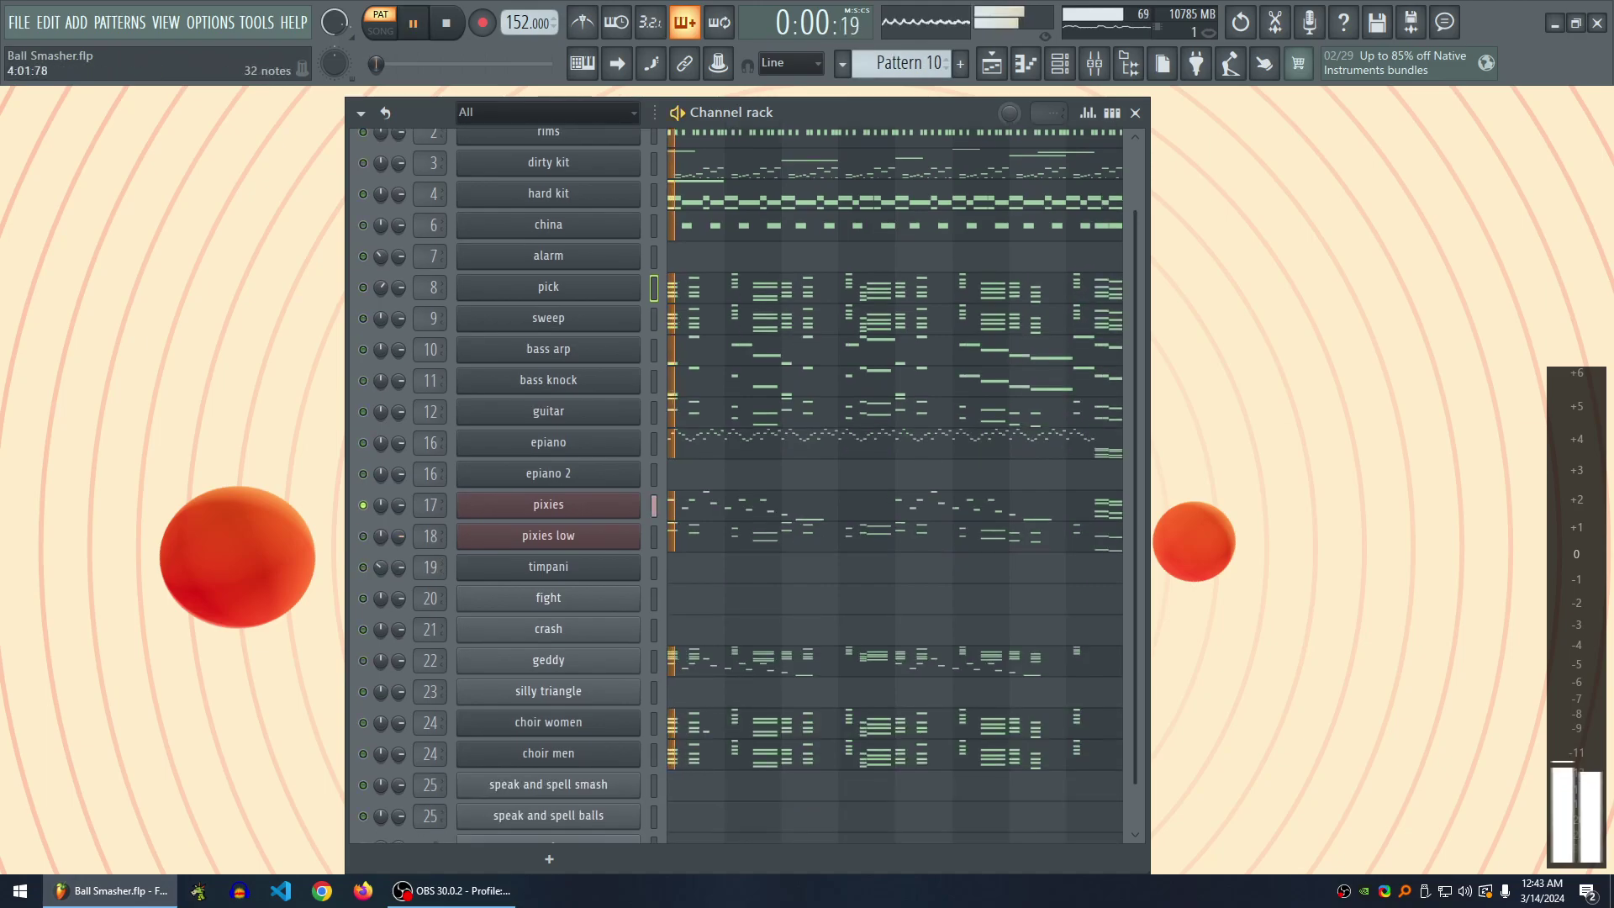
key("space")
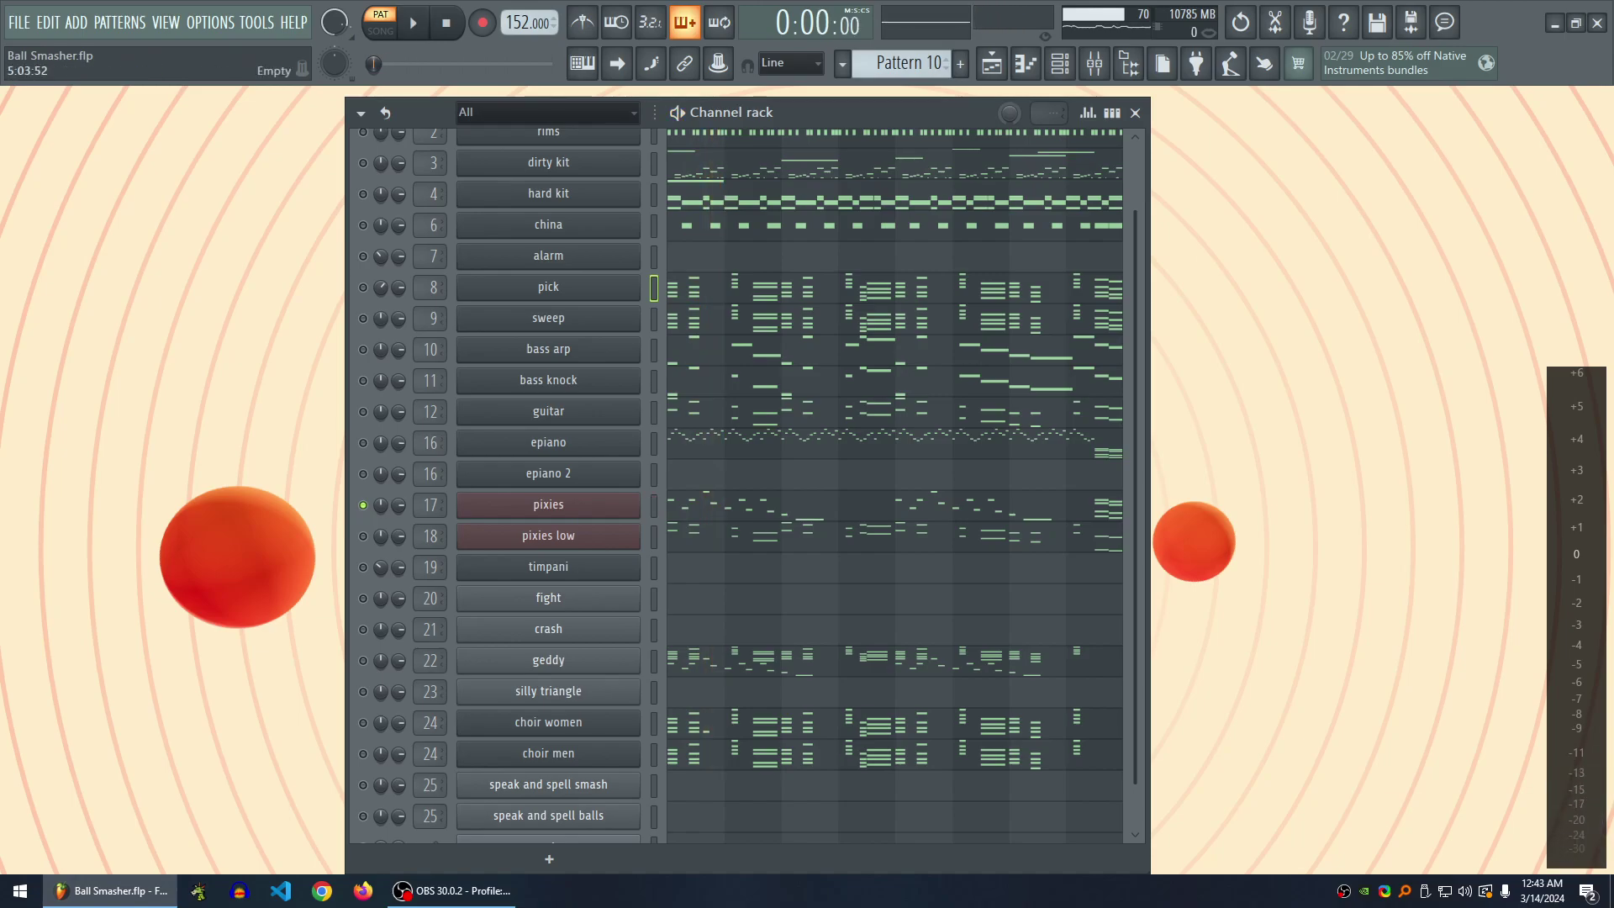
- Play the pick, sweep, bass arp, bass knock and guitar channels of Pattern 10 together while viewing the pick notes in the piano roll
scroll(895, 486, "up", 2)
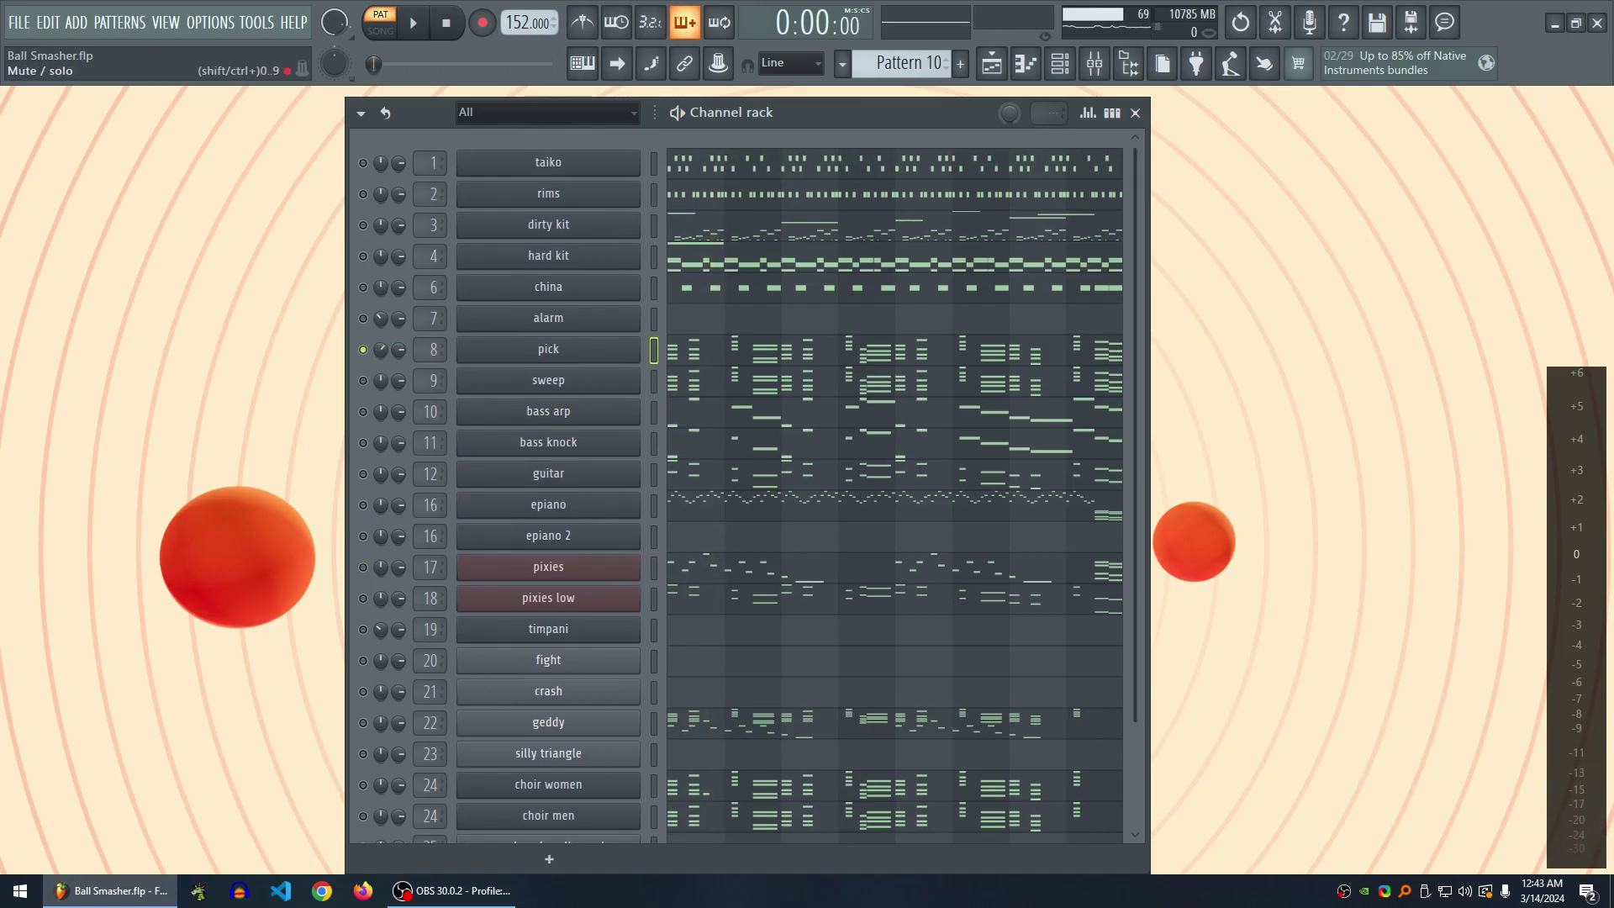
key("space")
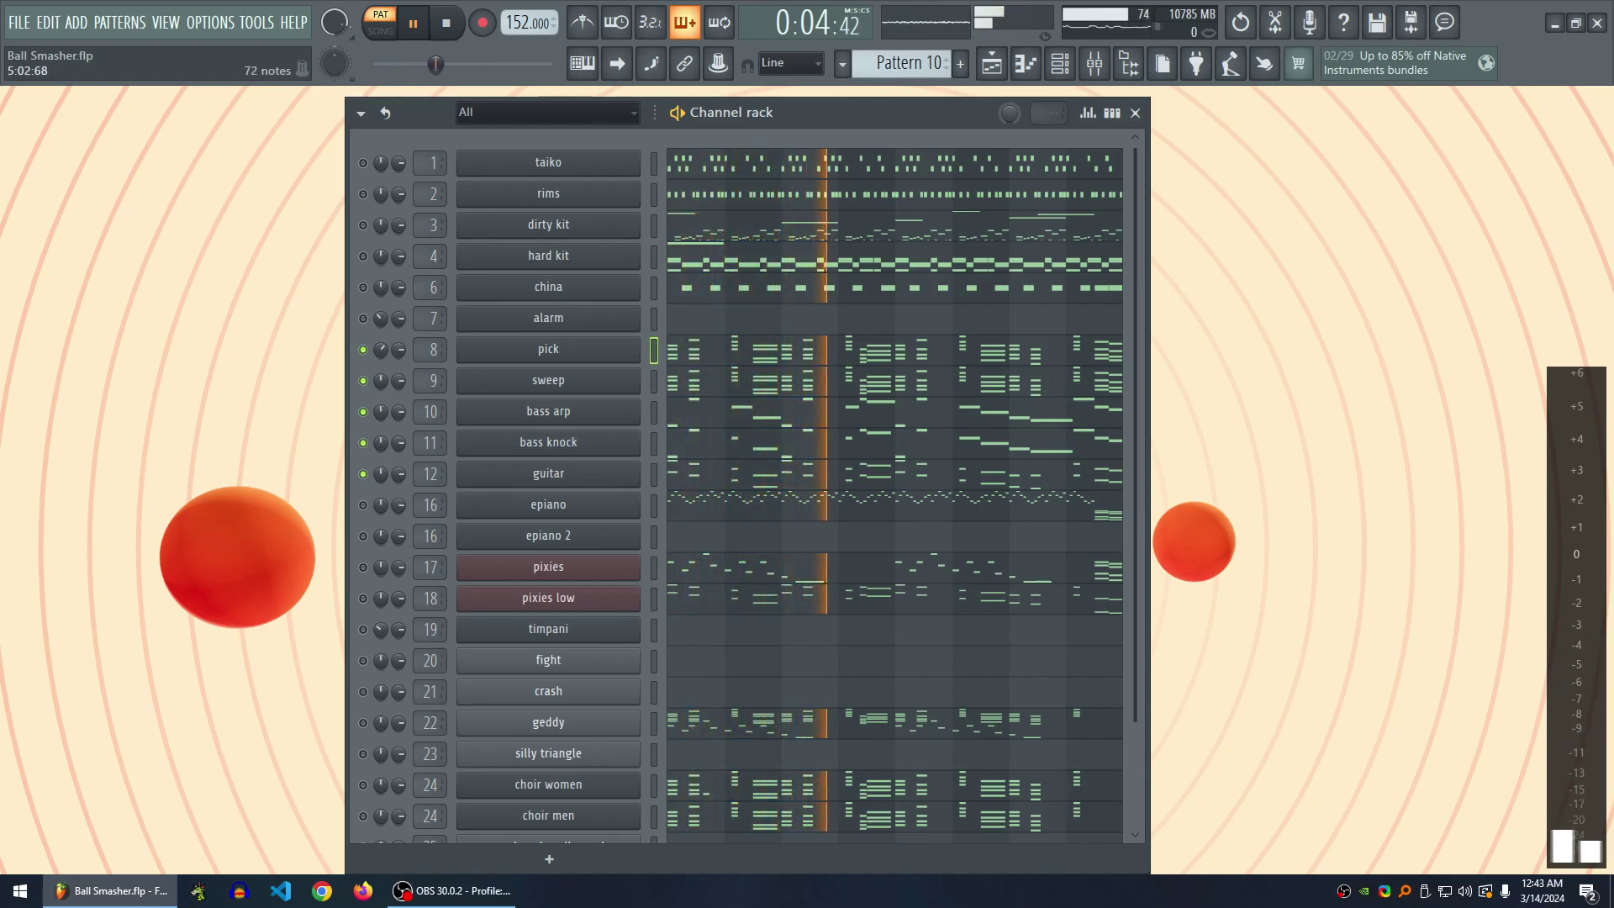
key("F7")
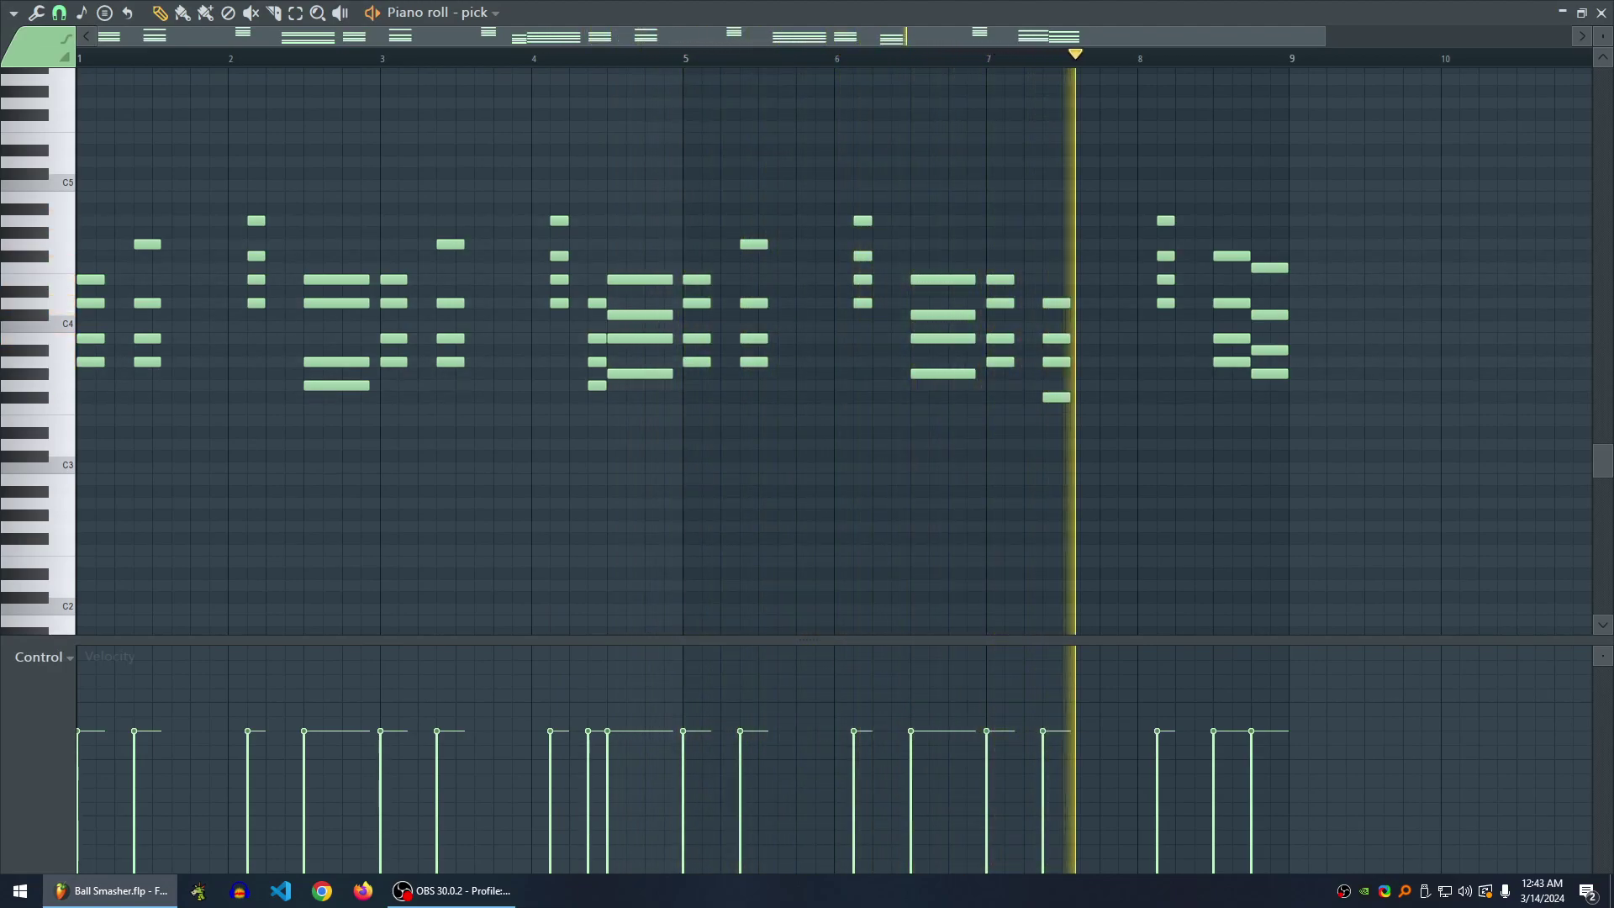
key("space")
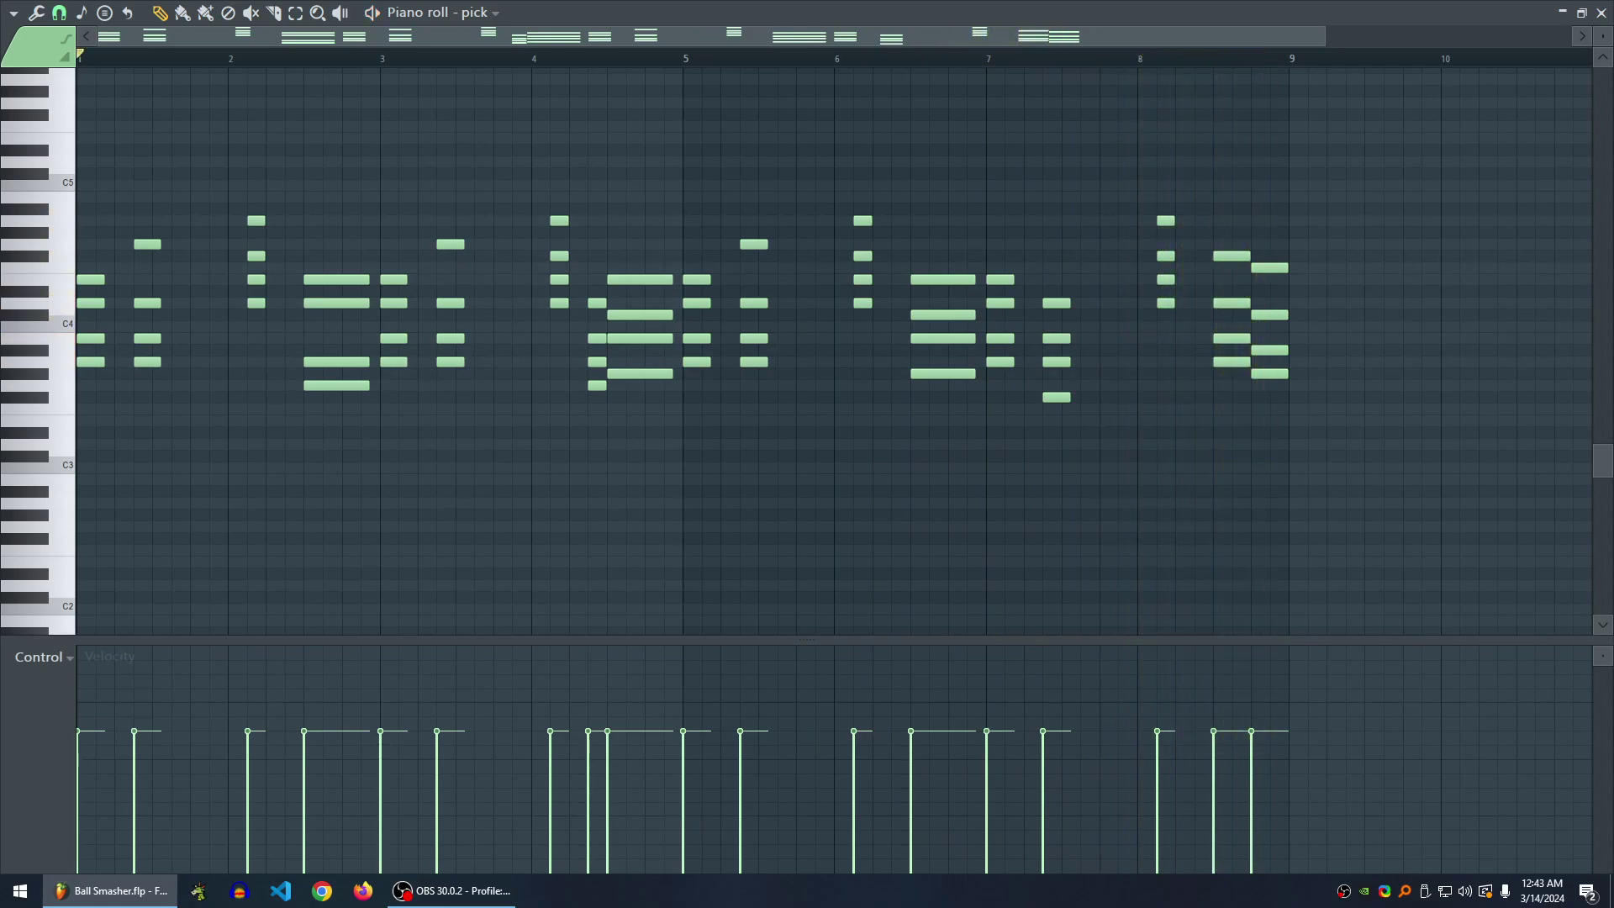
- Play the pick chords from bar 6 onward in the piano roll with the soloed group, and close the piano roll
key("ctrl+z")
key("ctrl+z")
key("ctrl+z")
key("ctrl+z")
key("ctrl+z")
key("ctrl+z")
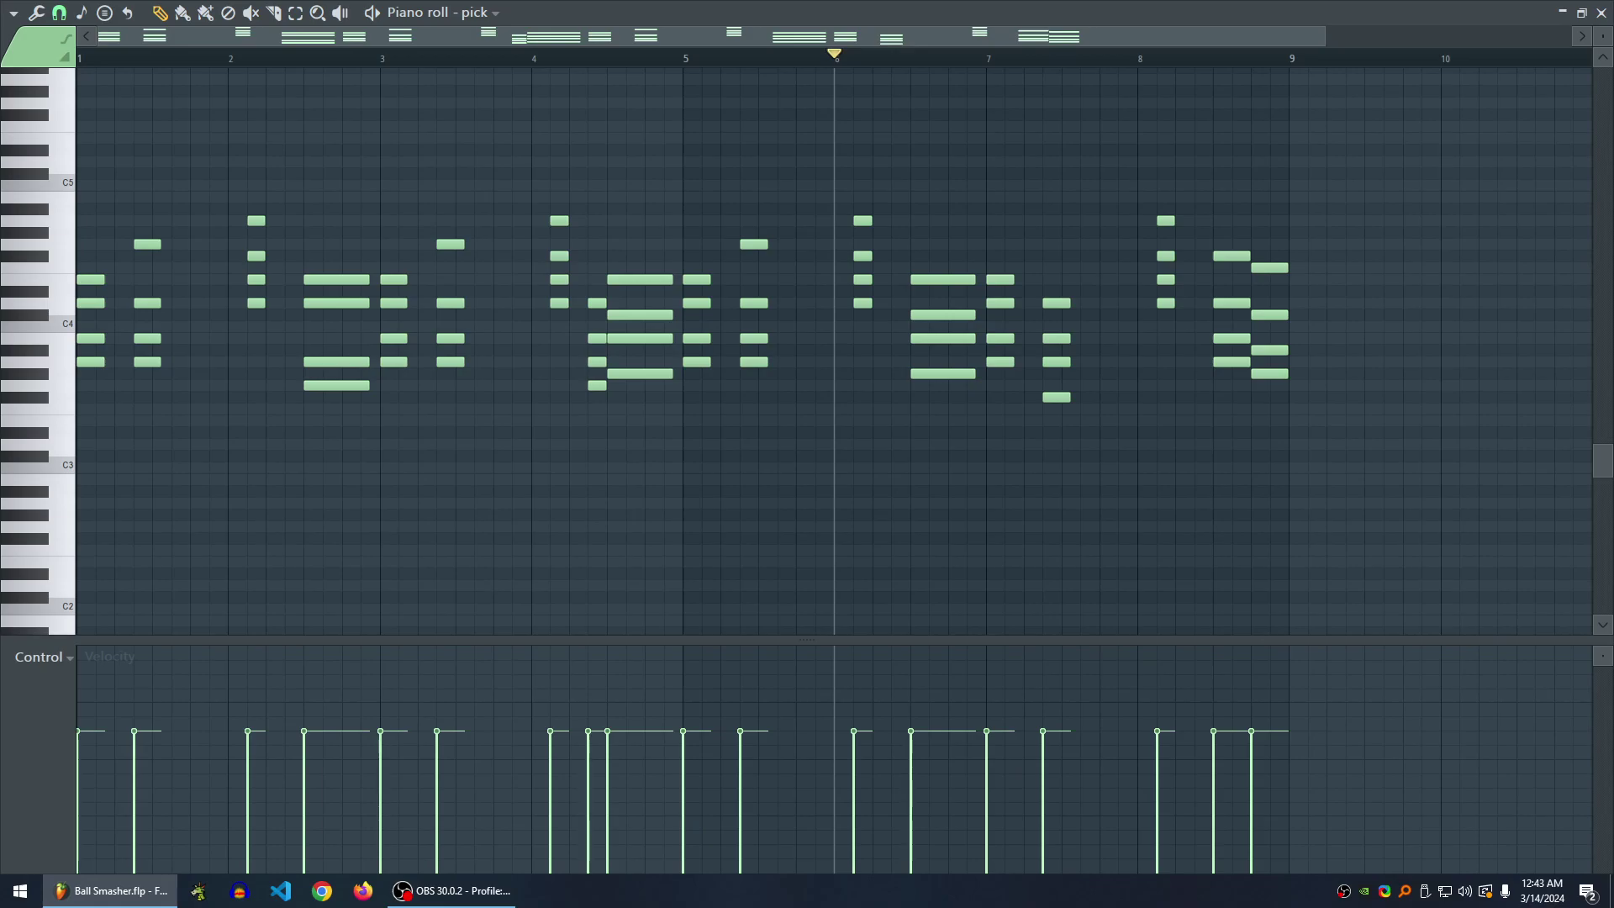
key("space")
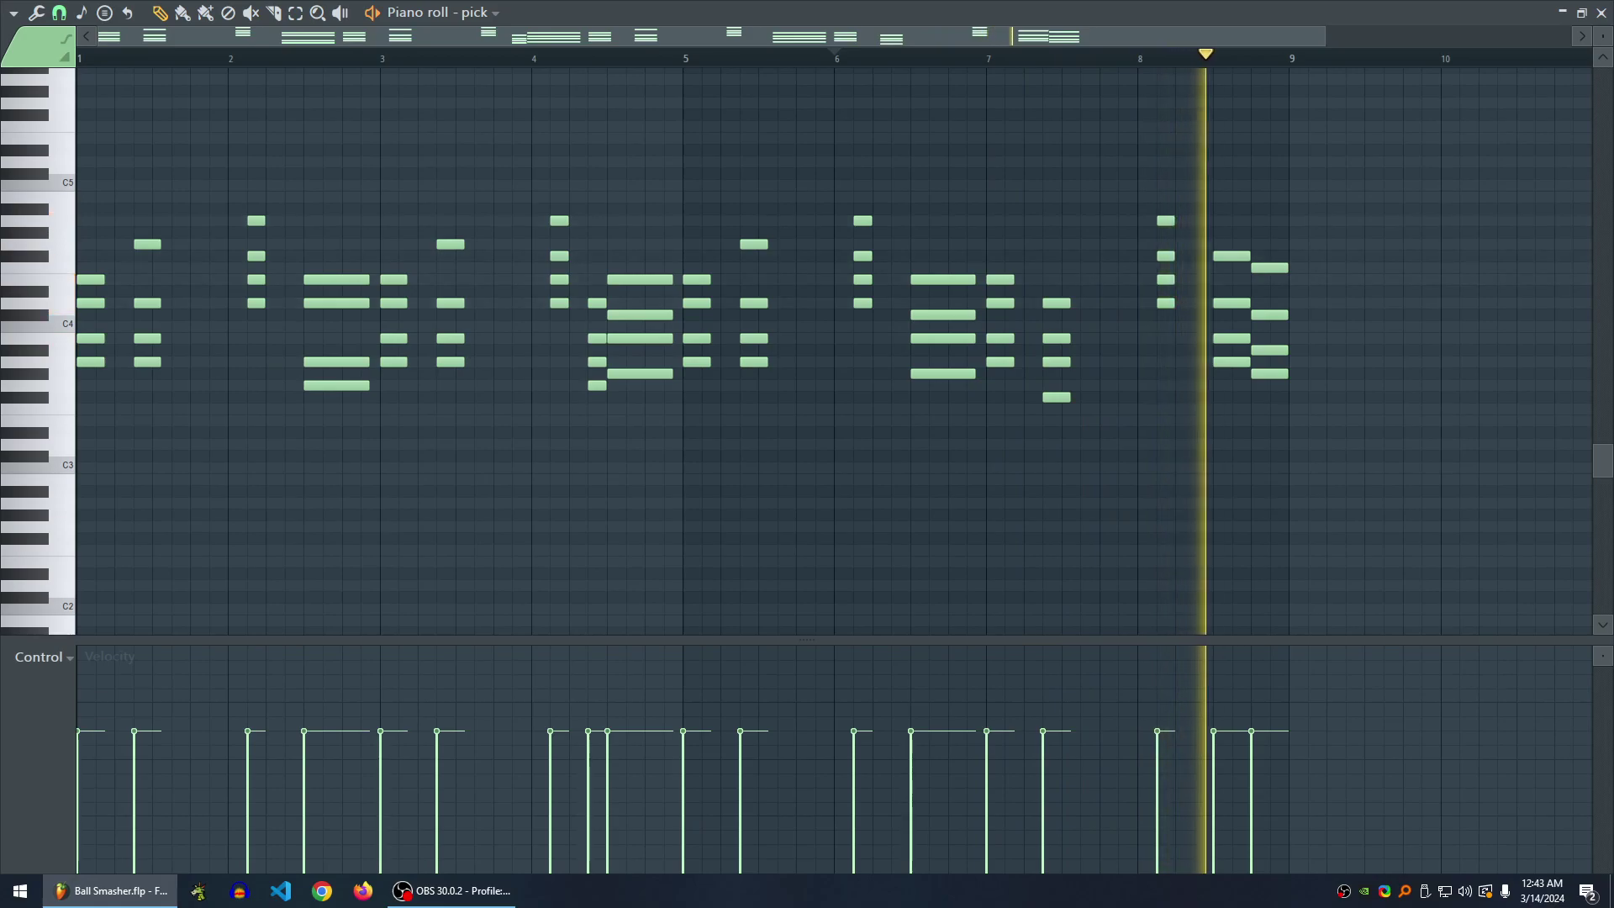
key("space")
left_click(1601, 13)
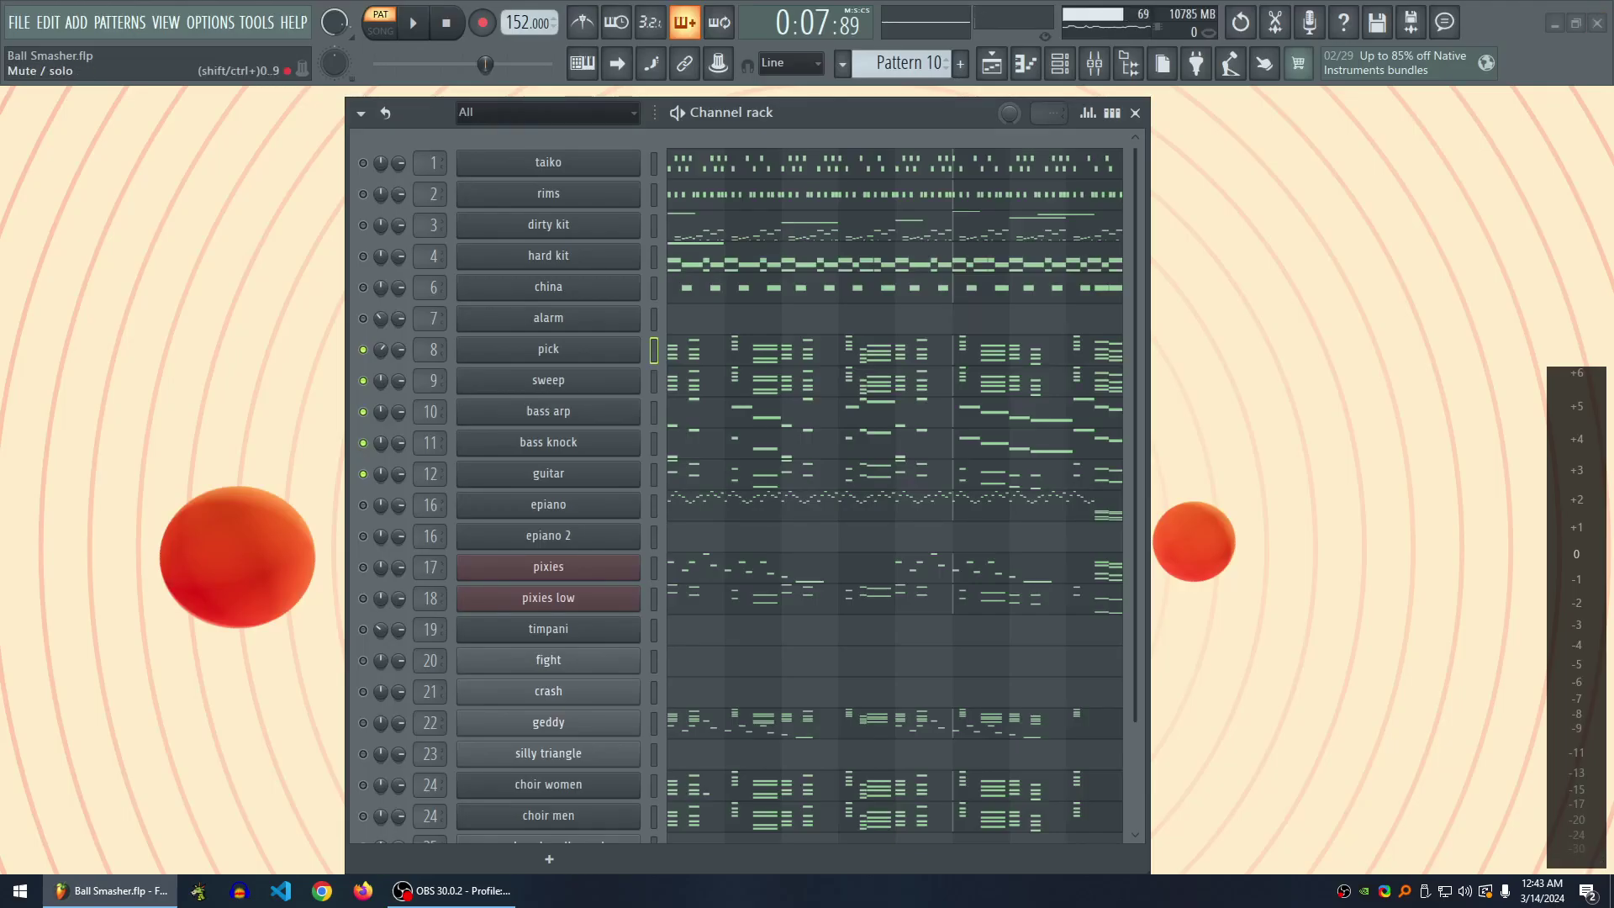
- Solo and play the epiano channel, and highlight its repeating short notes up to the final chords in the piano roll
key("space")
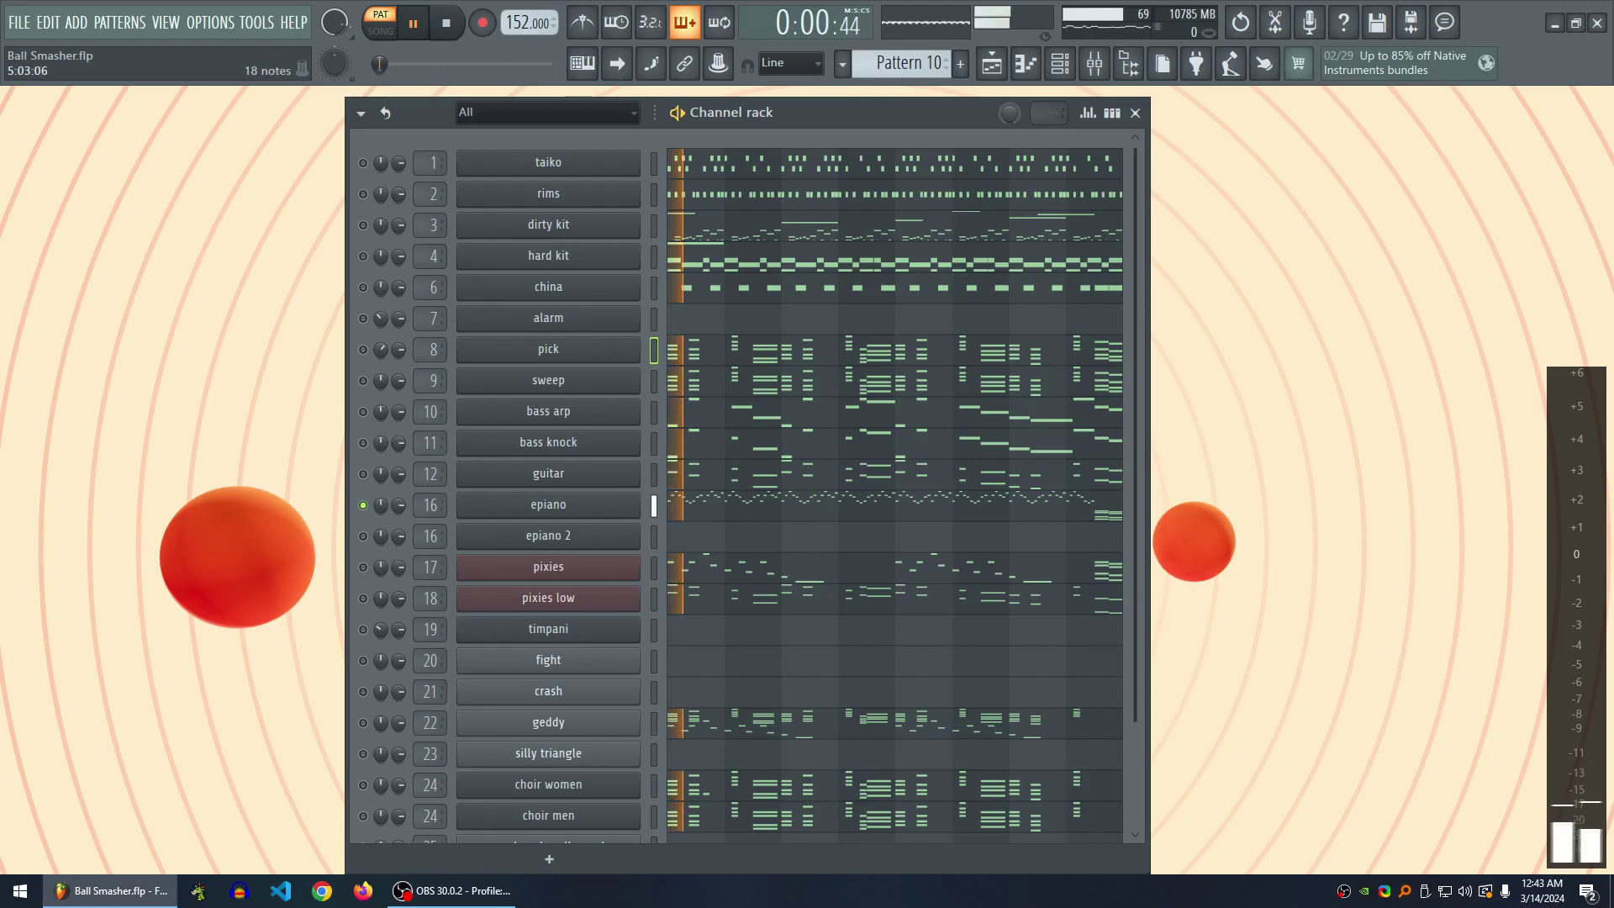
key("space")
left_click(892, 504)
scroll(834, 351, "up", 6)
left_click_drag(1301, 204, 77, 439)
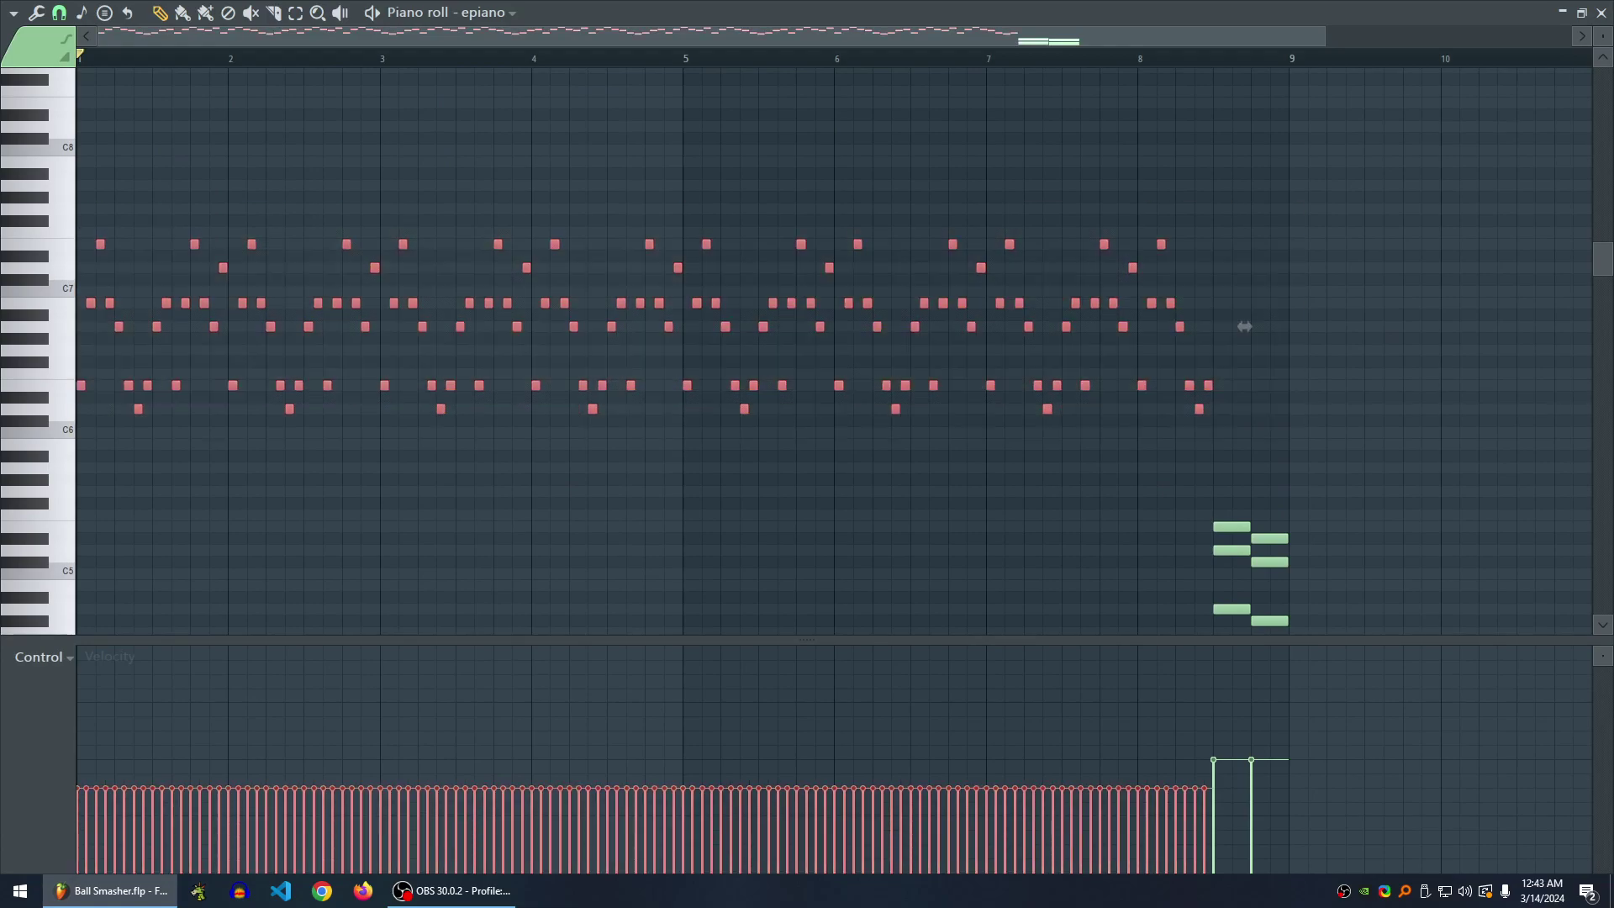
key("ctrl+d")
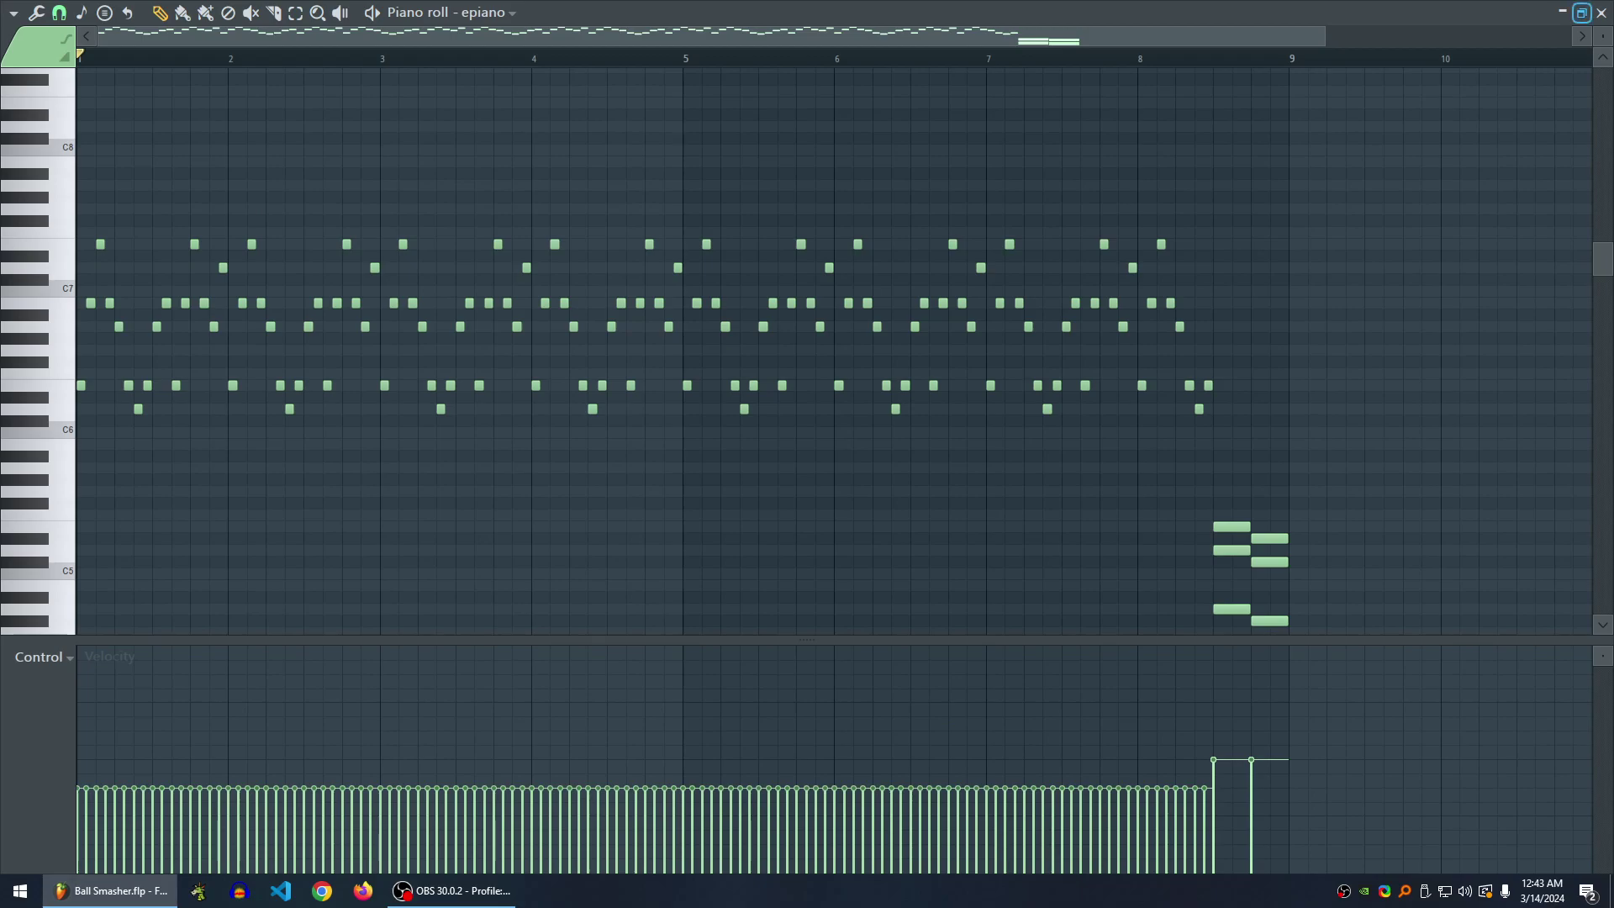
- Play the epiano part of Pattern 10 on its own and together with all the other channels
key("space")
key("F7")
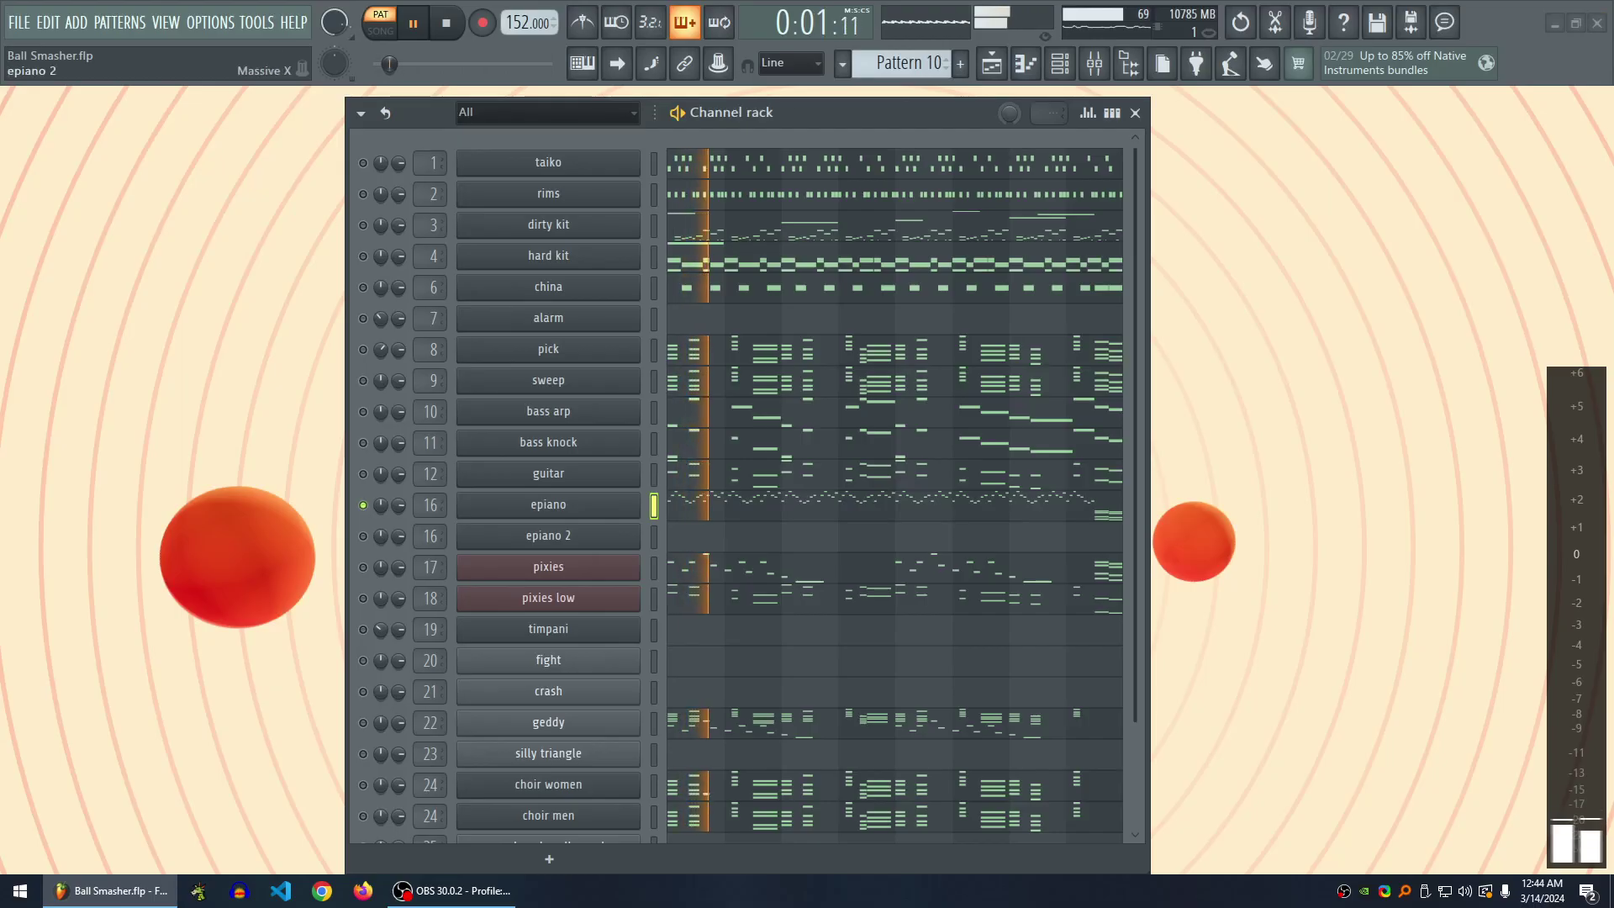
key("space")
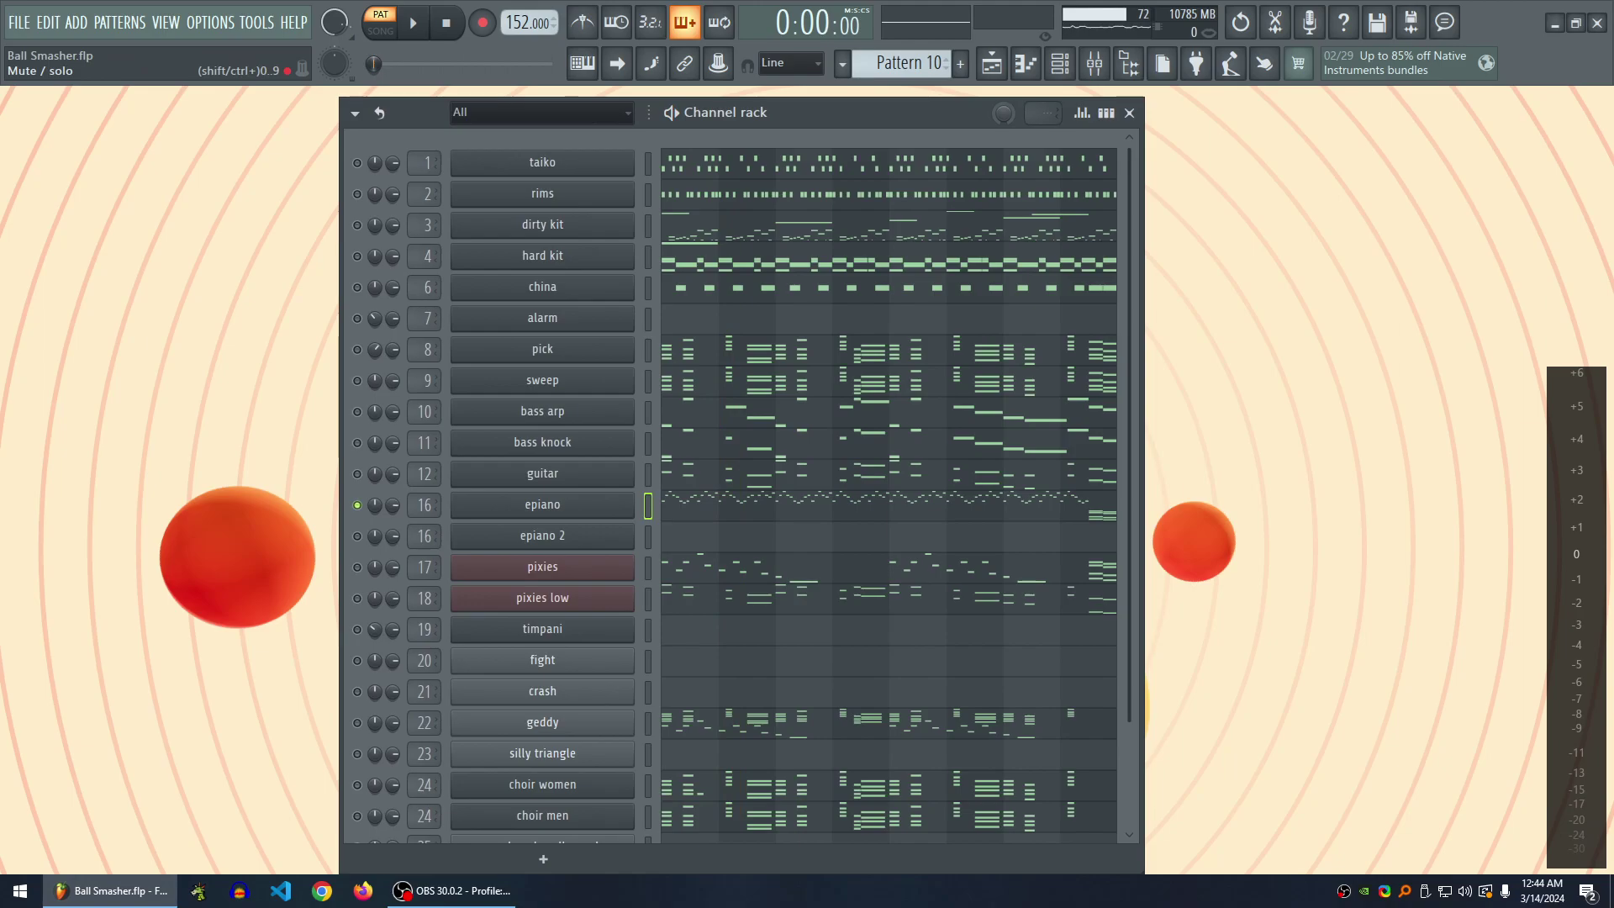
key("space")
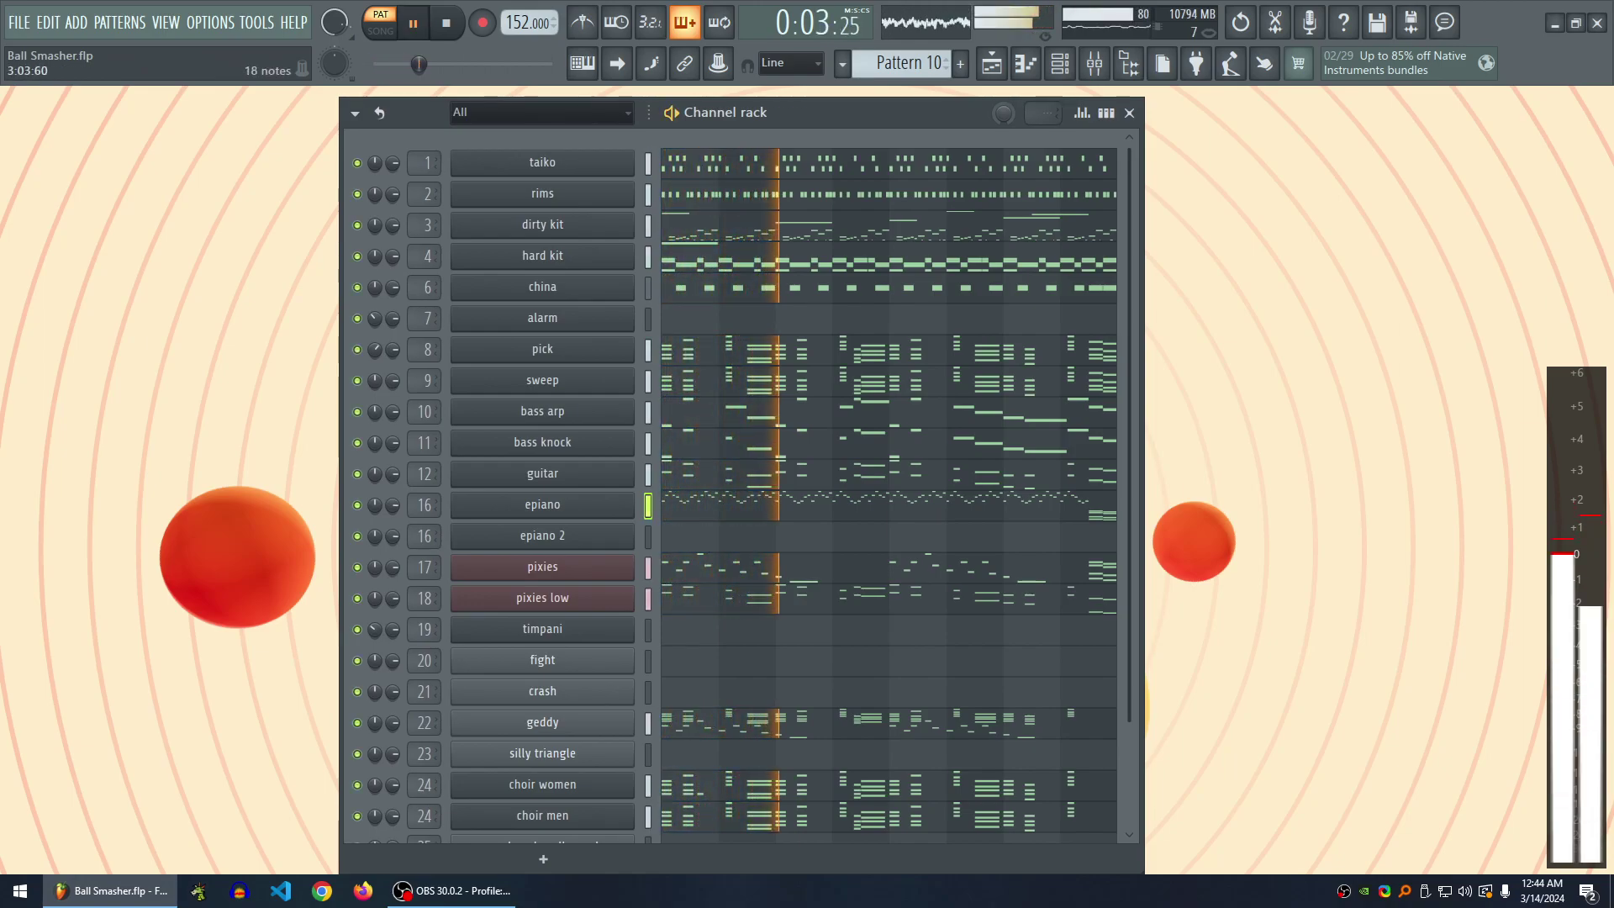
key("space")
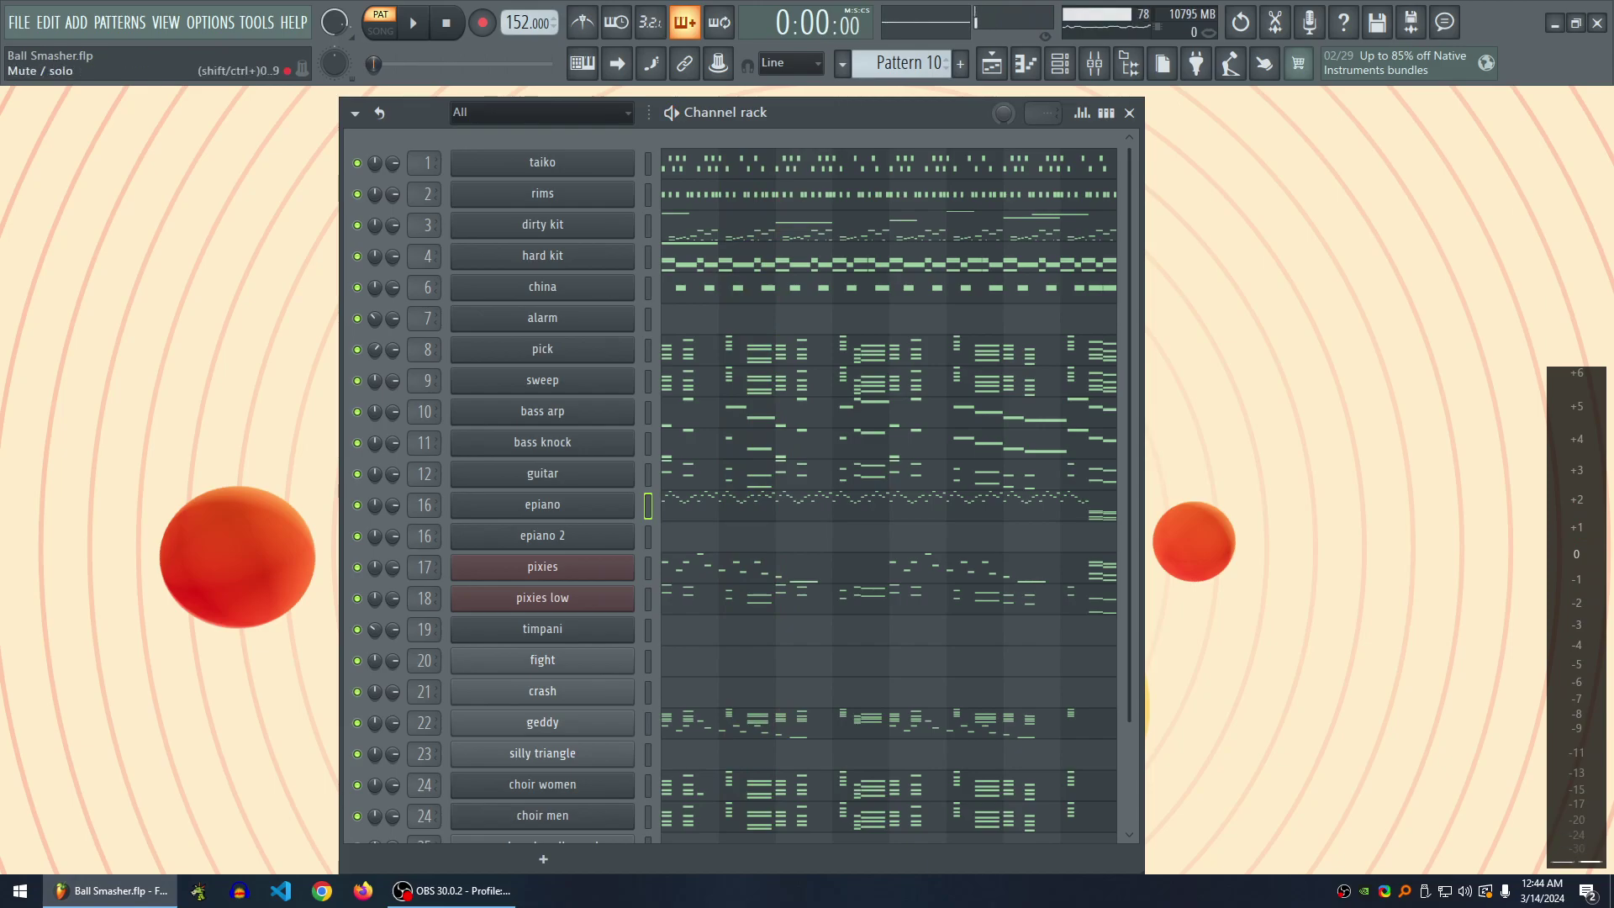
- Open the geddy notes of Pattern 10 in the piano roll, play the channel soloed and close the piano roll
scroll(731, 483, "down", 3)
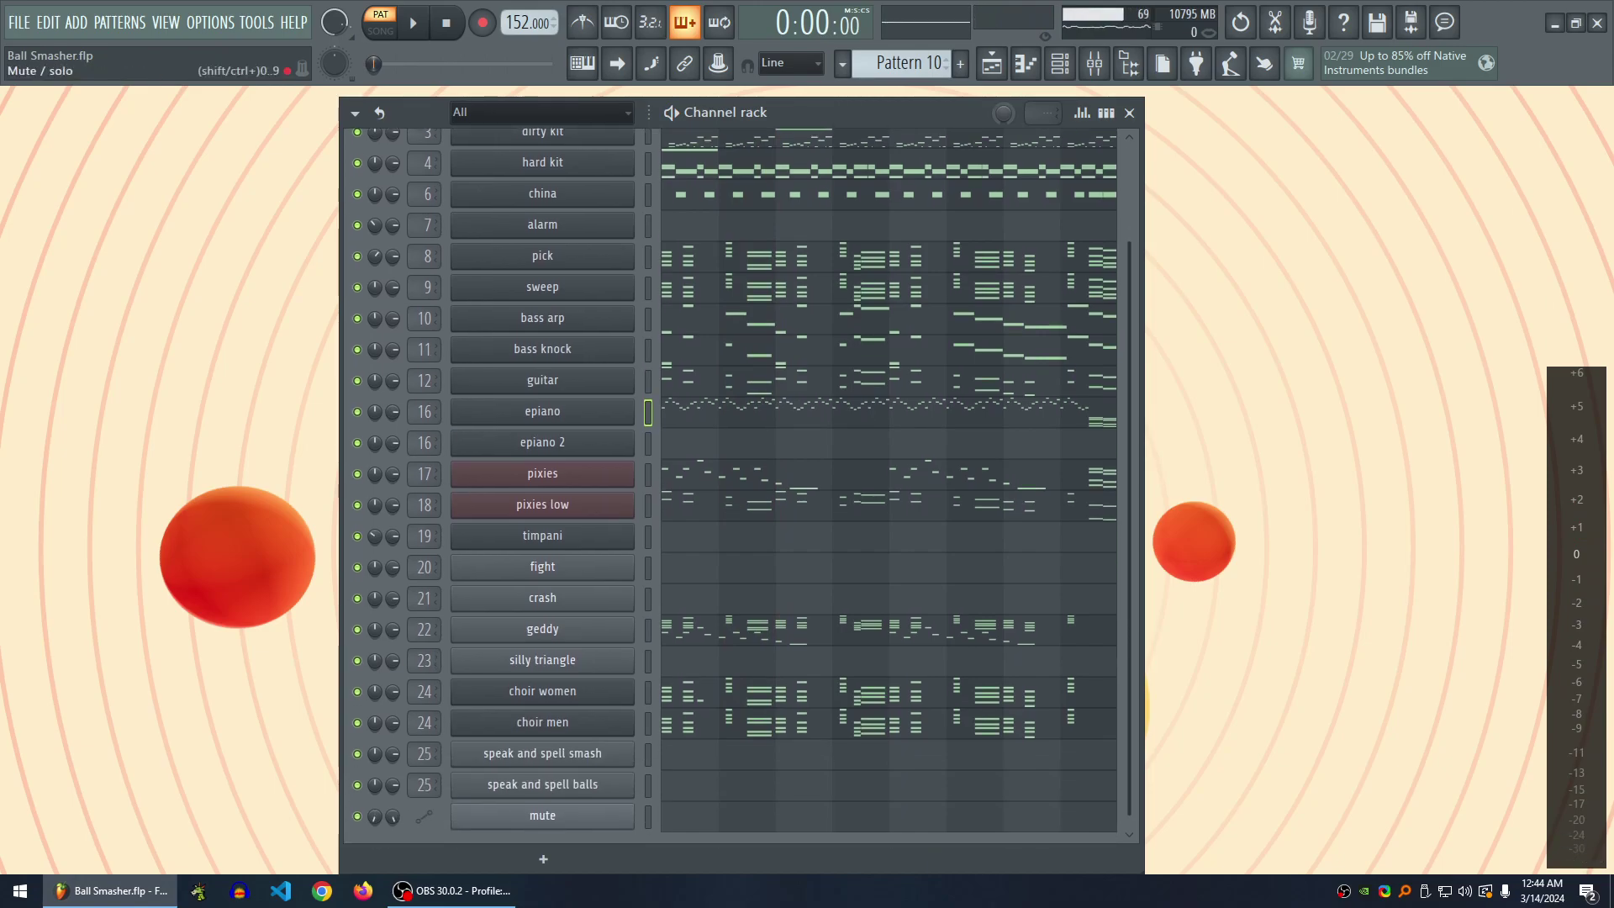
left_click(889, 629)
scroll(832, 351, "down", 3)
scroll(832, 351, "down", 3)
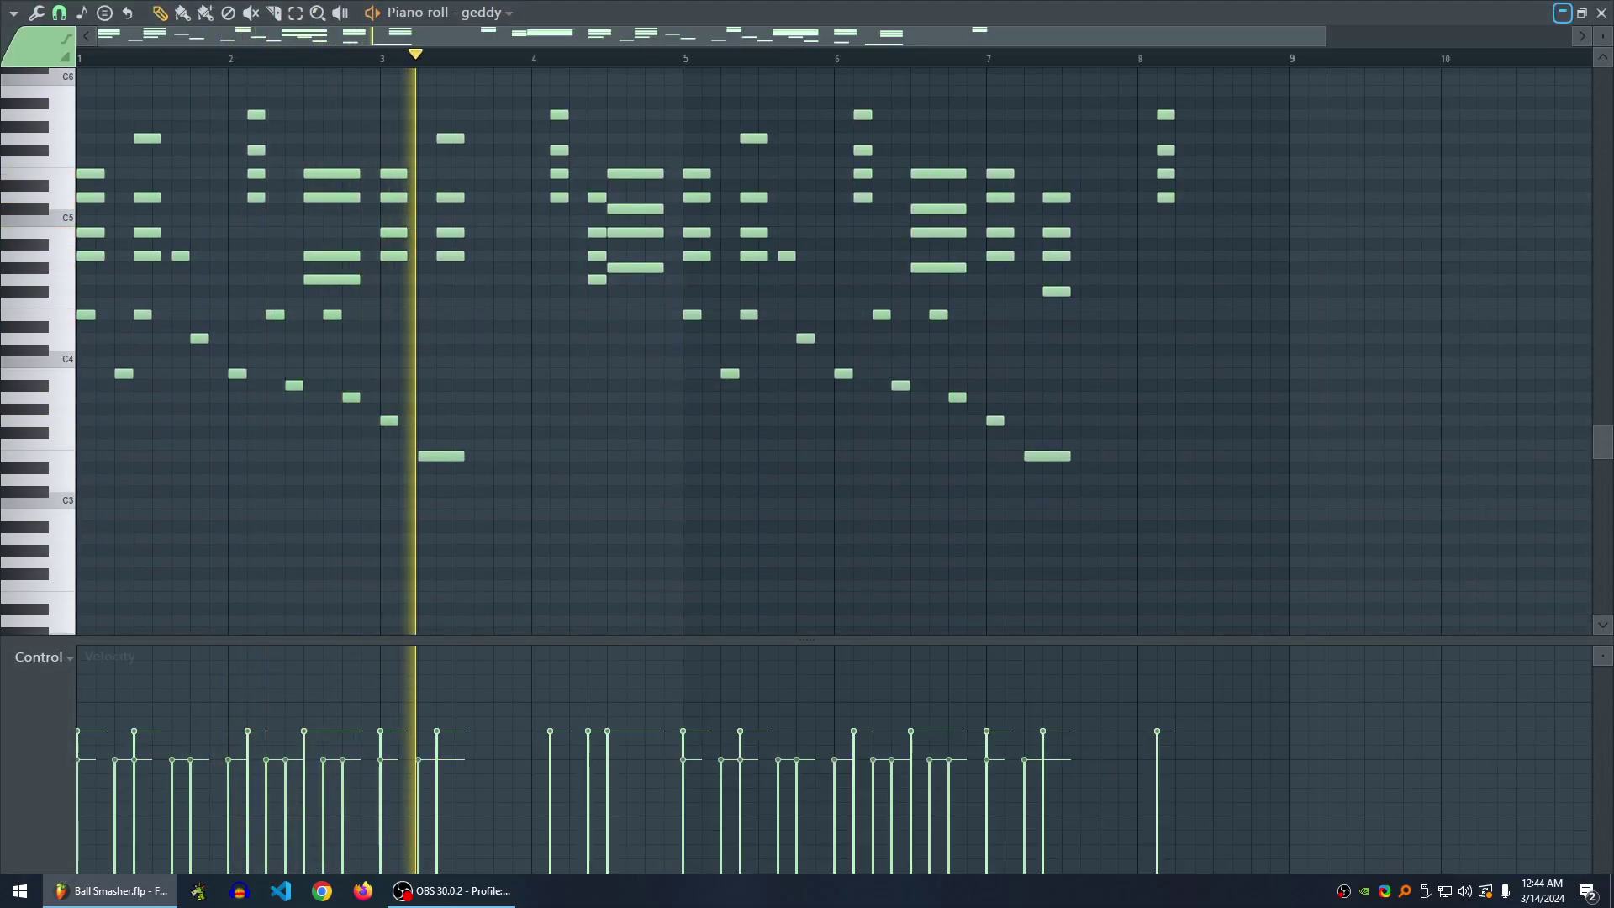
left_click(1600, 12)
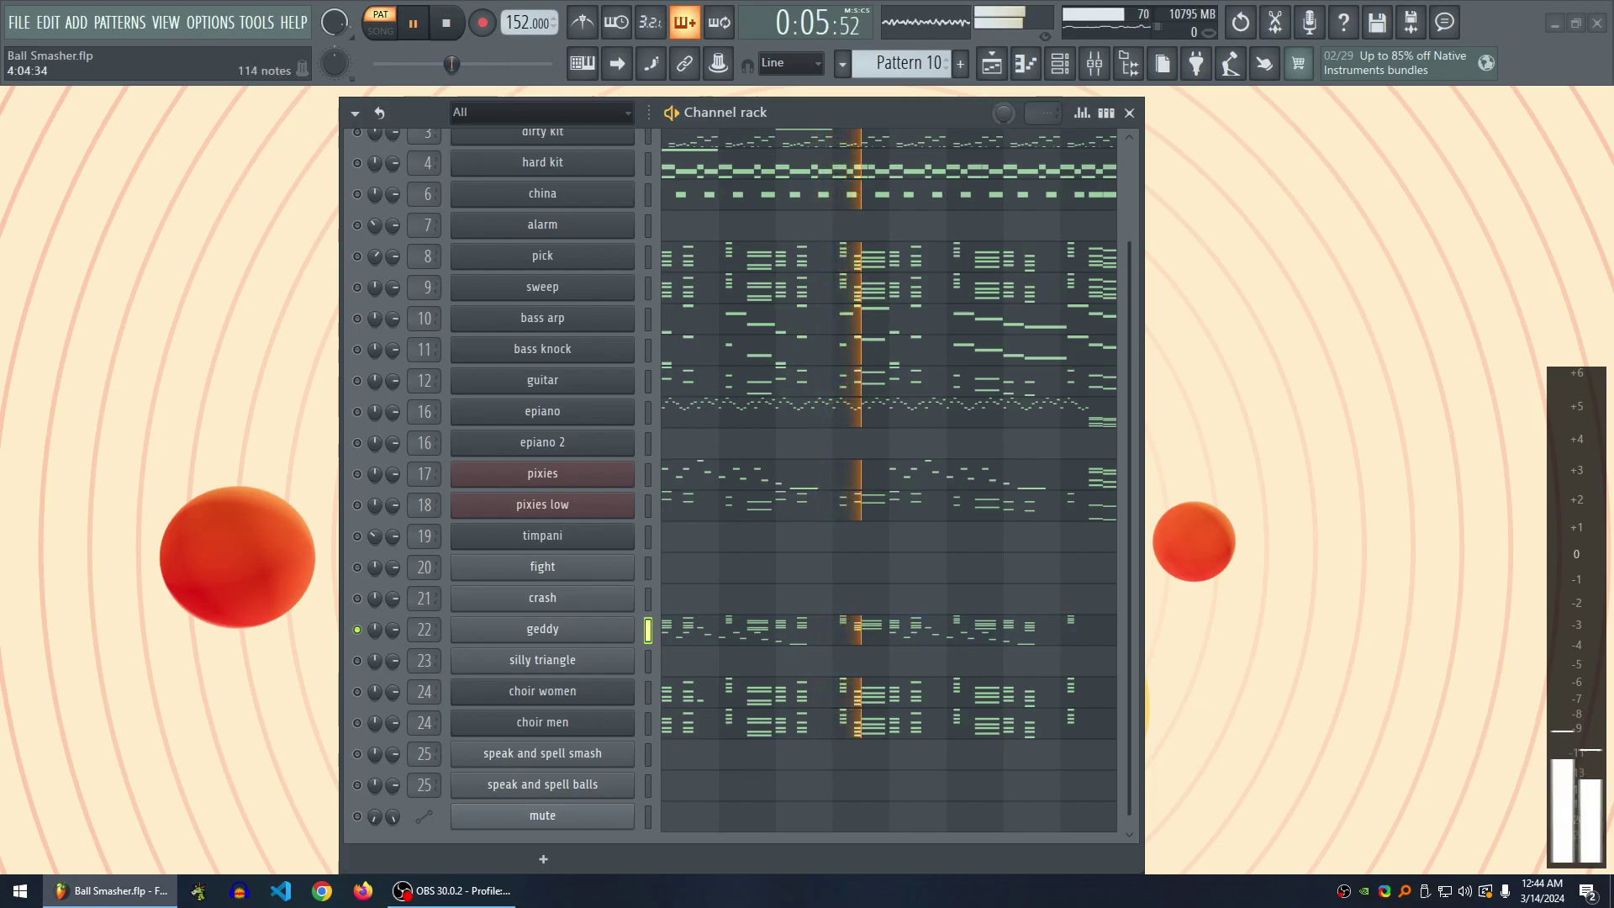
- Solo the choir women and choir men channels and play them together from the start of Pattern 10
key("space")
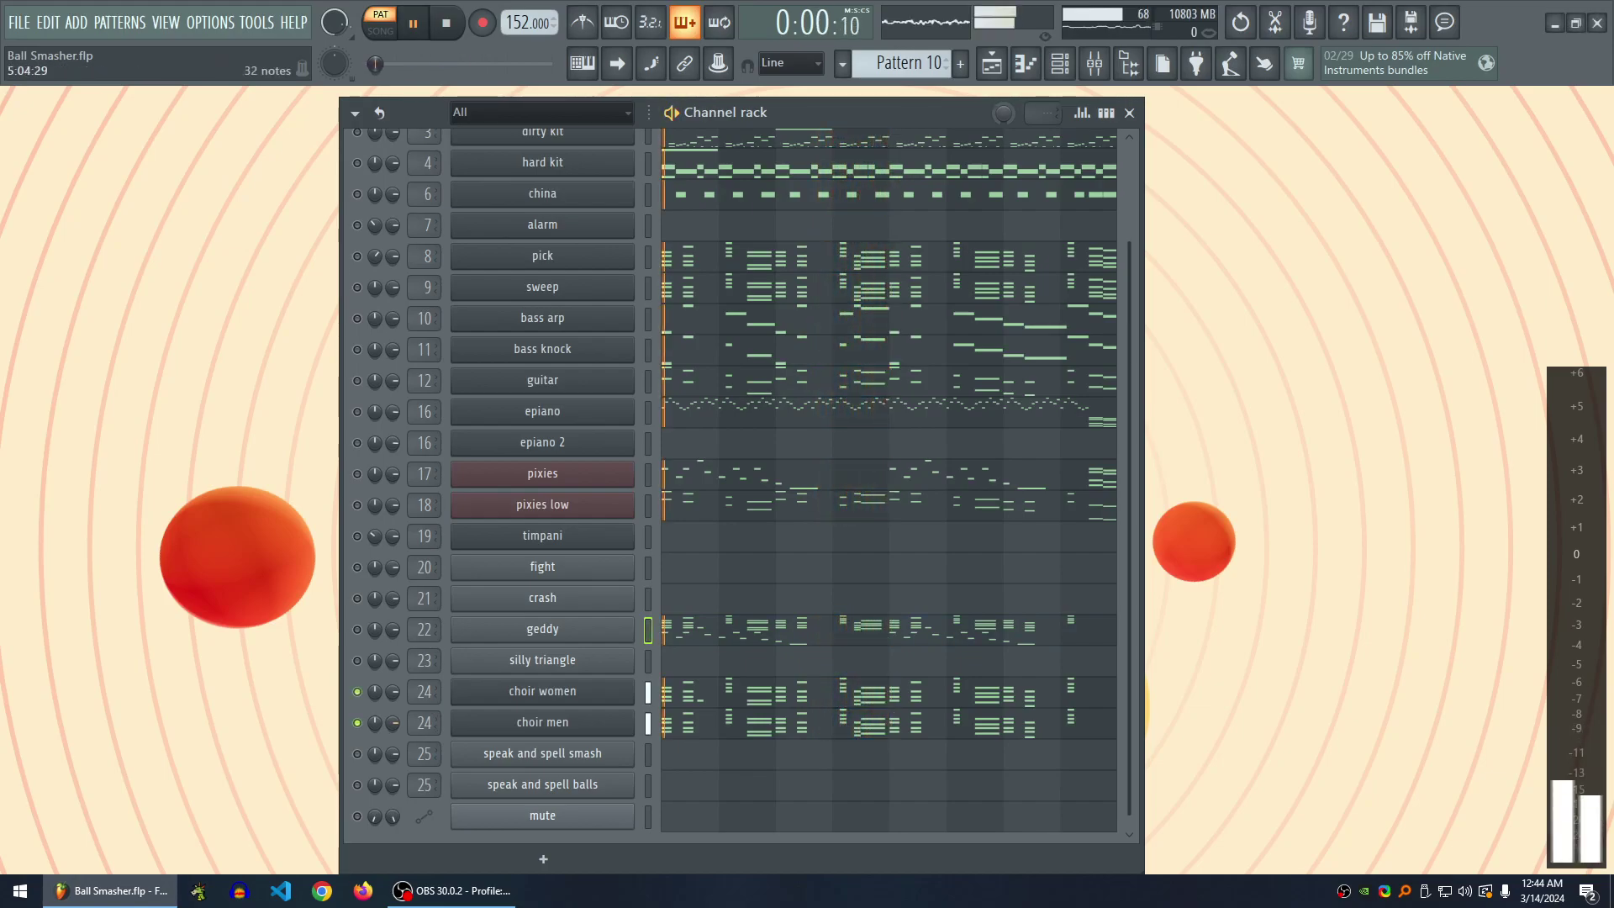
scroll(889, 479, "up", 3)
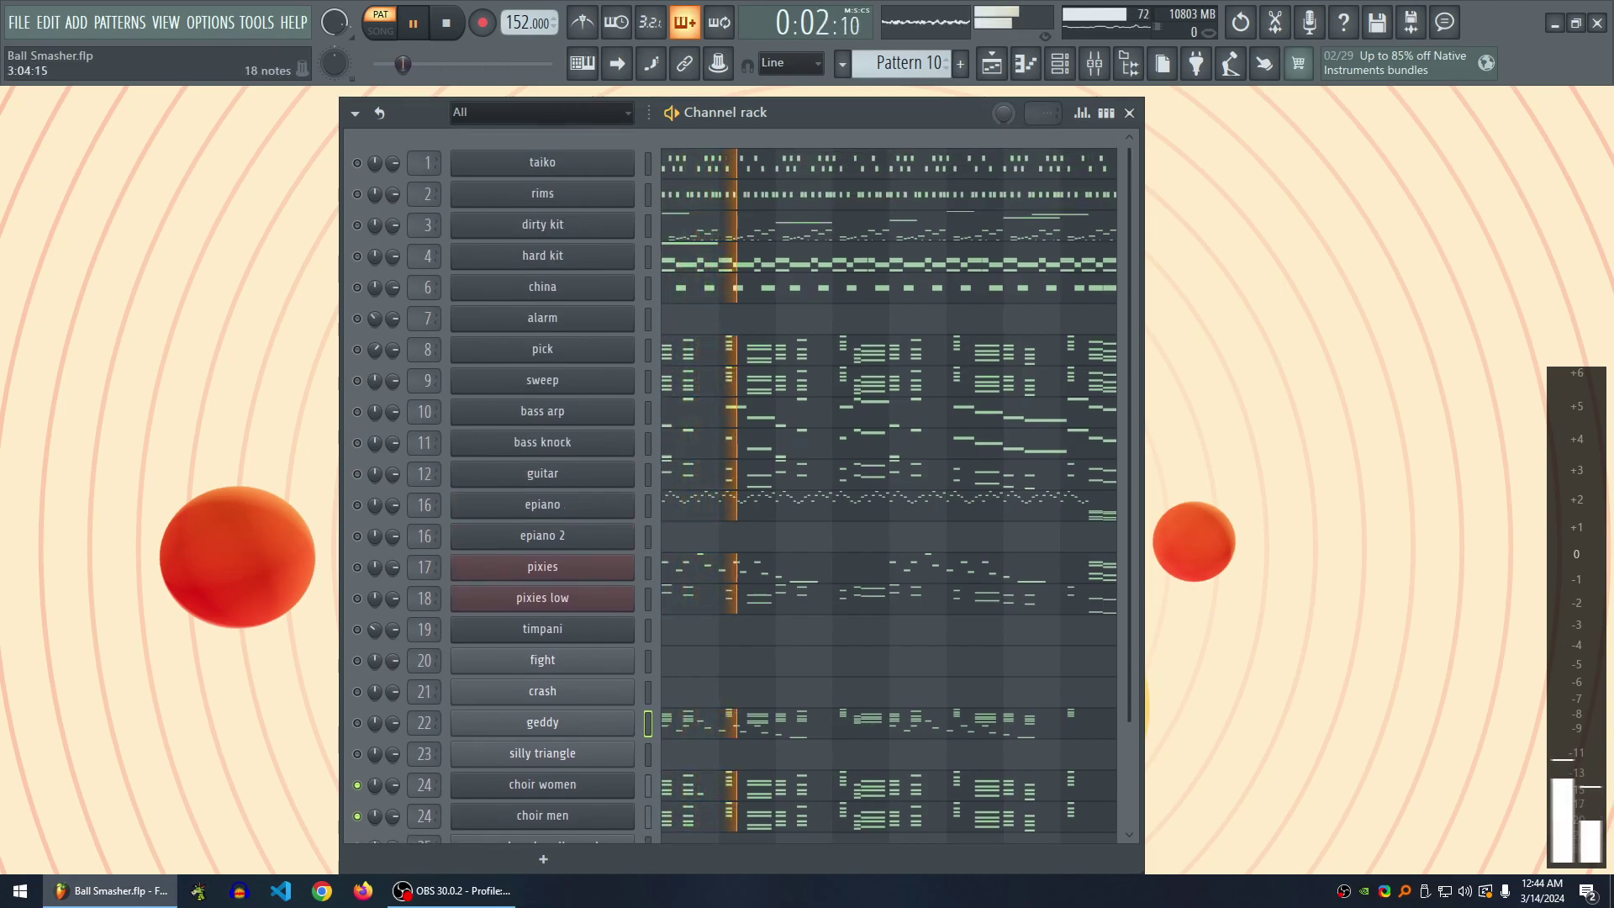
key("space")
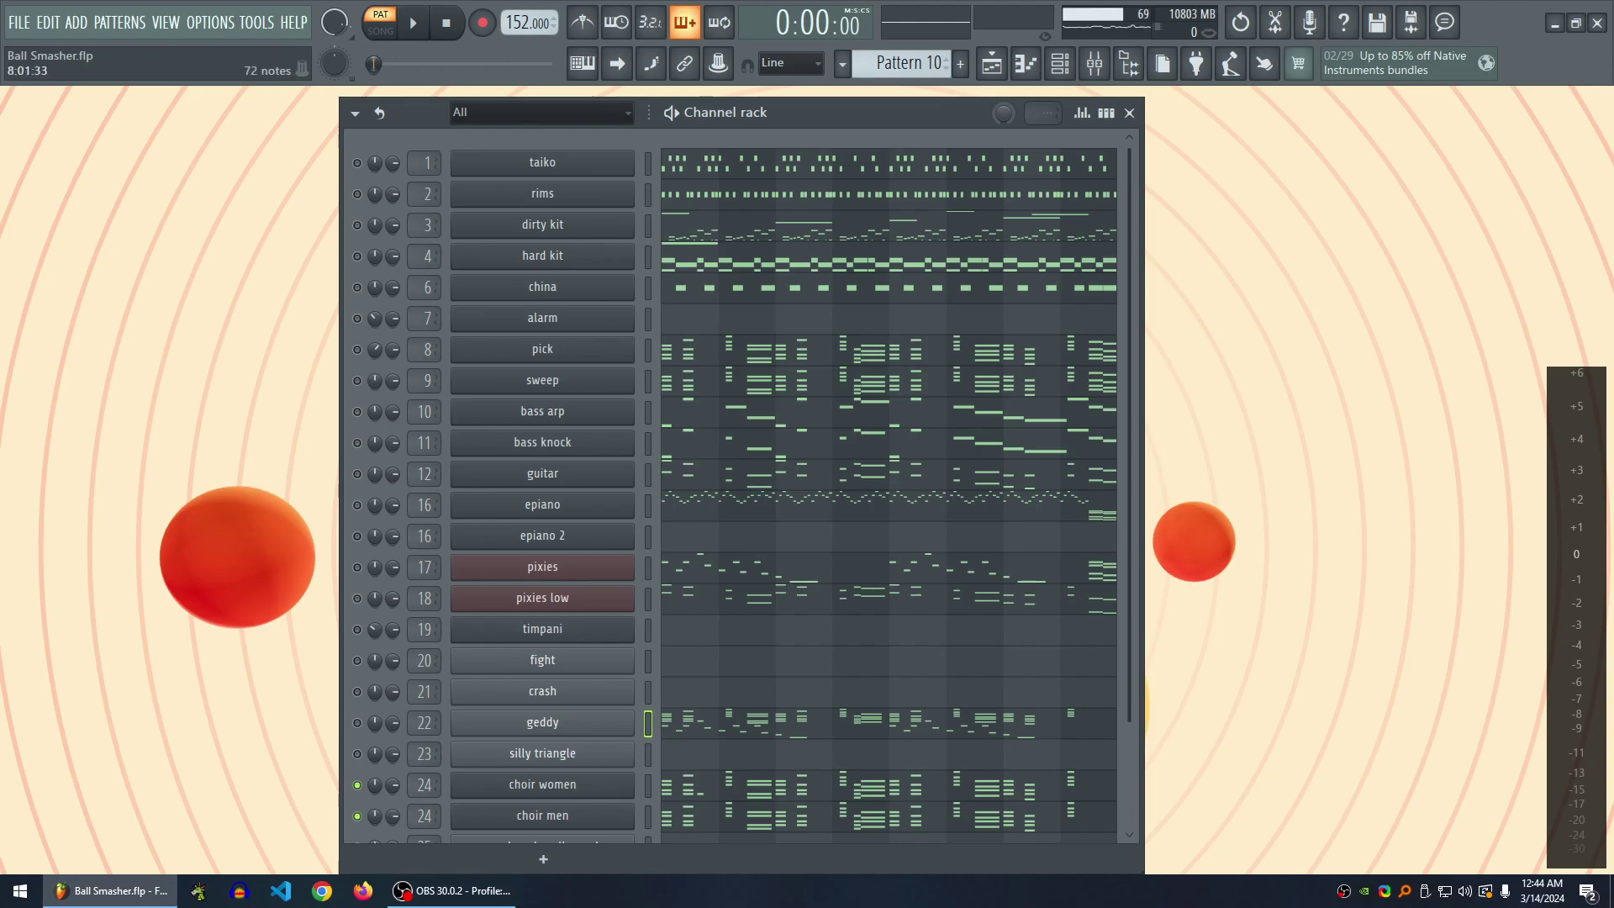
- Place the playback position at bar 8 in the pick piano roll, and play the soloed pick and sweep channels from there
key("F7")
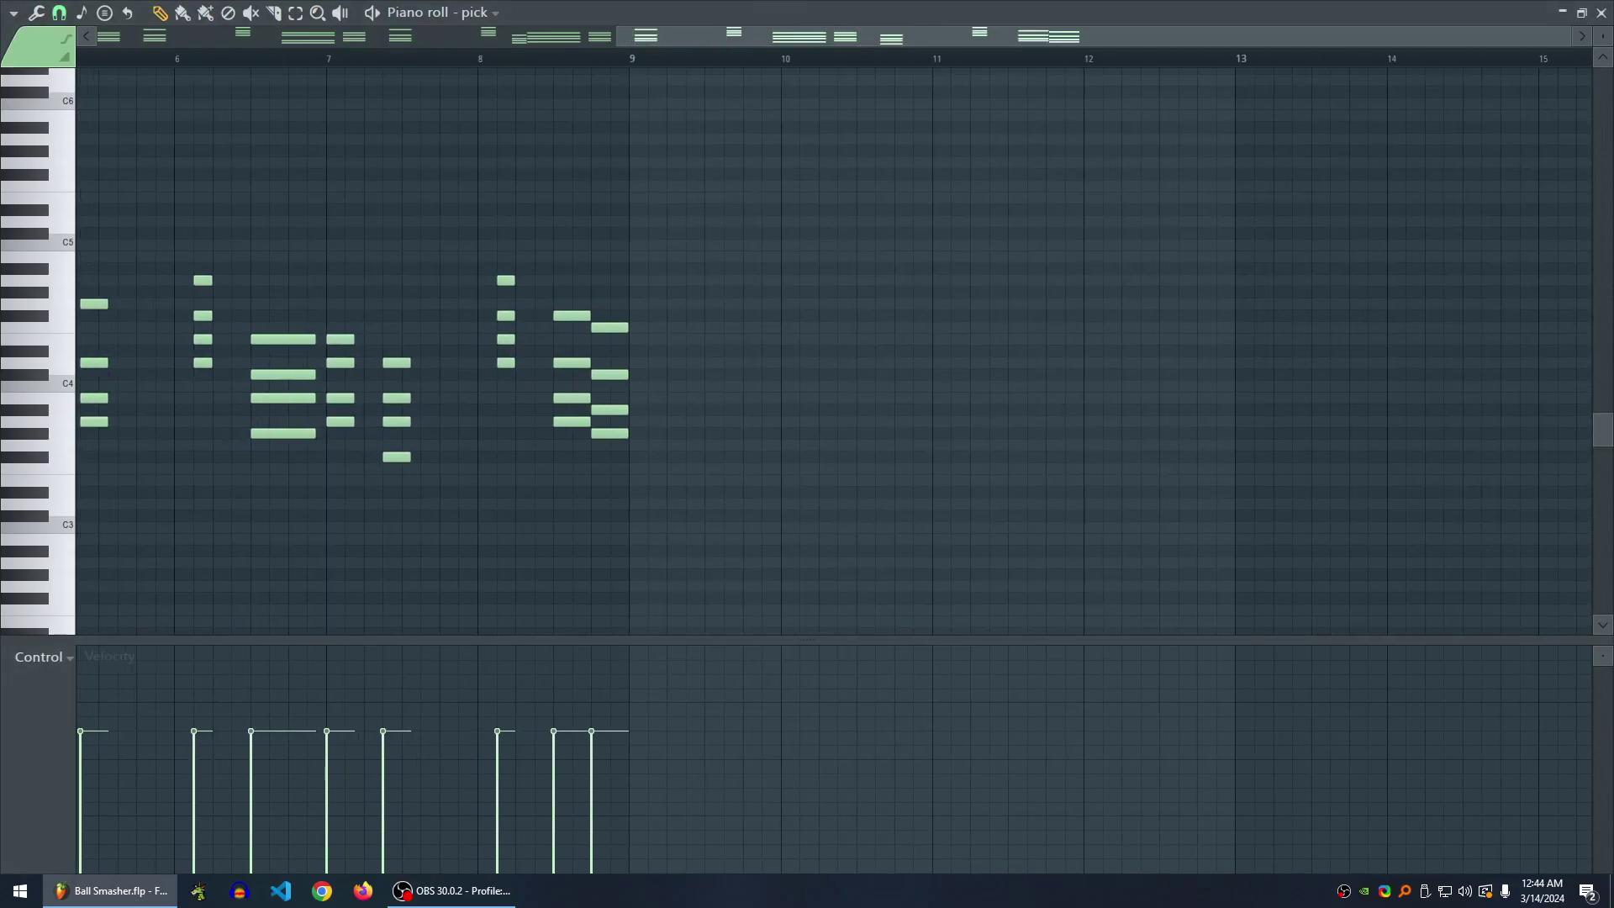
key("space")
key("space")
left_click(1601, 12)
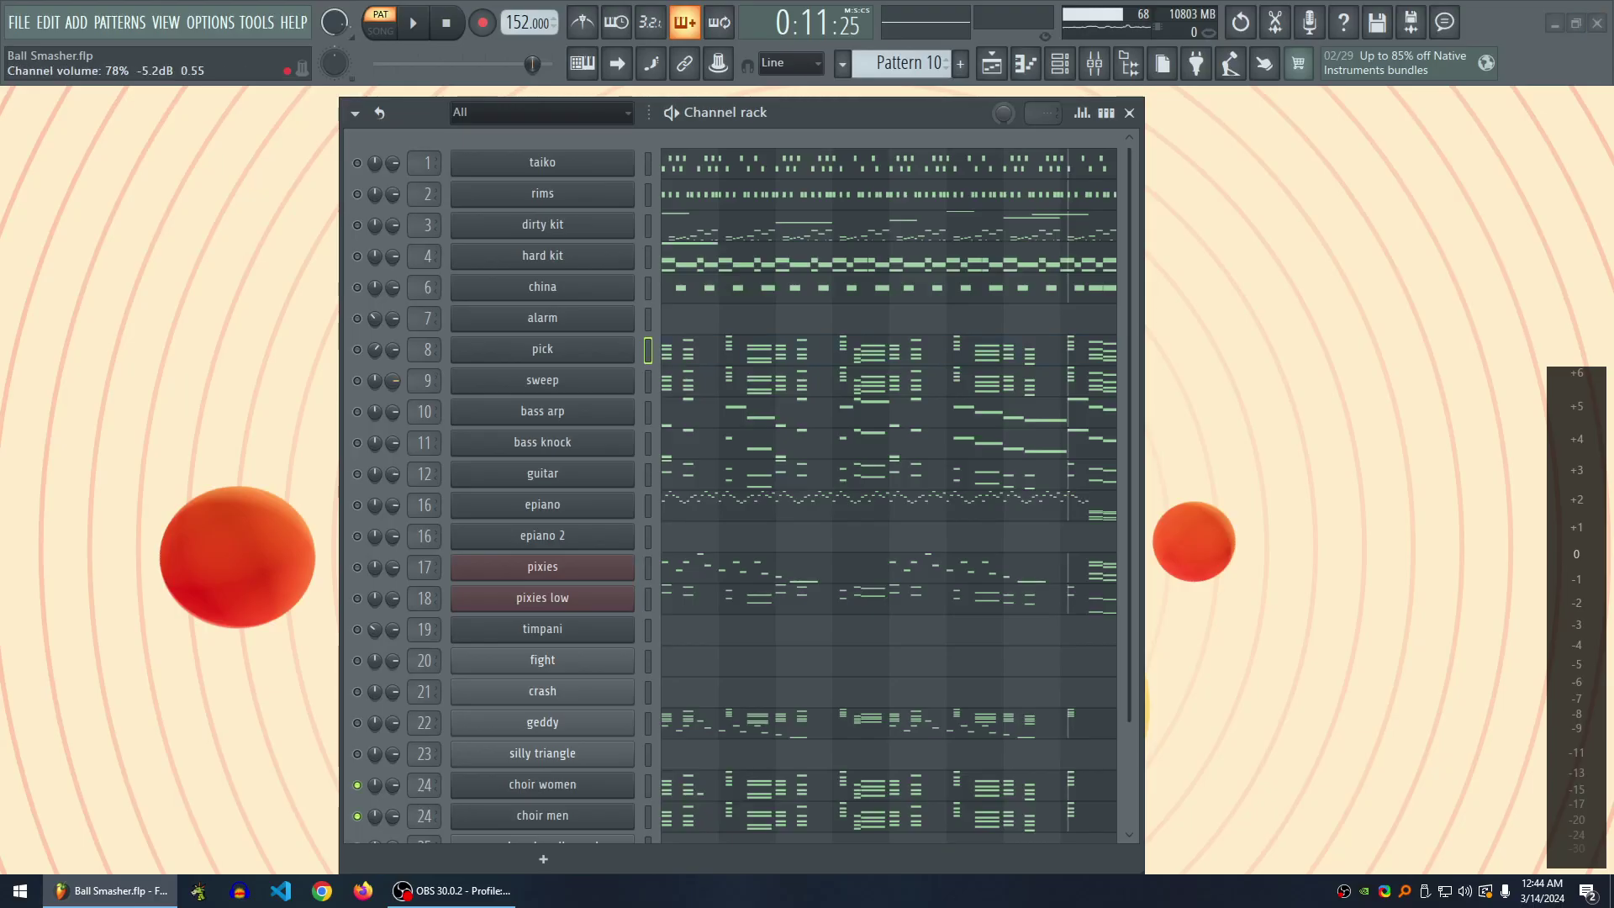
right_click(357, 350)
left_click(358, 381)
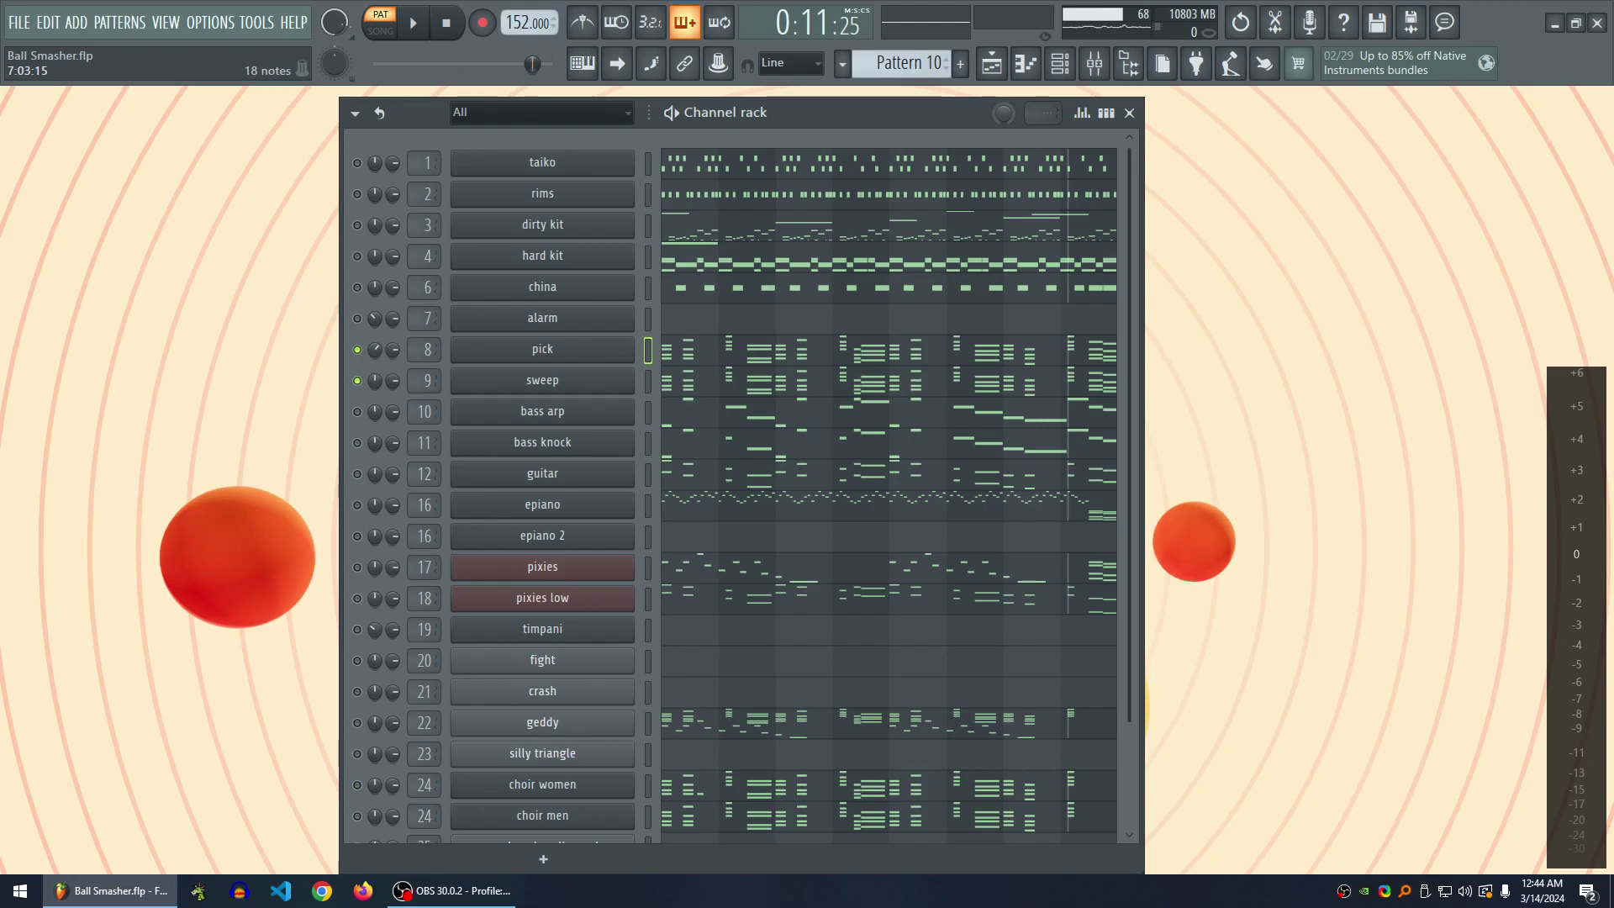
key("space")
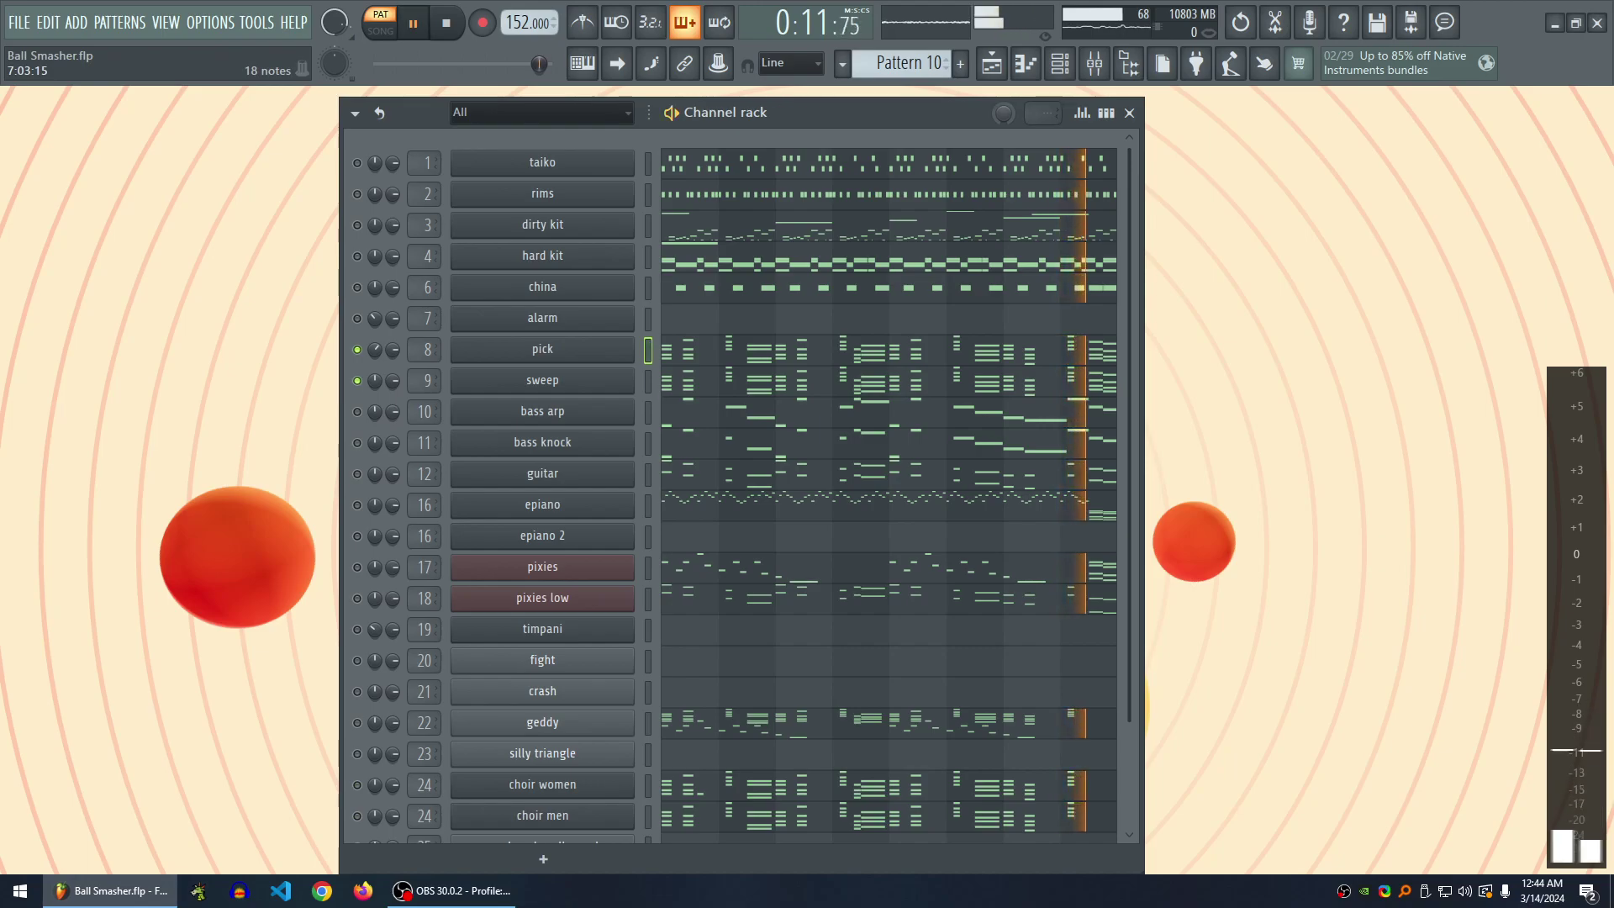
key("space")
- Play the last pick chords of Pattern 10 from bar 8 in the piano roll and close the piano roll
key("F7")
scroll(833, 351, "down", 1)
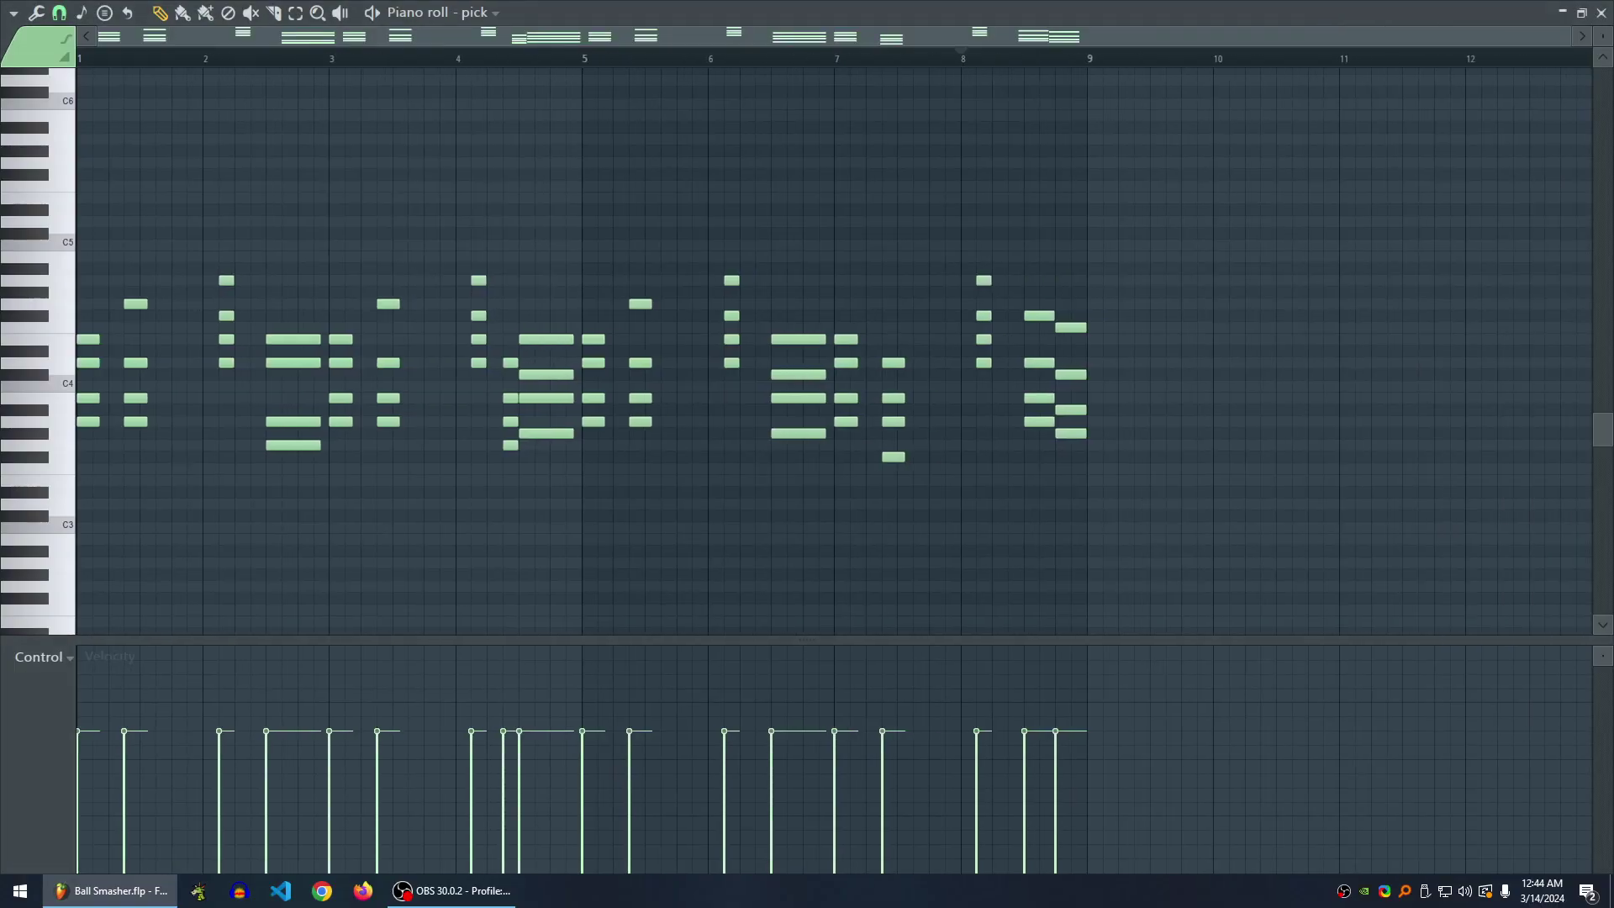
key("space")
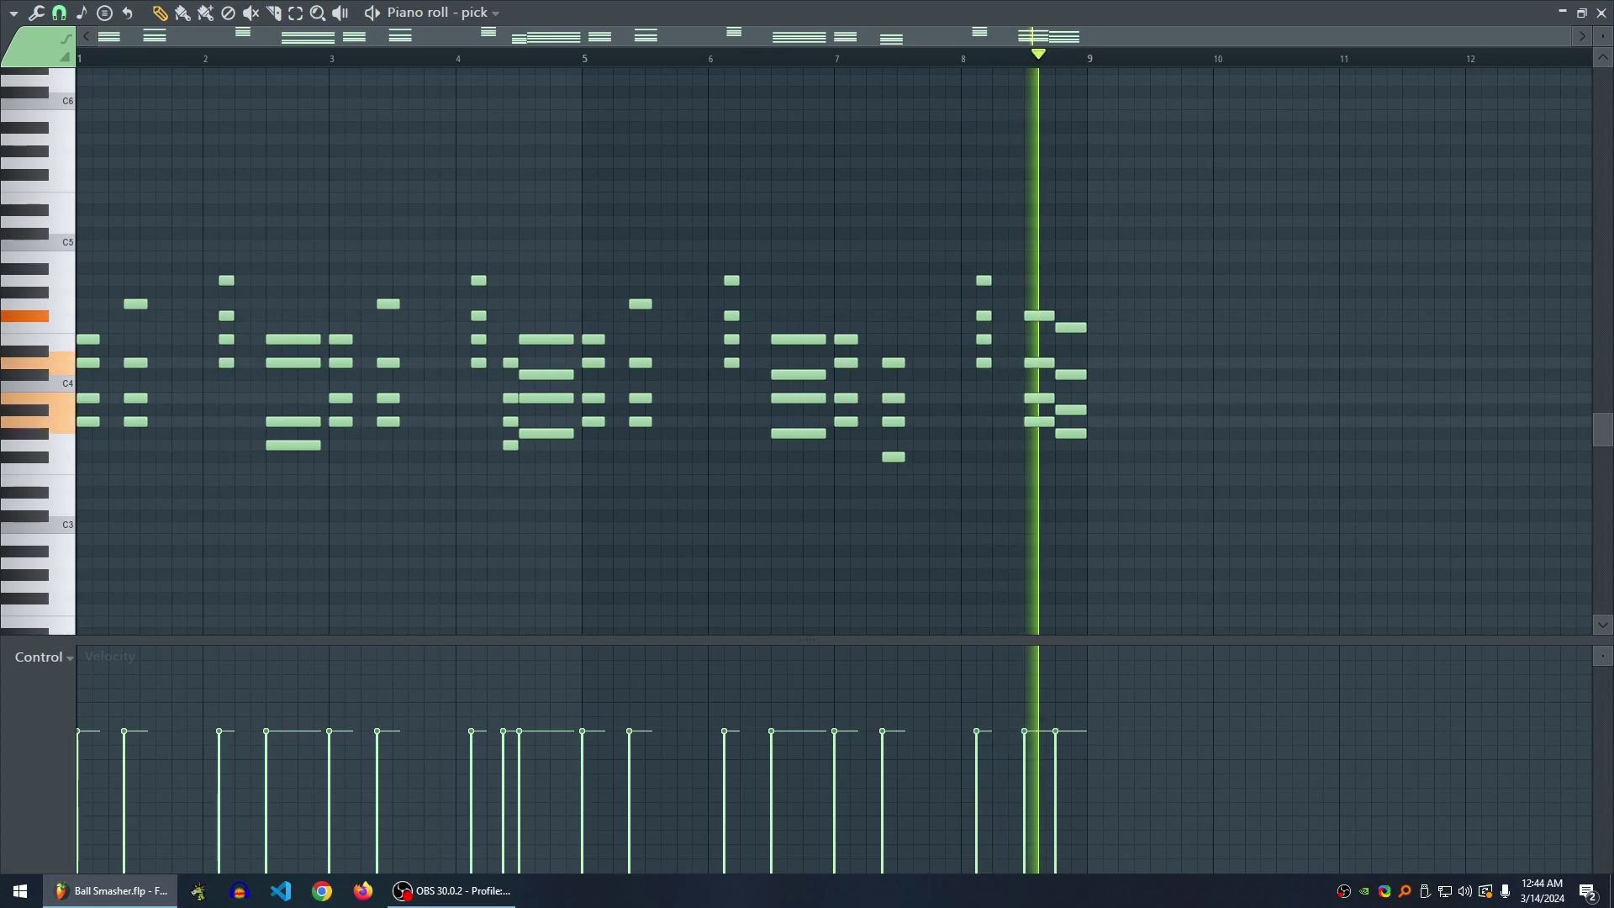
key("space")
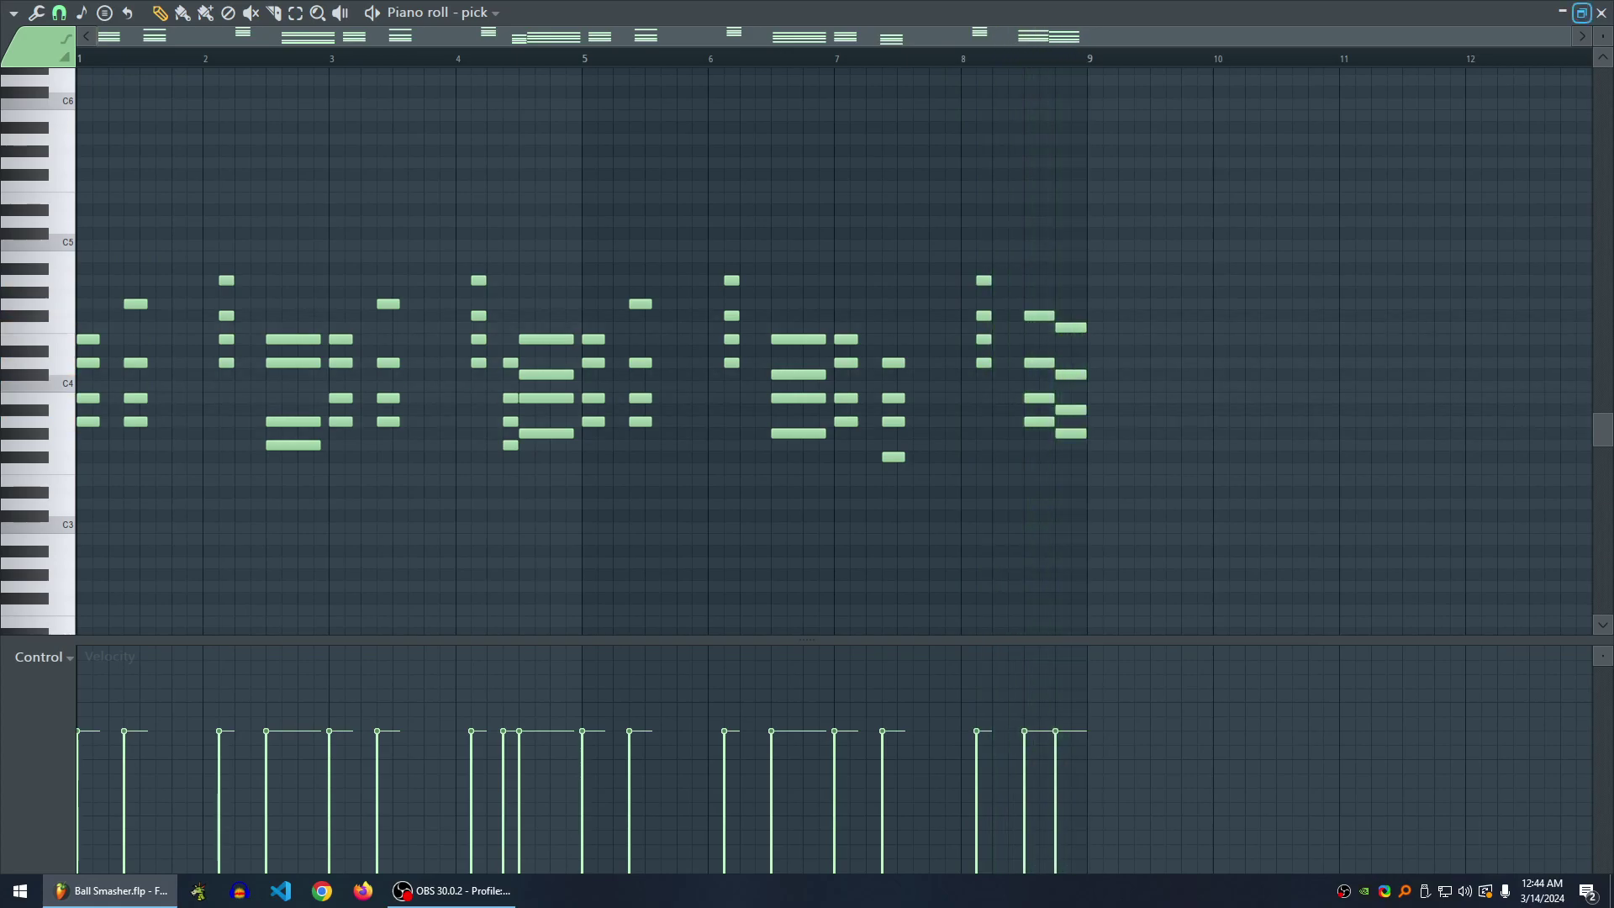
left_click(1600, 12)
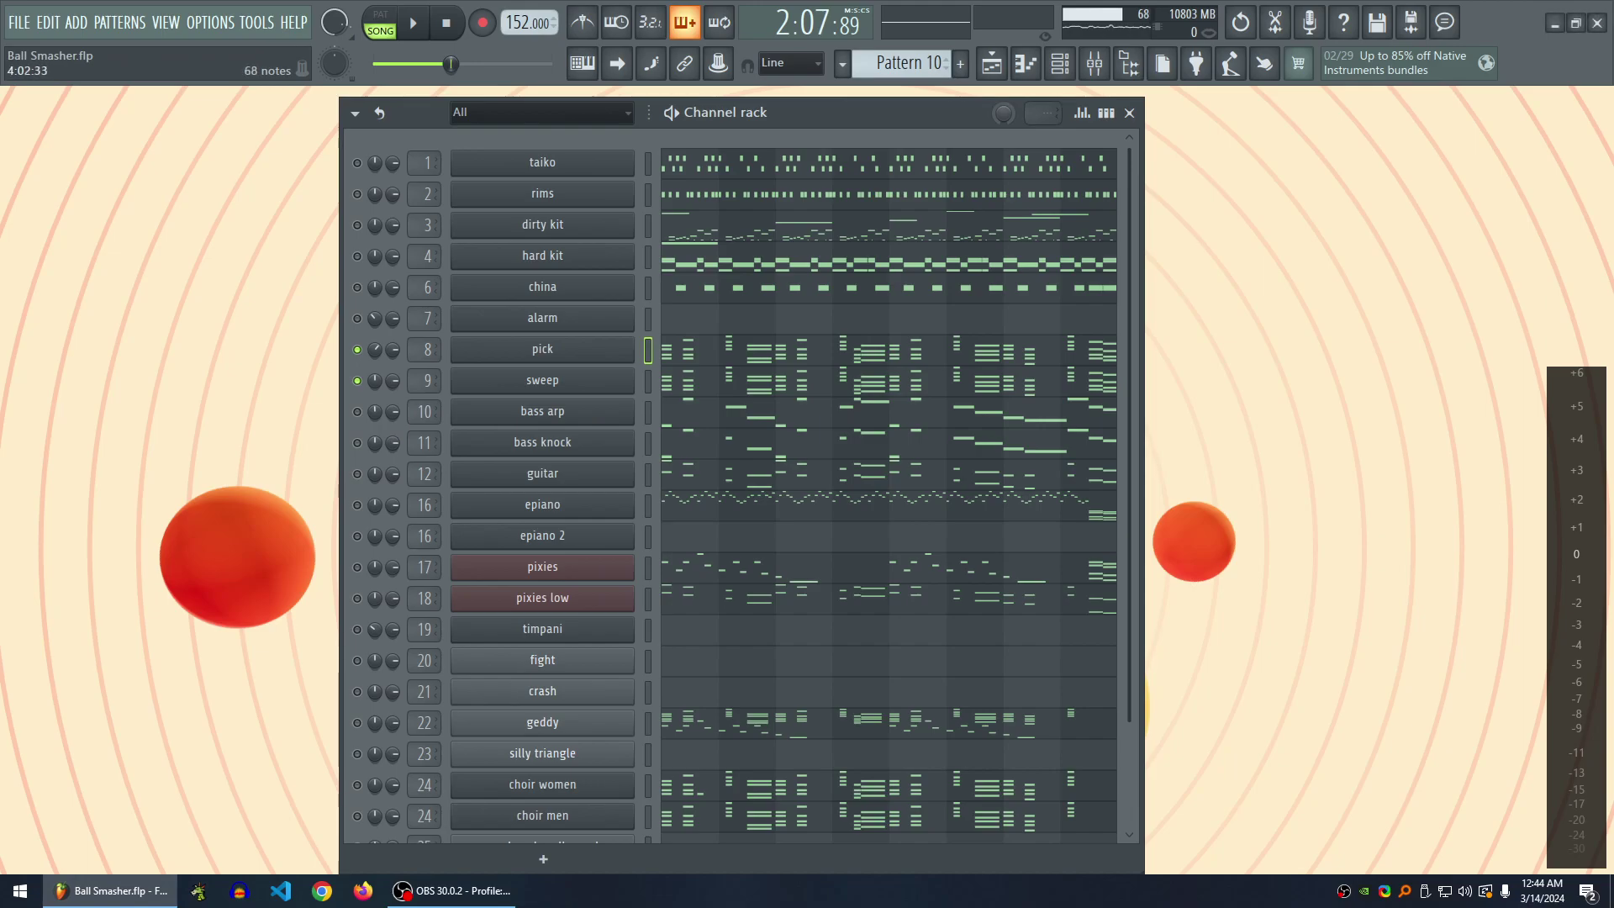
- Play the soloed pick, sweep and epiano channels of Pattern 10 together
key("plus")
key("KP_Subtract")
key("space")
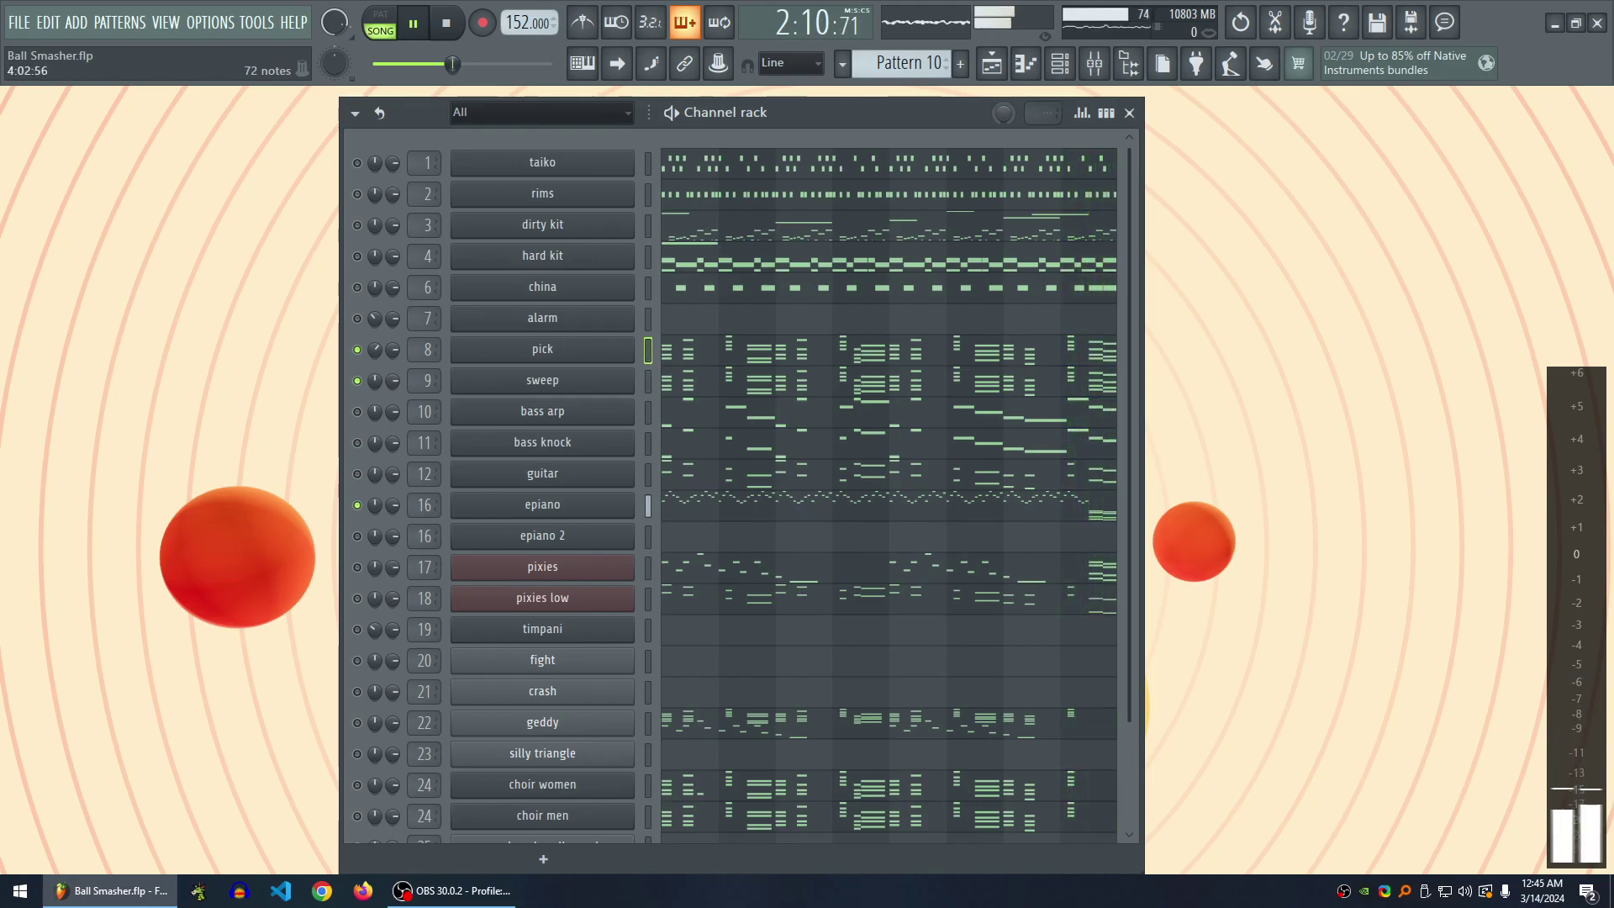
- Compare the pick notes of Patterns 10 and 11 in the piano roll, undo the stray note edit and close the piano roll
key("F7")
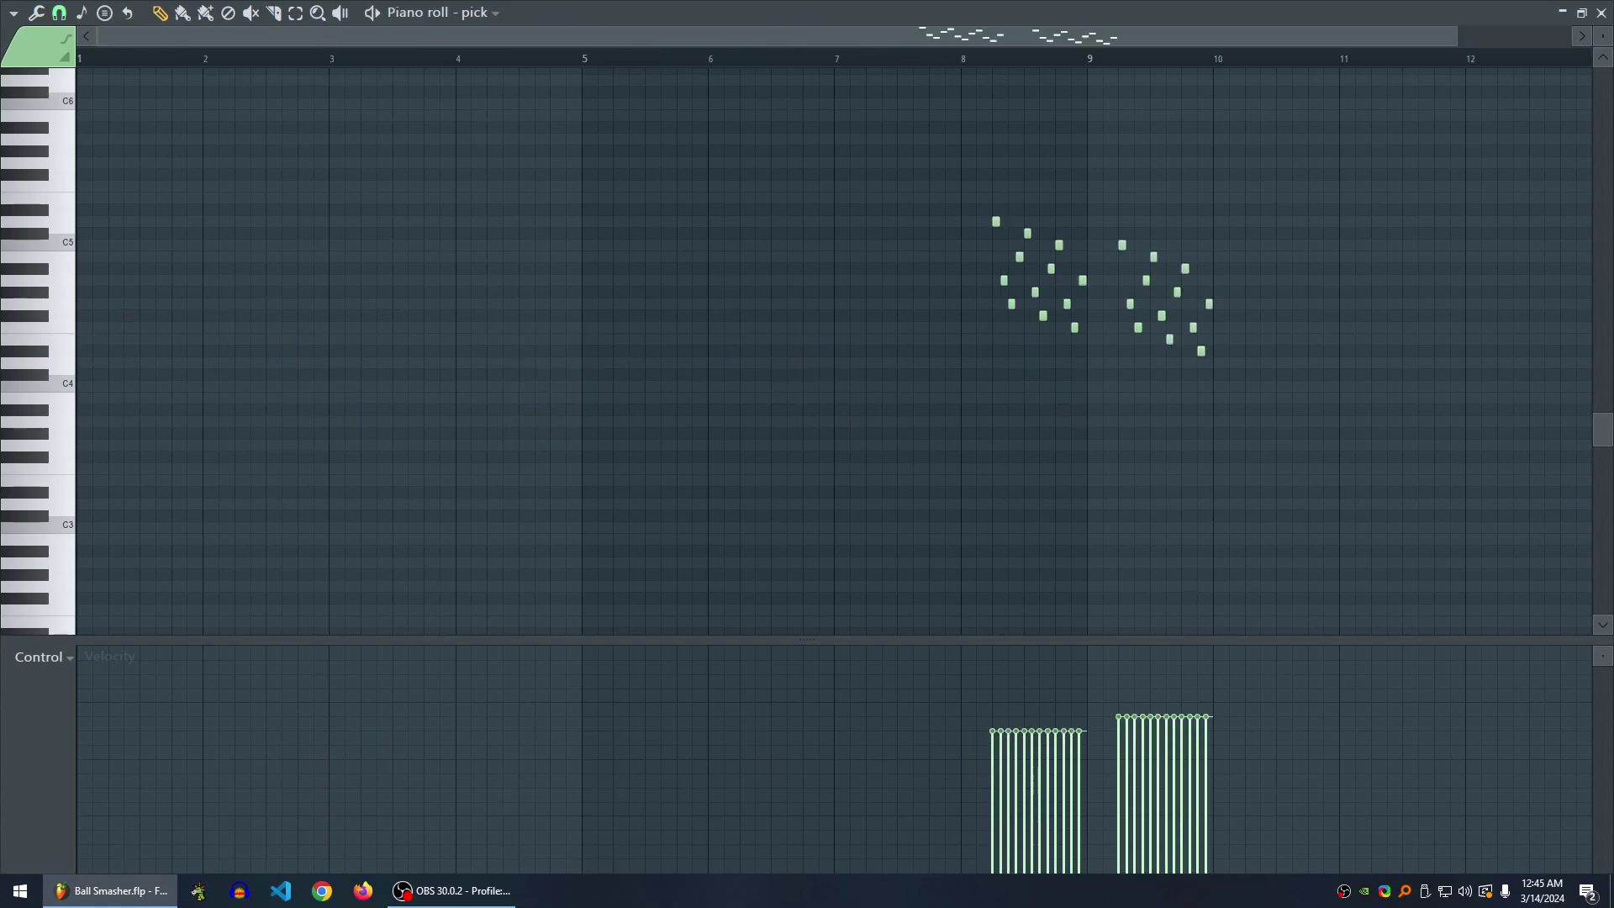
scroll(807, 351, "up", 6)
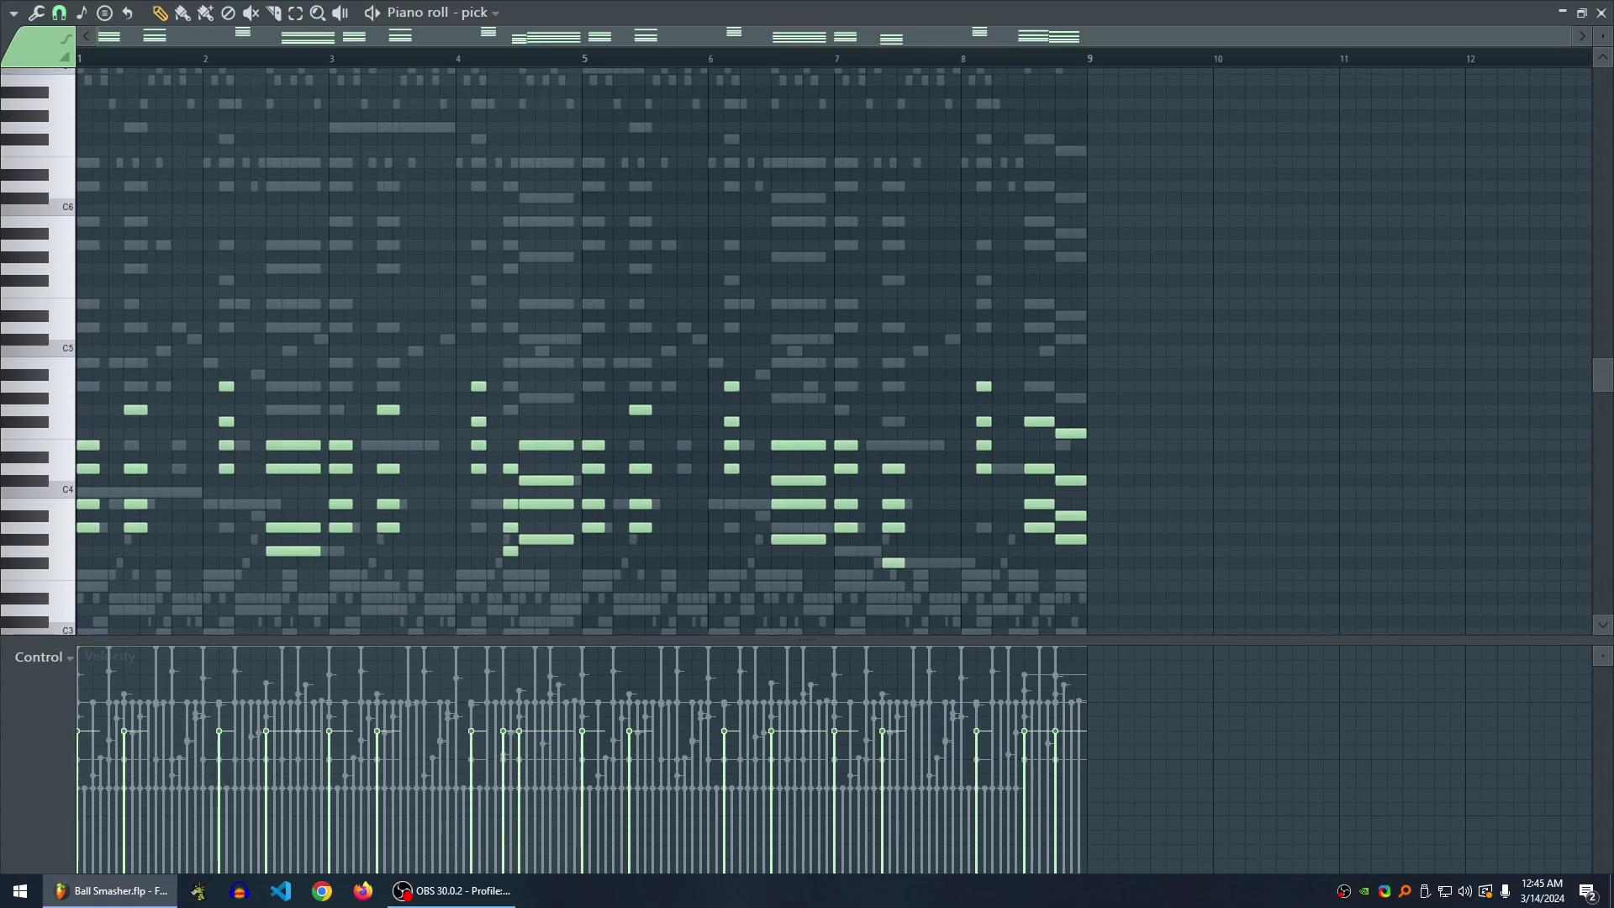
scroll(807, 351, "down", 8)
scroll(832, 351, "up", 20)
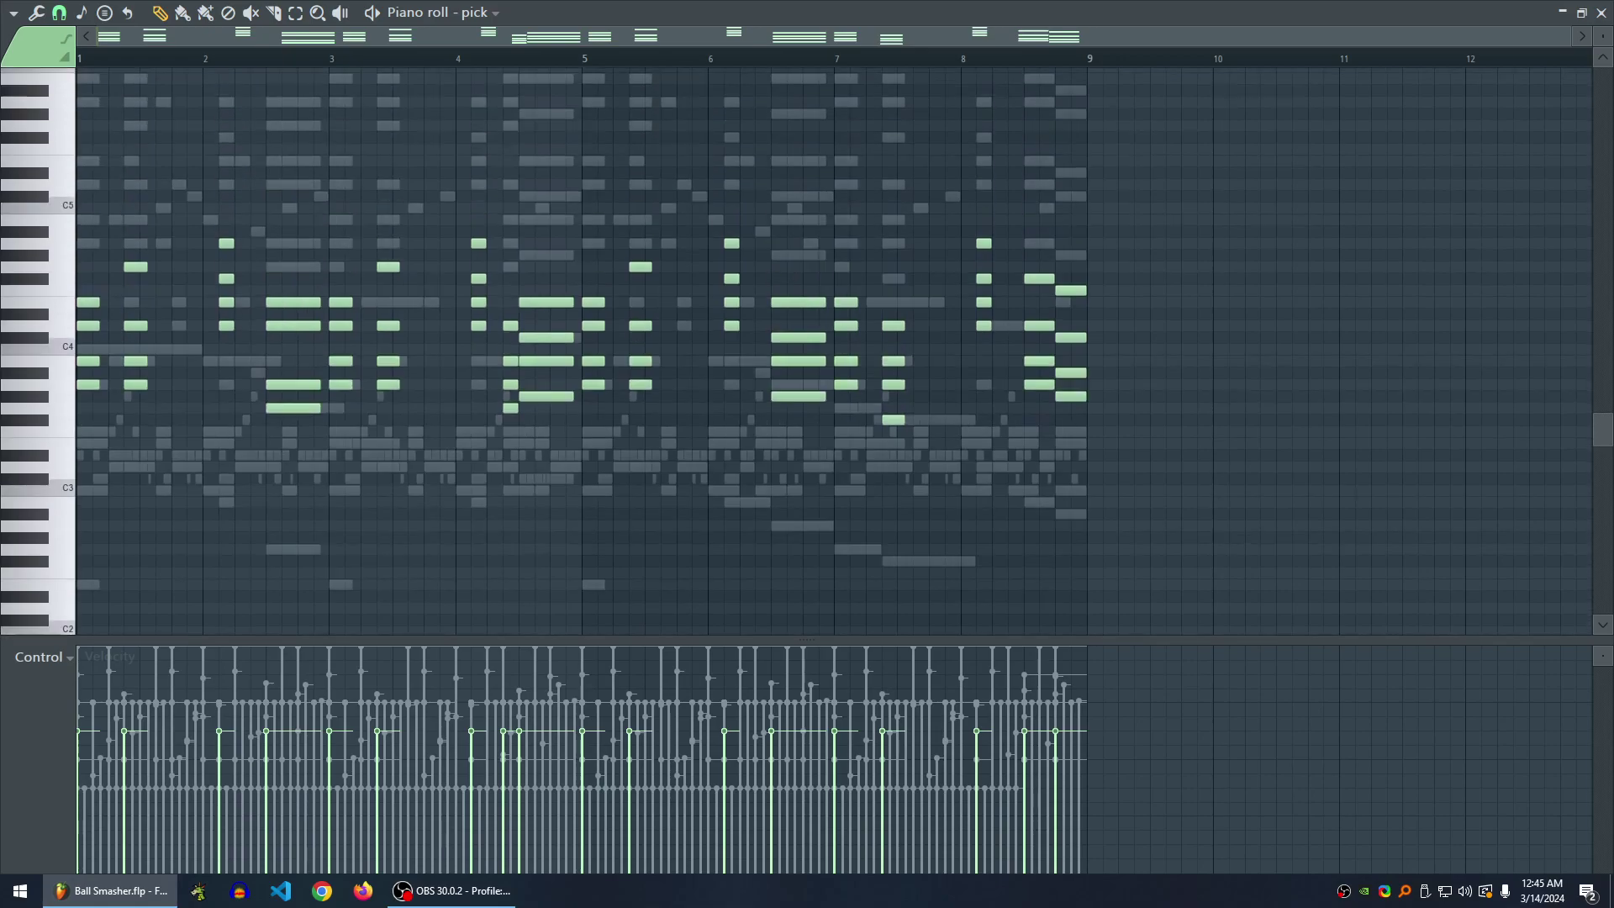
scroll(833, 351, "down", 18)
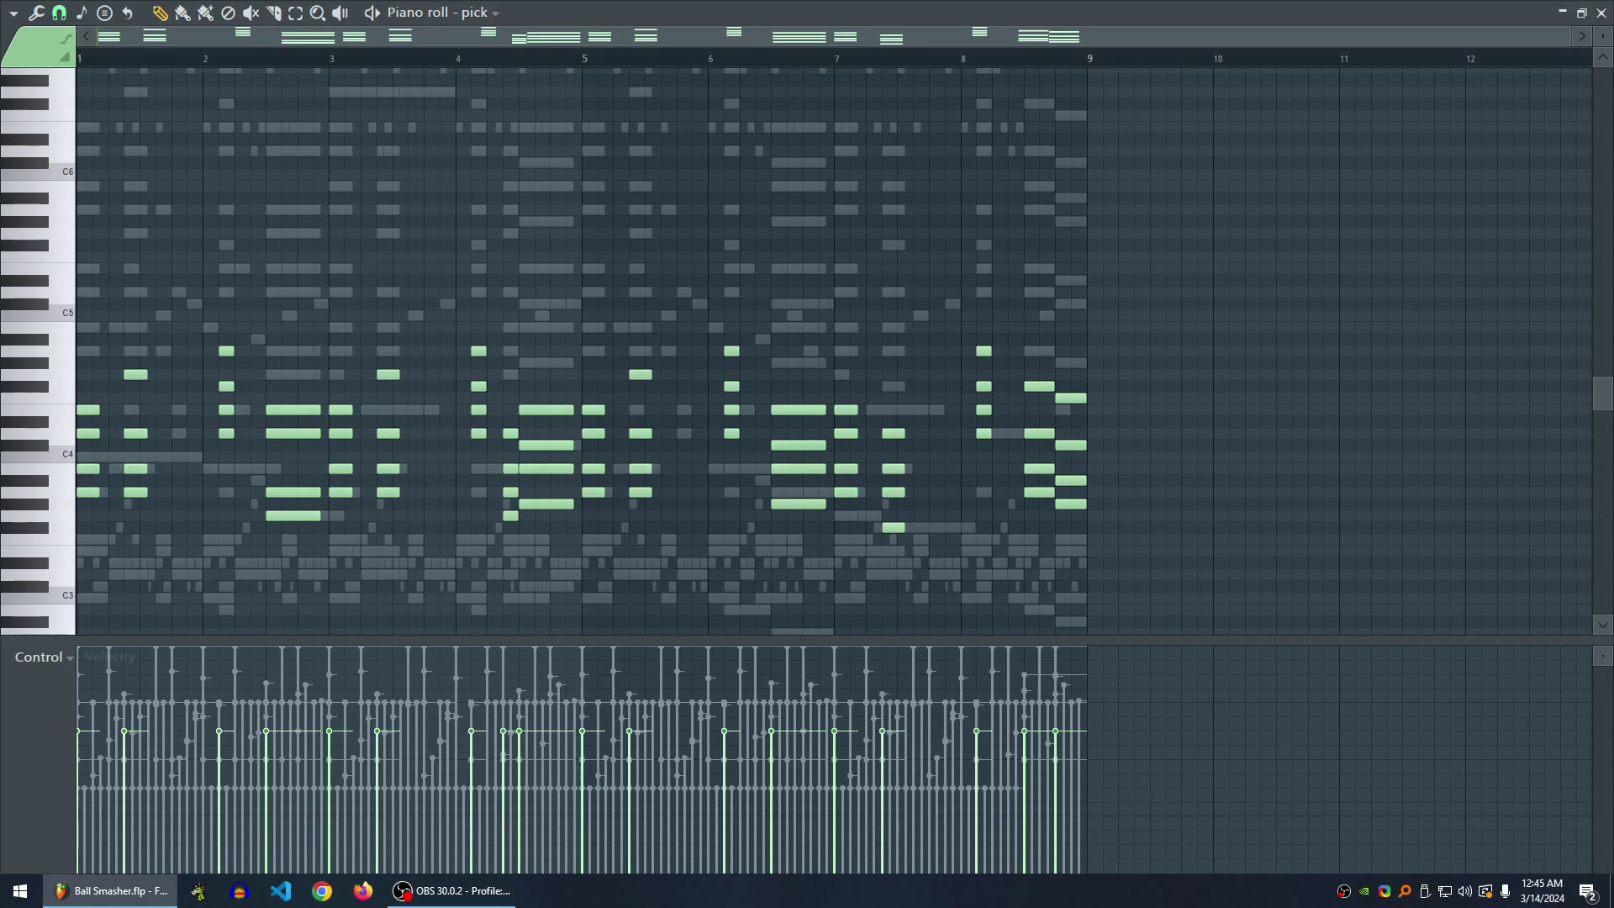
left_click(1097, 409)
key("ctrl+z")
key("plus")
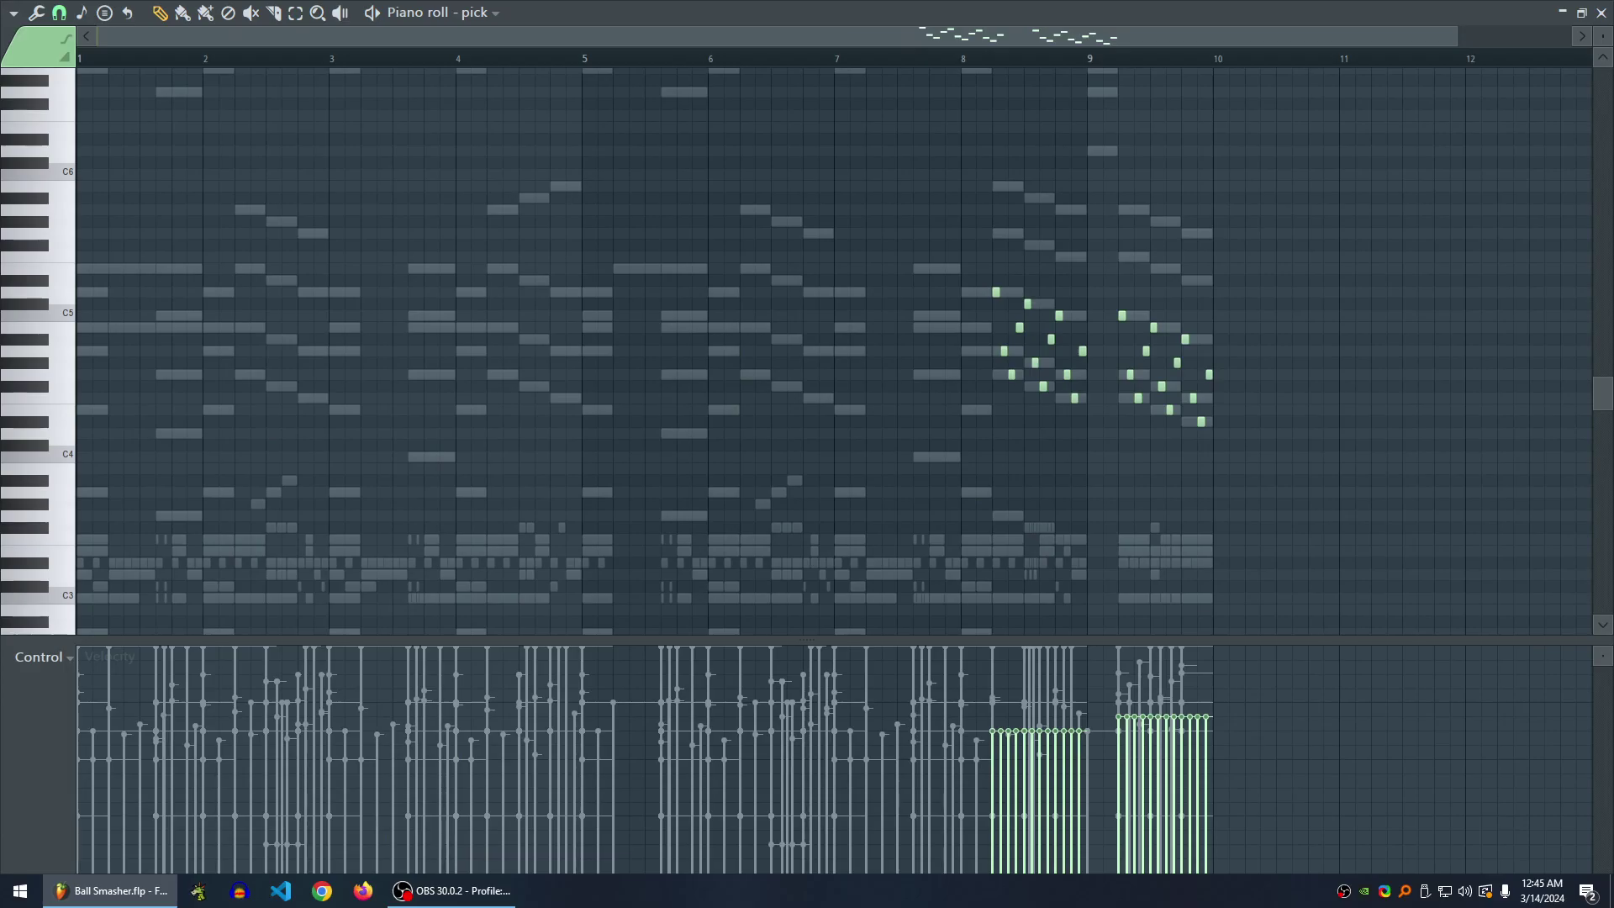
left_click(1600, 13)
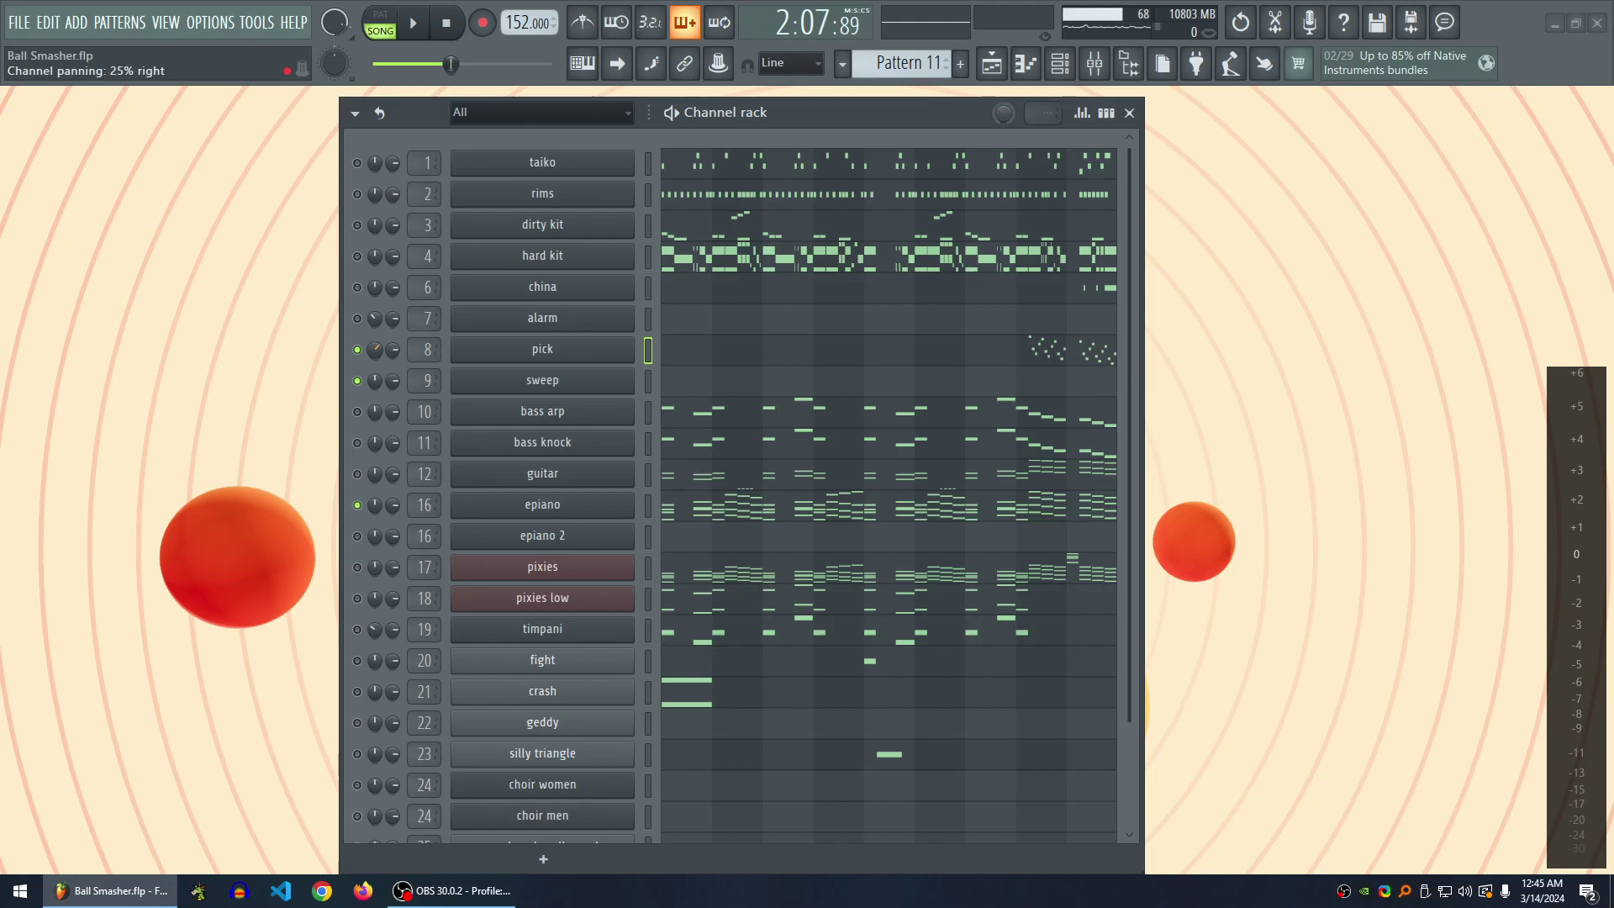
- Select Pattern 15 in the playlist, re-enable all channels and play the pattern briefly in pattern mode
left_click(992, 63)
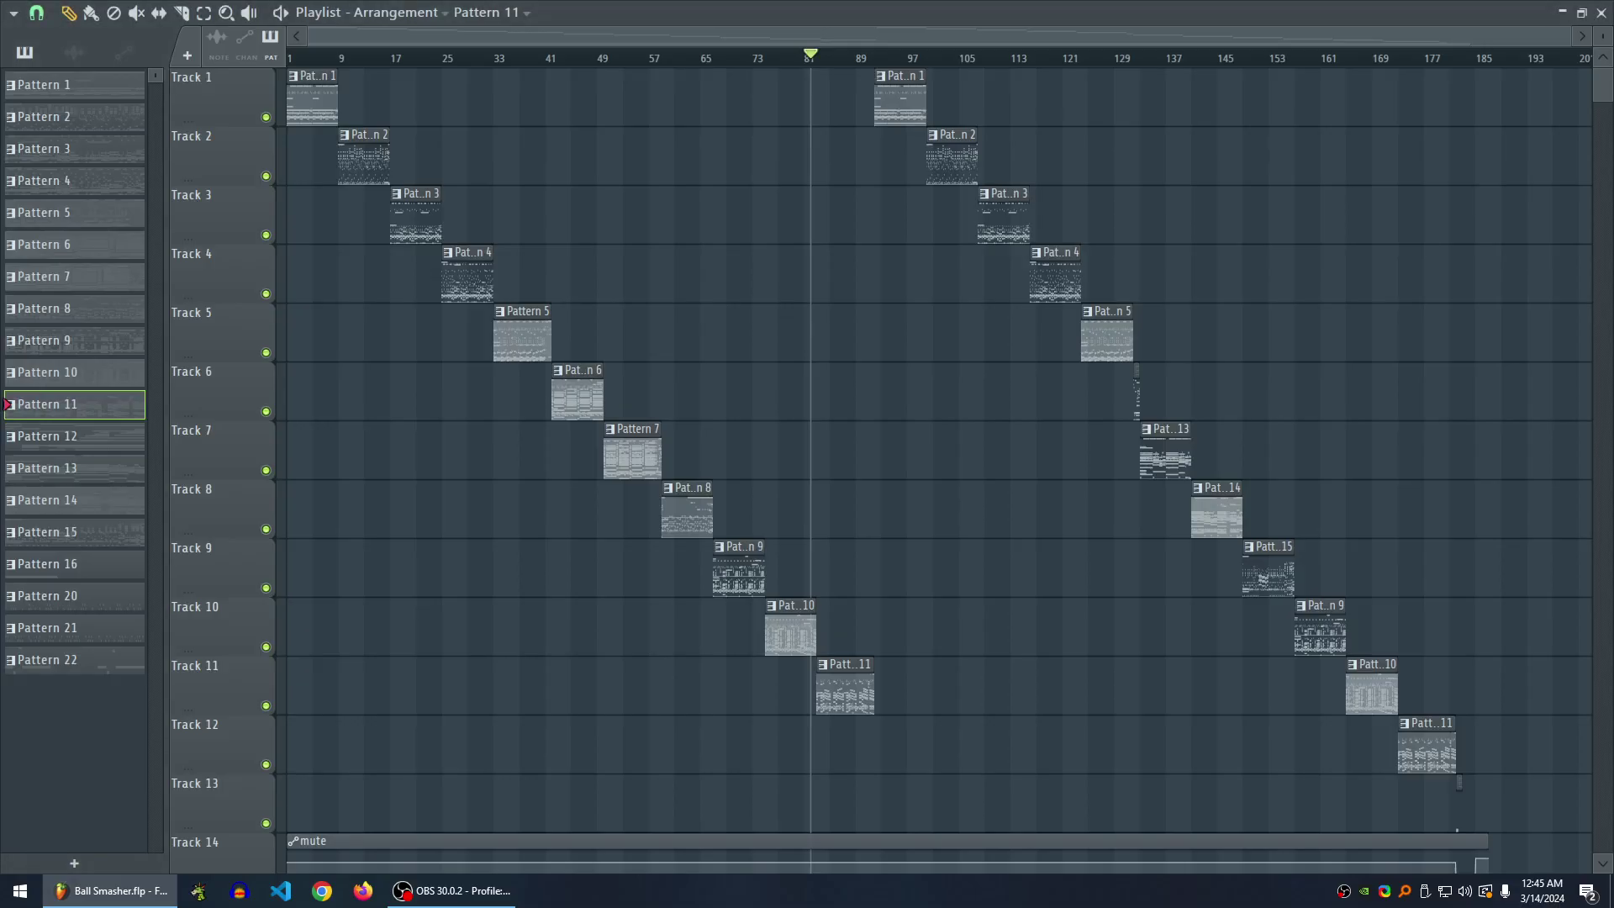
left_click(74, 531)
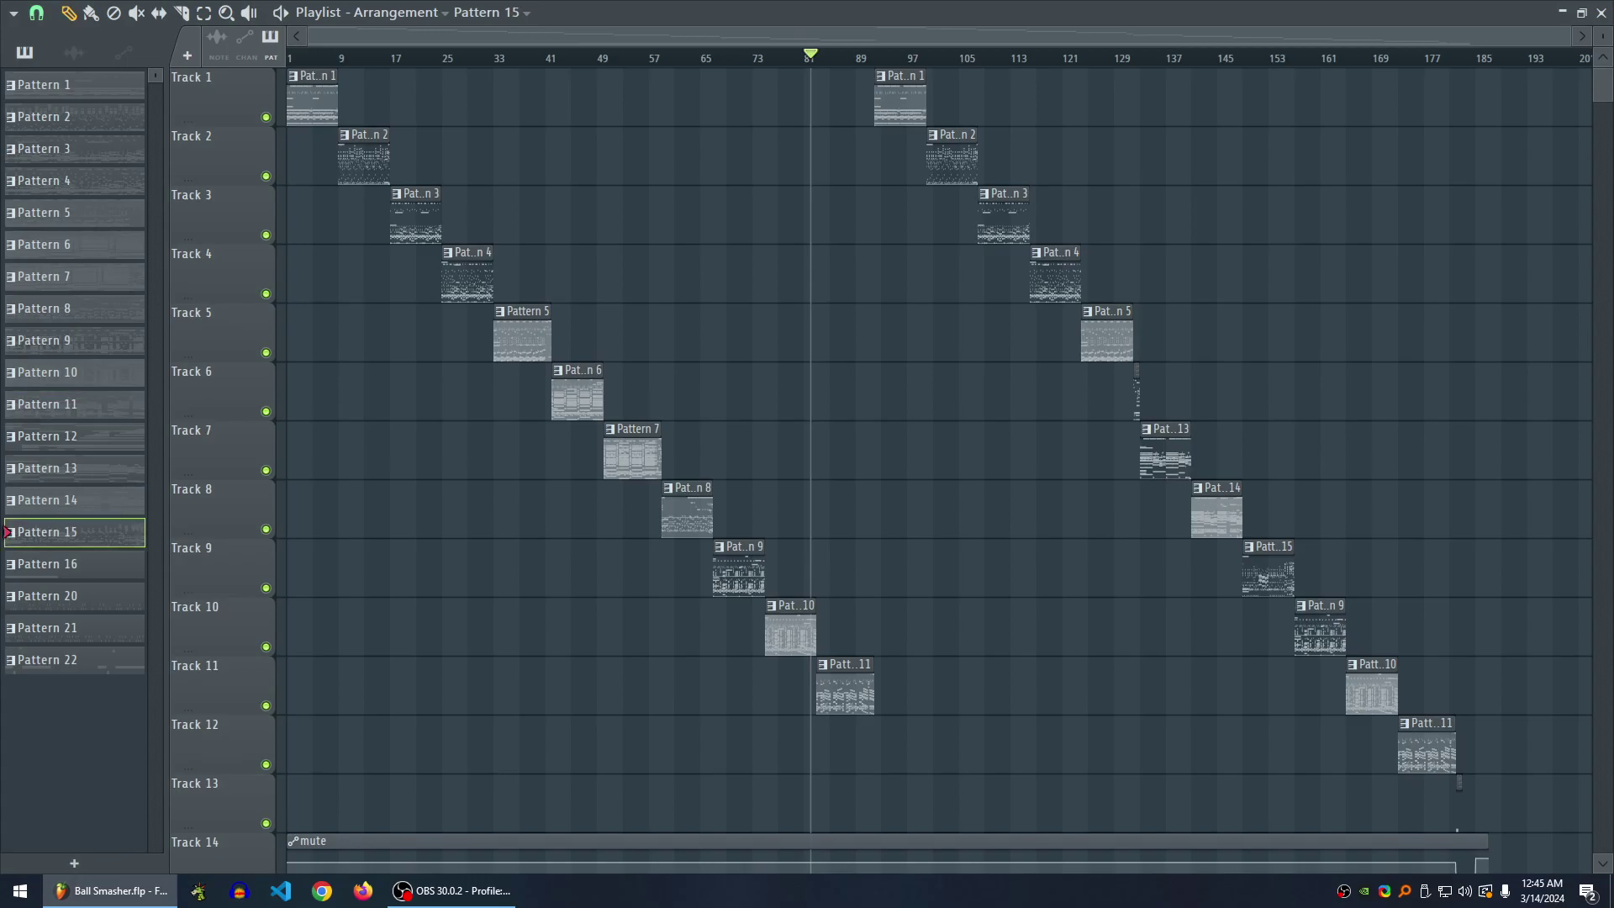
left_click(1601, 13)
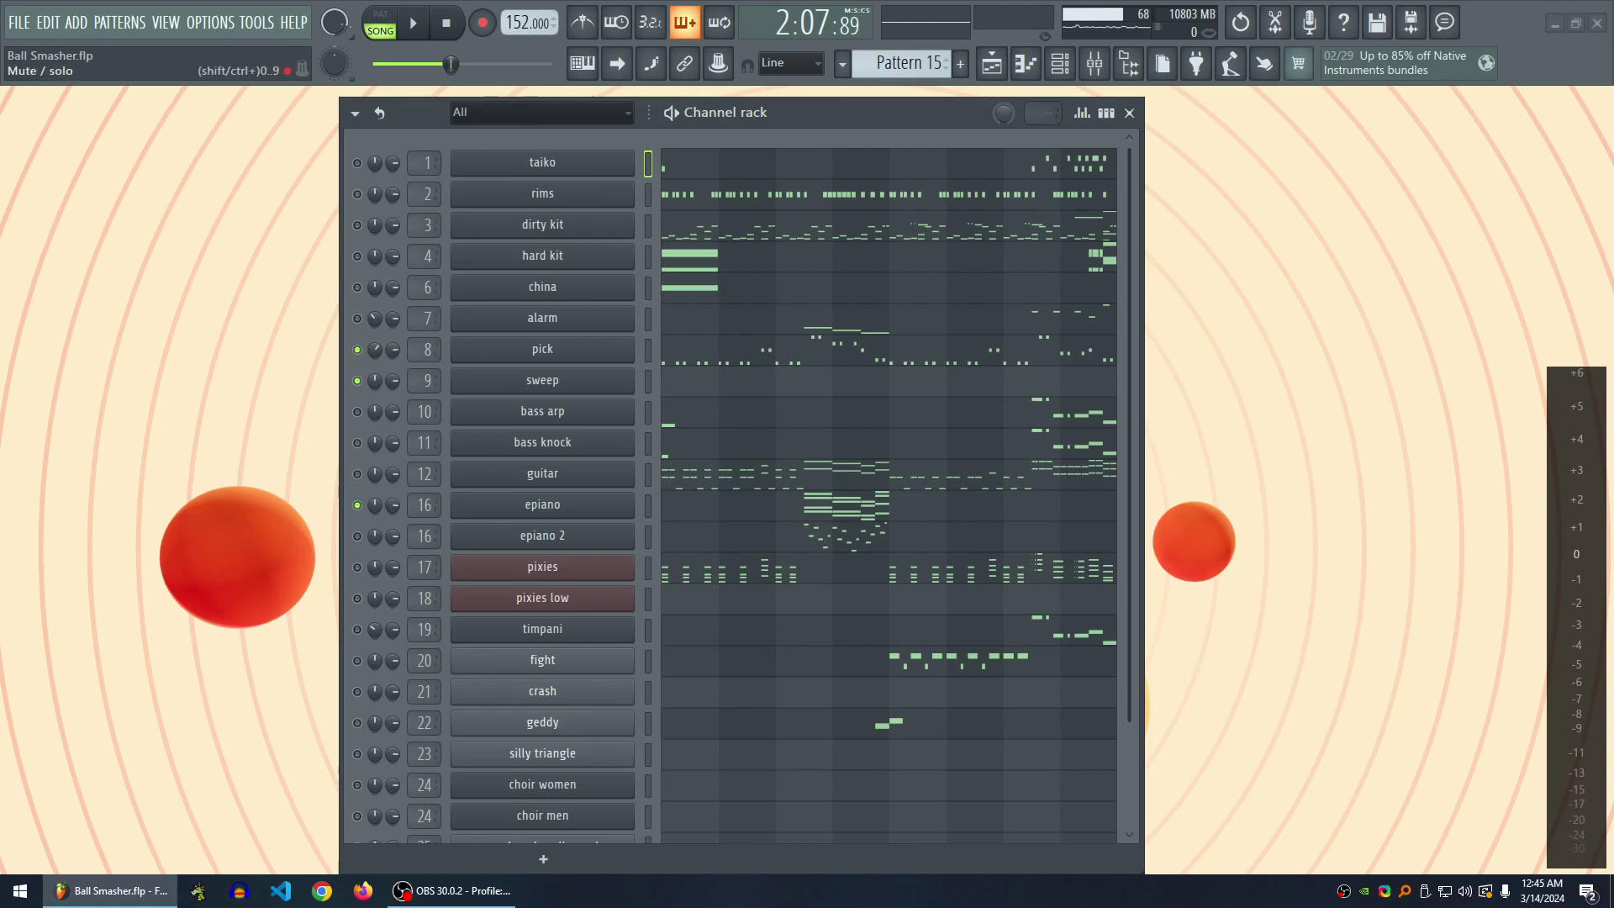
right_click(356, 348)
key("l")
key("space")
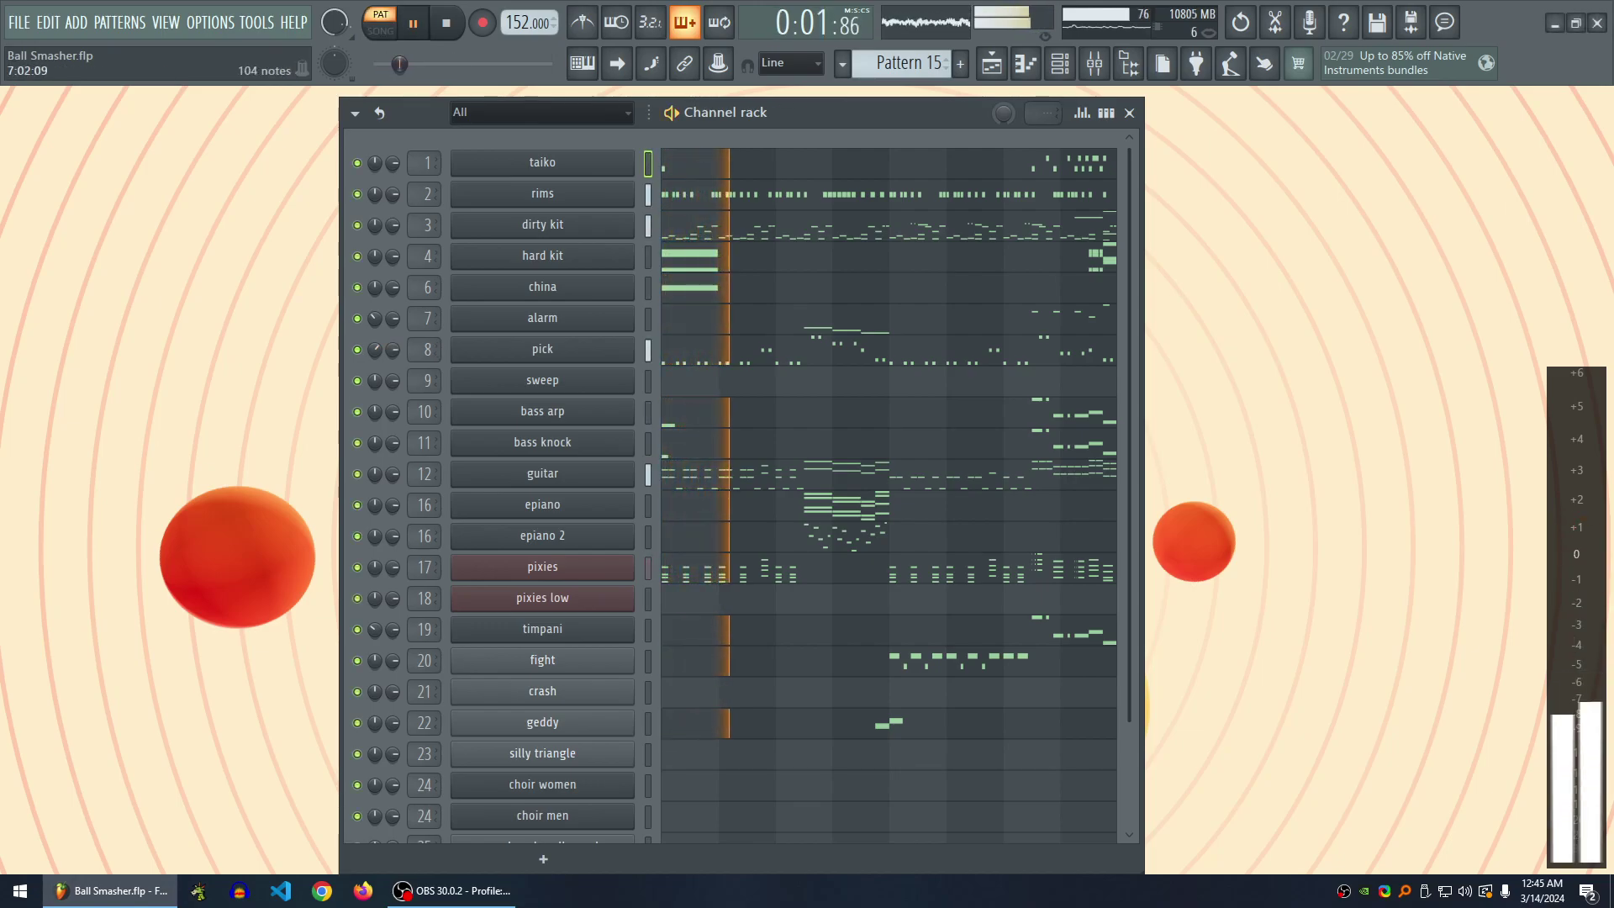
key("space")
- Step forward through the patterns after Pattern 15, and play Patterns 20, 21 and 22 one after another
key("F5")
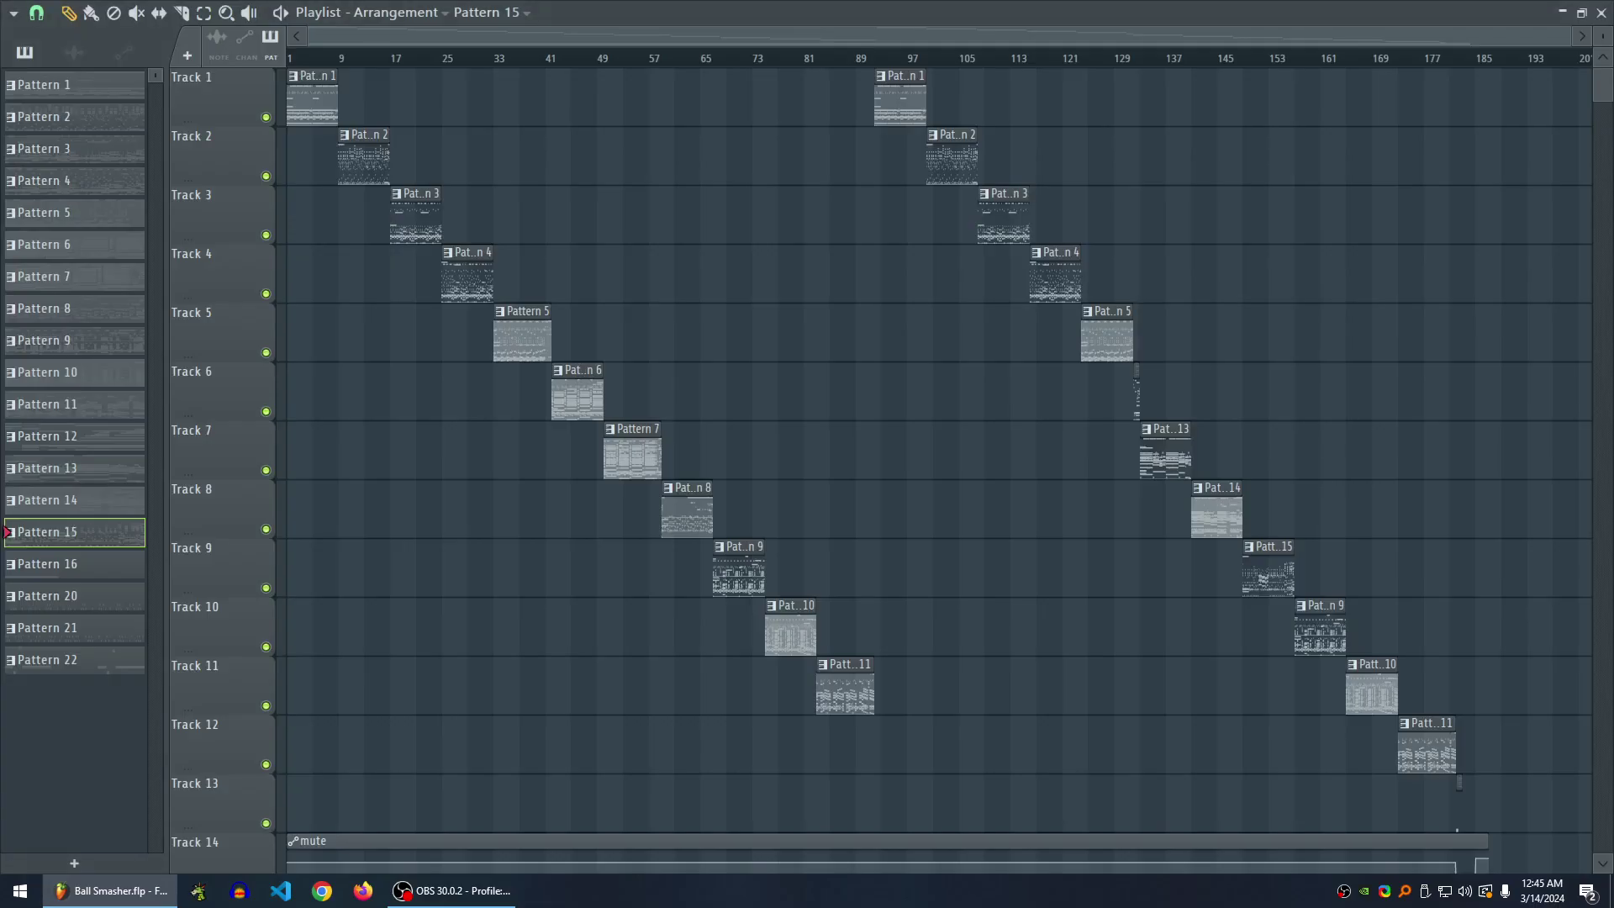
key("KP_Add")
key("KP_Add")
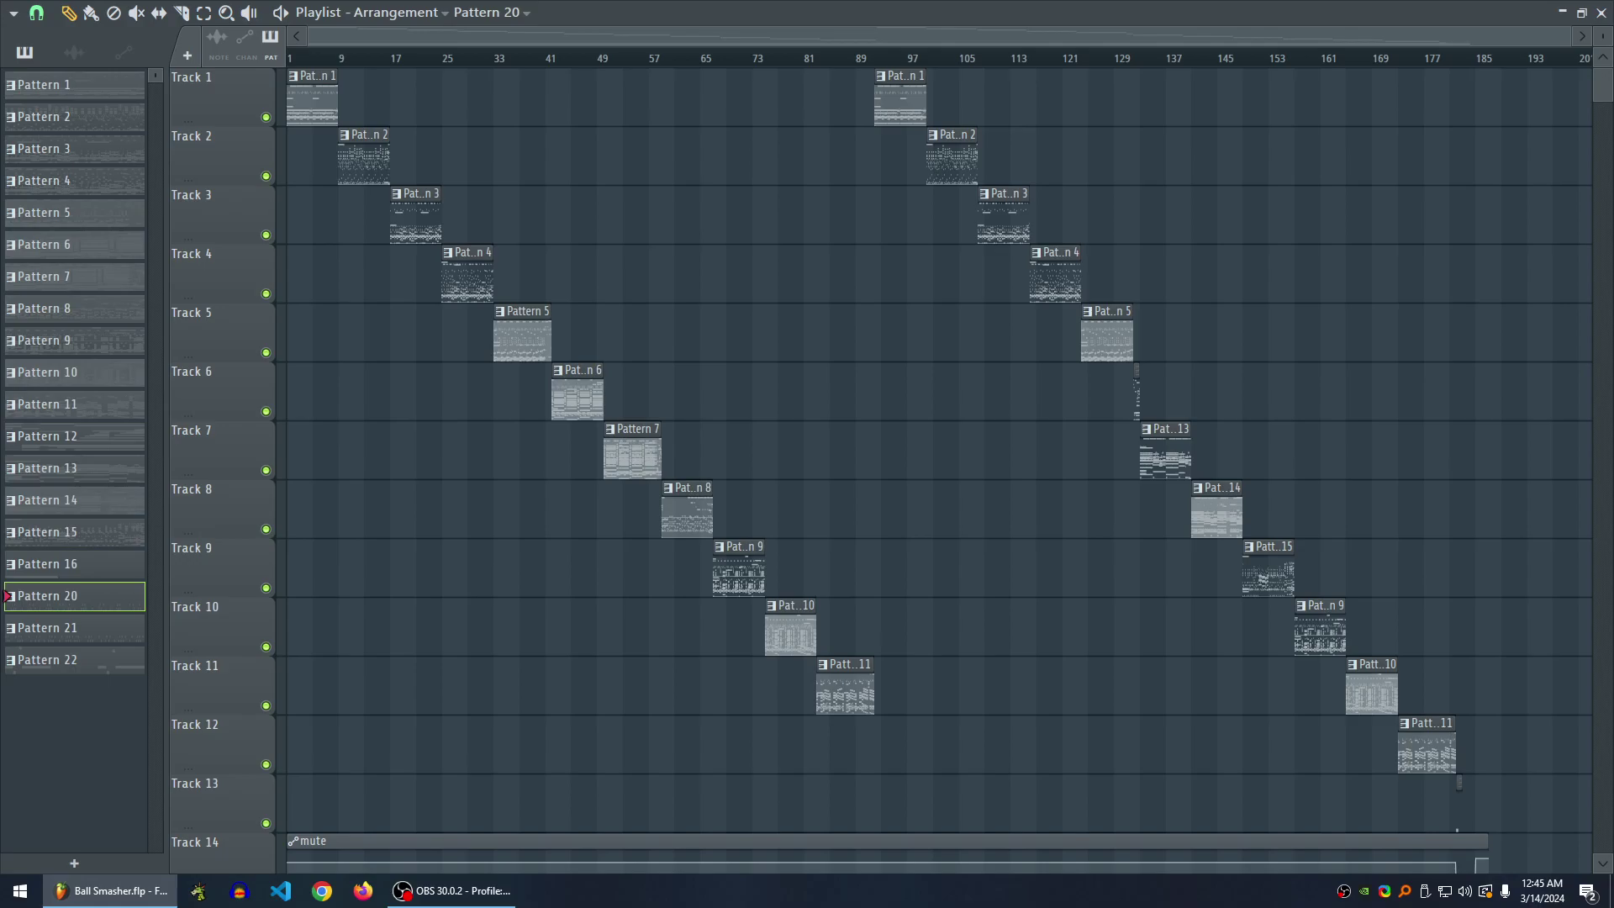
key("F5")
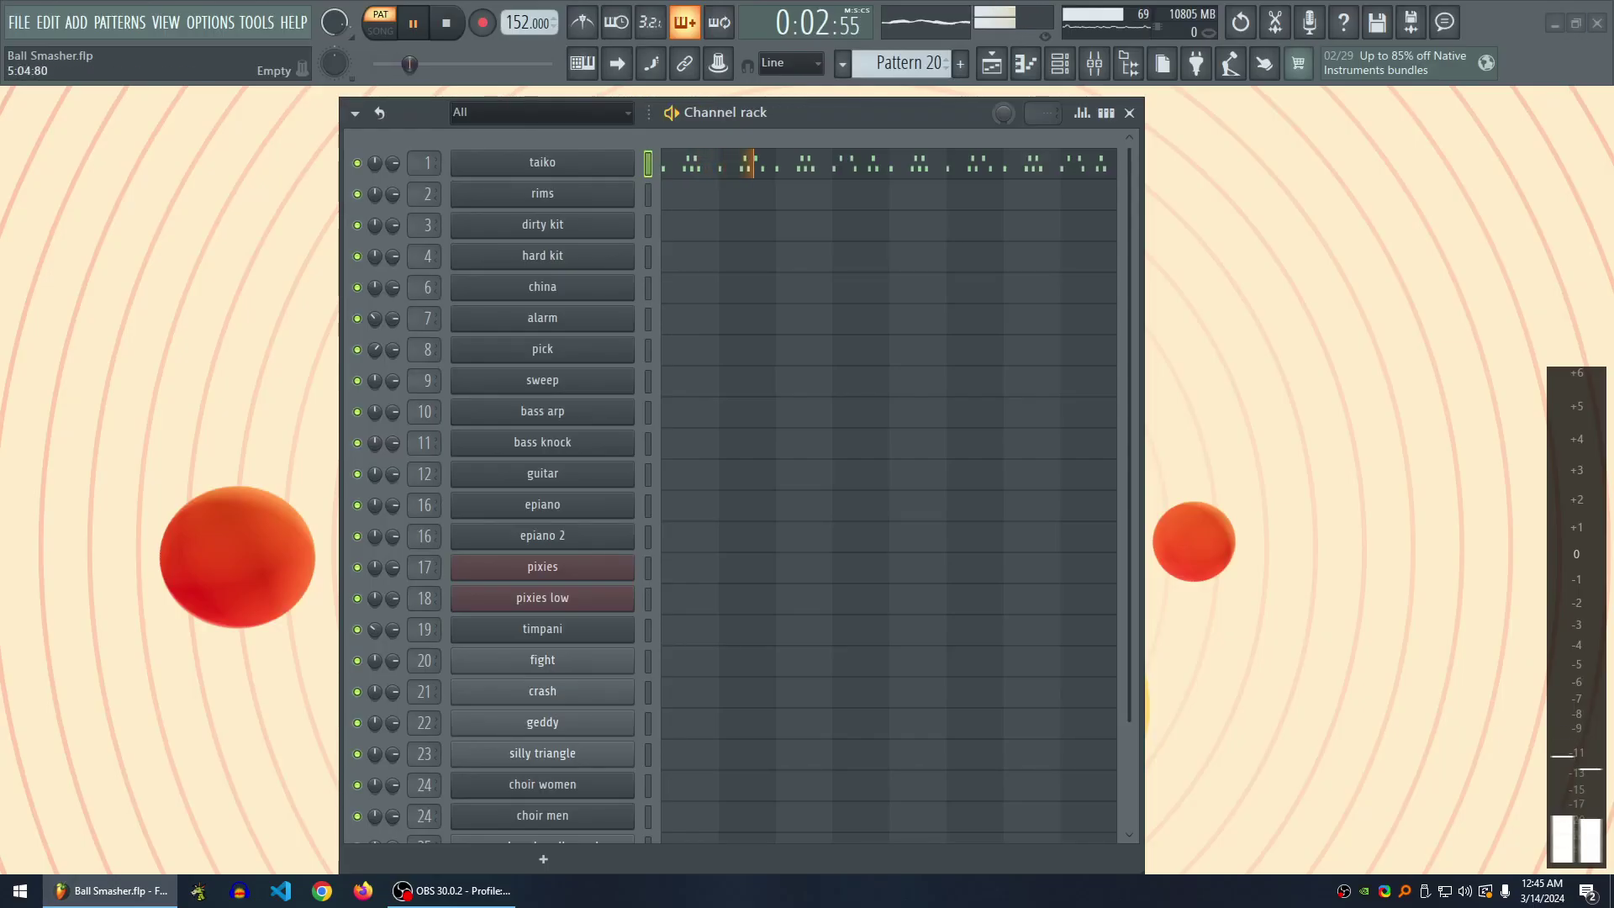
key("space")
key("KP_Add")
key("space")
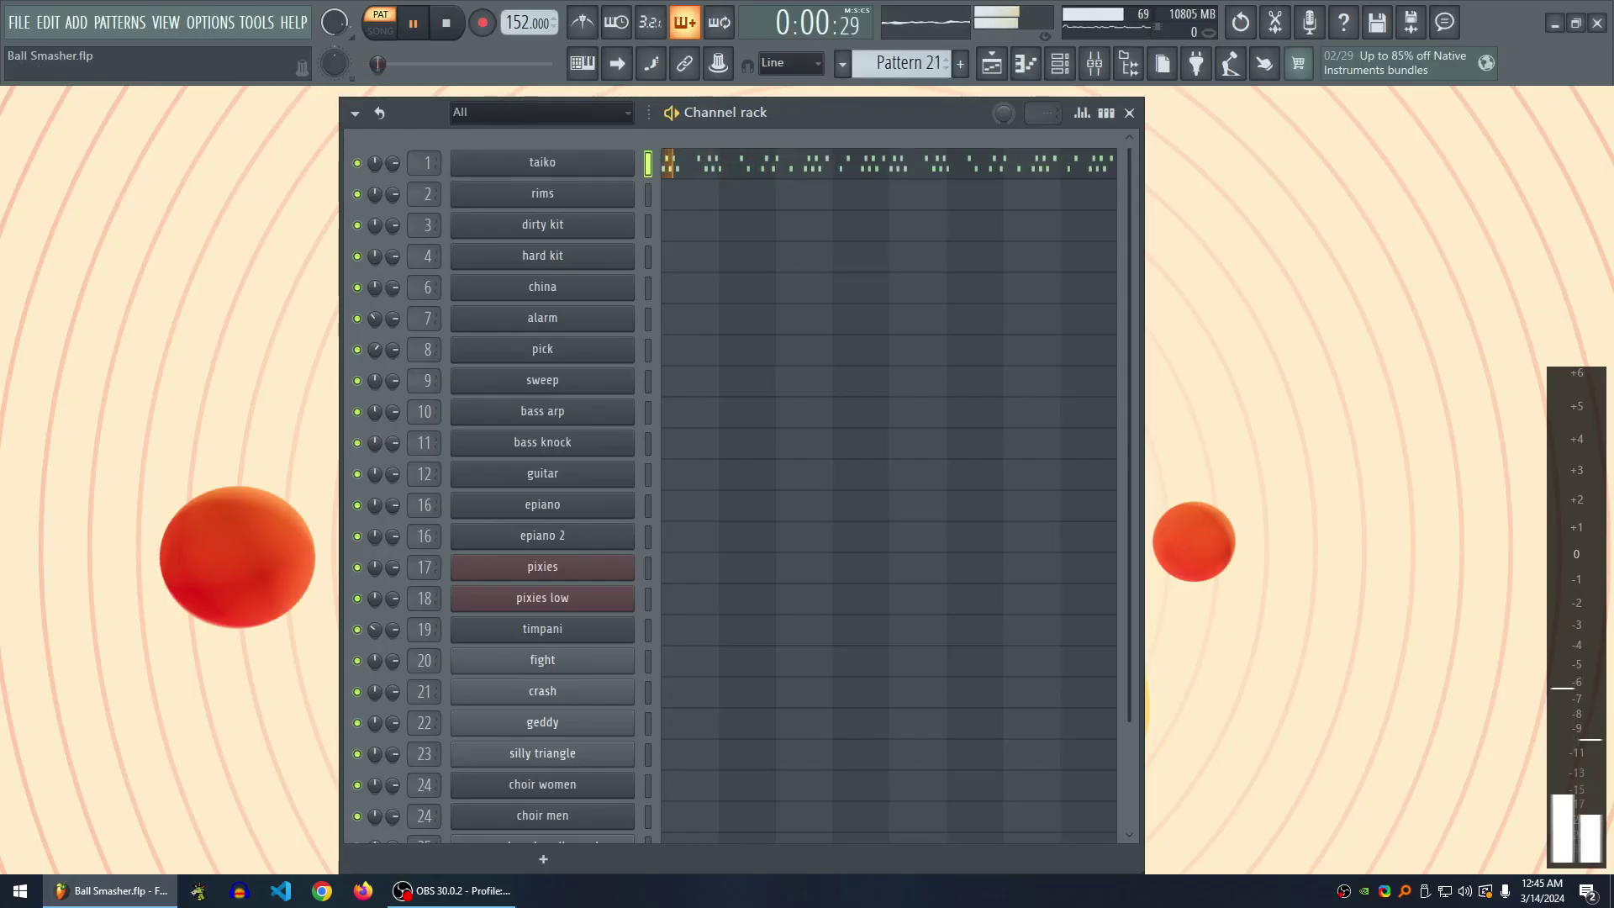
key("KP_Add")
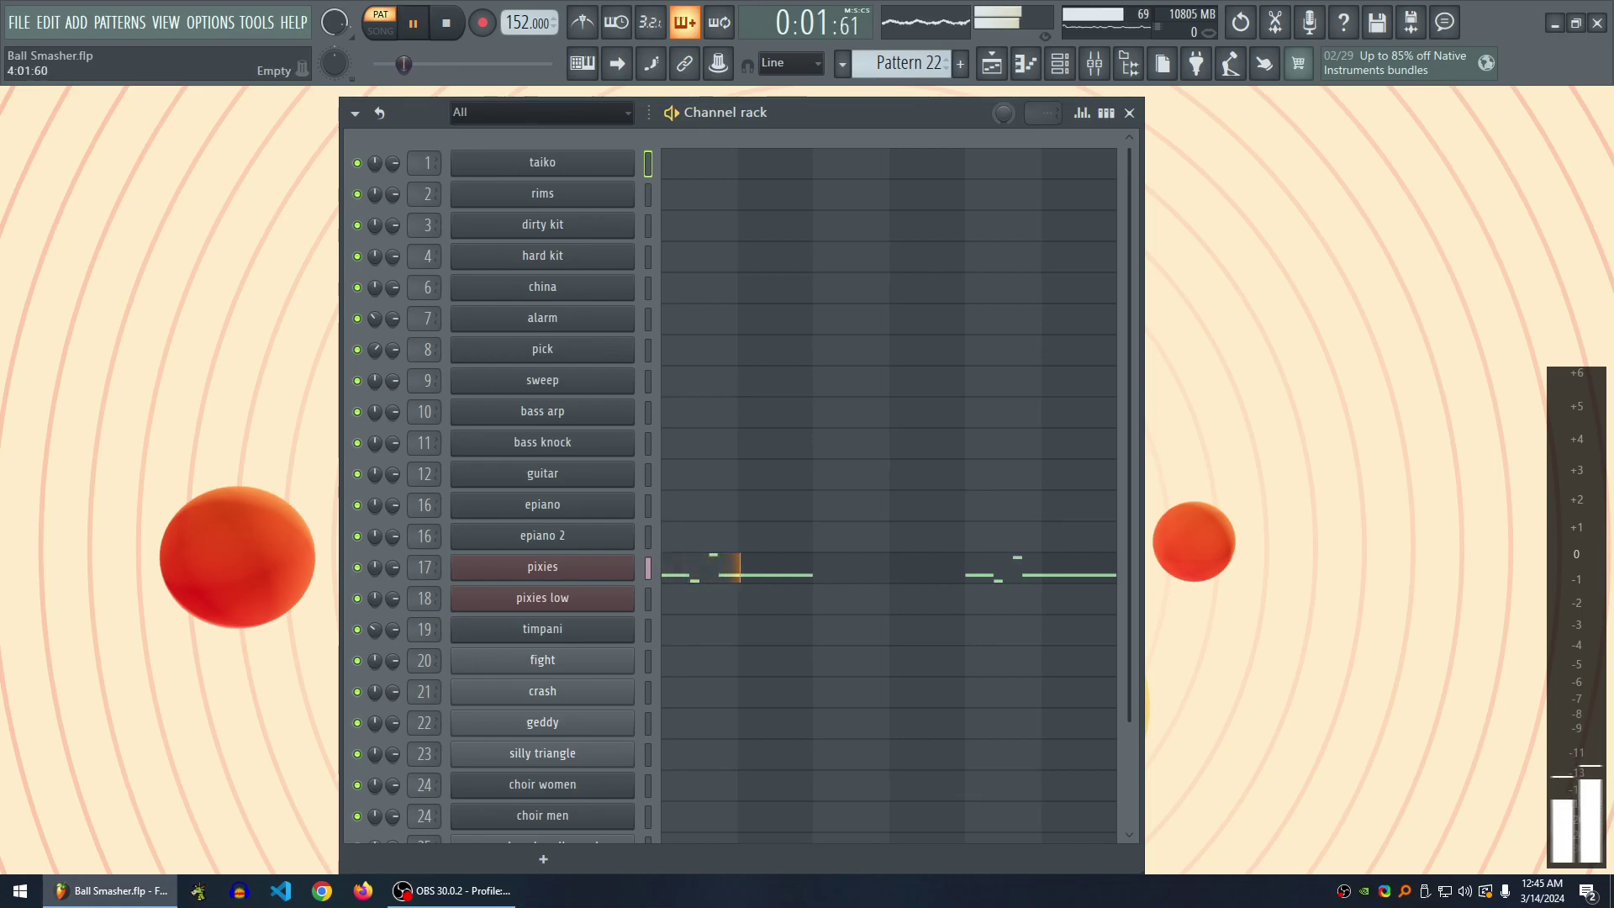
- Review the playlist arrangement down to the mute automation on Track 14, select Pattern 11 and close the playlist
key("F5")
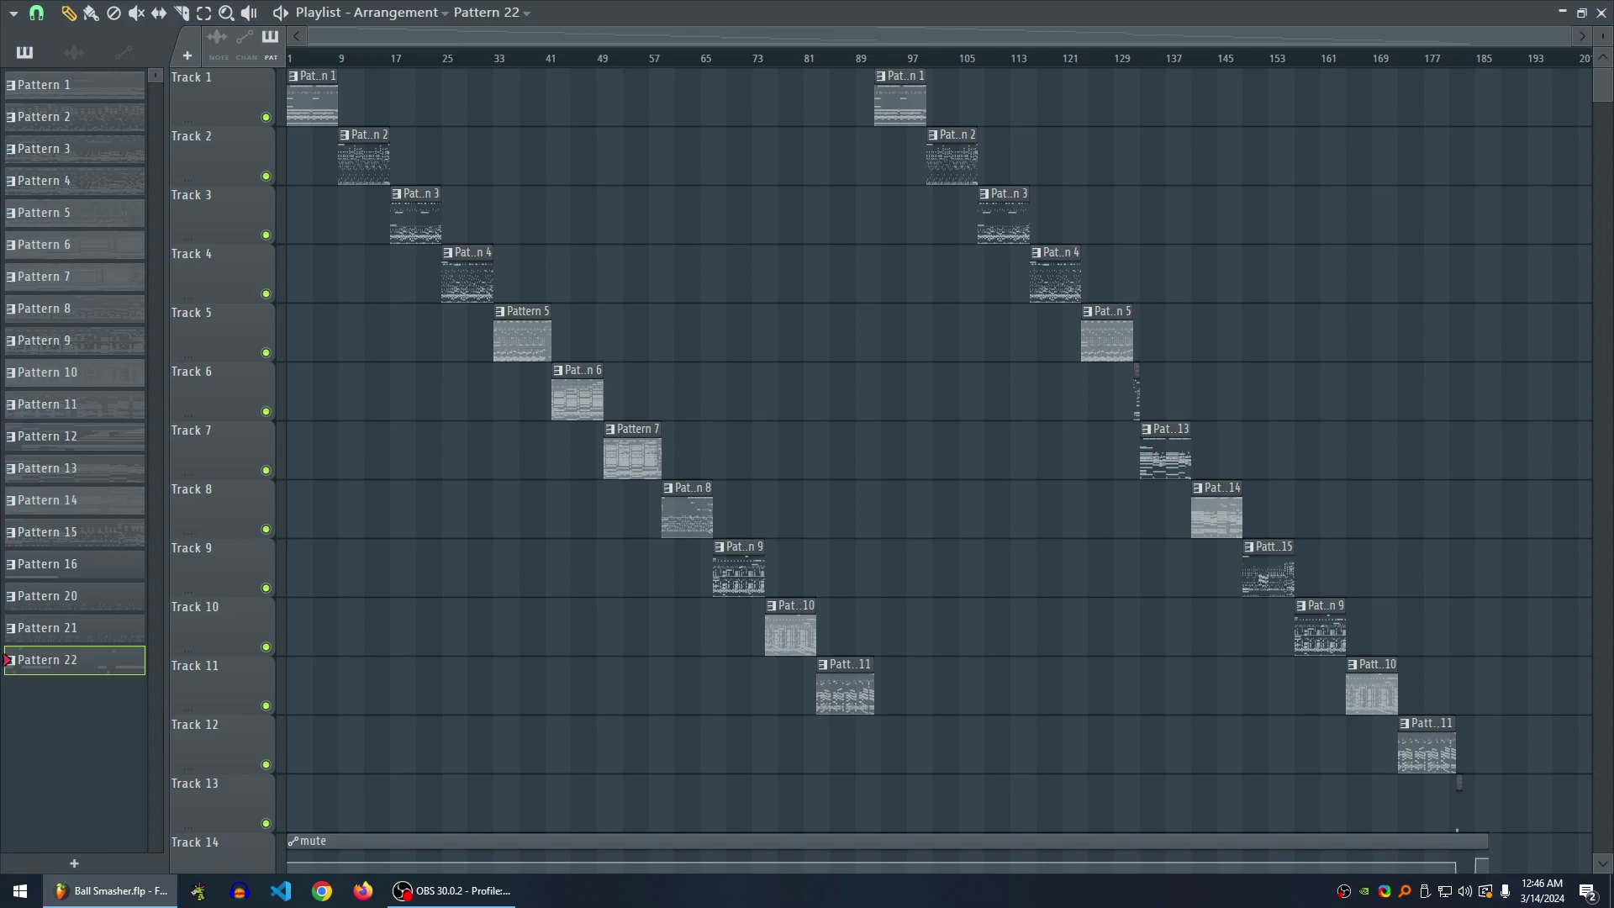
scroll(939, 454, "down", 7)
scroll(939, 454, "up", 6)
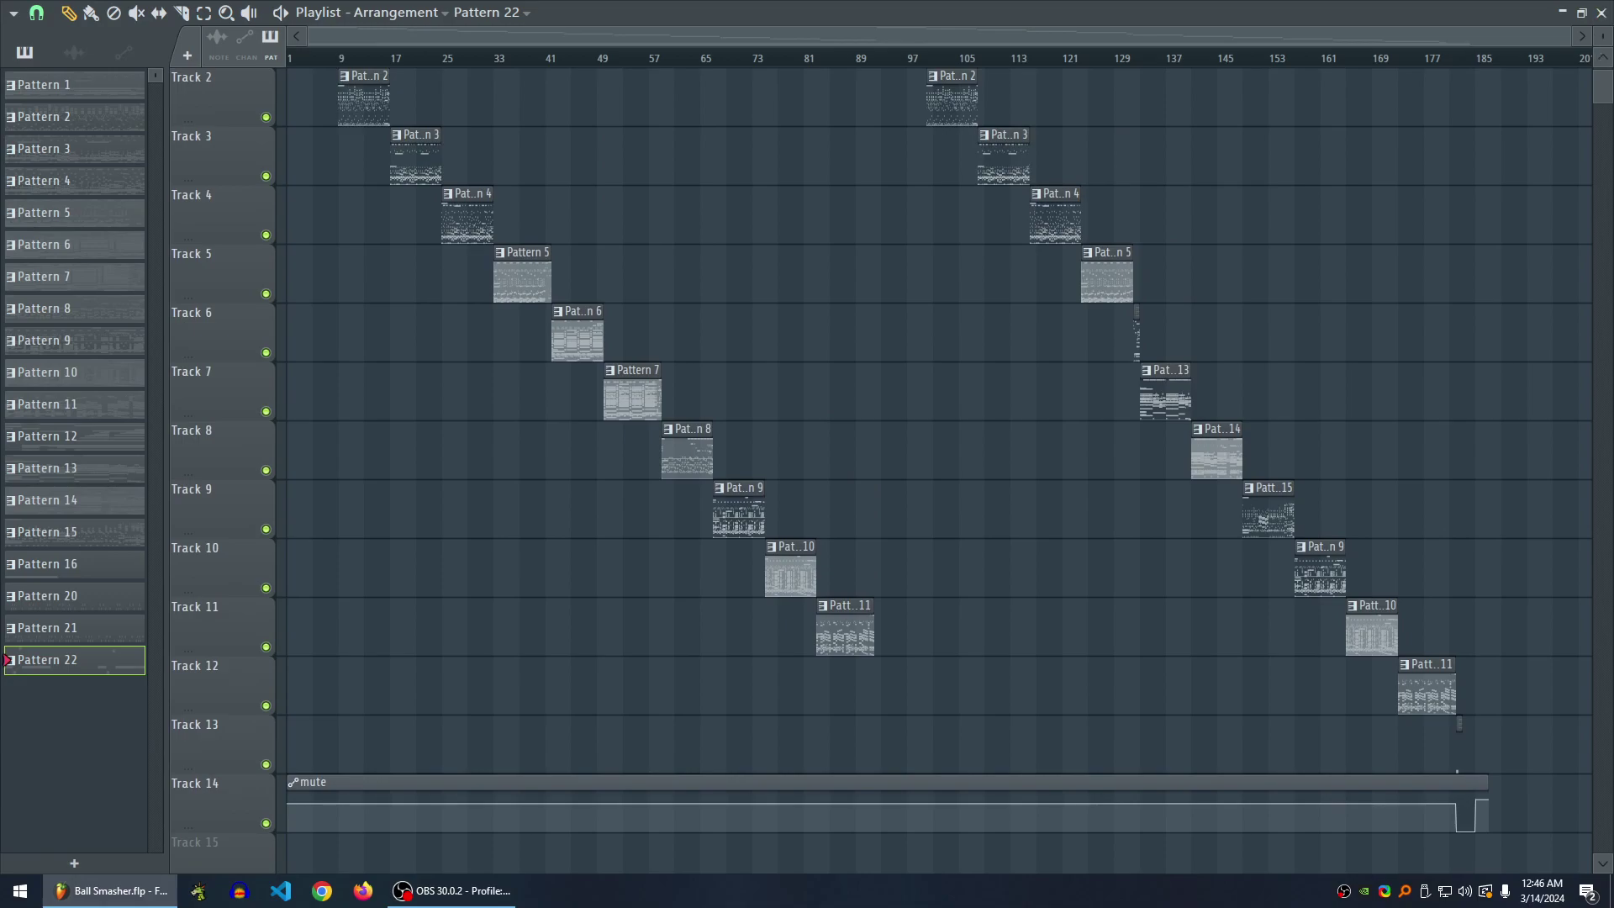
left_click(1602, 12)
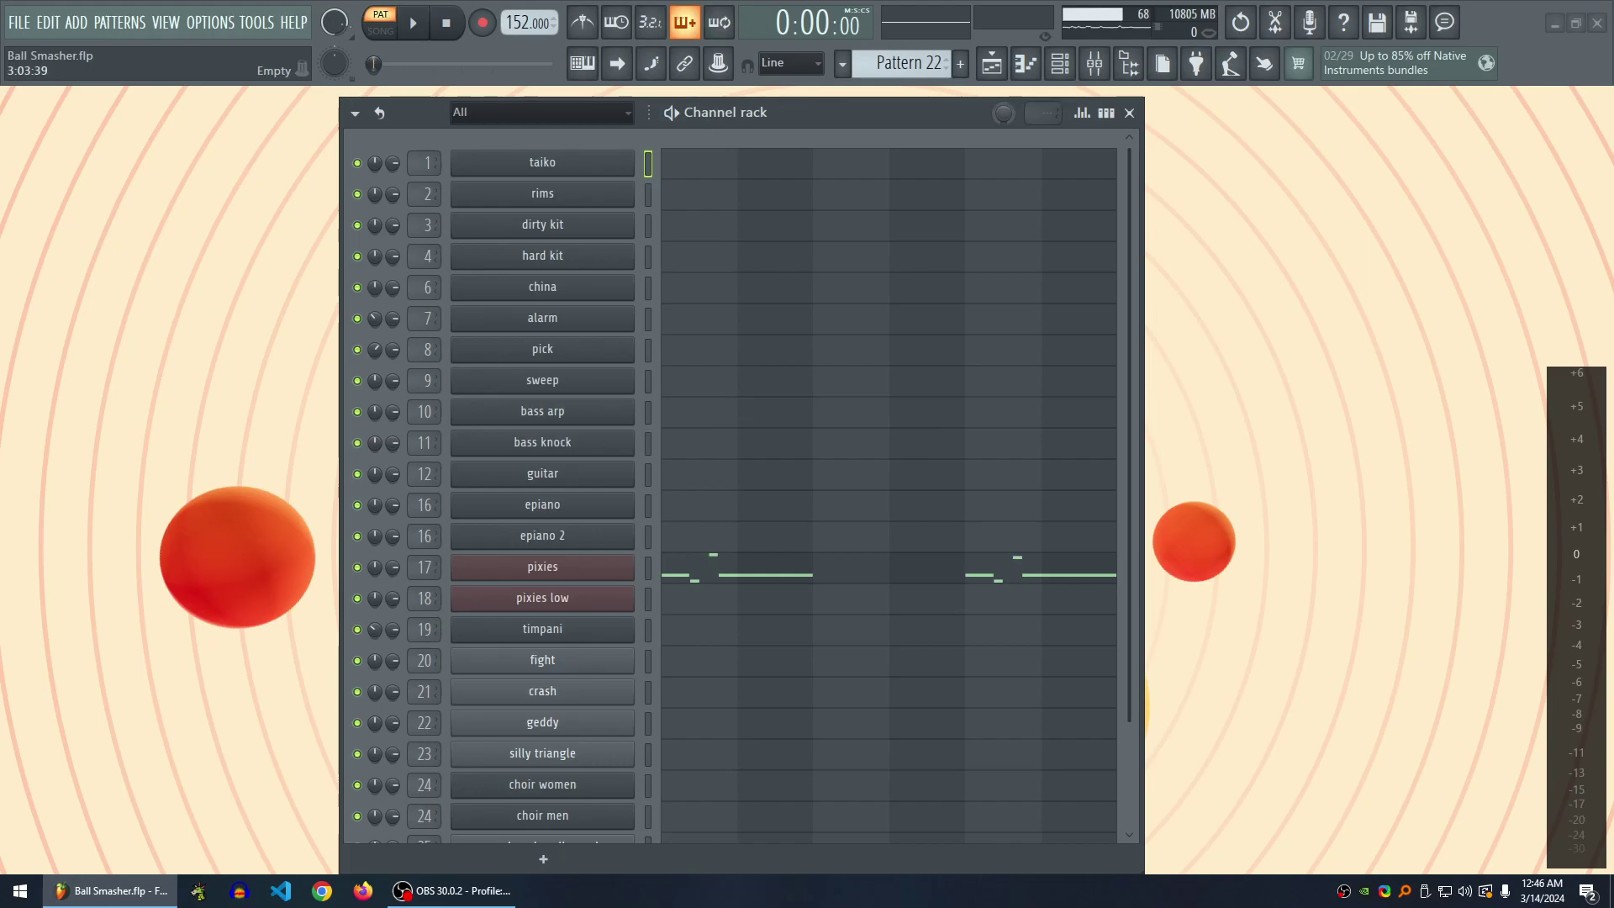
left_click(991, 63)
scroll(938, 471, "right", 2)
scroll(938, 470, "down", 1)
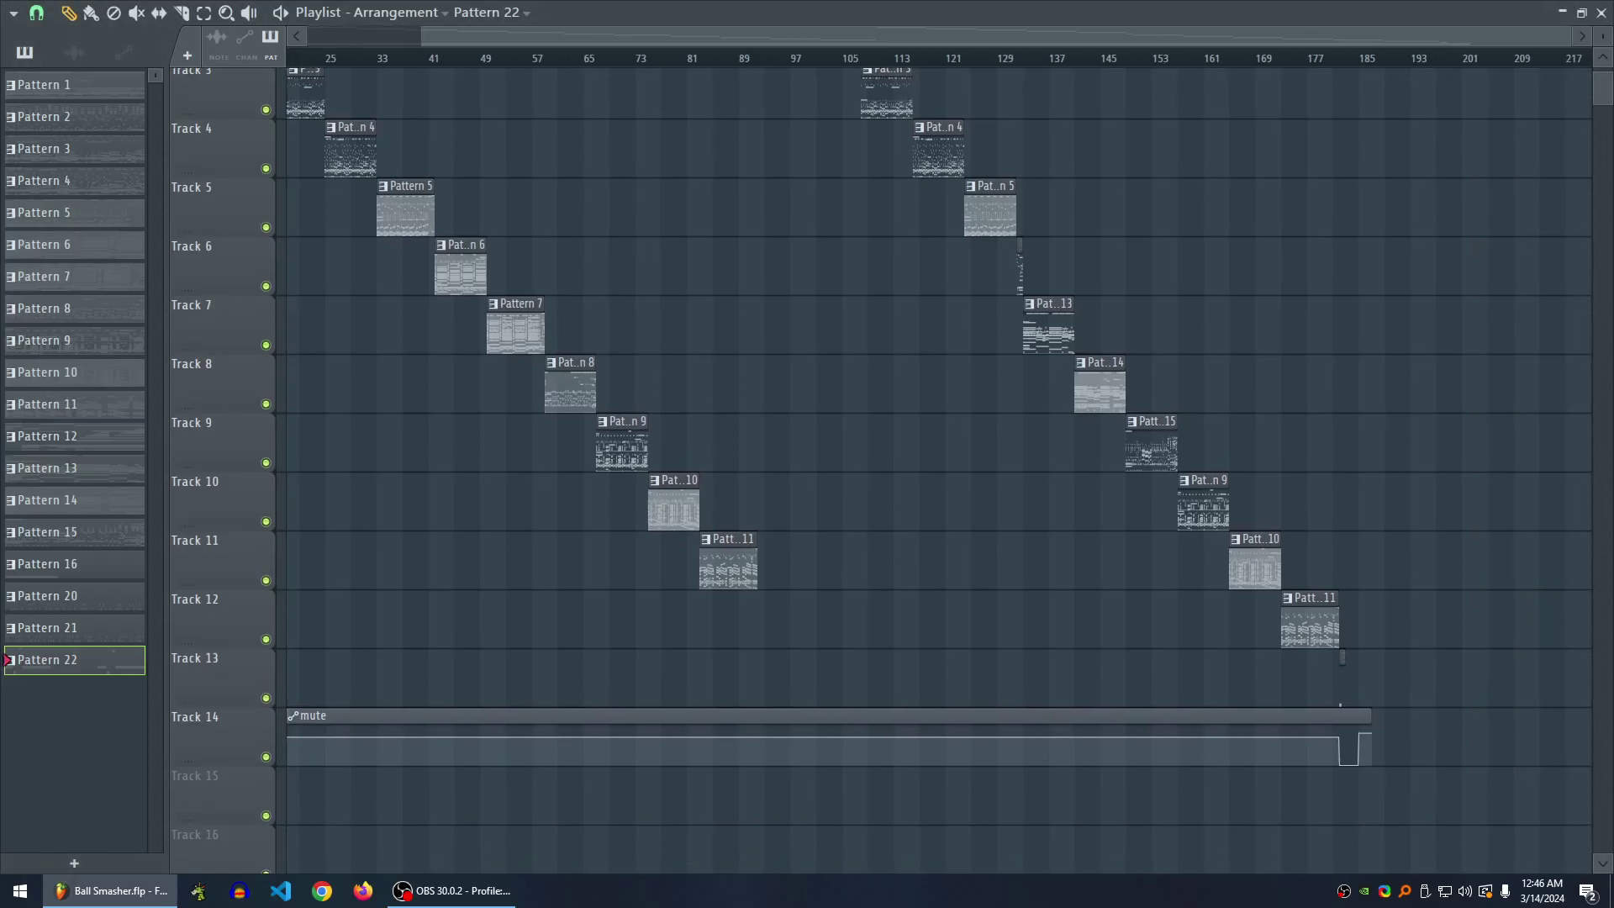
left_click(74, 404)
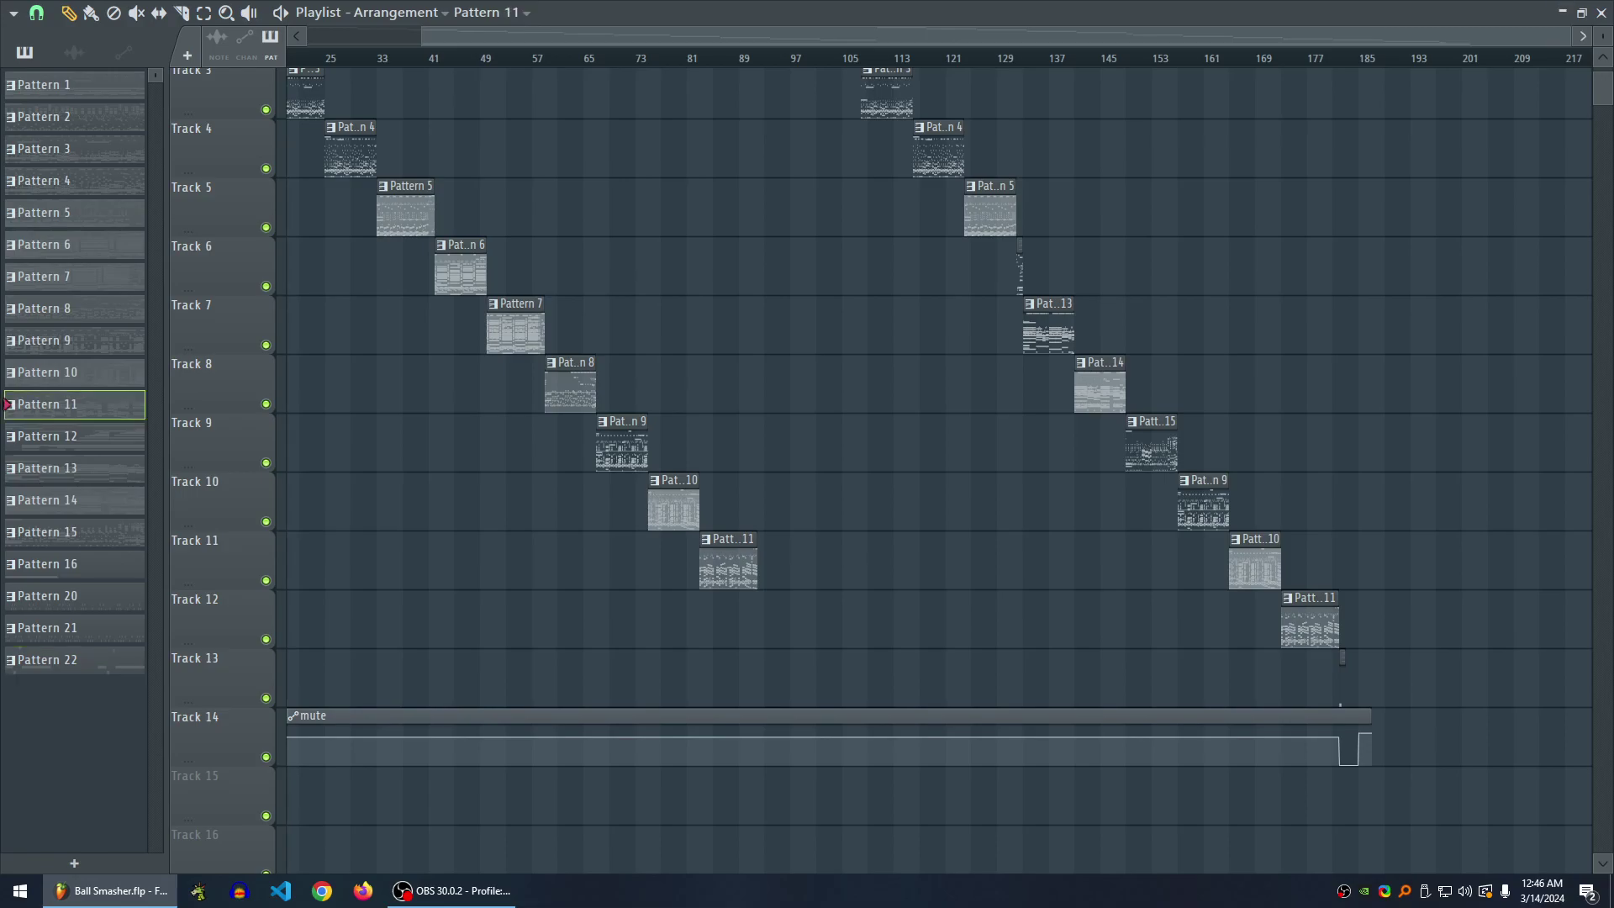
left_click(1601, 12)
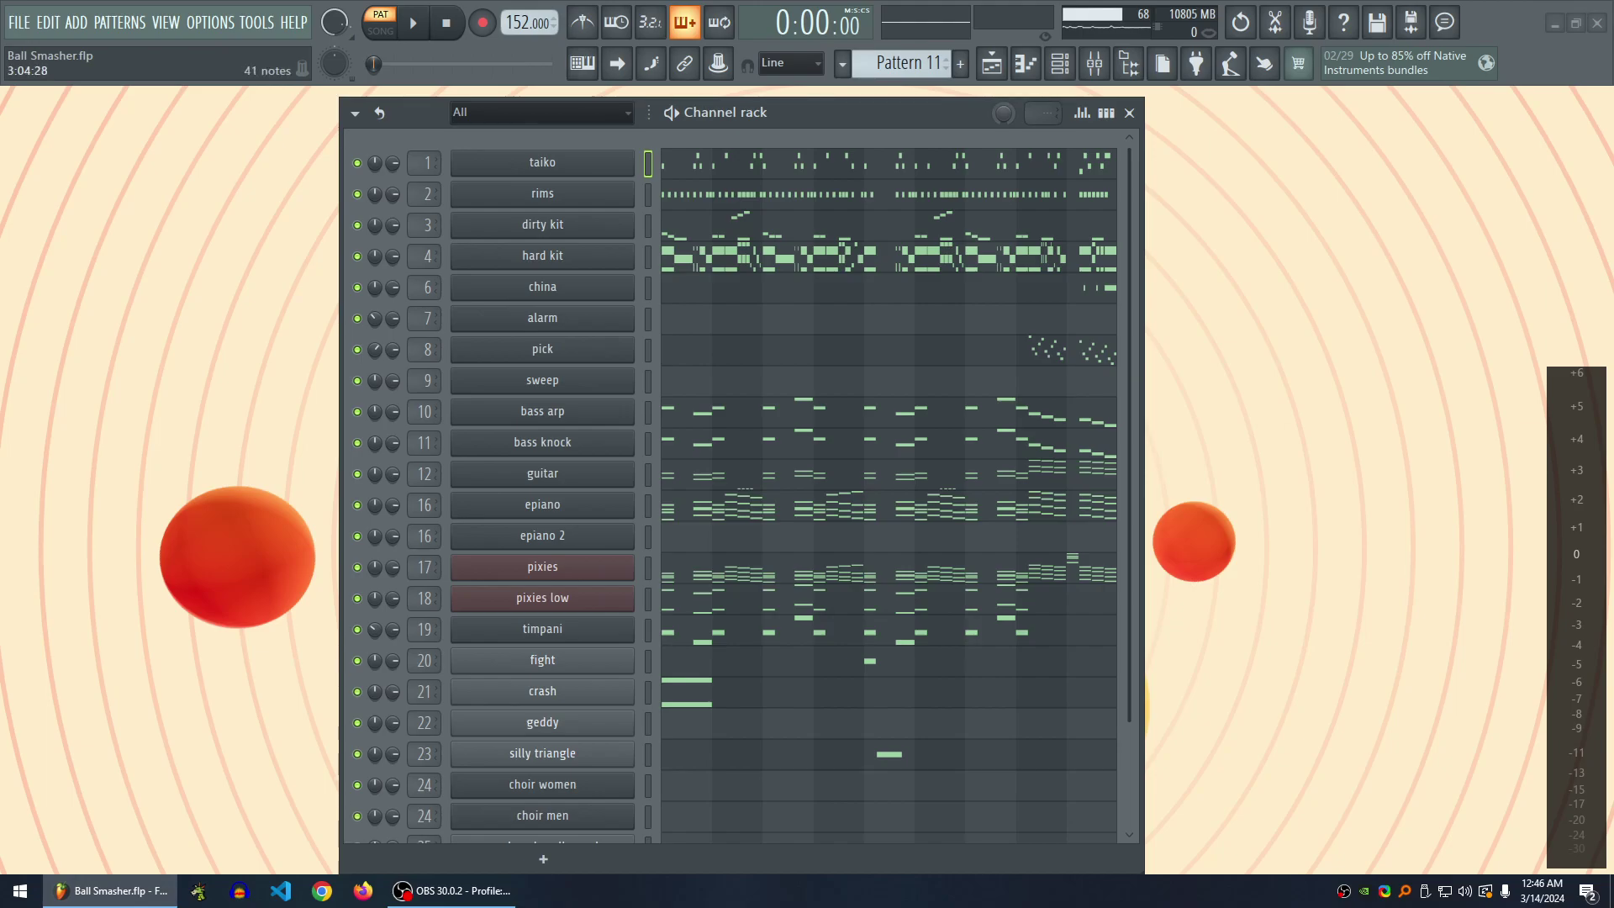
- Open the epiano notes of Pattern 11, start playback, return to the channel rack and solo the epiano channel
left_click_drag(883, 112, 911, 112)
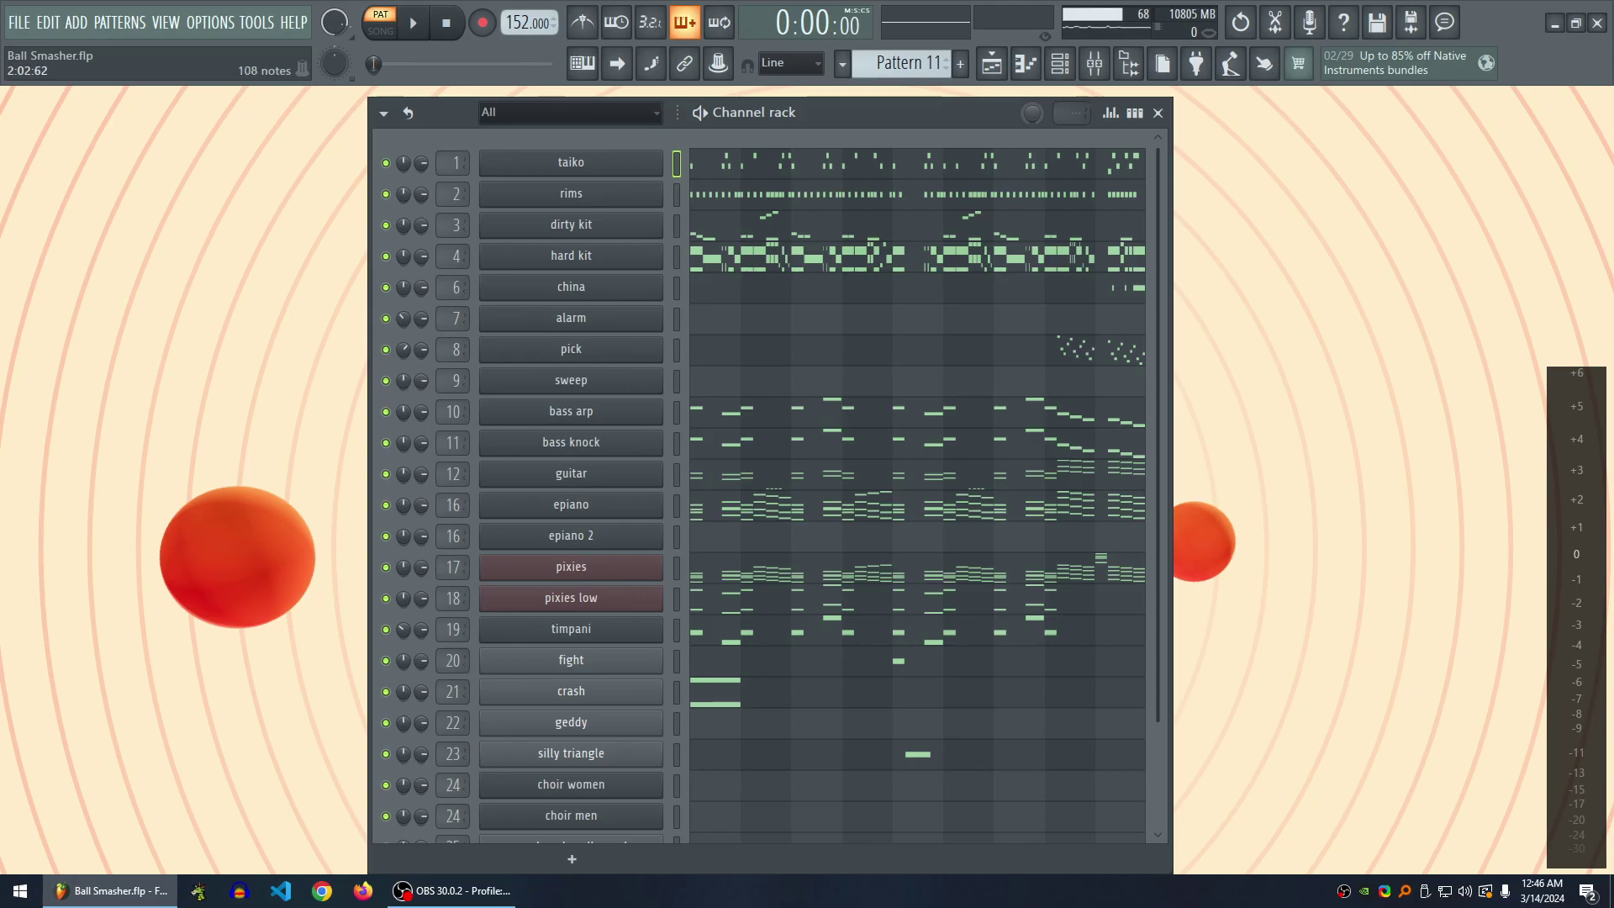
left_click(803, 504)
key("space")
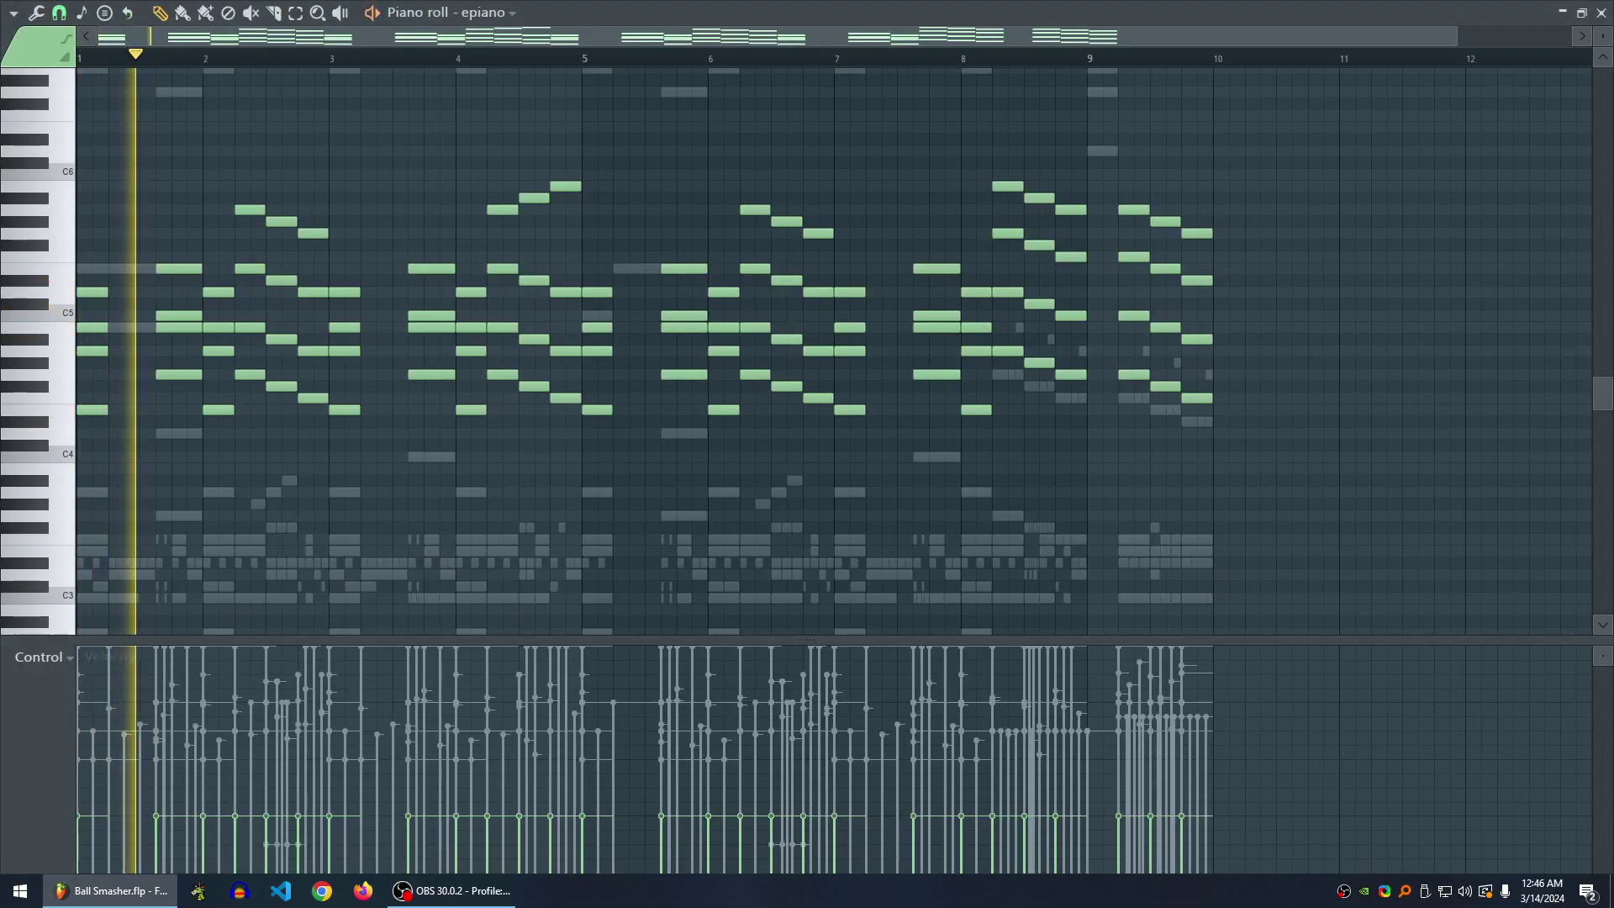
key("F7")
right_click(386, 504)
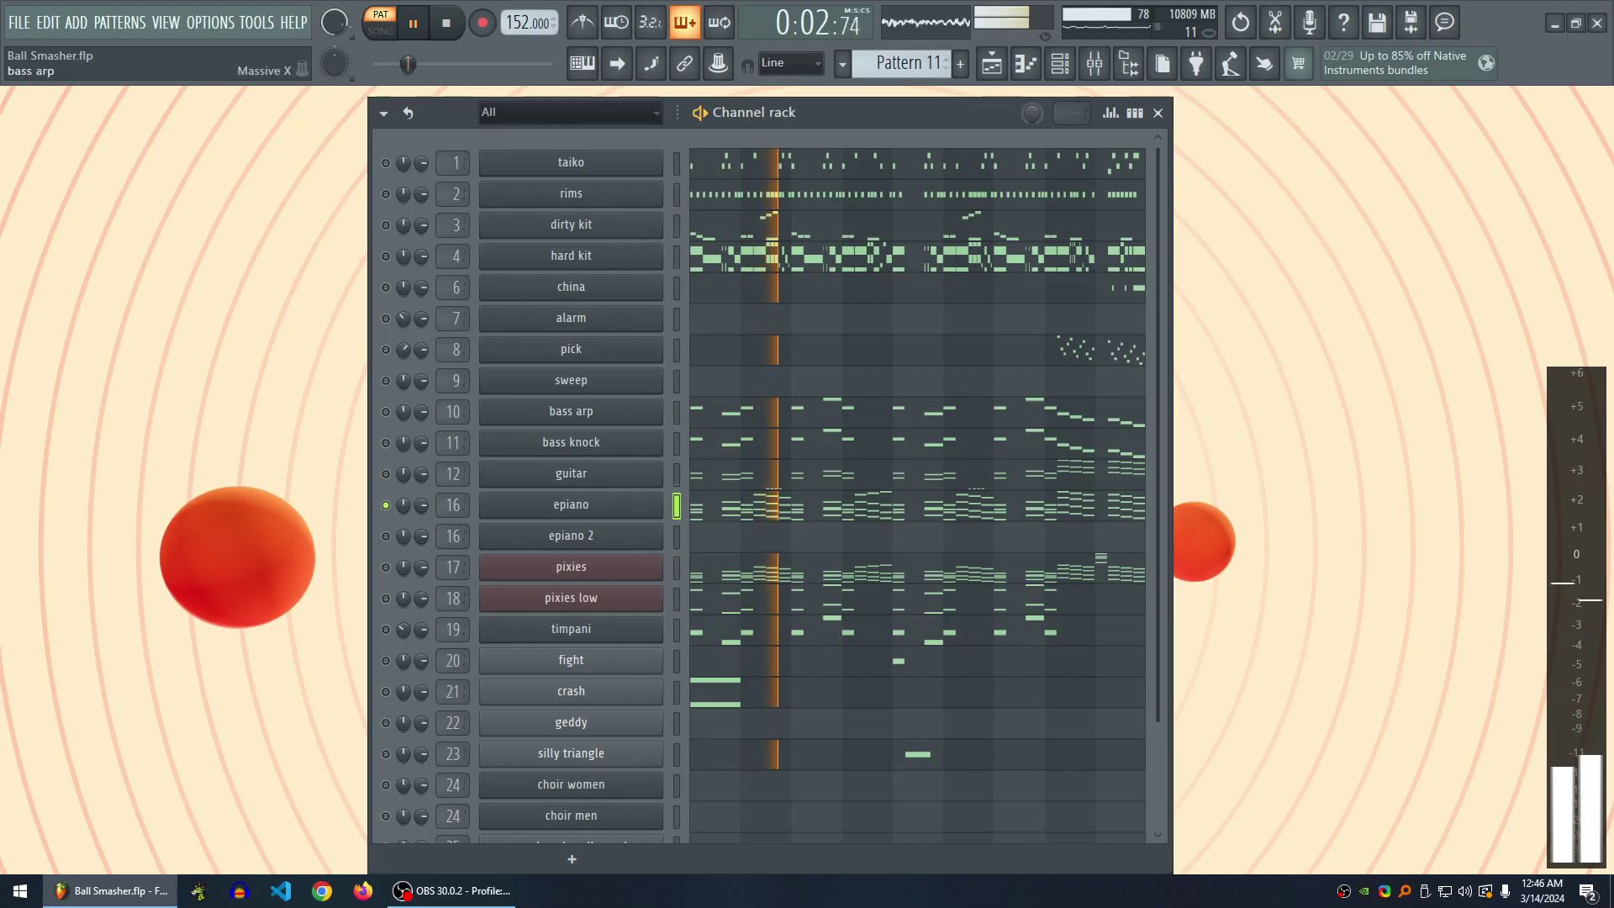
- Hide the ghost notes in the epiano piano roll, play the soloed epiano of Pattern 11 from the start and close the piano roll
key("F7")
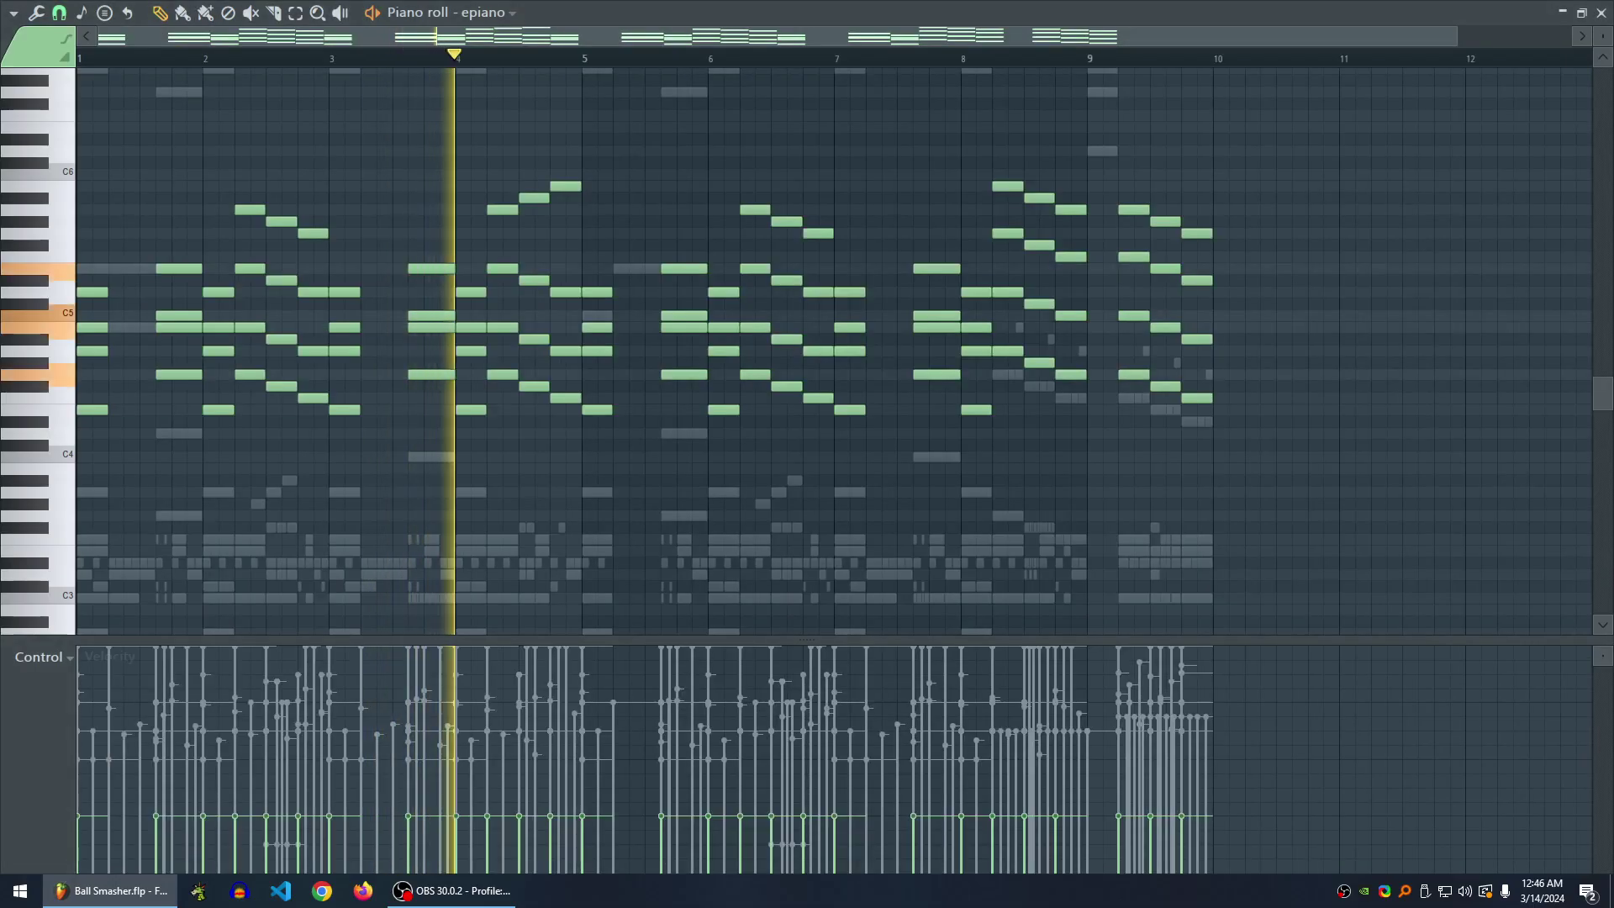
key("alt+v")
key("space")
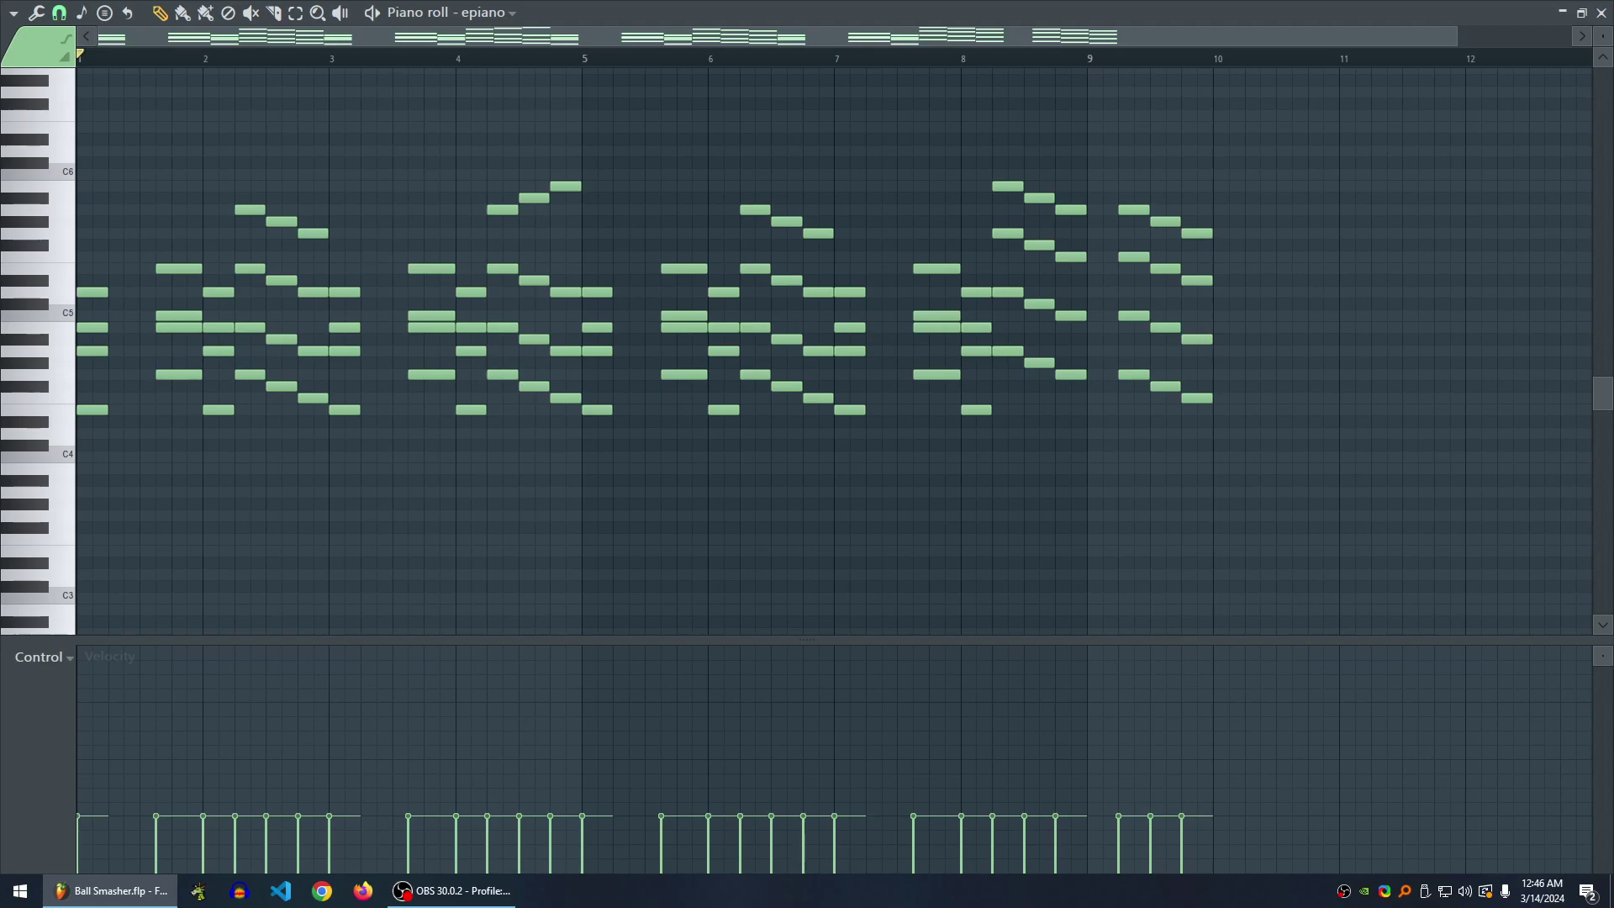
key("space")
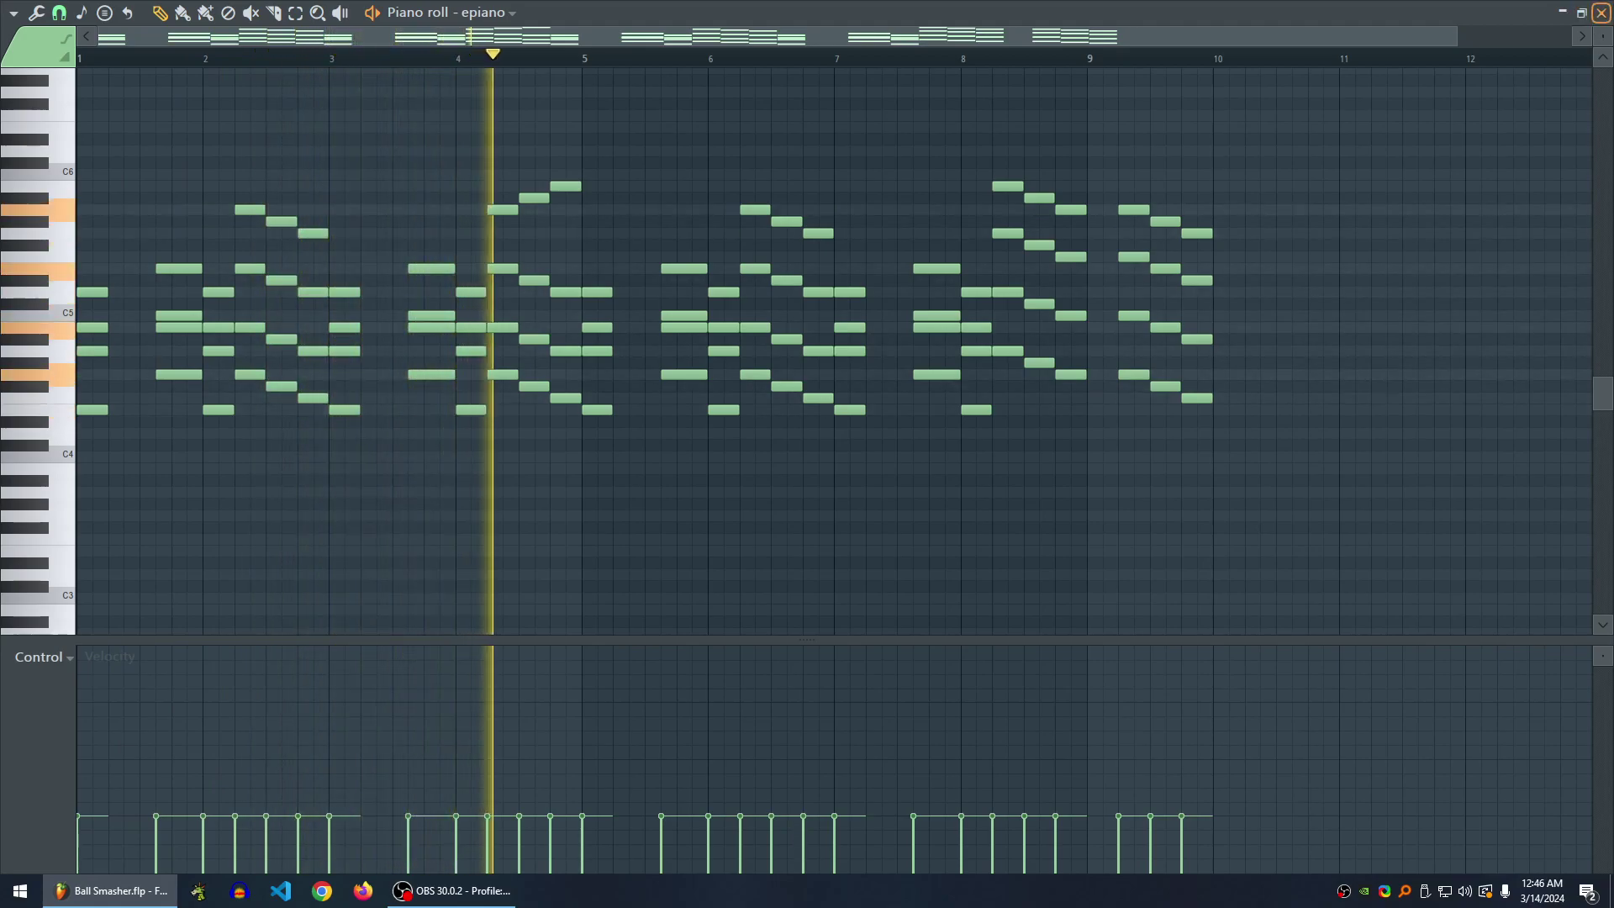
key("space")
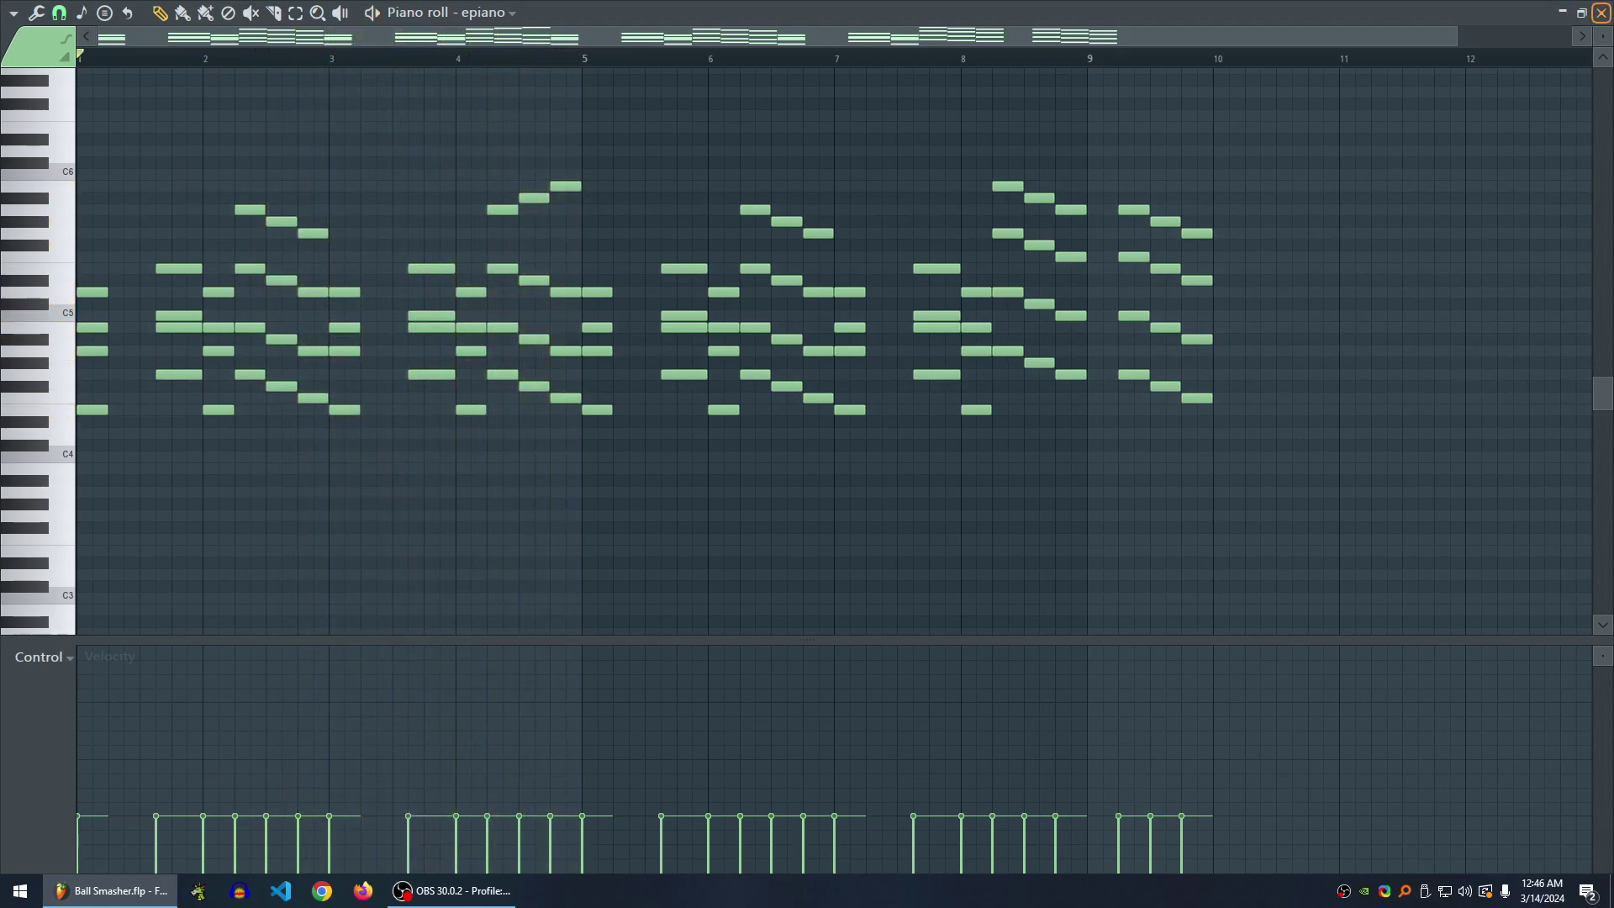
left_click(1601, 13)
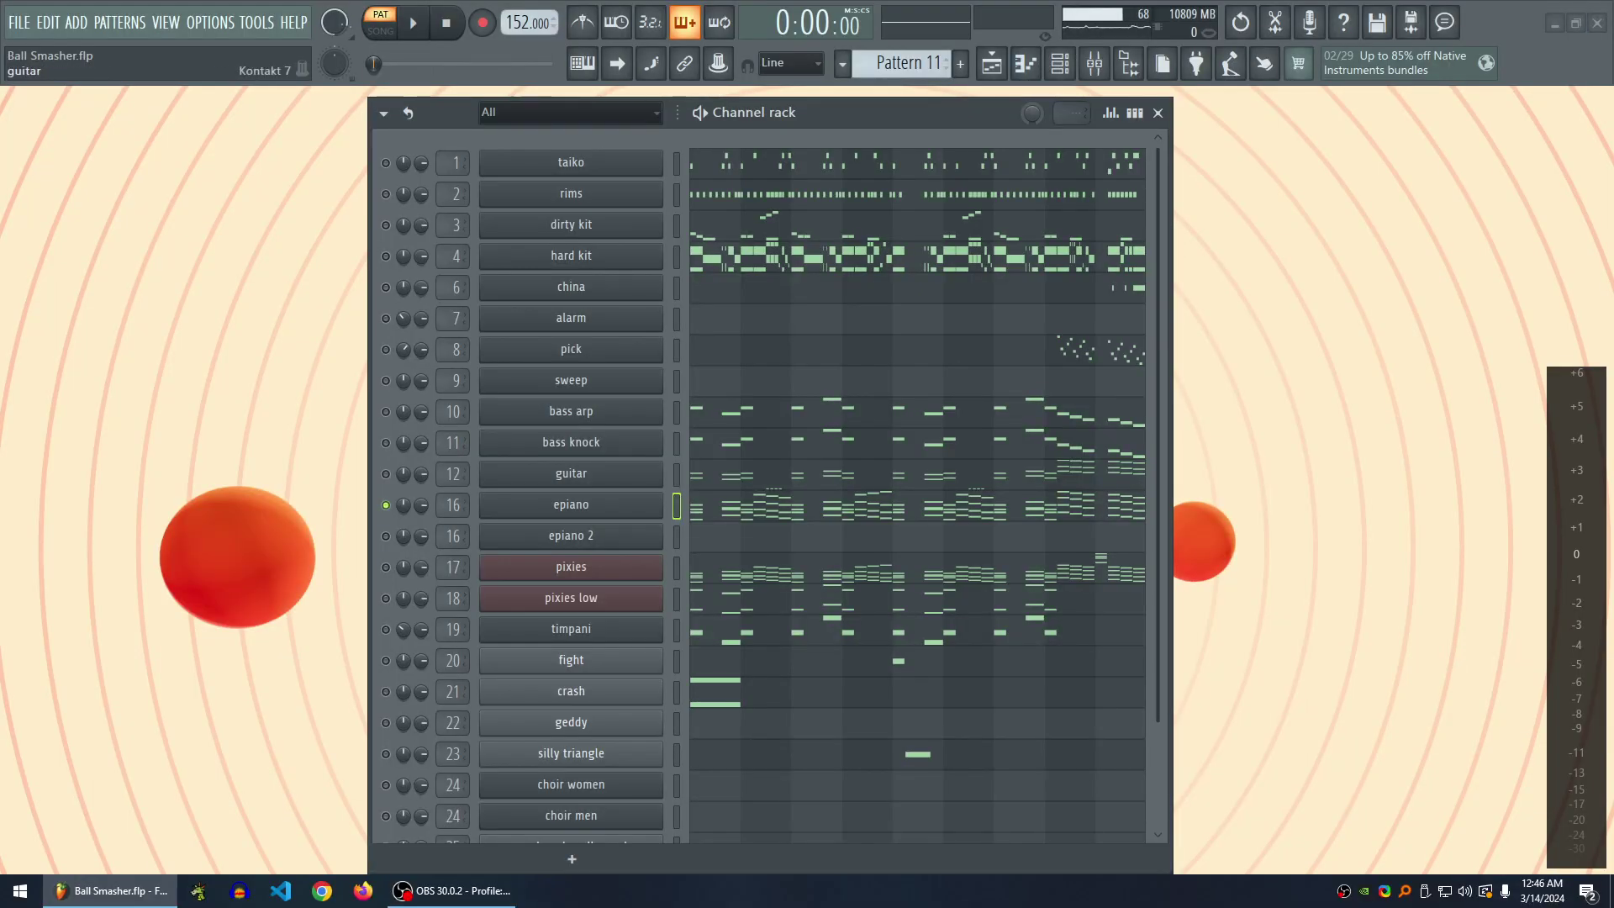
- Enable the guitar, bass knock and bass arp channels alongside the soloed epiano in Pattern 11
left_click(386, 474)
left_click(386, 442)
left_click(386, 411)
scroll(952, 487, "down", 3)
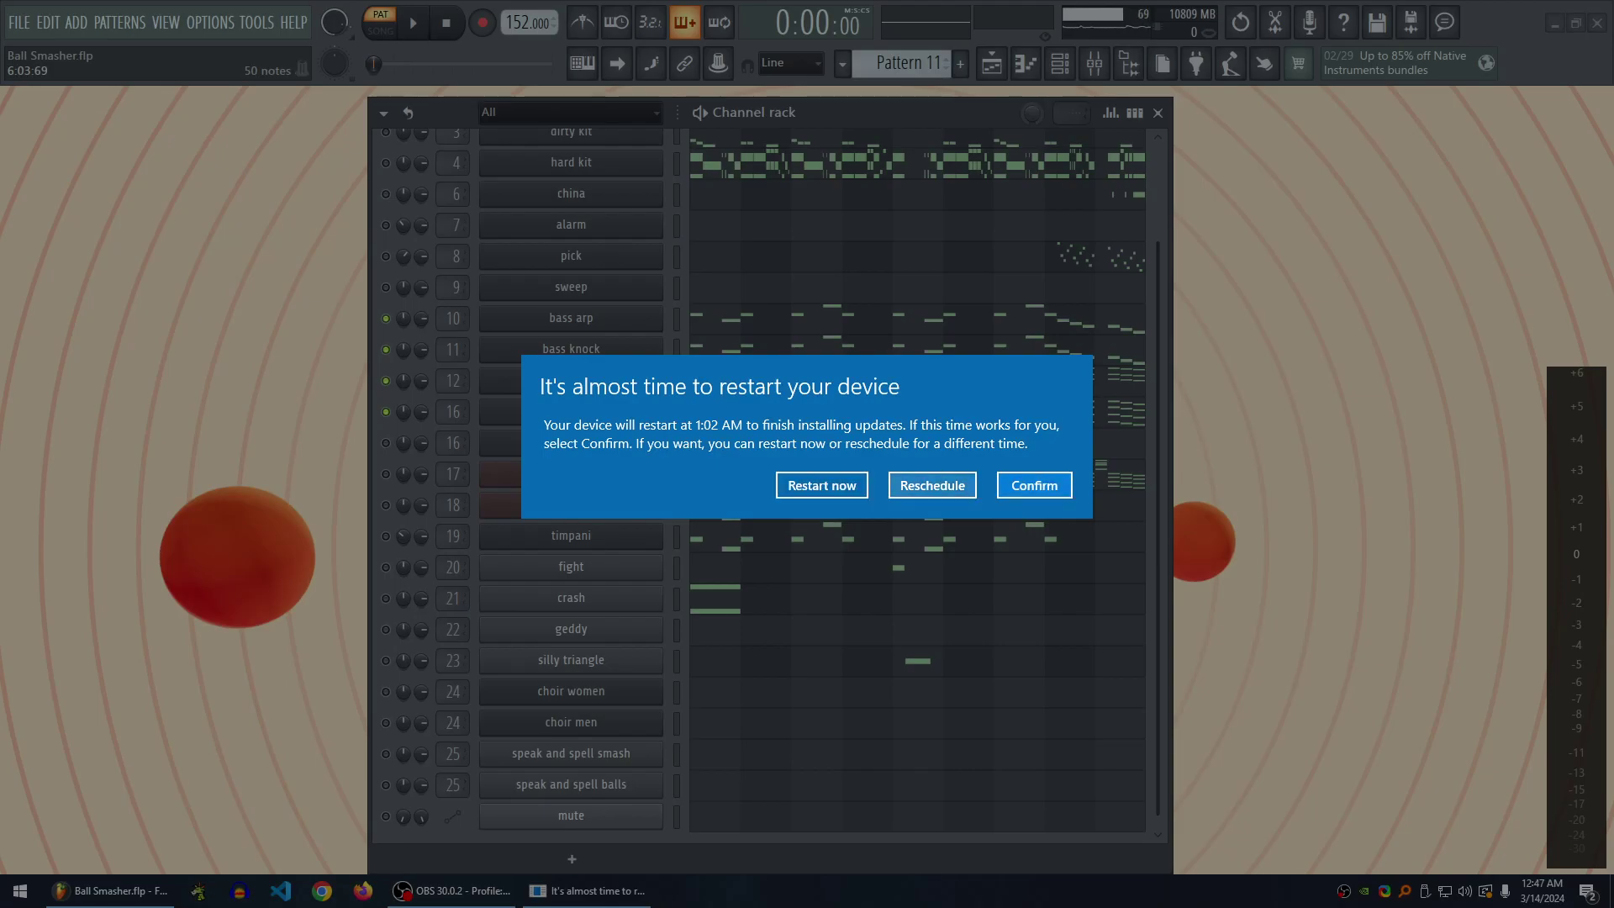
- Dismiss the Windows restart prompt by choosing to reschedule, and close the restart schedule settings without changing the time
left_click(932, 485)
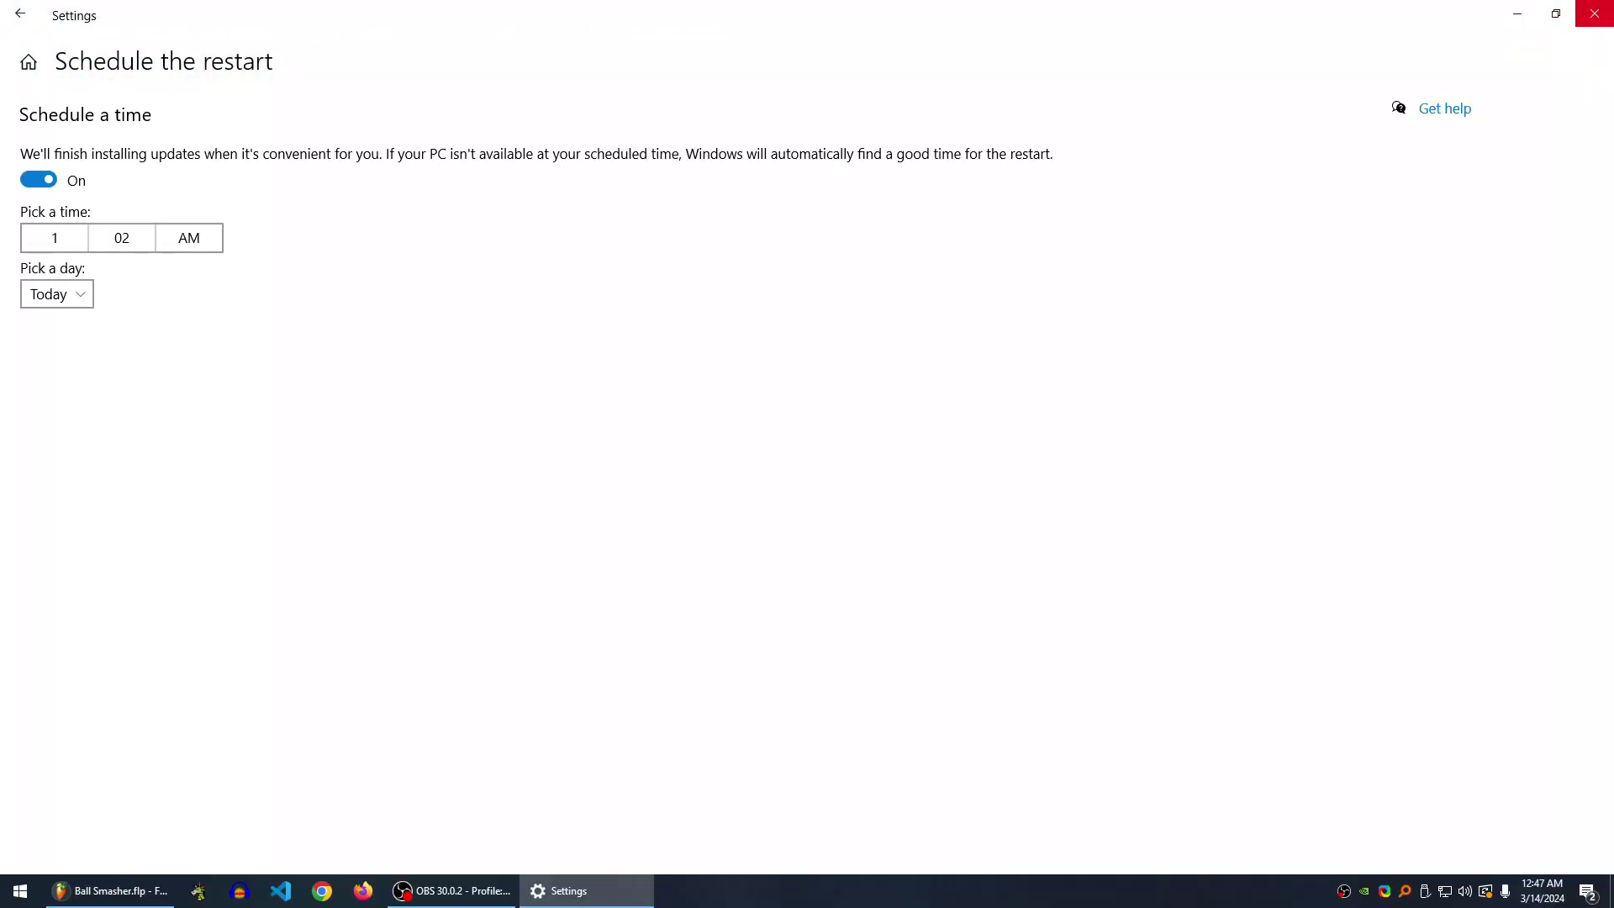
left_click(1594, 13)
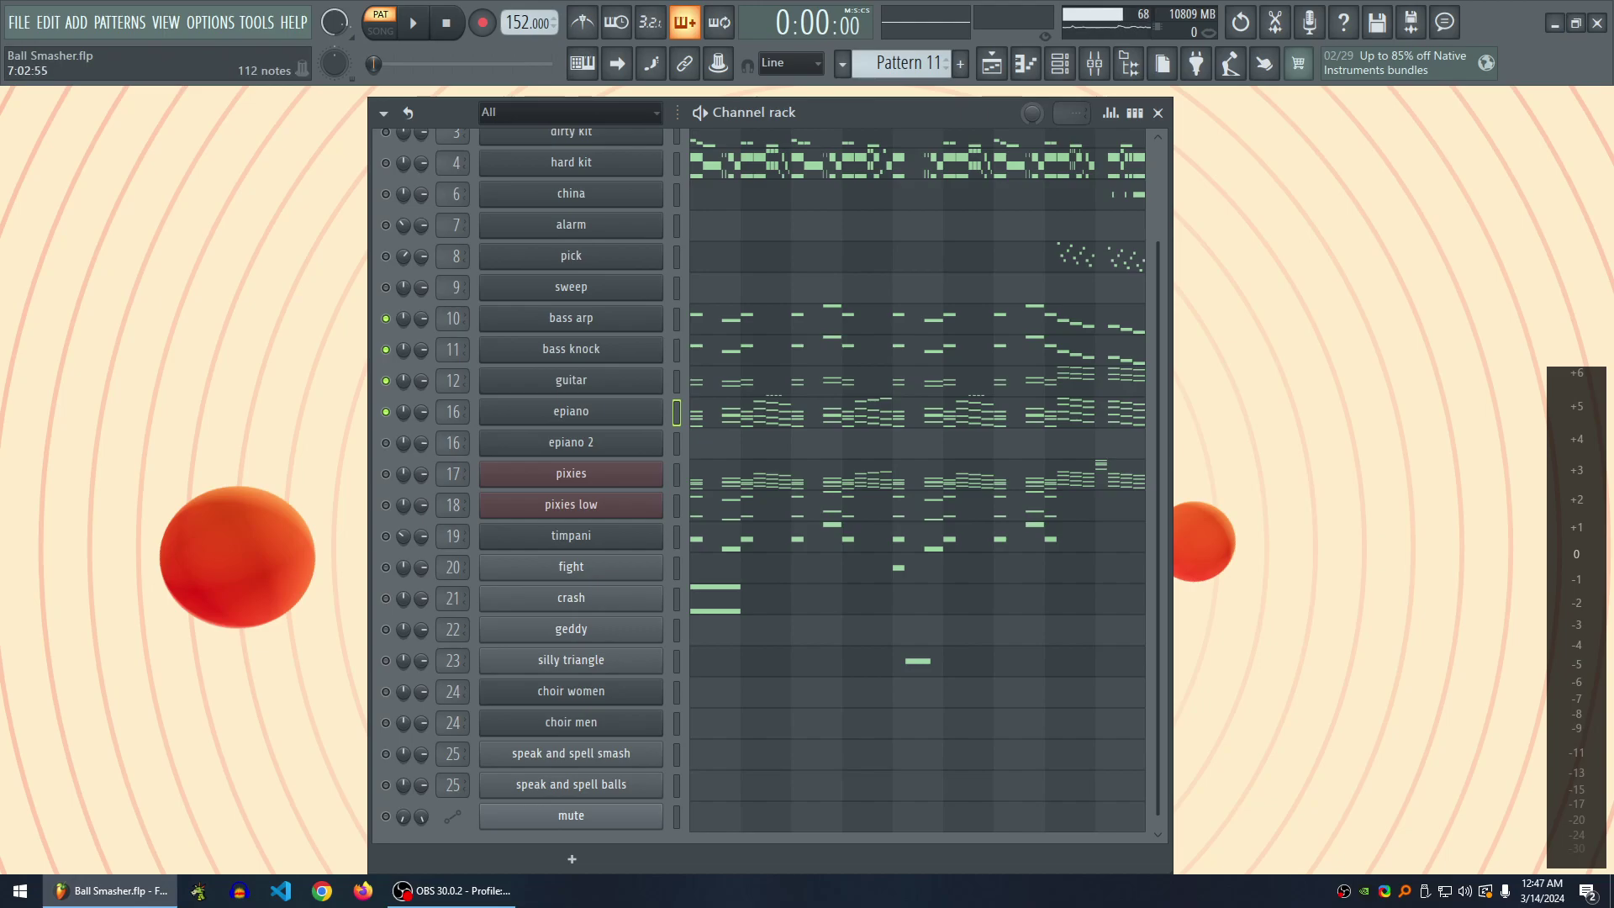
- Play the enabled bass arp, bass knock, guitar and epiano channels of Pattern 11 together from the start
mouse_move(896, 112)
left_mouse_down()
mouse_move(873, 101)
mouse_move(887, 111)
left_mouse_up()
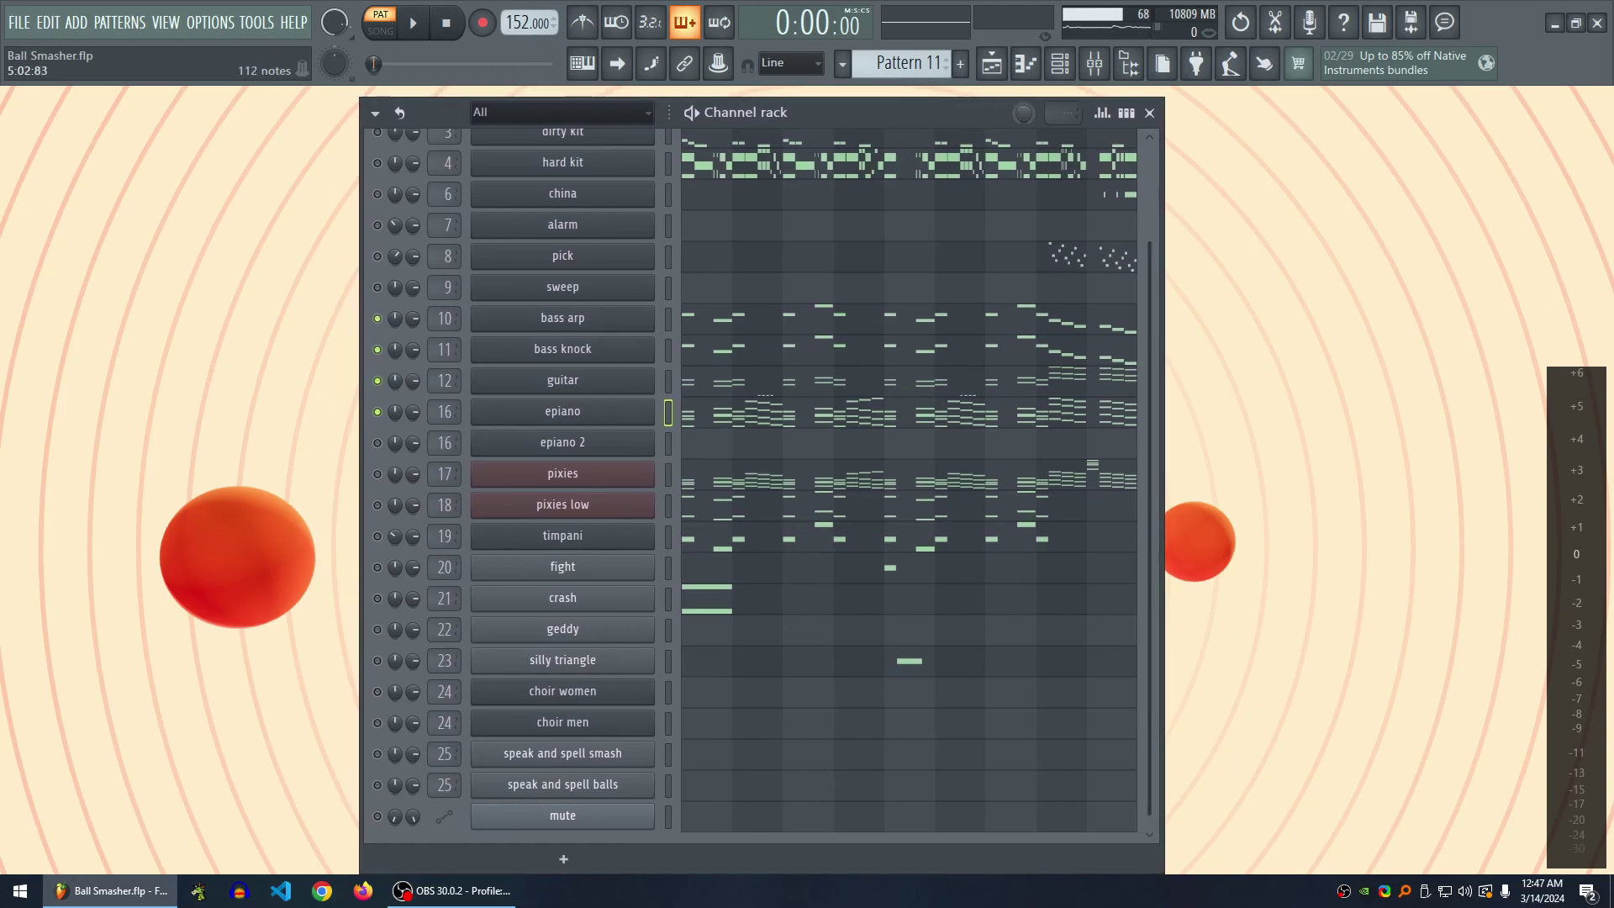
key("space")
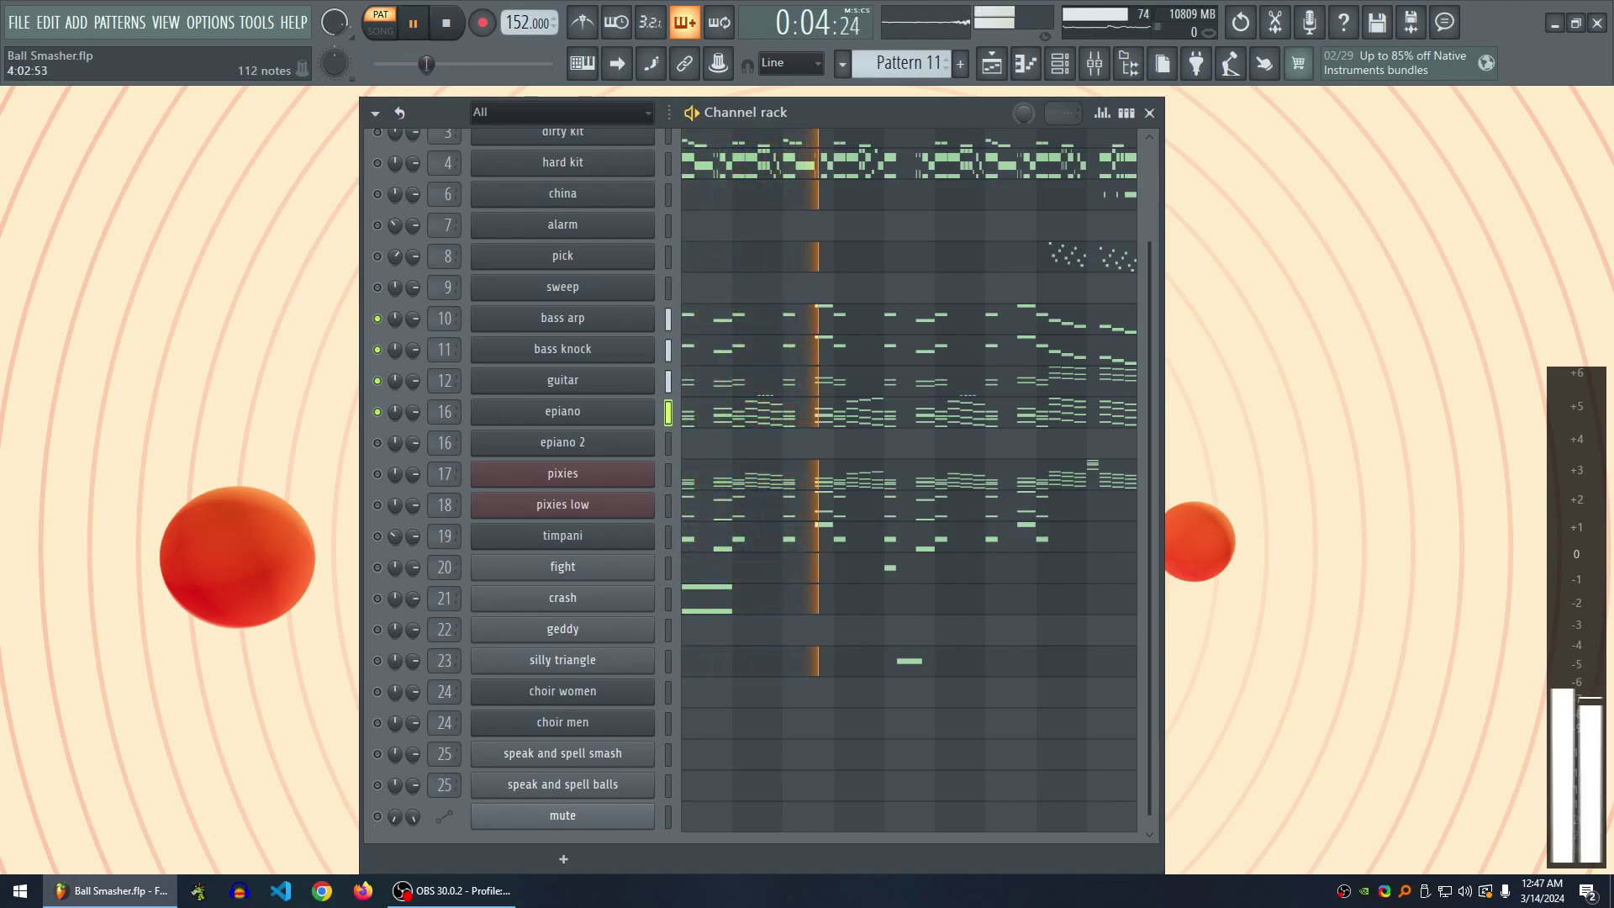
- Stop the combined playback, play Pattern 11 with the guitar's piano roll open, and close the piano roll
scroll(379, 471, "up", 3)
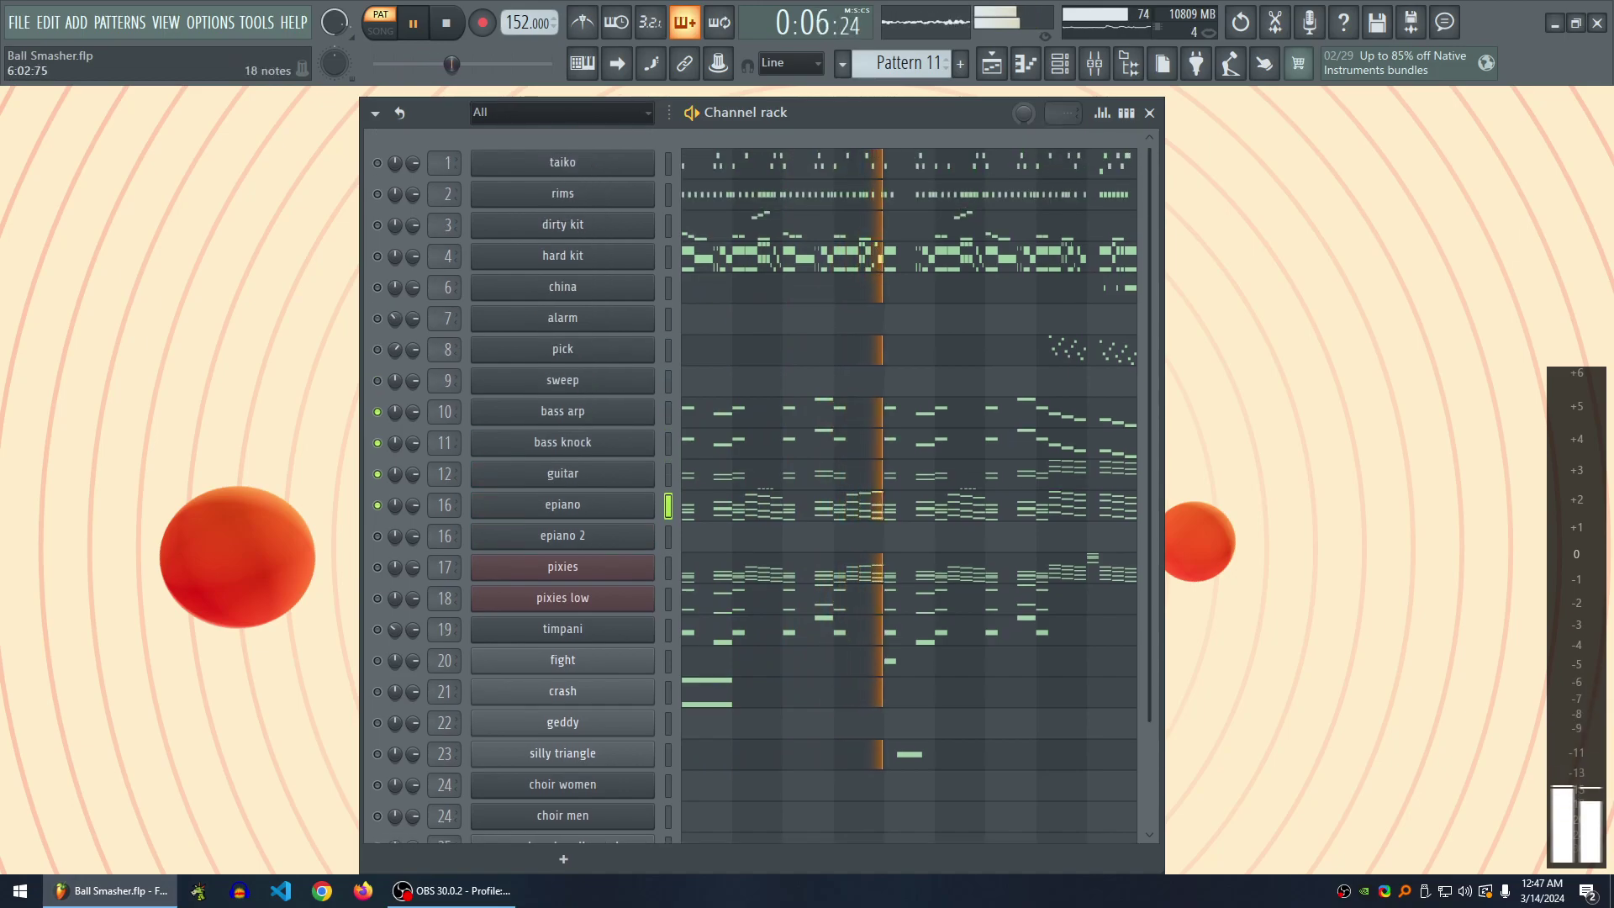
key("space")
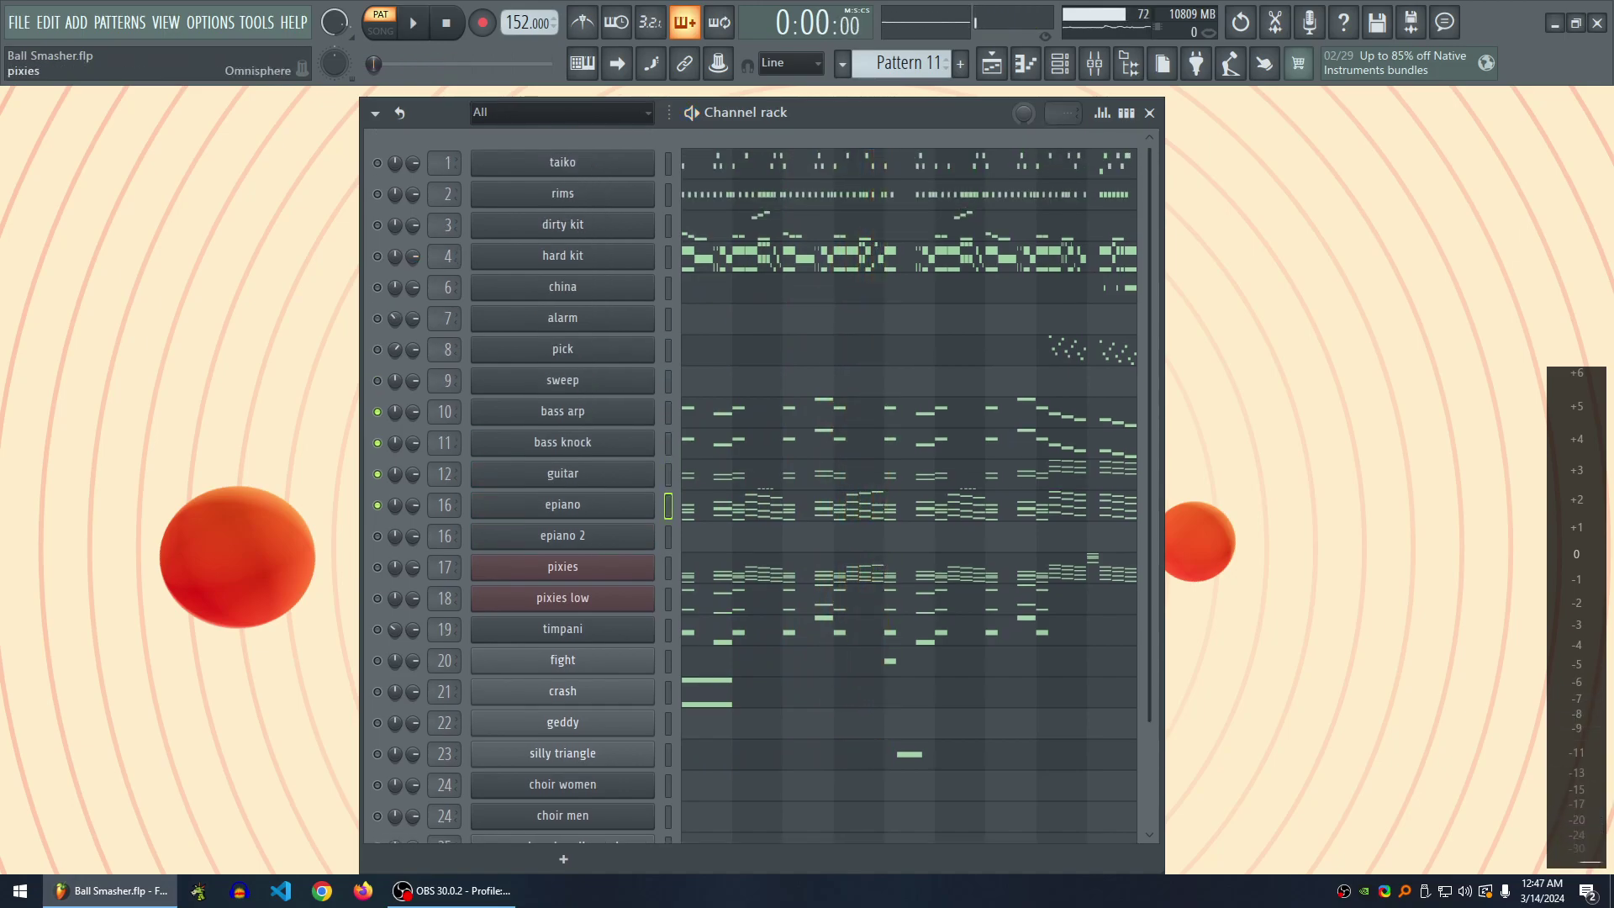
left_click(756, 474)
key("space")
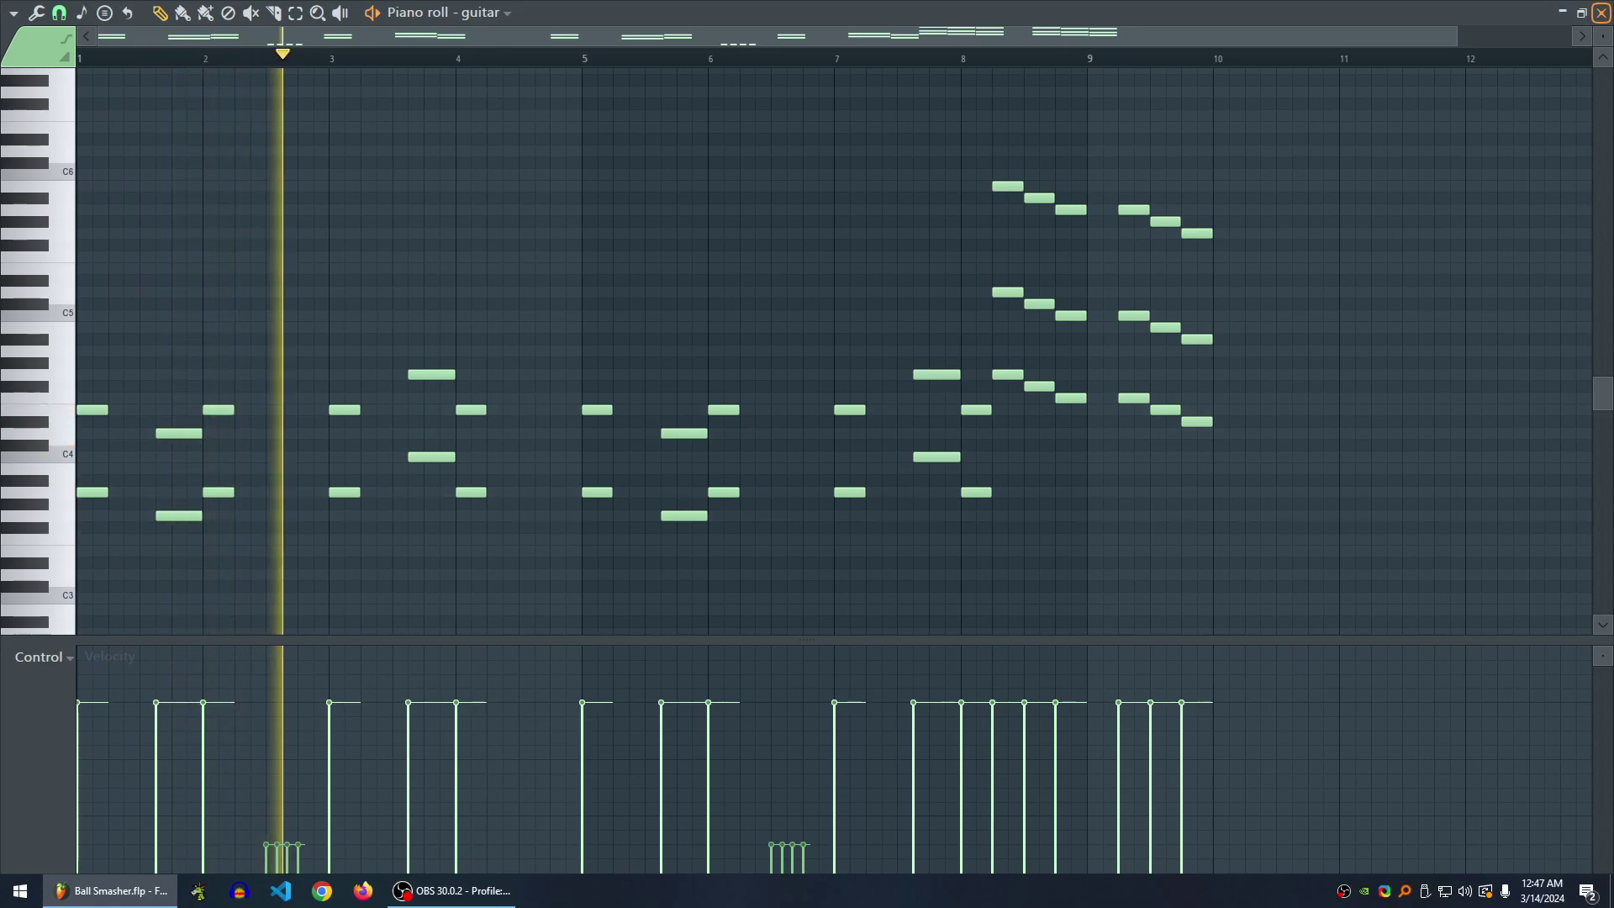
left_click(1601, 13)
key("space")
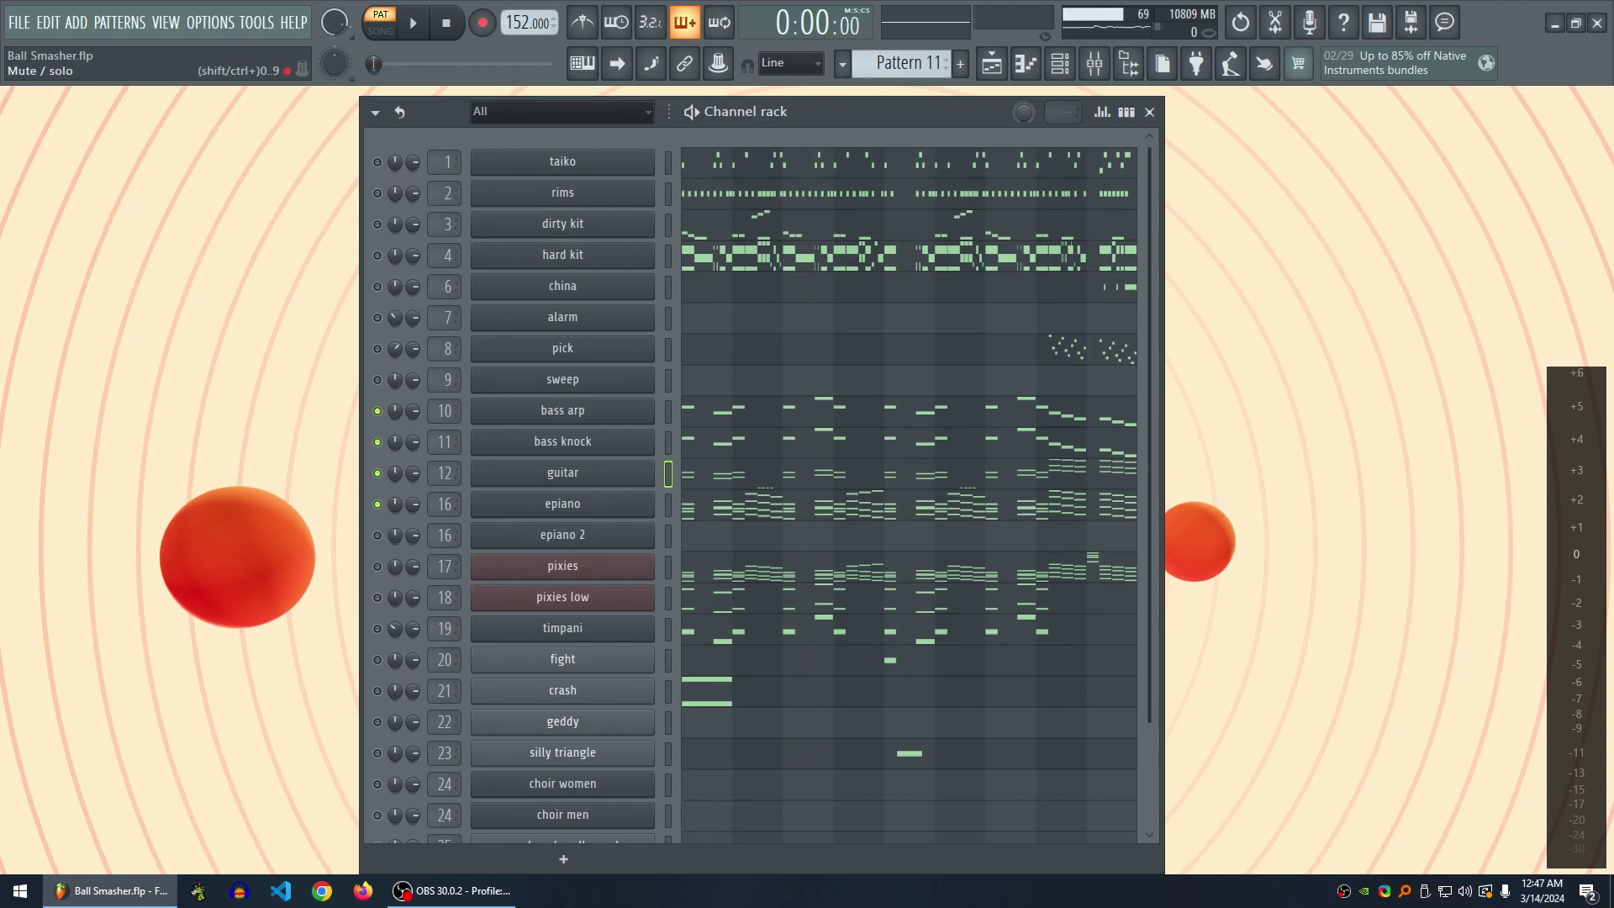
- Solo the hard kit channel in Pattern 11 and play its part in its piano roll
key("space")
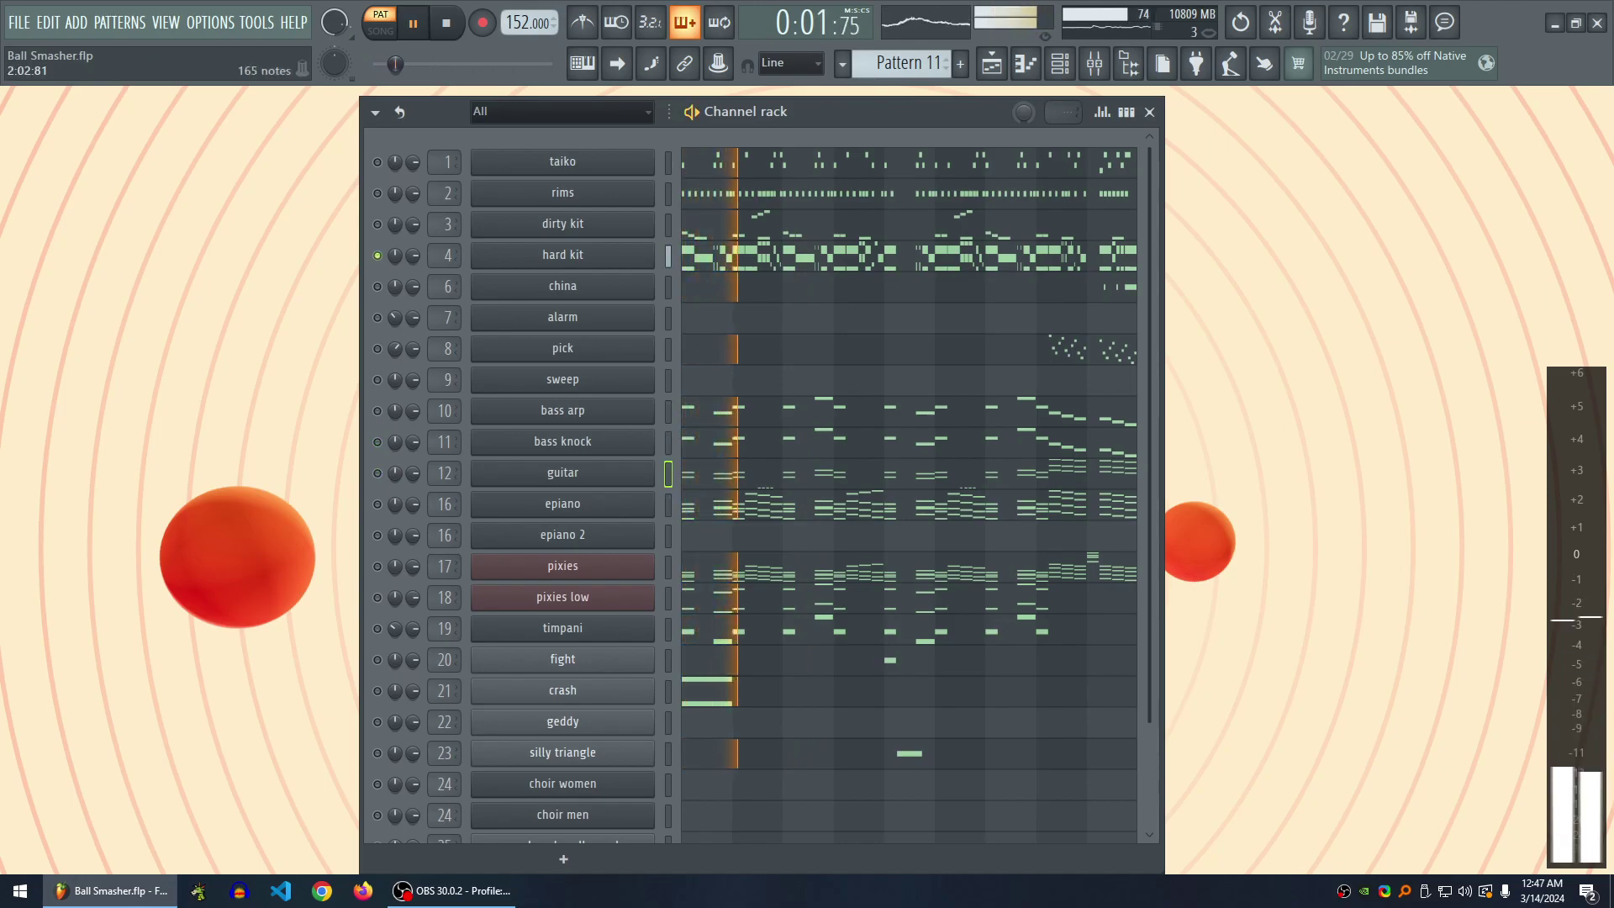
key("F7")
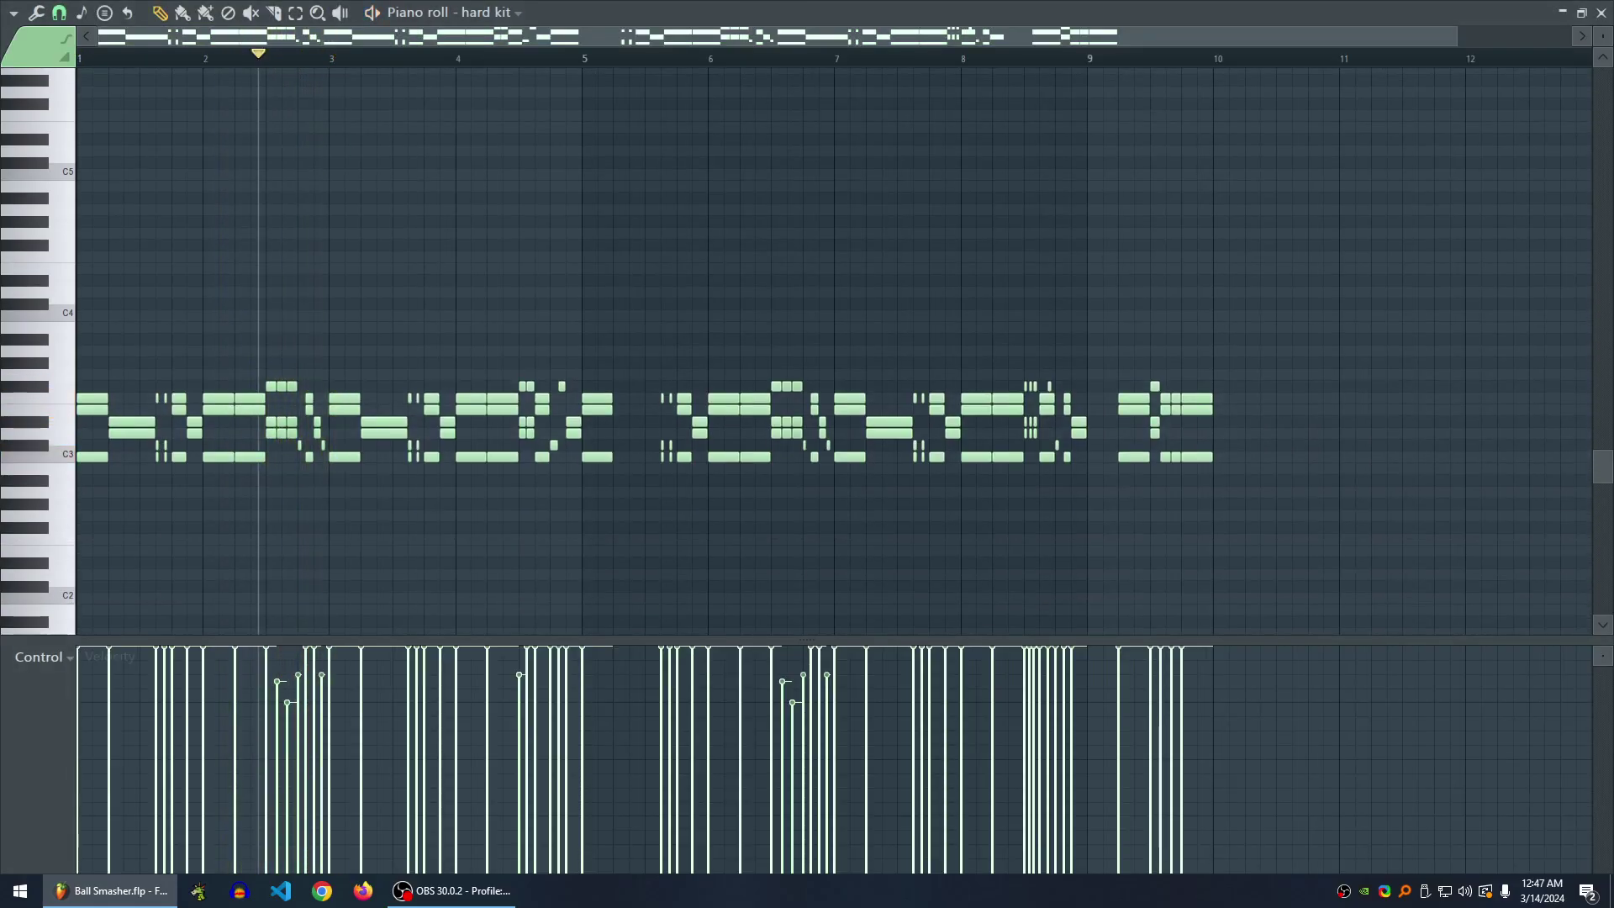
key("space")
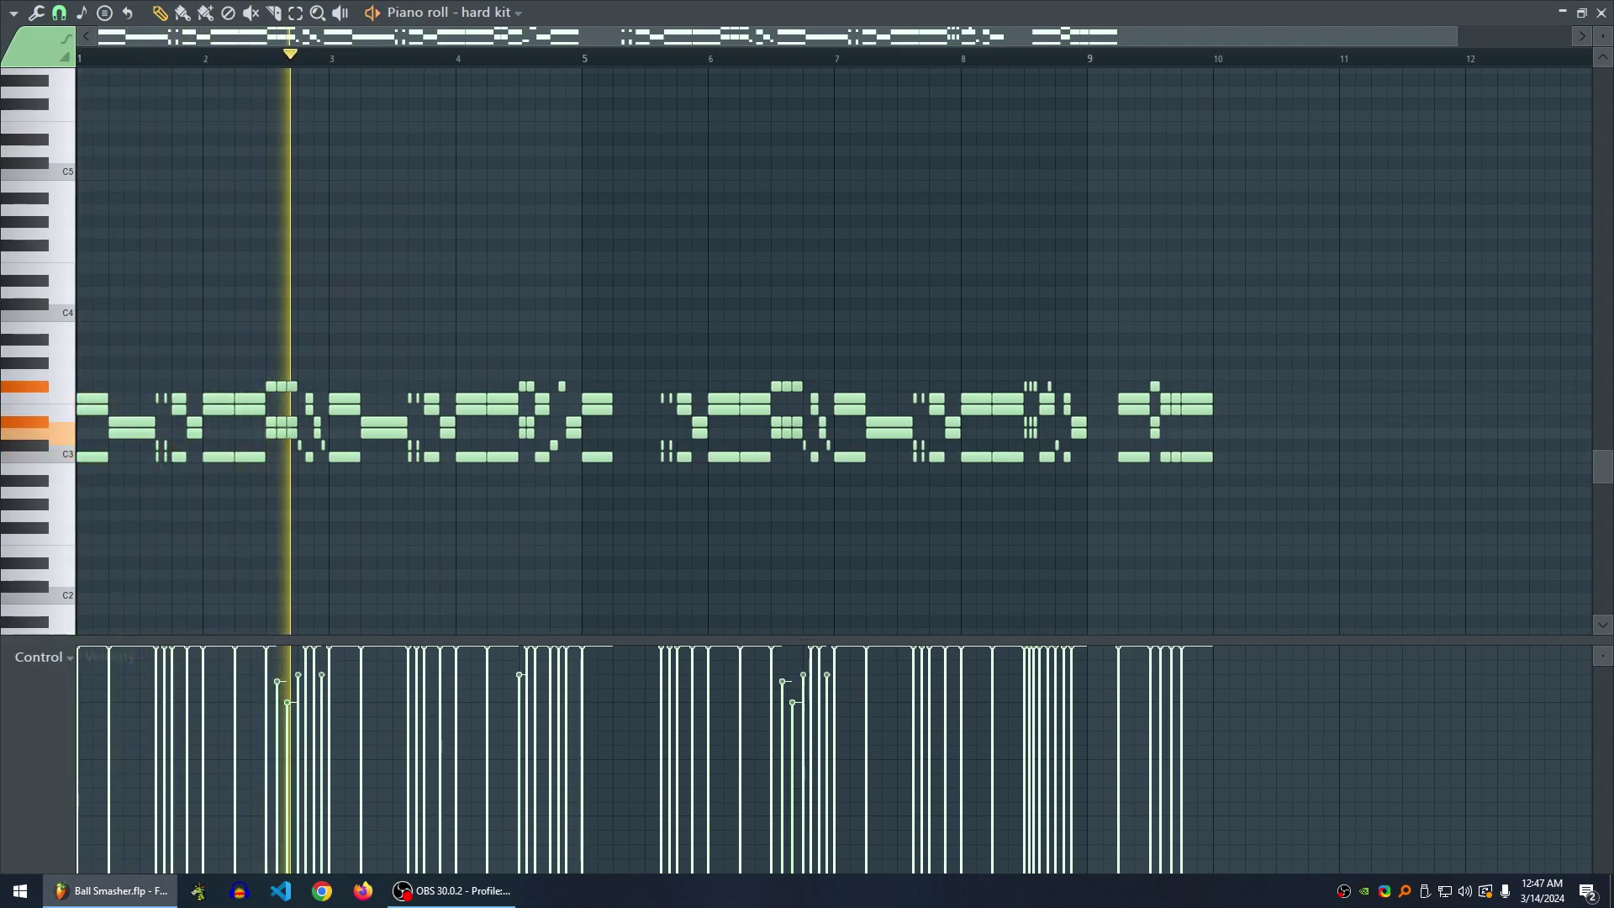
key("space")
- Place the play position midway through bar 2, close the hard kit's piano roll, and play the hard kit together with the guitar
scroll(433, 420, "up", 5)
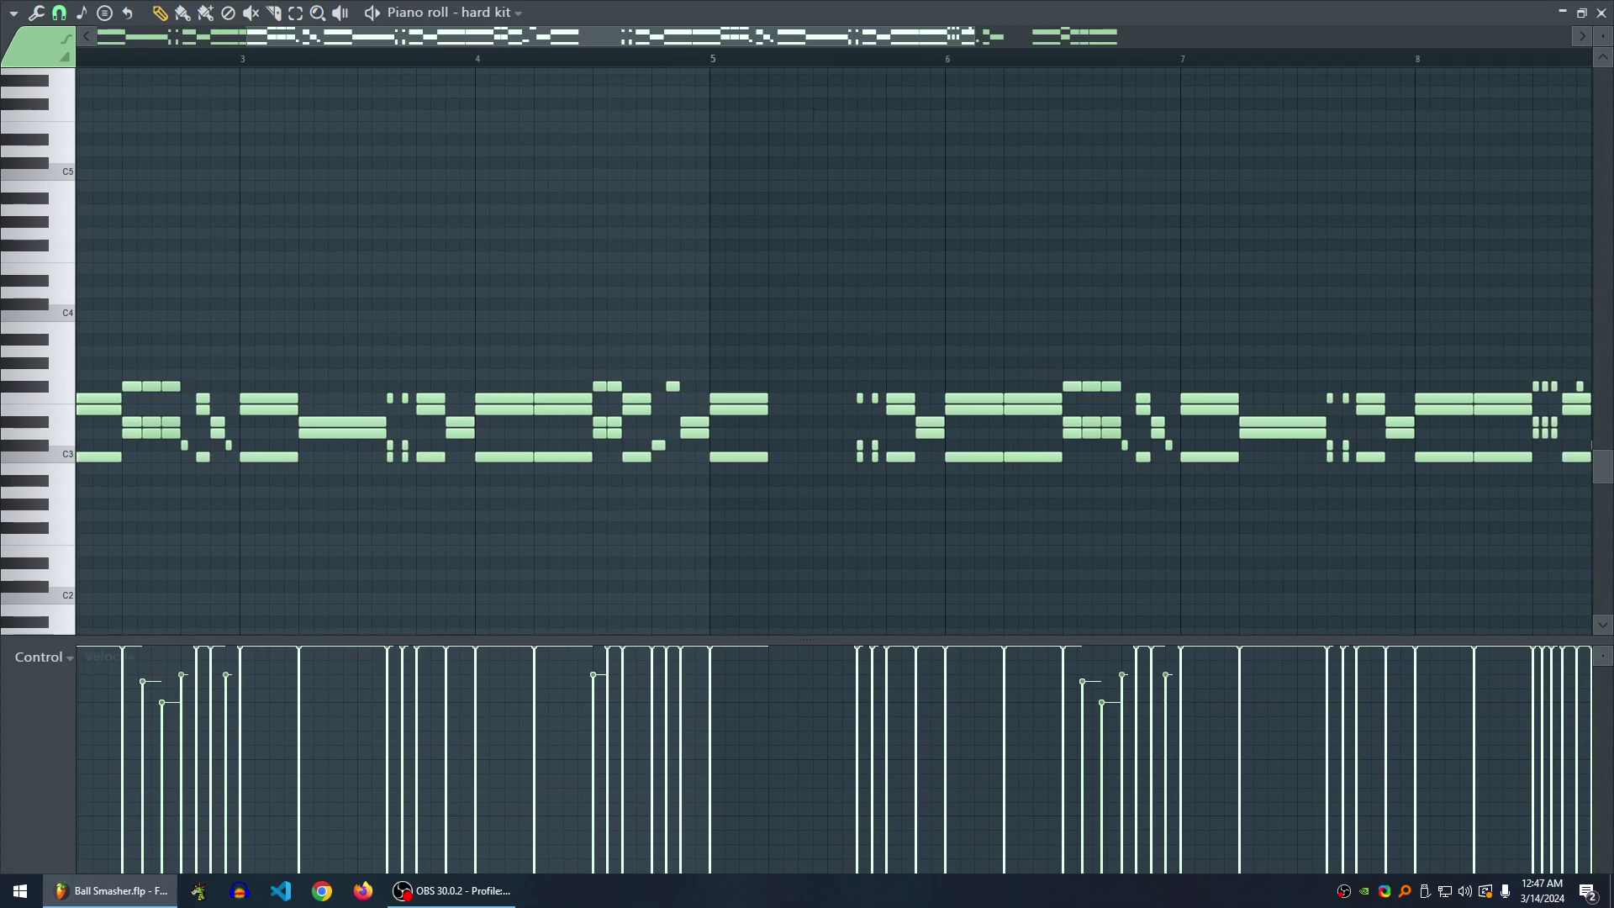
left_click(369, 57)
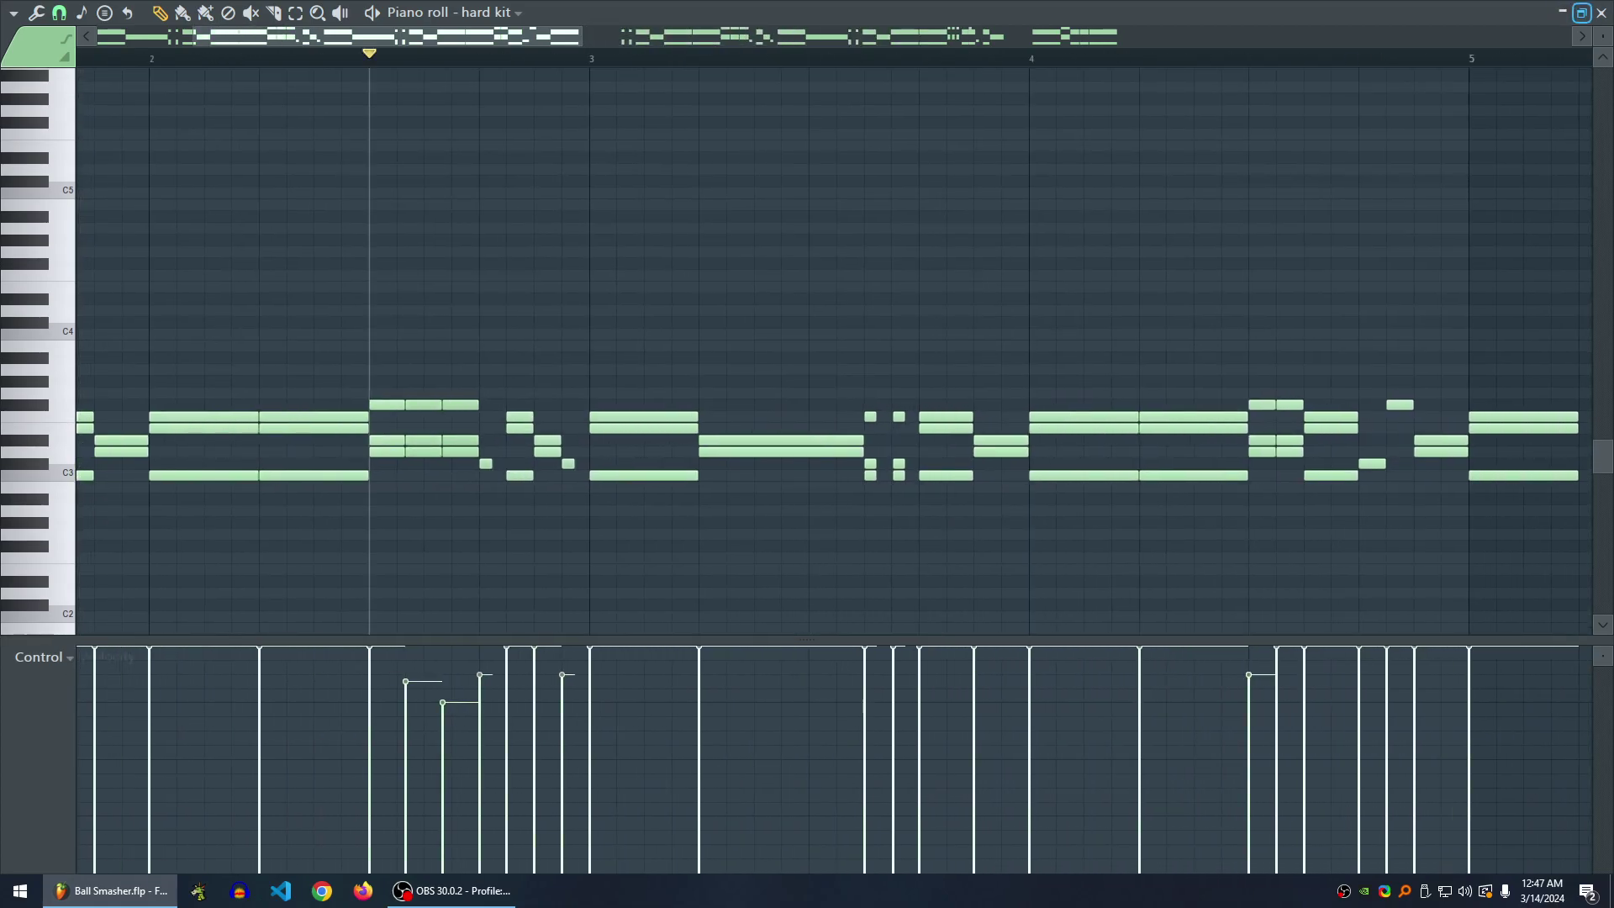
left_click(1601, 12)
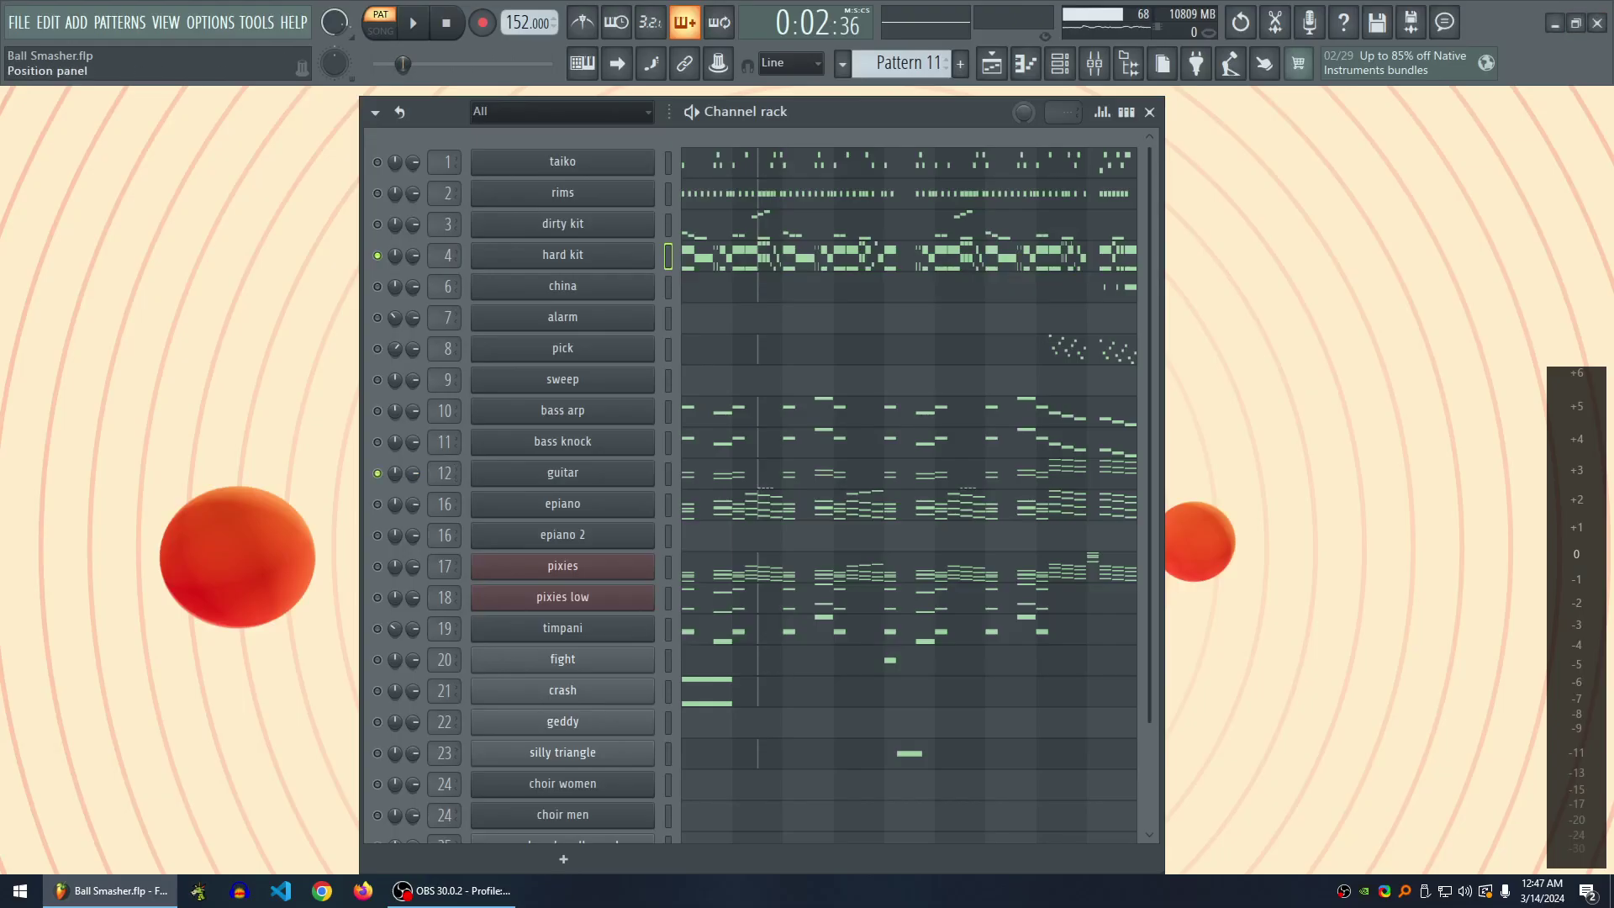
key("space")
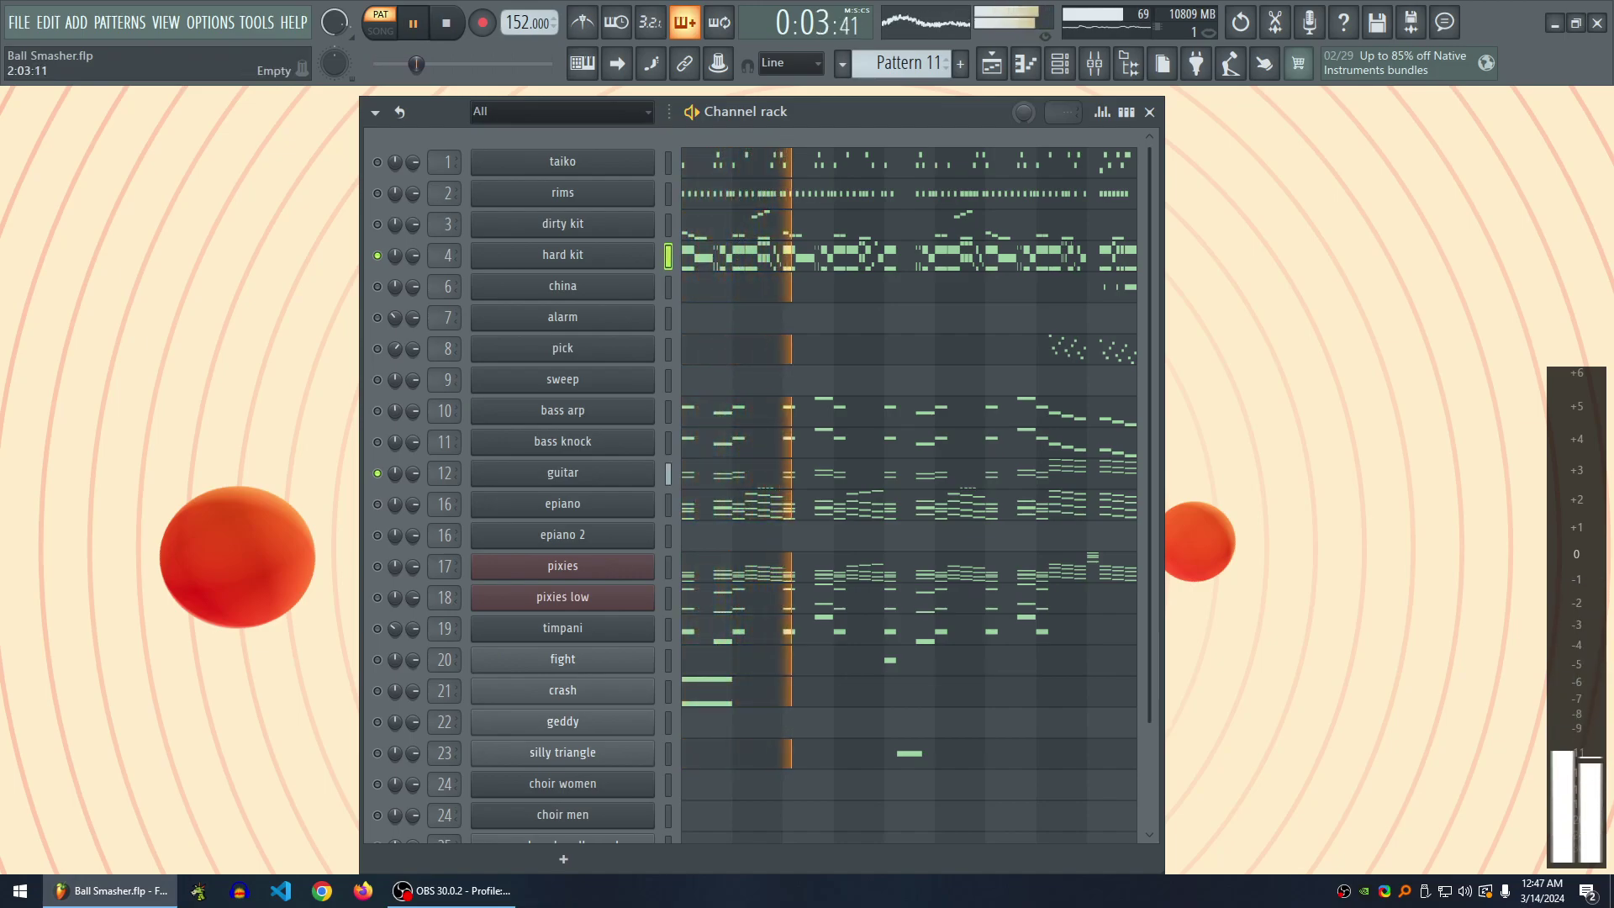
key("space")
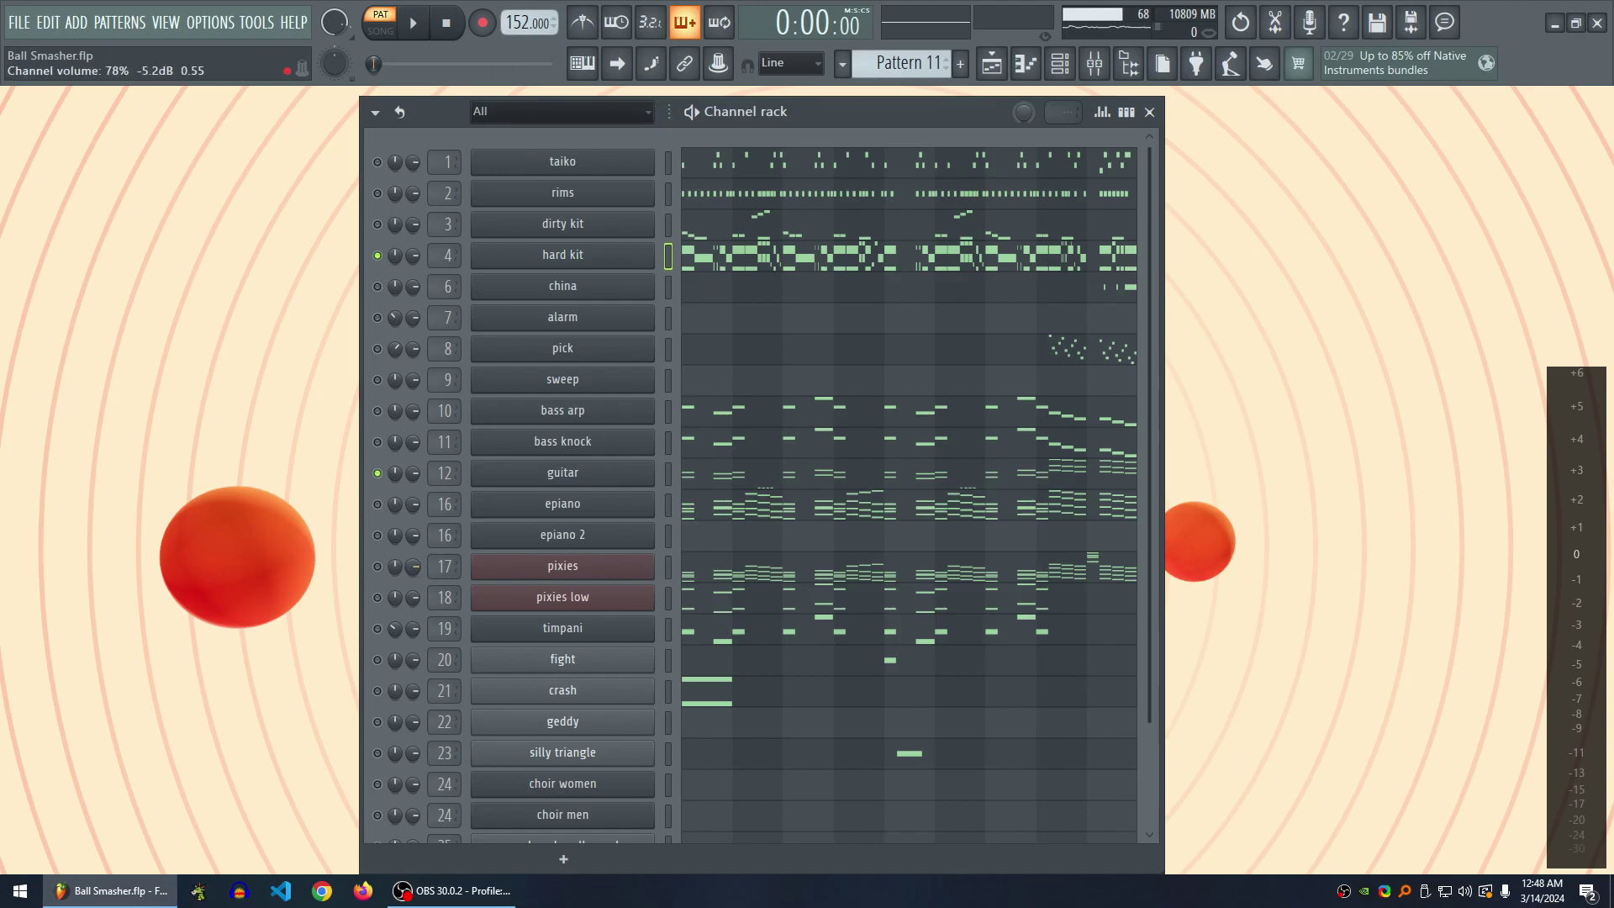
- Play Pattern 11 from the start, solo the timpani channel to hear it alone, and re-enable all channels
key("space")
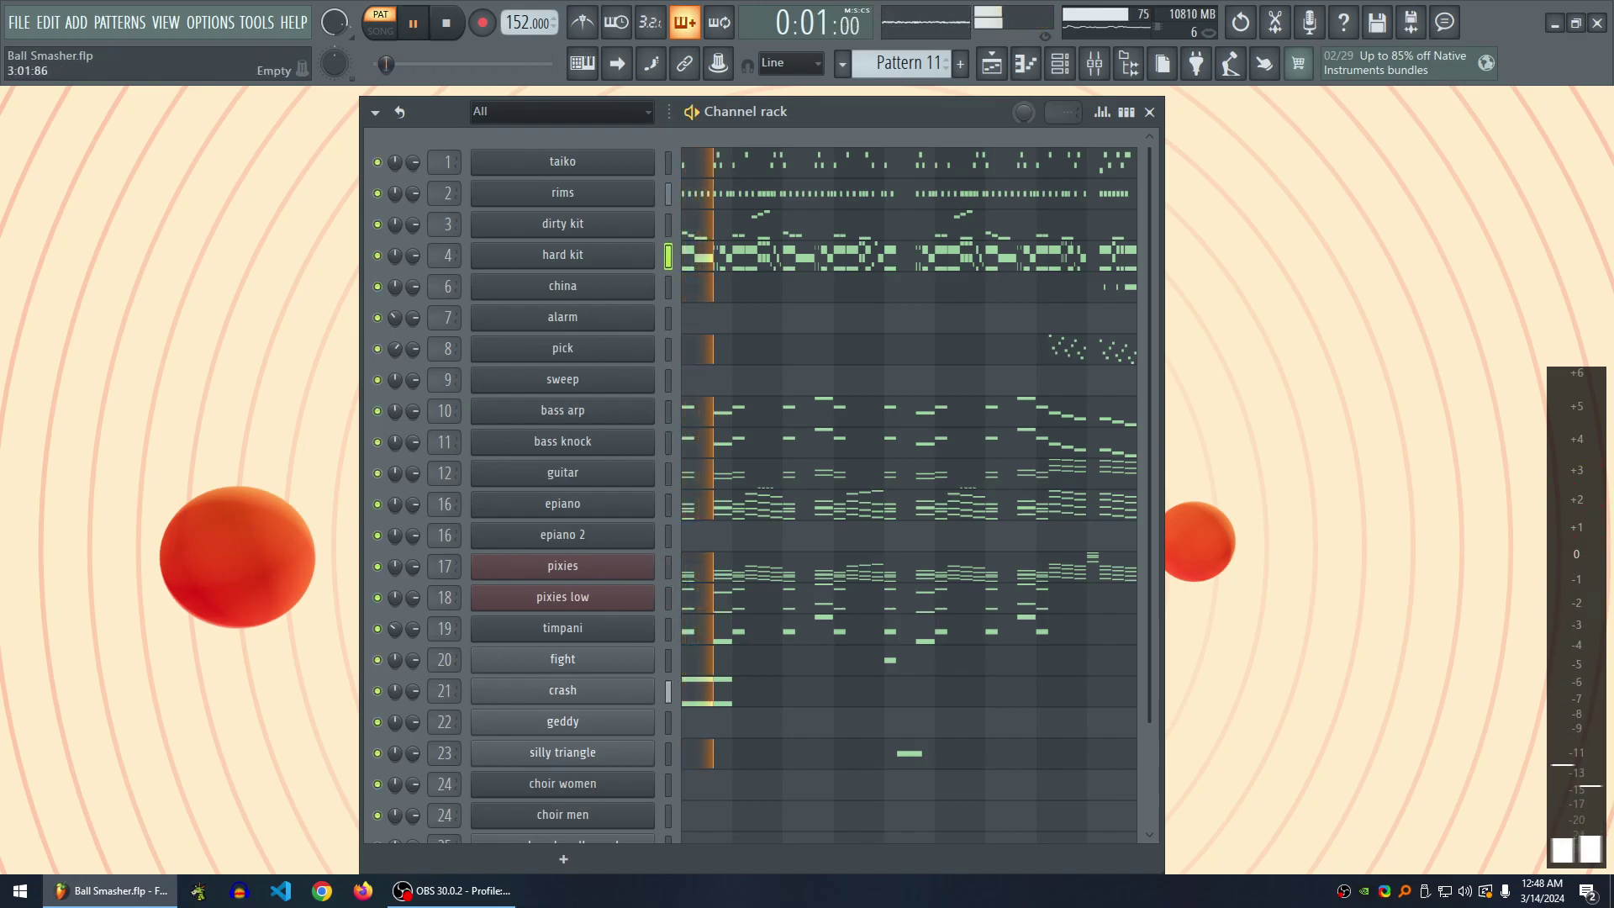
right_click(377, 628)
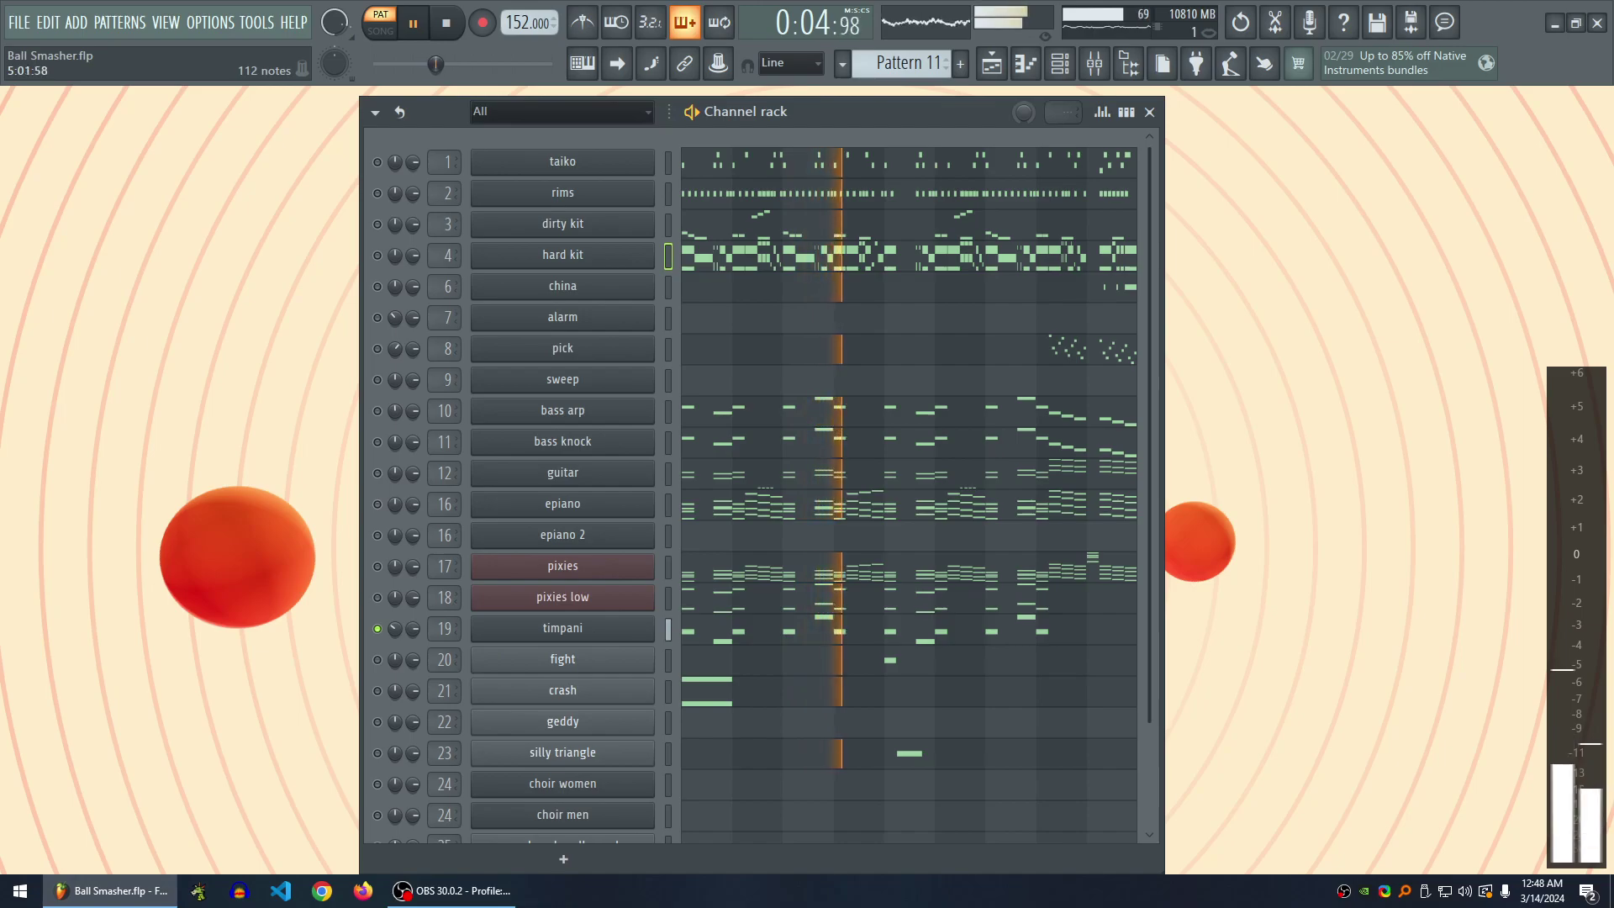
key("space")
right_click(378, 628)
- Look at the silly triangle's piano roll in Pattern 11 and close it
left_click(909, 753)
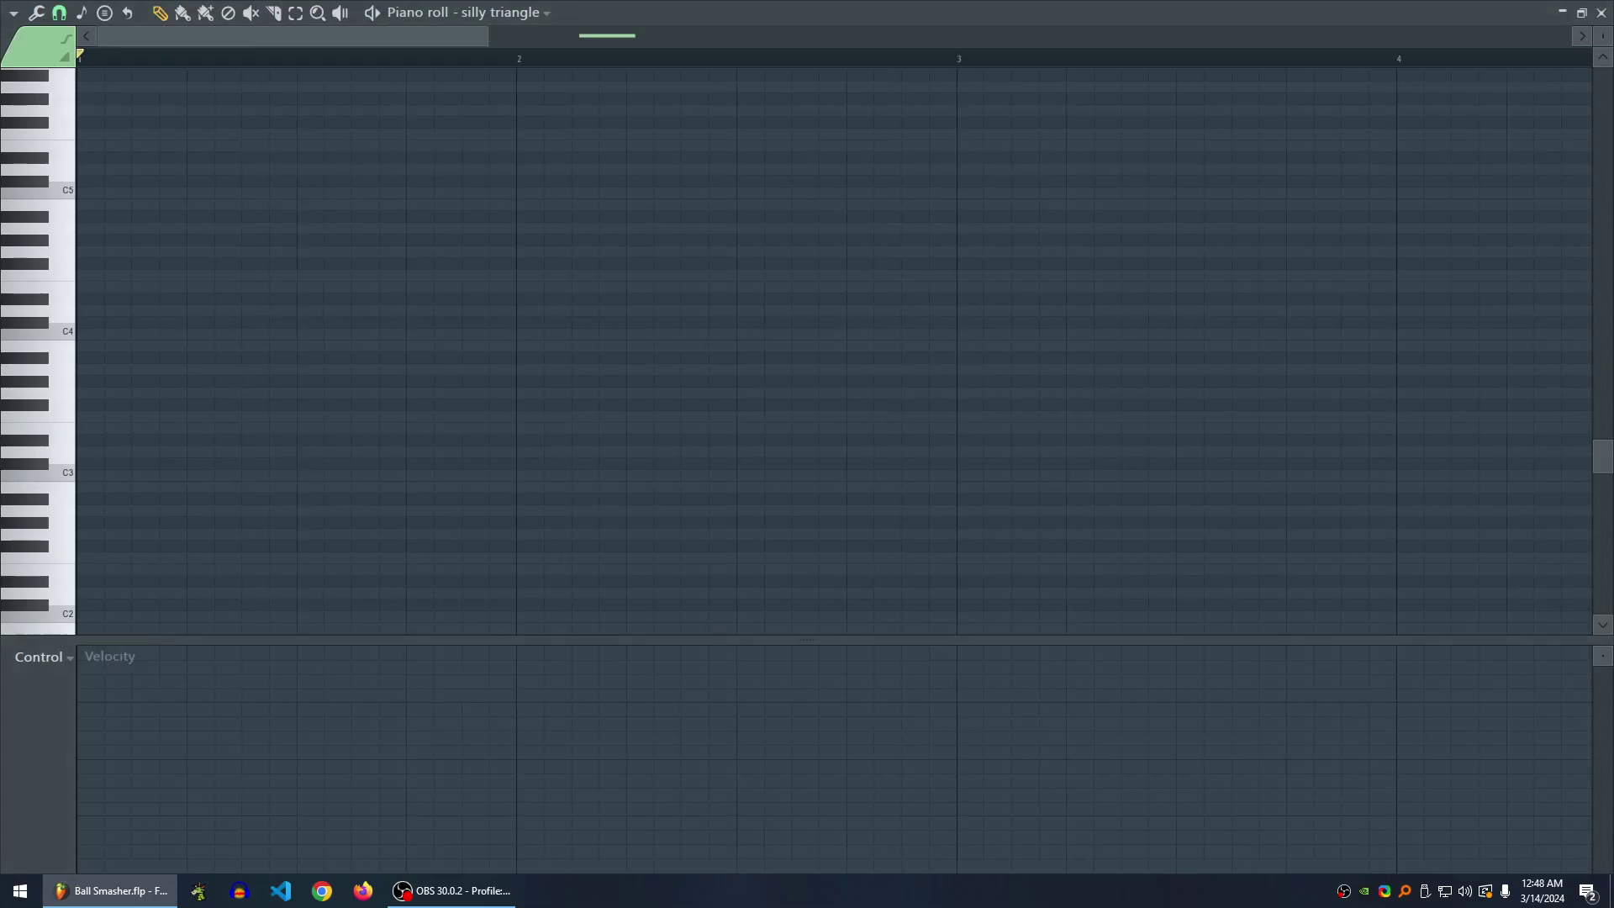
left_click(1601, 12)
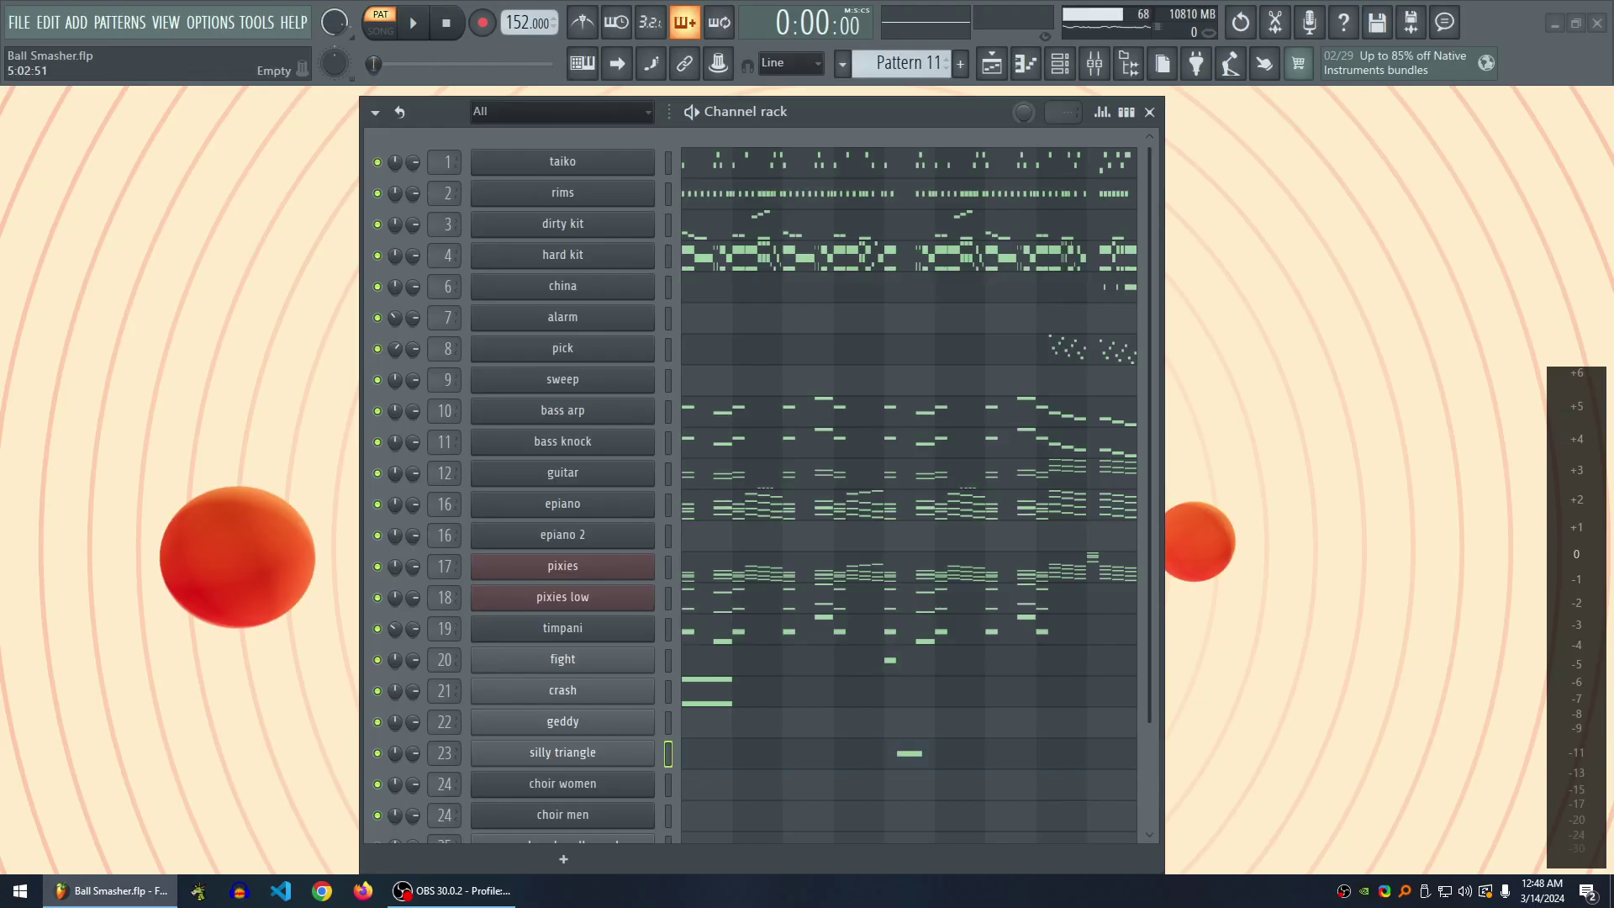
left_click(909, 752)
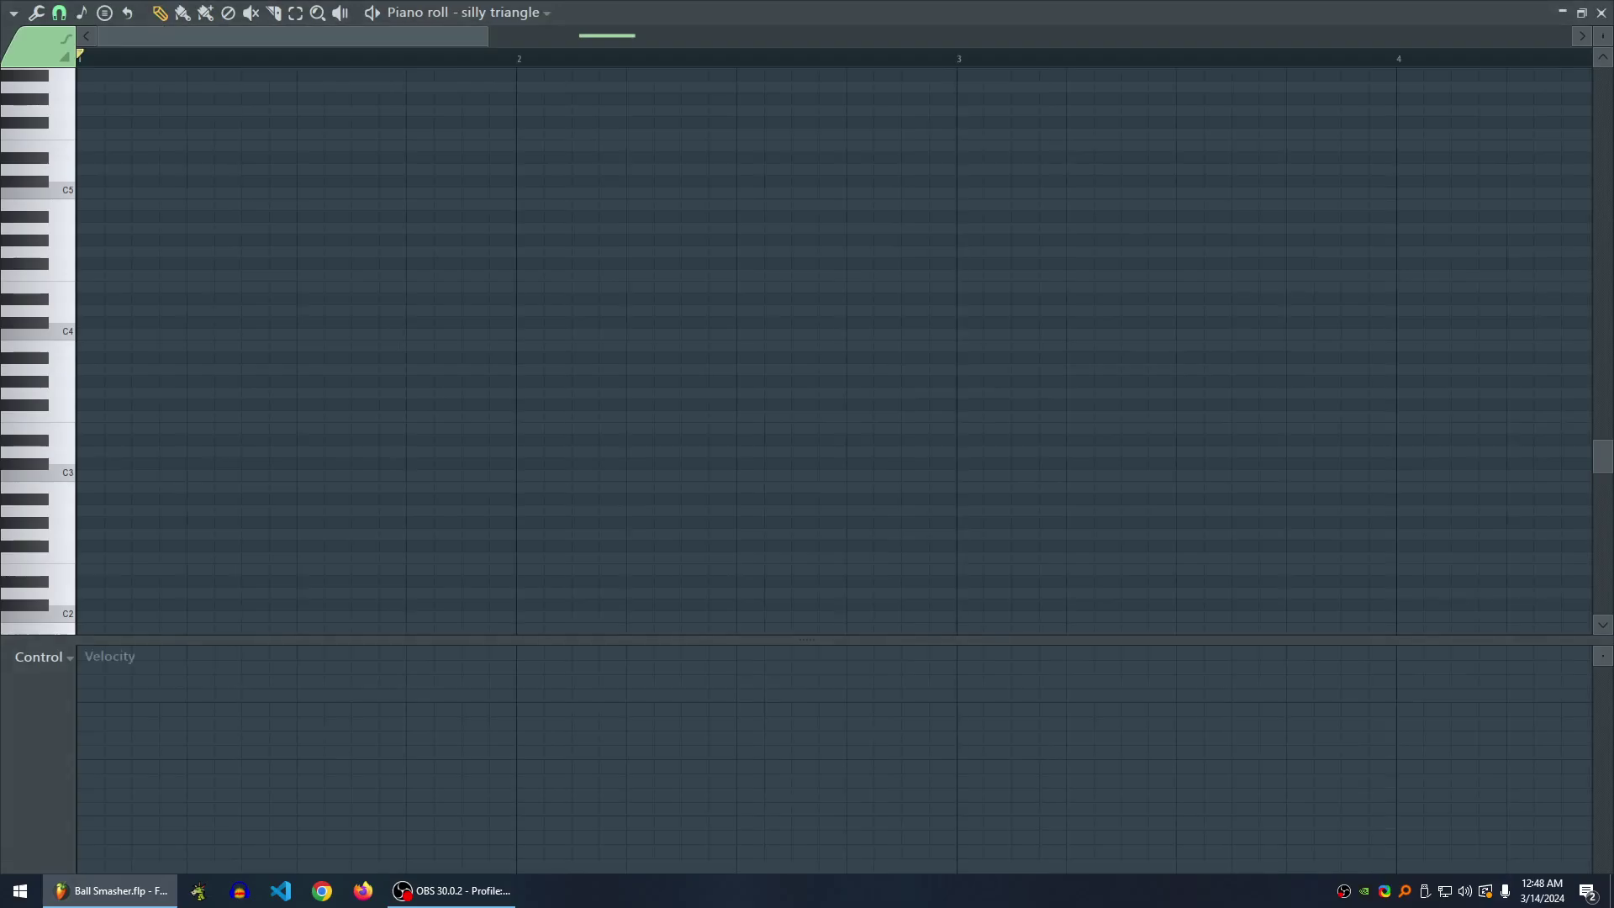
left_click(1600, 13)
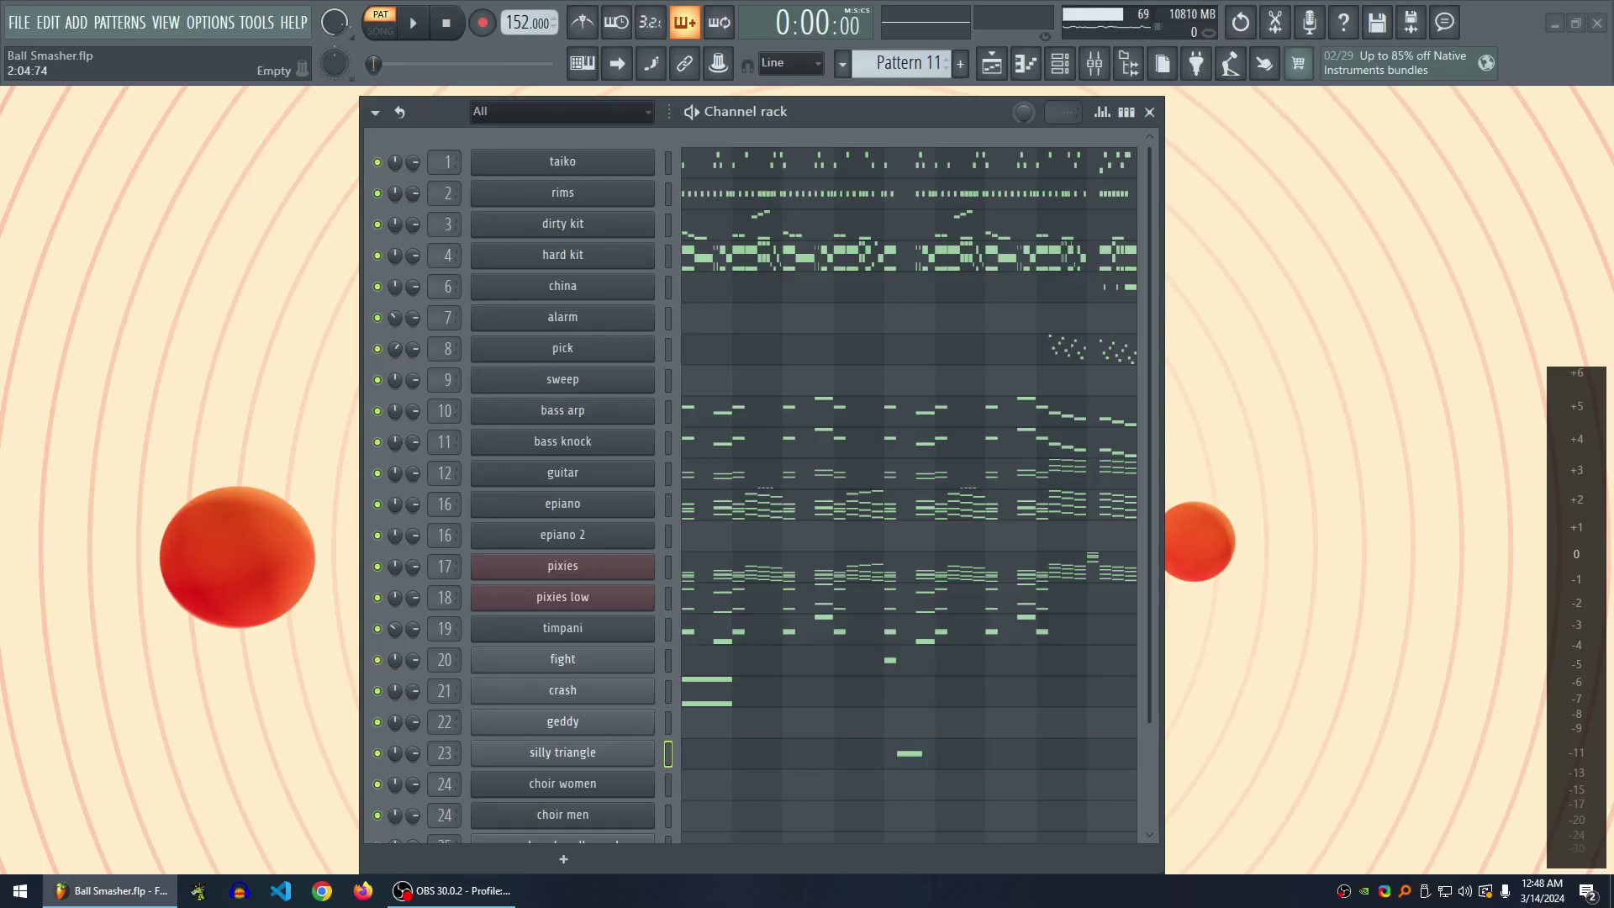
- Open the silly triangle's channel settings, audition the F#5 root note, and show the Pitch envelope and LFO
left_click(563, 752)
left_click(846, 589)
left_click(623, 232)
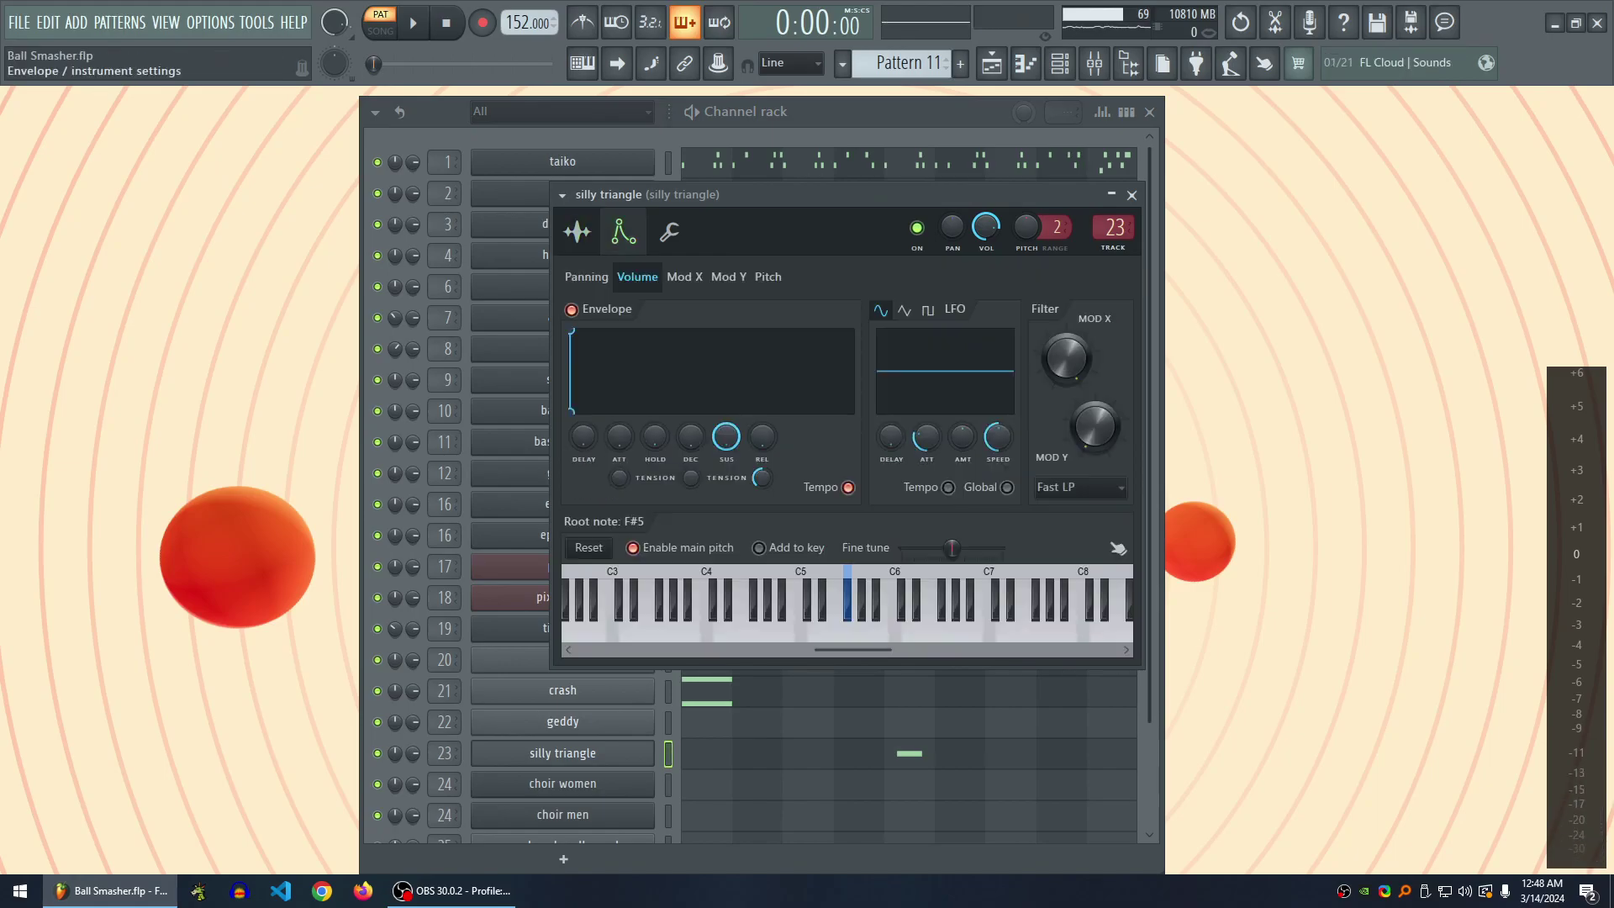
left_click(768, 276)
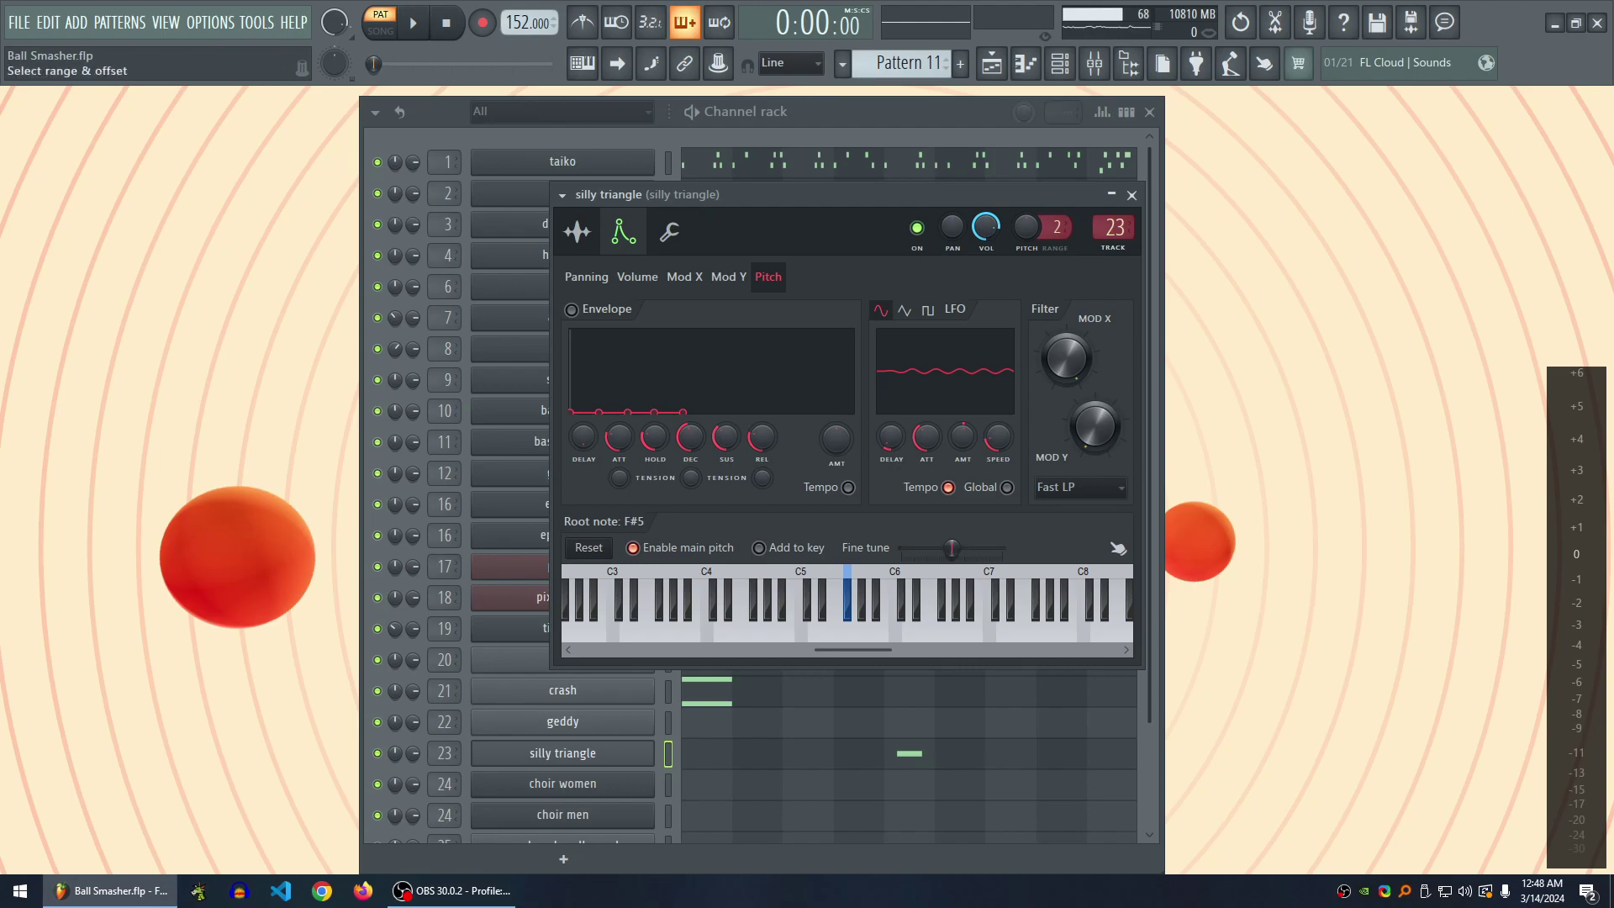
- Audition the silly triangle at several pitches, move its settings window aside, and close it
key("z")
key("t")
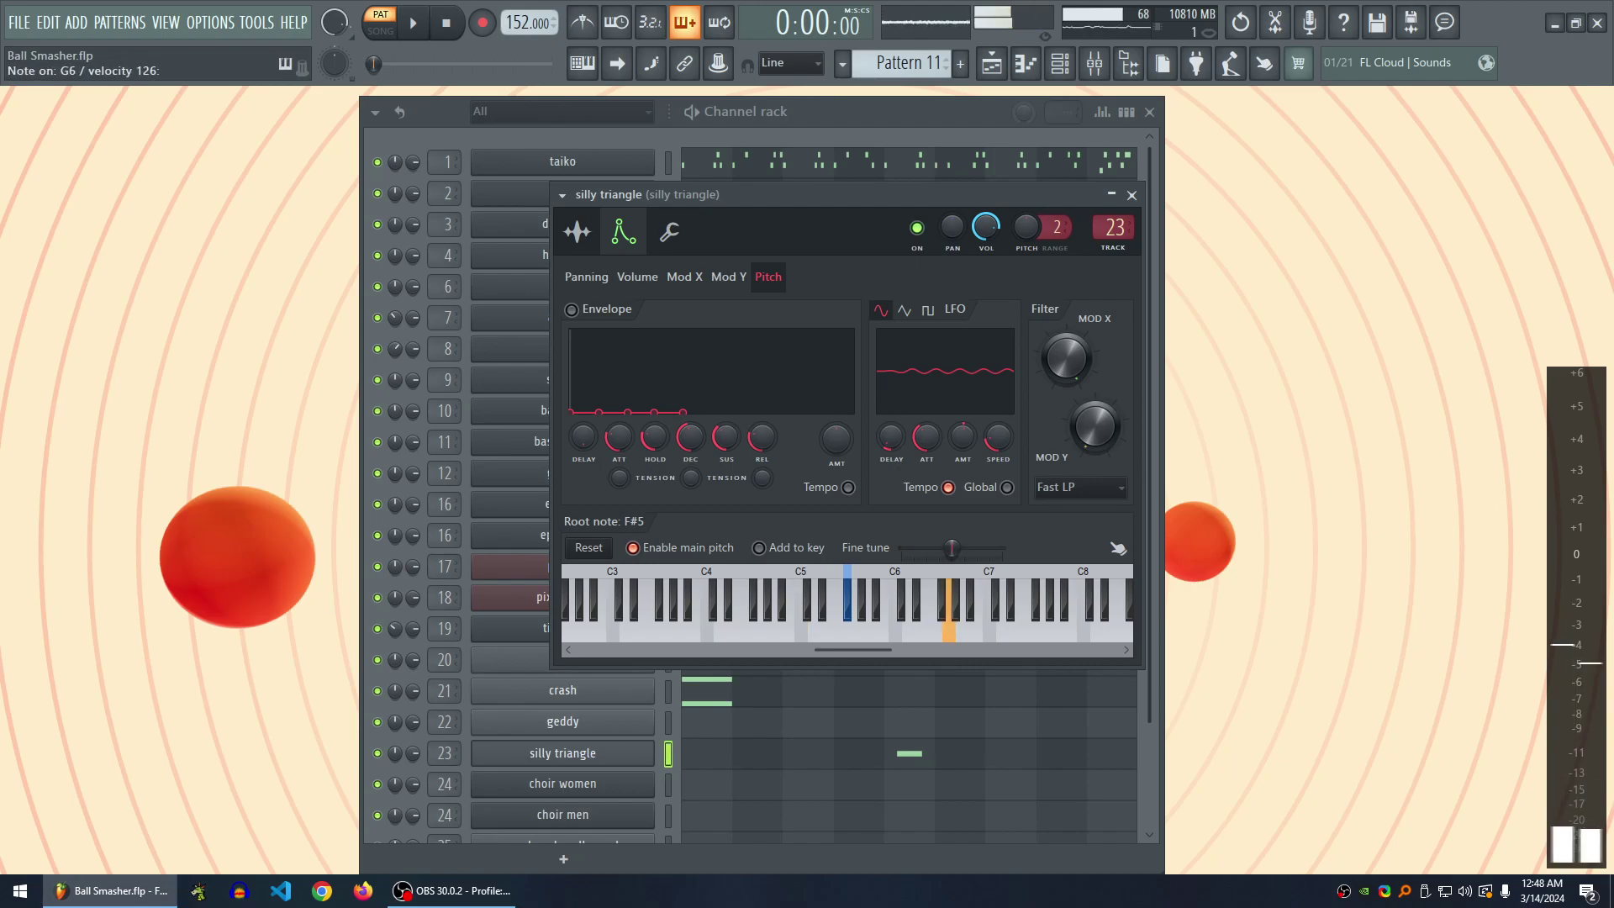
key("c")
key("c")
key("z")
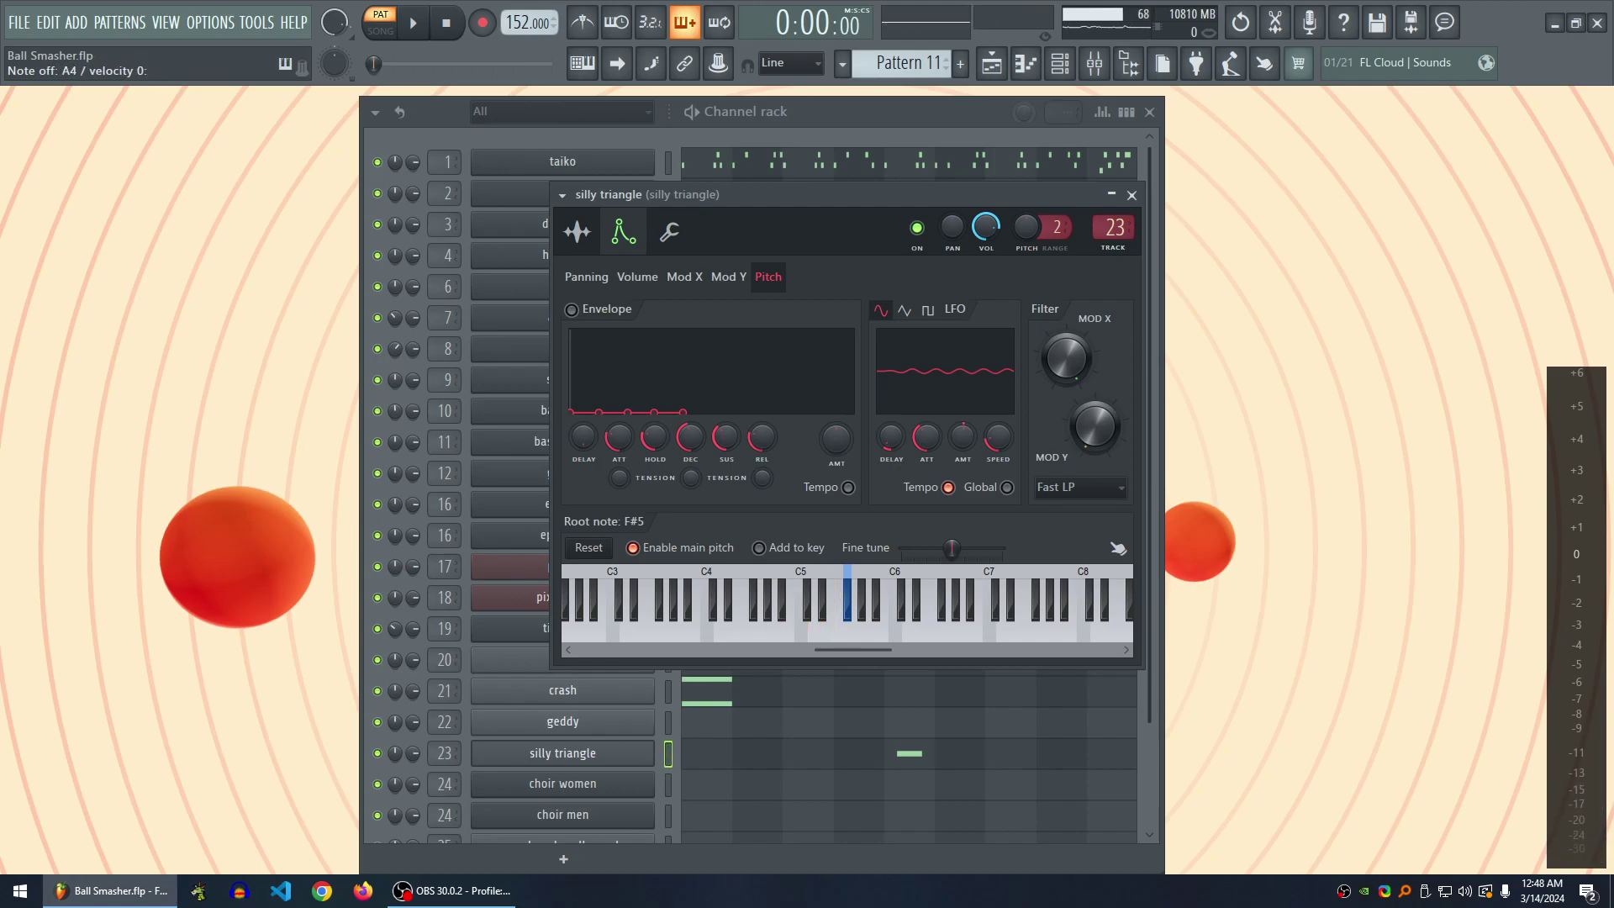
left_click_drag(840, 194, 736, 194)
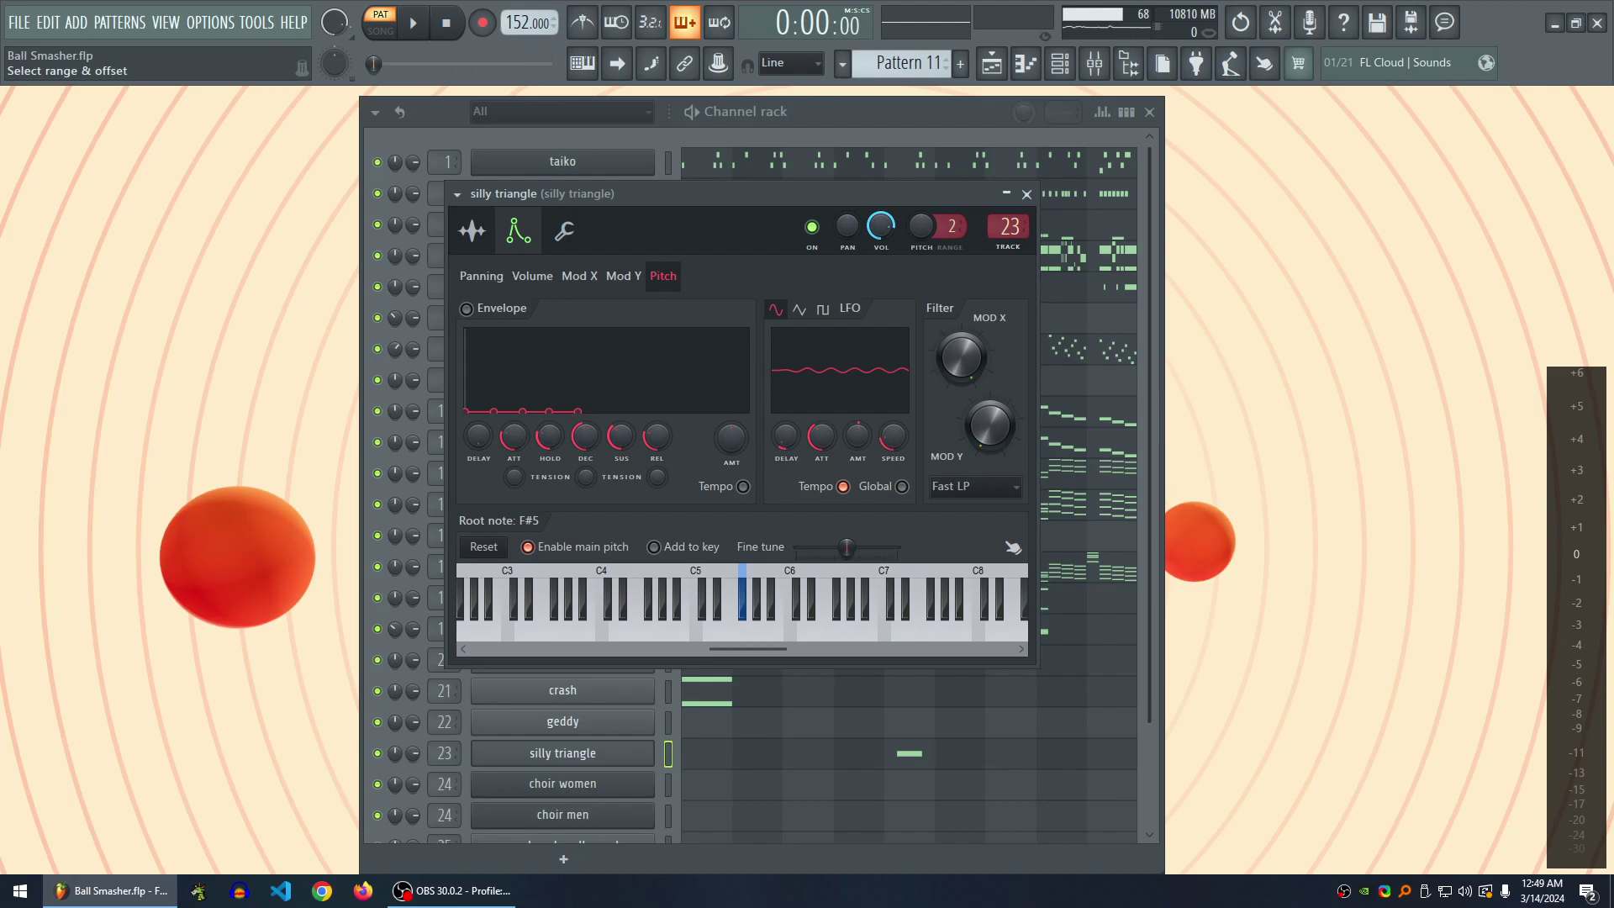
key("g")
left_click(1026, 194)
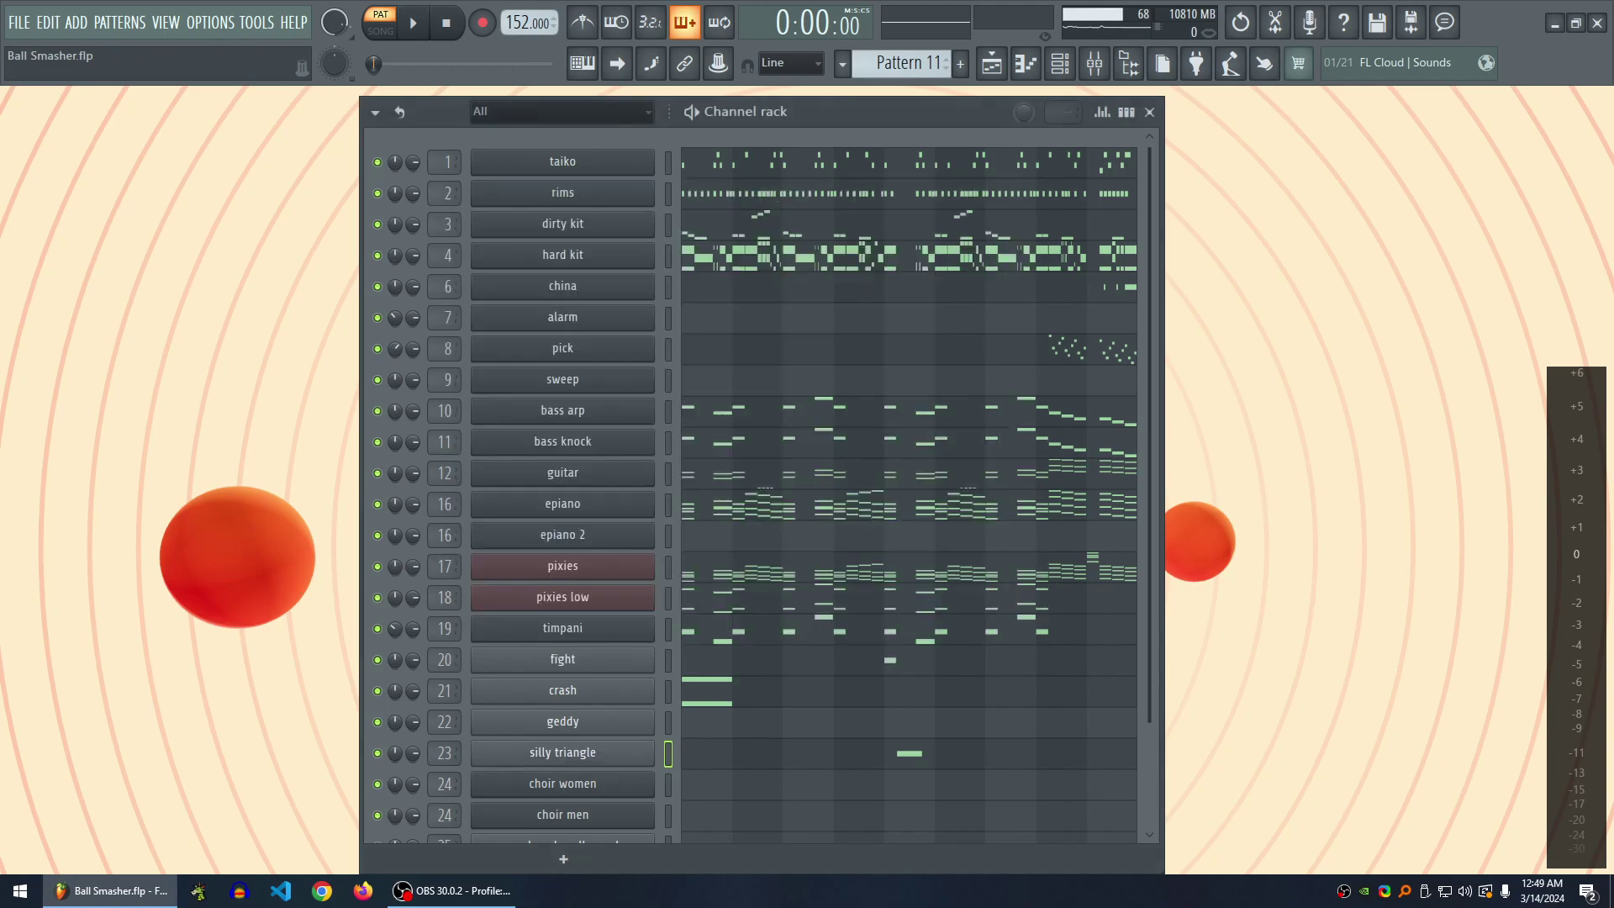
- Check the silly triangle's piano roll briefly, close it, and play Pattern 11 with all channels enabled
scroll(908, 471, "down", 3)
scroll(907, 471, "up", 3)
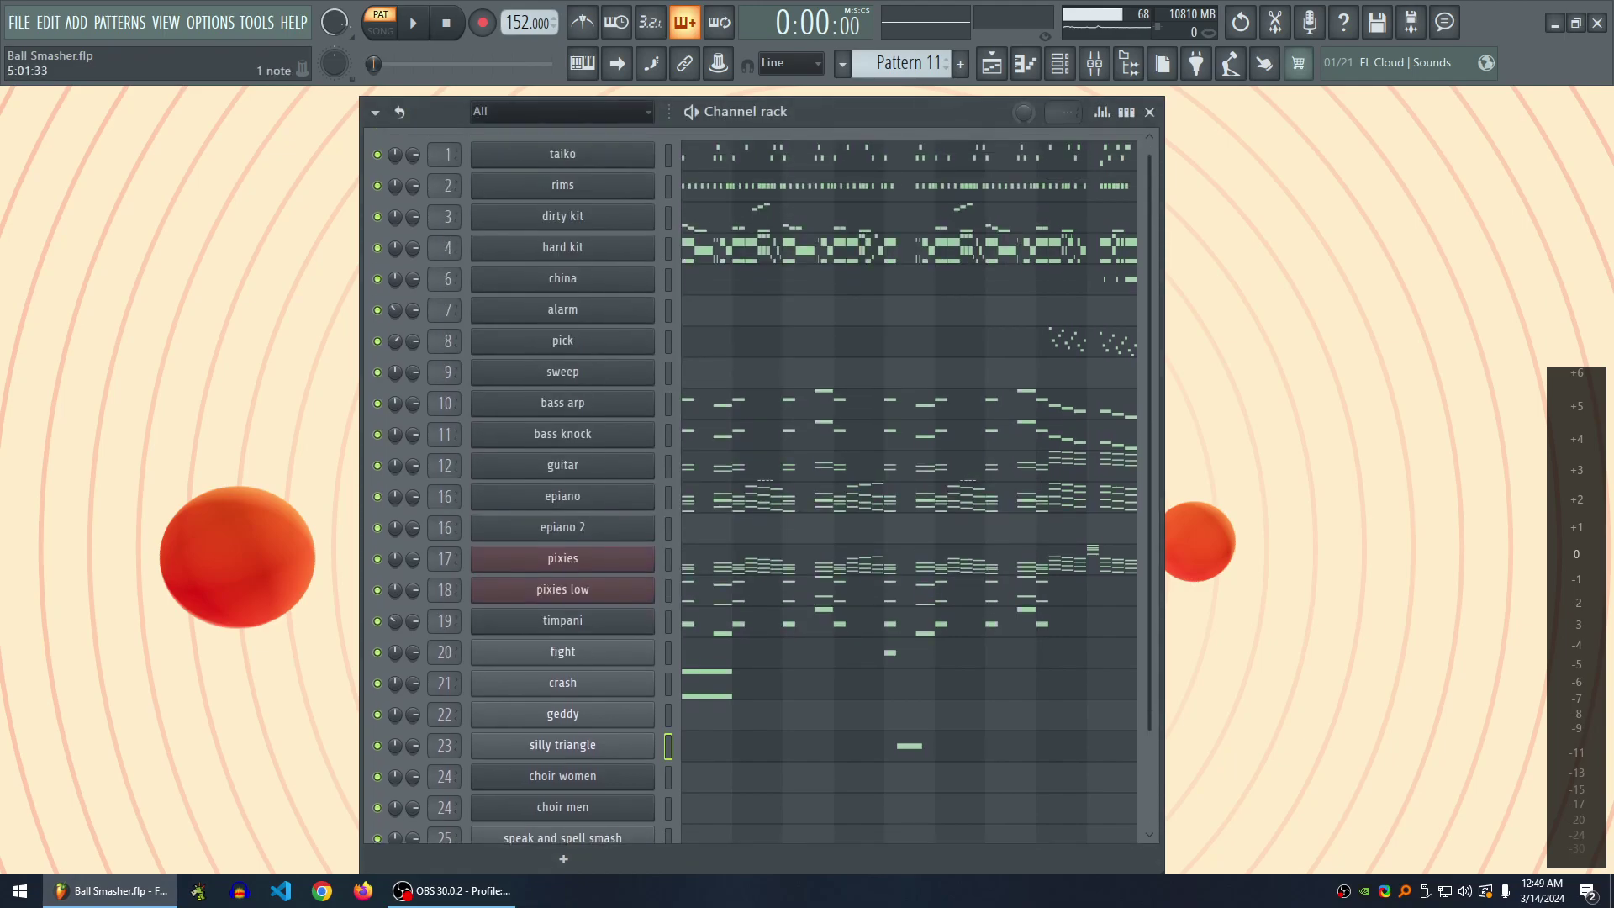
left_click(885, 745)
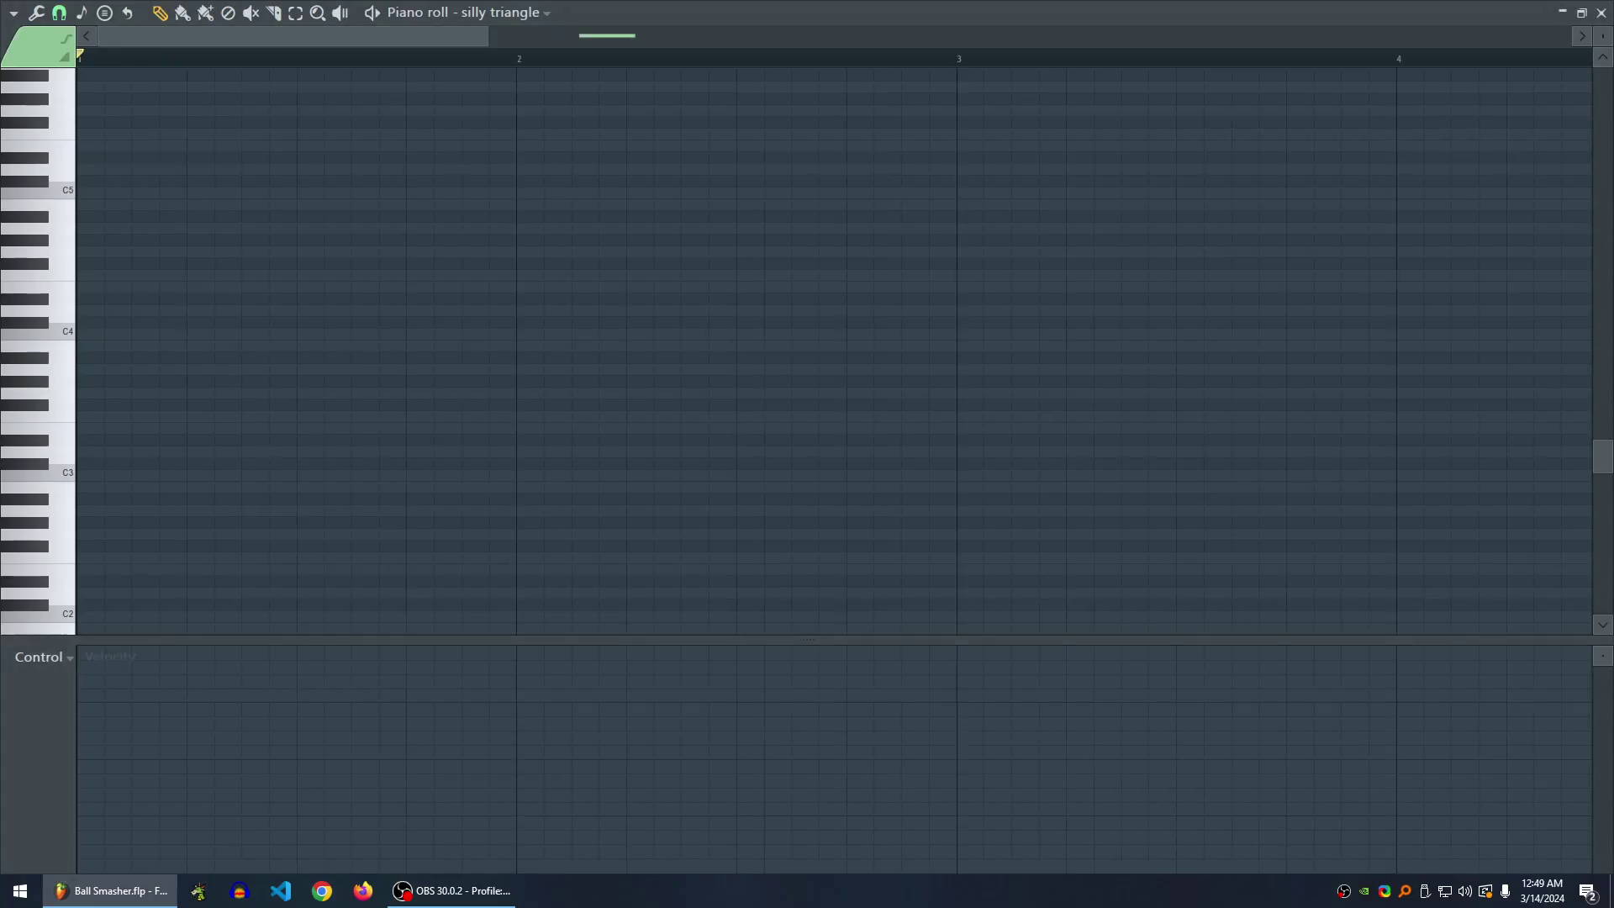
left_click(1596, 13)
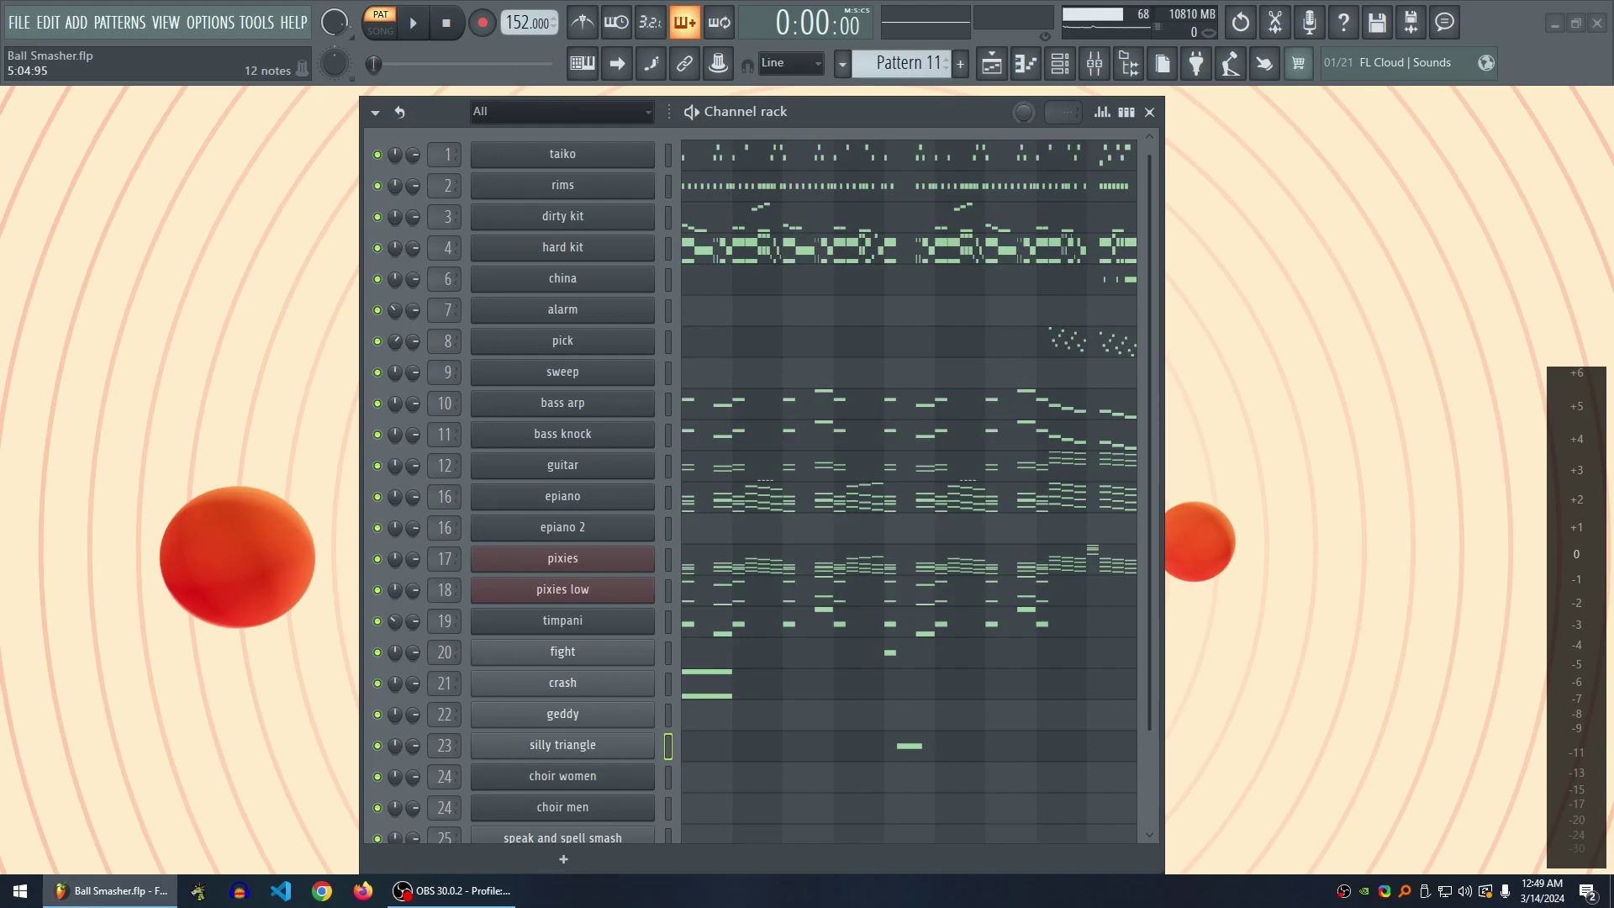
key("space")
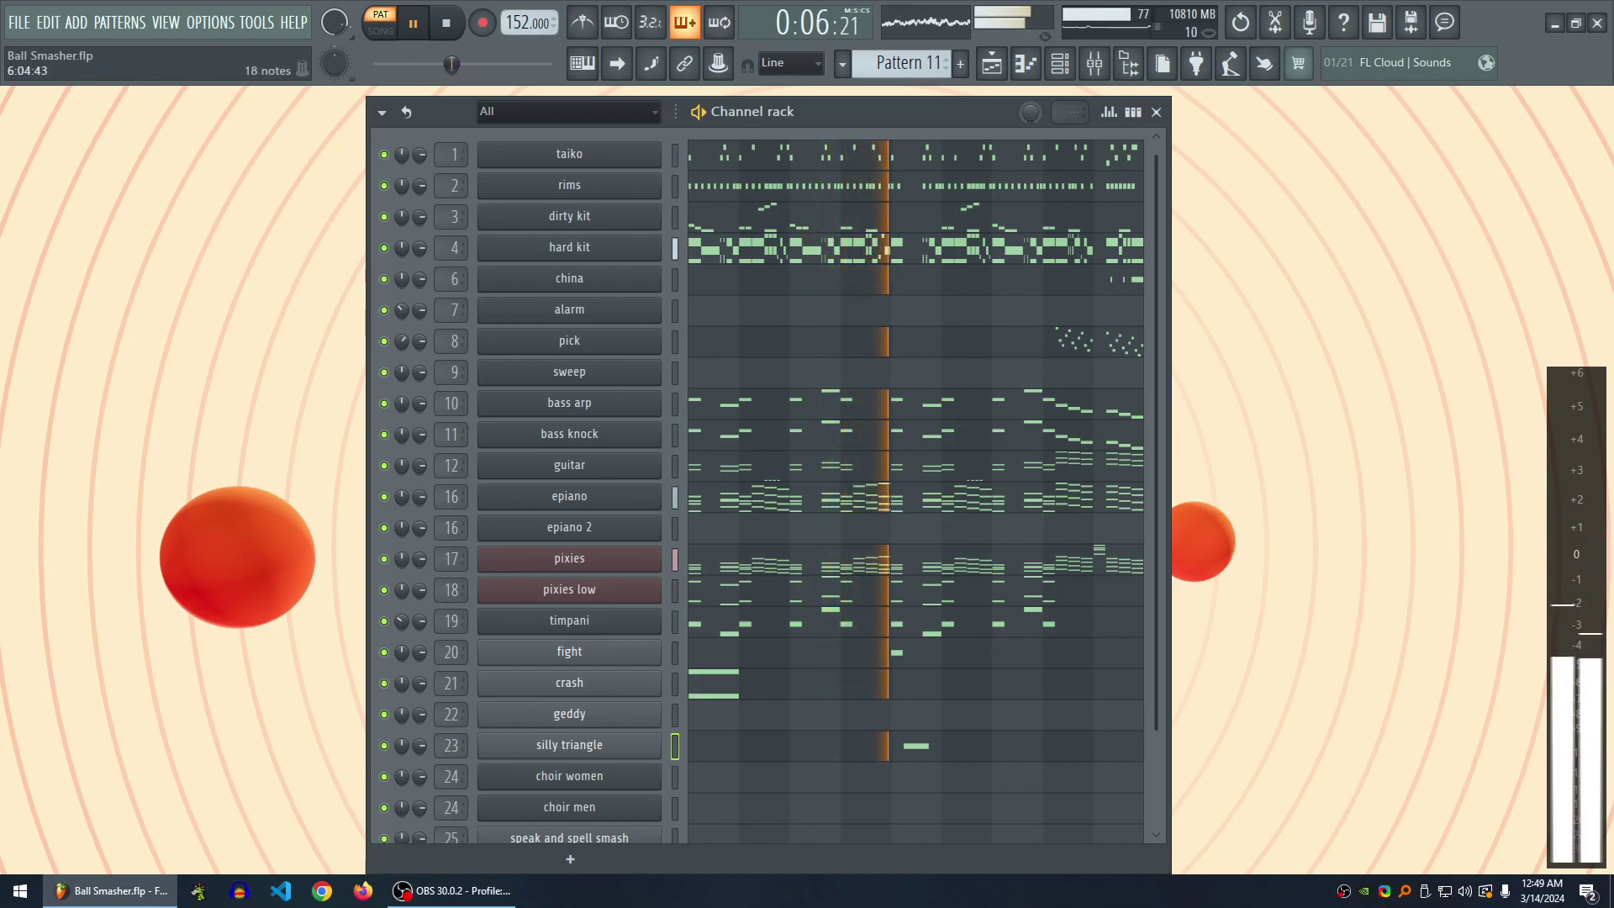
key("space")
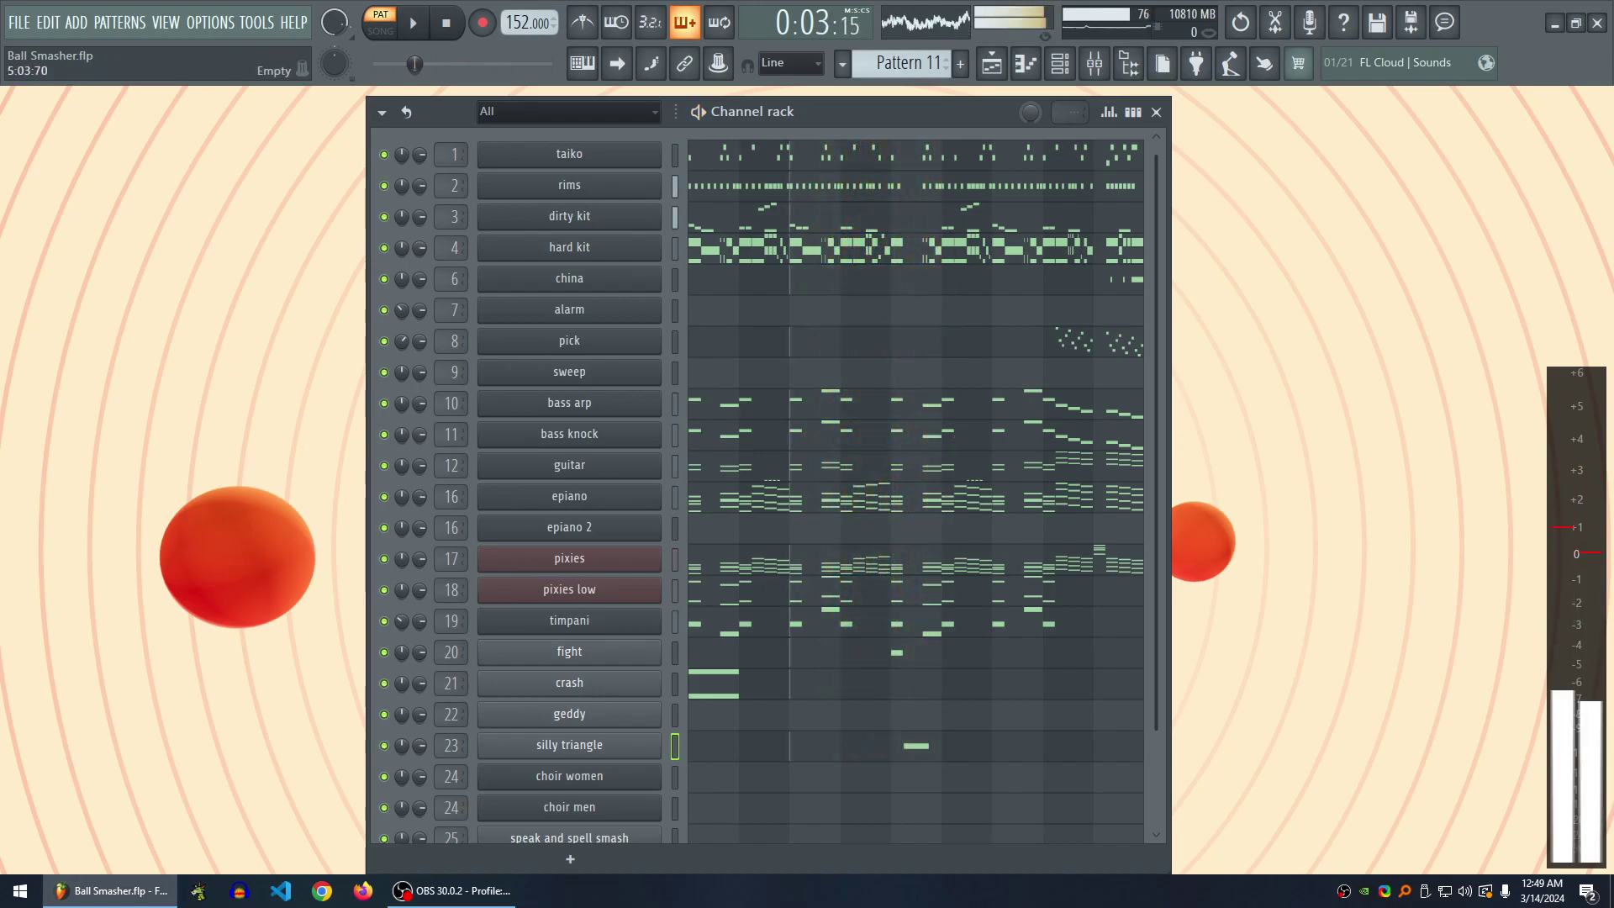
- Inspect the silly triangle's single note in its piano roll, set the play position to bar 5, and close the piano roll
left_click(914, 154)
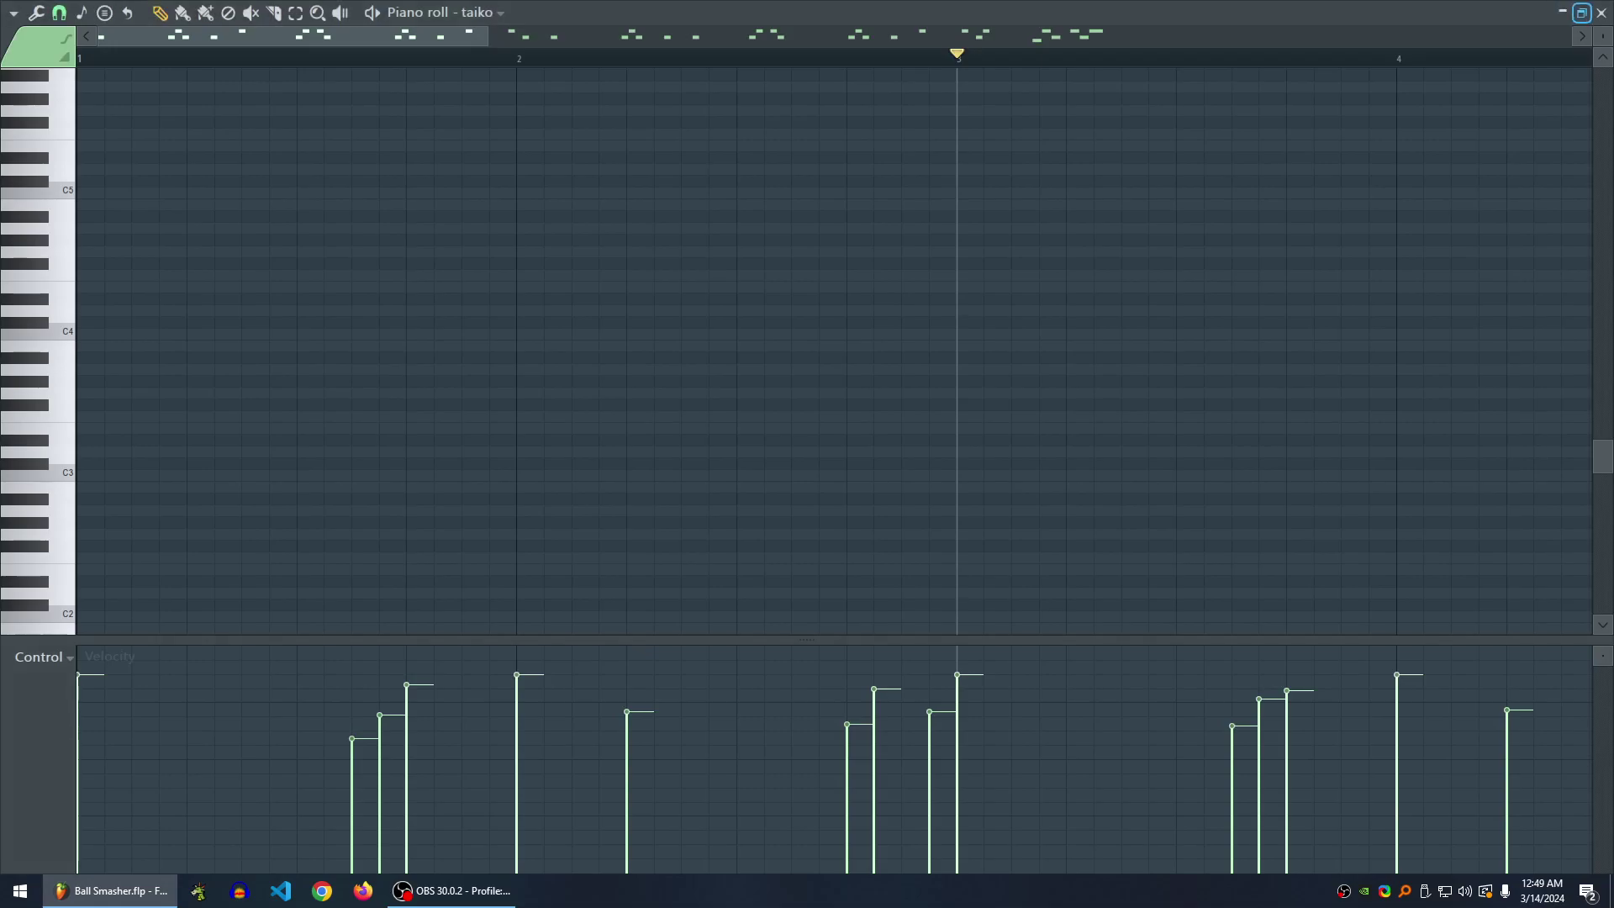
key("F7")
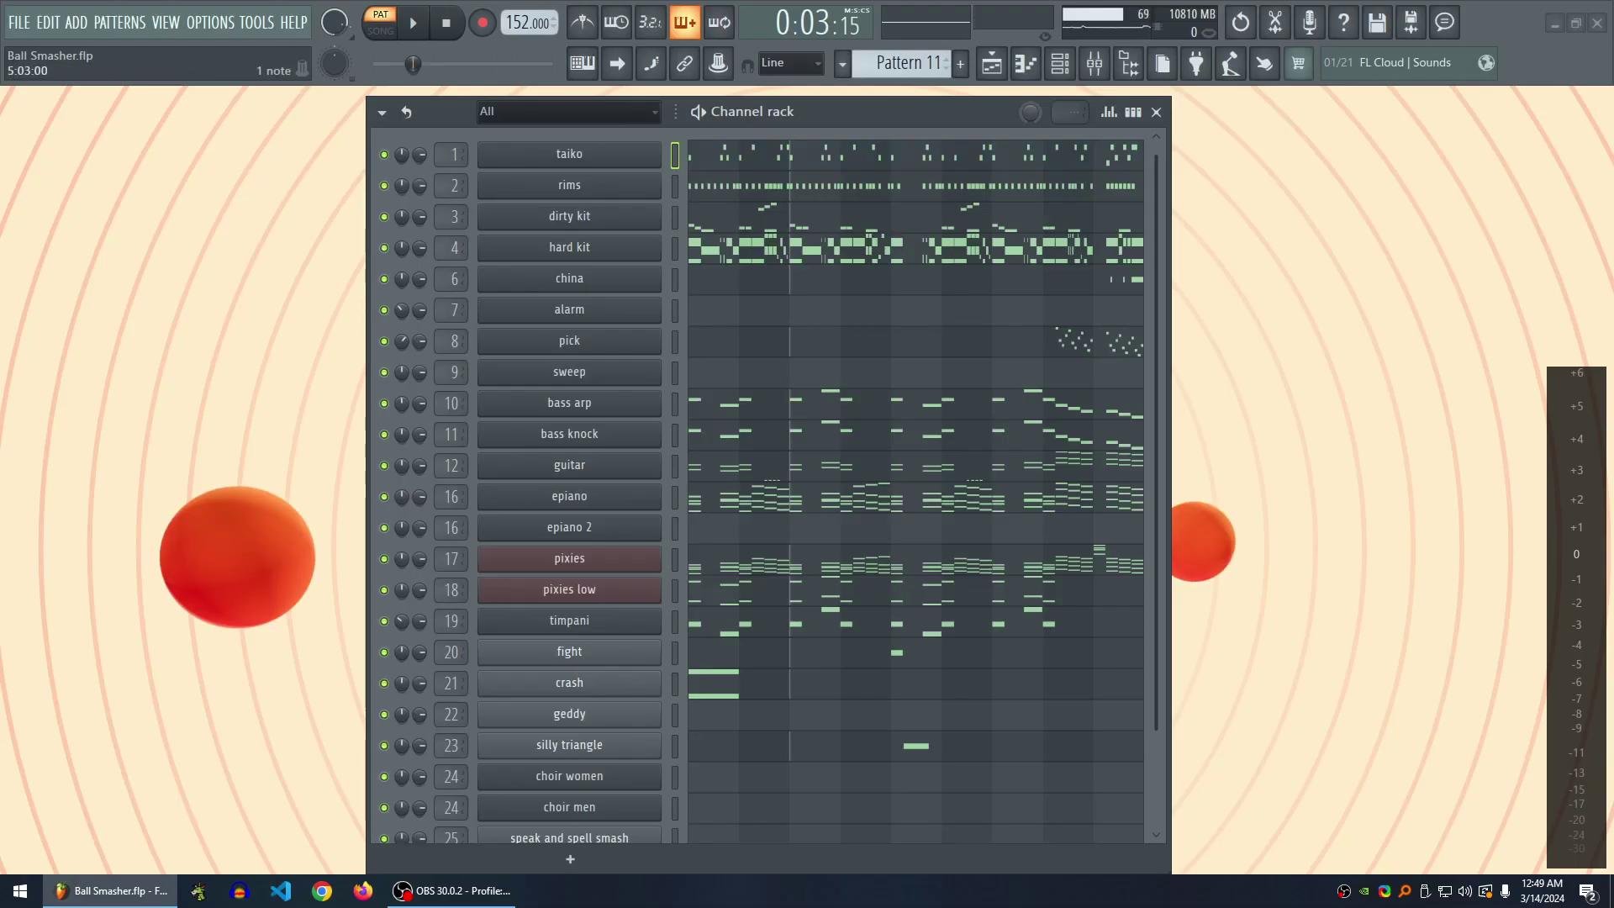
left_click(915, 745)
scroll(568, 336, "up", 3)
scroll(568, 336, "down", 2)
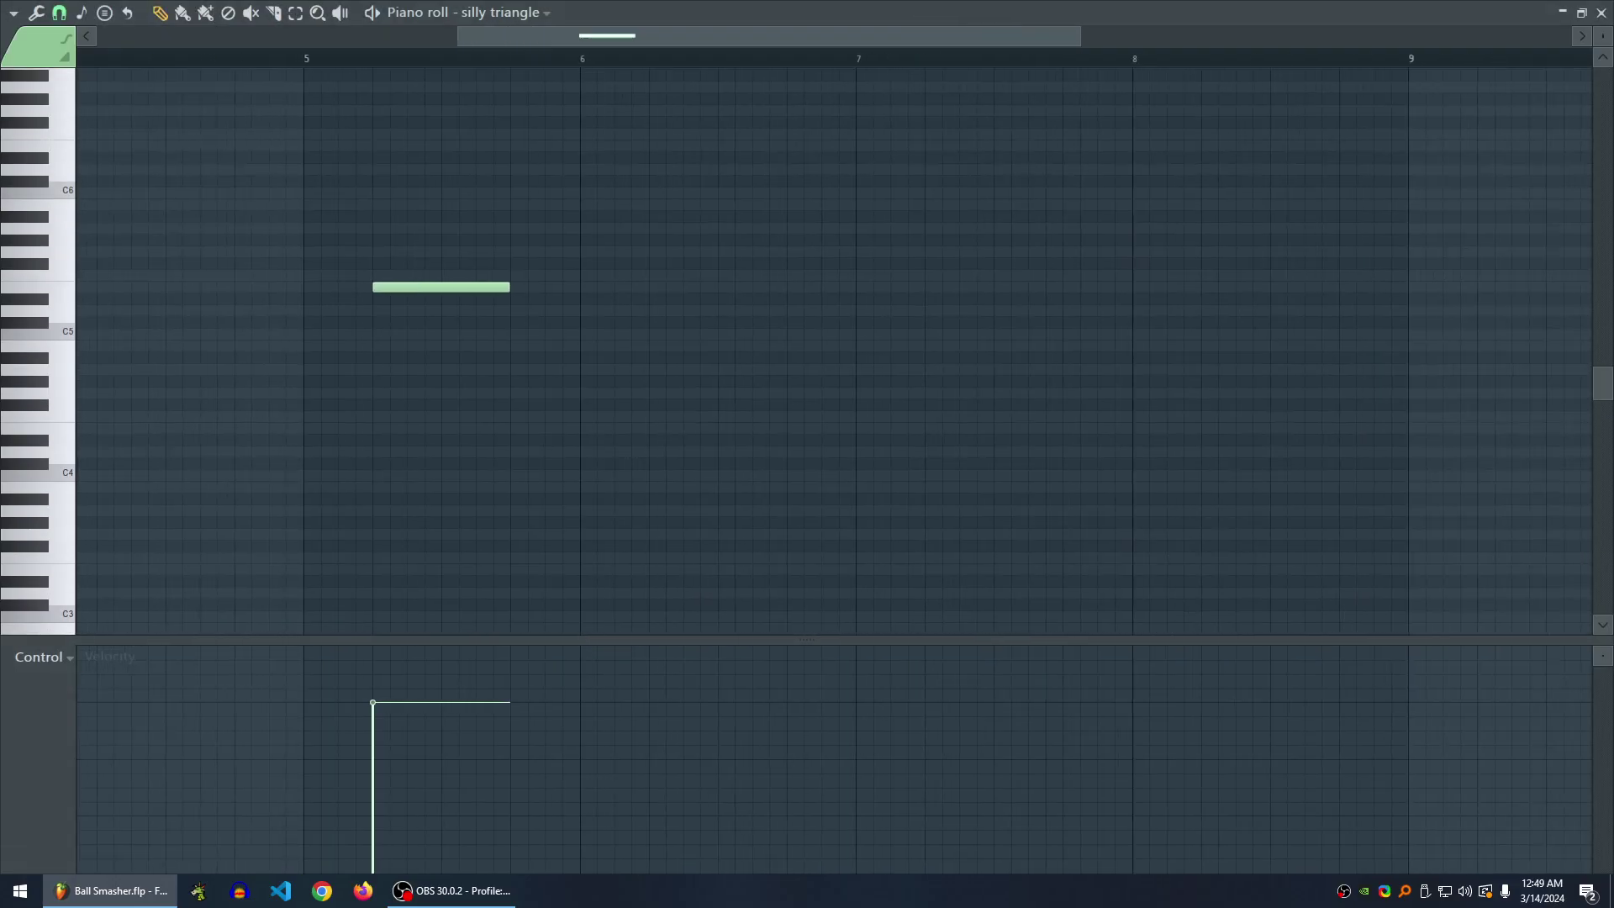
key("space")
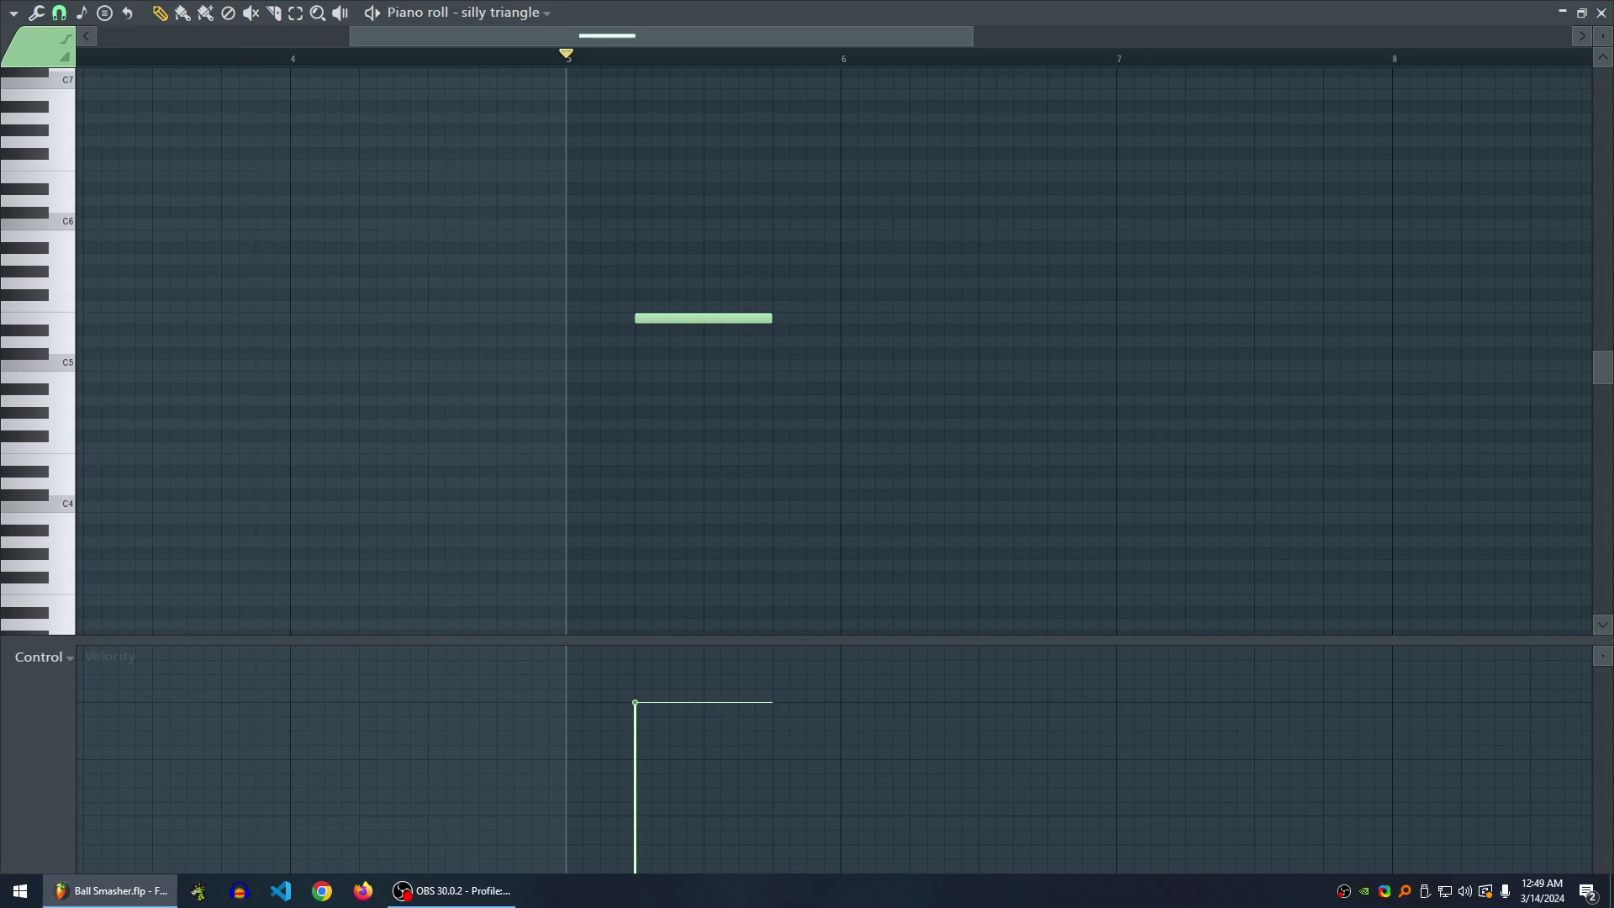
left_click(1600, 12)
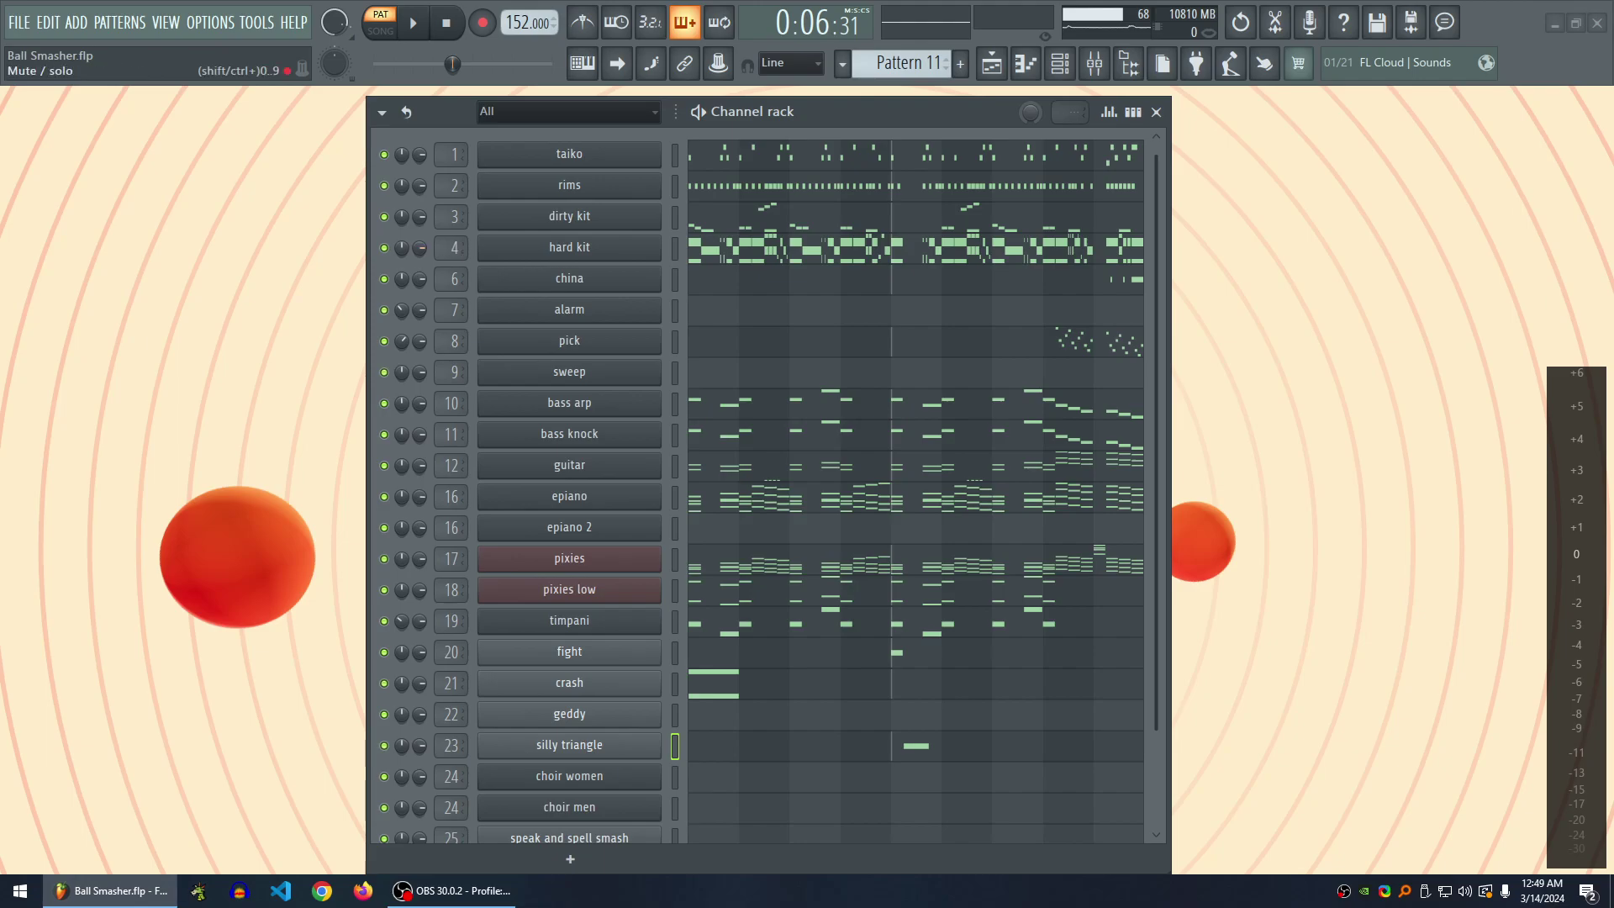
- Solo the hard kit channel and play Pattern 11 from bar 5
right_click(384, 248)
key("space")
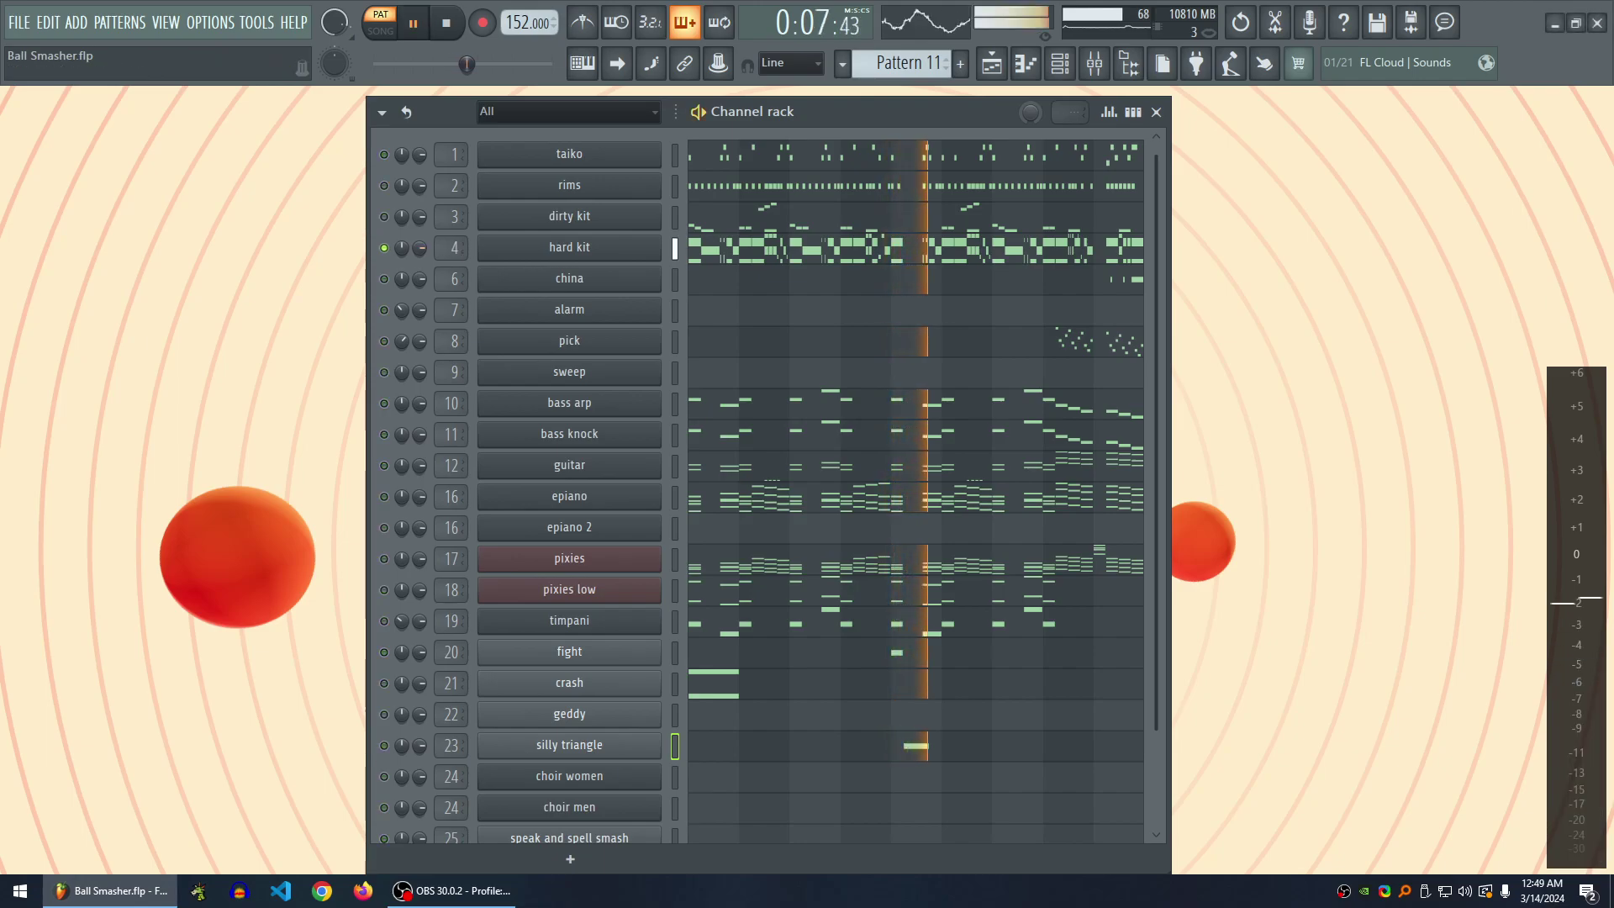
- Open the hard kit's piano roll and examine the short hits just before bar 6
key("F7")
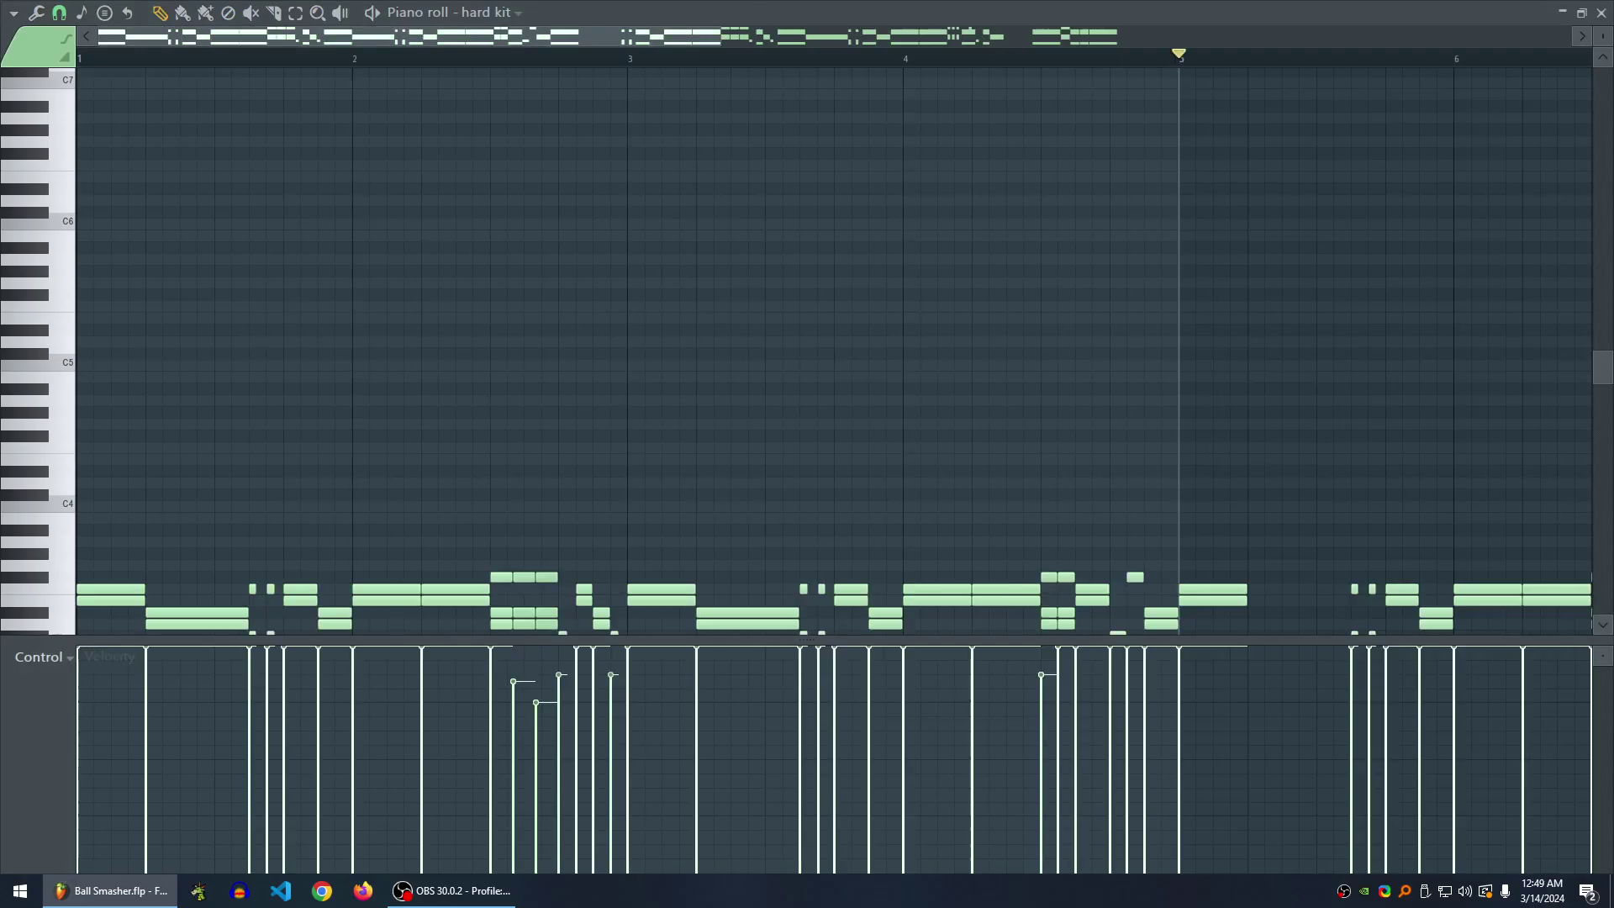
scroll(833, 351, "down", 3)
scroll(1404, 352, "up", 5)
scroll(833, 352, "right", 1)
scroll(833, 351, "down", 1)
scroll(833, 351, "right", 3)
scroll(833, 351, "down", 3)
- Try extending the two short hard kit hits before bar 6 to fill the gaps, and play the result
left_click_drag(576, 216, 706, 368)
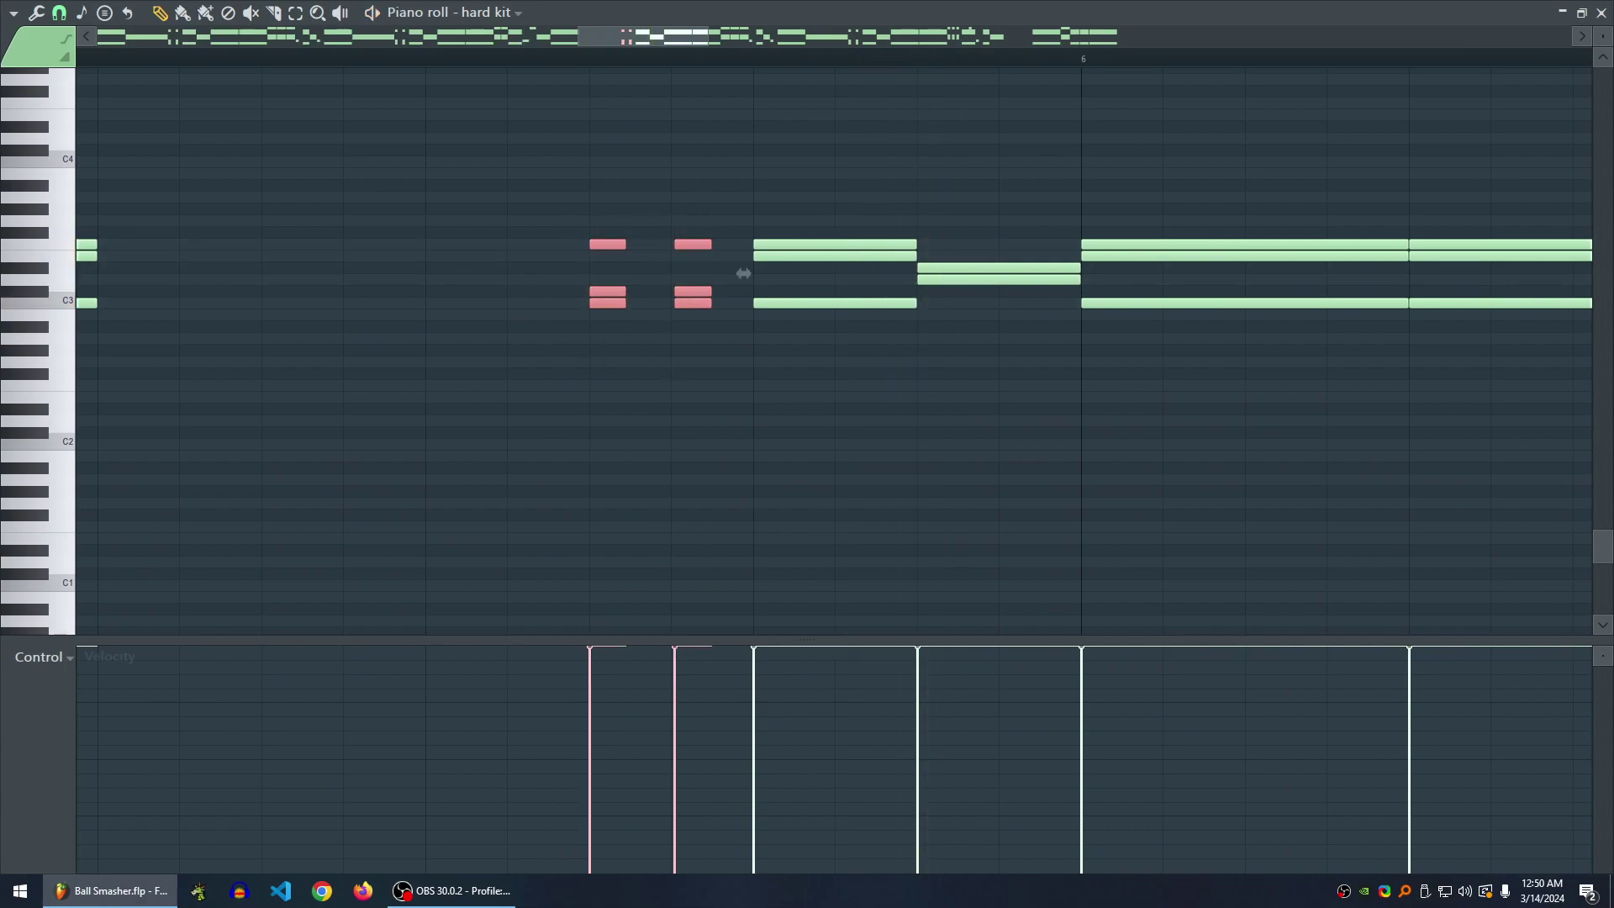
key("ctrl+q")
key("ctrl+d")
key("space")
key("space")
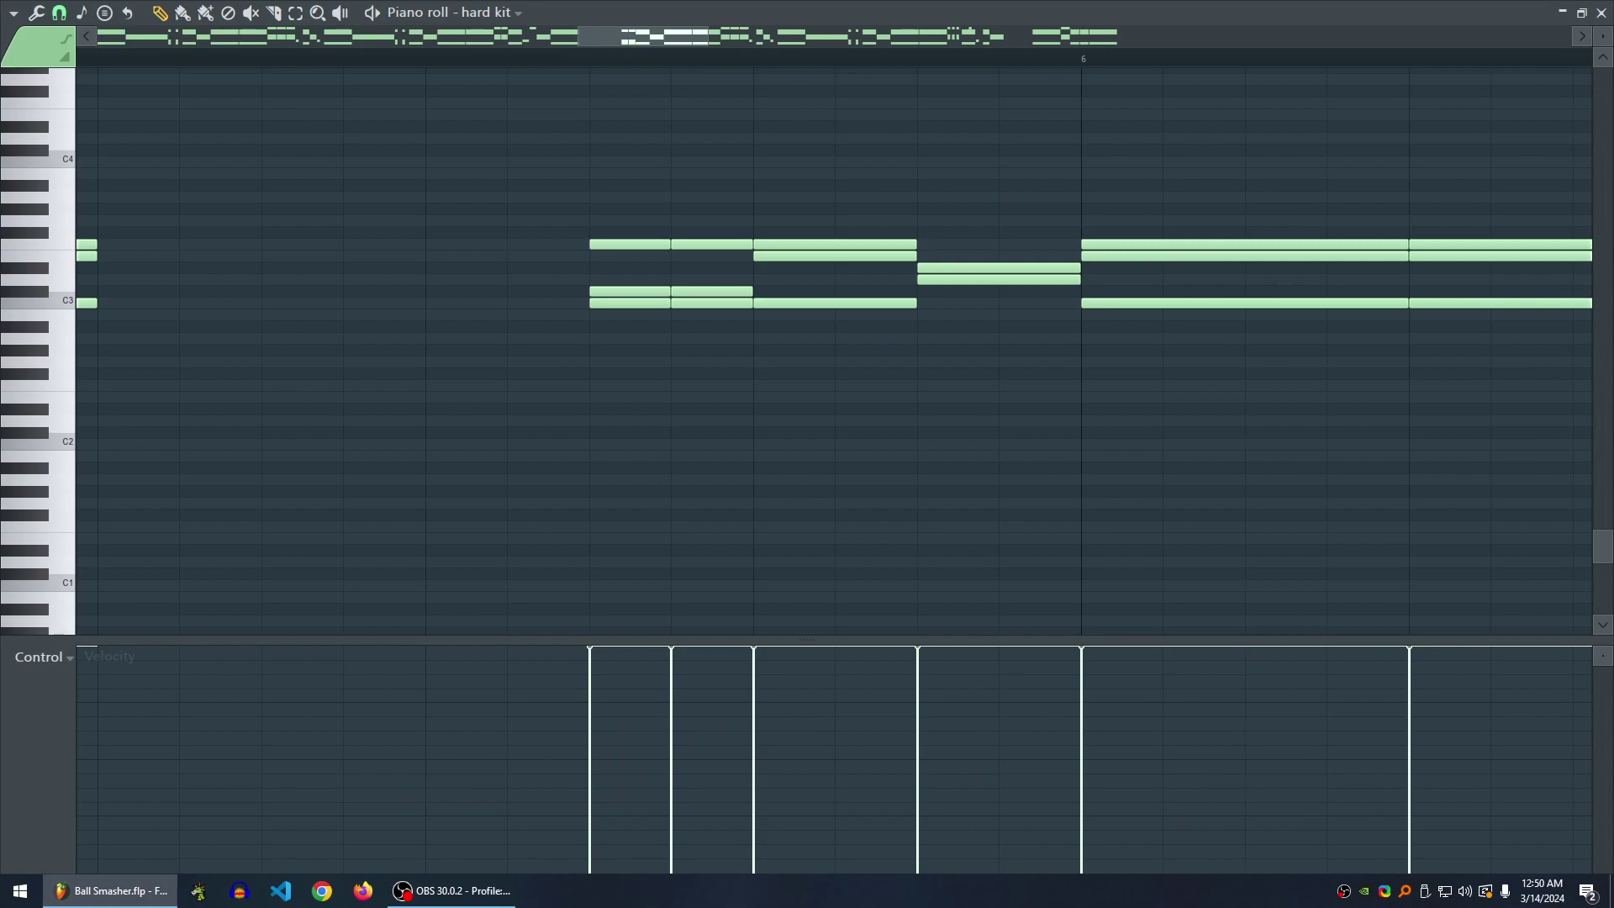
left_click_drag(622, 228, 732, 331)
key("space")
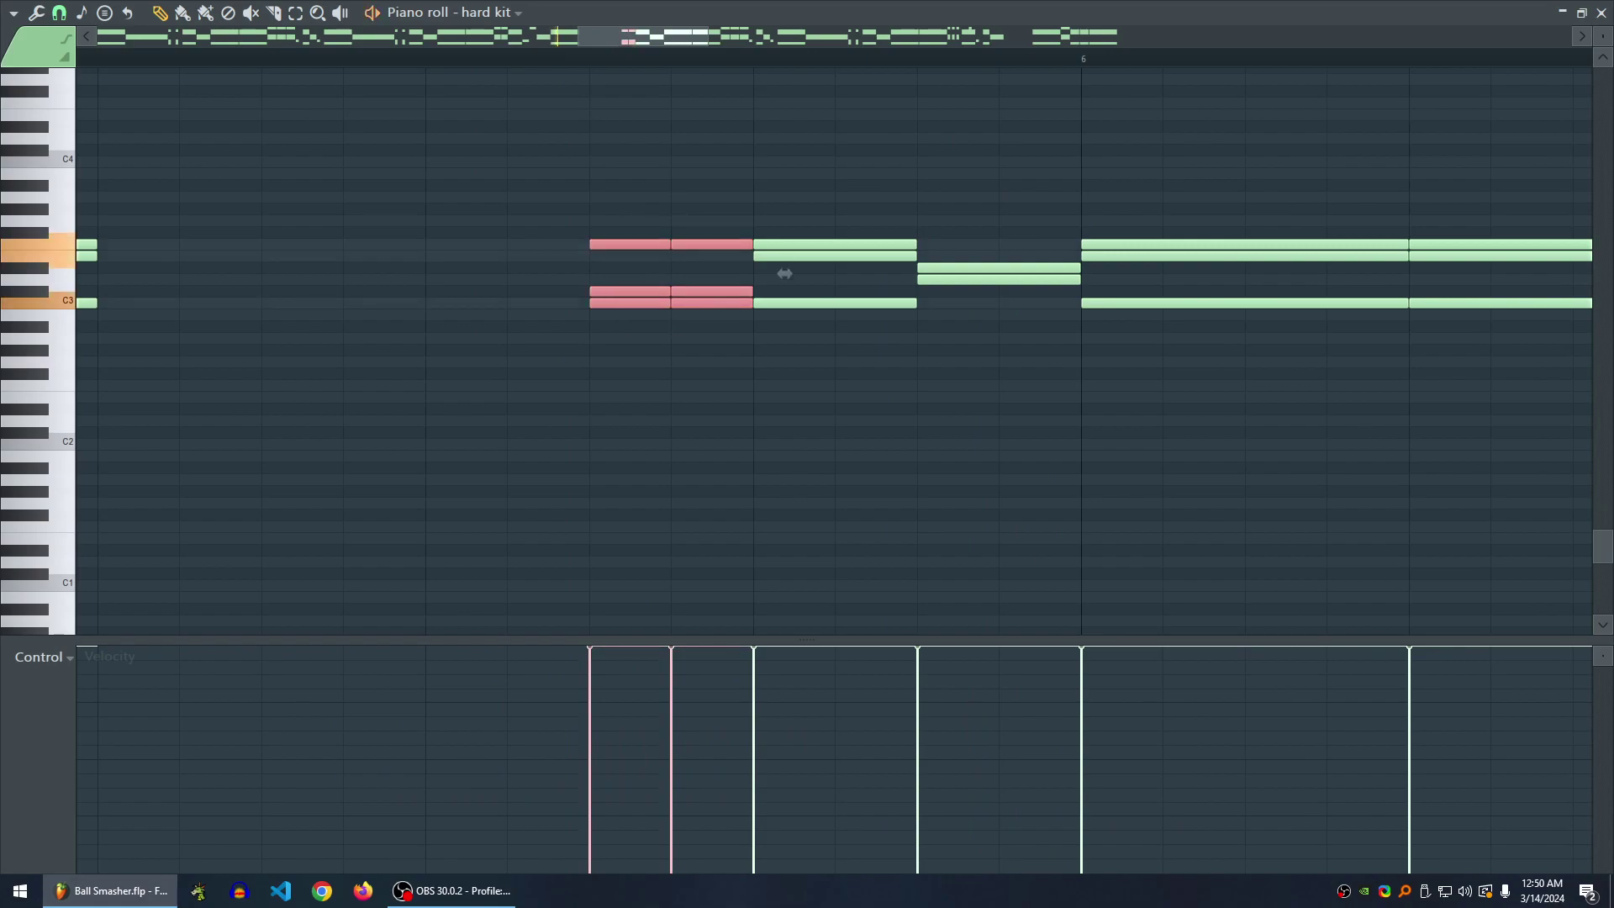
- Compare the lengthened hard kit hits with the original, undo the lengthening, and play the short version
key("ctrl+d")
key("space")
key("ctrl+z")
key("ctrl+shift+z")
key("ctrl+z")
key("ctrl+z")
key("ctrl+d")
key("space")
key("space")
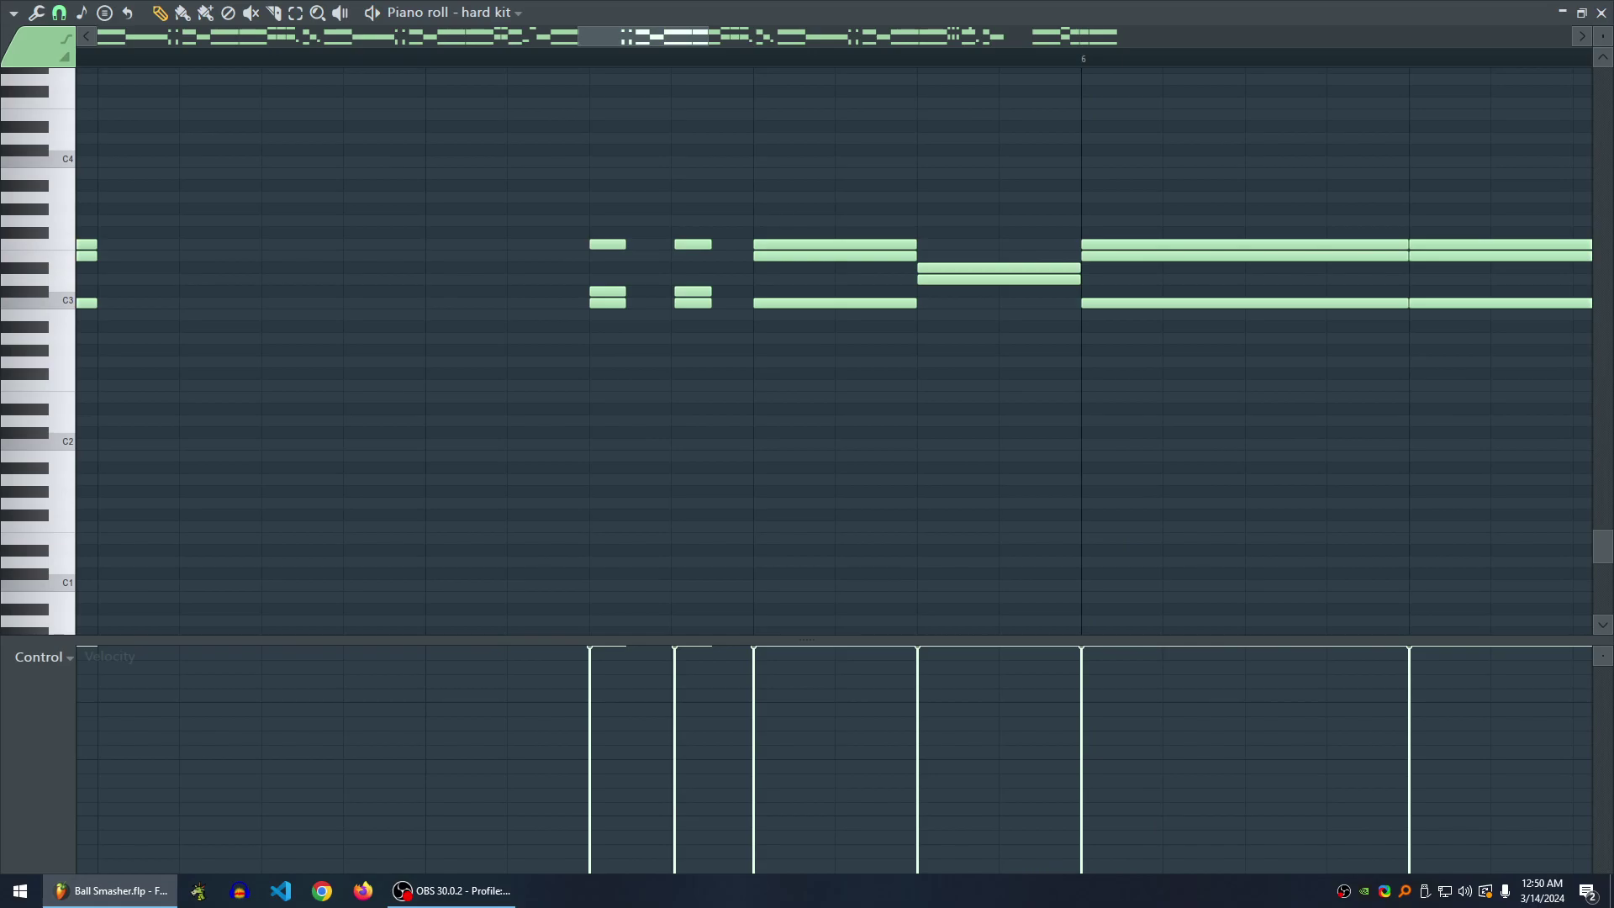
- Close the hard kit's piano roll and play Pattern 11 with taiko, rims, dirty kit and hard kit enabled
left_click(1600, 12)
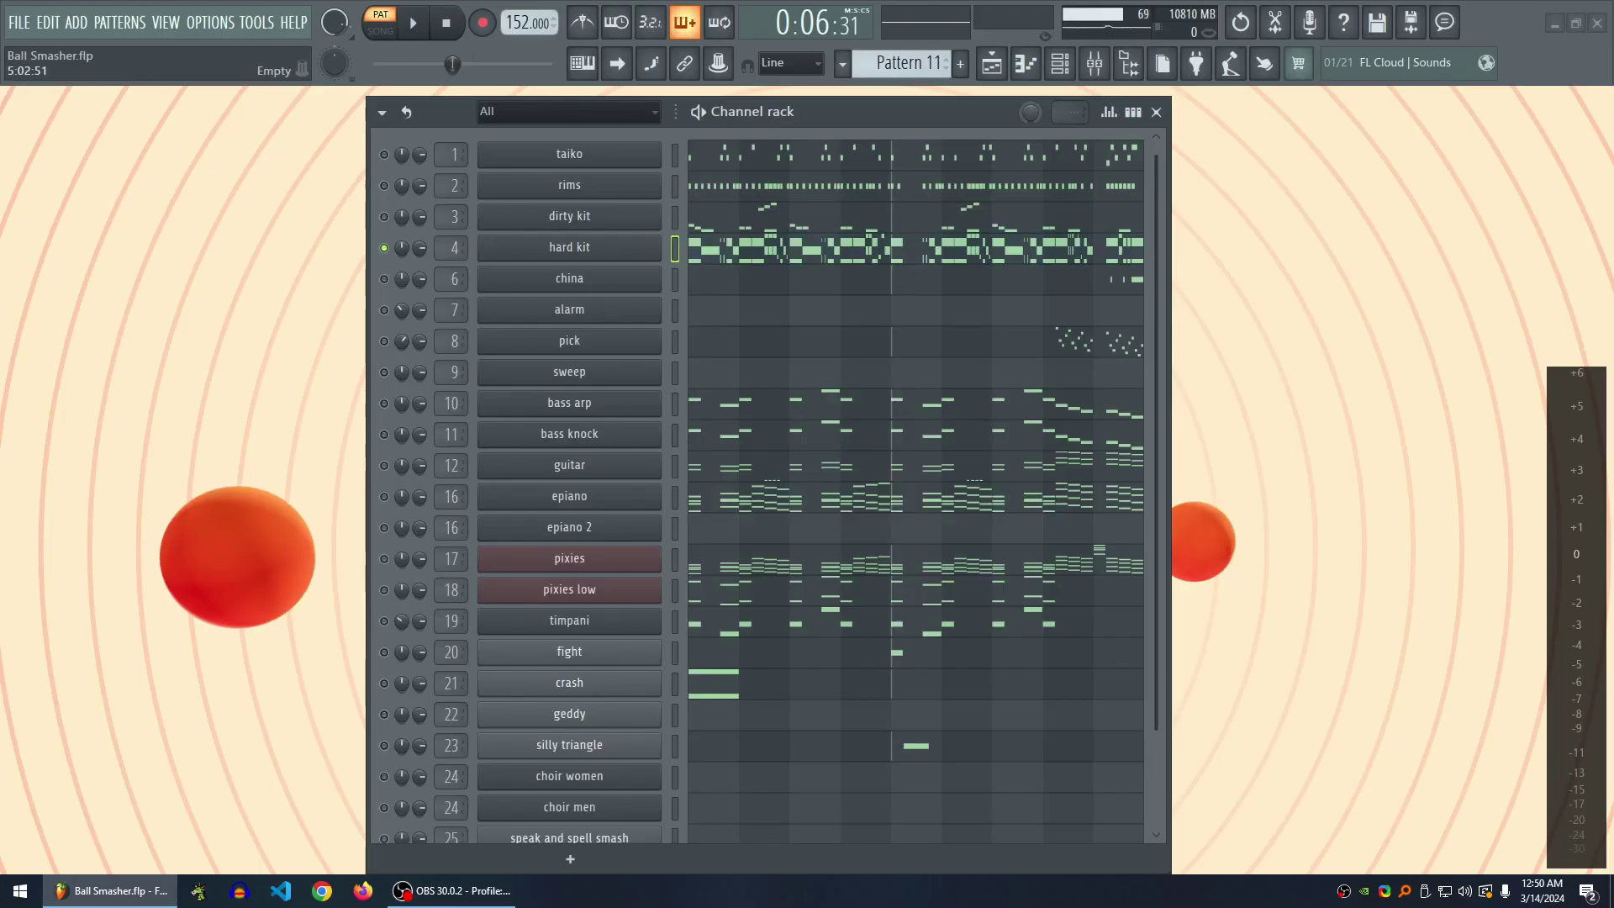
key("space")
left_click(384, 216)
left_click(384, 248)
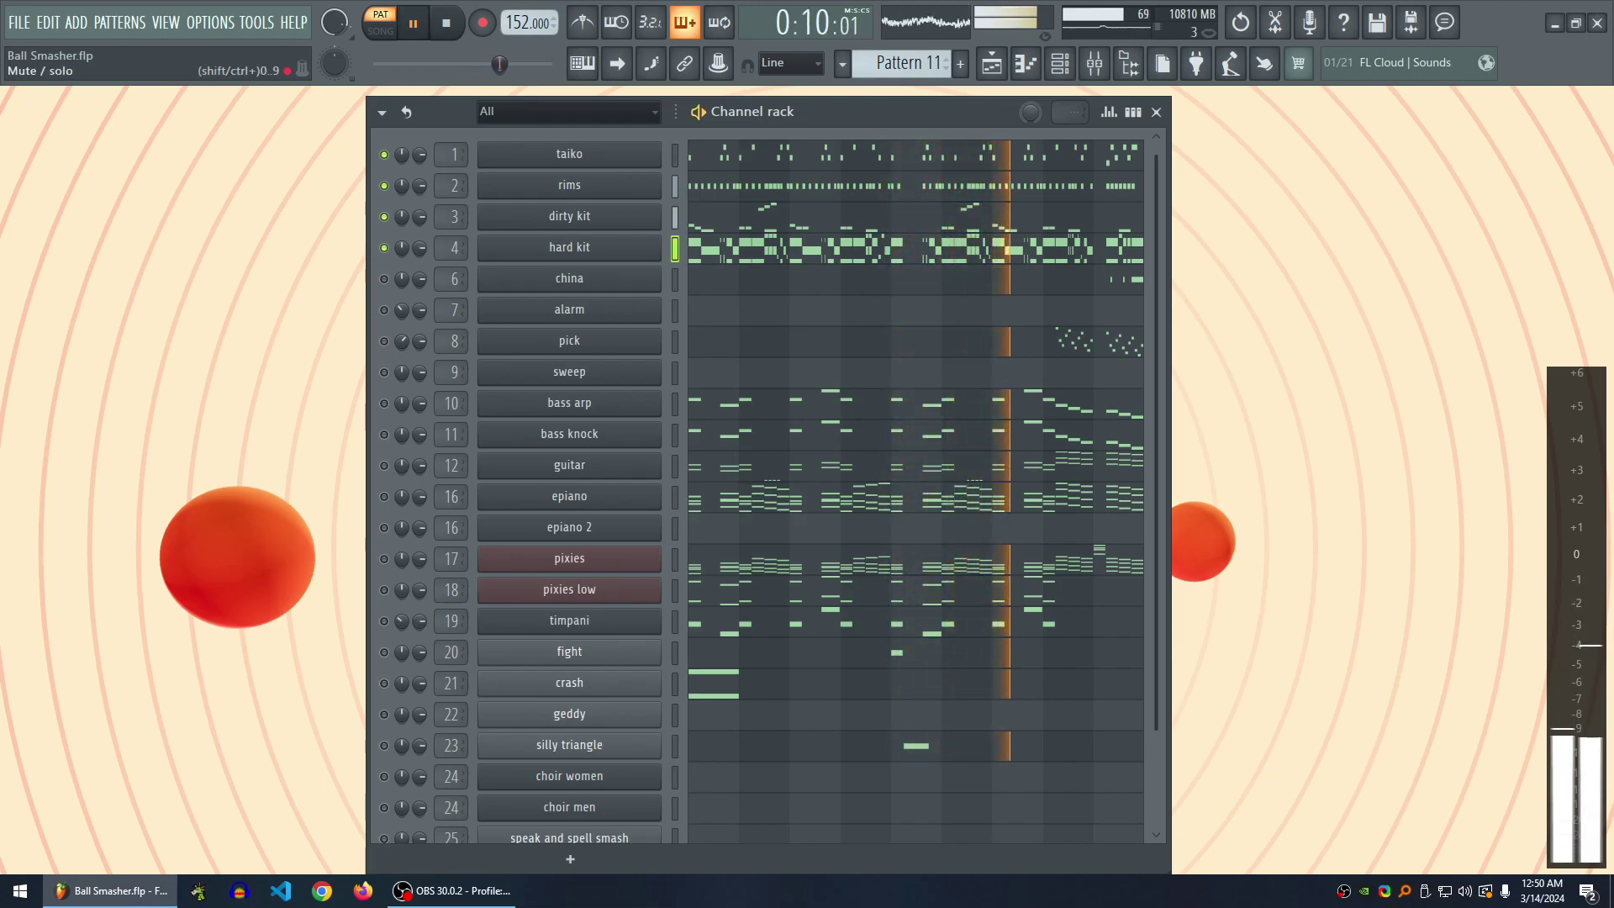
- Solo the pick channel during playback, re-enable all channels, and play Pattern 11 again
right_click(383, 340)
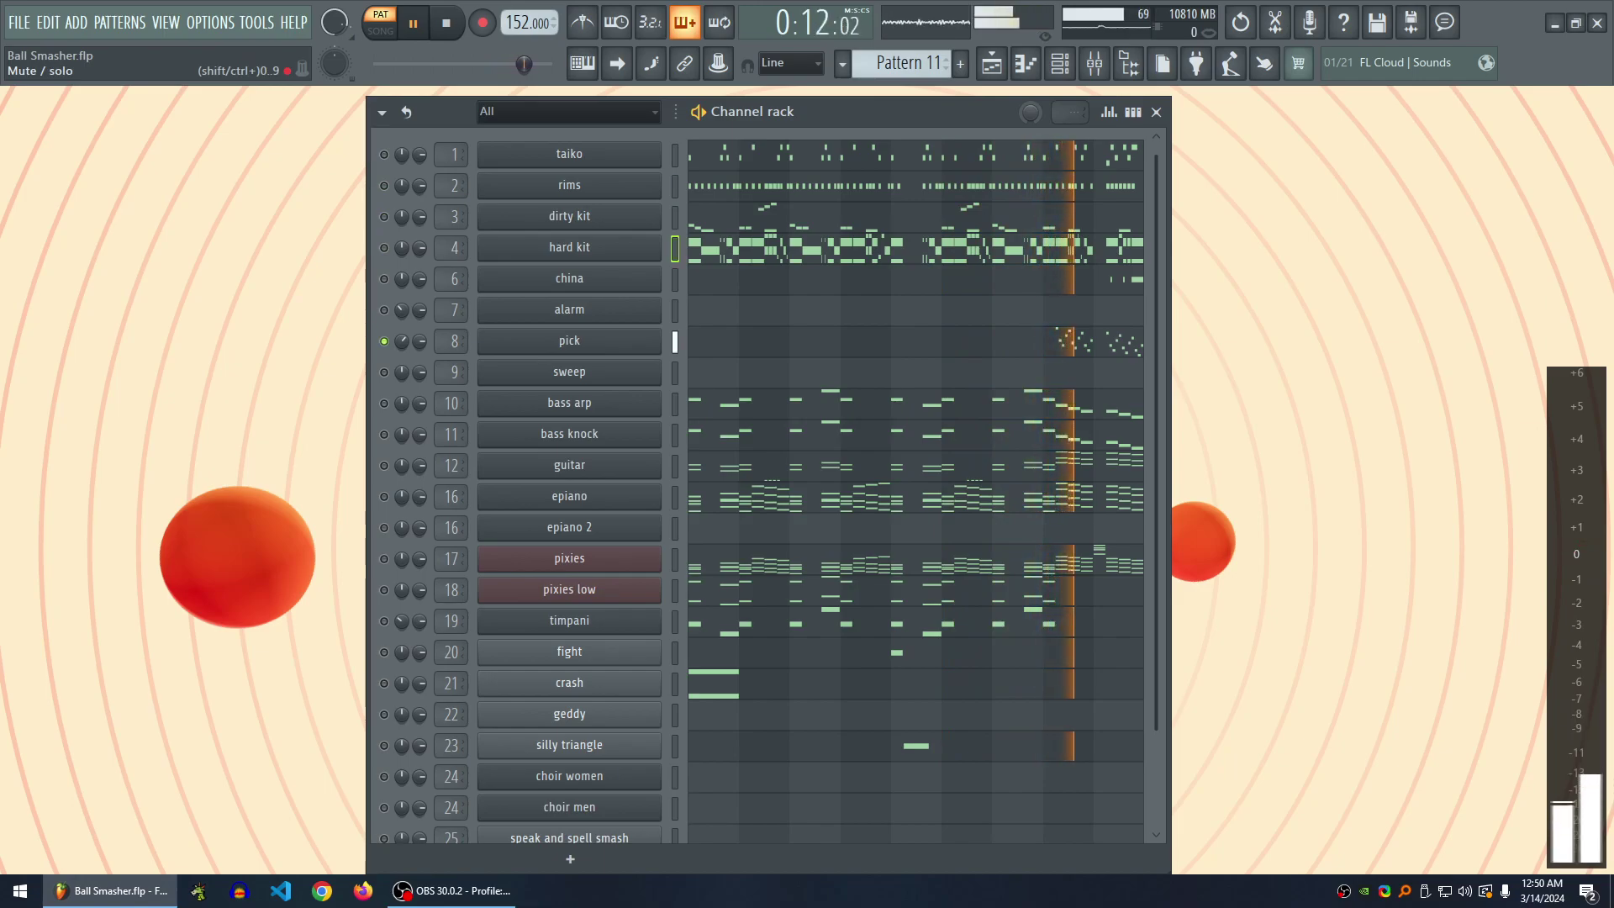
key("space")
right_click(383, 403)
key("space")
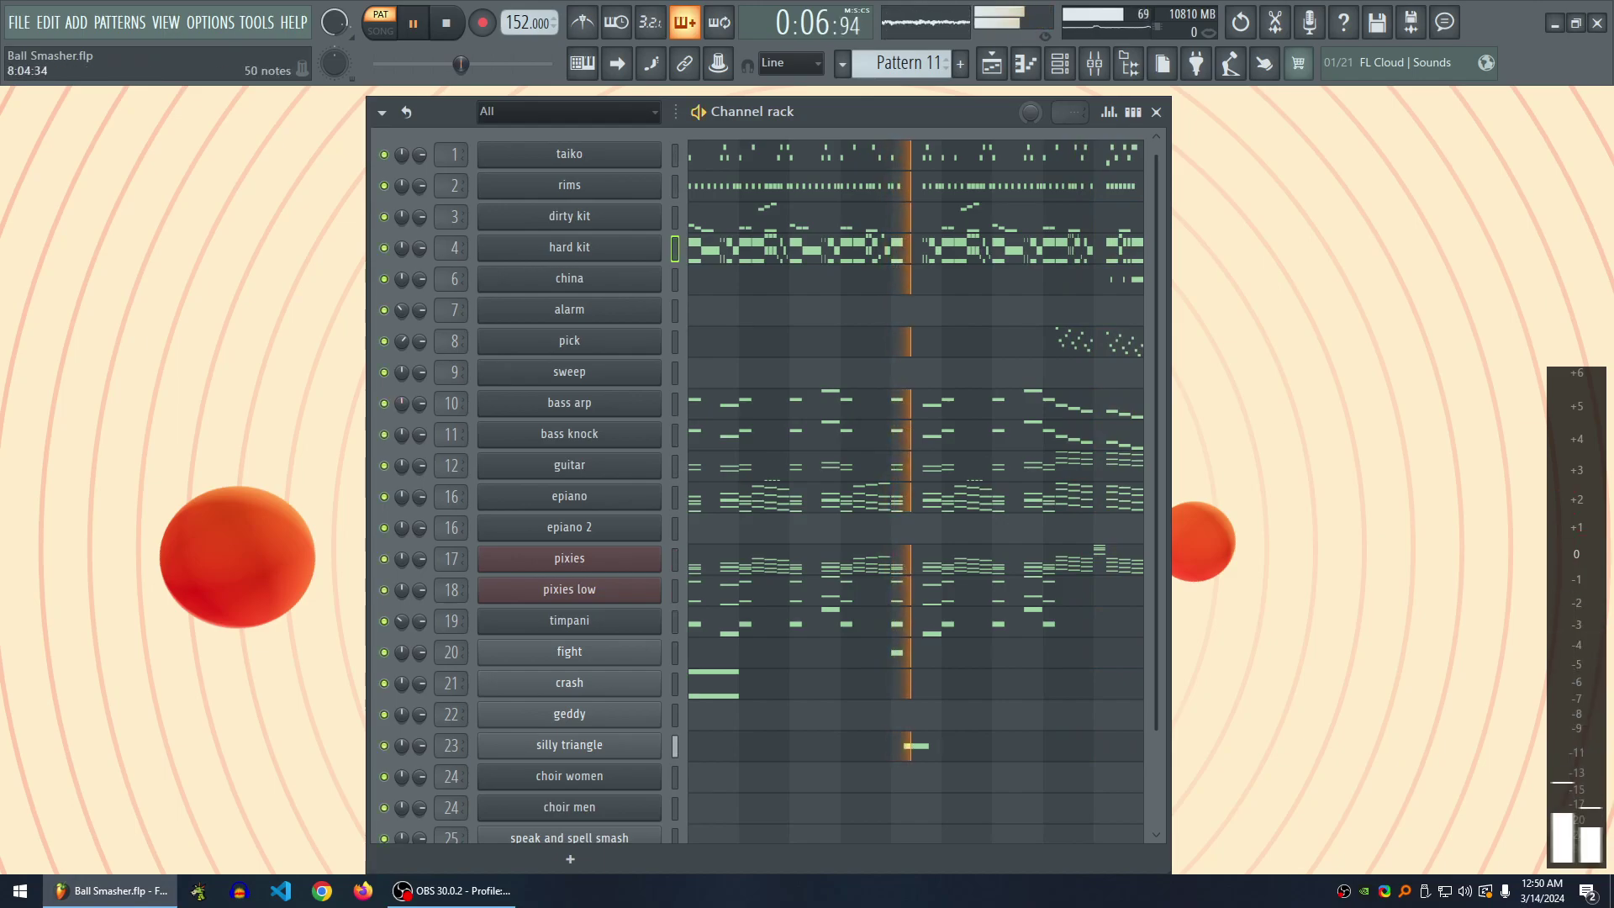
- Examine the pixies channel's notes in its piano roll while Pattern 11 plays, and close it
key("F7")
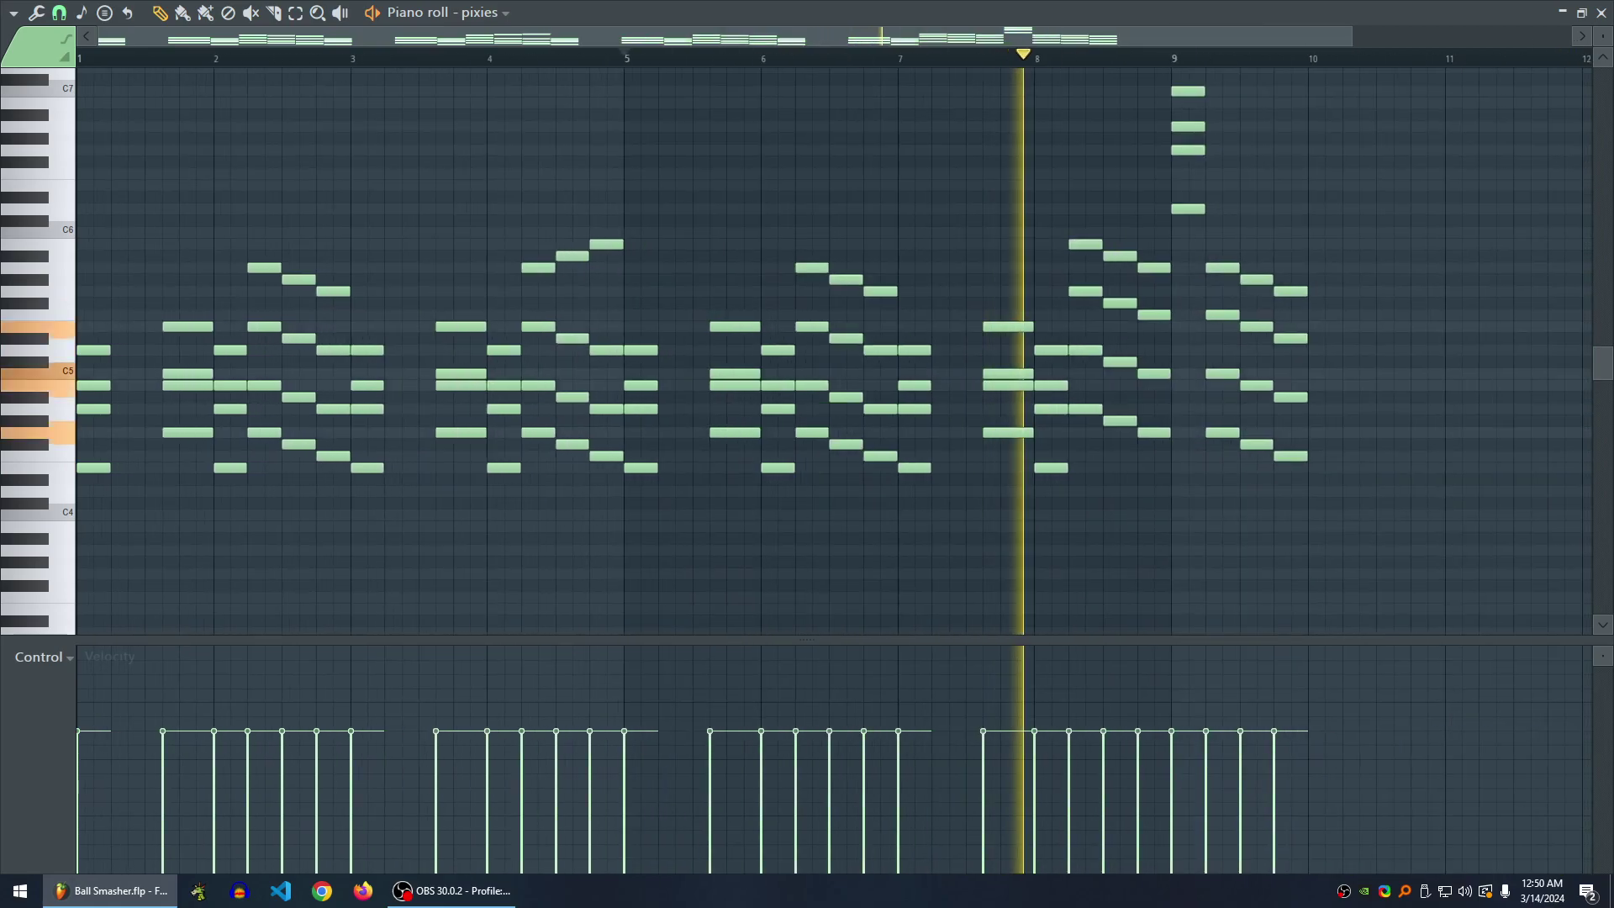
scroll(834, 294, "up", 2)
scroll(834, 351, "right", 2)
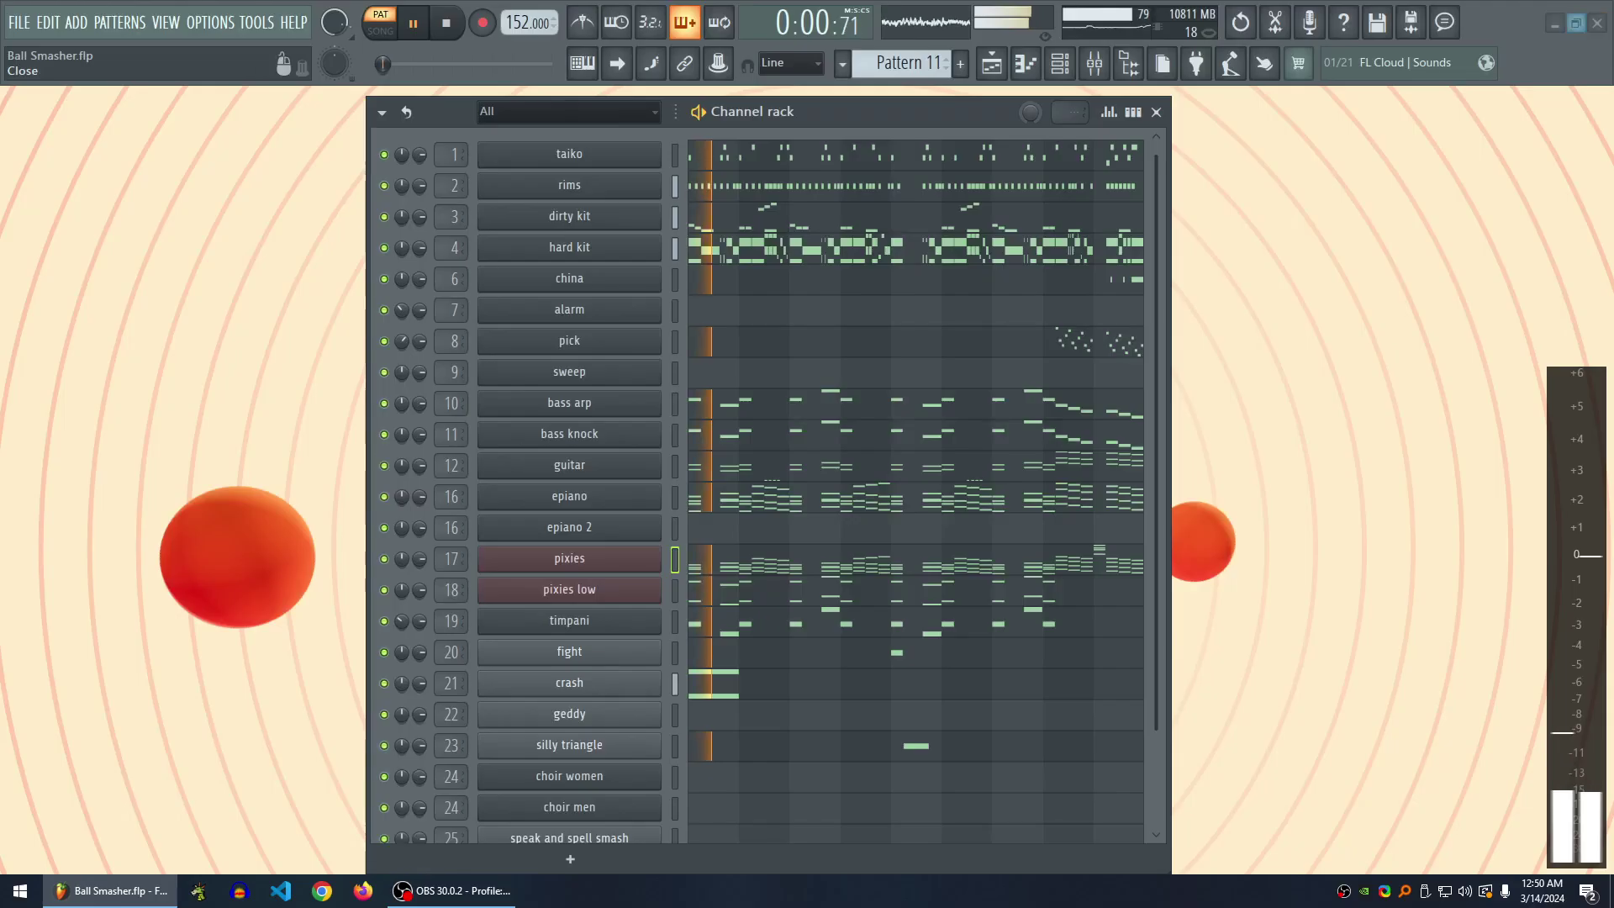
- Open the rims channel's piano roll, set the play position to bar 8, and play the closing notes
key("F7")
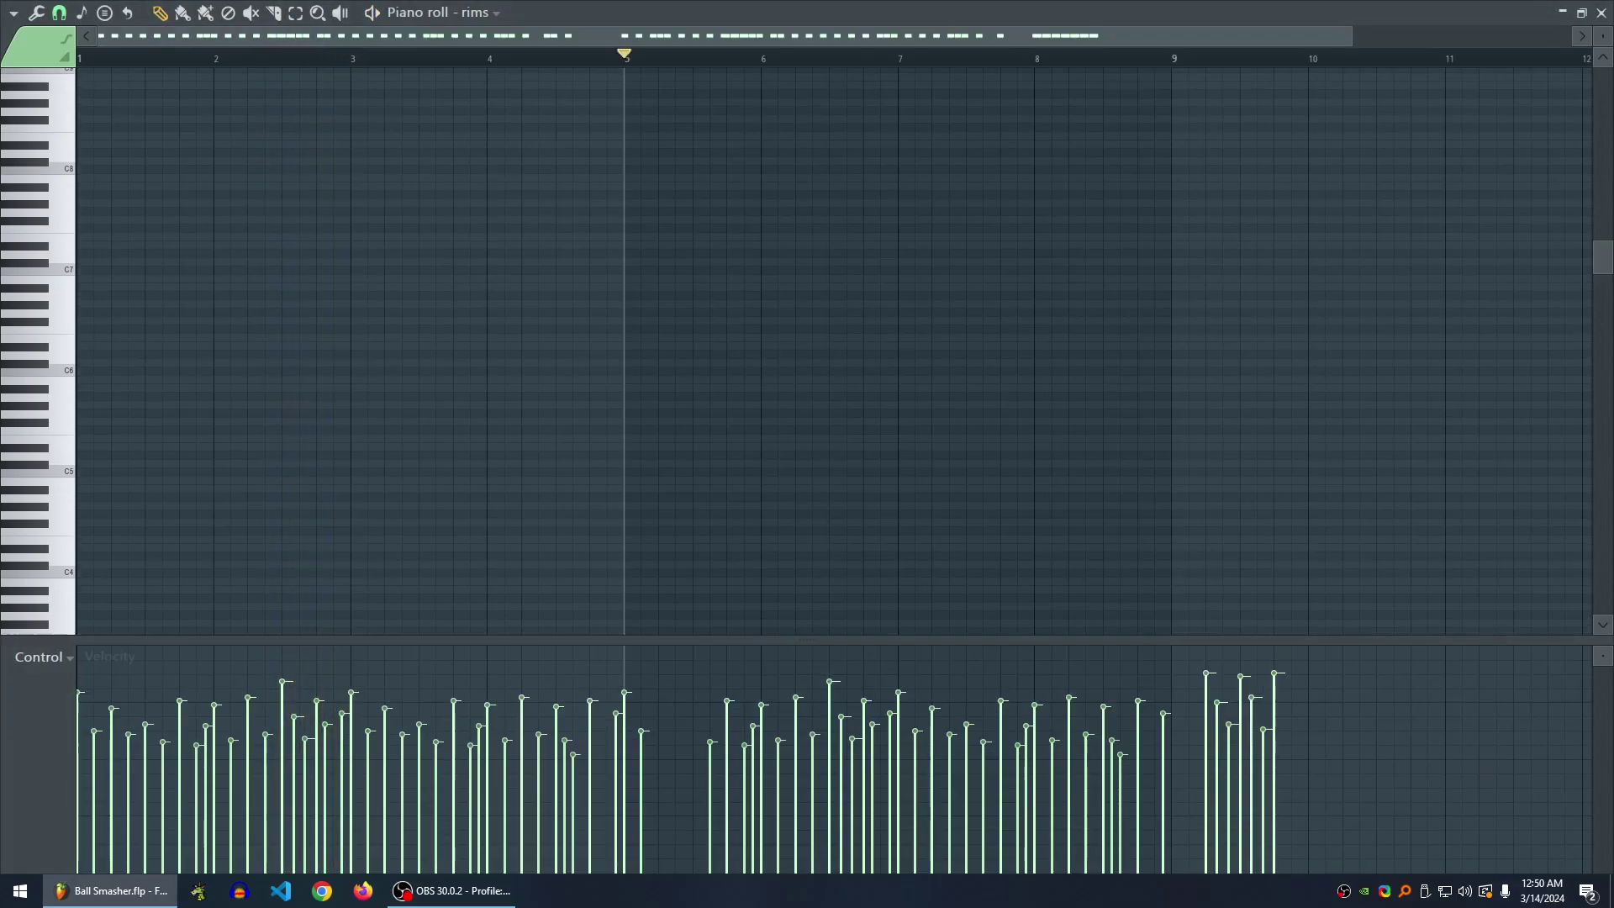
scroll(834, 351, "up", 2)
scroll(834, 351, "down", 6)
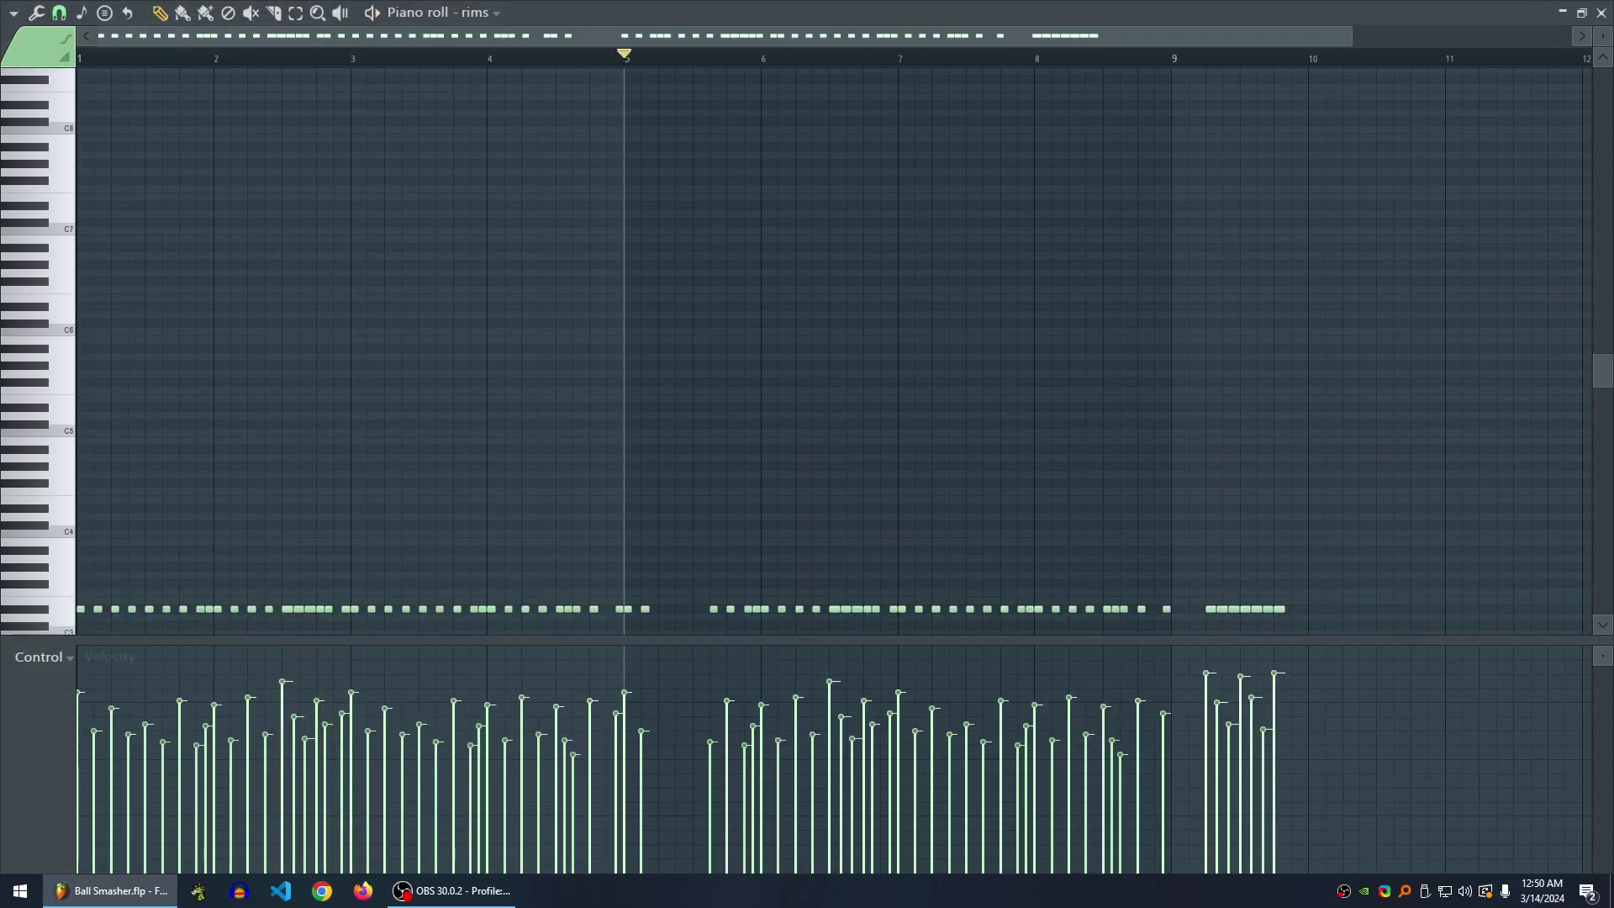
scroll(1309, 391, "up", 4)
scroll(1220, 390, "up", 1)
left_click_drag(744, 57, 386, 57)
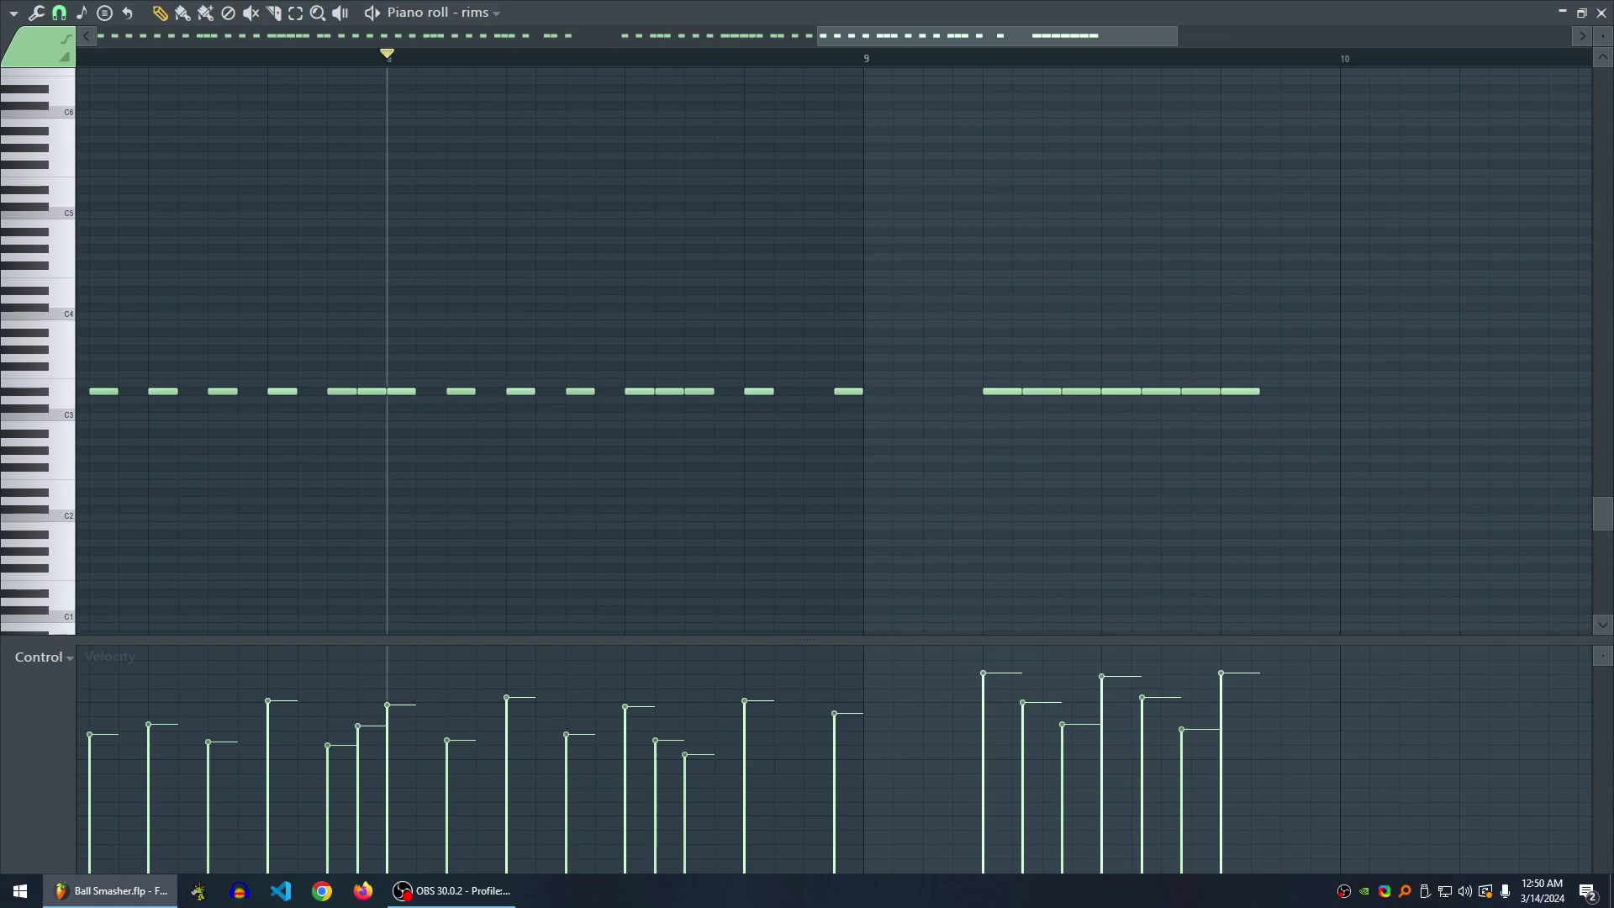
left_click_drag(834, 352, 692, 320)
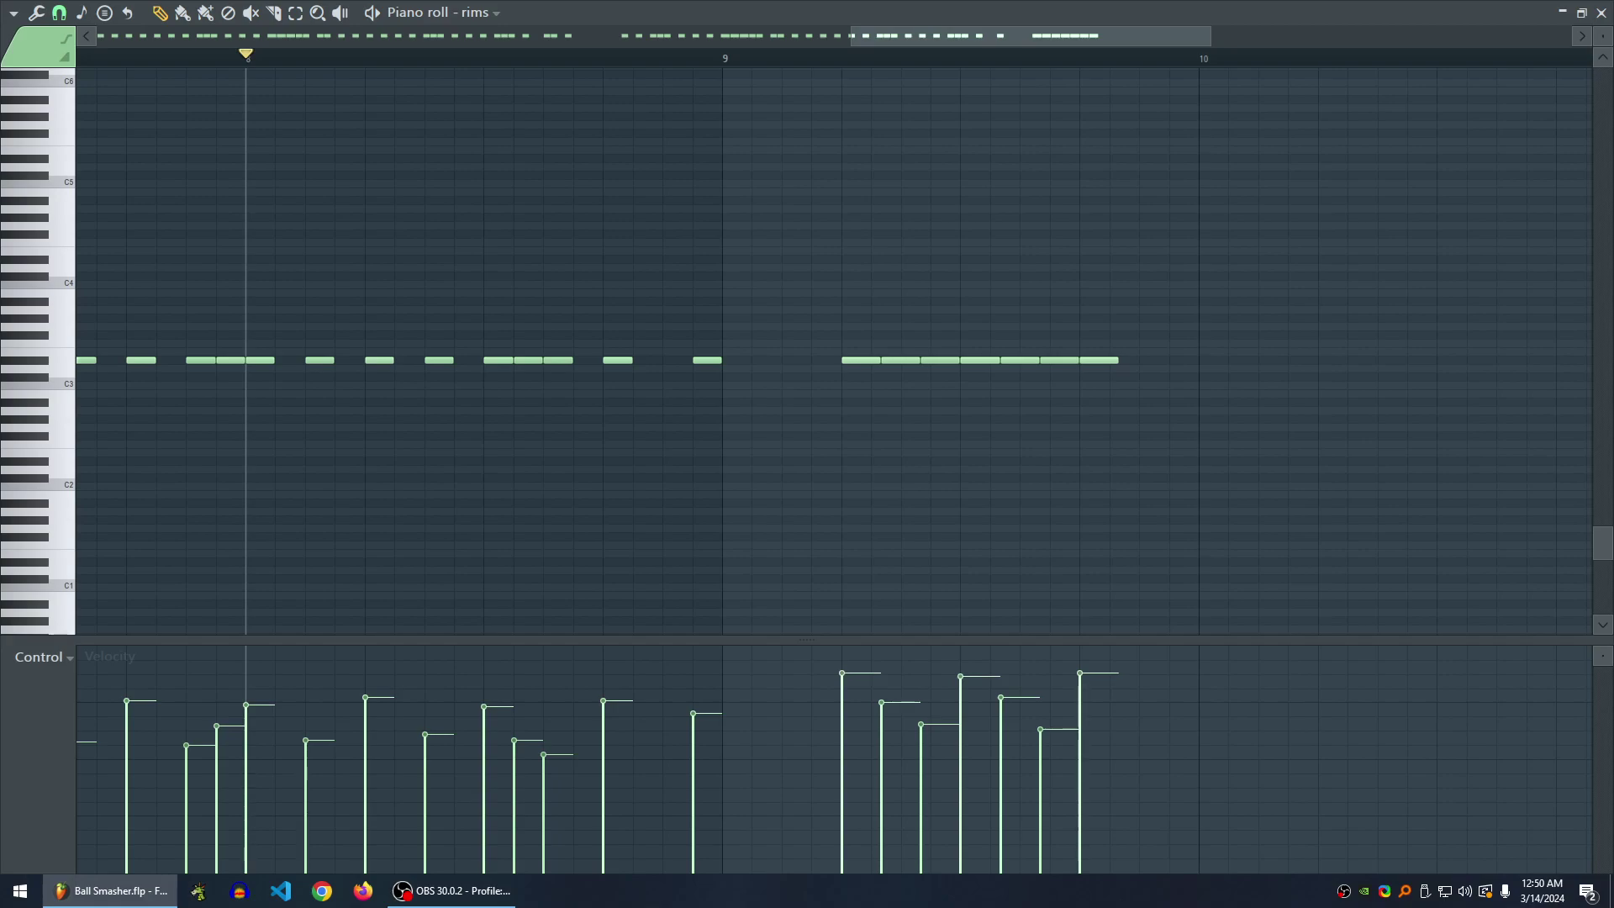
key("space")
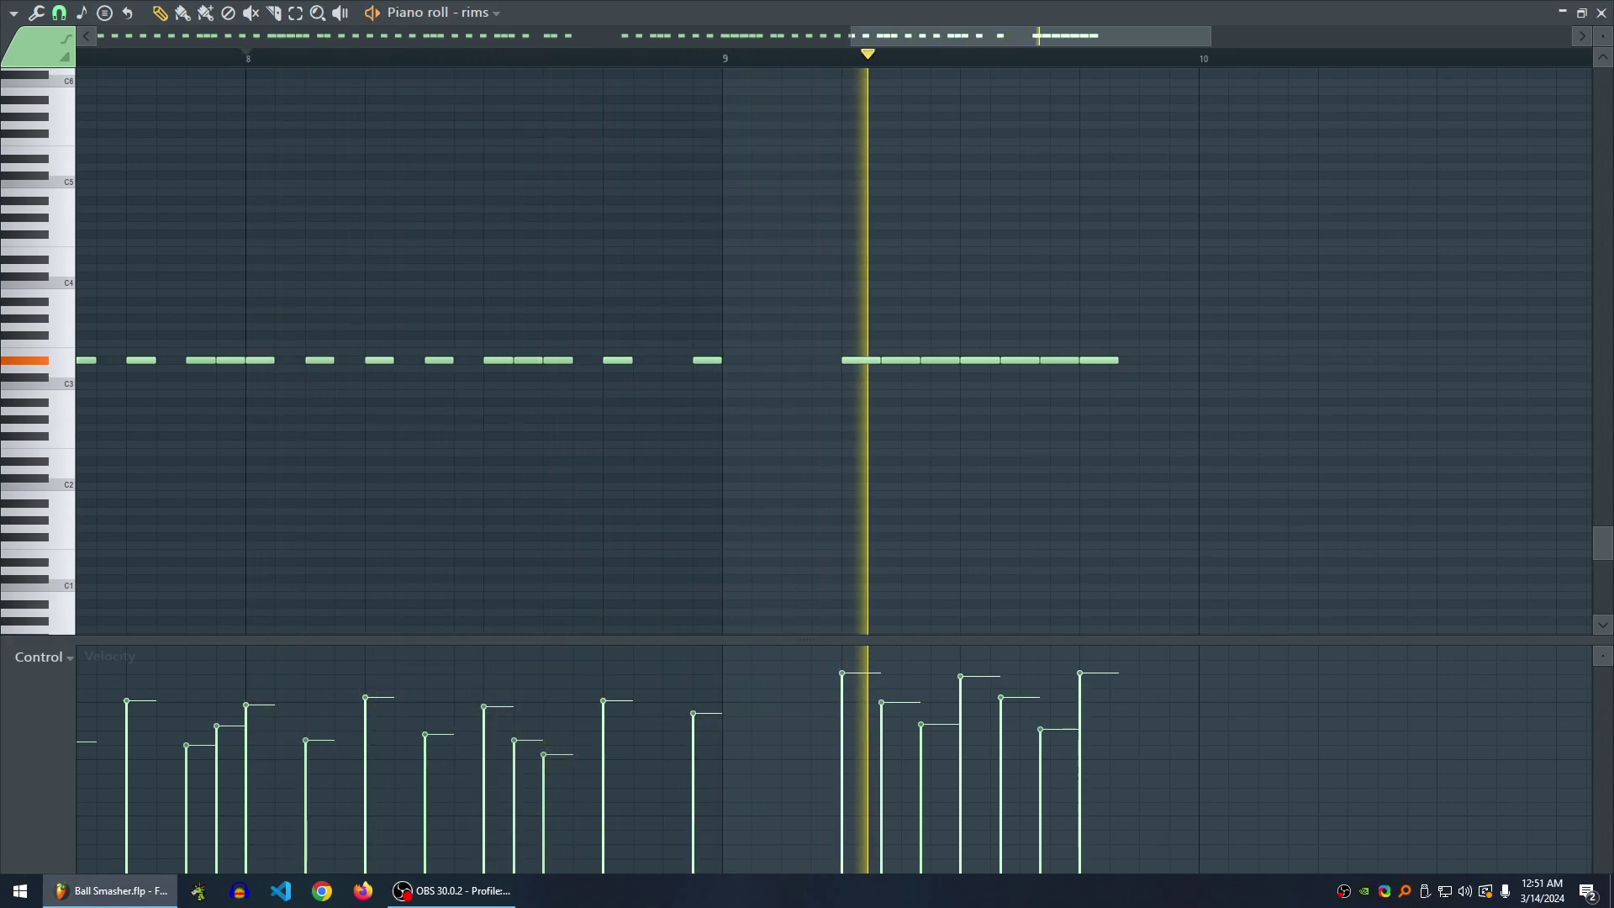
- Enlarge the rims notes vertically, play them from bar 9, and close the piano roll
key("space")
left_click_drag(1602, 36, 1602, 67)
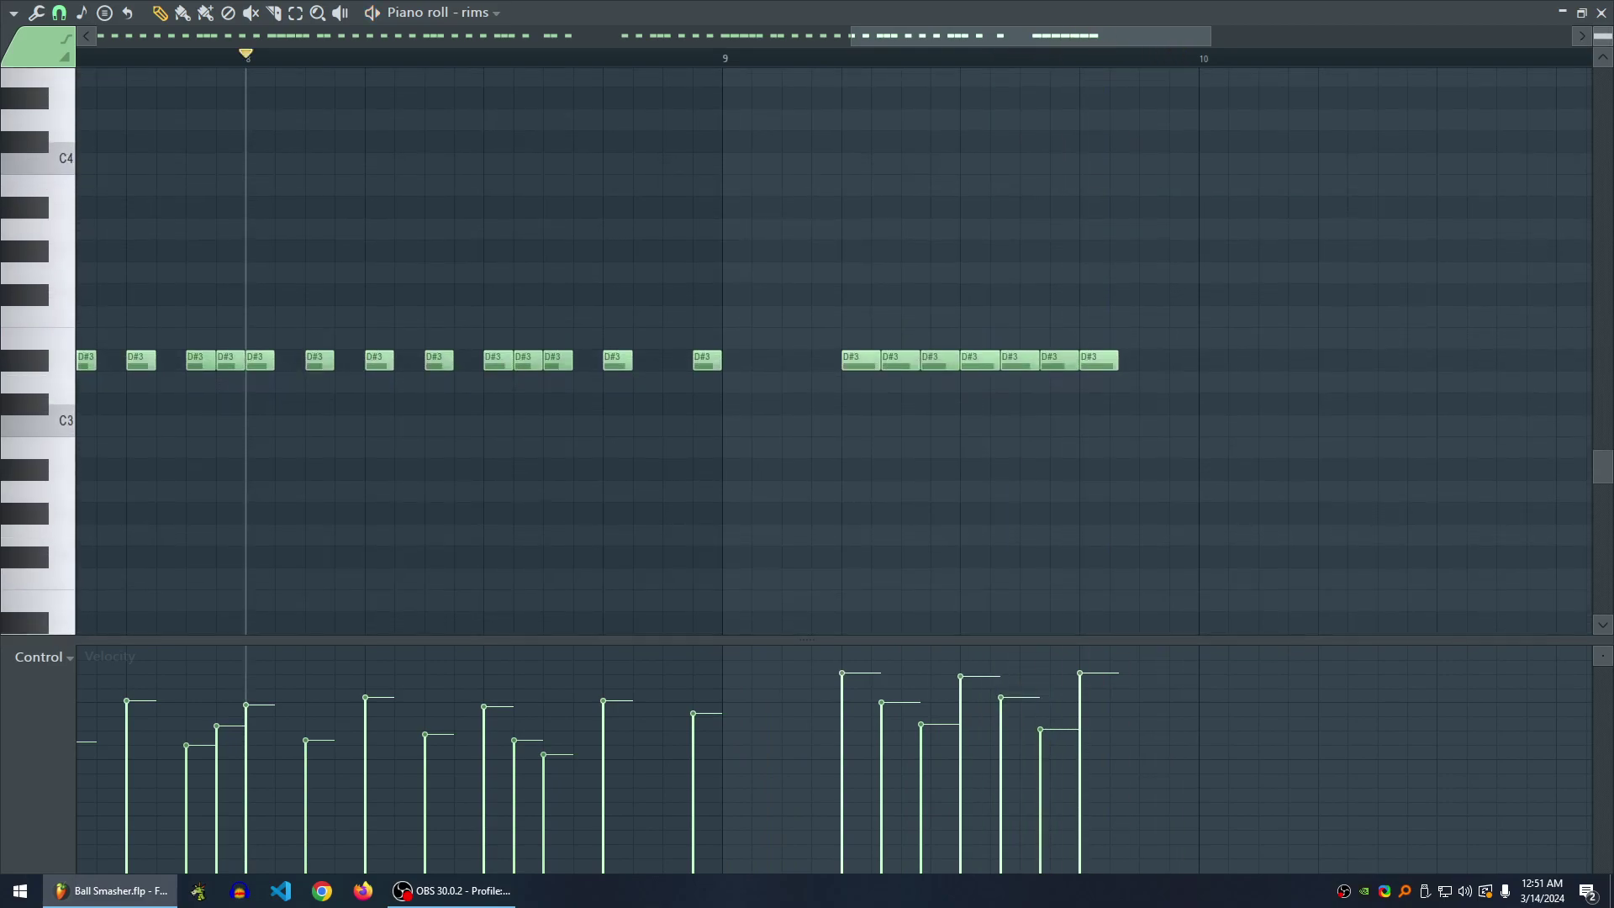
left_click(723, 57)
key("space")
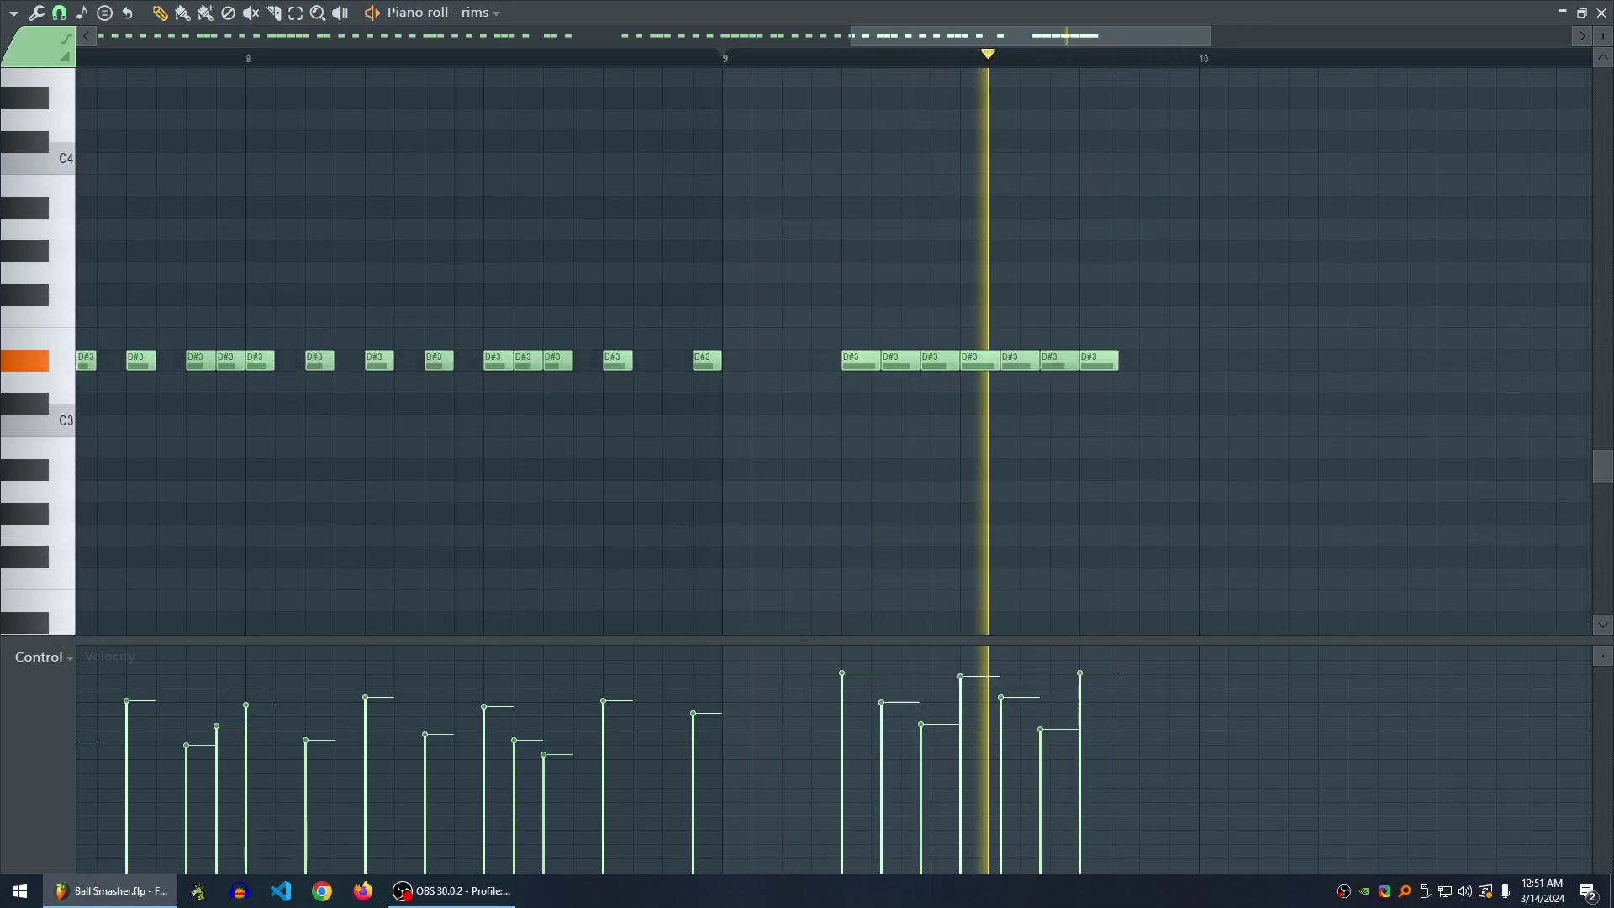
key("space")
left_click(1600, 13)
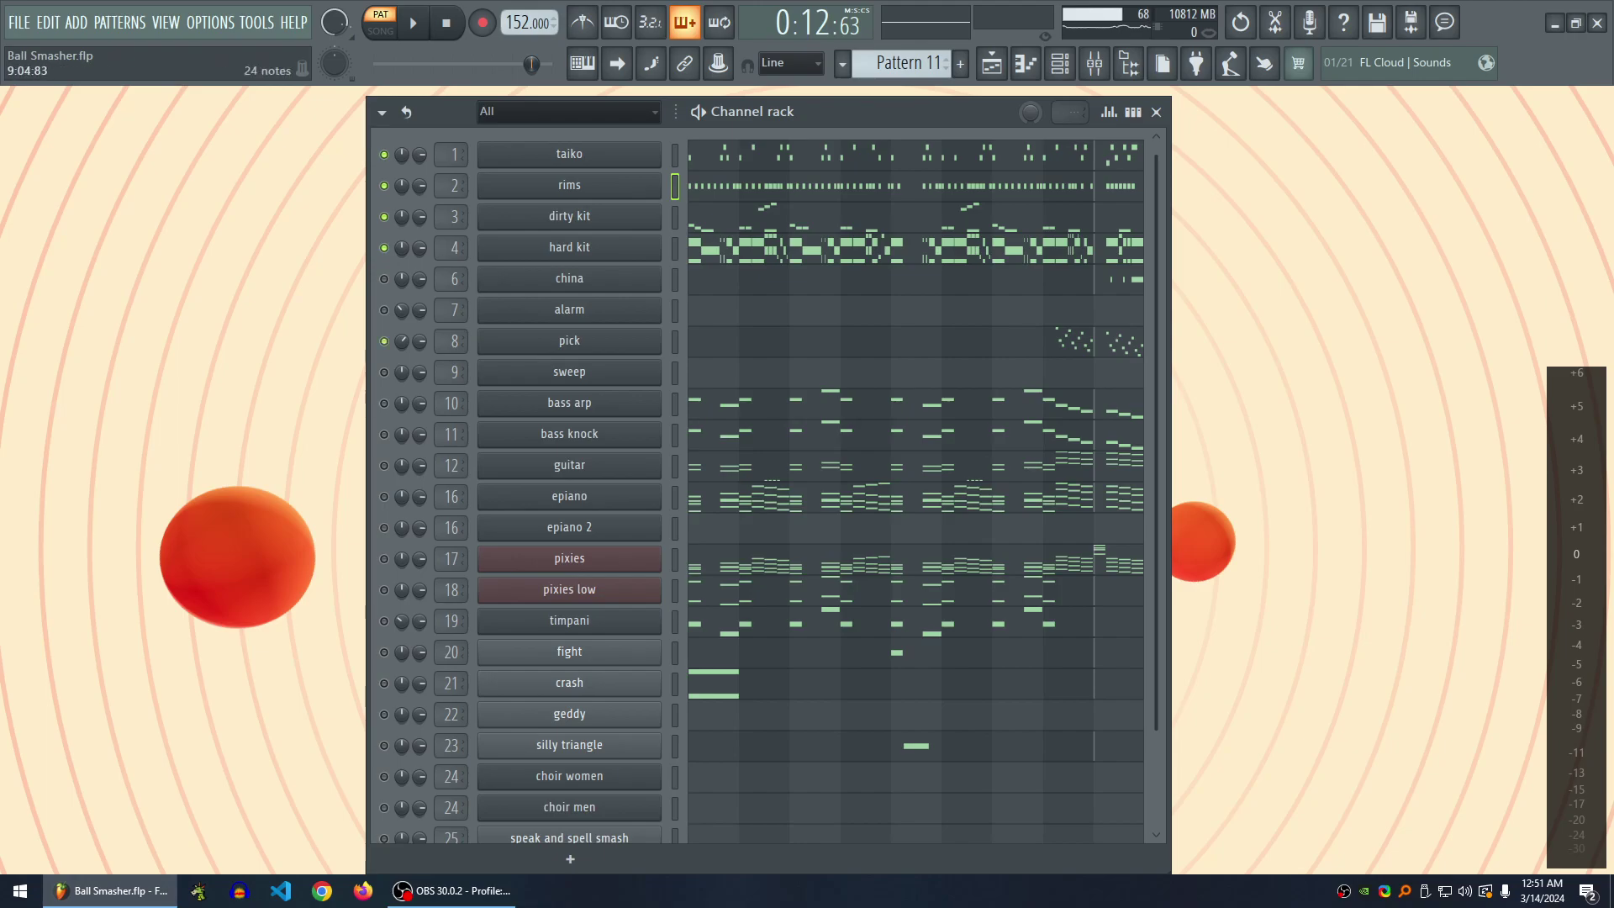
- Play Pattern 11 from bar 9 with only the drums and pick, and again with all channels enabled
key("space")
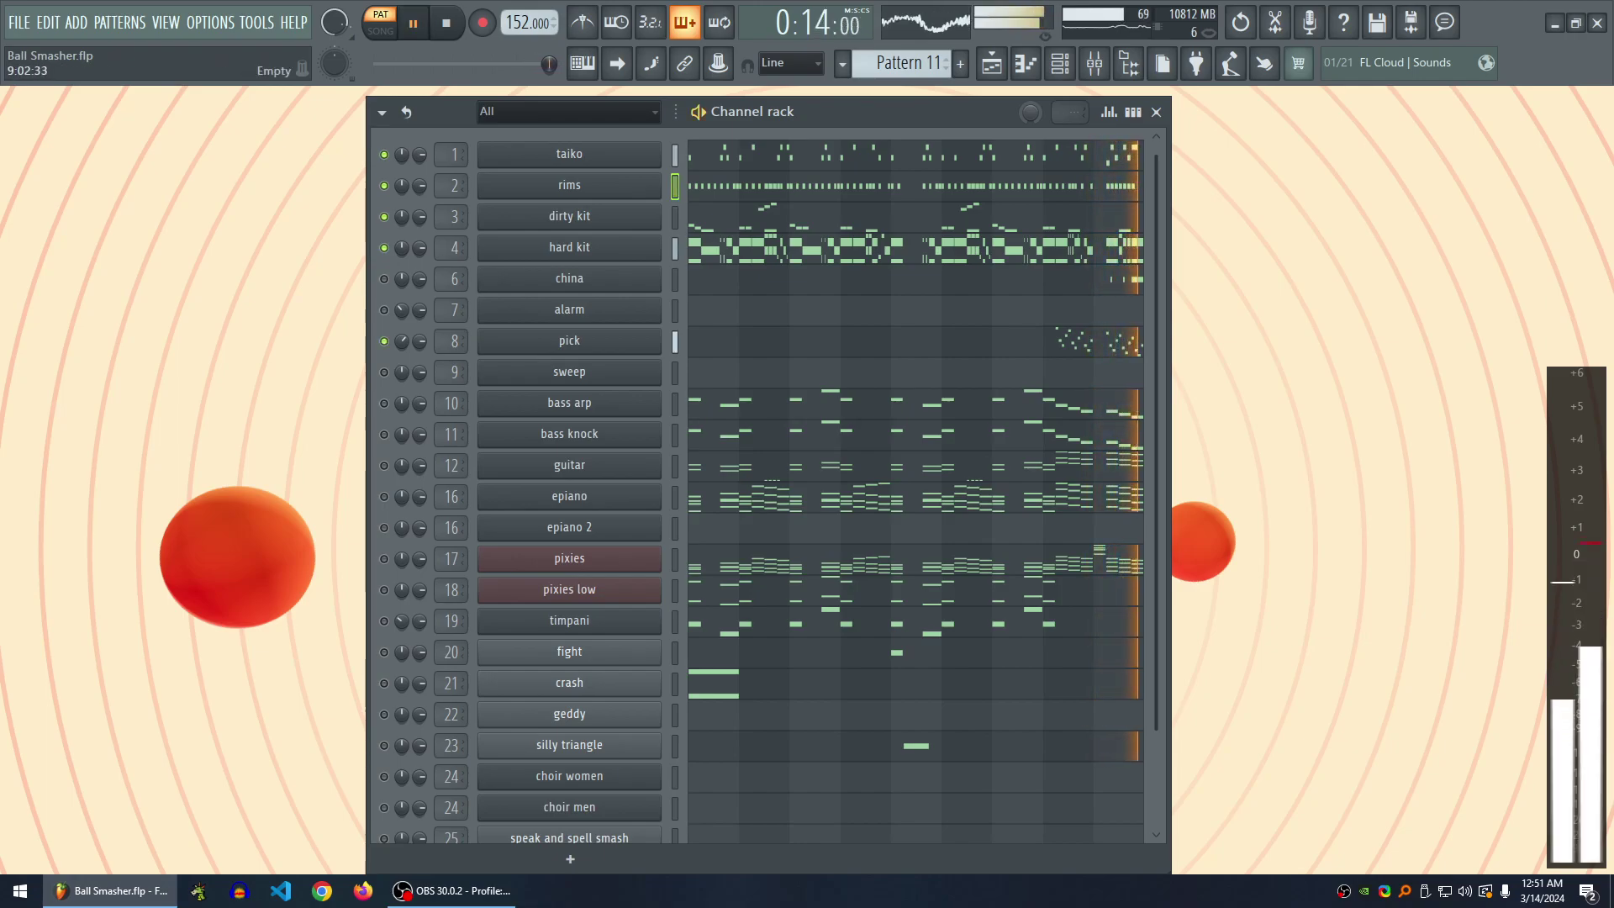
key("space")
scroll(762, 485, "down", 3)
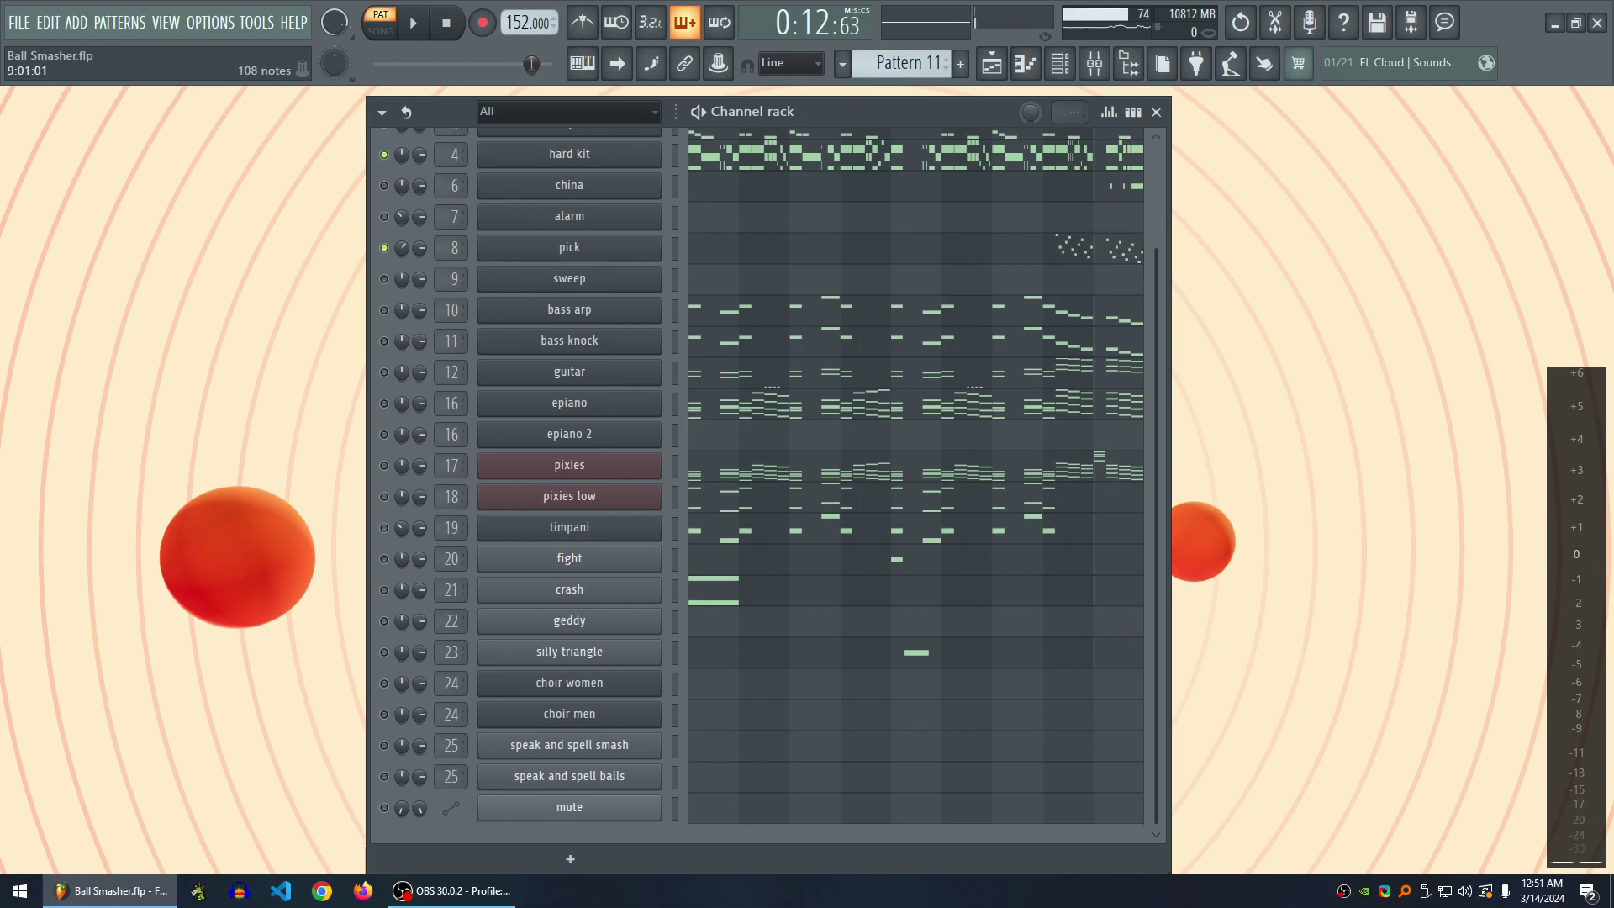
scroll(761, 485, "up", 3)
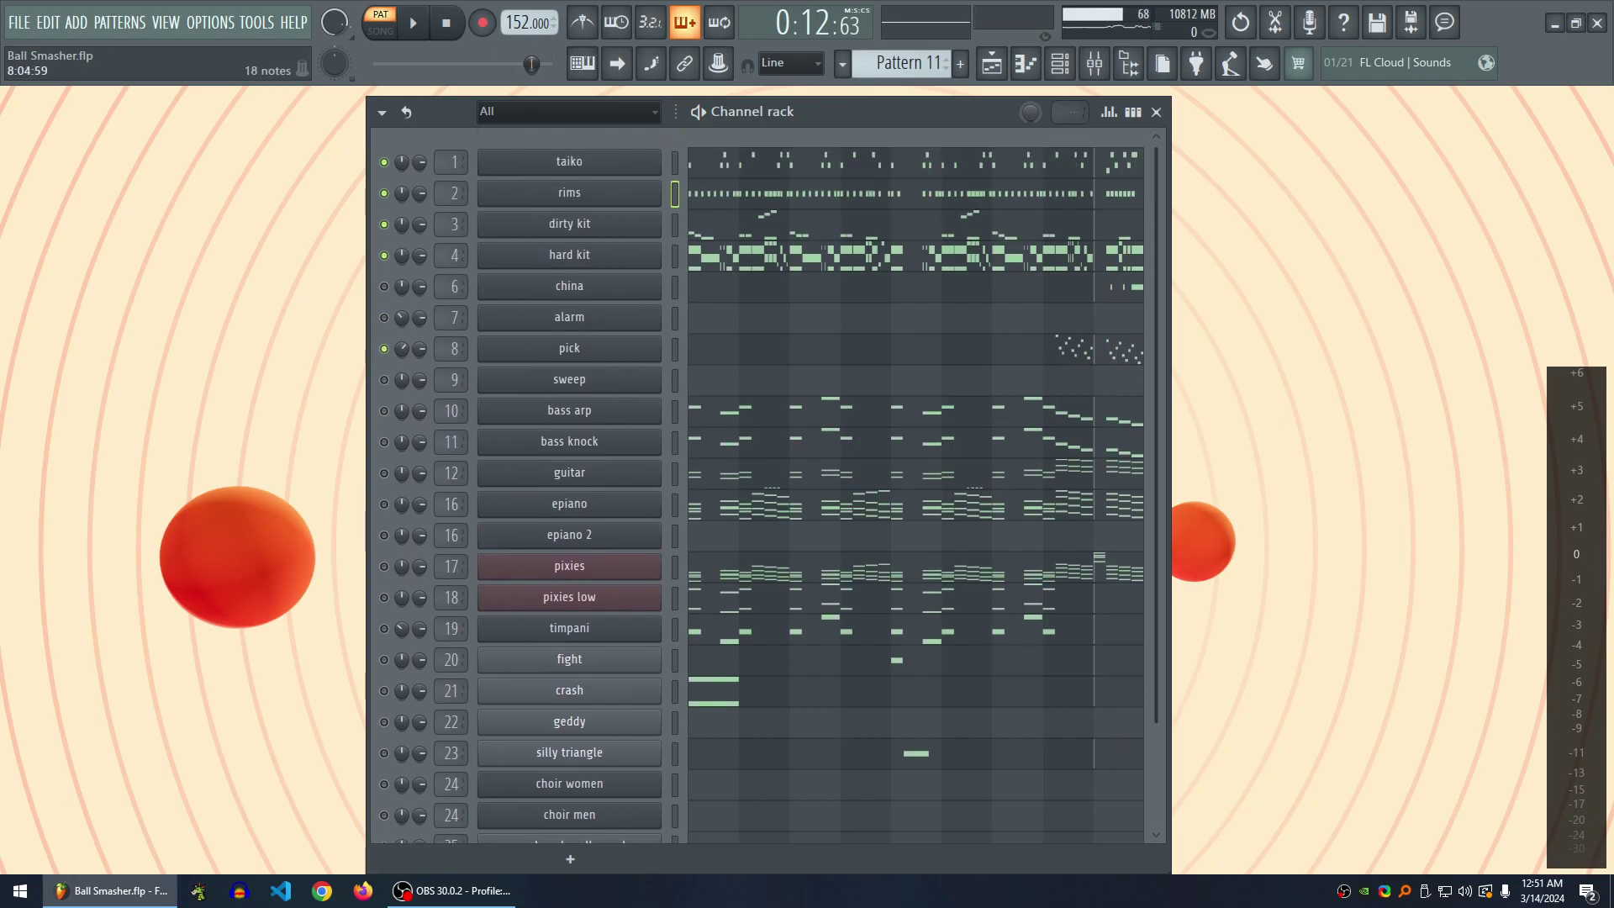
key("space")
key("space")
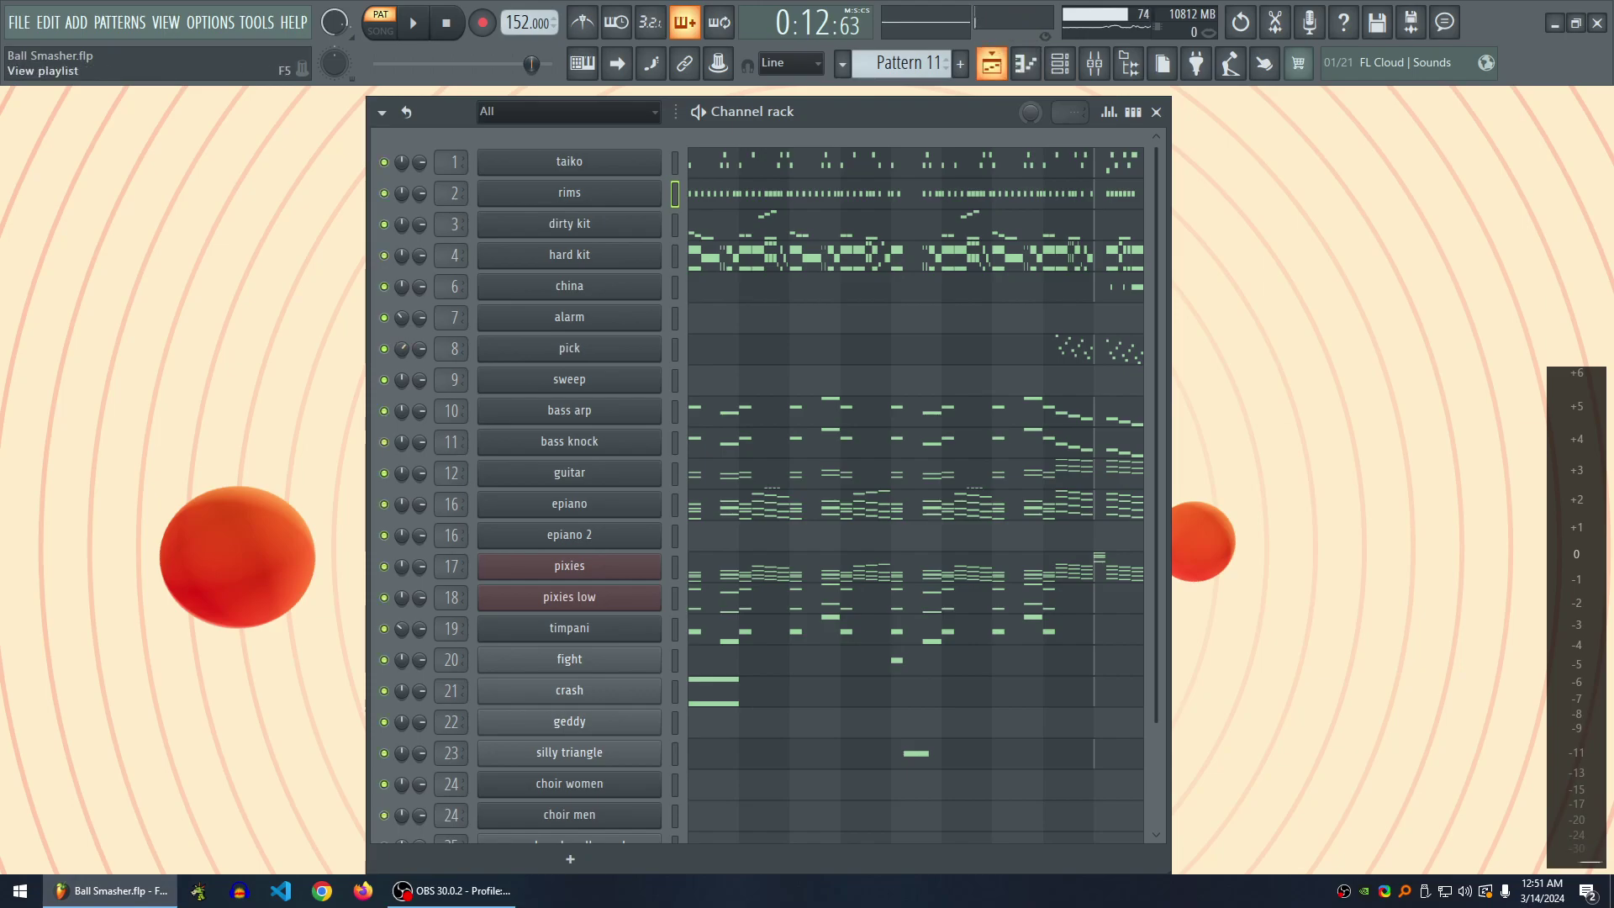
- Open the playlist and play the arrangement from just before the second Pattern 1 clip
key("F5")
scroll(924, 471, "up", 2)
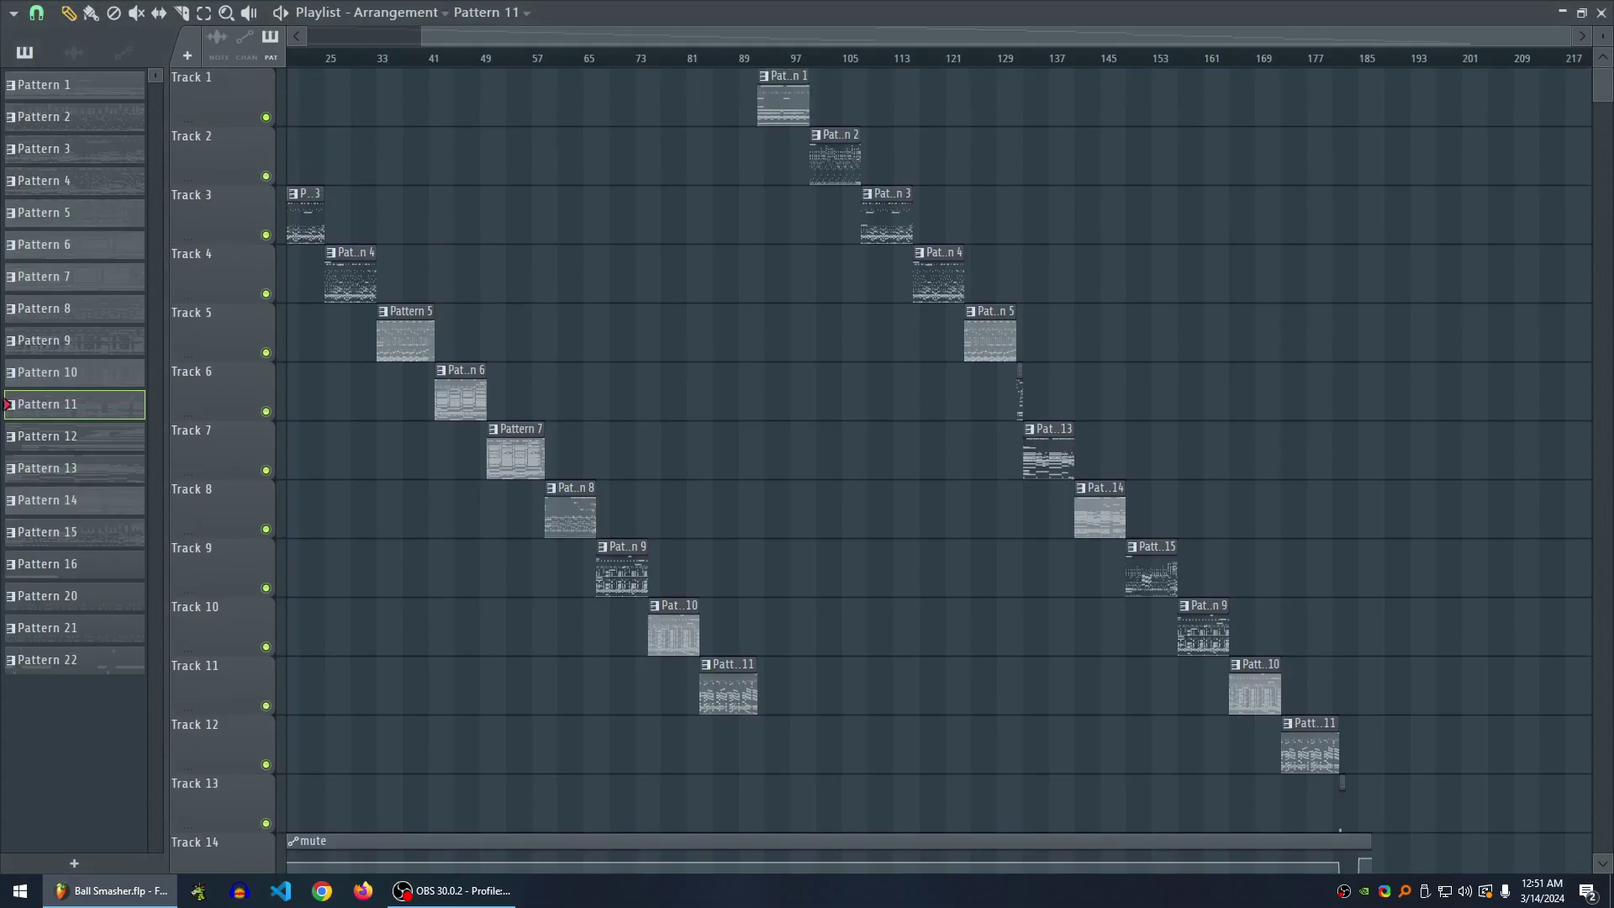
key("space")
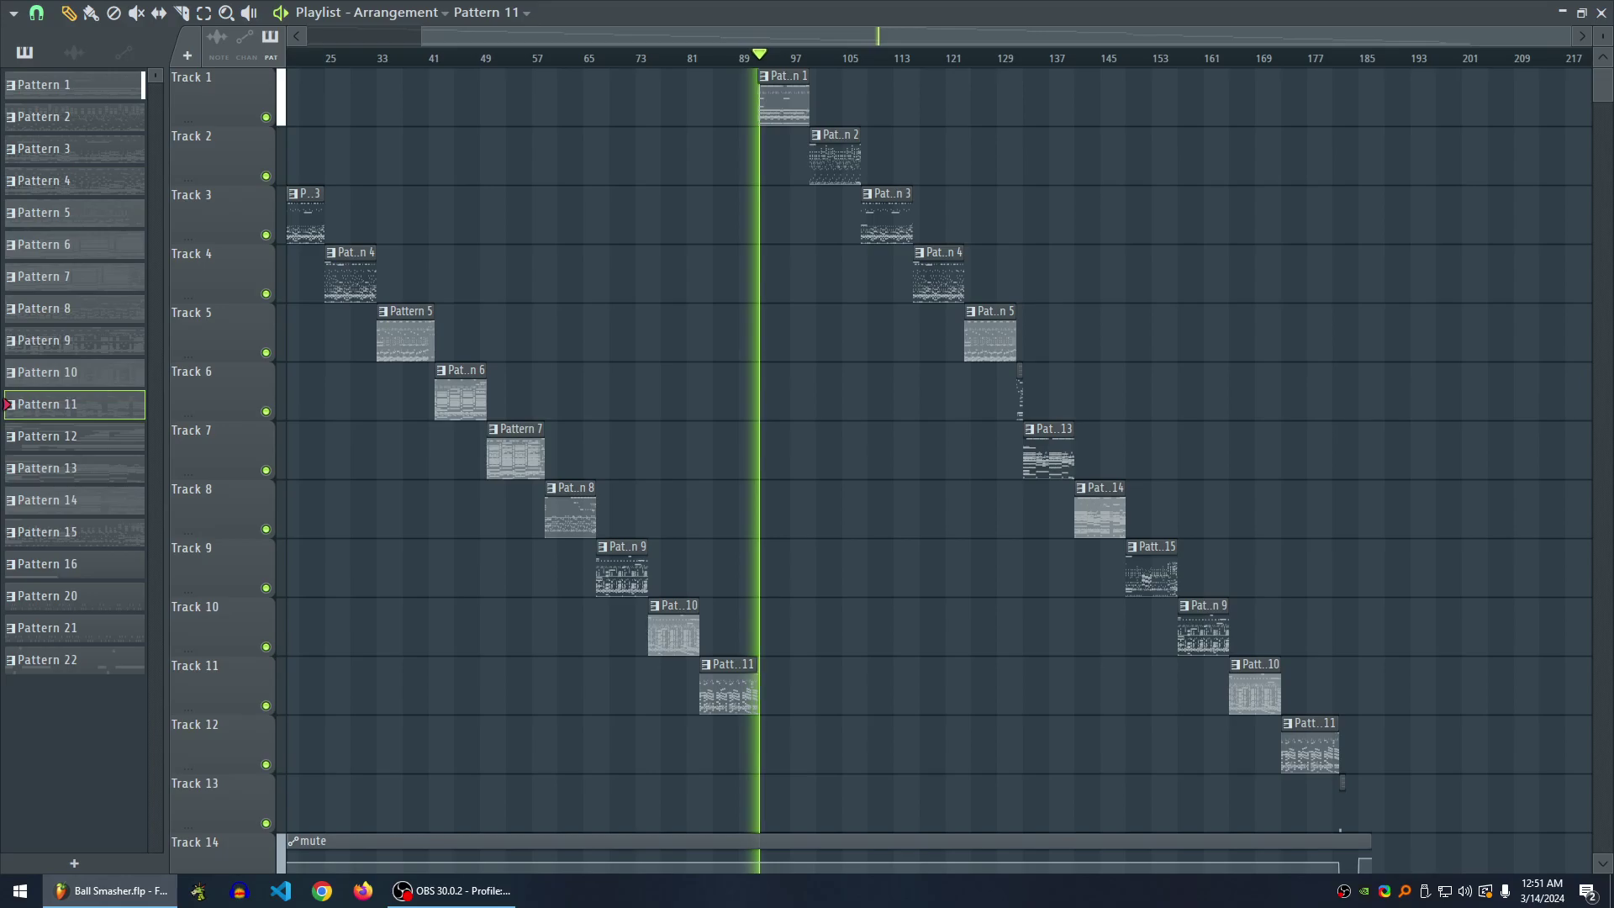
key("space")
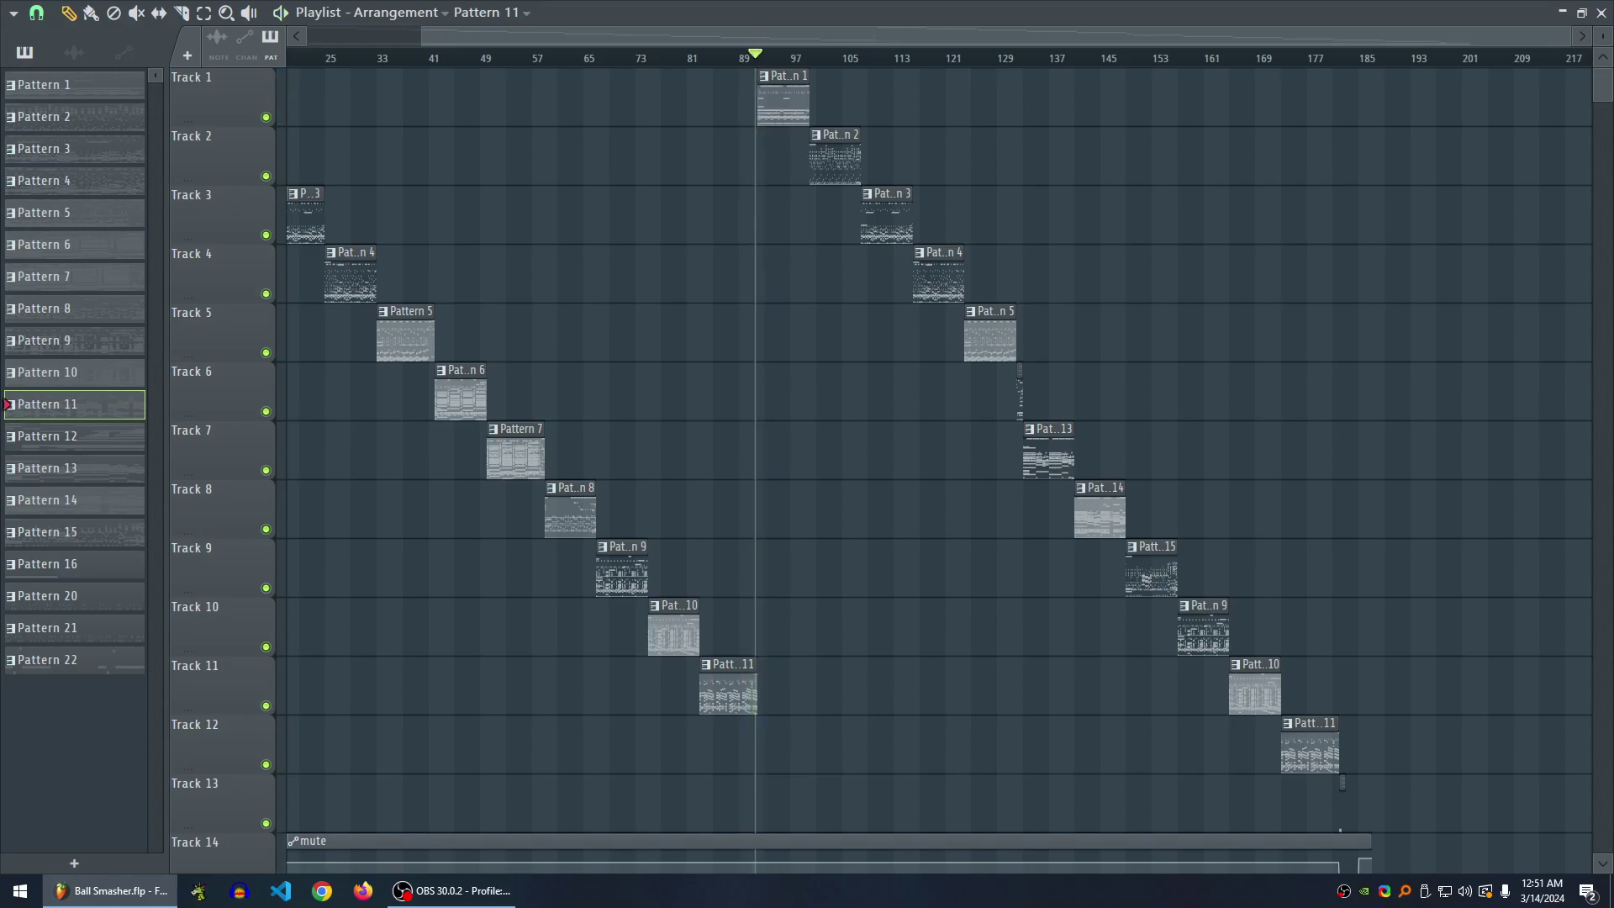
- Look over the later clips, and play the arrangement from just before the Pattern 7 clip on Track 7
scroll(837, 454, "up", 3)
left_click_drag(932, 472, 169, 365)
scroll(933, 471, "down", 1)
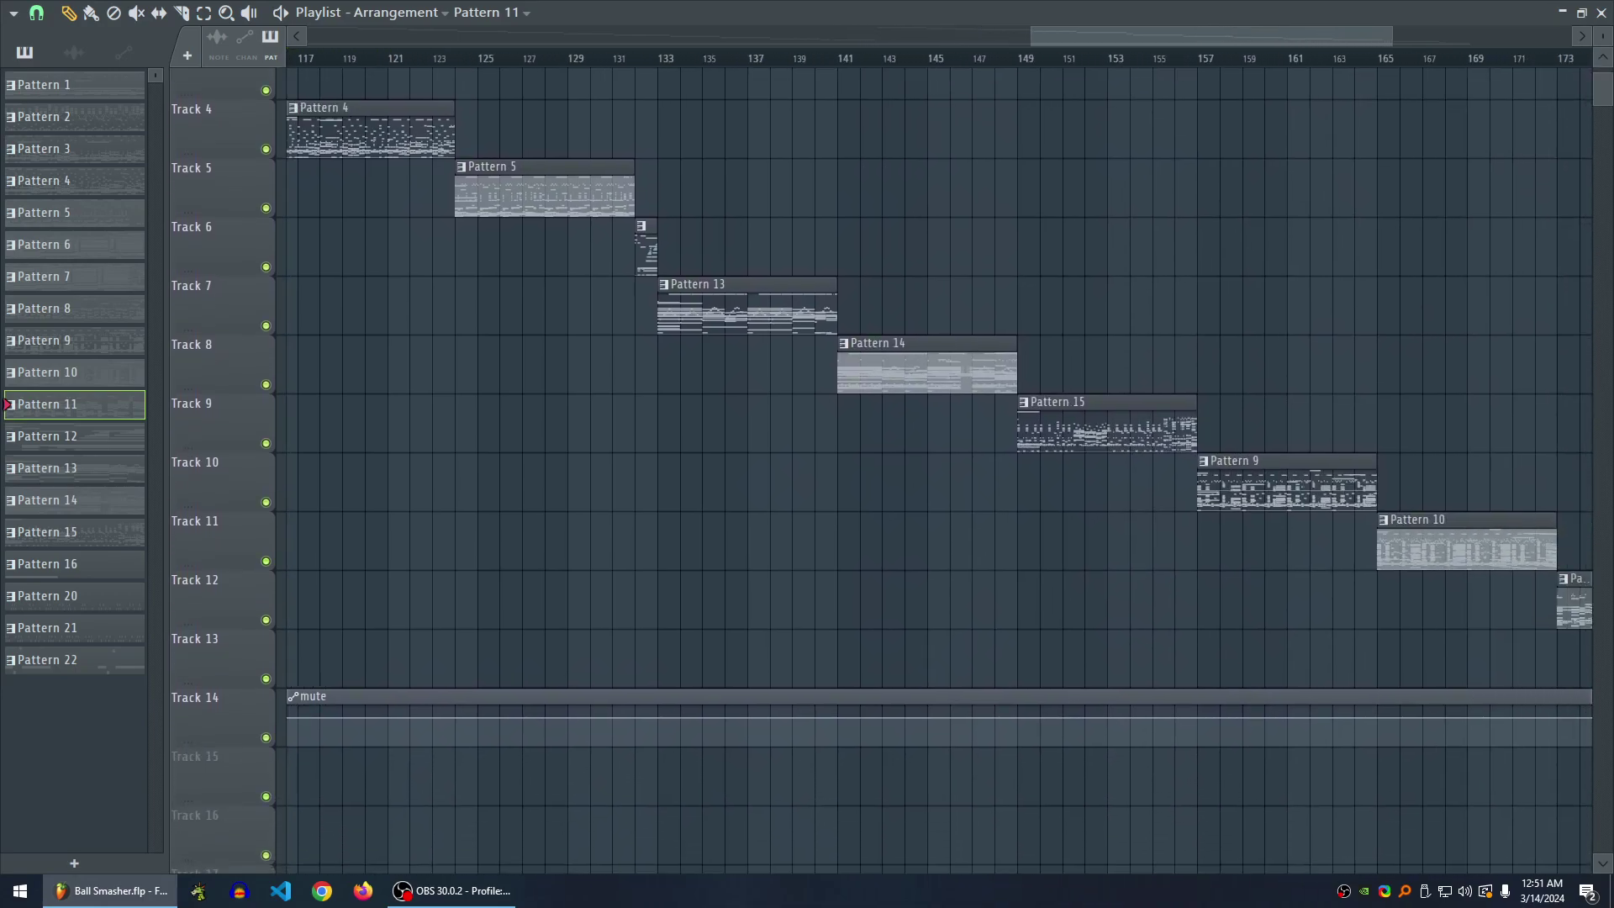
left_click_drag(589, 421, 702, 470)
left_click_drag(749, 55, 592, 56)
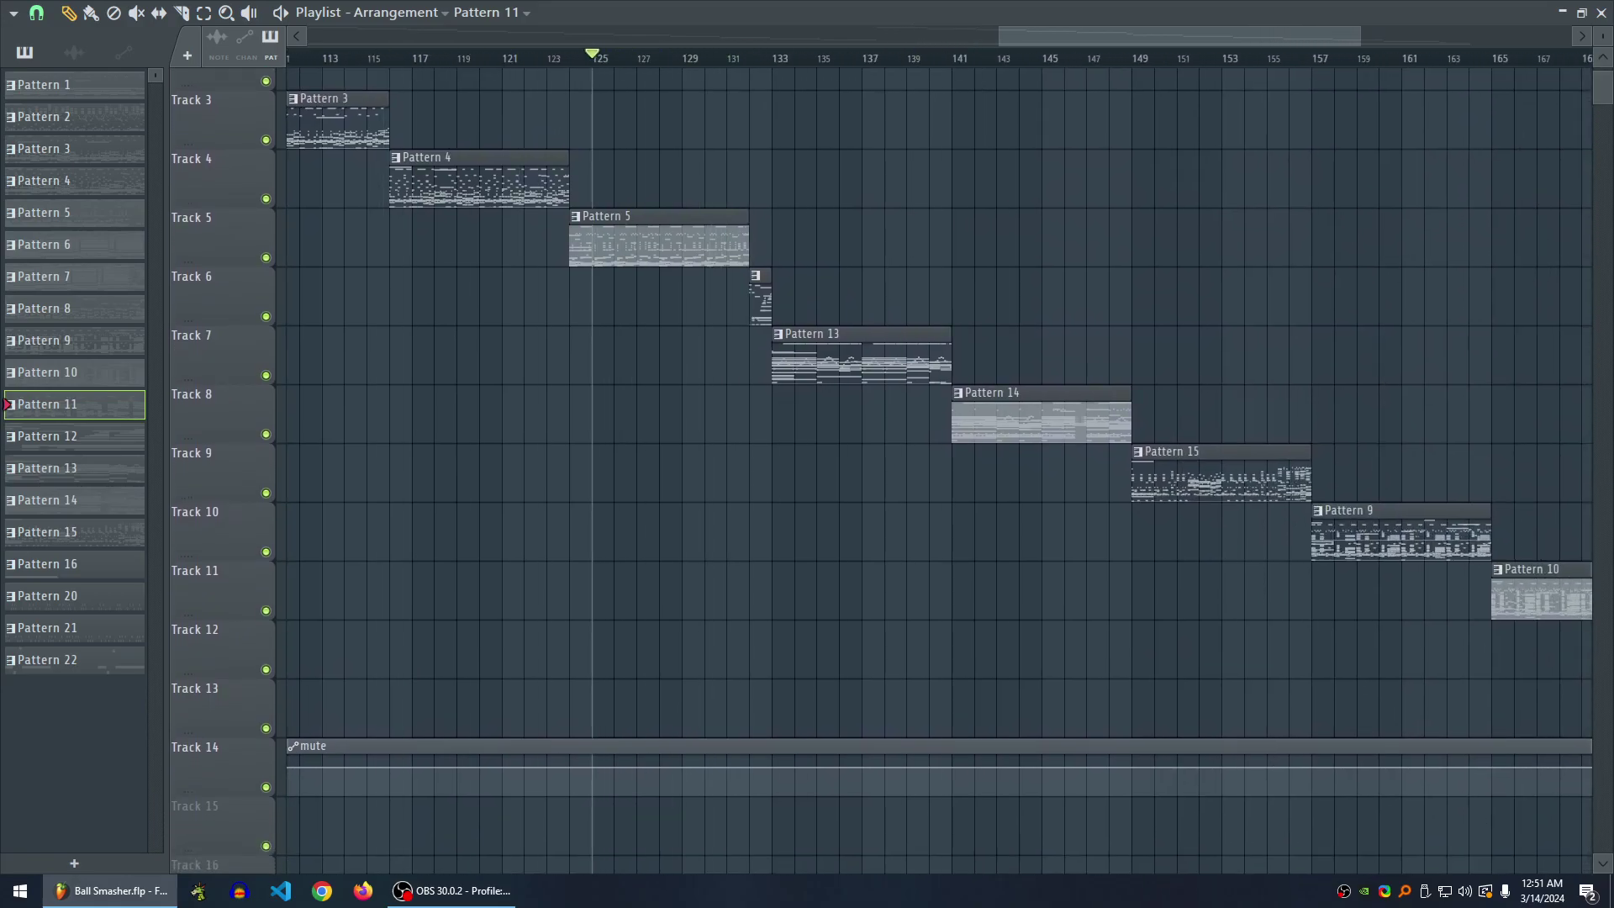
scroll(953, 471, "down", 4)
left_click_drag(1088, 55, 593, 55)
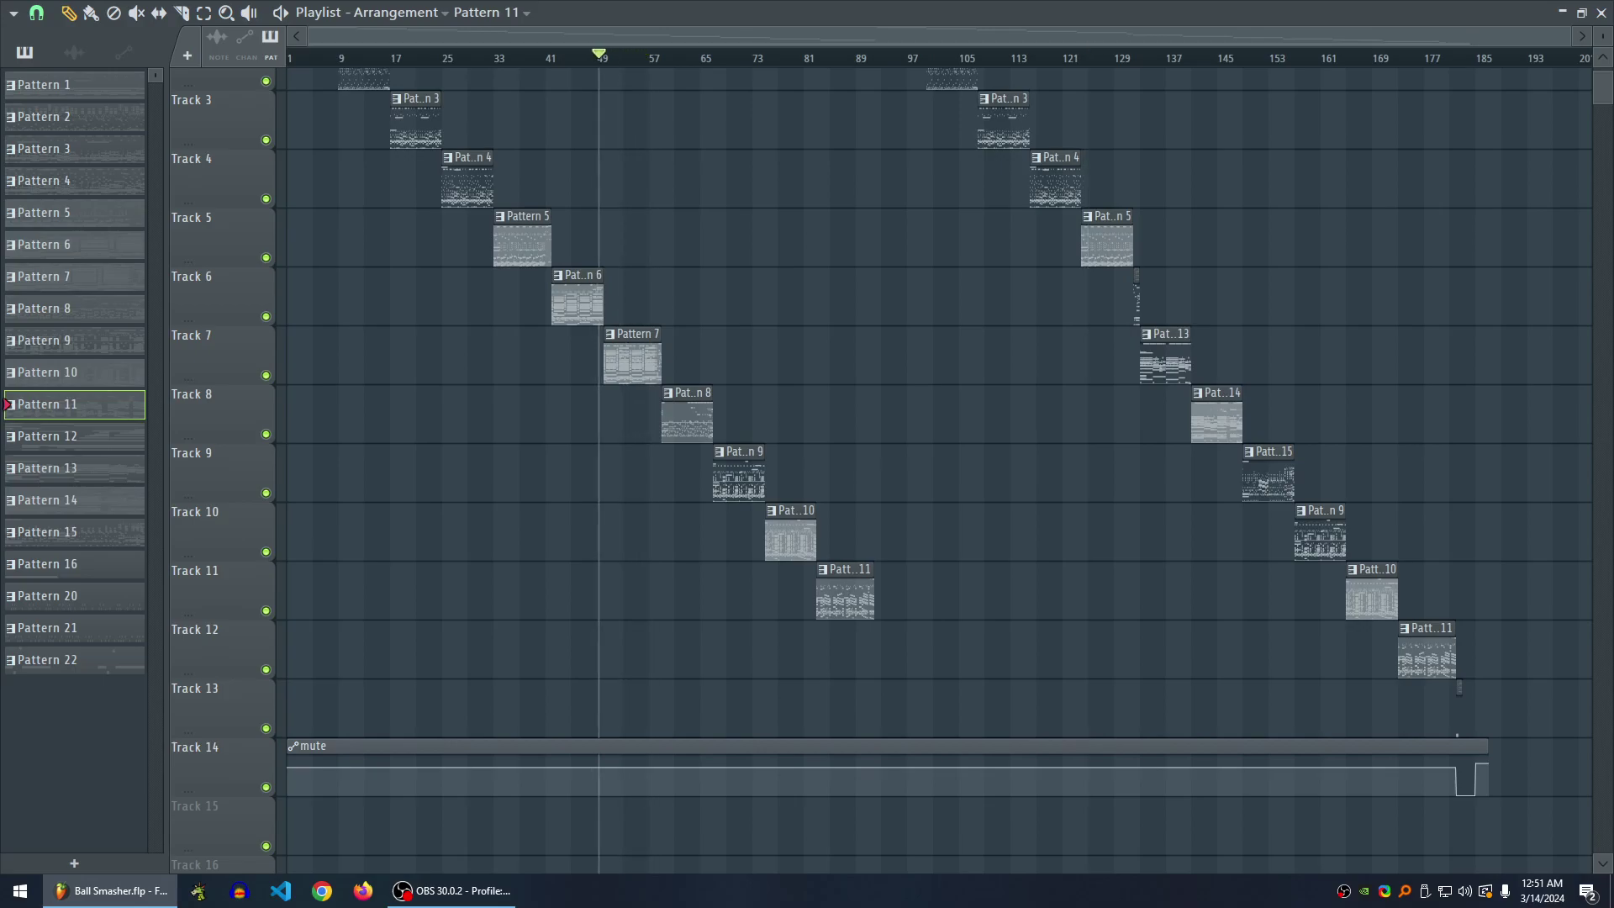
key("space")
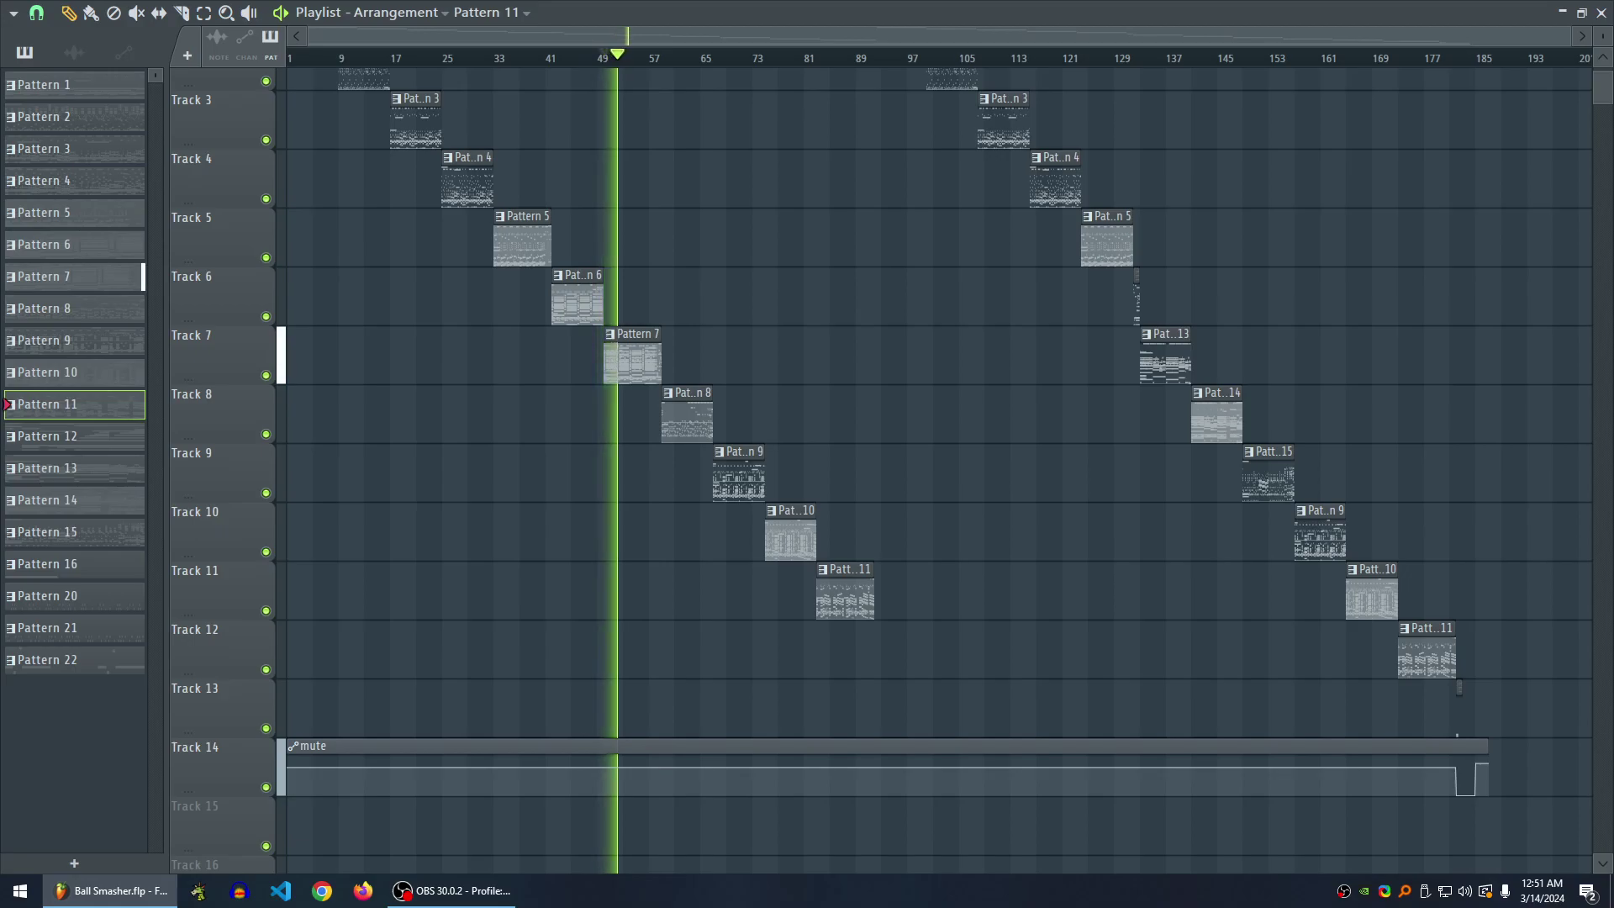
key("space")
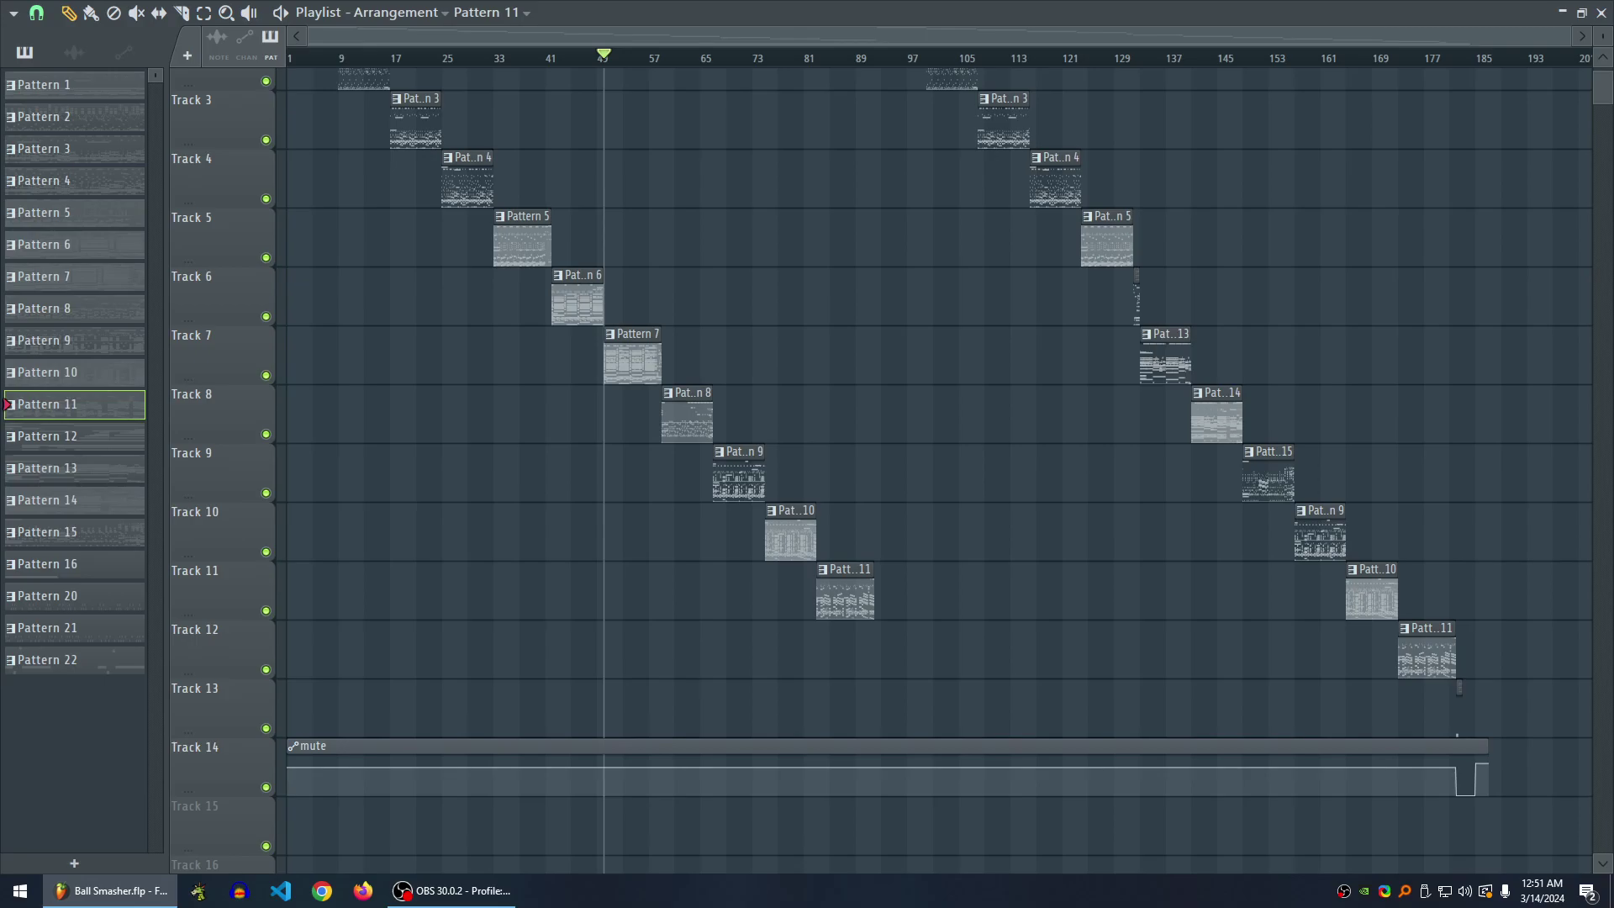
- Set the play position to bar 129 in the second Pattern 5 clip and play toward Pattern 12
scroll(939, 471, "up", 2)
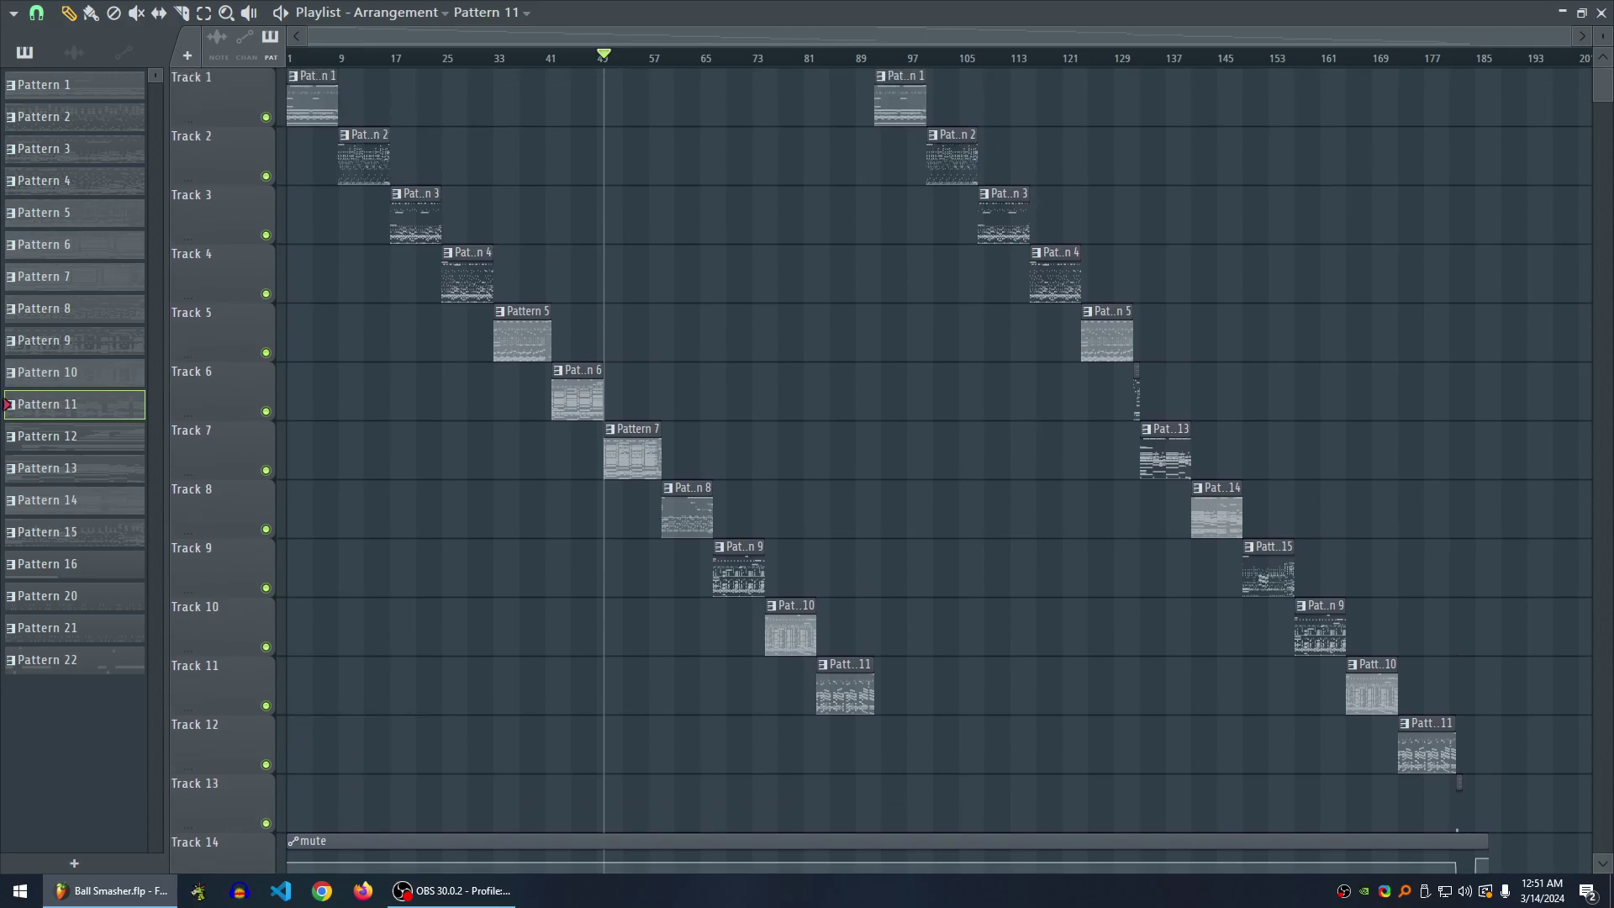
scroll(1110, 454, "up", 8)
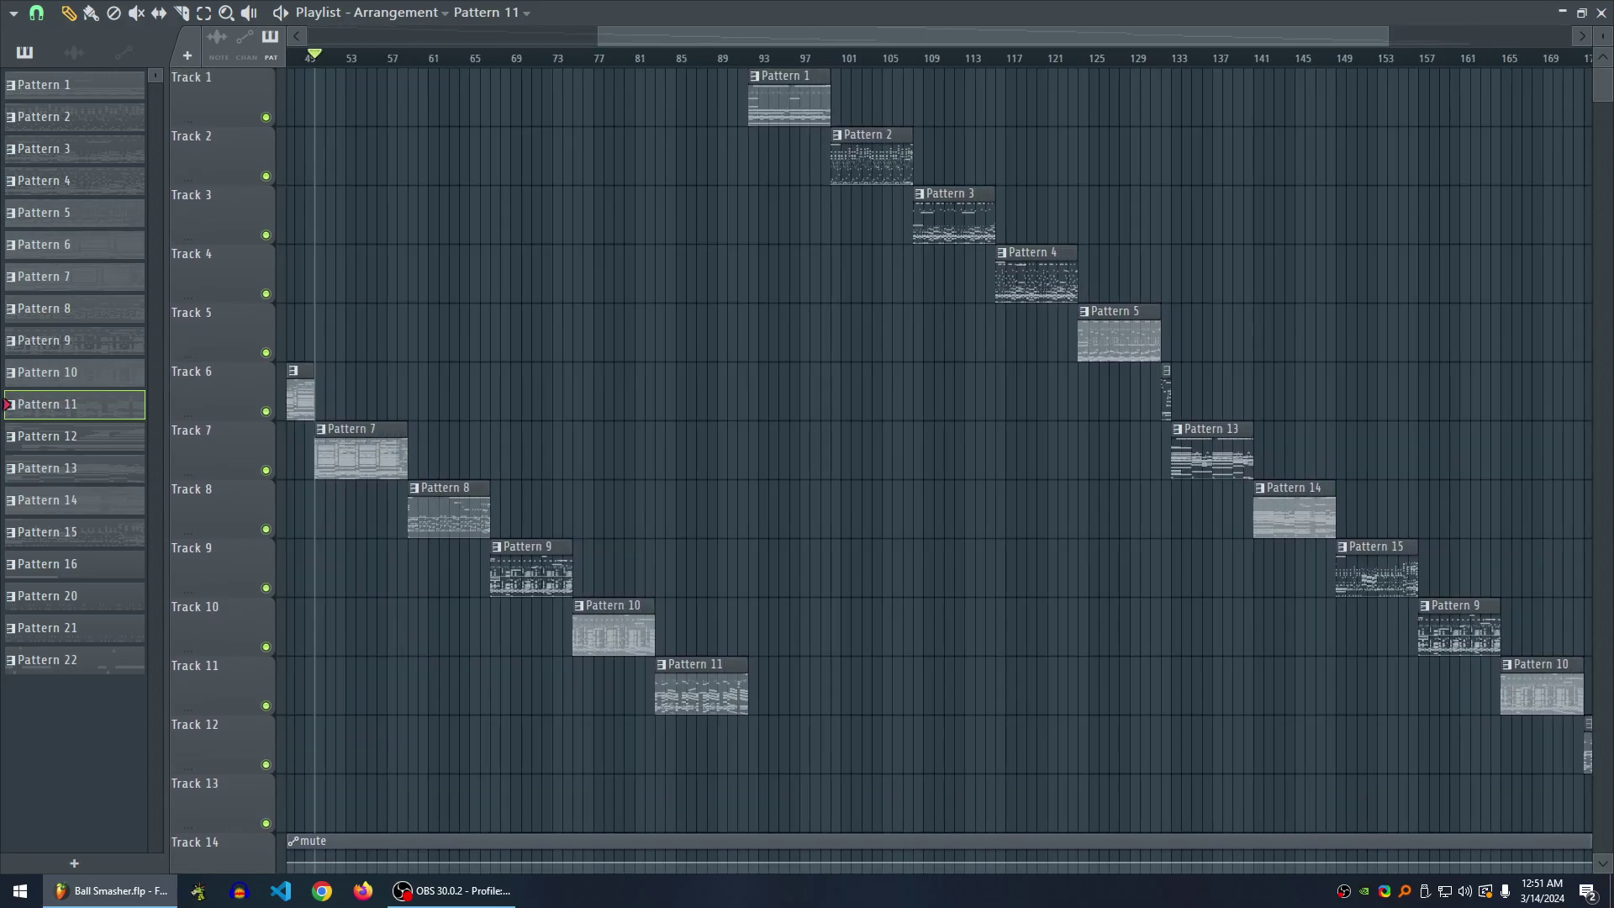
left_click_drag(1126, 454, 717, 359)
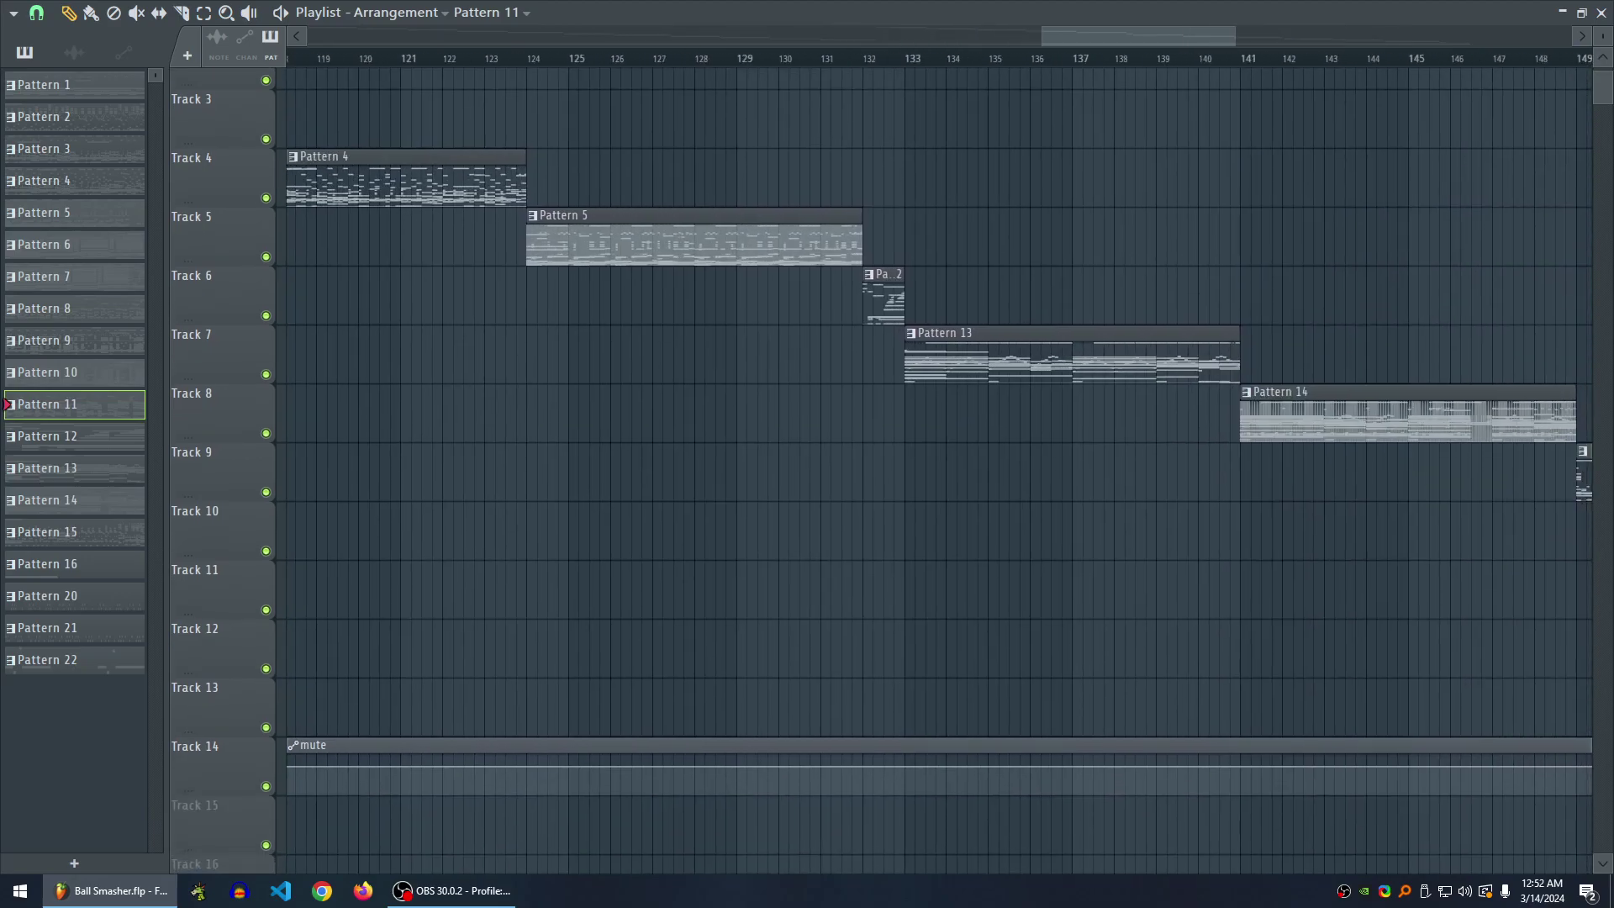
scroll(976, 454, "up", 3)
left_click(529, 58)
left_click_drag(589, 453, 932, 480)
left_click(624, 58)
key("space")
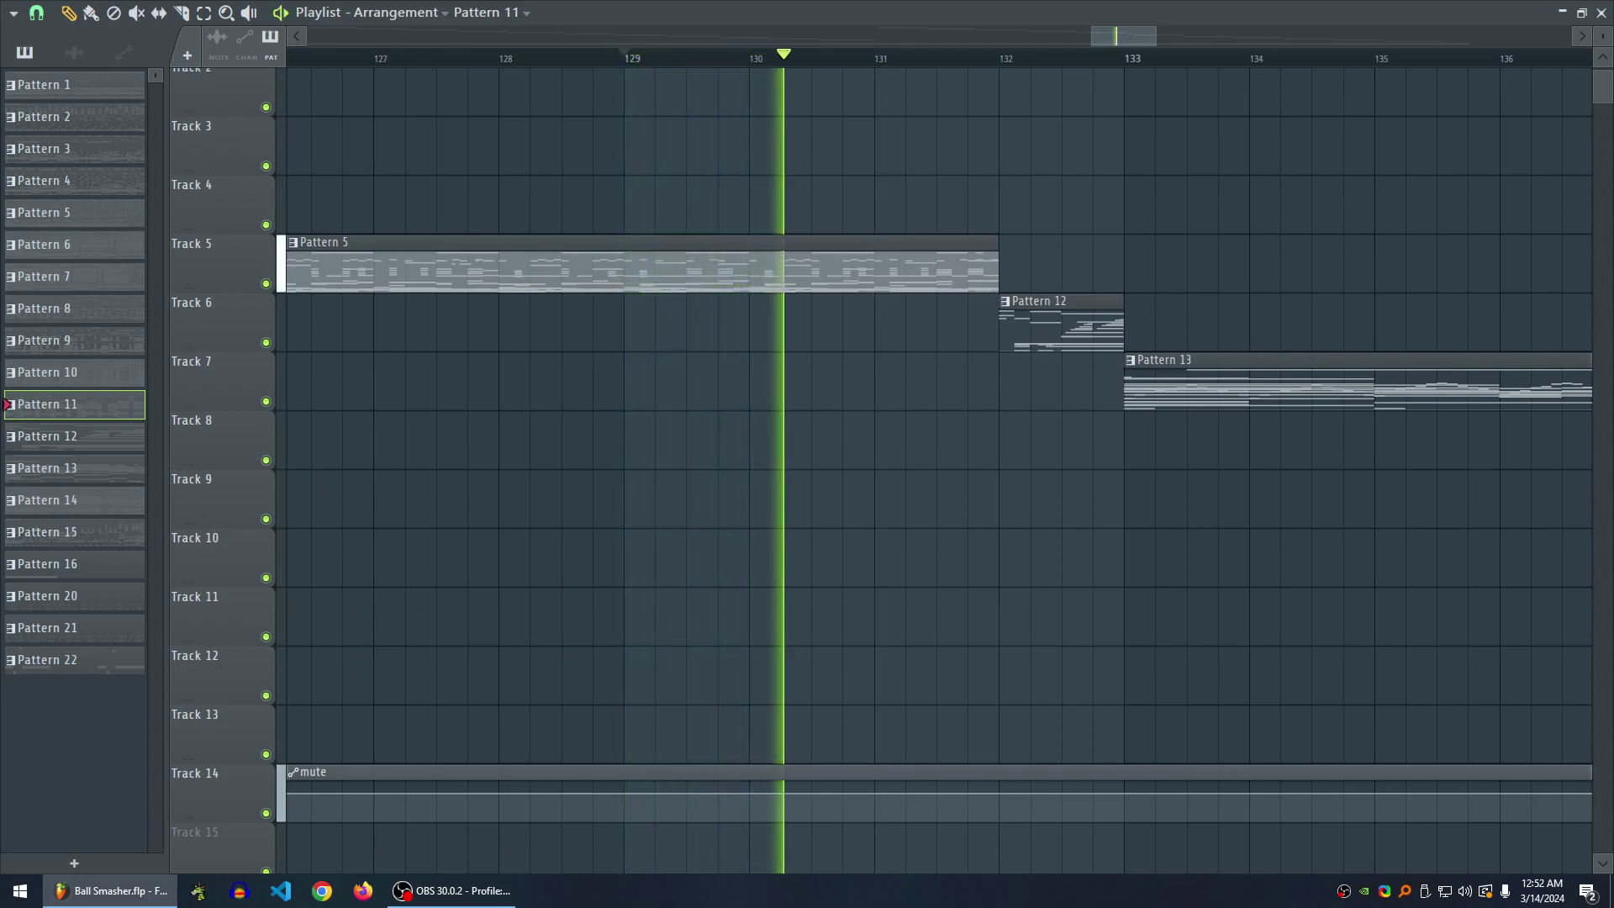
- Follow the arrangement to Pattern 12, bring up its channel rack, and play the pattern by itself in pattern mode
left_click_drag(932, 481, 568, 468)
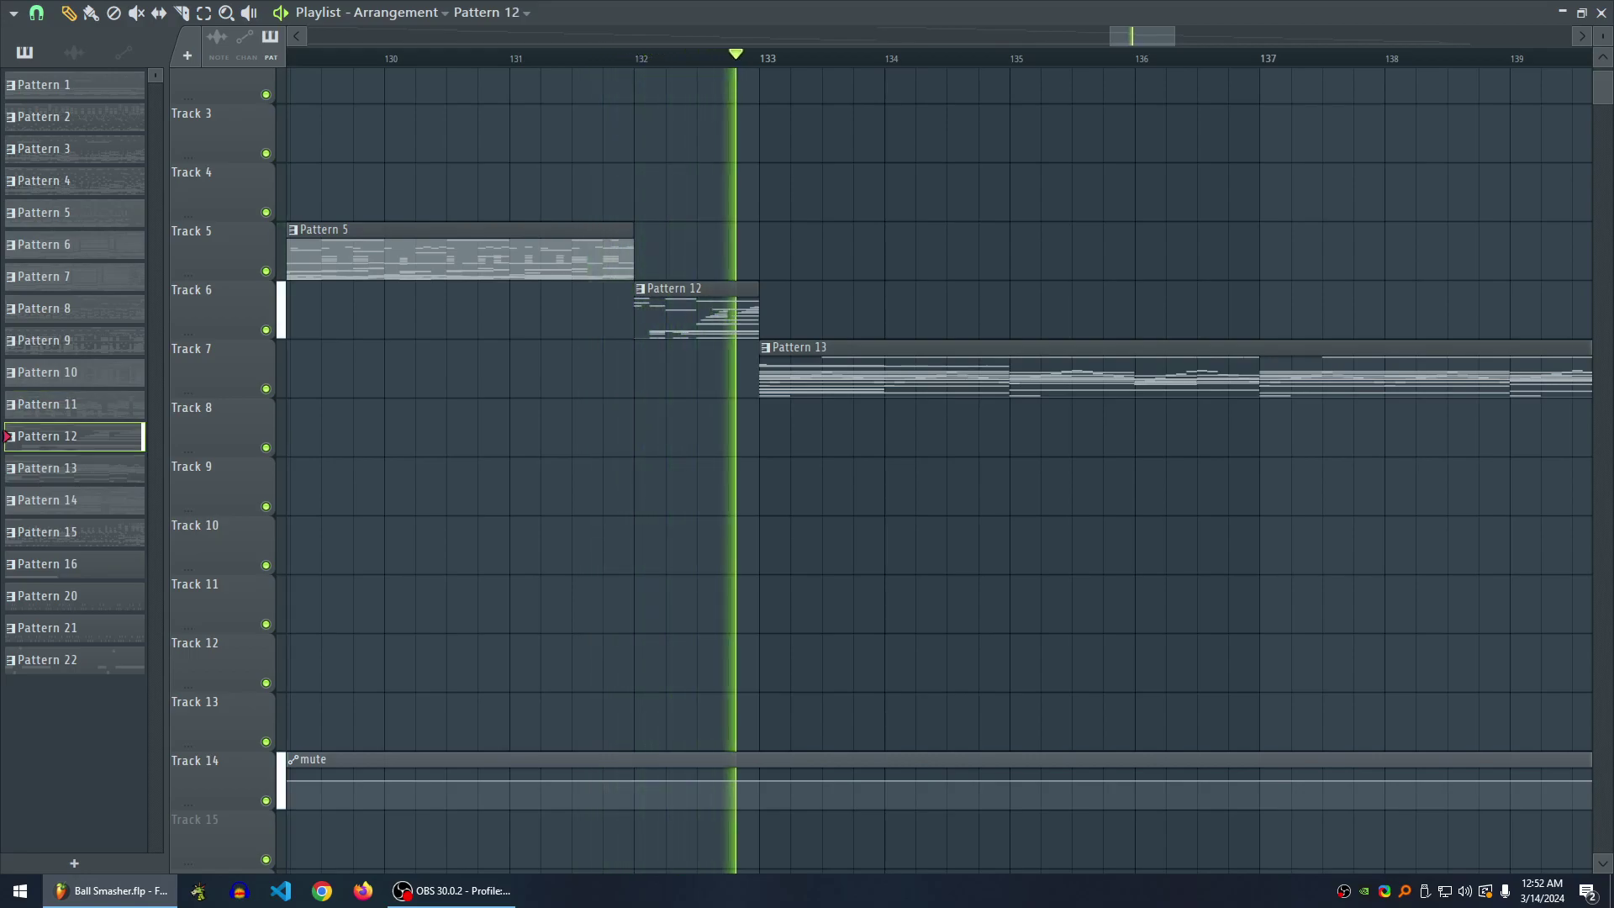
key("F7")
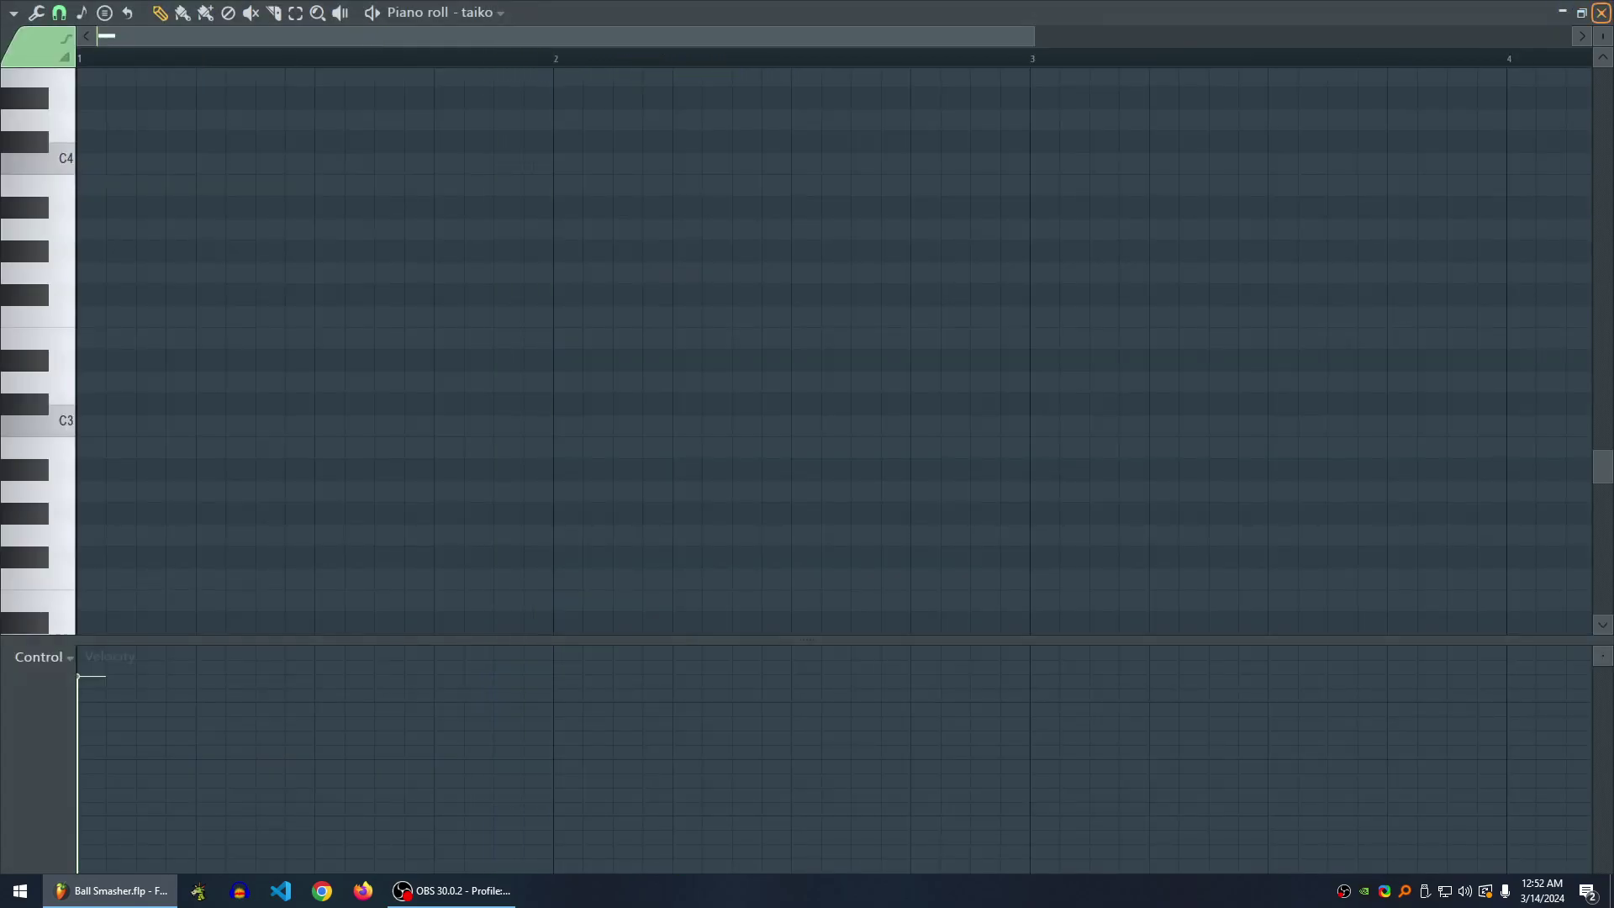
key("F5")
key("F5")
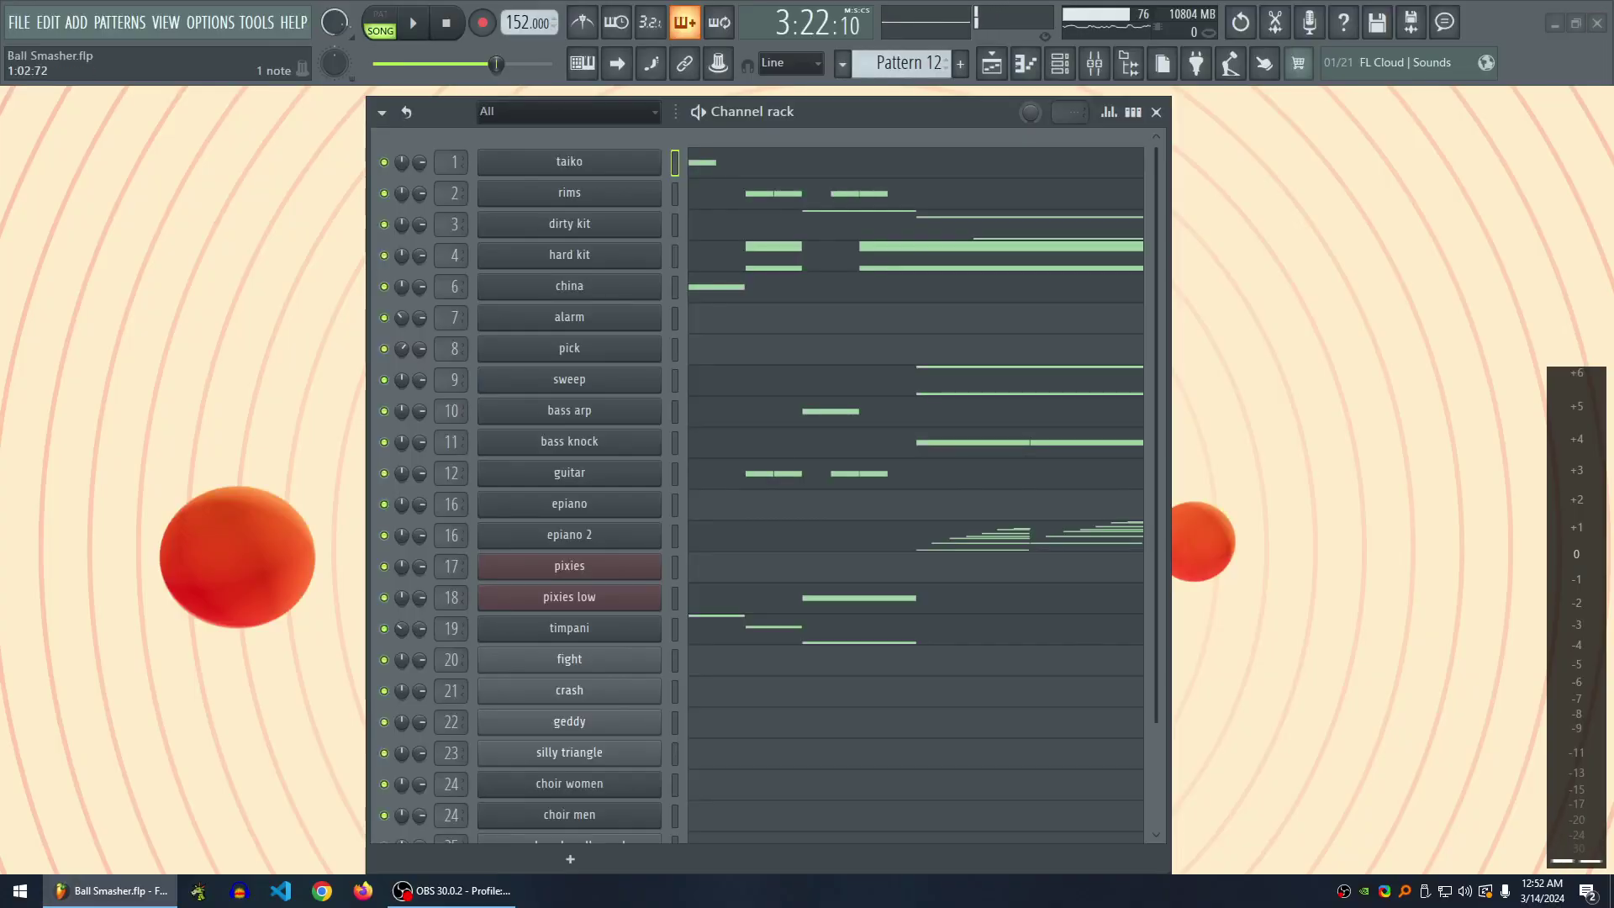
key("l")
key("space")
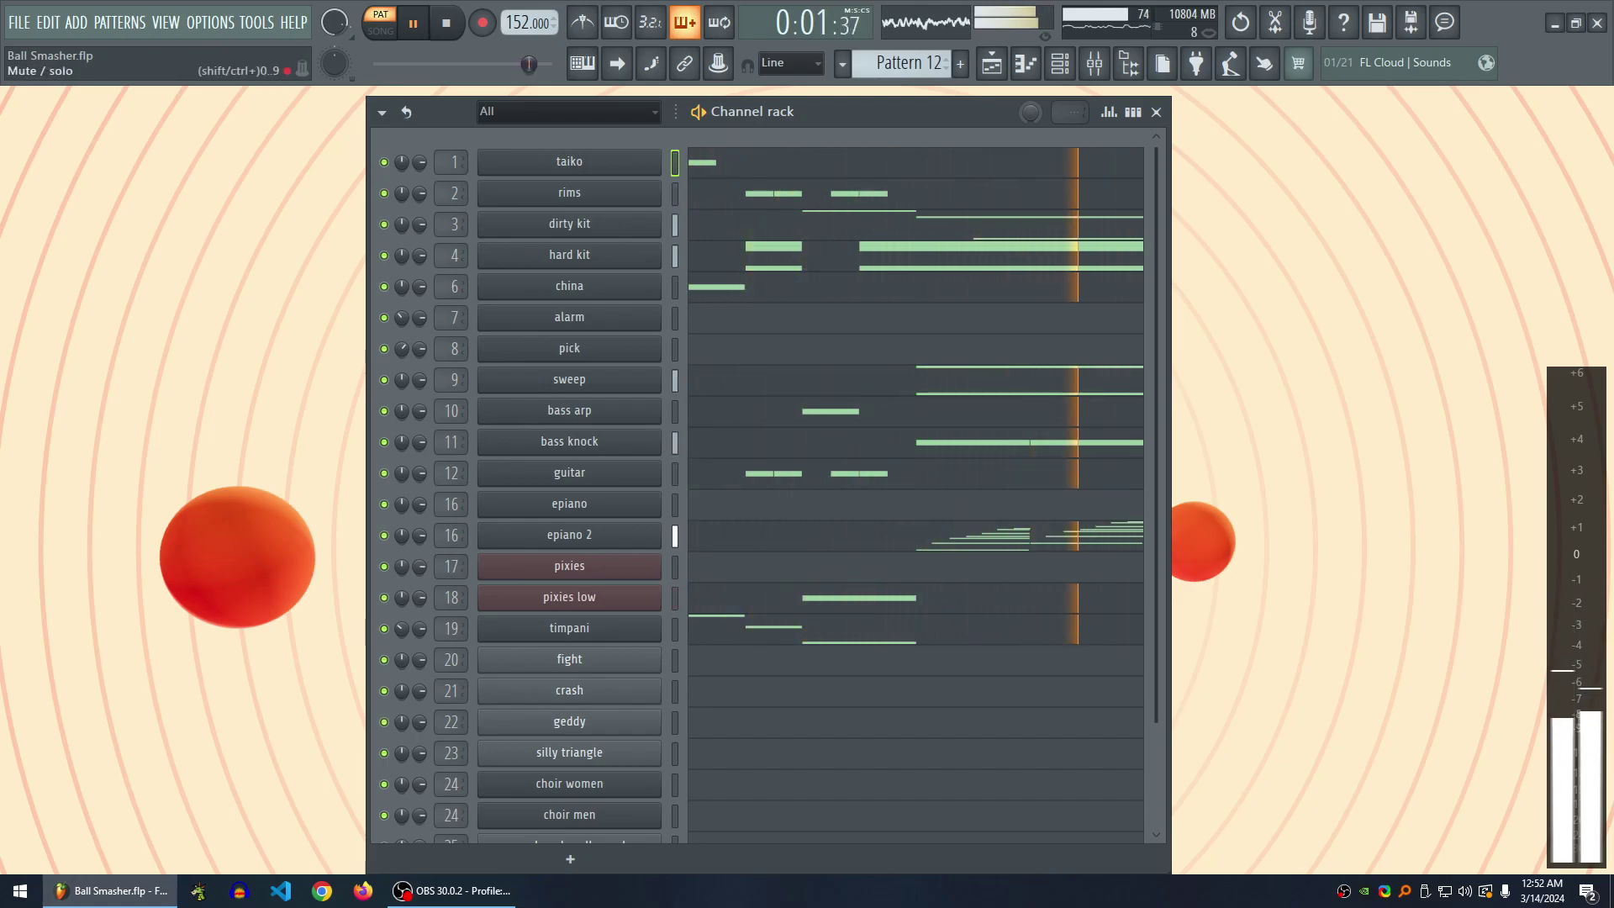
- Solo the epiano 2 channel in Pattern 12 and play it
right_click(384, 536)
key("space")
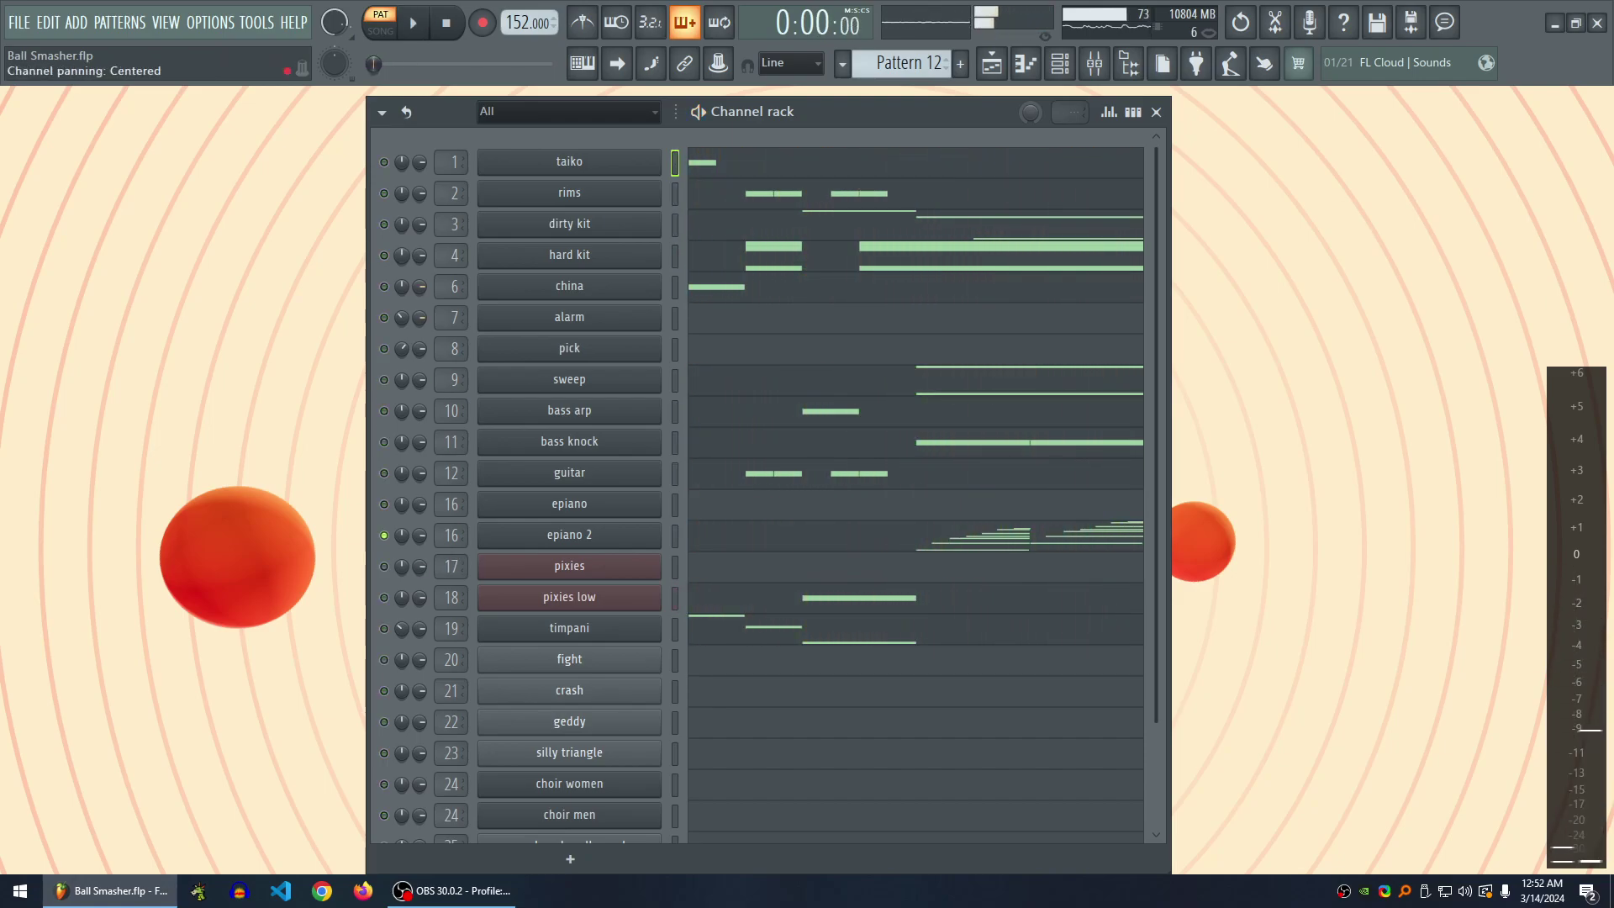
key("space")
key("space")
- Open the playlist and play the arrangement from bar 132, through the Pattern 12 clip into Pattern 13
key("F5")
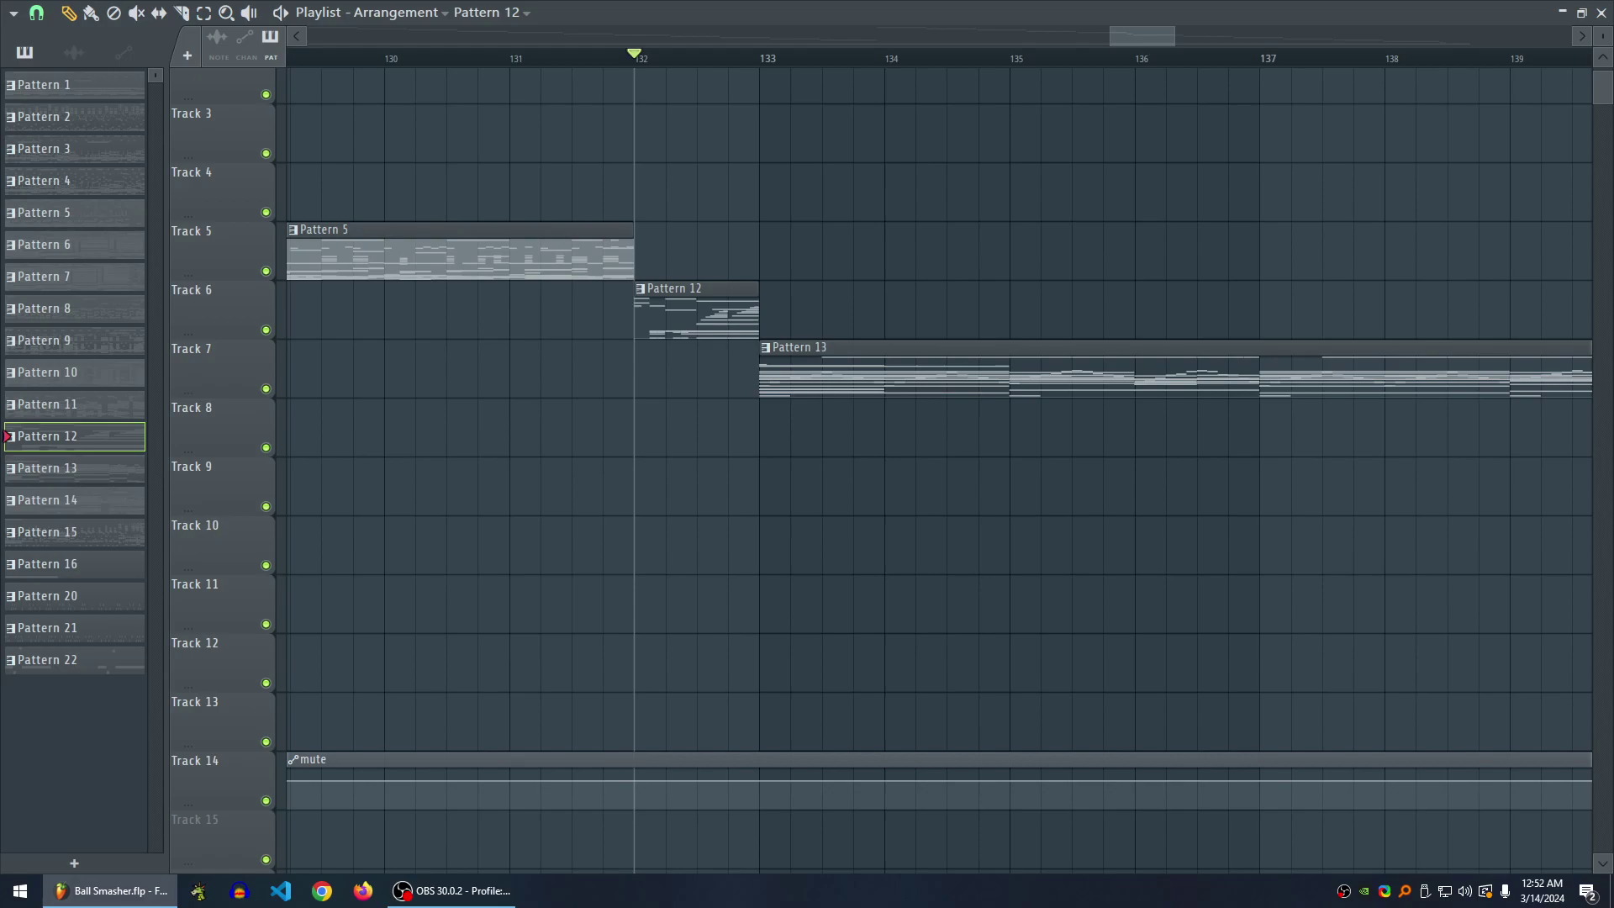
key("space")
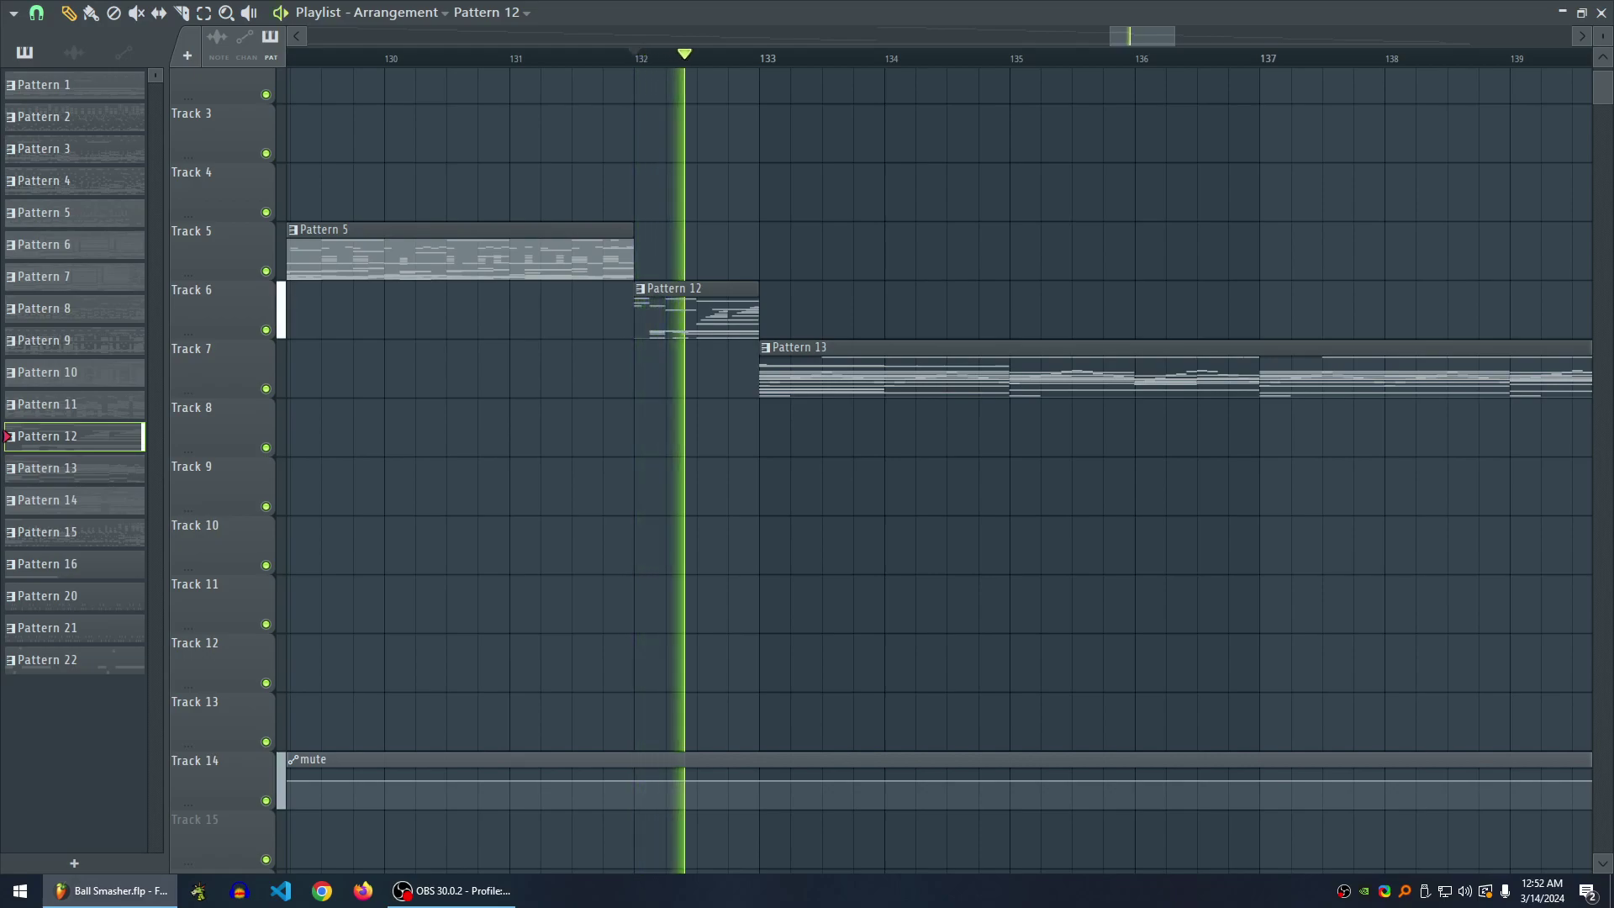
scroll(939, 471, "right", 3)
scroll(939, 470, "down", 1)
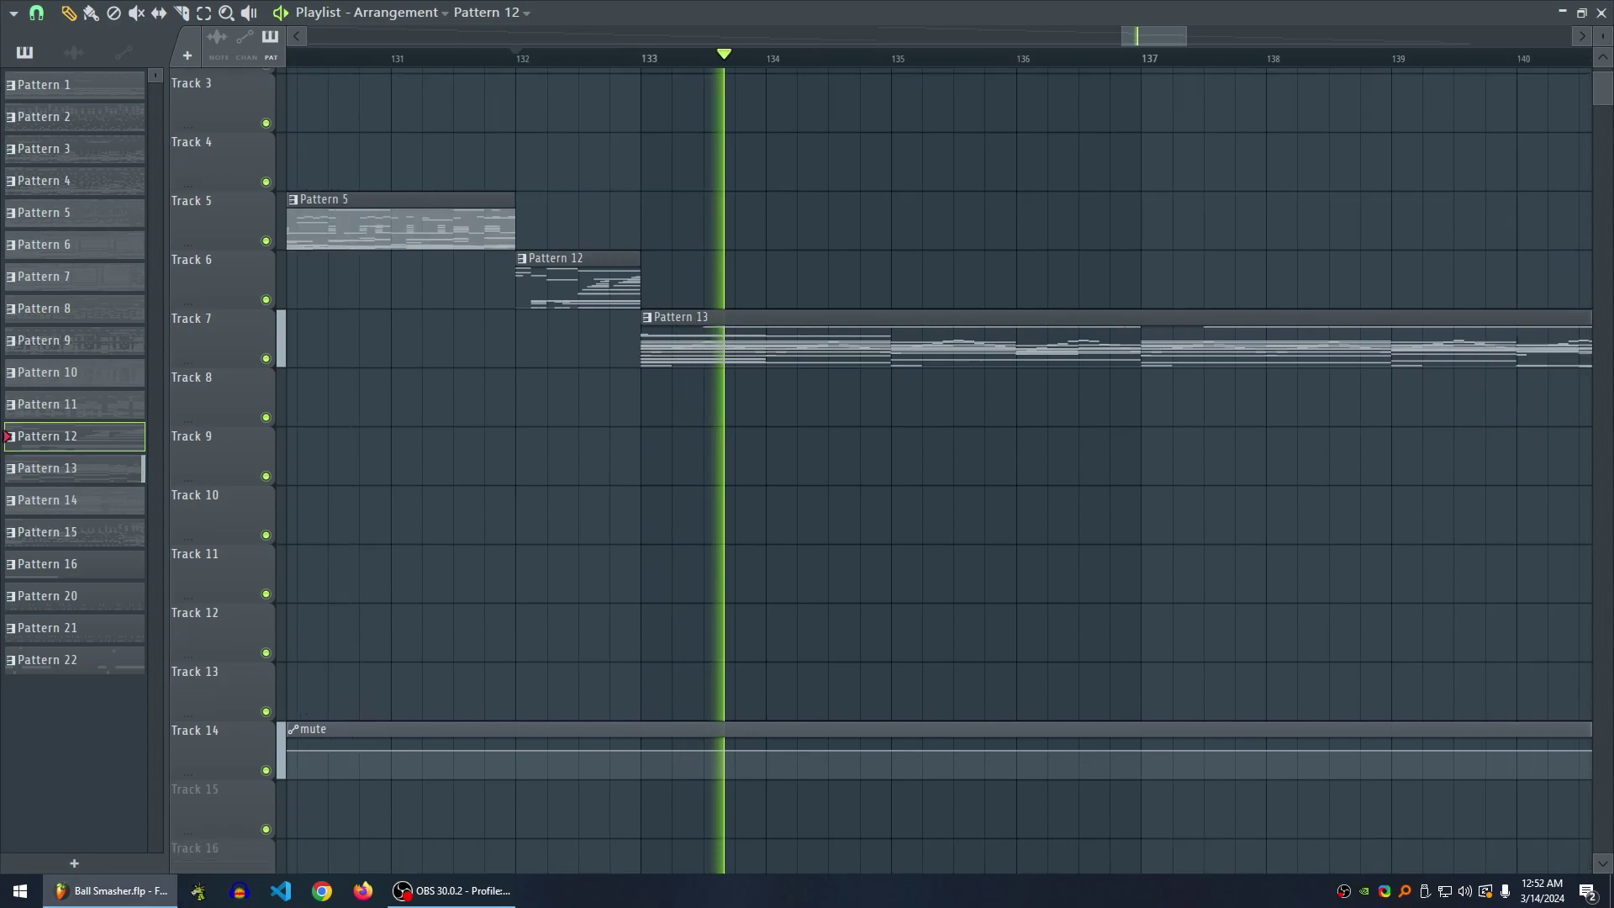
key("space")
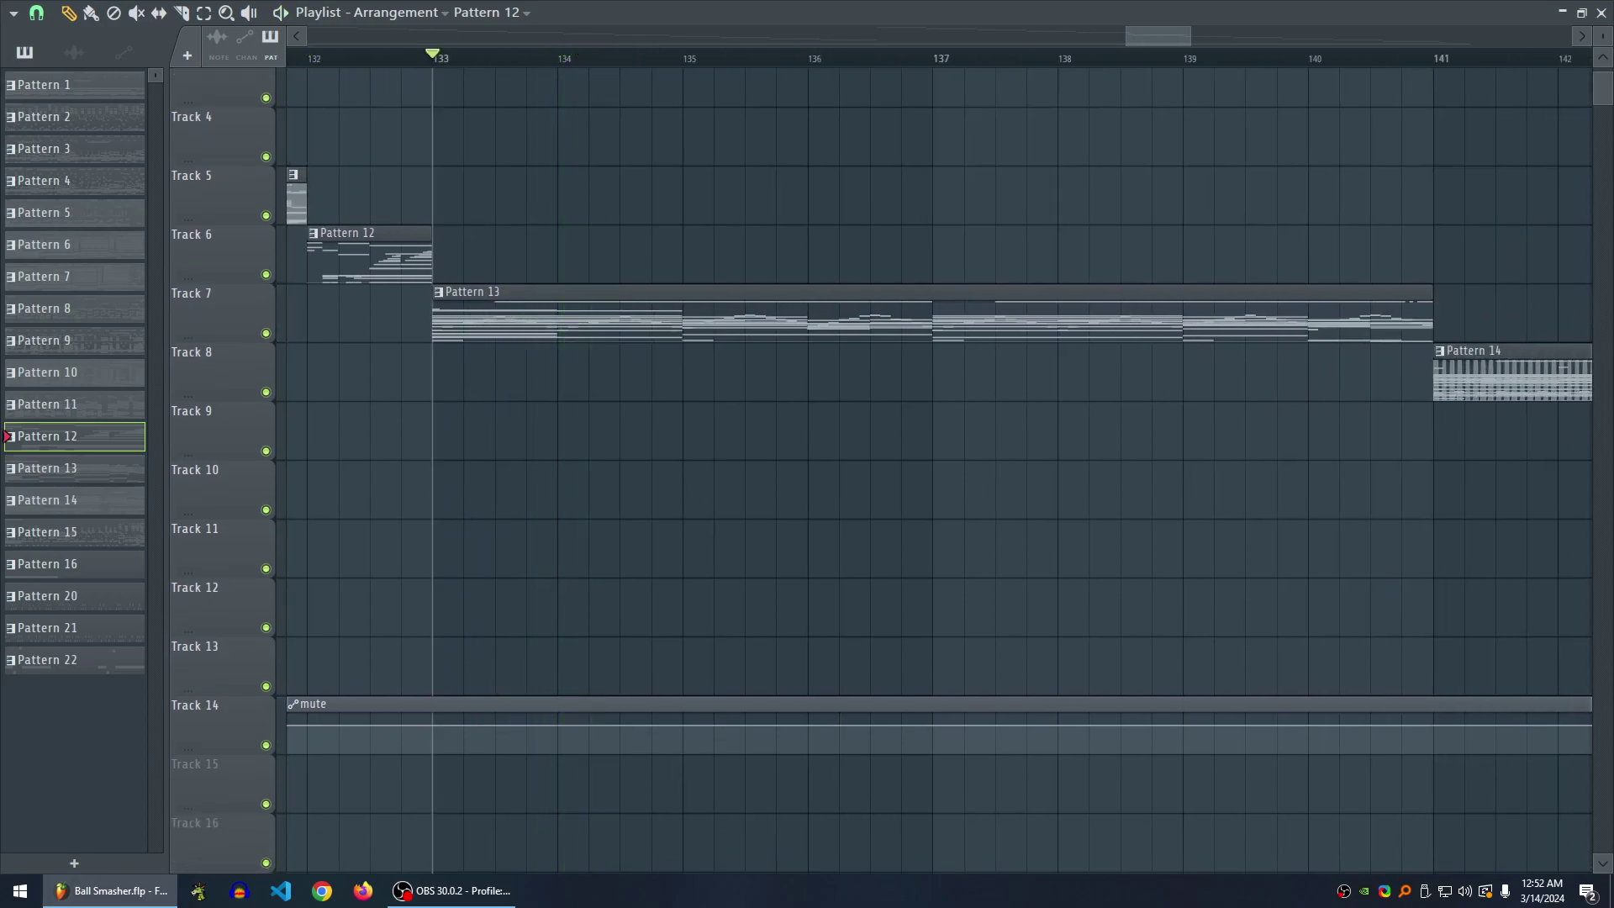
- Close the playlist, select Pattern 13, and look over its channels in the channel rack
left_click(1601, 13)
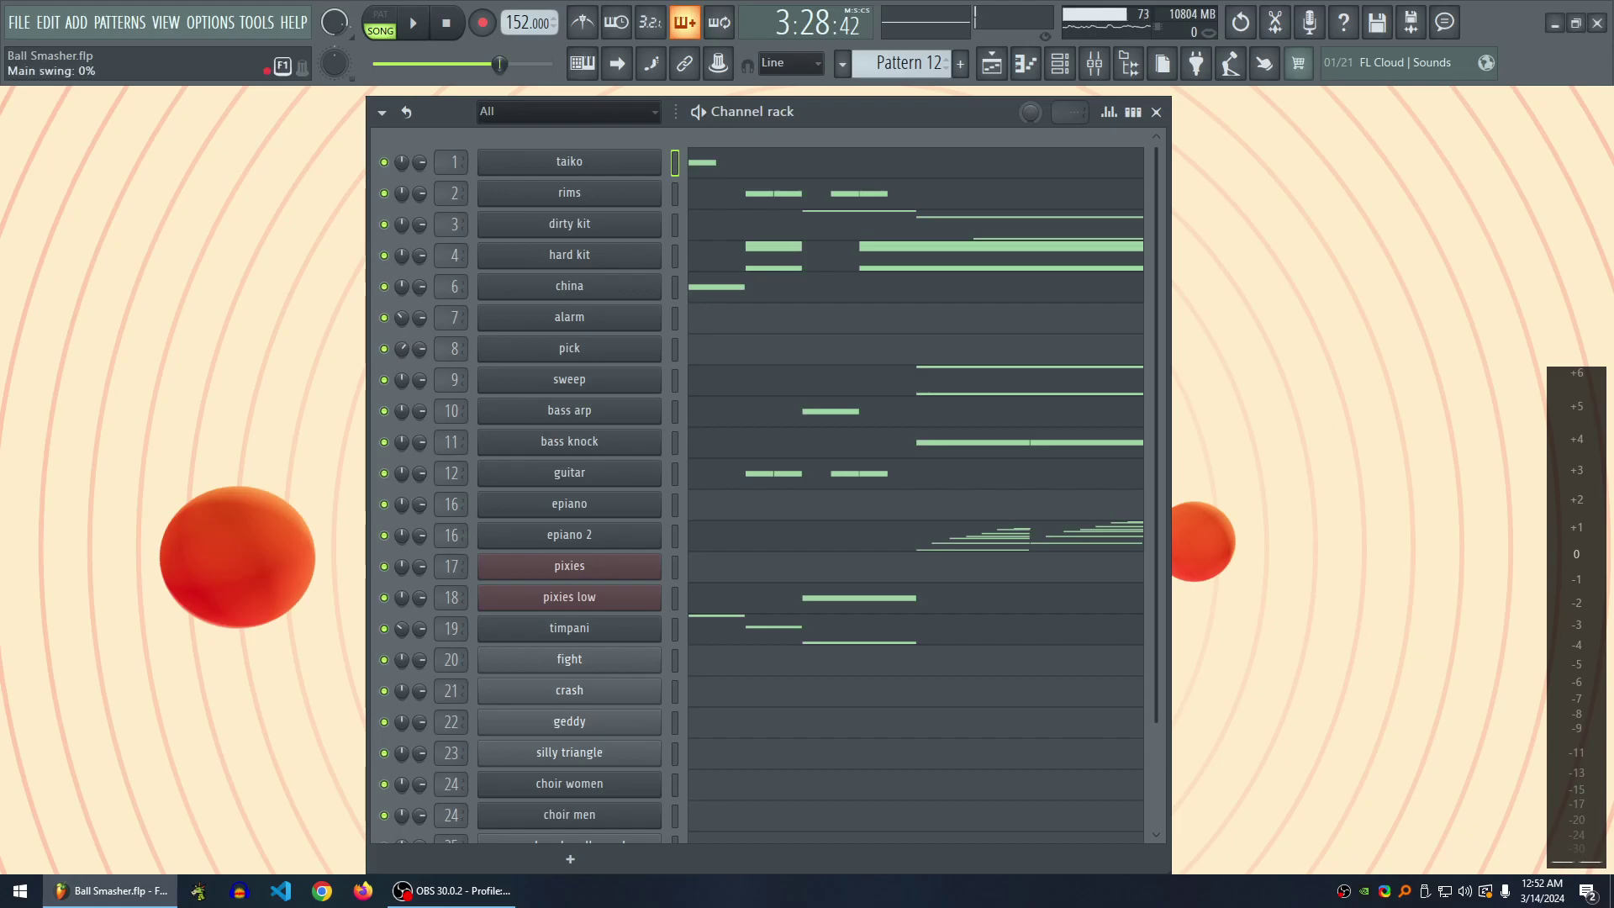
key("plus")
scroll(756, 483, "down", 3)
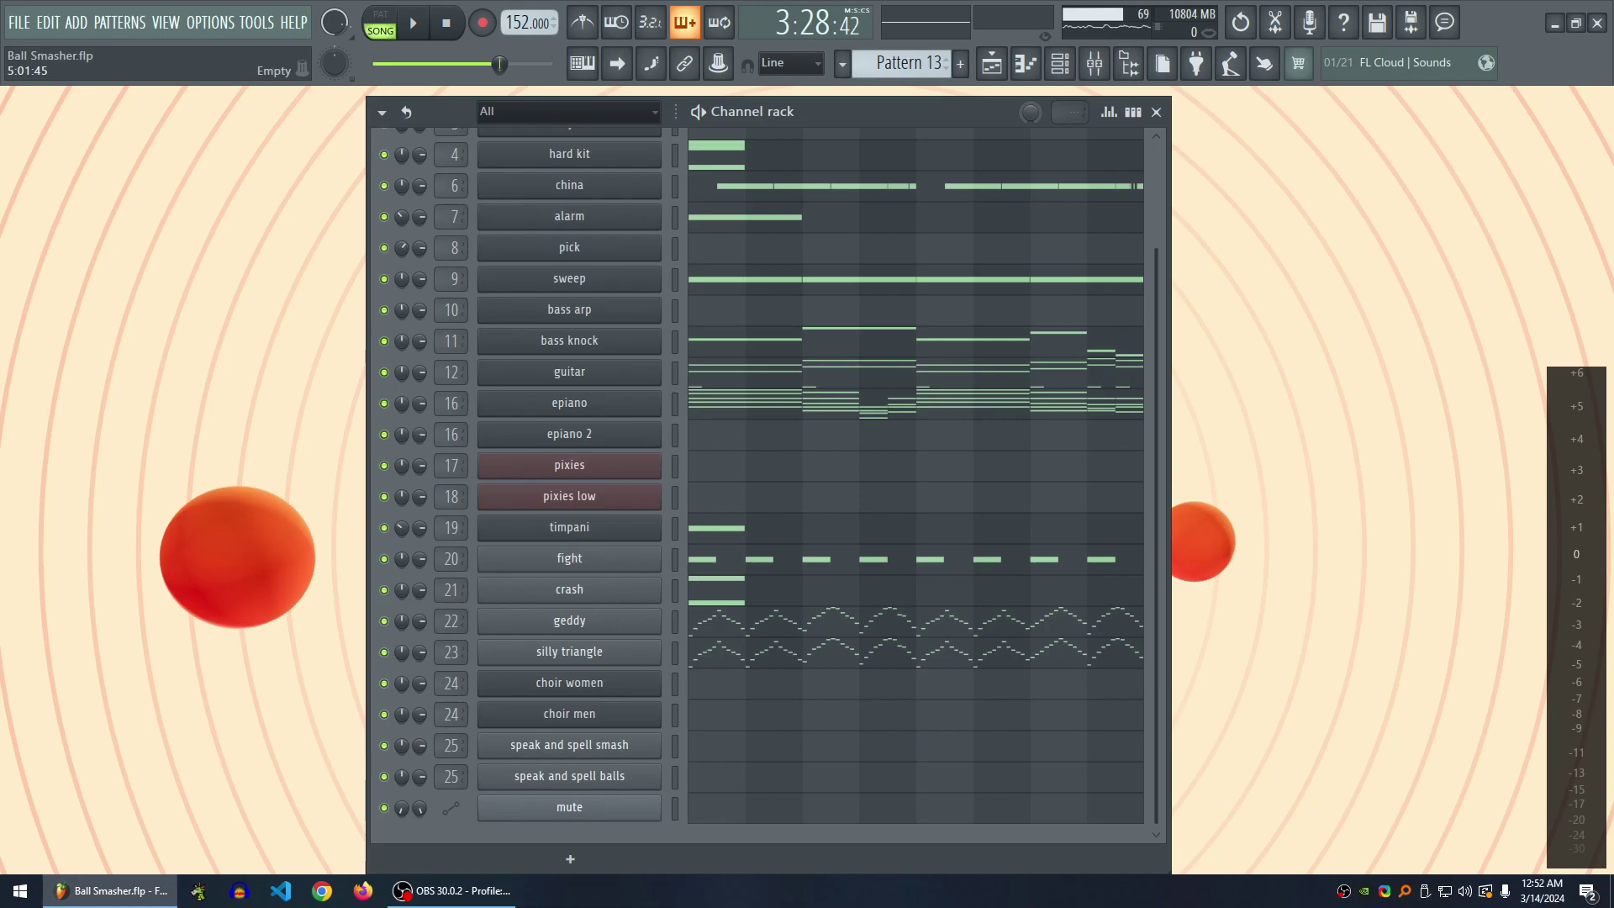
scroll(756, 483, "up", 3)
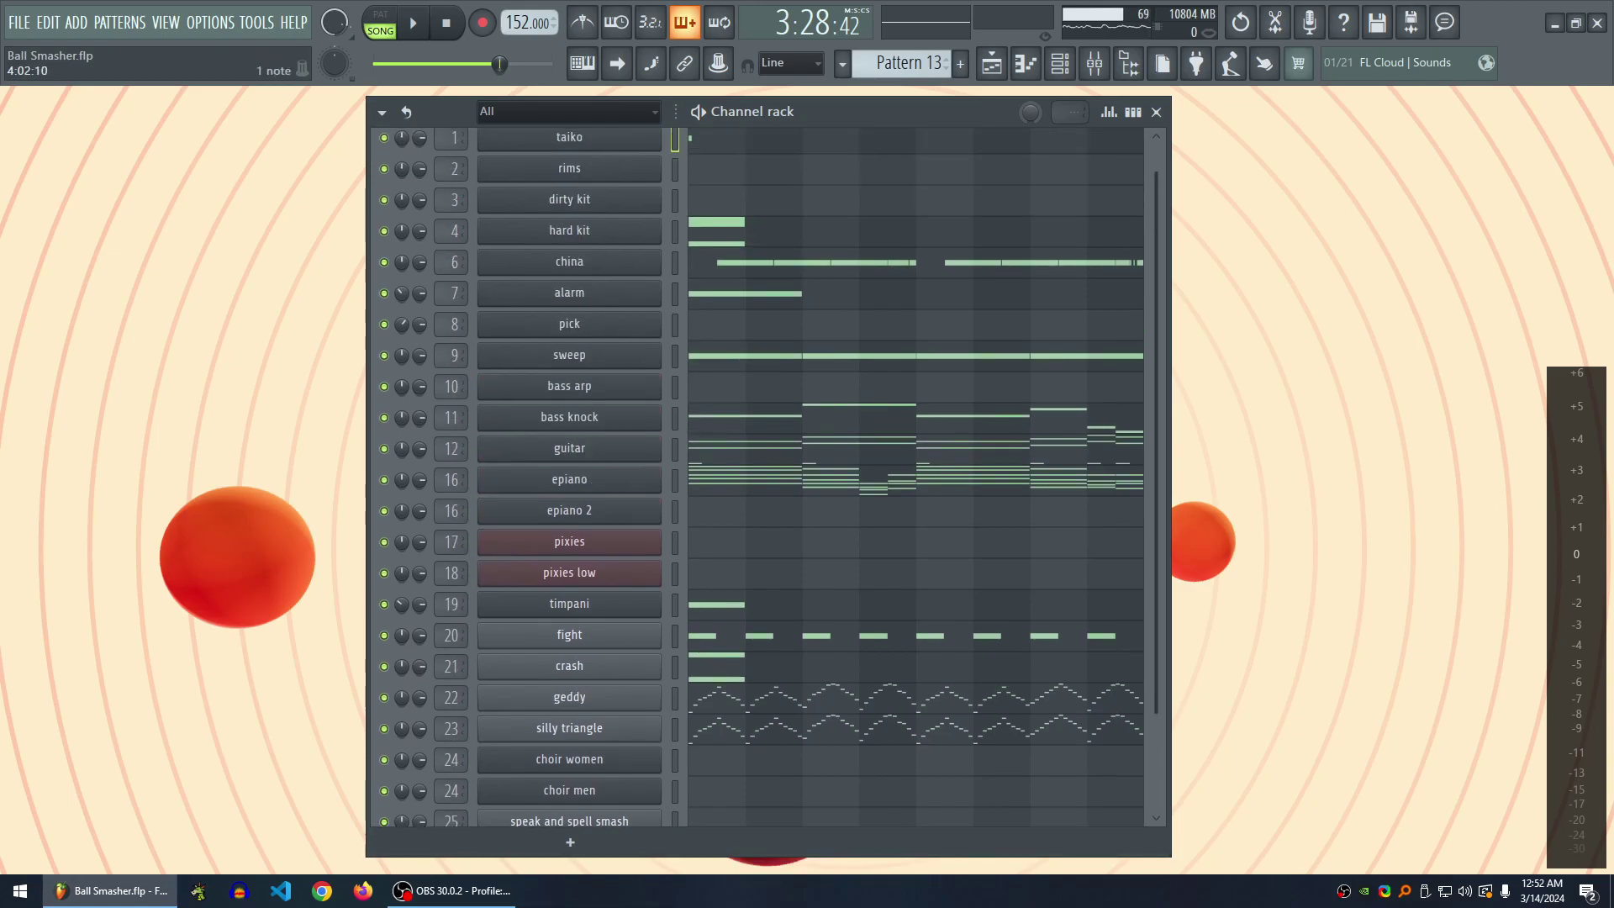
scroll(756, 483, "up", 1)
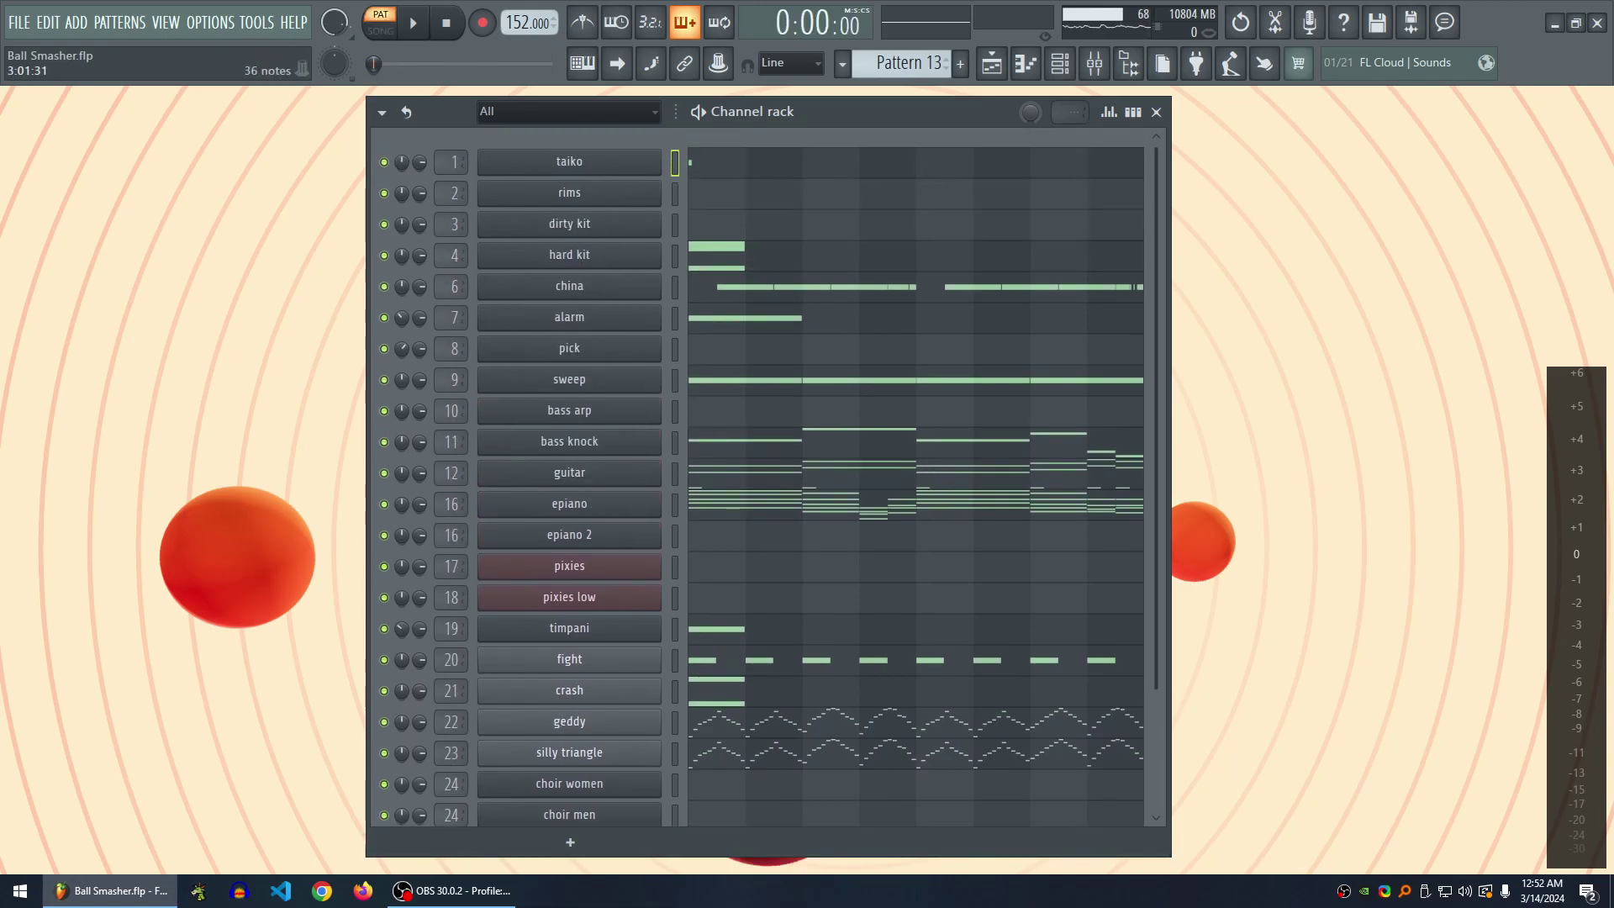
- Open Pattern 13's epiano chords in the piano roll and play them from the start and again from bar 5
left_click(756, 503)
left_click(1601, 13)
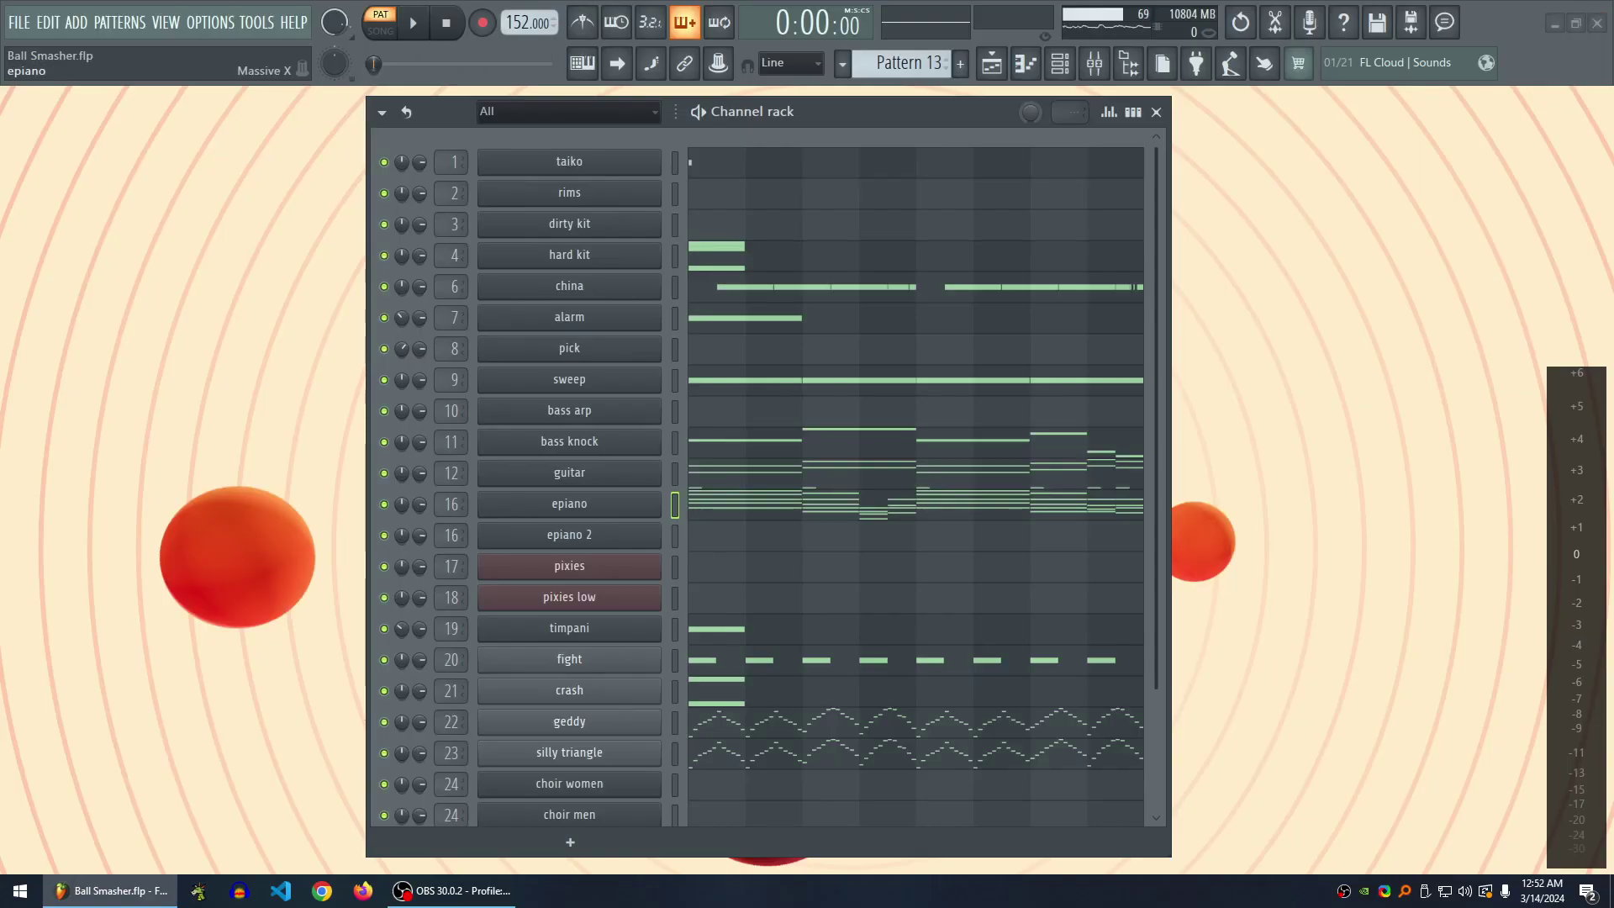
left_click(756, 504)
scroll(832, 351, "up", 6)
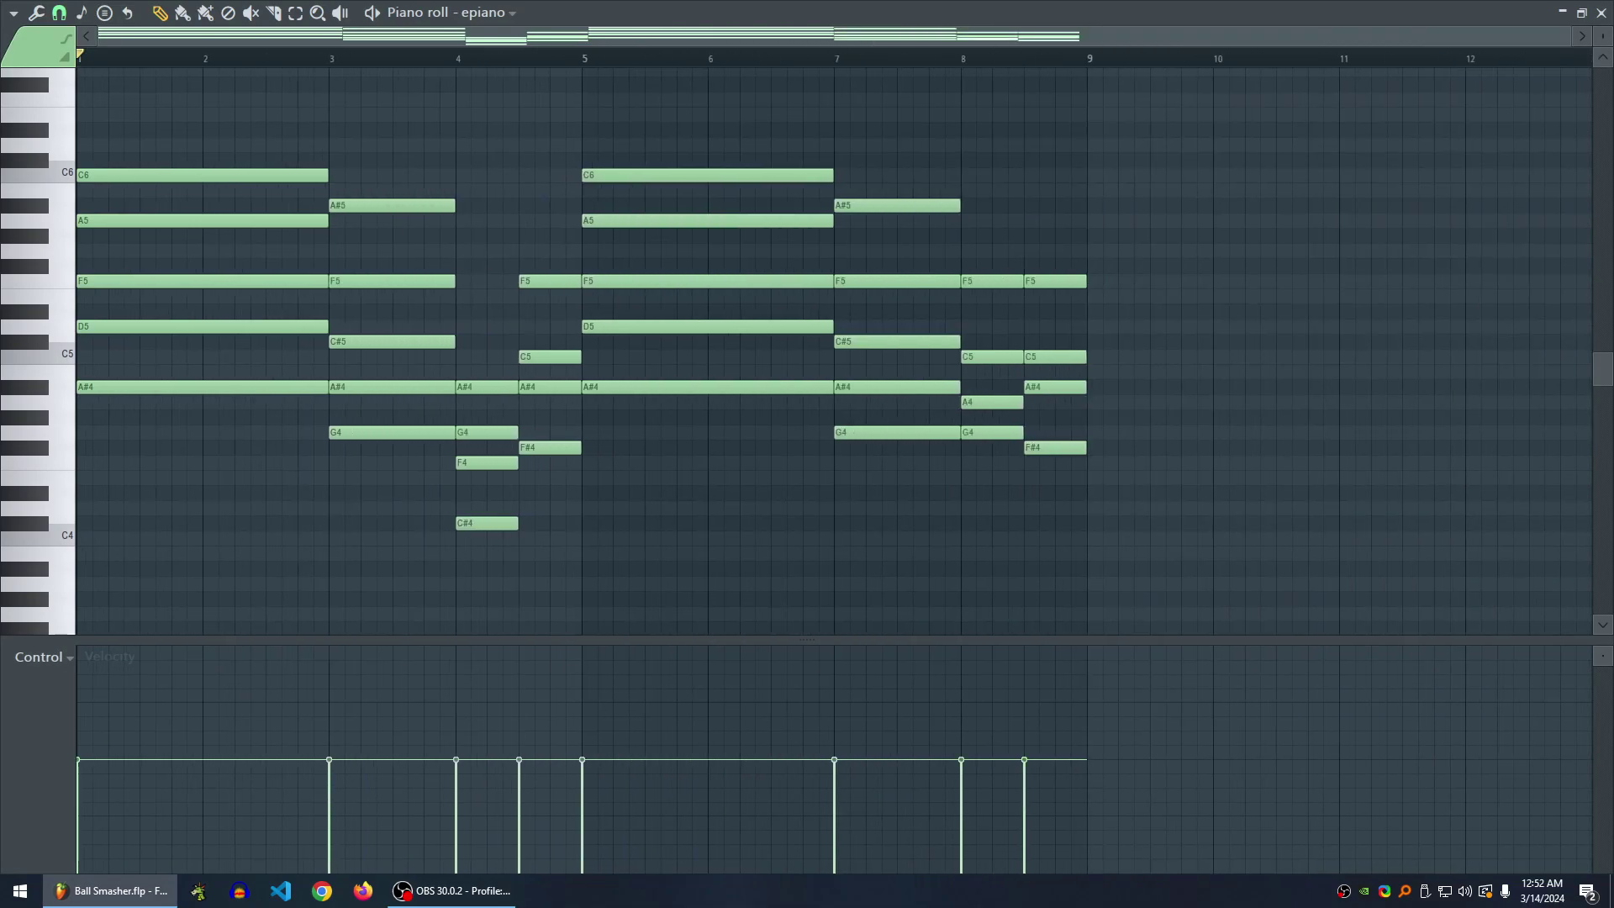
key("space")
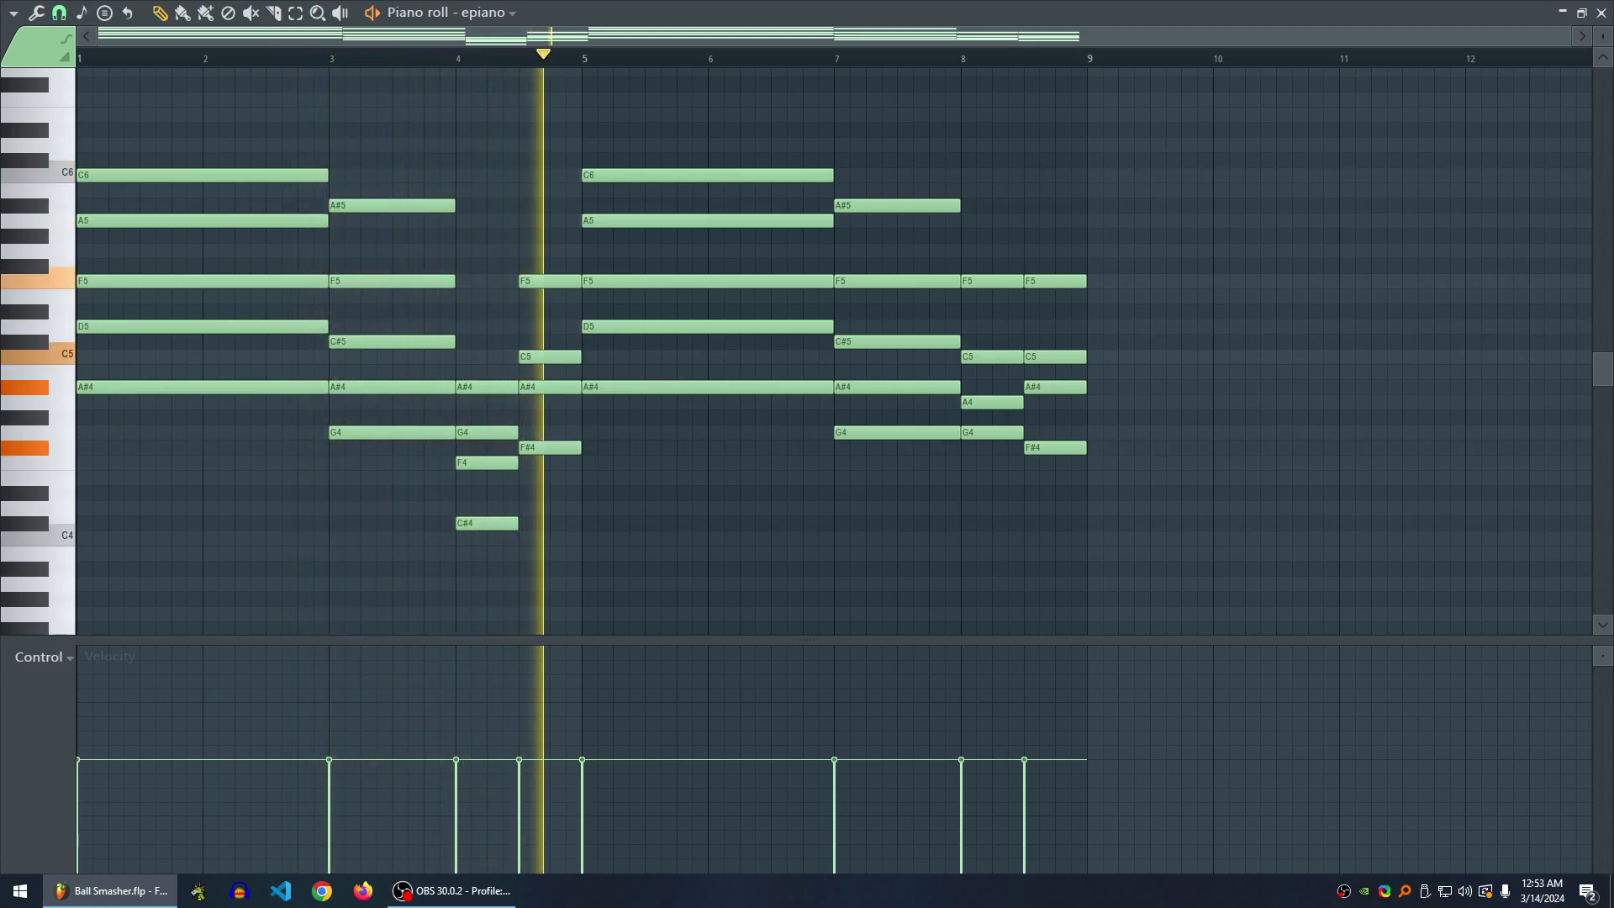
key("space")
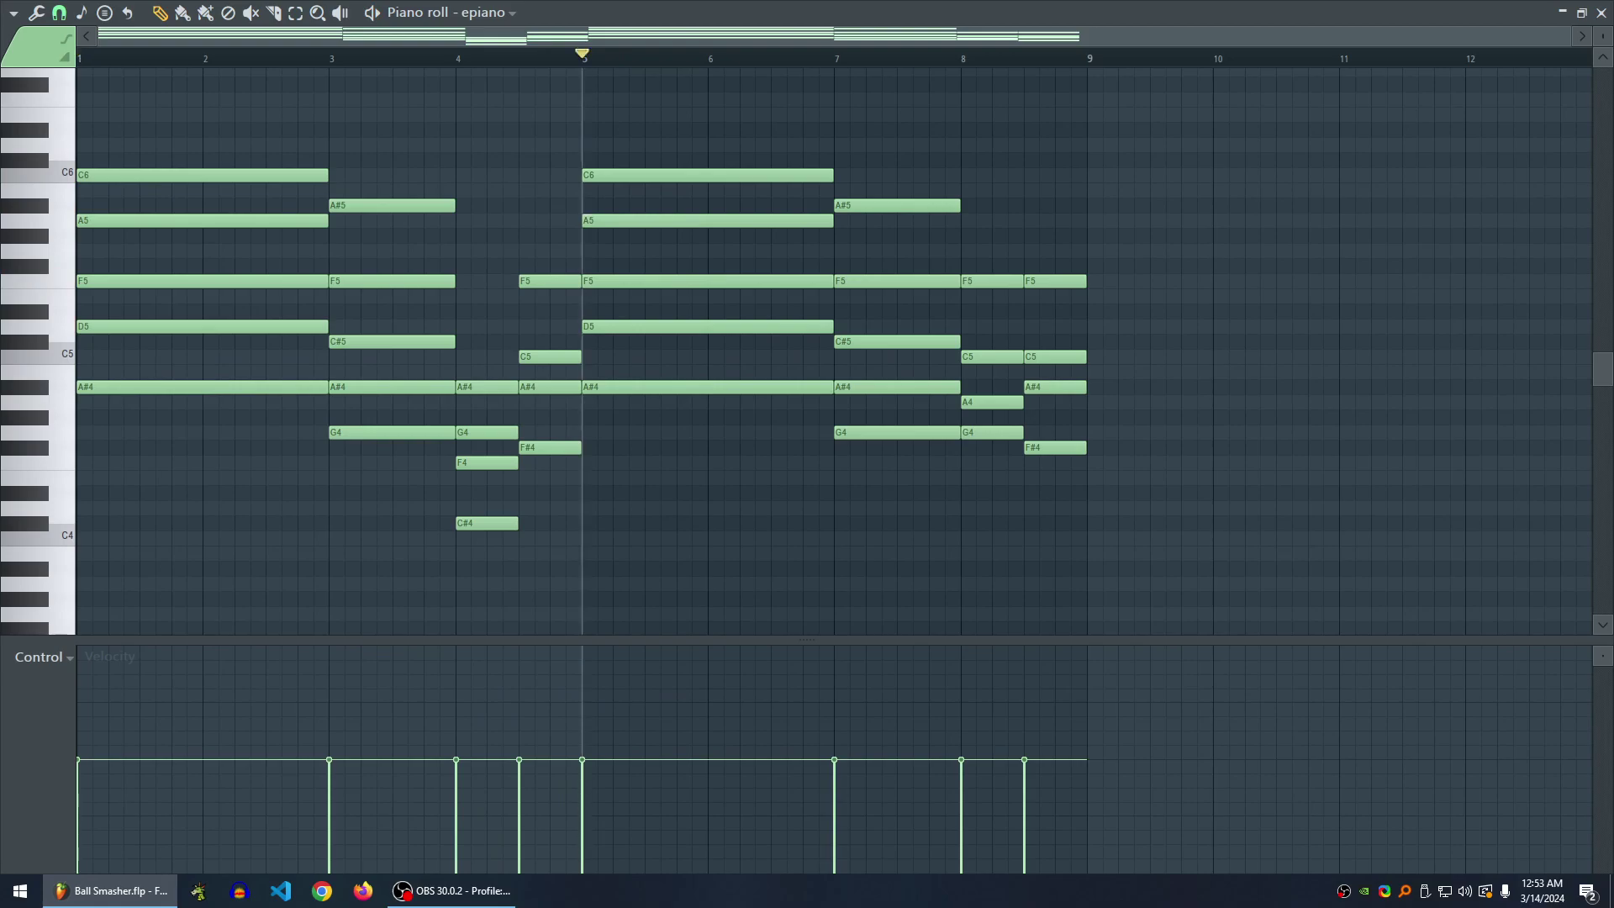
key("space")
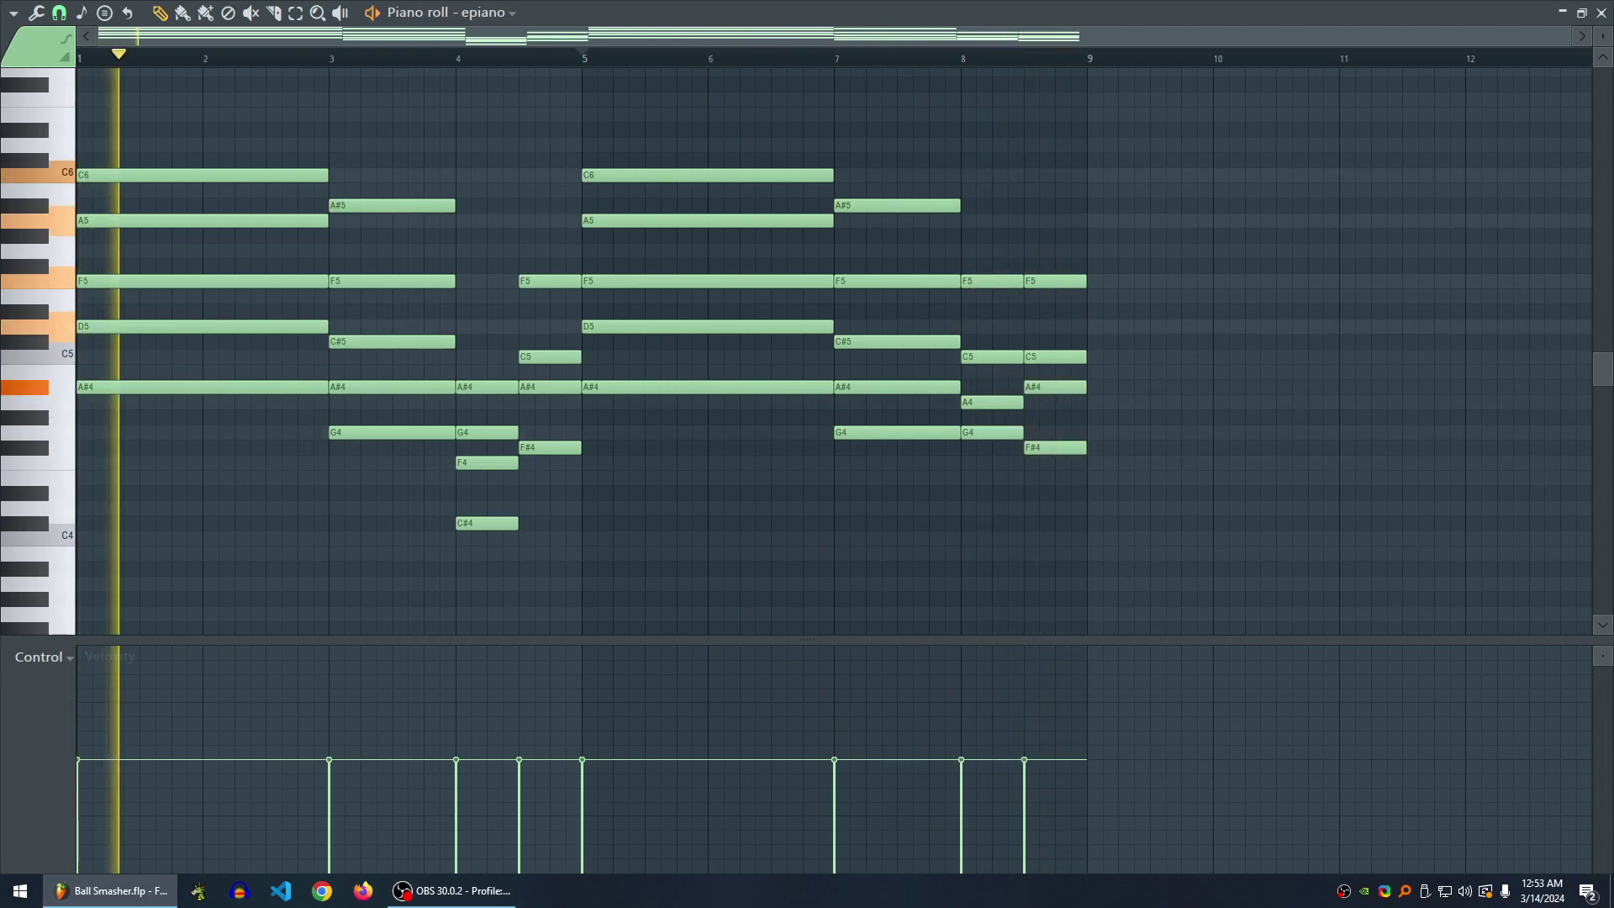
key("space")
- Play Pattern 14's epiano chords from bar 5 for comparison, and return to Pattern 13
key("plus")
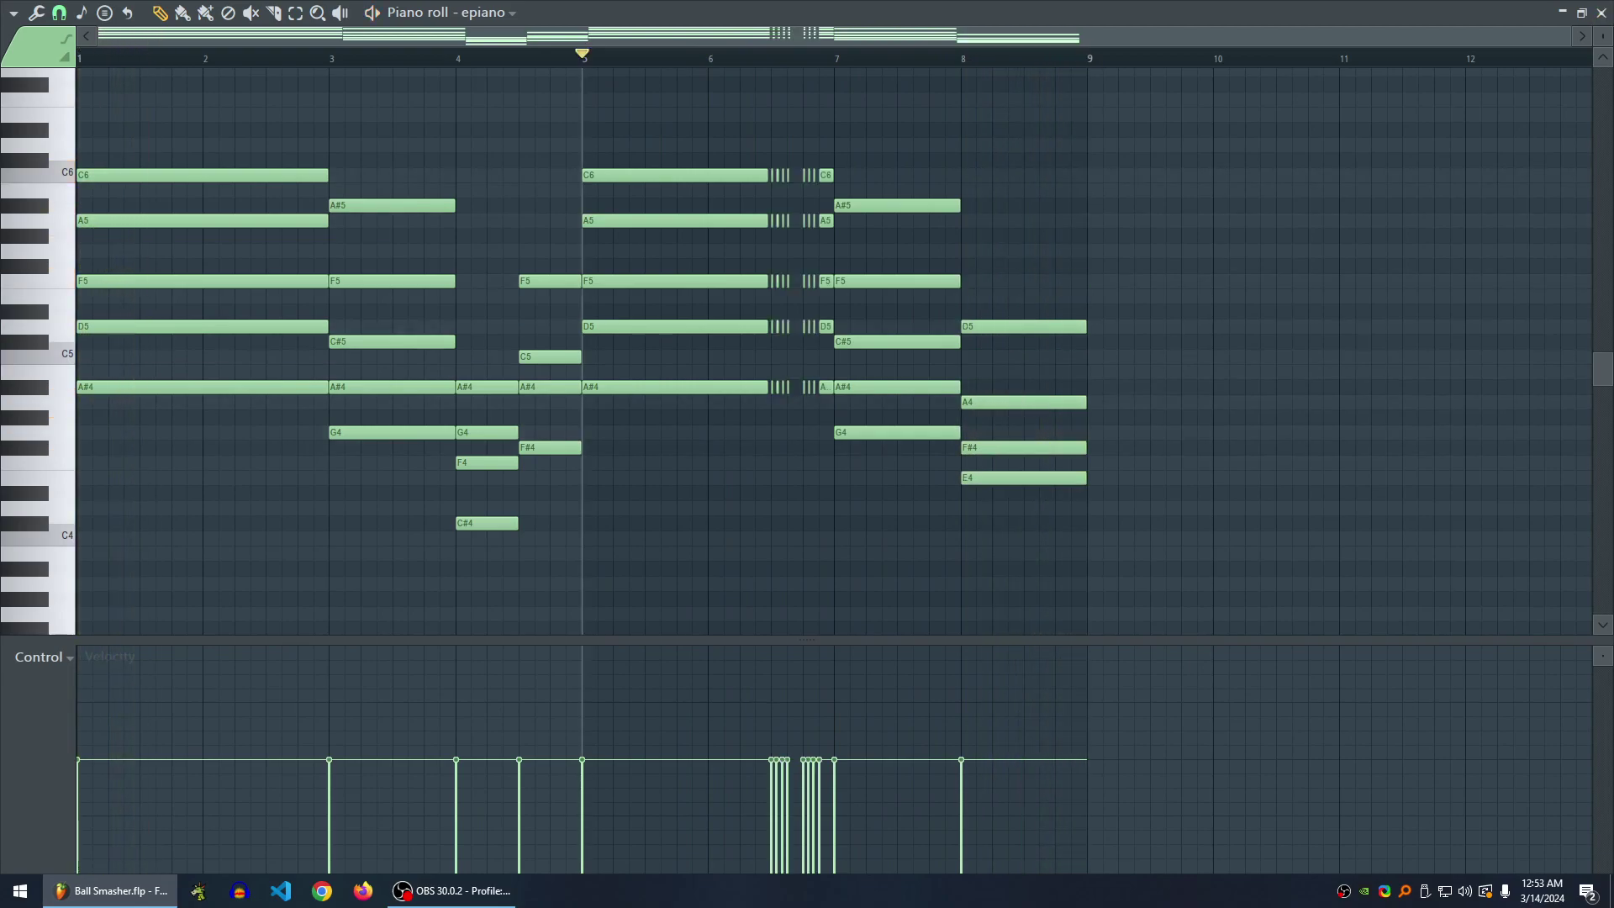
key("space")
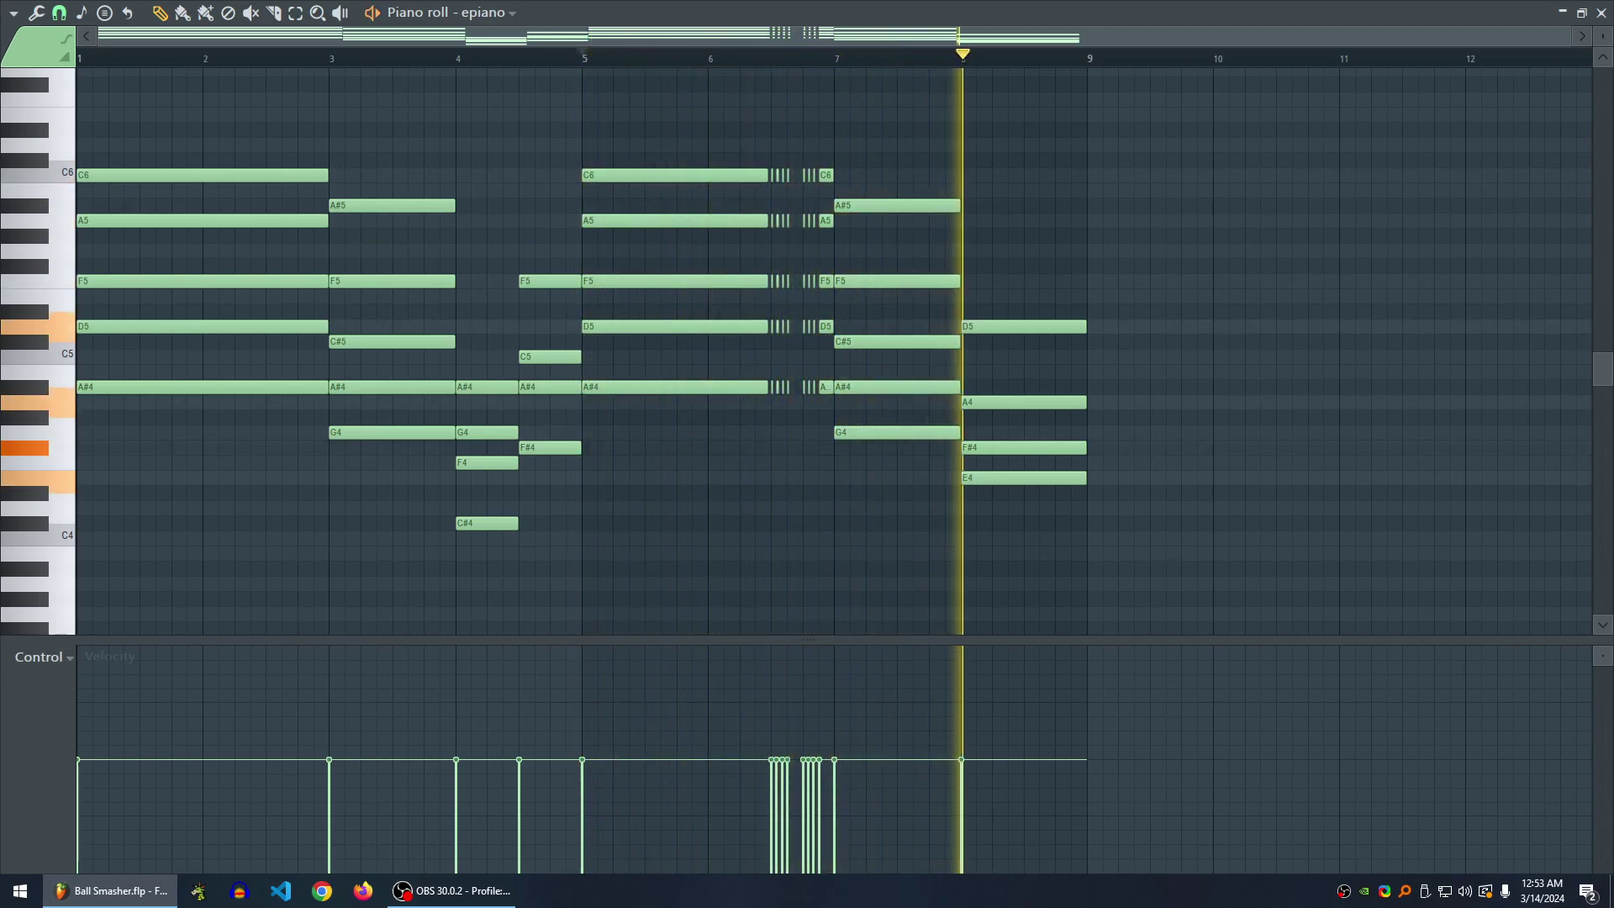
key("space")
key("plus")
key("plus")
key("minus")
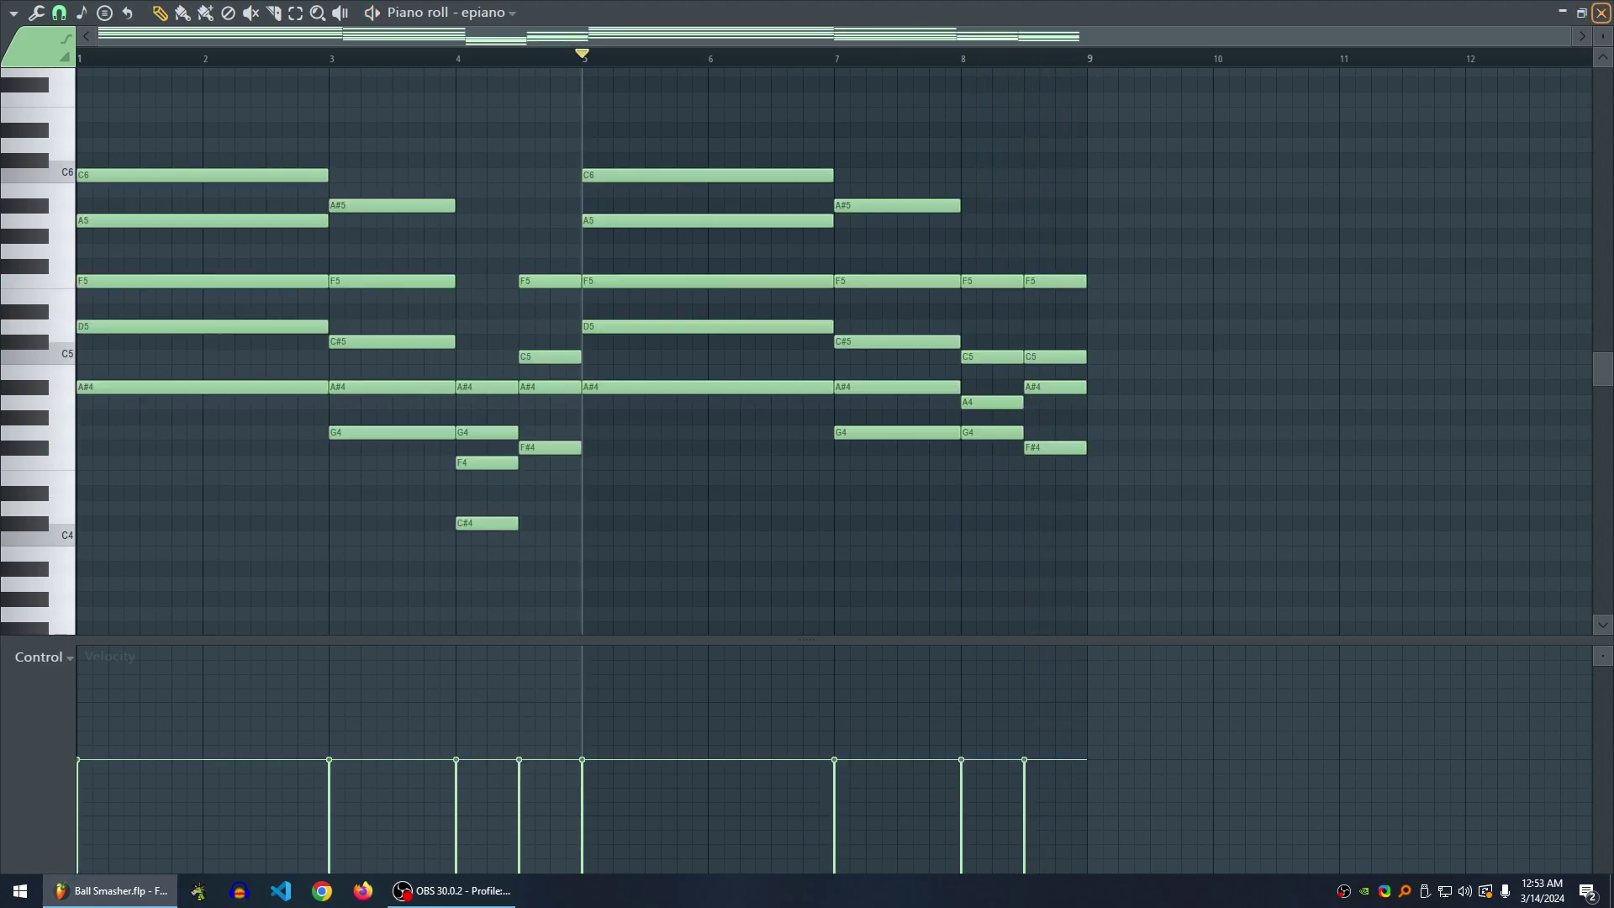
- Play Pattern 13 with only geddy and silly triangle enabled, adding bass knock, guitar and epiano during playback
left_click(1601, 12)
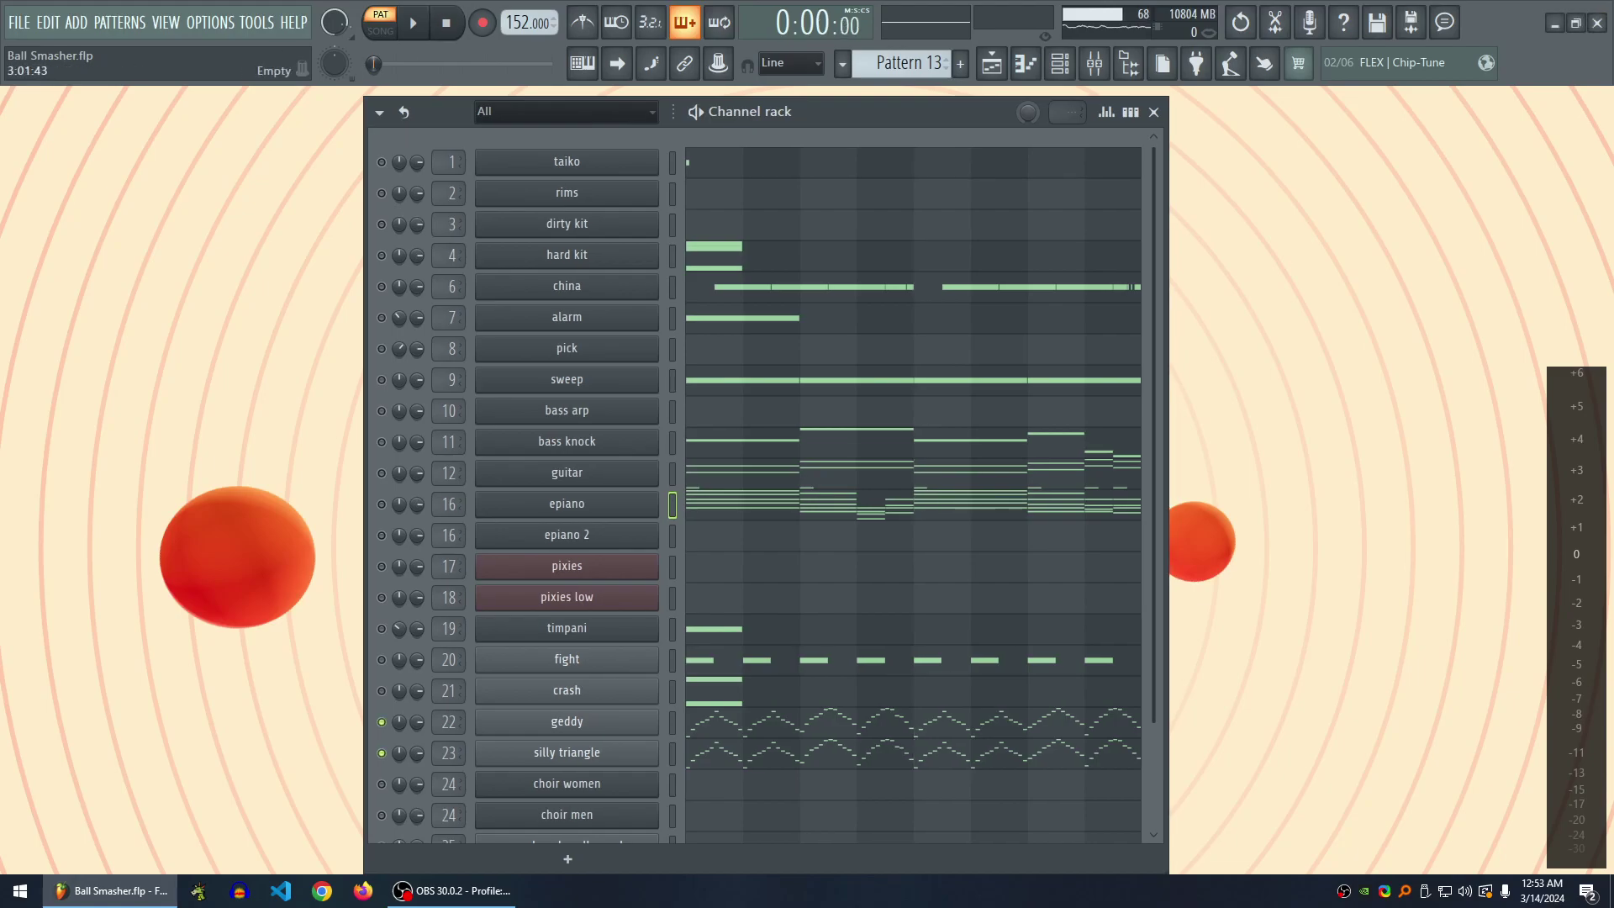
scroll(757, 485, "down", 2)
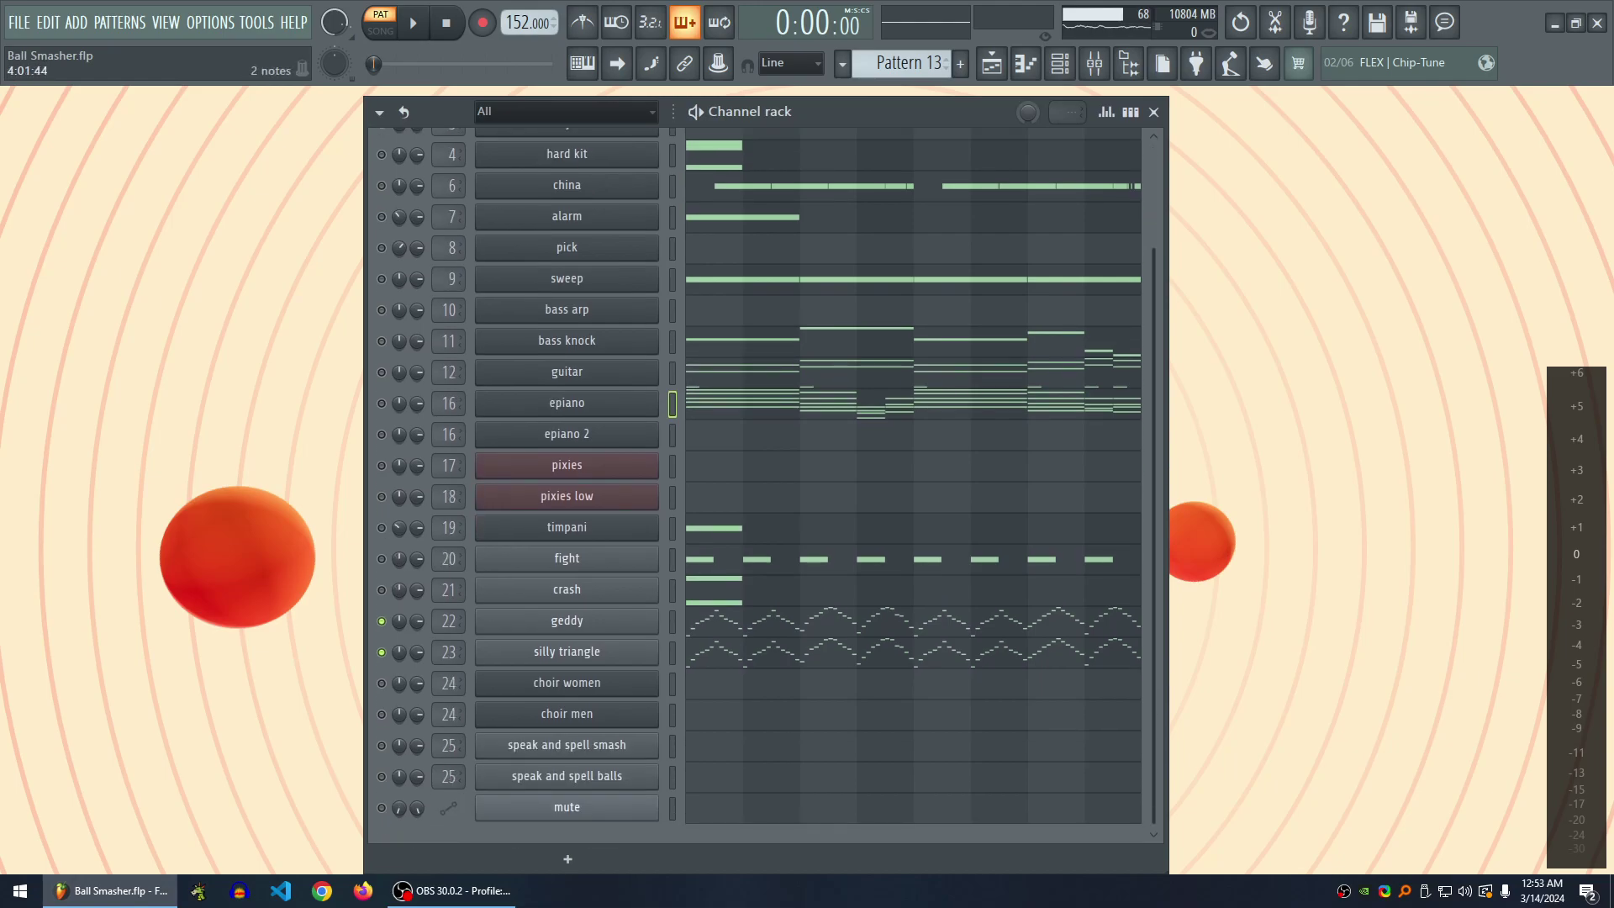
scroll(756, 485, "down", 1)
key("space")
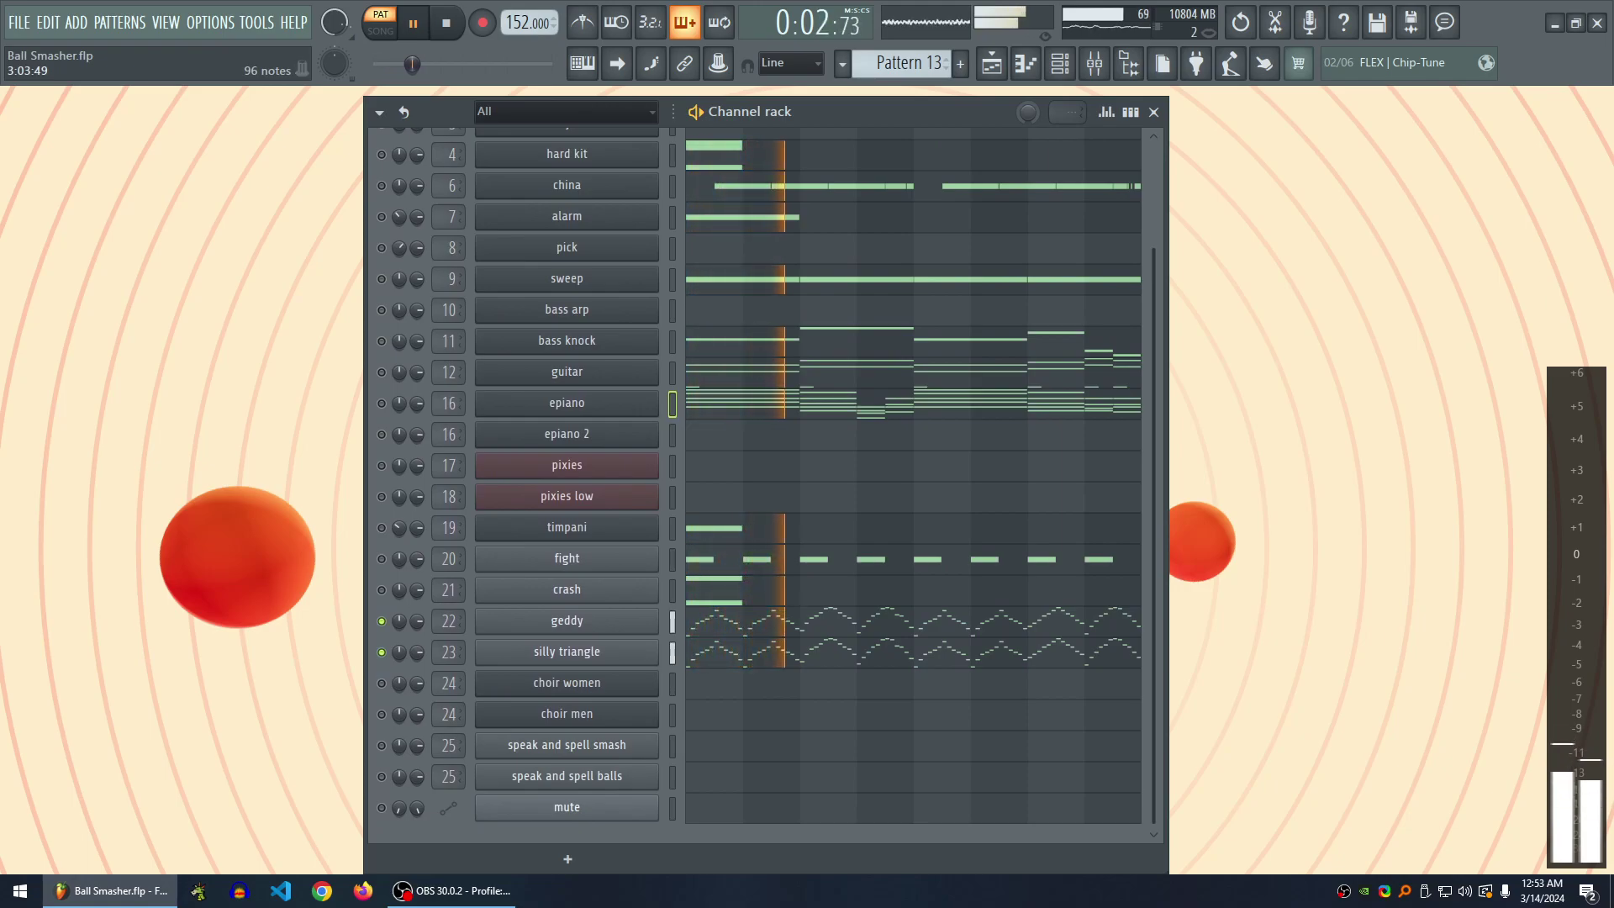
scroll(381, 471, "up", 2)
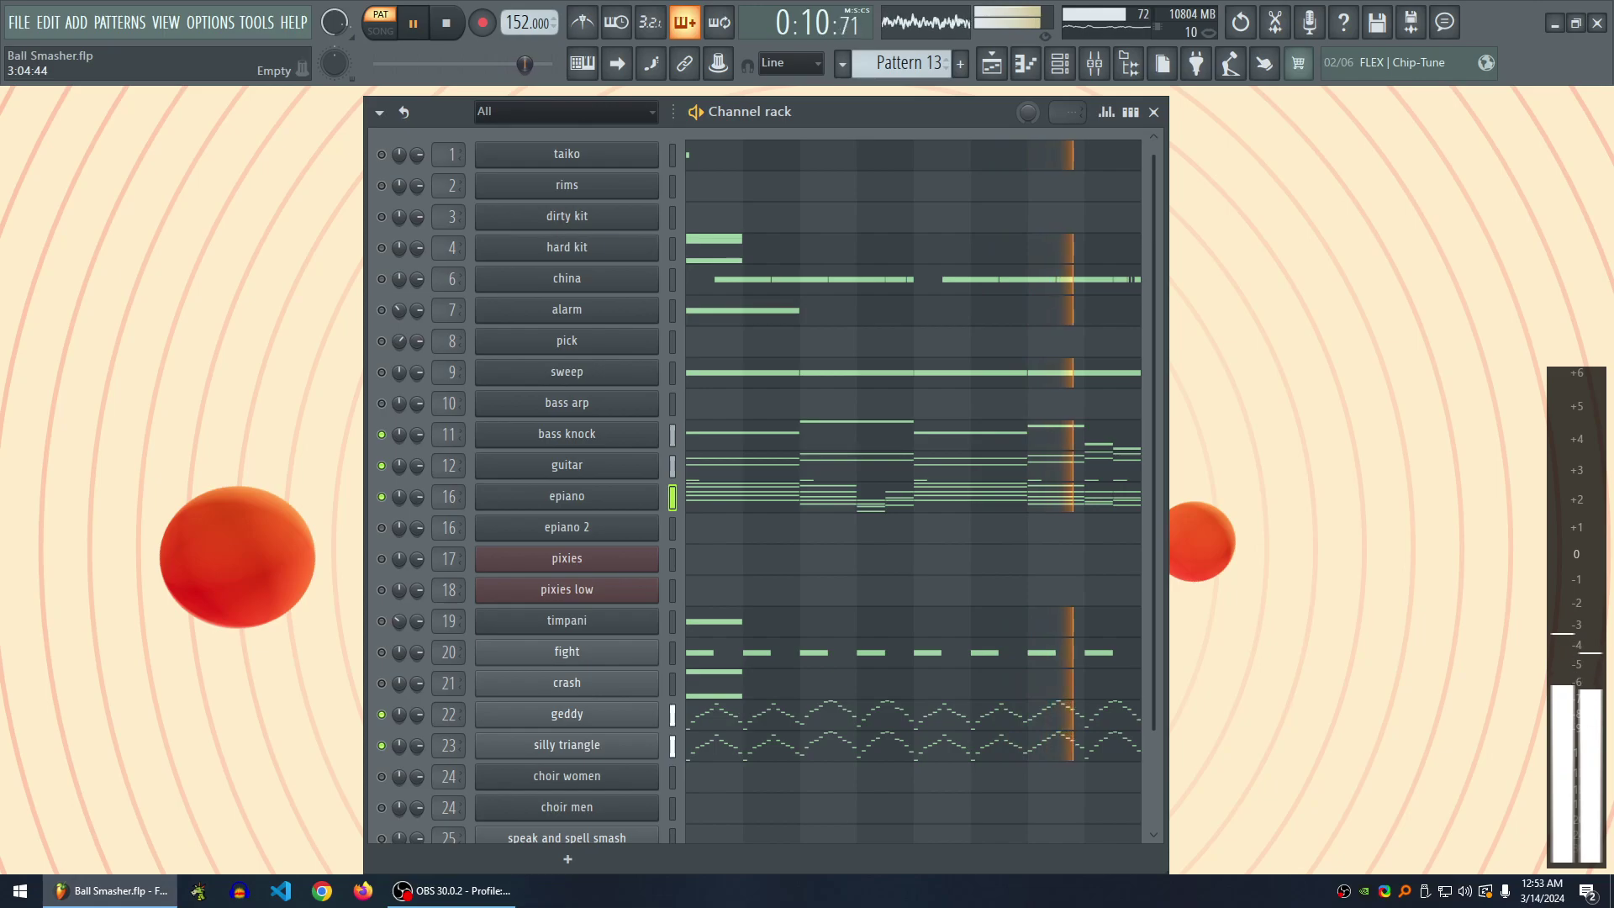
- Play Pattern 13's geddy channel soloed and examine its notes in the piano roll
key("space")
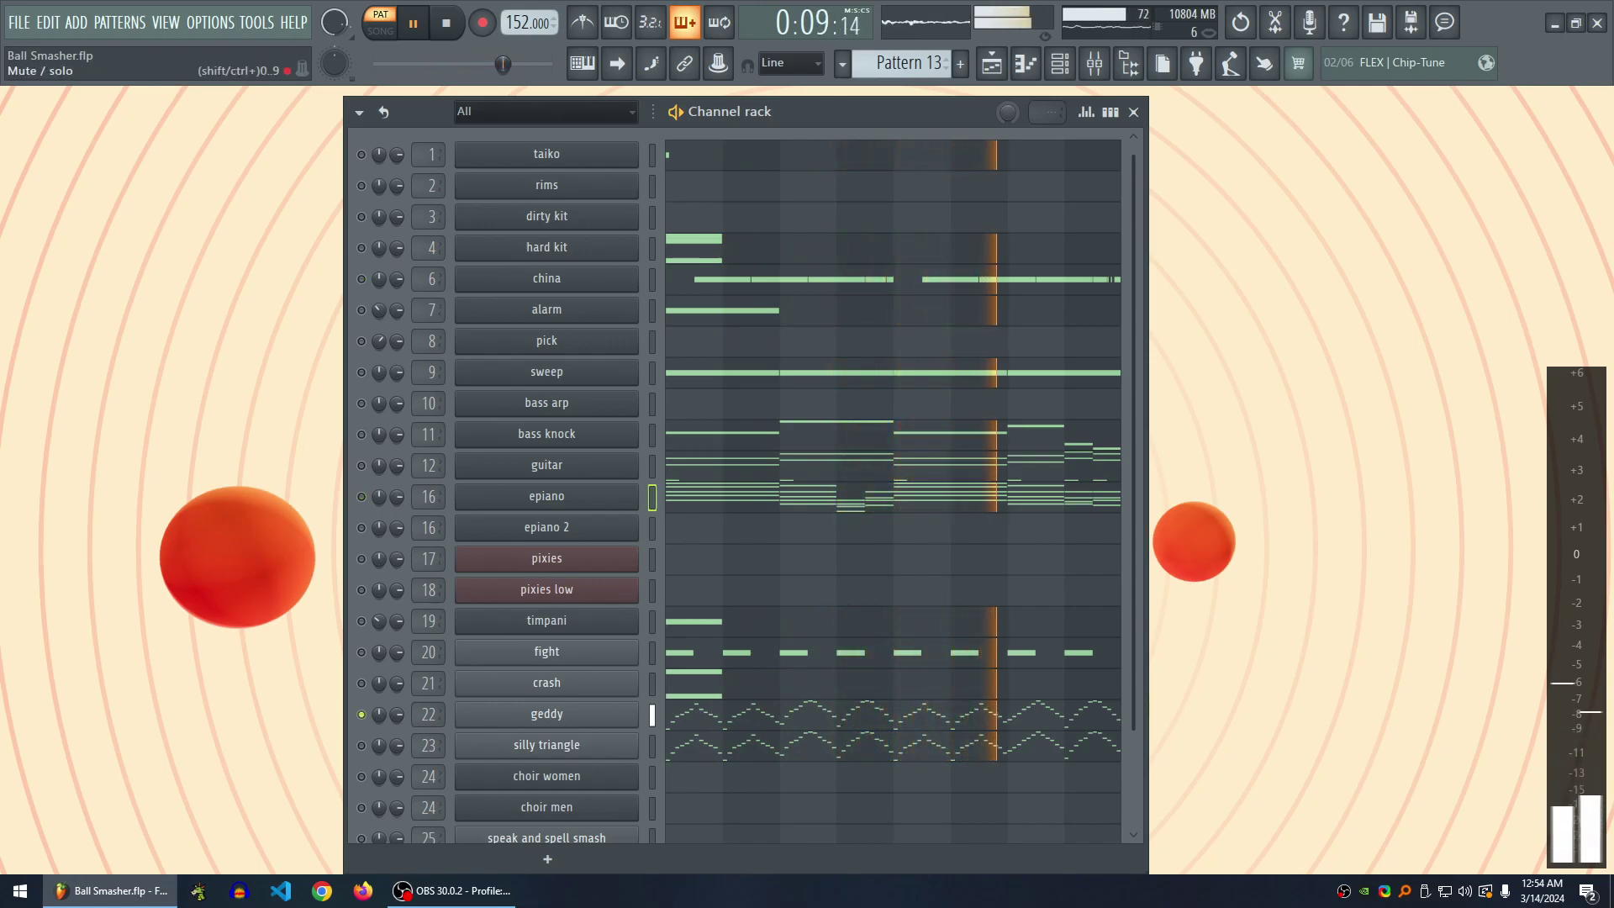
key("F7")
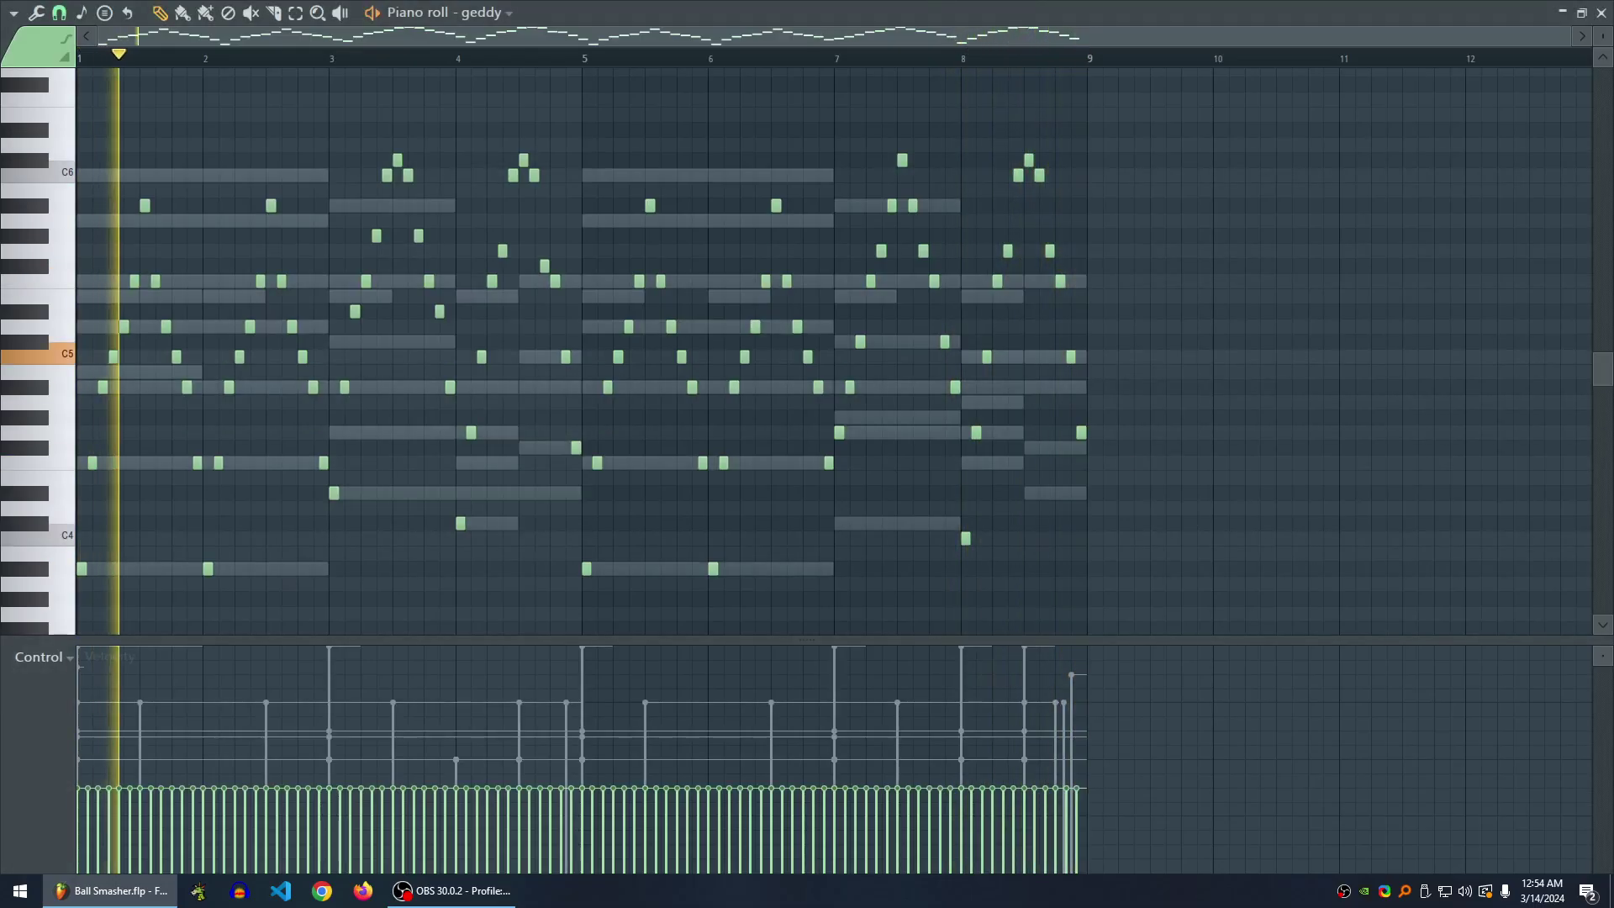
key("space")
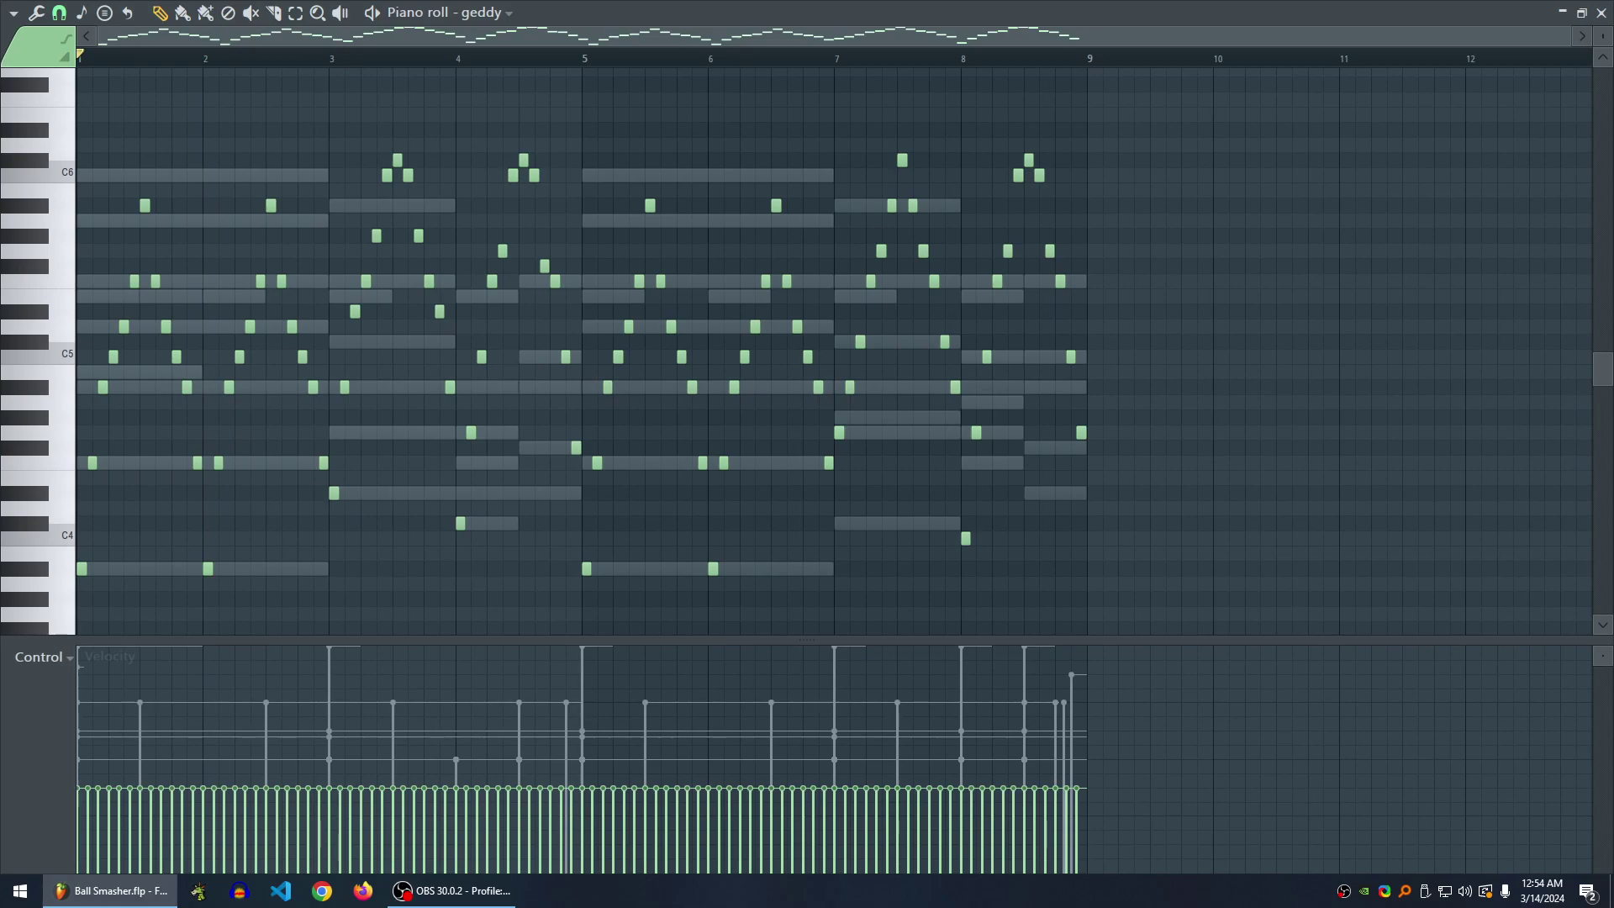
key("F7")
- Select Pattern 14, look over its channels, and play it with all channels enabled
scroll(546, 471, "down", 3)
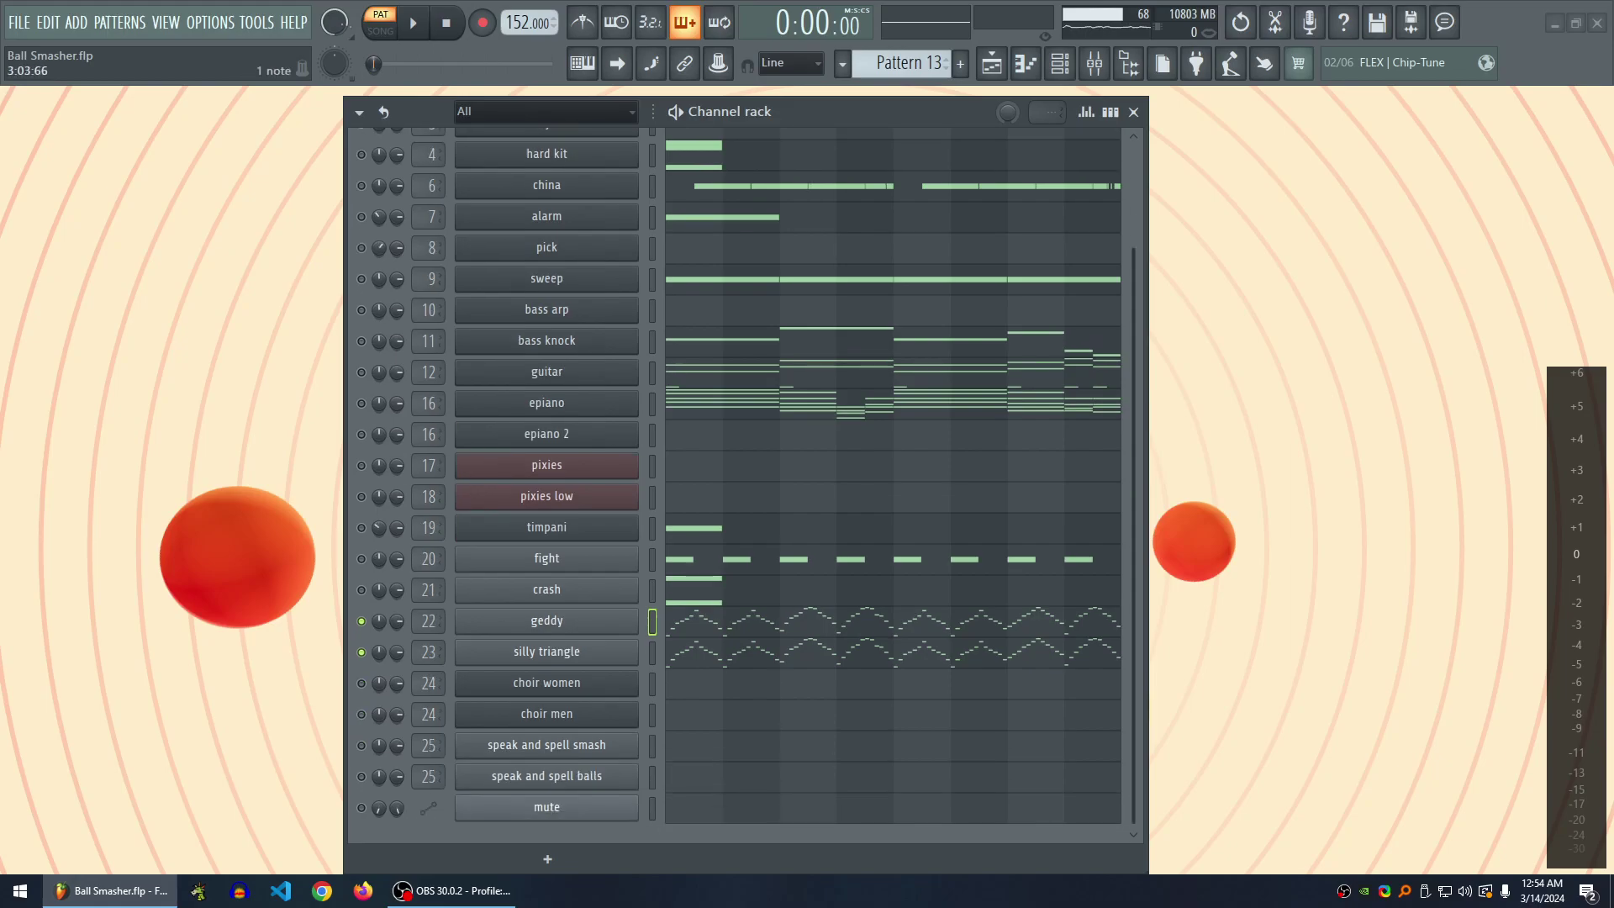
key("KP_Add")
scroll(731, 485, "up", 3)
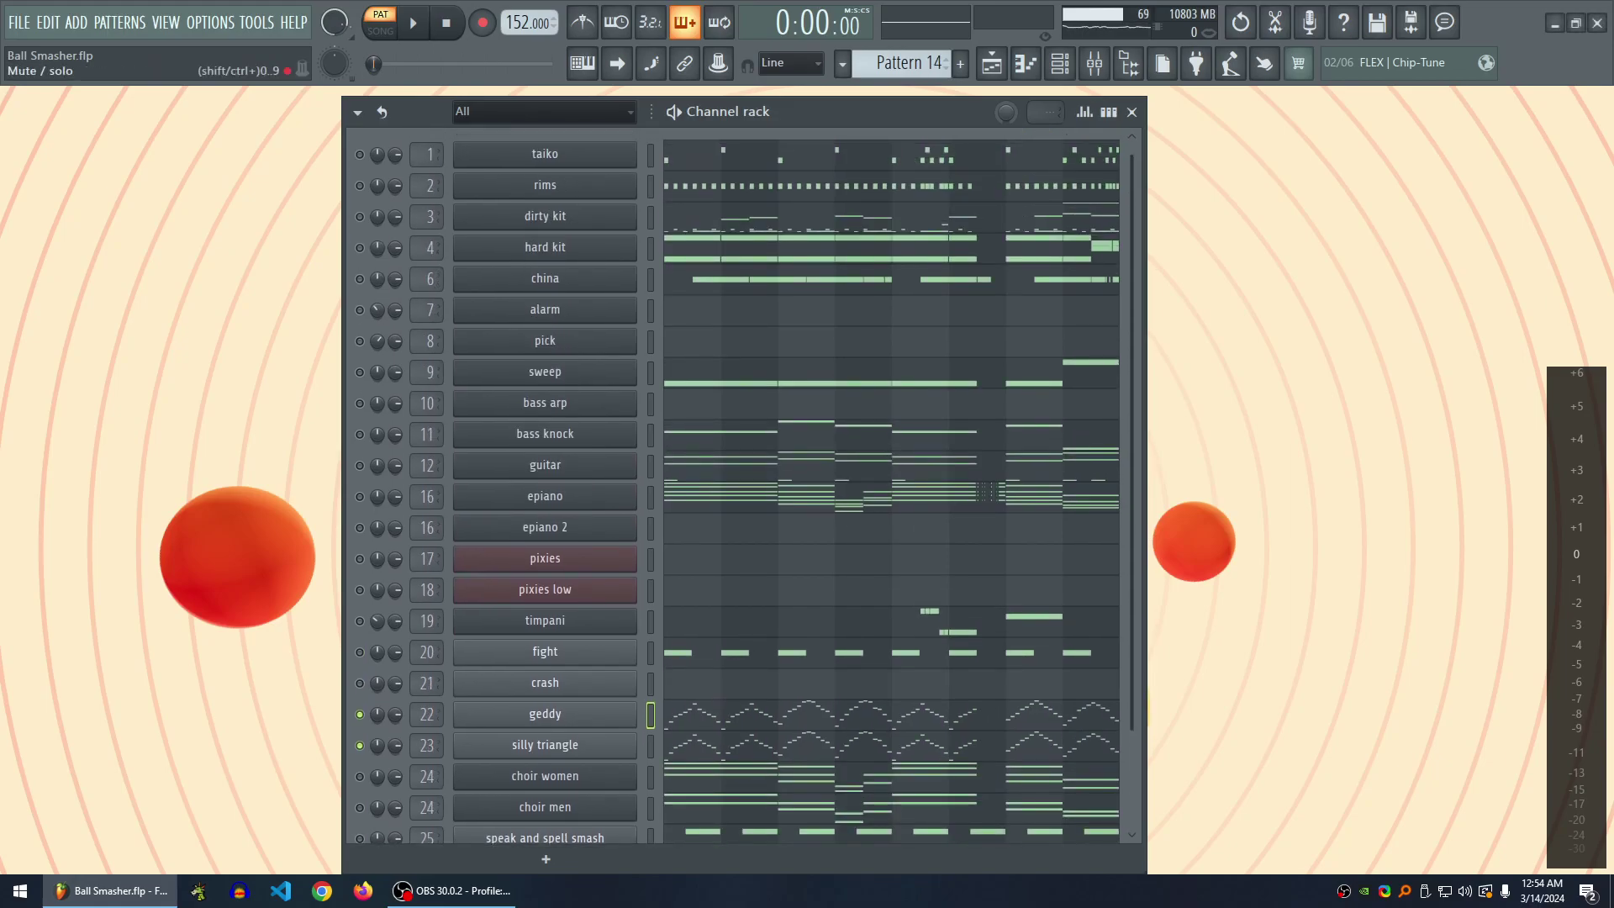
key("space")
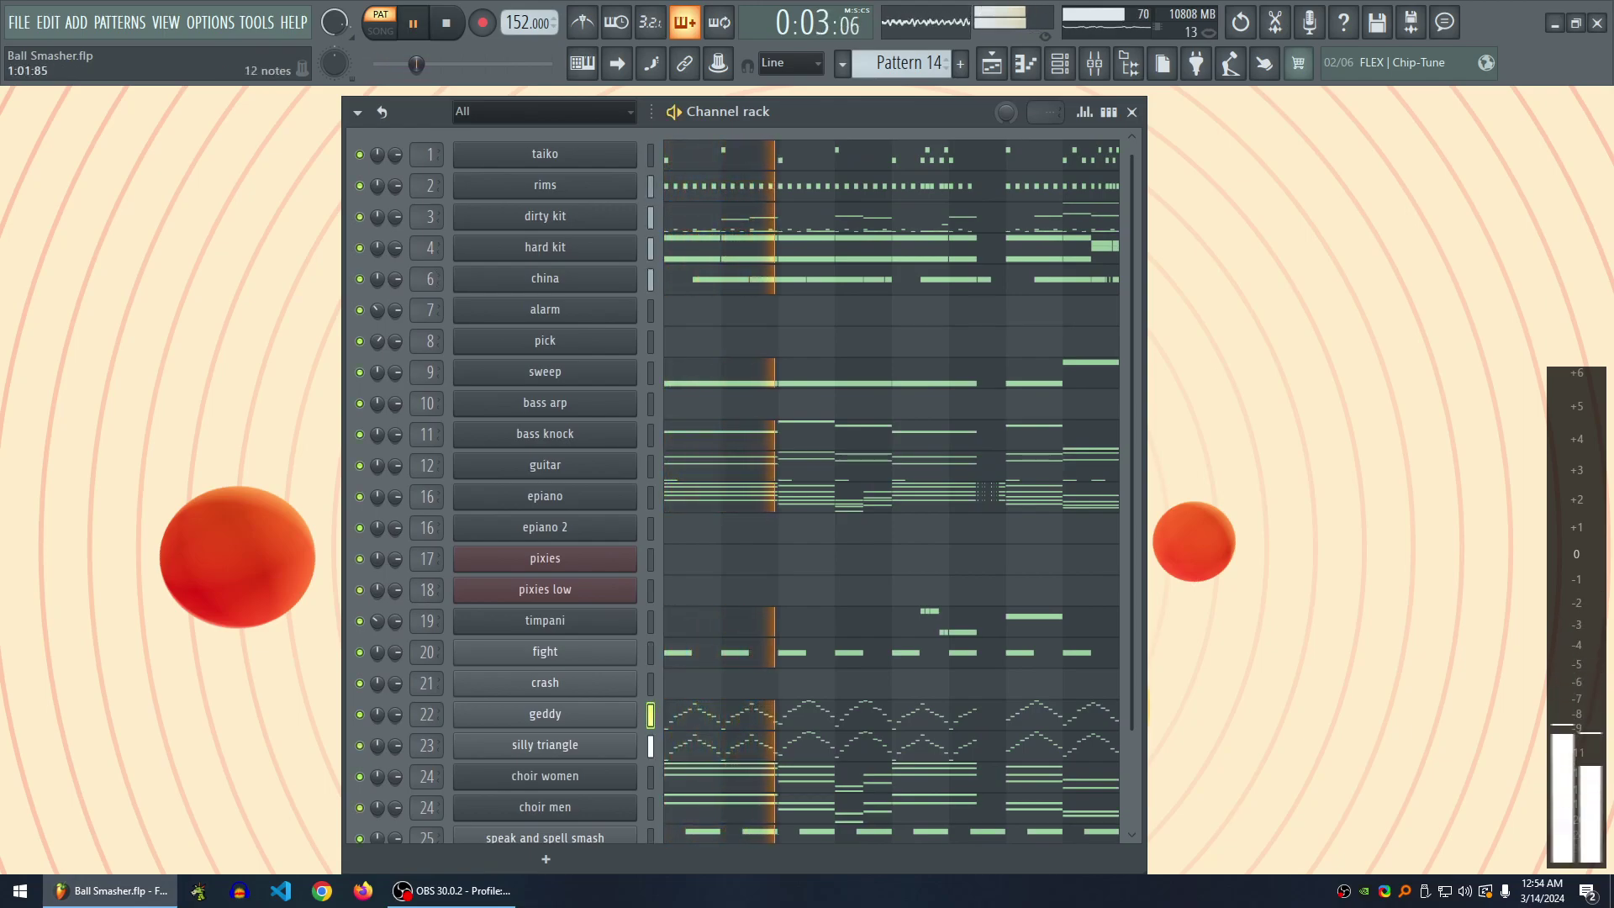
key("space")
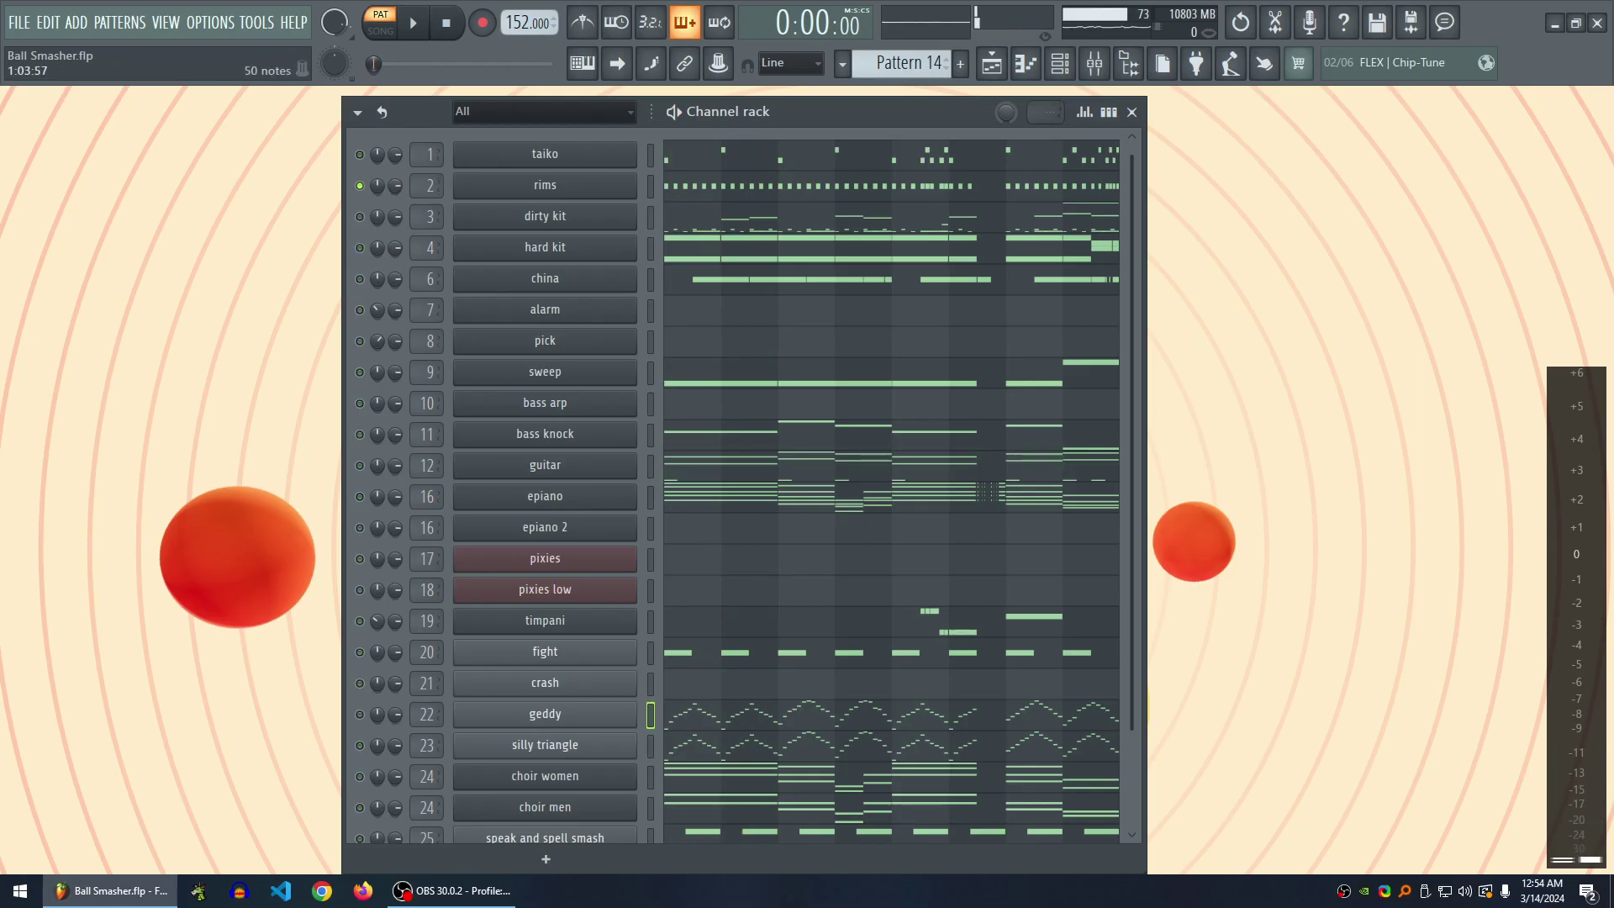
- Examine the soloed rims channel's notes in Pattern 14, and play it without and with the metronome
key("F7")
key("space")
key("F7")
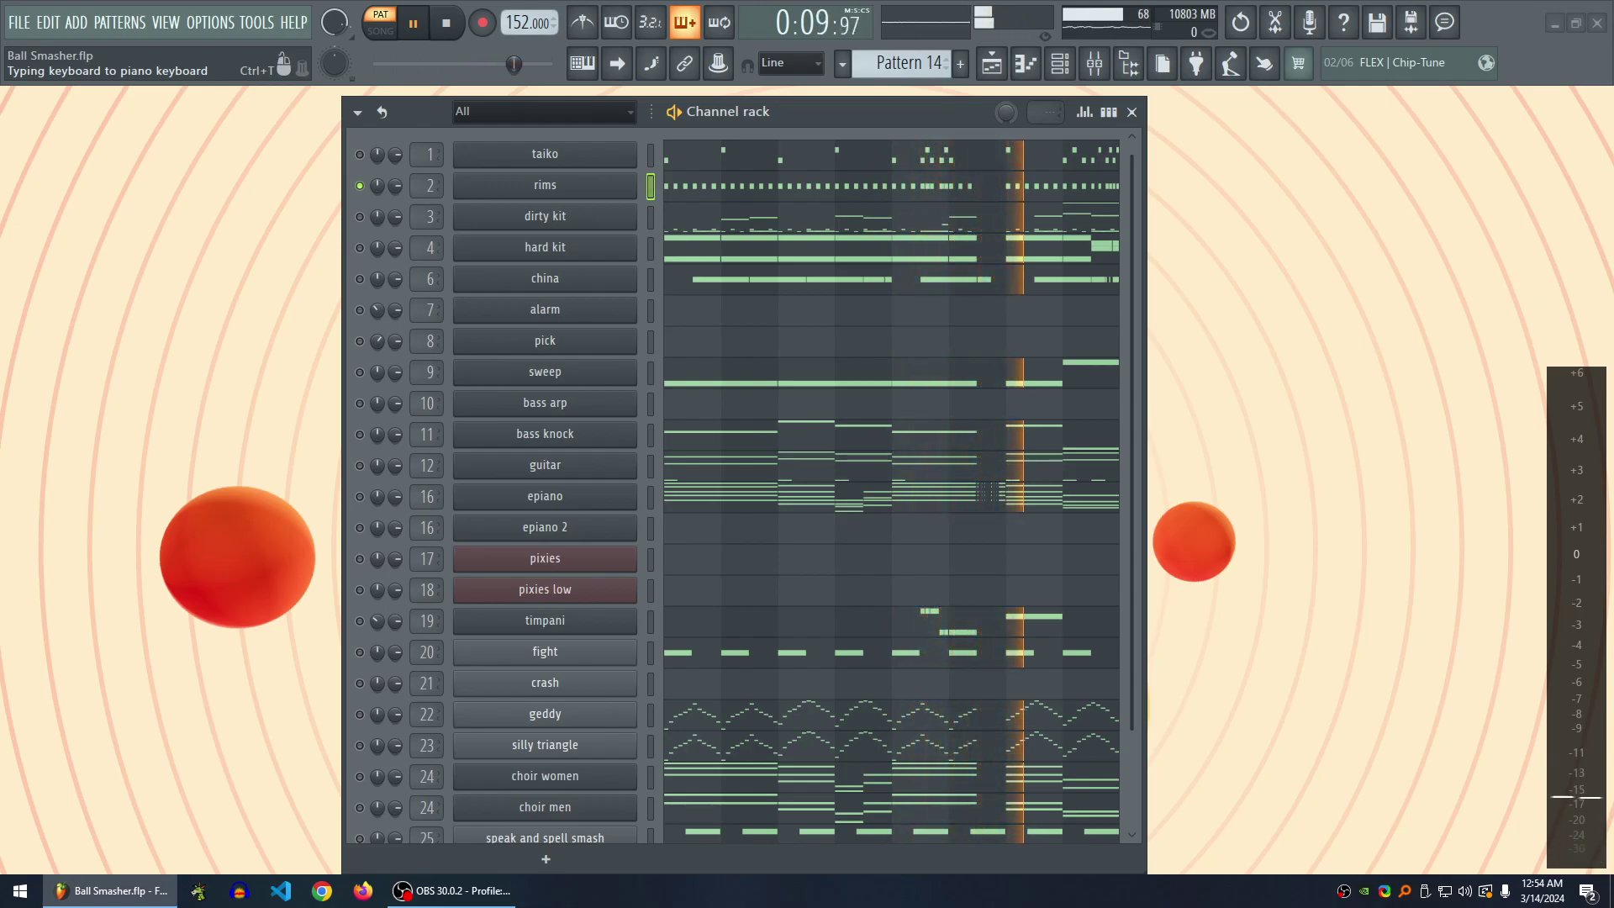
key("space")
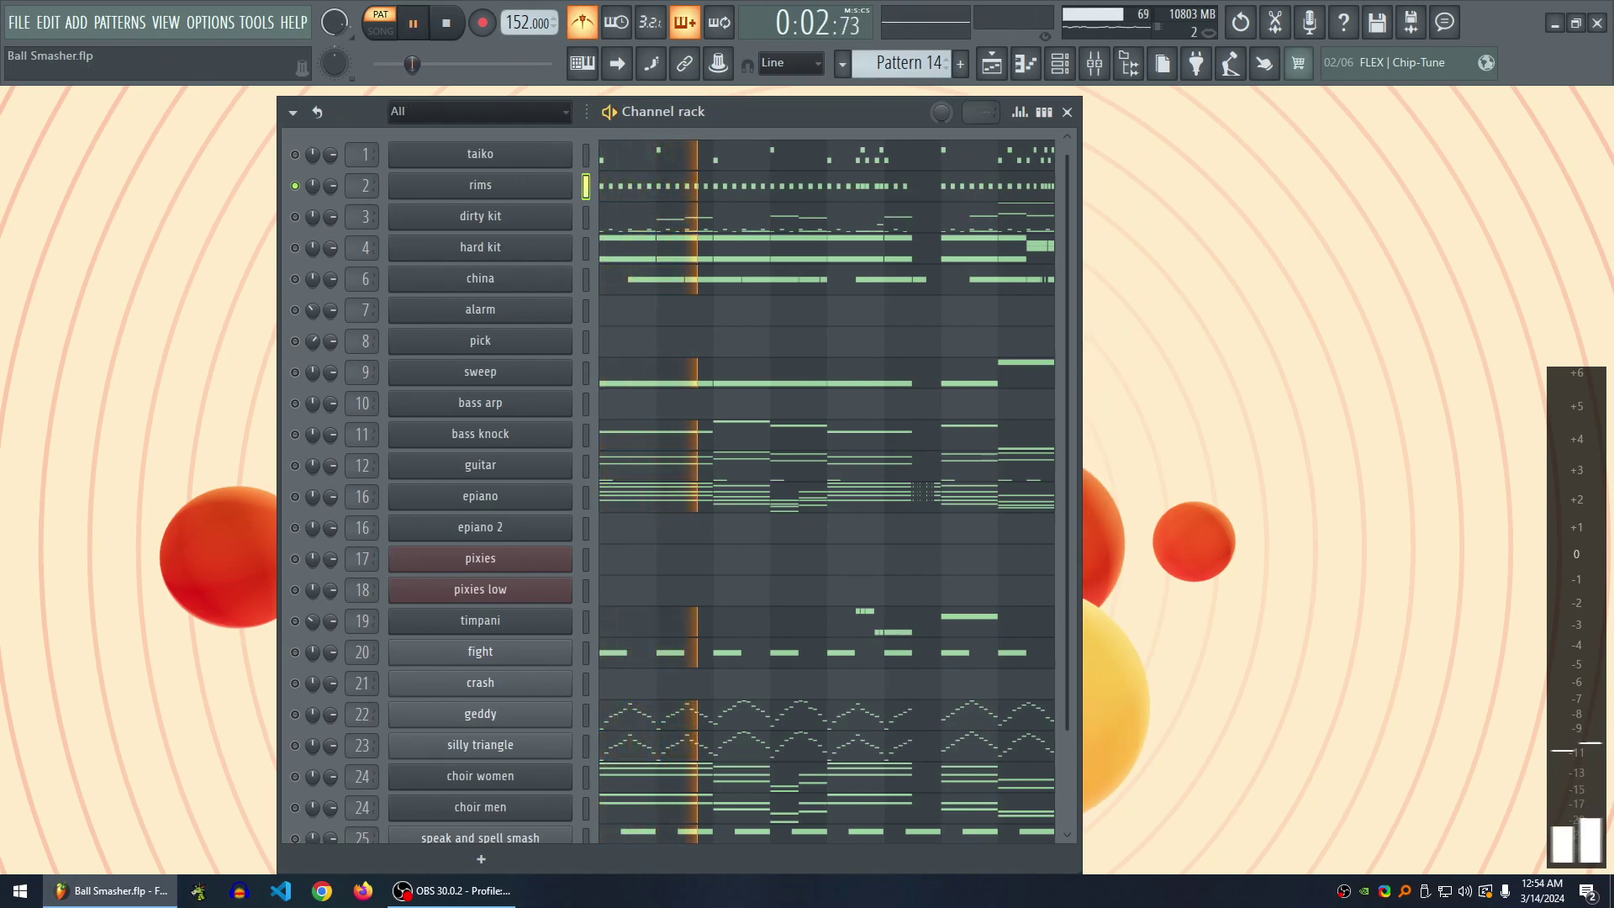
key("space")
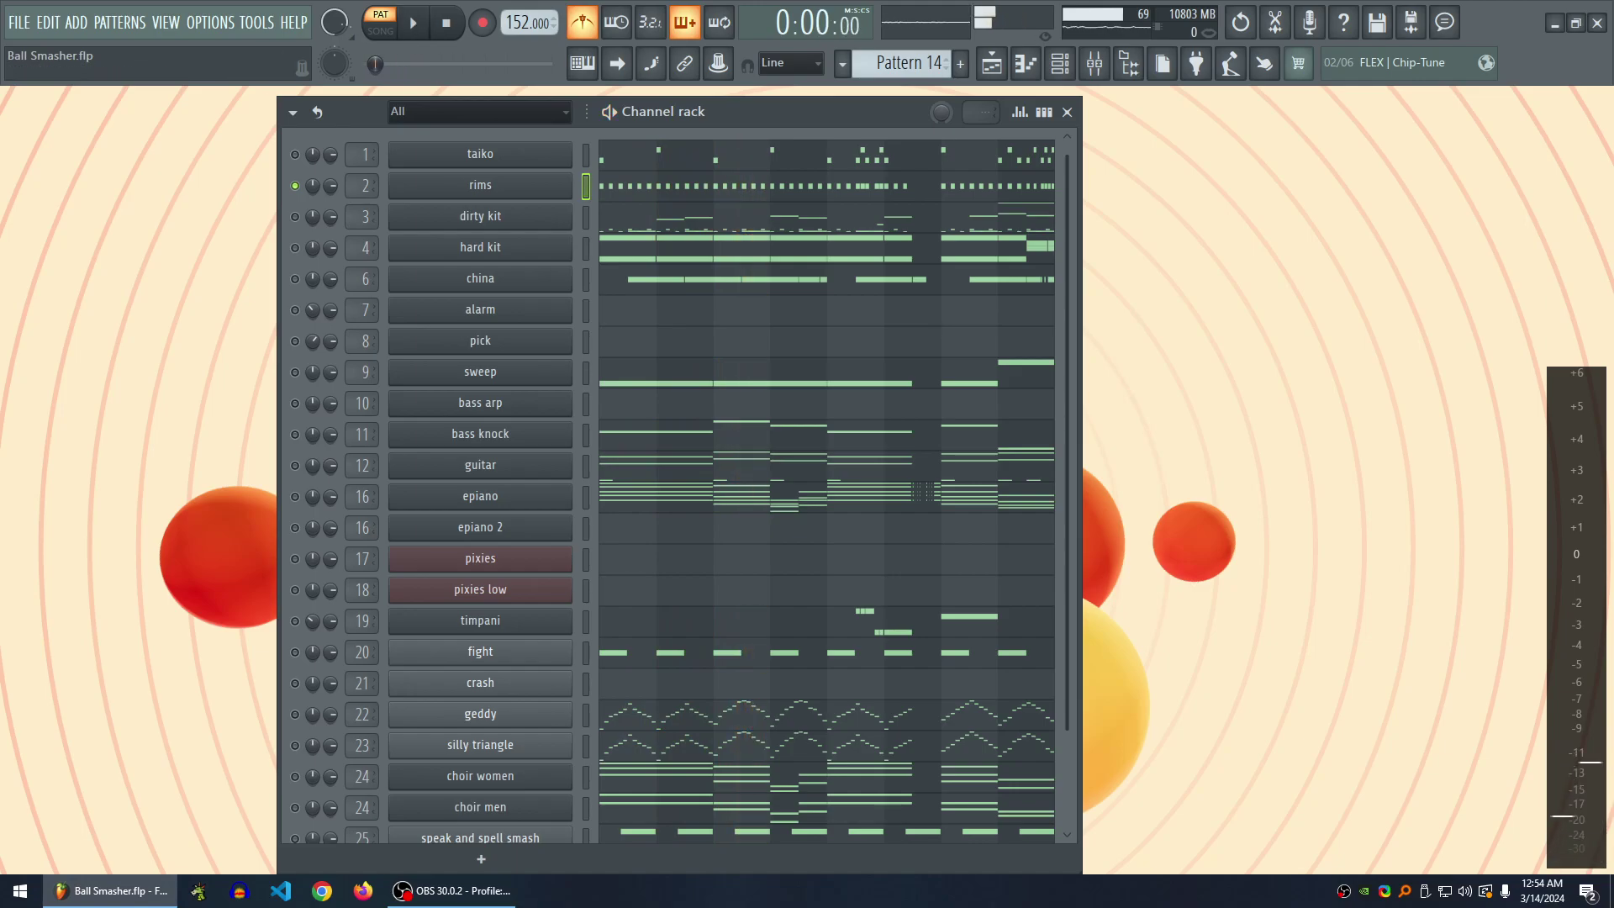
- Play Pattern 14 with only rims, dirty kit, hard kit, epiano, geddy and silly triangle enabled
scroll(826, 487, "down", 3)
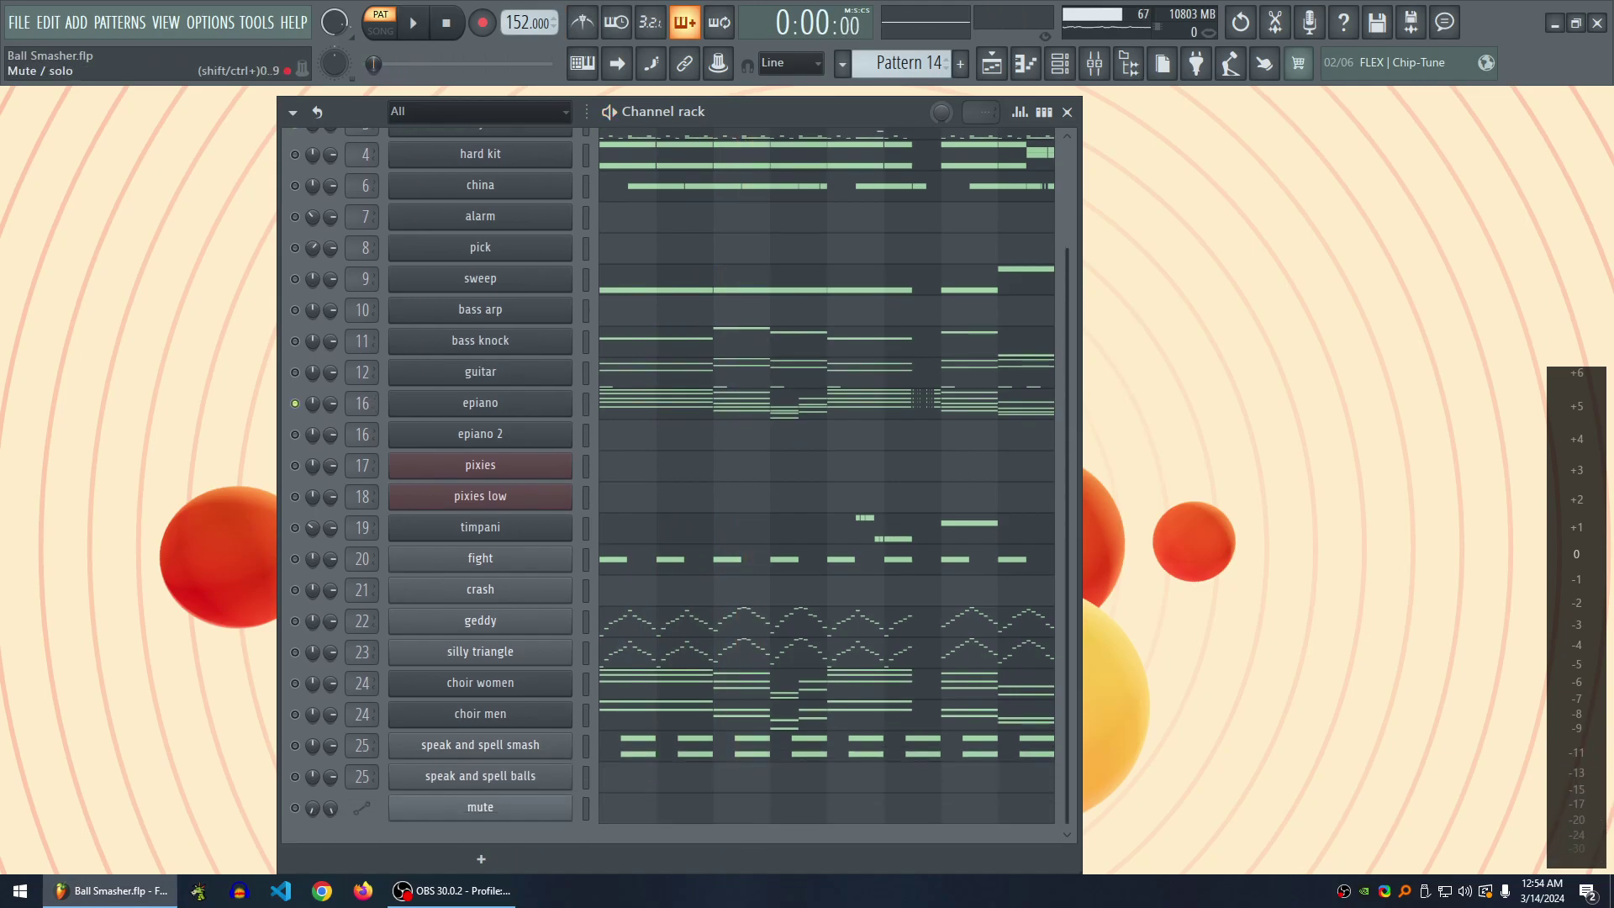
key("space")
scroll(827, 487, "up", 3)
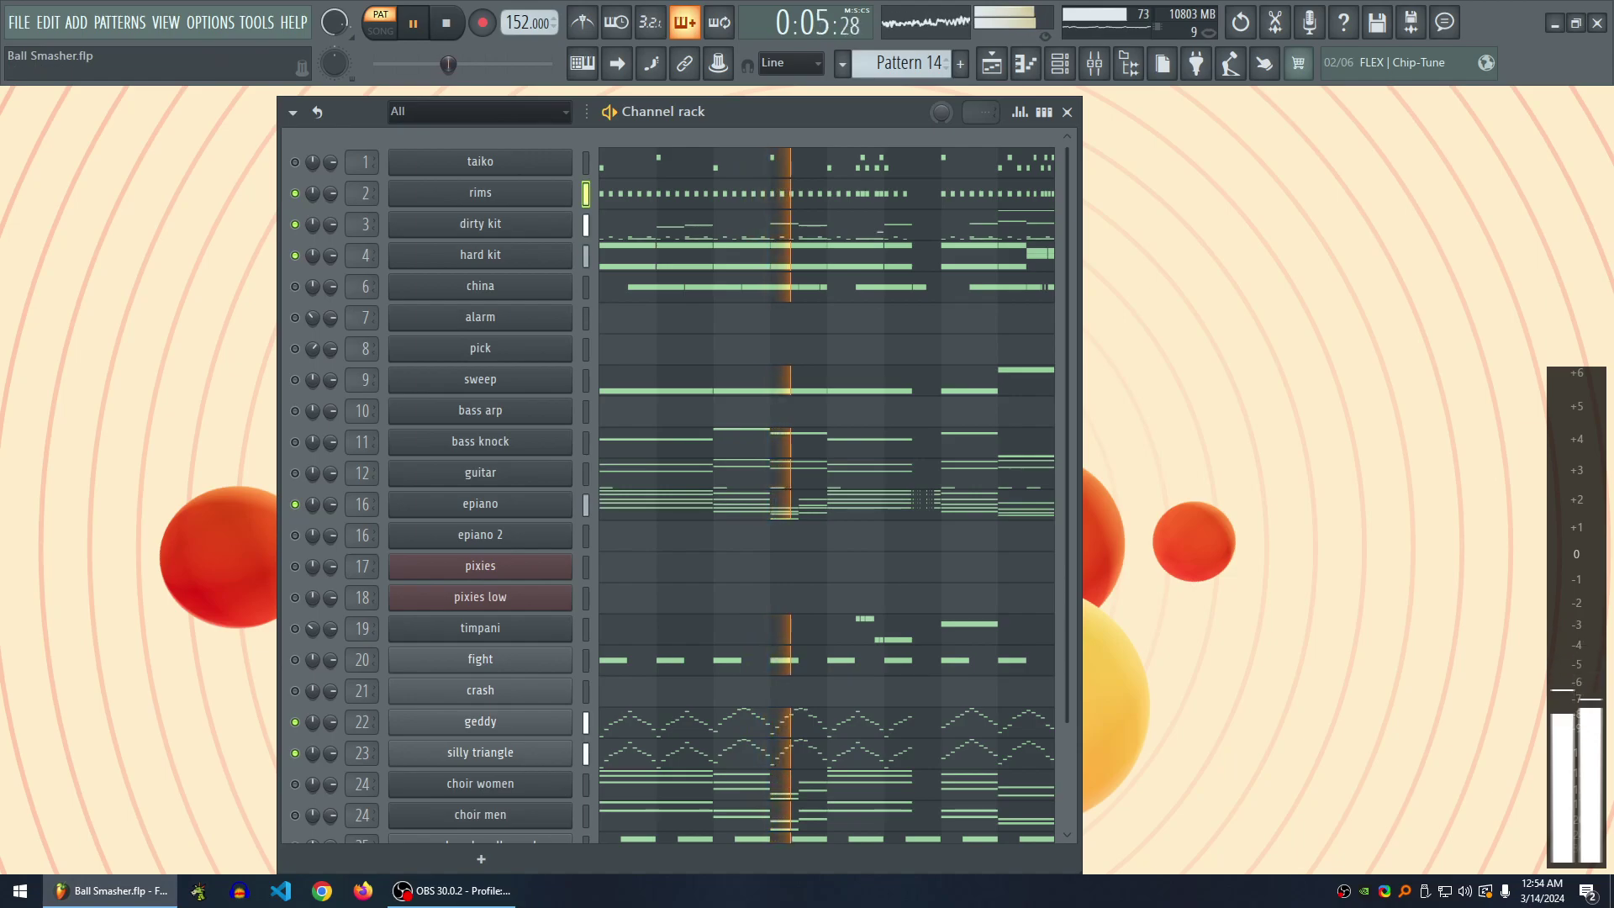
- Solo Pattern 14's speak and spell smash channel, then examine and play its notes in the piano roll
scroll(480, 504, "down", 3)
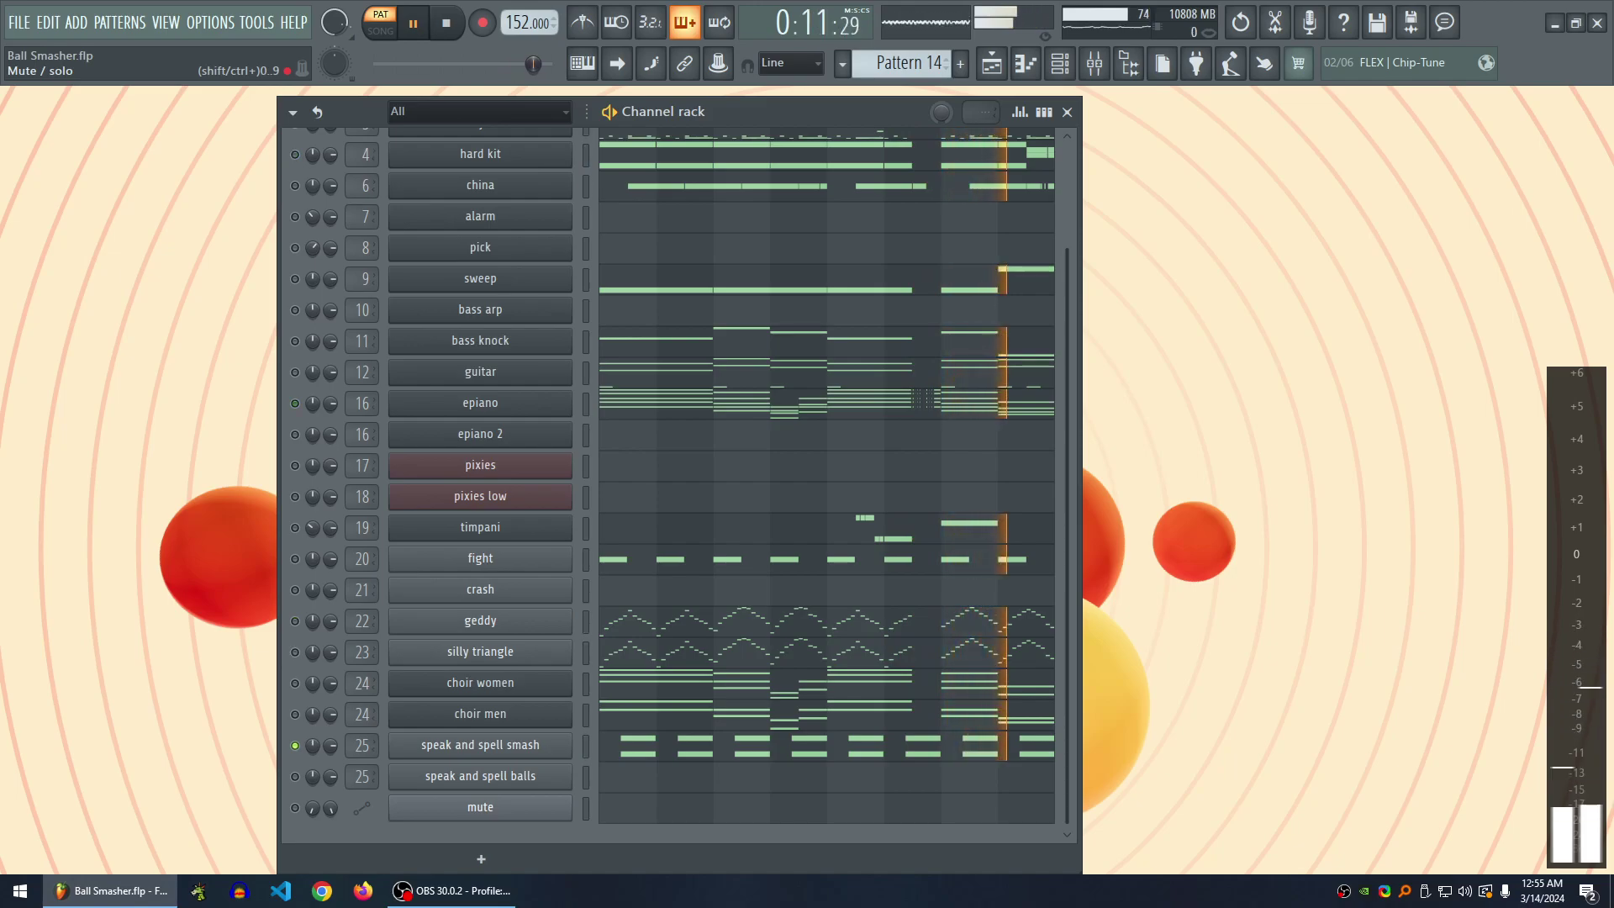
key("space")
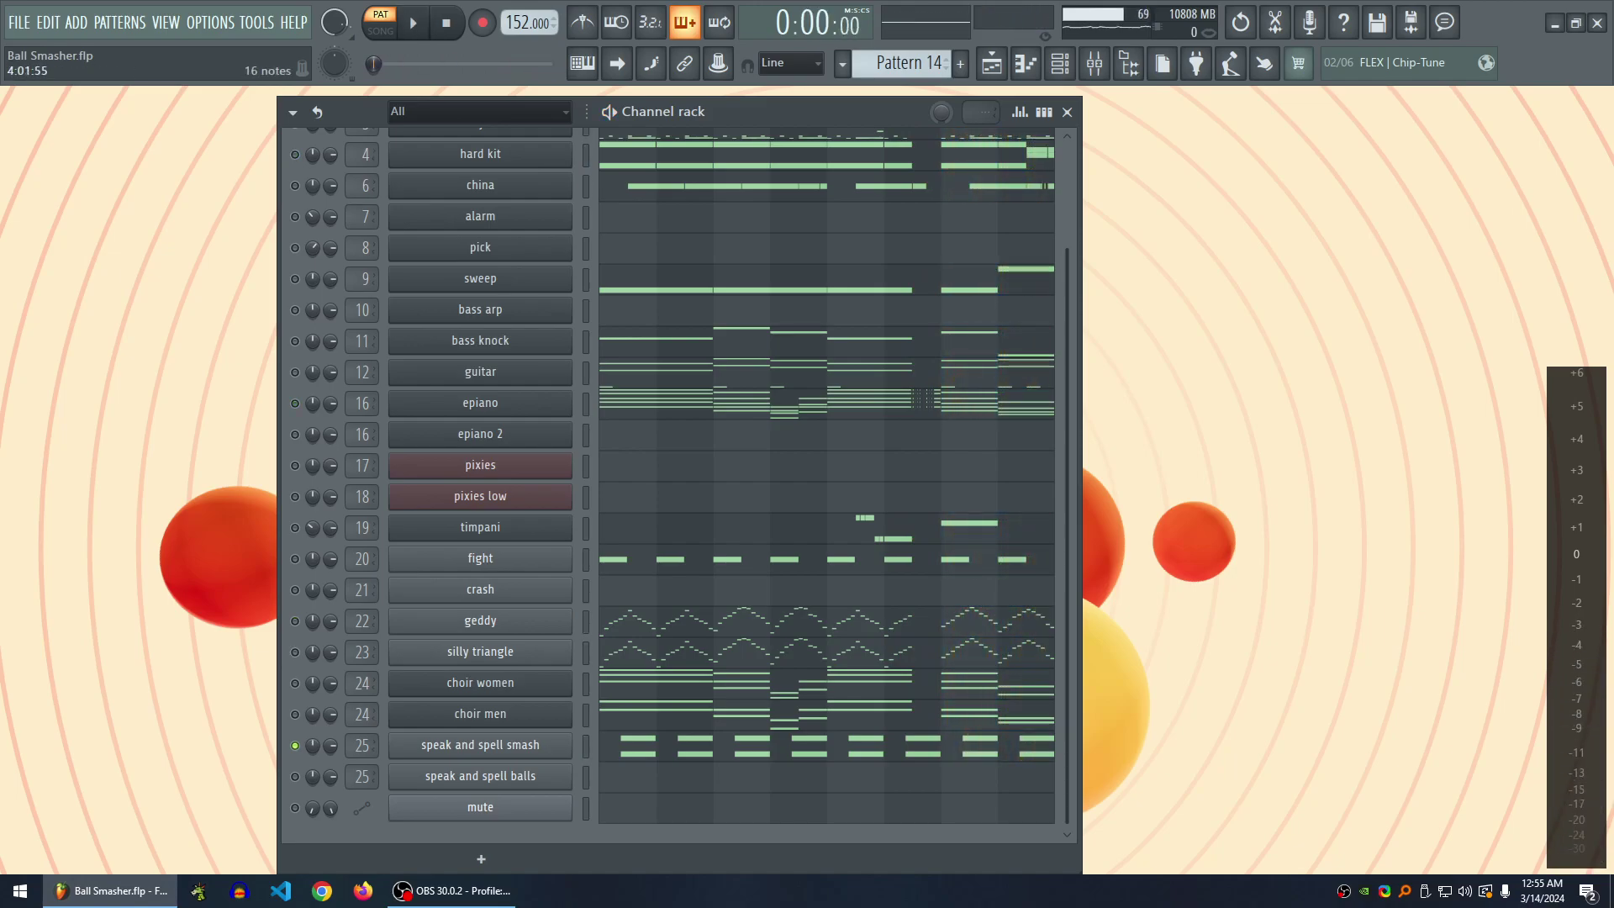
key("F7")
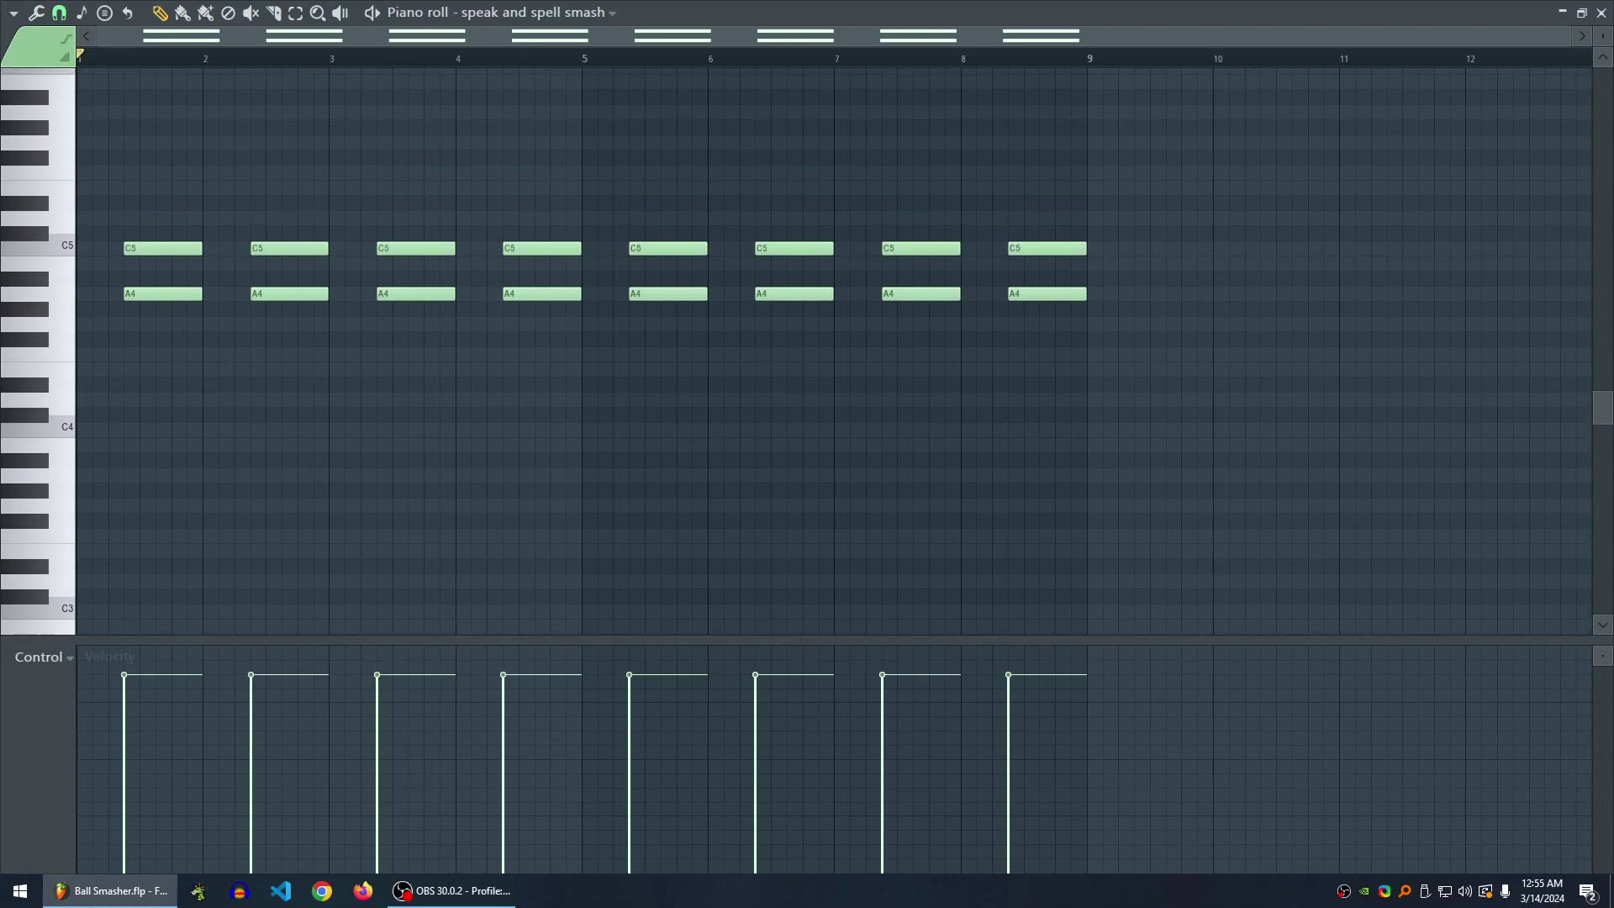
key("space")
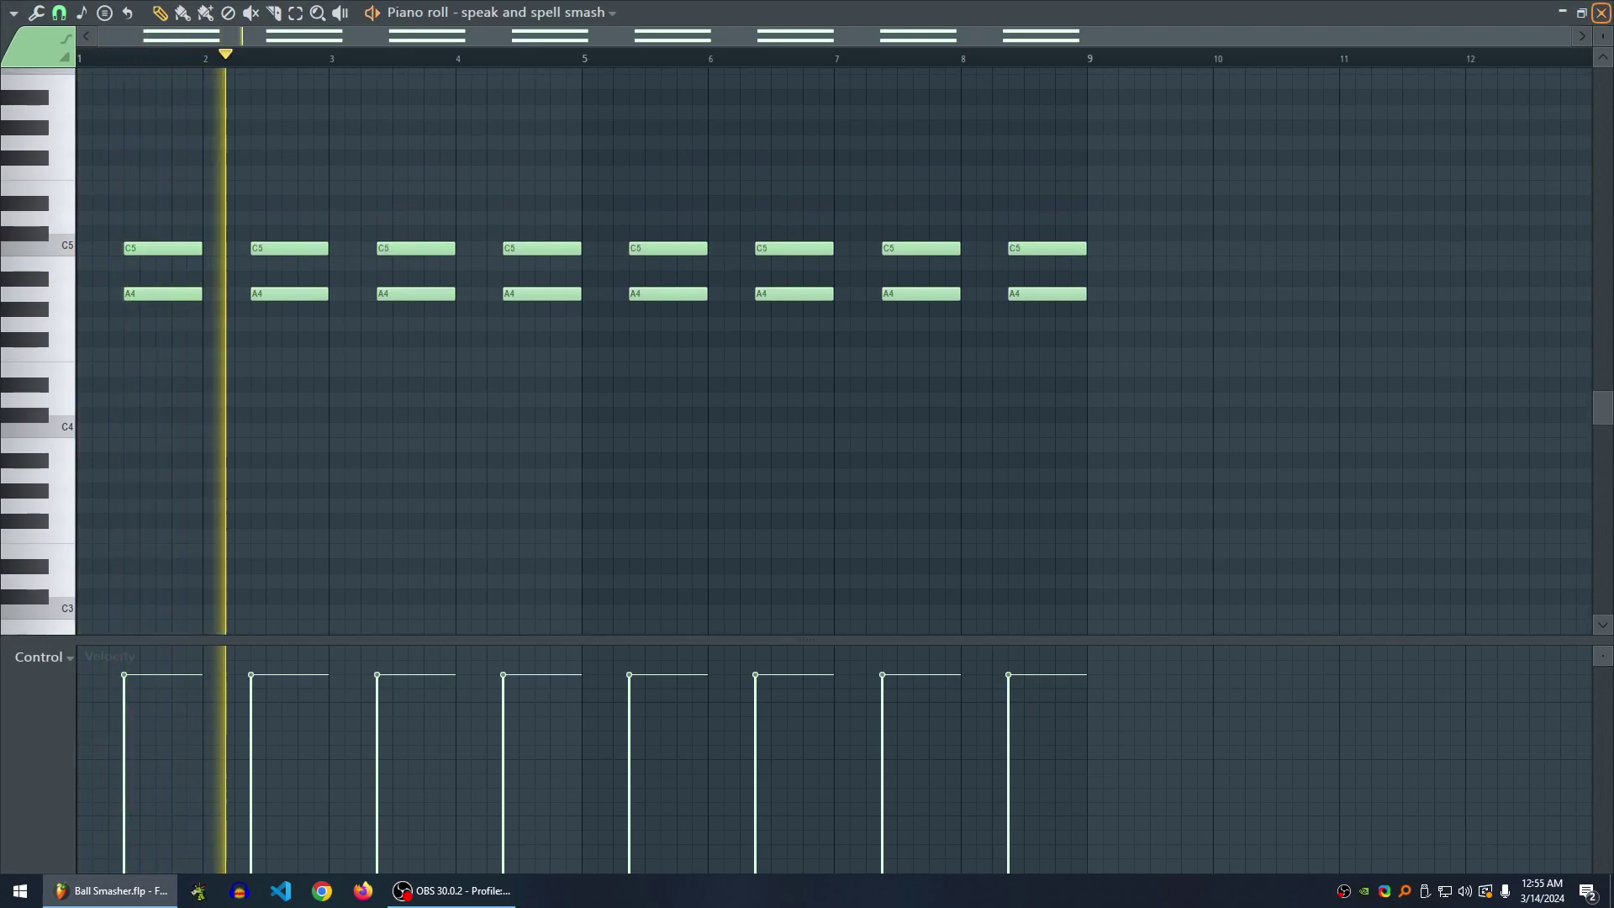
key("space")
key("F7")
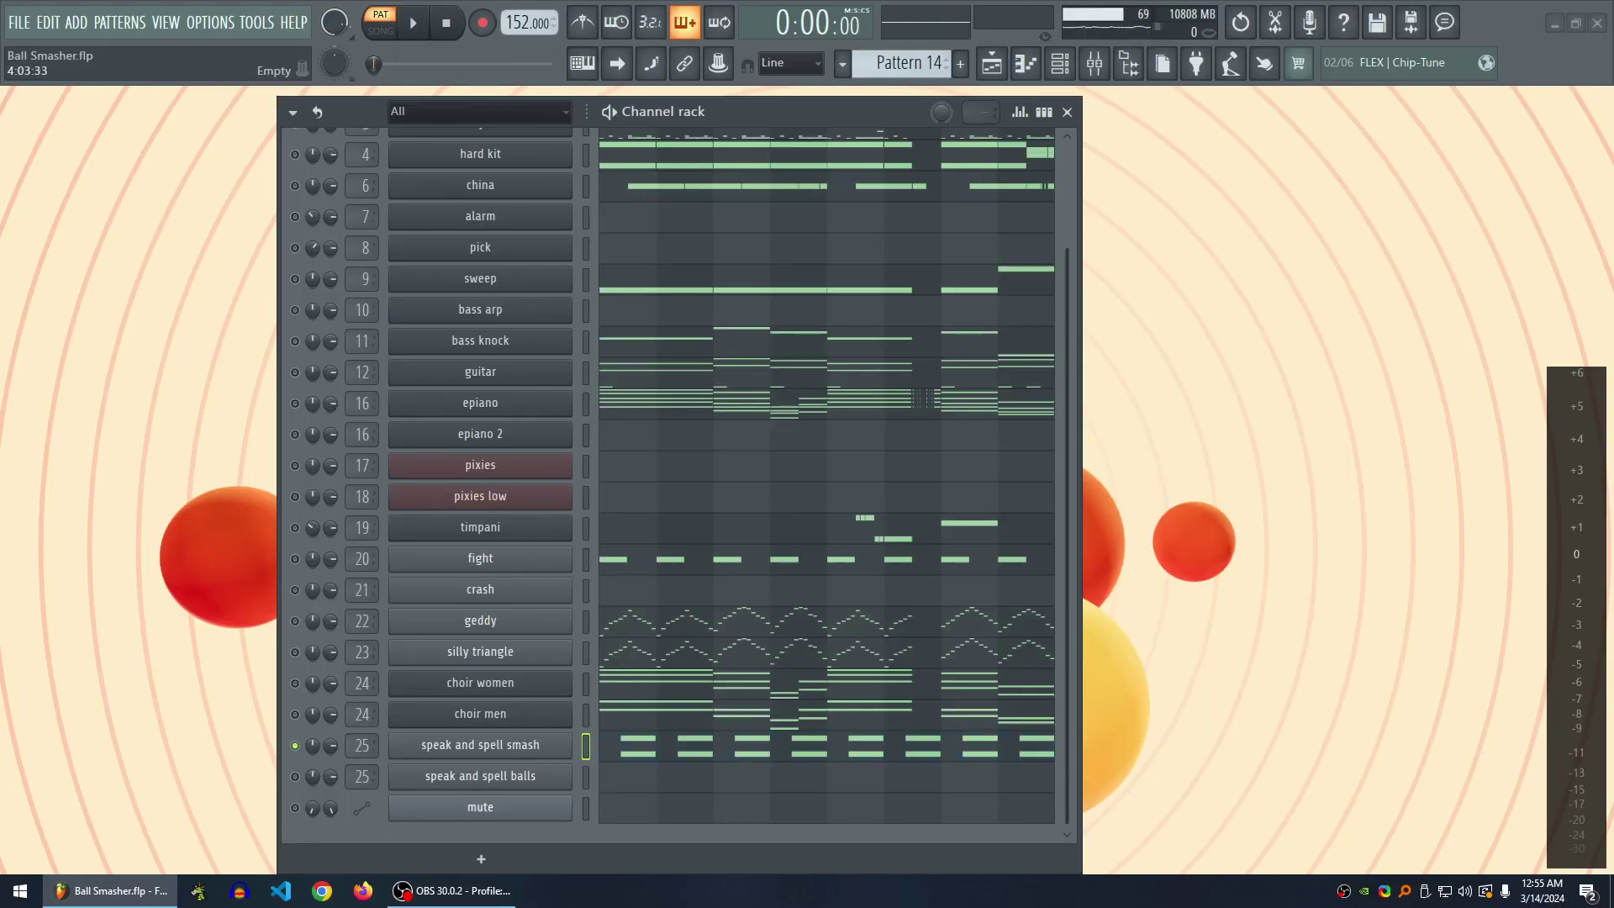
- Play Pattern 14 with all channels enabled while examining the epiano chords in the piano roll
scroll(672, 479, "up", 3)
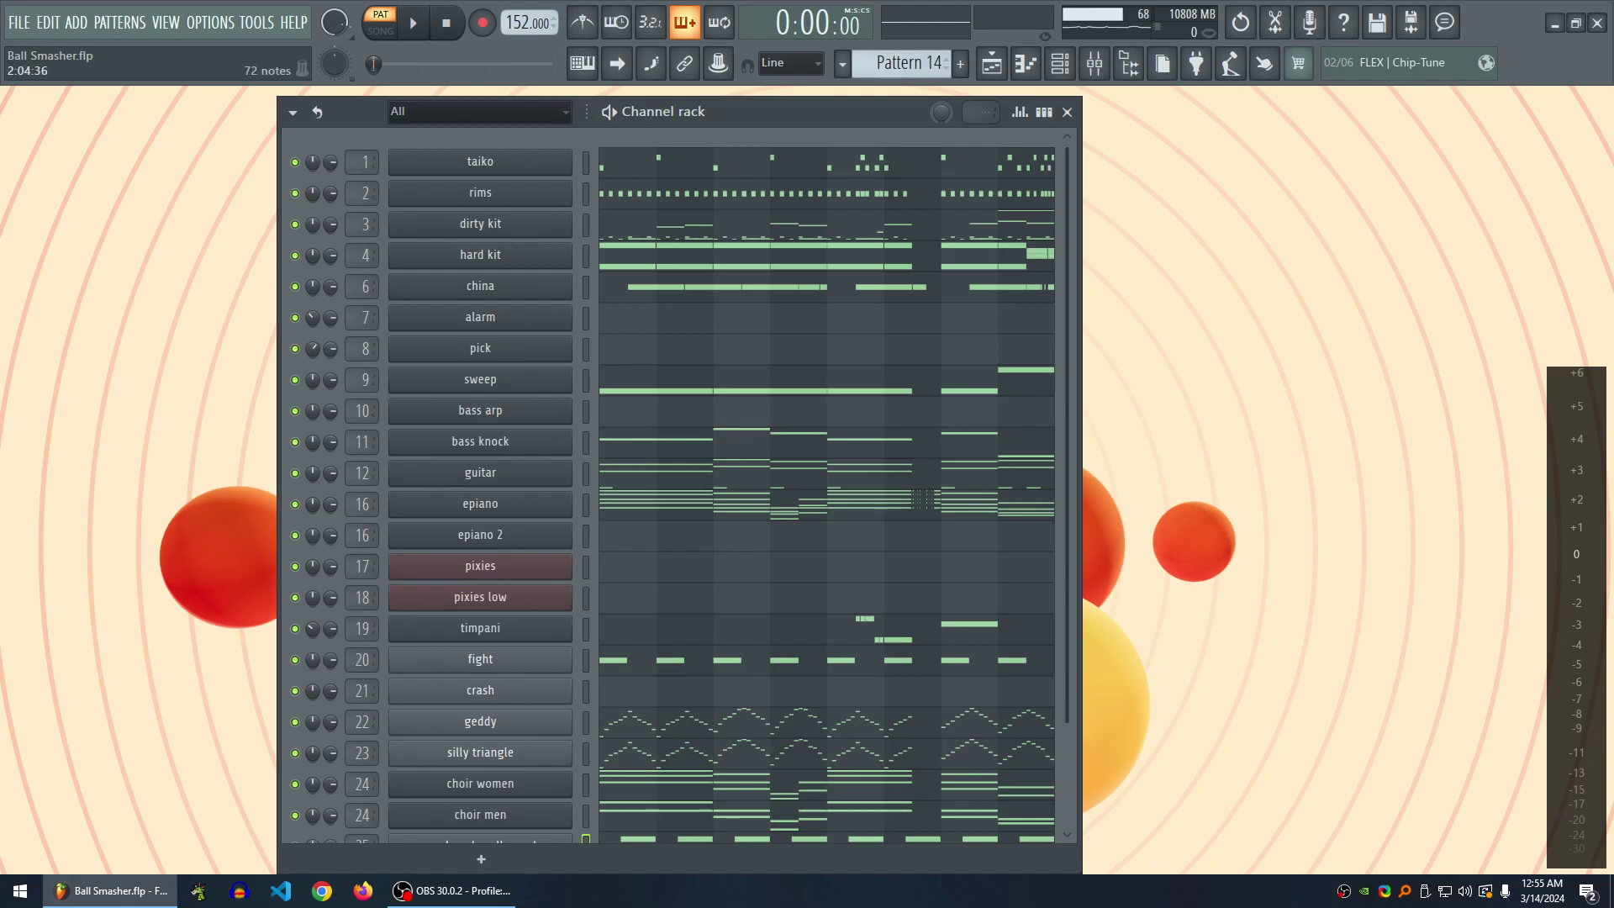
key("space")
key("F7")
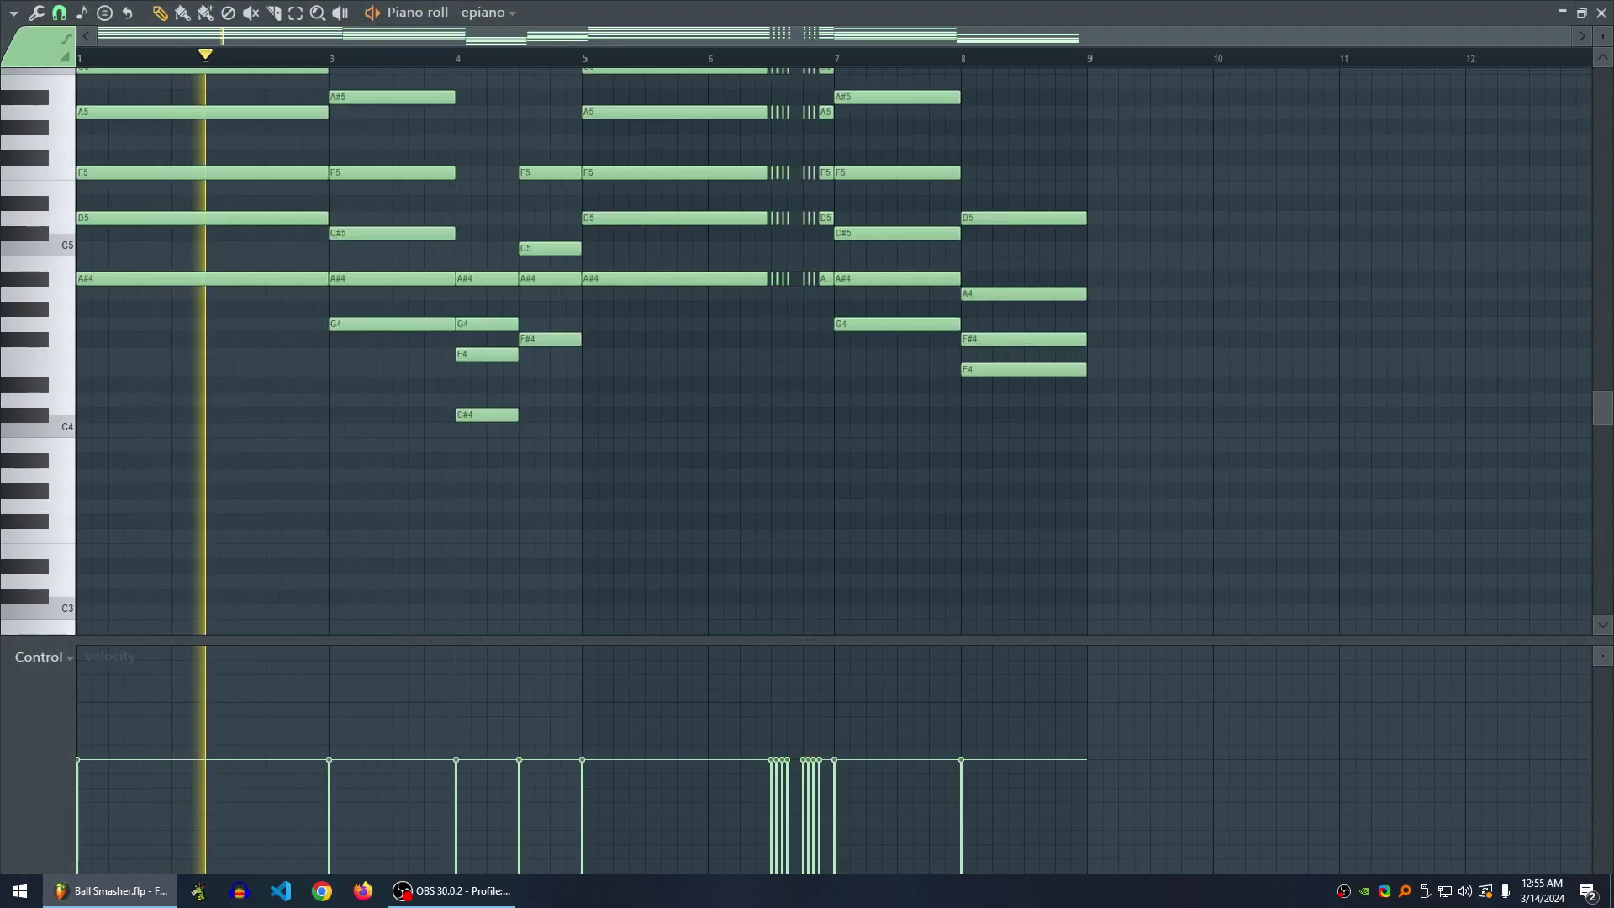
scroll(807, 353, "up", 5)
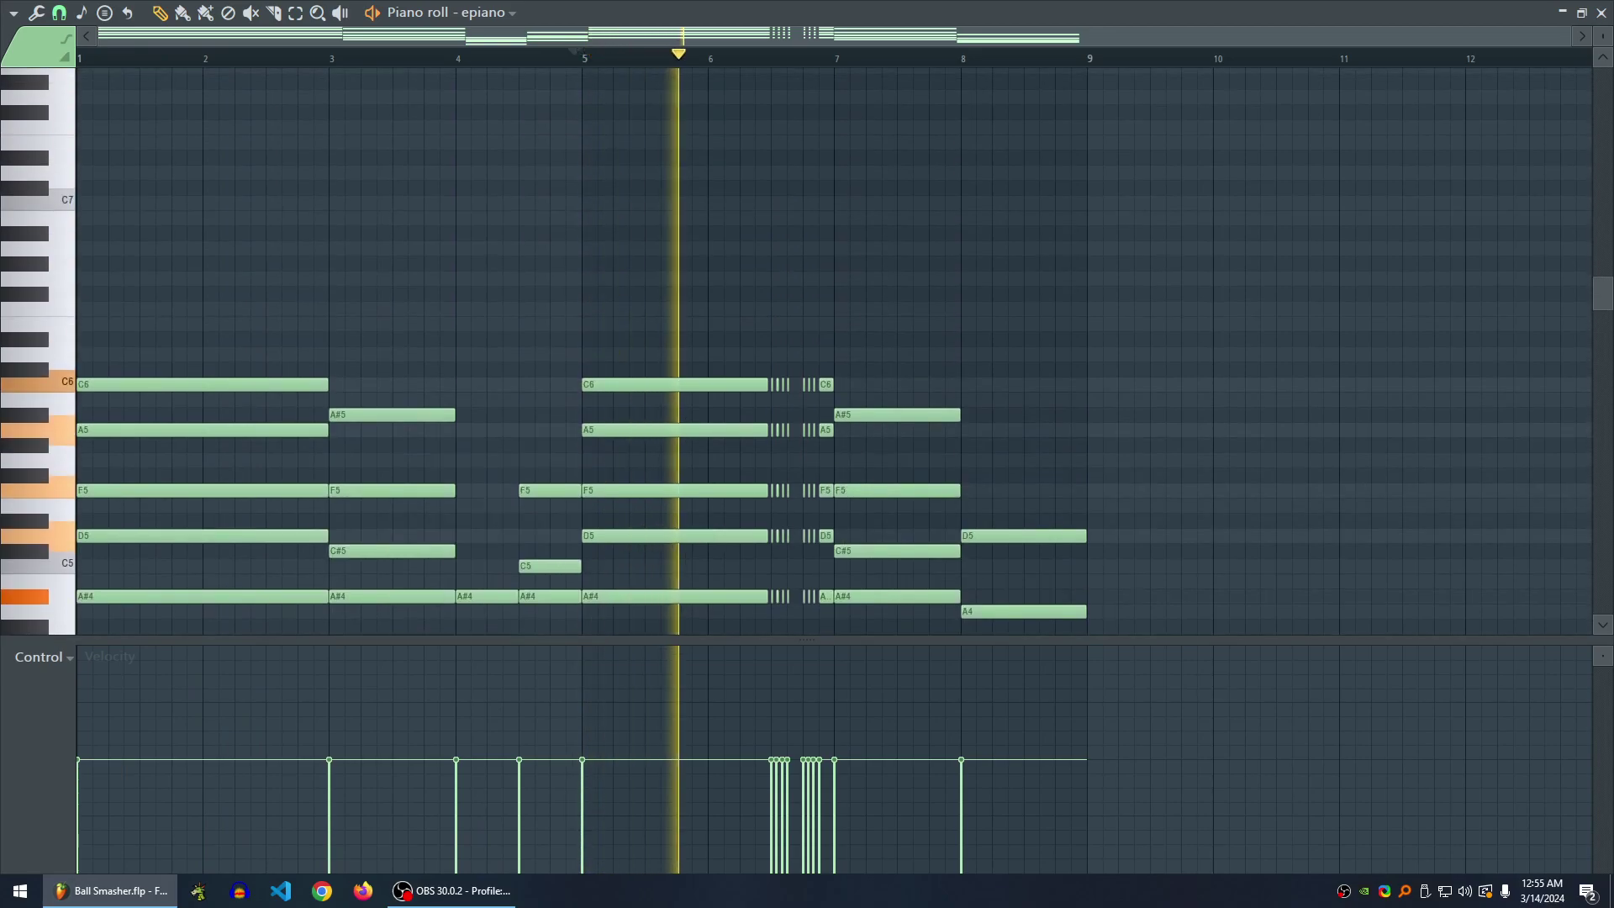
scroll(806, 353, "down", 2)
key("space")
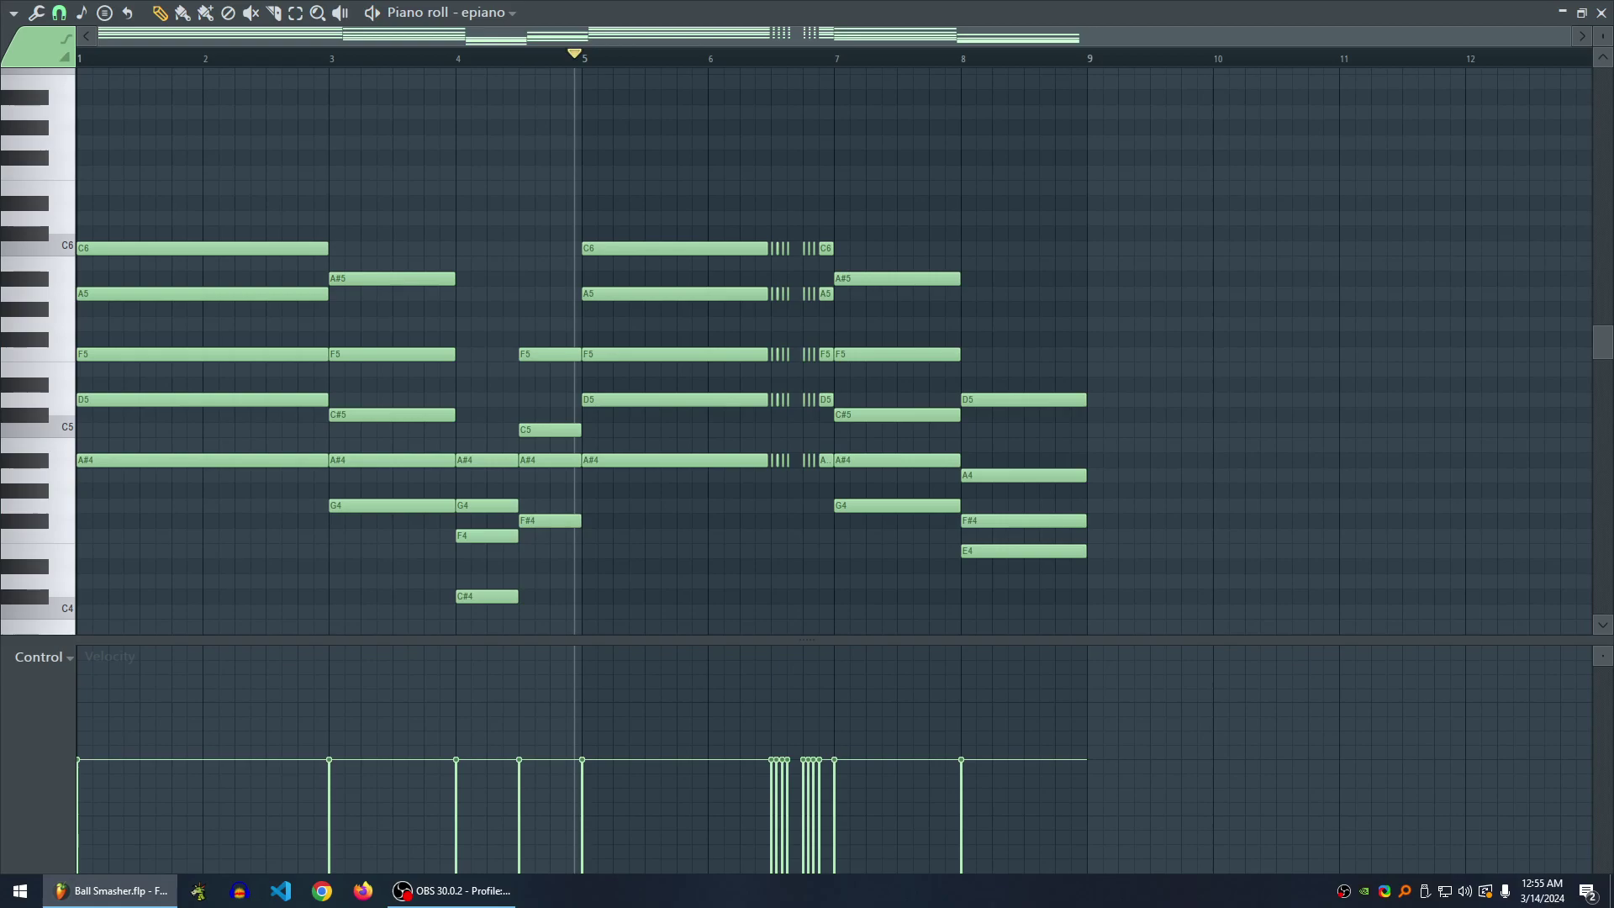
- Show the other channels' ghost notes behind Pattern 14's epiano chords and play the pattern again
key("alt+v")
scroll(807, 353, "down", 7)
scroll(807, 353, "up", 6)
scroll(807, 353, "up", 4)
scroll(807, 353, "down", 3)
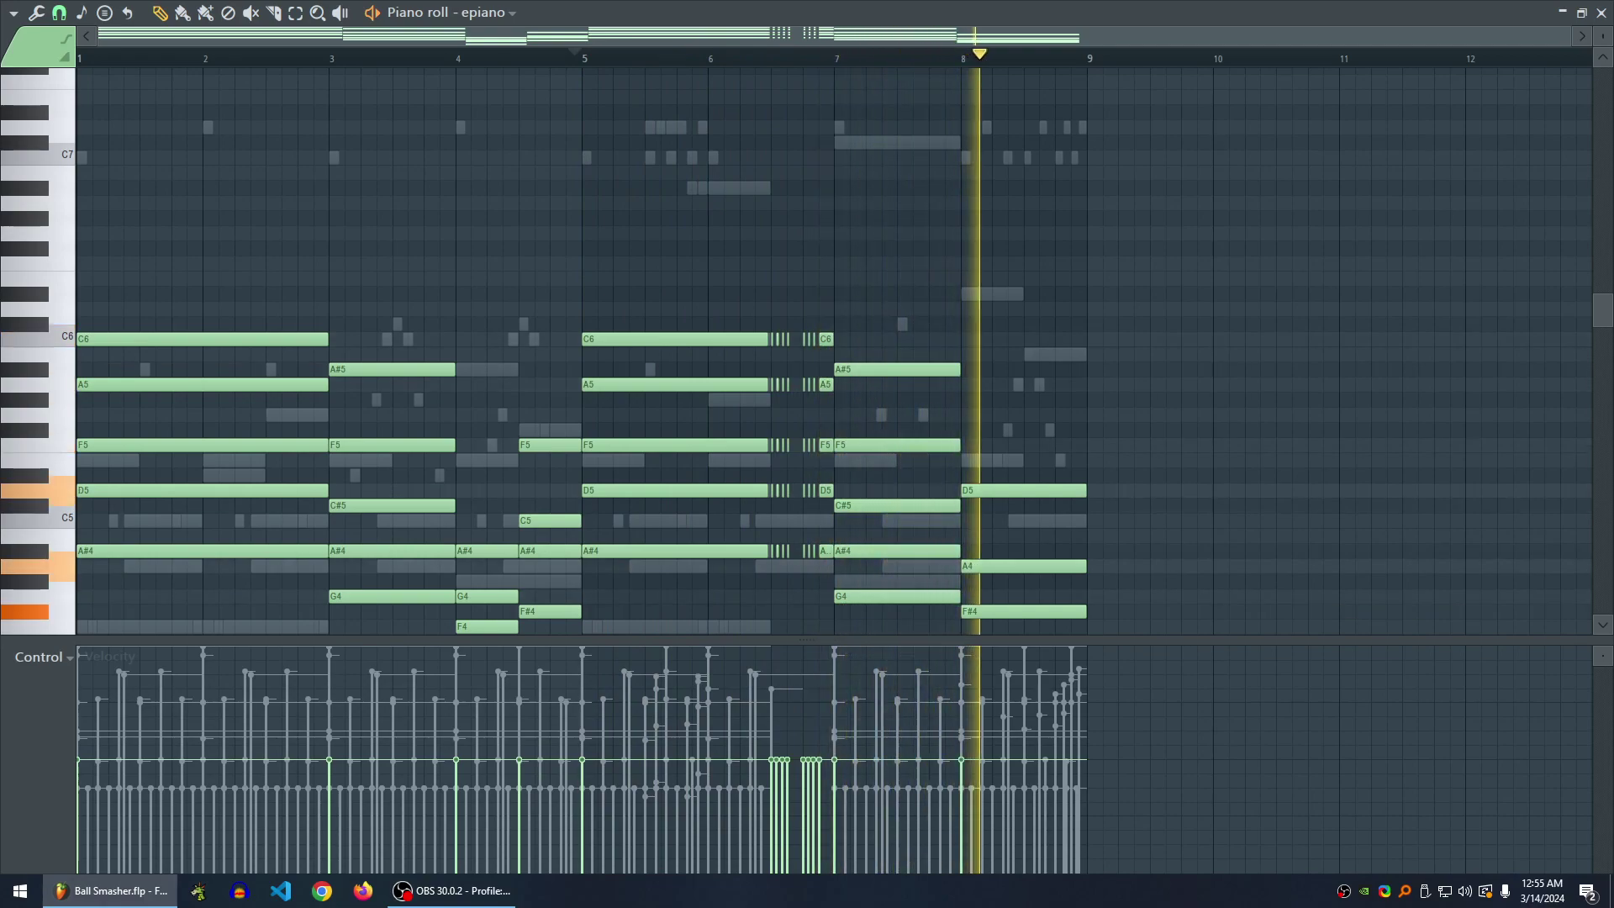
key("space")
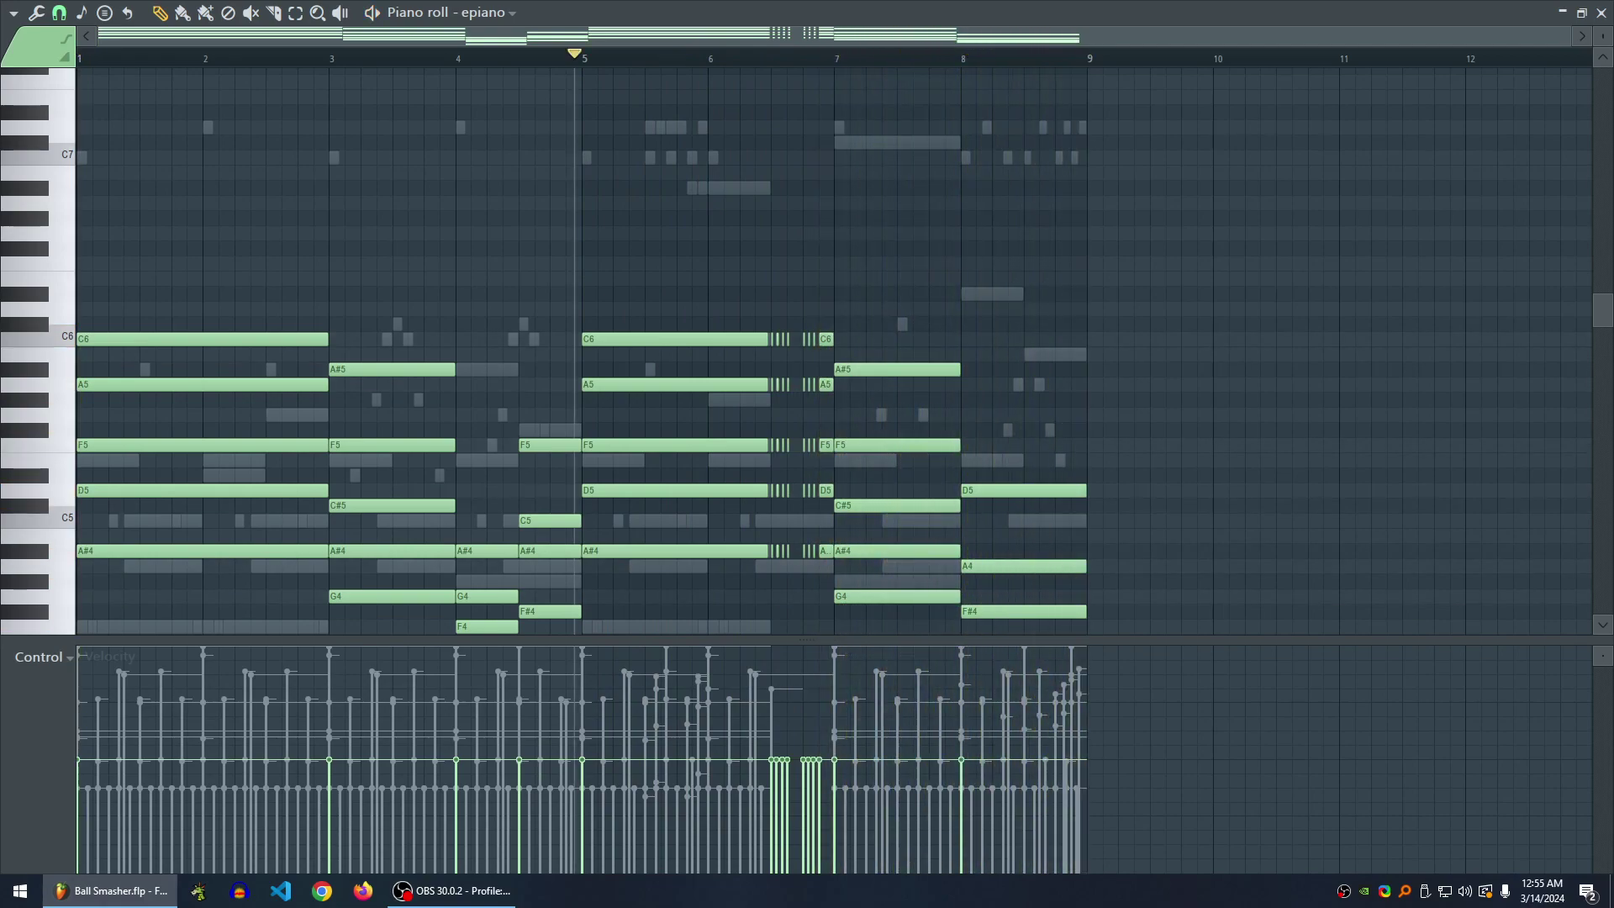
left_click(1601, 13)
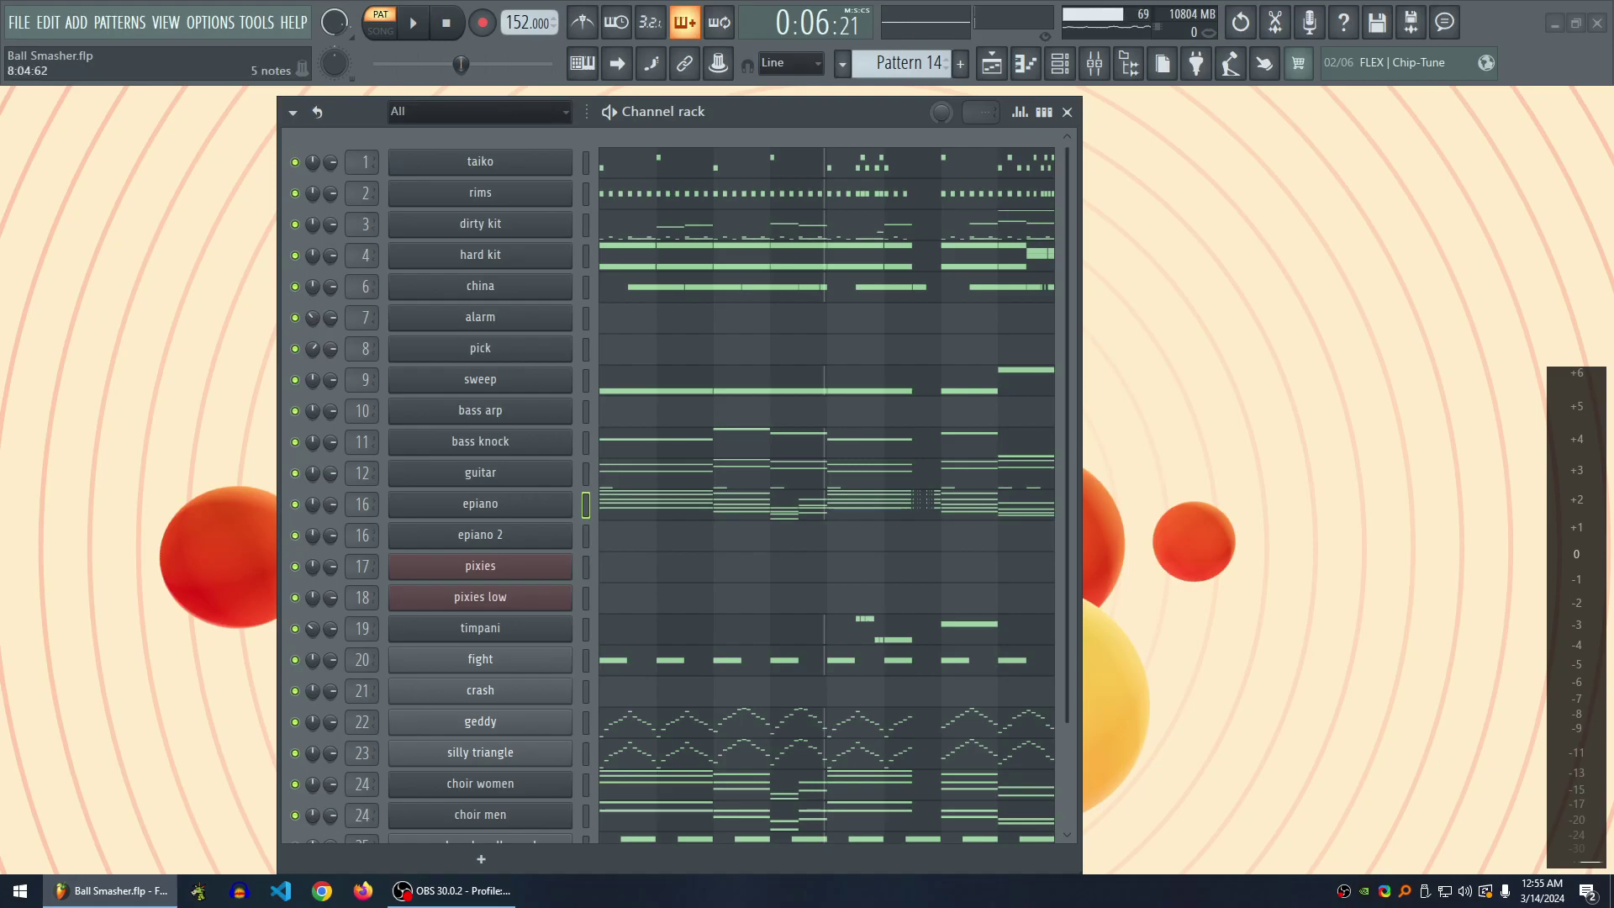
- Select Pattern 15 and examine where its clip sits in the playlist arrangement
scroll(668, 479, "down", 3)
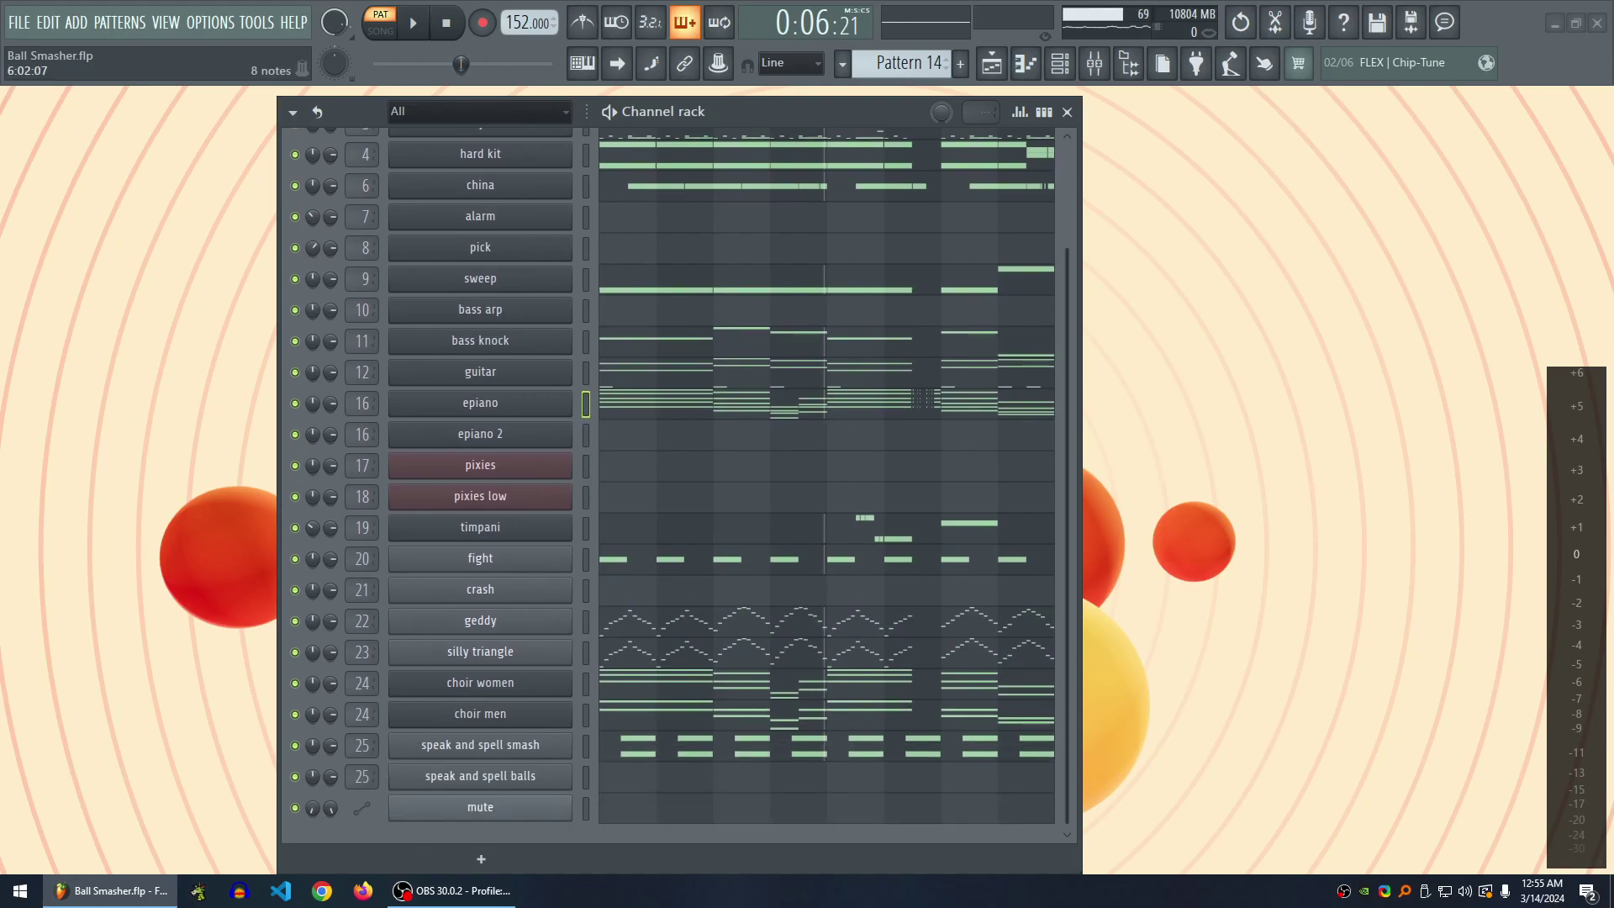
scroll(668, 479, "up", 3)
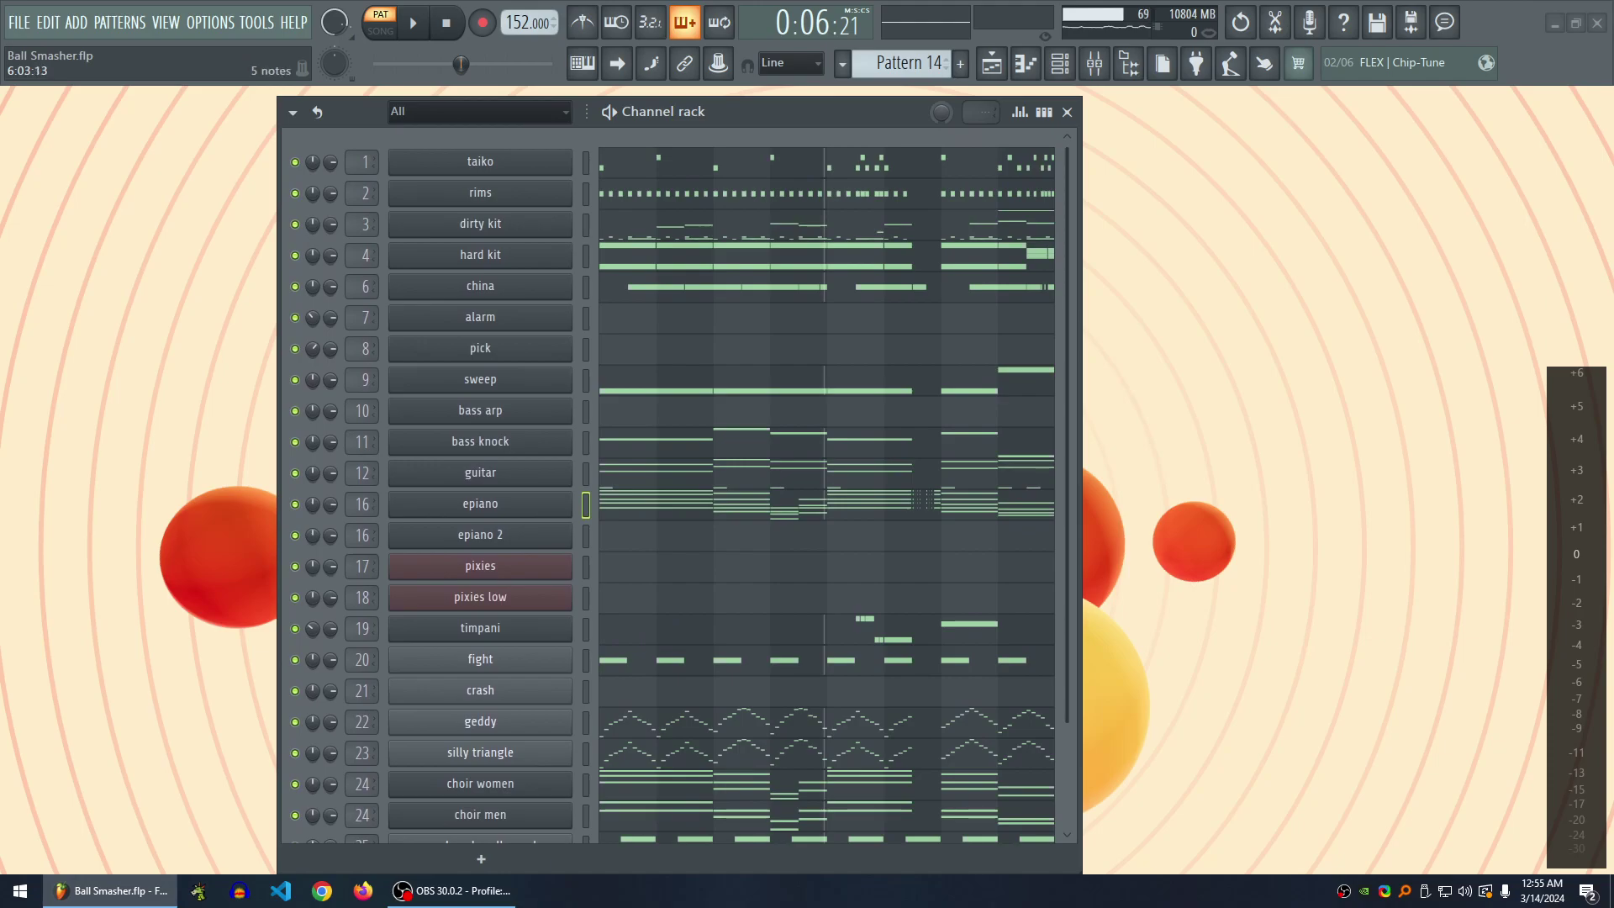
key("KP_Add")
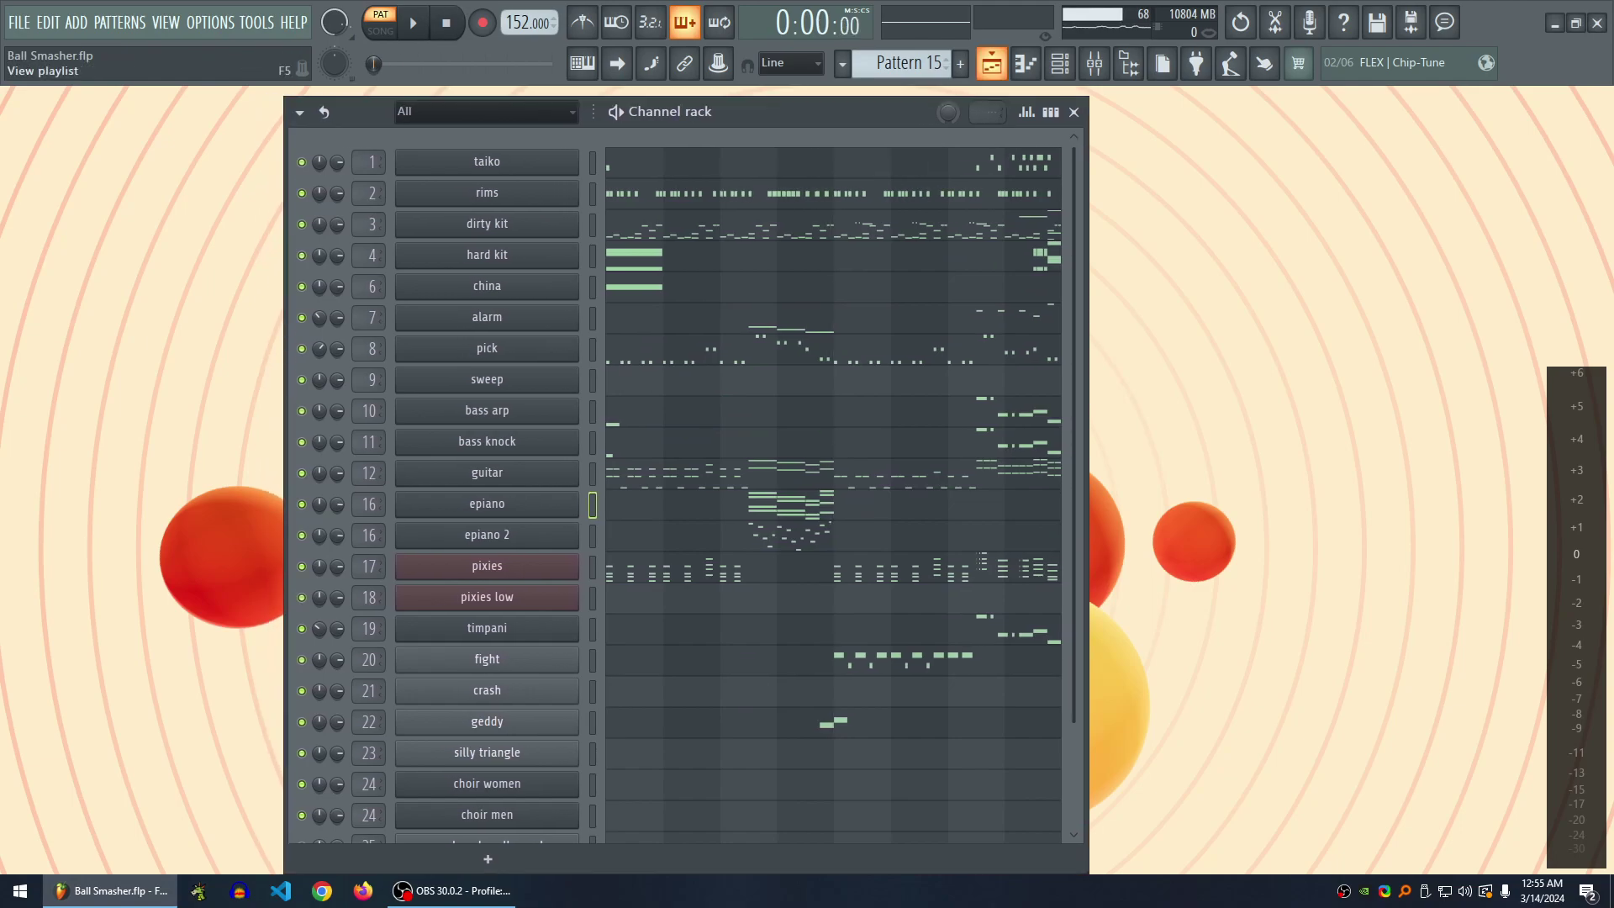
left_click(991, 63)
scroll(977, 64, "down", 6)
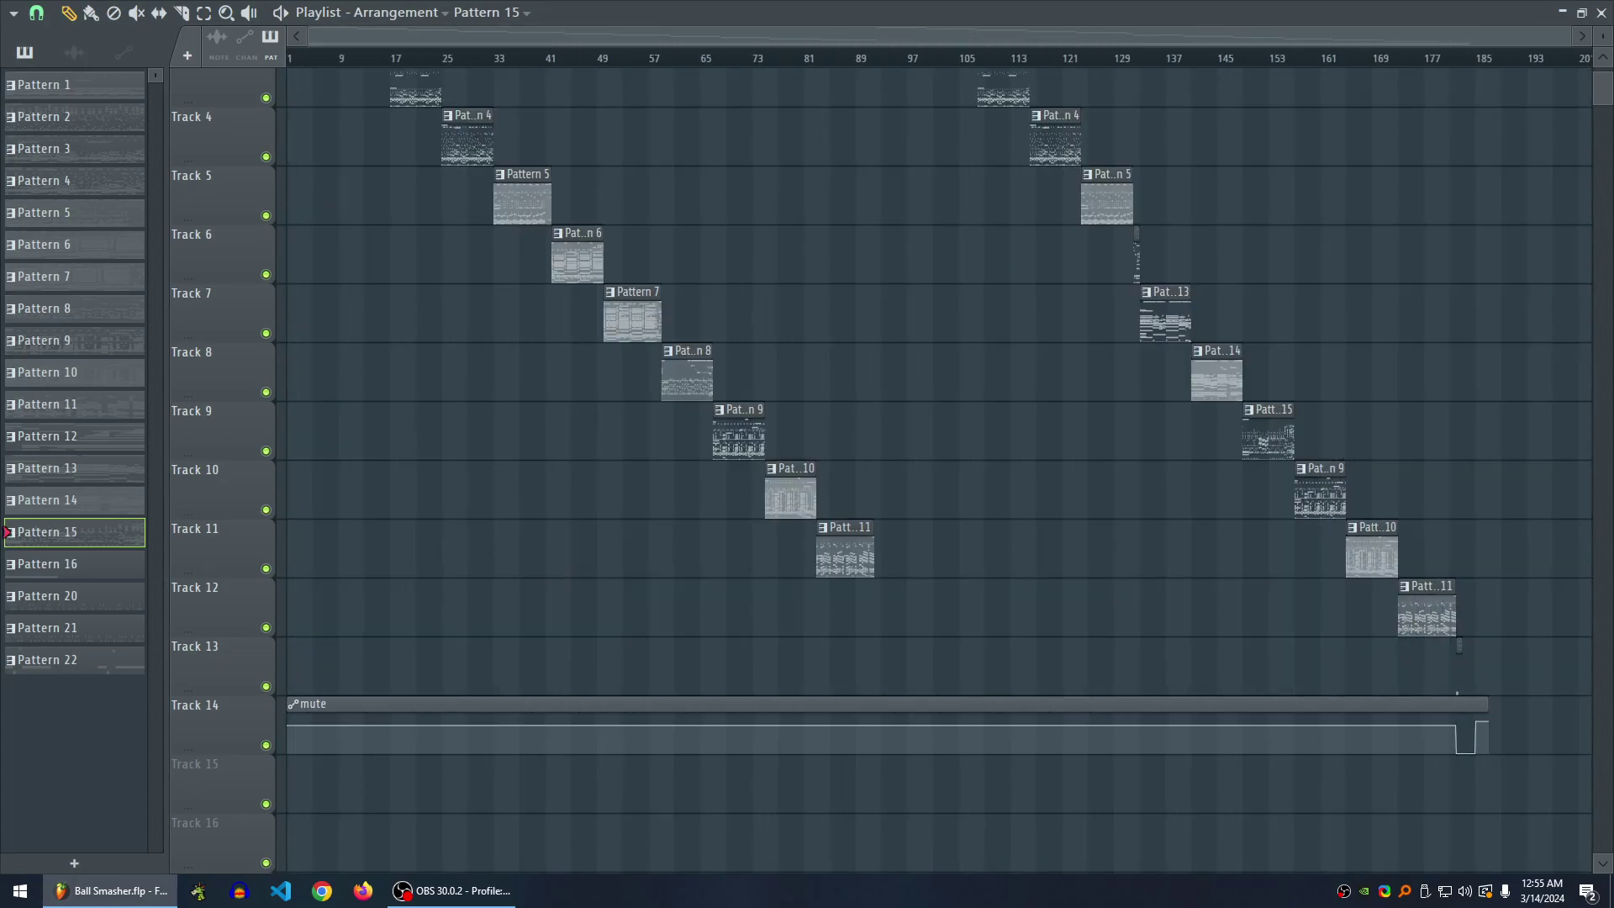
scroll(1211, 472, "up", 4)
left_click_drag(1212, 472, 905, 457)
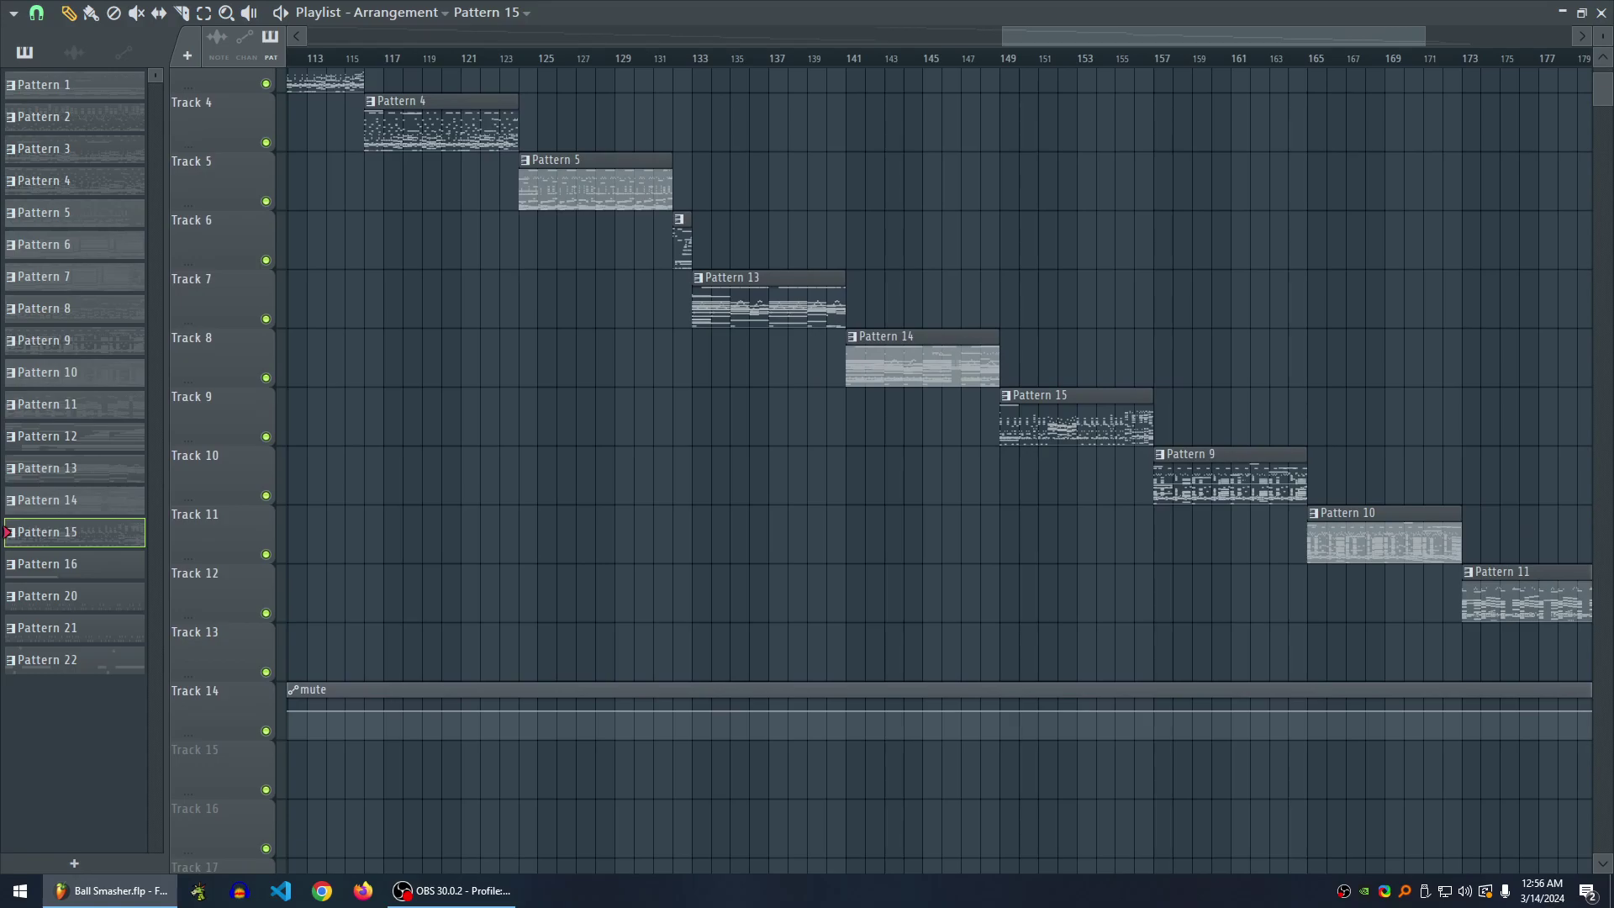
key("F5")
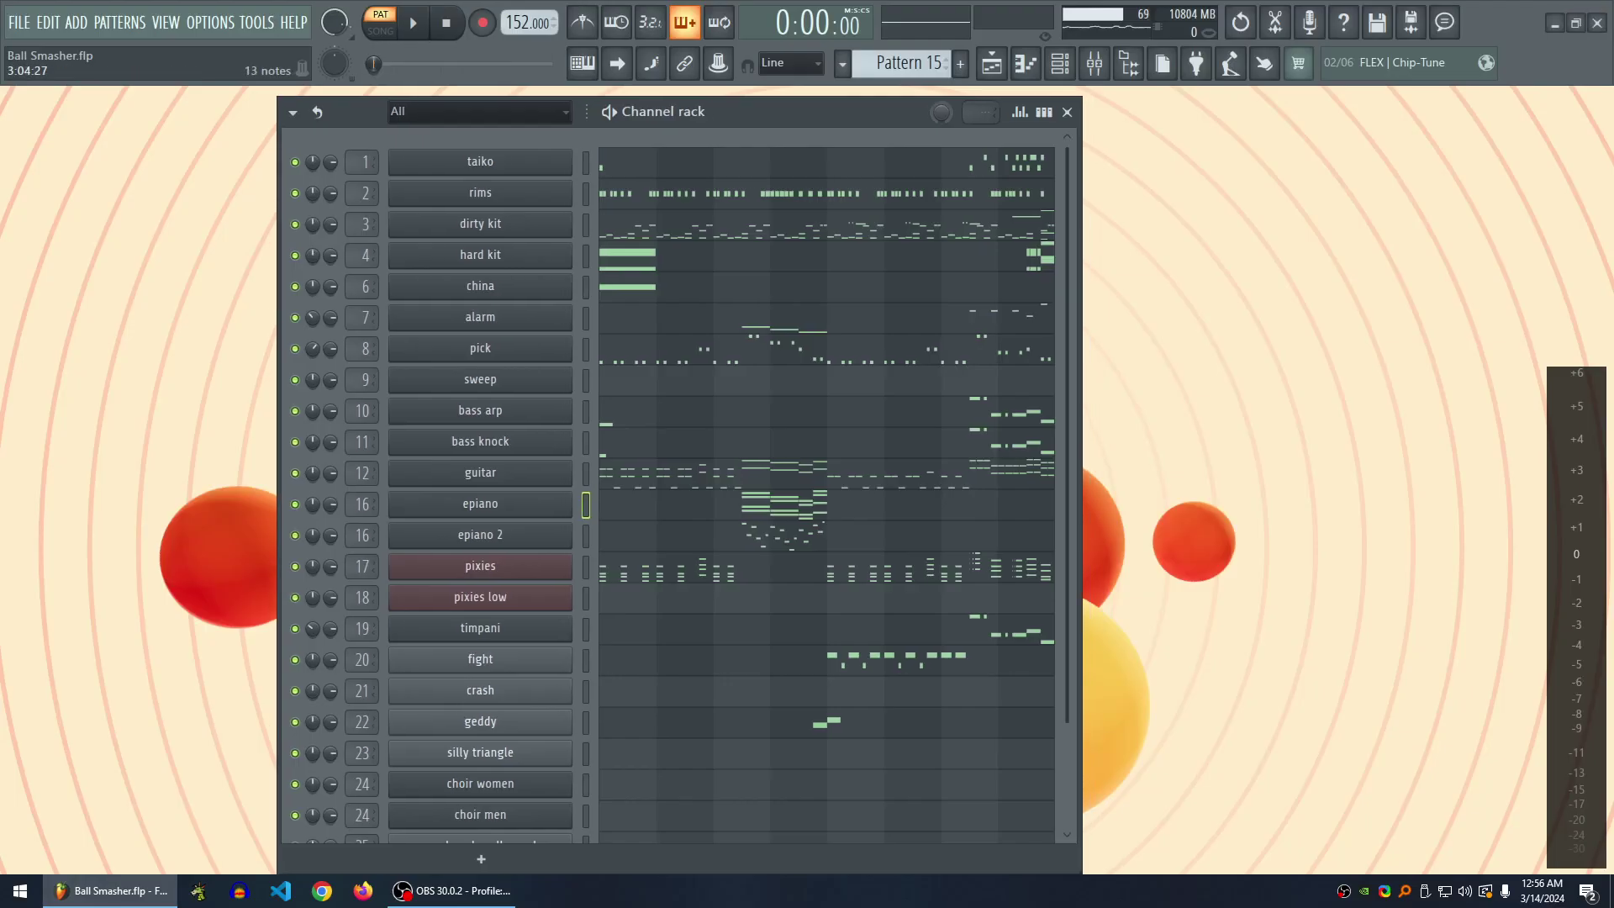
- Play Pattern 15, solo the epiano 2 channel and play its notes in the piano roll
key("space")
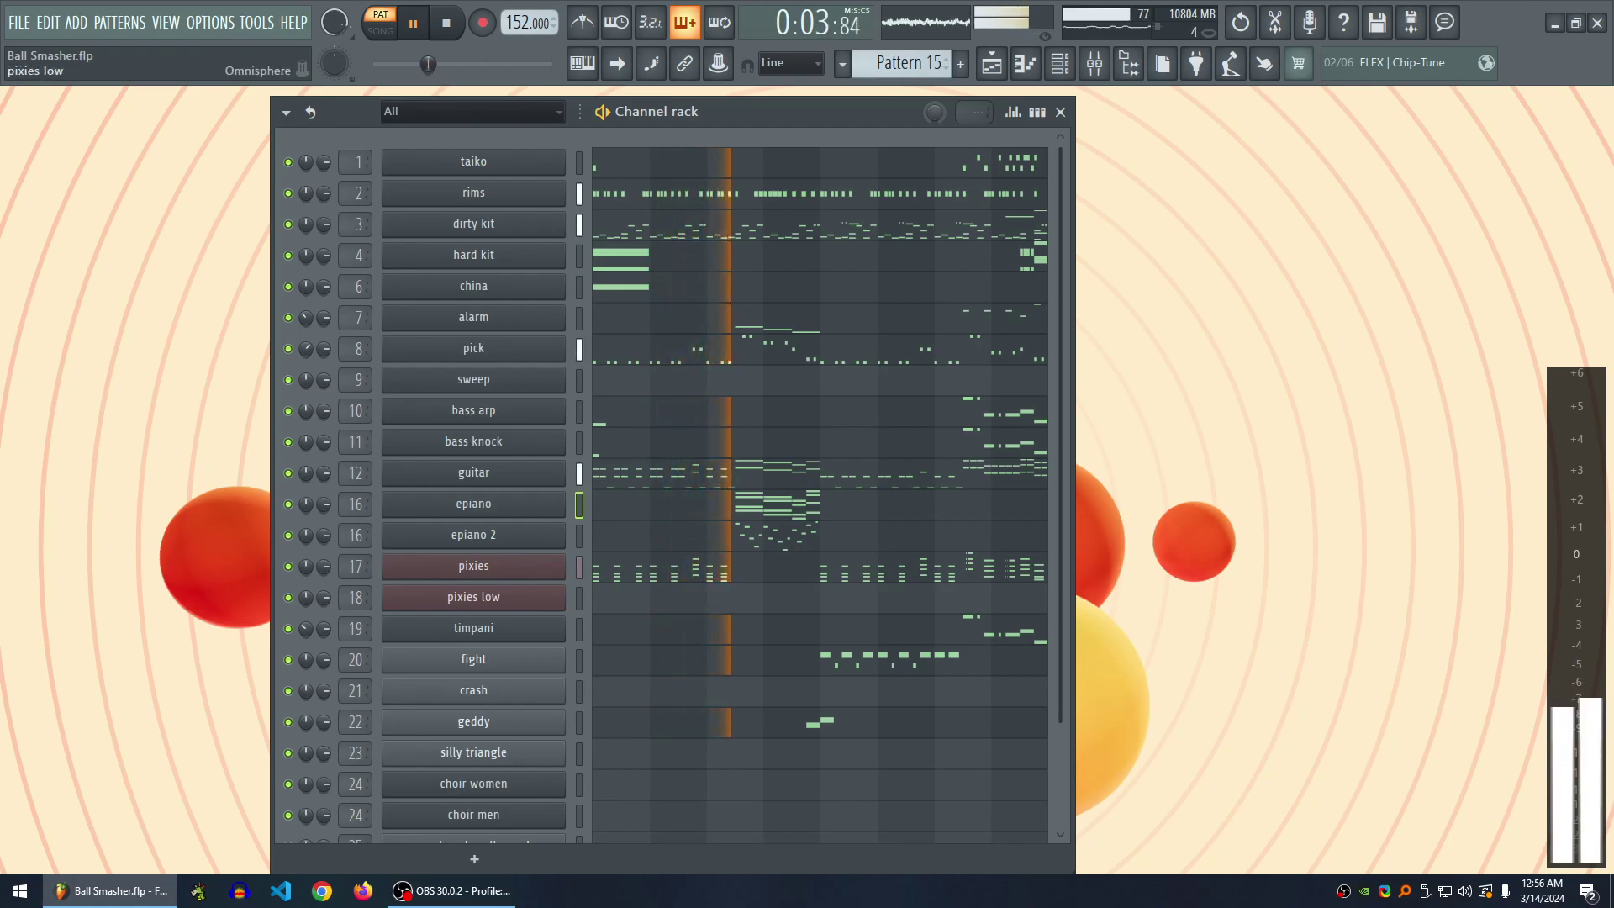
right_click(288, 534)
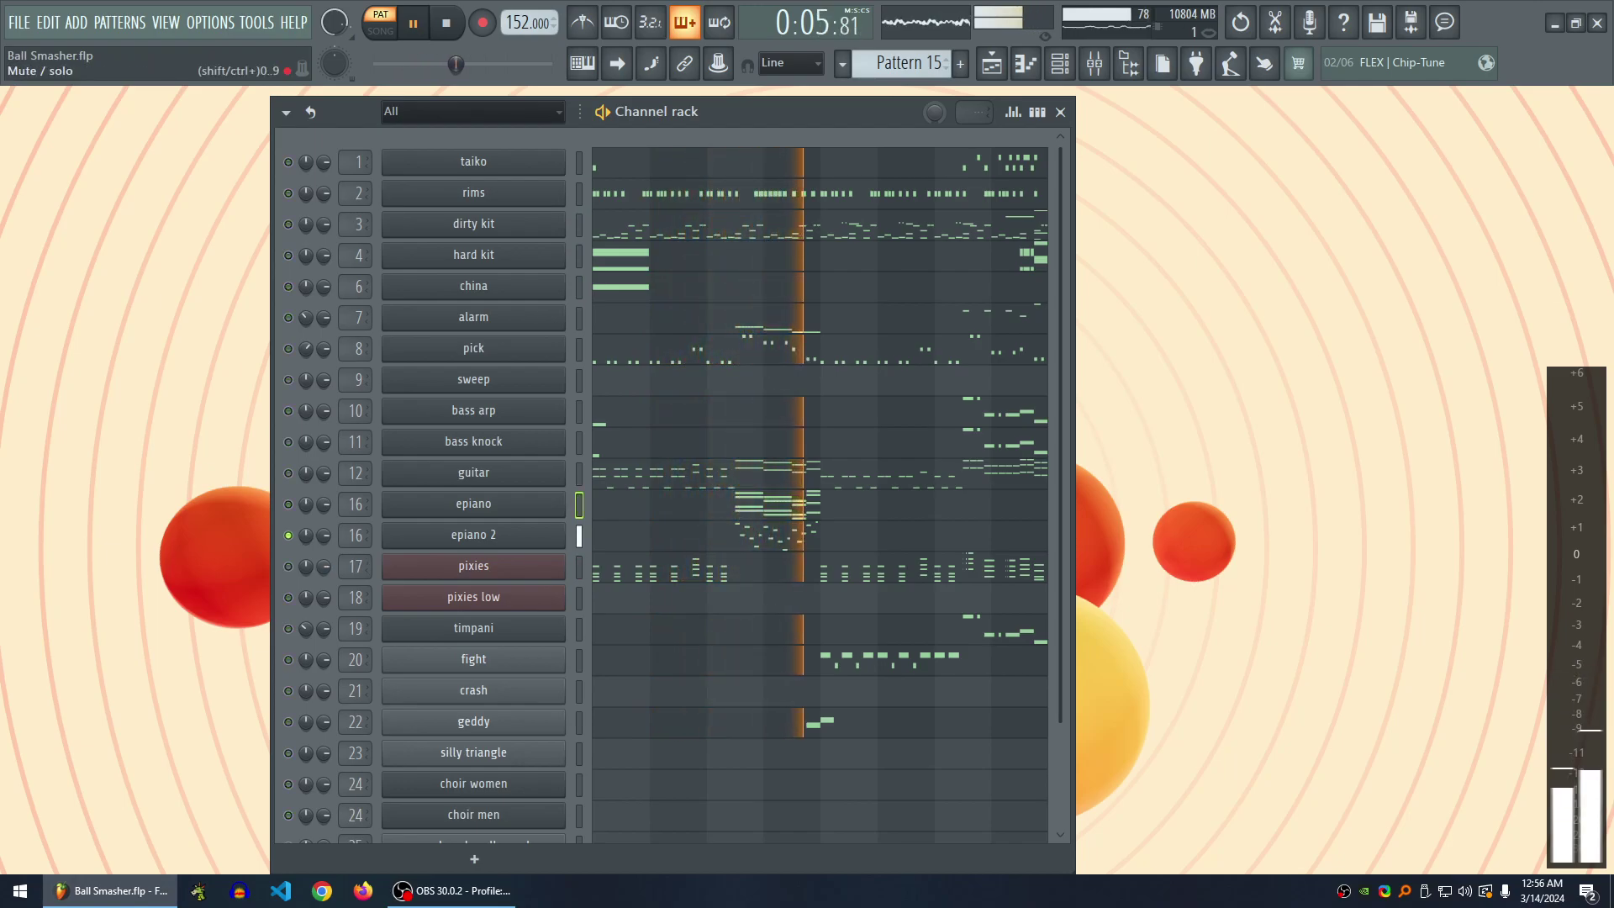
key("F7")
key("space")
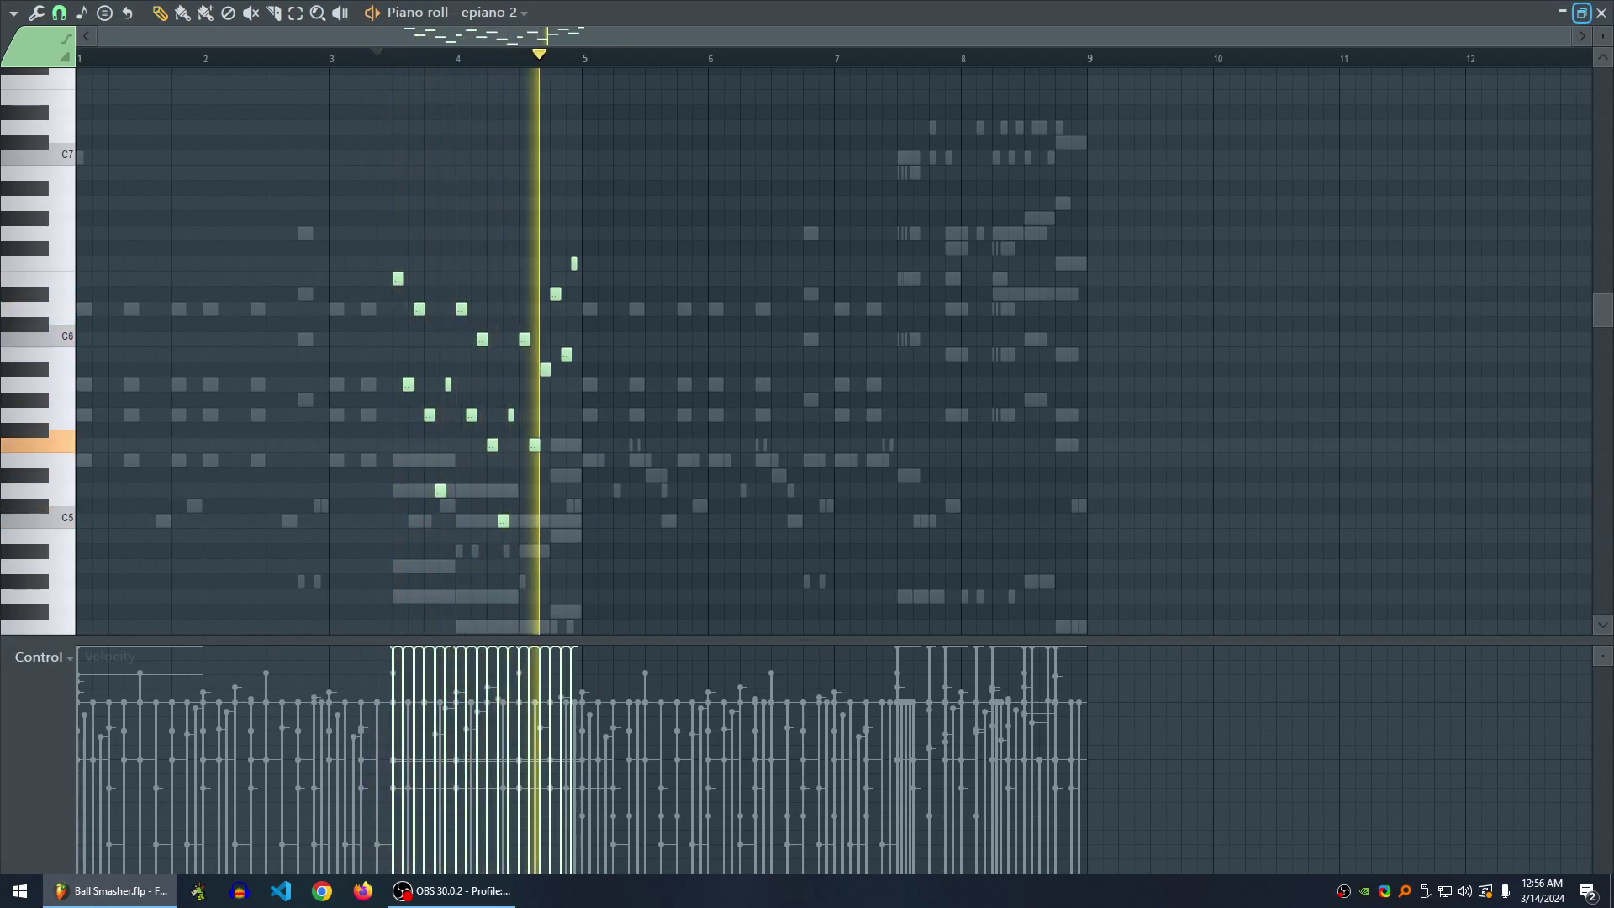
key("space")
- Hide the ghost notes and examine epiano 2's arpeggio up close while playing it
key("alt+v")
scroll(388, 351, "up", 6)
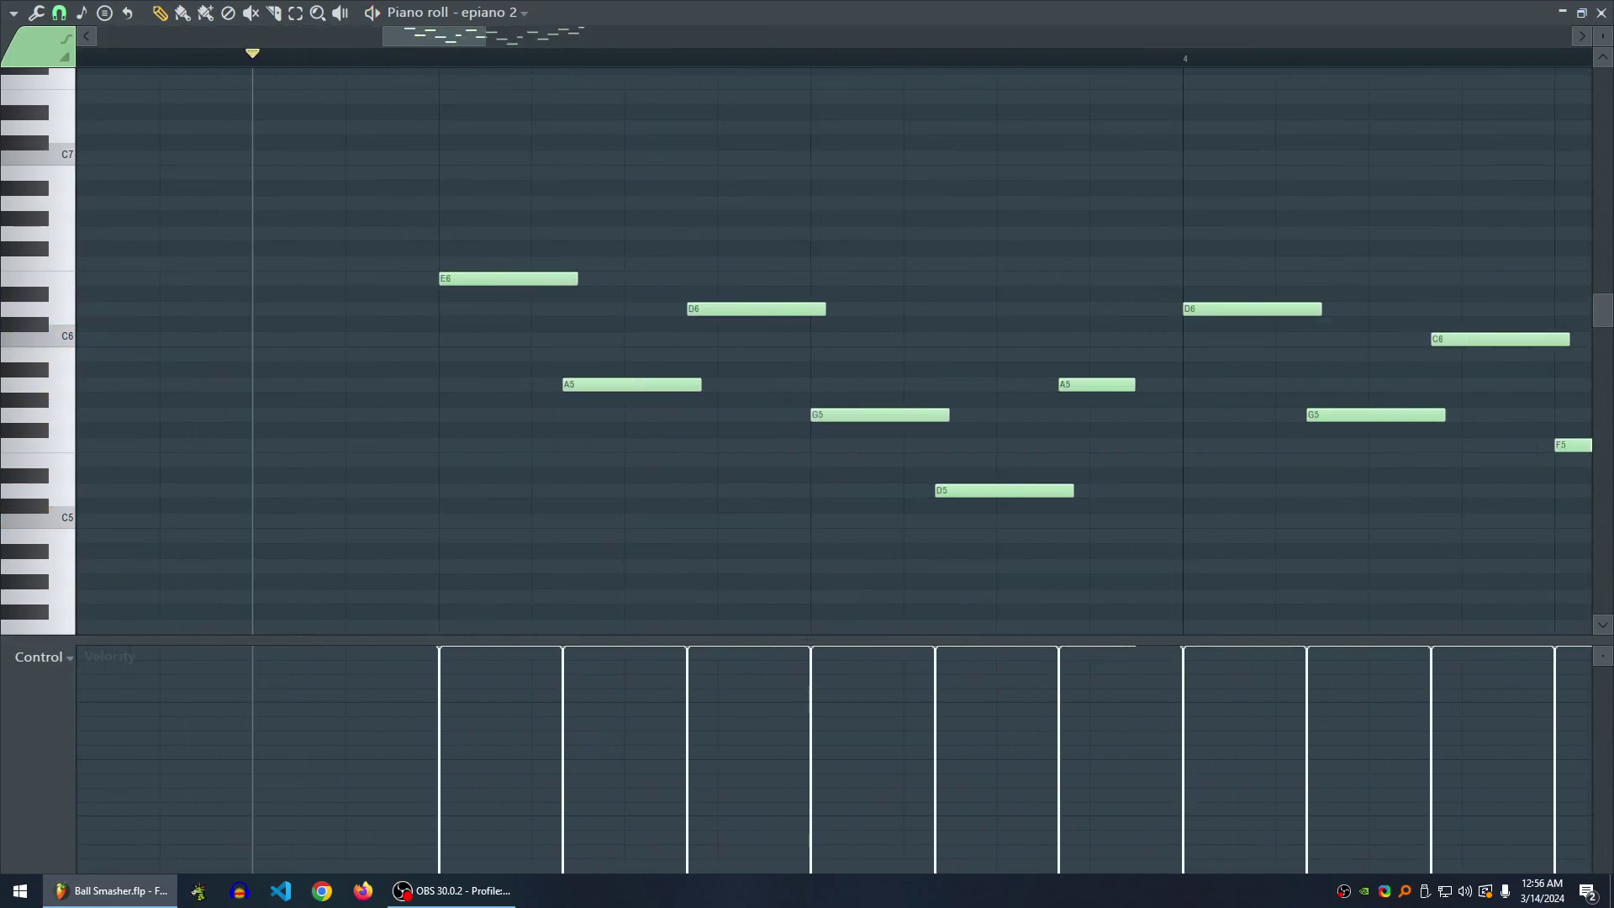
scroll(834, 351, "up", 1)
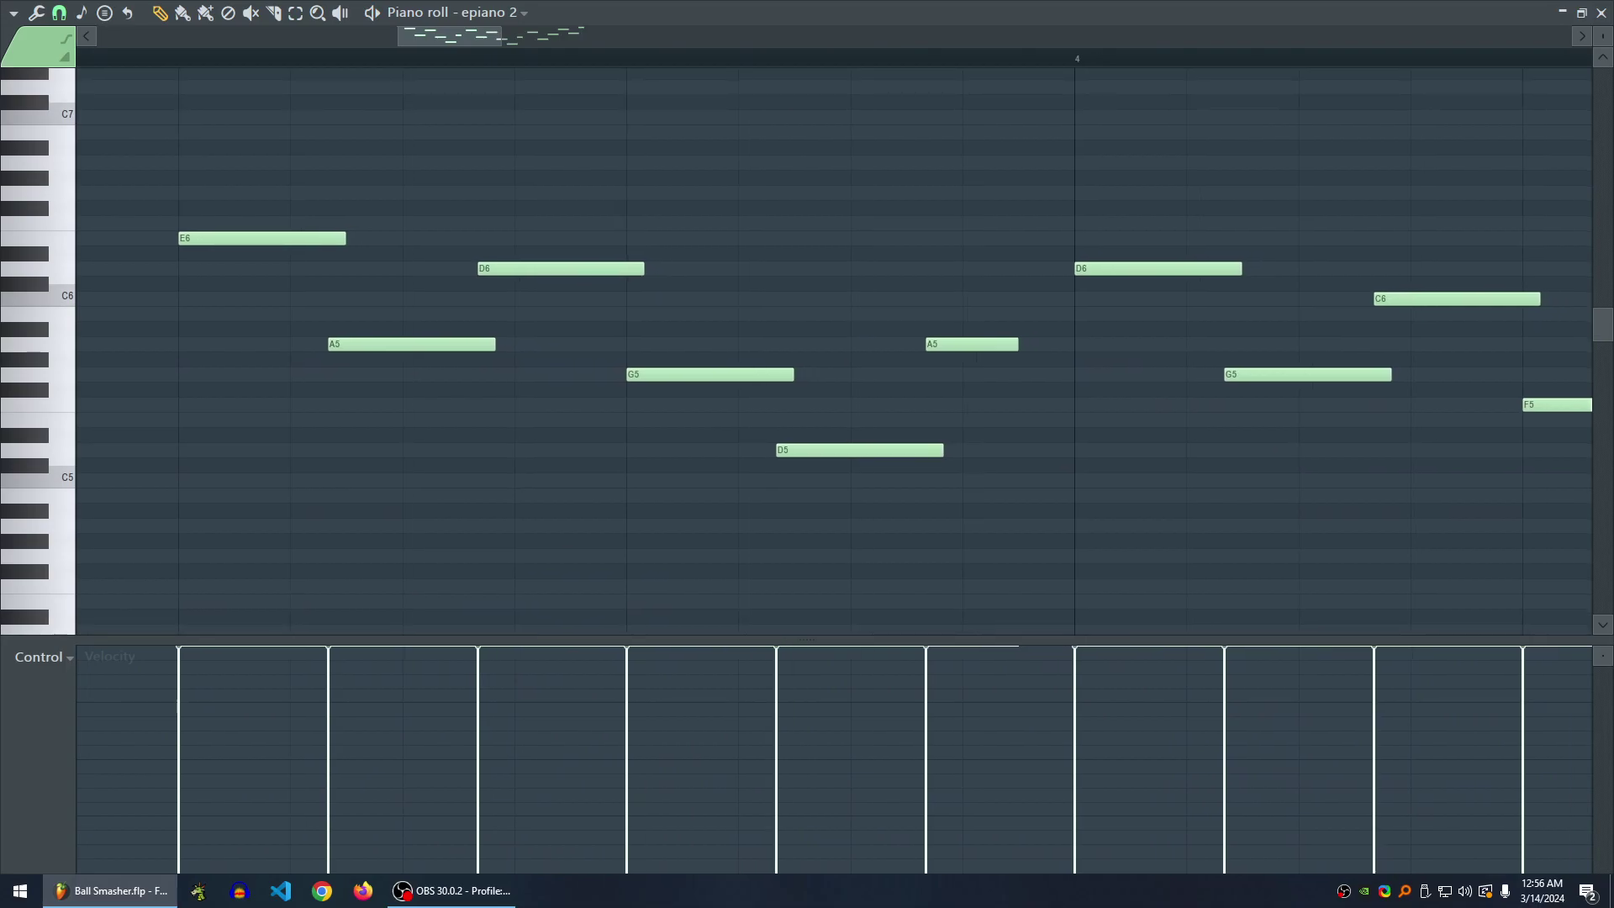
scroll(738, 352, "down", 3)
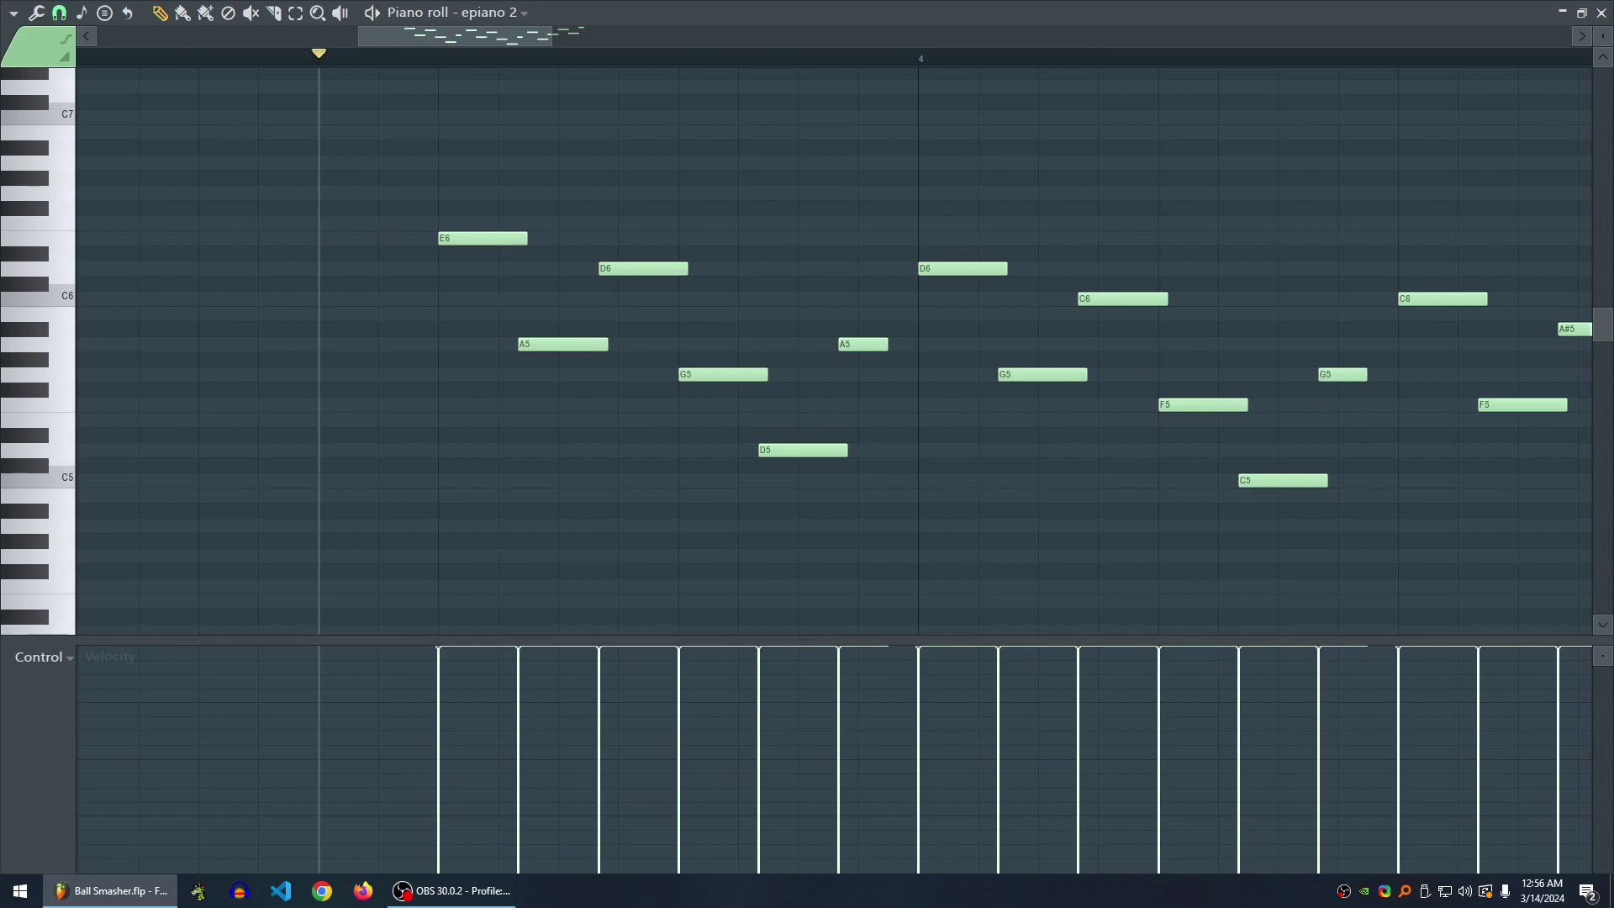
scroll(834, 351, "right", 2)
key("space")
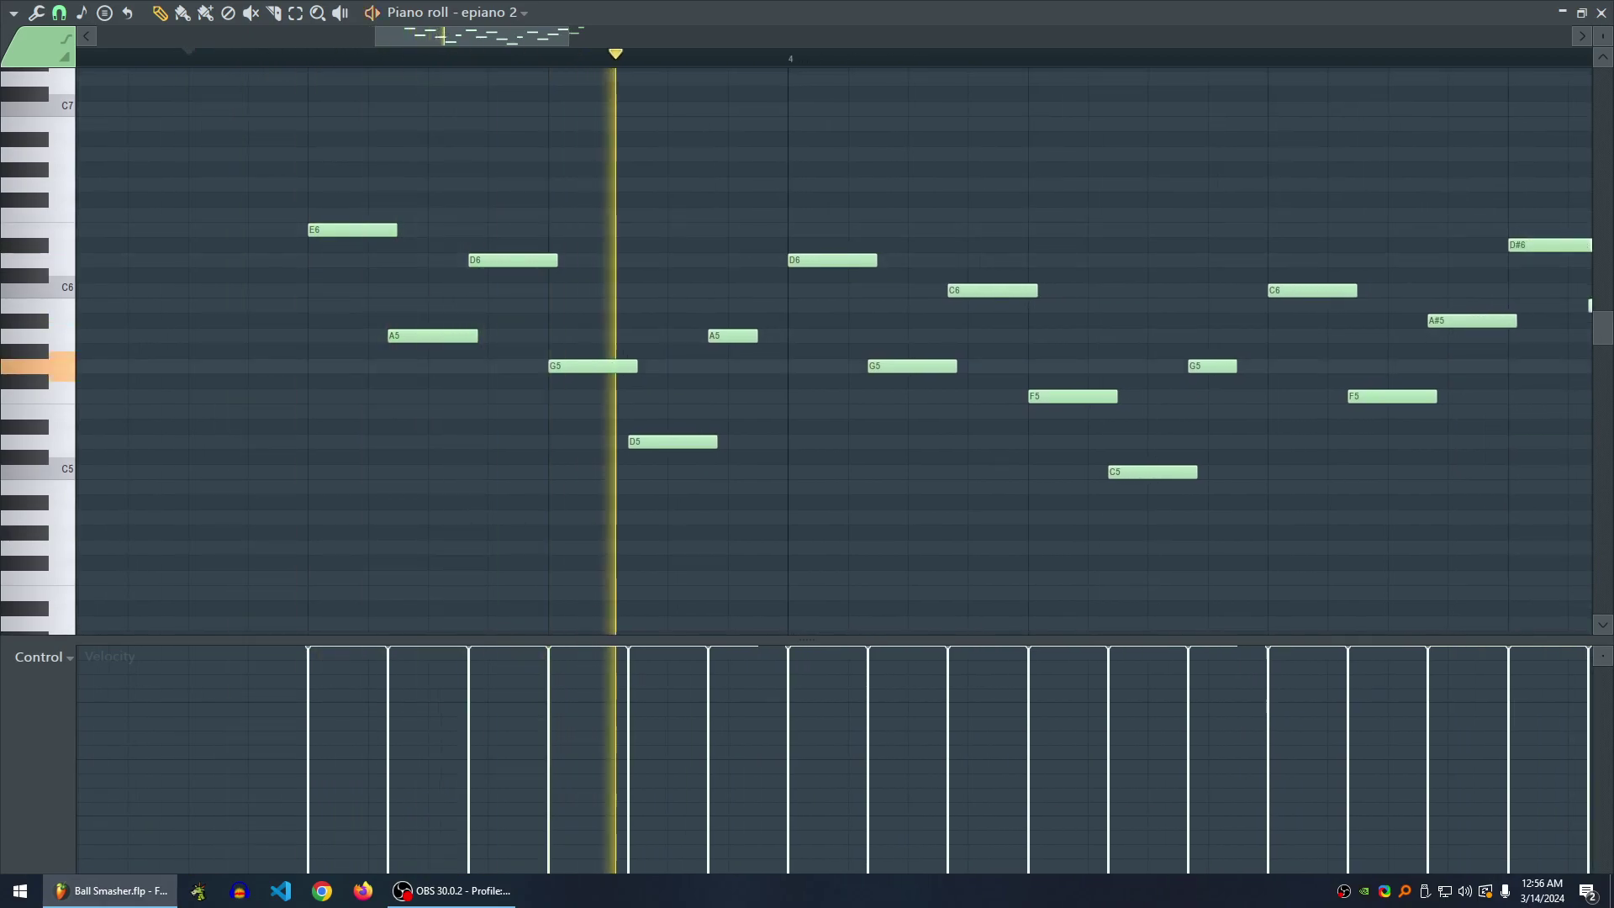
key("space")
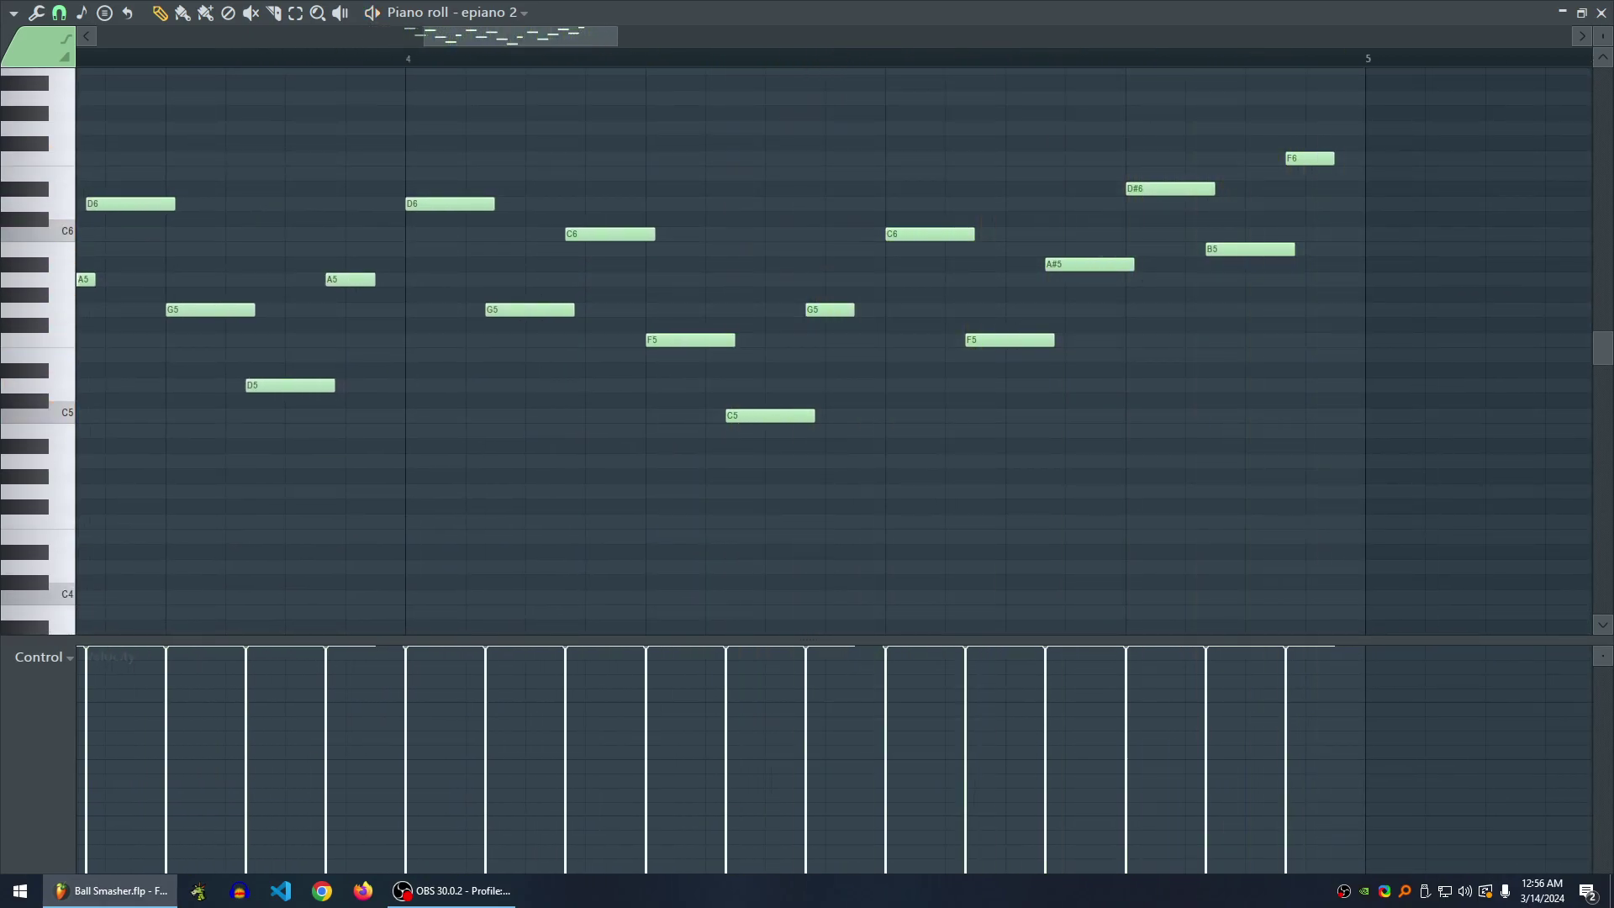
- Try making all epiano 2 notes equally long without overlaps, and play the result
key("Page_Down")
key("Page_Down")
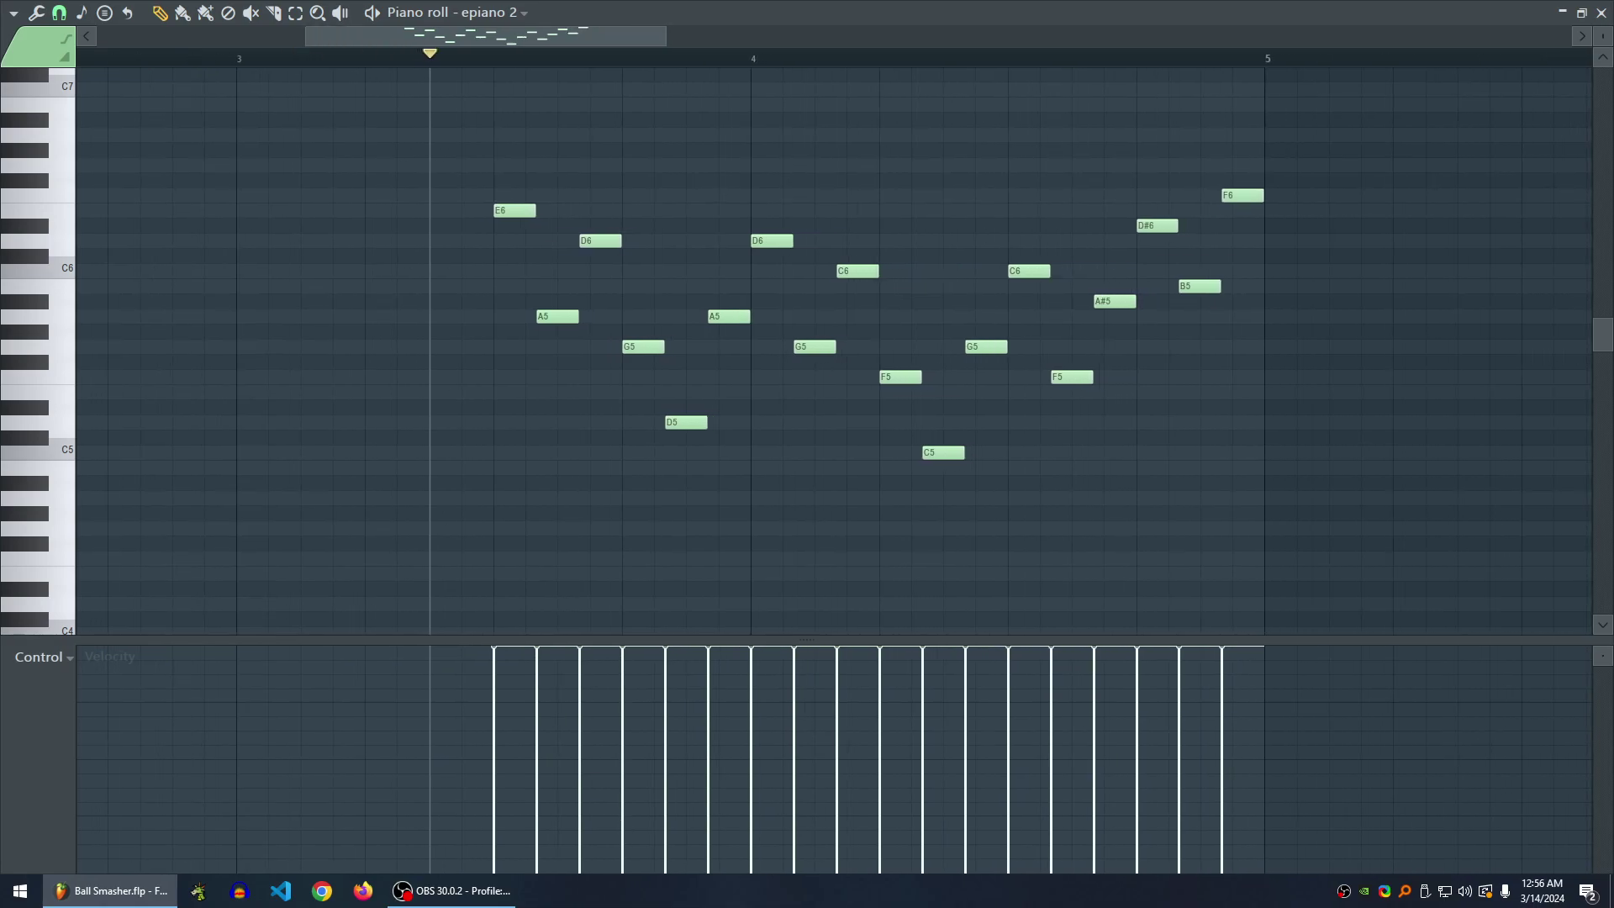
key("Page_Up")
key("Page_Up")
key("space")
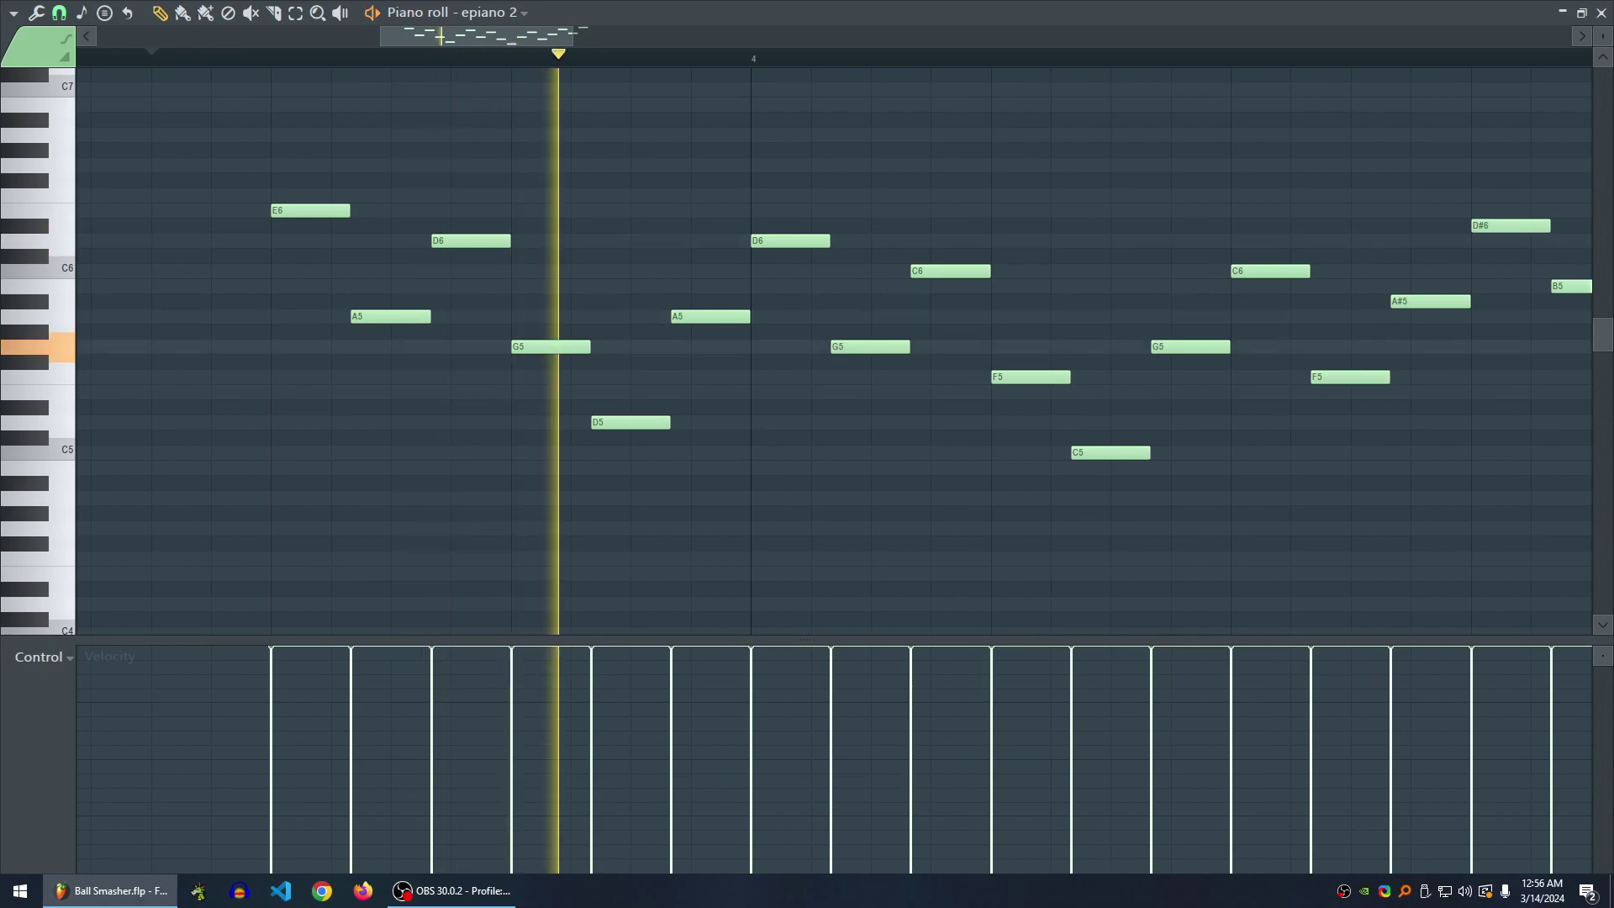
key("space")
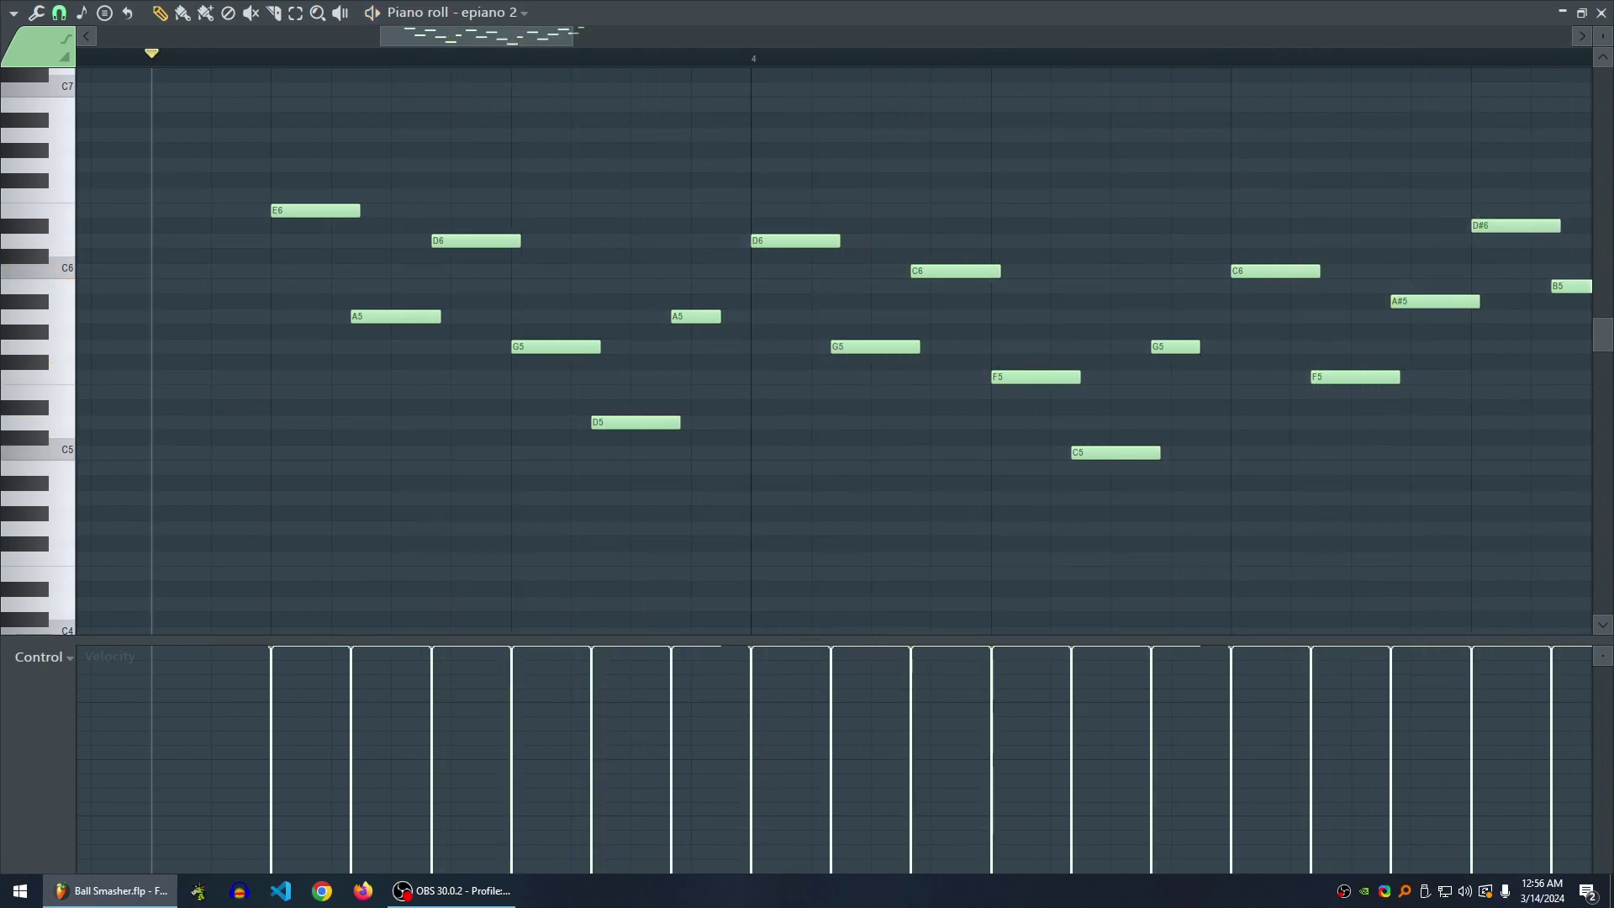
- Try rising velocity ramps across the first two note groups of epiano 2, and leave the piano roll
key("space")
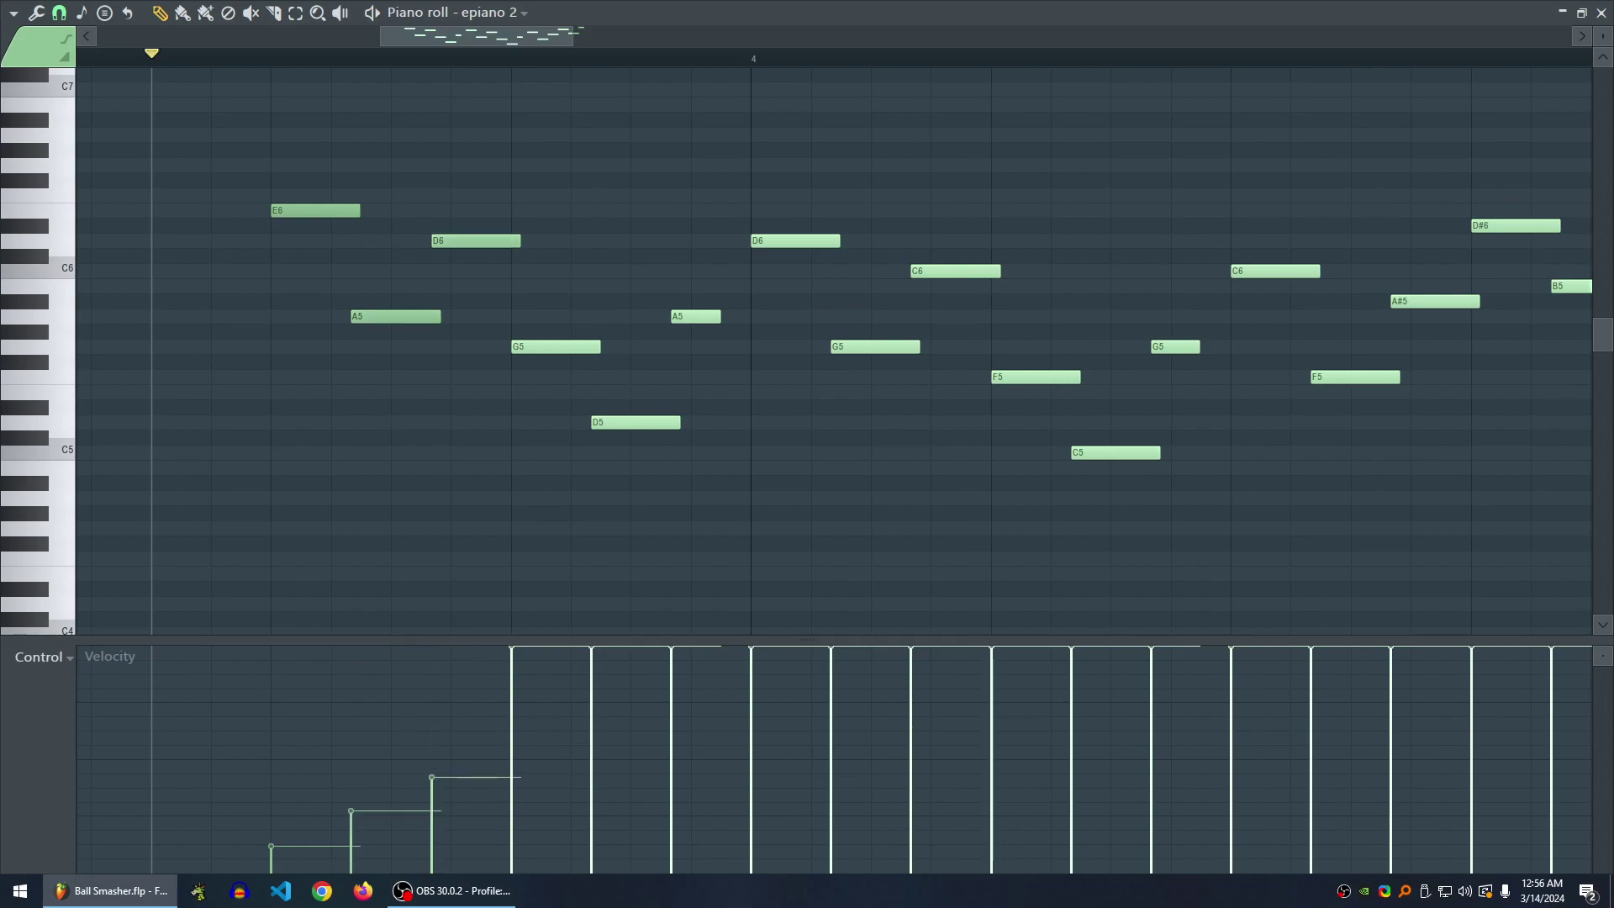
left_click_drag(750, 853, 1071, 695)
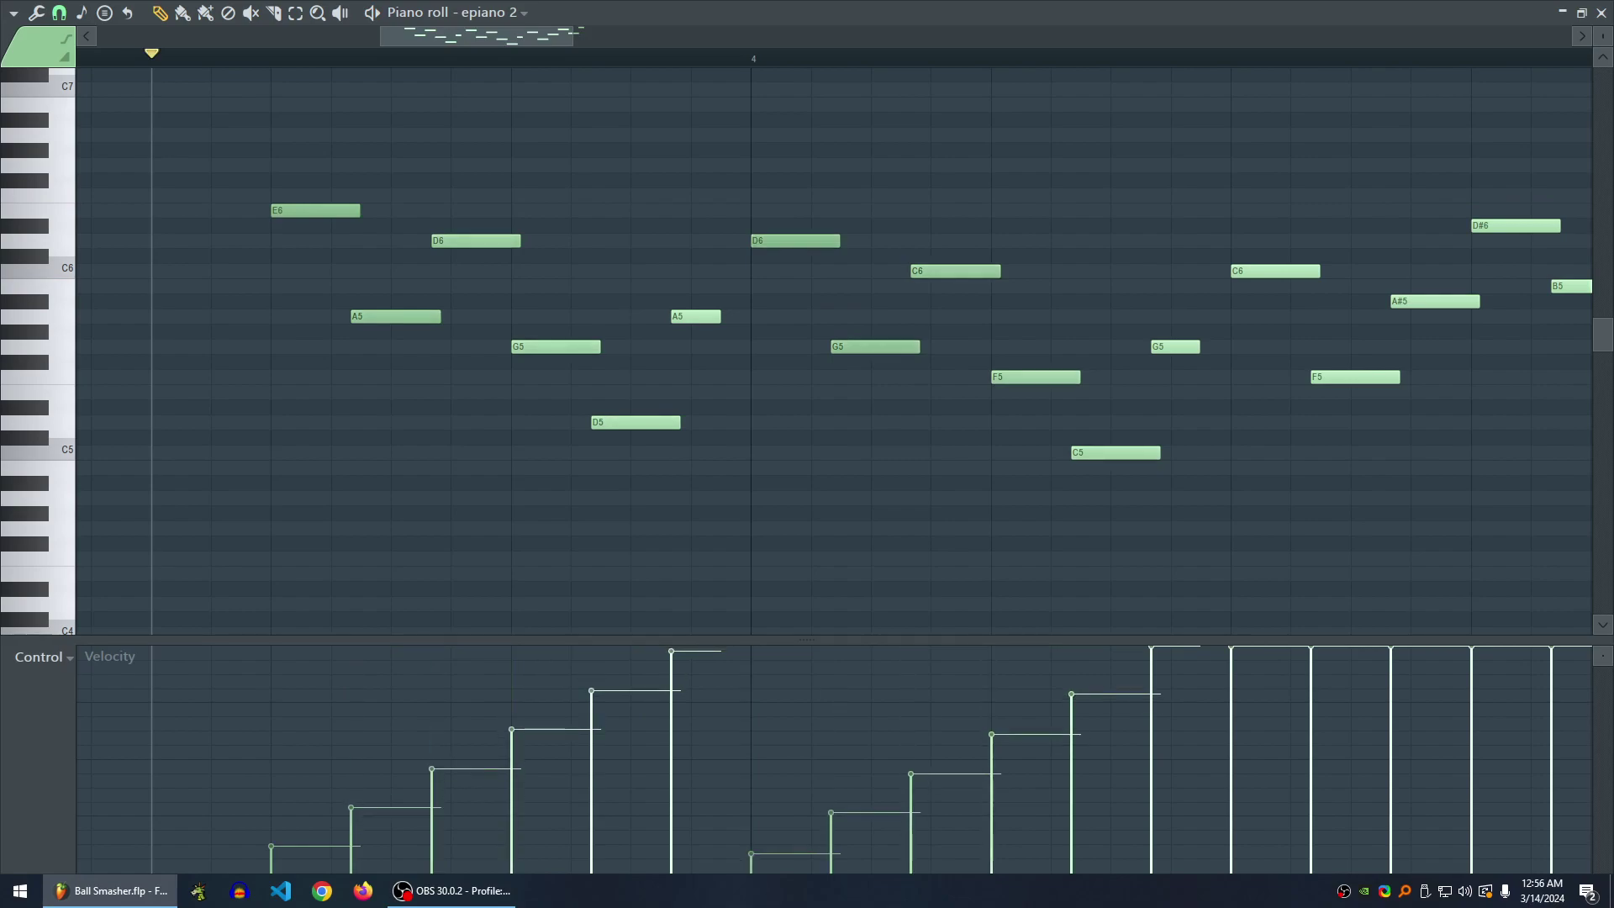
scroll(1386, 351, "down", 3)
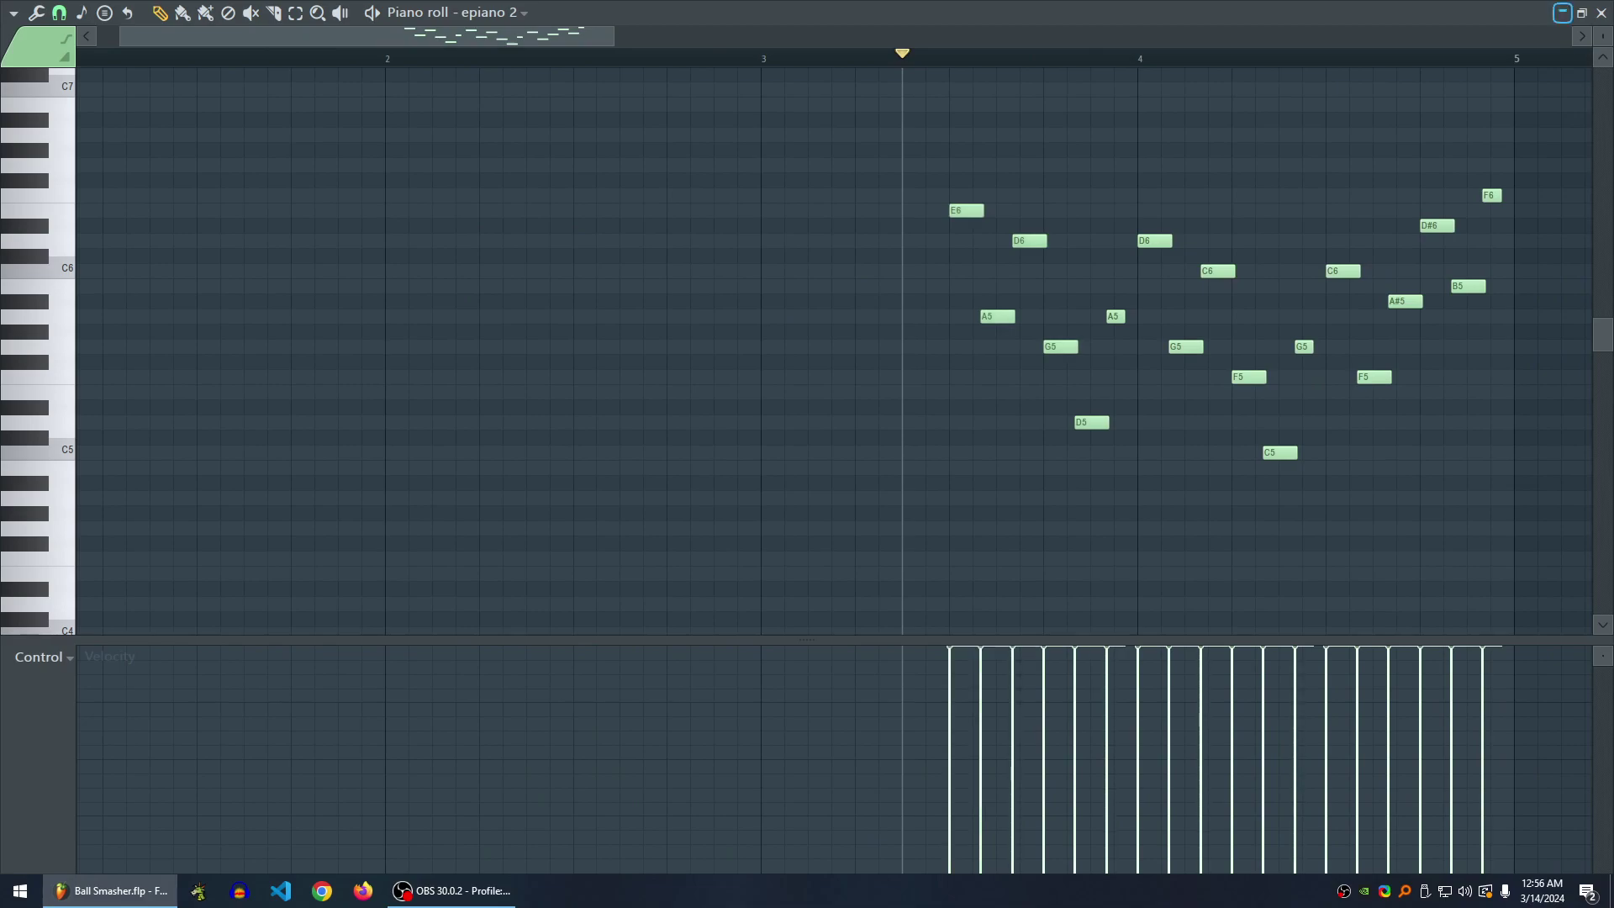
left_click(1600, 12)
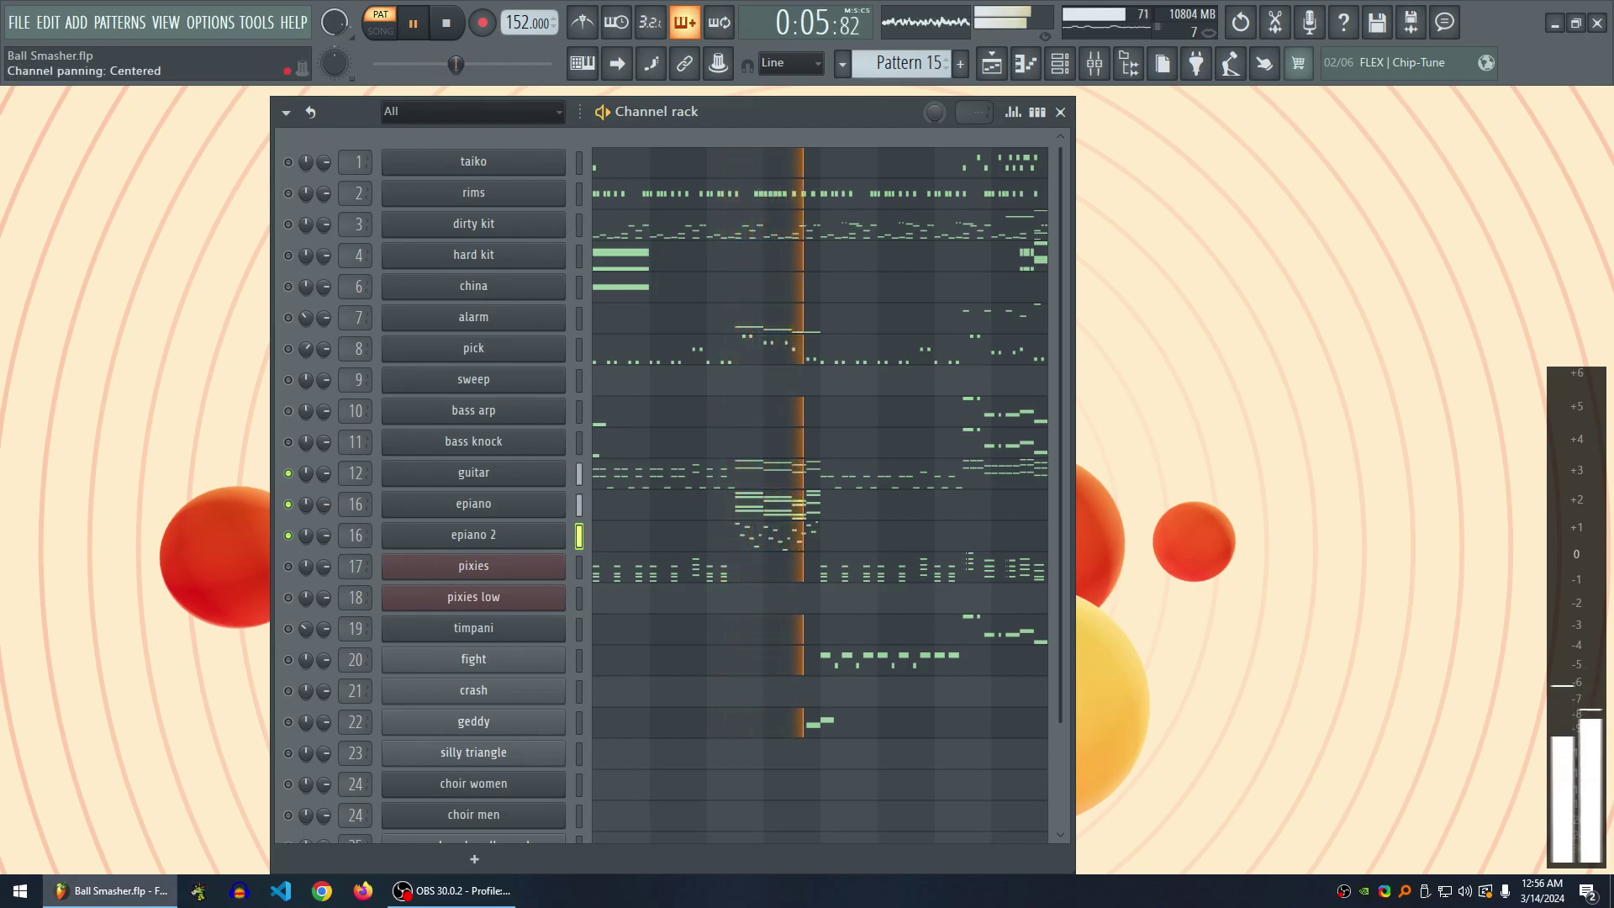
- Mute the guitar to hear epiano with epiano 2 alone, and restore all channels of Pattern 15
left_click(287, 472)
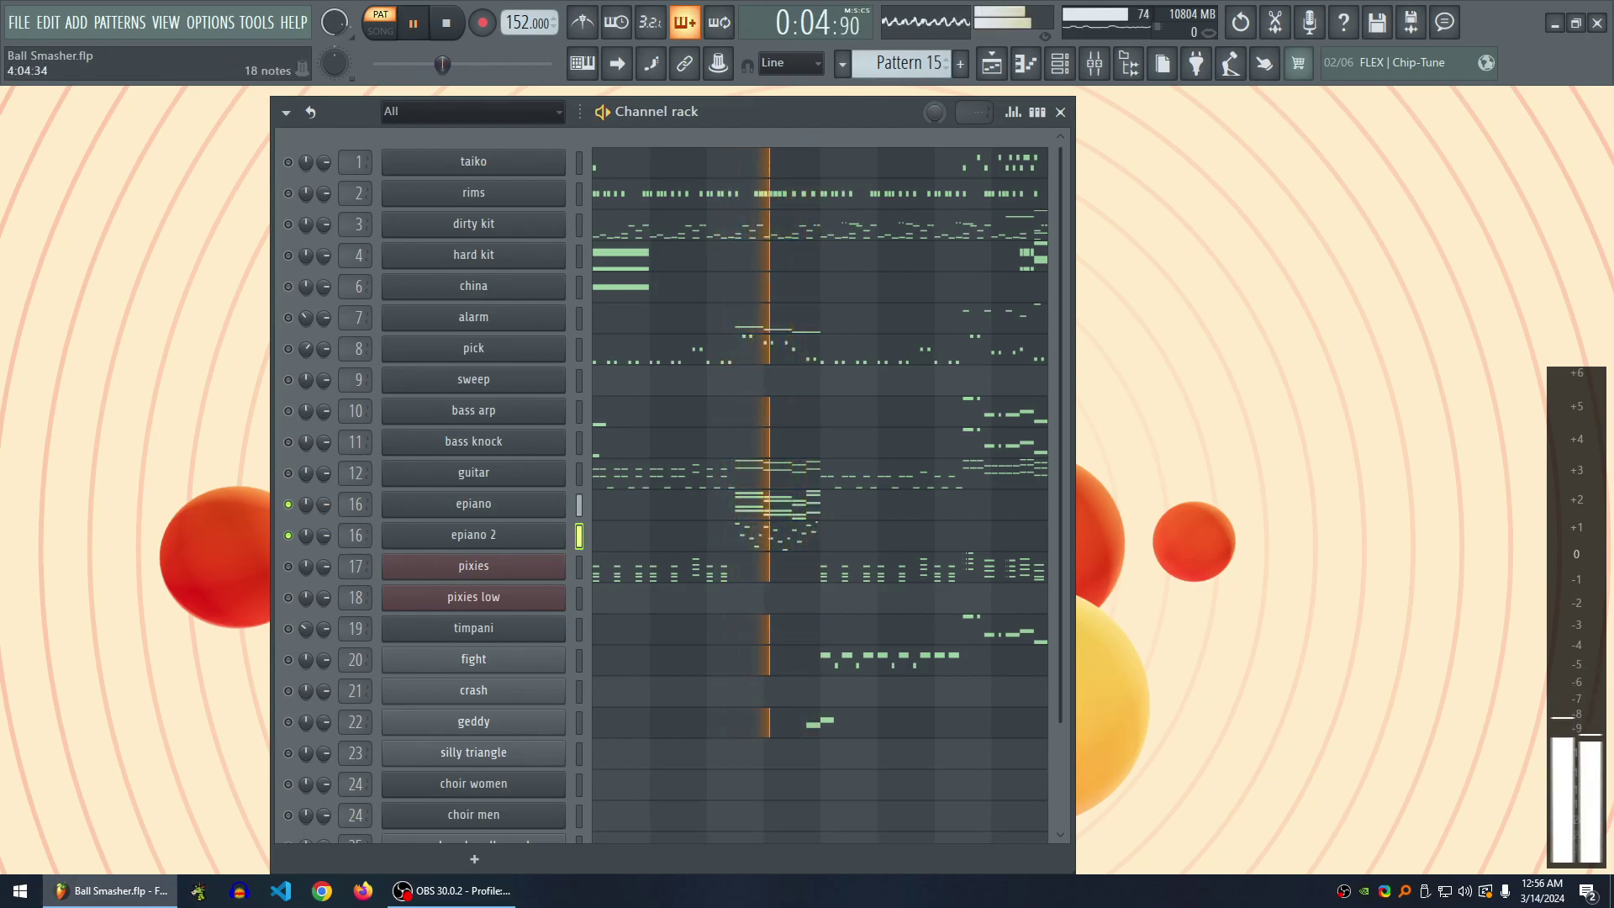
right_click(287, 534)
right_click(287, 534)
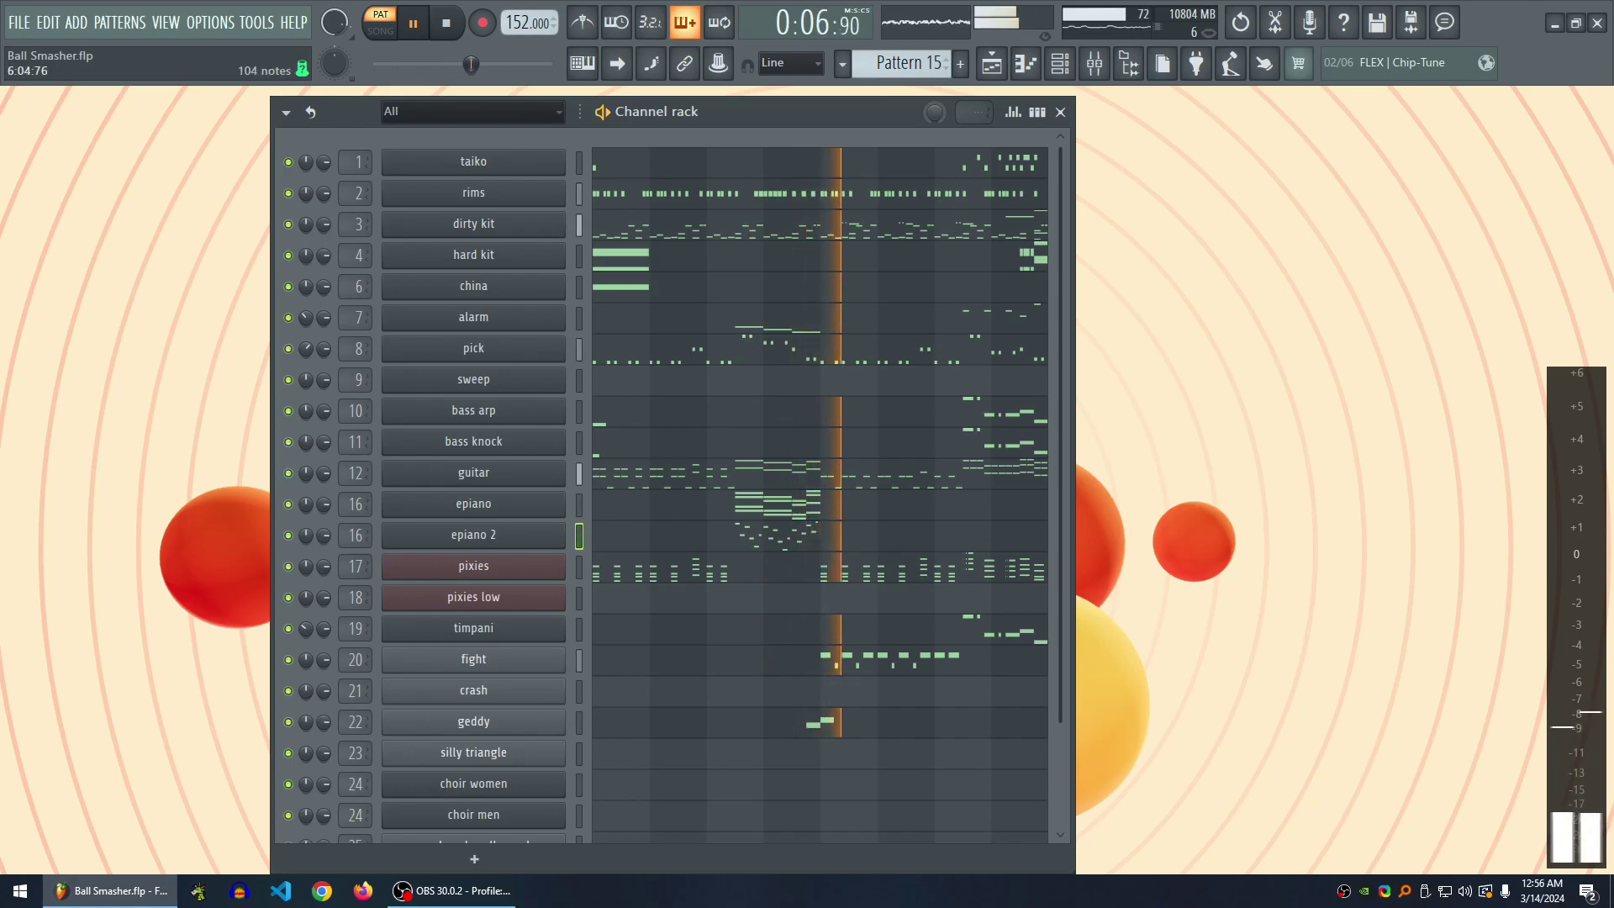
- Solo the rims, add taiko and dirty kit to hear the drums together, and stop playback
right_click(288, 192)
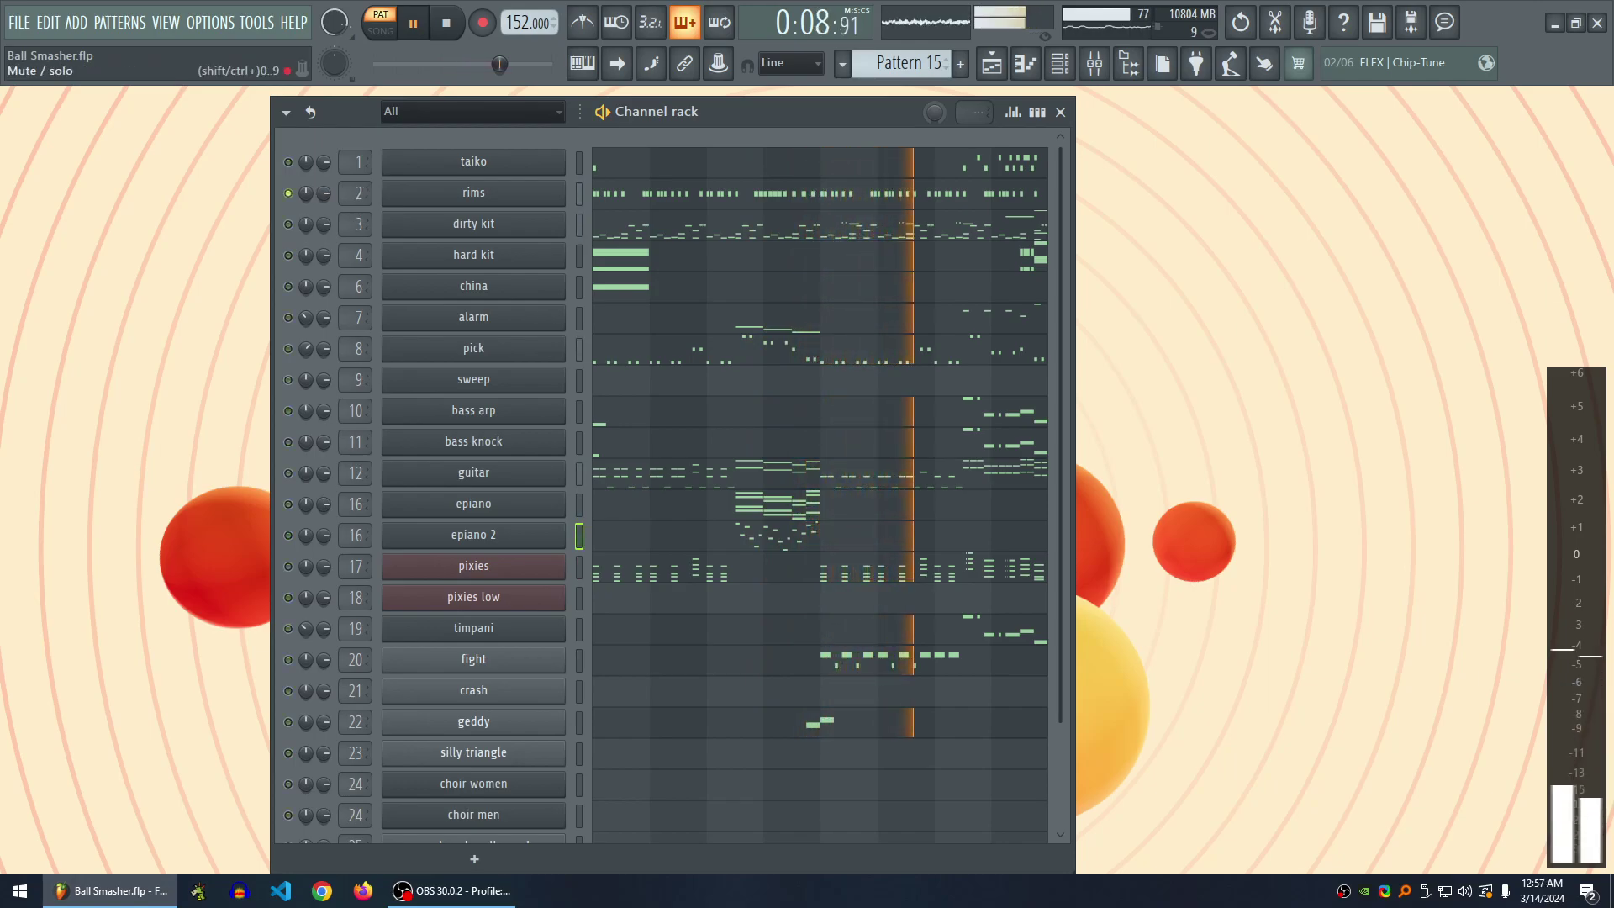
left_click(288, 162)
left_click(287, 224)
key("space")
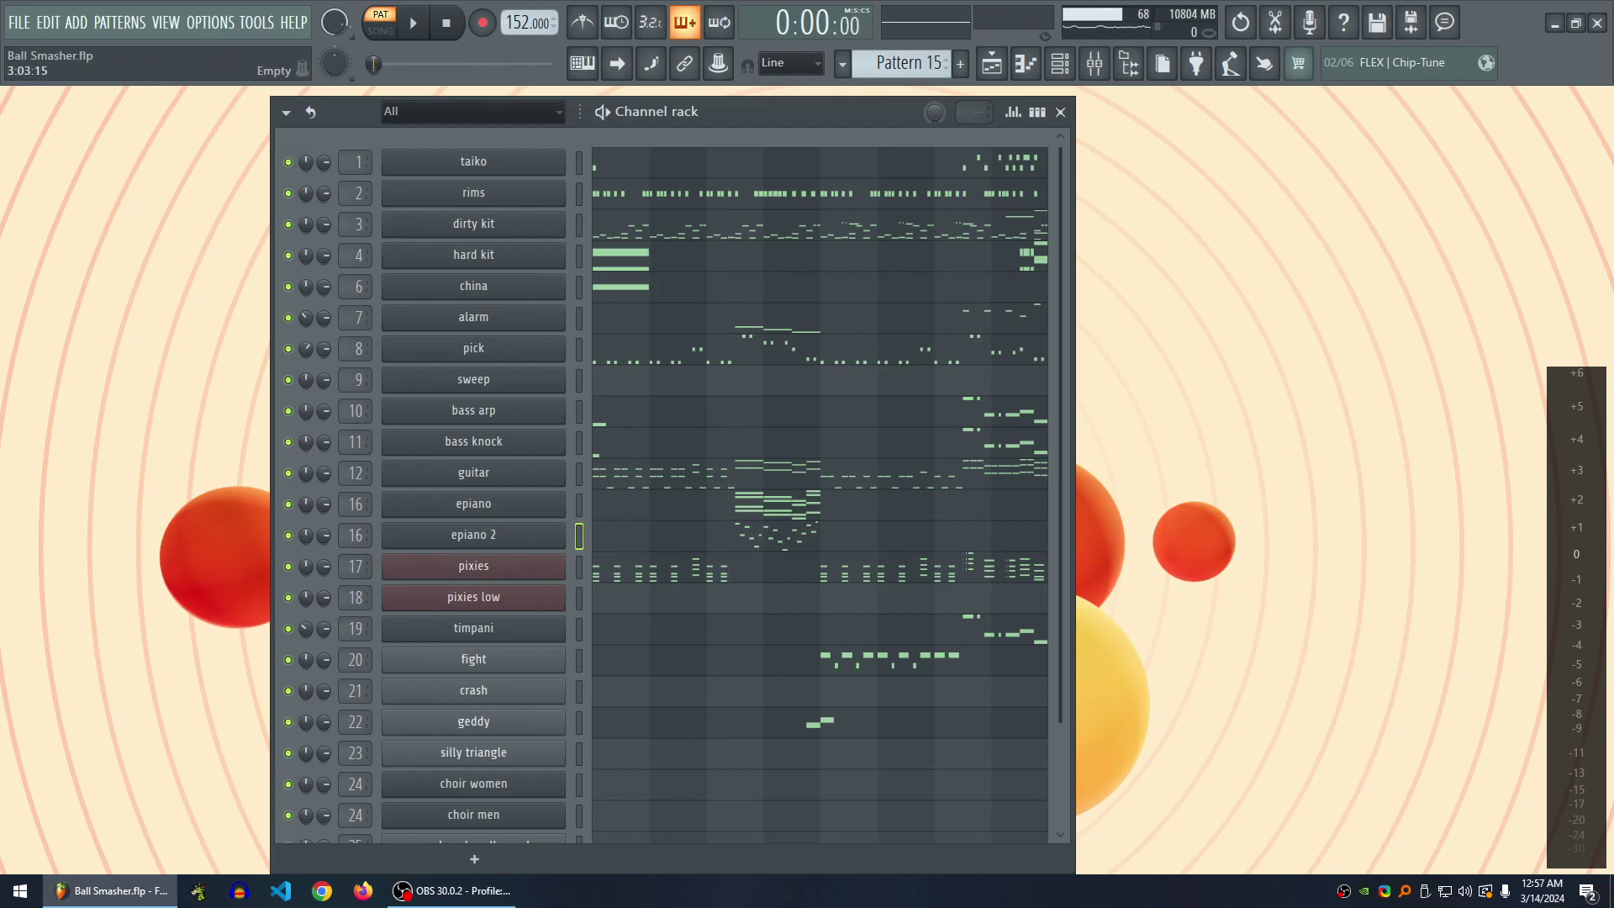
- Play Pattern 15 from the start with every channel active, and look over the channel list after stopping
key("space")
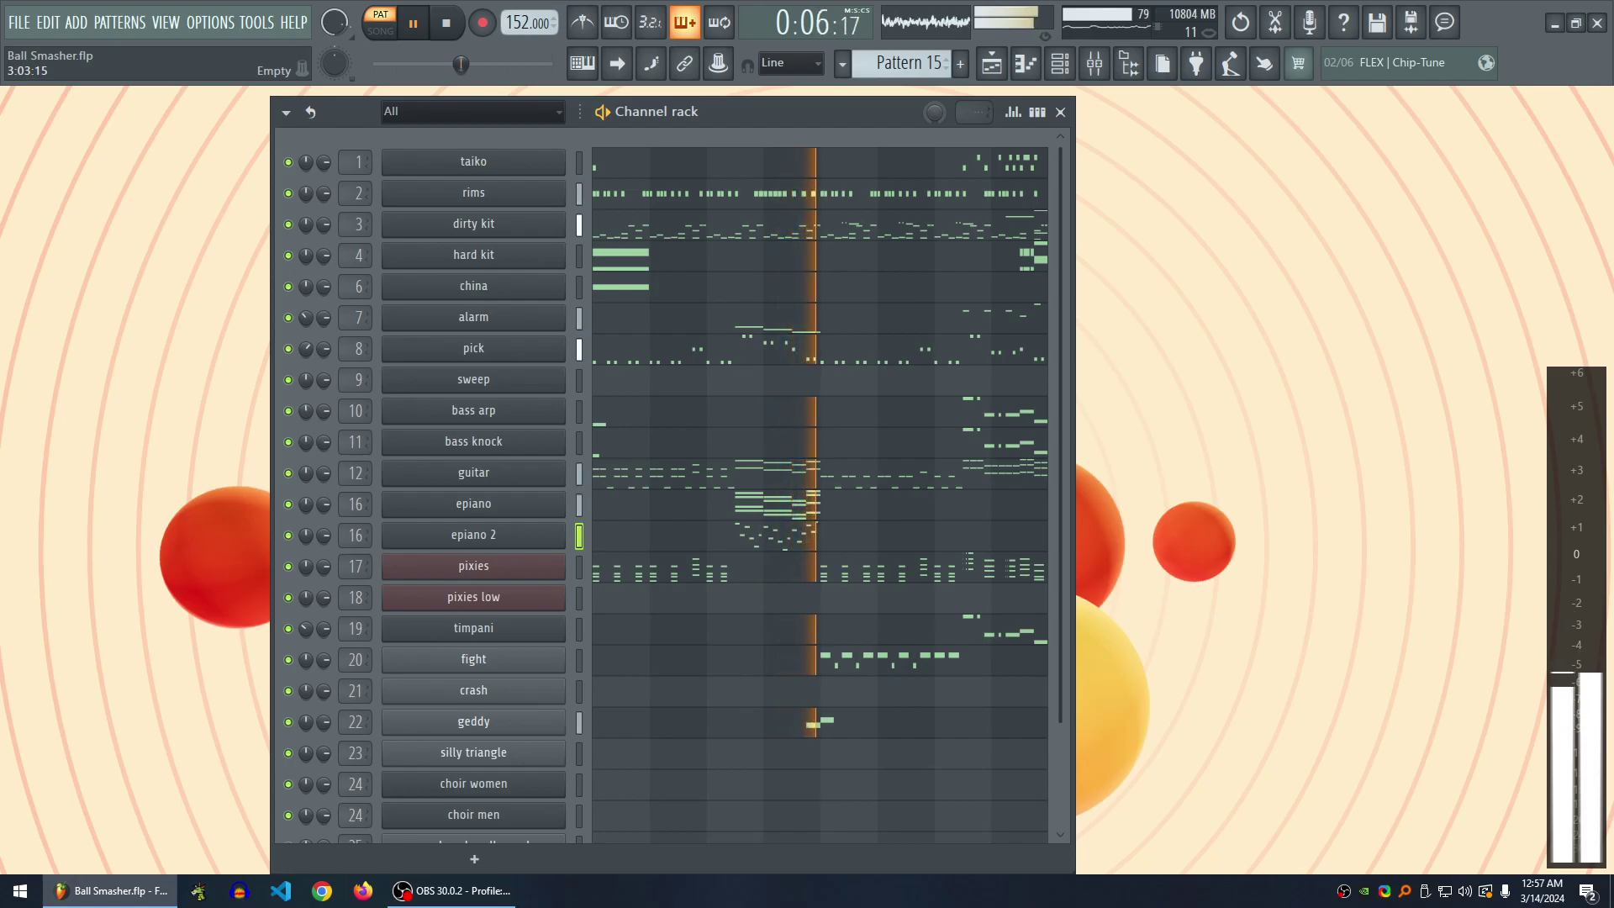
scroll(664, 479, "down", 3)
key("space")
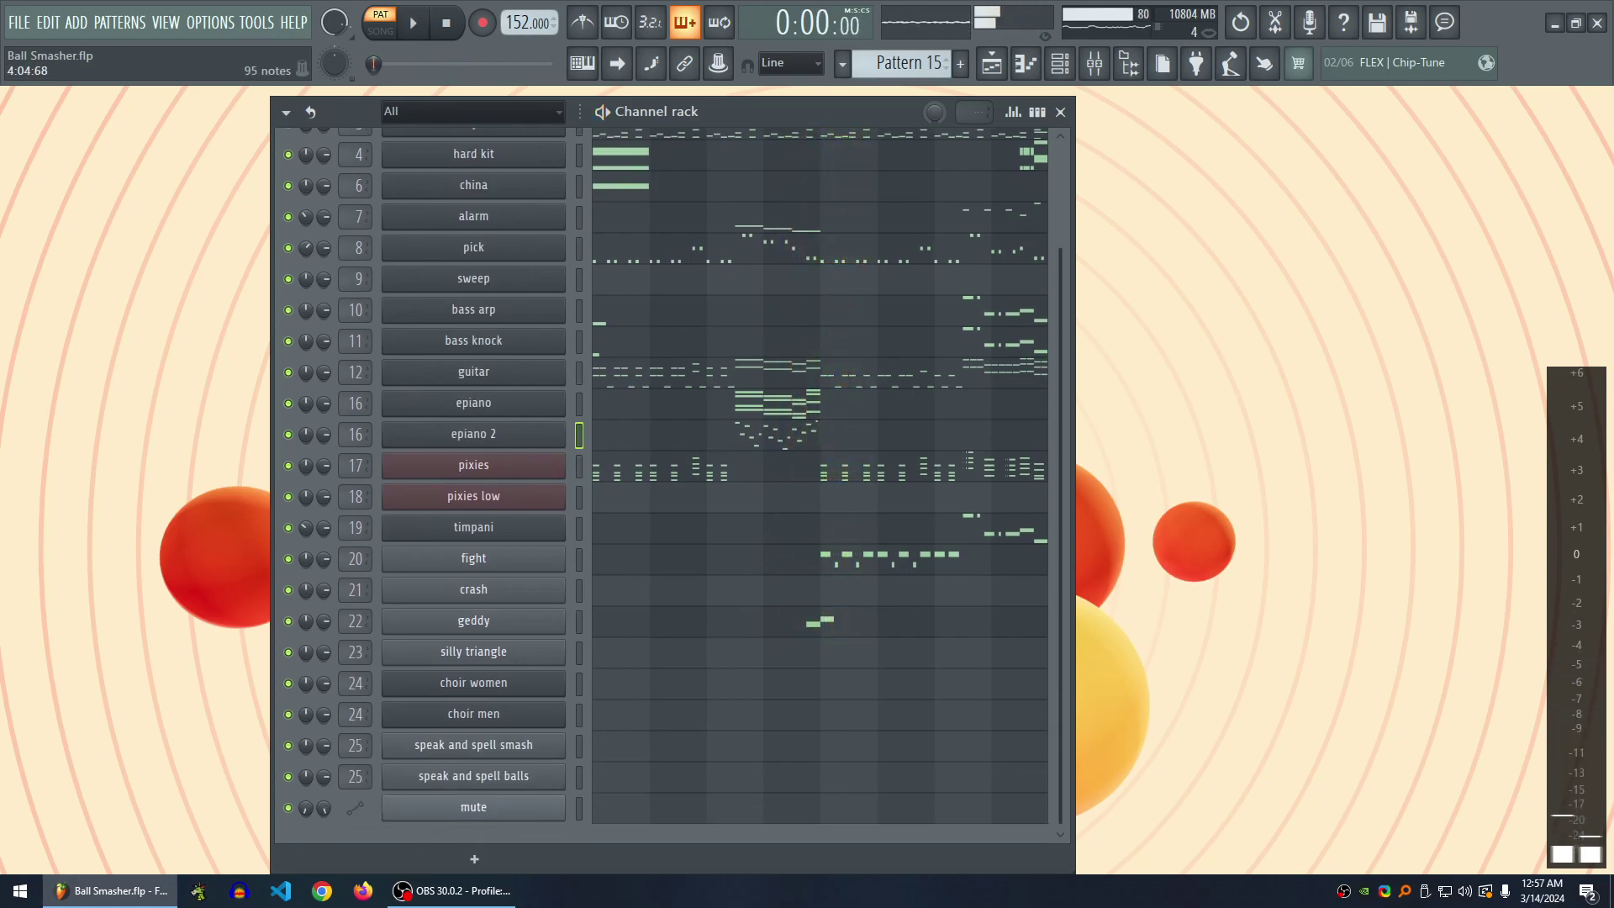
left_click_drag(798, 111, 791, 111)
scroll(664, 480, "up", 3)
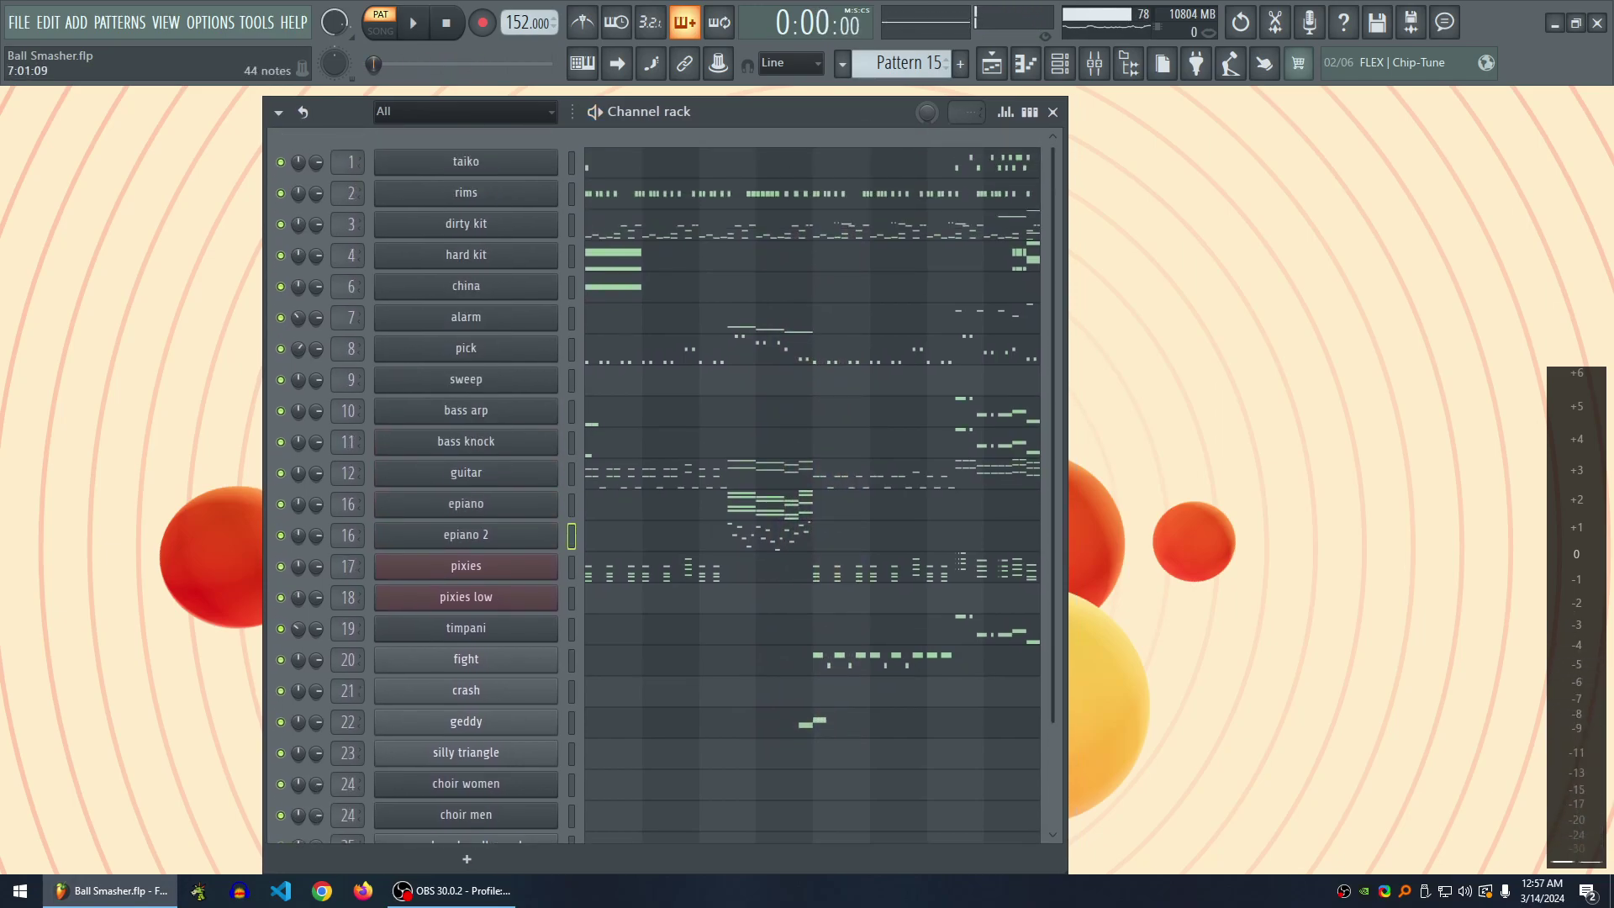
- Look at the taiko notes in the piano roll, return to the channel rack and play the pattern's opening
left_click(811, 162)
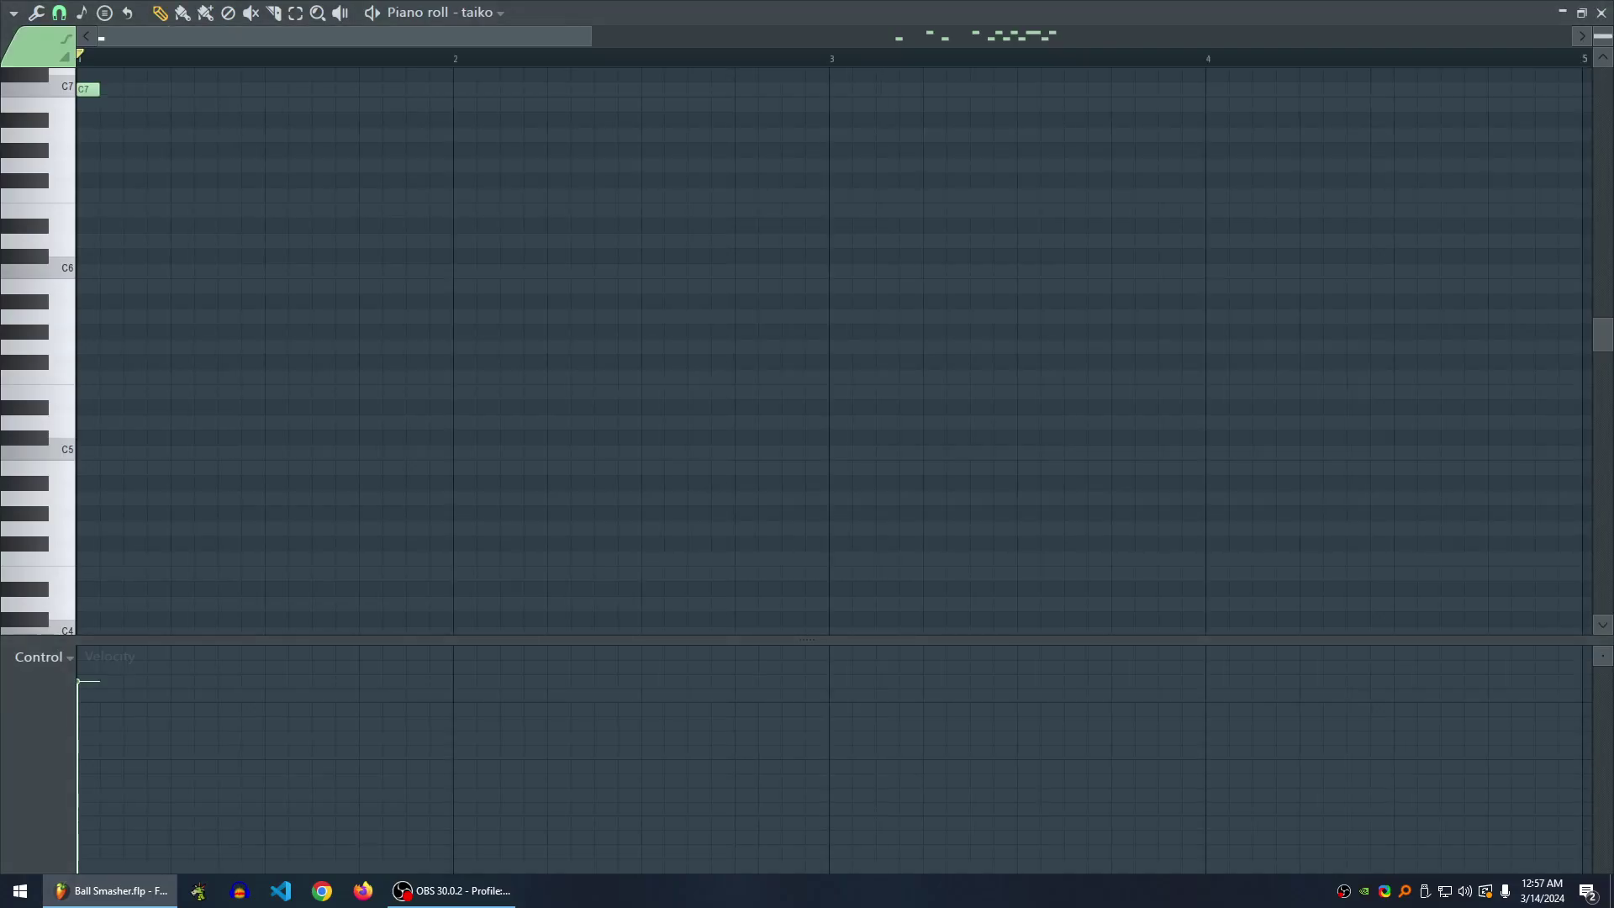
left_click(1601, 13)
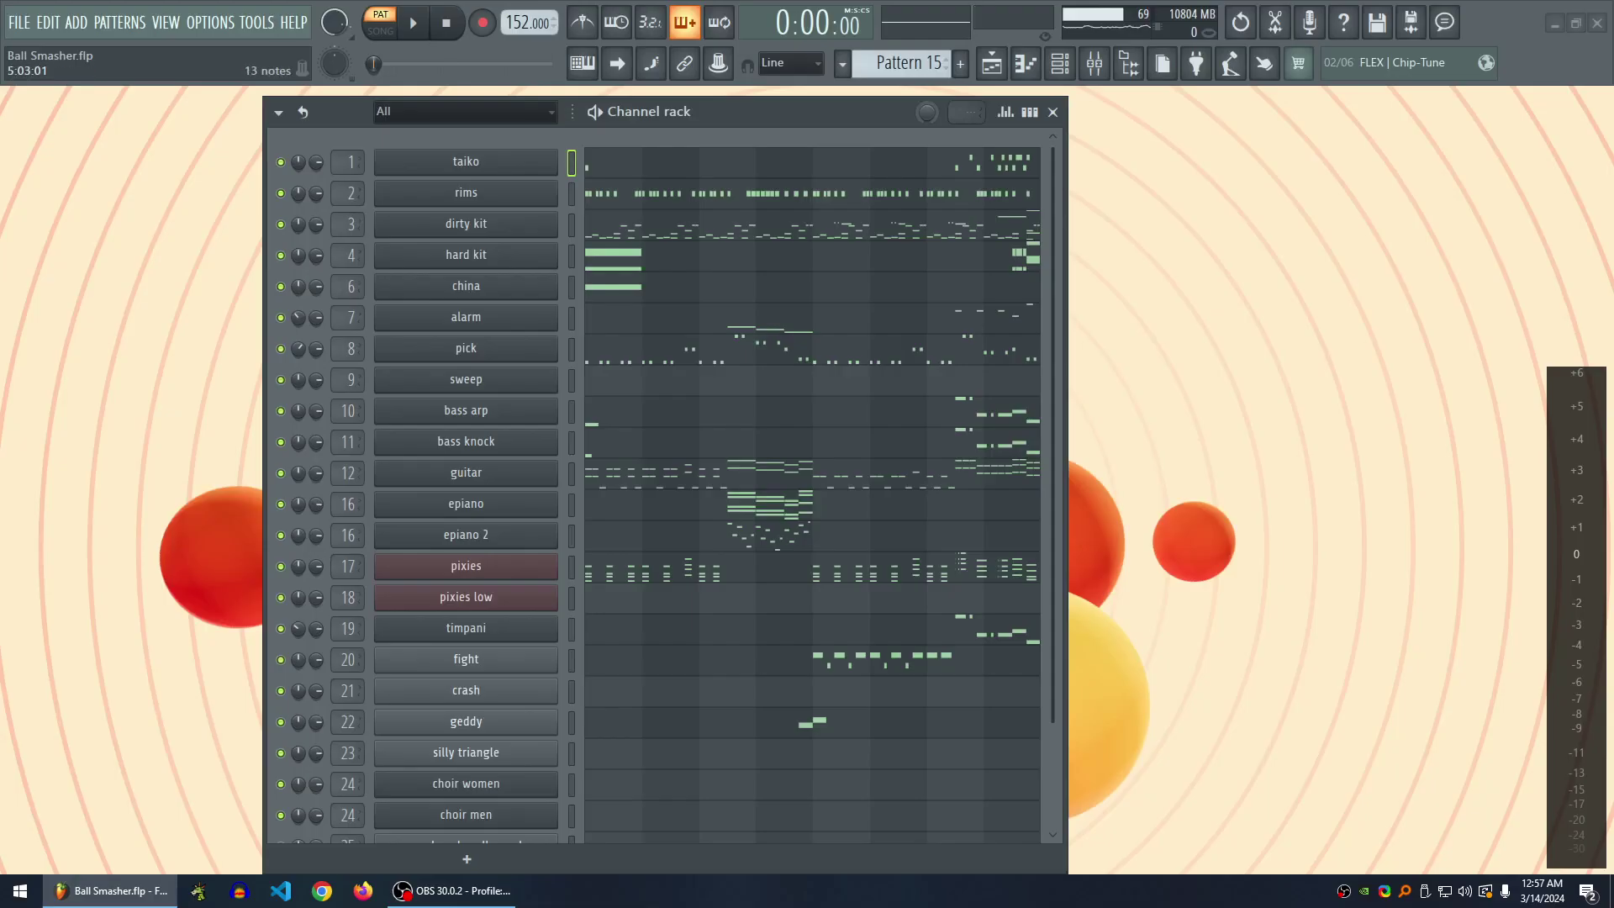
key("space")
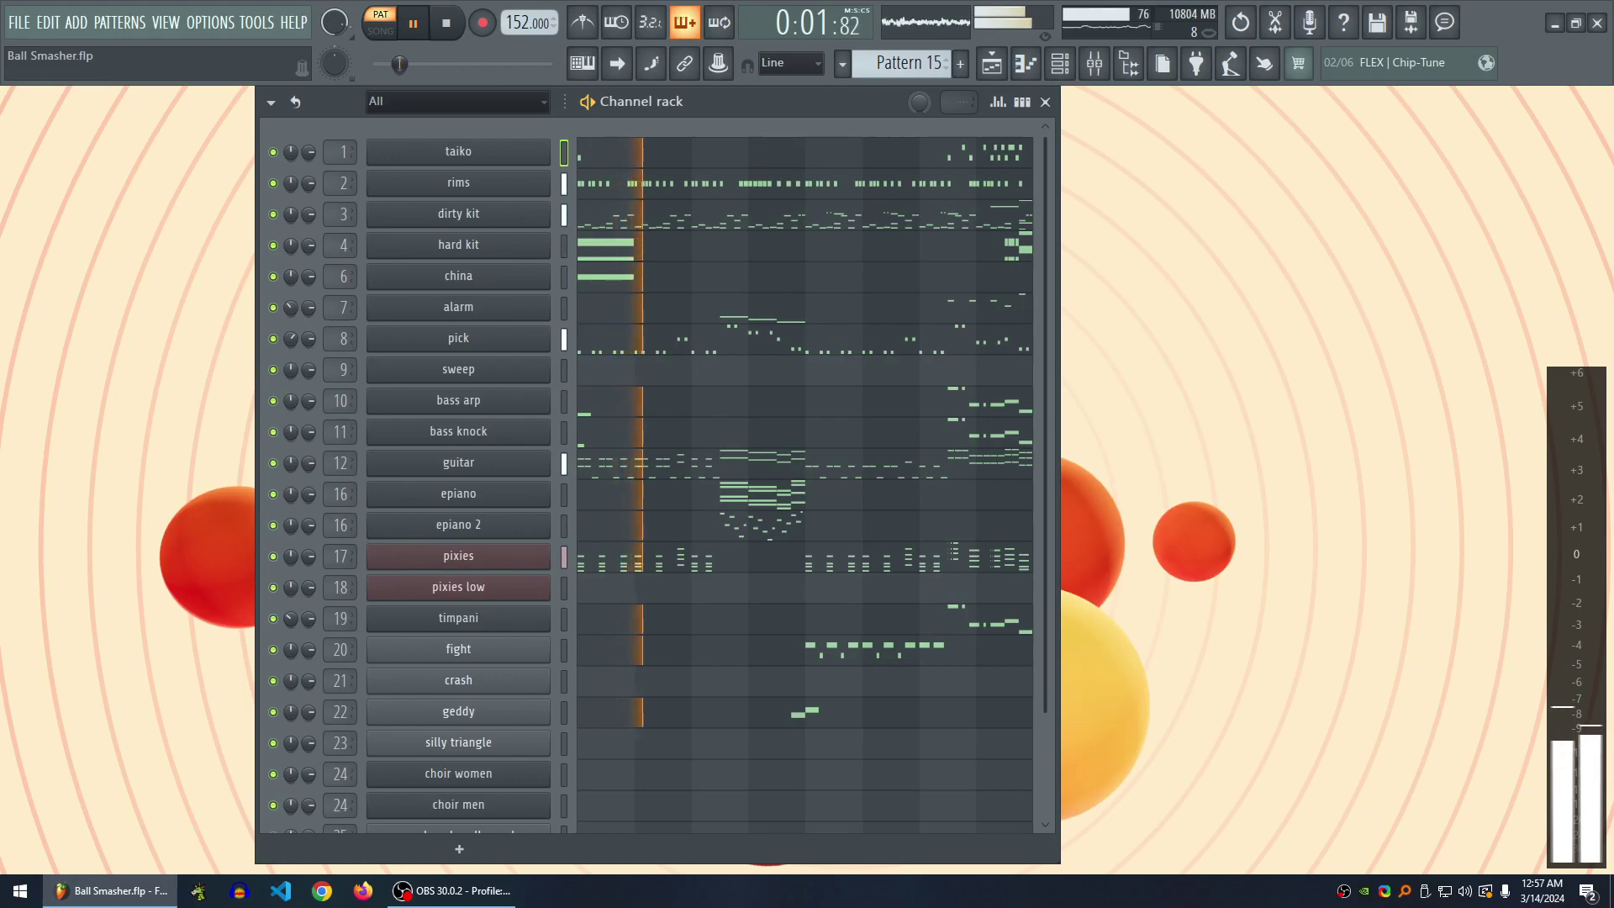
key("space")
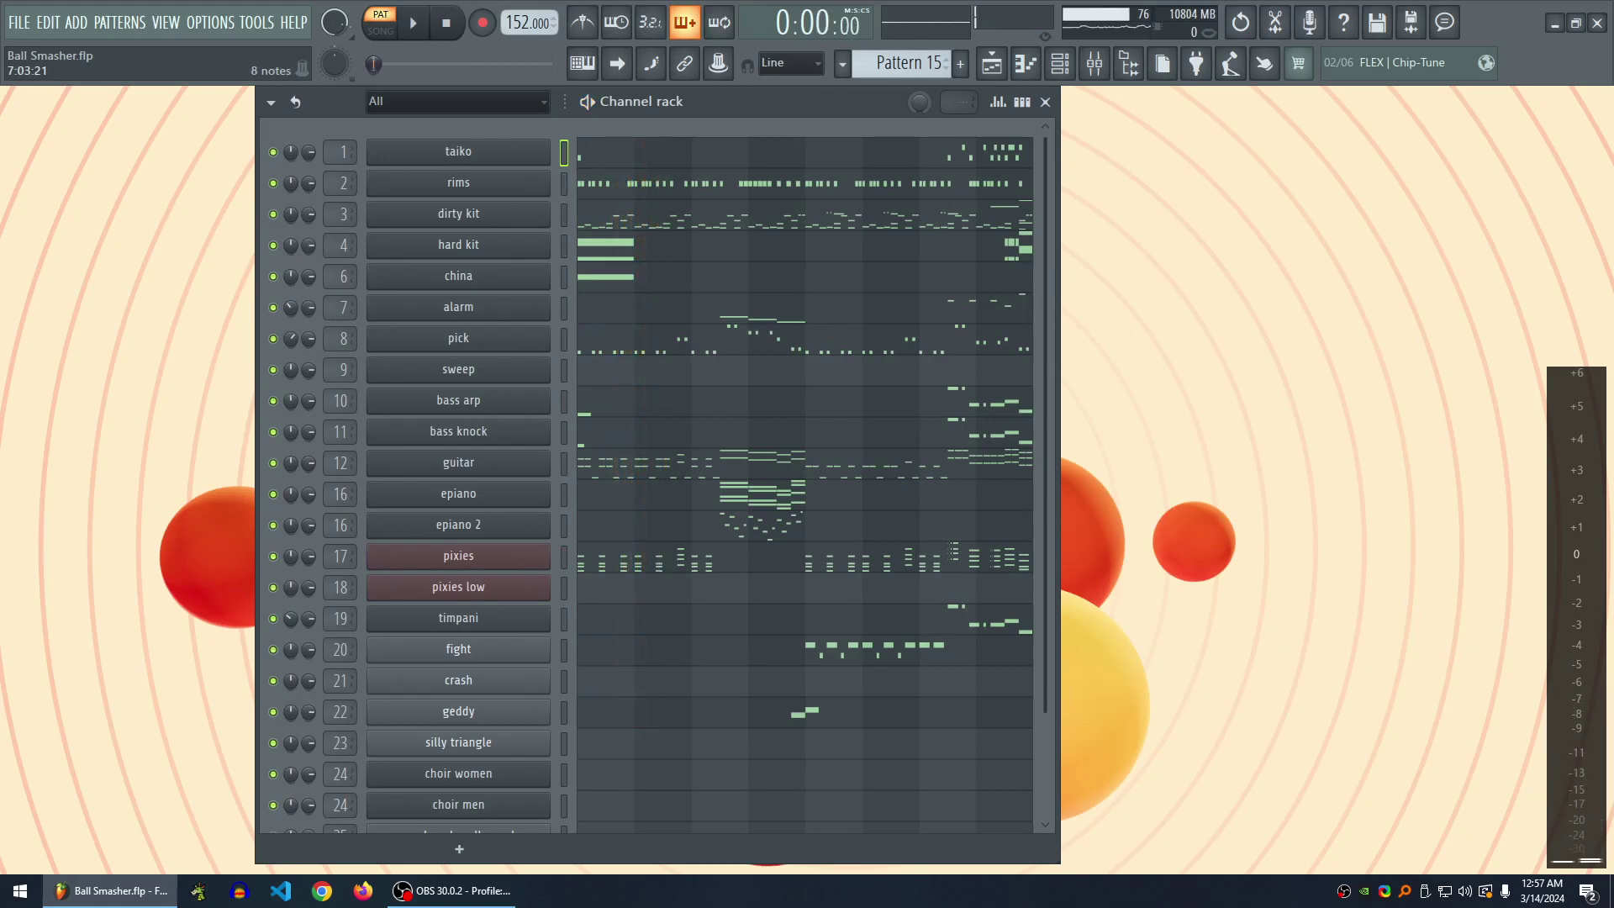
- Examine the bass arp's closing notes between bars 7 and 9 in the piano roll while playing them
key("F7")
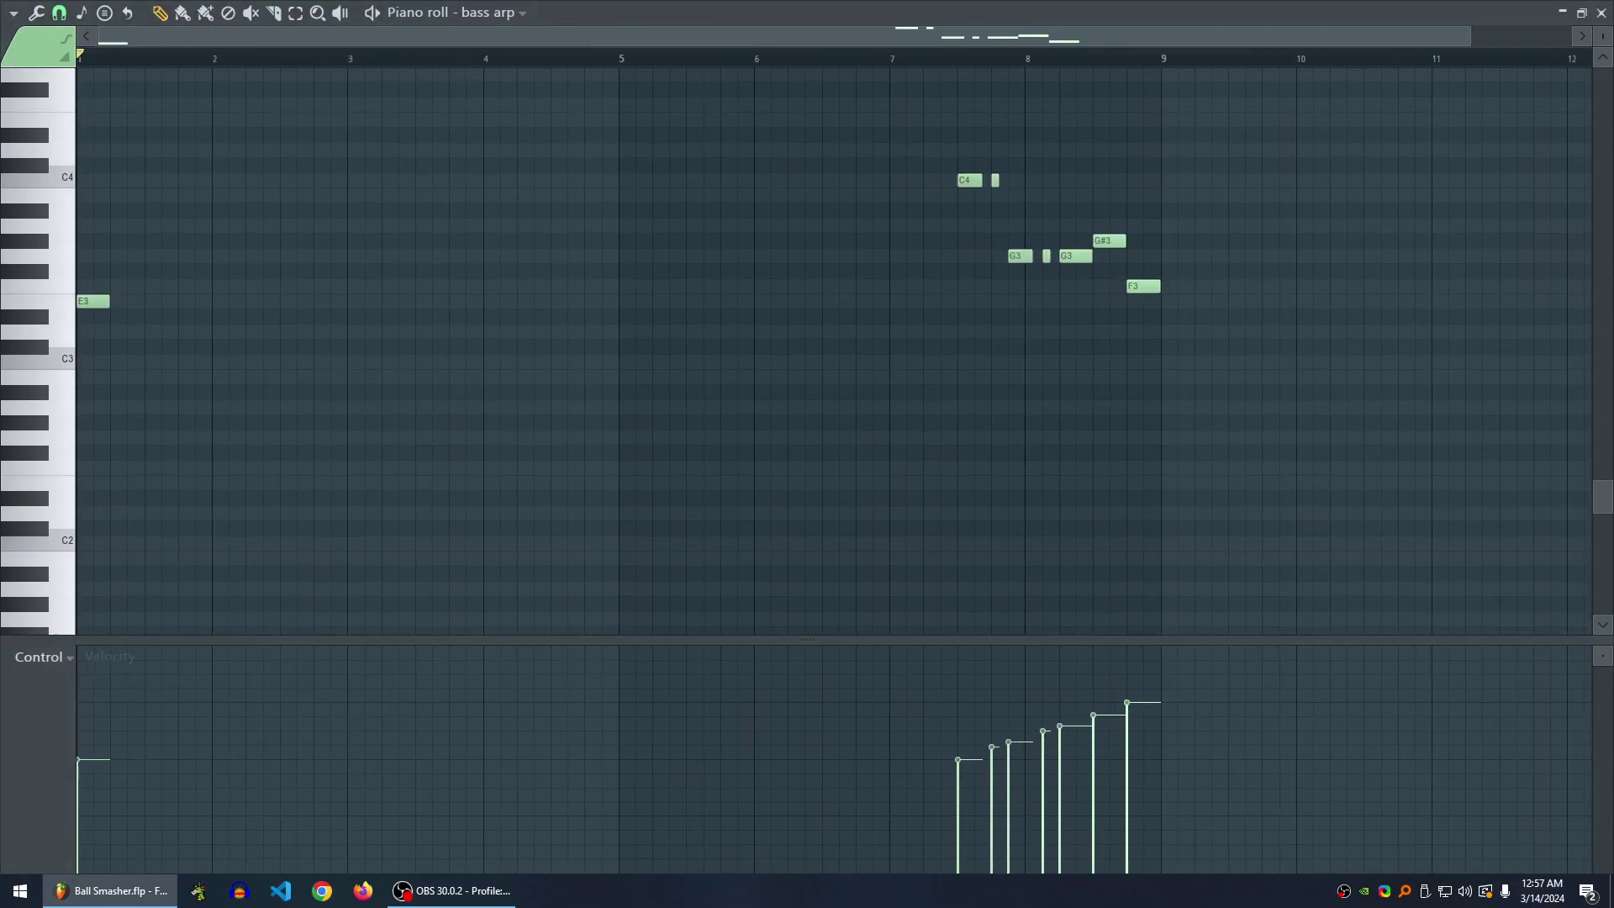
scroll(833, 350, "up", 2)
key("space")
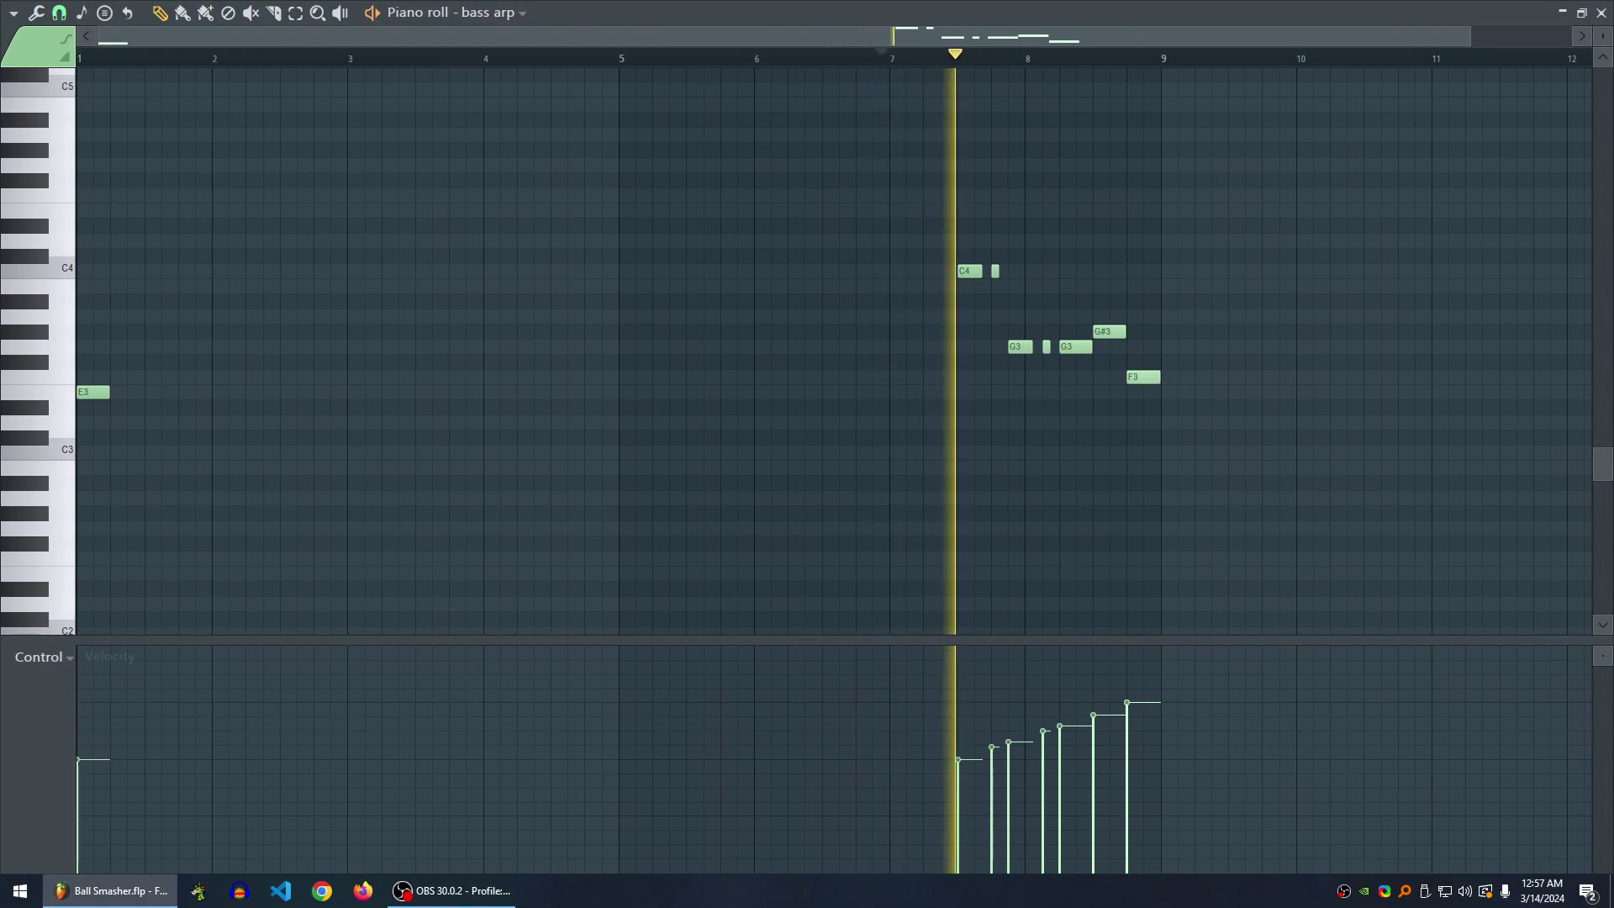
scroll(1176, 350, "up", 4)
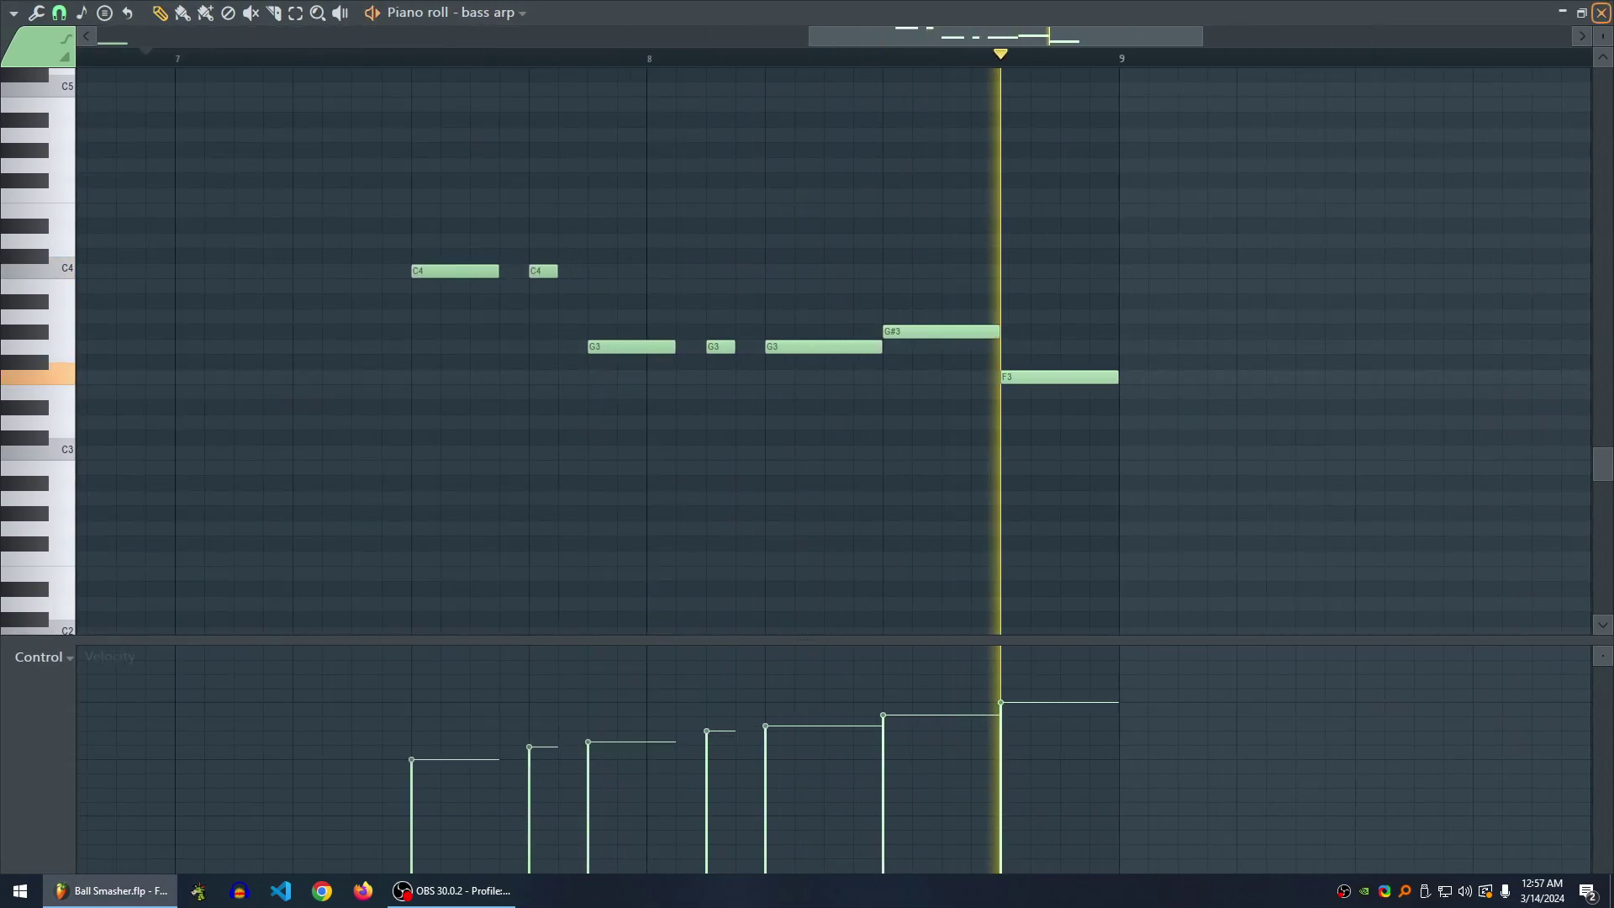
key("F7")
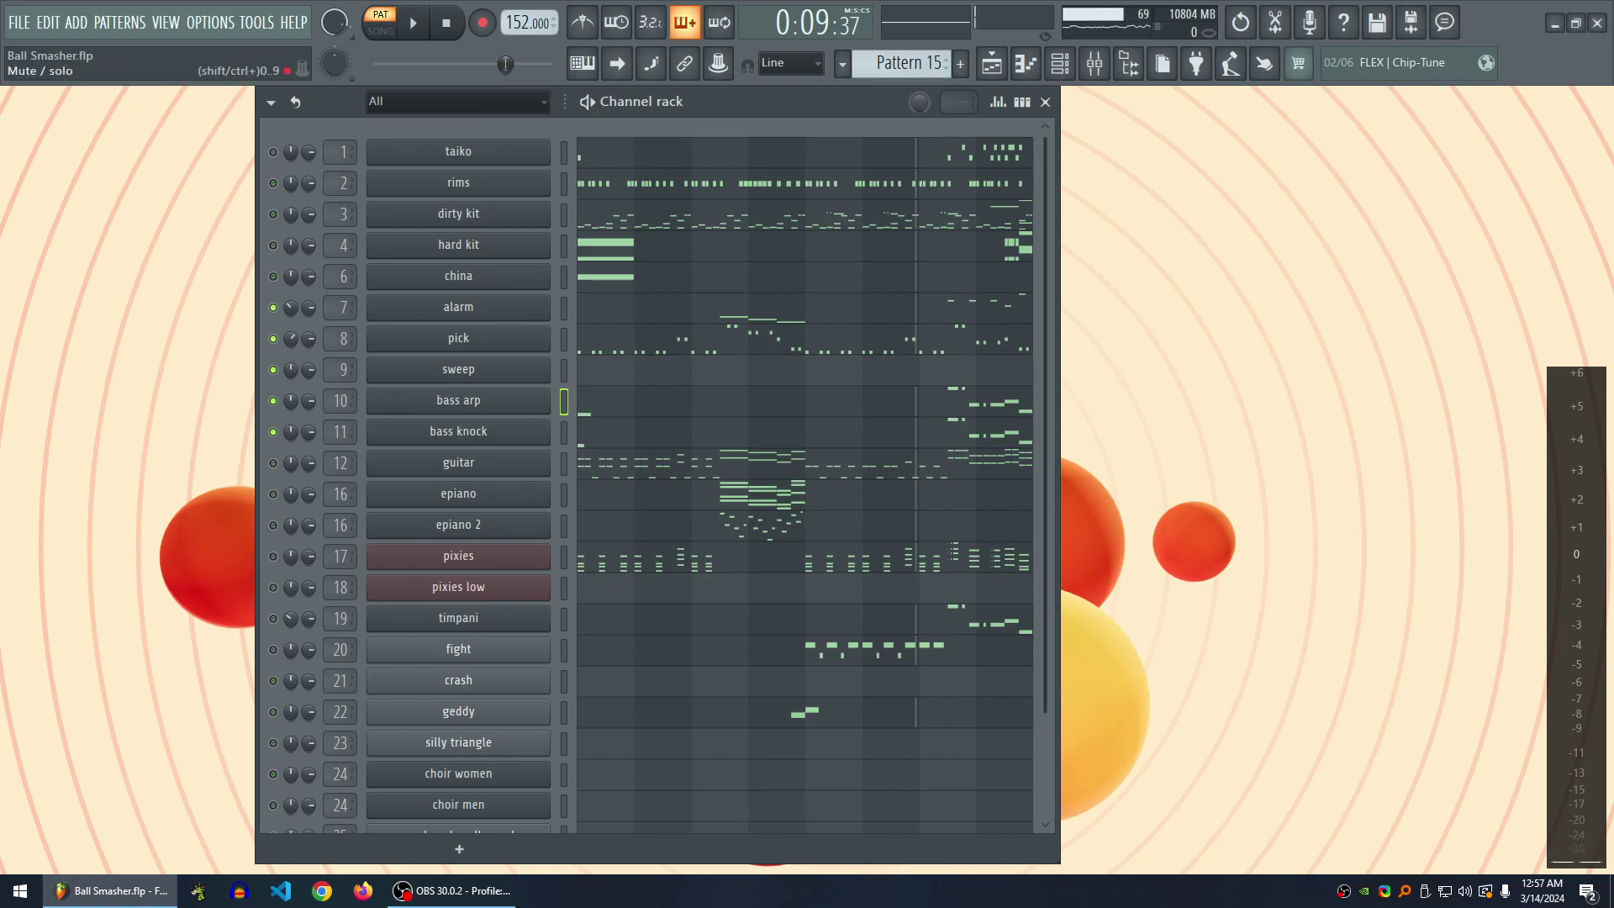
- Switch to Pattern 2 and play its sweep channel soloed for comparison
key("2")
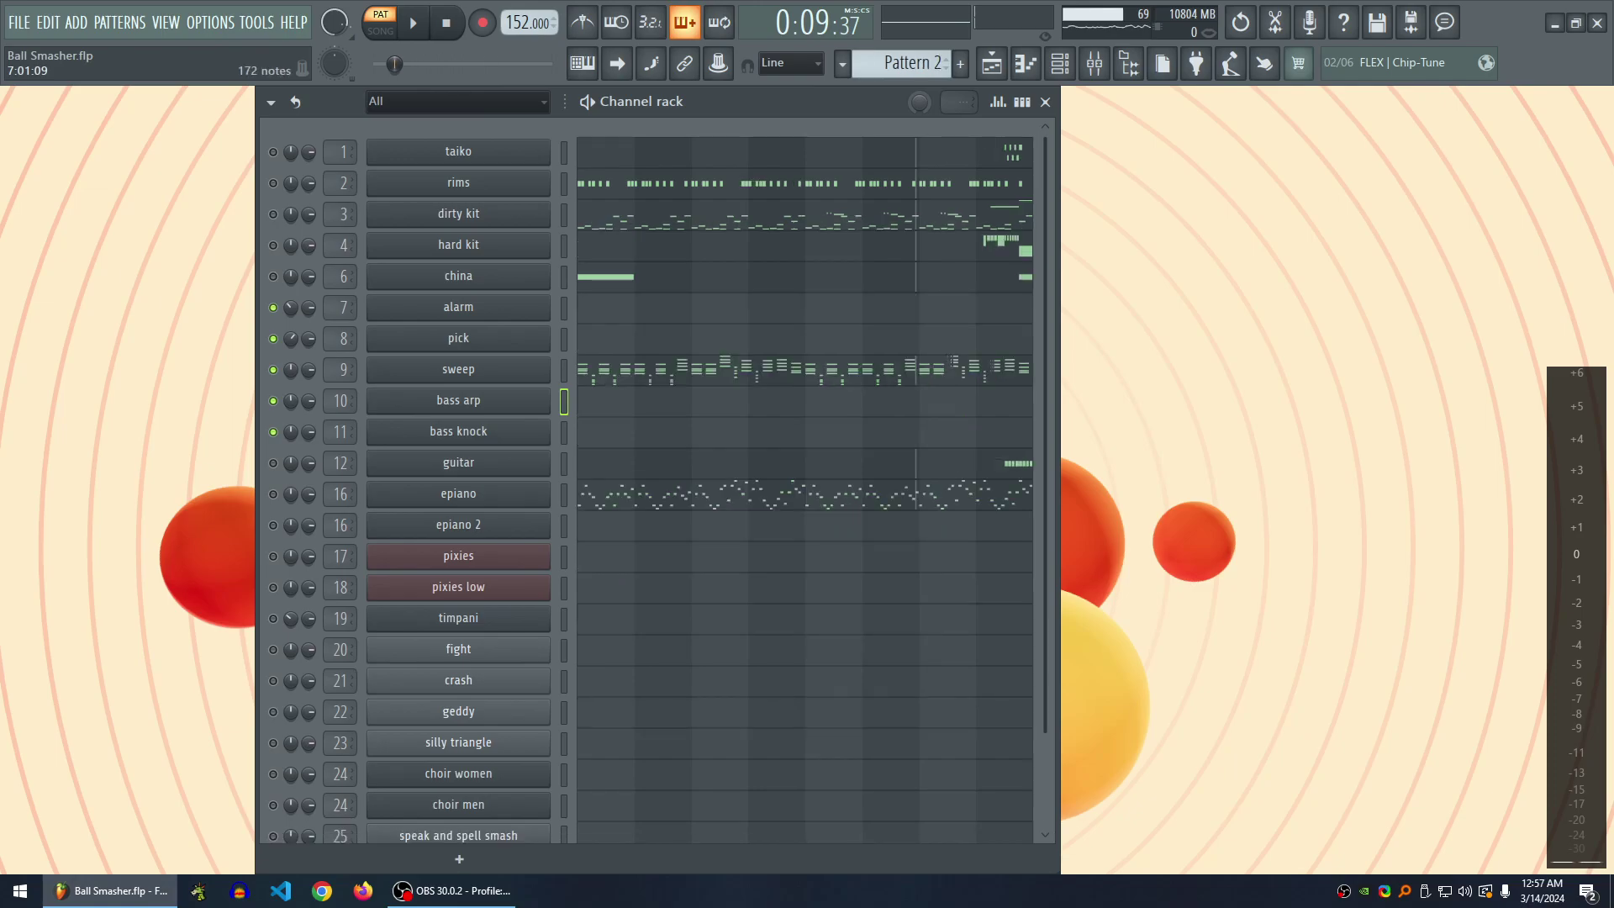
key("space")
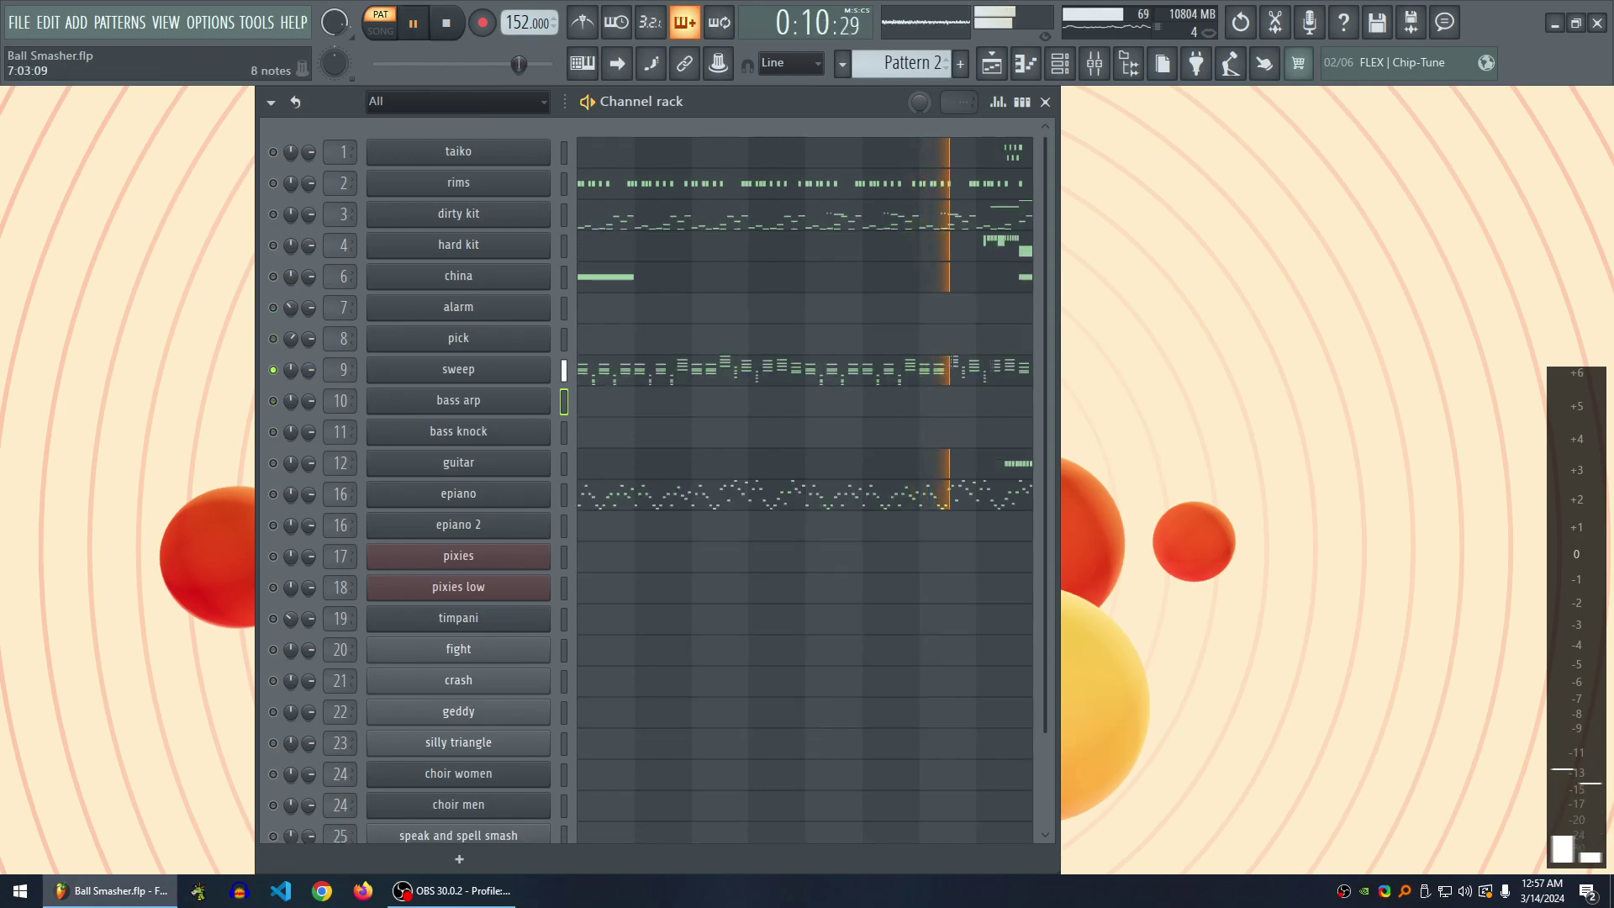
key("space")
- Return to Pattern 15 and play the ending with only bass arp, bass knock, guitar and timpani active
key("KP_Add")
key("KP_Add")
key("KP_Add")
key("KP_Add")
key("KP_Add")
key("KP_Add")
key("KP_Add")
key("KP_Add")
key("KP_Add")
key("KP_Add")
key("KP_Add")
key("KP_Add")
key("KP_Add")
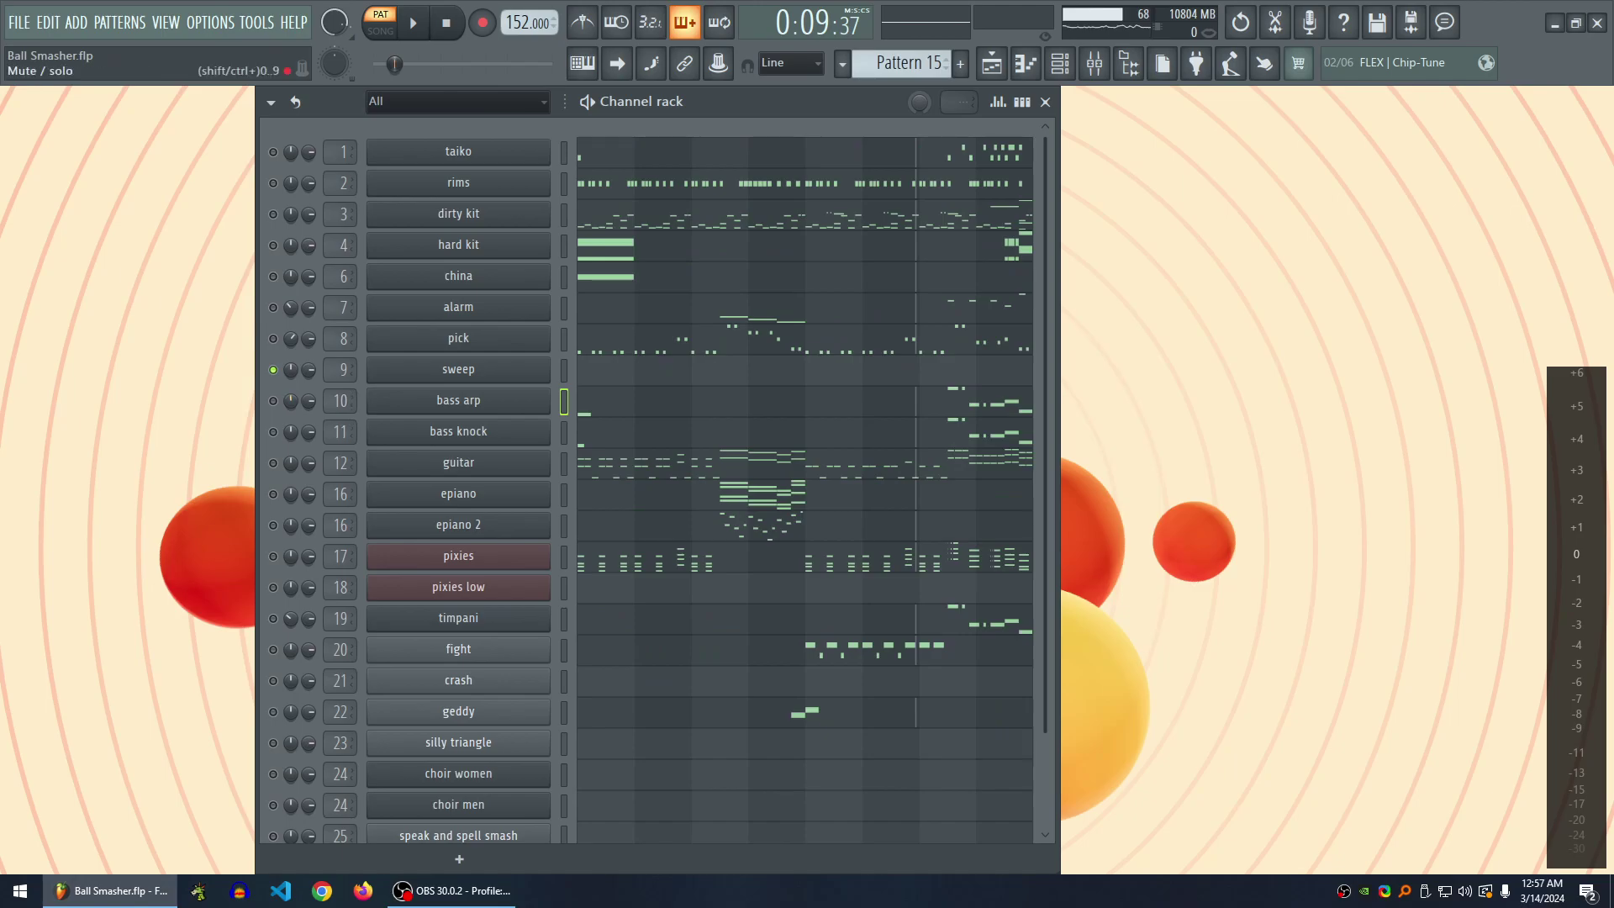
left_click(273, 462)
left_click(273, 618)
key("space")
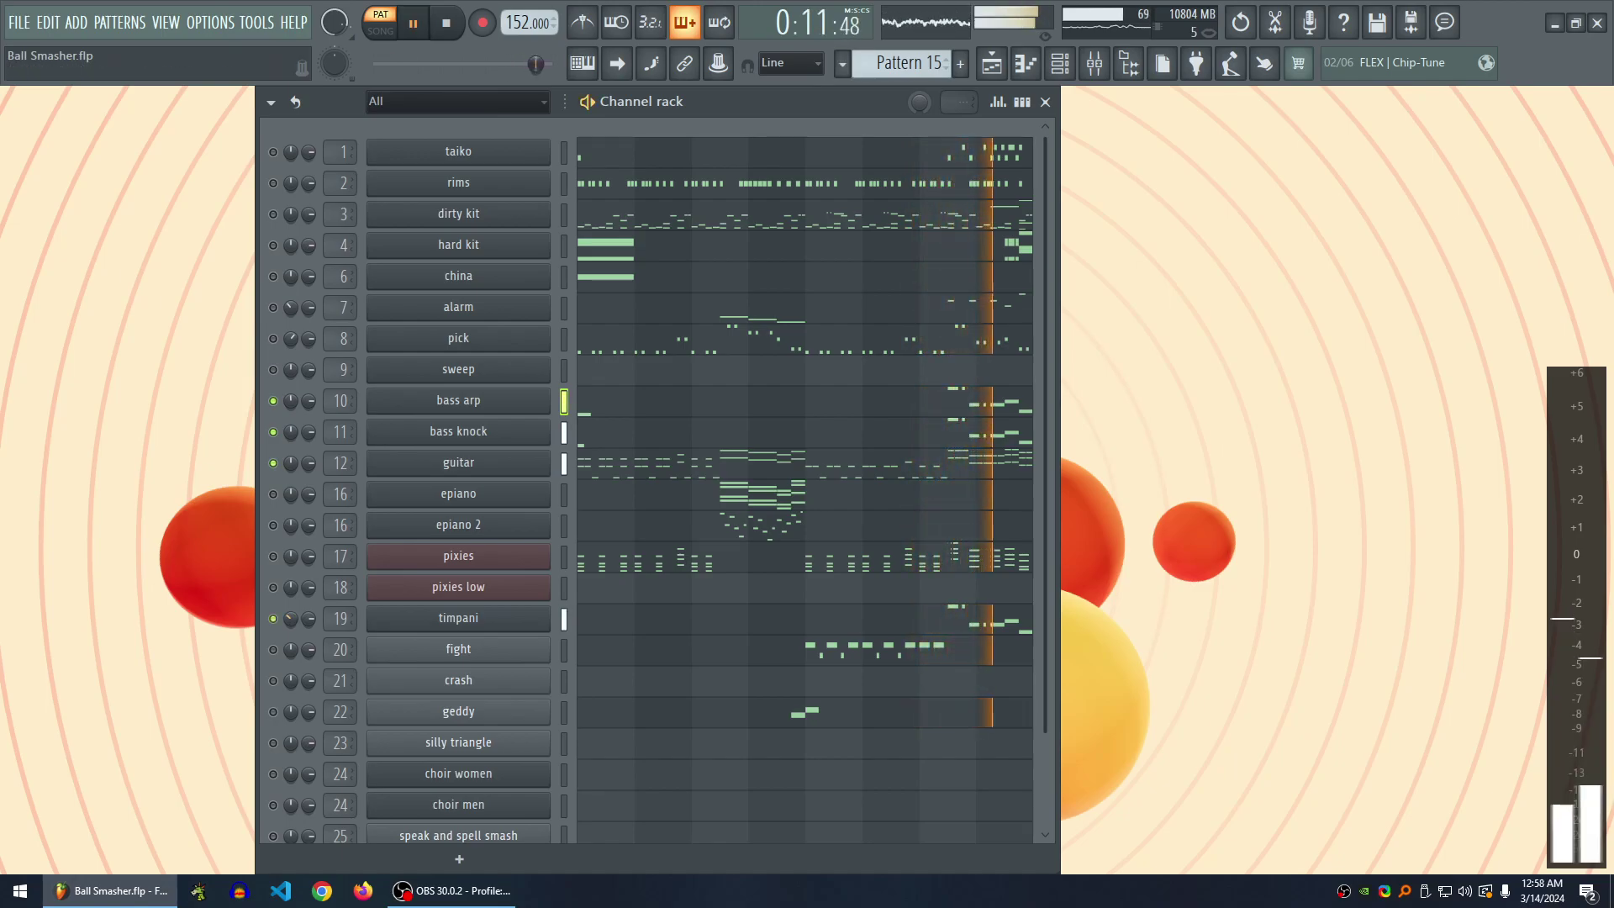
key("space")
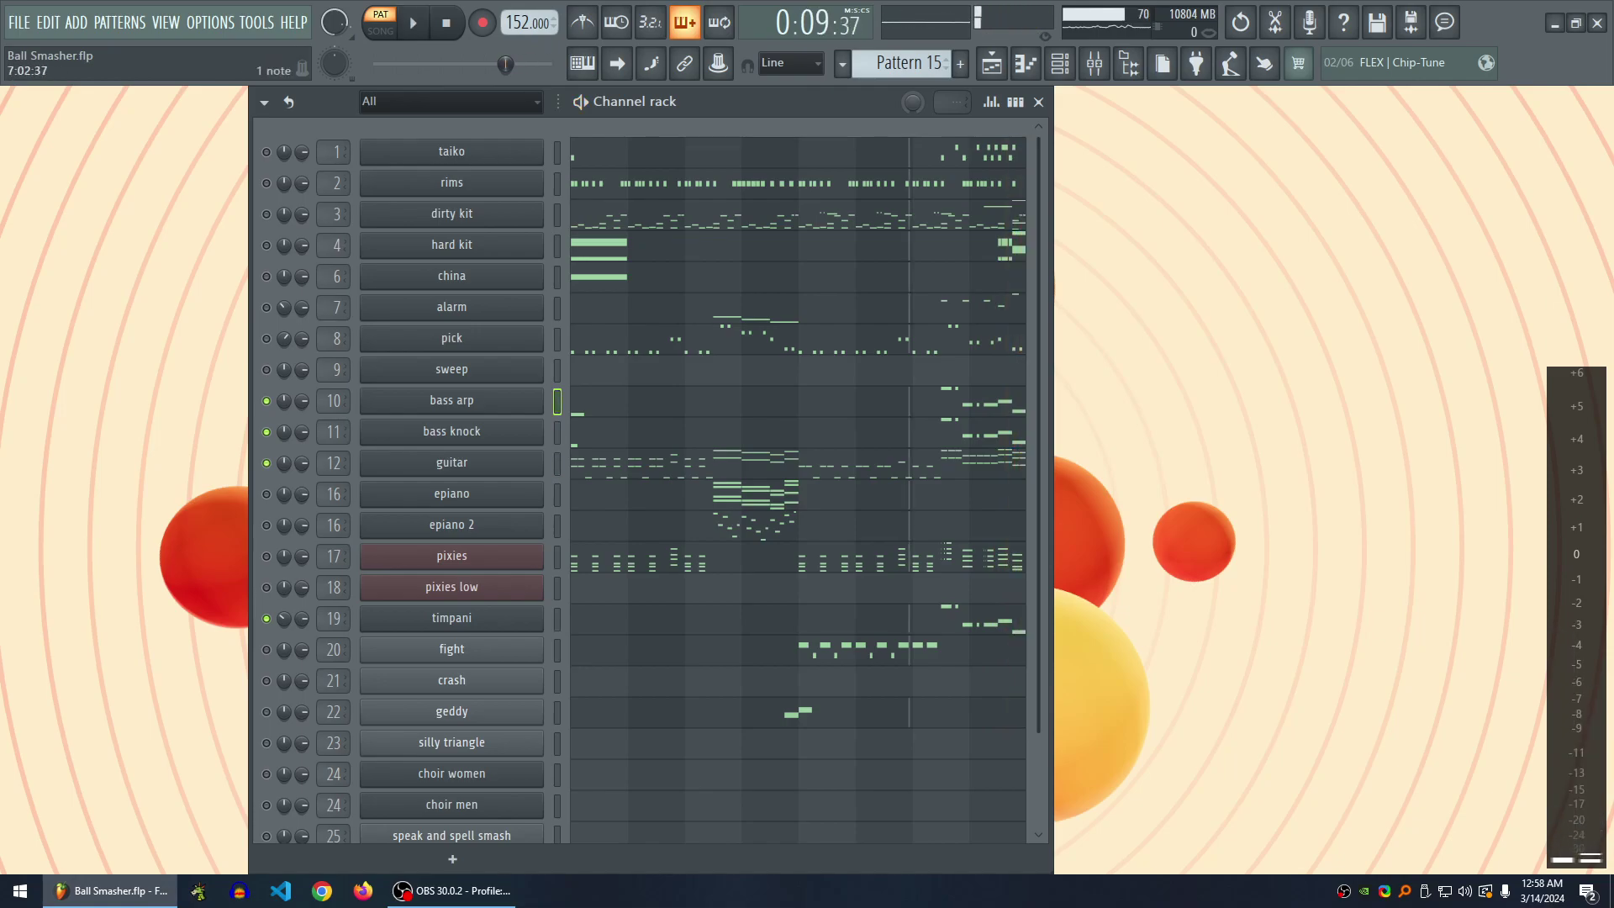
- Play the pattern's ending with the timpani soloed, and again with all channels active
right_click(266, 618)
key("space")
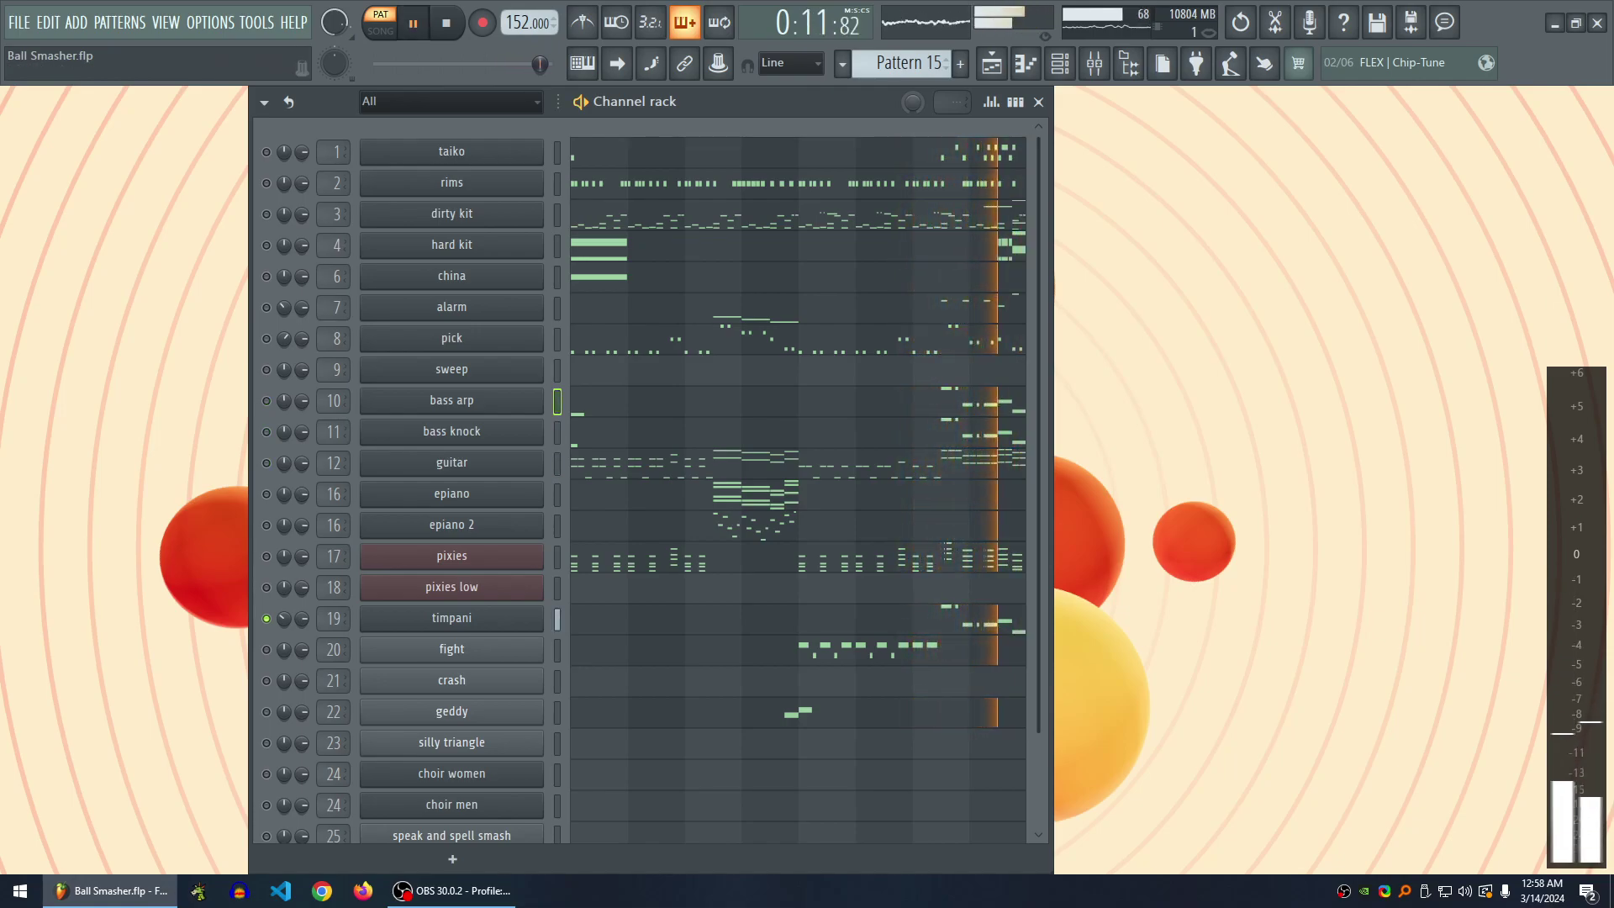
key("space")
right_click(266, 618)
key("space")
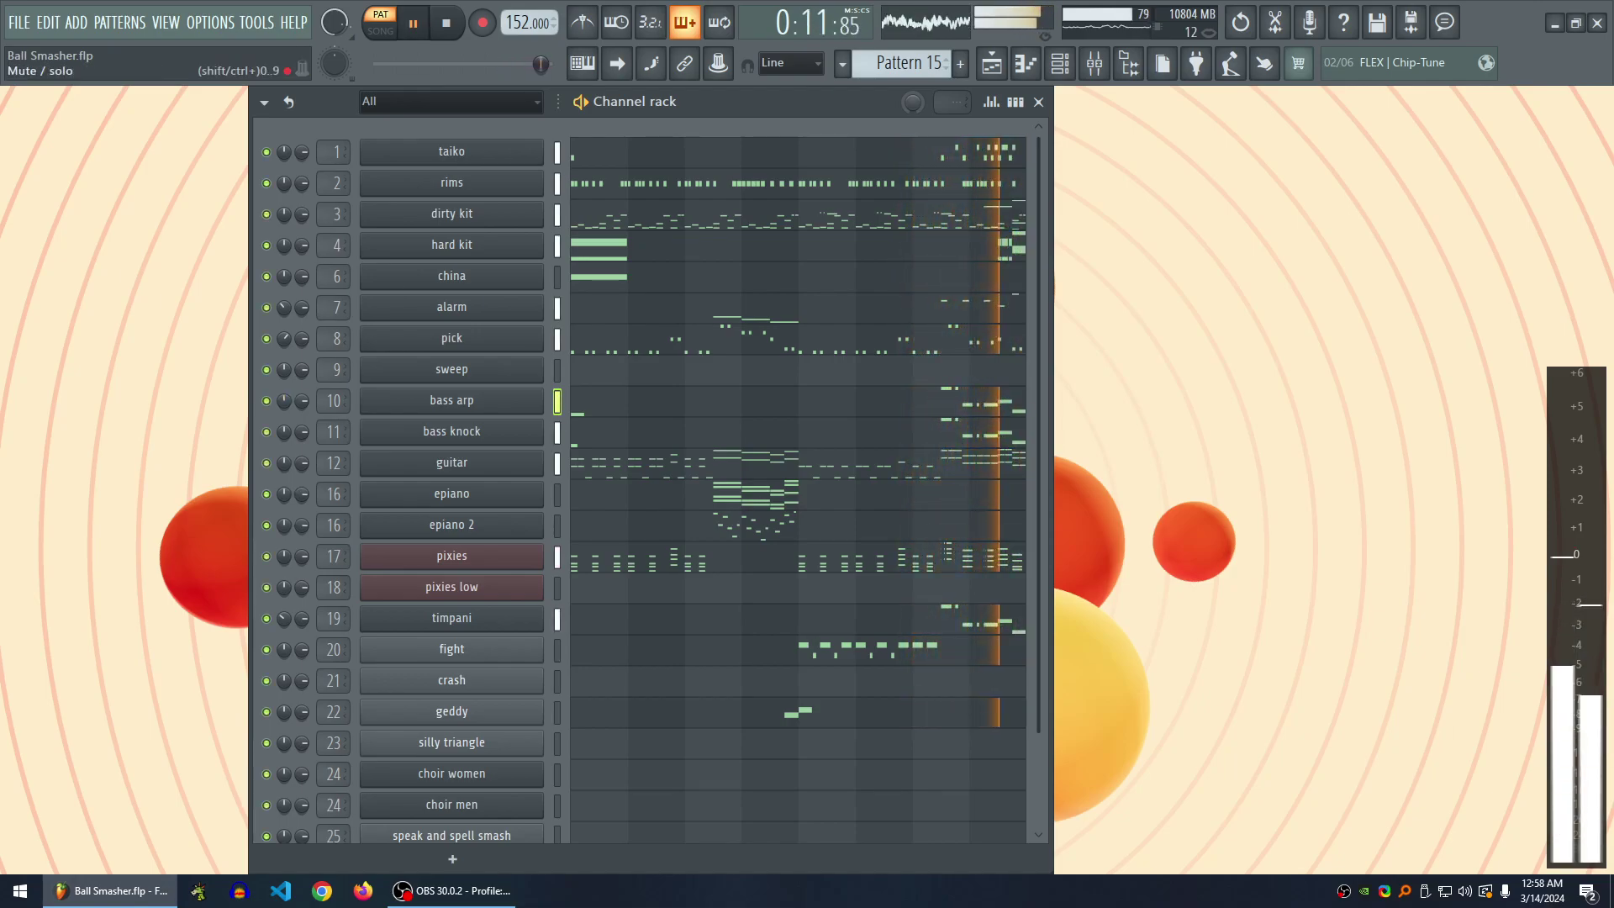
key("space")
- Play bass arp and timpani together while examining the timpani notes in the piano roll
right_click(266, 400)
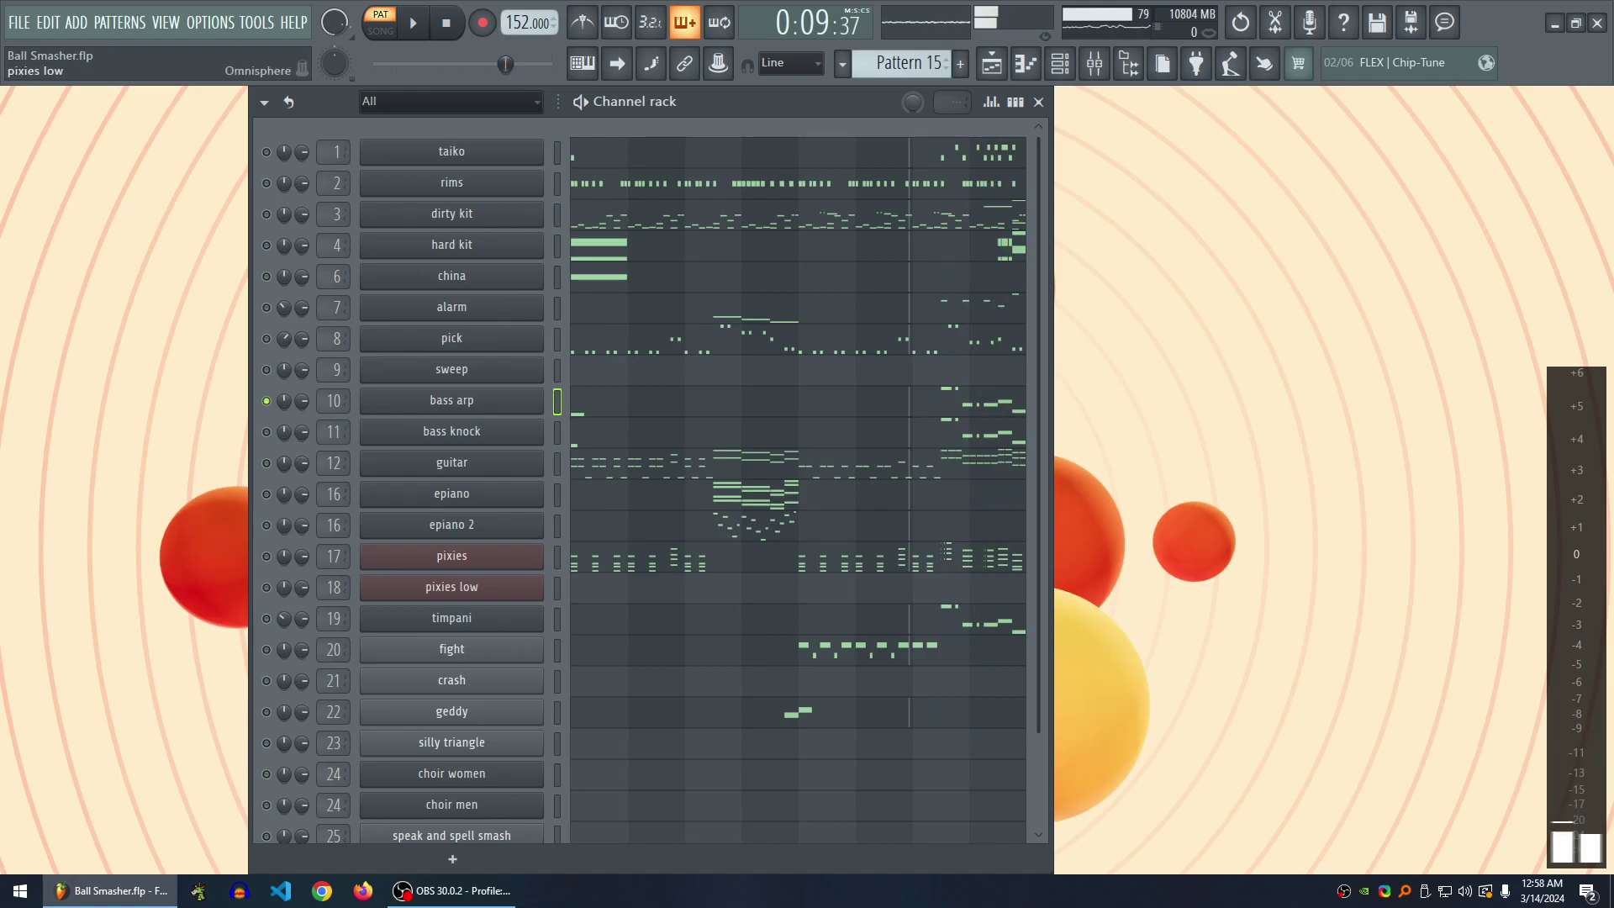
left_click(266, 618)
key("space")
left_click(920, 619)
scroll(920, 619, "down", 3)
scroll(1083, 350, "up", 5)
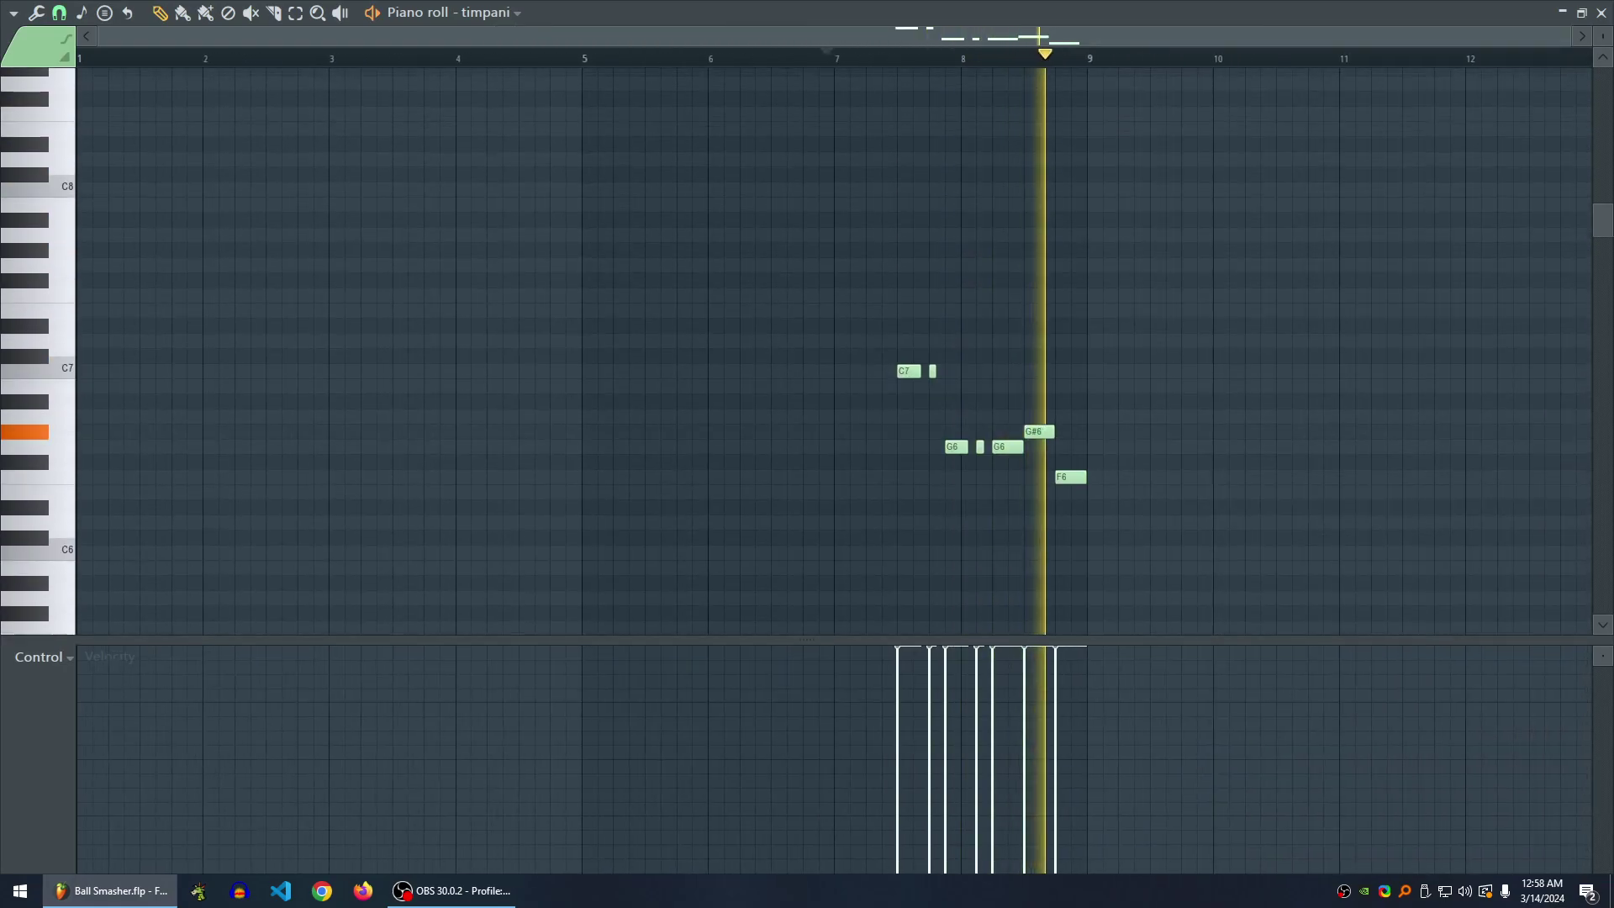
key("space")
scroll(1084, 351, "up", 3)
scroll(1084, 350, "down", 2)
key("F7")
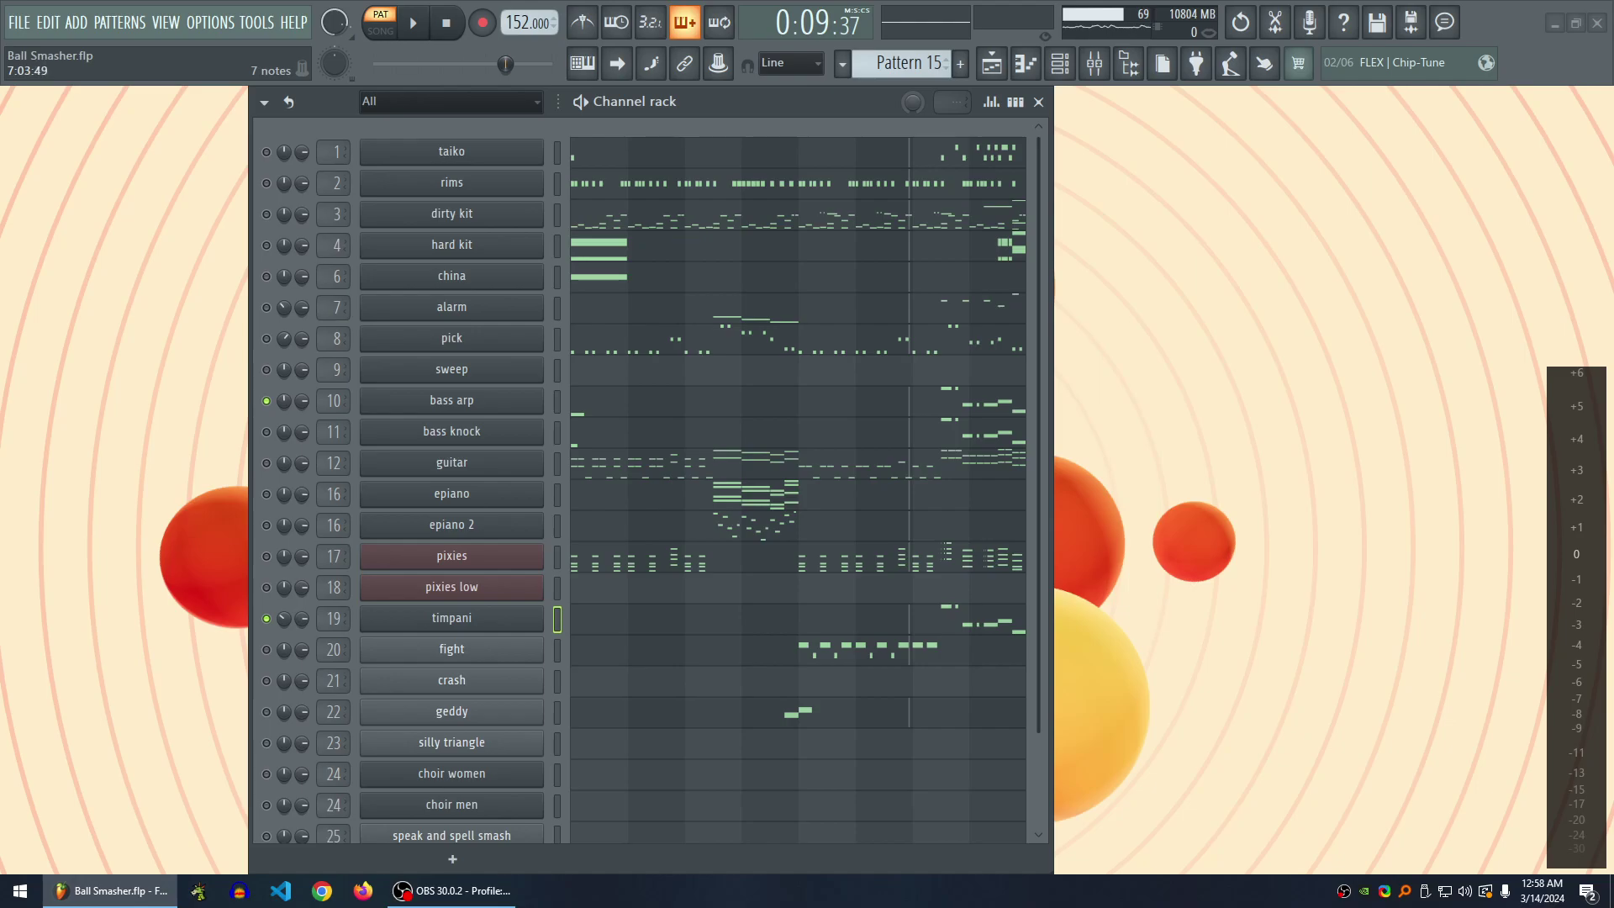
- Reopen the timpani's piano roll and play its closing phrase, checking the gaps between the notes
key("F7")
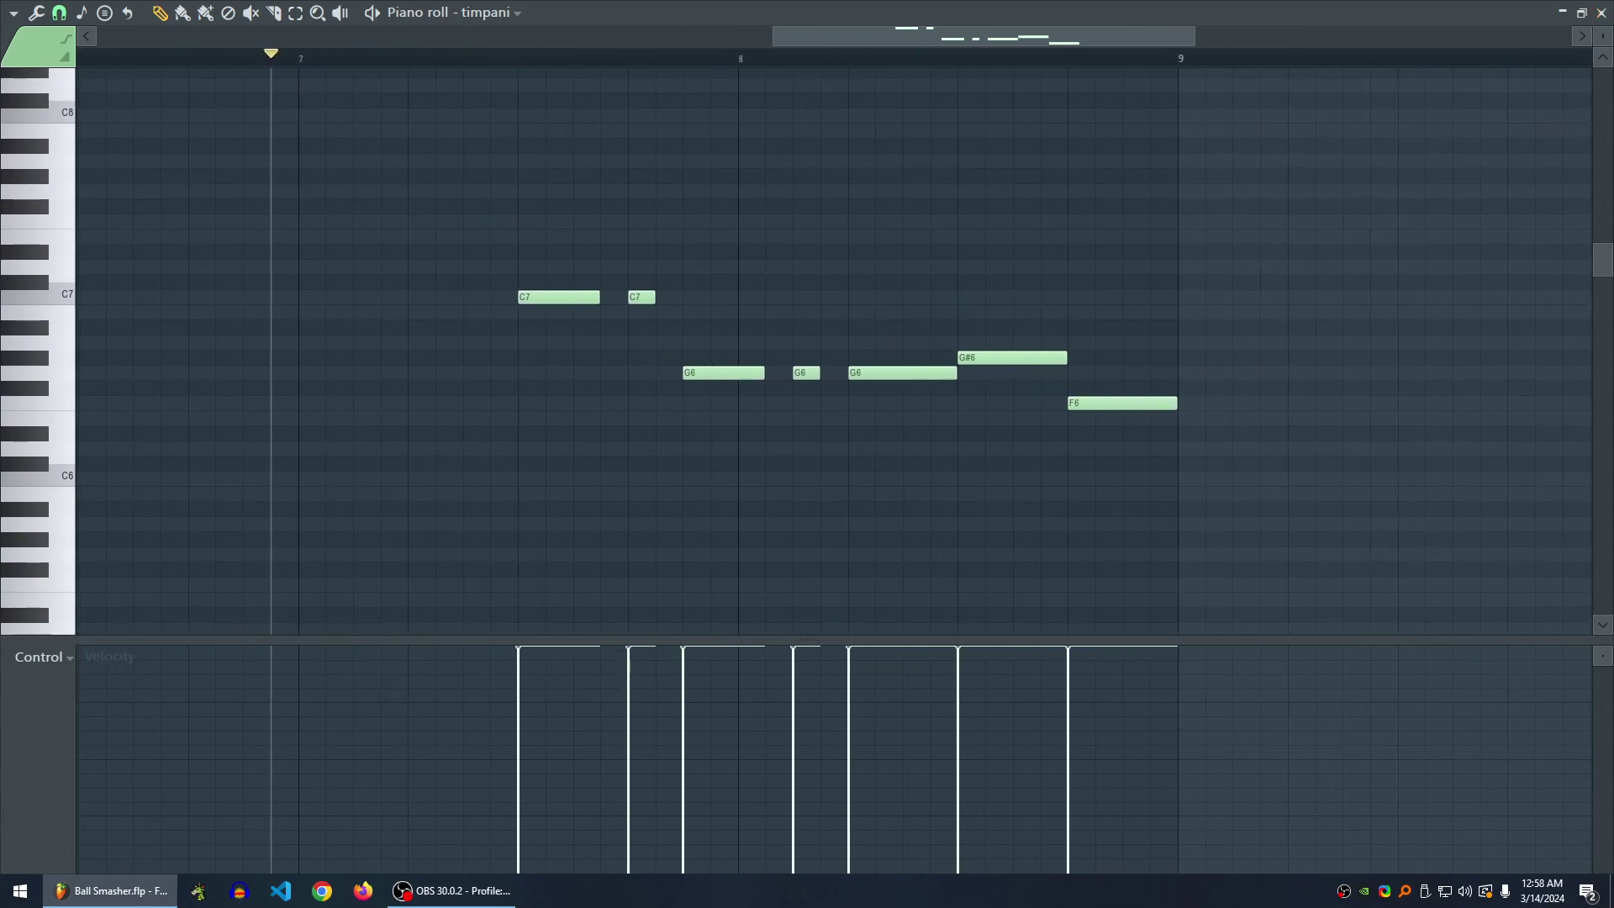
scroll(545, 351, "down", 2)
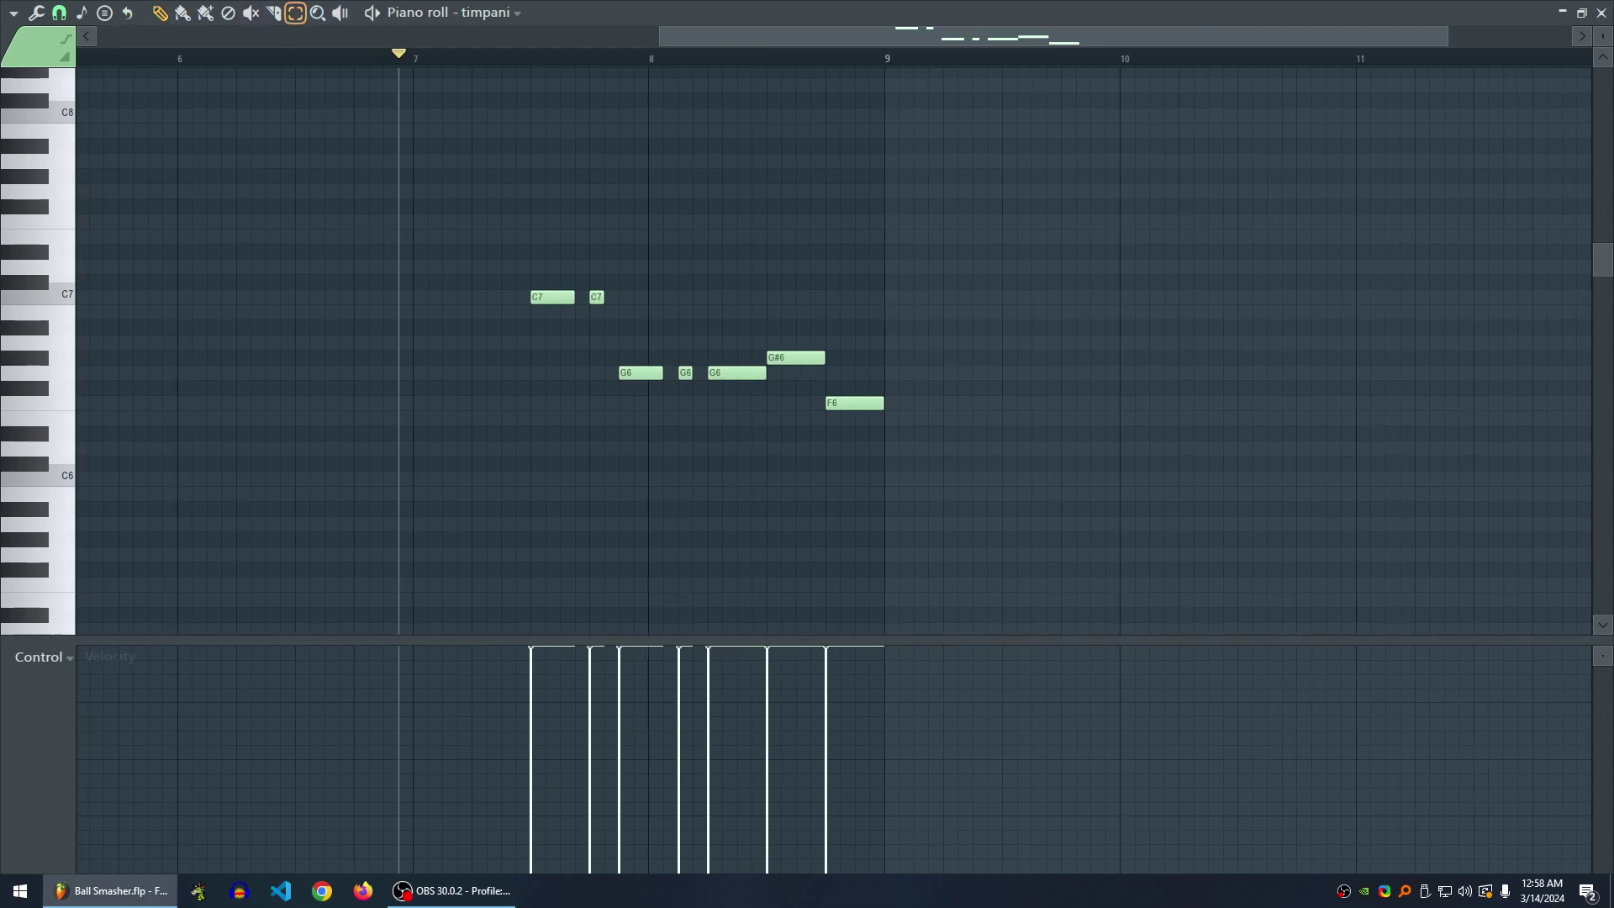
scroll(706, 372, "up", 2)
key("space")
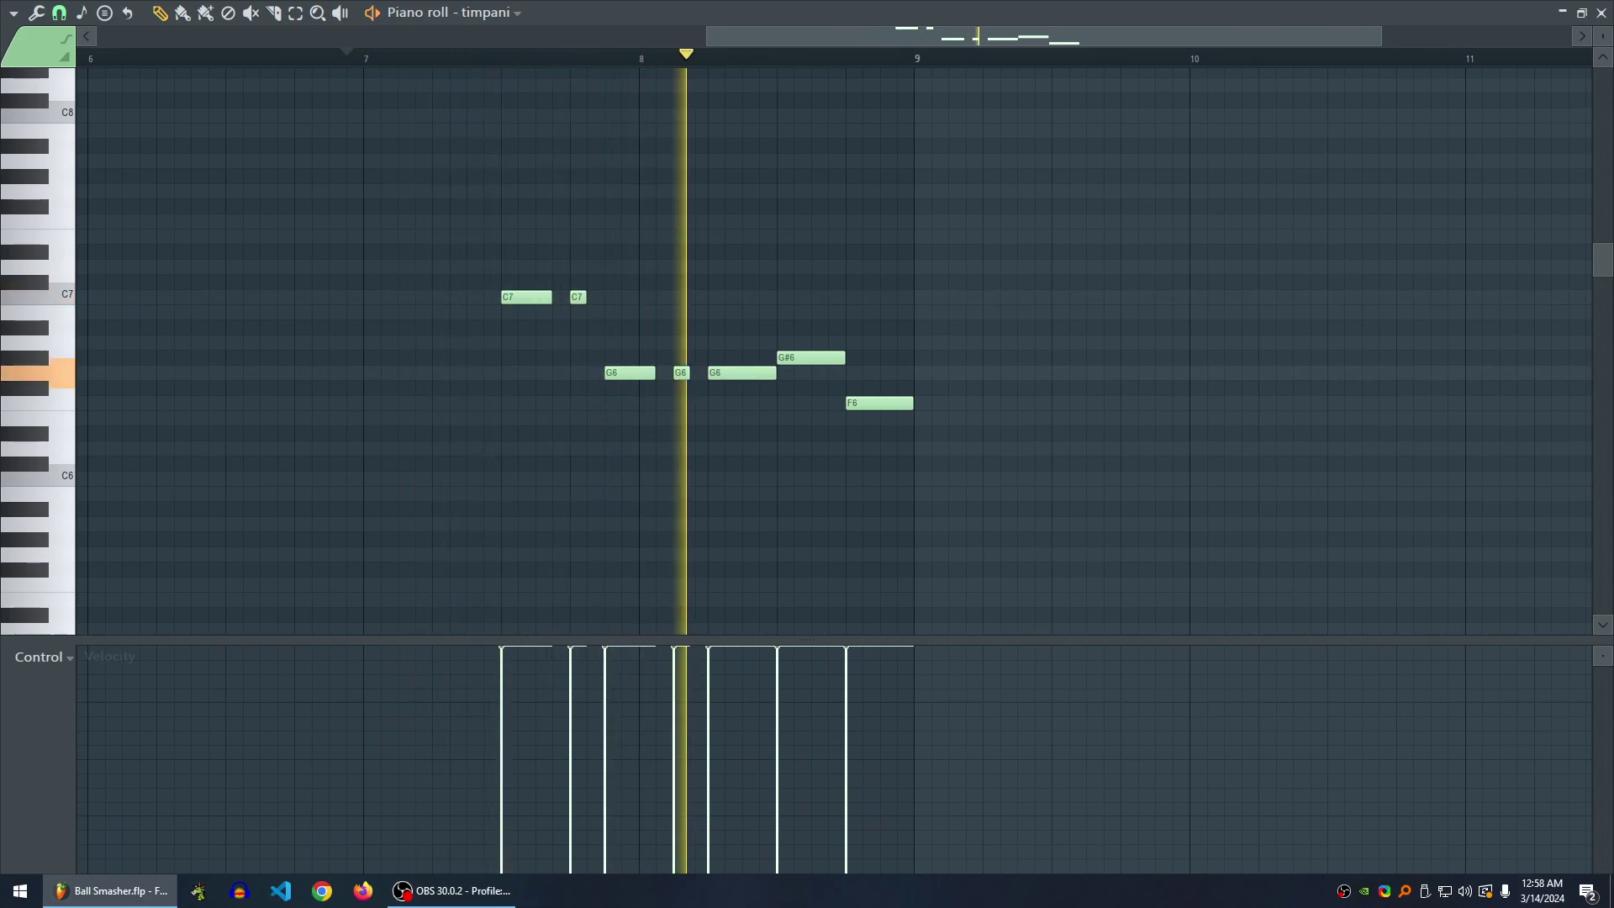
key("space")
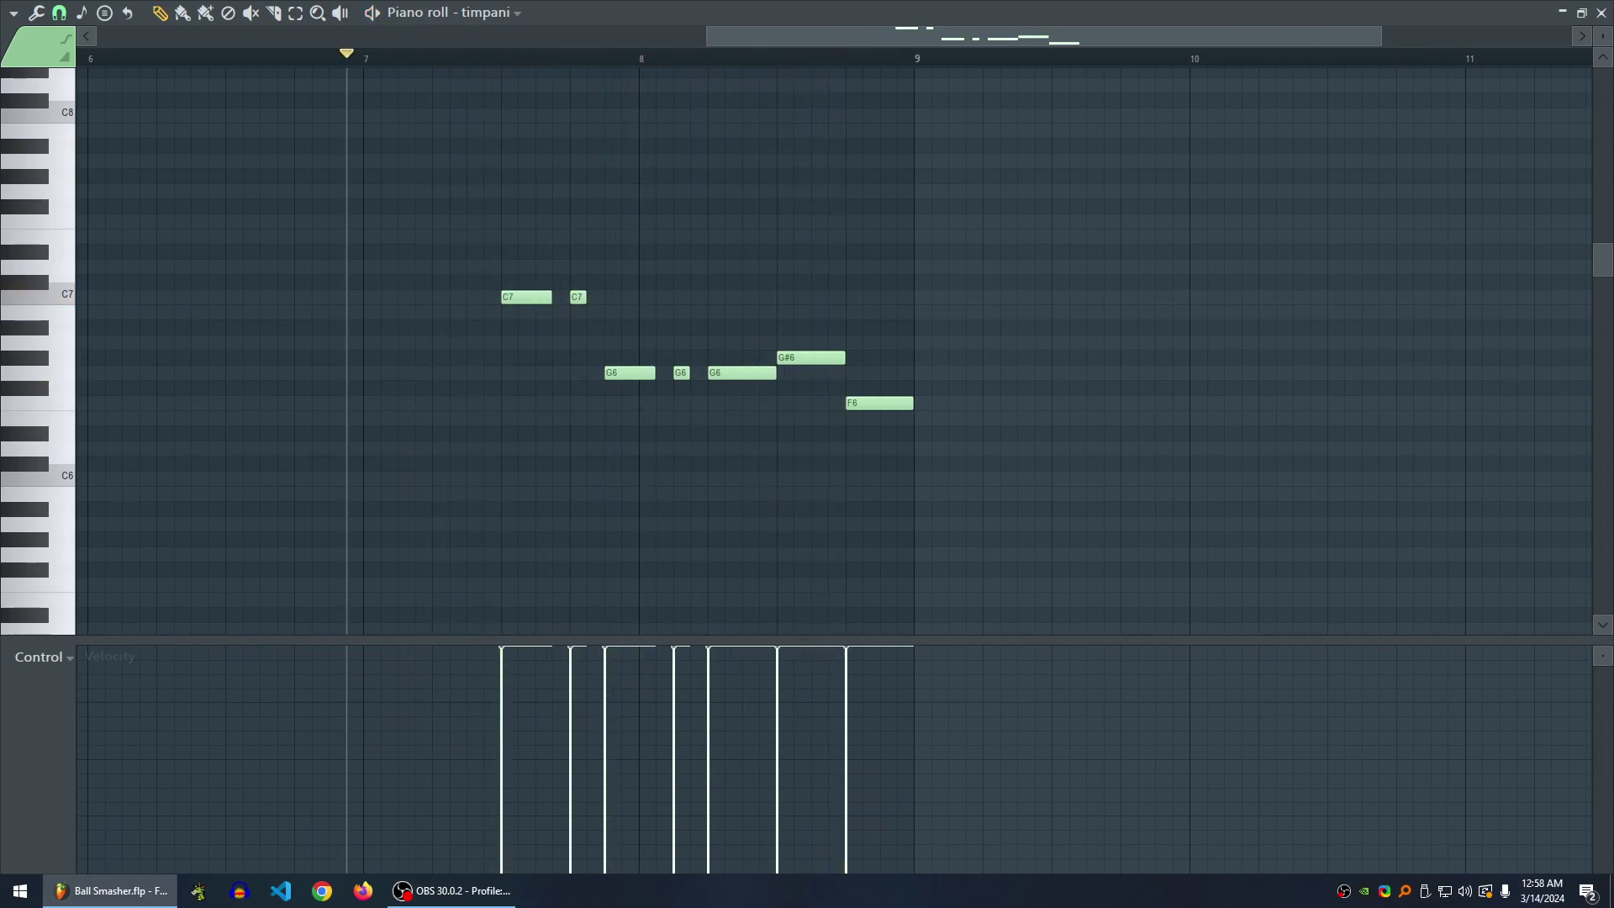
- Try extending the timpani notes to close the gaps between them, and play the phrase from its first note
key("ctrl+l")
key("space")
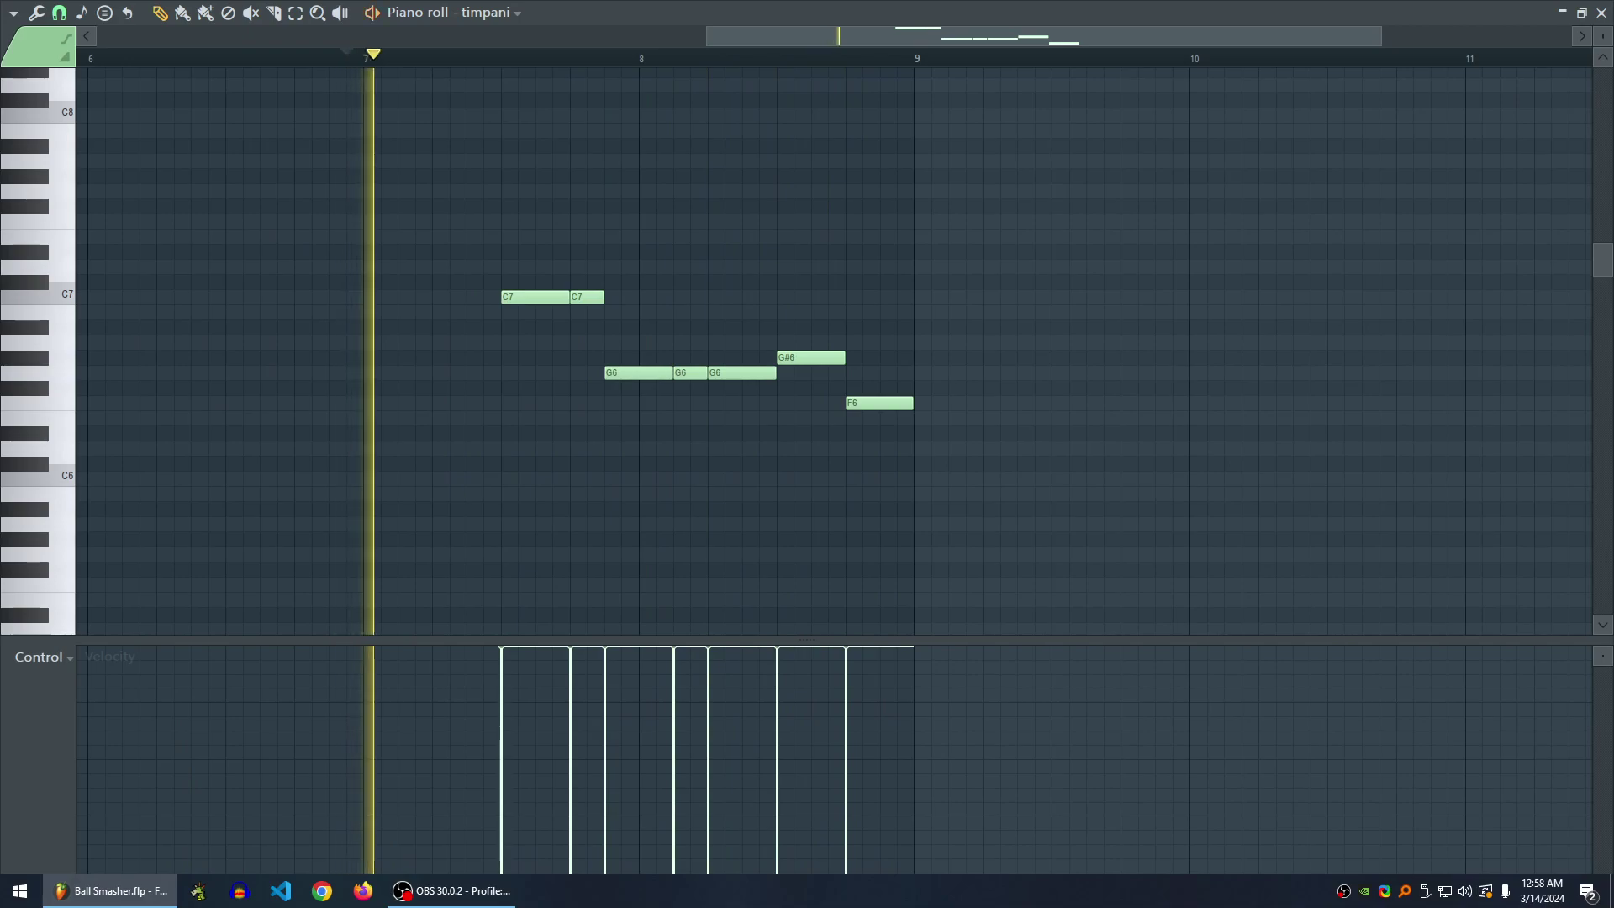
key("space")
key("space")
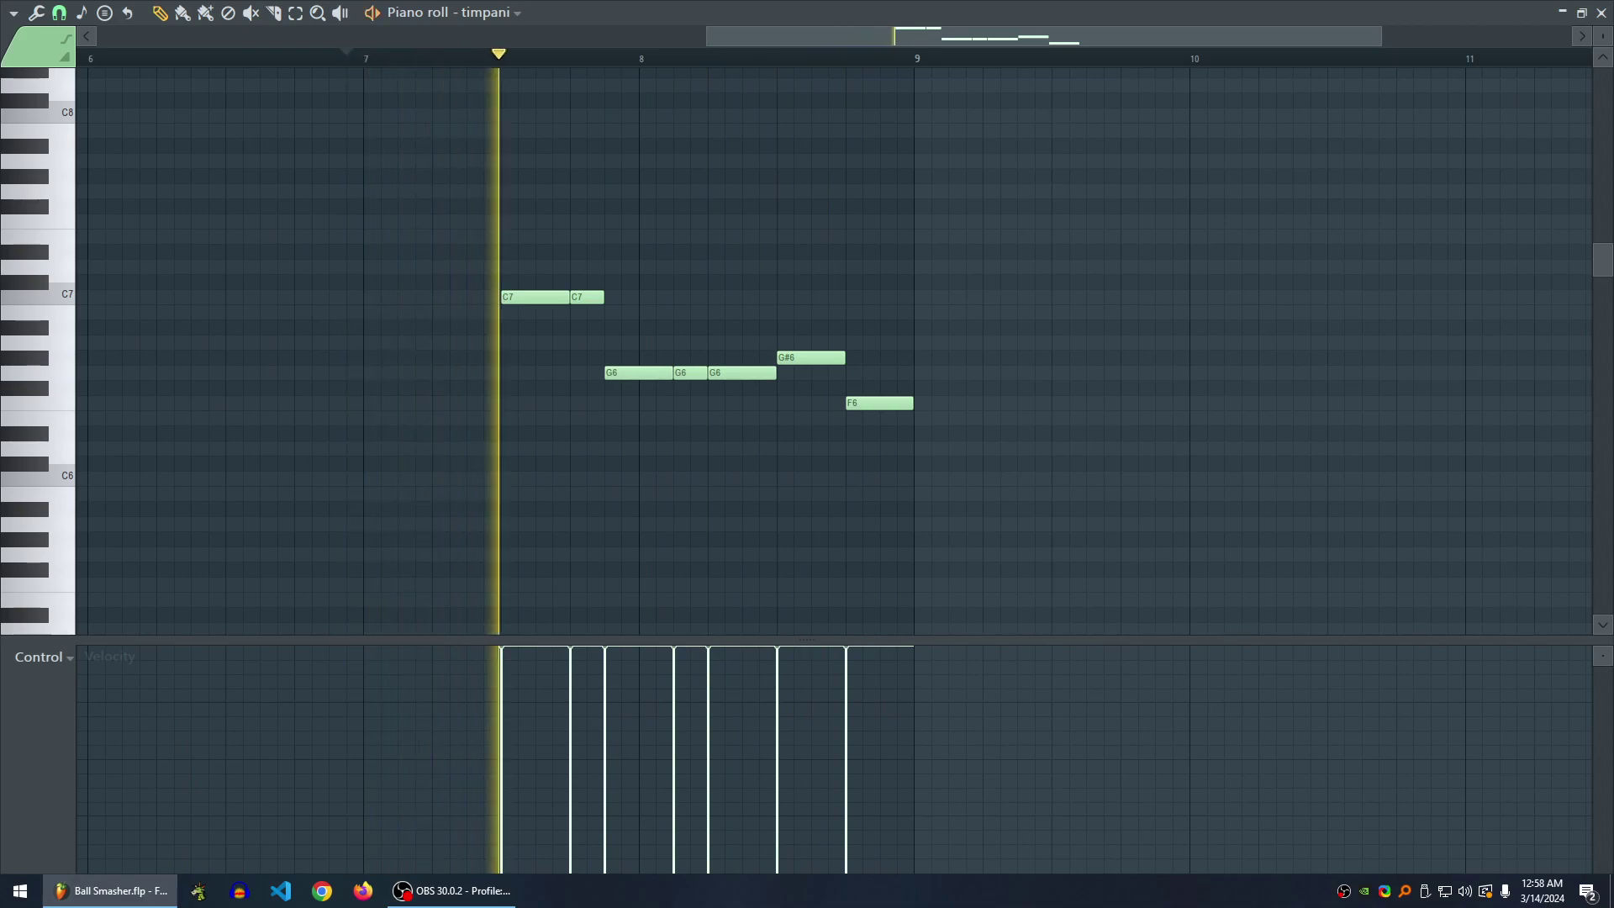
key("space")
key("space")
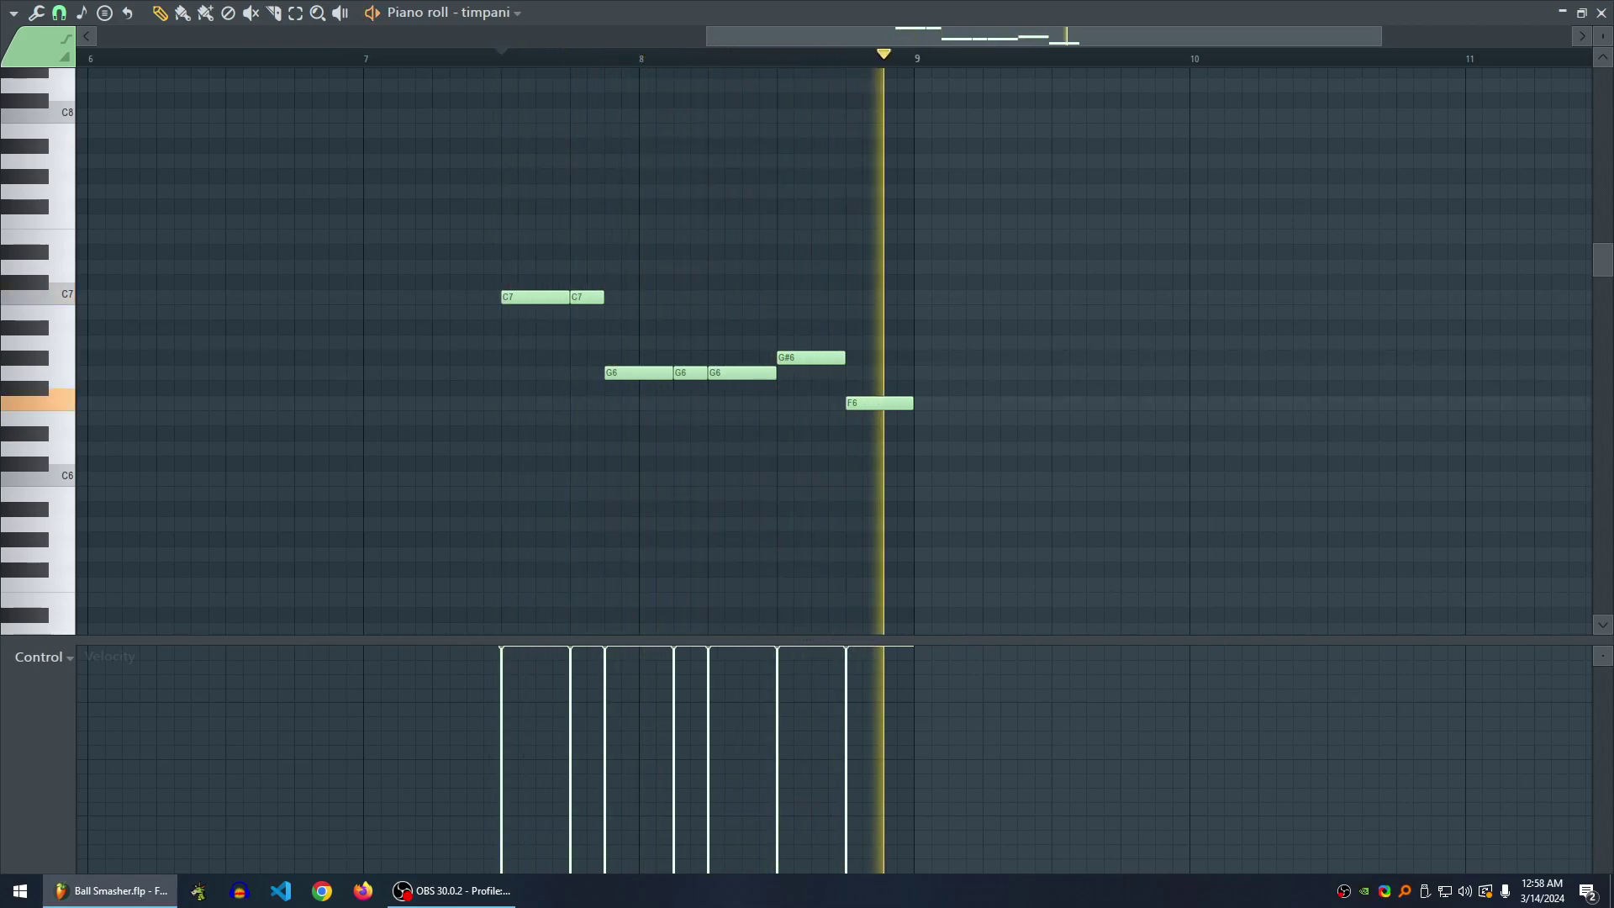
key("space")
- Undo the timpani note-length change, replay the phrase with its gaps and leave the piano roll
key("ctrl+z")
key("space")
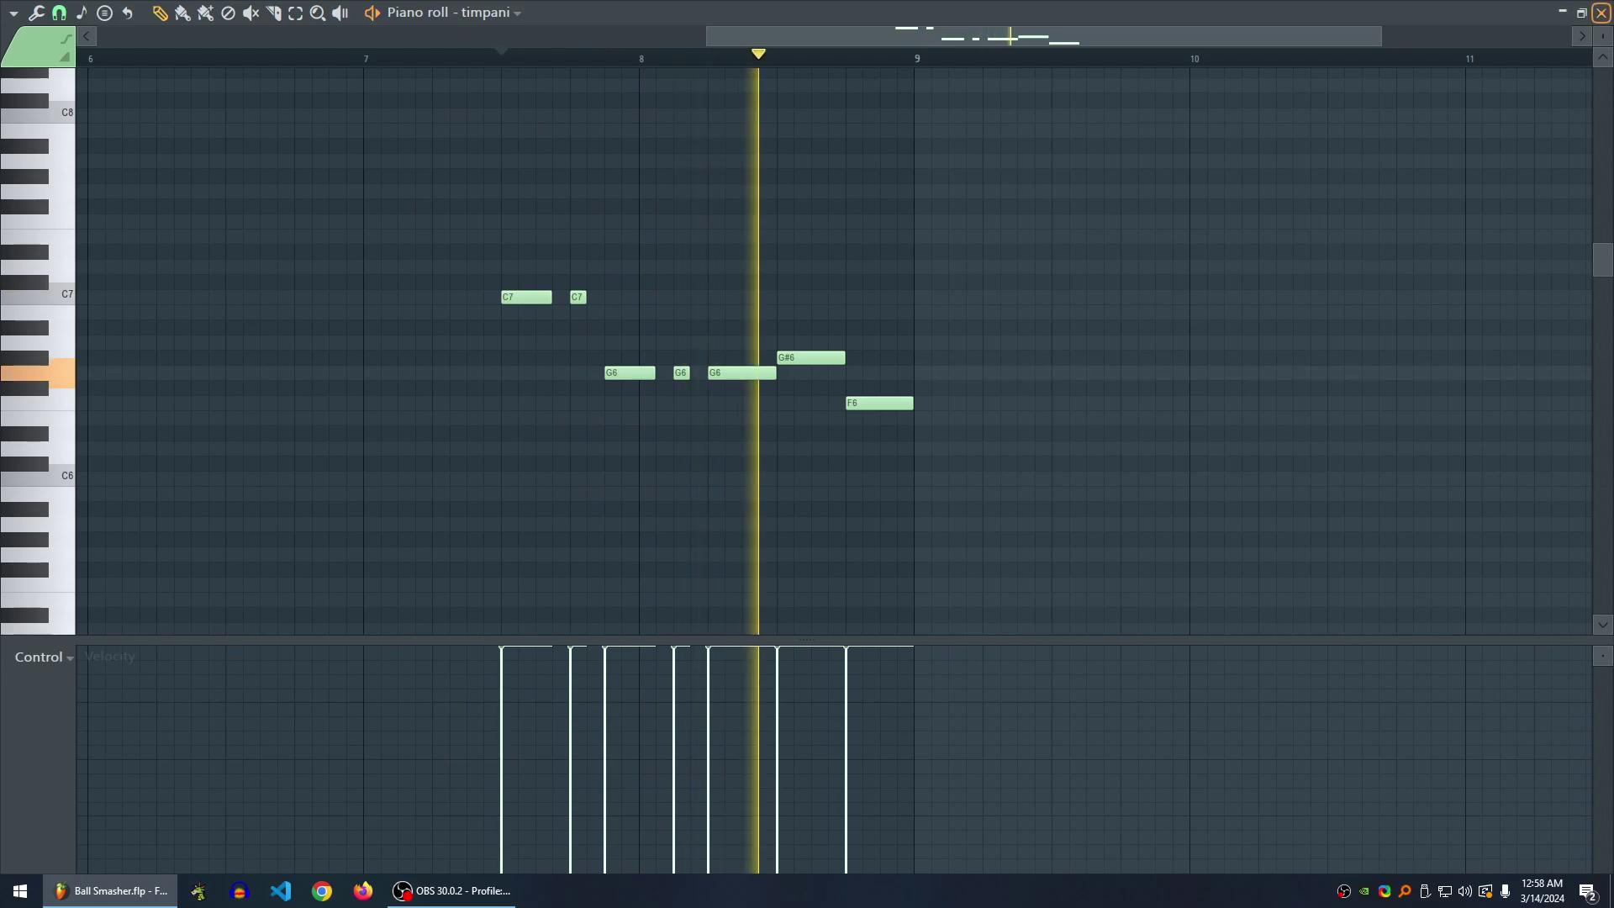
key("space")
key("F7")
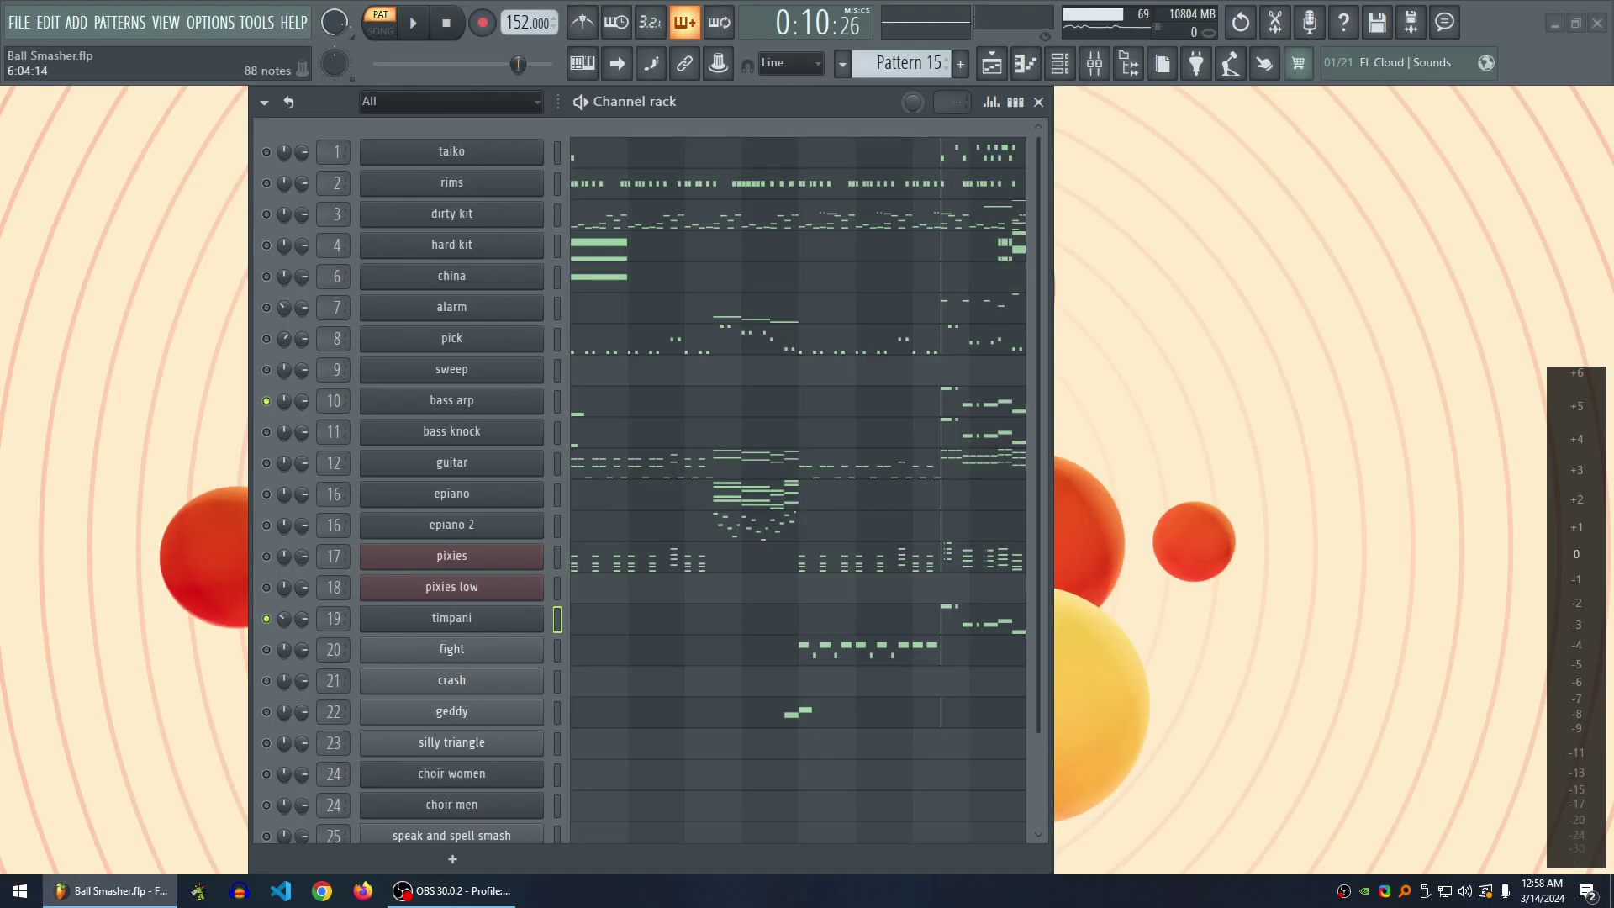
- Add bass knock and guitar to the active bass arp and timpani, and play the ending
left_click(265, 431)
key("space")
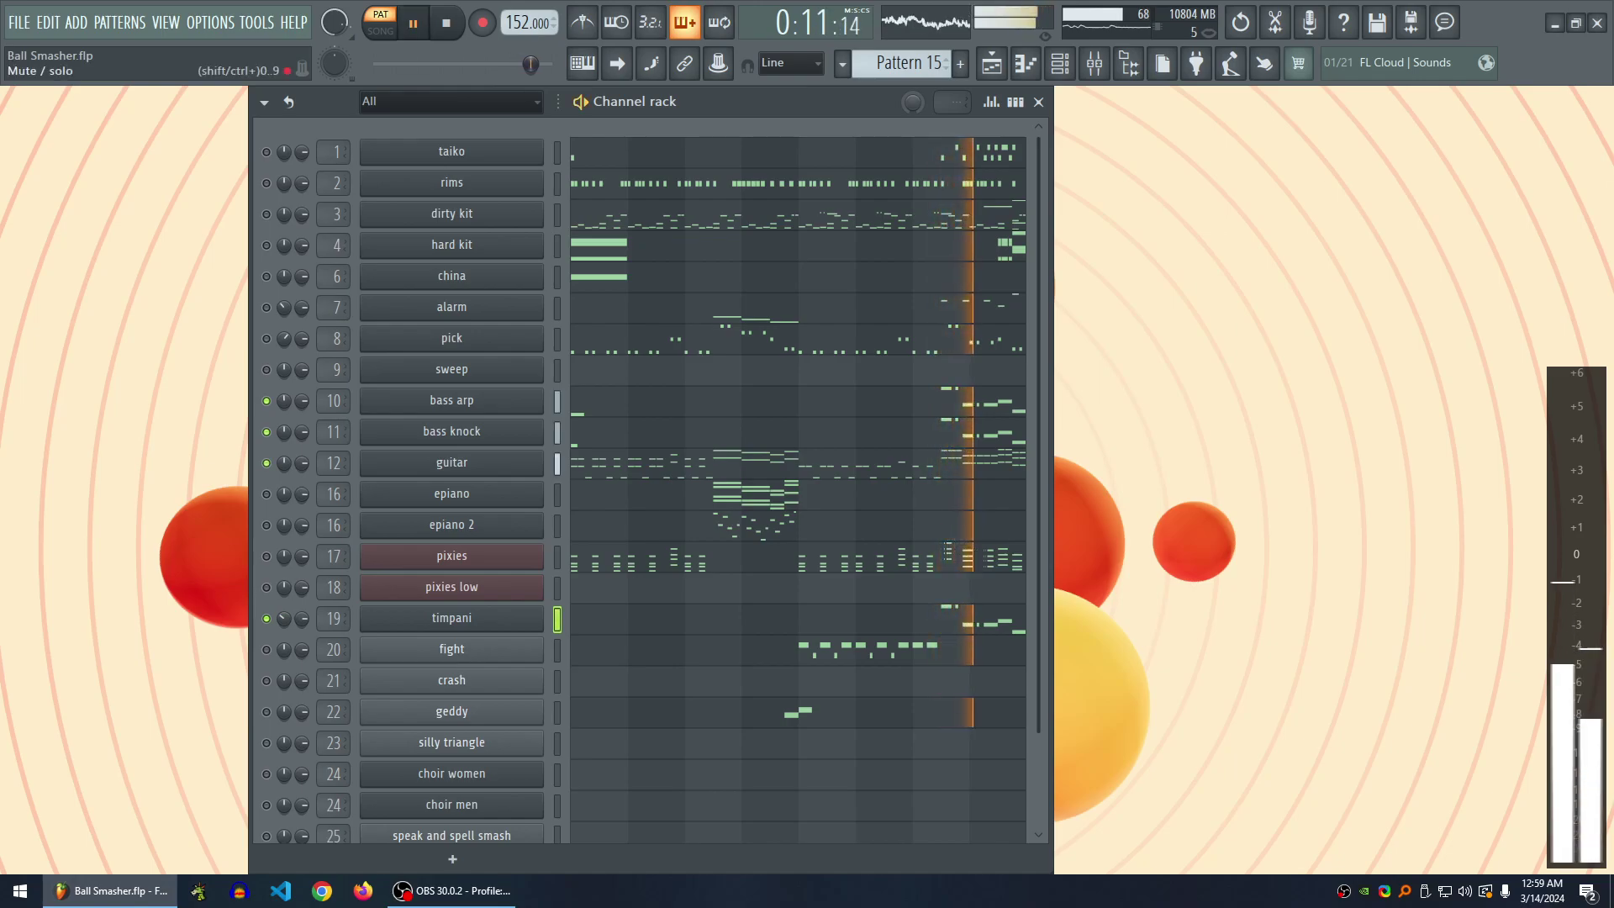
- Add pick to the active channels, re-enable every channel in Pattern 15 and play its ending with the full arrangement
left_click(266, 337)
key("space")
right_click(266, 338)
right_click(265, 338)
key("space")
scroll(639, 480, "down", 3)
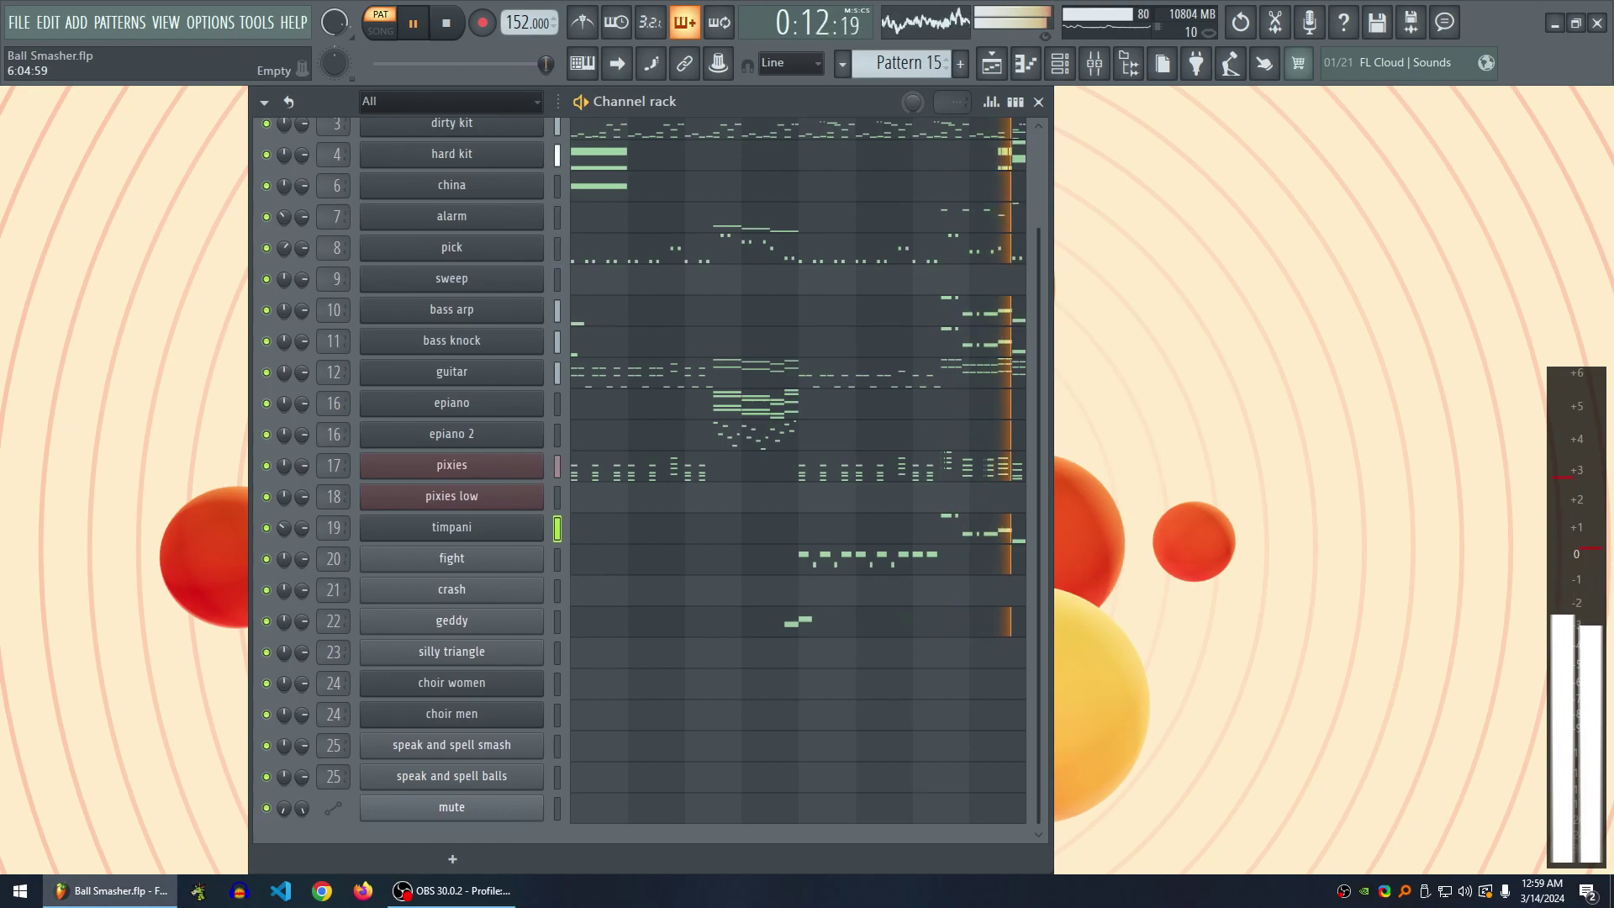
key("space")
- Switch to Pattern 16 to view its speak and spell balls note
key("KP_Add")
key("KP_Add")
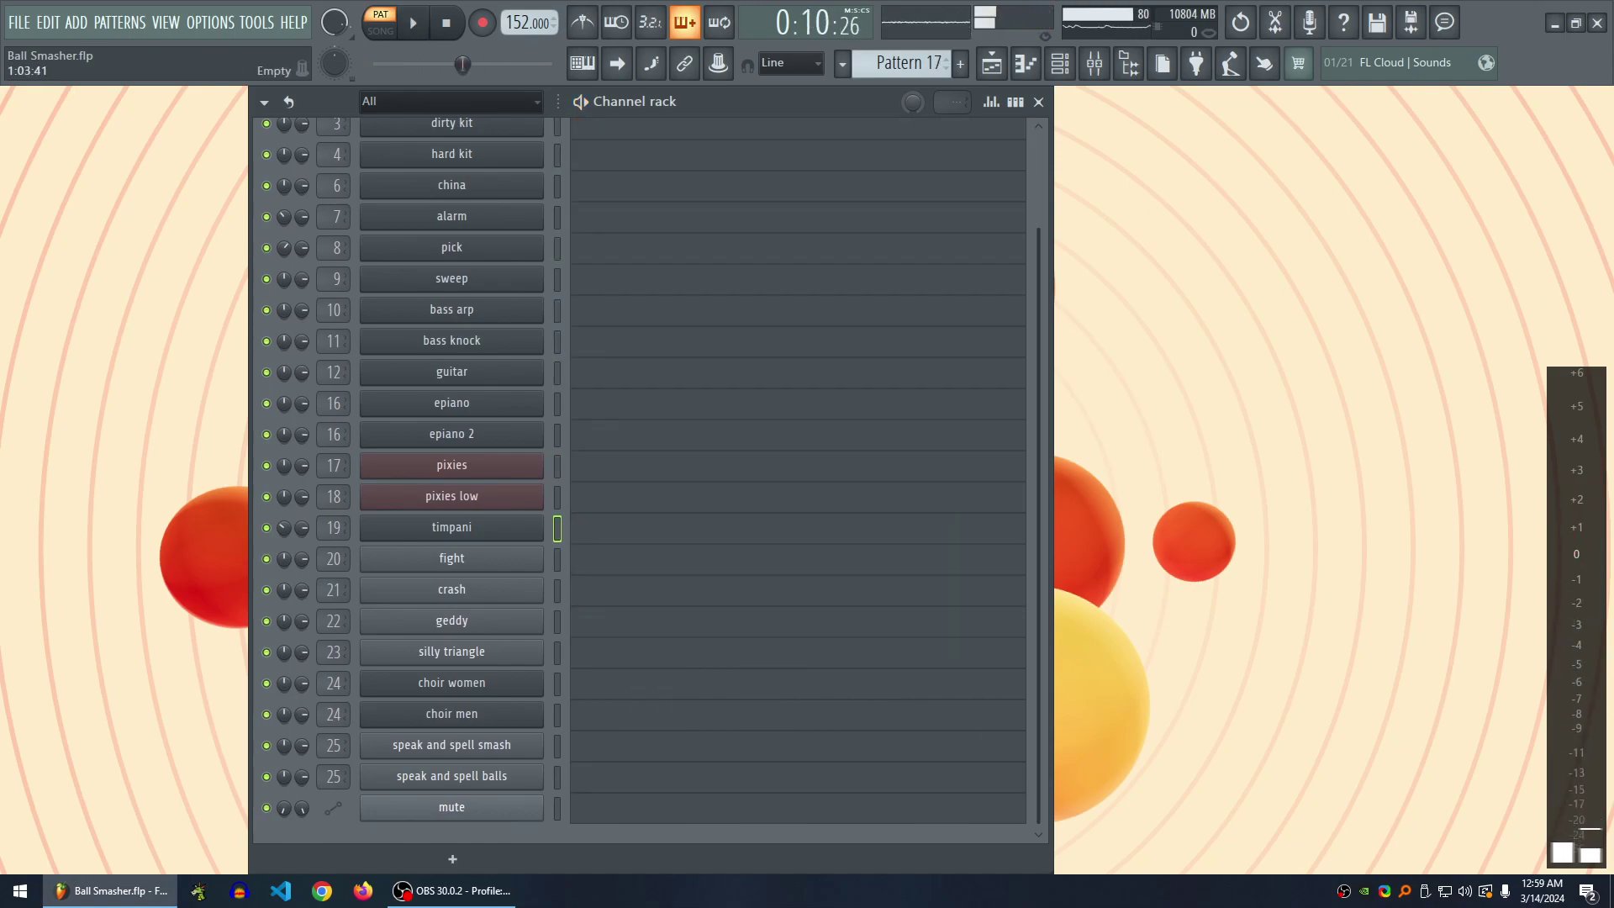
key("KP_Subtract")
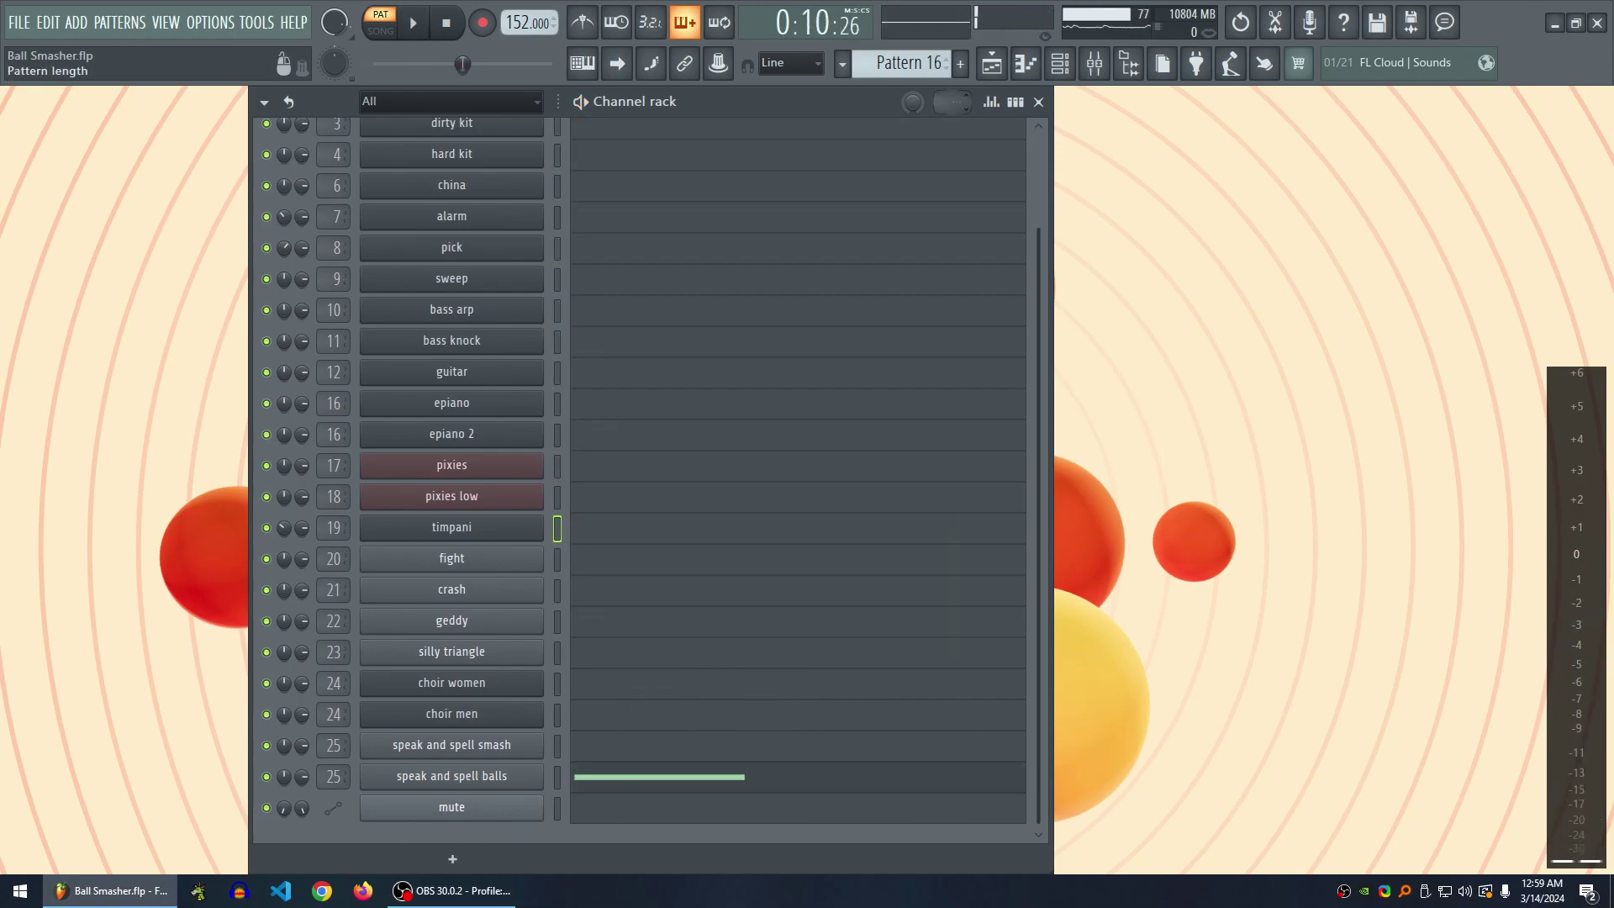
- Play the song's ending in the playlist from the end of Pattern 11 into Pattern 16, and close the playlist
key("F5")
scroll(1261, 471, "down", 1)
scroll(1260, 471, "up", 4)
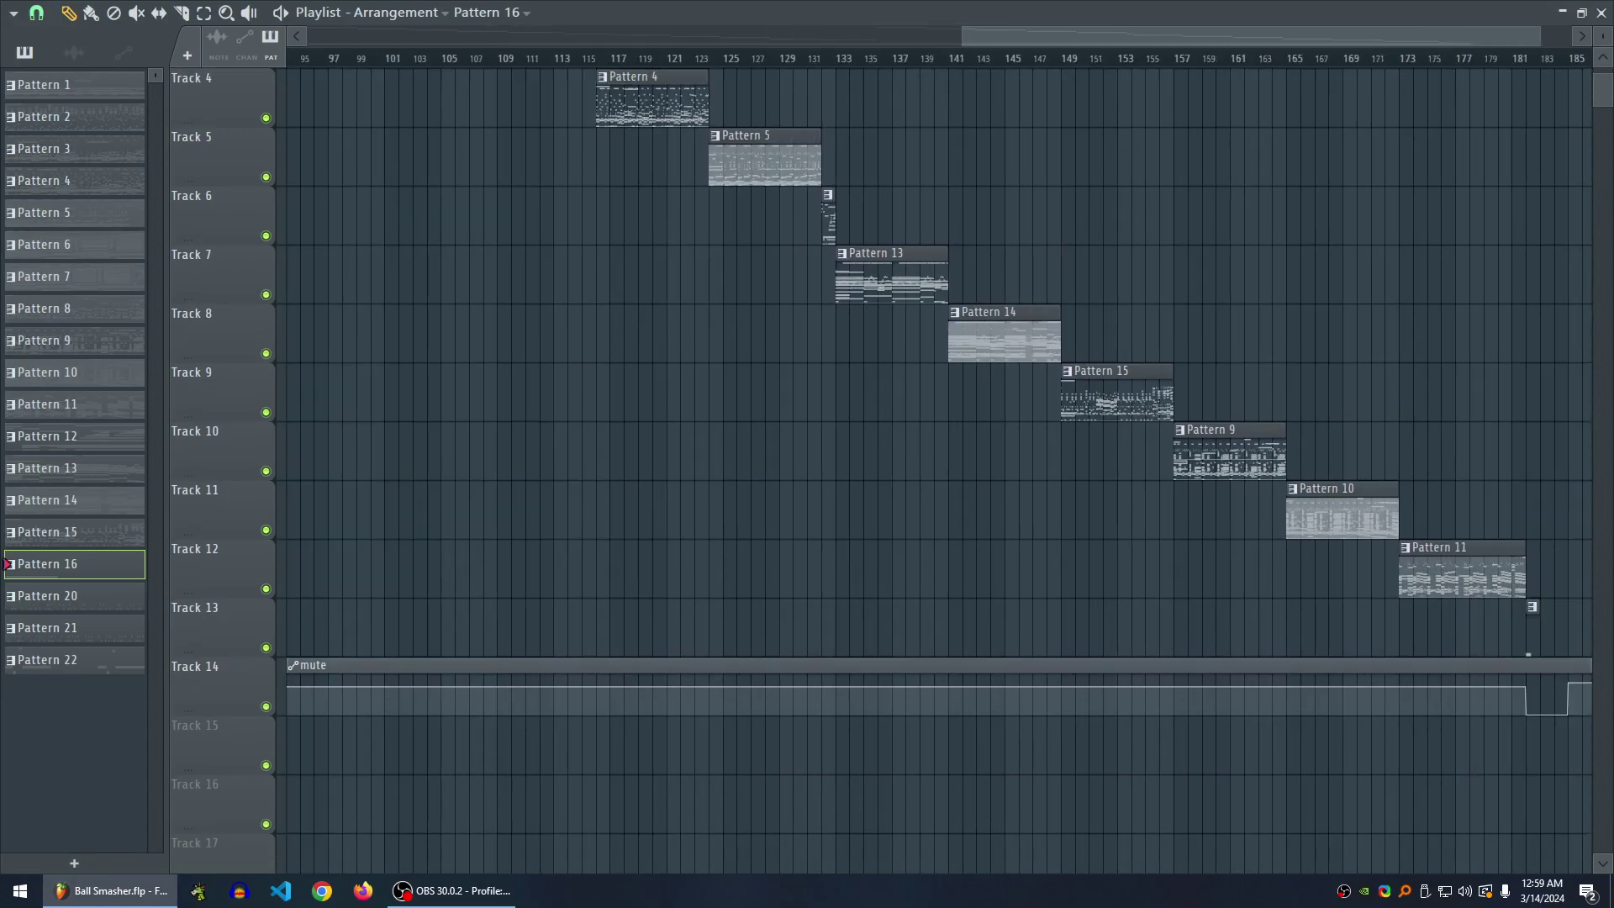
scroll(939, 471, "right", 5)
left_click(1129, 58)
key("space")
scroll(925, 471, "up", 4)
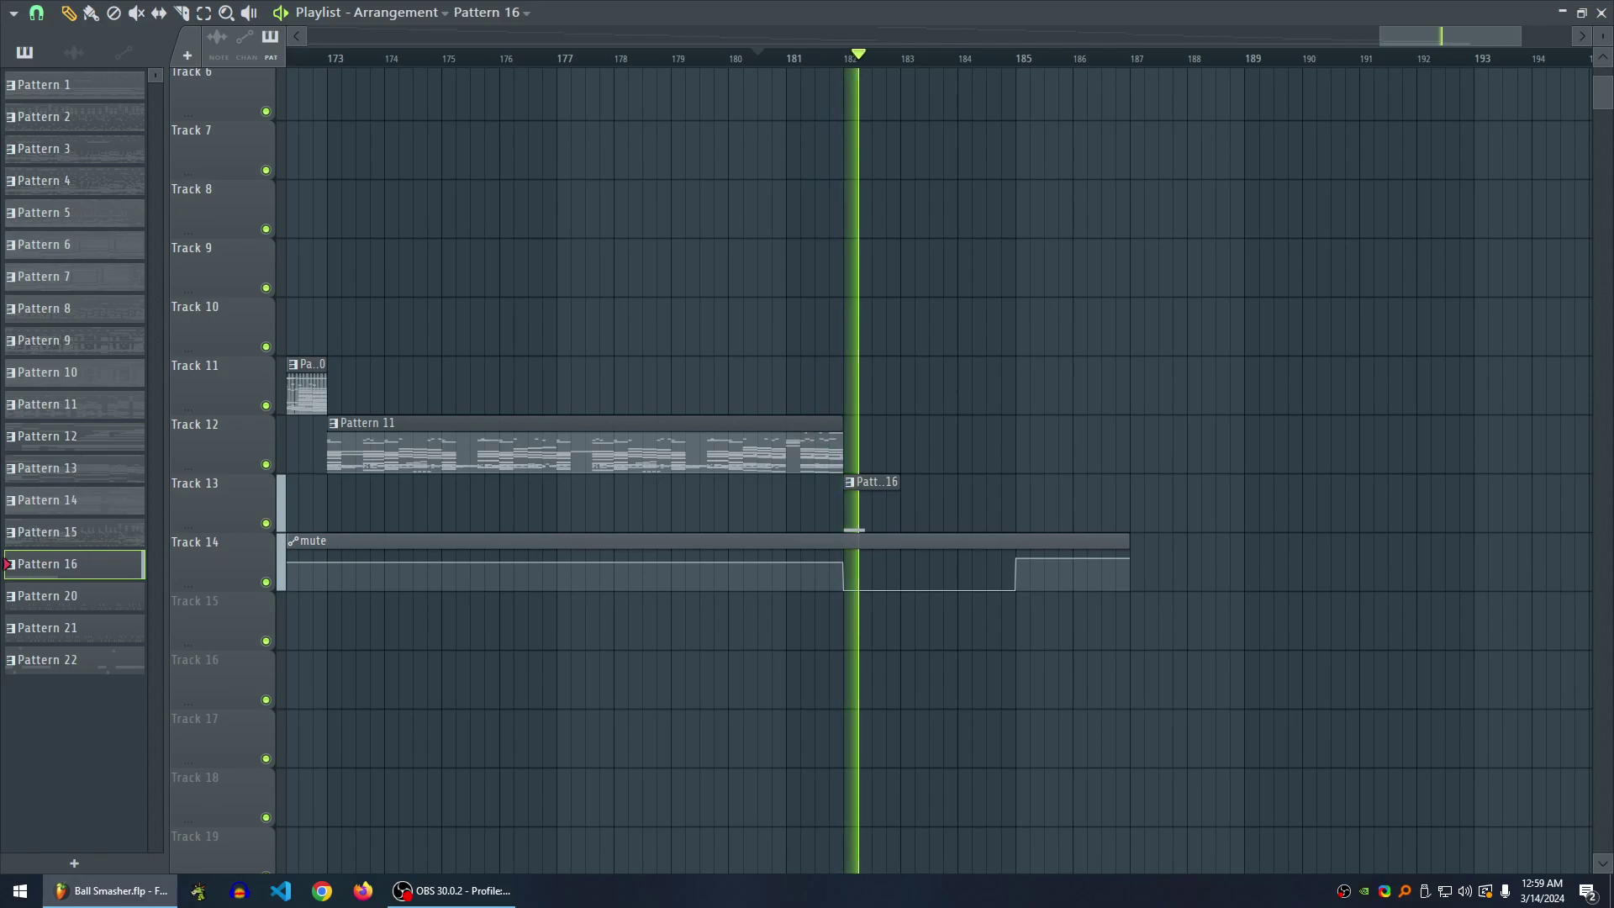
key("space")
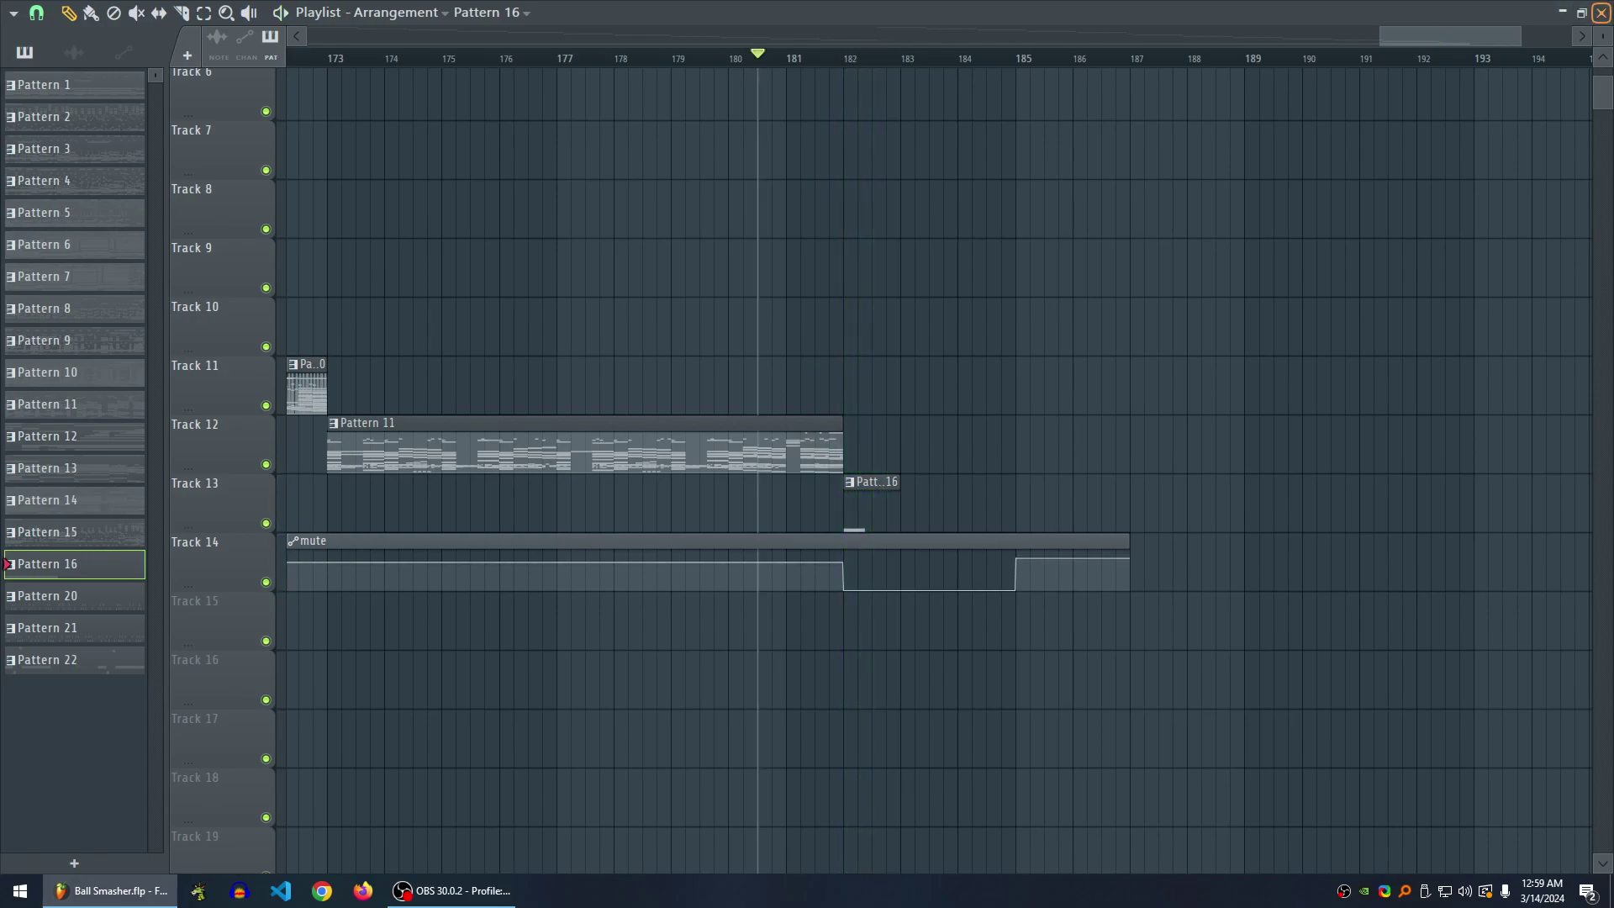
left_click(1601, 13)
left_click(1094, 62)
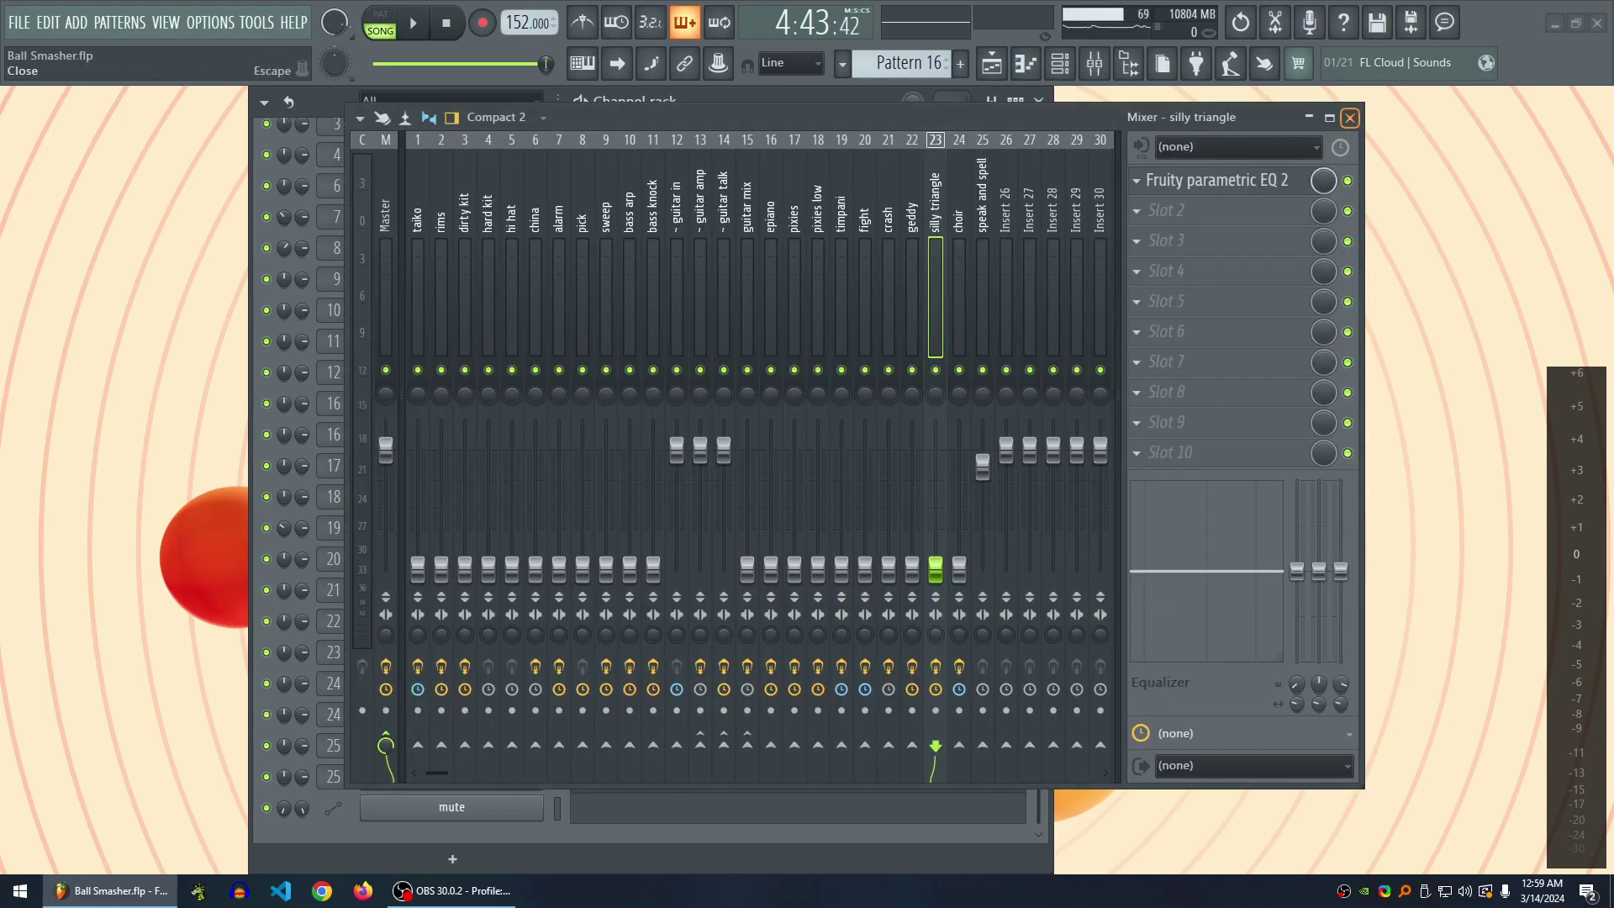
left_click(1349, 117)
left_click(992, 63)
left_click(992, 62)
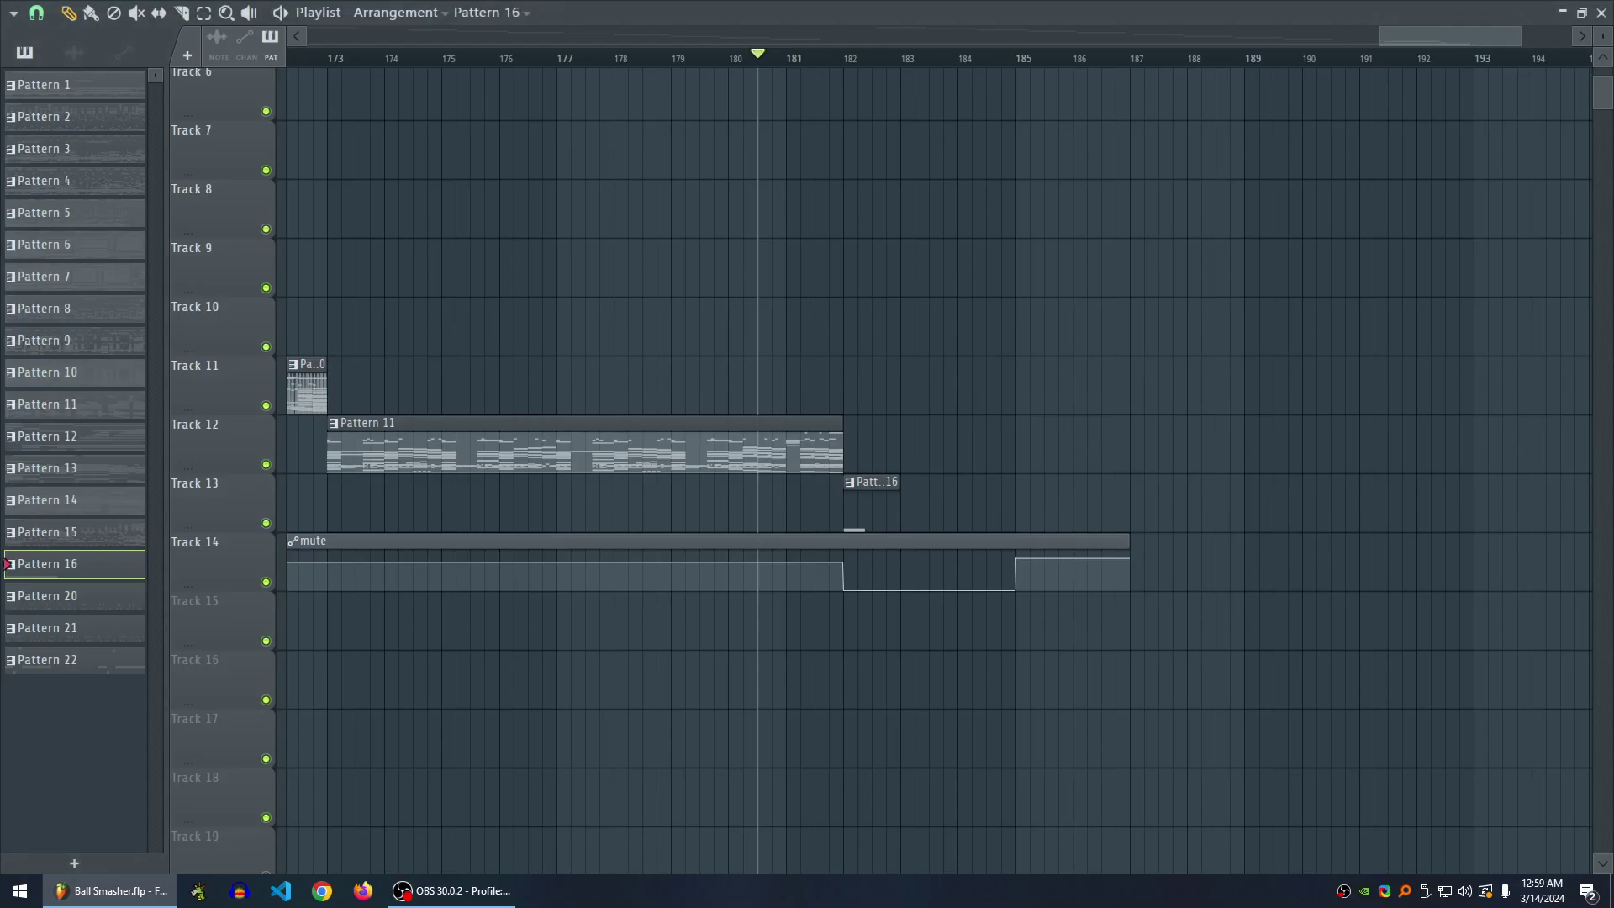
left_click(1601, 13)
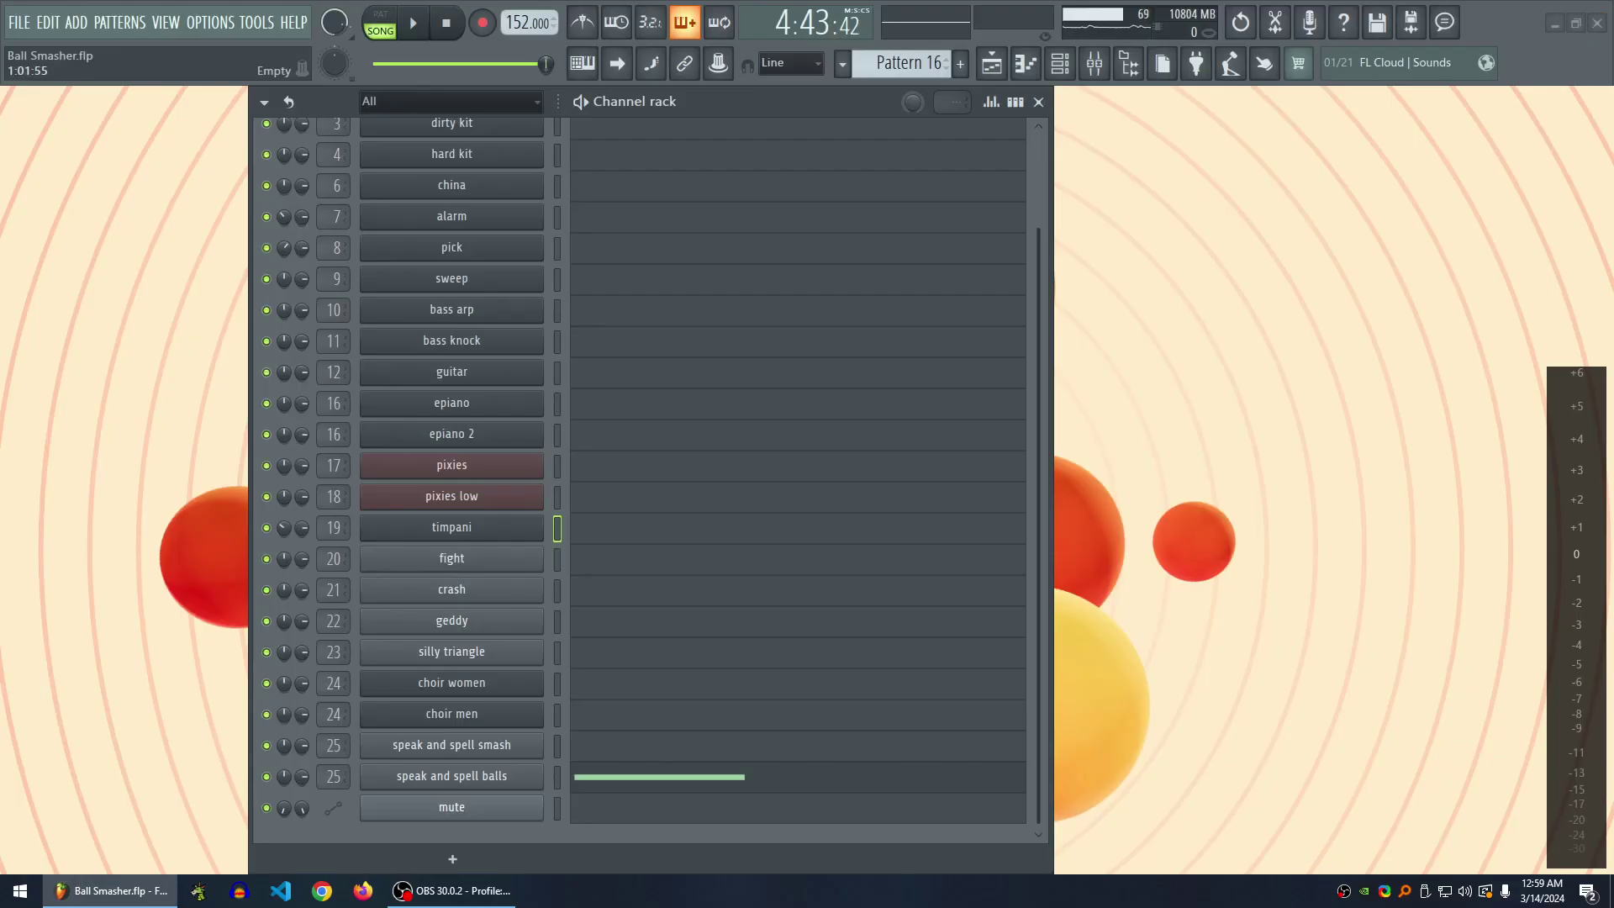
- Inspect the sampler settings and waveforms of the speak and spell balls and smash channels, and move the balls window over the channel rack
left_click(452, 775)
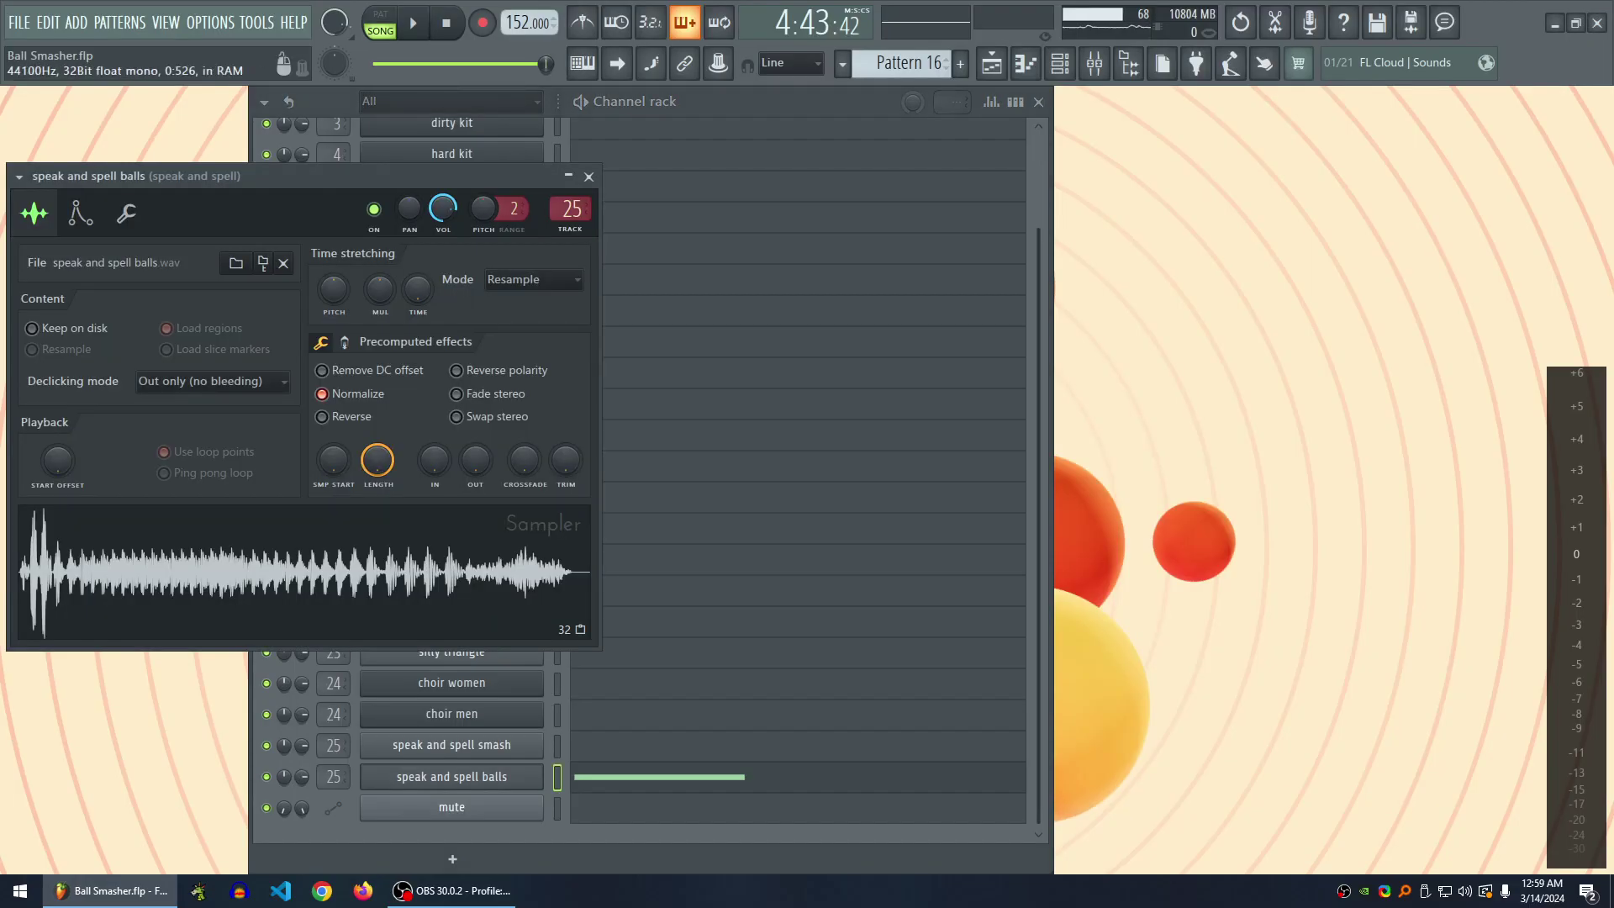
left_click(451, 745)
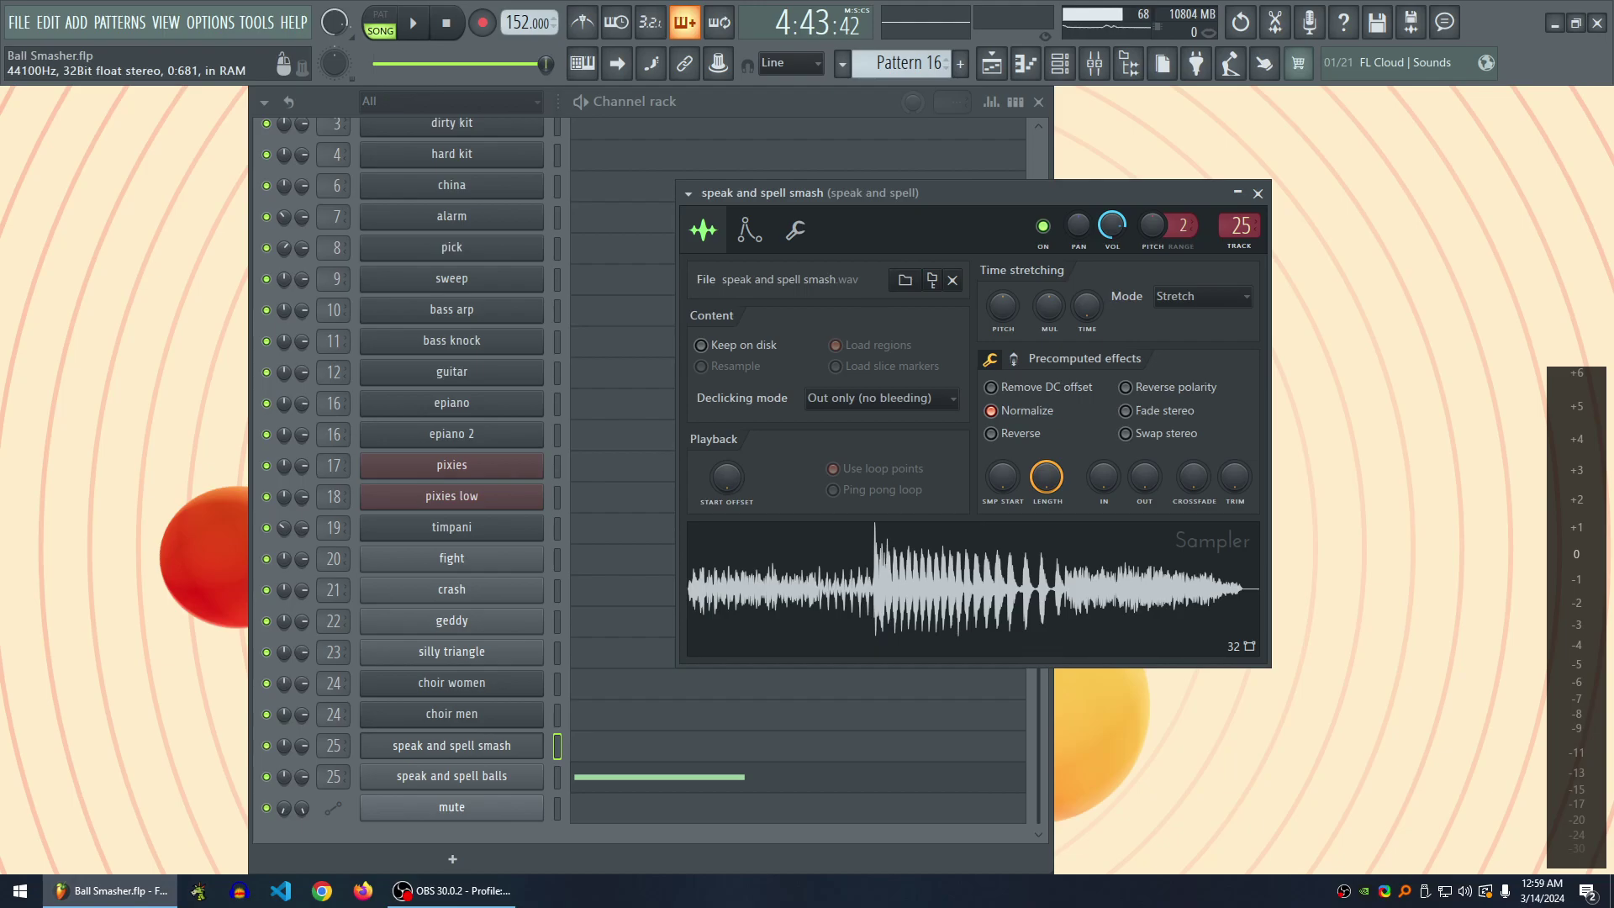
left_click(451, 775)
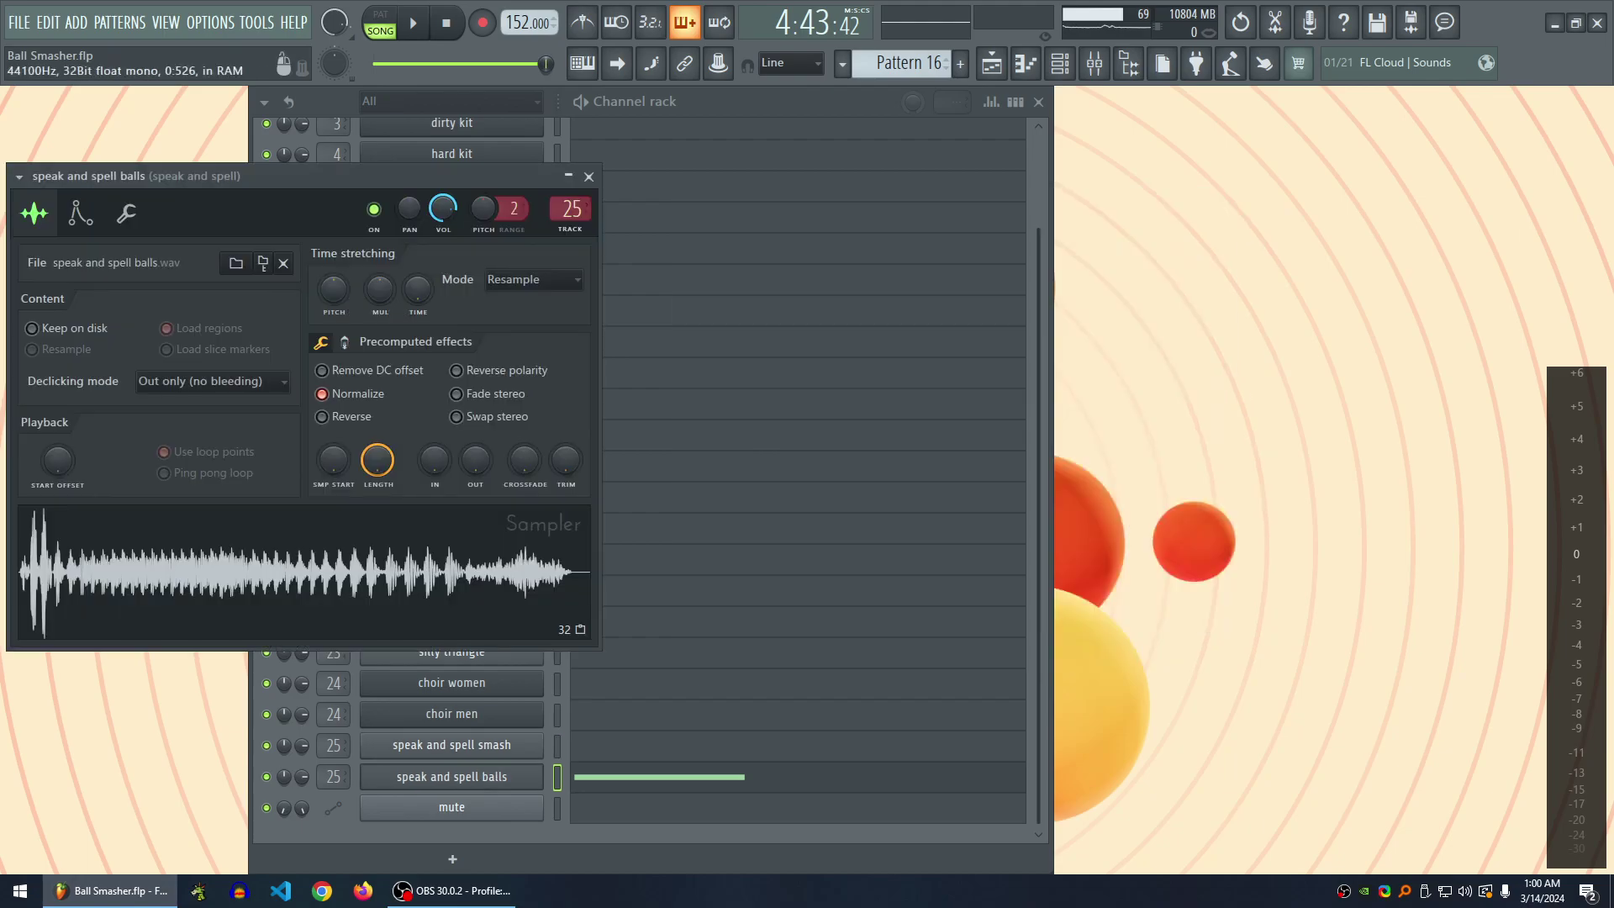
left_click_drag(379, 175, 944, 206)
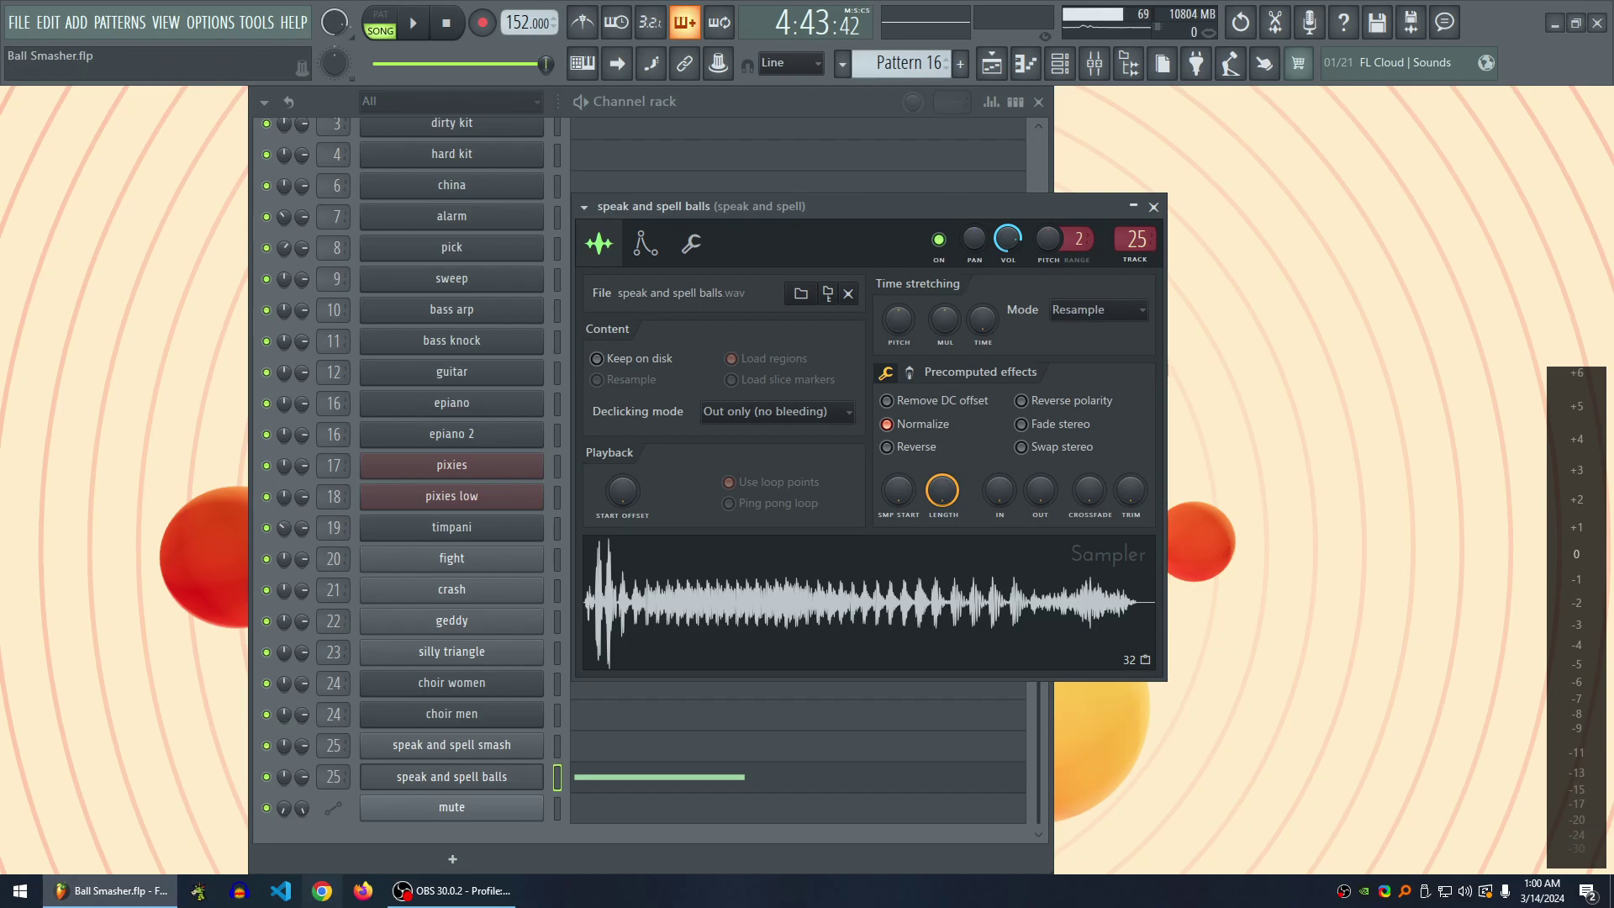
- Switch to Chrome and open the Ball Smasher visualizer page under /stems/ball-smasher/viz/
left_click(321, 890)
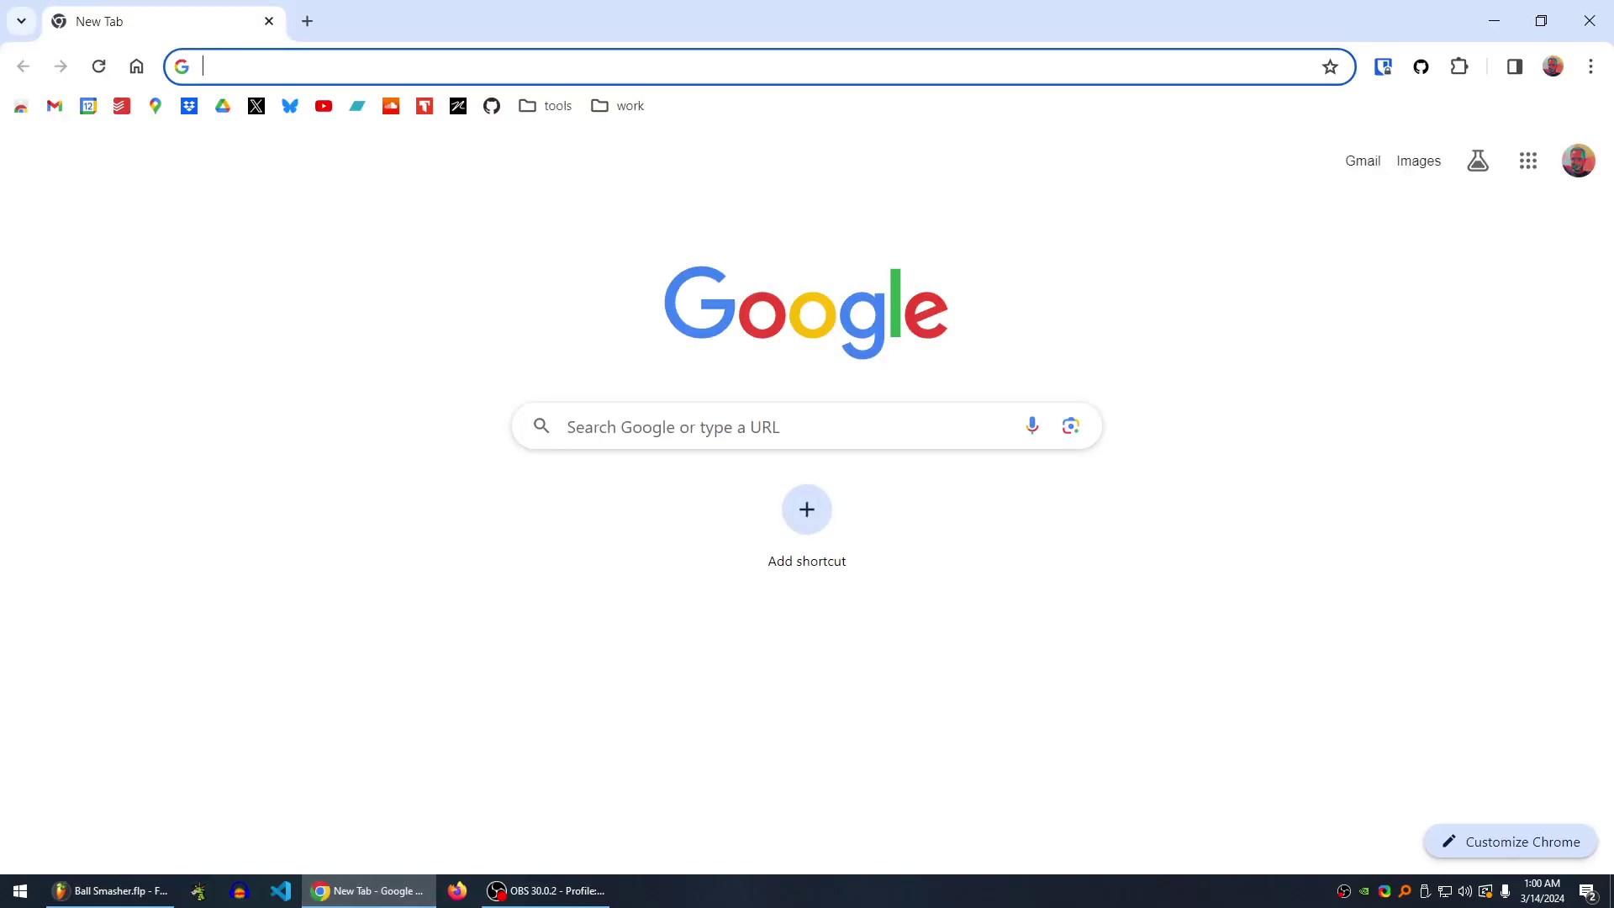
type("vi")
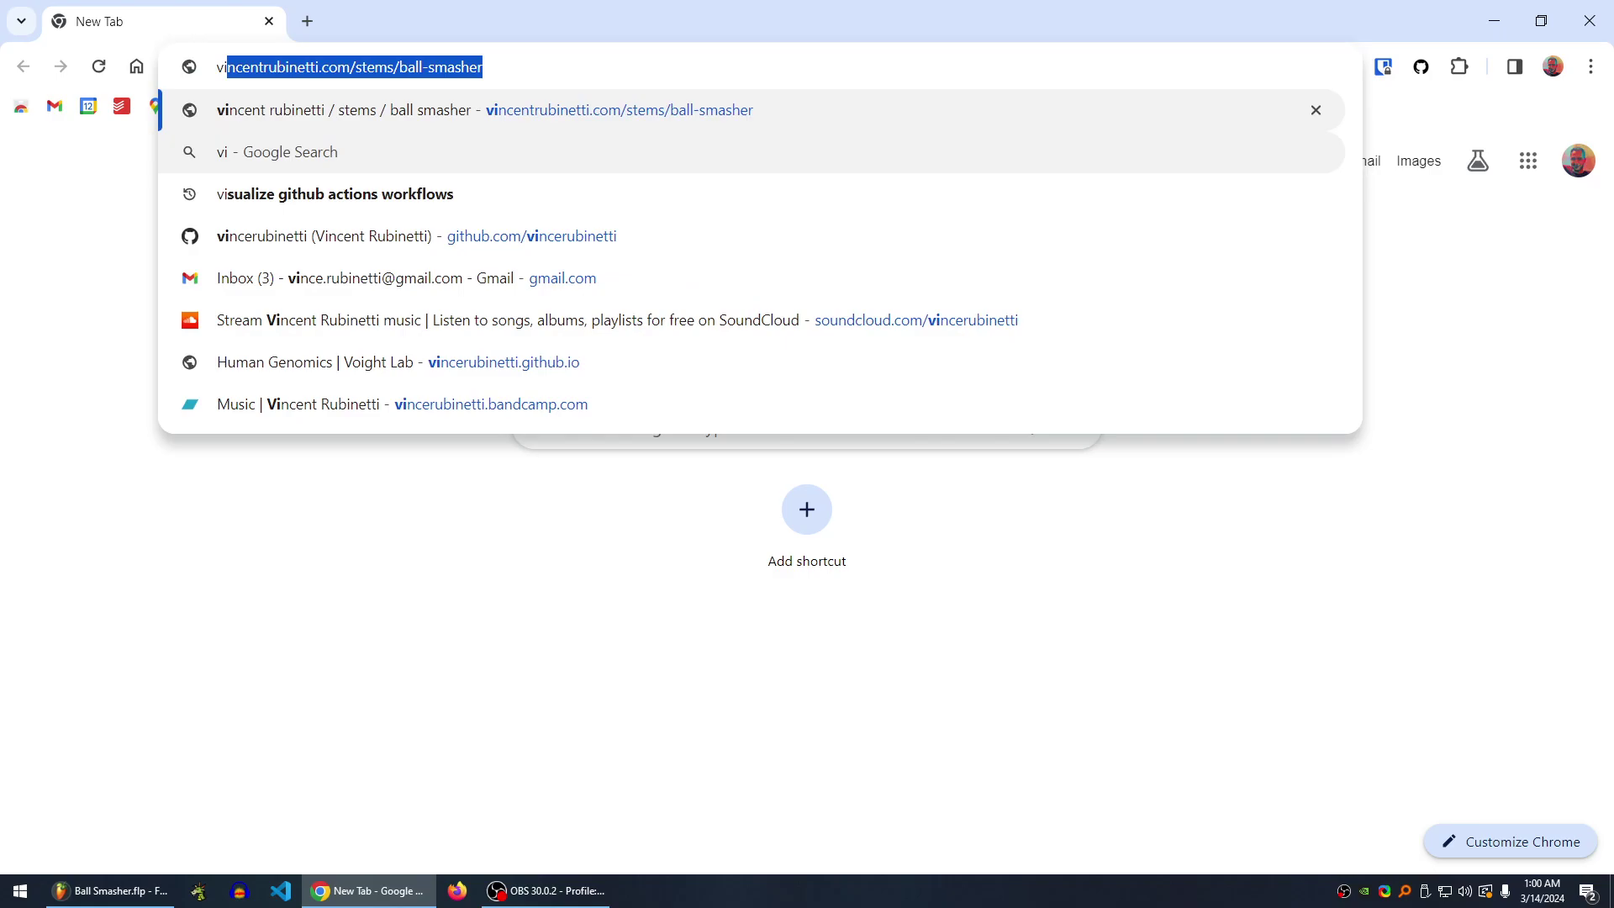
type("z")
key("Down")
key("Down")
key("Down")
key("Down")
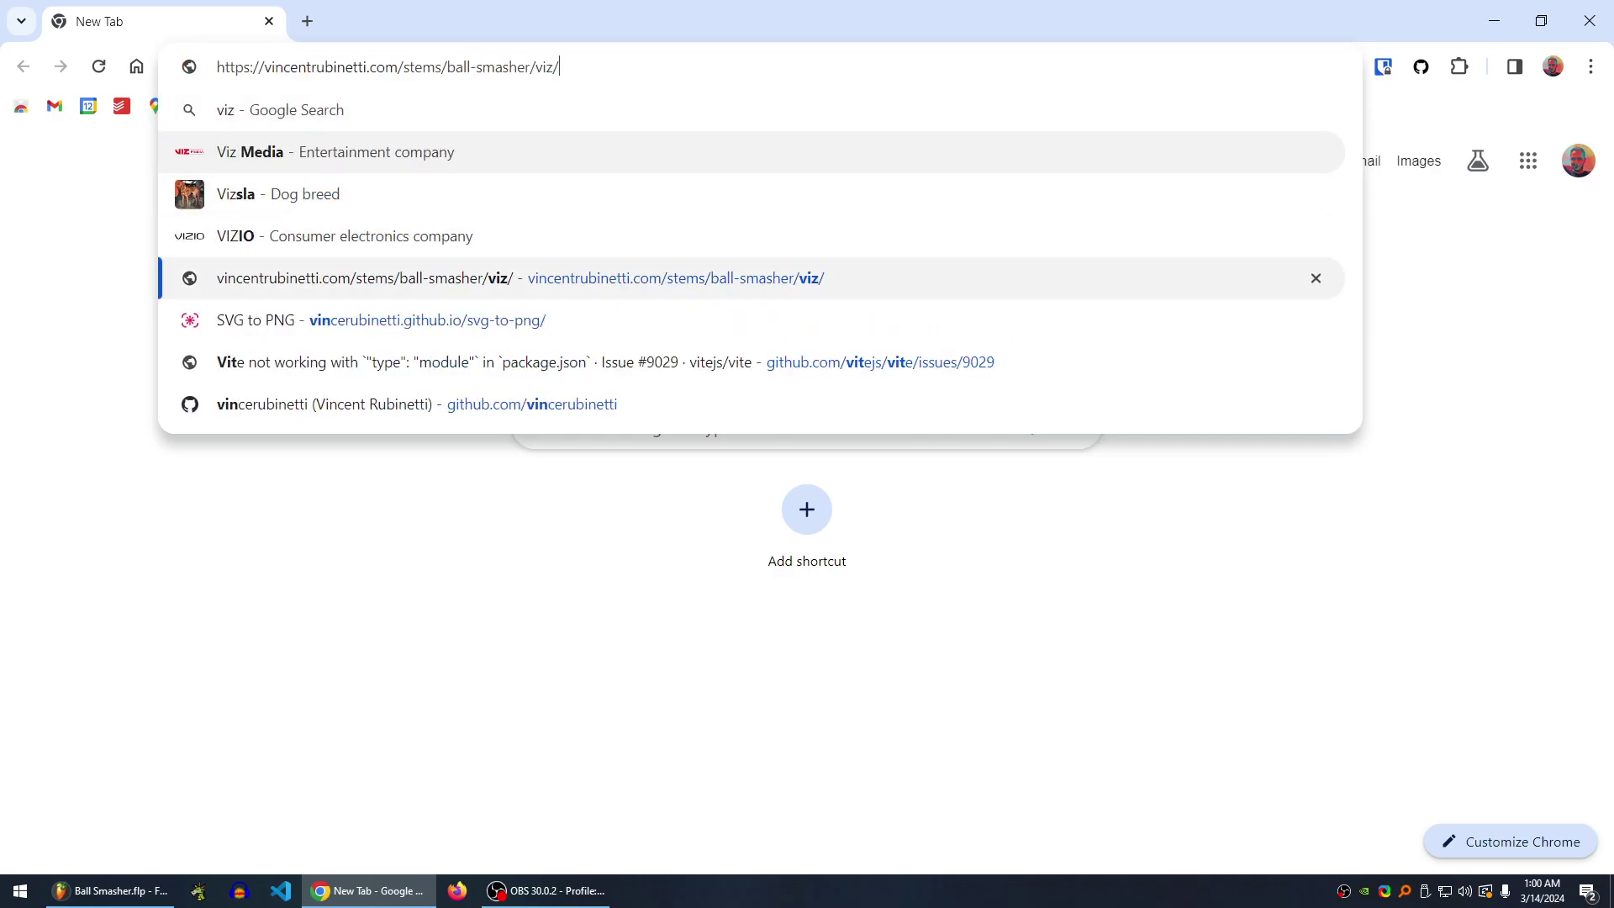
key("Return")
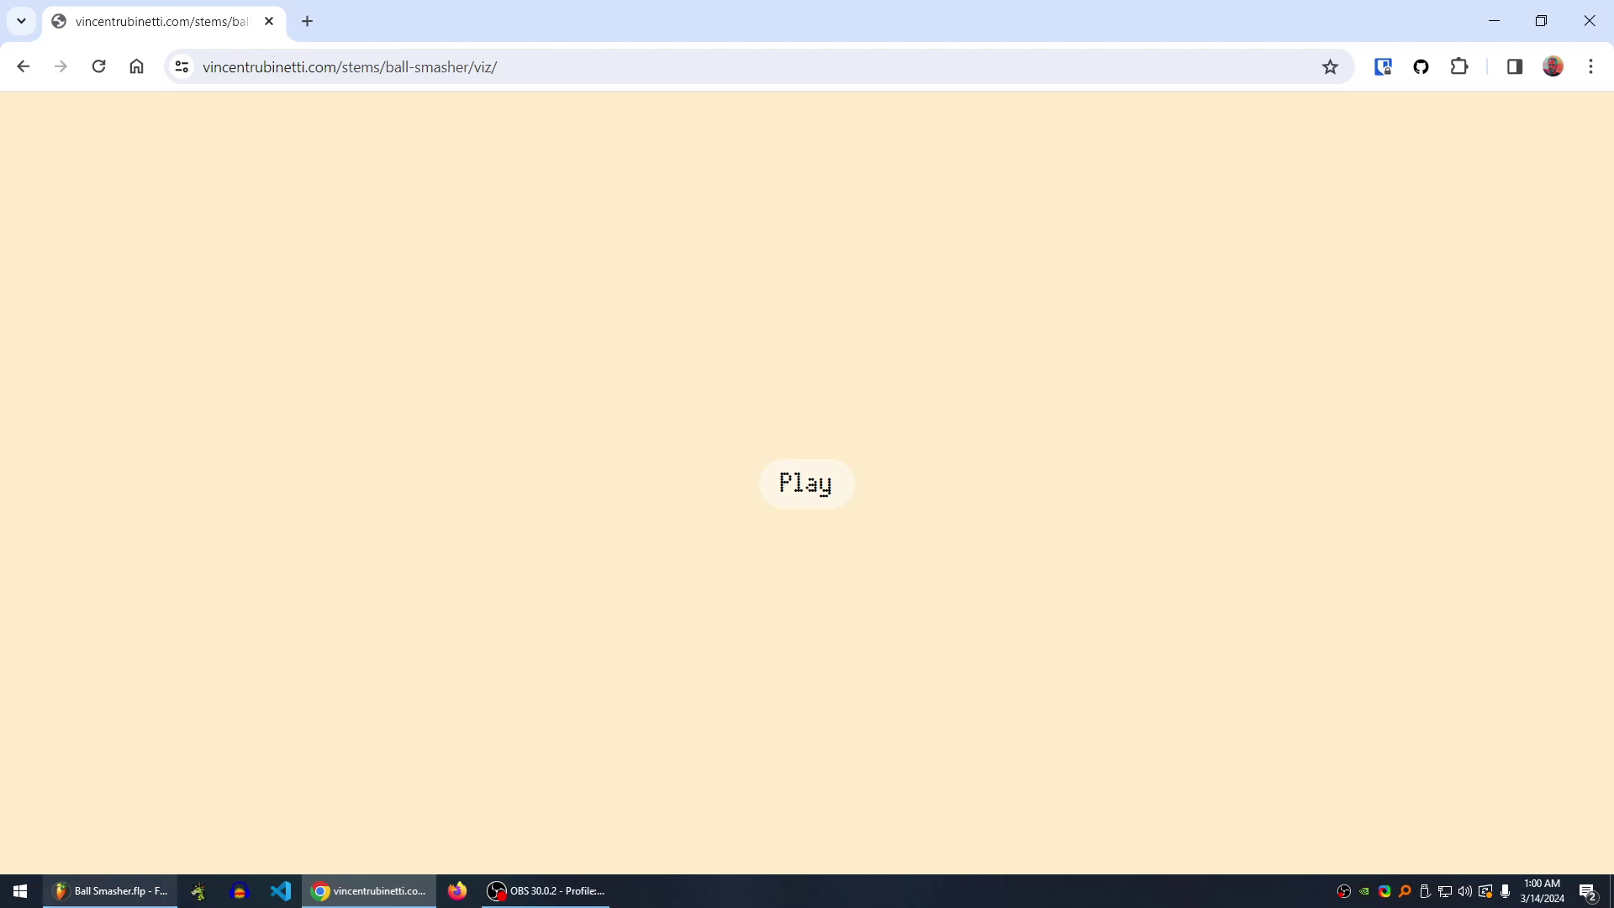
- Return to FL Studio, close the speak and spell balls sampler window and review the full channel list
left_click(109, 891)
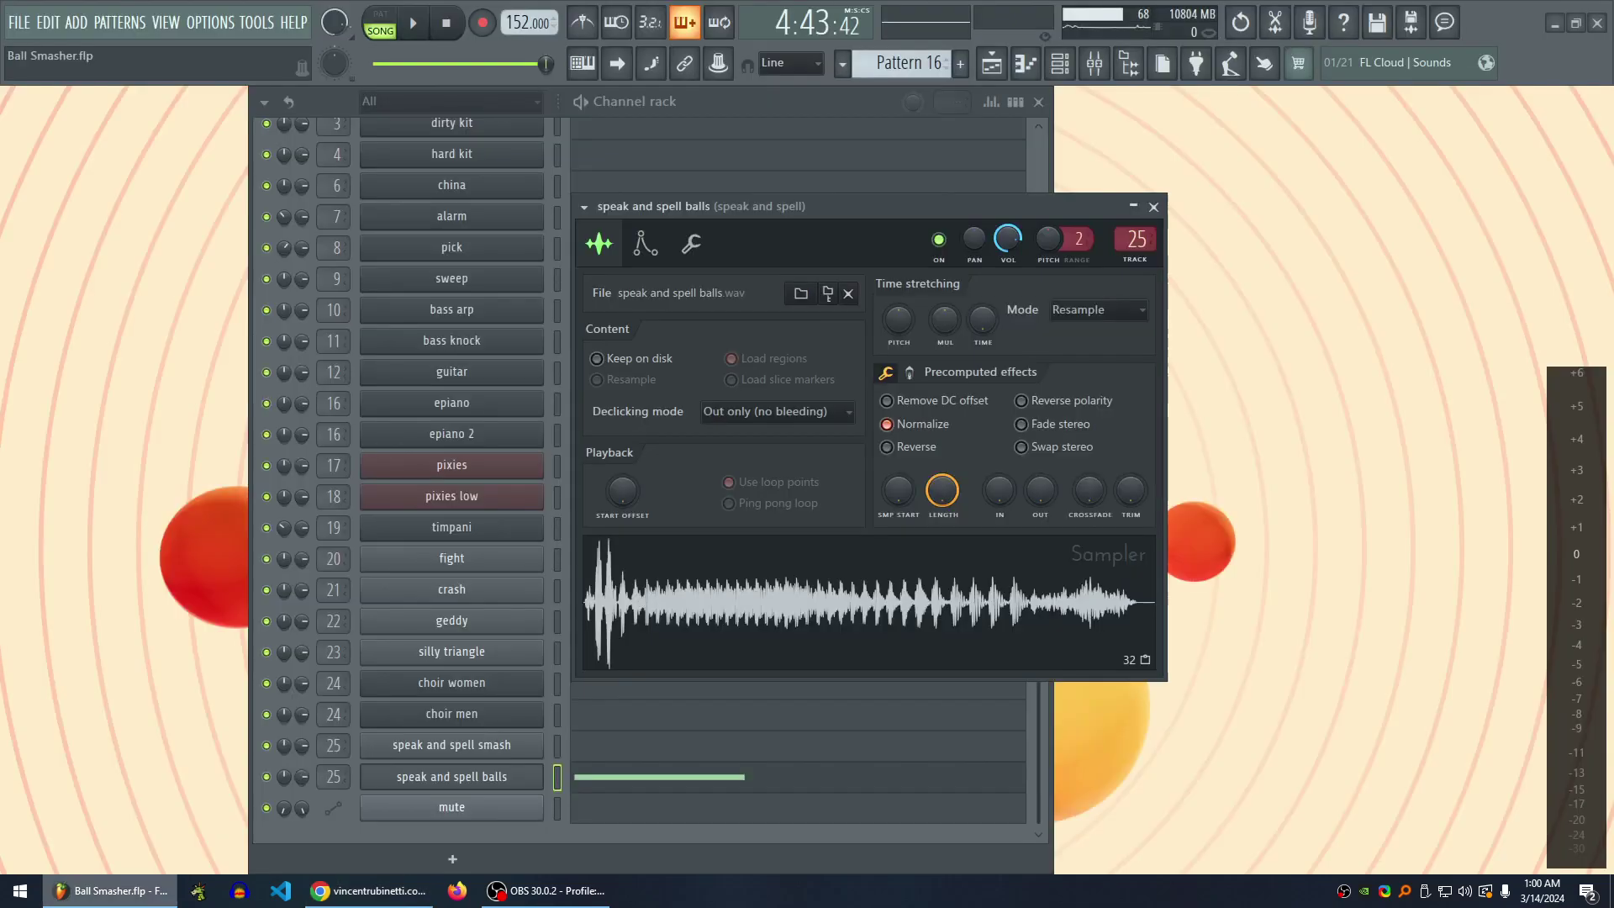
left_click(1153, 207)
scroll(451, 471, "up", 1)
scroll(451, 470, "down", 1)
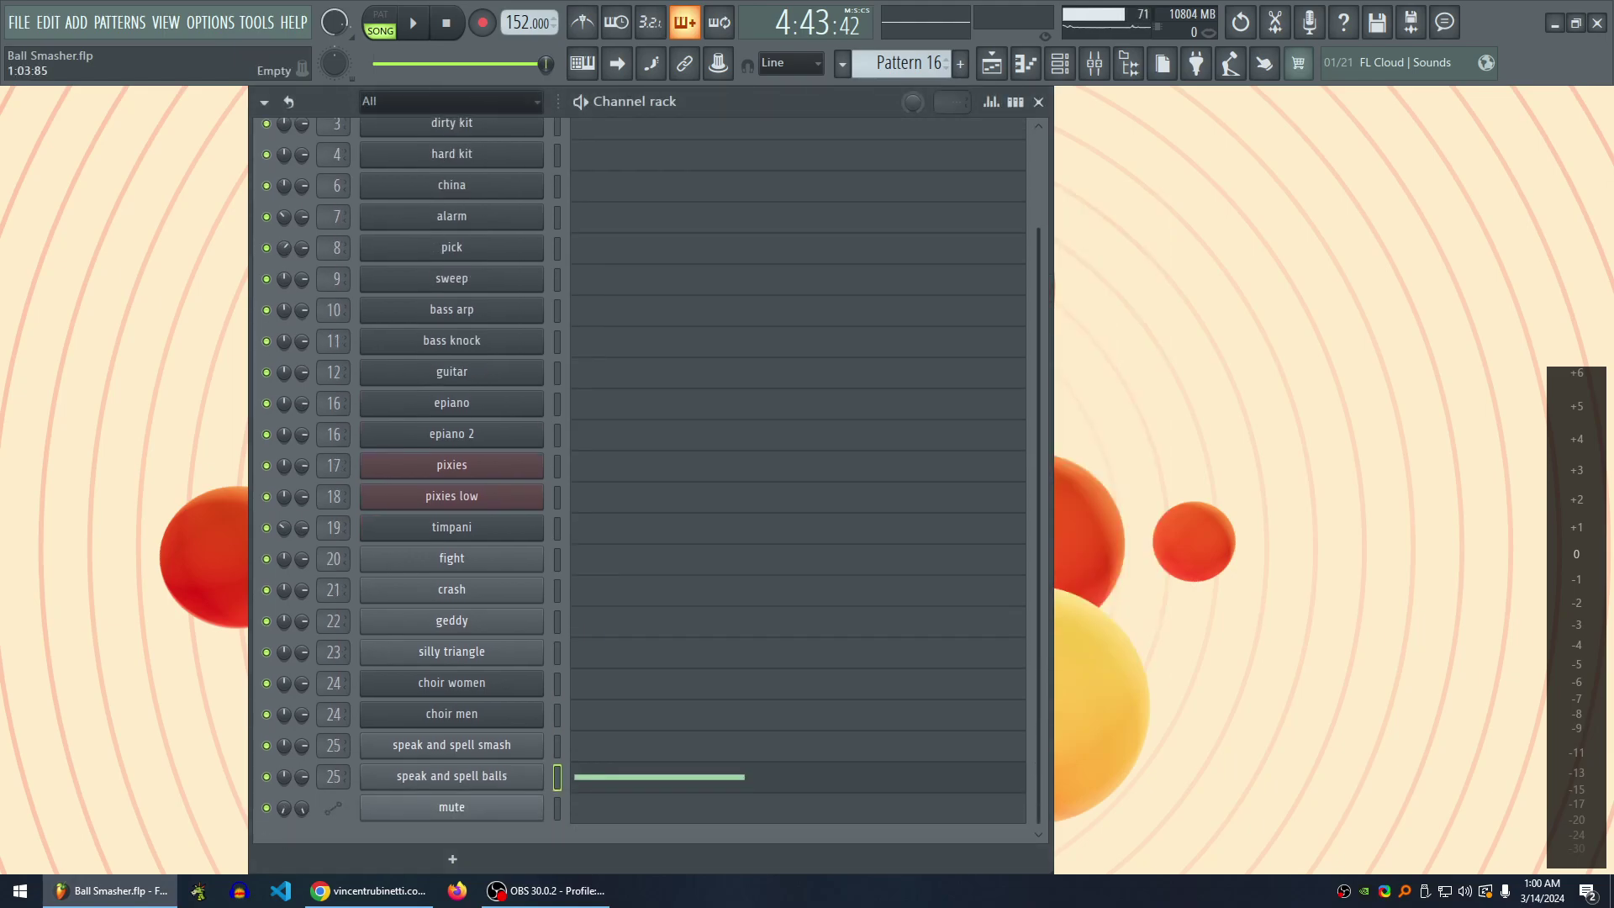
scroll(451, 471, "up", 2)
scroll(451, 471, "down", 2)
scroll(451, 470, "up", 3)
scroll(451, 471, "down", 3)
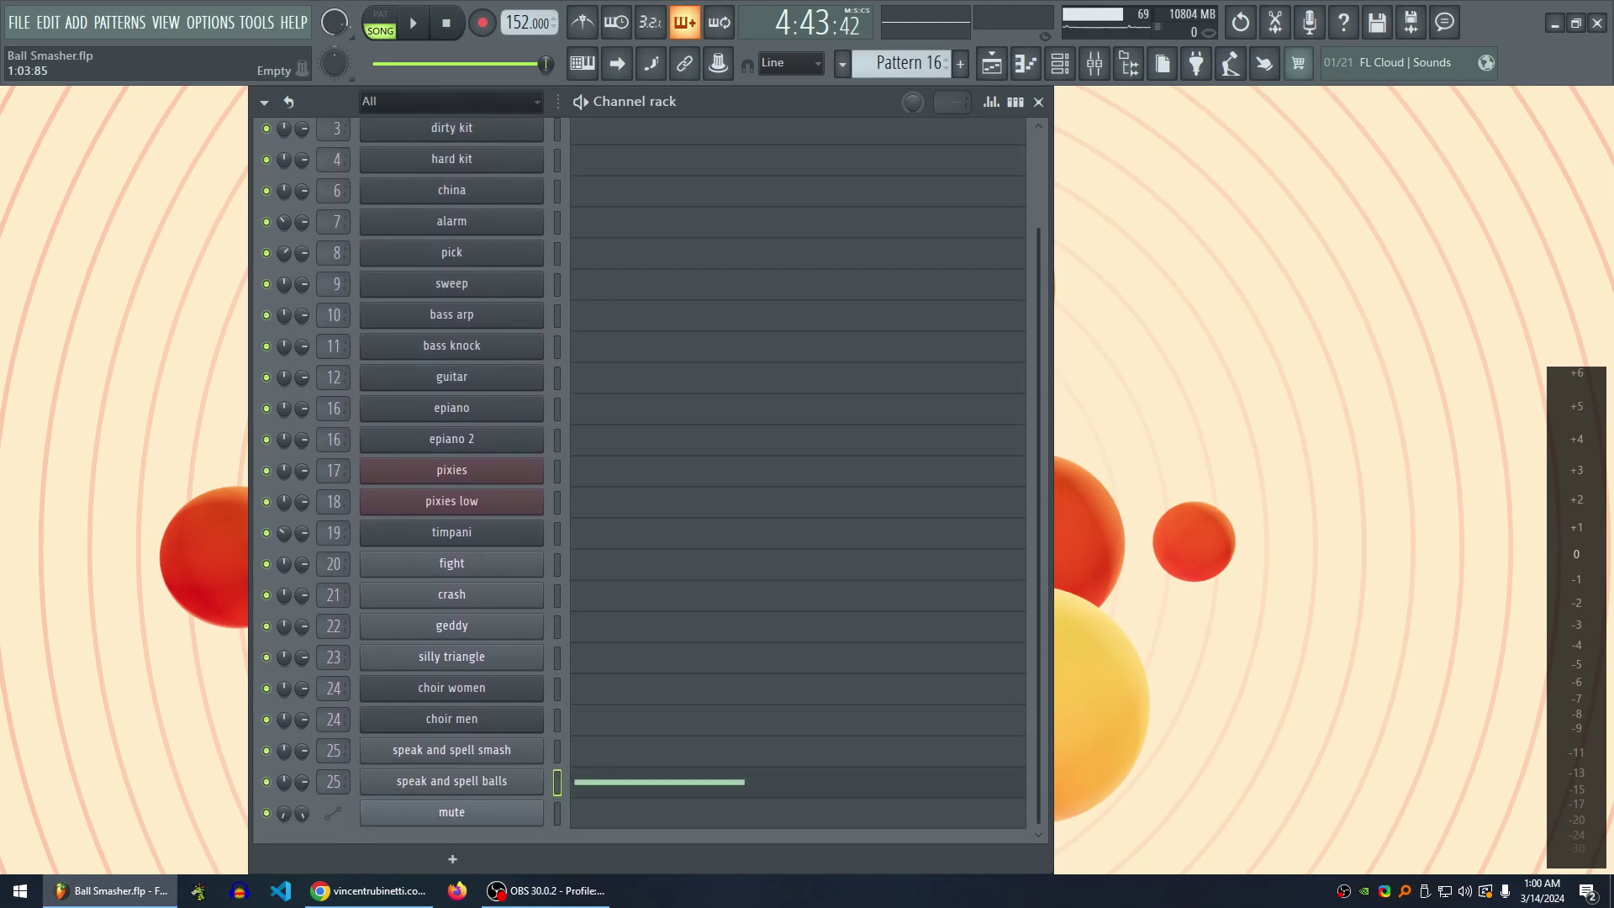
scroll(451, 471, "up", 2)
scroll(452, 471, "down", 2)
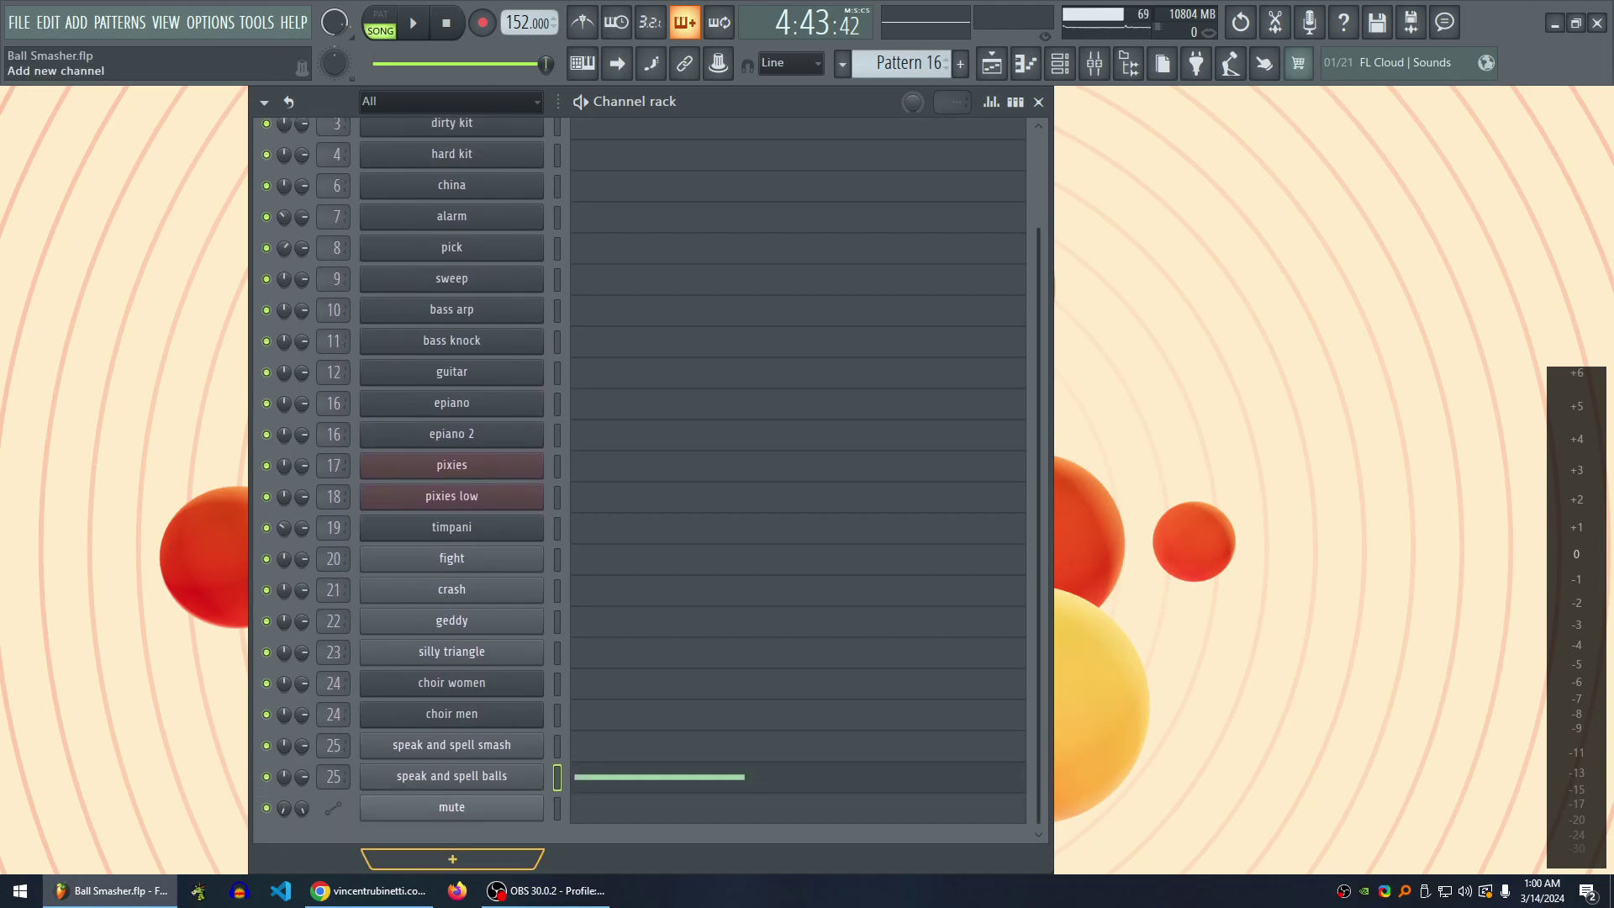
left_click(370, 890)
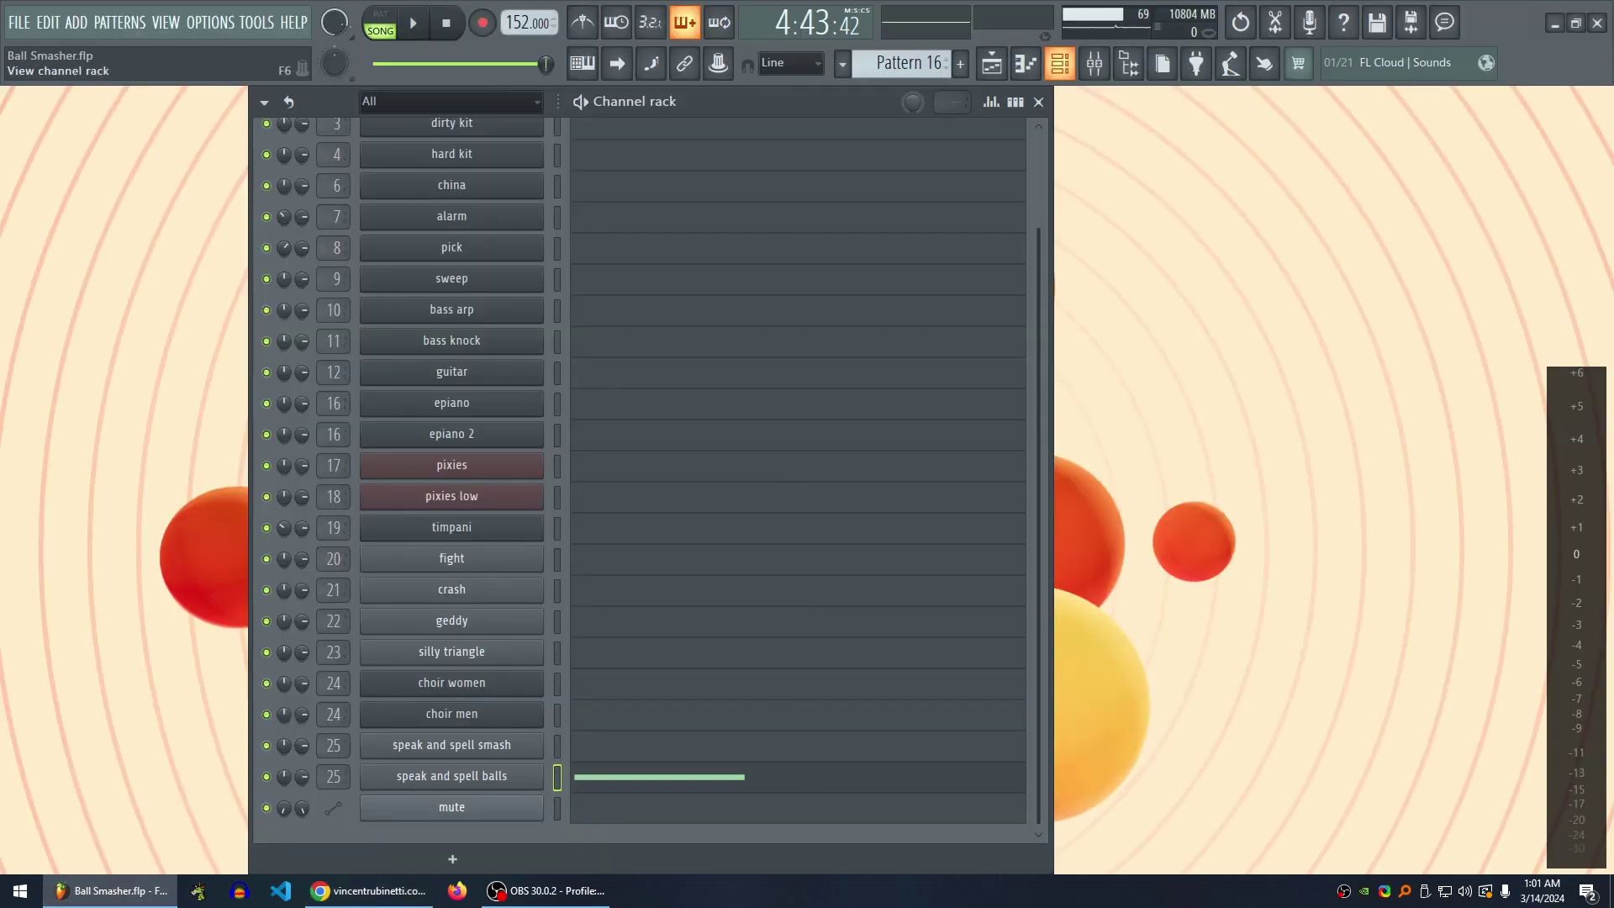
- Open the mixer and review the effects on the instrument tracks one after another
left_click(1092, 63)
scroll(676, 299, "up", 20)
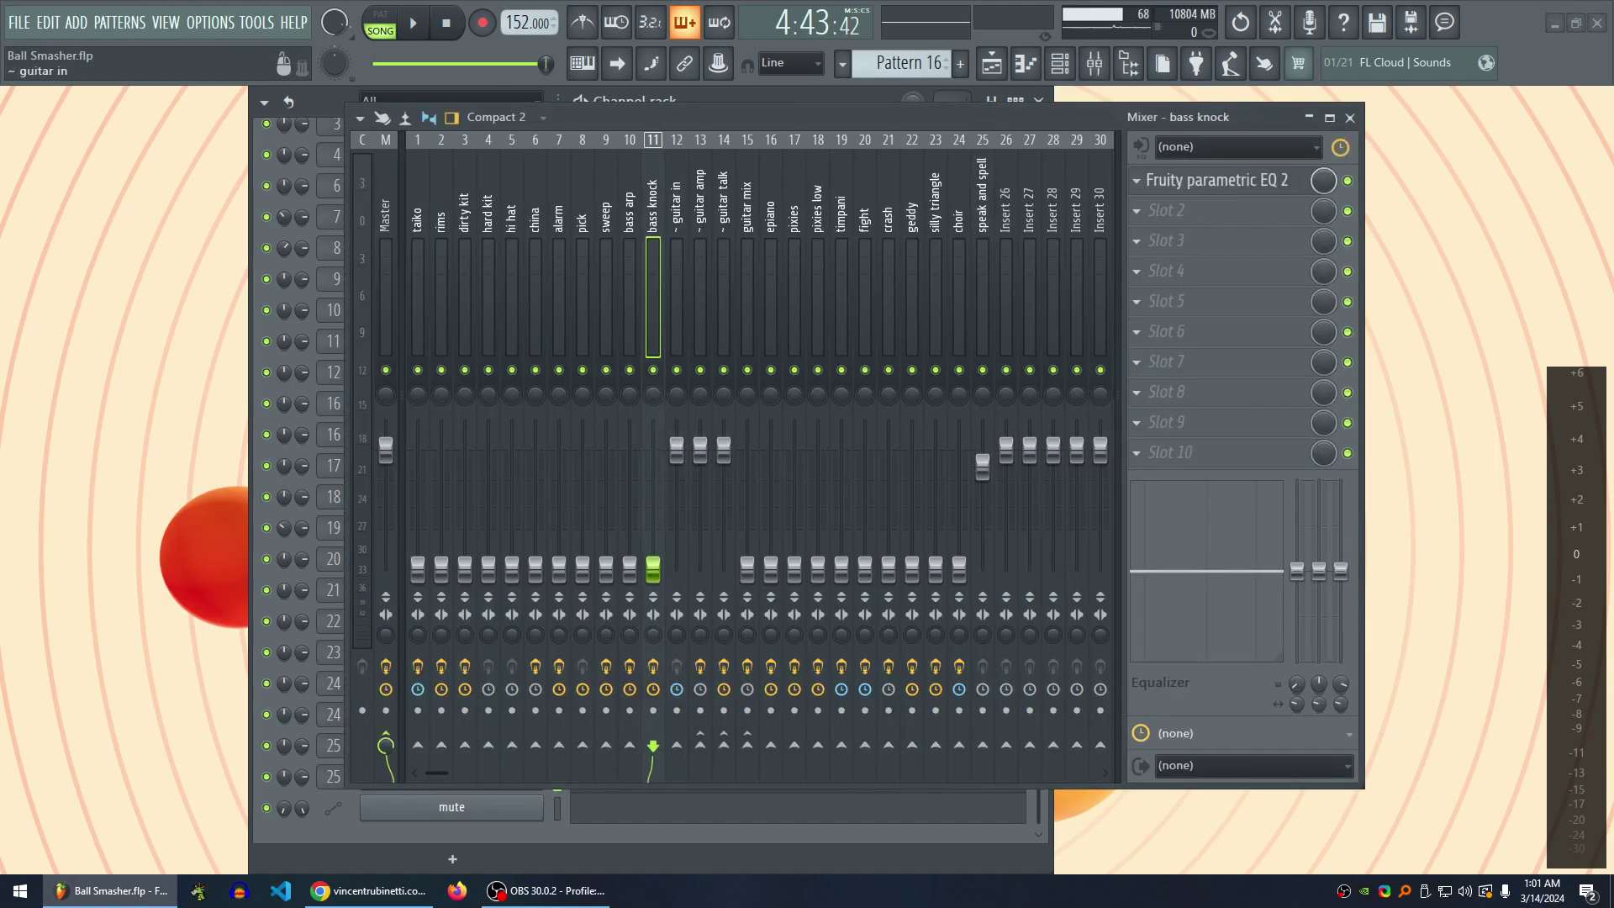
scroll(677, 299, "down", 8)
scroll(677, 298, "down", 15)
scroll(676, 299, "up", 5)
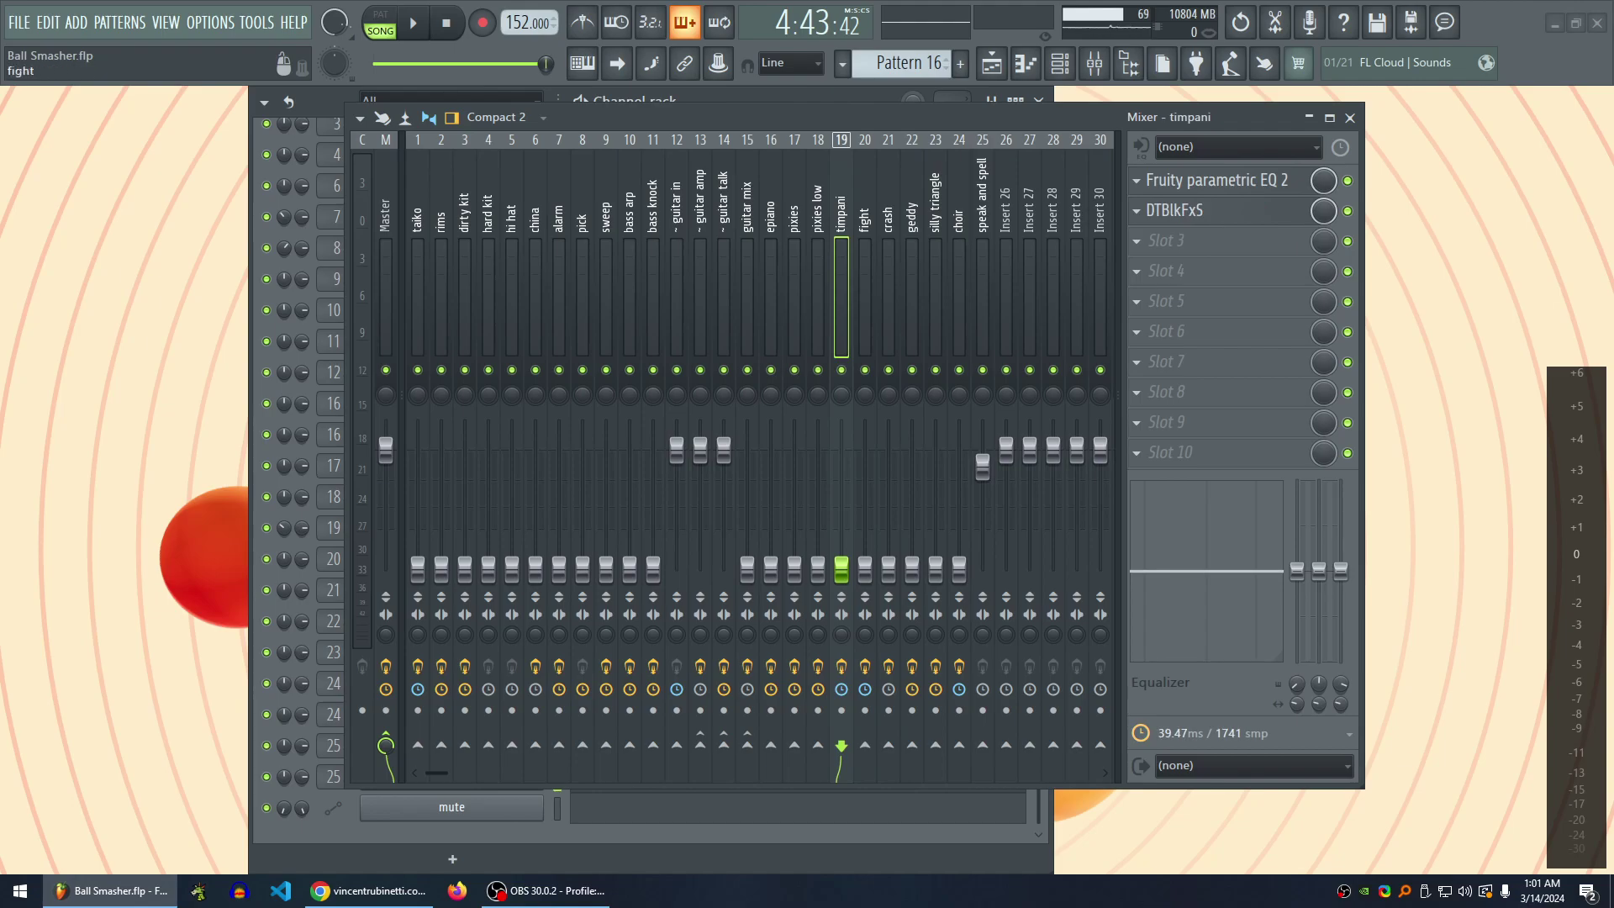
scroll(865, 299, "up", 18)
scroll(865, 299, "down", 20)
scroll(864, 299, "down", 2)
scroll(865, 298, "up", 2)
scroll(865, 298, "up", 17)
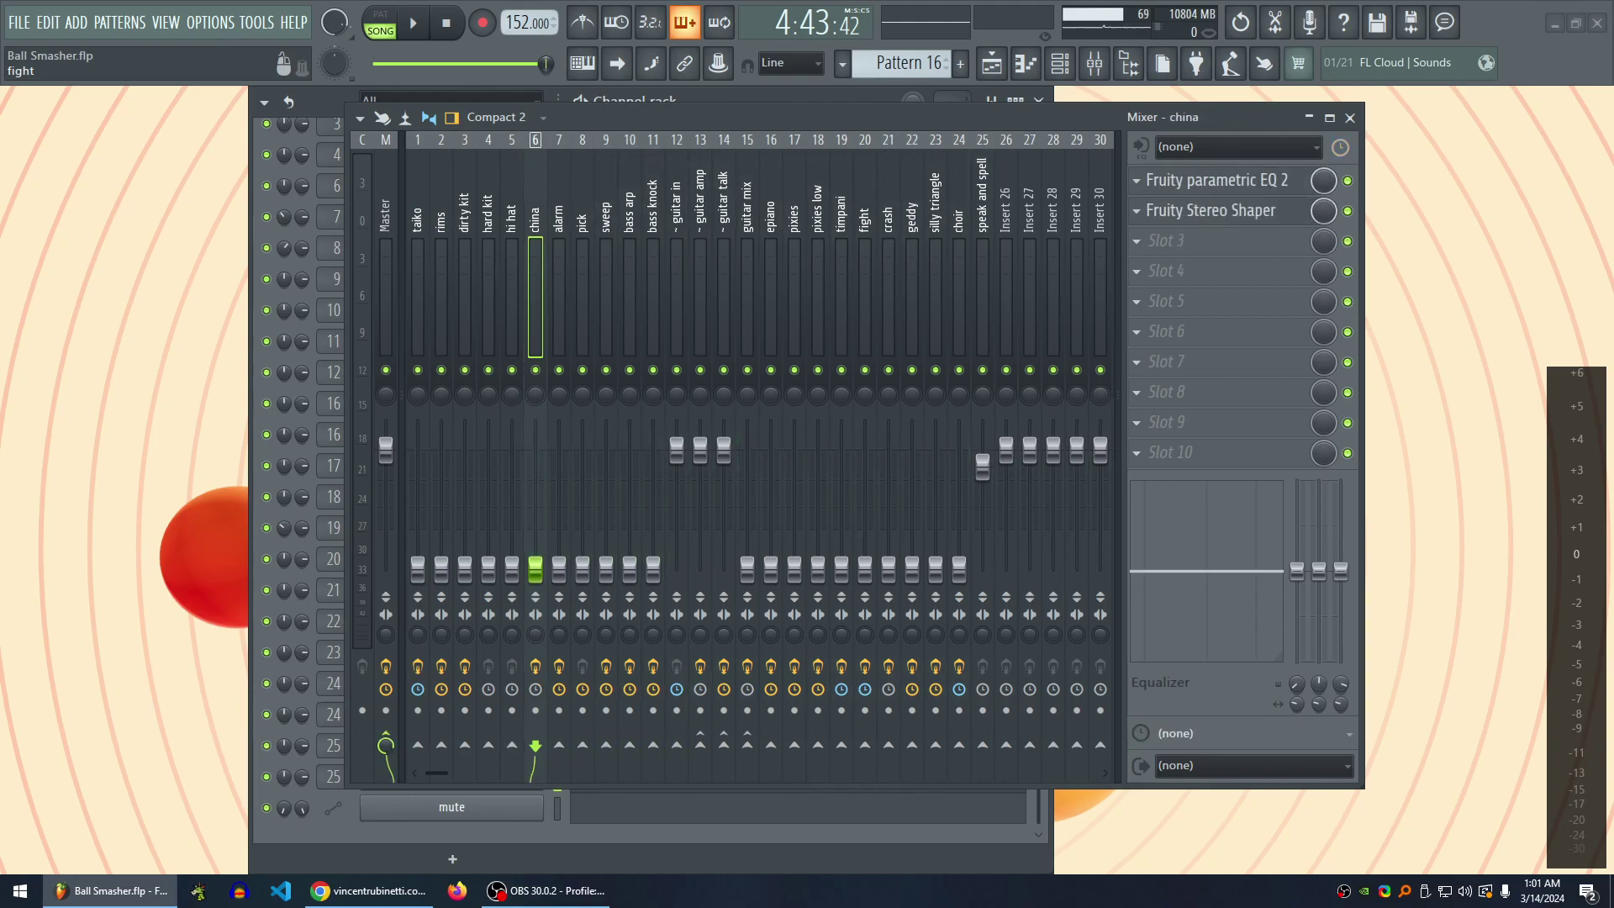
- Close the mixer and switch to the Ball Smasher visualizer page in Chrome
left_click(1350, 118)
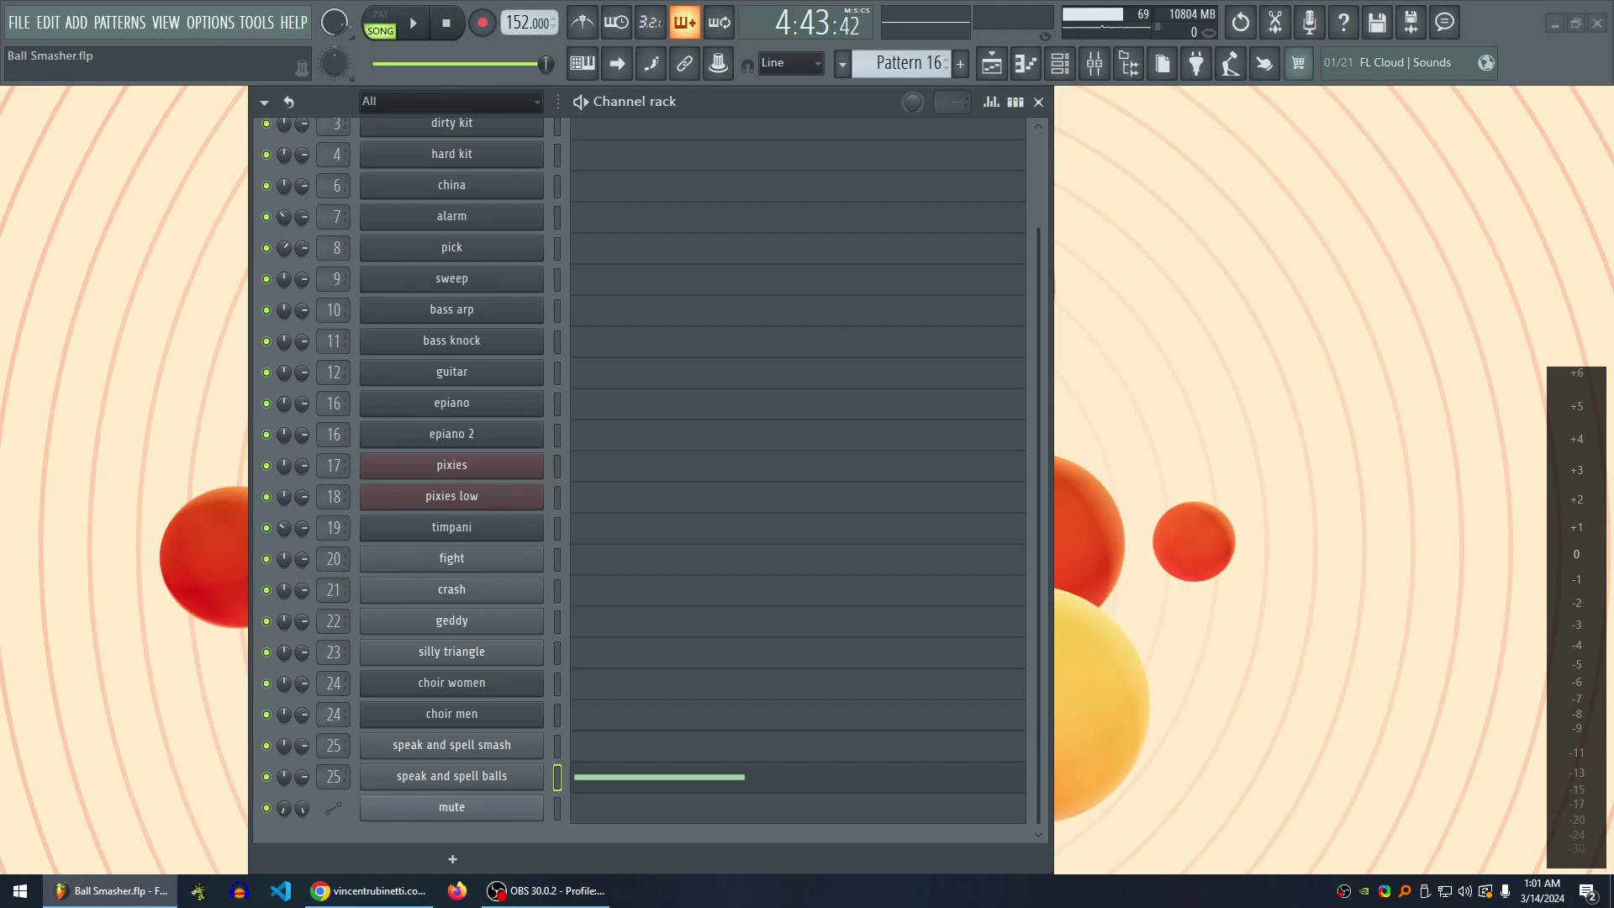
left_click(370, 890)
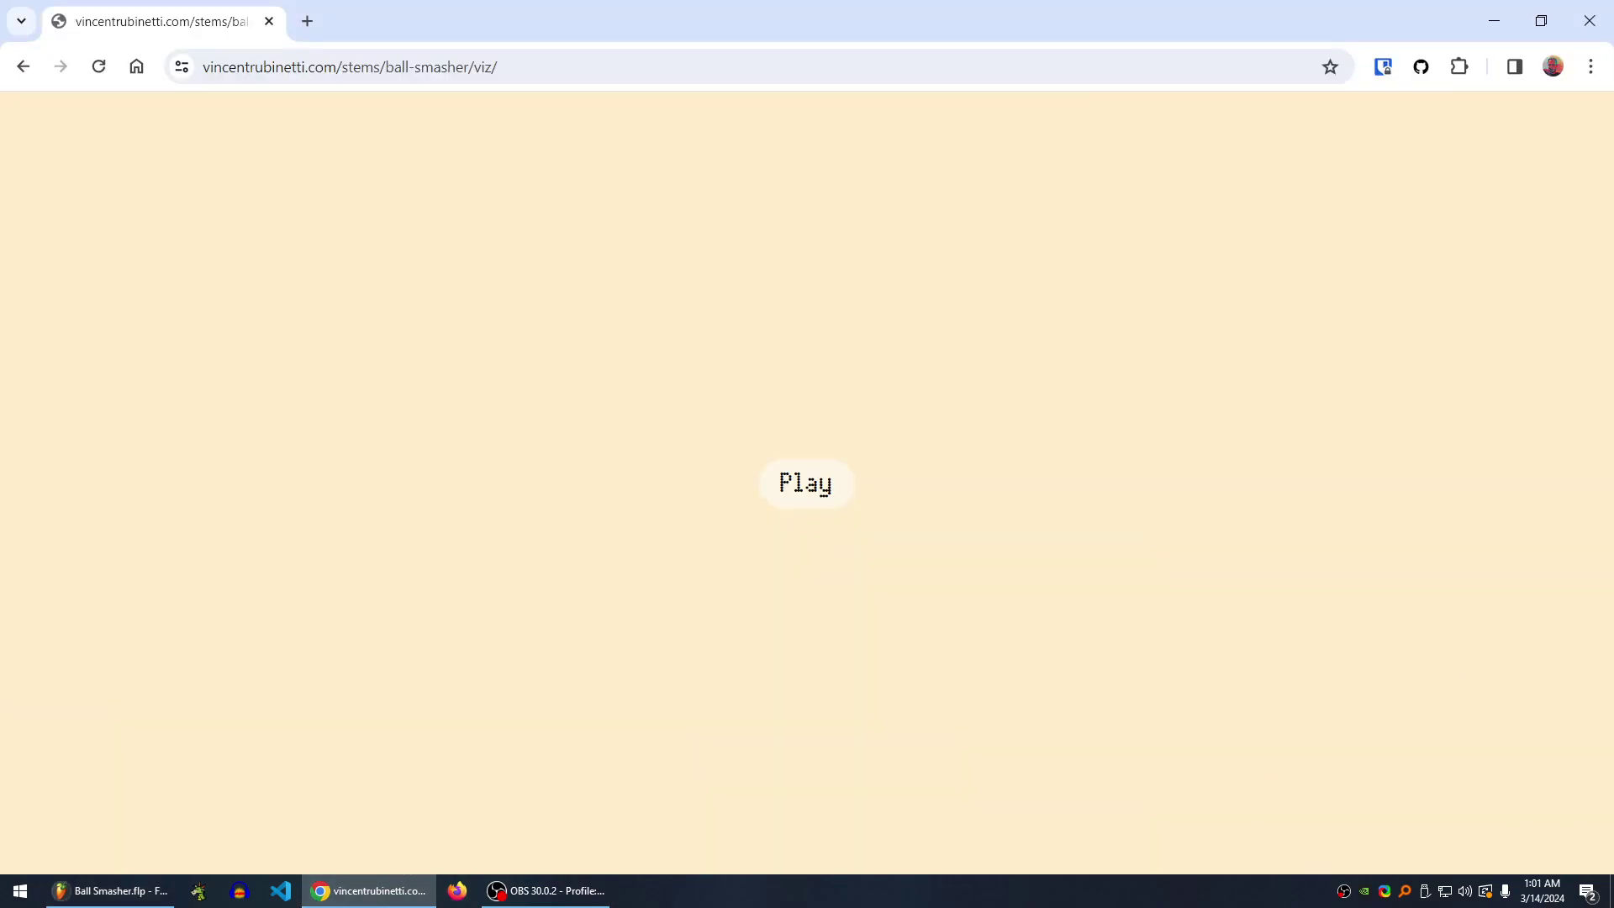